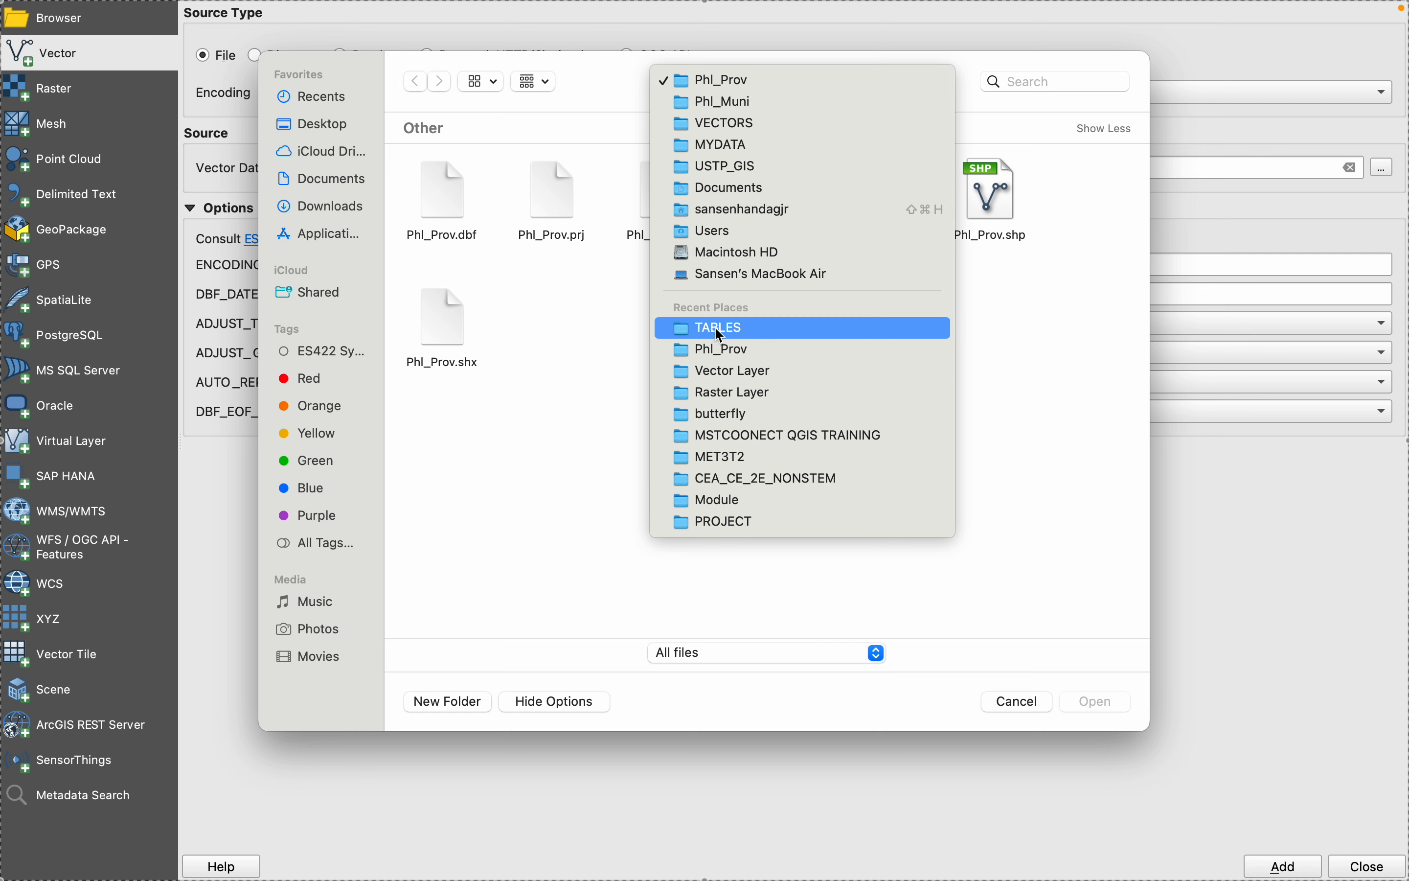
- Add Country.shp from Documents/USTP_GIS/MYDATA/VECTORS/Country as a vector layer
{"action": "left_click", "coordinate": [722, 370]}
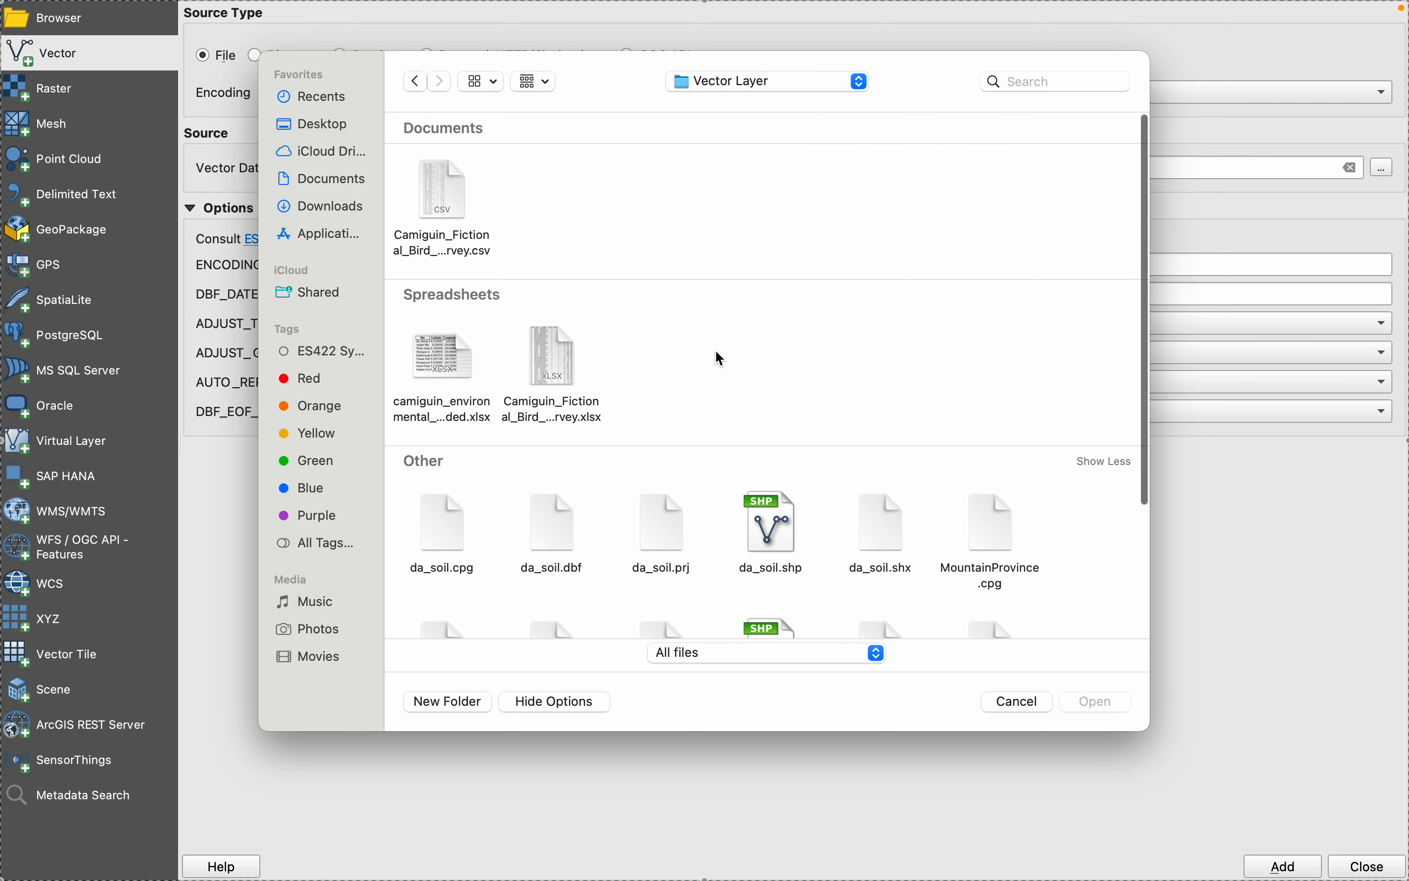
{"action": "left_click", "coordinate": [320, 179]}
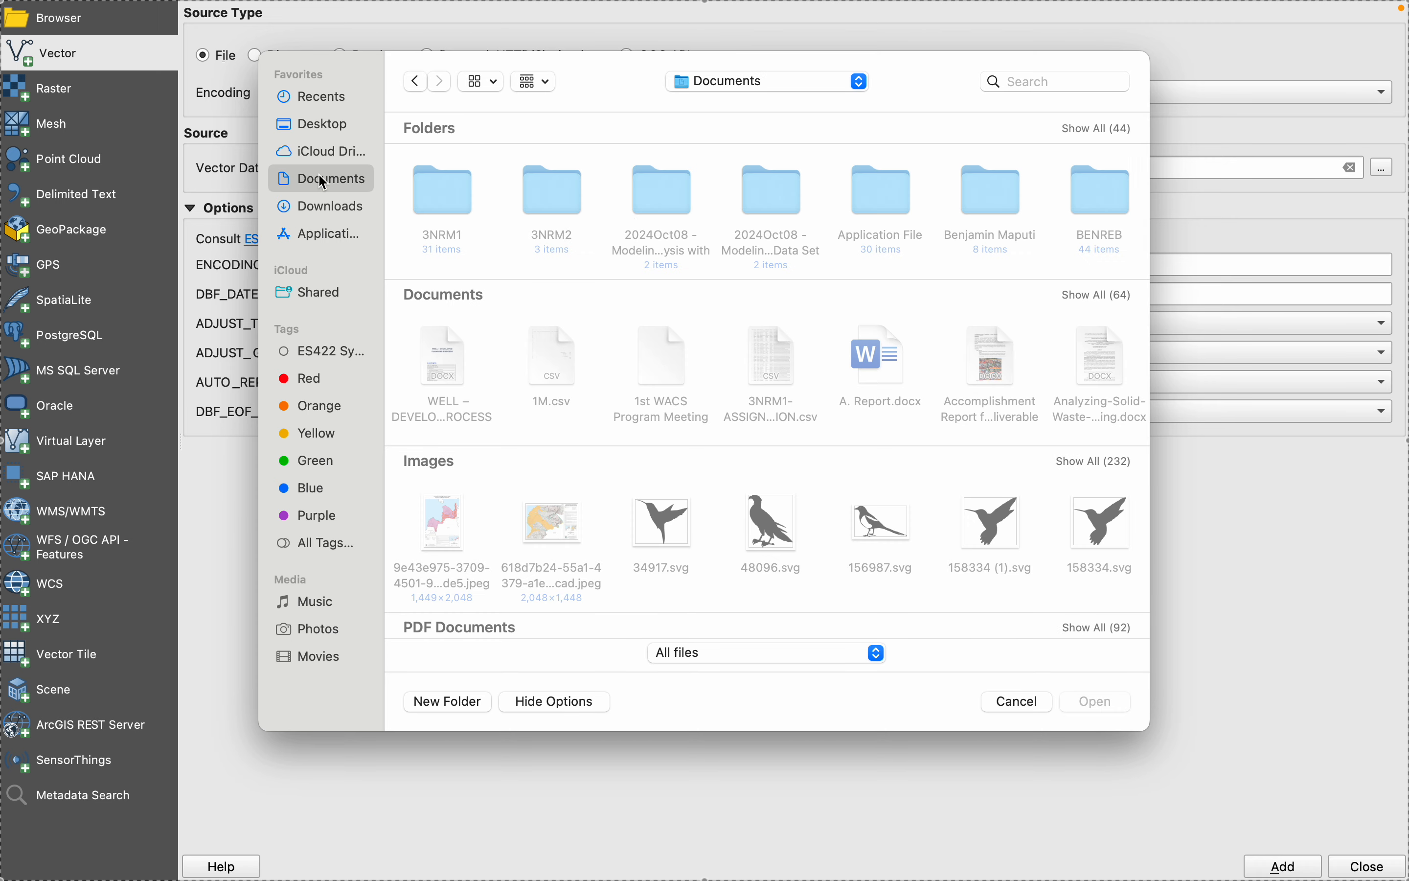
{"action": "scroll", "coordinate": [949, 269], "scroll_direction": "right", "scroll_amount": 15}
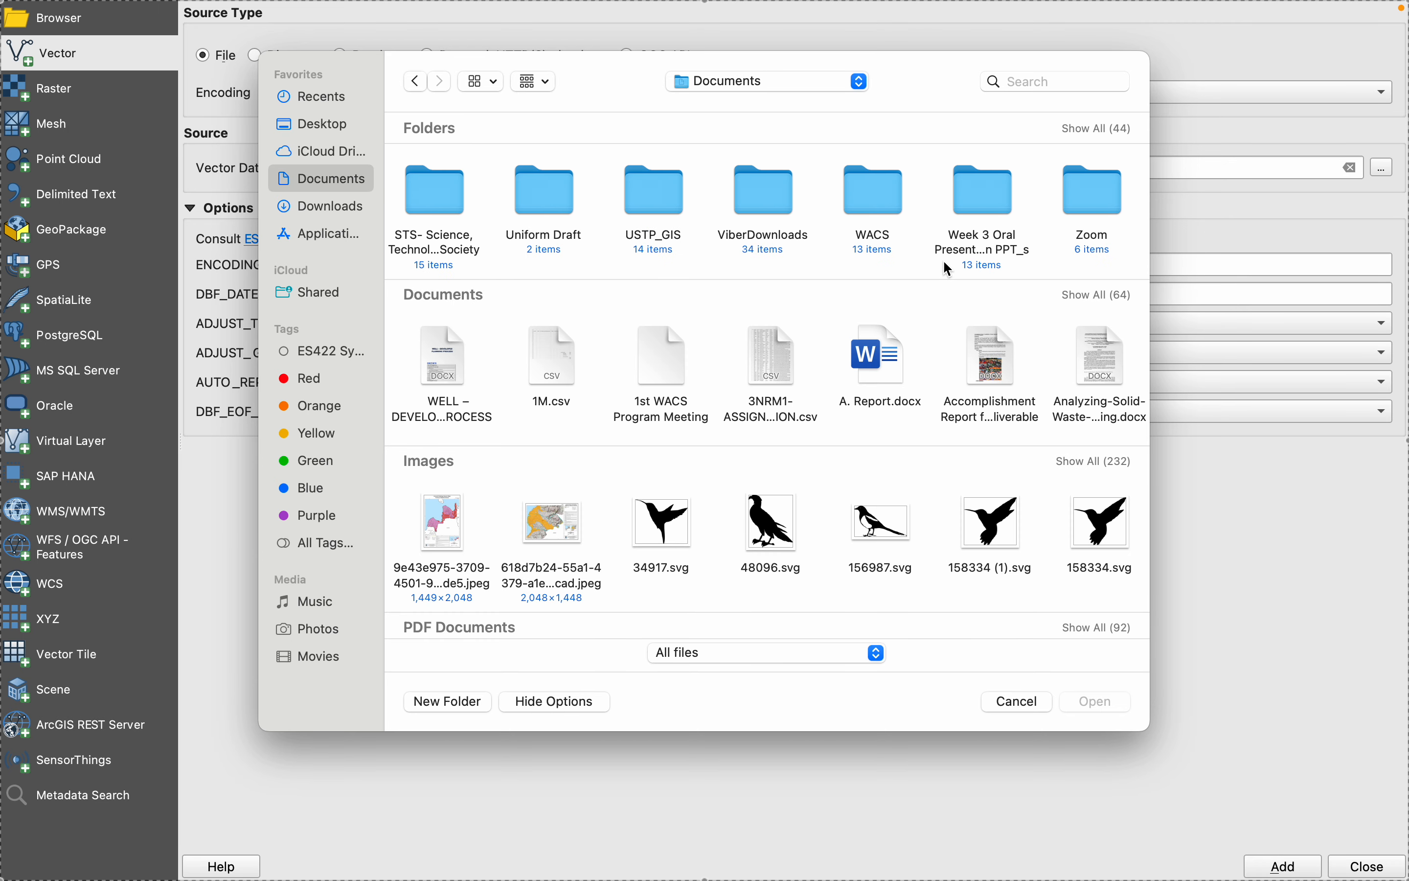
{"action": "double_click", "coordinate": [675, 210]}
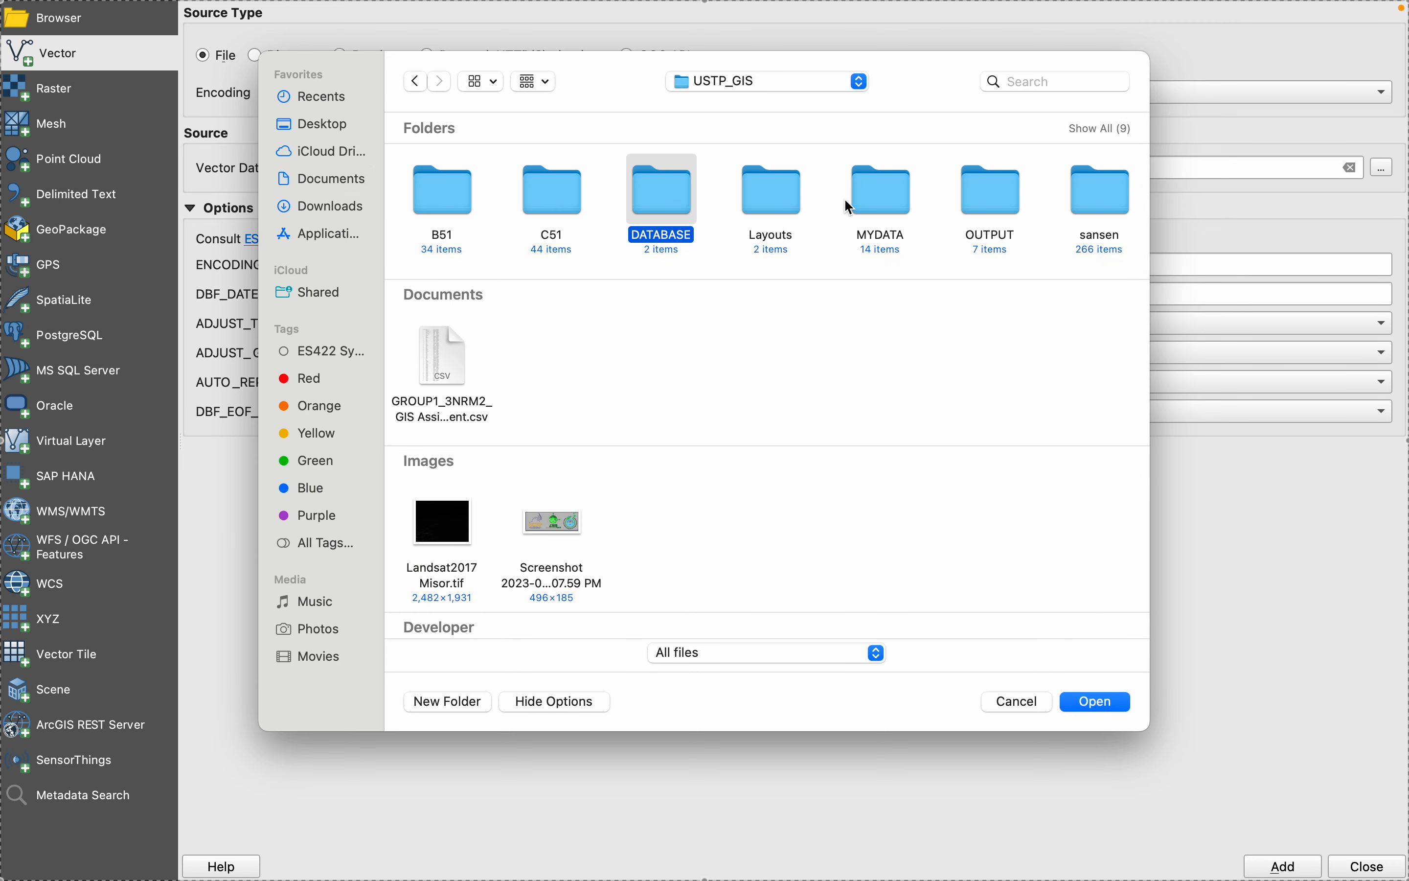
{"action": "left_click", "coordinate": [894, 198]}
{"action": "double_click", "coordinate": [894, 199]}
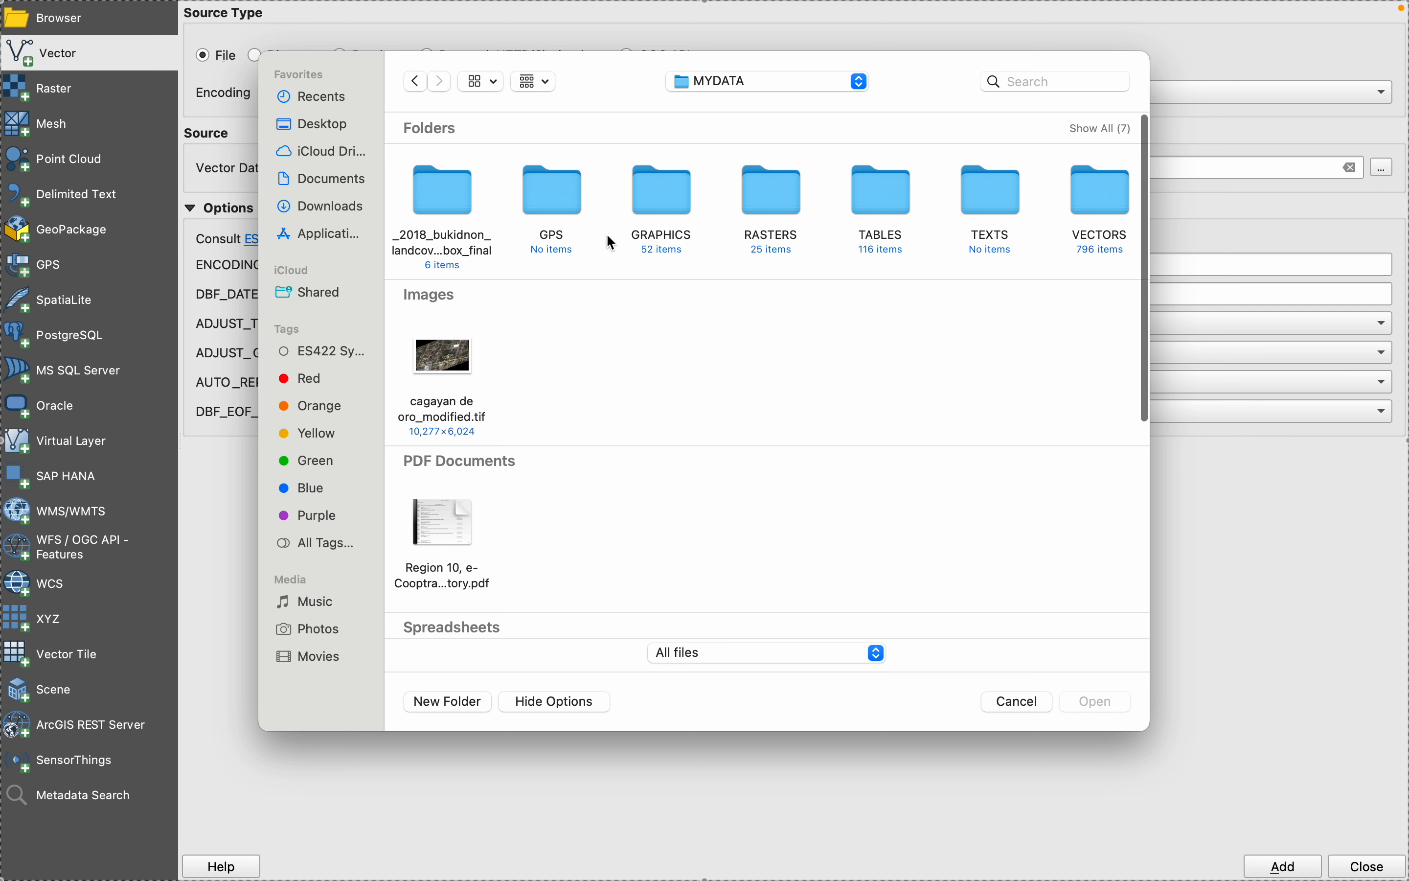
{"action": "double_click", "coordinate": [1097, 195]}
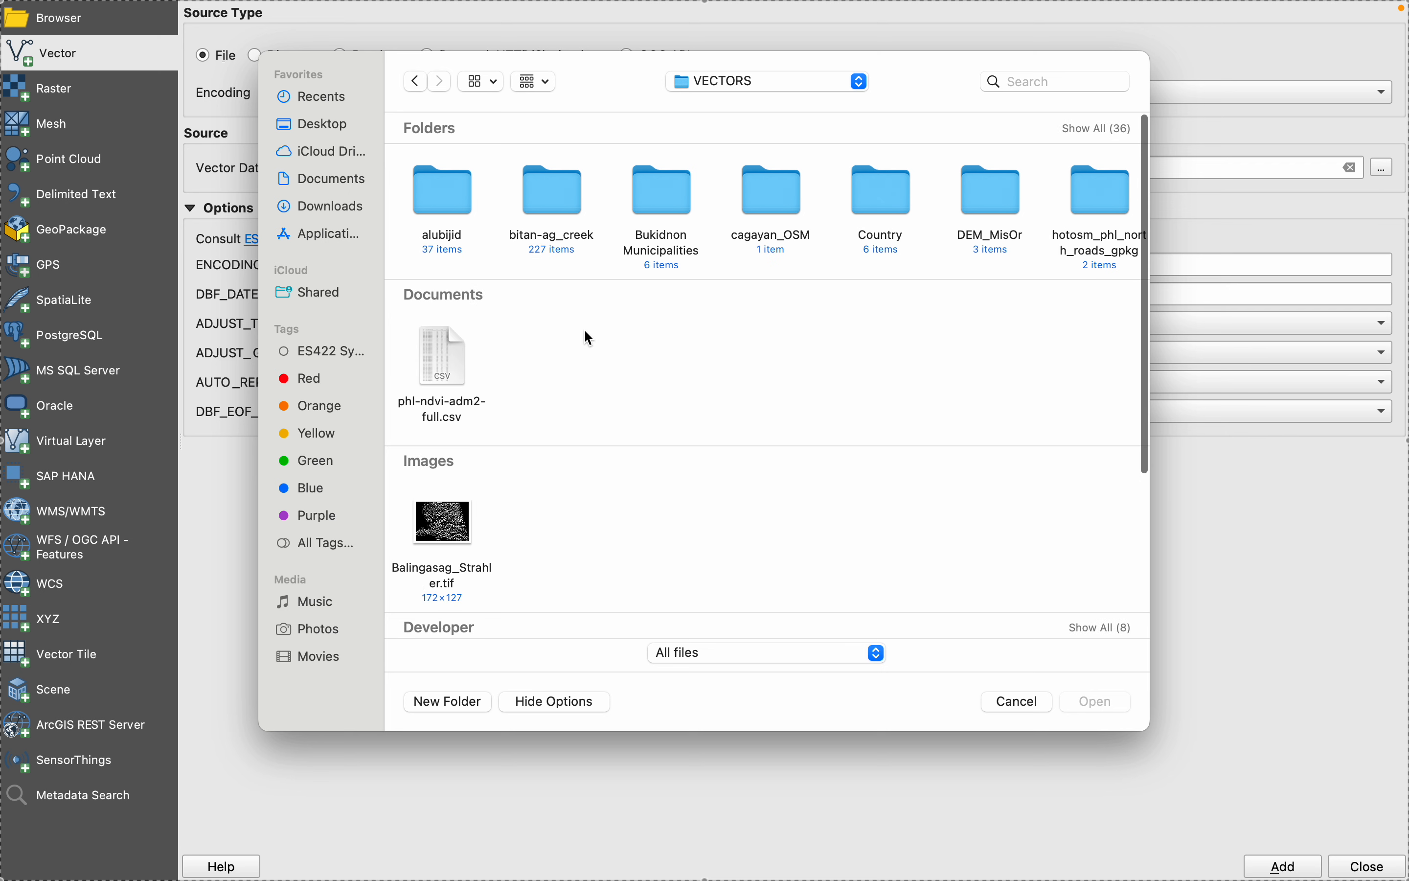
{"action": "double_click", "coordinate": [882, 194]}
{"action": "left_click", "coordinate": [886, 200]}
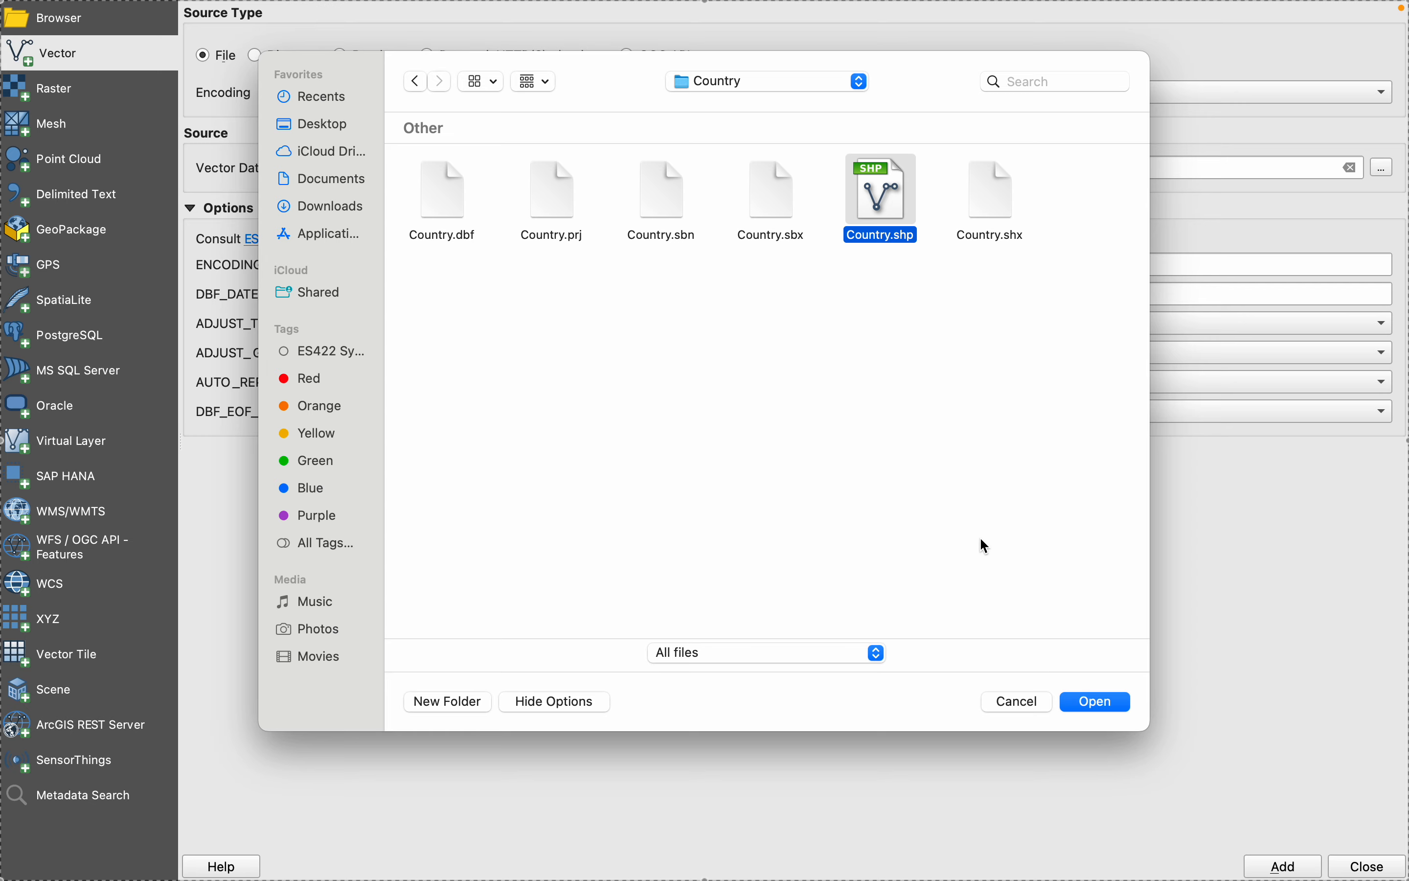
{"action": "left_click", "coordinate": [1095, 702]}
{"action": "left_click", "coordinate": [1275, 865]}
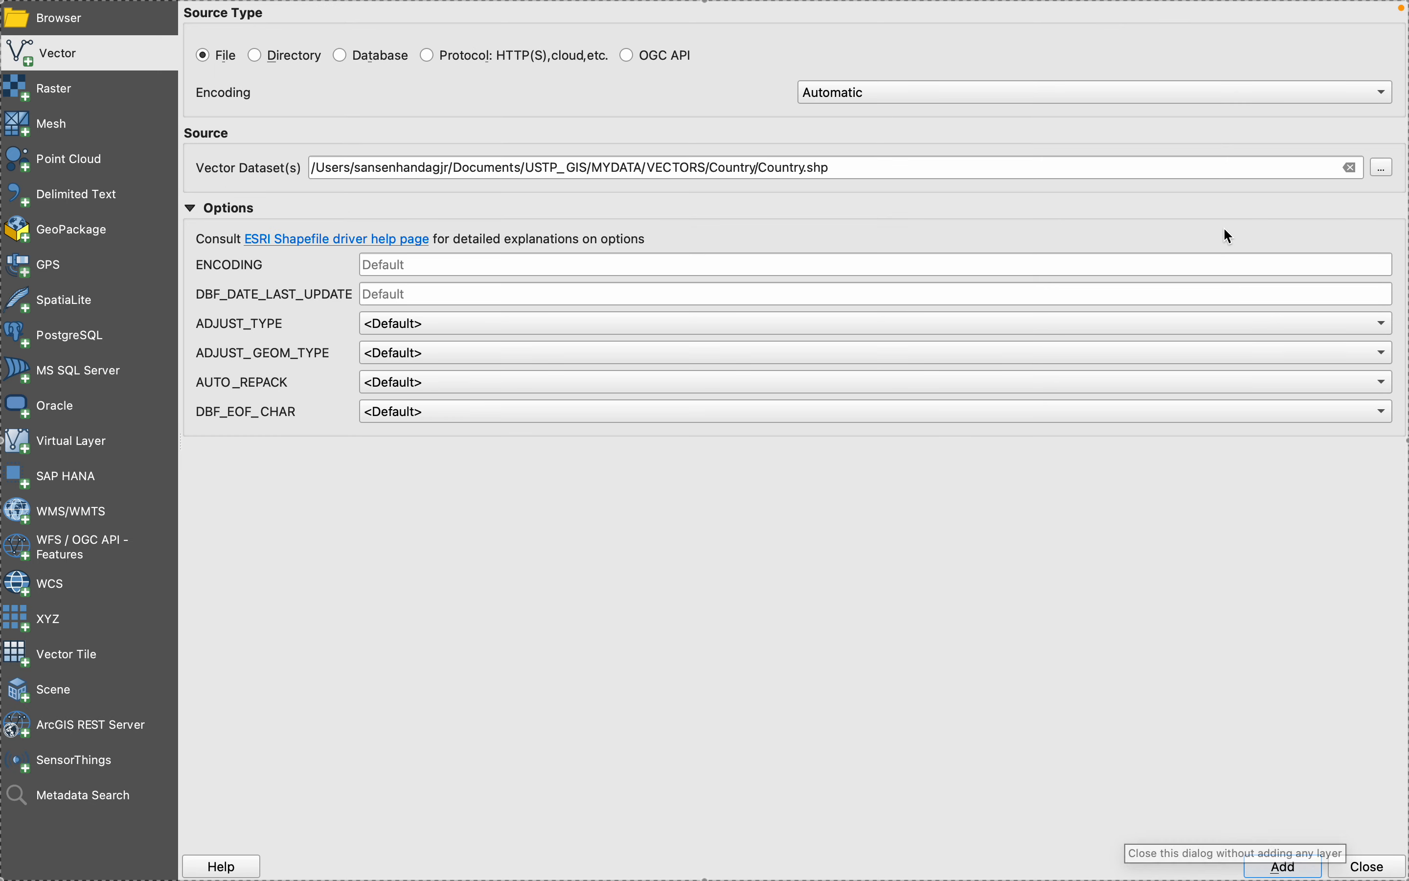
- Add Phl_Prov.shp from the recently used Phl_Prov folder as a second vector layer
{"action": "left_click", "coordinate": [1381, 169]}
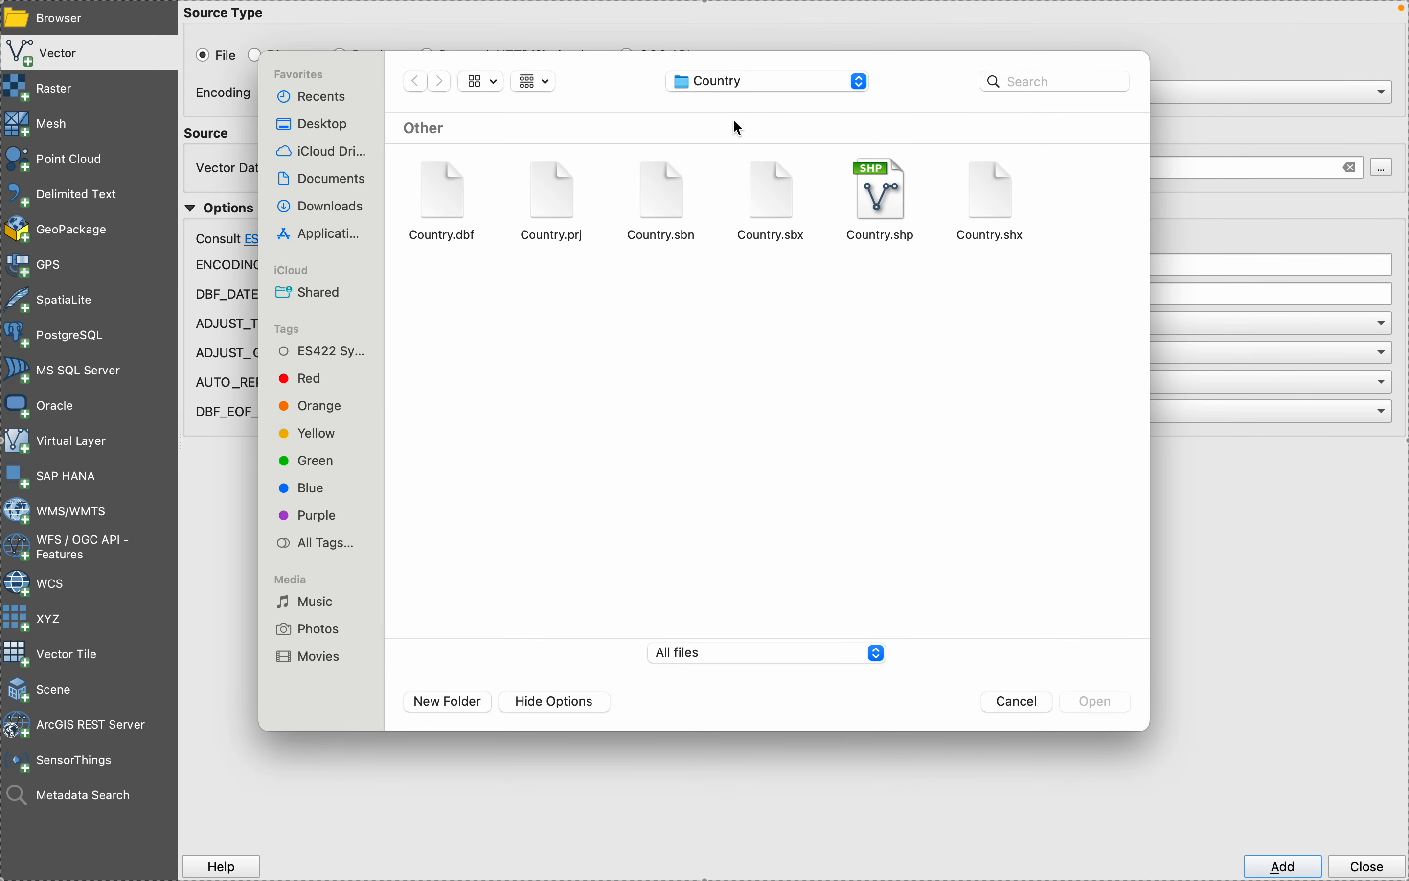
{"action": "left_click", "coordinate": [852, 86]}
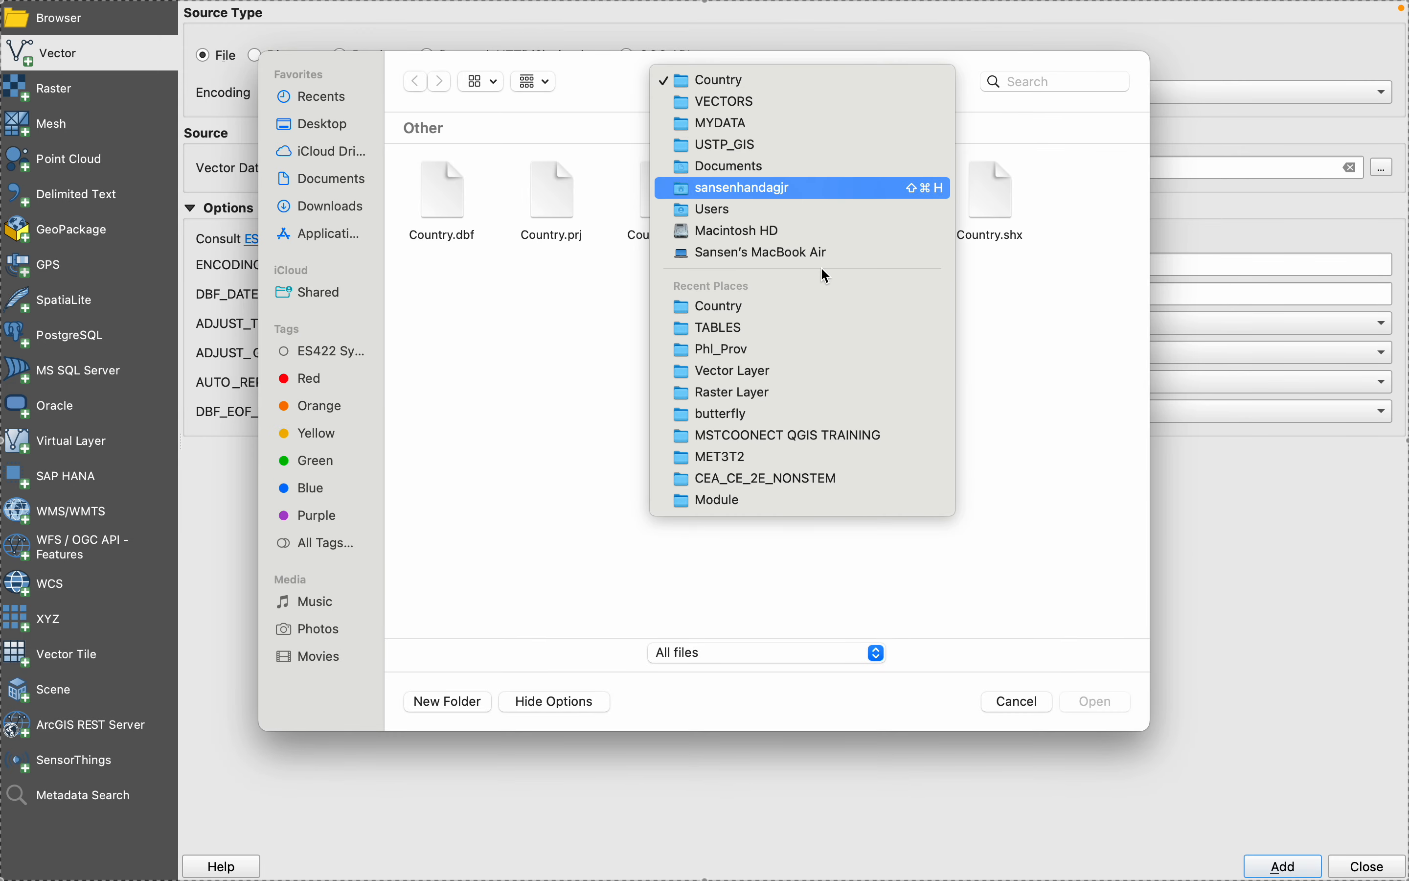
{"action": "left_click", "coordinate": [560, 330]}
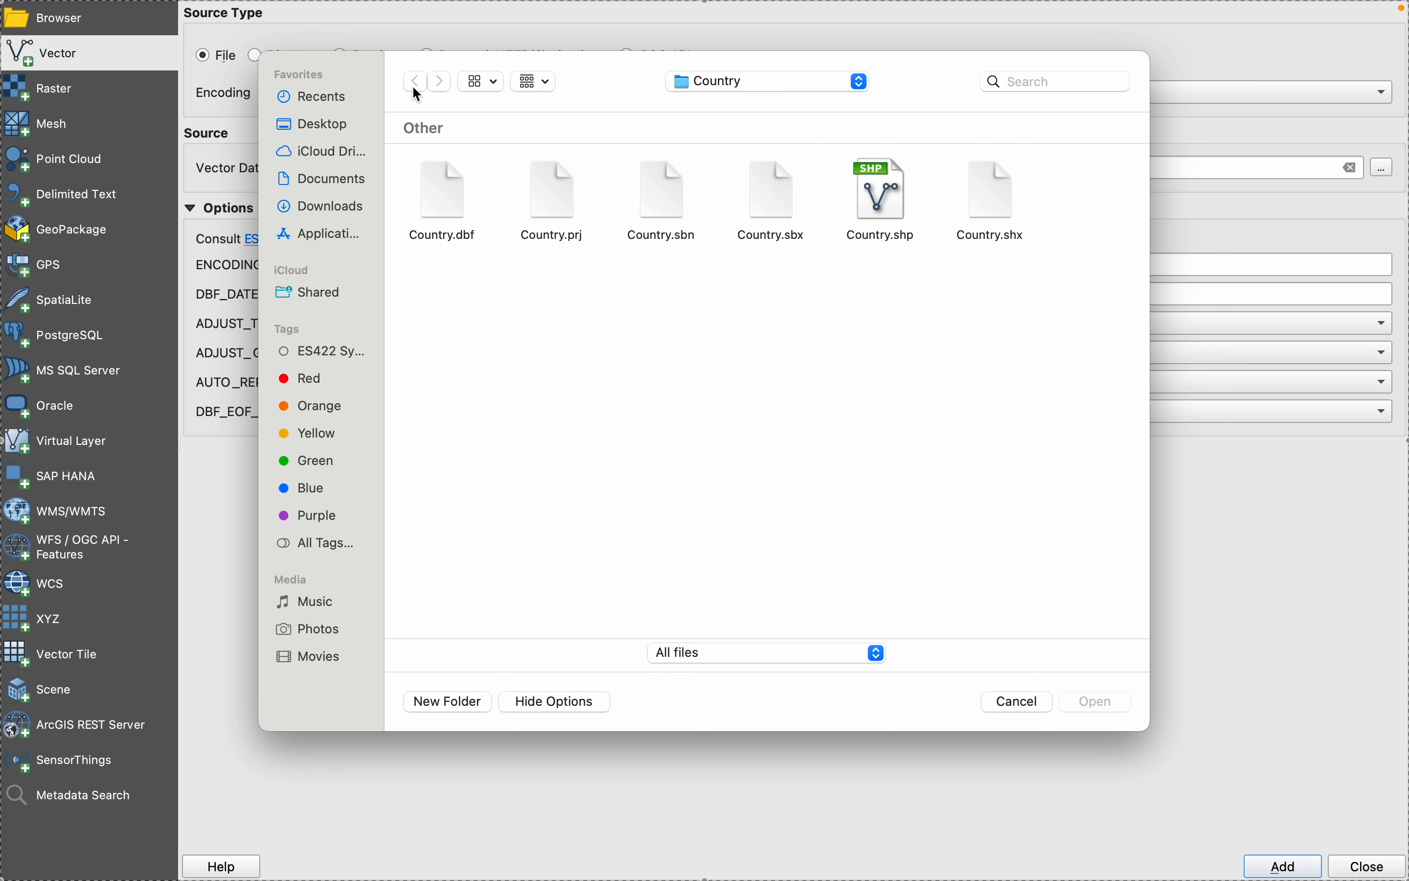
{"action": "left_click", "coordinate": [848, 86]}
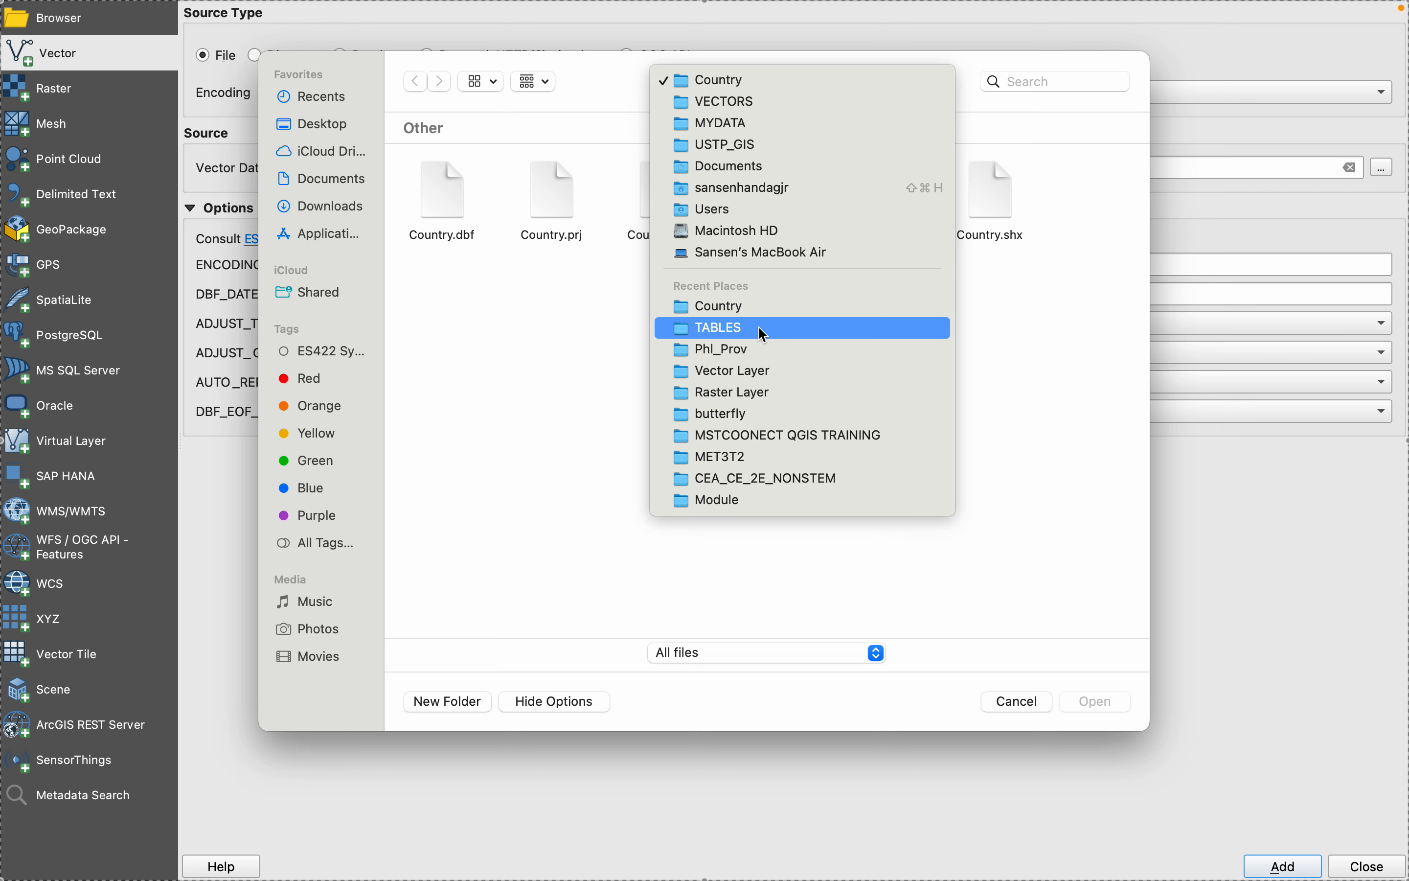
{"action": "left_click", "coordinate": [748, 348]}
{"action": "left_click", "coordinate": [990, 192]}
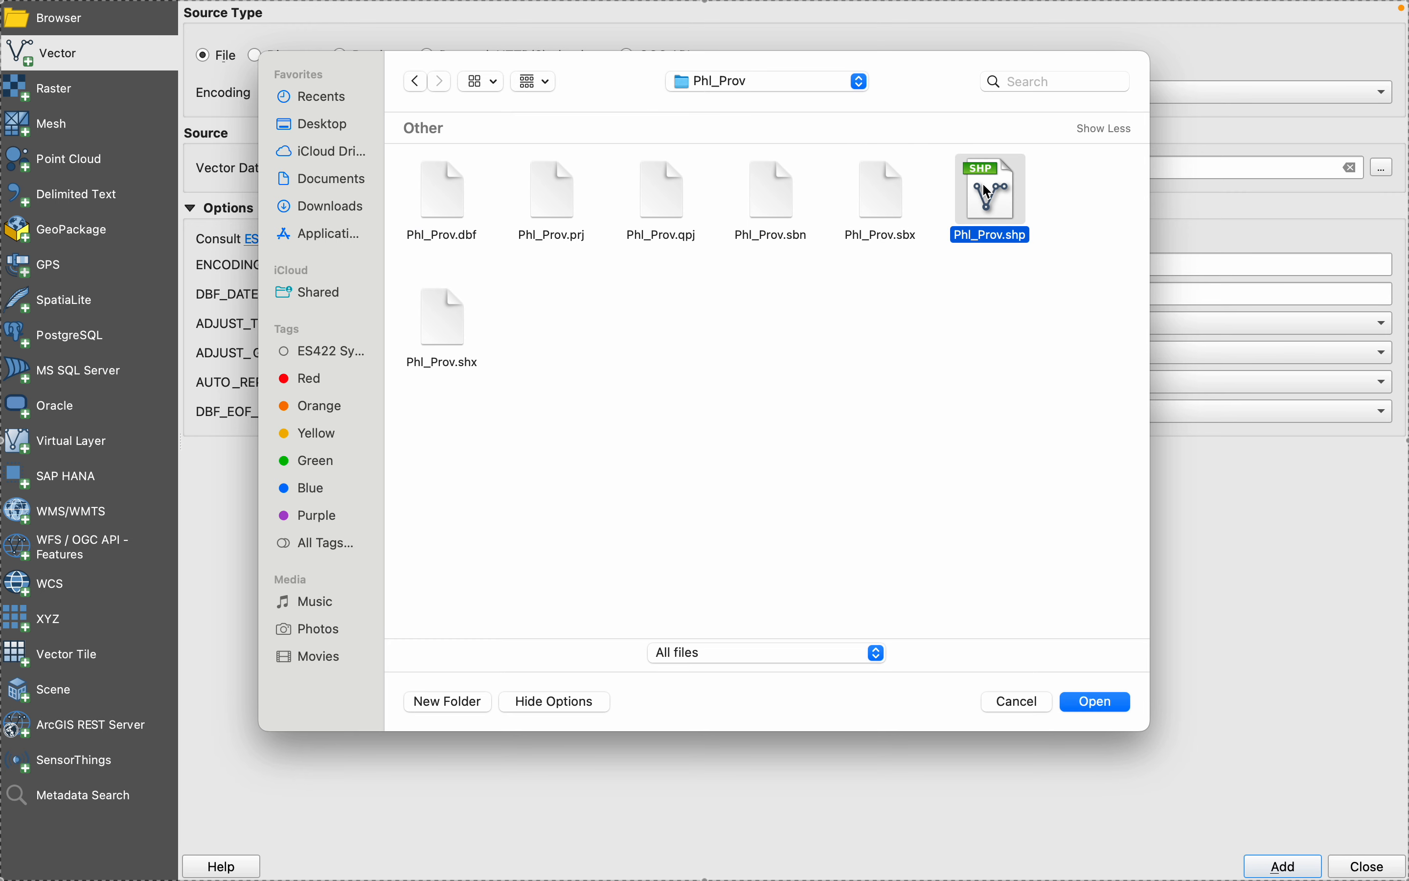
{"action": "left_click", "coordinate": [1098, 709]}
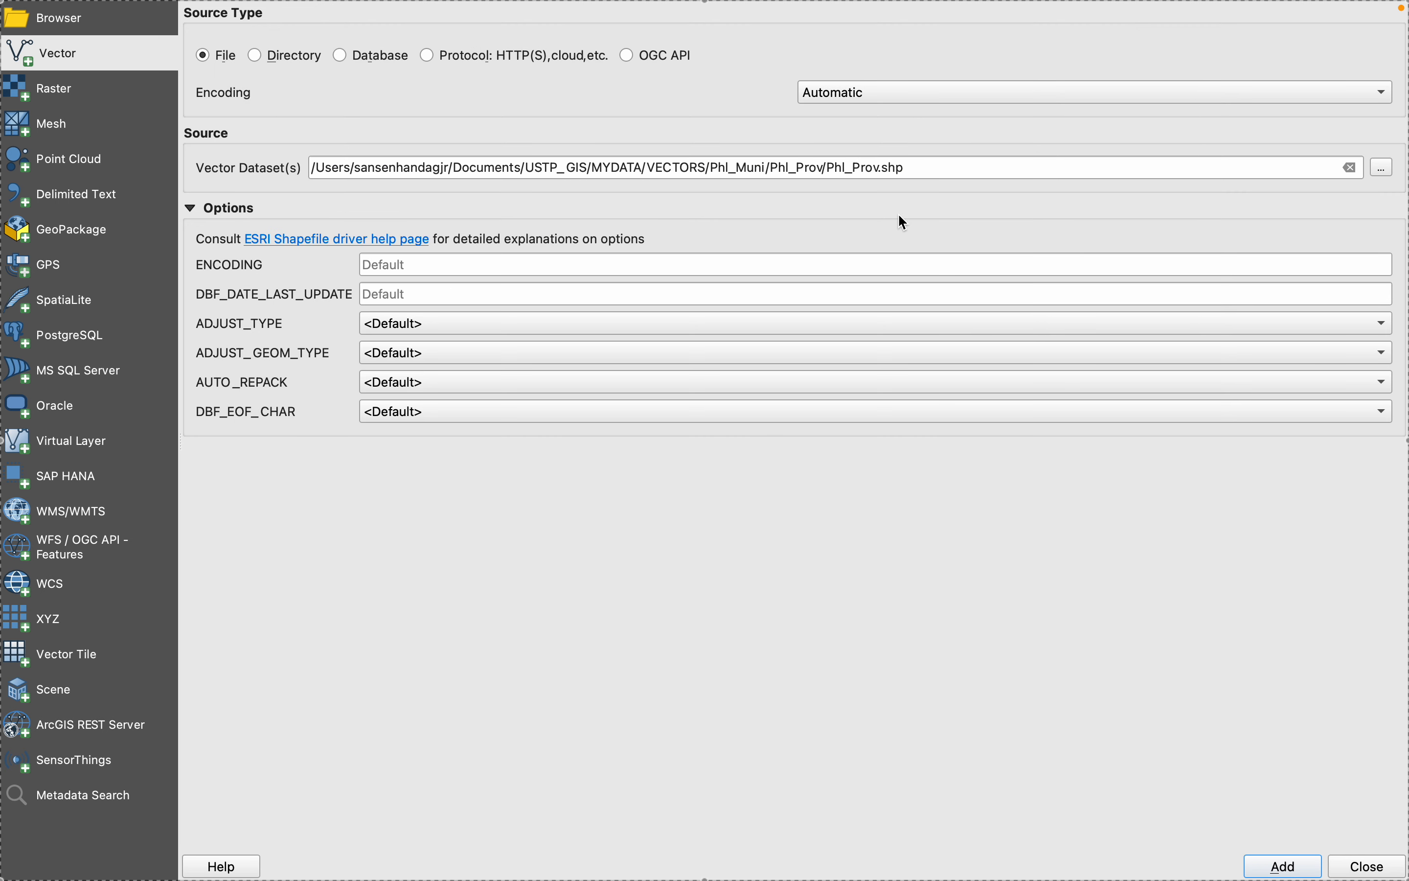
{"action": "left_click", "coordinate": [1272, 863]}
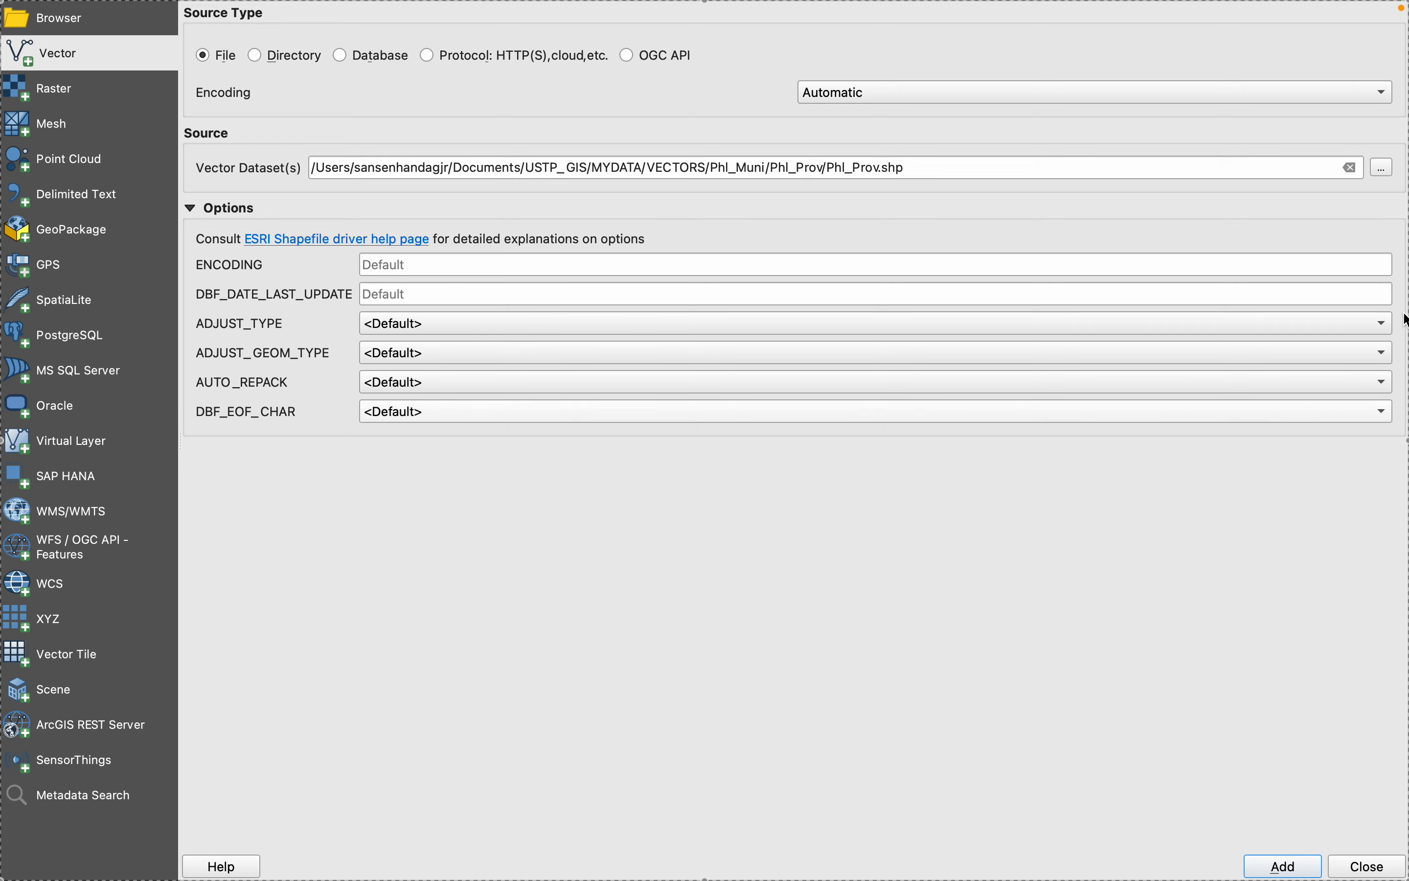
- Add Phl_Muni.shp from the Phl_Muni folder as a vector layer and return to the QGIS map window
{"action": "left_click", "coordinate": [1384, 168]}
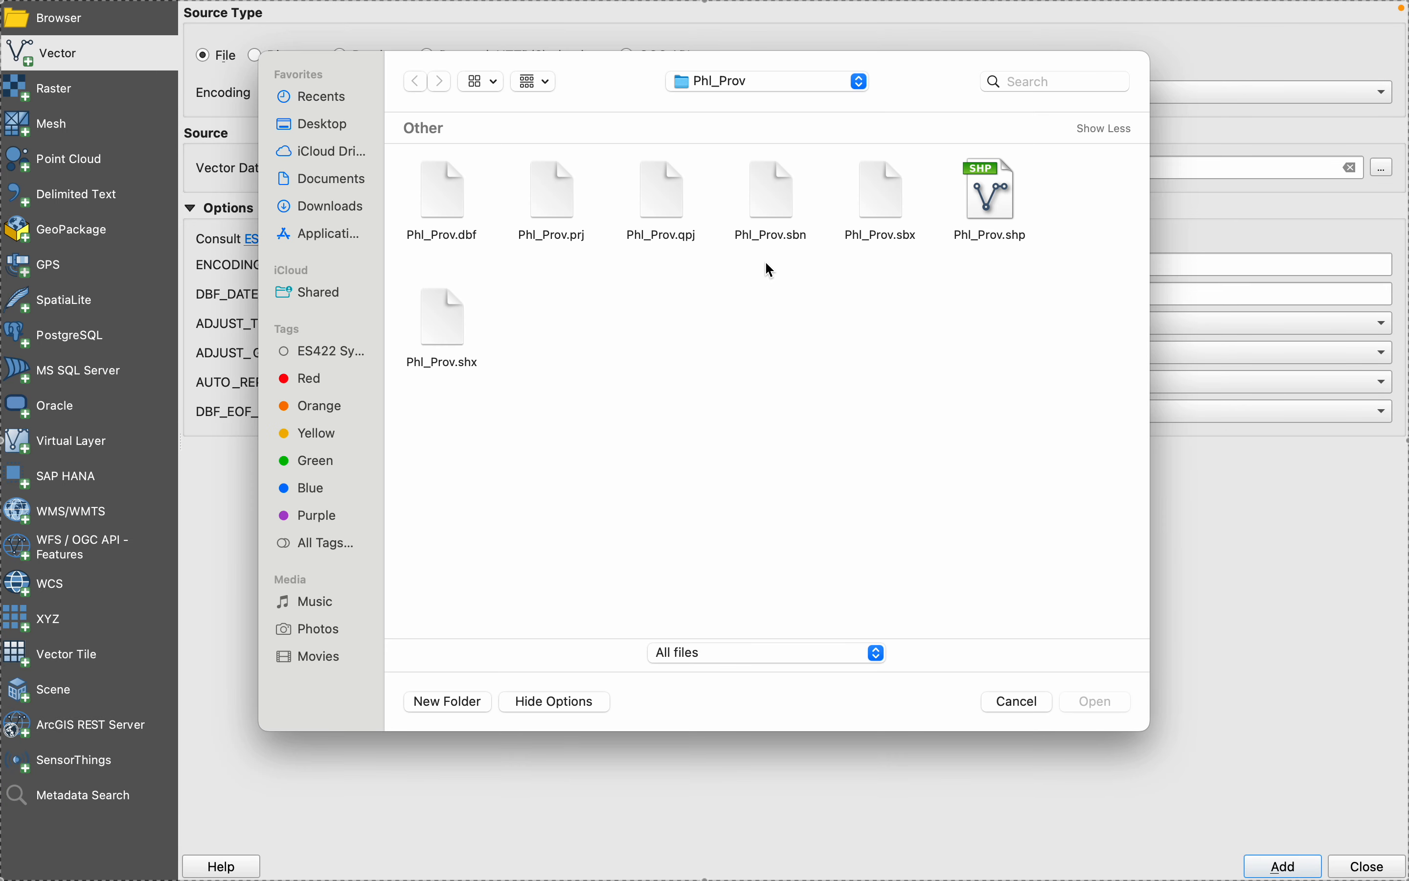
{"action": "left_click", "coordinate": [769, 86]}
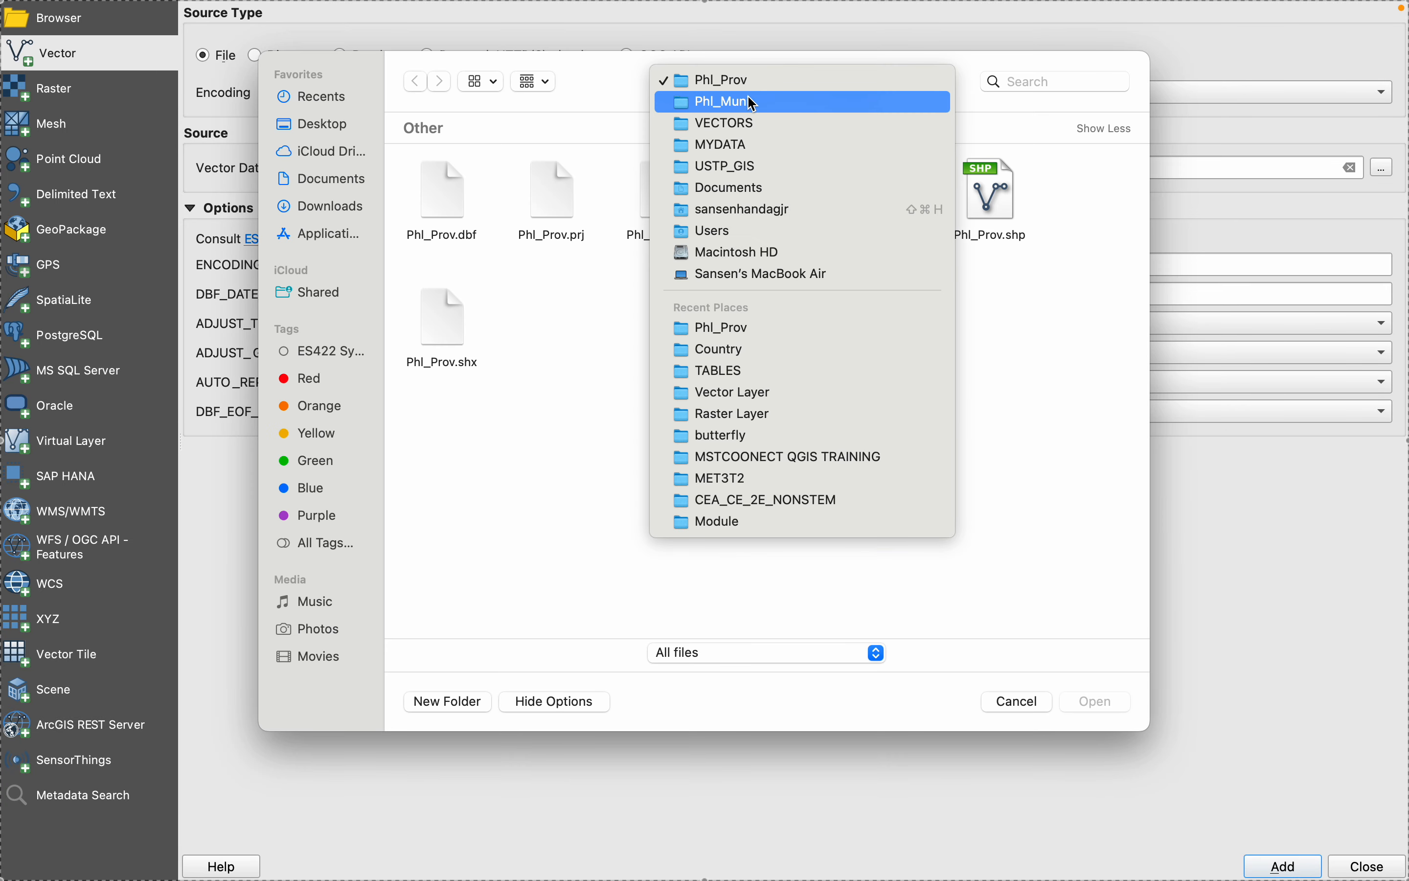
{"action": "left_click", "coordinate": [747, 95]}
{"action": "left_click", "coordinate": [766, 381]}
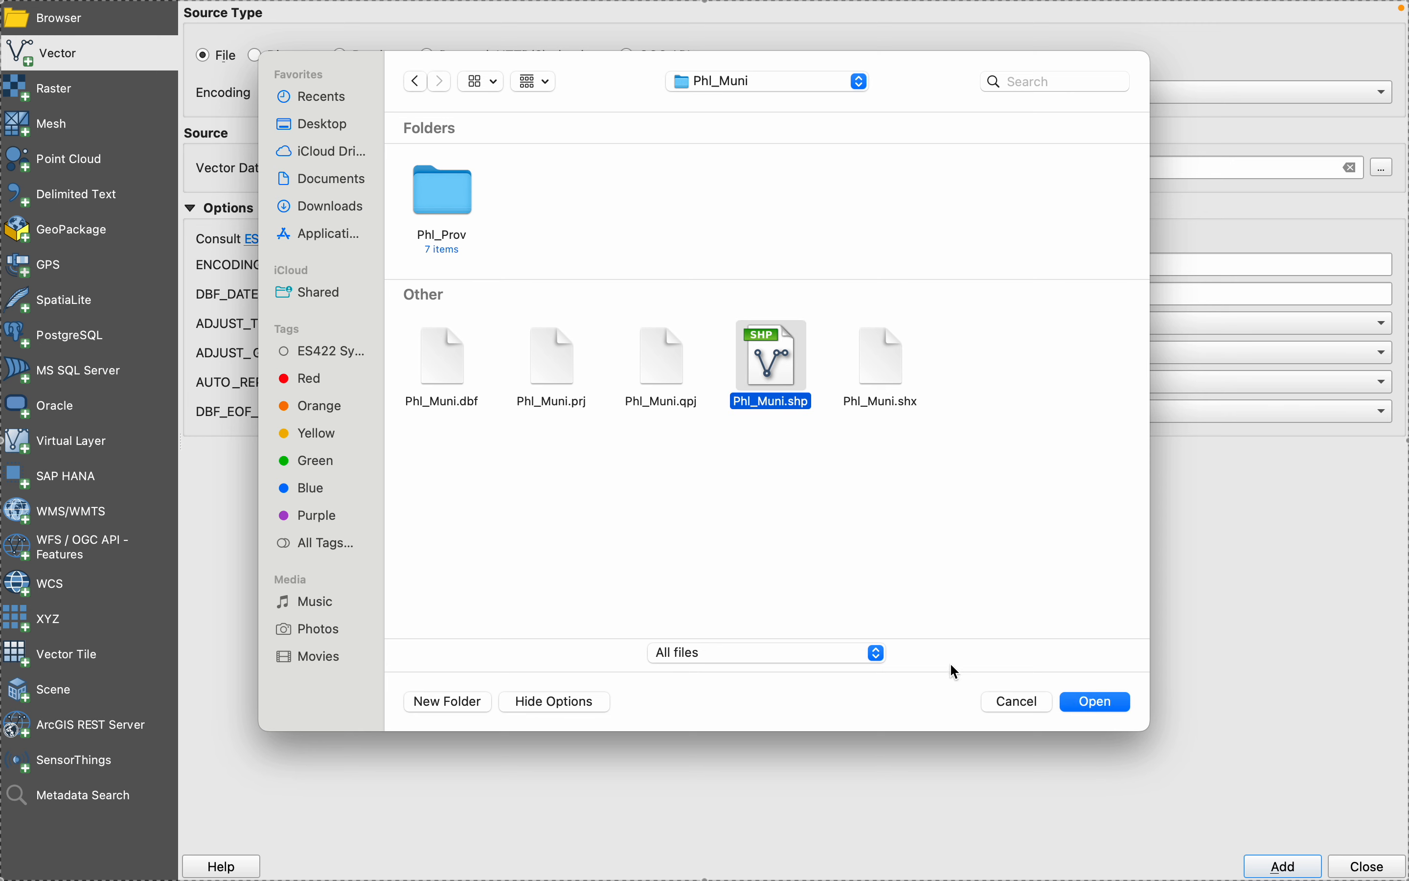
{"action": "left_click", "coordinate": [1095, 702]}
{"action": "left_click", "coordinate": [1278, 861]}
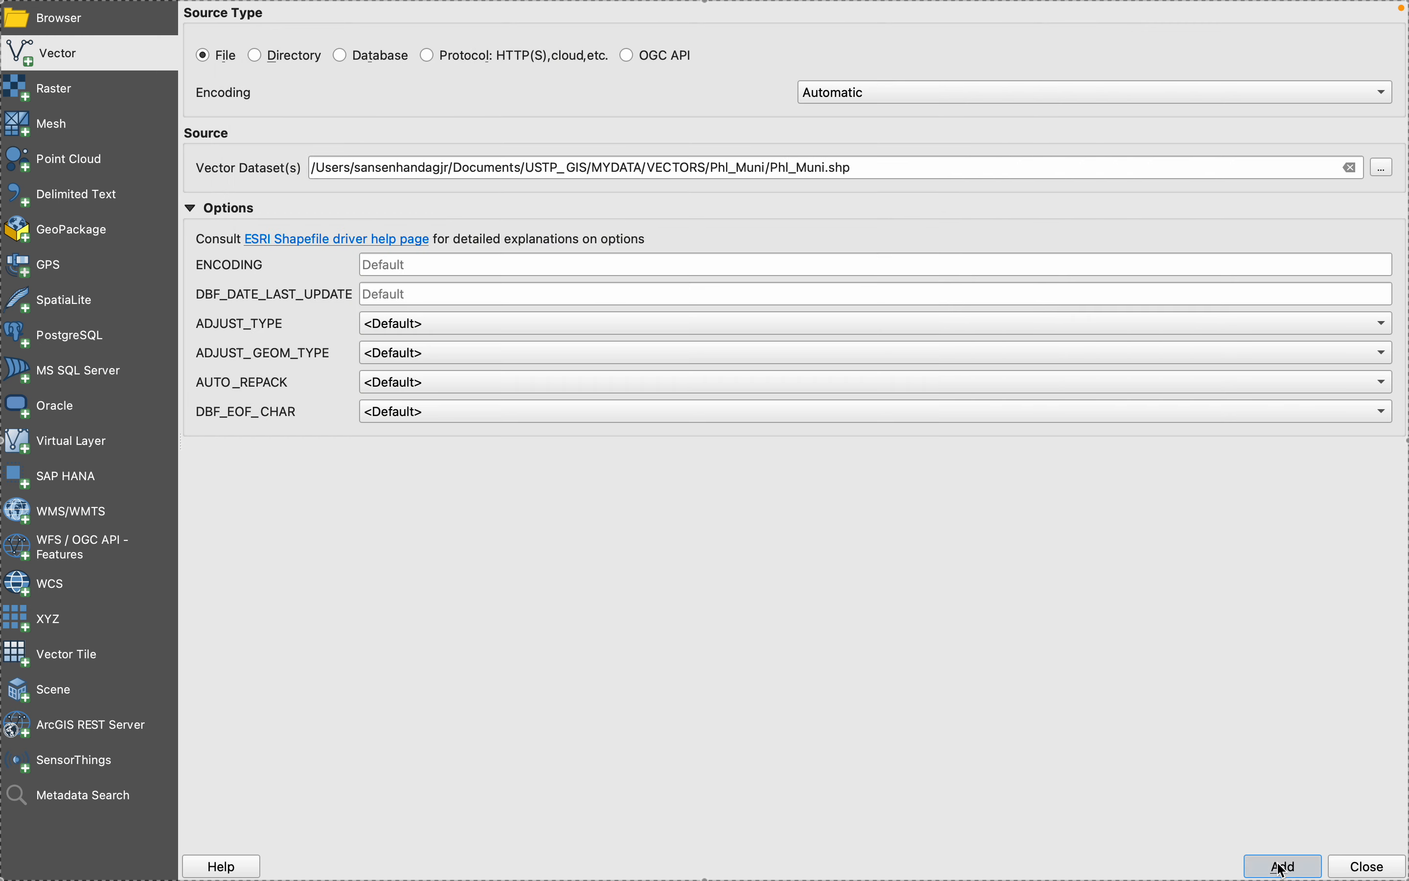
{"action": "left_click", "coordinate": [1351, 872]}
{"action": "mouse_move", "coordinate": [1356, 877]}
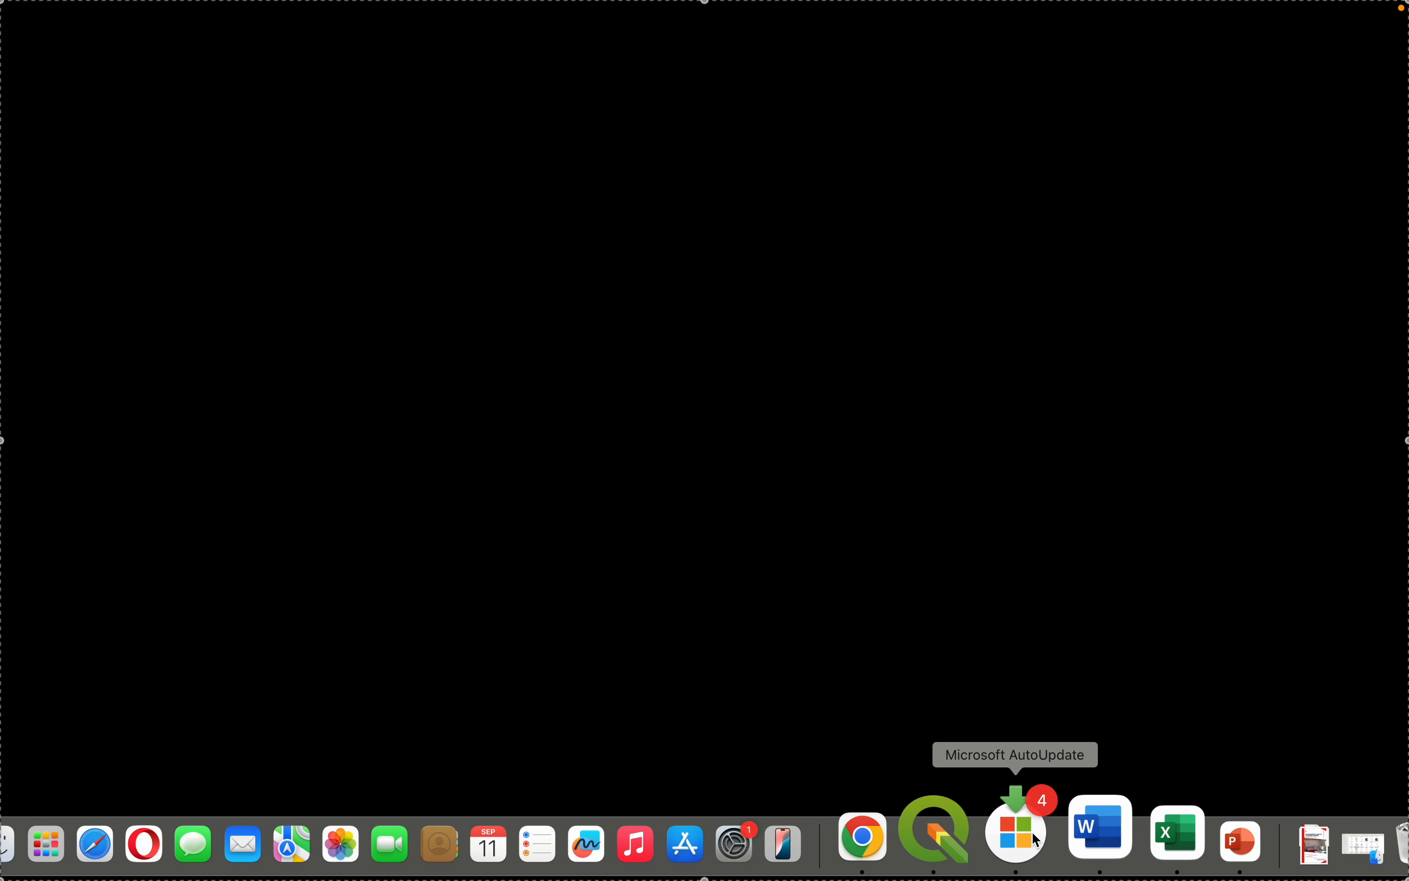
{"action": "left_click", "coordinate": [936, 833]}
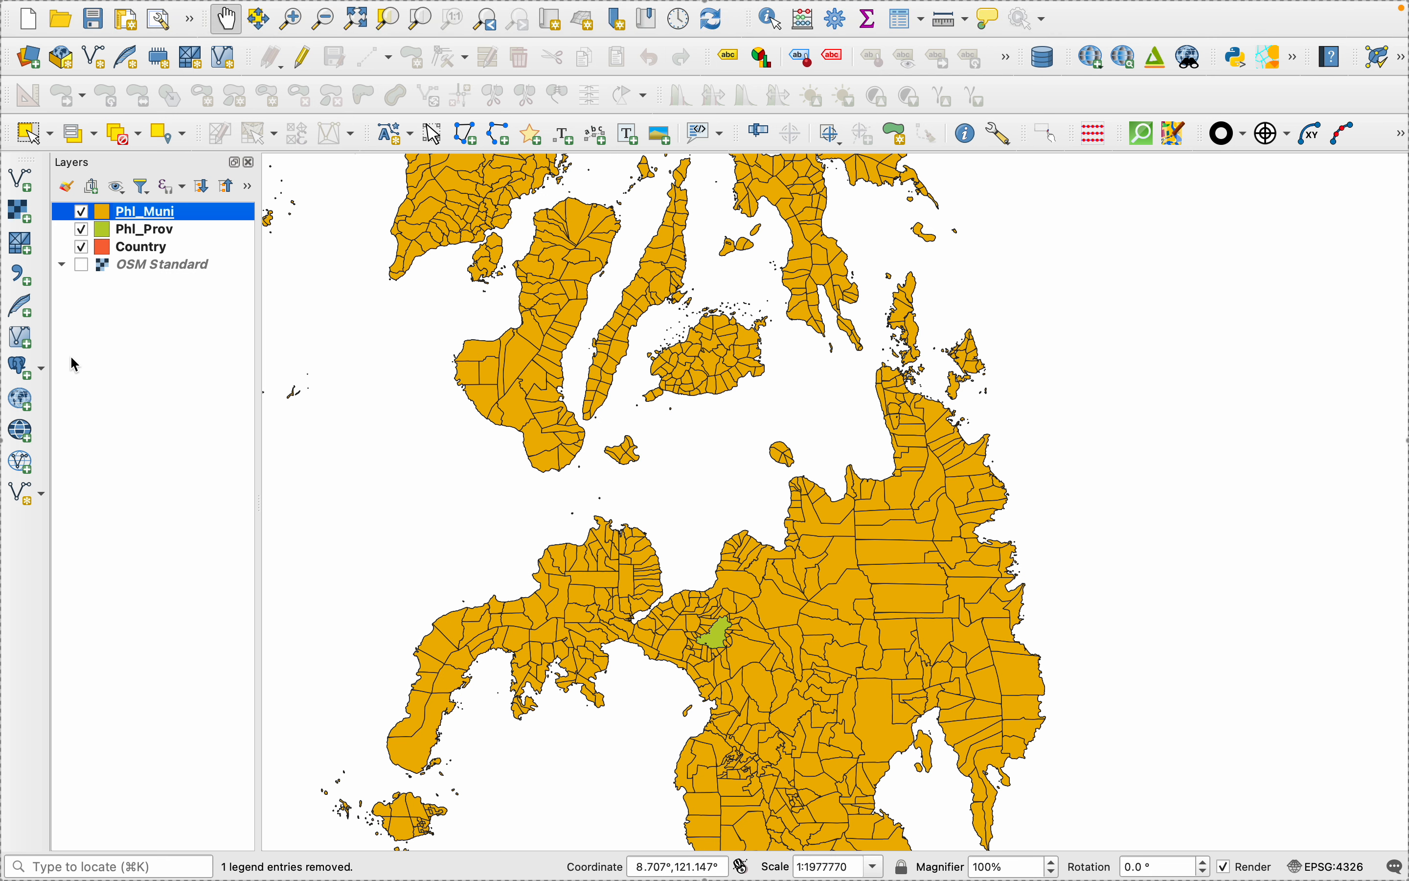
- Select the Cagayan de Oro municipality polygon along Mindanao's northern bay in the Phl_Muni layer
{"action": "scroll", "coordinate": [698, 588], "scroll_direction": "down", "scroll_amount": 1}
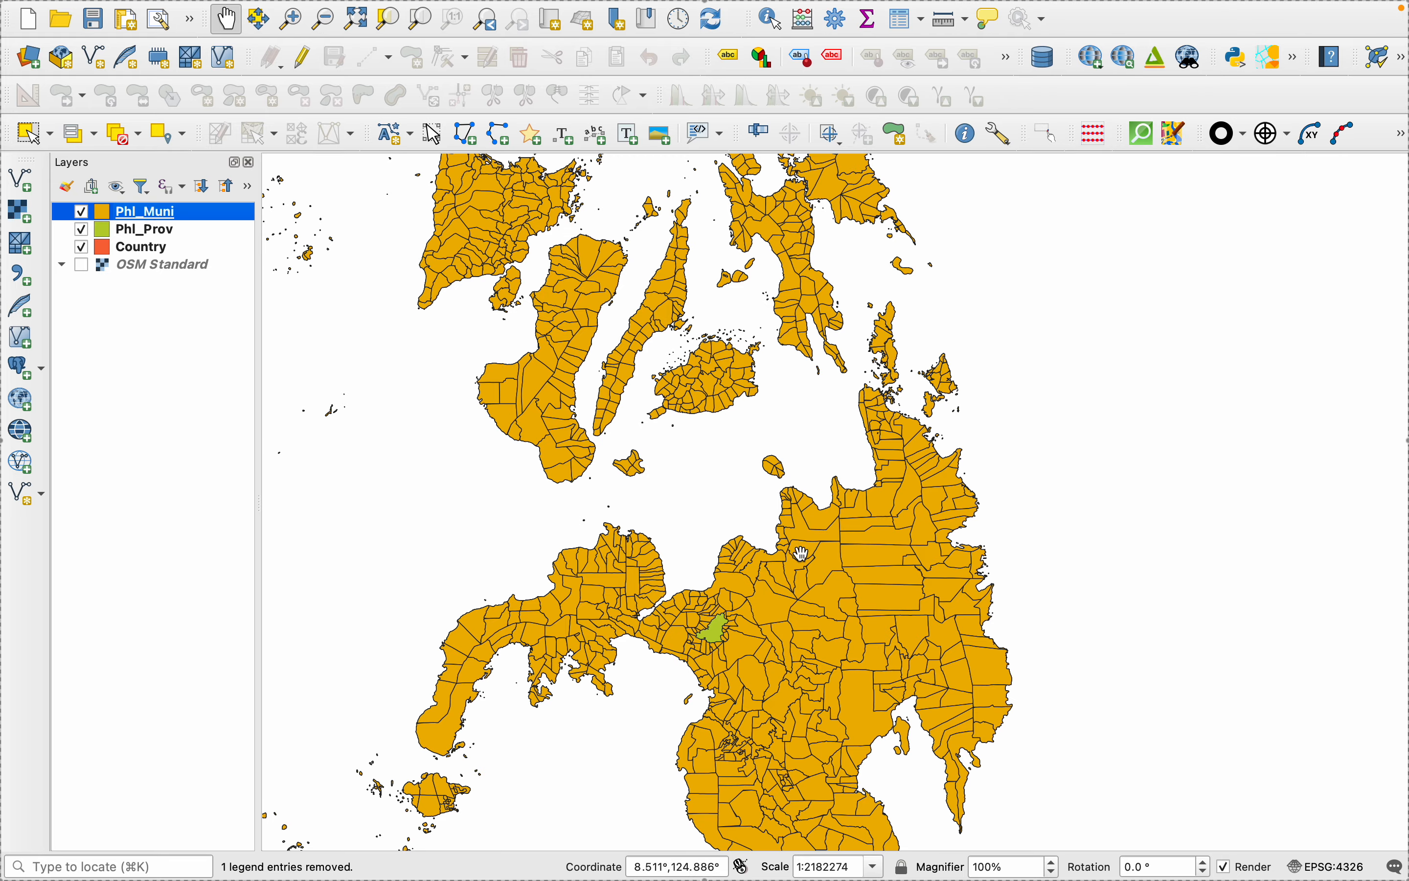
{"action": "scroll", "coordinate": [806, 499], "scroll_direction": "up", "scroll_amount": 3}
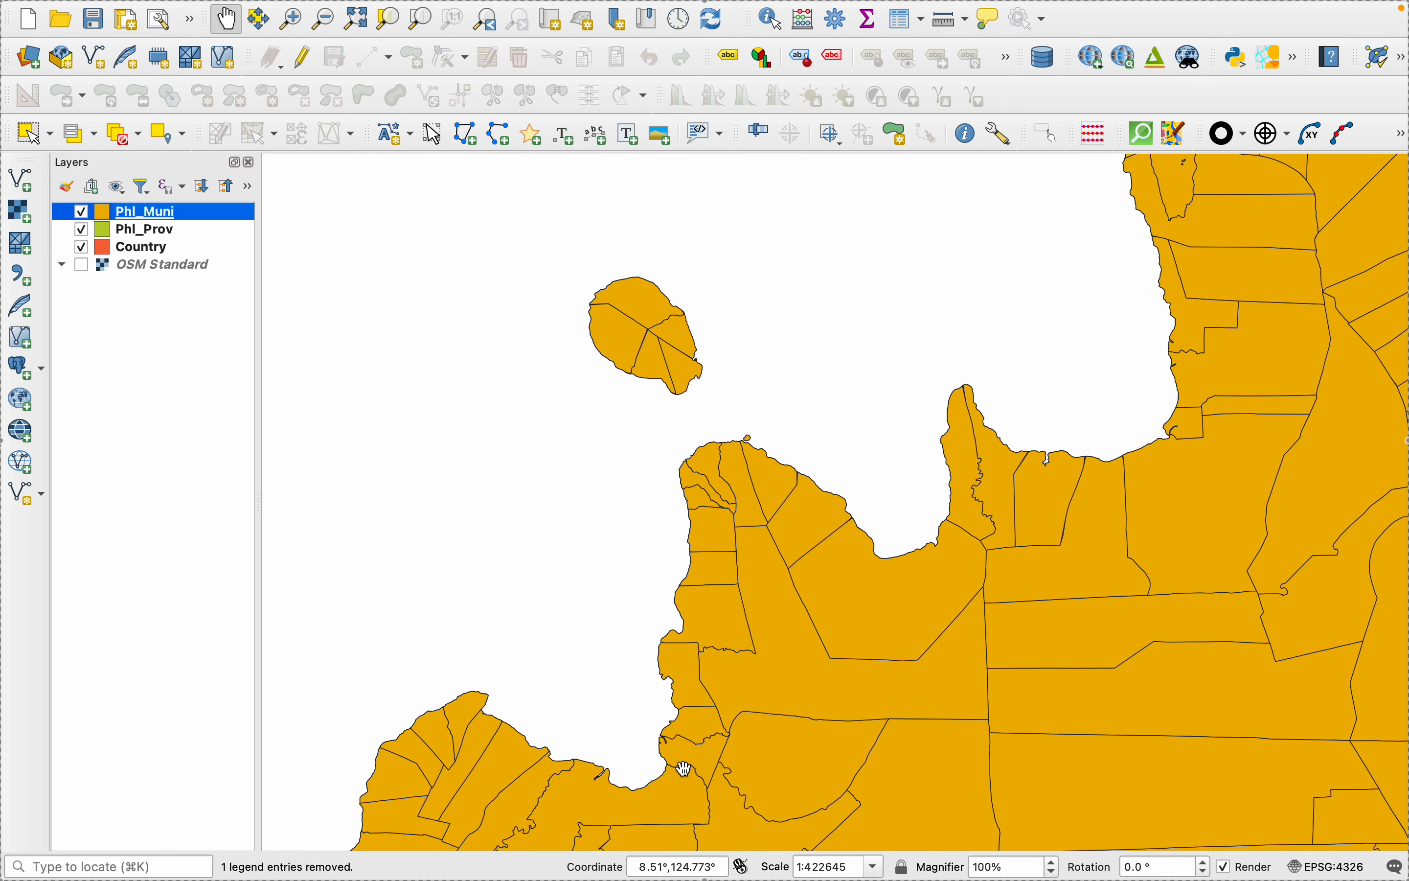
{"action": "left_click_drag", "start_coordinate": [645, 731], "coordinate": [831, 426]}
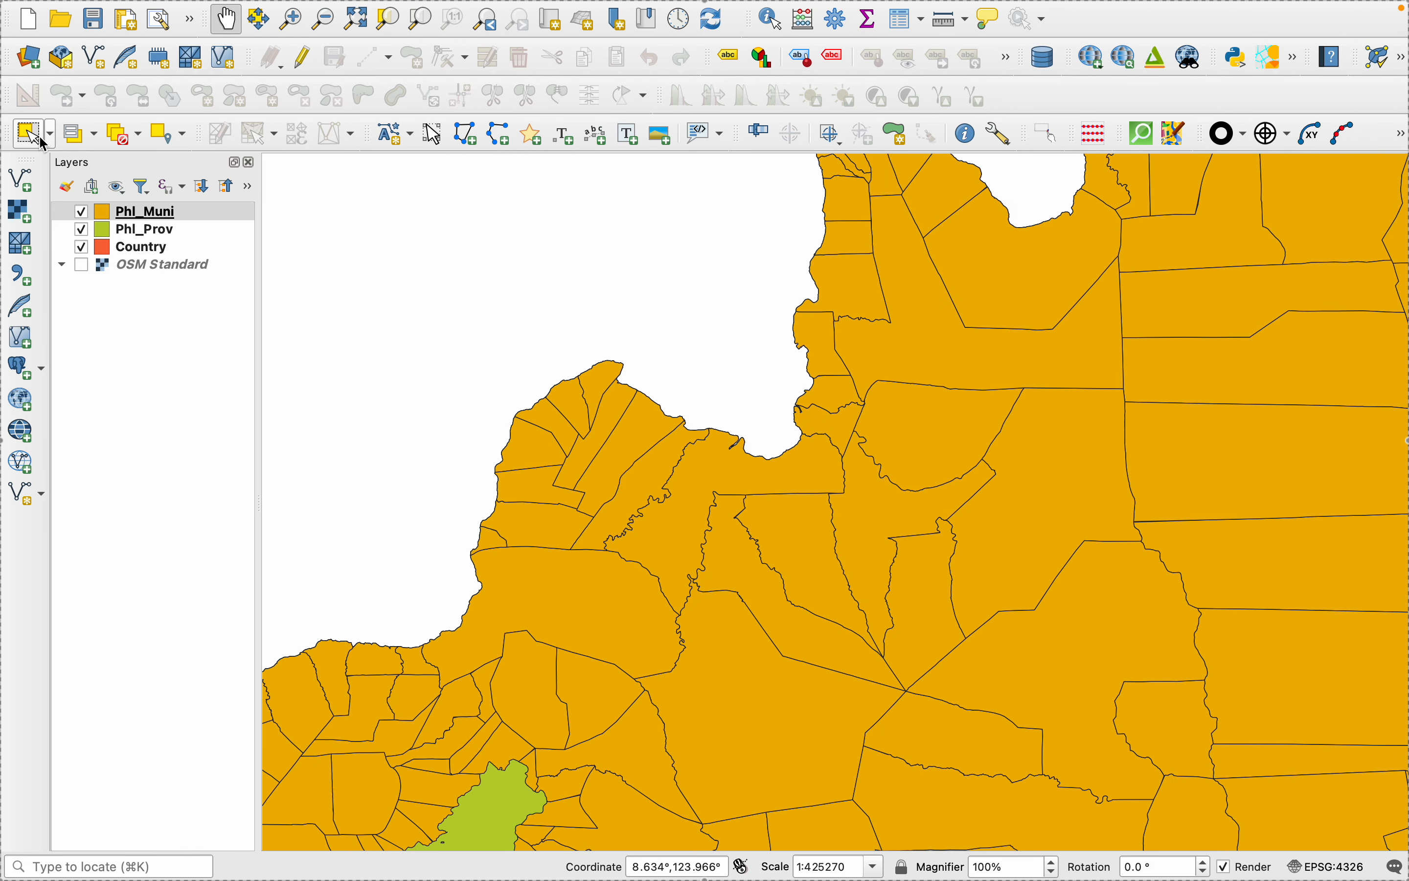
{"action": "left_click", "coordinate": [46, 138]}
{"action": "left_click", "coordinate": [47, 157]}
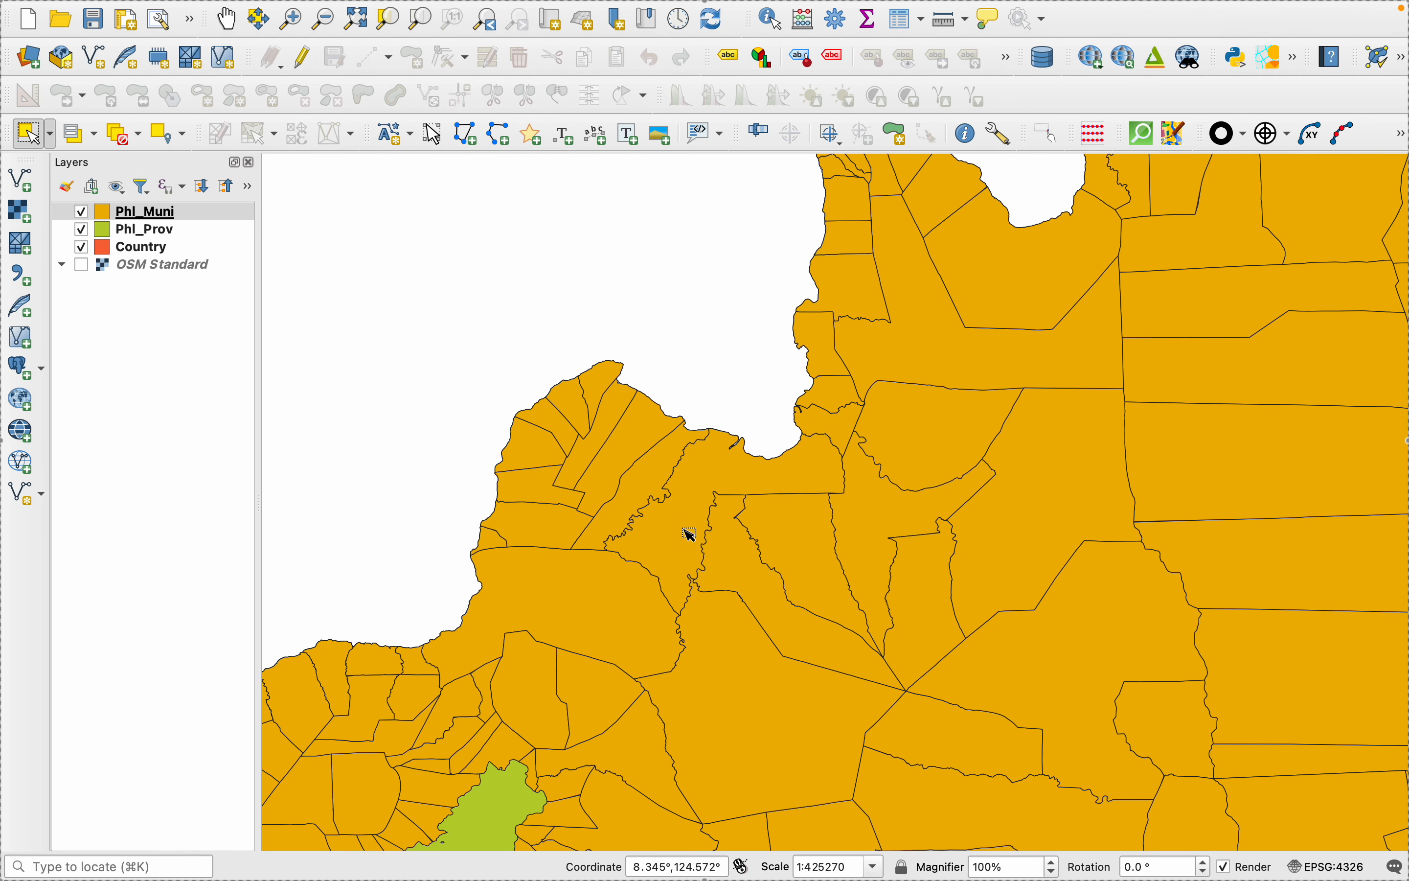
{"action": "left_click", "coordinate": [686, 481]}
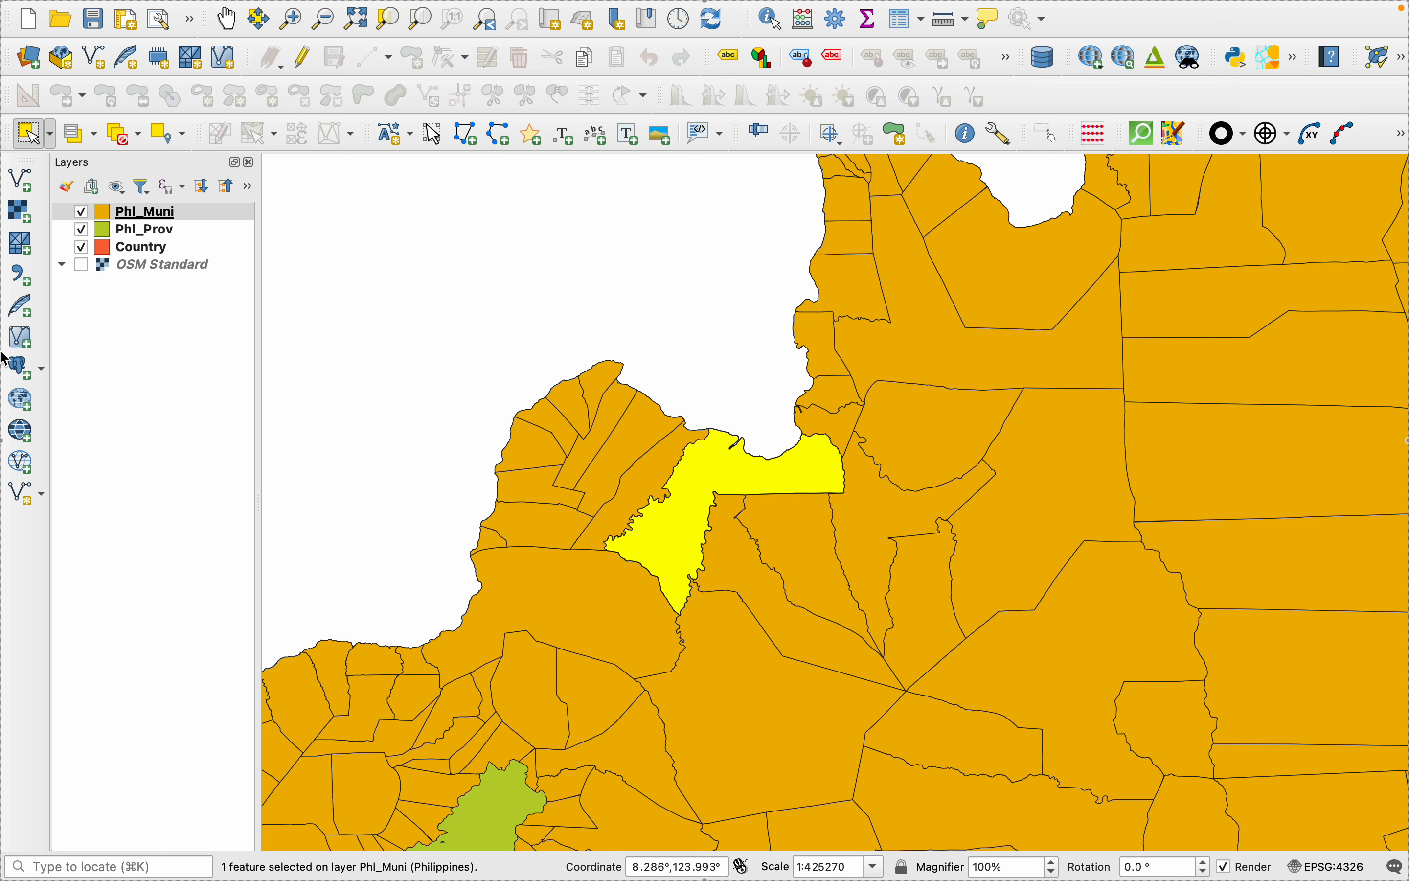
- Start exporting only the selected Phl_Muni feature as an ESRI Shapefile and name the output file CDO
{"action": "right_click", "coordinate": [123, 215]}
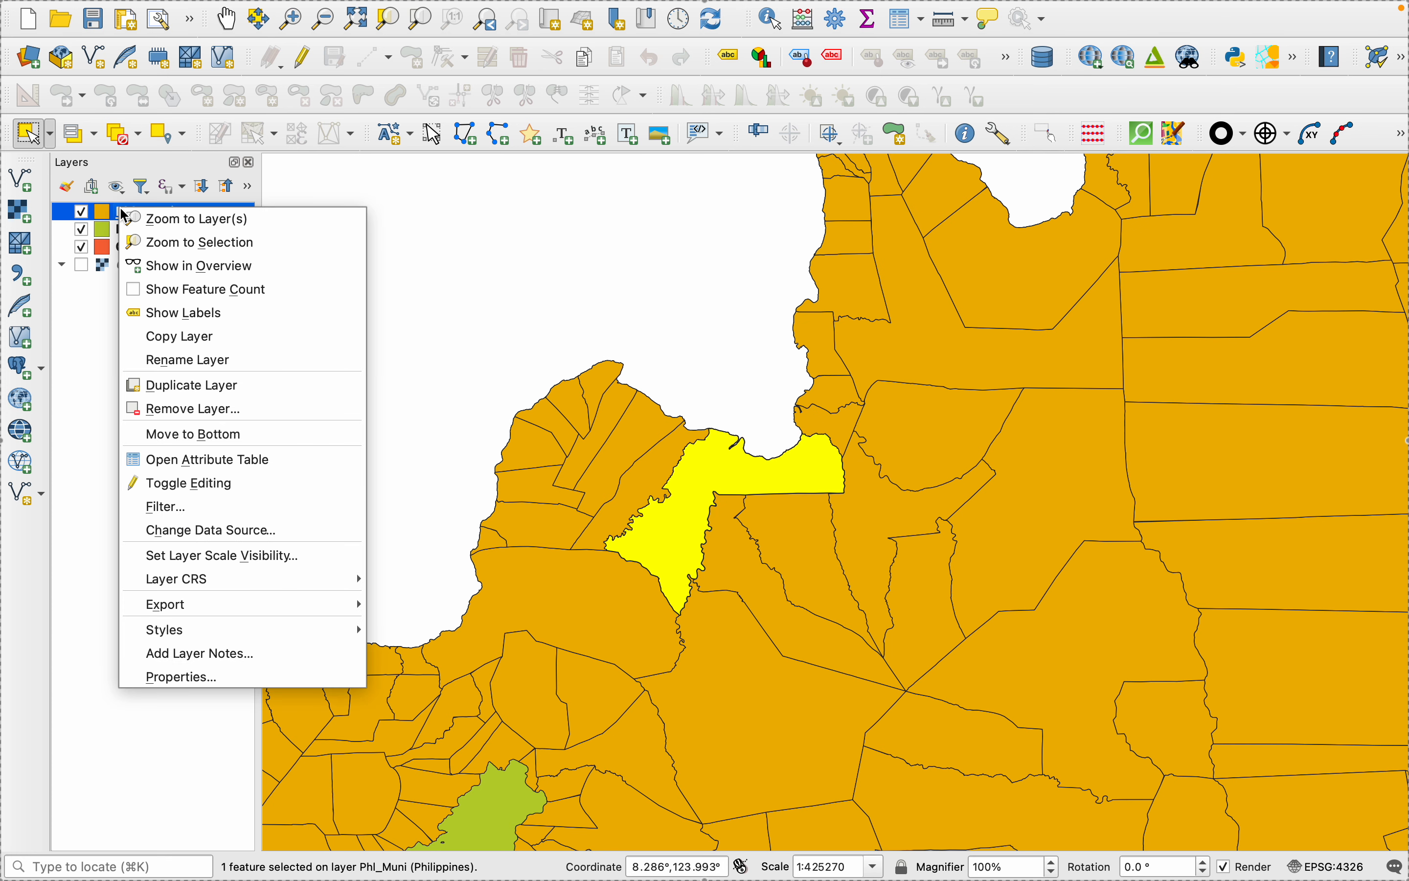
{"action": "mouse_move", "coordinate": [259, 610]}
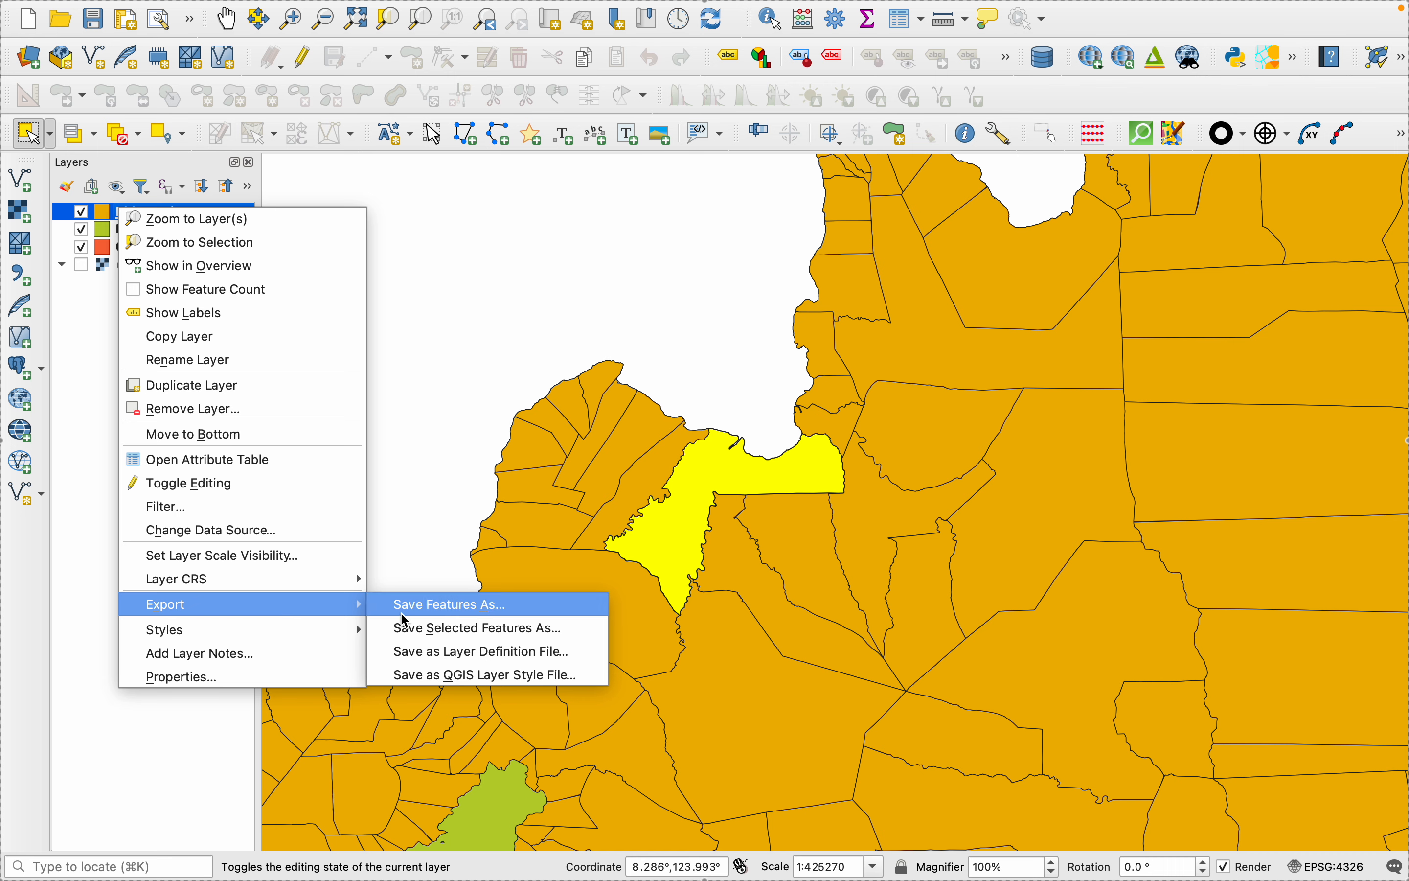
{"action": "left_click", "coordinate": [448, 629]}
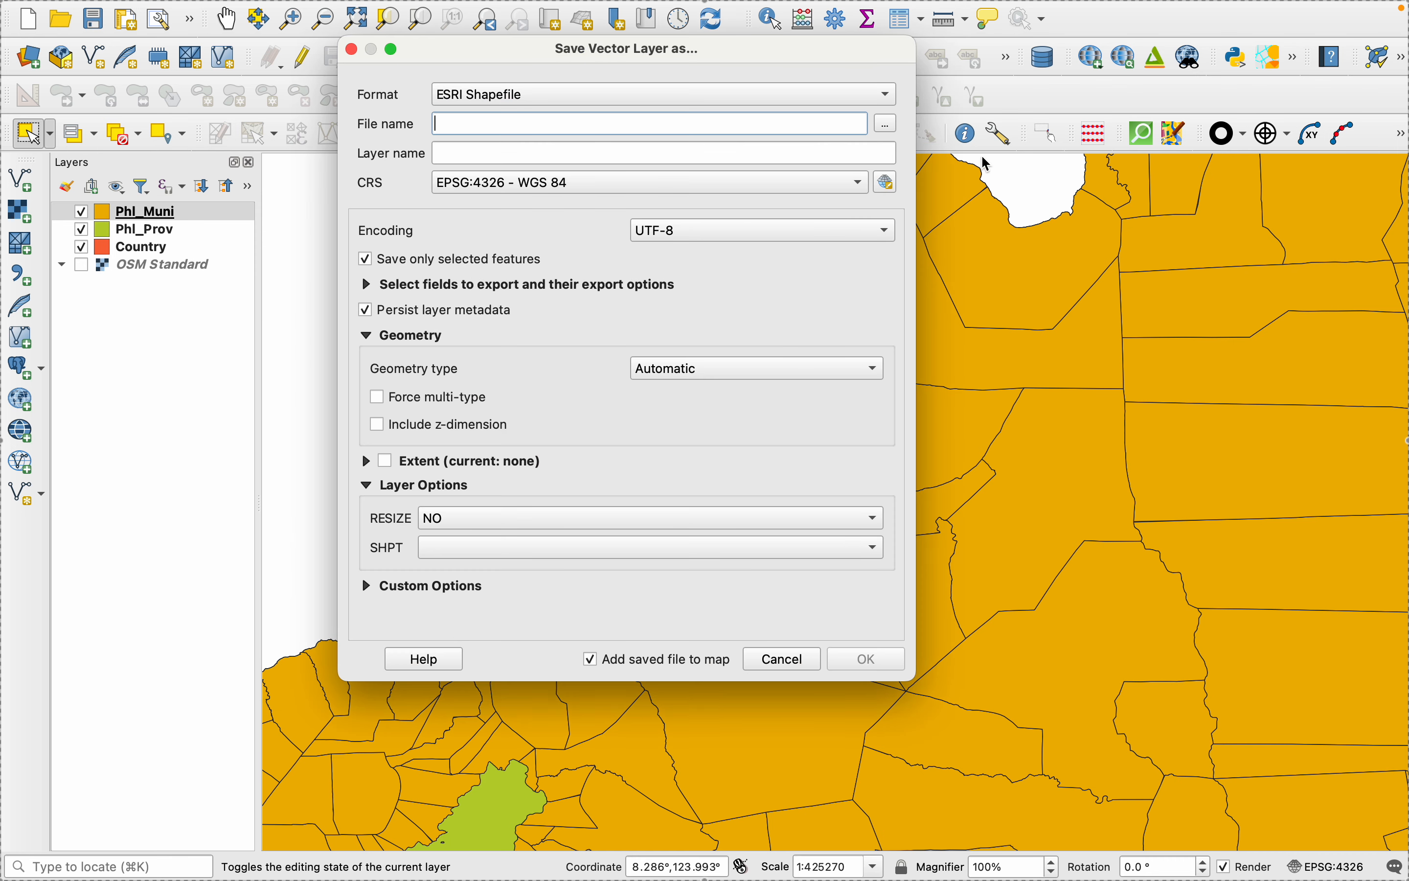
{"action": "left_click", "coordinate": [891, 124]}
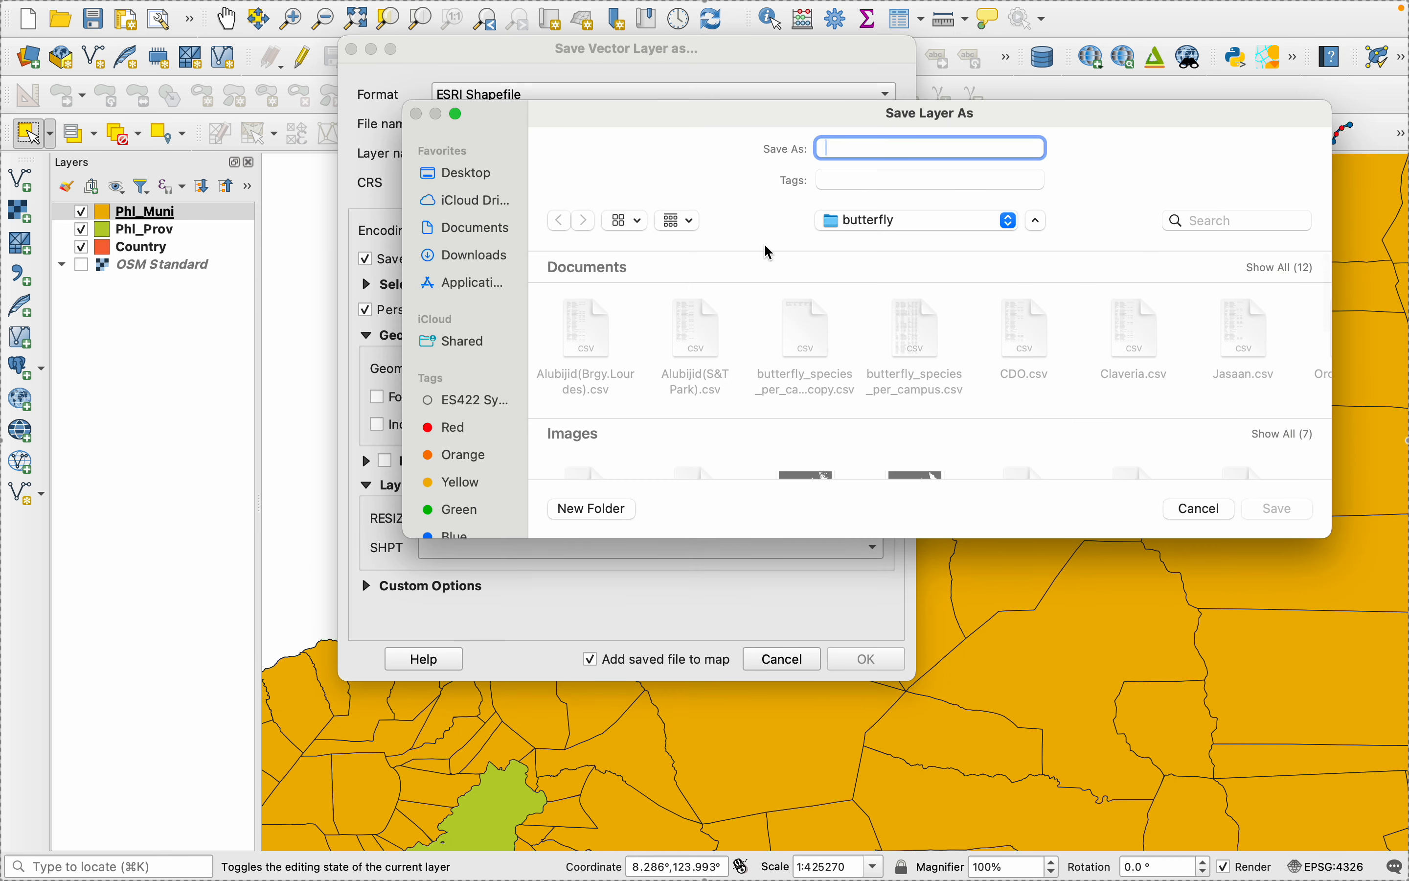
{"action": "type", "text": "CDO"}
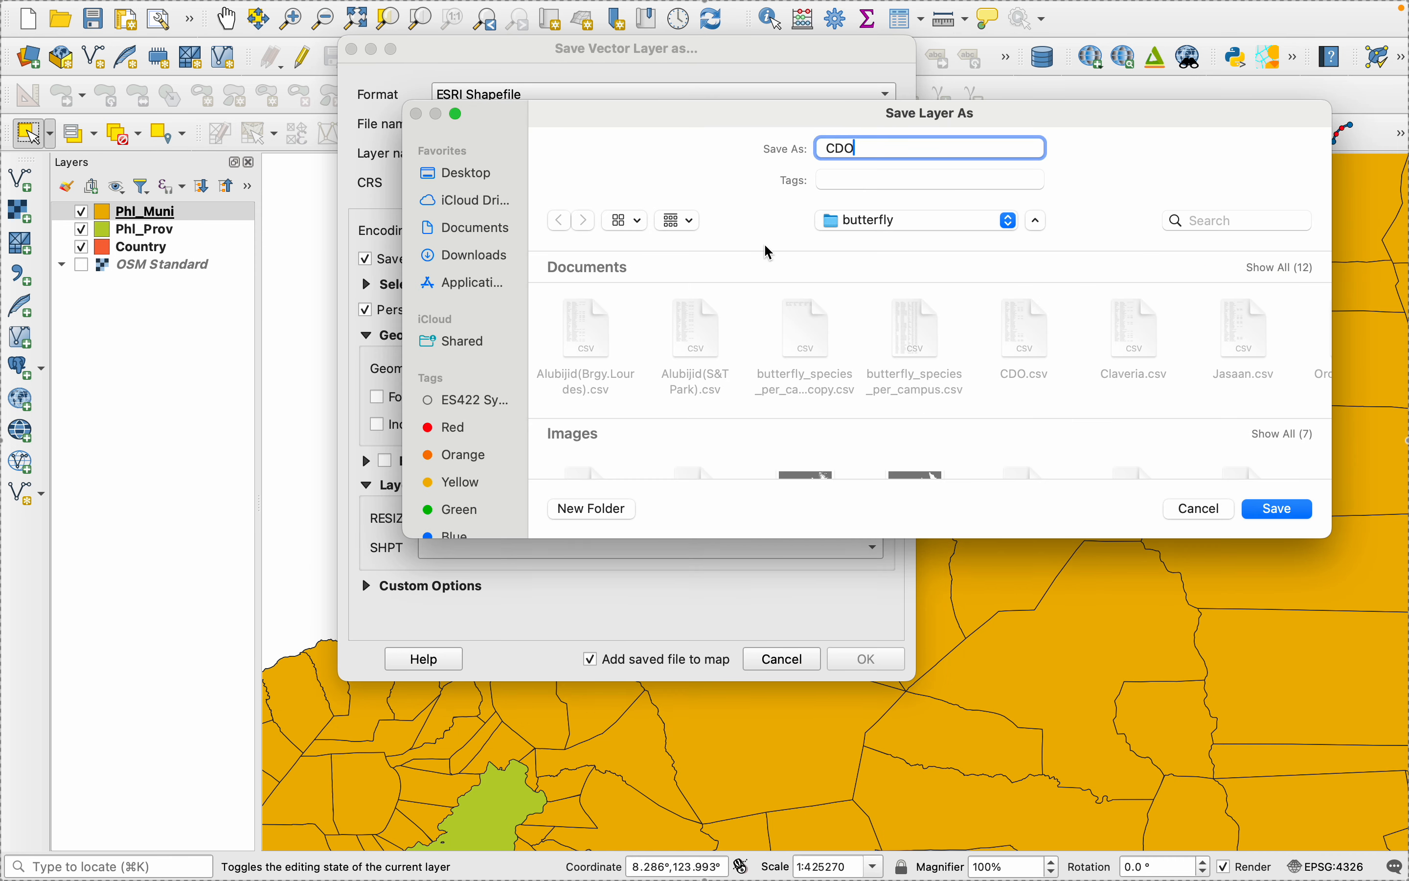
- Export the selected feature to CDO.shp in Documents/USTP_GIS/MYDATA/VECTORS, replacing the existing file and adding the result to the map
{"action": "left_click", "coordinate": [867, 224]}
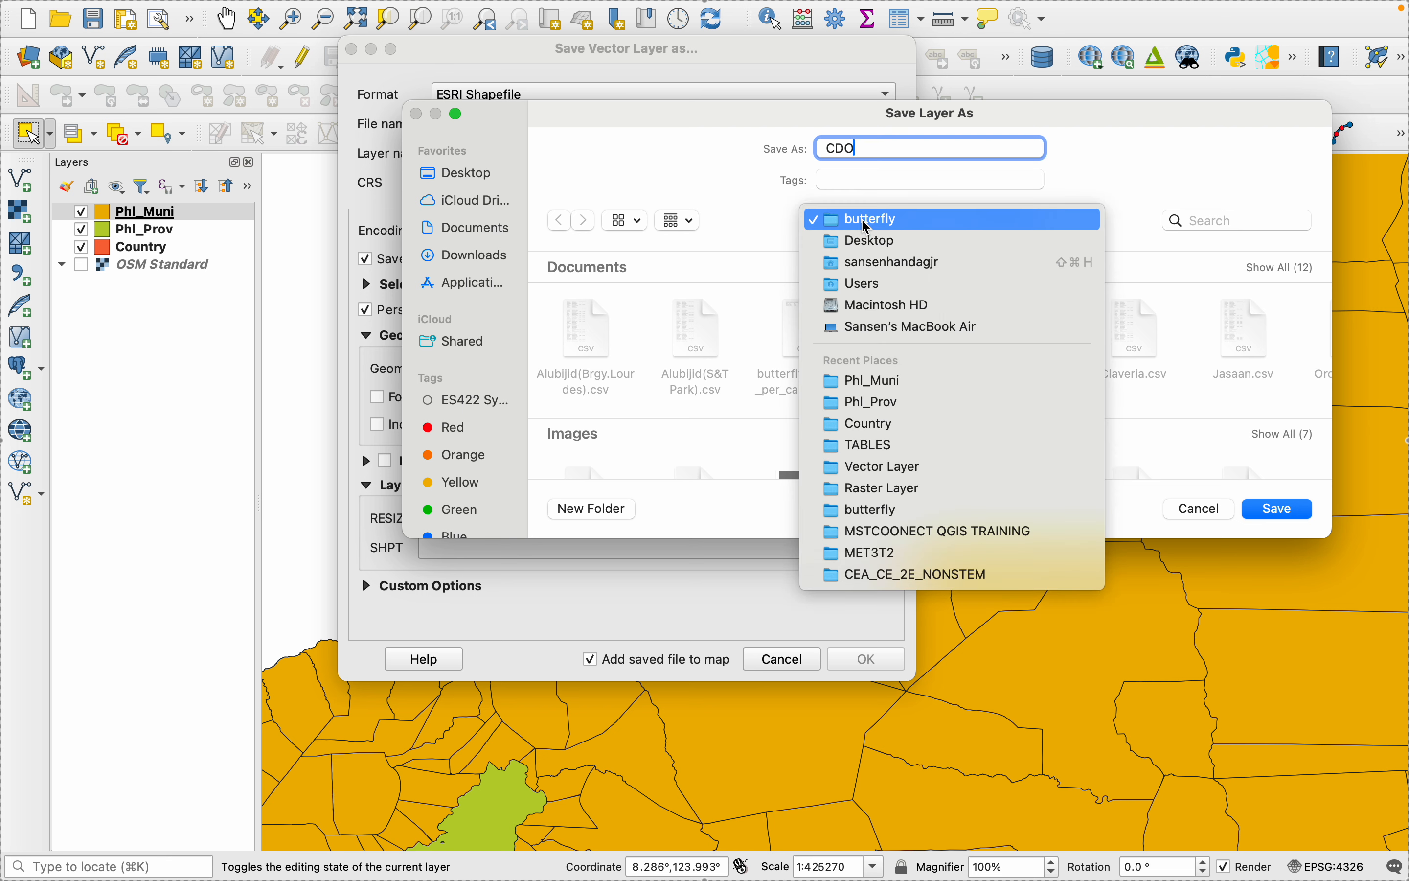
{"action": "left_click", "coordinate": [874, 466]}
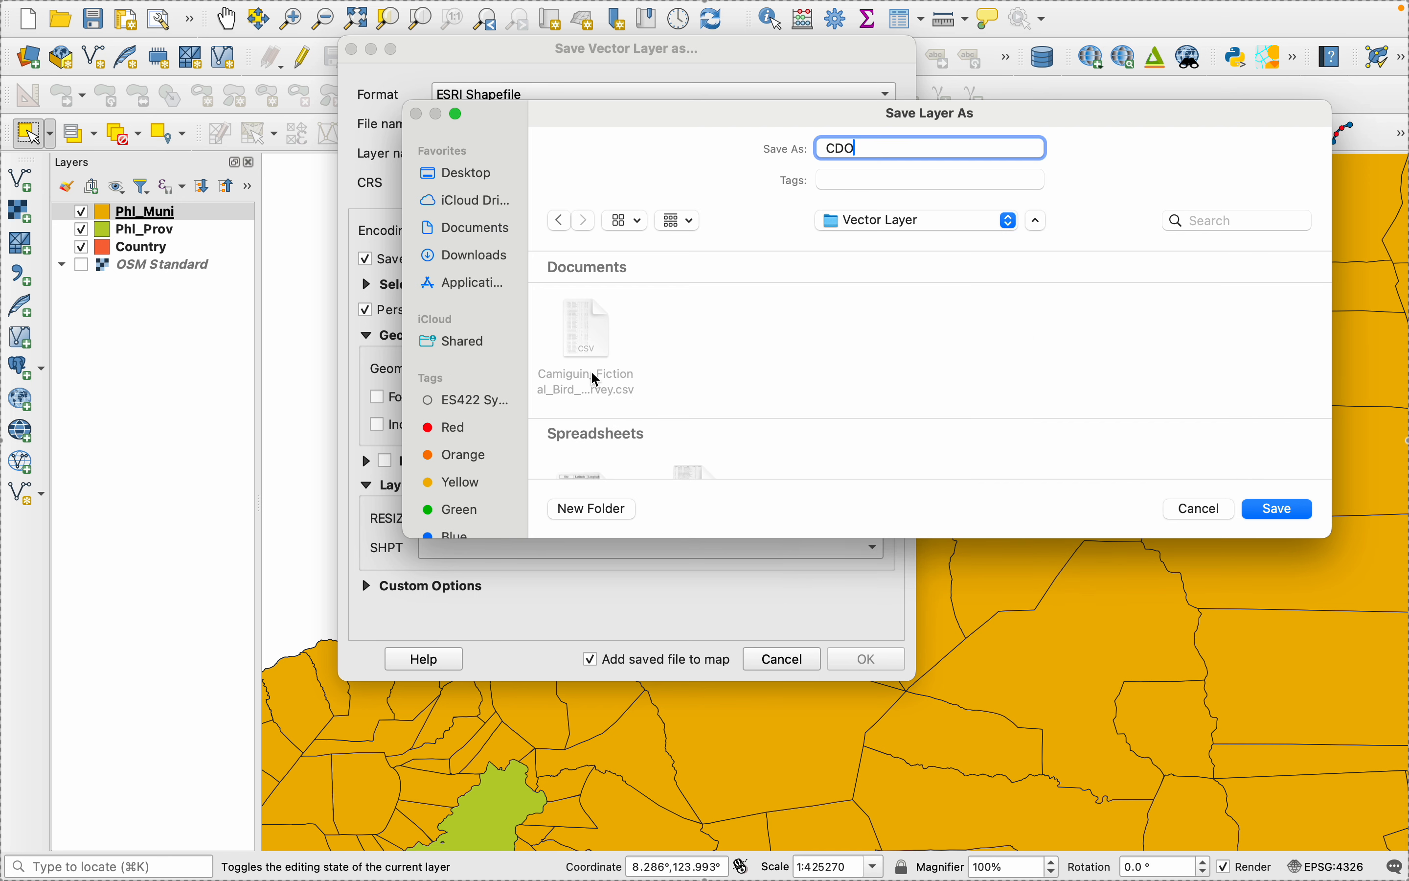
{"action": "left_click", "coordinate": [469, 234]}
{"action": "scroll", "coordinate": [1109, 372], "scroll_direction": "right", "scroll_amount": 5}
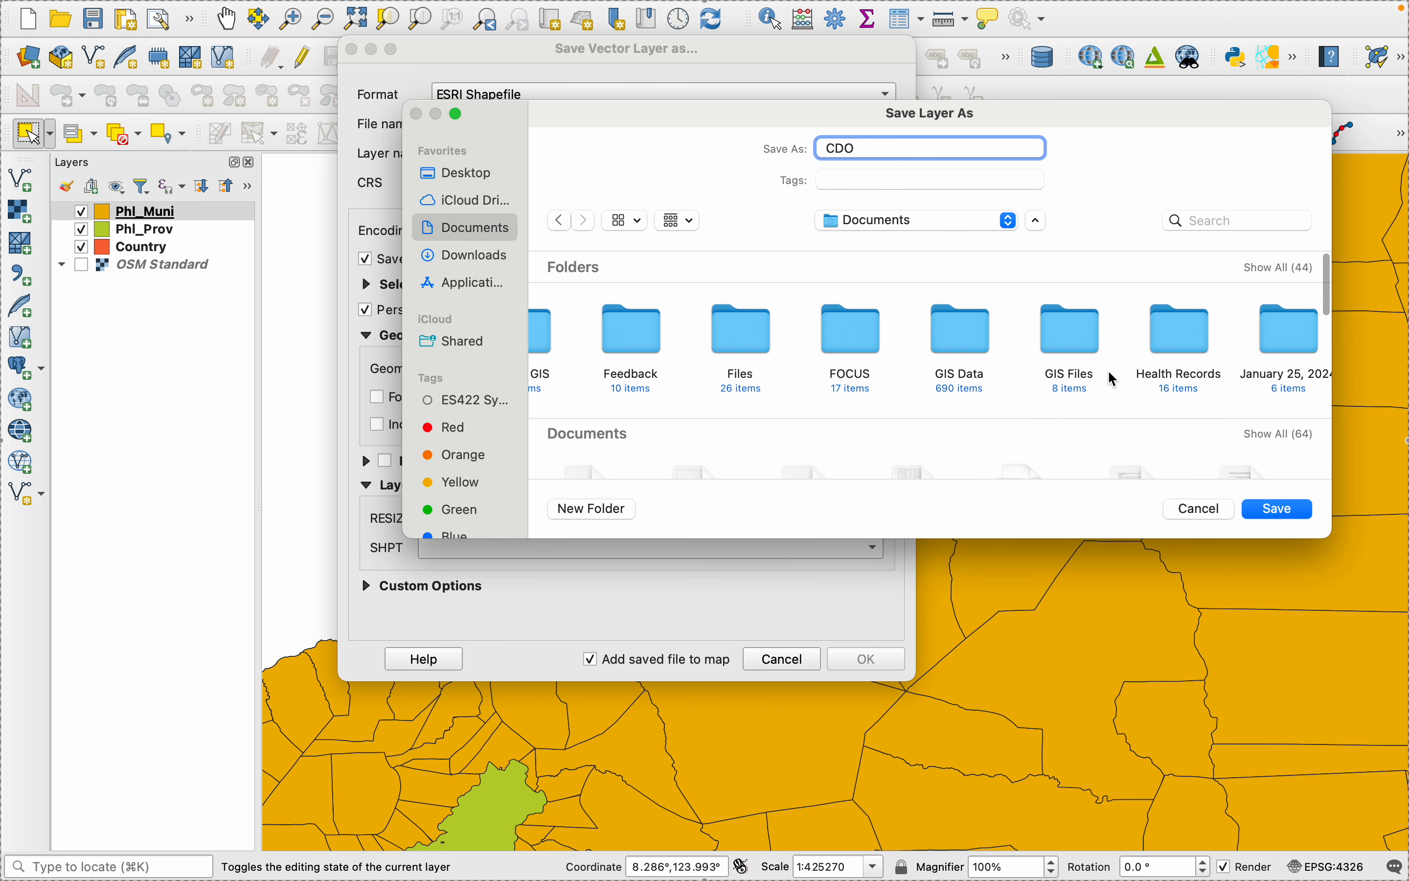
{"action": "scroll", "coordinate": [1112, 380], "scroll_direction": "right", "scroll_amount": 5}
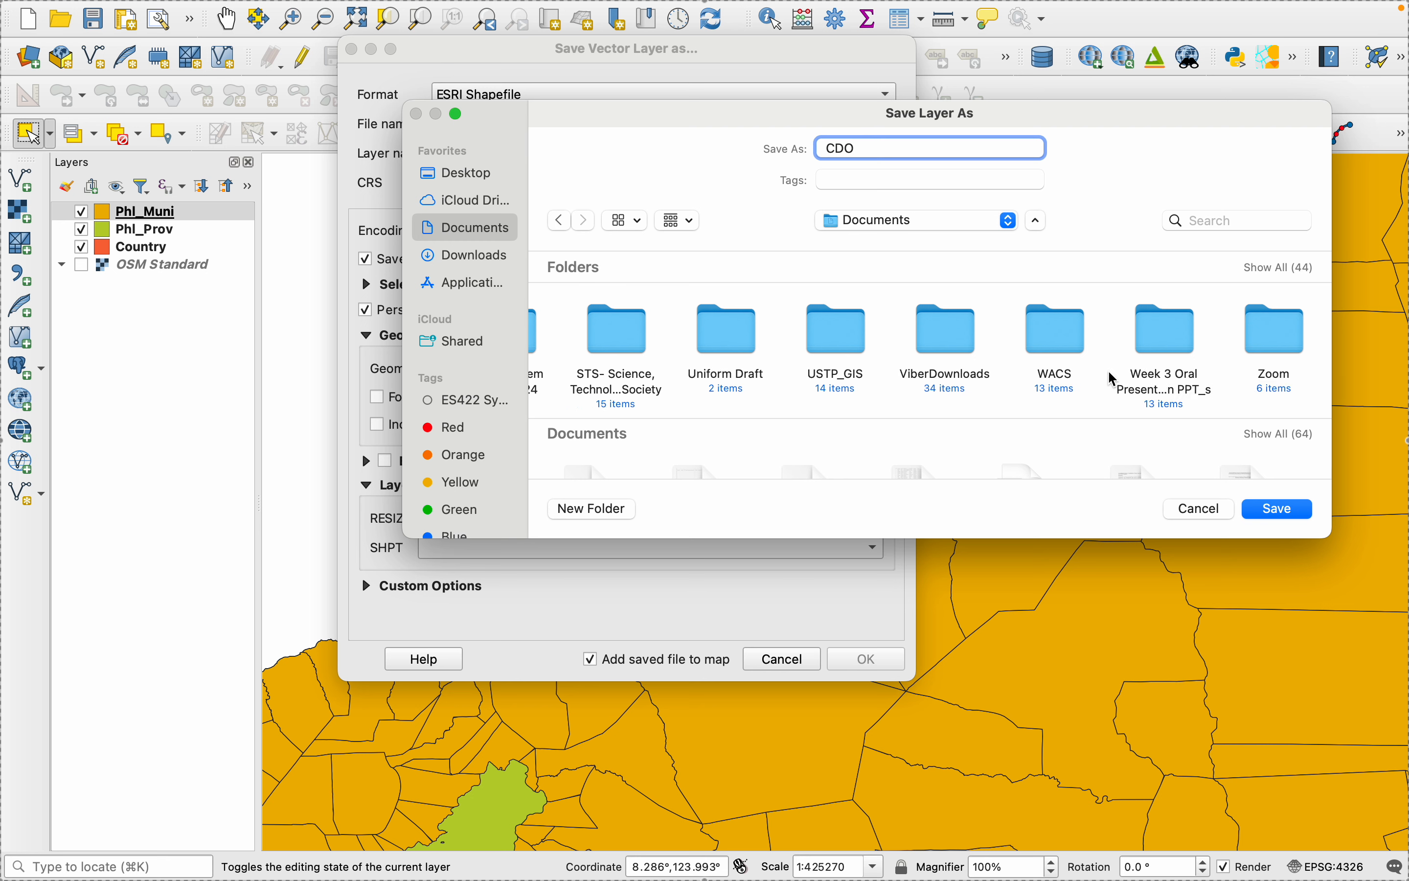
{"action": "double_click", "coordinate": [848, 348]}
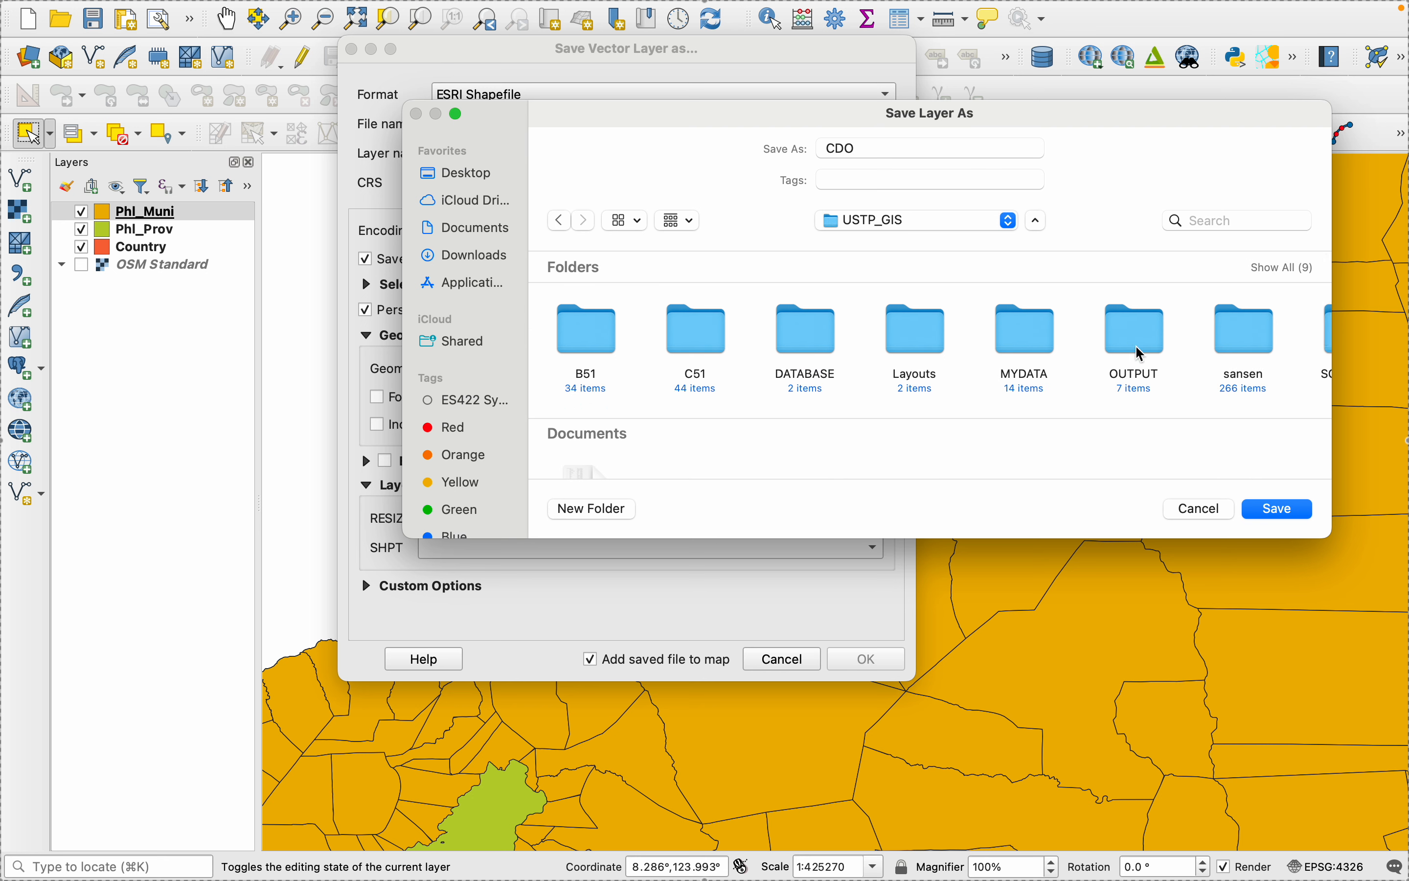
{"action": "double_click", "coordinate": [1039, 349]}
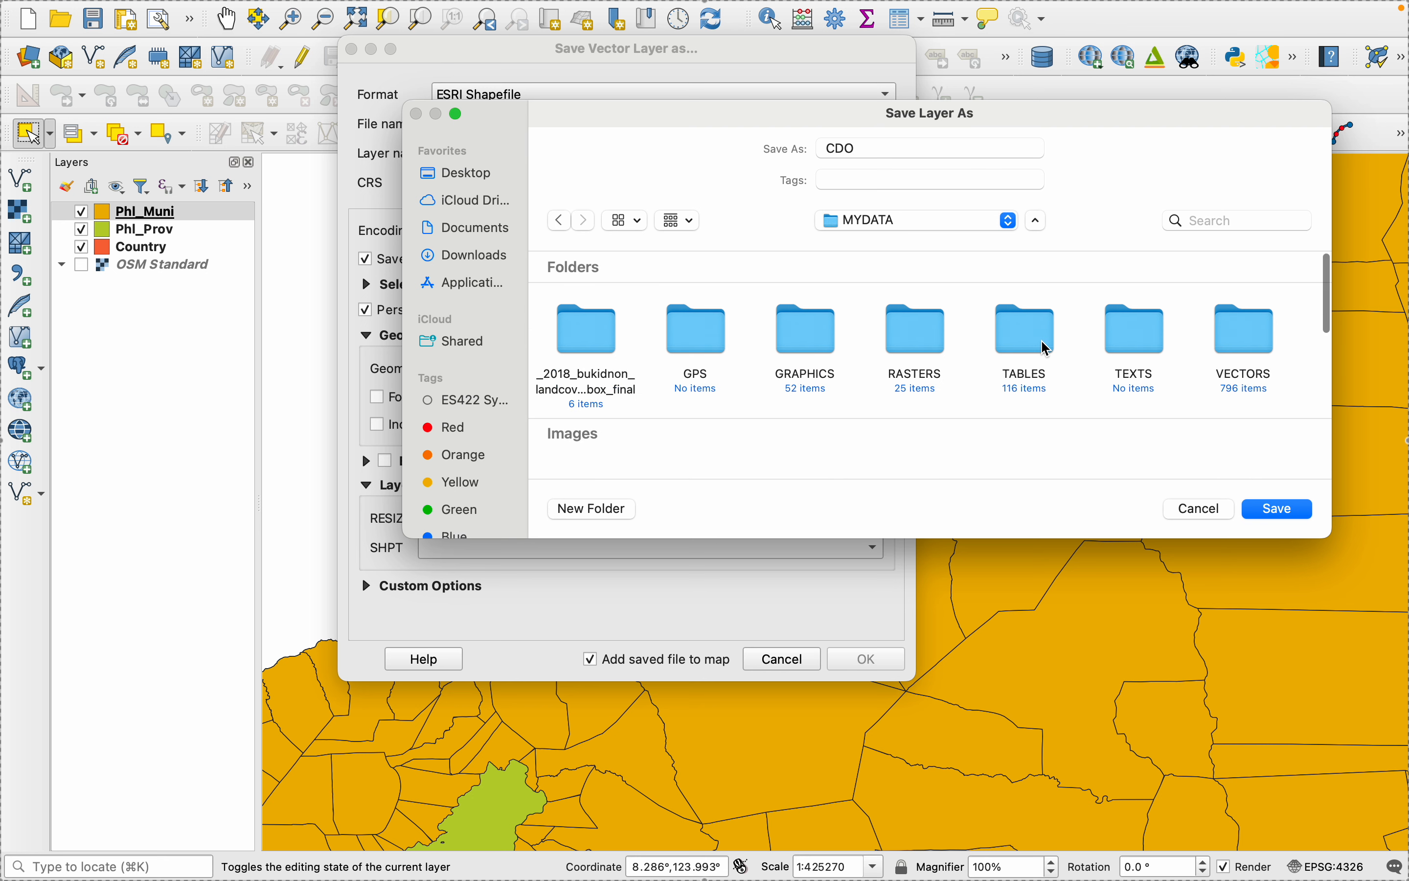
{"action": "double_click", "coordinate": [1243, 344]}
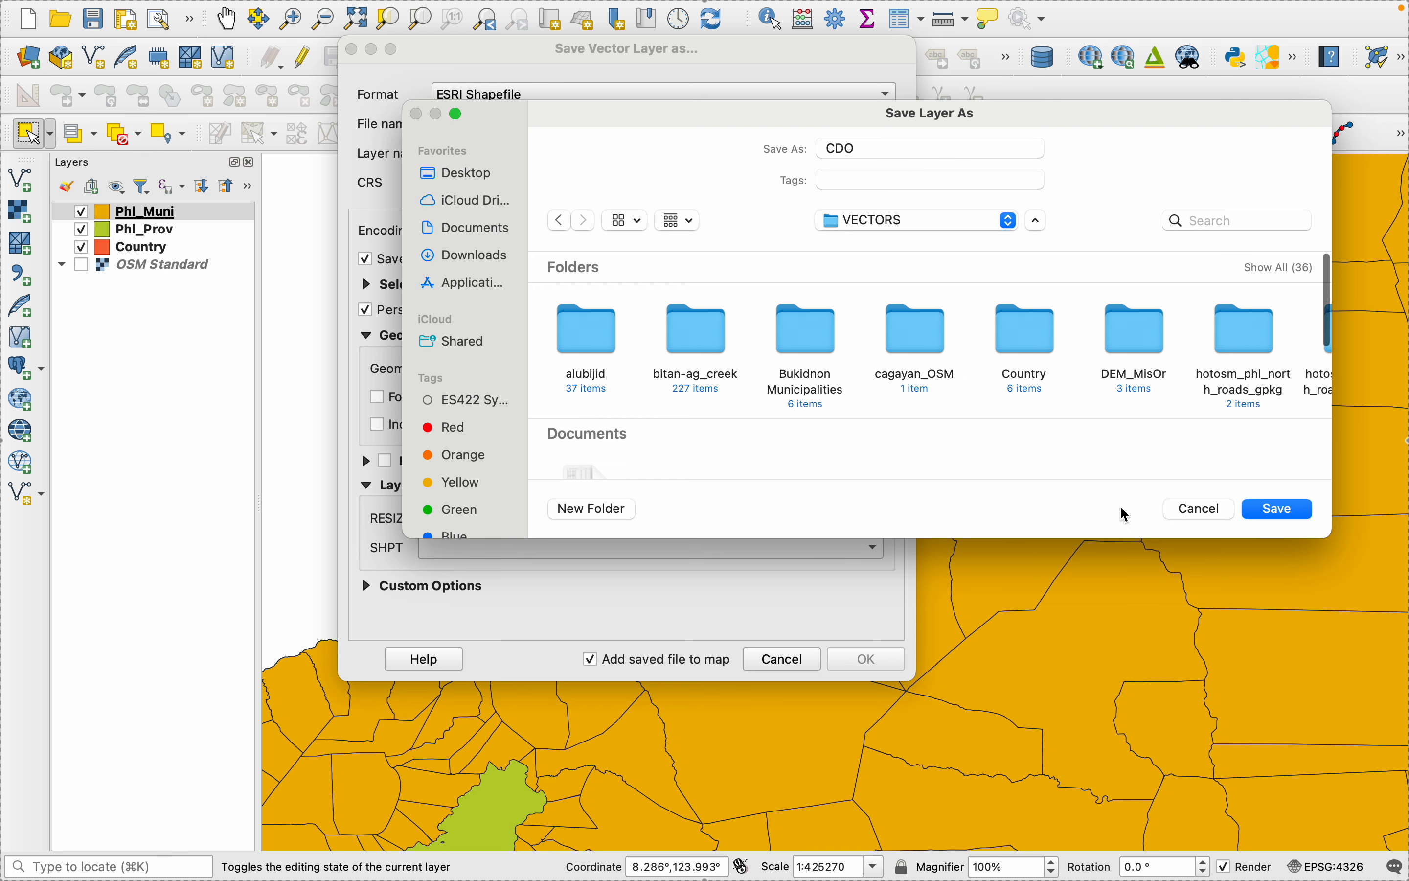
{"action": "left_click", "coordinate": [1285, 511]}
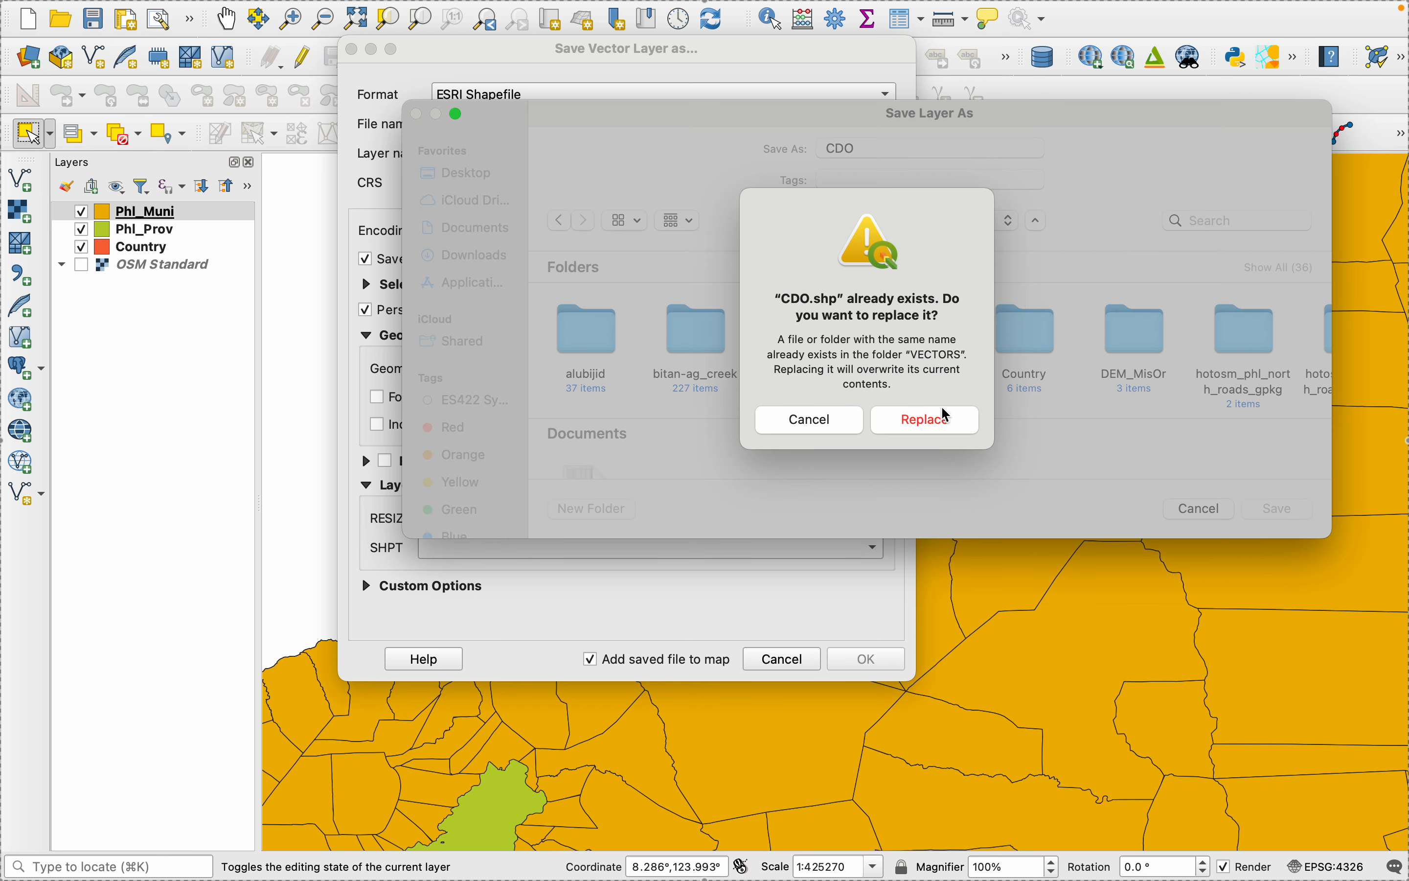
{"action": "left_click", "coordinate": [946, 415]}
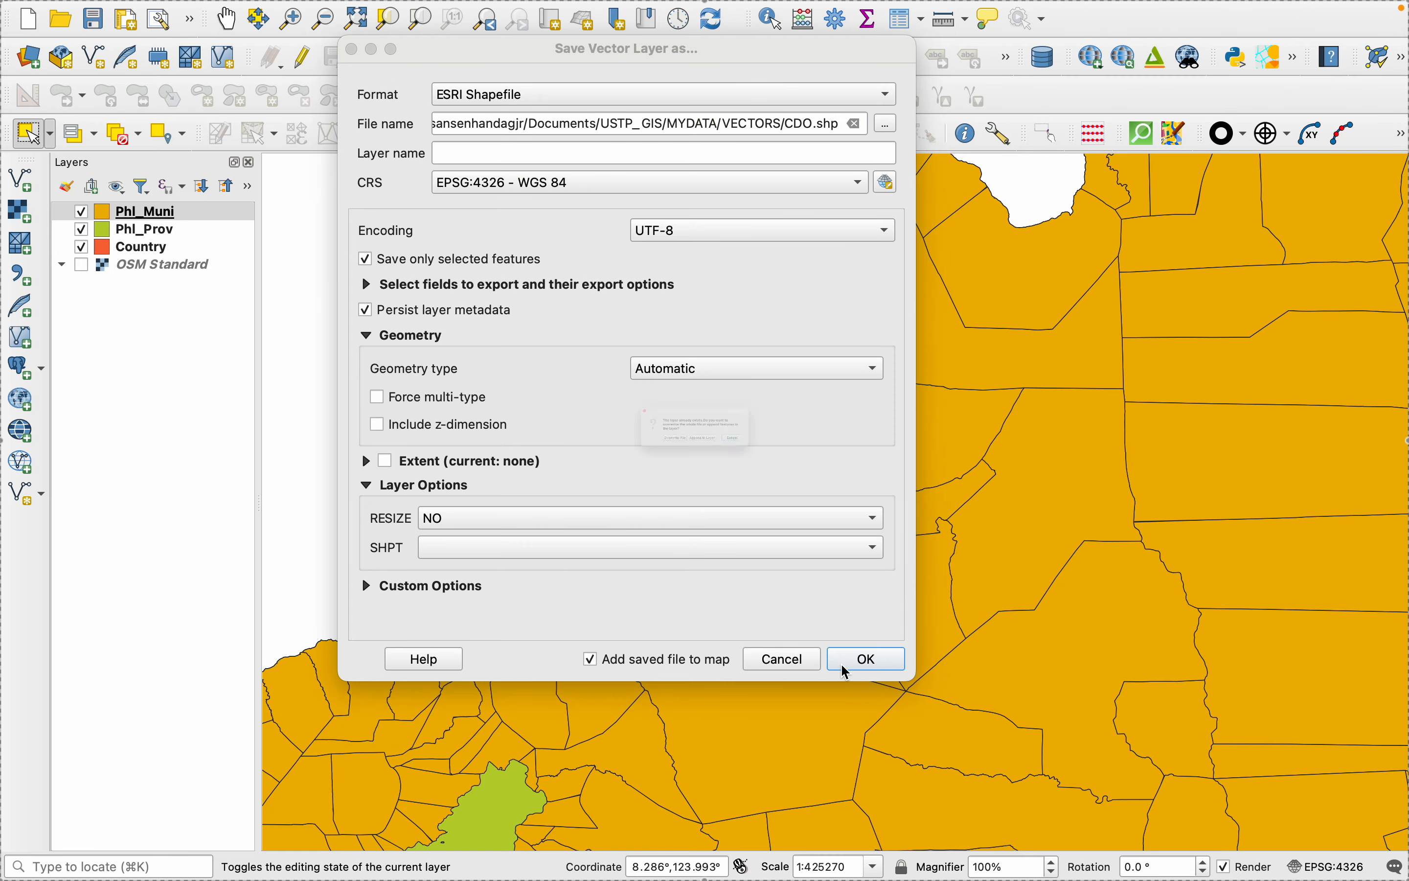
{"action": "left_click", "coordinate": [592, 487]}
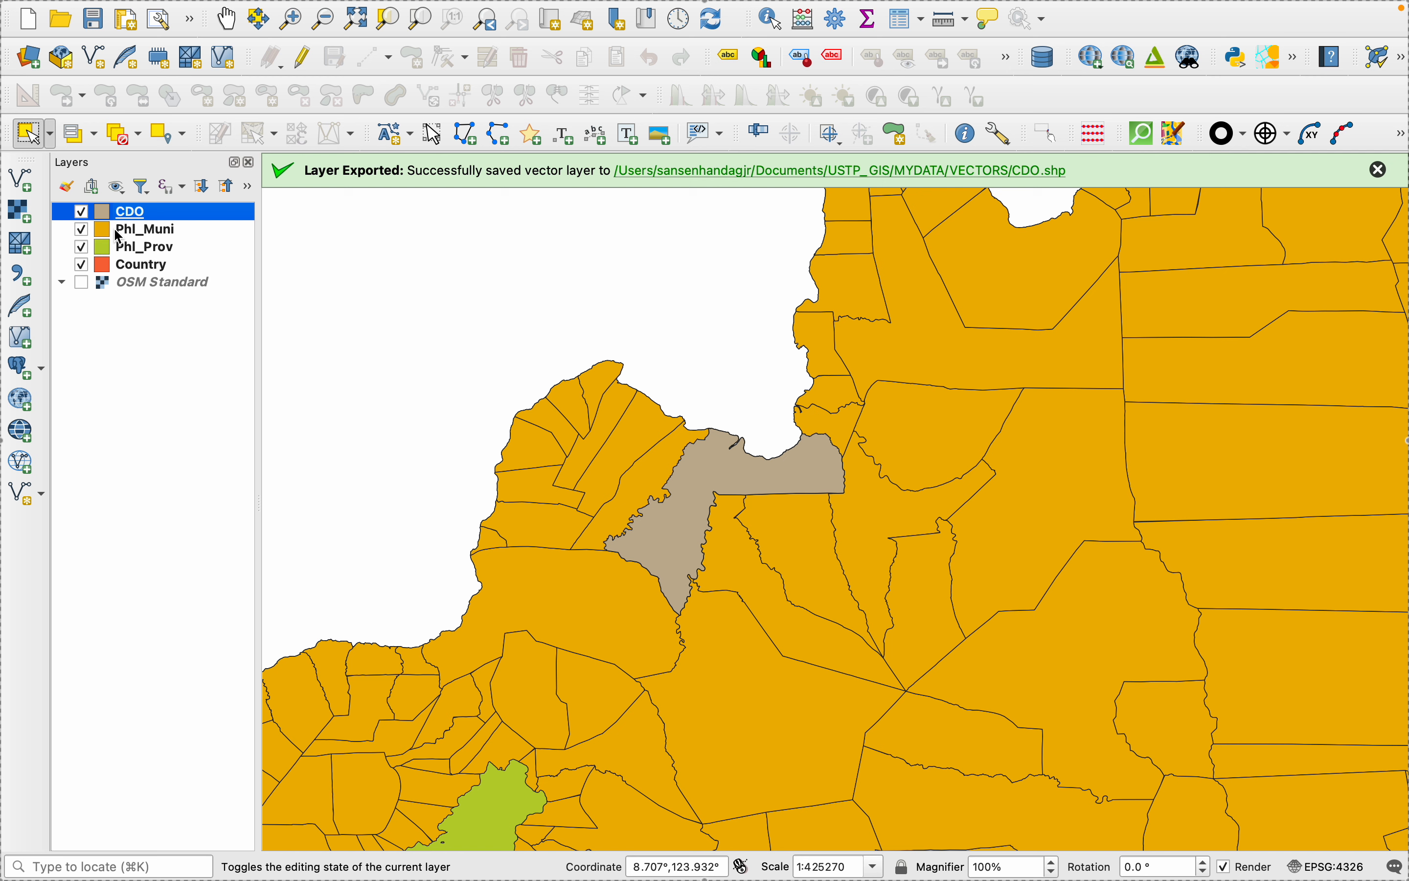
- Remove the Phl_Muni layer from the project, keeping CDO above the province and country layers
{"action": "right_click", "coordinate": [119, 236]}
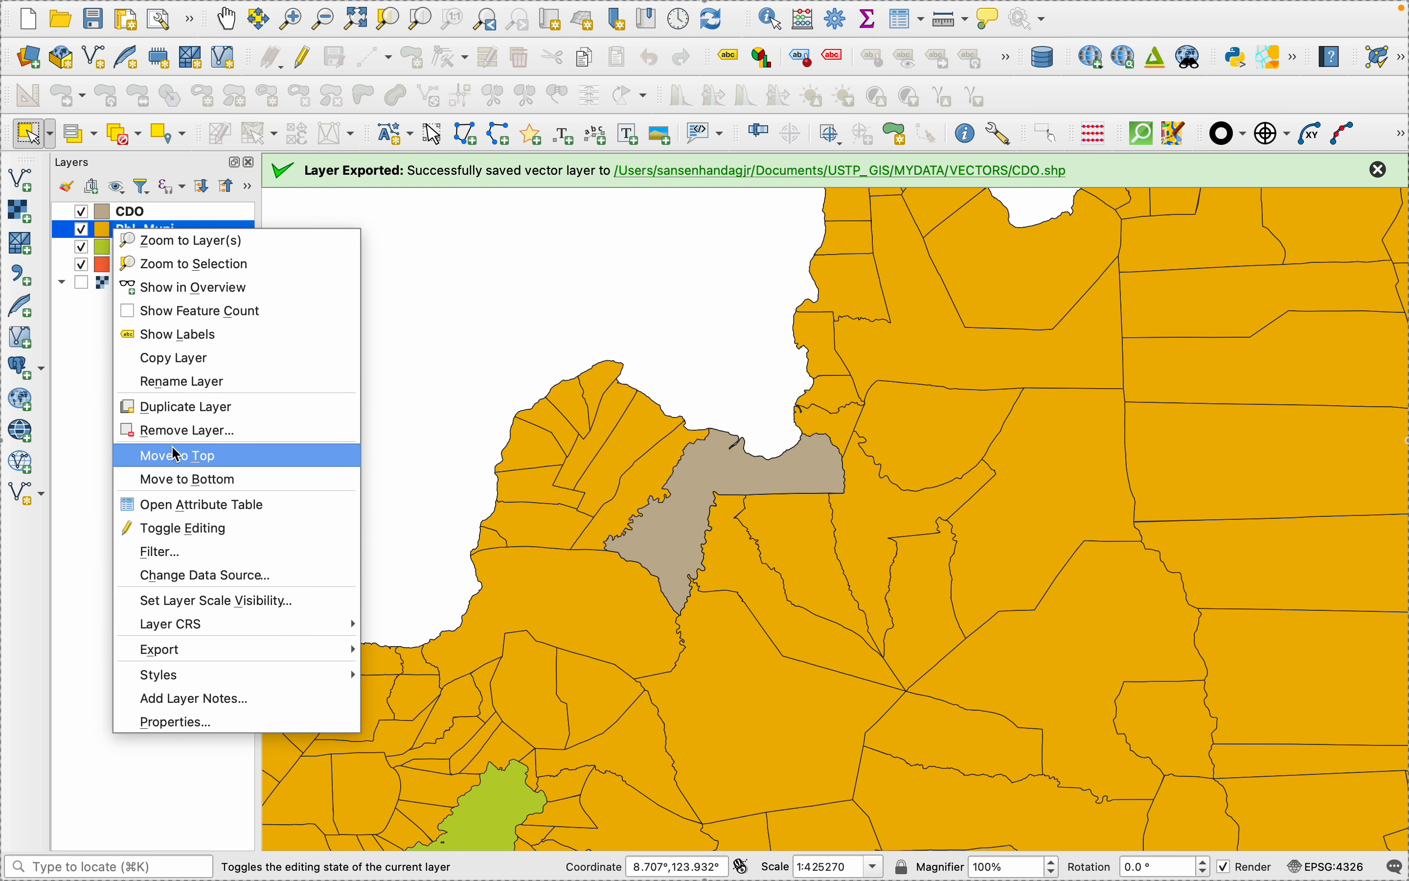
{"action": "left_click", "coordinate": [177, 430]}
{"action": "left_click", "coordinate": [779, 458]}
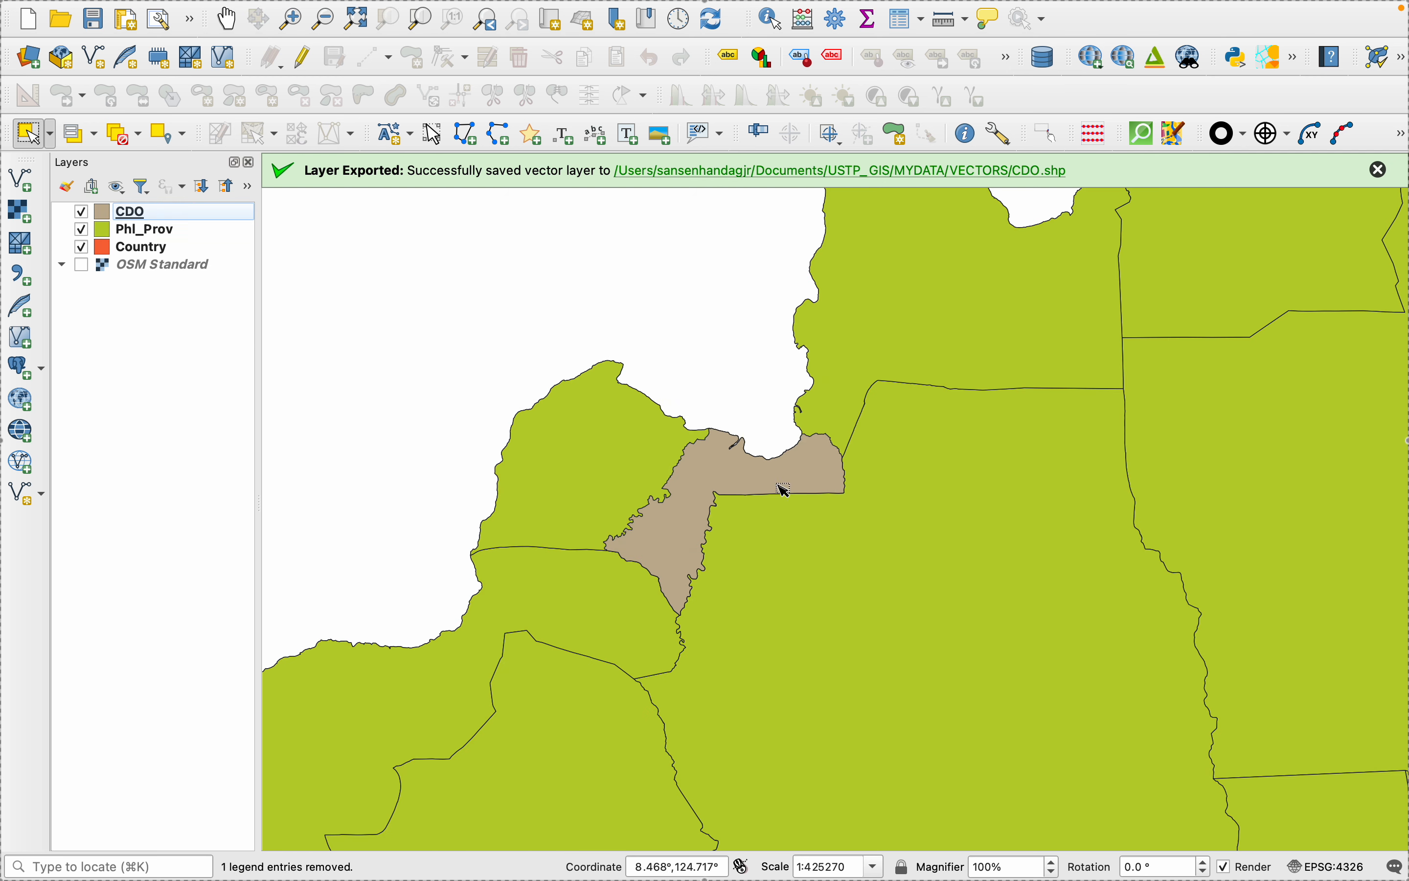
{"action": "scroll", "coordinate": [772, 647], "scroll_direction": "down", "scroll_amount": 3}
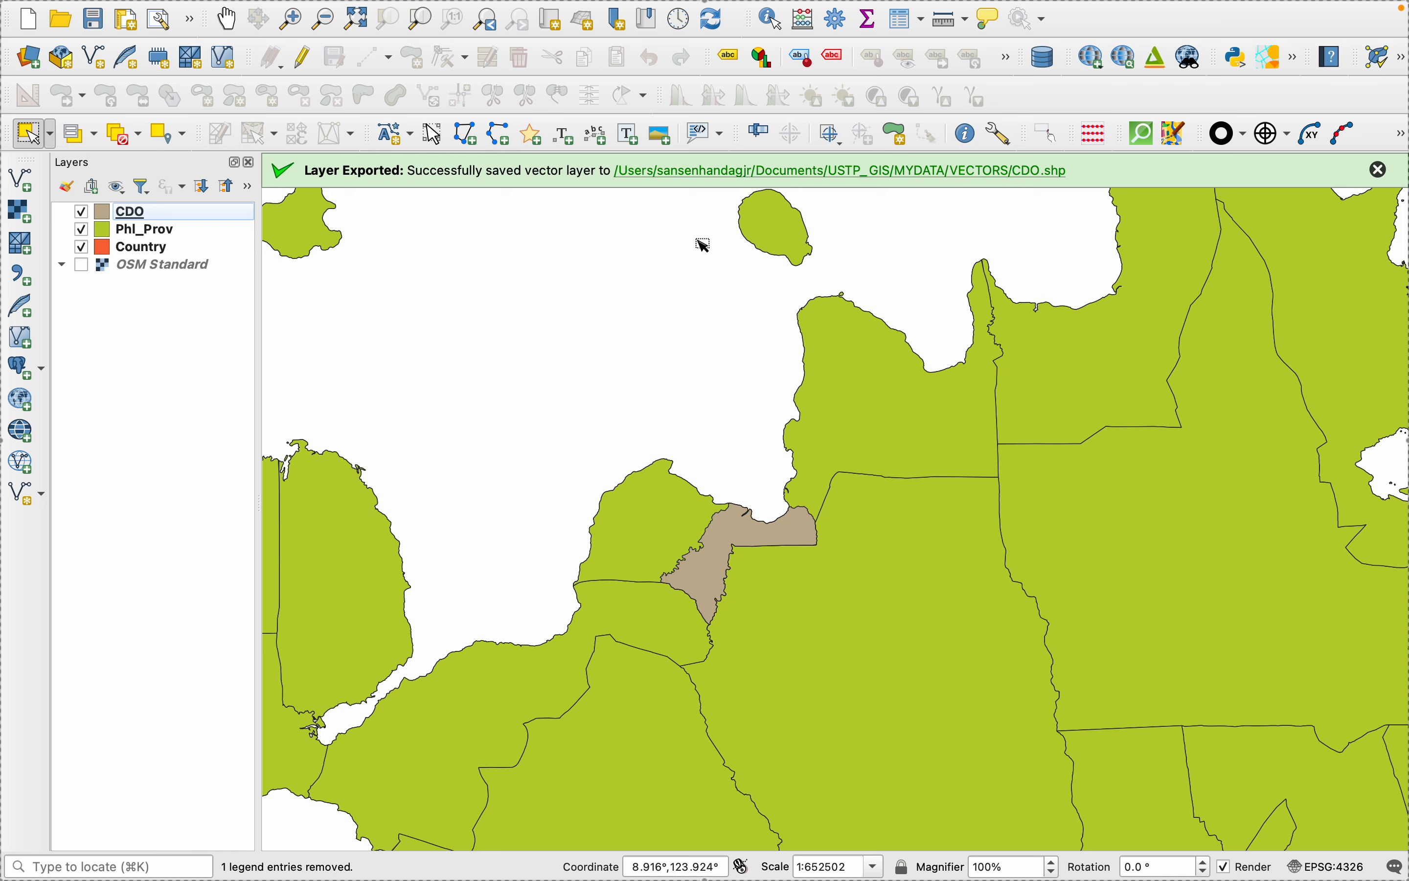
- Switch to PowerPoint to examine the Cagayan de Oro map on the Hierarchical Organization slide, and return to QGIS
{"action": "mouse_move", "coordinate": [1090, 851]}
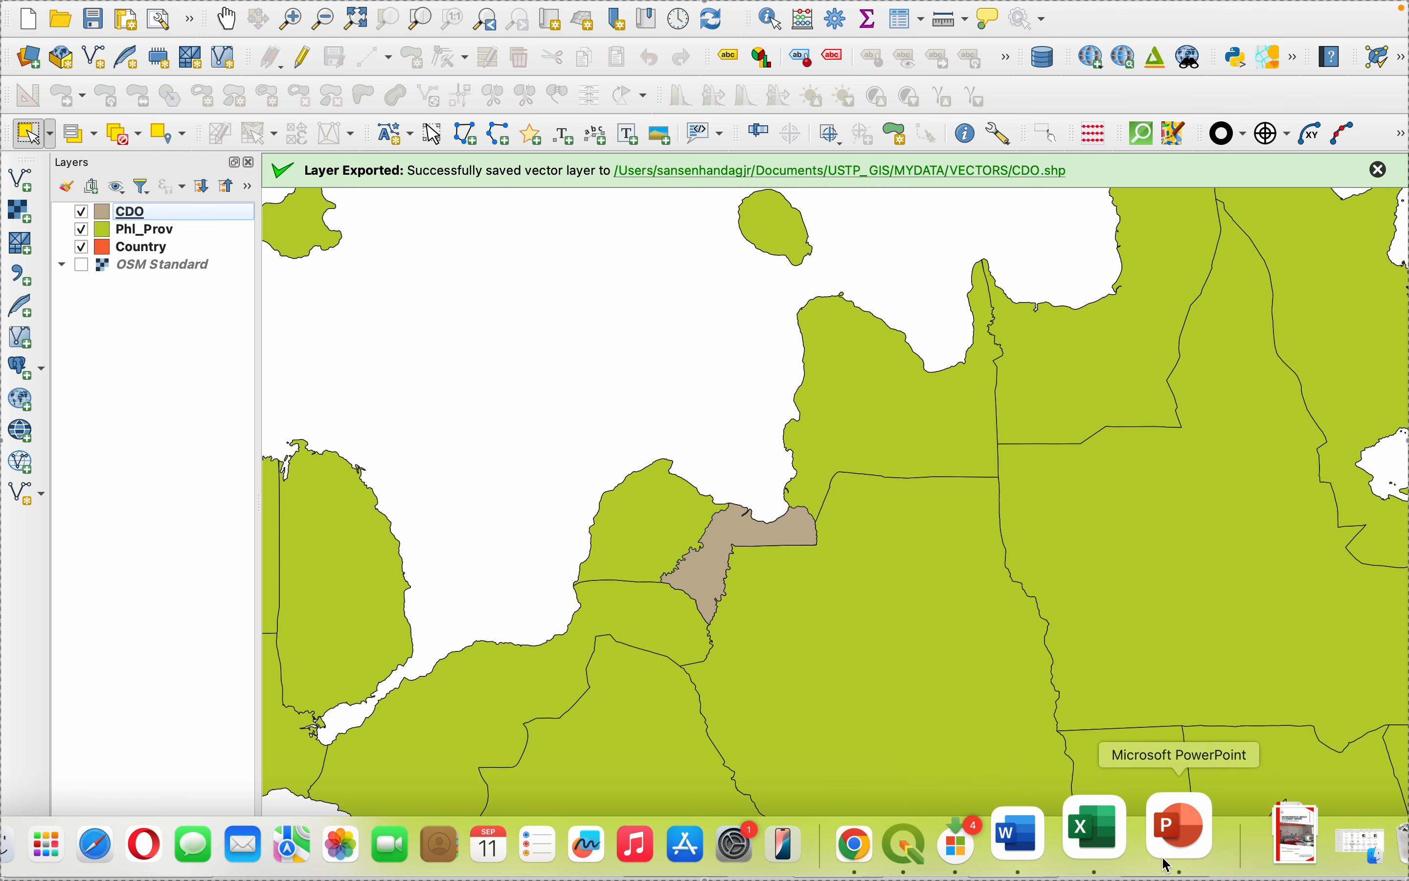
{"action": "left_click", "coordinate": [1171, 839]}
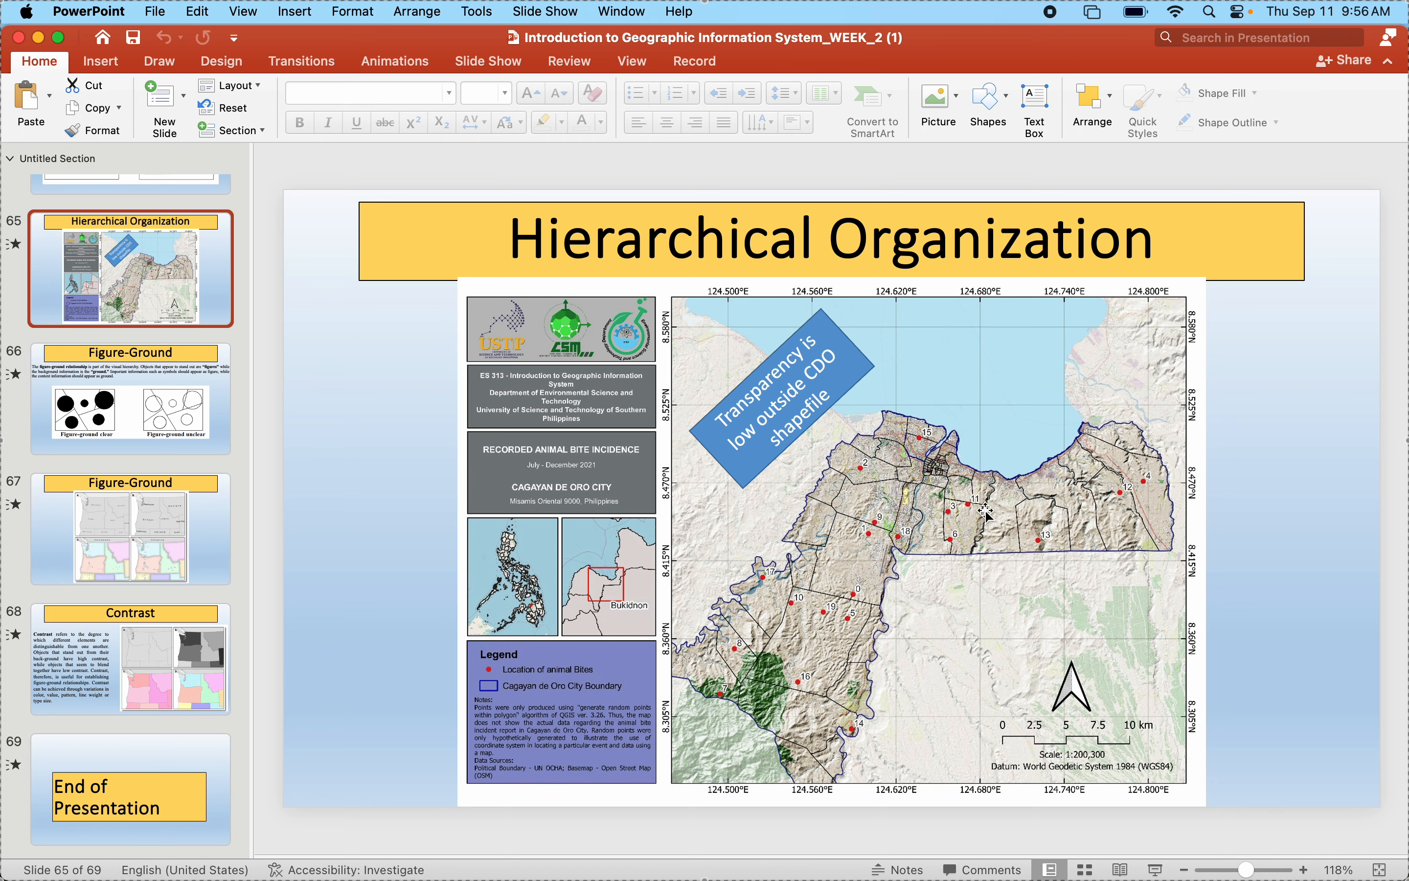
{"action": "mouse_move", "coordinate": [1061, 861]}
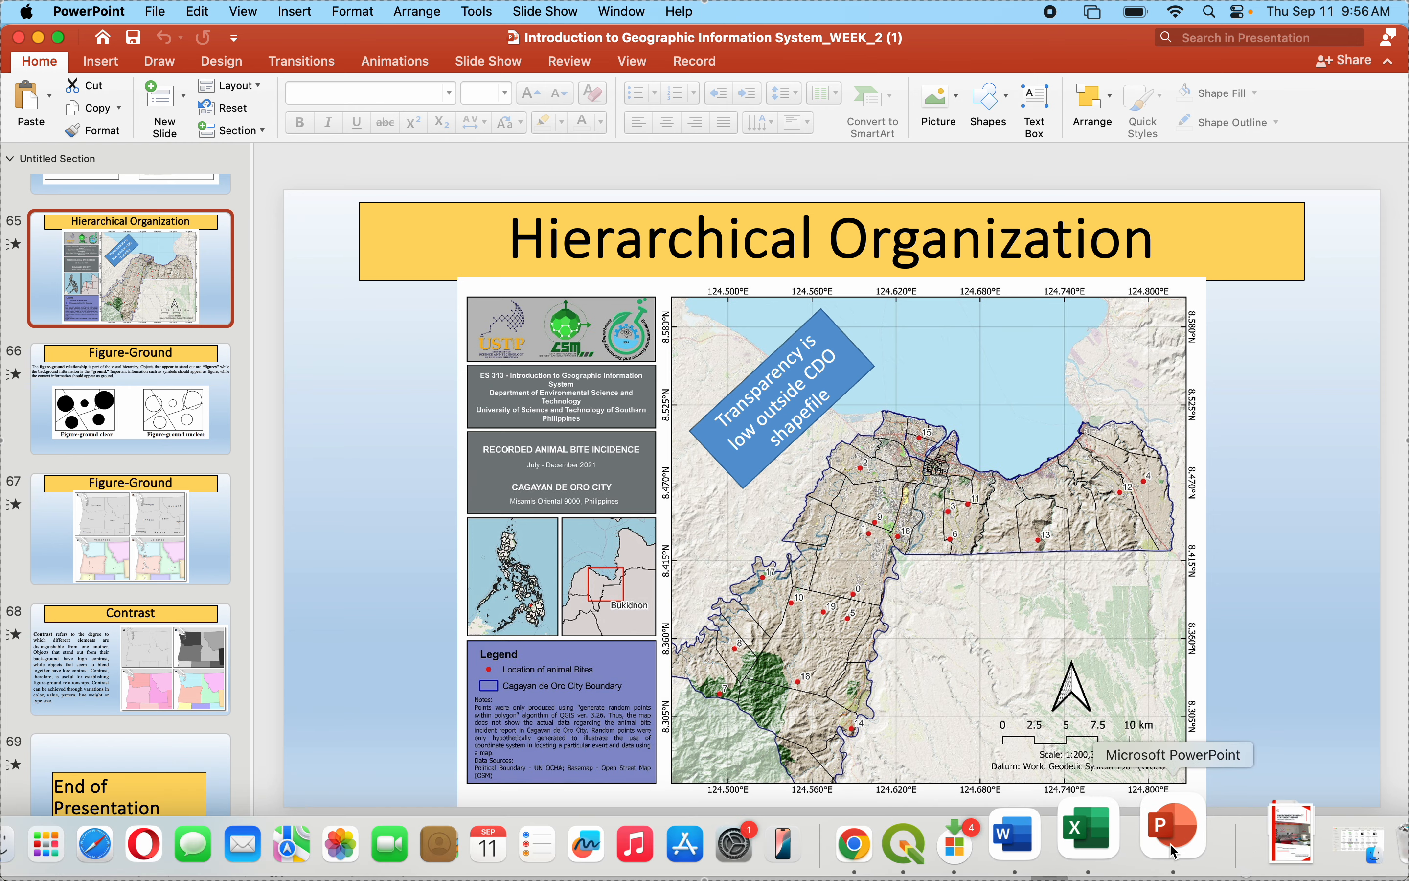
{"action": "left_click", "coordinate": [978, 838]}
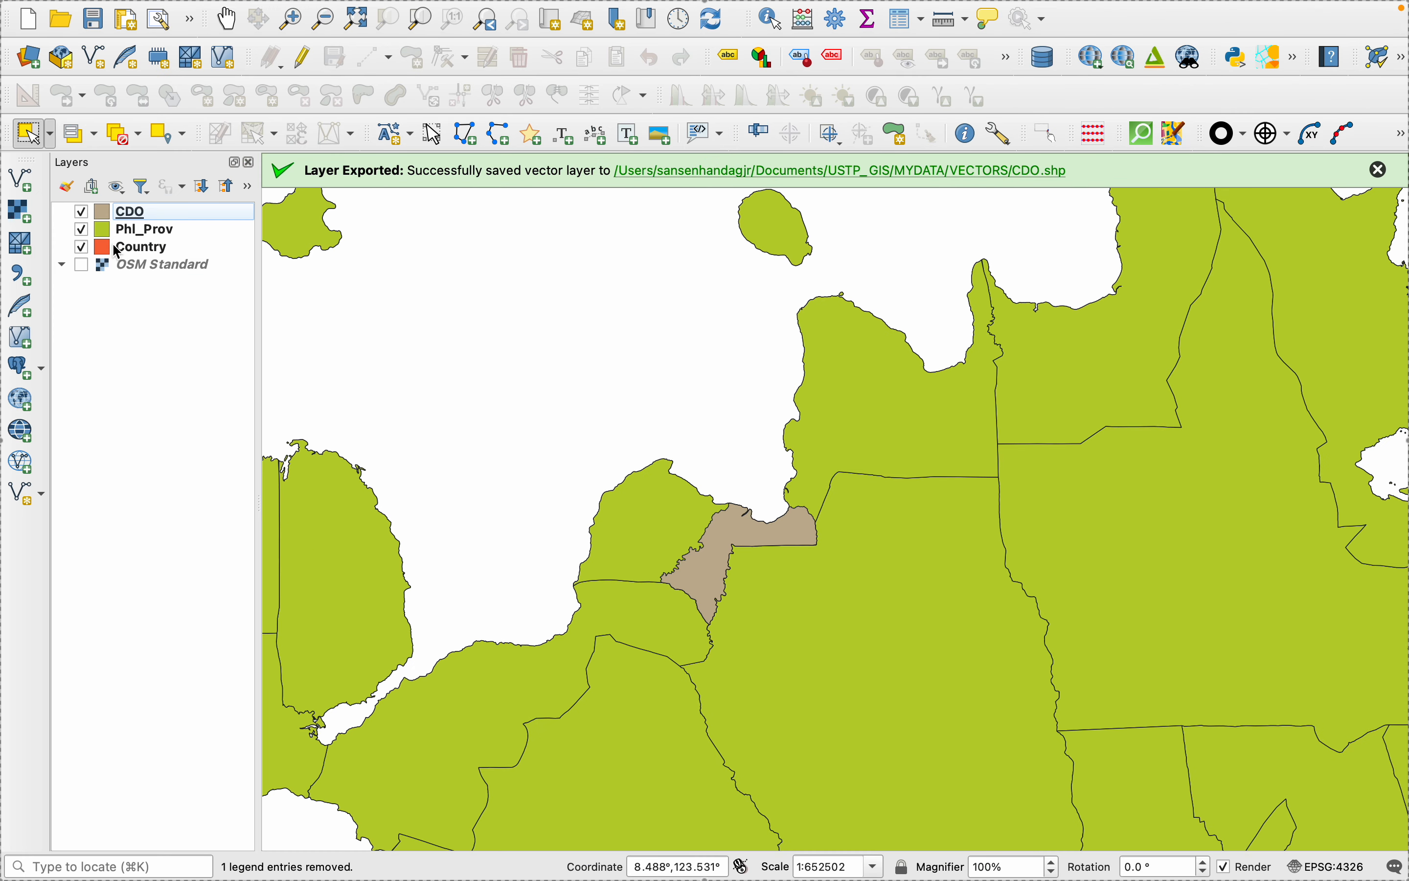
- Start adding another vector layer and browse up from Phl_Muni to the VECTORS folder for its dataset
{"action": "mouse_move", "coordinate": [132, 9]}
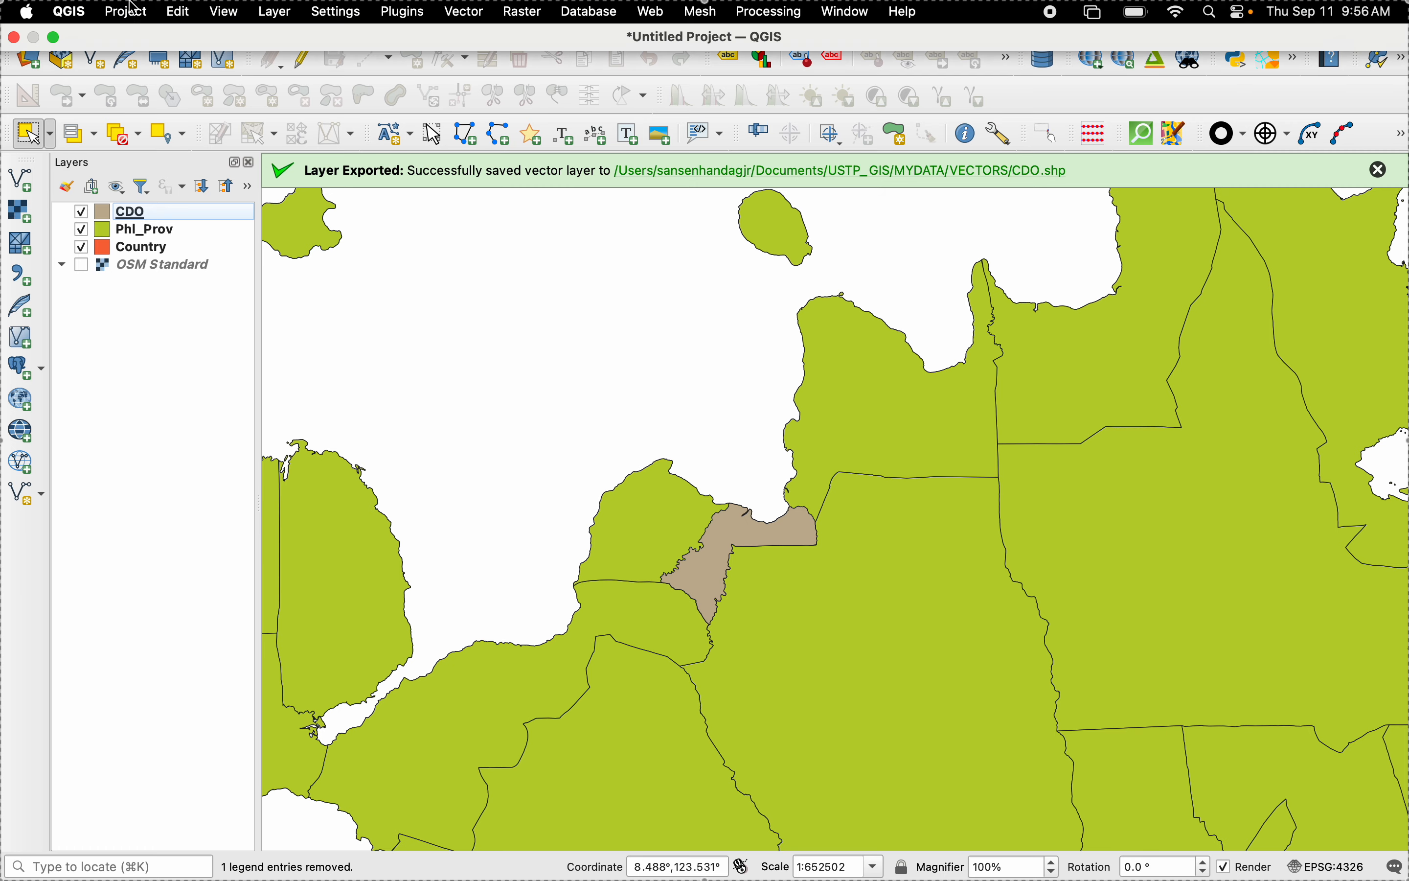
{"action": "left_click", "coordinate": [293, 15]}
{"action": "mouse_move", "coordinate": [441, 84]}
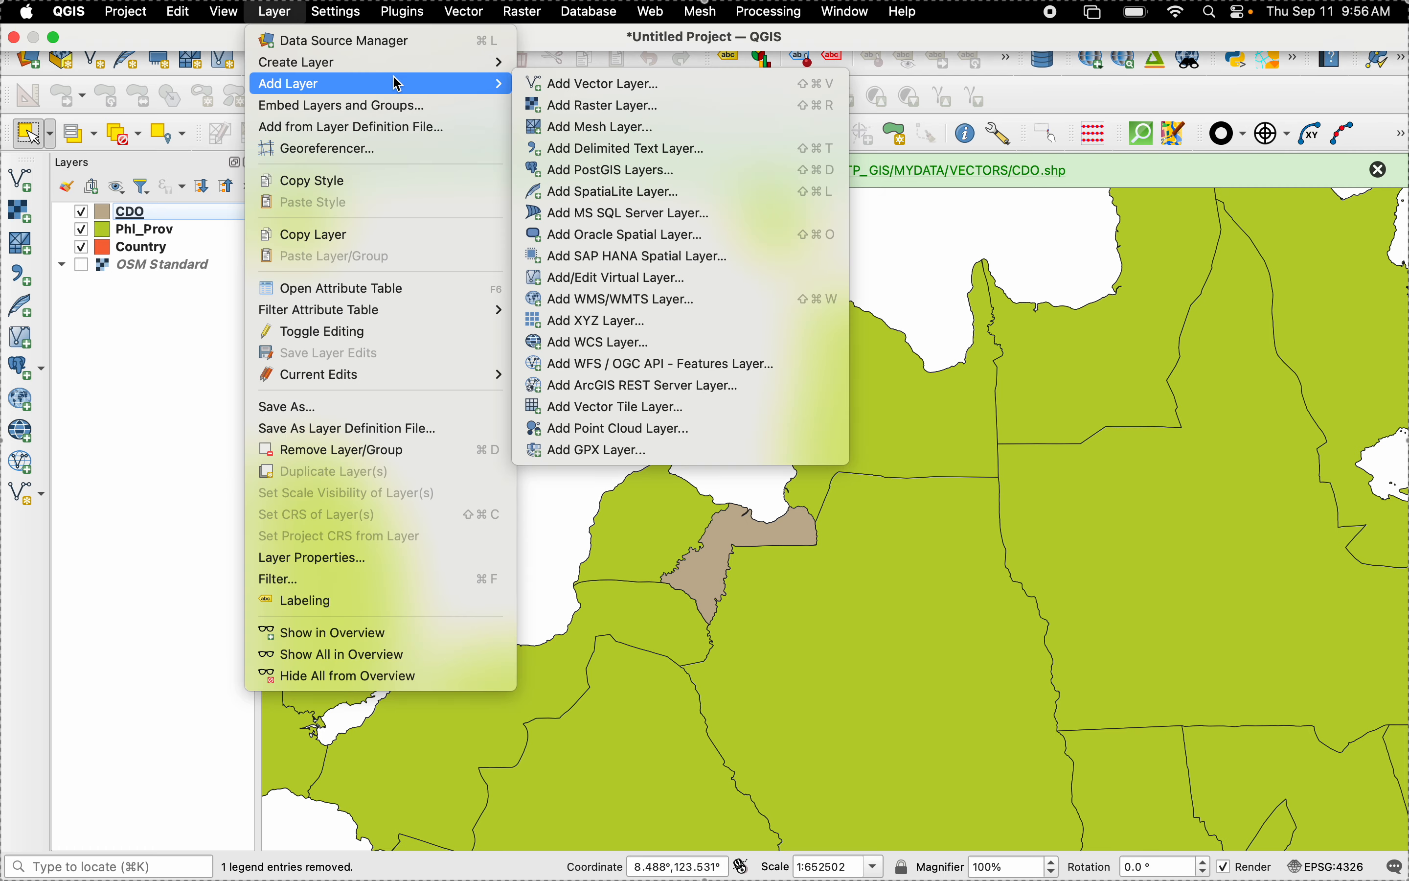
{"action": "left_click", "coordinate": [606, 84]}
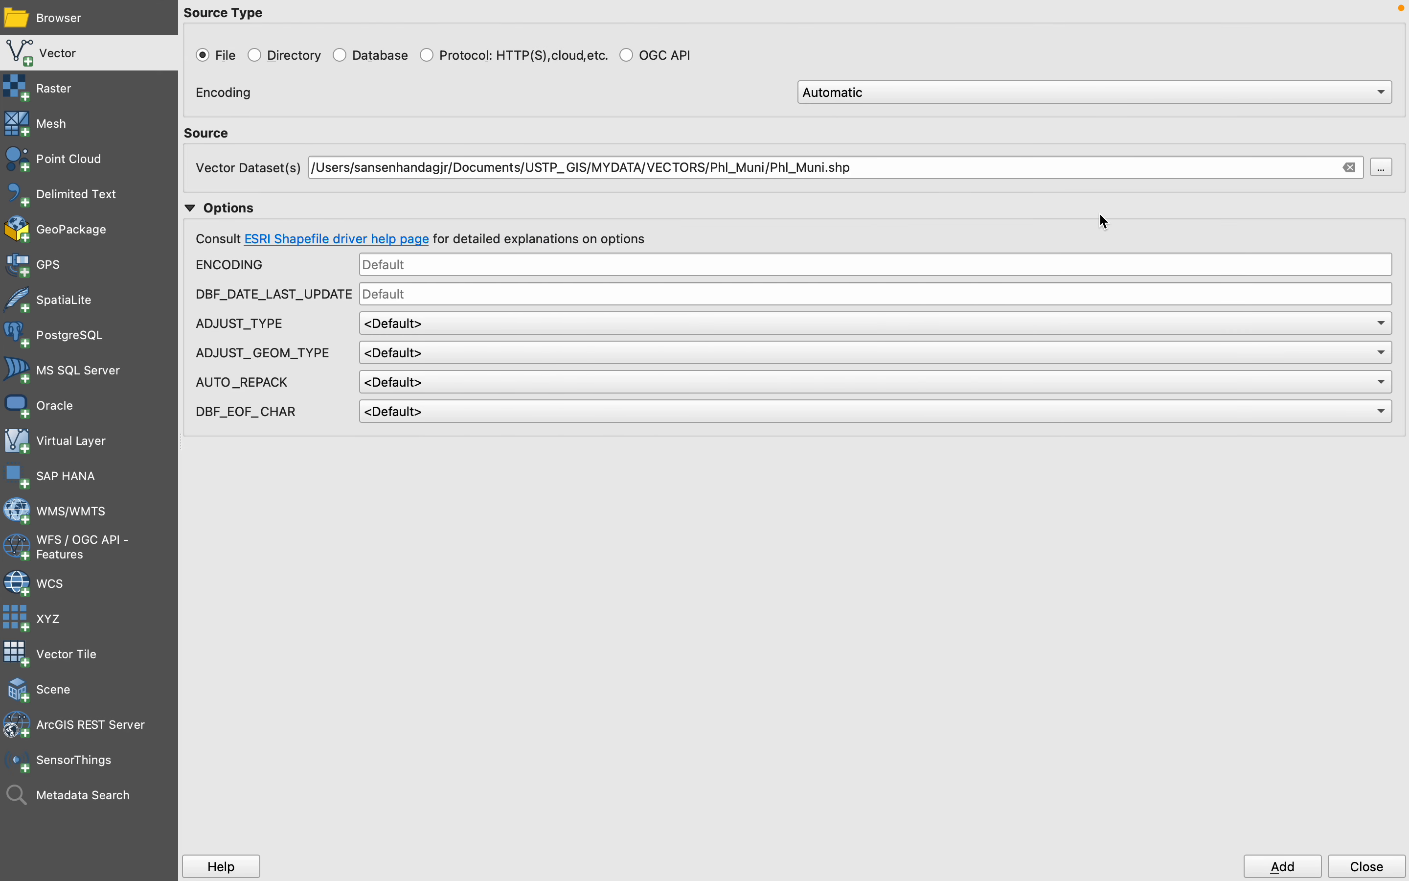
{"action": "left_click", "coordinate": [1385, 169]}
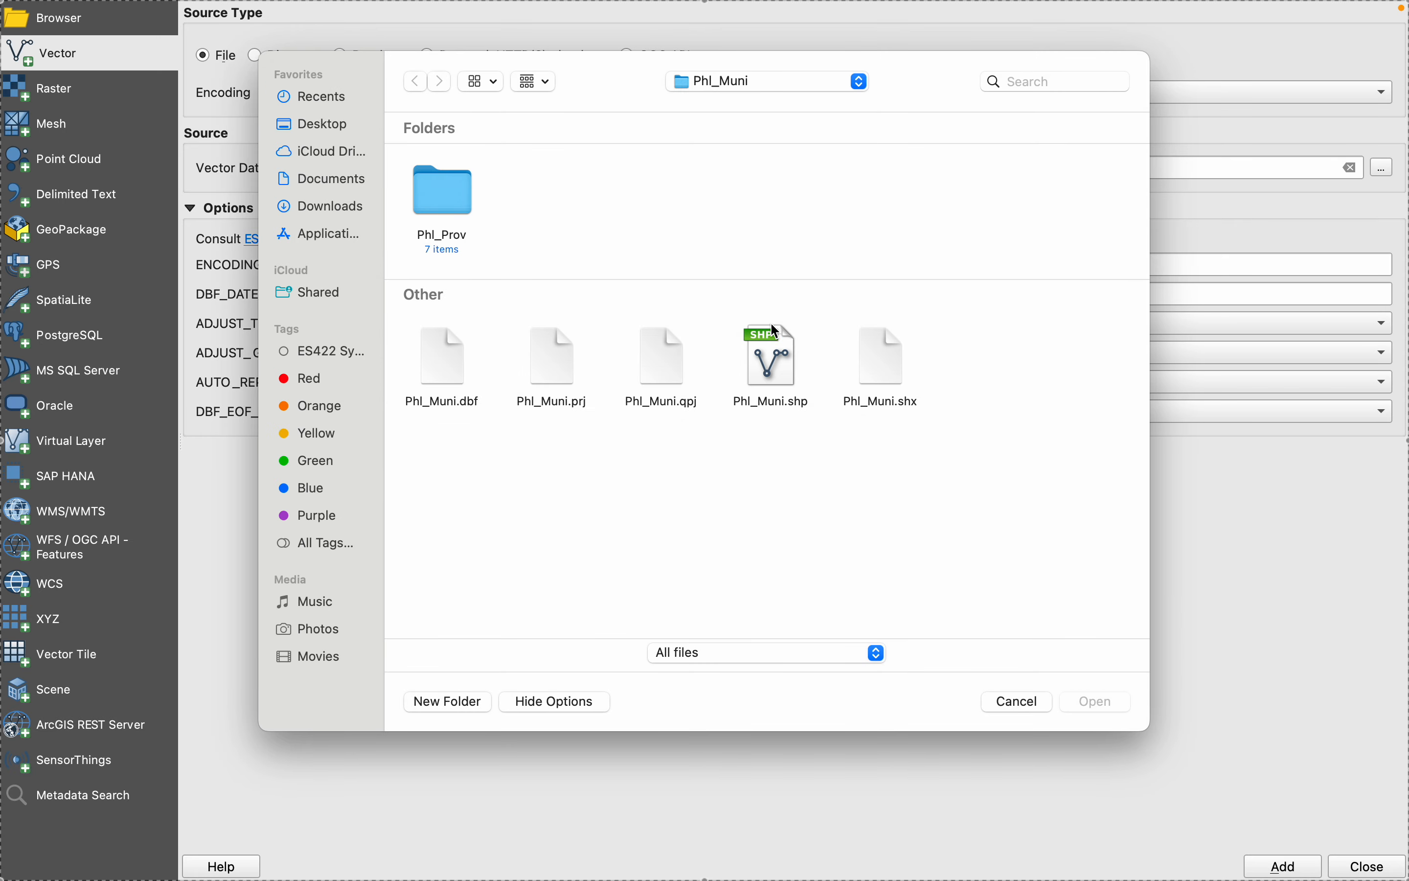
{"action": "left_click", "coordinate": [725, 92]}
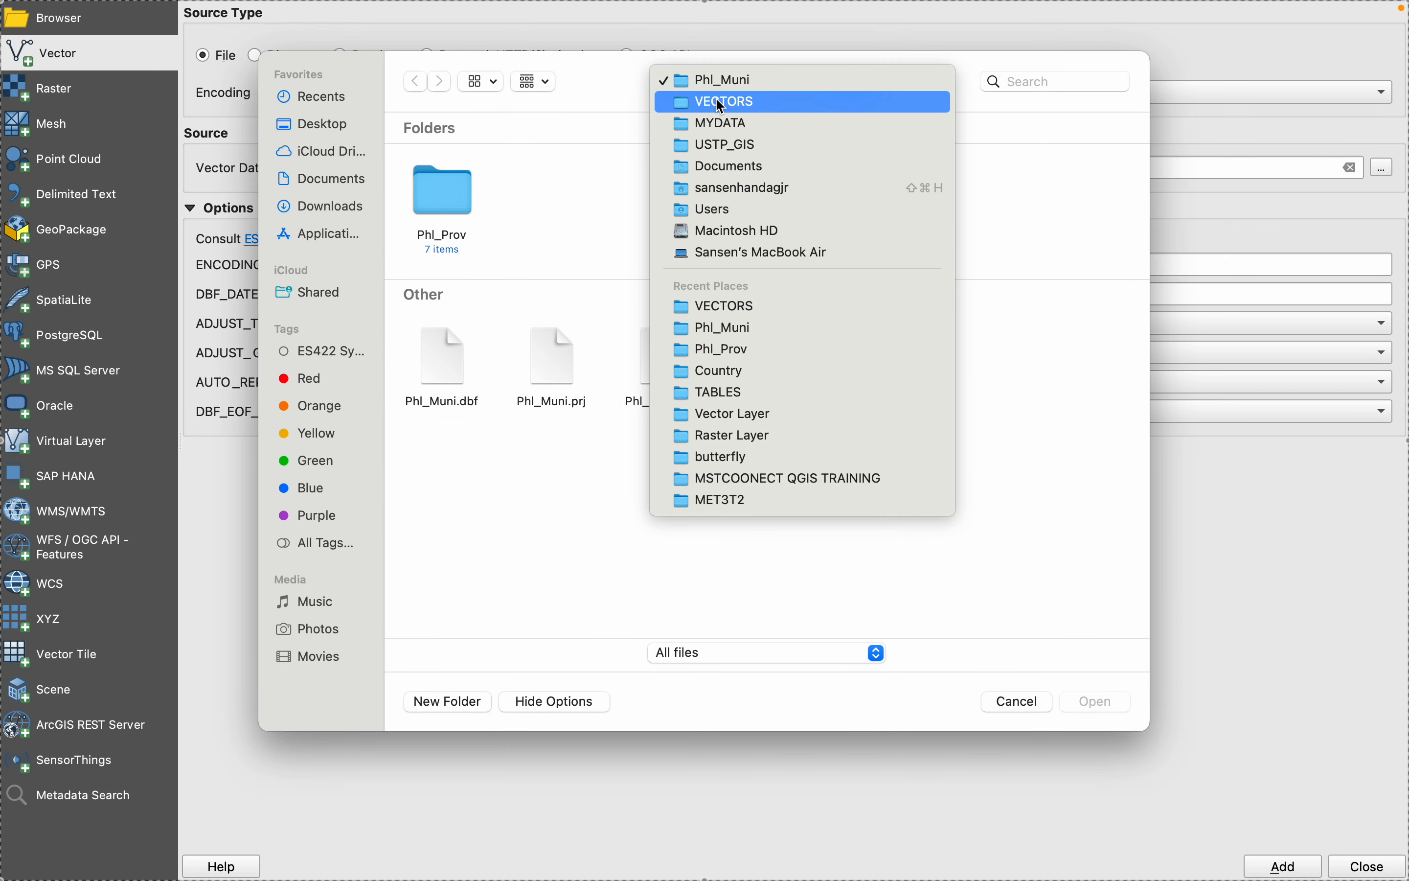
{"action": "left_click", "coordinate": [541, 226]}
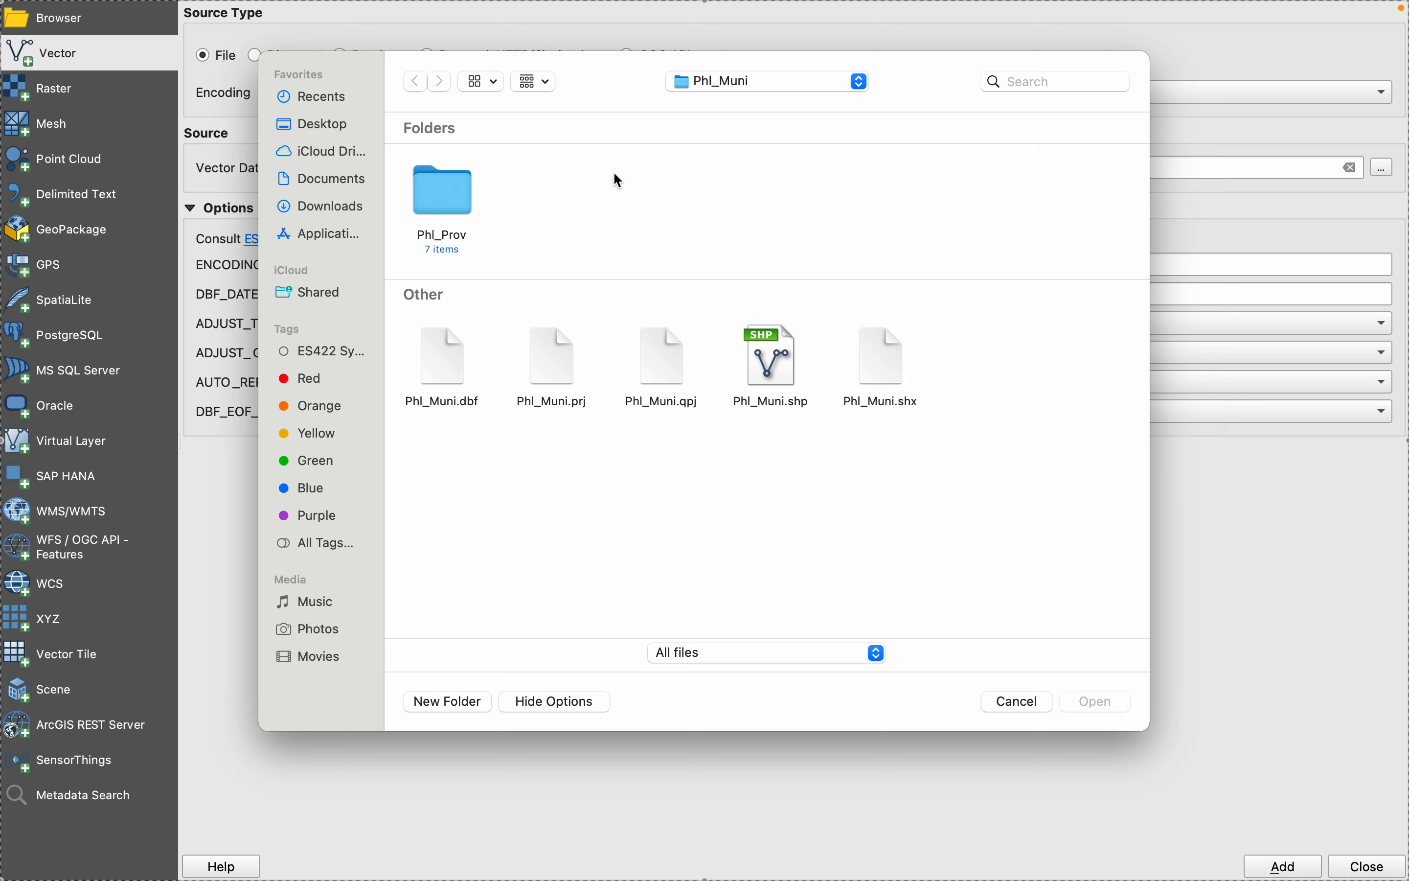
{"action": "left_click", "coordinate": [732, 93]}
{"action": "left_click", "coordinate": [738, 99]}
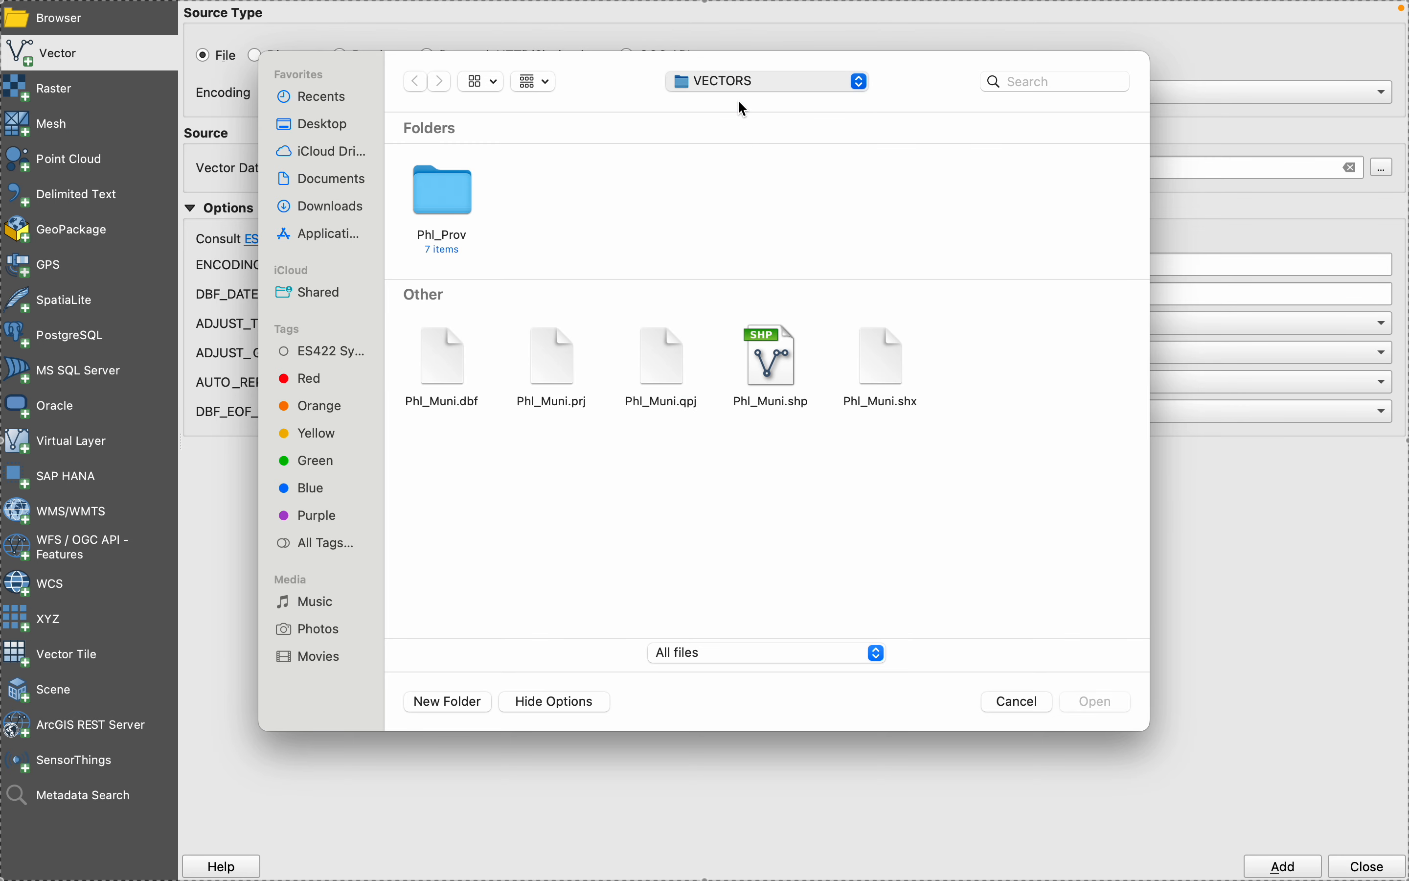
- Look through the subfolders of VECTORS, including Phl_Muni, for the barangay boundary data
{"action": "scroll", "coordinate": [889, 251], "scroll_direction": "right", "scroll_amount": 10}
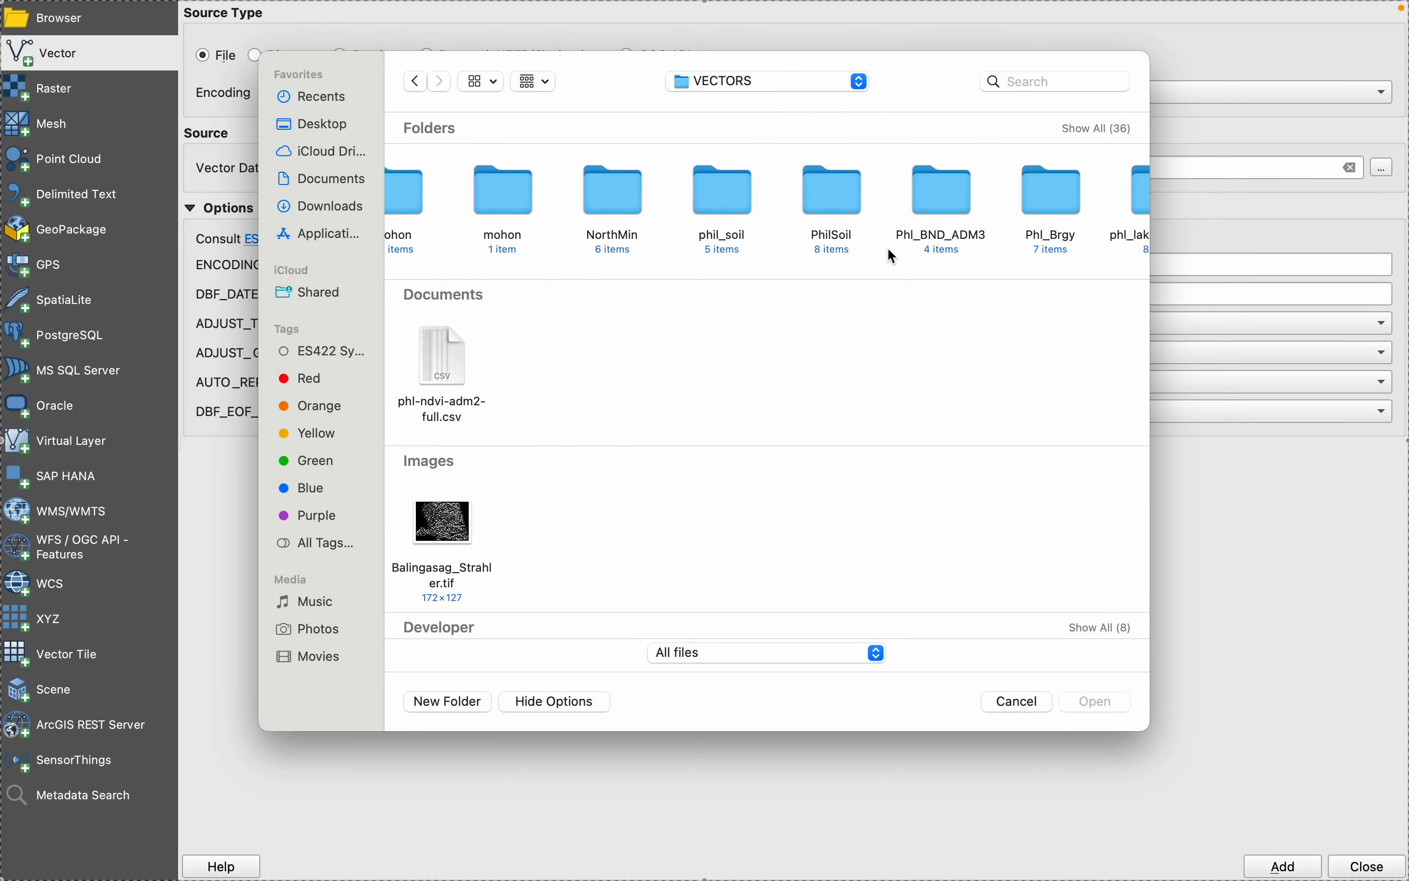
{"action": "scroll", "coordinate": [888, 250], "scroll_direction": "right", "scroll_amount": 10}
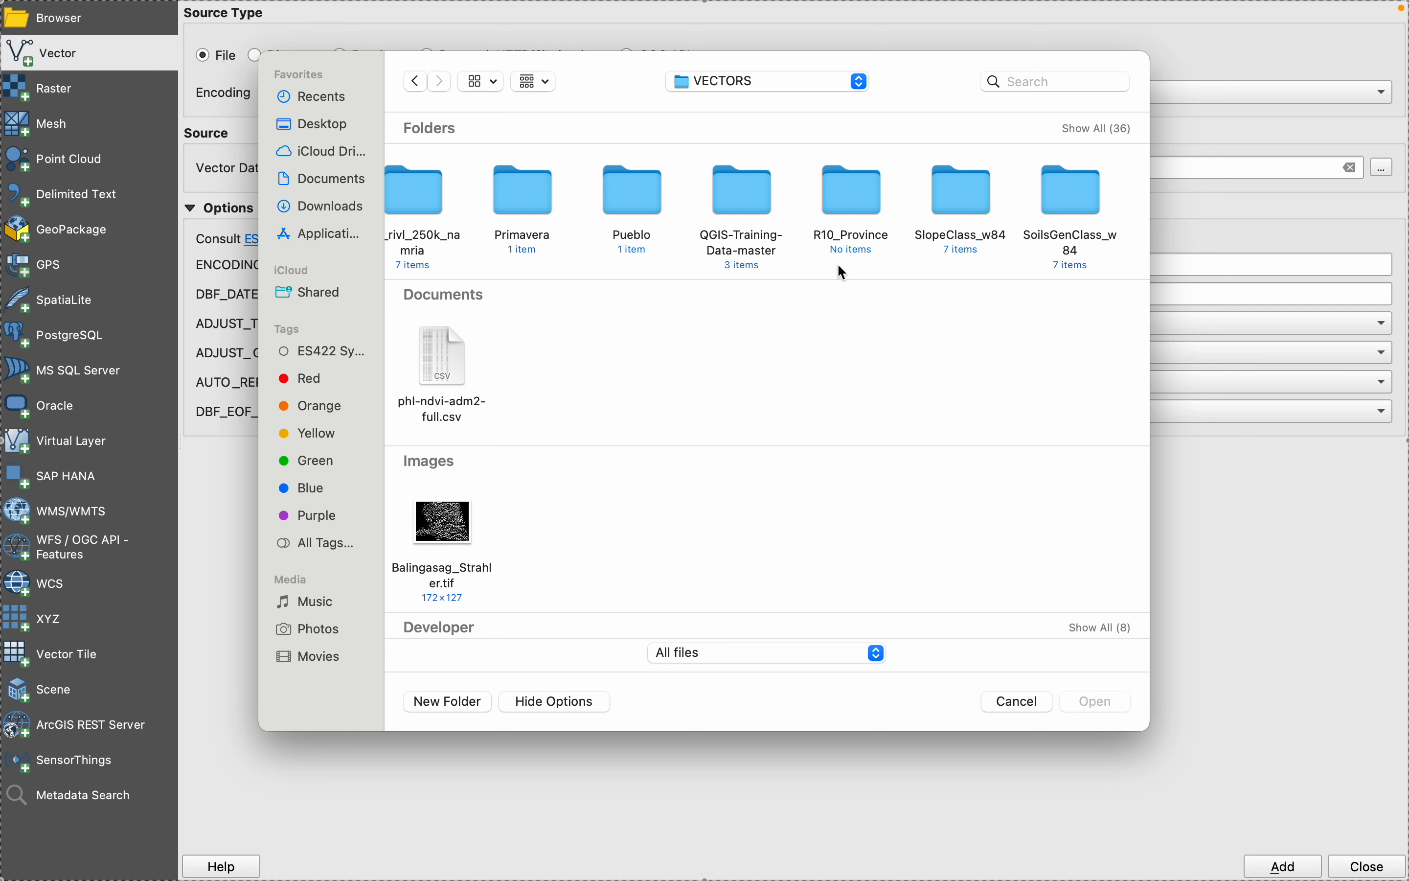
{"action": "scroll", "coordinate": [600, 261], "scroll_direction": "right", "scroll_amount": 8}
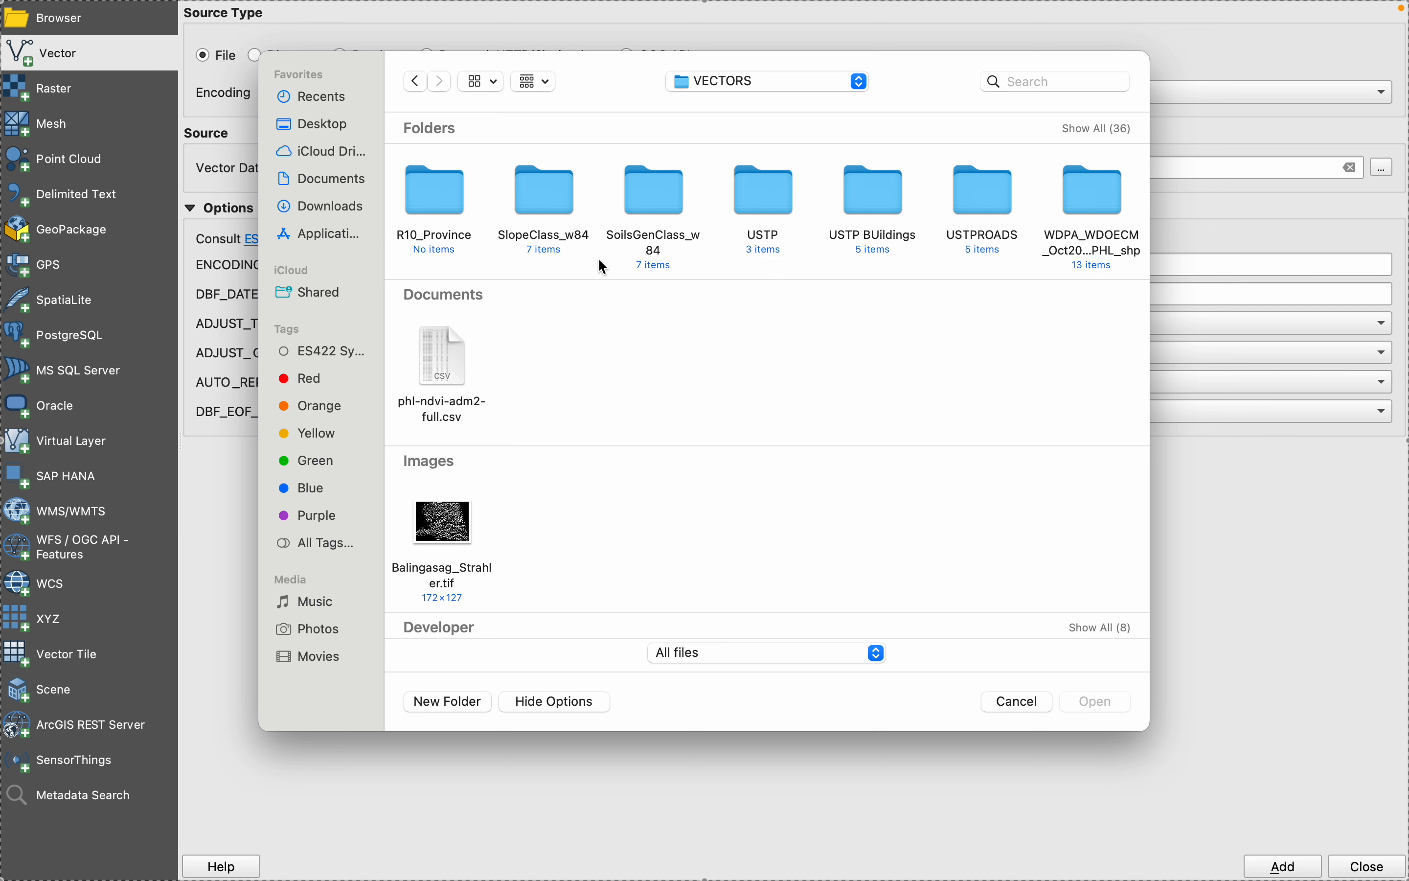
{"action": "scroll", "coordinate": [599, 260], "scroll_direction": "left", "scroll_amount": 8}
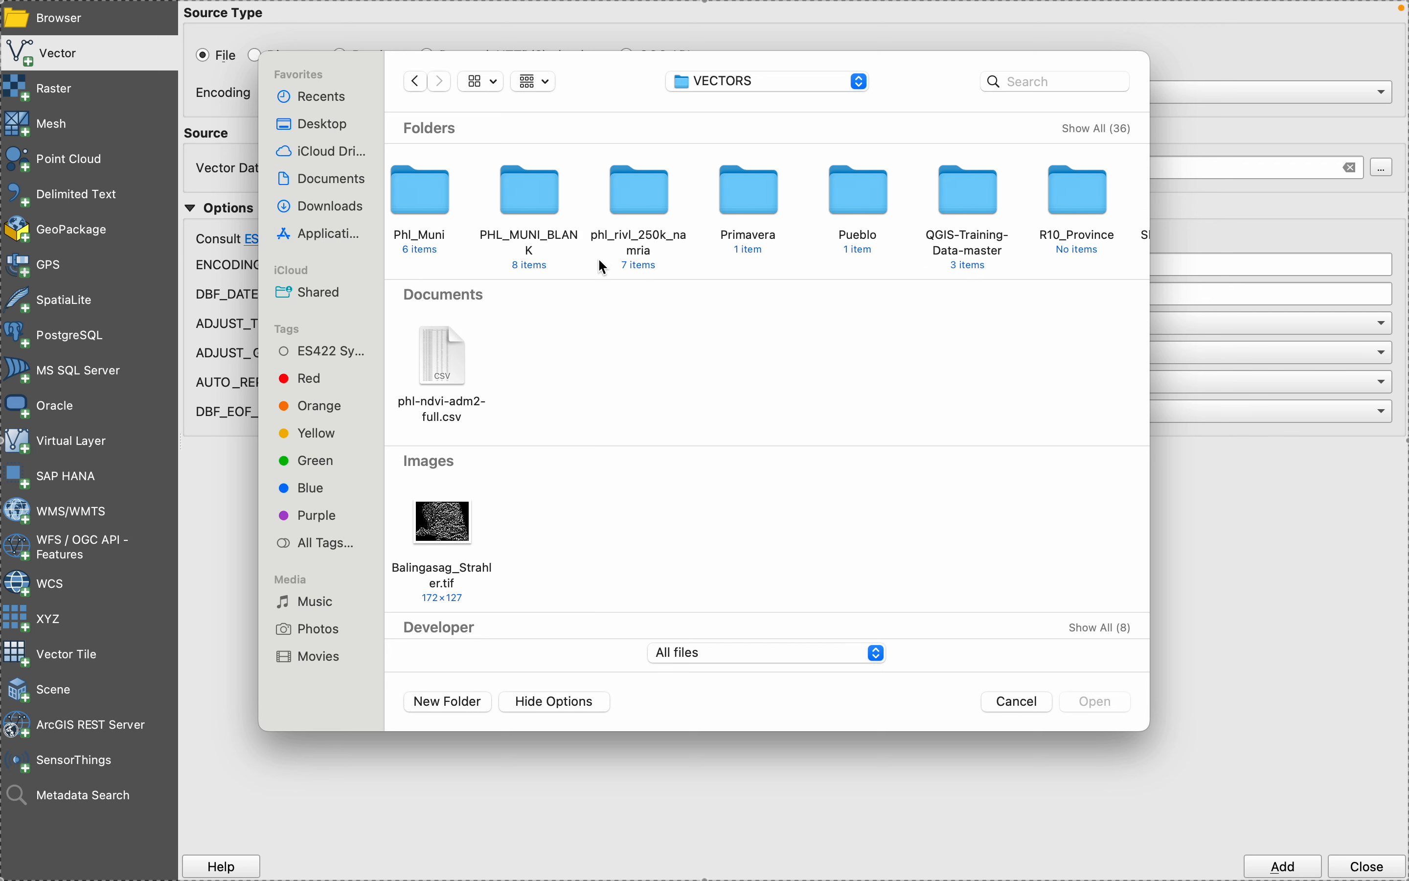
{"action": "scroll", "coordinate": [599, 260], "scroll_direction": "left", "scroll_amount": 2}
{"action": "double_click", "coordinate": [600, 257]}
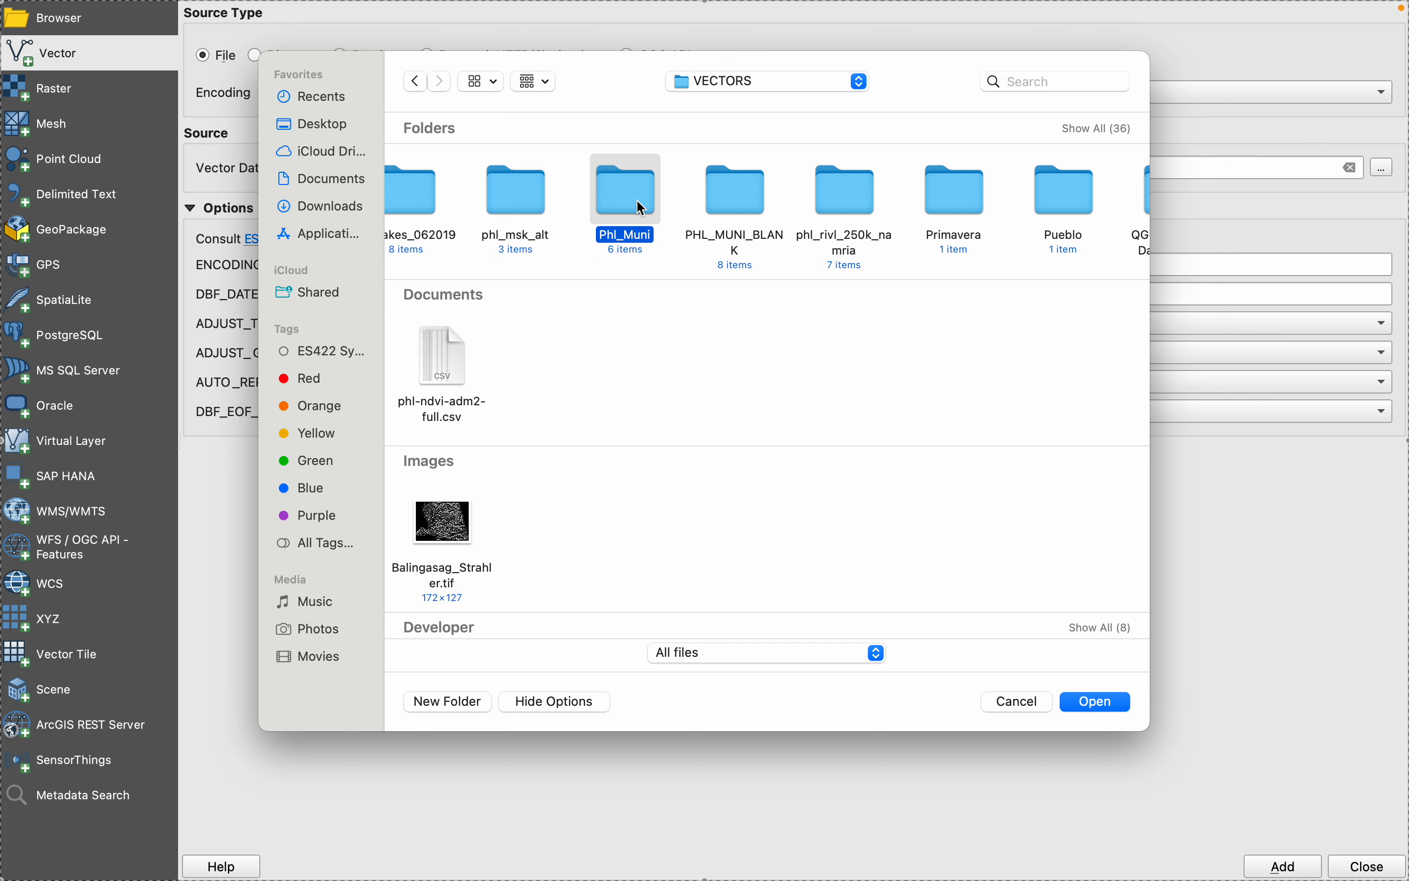
{"action": "left_click", "coordinate": [416, 84]}
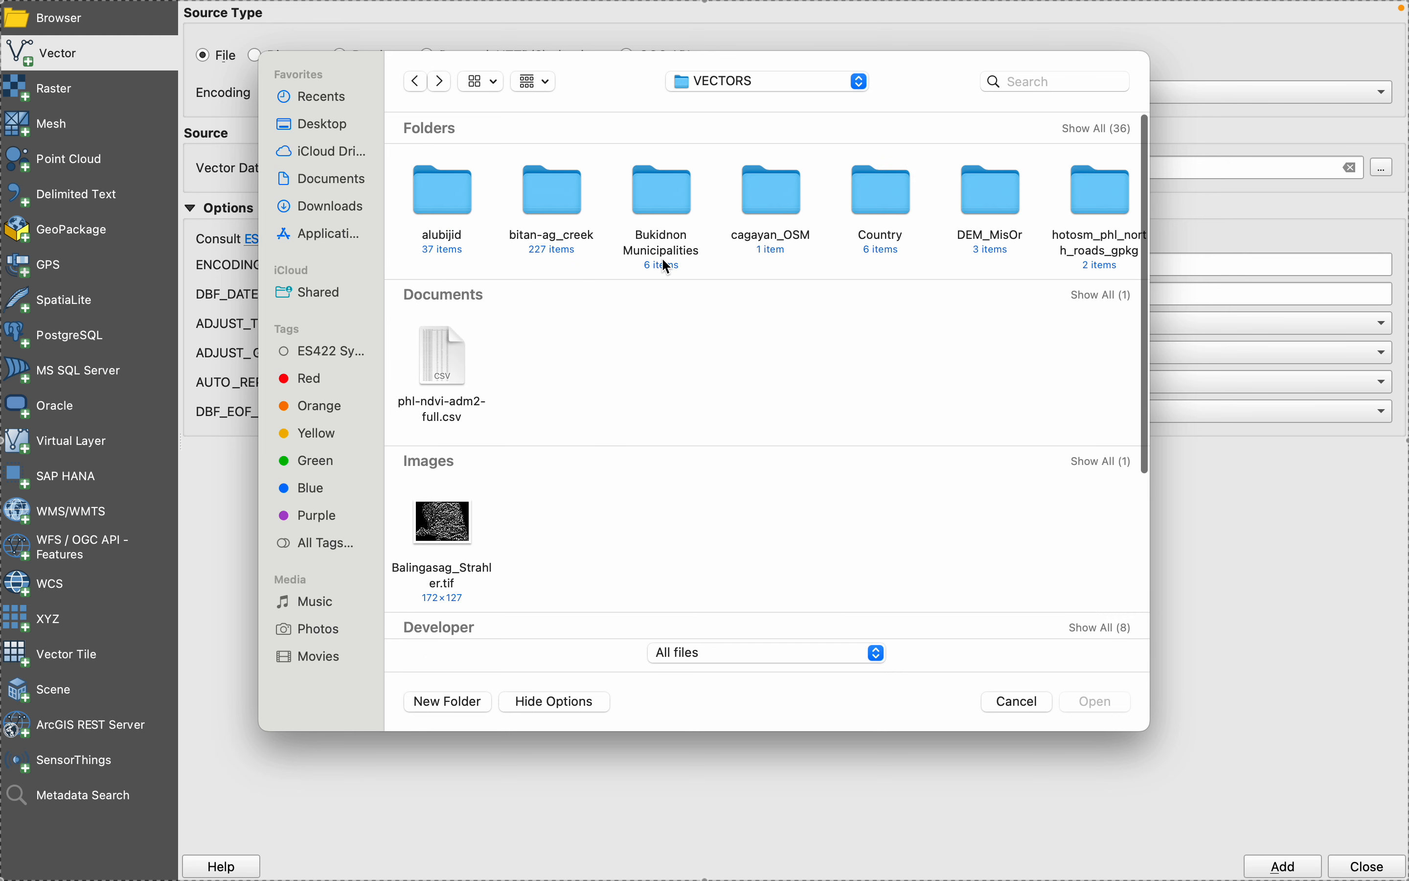
{"action": "scroll", "coordinate": [803, 221], "scroll_direction": "right", "scroll_amount": 6}
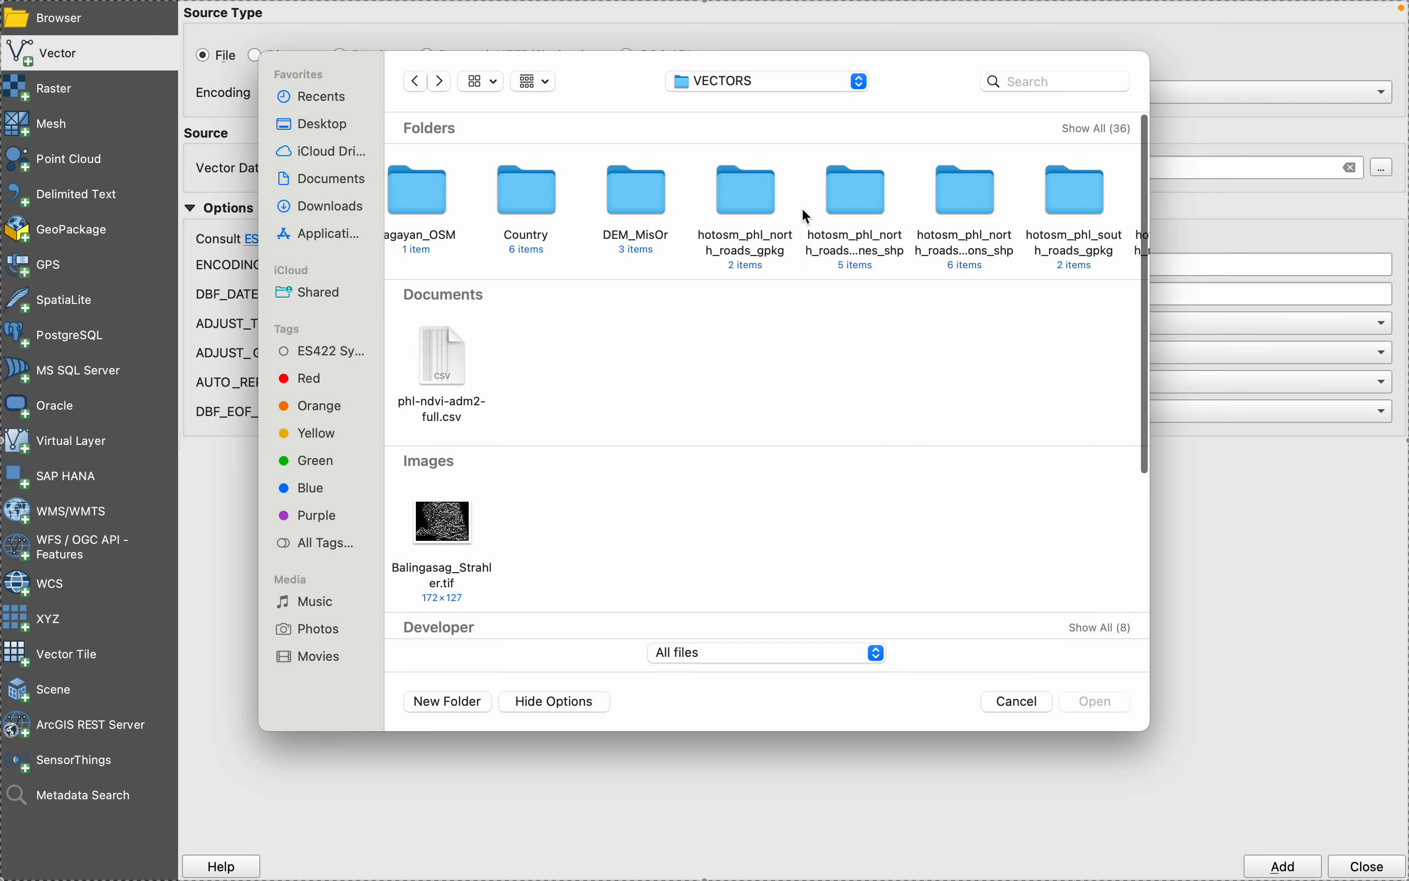
- Show all VECTORS subfolders and add Phl_Brgy.shp from the Phl_Brgy folder as a vector layer
{"action": "left_click", "coordinate": [1087, 131]}
{"action": "scroll", "coordinate": [897, 512], "scroll_direction": "down", "scroll_amount": 5}
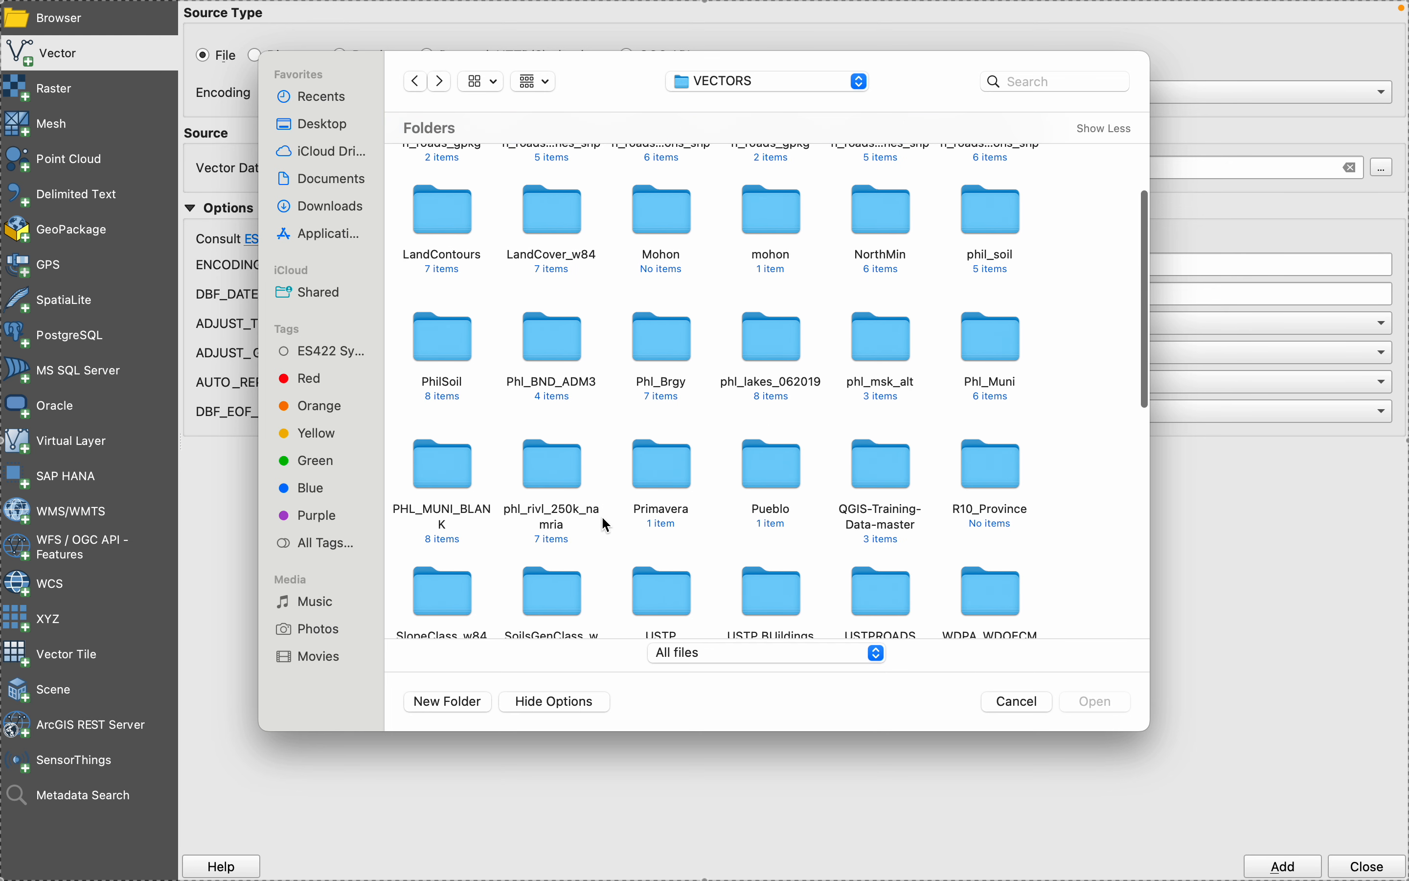
{"action": "double_click", "coordinate": [666, 352]}
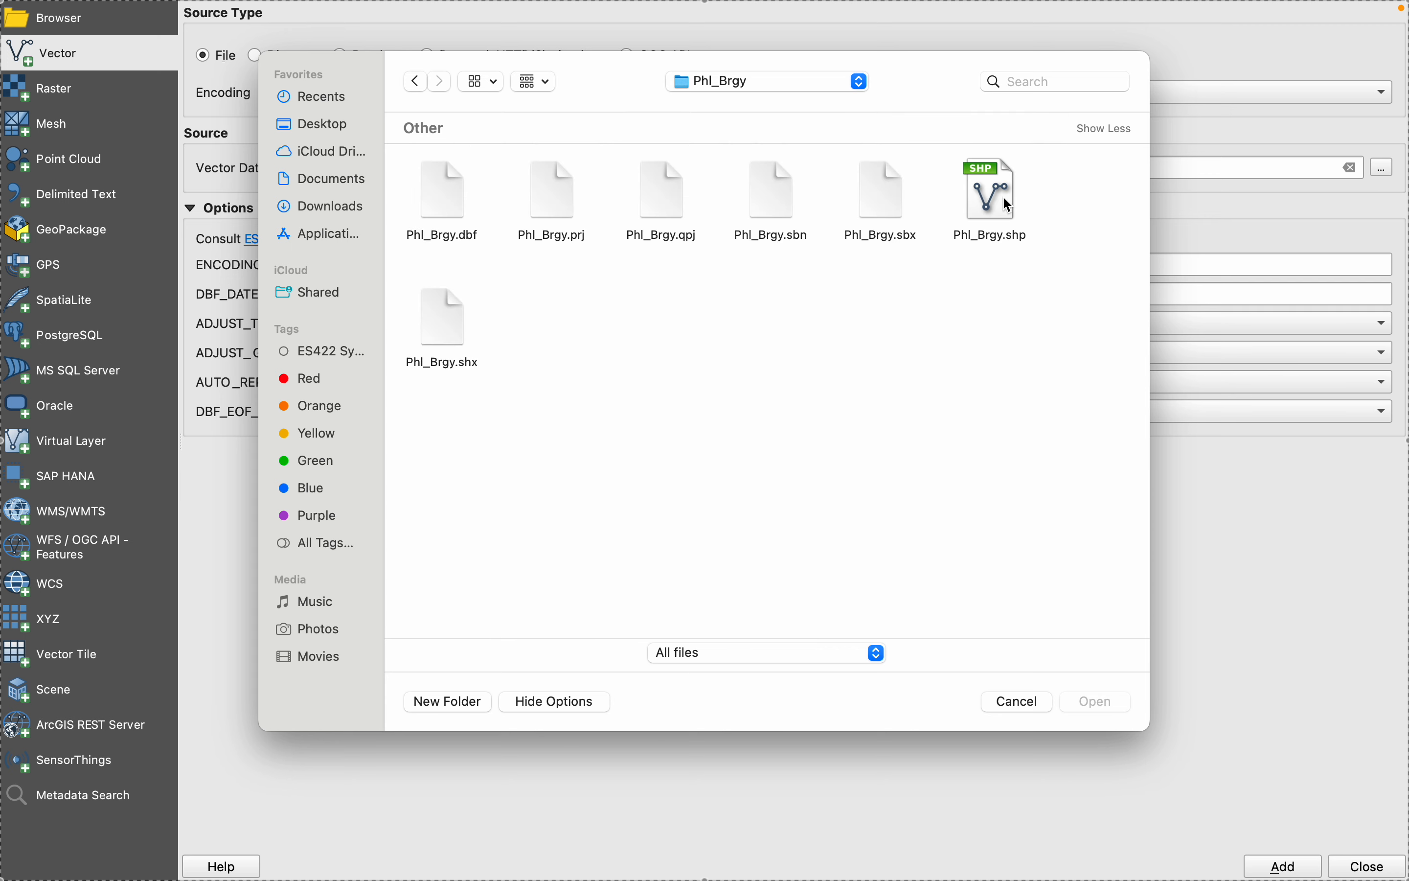
{"action": "left_click", "coordinate": [1004, 198]}
{"action": "left_click", "coordinate": [1096, 704]}
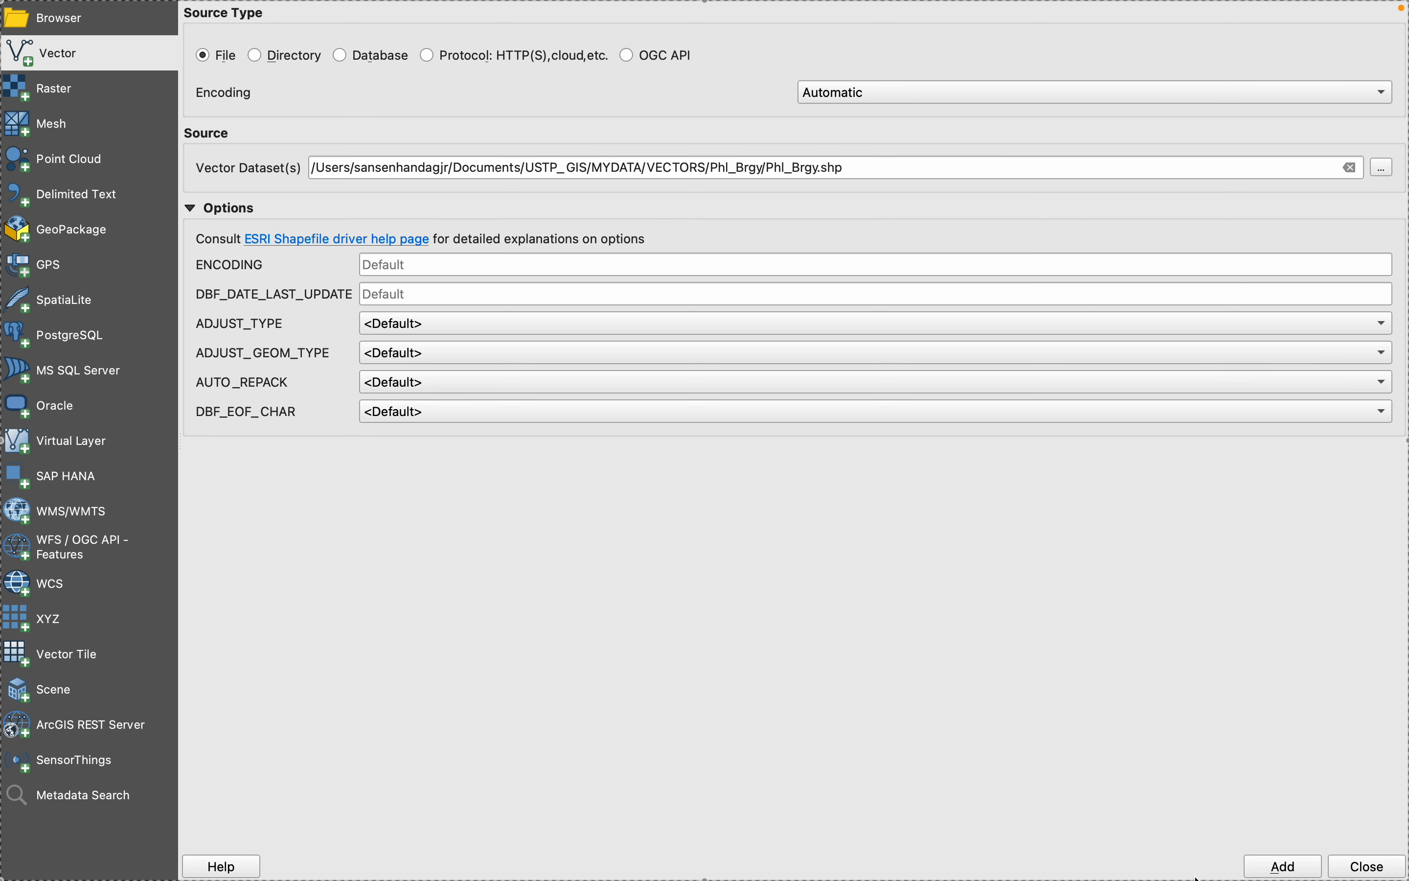
{"action": "left_click", "coordinate": [1275, 865]}
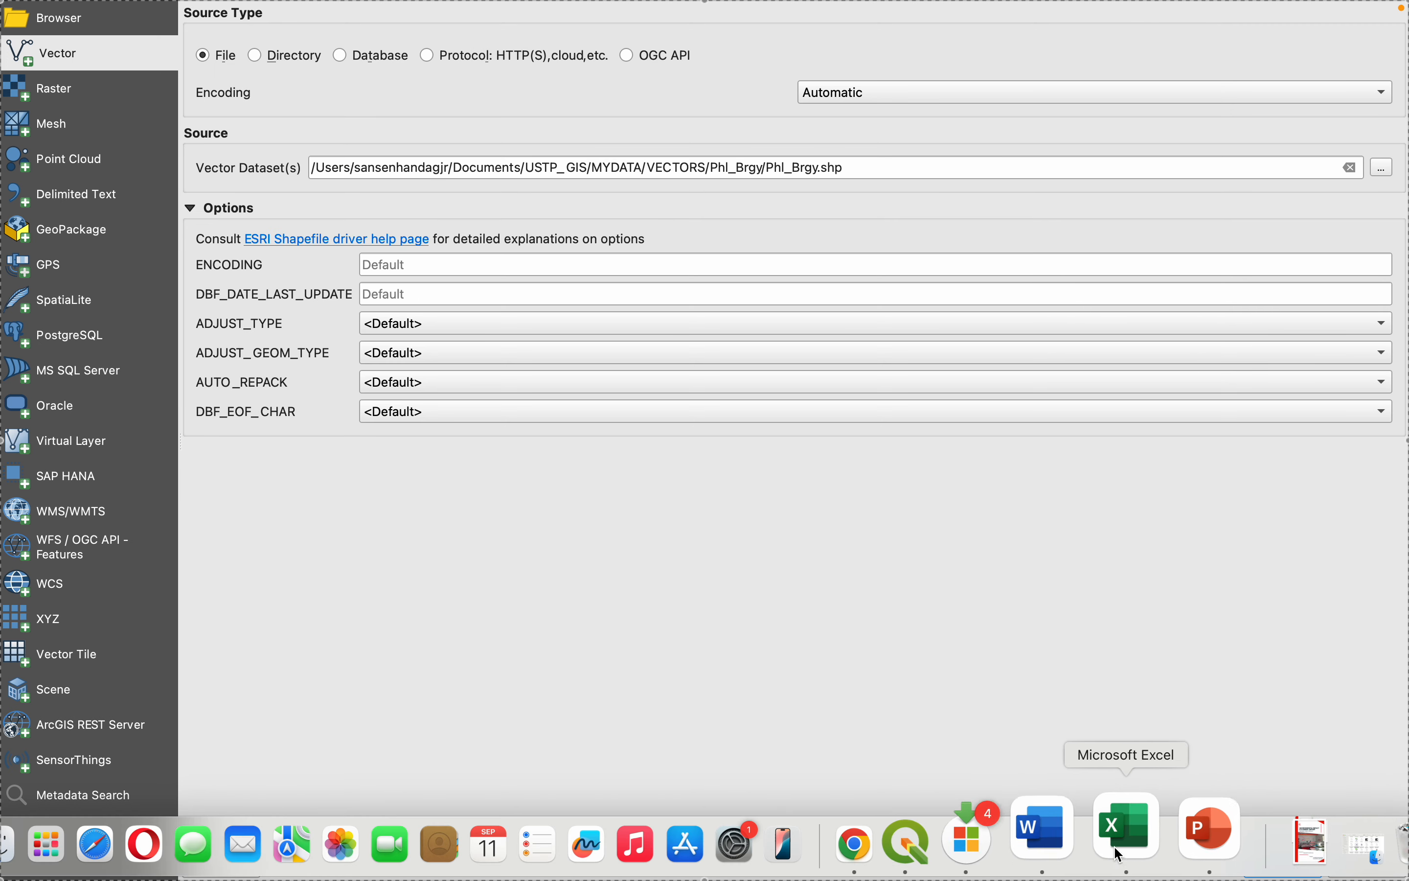
- Return to the map with the added barangay layer and open the attribute table of Phl_Brgy
{"action": "left_click", "coordinate": [966, 827]}
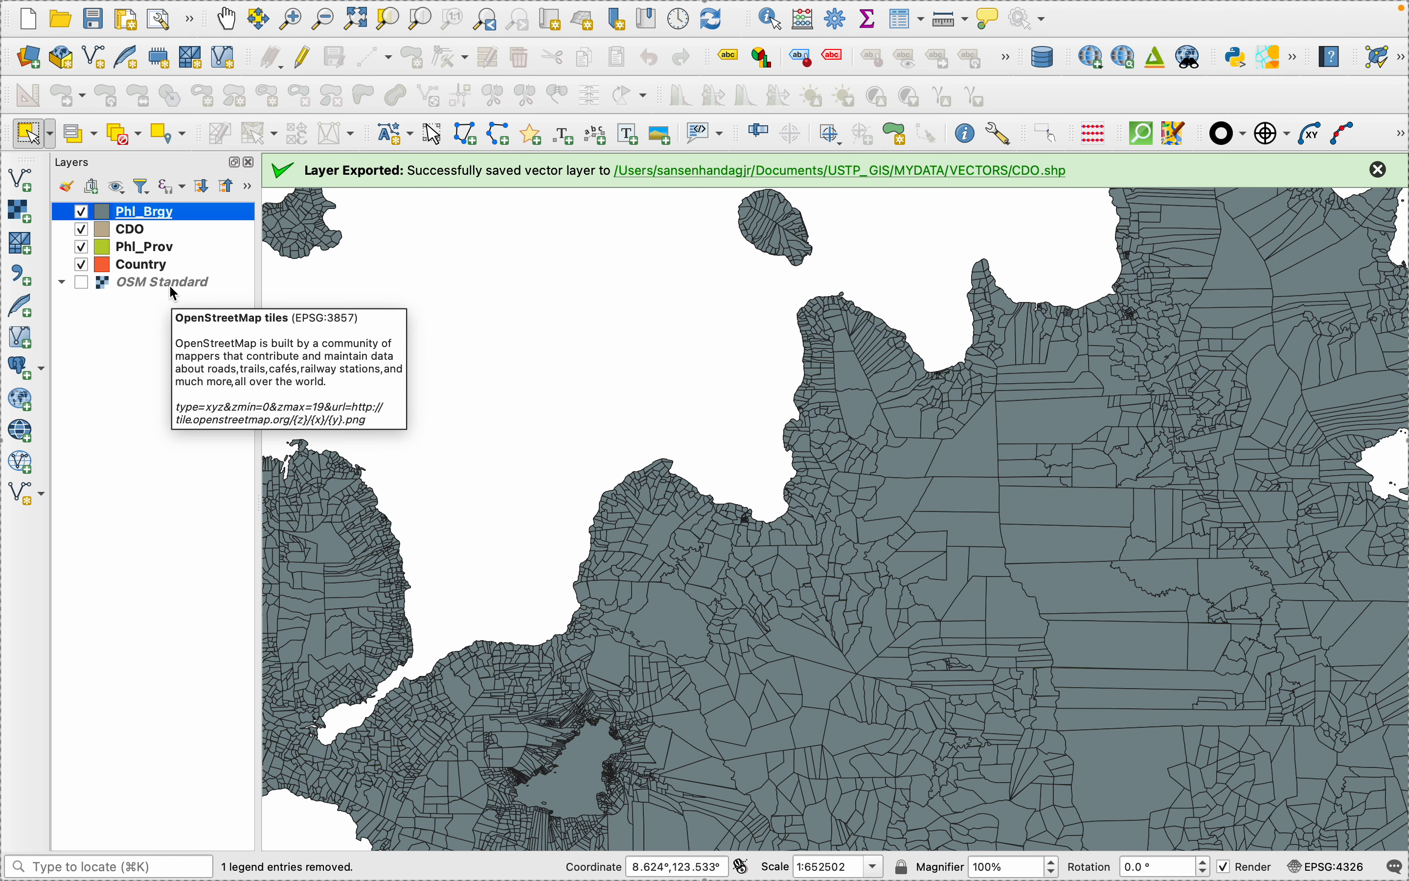
{"action": "right_click", "coordinate": [121, 211]}
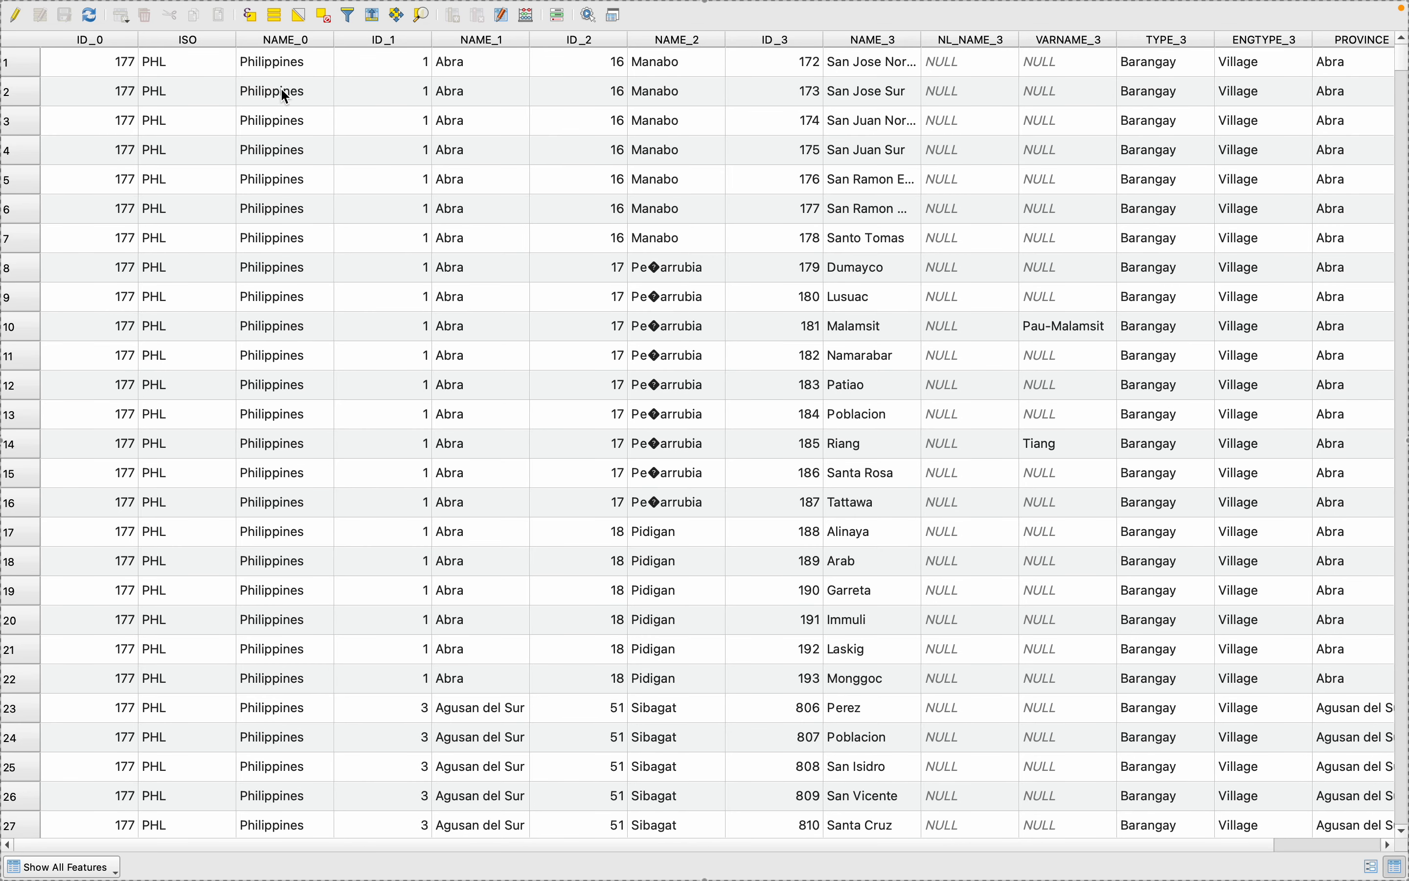
{"action": "left_click", "coordinate": [251, 15]}
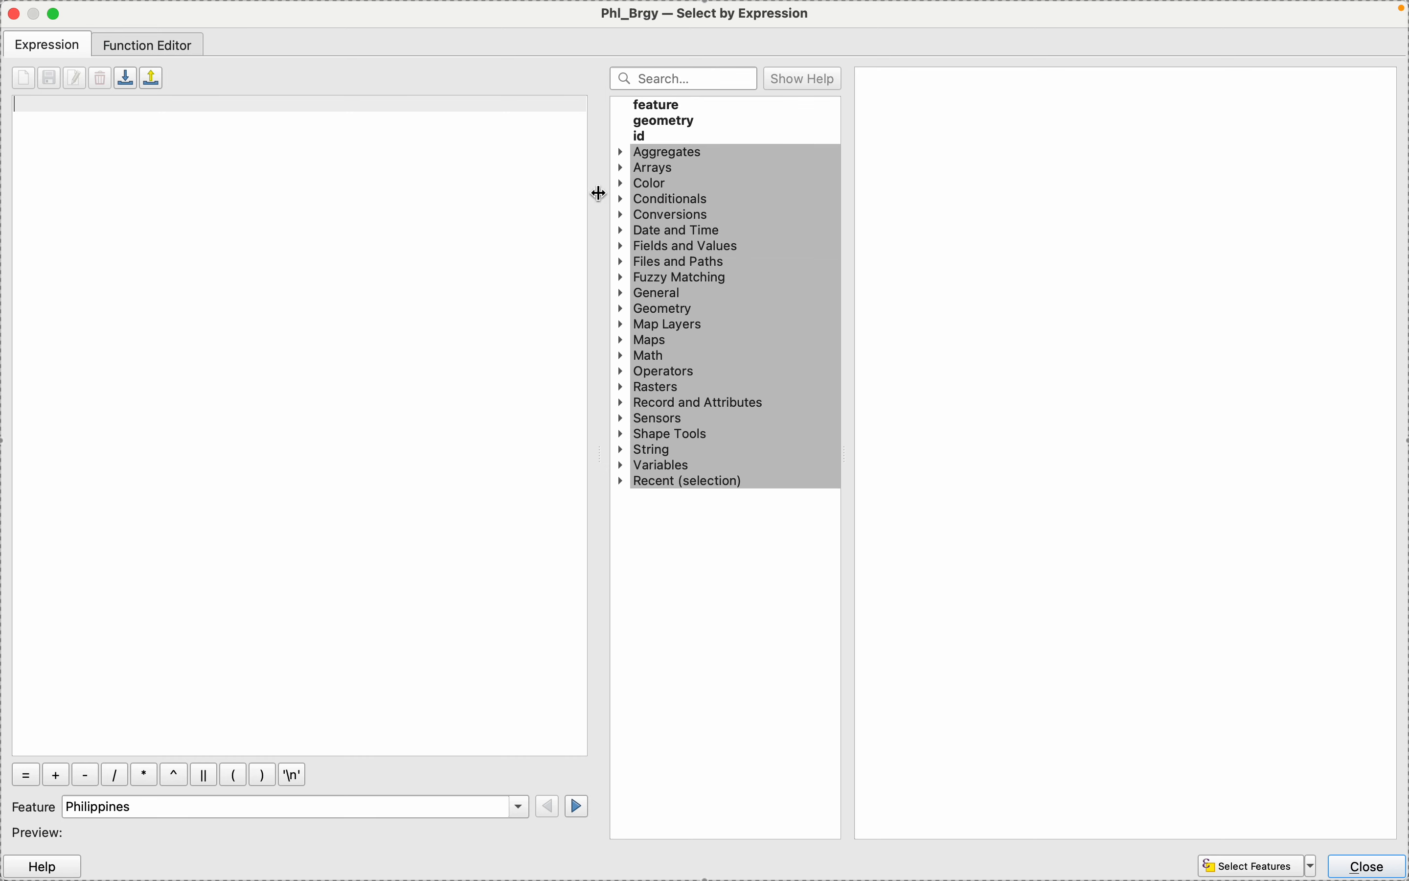
{"action": "left_click", "coordinate": [622, 243]}
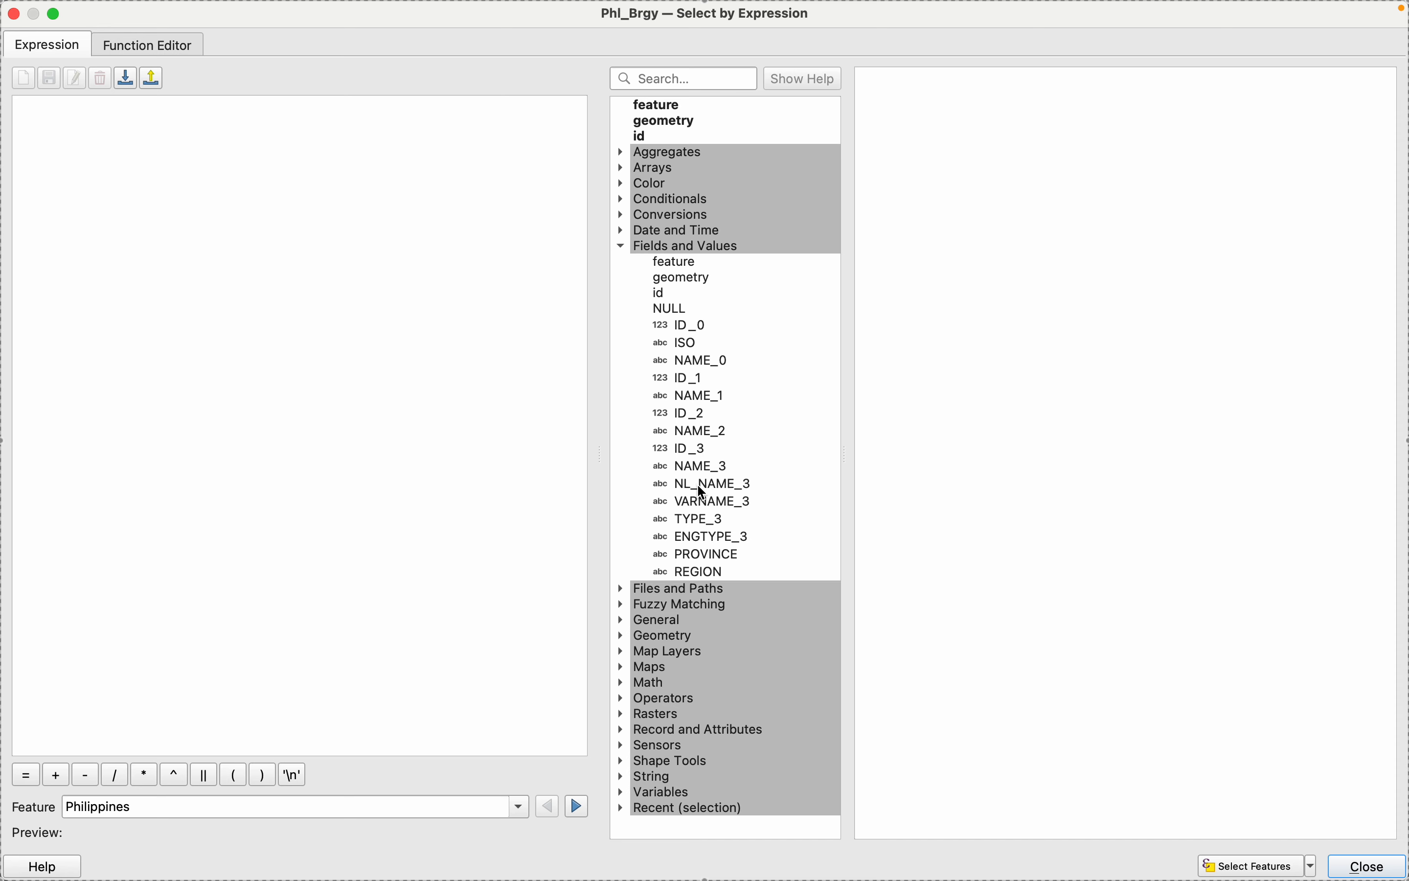
{"action": "double_click", "coordinate": [686, 469]}
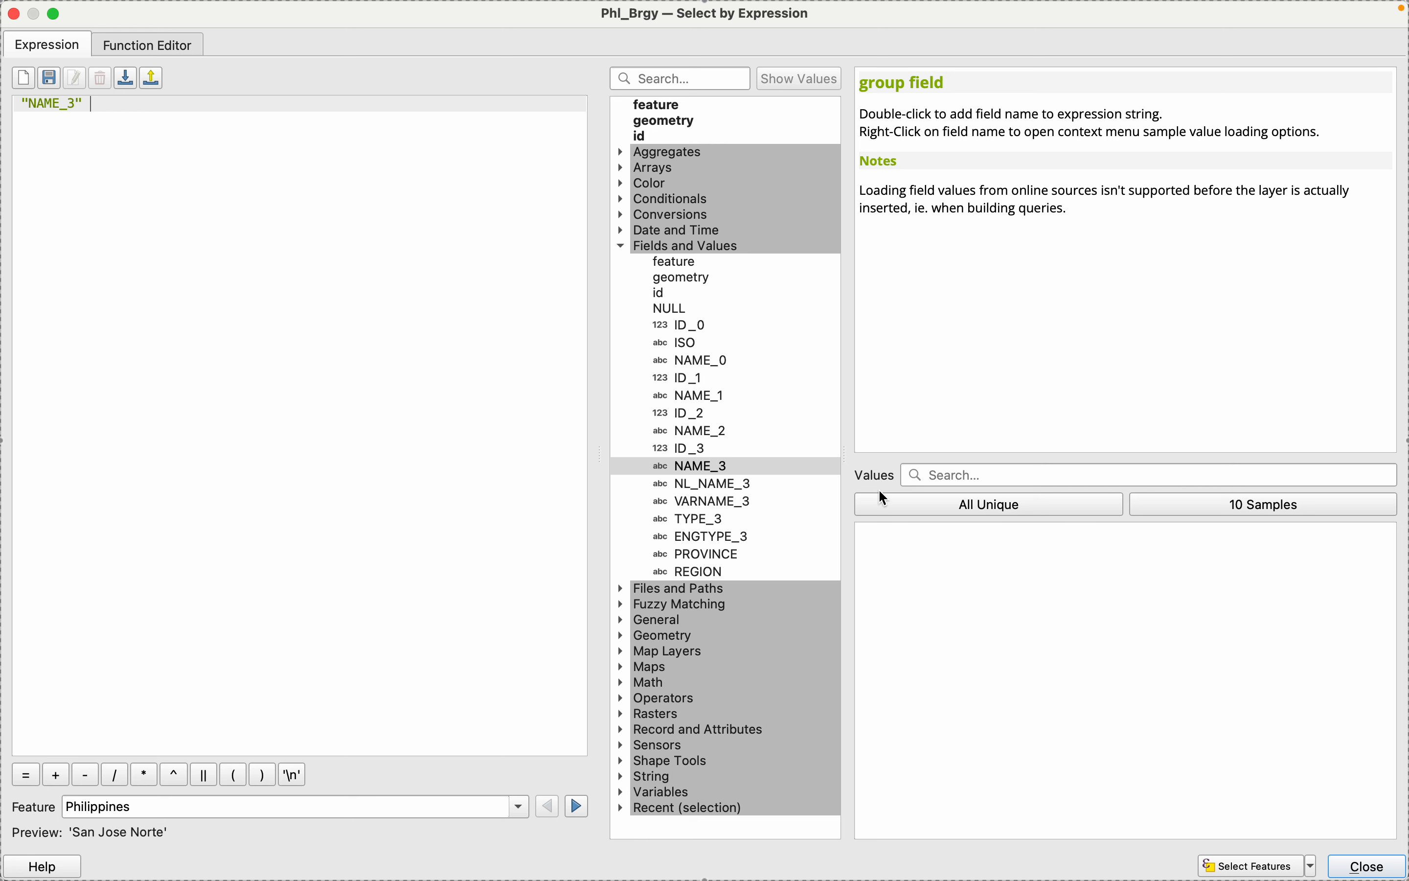
{"action": "type", "text": "="}
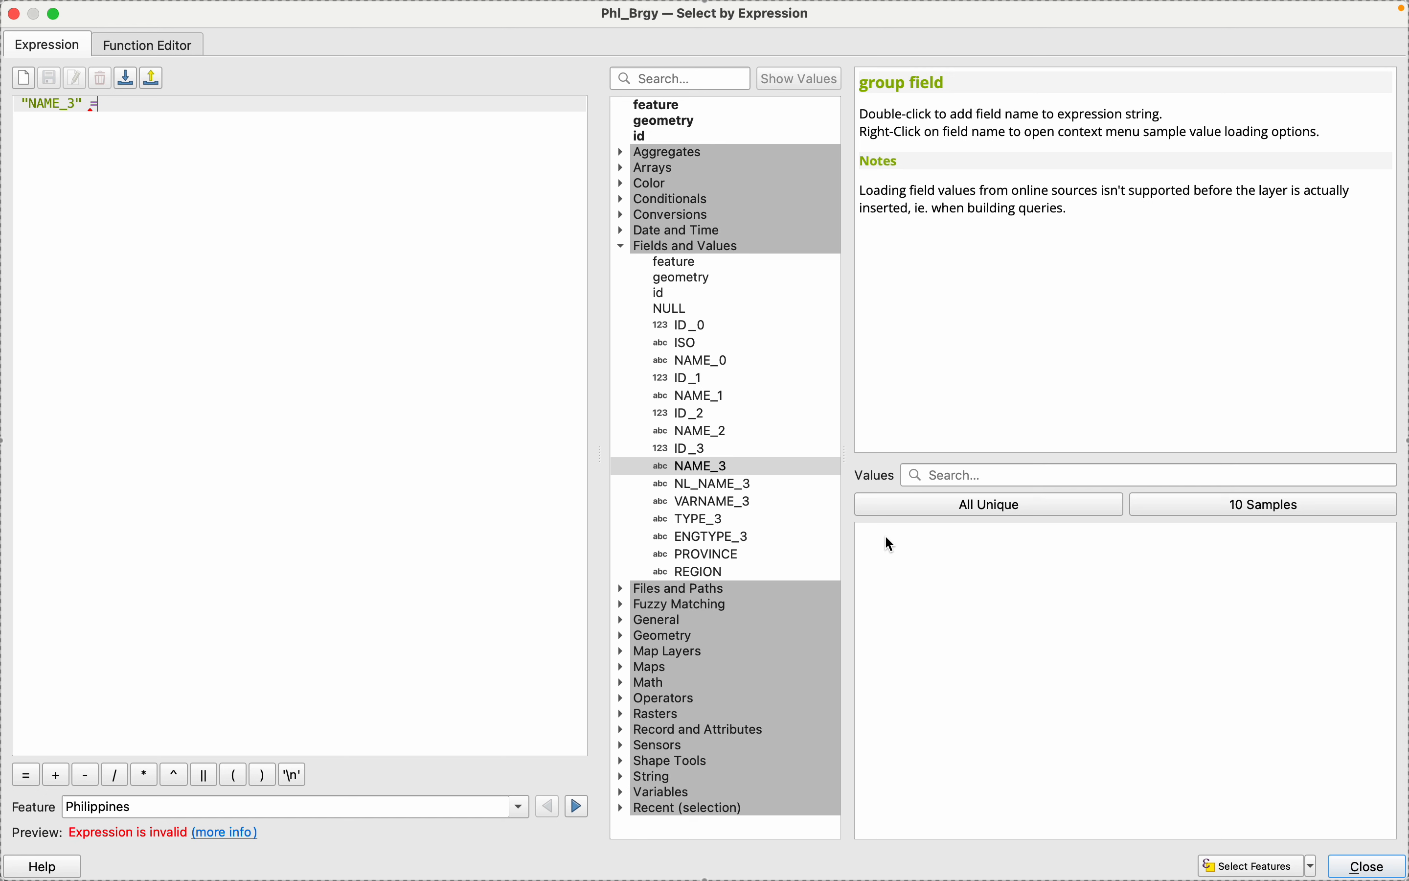
{"action": "left_click", "coordinate": [935, 518]}
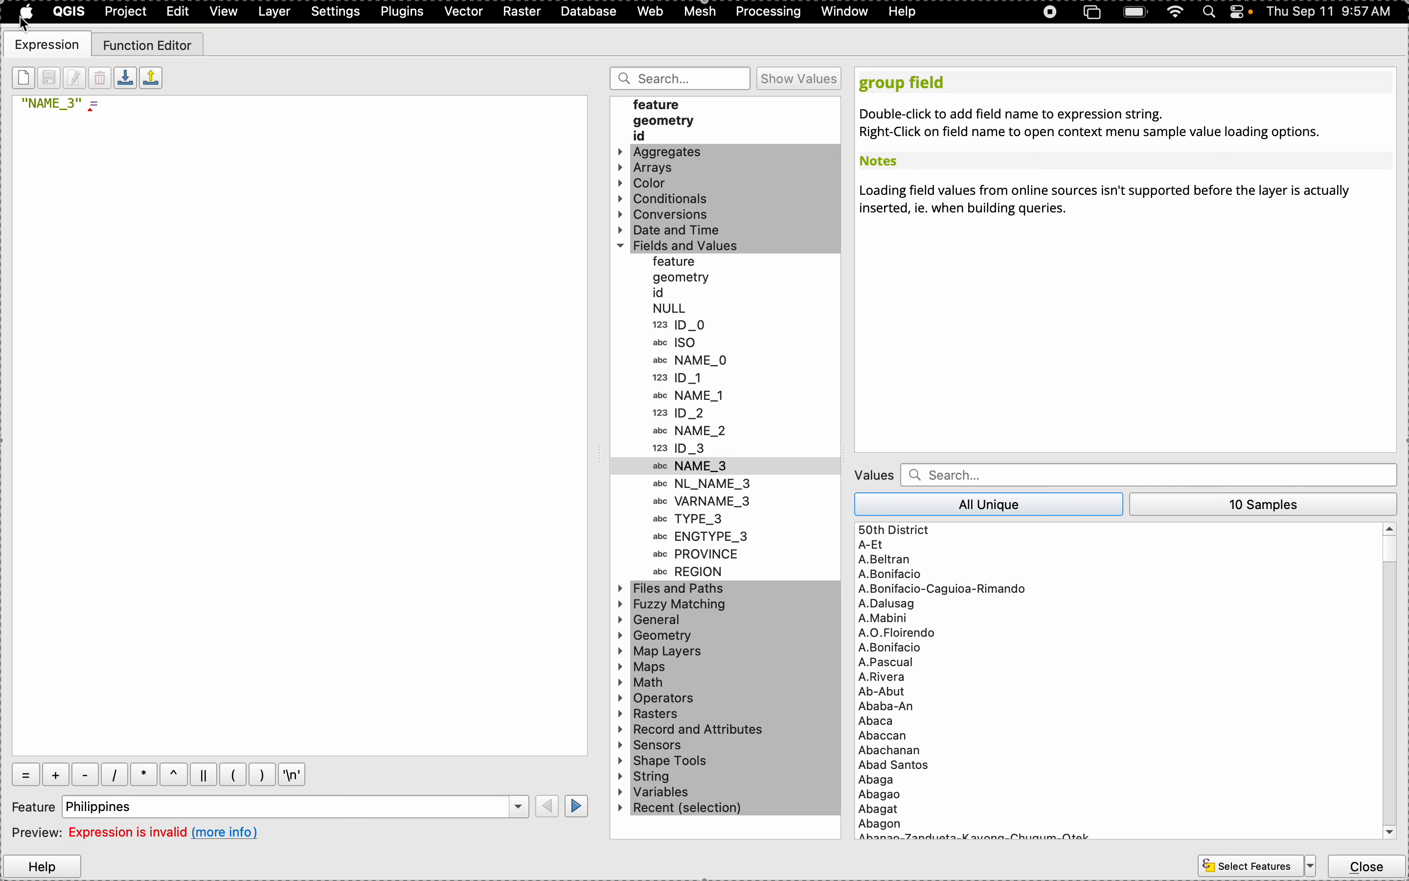
{"action": "left_click", "coordinate": [236, 349]}
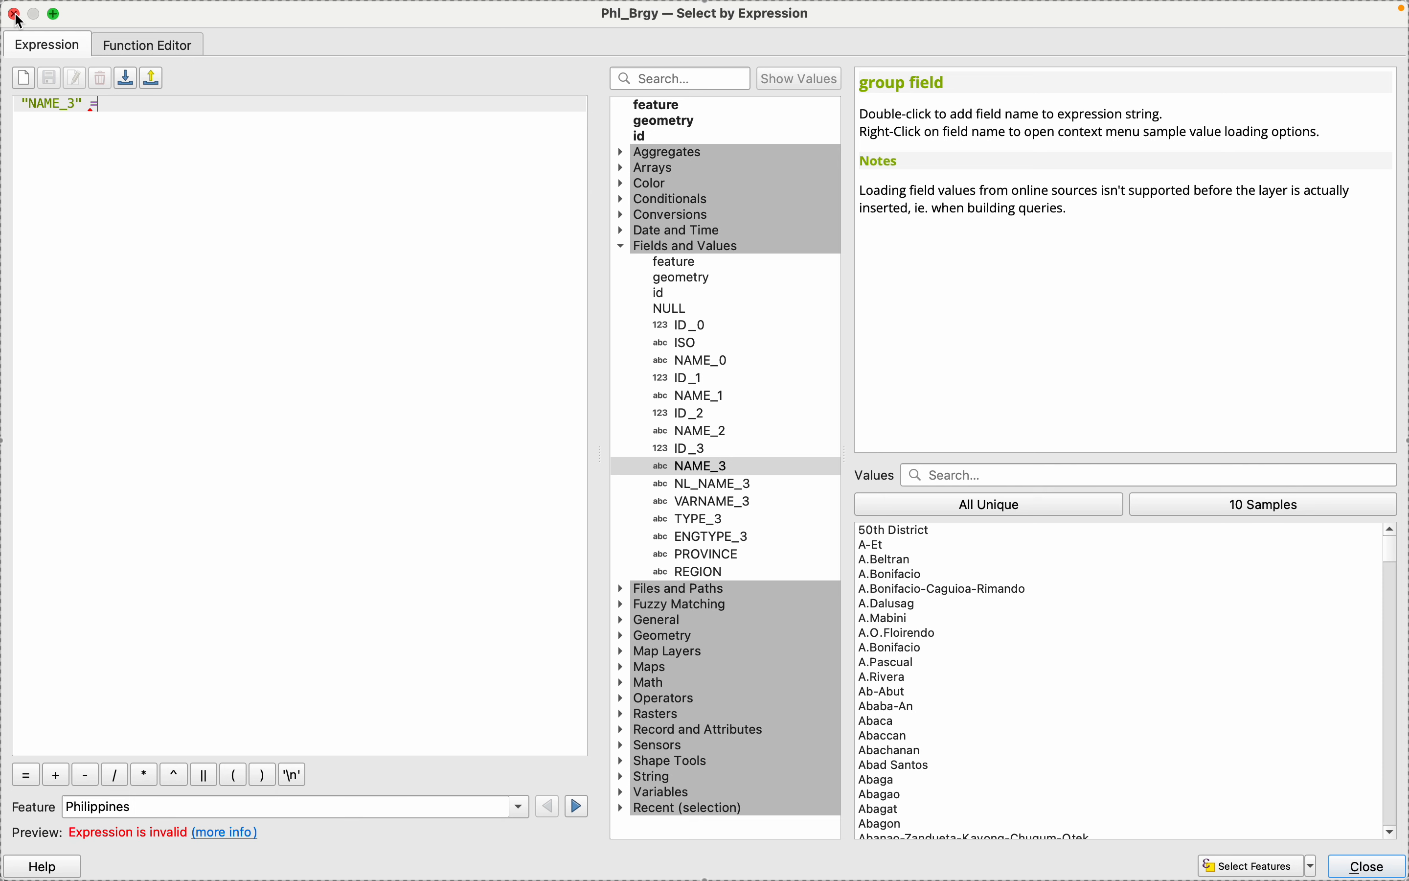
{"action": "left_click", "coordinate": [14, 12]}
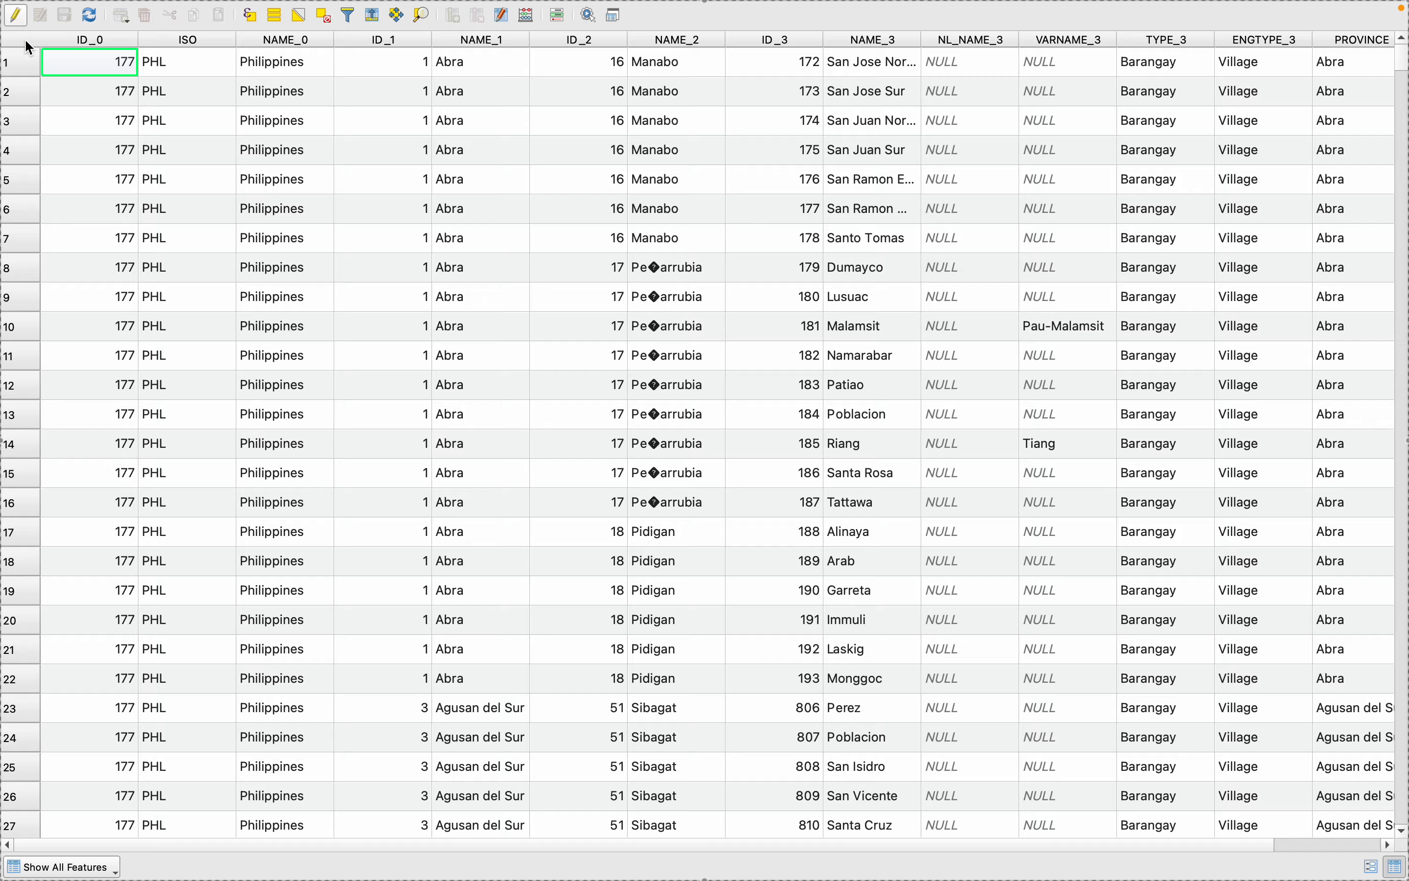
- Look through the Phl_Brgy attribute table for the Cagayan de Oro barangay rows under Misamis Oriental
{"action": "scroll", "coordinate": [624, 550], "scroll_direction": "down", "scroll_amount": 15}
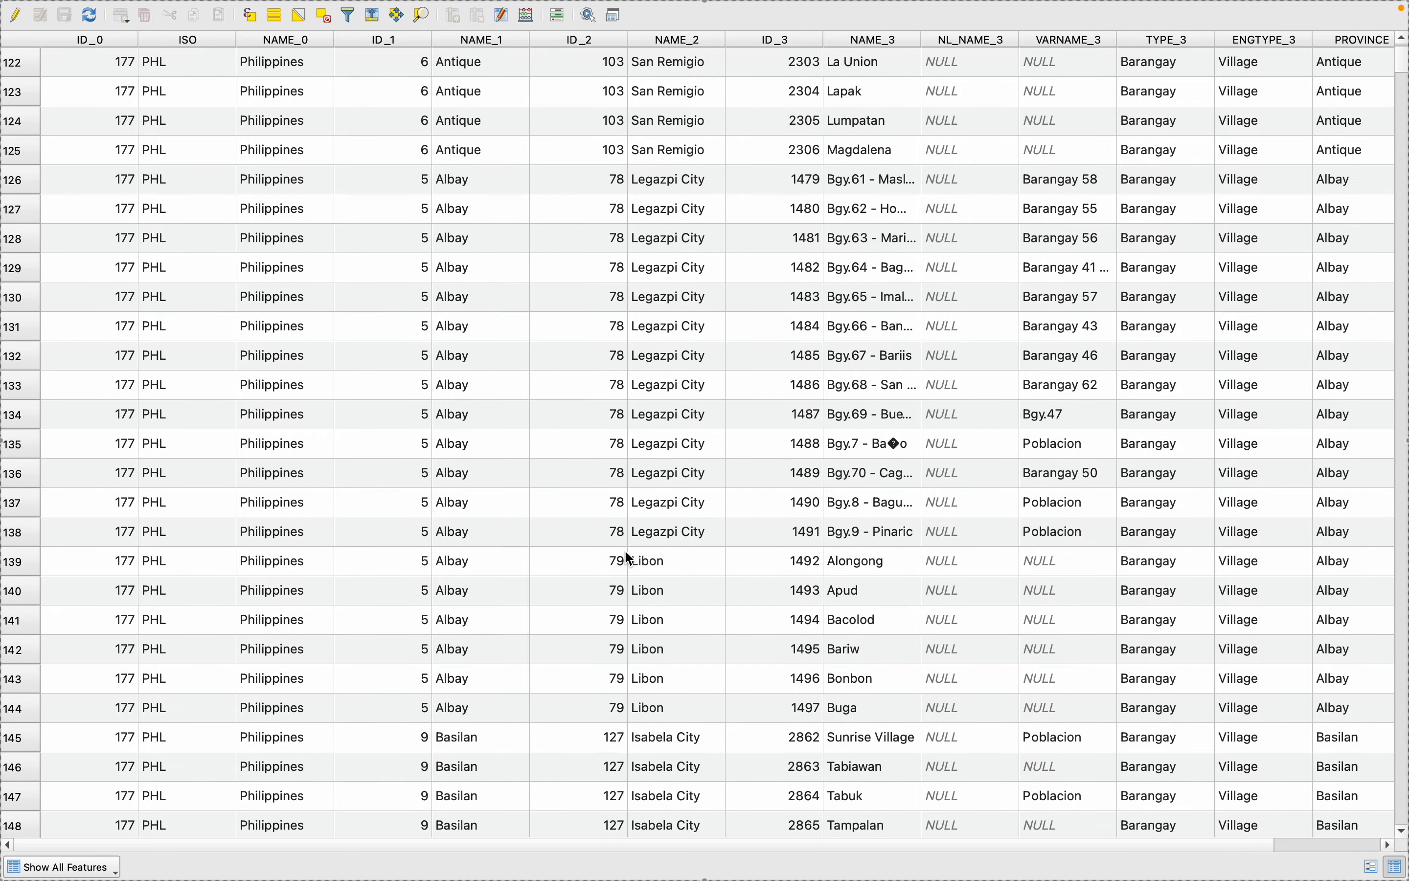
{"action": "scroll", "coordinate": [628, 558], "scroll_direction": "down", "scroll_amount": 20}
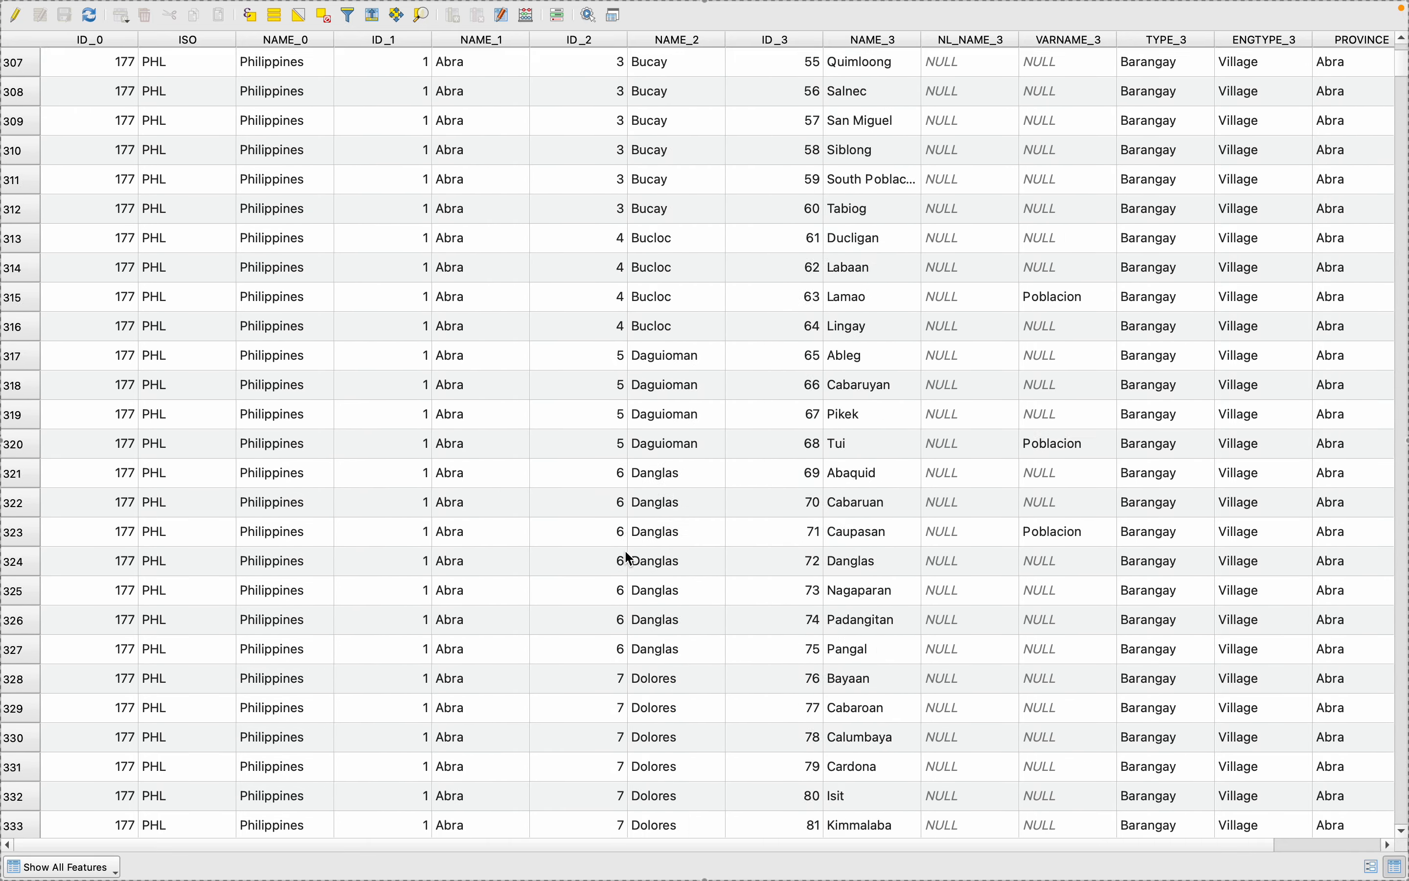
{"action": "scroll", "coordinate": [629, 557], "scroll_direction": "down", "scroll_amount": 20}
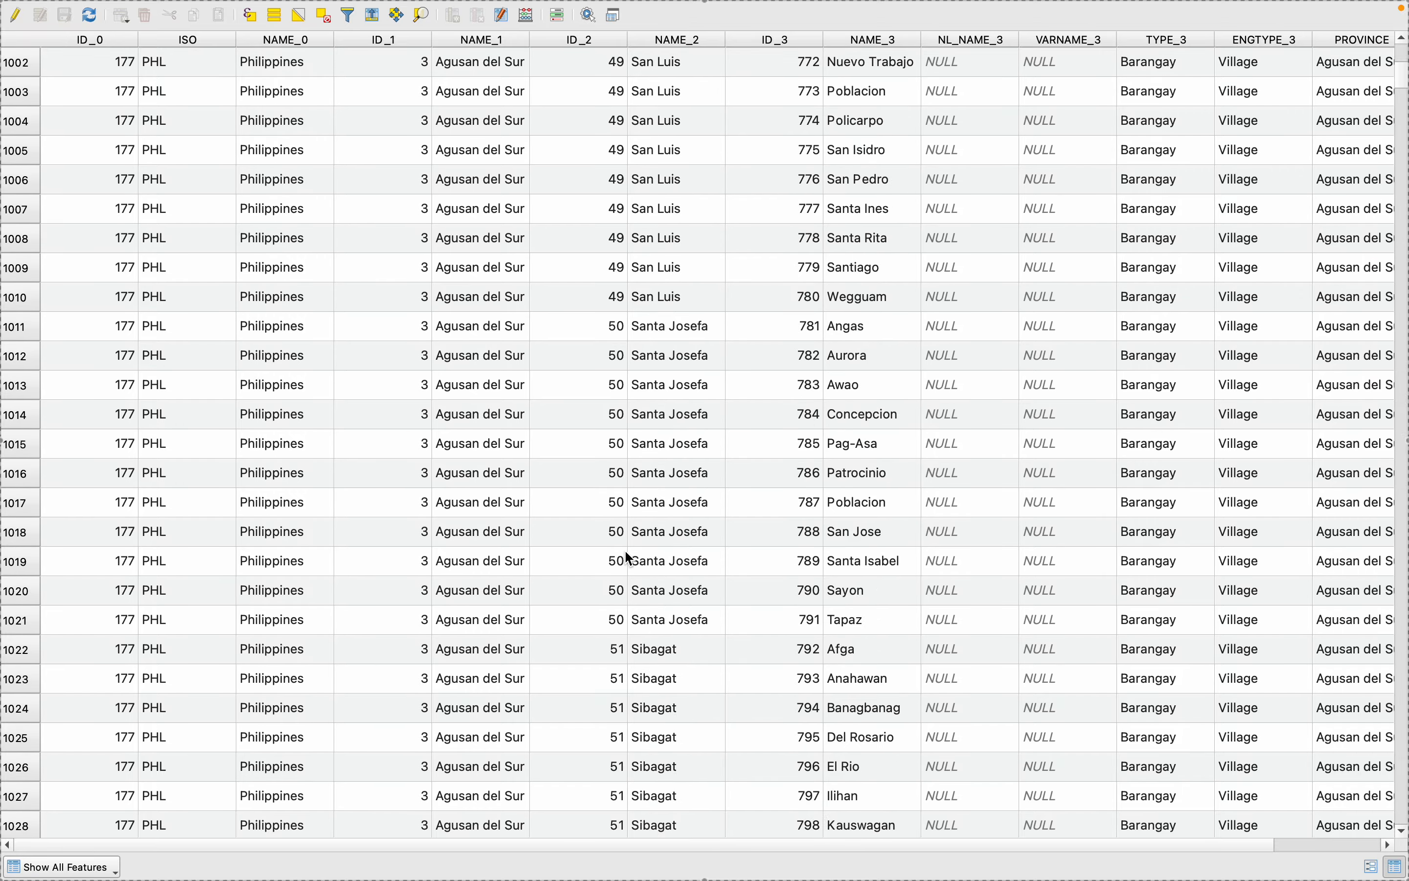
{"action": "scroll", "coordinate": [628, 557], "scroll_direction": "down", "scroll_amount": 20}
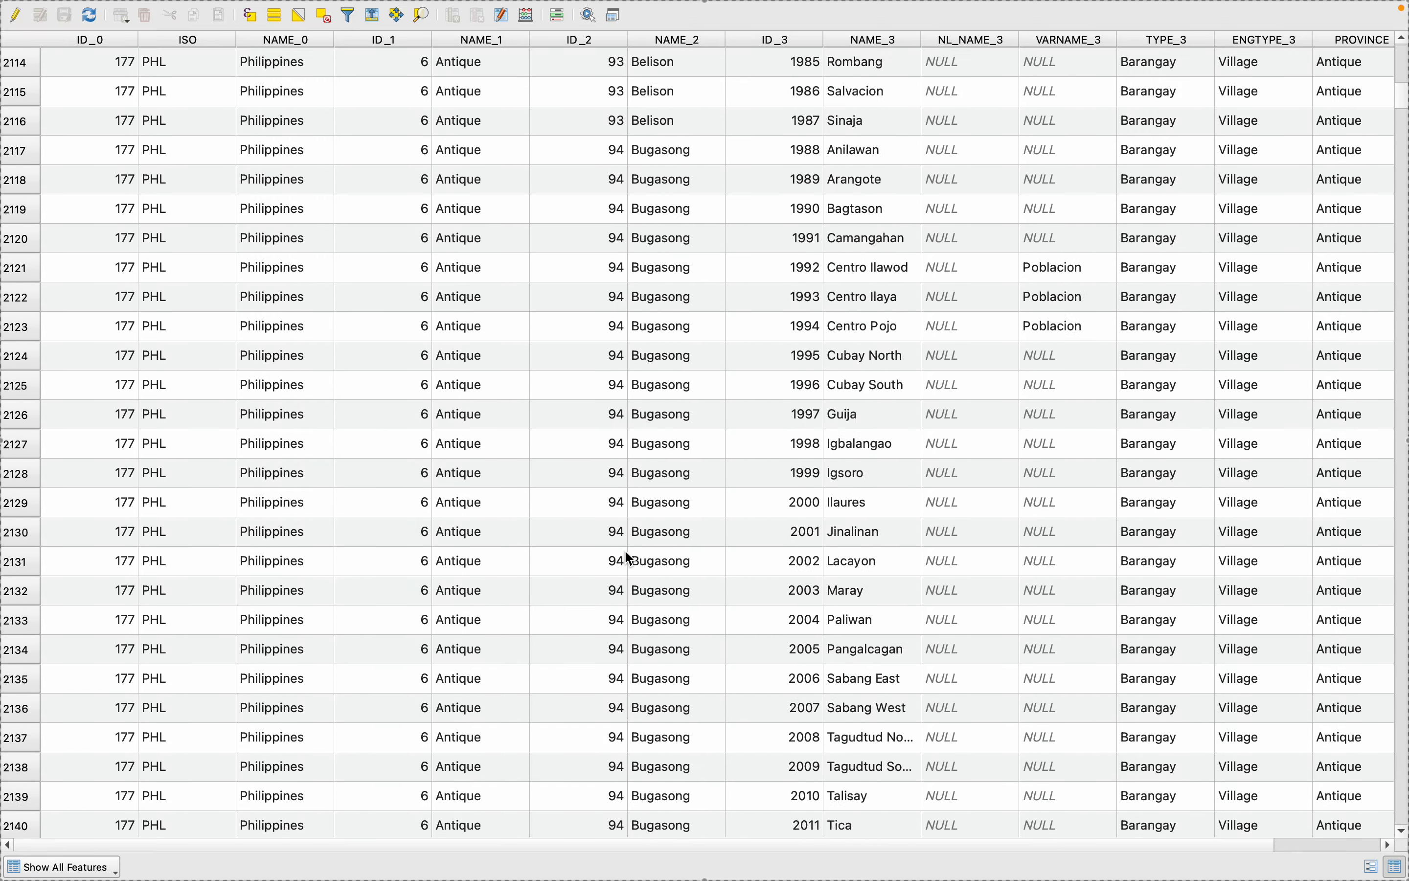
{"action": "scroll", "coordinate": [628, 557], "scroll_direction": "down", "scroll_amount": 20}
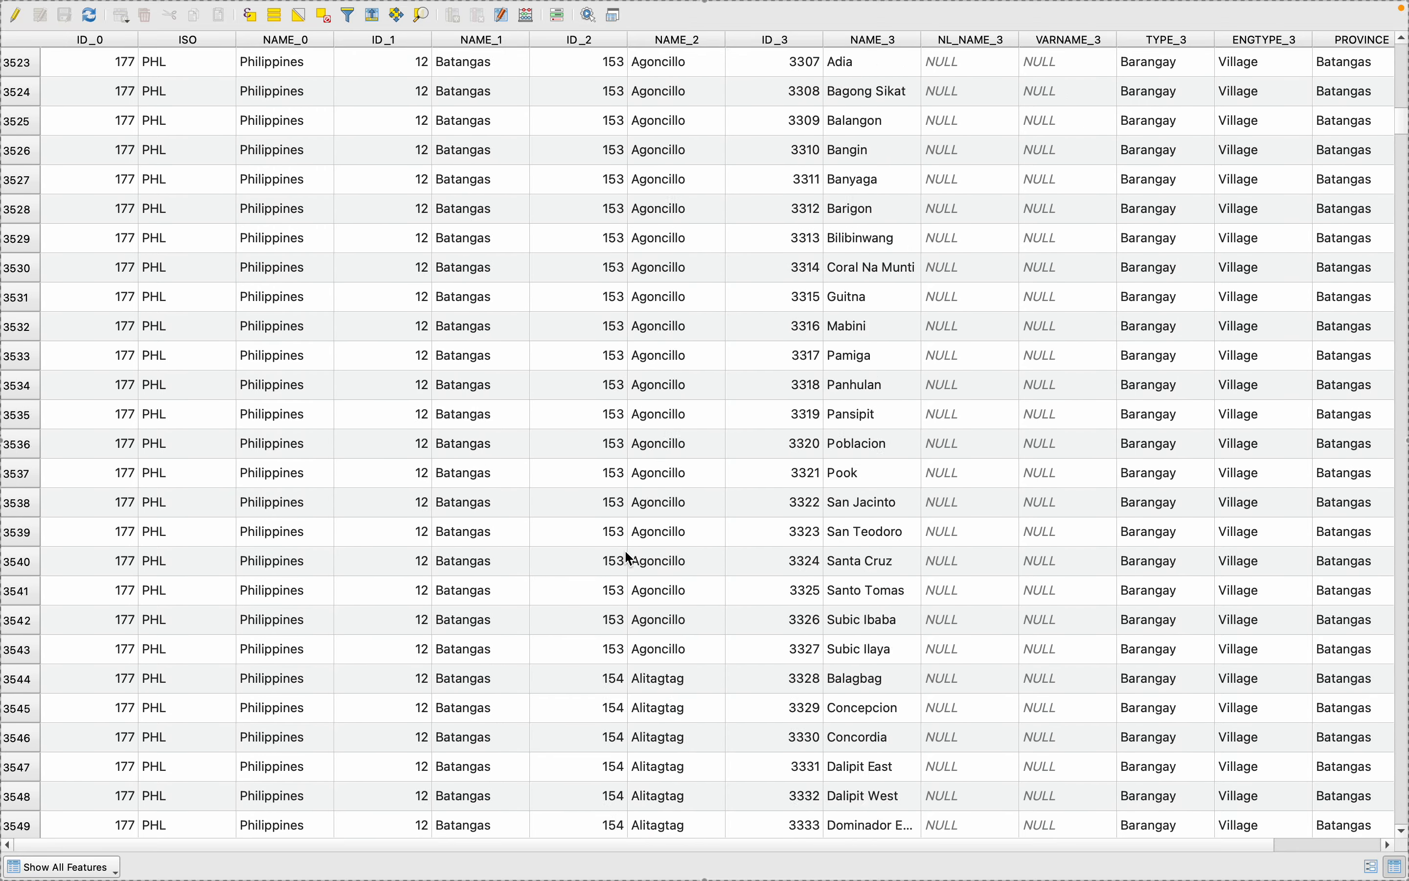
{"action": "scroll", "coordinate": [628, 558], "scroll_direction": "down", "scroll_amount": 20}
{"action": "scroll", "coordinate": [588, 598], "scroll_direction": "down", "scroll_amount": 20}
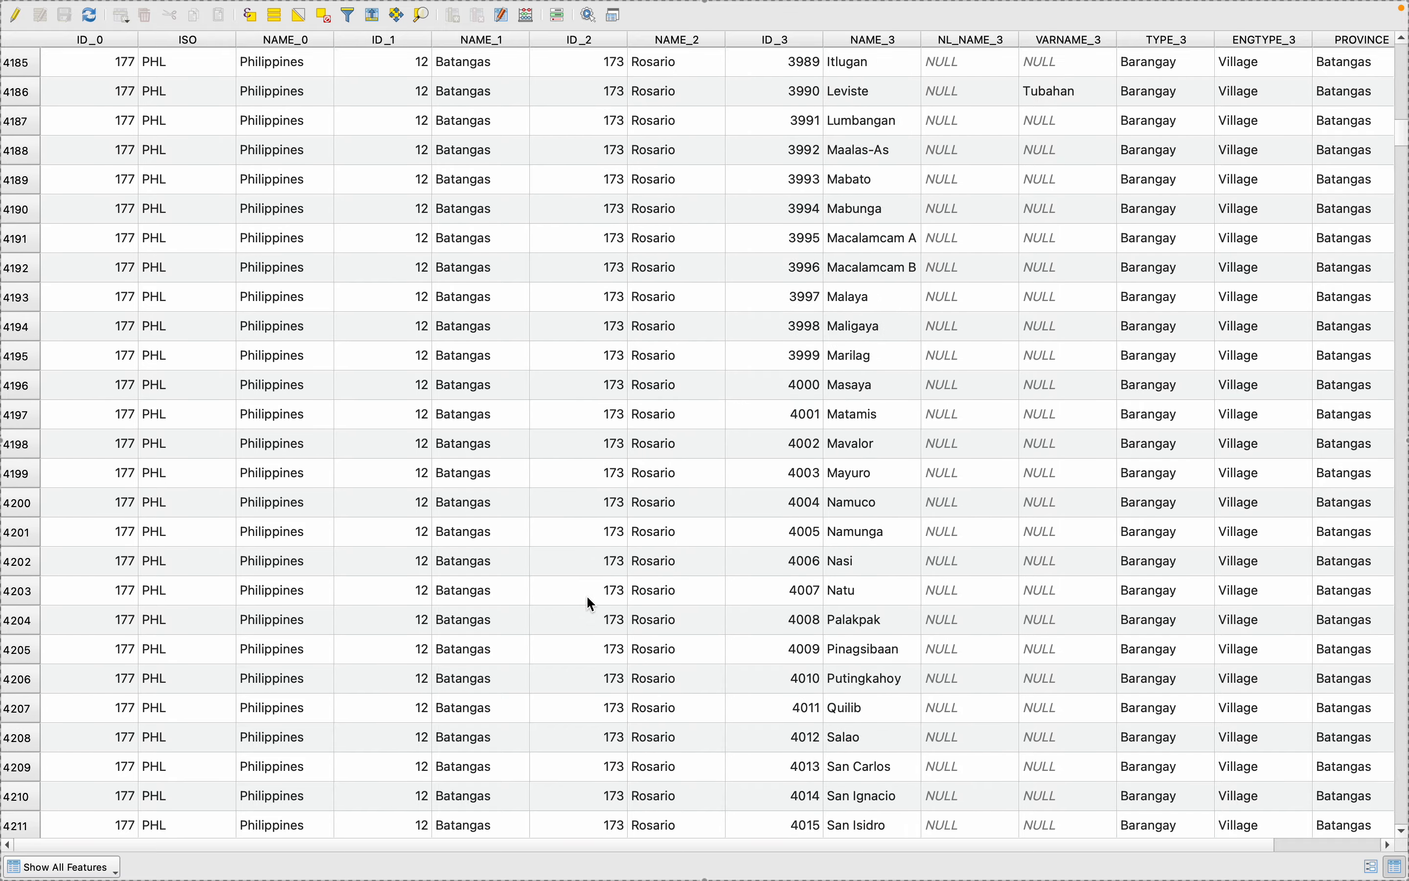
{"action": "scroll", "coordinate": [585, 594], "scroll_direction": "down", "scroll_amount": 20}
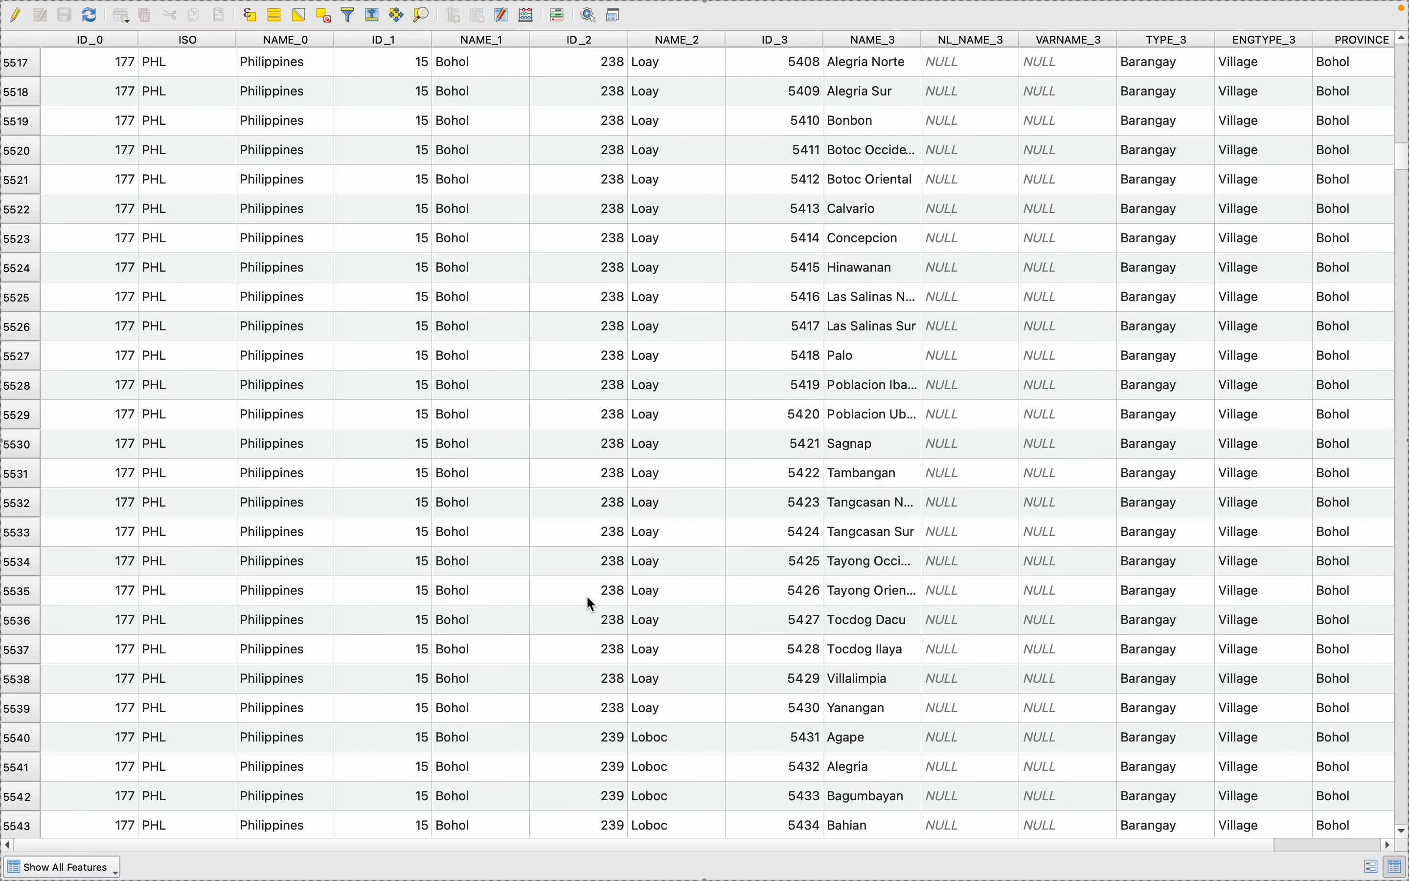
{"action": "scroll", "coordinate": [585, 590], "scroll_direction": "down", "scroll_amount": 15}
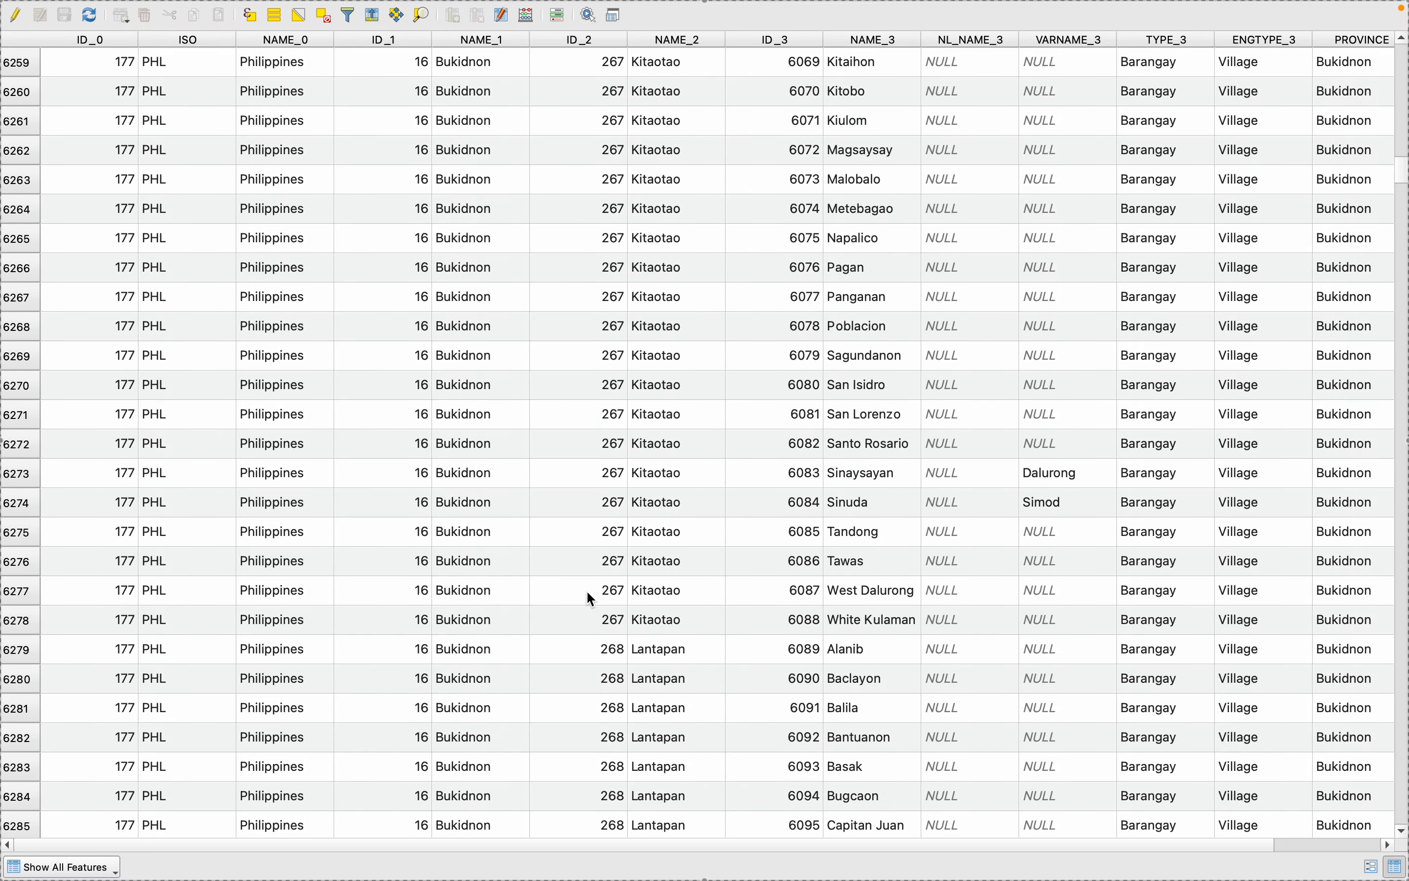
{"action": "scroll", "coordinate": [540, 594], "scroll_direction": "down", "scroll_amount": 20}
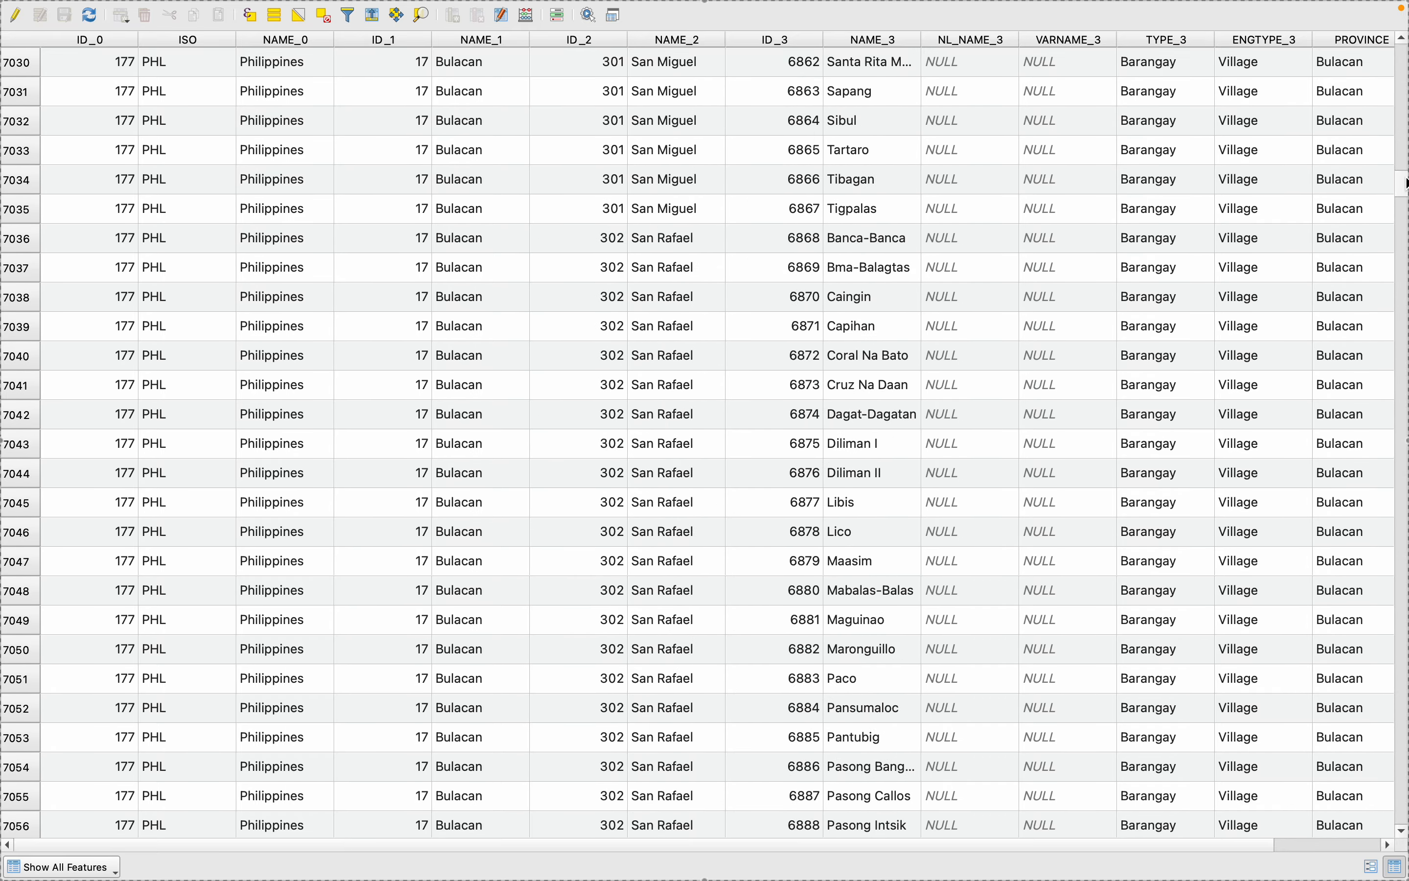
{"action": "left_click_drag", "start_coordinate": [1406, 183], "coordinate": [1400, 539]}
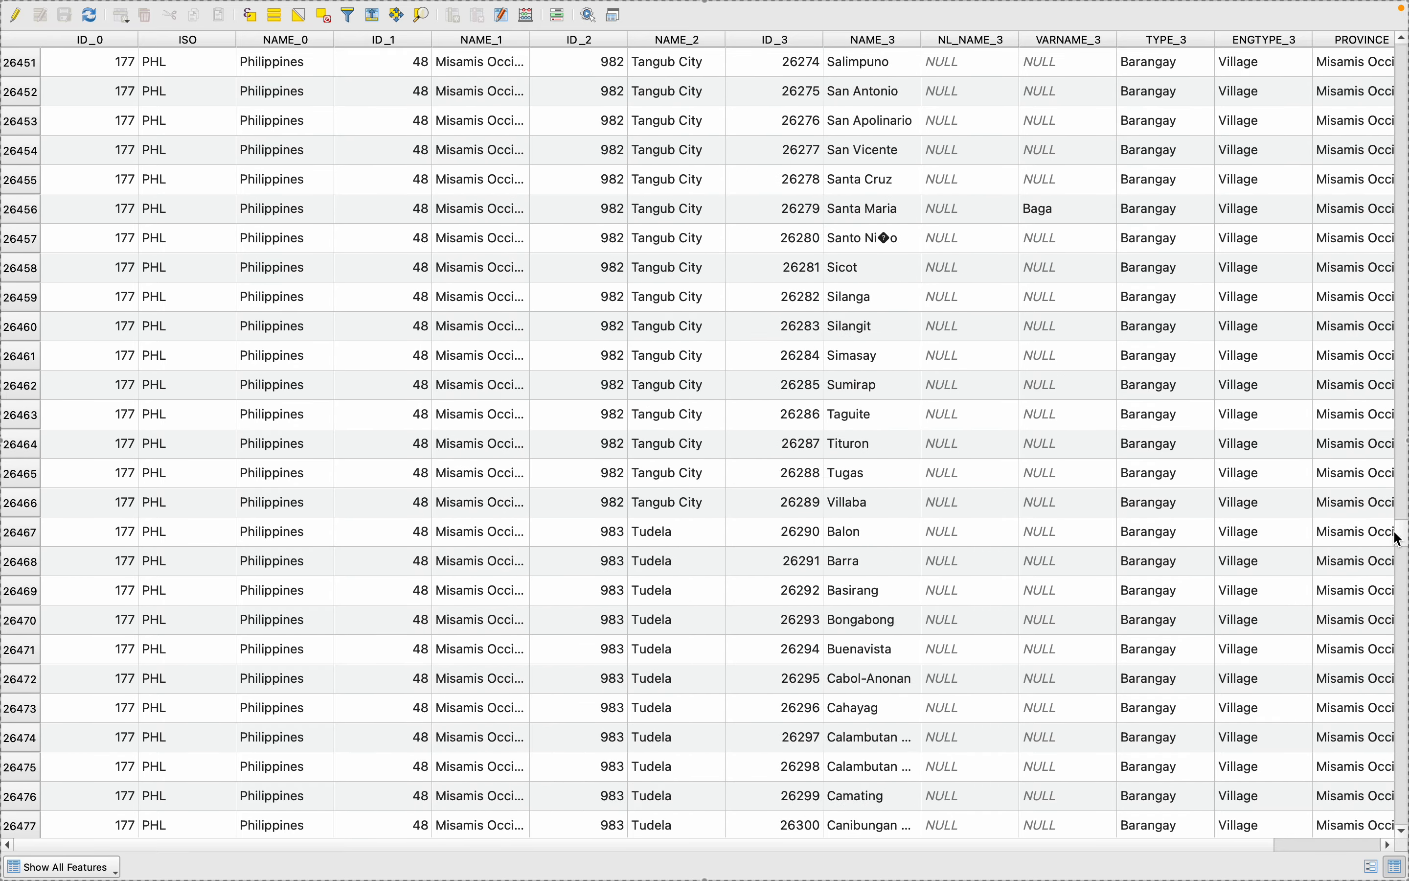
{"action": "scroll", "coordinate": [338, 205], "scroll_direction": "up", "scroll_amount": 20}
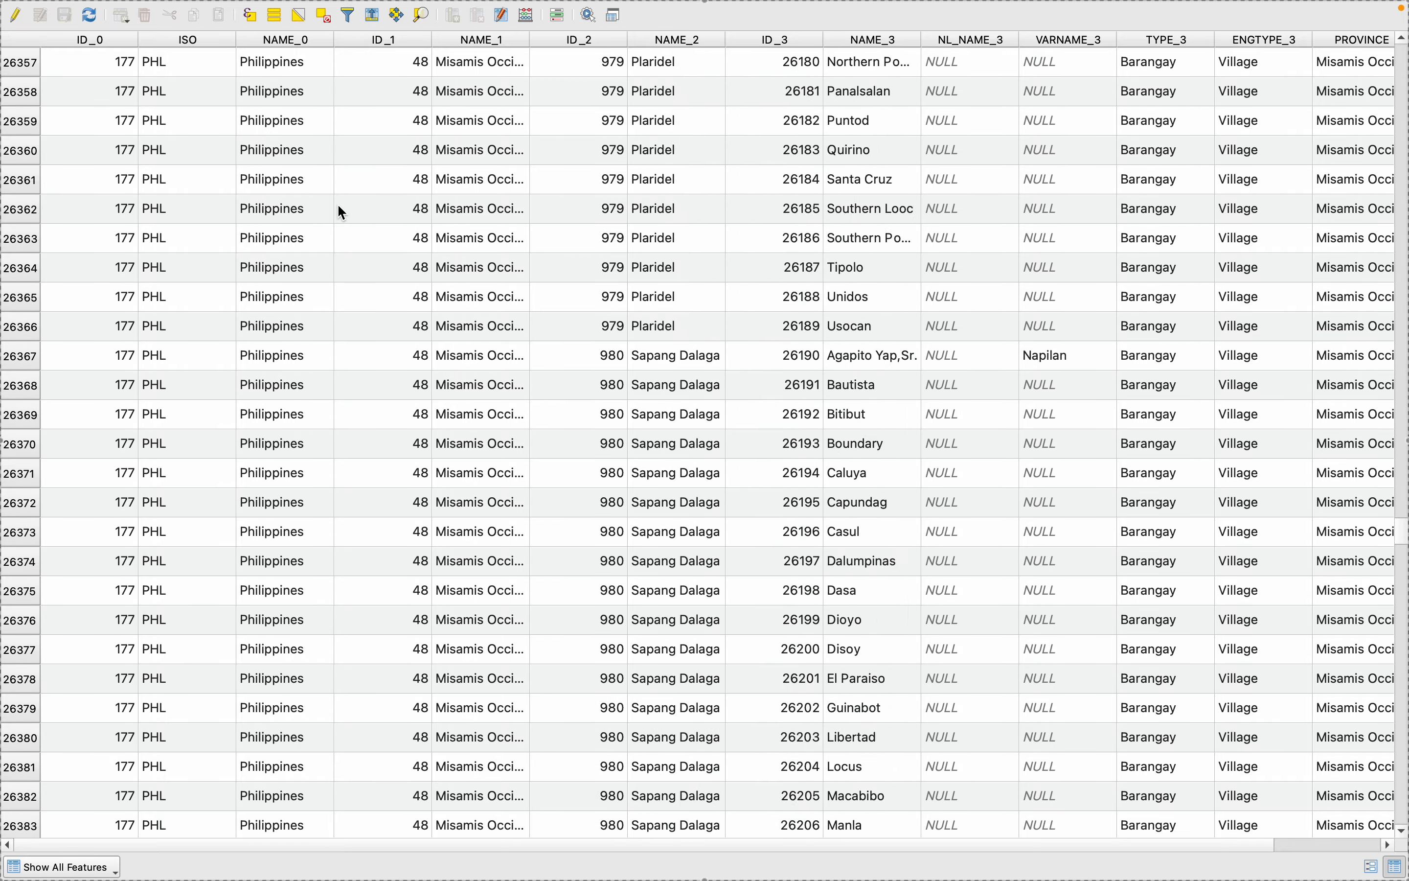
{"action": "scroll", "coordinate": [343, 214], "scroll_direction": "down", "scroll_amount": 15}
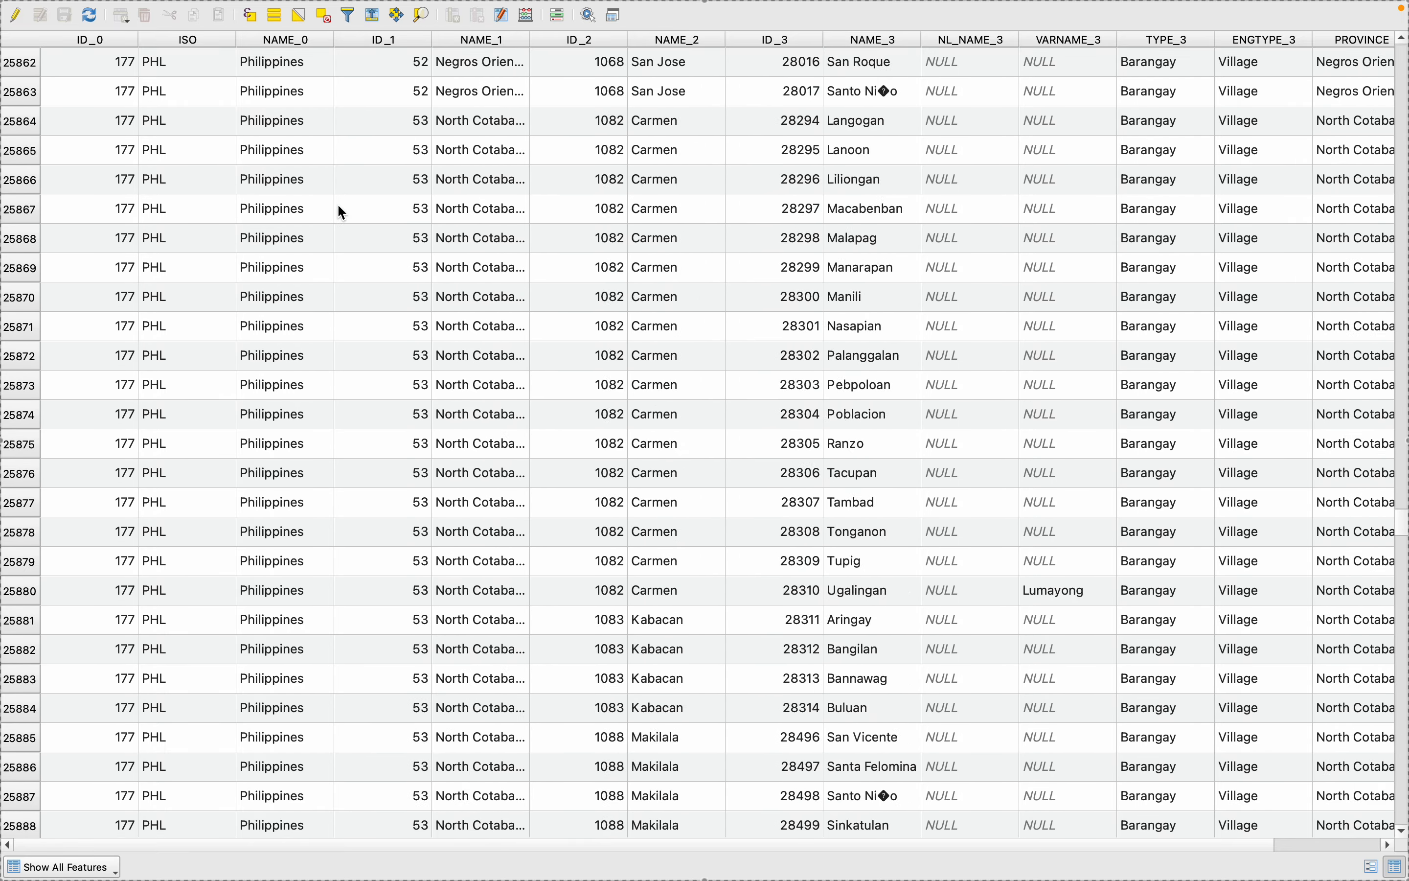
{"action": "scroll", "coordinate": [343, 213], "scroll_direction": "up", "scroll_amount": 20}
{"action": "scroll", "coordinate": [338, 206], "scroll_direction": "down", "scroll_amount": 20}
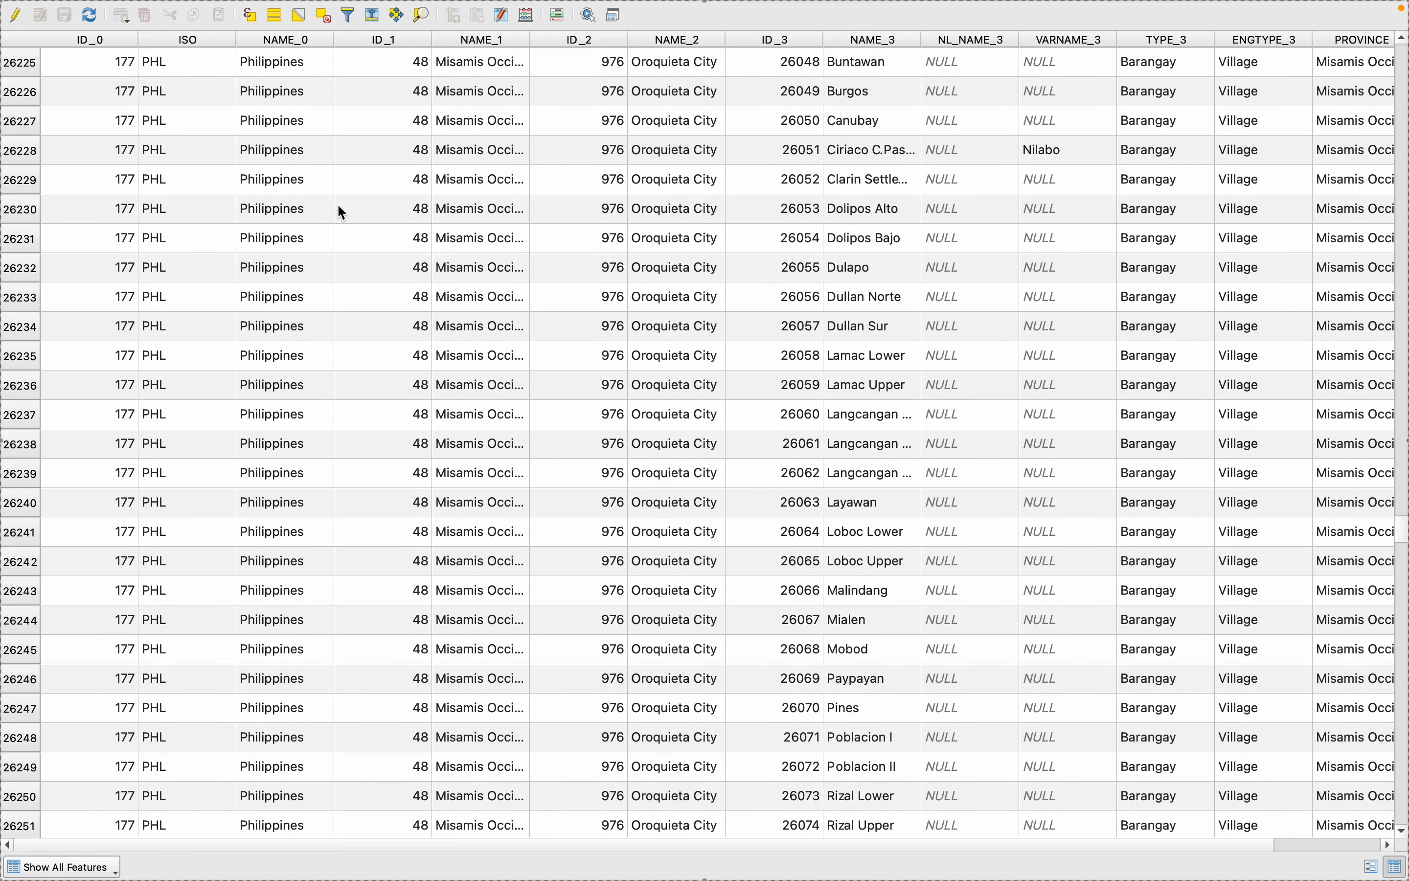
{"action": "scroll", "coordinate": [338, 206], "scroll_direction": "down", "scroll_amount": 20}
{"action": "scroll", "coordinate": [338, 206], "scroll_direction": "up", "scroll_amount": 4}
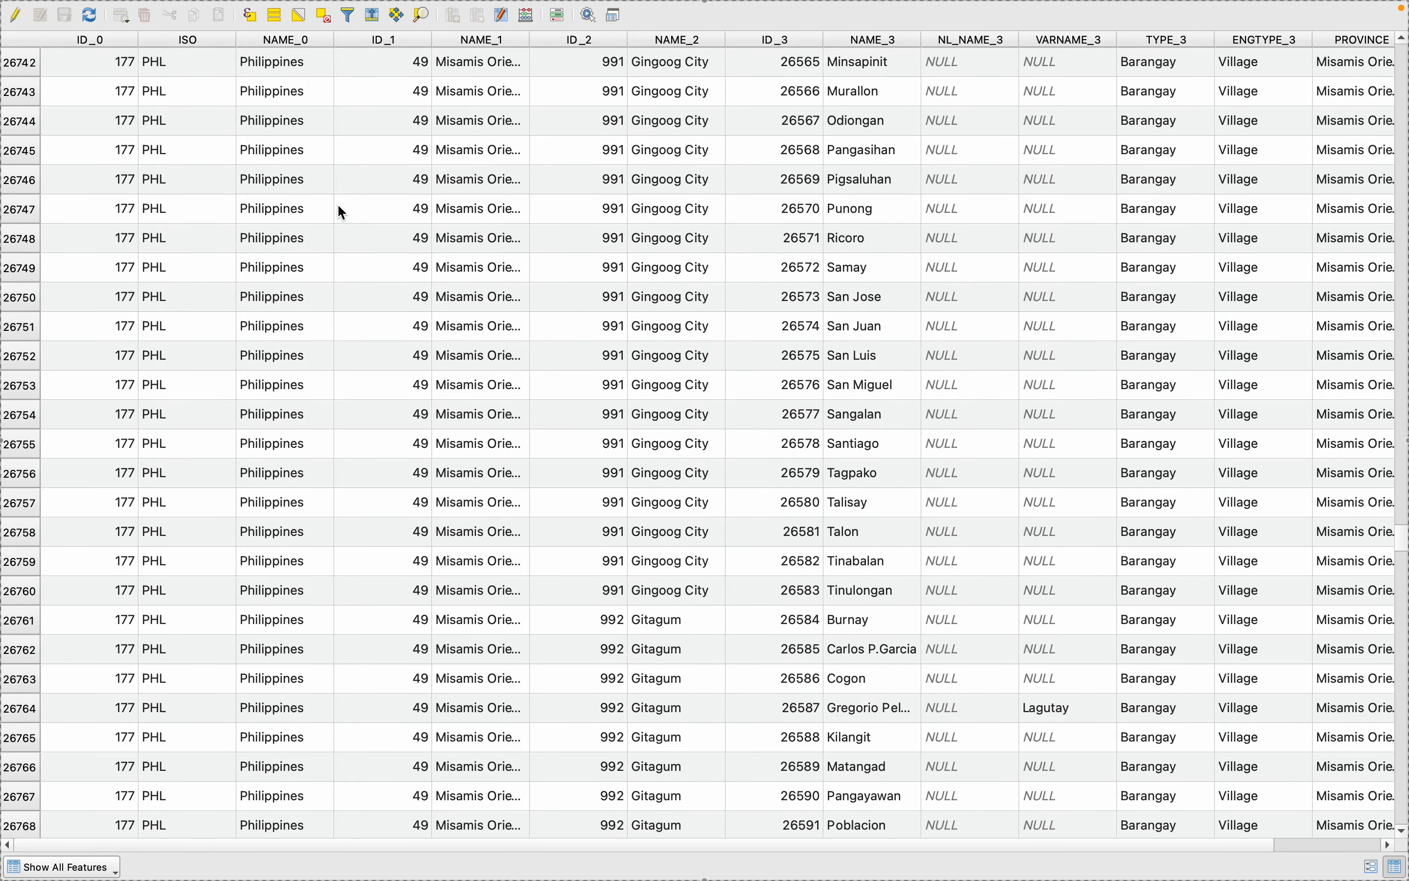
{"action": "scroll", "coordinate": [598, 639], "scroll_direction": "down", "scroll_amount": 5}
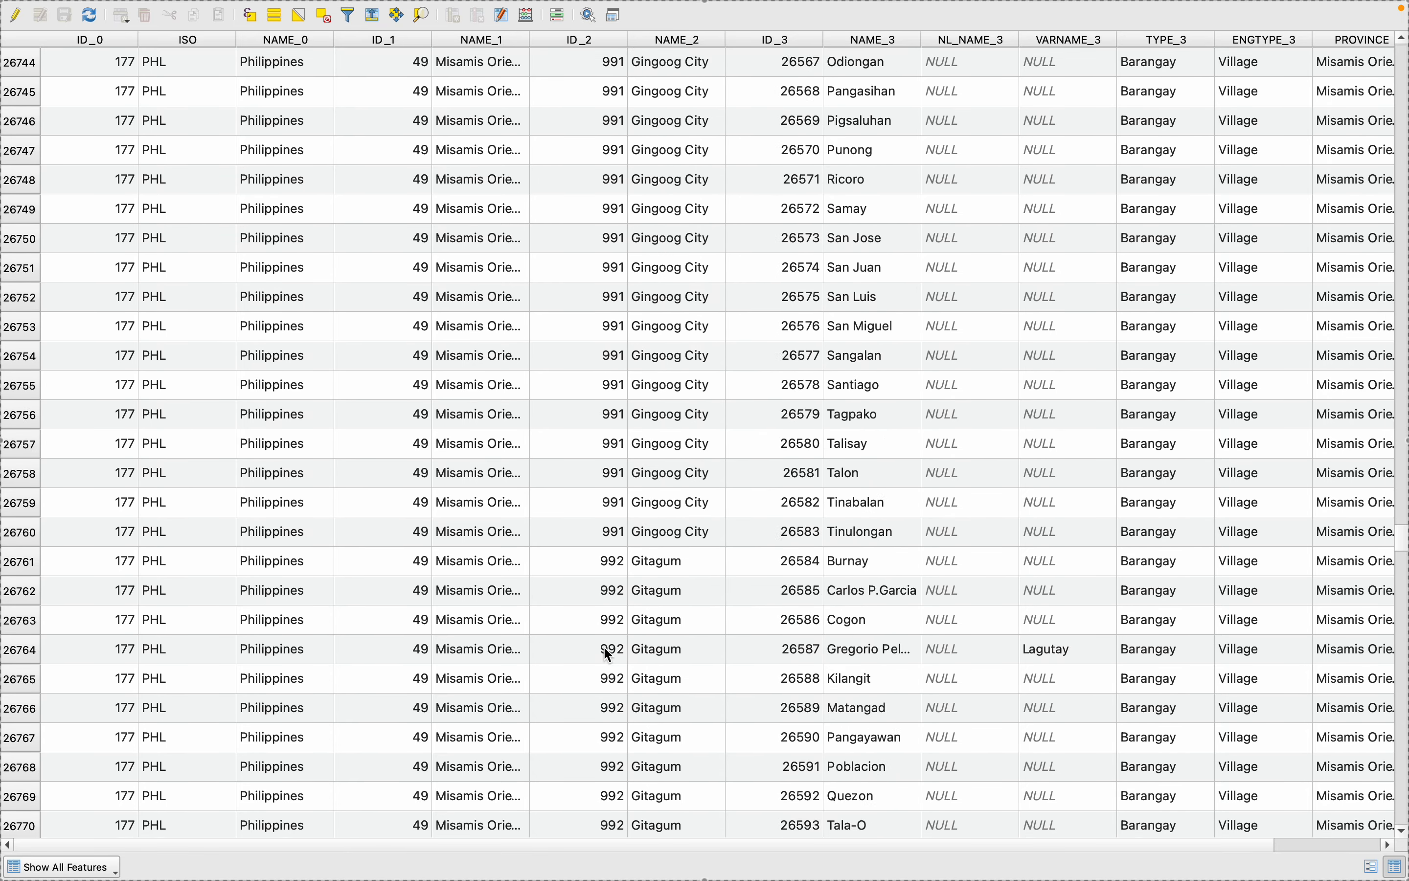
{"action": "scroll", "coordinate": [603, 645], "scroll_direction": "up", "scroll_amount": 8}
{"action": "scroll", "coordinate": [607, 655], "scroll_direction": "up", "scroll_amount": 6}
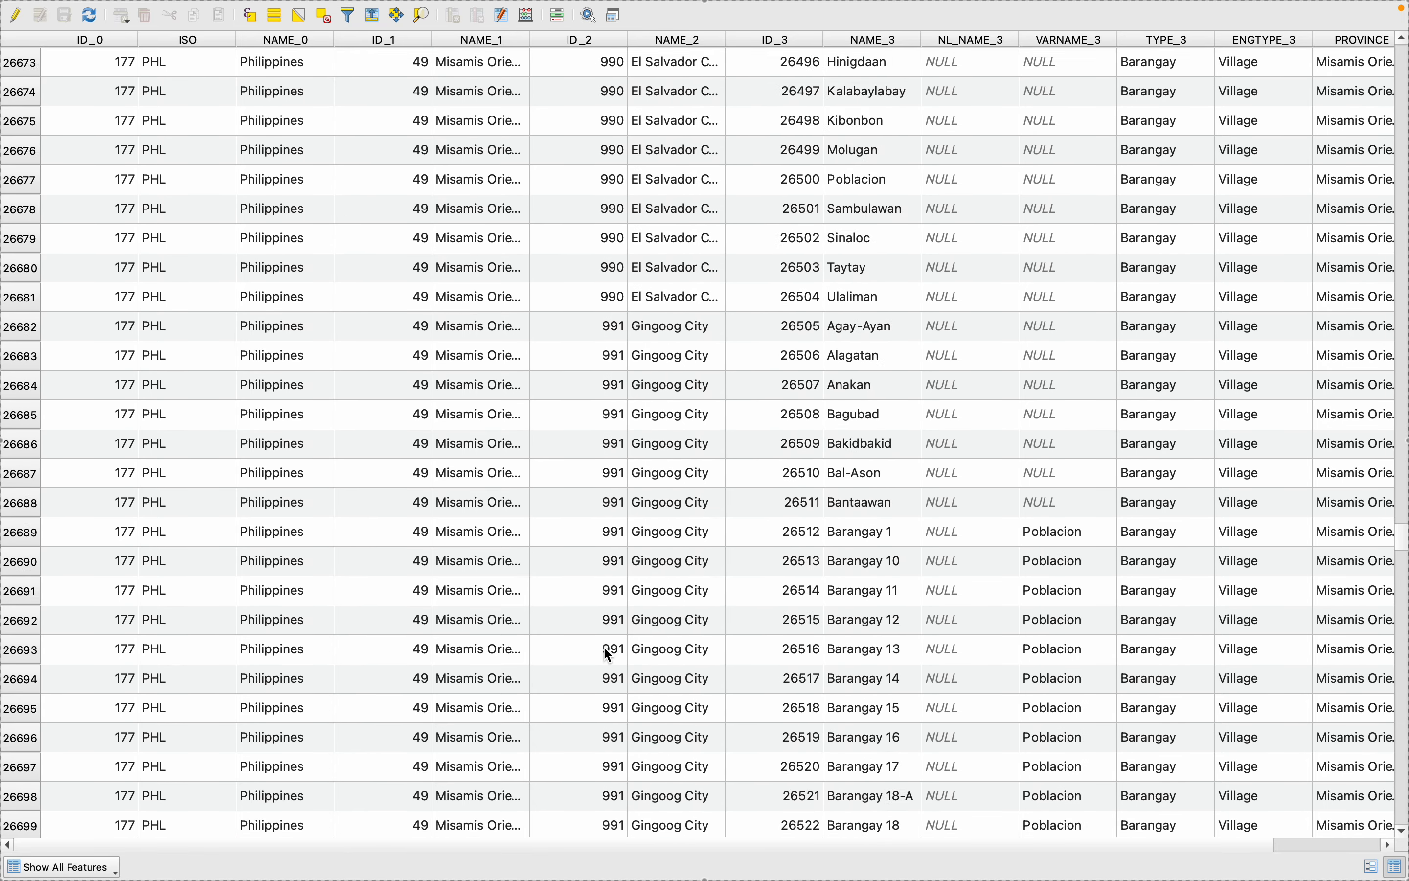
{"action": "scroll", "coordinate": [608, 654], "scroll_direction": "up", "scroll_amount": 5}
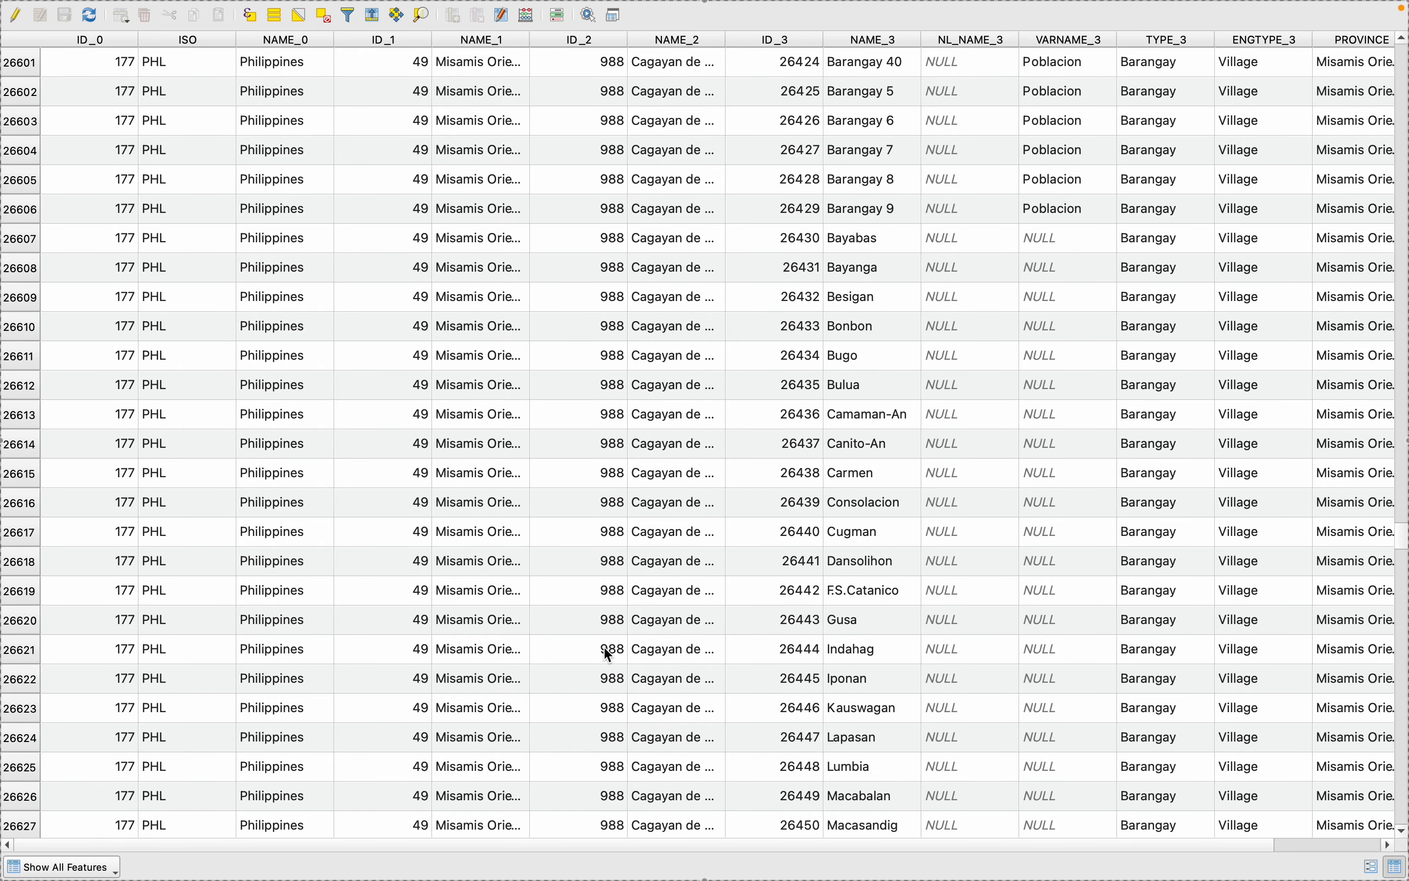
{"action": "scroll", "coordinate": [561, 295], "scroll_direction": "up", "scroll_amount": 3}
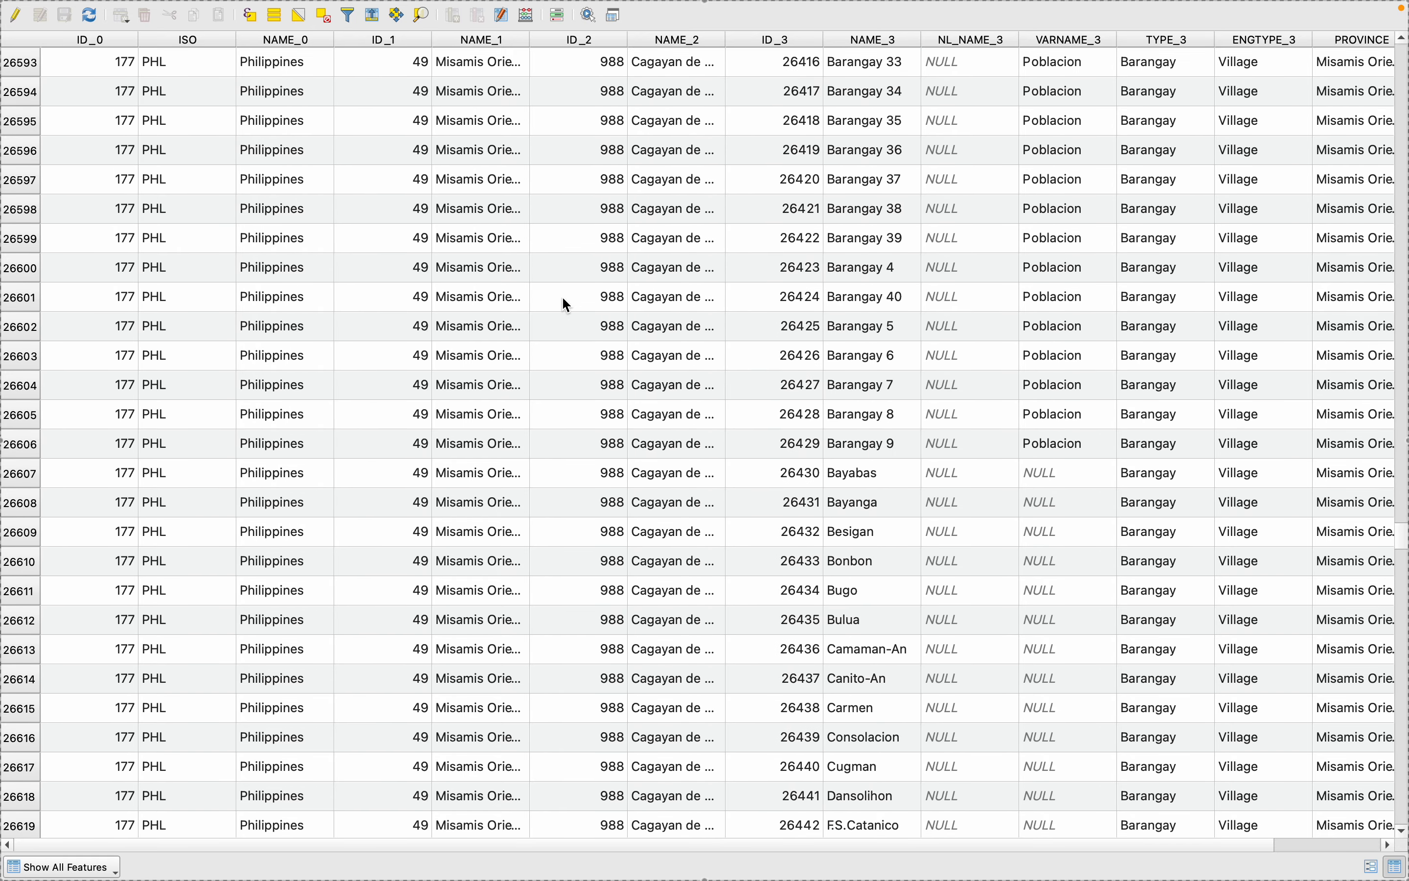
{"action": "scroll", "coordinate": [561, 295], "scroll_direction": "up", "scroll_amount": 3}
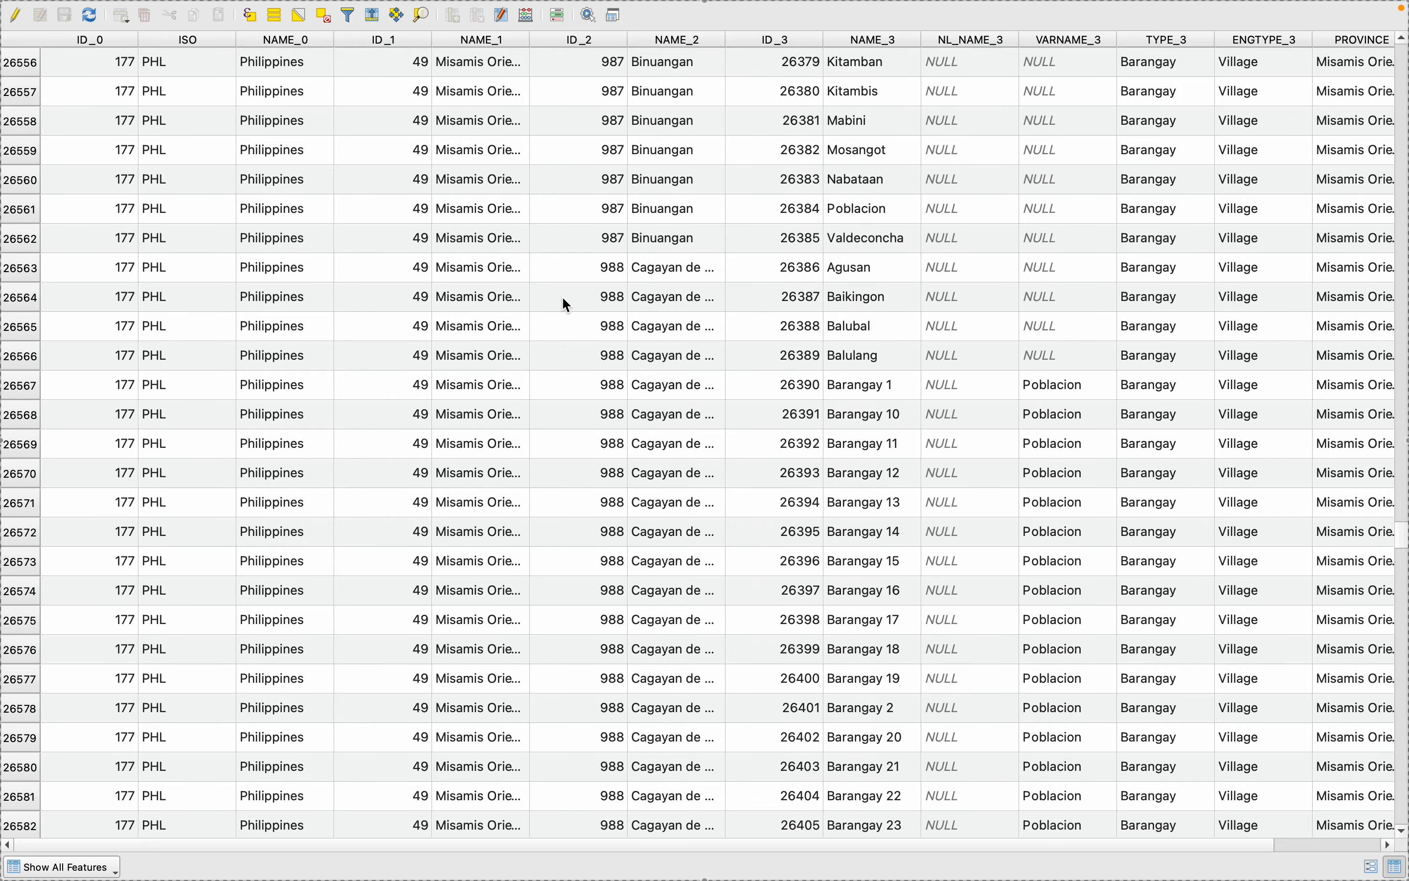
{"action": "scroll", "coordinate": [573, 435], "scroll_direction": "down", "scroll_amount": 1}
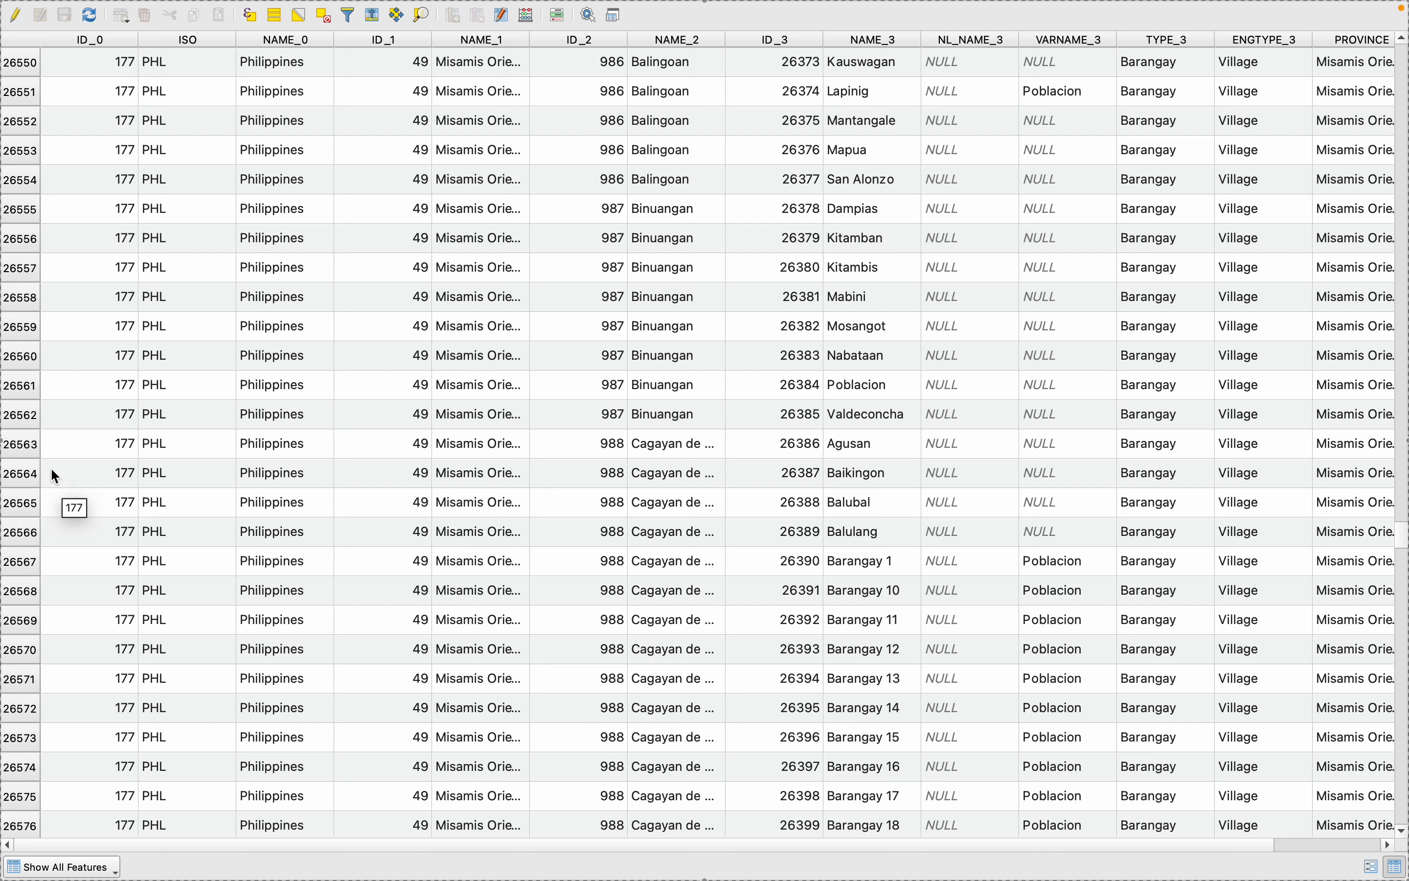
- Select the consecutive Cagayan de Oro barangay rows from Agusan through Puntod in the attribute table
{"action": "left_click", "coordinate": [24, 447]}
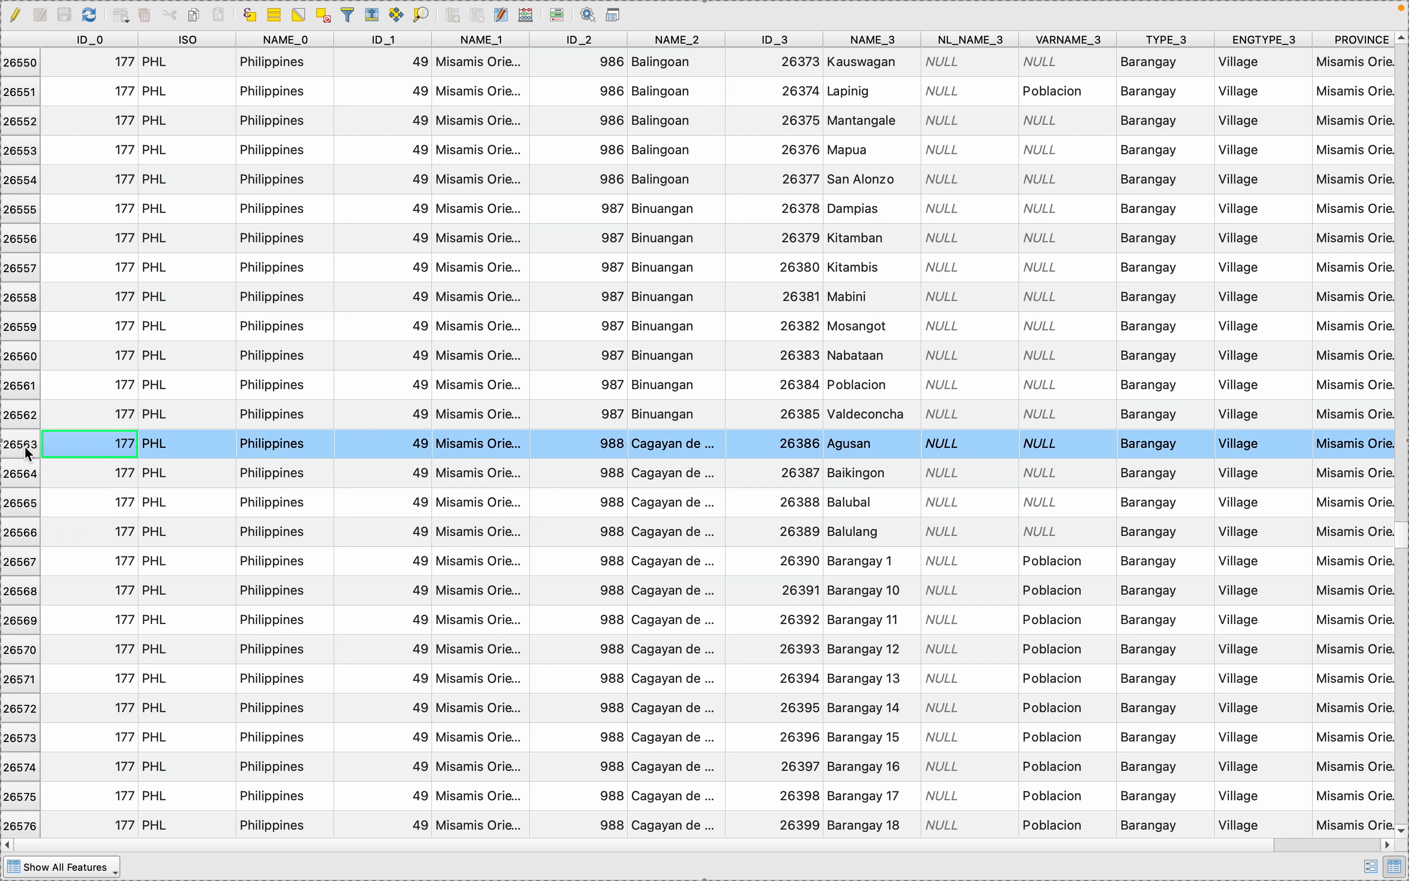
{"action": "left_click_drag", "start_coordinate": [24, 447], "coordinate": [18, 537]}
{"action": "left_click", "coordinate": [21, 452]}
{"action": "left_click_drag", "start_coordinate": [22, 454], "coordinate": [5, 806]}
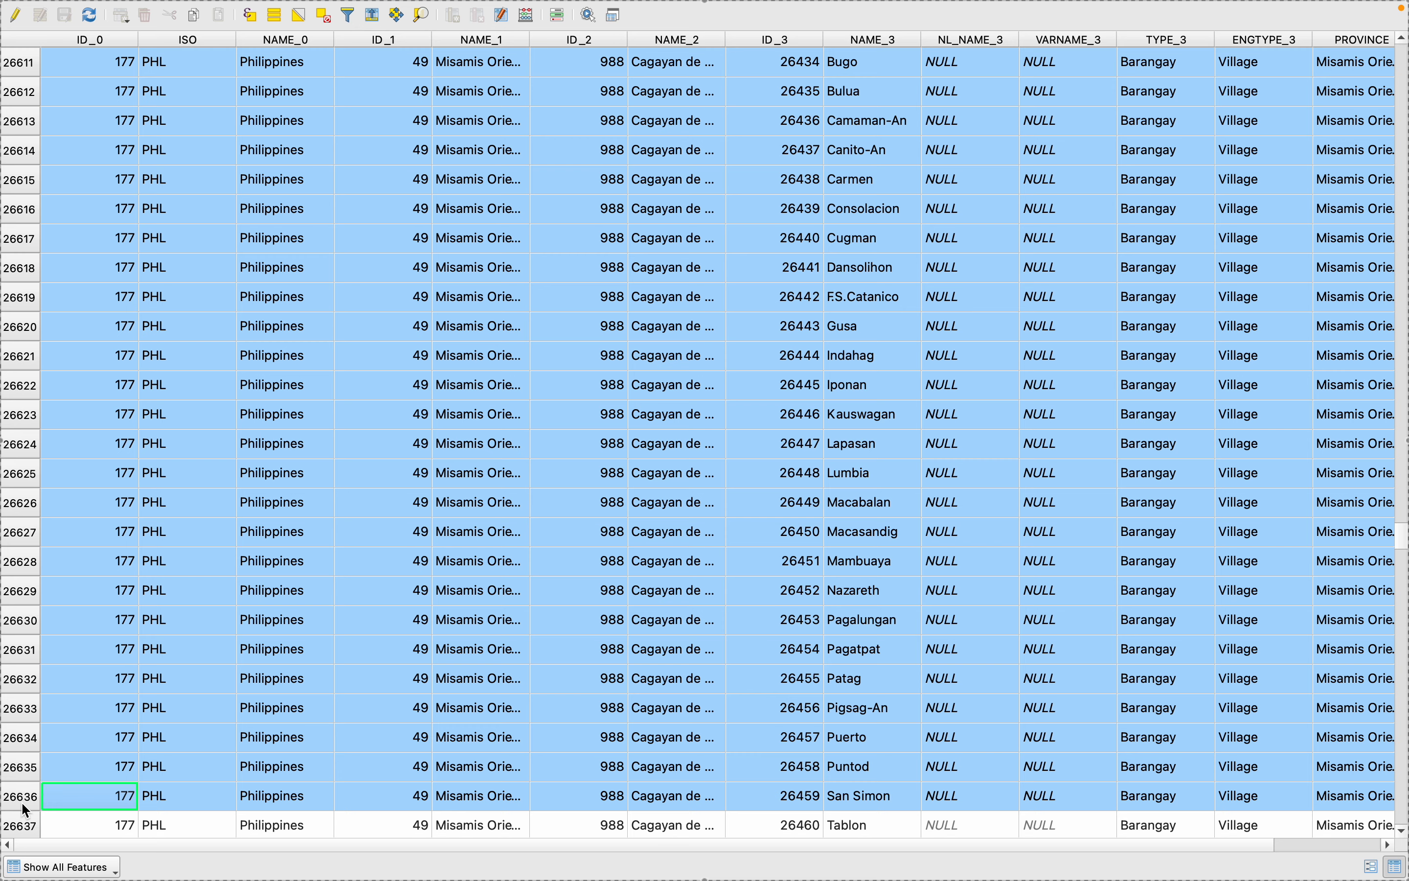
{"action": "left_click_drag", "start_coordinate": [22, 804], "coordinate": [39, 611]}
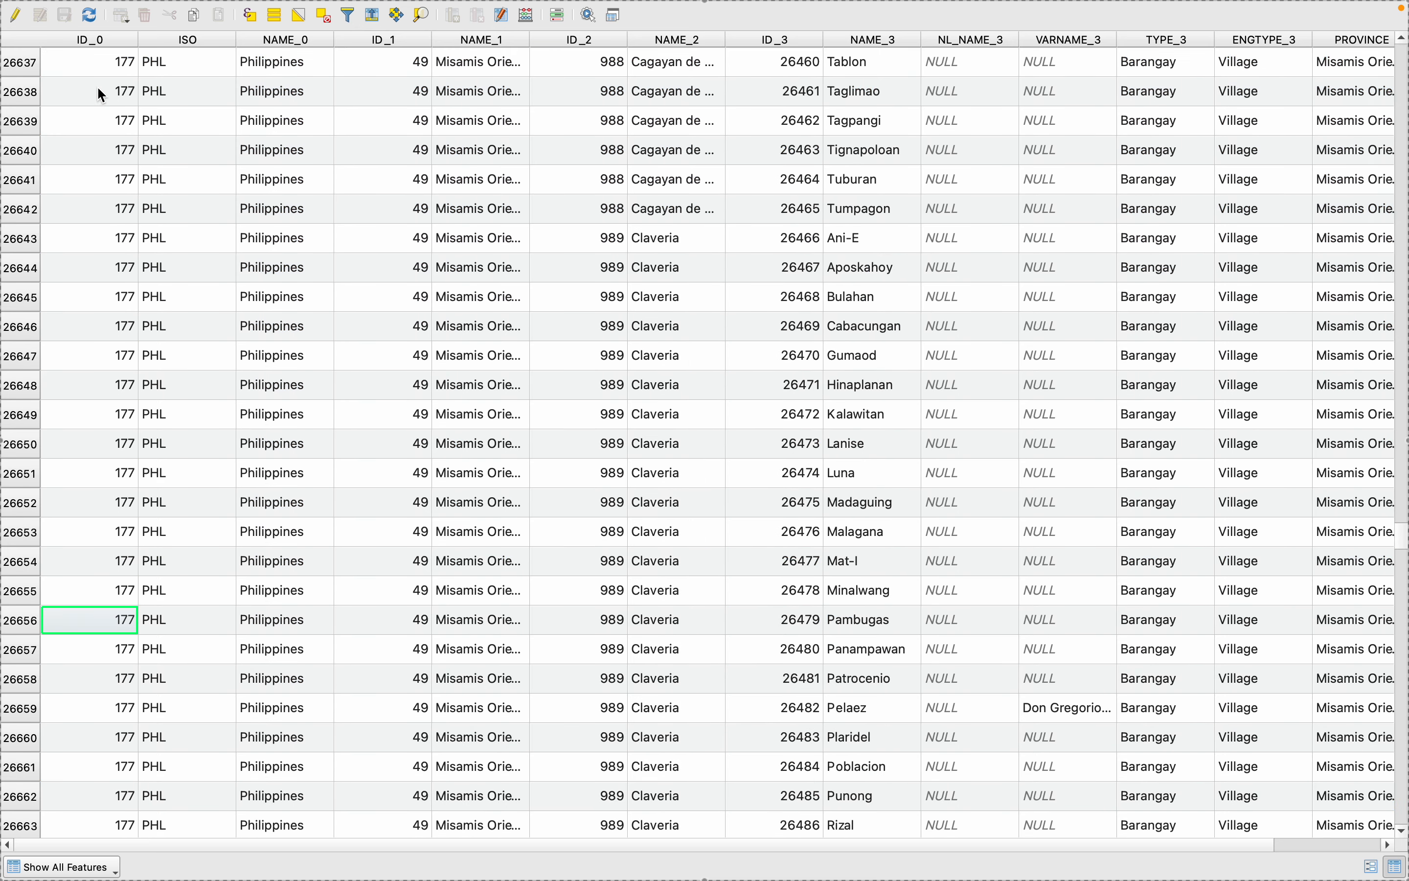
- Add the remaining Cagayan de Oro barangay rows, San Simon through Tumpagon, to the selection and close the attribute table
{"action": "scroll", "coordinate": [98, 89], "scroll_direction": "up", "scroll_amount": 20}
{"action": "scroll", "coordinate": [98, 88], "scroll_direction": "down", "scroll_amount": 17}
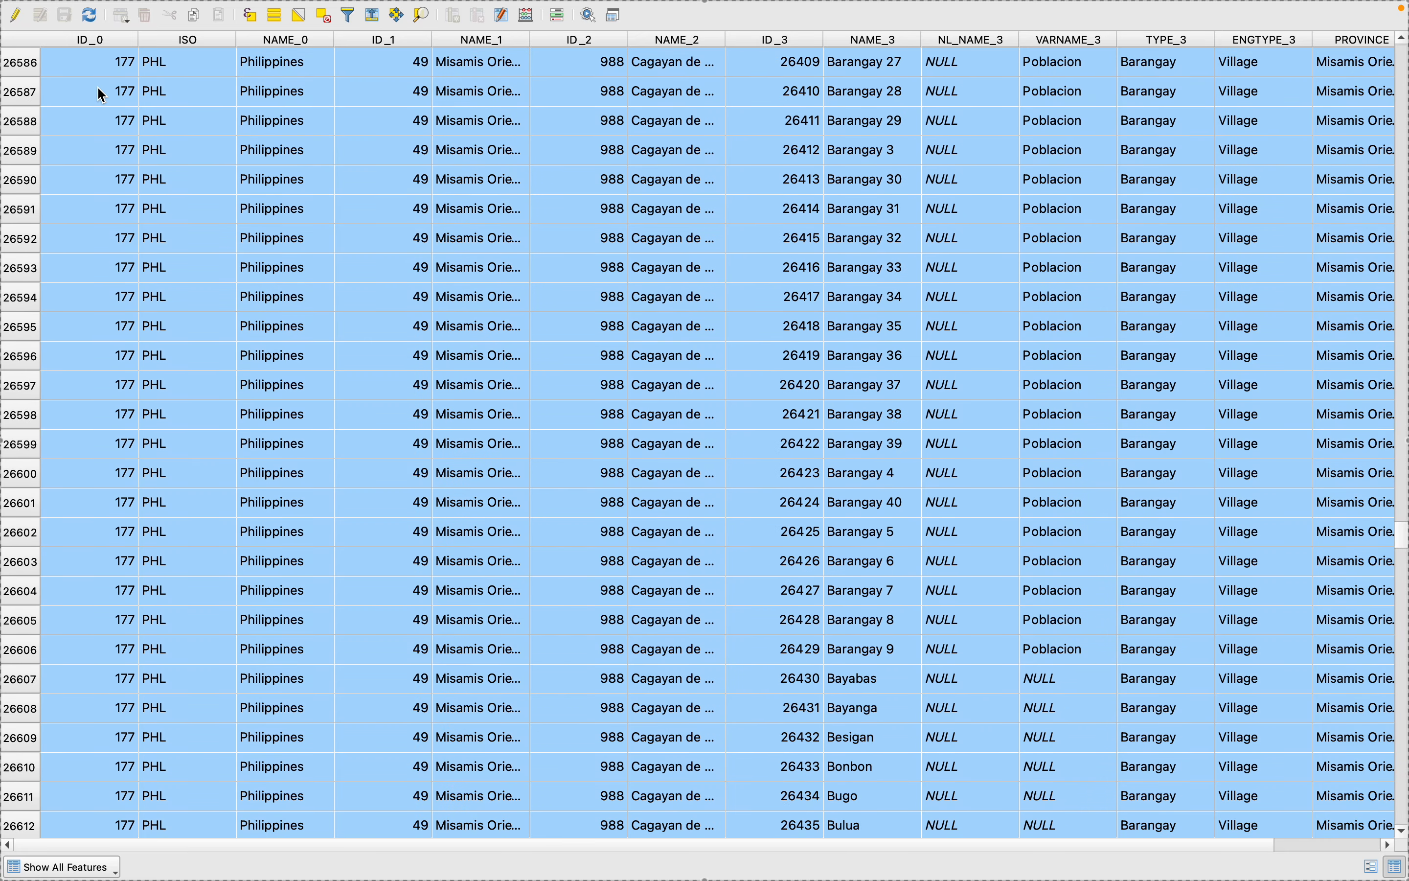
{"action": "scroll", "coordinate": [100, 93], "scroll_direction": "down", "scroll_amount": 16}
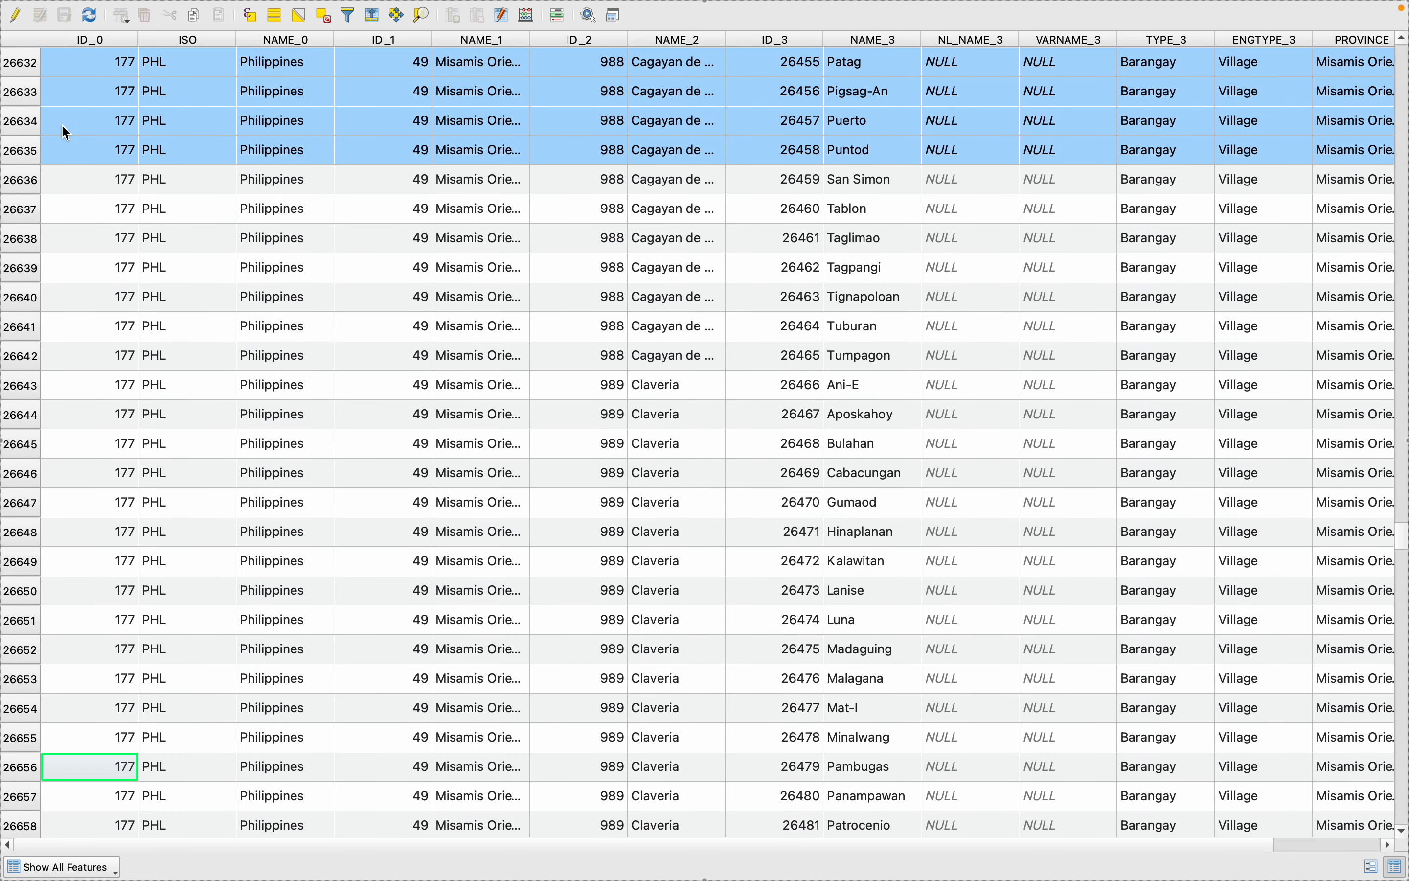
{"action": "left_click", "coordinate": [23, 187], "text": "super"}
{"action": "left_click", "coordinate": [23, 208], "text": "super"}
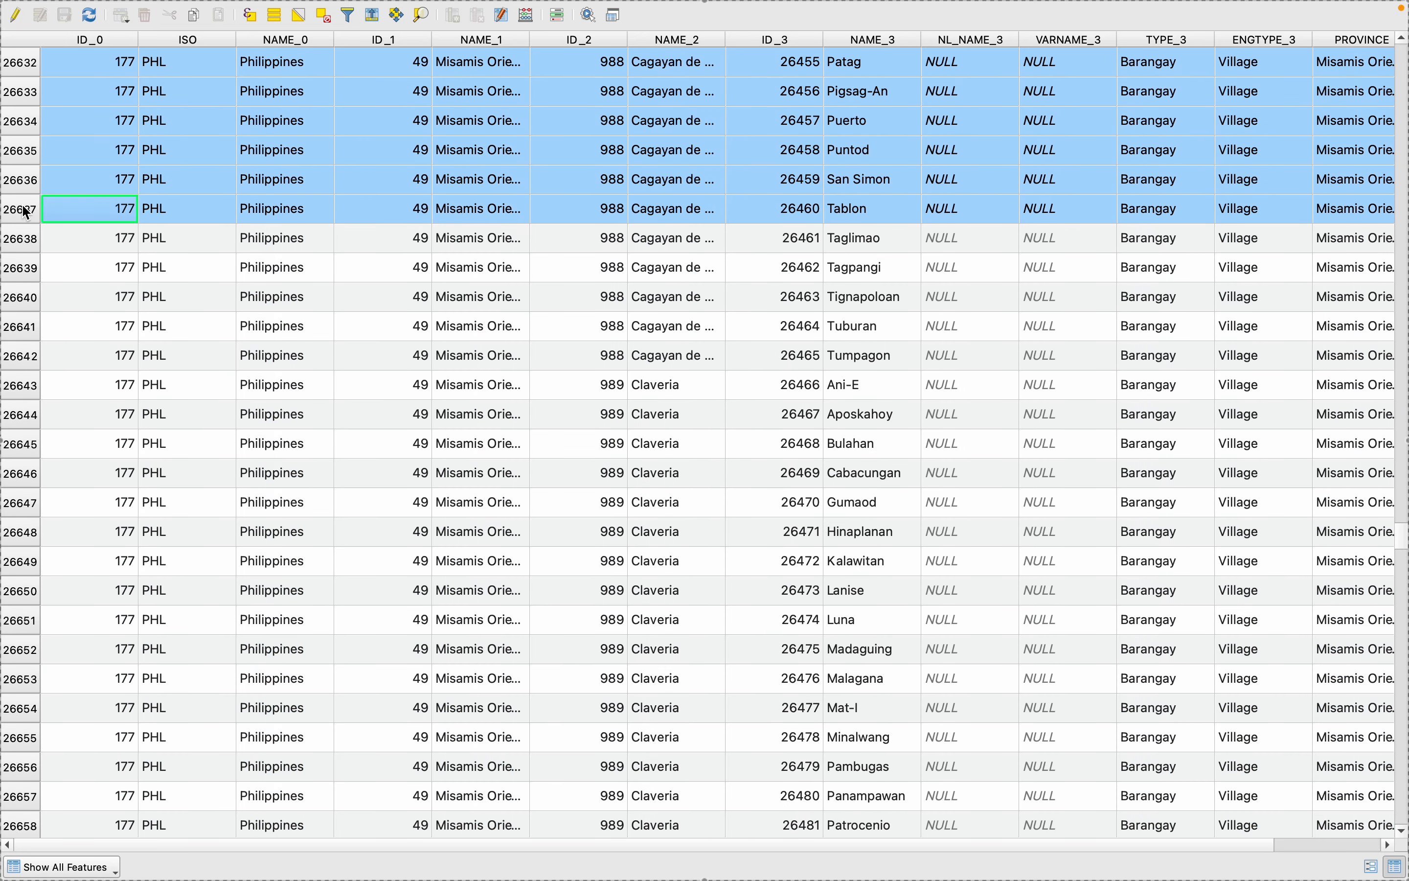
{"action": "left_click", "coordinate": [22, 240], "text": "super"}
{"action": "left_click", "coordinate": [22, 269], "text": "super"}
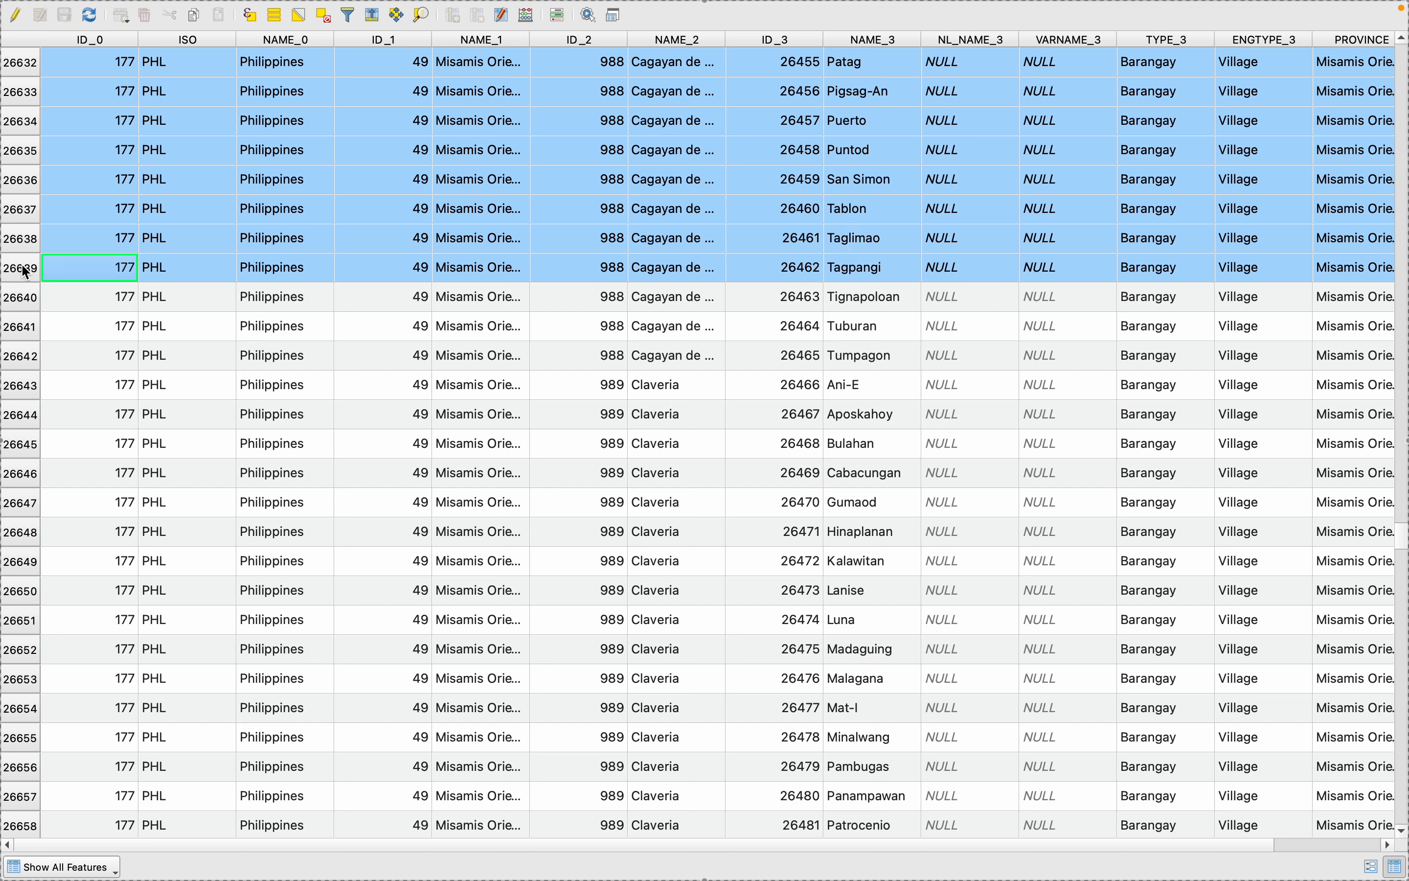
{"action": "left_click", "coordinate": [22, 299], "text": "super"}
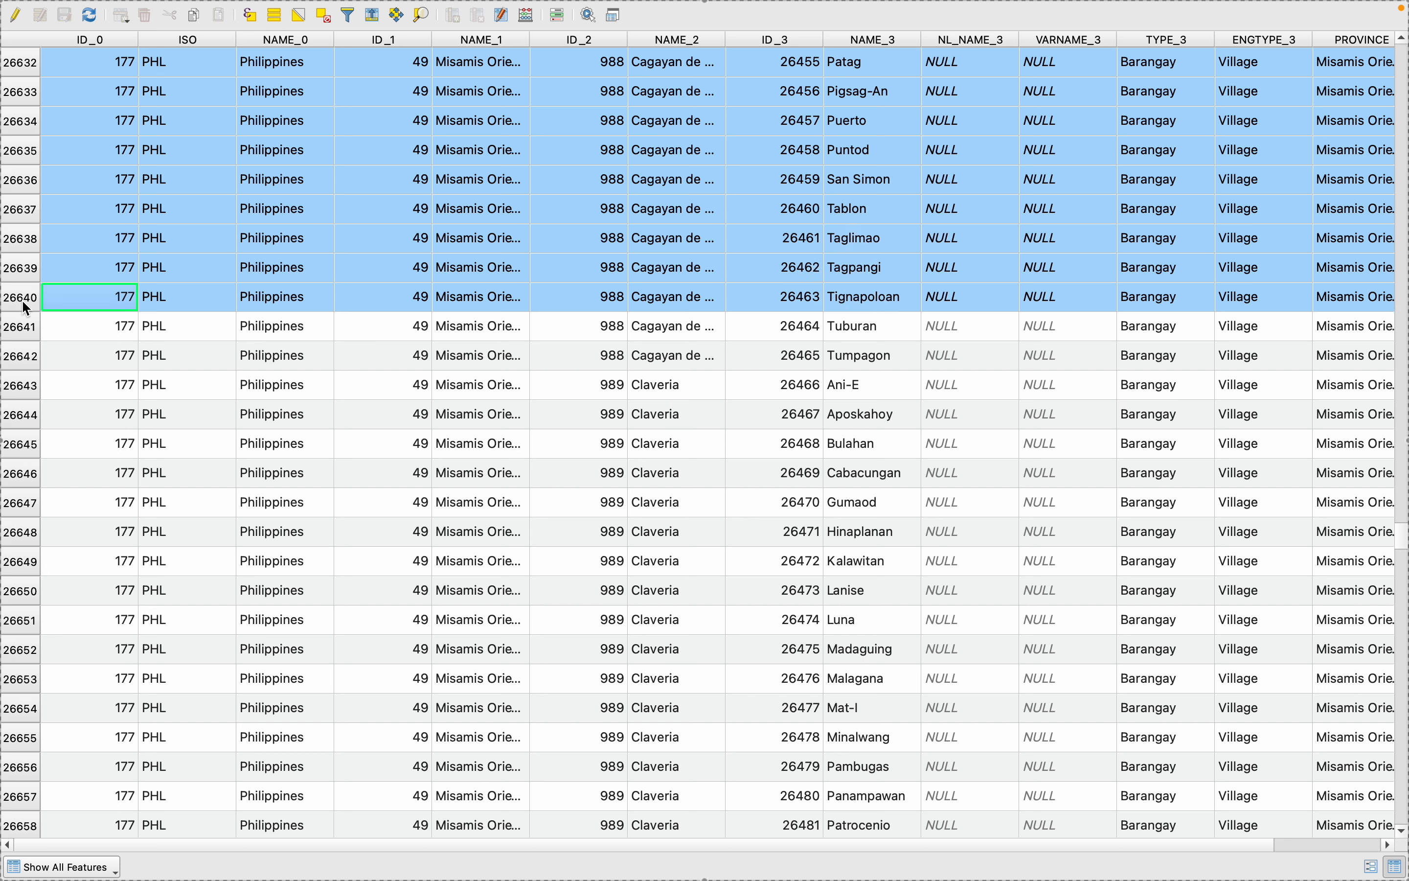
{"action": "left_click", "coordinate": [27, 330], "text": "super"}
{"action": "left_click", "coordinate": [28, 361], "text": "super"}
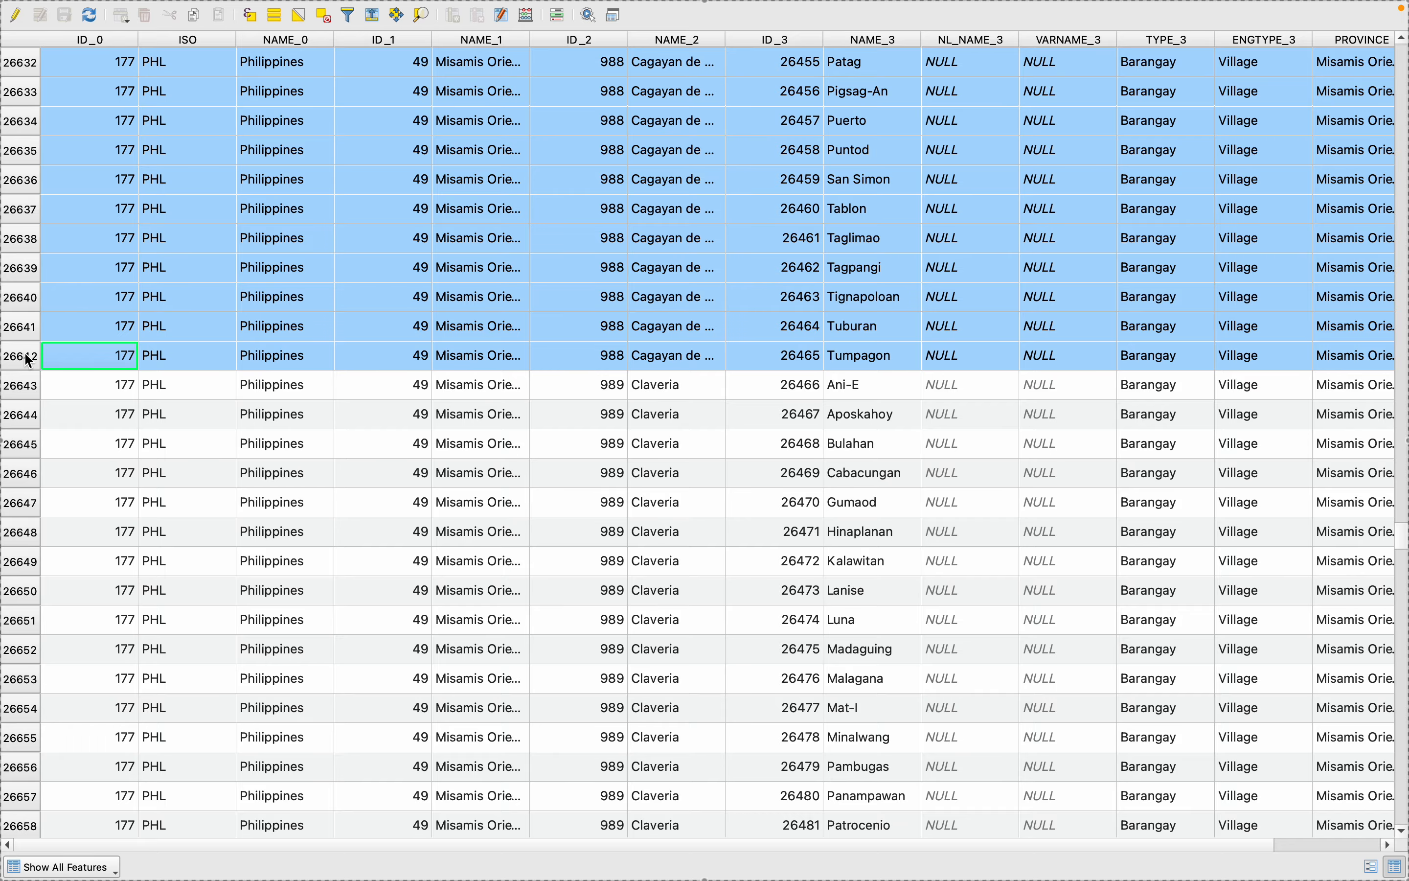
{"action": "mouse_move", "coordinate": [138, 2]}
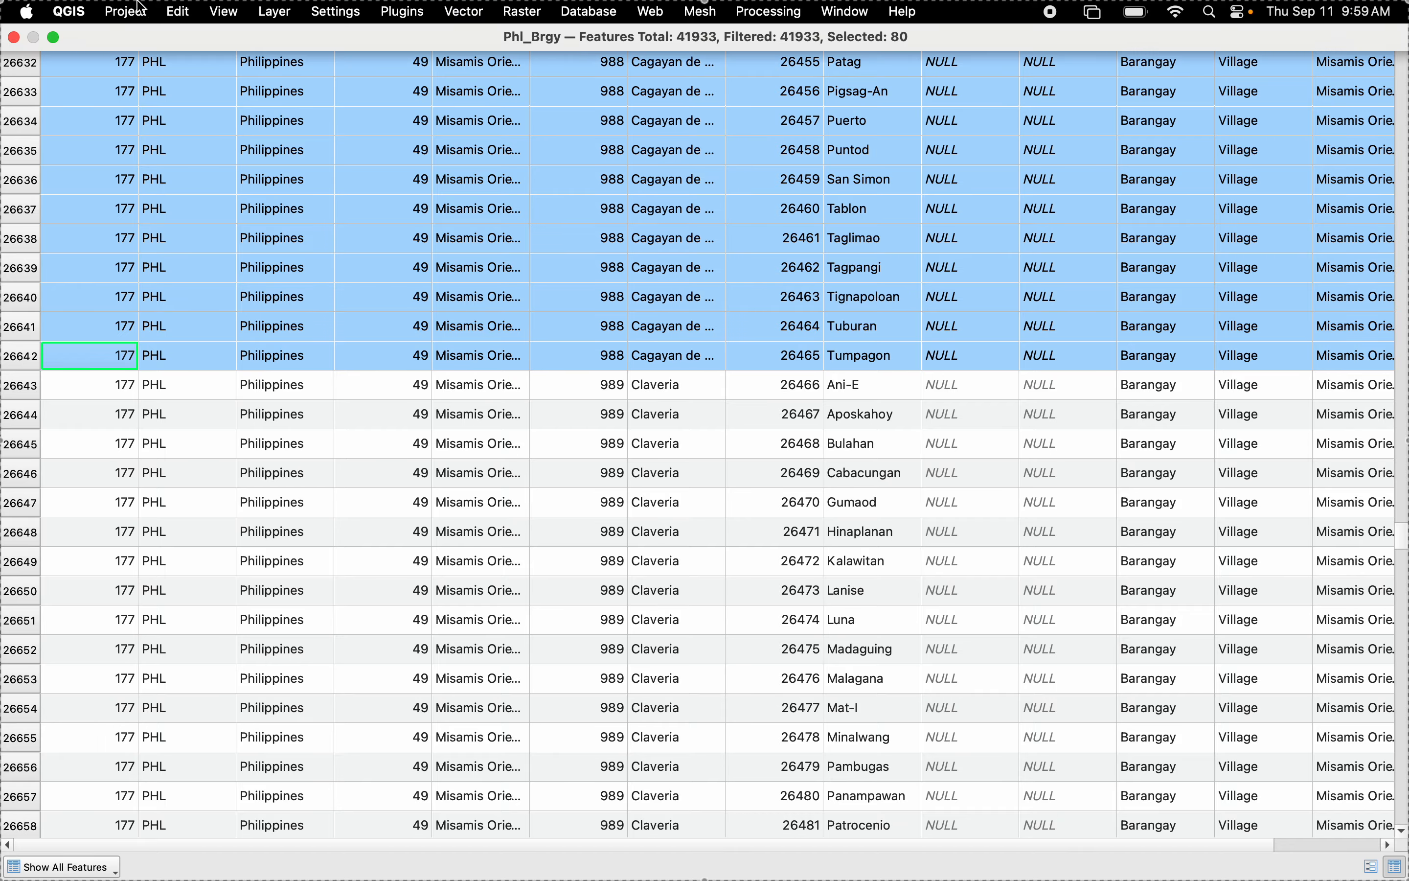
{"action": "left_click", "coordinate": [14, 38]}
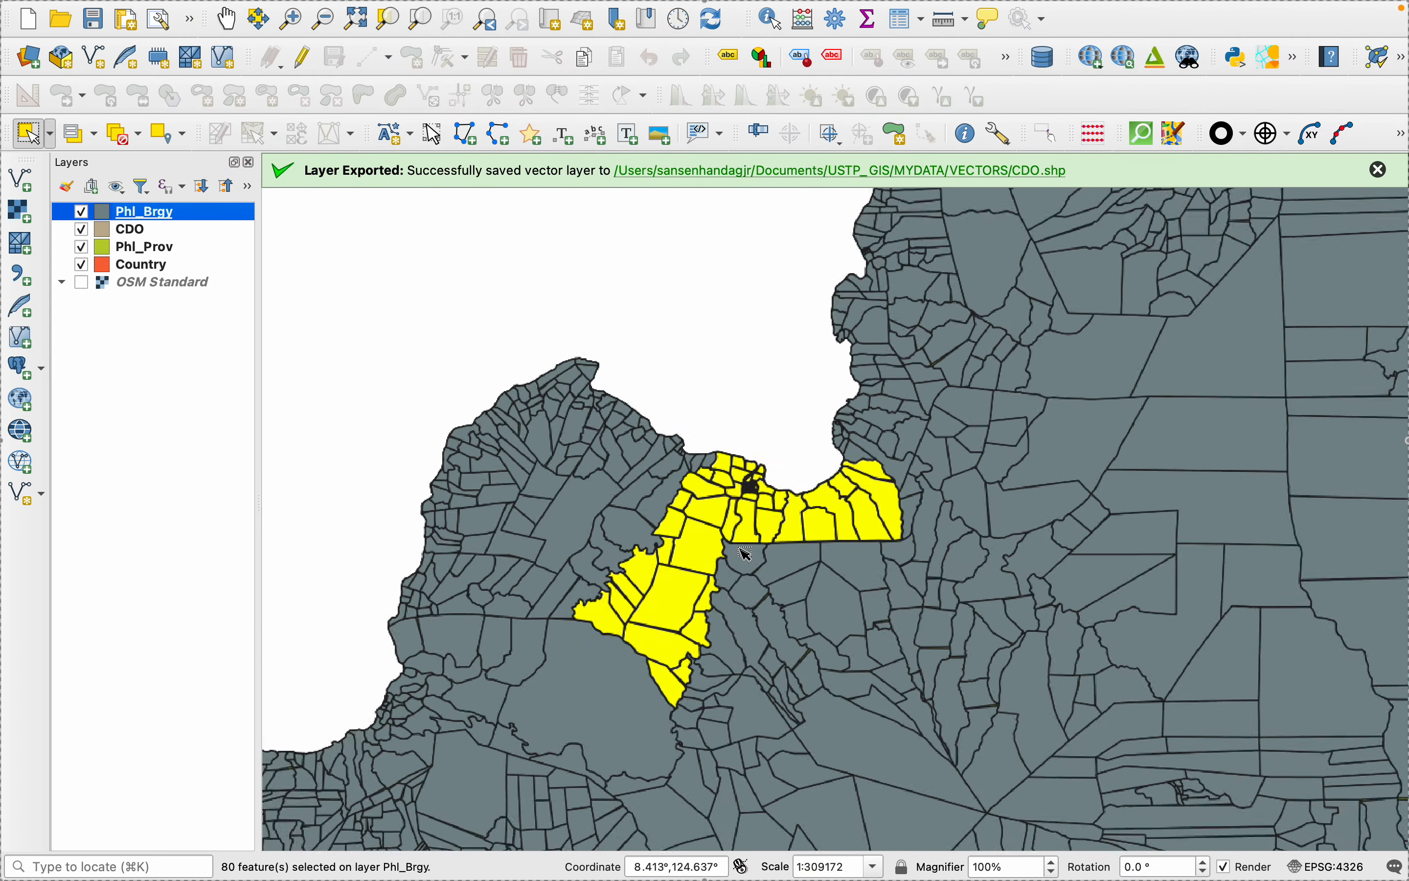
- Export the selected Phl_Brgy features as the ESRI Shapefile CDO_Brgy in the VECTORS folder and add it to the map
{"action": "scroll", "coordinate": [747, 553], "scroll_direction": "up", "scroll_amount": 3}
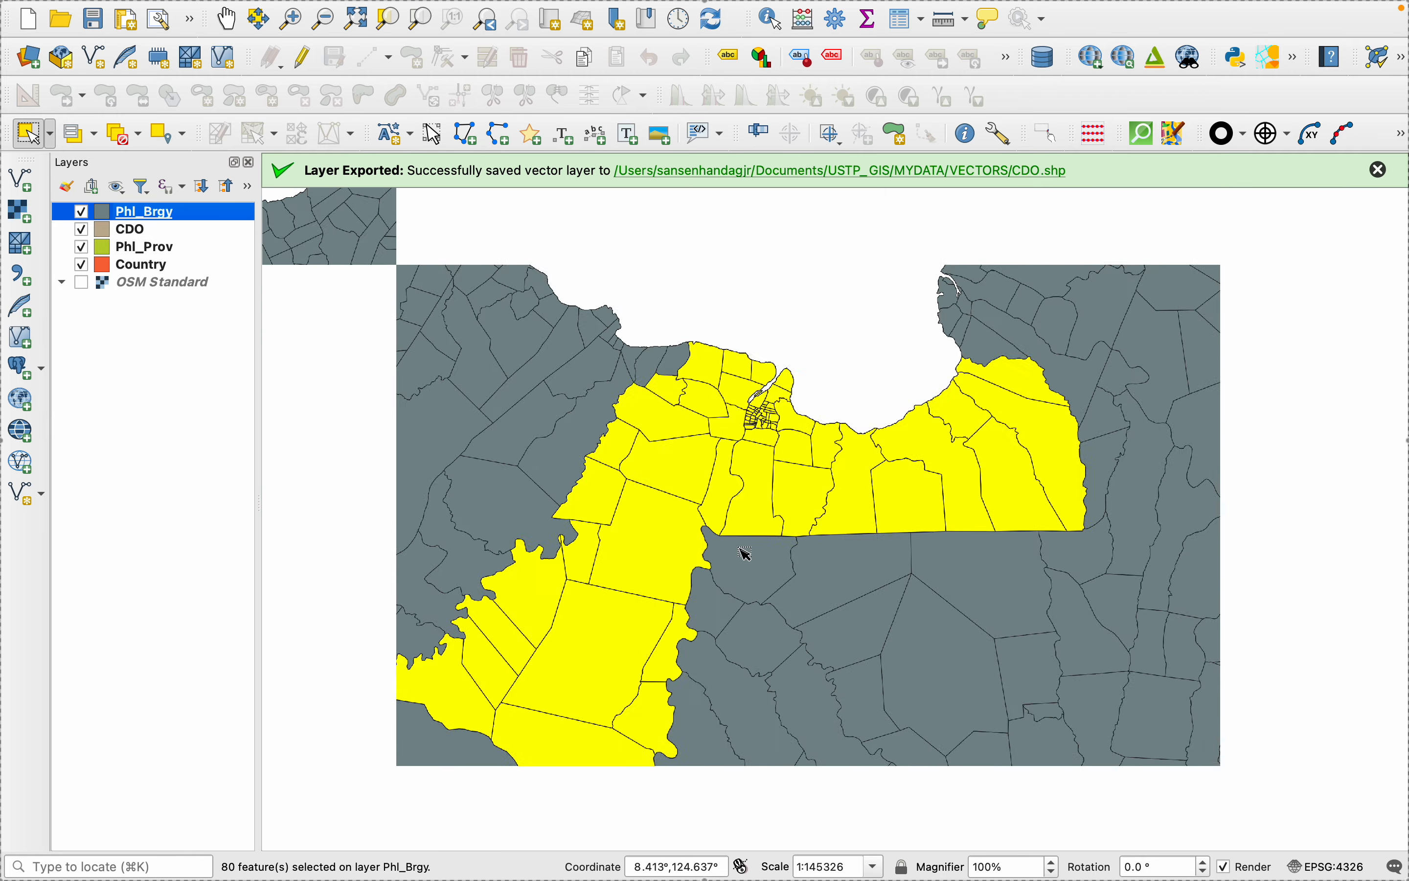
{"action": "scroll", "coordinate": [747, 553], "scroll_direction": "down", "scroll_amount": 1}
{"action": "right_click", "coordinate": [131, 216]}
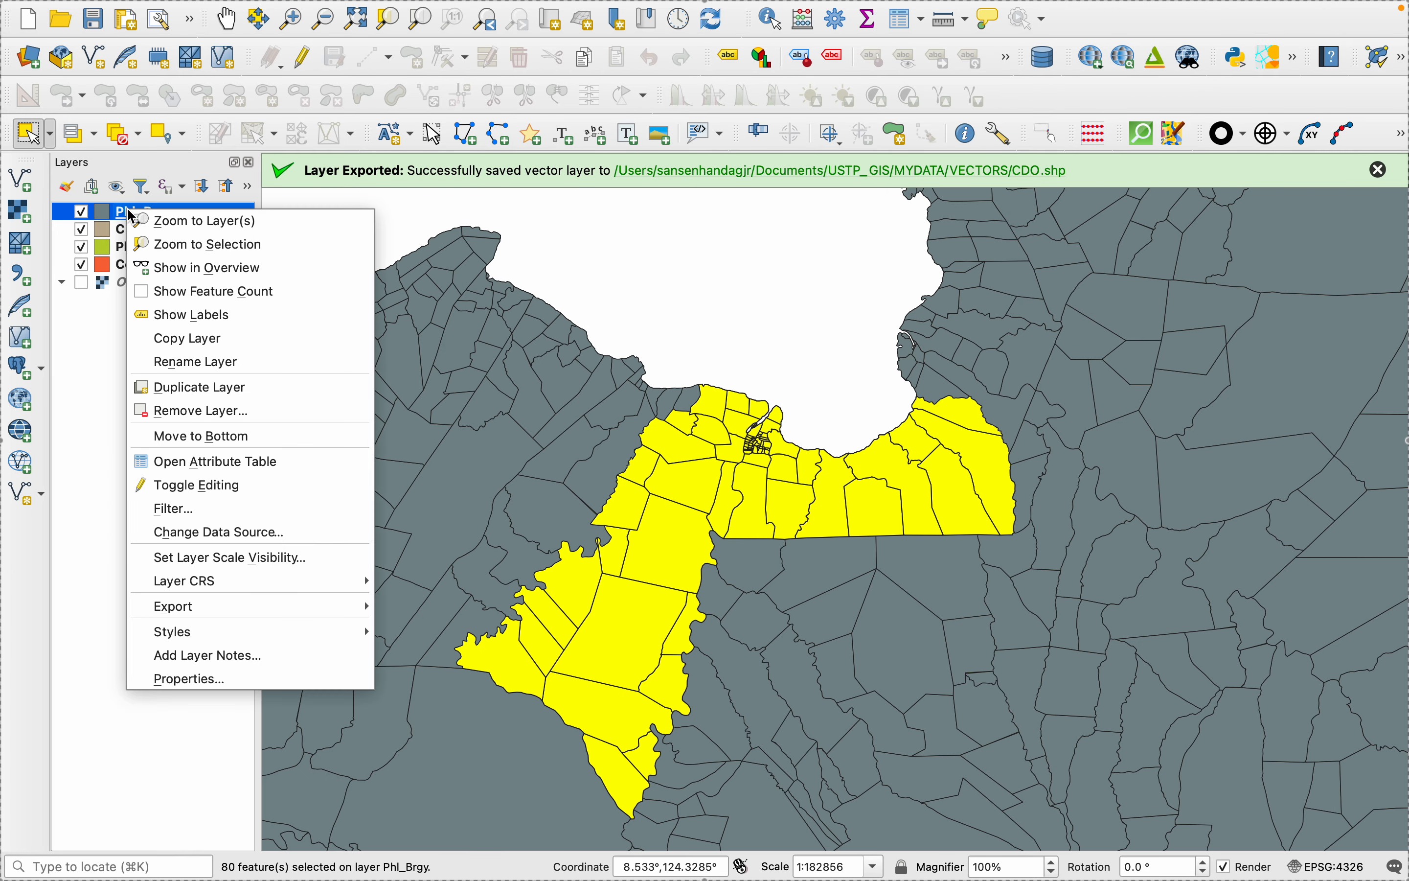
{"action": "mouse_move", "coordinate": [274, 612]}
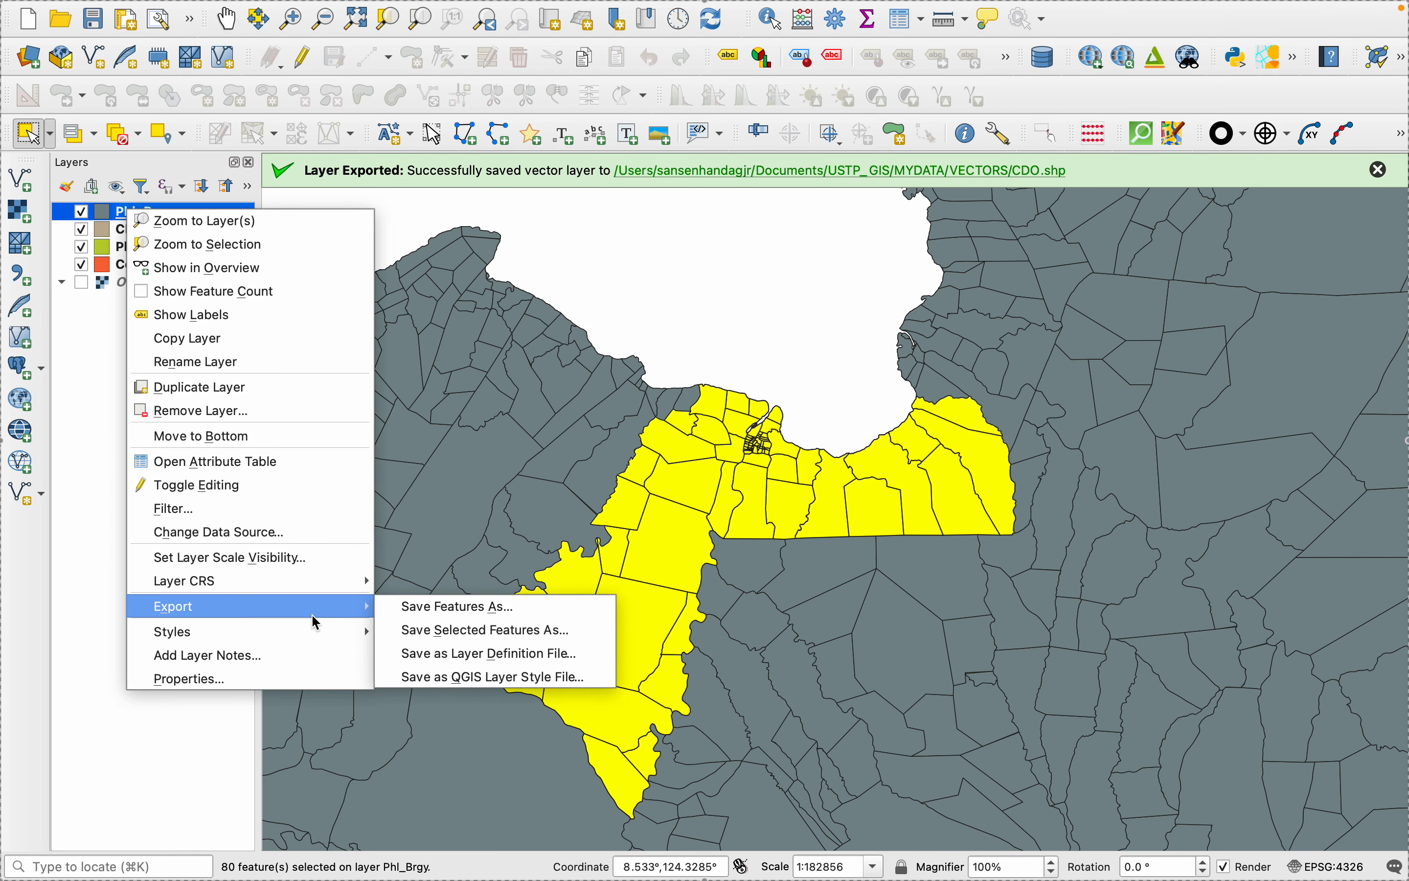
{"action": "left_click", "coordinate": [434, 628]}
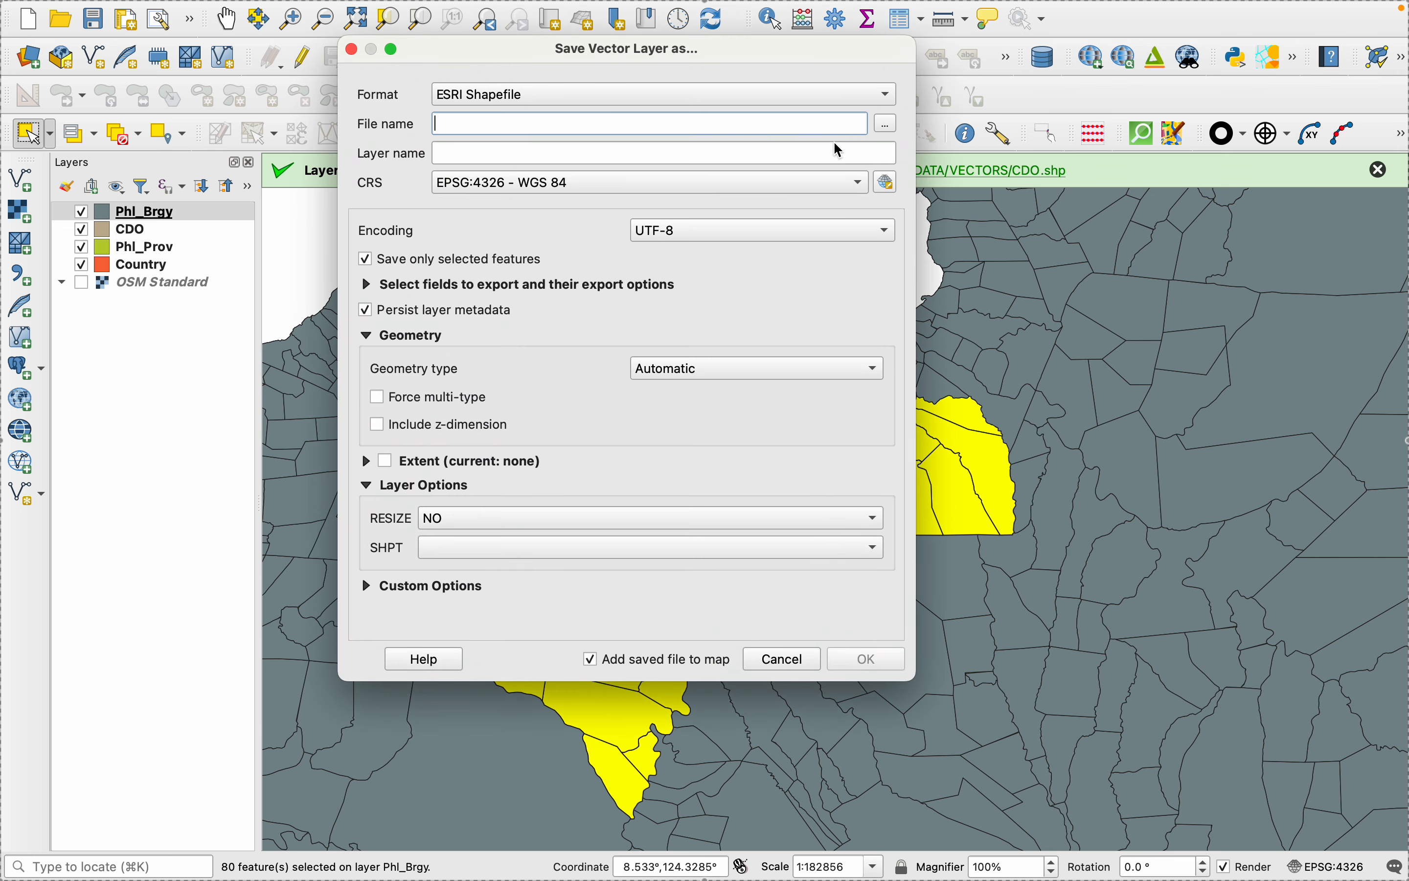
{"action": "left_click", "coordinate": [886, 124]}
{"action": "type", "text": "CDO_Brgy"}
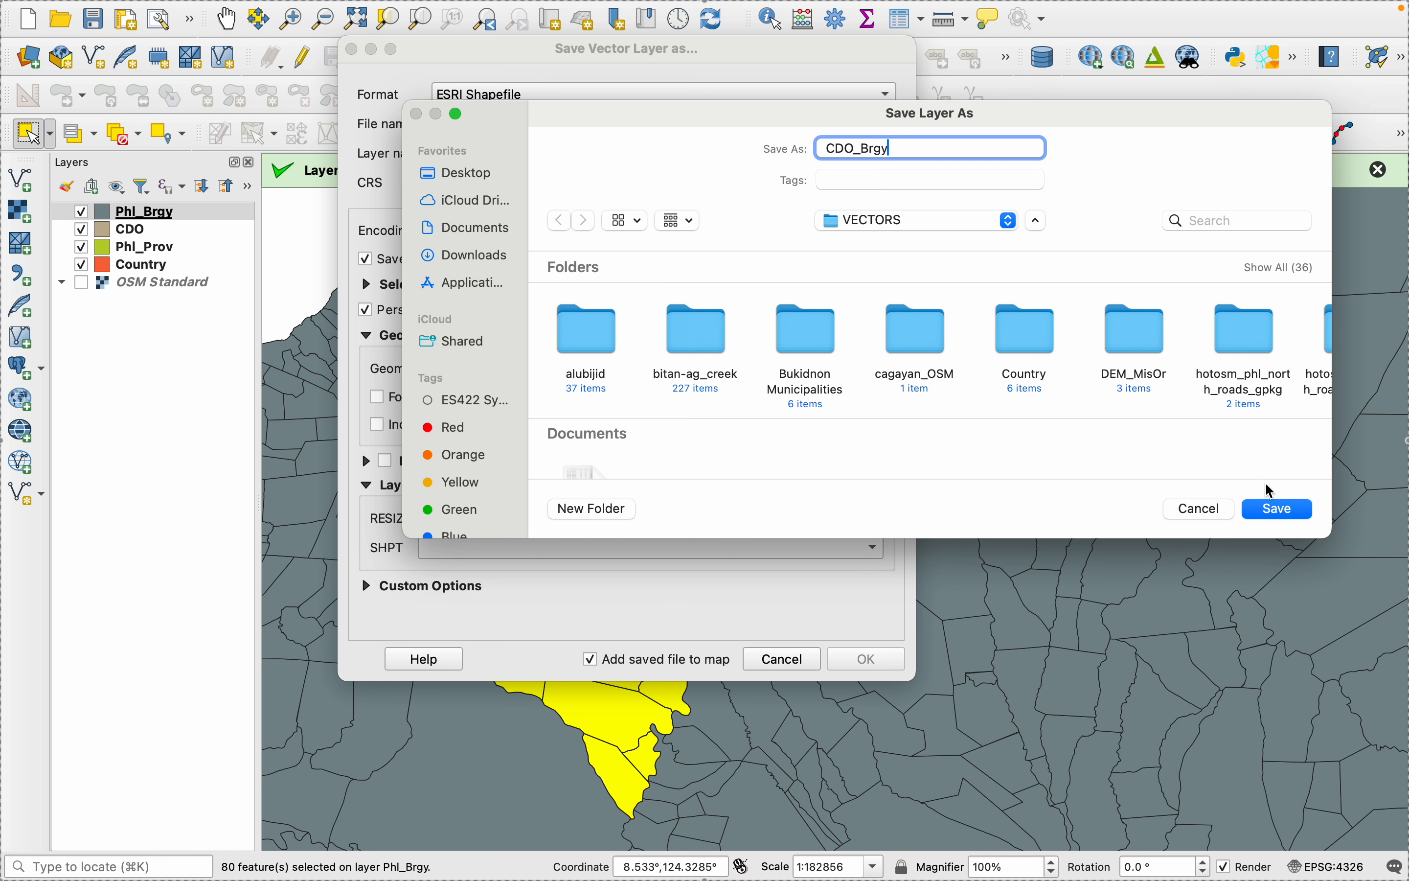
{"action": "left_click", "coordinate": [1274, 508]}
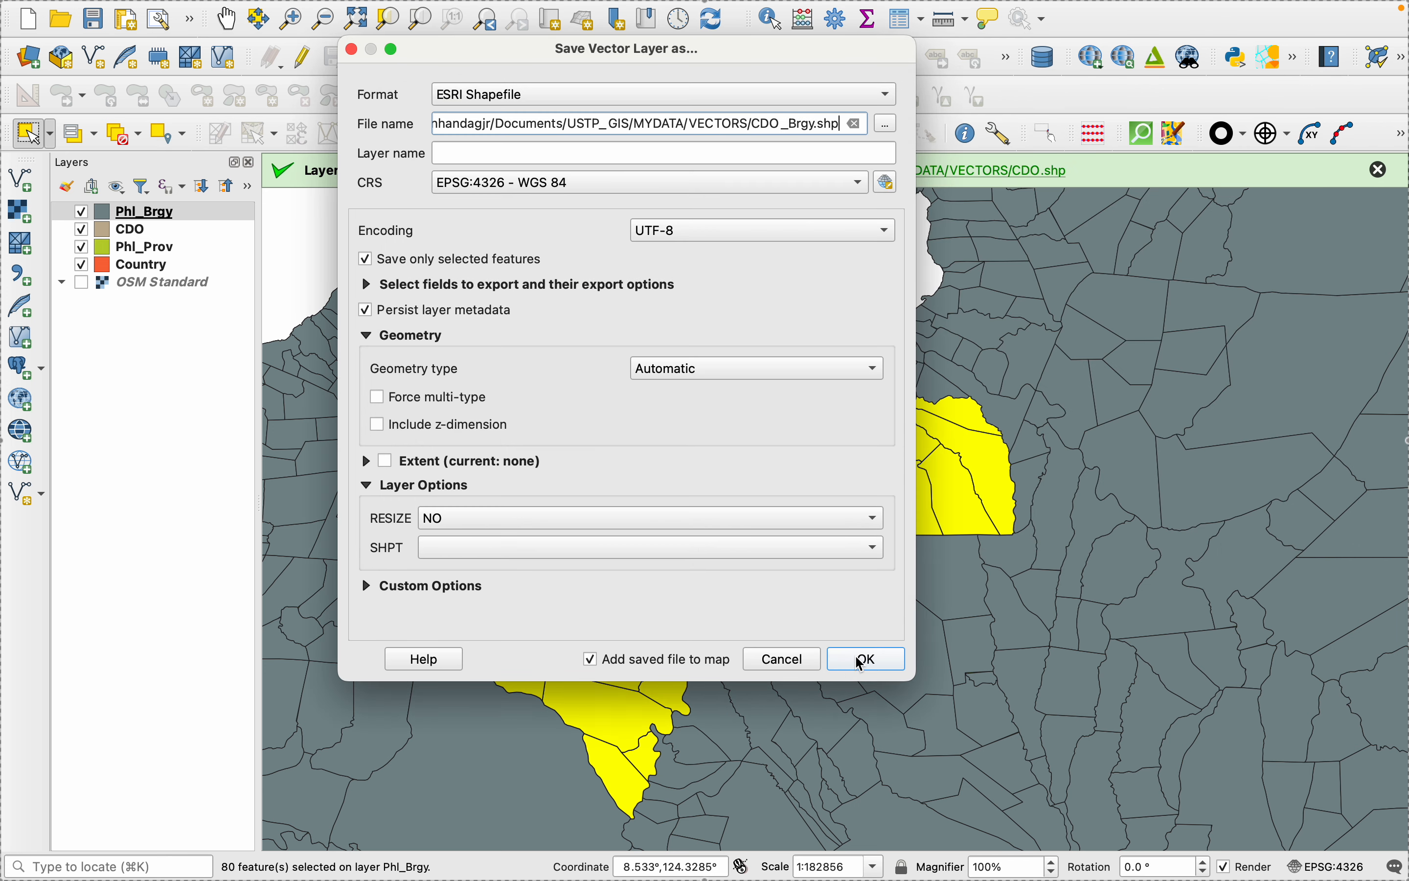
{"action": "left_click", "coordinate": [862, 664]}
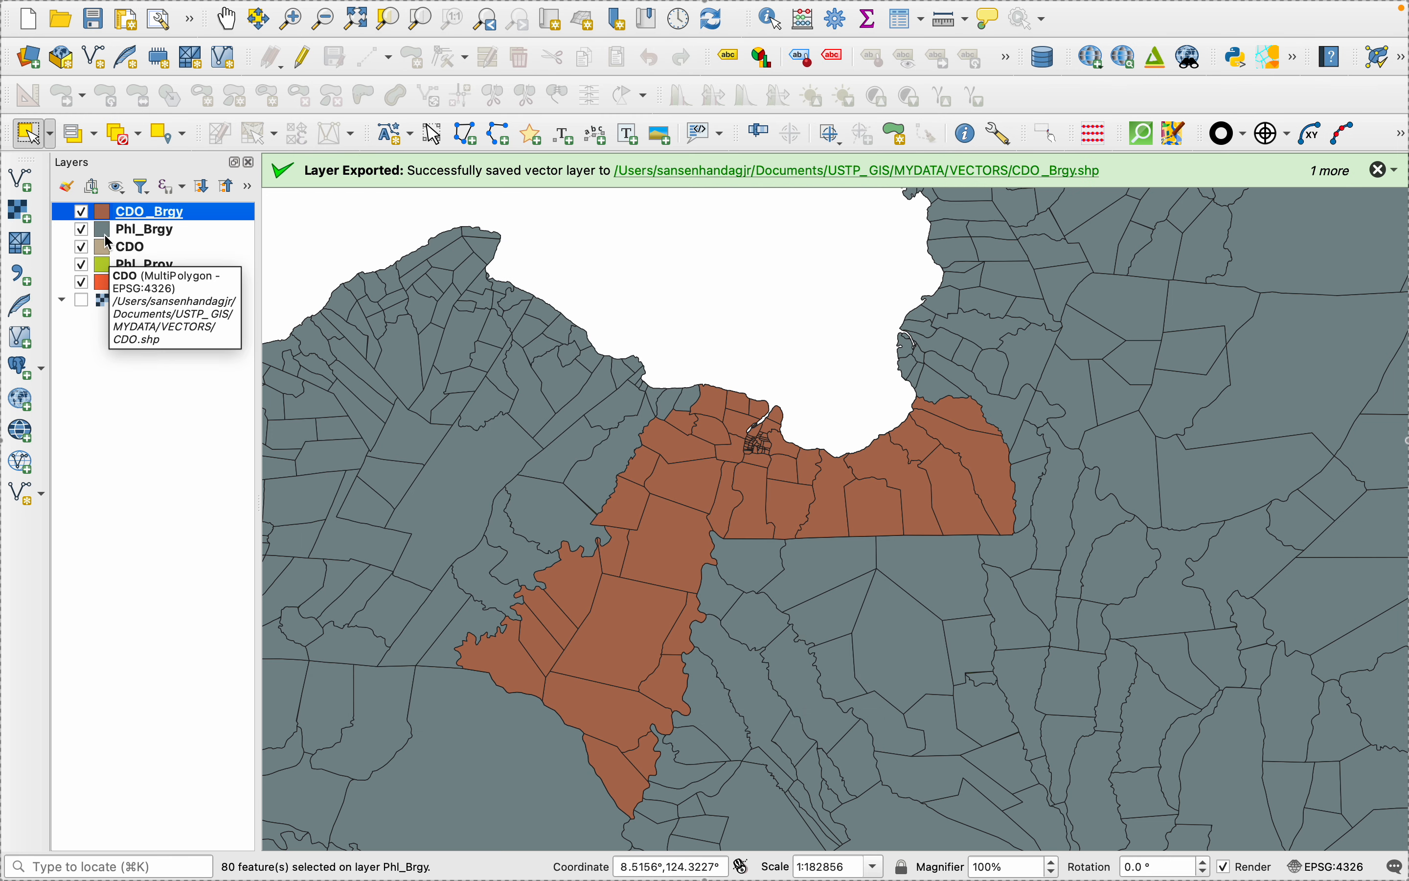
- Remove the Phl_Brgy layer from the project, keeping the exported CDO_Brgy layer
{"action": "right_click", "coordinate": [129, 230]}
{"action": "left_click", "coordinate": [140, 239]}
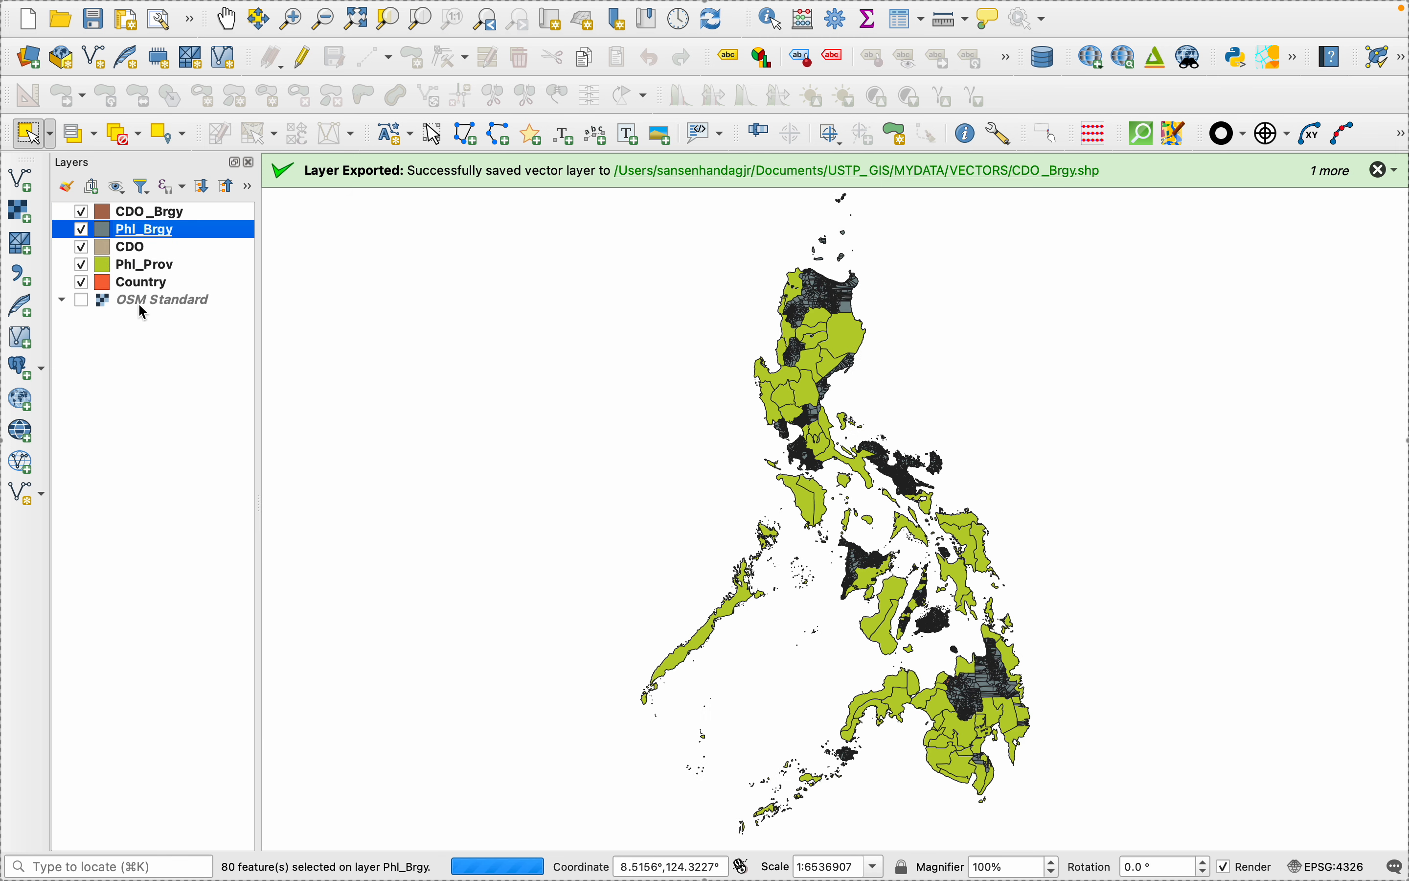
{"action": "right_click", "coordinate": [129, 228]}
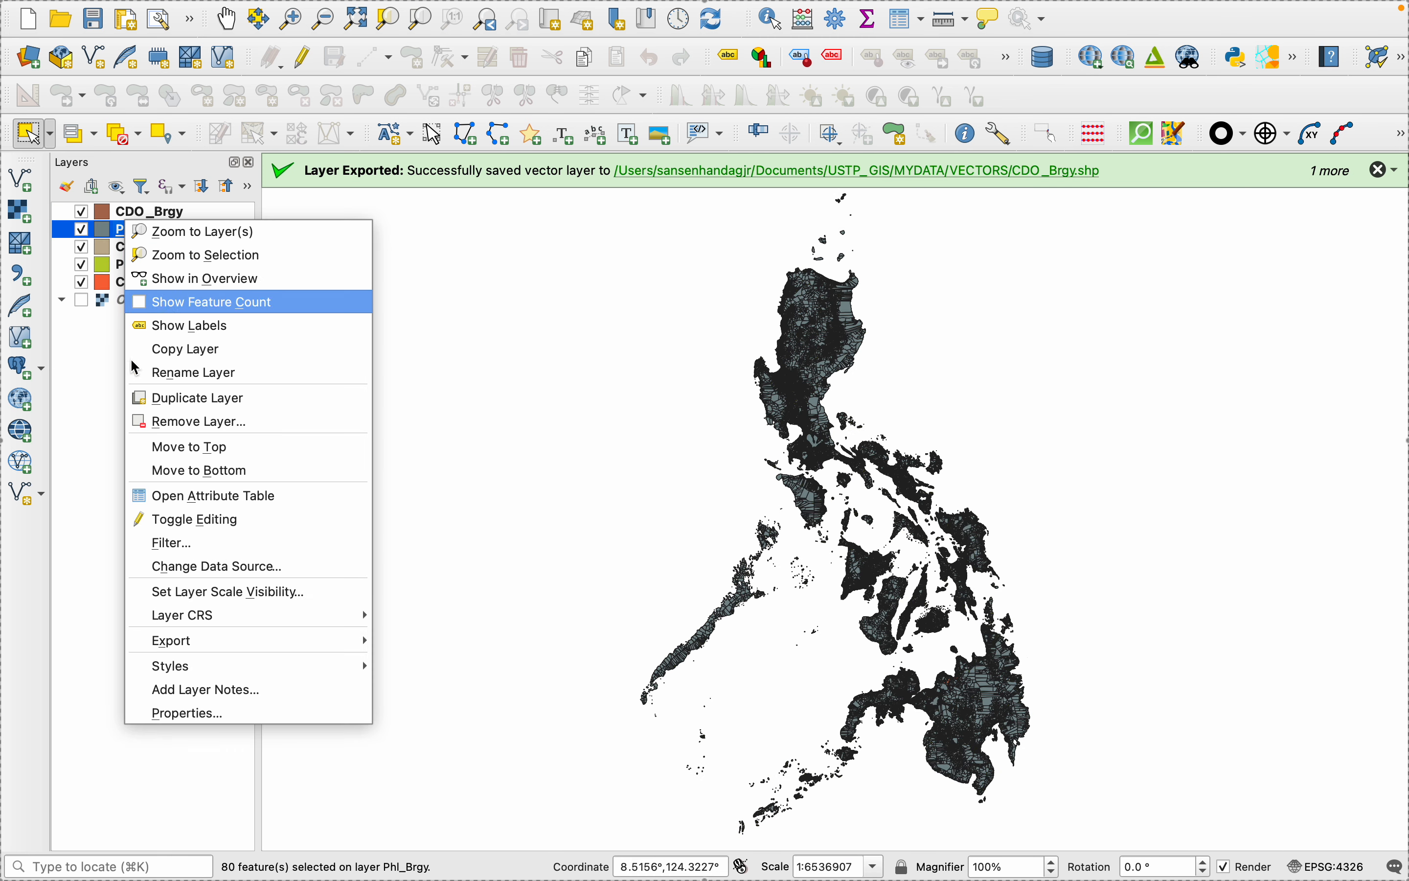
{"action": "left_click", "coordinate": [156, 430]}
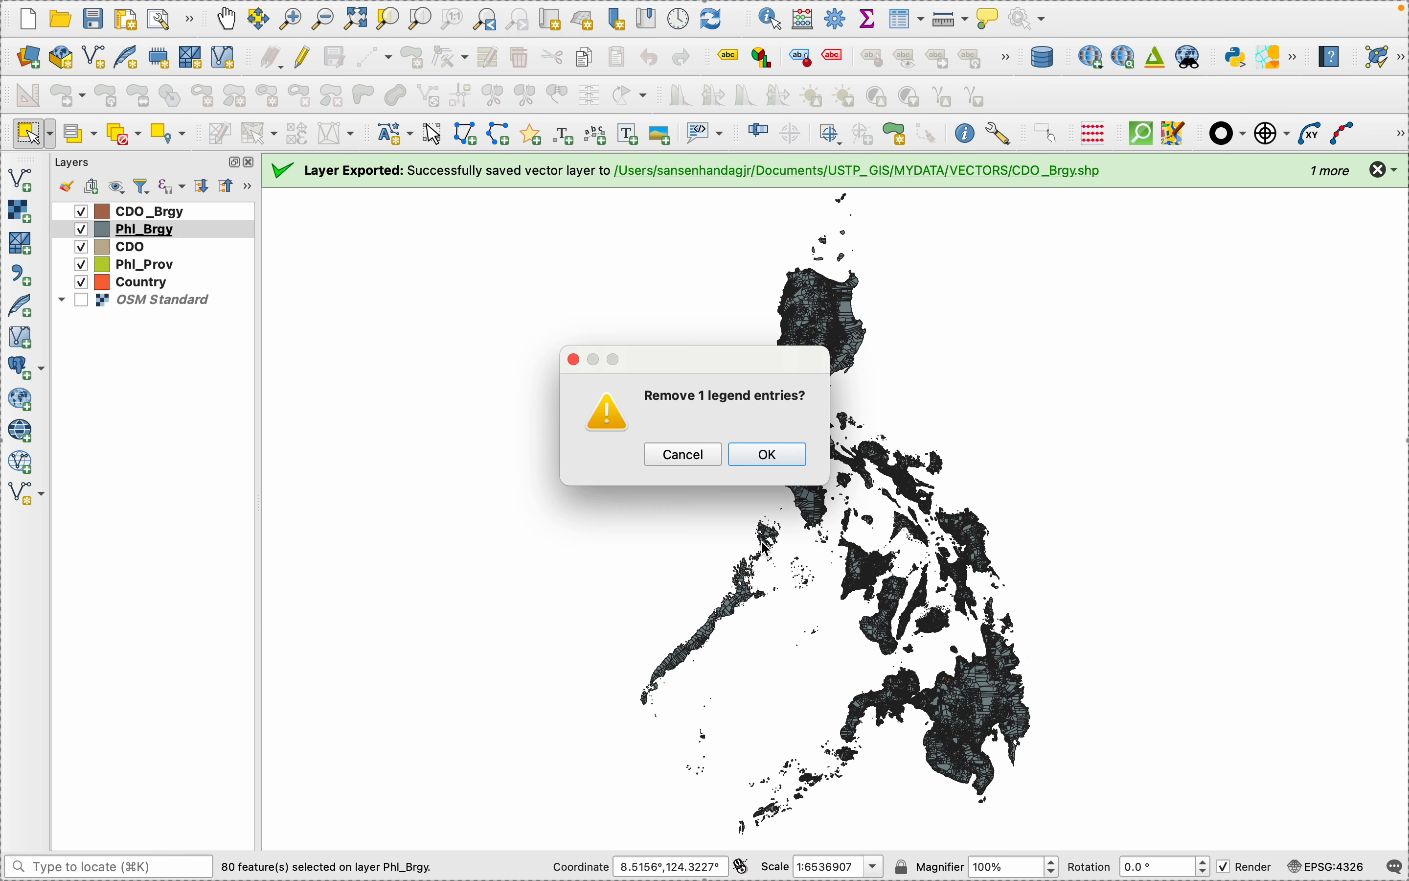
{"action": "left_click", "coordinate": [767, 454]}
{"action": "scroll", "coordinate": [974, 691], "scroll_direction": "up", "scroll_amount": 5}
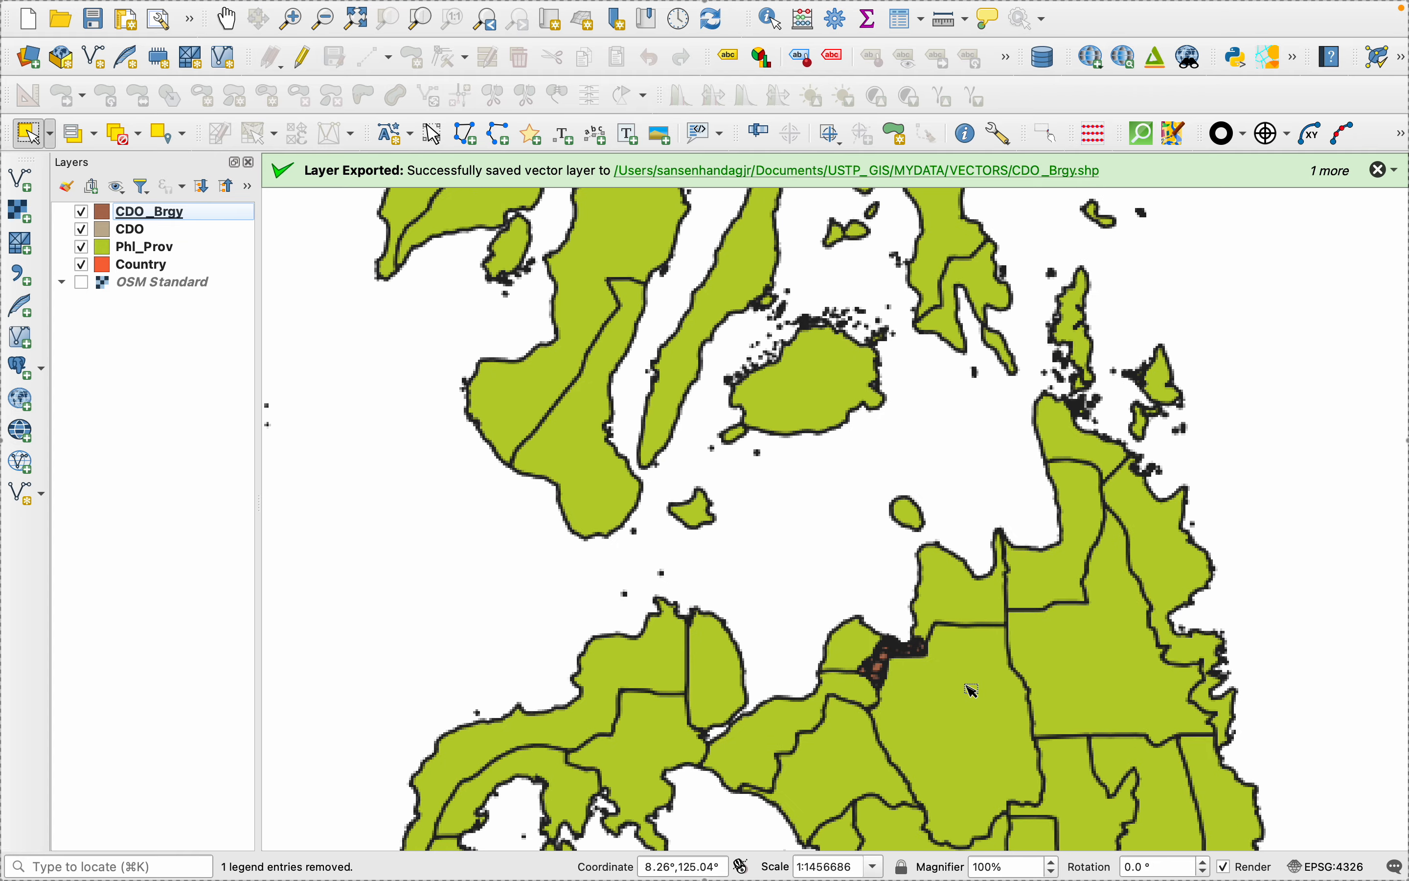
{"action": "scroll", "coordinate": [943, 669], "scroll_direction": "up", "scroll_amount": 3}
{"action": "scroll", "coordinate": [943, 670], "scroll_direction": "up", "scroll_amount": 1}
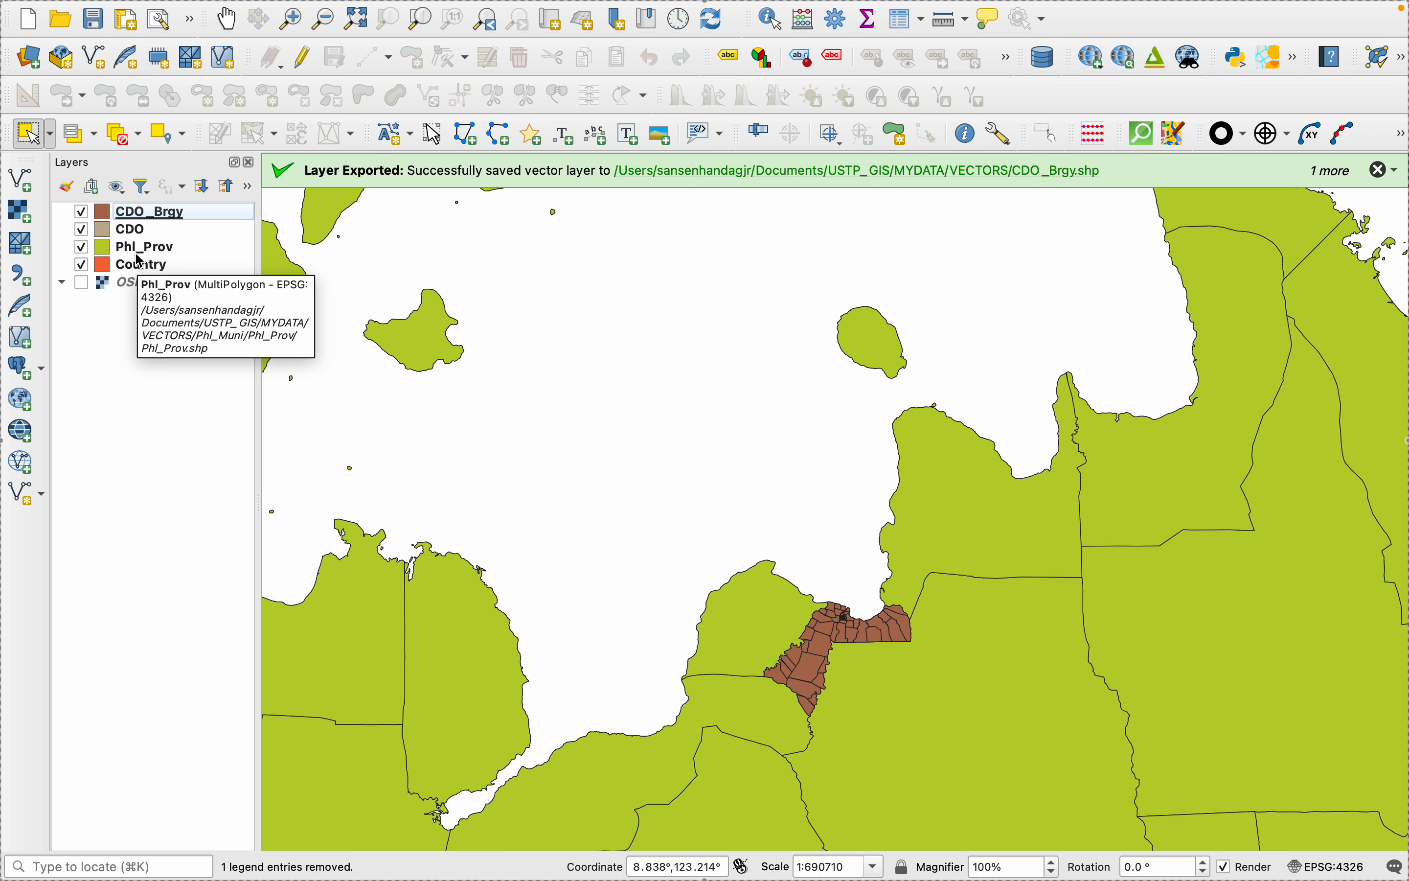
- Change the Phl_Prov layer's symbology to Outline: Simple Line with a 0.66 mm stroke width
{"action": "right_click", "coordinate": [116, 258]}
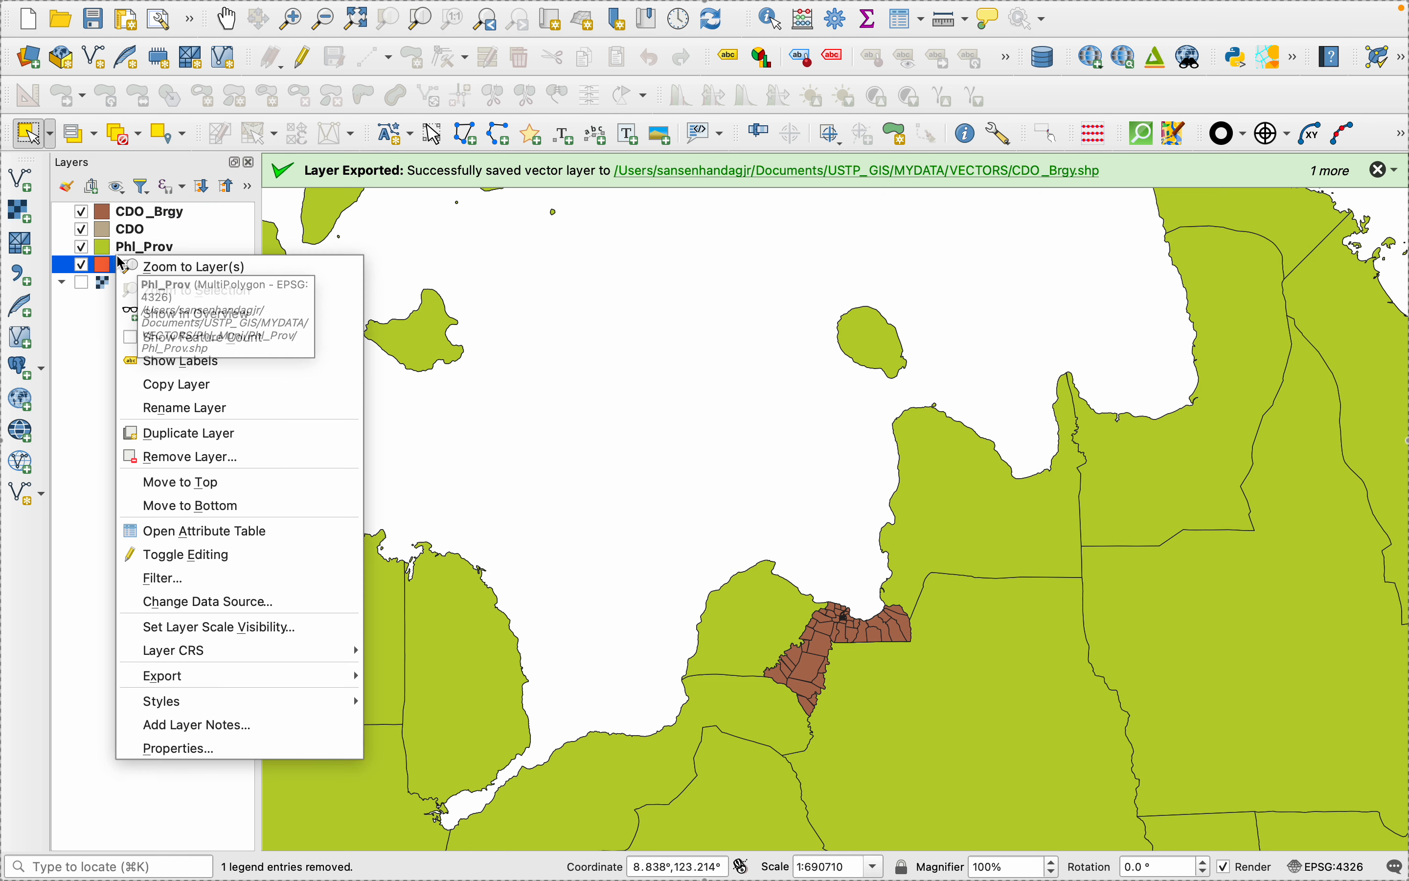
{"action": "right_click", "coordinate": [123, 242]}
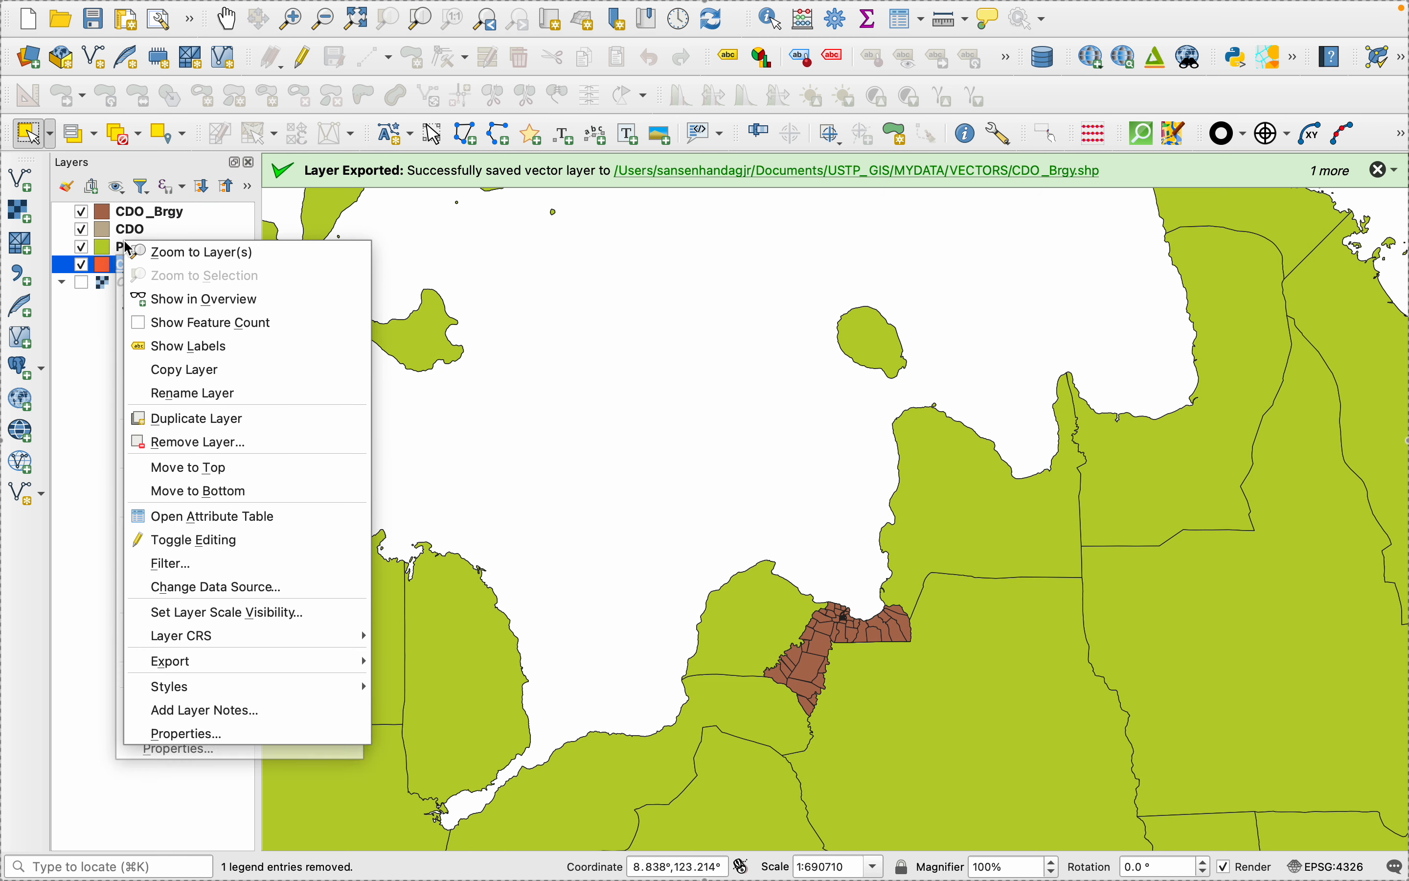
{"action": "left_click", "coordinate": [172, 734]}
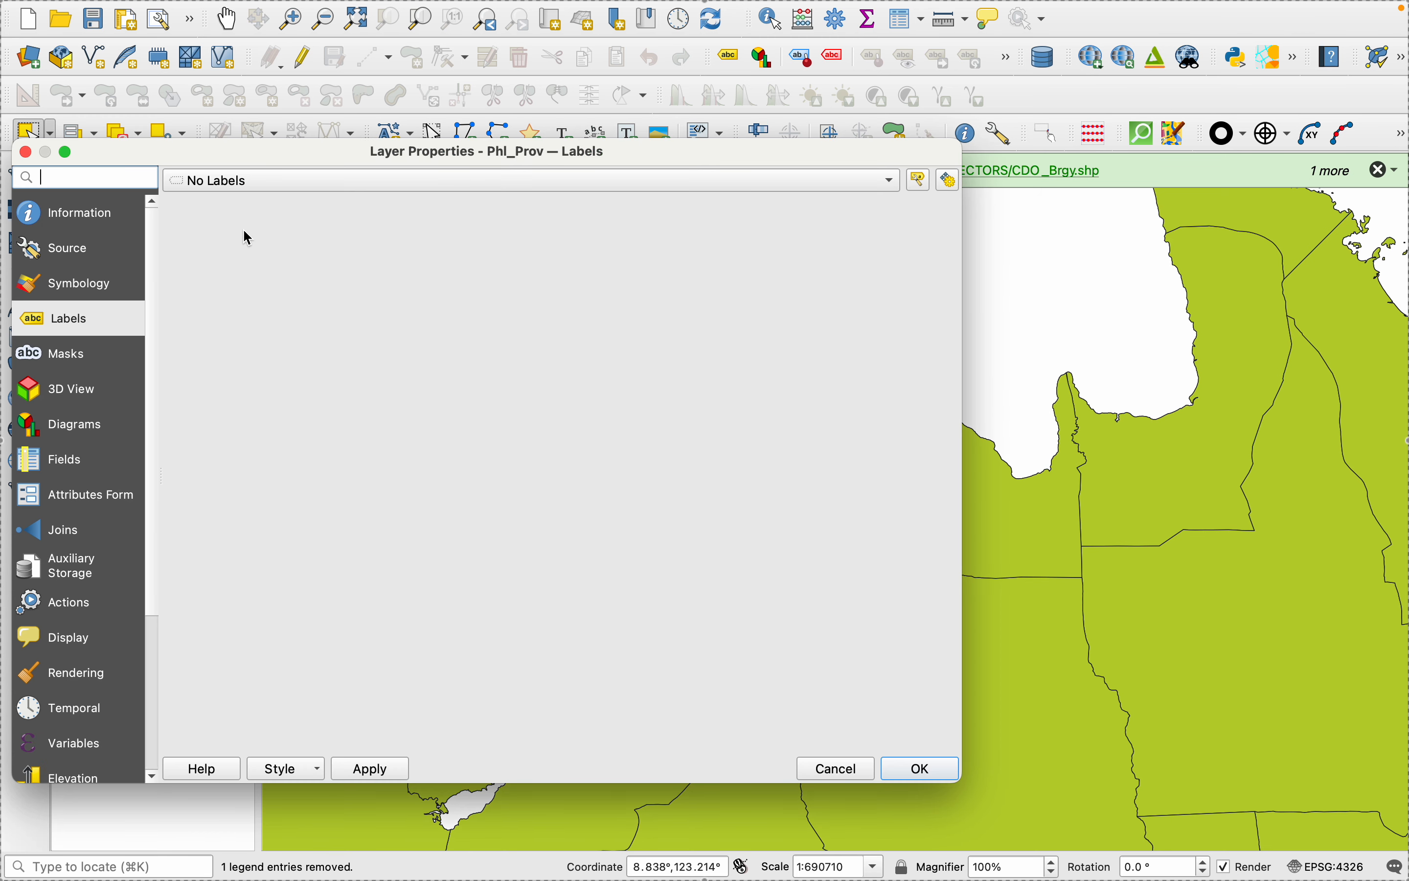
{"action": "left_click", "coordinate": [80, 279]}
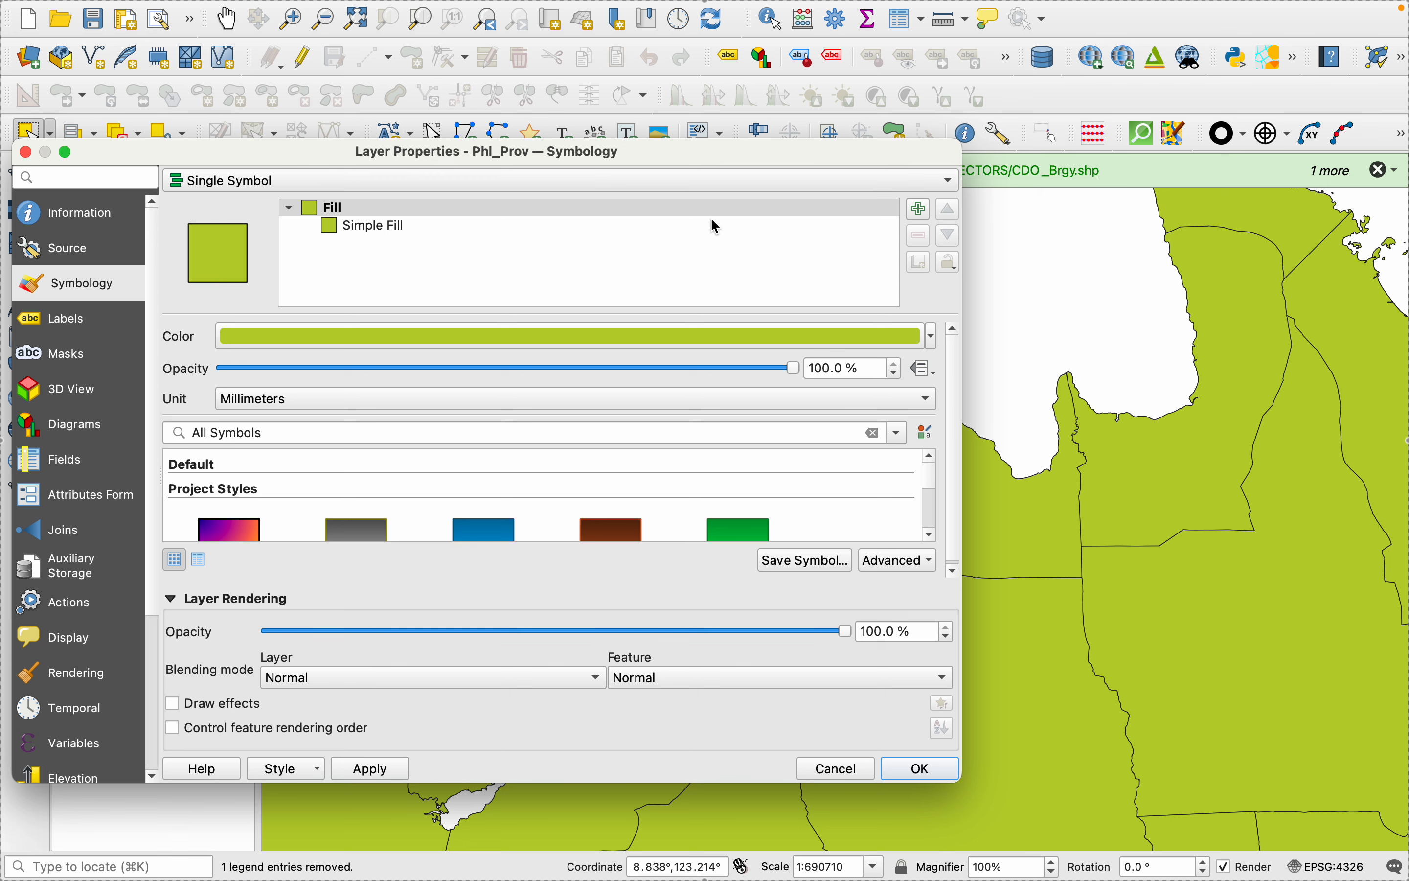
{"action": "left_click_drag", "start_coordinate": [552, 157], "coordinate": [627, 166]}
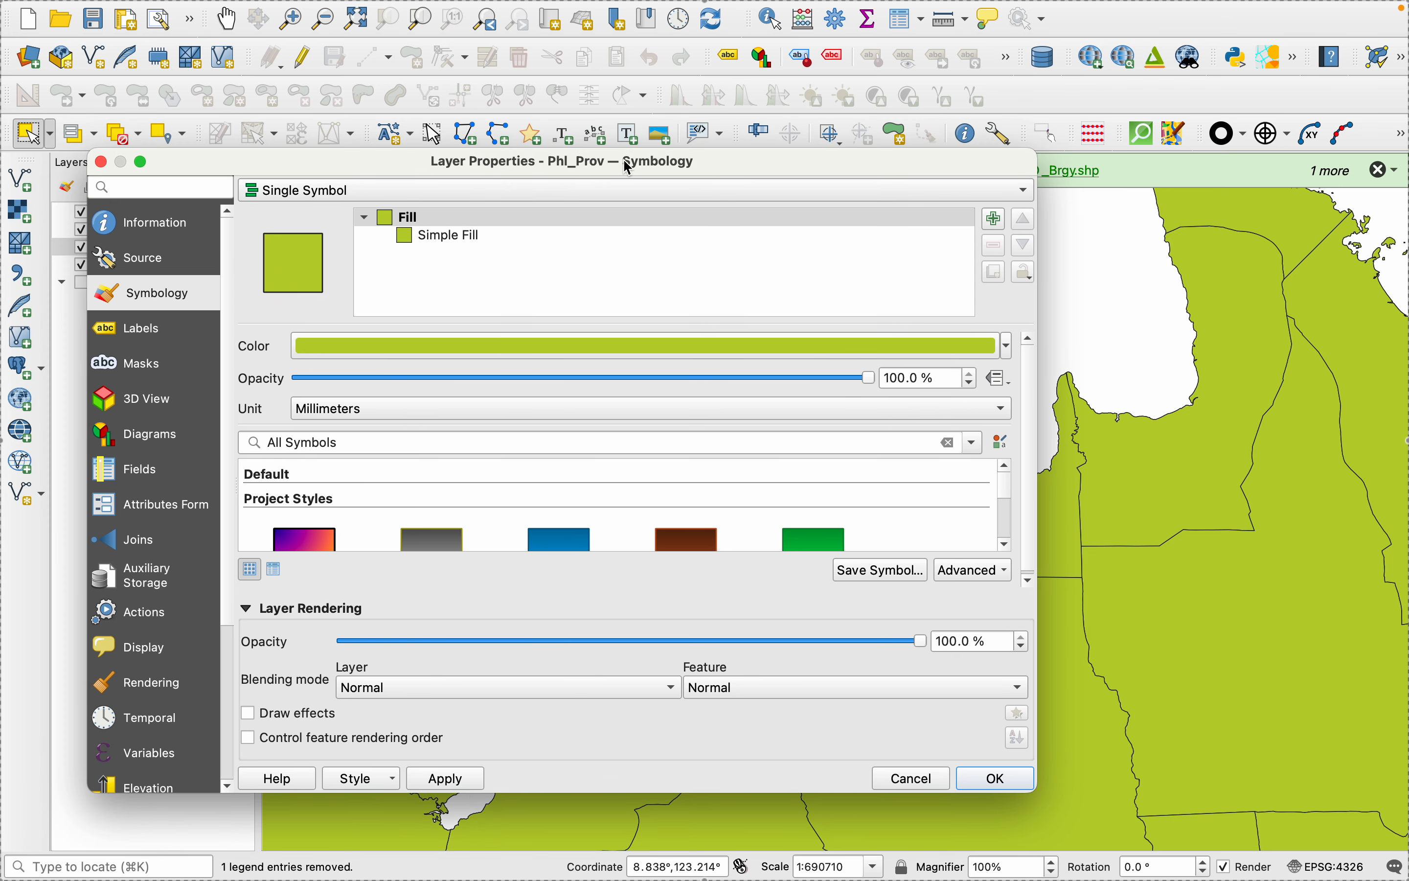
{"action": "left_click", "coordinate": [631, 233]}
{"action": "left_click", "coordinate": [584, 349]}
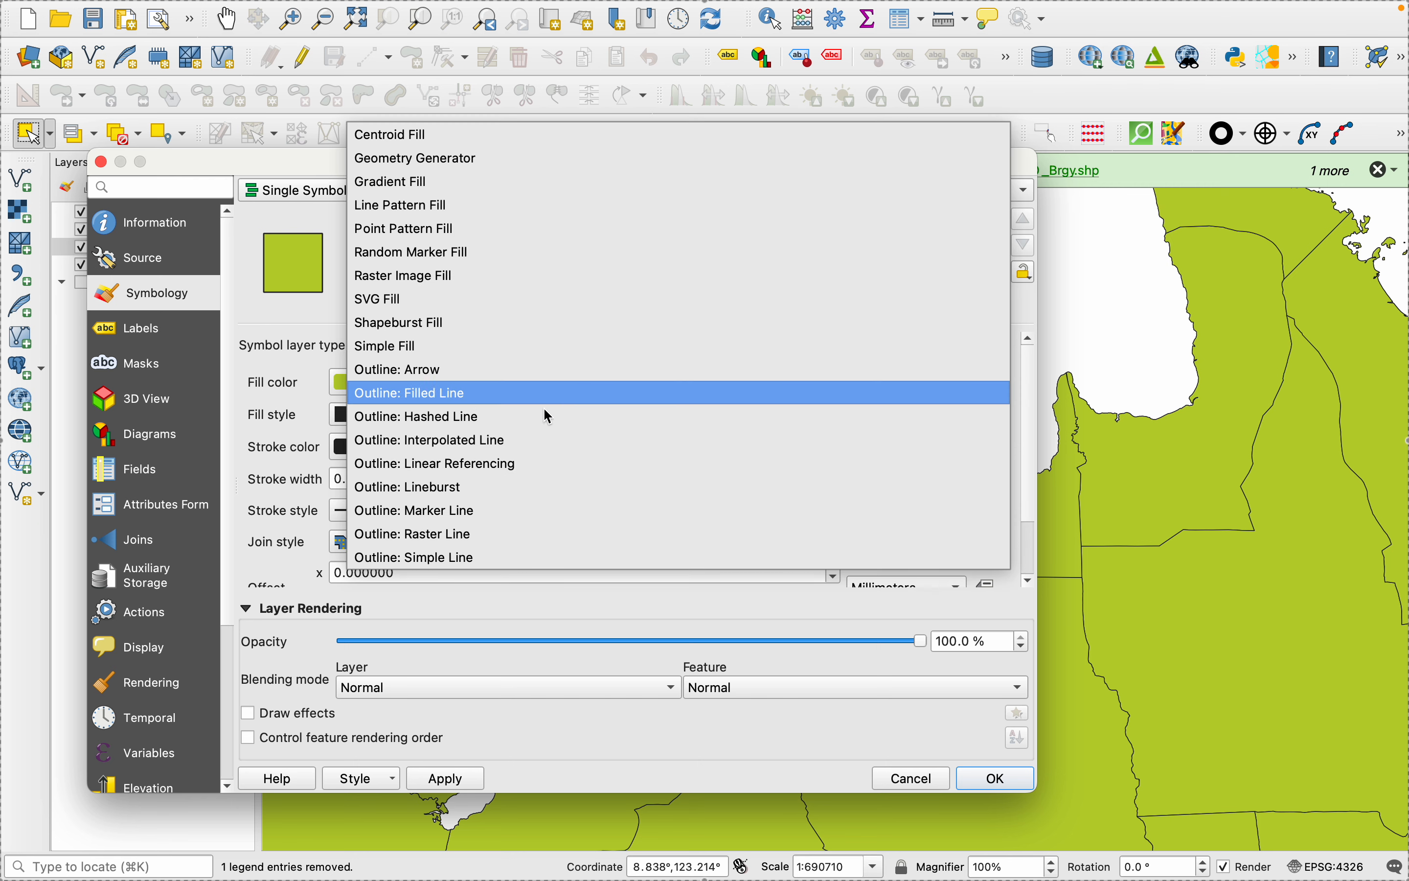
{"action": "left_click", "coordinate": [494, 559]}
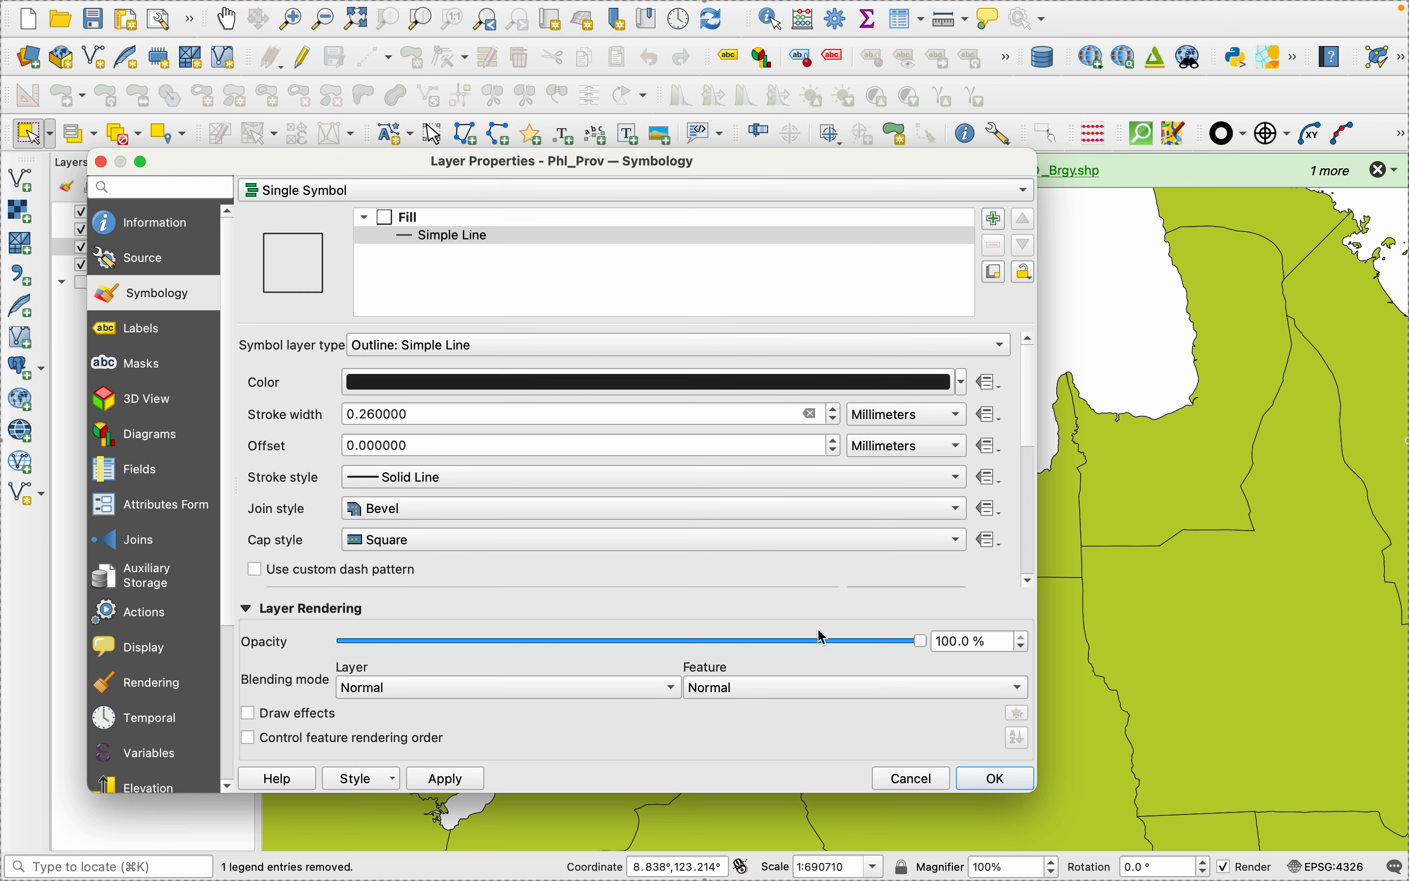
{"action": "left_click", "coordinate": [838, 410]}
{"action": "left_click", "coordinate": [839, 411]}
{"action": "left_click", "coordinate": [444, 778]}
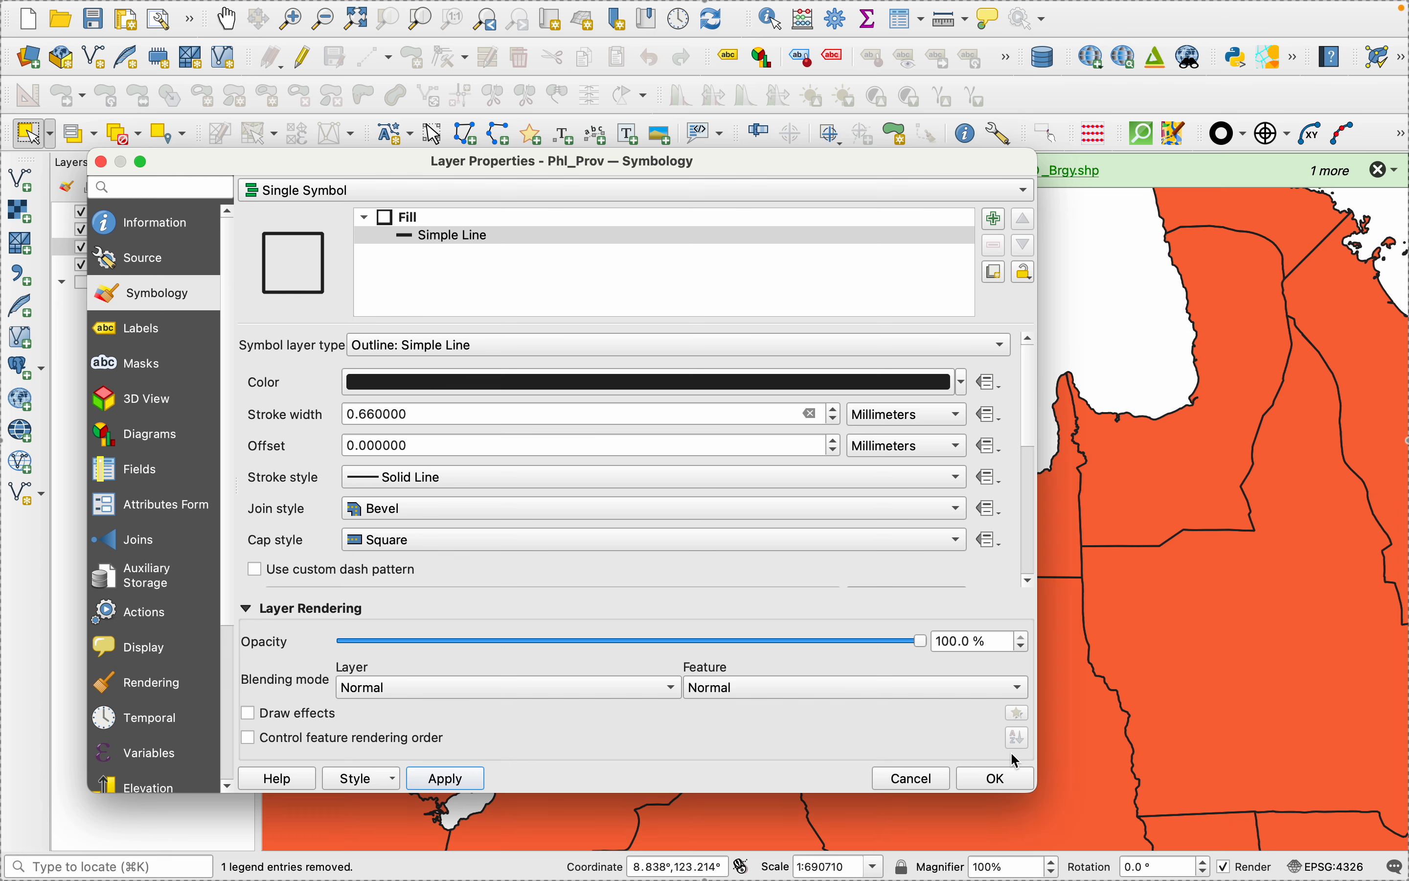
{"action": "left_click", "coordinate": [1011, 778]}
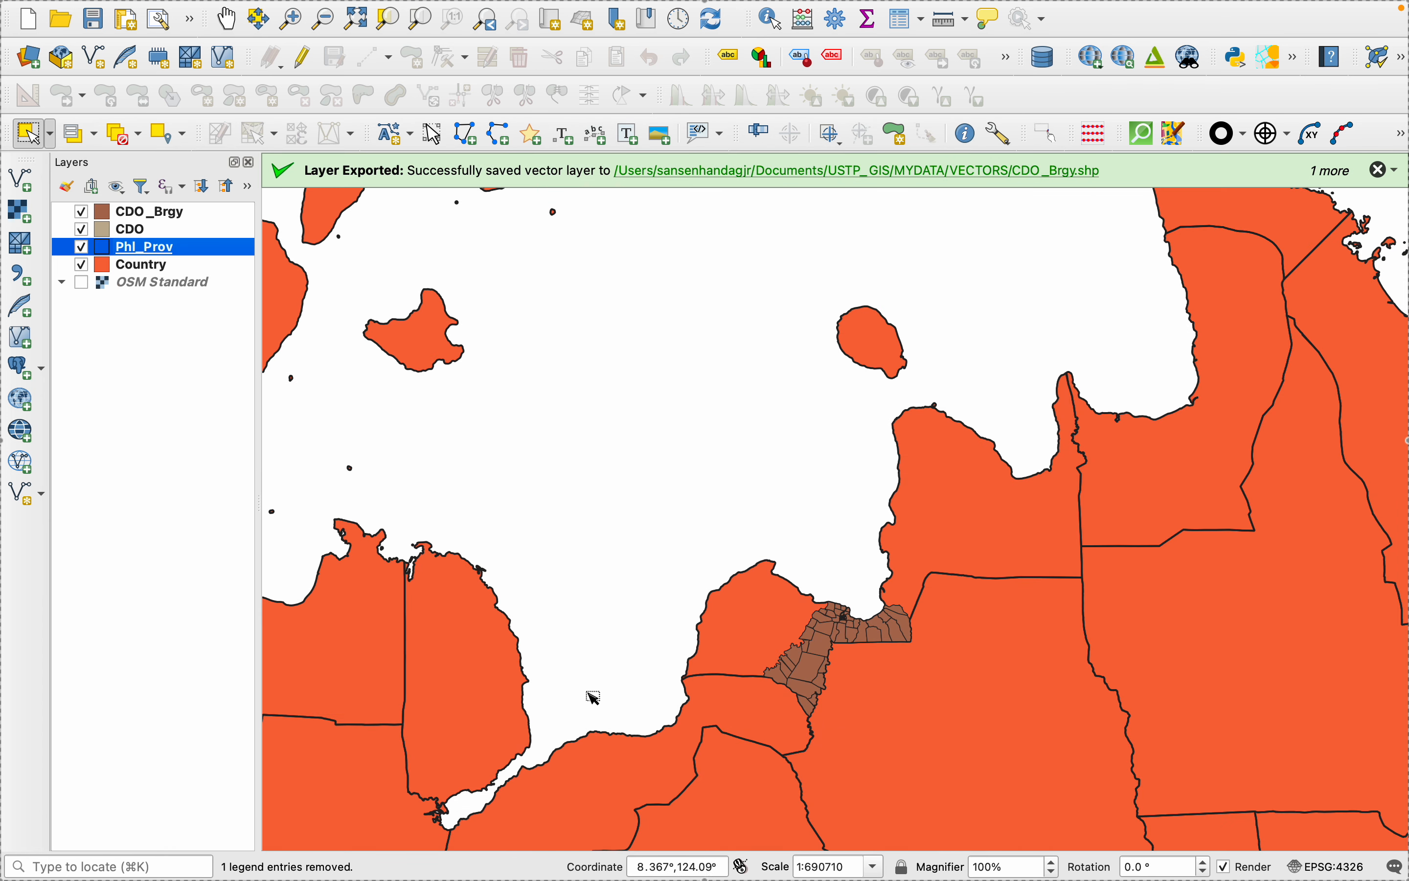
- Change the Country layer's fill symbology to Outline: Simple Line
{"action": "left_click", "coordinate": [136, 266]}
{"action": "key", "text": "ctrl+shift+z"}
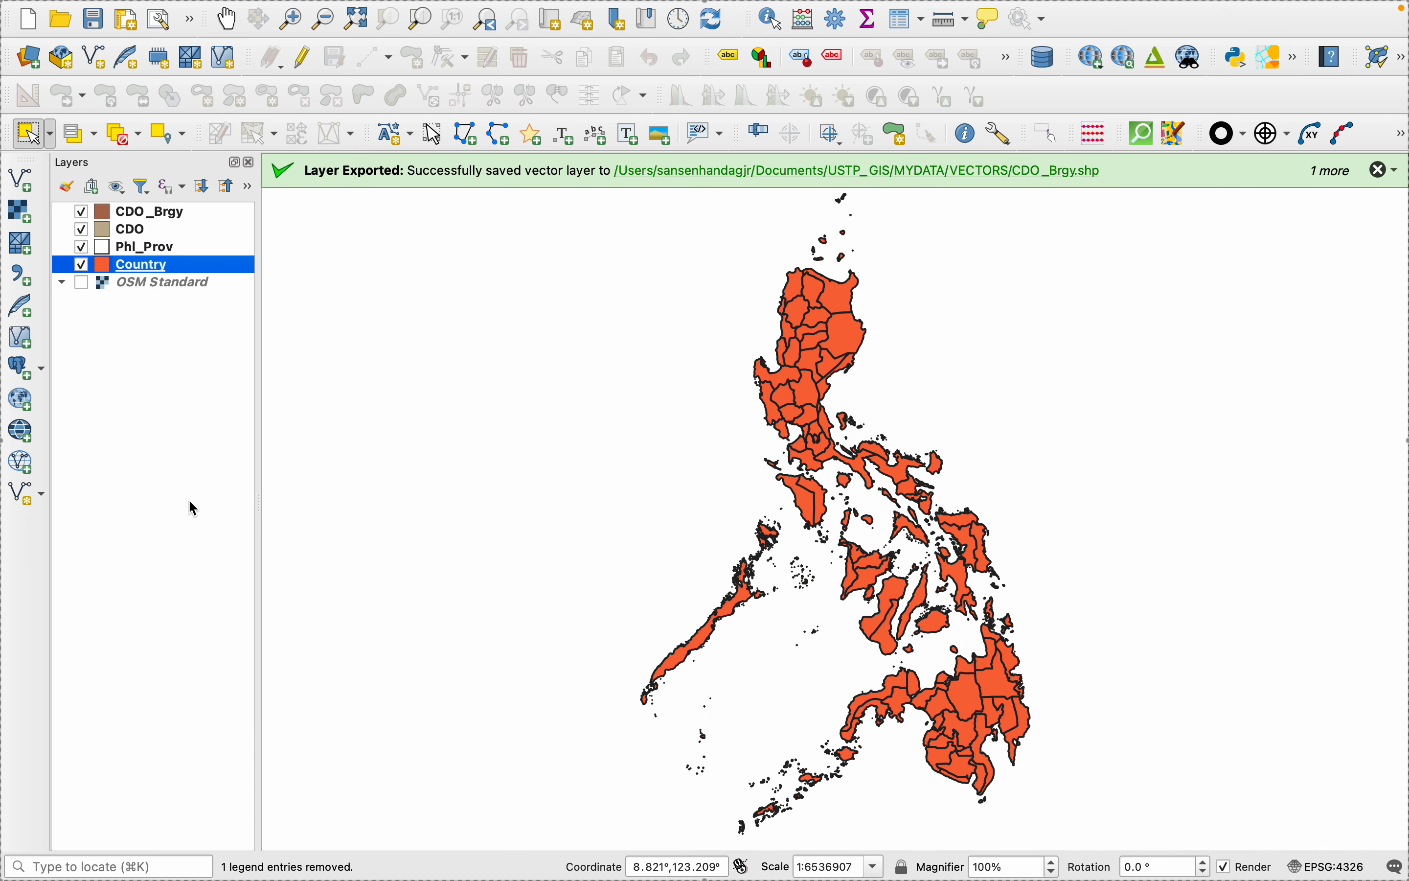
{"action": "right_click", "coordinate": [125, 269]}
{"action": "left_click", "coordinate": [182, 762]}
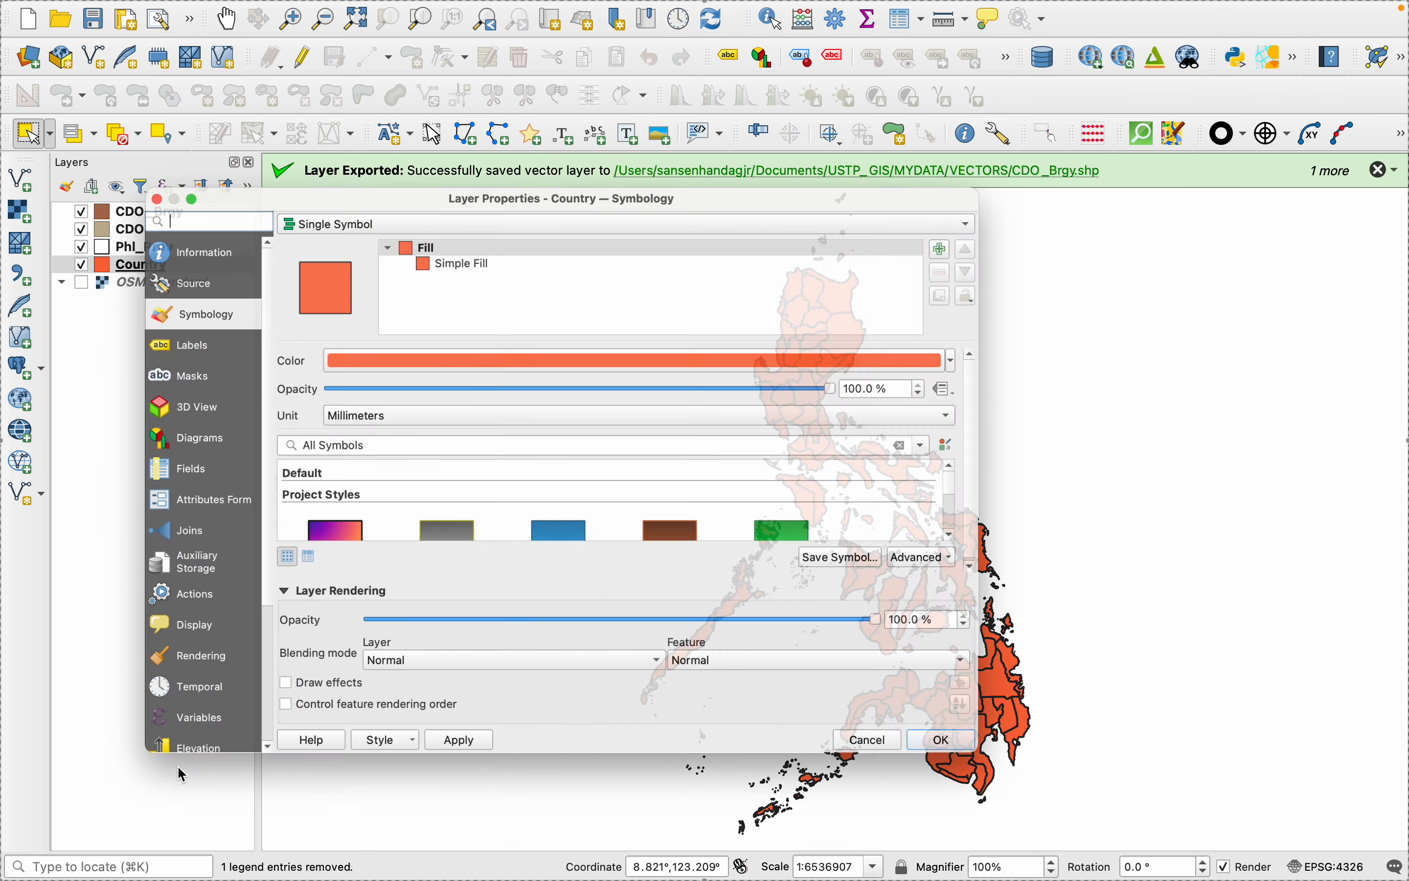
{"action": "left_click", "coordinate": [443, 193]}
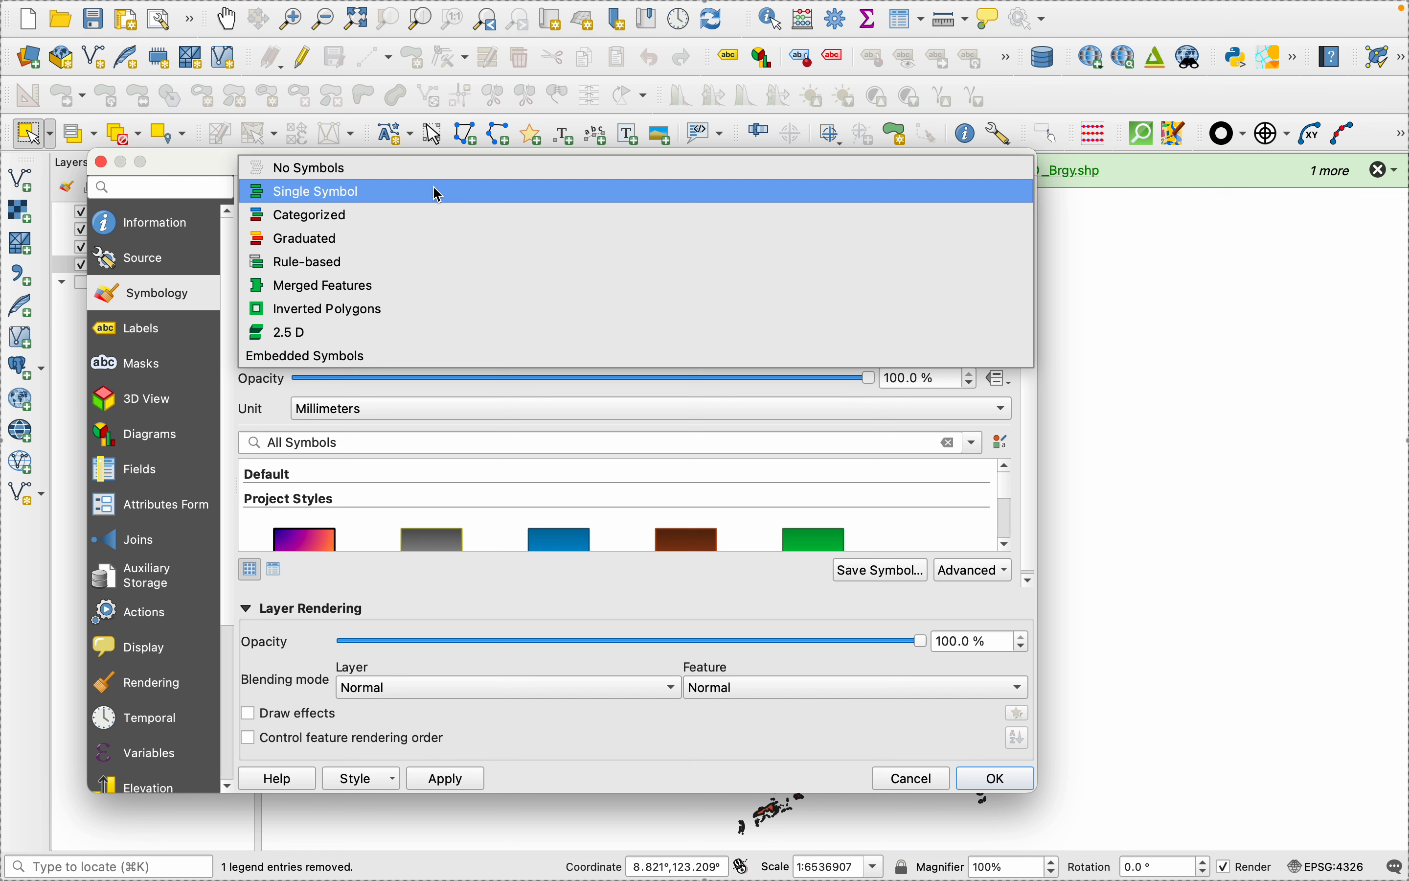
{"action": "left_click", "coordinate": [245, 410]}
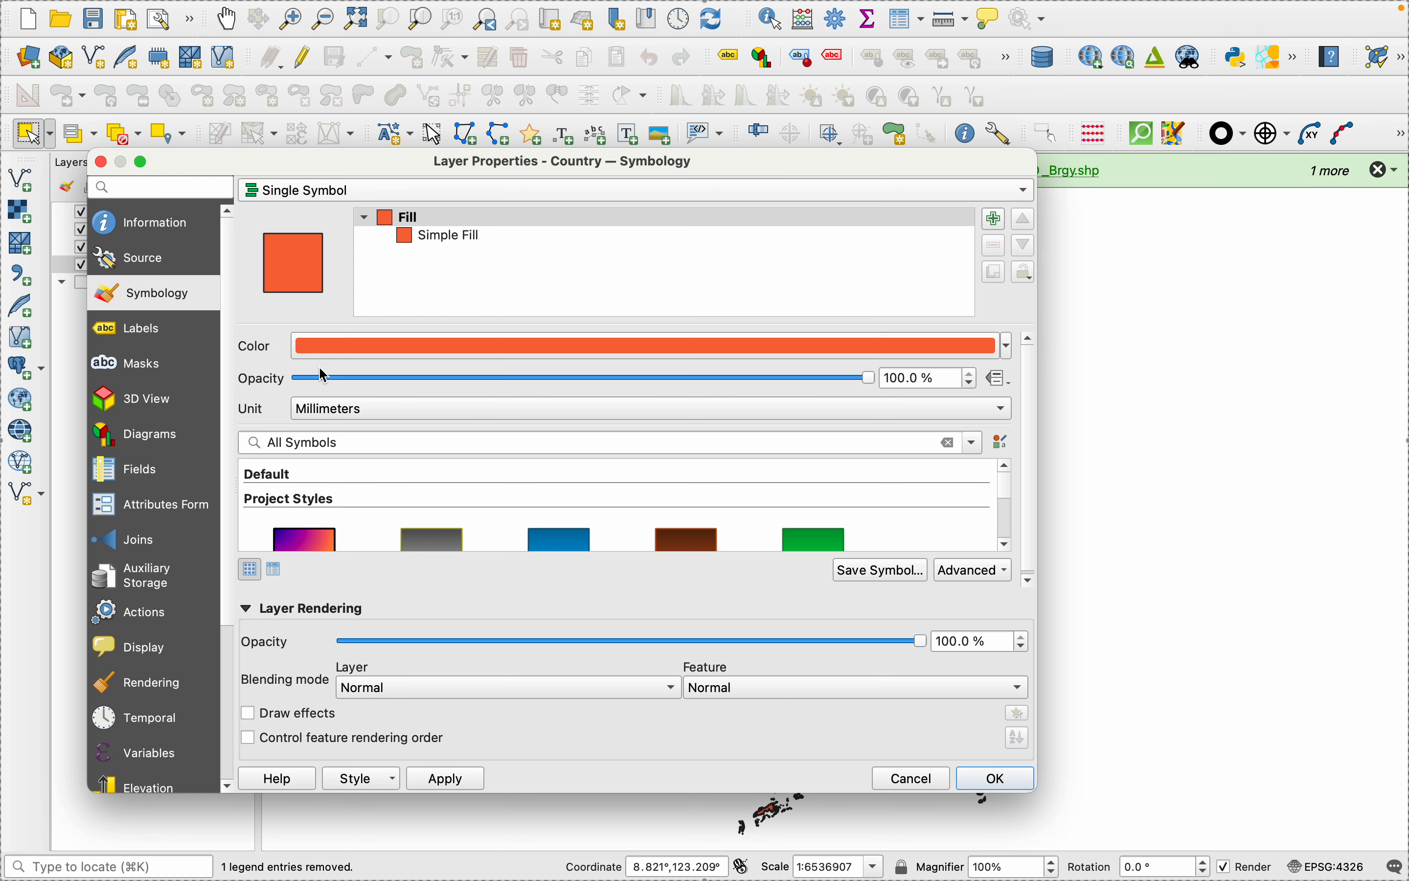
{"action": "left_click", "coordinate": [457, 235]}
{"action": "left_click", "coordinate": [435, 350]}
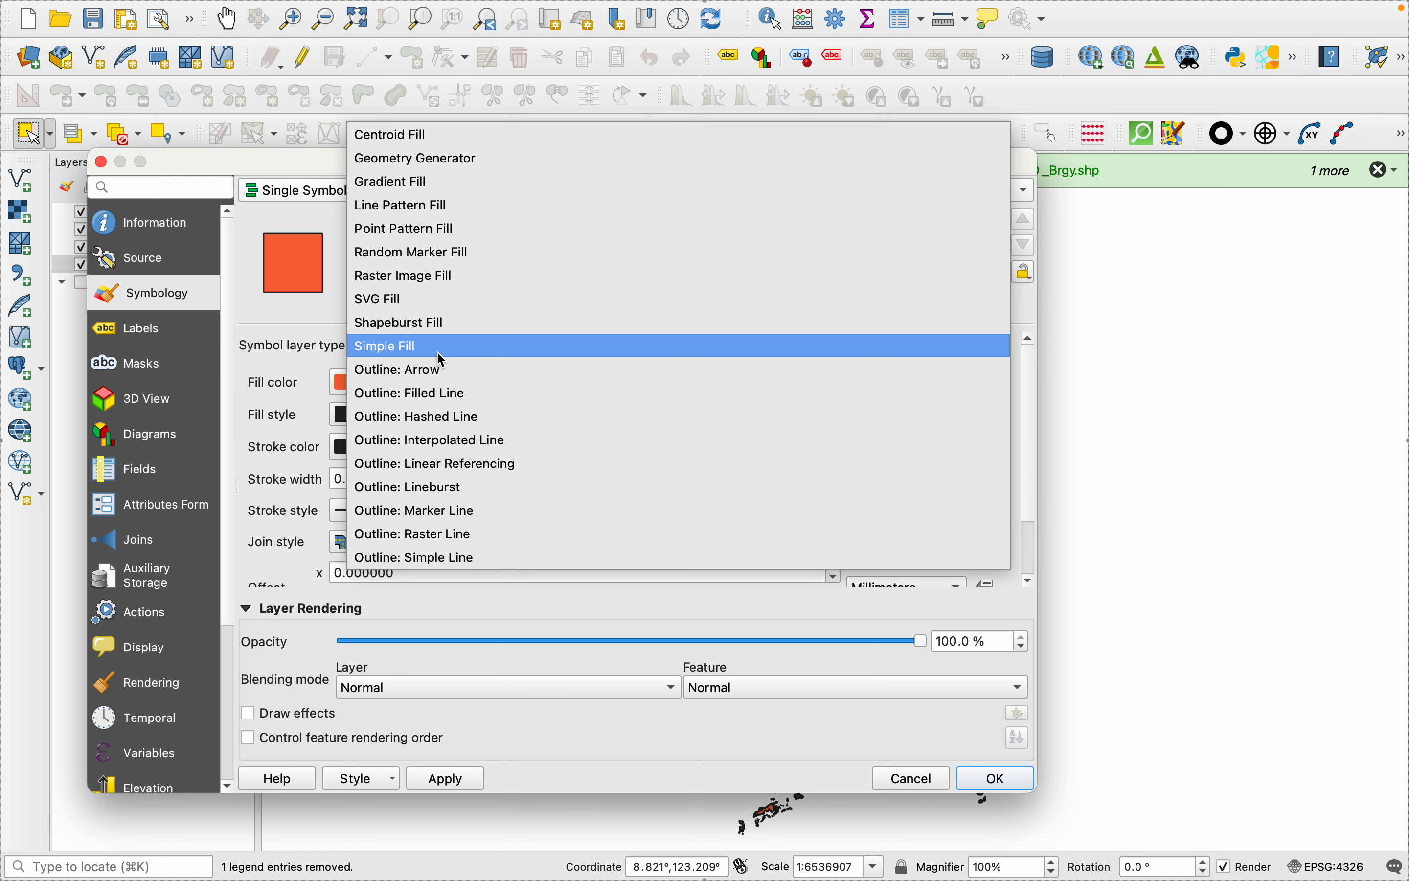
{"action": "left_click", "coordinate": [405, 556]}
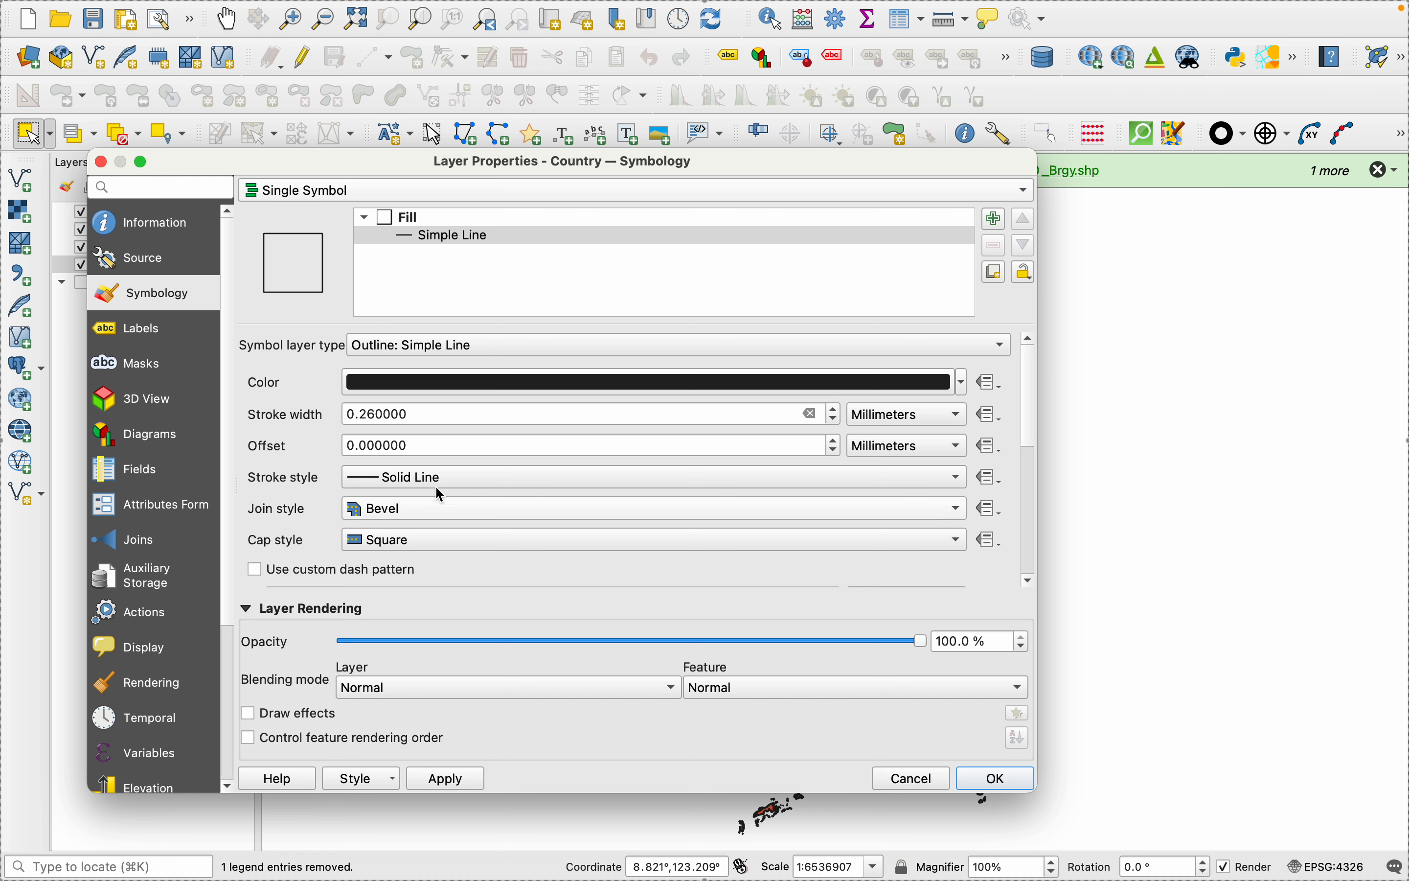
- Set the Country outline's stroke width to 0.86 mm and apply the symbology
{"action": "left_click", "coordinate": [837, 410]}
{"action": "left_click", "coordinate": [839, 410]}
{"action": "left_click", "coordinate": [839, 410]}
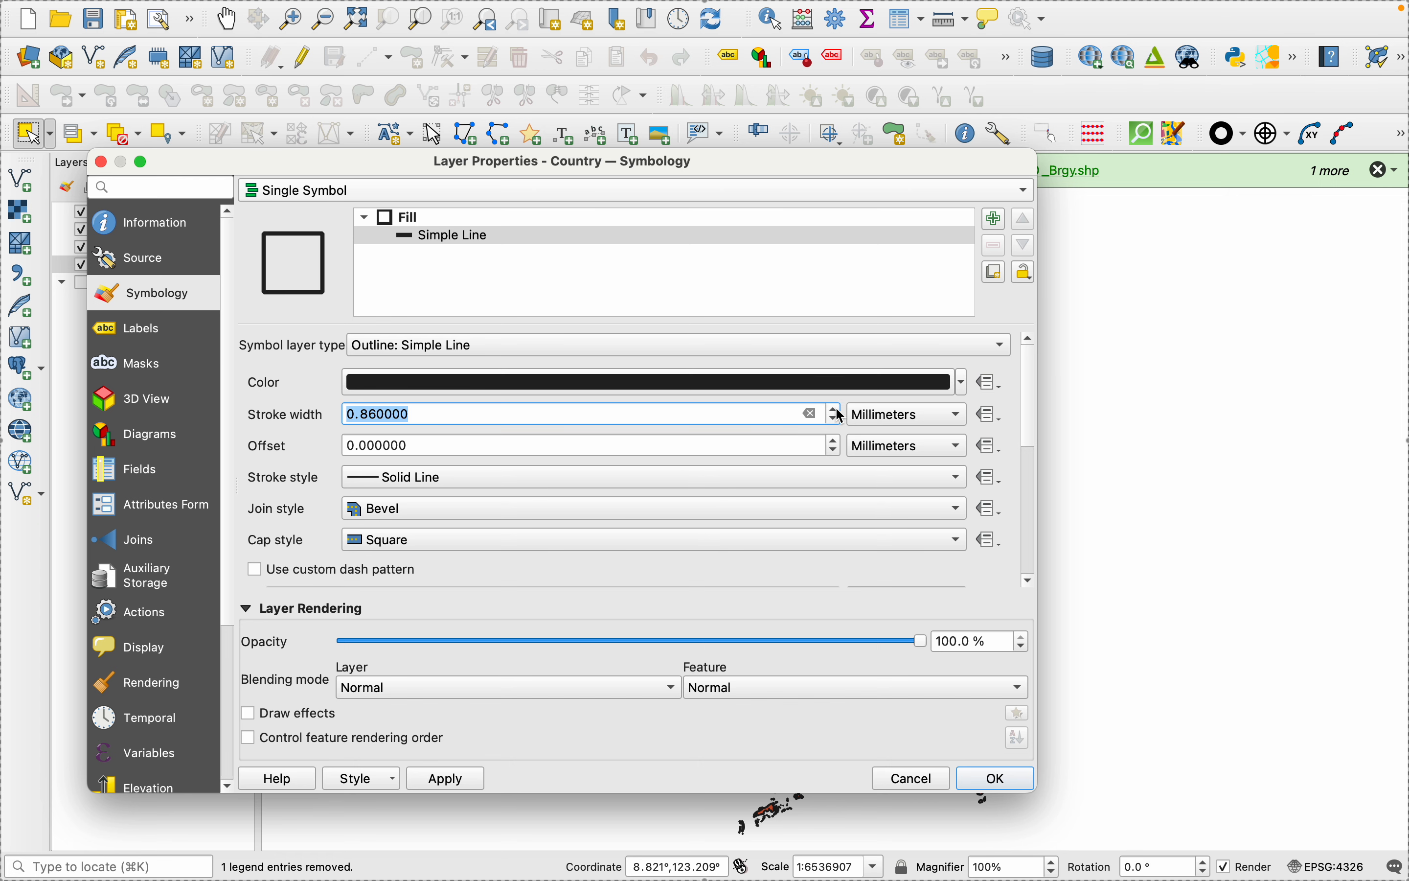
{"action": "left_click", "coordinate": [448, 780]}
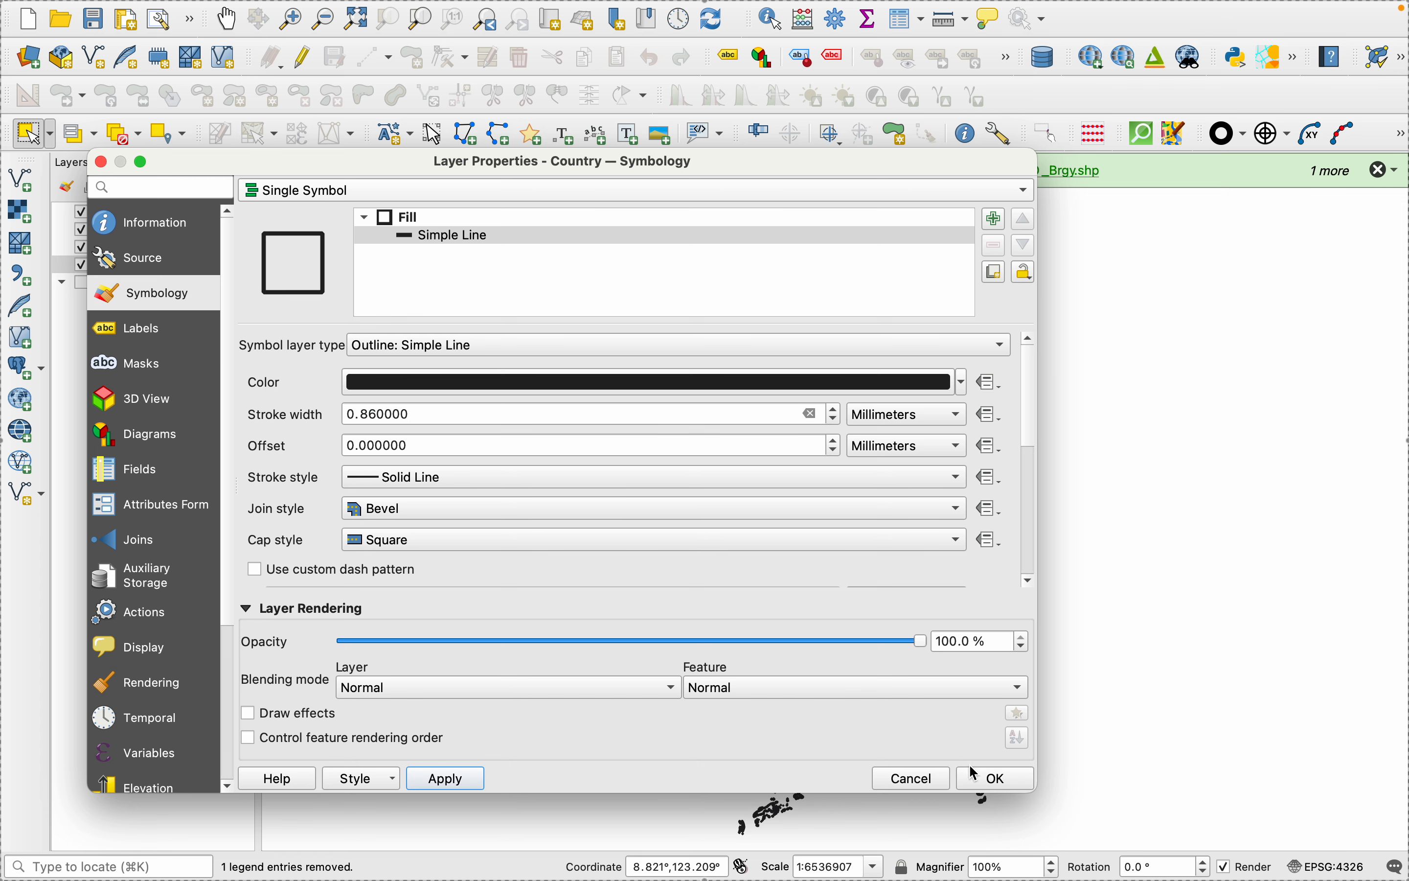
{"action": "left_click", "coordinate": [984, 778]}
- Show the OSM Standard basemap, view the example map on the Hierarchical Organization slide in PowerPoint, and return to QGIS
{"action": "scroll", "coordinate": [900, 691], "scroll_direction": "up", "scroll_amount": 3}
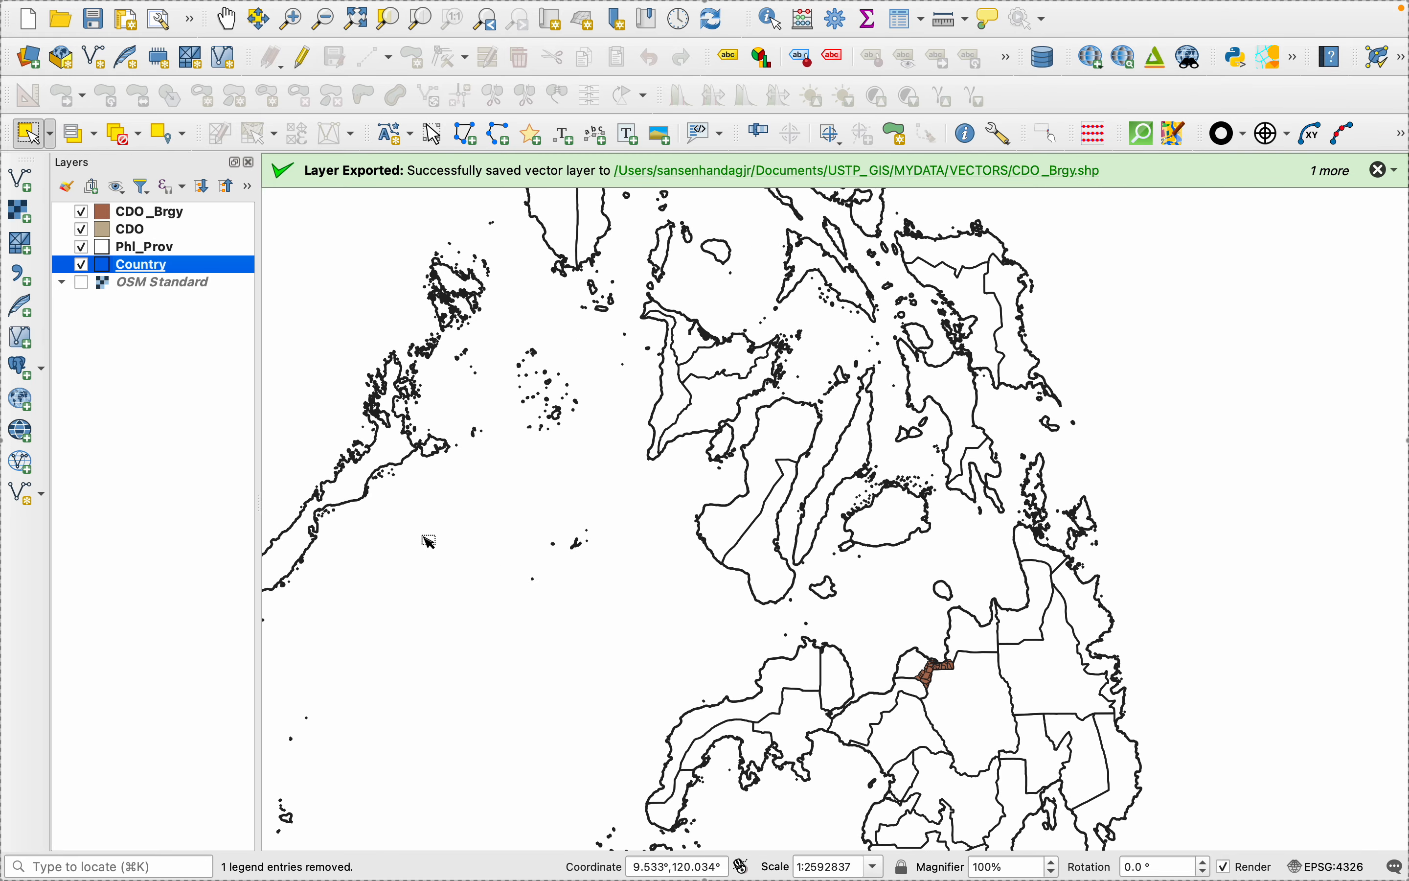
{"action": "left_click", "coordinate": [81, 284]}
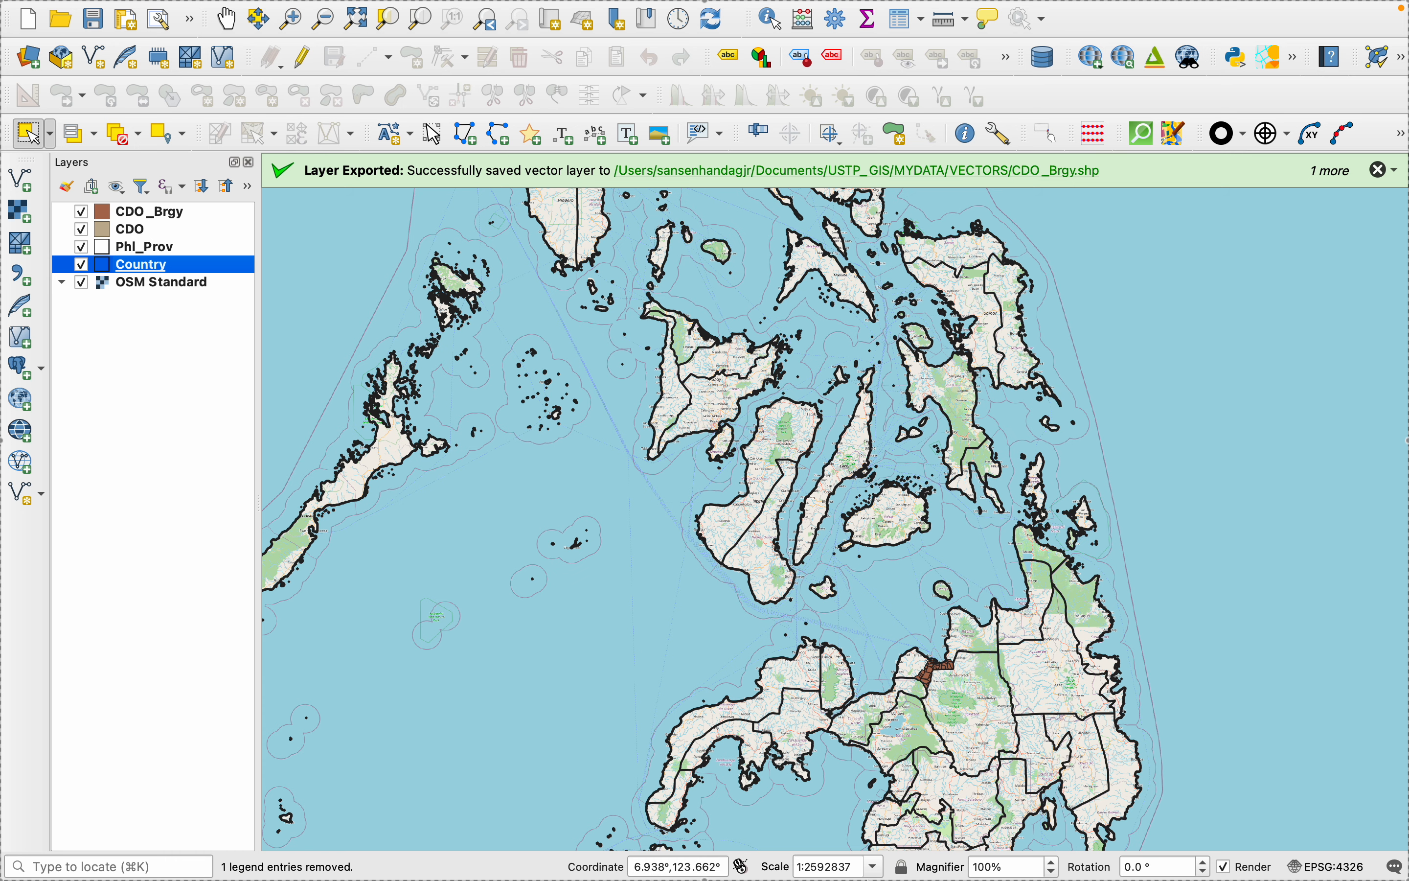
{"action": "left_click", "coordinate": [1175, 838]}
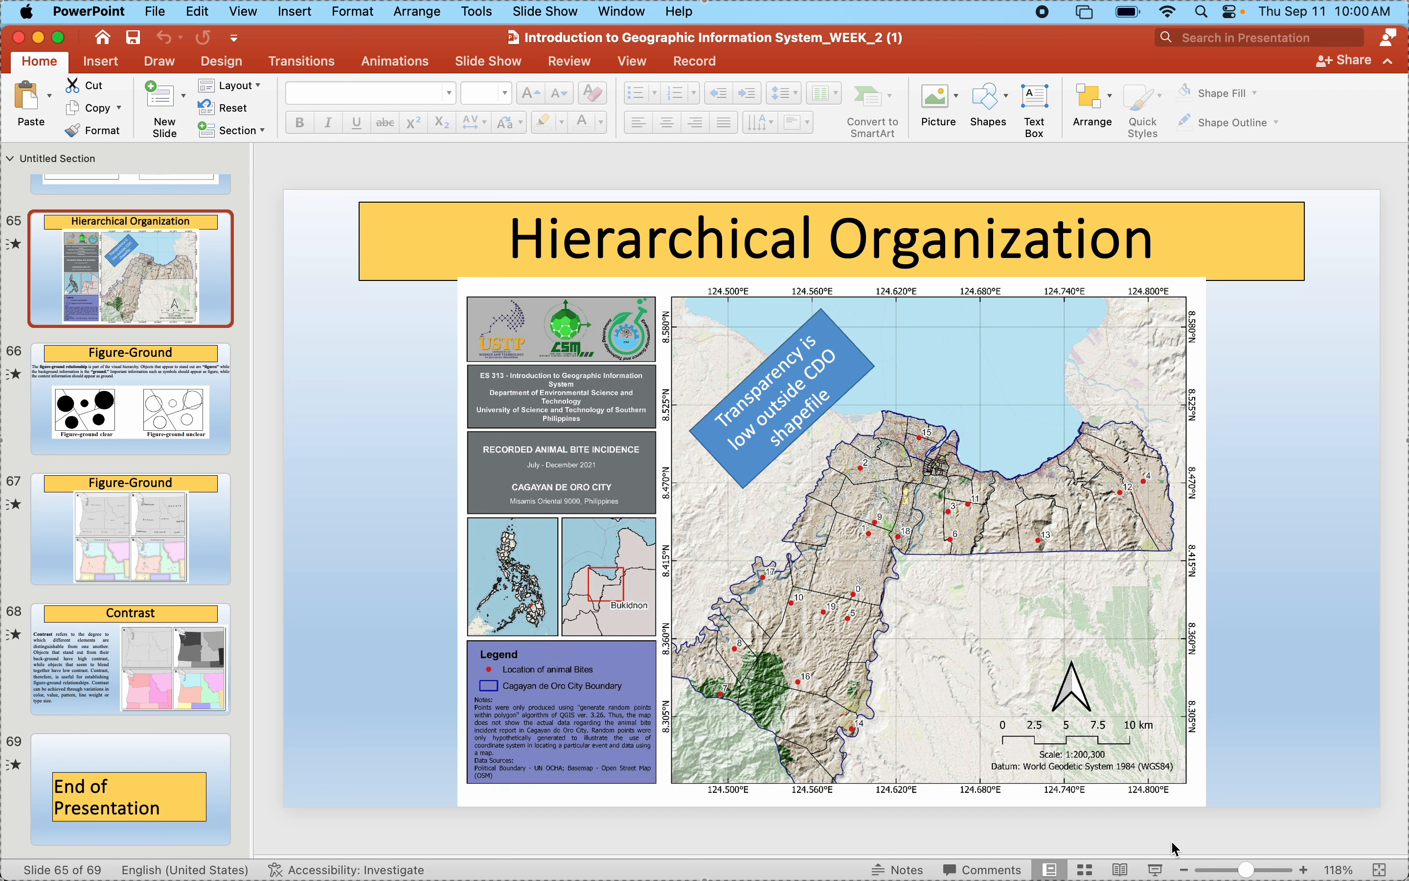
{"action": "mouse_move", "coordinate": [1100, 876]}
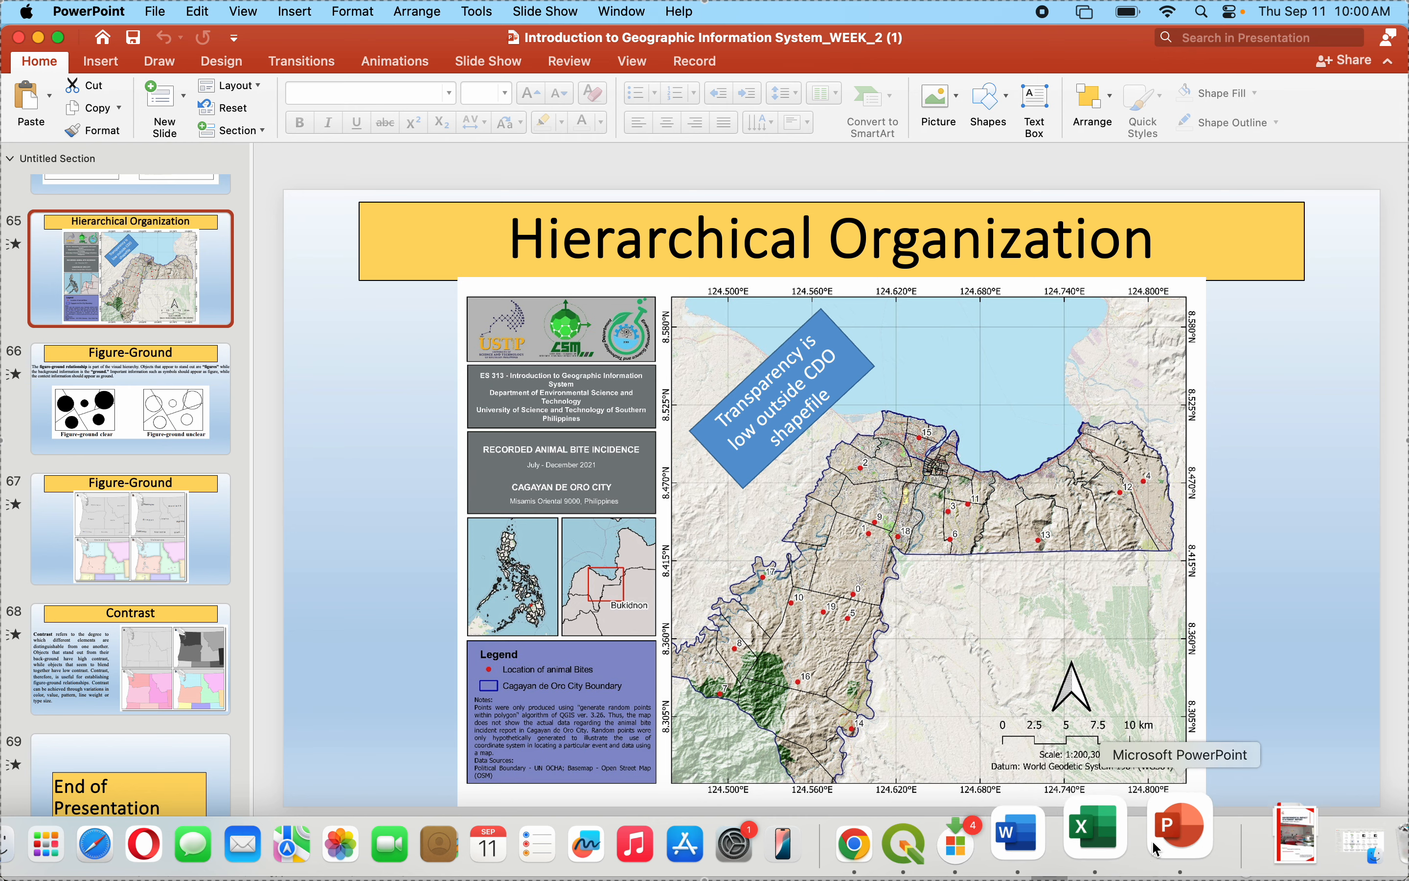
{"action": "left_click", "coordinate": [908, 843]}
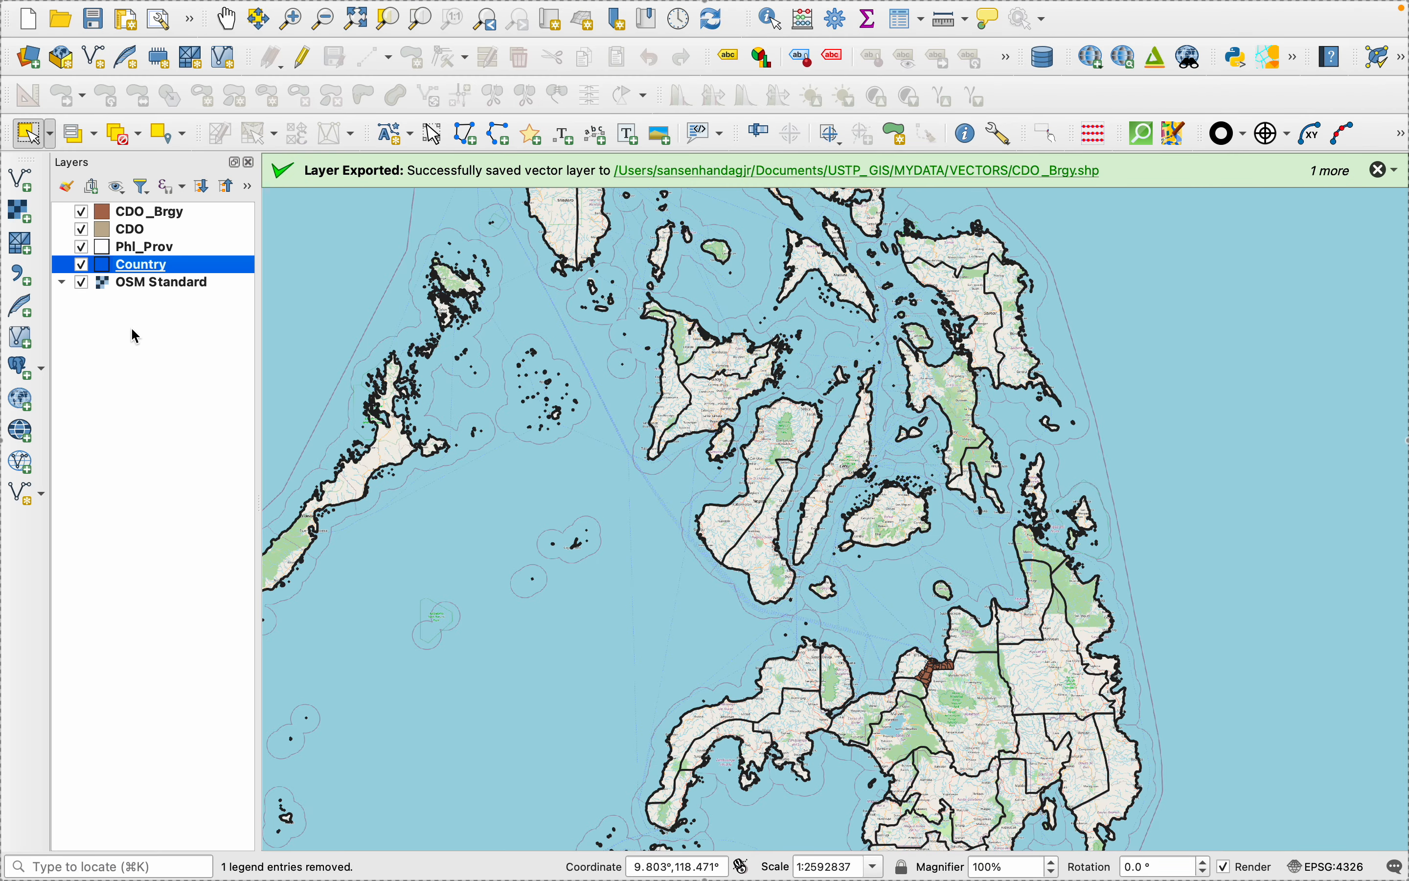
- Hide the OSM Standard layer and add the OpenTopoMap basemap from QuickMapServices
{"action": "left_click", "coordinate": [81, 283]}
{"action": "mouse_move", "coordinate": [410, 7]}
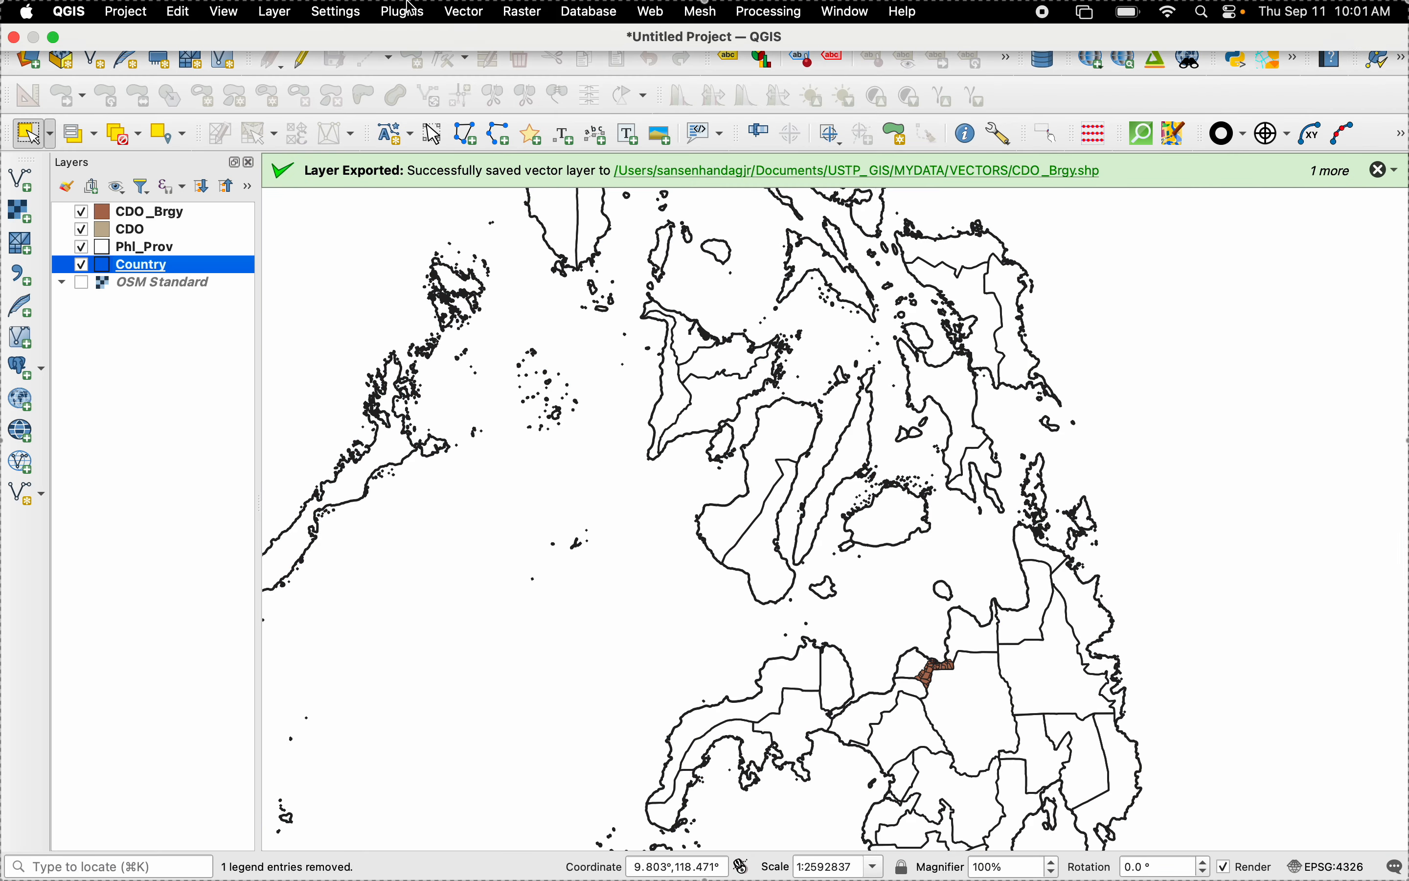
{"action": "left_click", "coordinate": [650, 16]}
{"action": "mouse_move", "coordinate": [751, 107]}
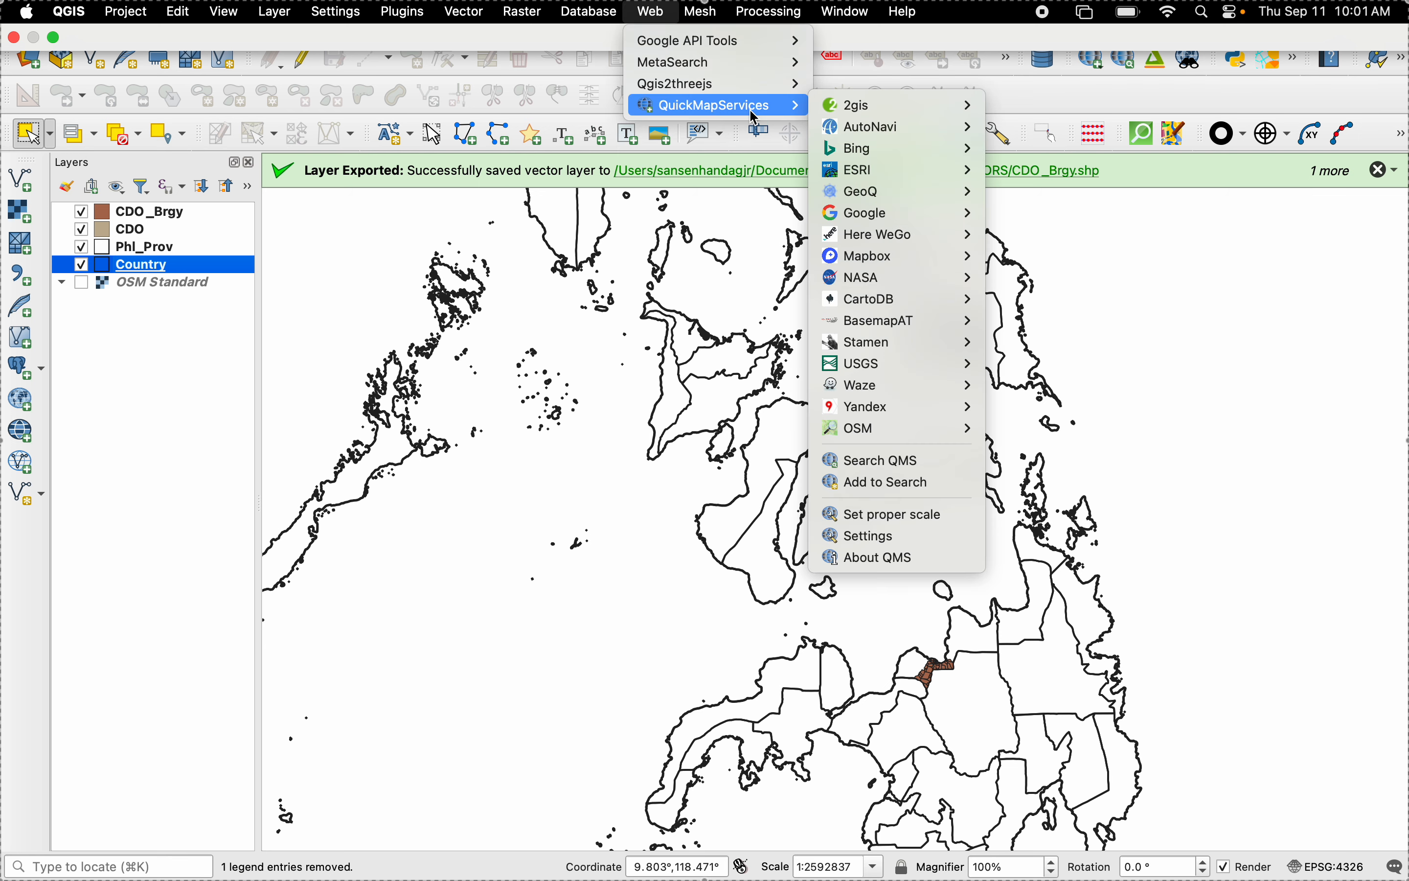
{"action": "mouse_move", "coordinate": [897, 431]}
{"action": "left_click", "coordinate": [1033, 447]}
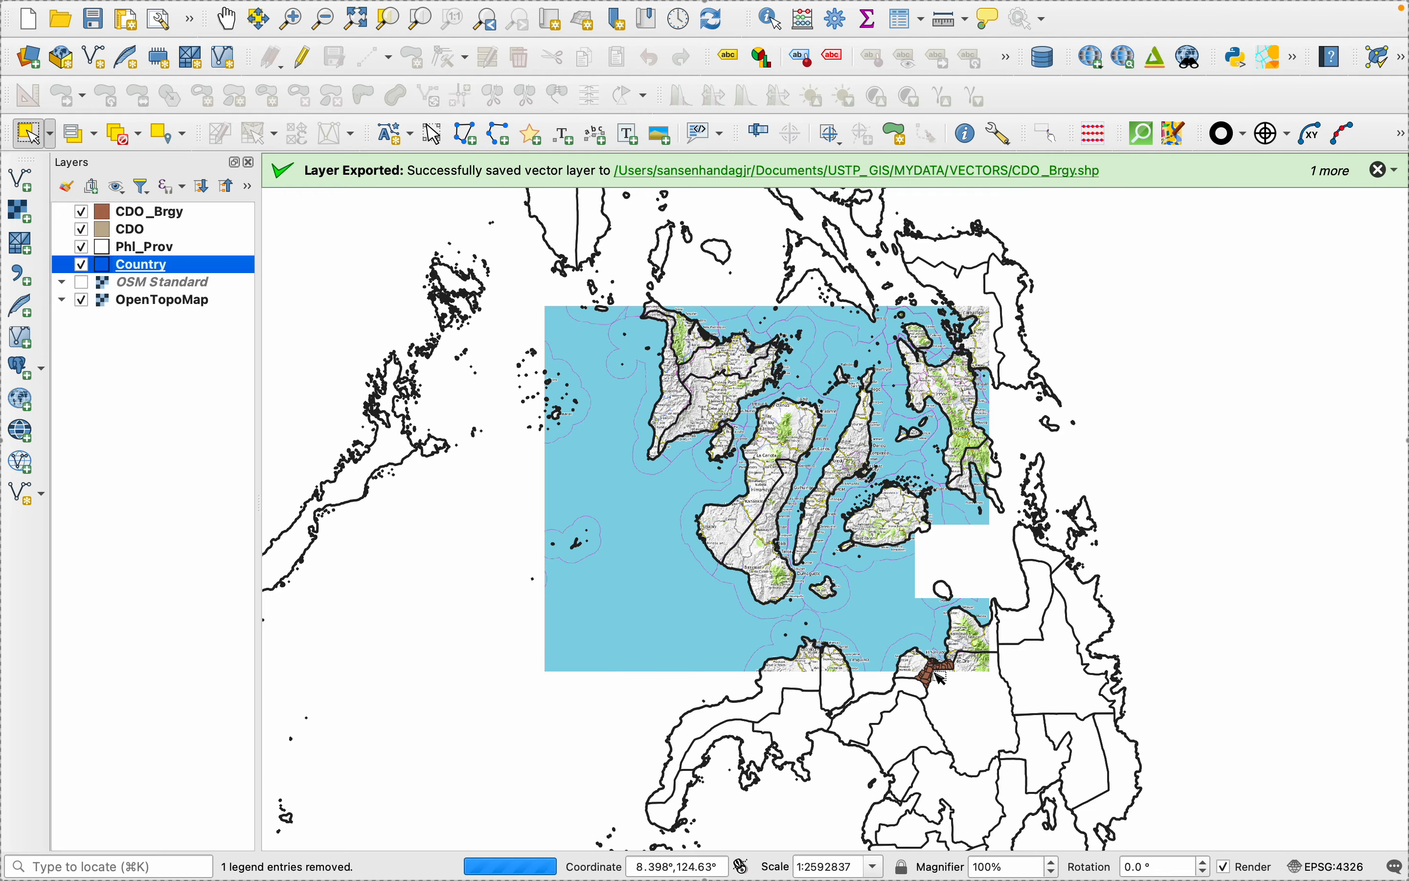
- Change the CDO_Brgy layer's symbology to Outline: Simple Line and apply it
{"action": "scroll", "coordinate": [926, 670], "scroll_direction": "up", "scroll_amount": 3}
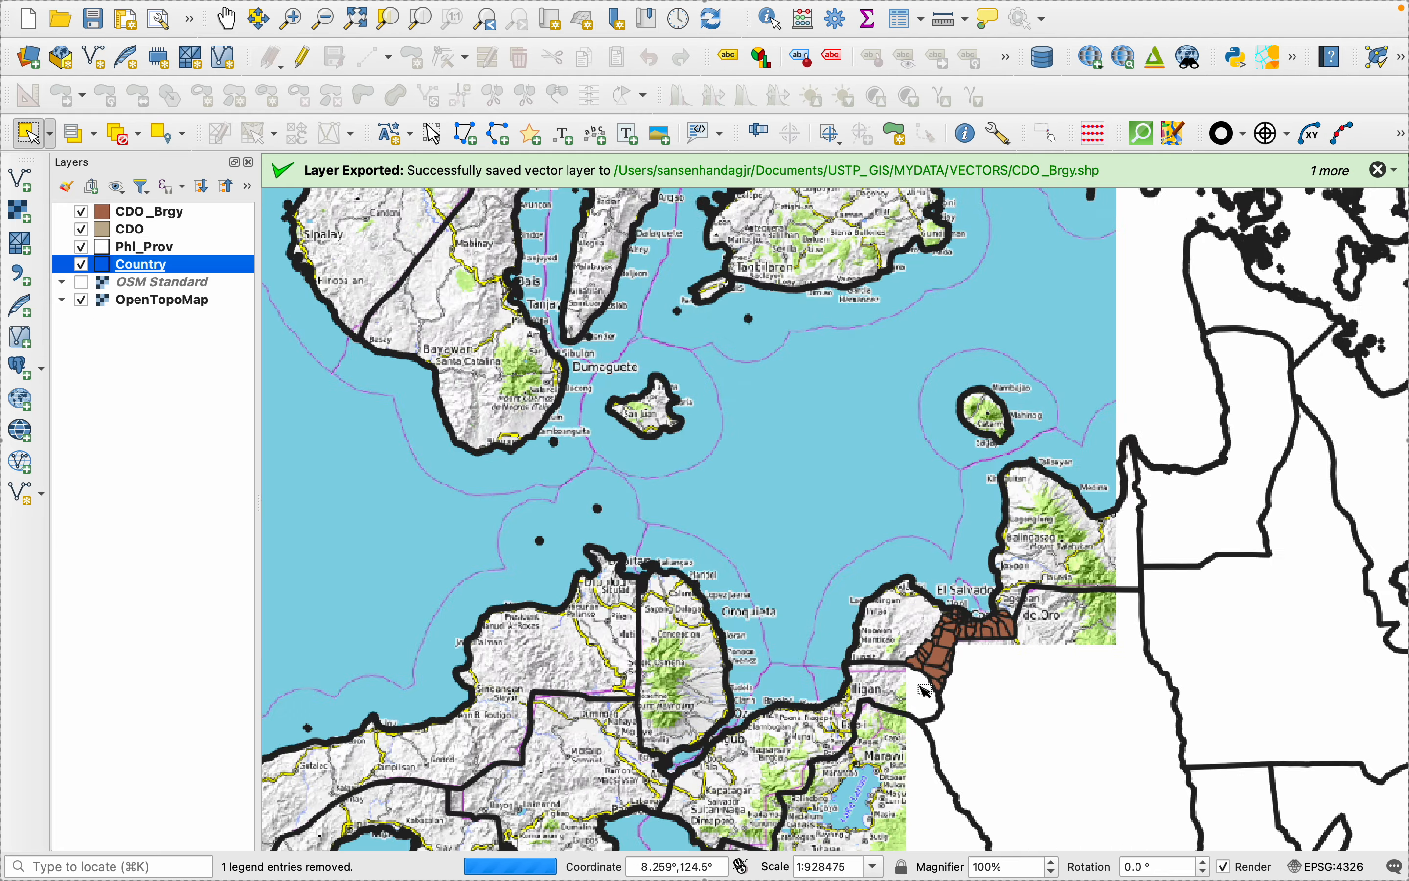
{"action": "scroll", "coordinate": [1005, 628], "scroll_direction": "up", "scroll_amount": 2}
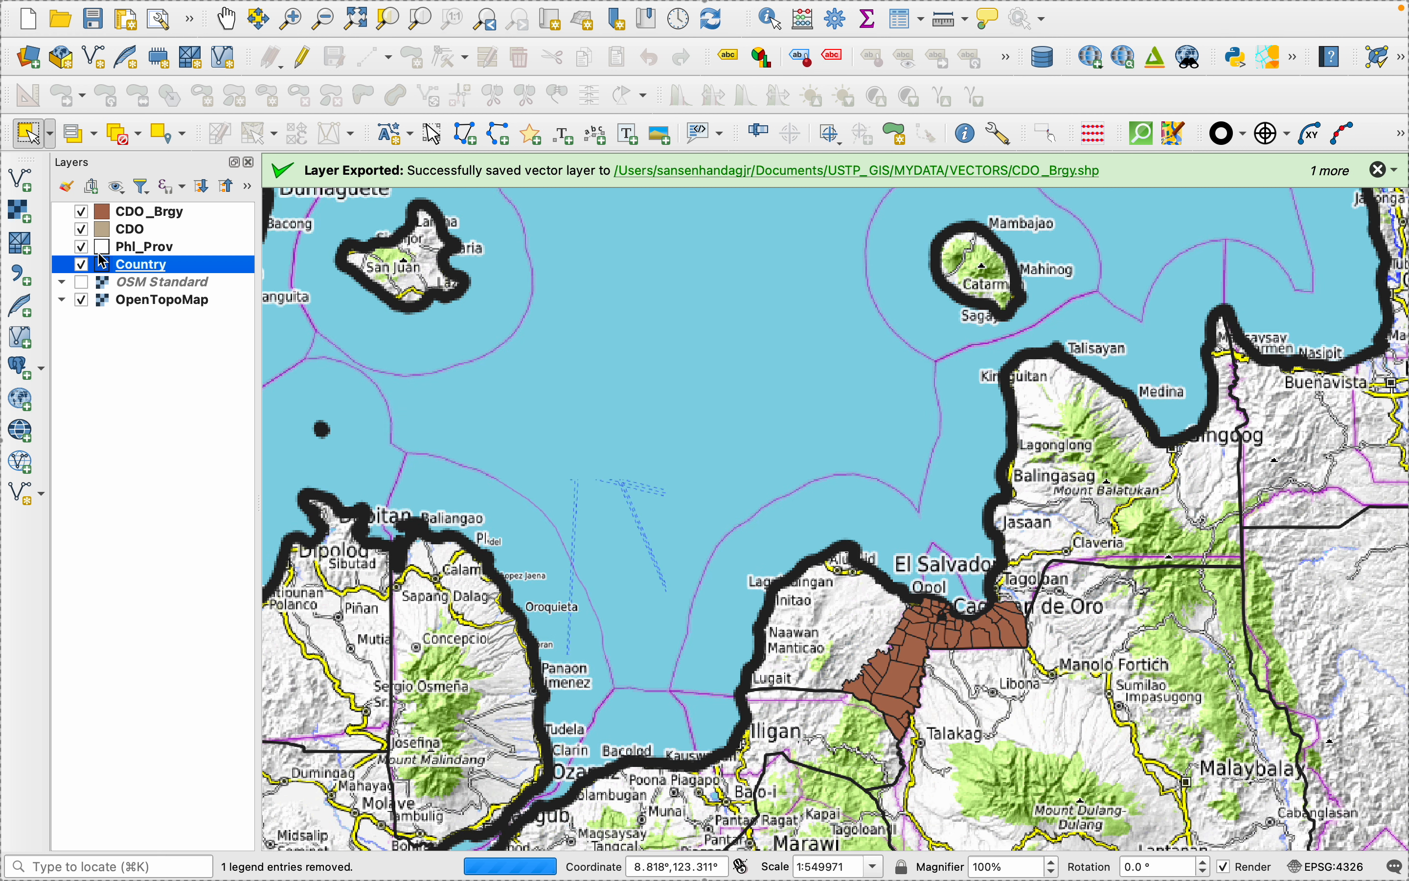
{"action": "right_click", "coordinate": [122, 233]}
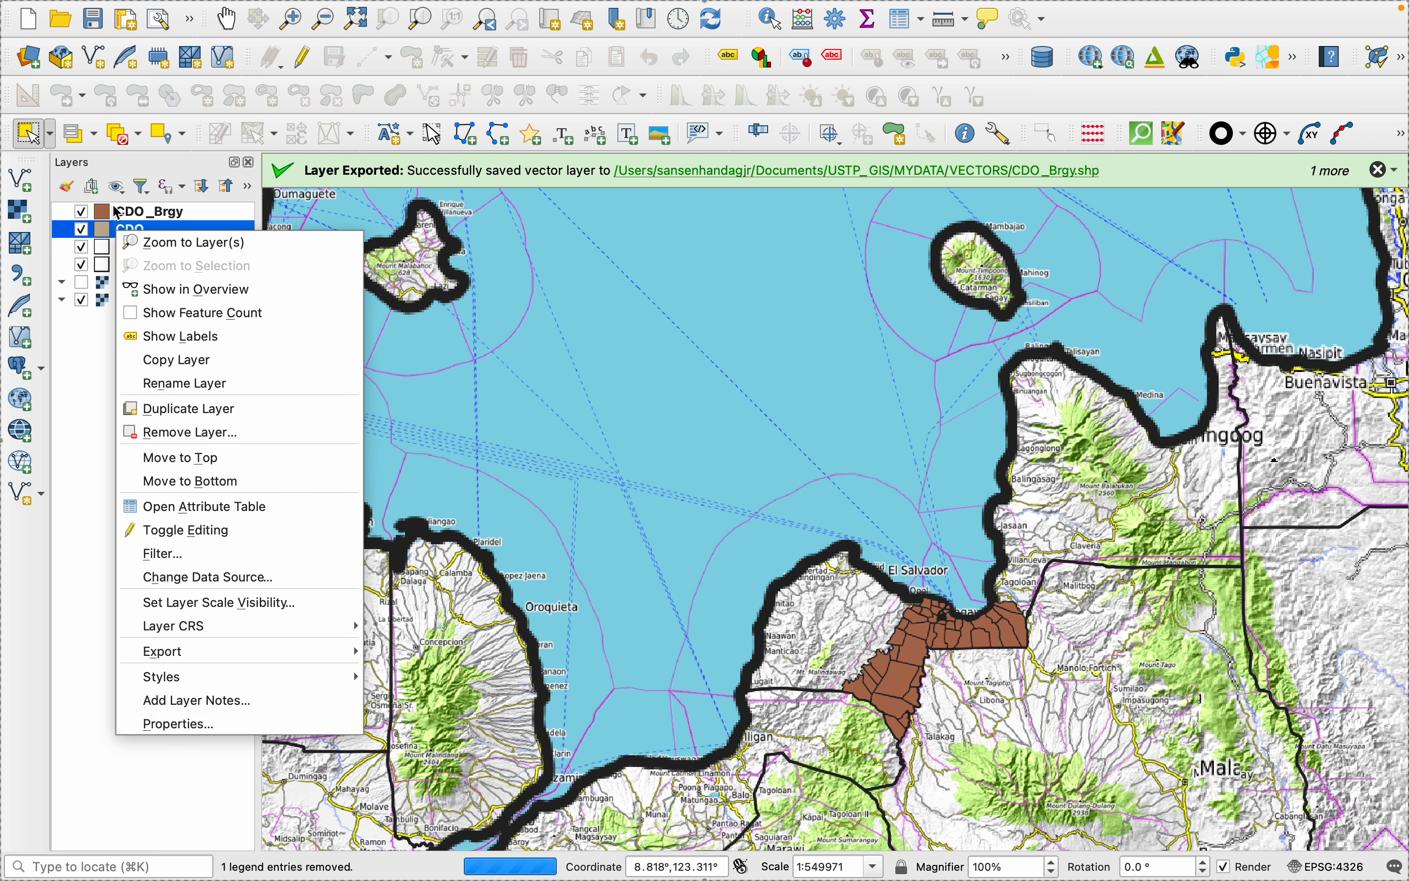
{"action": "left_click", "coordinate": [132, 218]}
{"action": "right_click", "coordinate": [132, 217]}
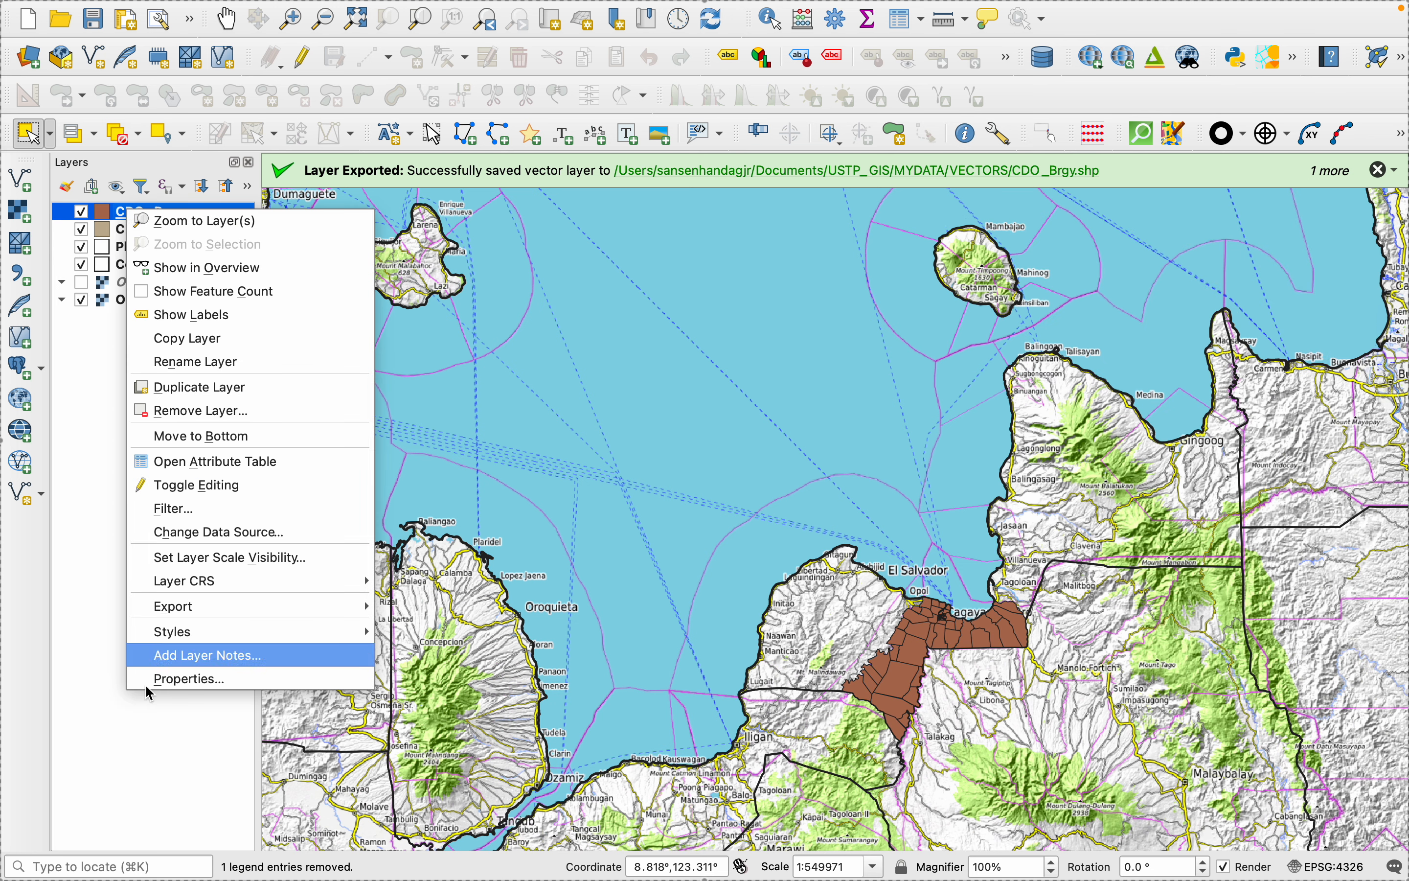
{"action": "left_click", "coordinate": [180, 679]}
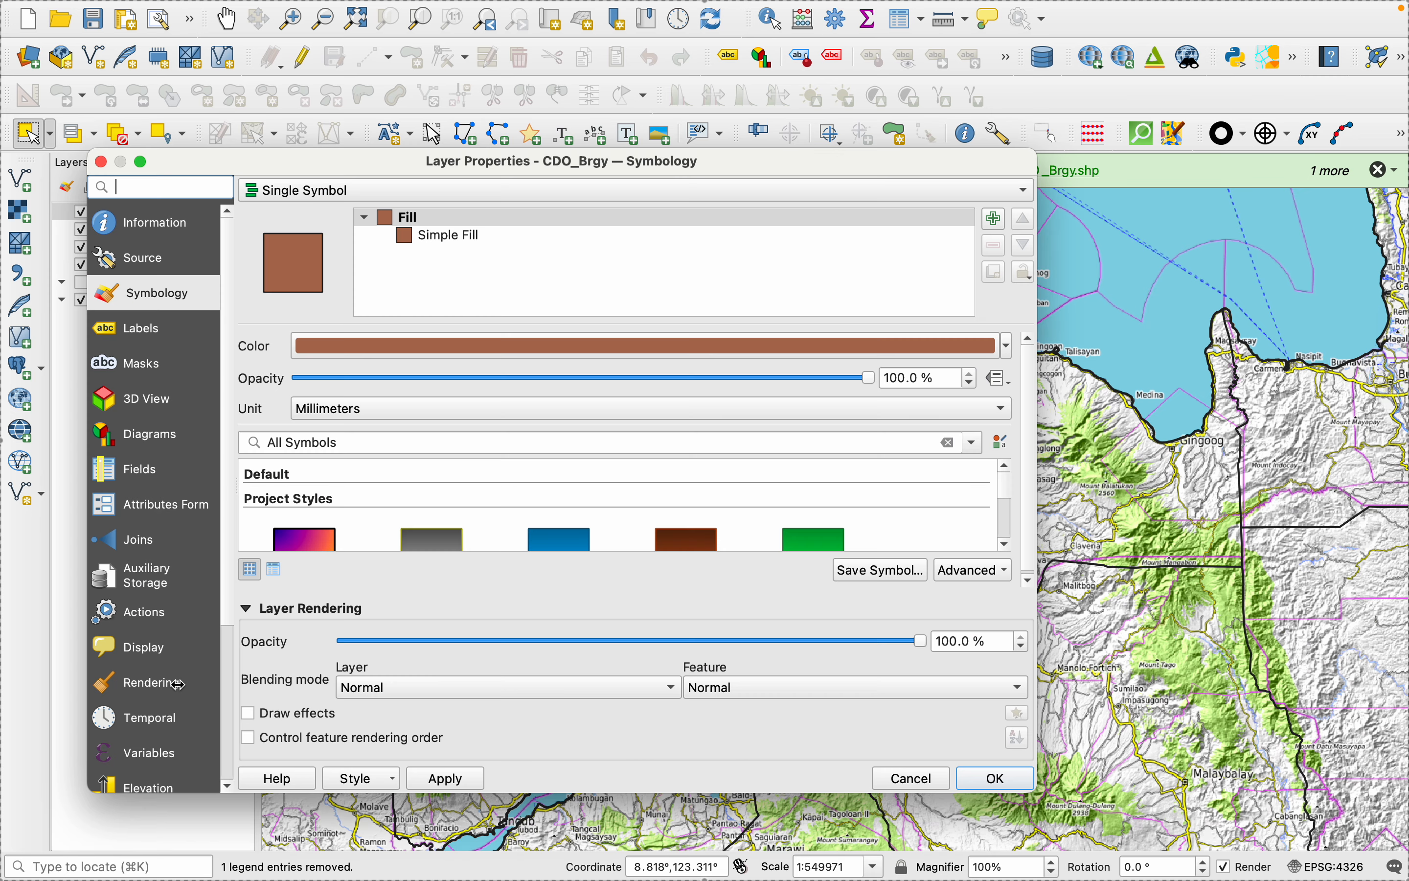
{"action": "left_click", "coordinate": [473, 239]}
{"action": "left_click", "coordinate": [437, 360]}
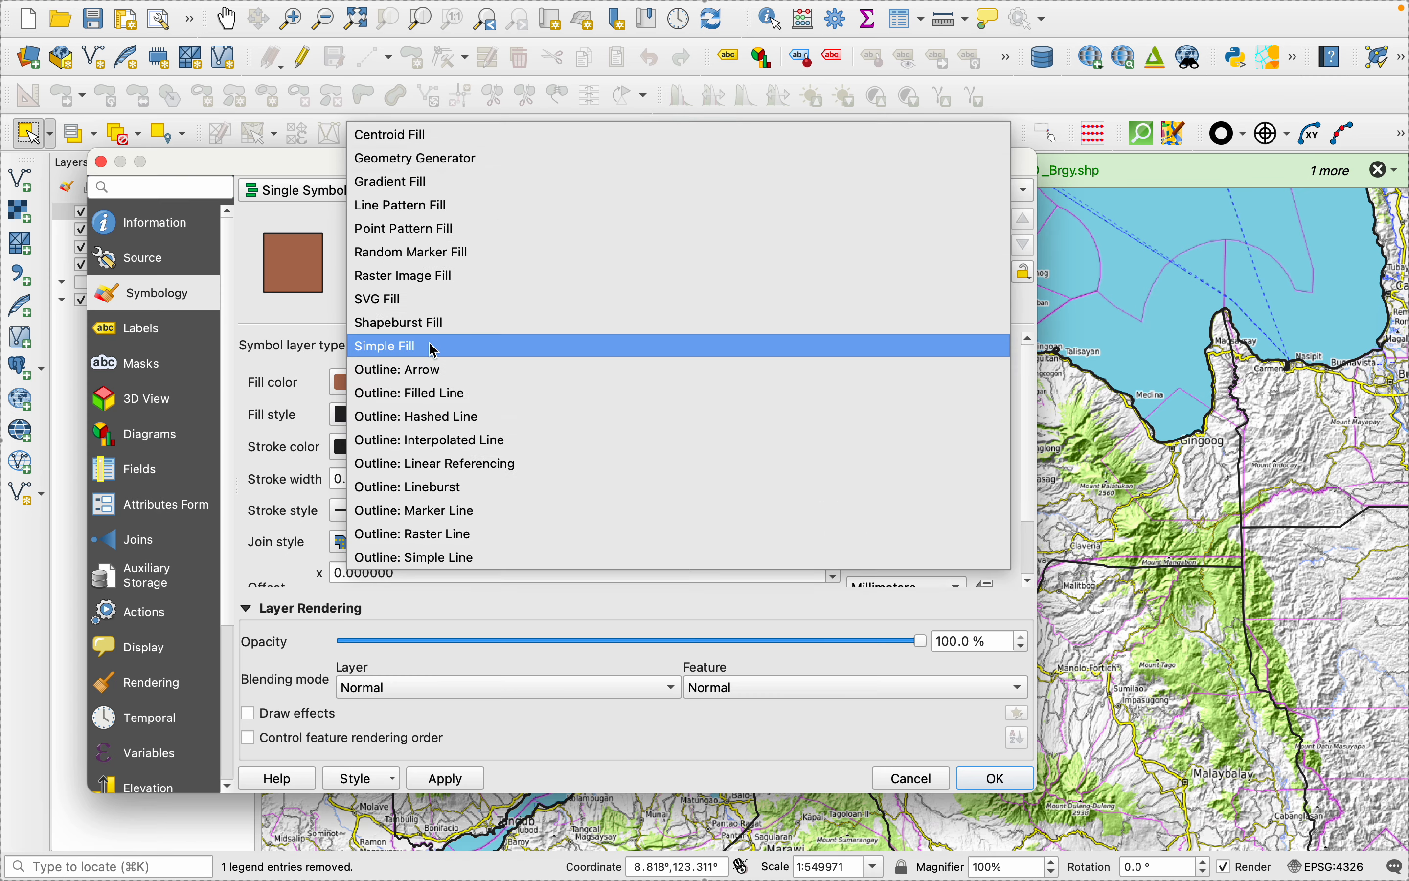
{"action": "left_click", "coordinate": [424, 559]}
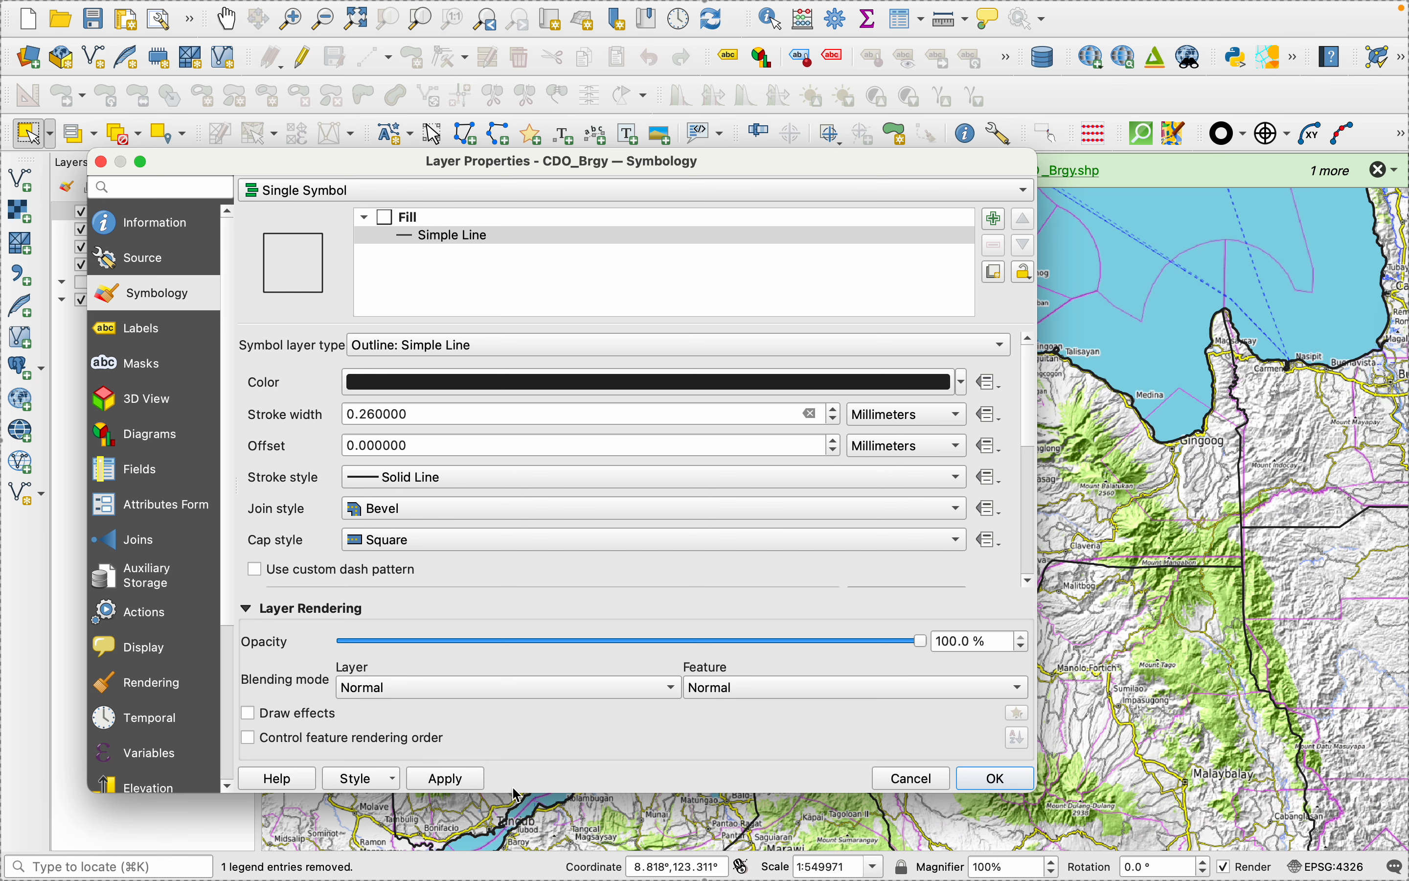
{"action": "left_click", "coordinate": [460, 780]}
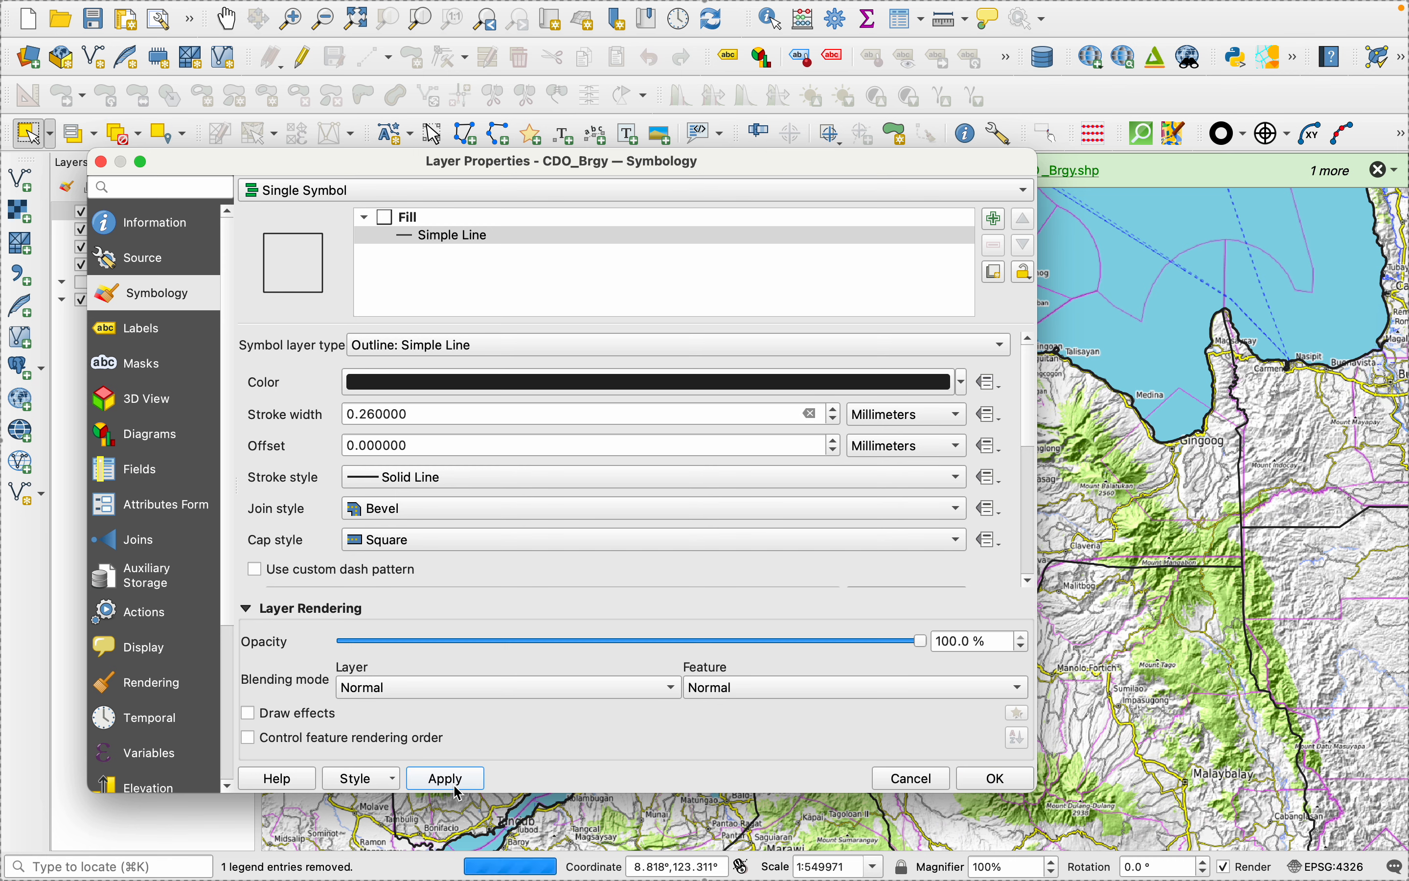
{"action": "left_click", "coordinate": [993, 778]}
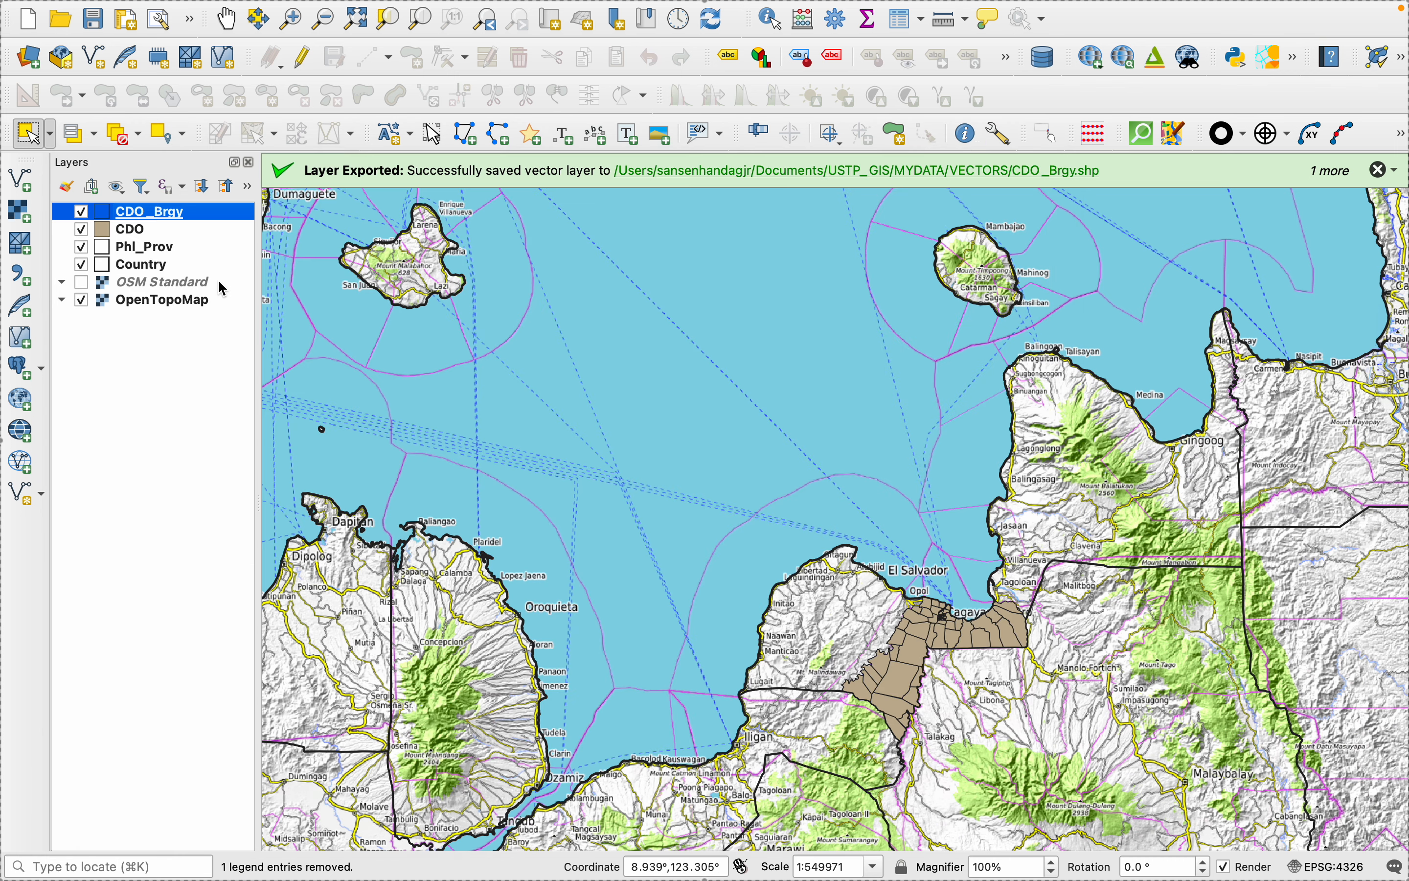
- Switch the CDO layer's symbology to Inverted Polygons with a white fill color
{"action": "right_click", "coordinate": [122, 230]}
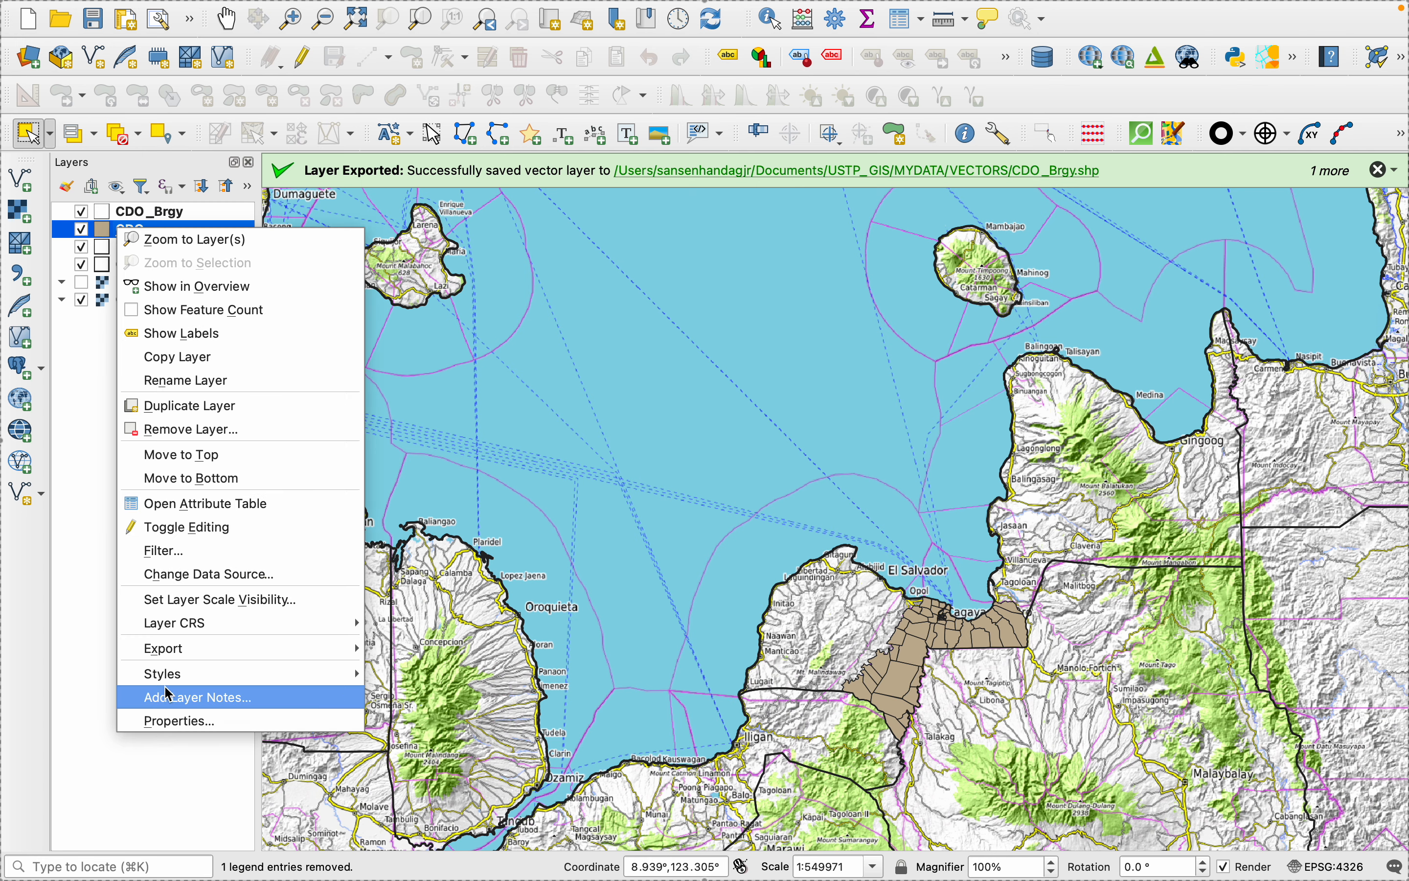
{"action": "left_click", "coordinate": [181, 721]}
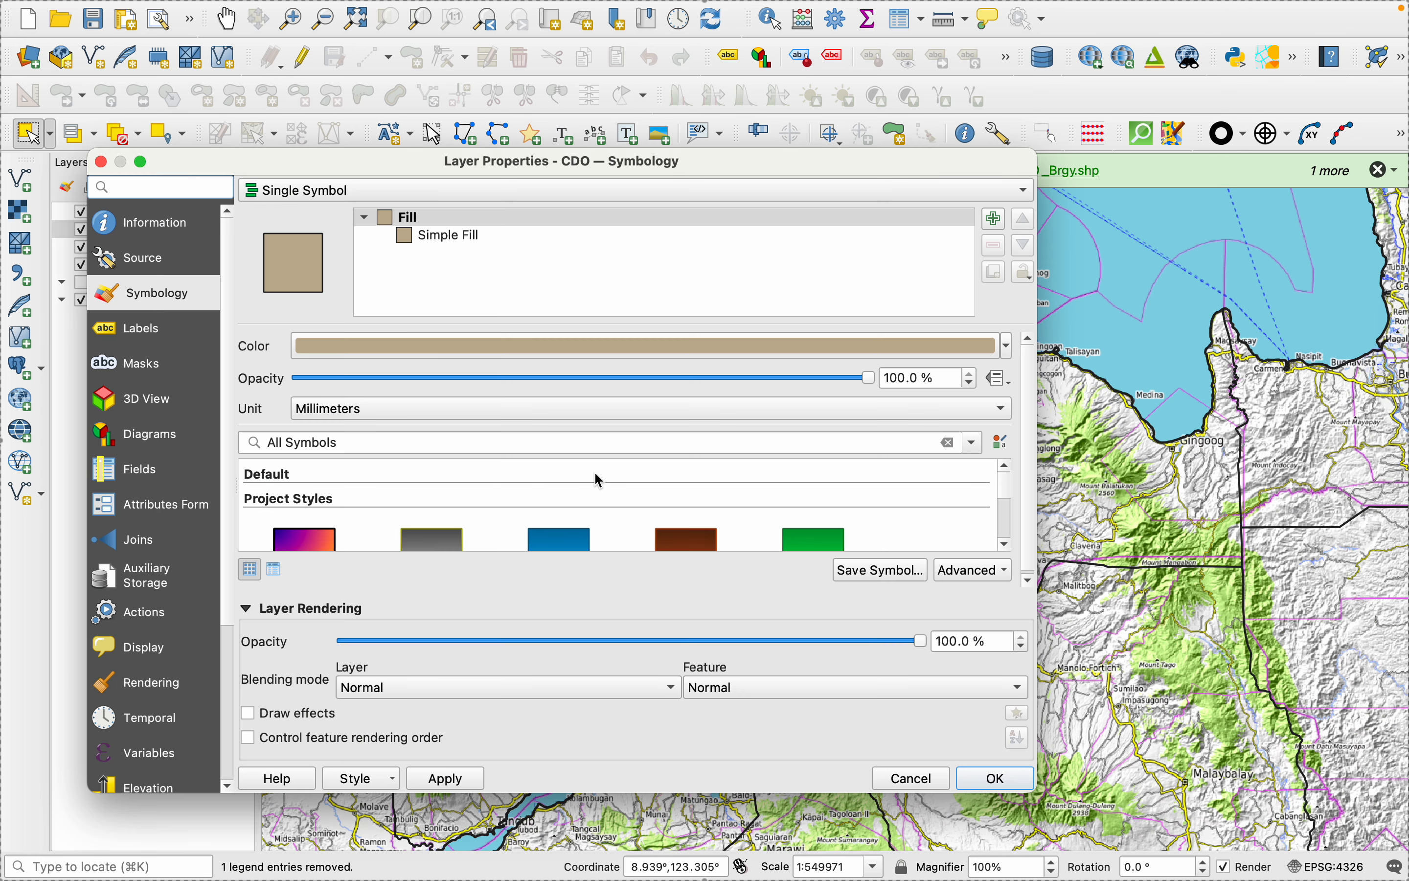
{"action": "left_click", "coordinate": [390, 191]}
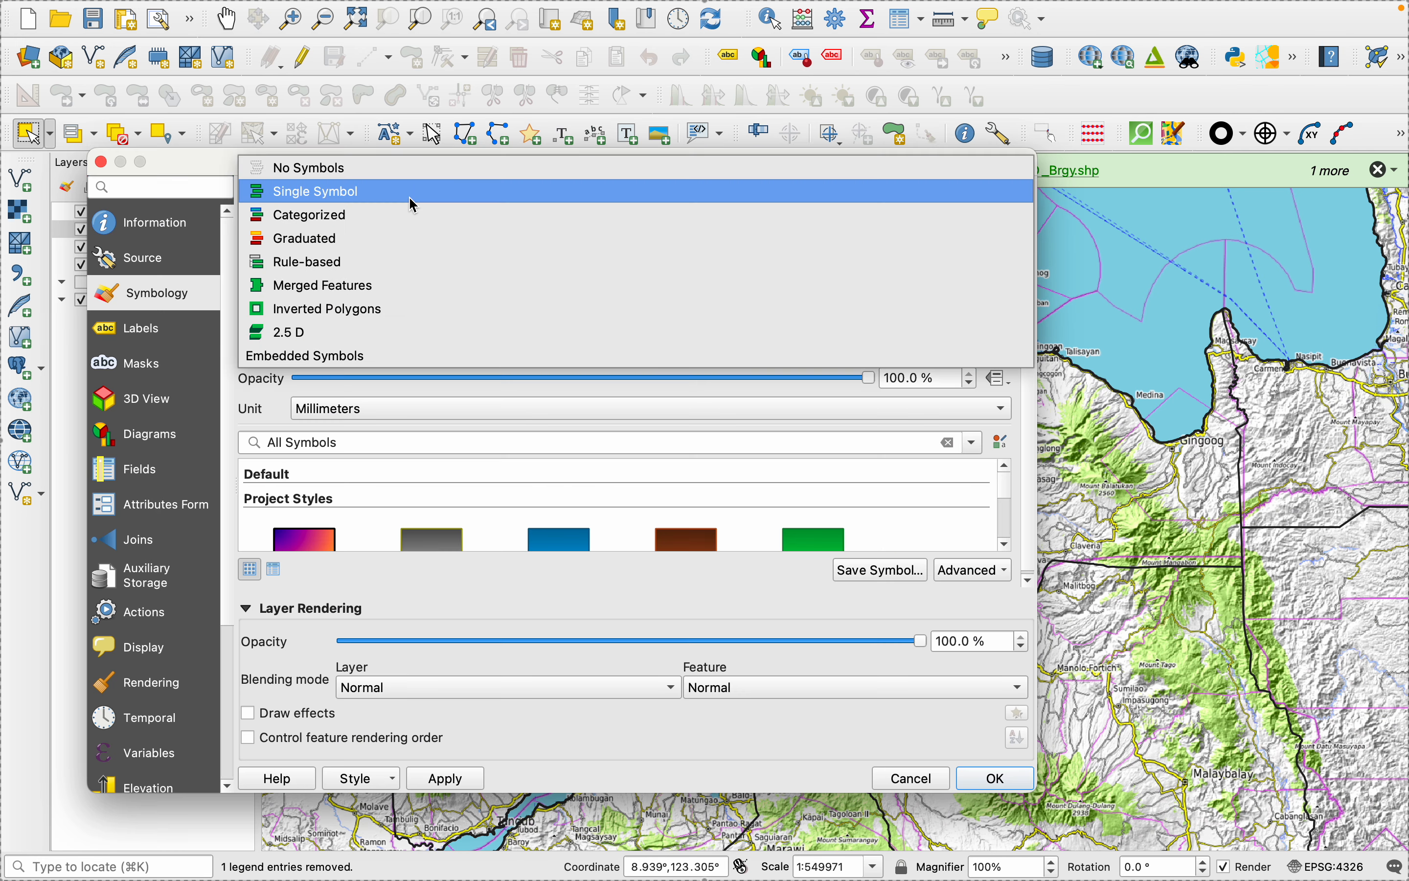
{"action": "left_click", "coordinate": [313, 309]}
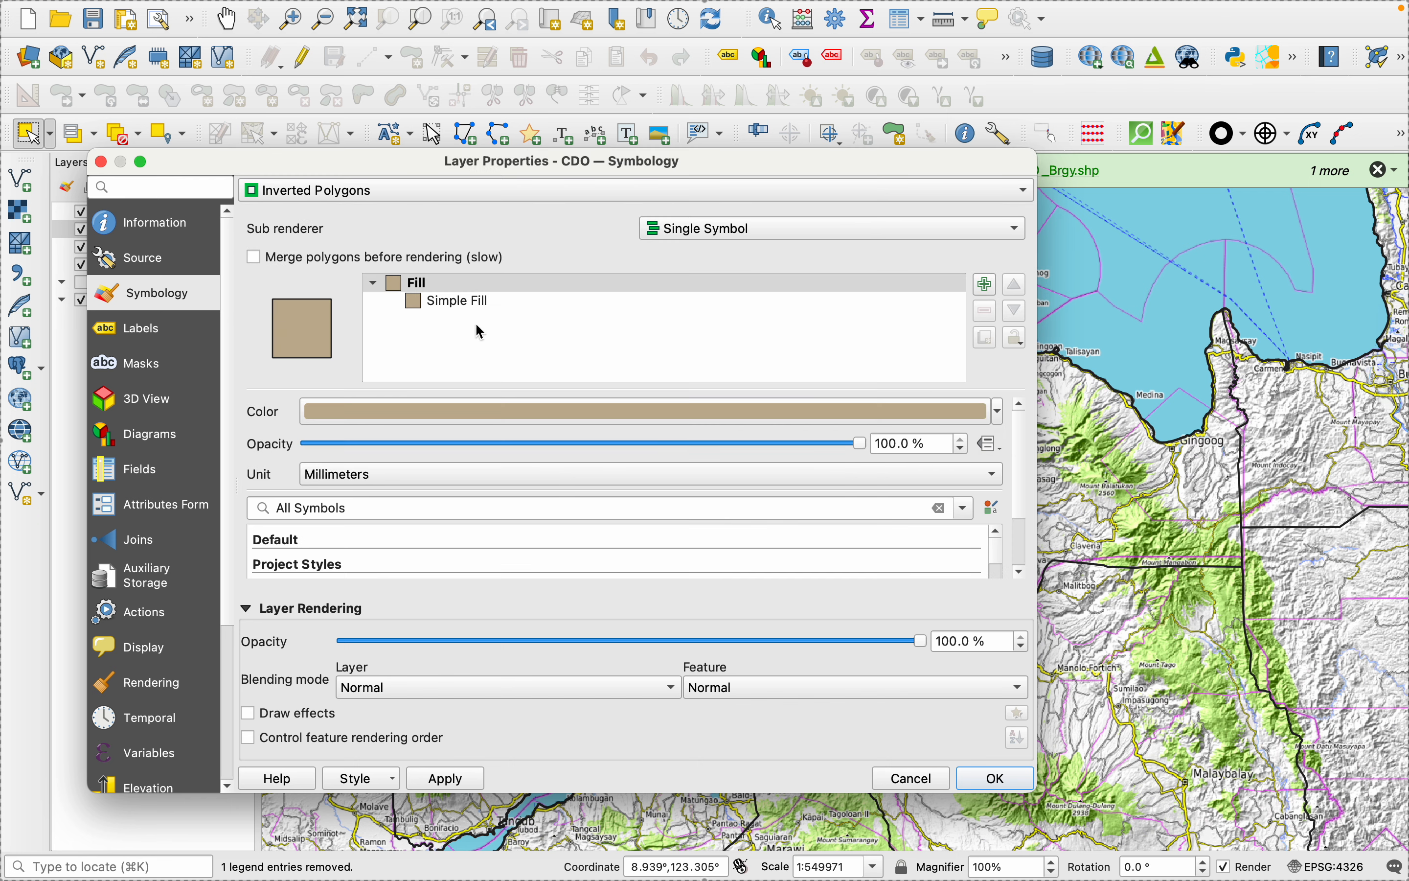
{"action": "left_click", "coordinate": [998, 411]}
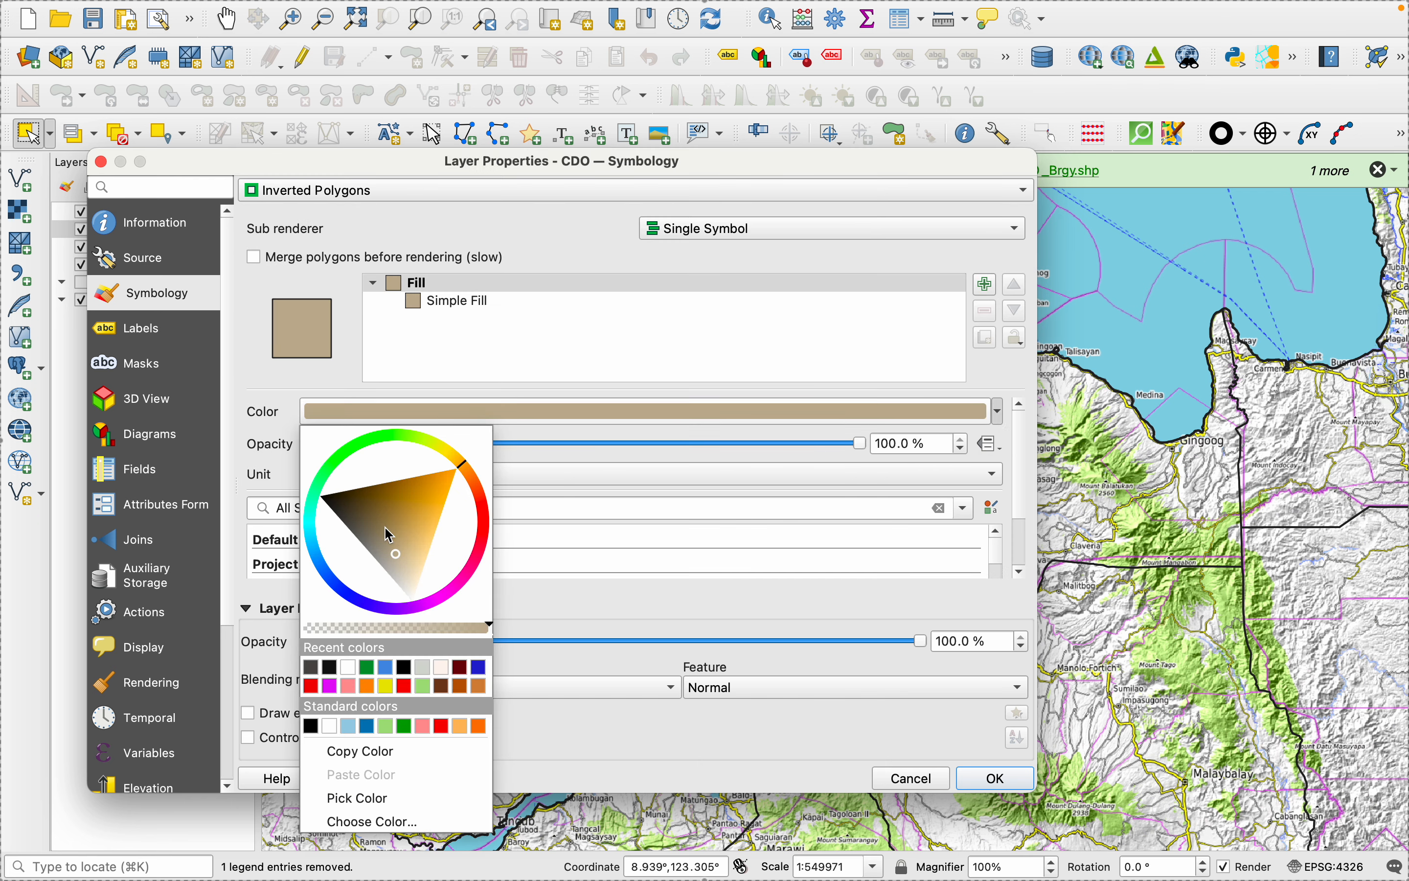
{"action": "left_click", "coordinate": [350, 667]}
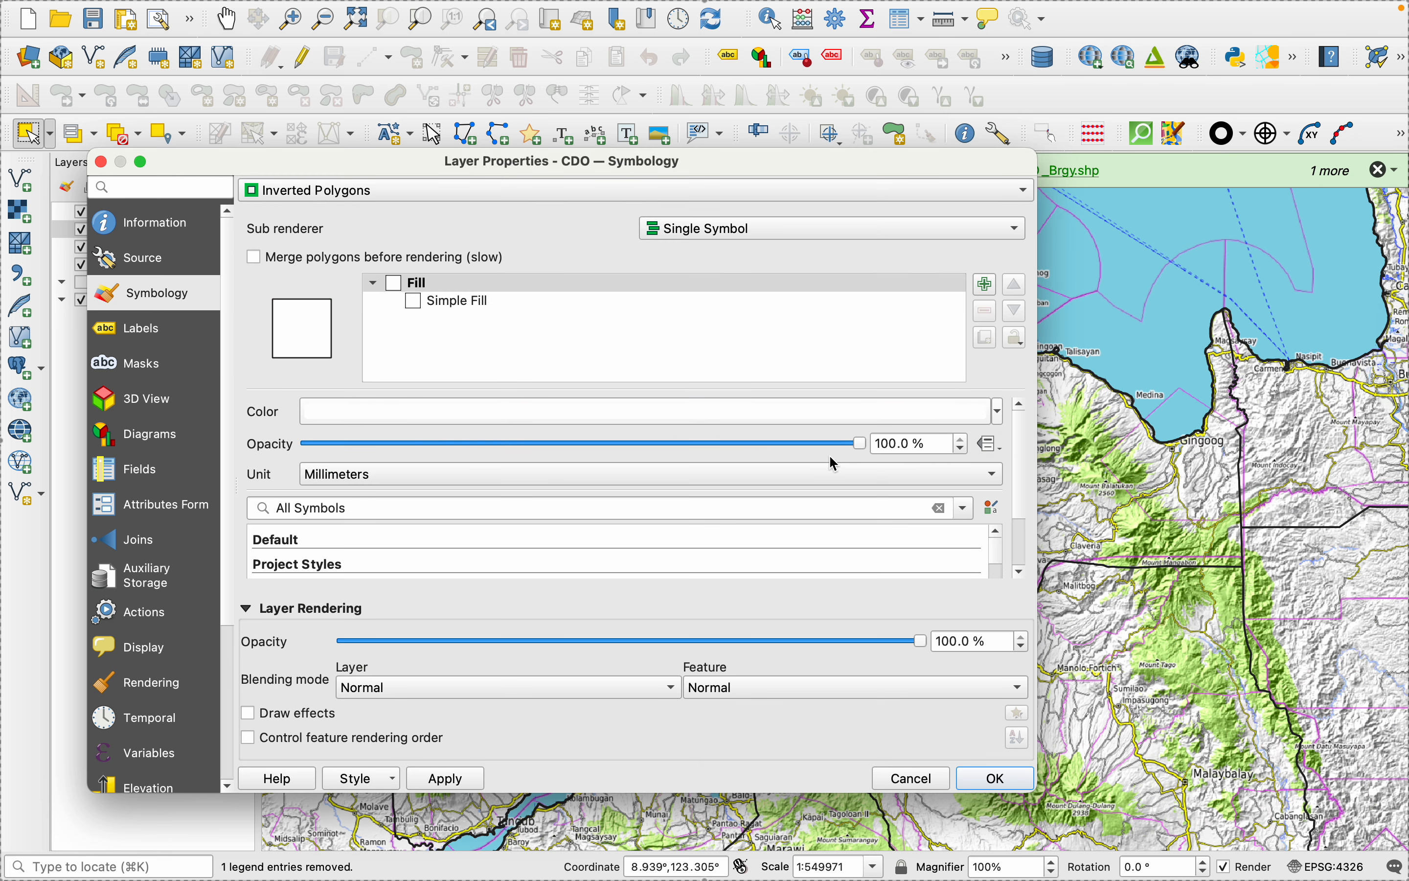
- Reduce the opacity of the CDO layer's inverted fill to 57.3 % and apply the symbology
{"action": "left_click_drag", "start_coordinate": [863, 451], "coordinate": [644, 463]}
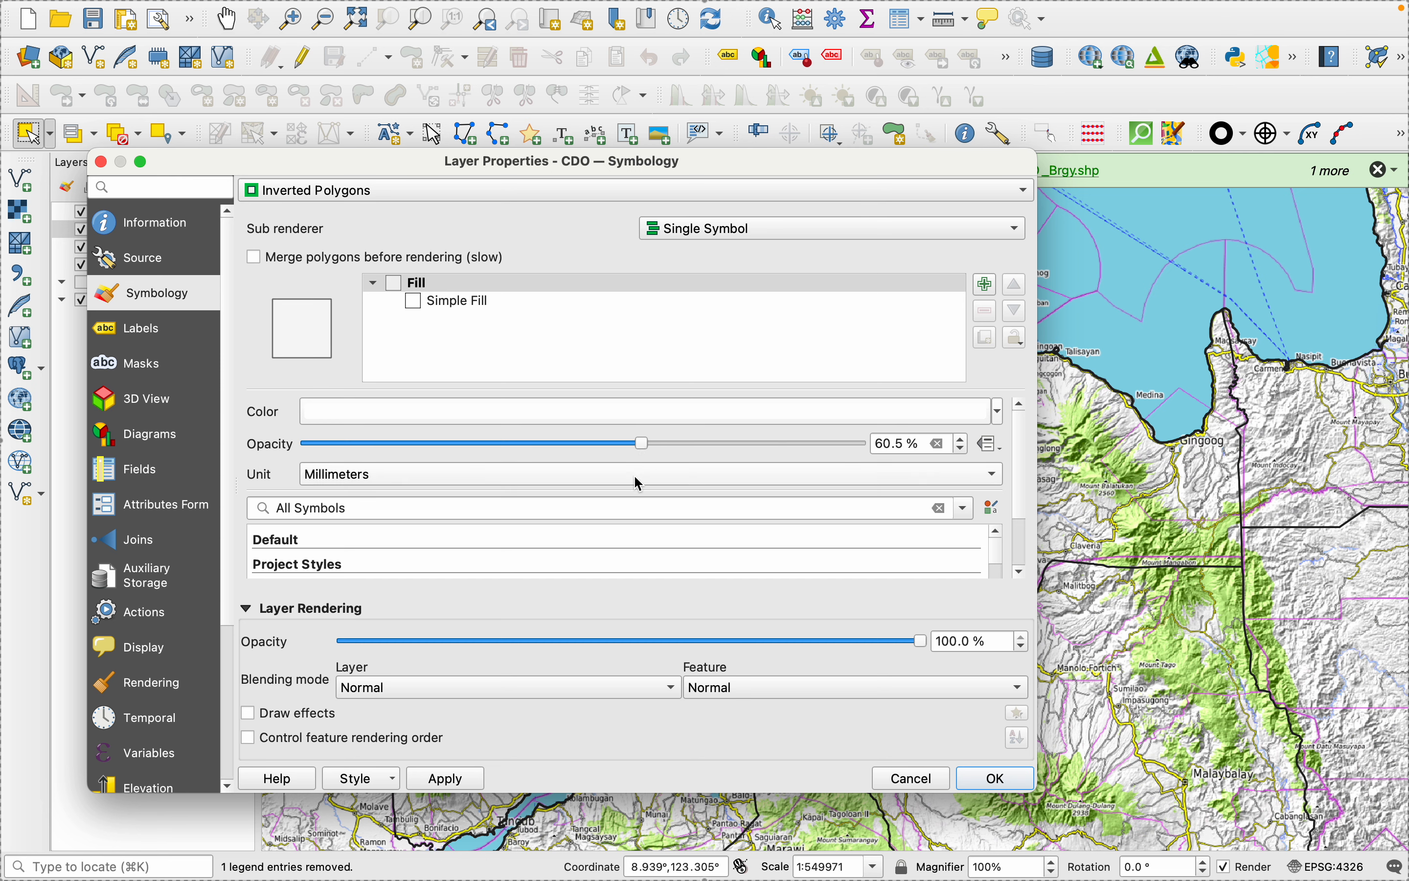
{"action": "left_click", "coordinate": [444, 780]}
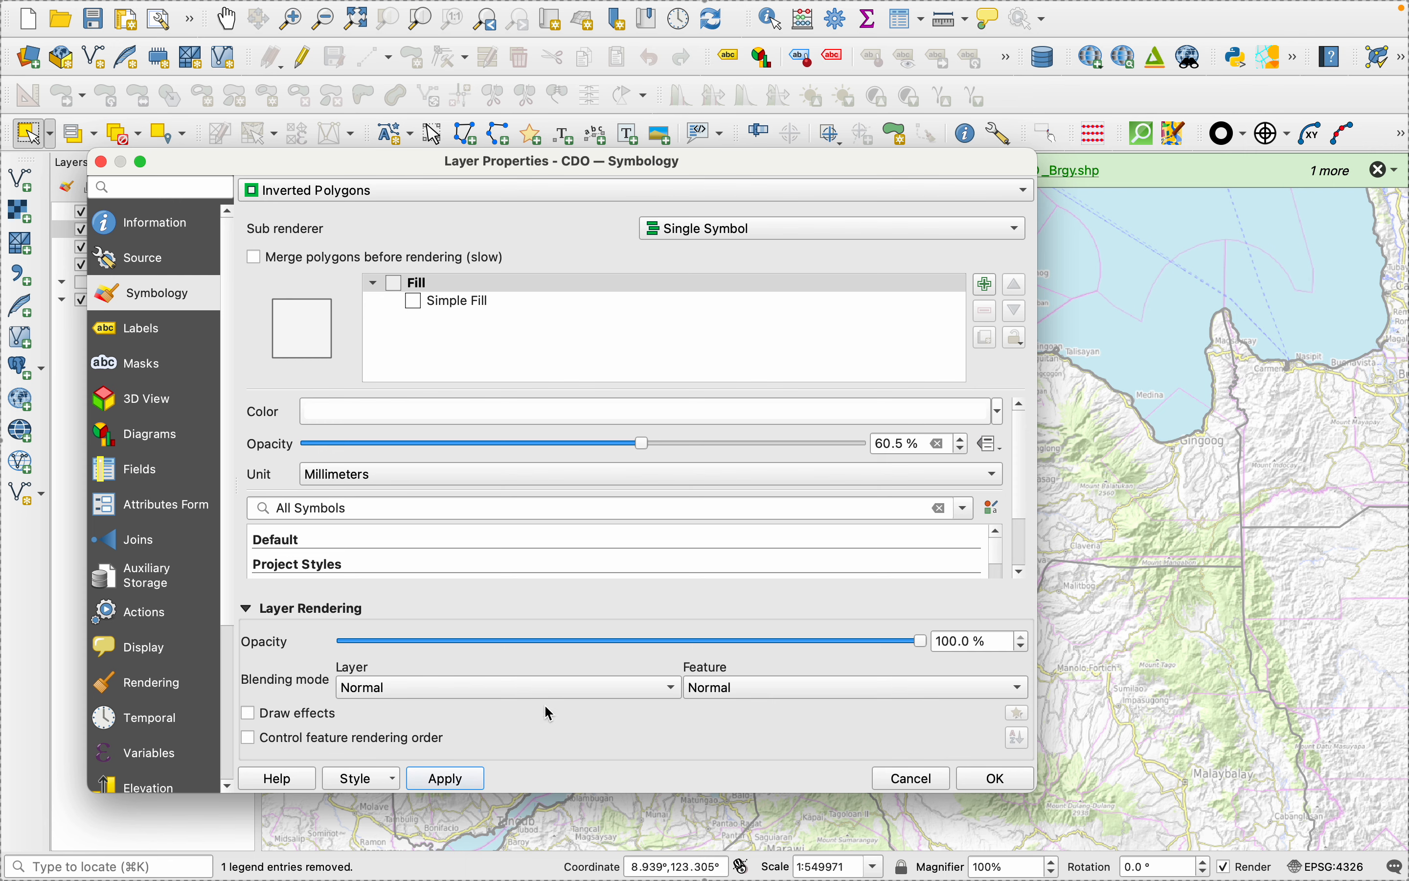
{"action": "left_click_drag", "start_coordinate": [644, 444], "coordinate": [619, 444]}
{"action": "left_click", "coordinate": [444, 780]}
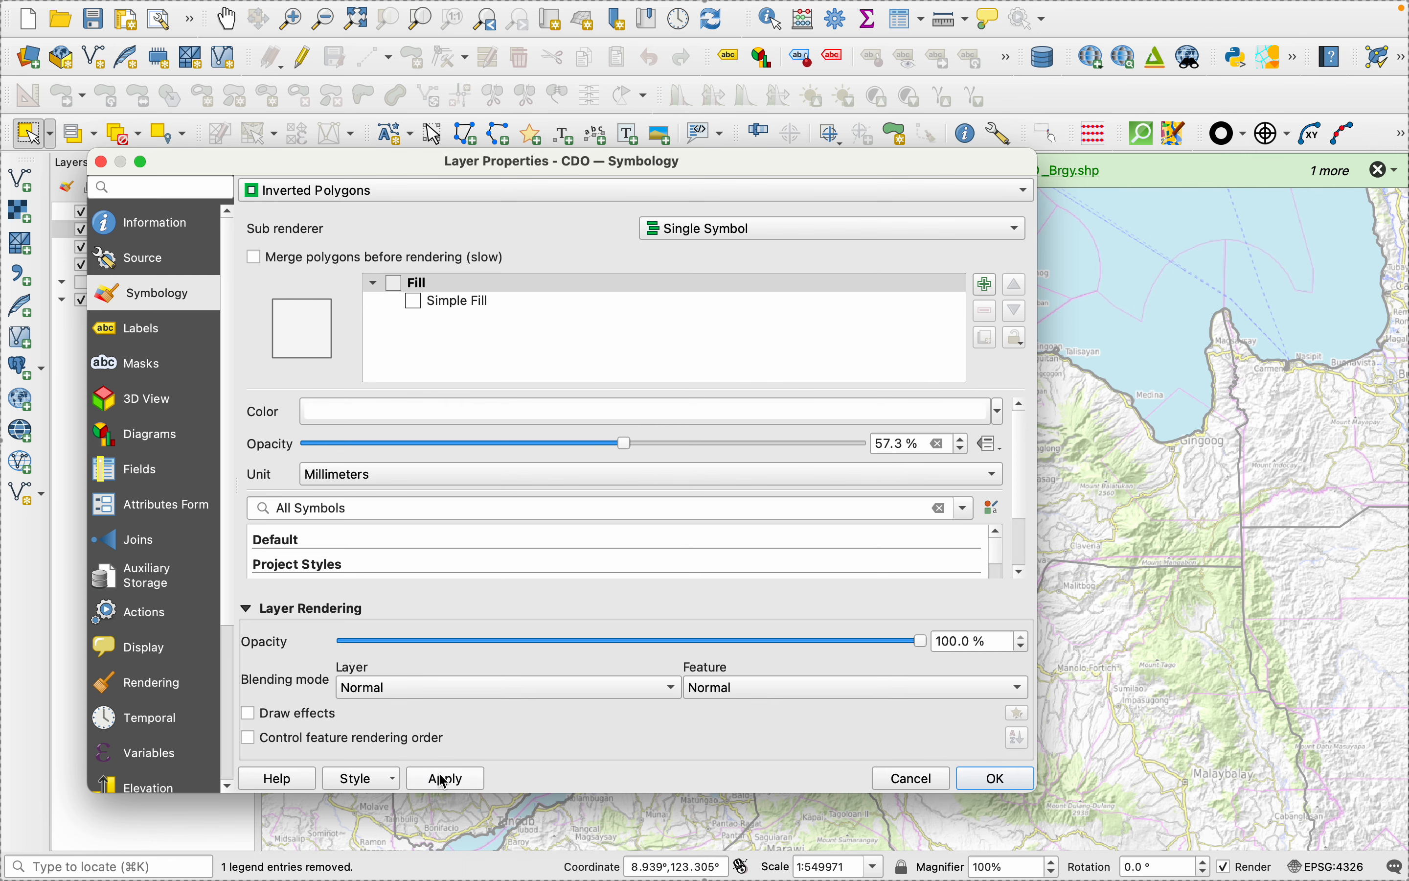
{"action": "left_click", "coordinate": [980, 786]}
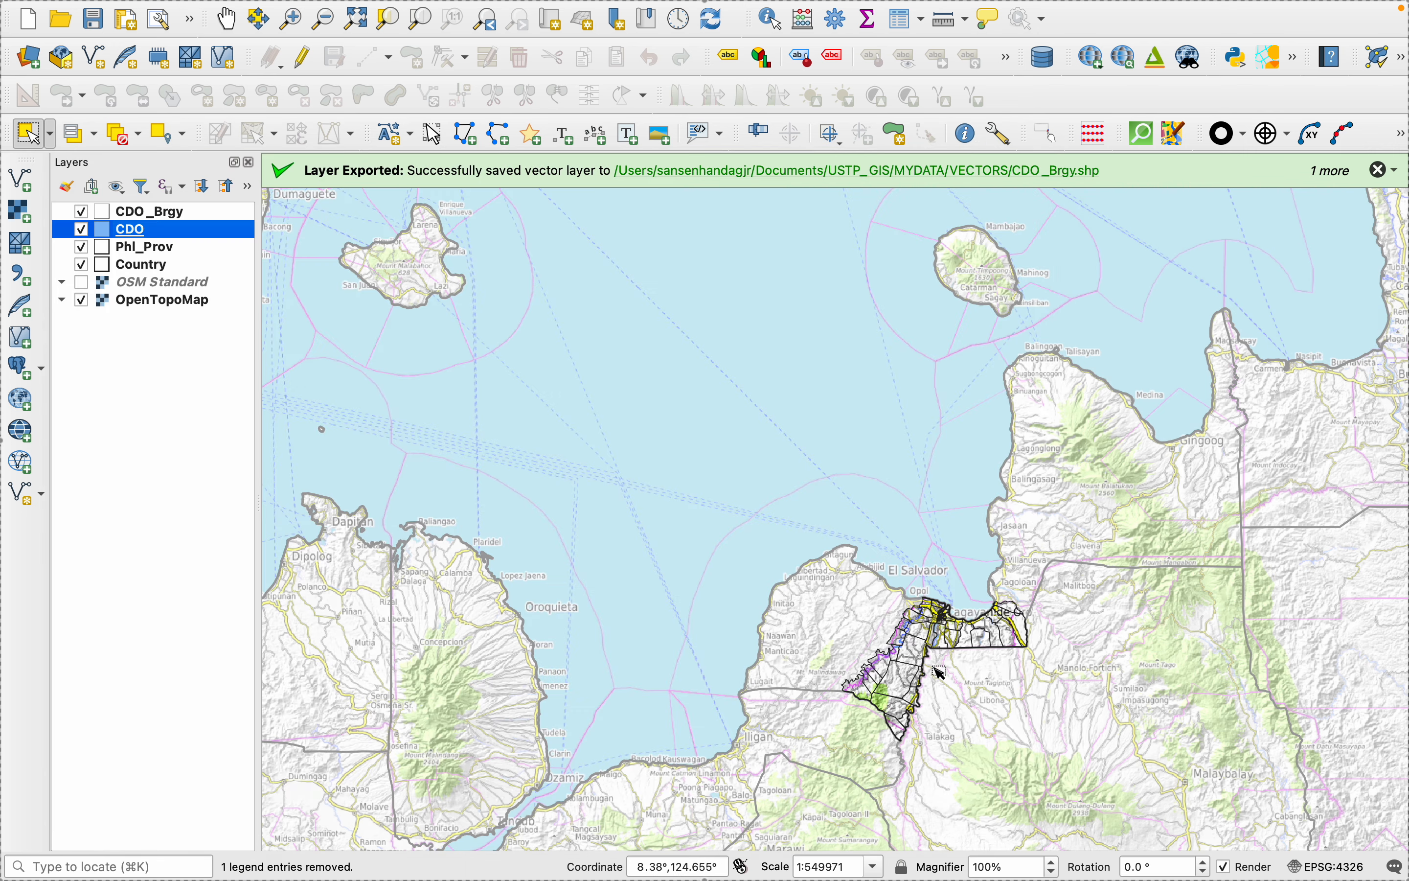
{"action": "scroll", "coordinate": [931, 669], "scroll_direction": "up", "scroll_amount": 3}
{"action": "scroll", "coordinate": [931, 669], "scroll_direction": "up", "scroll_amount": 2}
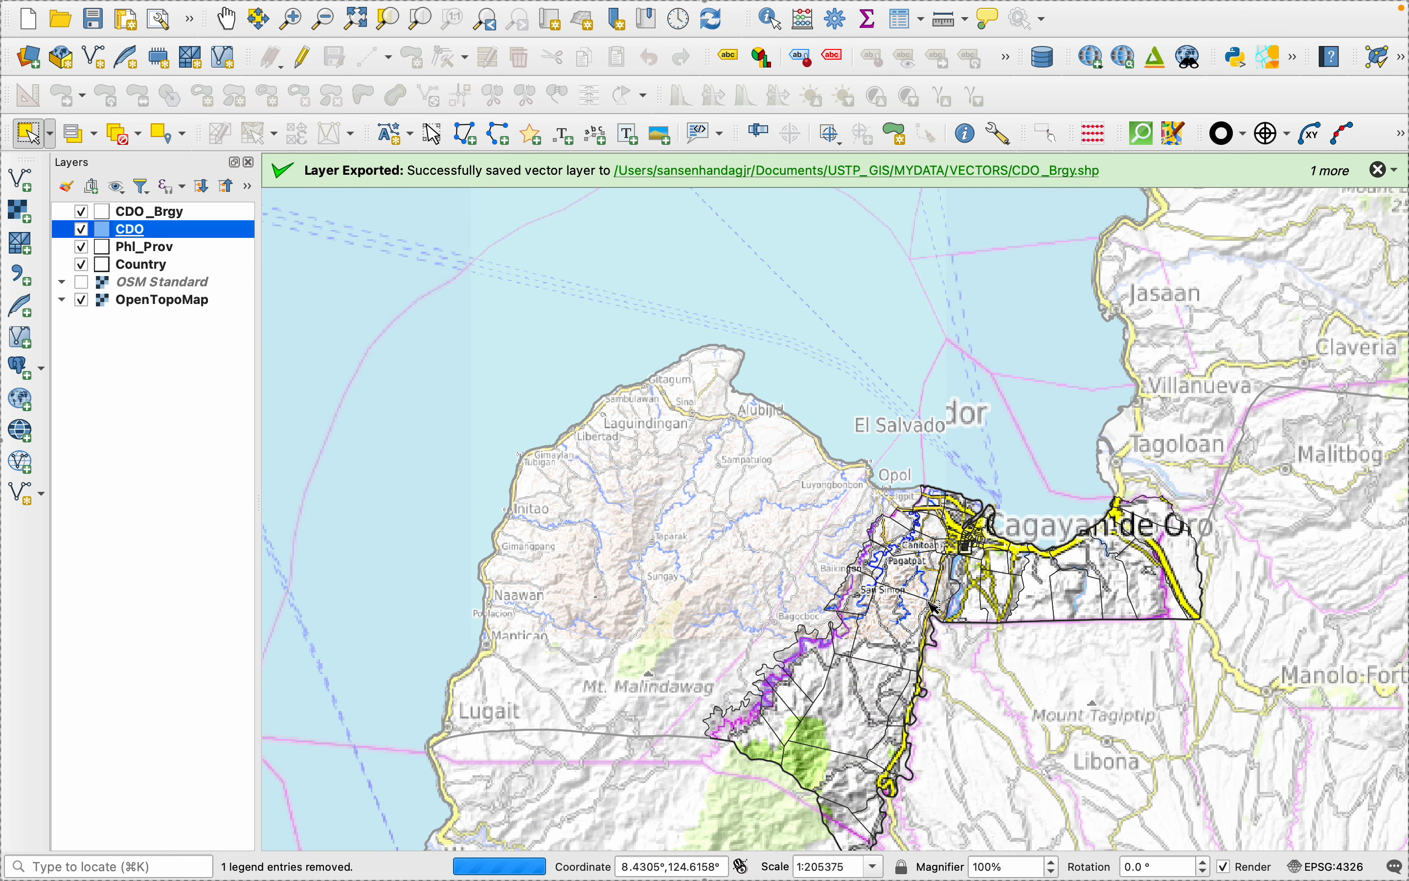
- Inspect the masked map across all of Cagayan de Oro and clear the accidental feature selection
{"action": "scroll", "coordinate": [932, 600], "scroll_direction": "up", "scroll_amount": 3}
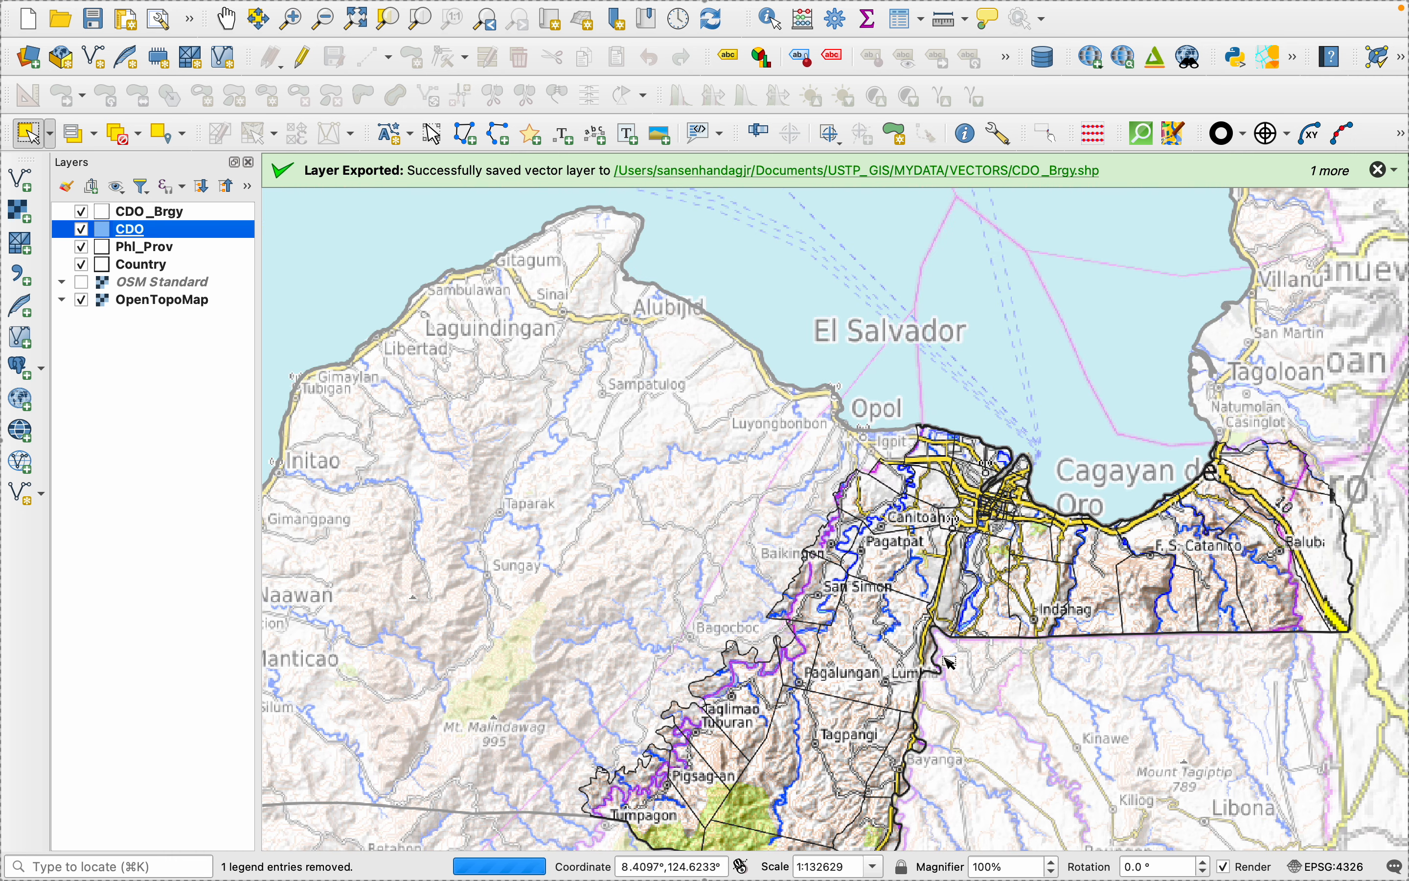
{"action": "left_click", "coordinate": [860, 704]}
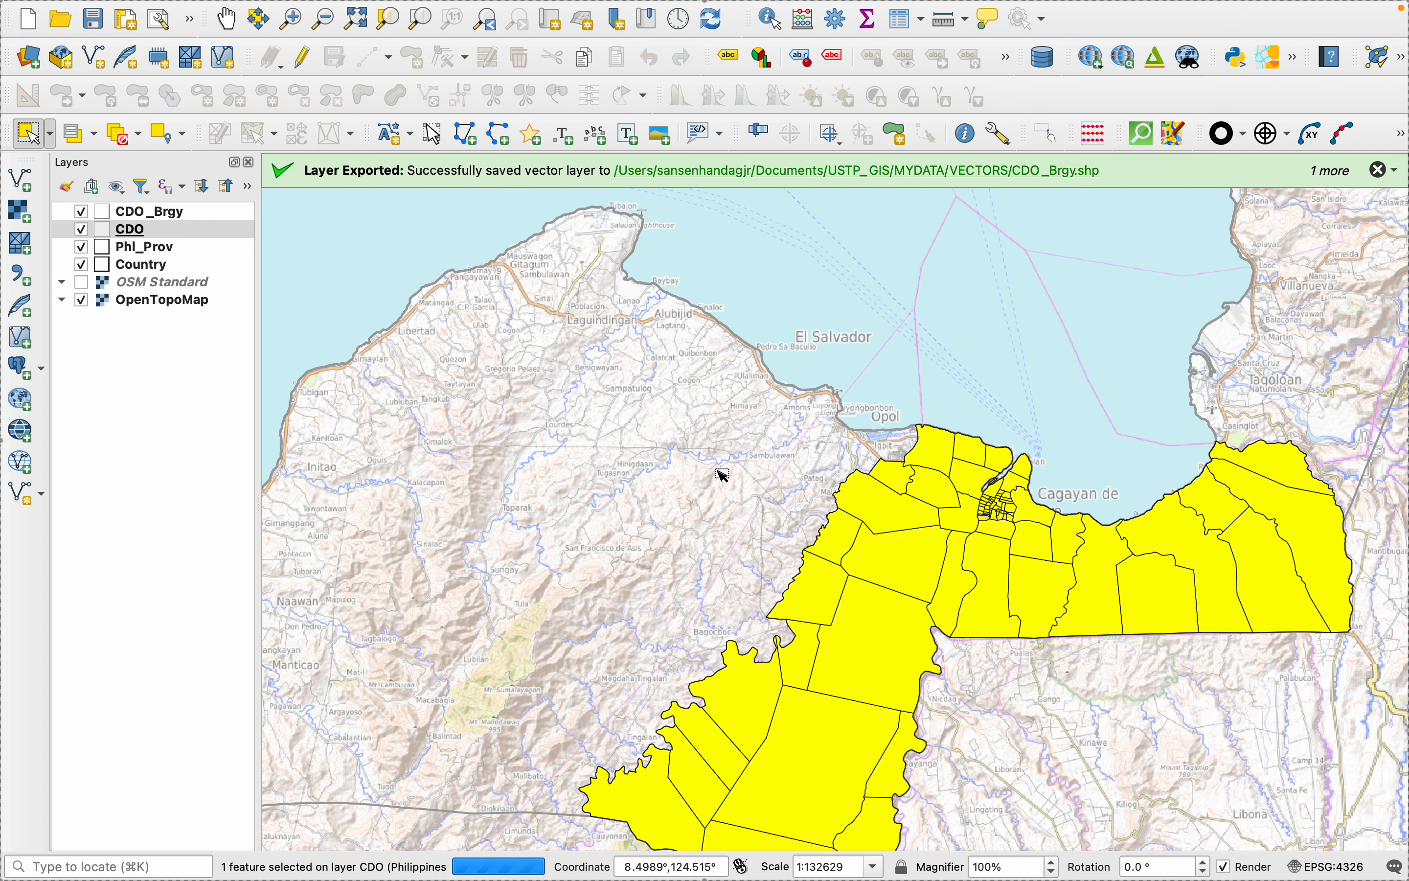
{"action": "left_click", "coordinate": [112, 142]}
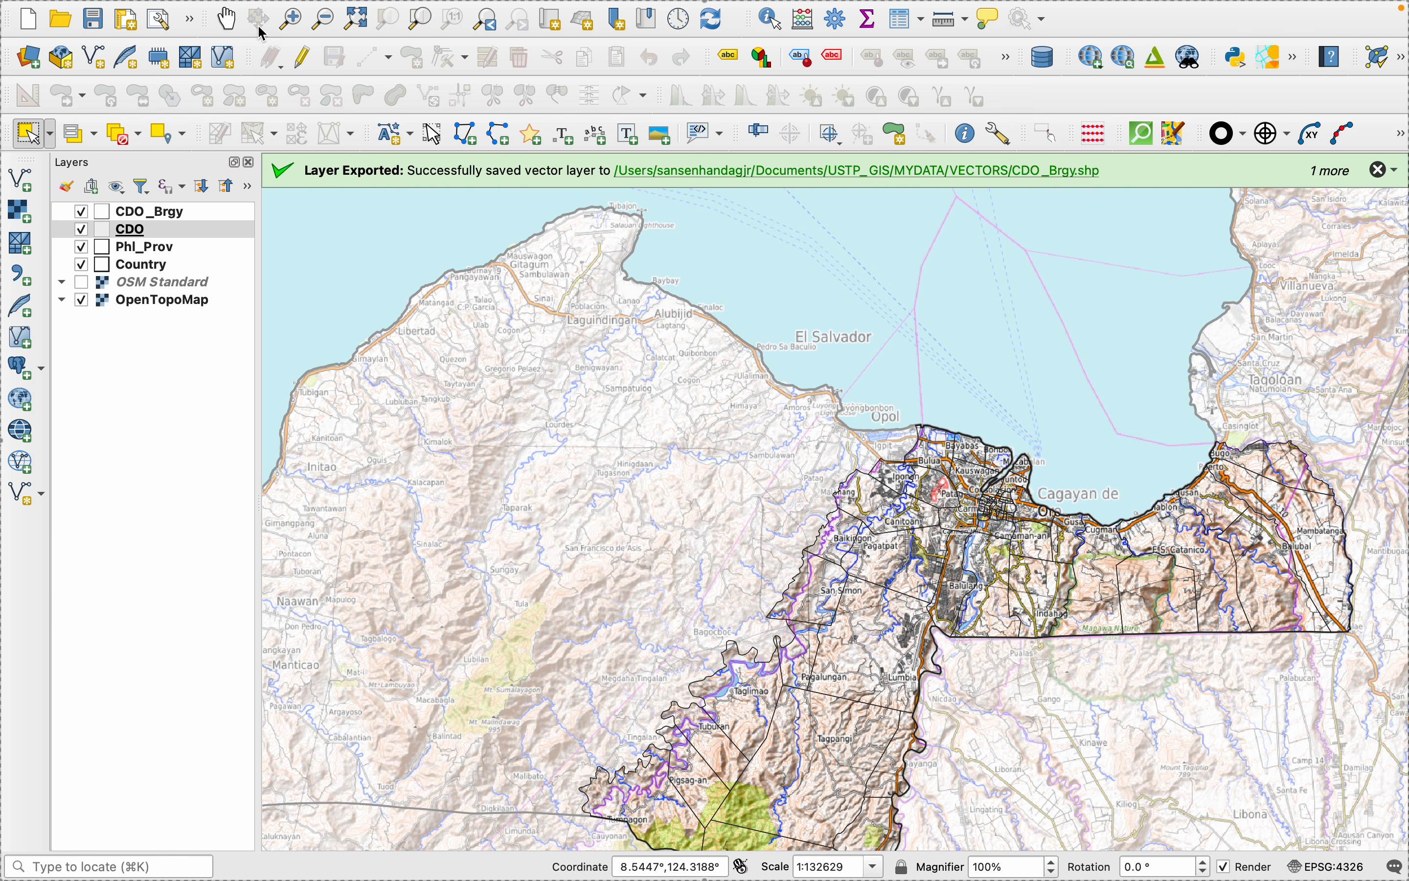
{"action": "left_click", "coordinate": [227, 18]}
{"action": "left_click_drag", "start_coordinate": [868, 810], "coordinate": [606, 545]}
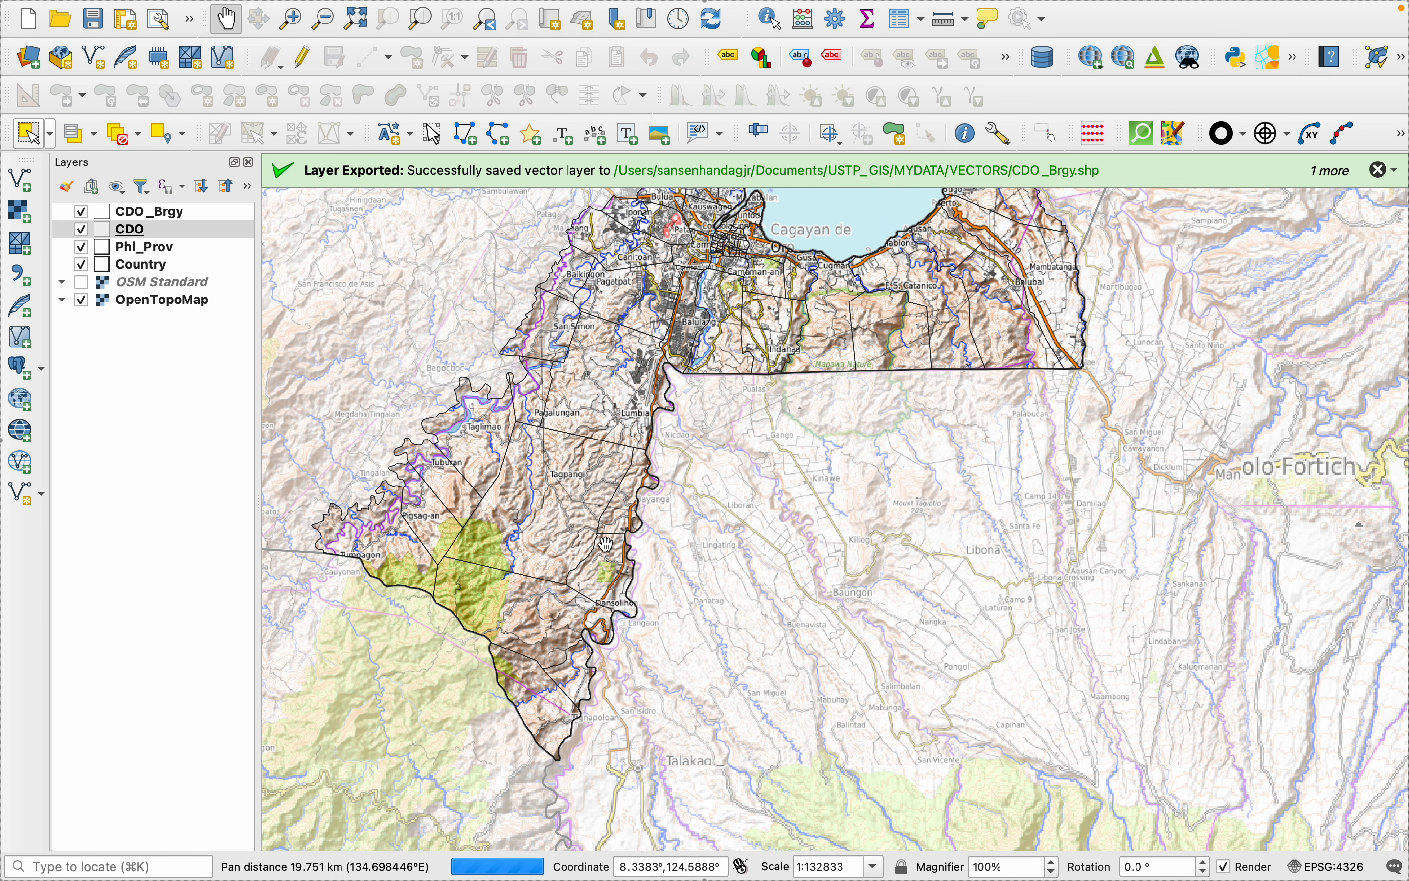
{"action": "scroll", "coordinate": [606, 544], "scroll_direction": "down", "scroll_amount": 2}
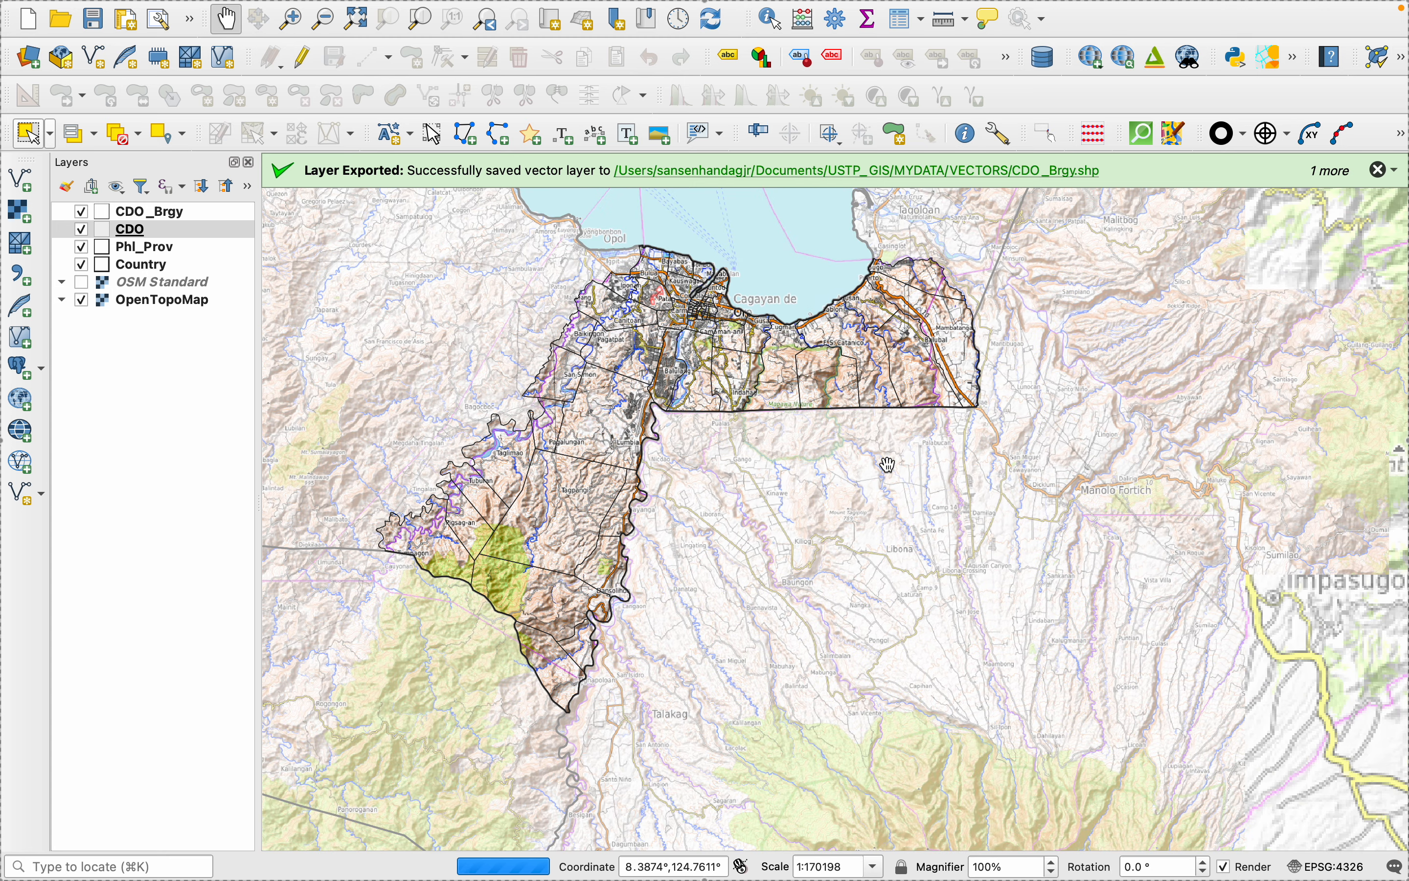
{"action": "scroll", "coordinate": [708, 532], "scroll_direction": "down", "scroll_amount": 2}
{"action": "left_click_drag", "start_coordinate": [633, 470], "coordinate": [760, 482]}
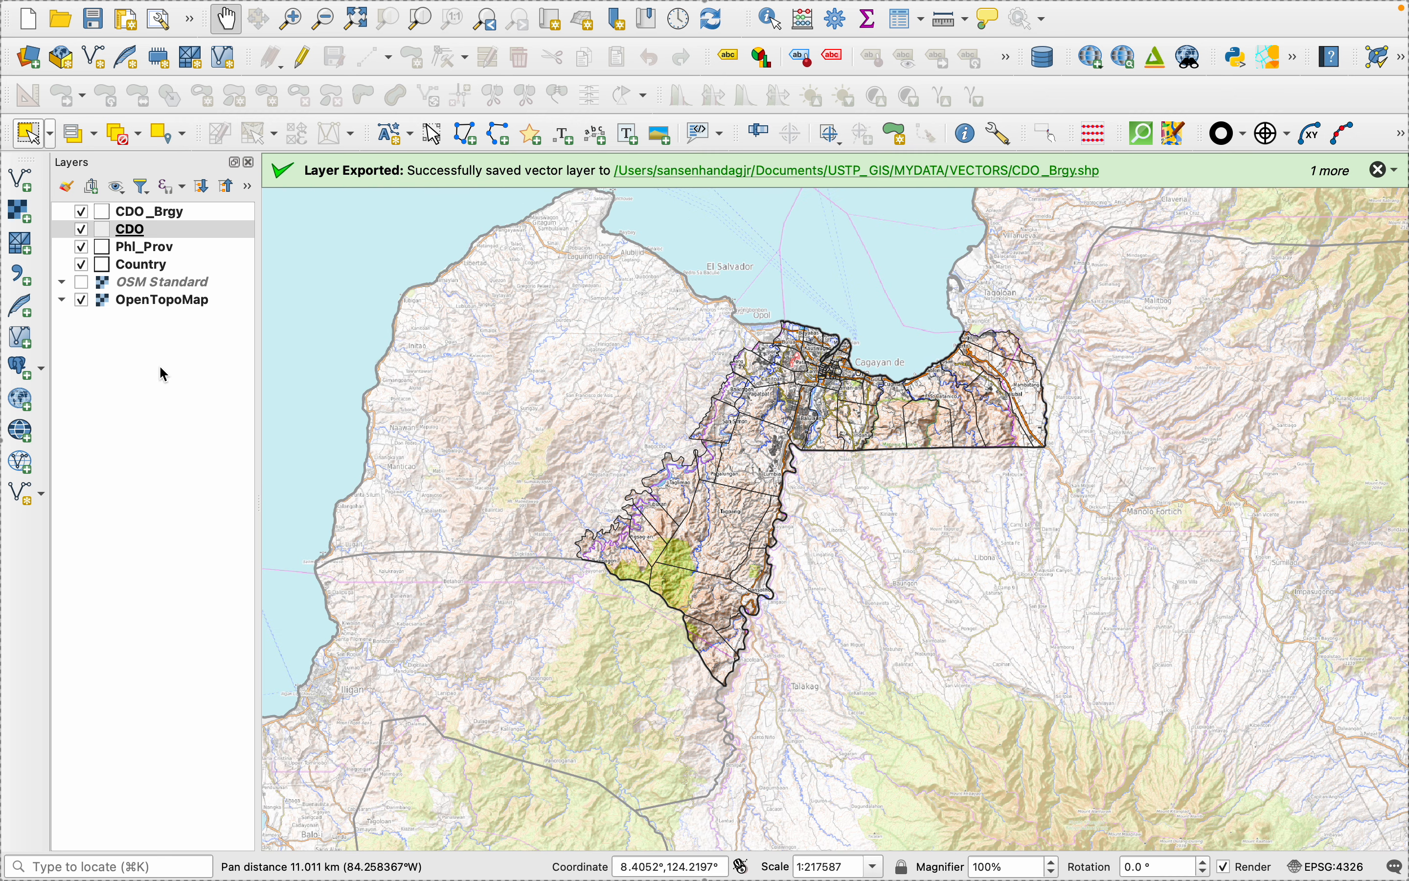
- Raise the opacity of the CDO layer's inverted fill to 75.0 % and confirm the symbology
{"action": "right_click", "coordinate": [131, 236]}
{"action": "left_click", "coordinate": [224, 732]}
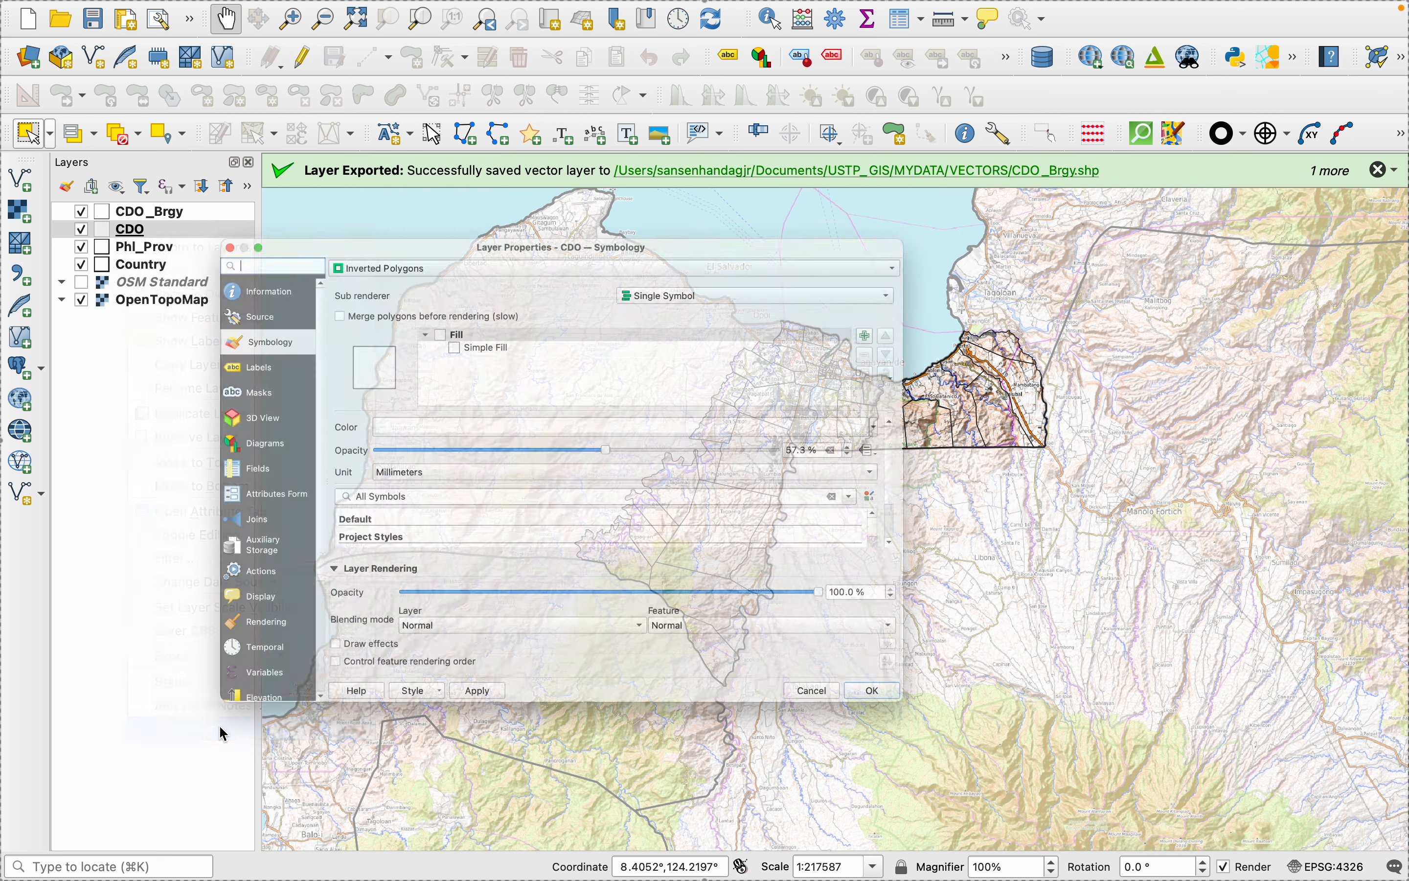
{"action": "left_click_drag", "start_coordinate": [626, 447], "coordinate": [667, 449]}
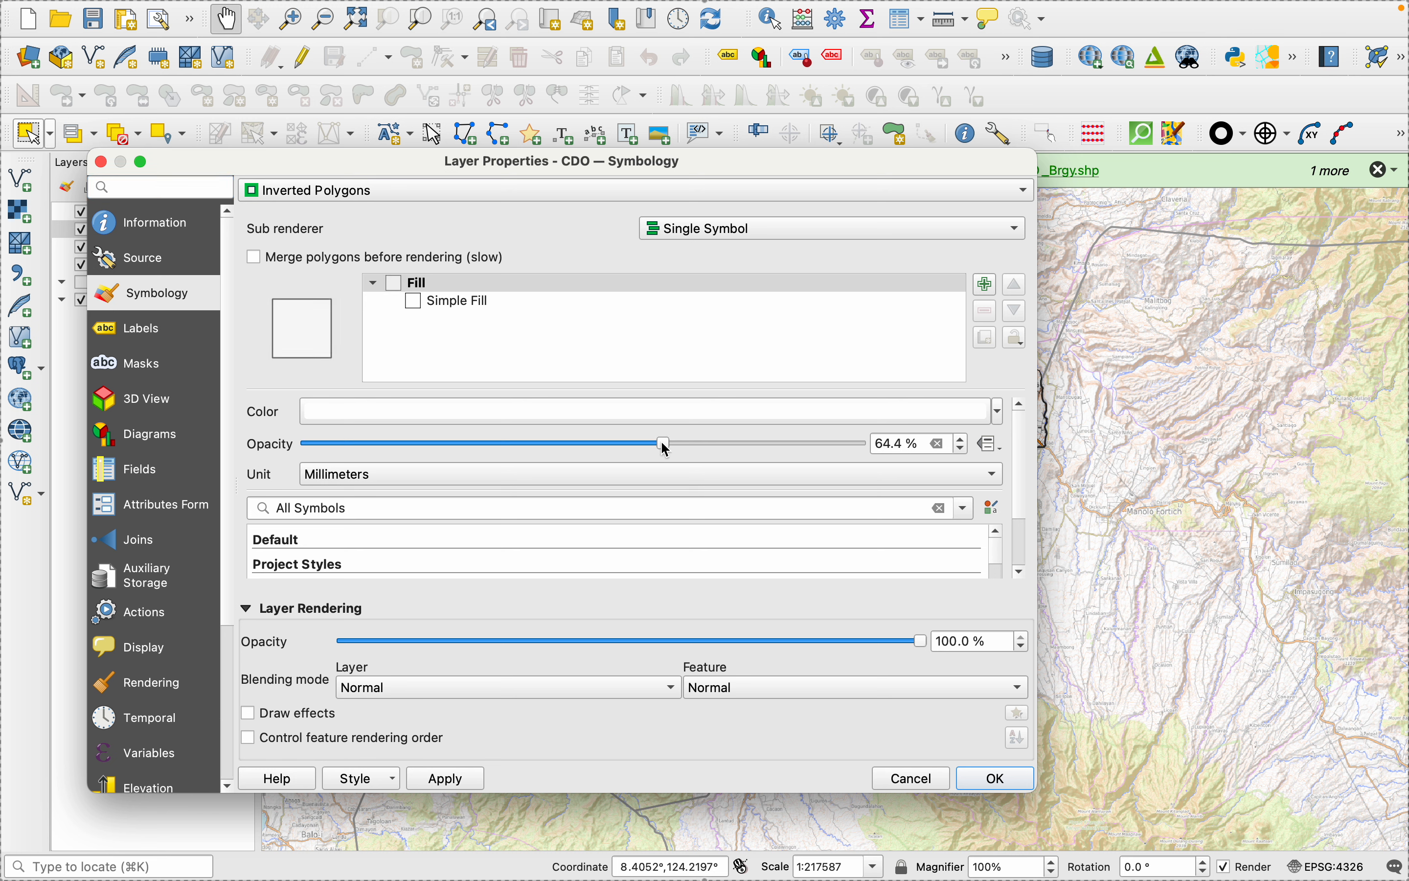
{"action": "left_click", "coordinate": [446, 780]}
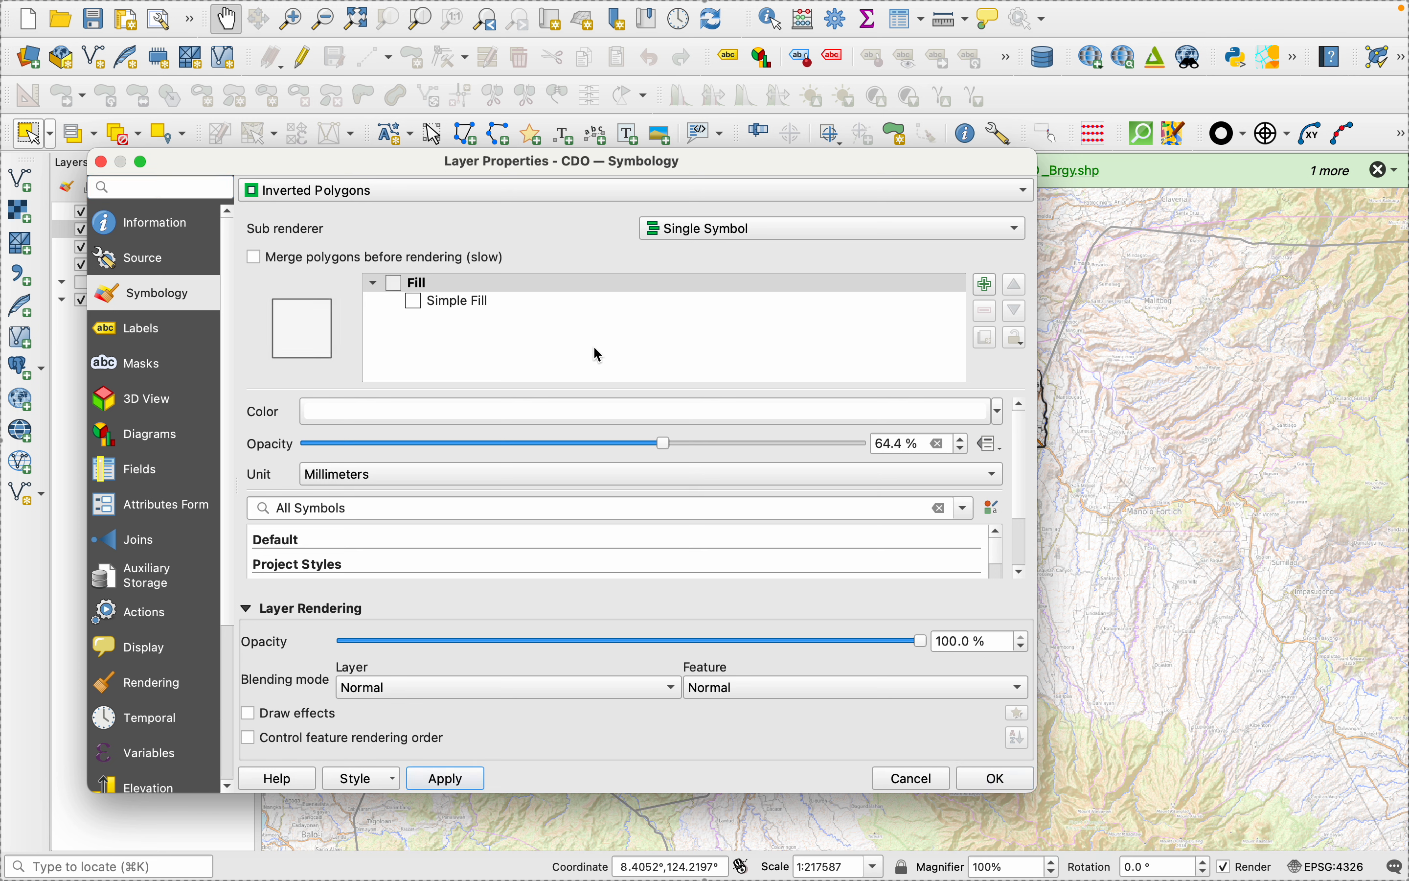
{"action": "left_click_drag", "start_coordinate": [664, 453], "coordinate": [703, 454]}
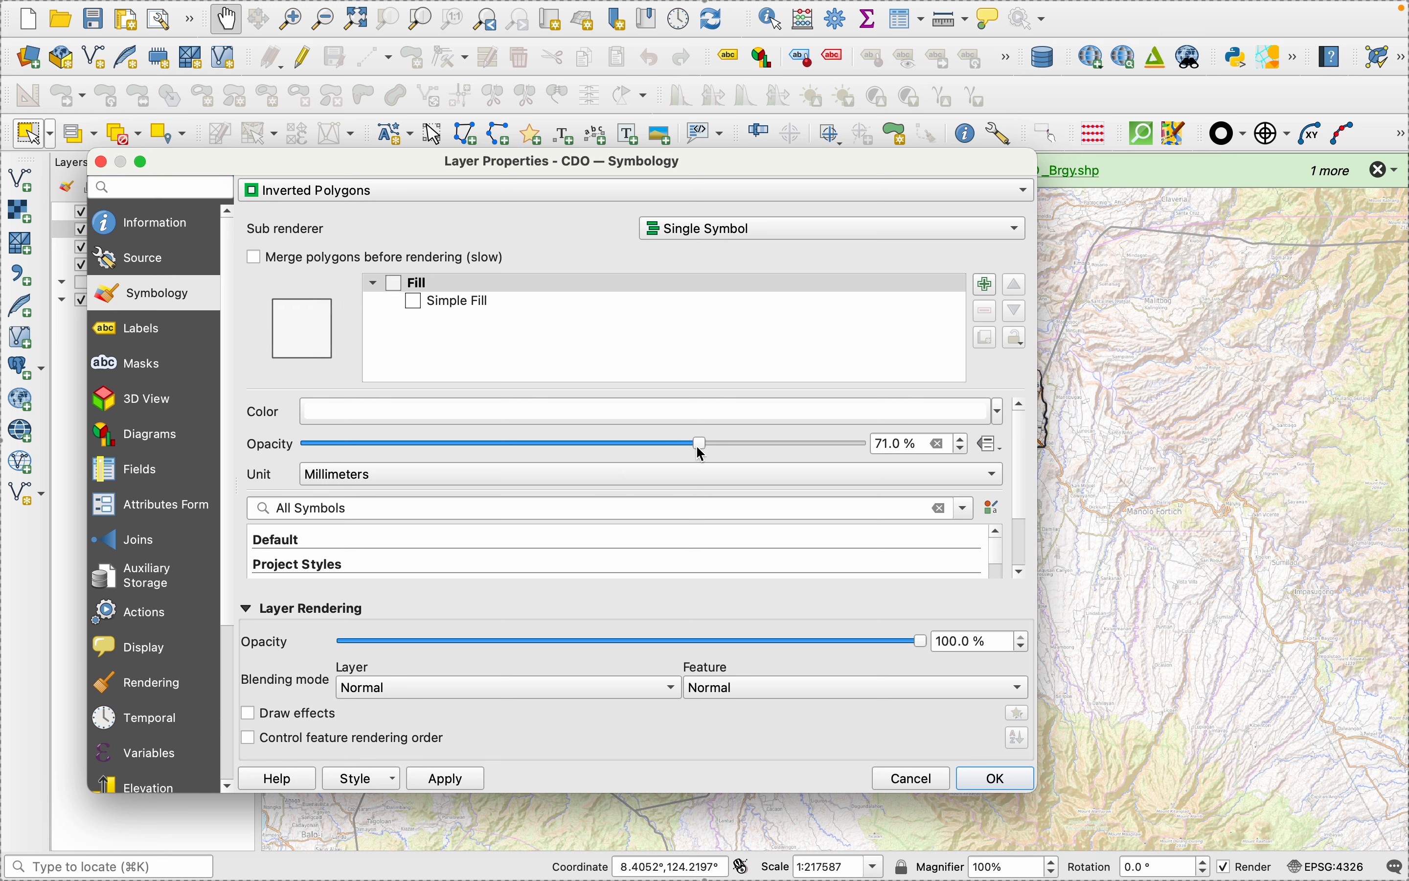
{"action": "left_click", "coordinate": [463, 781]}
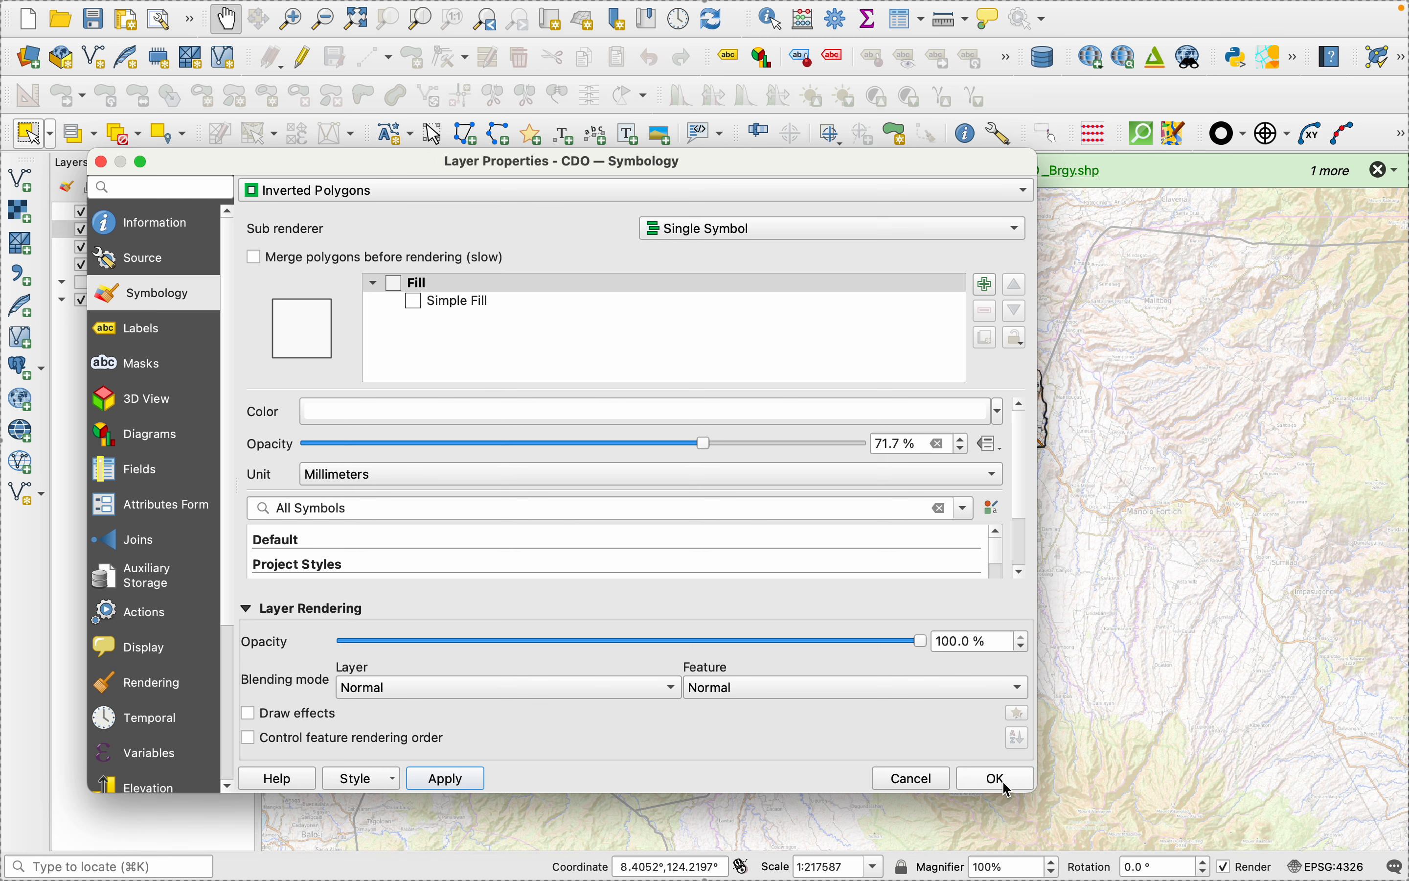
{"action": "left_click_drag", "start_coordinate": [712, 160], "coordinate": [633, 201]}
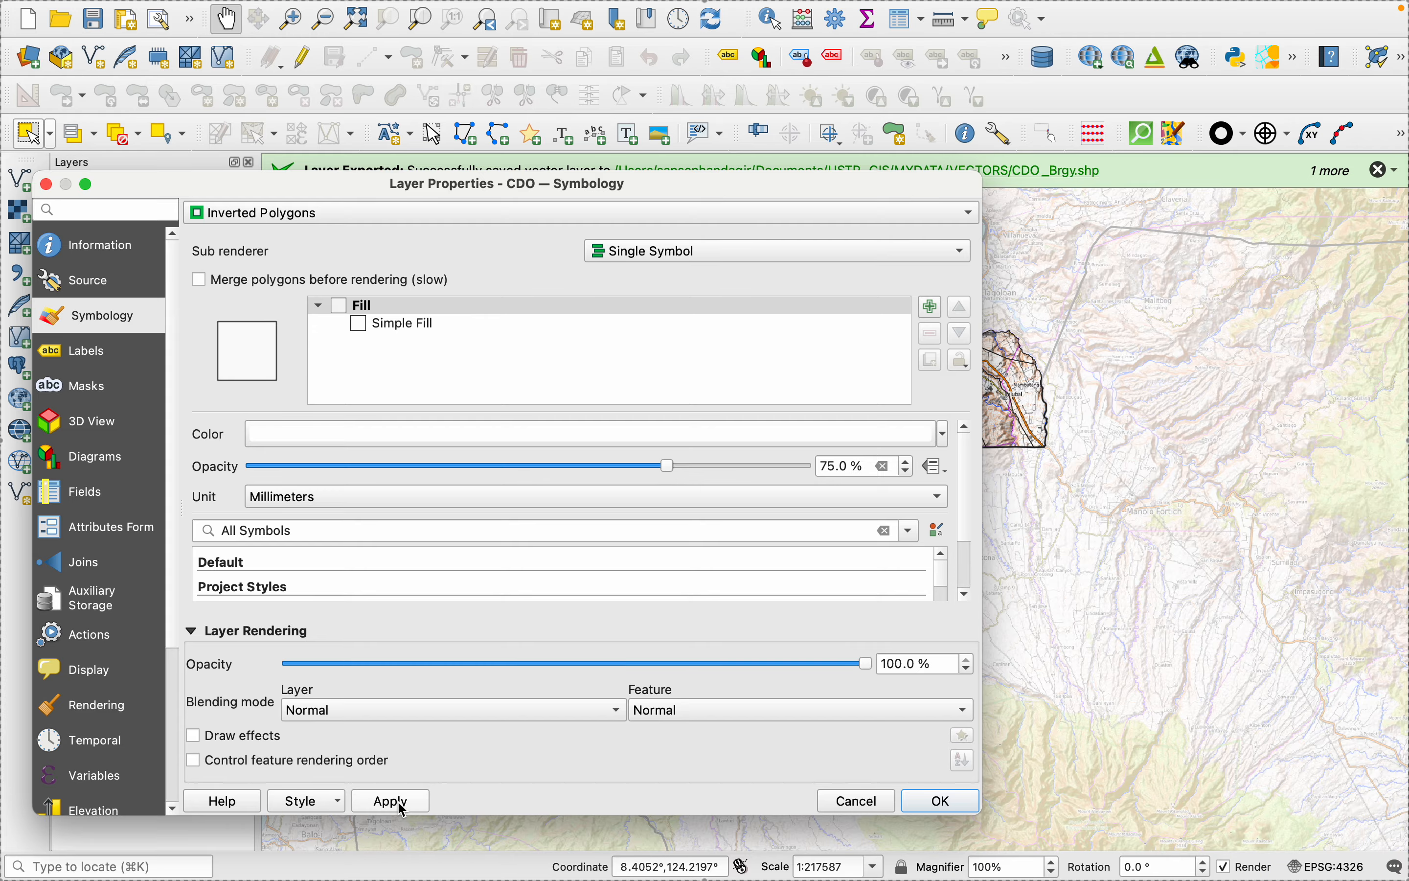
{"action": "left_click", "coordinate": [944, 801]}
- Hide the OpenTopoMap layer and add the Google Terrain basemap from QuickMapServices
{"action": "scroll", "coordinate": [829, 369], "scroll_direction": "up", "scroll_amount": 3}
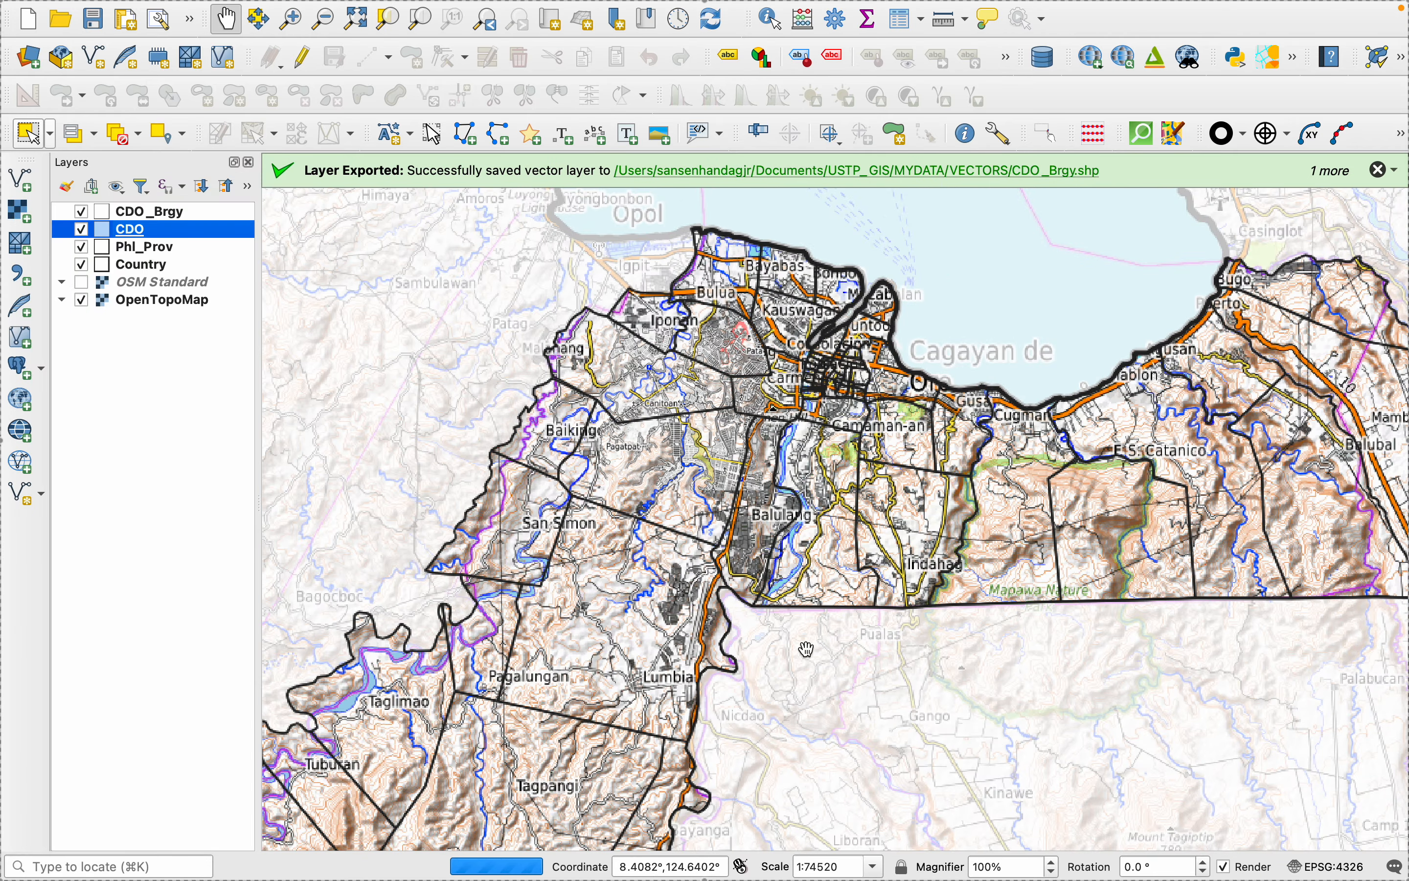
{"action": "scroll", "coordinate": [809, 649], "scroll_direction": "down", "scroll_amount": 2}
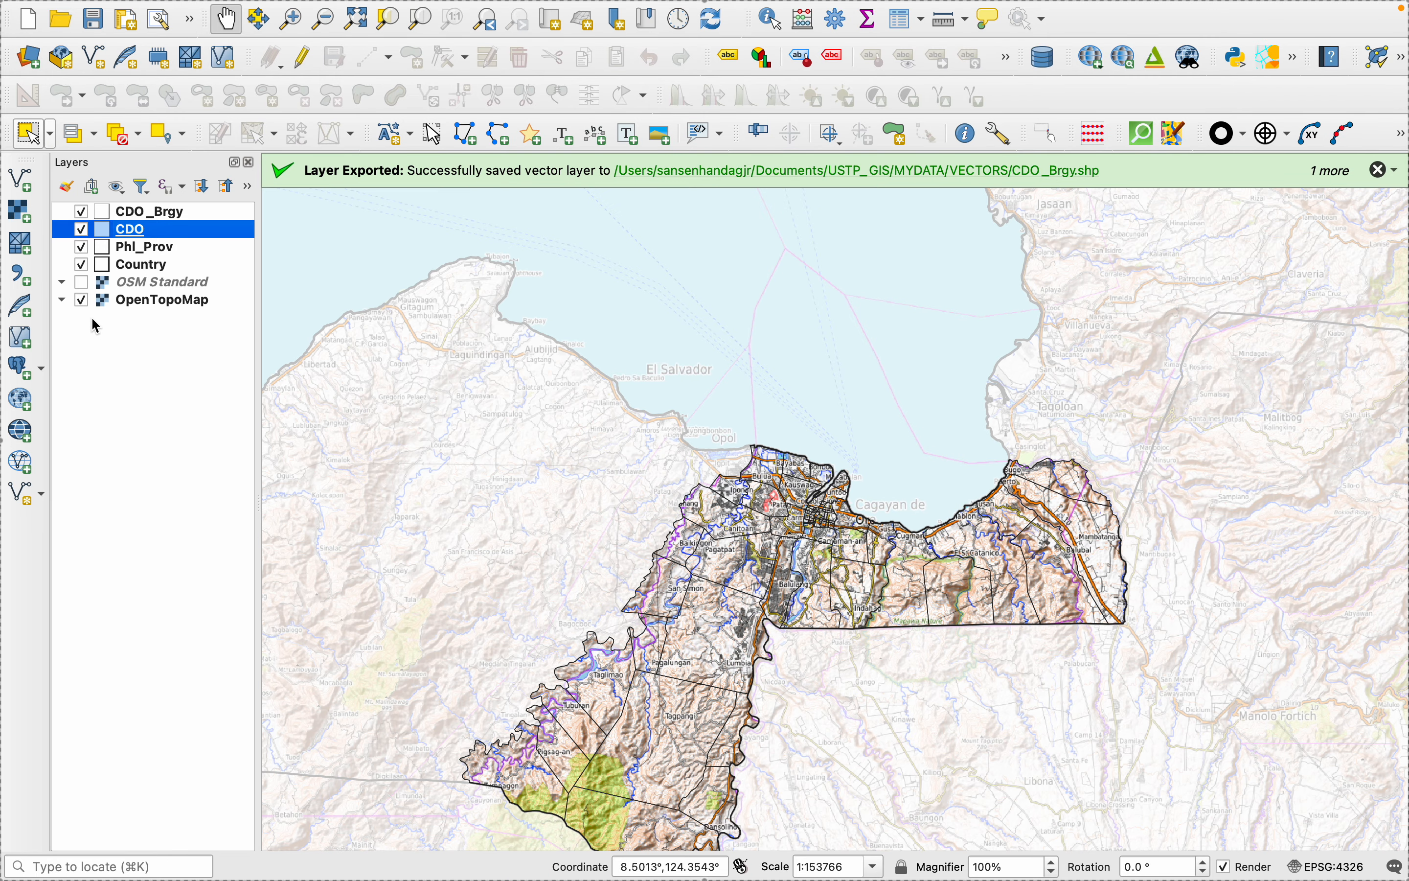
{"action": "left_click", "coordinate": [81, 300]}
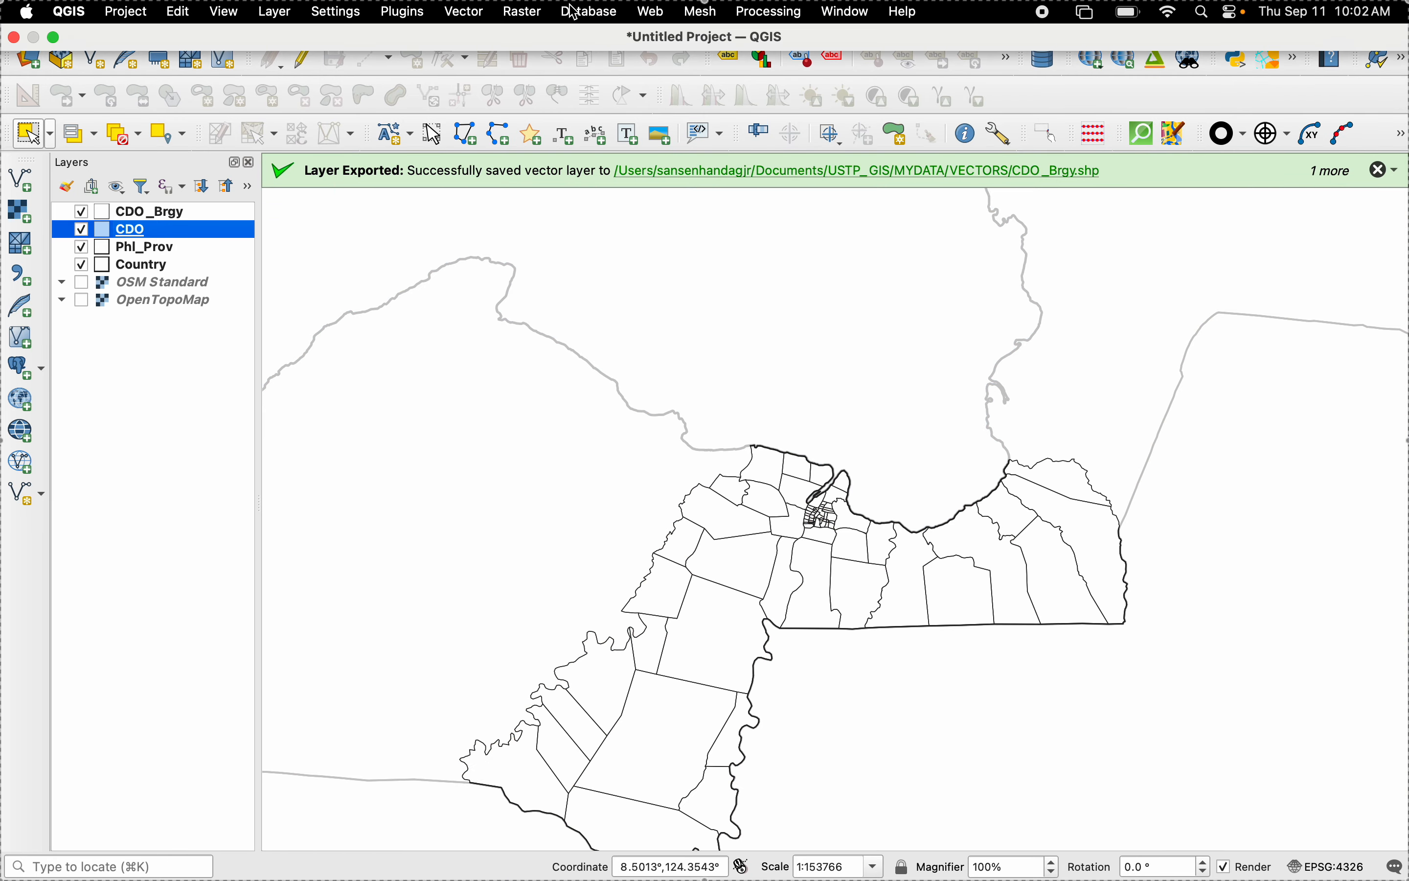
{"action": "left_click", "coordinate": [652, 12]}
{"action": "mouse_move", "coordinate": [722, 106]}
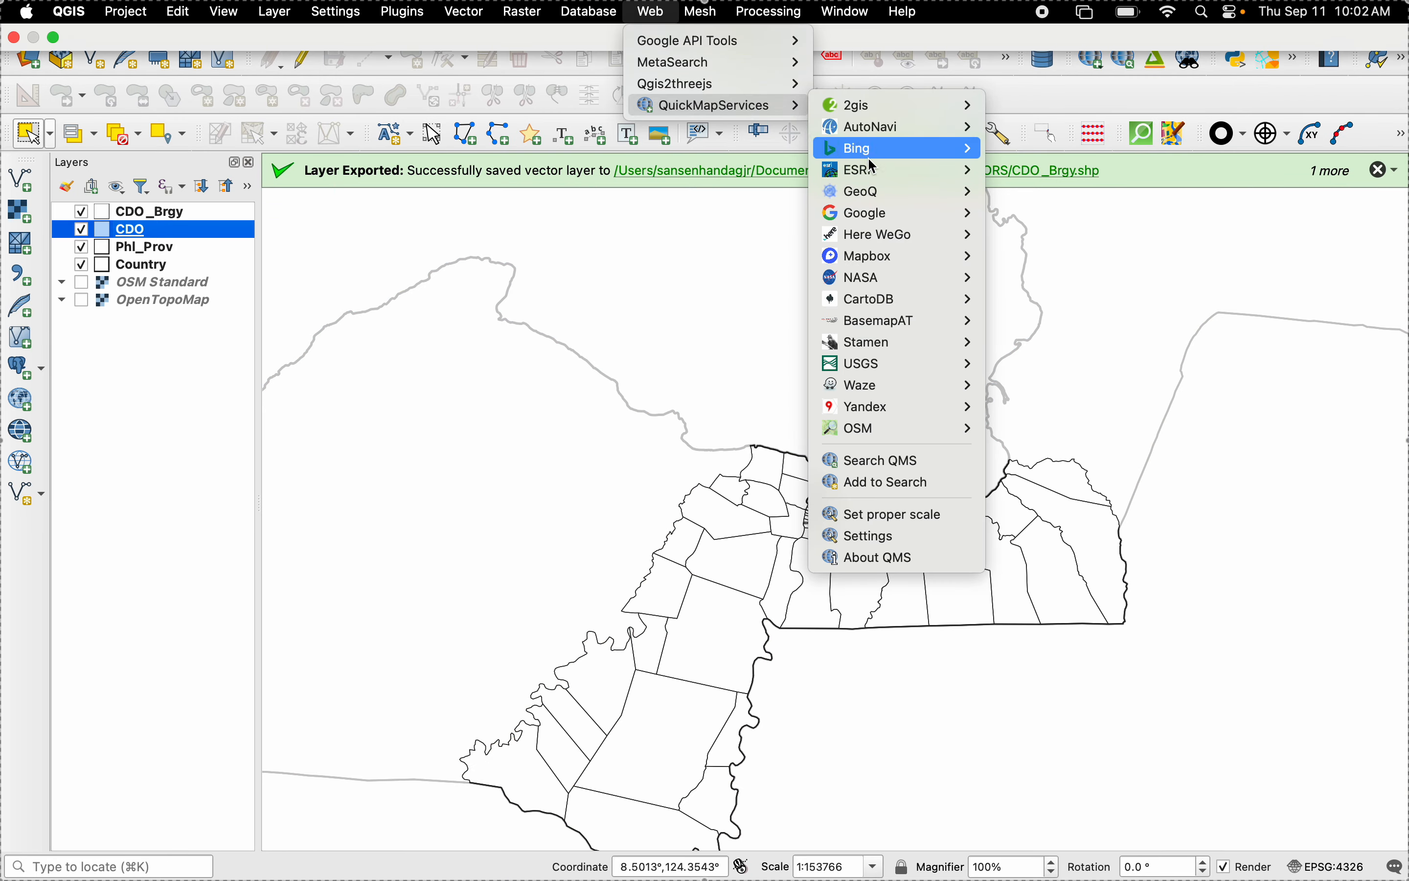
{"action": "mouse_move", "coordinate": [908, 215]}
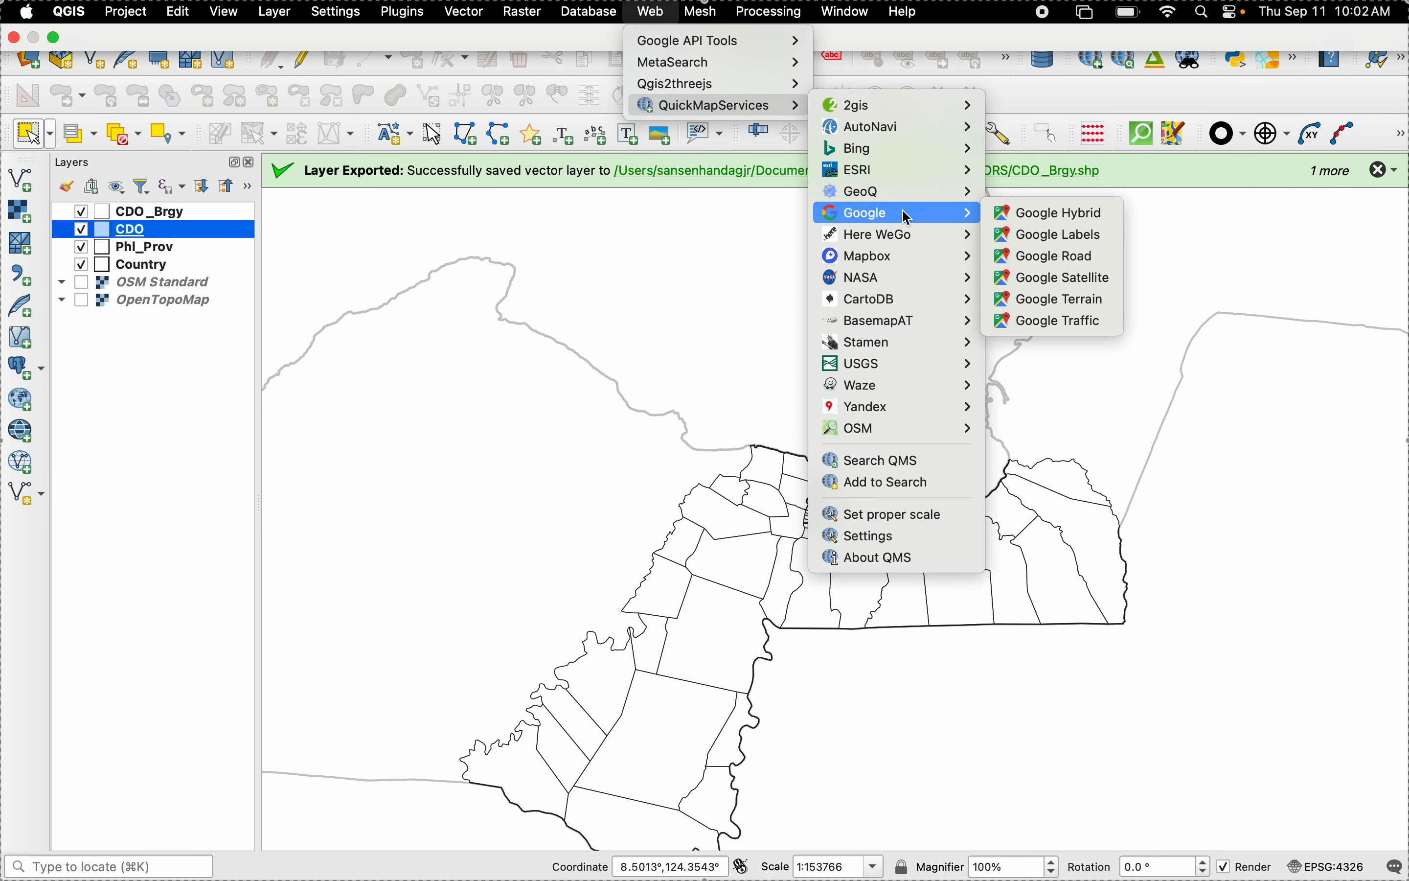
{"action": "left_click", "coordinate": [1059, 304]}
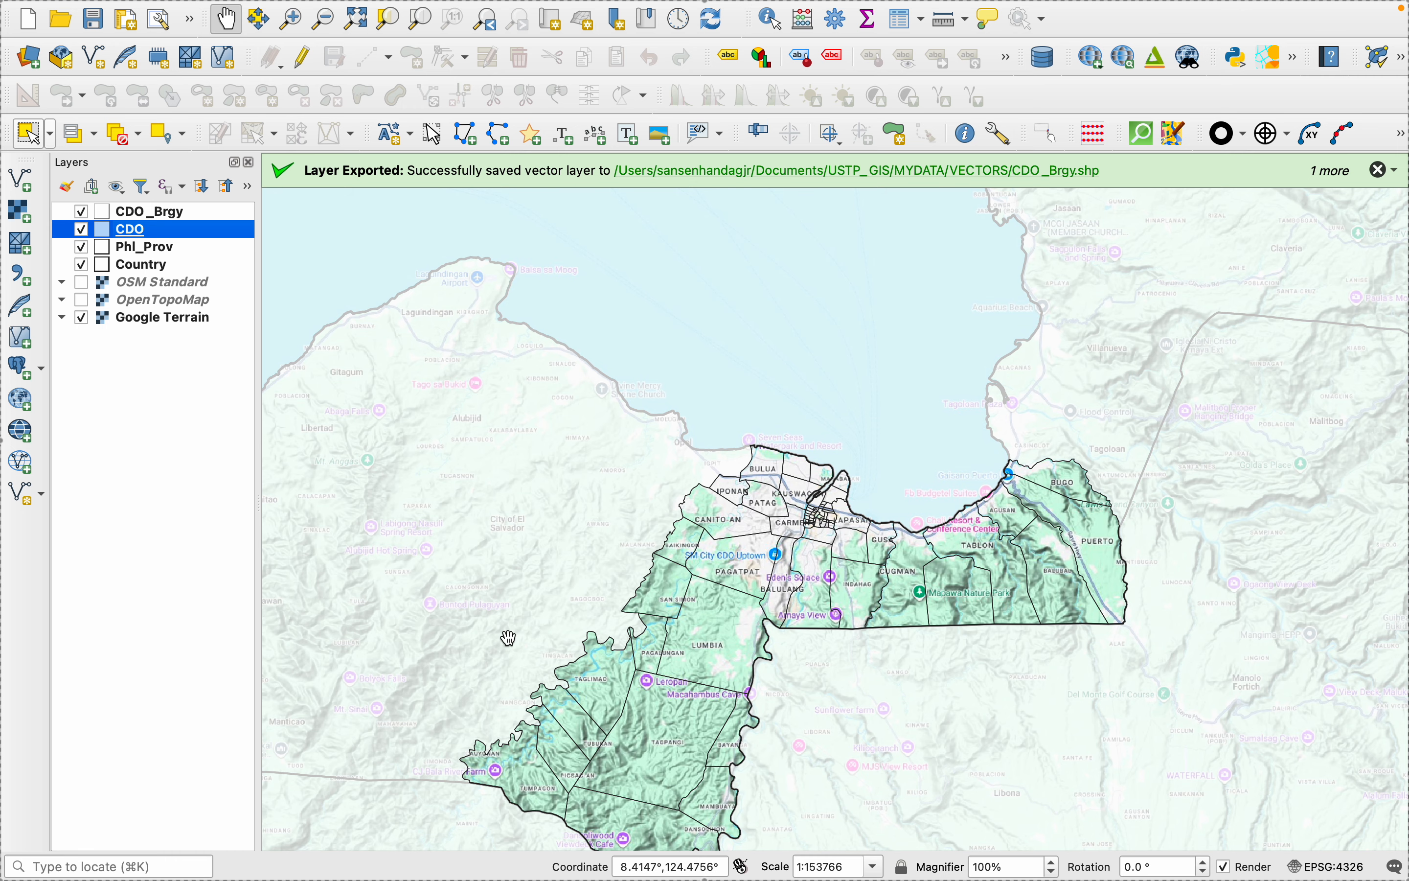
{"action": "left_click_drag", "start_coordinate": [678, 706], "coordinate": [649, 543]}
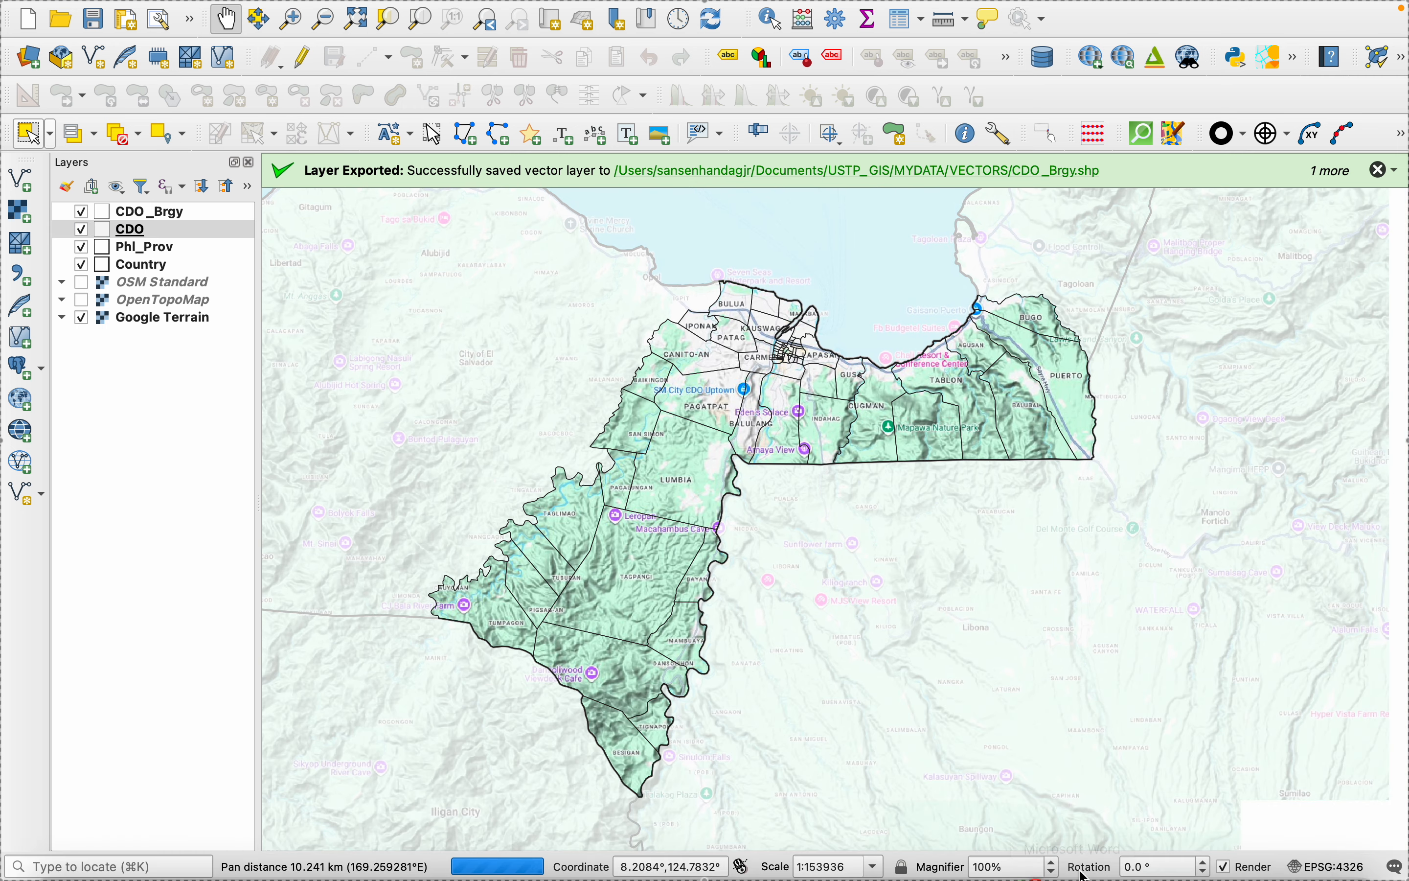
- Switch to PowerPoint to examine the example maps on the Hierarchical Organization slides, and return to QGIS
{"action": "mouse_move", "coordinate": [1237, 873]}
{"action": "left_click", "coordinate": [1162, 835]}
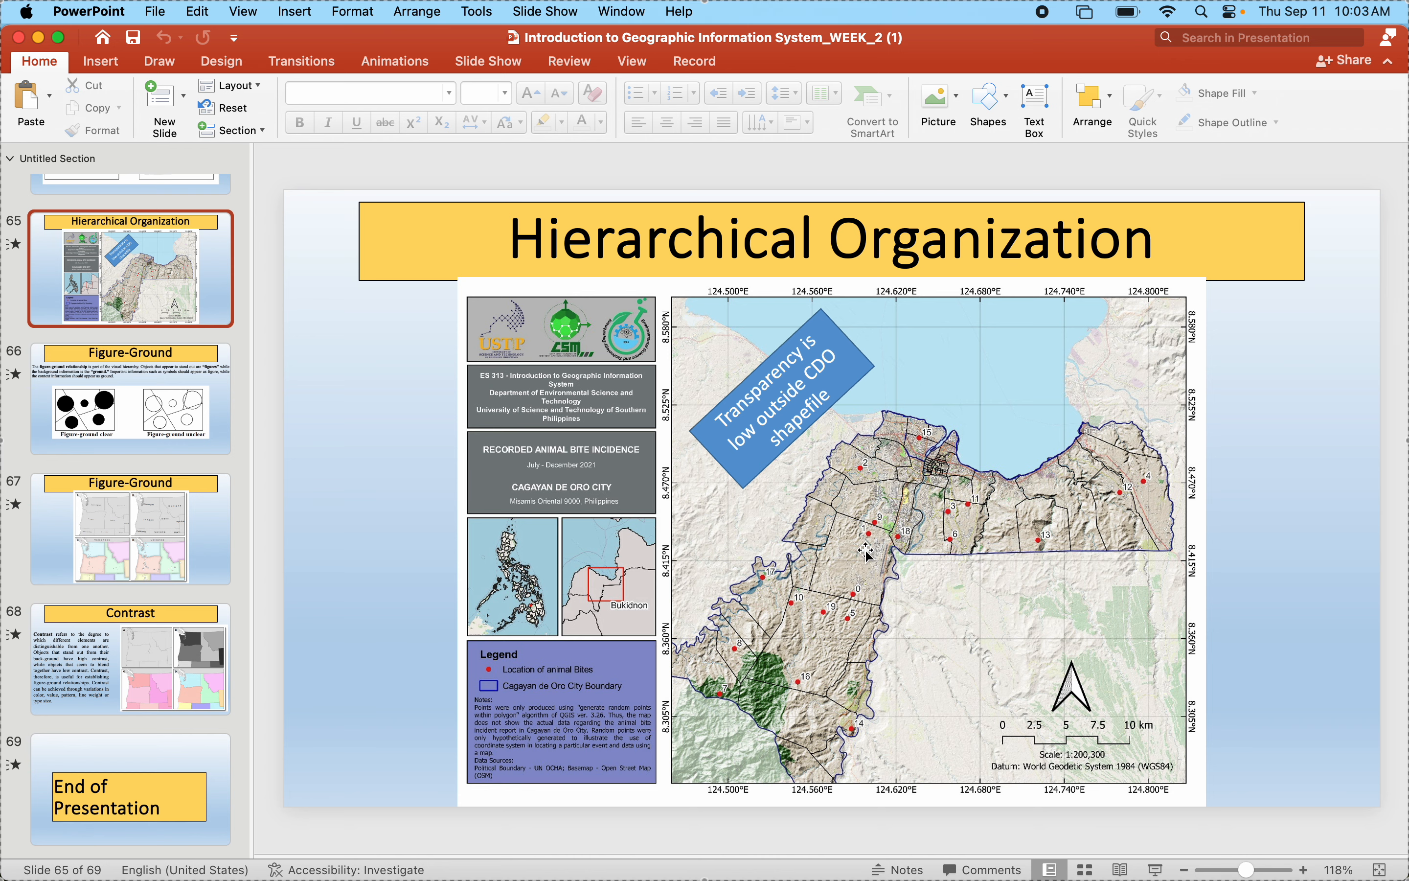
{"action": "scroll", "coordinate": [865, 550], "scroll_direction": "up", "scroll_amount": 1}
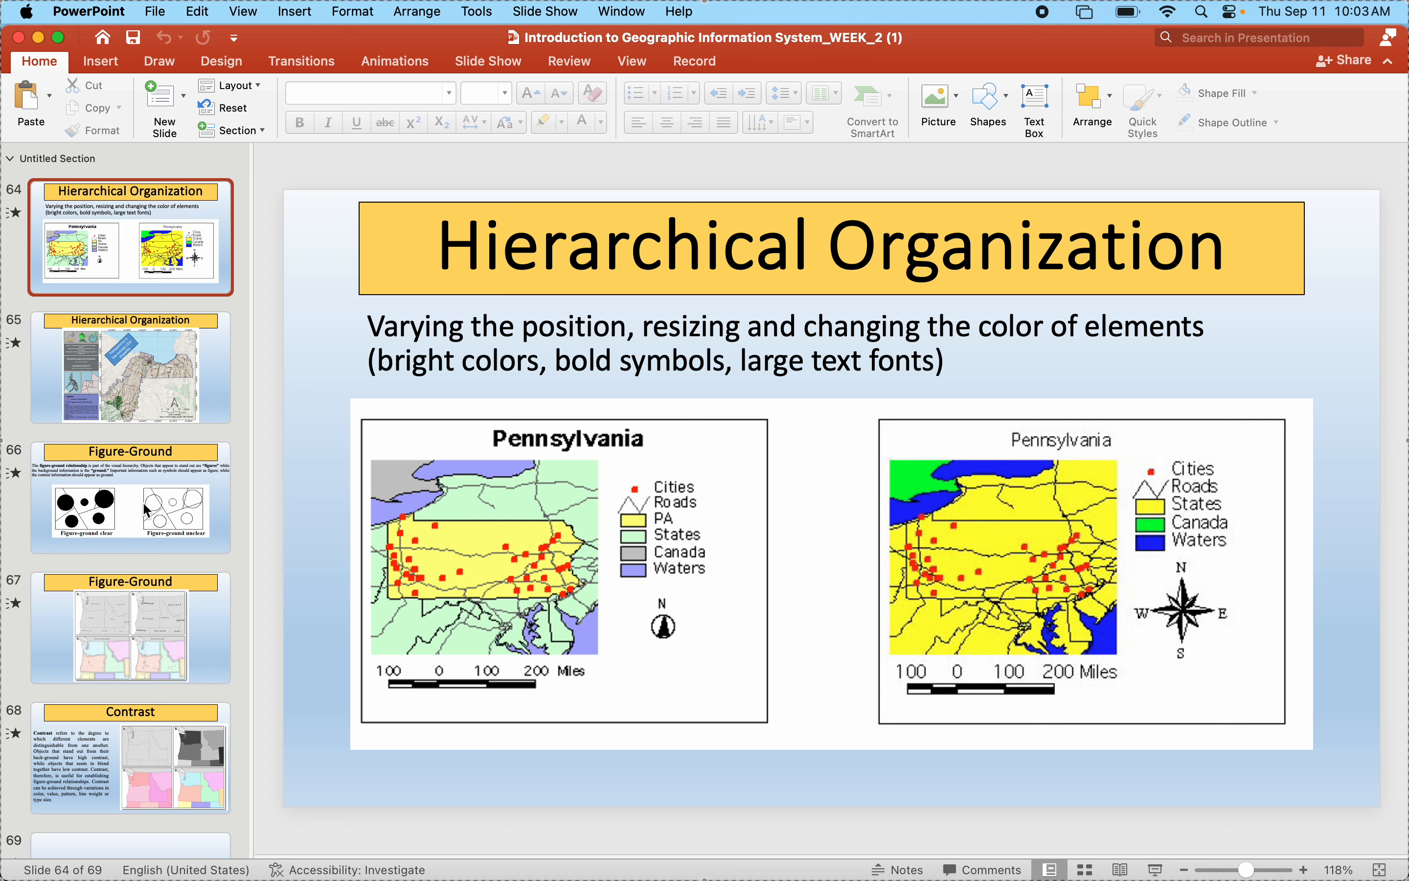
{"action": "left_click", "coordinate": [124, 364]}
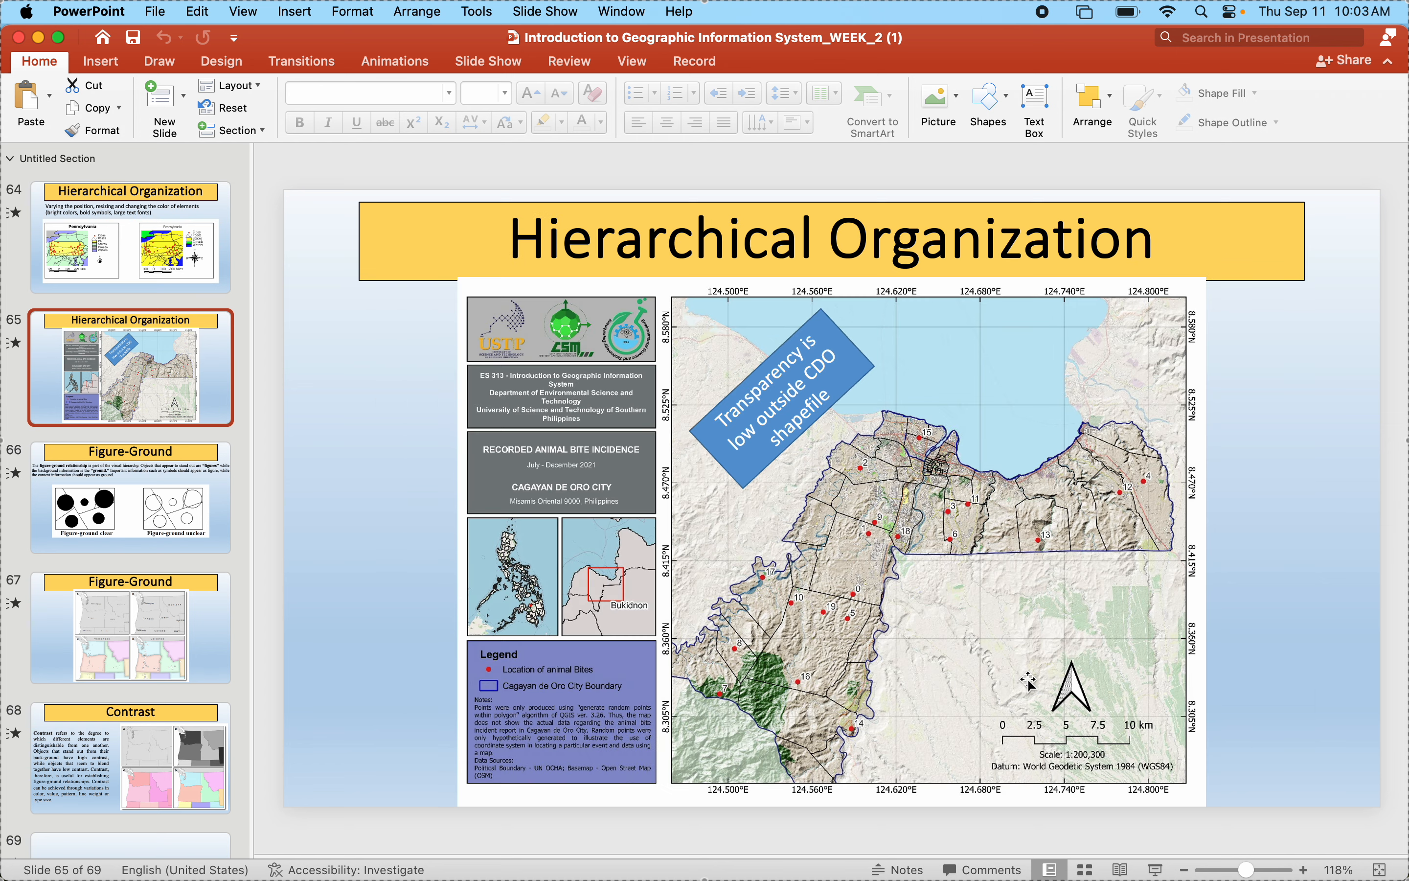
{"action": "mouse_move", "coordinate": [1121, 866]}
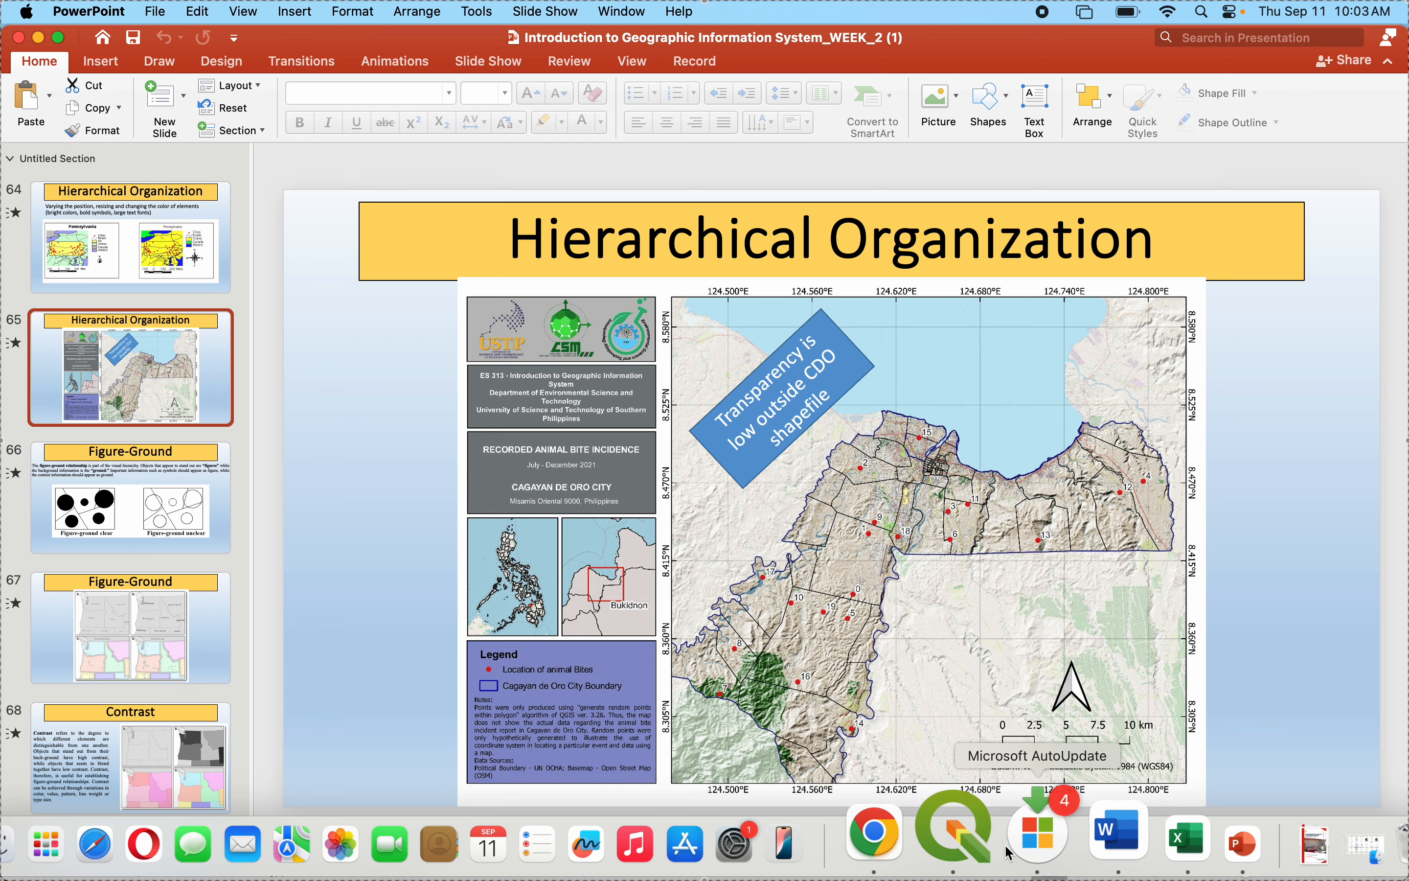
{"action": "left_click", "coordinate": [926, 841]}
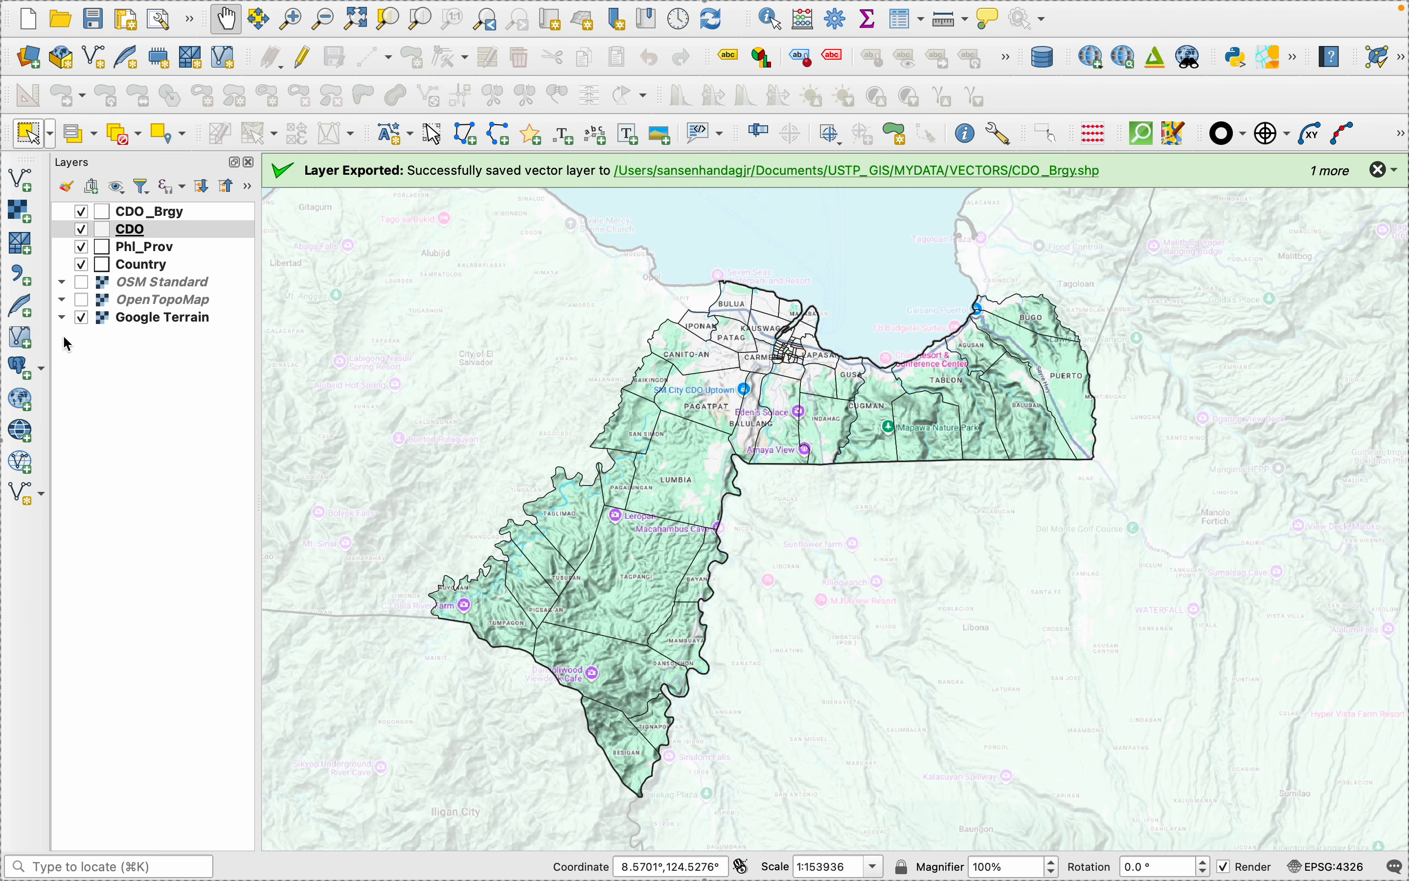
- Hide the Google Terrain layer and add the ESRI Terrain basemap from QuickMapServices
{"action": "left_click", "coordinate": [81, 318]}
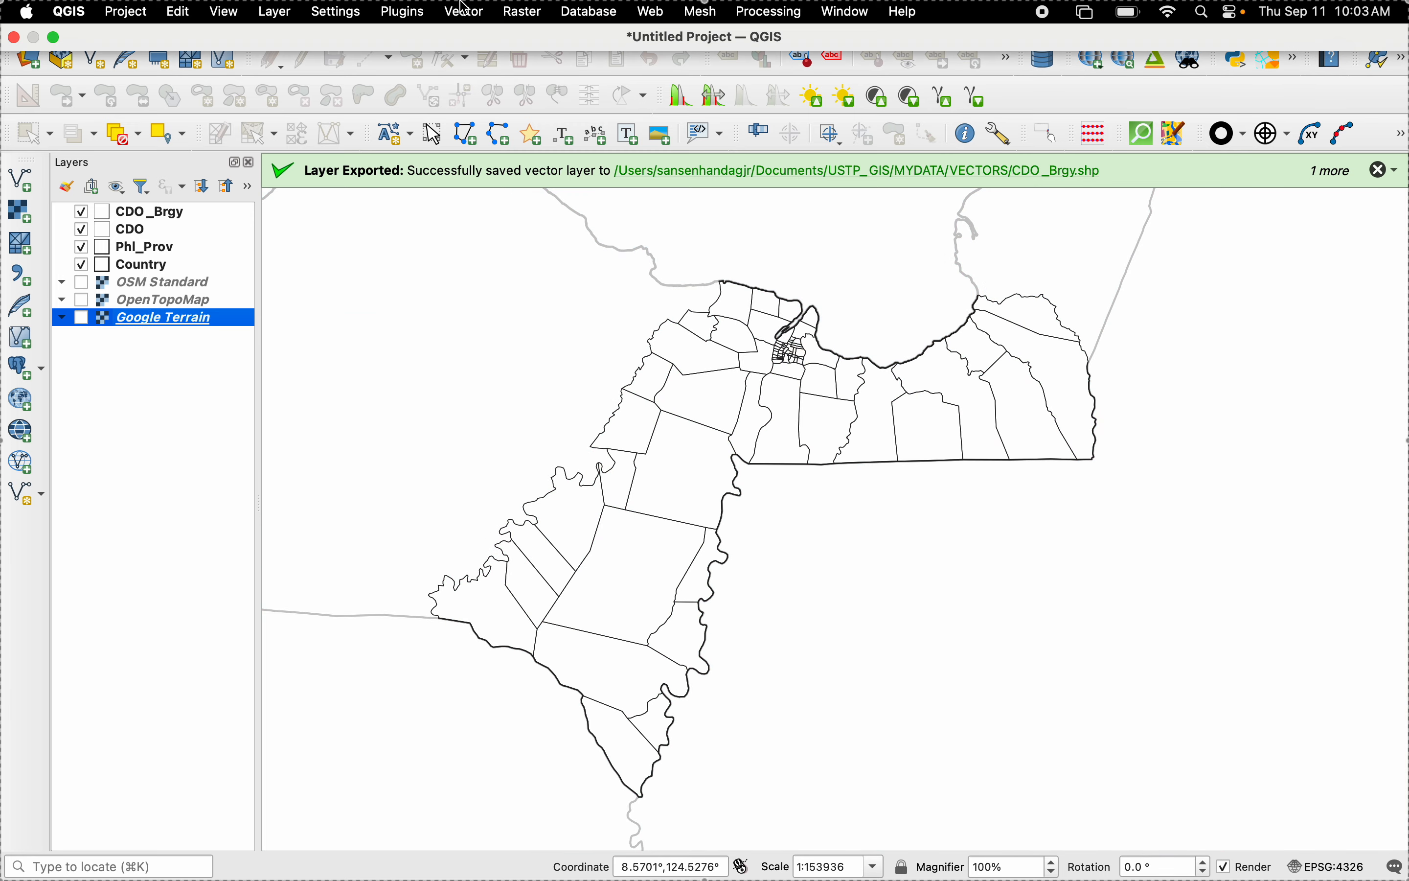
{"action": "left_click", "coordinate": [652, 11]}
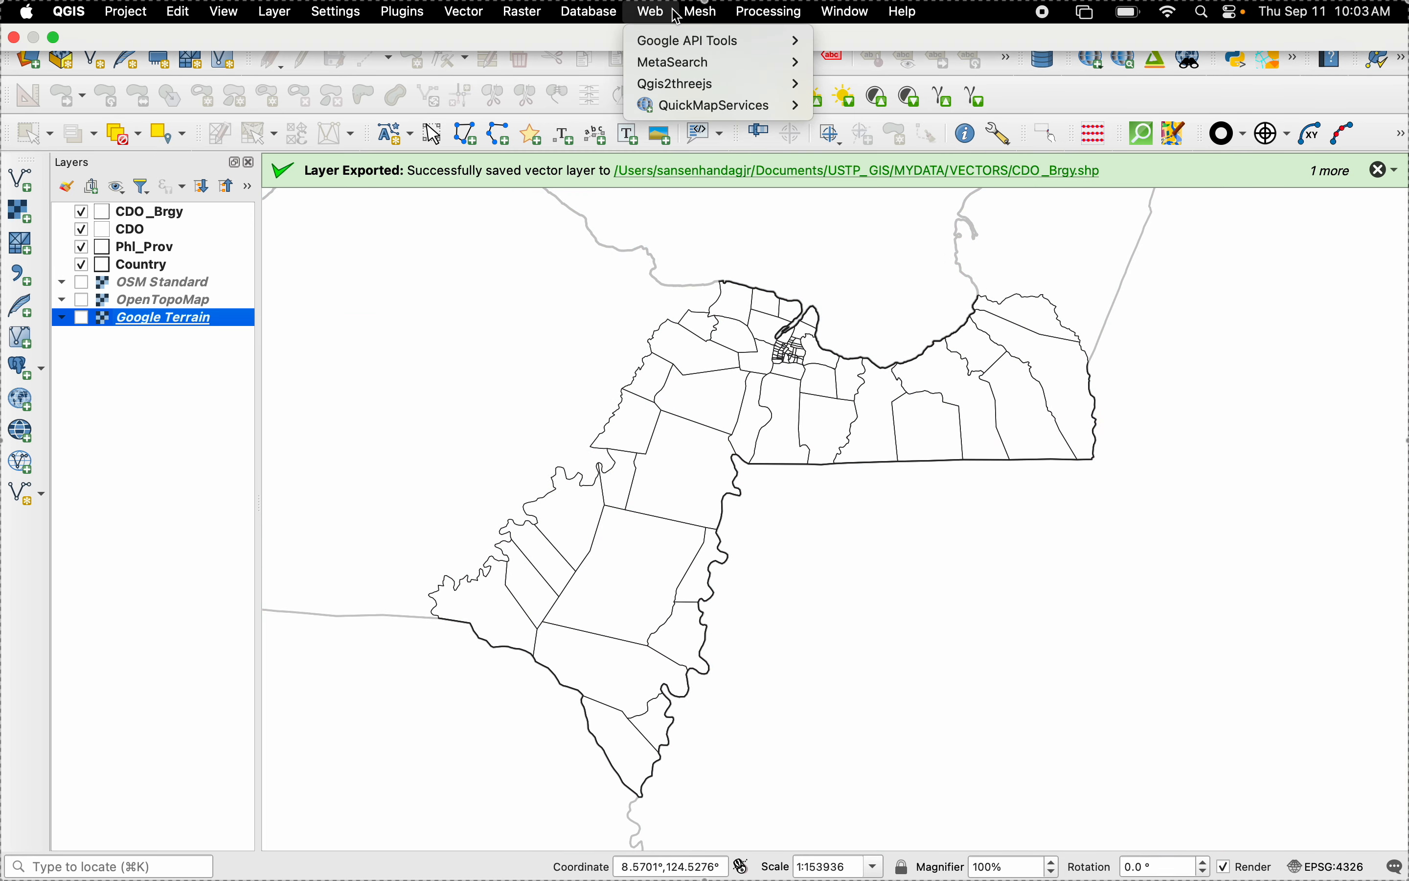
{"action": "mouse_move", "coordinate": [767, 114]}
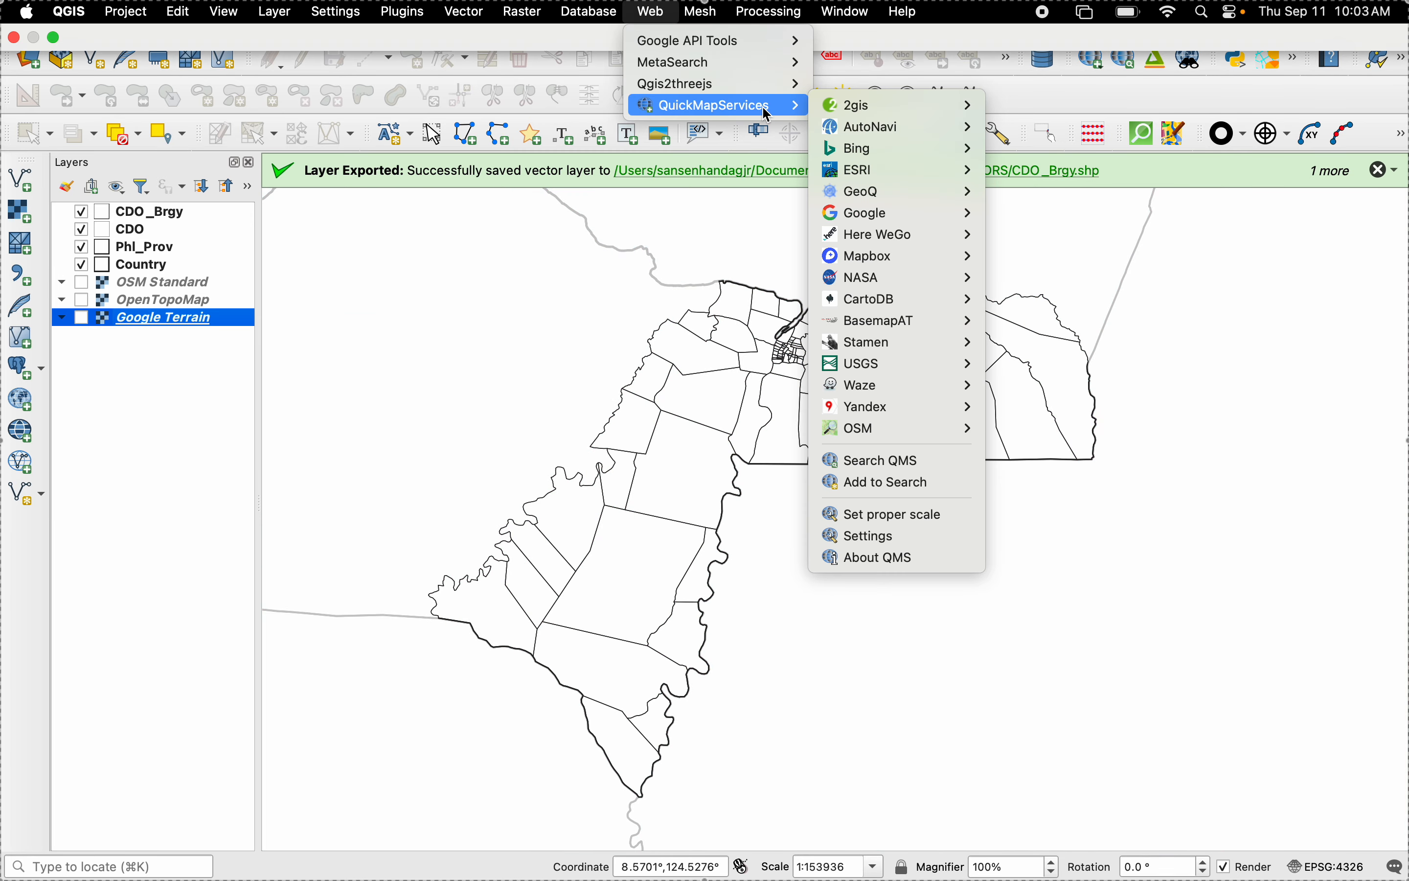
{"action": "mouse_move", "coordinate": [923, 427]}
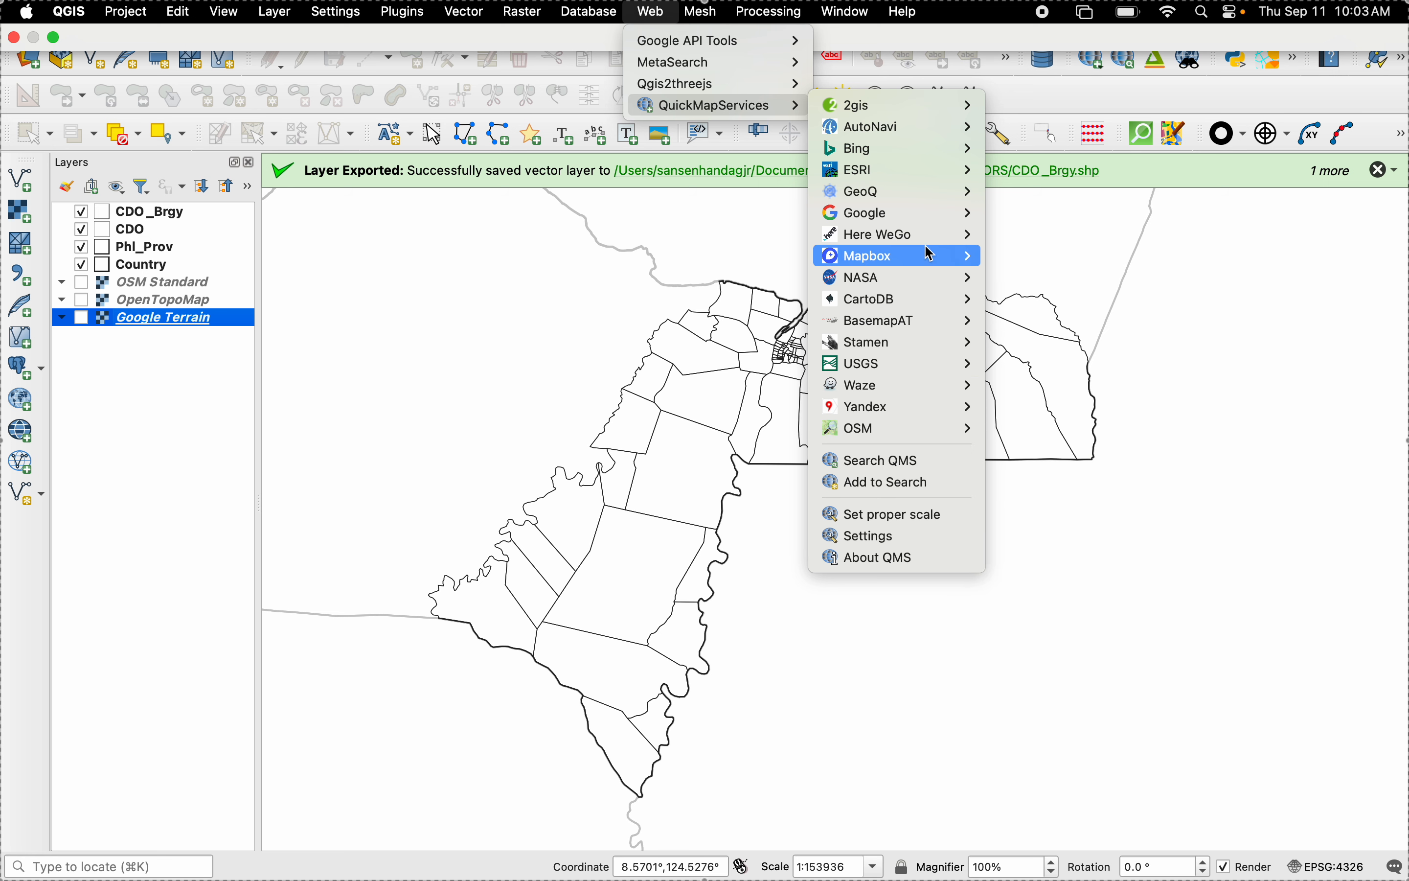
{"action": "mouse_move", "coordinate": [930, 216]}
{"action": "mouse_move", "coordinate": [935, 247]}
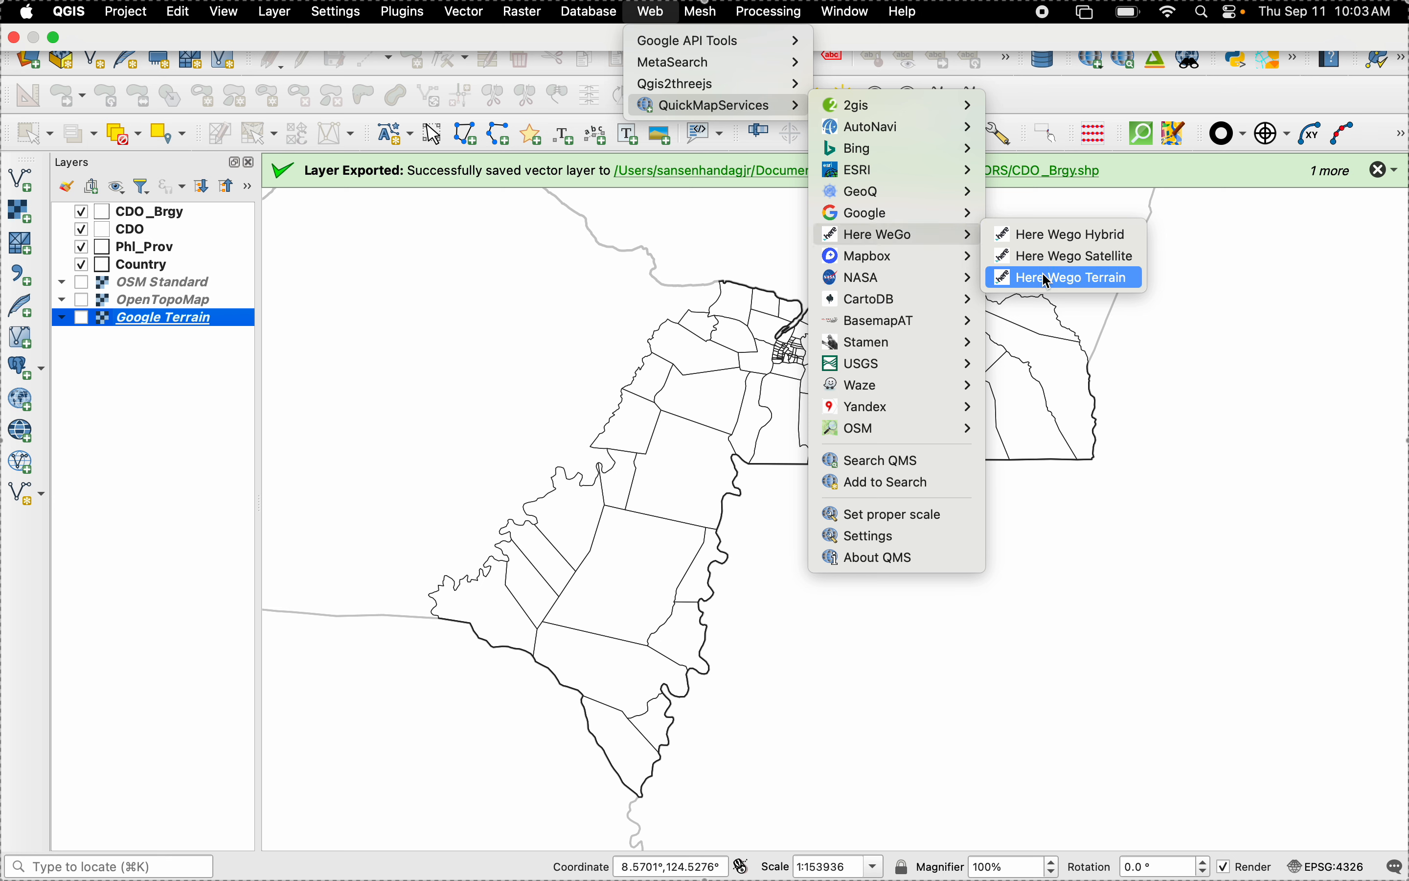
{"action": "mouse_move", "coordinate": [912, 149]}
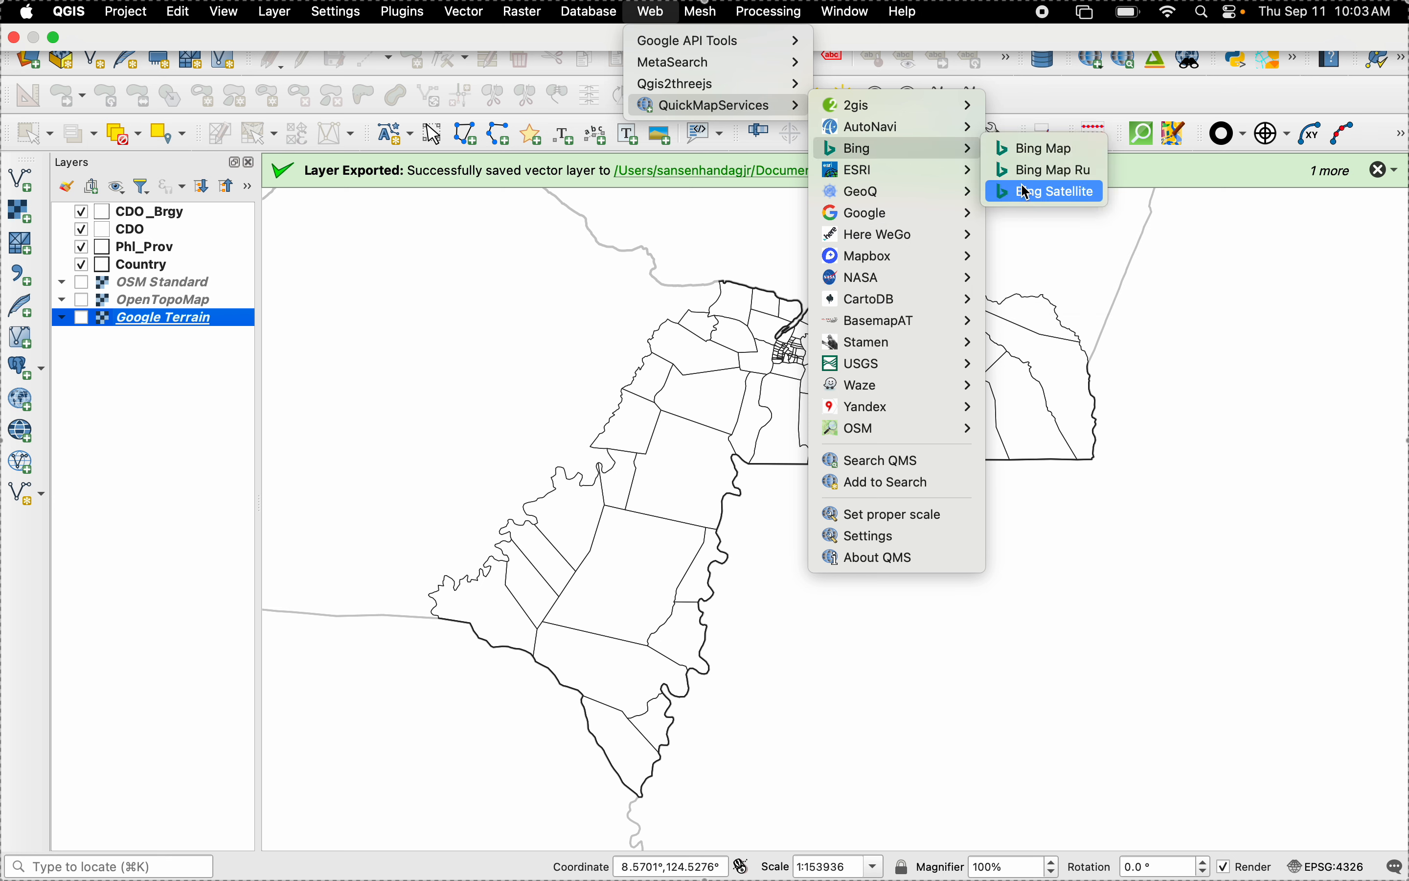
{"action": "mouse_move", "coordinate": [972, 173]}
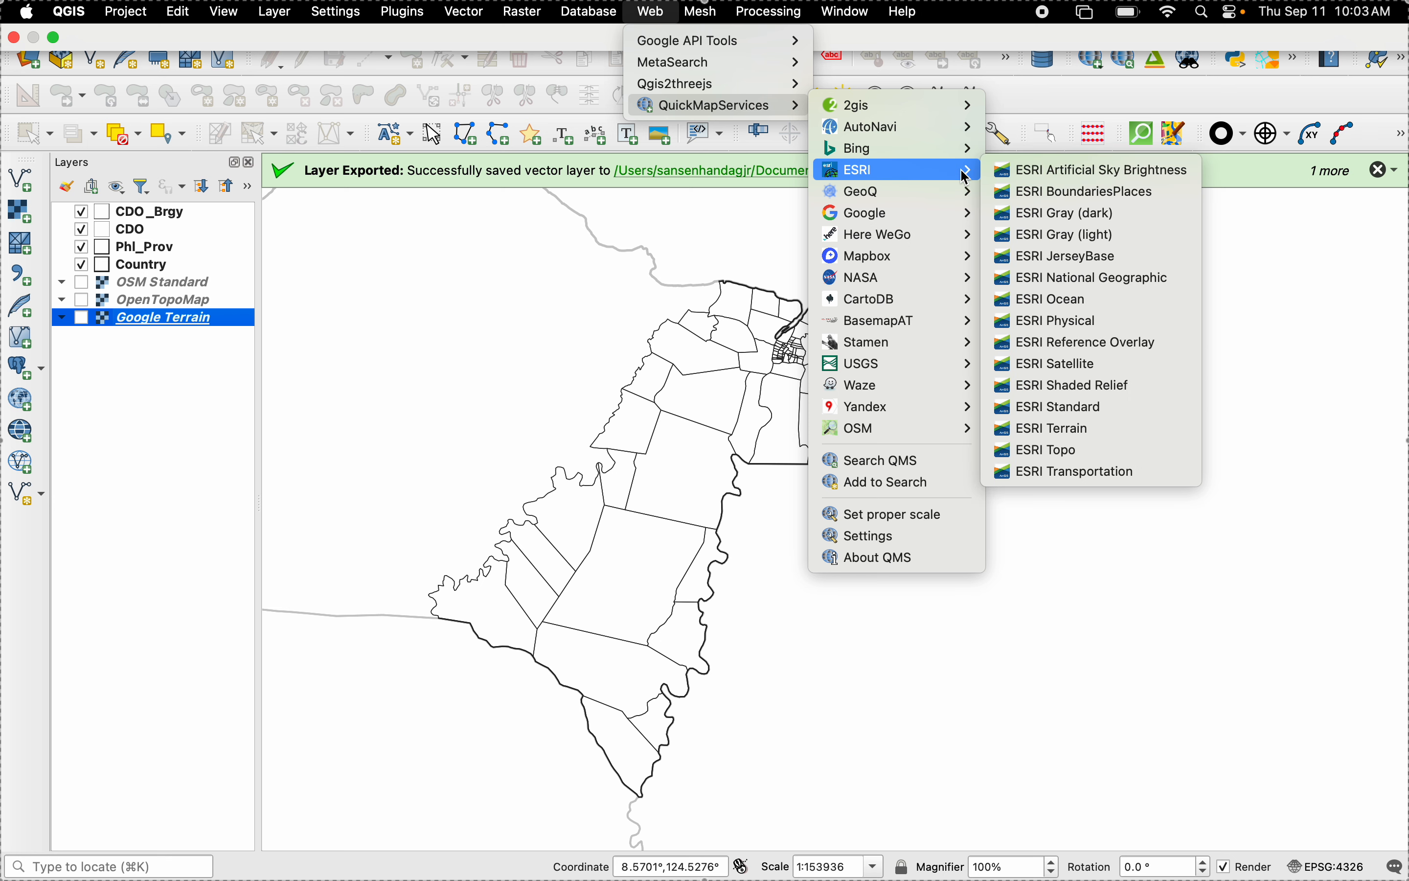
{"action": "left_click", "coordinate": [1008, 426]}
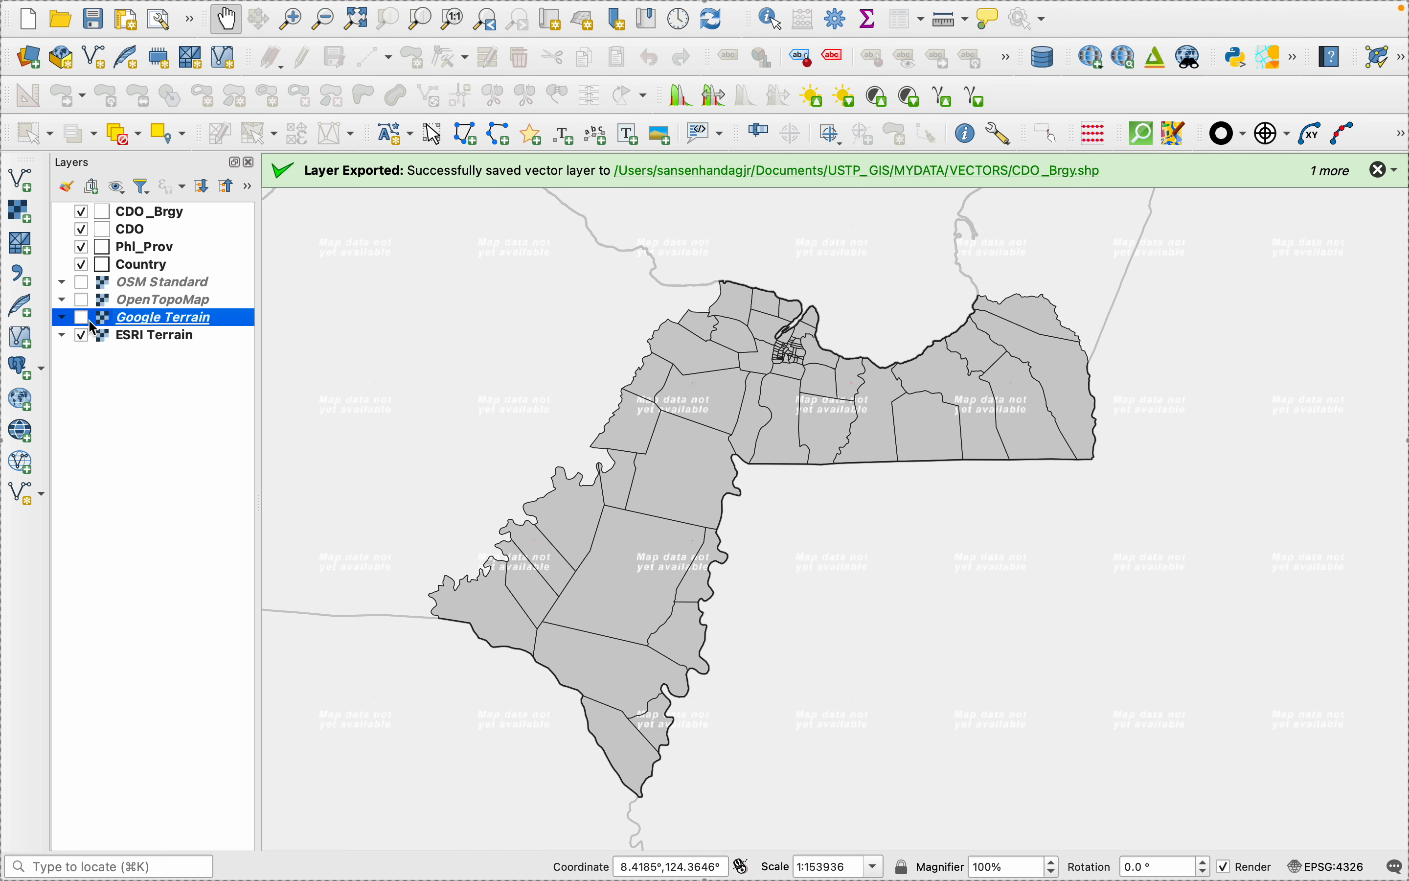
- Hide the ESRI Terrain layer and remove it from the project
{"action": "left_click", "coordinate": [81, 336]}
{"action": "right_click", "coordinate": [129, 336]}
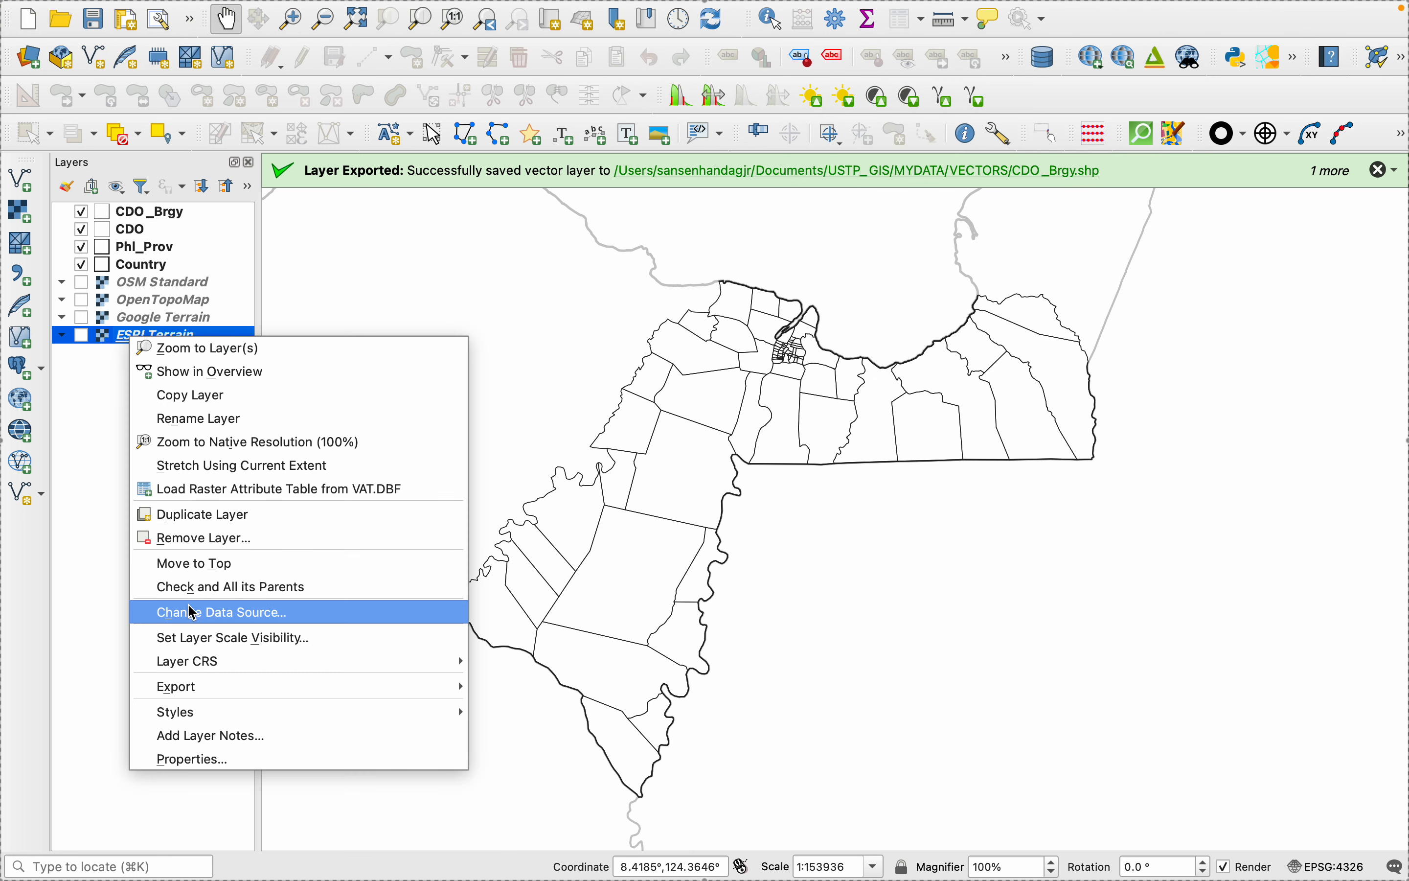
{"action": "left_click", "coordinate": [190, 538]}
{"action": "left_click", "coordinate": [756, 455]}
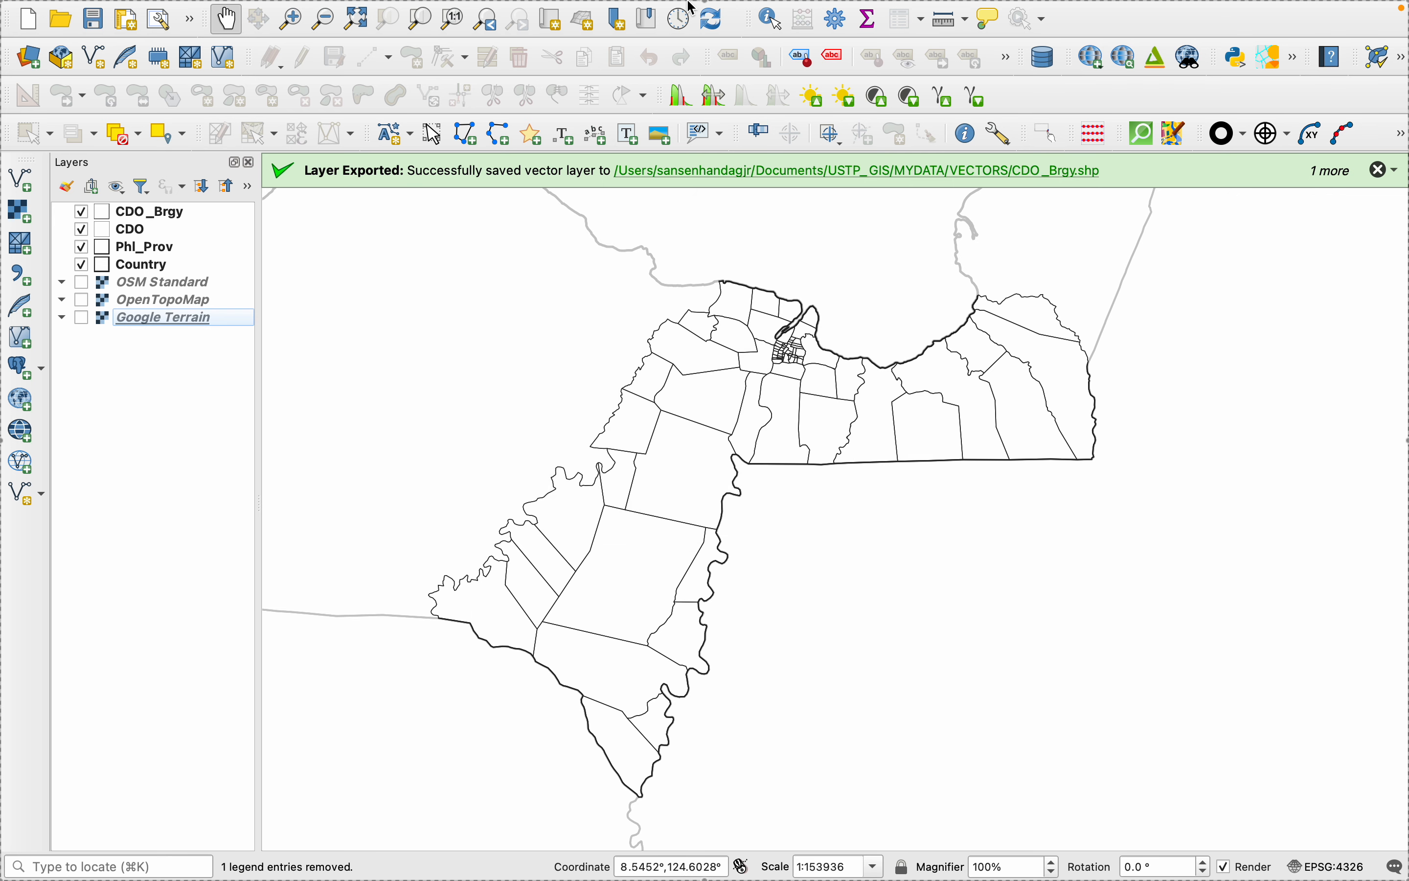
- Add the Here Wego Terrain basemap from QuickMapServices
{"action": "left_click", "coordinate": [652, 12]}
{"action": "mouse_move", "coordinate": [705, 106]}
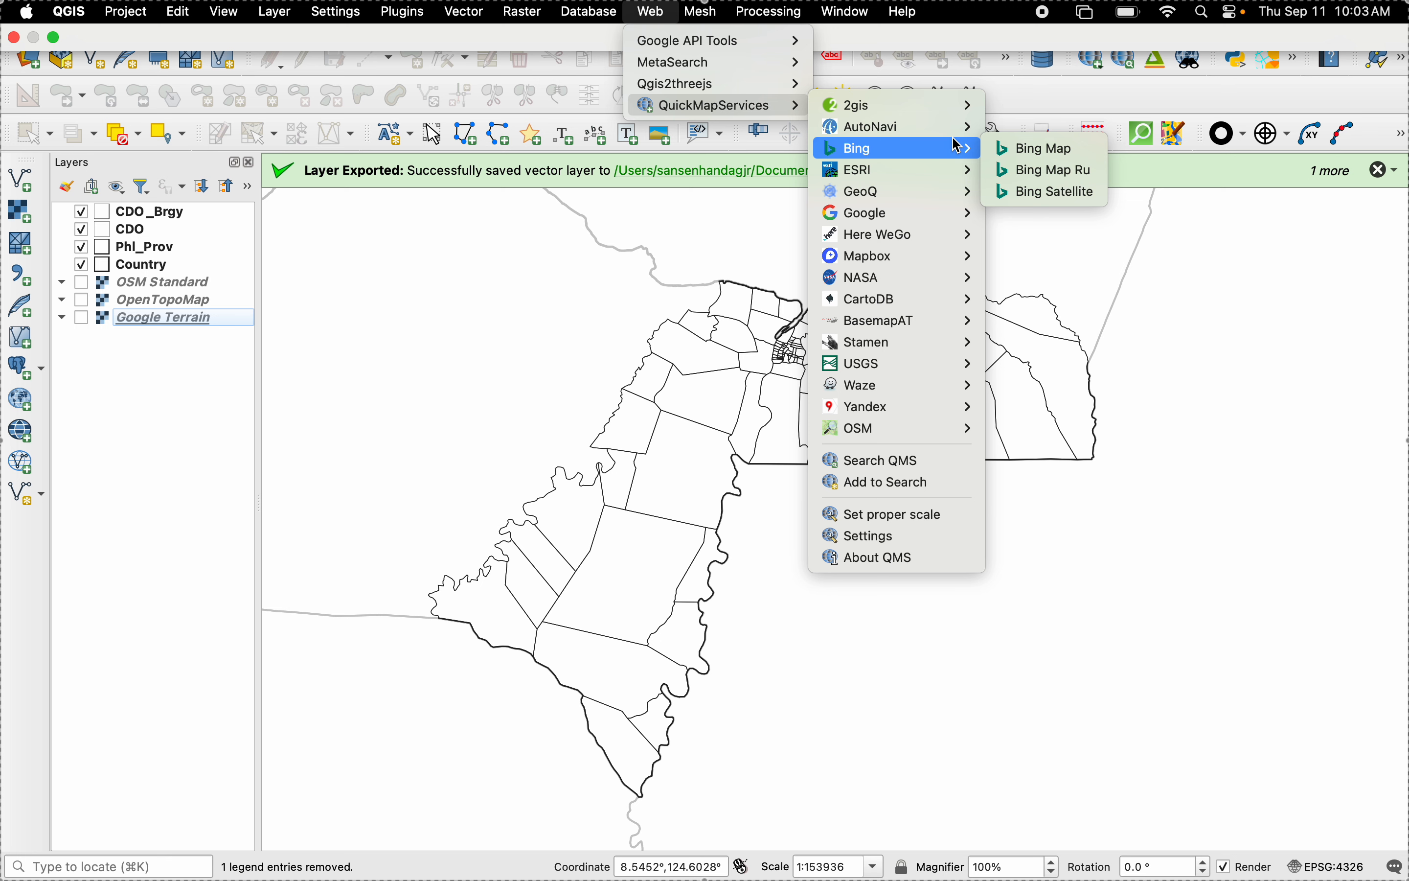
{"action": "mouse_move", "coordinate": [960, 112]}
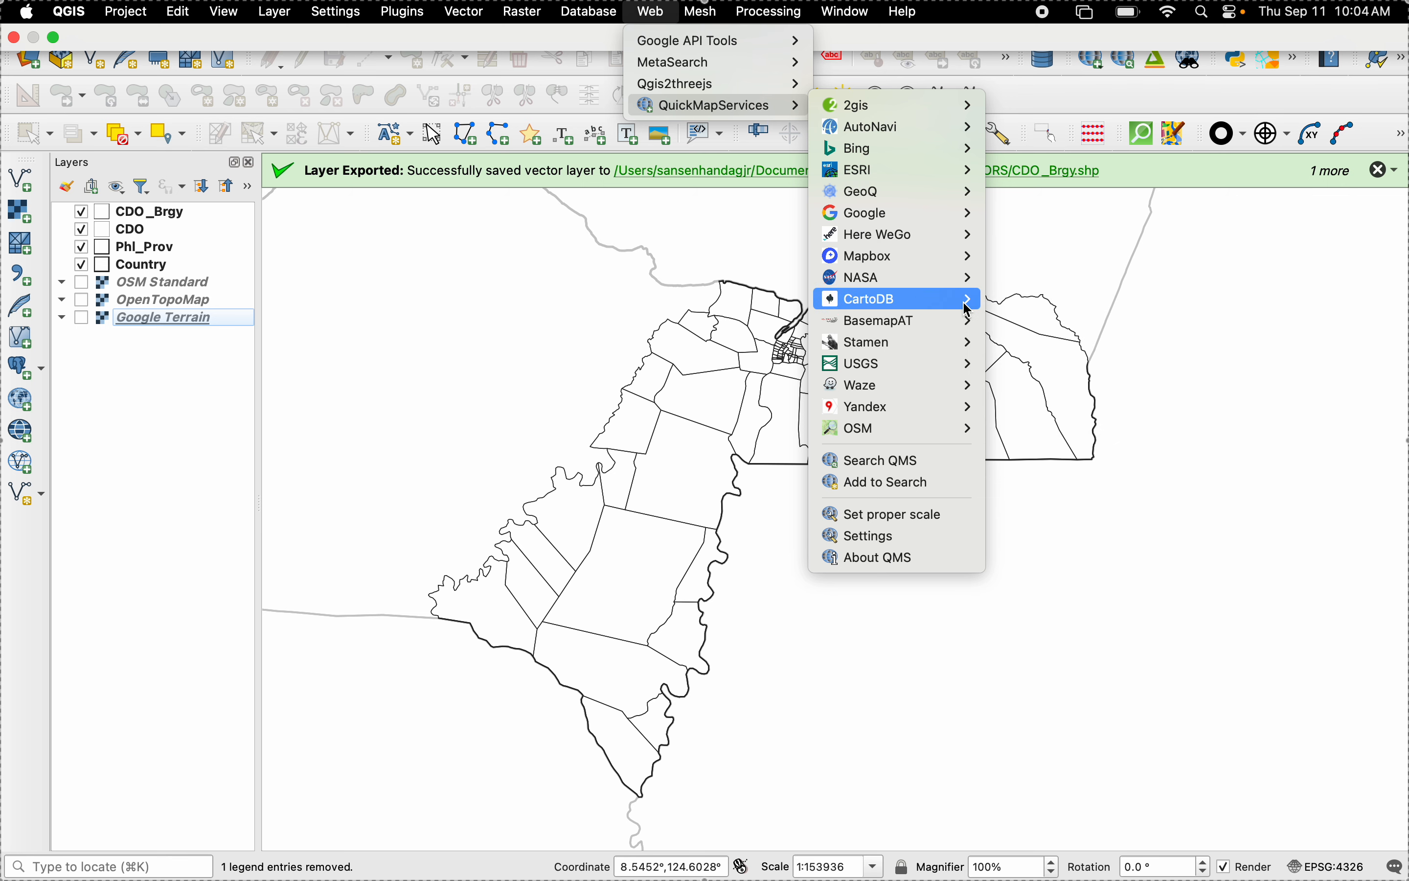
{"action": "mouse_move", "coordinate": [967, 305]}
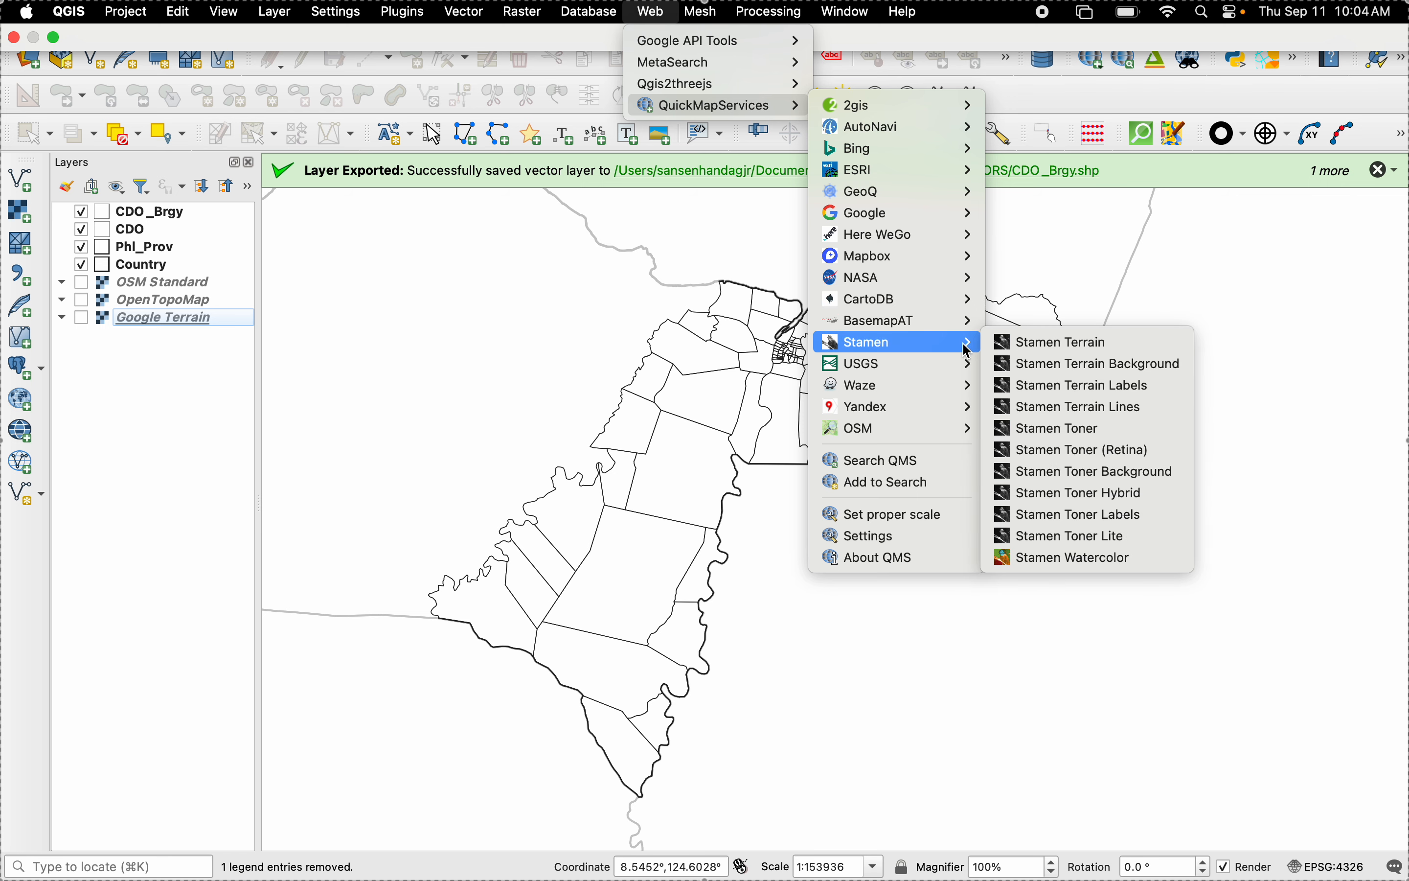
{"action": "mouse_move", "coordinate": [969, 415]}
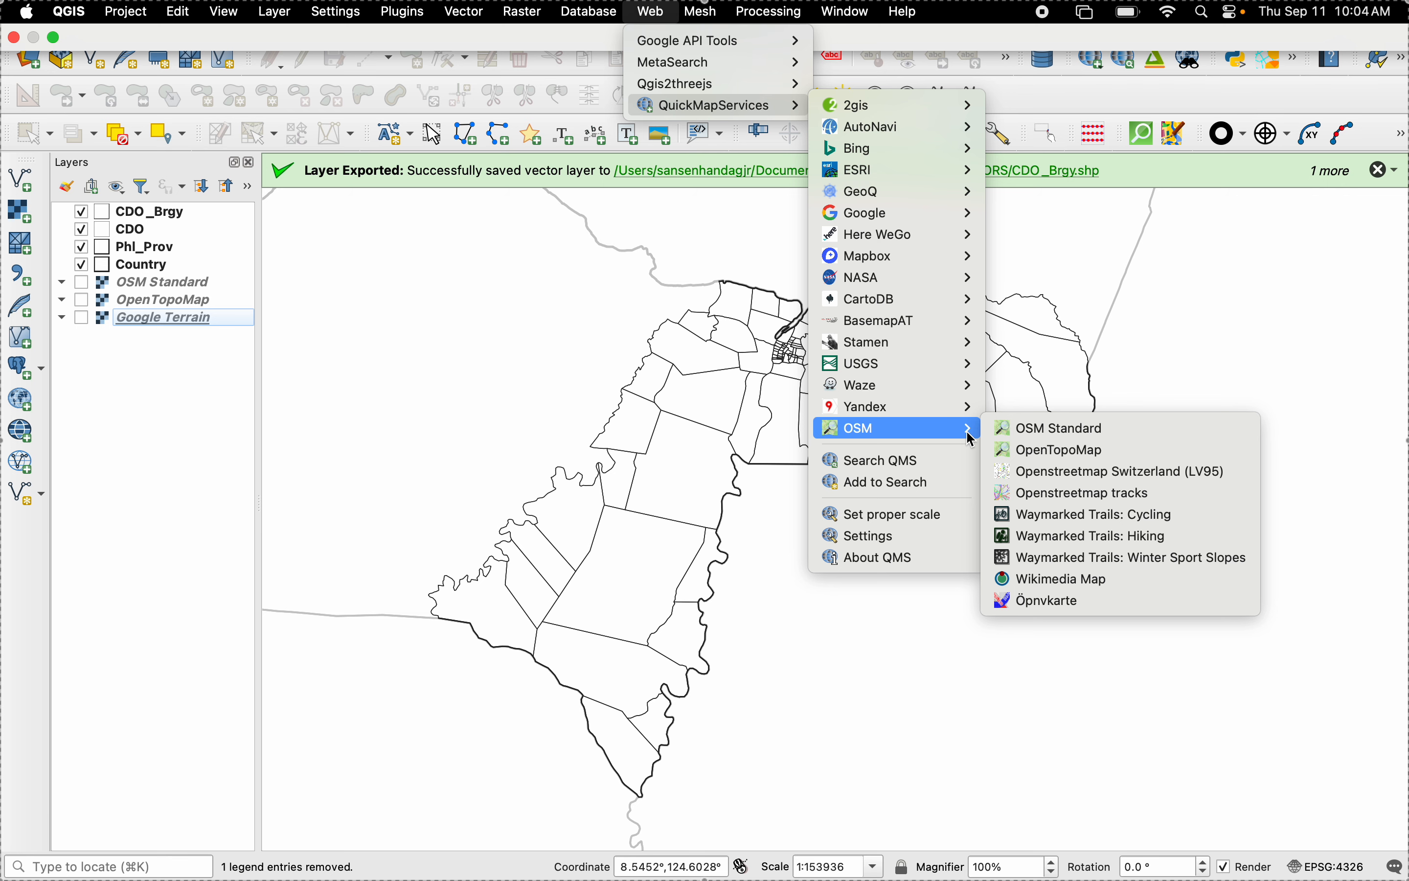
{"action": "mouse_move", "coordinate": [972, 235]}
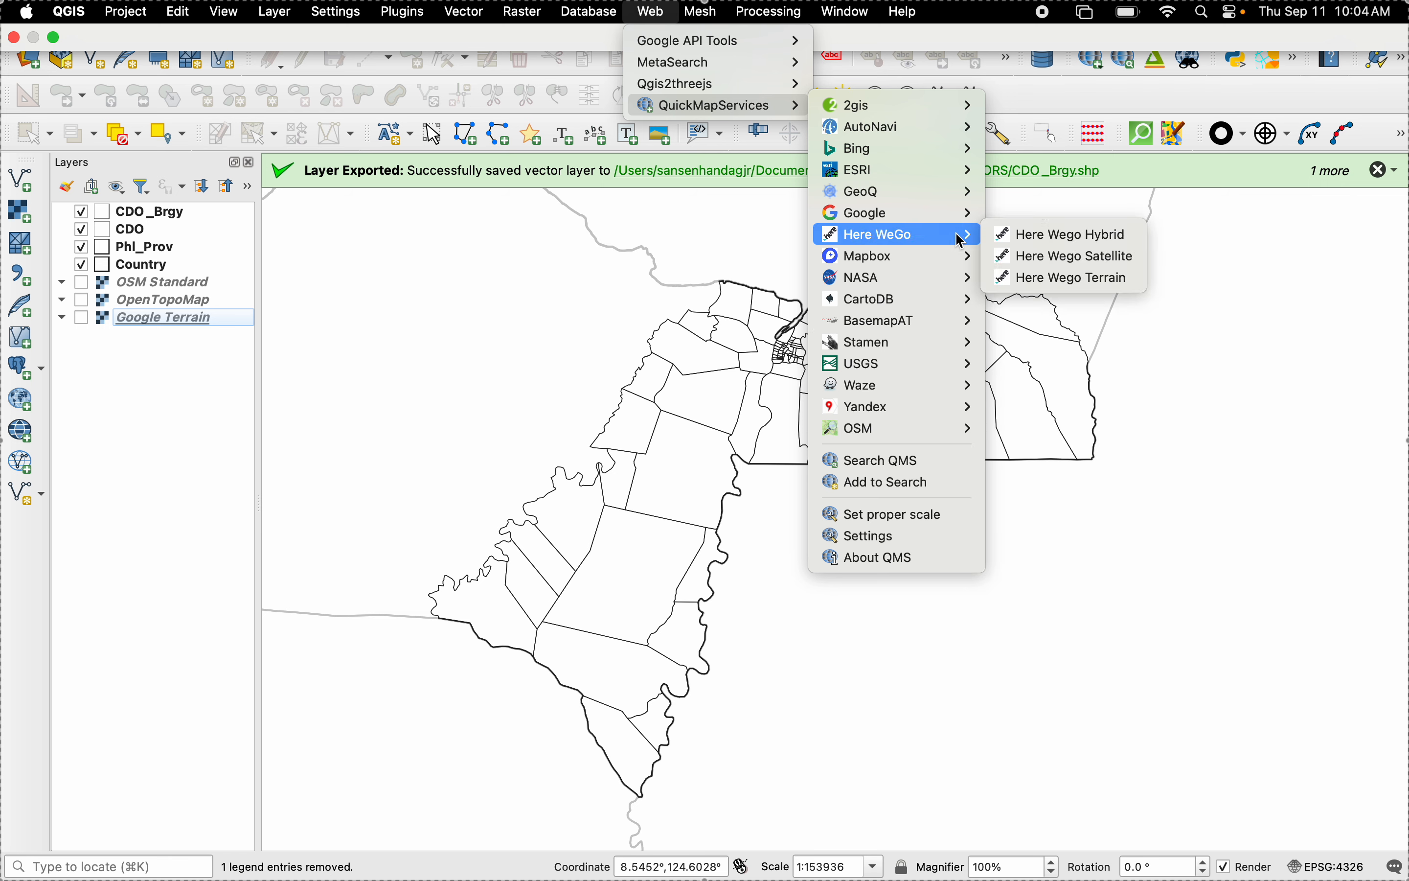
{"action": "left_click", "coordinate": [1062, 277]}
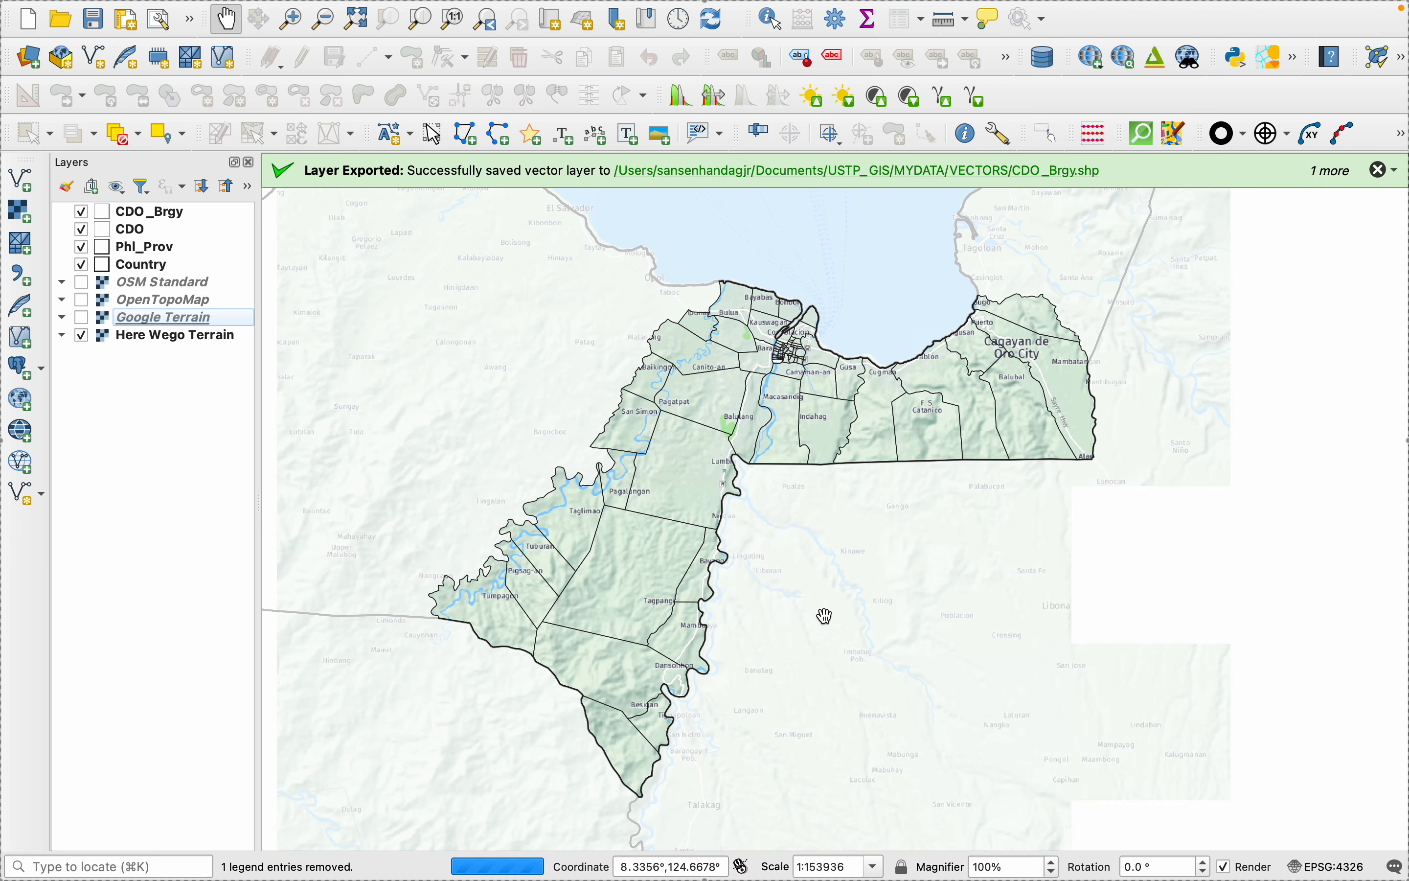
- Examine the Here Wego Terrain basemap over the city at several scales and hide the layer
{"action": "scroll", "coordinate": [806, 398], "scroll_direction": "up", "scroll_amount": 2}
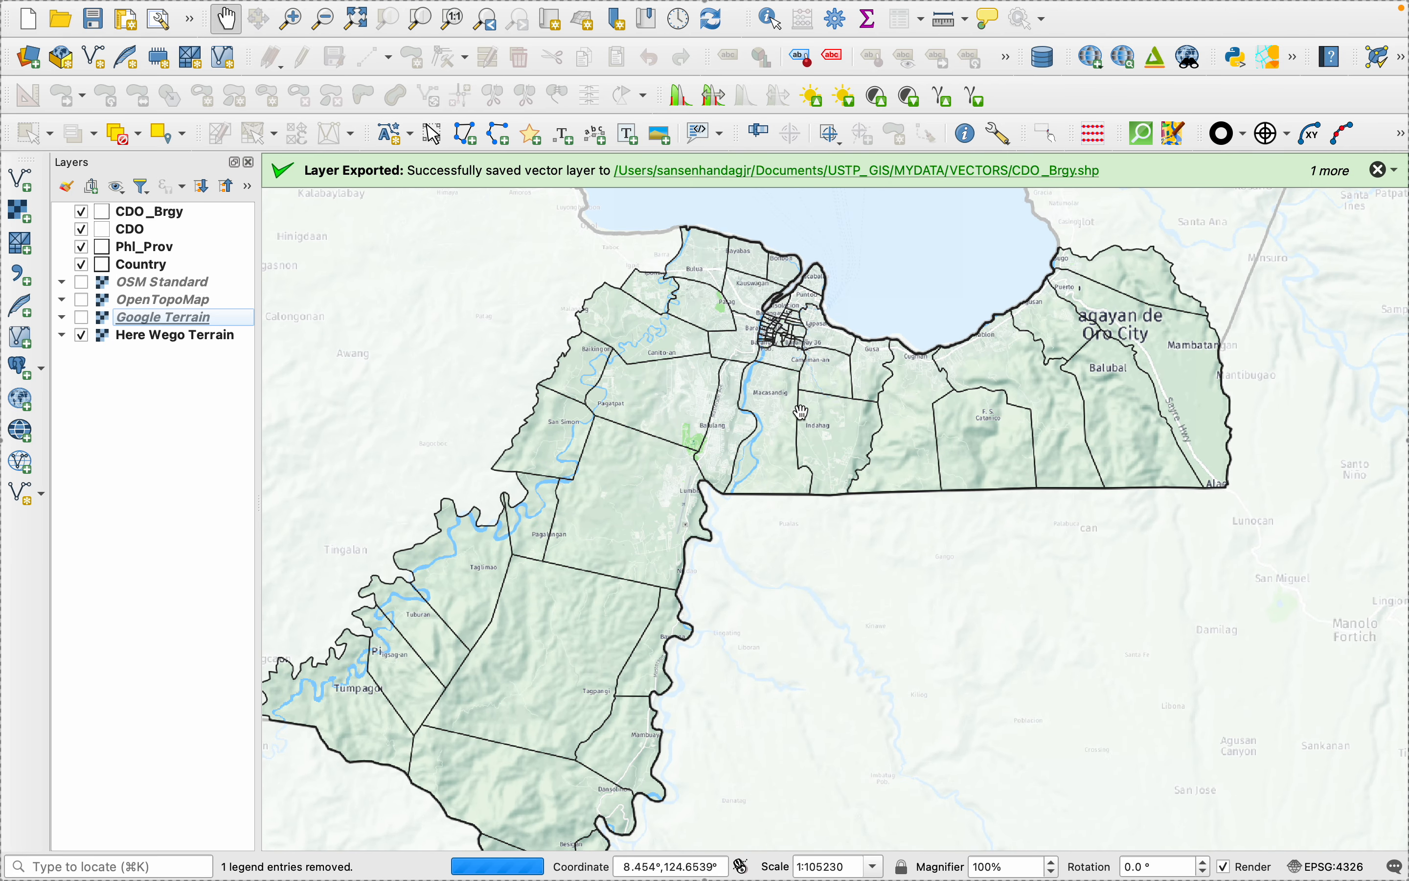
{"action": "scroll", "coordinate": [803, 412], "scroll_direction": "up", "scroll_amount": 3}
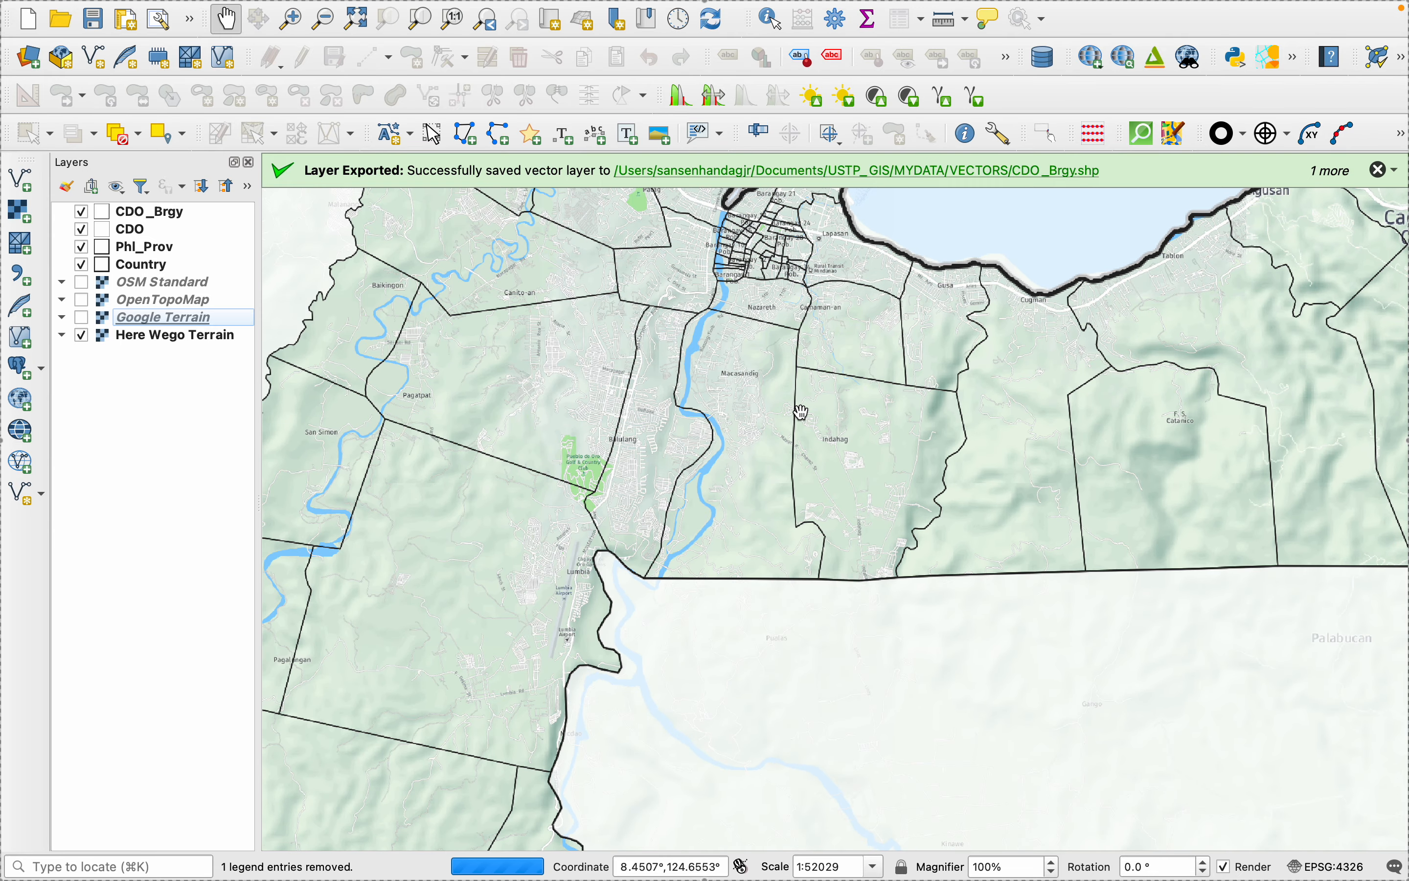
{"action": "scroll", "coordinate": [803, 413], "scroll_direction": "down", "scroll_amount": 3}
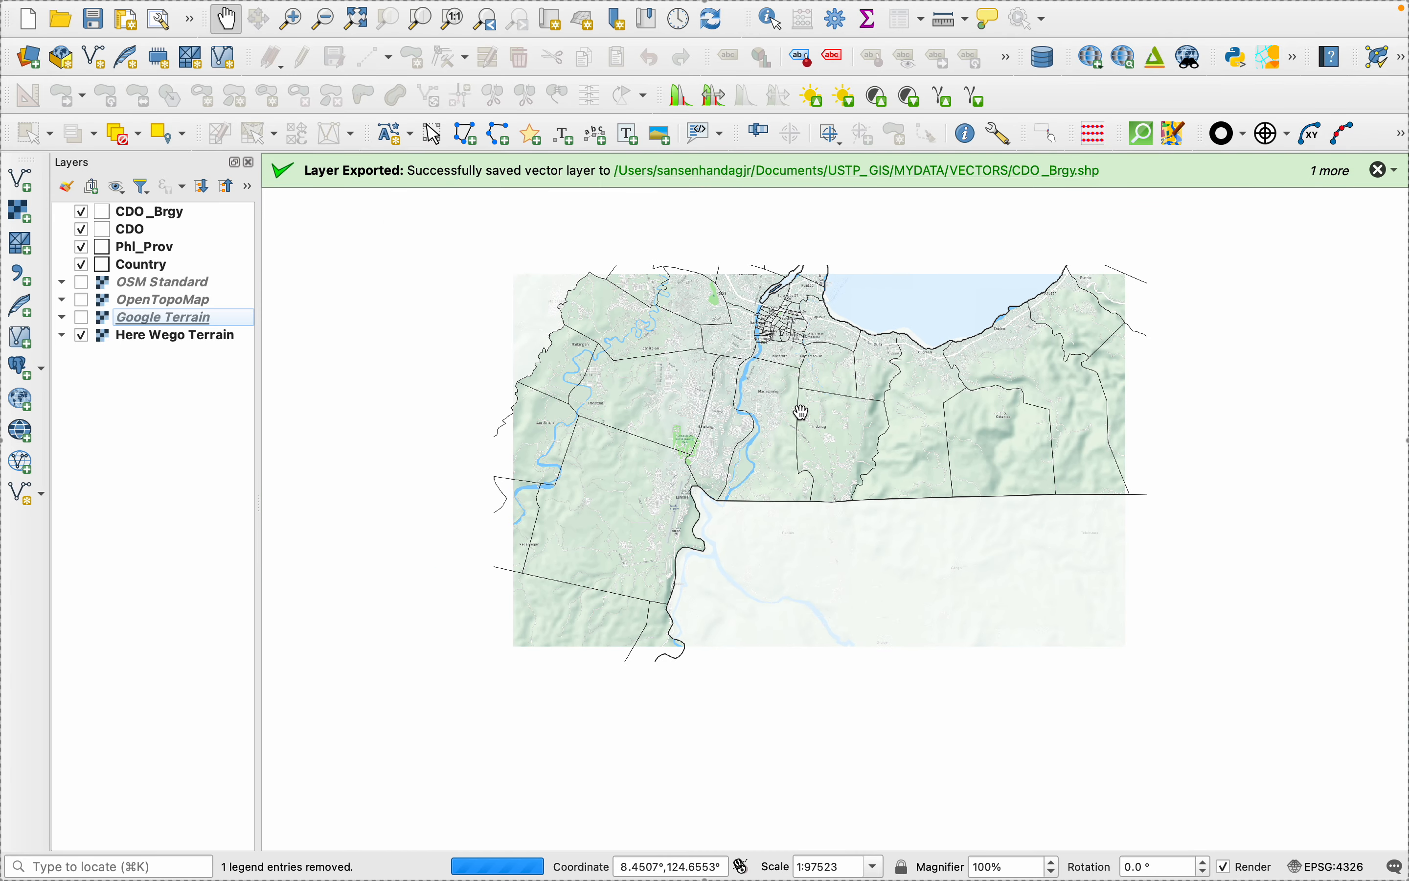
{"action": "scroll", "coordinate": [803, 413], "scroll_direction": "up", "scroll_amount": 1}
{"action": "scroll", "coordinate": [804, 412], "scroll_direction": "down", "scroll_amount": 1}
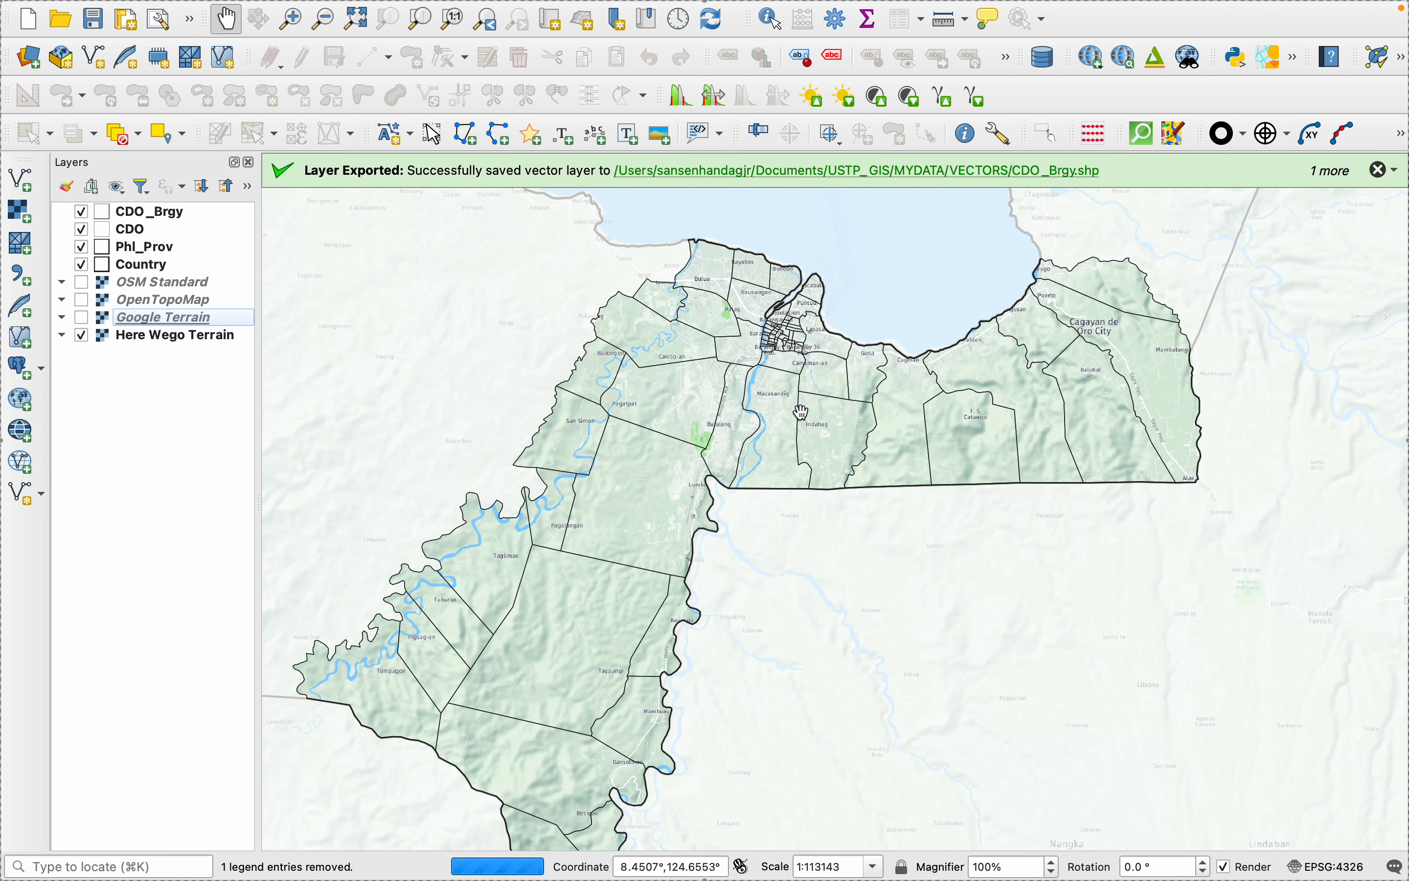
{"action": "scroll", "coordinate": [803, 412], "scroll_direction": "down", "scroll_amount": 1}
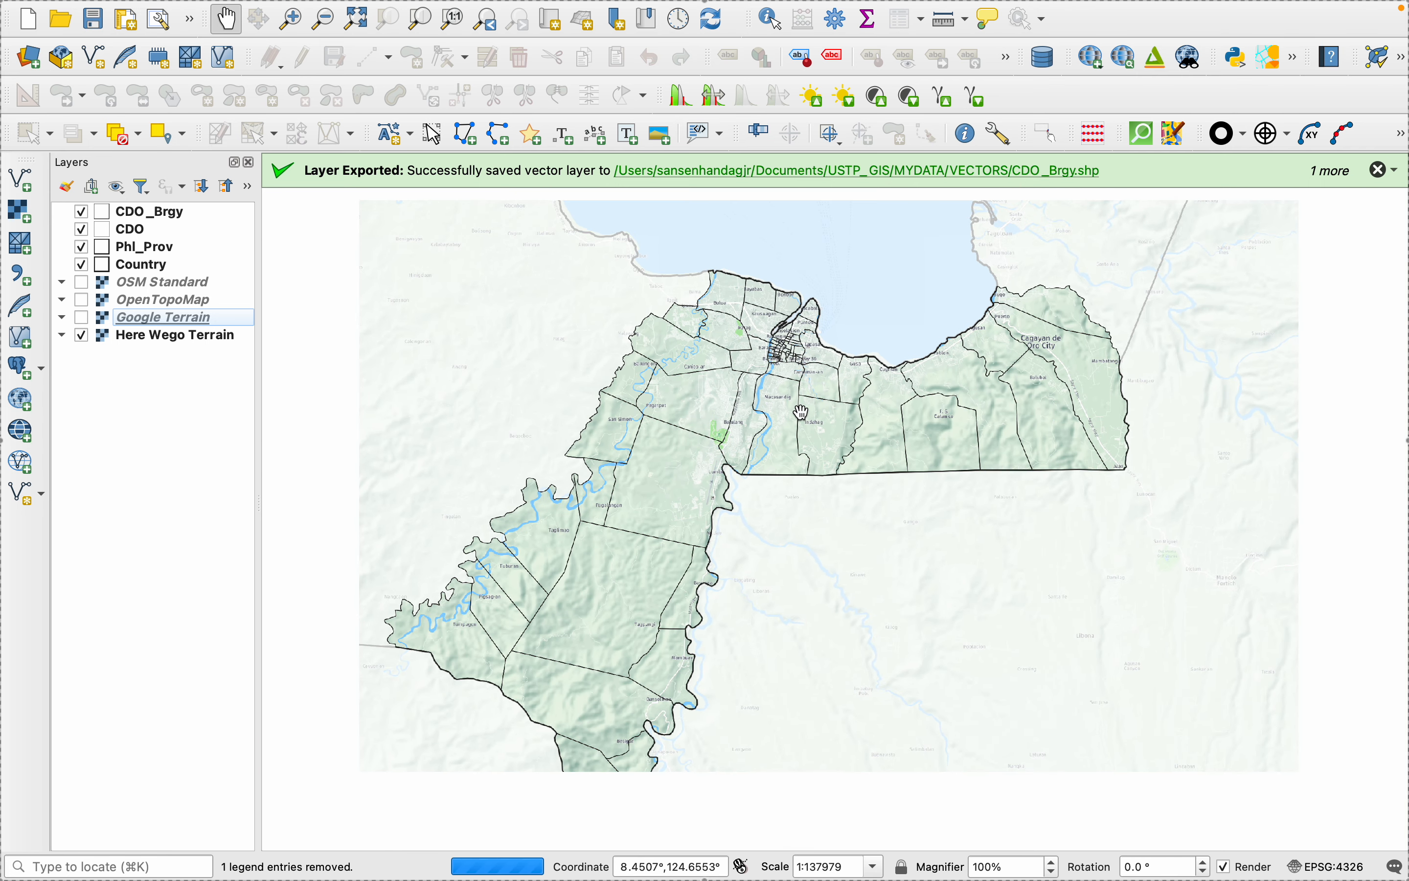
{"action": "left_click", "coordinate": [82, 336]}
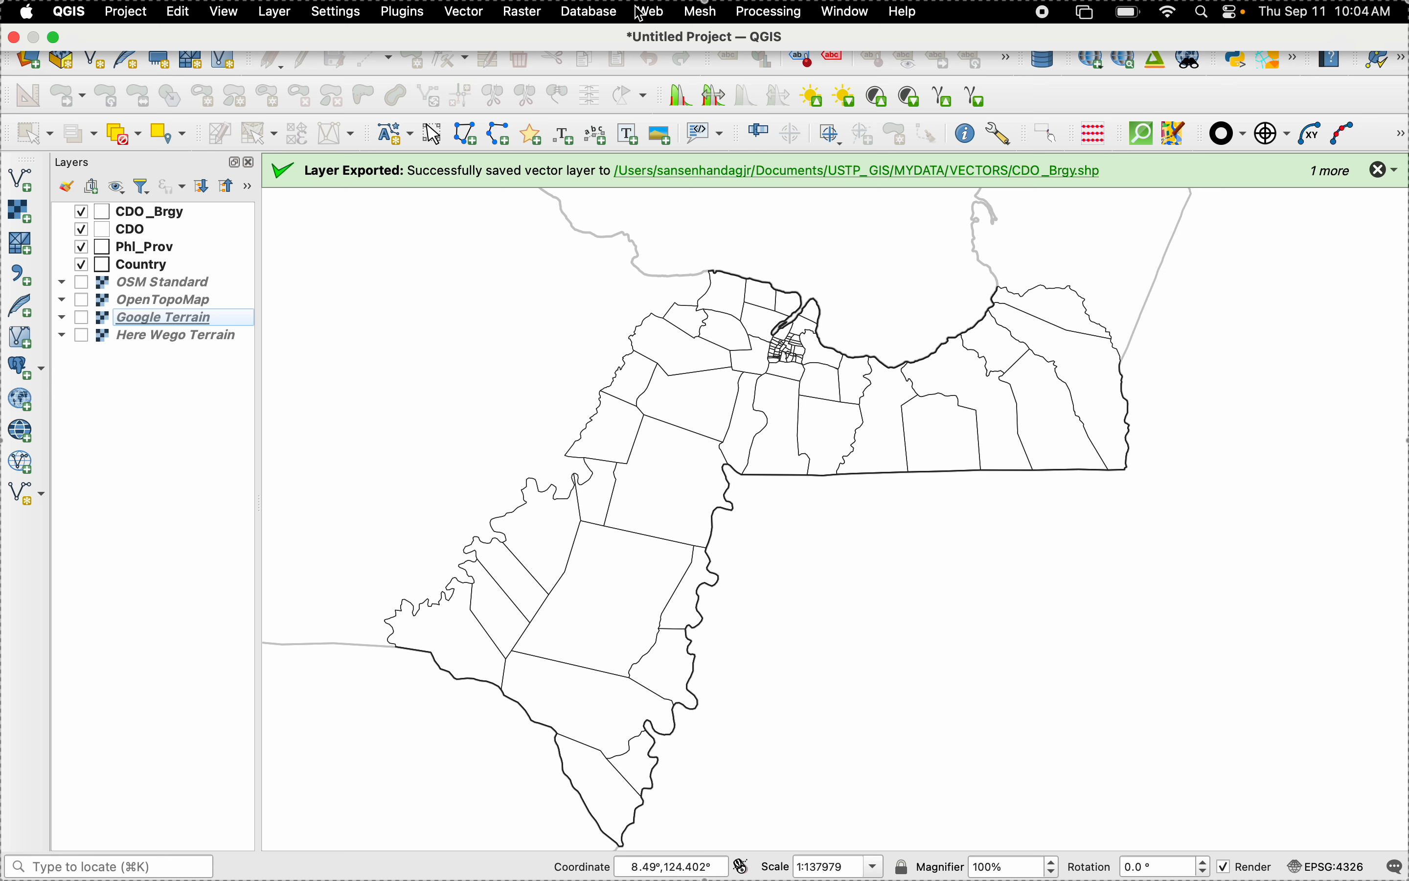
- Show the existing OpenTopoMap layer beneath the city and barangay boundaries
{"action": "left_click", "coordinate": [651, 13]}
{"action": "mouse_move", "coordinate": [717, 105]}
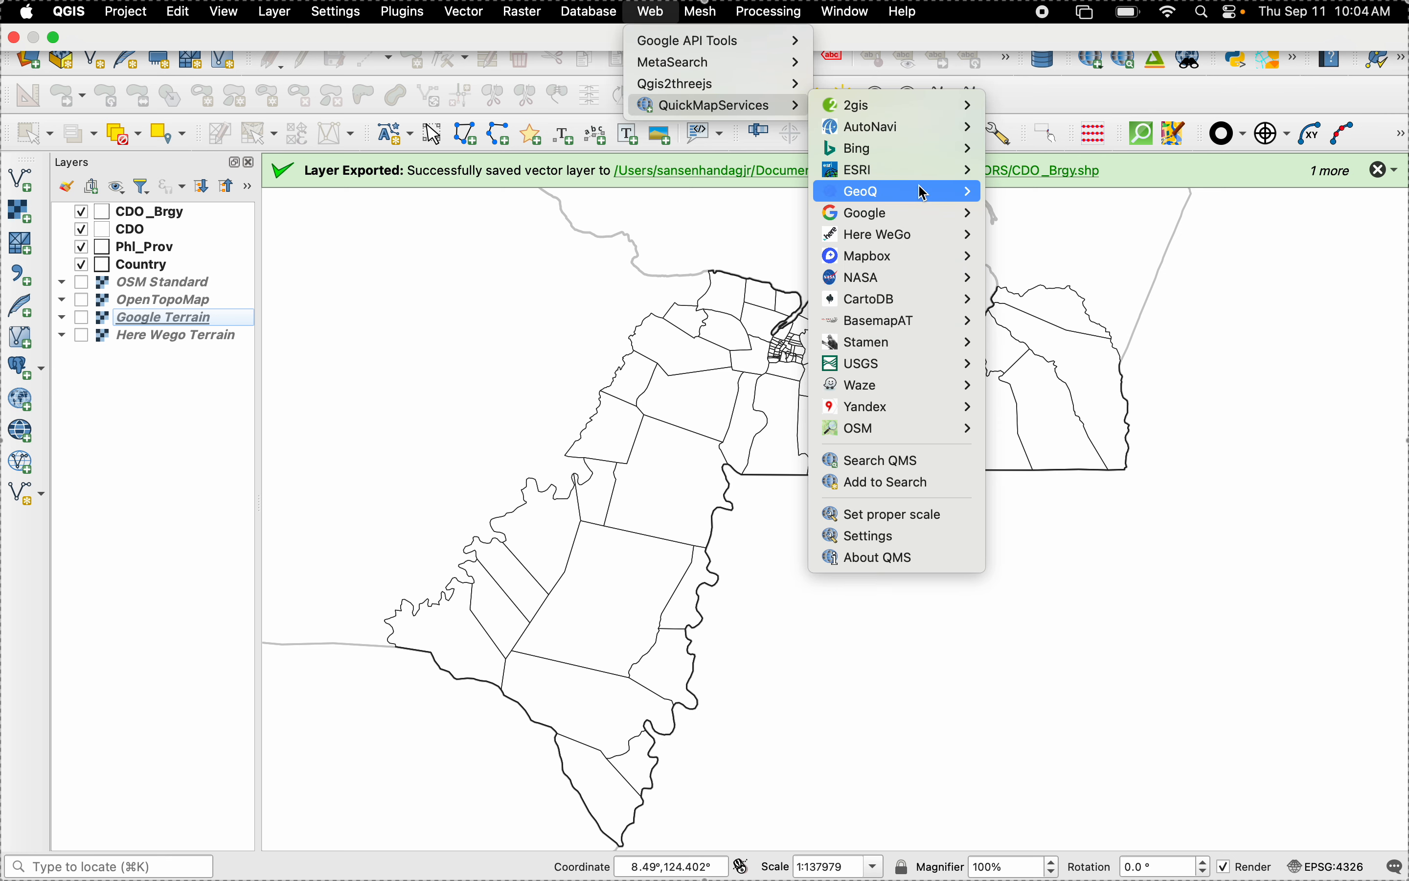
{"action": "mouse_move", "coordinate": [924, 192]}
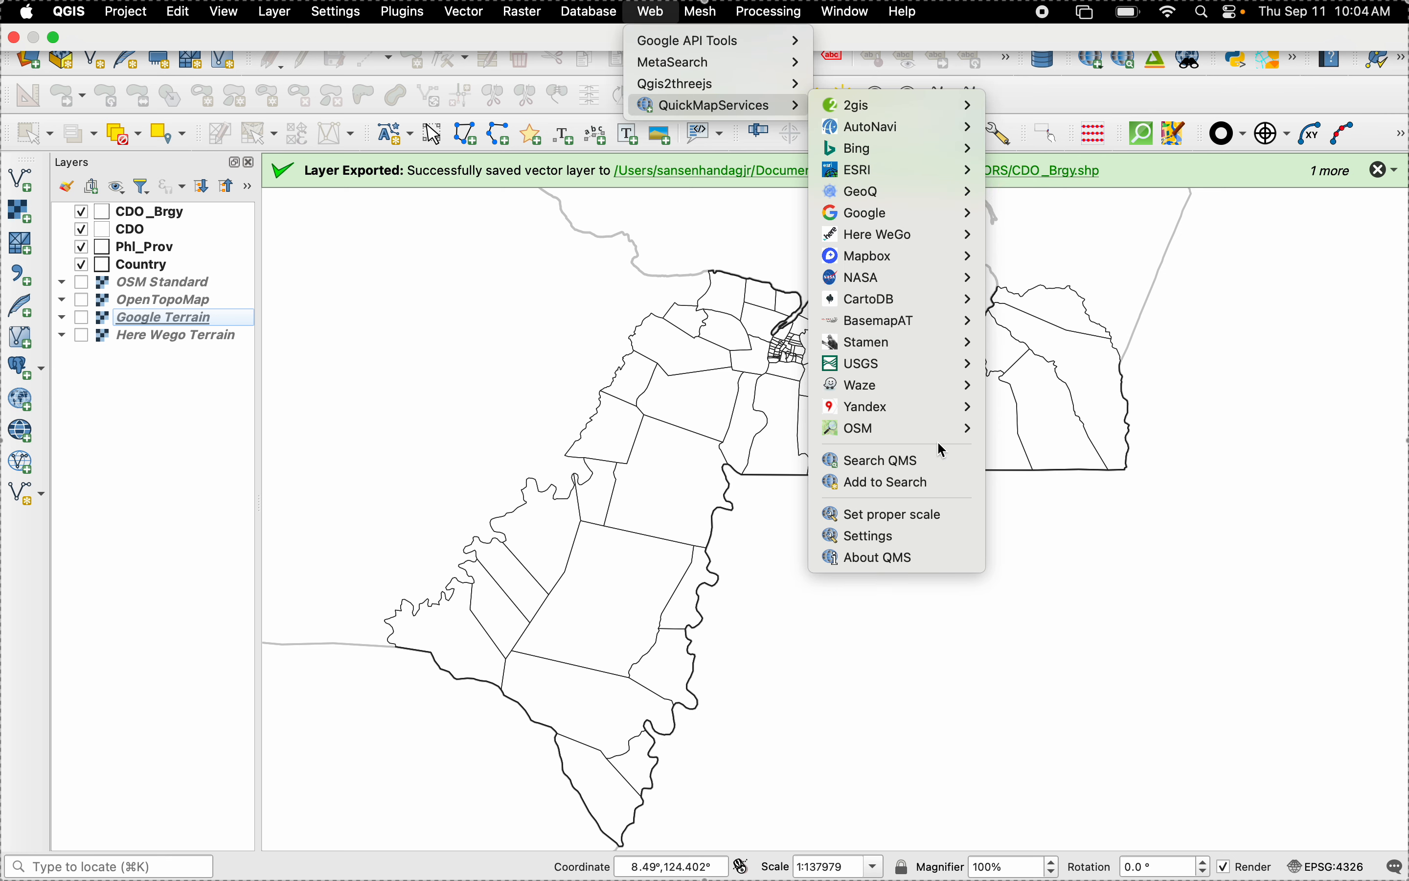
{"action": "mouse_move", "coordinate": [955, 438]}
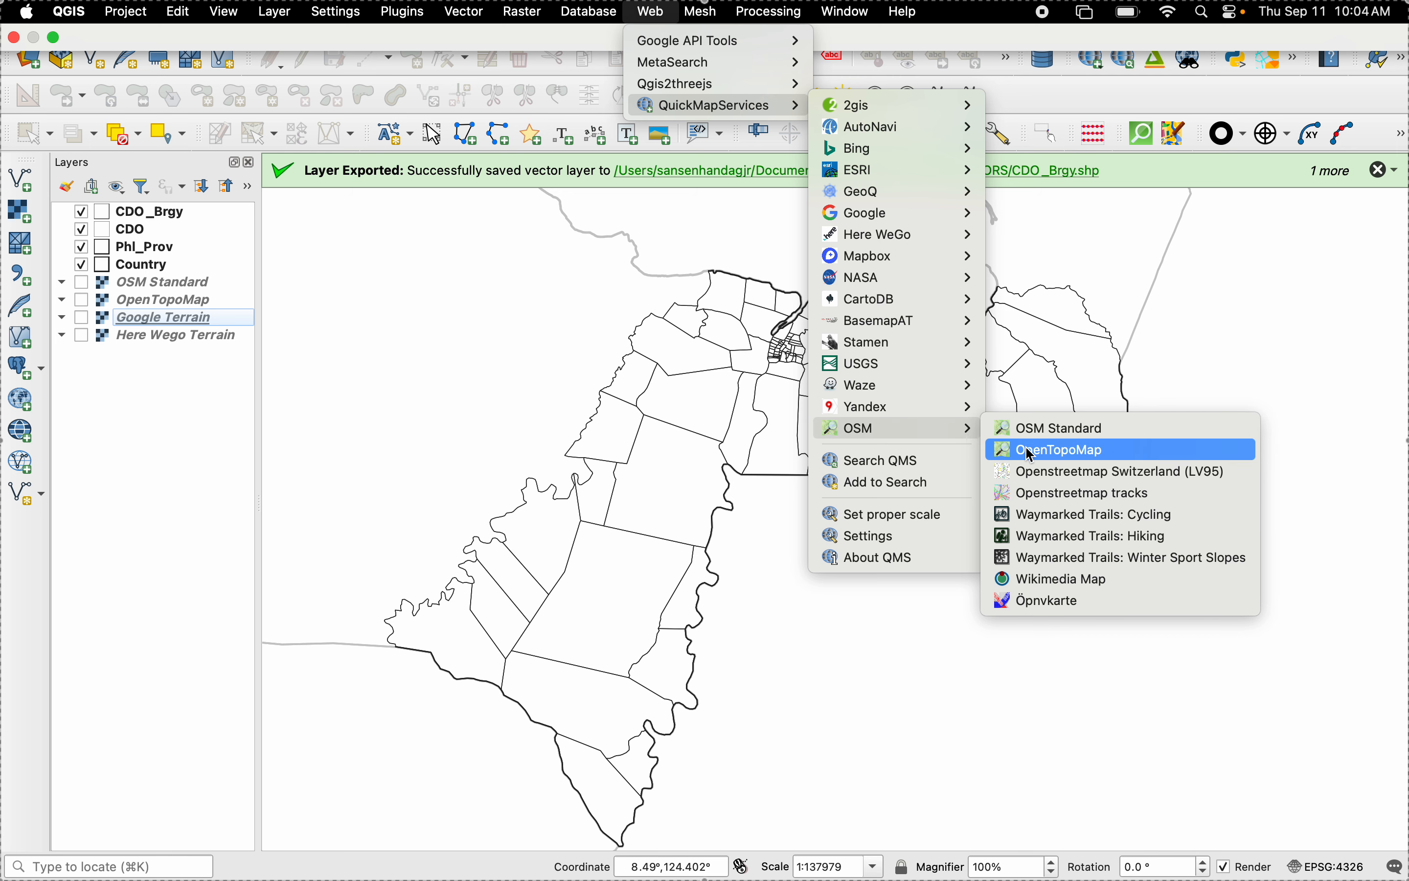
{"action": "left_click", "coordinate": [84, 301]}
{"action": "left_click", "coordinate": [83, 301]}
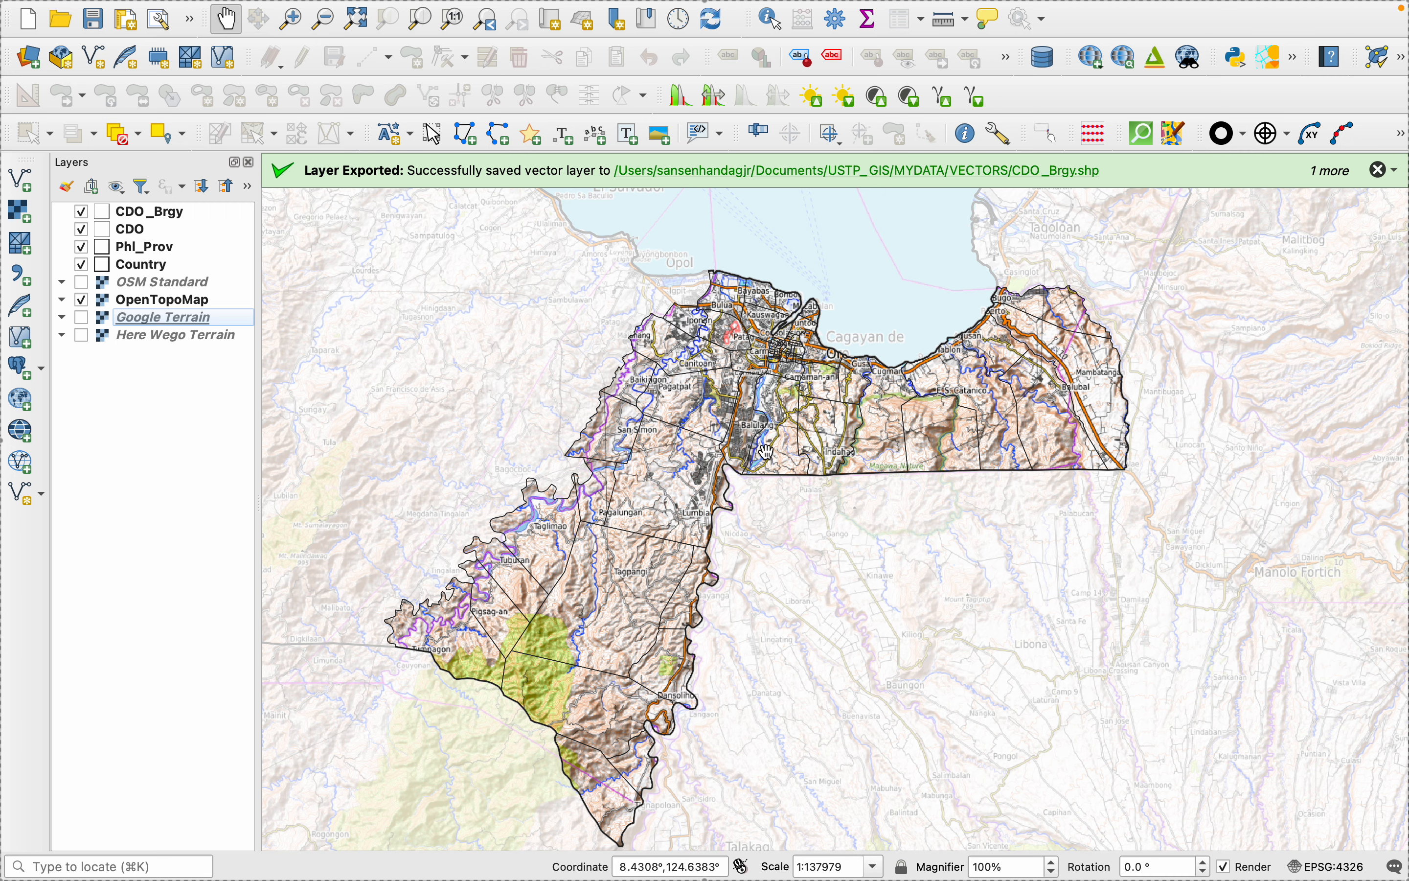
- Examine the OpenTopoMap detail around the city at several scales and hide the layer
{"action": "scroll", "coordinate": [736, 387], "scroll_direction": "up", "scroll_amount": 3}
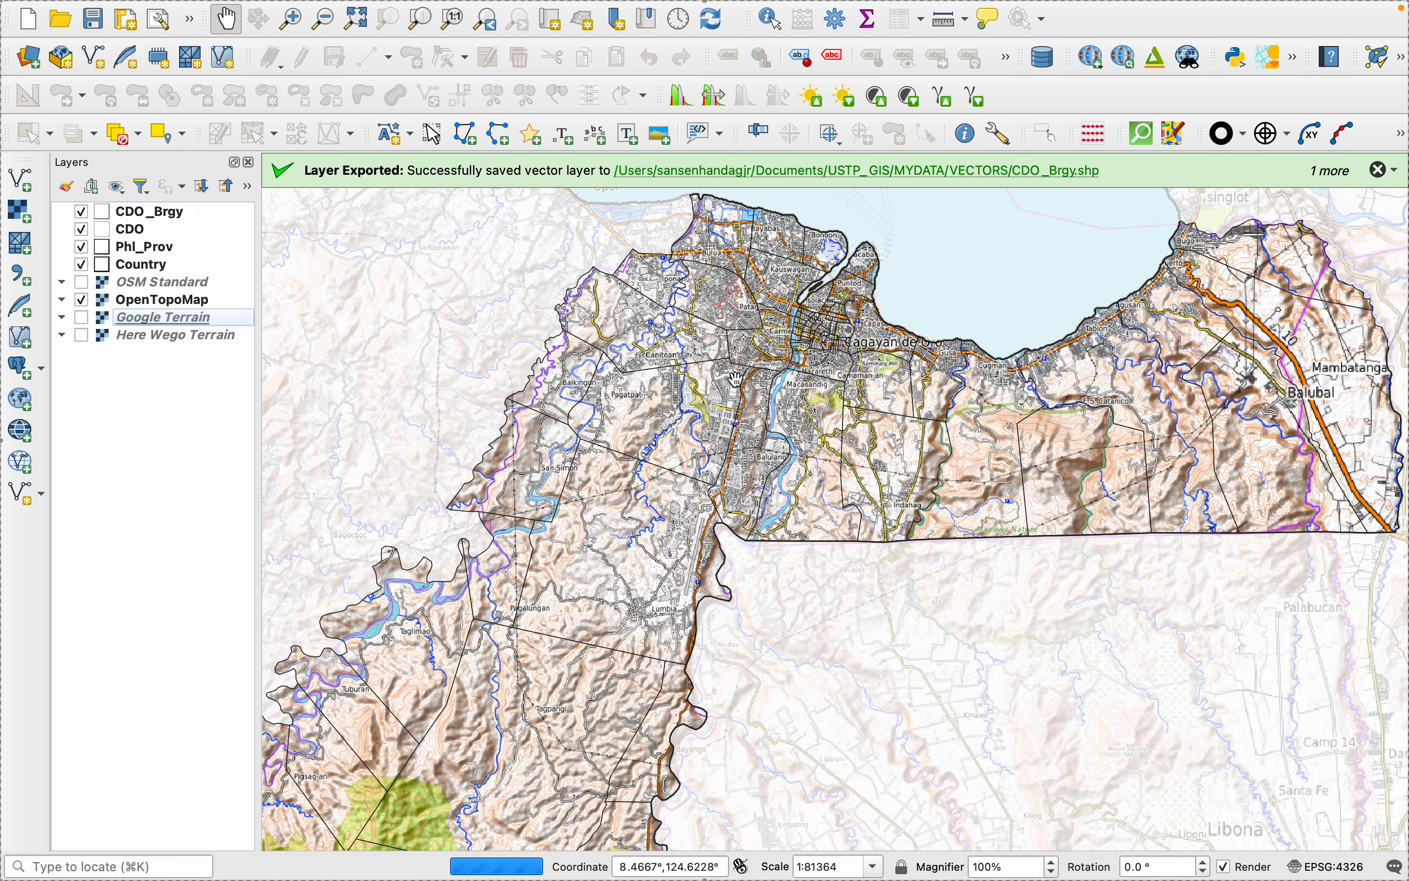
{"action": "scroll", "coordinate": [736, 380], "scroll_direction": "up", "scroll_amount": 4}
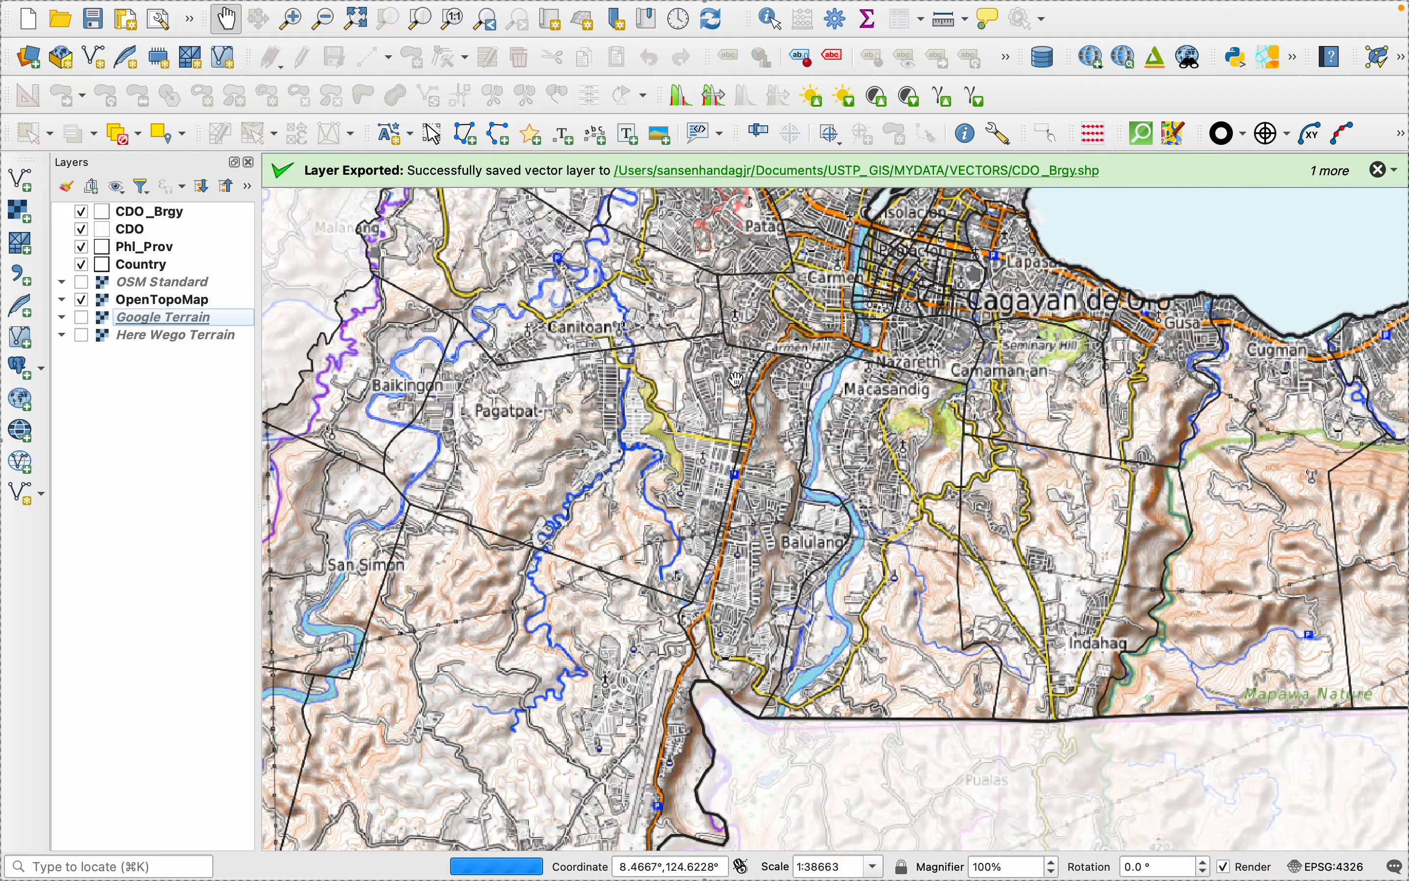
{"action": "scroll", "coordinate": [736, 380], "scroll_direction": "down", "scroll_amount": 1}
{"action": "scroll", "coordinate": [736, 379], "scroll_direction": "down", "scroll_amount": 2}
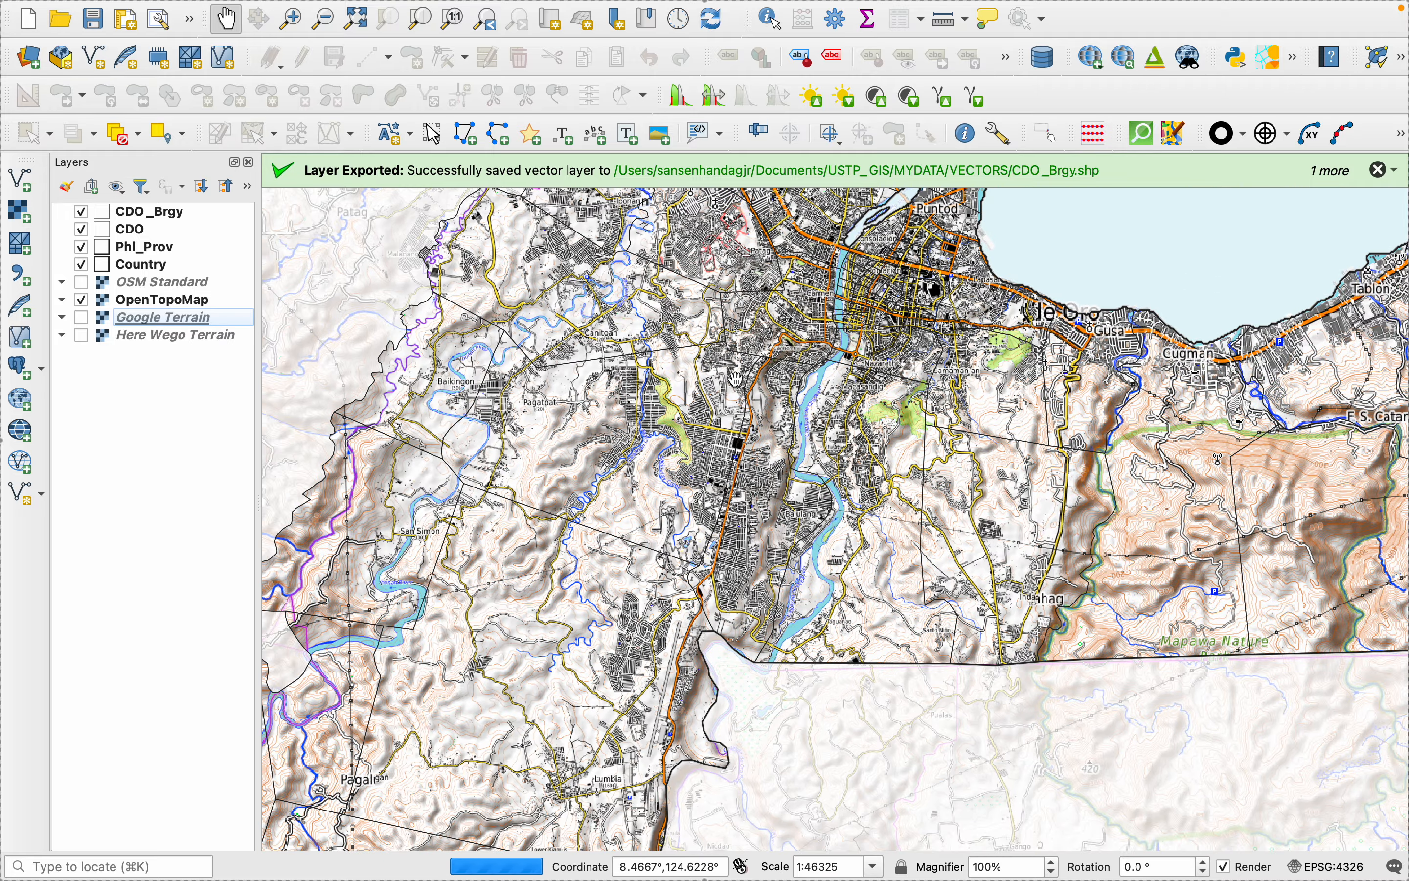
{"action": "scroll", "coordinate": [735, 379], "scroll_direction": "down", "scroll_amount": 5}
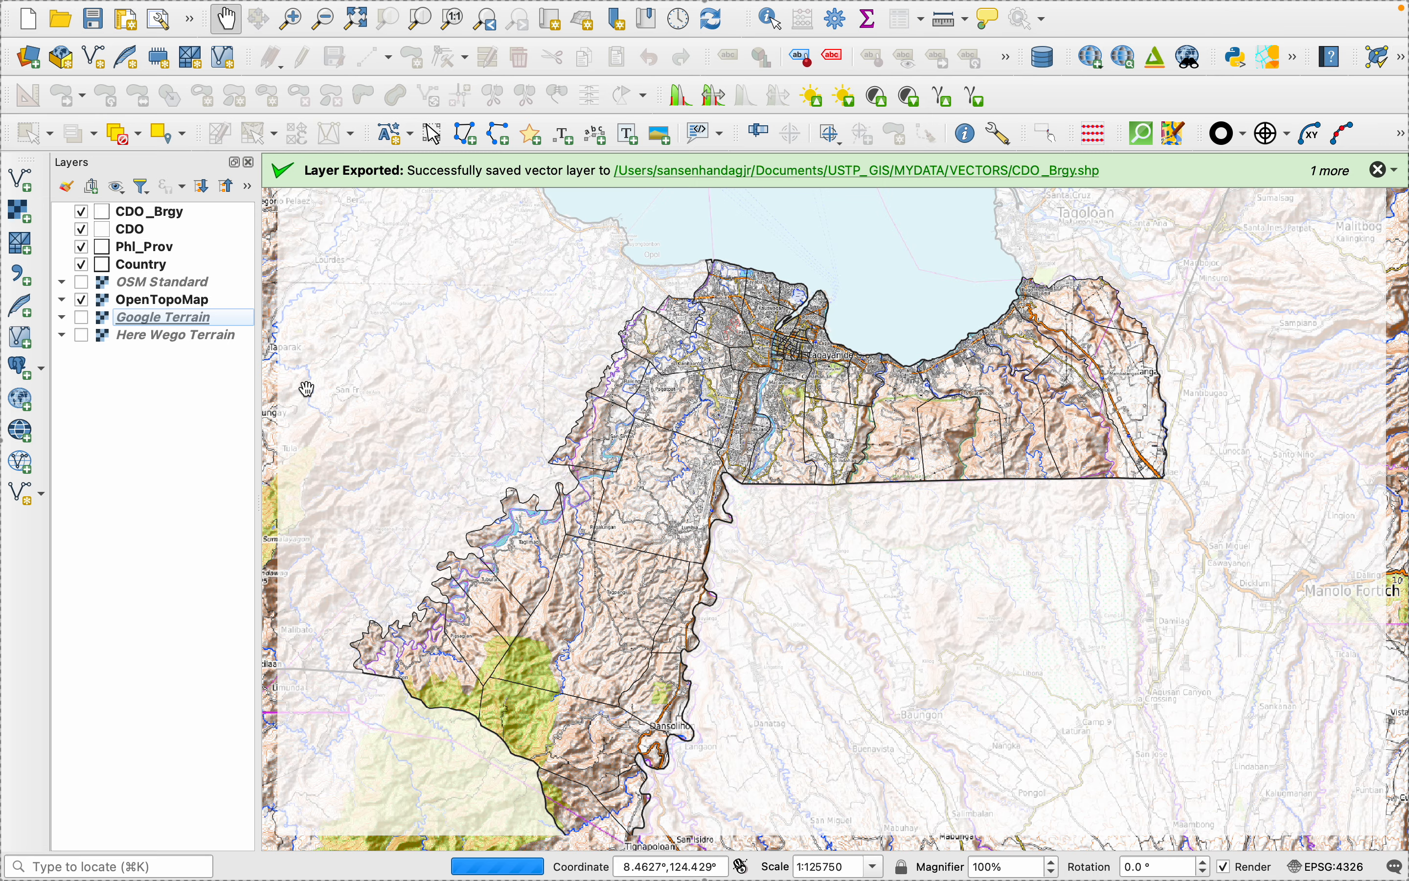
{"action": "left_click", "coordinate": [82, 301]}
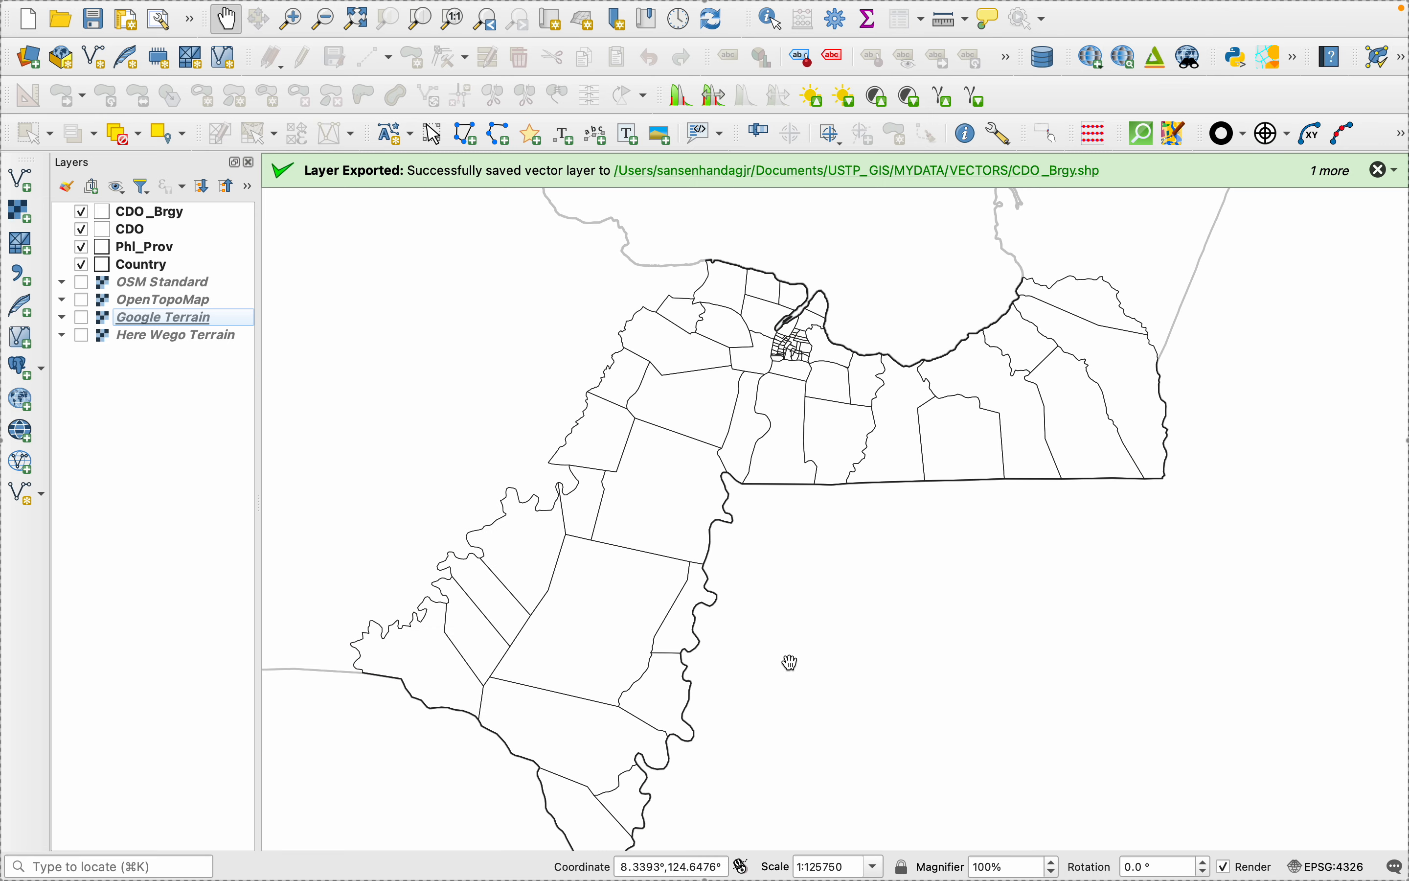
- Show the OSM Standard layer with the whole city and its surroundings in view
{"action": "scroll", "coordinate": [791, 663], "scroll_direction": "down", "scroll_amount": 1}
{"action": "scroll", "coordinate": [791, 663], "scroll_direction": "down", "scroll_amount": 4}
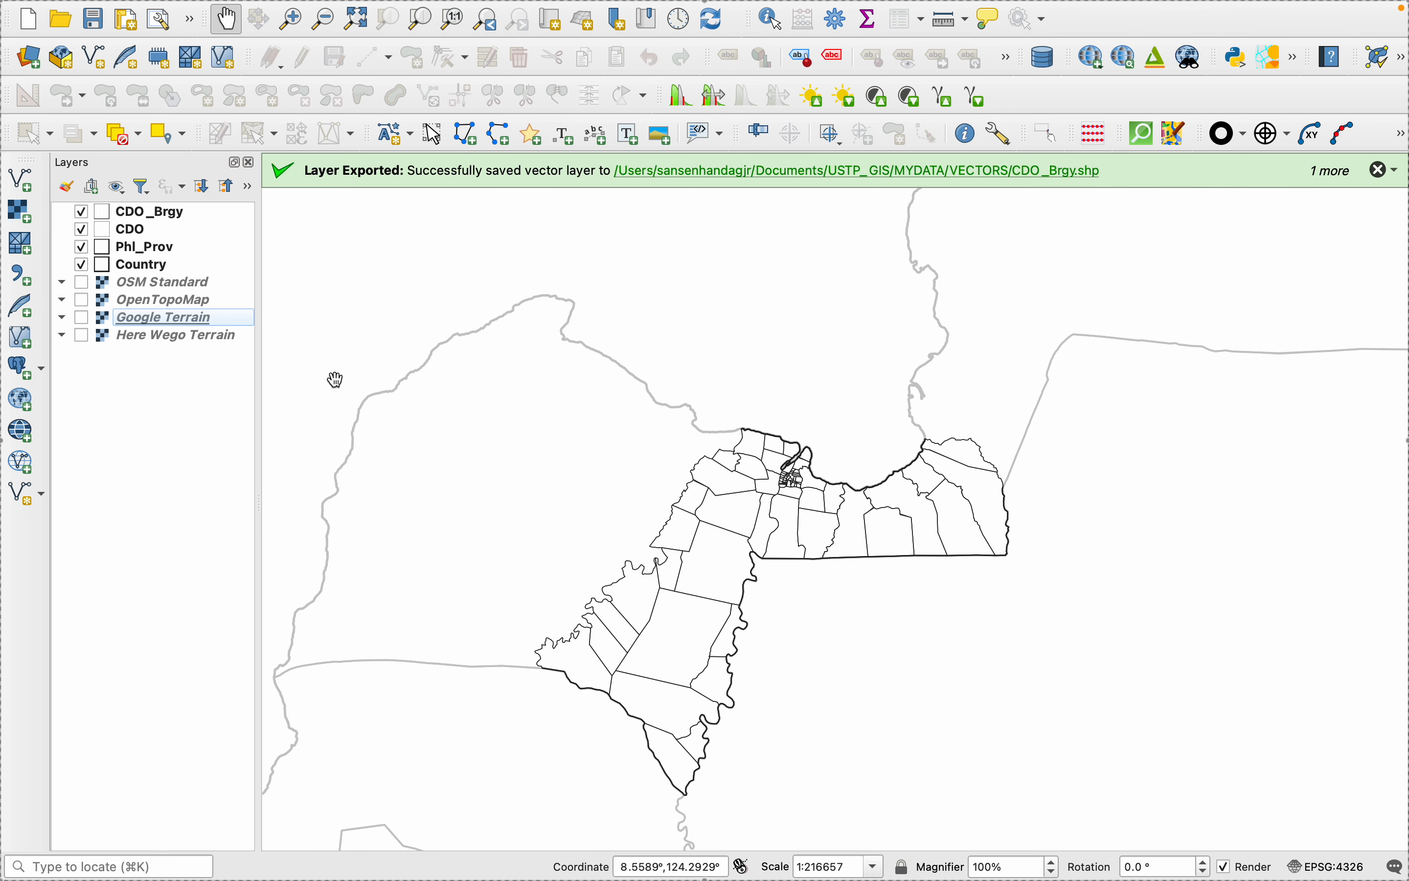
{"action": "left_click", "coordinate": [81, 282]}
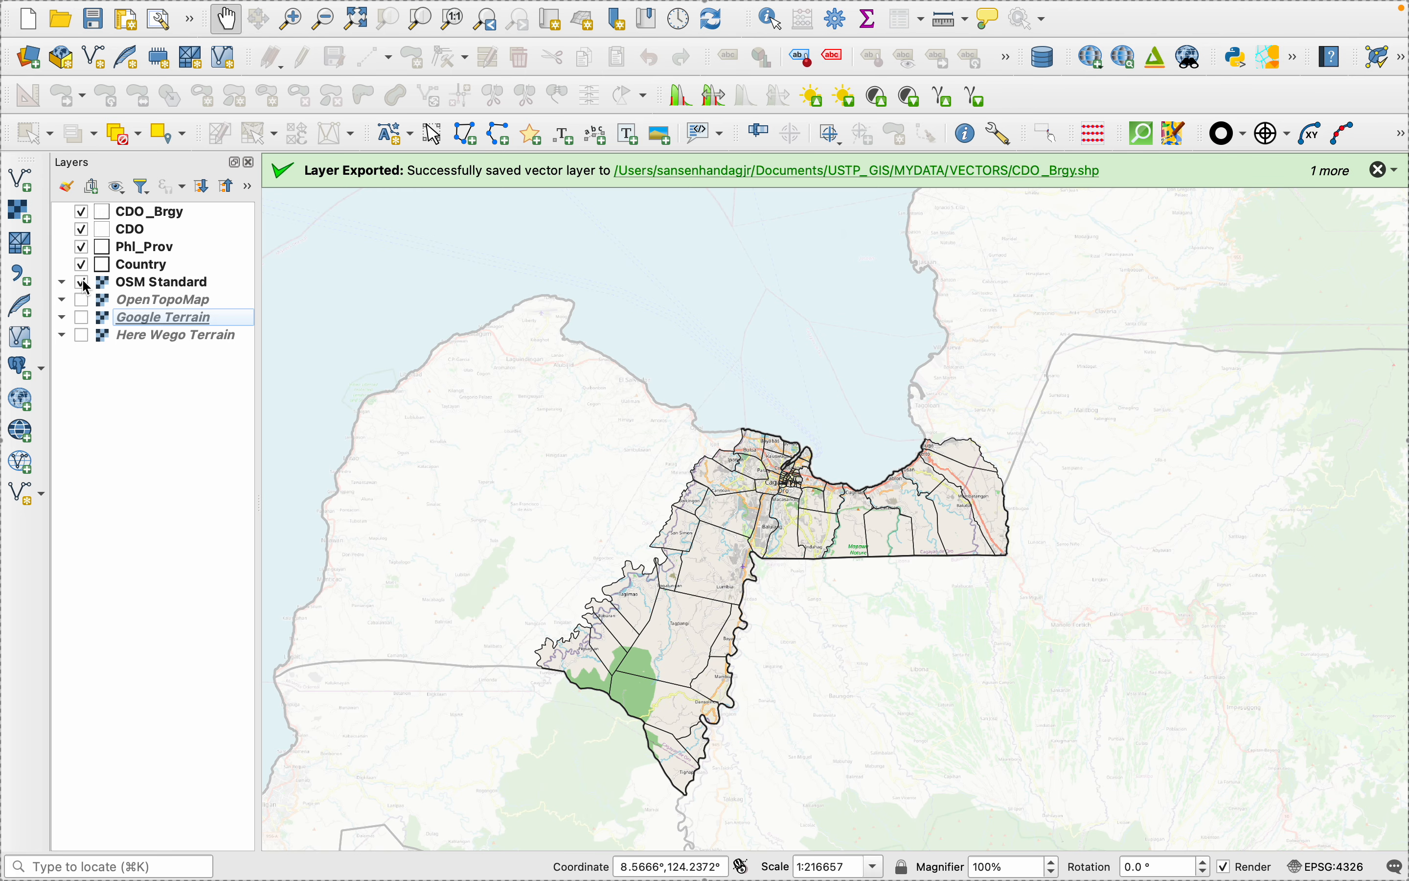
- Open the OpenTopography DEM Downloader and select SRTM 30m as the DEM to download
{"action": "left_click", "coordinate": [772, 12]}
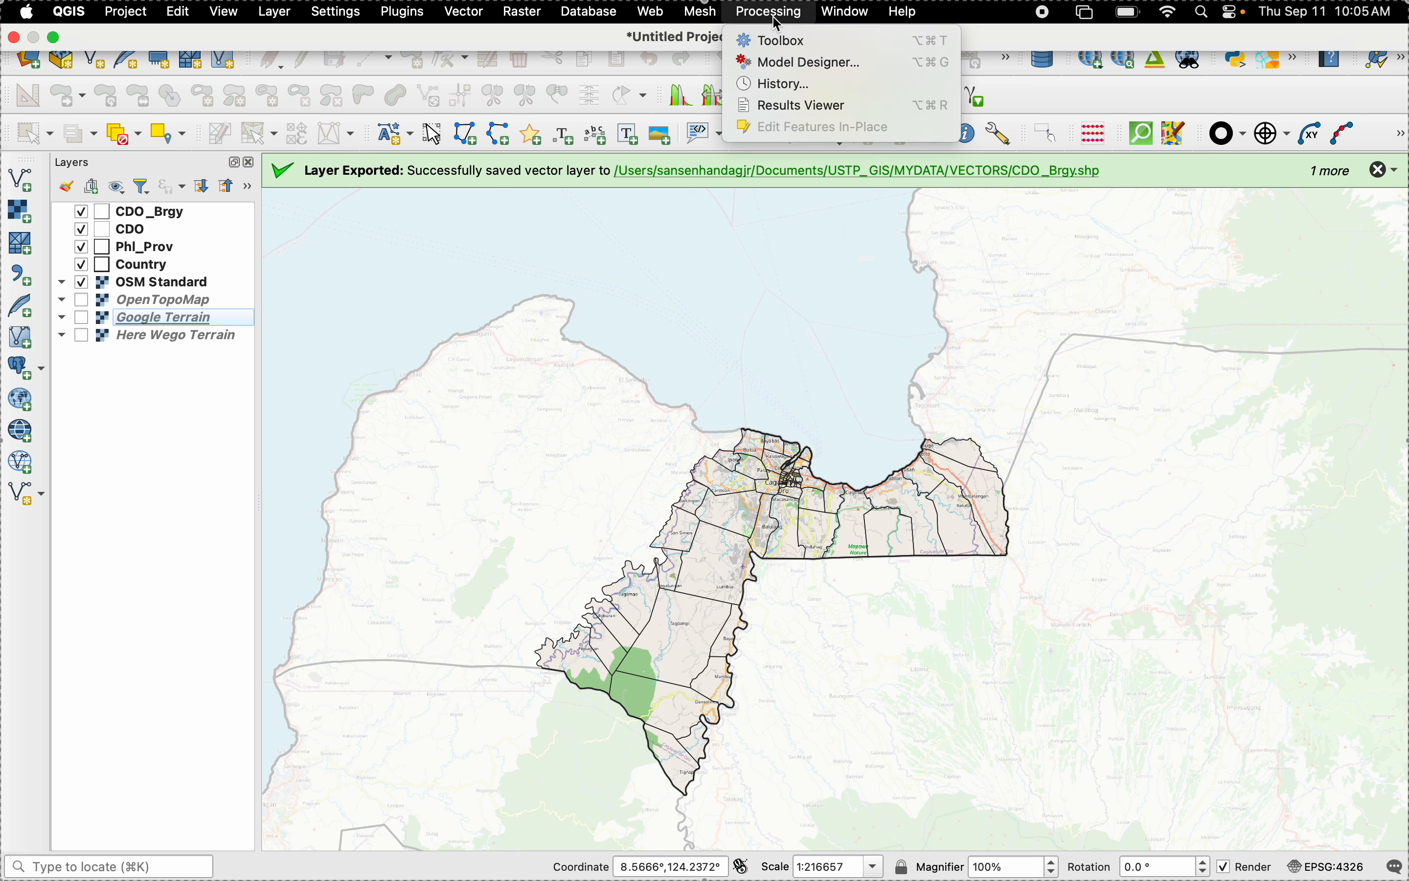
{"action": "mouse_move", "coordinate": [646, 23]}
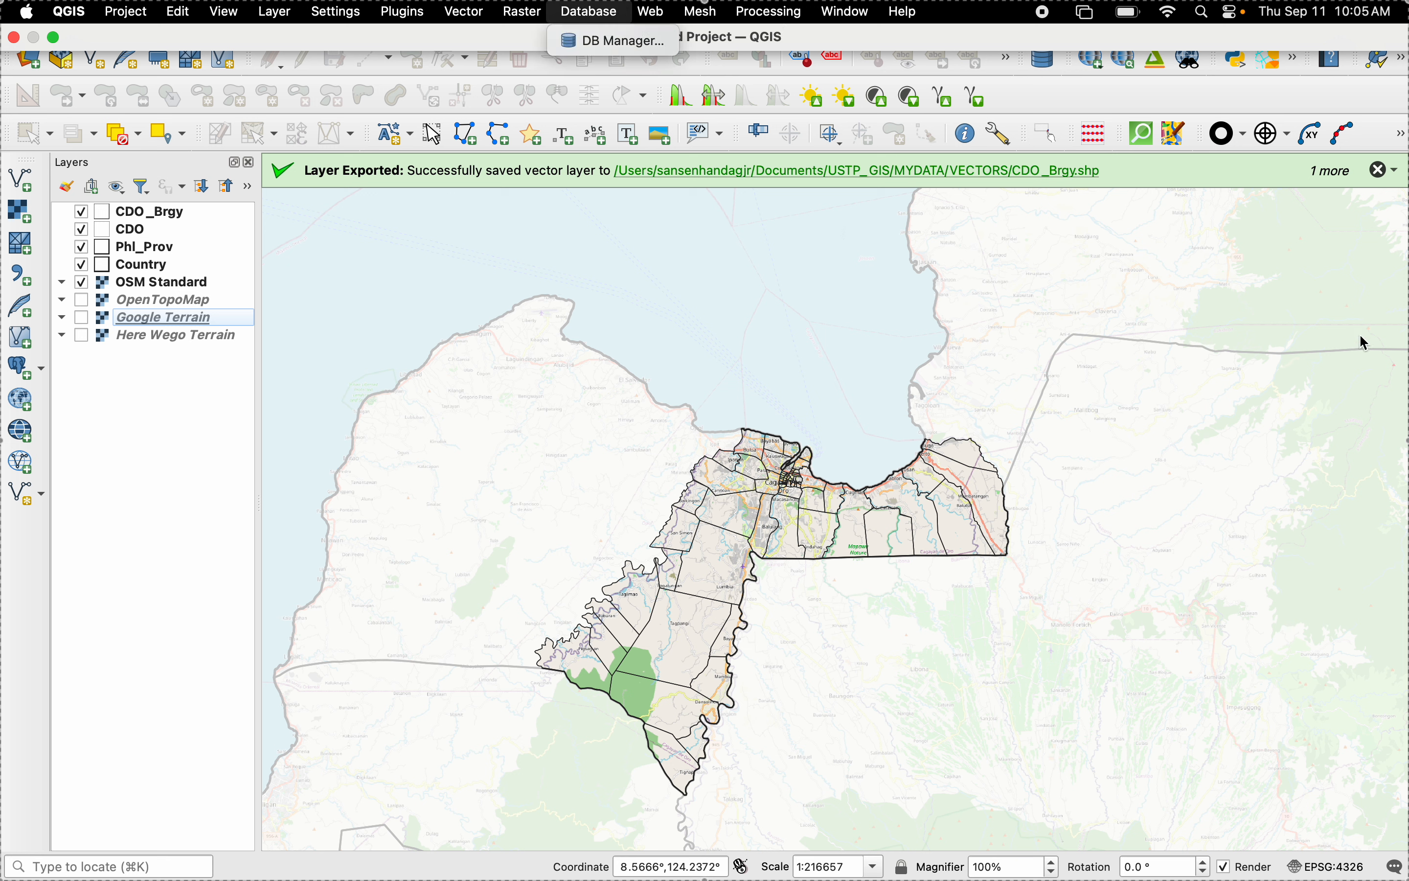
{"action": "left_click", "coordinate": [1226, 215]}
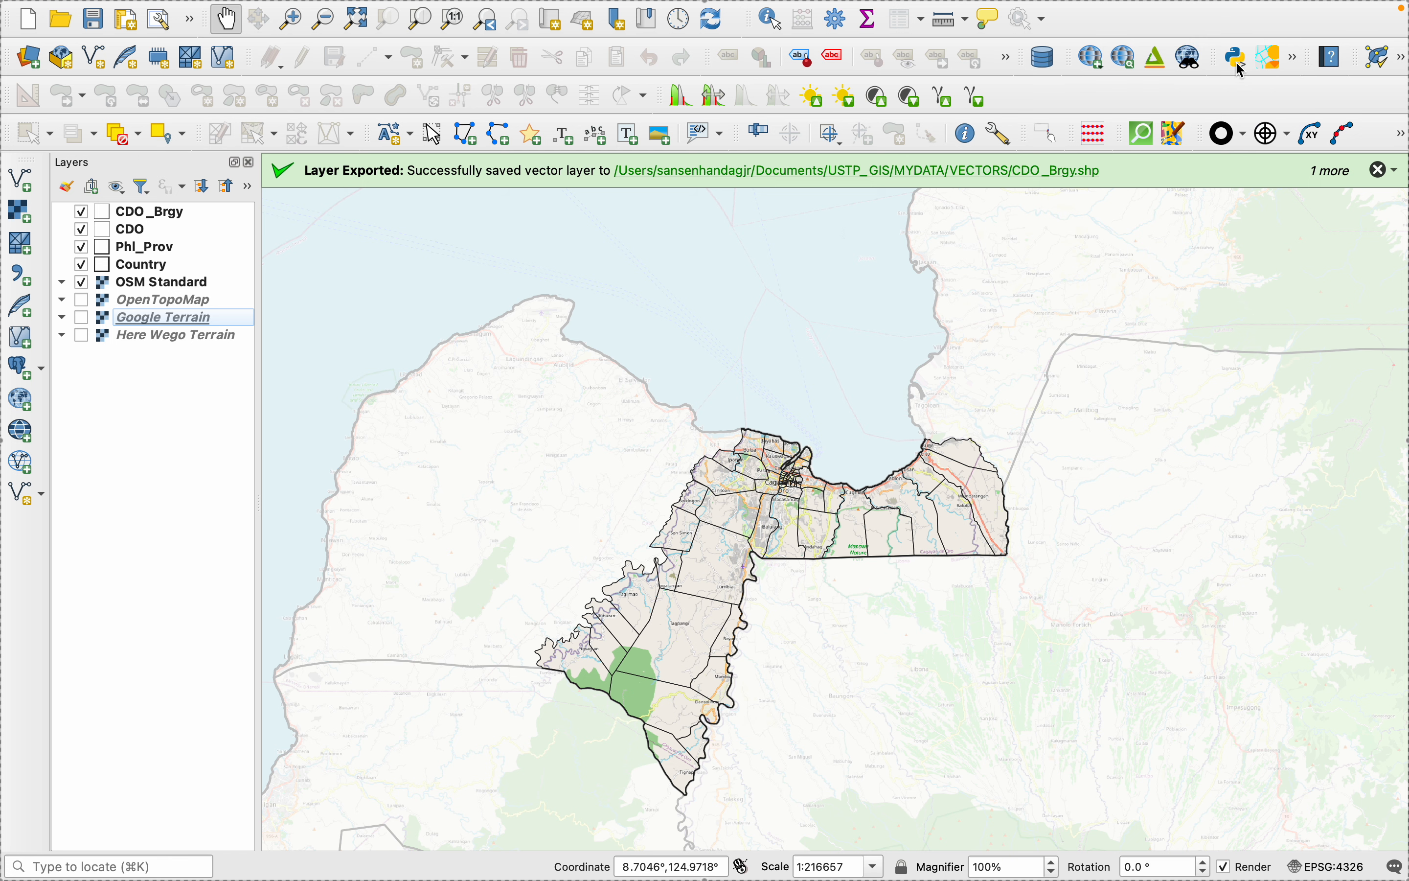
{"action": "left_click", "coordinate": [1293, 60]}
{"action": "left_click", "coordinate": [1263, 88]}
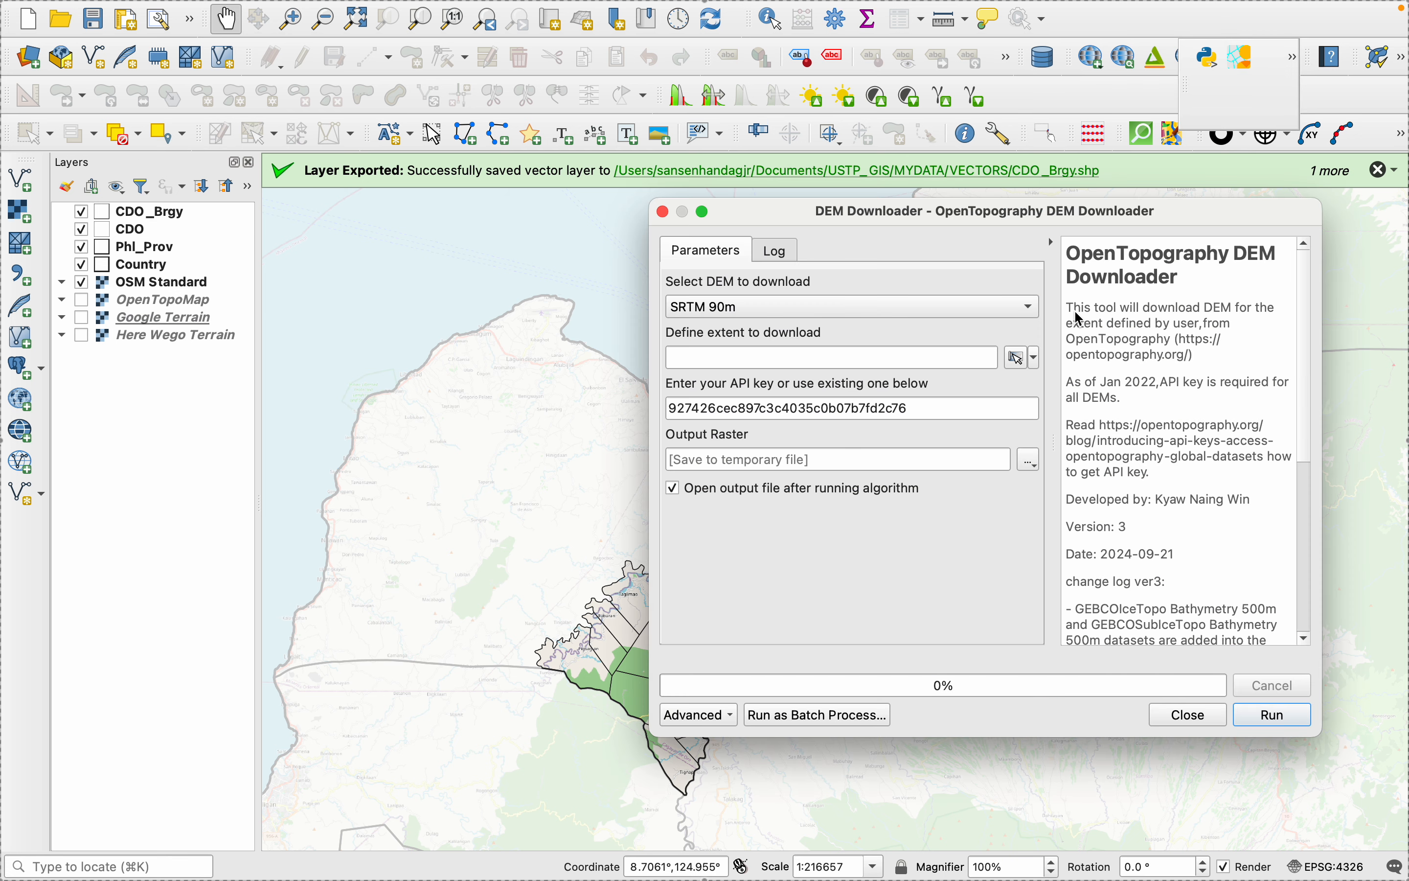
{"action": "left_click", "coordinate": [930, 308]}
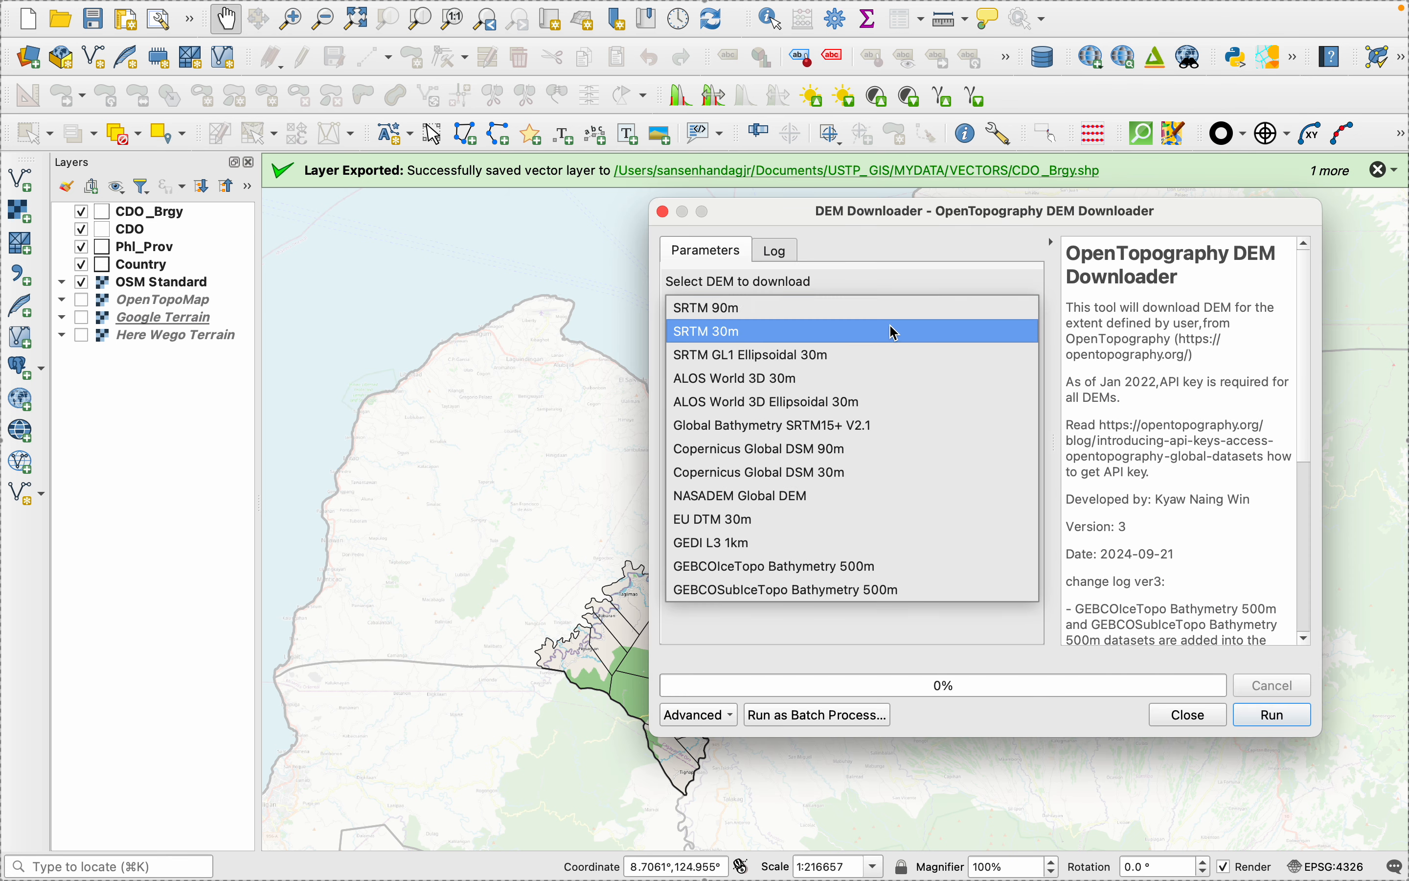
{"action": "left_click", "coordinate": [886, 337]}
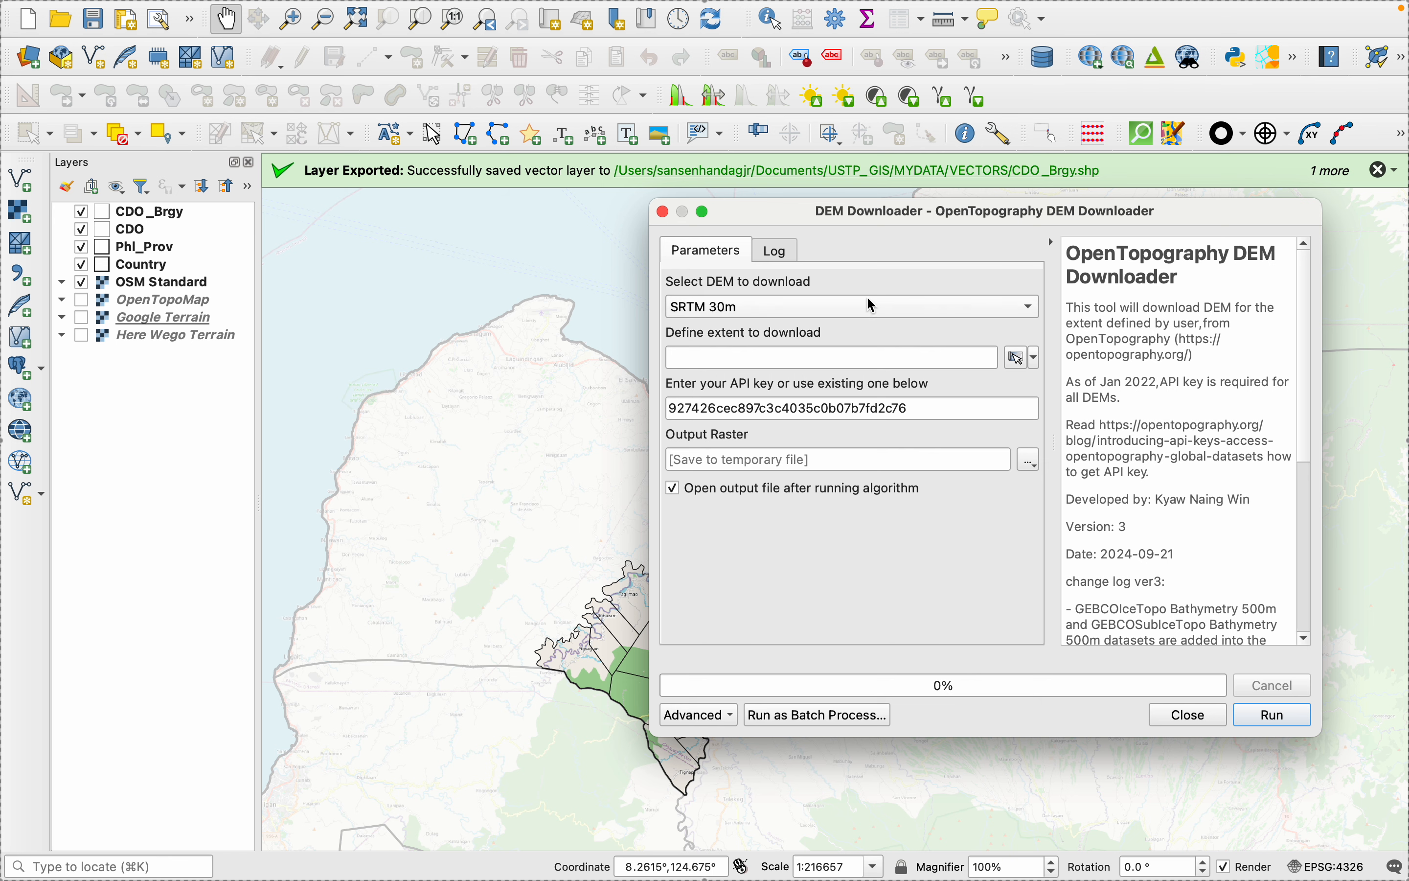
- Check the API key field and the SRTM 30m selection in the DEM Downloader
{"action": "left_click_drag", "start_coordinate": [894, 217], "coordinate": [670, 218]}
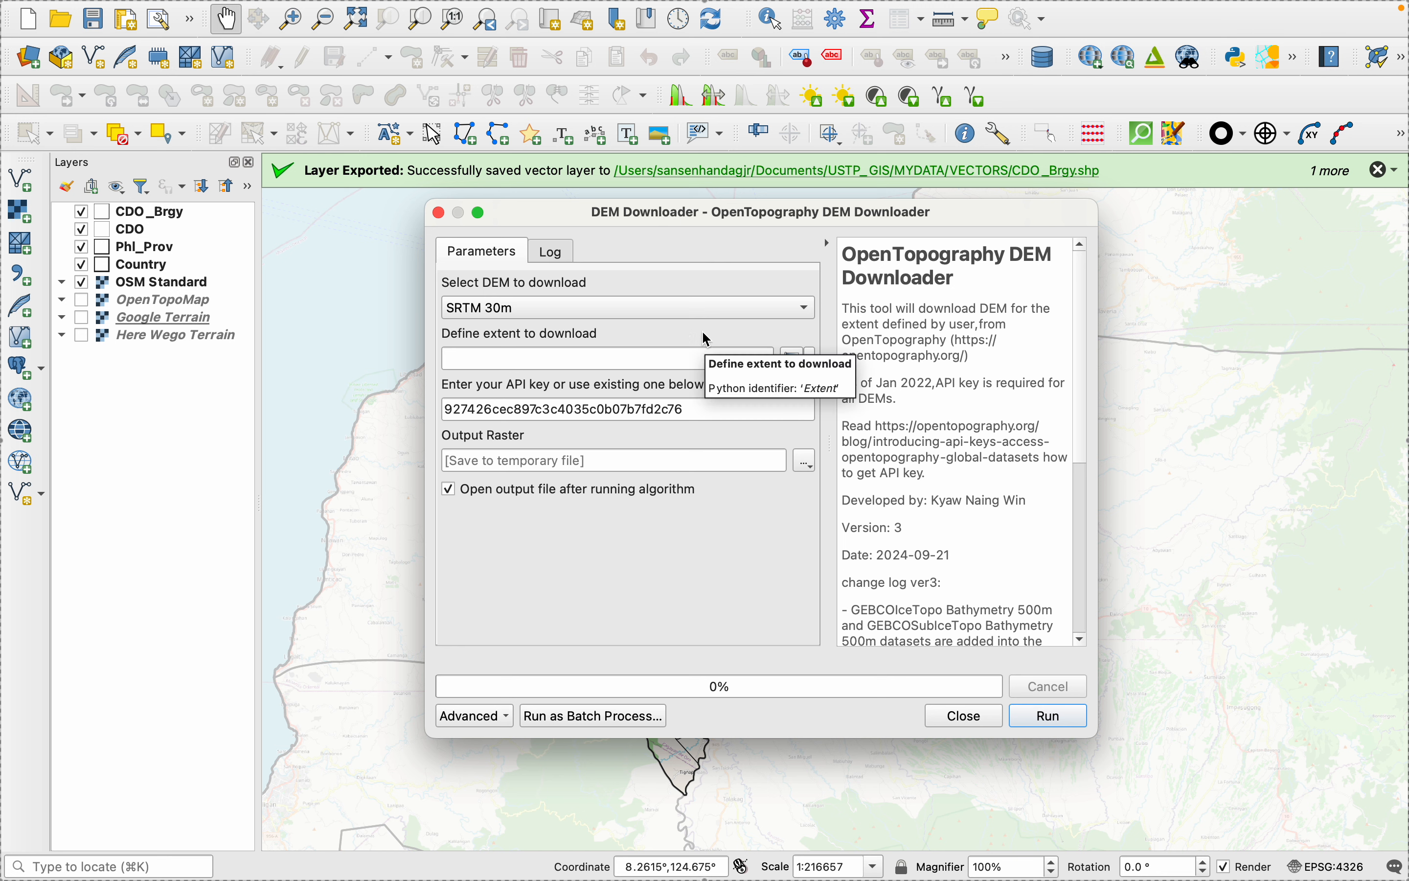
{"action": "left_click", "coordinate": [699, 410]}
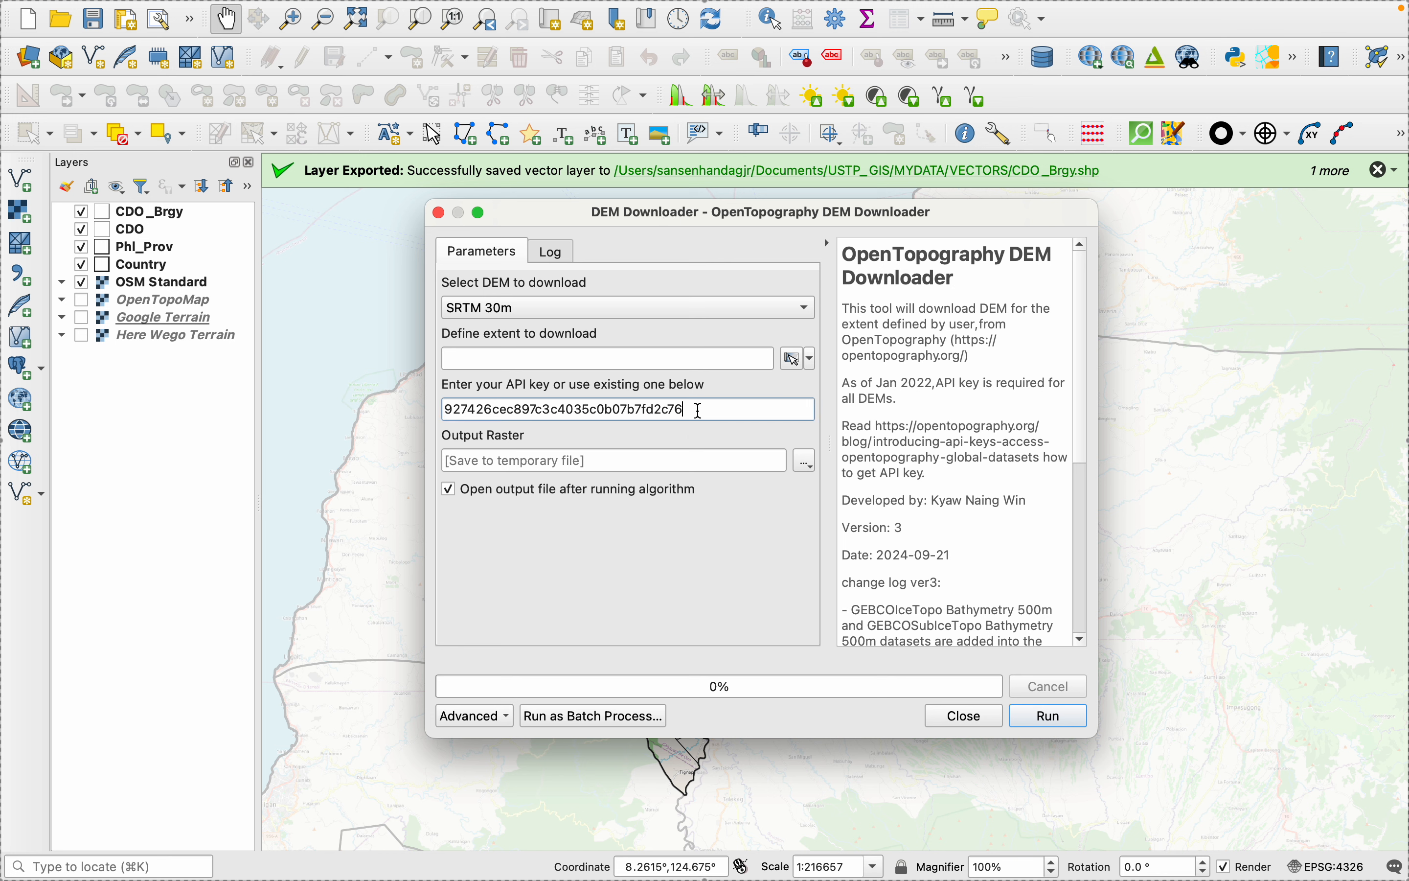
{"action": "left_click_drag", "start_coordinate": [699, 410], "coordinate": [418, 411]}
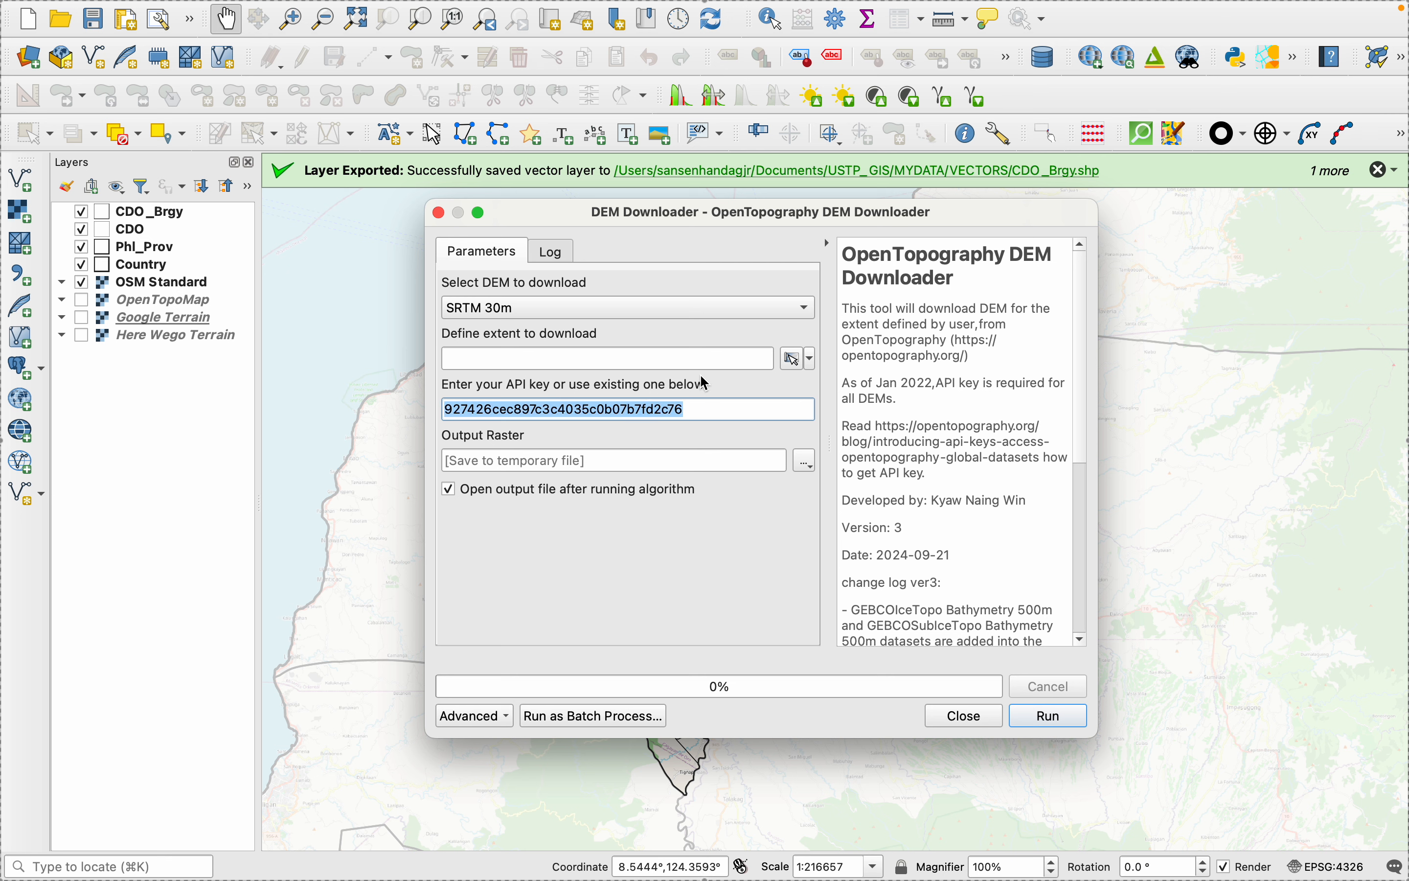
{"action": "left_click", "coordinate": [494, 307]}
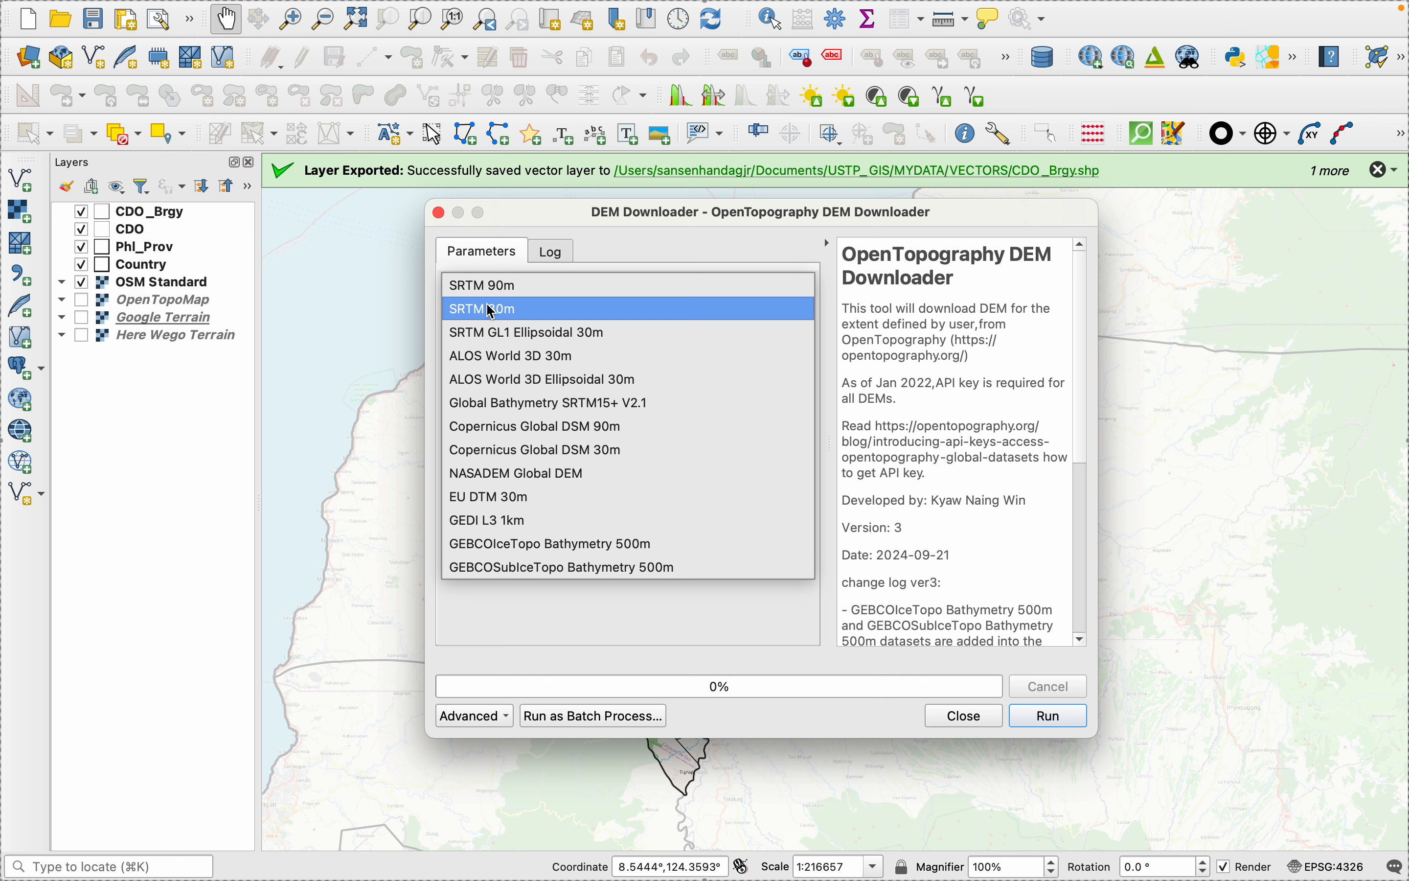
{"action": "left_click", "coordinate": [479, 317]}
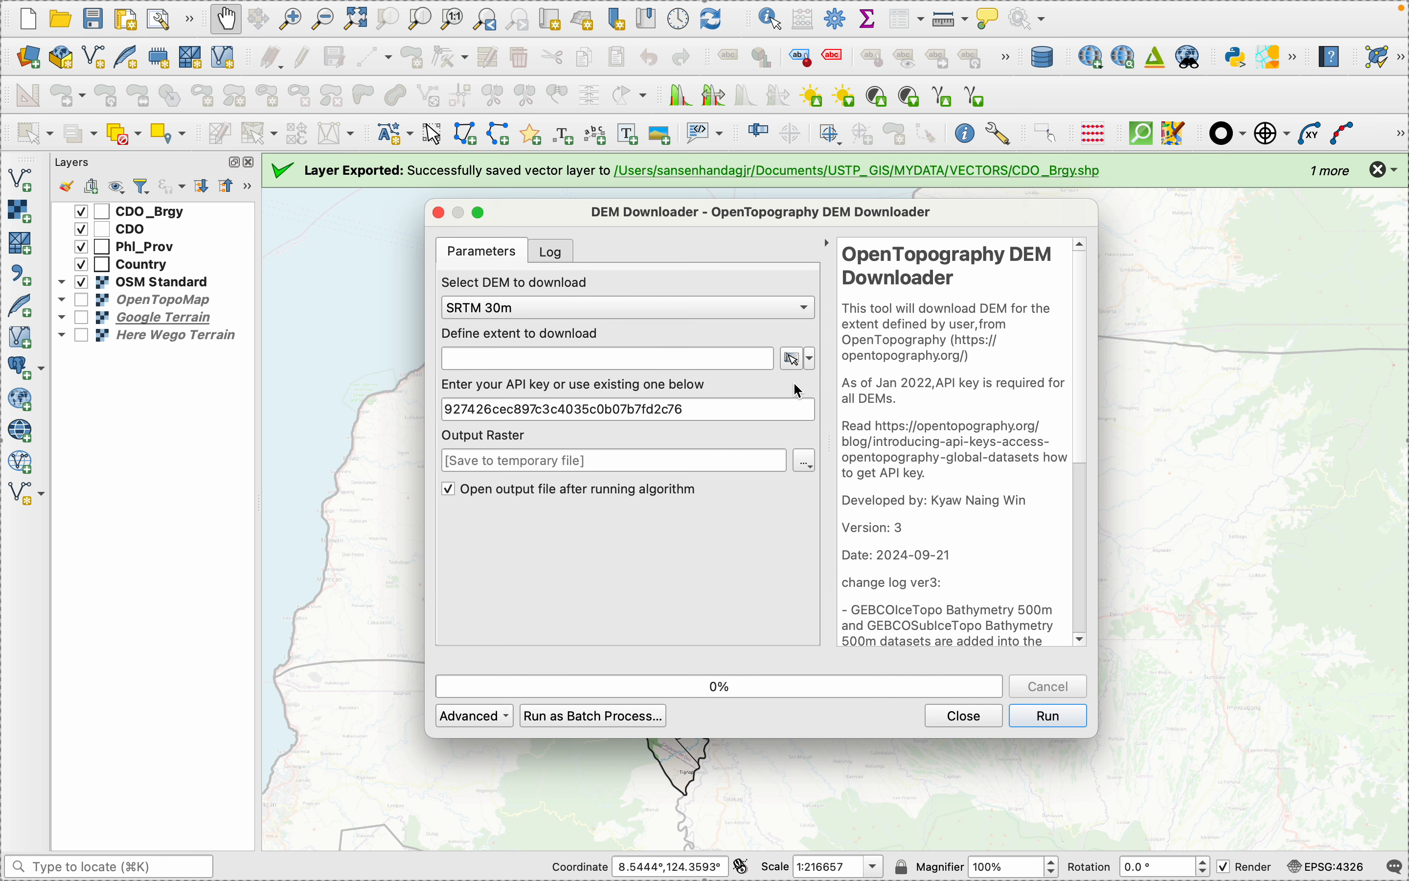
- Calculate the DEM download extent from the CDO layer and keep SRTM 30m as the dataset
{"action": "left_click", "coordinate": [812, 360]}
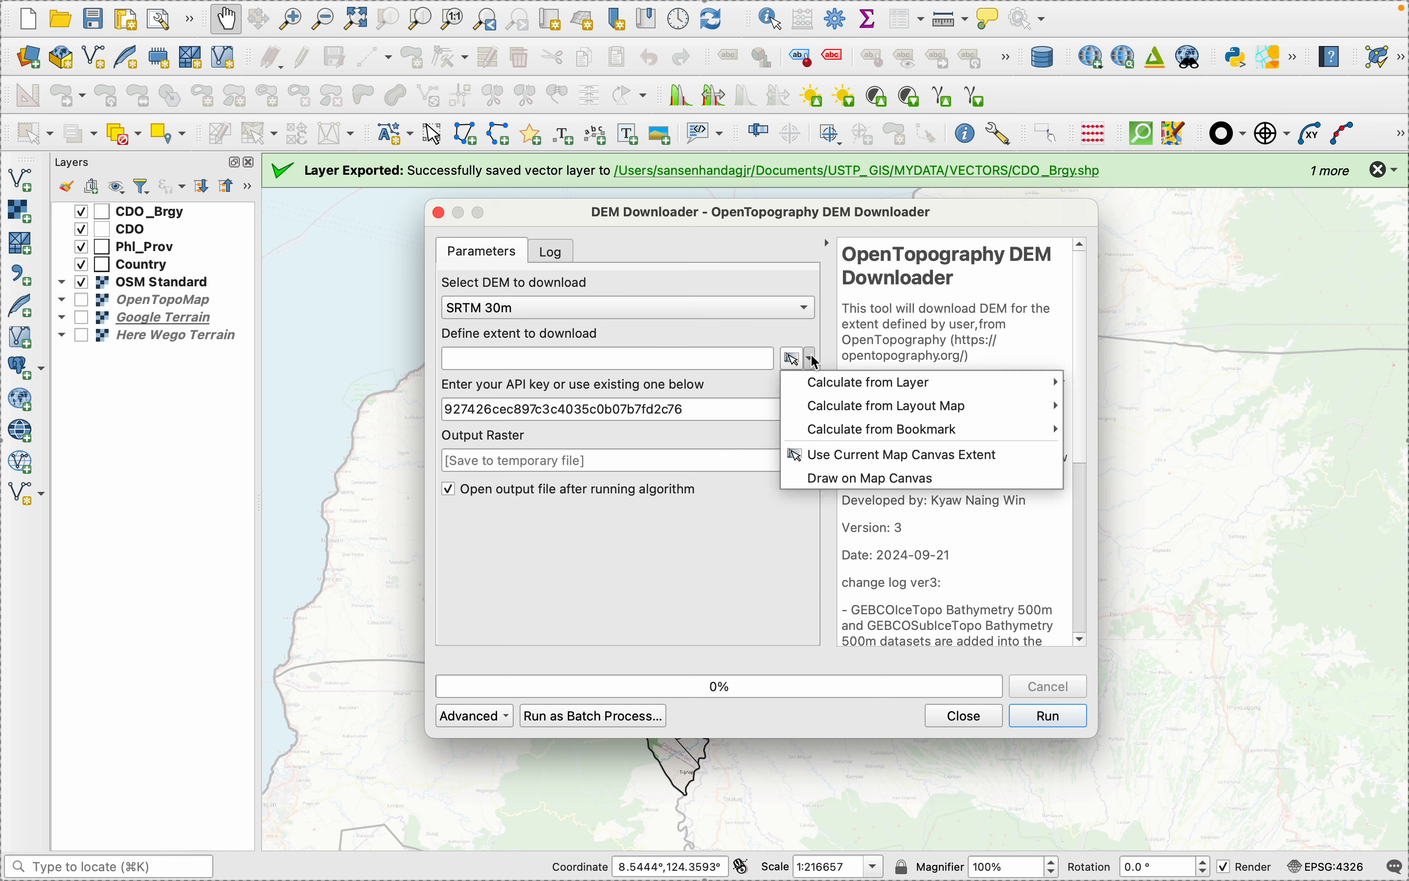
{"action": "mouse_move", "coordinate": [885, 385]}
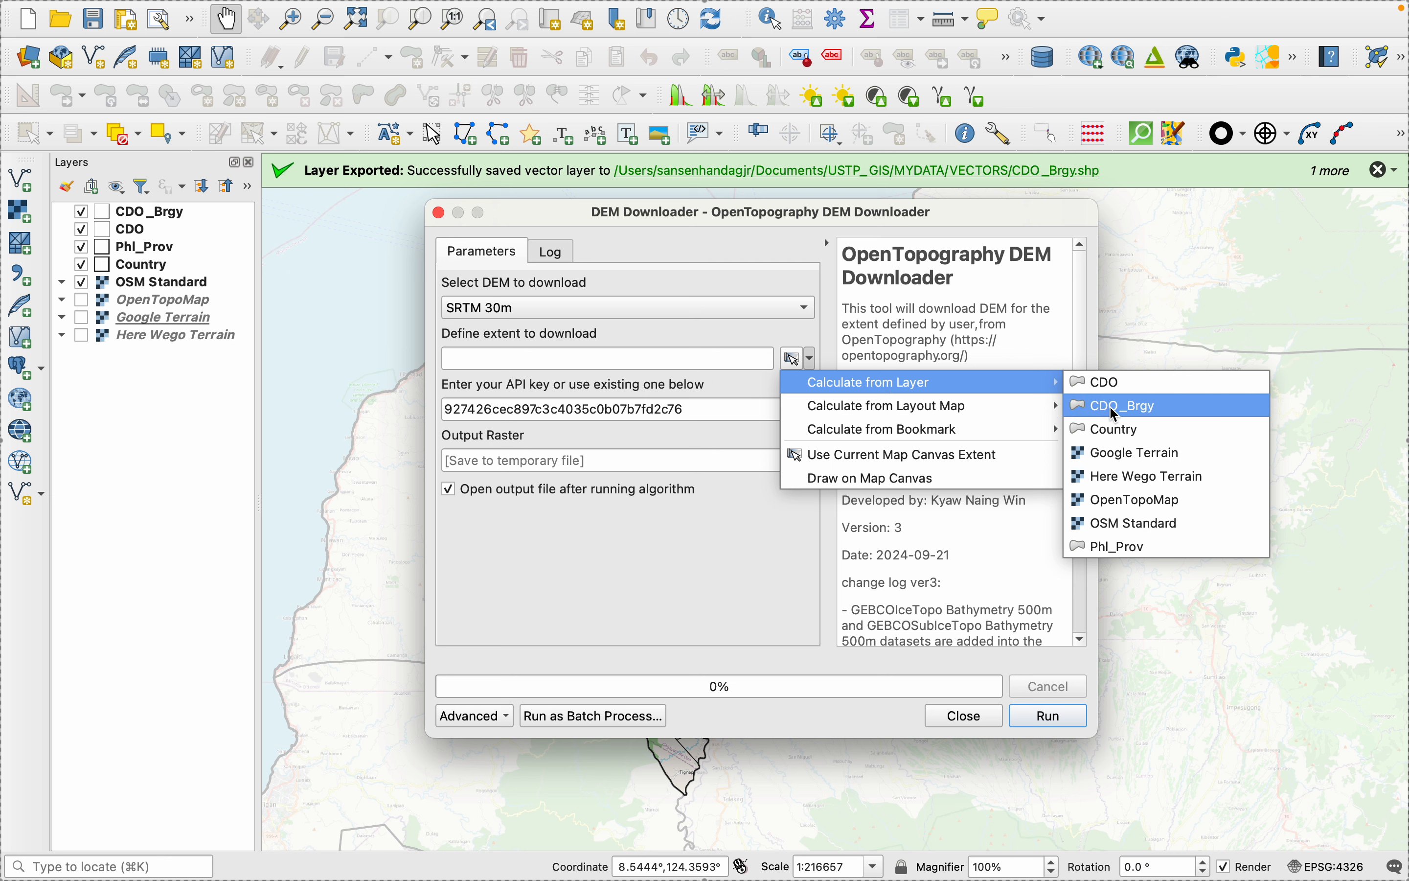
{"action": "left_click", "coordinate": [1114, 382]}
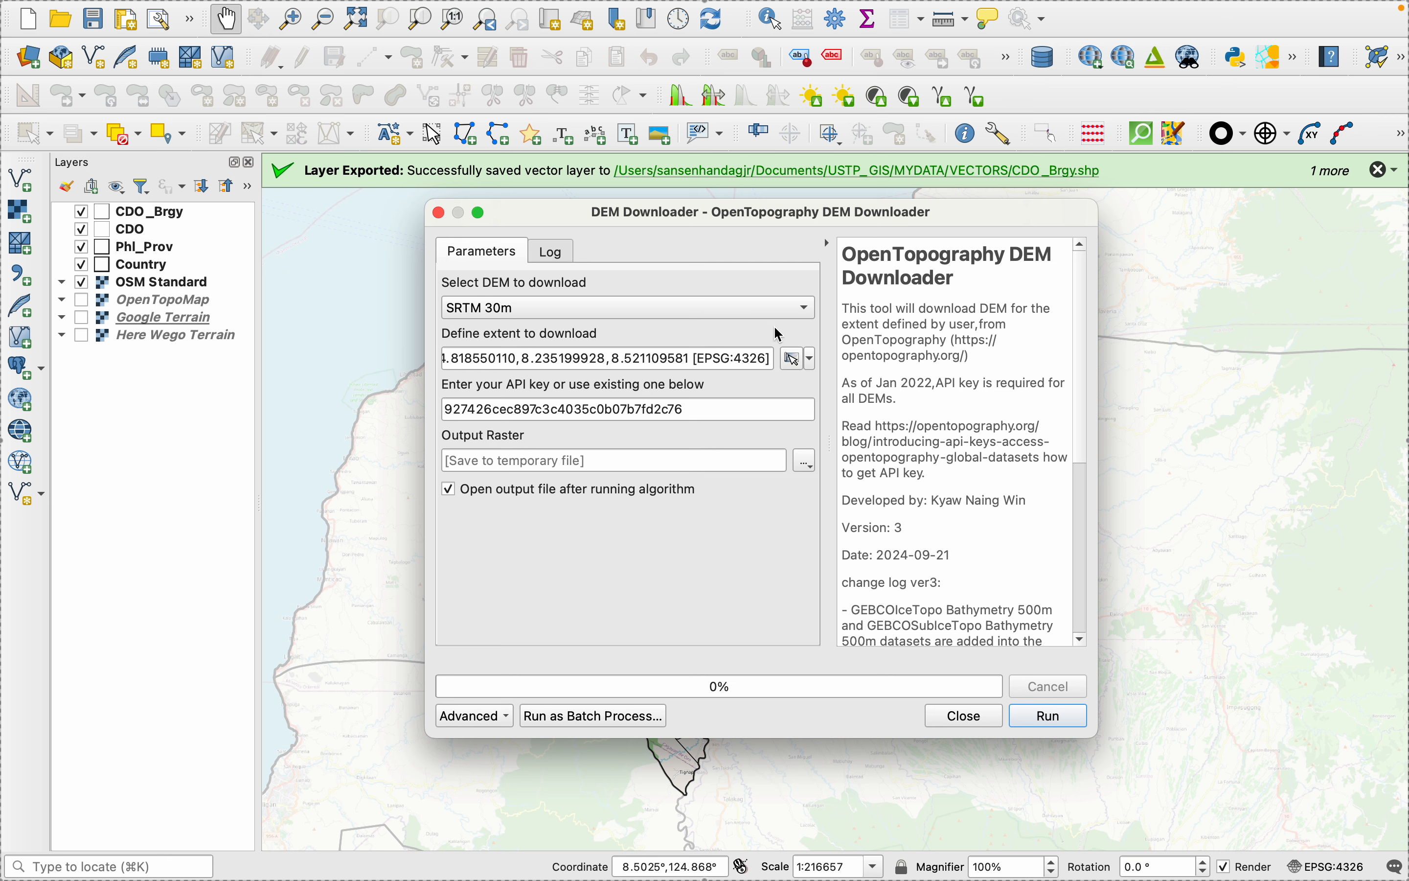
{"action": "left_click", "coordinate": [806, 308]}
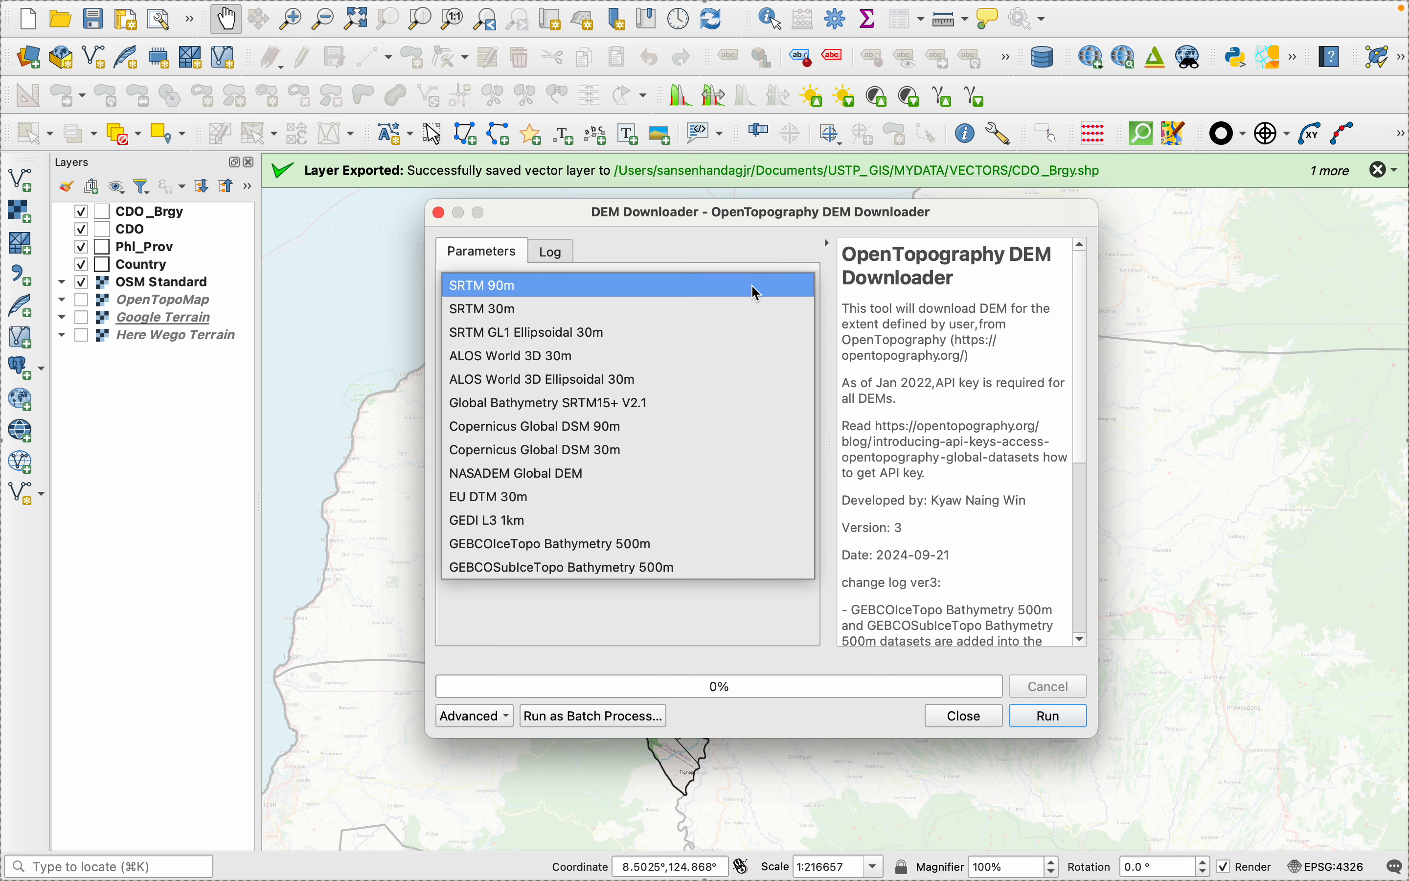
{"action": "left_click", "coordinate": [735, 246]}
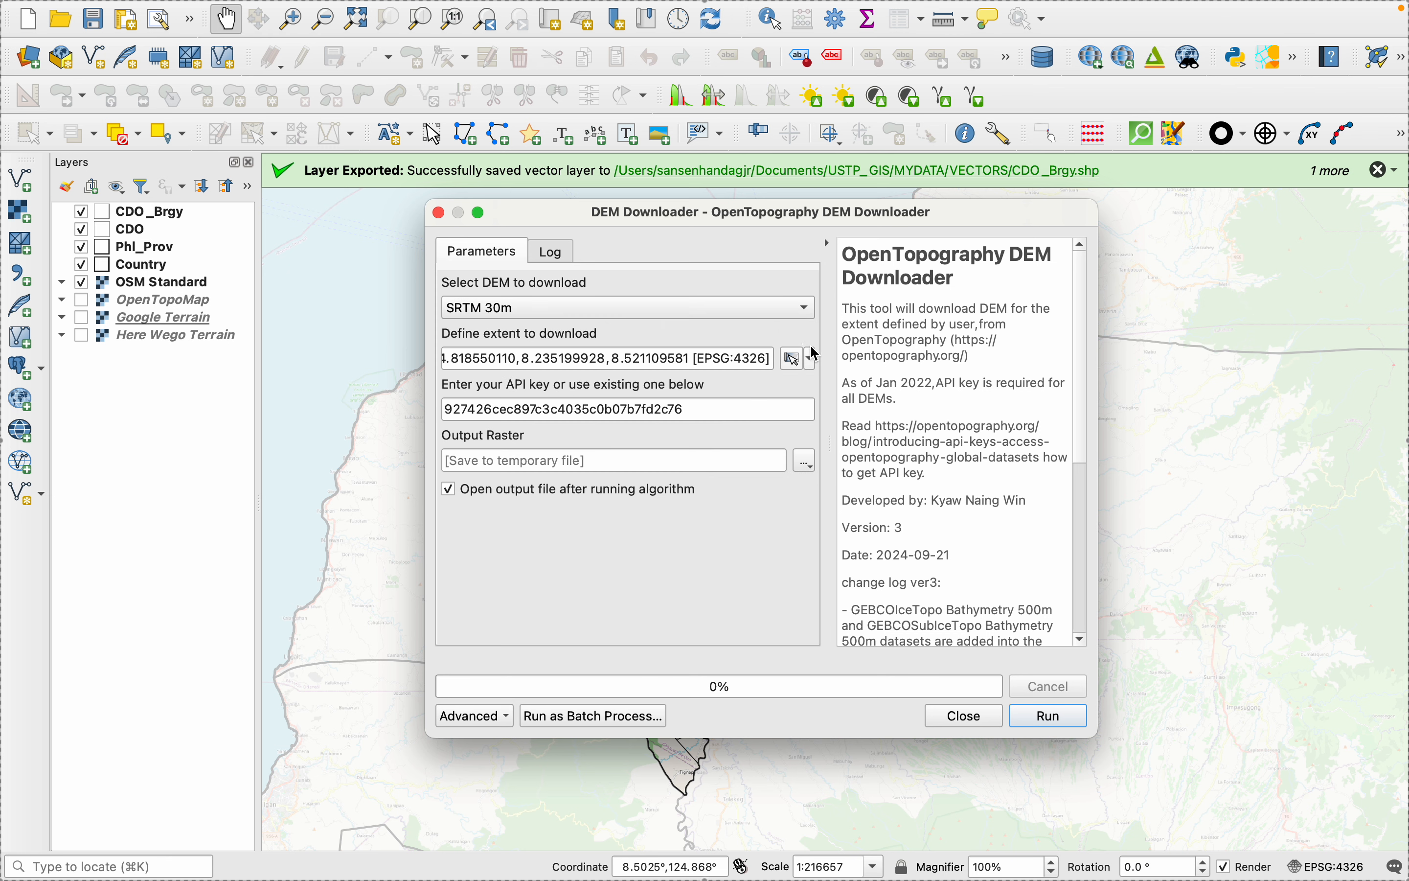
- Draw a wider download extent around Cagayan de Oro, about 8.16 to 8.77 latitude and east to 125.16 longitude, and run the DEM download
{"action": "left_click", "coordinate": [811, 358]}
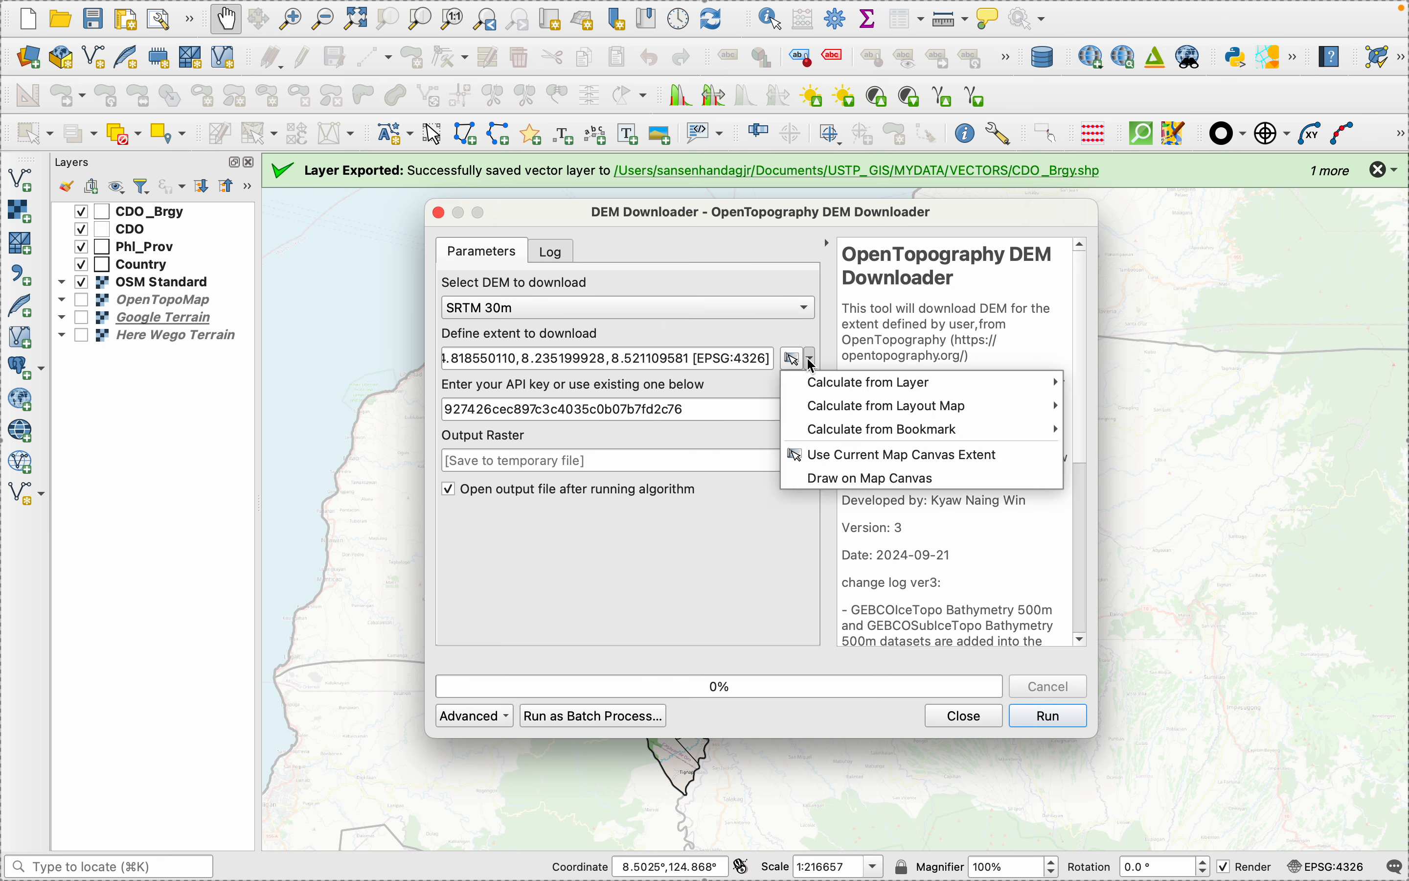
{"action": "left_click", "coordinate": [856, 487]}
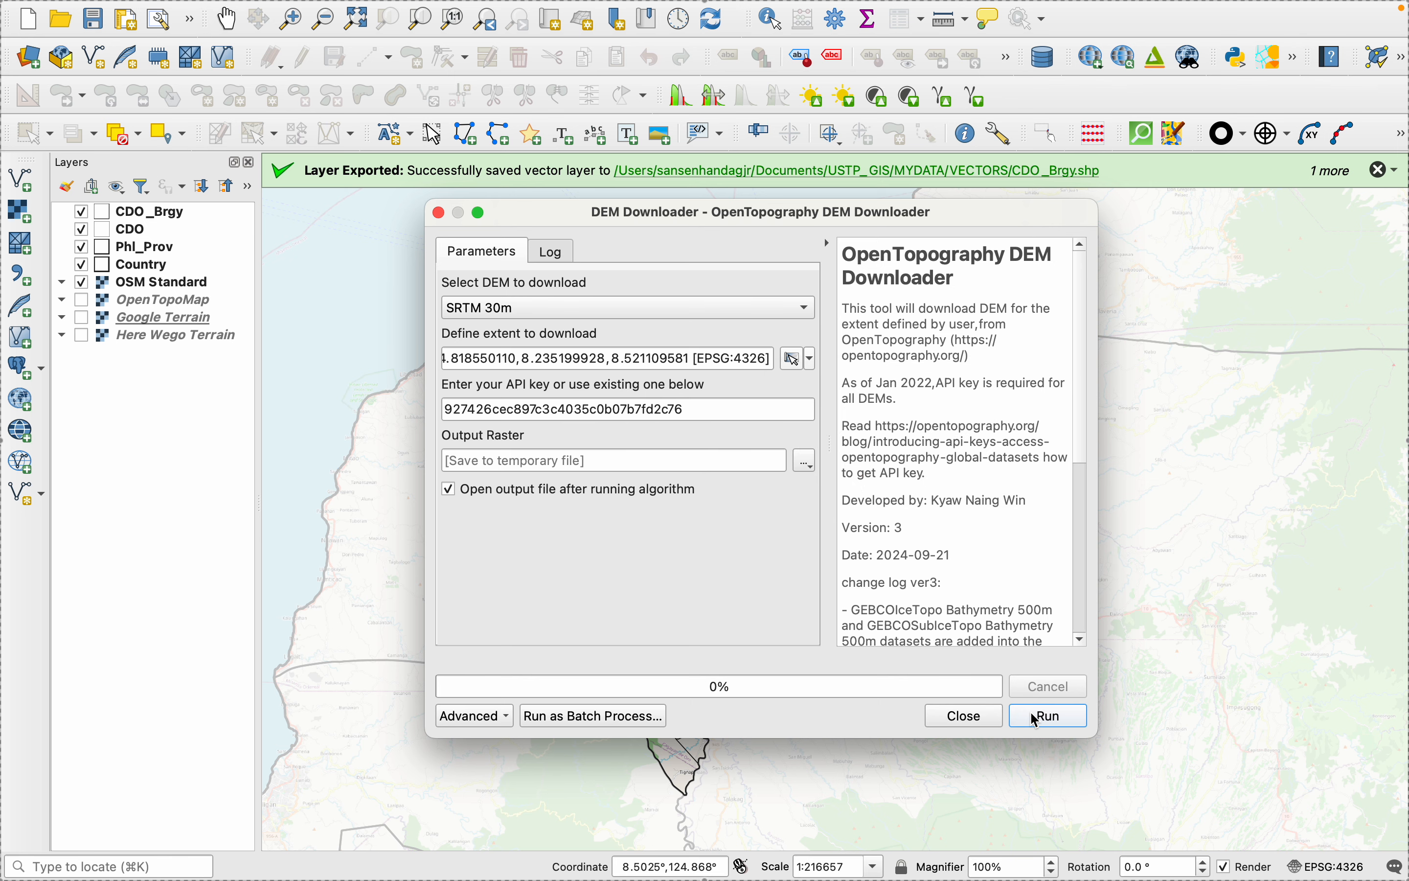
{"action": "left_click_drag", "start_coordinate": [593, 213], "coordinate": [1377, 253]}
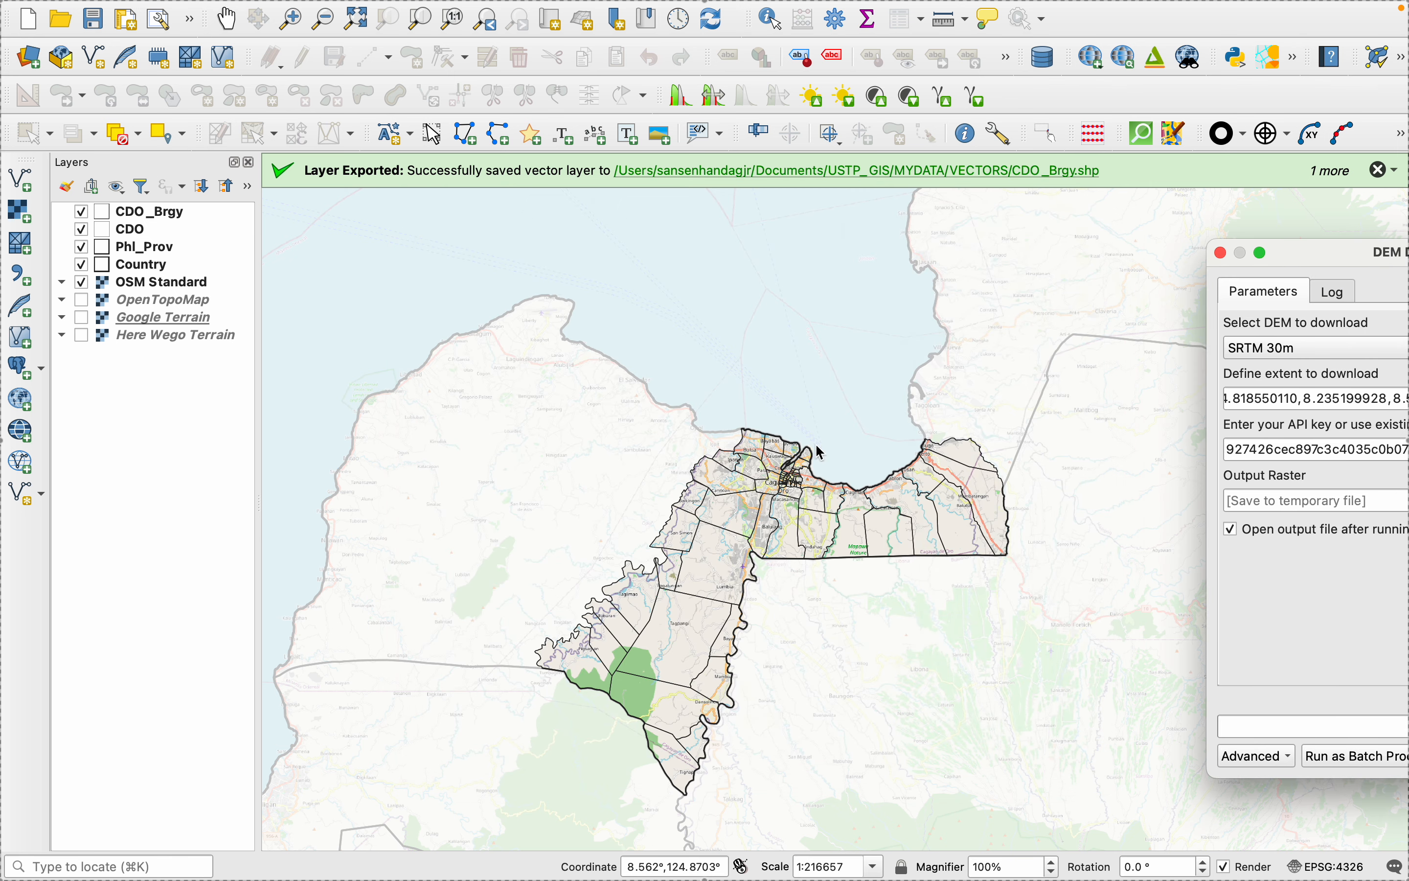
{"action": "scroll", "coordinate": [716, 462], "scroll_direction": "down", "scroll_amount": 2}
{"action": "scroll", "coordinate": [716, 463], "scroll_direction": "down", "scroll_amount": 2}
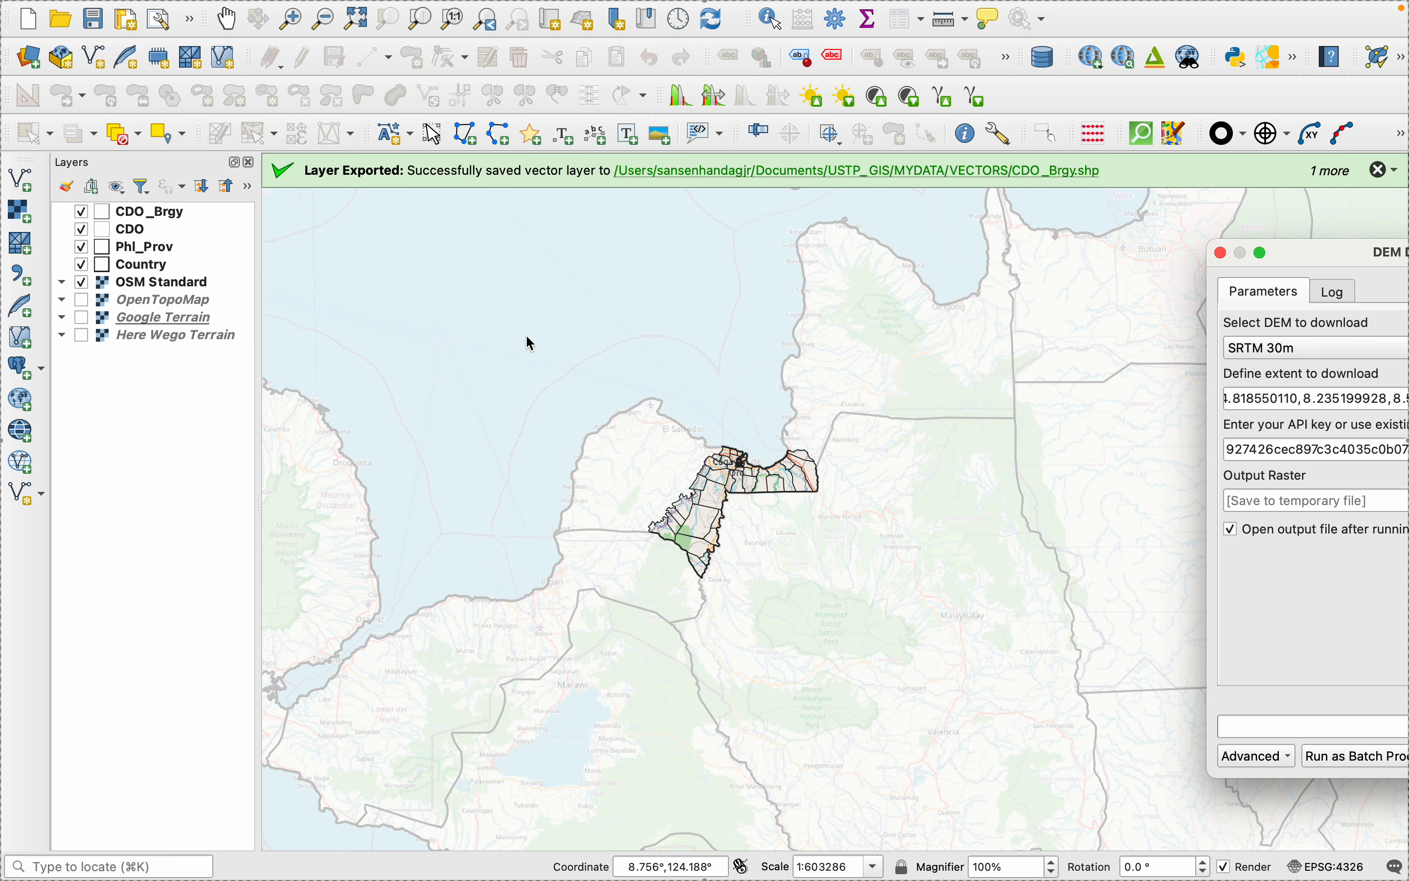
{"action": "left_click_drag", "start_coordinate": [523, 331], "coordinate": [978, 620]}
{"action": "left_click", "coordinate": [1055, 715]}
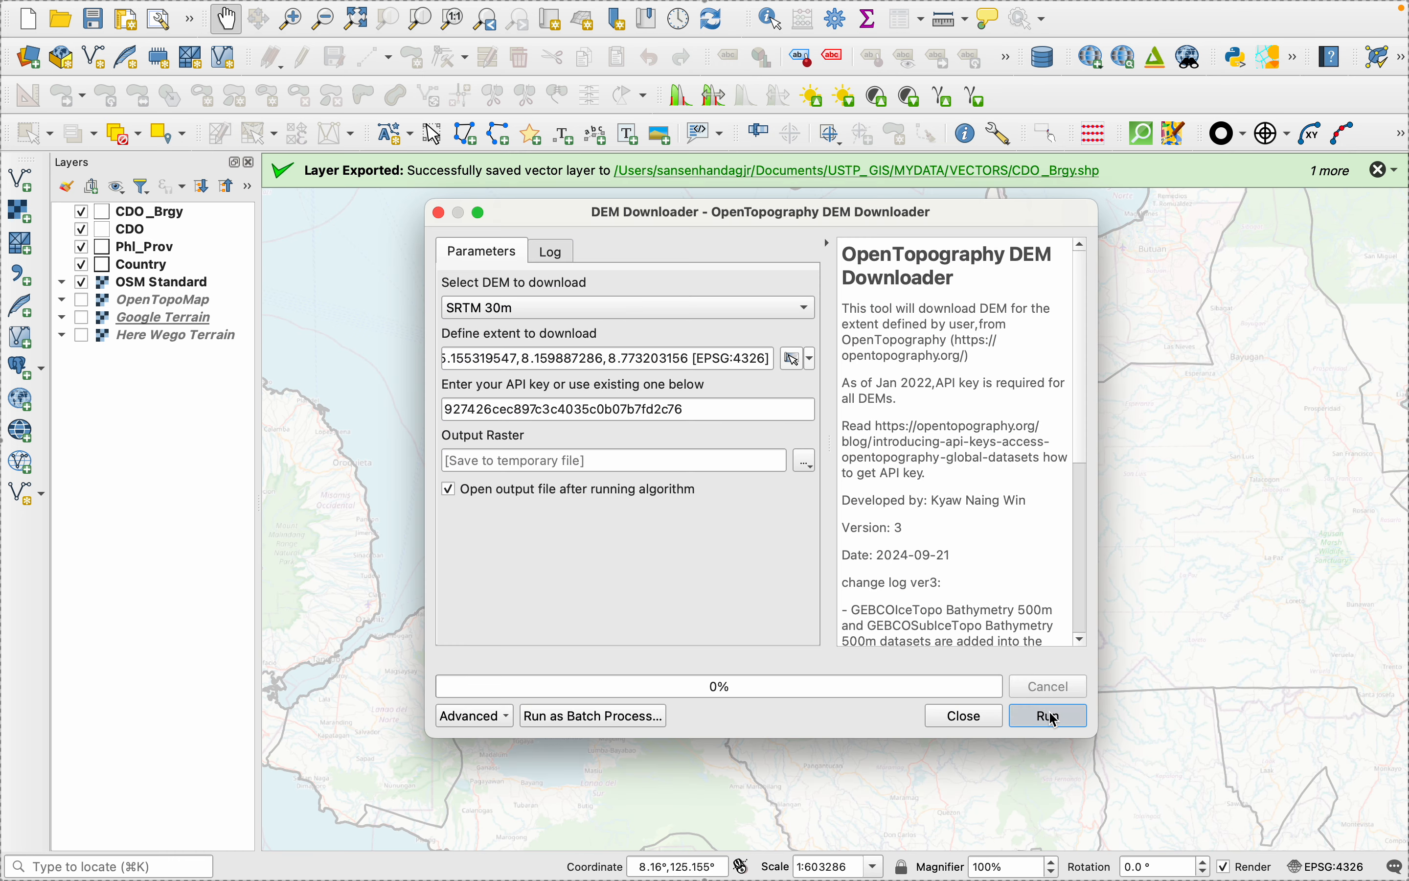
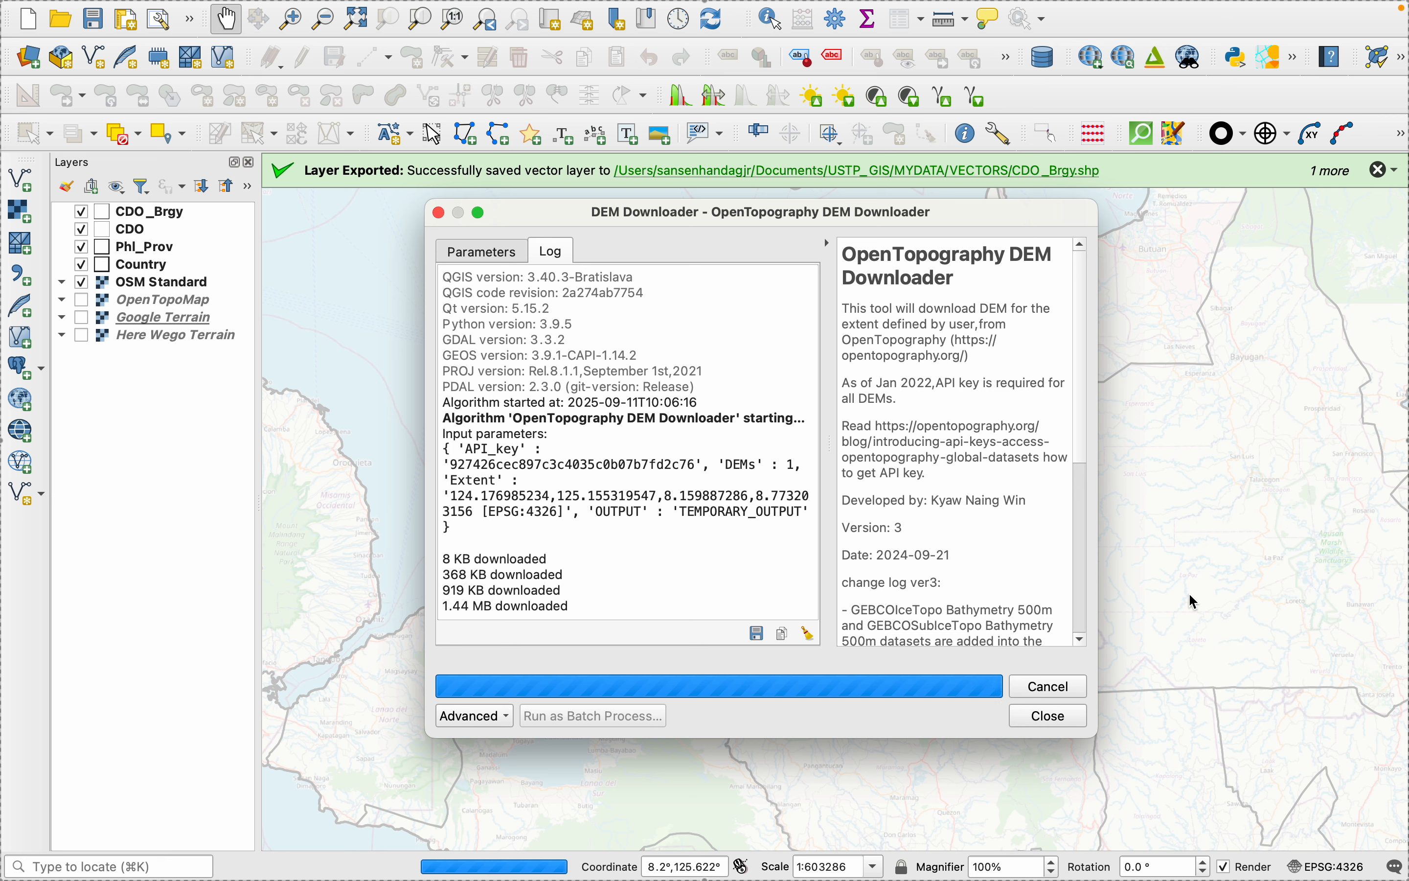
- Close the finished DEM Downloader and render the SRTMGL1 layer as a Hillshade using Band 1 (Gray)
{"action": "mouse_move", "coordinate": [1068, 1]}
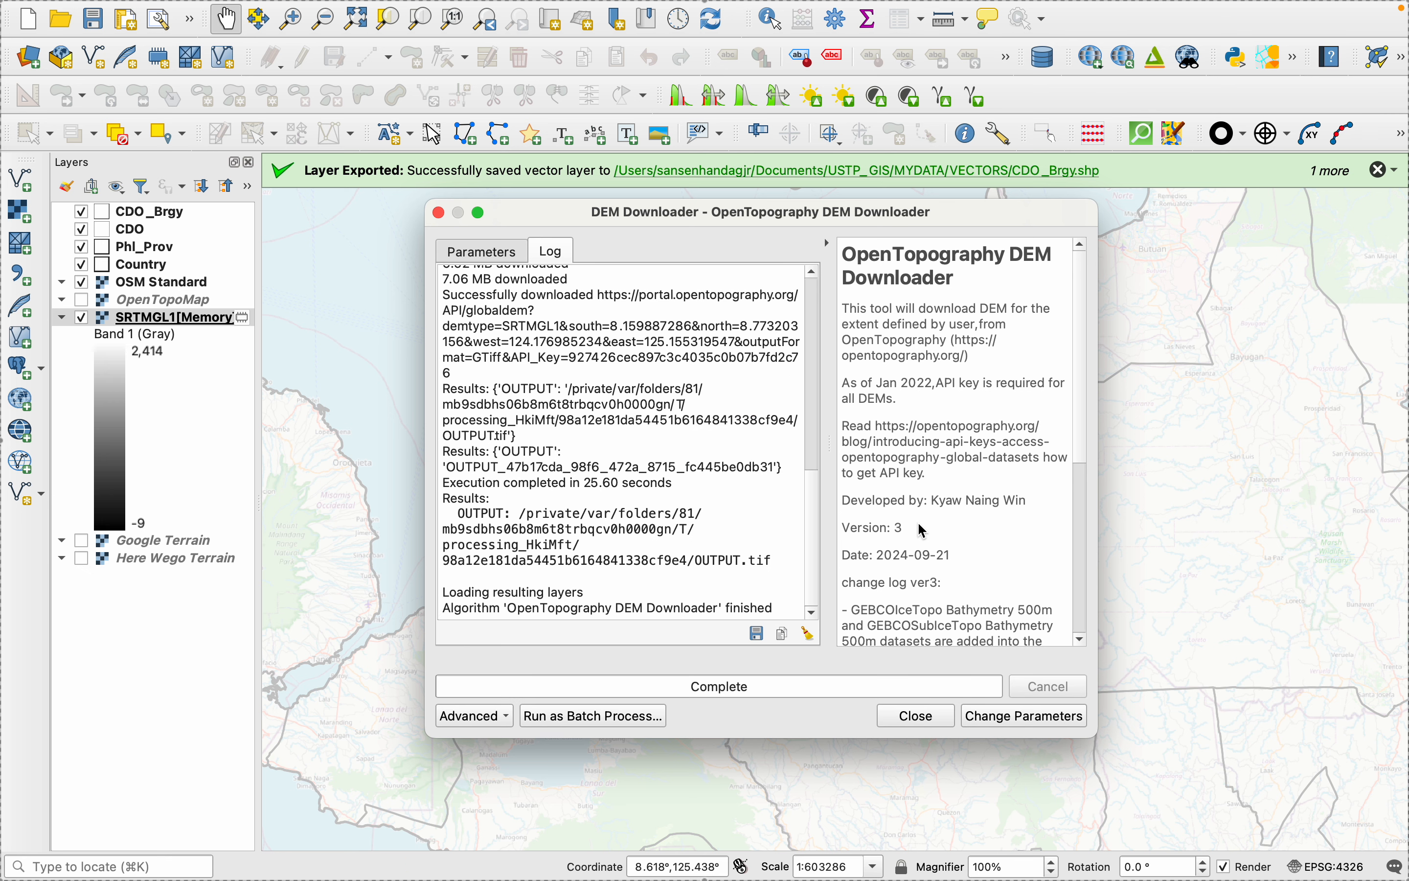
{"action": "left_click", "coordinate": [911, 715]}
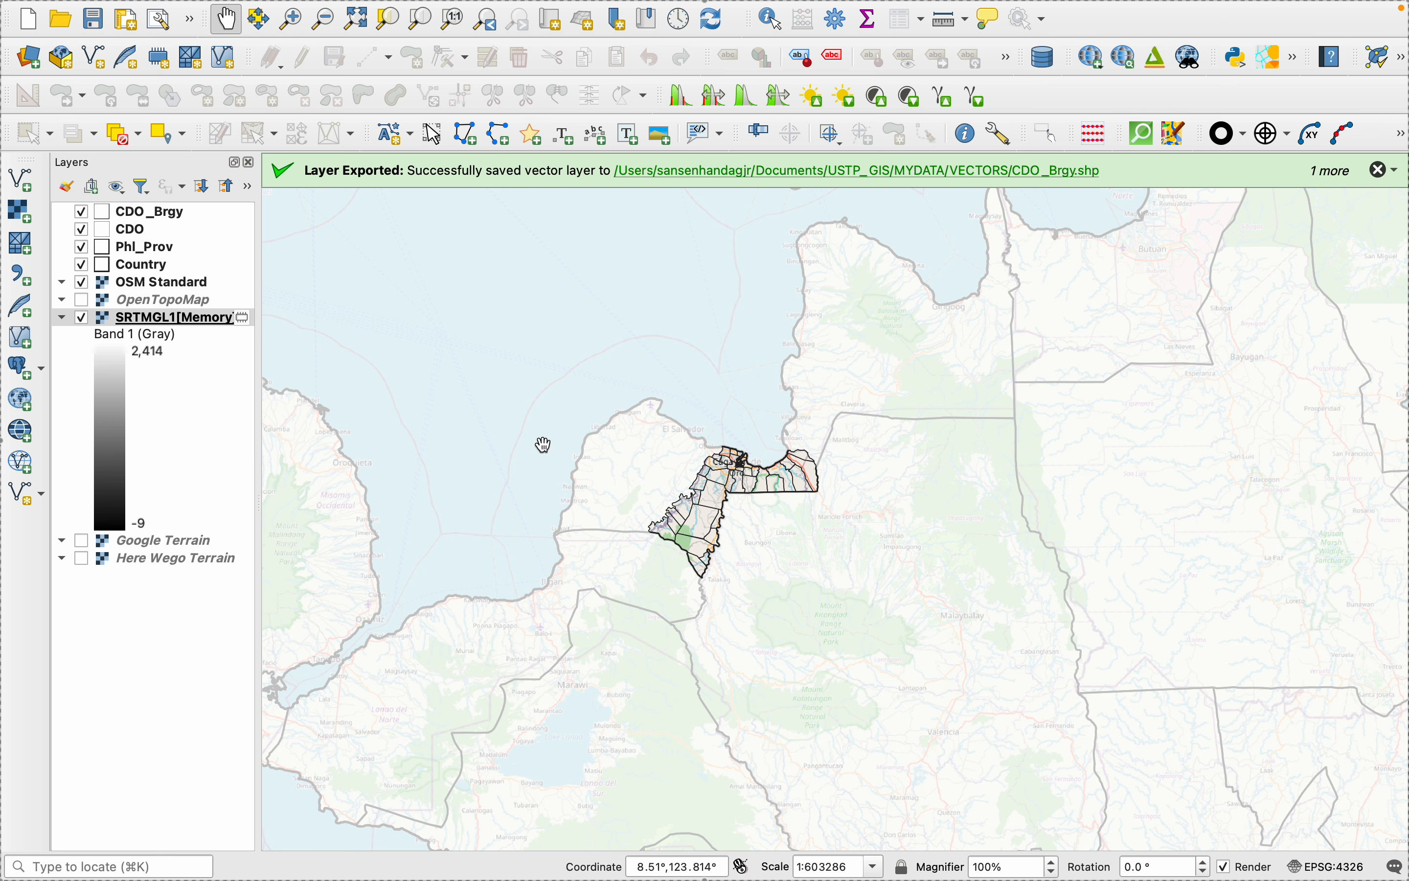
{"action": "scroll", "coordinate": [717, 479], "scroll_direction": "up", "scroll_amount": 4}
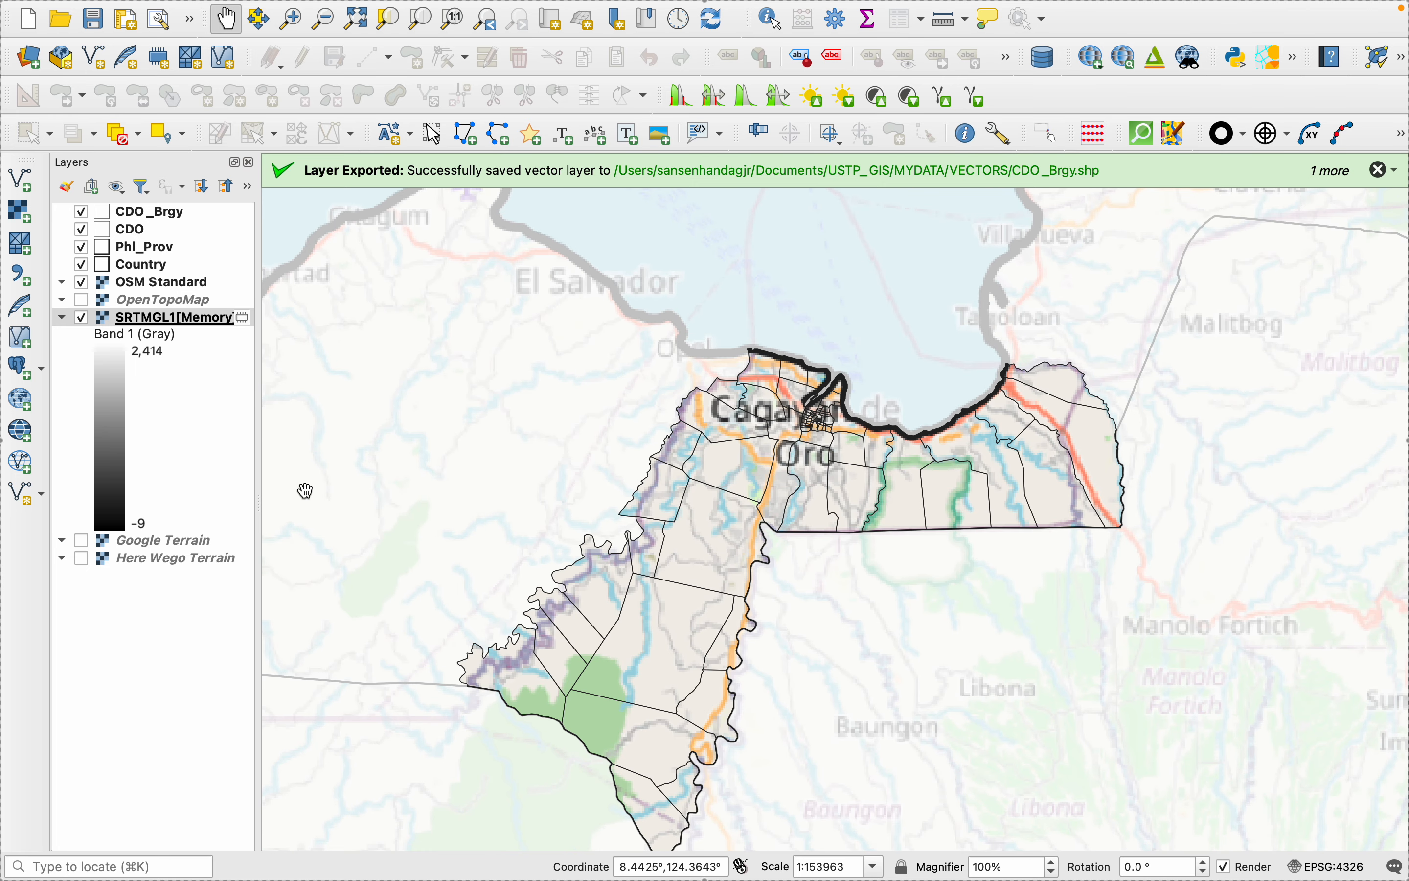
{"action": "right_click", "coordinate": [135, 329]}
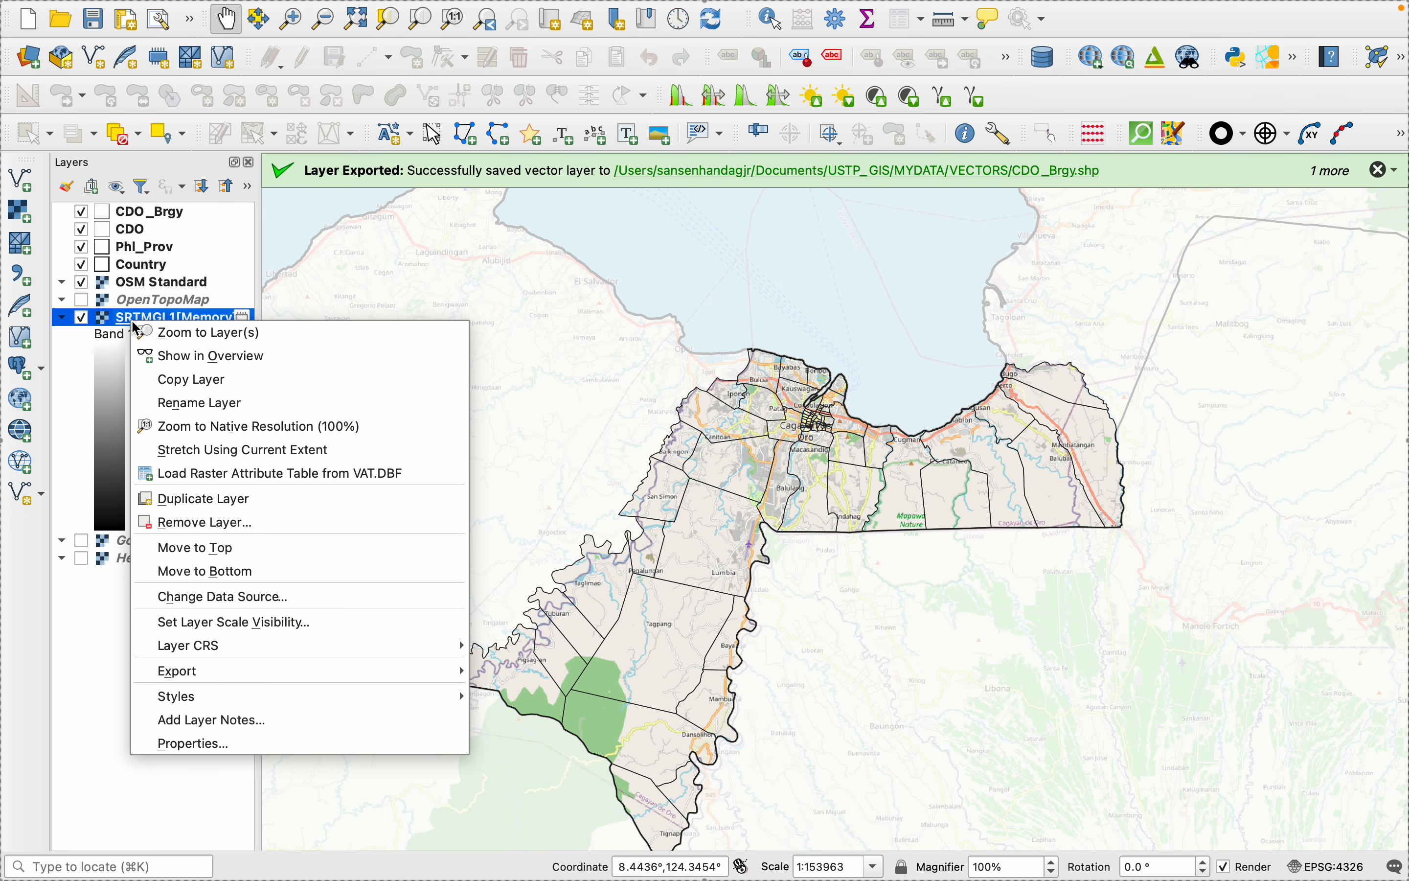
{"action": "left_click", "coordinate": [185, 745]}
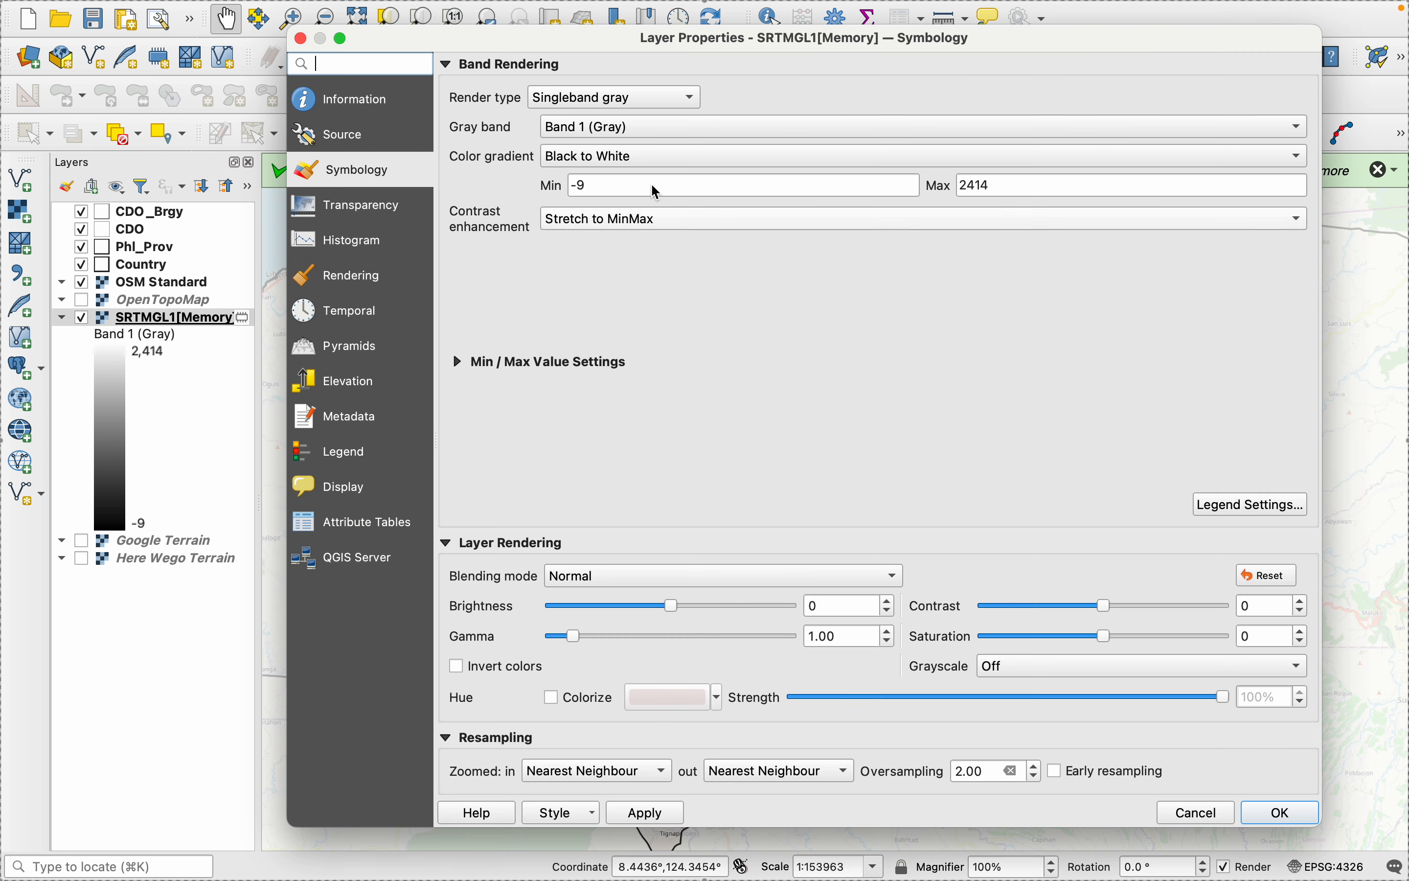
{"action": "left_click", "coordinate": [585, 97]}
{"action": "left_click", "coordinate": [595, 168]}
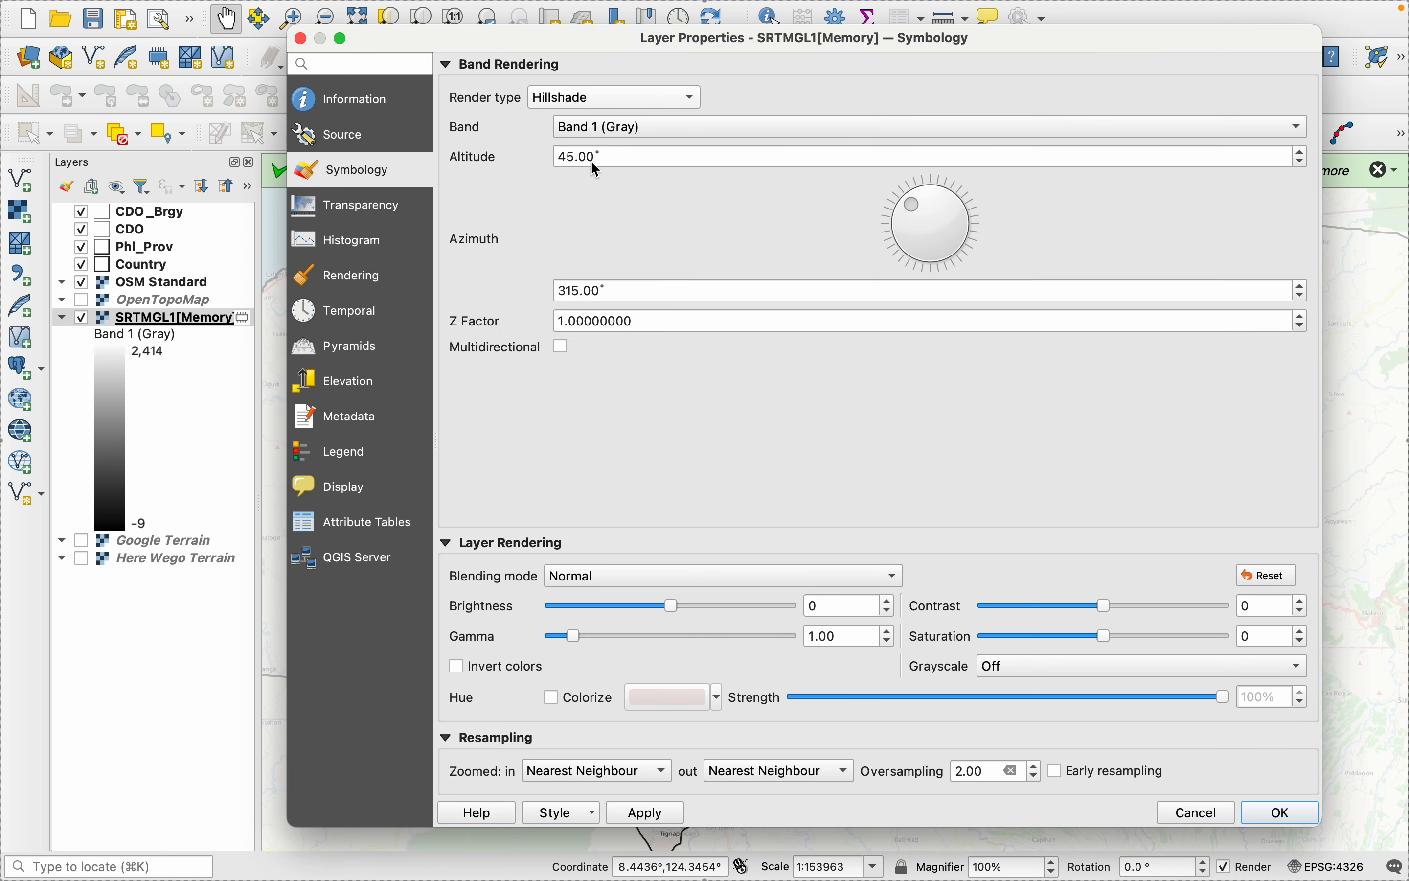
{"action": "left_click", "coordinate": [648, 813]}
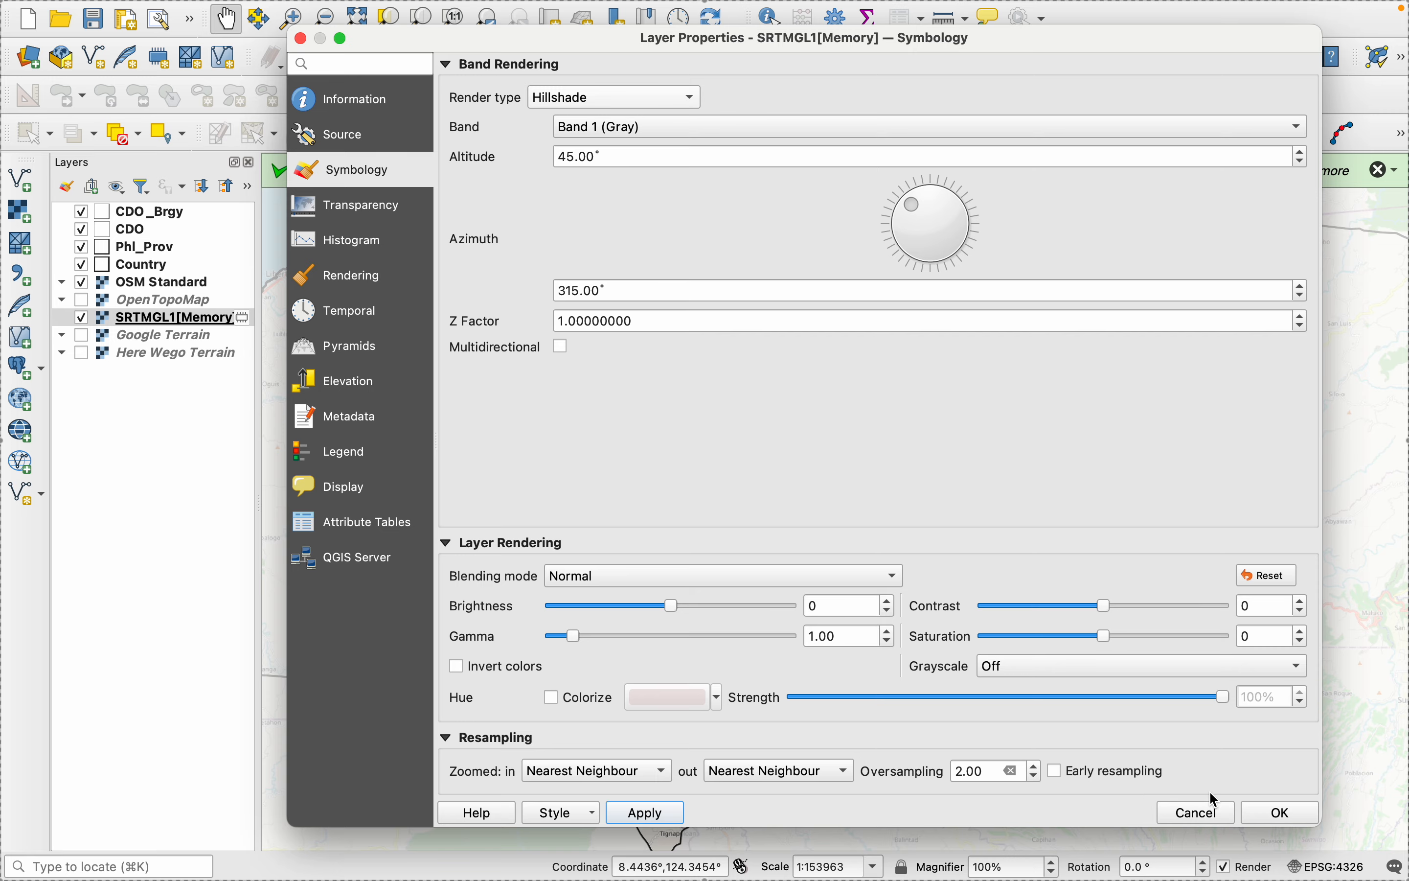
{"action": "left_click", "coordinate": [1275, 813]}
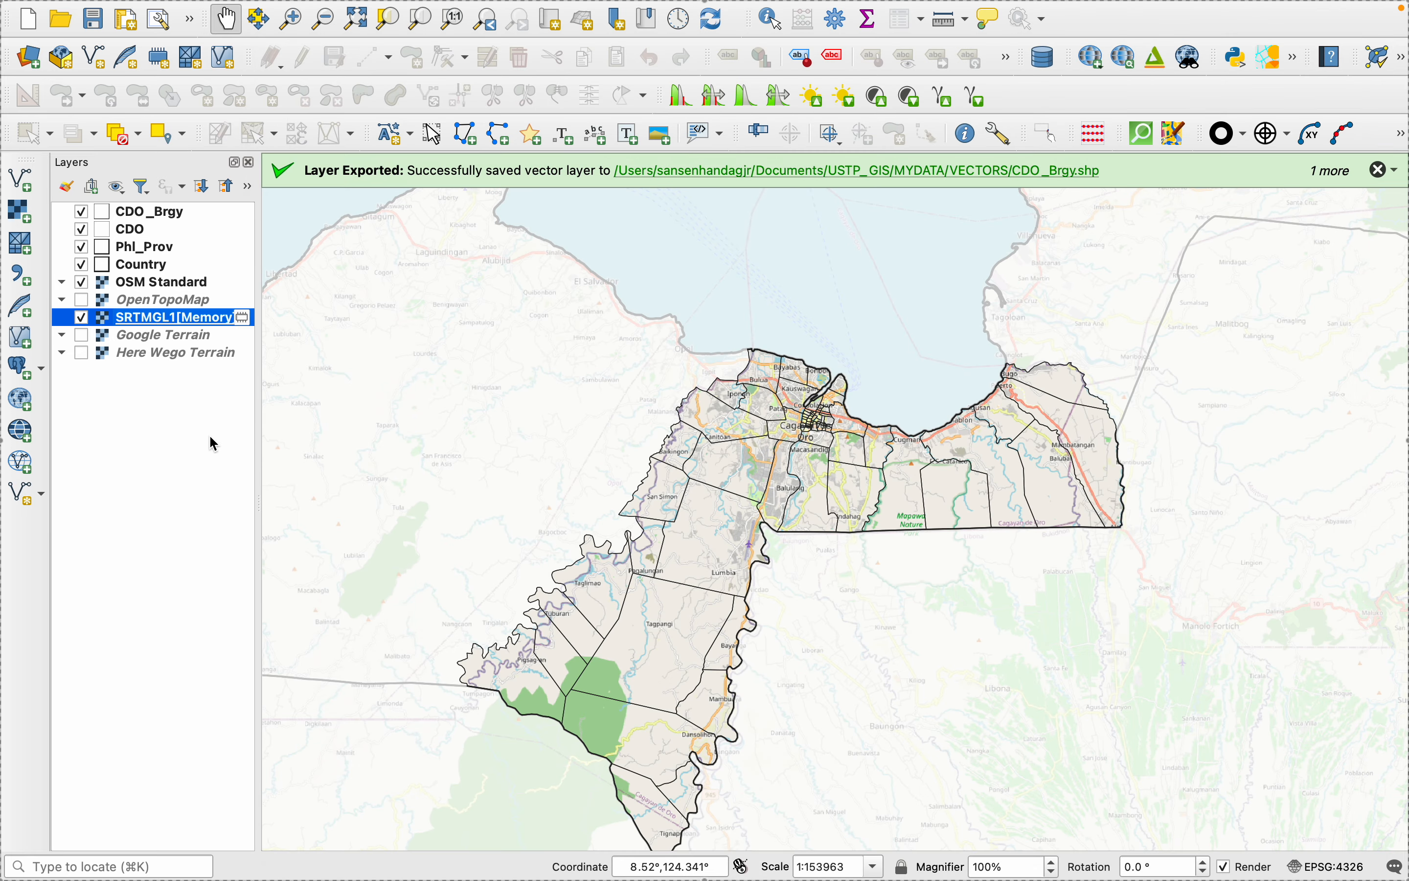
- Try the Overlay blending mode on the OSM Standard layer and inspect the relief over Cagayan de Oro
{"action": "right_click", "coordinate": [119, 284]}
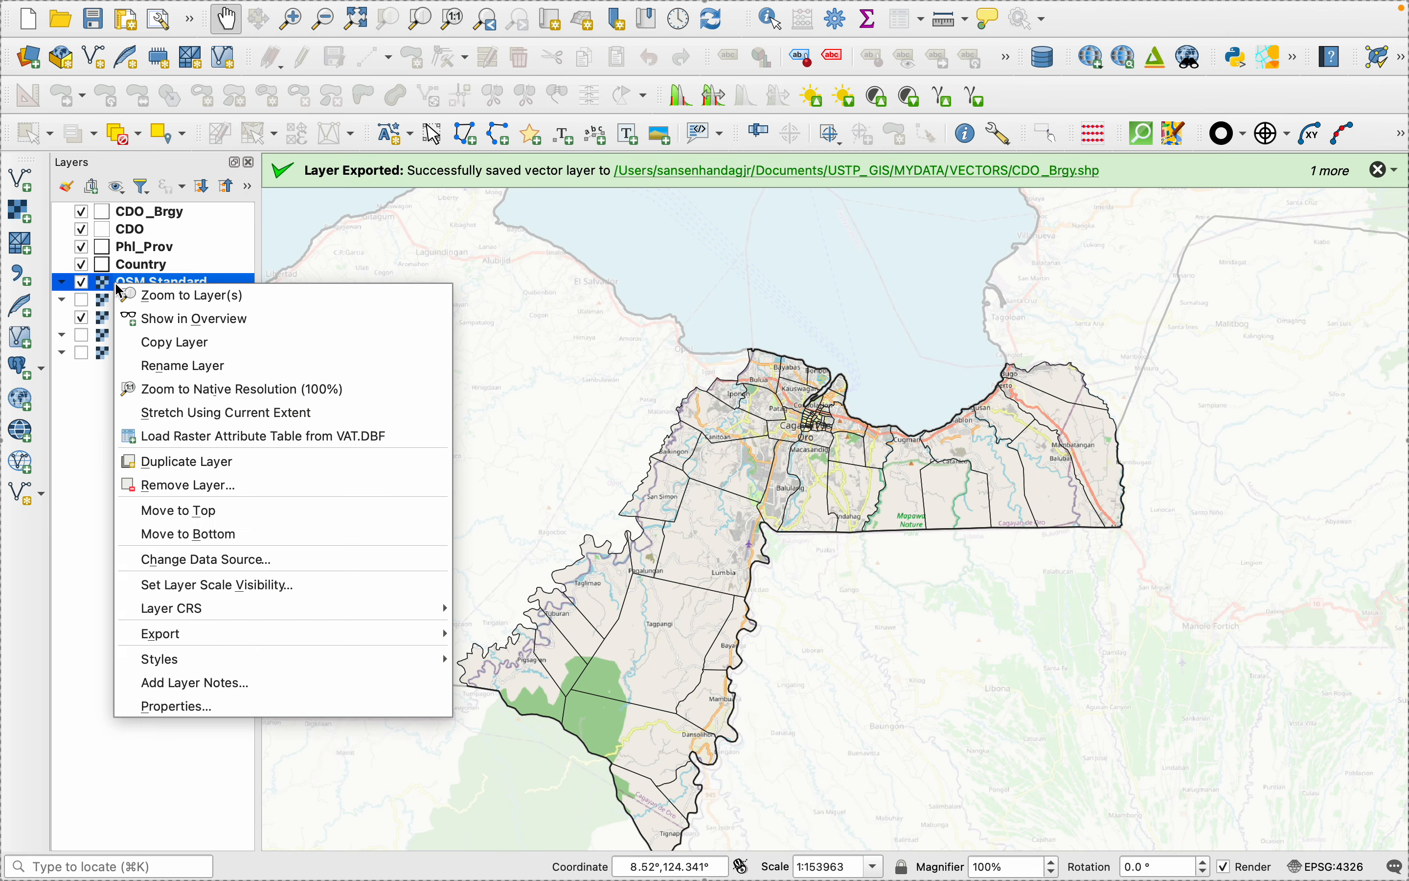
{"action": "left_click", "coordinate": [166, 706]}
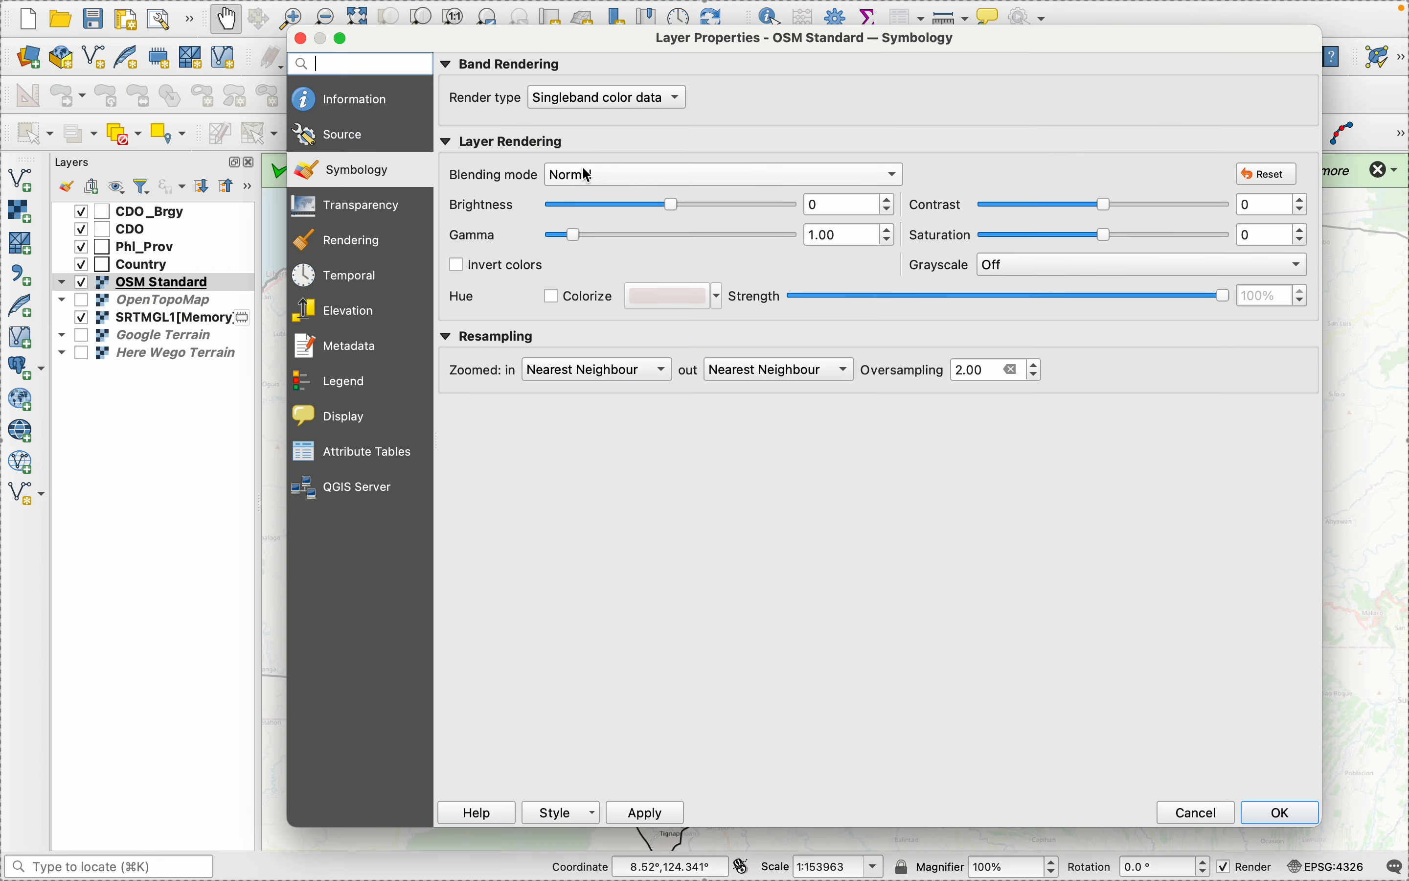
{"action": "left_click", "coordinate": [603, 176]}
{"action": "left_click", "coordinate": [582, 379]}
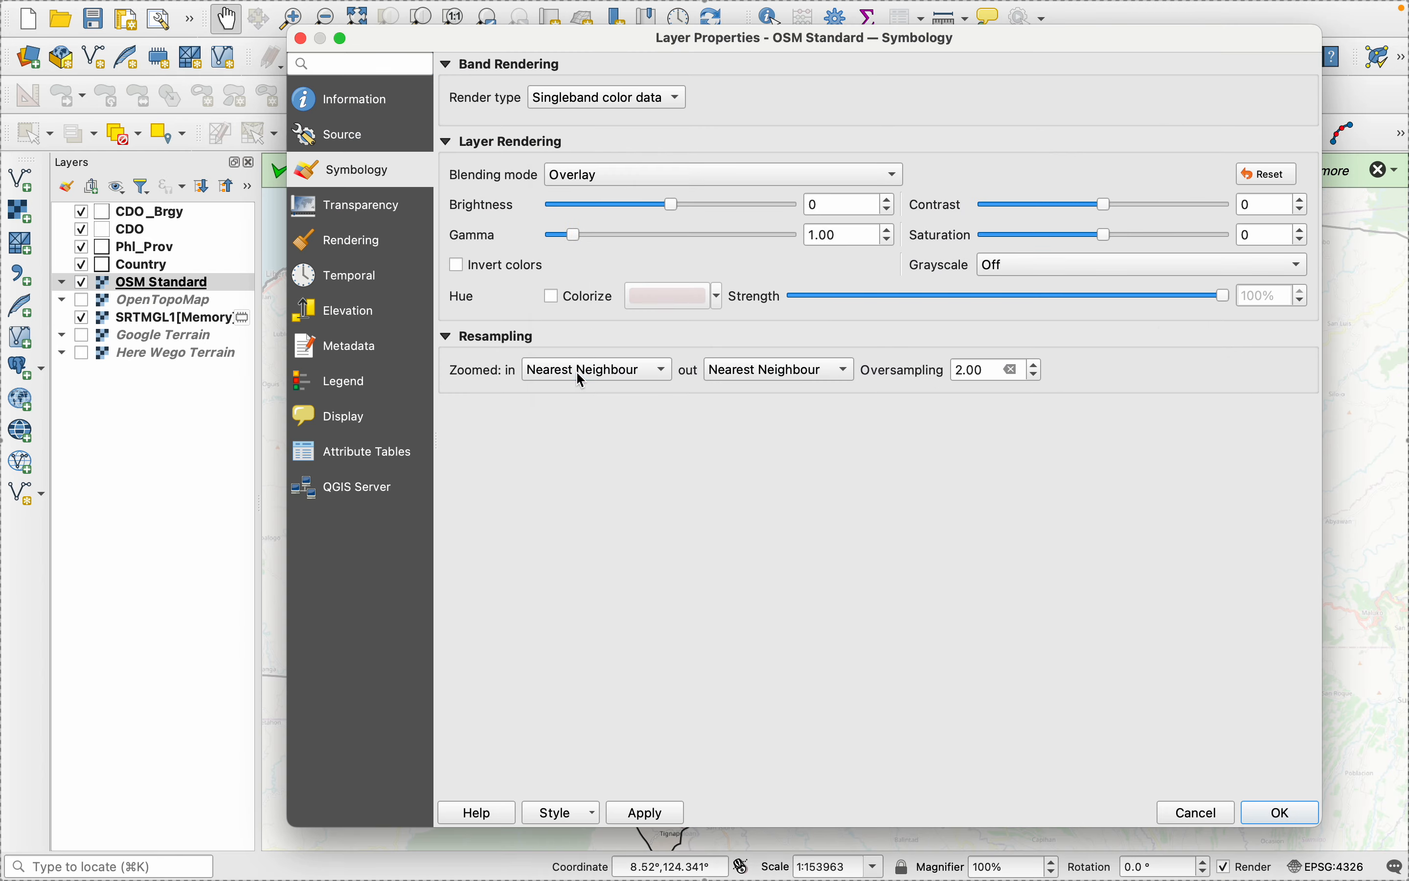
{"action": "left_click", "coordinate": [646, 812]}
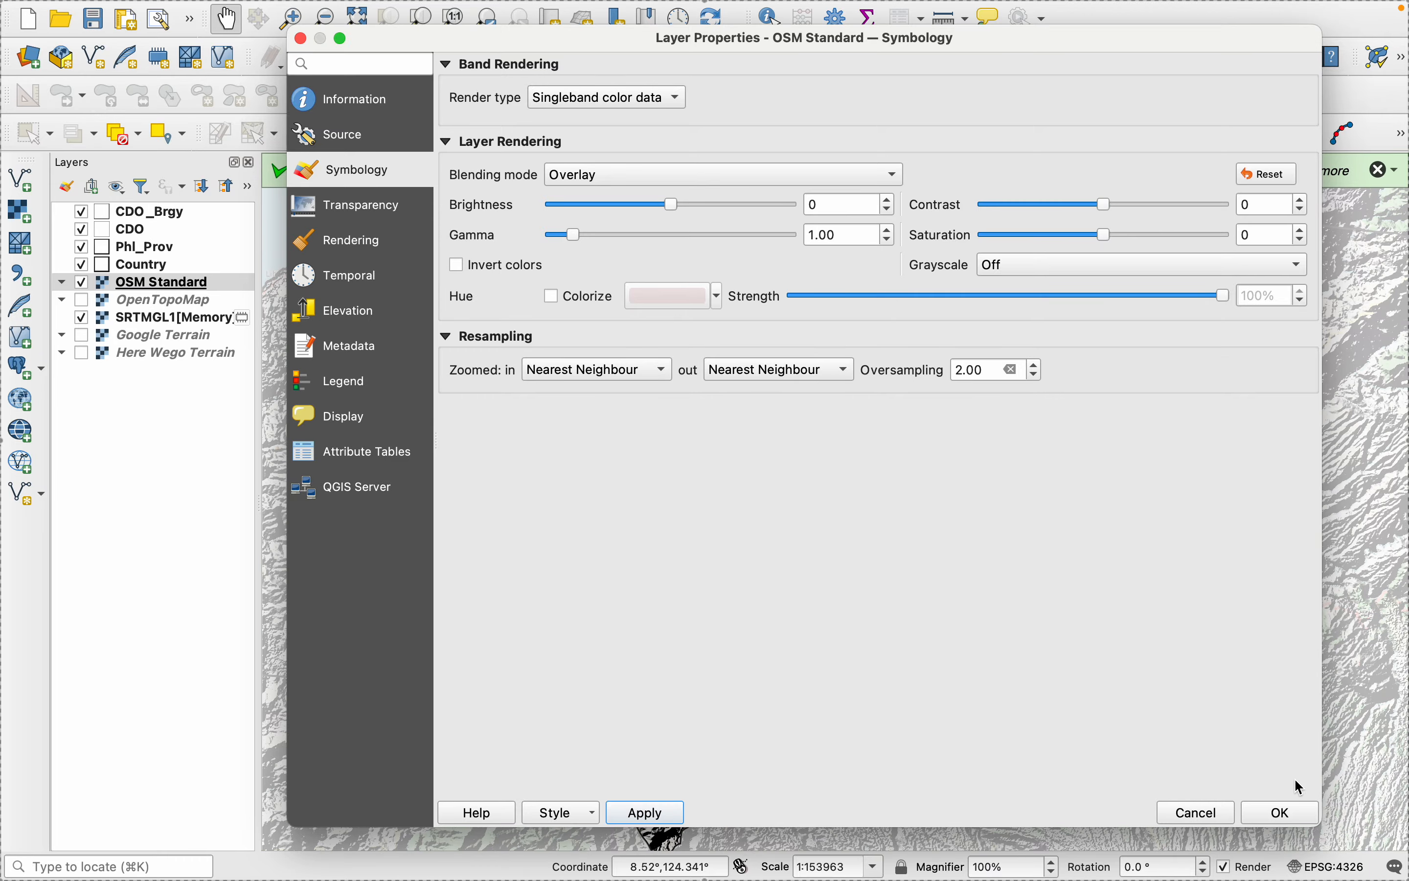
{"action": "left_click", "coordinate": [1274, 814]}
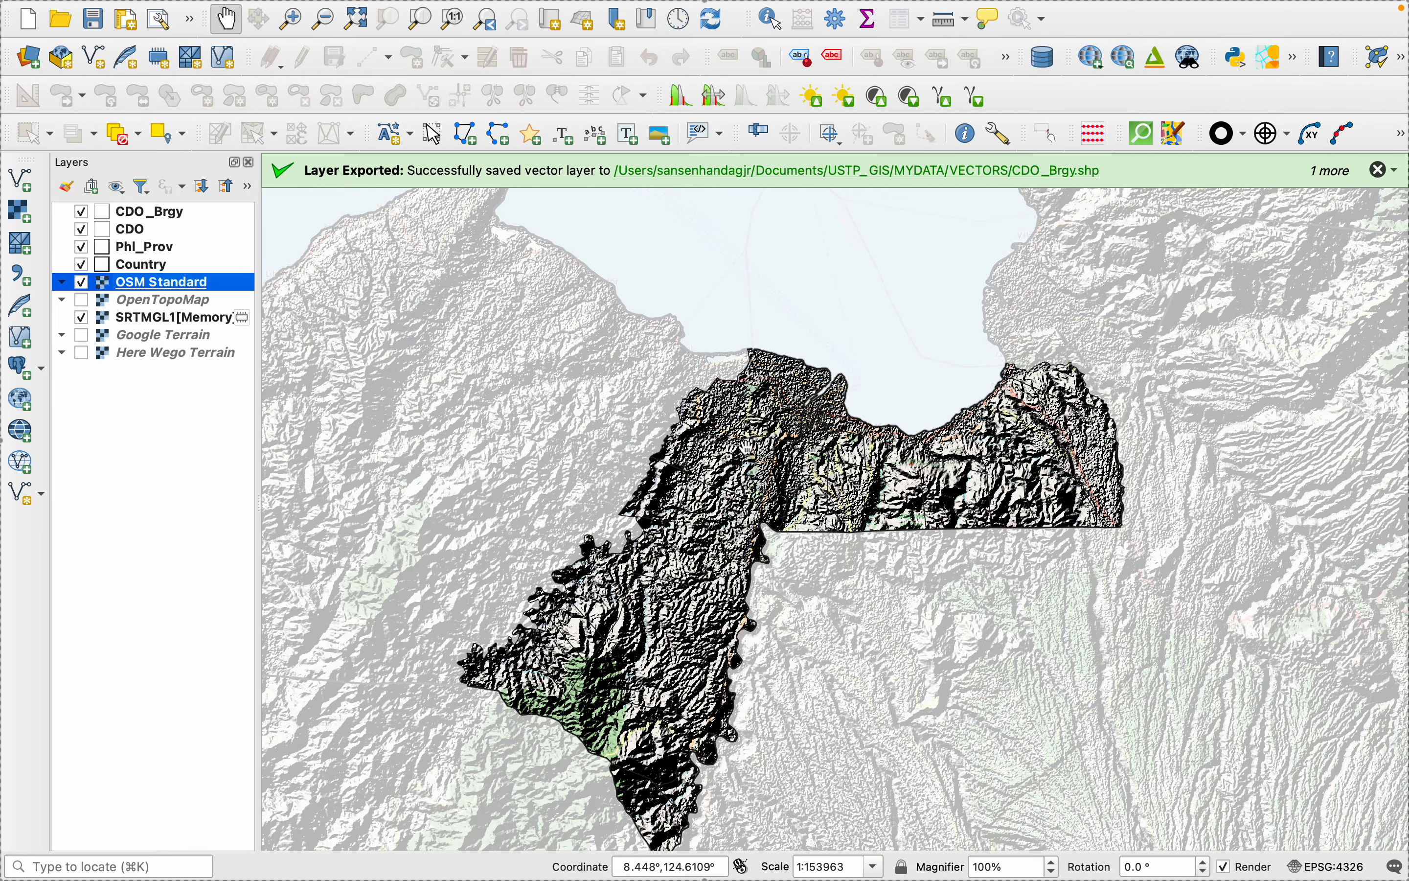
{"action": "scroll", "coordinate": [744, 434], "scroll_direction": "up", "scroll_amount": 2}
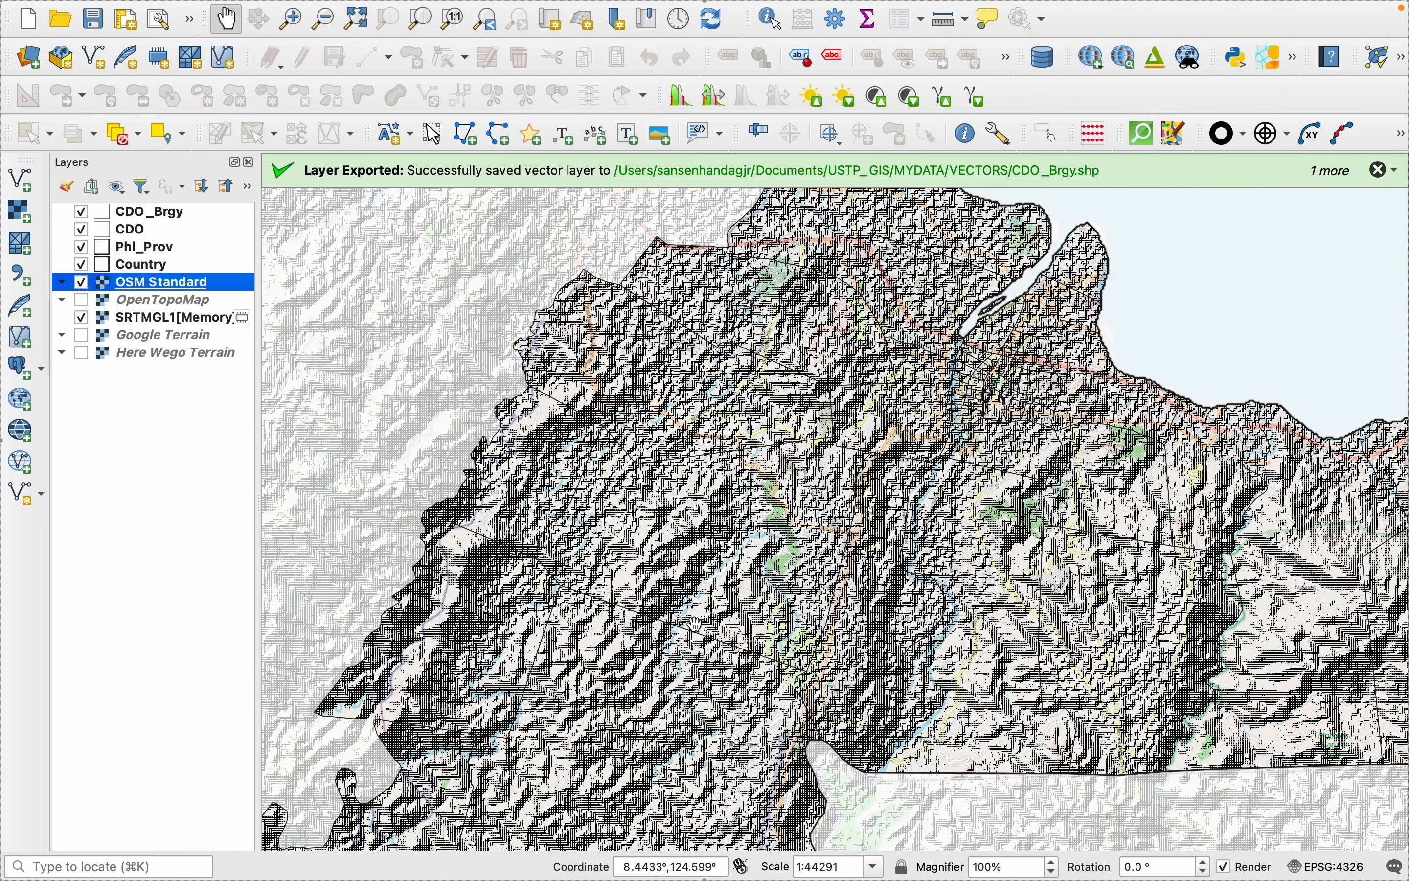
{"action": "scroll", "coordinate": [696, 624], "scroll_direction": "up", "scroll_amount": 1}
{"action": "scroll", "coordinate": [660, 624], "scroll_direction": "down", "scroll_amount": 1}
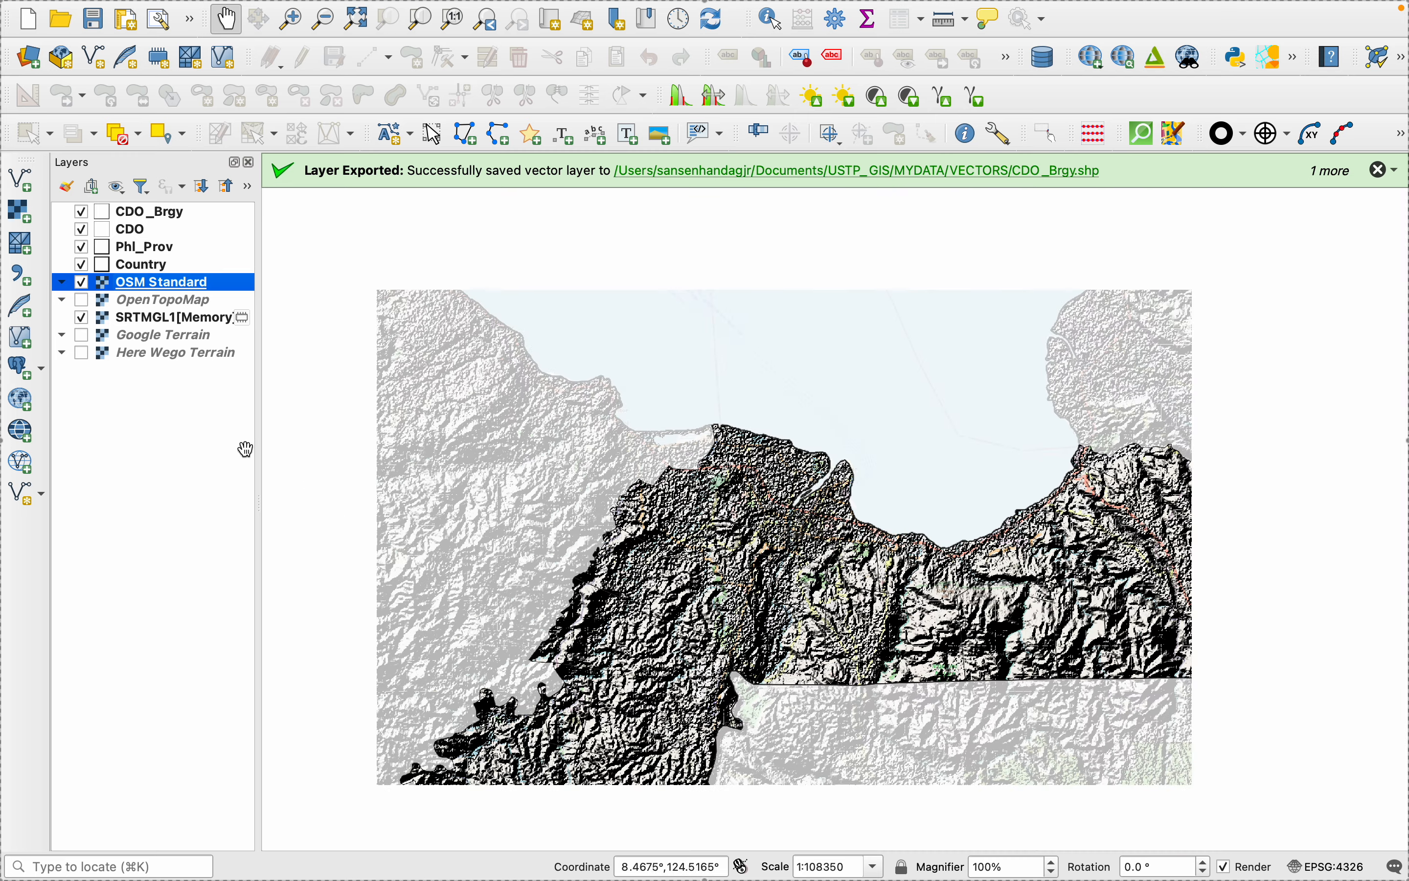
- Try the Addition blending mode on the OSM Standard layer above the hillshade
{"action": "right_click", "coordinate": [144, 290]}
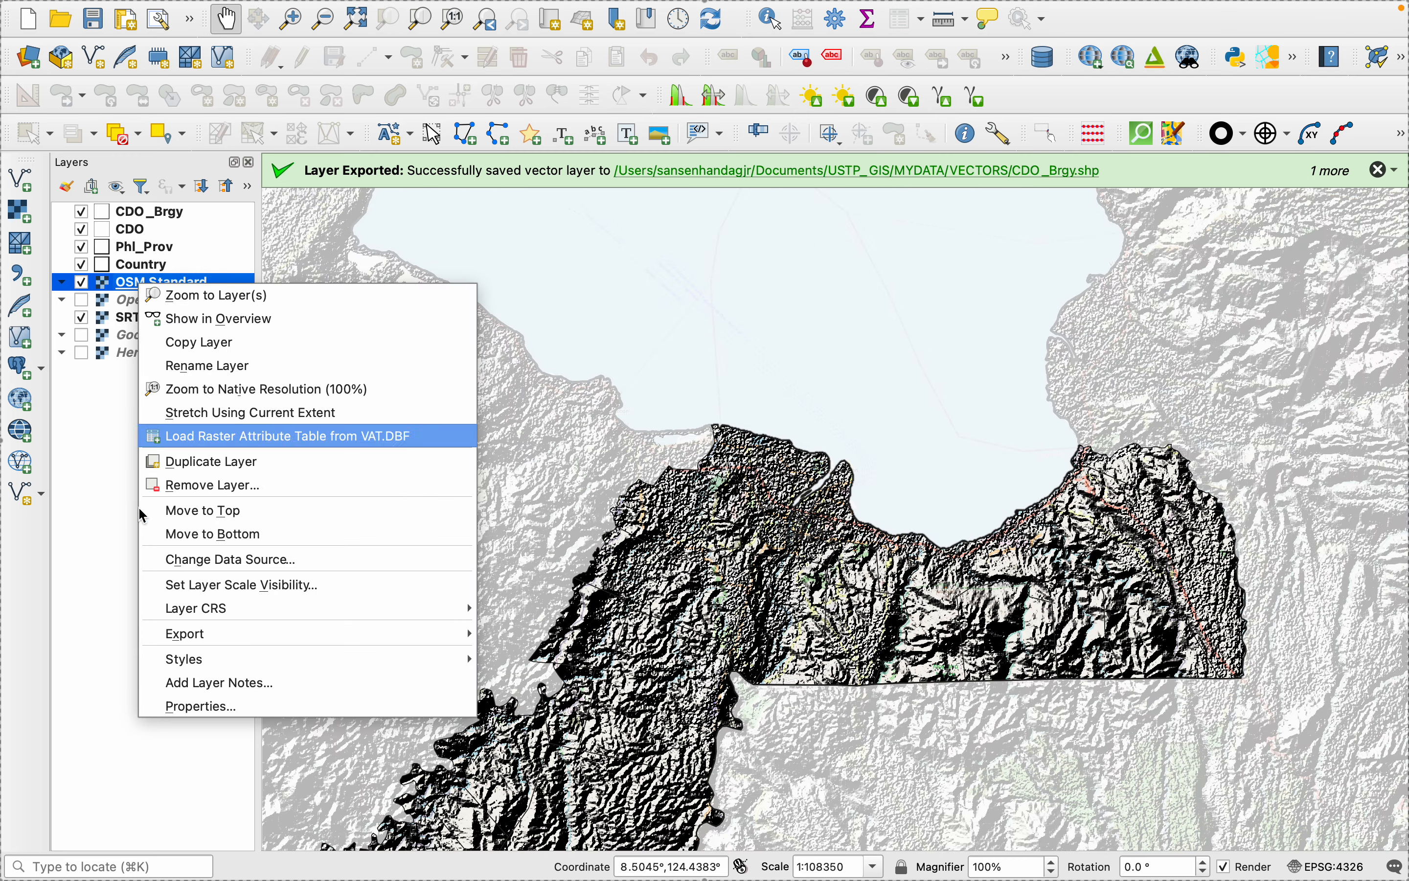
{"action": "left_click", "coordinate": [208, 707]}
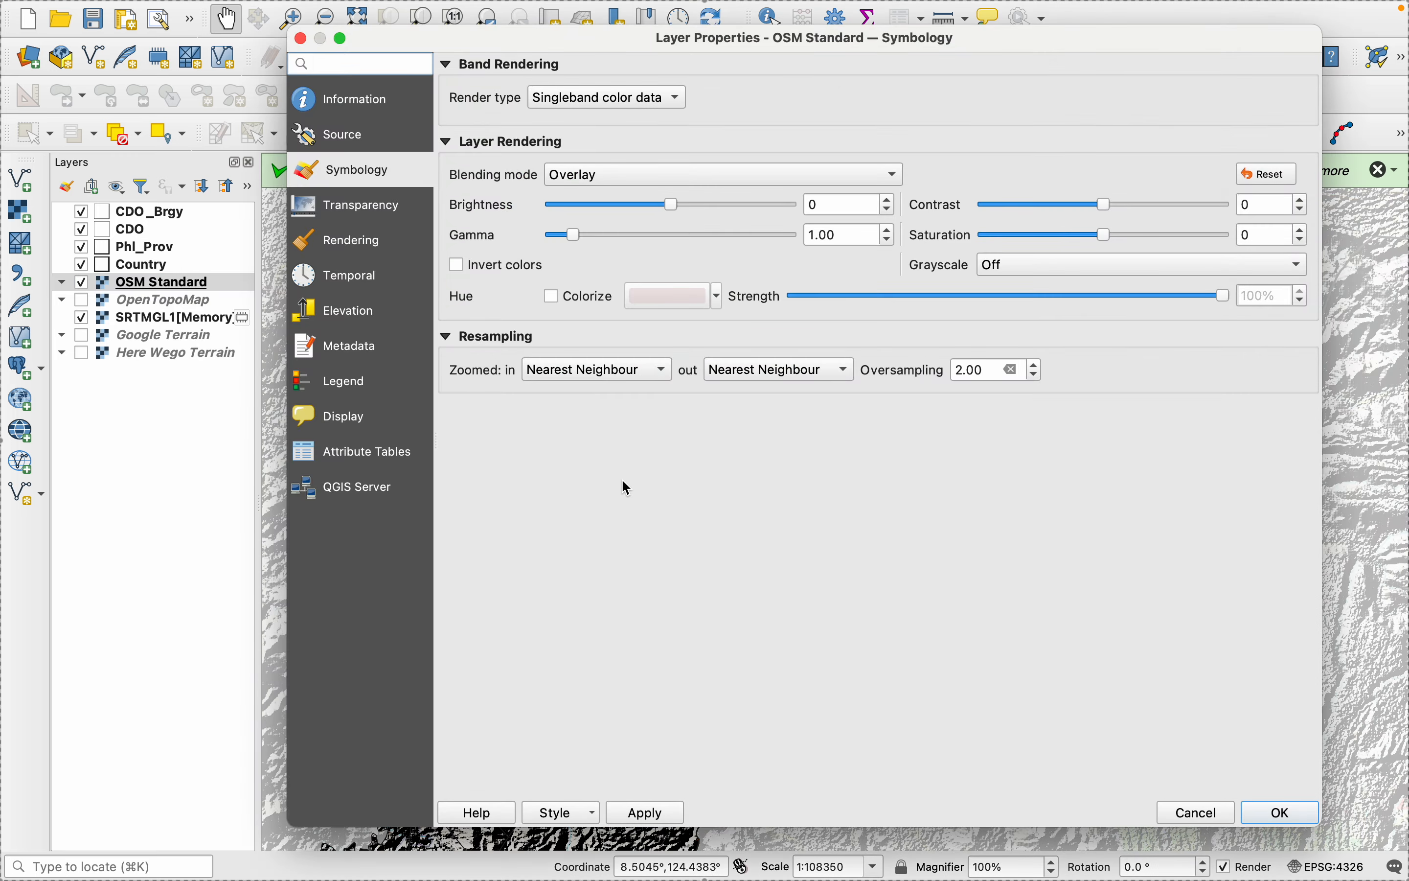
{"action": "left_click", "coordinate": [621, 176]}
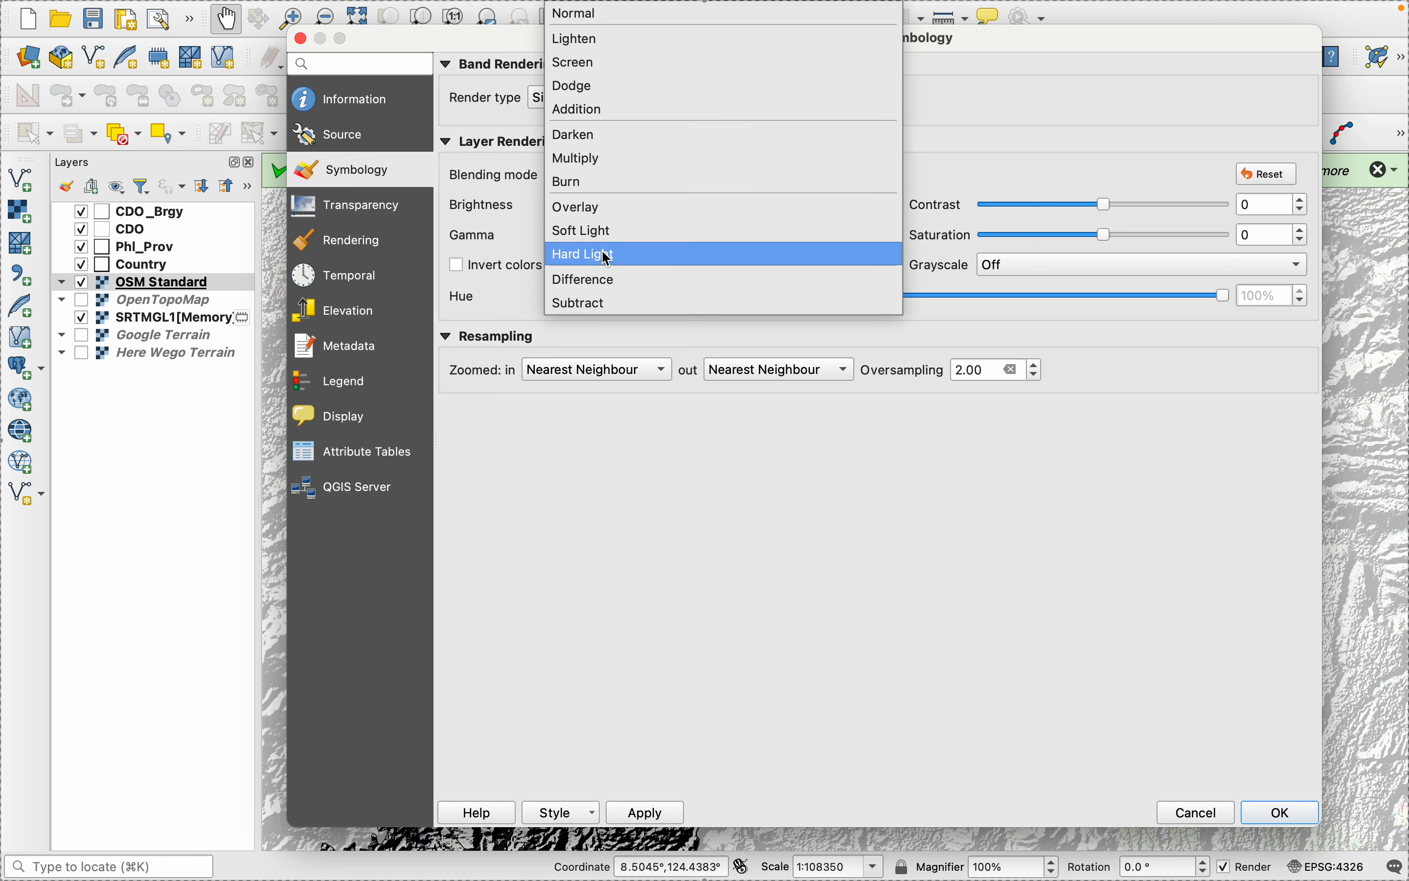
{"action": "left_click", "coordinate": [590, 111]}
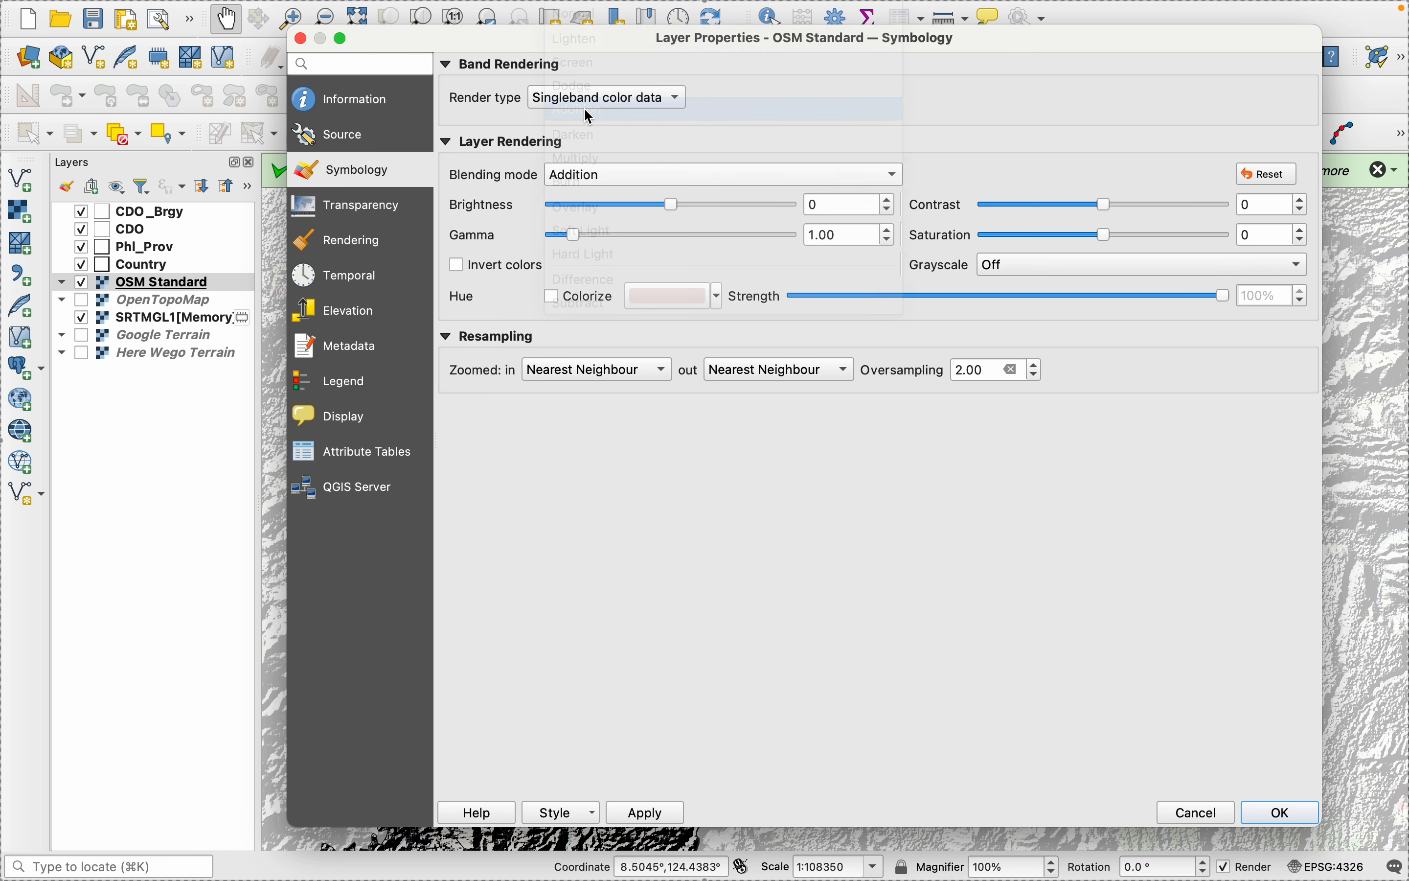
{"action": "left_click", "coordinate": [655, 813]}
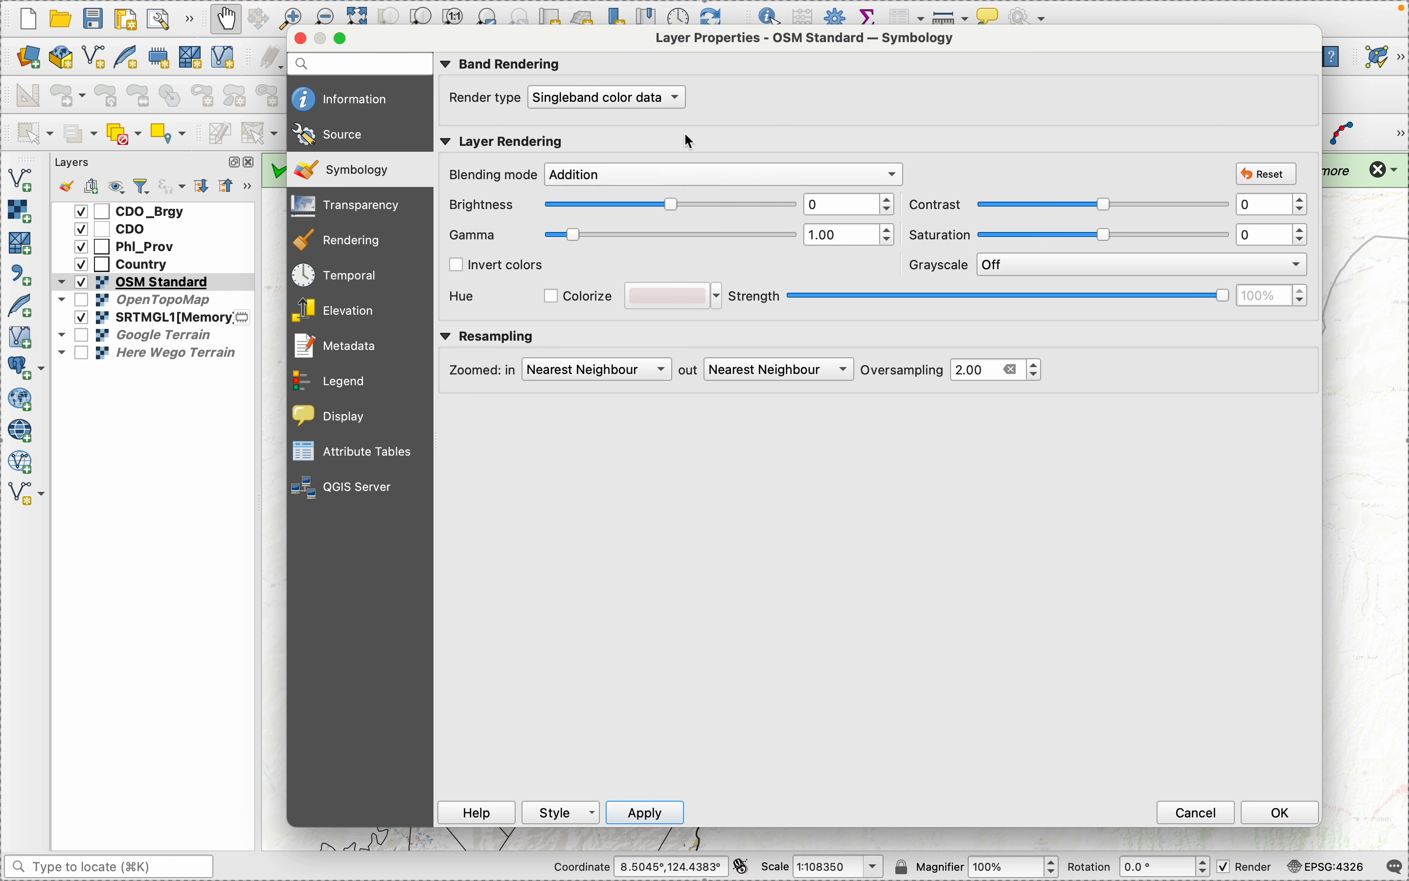
- Try the Lighten blending mode on the OSM Standard layer
{"action": "left_click_drag", "start_coordinate": [634, 38], "coordinate": [594, 238]}
{"action": "left_click", "coordinate": [575, 364]}
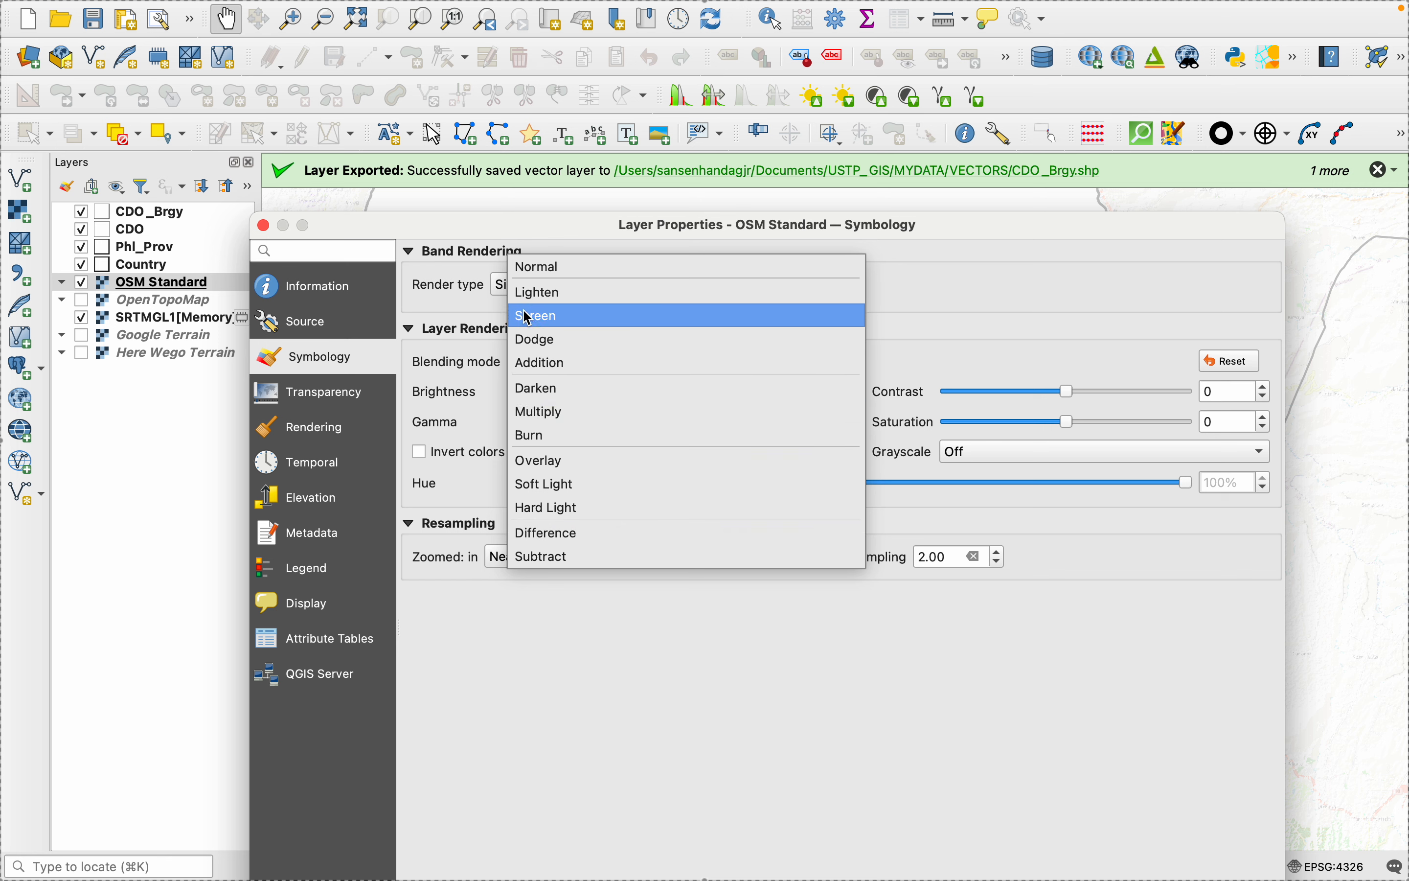
{"action": "left_click", "coordinate": [538, 292]}
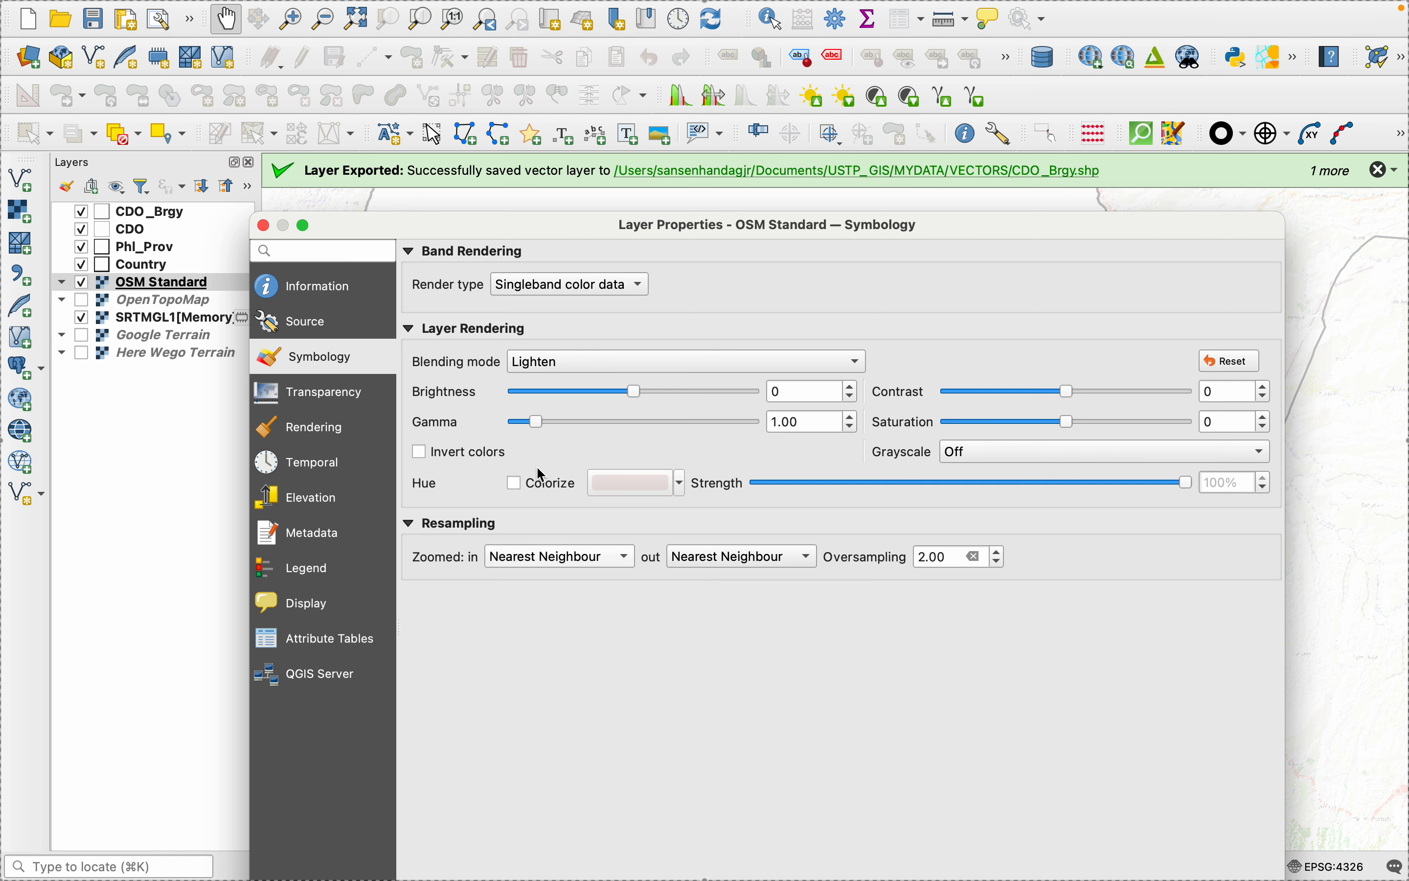
{"action": "left_click_drag", "start_coordinate": [540, 226], "coordinate": [536, 5]}
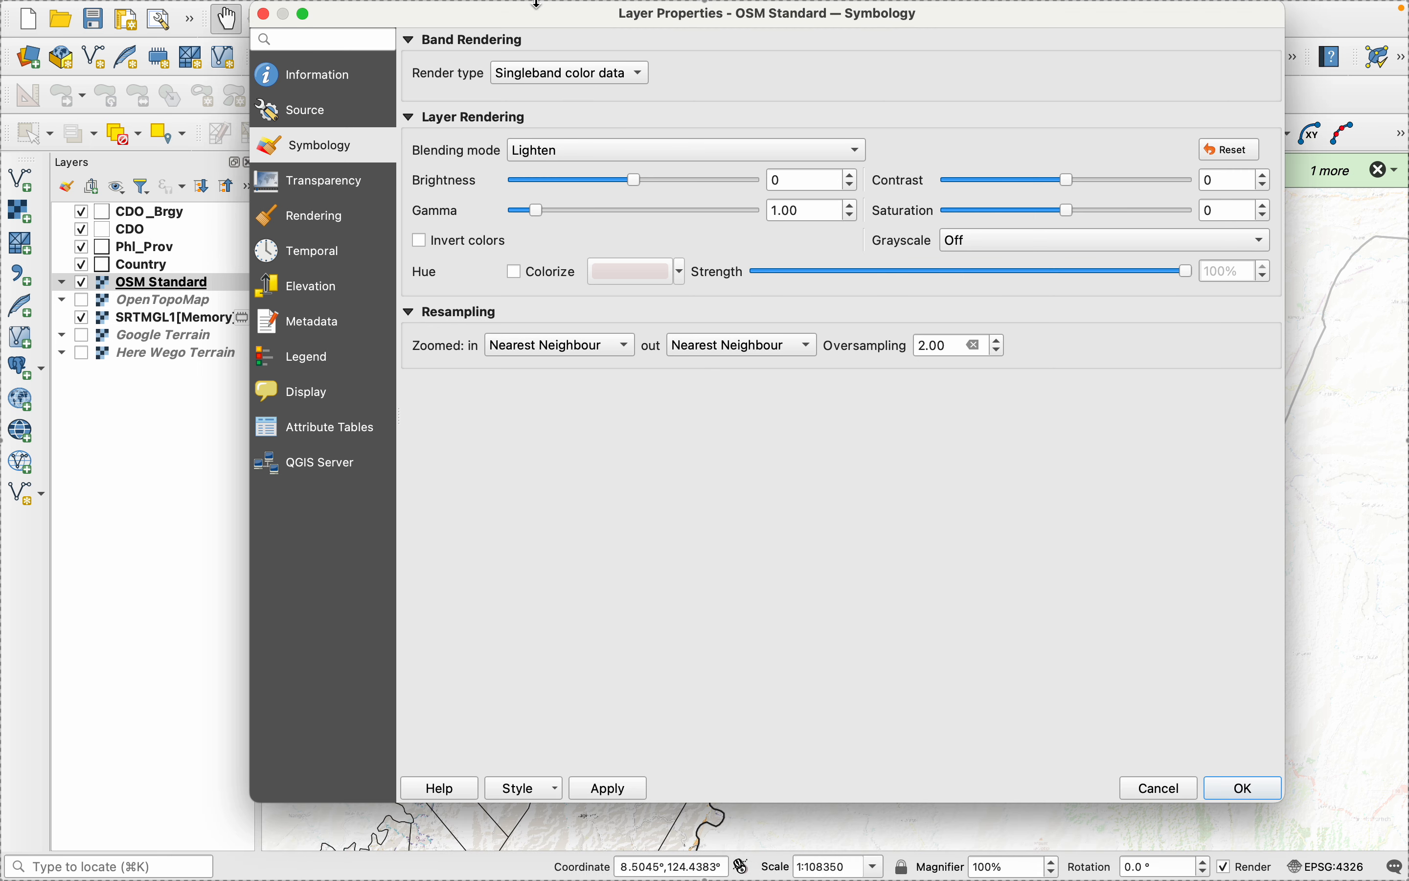
{"action": "left_click", "coordinate": [632, 792]}
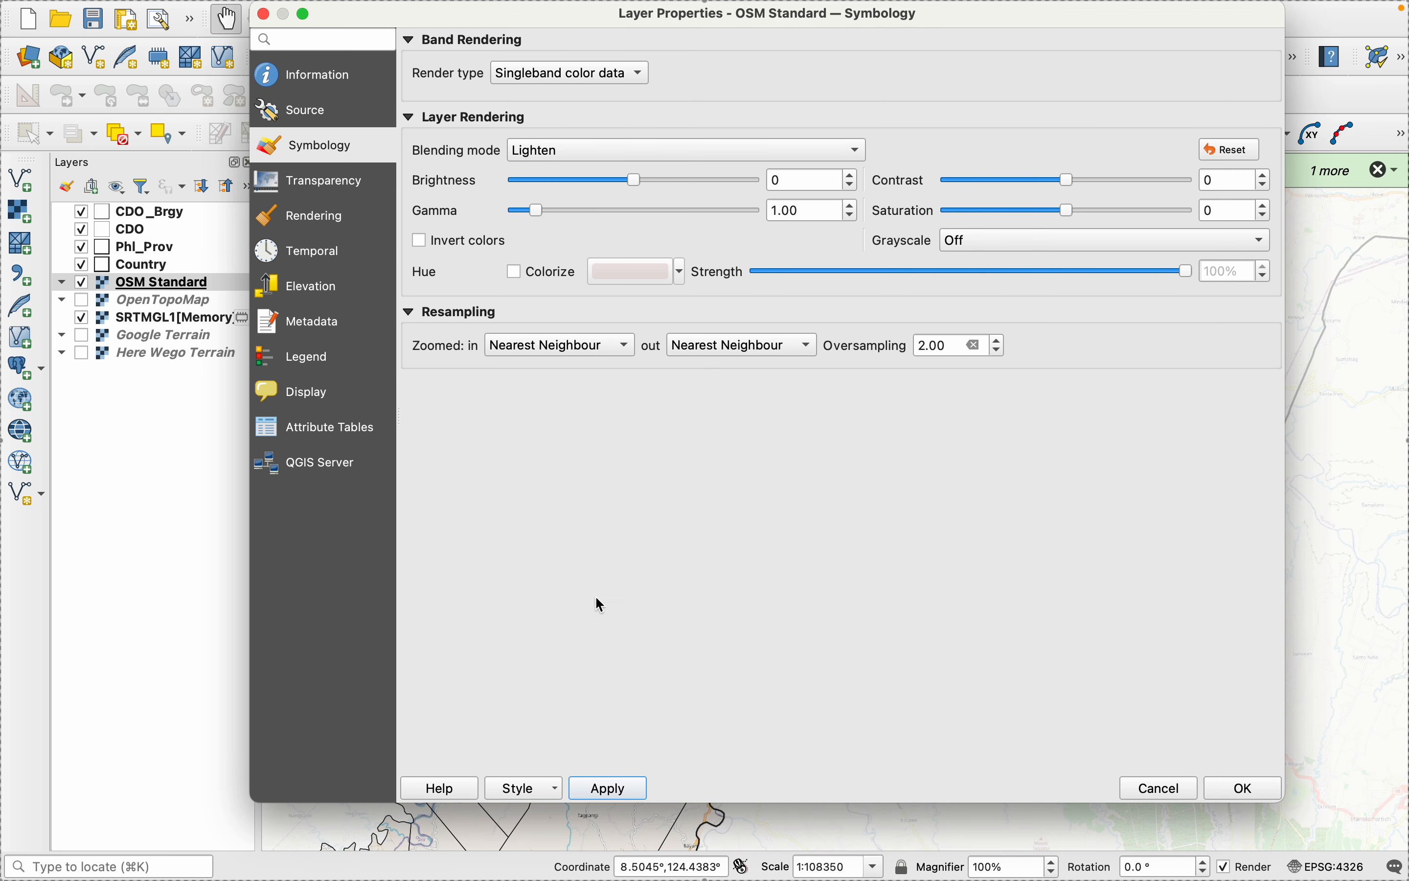
- Apply the Screen blending mode to the OSM Standard layer, check its effect on the map and close the layer properties
{"action": "left_click", "coordinate": [554, 154]}
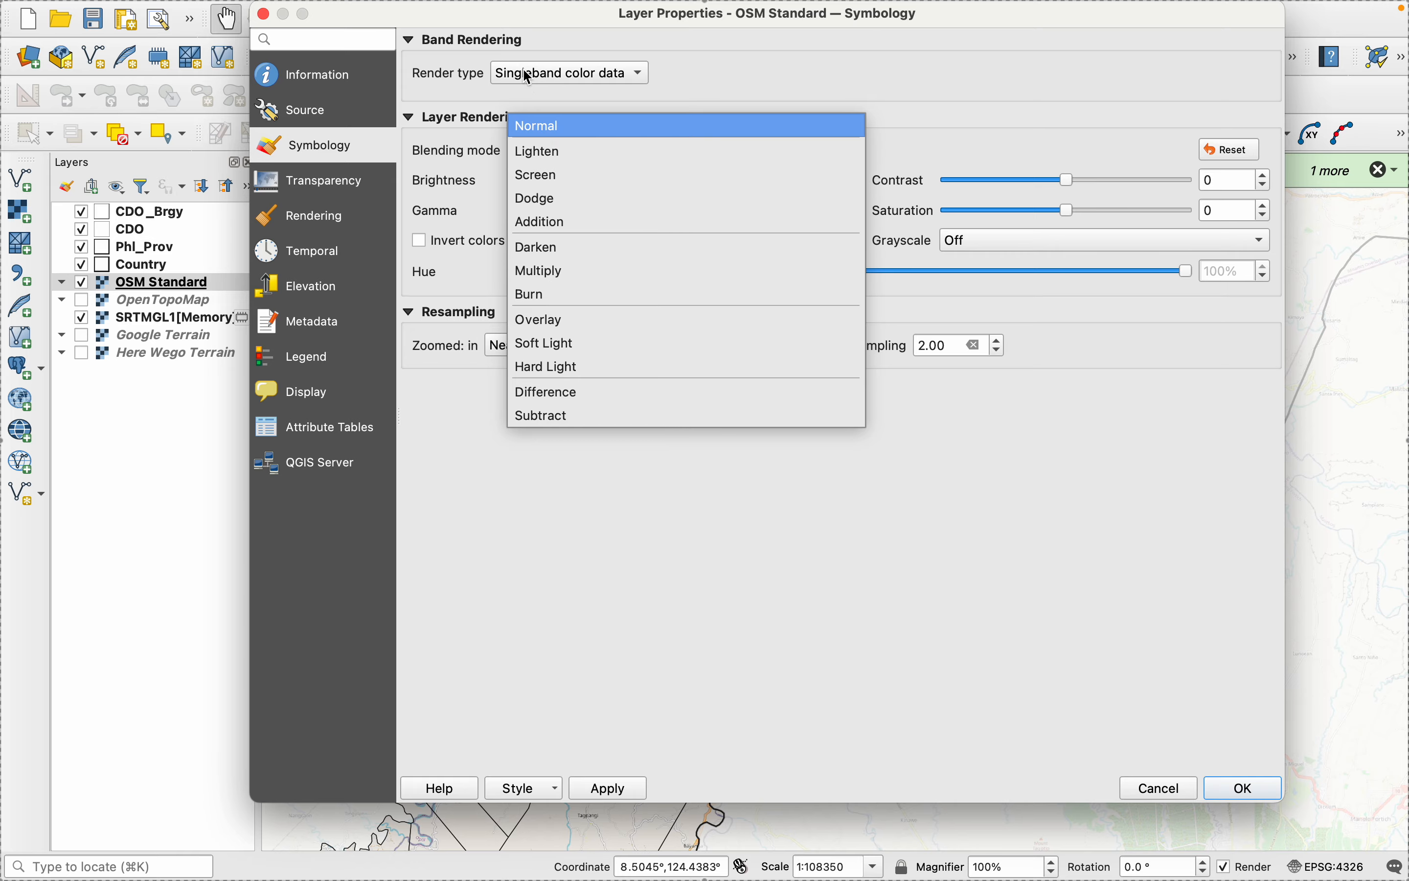
{"action": "left_click_drag", "start_coordinate": [503, 14], "coordinate": [424, 181]}
{"action": "left_click", "coordinate": [397, 146]}
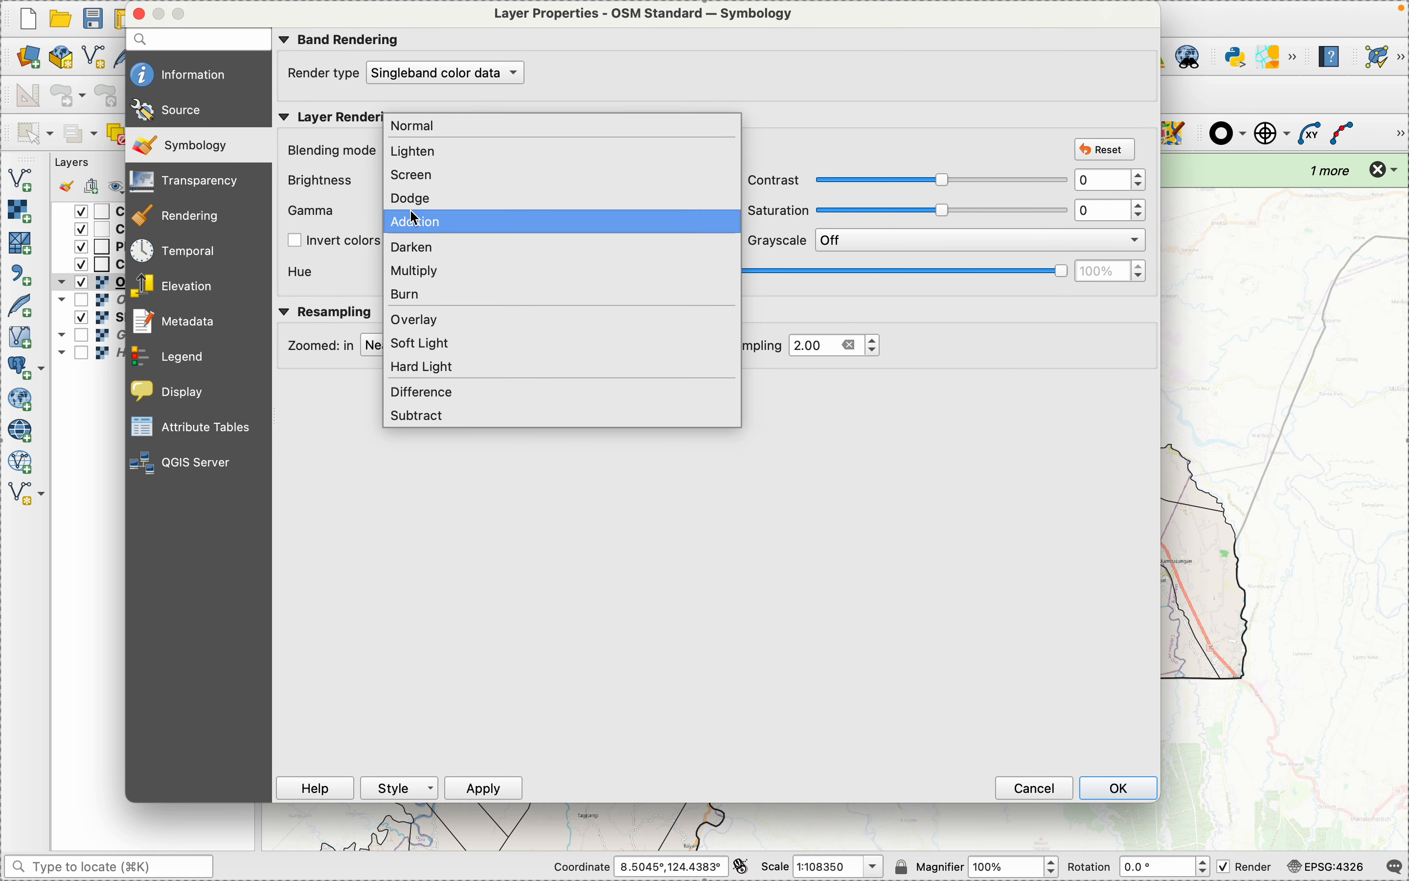
{"action": "left_click", "coordinate": [412, 175]}
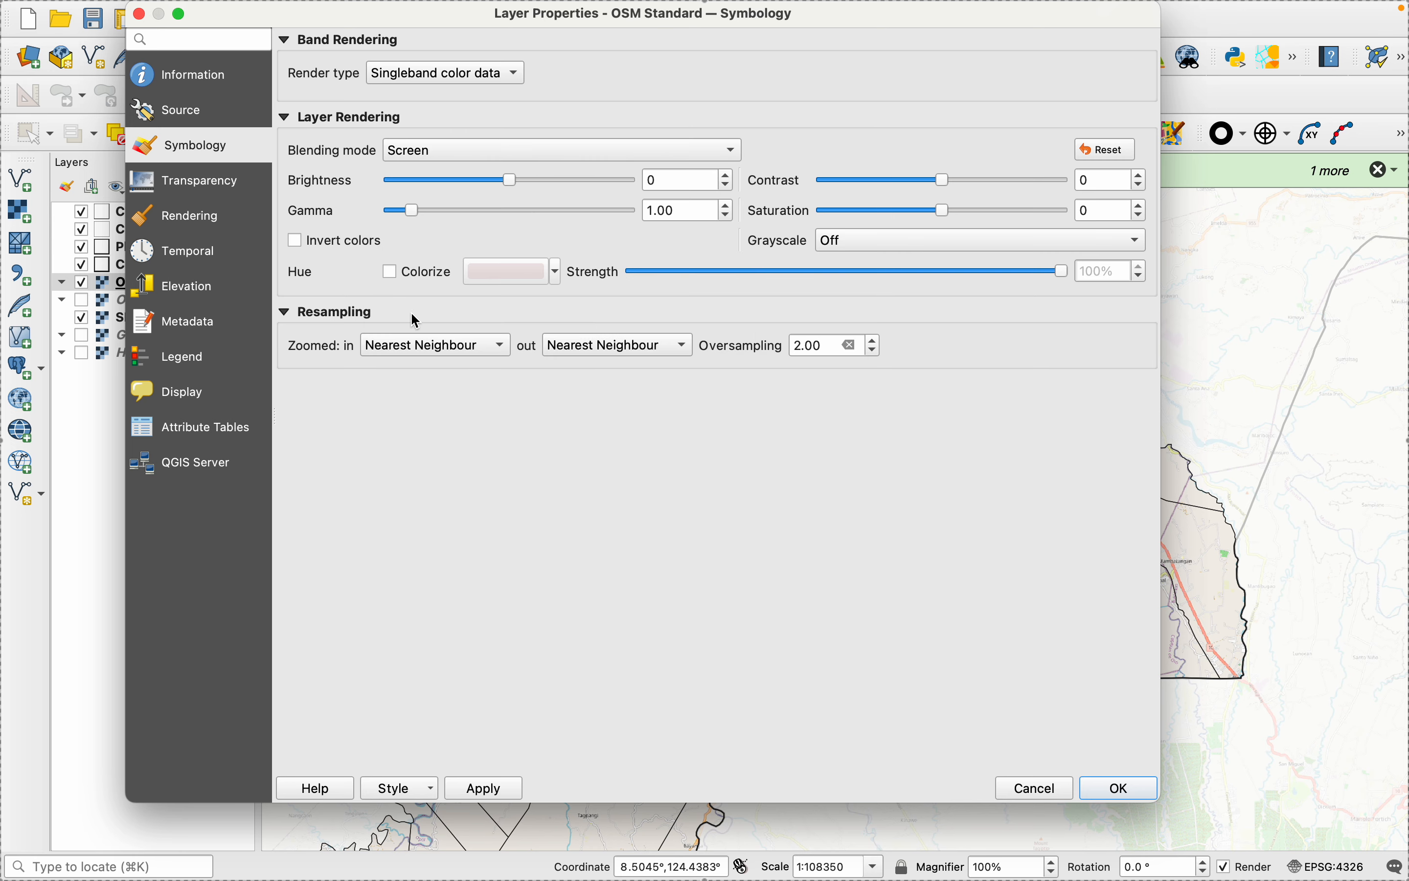
{"action": "left_click", "coordinate": [500, 789]}
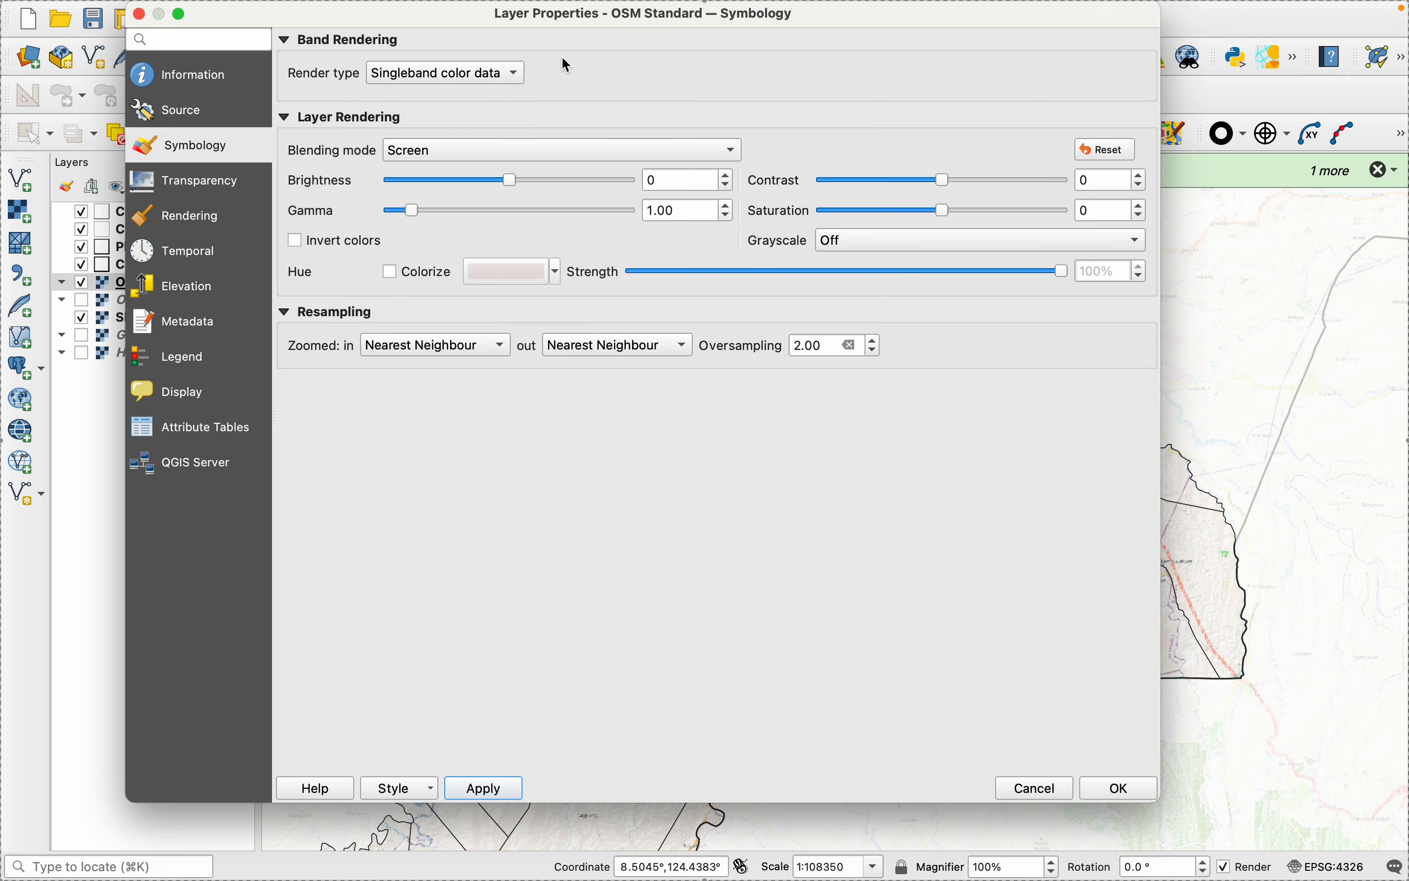
{"action": "left_click_drag", "start_coordinate": [532, 30], "coordinate": [1243, 522]}
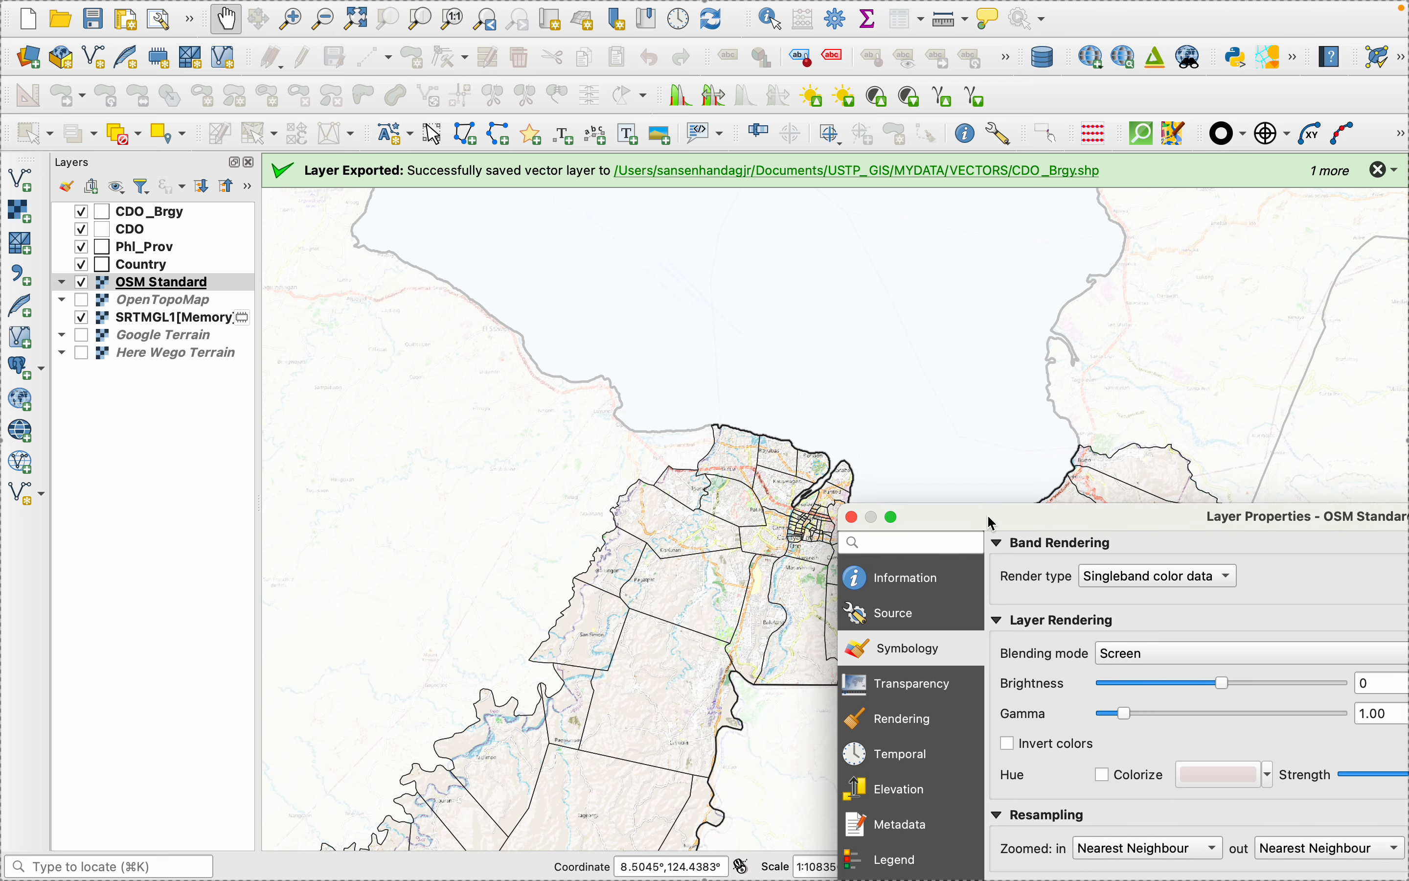
{"action": "left_click", "coordinate": [852, 516]}
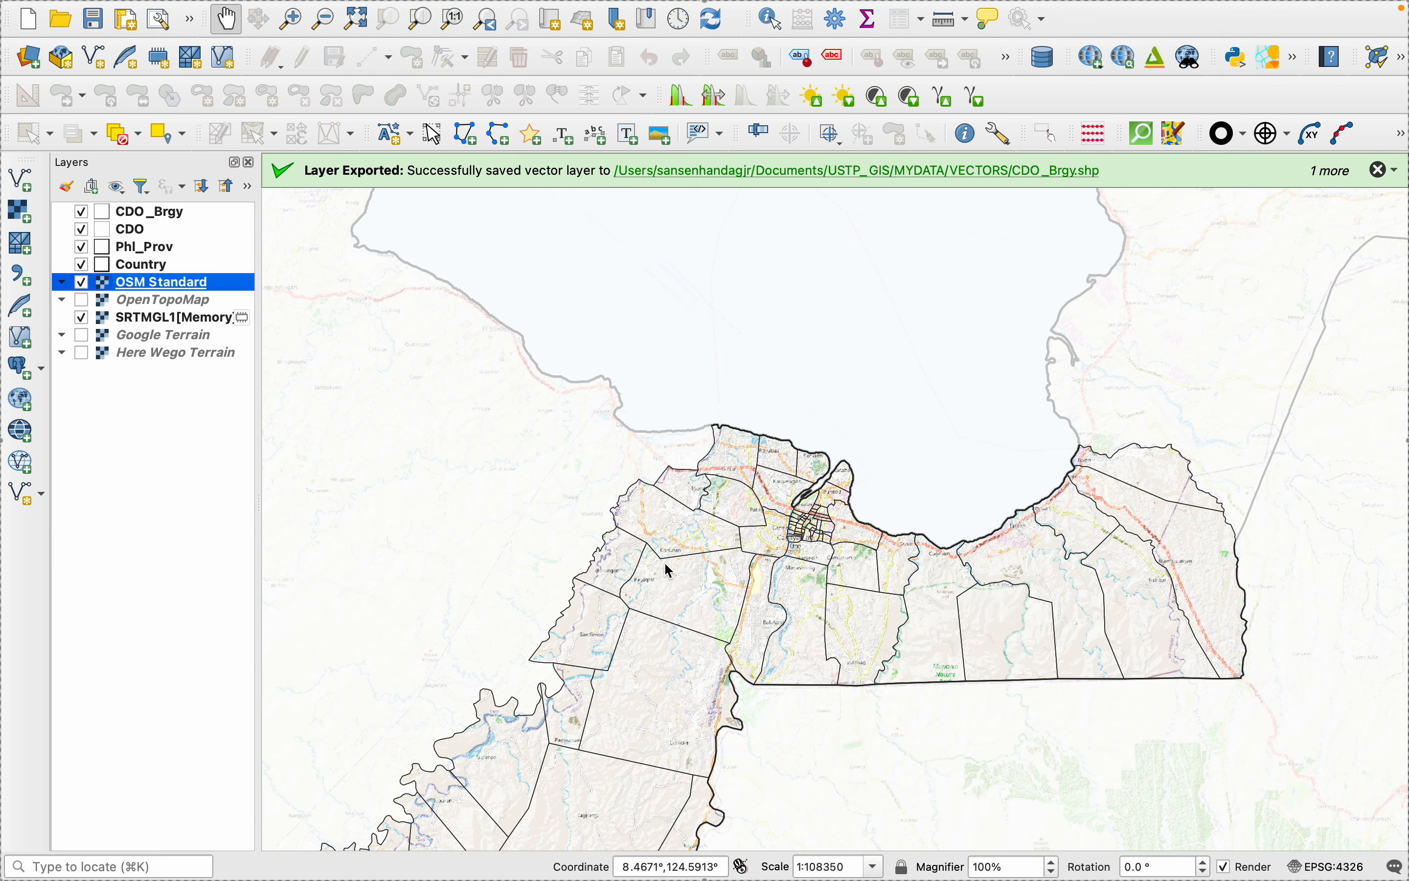
- Examine the hillshaded basemap across the Cagayan de Oro barangays, including the southern part of the city
{"action": "left_click_drag", "start_coordinate": [657, 666], "coordinate": [704, 402]}
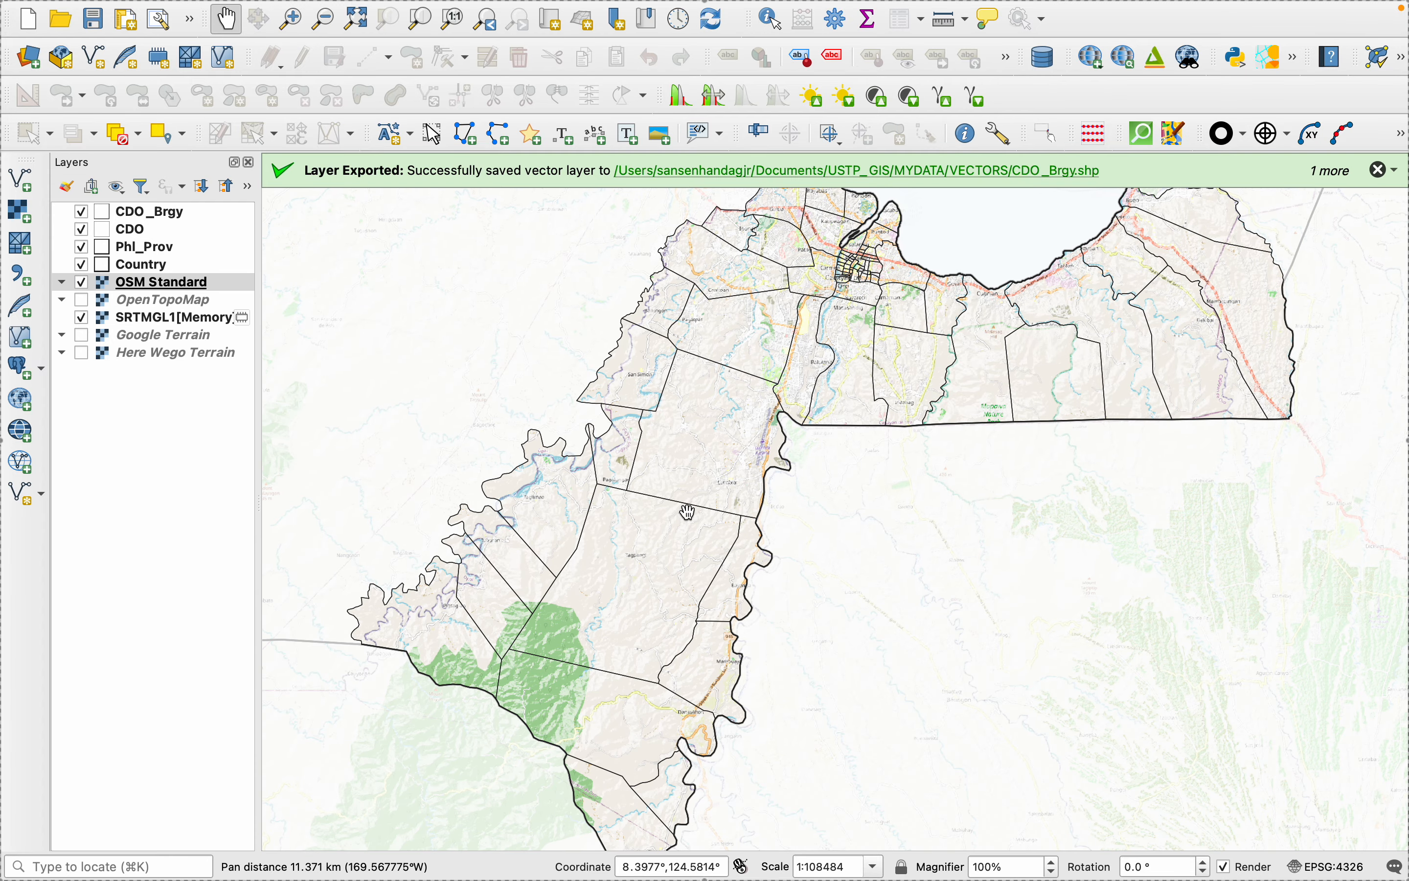
{"action": "scroll", "coordinate": [689, 527], "scroll_direction": "down", "scroll_amount": 1}
{"action": "scroll", "coordinate": [689, 527], "scroll_direction": "down", "scroll_amount": 1}
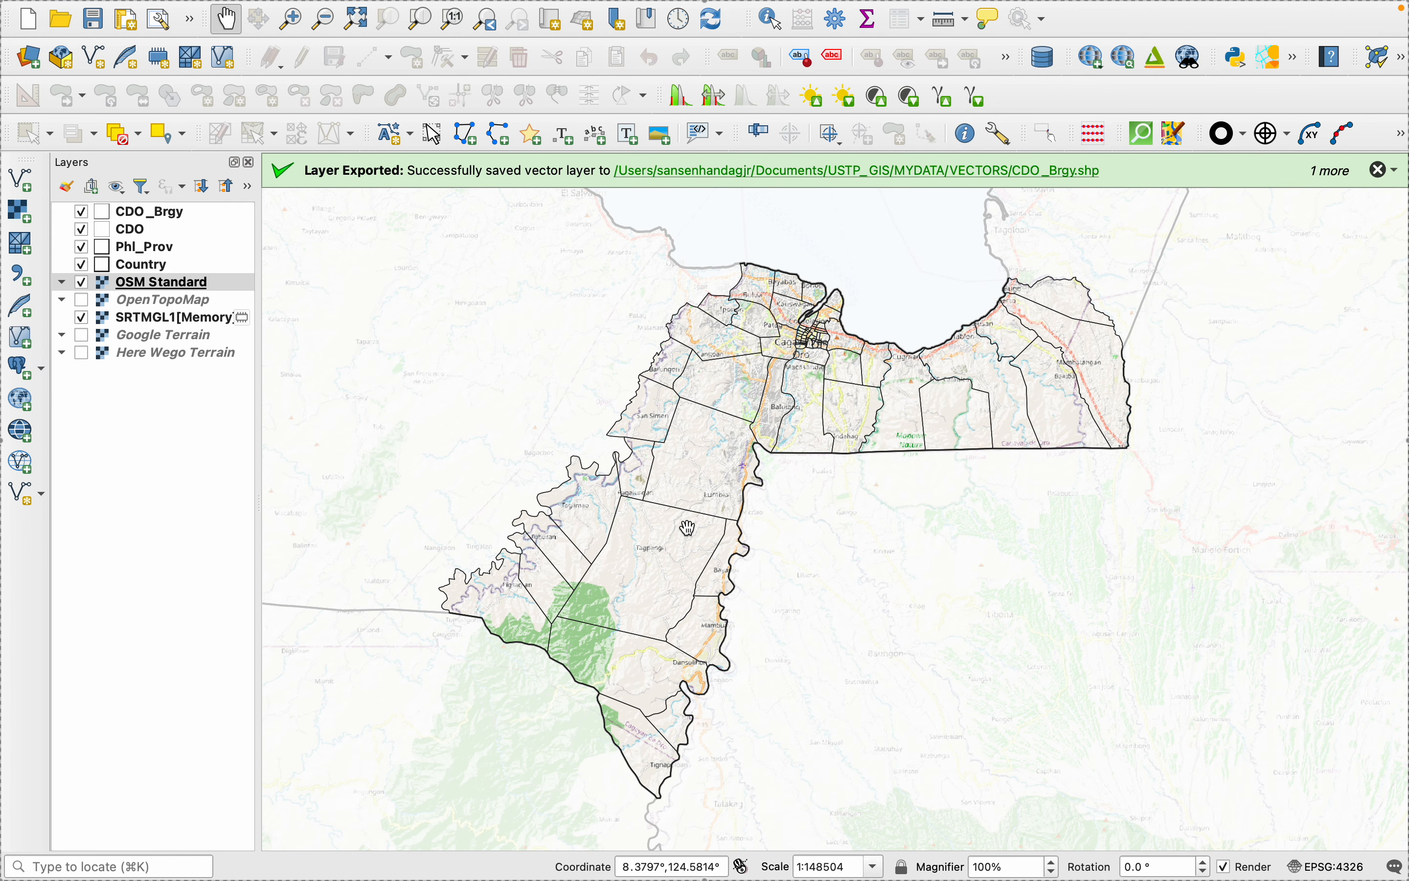
{"action": "scroll", "coordinate": [854, 493], "scroll_direction": "up", "scroll_amount": 1}
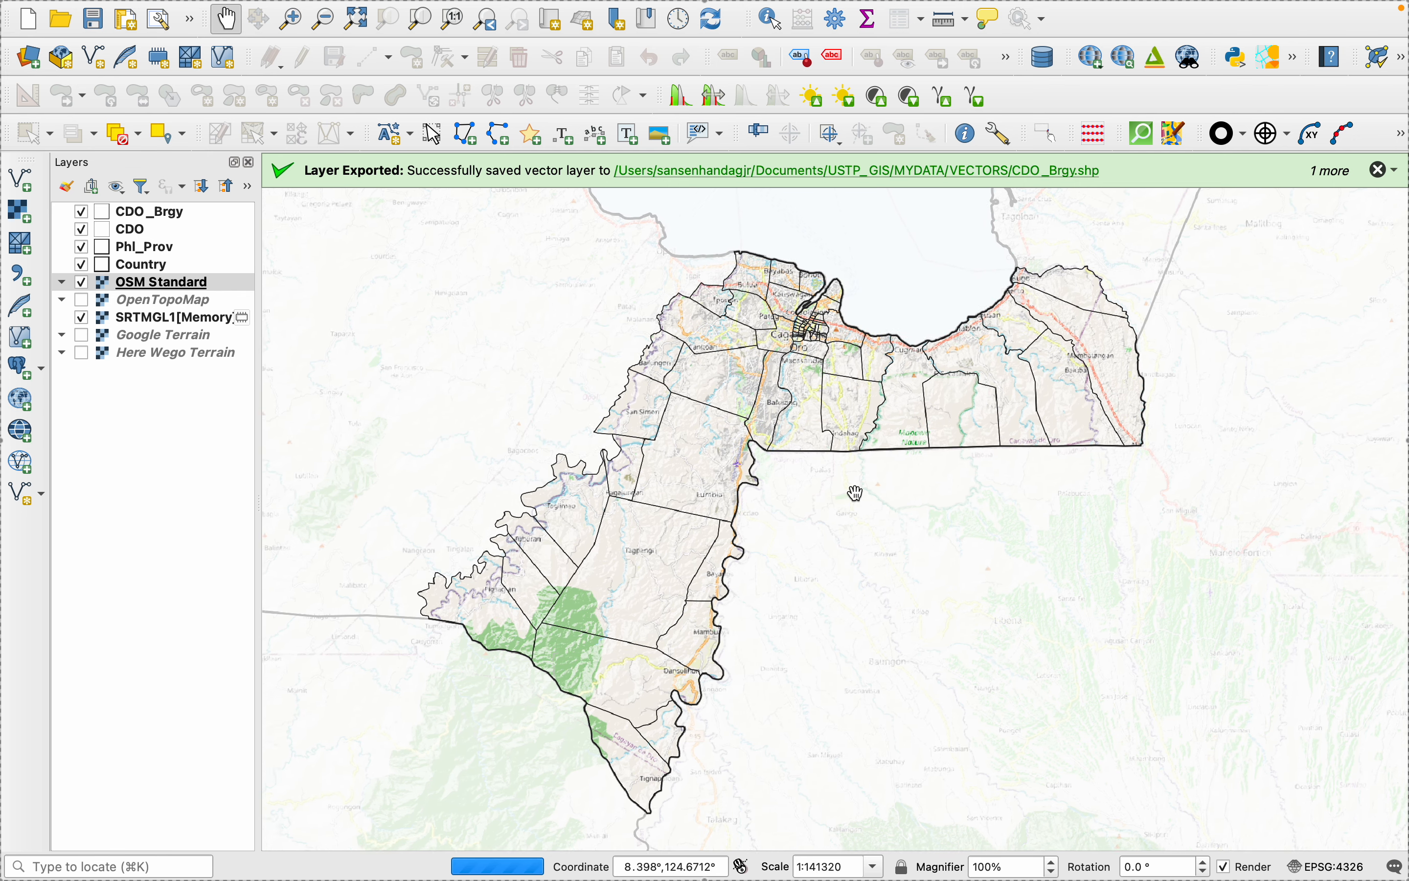
{"action": "scroll", "coordinate": [856, 493], "scroll_direction": "up", "scroll_amount": 1}
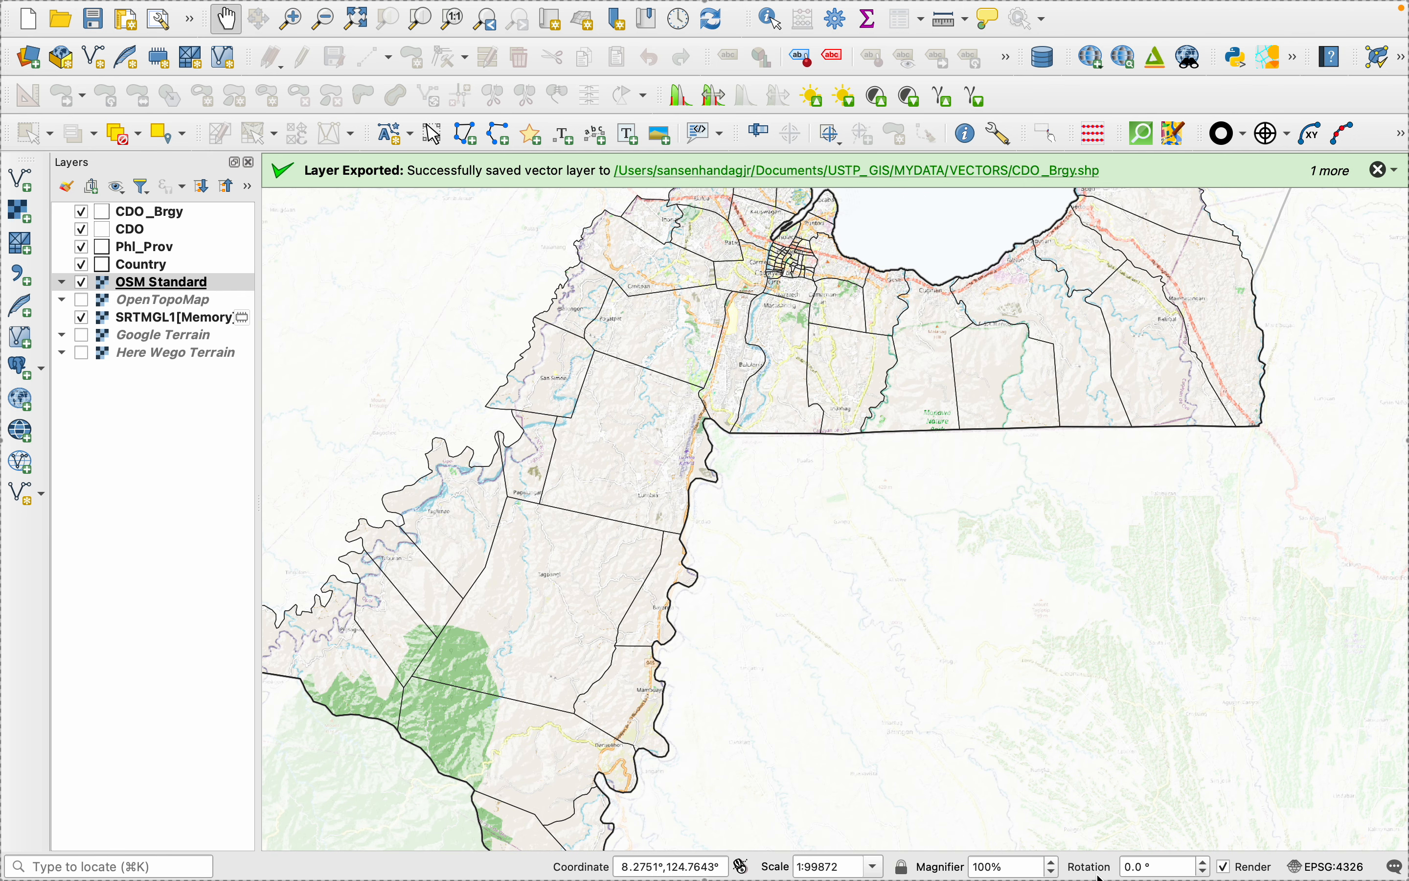
{"action": "mouse_move", "coordinate": [1103, 862]}
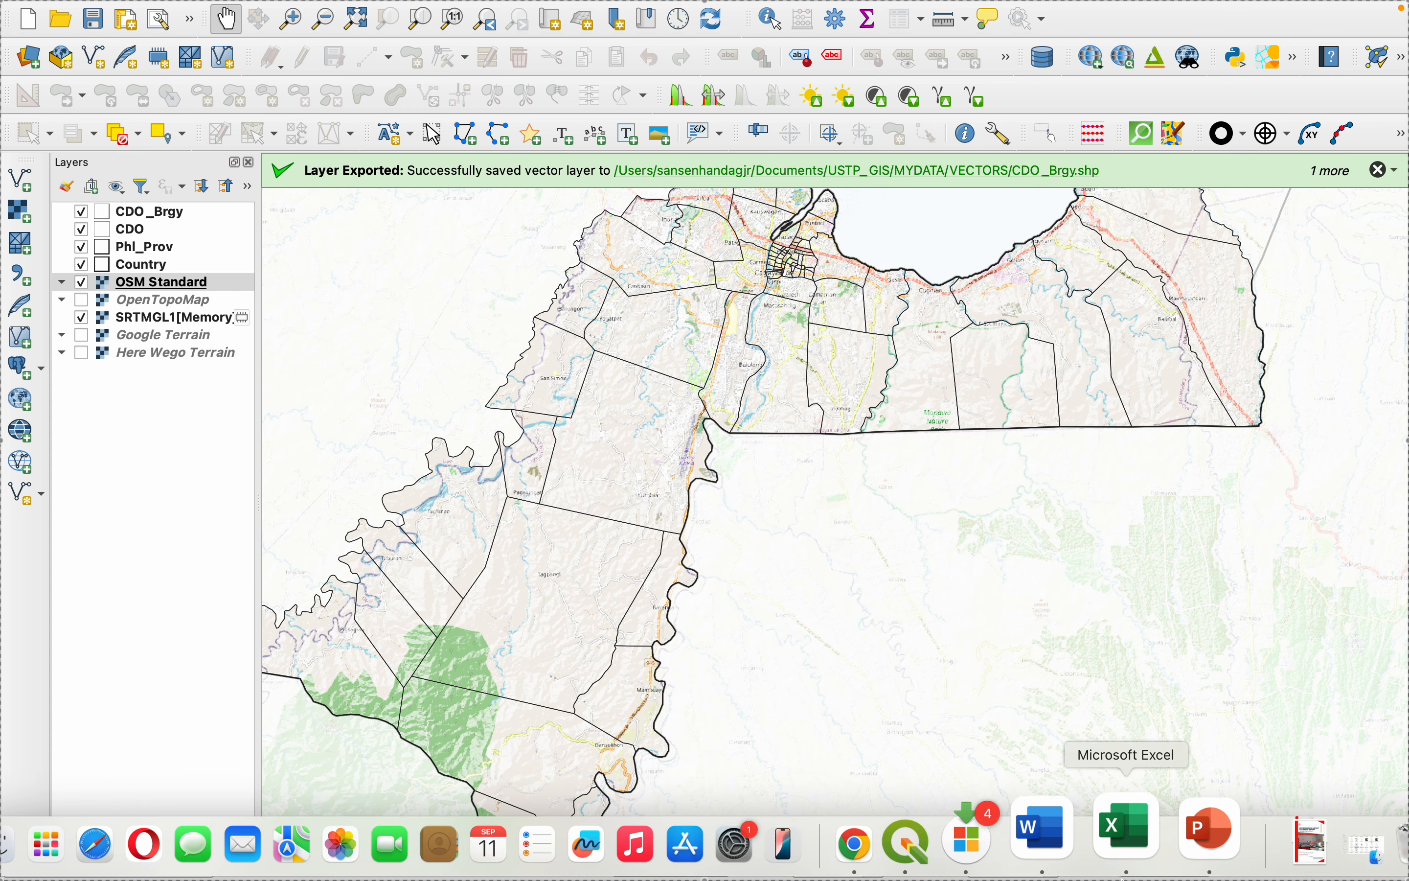
- Check the sample Cagayan de Oro map on the Hierarchical Organization slide in PowerPoint, return to QGIS and compare it with the whole city
{"action": "left_click", "coordinate": [1188, 849]}
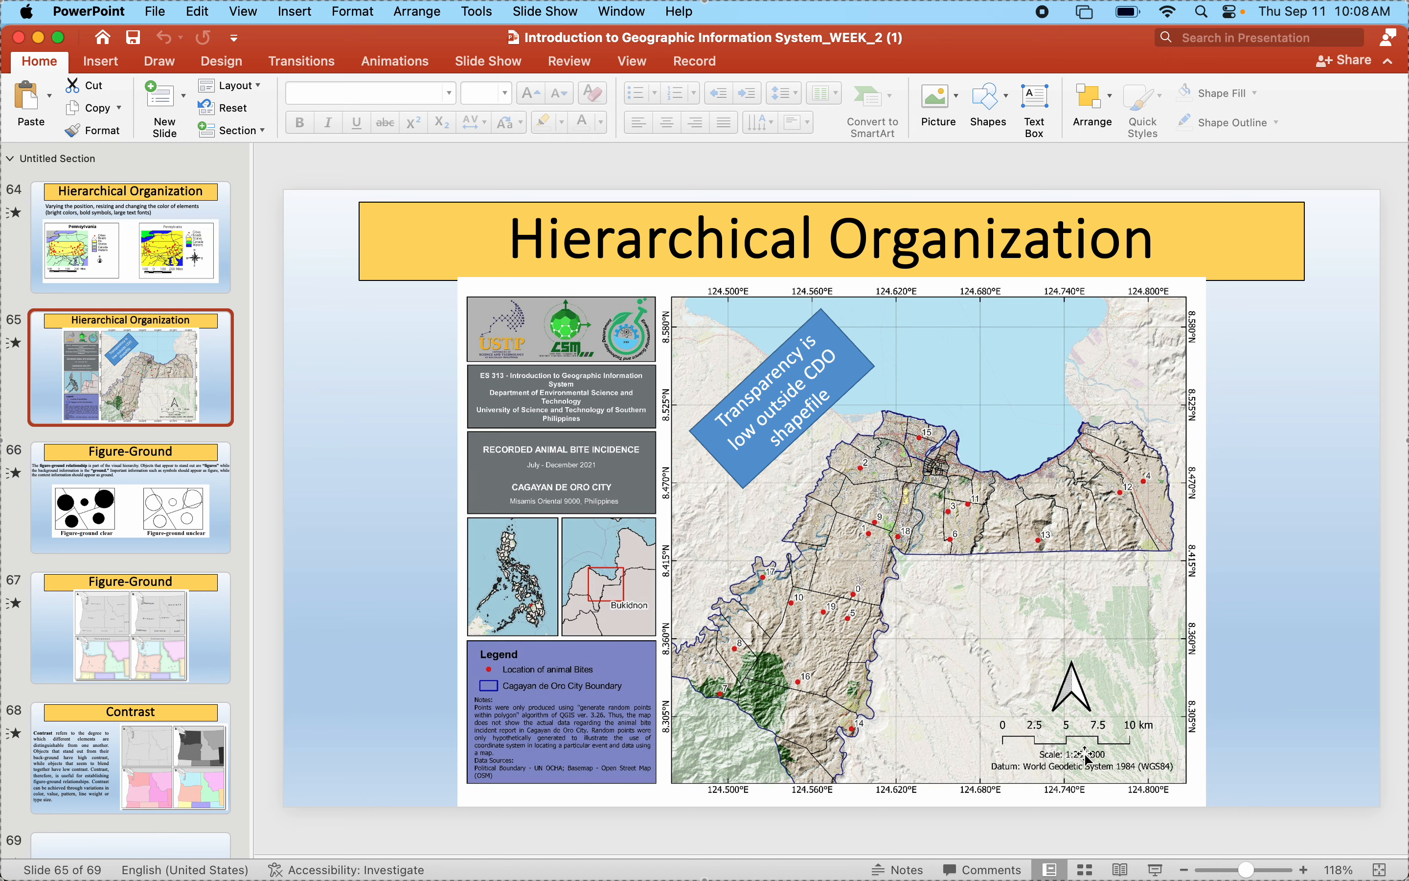
{"action": "mouse_move", "coordinate": [1088, 870]}
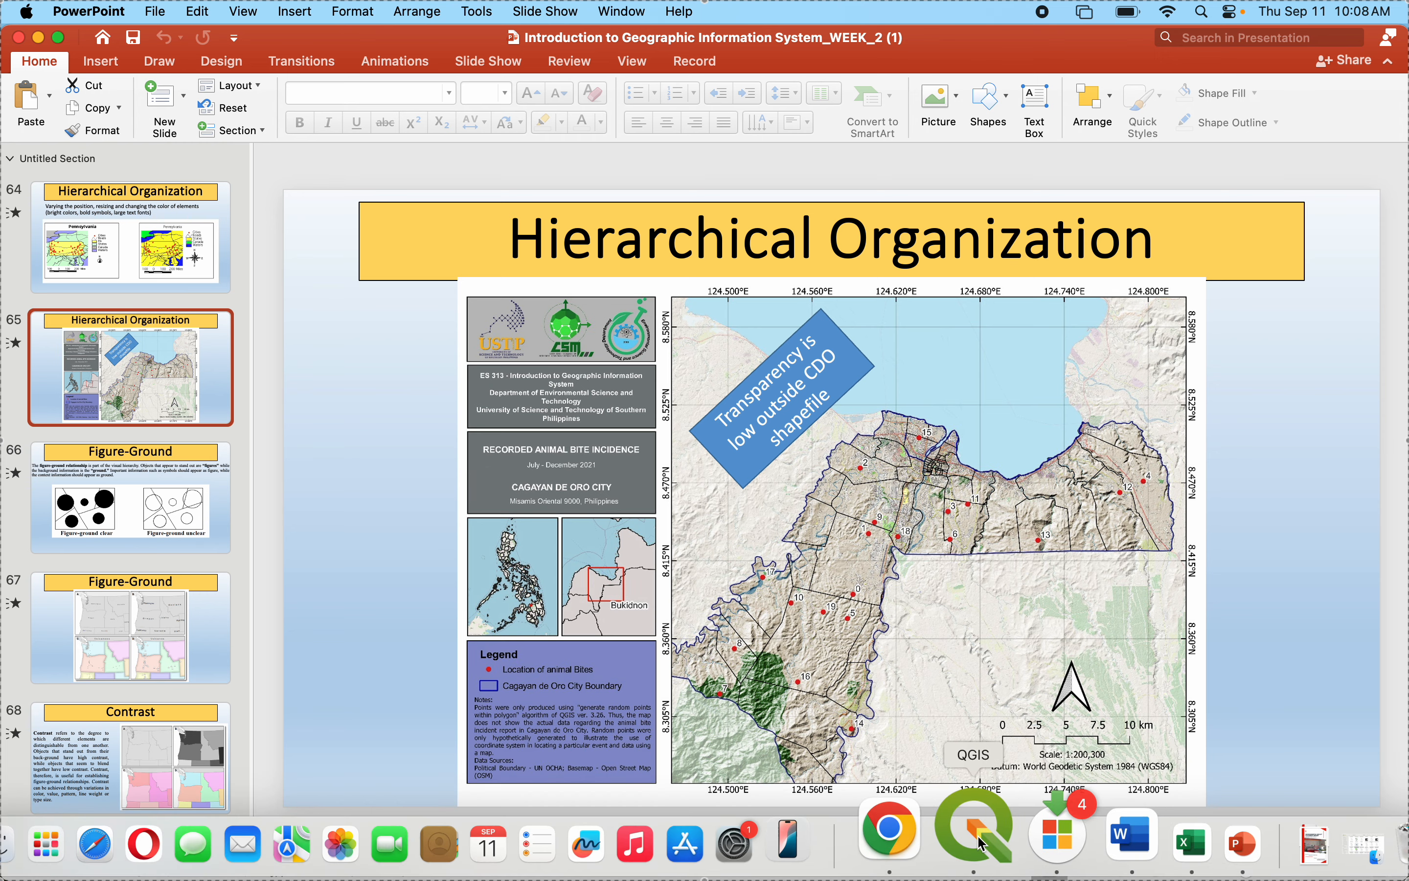
{"action": "left_click", "coordinate": [981, 843]}
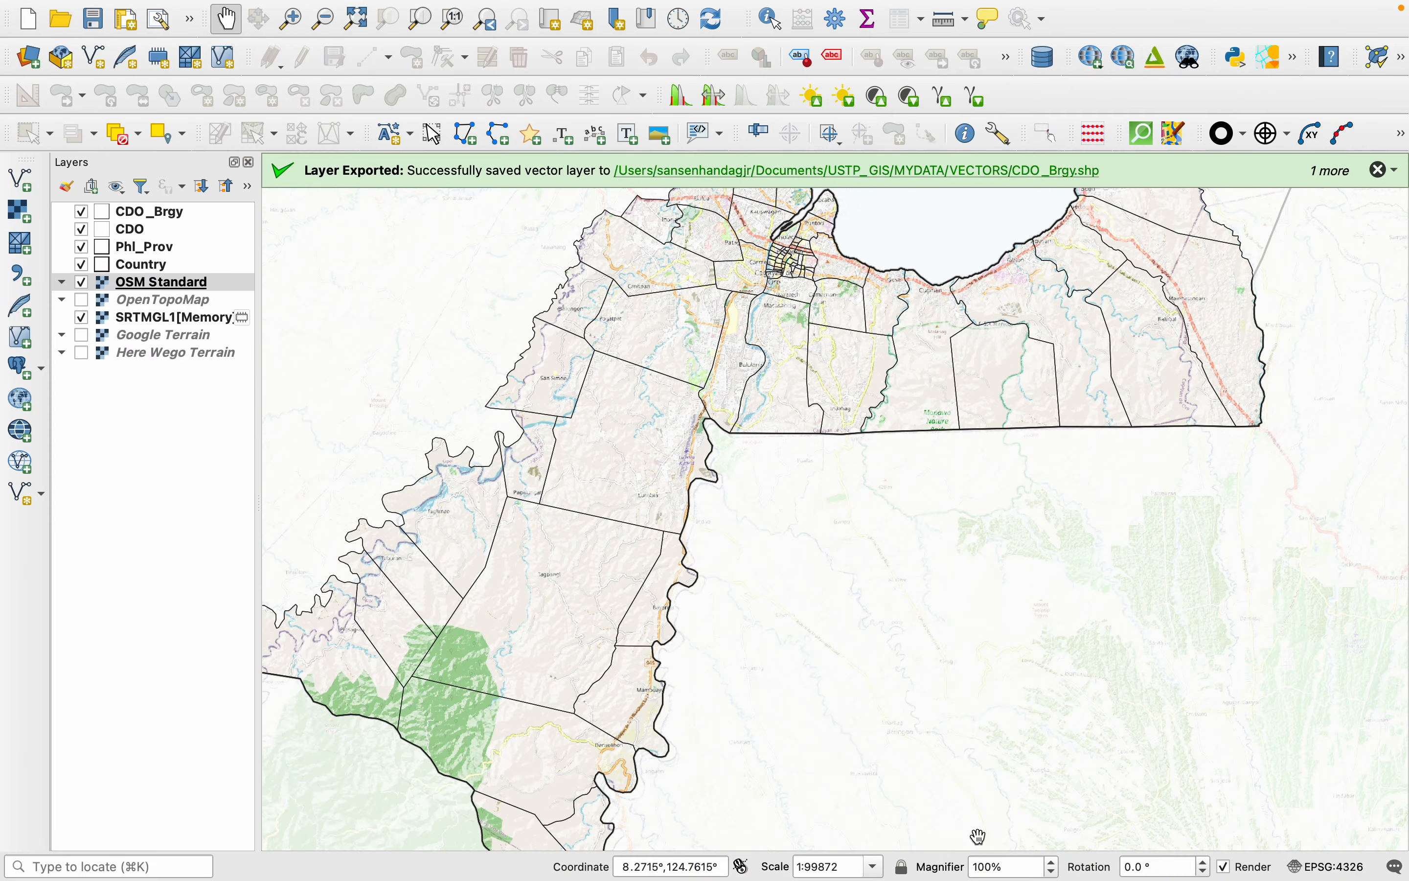
{"action": "scroll", "coordinate": [617, 512], "scroll_direction": "down", "scroll_amount": 1}
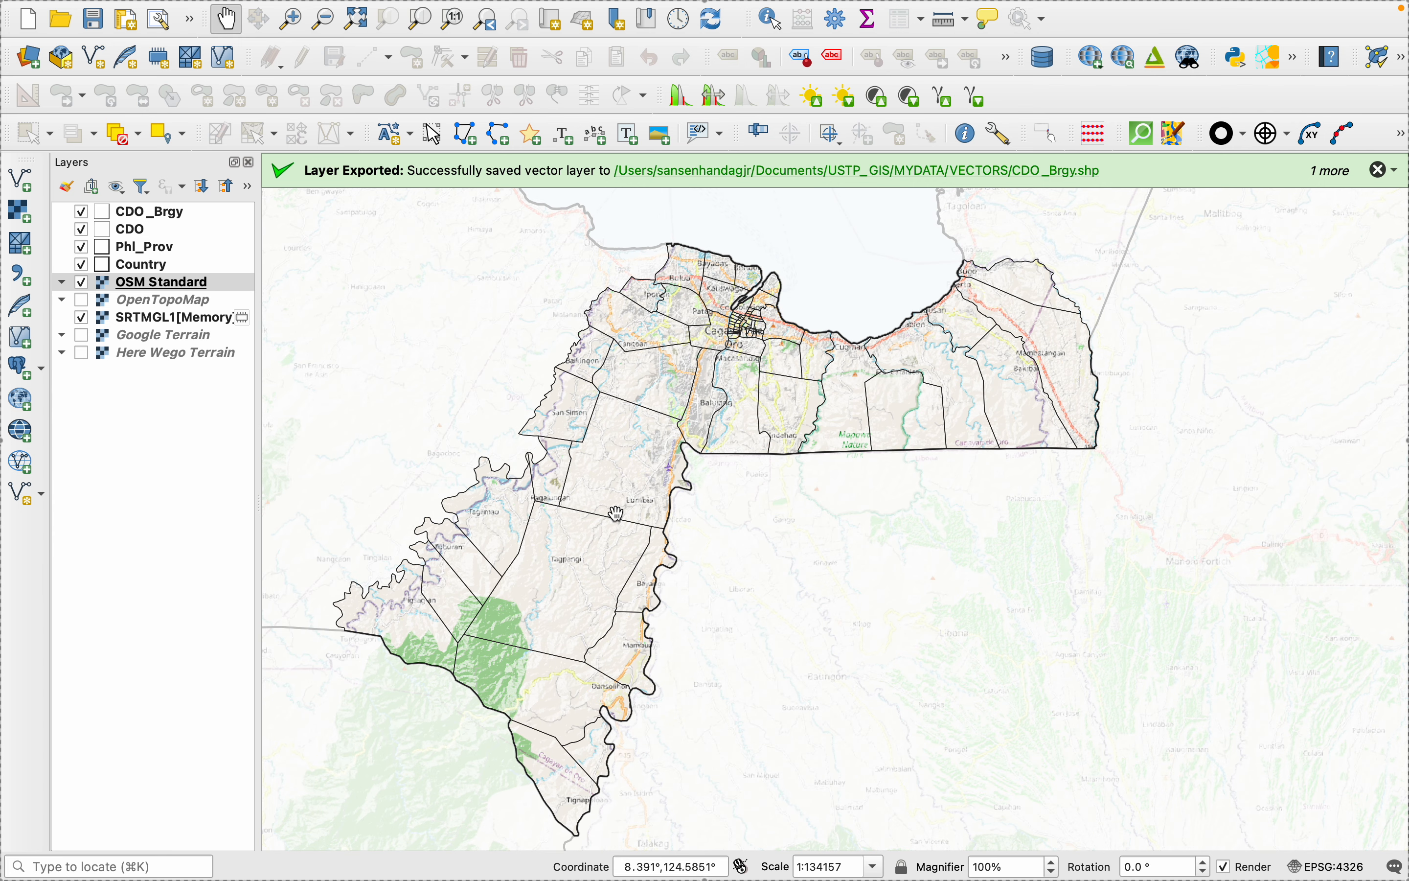
- Try the Dodge blending mode on the OSM Standard layer
{"action": "right_click", "coordinate": [140, 291]}
{"action": "left_click", "coordinate": [174, 720]}
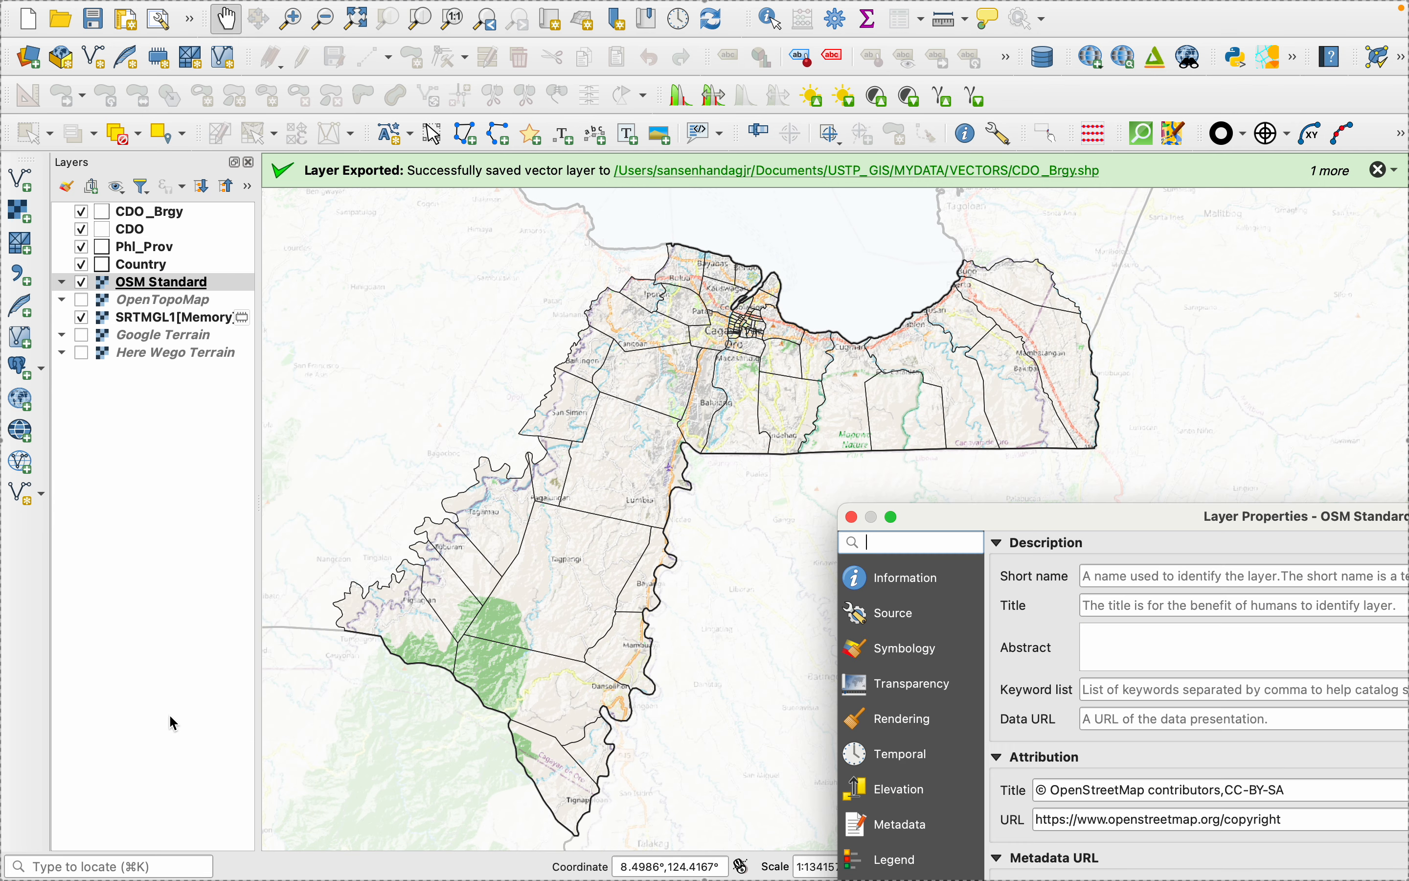
{"action": "left_click_drag", "start_coordinate": [1038, 525], "coordinate": [577, 200]}
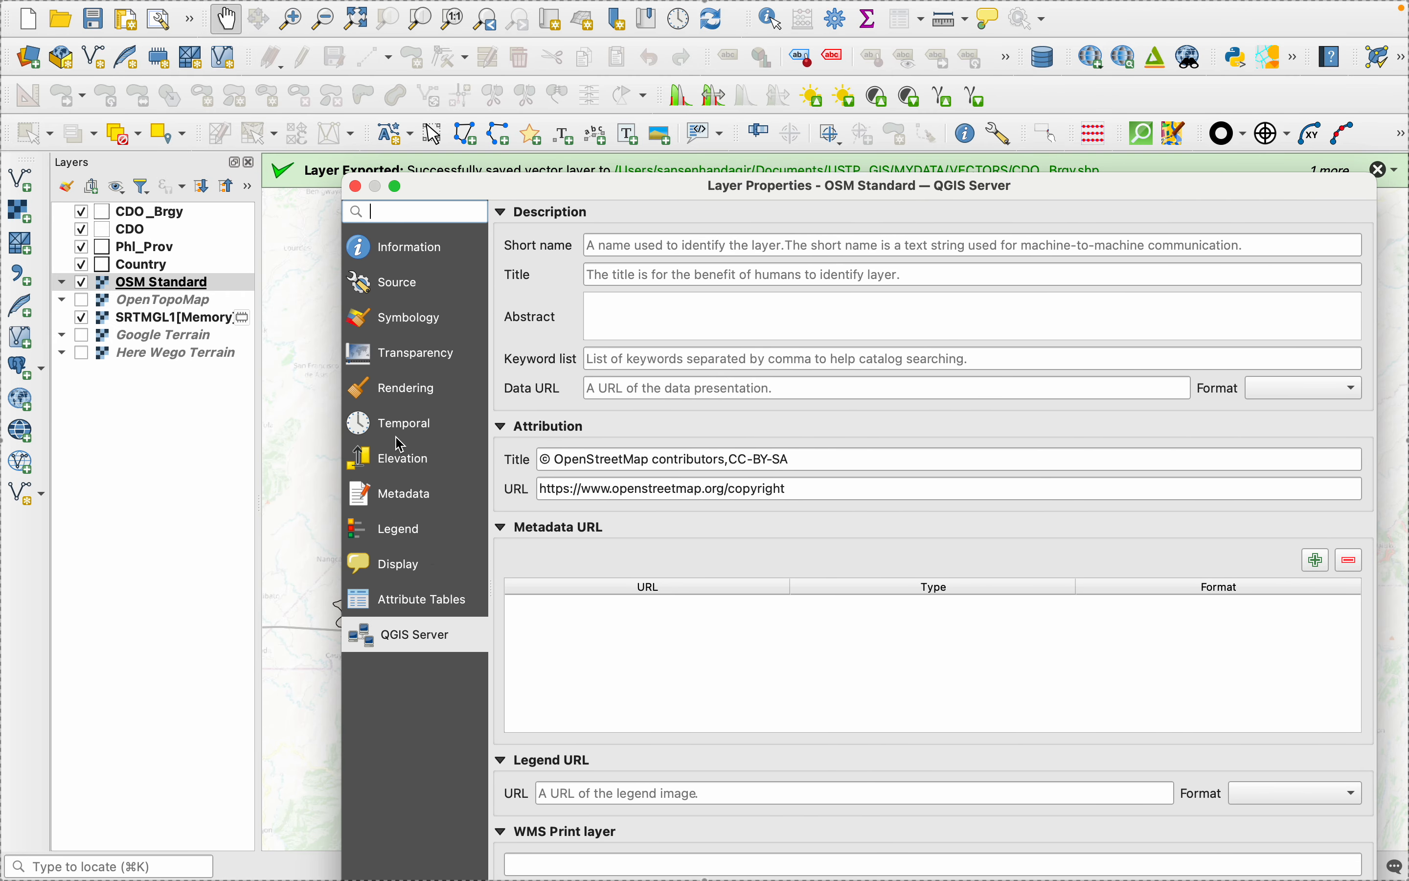
{"action": "left_click", "coordinate": [407, 327]}
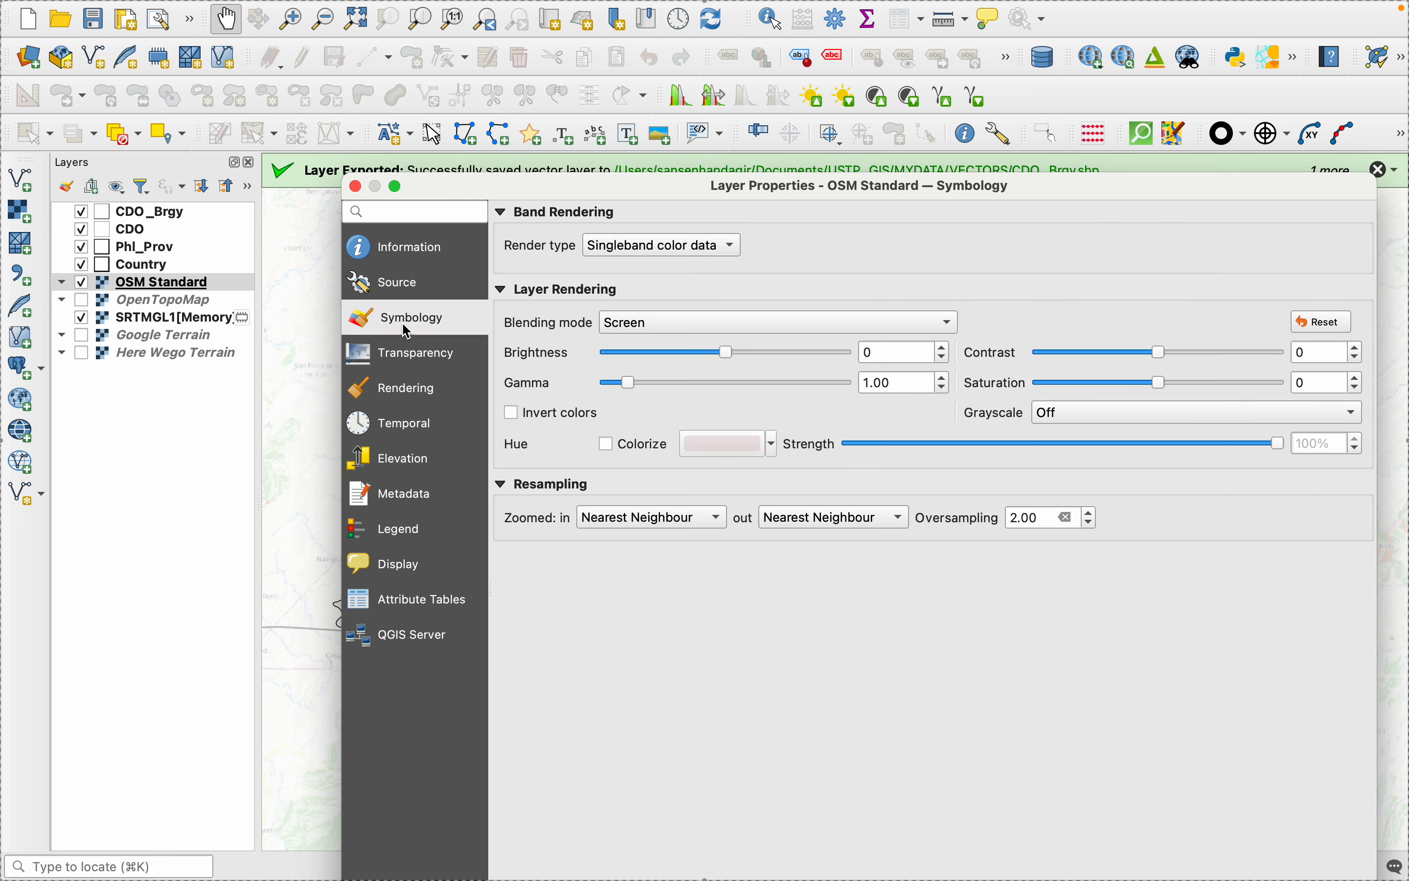
{"action": "left_click", "coordinate": [620, 322]}
{"action": "left_click", "coordinate": [646, 347]}
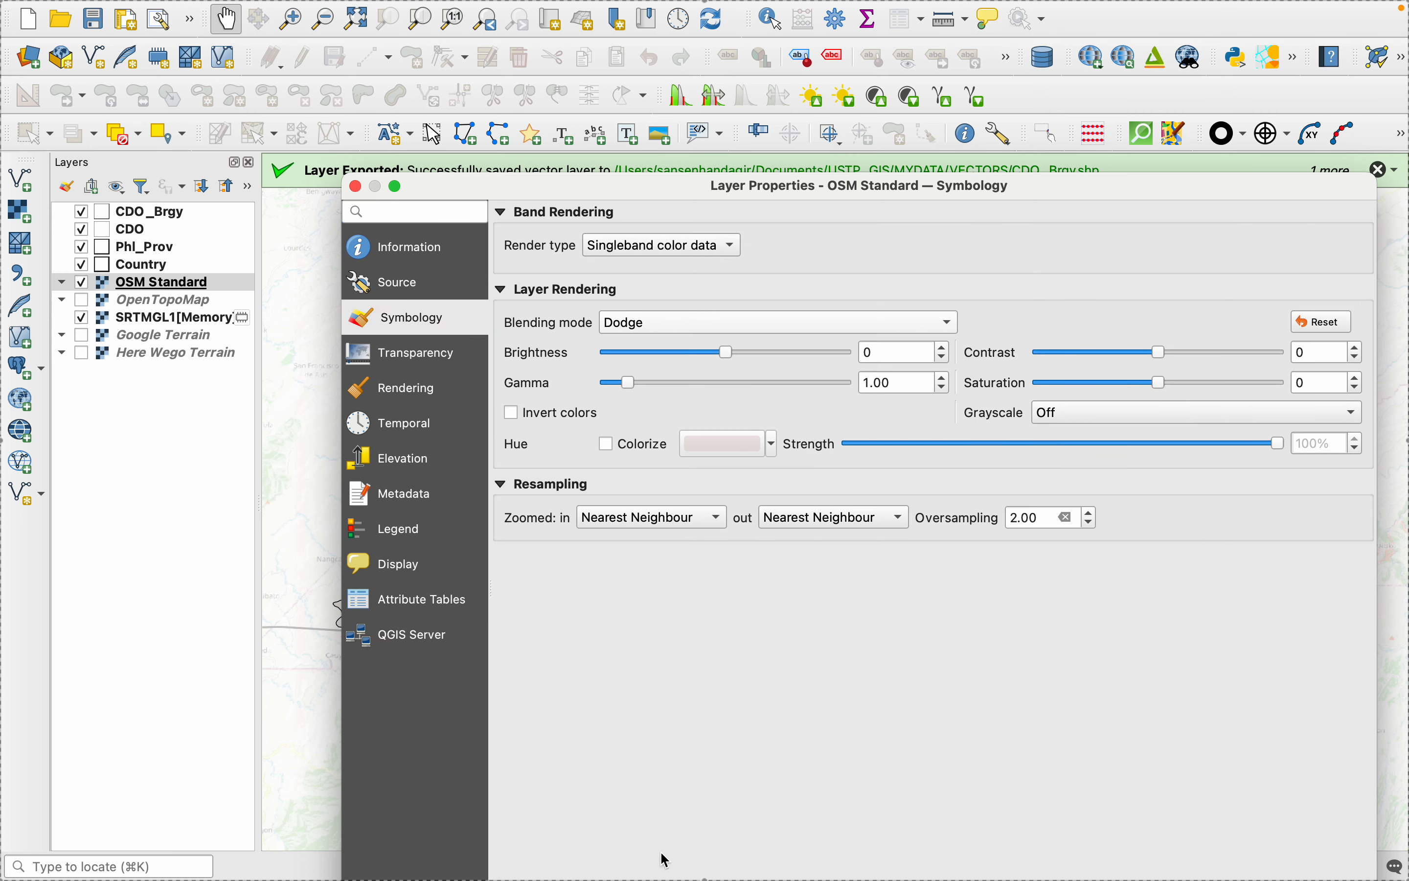
{"action": "left_click_drag", "start_coordinate": [655, 190], "coordinate": [465, 4]}
{"action": "left_click", "coordinate": [681, 853]}
- Try the Darken and Burn blending modes on the OSM Standard layer, checking each one's effect on the map
{"action": "left_click", "coordinate": [532, 140]}
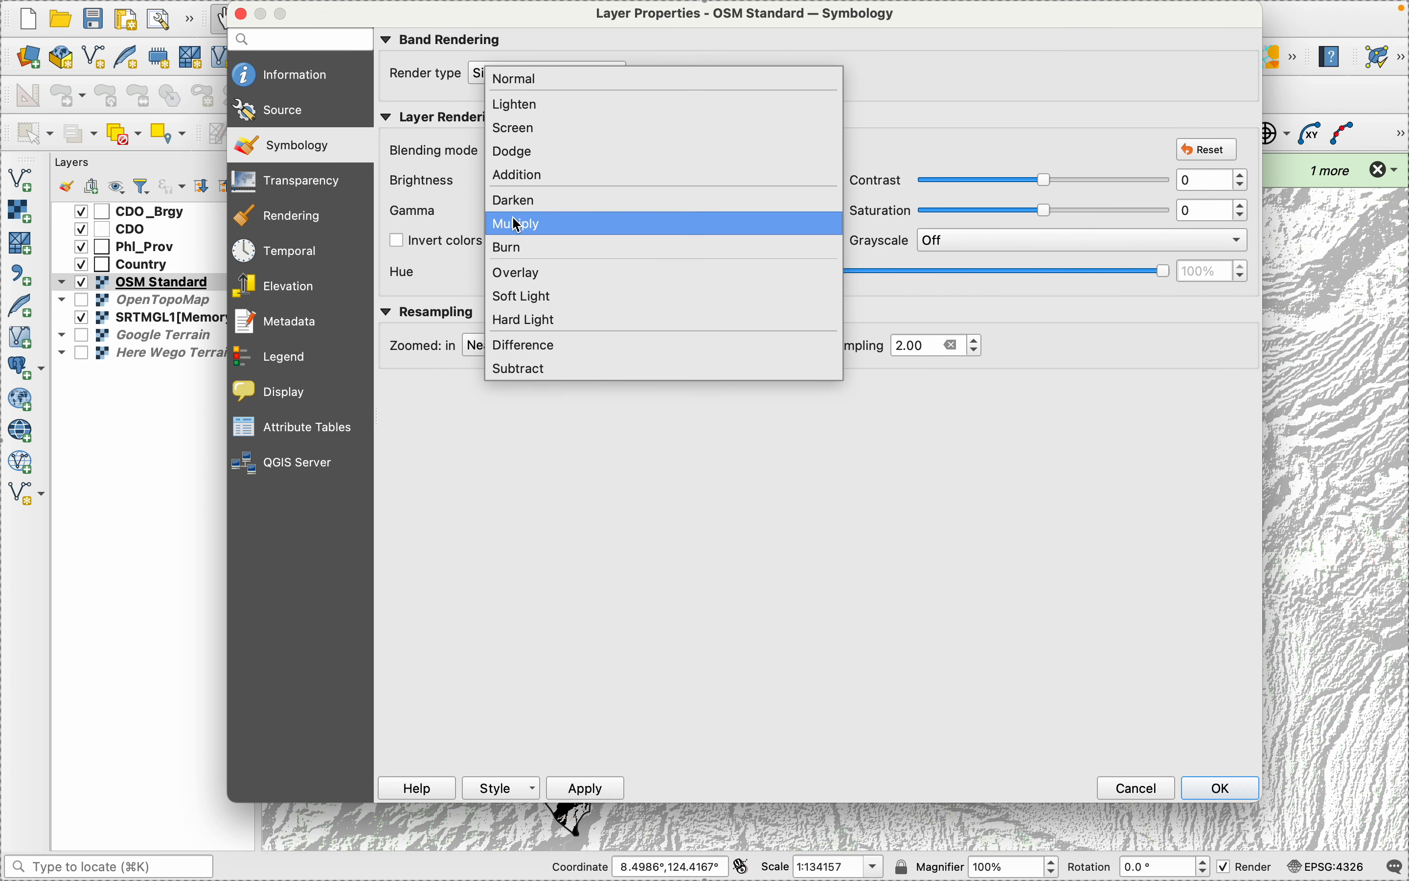
{"action": "left_click", "coordinate": [518, 200]}
{"action": "left_click", "coordinate": [576, 788]}
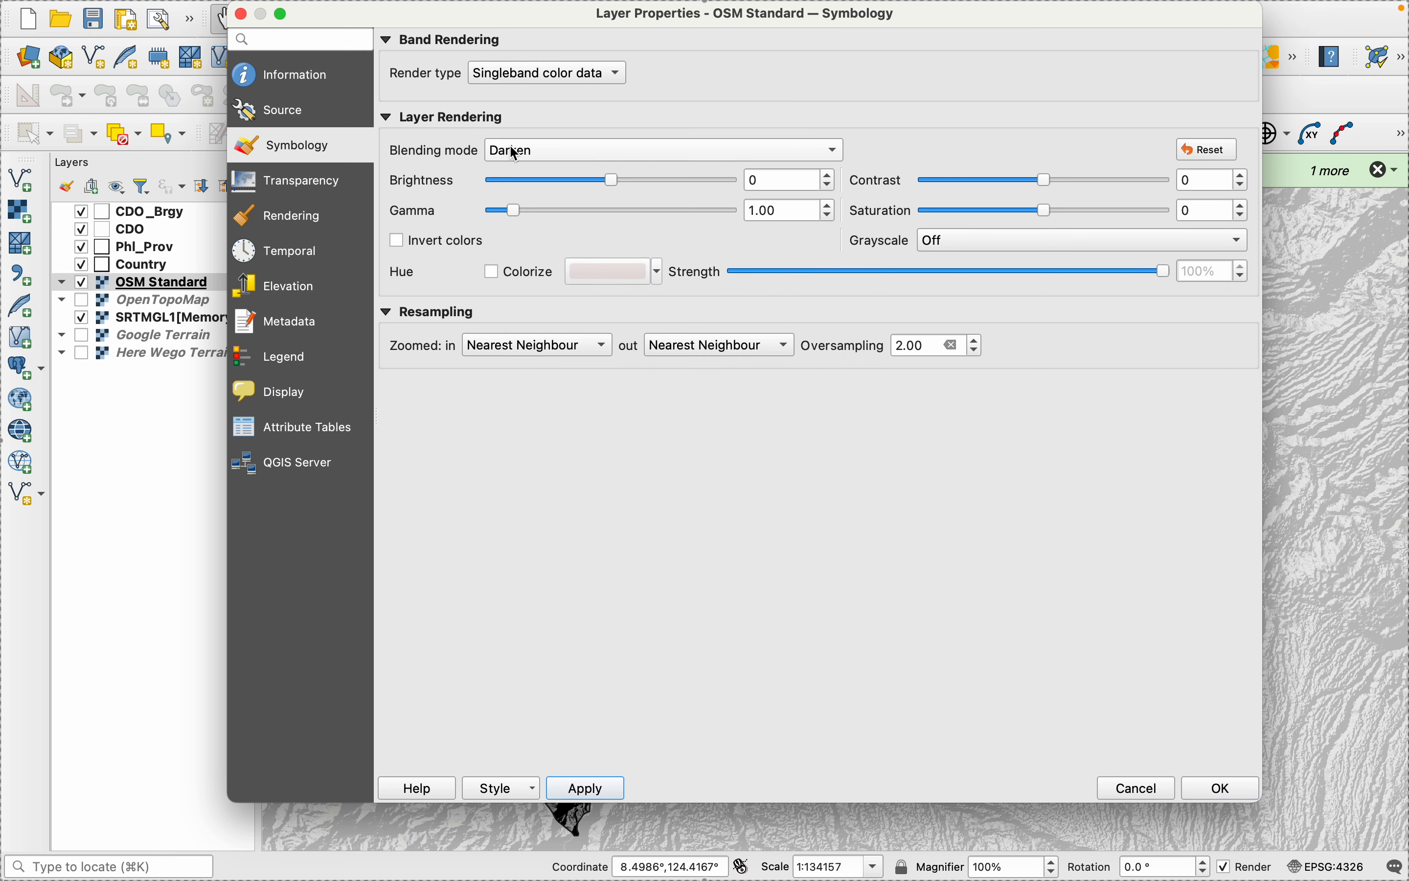
{"action": "left_click_drag", "start_coordinate": [491, 6], "coordinate": [289, 5]}
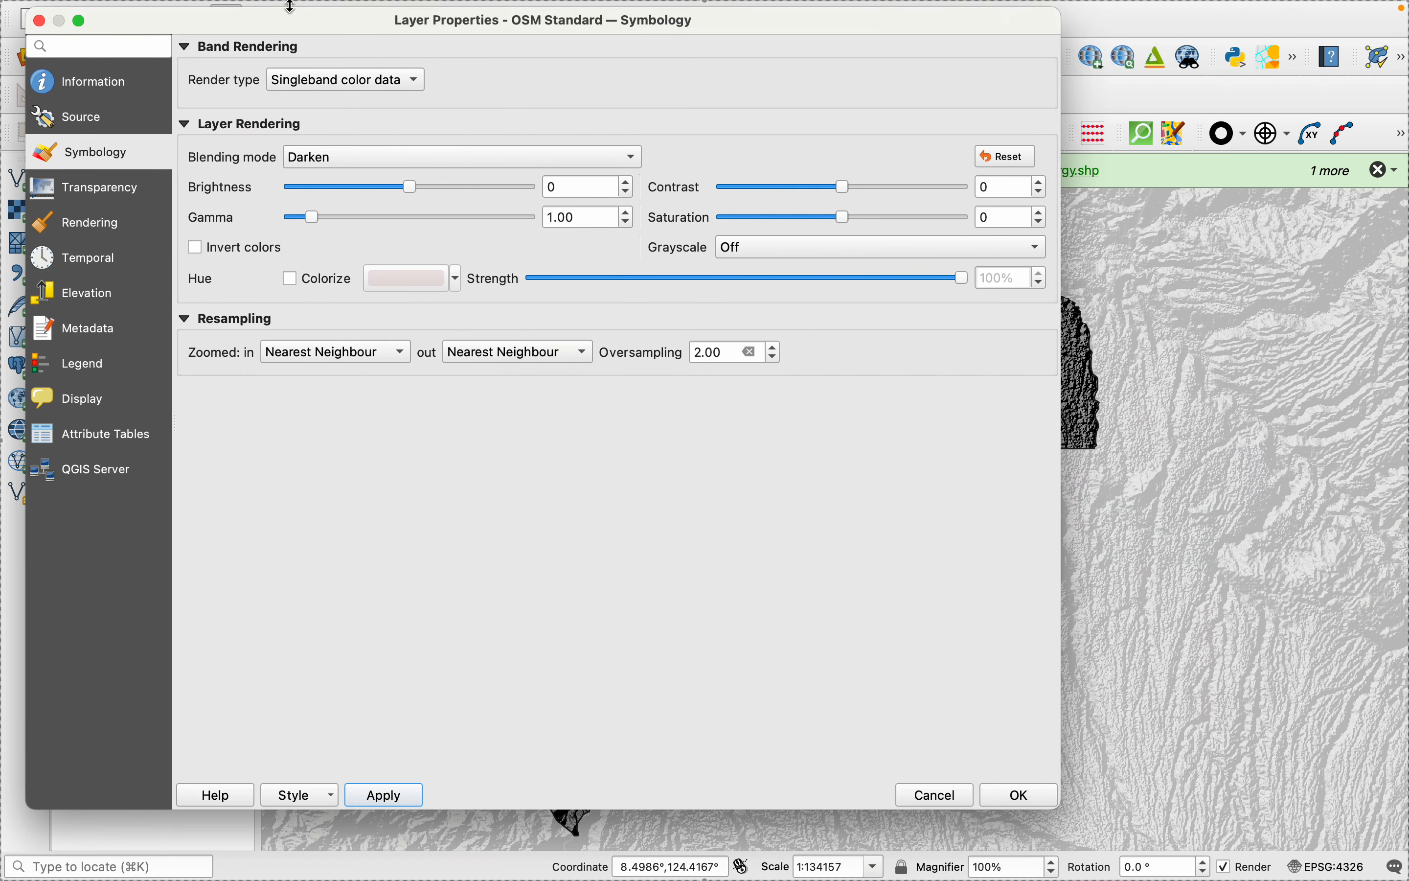
{"action": "left_click", "coordinate": [328, 156]}
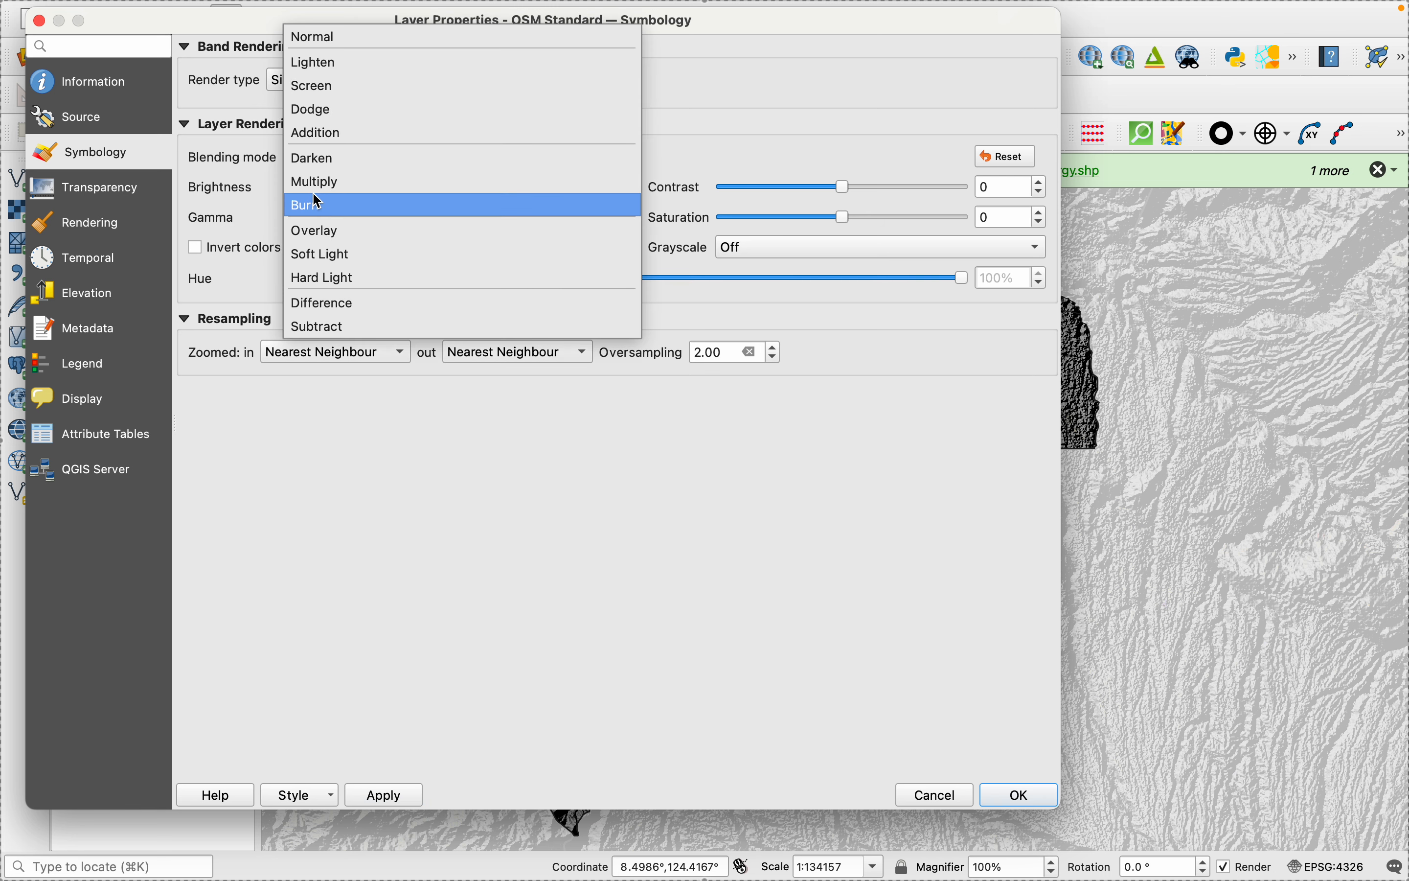
{"action": "left_click", "coordinate": [316, 203]}
{"action": "left_click", "coordinate": [393, 803]}
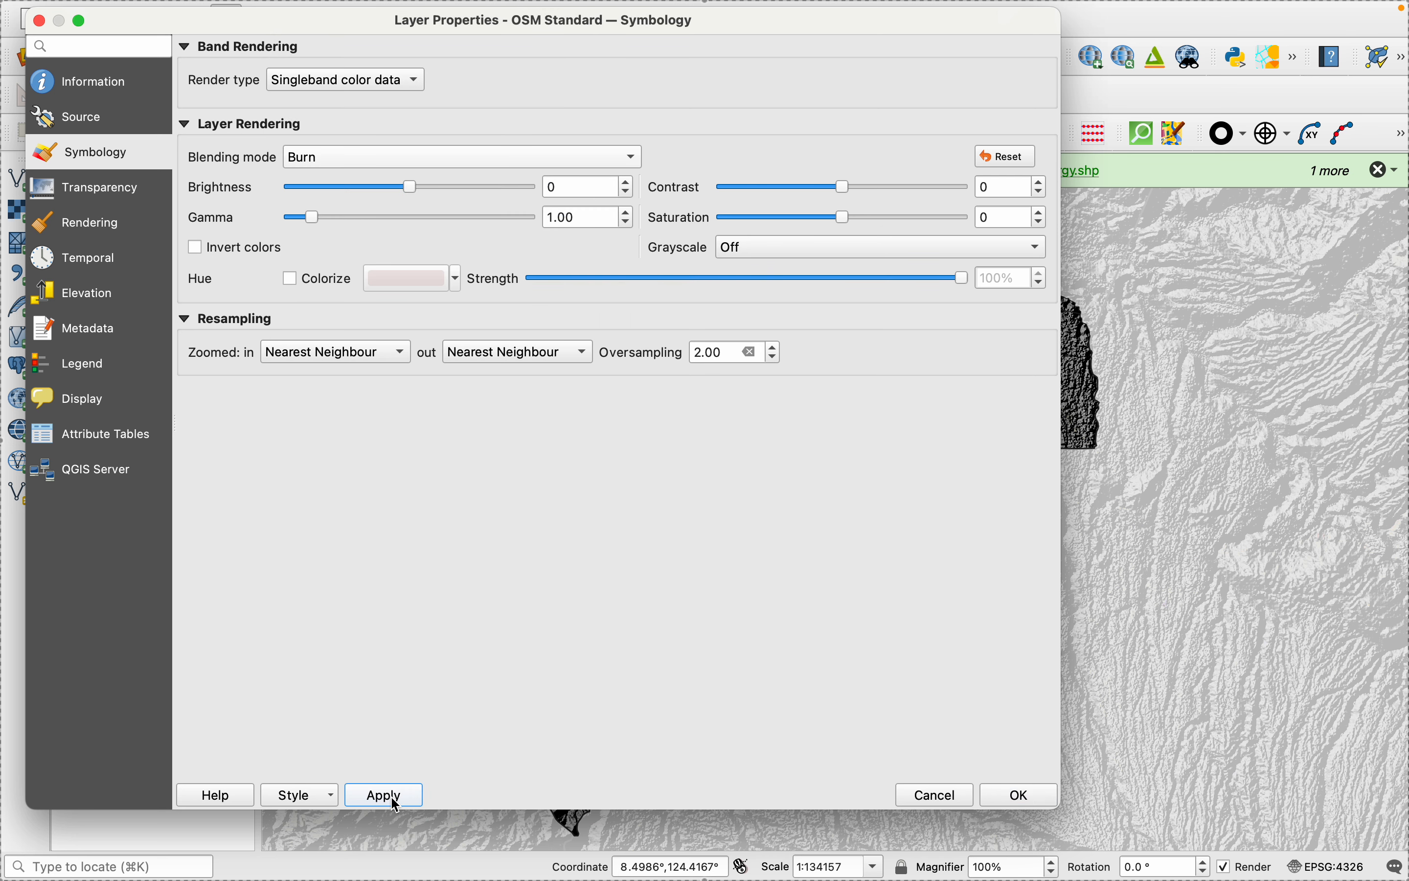
- Try the Soft Light blending mode on the OSM Standard layer
{"action": "left_click", "coordinate": [327, 157]}
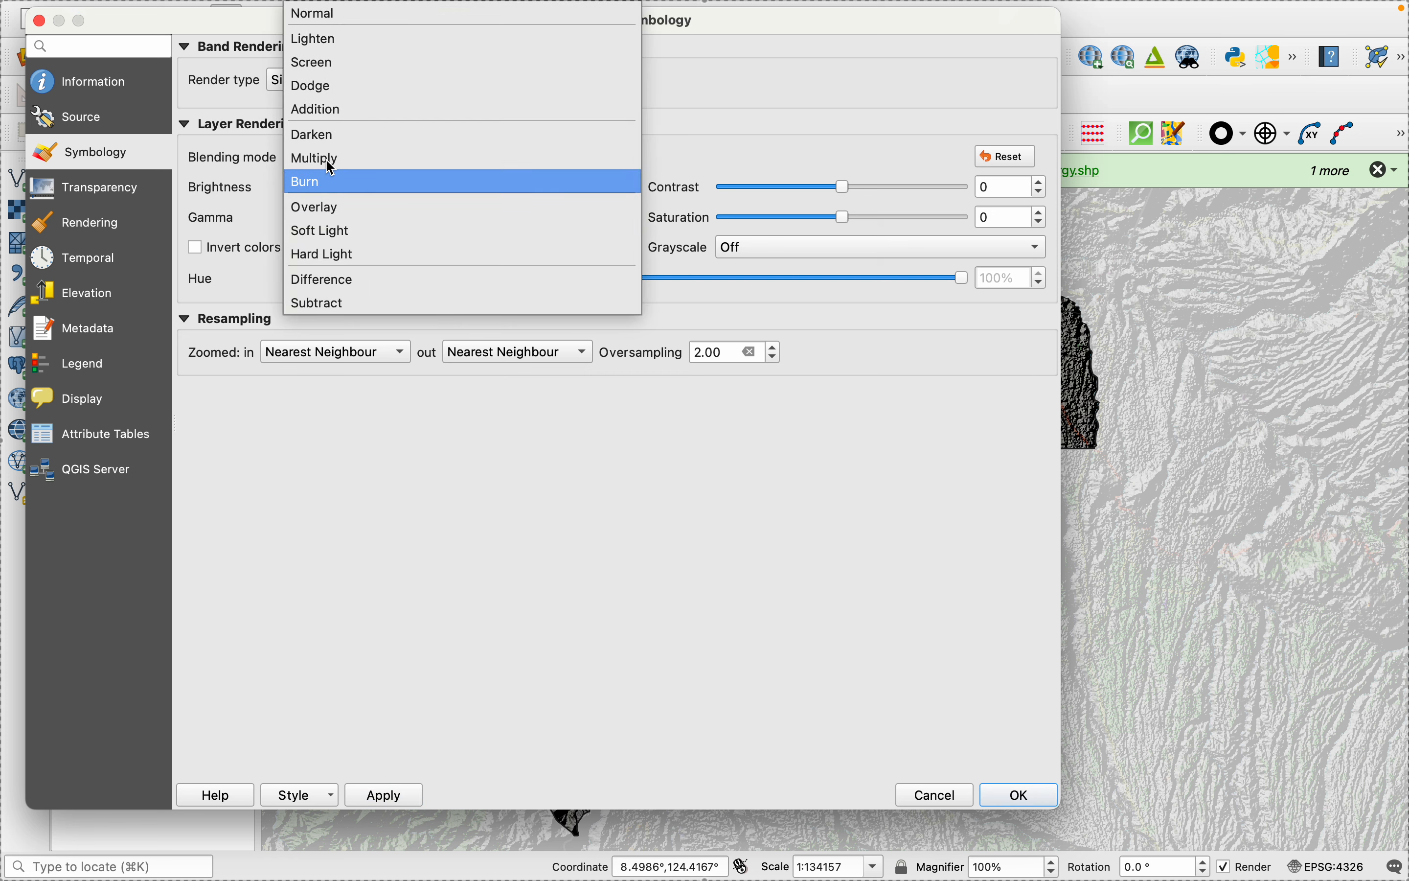
{"action": "left_click", "coordinate": [327, 230]}
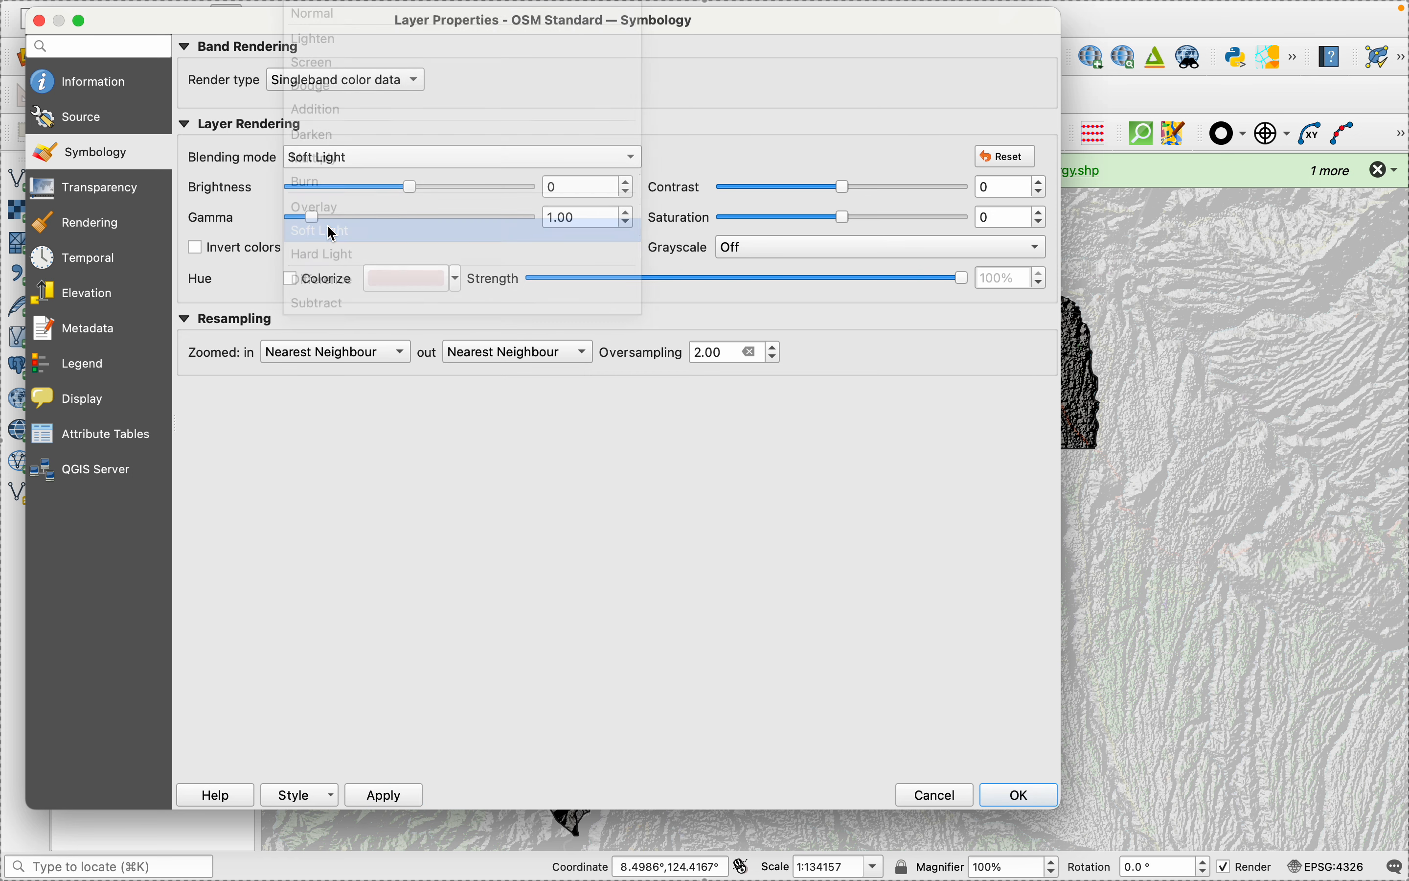
{"action": "left_click", "coordinate": [393, 799]}
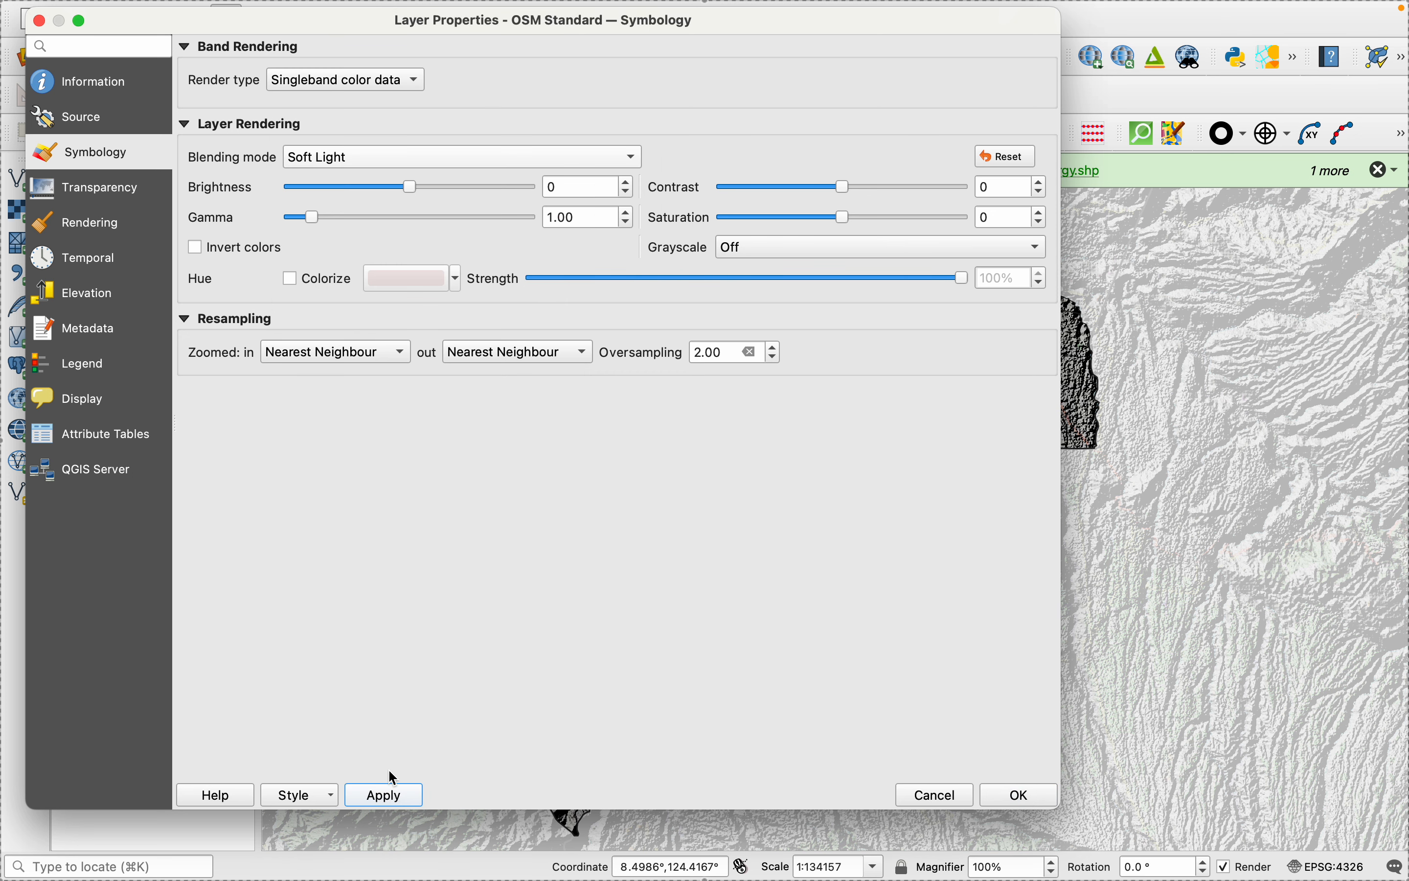
- Apply the Hard Light blending mode to the OSM Standard layer and close the layer properties
{"action": "left_click", "coordinate": [329, 162]}
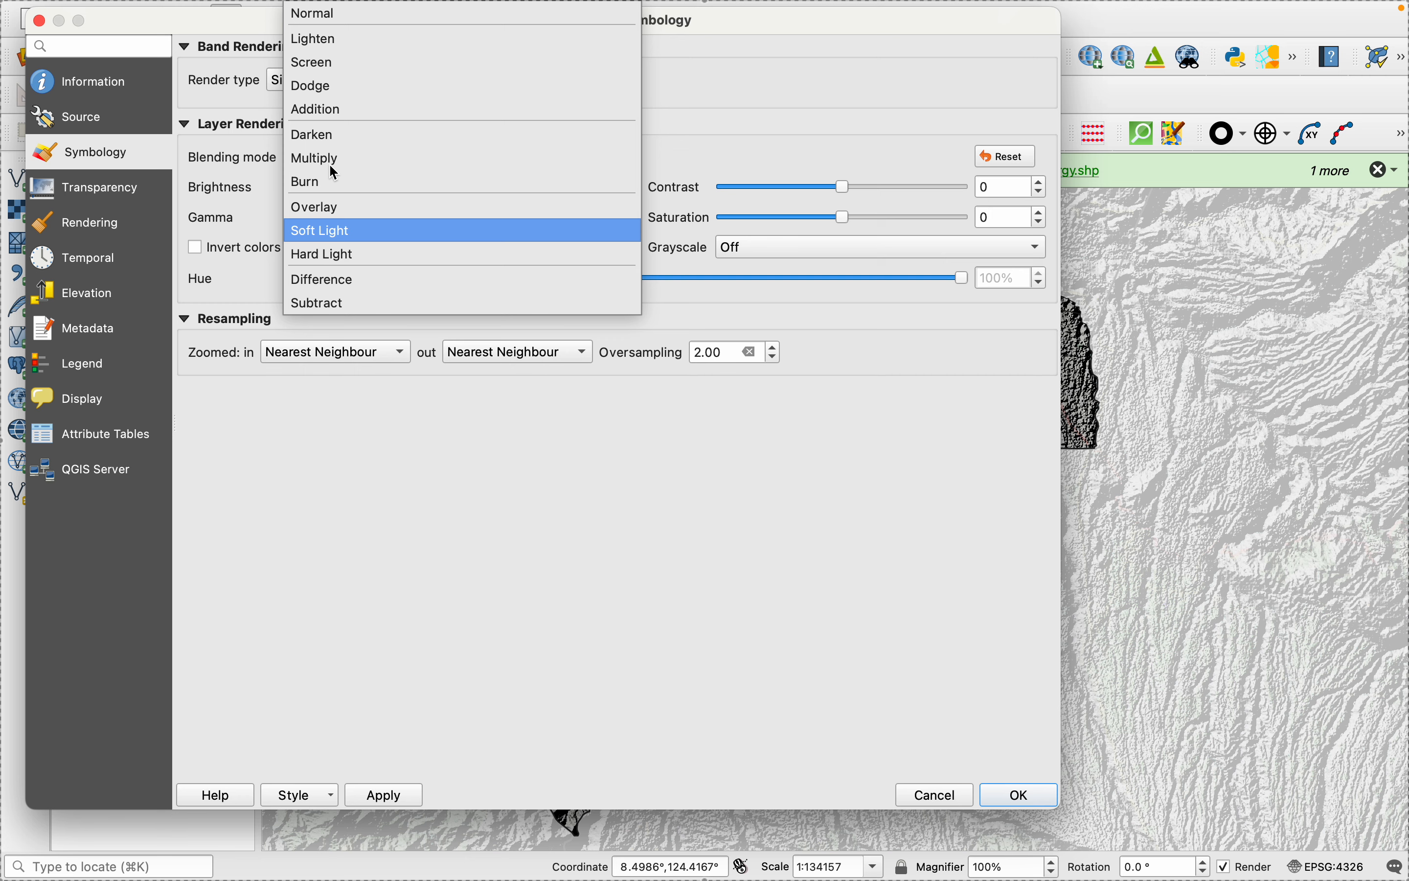
{"action": "left_click", "coordinate": [323, 255]}
{"action": "left_click", "coordinate": [383, 799]}
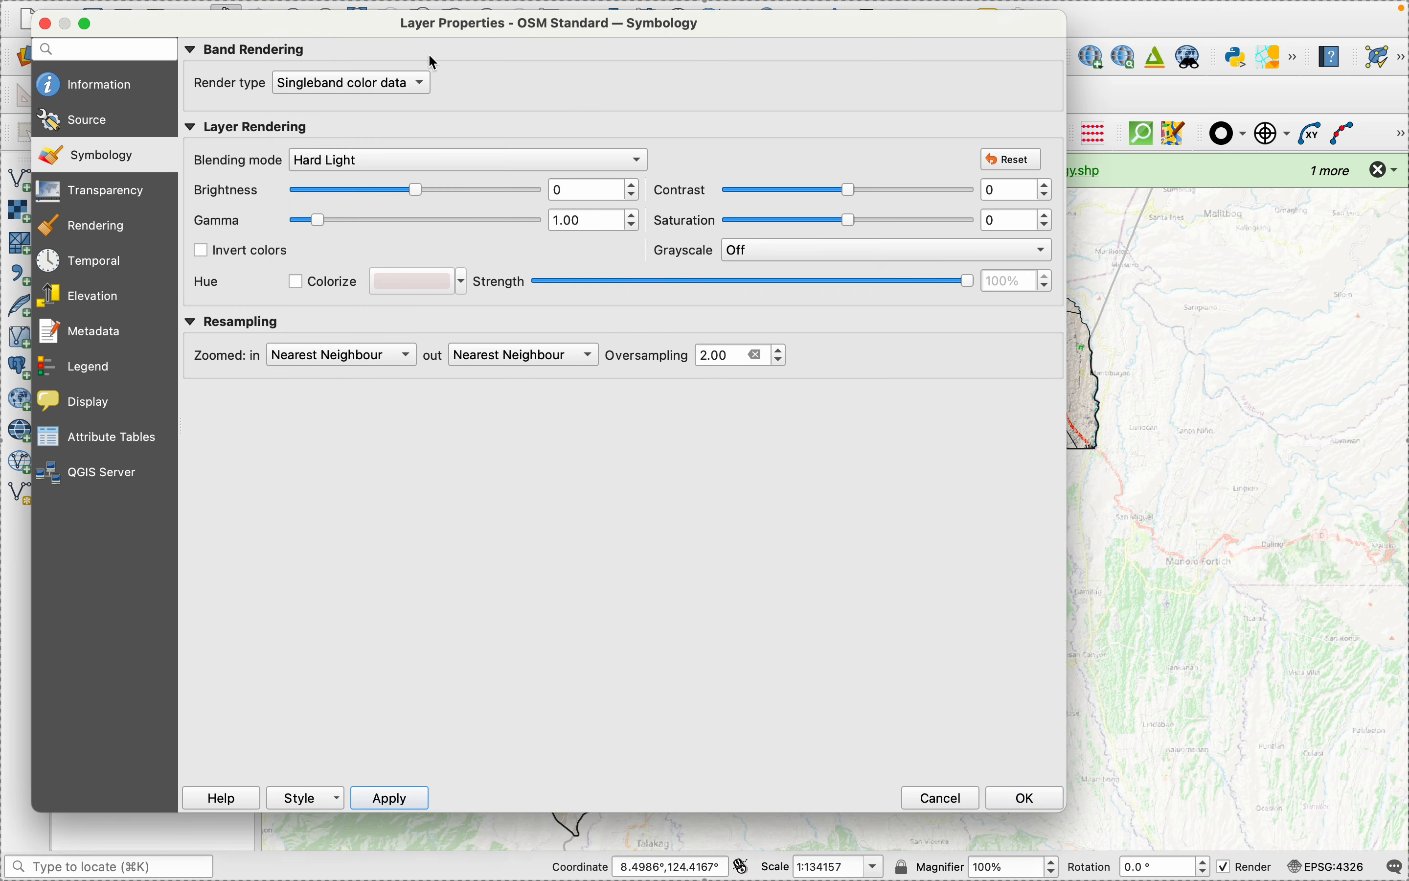
{"action": "left_click_drag", "start_coordinate": [393, 33], "coordinate": [644, 200]}
{"action": "left_click", "coordinate": [290, 185]}
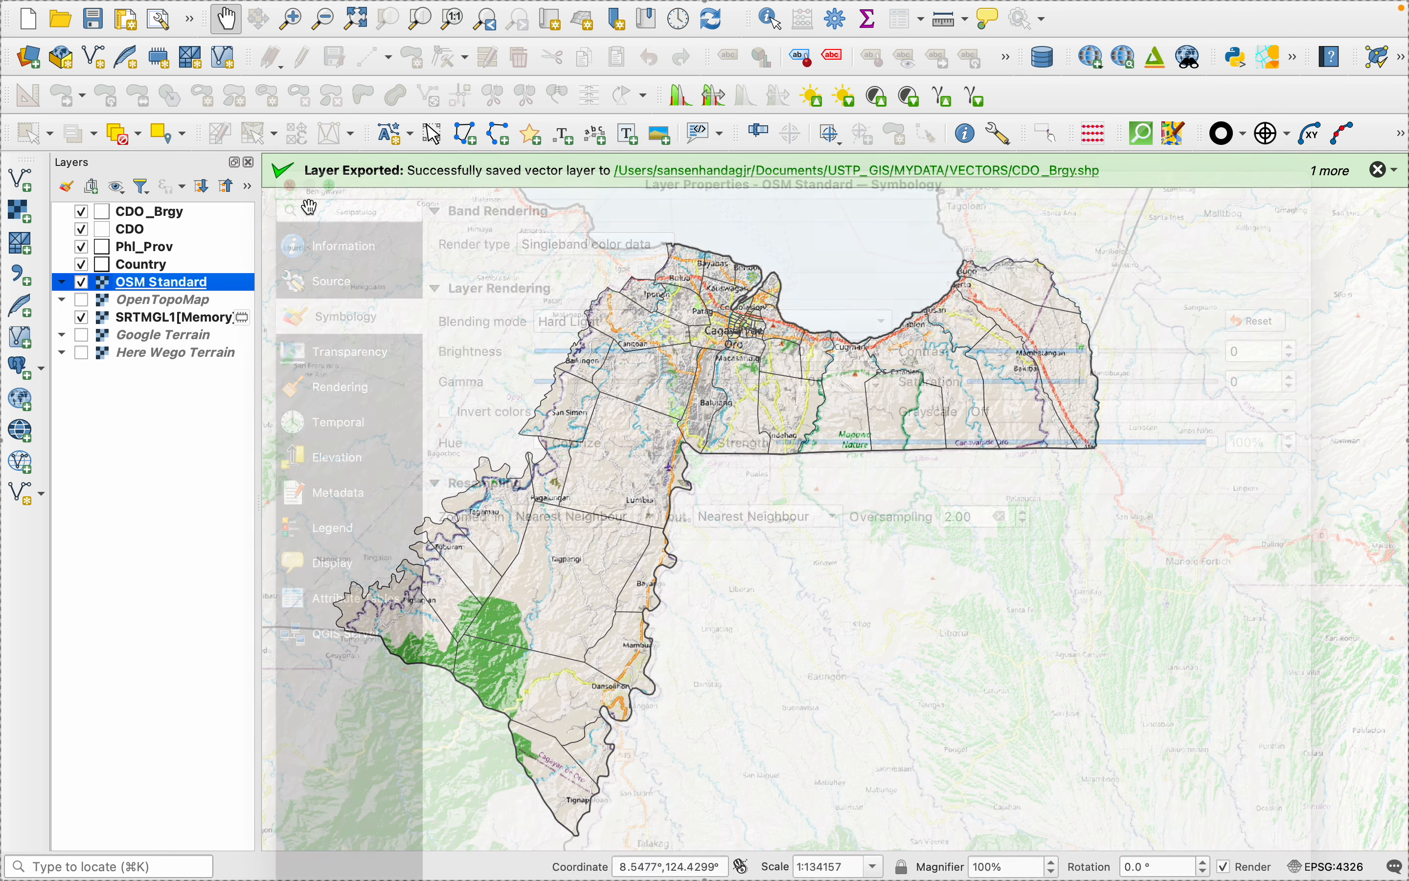
- Examine the Hard Light blended basemap at close range, across the whole of Cagayan de Oro and over the surrounding area
{"action": "scroll", "coordinate": [658, 425], "scroll_direction": "up", "scroll_amount": 4}
{"action": "scroll", "coordinate": [657, 422], "scroll_direction": "up", "scroll_amount": 3}
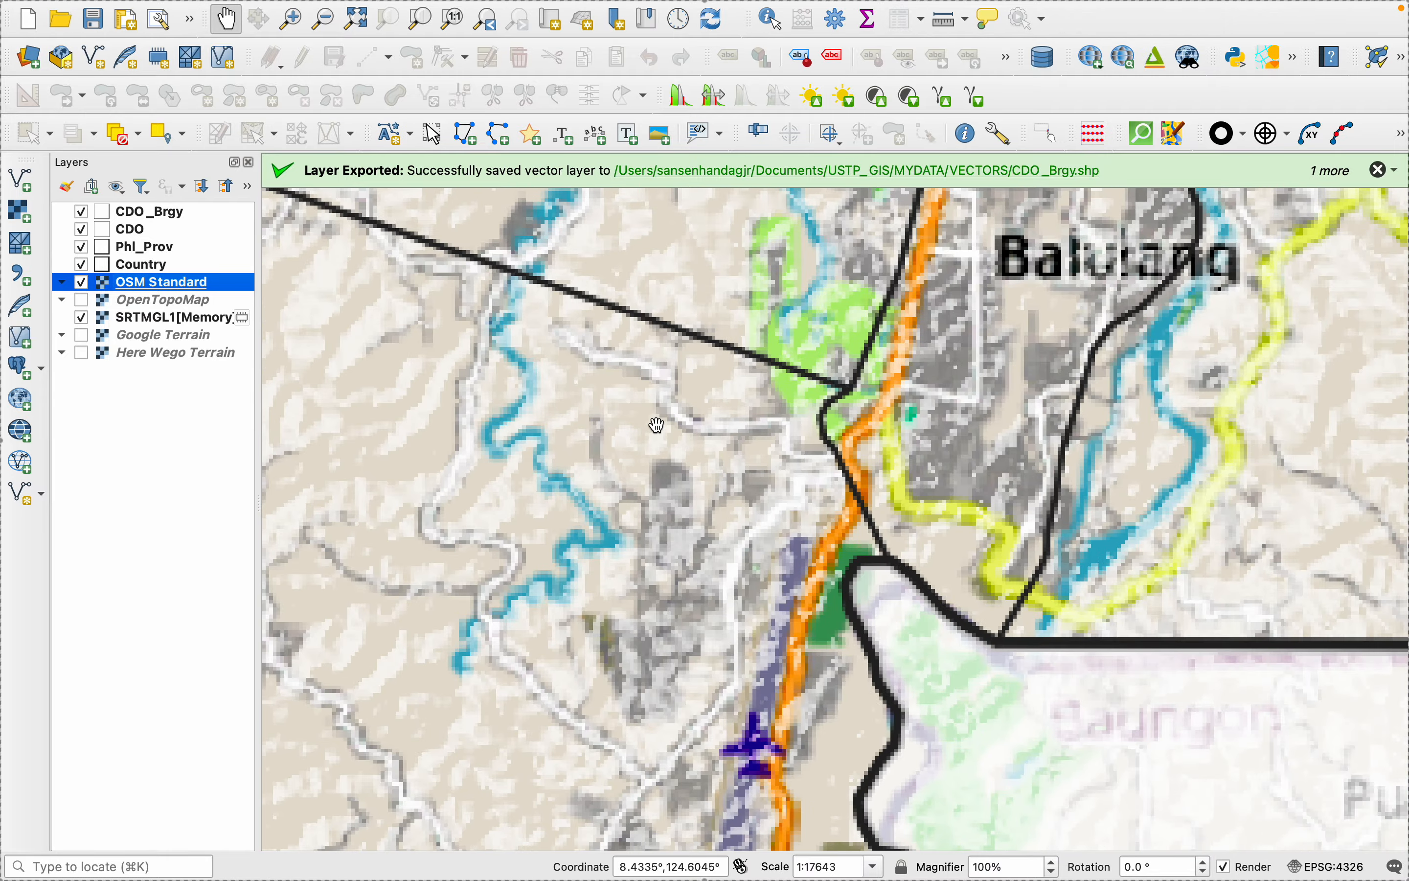
{"action": "scroll", "coordinate": [693, 532], "scroll_direction": "down", "scroll_amount": 1}
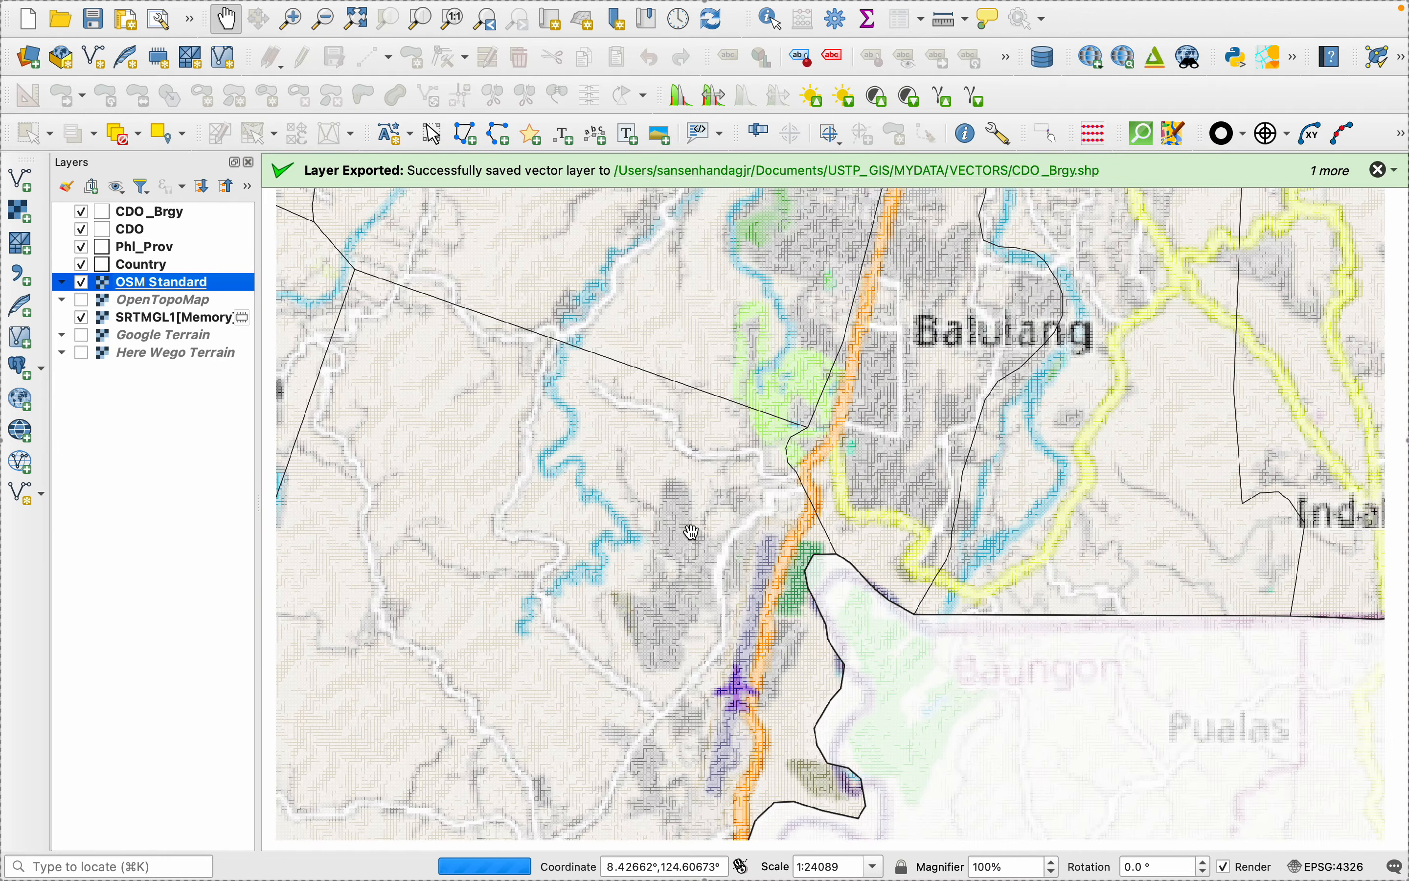
{"action": "scroll", "coordinate": [693, 533], "scroll_direction": "down", "scroll_amount": 5}
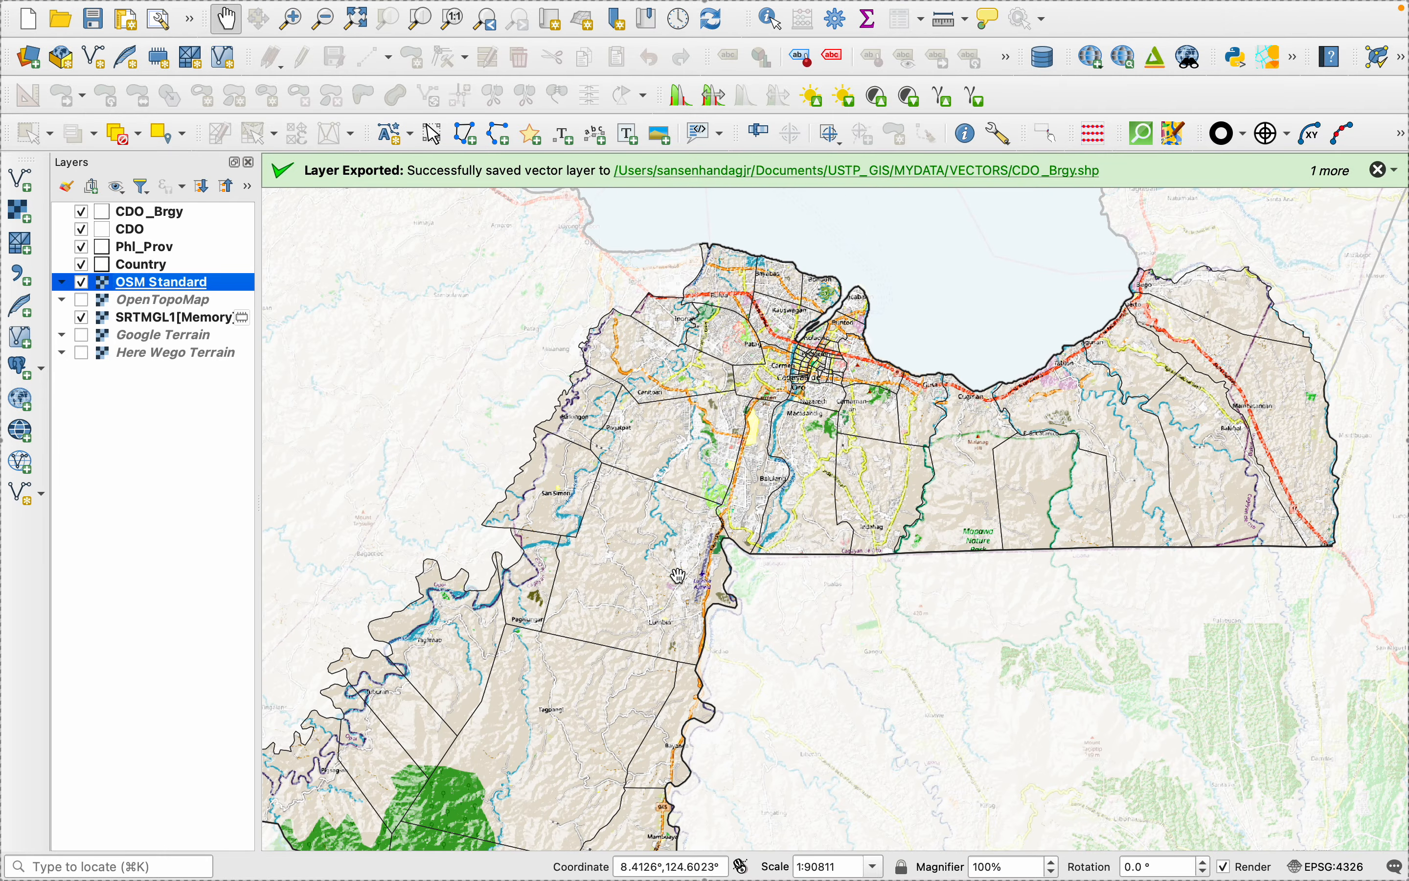
{"action": "scroll", "coordinate": [692, 553], "scroll_direction": "down", "scroll_amount": 1}
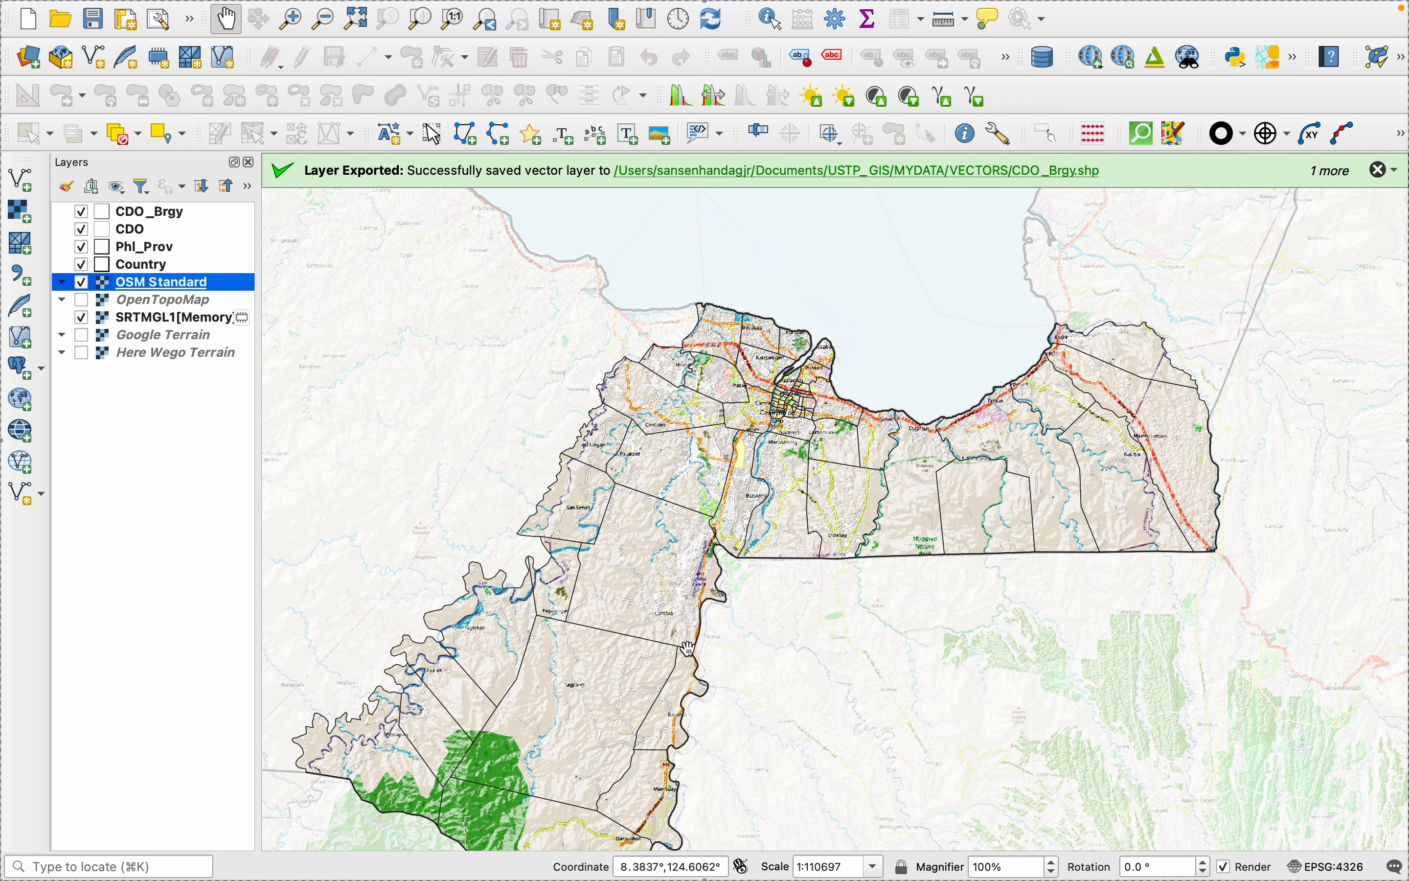
{"action": "scroll", "coordinate": [689, 648], "scroll_direction": "down", "scroll_amount": 1}
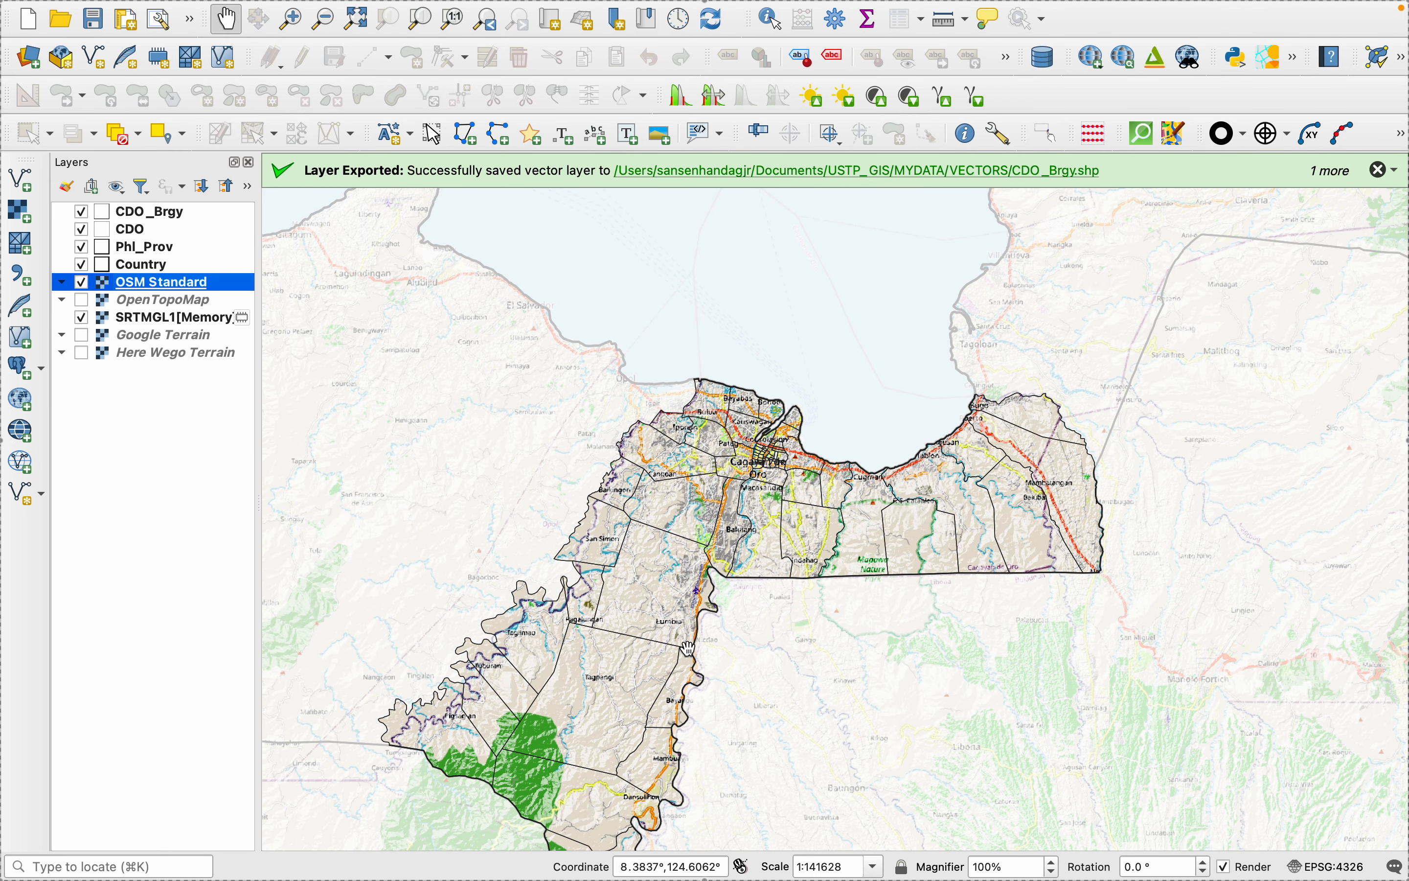
{"action": "left_click", "coordinate": [576, 628]}
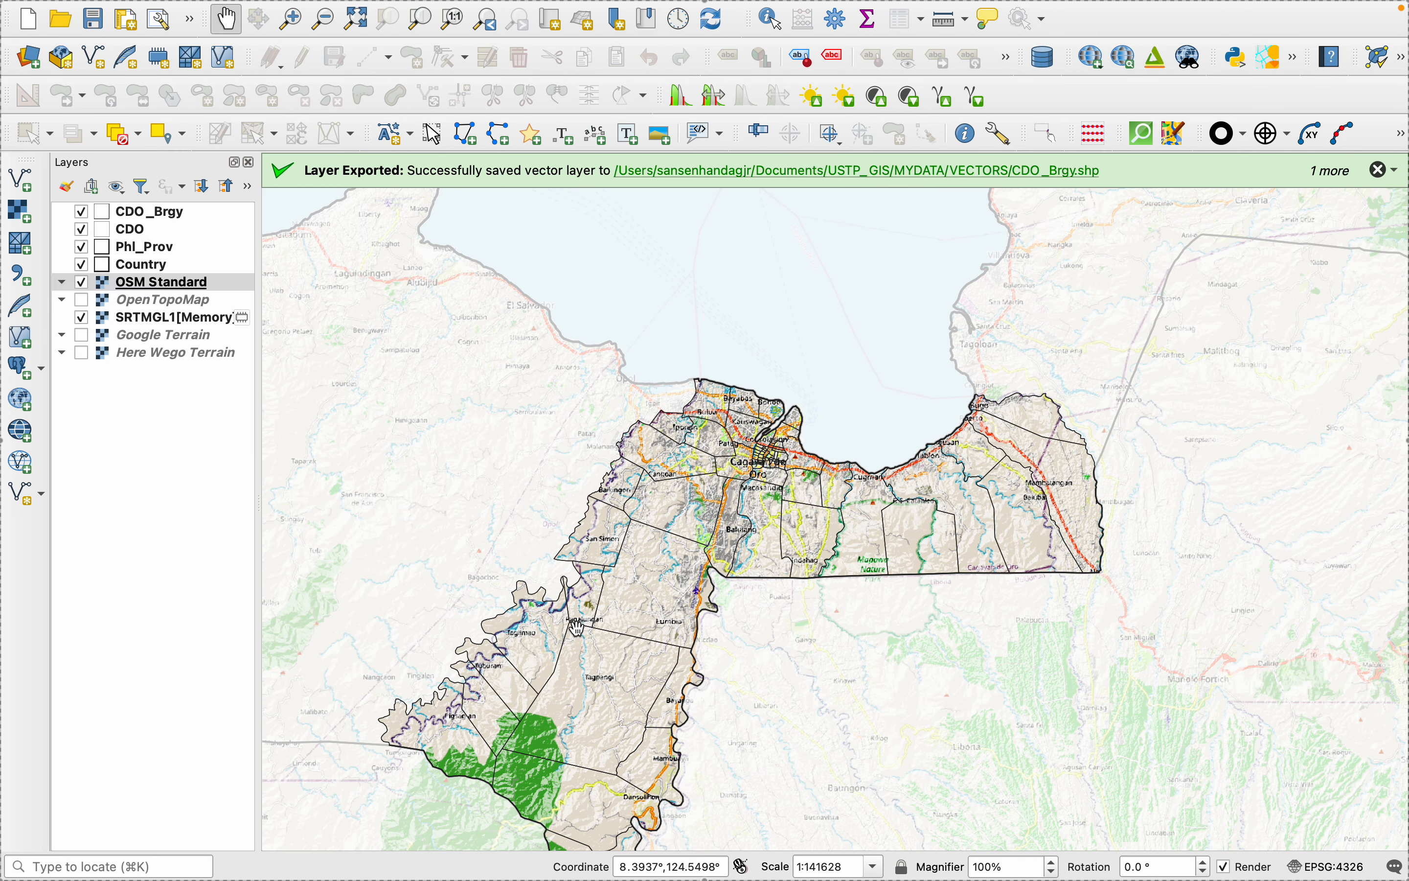
{"action": "left_click_drag", "start_coordinate": [577, 627], "coordinate": [678, 444]}
{"action": "scroll", "coordinate": [721, 575], "scroll_direction": "down", "scroll_amount": 1}
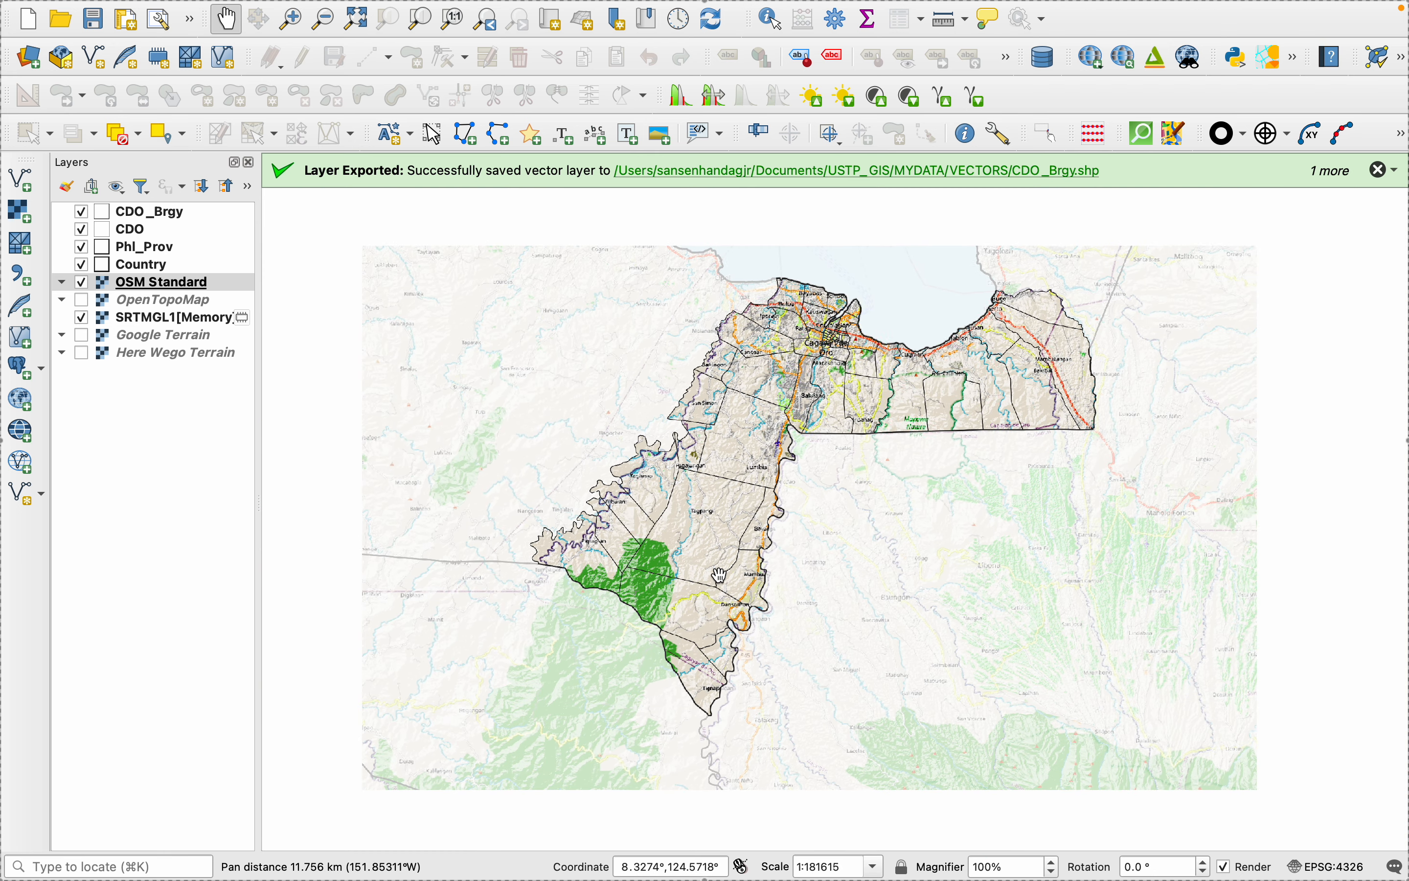
{"action": "scroll", "coordinate": [798, 544], "scroll_direction": "down", "scroll_amount": 1}
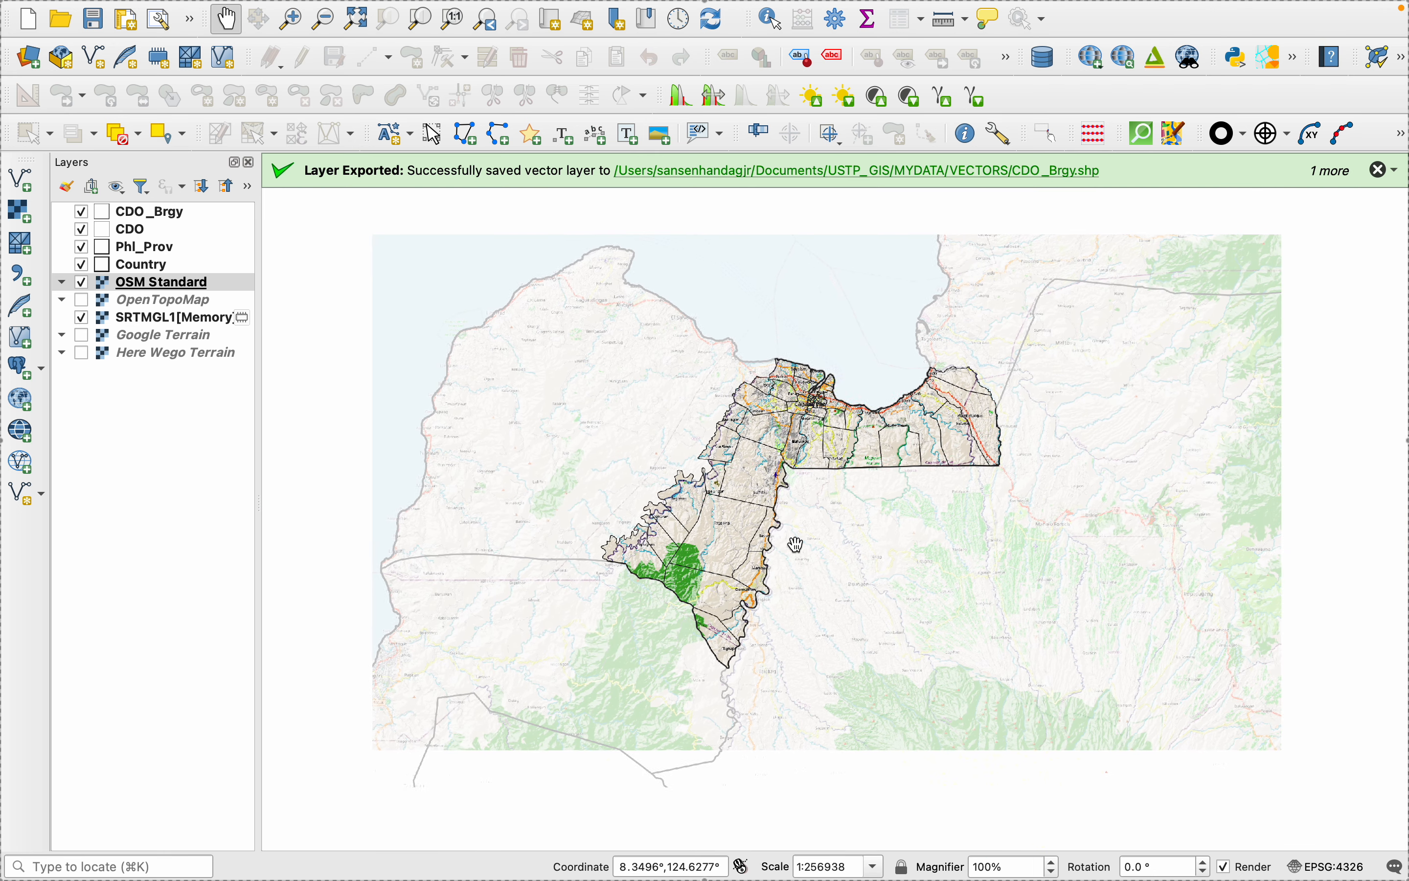
{"action": "scroll", "coordinate": [815, 519], "scroll_direction": "down", "scroll_amount": 1}
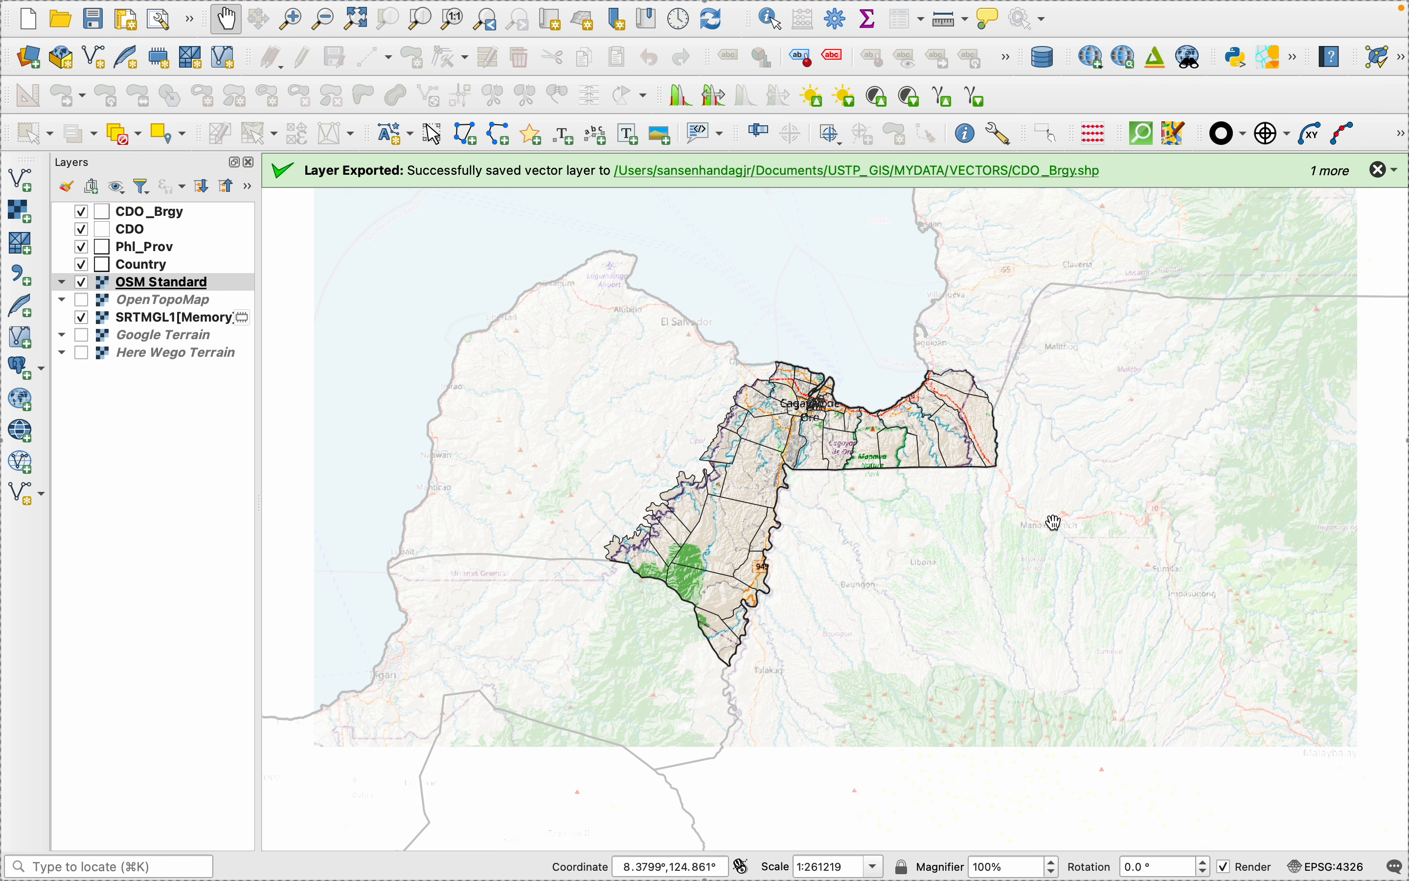
{"action": "mouse_move", "coordinate": [1093, 868]}
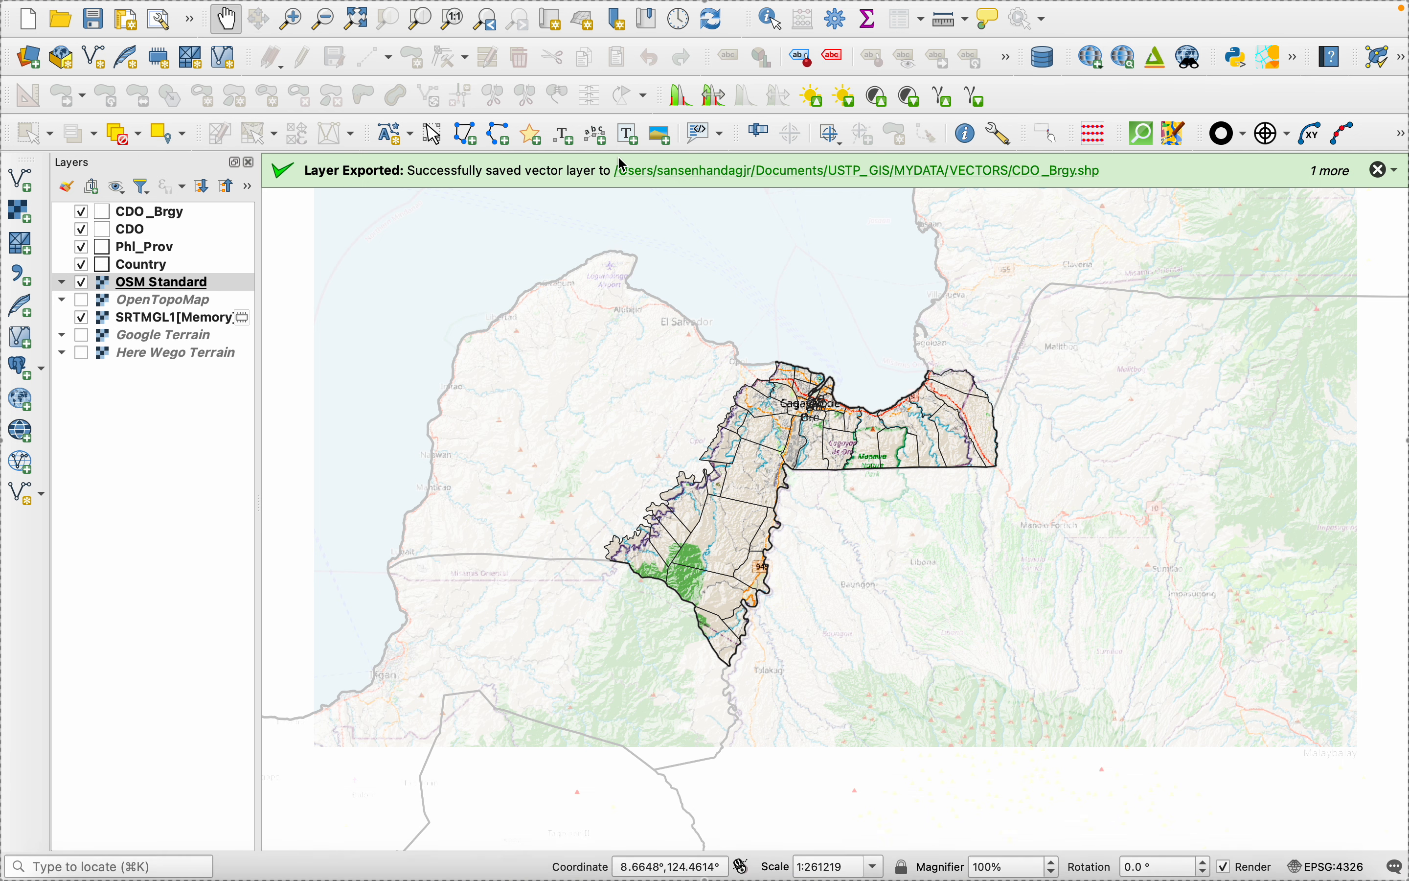
{"action": "left_click", "coordinate": [119, 17]}
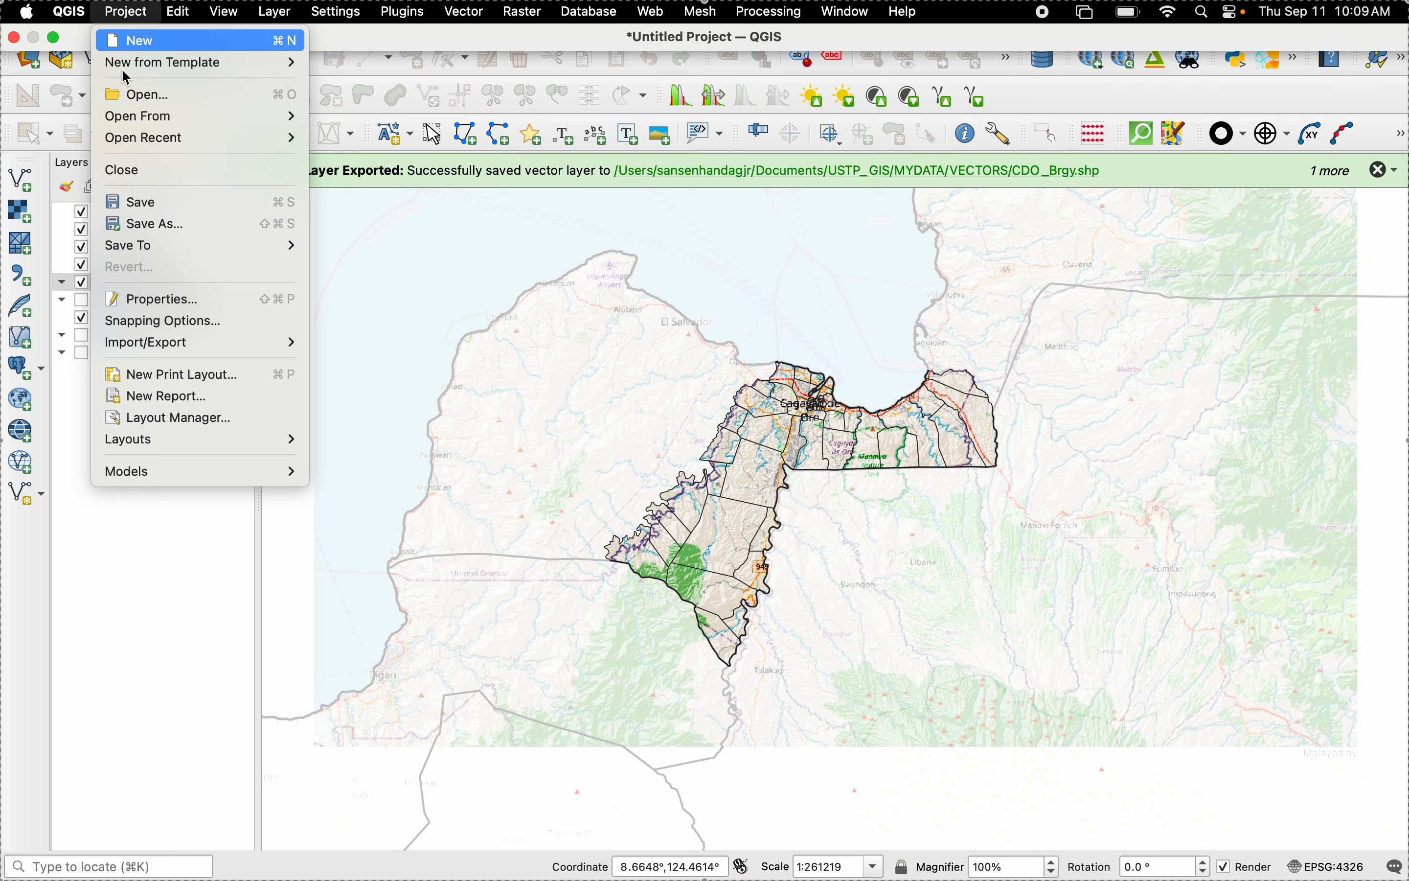
{"action": "mouse_move", "coordinate": [156, 343]}
{"action": "left_click", "coordinate": [619, 491]}
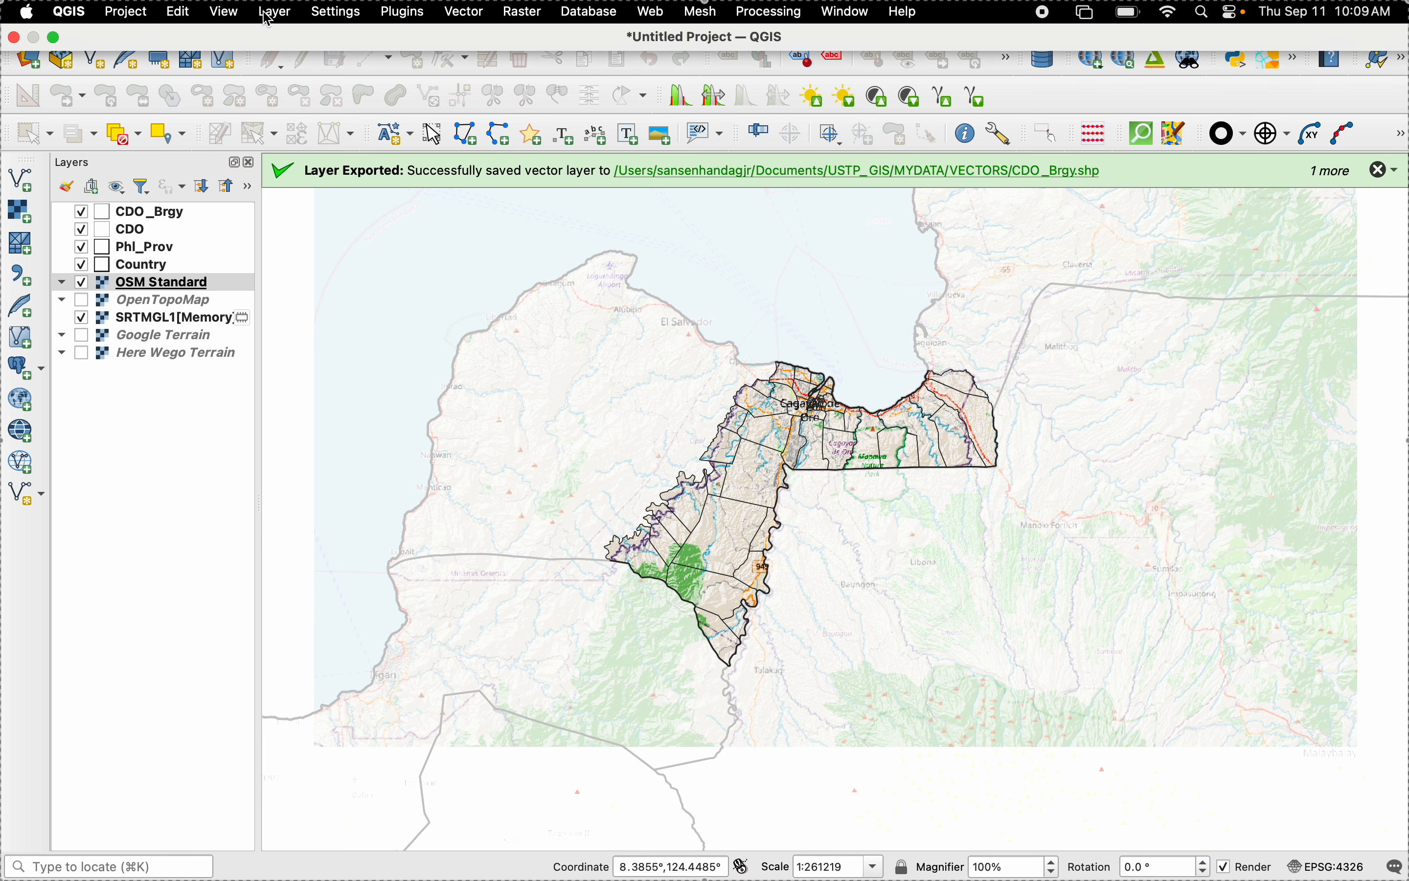
{"action": "left_click", "coordinate": [272, 12]}
{"action": "mouse_move", "coordinate": [302, 82]}
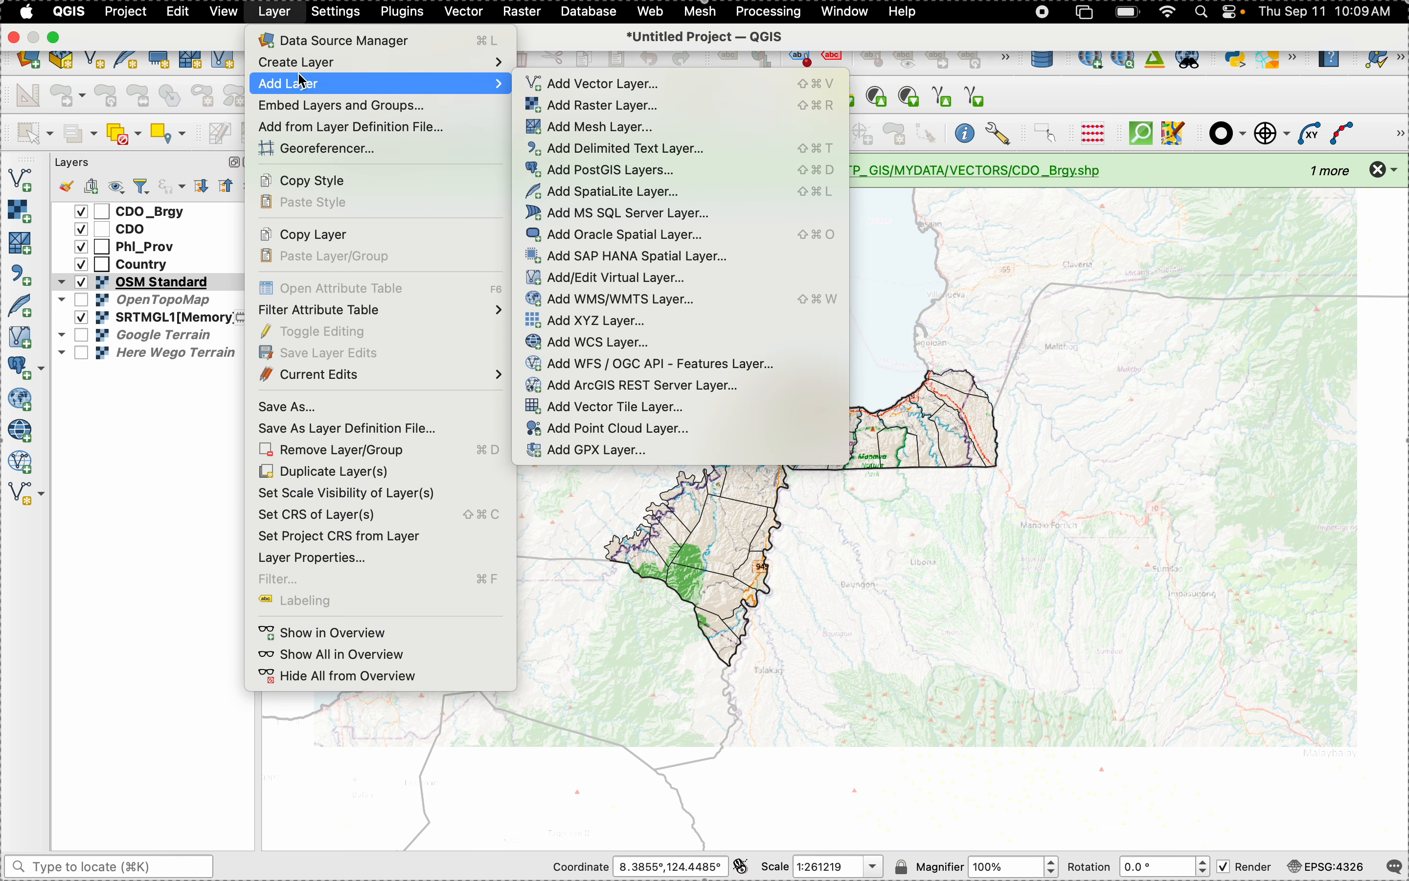
{"action": "left_click", "coordinate": [1109, 767]}
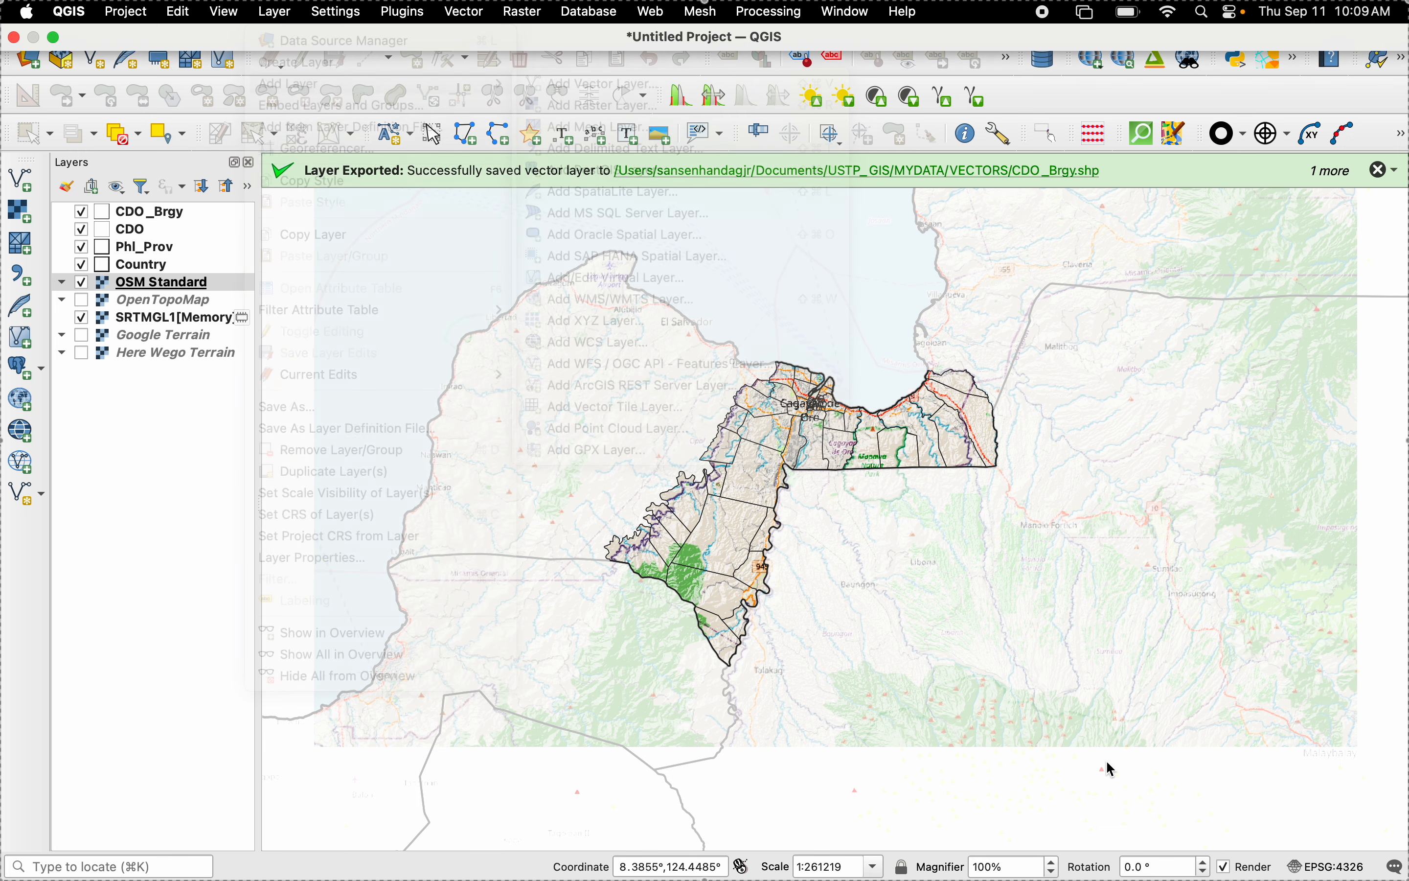
- Switch to the cdo_animal_bite_incidents workbook in Excel, look through its records and enter the header Incident Counts in cell K1
{"action": "left_click", "coordinate": [1132, 836]}
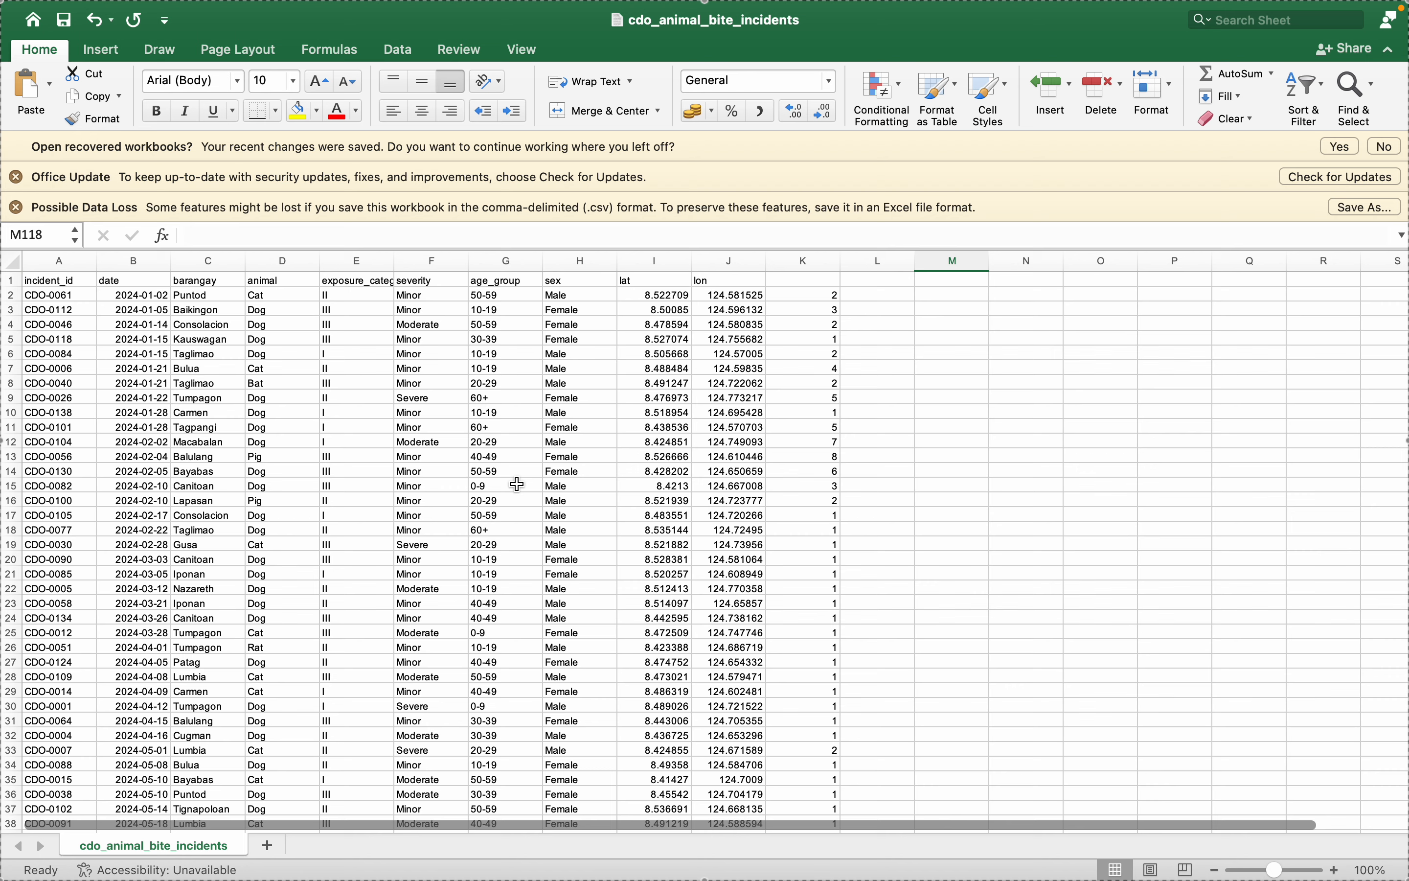
{"action": "scroll", "coordinate": [517, 484], "scroll_direction": "down", "scroll_amount": 3}
{"action": "scroll", "coordinate": [512, 481], "scroll_direction": "up", "scroll_amount": 3}
{"action": "left_click", "coordinate": [792, 282]}
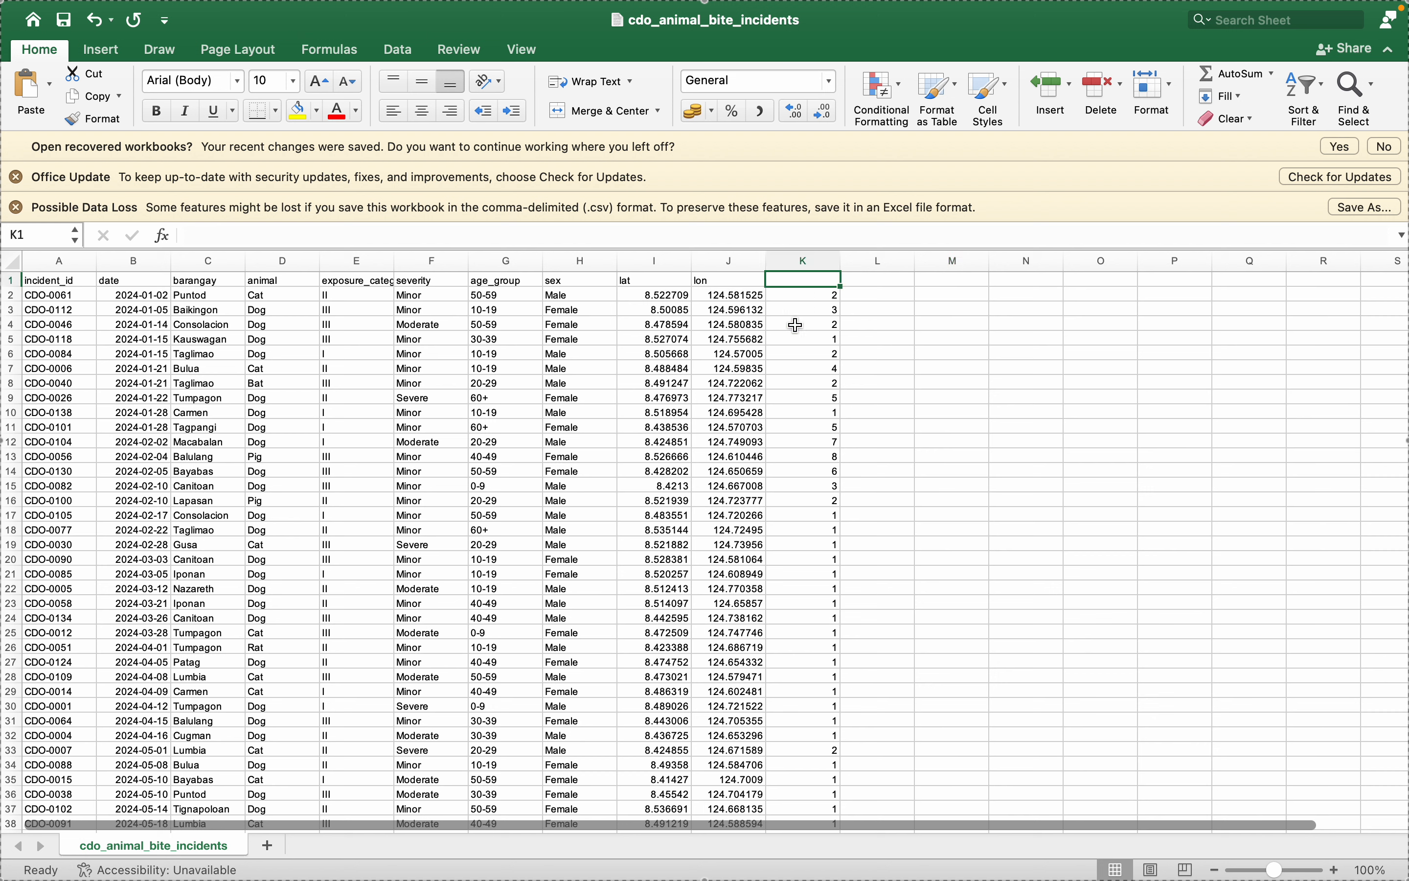
{"action": "type", "text": "B"}
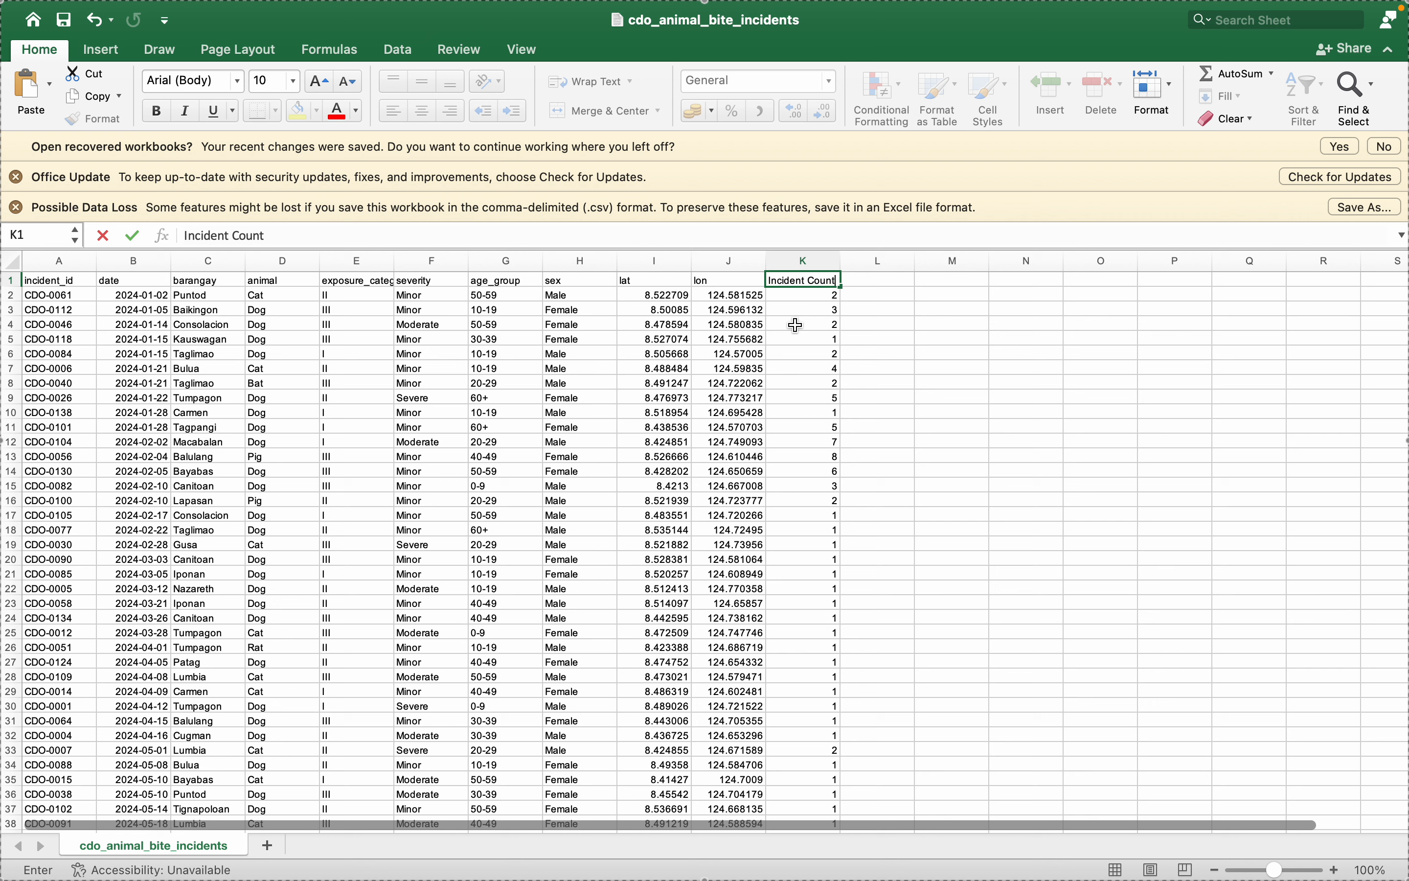
- Save the workbook as the CSV file cdo_animal_bite_incidents in the USTP_GIS/MYDATA/TABLES folder, replacing the existing file
{"action": "left_click", "coordinate": [63, 20]}
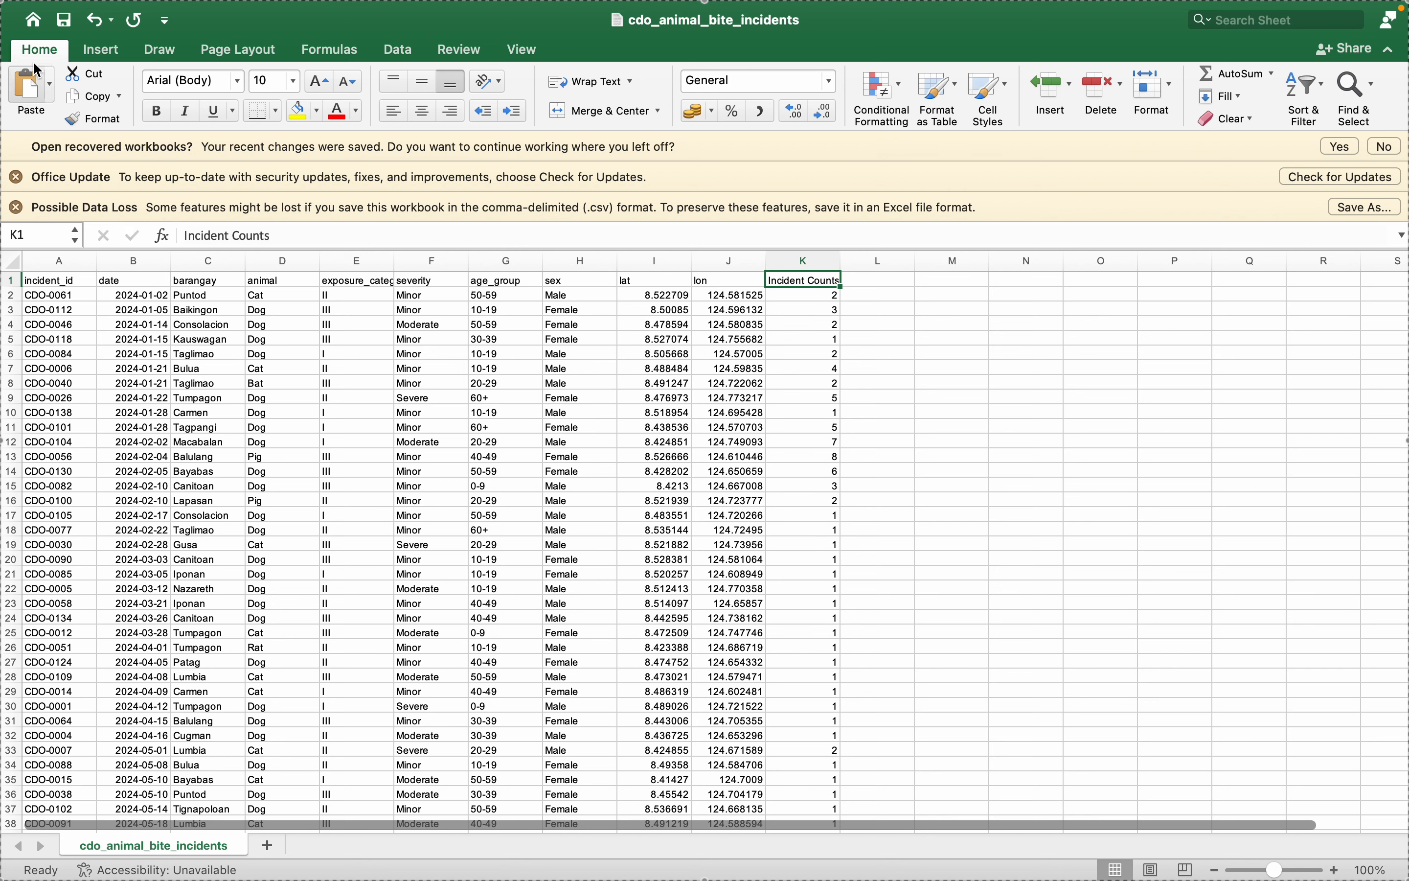
{"action": "mouse_move", "coordinate": [157, 15]}
{"action": "left_click", "coordinate": [105, 17]}
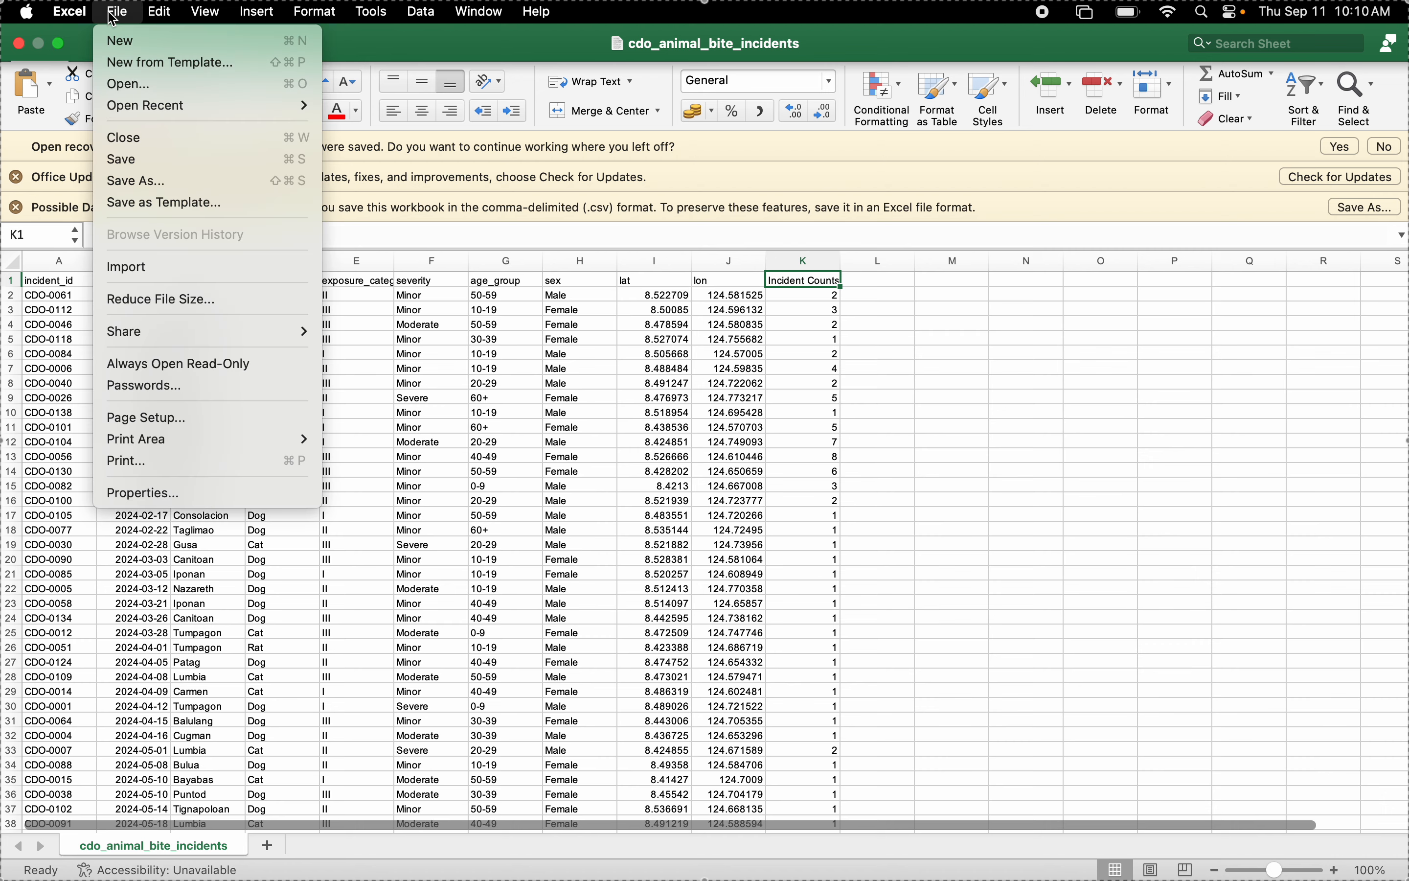
{"action": "left_click", "coordinate": [131, 180]}
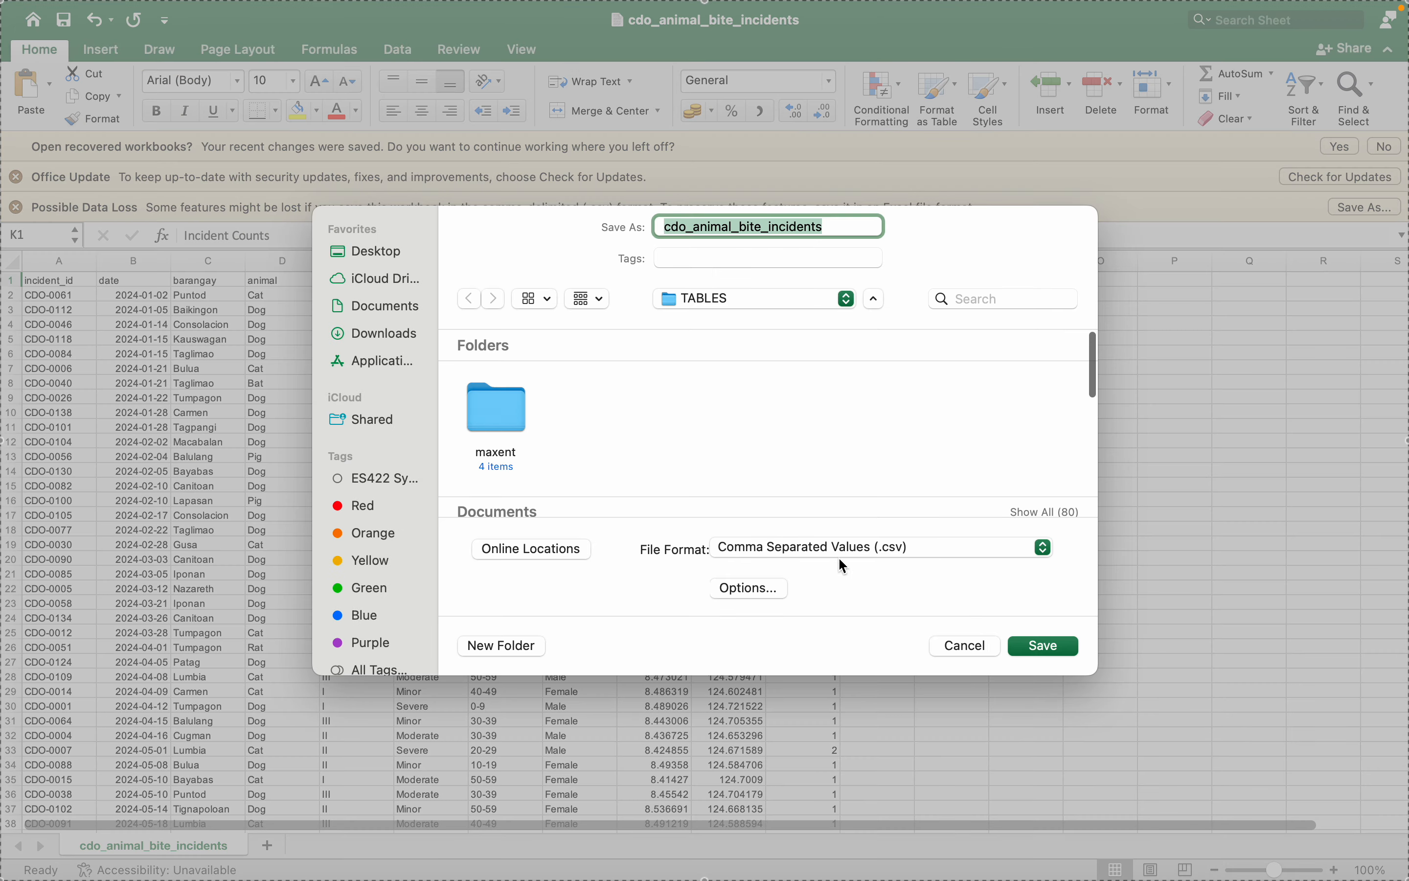
{"action": "left_click", "coordinate": [846, 300]}
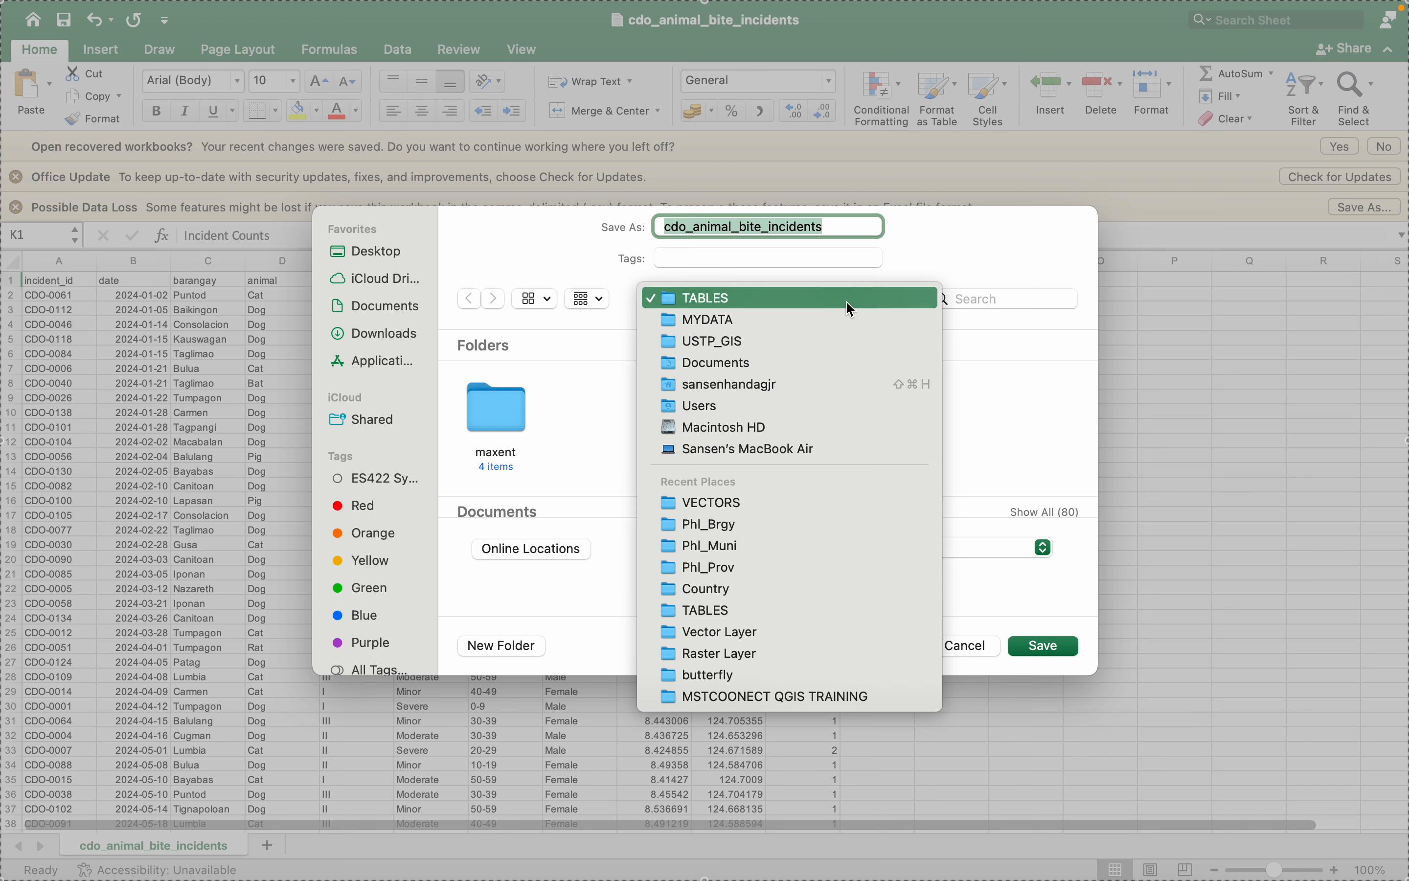
{"action": "left_click", "coordinate": [815, 340]}
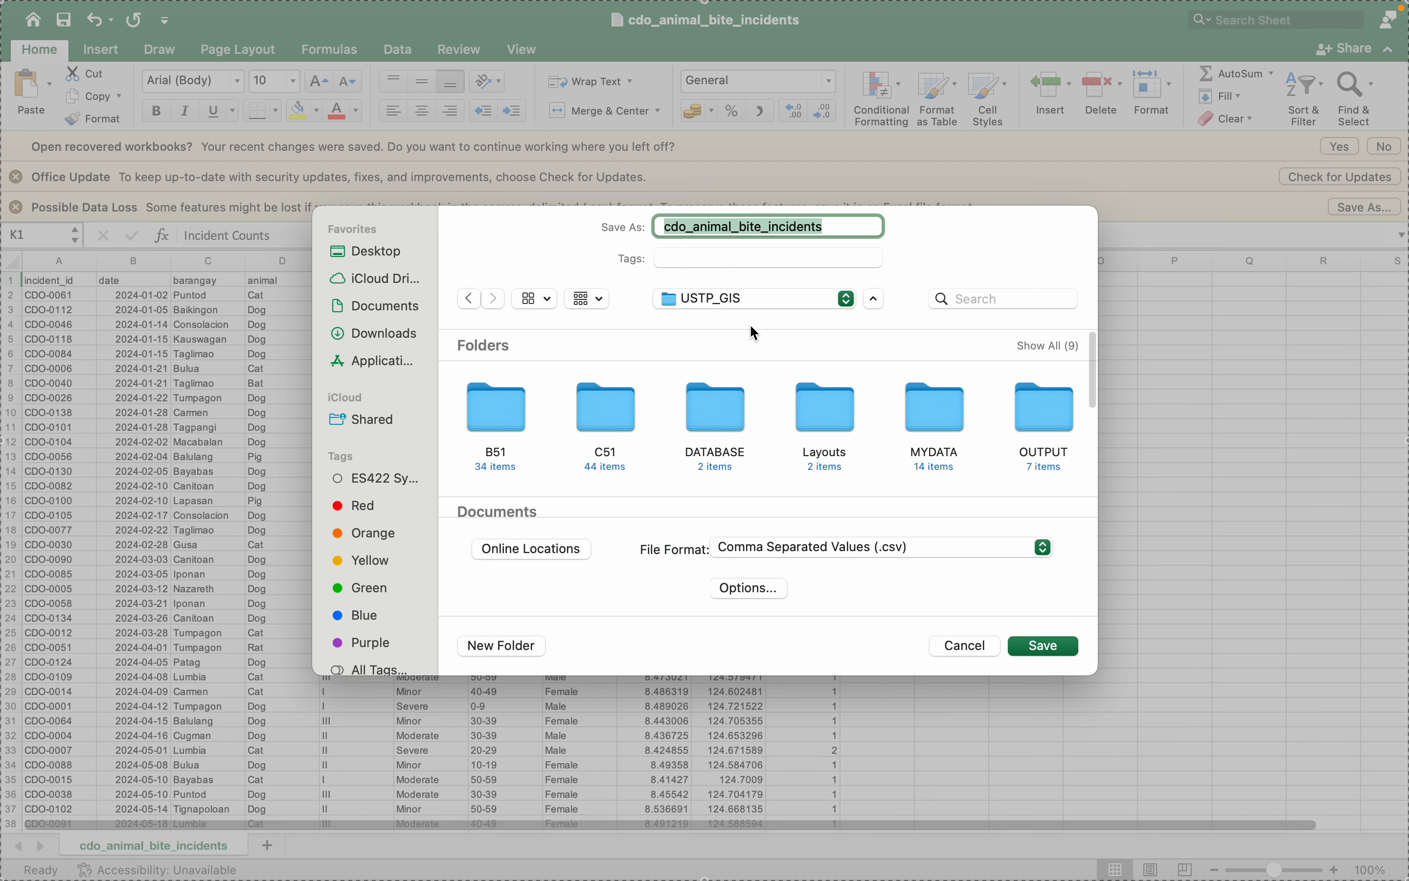
{"action": "scroll", "coordinate": [947, 416], "scroll_direction": "right", "scroll_amount": 3}
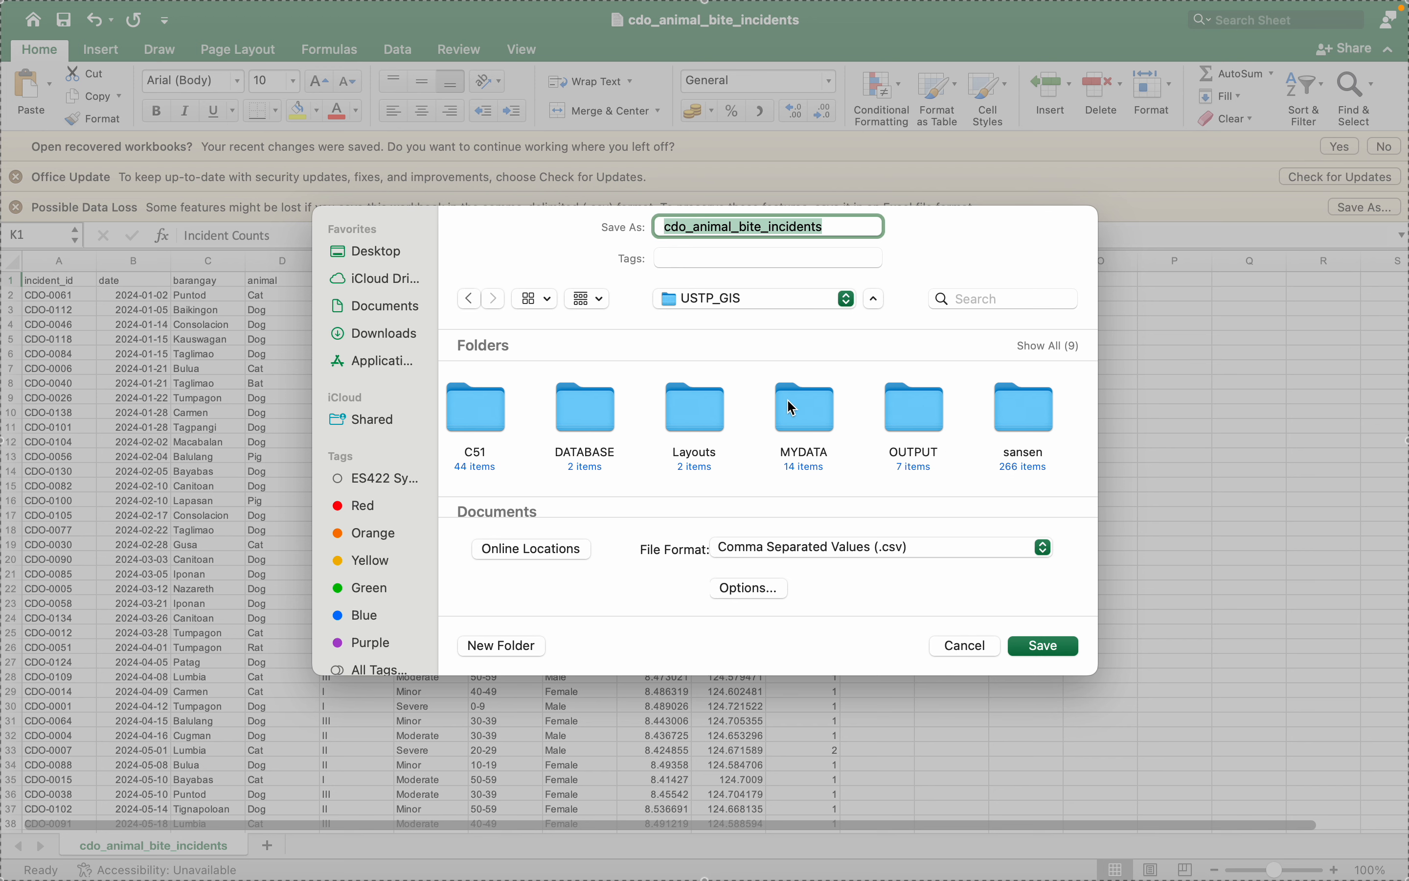
{"action": "double_click", "coordinate": [807, 416]}
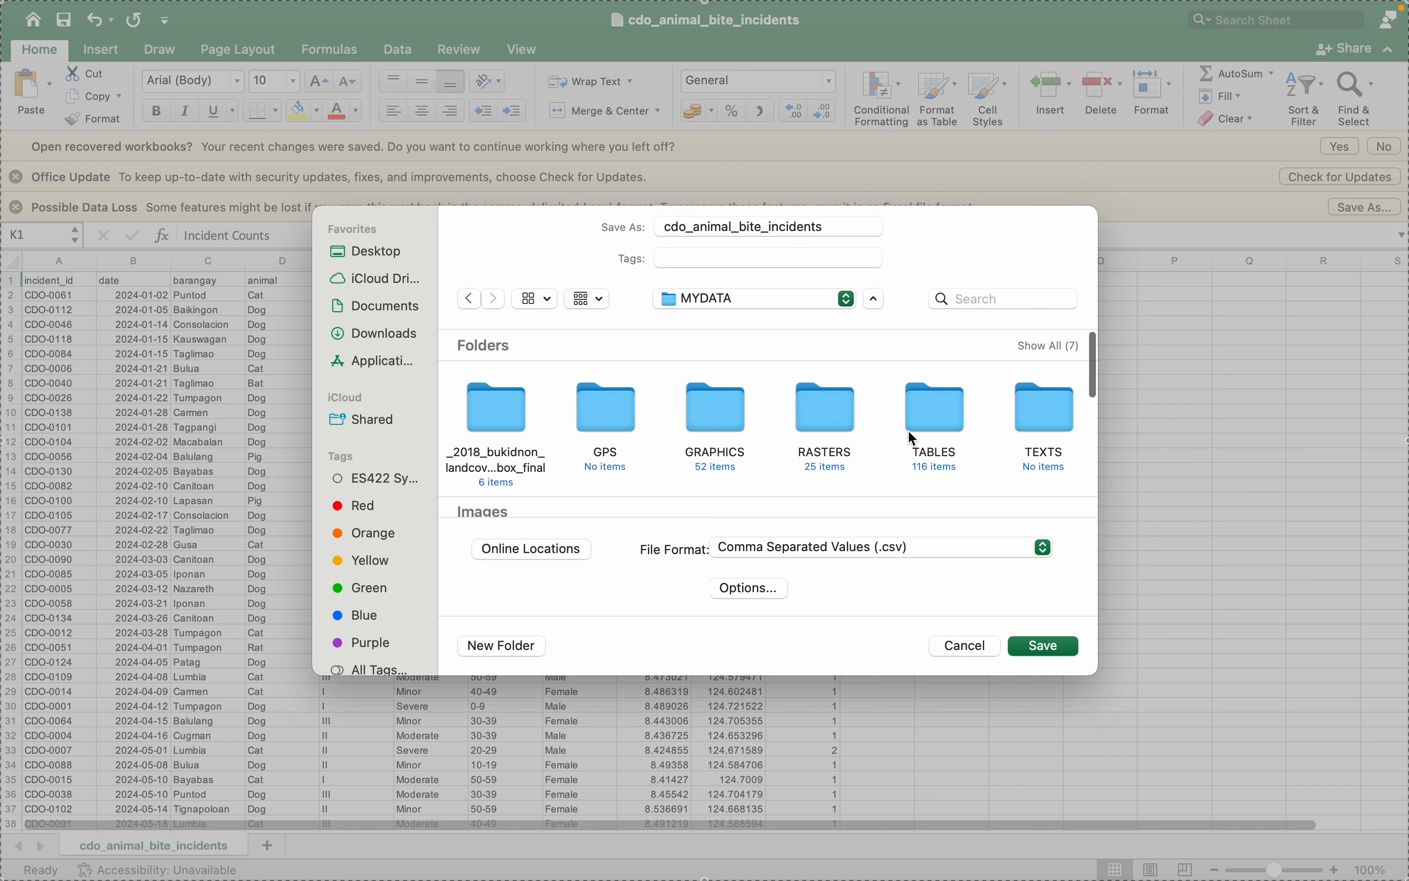
{"action": "scroll", "coordinate": [912, 438], "scroll_direction": "right", "scroll_amount": 2}
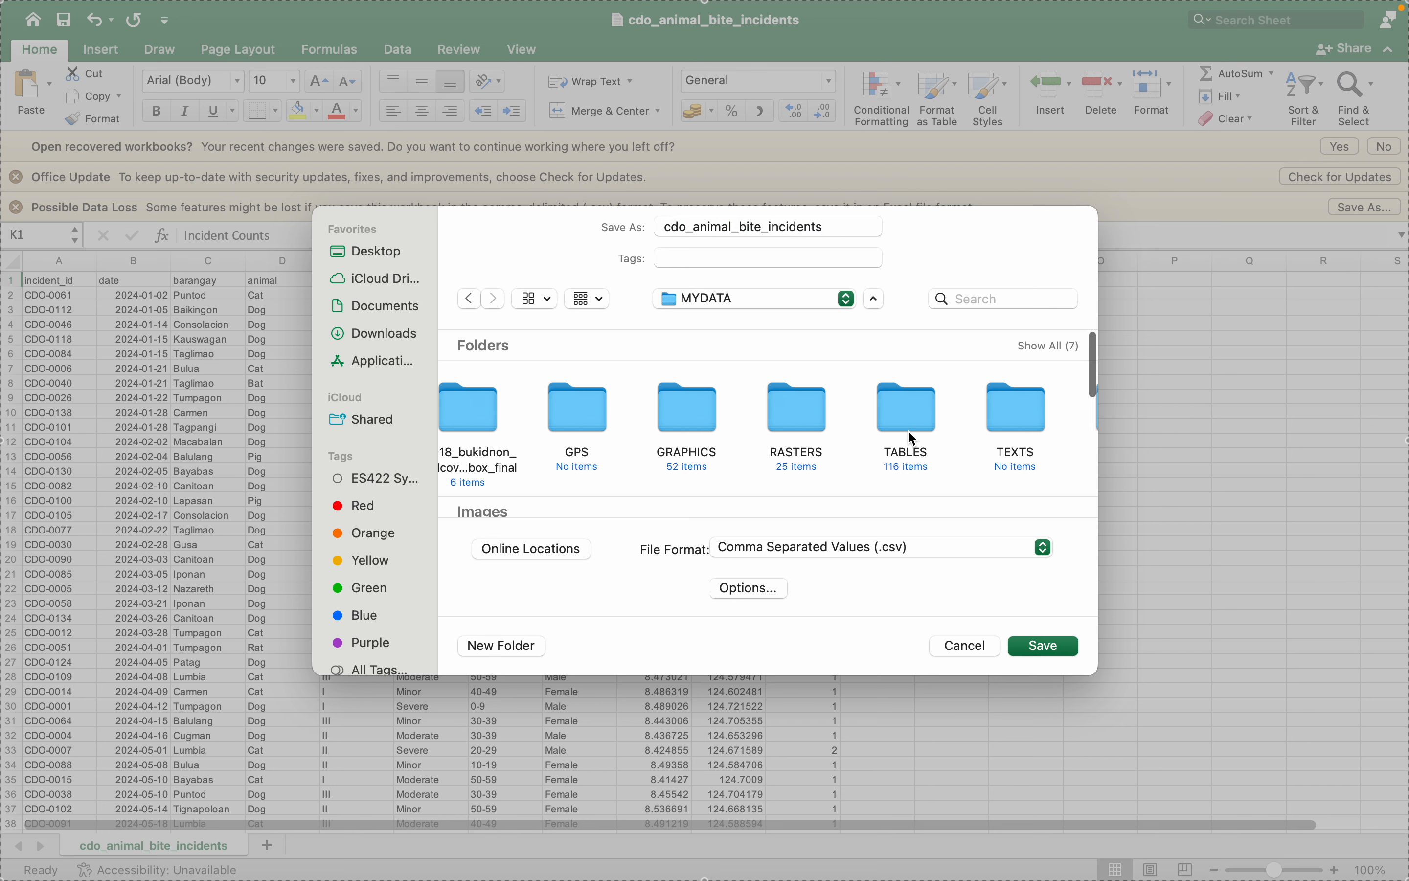
{"action": "double_click", "coordinate": [902, 398]}
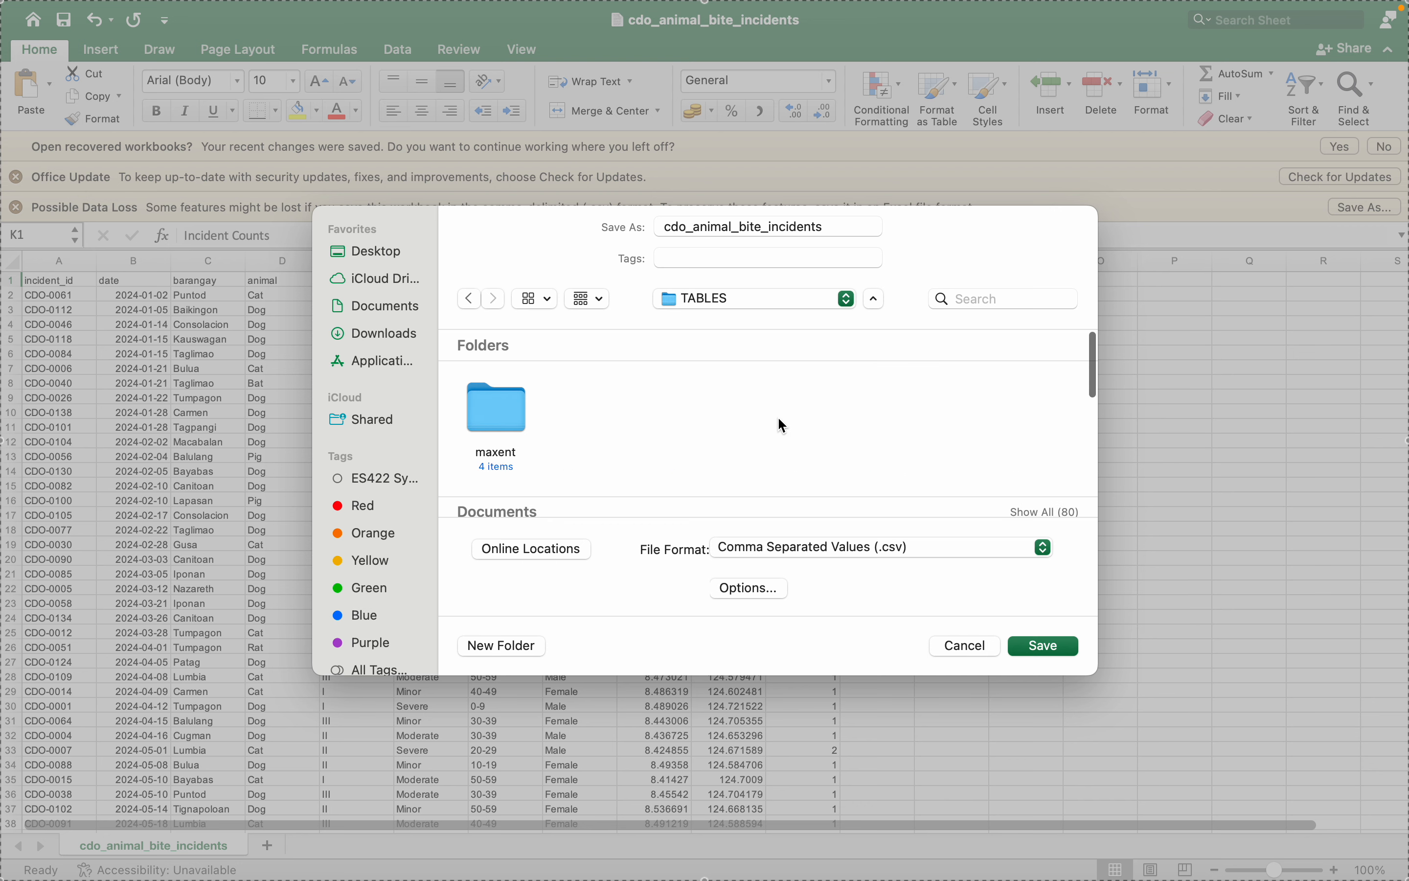
{"action": "left_click", "coordinate": [1045, 645]}
{"action": "left_click", "coordinate": [757, 552]}
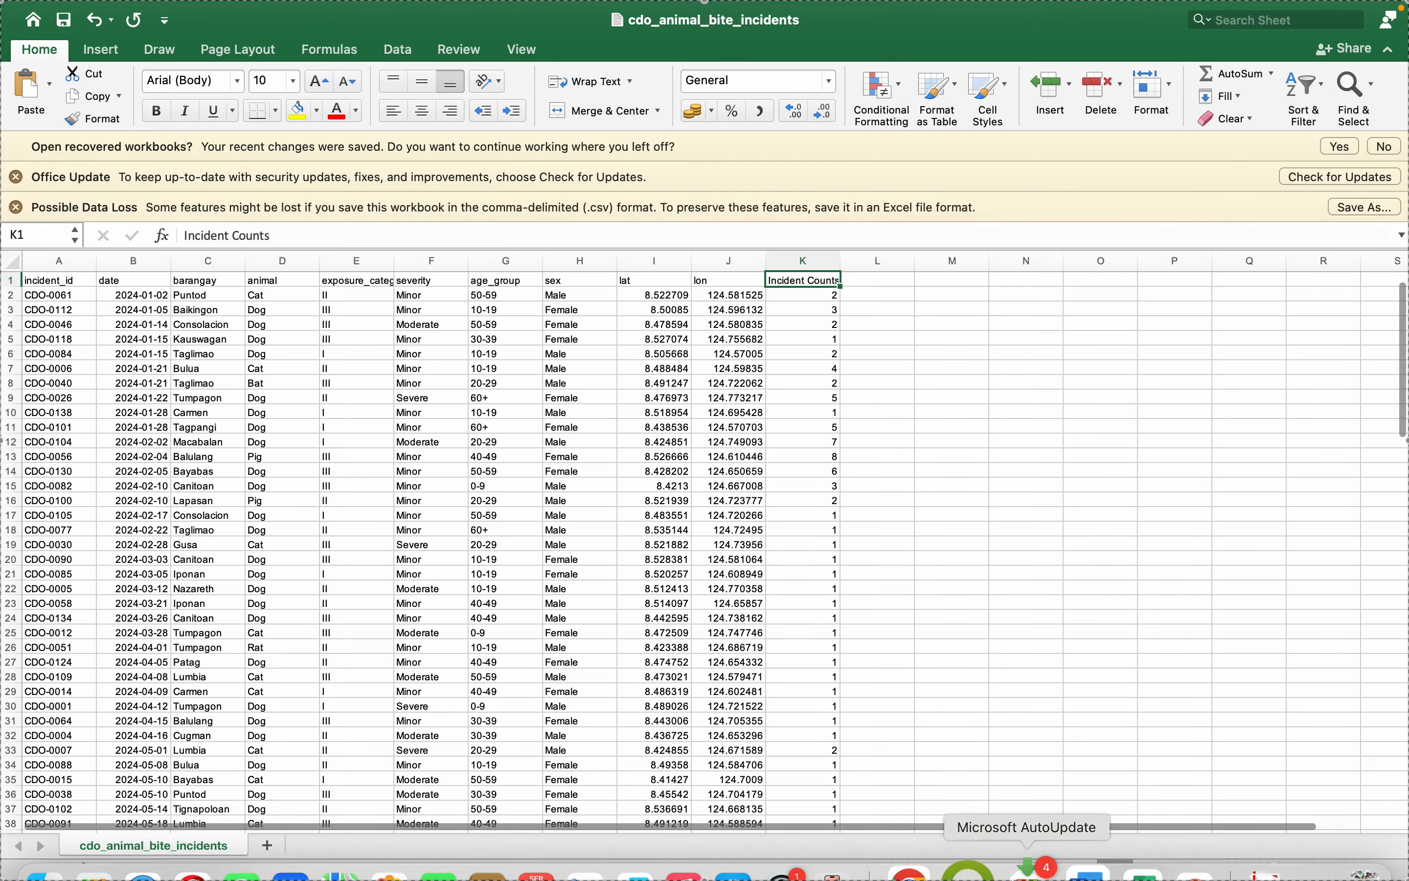
- Switch to QGIS and start adding a delimited text layer
{"action": "left_click", "coordinate": [925, 827]}
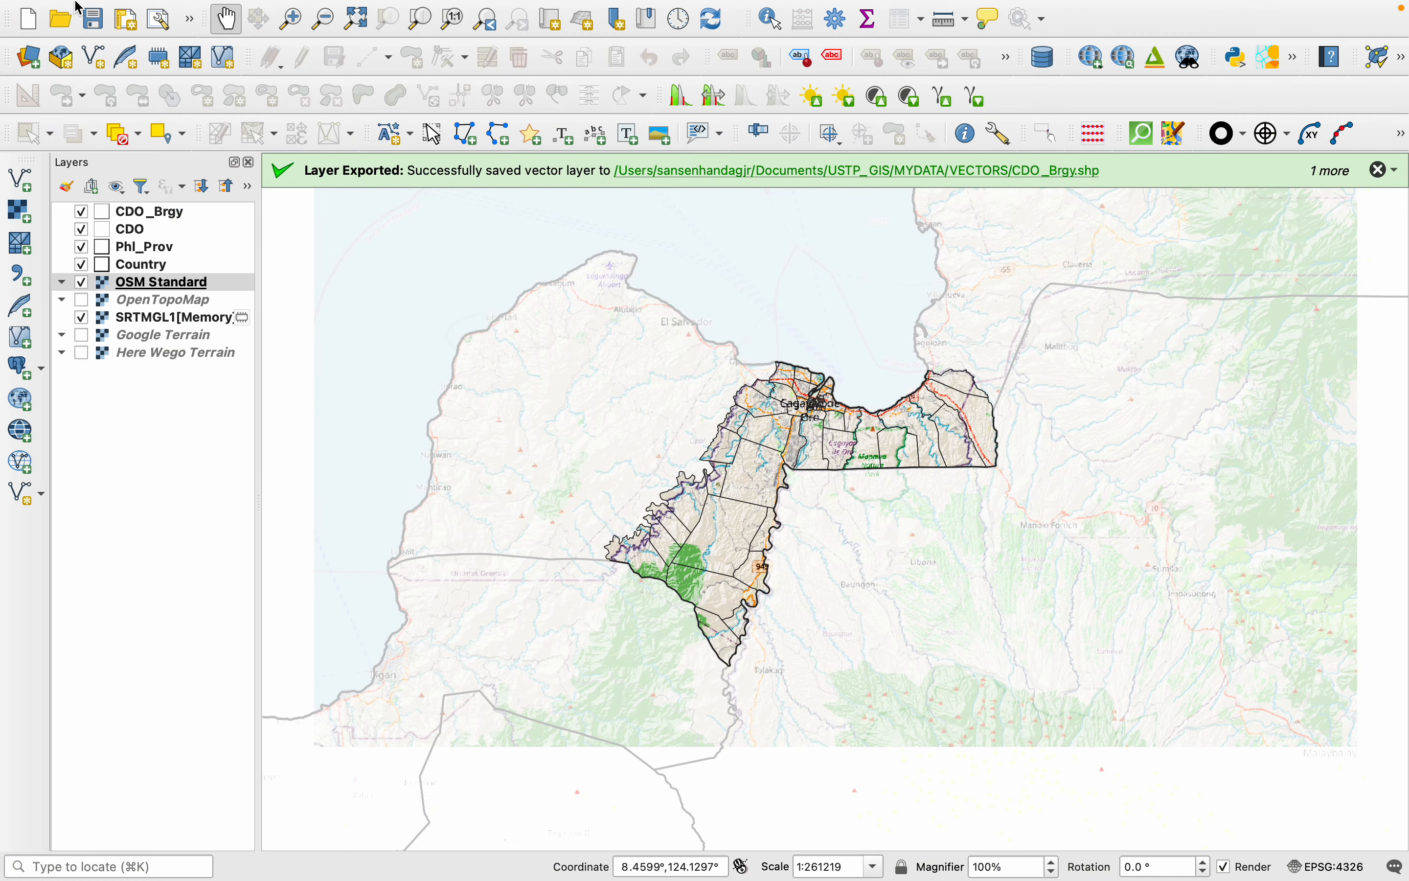
{"action": "mouse_move", "coordinate": [153, 8]}
{"action": "left_click", "coordinate": [275, 13]}
{"action": "mouse_move", "coordinate": [356, 93]}
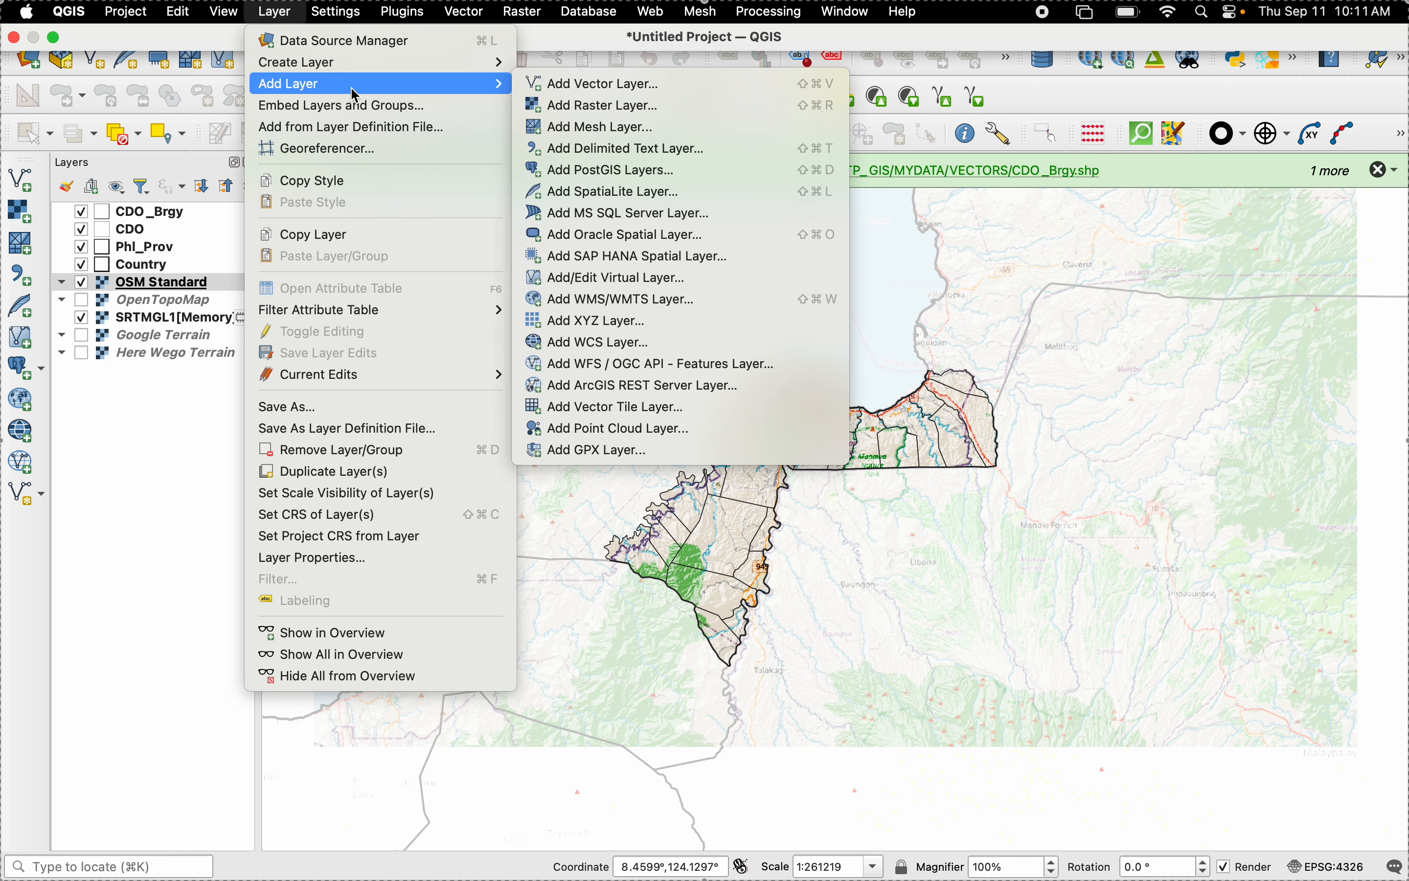
{"action": "left_click", "coordinate": [620, 148]}
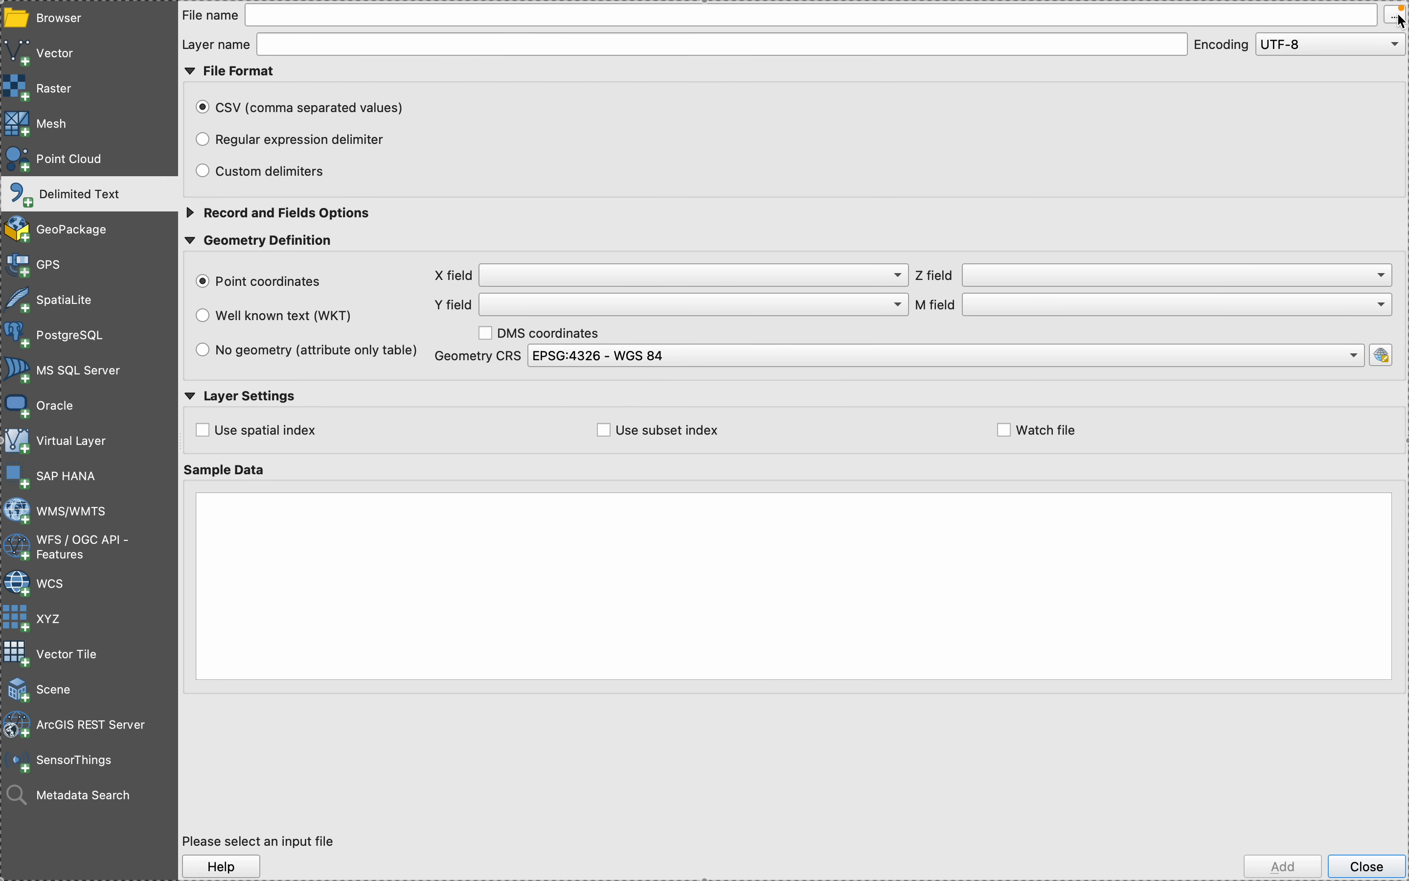
- Choose cdo_animal_bite_incidents.csv from the USTP_GIS/MYDATA/TABLES folder as the delimited text source file
{"action": "left_click", "coordinate": [1400, 16]}
{"action": "scroll", "coordinate": [725, 200], "scroll_direction": "right", "scroll_amount": 10}
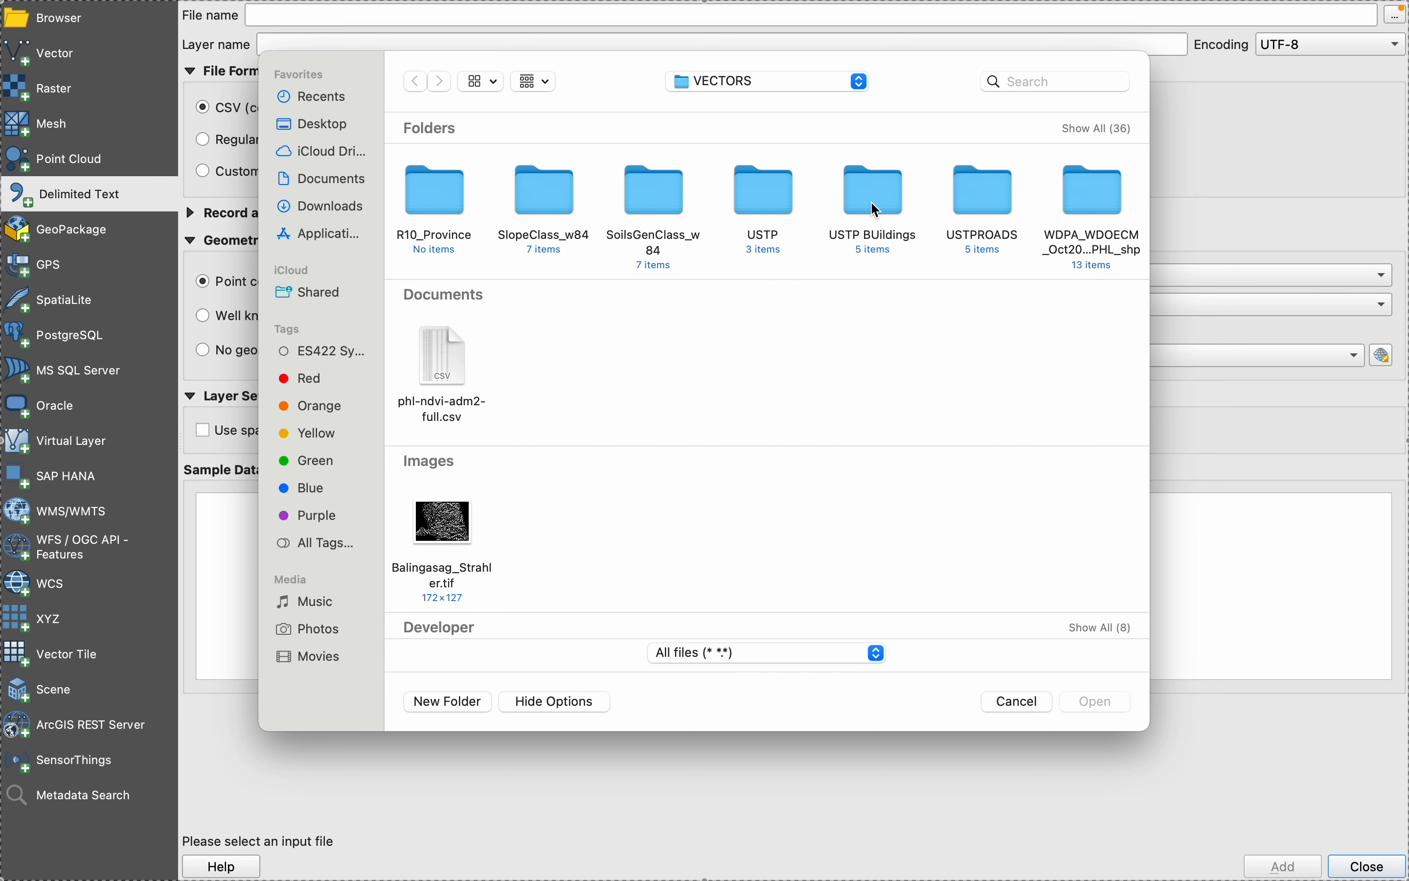
{"action": "scroll", "coordinate": [527, 241], "scroll_direction": "left", "scroll_amount": 5}
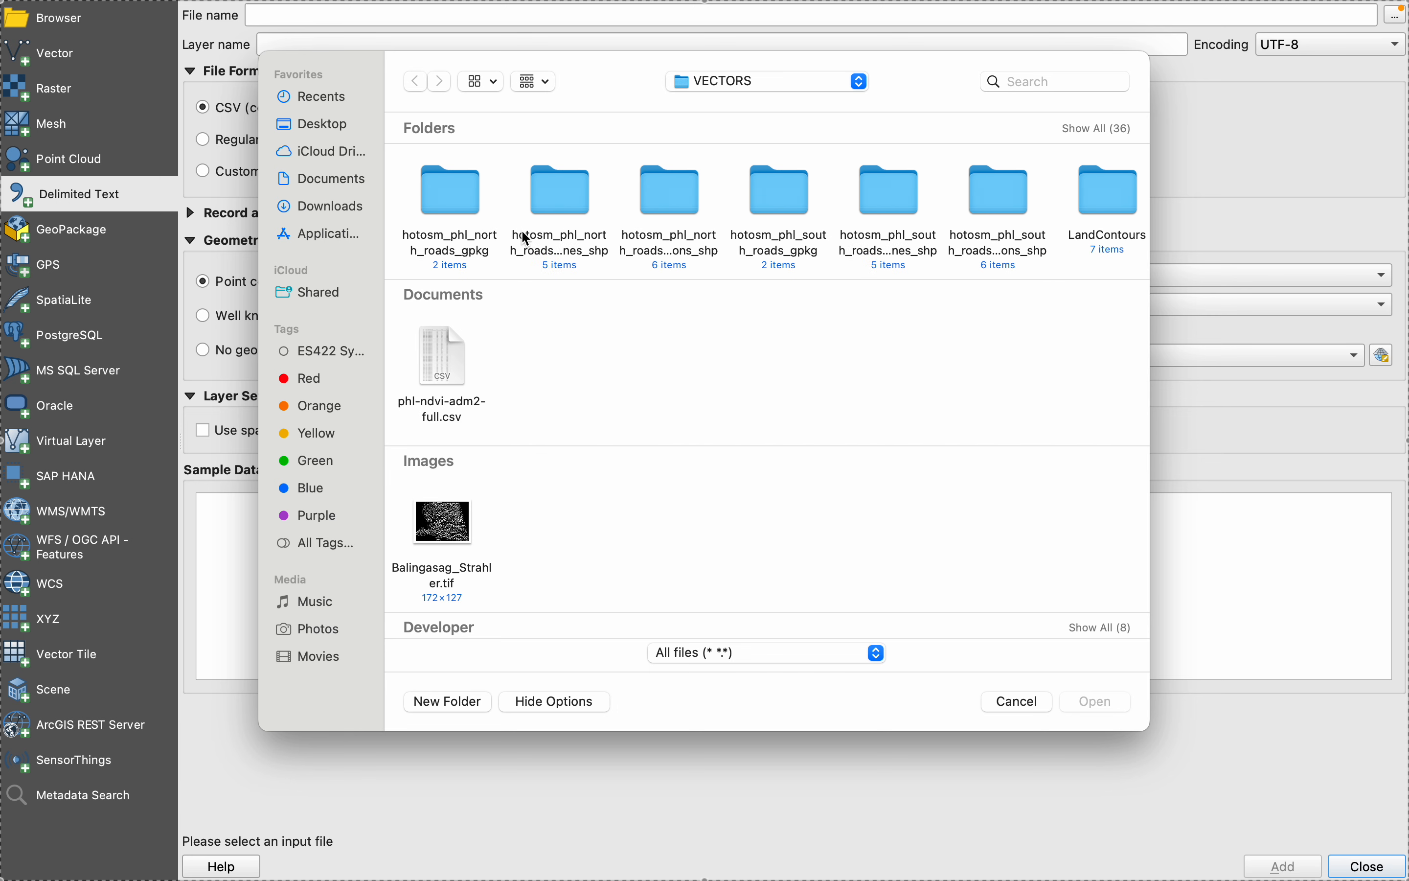
{"action": "left_click", "coordinate": [713, 88]}
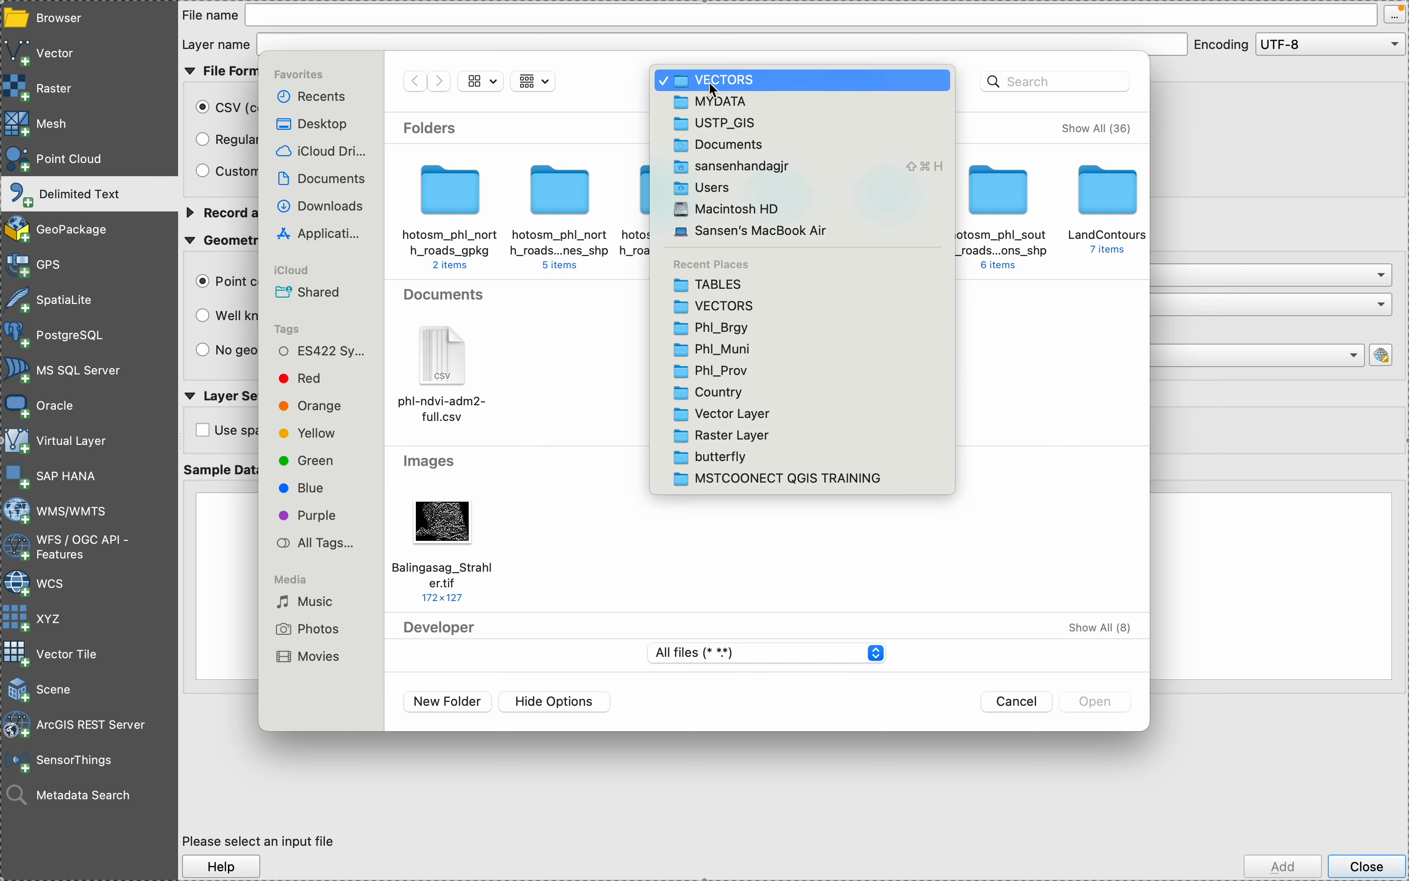
{"action": "left_click", "coordinate": [721, 126]}
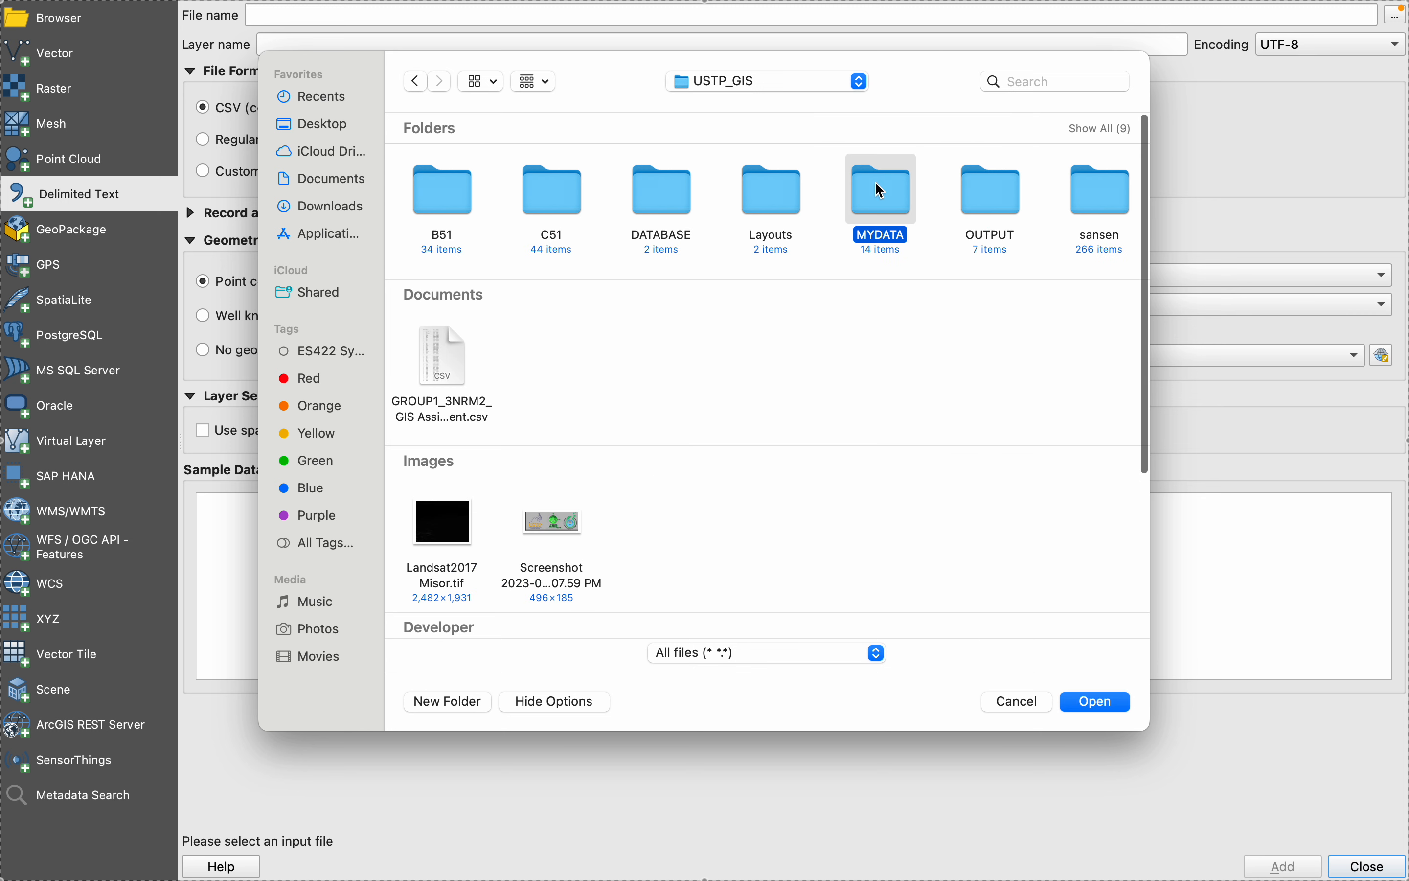
{"action": "double_click", "coordinate": [875, 181]}
{"action": "double_click", "coordinate": [882, 192]}
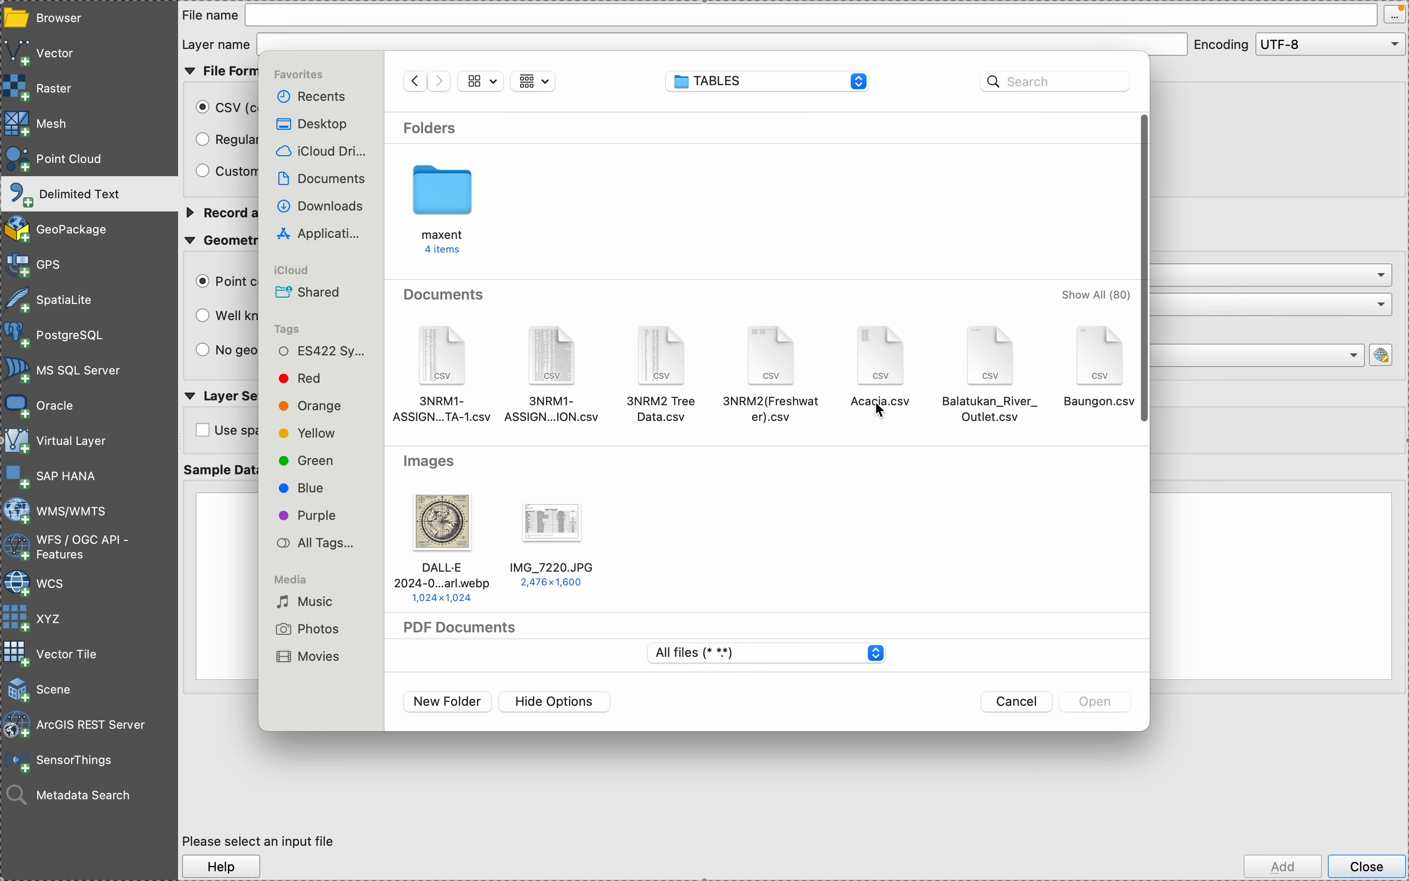
{"action": "scroll", "coordinate": [885, 384], "scroll_direction": "right", "scroll_amount": 10}
{"action": "left_click", "coordinate": [1093, 297]}
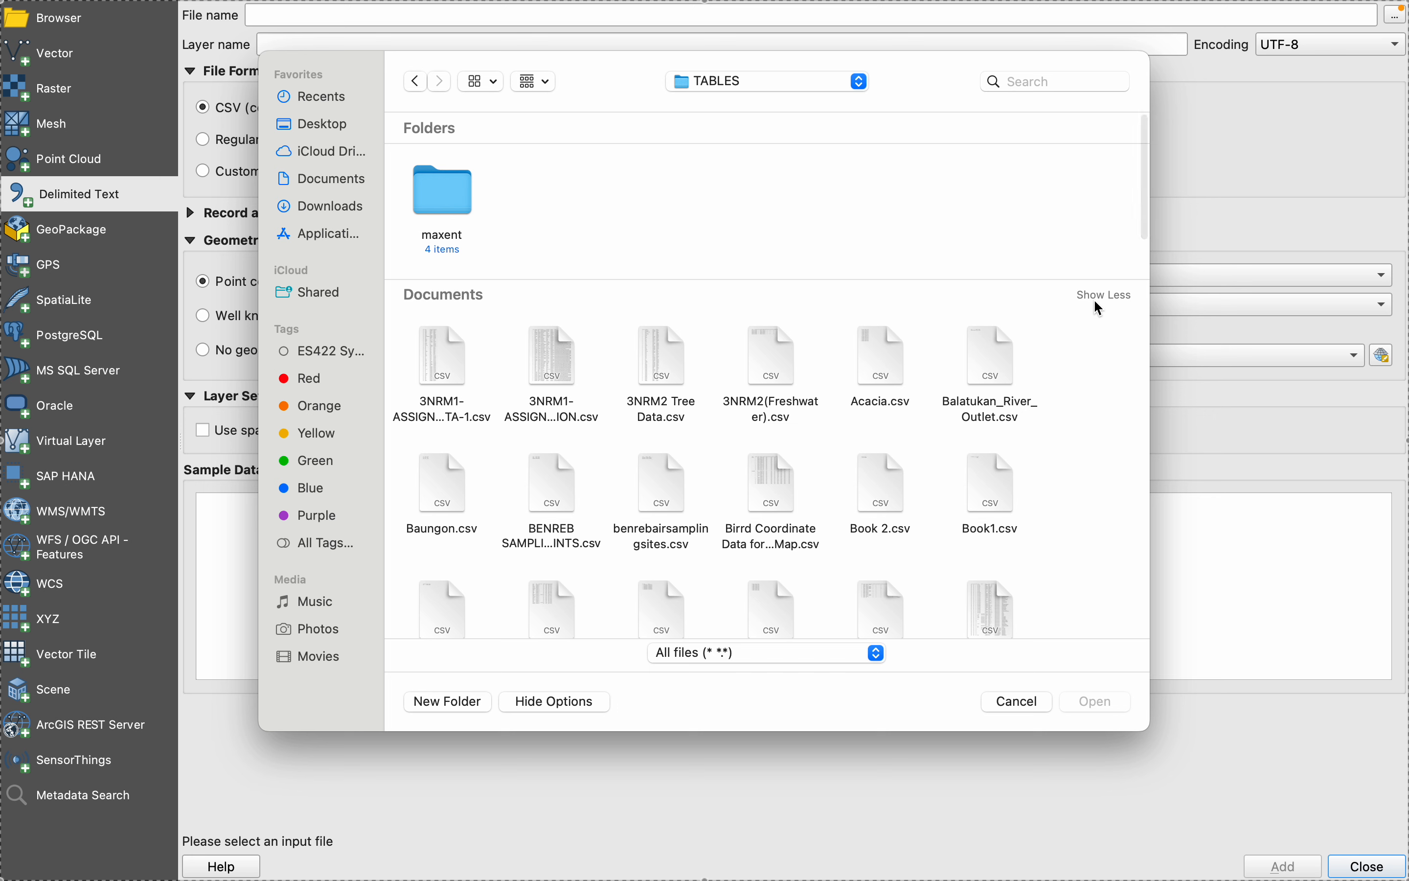
{"action": "scroll", "coordinate": [780, 521], "scroll_direction": "down", "scroll_amount": 5}
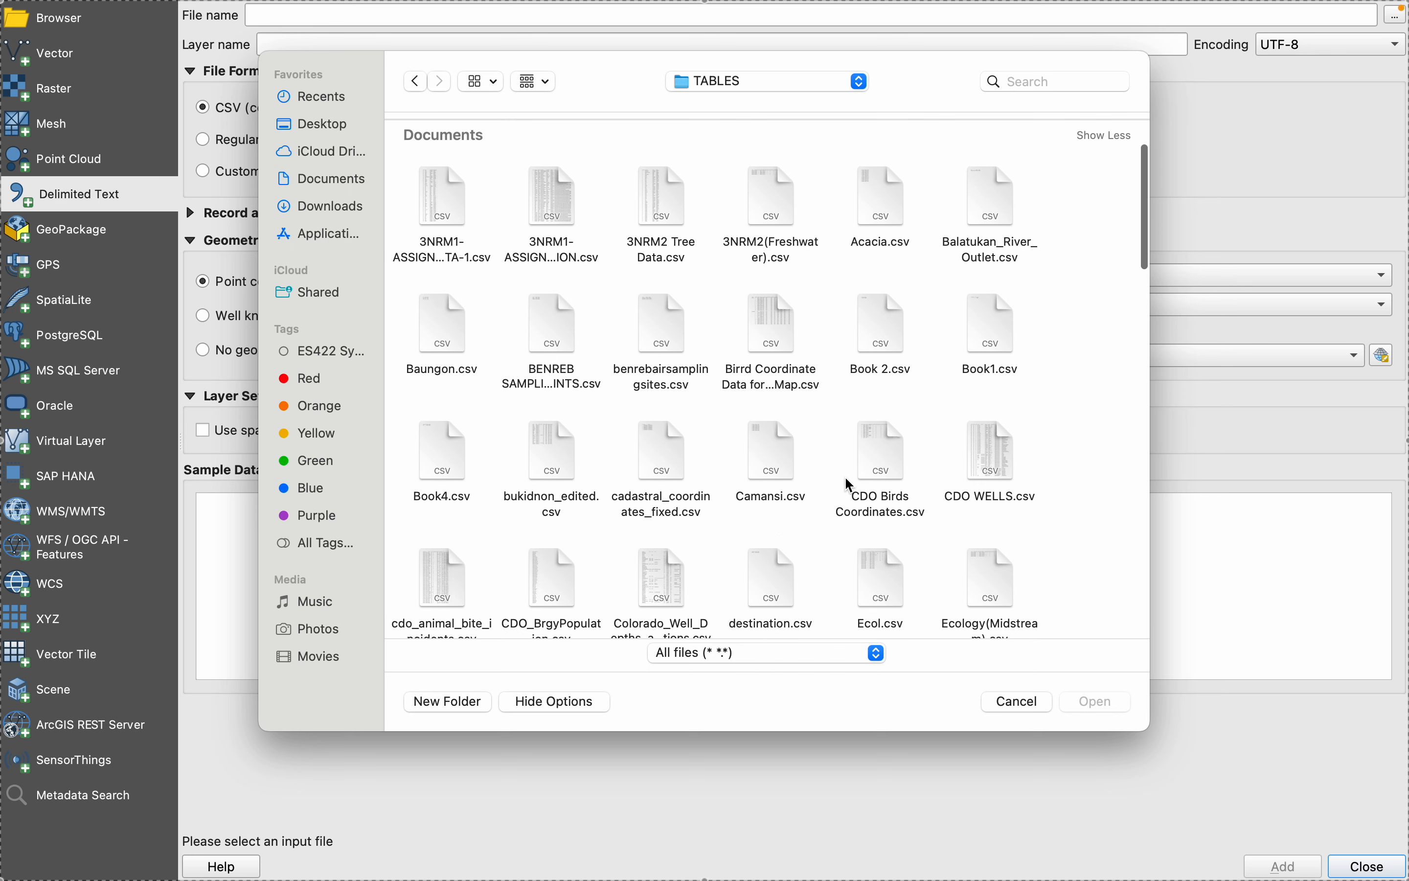
{"action": "scroll", "coordinate": [639, 509], "scroll_direction": "down", "scroll_amount": 3}
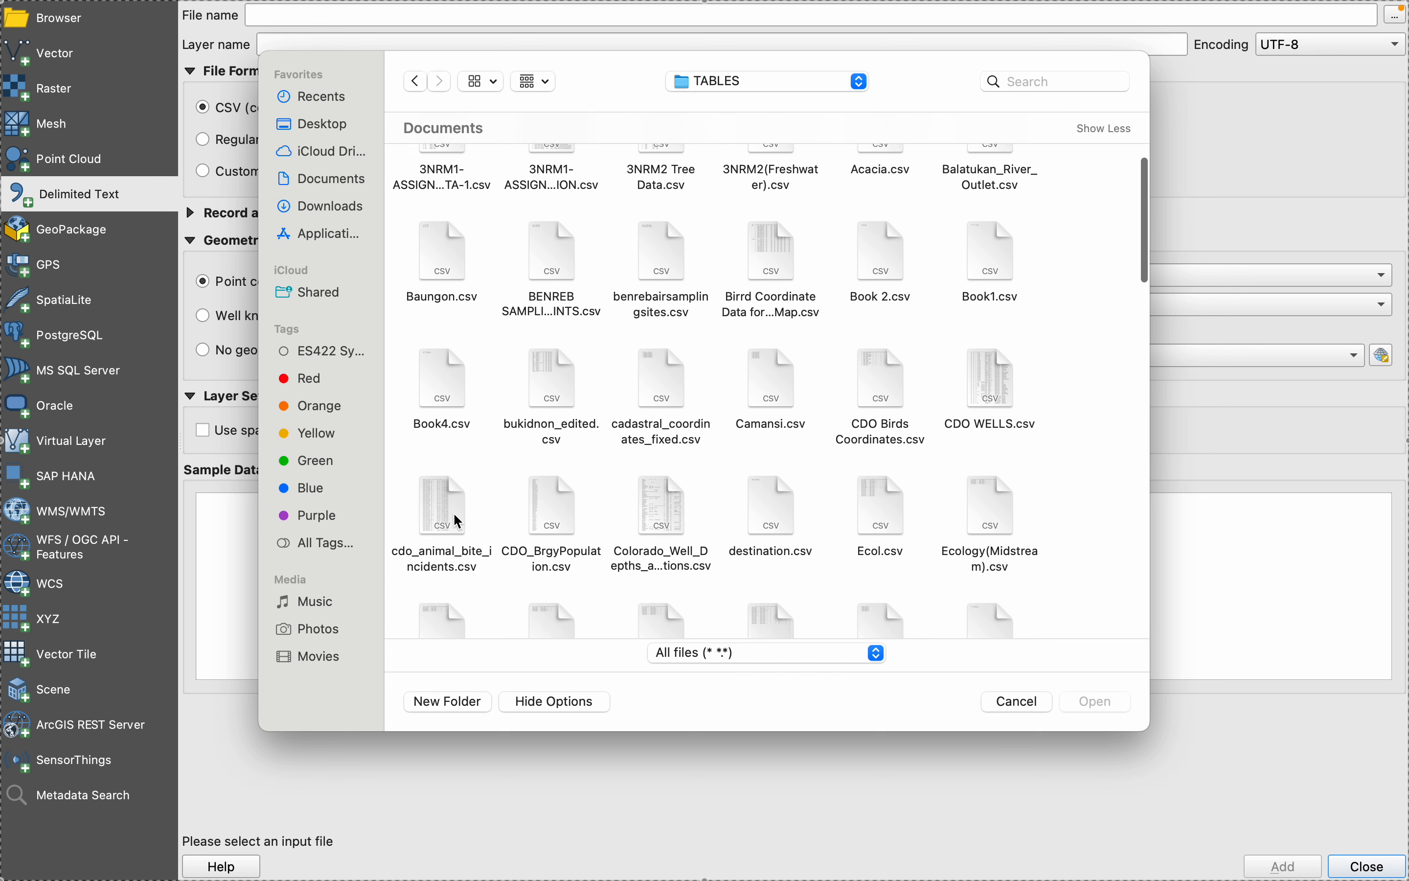
{"action": "left_click", "coordinate": [454, 514]}
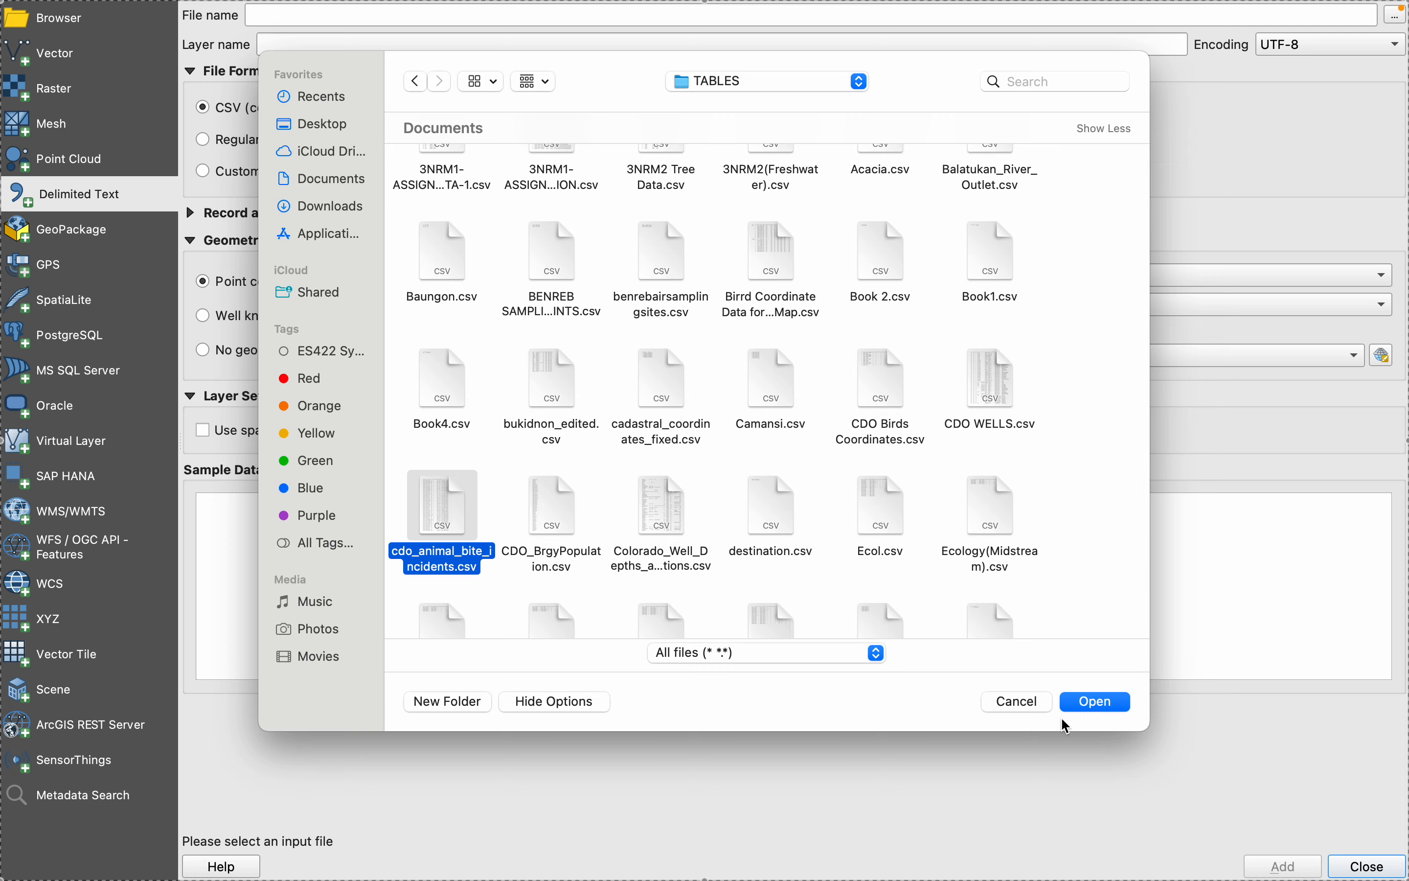
{"action": "left_click", "coordinate": [1092, 705]}
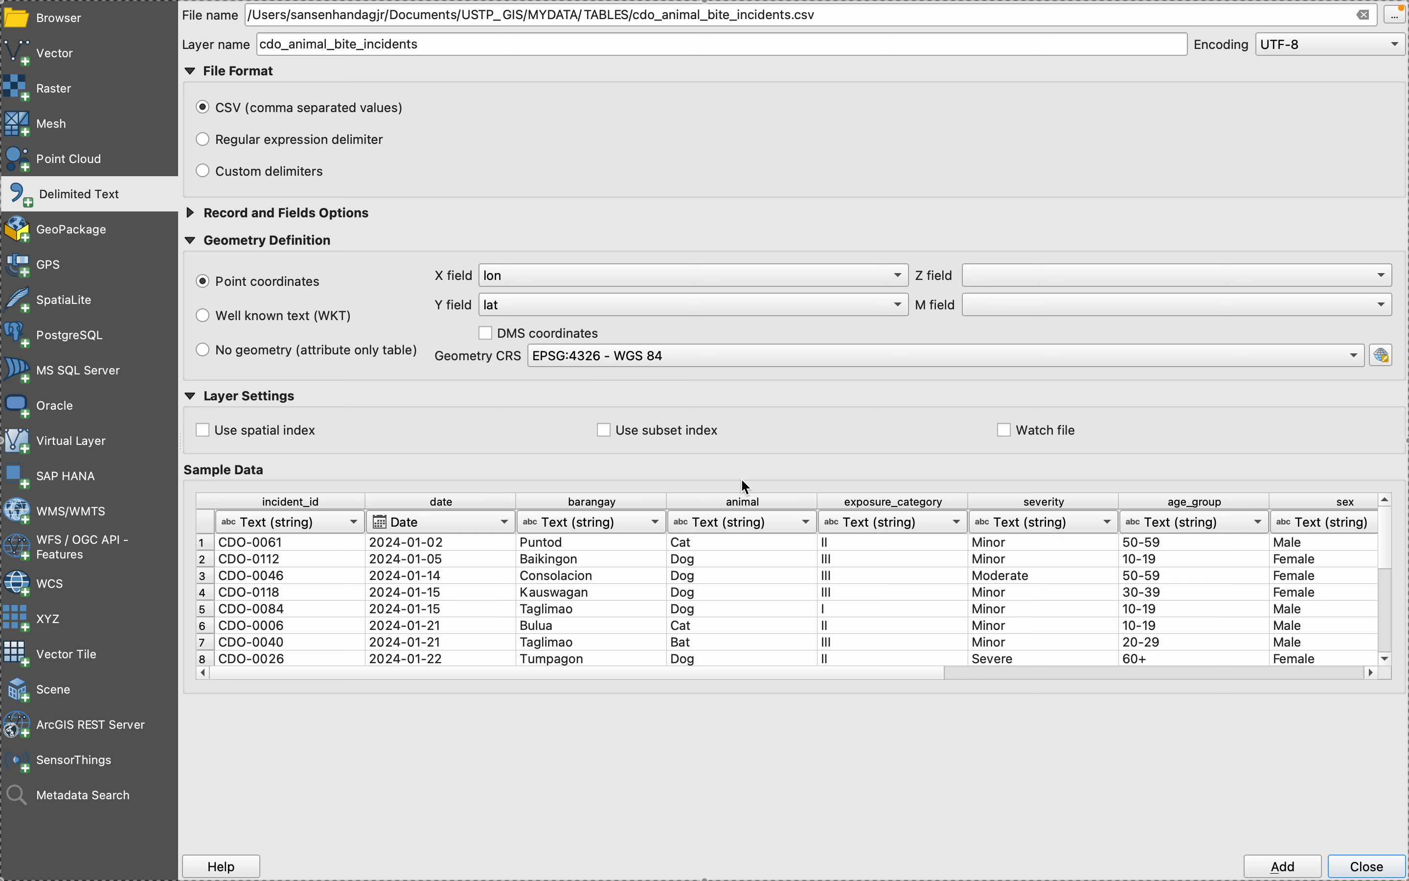
- Add the incidents CSV as a point layer using lon as X, lat as Y and EPSG:4326, and return to the QGIS map
{"action": "left_click", "coordinate": [1275, 864]}
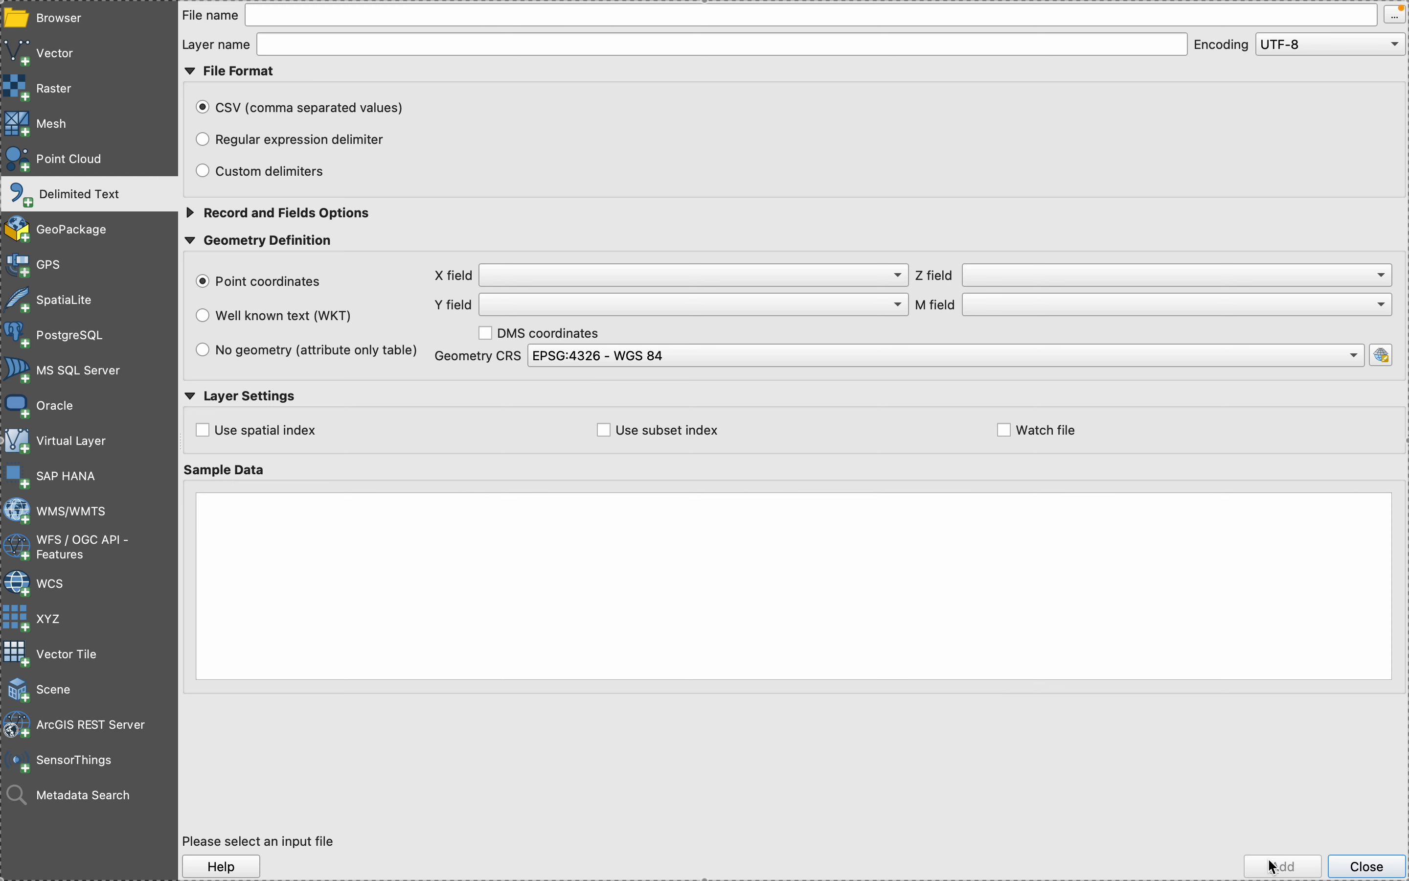
{"action": "left_click", "coordinate": [1354, 866]}
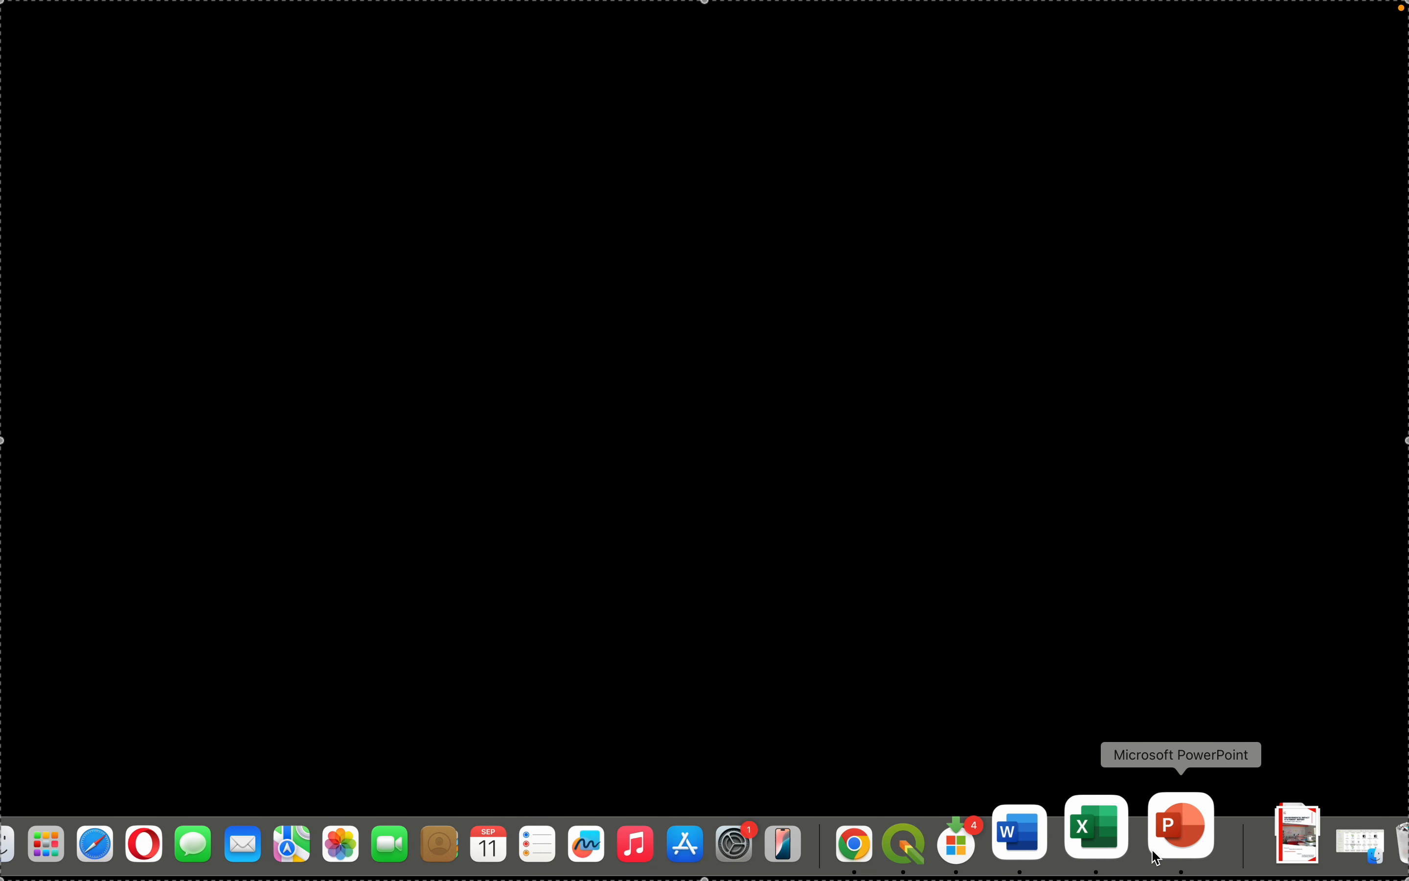
{"action": "left_click", "coordinate": [971, 839]}
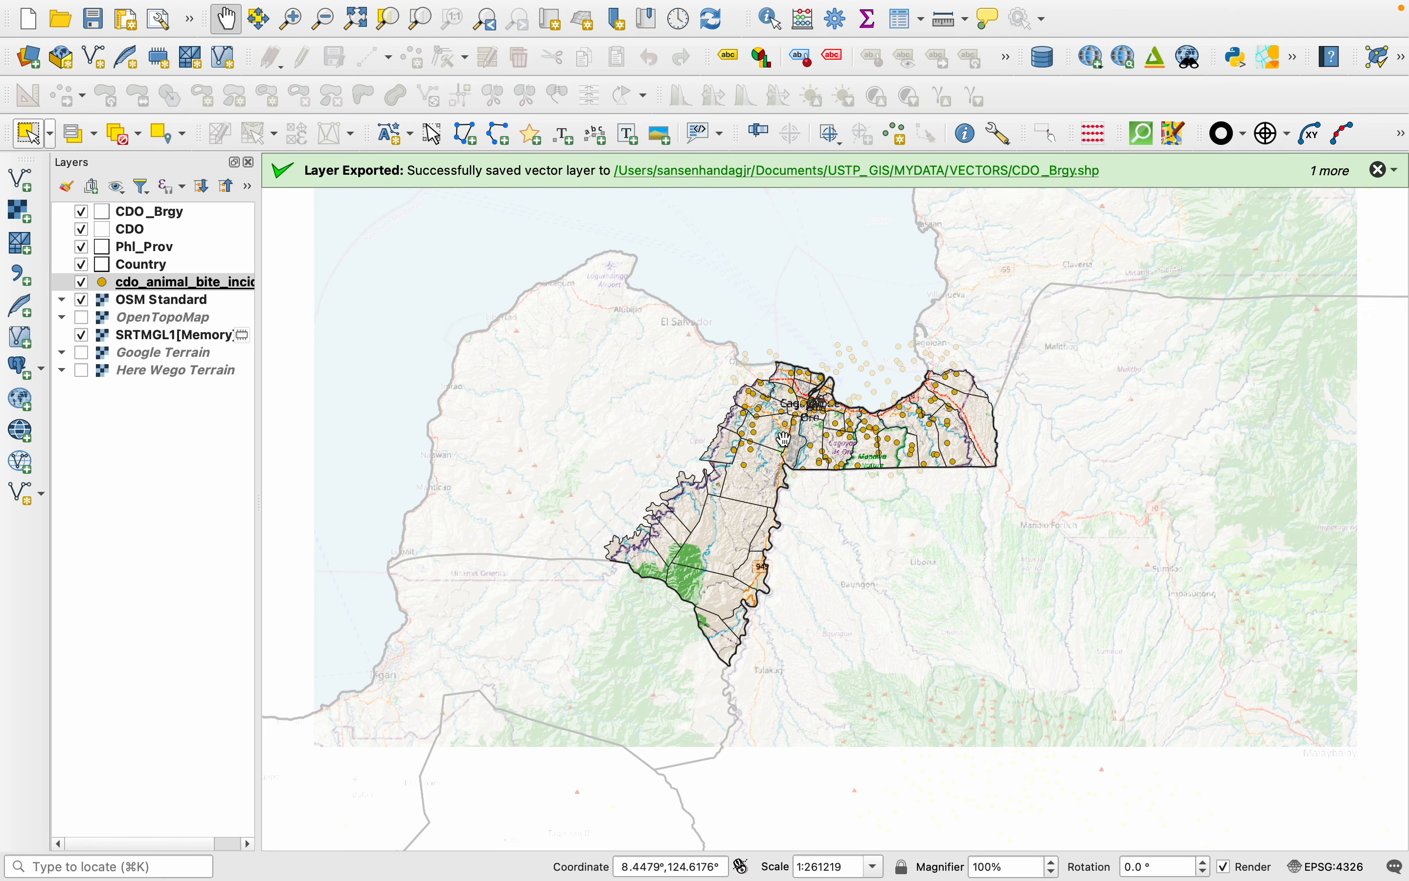
- Examine the incident points over the city and its coast, and read through the attribute table of the cdo_animal_bite_incidents layer
{"action": "scroll", "coordinate": [783, 440], "scroll_direction": "up", "scroll_amount": 2}
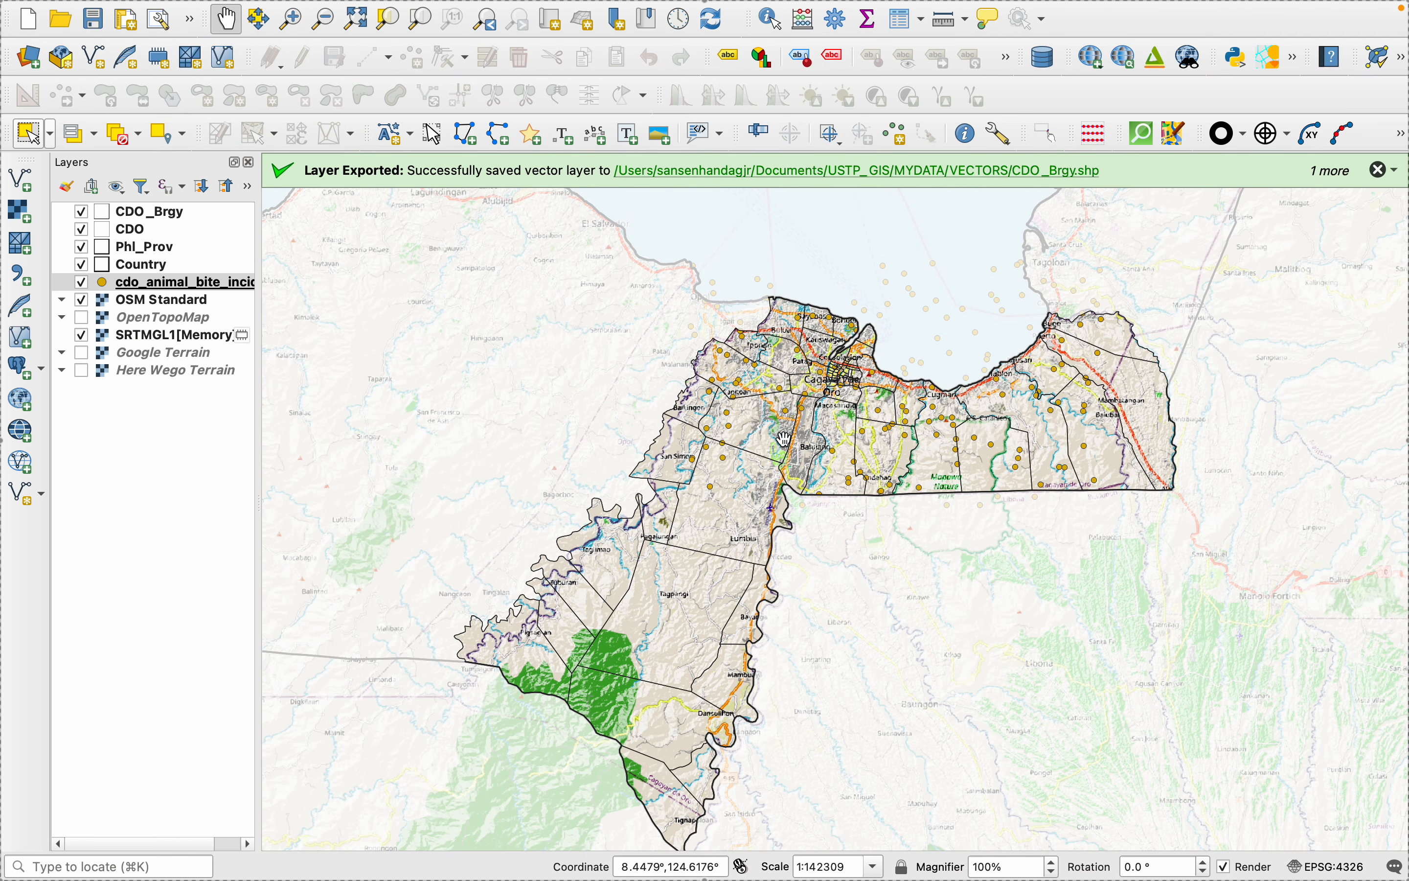
{"action": "scroll", "coordinate": [784, 439], "scroll_direction": "up", "scroll_amount": 2}
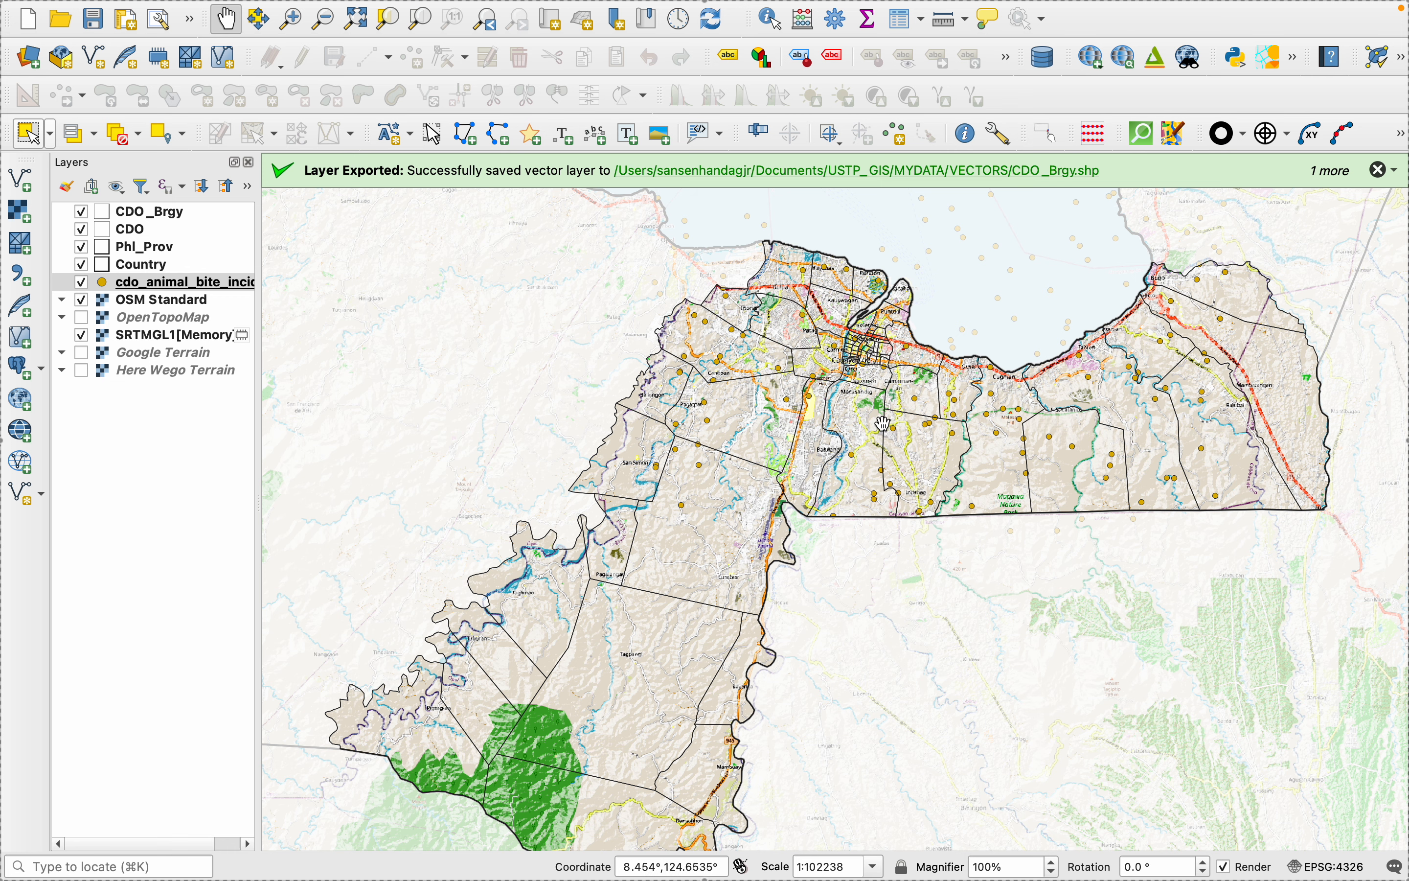
{"action": "left_click_drag", "start_coordinate": [884, 423], "coordinate": [768, 629]}
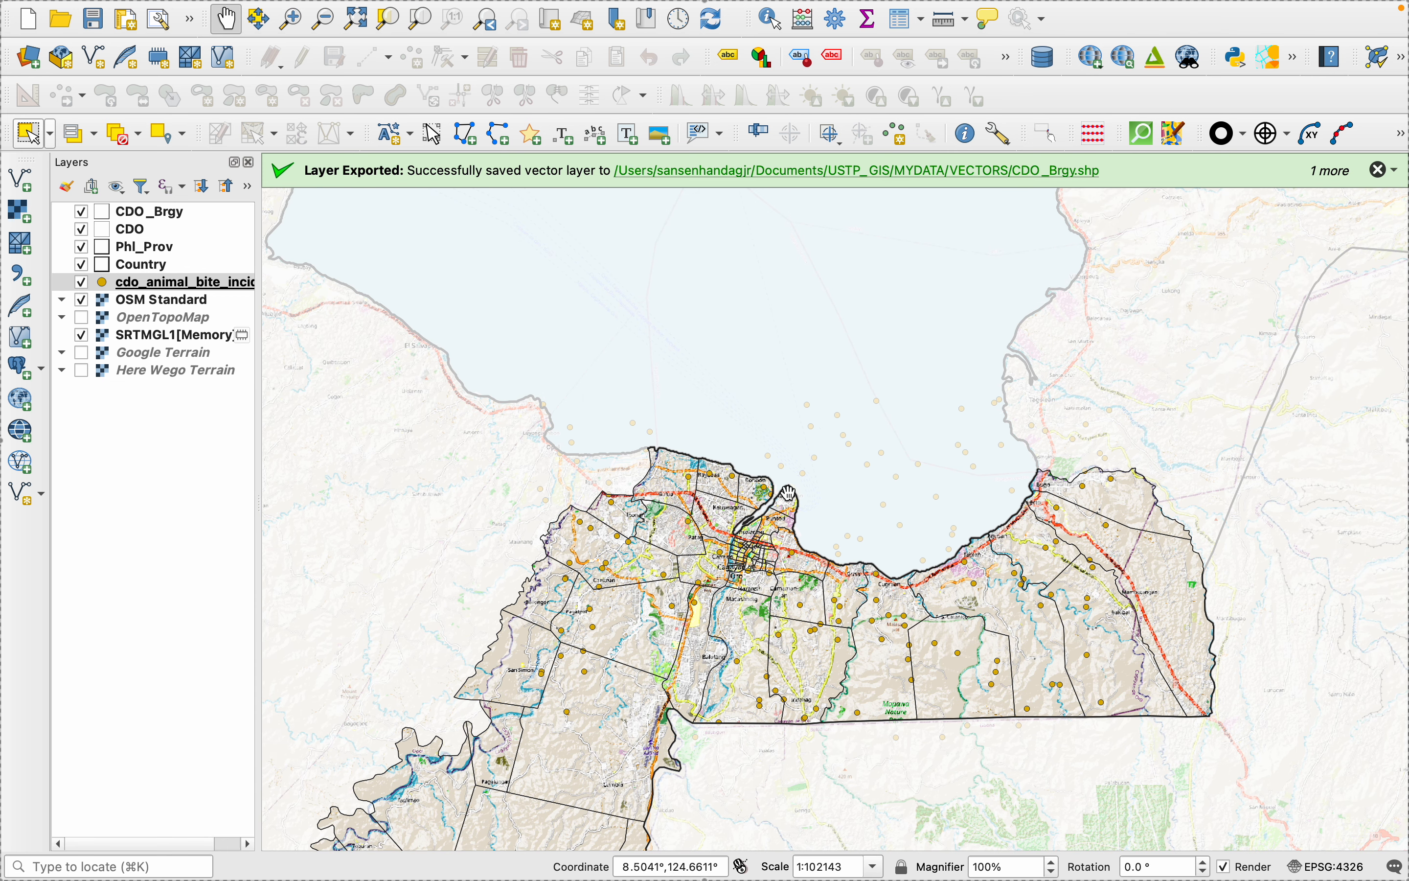
{"action": "right_click", "coordinate": [138, 290]}
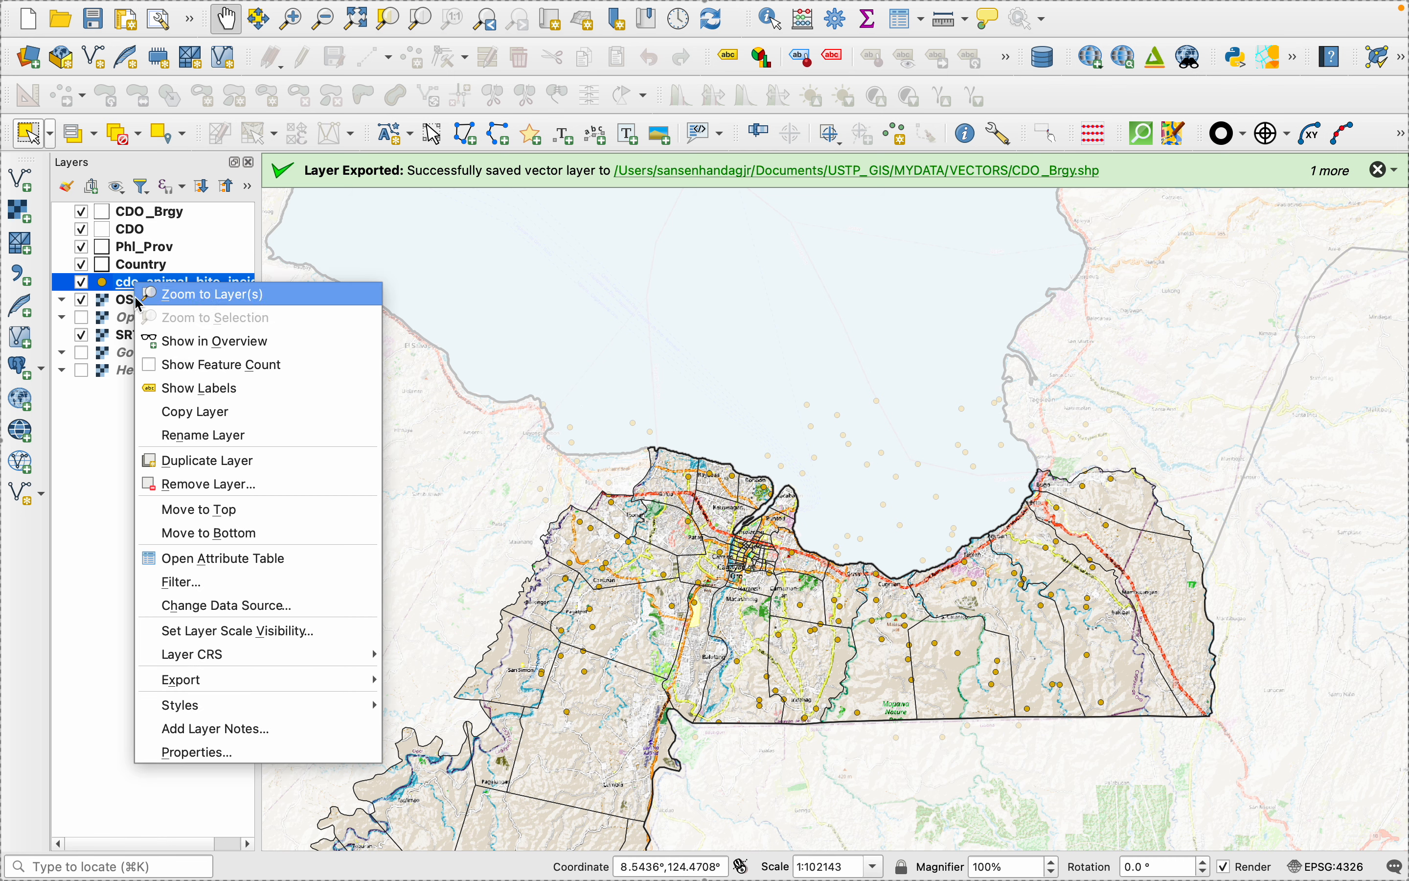
{"action": "left_click", "coordinate": [198, 556]}
{"action": "scroll", "coordinate": [382, 712], "scroll_direction": "down", "scroll_amount": 20}
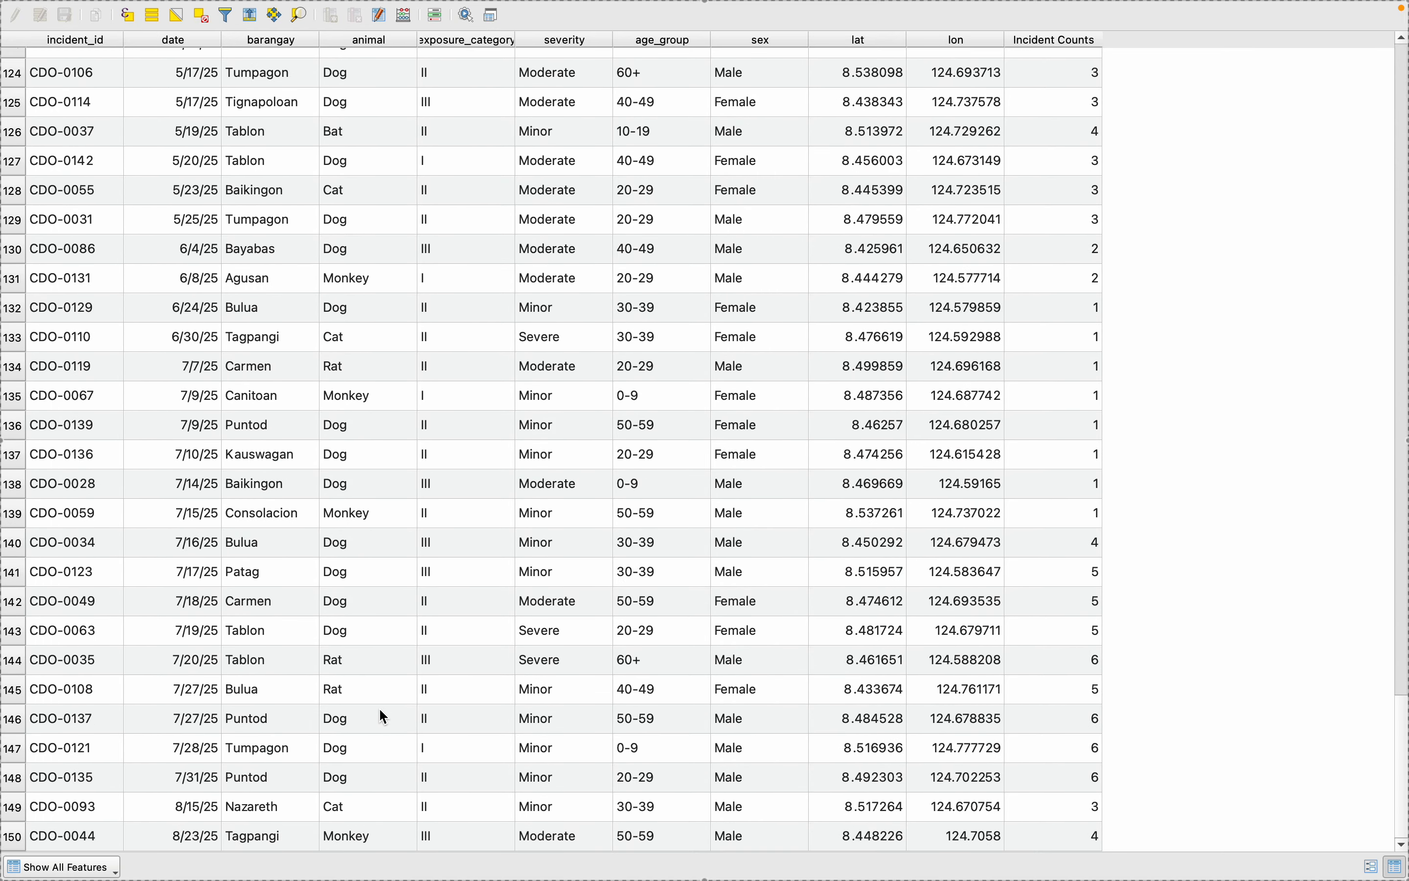
{"action": "mouse_move", "coordinate": [5, 9]}
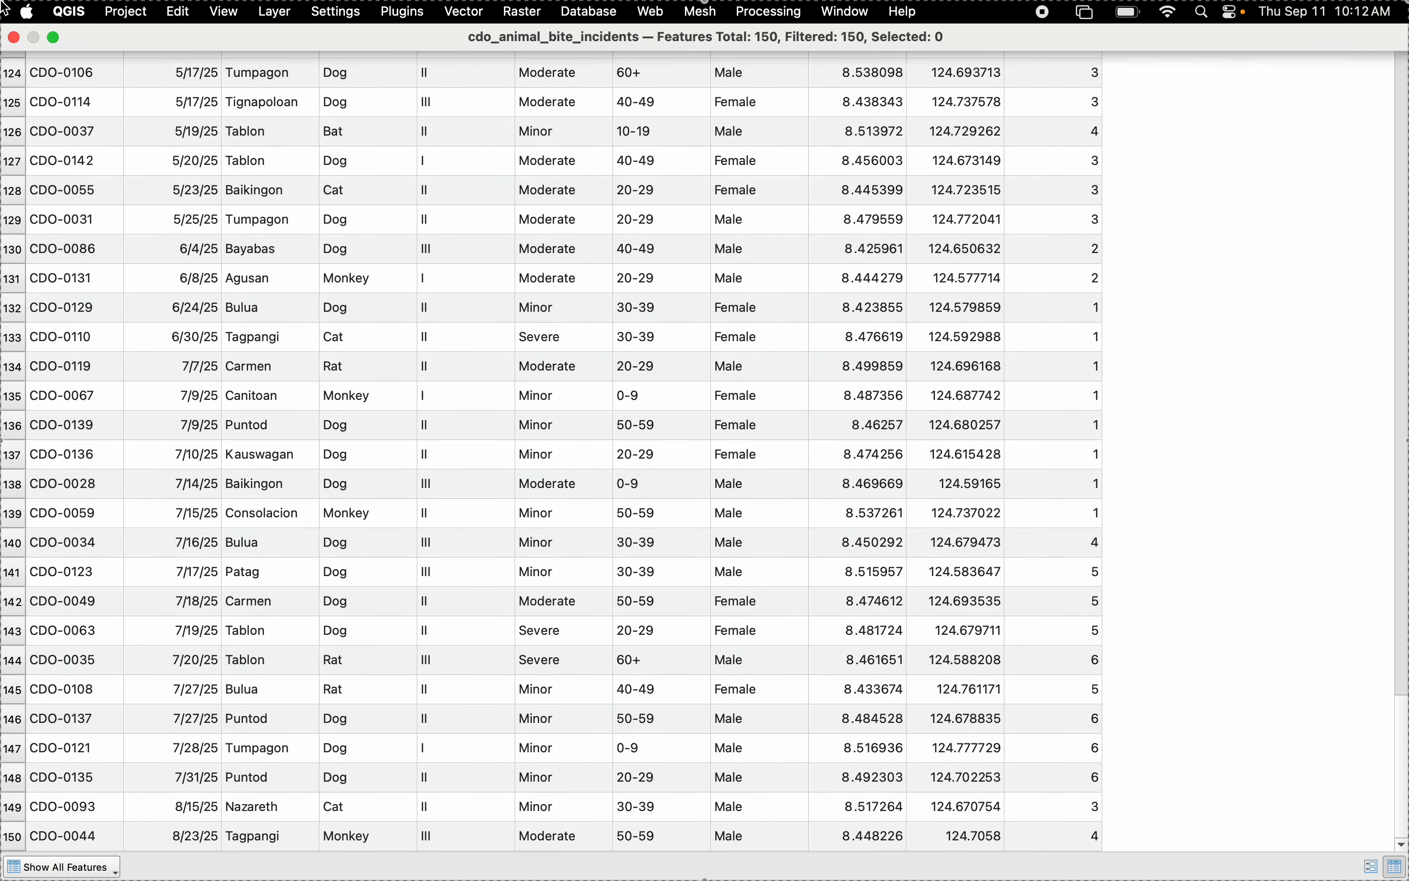
{"action": "left_click", "coordinate": [12, 37]}
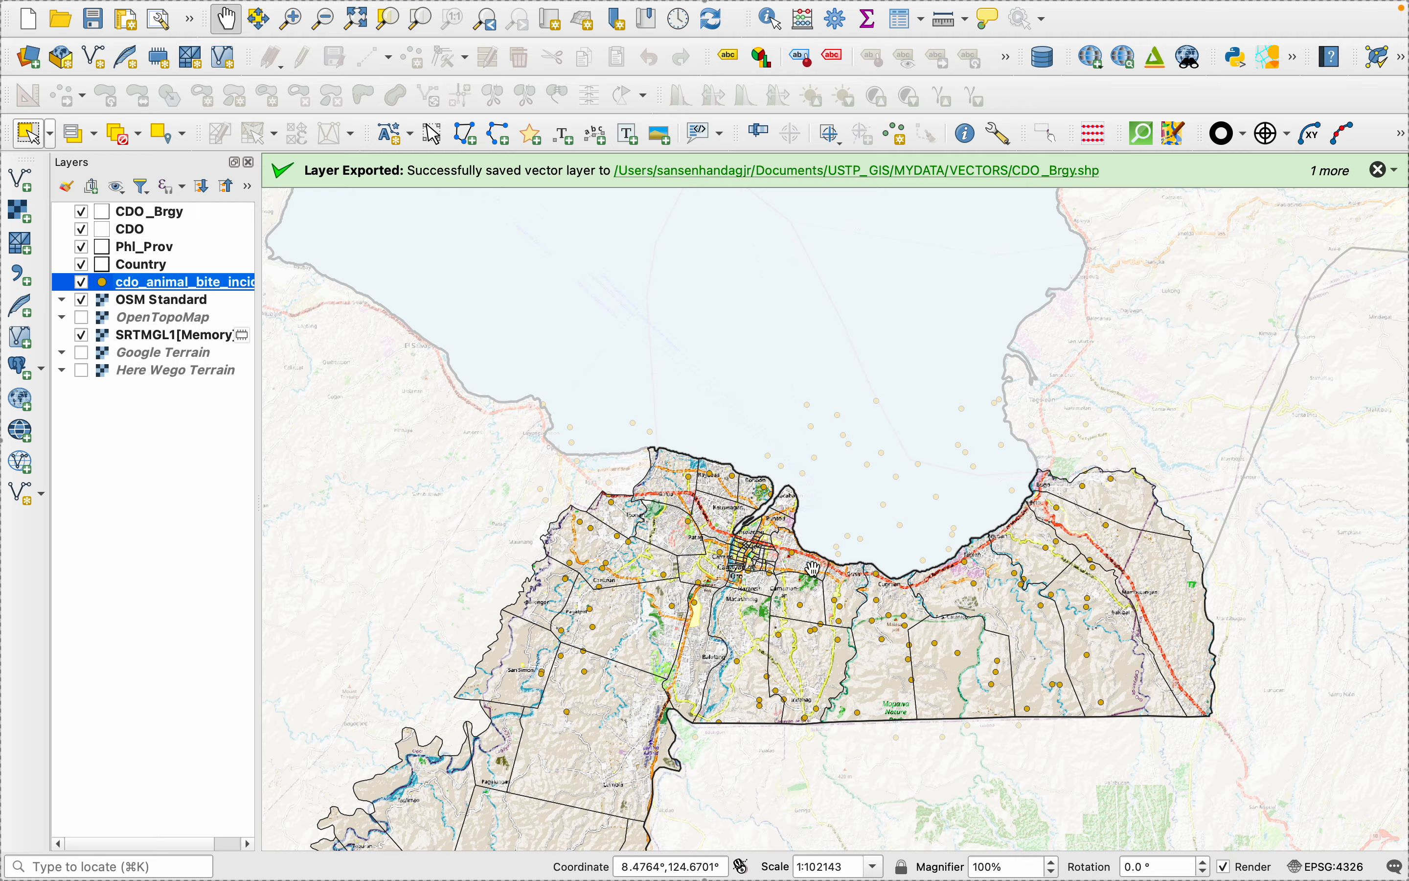
{"action": "scroll", "coordinate": [885, 501], "scroll_direction": "up", "scroll_amount": 2}
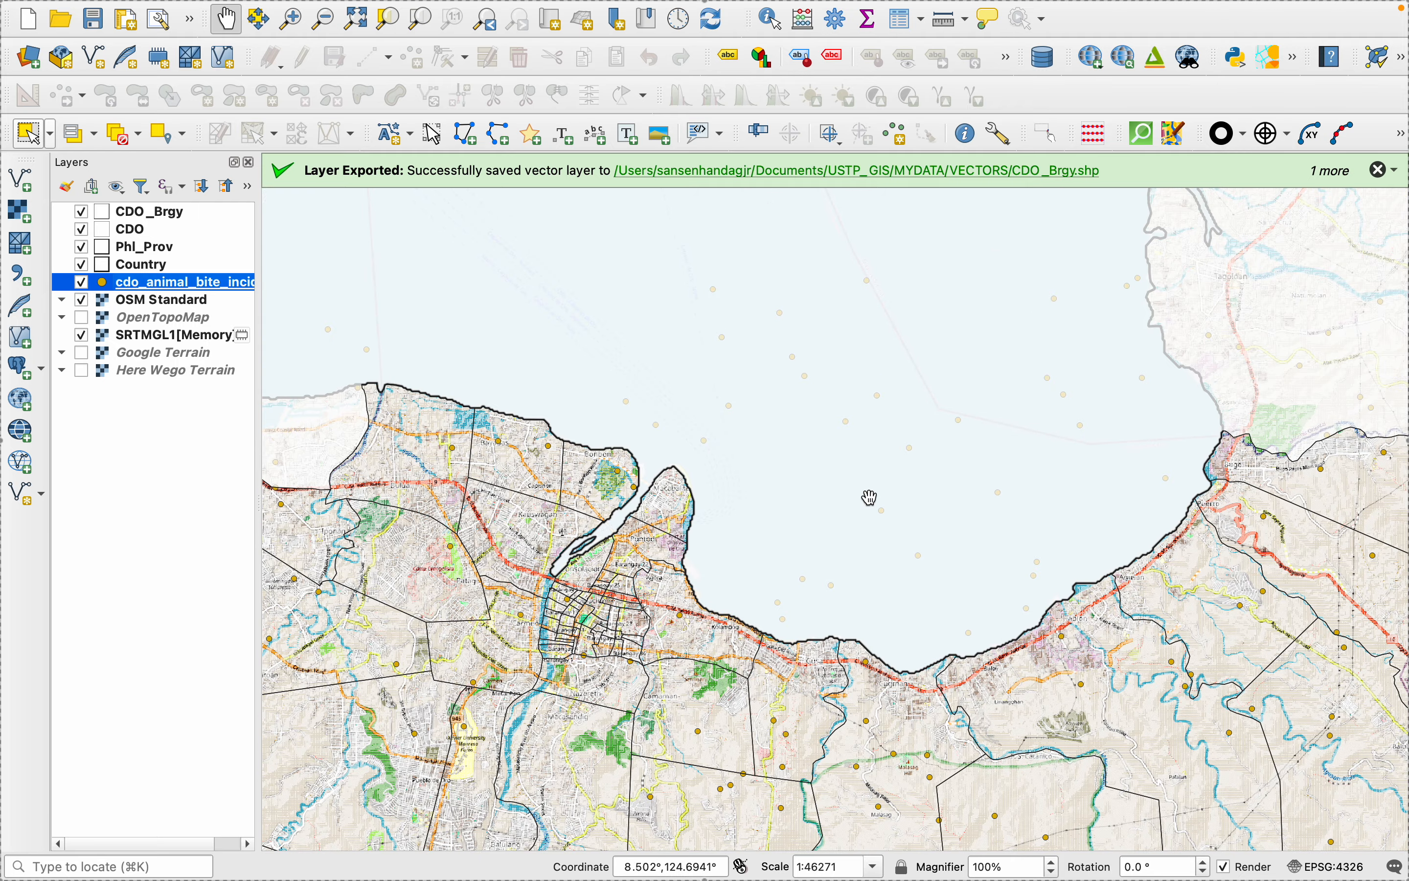
- Export the cdo_animal_bite_incidents point layer as the ESRI Shapefile cdo_animal_bite_incidents.shp in the VECTORS folder, using EPSG:4326
{"action": "scroll", "coordinate": [868, 495], "scroll_direction": "down", "scroll_amount": 2}
{"action": "scroll", "coordinate": [854, 599], "scroll_direction": "down", "scroll_amount": 1}
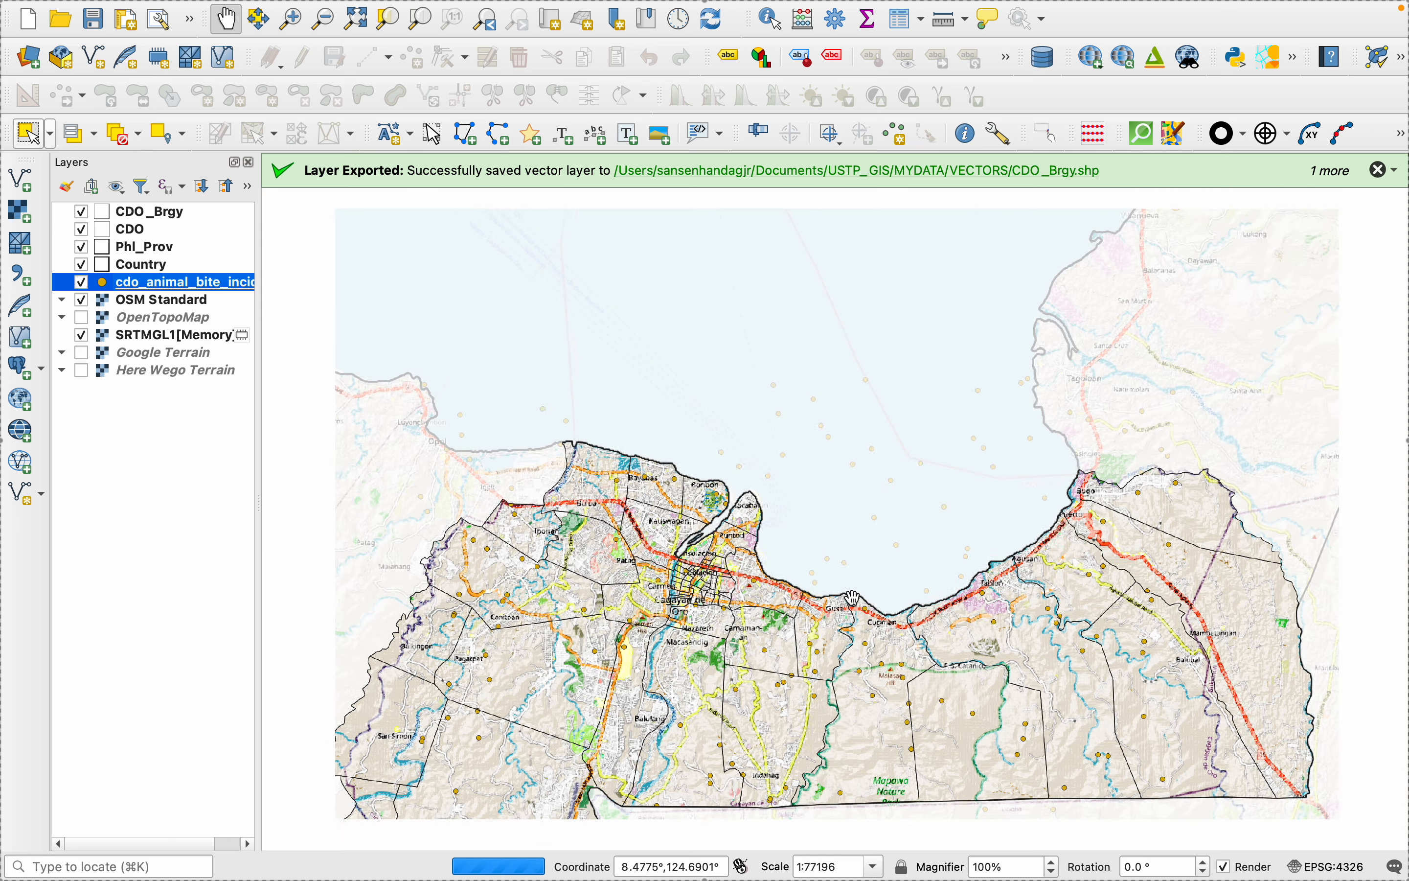
{"action": "scroll", "coordinate": [854, 599], "scroll_direction": "down", "scroll_amount": 1}
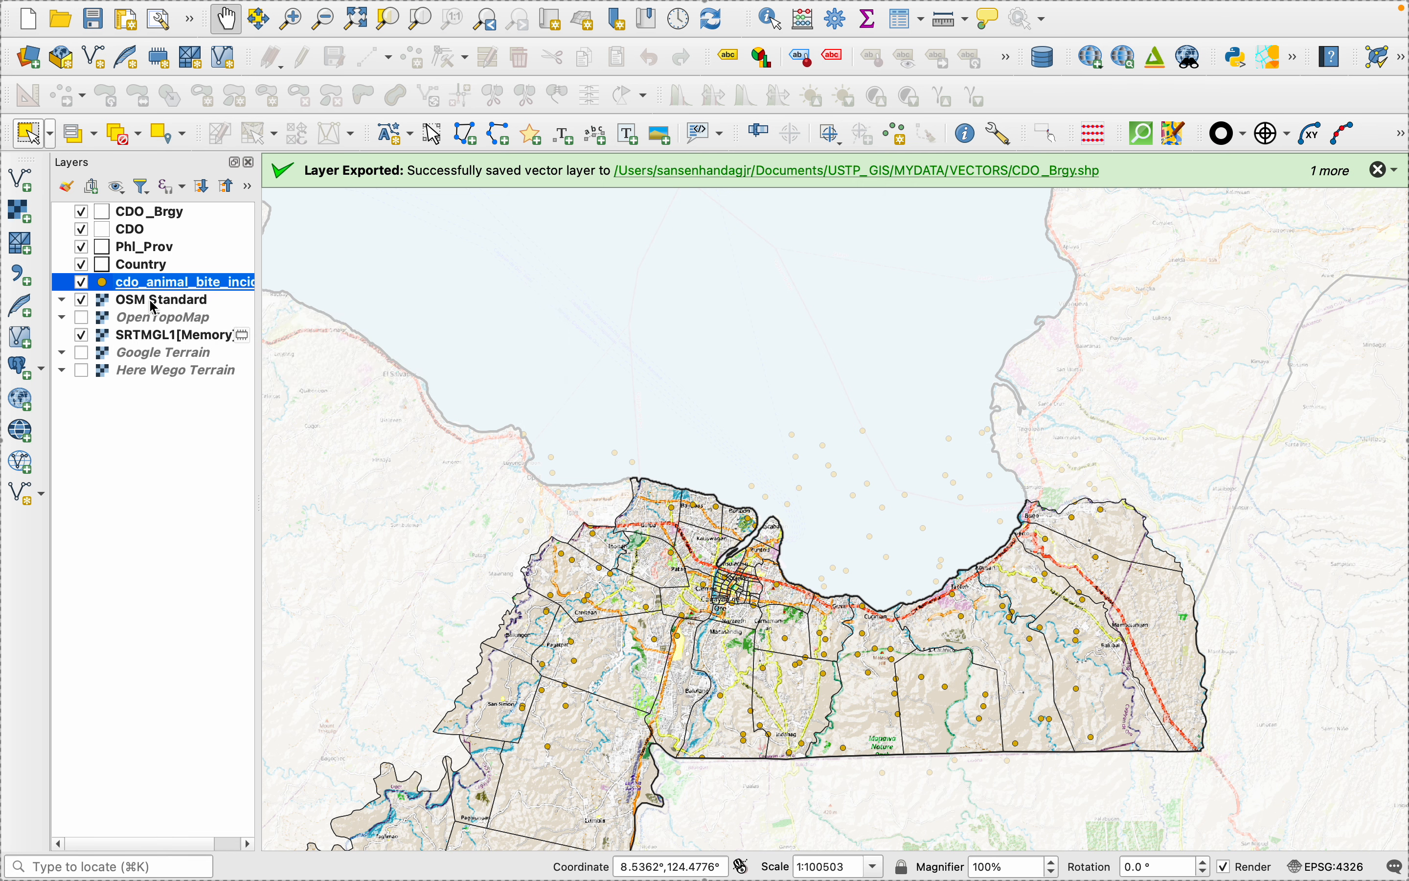
{"action": "right_click", "coordinate": [139, 286]}
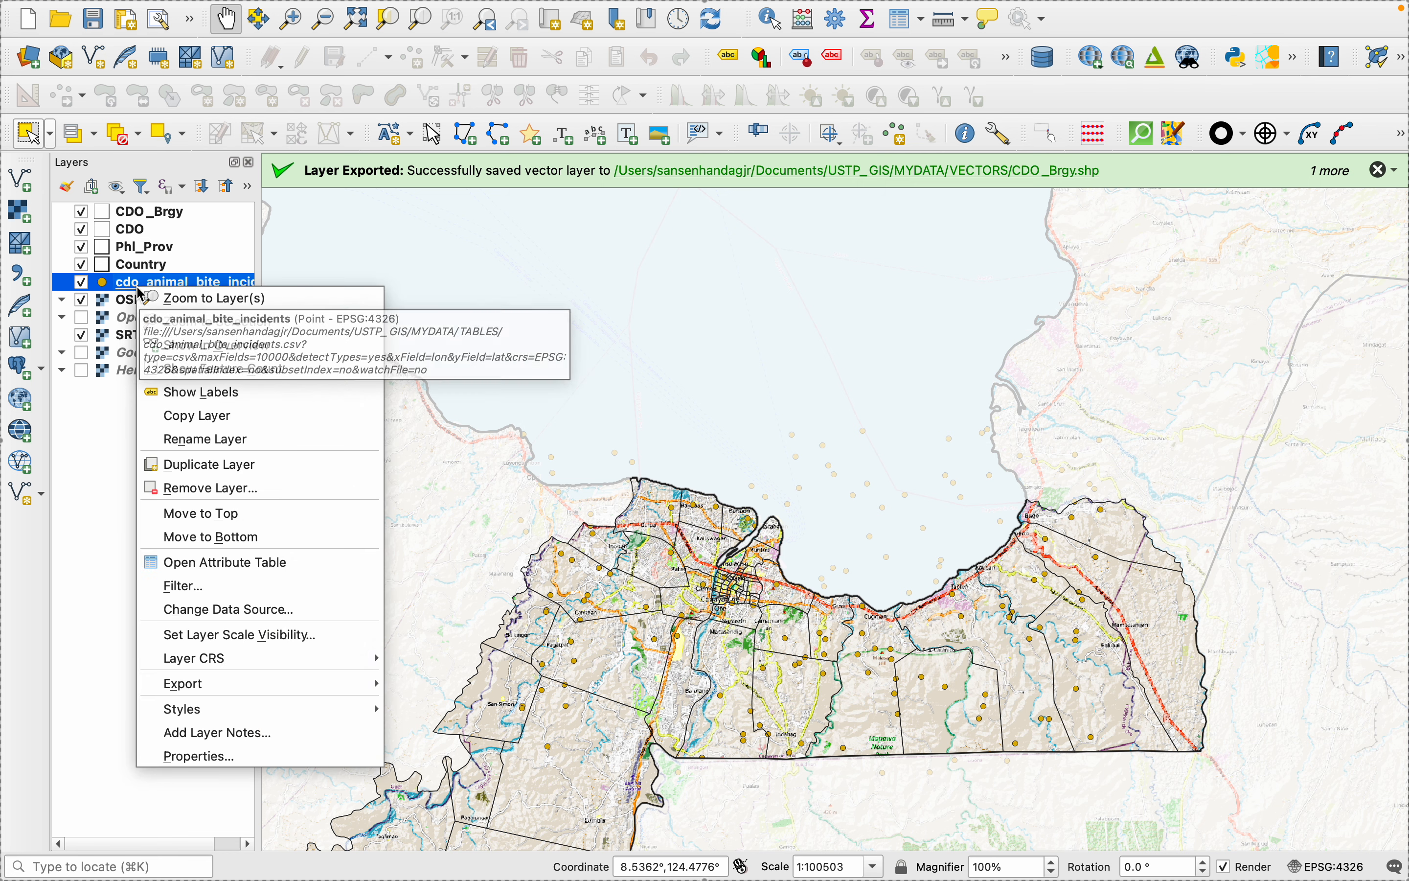
{"action": "mouse_move", "coordinate": [226, 688]}
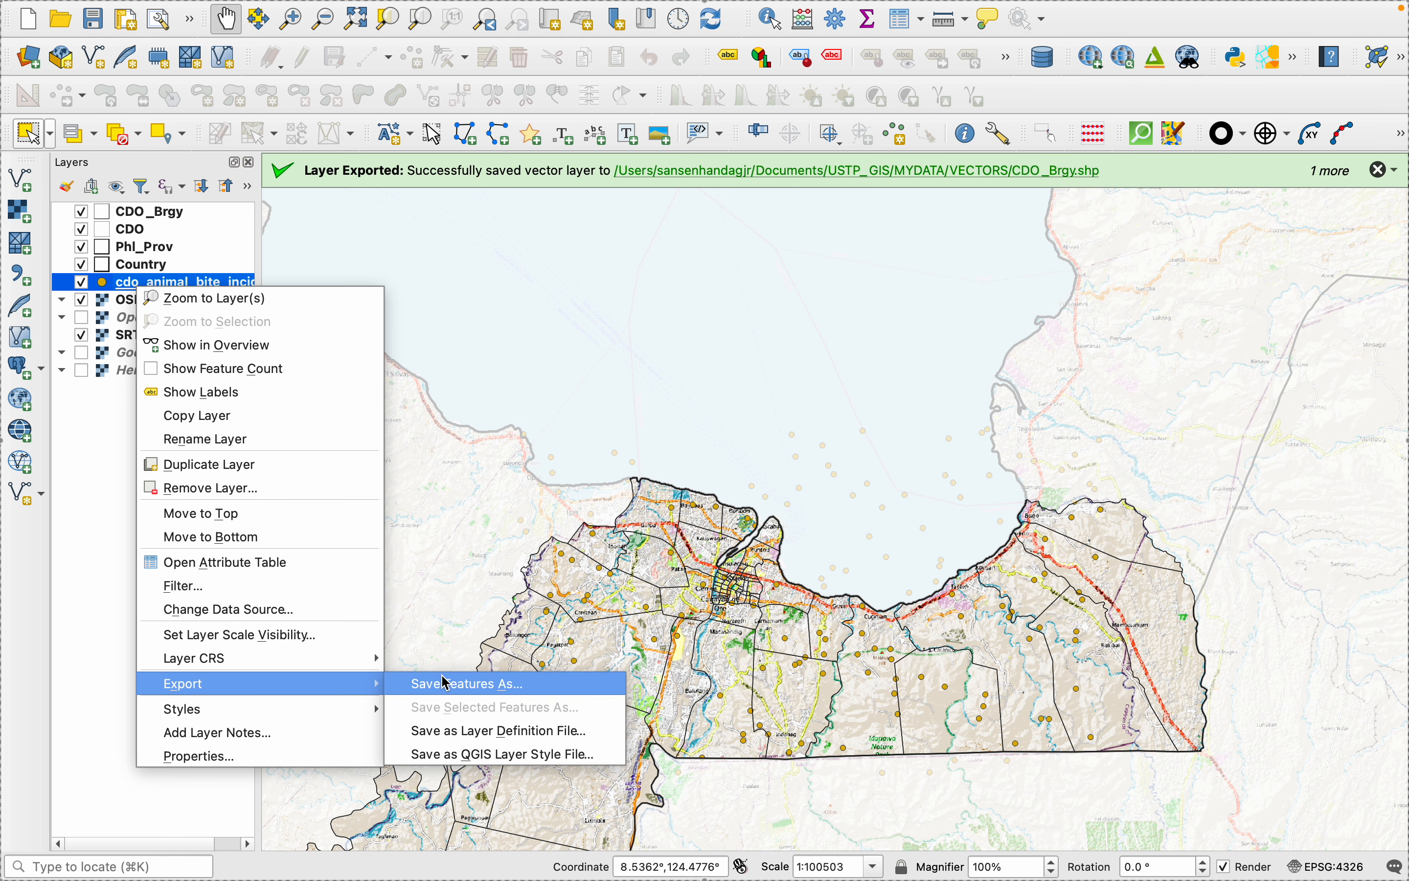
{"action": "left_click", "coordinate": [467, 685]}
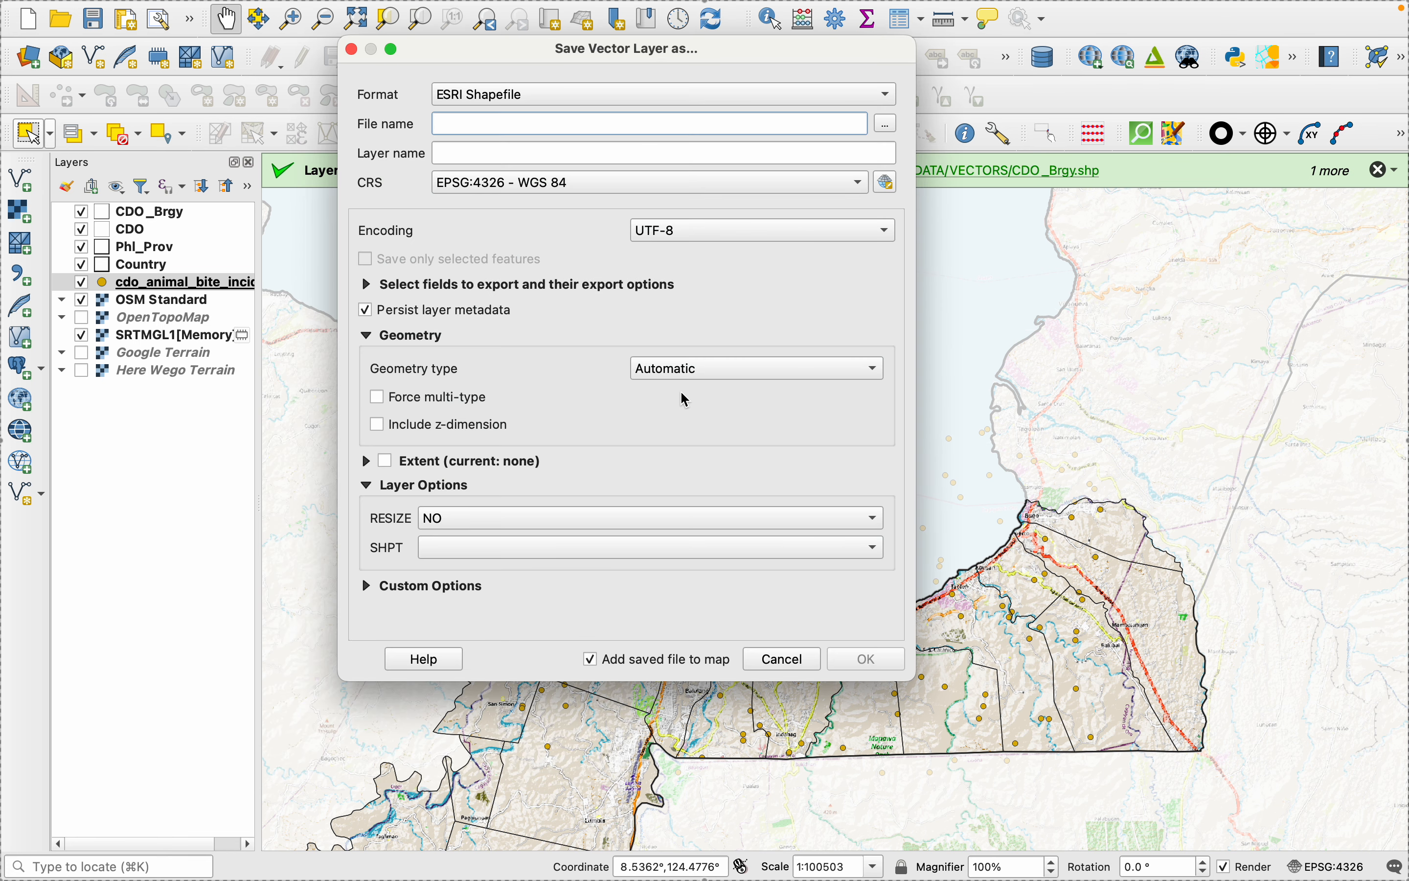
{"action": "left_click", "coordinate": [887, 123]}
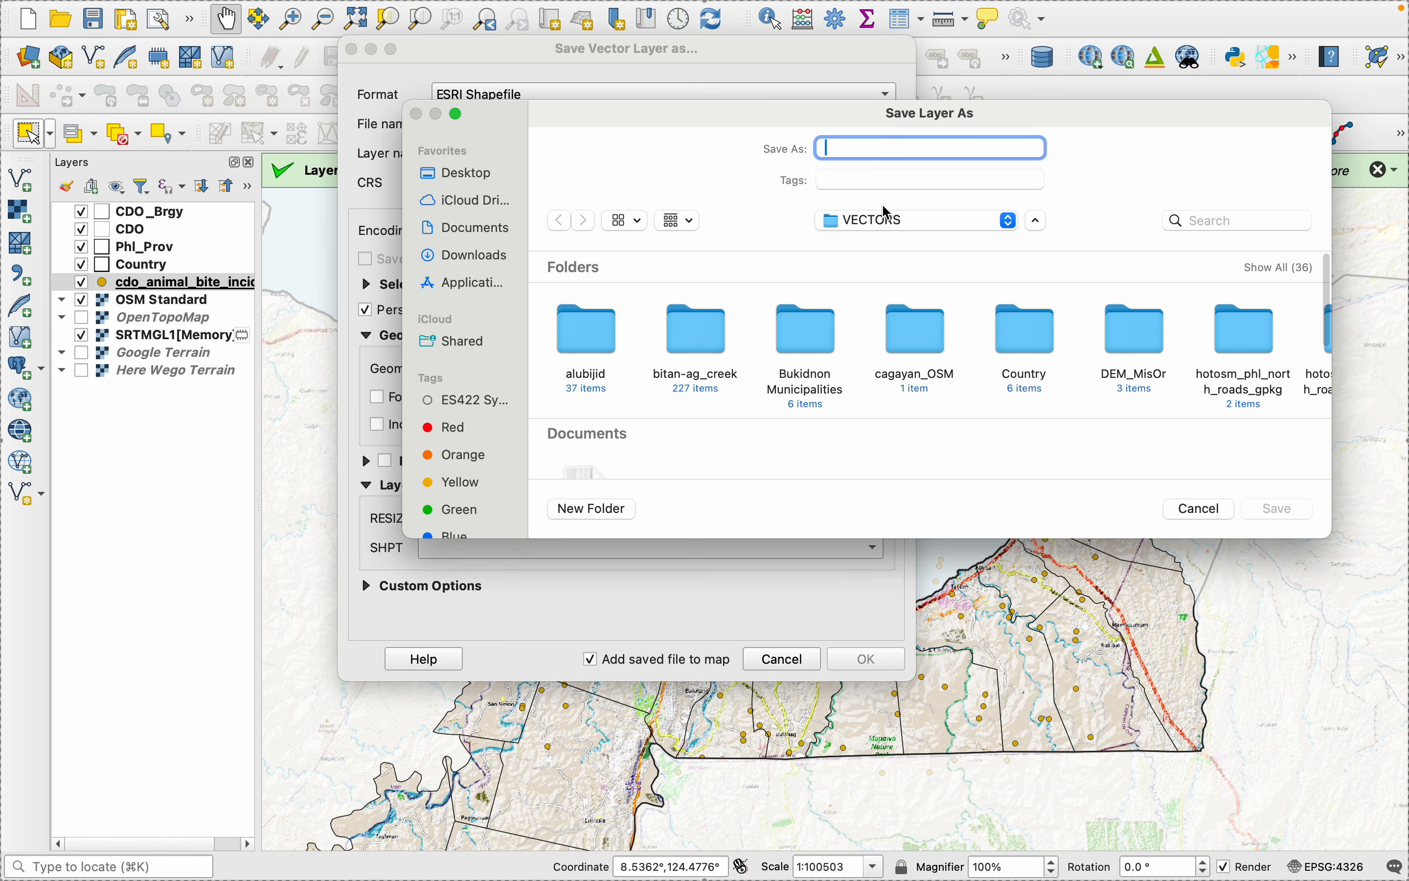
{"action": "type", "text": "cdo"}
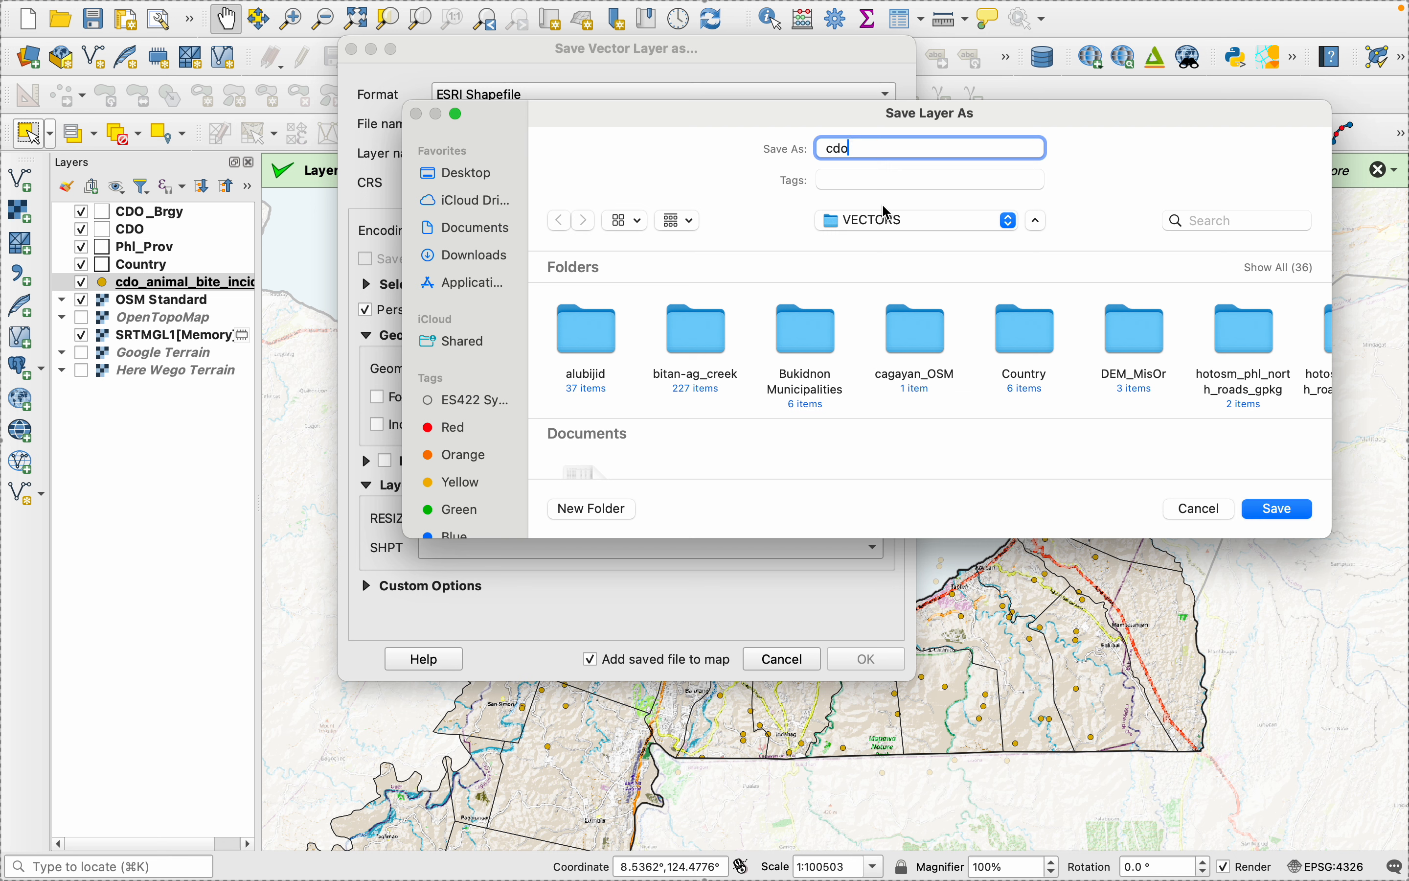
{"action": "type", "text": "_animal_bite_incidents"}
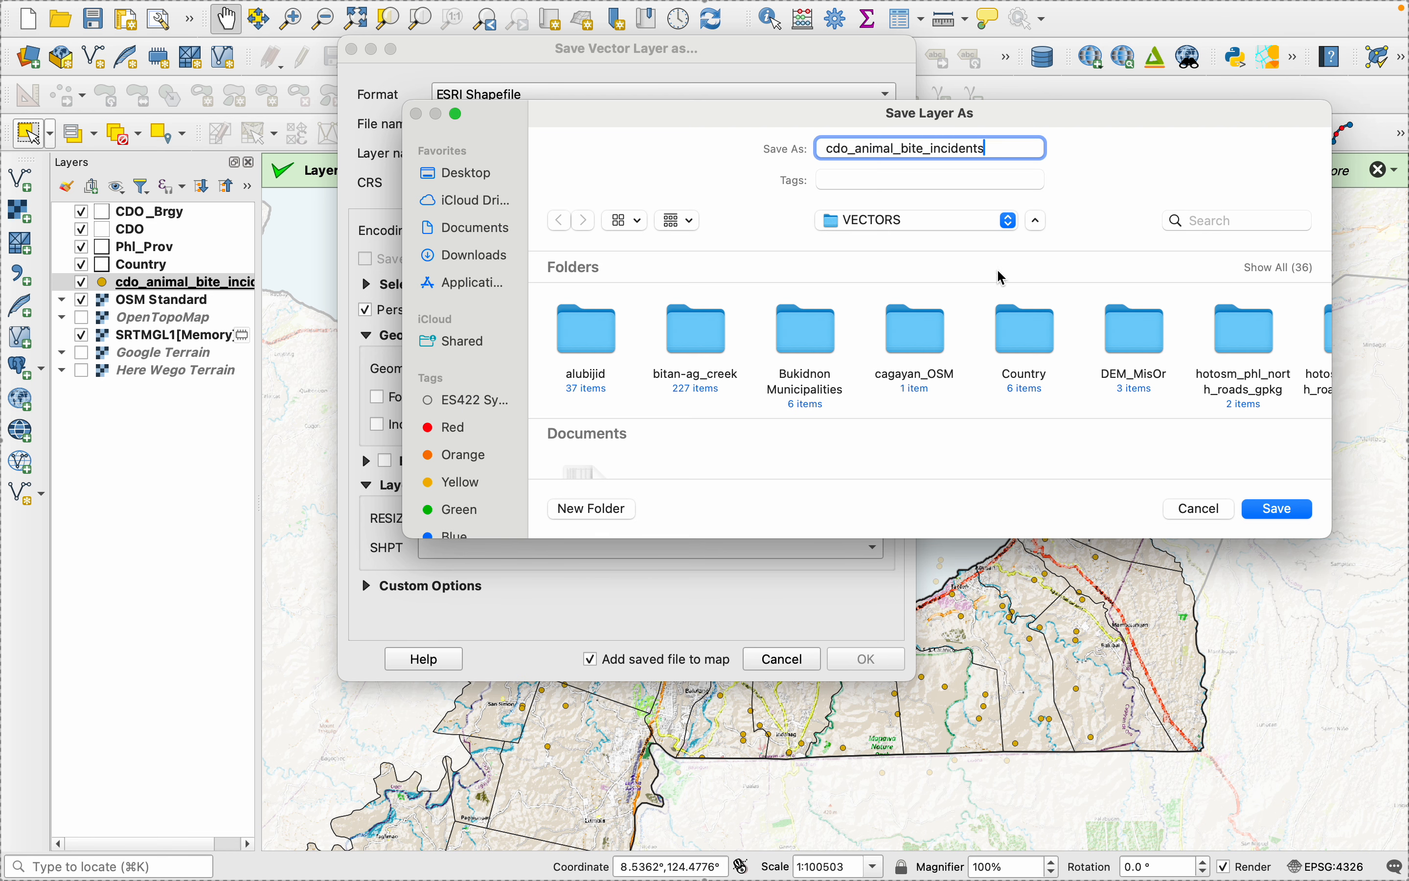
{"action": "left_click", "coordinate": [1275, 508]}
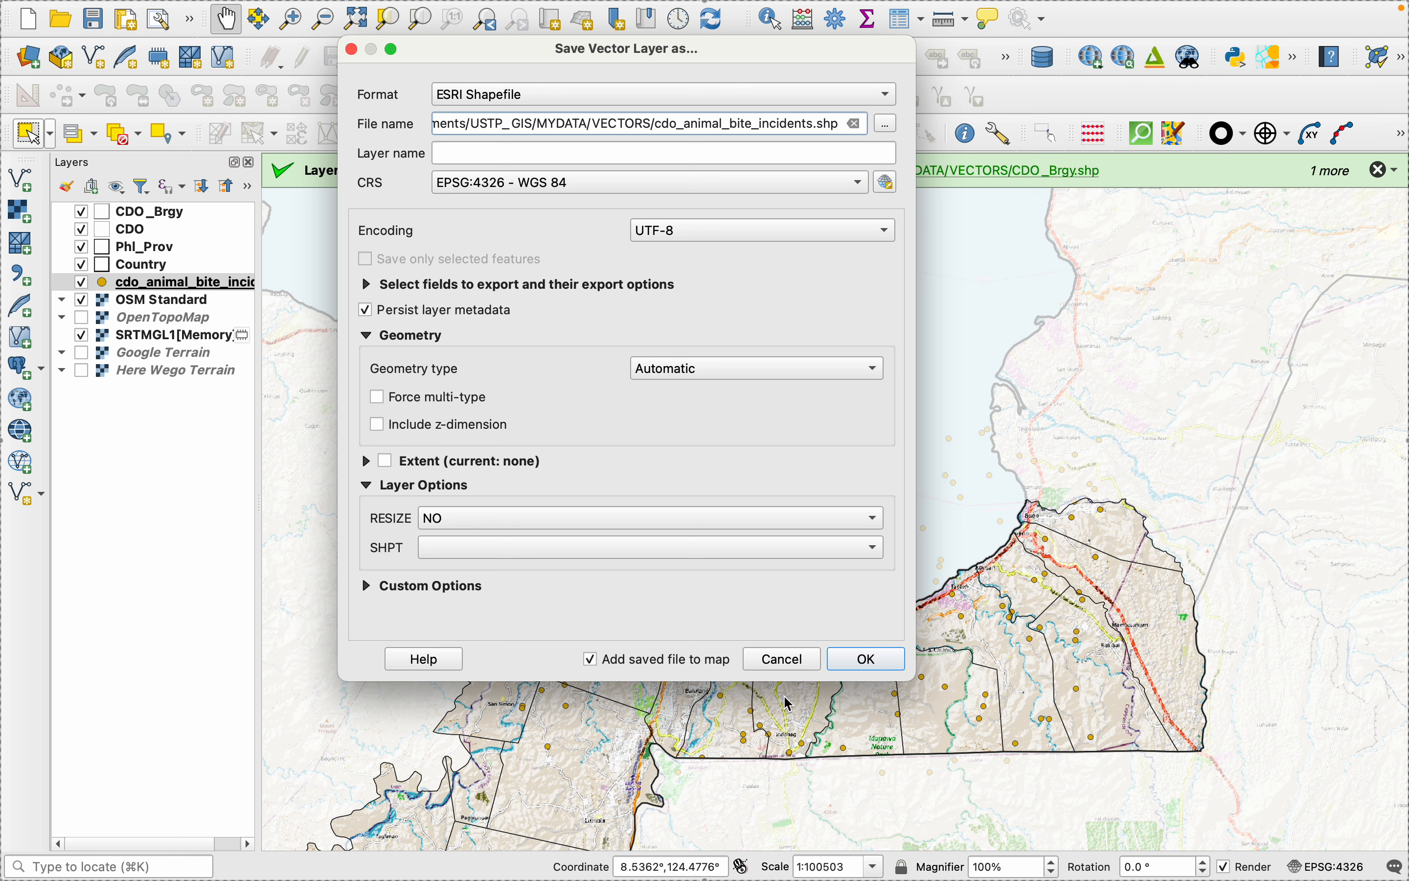
{"action": "left_click", "coordinate": [853, 664]}
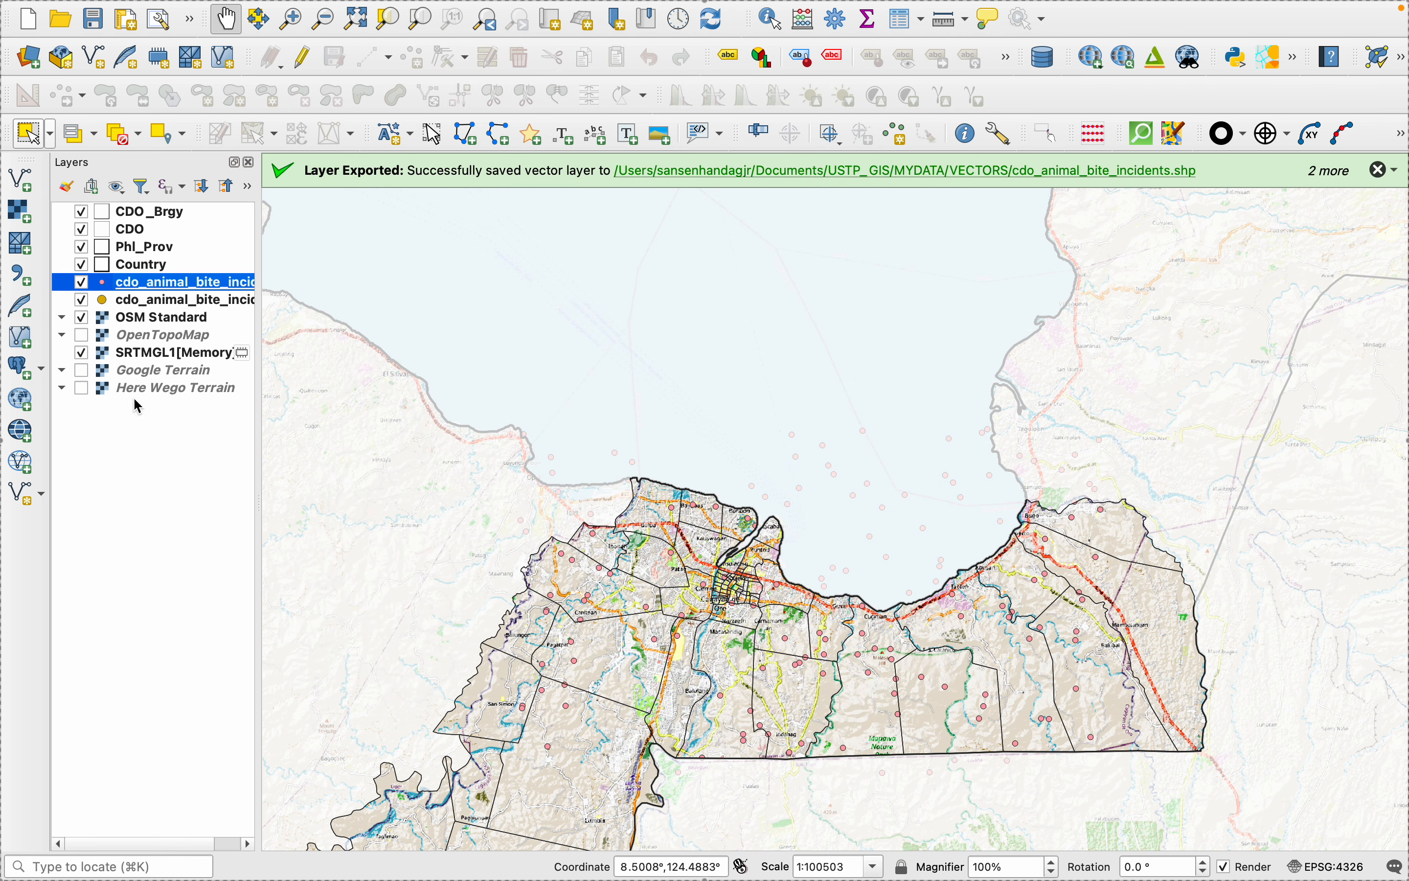
- Remove the original CSV-based cdo_animal_bite_incidents layer from the project, keeping the exported shapefile layer
{"action": "right_click", "coordinate": [138, 303]}
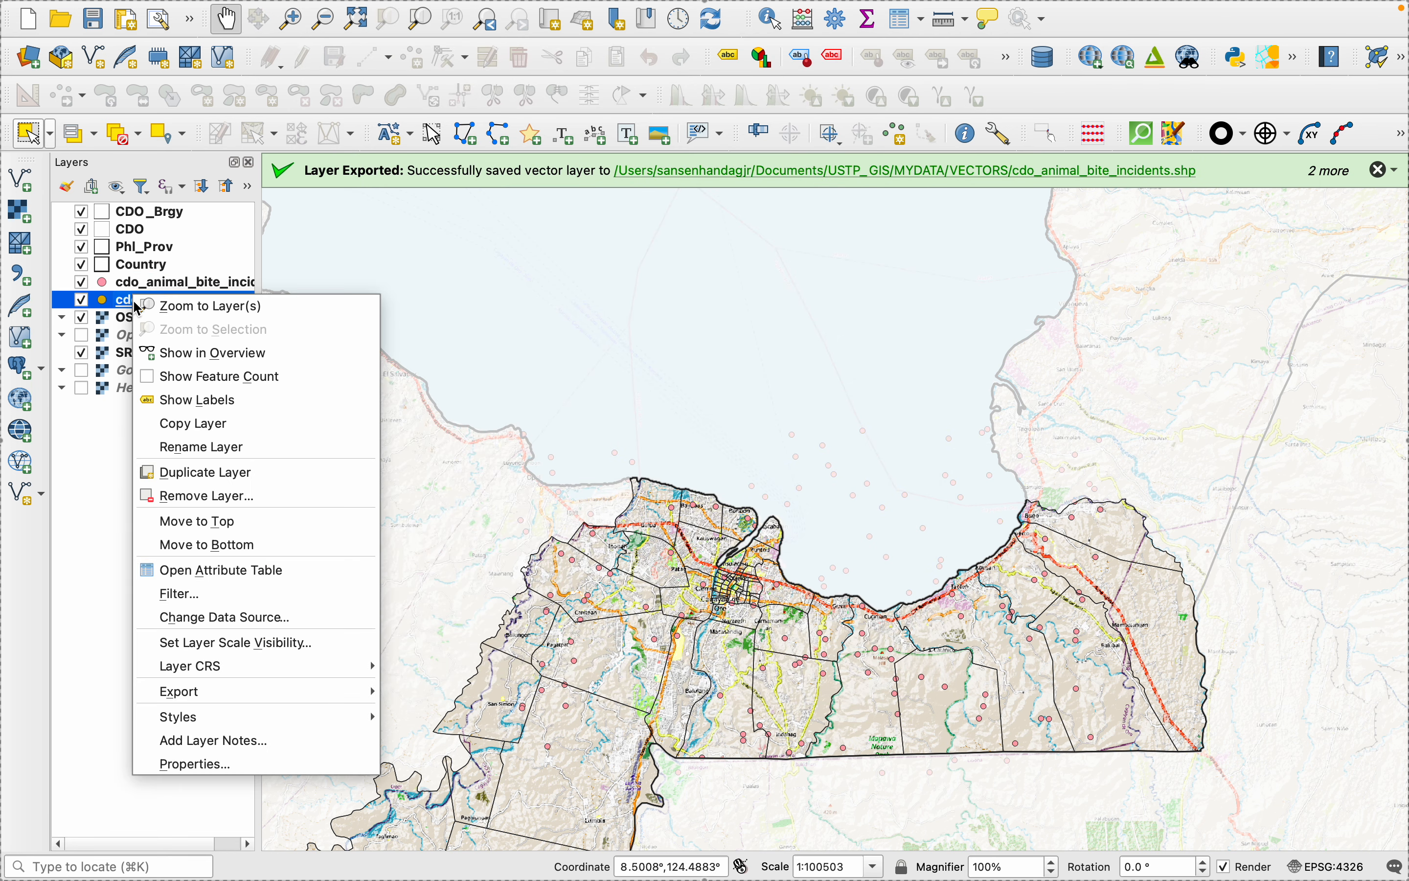
{"action": "left_click", "coordinate": [168, 495]}
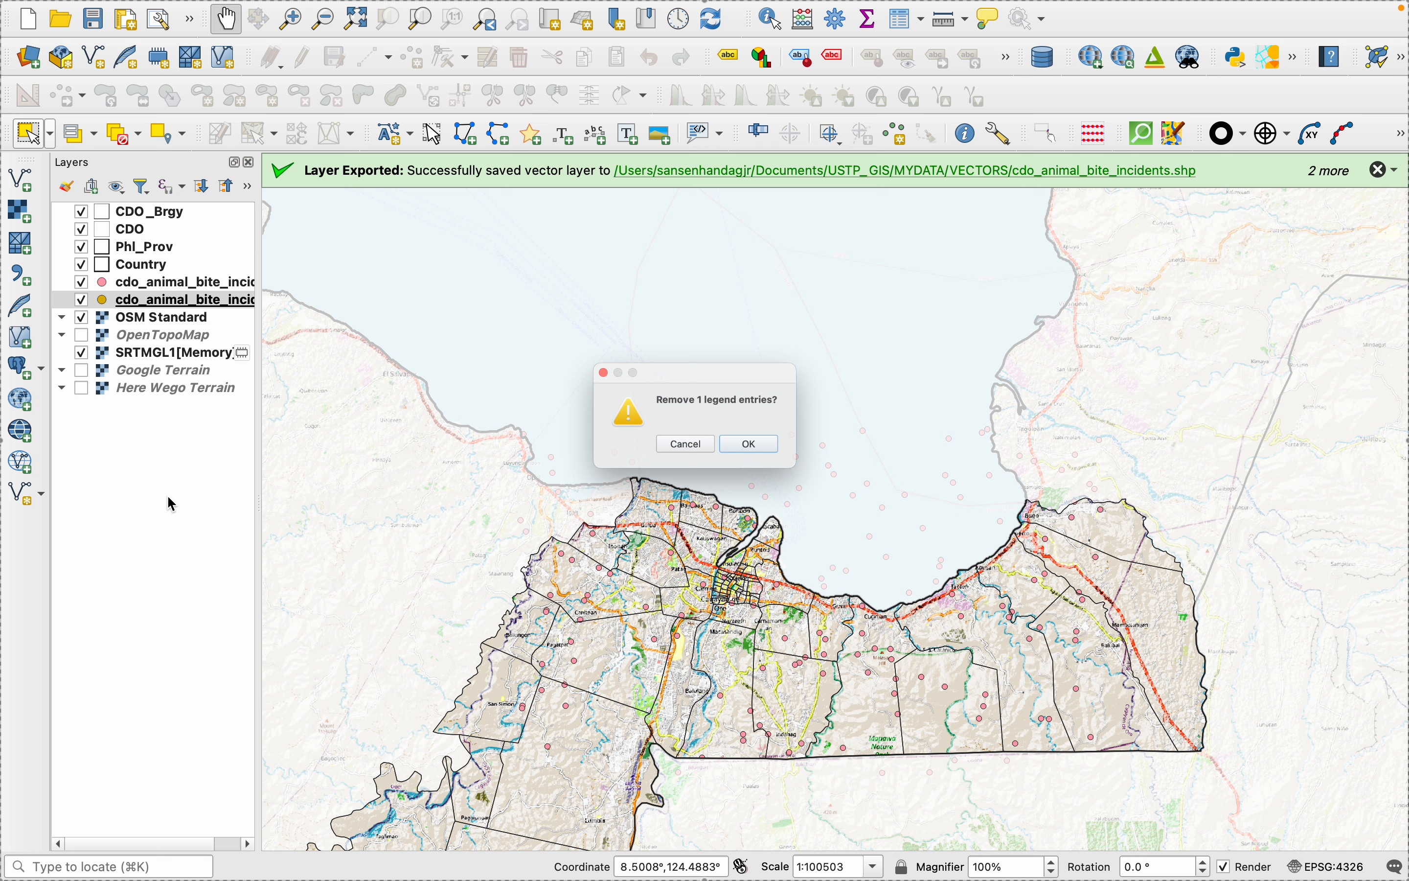
{"action": "left_click", "coordinate": [766, 453]}
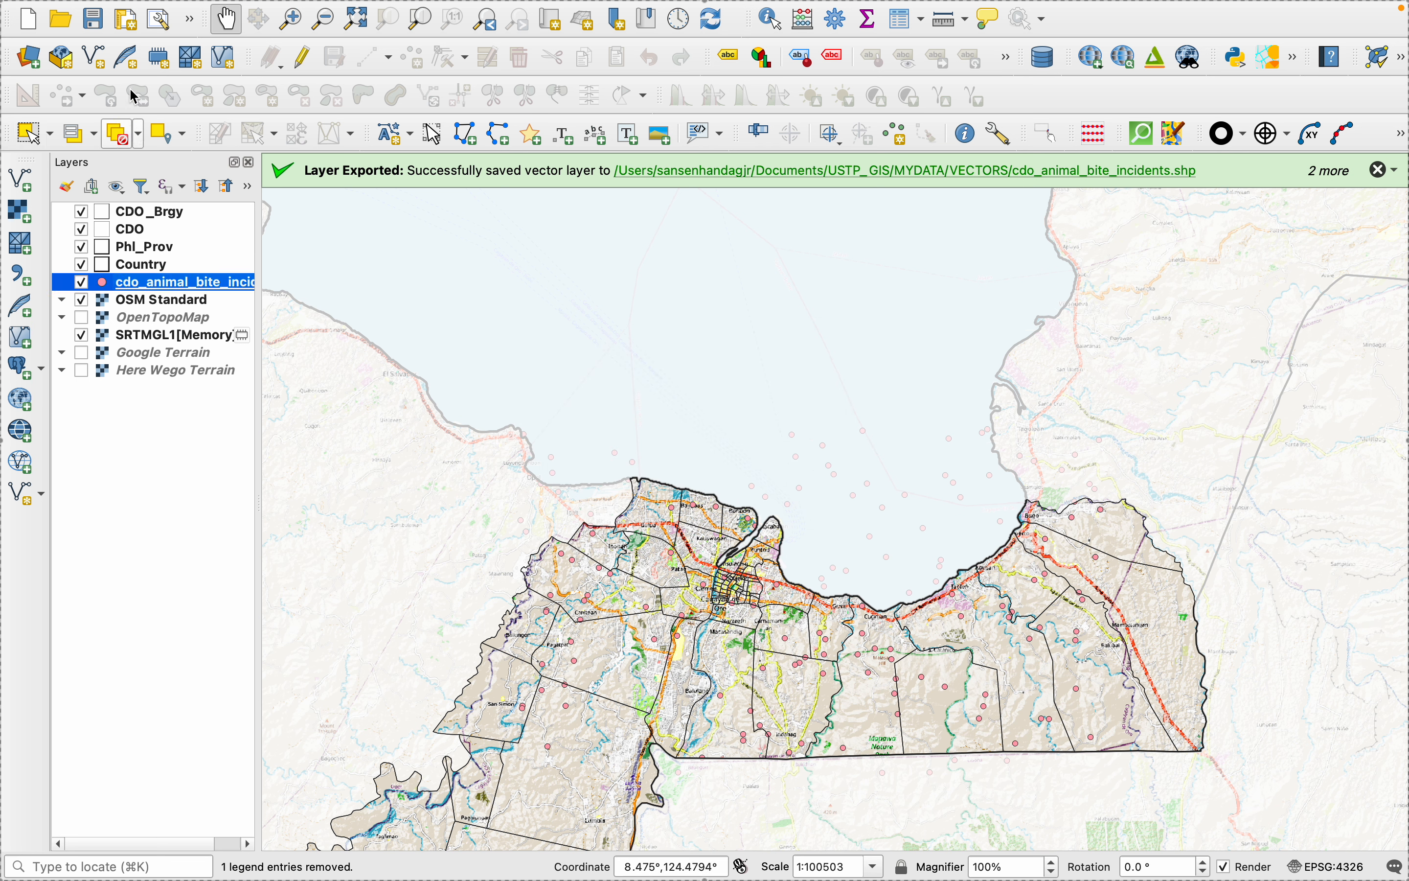
- Enable editing on the incidents shapefile, select the points outside the city's northwestern boundary by polygon, and delete them
{"action": "left_click", "coordinate": [303, 58]}
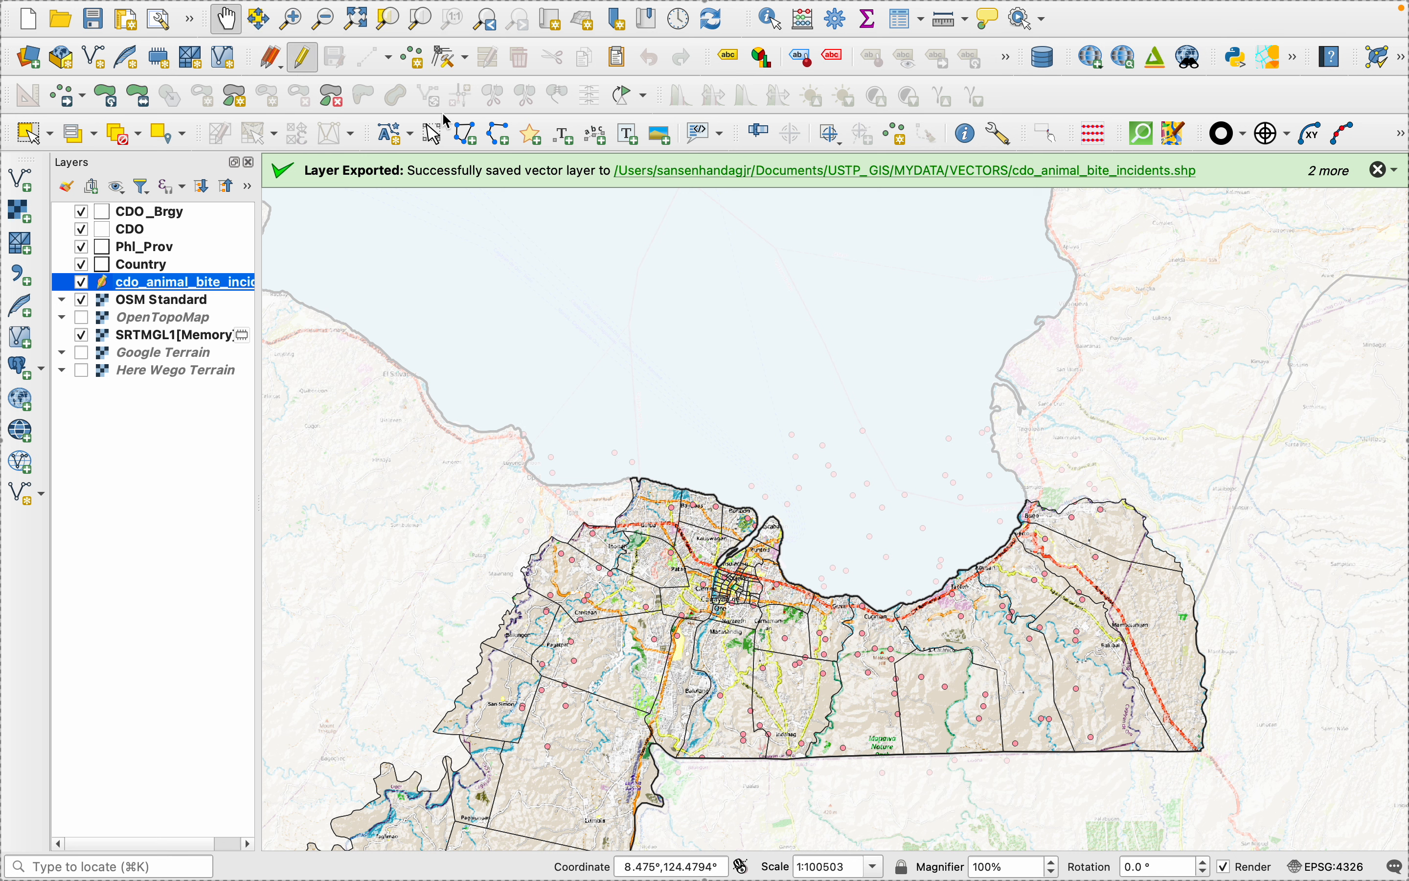
{"action": "left_click", "coordinate": [50, 134]}
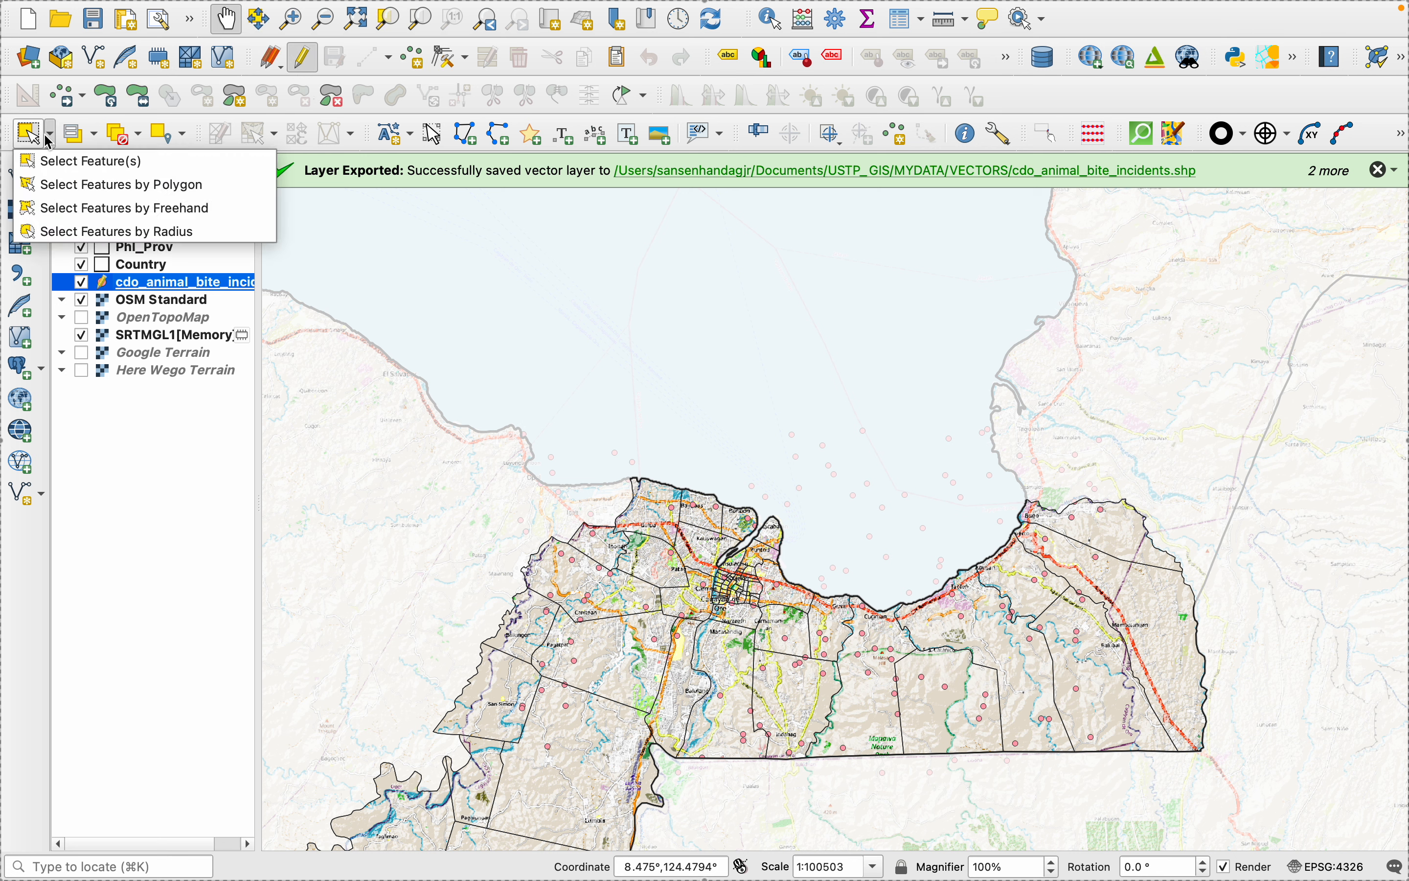
{"action": "left_click", "coordinate": [76, 157]}
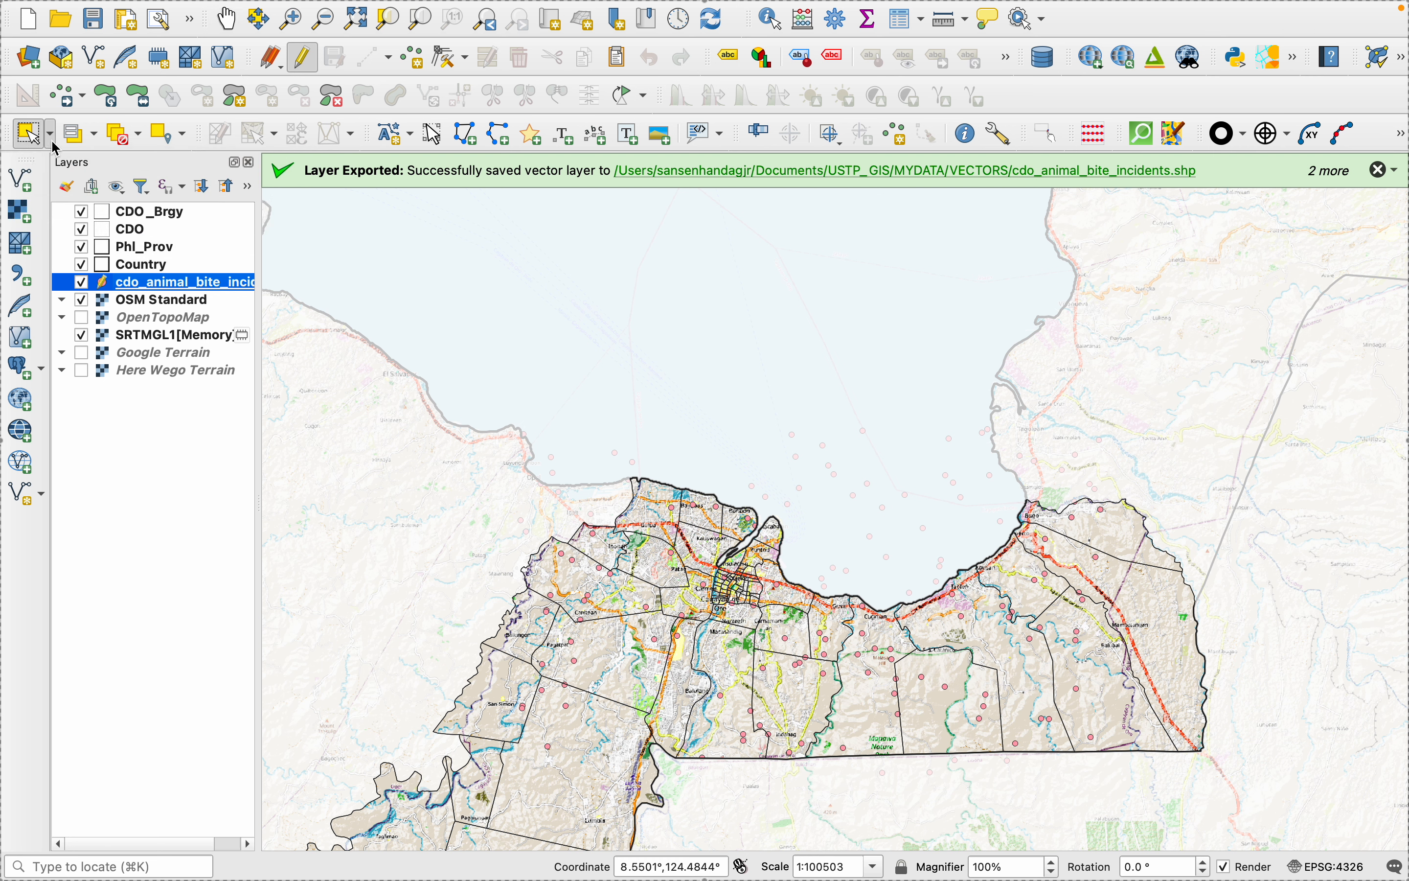
{"action": "left_click", "coordinate": [51, 134]}
{"action": "left_click", "coordinate": [52, 186]}
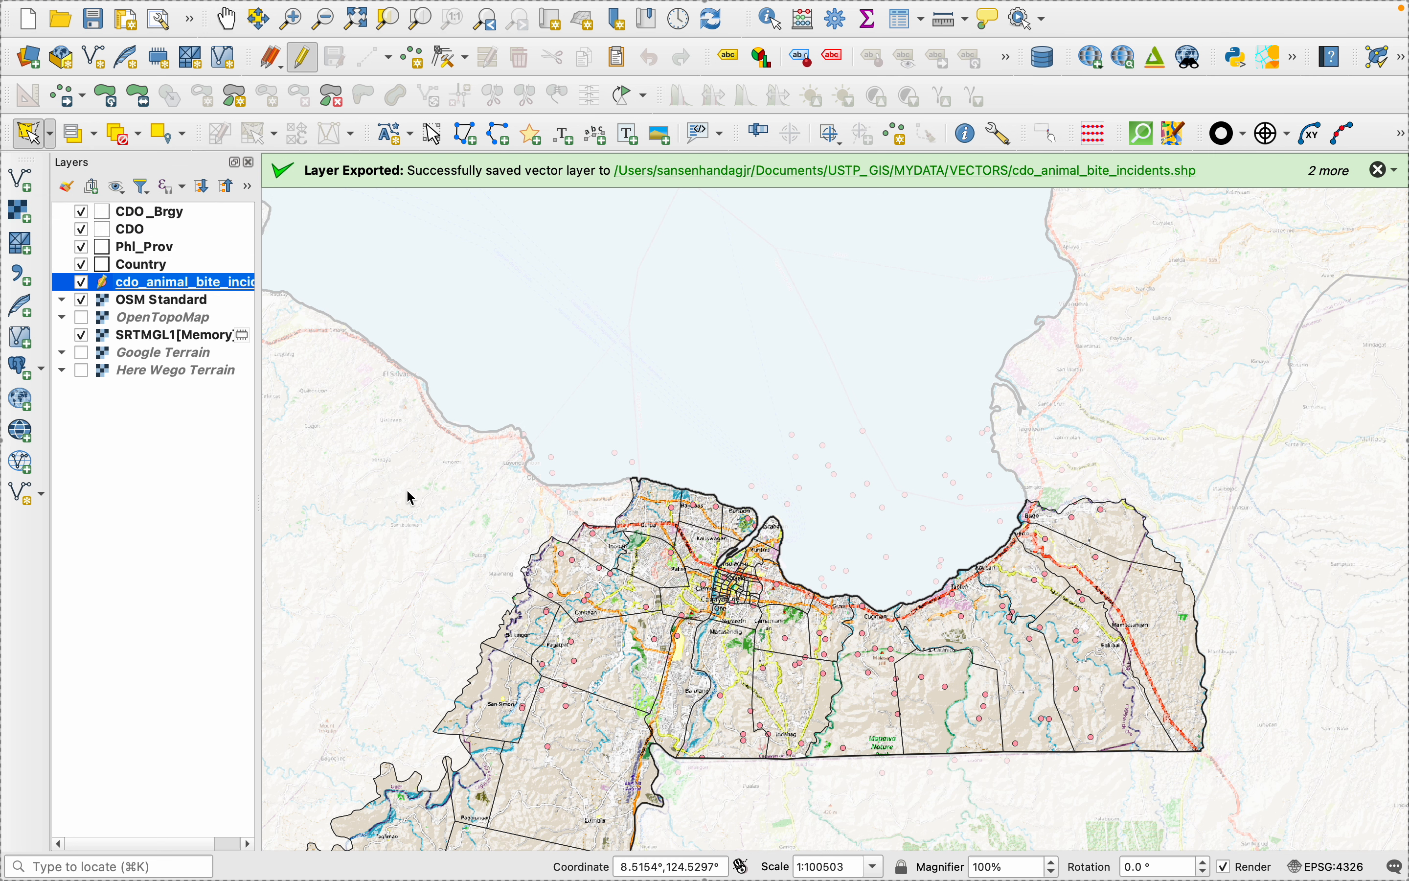
{"action": "left_click", "coordinate": [407, 491]}
{"action": "left_click", "coordinate": [489, 568]}
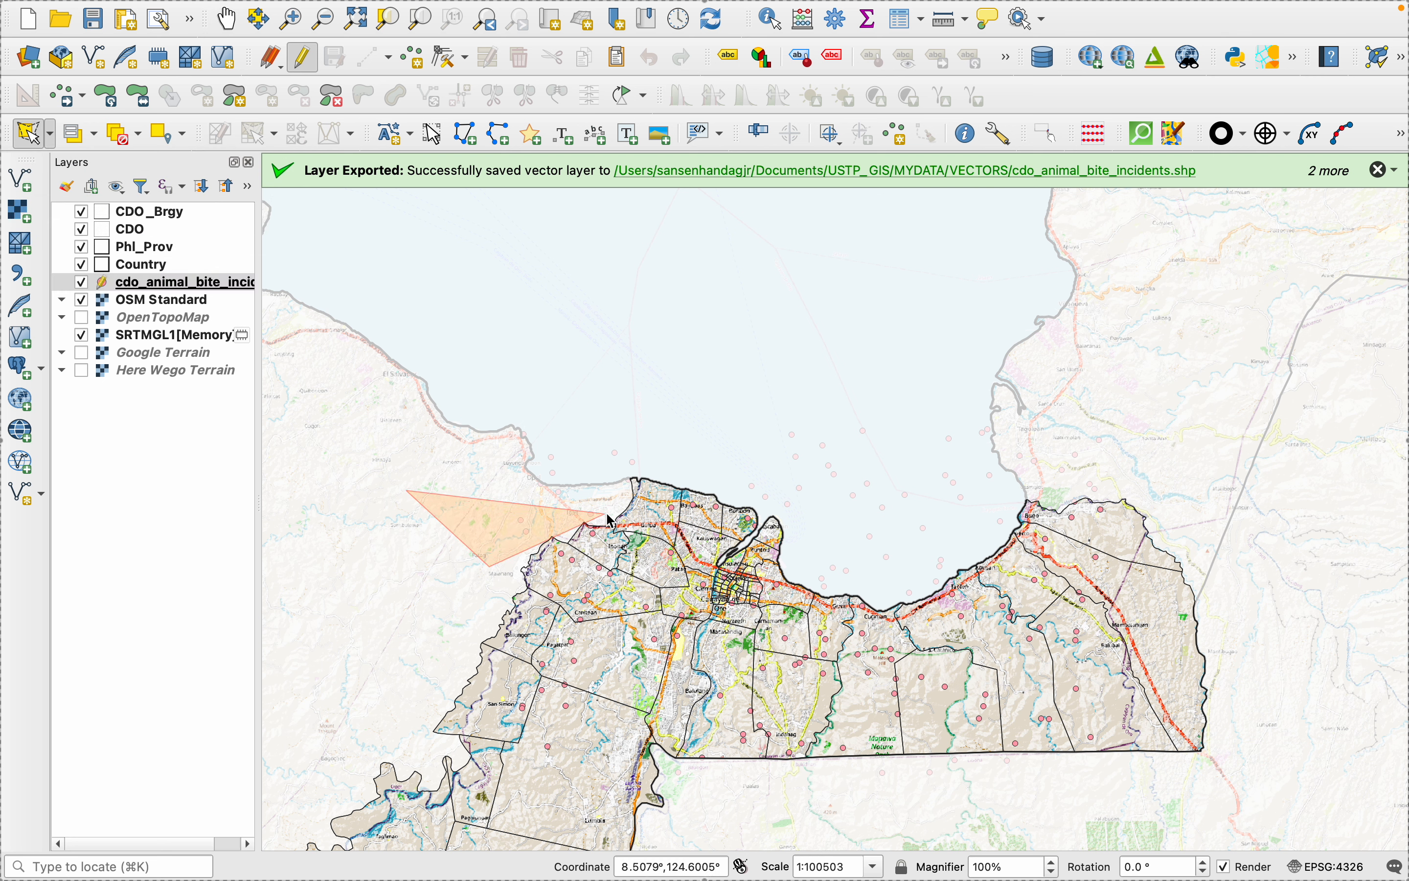
{"action": "left_click", "coordinate": [667, 411]}
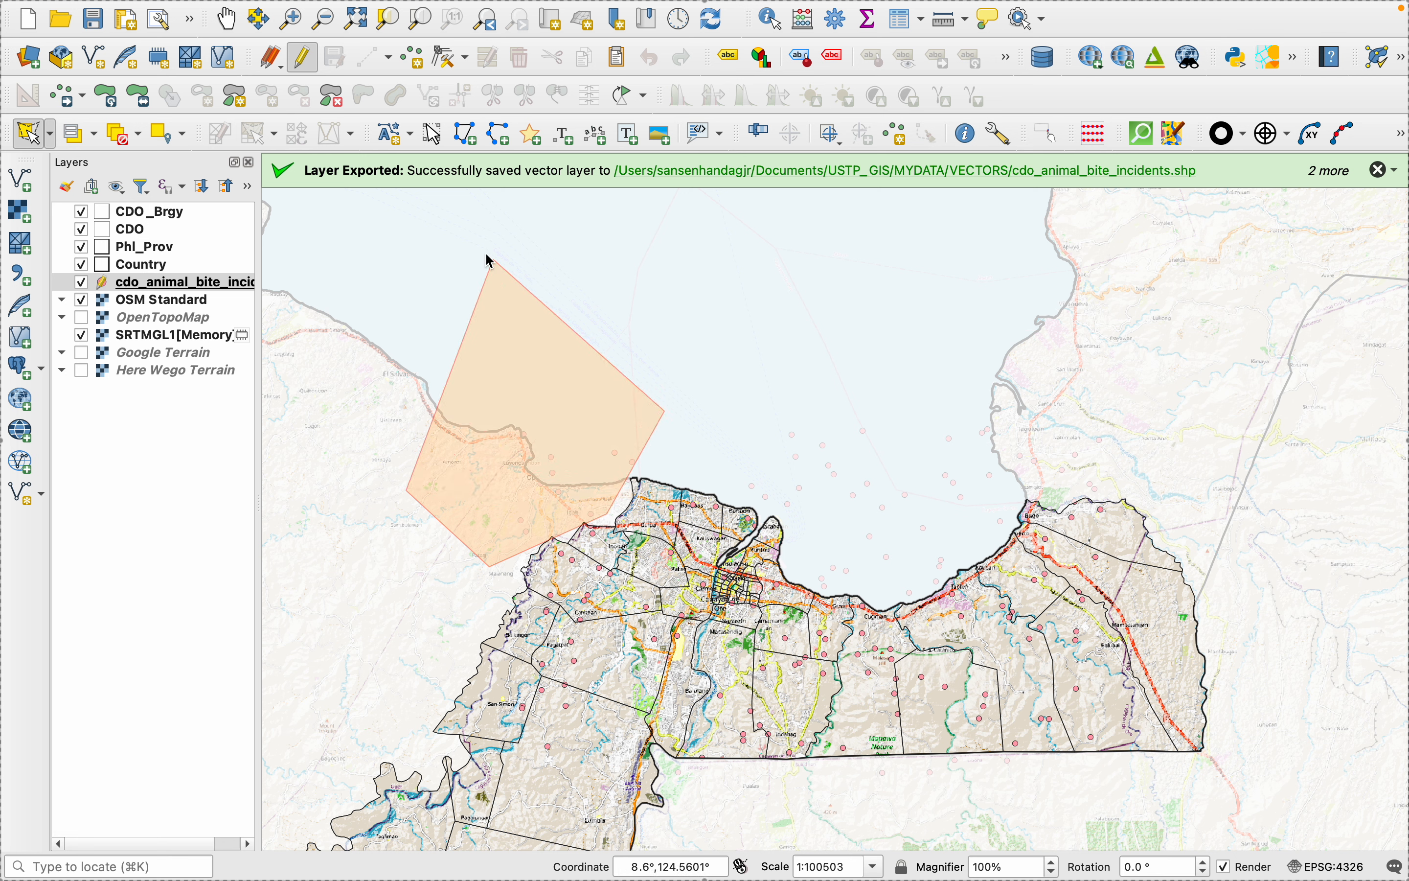
{"action": "right_click", "coordinate": [460, 259]}
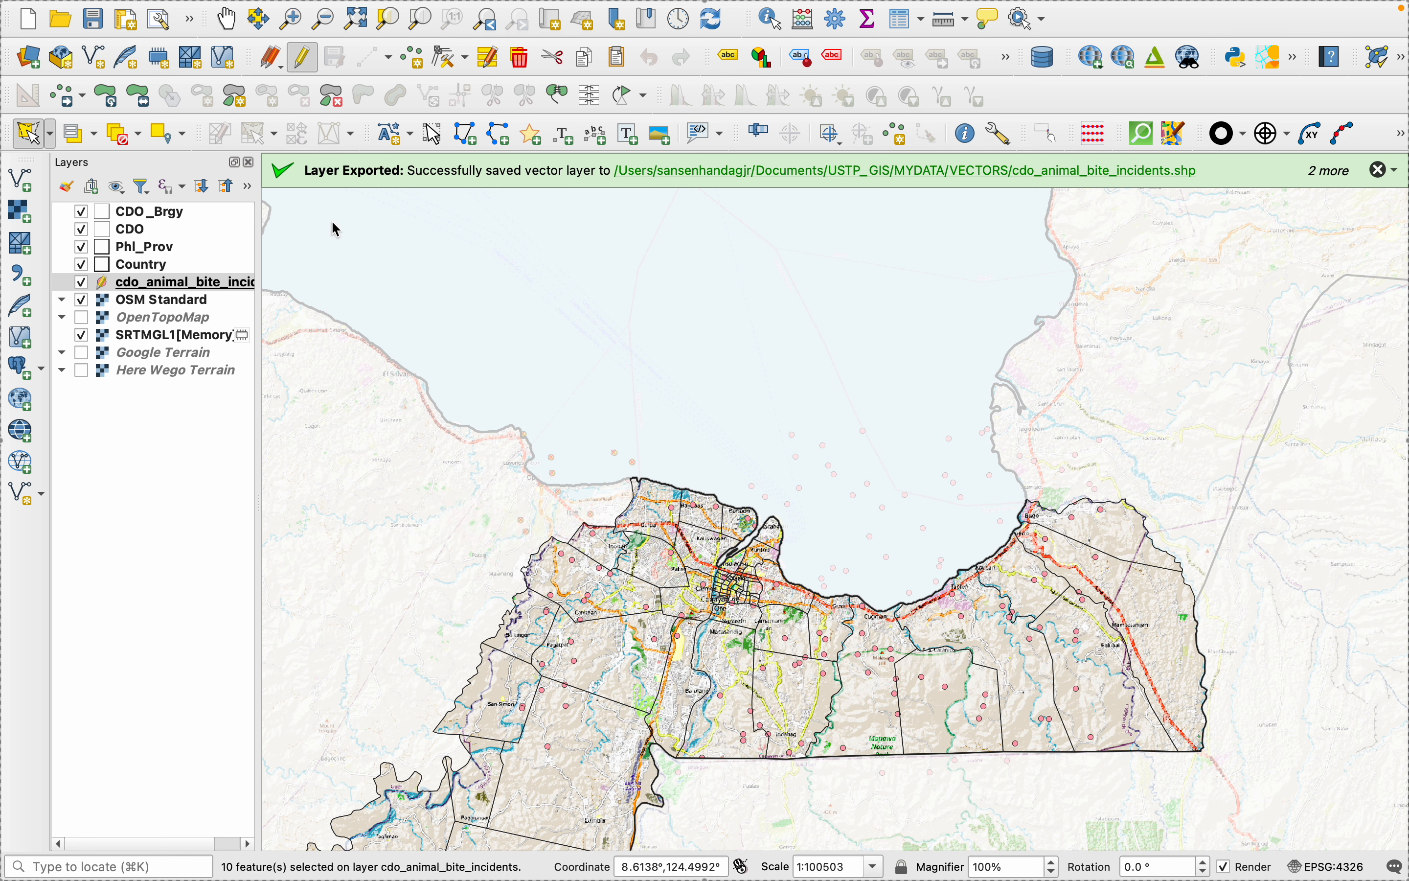
{"action": "left_click", "coordinate": [522, 62]}
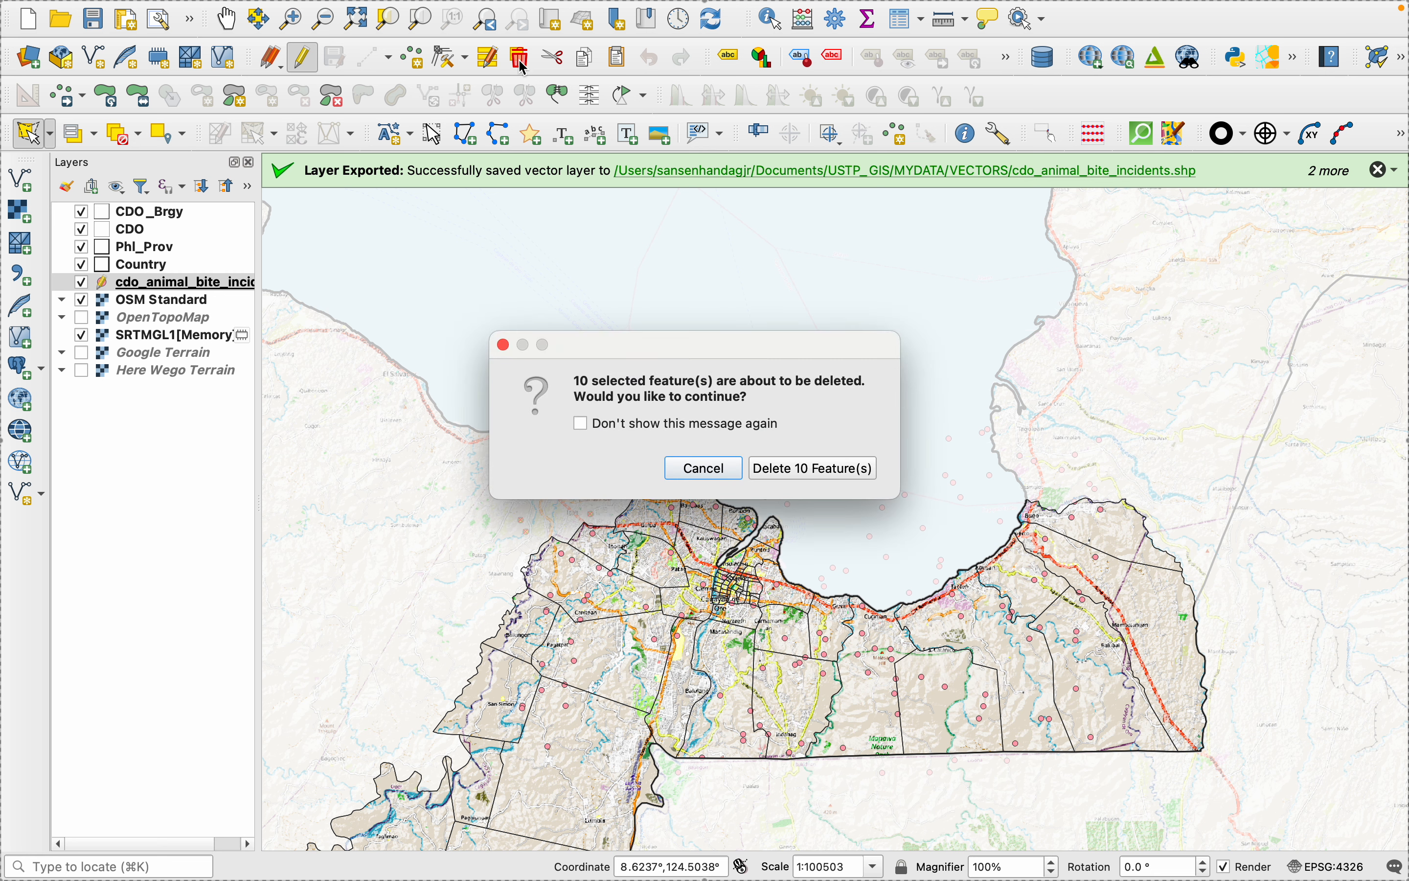
{"action": "left_click", "coordinate": [809, 468]}
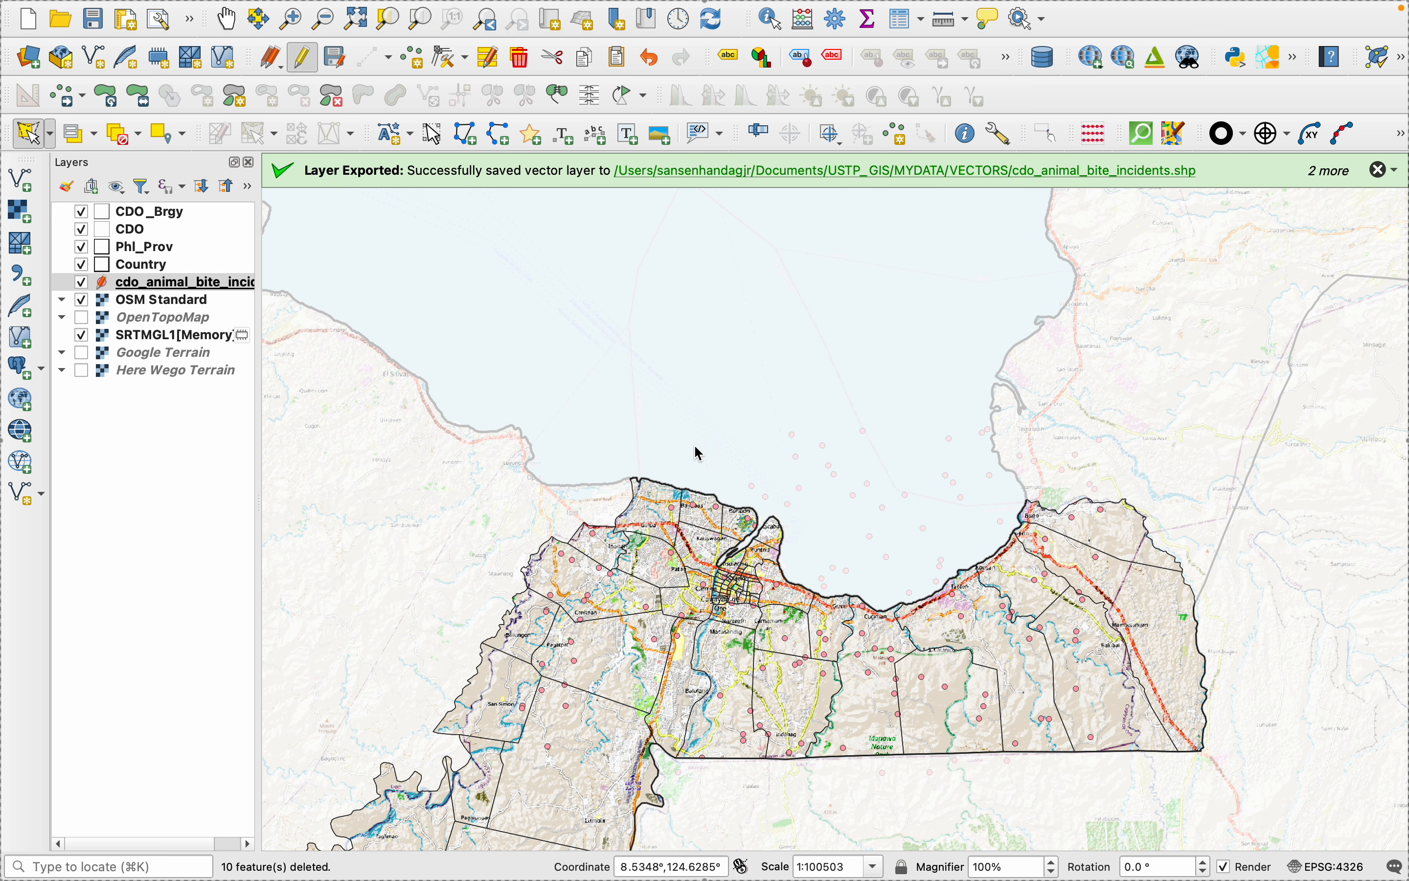
- Select the incident points in the bay and beyond the northeastern city boundary with a polygon and delete them
{"action": "left_click", "coordinate": [707, 456]}
{"action": "left_click", "coordinate": [777, 514]}
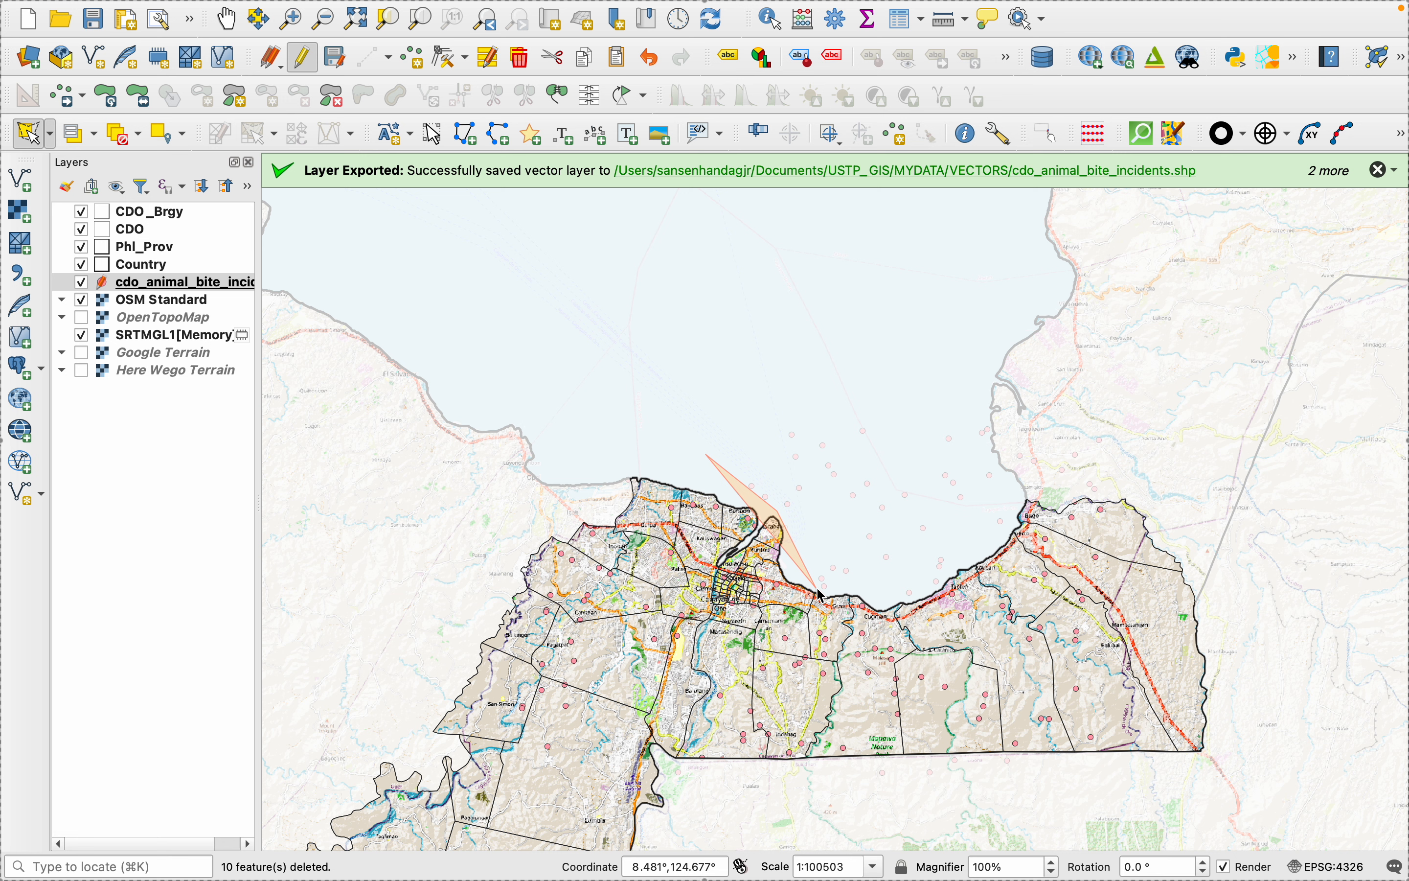
{"action": "left_click", "coordinate": [818, 590]}
{"action": "left_click", "coordinate": [932, 591]}
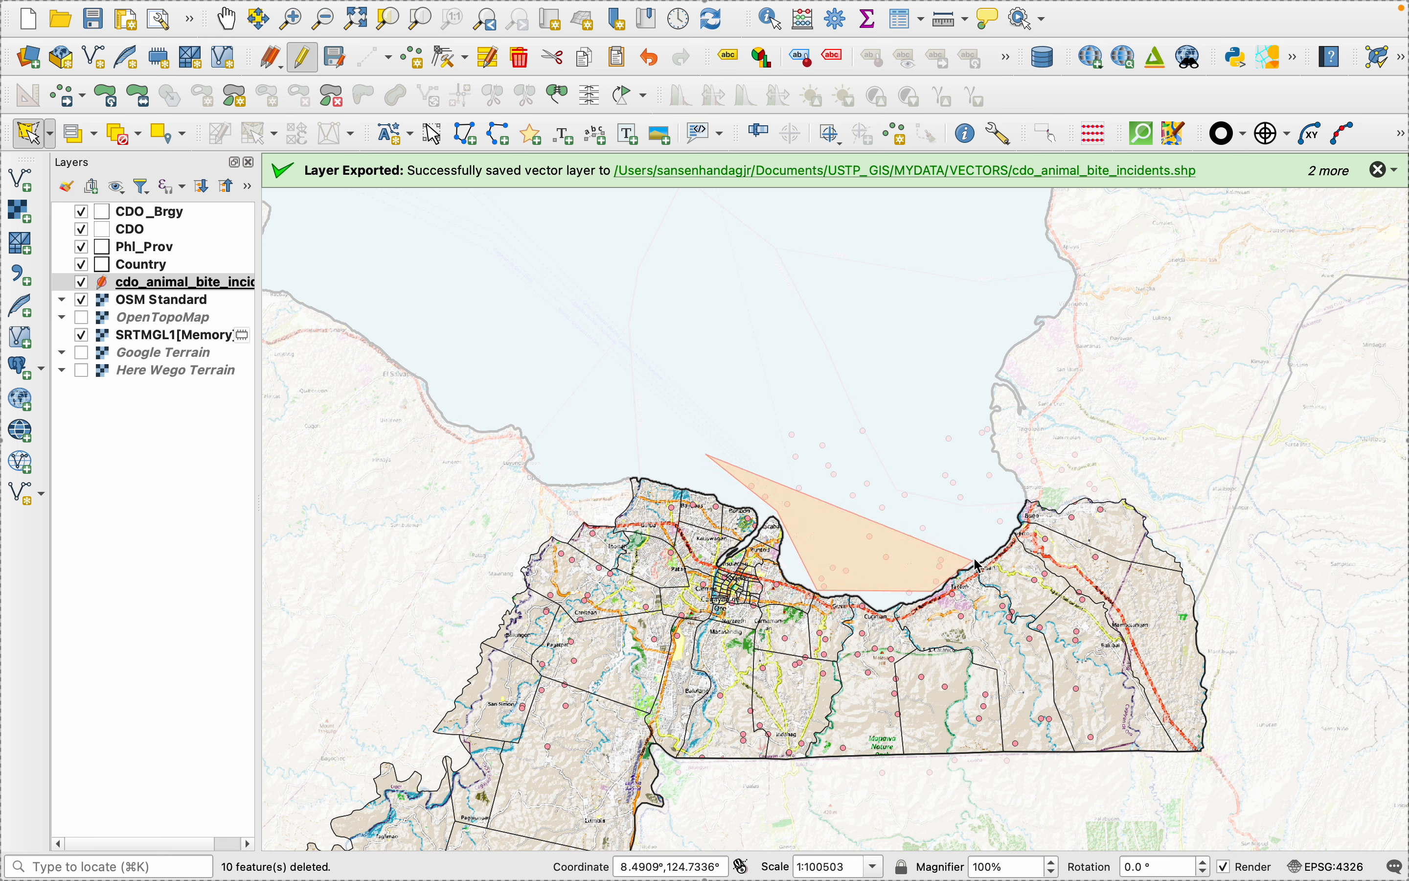
{"action": "left_click", "coordinate": [1047, 484]}
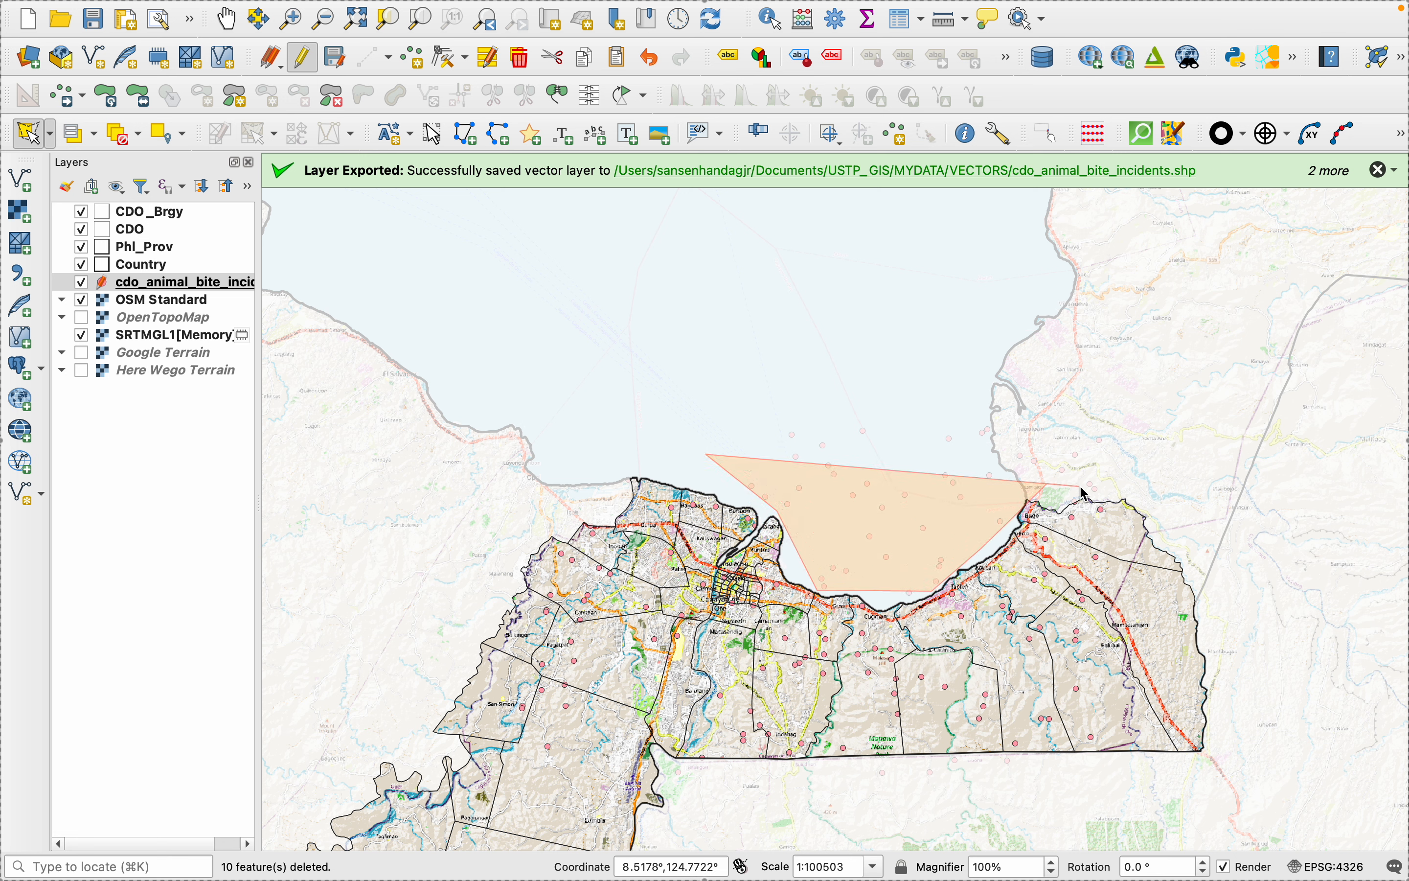
{"action": "left_click", "coordinate": [1137, 491]}
{"action": "left_click", "coordinate": [1155, 352]}
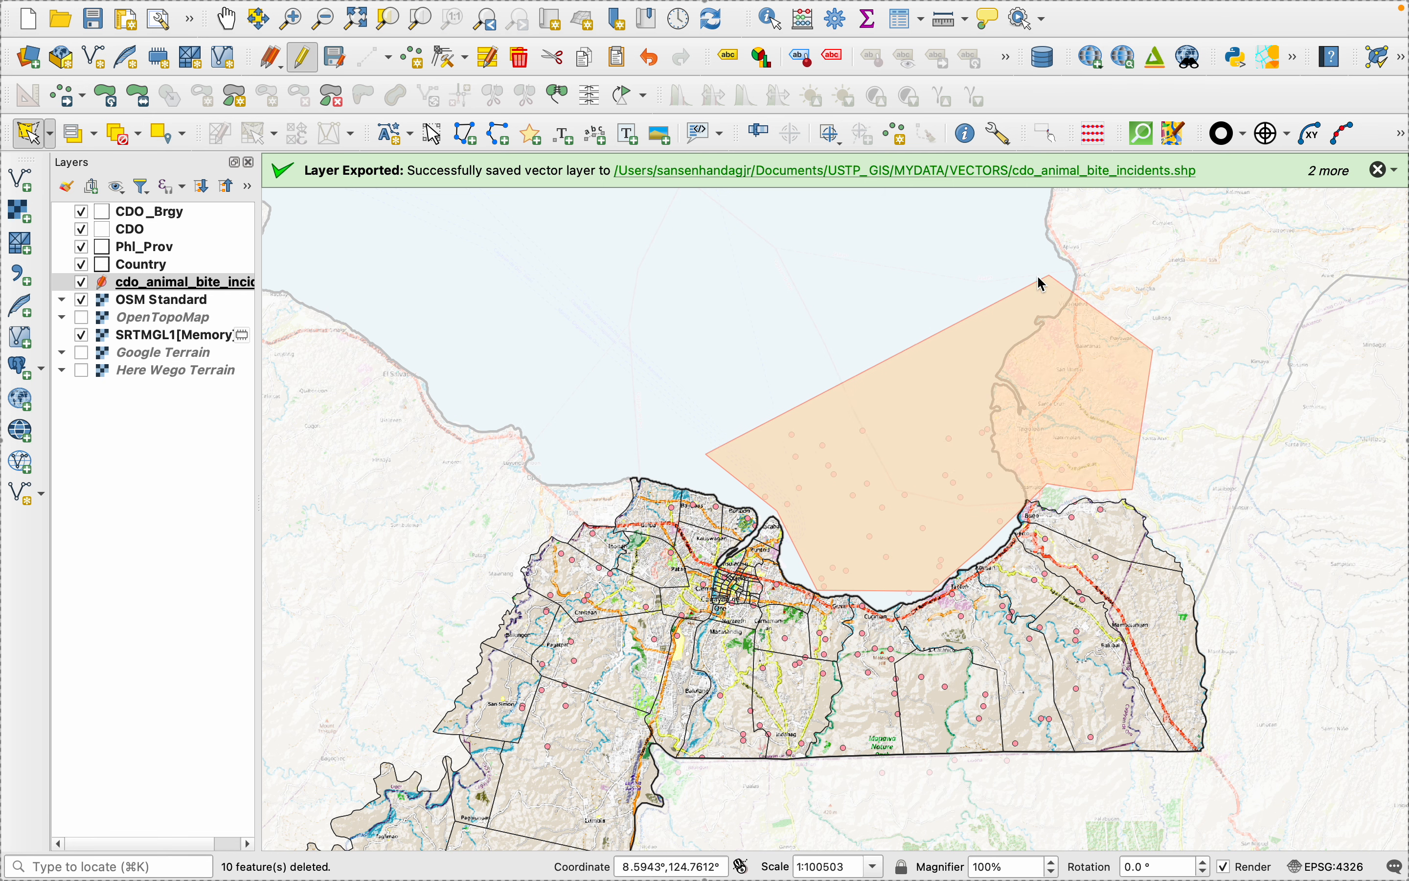
{"action": "left_click", "coordinate": [1041, 283]}
{"action": "right_click", "coordinate": [842, 277]}
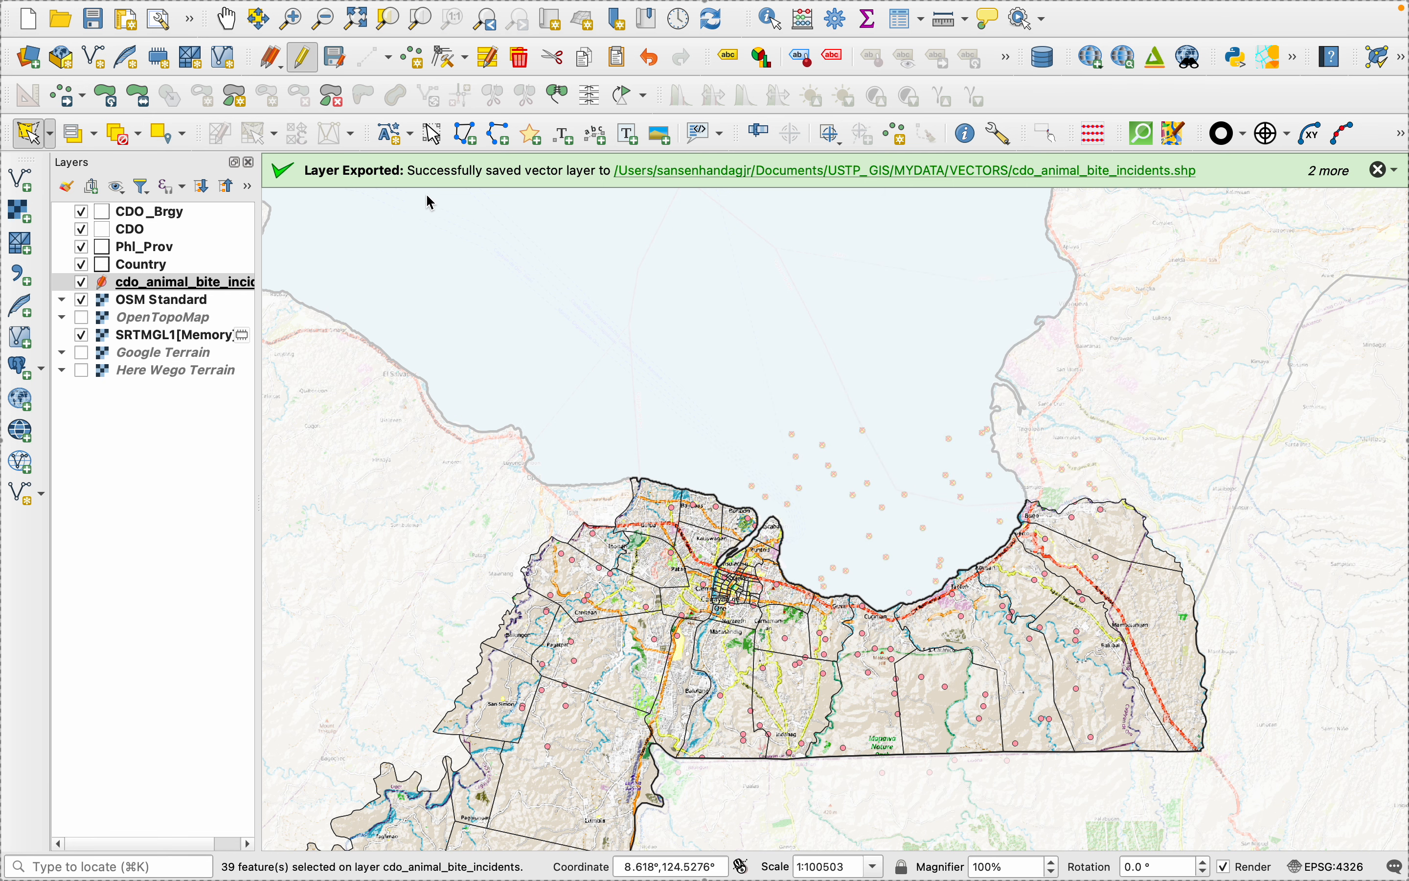
{"action": "left_click", "coordinate": [520, 58]}
{"action": "left_click", "coordinate": [778, 464]}
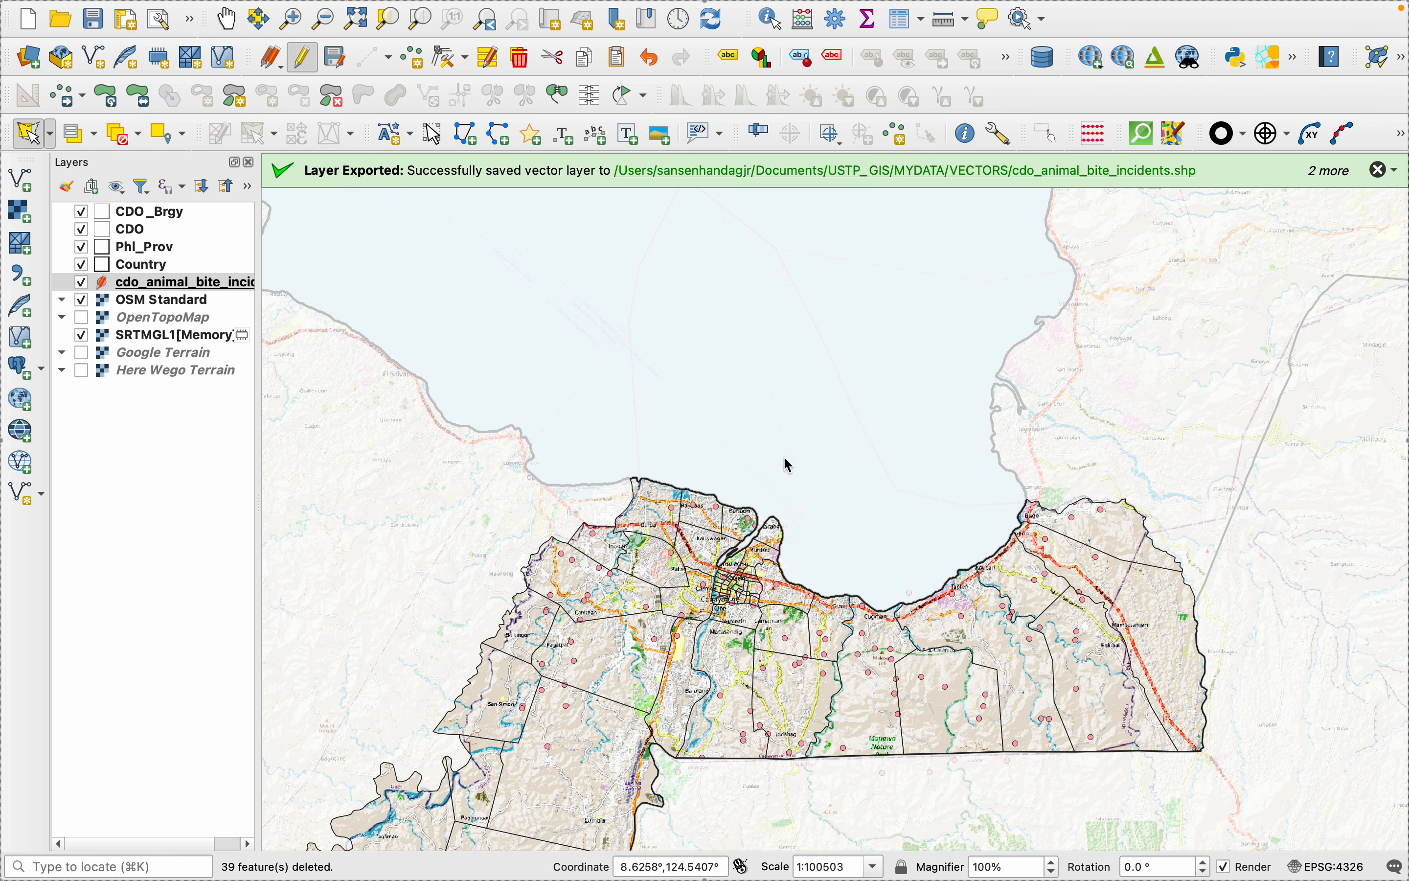
- Select the incident points just south of the city's straight southern boundary with a polygon and delete them
{"action": "scroll", "coordinate": [792, 552], "scroll_direction": "down", "scroll_amount": 2}
{"action": "scroll", "coordinate": [804, 739], "scroll_direction": "up", "scroll_amount": 3}
{"action": "left_click", "coordinate": [621, 588]}
{"action": "left_click", "coordinate": [639, 632]}
{"action": "left_click", "coordinate": [1103, 581]}
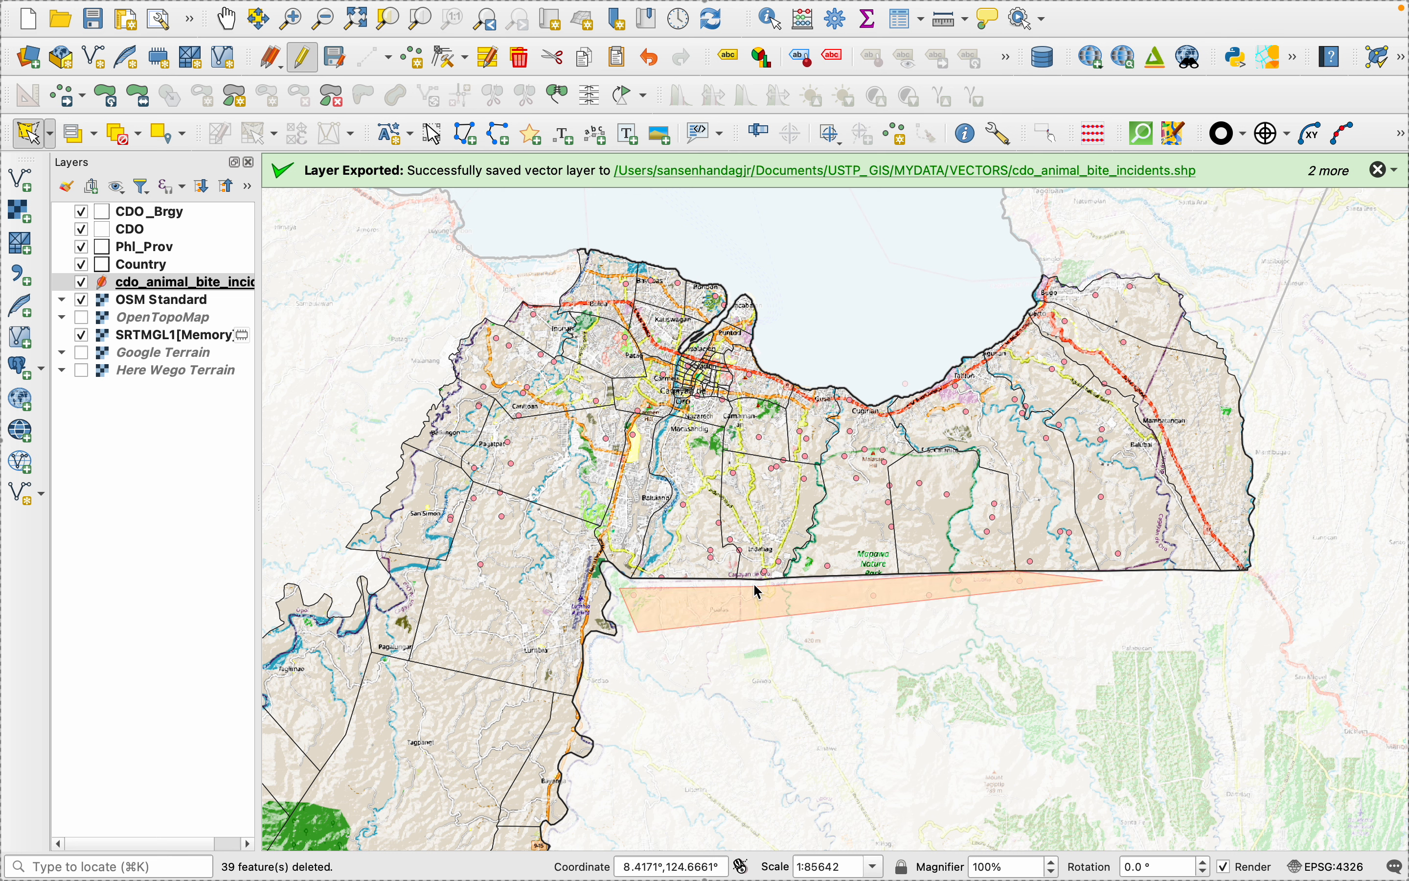
{"action": "right_click", "coordinate": [668, 584]}
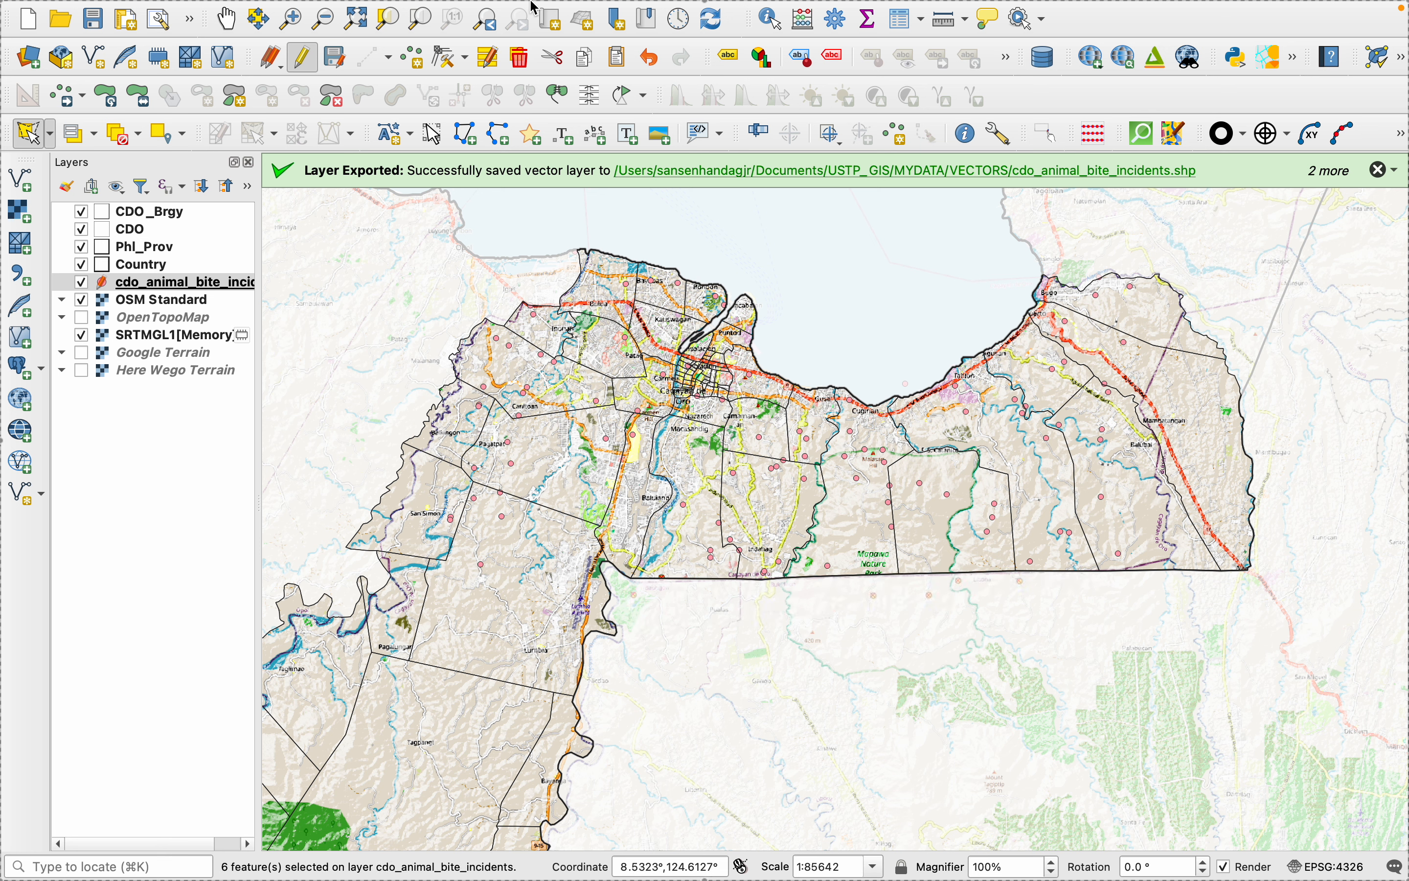
{"action": "left_click", "coordinate": [520, 57]}
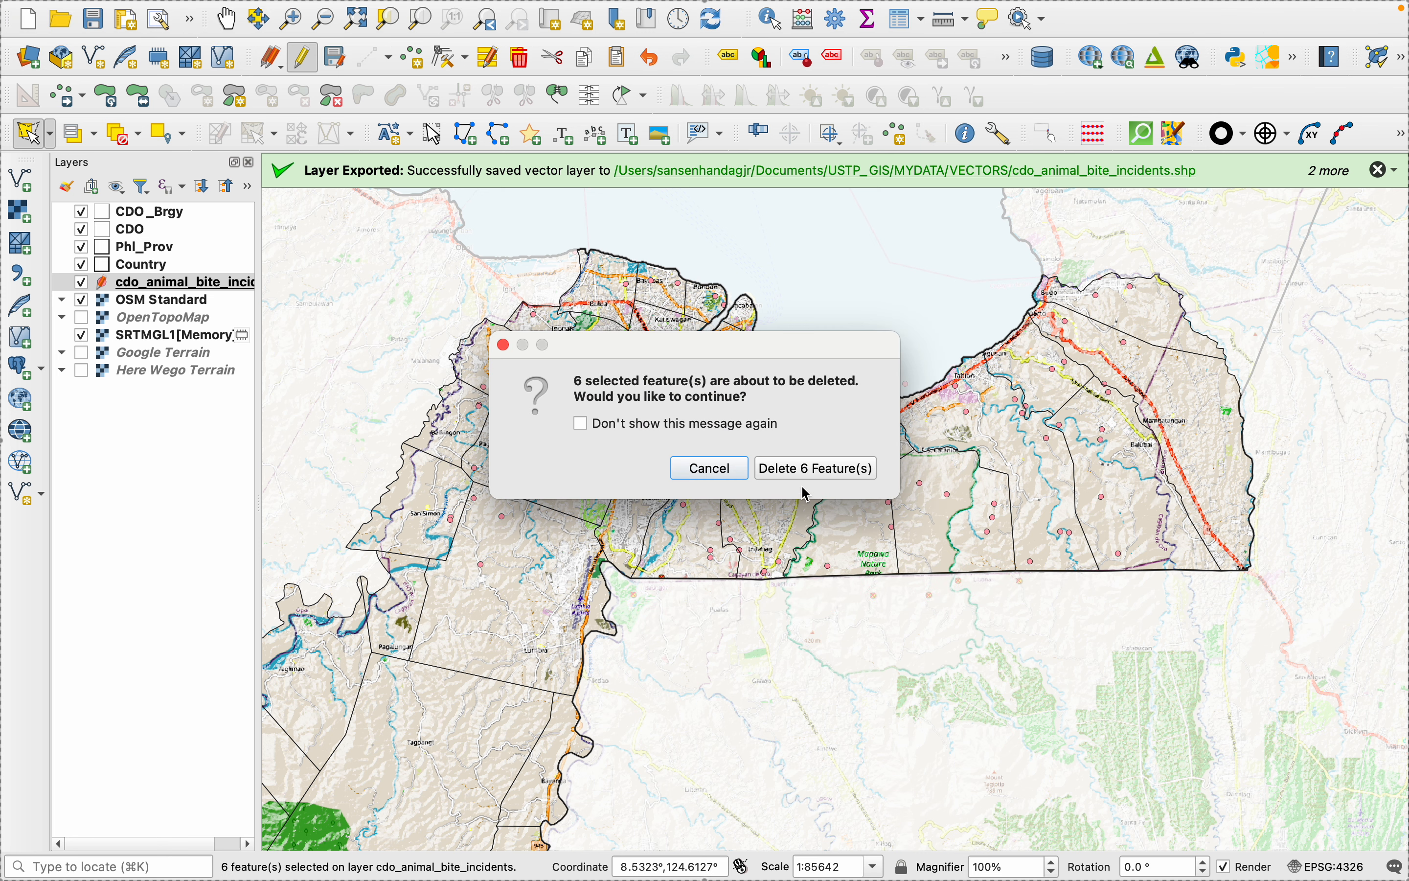
{"action": "left_click", "coordinate": [806, 471]}
- Check the map for remaining outlying points and finish editing the incidents shapefile, saving the deletions
{"action": "scroll", "coordinate": [850, 732], "scroll_direction": "down", "scroll_amount": 2}
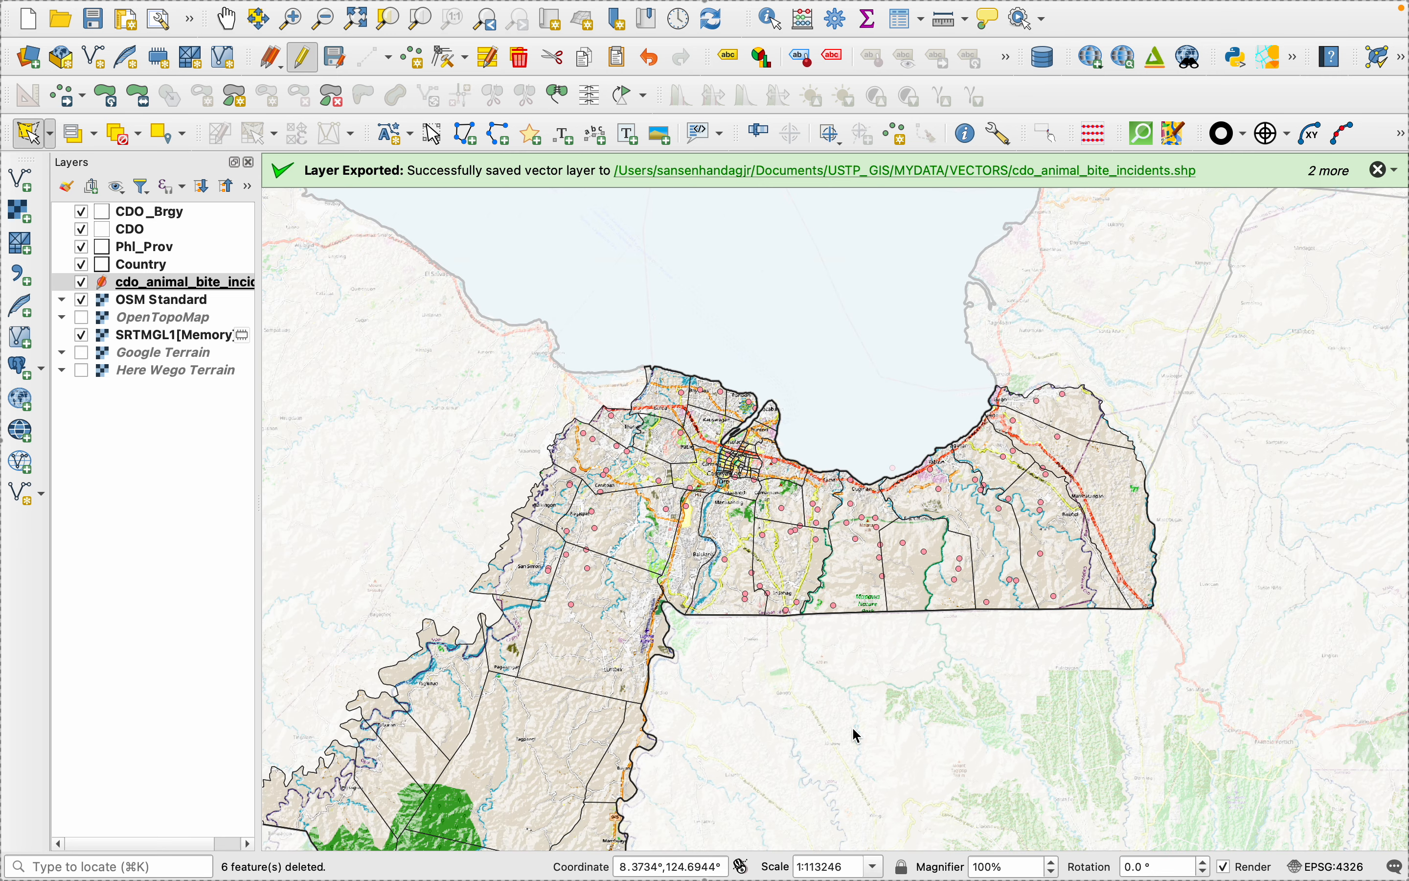
{"action": "scroll", "coordinate": [856, 735], "scroll_direction": "down", "scroll_amount": 1}
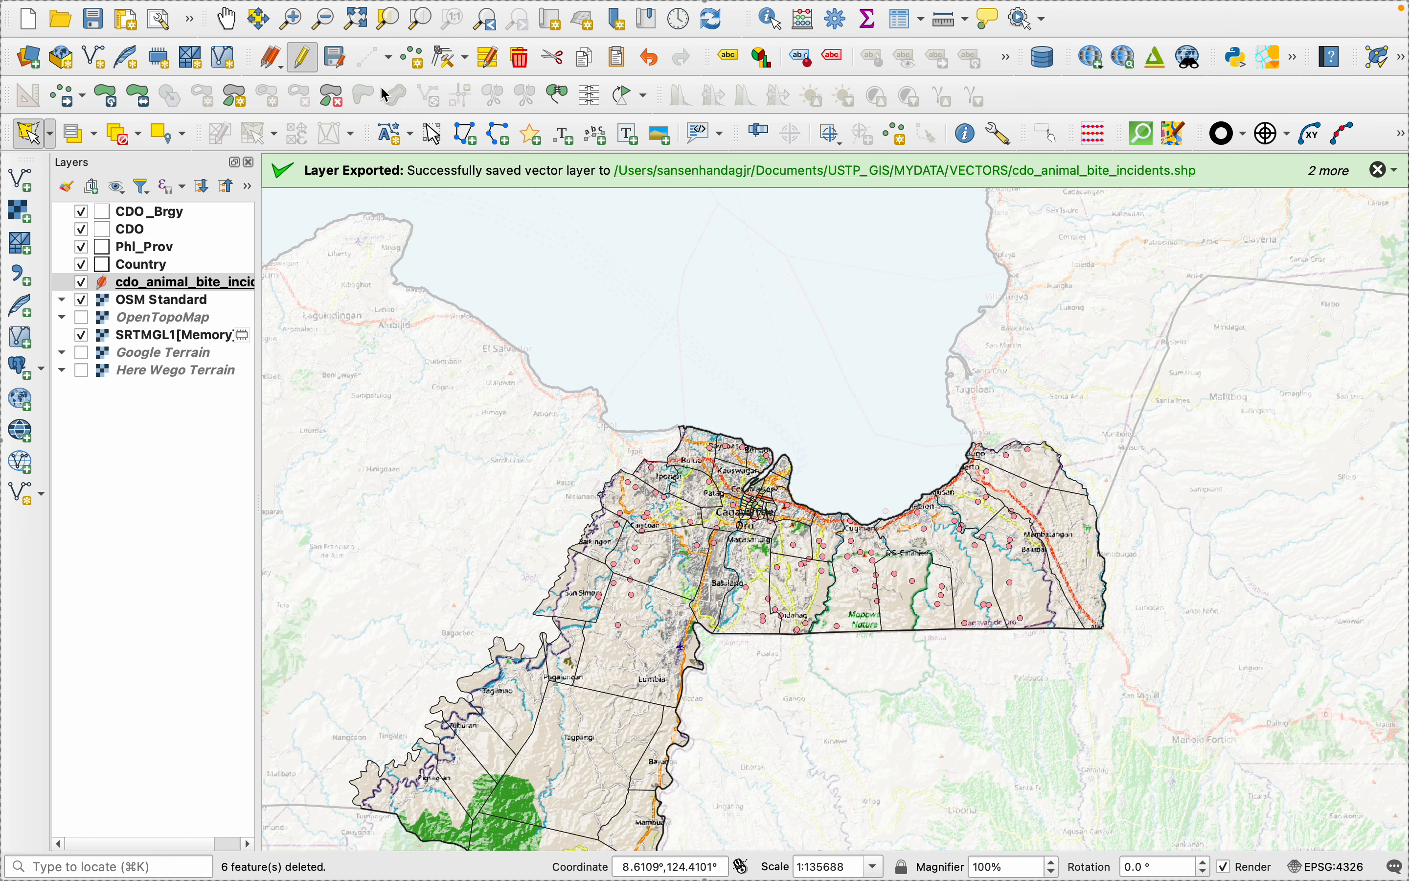
{"action": "left_click", "coordinate": [303, 57]}
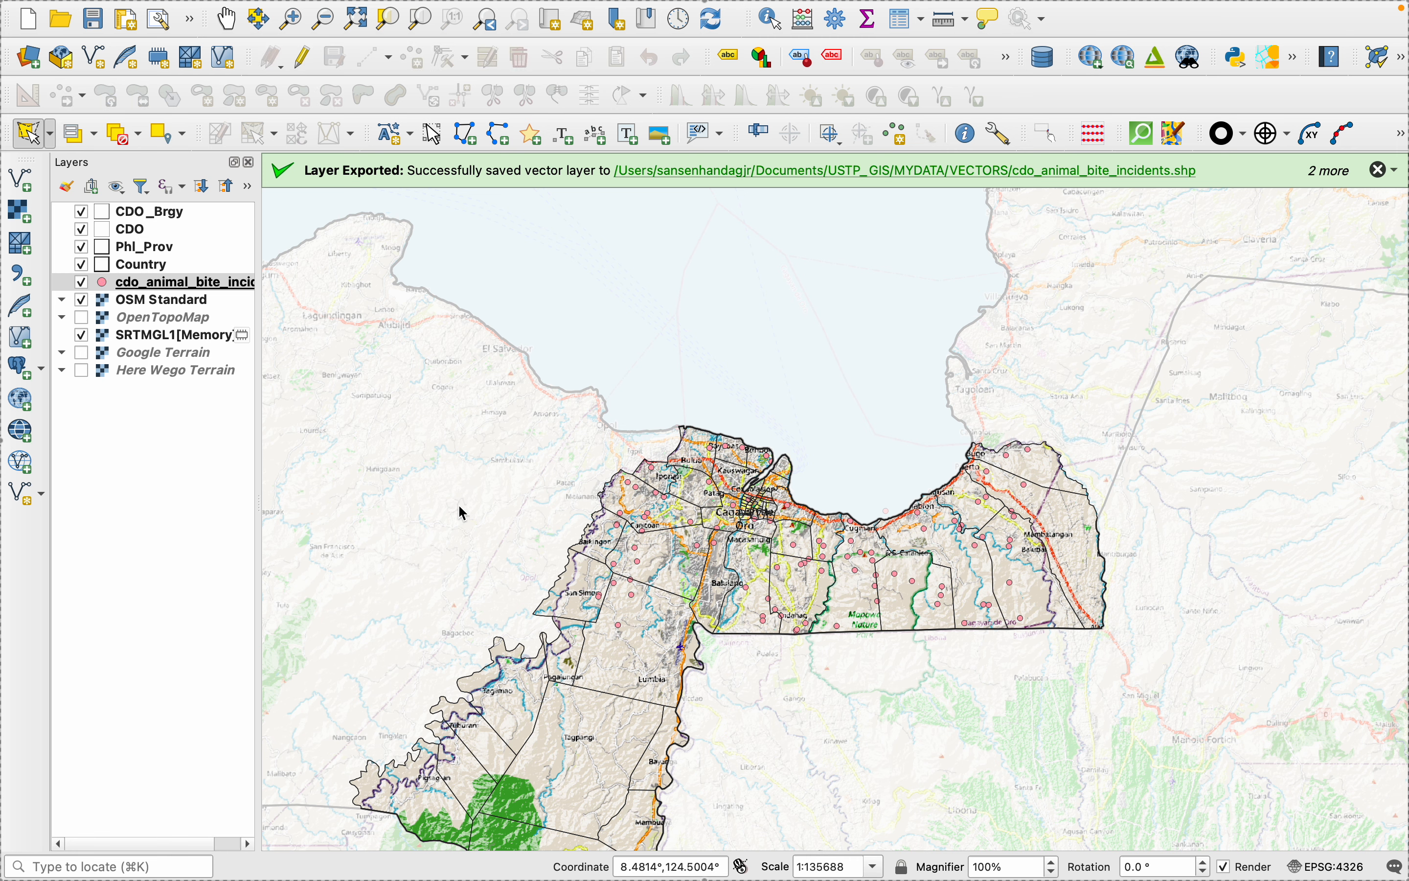
{"action": "scroll", "coordinate": [448, 523], "scroll_direction": "down", "scroll_amount": 1}
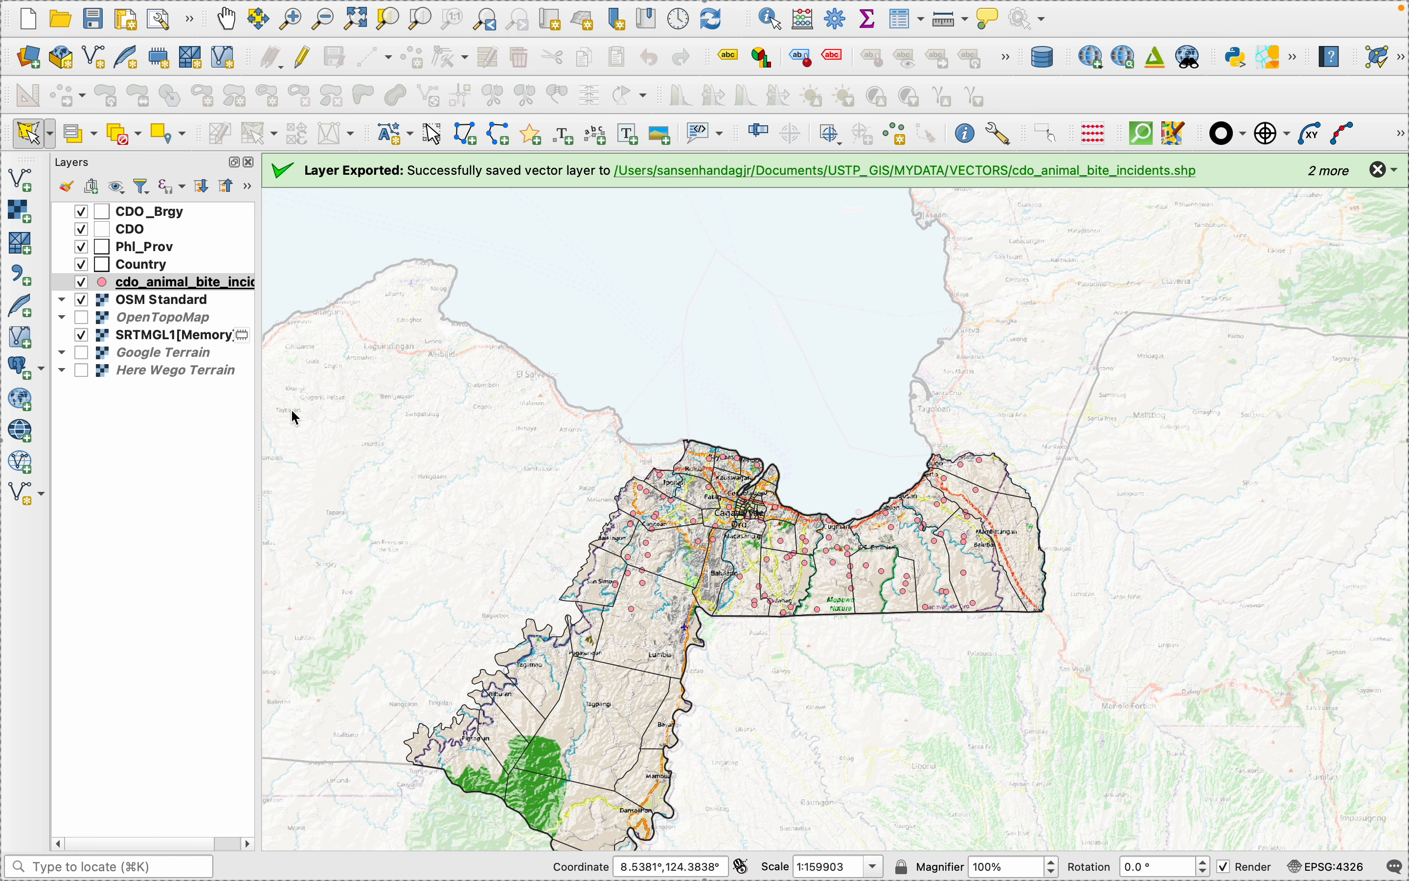
- Style the animal bite incidents layer's simple marker with a red fill and a size of 2.2 millimetres
{"action": "right_click", "coordinate": [144, 284]}
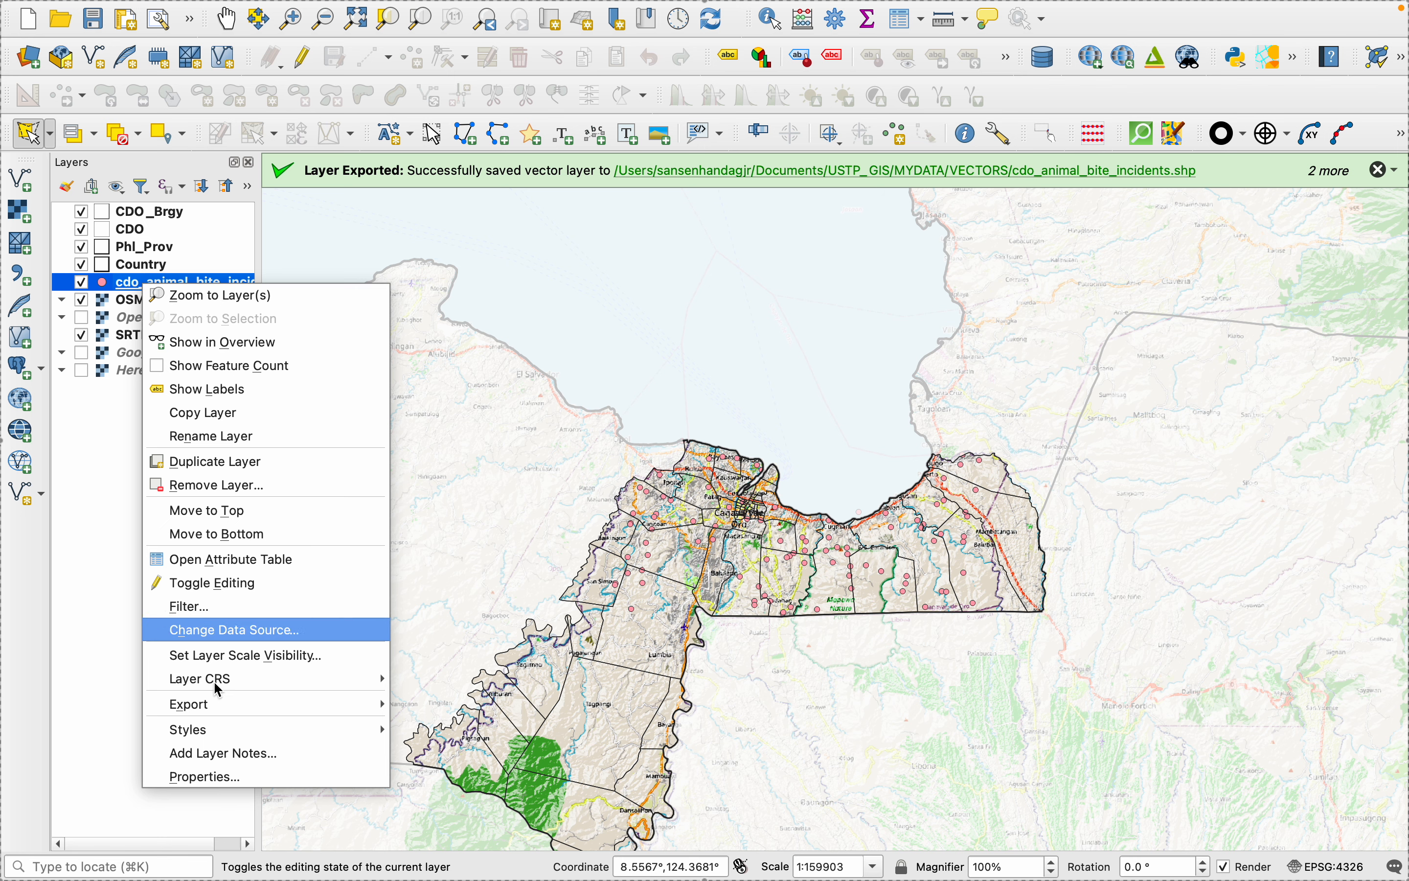
{"action": "left_click", "coordinate": [250, 782]}
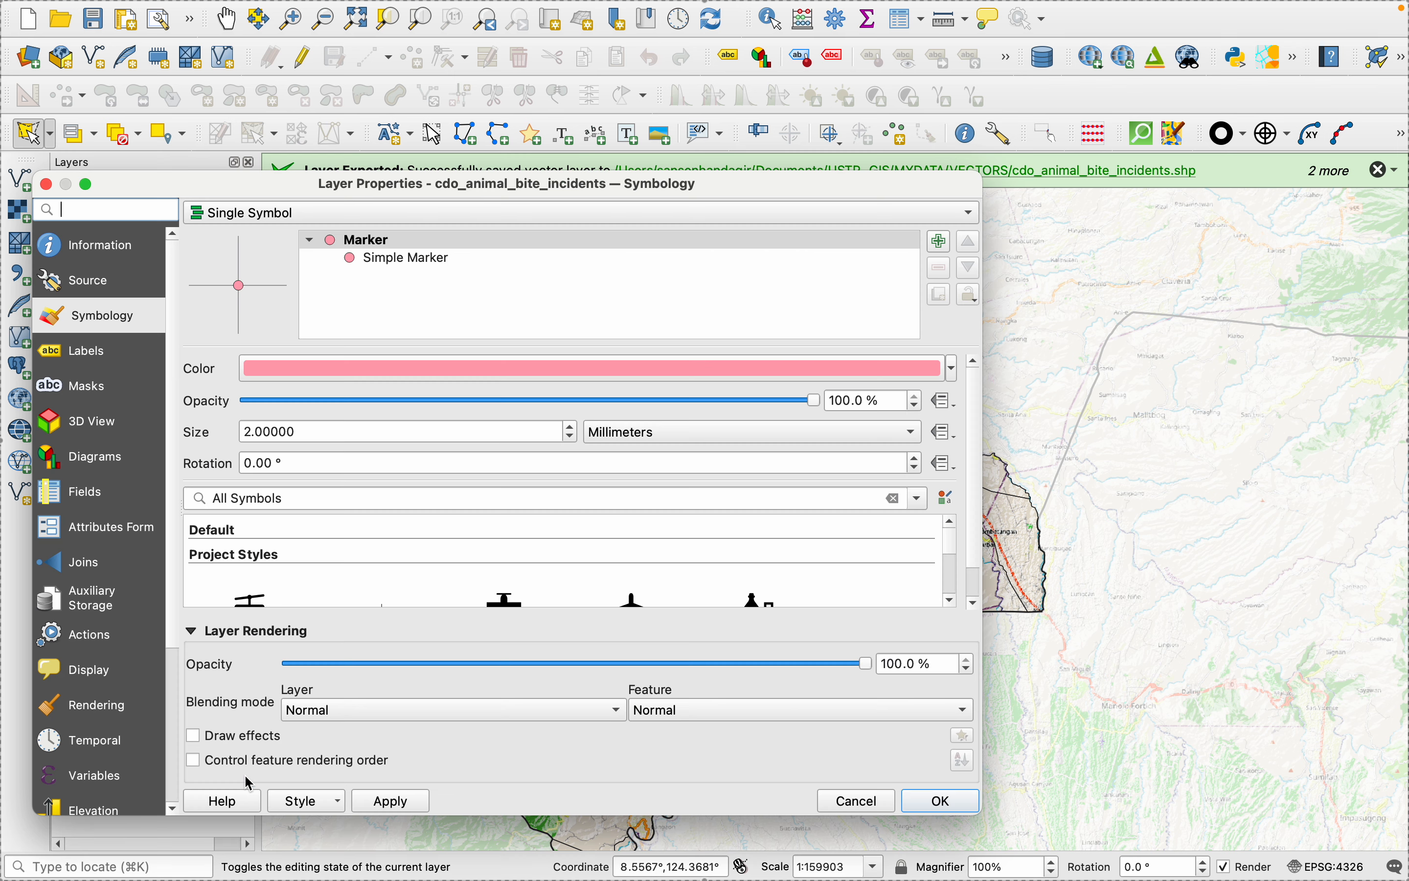
{"action": "left_click", "coordinate": [593, 240]}
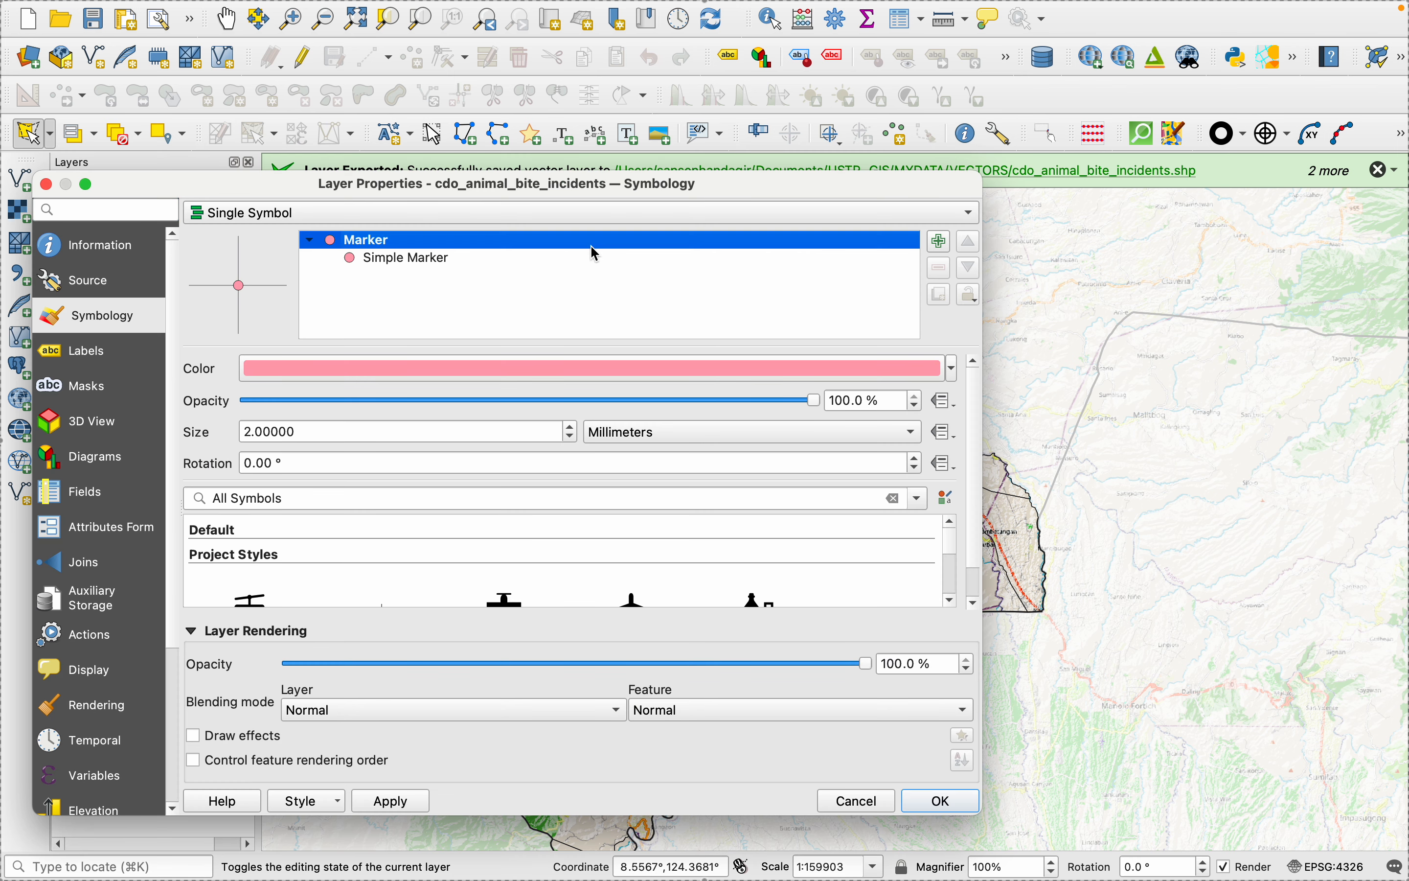
{"action": "left_click", "coordinate": [569, 260]}
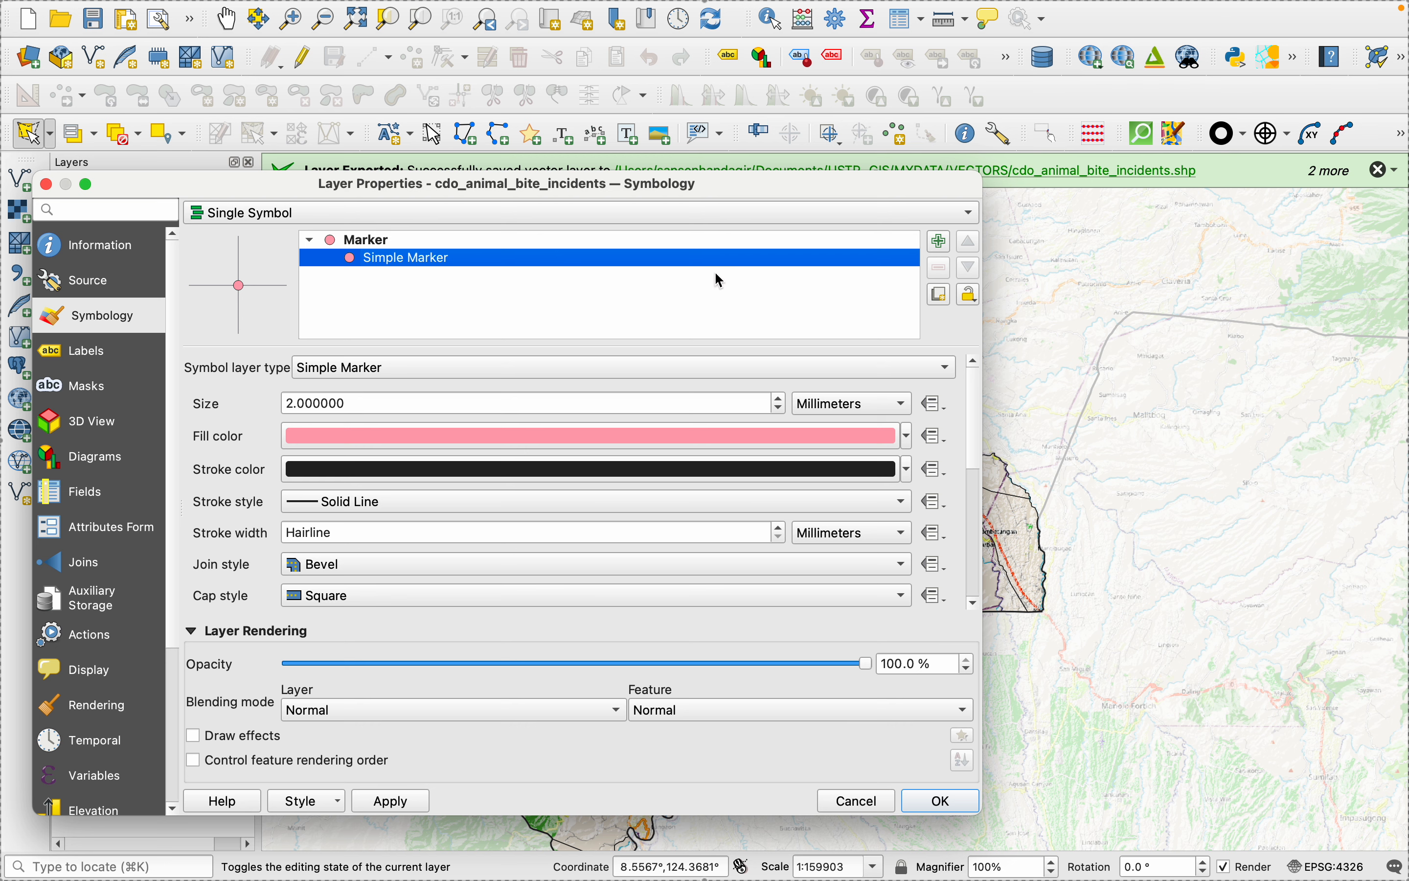
{"action": "left_click", "coordinate": [908, 446]}
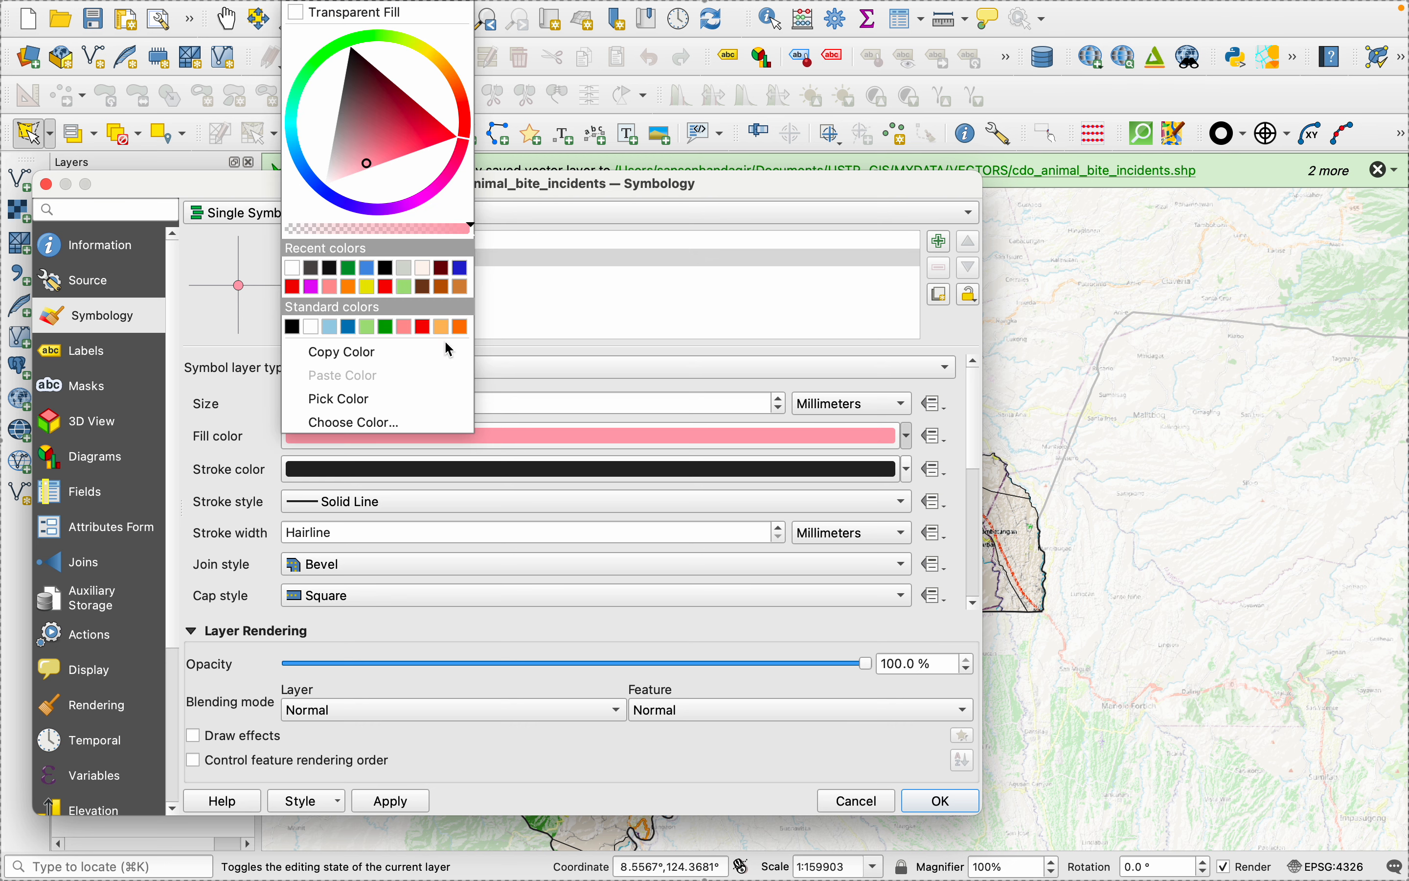
{"action": "left_click", "coordinate": [303, 288]}
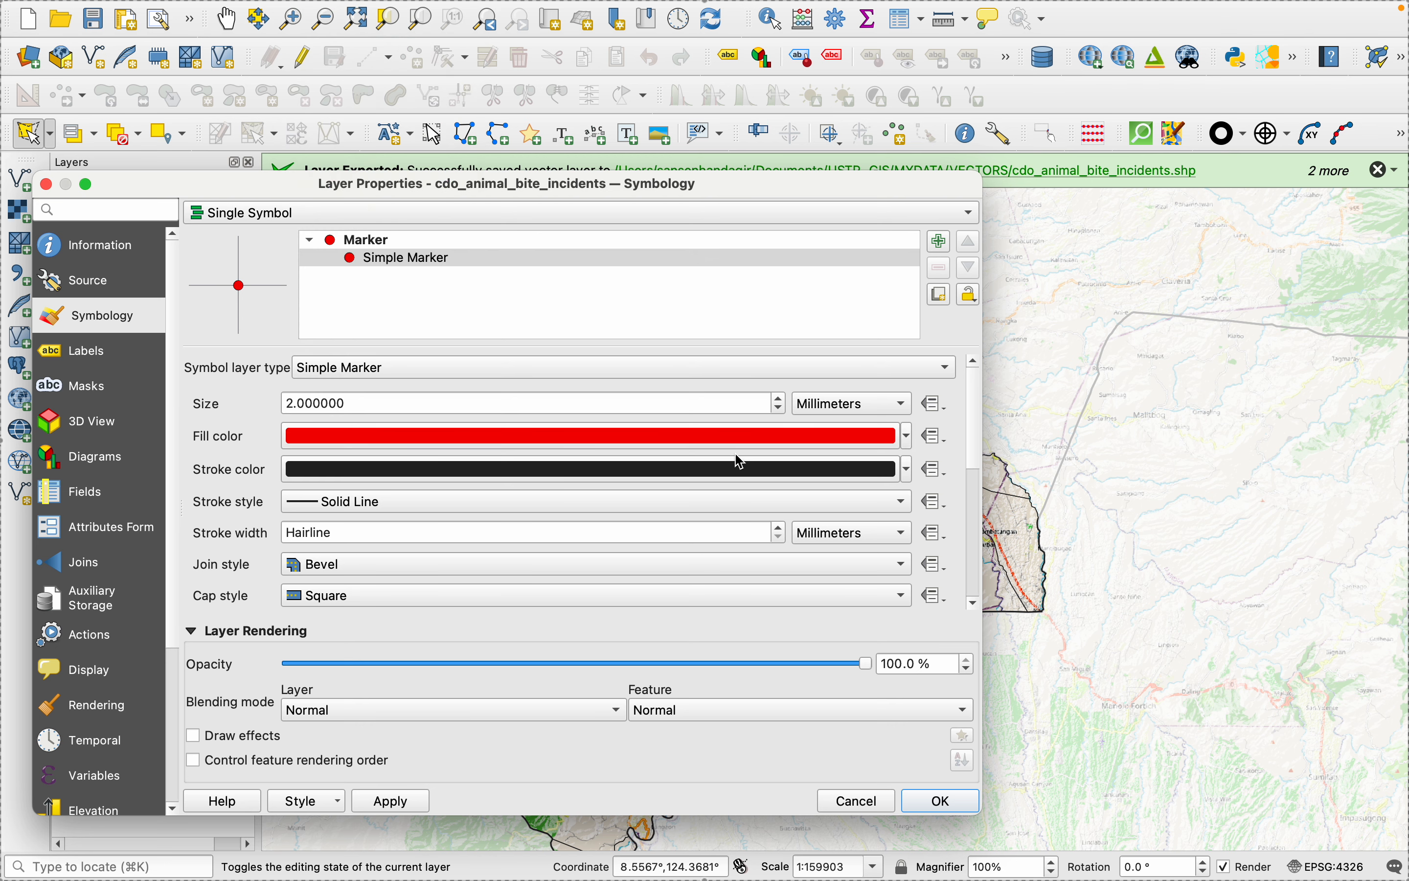
{"action": "left_click", "coordinate": [781, 398]}
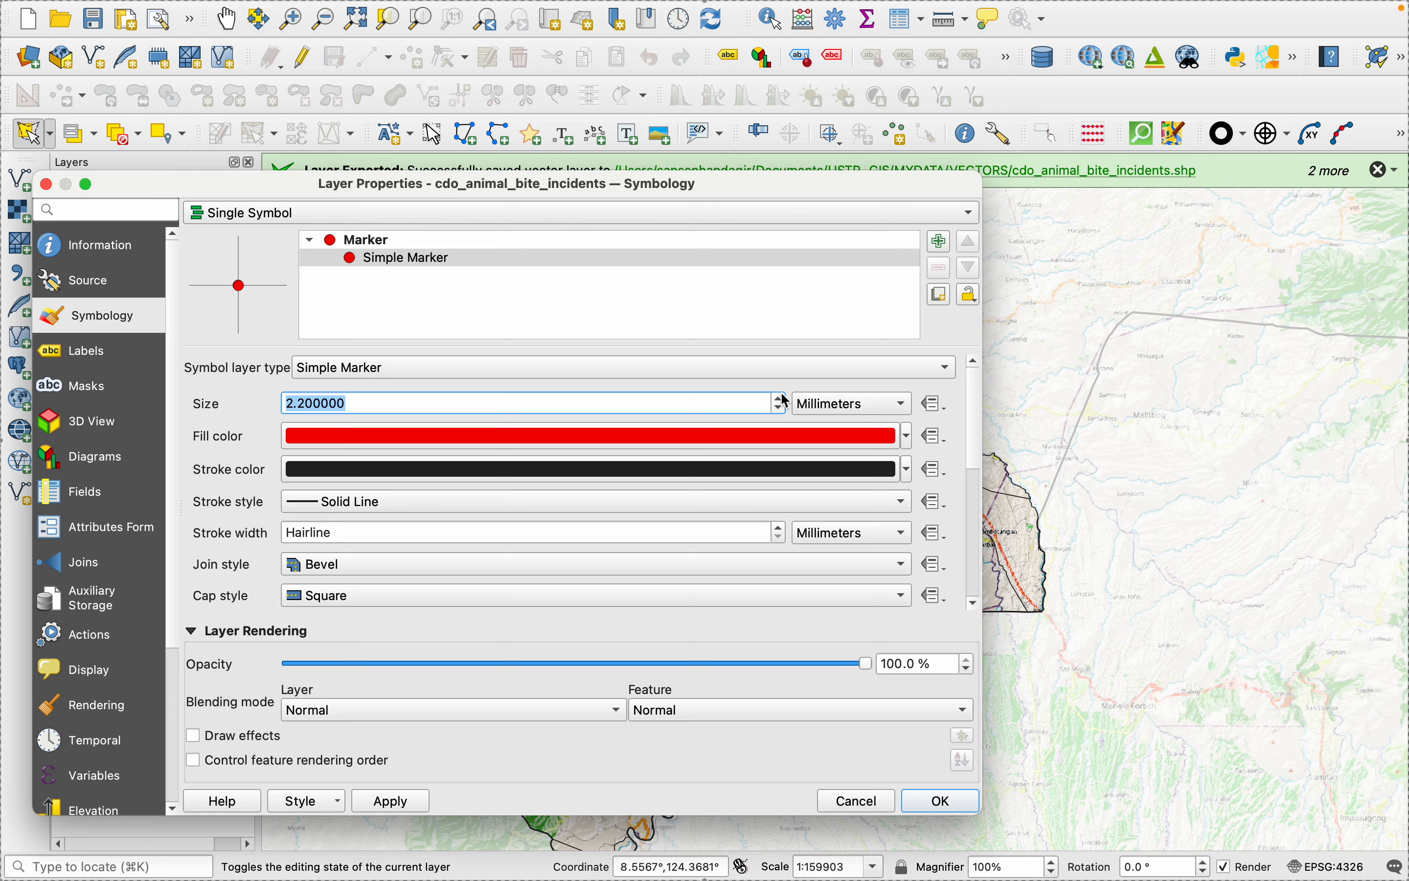
{"action": "left_click", "coordinate": [397, 799]}
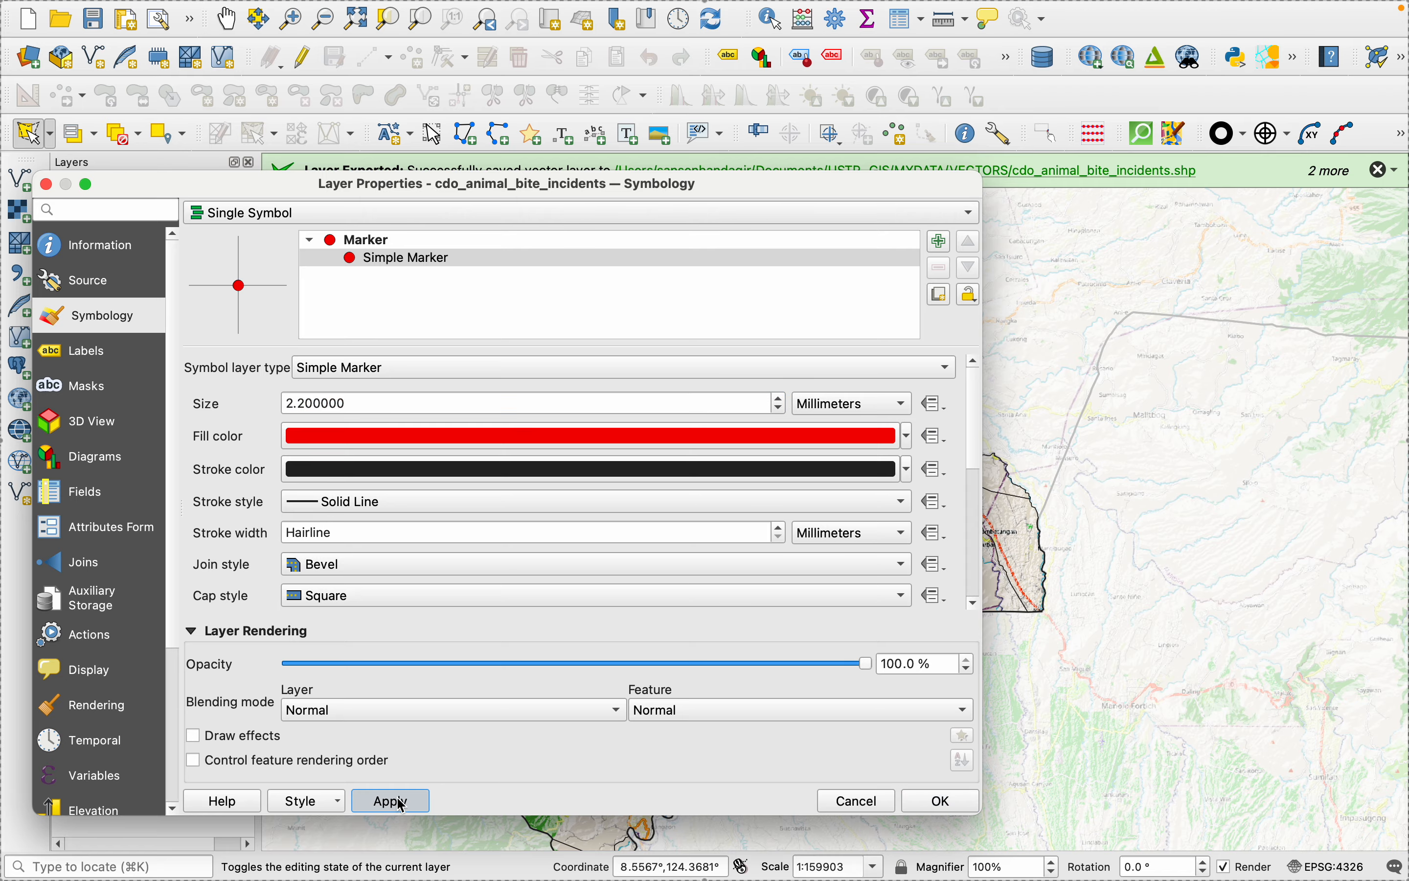
{"action": "left_click", "coordinate": [941, 800]}
{"action": "scroll", "coordinate": [751, 566], "scroll_direction": "up", "scroll_amount": 1}
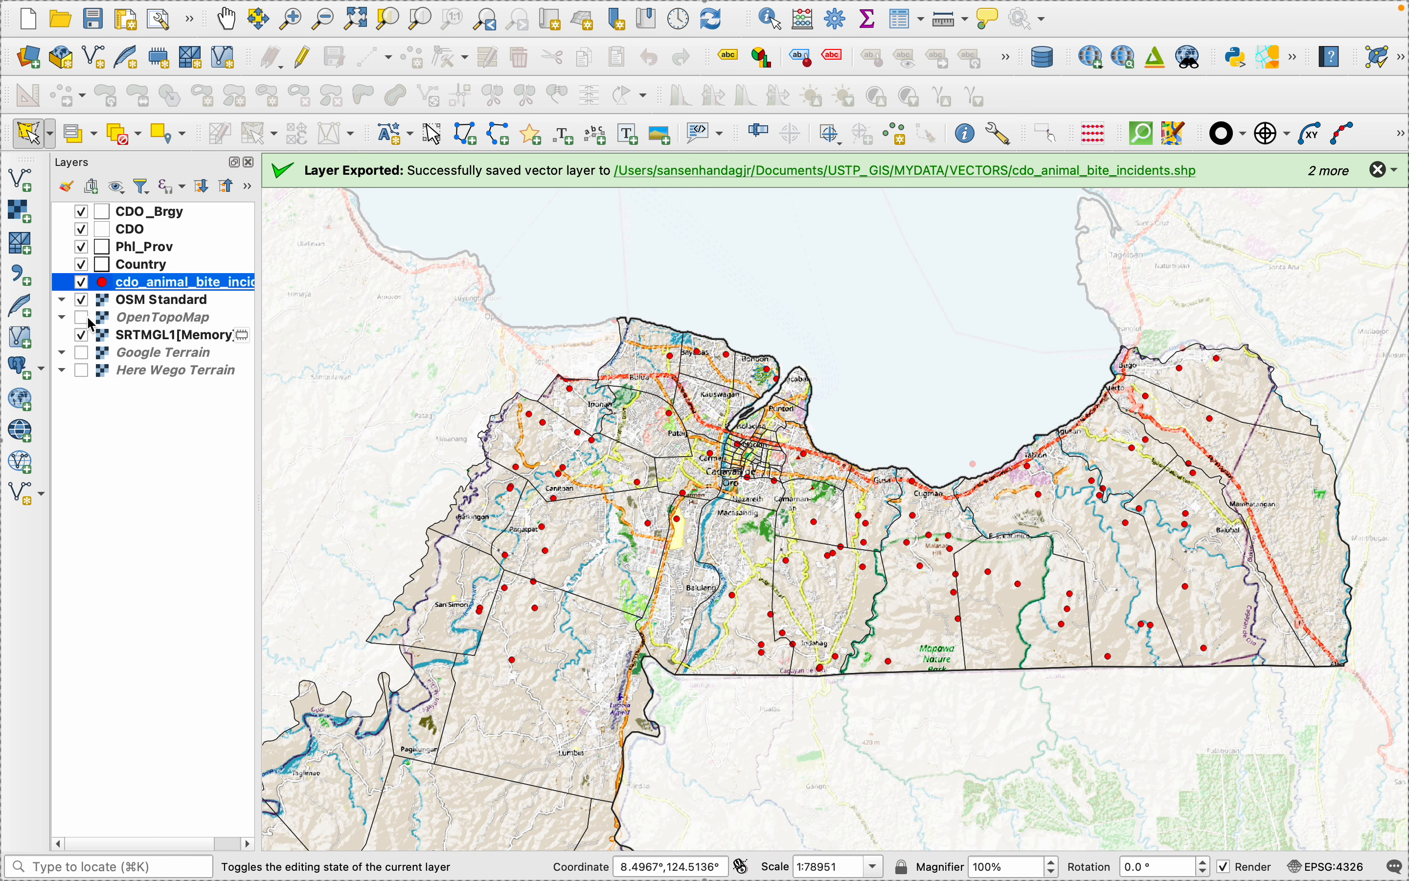
- Turn on single labels for the incidents layer, using the Incident C field as the label value, and apply them
{"action": "right_click", "coordinate": [133, 292]}
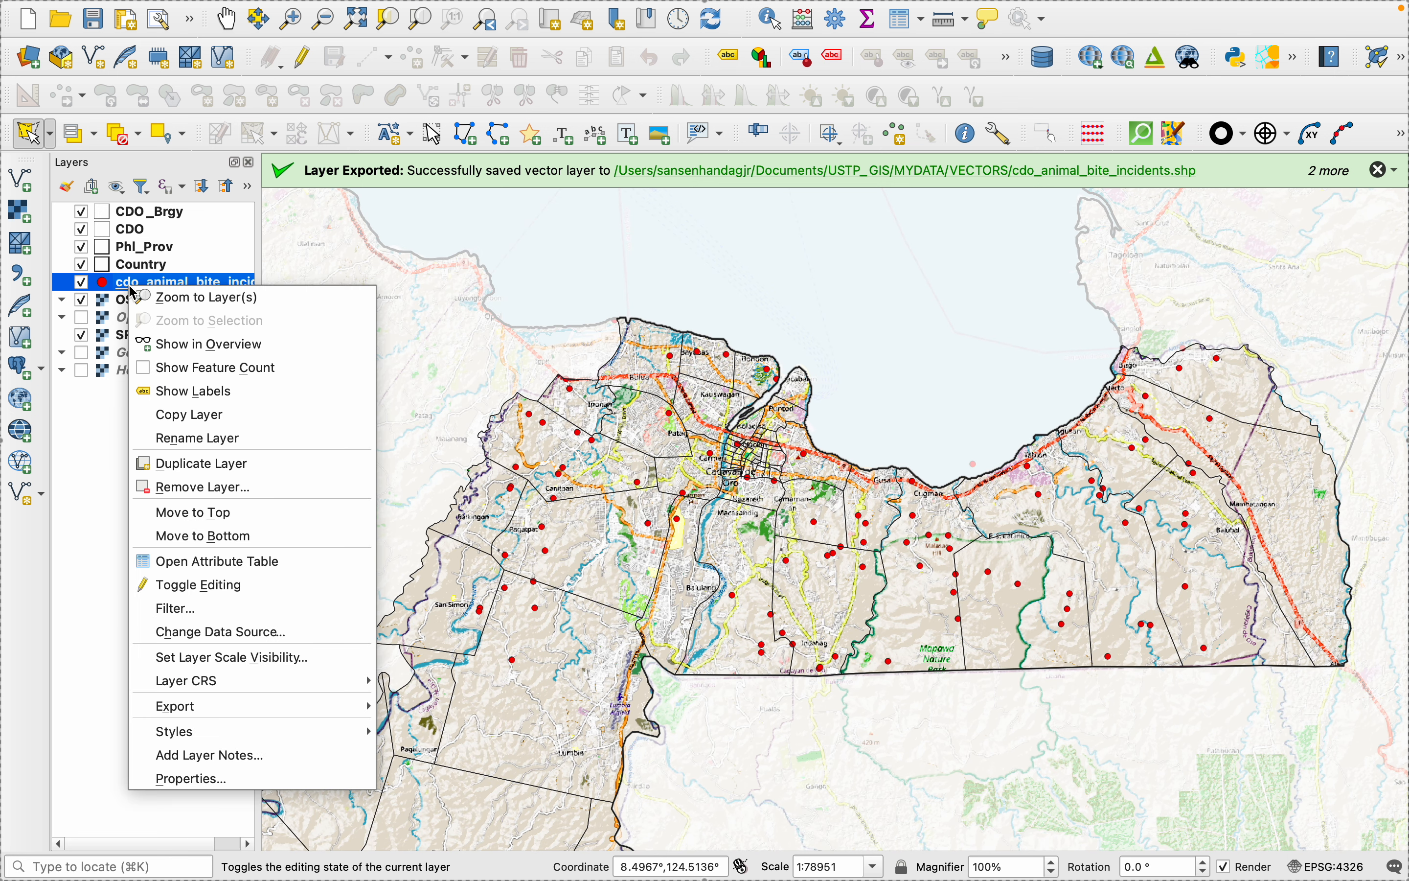
{"action": "left_click", "coordinate": [181, 779]}
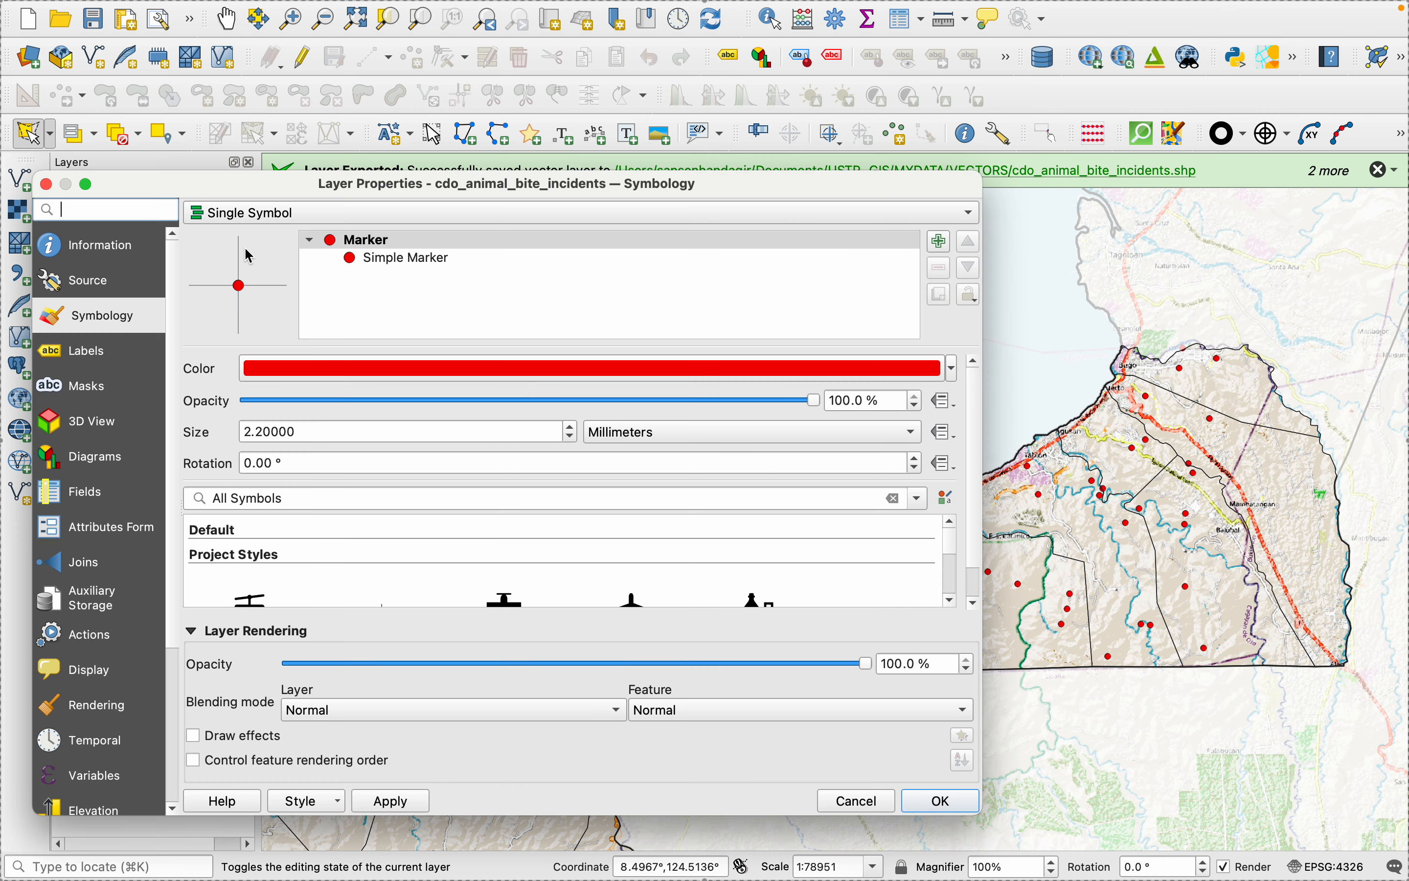
{"action": "left_click", "coordinate": [98, 363]}
{"action": "left_click", "coordinate": [265, 214]}
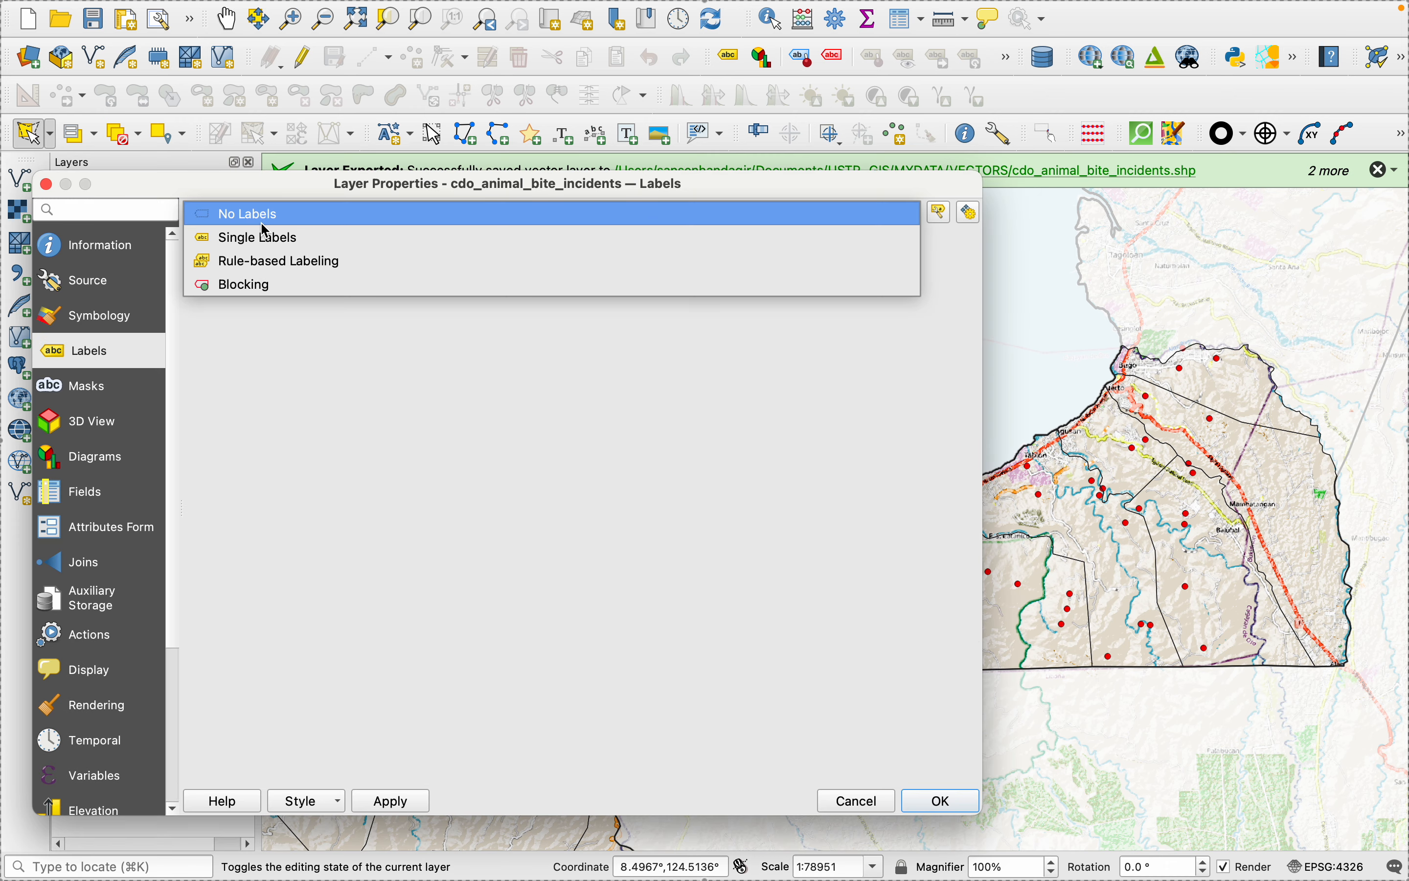
{"action": "left_click", "coordinate": [265, 236]}
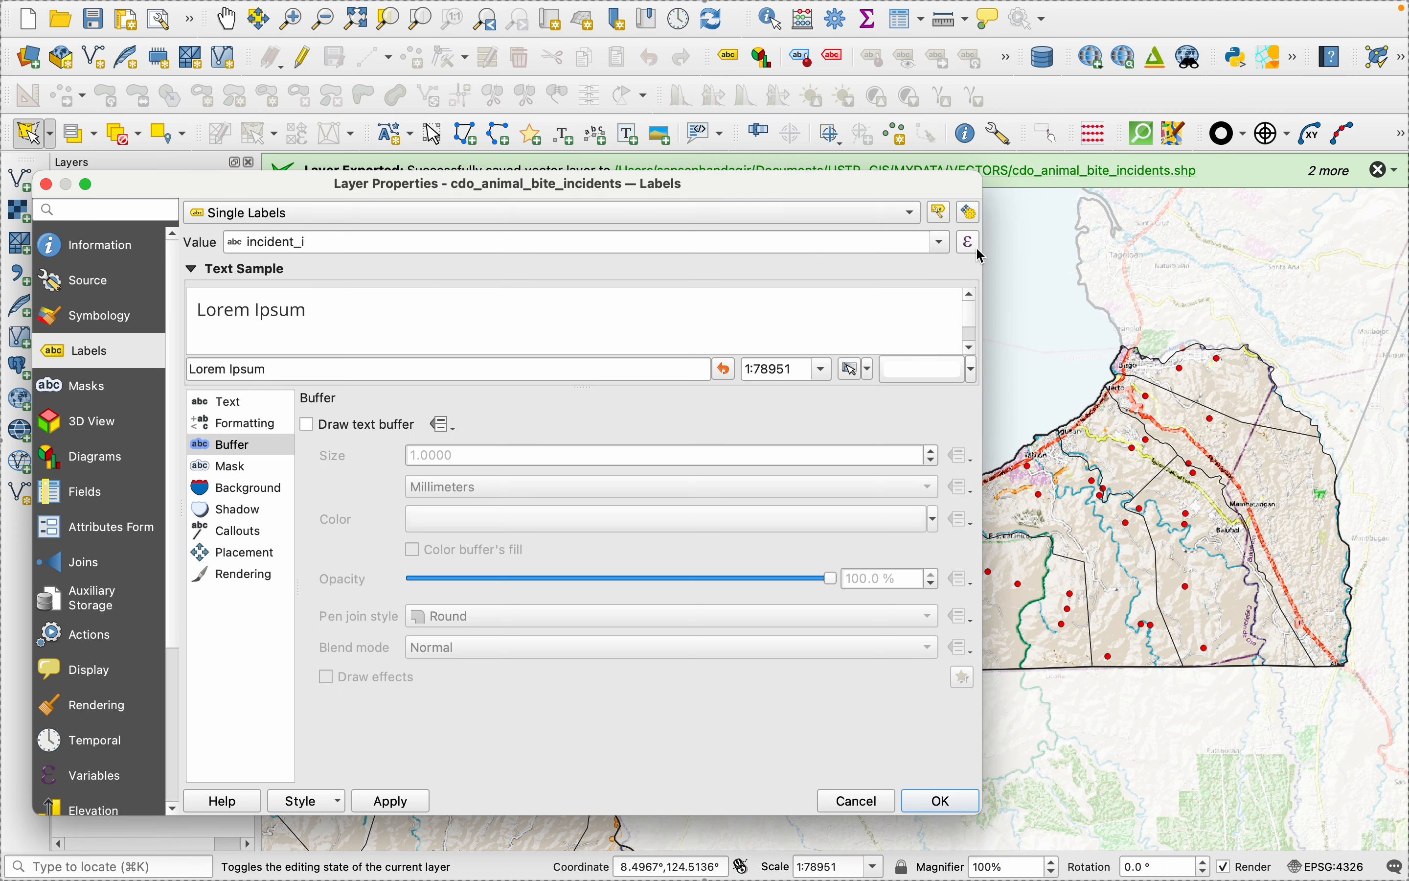
{"action": "left_click", "coordinate": [942, 241]}
{"action": "scroll", "coordinate": [338, 439], "scroll_direction": "down", "scroll_amount": 1}
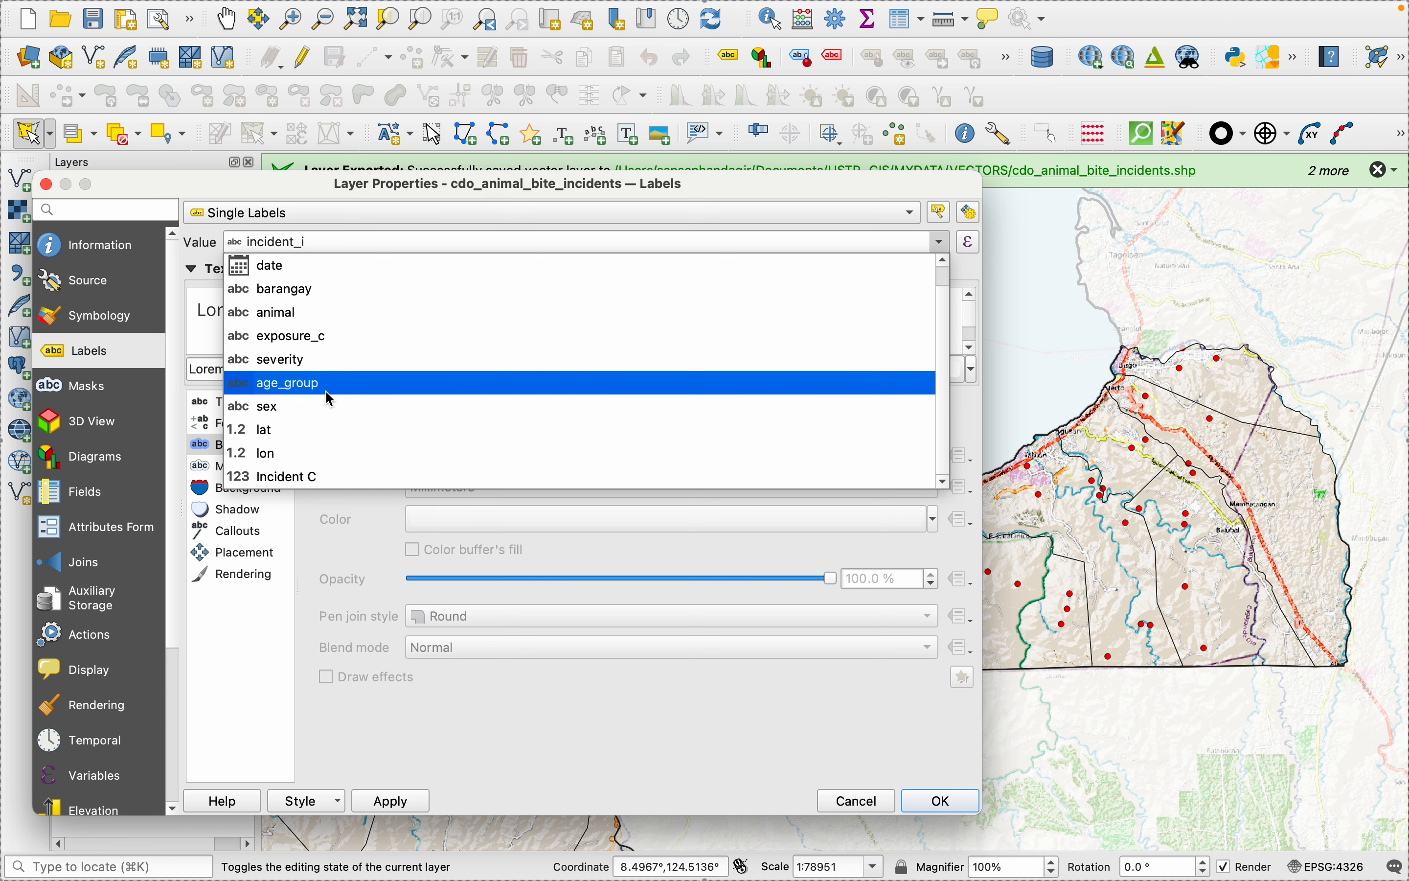
{"action": "scroll", "coordinate": [331, 401], "scroll_direction": "up", "scroll_amount": 1}
{"action": "scroll", "coordinate": [330, 401], "scroll_direction": "down", "scroll_amount": 1}
{"action": "left_click", "coordinate": [300, 479]}
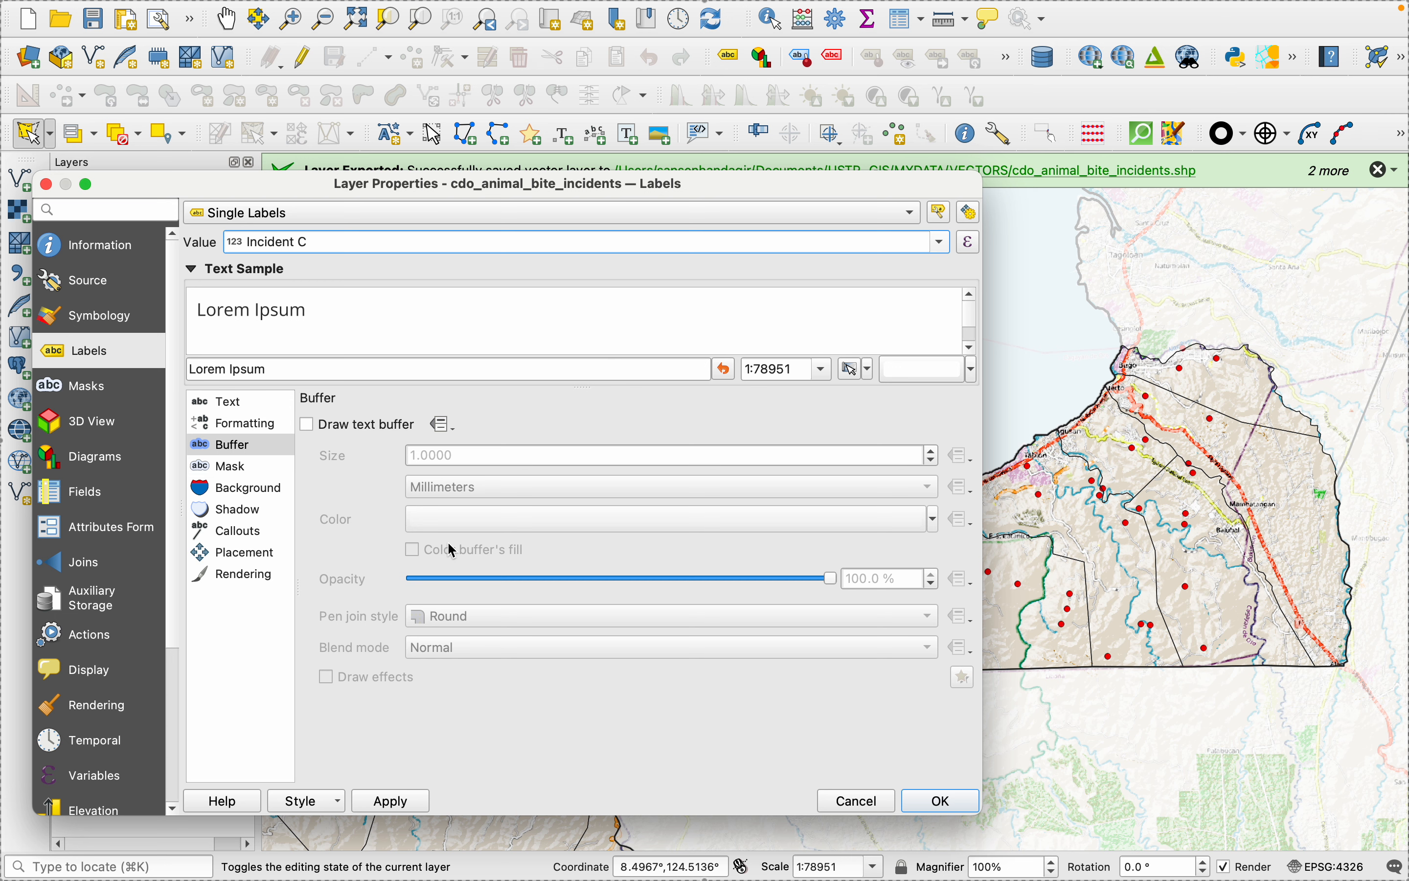
{"action": "left_click", "coordinate": [393, 801]}
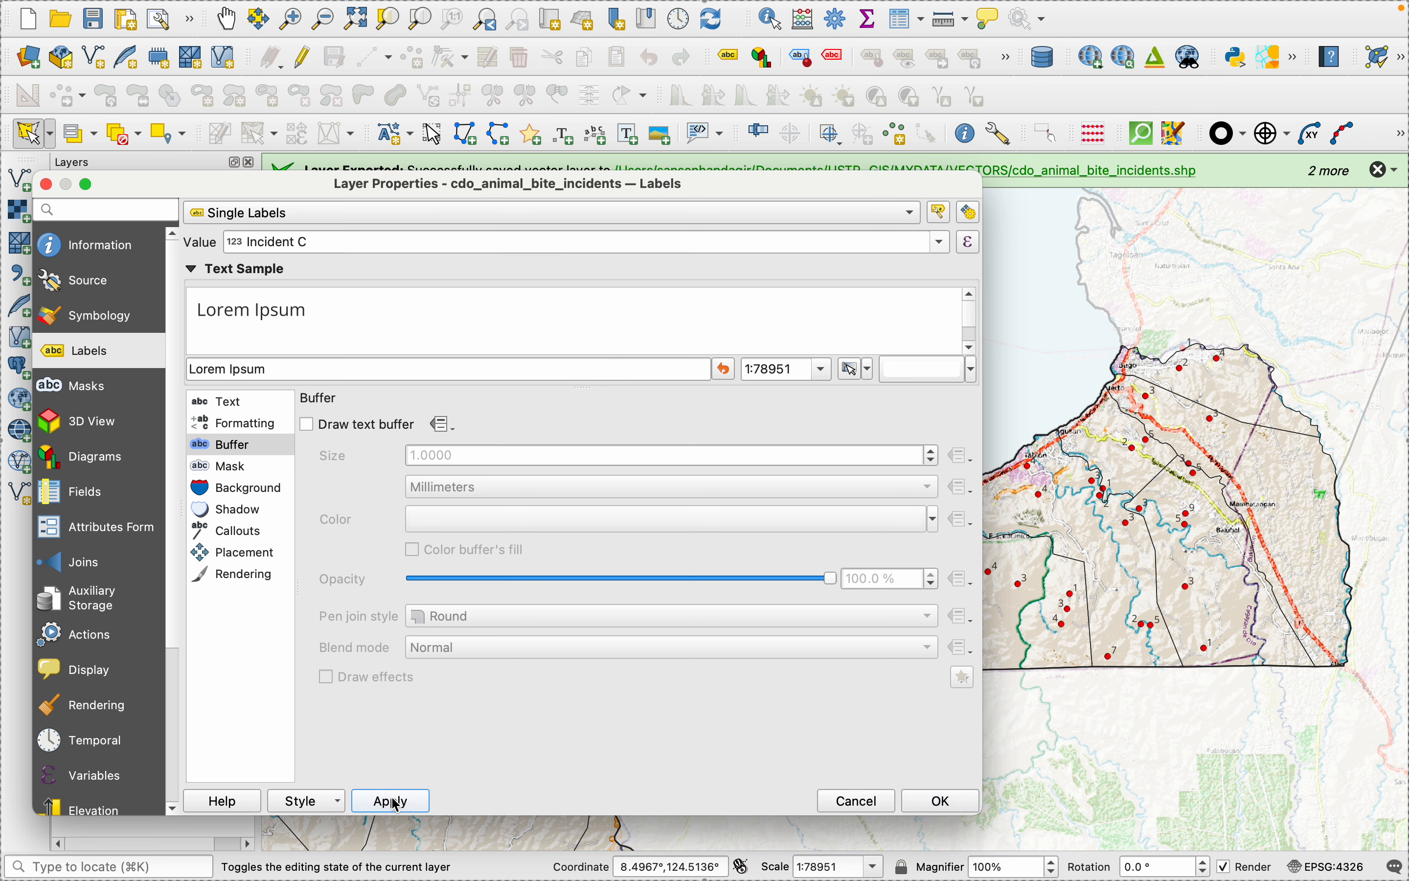
- Switch to PowerPoint to examine the sample animal bite map, return to QGIS and accept the layer properties
{"action": "mouse_move", "coordinate": [1119, 872]}
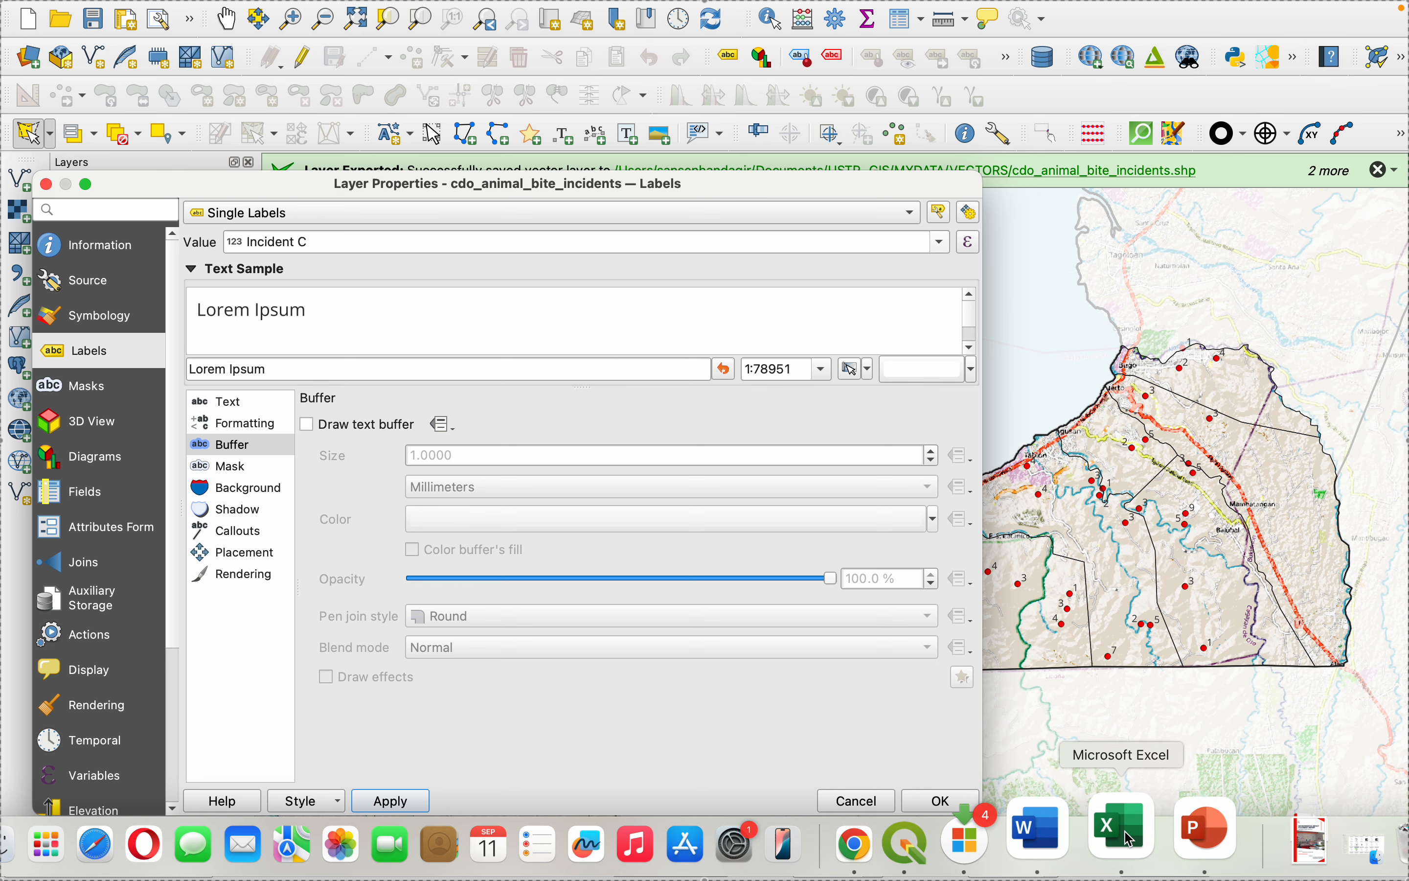
{"action": "left_click", "coordinate": [1199, 833]}
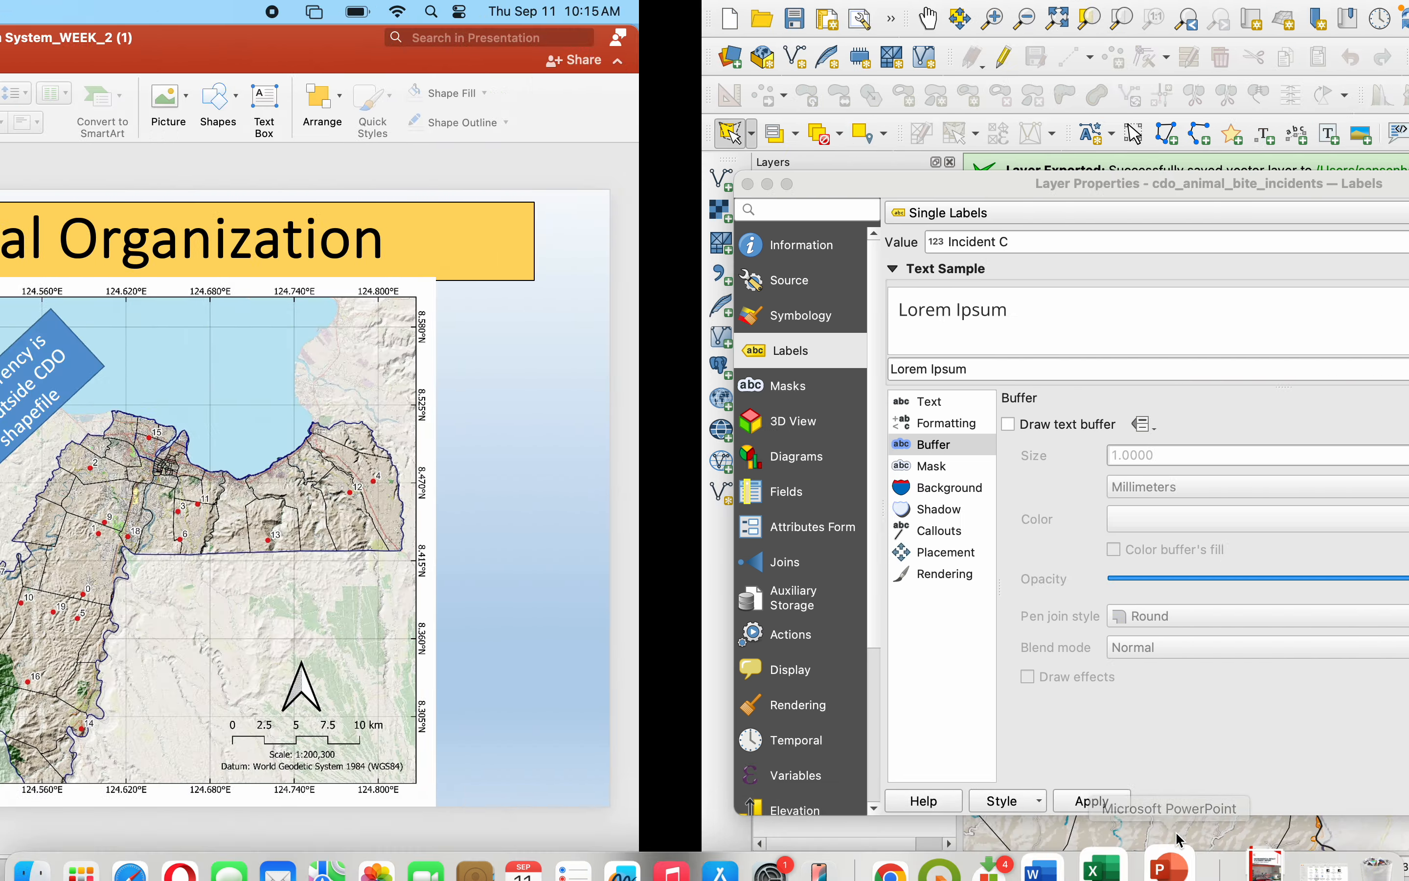
{"action": "mouse_move", "coordinate": [1185, 874]}
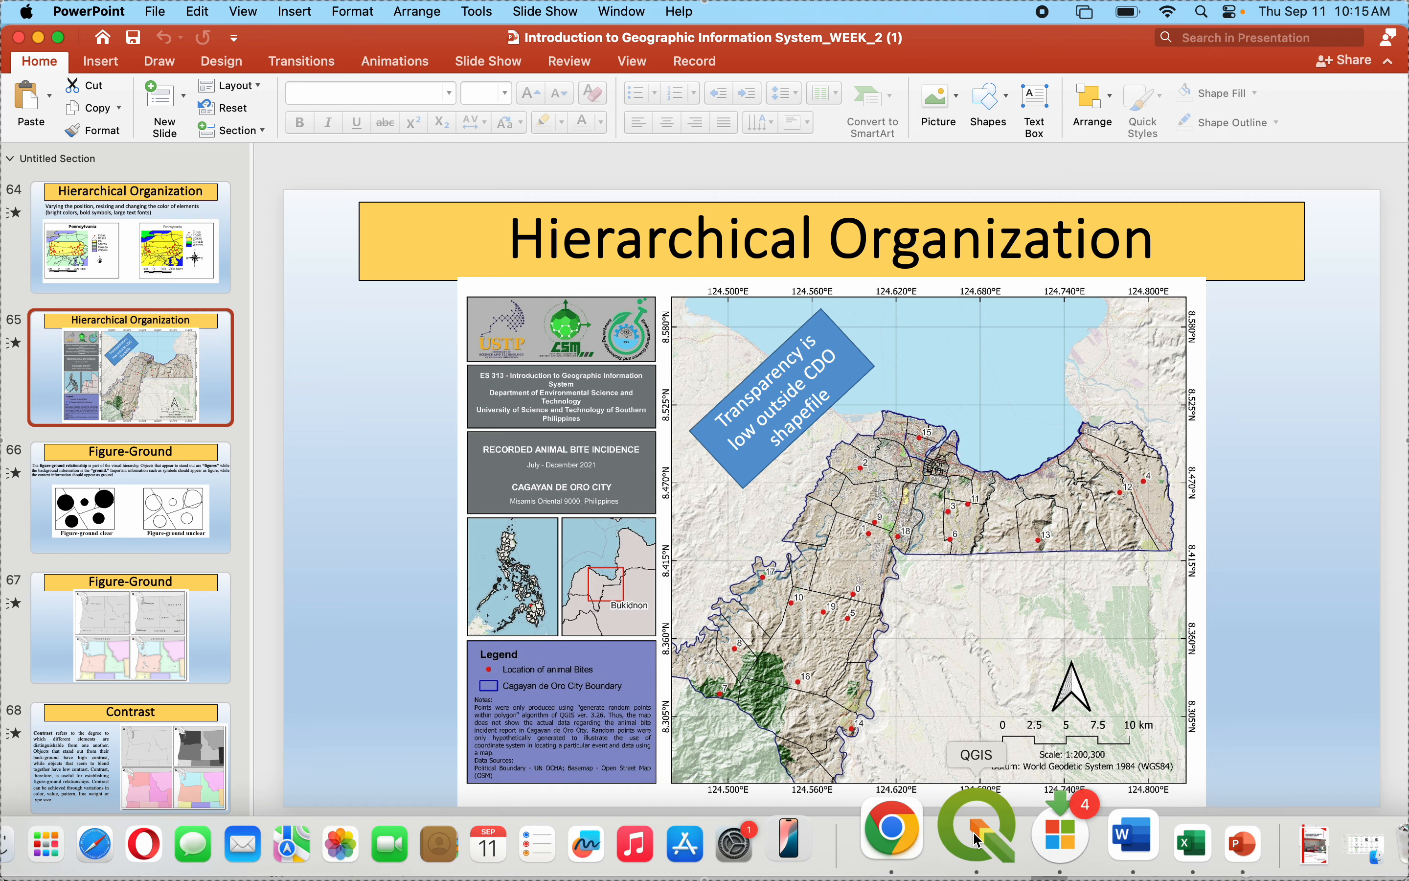
{"action": "left_click", "coordinate": [904, 841]}
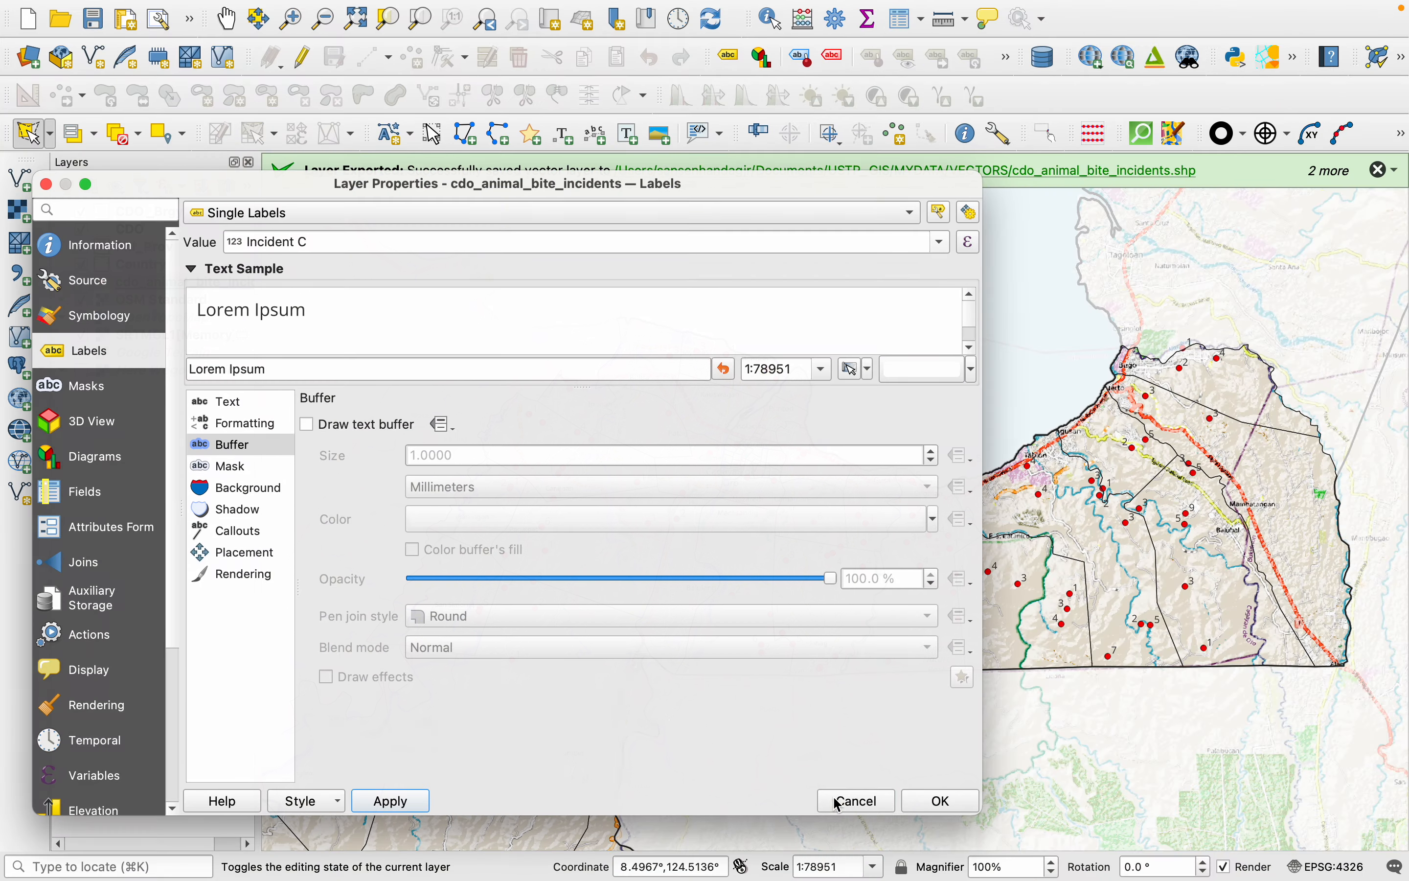
{"action": "left_click", "coordinate": [943, 802]}
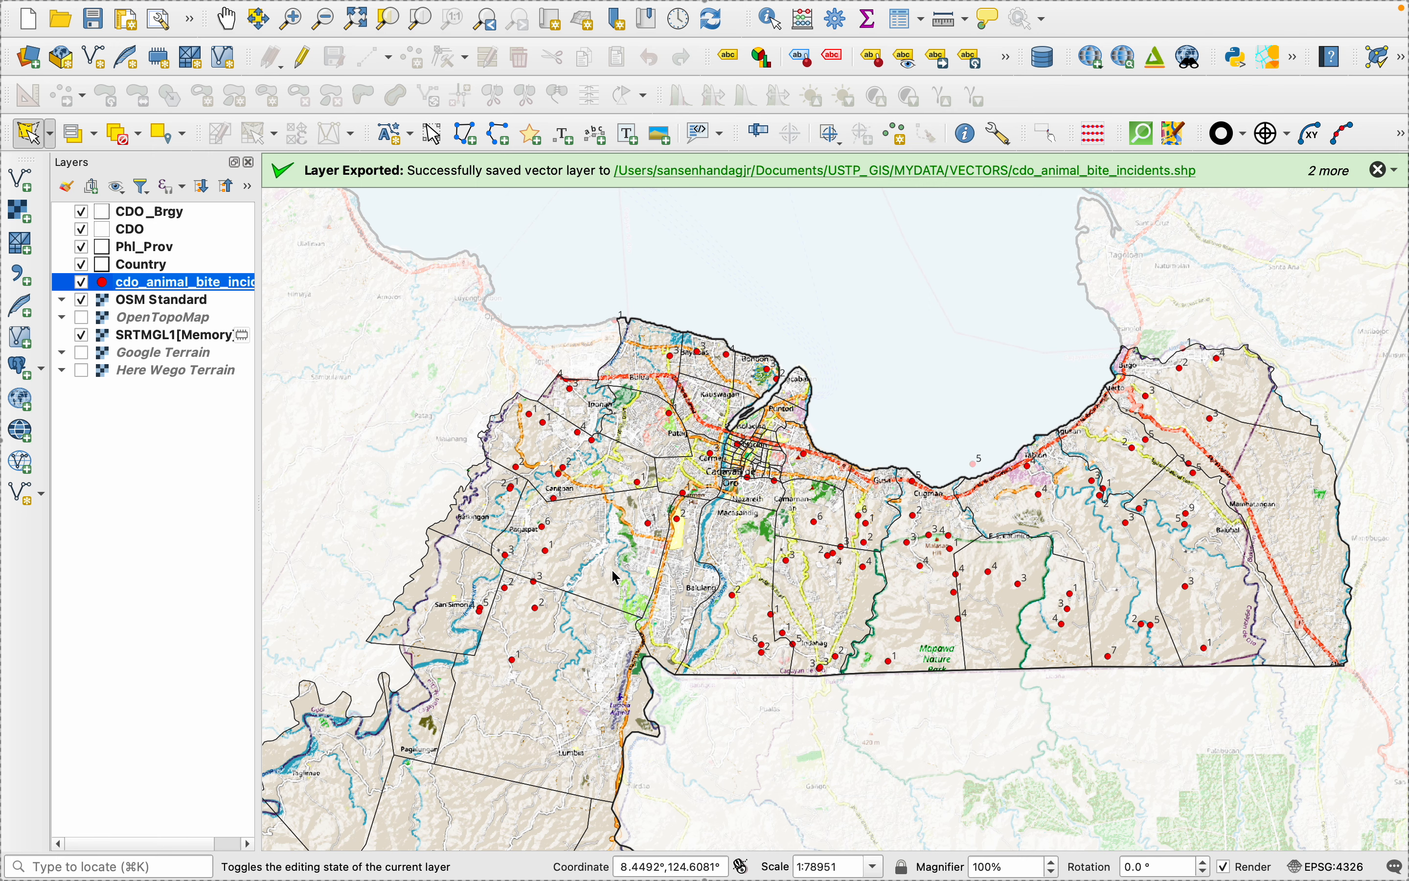
- Move the animal bite incidents layer to the top of the layer order, above CDO_Brgy
{"action": "scroll", "coordinate": [614, 579], "scroll_direction": "up", "scroll_amount": 2}
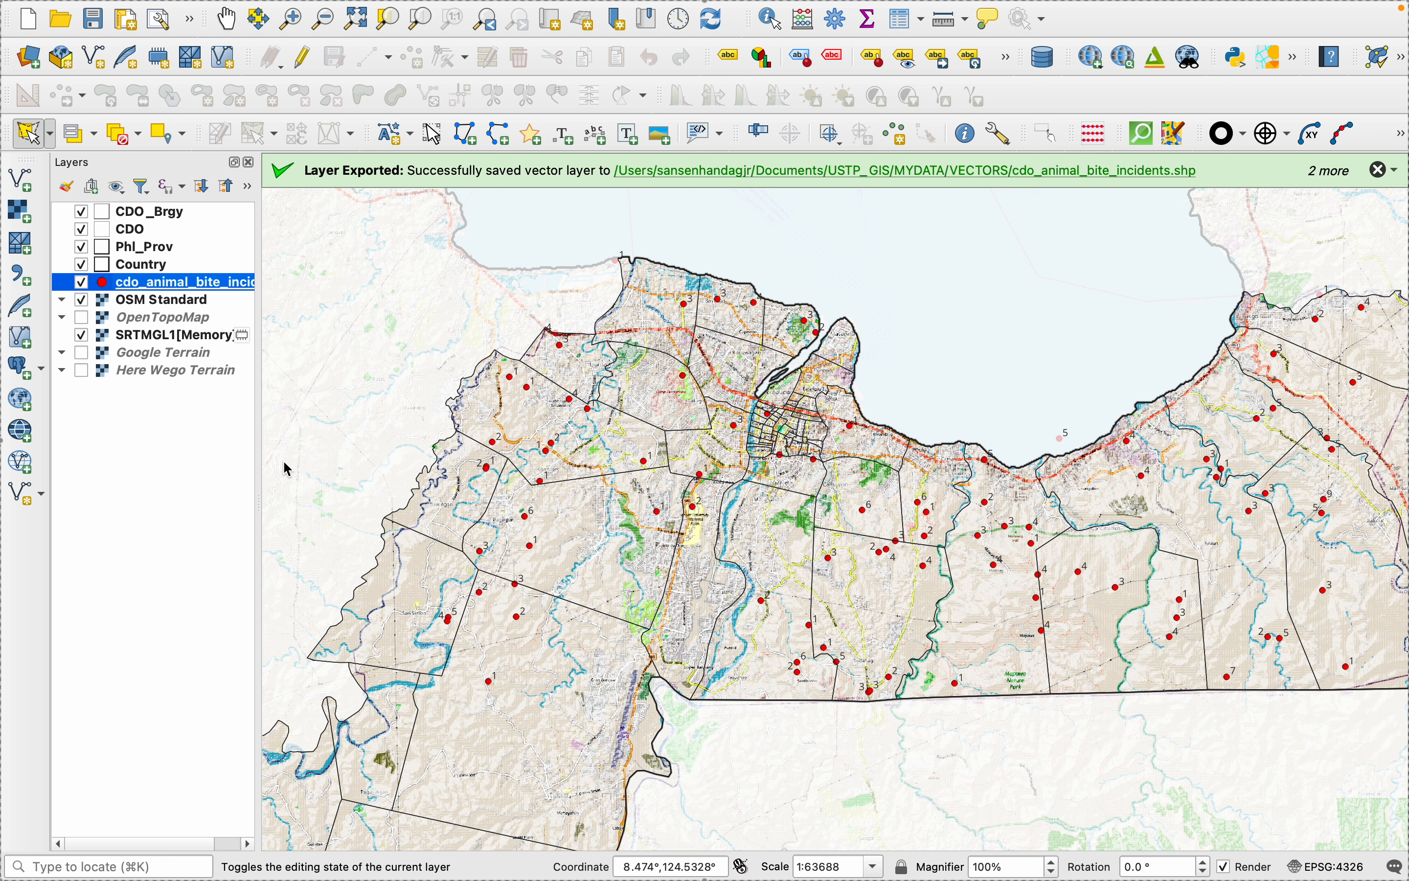
{"action": "left_click_drag", "start_coordinate": [139, 291], "coordinate": [129, 214]}
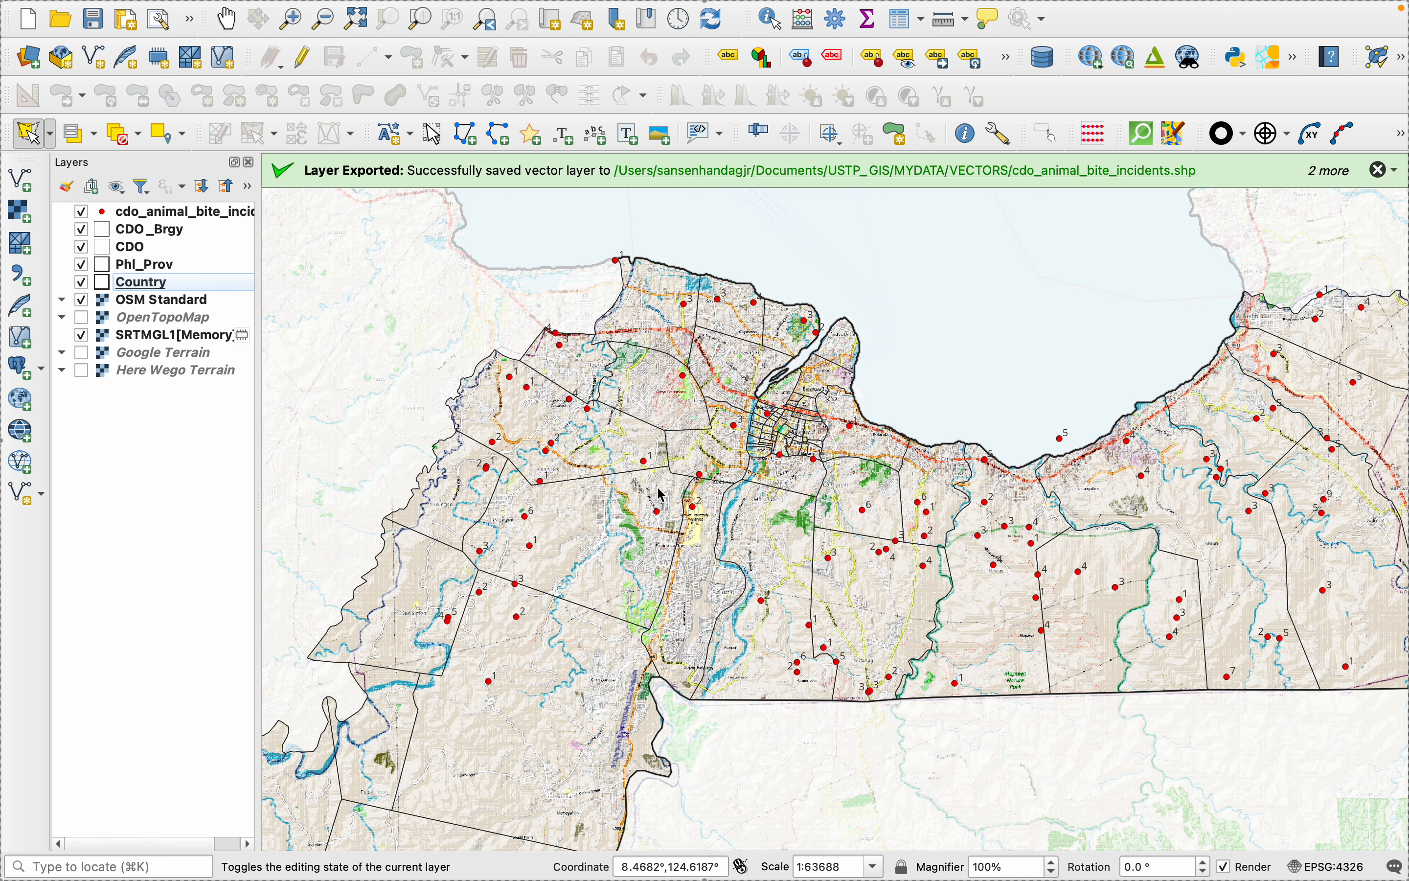
{"action": "scroll", "coordinate": [662, 495], "scroll_direction": "down", "scroll_amount": 2}
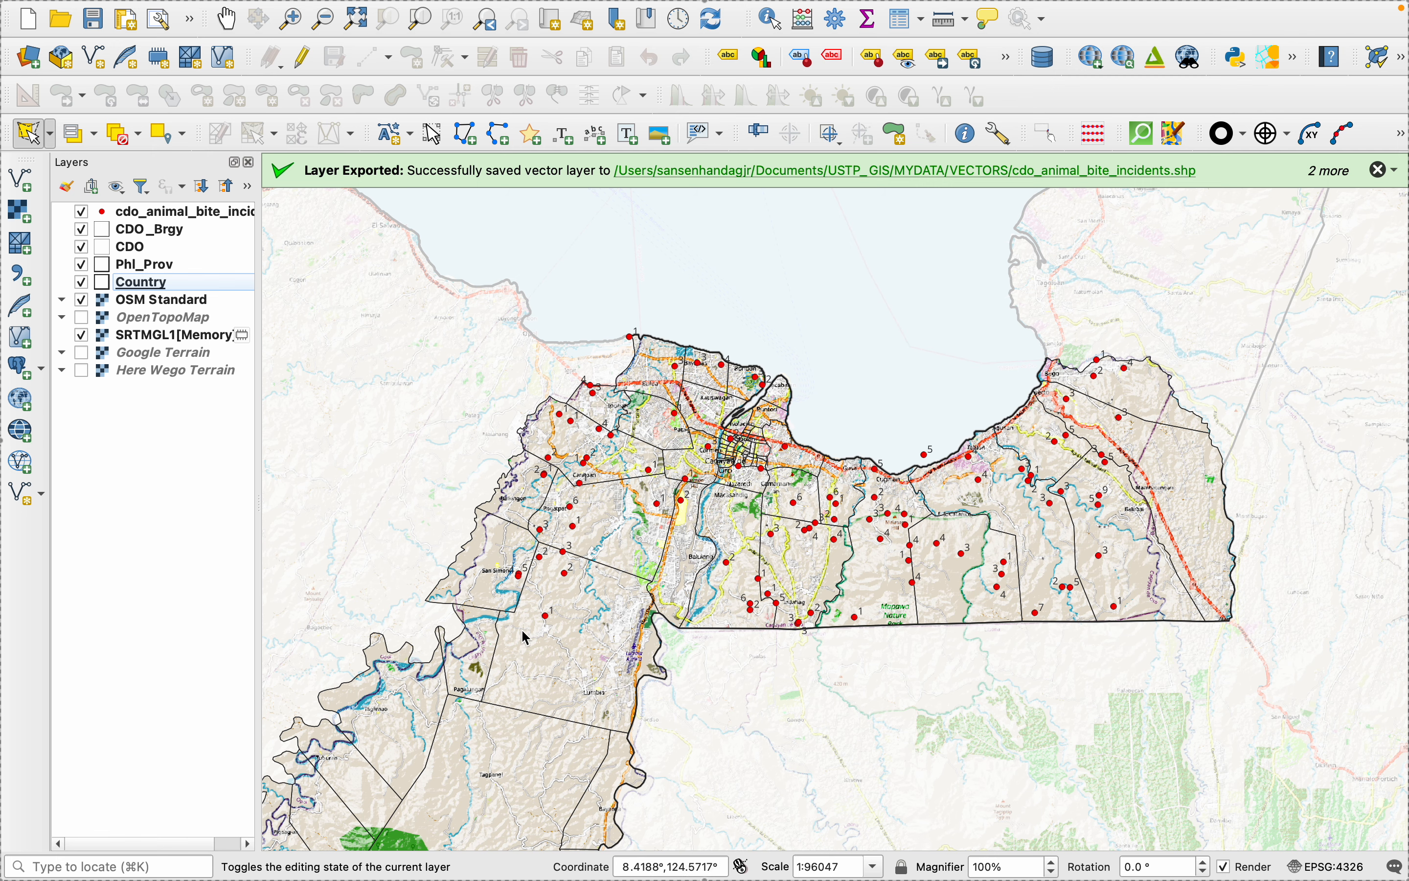
{"action": "scroll", "coordinate": [588, 574], "scroll_direction": "down", "scroll_amount": 1}
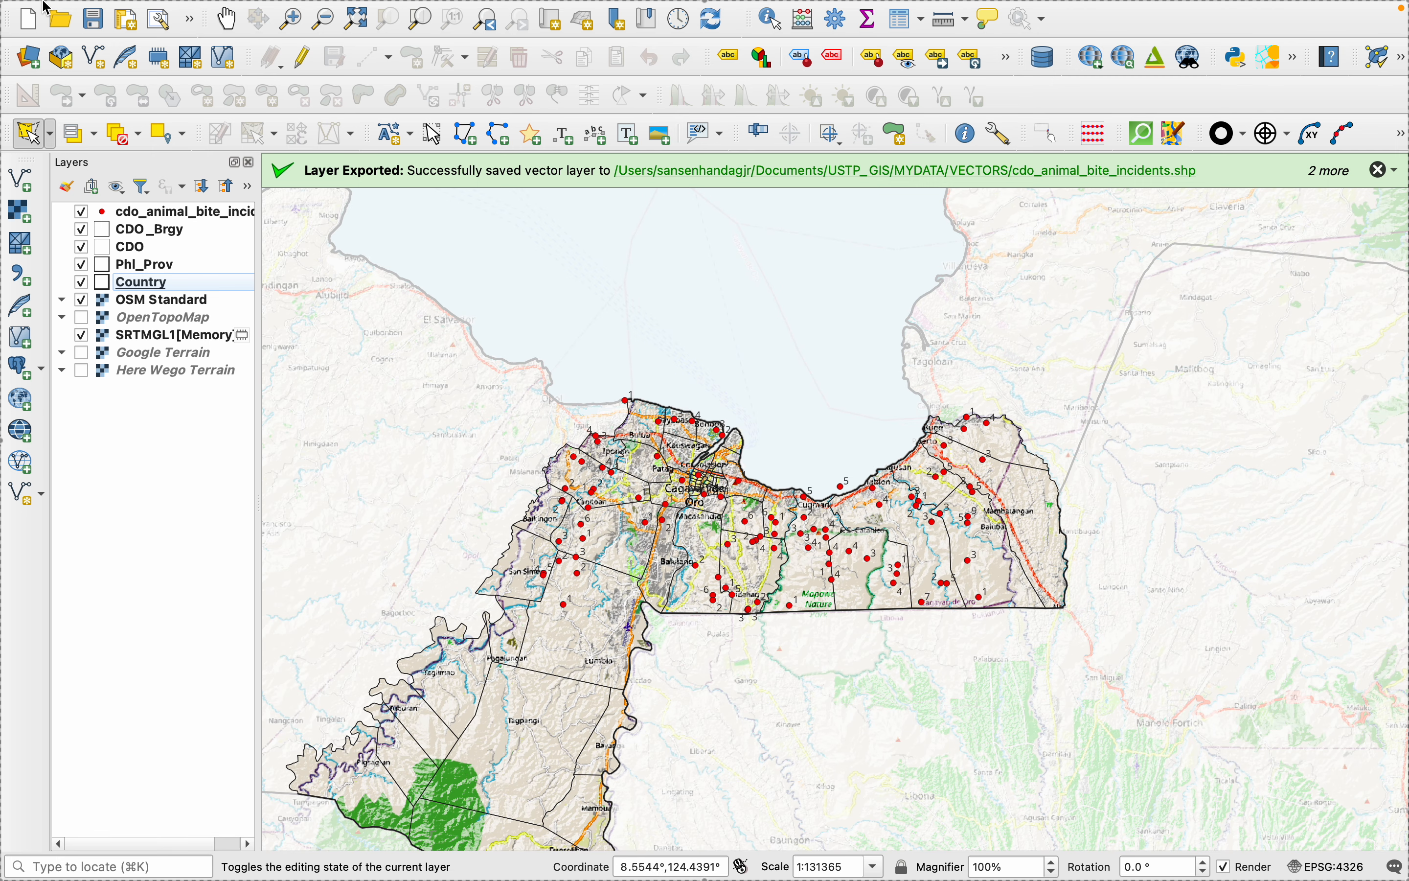
- Create an empty print layout titled cdo_animalbiteincidents_map through the Layout Manager
{"action": "mouse_move", "coordinate": [83, 7]}
{"action": "left_click", "coordinate": [132, 12]}
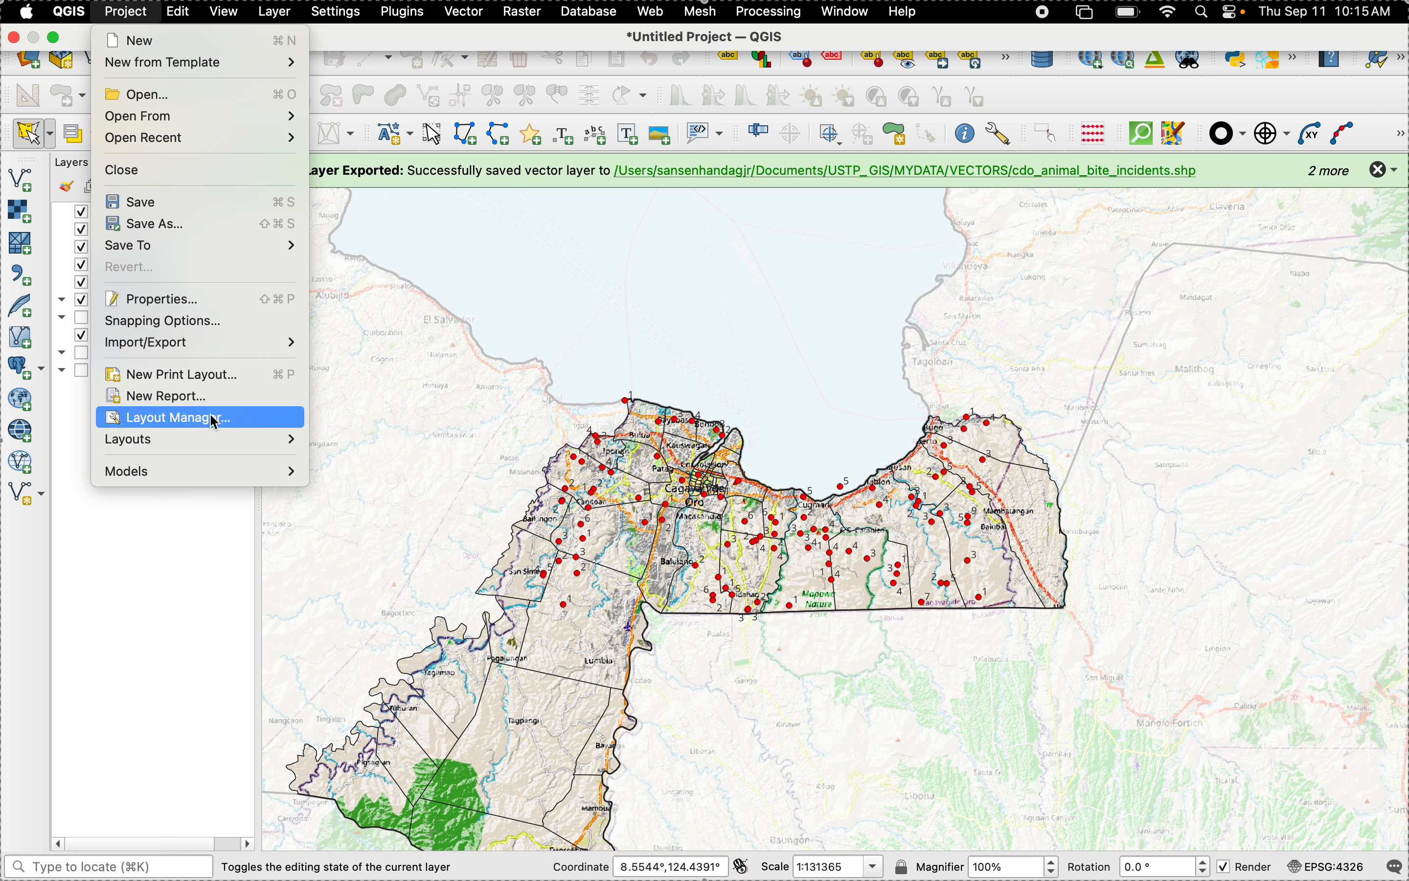
{"action": "left_click", "coordinate": [225, 425]}
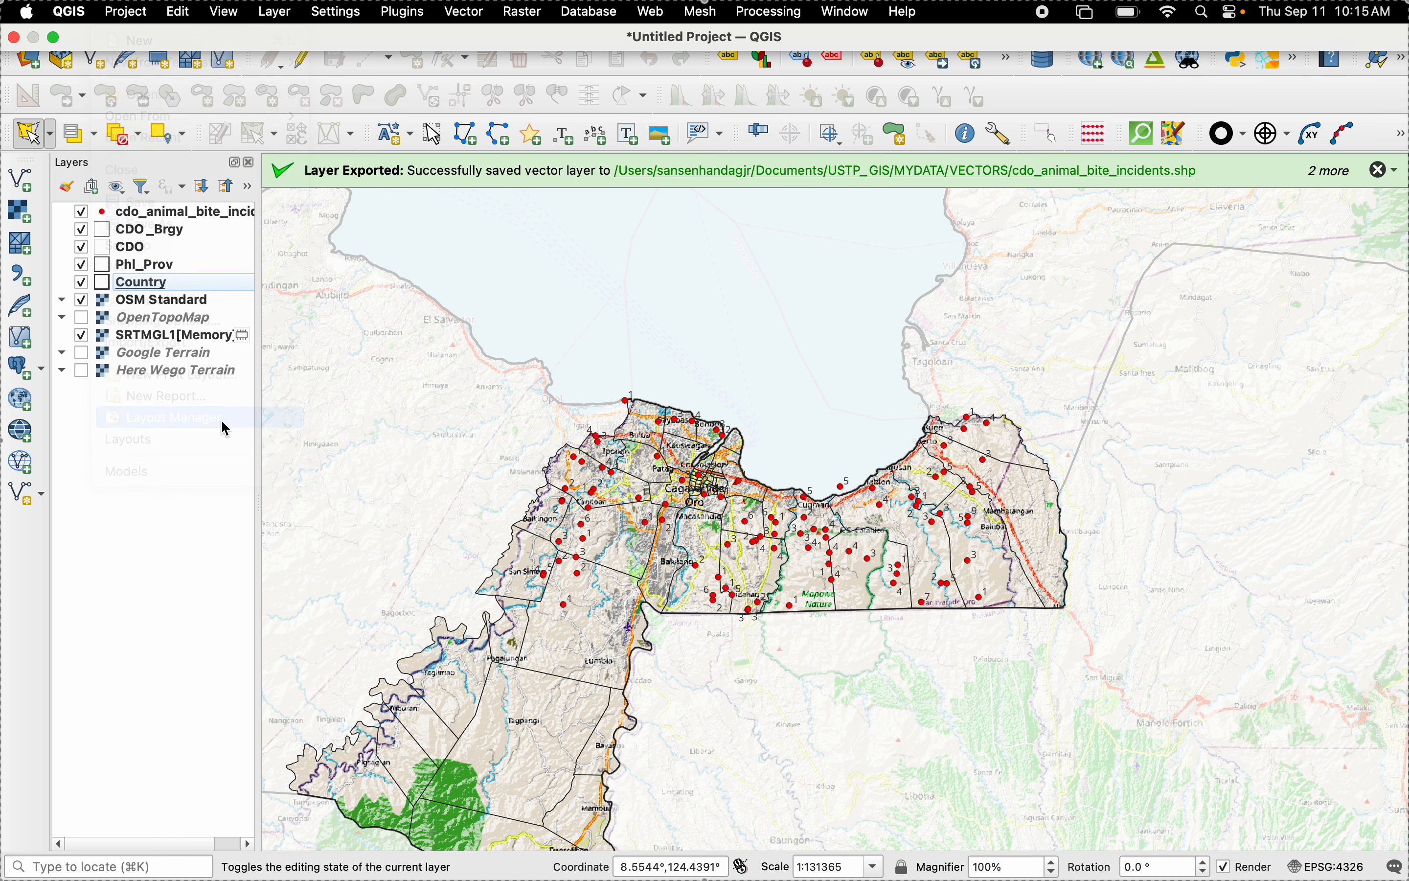
{"action": "left_click", "coordinate": [1365, 761]}
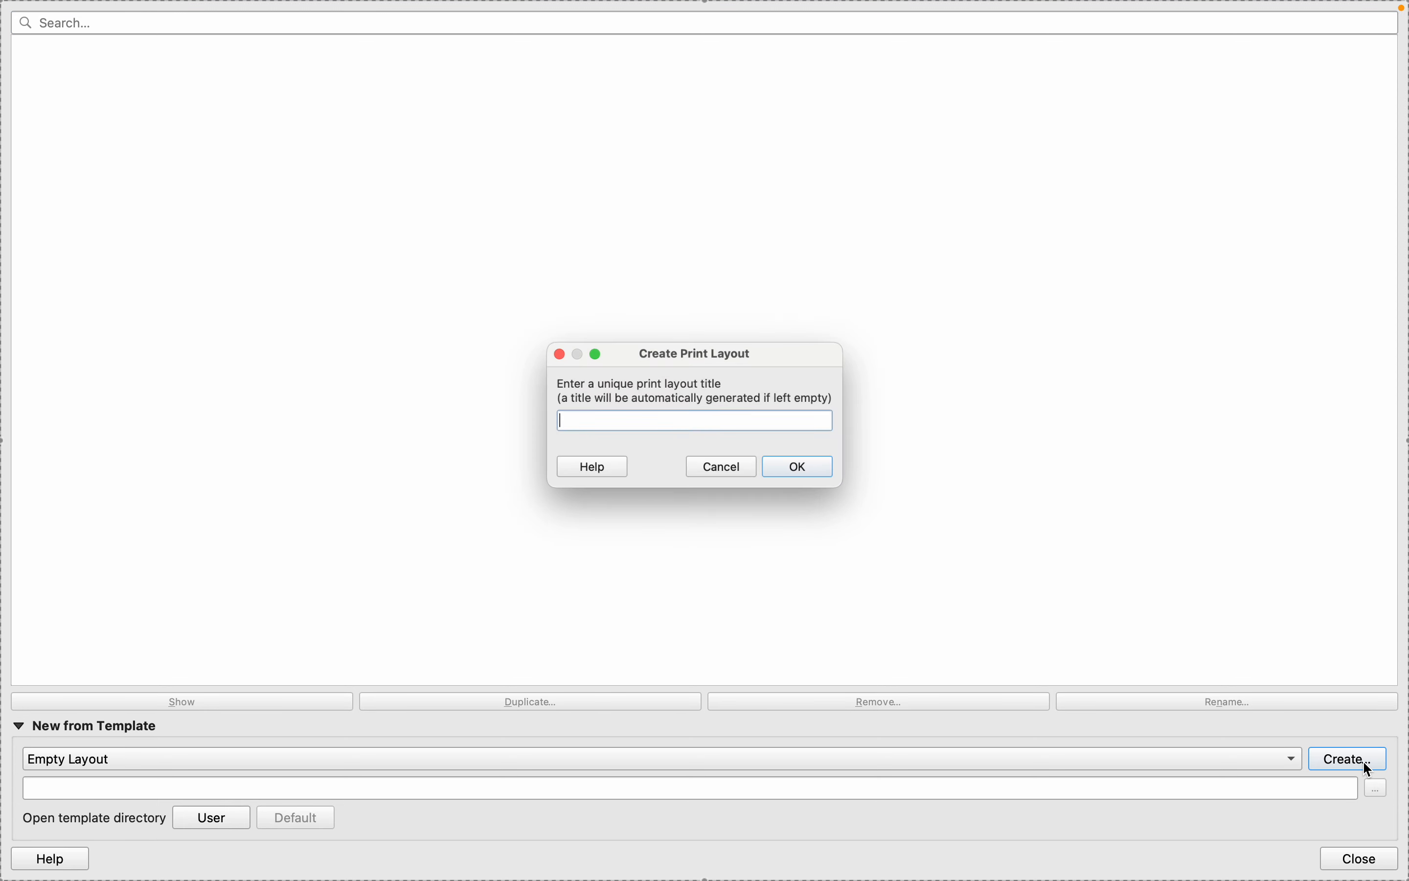
{"action": "type", "text": "cdo_animalbiteincidents_map"}
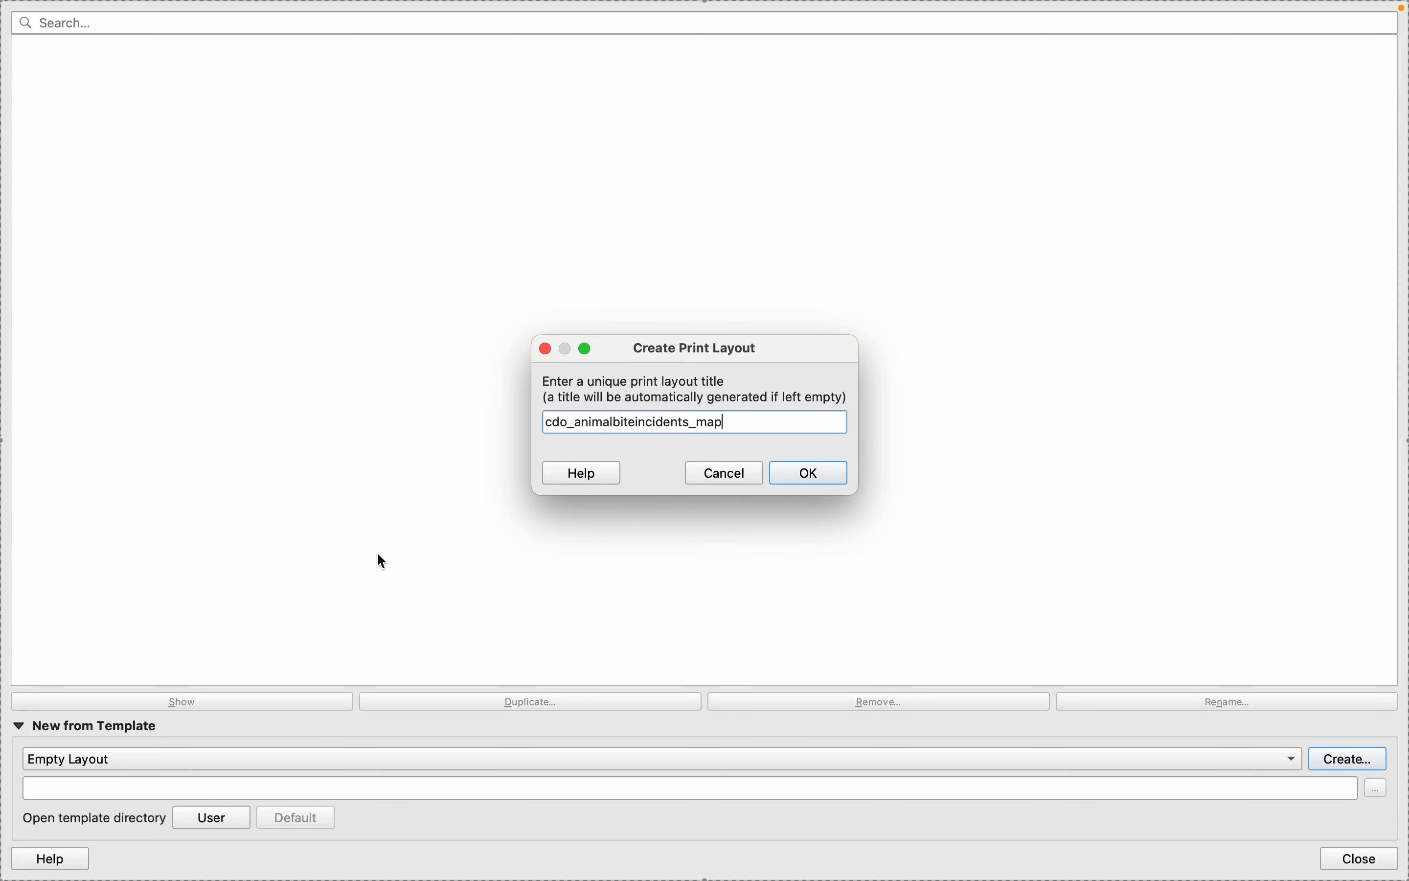
{"action": "left_click", "coordinate": [806, 472]}
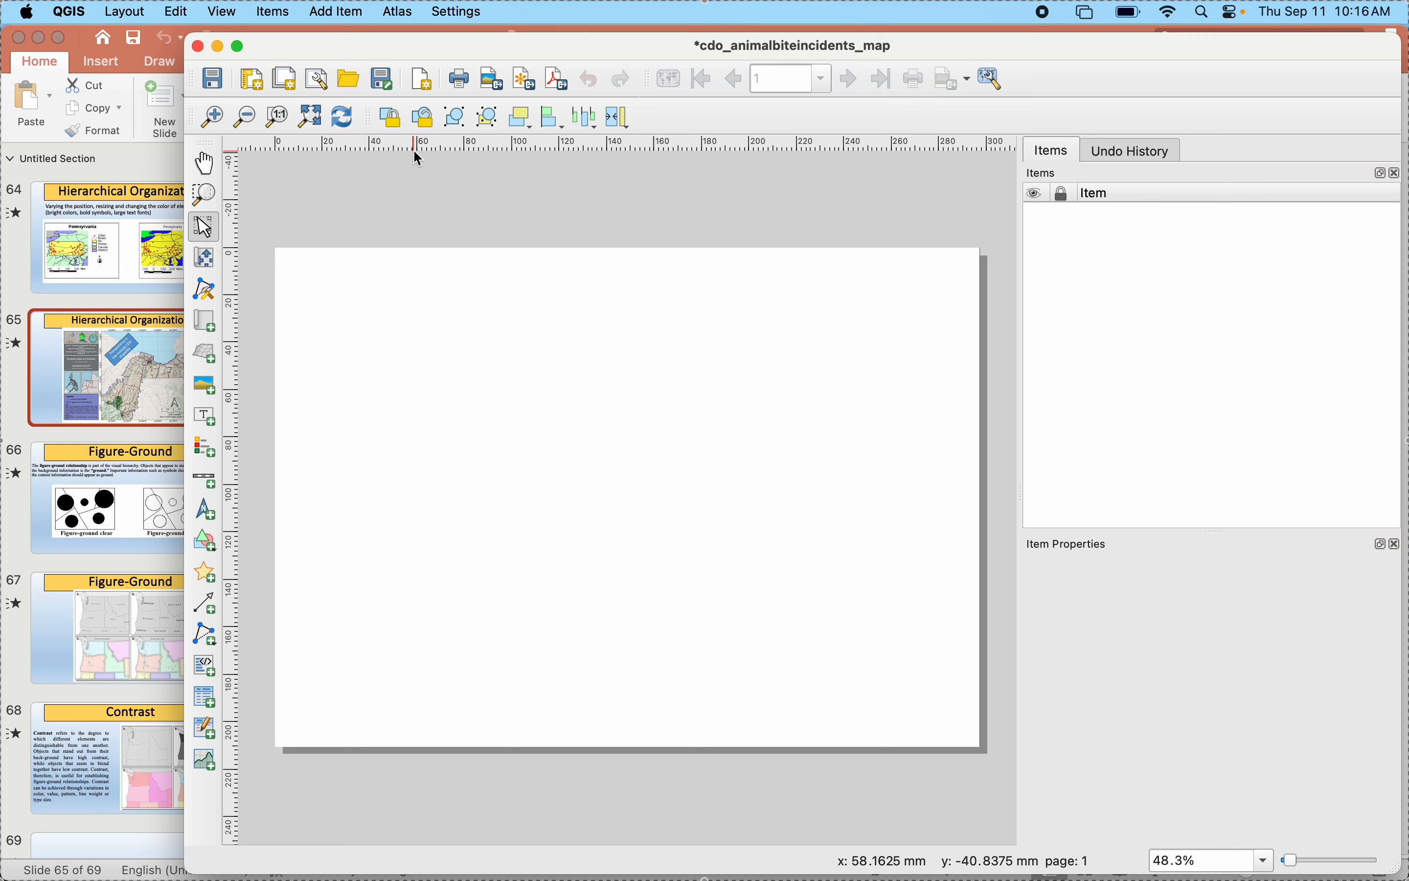
- Shift the layout window aside and look through the PowerPoint slides on map balance and design principles
{"action": "left_click_drag", "start_coordinate": [292, 48], "coordinate": [323, 55]}
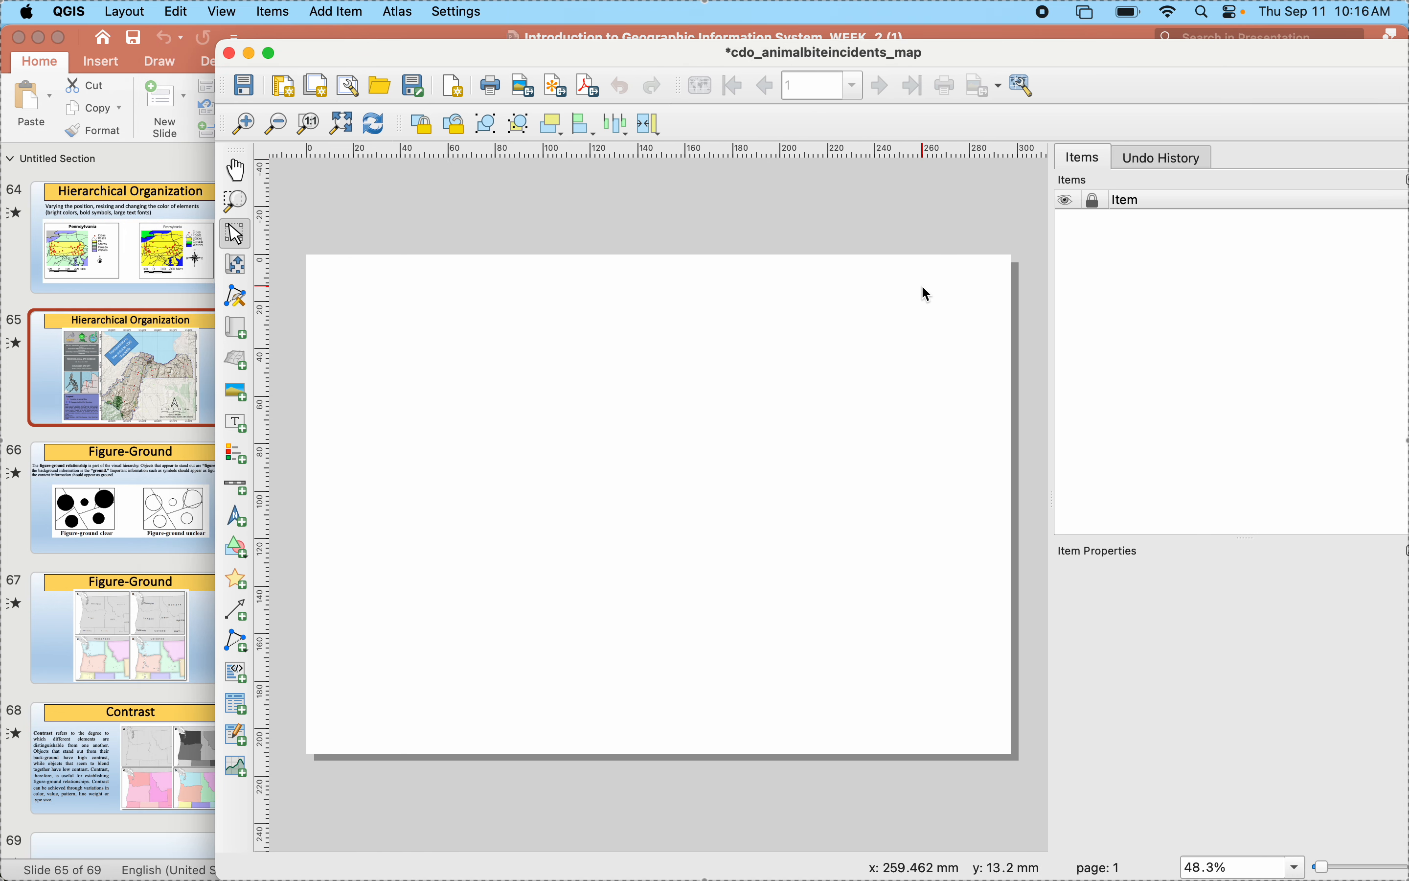
{"action": "mouse_move", "coordinate": [1036, 868]}
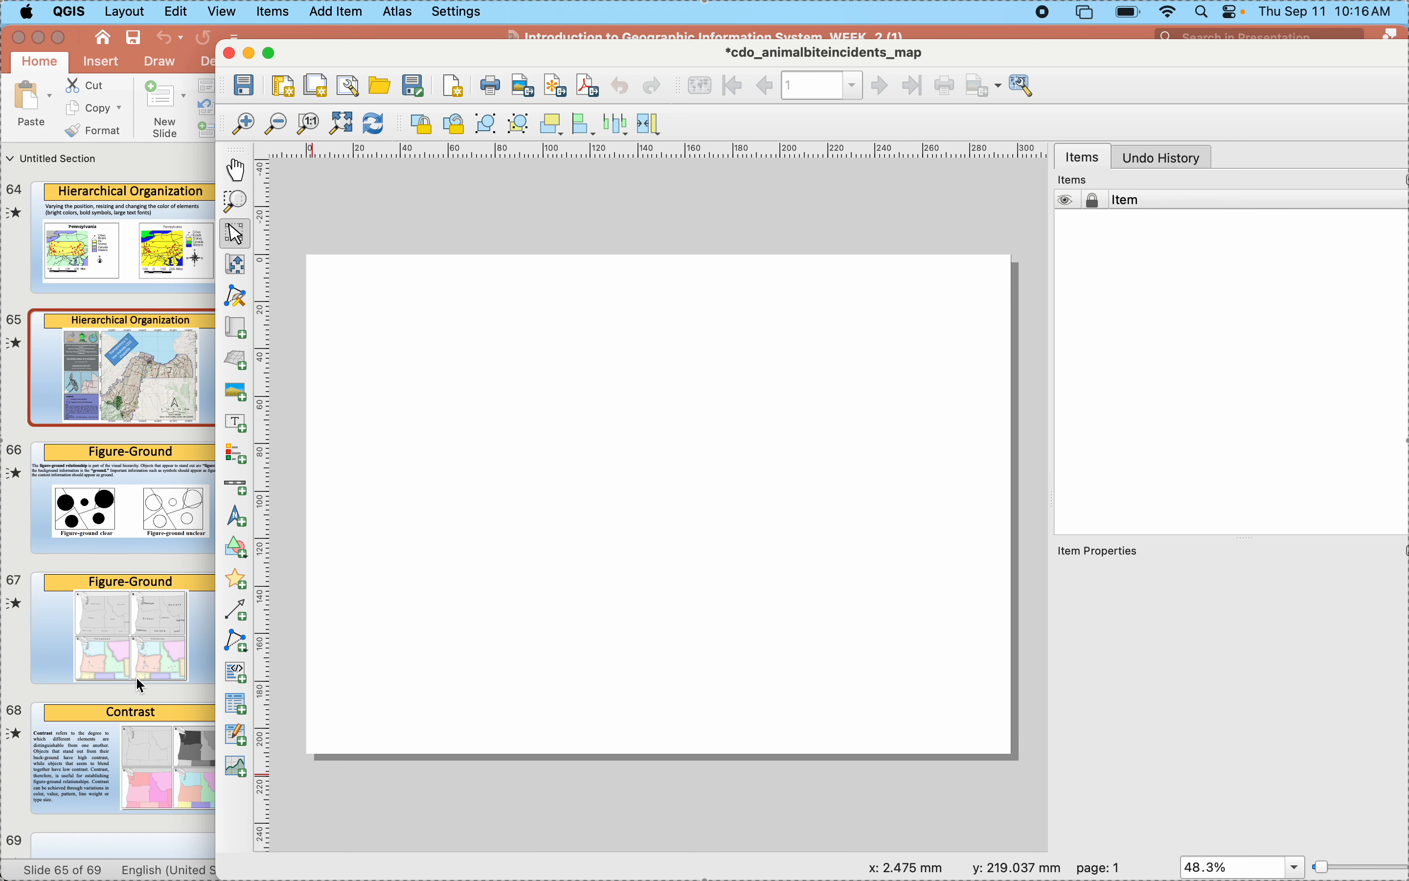
{"action": "scroll", "coordinate": [85, 495], "scroll_direction": "up", "scroll_amount": 10}
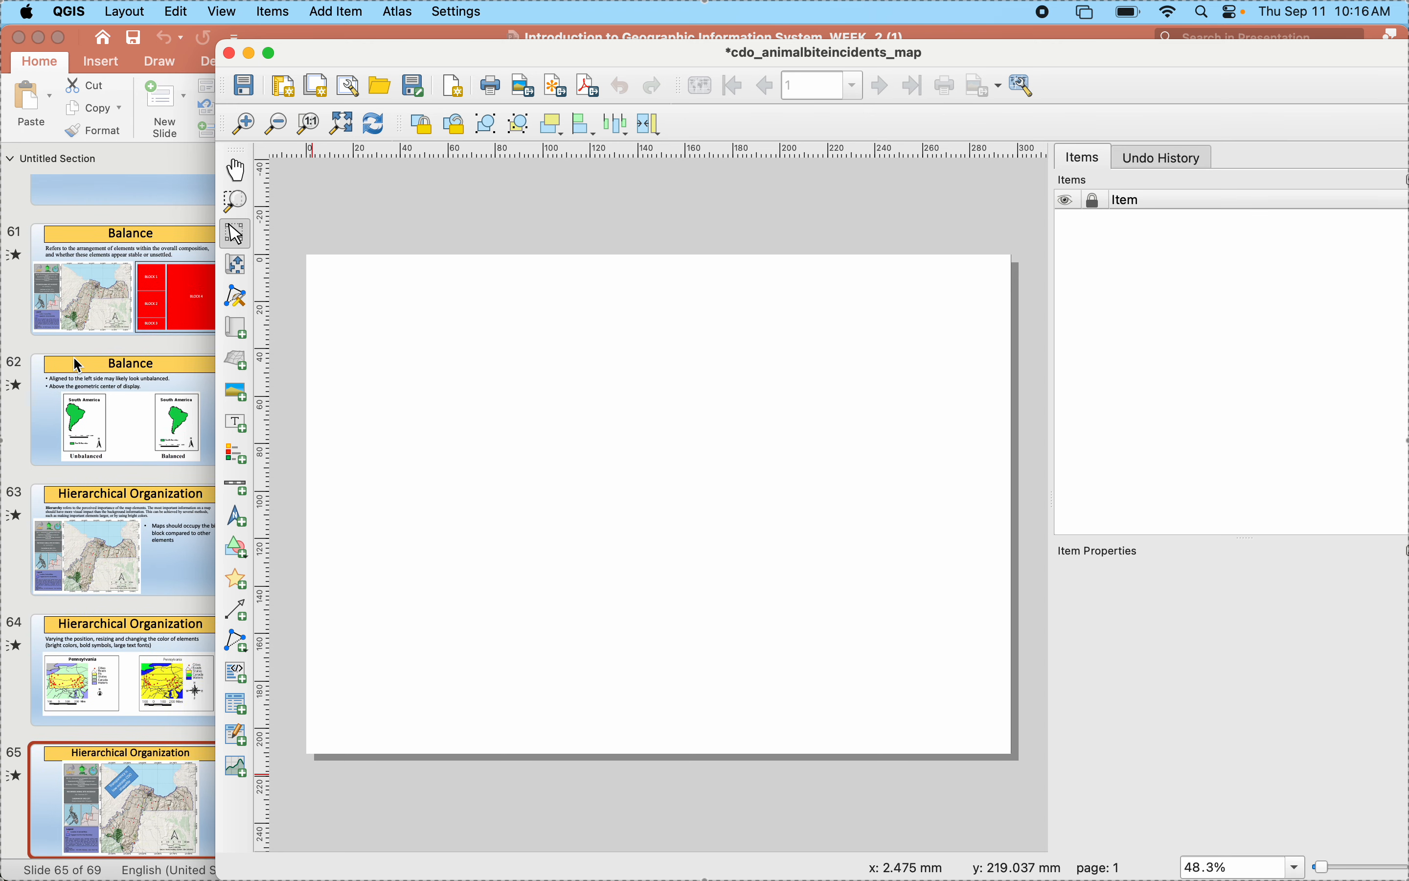
{"action": "scroll", "coordinate": [81, 367], "scroll_direction": "up", "scroll_amount": 4}
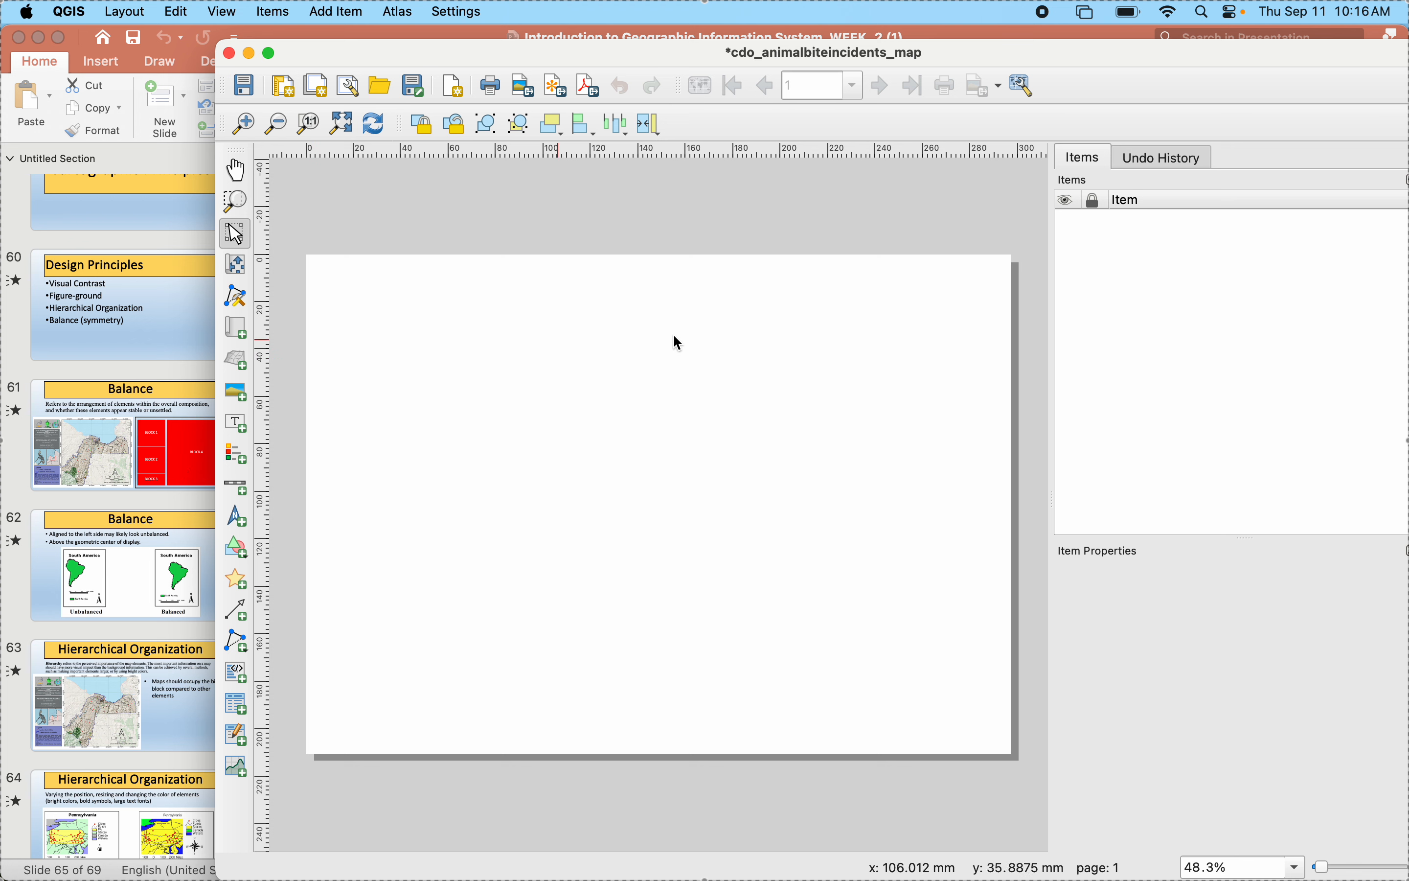
- Open the page properties, try the Portrait orientation and switch the page back to Landscape
{"action": "left_click", "coordinate": [736, 492]}
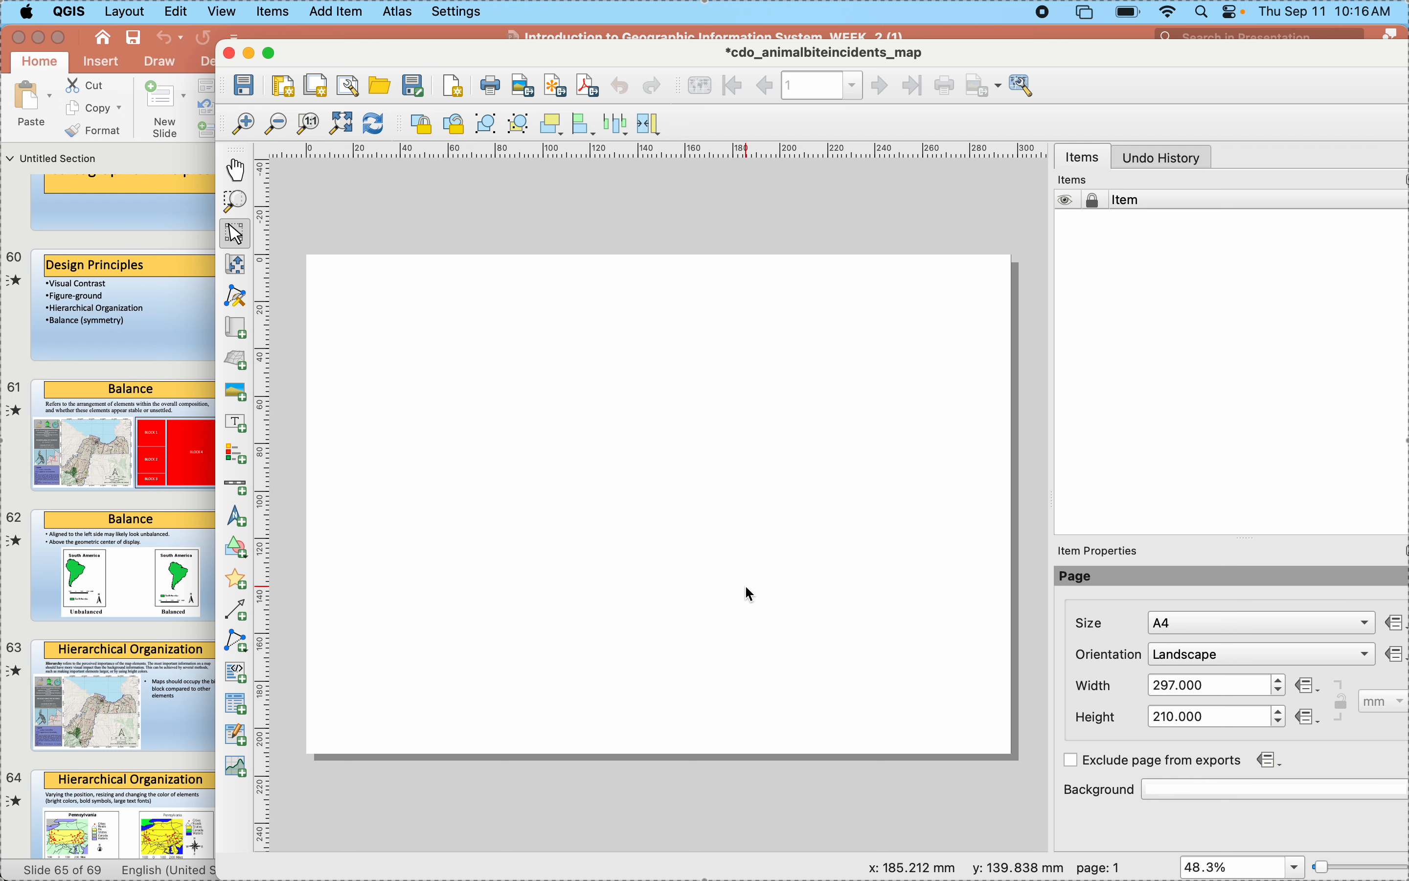
{"action": "left_click", "coordinate": [1167, 661]}
{"action": "left_click", "coordinate": [1161, 629]}
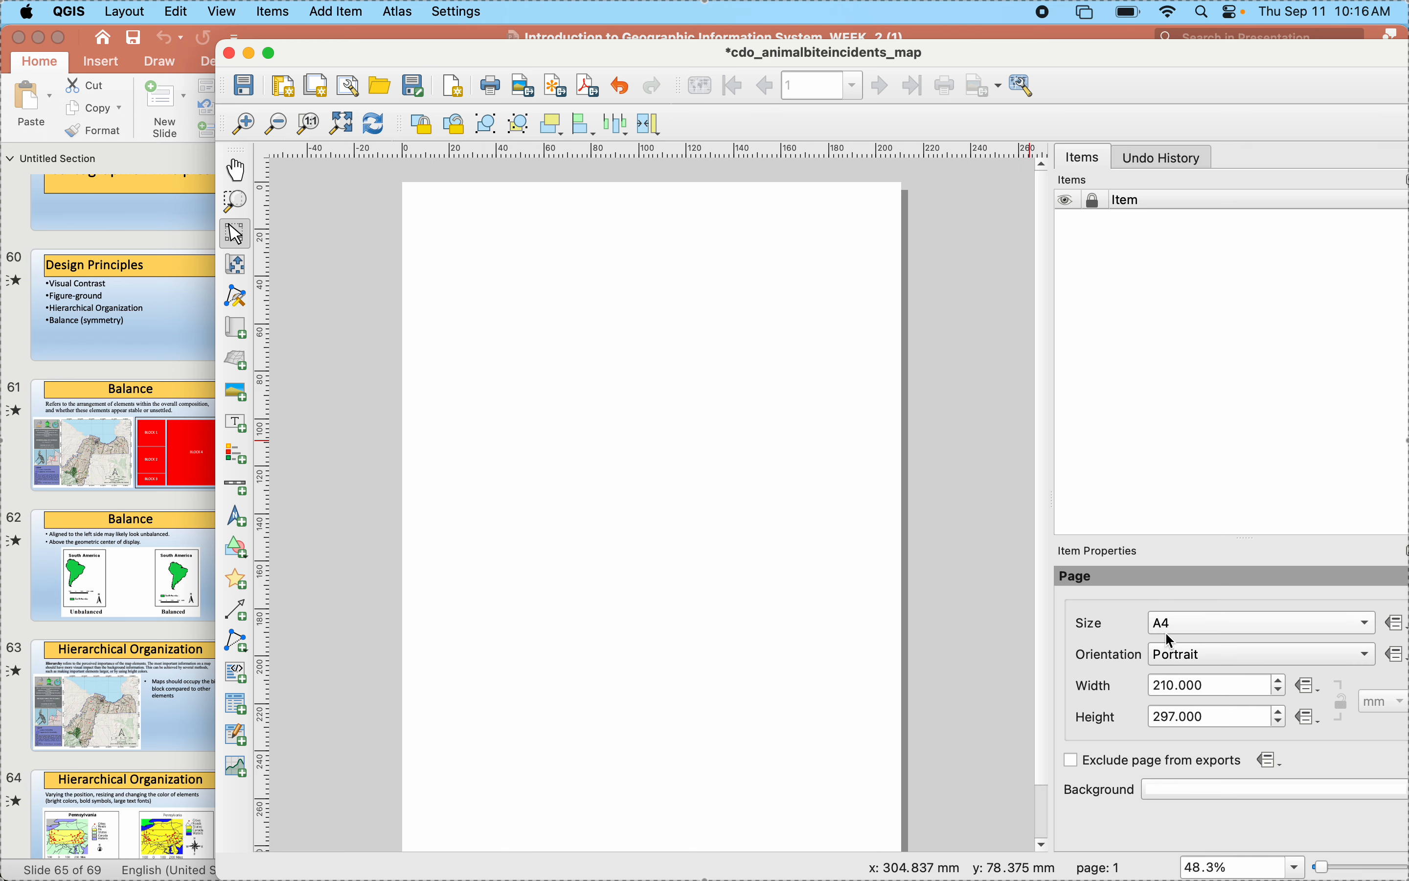
{"action": "left_click", "coordinate": [1173, 663]}
{"action": "left_click", "coordinate": [1177, 678]}
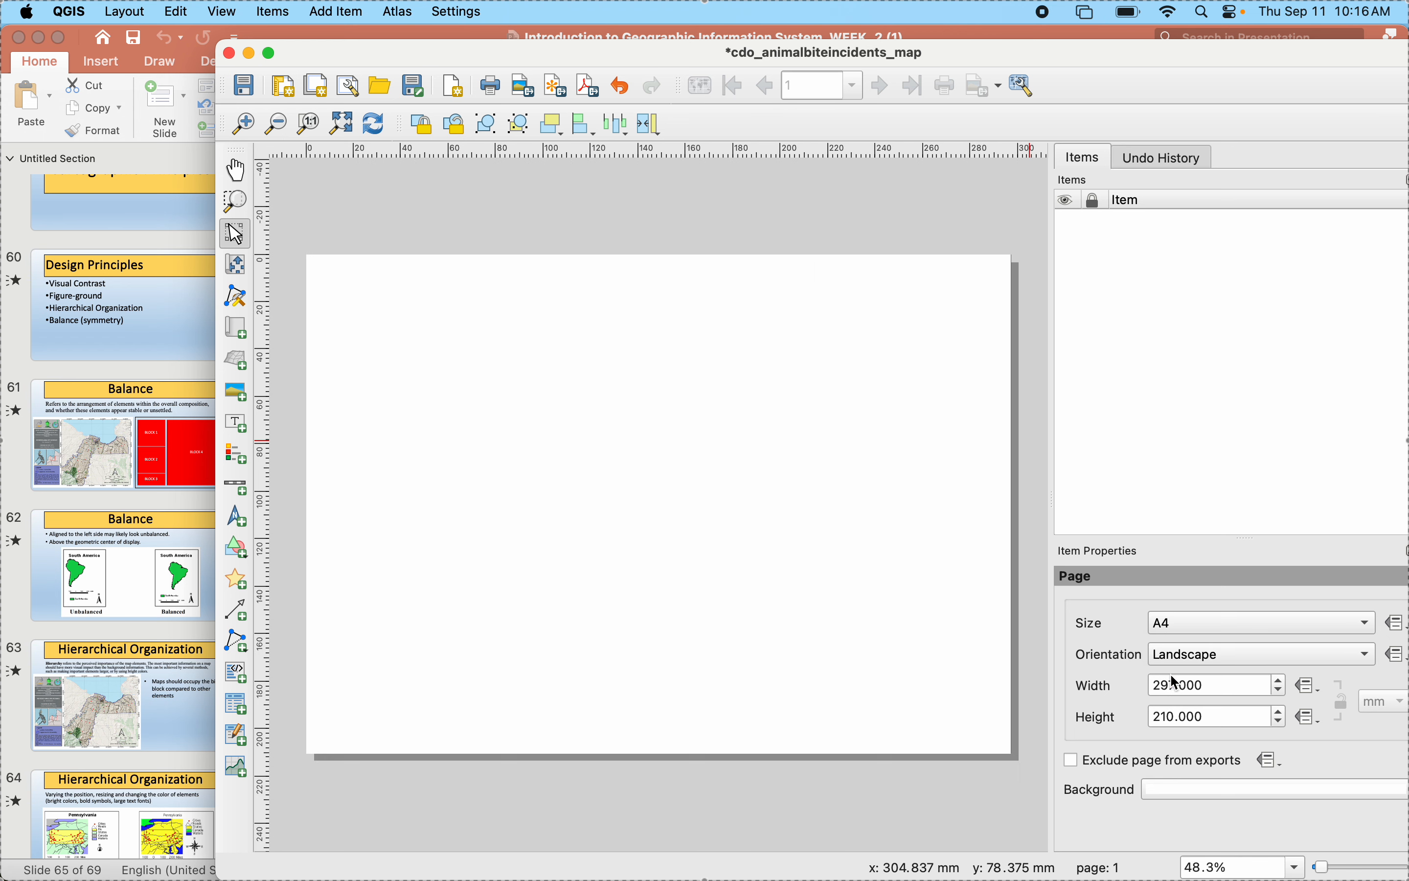
- Try the A0, Legal and Letter page sizes and return the page to A4
{"action": "left_click", "coordinate": [1180, 628]}
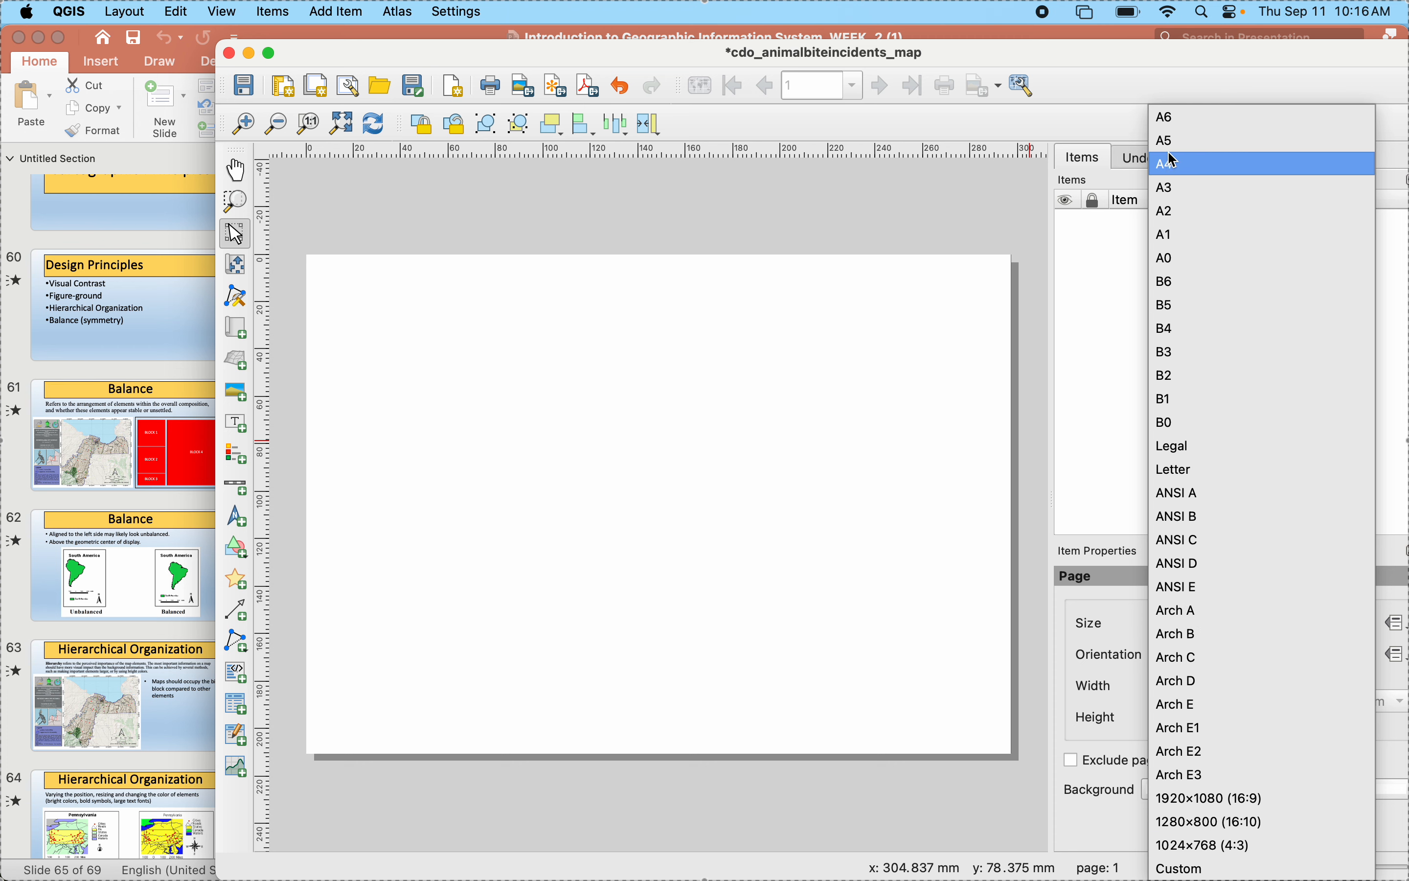
{"action": "left_click", "coordinate": [1173, 257]}
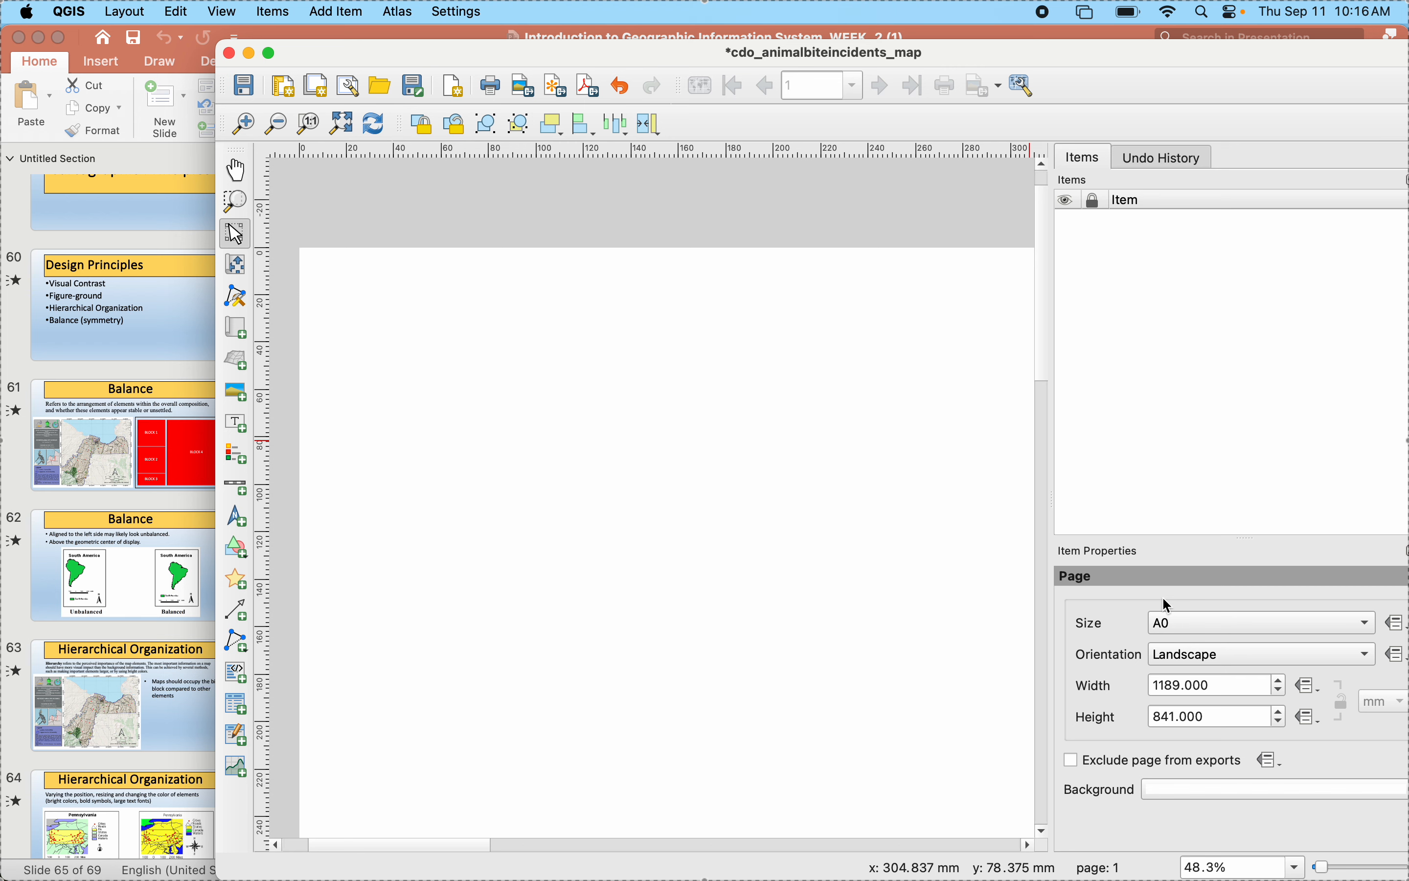
{"action": "left_click", "coordinate": [1168, 635]}
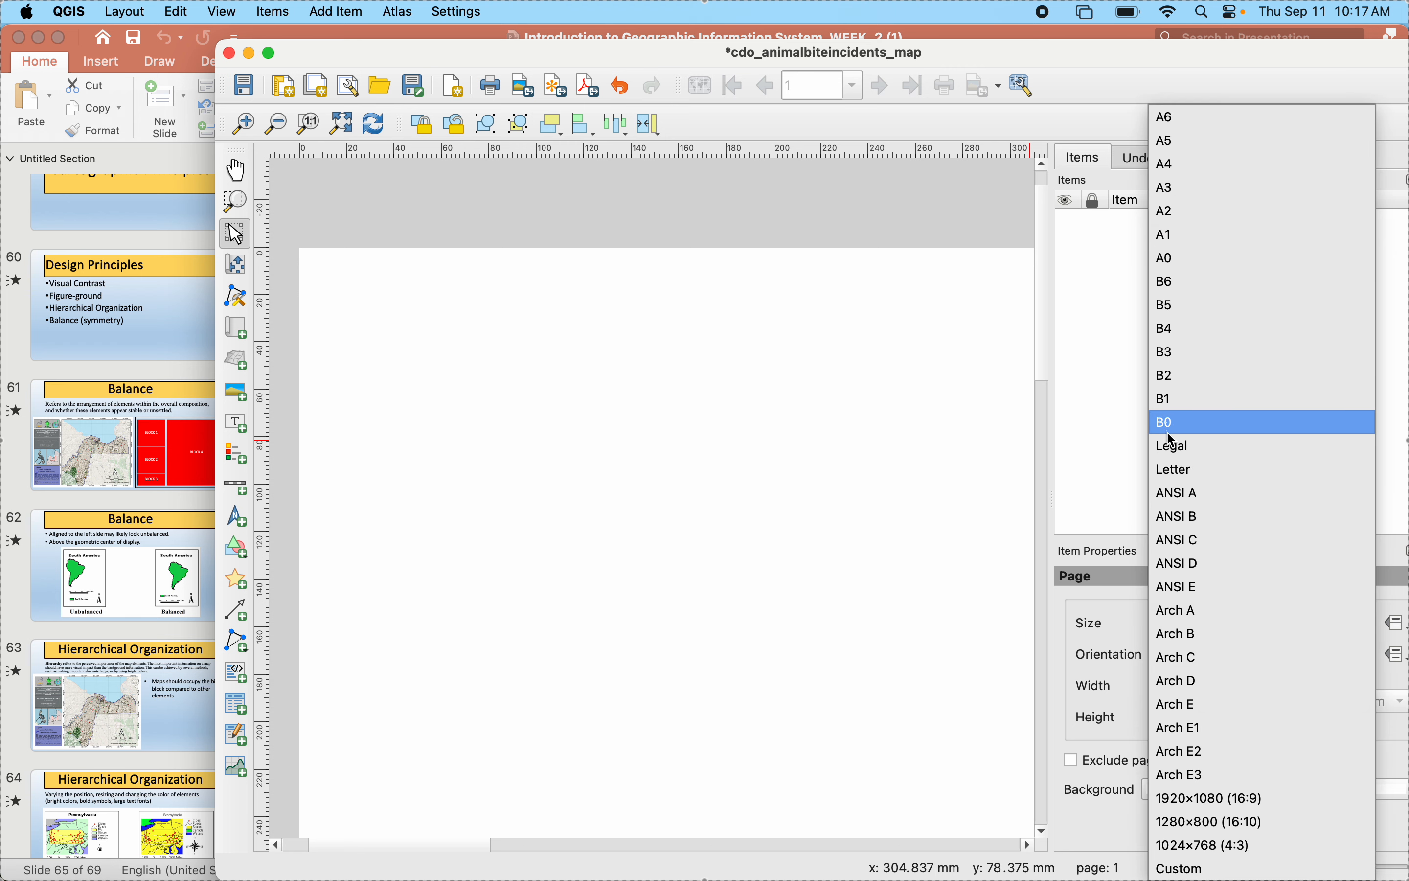
{"action": "left_click", "coordinate": [1174, 449]}
{"action": "left_click", "coordinate": [1174, 637]}
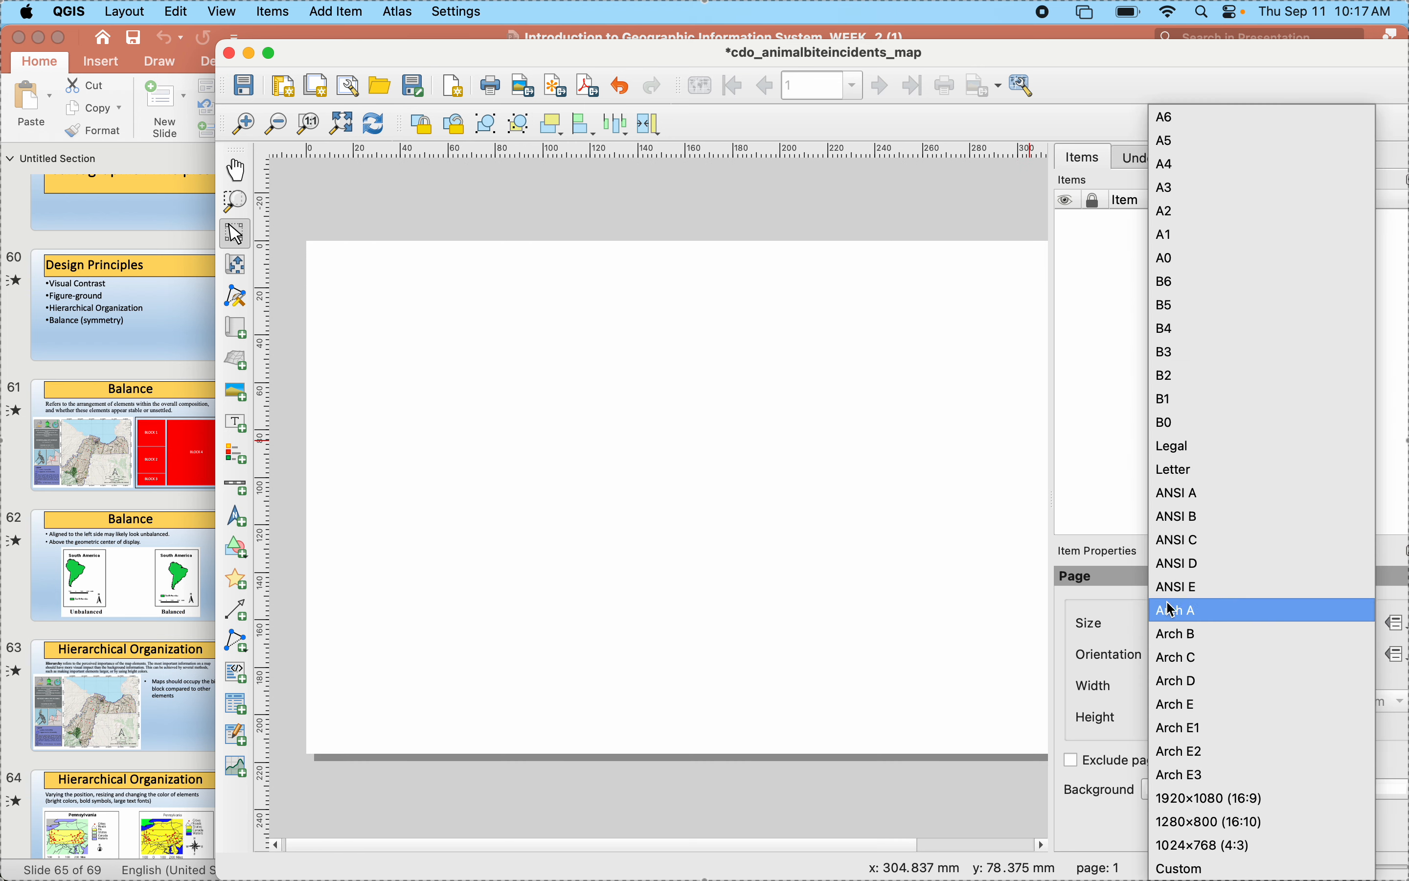
{"action": "left_click", "coordinate": [1178, 470]}
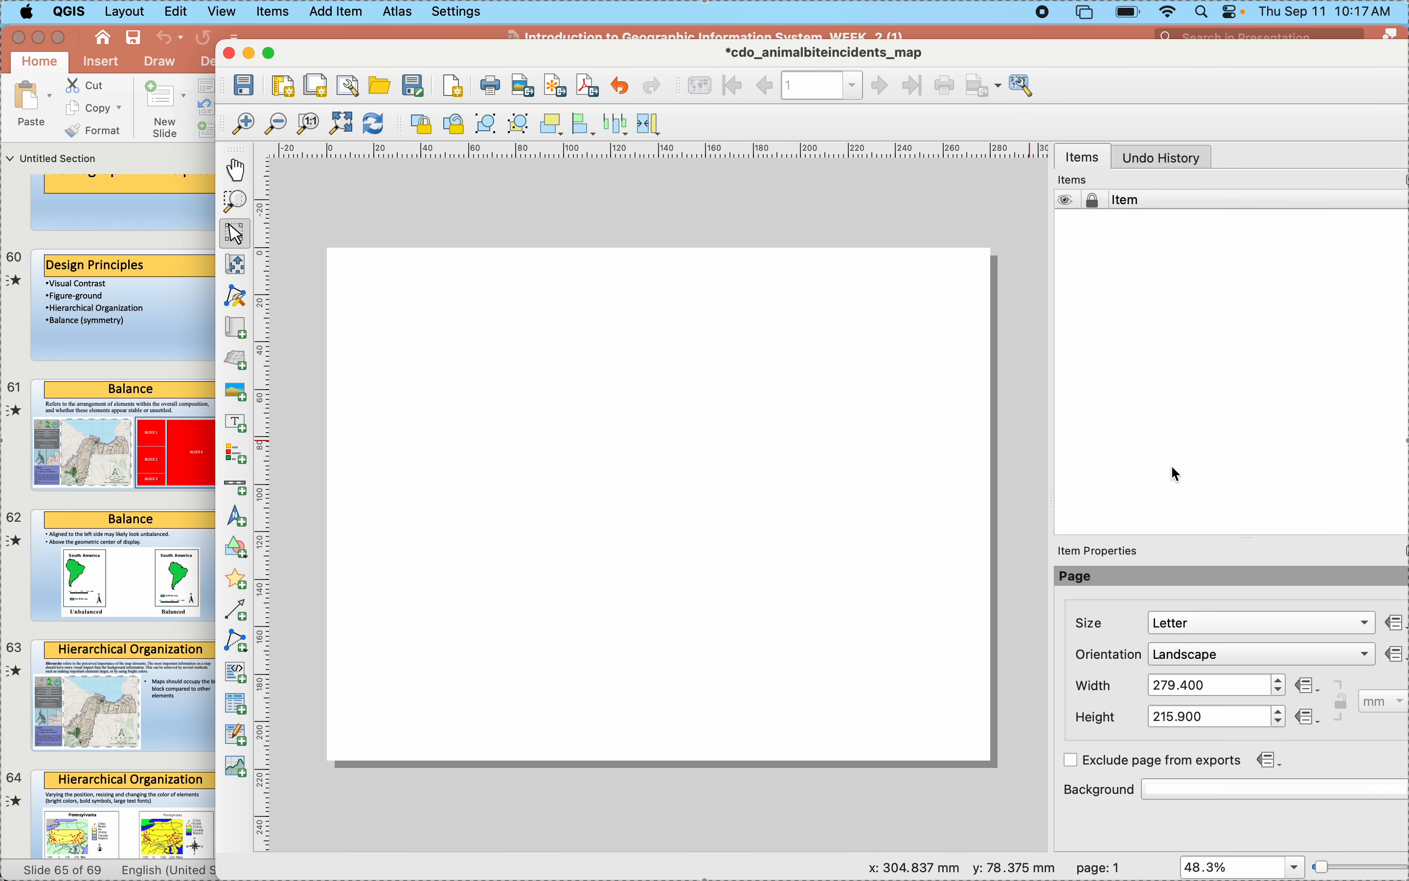
{"action": "left_click", "coordinate": [1170, 624]}
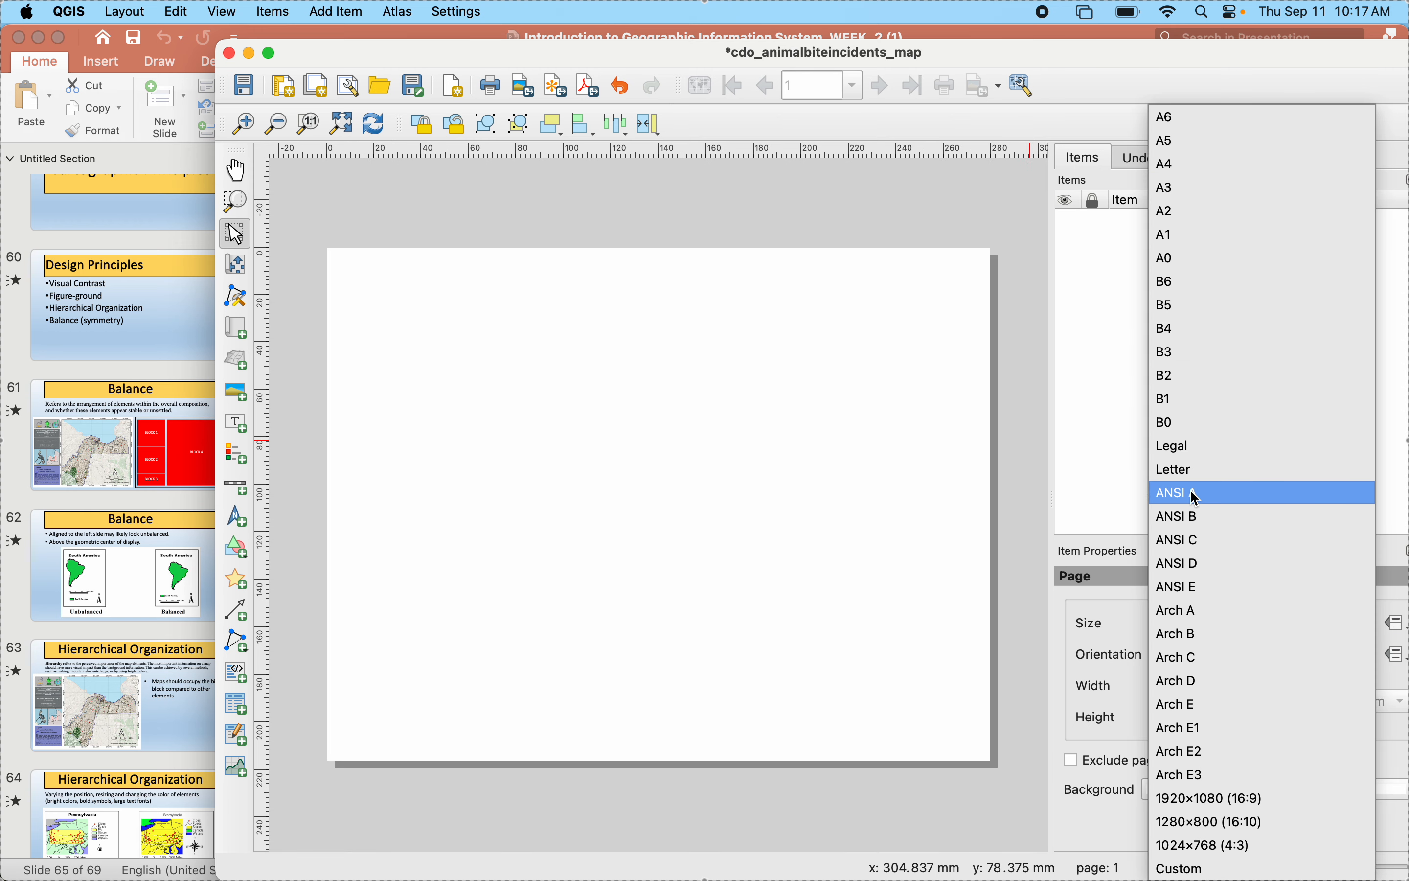
{"action": "left_click", "coordinate": [1172, 168]}
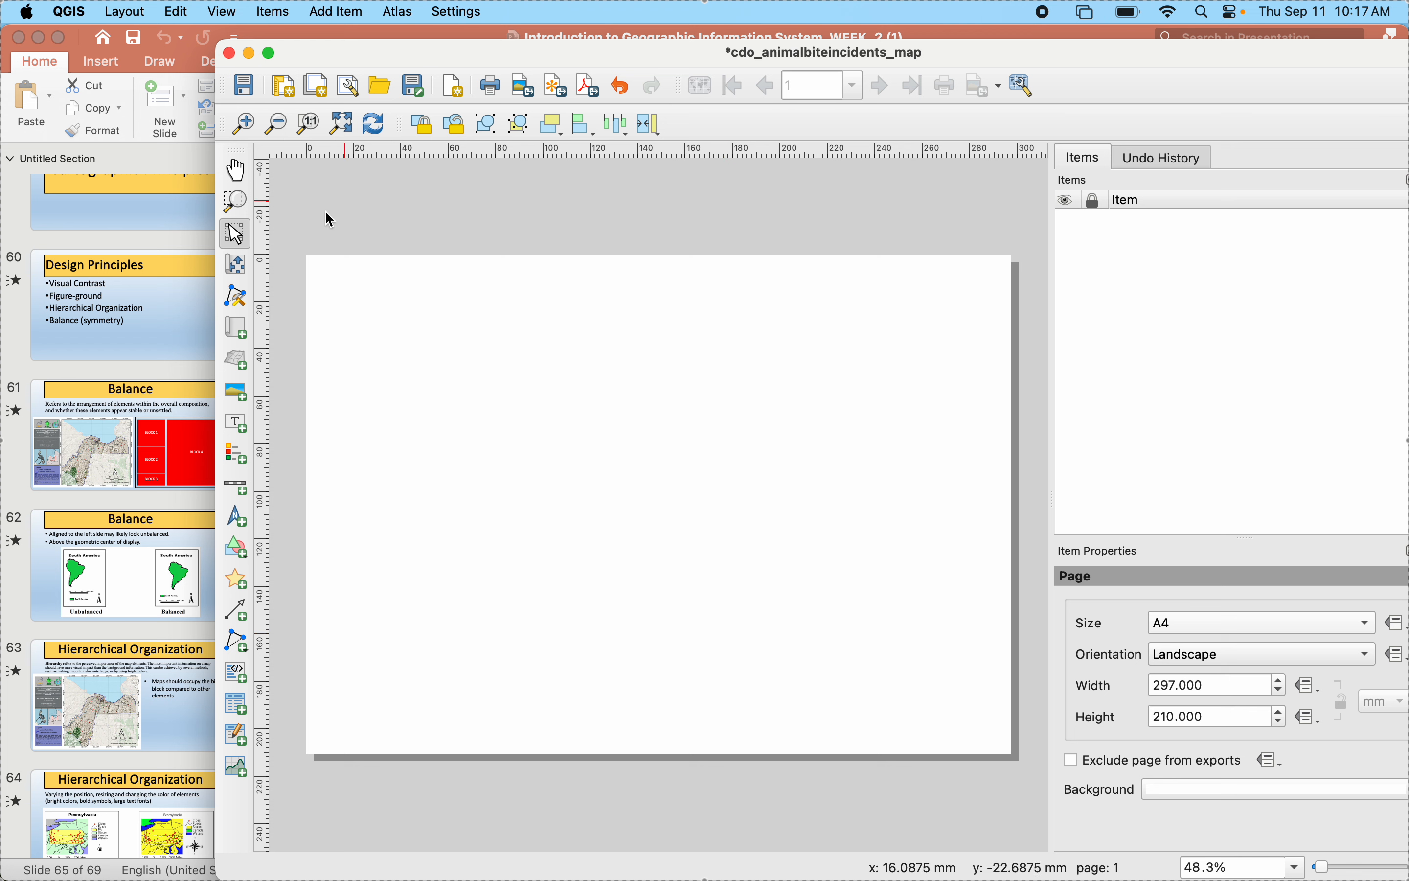
- Add a map covering about the right two-thirds of the page, nearly its full height
{"action": "left_click", "coordinate": [243, 339]}
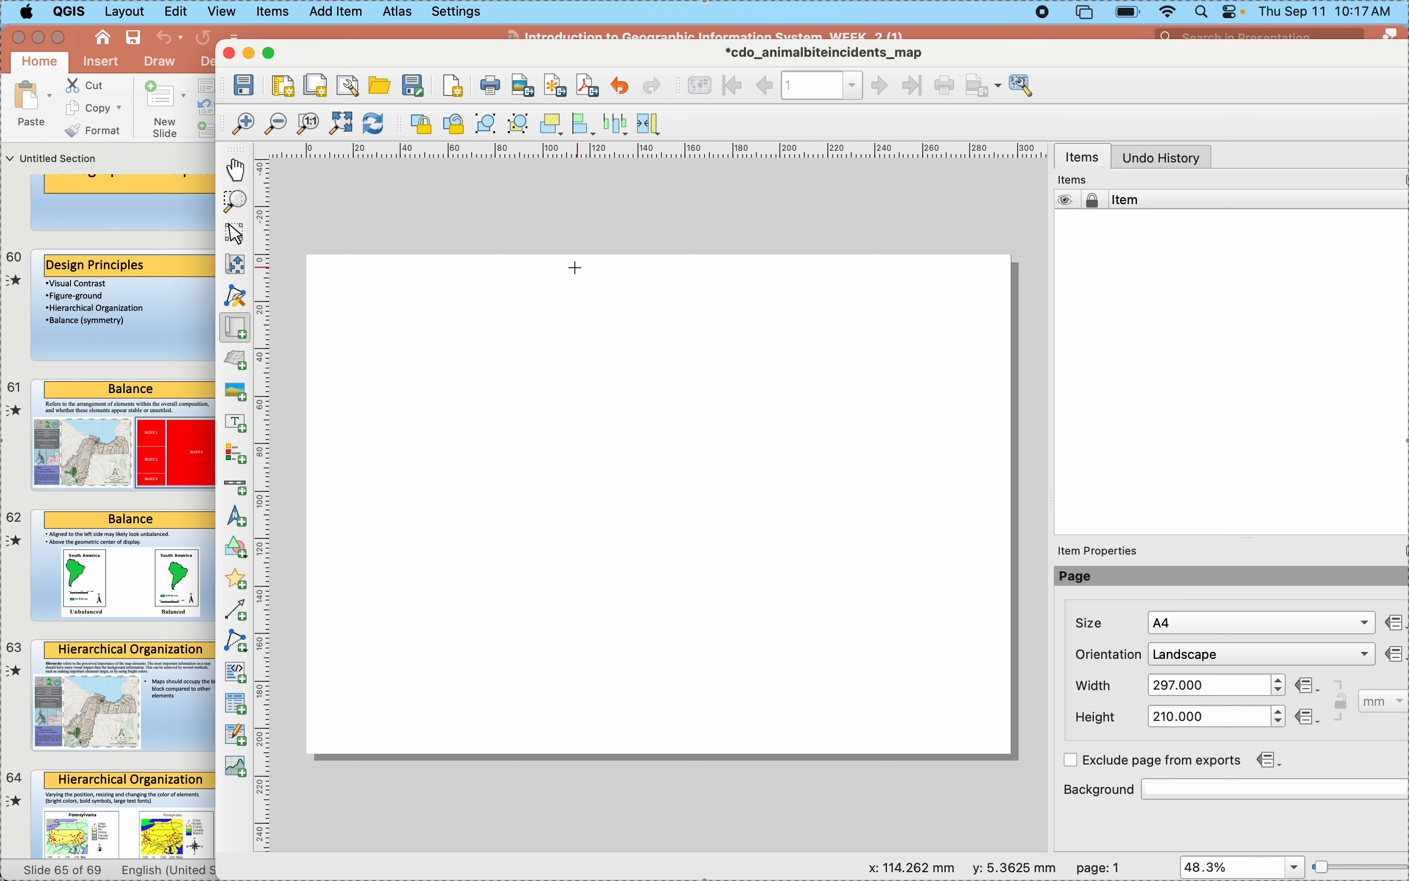
{"action": "left_click_drag", "start_coordinate": [575, 269], "coordinate": [1003, 746]}
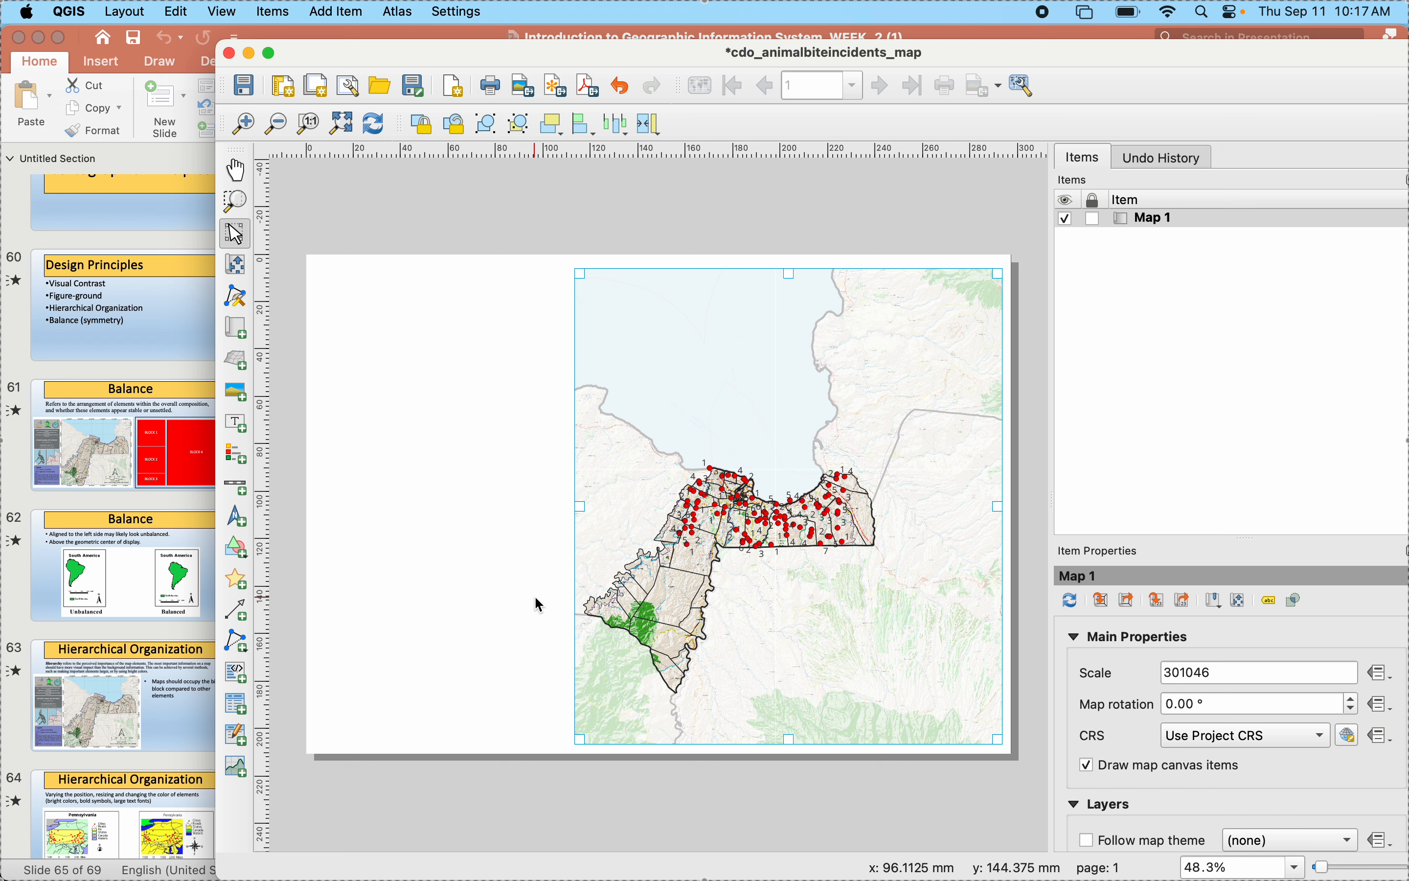
{"action": "left_click_drag", "start_coordinate": [580, 506], "coordinate": [542, 510]}
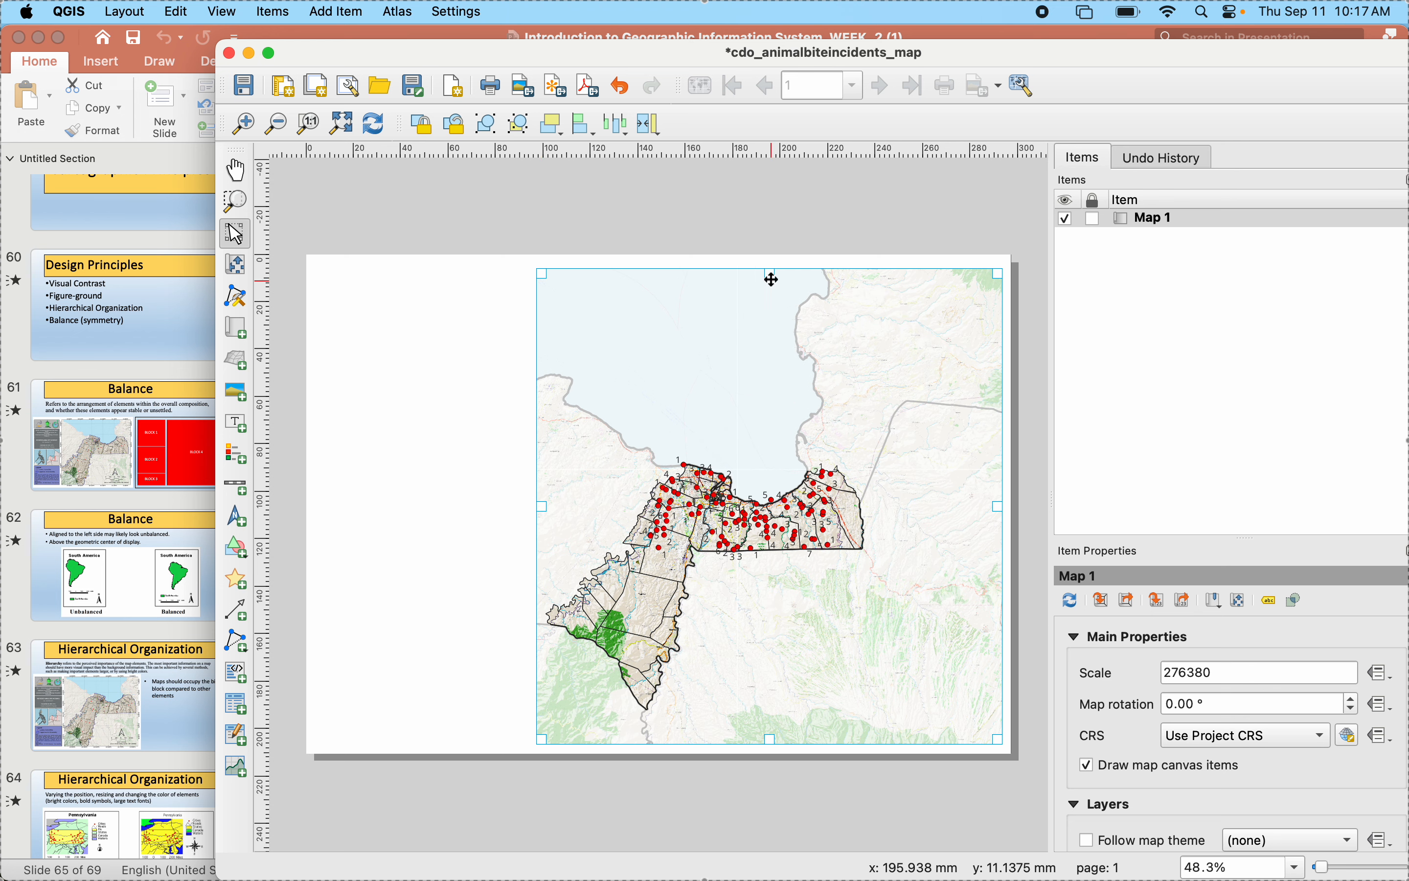
{"action": "left_click_drag", "start_coordinate": [771, 275], "coordinate": [770, 272]}
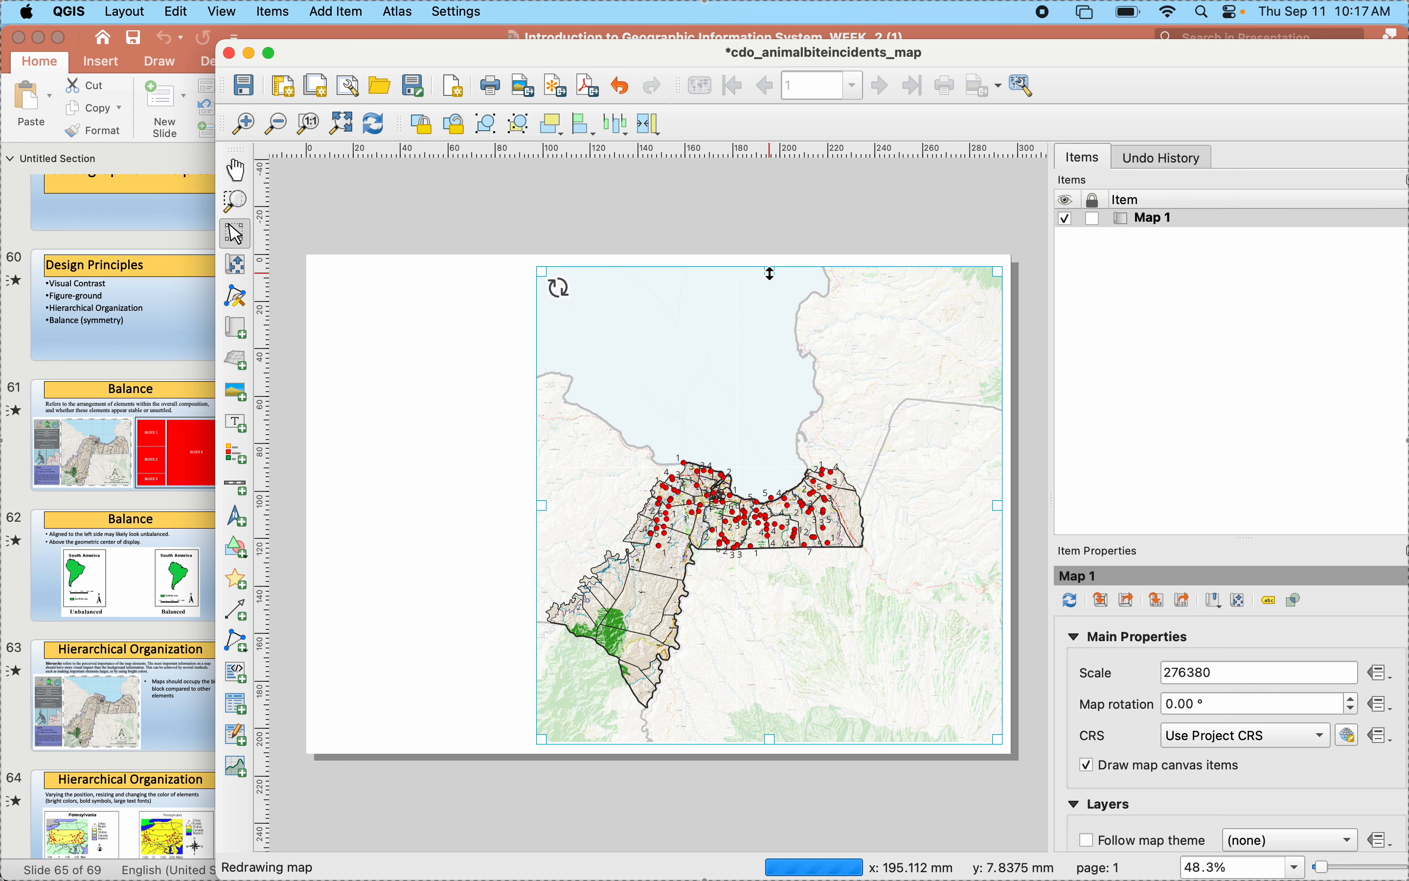
- Reposition and enlarge the content inside the map frame so Cagayan de Oro fills most of it
{"action": "left_click", "coordinate": [235, 265]}
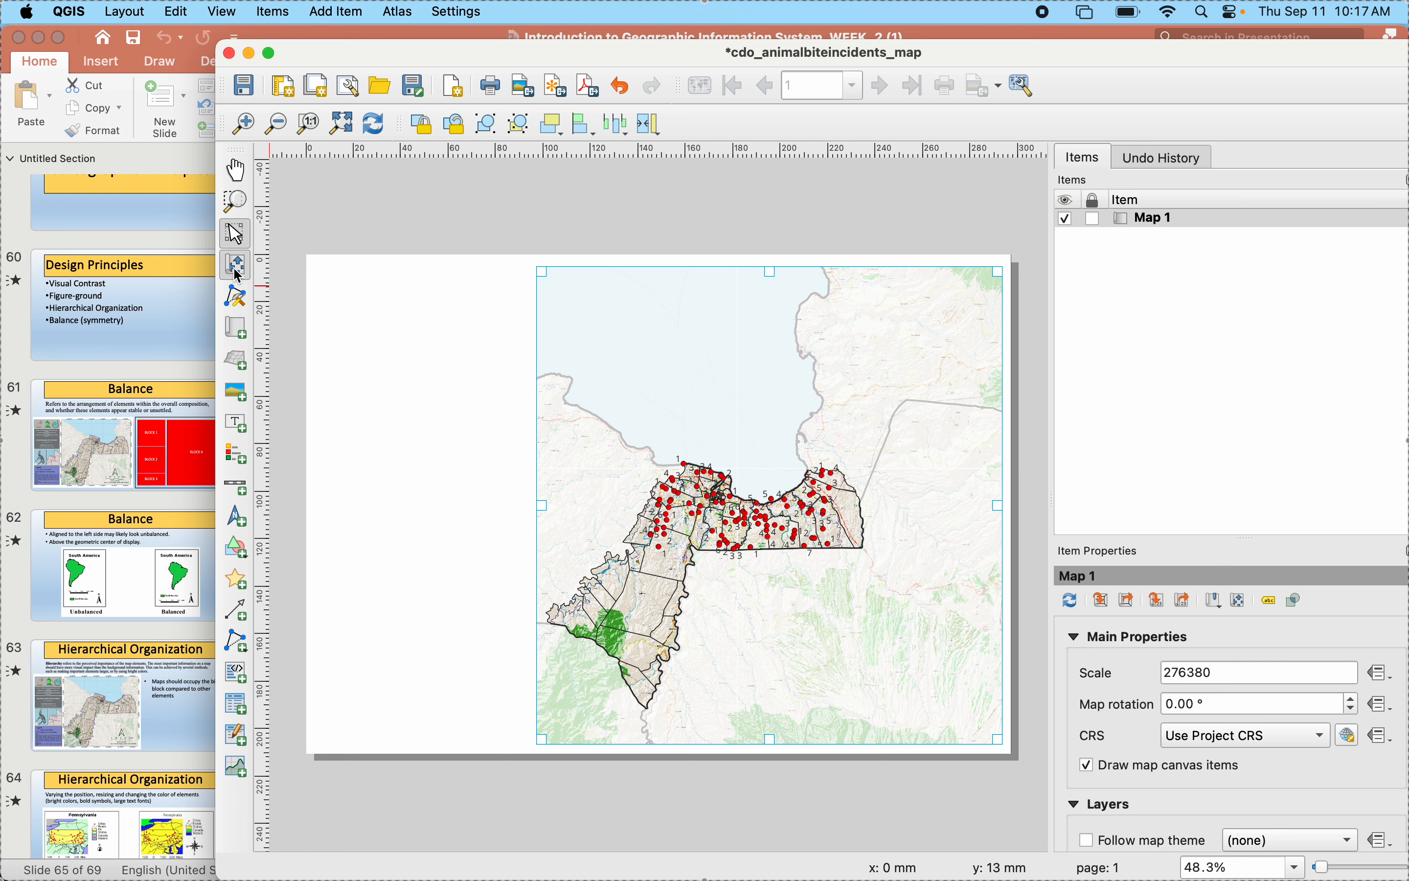
{"action": "left_click_drag", "start_coordinate": [704, 576], "coordinate": [736, 537]}
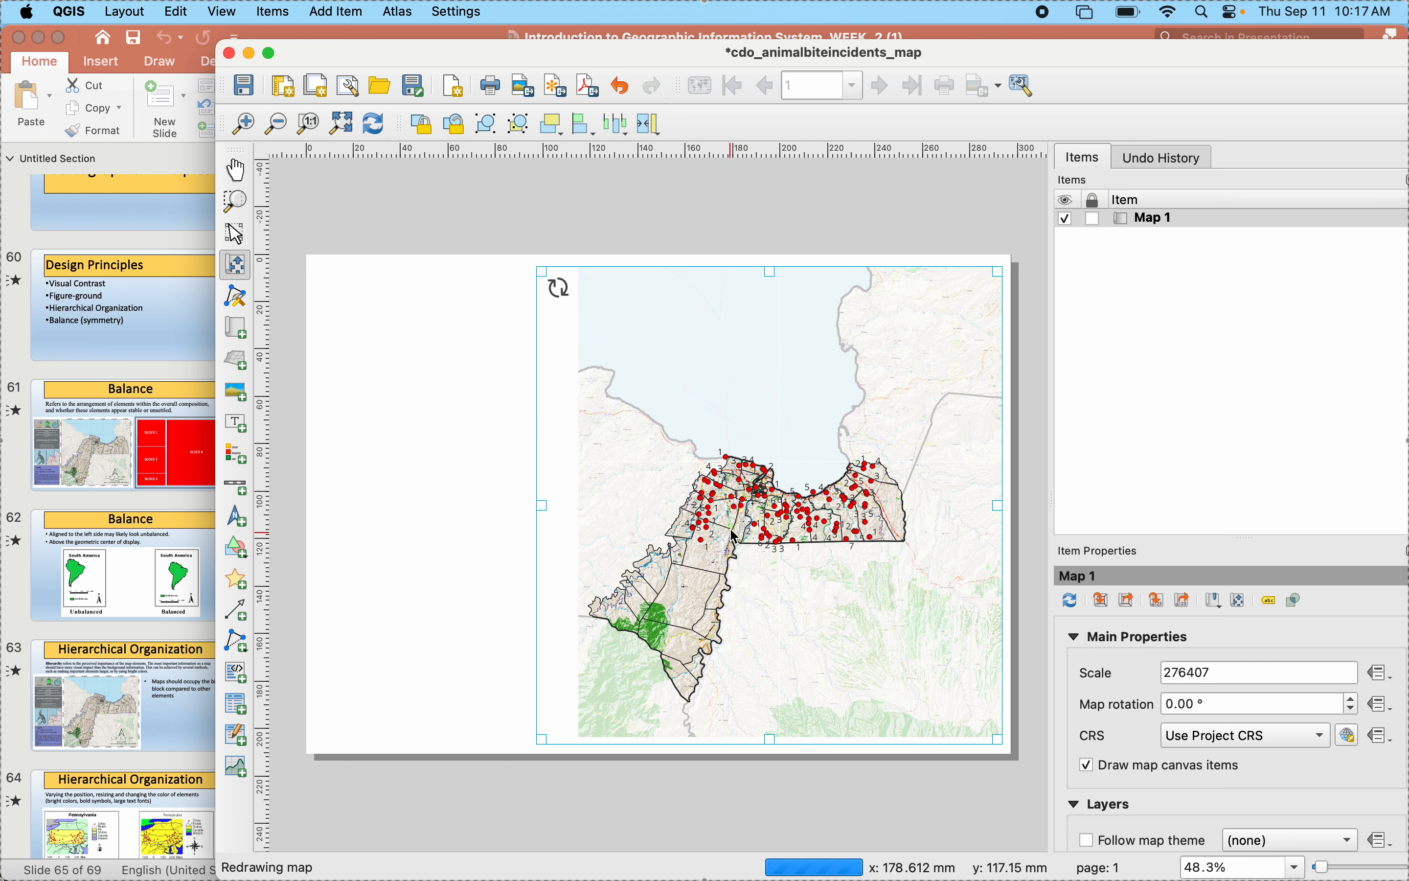
{"action": "scroll", "coordinate": [757, 513], "scroll_direction": "up", "scroll_amount": 2}
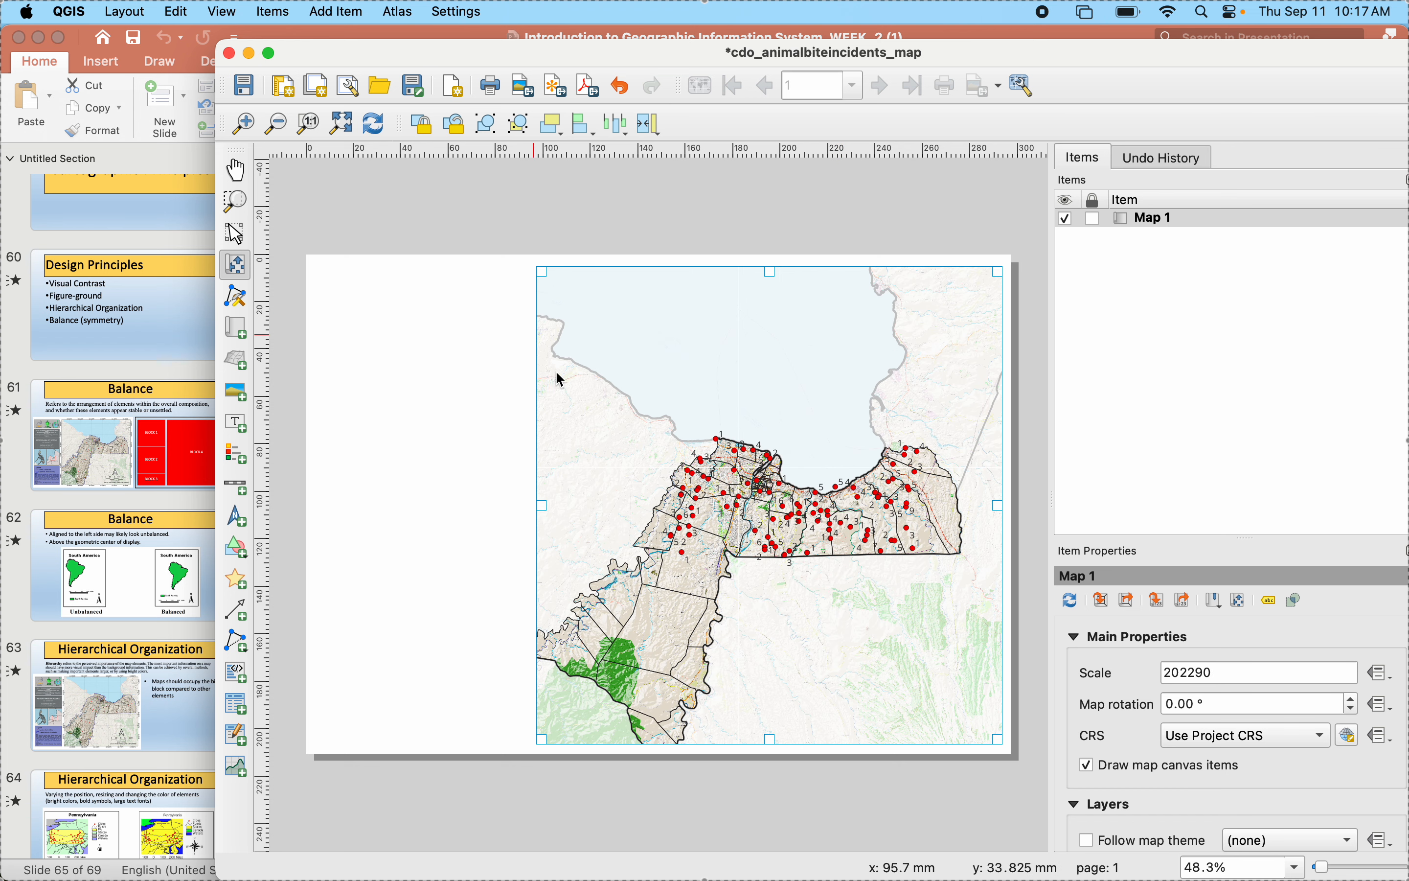
{"action": "left_click_drag", "start_coordinate": [757, 605], "coordinate": [776, 575]}
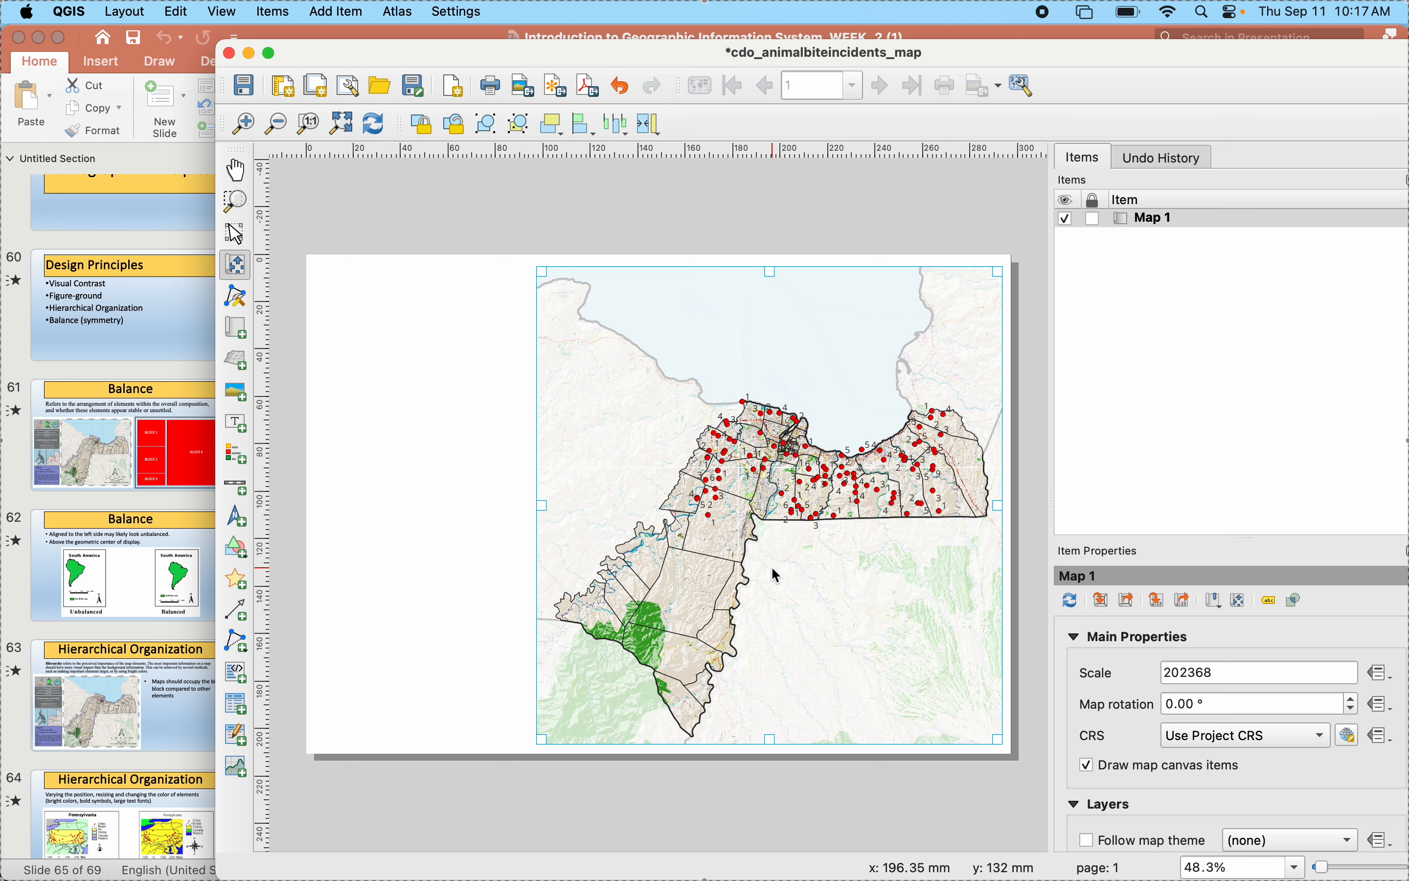
{"action": "scroll", "coordinate": [778, 576], "scroll_direction": "up", "scroll_amount": 1}
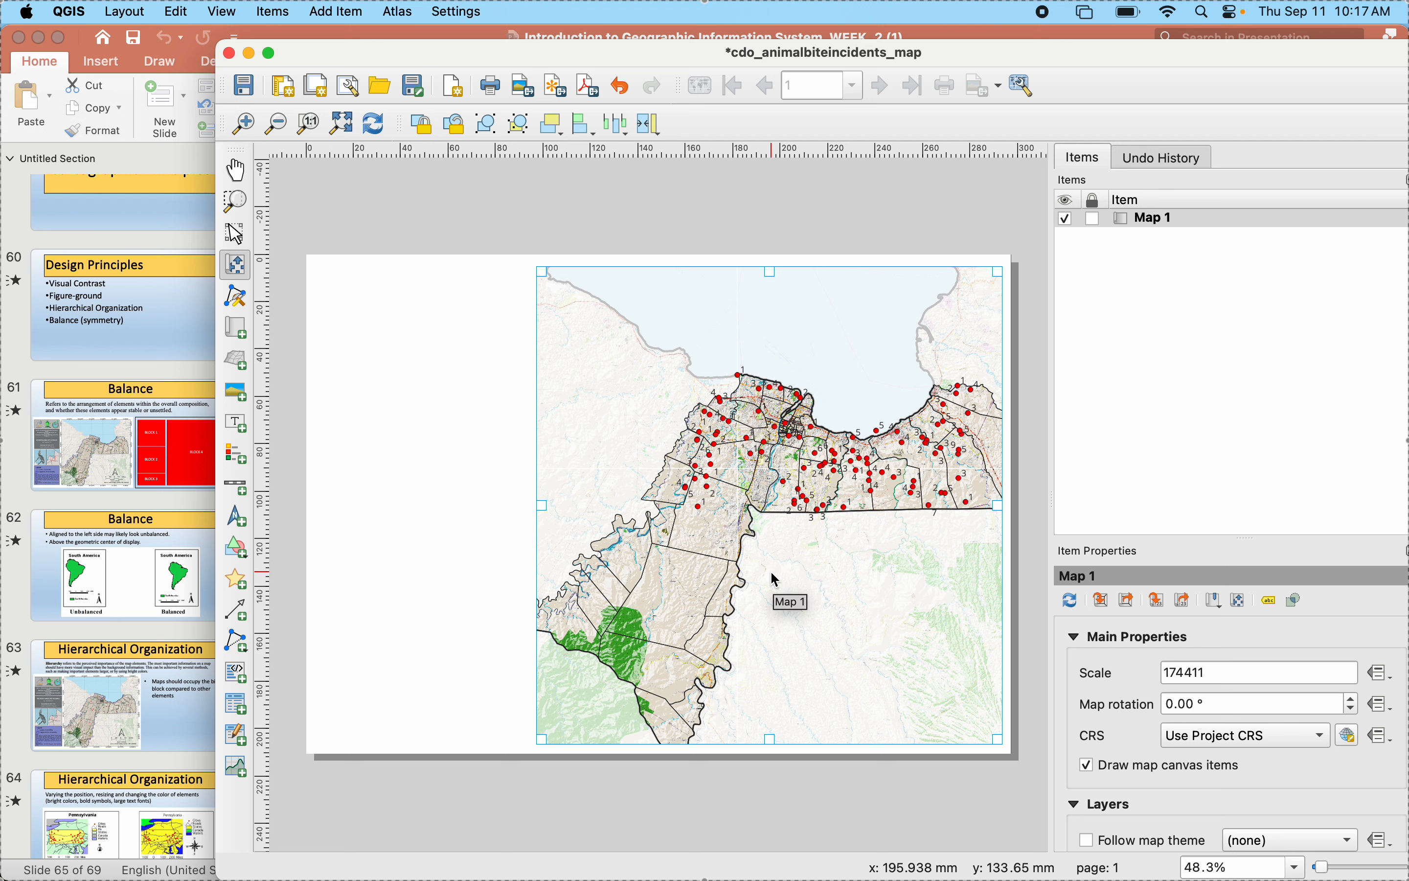
{"action": "left_click", "coordinate": [772, 572]}
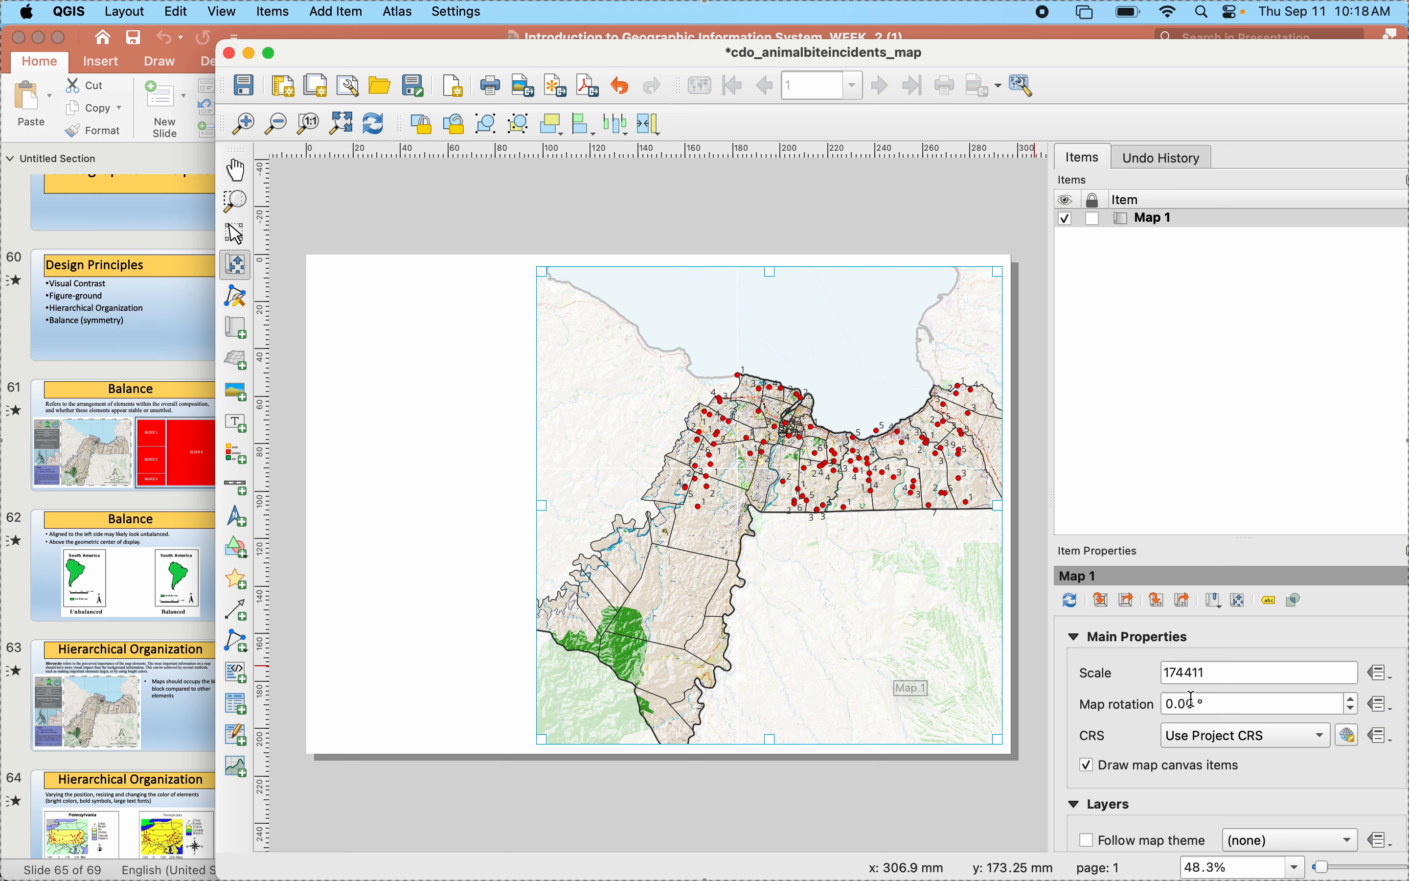
- Try map scales of 178411, 180411 and 185411, refreshing the layout view between attempts
{"action": "left_click", "coordinate": [1185, 671]}
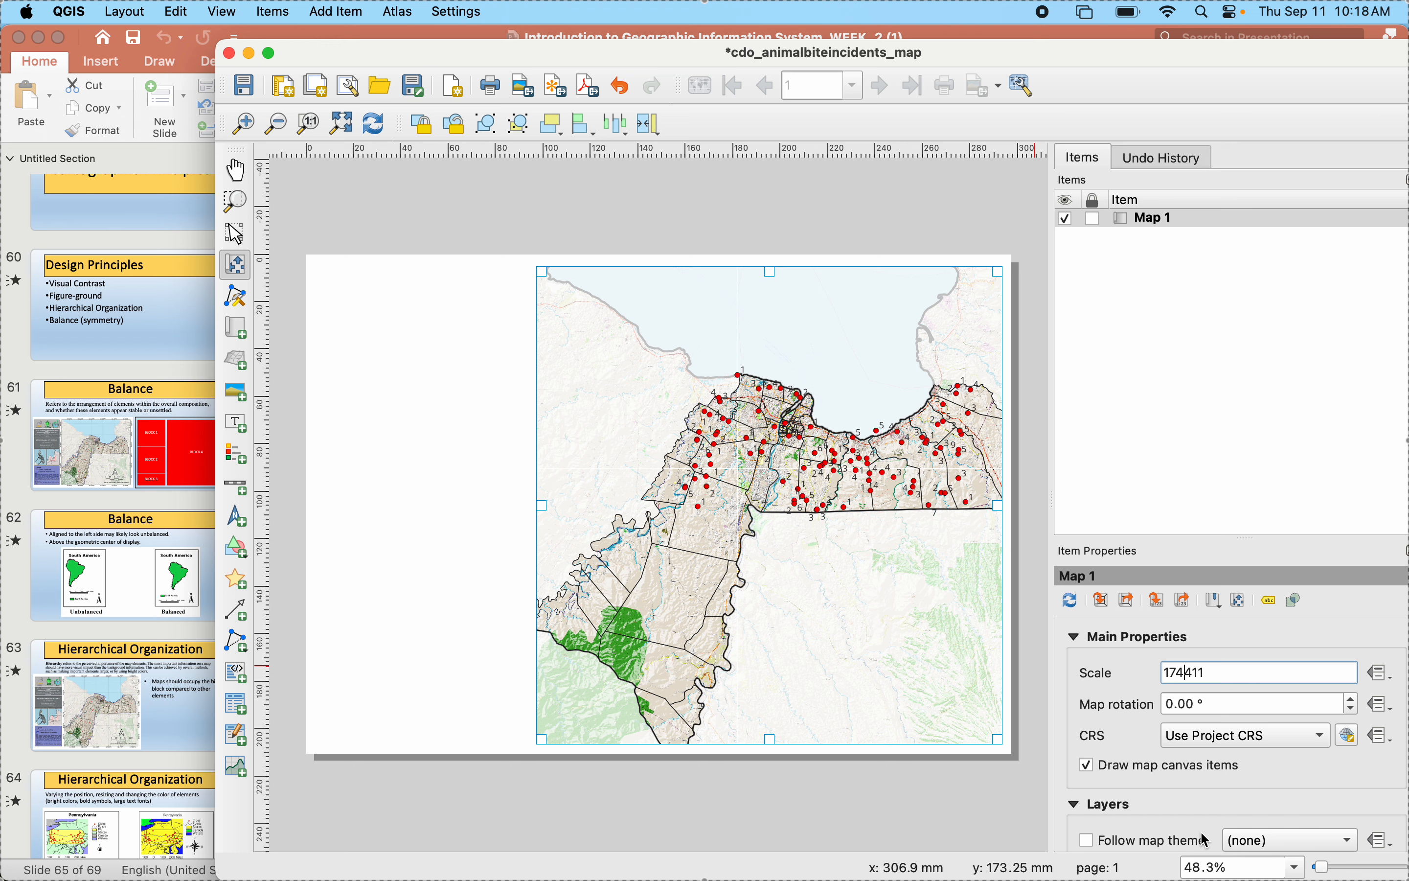
{"action": "type", "text": "8"}
{"action": "left_click", "coordinate": [849, 735]}
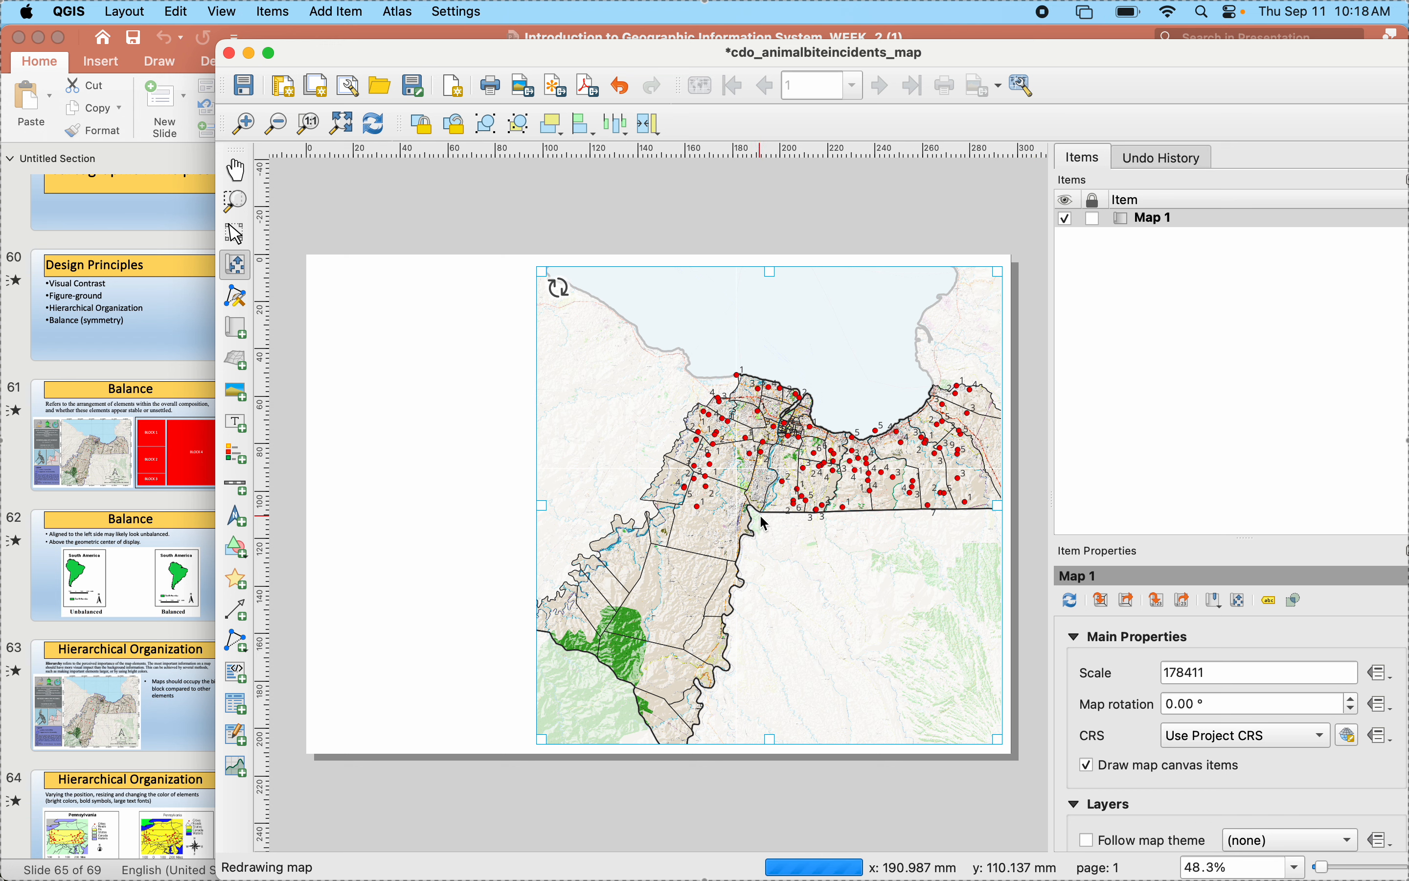
{"action": "left_click", "coordinate": [1184, 673]}
{"action": "key", "text": "BackSpace"}
{"action": "type", "text": "0"}
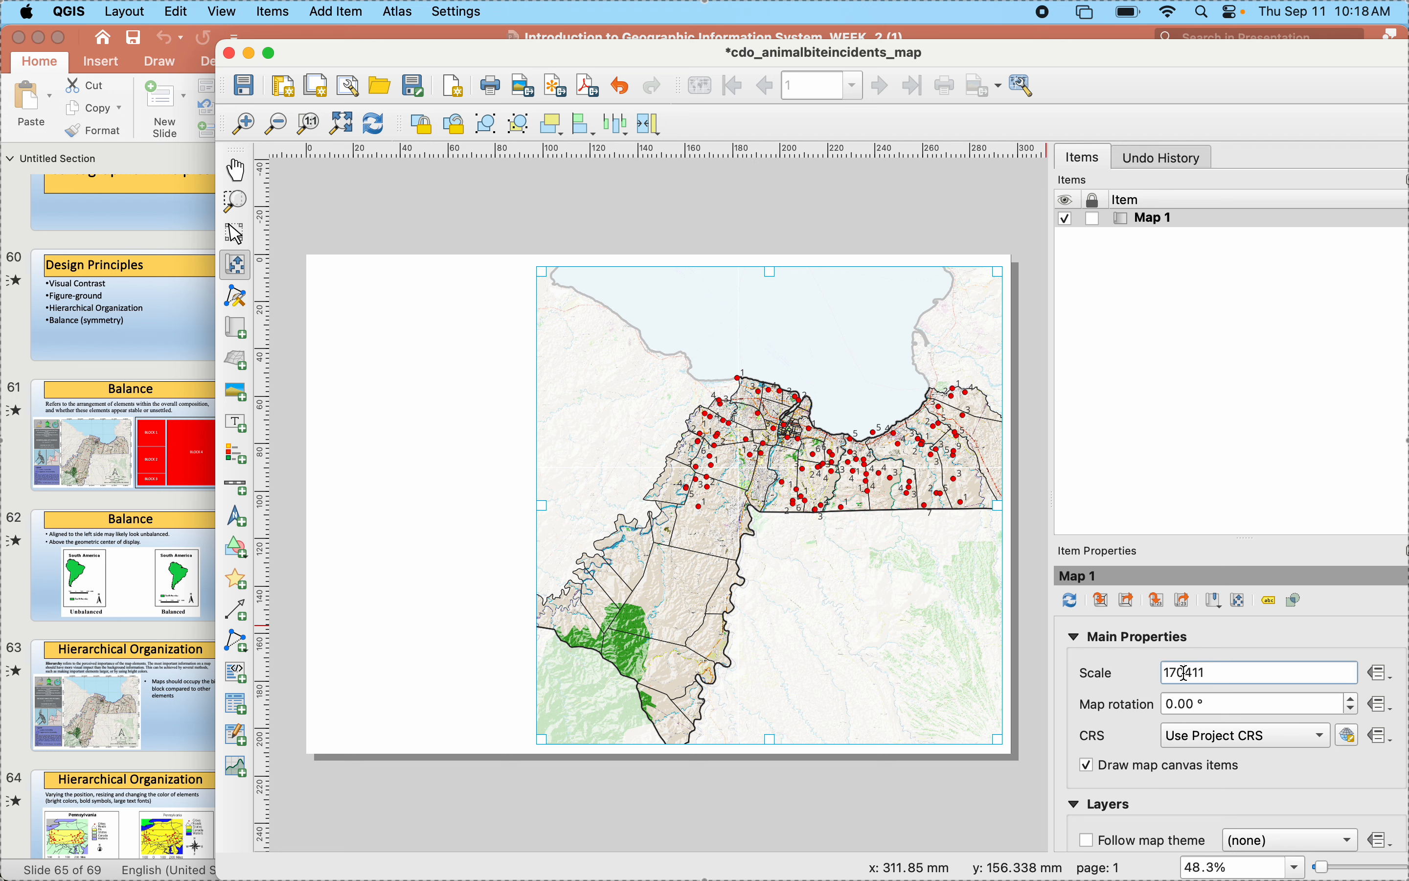
{"action": "key", "text": "BackSpace"}
{"action": "type", "text": "8"}
{"action": "key", "text": "Return"}
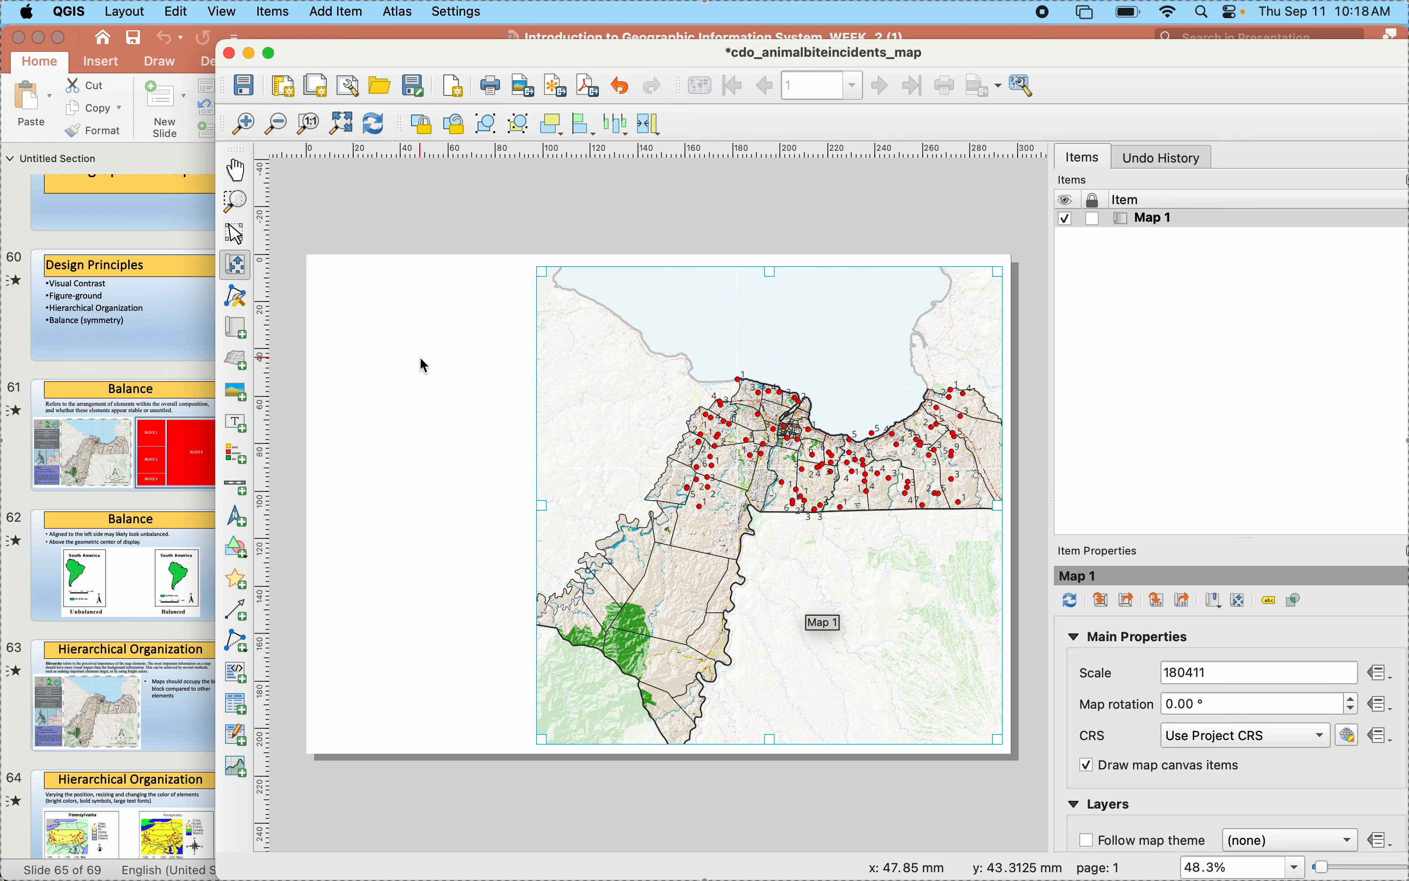
{"action": "left_click", "coordinate": [375, 136]}
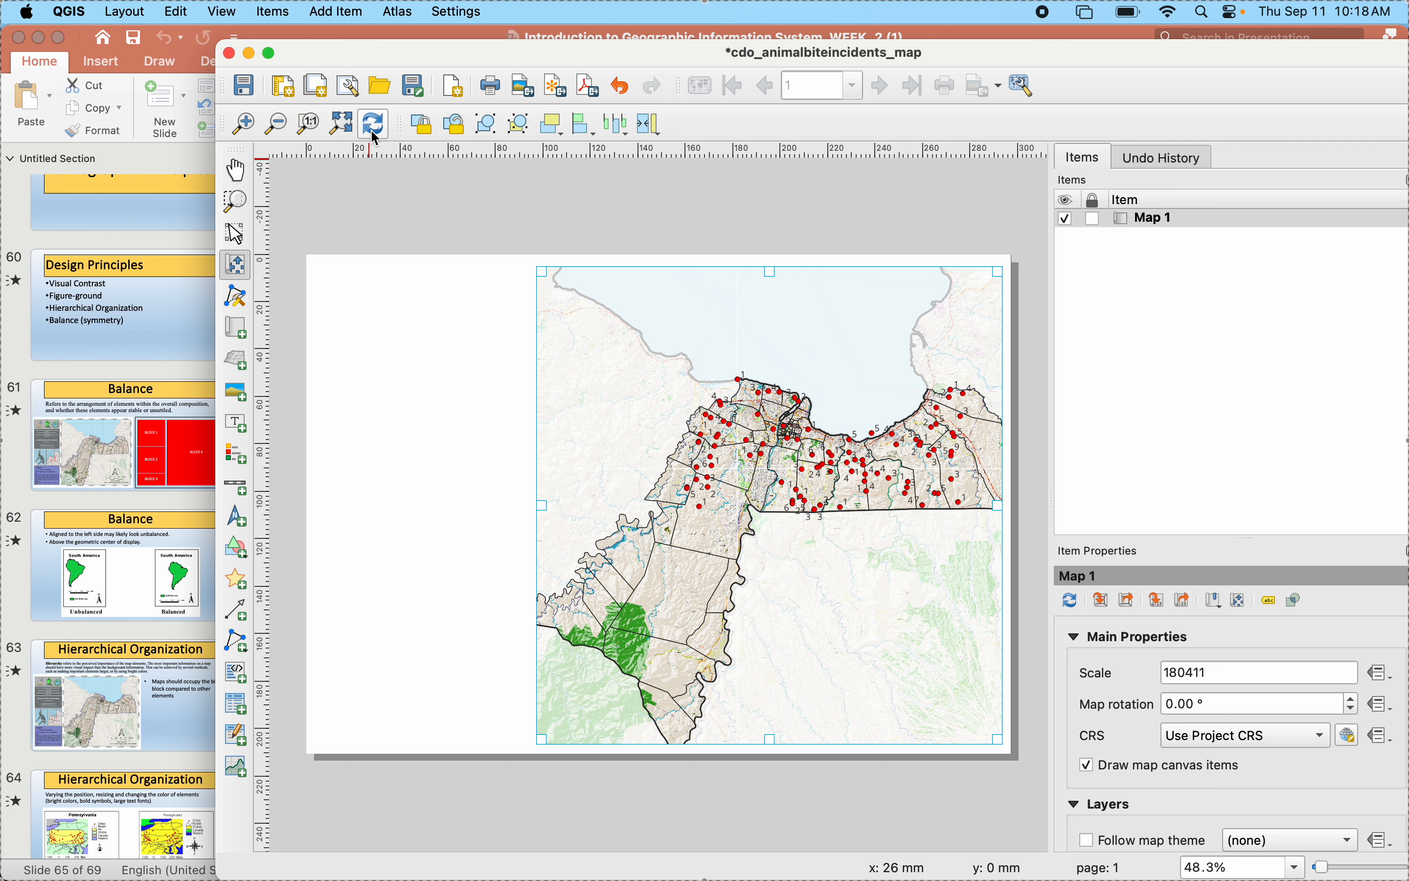
{"action": "left_click", "coordinate": [1185, 676]}
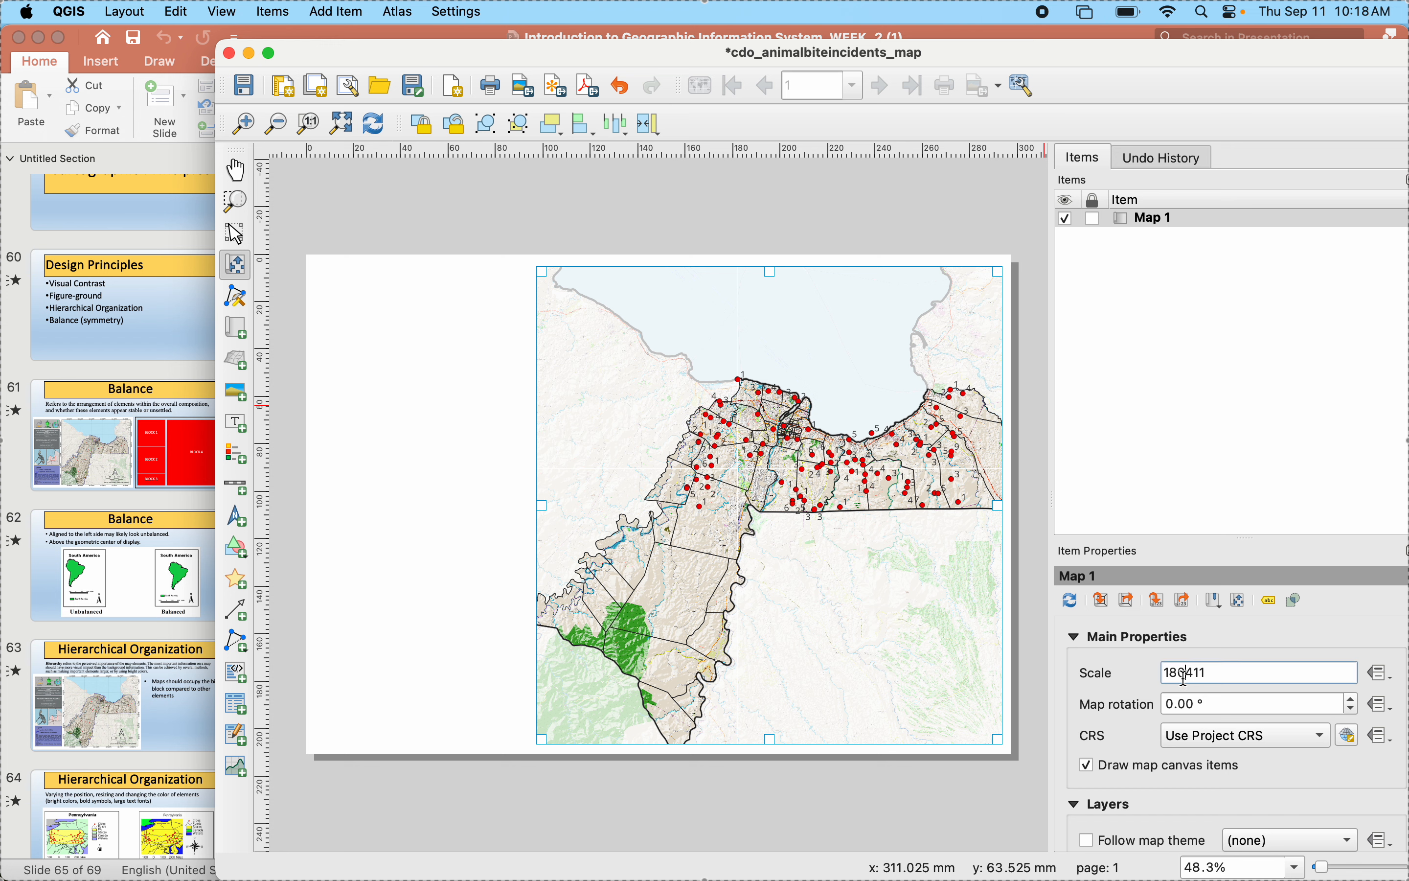
{"action": "key", "text": "BackSpace"}
{"action": "type", "text": "5"}
{"action": "key", "text": "Return"}
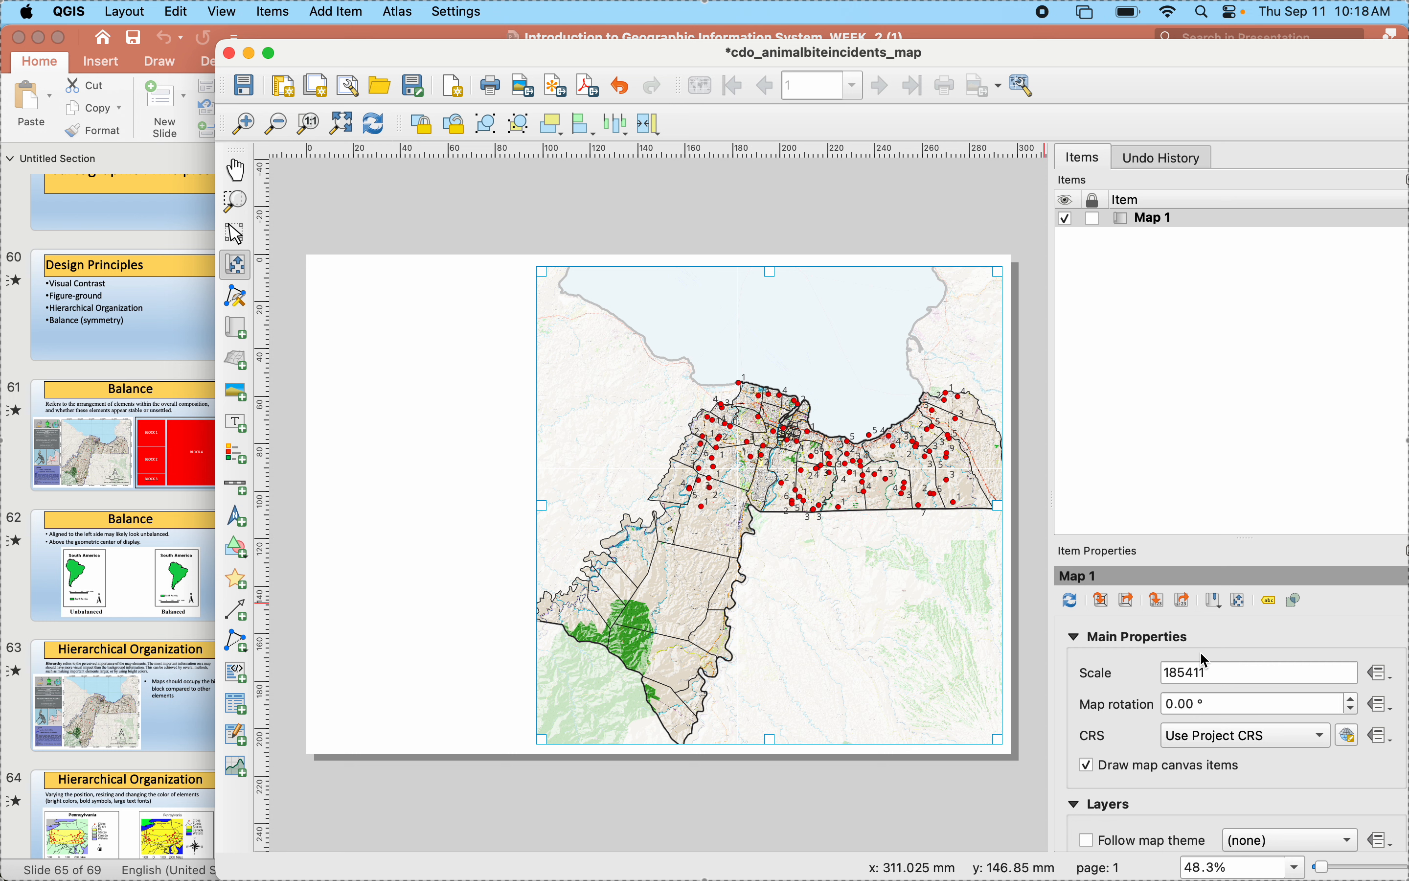
- Set the map scale to 189411 and nudge the map content slightly left within its frame
{"action": "left_click", "coordinate": [1186, 672]}
{"action": "key", "text": "BackSpace"}
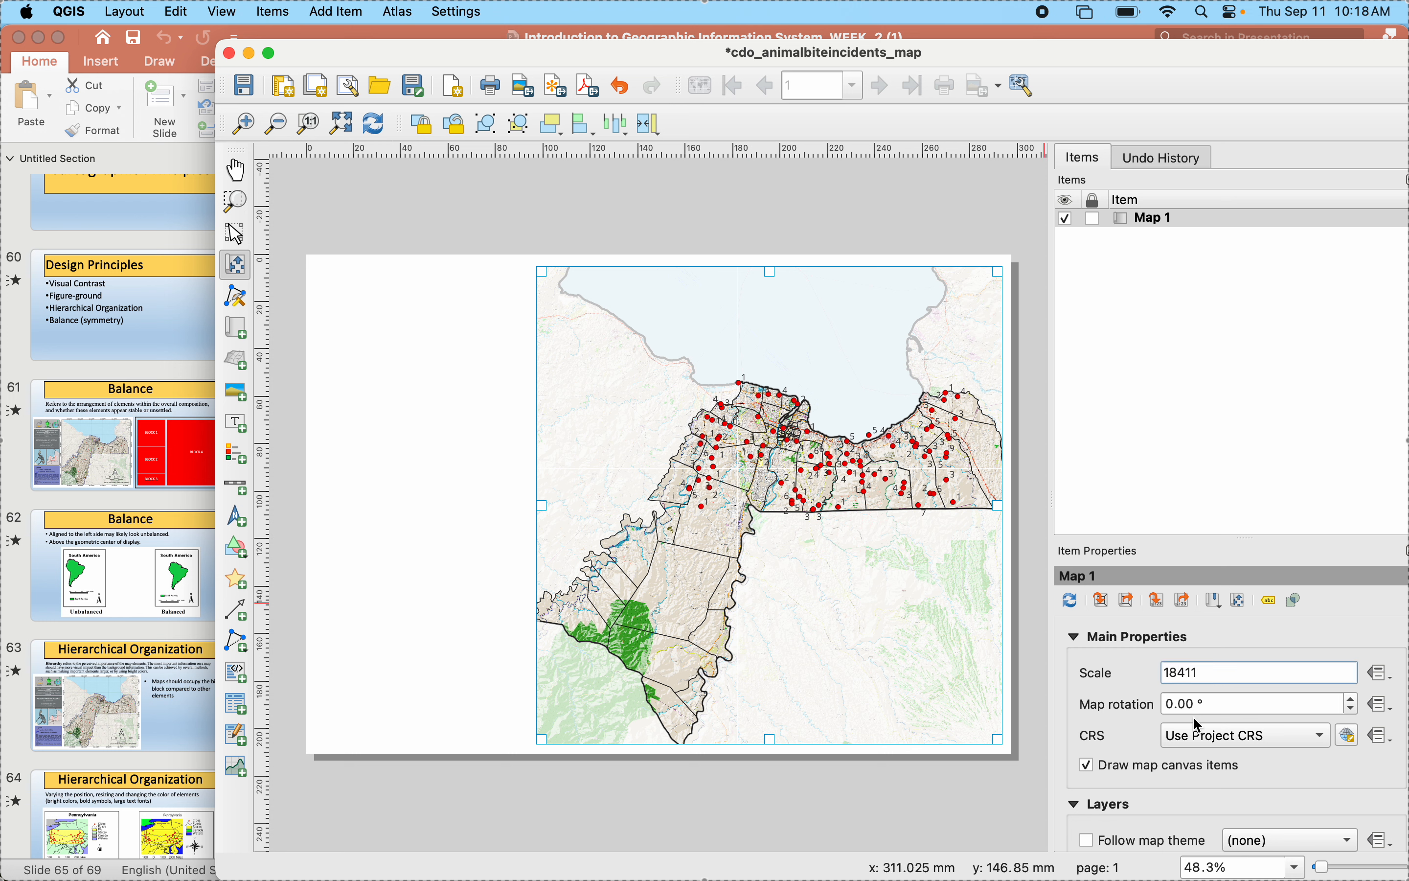
{"action": "type", "text": "9"}
{"action": "key", "text": "Return"}
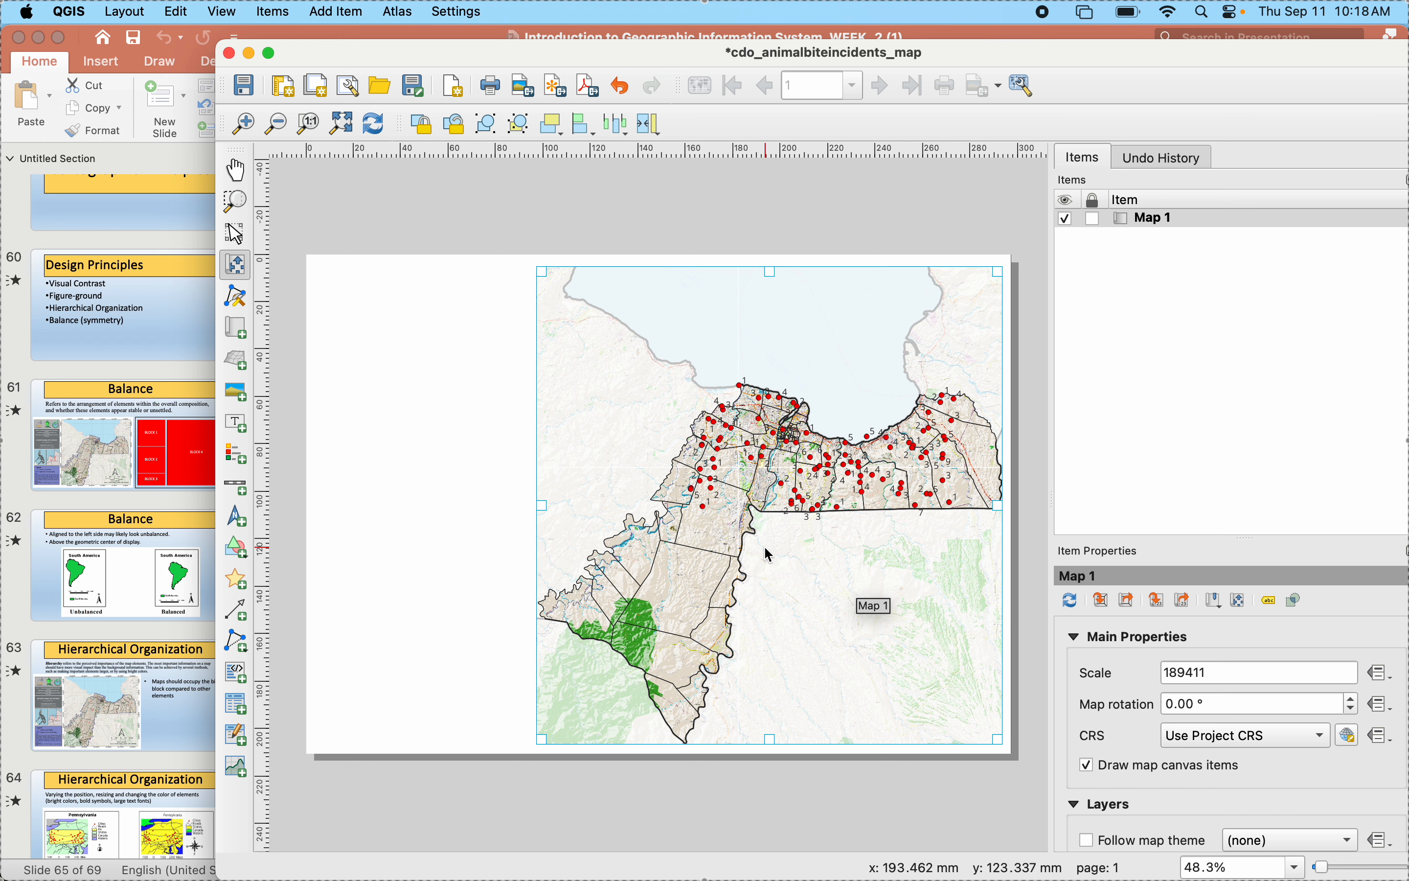
{"action": "left_click_drag", "start_coordinate": [765, 548], "coordinate": [762, 547]}
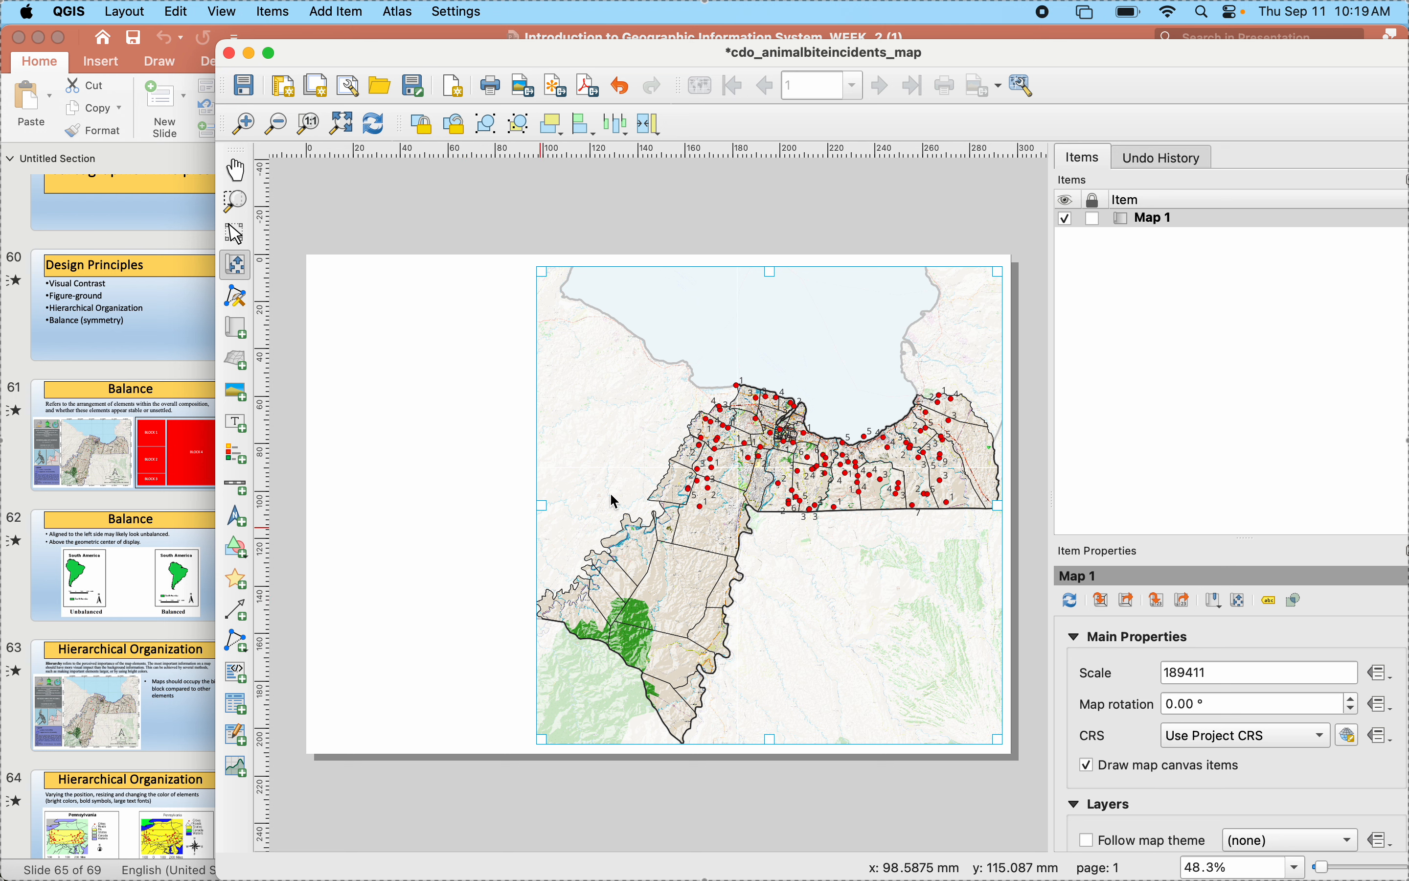
{"action": "left_click", "coordinate": [678, 490]}
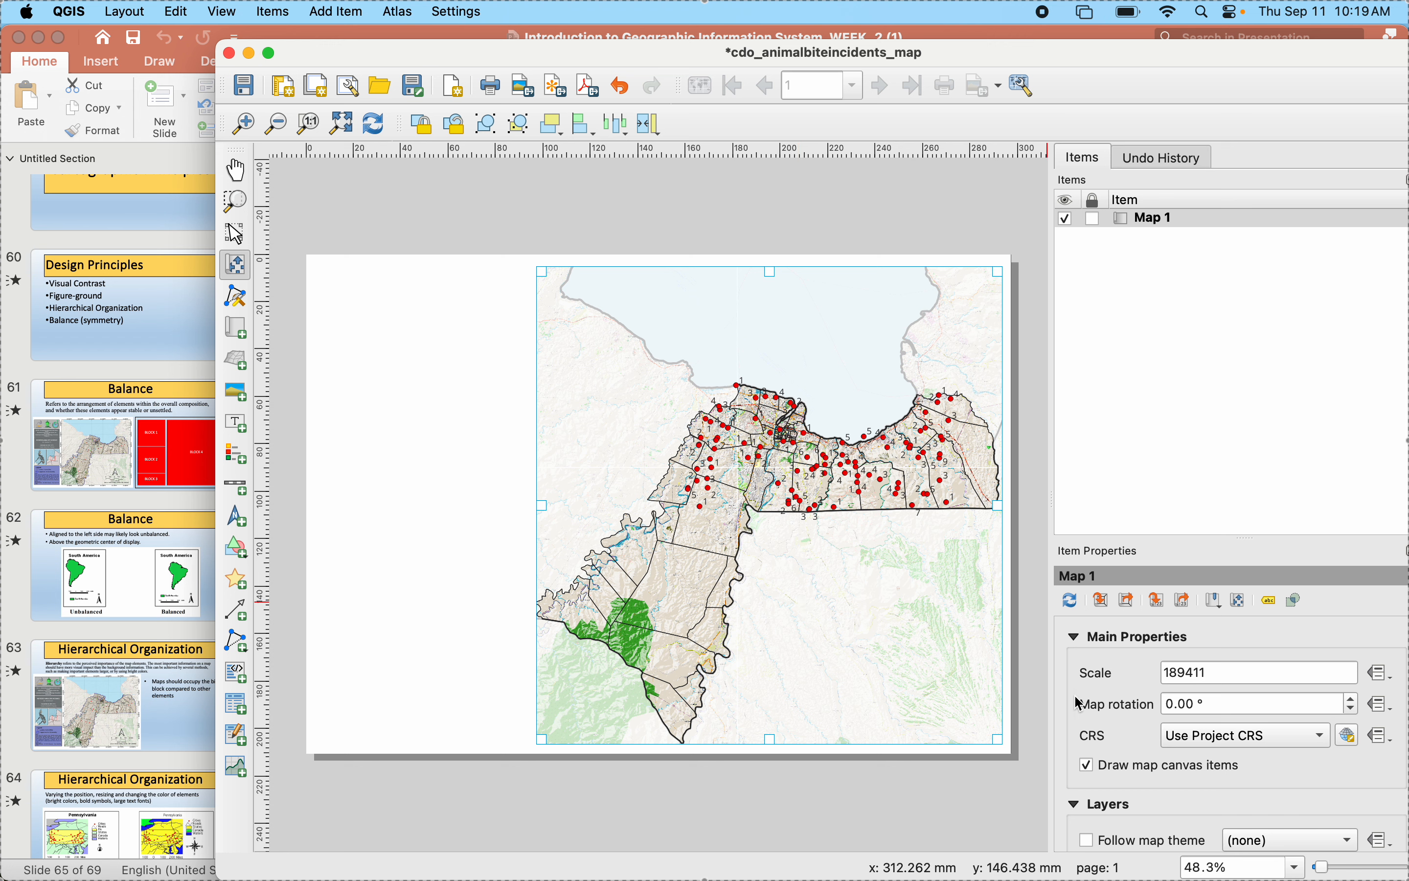
- Move the map item about 0.6 mm upward on the page
{"action": "scroll", "coordinate": [1098, 719], "scroll_direction": "down", "scroll_amount": 3}
{"action": "scroll", "coordinate": [1098, 719], "scroll_direction": "down", "scroll_amount": 2}
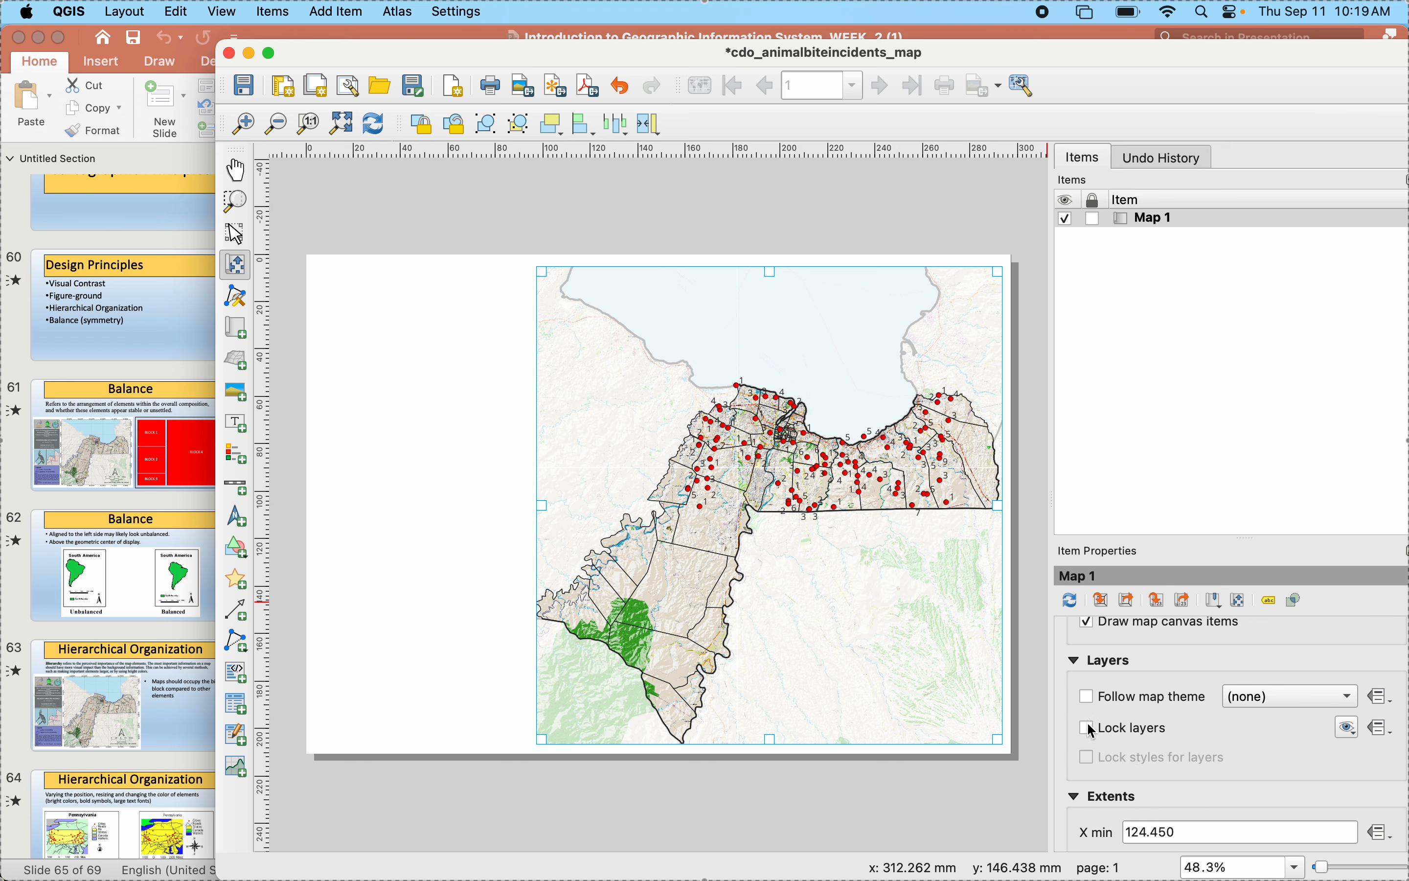
{"action": "scroll", "coordinate": [1093, 731], "scroll_direction": "down", "scroll_amount": 4}
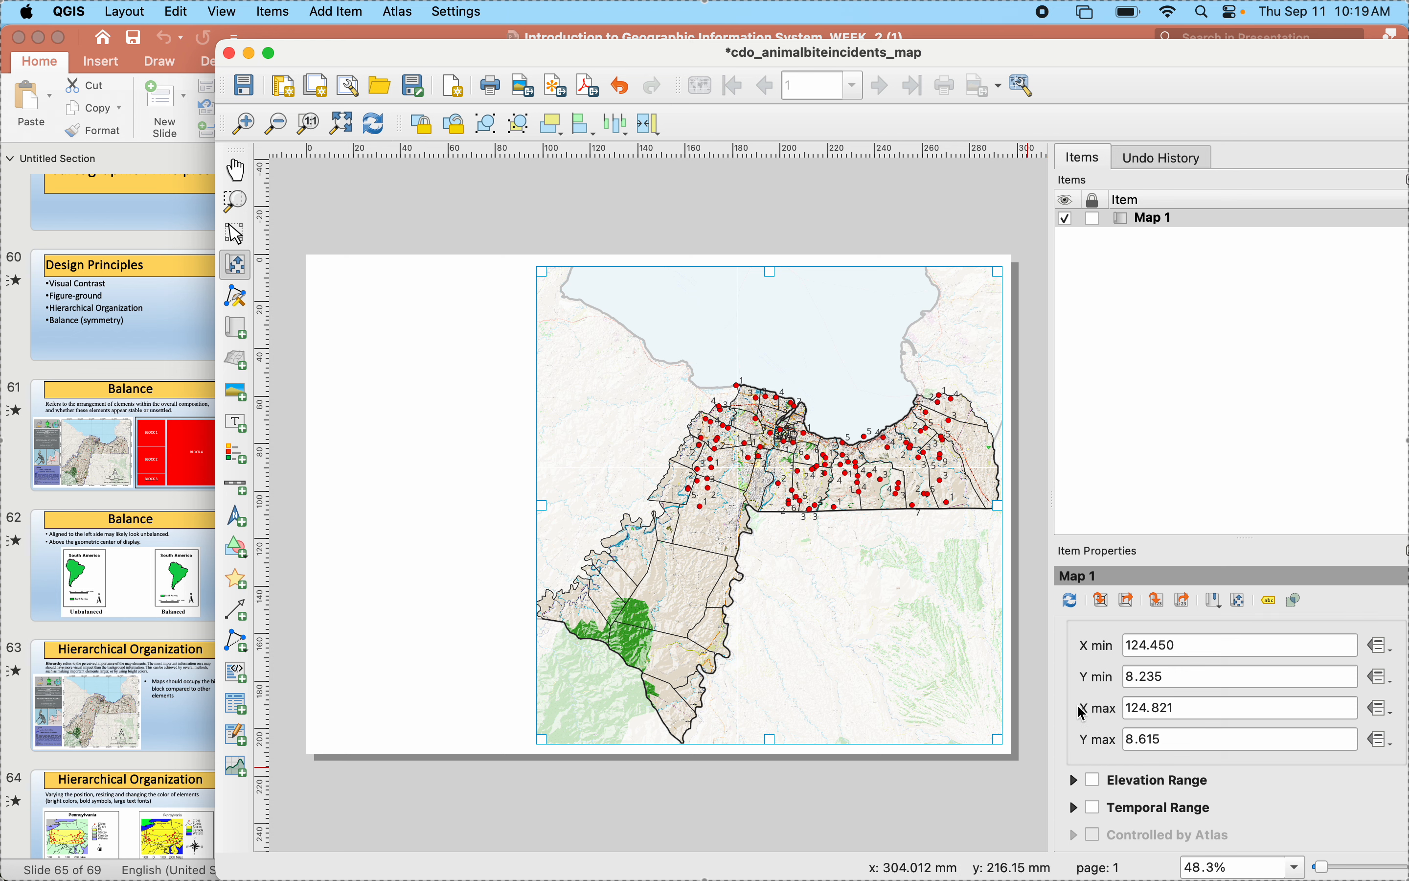
{"action": "scroll", "coordinate": [1075, 655], "scroll_direction": "up", "scroll_amount": 5}
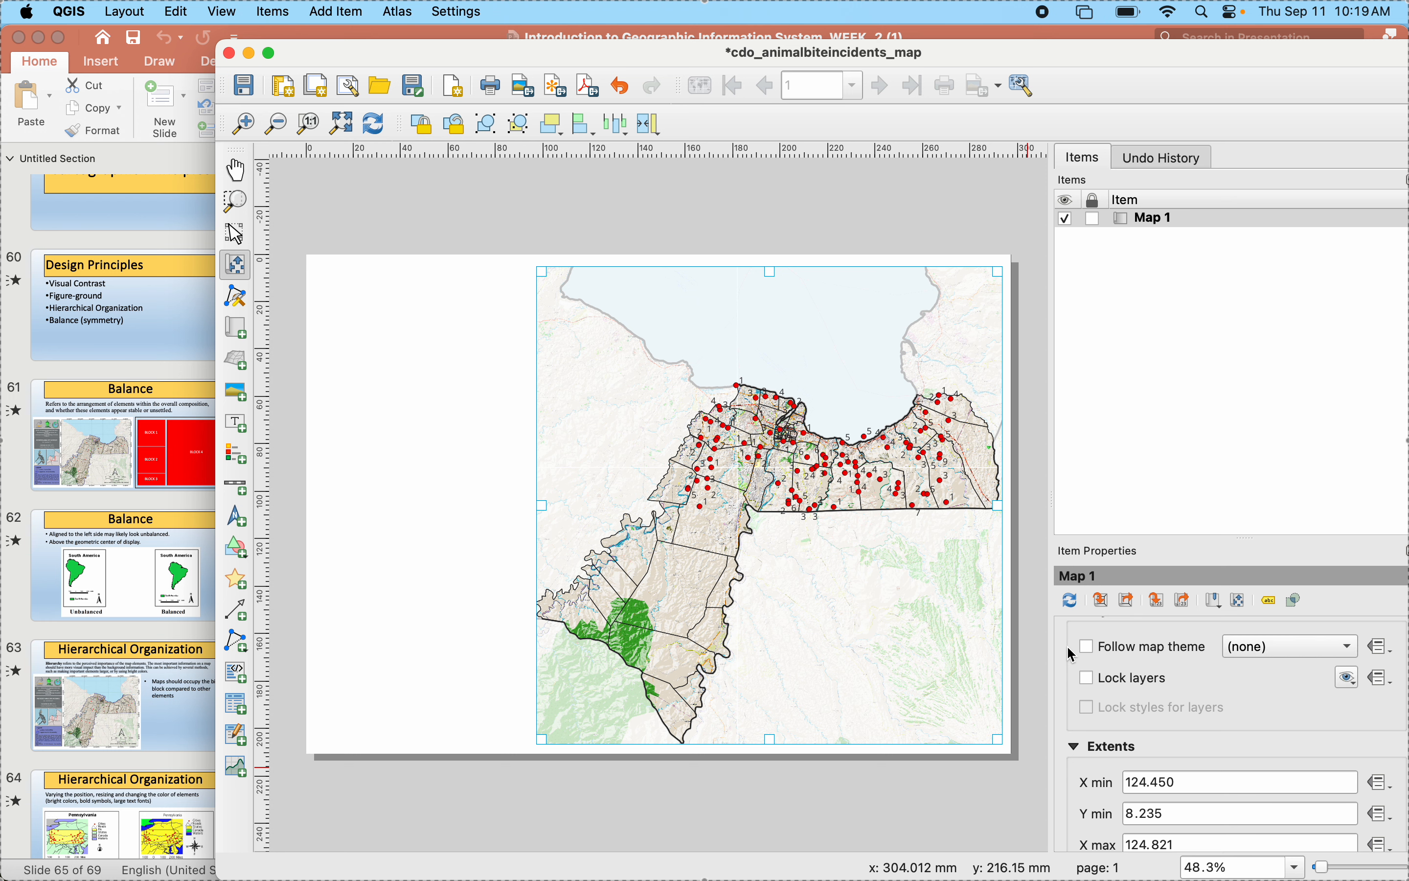
{"action": "scroll", "coordinate": [1075, 655], "scroll_direction": "down", "scroll_amount": 5}
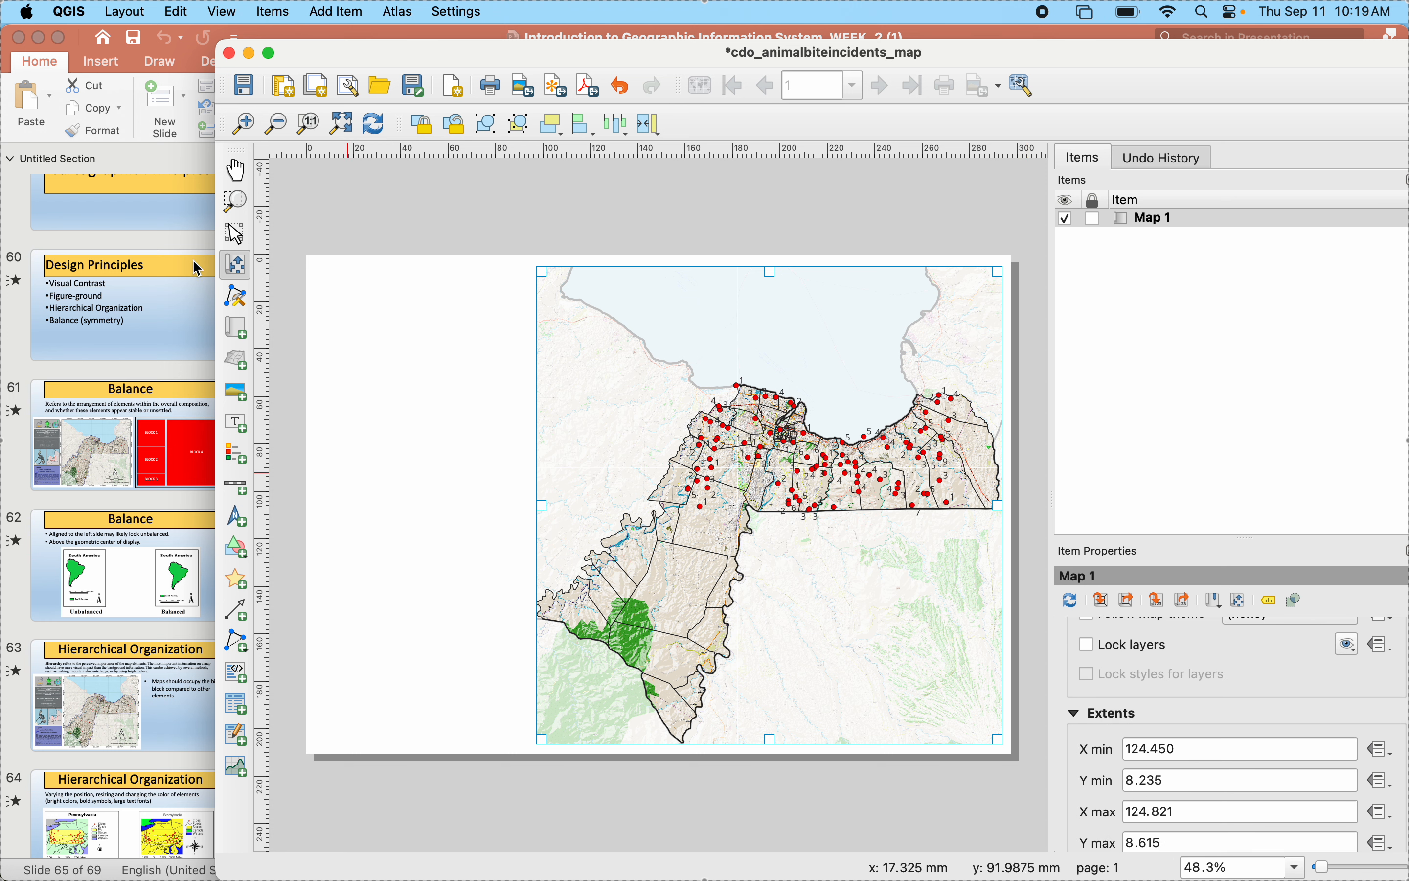
{"action": "left_click", "coordinate": [236, 233]}
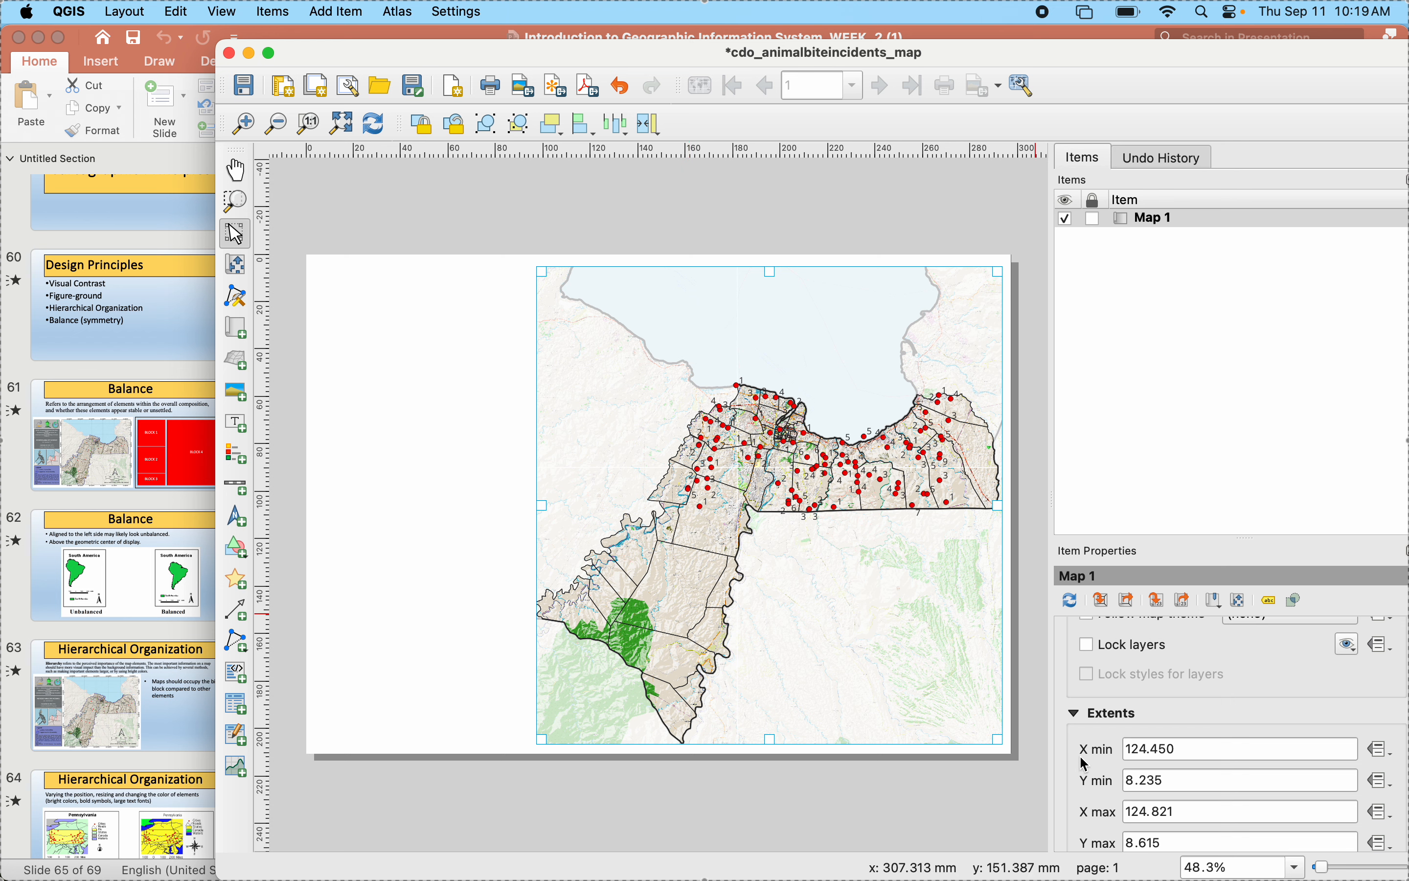
{"action": "scroll", "coordinate": [1084, 683], "scroll_direction": "up", "scroll_amount": 5}
{"action": "scroll", "coordinate": [1084, 683], "scroll_direction": "down", "scroll_amount": 5}
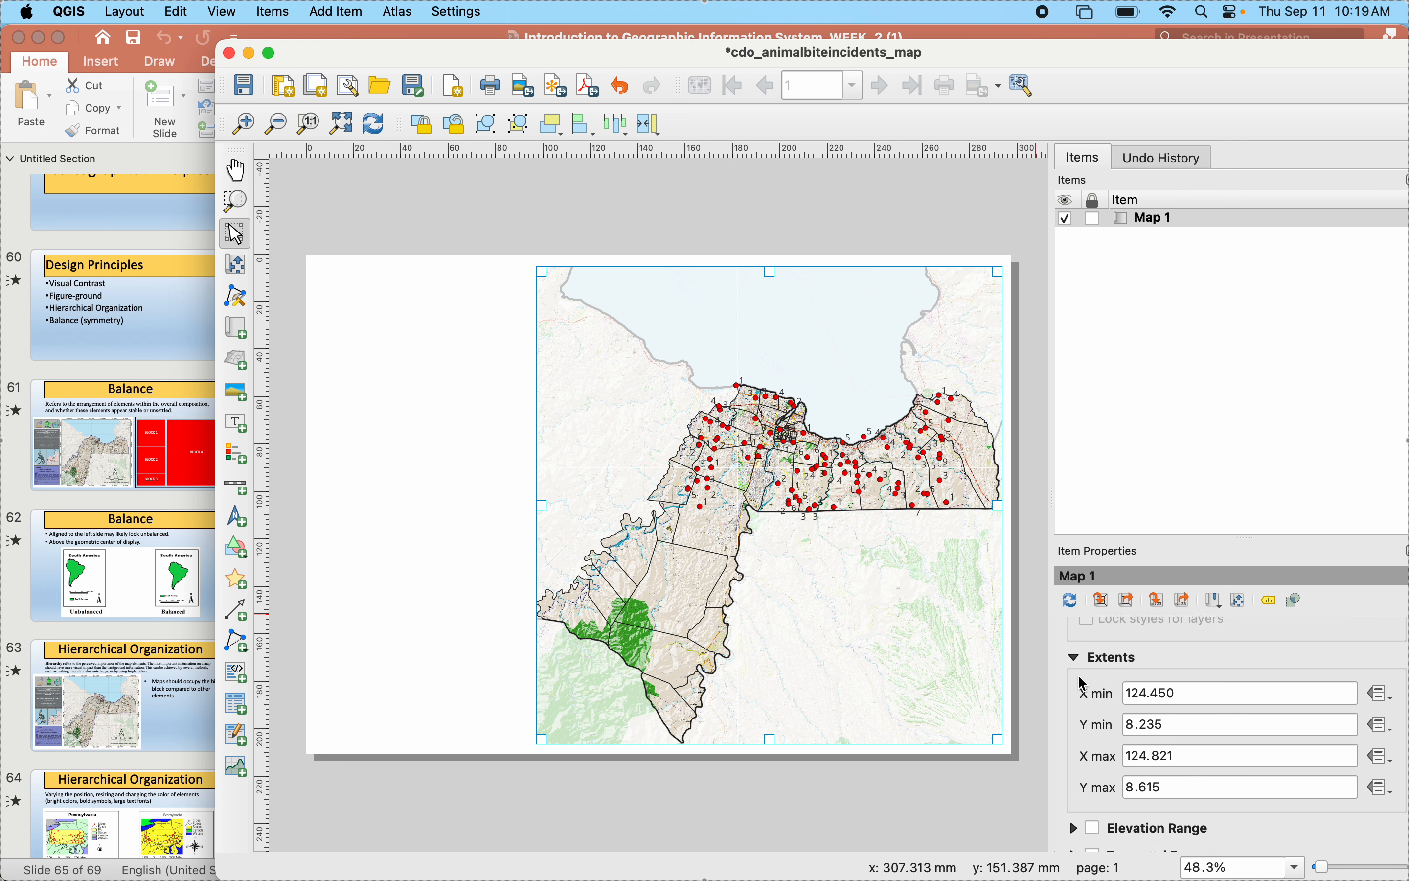
{"action": "left_click_drag", "start_coordinate": [732, 514], "coordinate": [733, 512]}
- Add a new grid to the selected map
{"action": "scroll", "coordinate": [1091, 724], "scroll_direction": "down", "scroll_amount": 10}
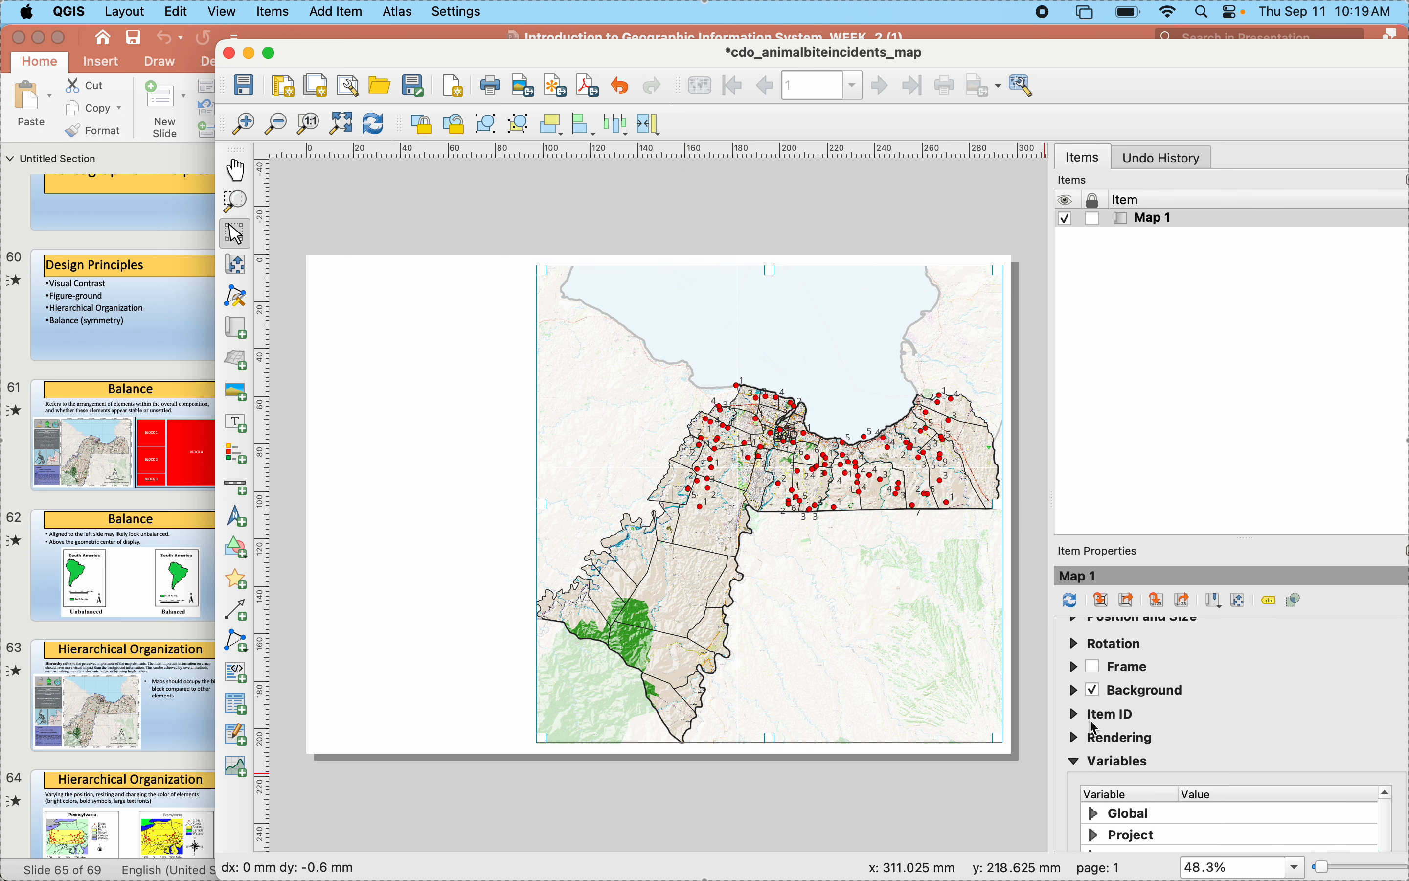
{"action": "scroll", "coordinate": [1087, 721], "scroll_direction": "up", "scroll_amount": 6}
{"action": "left_click", "coordinate": [1086, 719]}
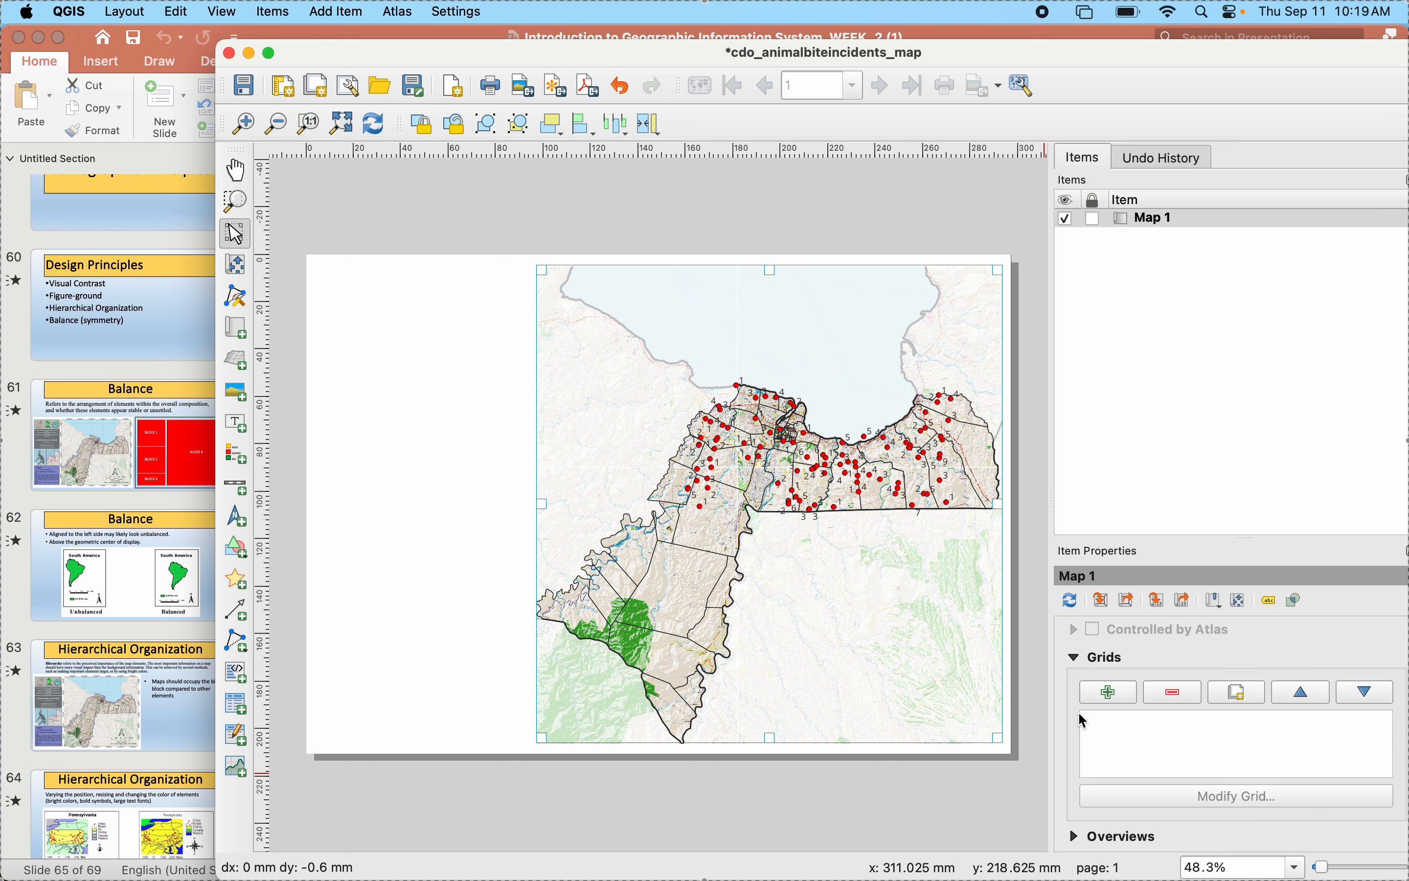
{"action": "left_click", "coordinate": [1124, 700]}
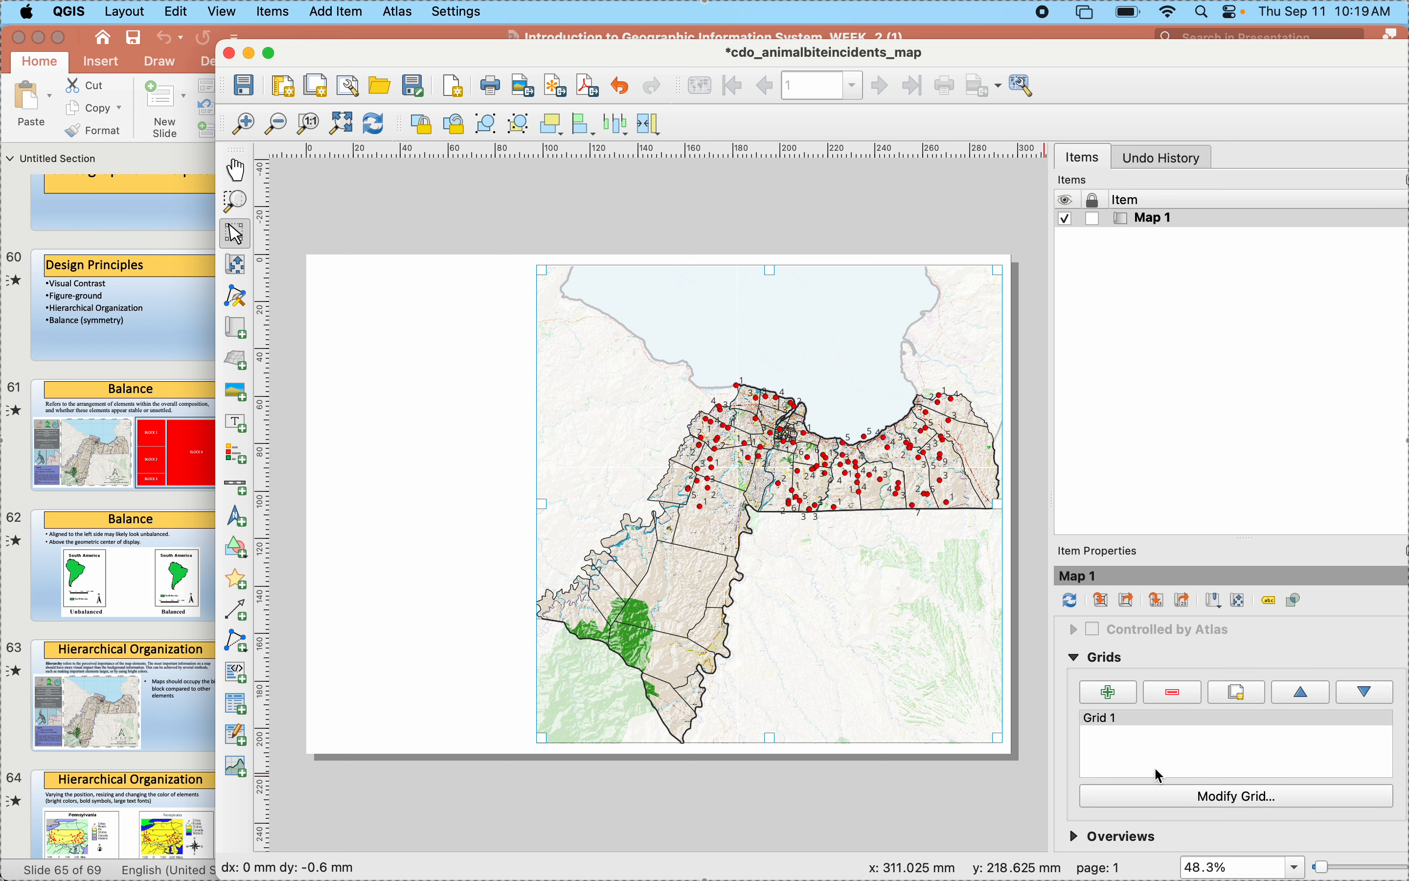
- Open the new grid's properties and set its CRS to Default CRS: EPSG:4326 - WGS 84
{"action": "left_click", "coordinate": [1147, 798]}
{"action": "scroll", "coordinate": [1124, 694], "scroll_direction": "down", "scroll_amount": 2}
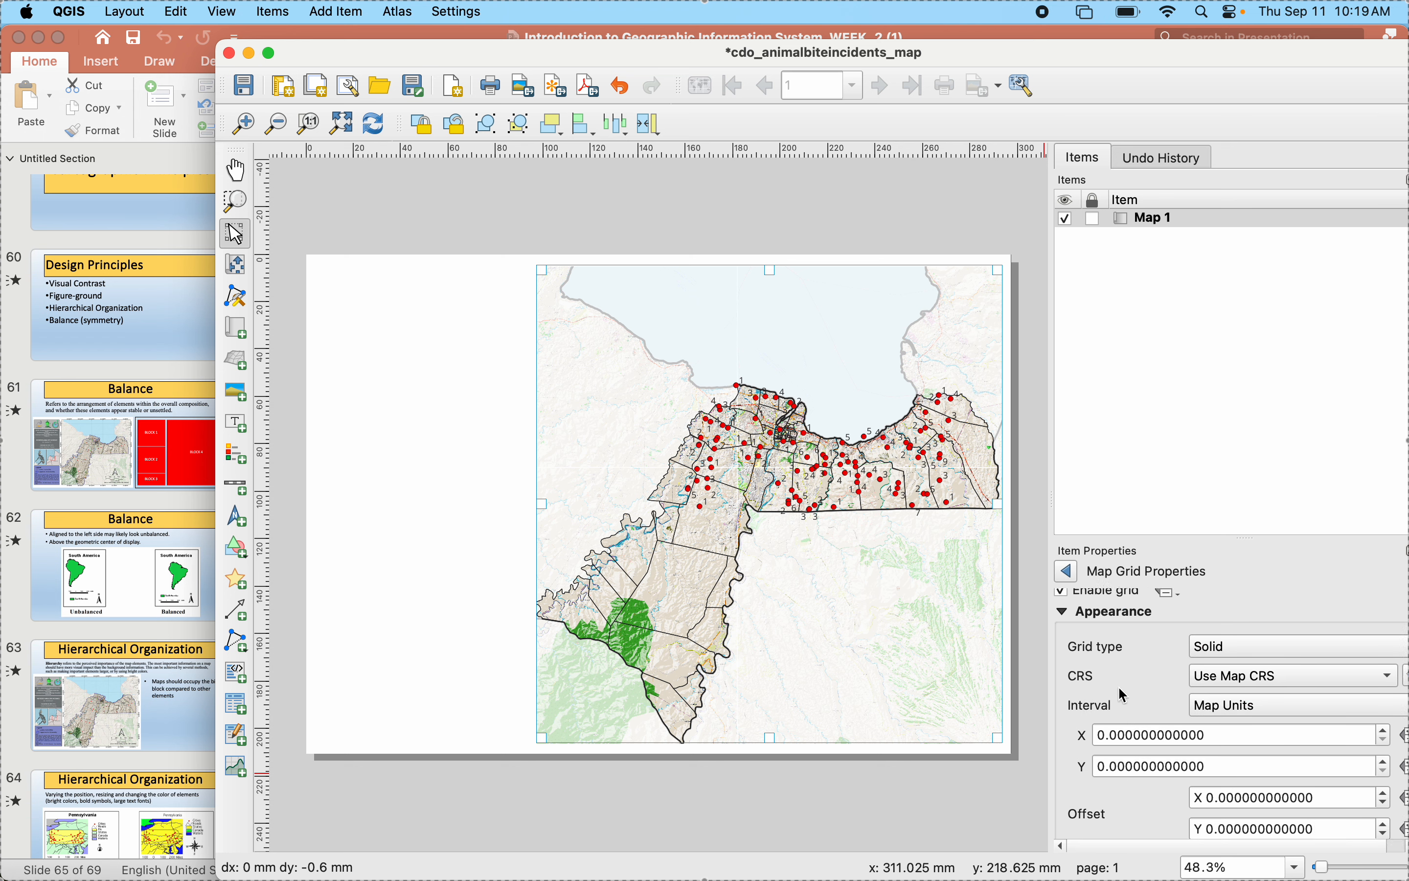
{"action": "left_click", "coordinate": [1205, 667]}
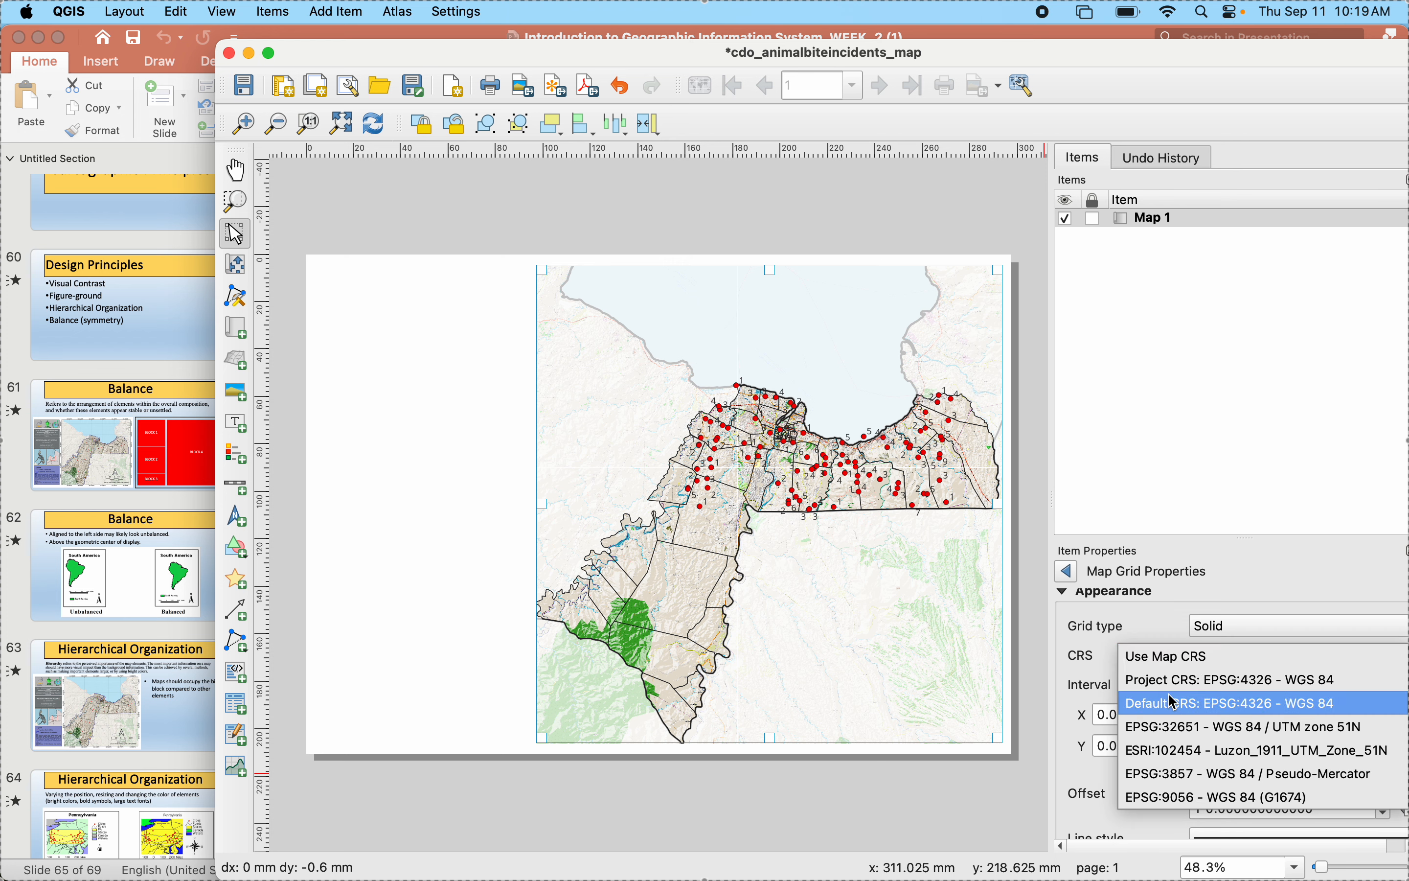
{"action": "left_click", "coordinate": [1160, 726]}
{"action": "left_click", "coordinate": [1216, 667]}
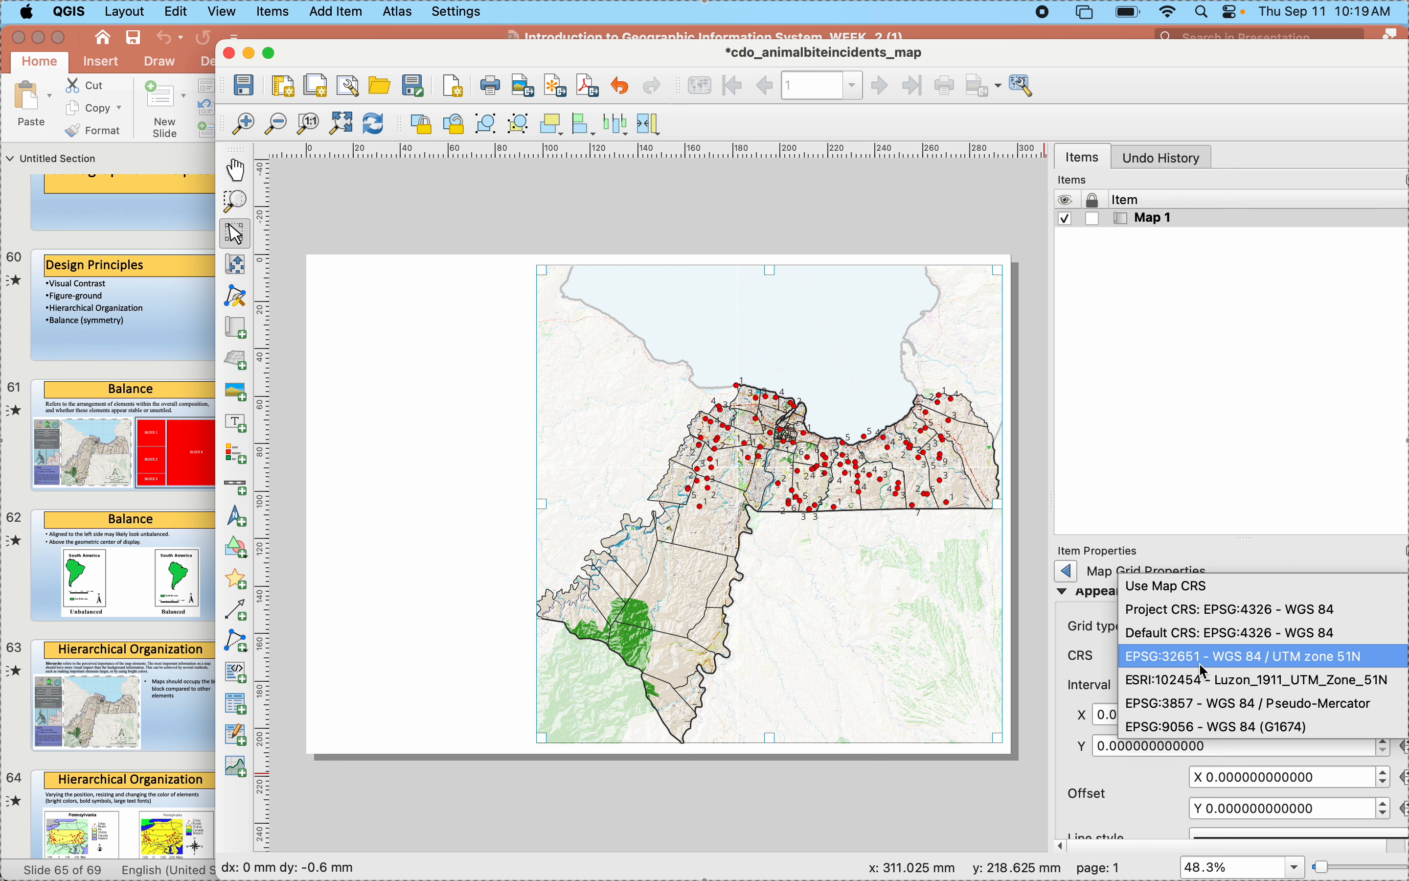
{"action": "left_click", "coordinate": [1151, 635]}
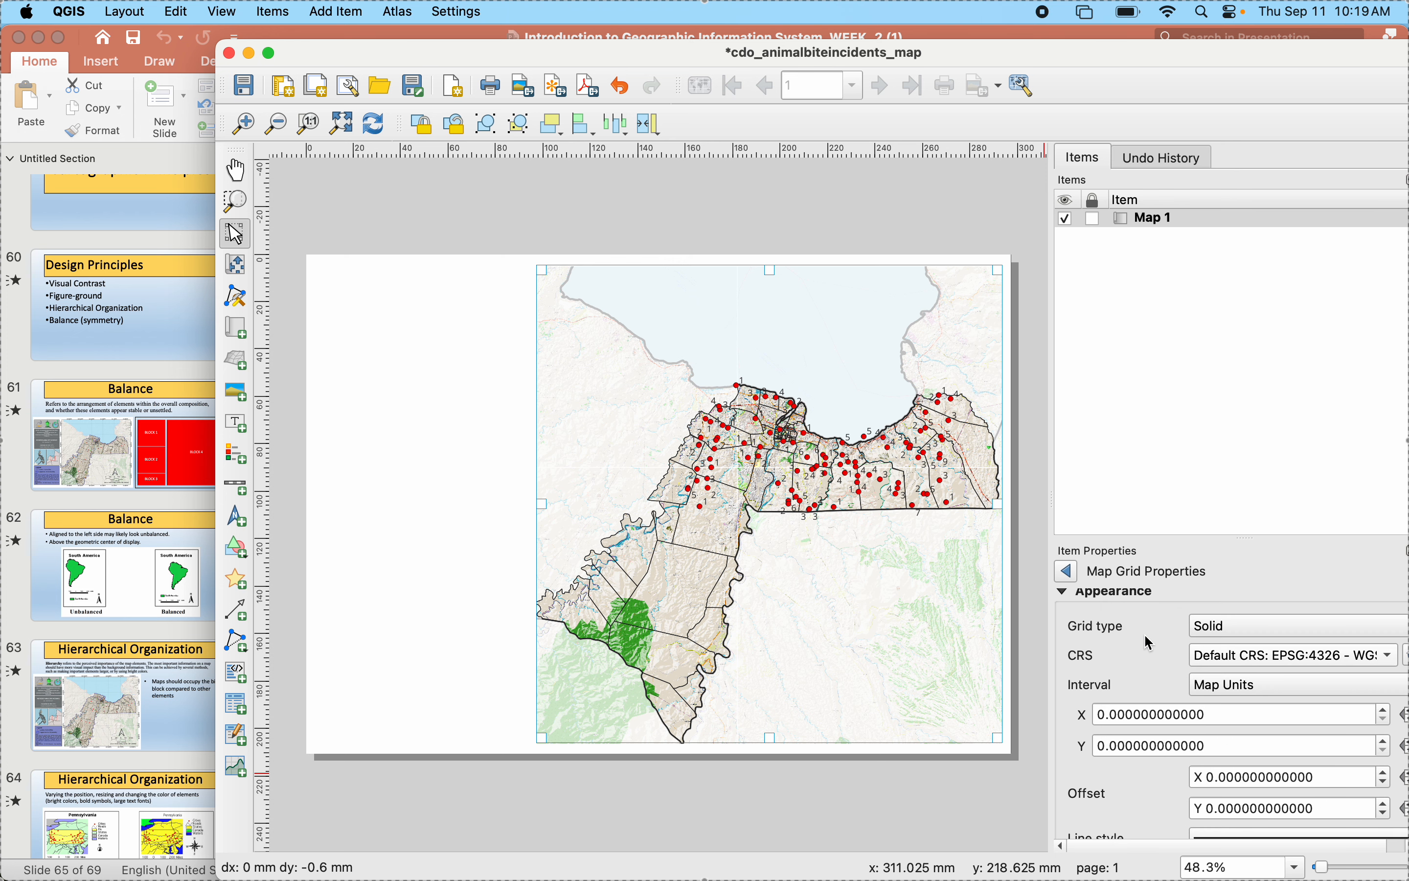
- Try grid intervals of 0.005 map units in X and 0.0005 in Y
{"action": "left_click", "coordinate": [1122, 715]}
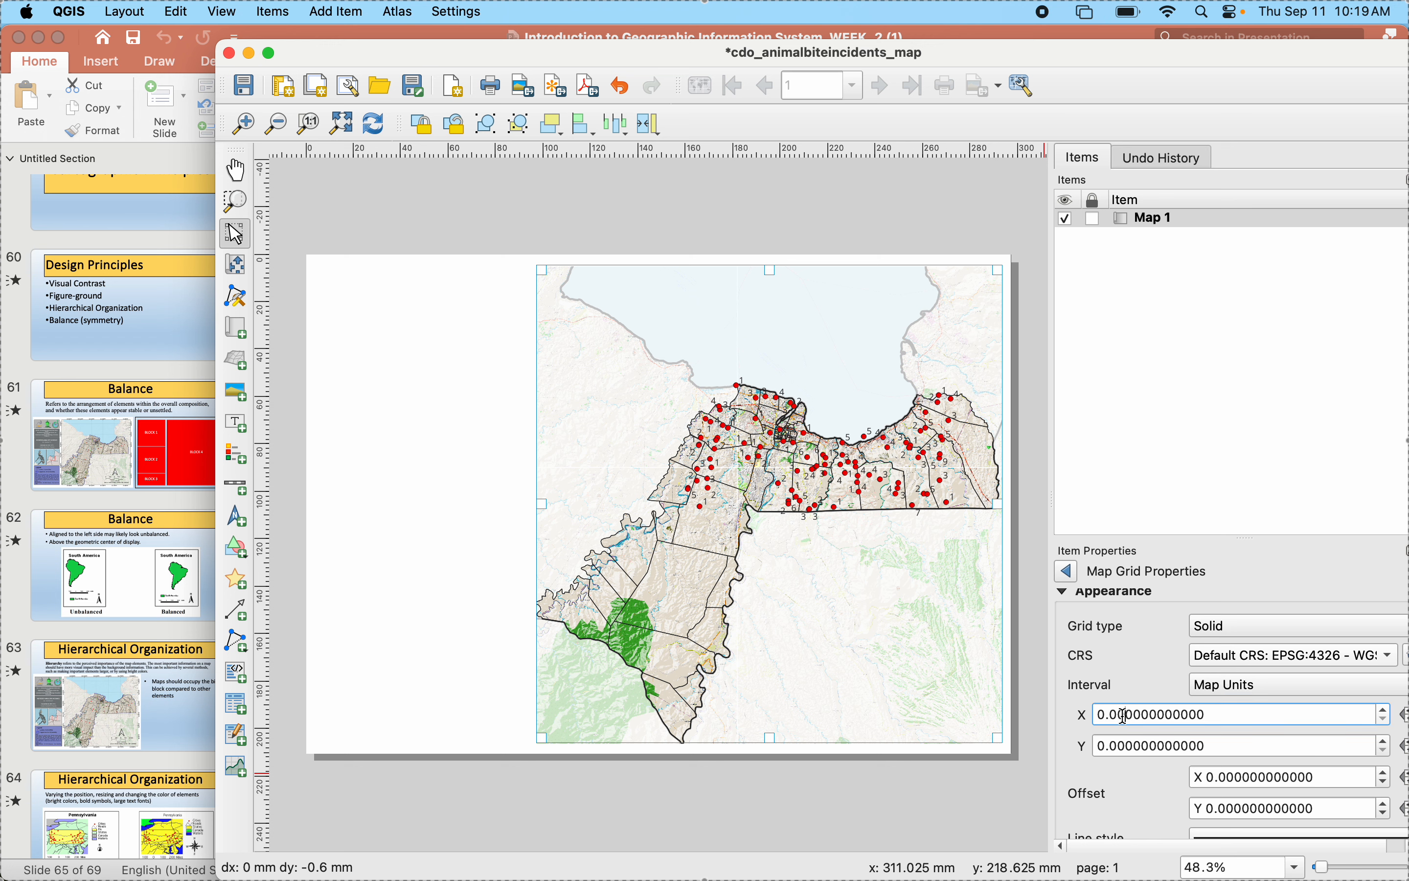
{"action": "type", "text": "5"}
{"action": "left_click", "coordinate": [1127, 746]}
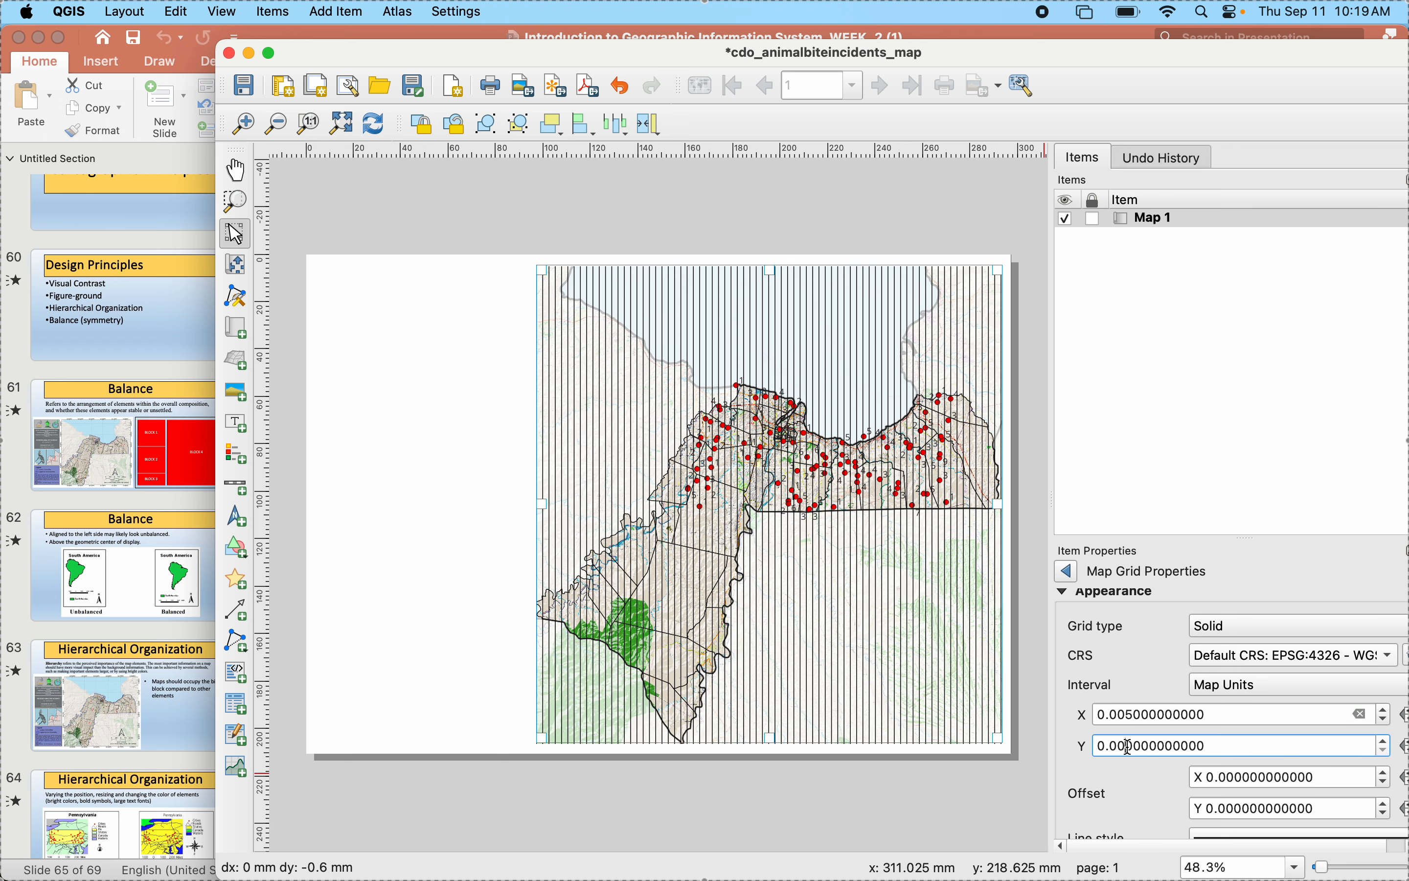
{"action": "type", "text": "50"}
{"action": "left_click", "coordinate": [1127, 712]}
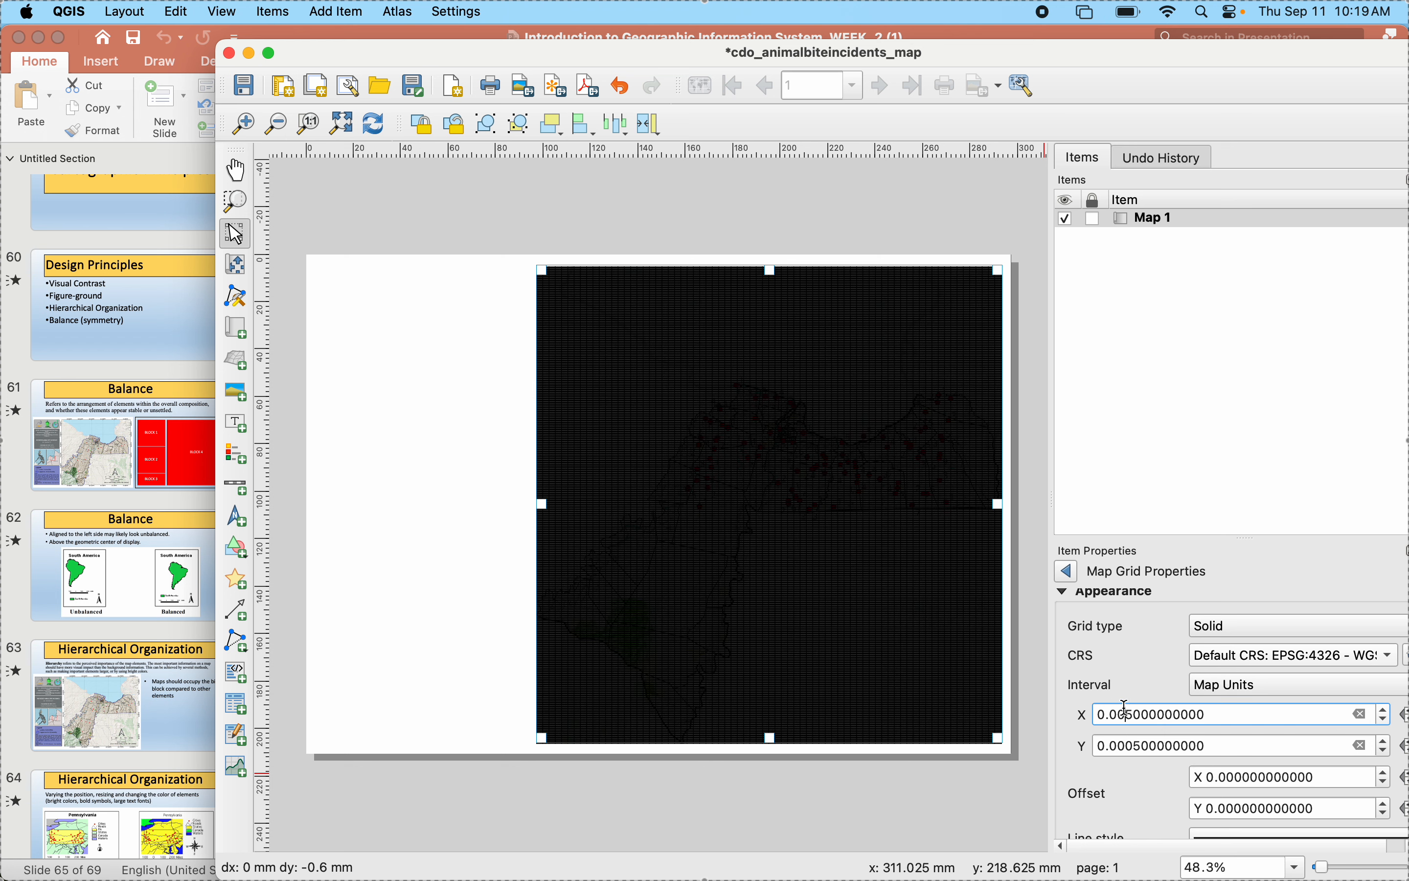
- Try a grid interval of 0.05 map units in both X and Y
{"action": "left_click", "coordinate": [1127, 745]}
{"action": "key", "text": "BackSpace"}
{"action": "key", "text": "BackSpace"}
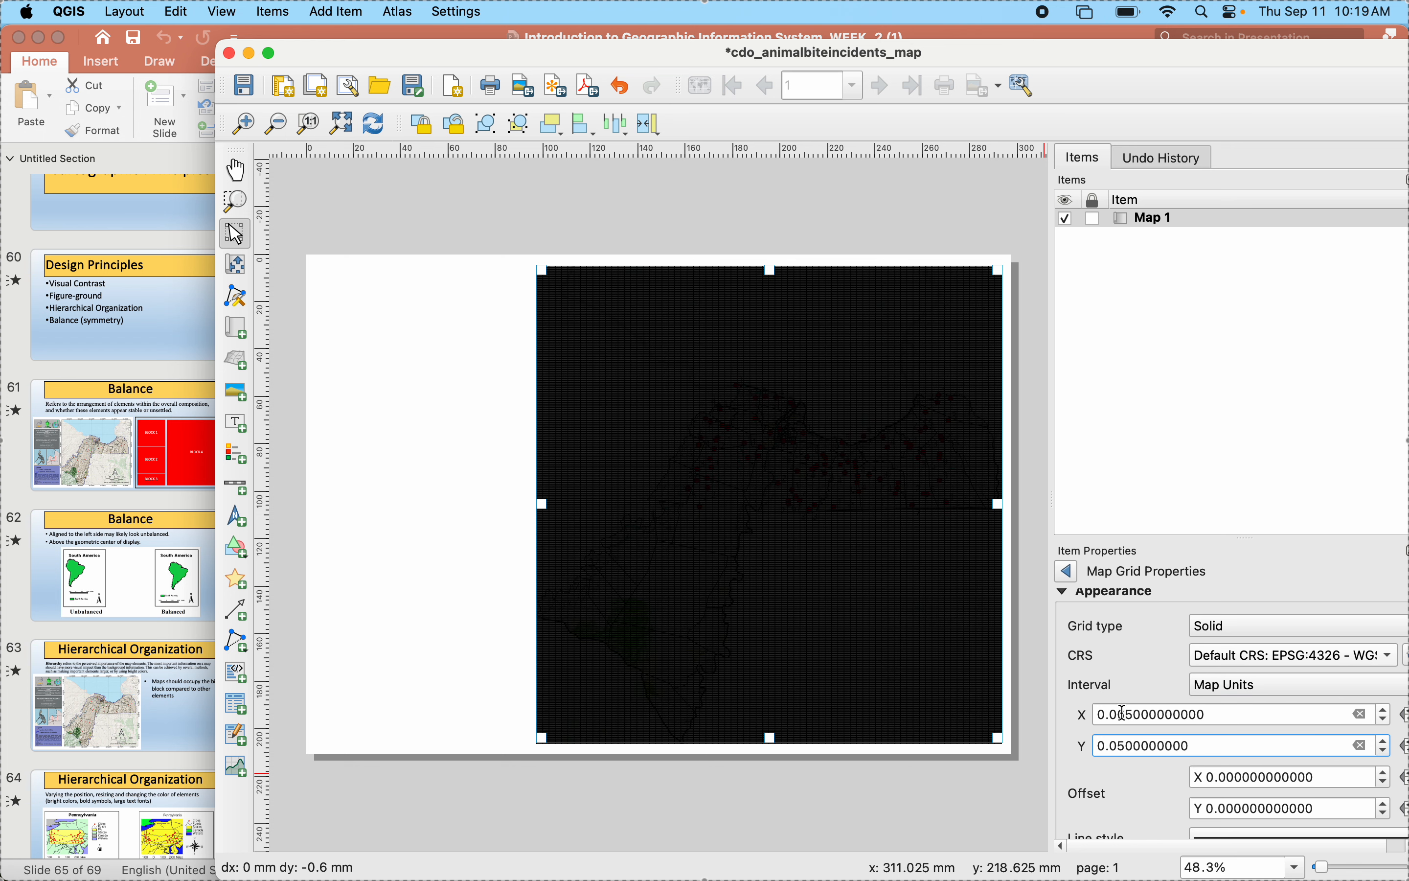
{"action": "left_click", "coordinate": [1124, 712]}
{"action": "key", "text": "BackSpace"}
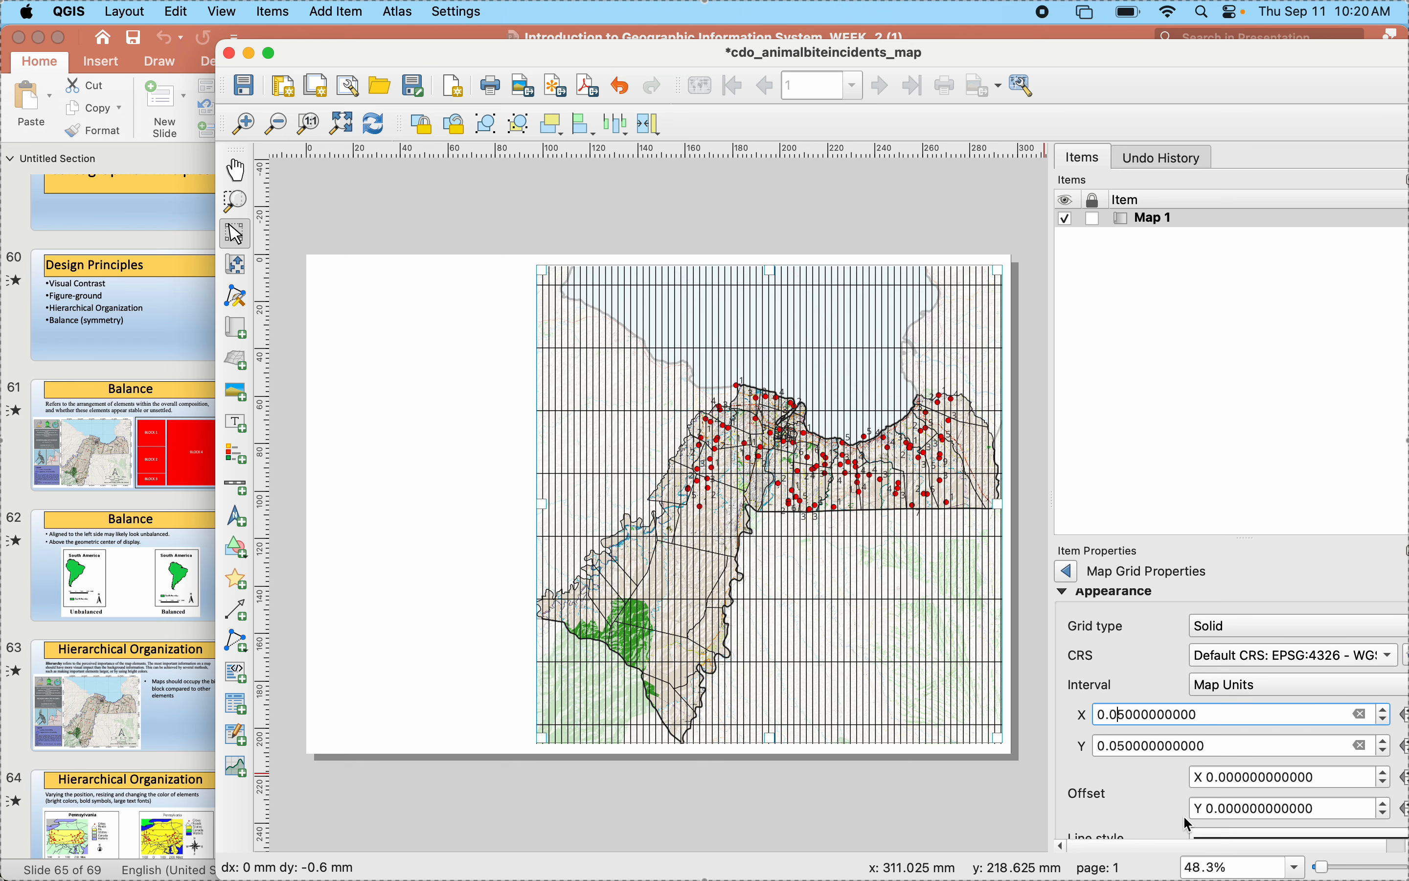
{"action": "key", "text": "Return"}
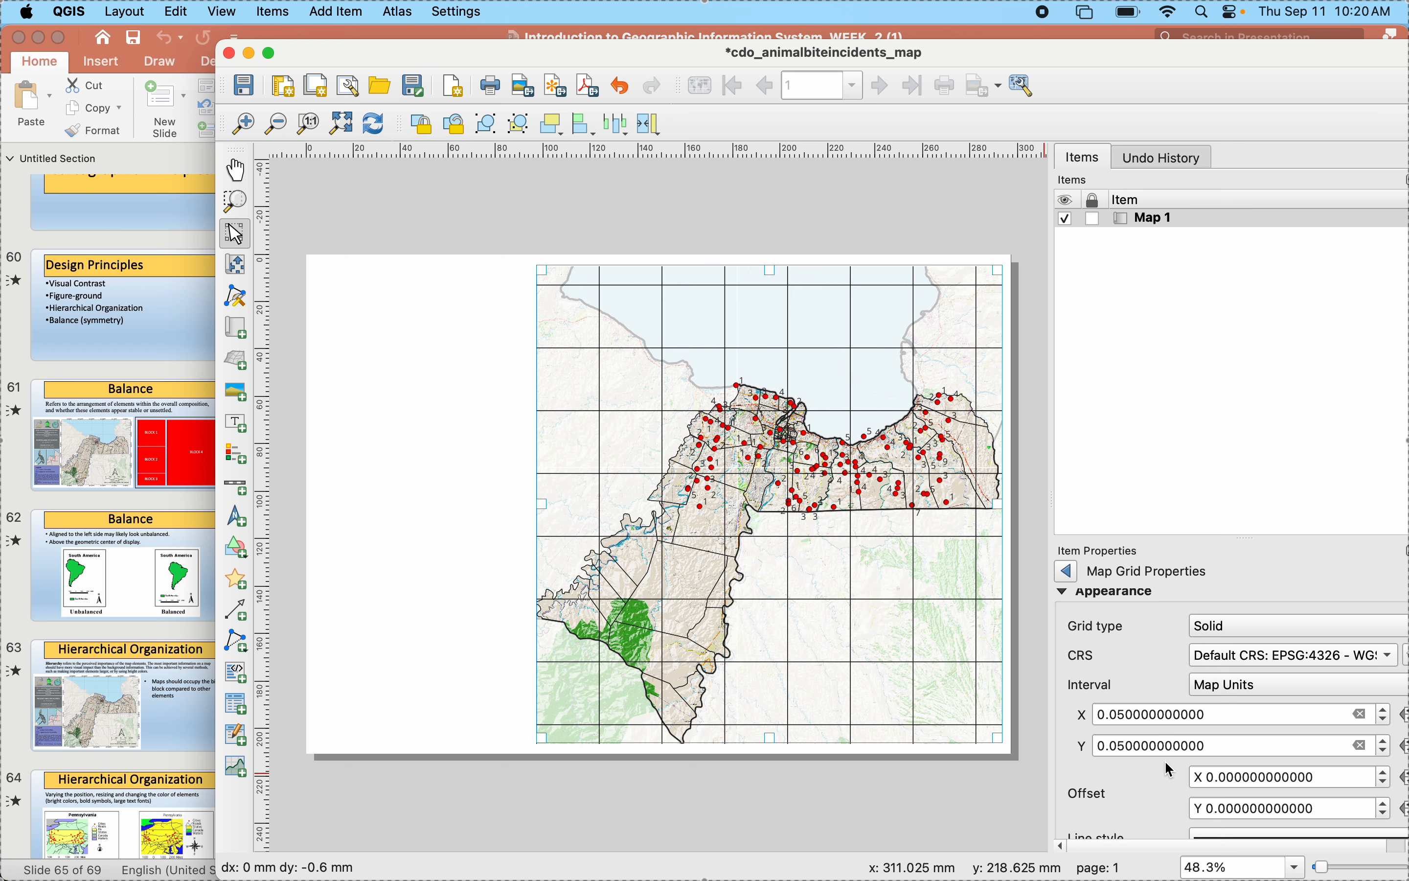
- Try a wider grid interval of 0.5 map units in both X and Y
{"action": "left_click", "coordinate": [1118, 714]}
{"action": "key", "text": "BackSpace"}
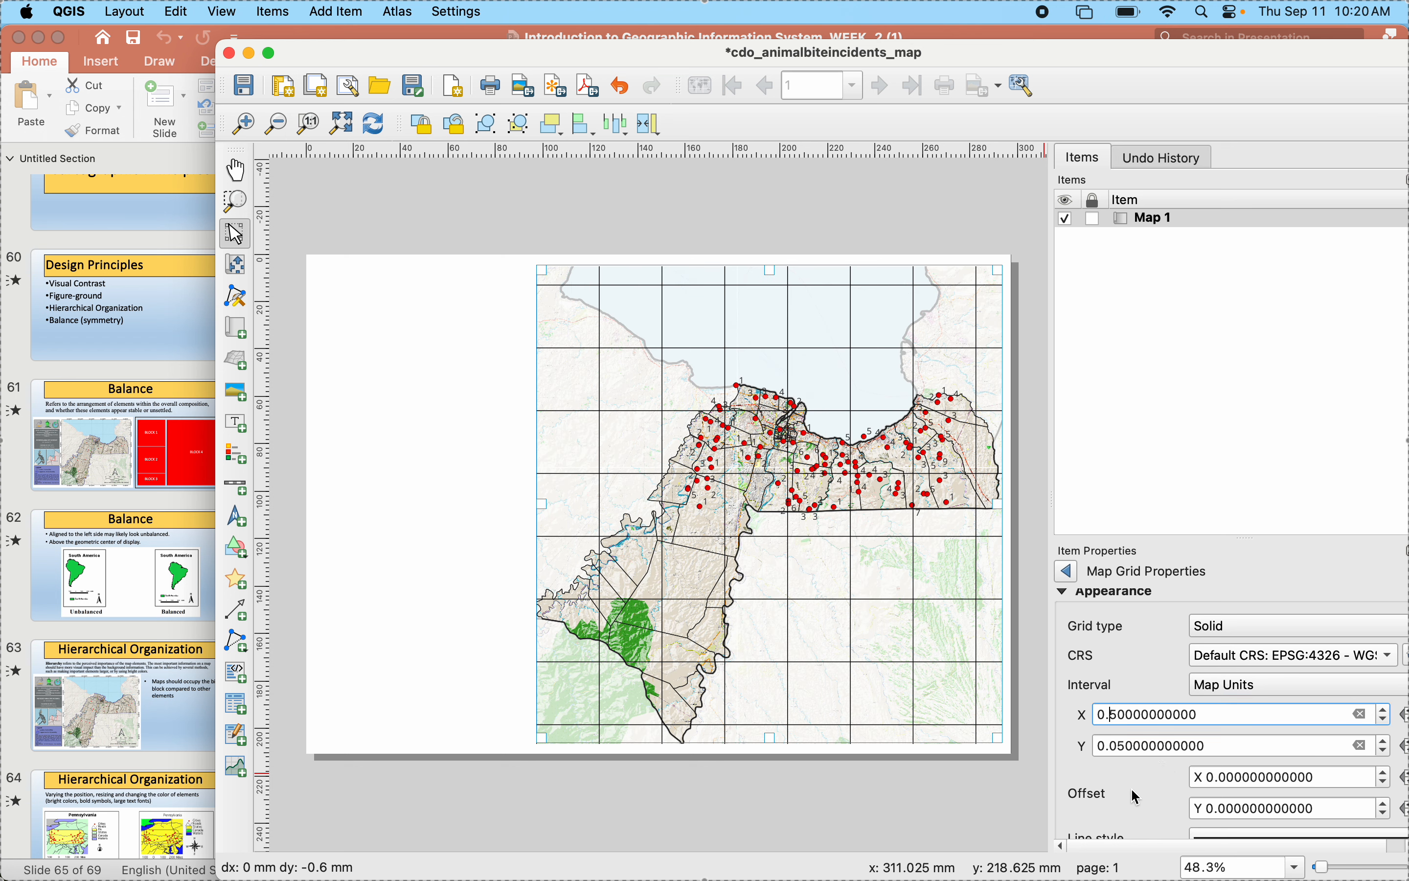
{"action": "left_click", "coordinate": [1117, 745]}
{"action": "key", "text": "BackSpace"}
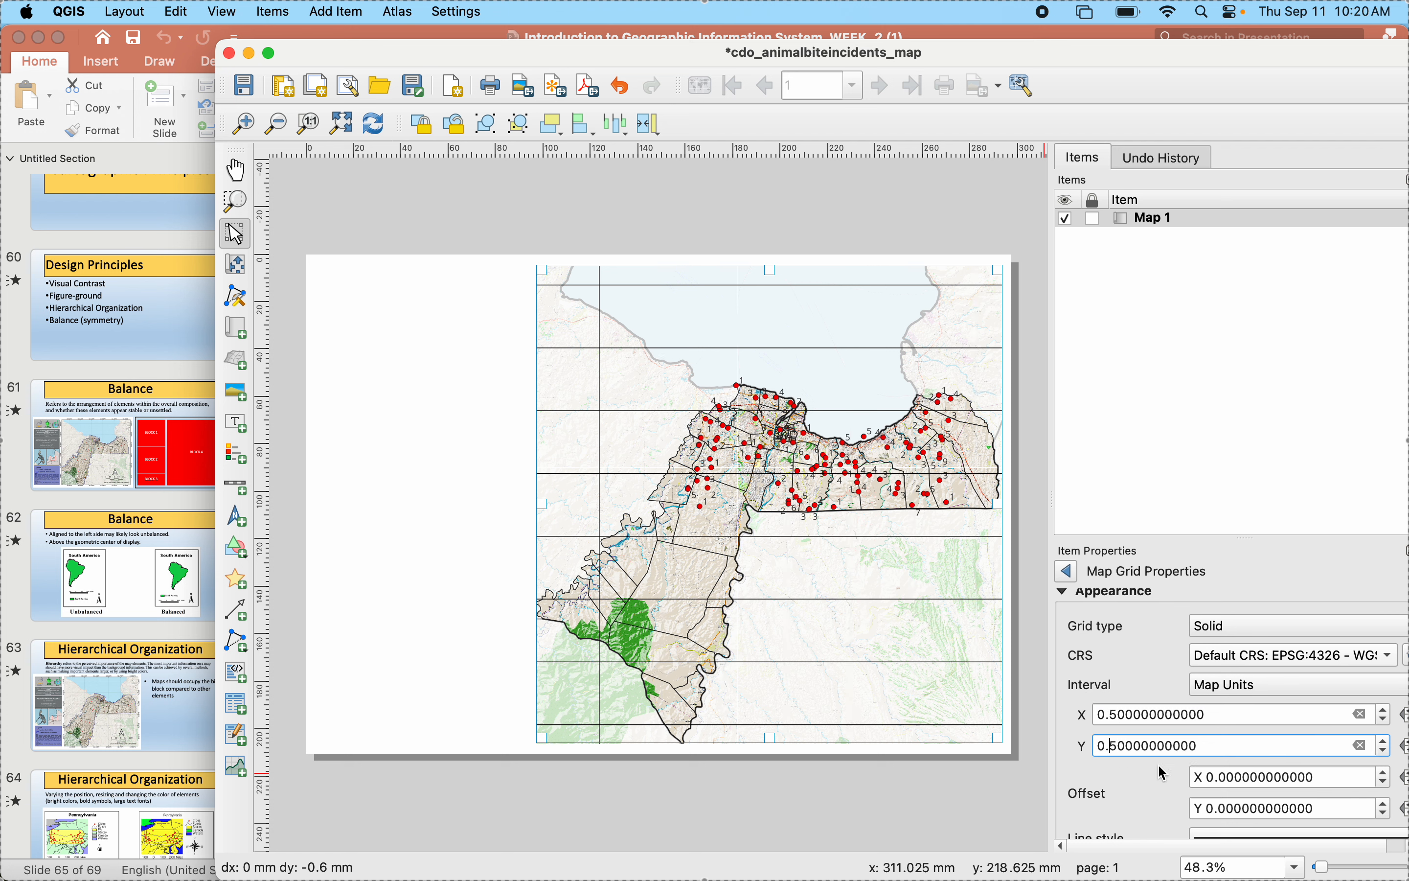
{"action": "left_click", "coordinate": [1162, 715]}
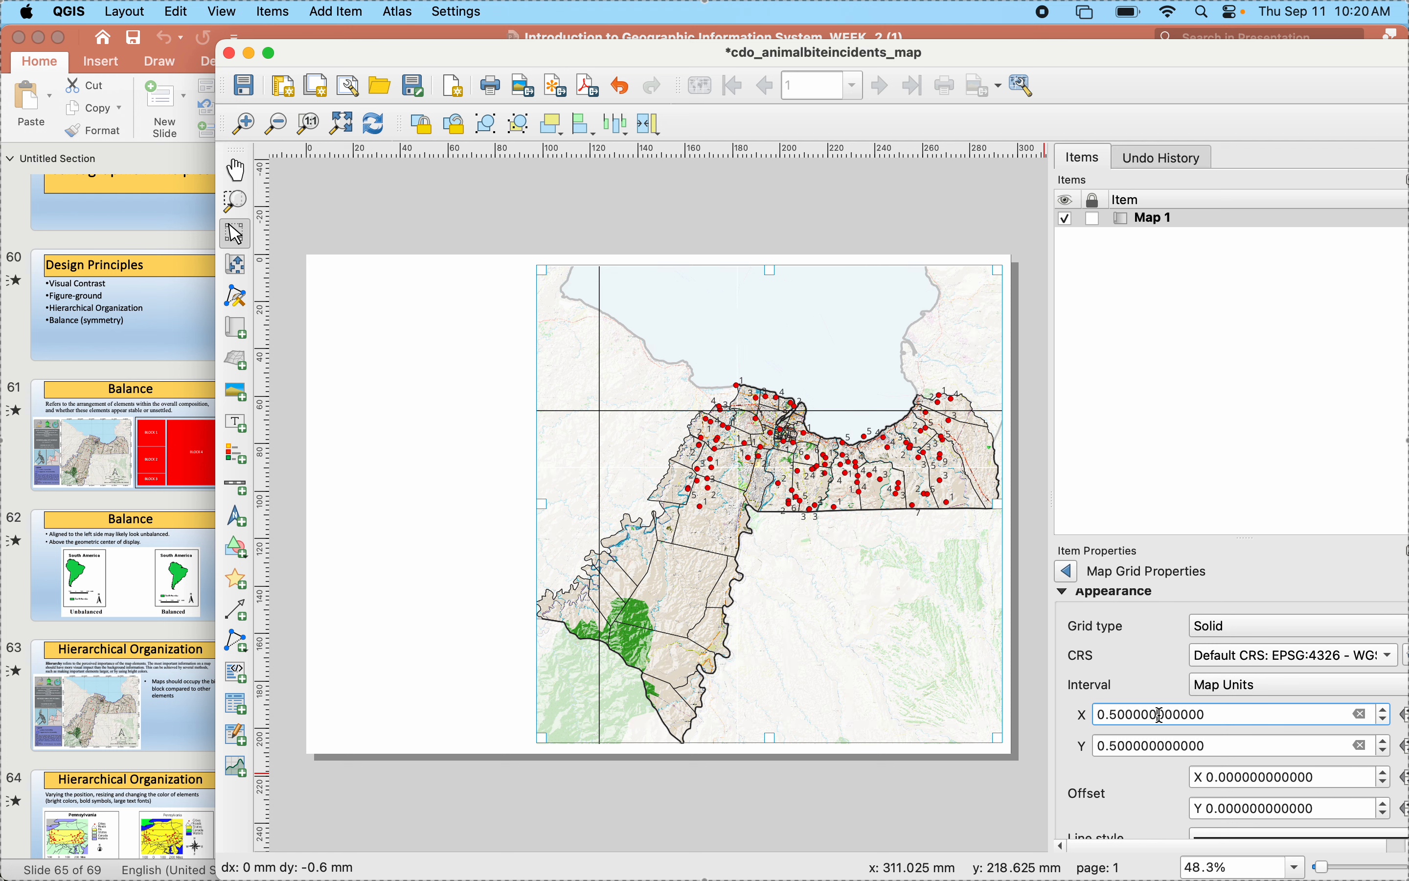
- Try a grid X interval of 0.01 map units and re-enter 0.5 for the Y interval
{"action": "left_click", "coordinate": [1115, 715]}
{"action": "type", "text": "0"}
{"action": "key", "text": "BackSpace"}
{"action": "type", "text": "1"}
{"action": "left_click", "coordinate": [1116, 746]}
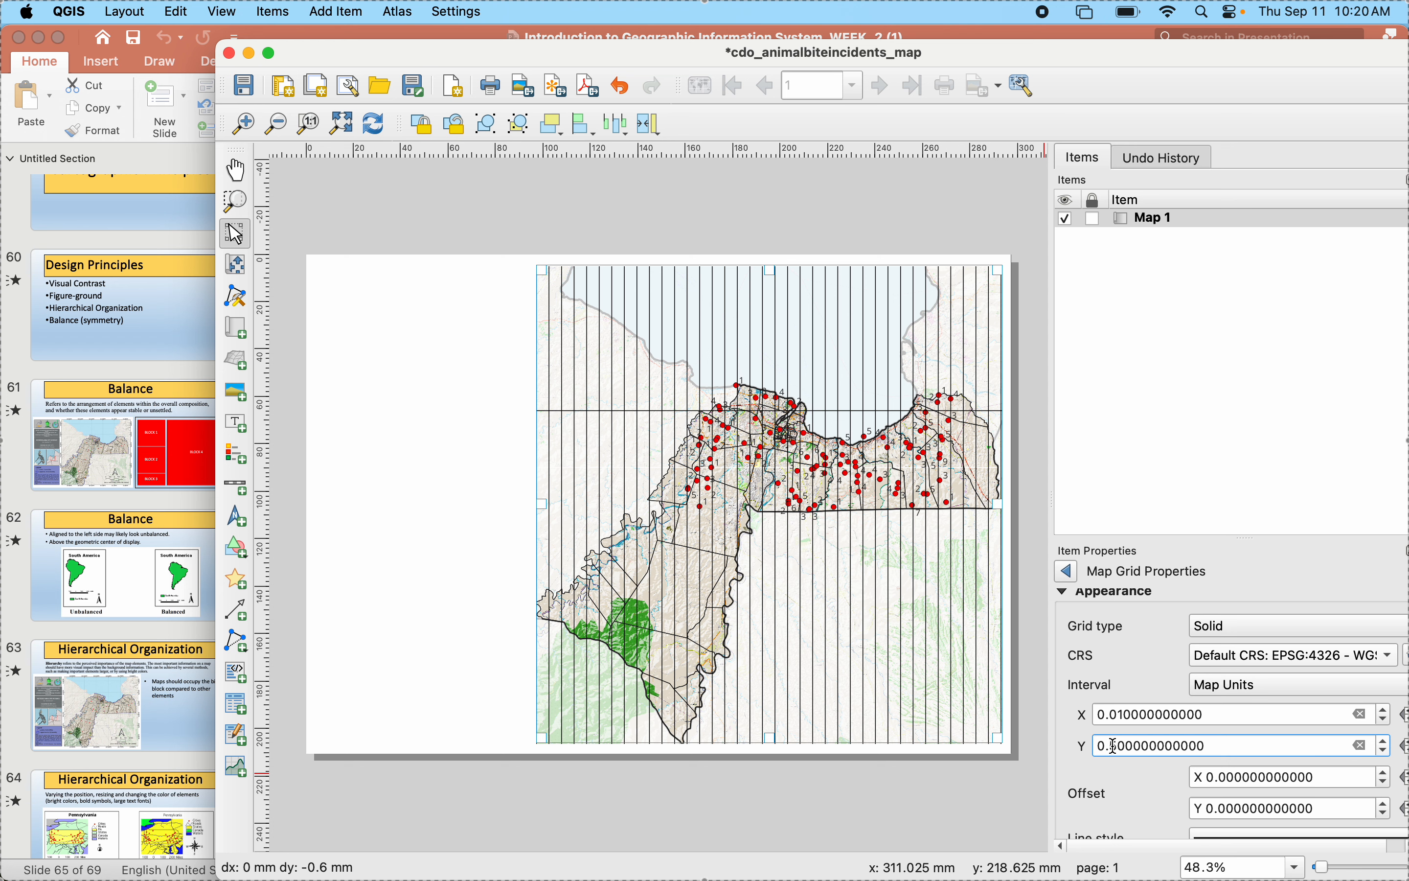
{"action": "key", "text": "BackSpace"}
{"action": "type", "text": "5"}
- Set the grid's X and Y intervals to 0.09 map units
{"action": "left_click", "coordinate": [1125, 716]}
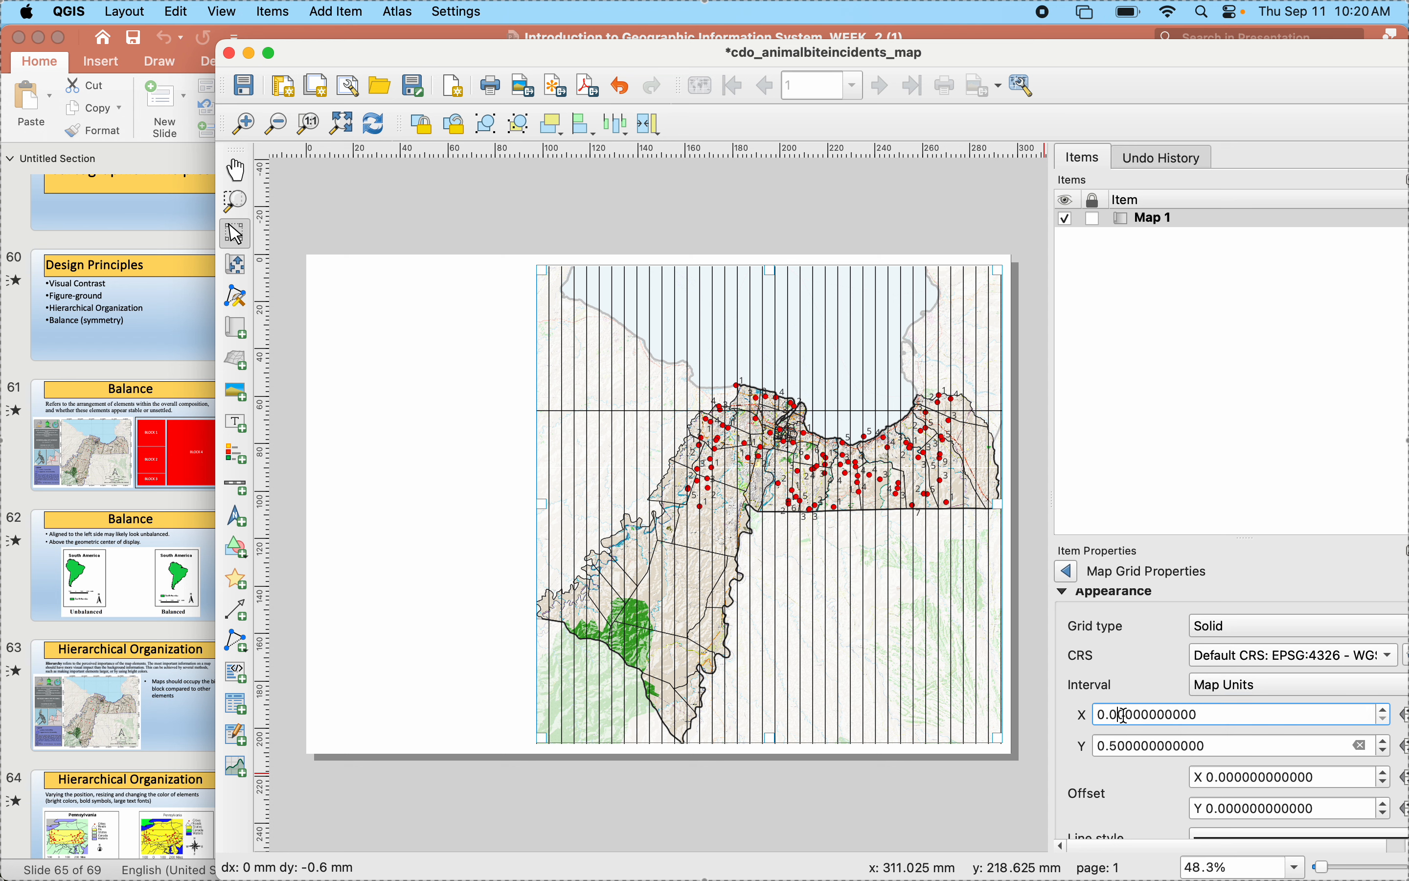
{"action": "type", "text": "9"}
{"action": "left_click", "coordinate": [1121, 741]}
{"action": "key", "text": "BackSpace"}
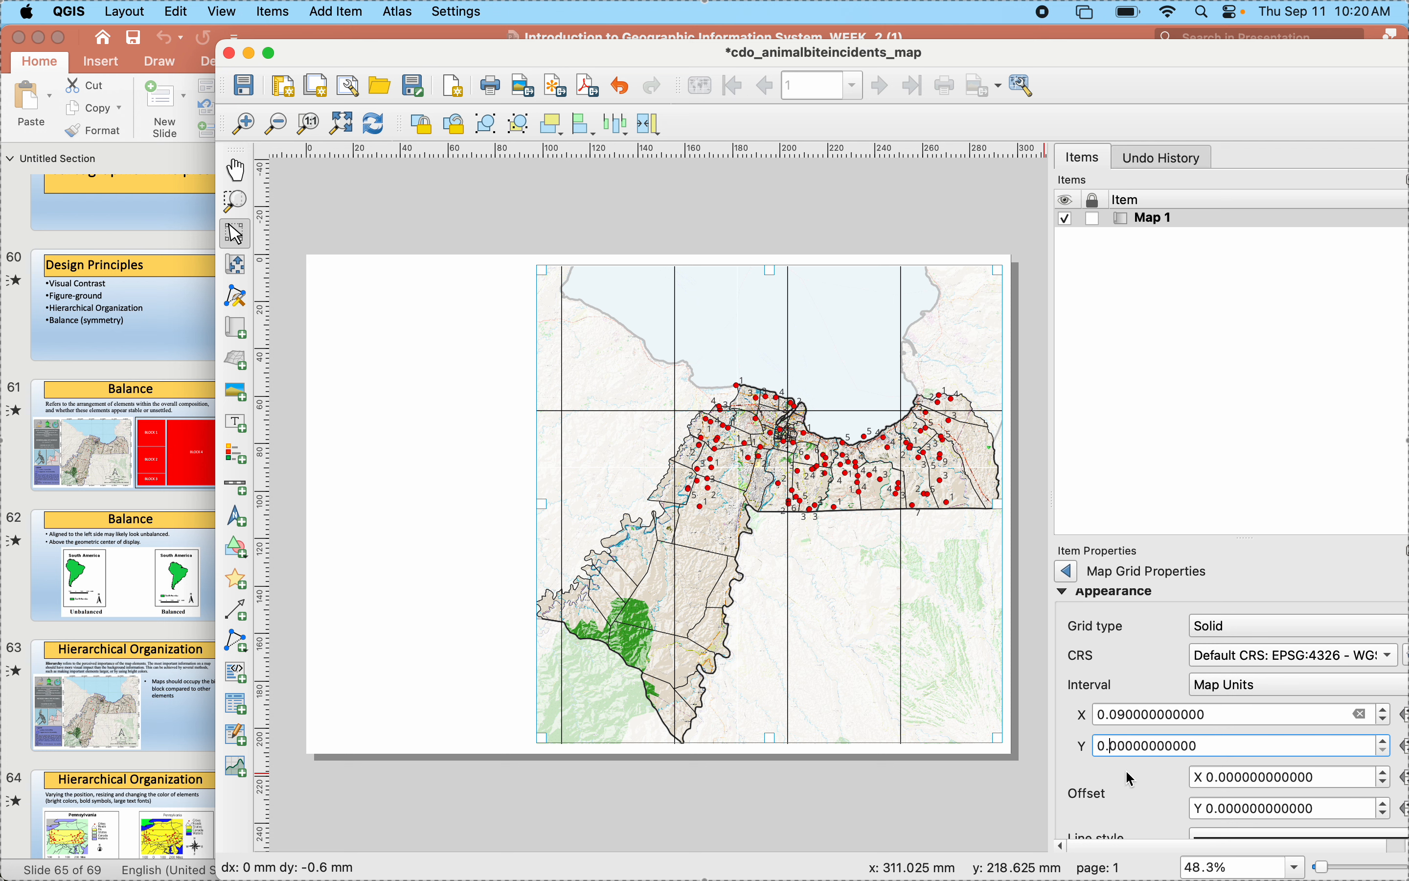
{"action": "type", "text": "9"}
- Set the grid's X and Y intervals to 0.095 map units
{"action": "left_click", "coordinate": [1145, 717]}
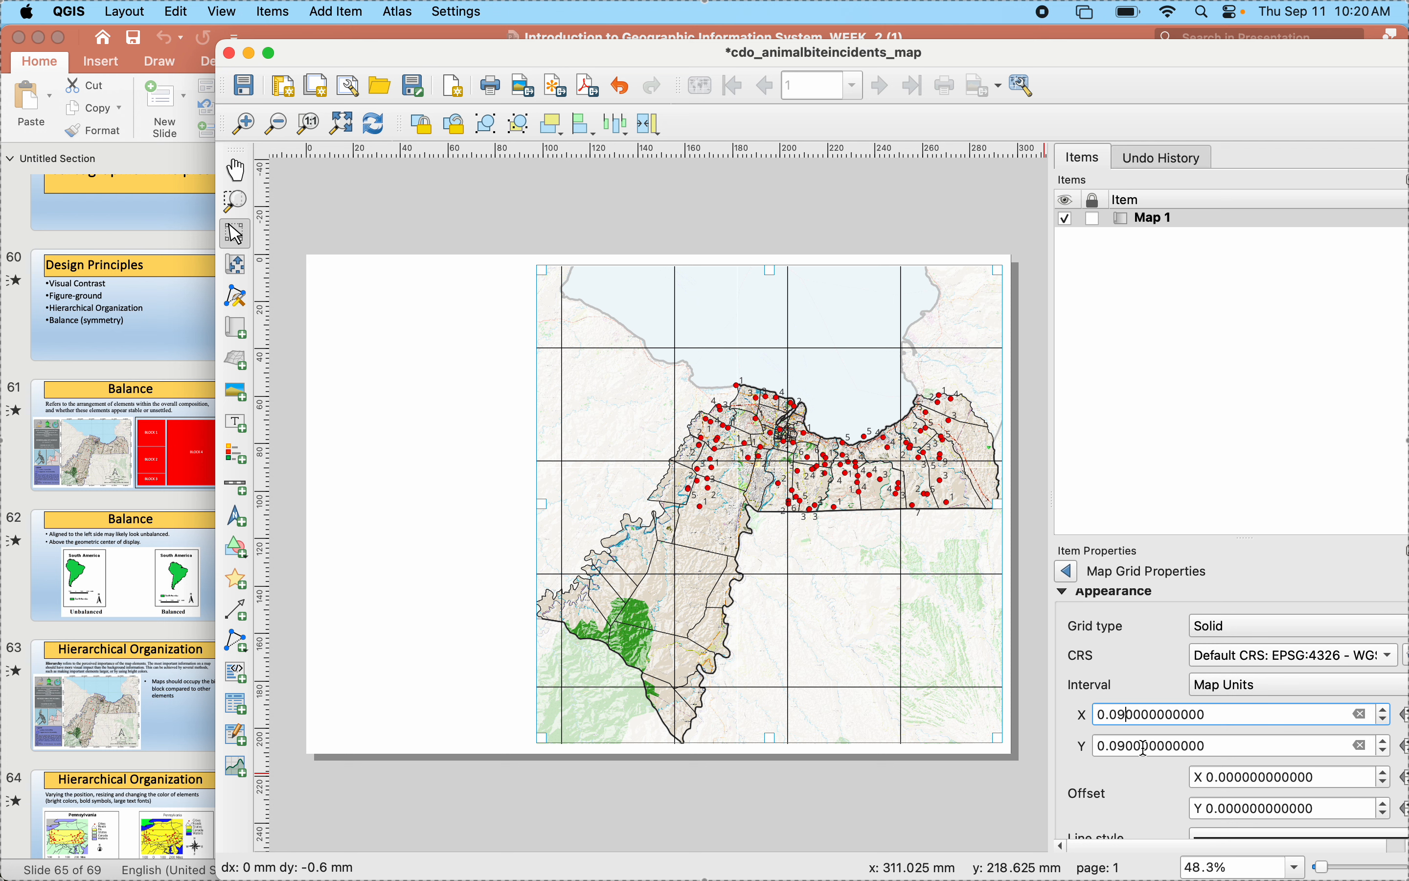
{"action": "type", "text": "5"}
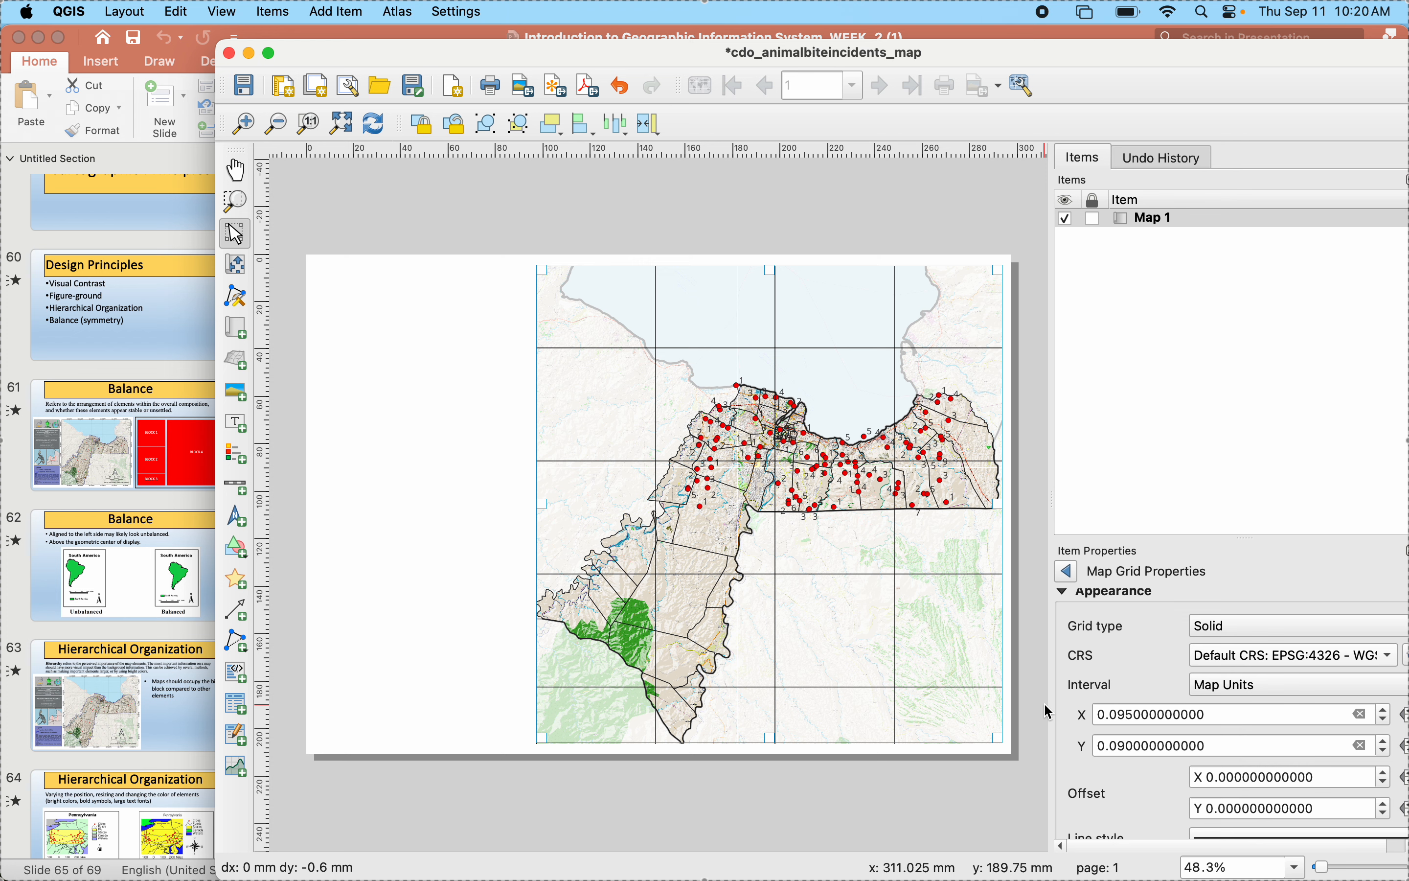
{"action": "left_click", "coordinate": [1128, 746]}
{"action": "type", "text": "5"}
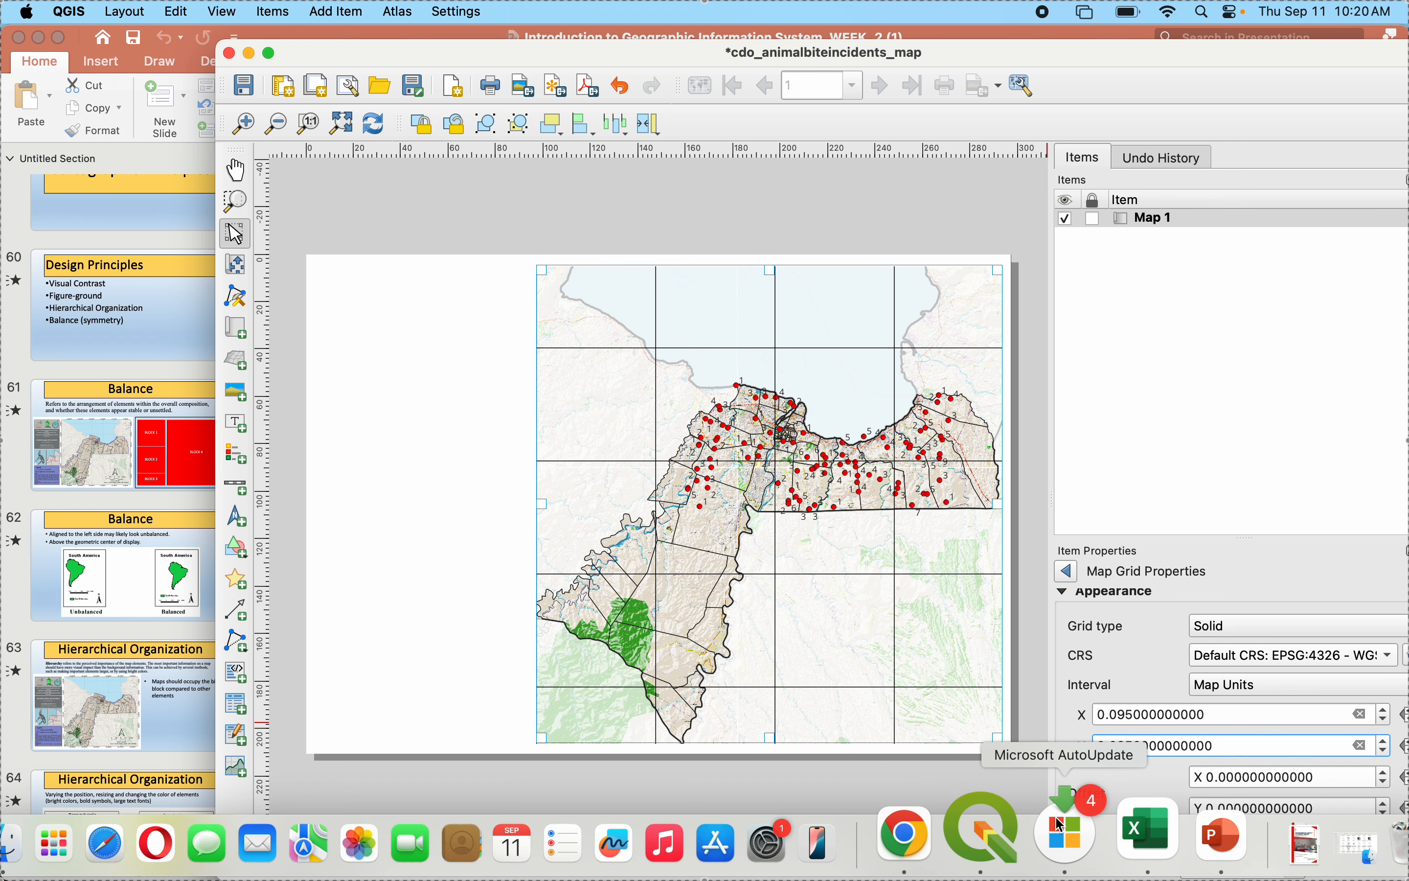
- Set the grid's Y interval to 0.09 map units and open its X interval for editing
{"action": "left_click", "coordinate": [1142, 714]}
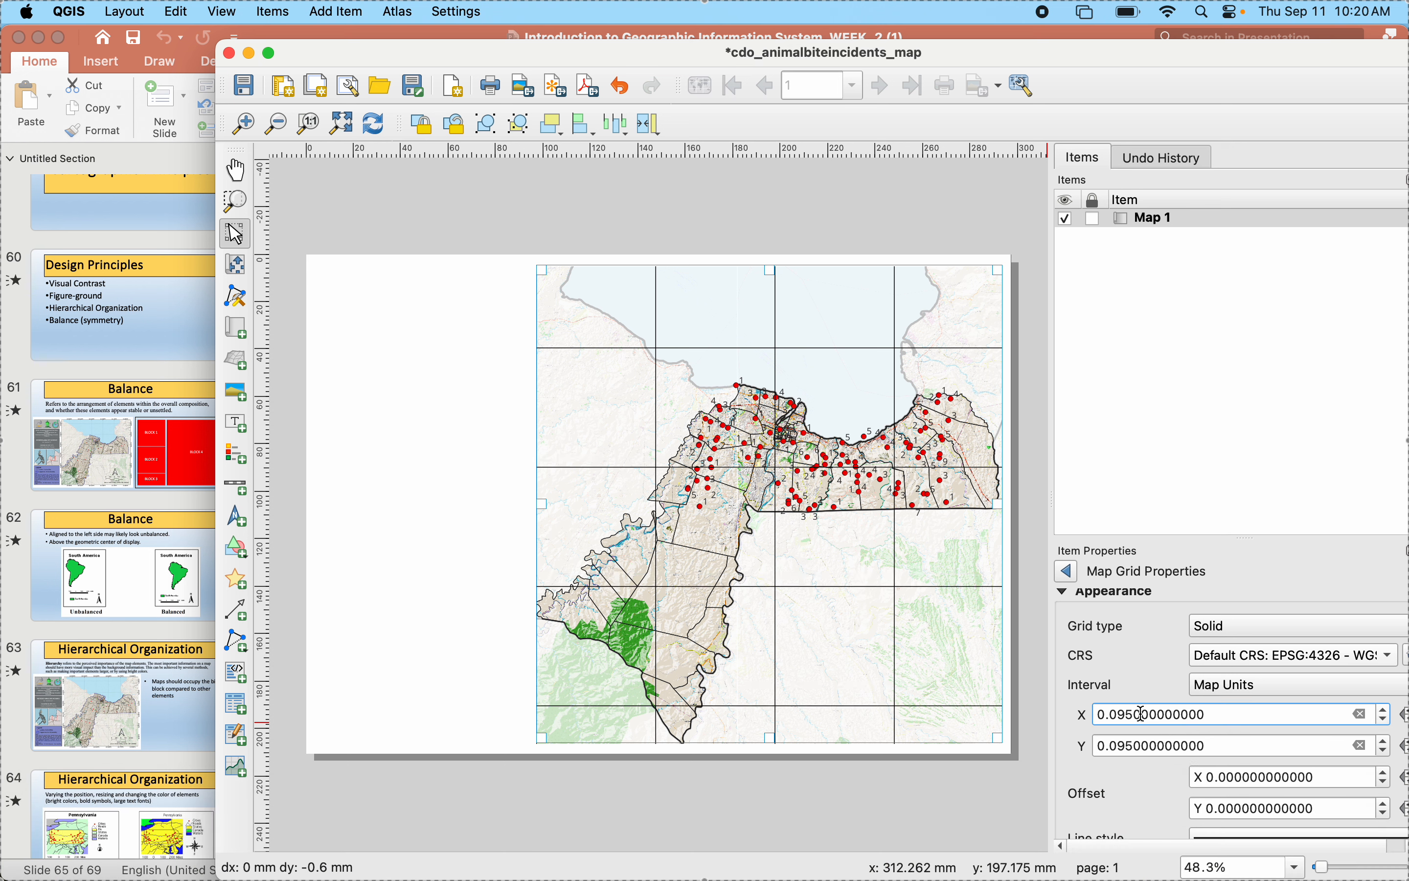
{"action": "left_click", "coordinate": [1134, 746]}
{"action": "key", "text": "BackSpace"}
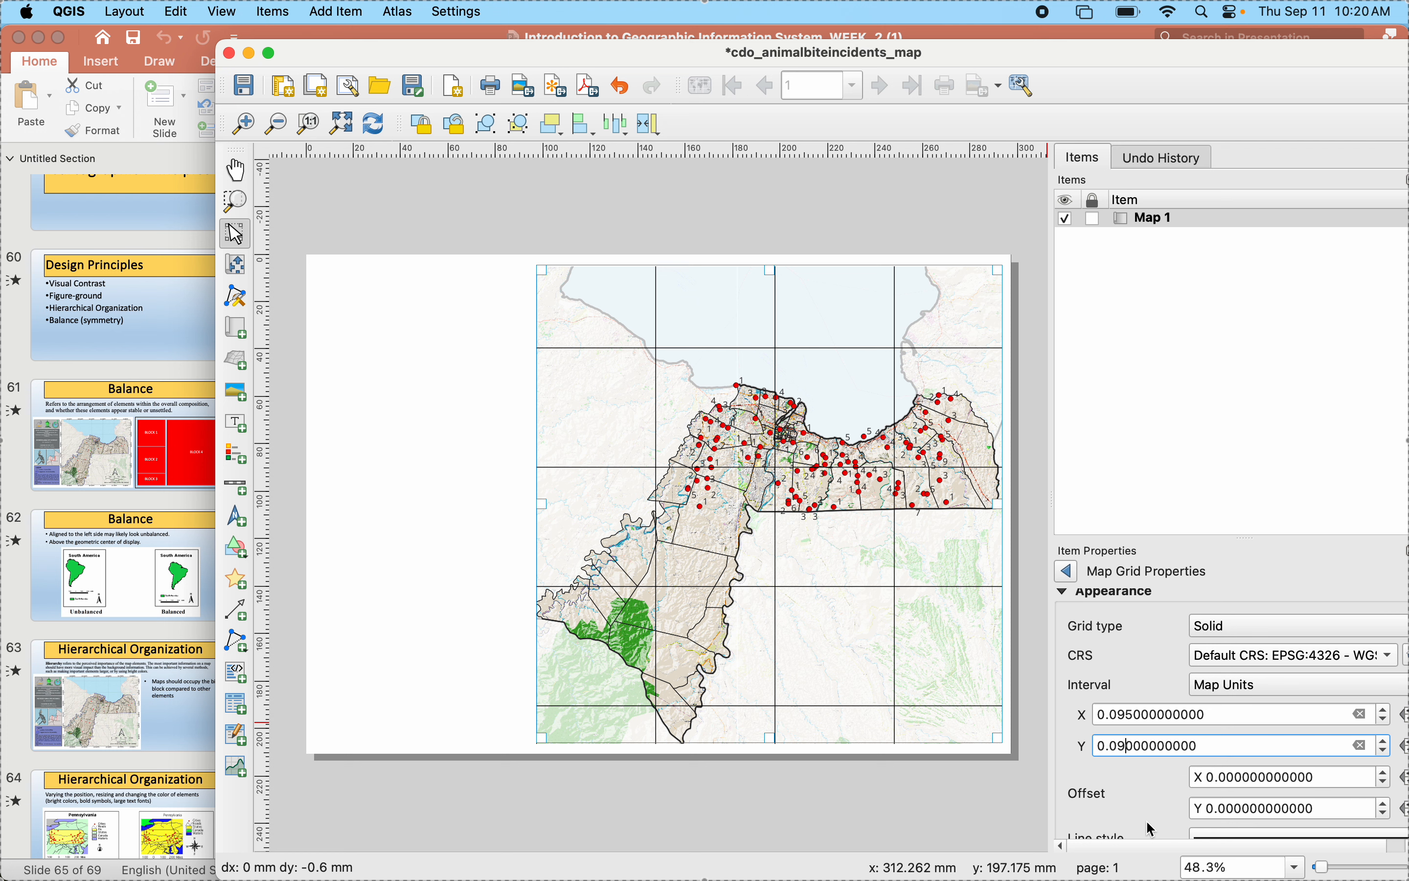
{"action": "left_click", "coordinate": [1126, 716]}
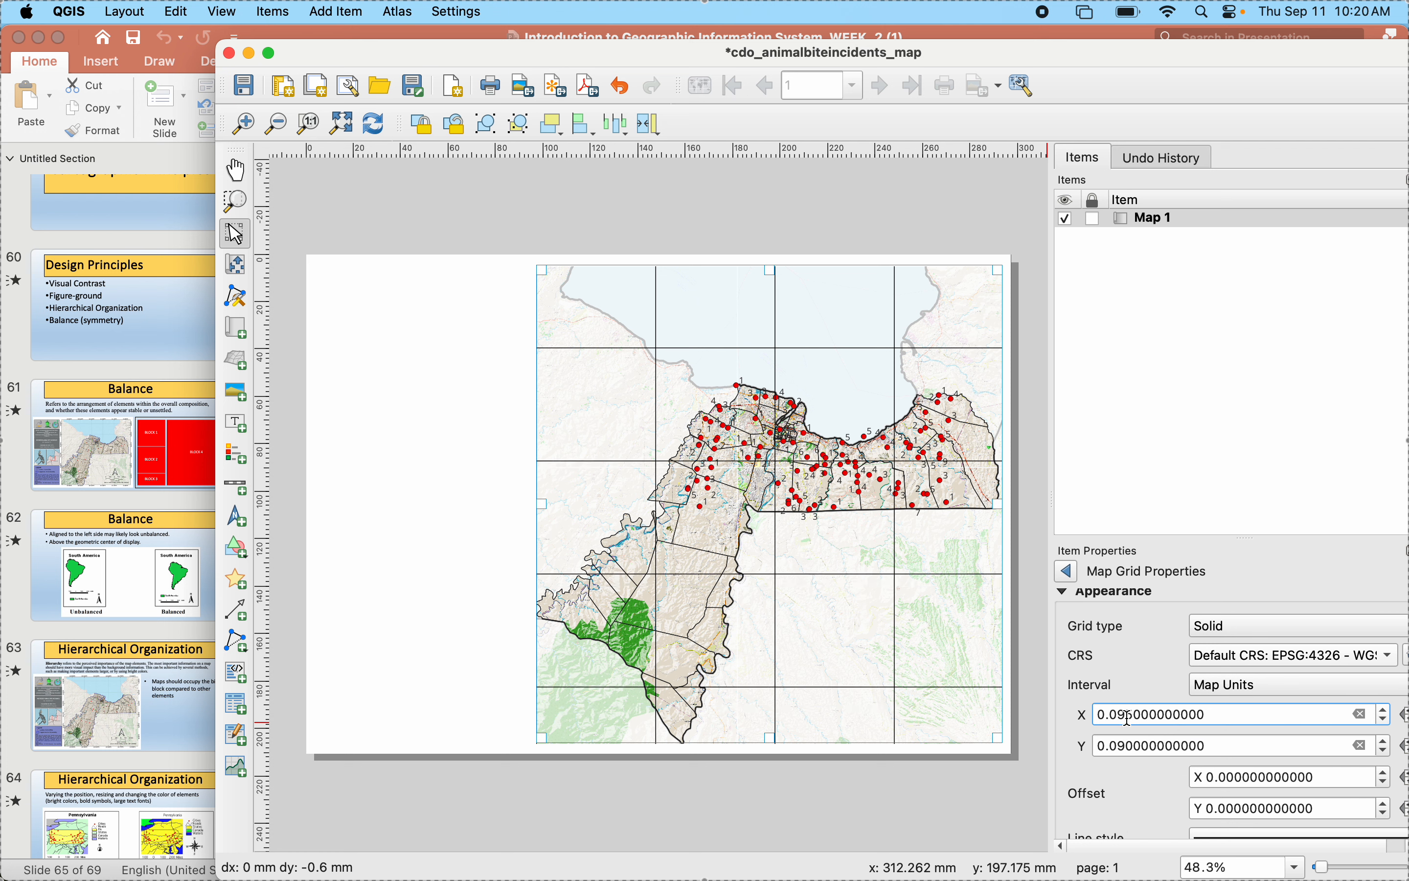
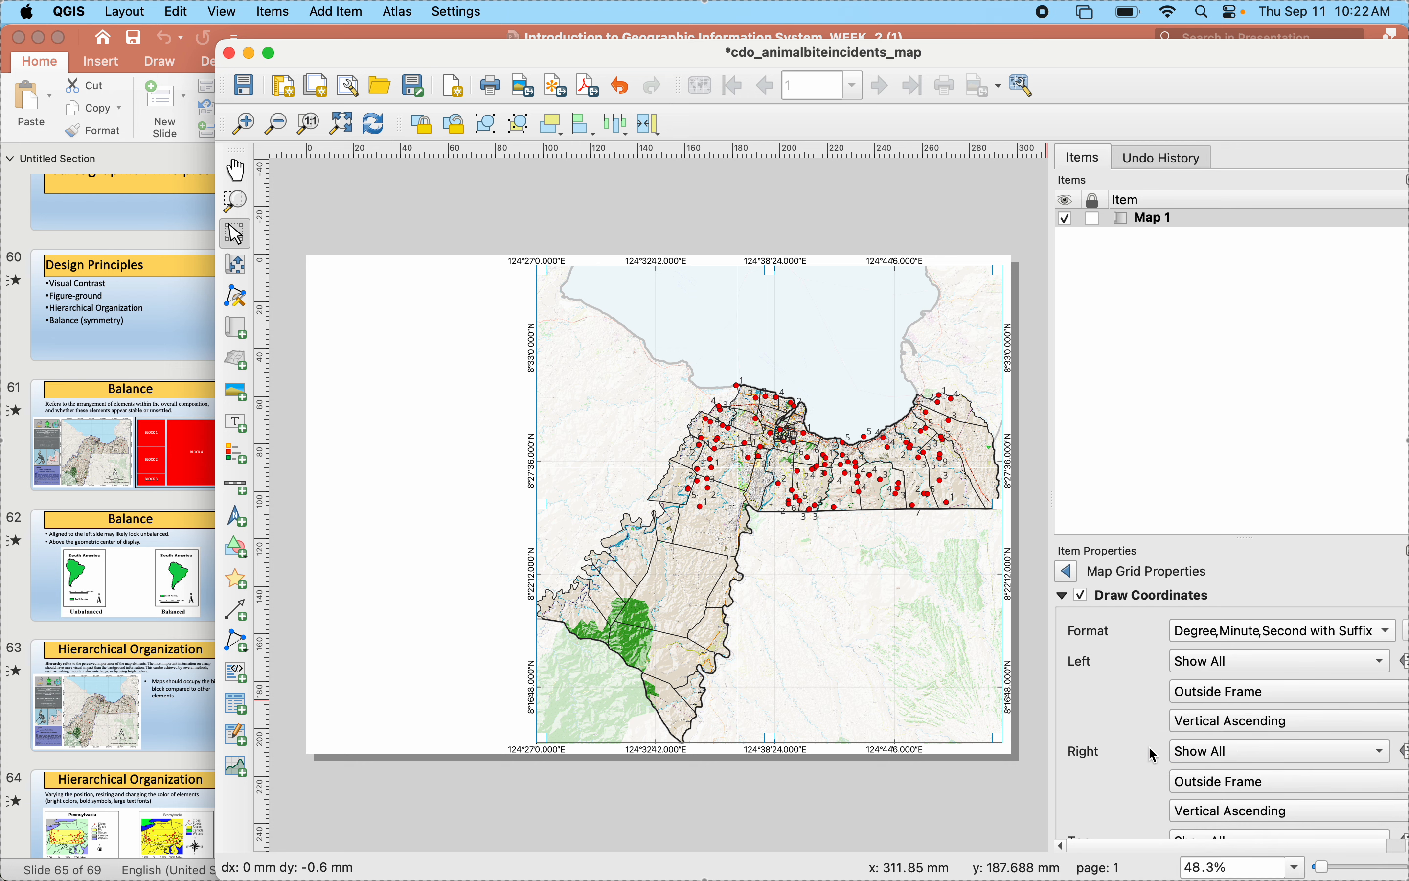
- Check the sample map's coordinate labels in the presentation and set the map grid's coordinate format to Decimal with Suffix
{"action": "scroll", "coordinate": [1100, 707], "scroll_direction": "down", "scroll_amount": 5}
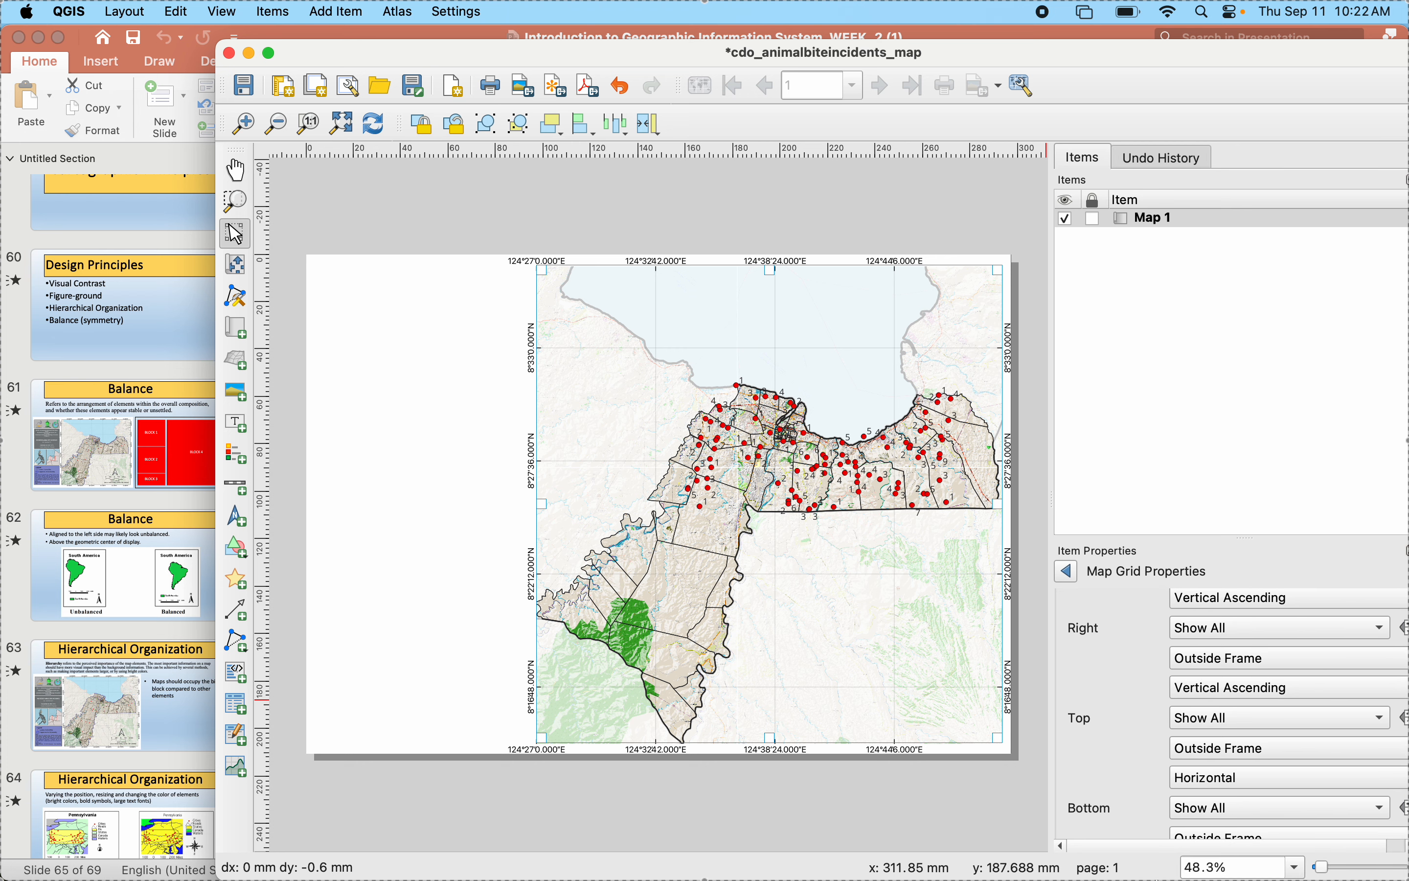
{"action": "left_click", "coordinate": [1164, 835]}
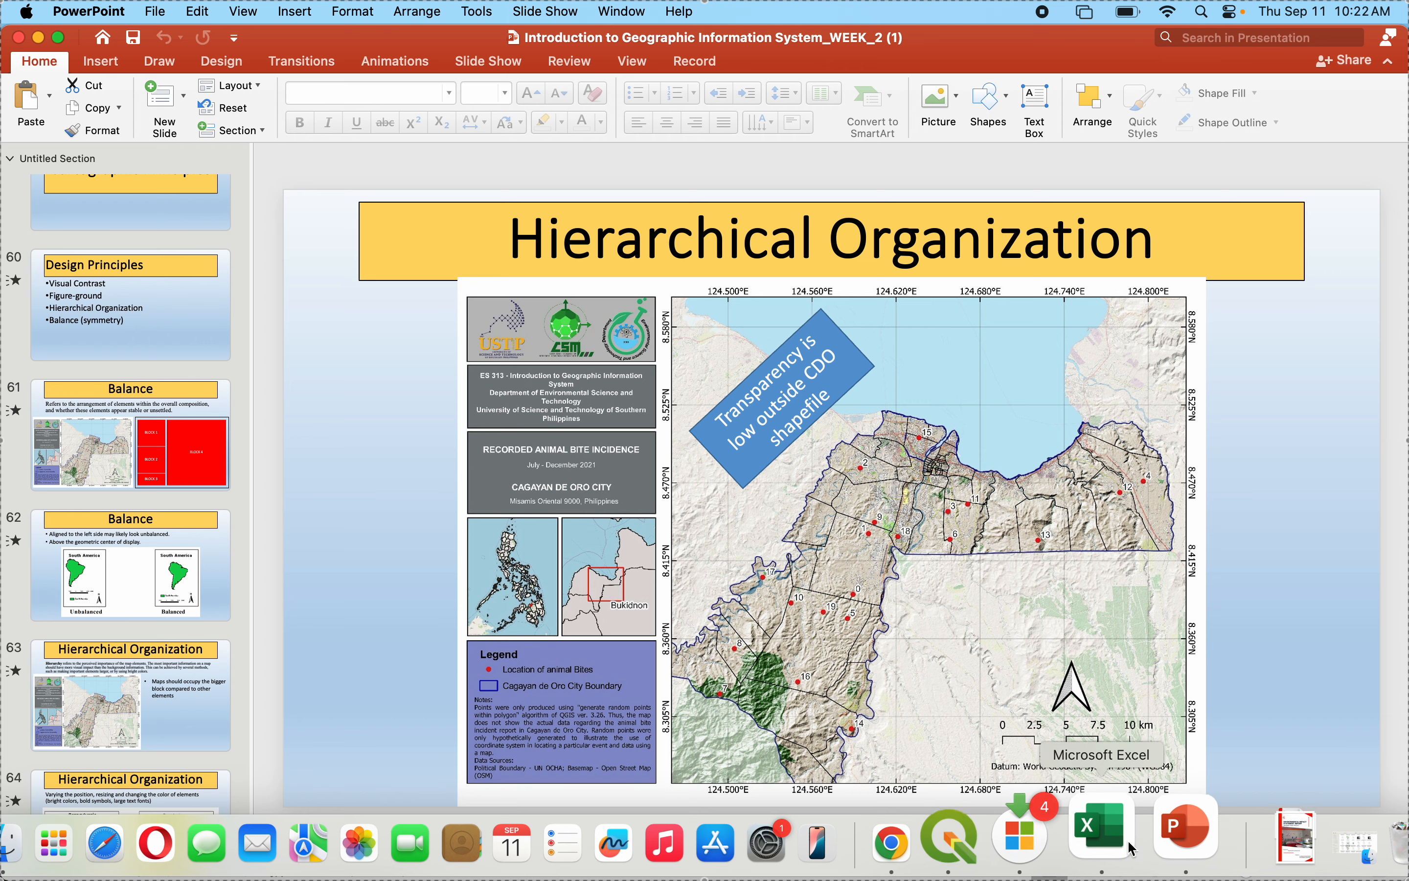
{"action": "left_click", "coordinate": [975, 831]}
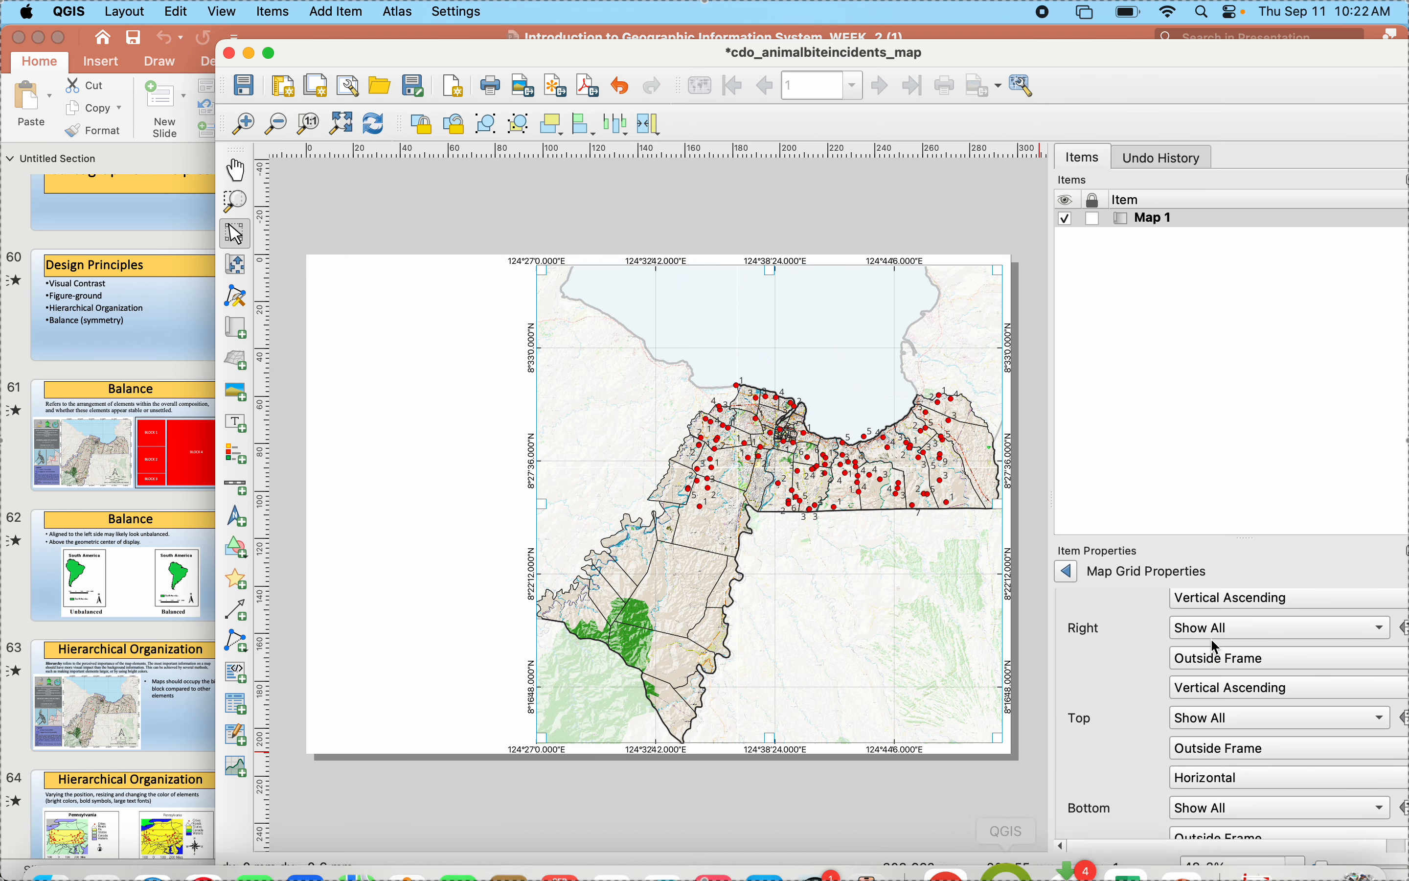
{"action": "scroll", "coordinate": [1117, 645], "scroll_direction": "up", "scroll_amount": 1}
{"action": "scroll", "coordinate": [1117, 645], "scroll_direction": "up", "scroll_amount": 5}
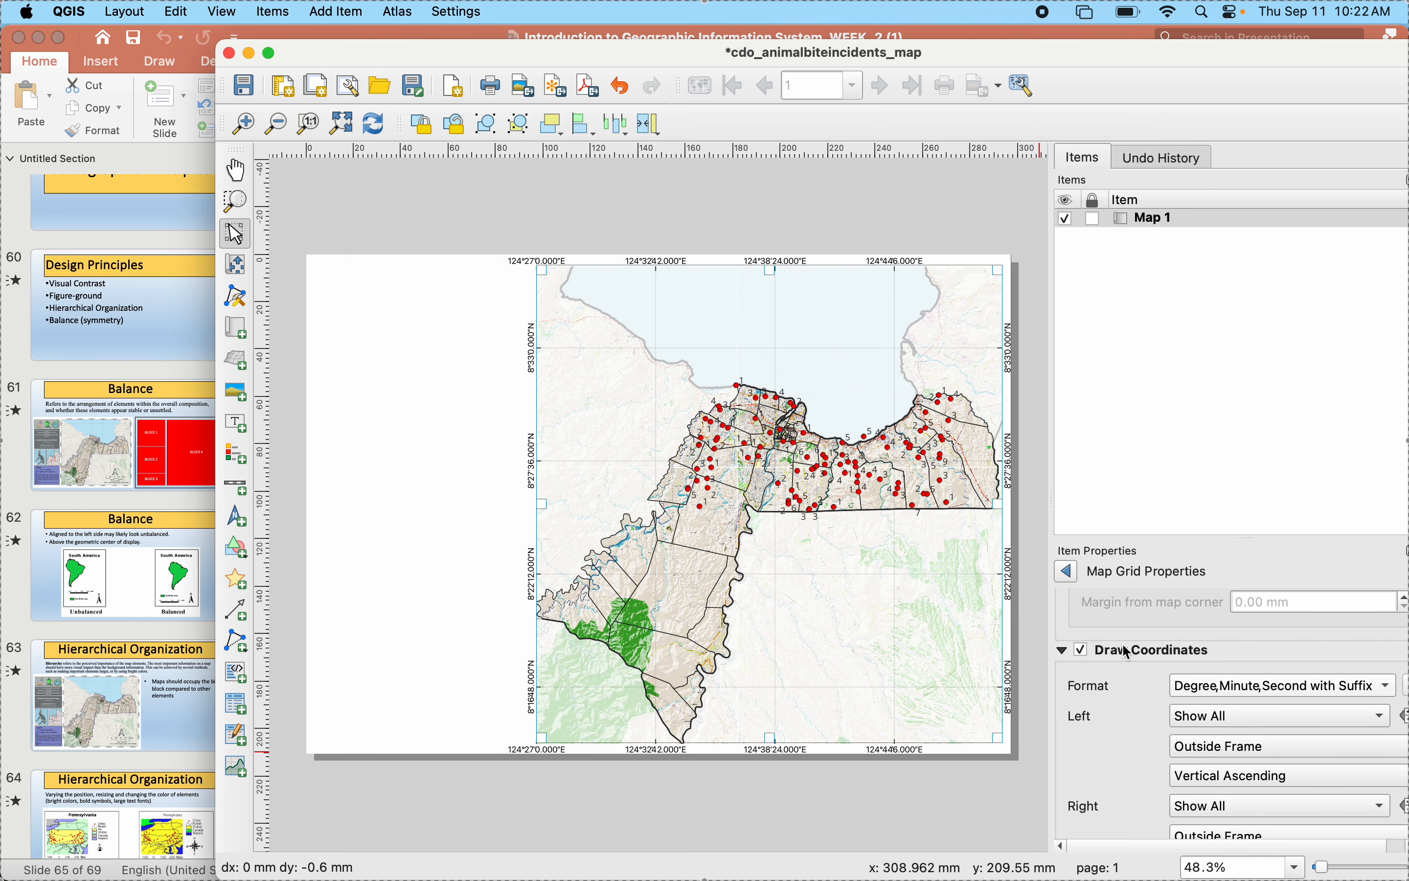
{"action": "left_click", "coordinate": [1191, 693]}
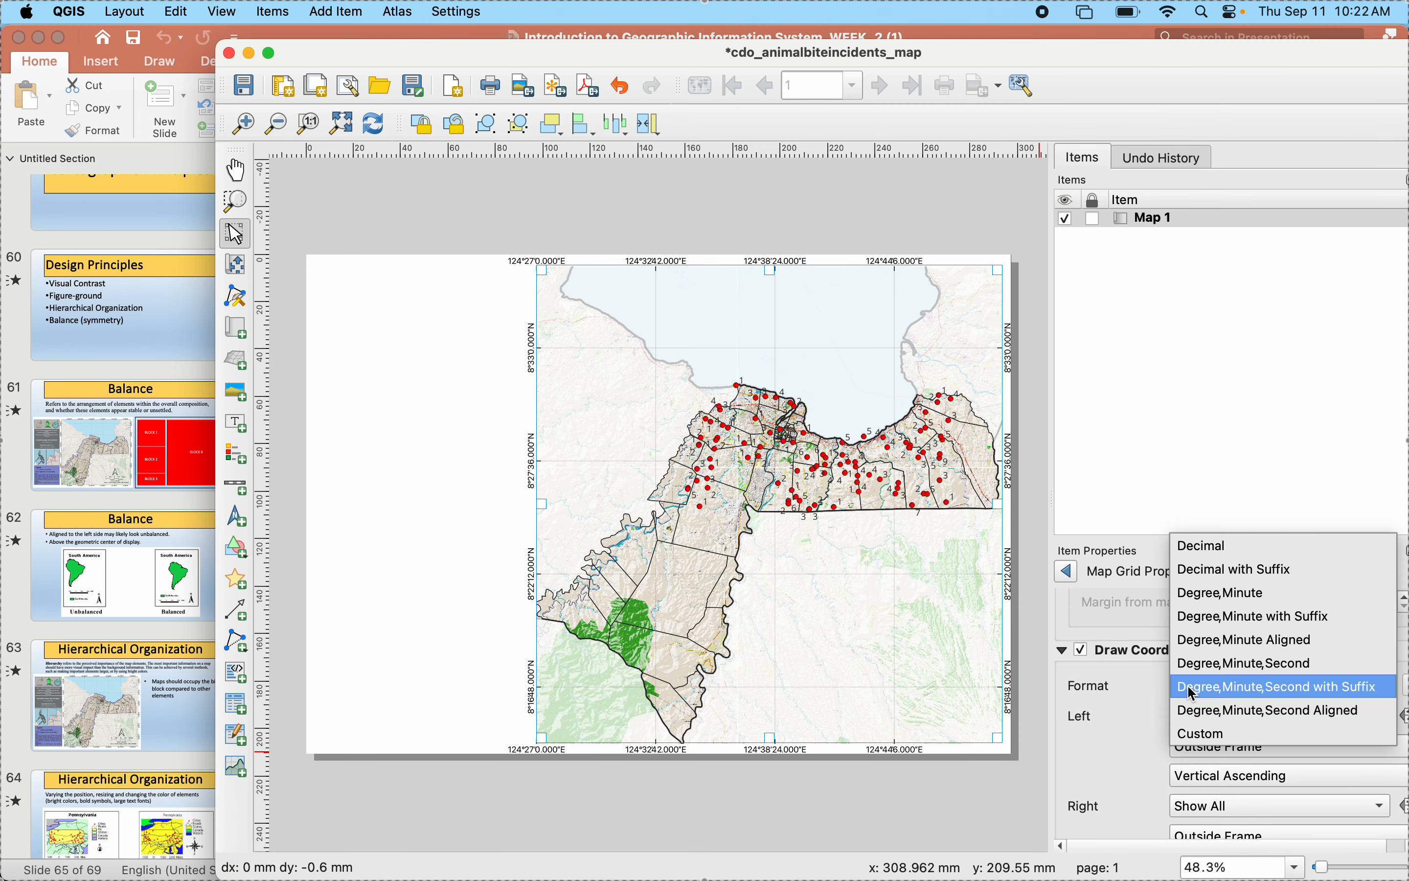
{"action": "left_click", "coordinate": [1210, 571]}
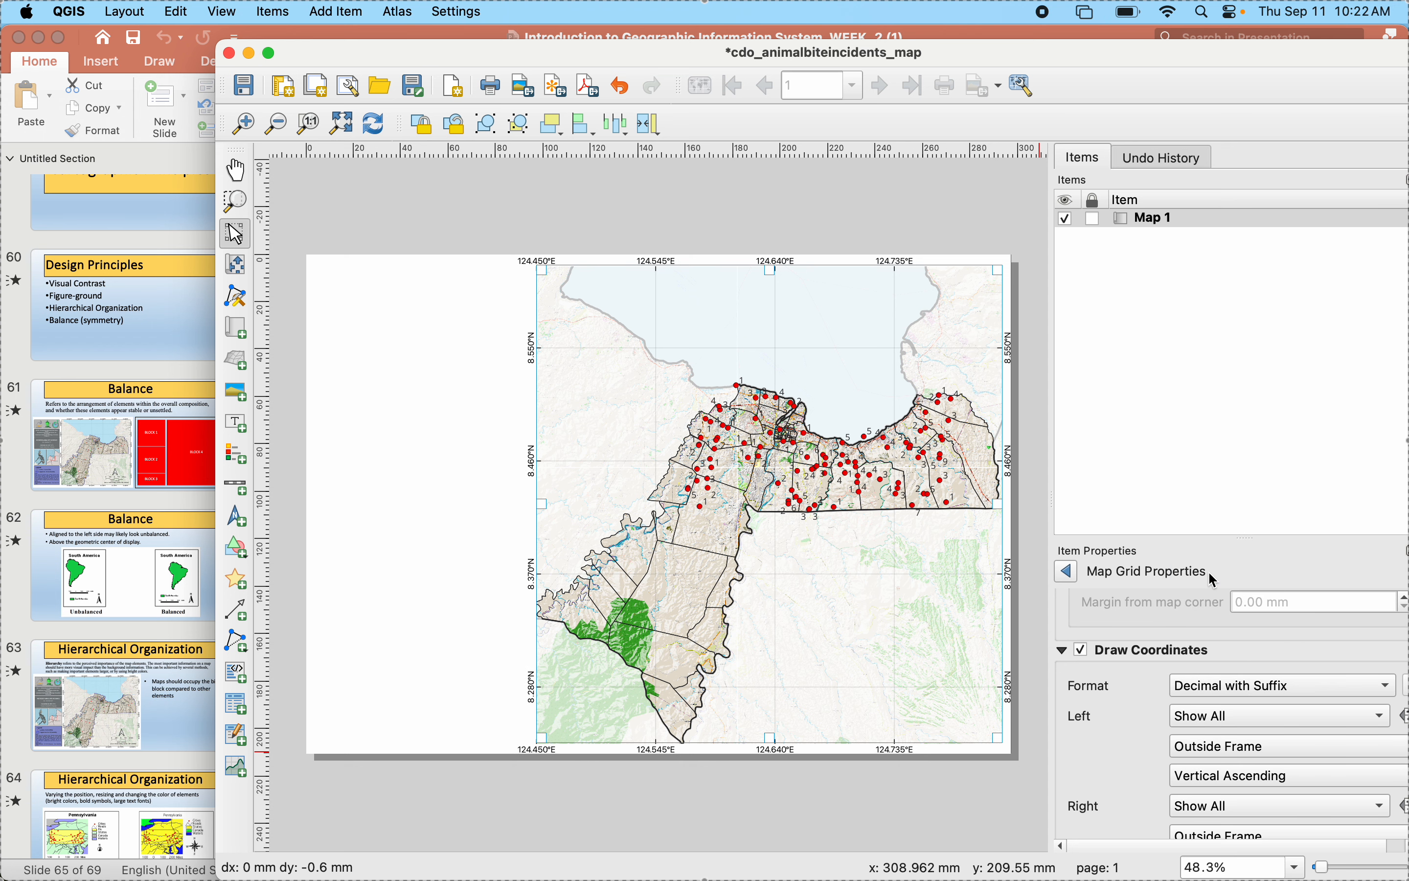
- Set the grid annotation font to size 8 points with the Bold style
{"action": "scroll", "coordinate": [1124, 775], "scroll_direction": "down", "scroll_amount": 10}
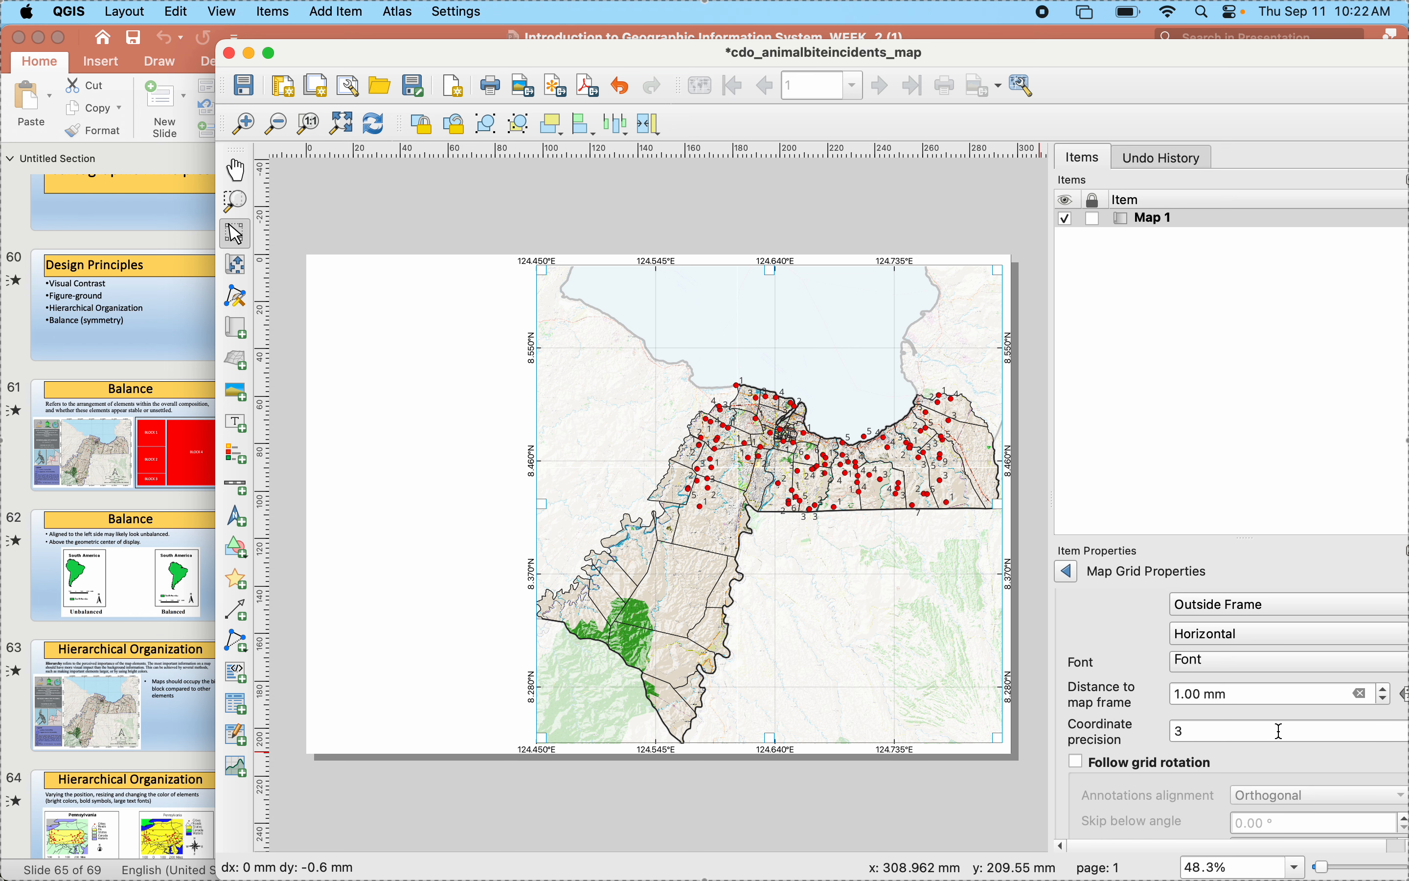
{"action": "left_click", "coordinate": [1228, 662]}
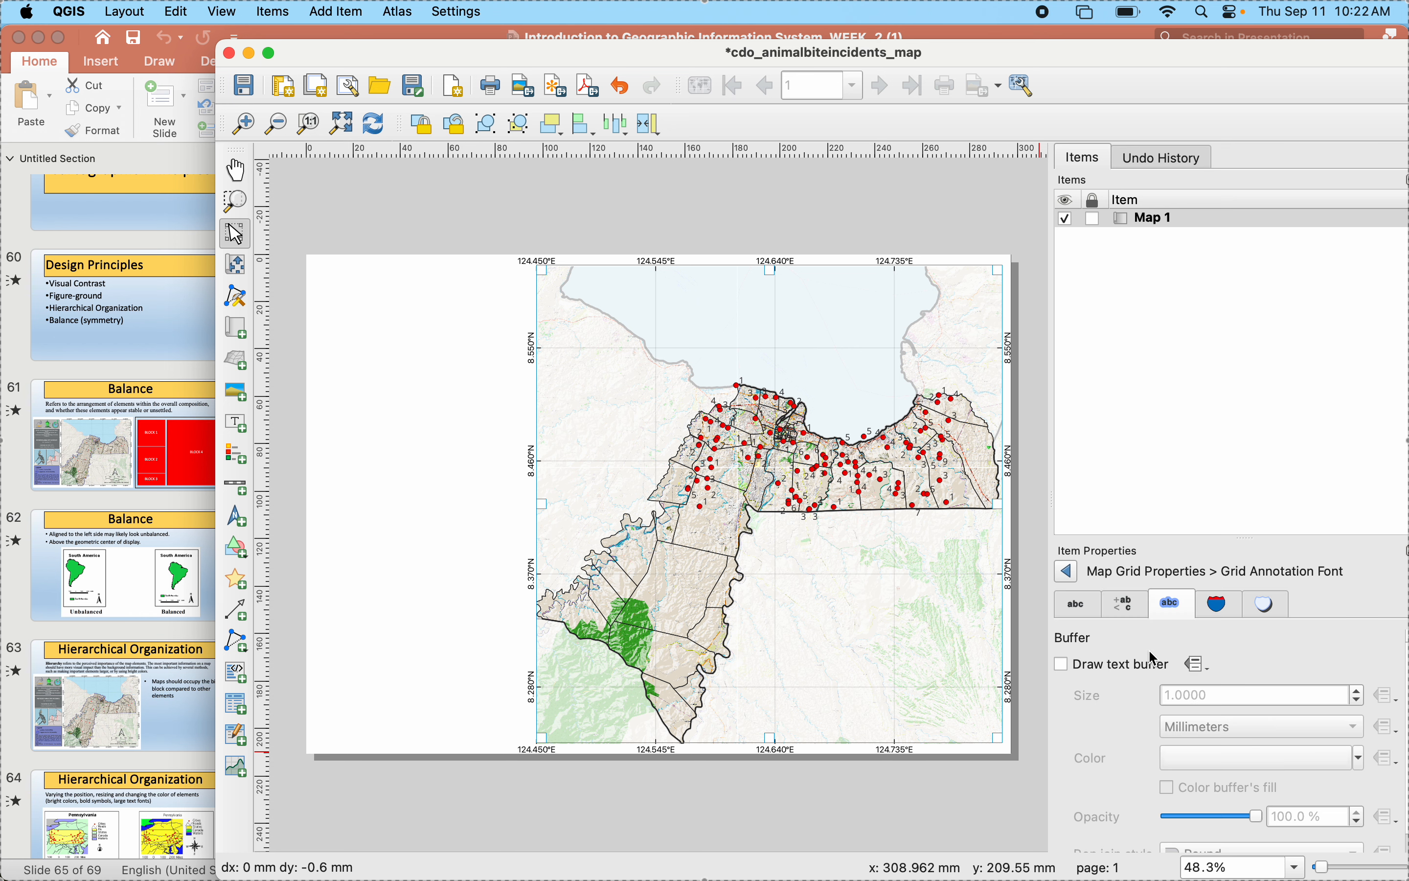
{"action": "left_click", "coordinate": [1068, 571]}
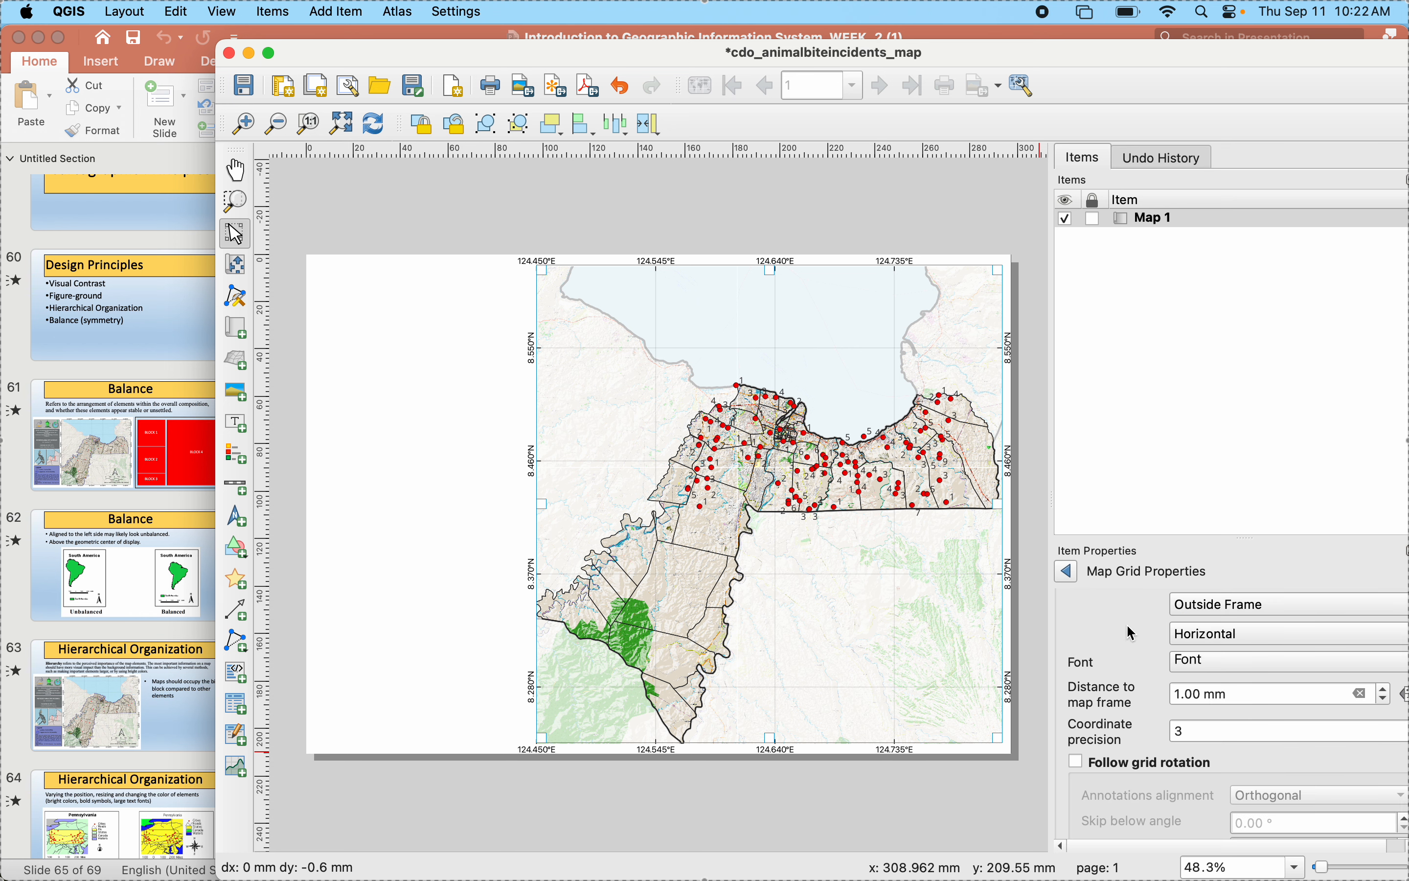
{"action": "left_click", "coordinate": [1210, 660]}
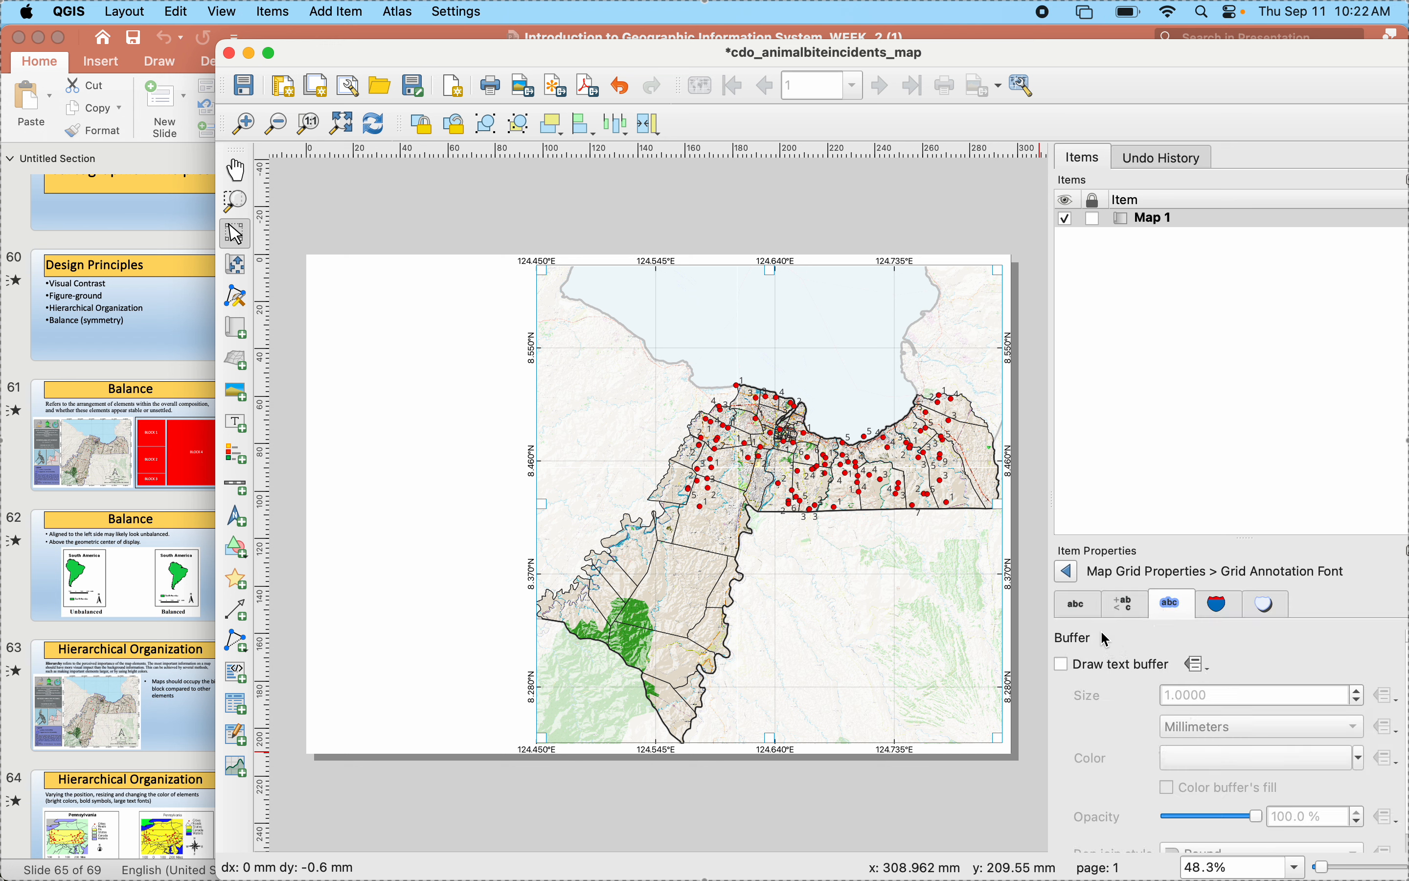
{"action": "left_click", "coordinate": [1080, 609]}
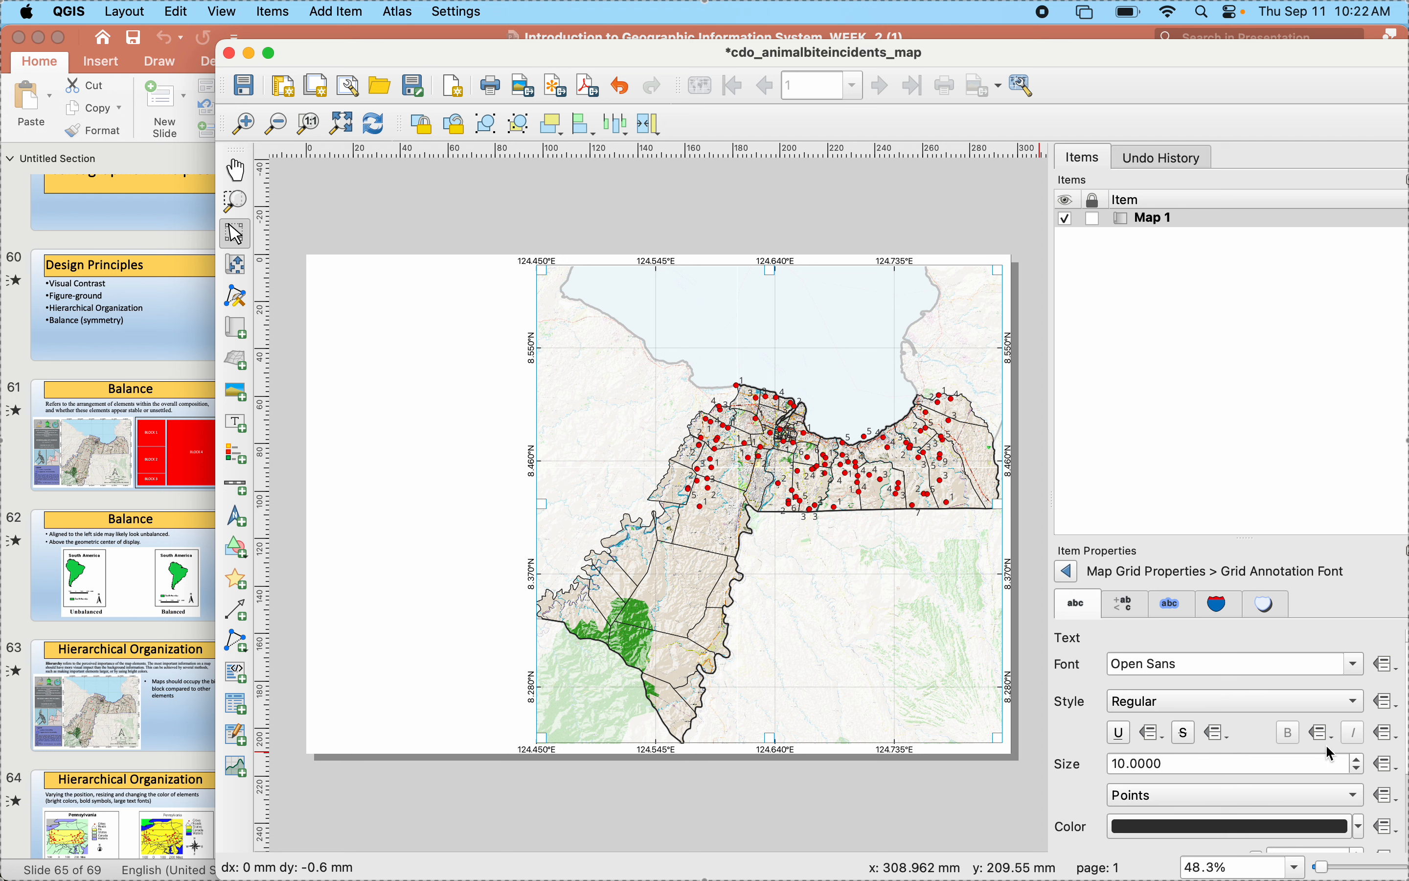
{"action": "left_click", "coordinate": [1360, 769]}
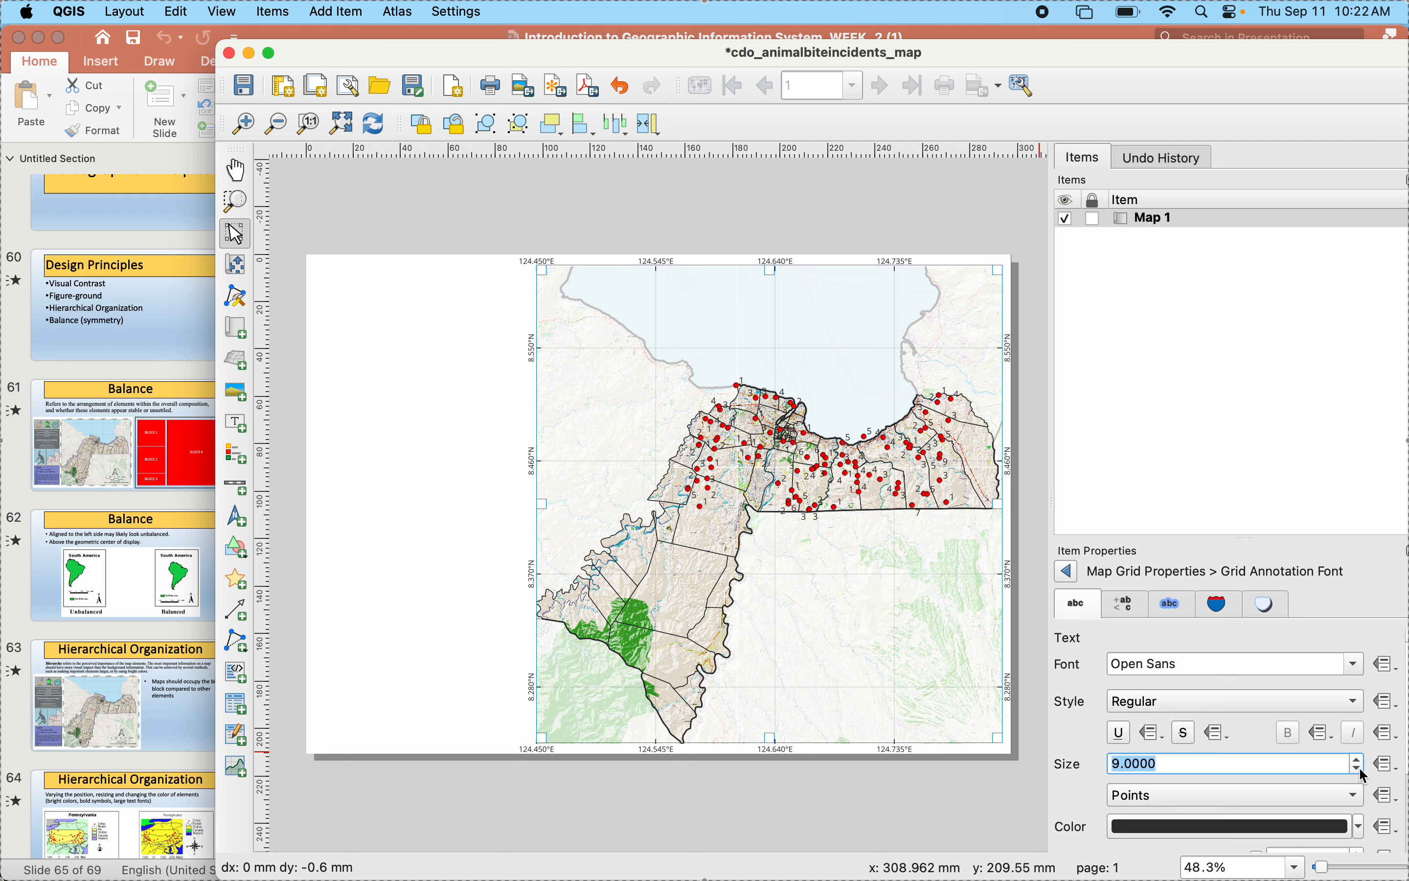
{"action": "left_click", "coordinate": [1361, 770]}
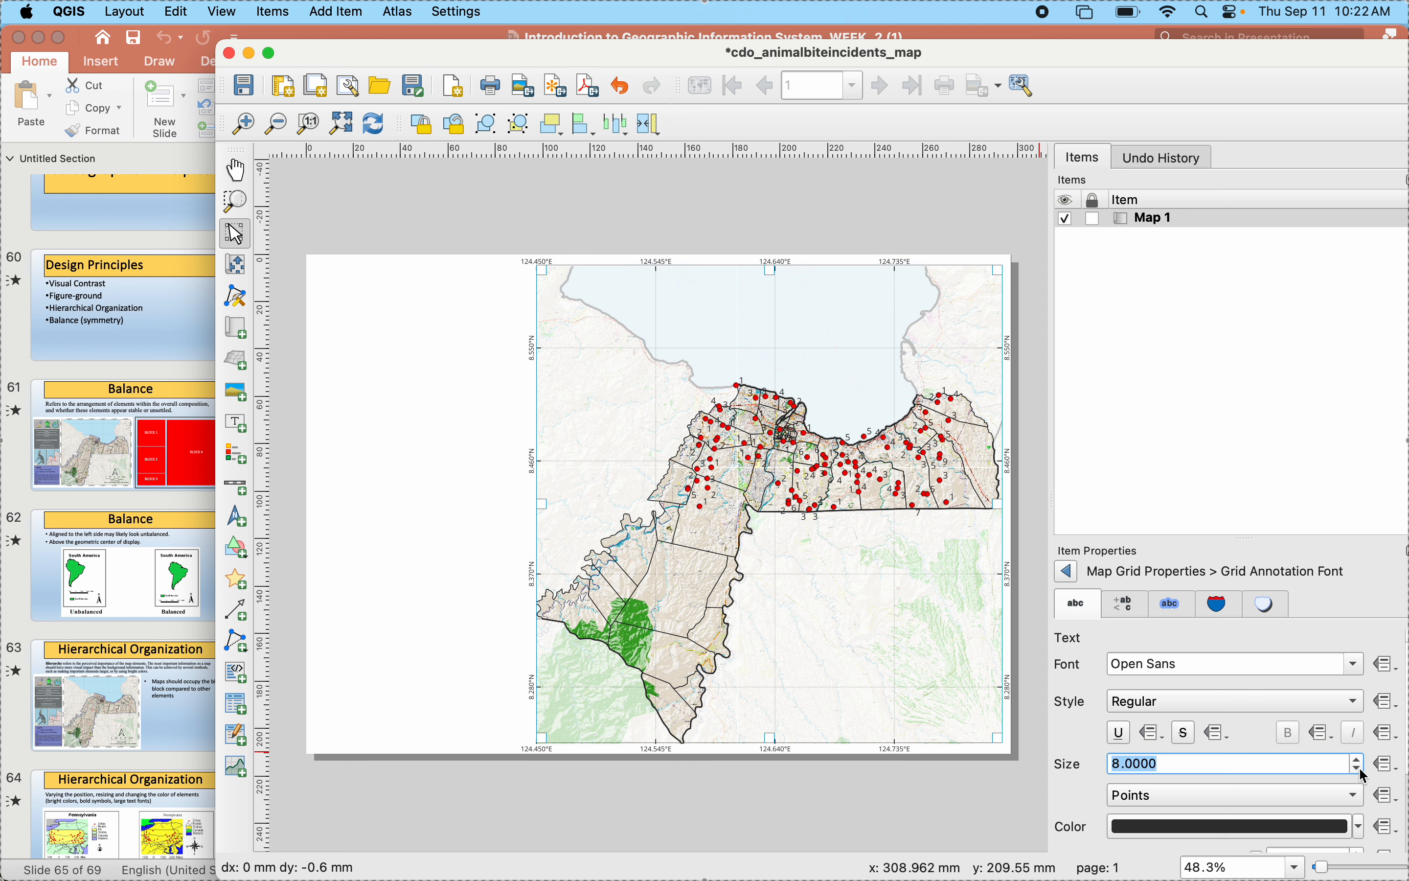
{"action": "left_click", "coordinate": [1134, 706]}
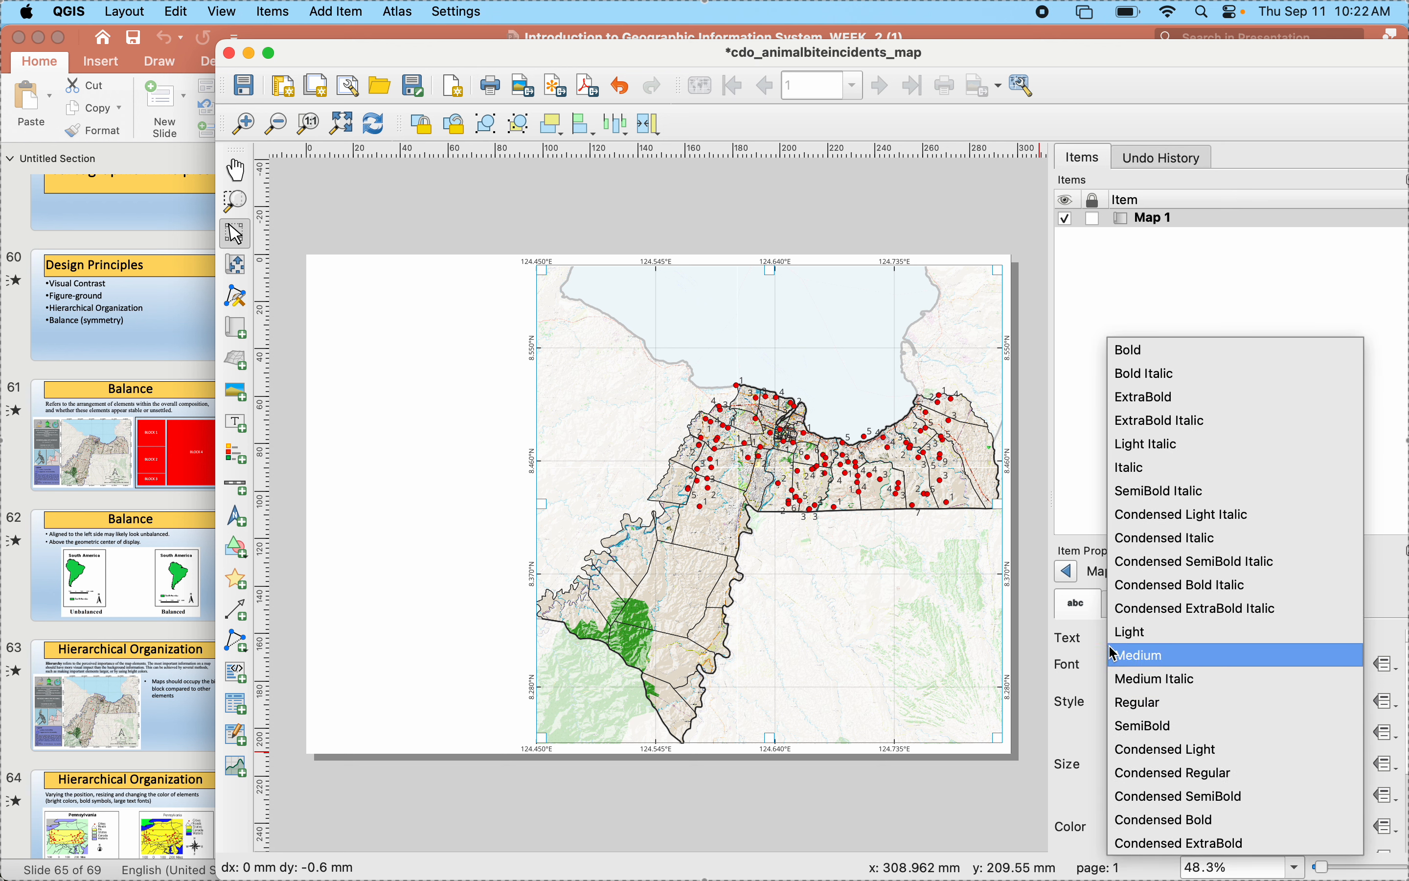
{"action": "left_click", "coordinate": [1130, 353]}
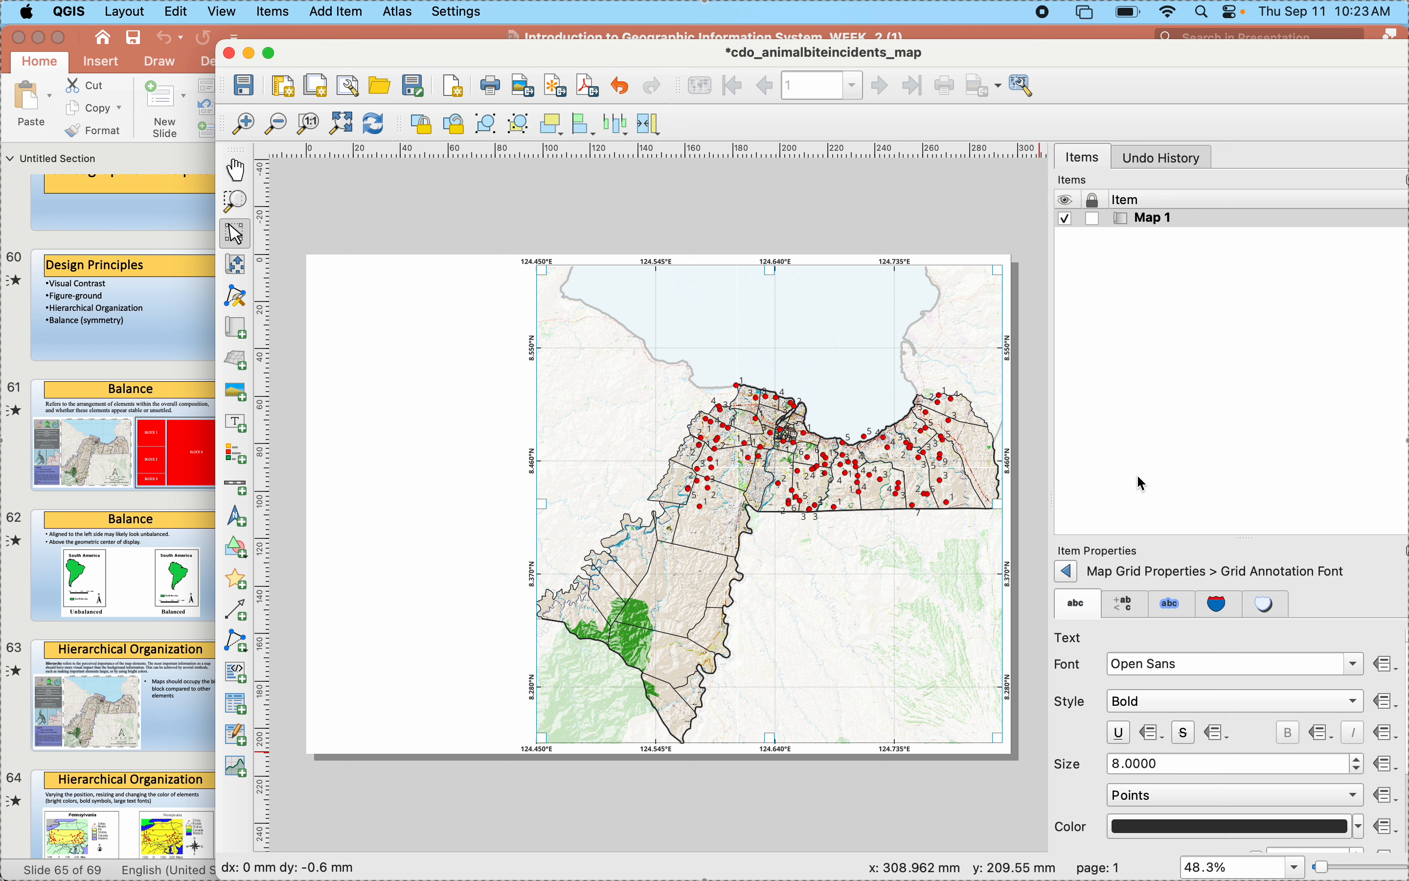
{"action": "left_click", "coordinate": [1074, 572]}
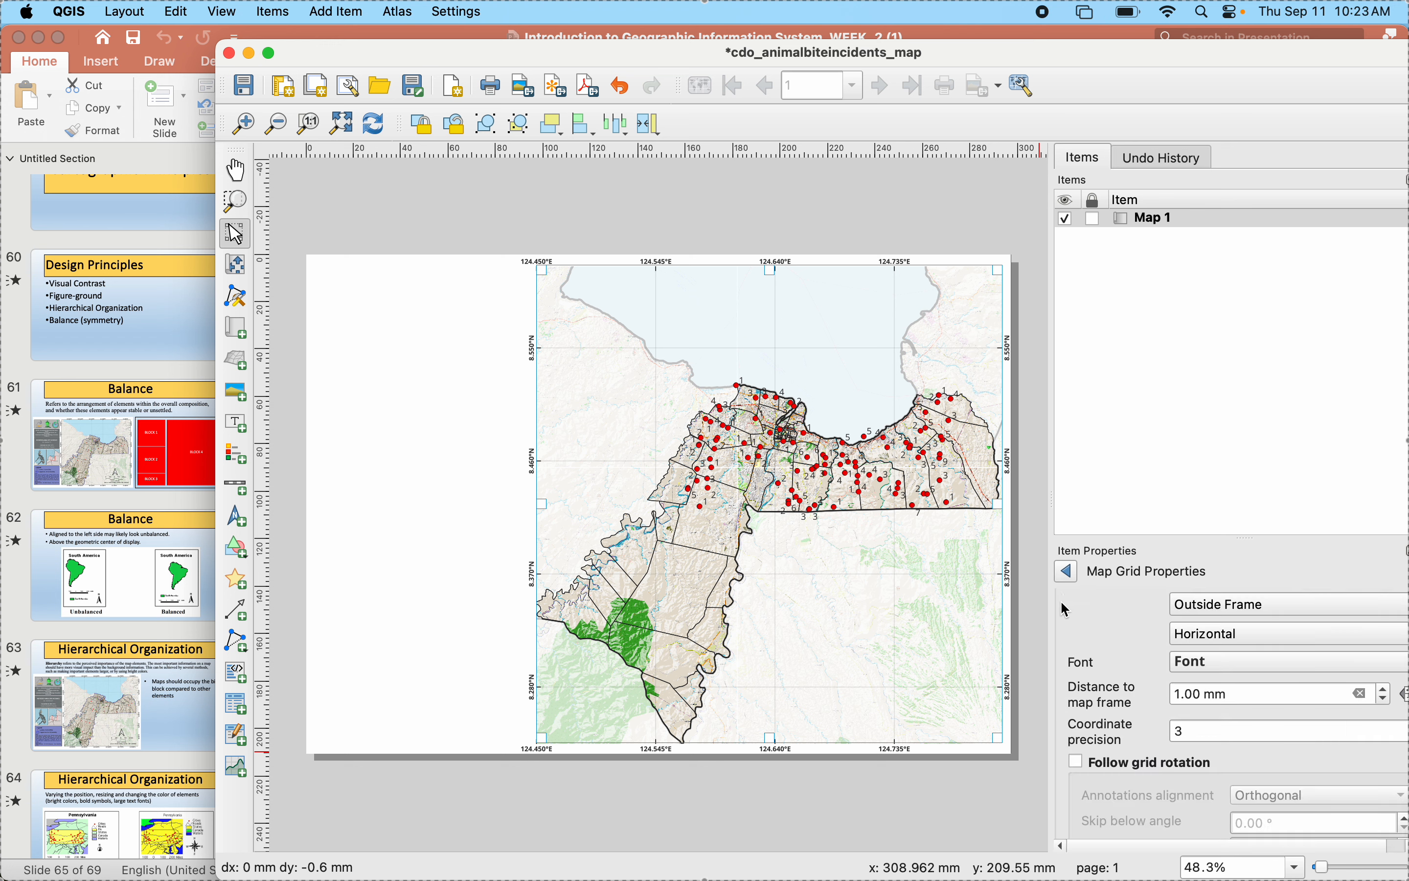
- Return to Map 1's item properties, enable its frame and deselect the map
{"action": "left_click", "coordinate": [1073, 572]}
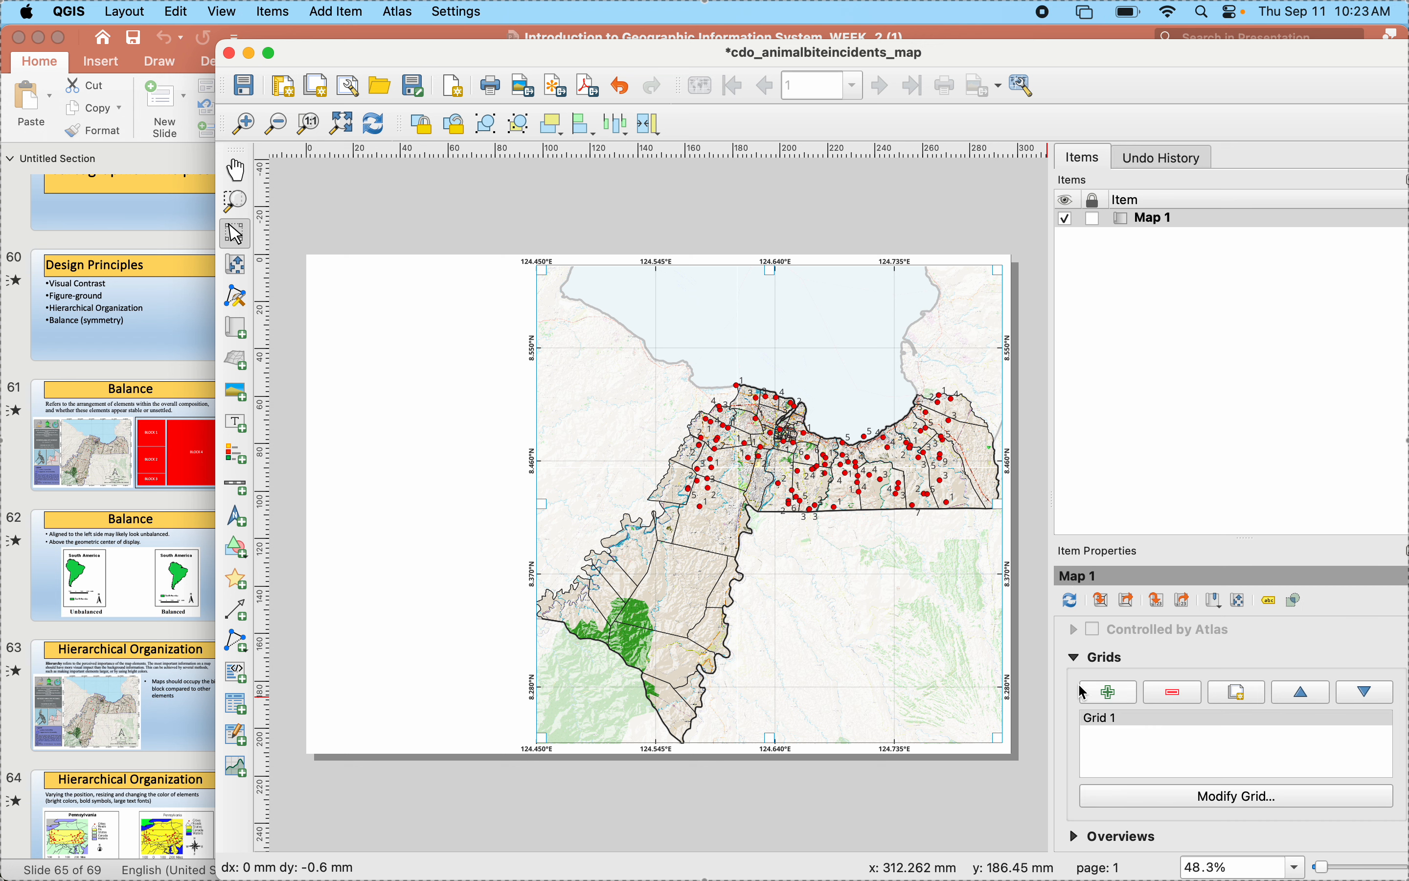
{"action": "scroll", "coordinate": [1073, 719], "scroll_direction": "down", "scroll_amount": 2}
{"action": "scroll", "coordinate": [1073, 719], "scroll_direction": "down", "scroll_amount": 5}
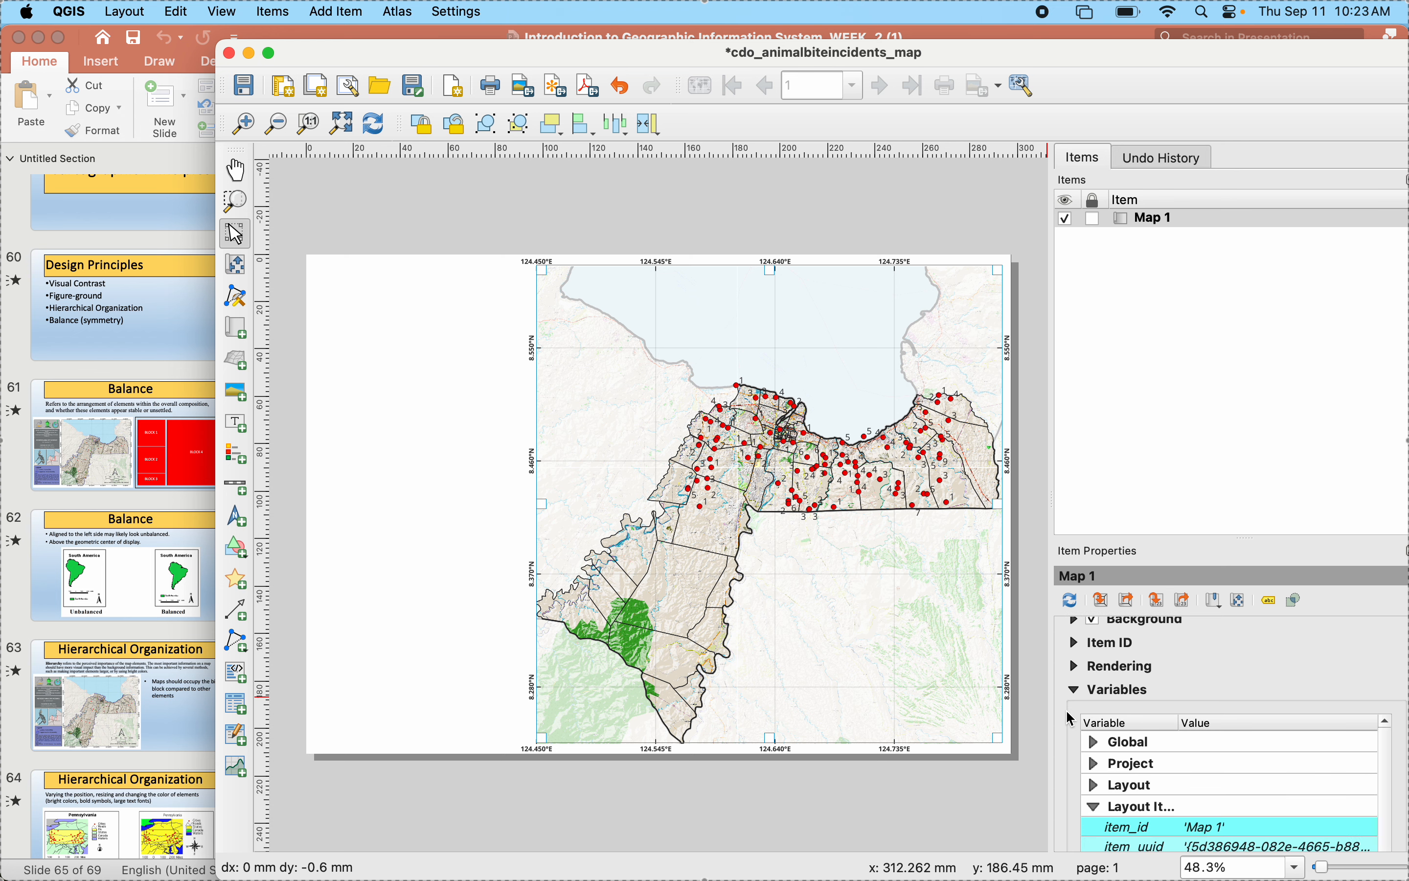
{"action": "scroll", "coordinate": [1073, 719], "scroll_direction": "up", "scroll_amount": 2}
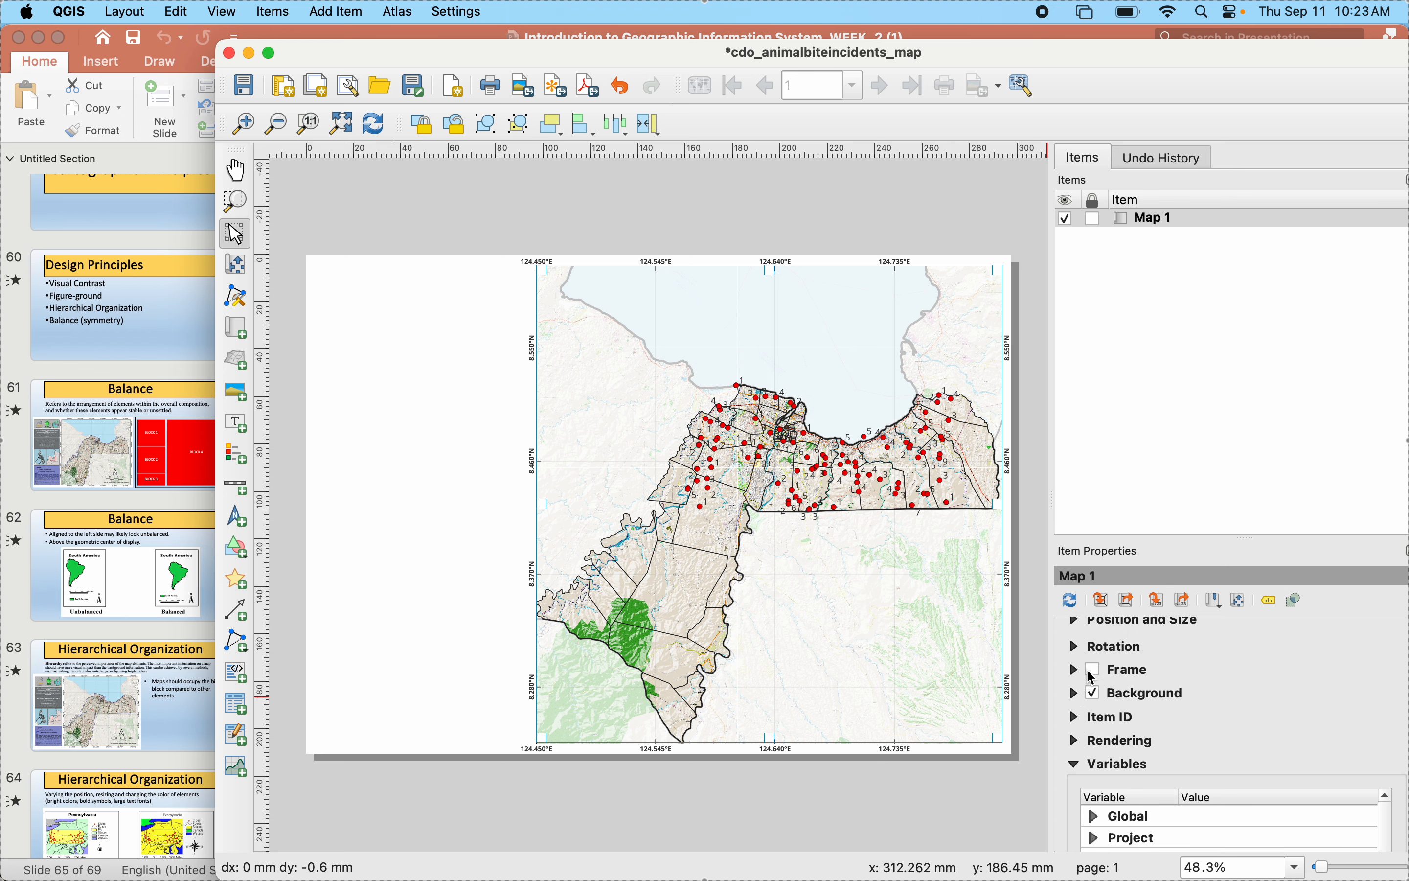
{"action": "left_click", "coordinate": [1093, 675]}
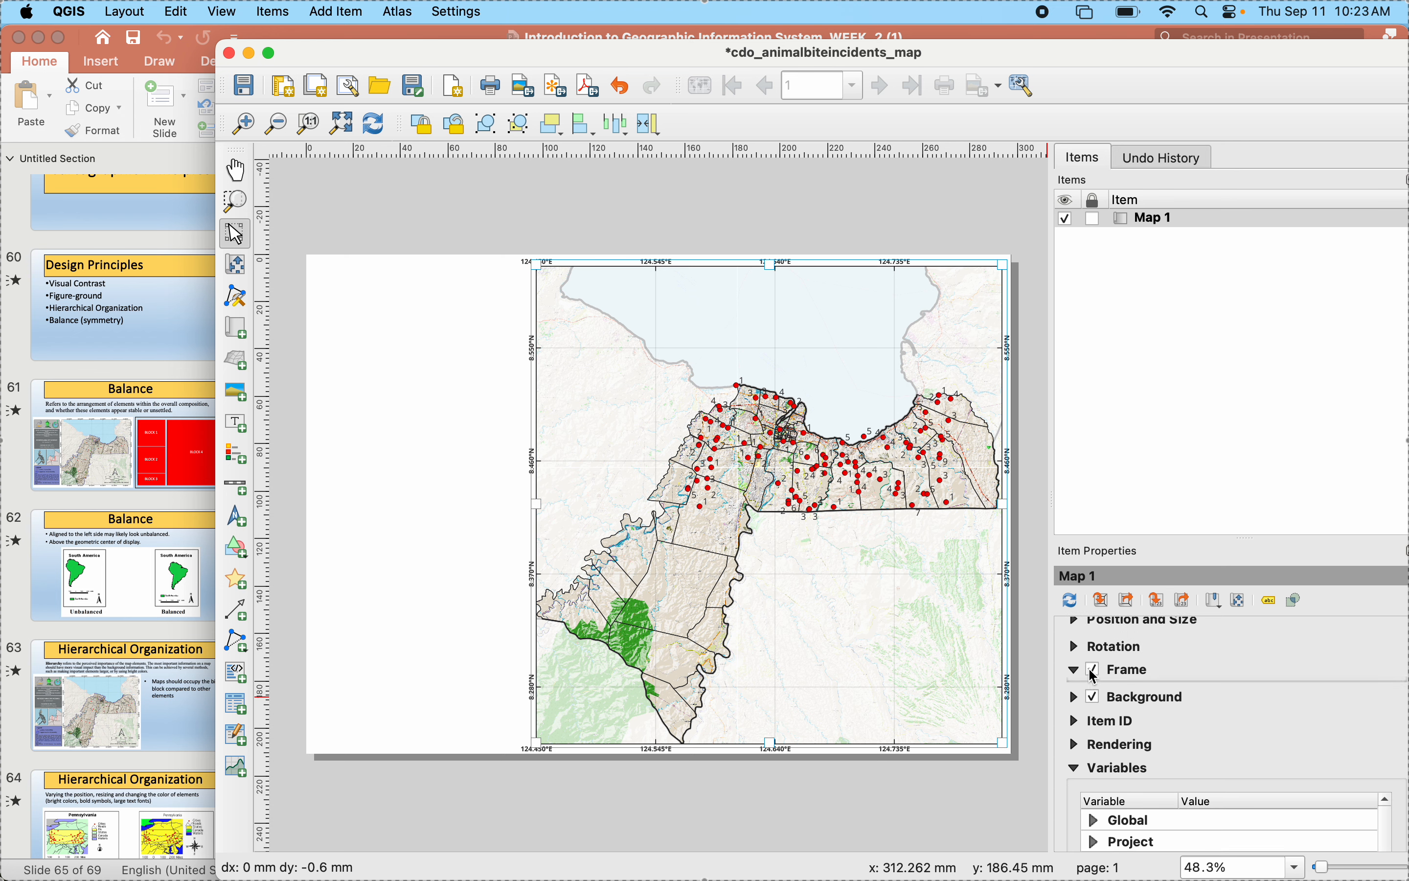
{"action": "left_click", "coordinate": [1004, 784]}
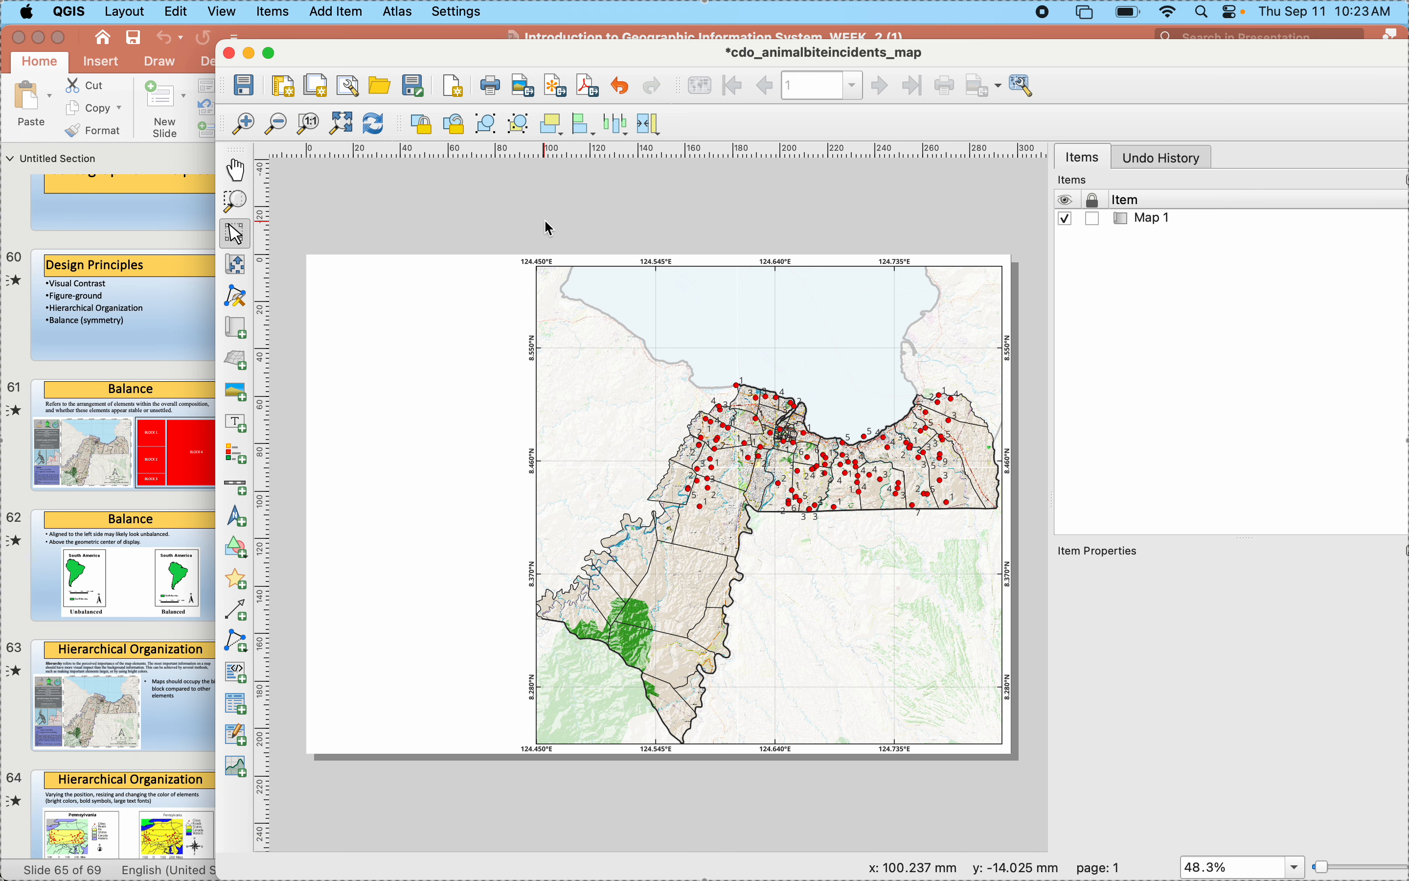
- Lock the layers and the layer styles of Map 1 in the print layout
{"action": "left_click_drag", "start_coordinate": [473, 51], "coordinate": [766, 224]}
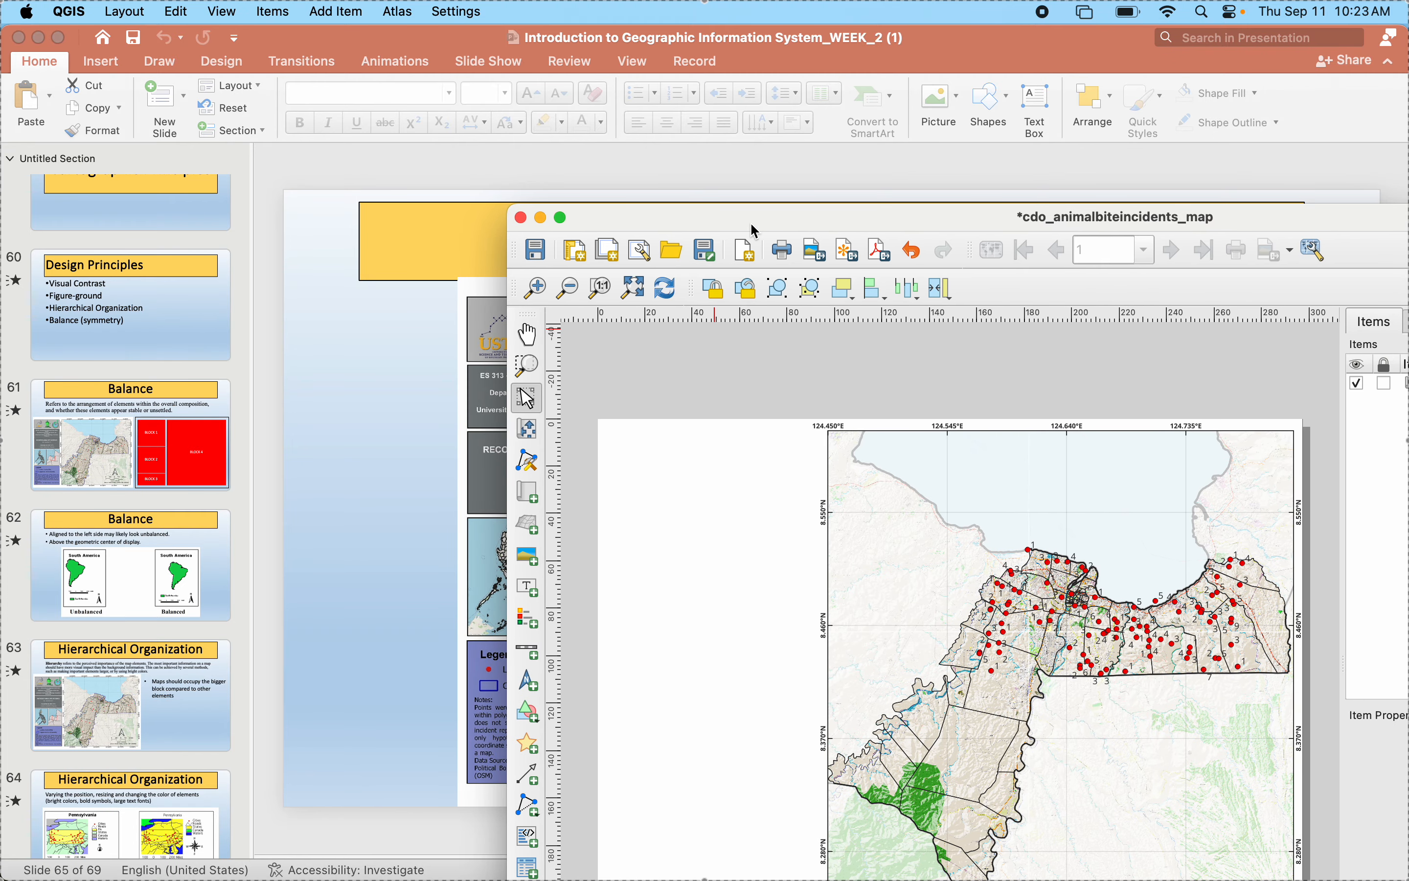
{"action": "left_click_drag", "start_coordinate": [754, 226], "coordinate": [430, 77]}
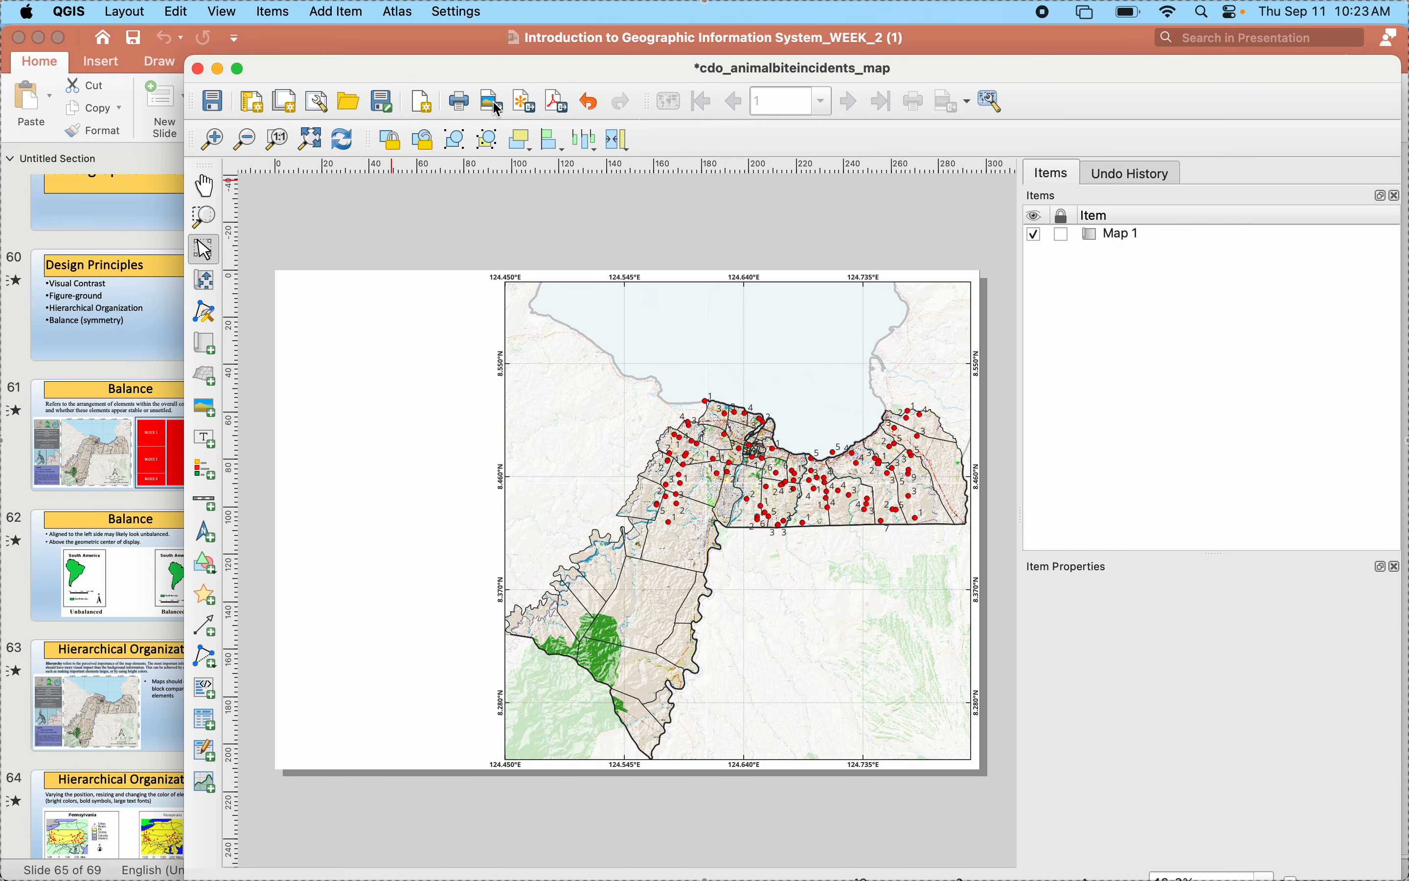
{"action": "left_click", "coordinate": [748, 499]}
{"action": "scroll", "coordinate": [1063, 752], "scroll_direction": "down", "scroll_amount": 3}
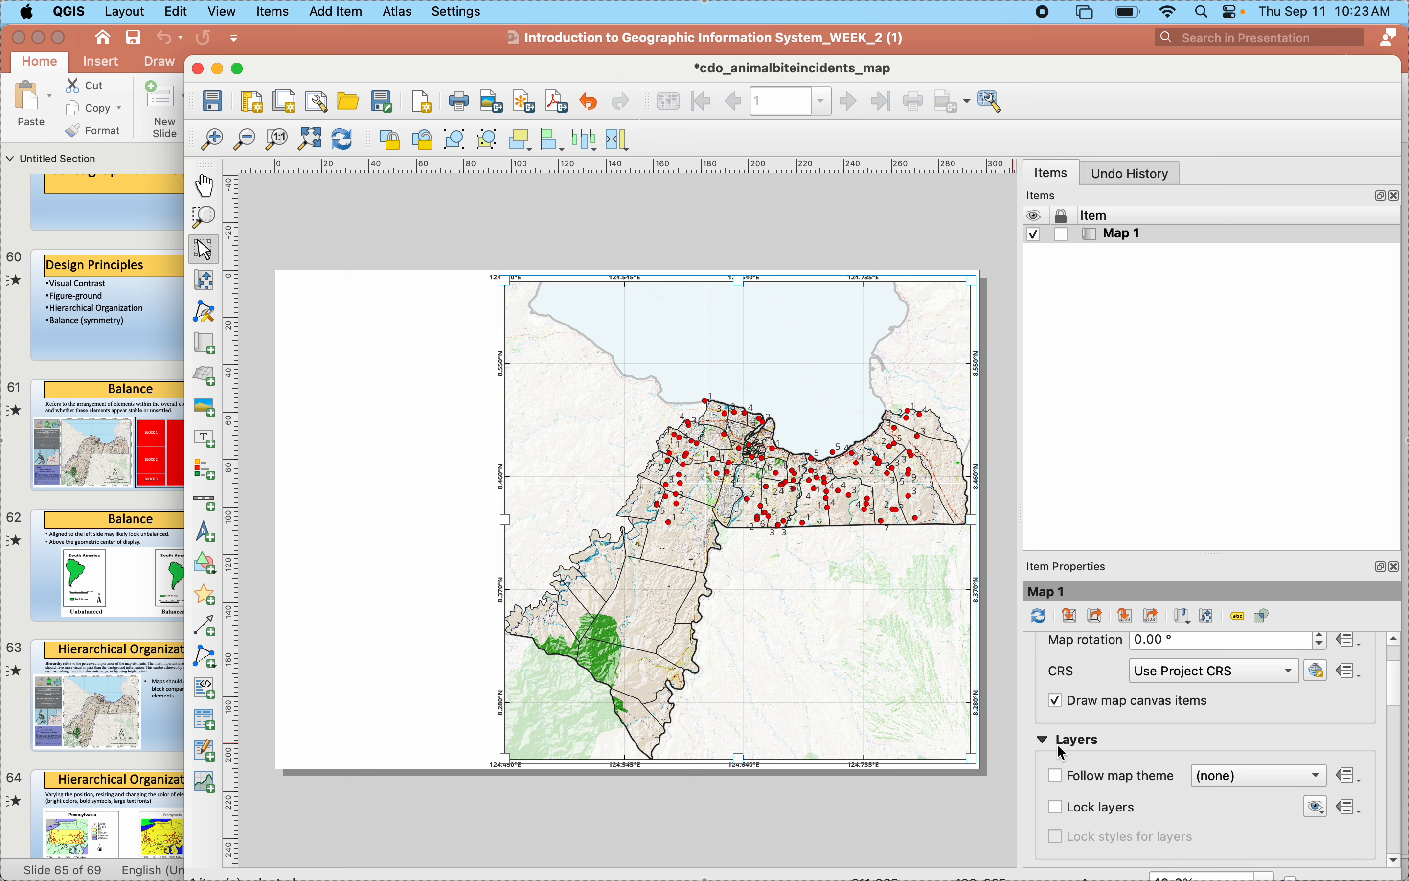
{"action": "scroll", "coordinate": [1062, 753], "scroll_direction": "down", "scroll_amount": 1}
{"action": "left_click", "coordinate": [1061, 801]}
{"action": "scroll", "coordinate": [1062, 801], "scroll_direction": "down", "scroll_amount": 2}
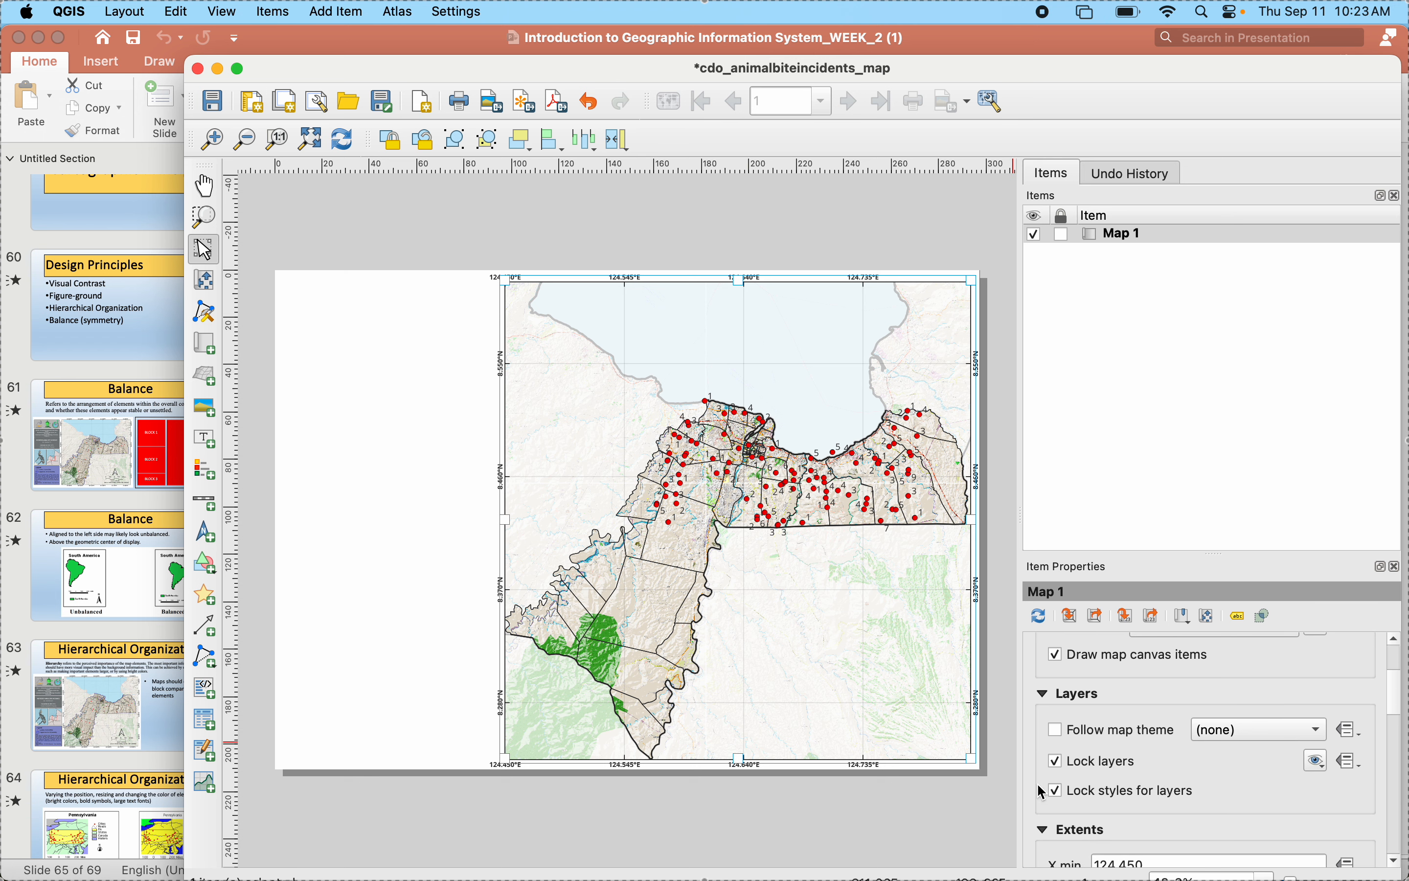
{"action": "scroll", "coordinate": [1041, 790], "scroll_direction": "down", "scroll_amount": 3}
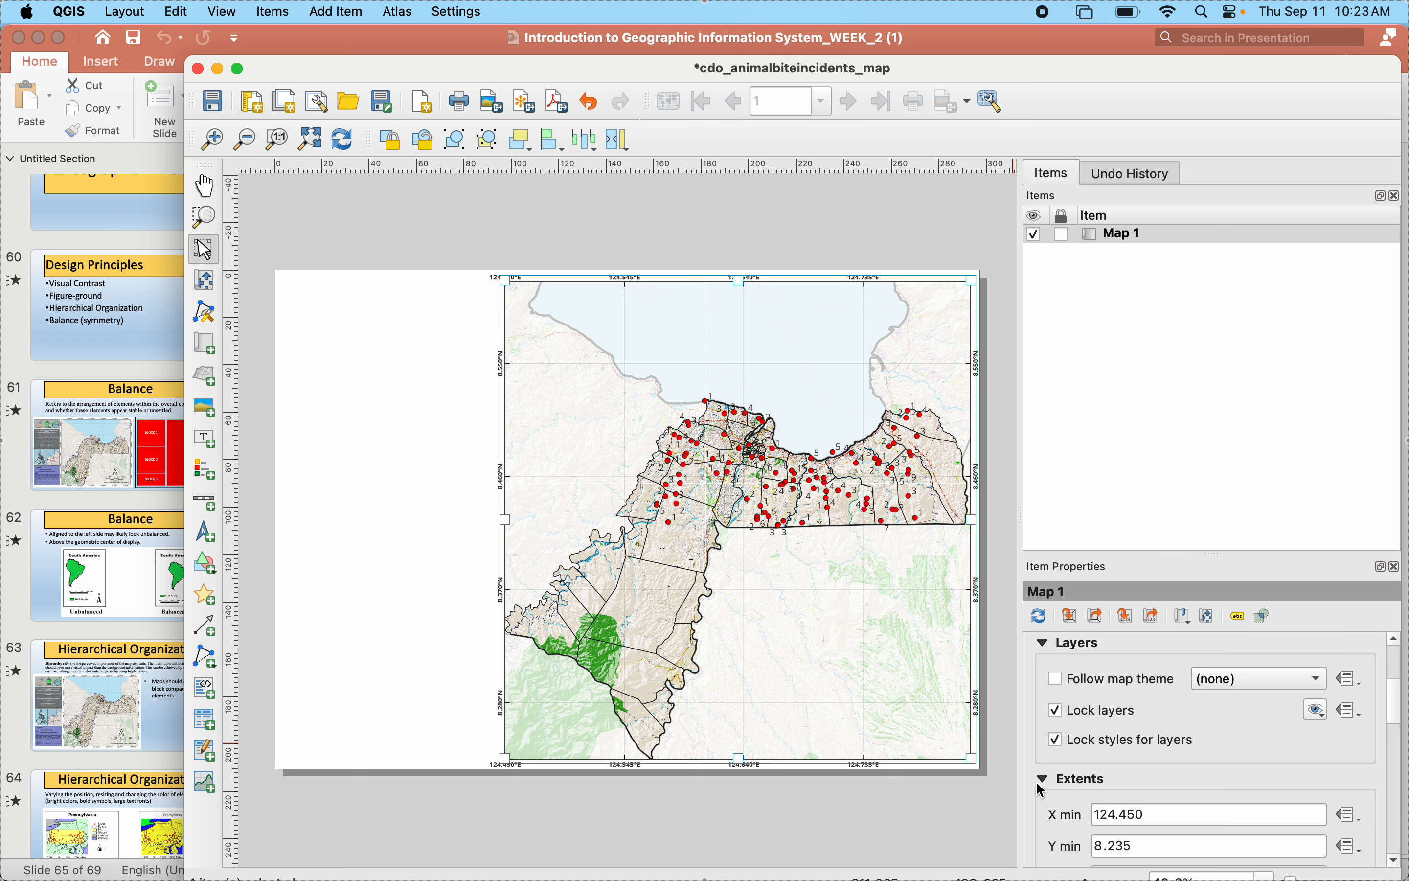
{"action": "scroll", "coordinate": [1042, 790], "scroll_direction": "down", "scroll_amount": 3}
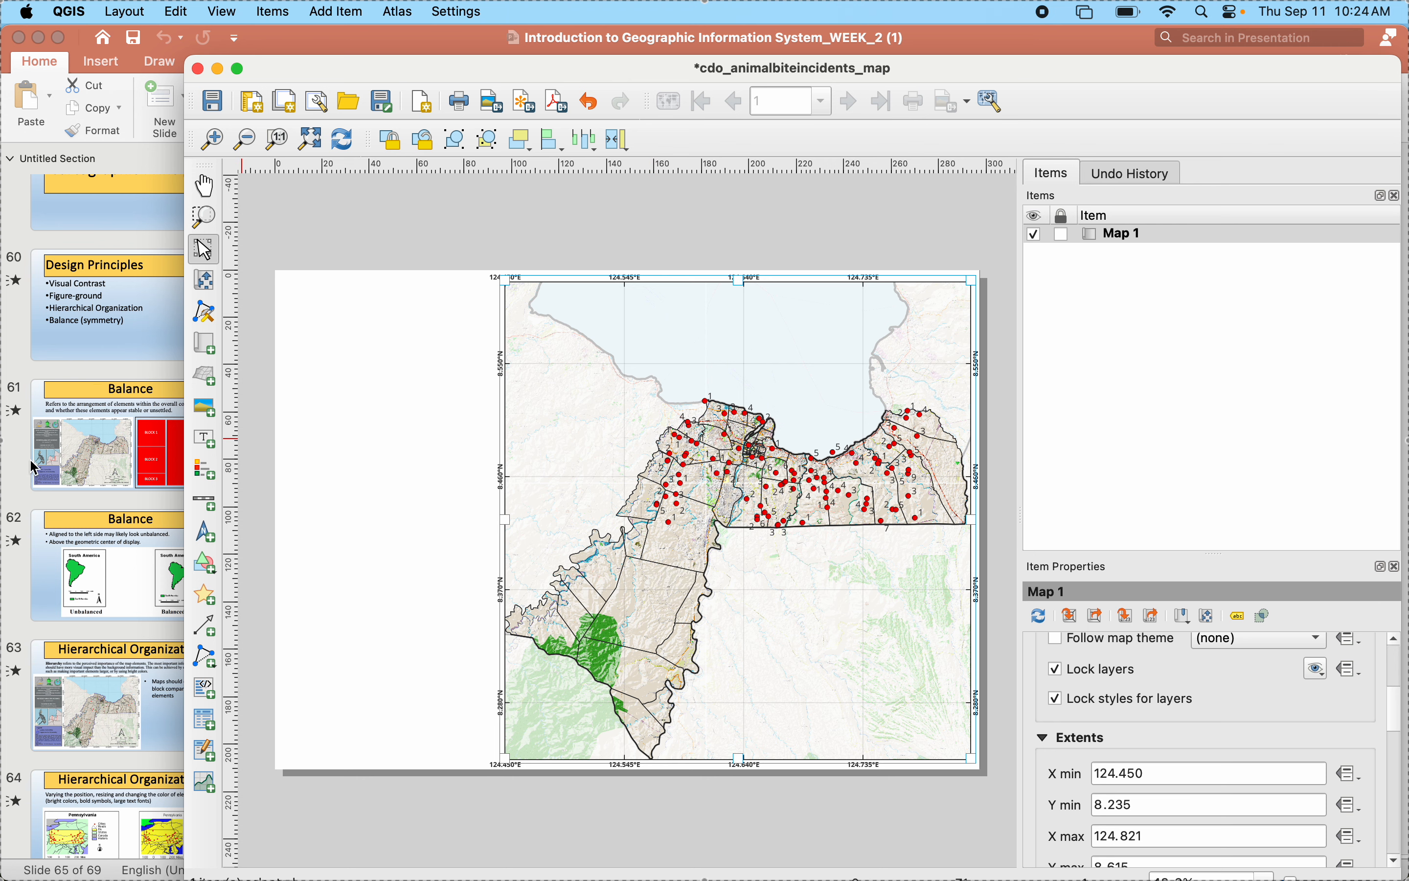
- Check the sample map's logo block in the presentation and draw a matching rectangle in the page's upper-left corner, about 3 mm from both edges
{"action": "left_click", "coordinate": [90, 449]}
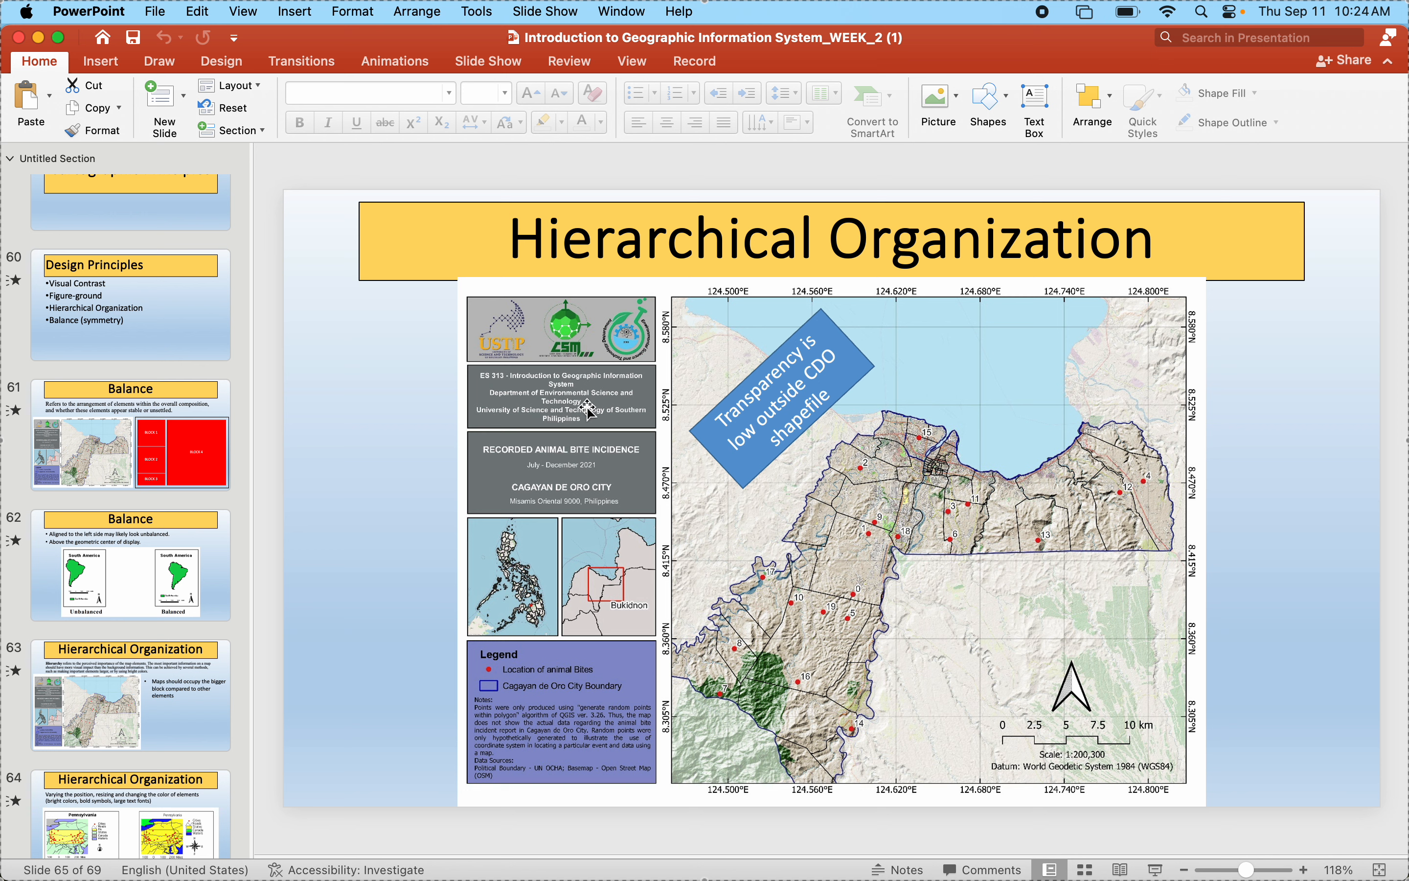
{"action": "left_click", "coordinate": [518, 330]}
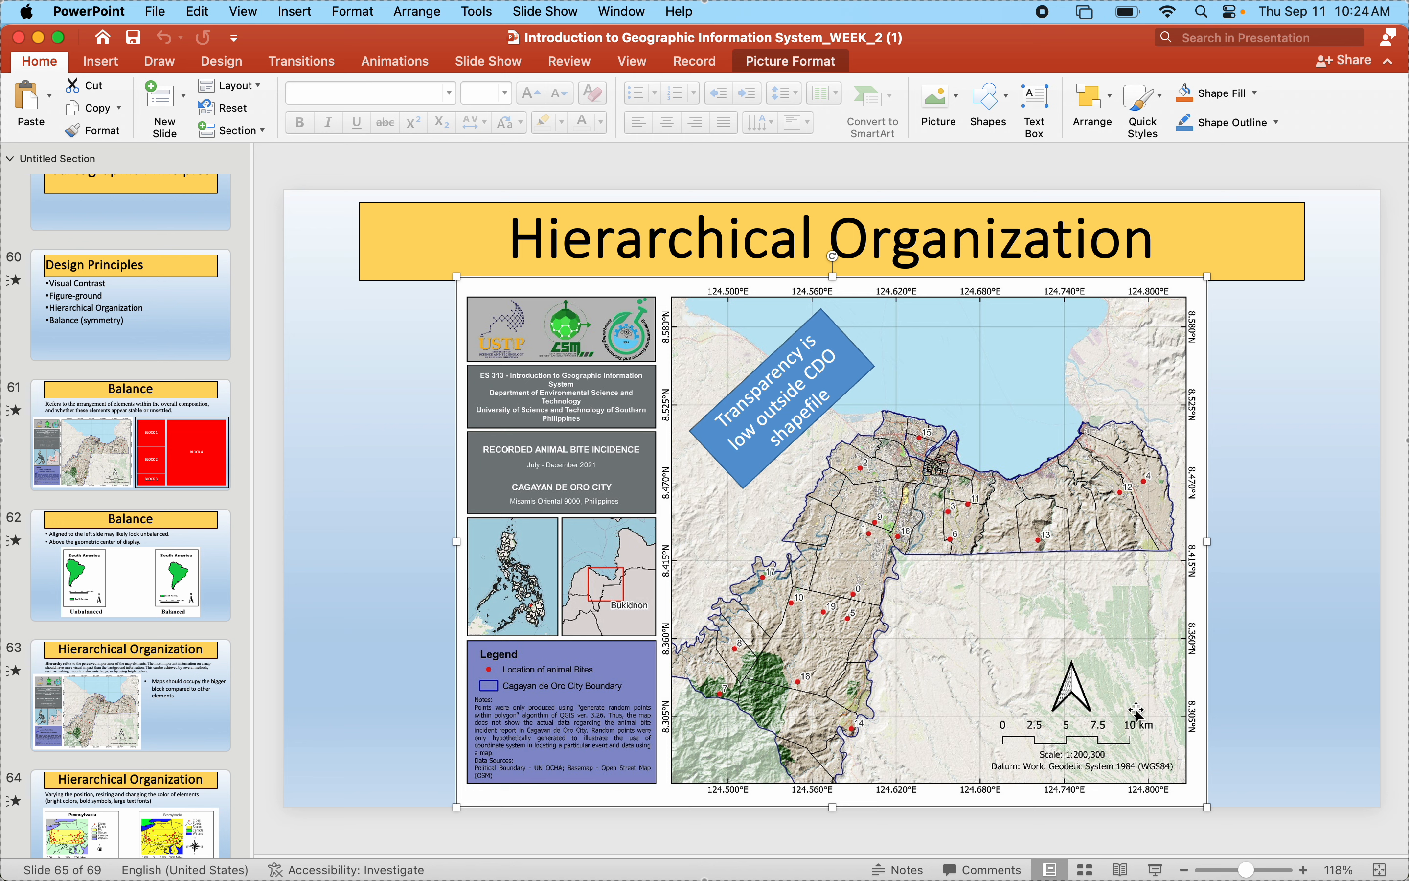
{"action": "mouse_move", "coordinate": [1211, 875]}
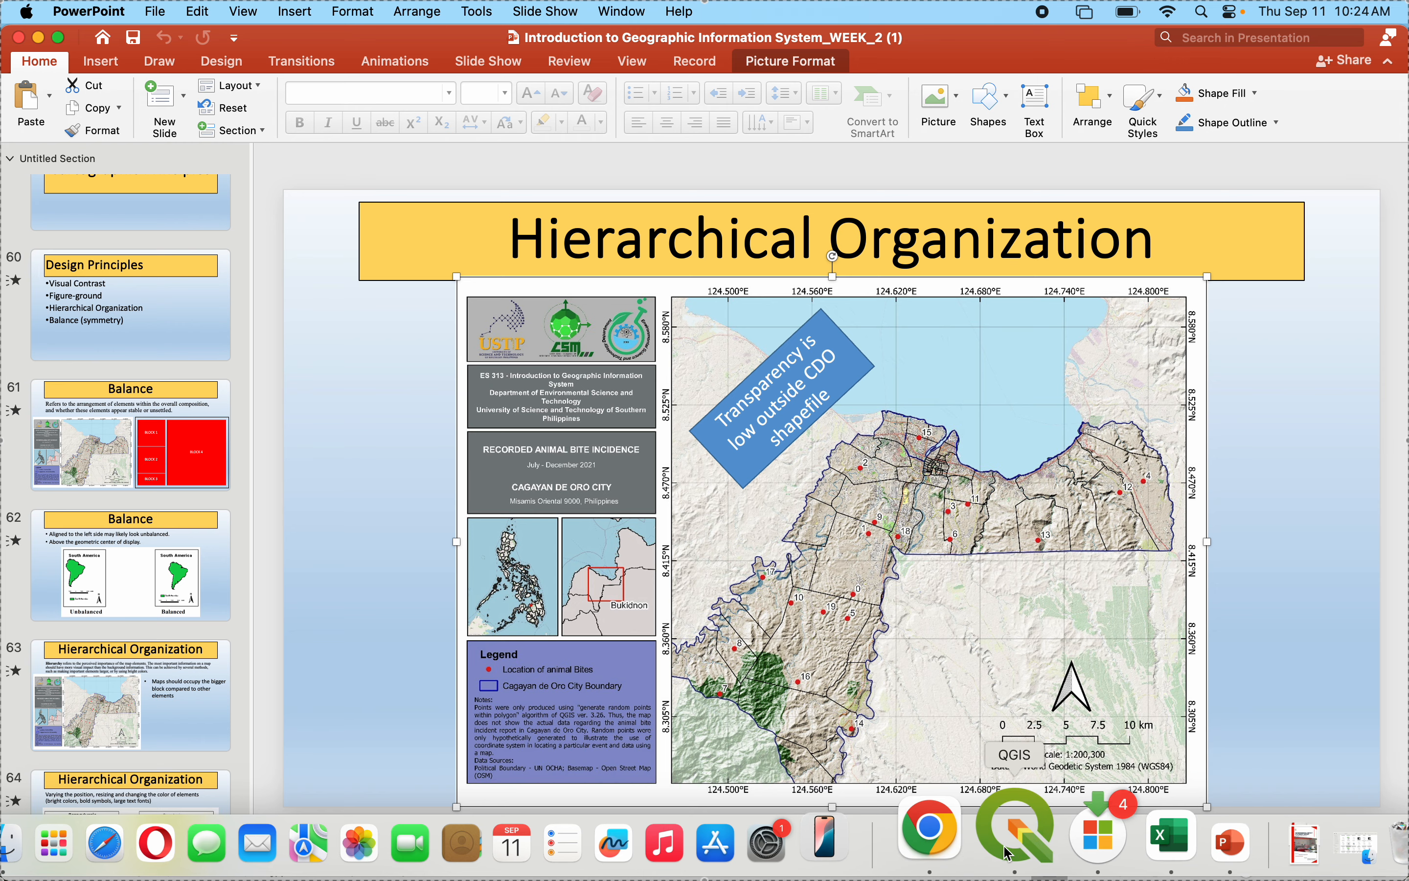
{"action": "left_click", "coordinate": [1001, 843]}
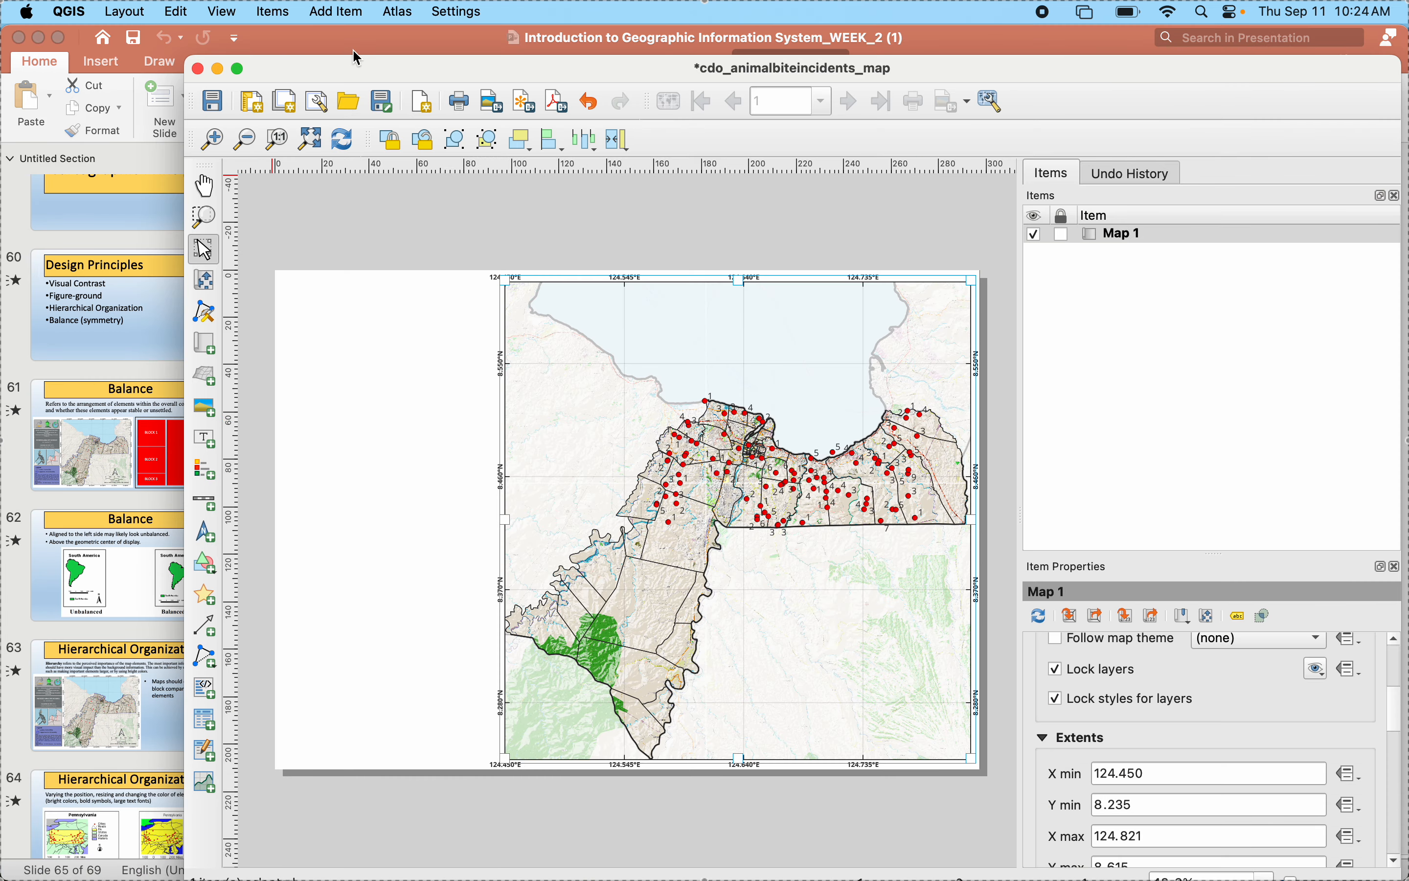
{"action": "left_click_drag", "start_coordinate": [358, 72], "coordinate": [1020, 284]}
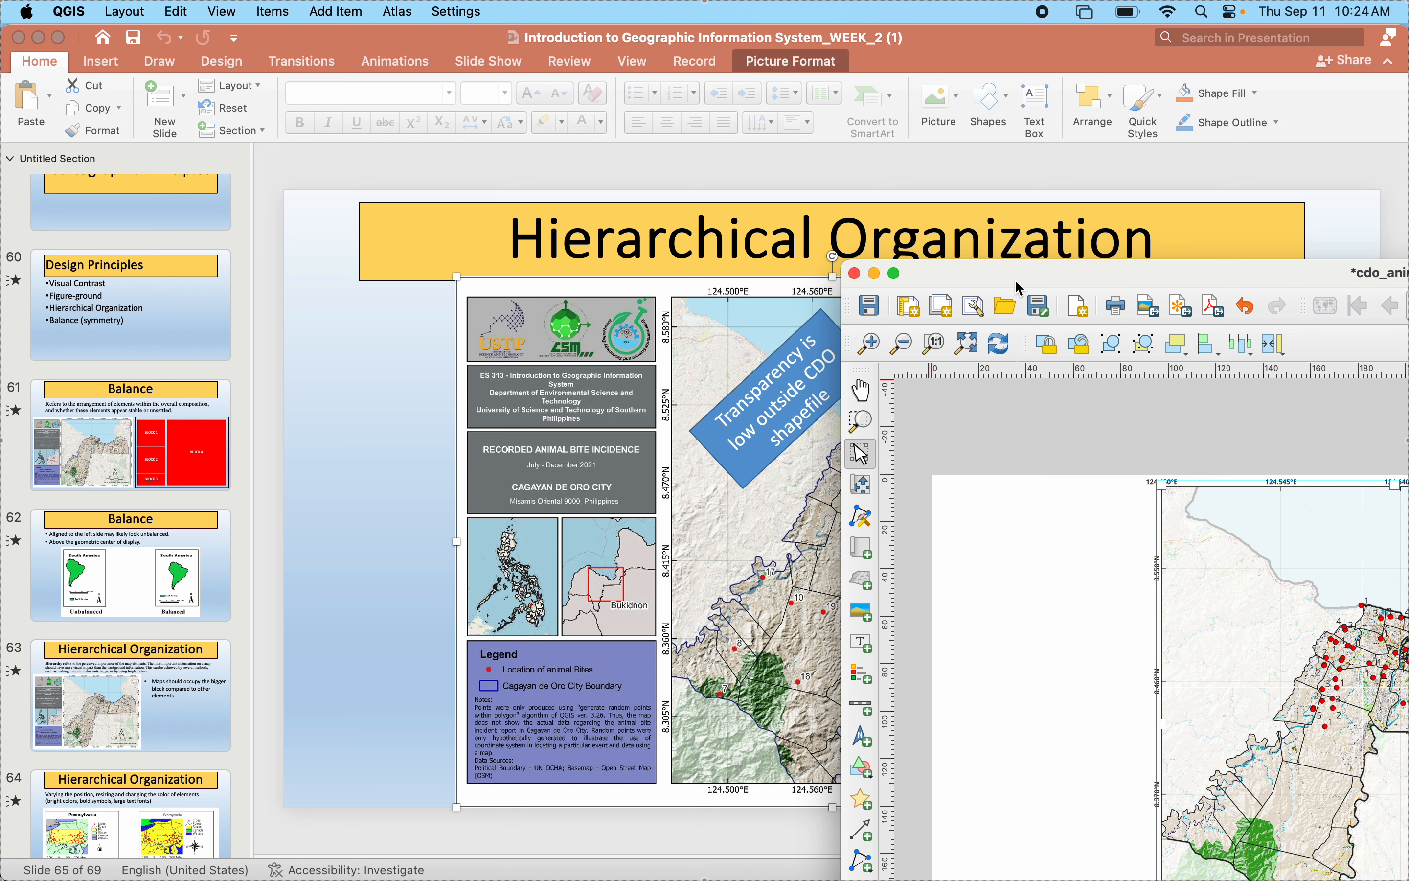
{"action": "double_click", "coordinate": [1022, 284]}
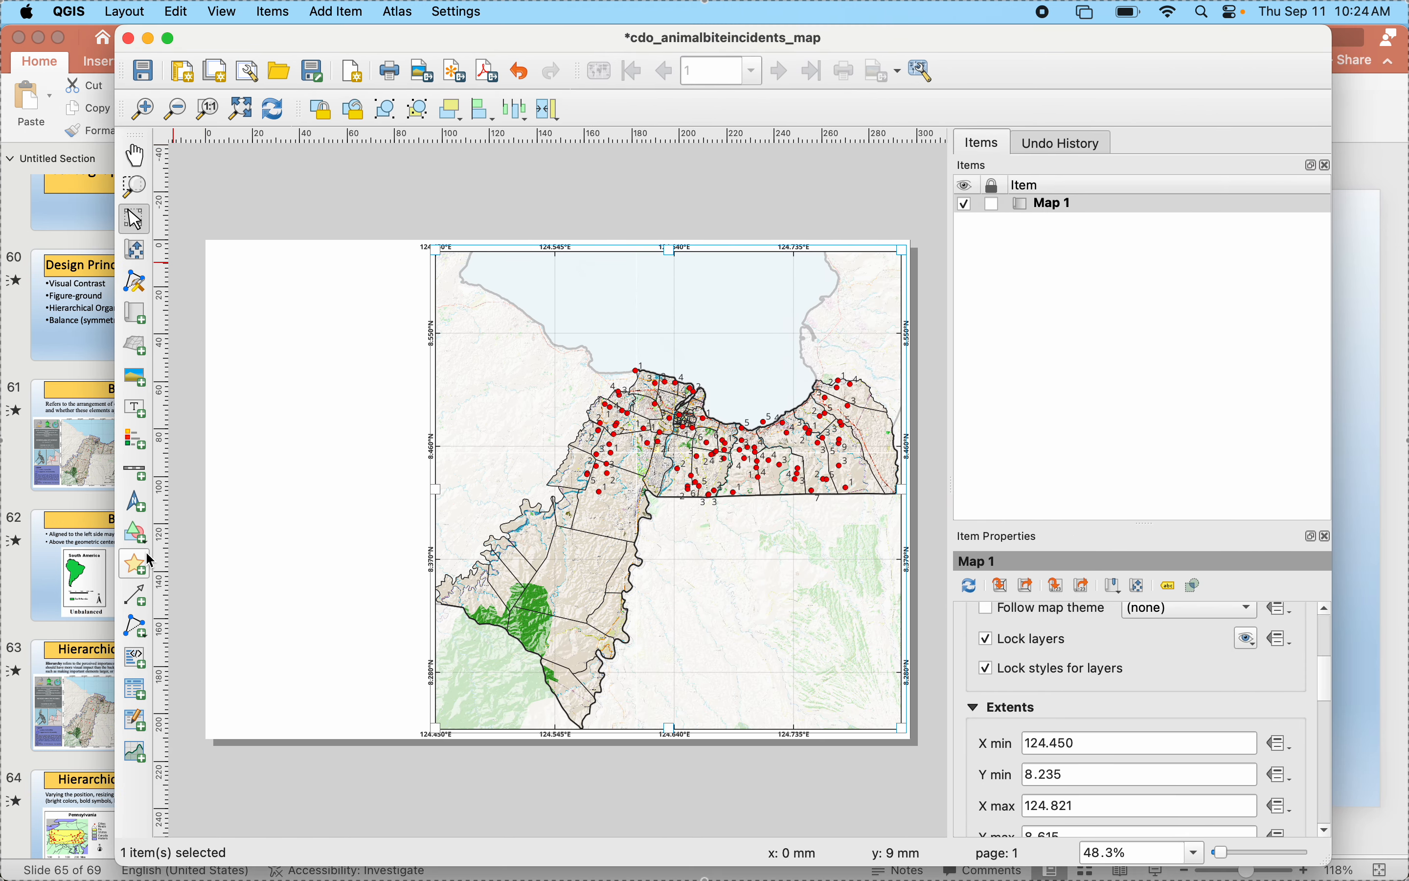
{"action": "left_click_drag", "start_coordinate": [144, 545], "coordinate": [212, 532]}
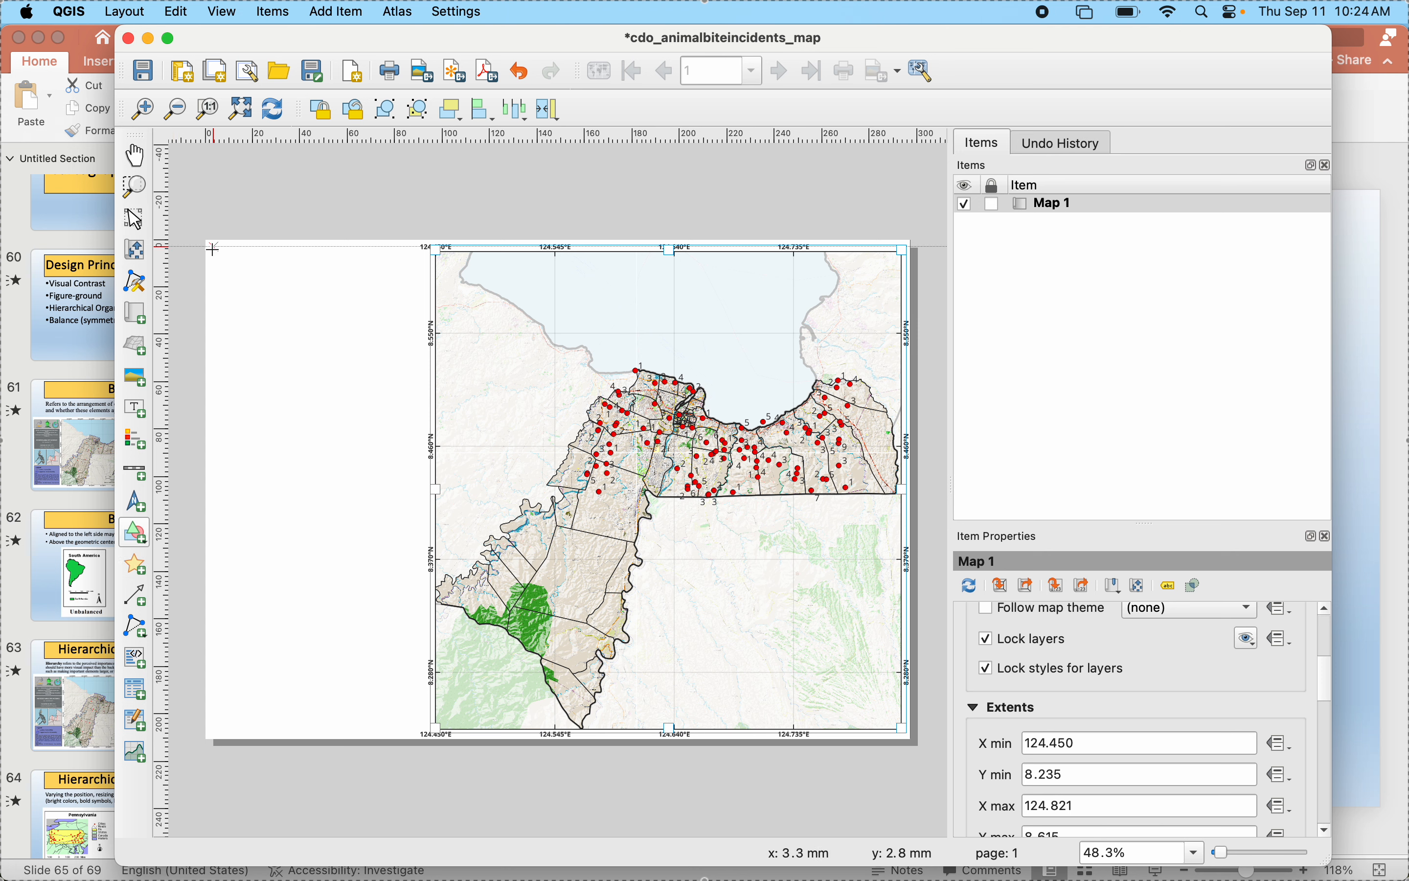
{"action": "left_click_drag", "start_coordinate": [213, 249], "coordinate": [417, 322]}
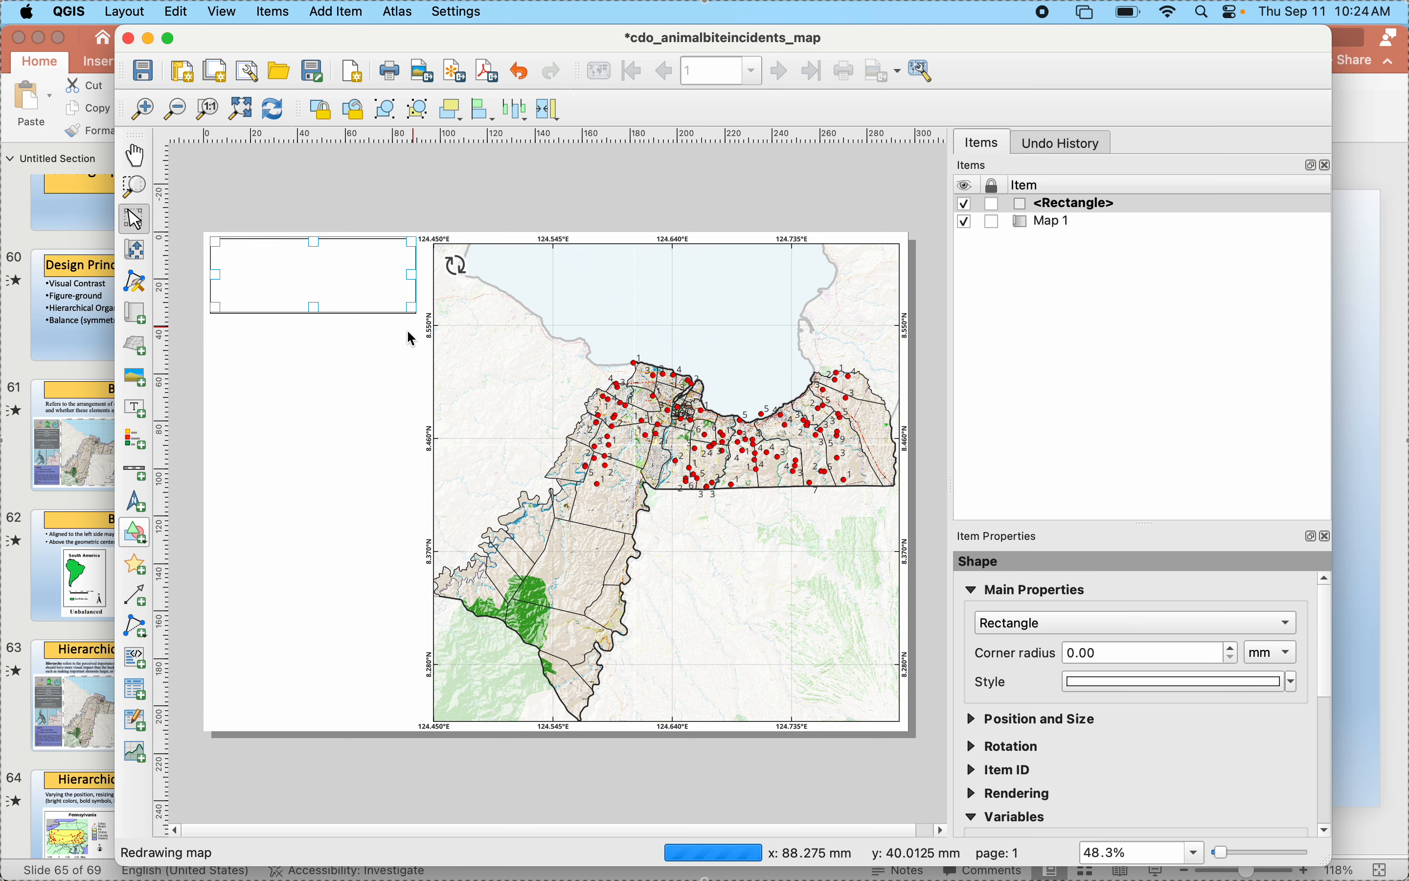
- Select Map 1 in the layout and open the properties of its Grid 1 for modification
{"action": "left_click", "coordinate": [334, 362]}
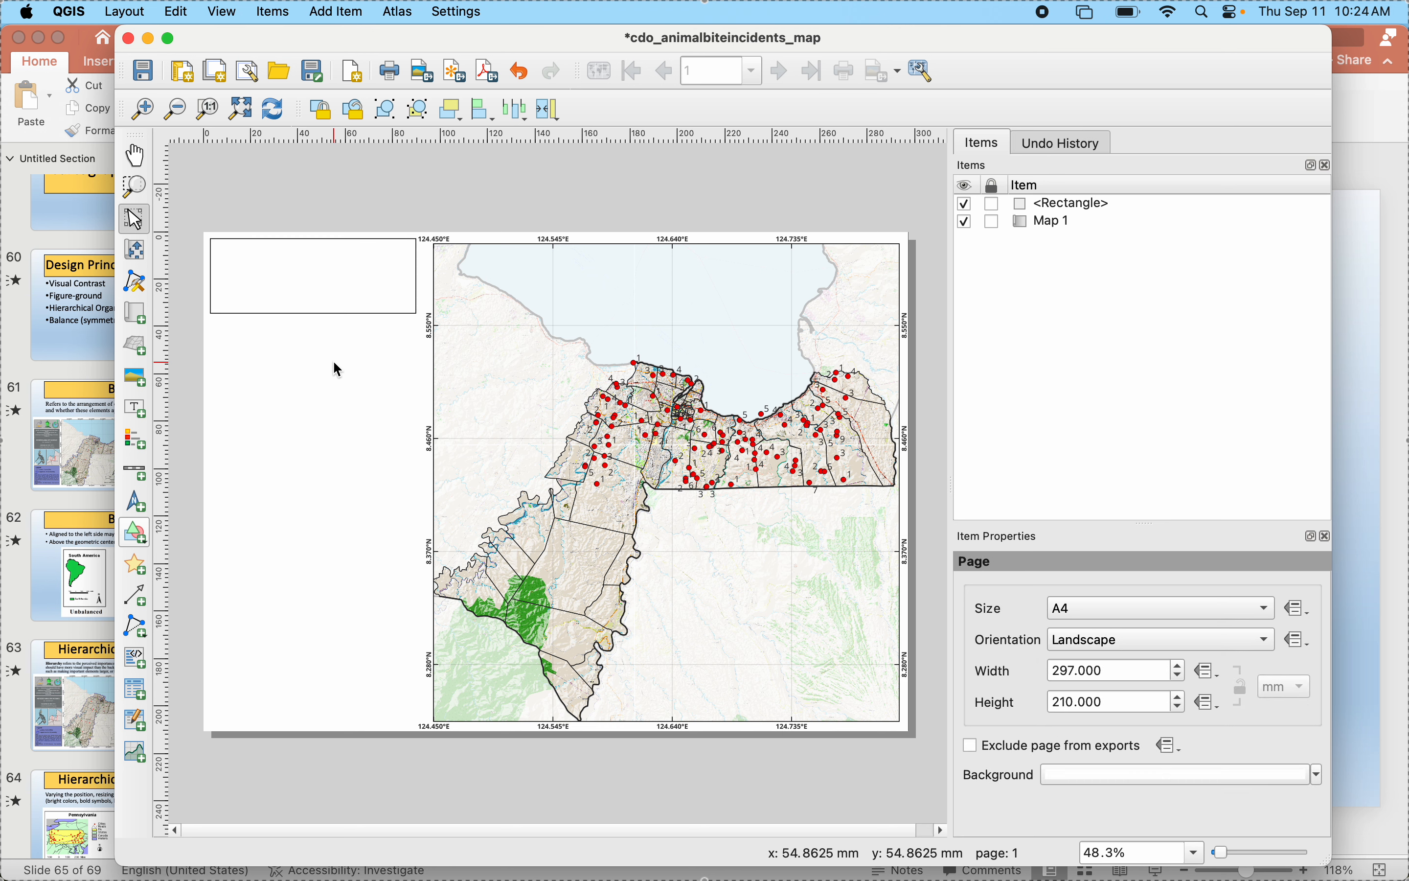
{"action": "left_click", "coordinate": [459, 306]}
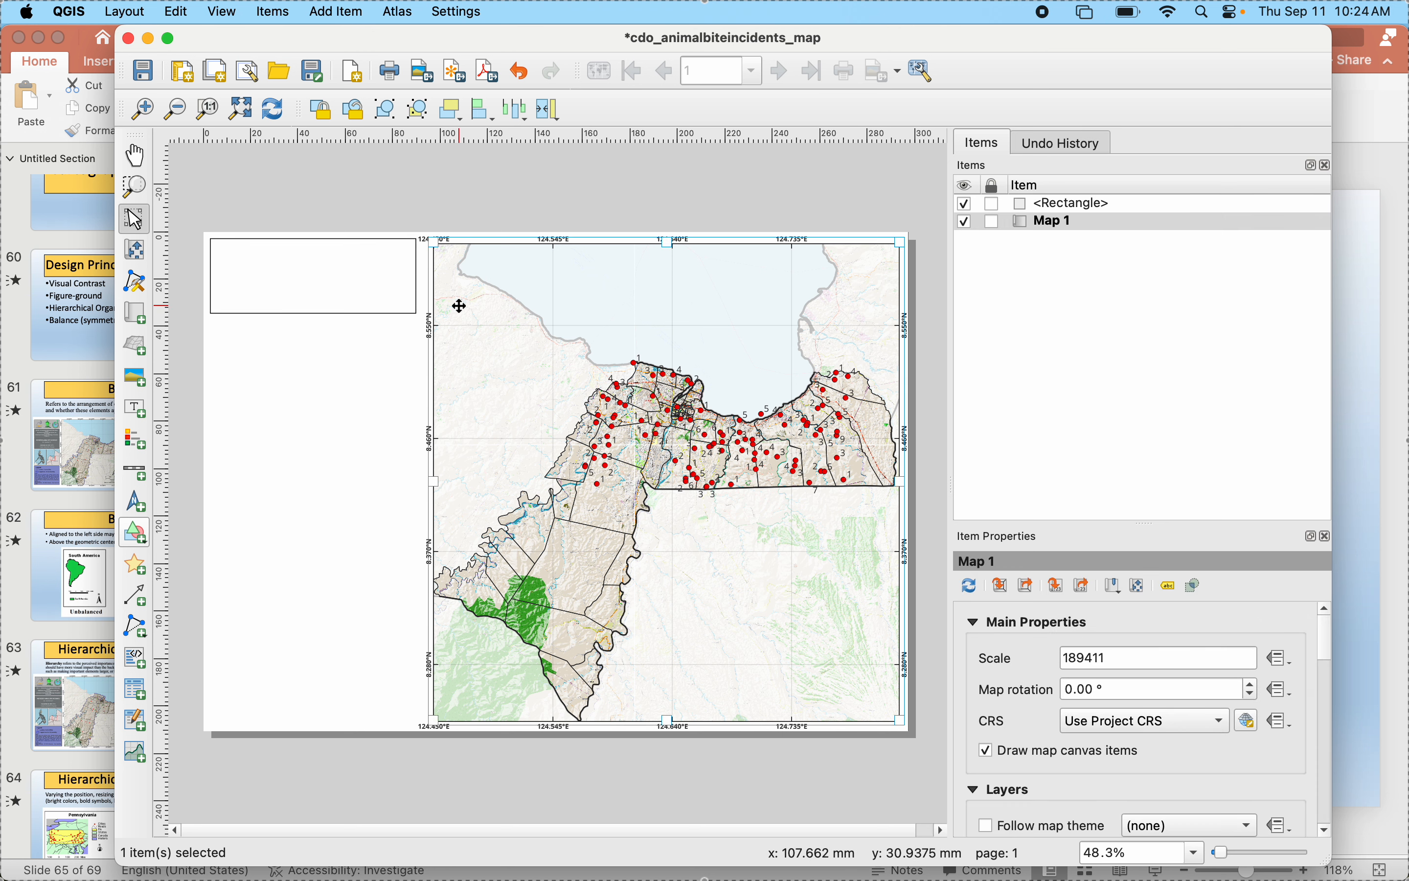
{"action": "scroll", "coordinate": [1020, 694], "scroll_direction": "down", "scroll_amount": 5}
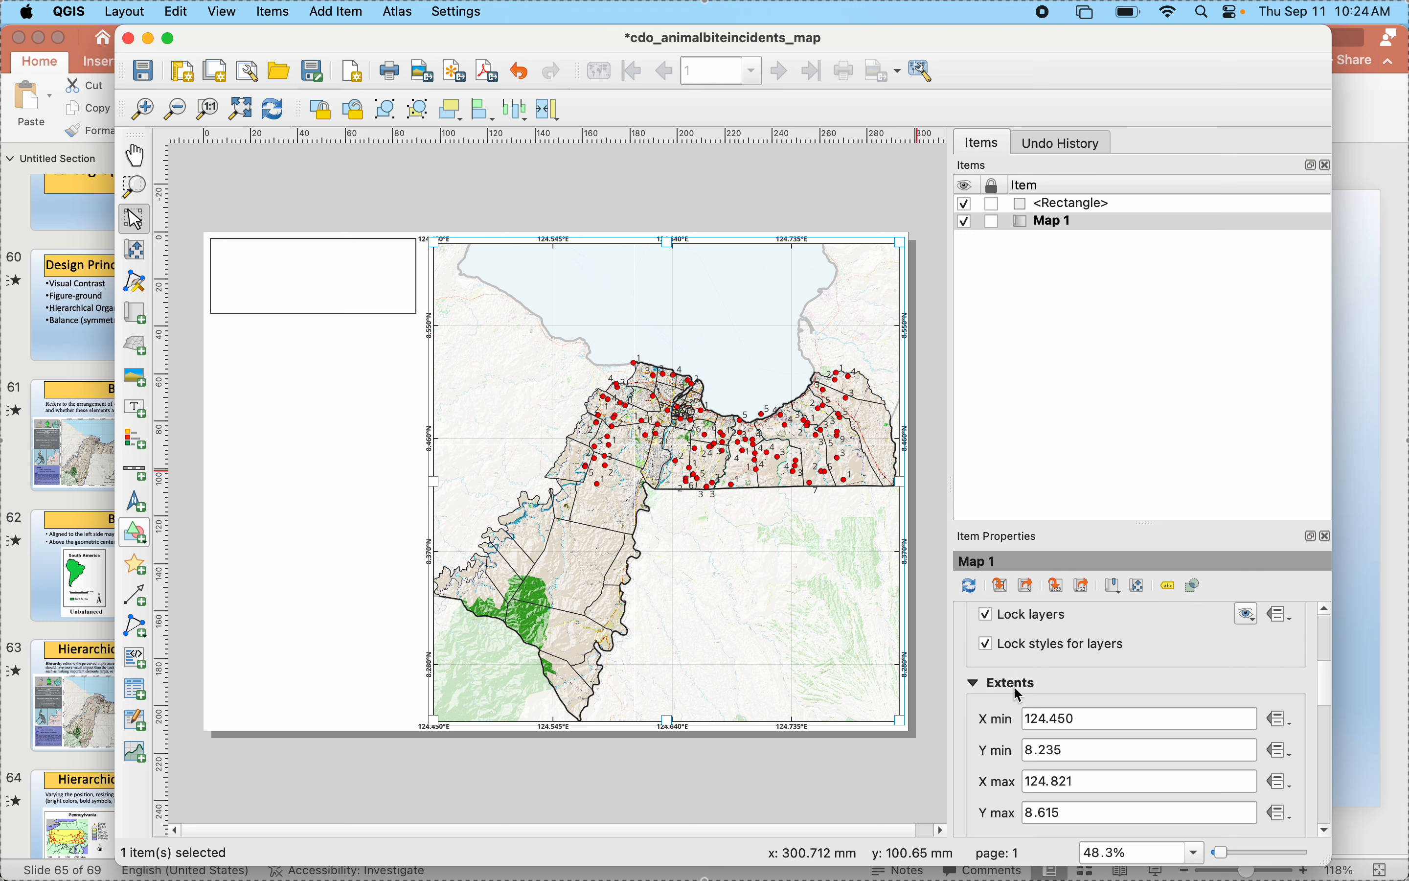
{"action": "scroll", "coordinate": [1020, 694], "scroll_direction": "down", "scroll_amount": 5}
{"action": "left_click", "coordinate": [978, 698]}
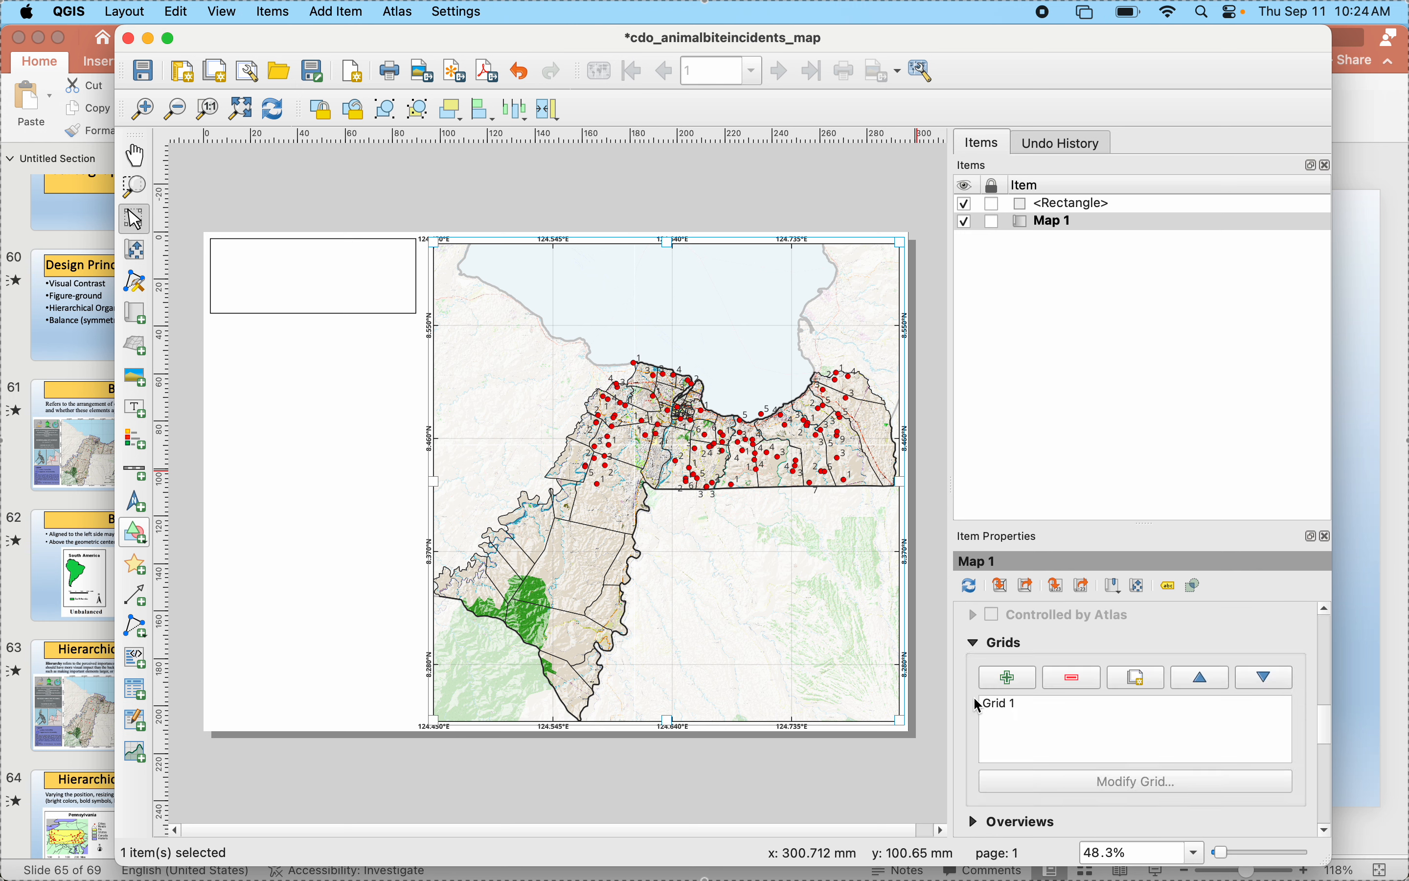
{"action": "left_click", "coordinate": [1002, 710]}
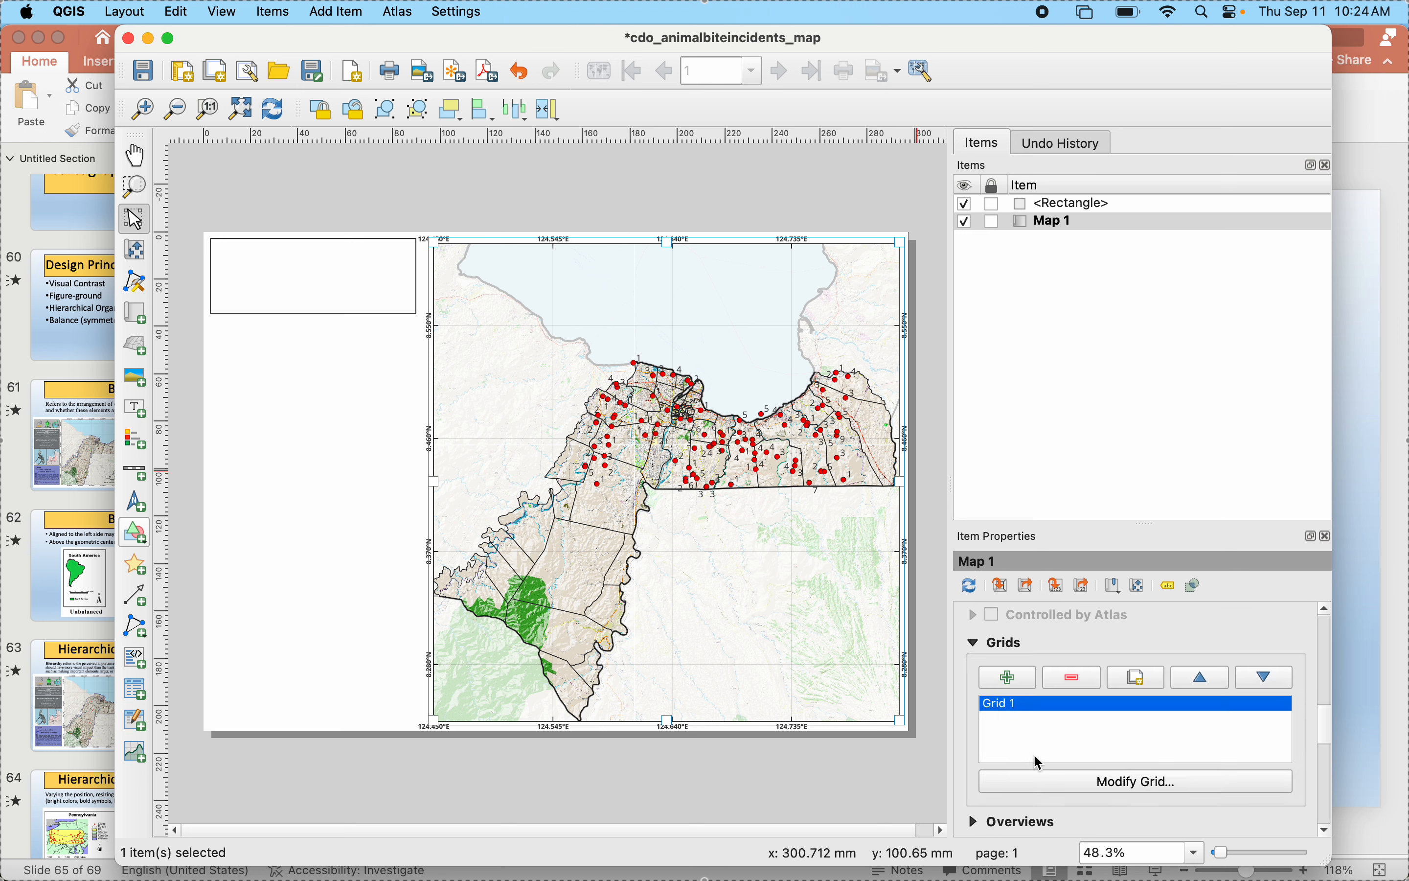
{"action": "left_click", "coordinate": [1054, 784]}
- Review the map grid's interval, frame and coordinate annotation settings
{"action": "scroll", "coordinate": [991, 692], "scroll_direction": "down", "scroll_amount": 10}
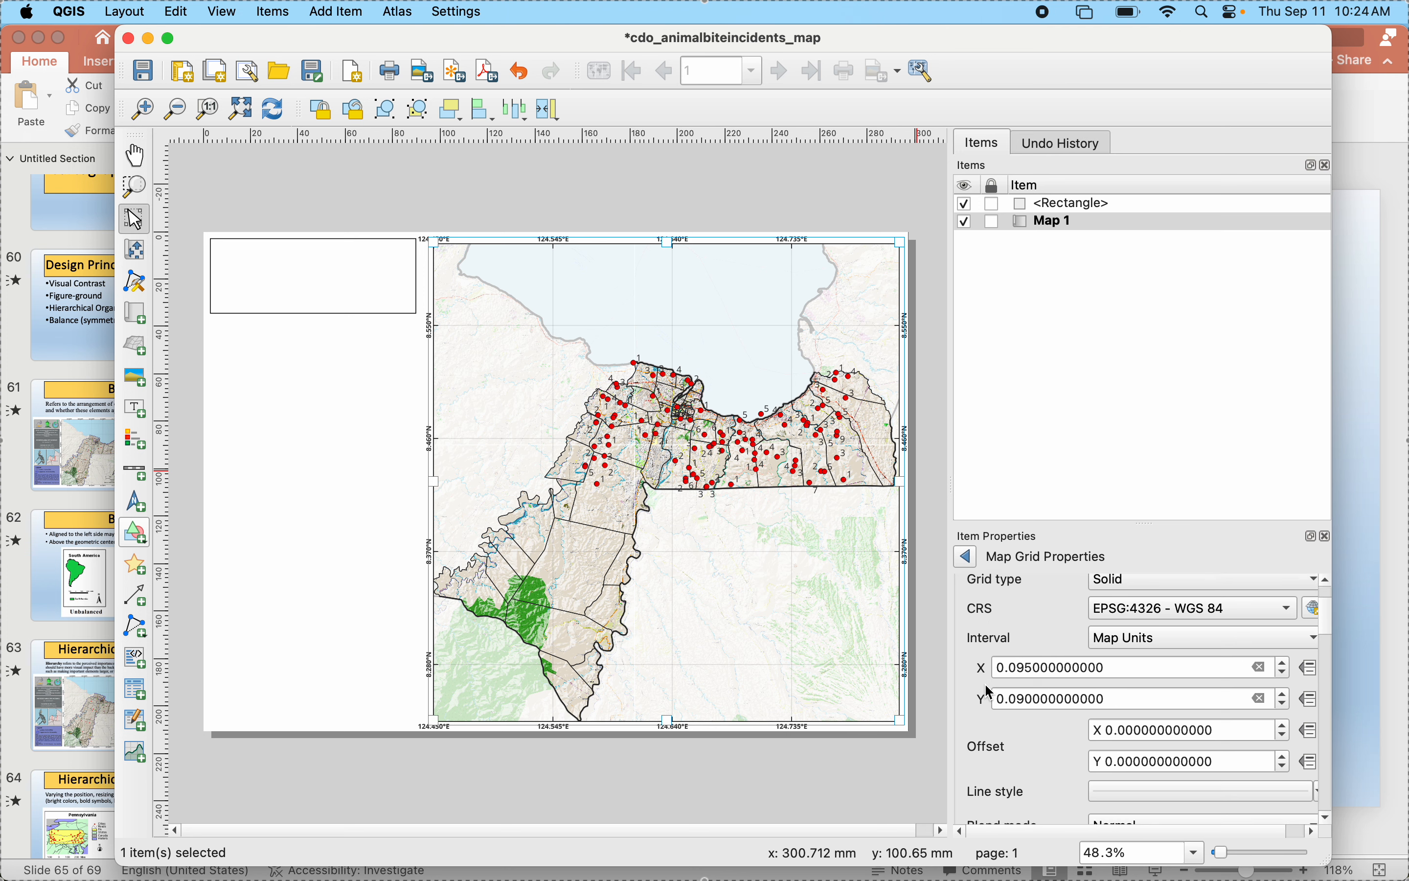
{"action": "scroll", "coordinate": [992, 692], "scroll_direction": "down", "scroll_amount": 10}
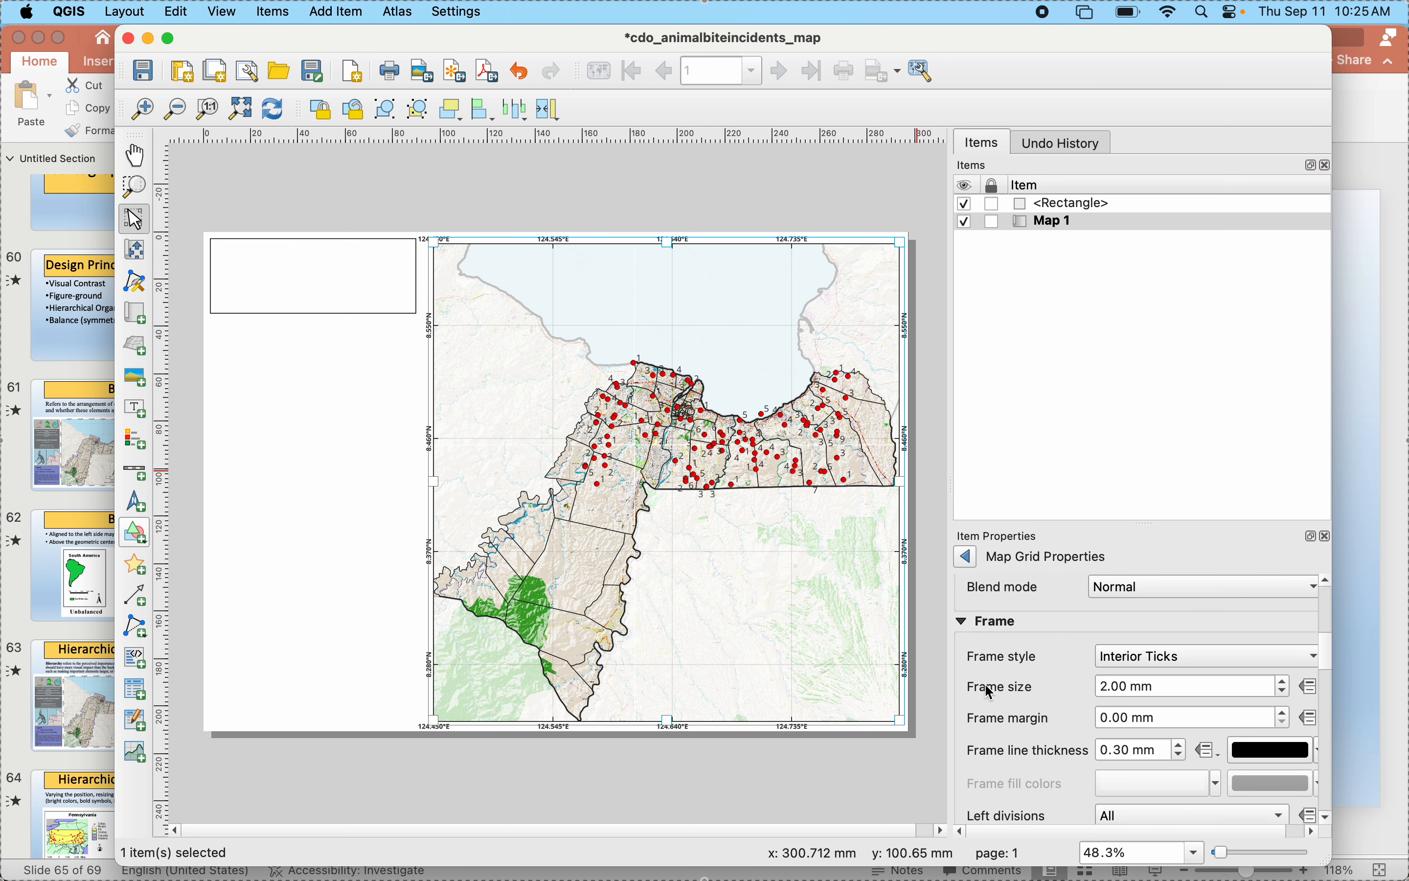
{"action": "scroll", "coordinate": [991, 692], "scroll_direction": "down", "scroll_amount": 8}
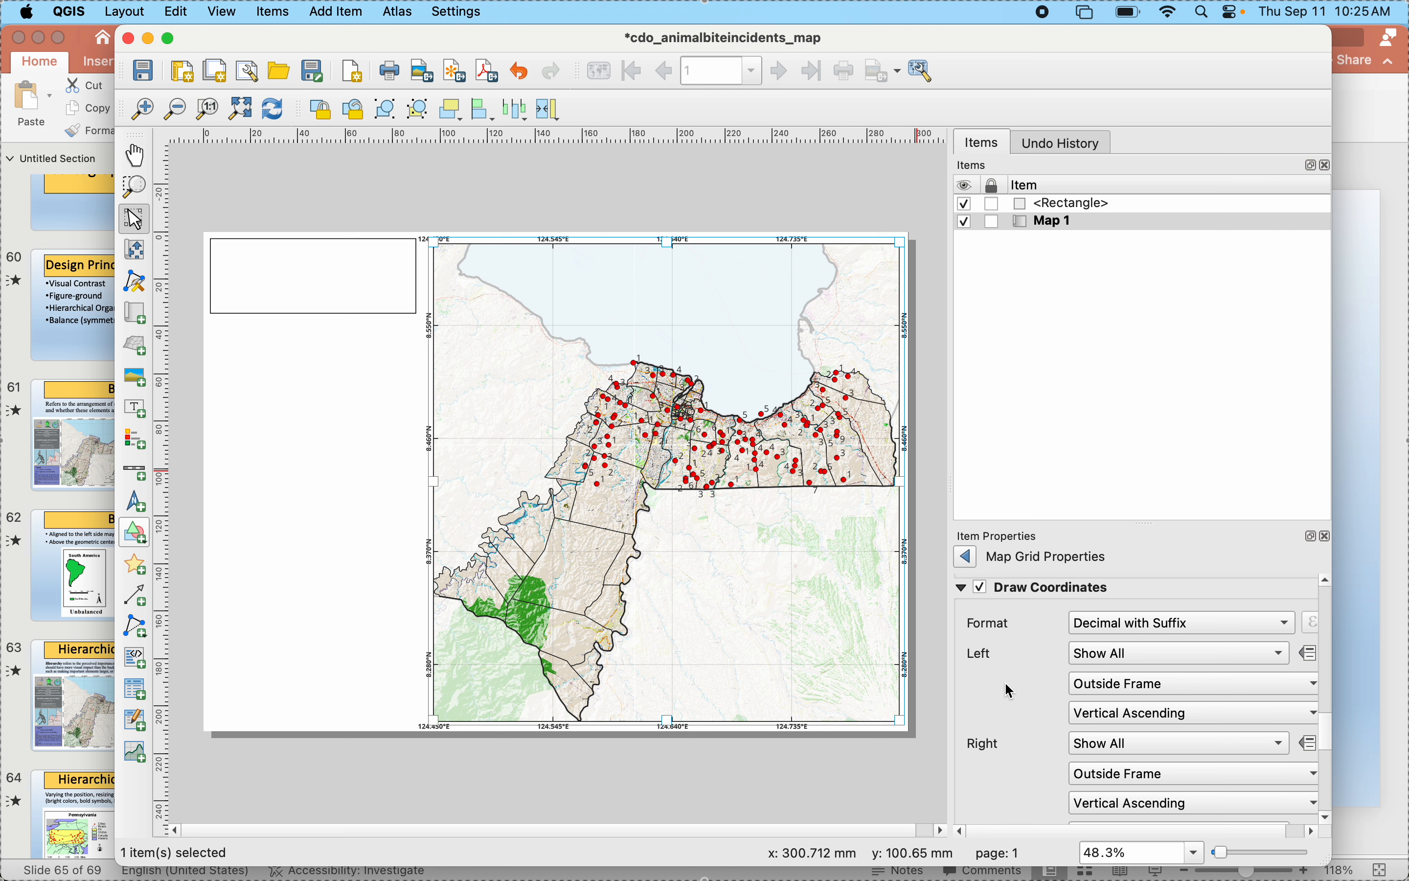
{"action": "scroll", "coordinate": [1013, 692], "scroll_direction": "down", "scroll_amount": 1}
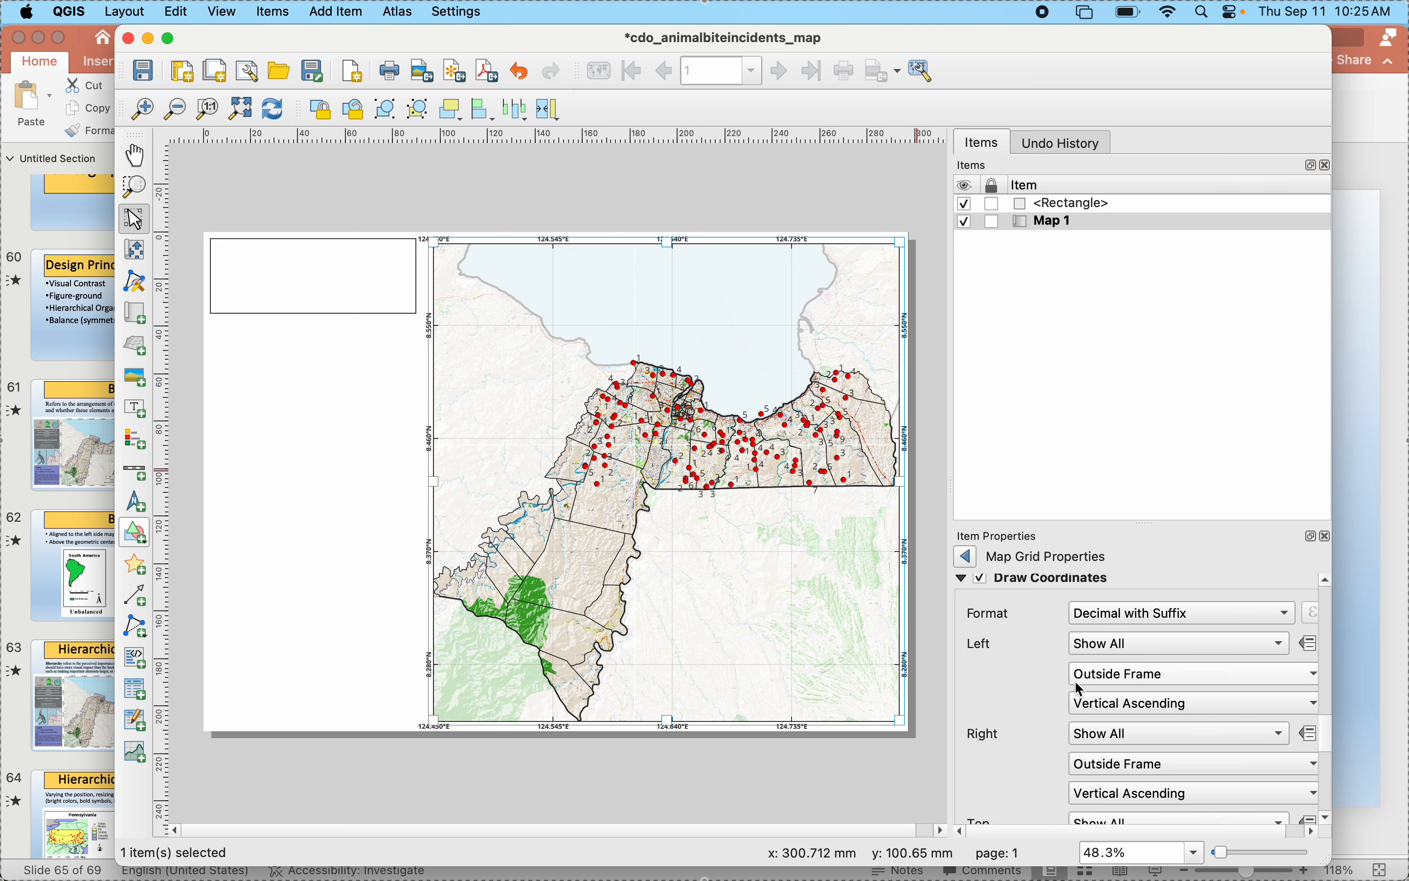
{"action": "scroll", "coordinate": [986, 732], "scroll_direction": "down", "scroll_amount": 5}
{"action": "scroll", "coordinate": [992, 737], "scroll_direction": "down", "scroll_amount": 10}
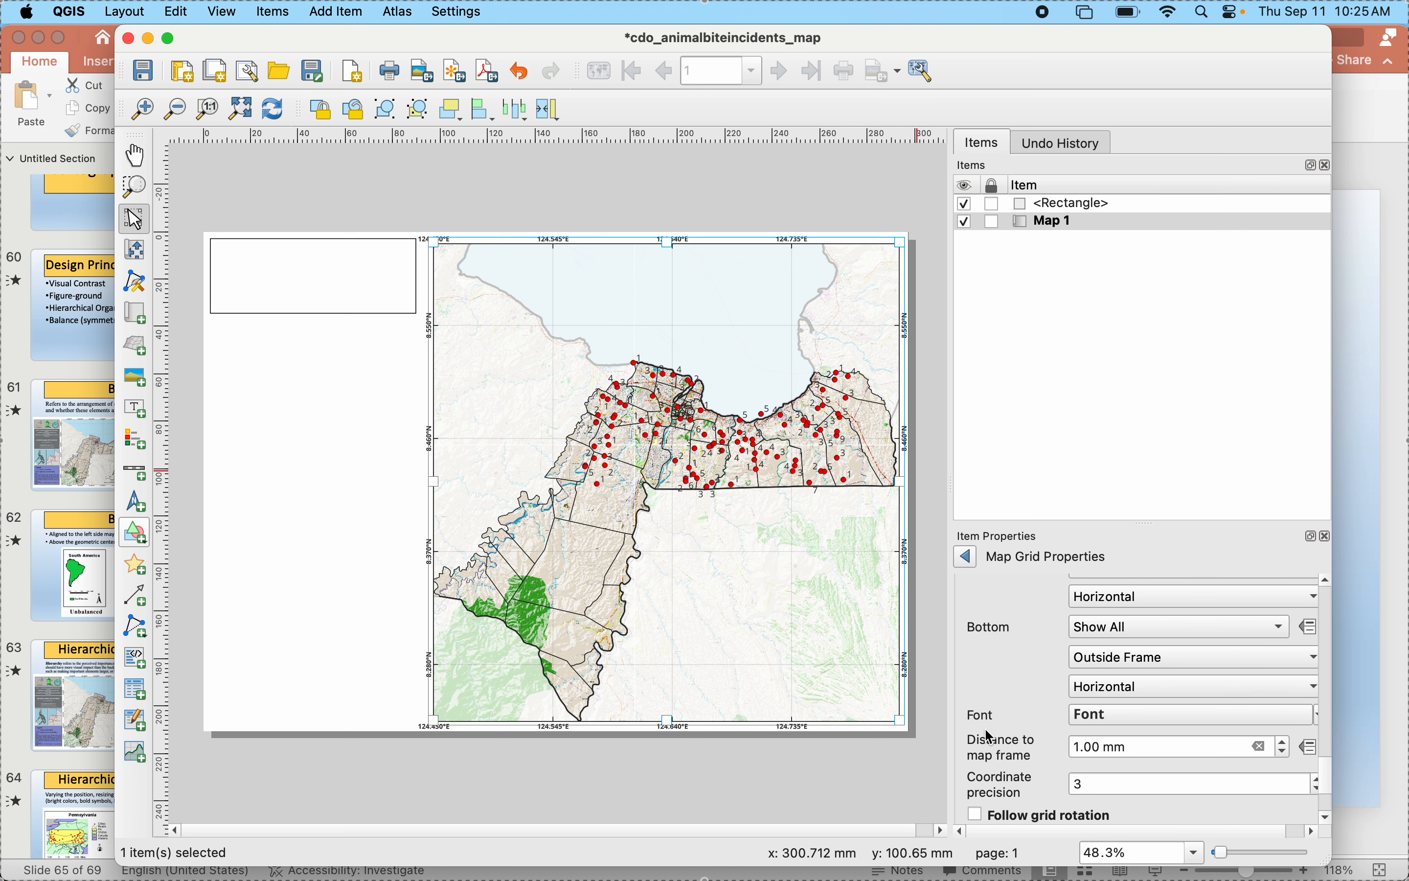
{"action": "scroll", "coordinate": [992, 737], "scroll_direction": "up", "scroll_amount": 15}
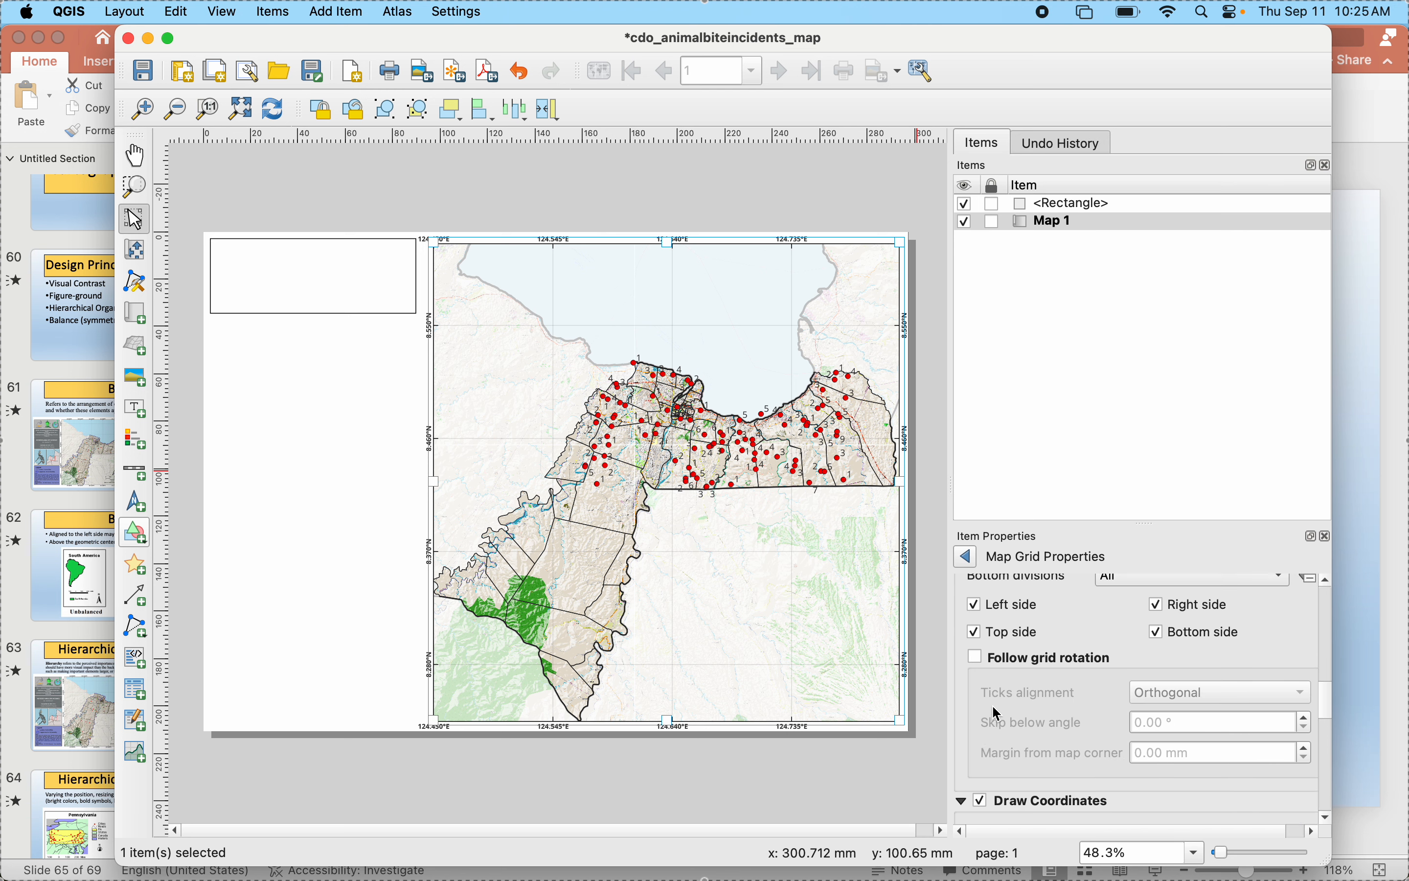
{"action": "scroll", "coordinate": [999, 715], "scroll_direction": "up", "scroll_amount": 15}
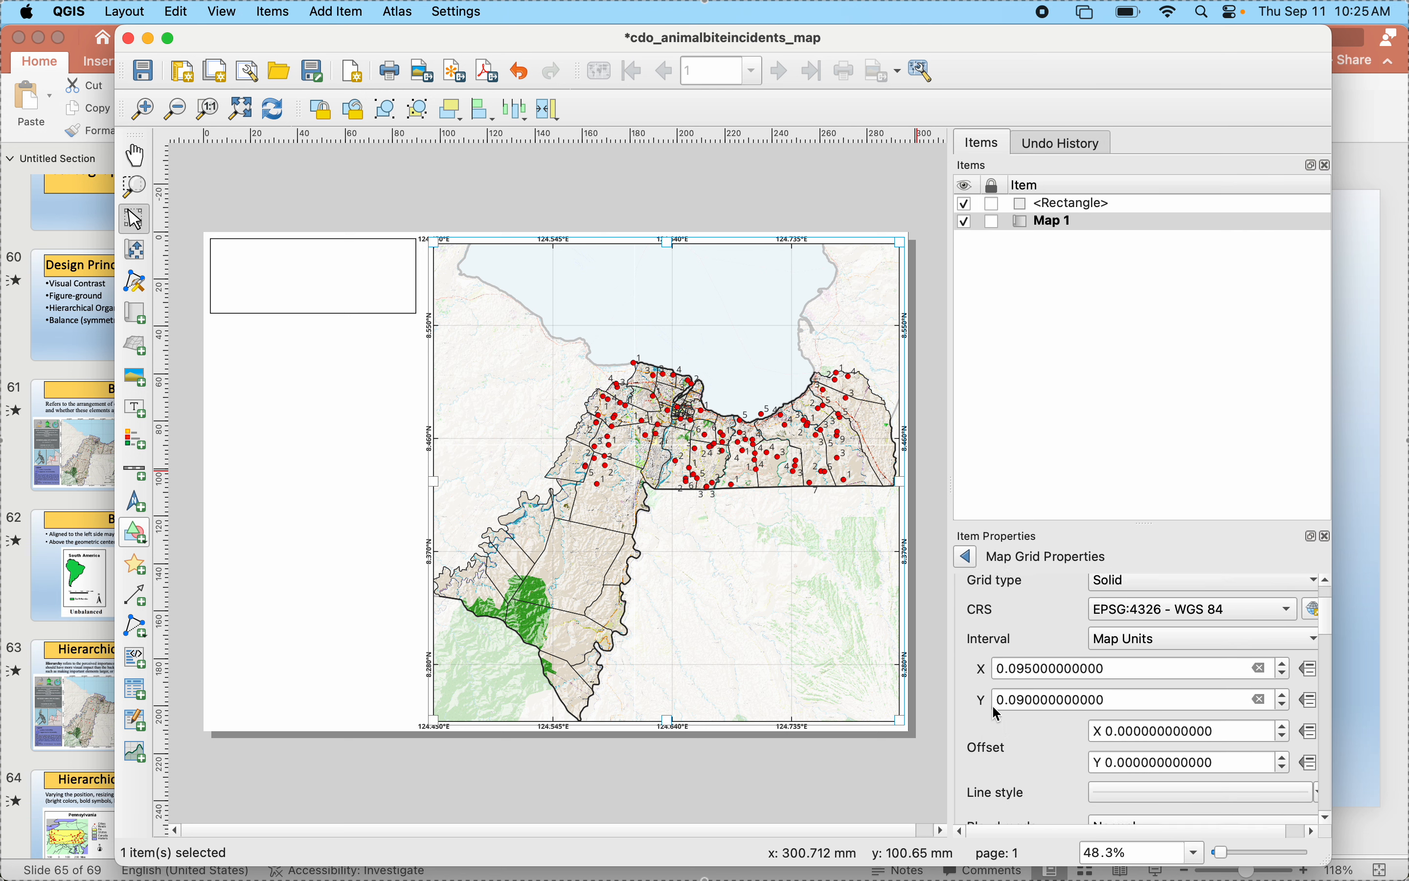
- Set the map grid's X interval to 0.0955 map units and deselect the map
{"action": "left_click", "coordinate": [1028, 671]}
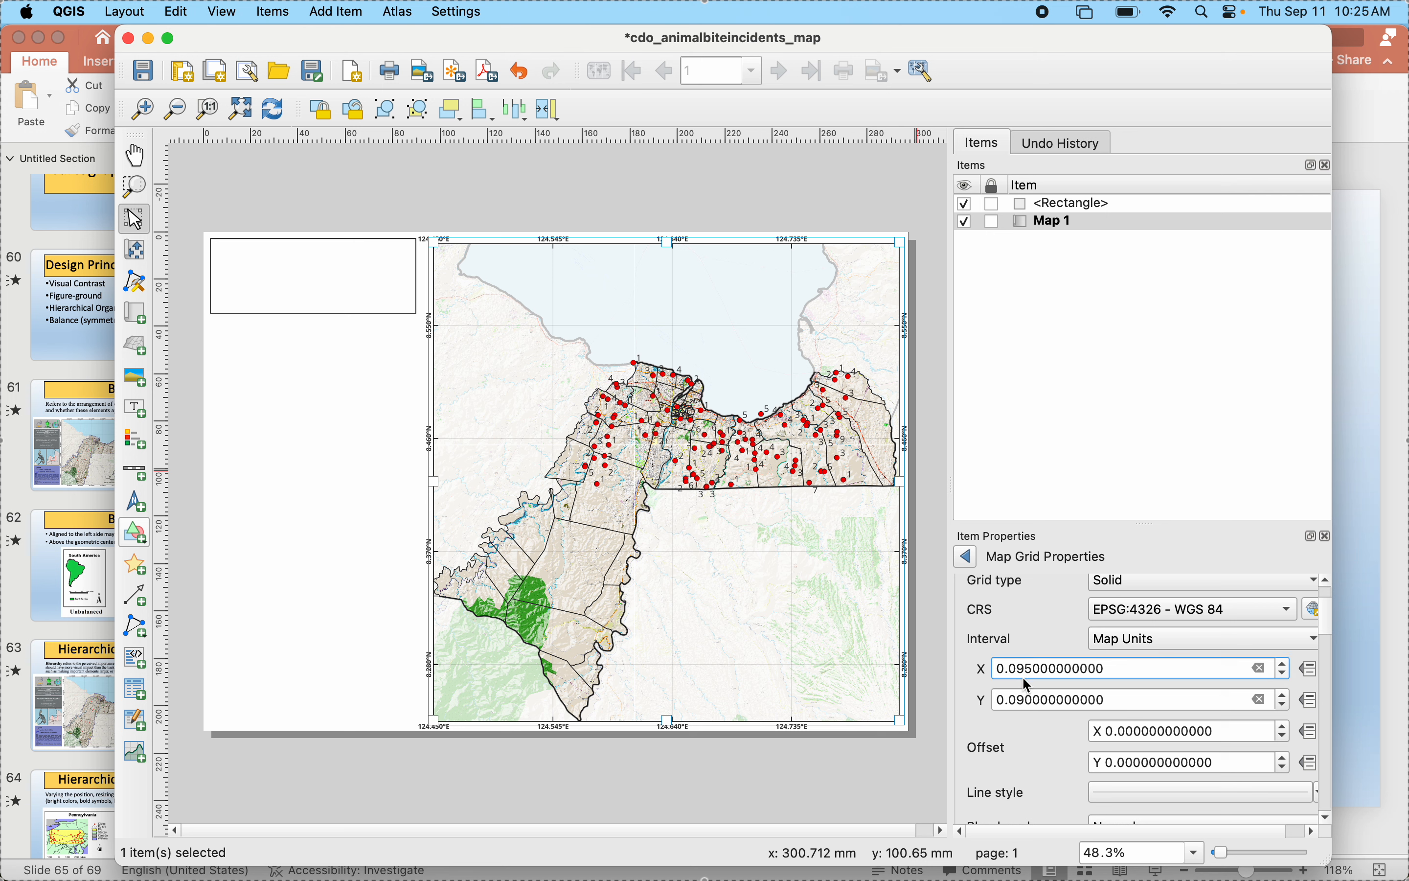
{"action": "type", "text": "5"}
{"action": "left_click", "coordinate": [1027, 699]}
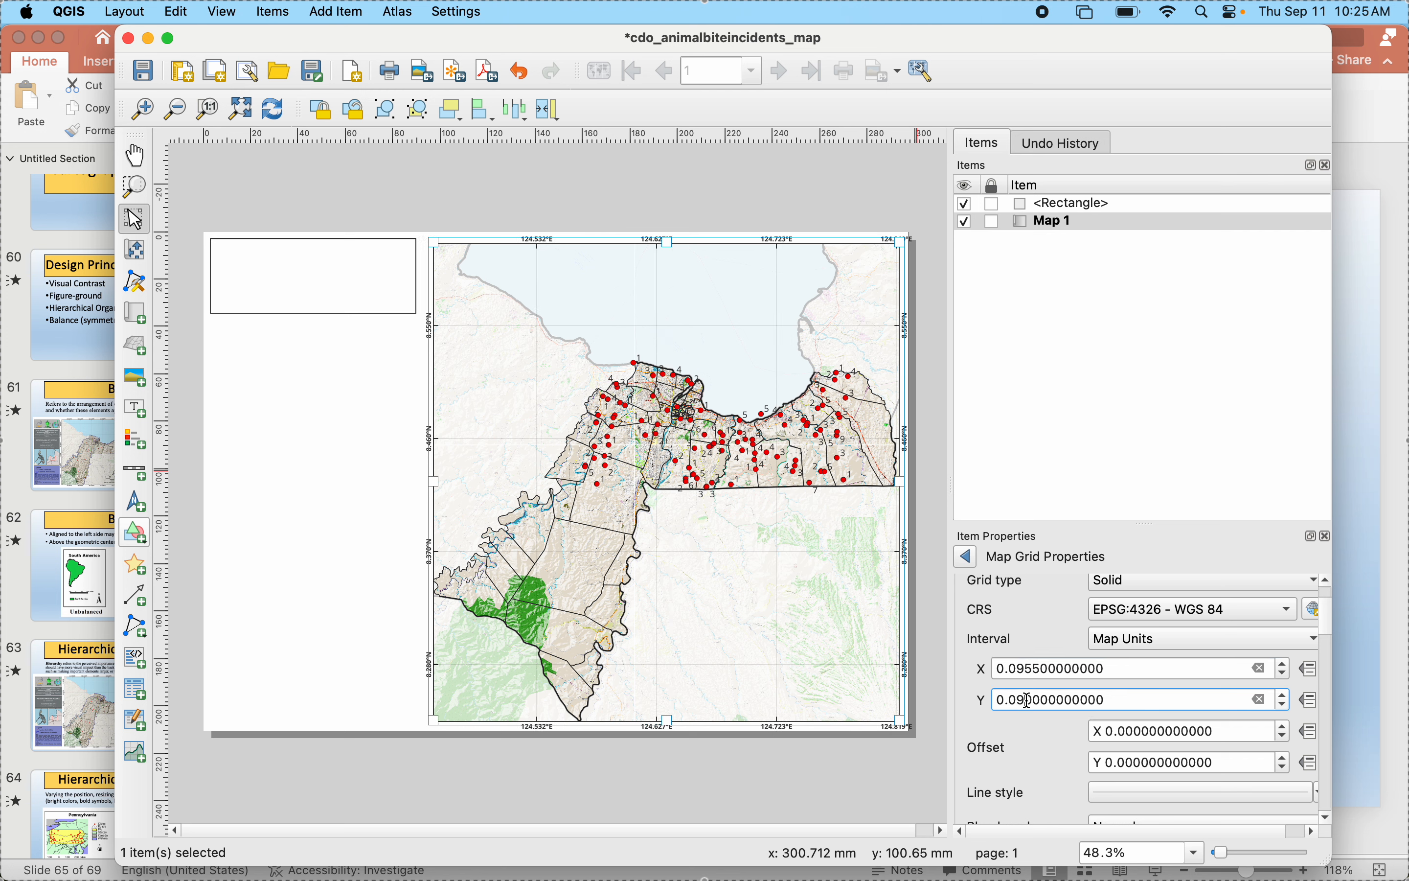
{"action": "left_click", "coordinate": [820, 795]}
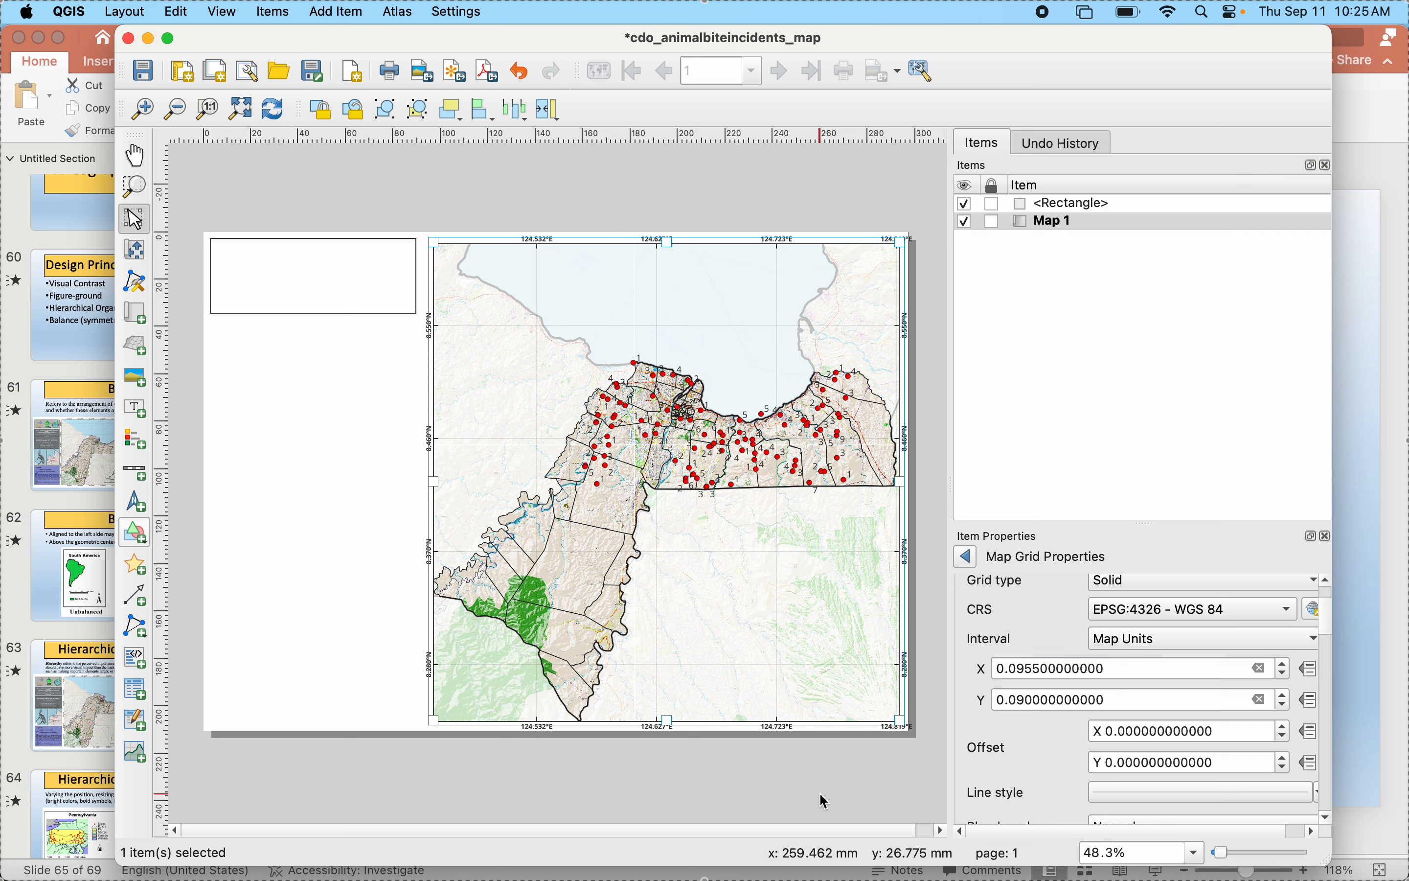
{"action": "left_click", "coordinate": [750, 792]}
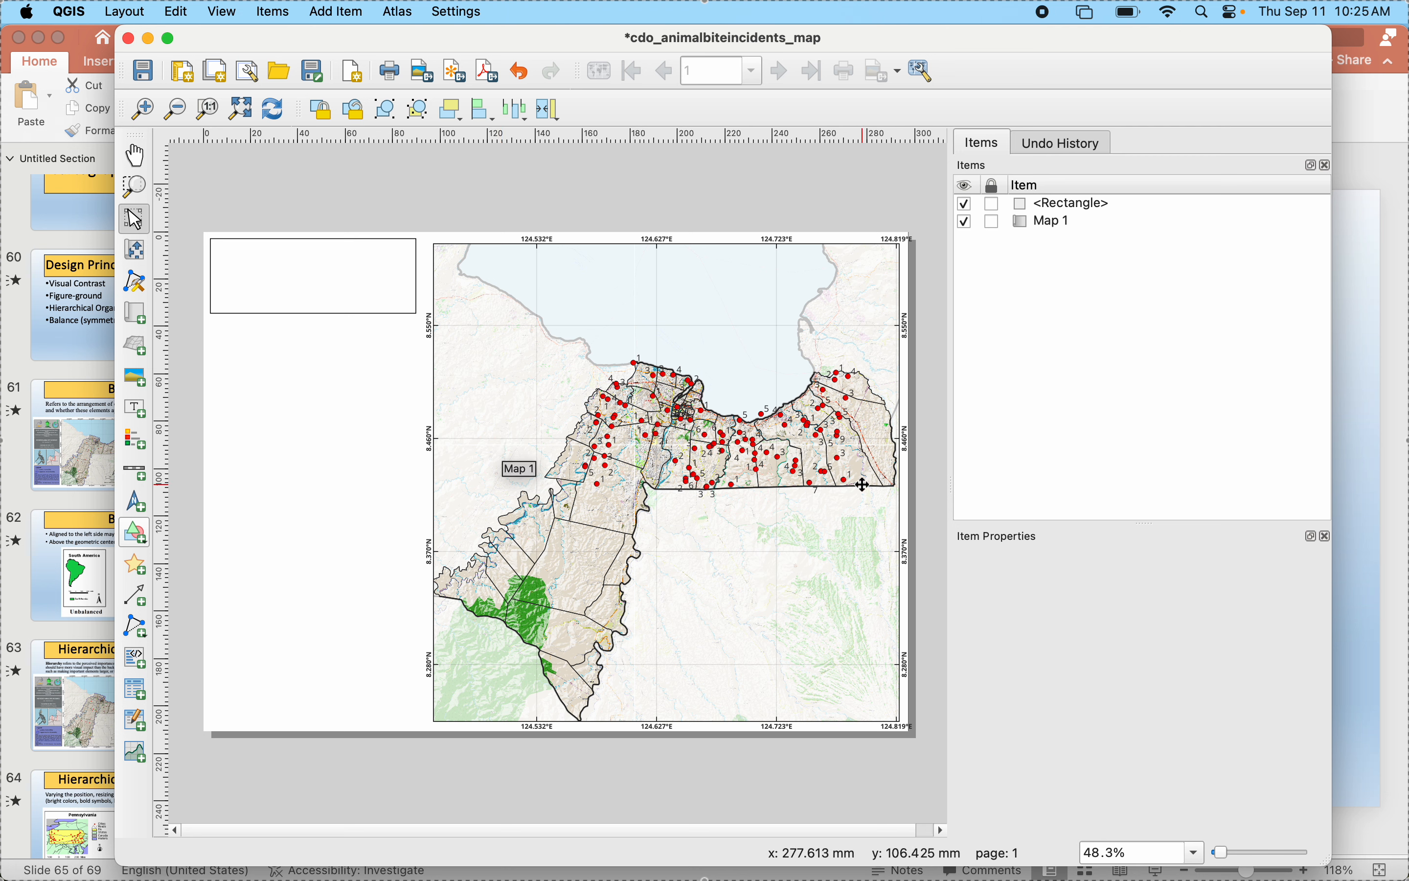
- Reopen the properties of Map 1's Grid 1 and set its Y interval to 0.095 map units
{"action": "left_click", "coordinate": [607, 330]}
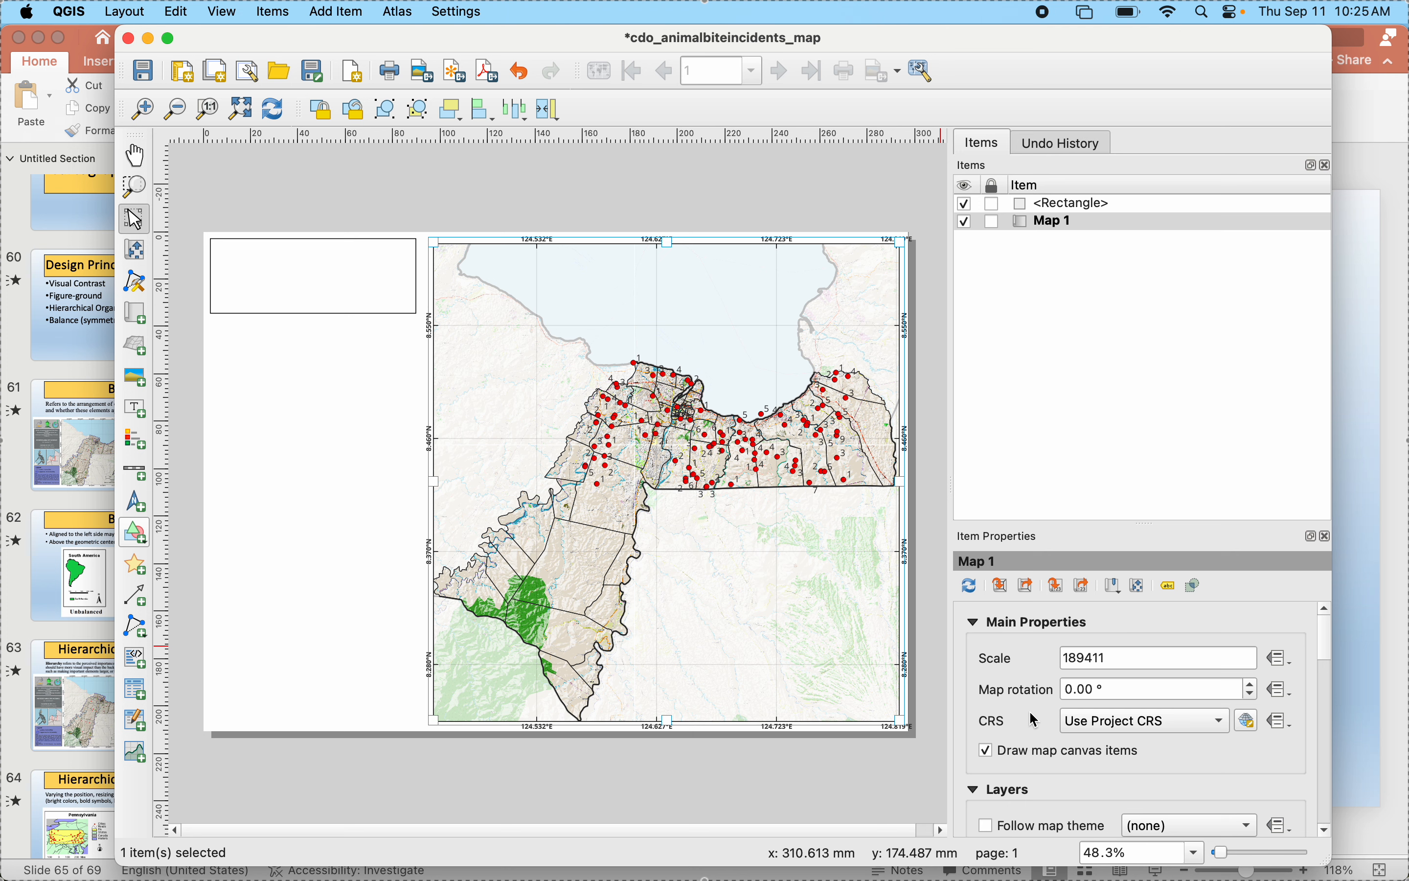
{"action": "scroll", "coordinate": [1030, 712], "scroll_direction": "down", "scroll_amount": 10}
{"action": "scroll", "coordinate": [1034, 715], "scroll_direction": "down", "scroll_amount": 8}
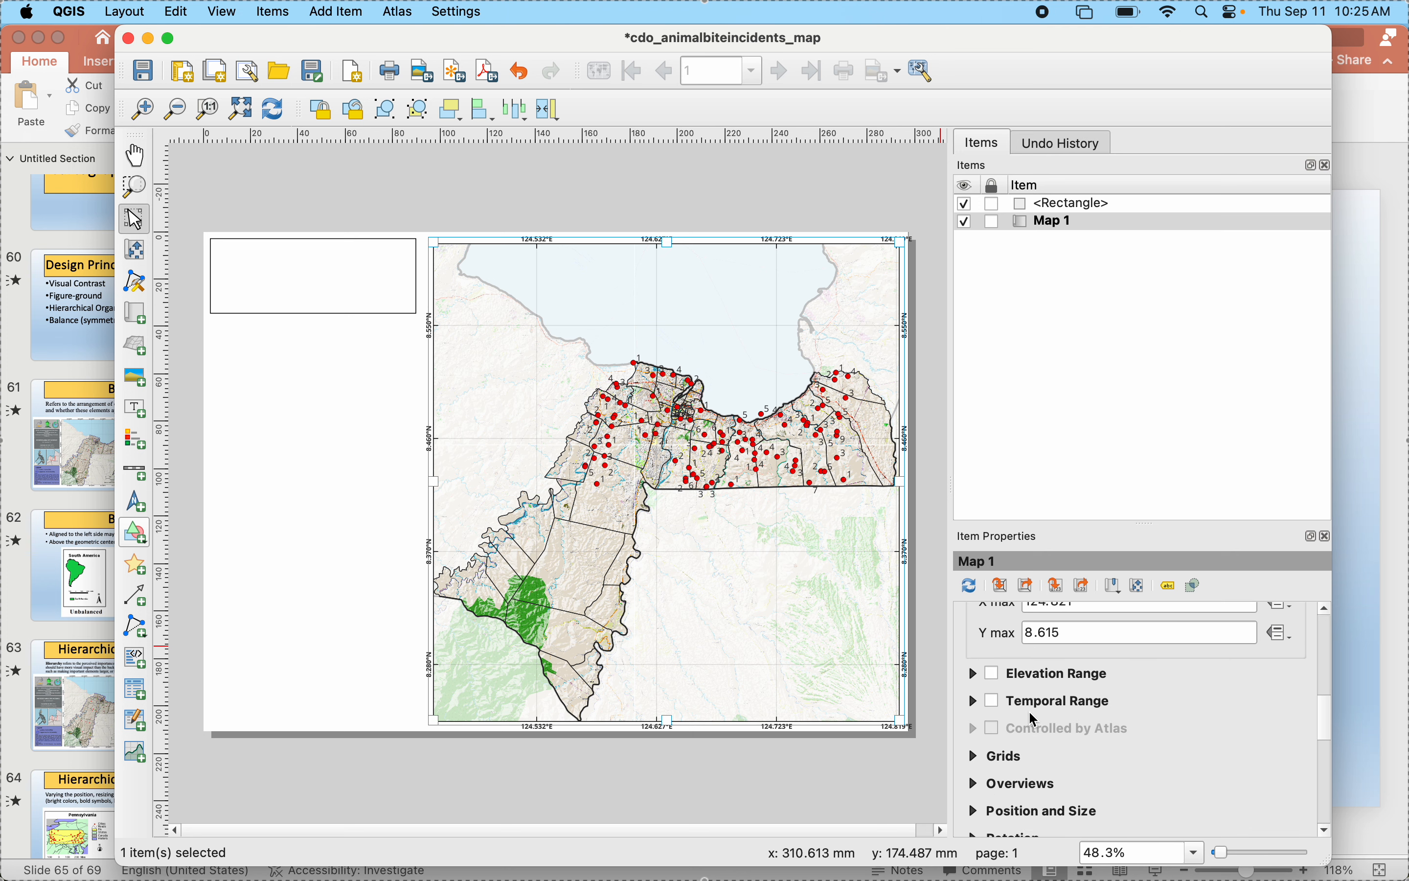
{"action": "scroll", "coordinate": [1034, 721], "scroll_direction": "up", "scroll_amount": 3}
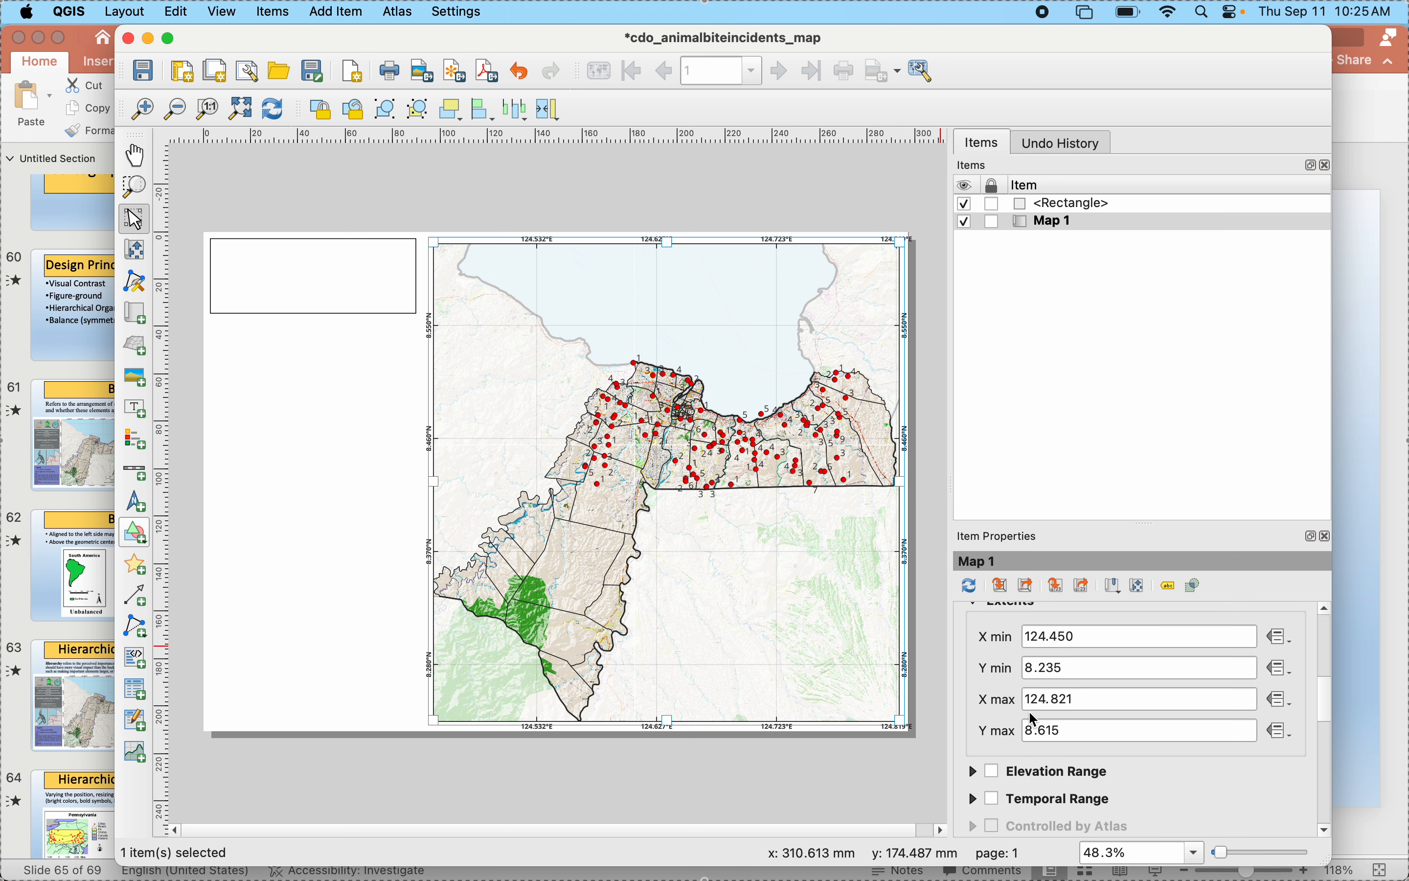
{"action": "scroll", "coordinate": [1030, 721], "scroll_direction": "down", "scroll_amount": 3}
{"action": "left_click", "coordinate": [978, 688]}
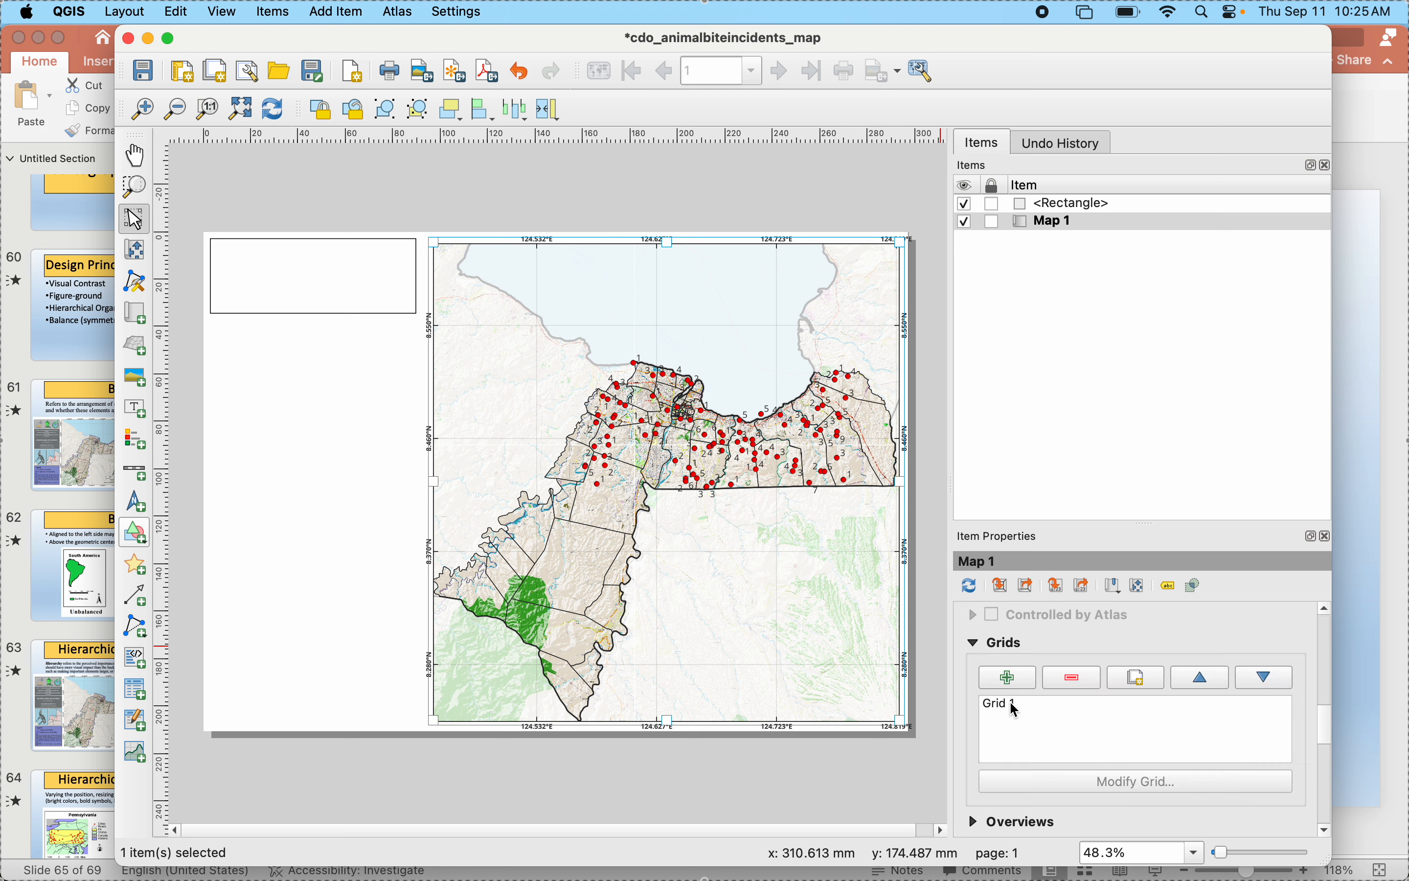
{"action": "left_click", "coordinate": [1011, 704]}
{"action": "left_click", "coordinate": [1061, 781]}
{"action": "scroll", "coordinate": [1013, 690], "scroll_direction": "down", "scroll_amount": 2}
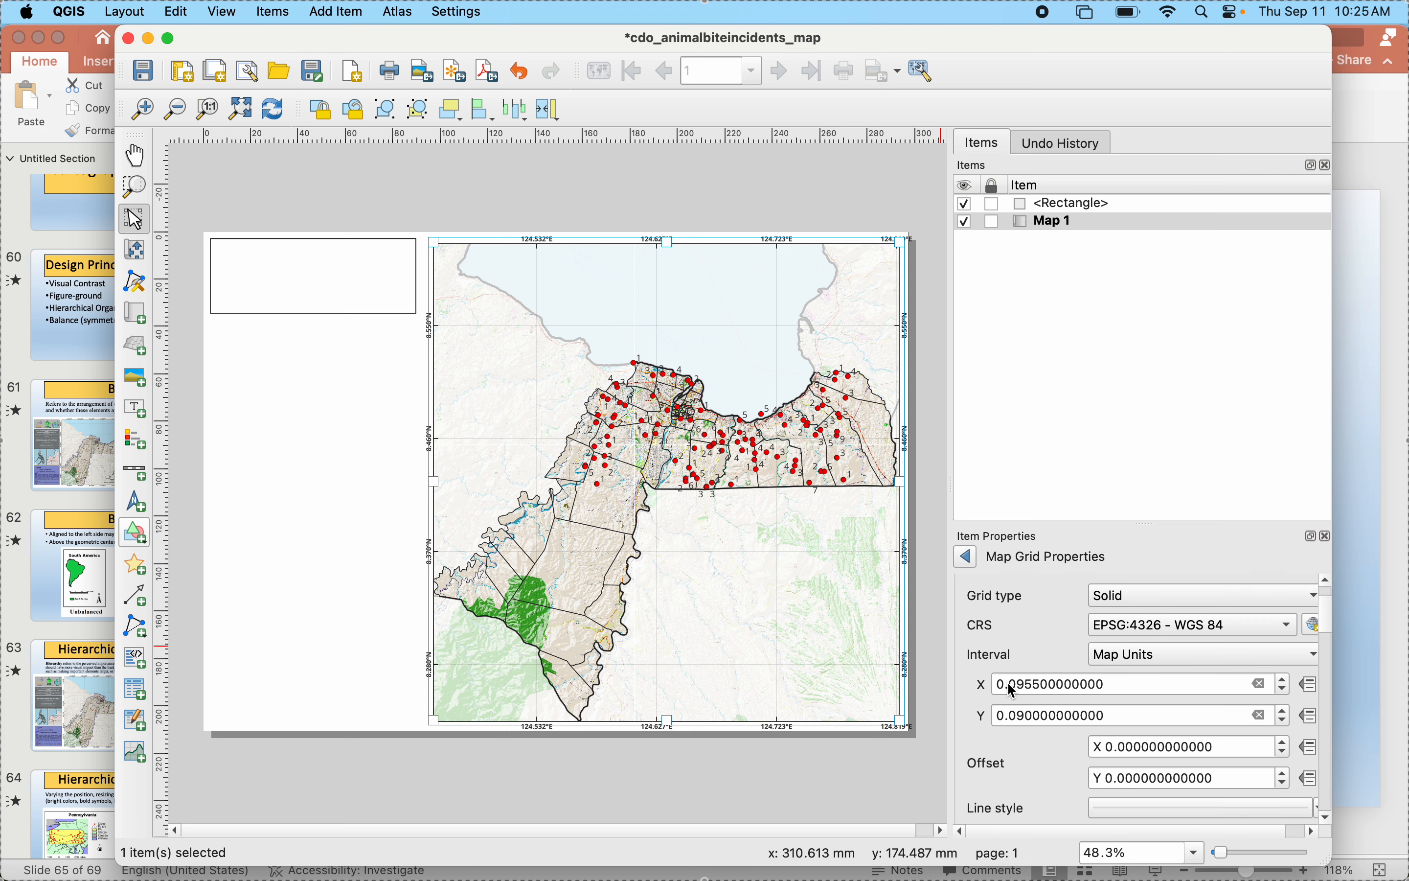
{"action": "left_click", "coordinate": [1029, 716]}
{"action": "type", "text": "5"}
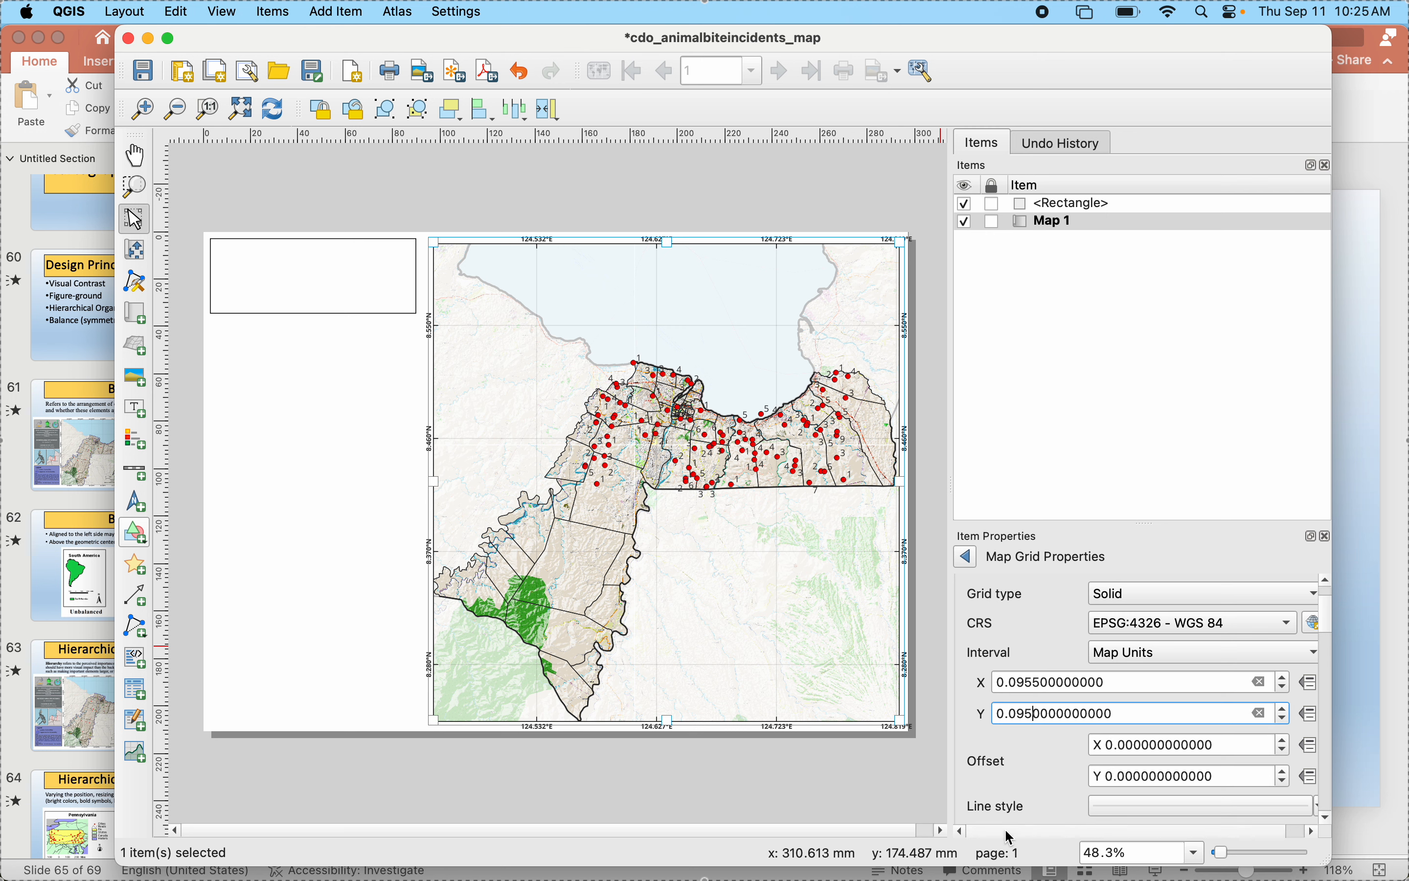
- Set the map grid's X interval to 0.09555 map units and deselect the map
{"action": "left_click", "coordinate": [1039, 682]}
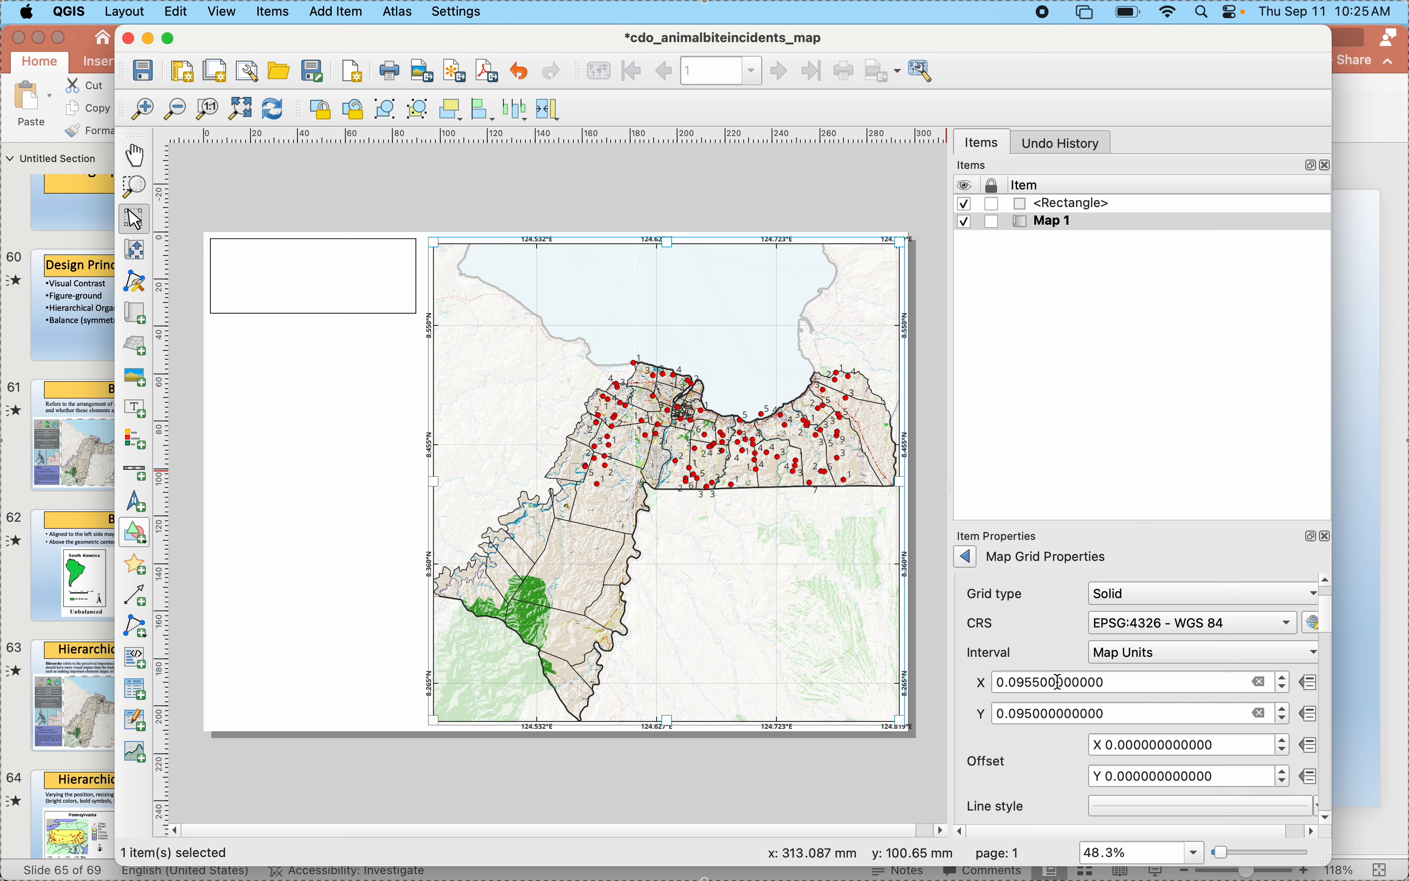
{"action": "left_click", "coordinate": [1041, 681]}
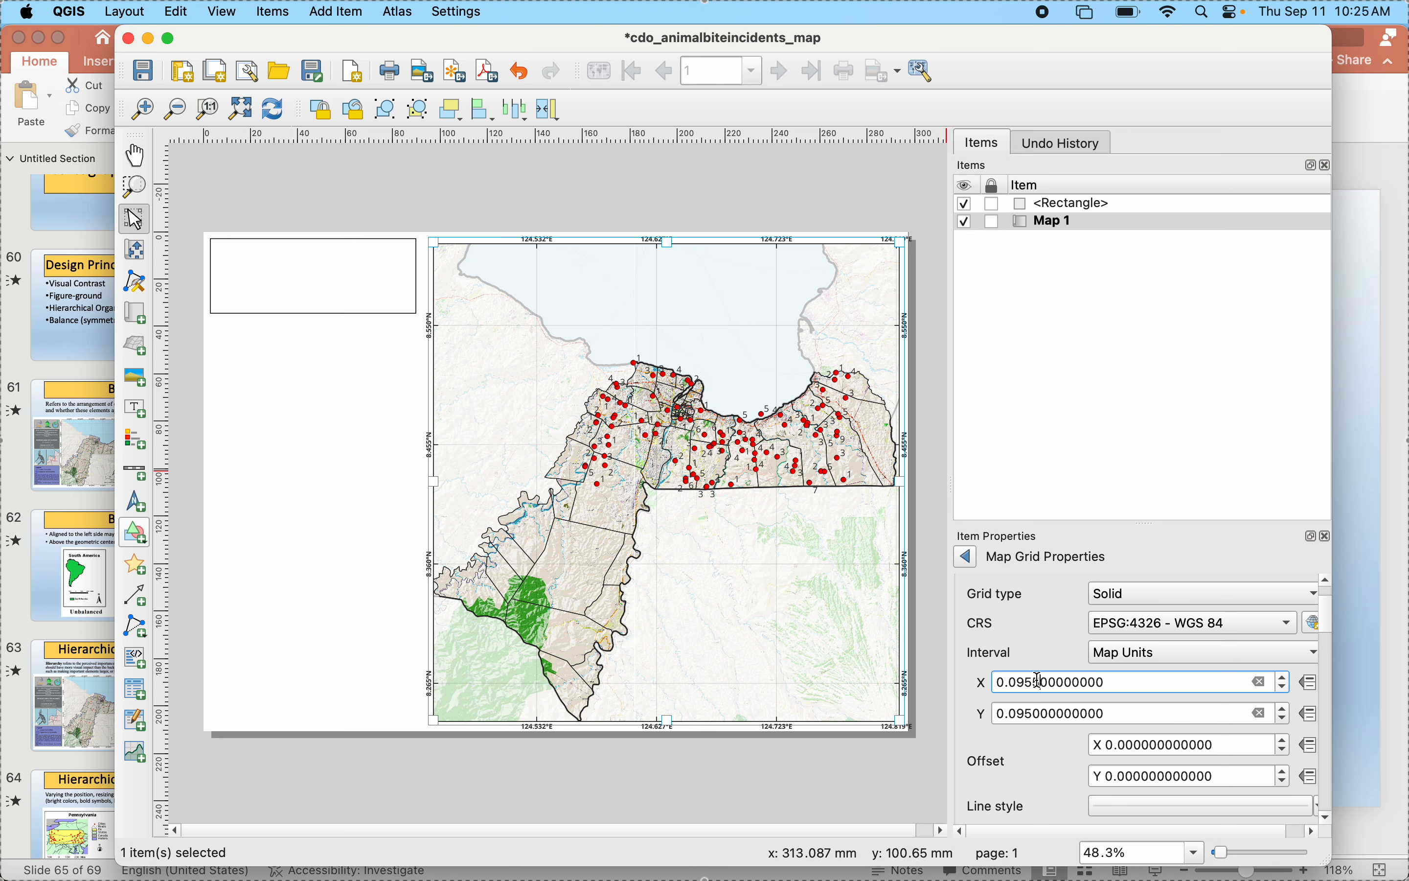
{"action": "type", "text": "55"}
{"action": "left_click", "coordinate": [1034, 709]}
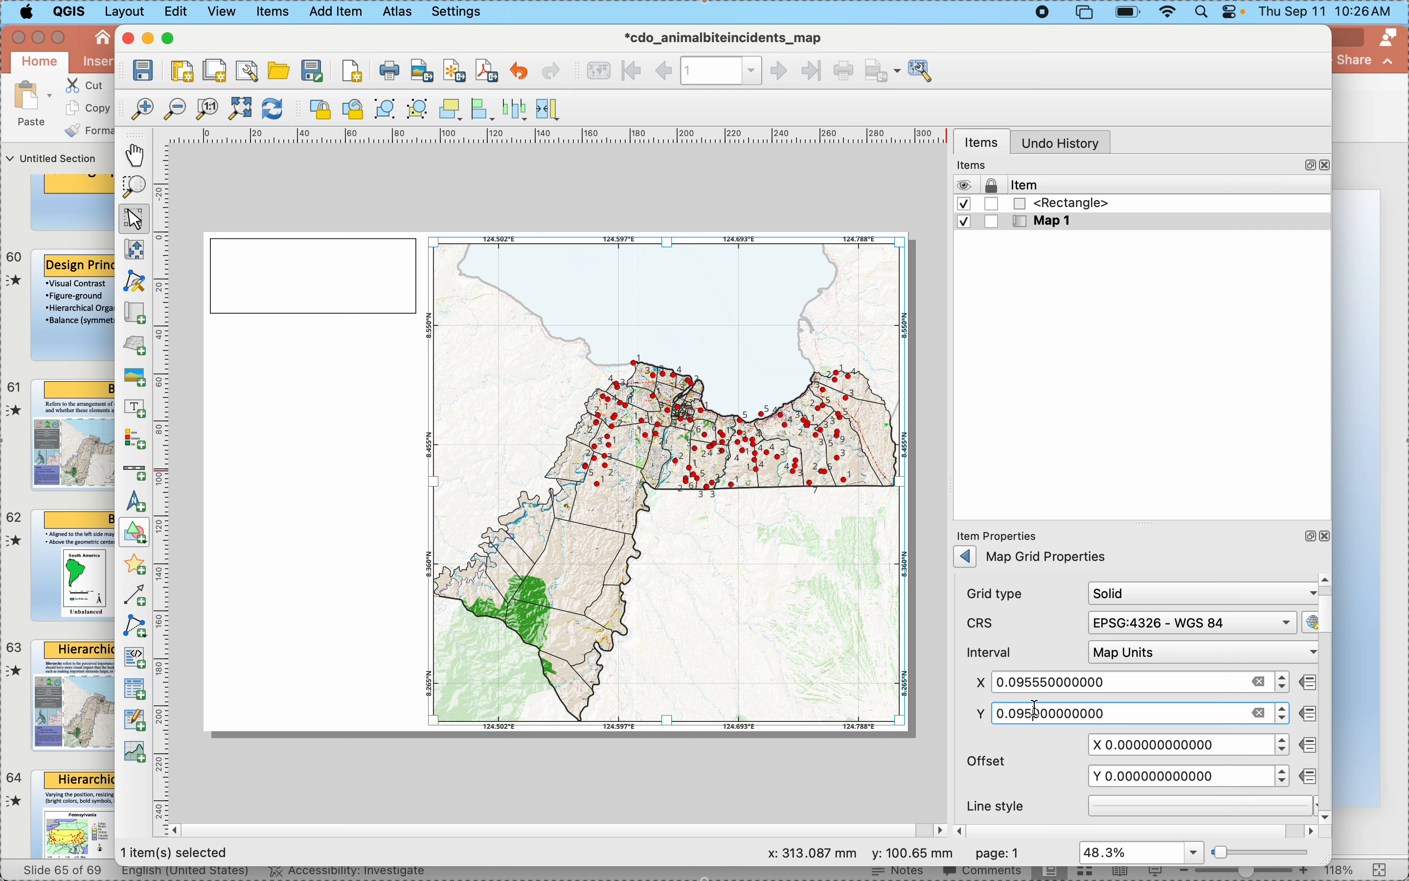
{"action": "left_click", "coordinate": [888, 785]}
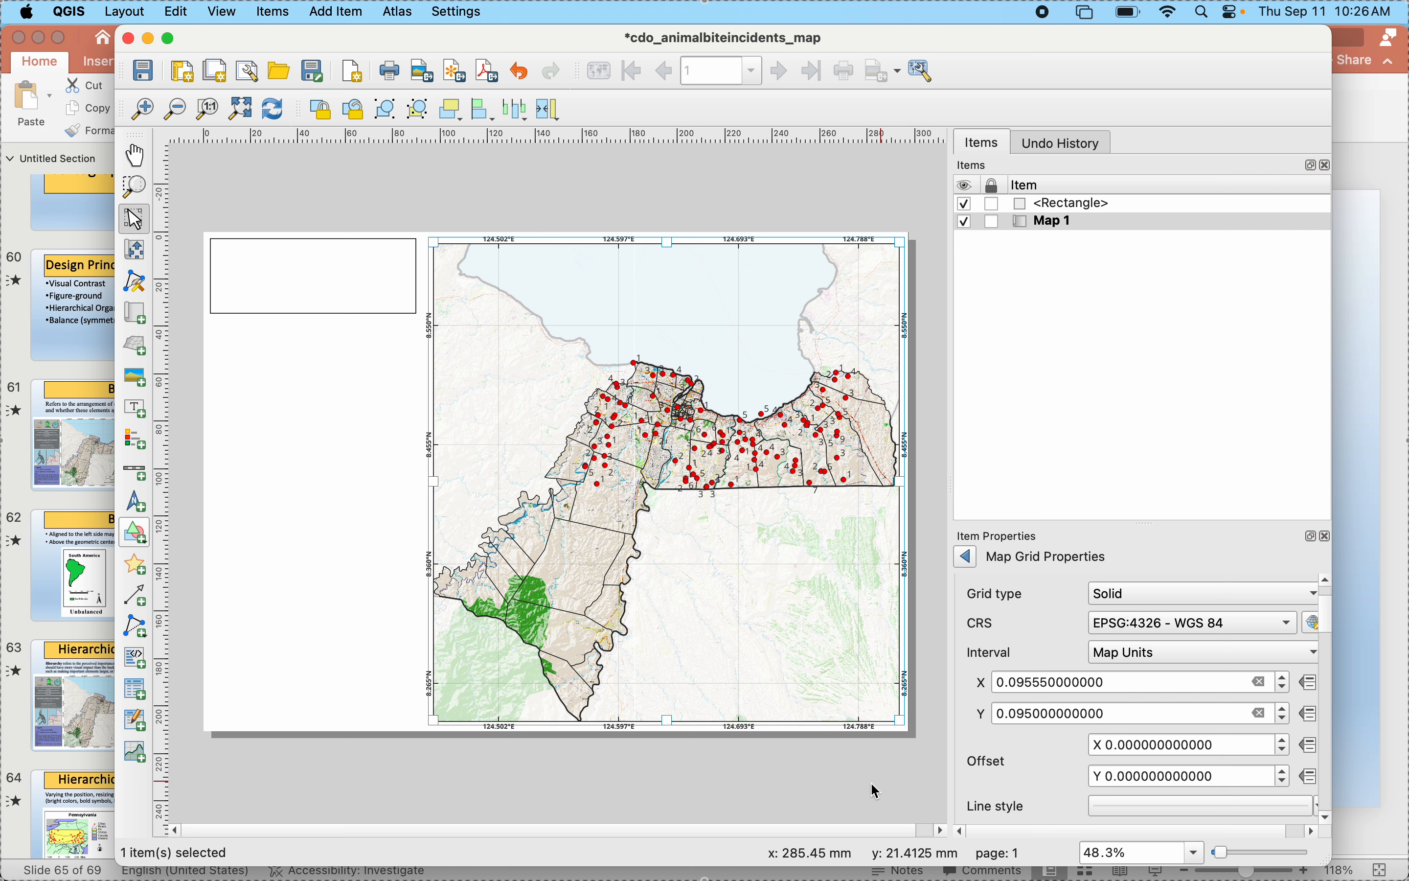
{"action": "left_click", "coordinate": [839, 793]}
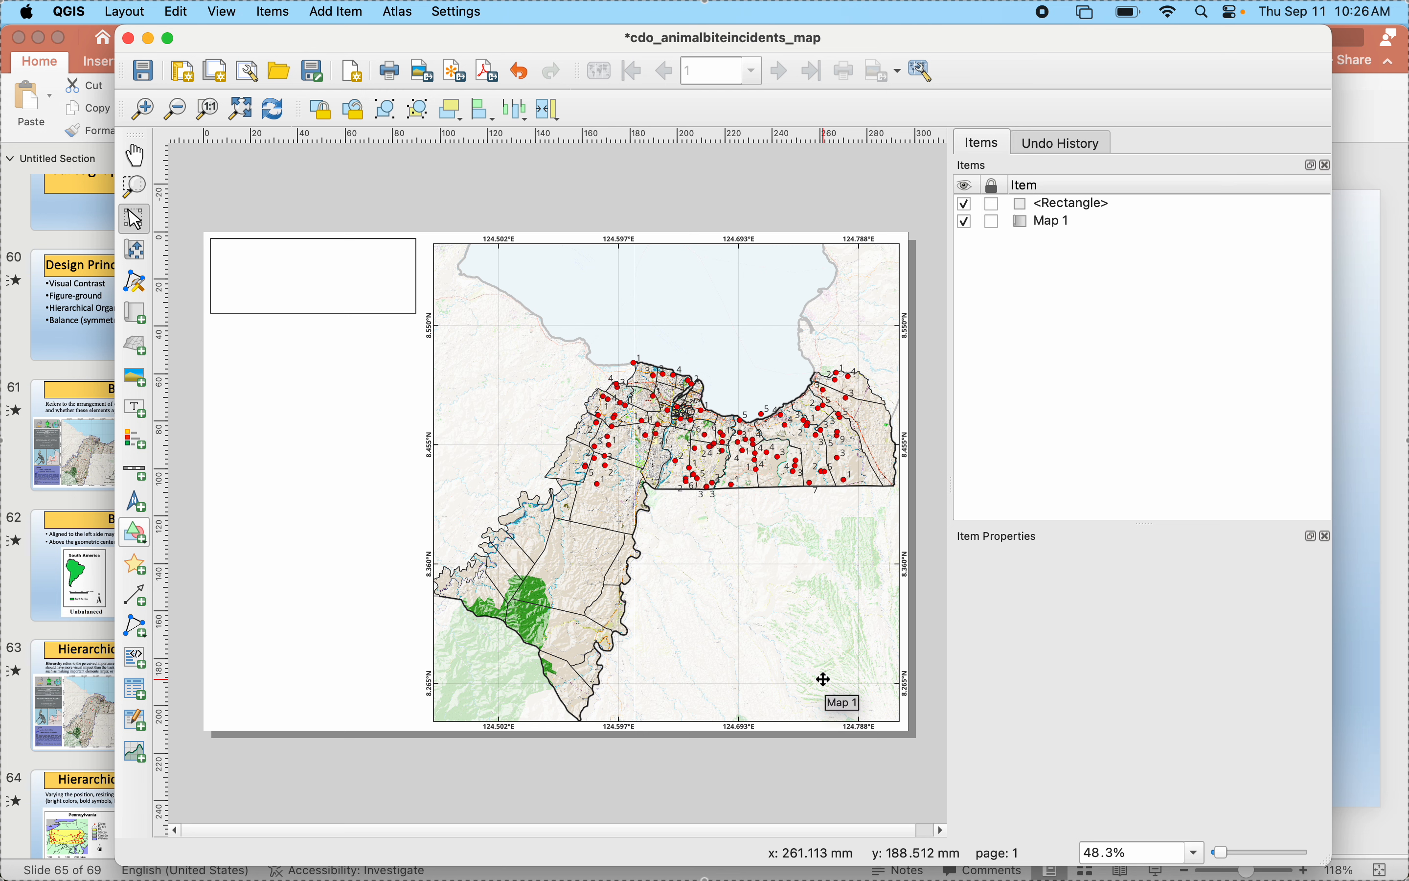
- Fill the page's upper-left rectangle with the light grey-green recent color and extend its right edge about 3 mm towards the map
{"action": "left_click", "coordinate": [301, 294]}
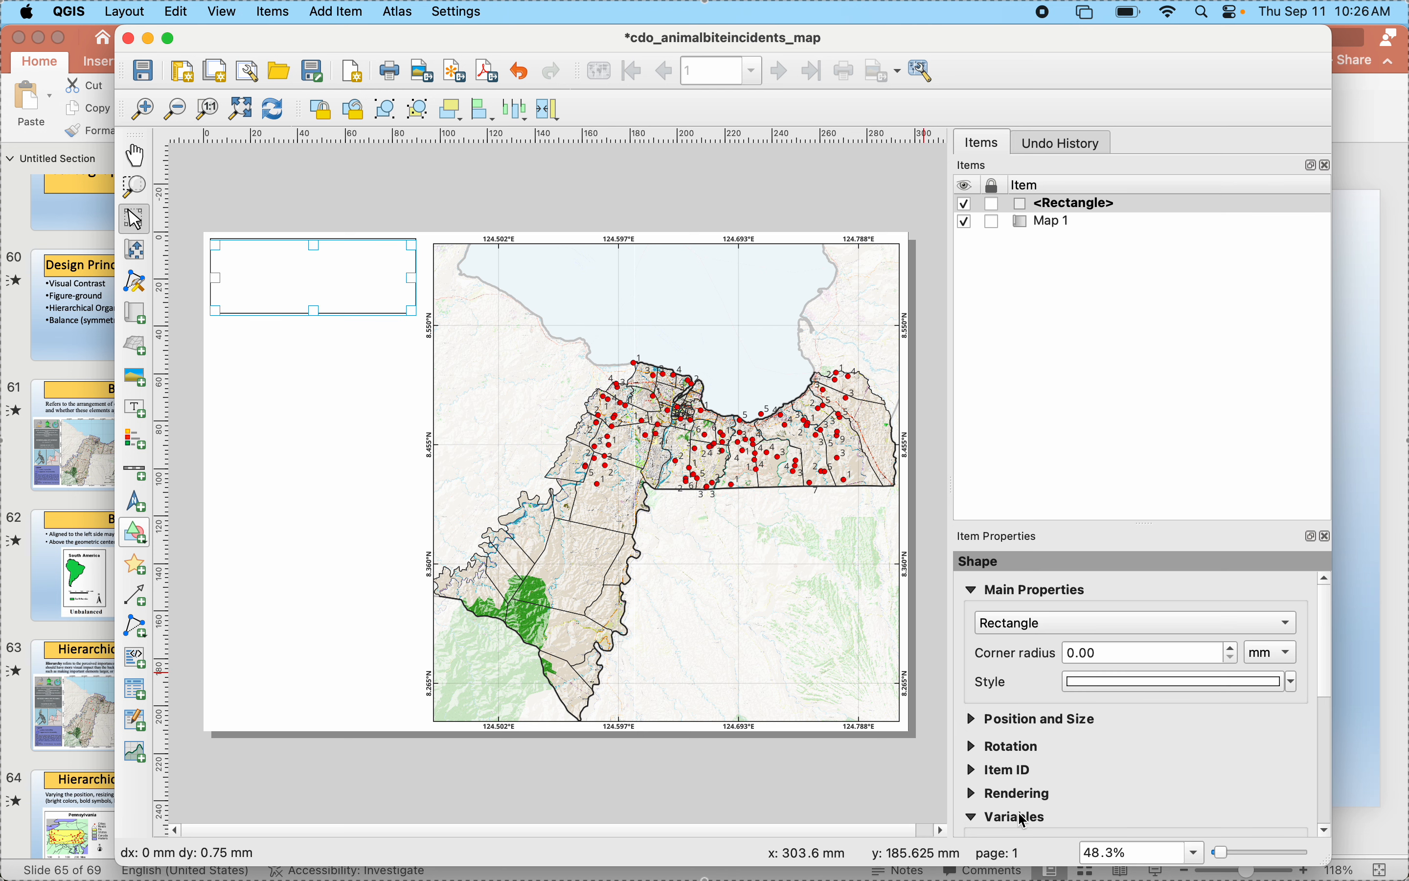
{"action": "left_click", "coordinate": [1096, 680]}
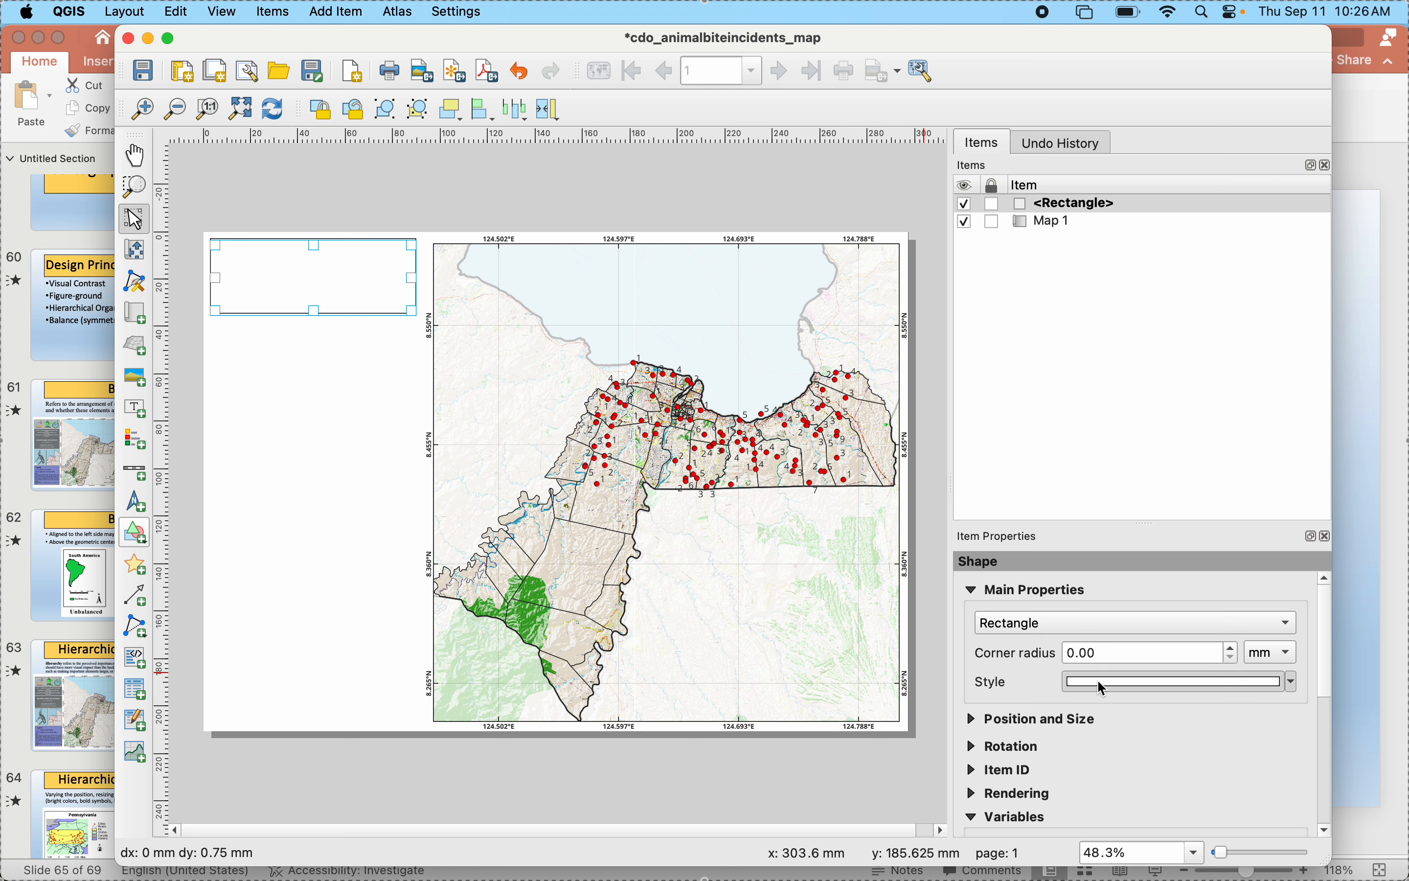
{"action": "left_click", "coordinate": [1141, 602]}
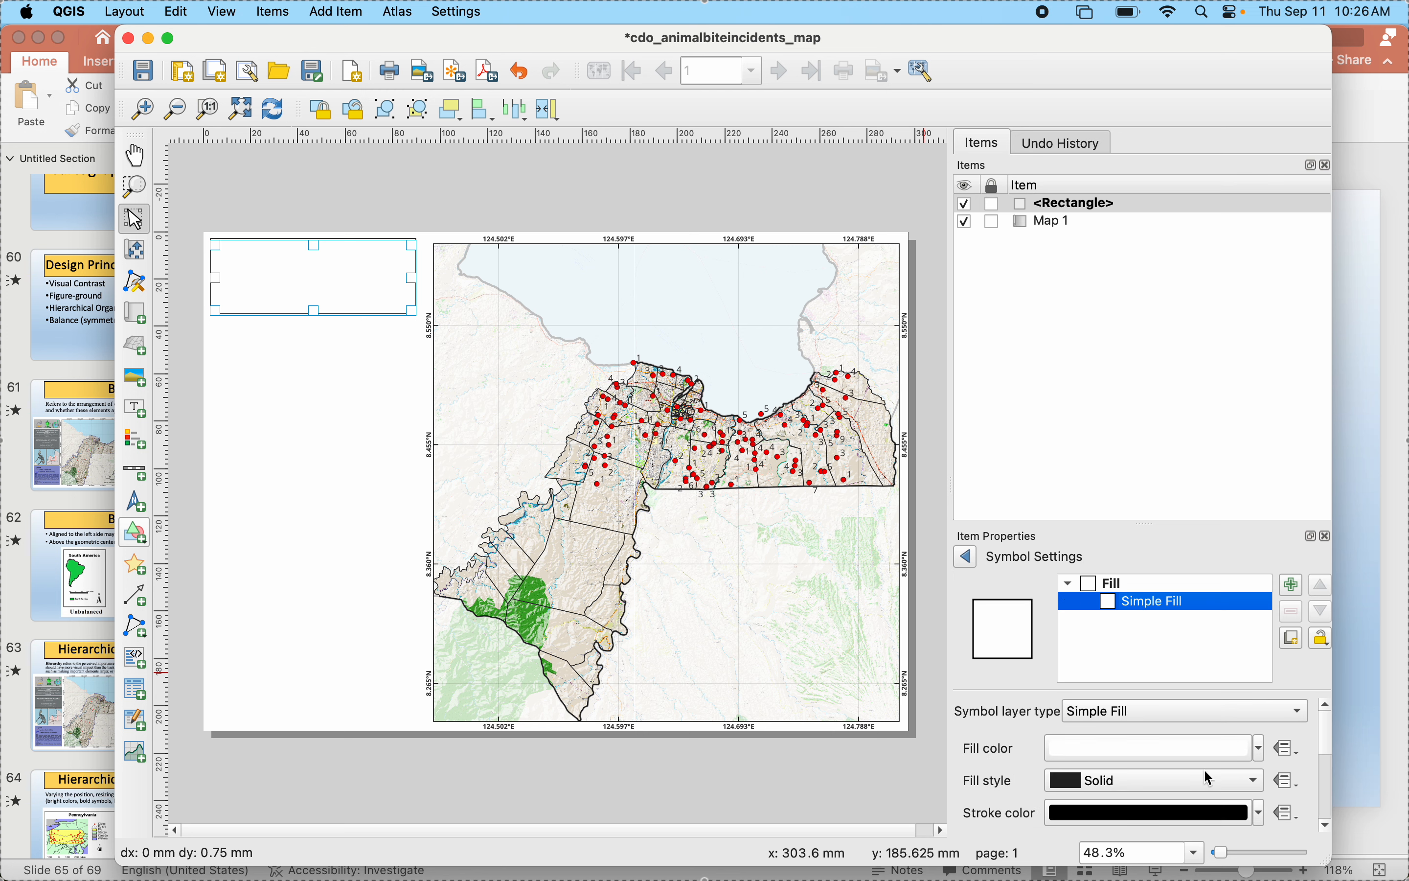
{"action": "left_click", "coordinate": [1256, 748]}
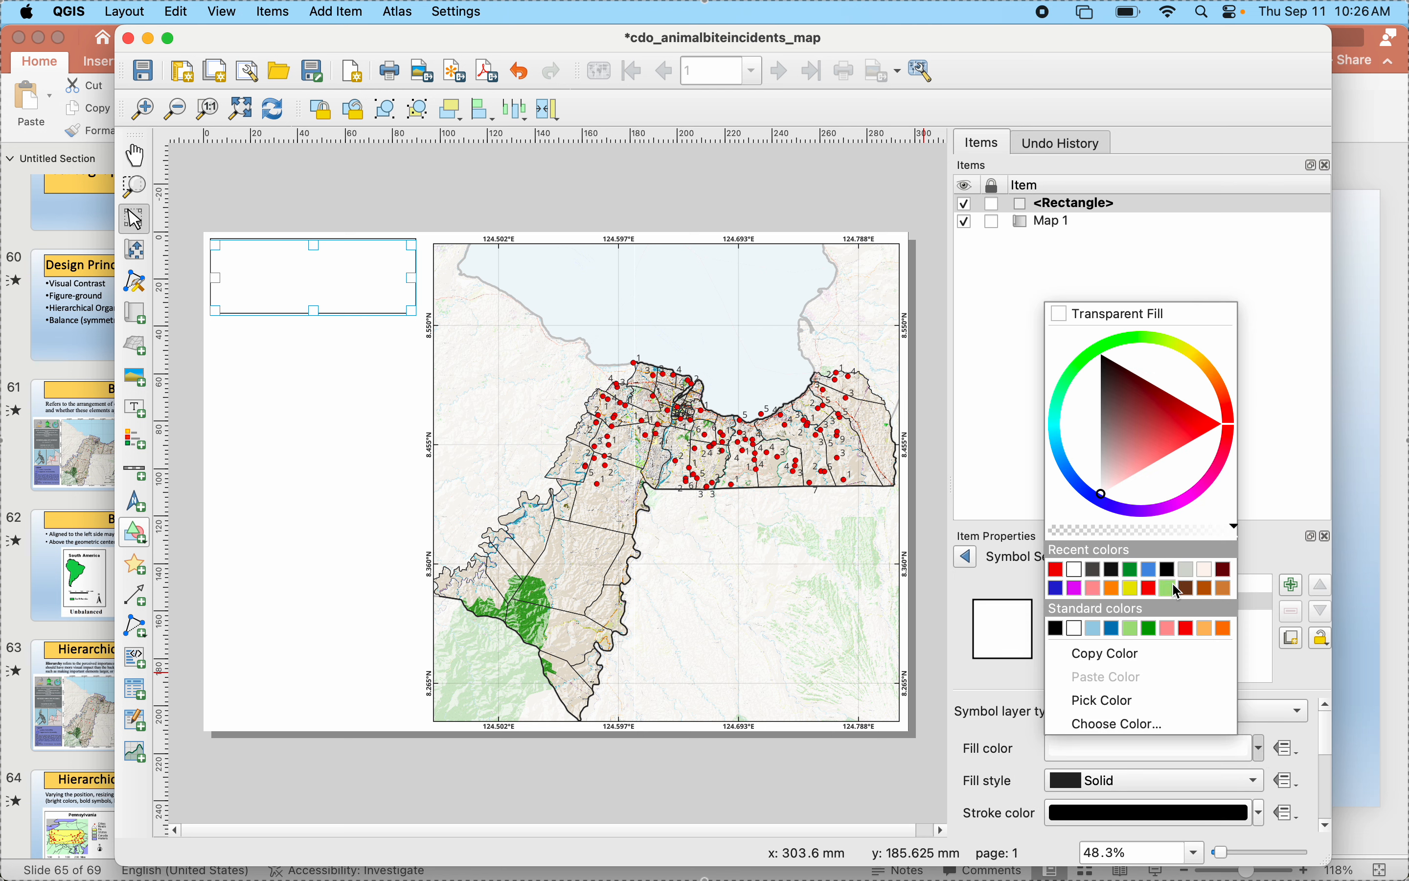
{"action": "left_click", "coordinate": [1183, 569]}
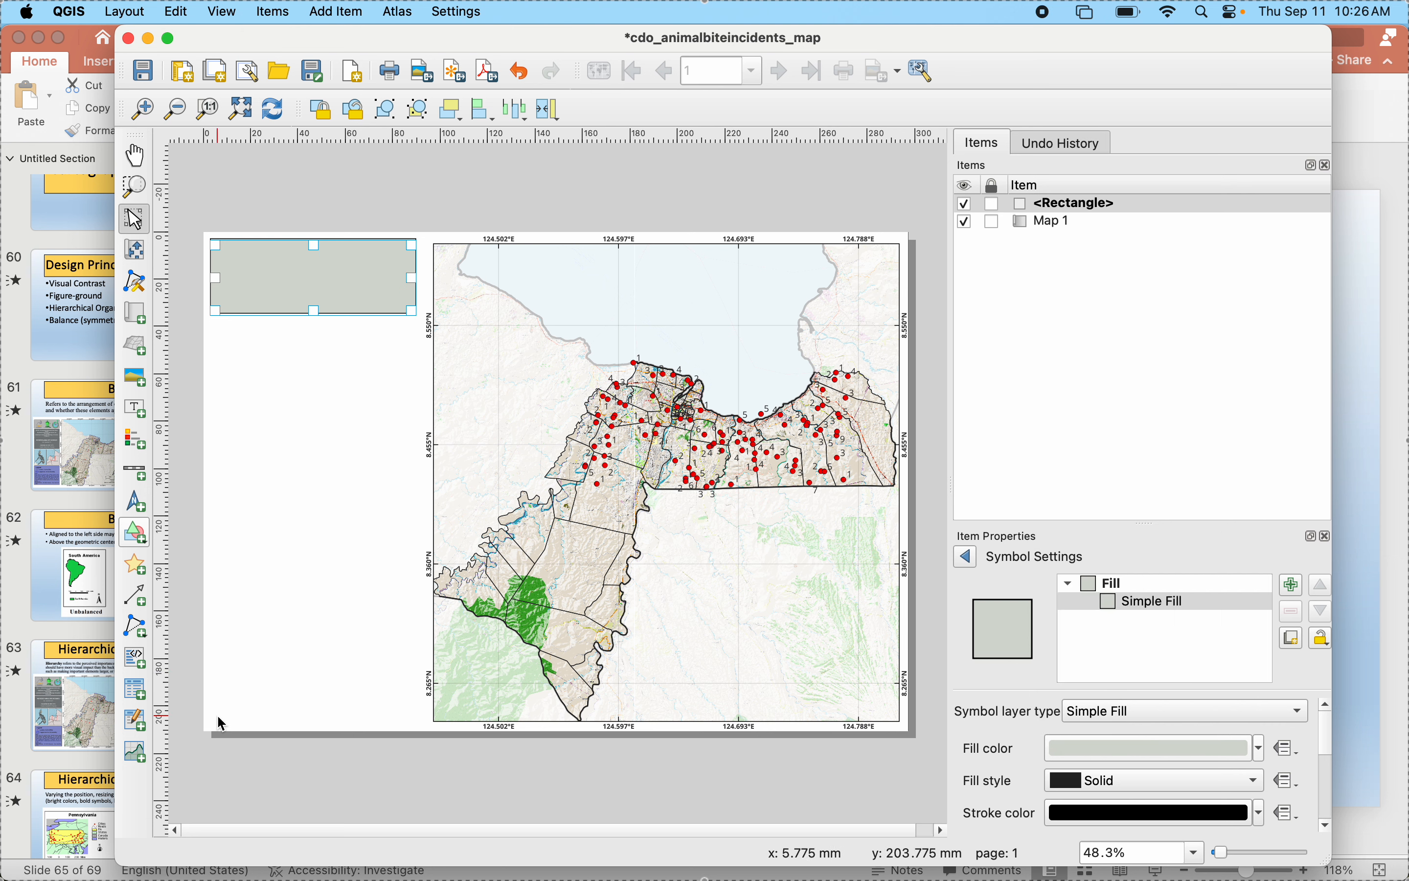
{"action": "left_click", "coordinate": [349, 810]}
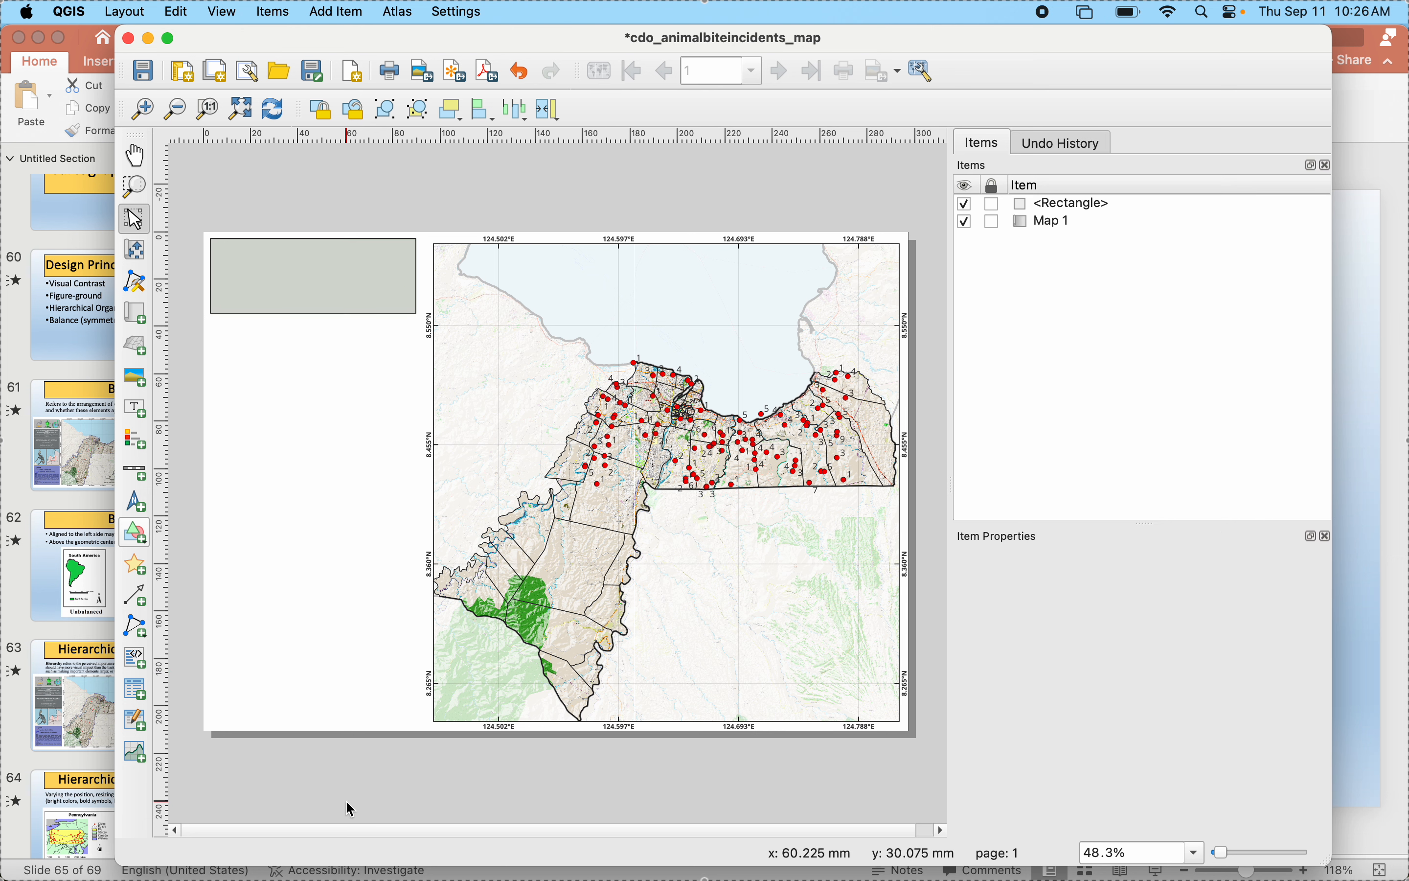
{"action": "left_click", "coordinate": [396, 308]}
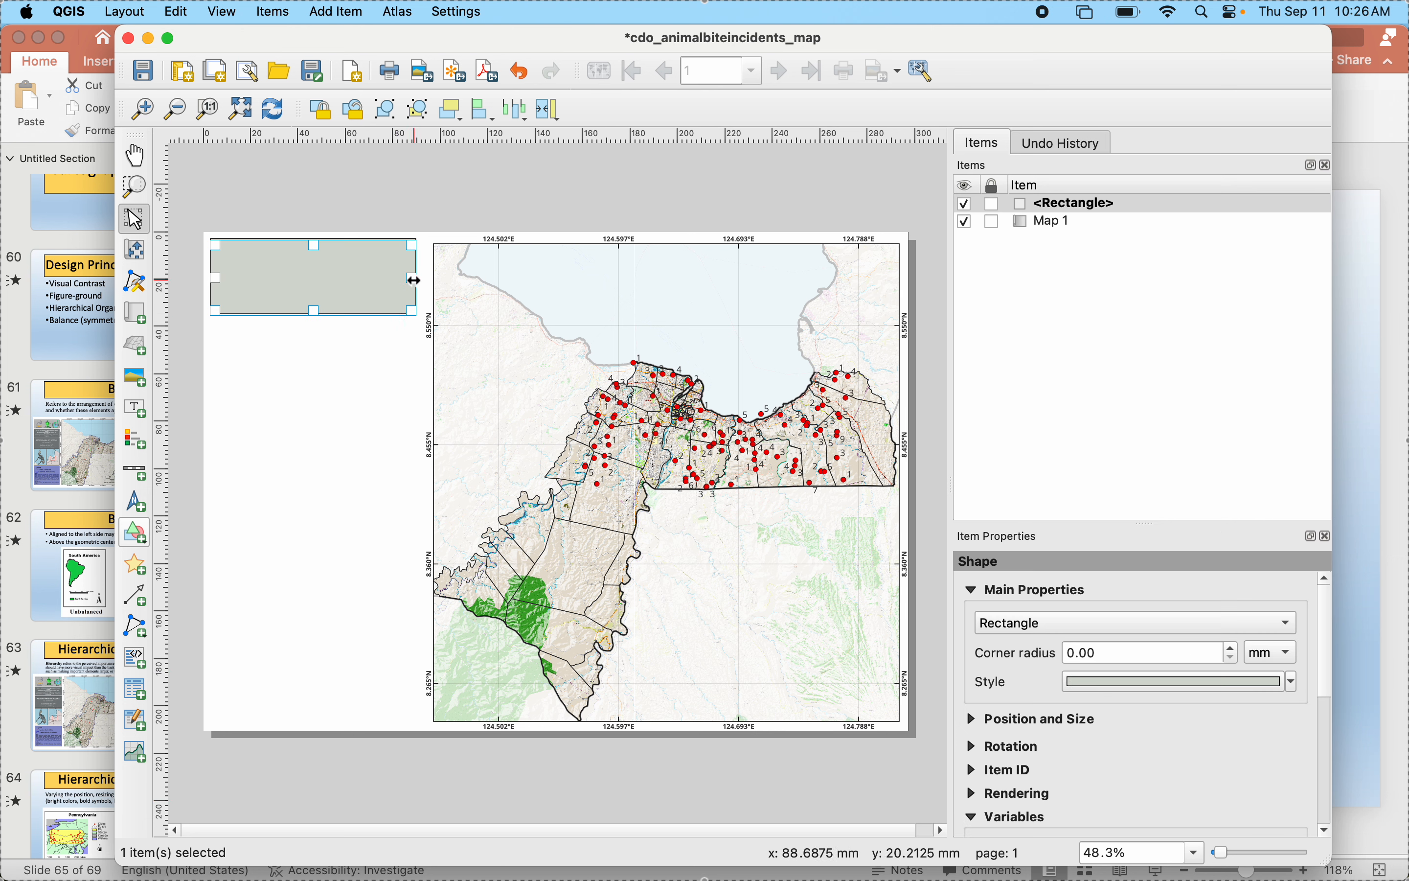
{"action": "left_click_drag", "start_coordinate": [414, 281], "coordinate": [422, 281]}
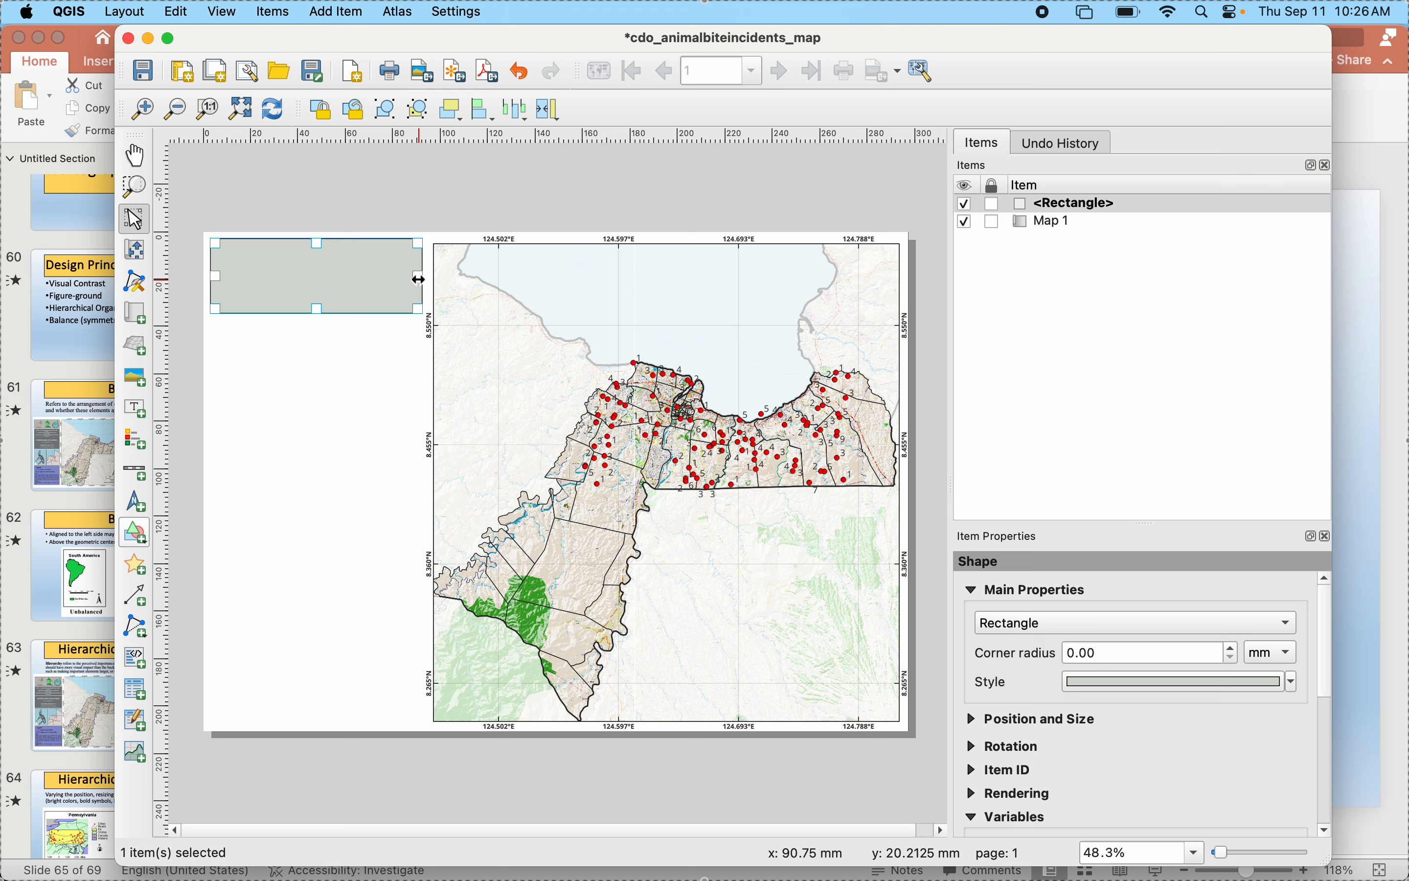
{"action": "left_click", "coordinate": [406, 360]}
{"action": "left_click", "coordinate": [357, 275]}
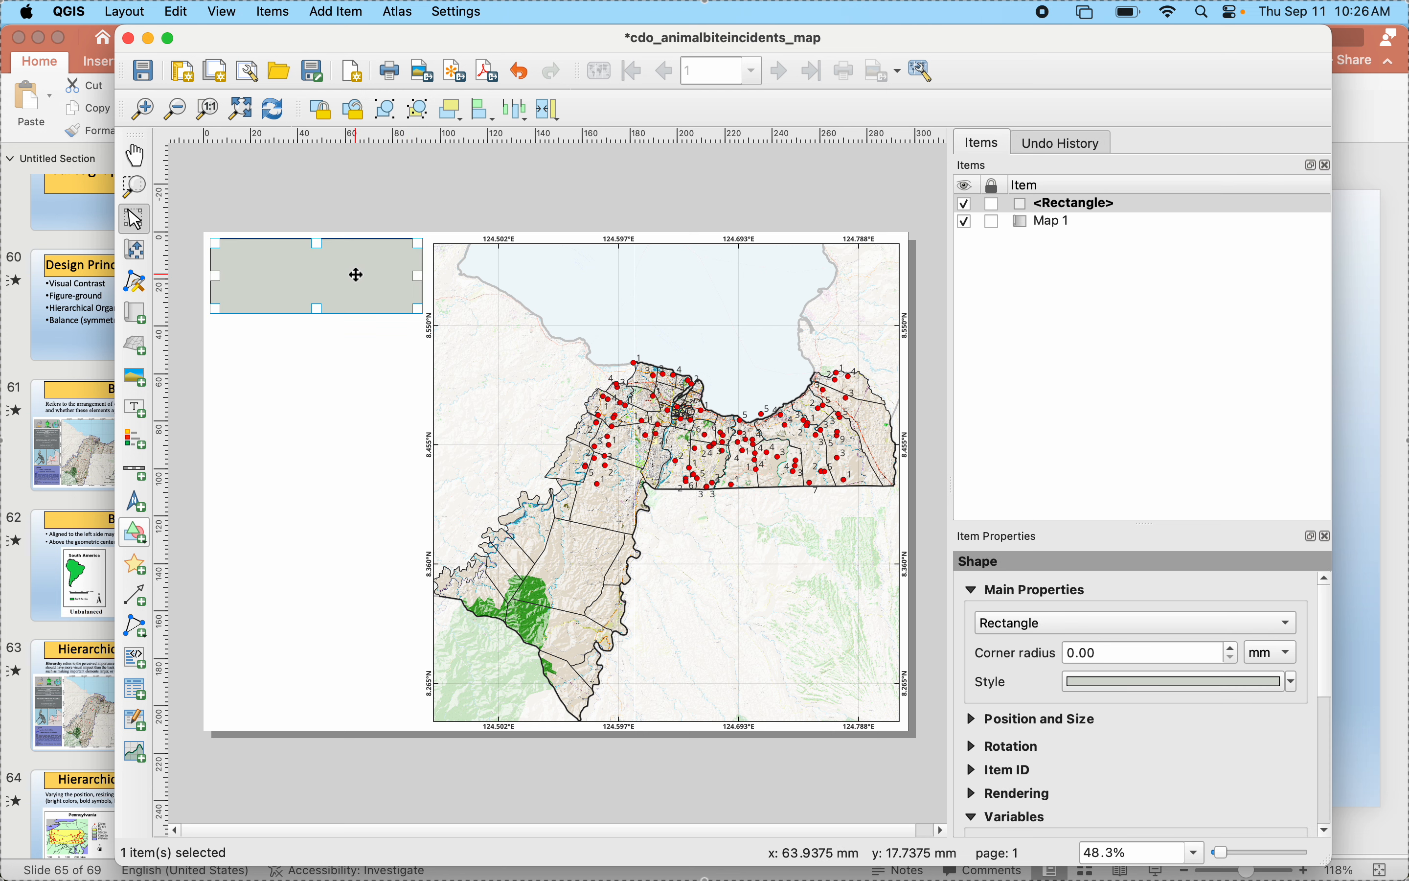
{"action": "left_click_drag", "start_coordinate": [356, 275], "coordinate": [352, 274]}
{"action": "left_click", "coordinate": [357, 393]}
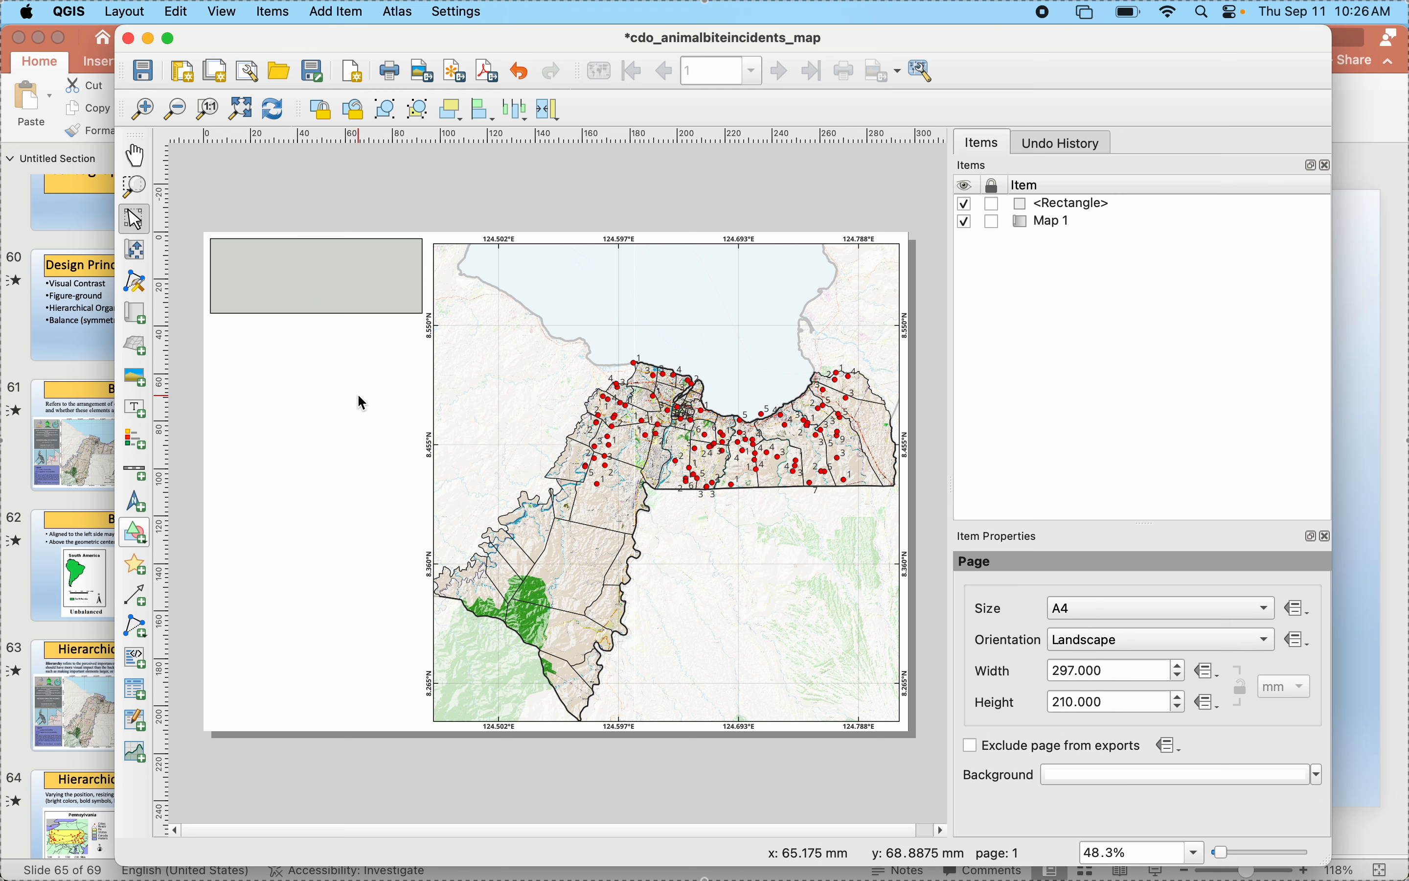
{"action": "left_click", "coordinate": [339, 283]}
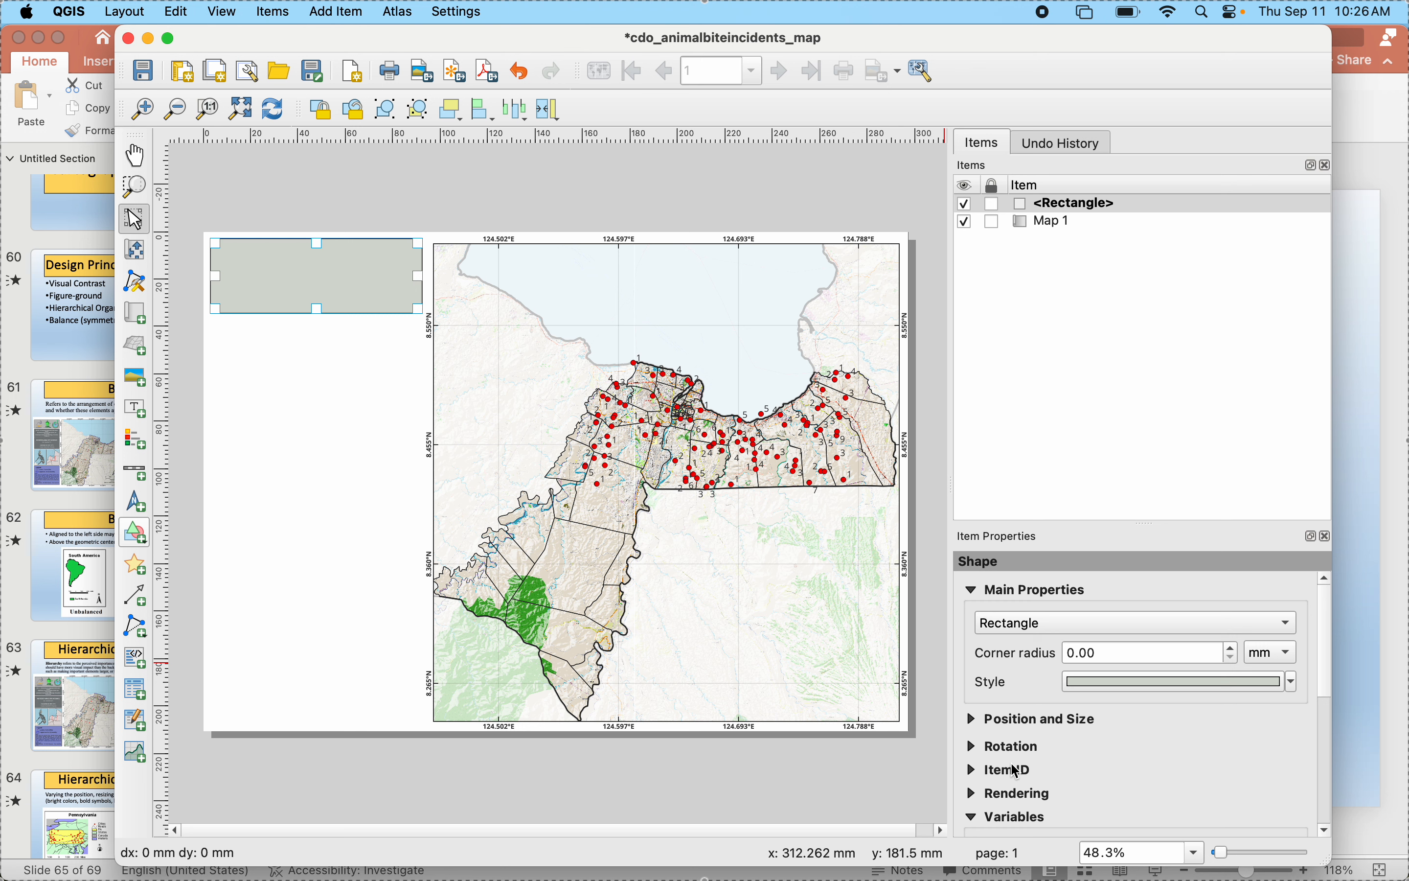
- Add a raster image picture frame about 25 by 23 mm at the left end of the grey-green rectangle
{"action": "left_click", "coordinate": [147, 389]}
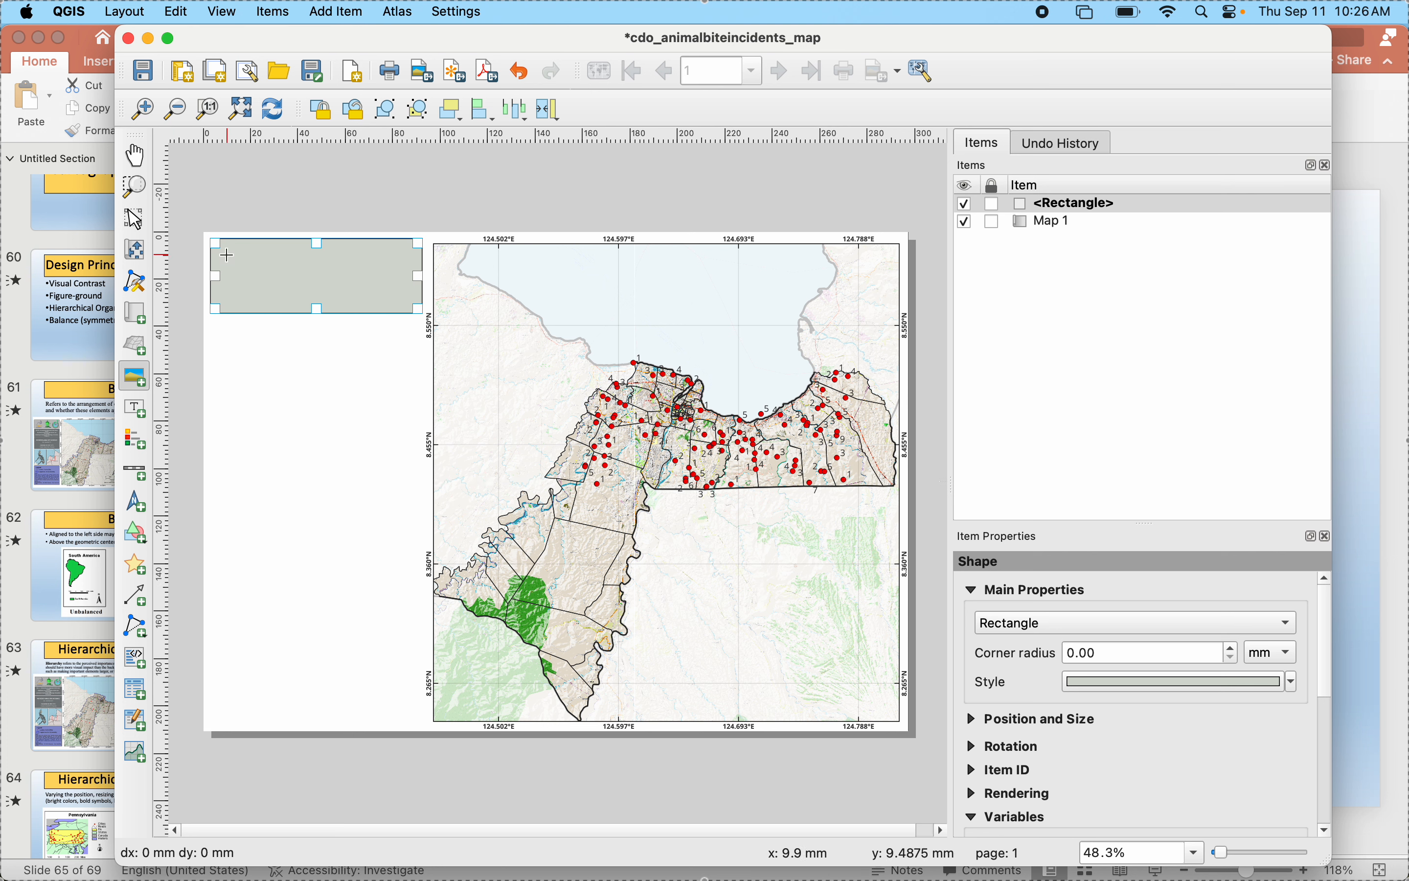
{"action": "left_click_drag", "start_coordinate": [225, 253], "coordinate": [285, 309]}
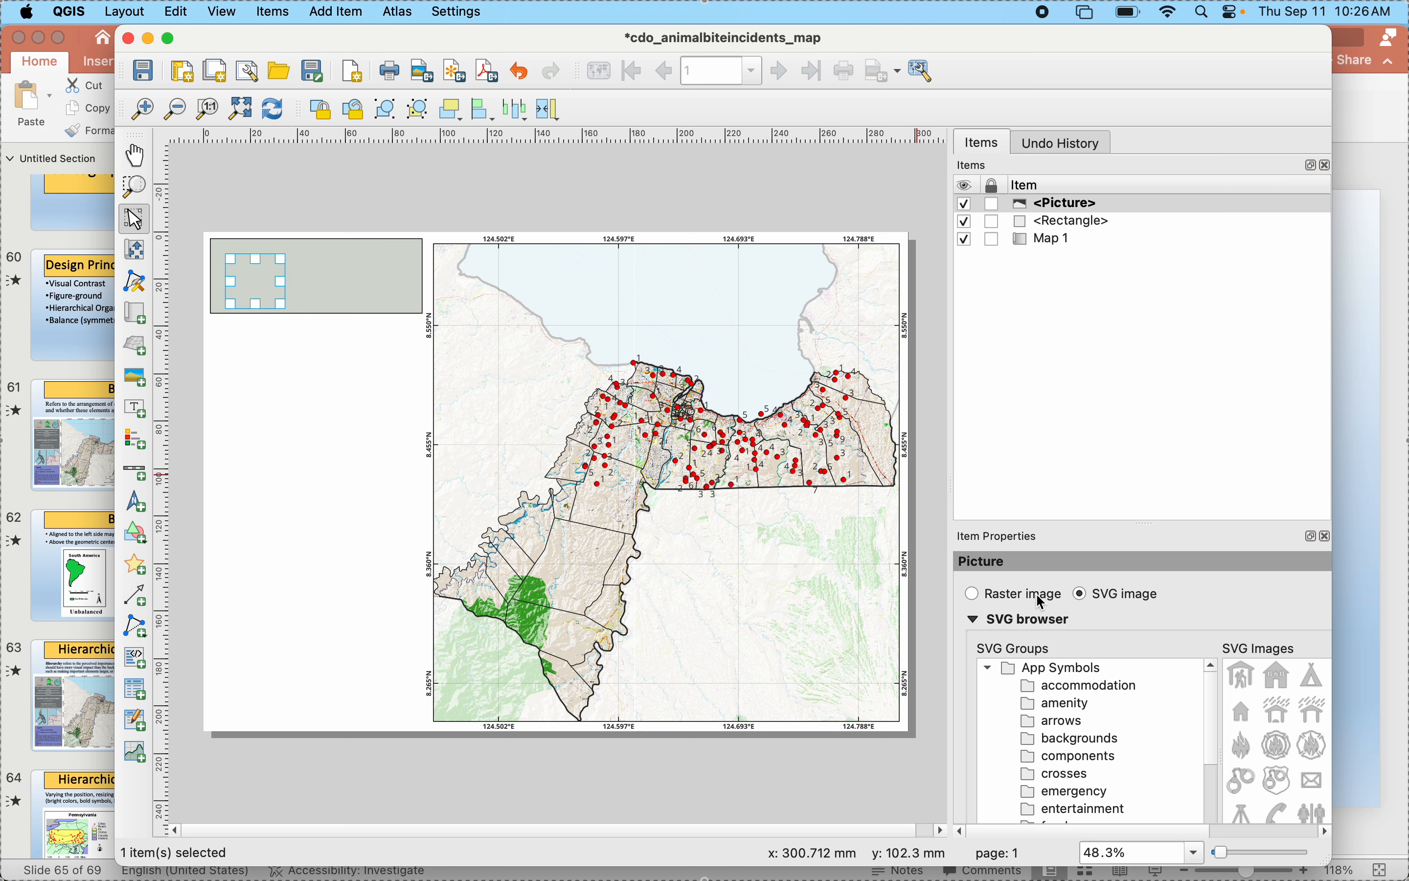
{"action": "left_click", "coordinate": [973, 593]}
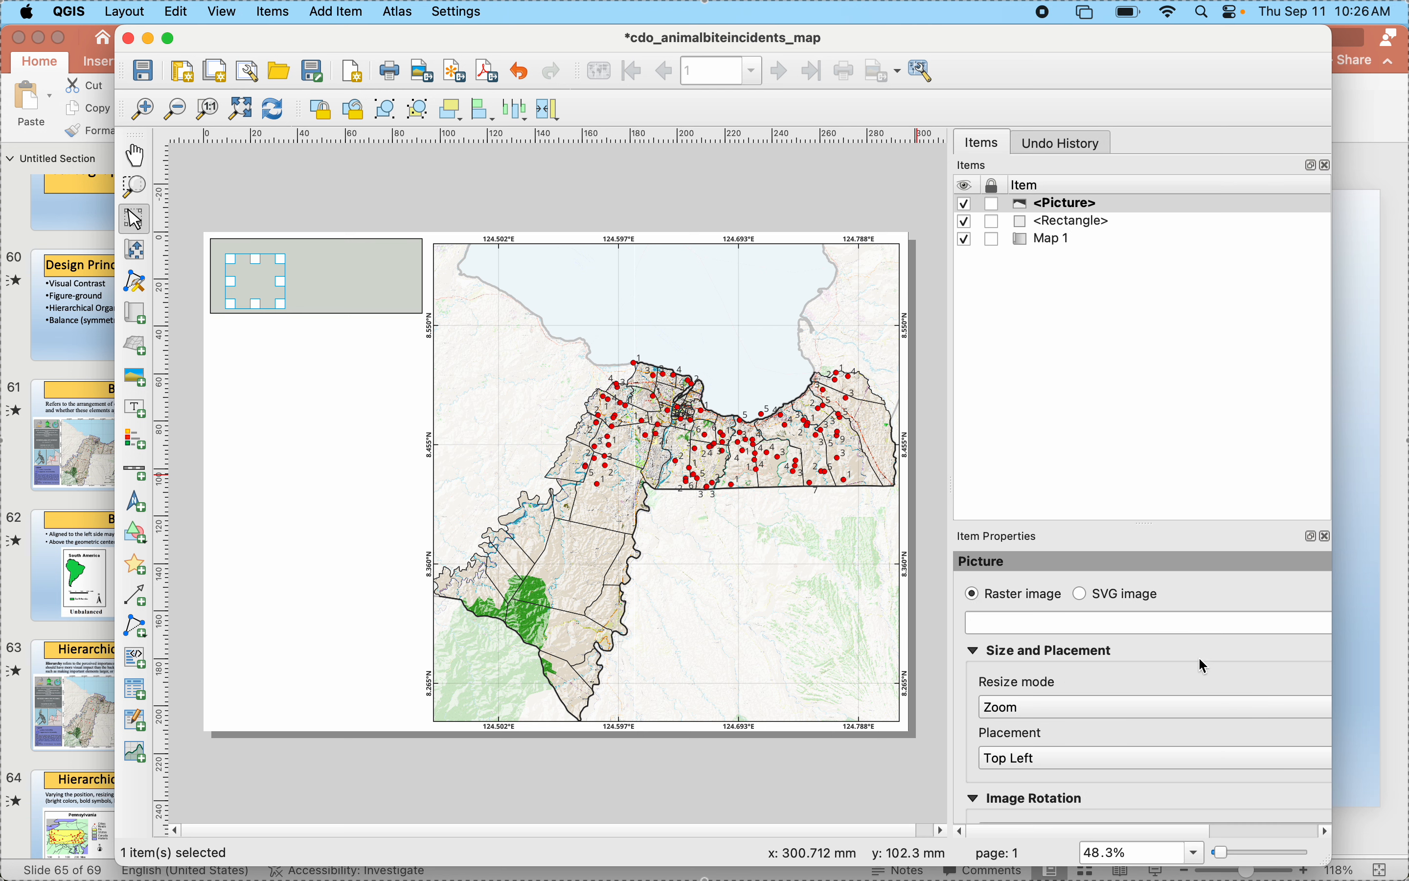
- Browse all images in the Documents folder for a logo file for the picture frame
{"action": "left_click", "coordinate": [1246, 632]}
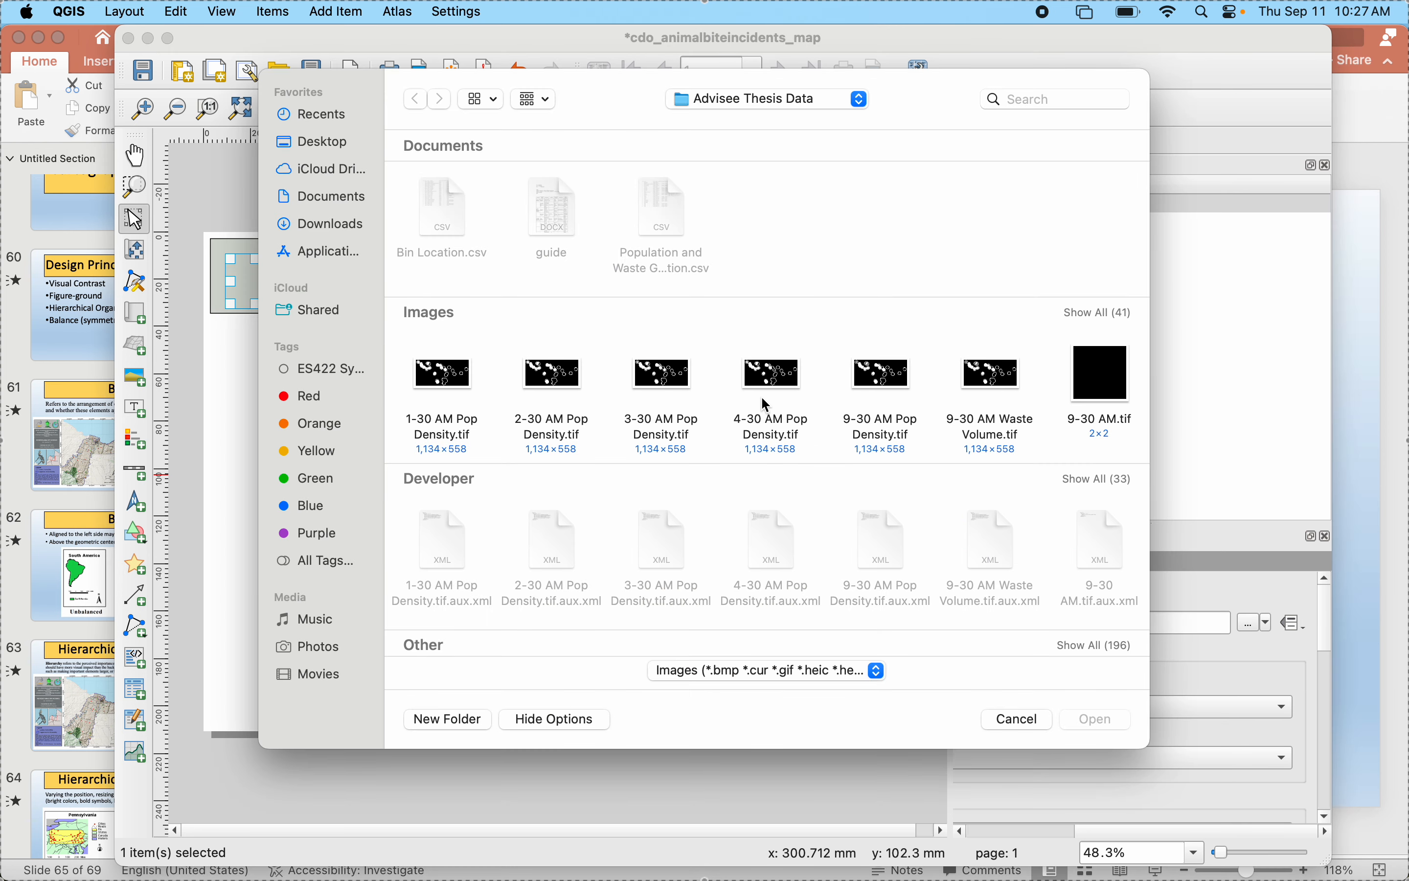
{"action": "left_click", "coordinate": [316, 200]}
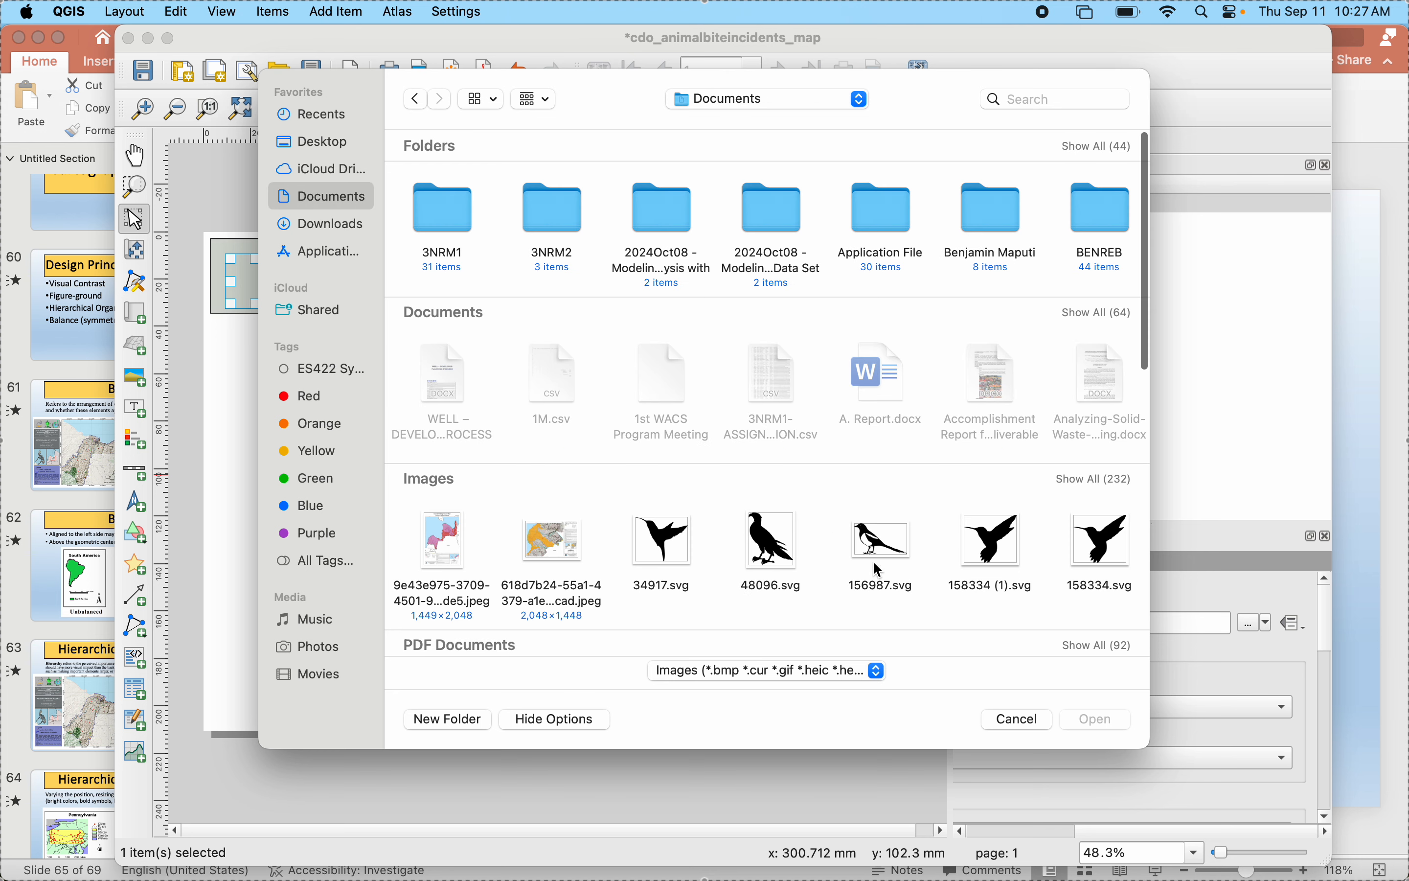
{"action": "left_click", "coordinate": [1099, 479]}
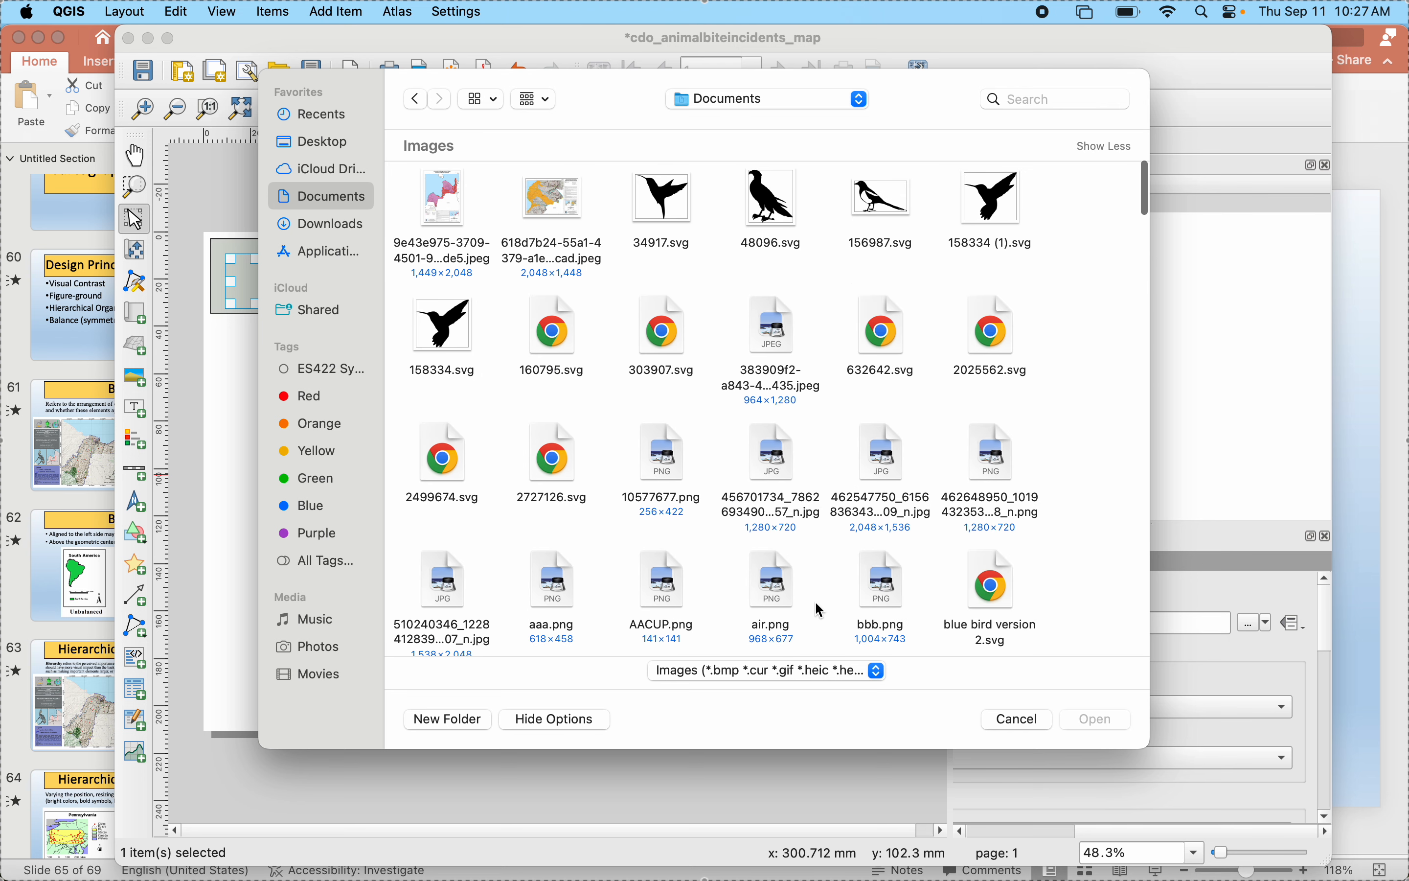
{"action": "scroll", "coordinate": [821, 609], "scroll_direction": "down", "scroll_amount": 7}
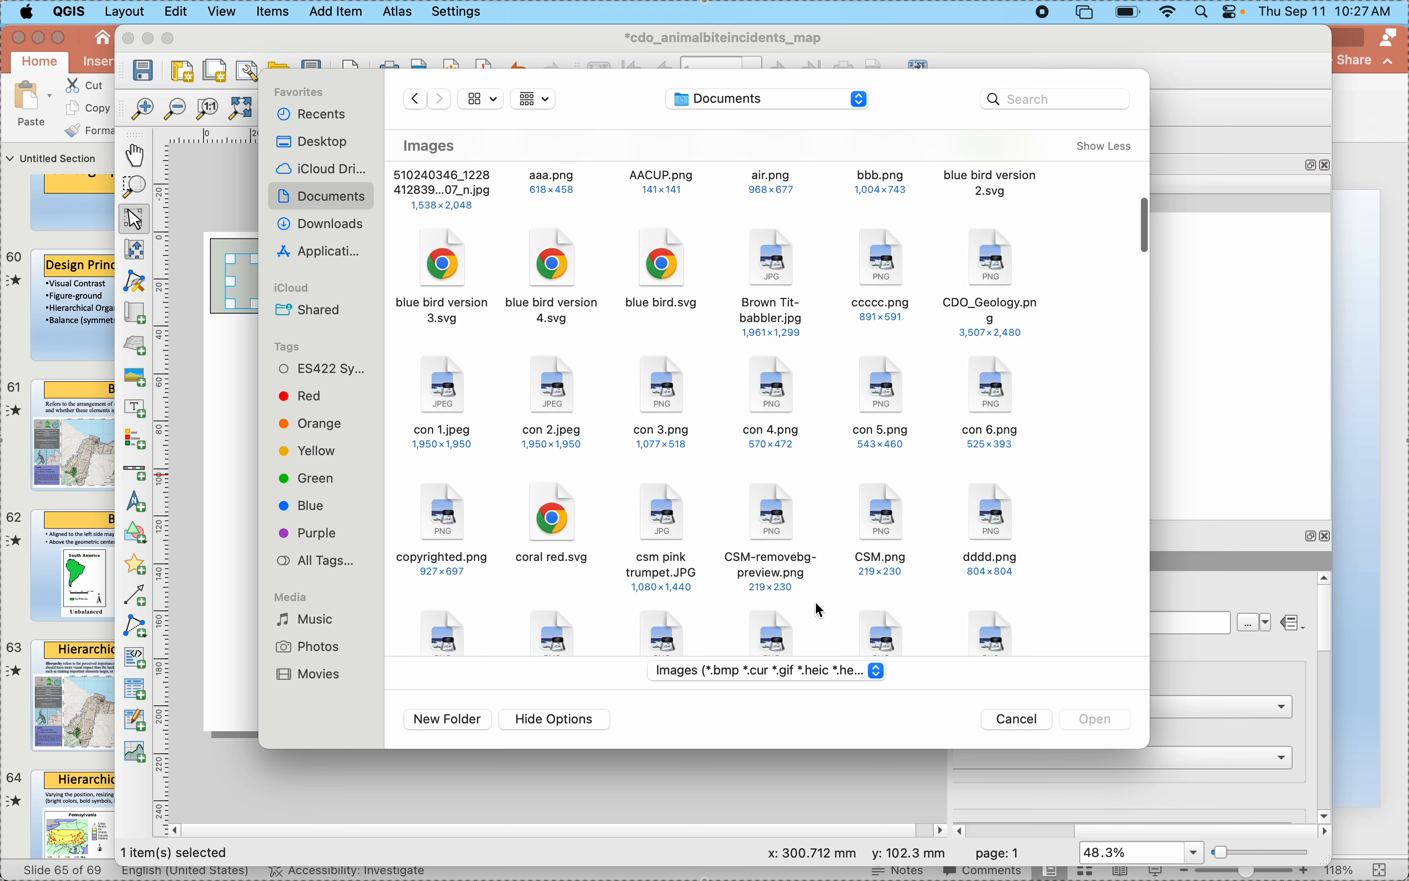
{"action": "scroll", "coordinate": [821, 610], "scroll_direction": "down", "scroll_amount": 10}
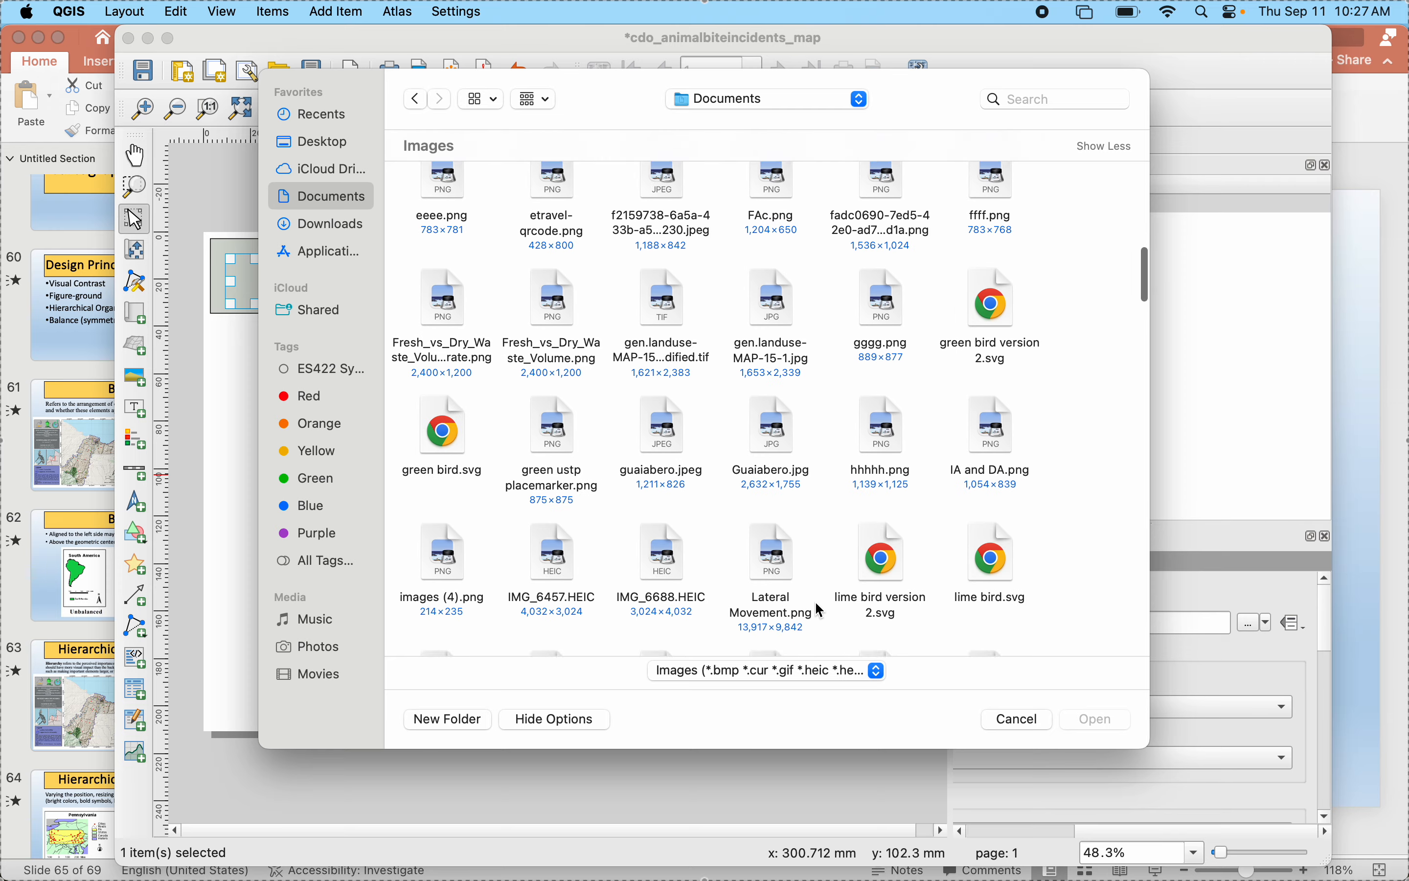
{"action": "scroll", "coordinate": [820, 610], "scroll_direction": "down", "scroll_amount": 15}
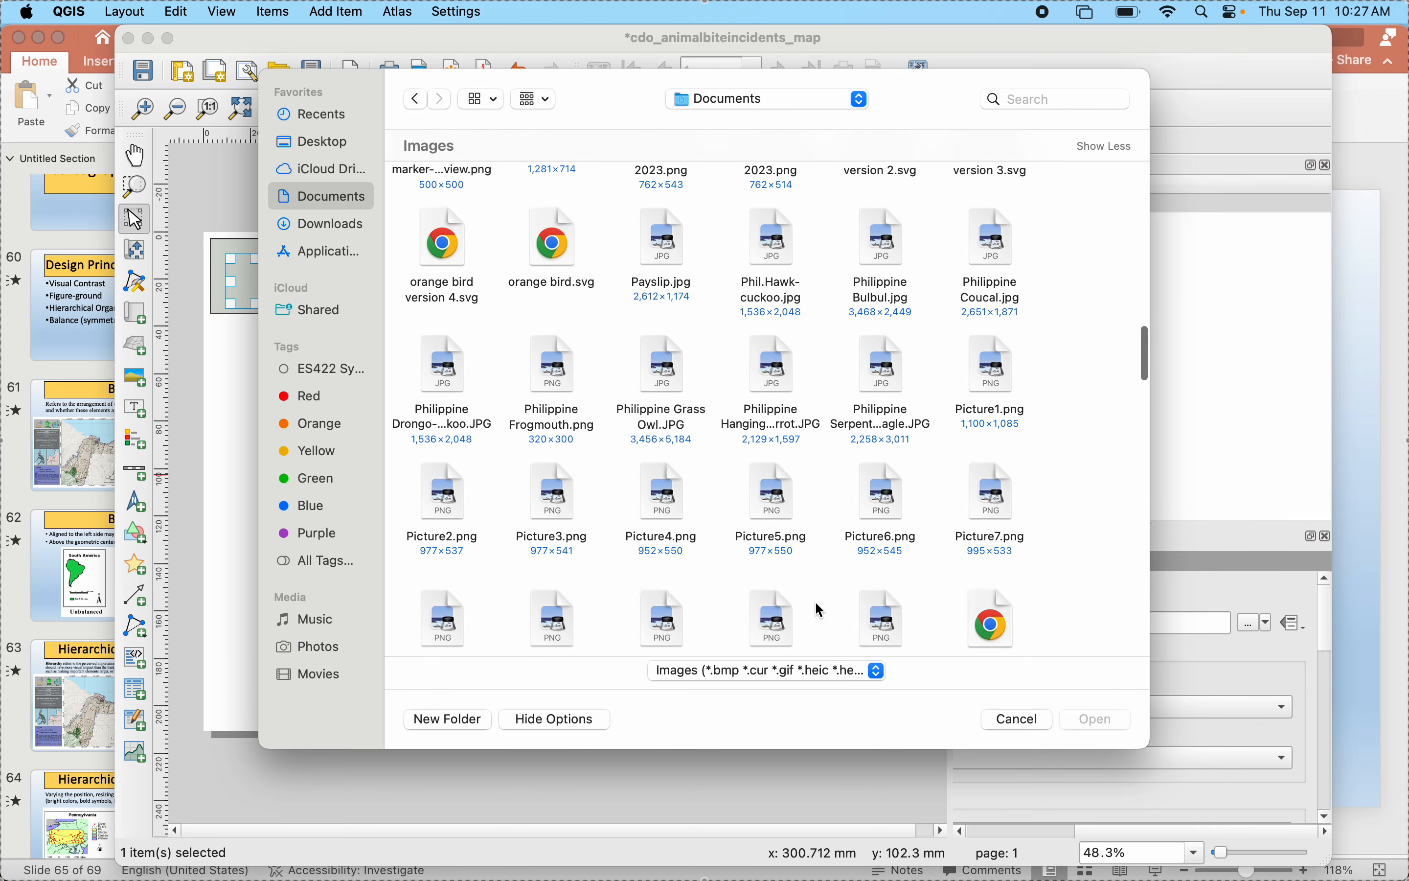
{"action": "scroll", "coordinate": [820, 610], "scroll_direction": "down", "scroll_amount": 15}
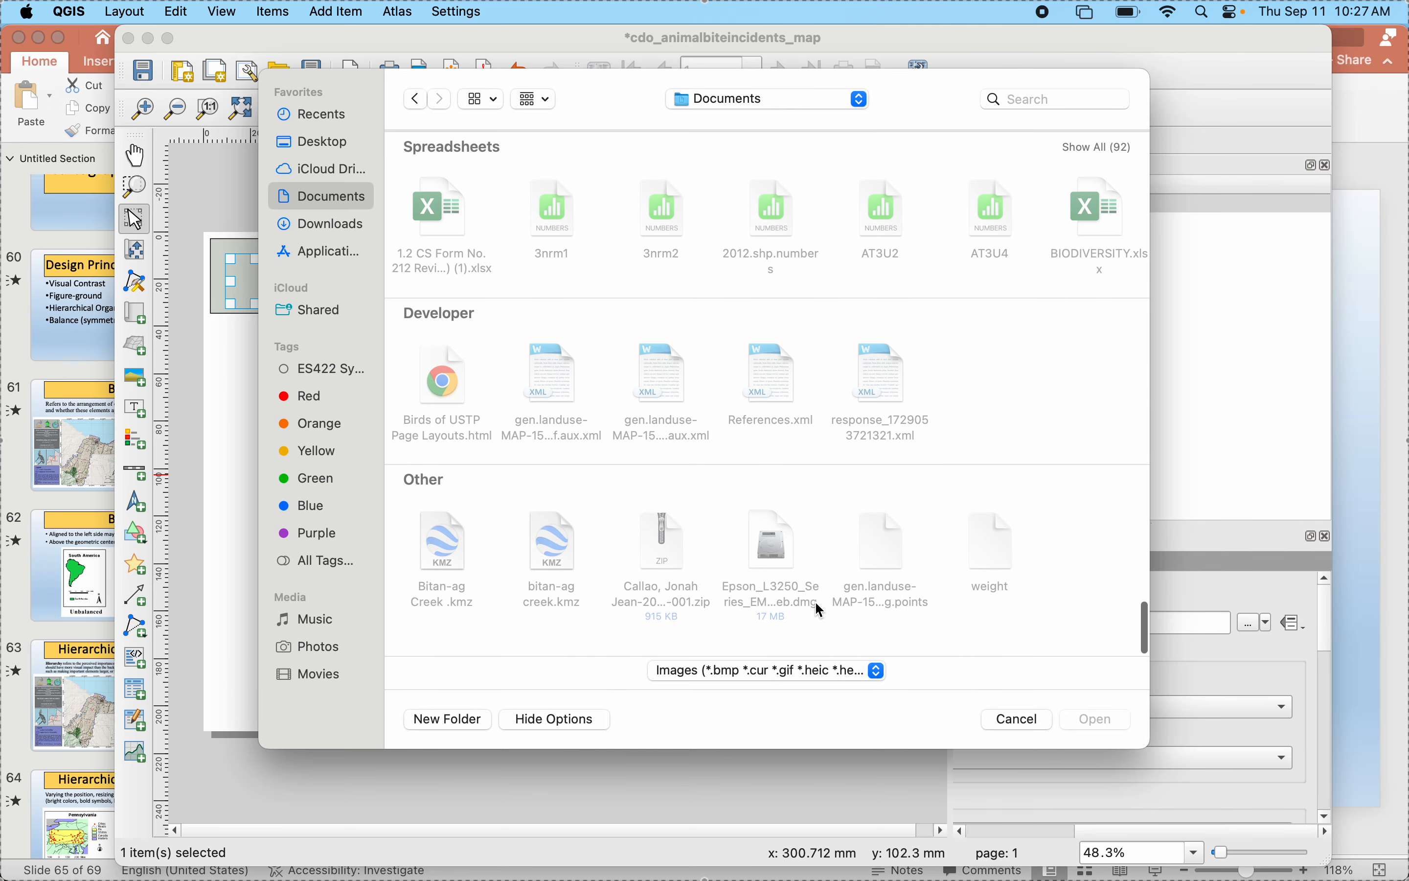
{"action": "scroll", "coordinate": [821, 609], "scroll_direction": "up", "scroll_amount": 10}
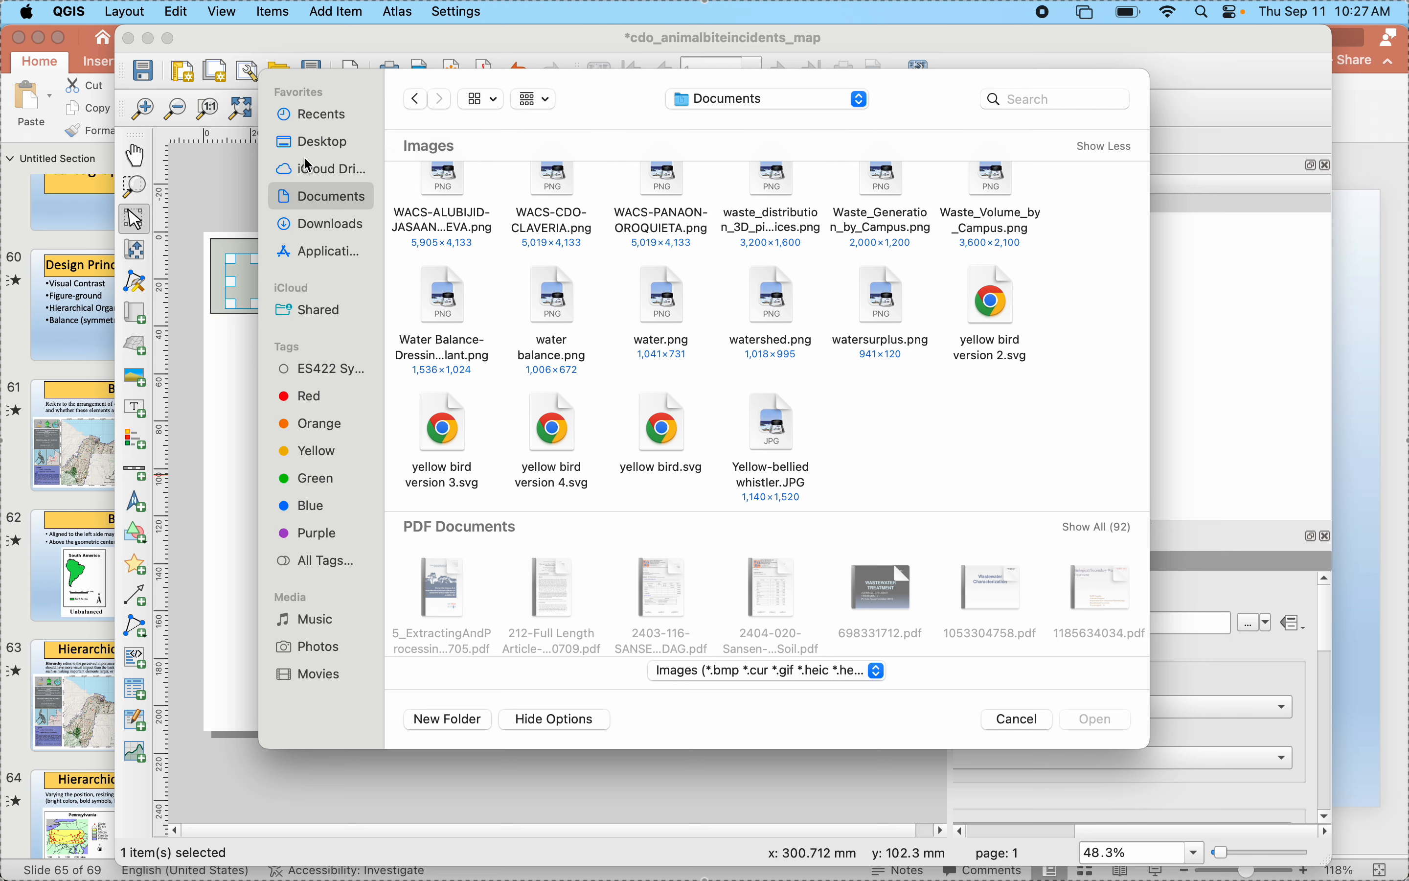
- Load the green CSM logo, images (2).png, from the Downloads folder into the picture frame
{"action": "left_click", "coordinate": [325, 224]}
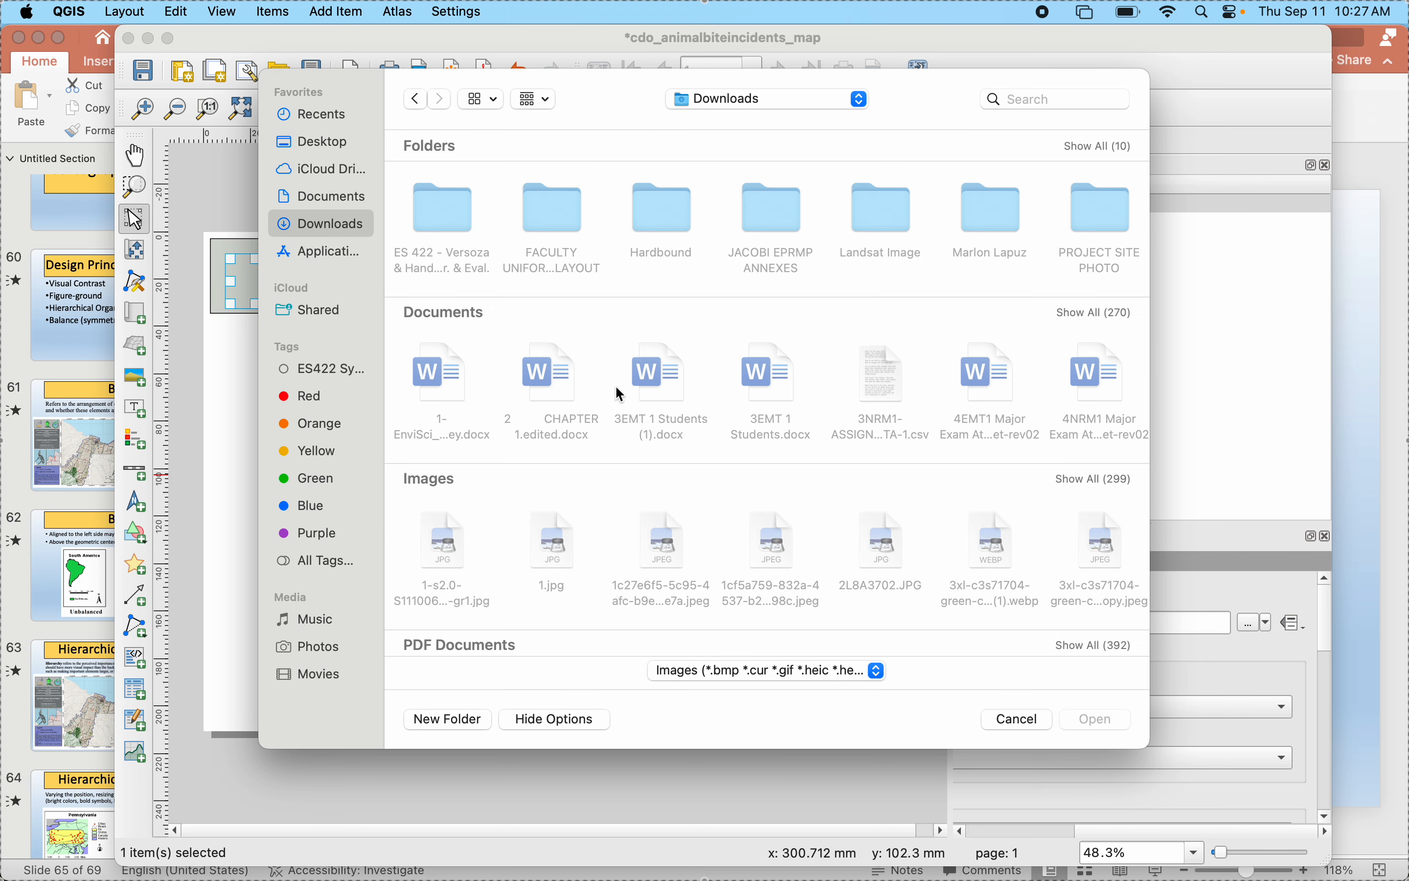
{"action": "scroll", "coordinate": [1105, 486], "scroll_direction": "down", "scroll_amount": 3}
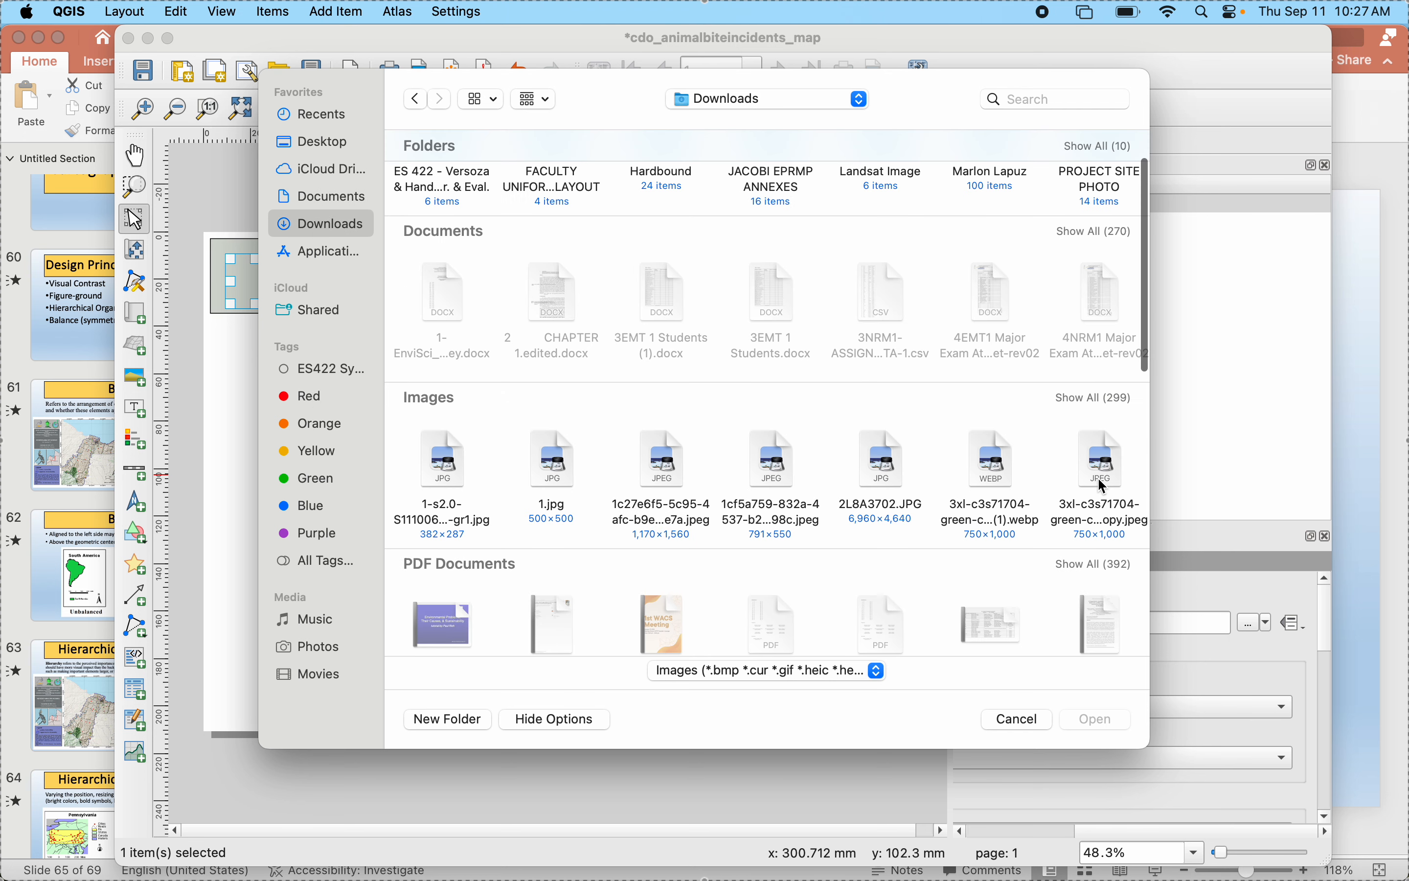
{"action": "left_click", "coordinate": [1102, 401]}
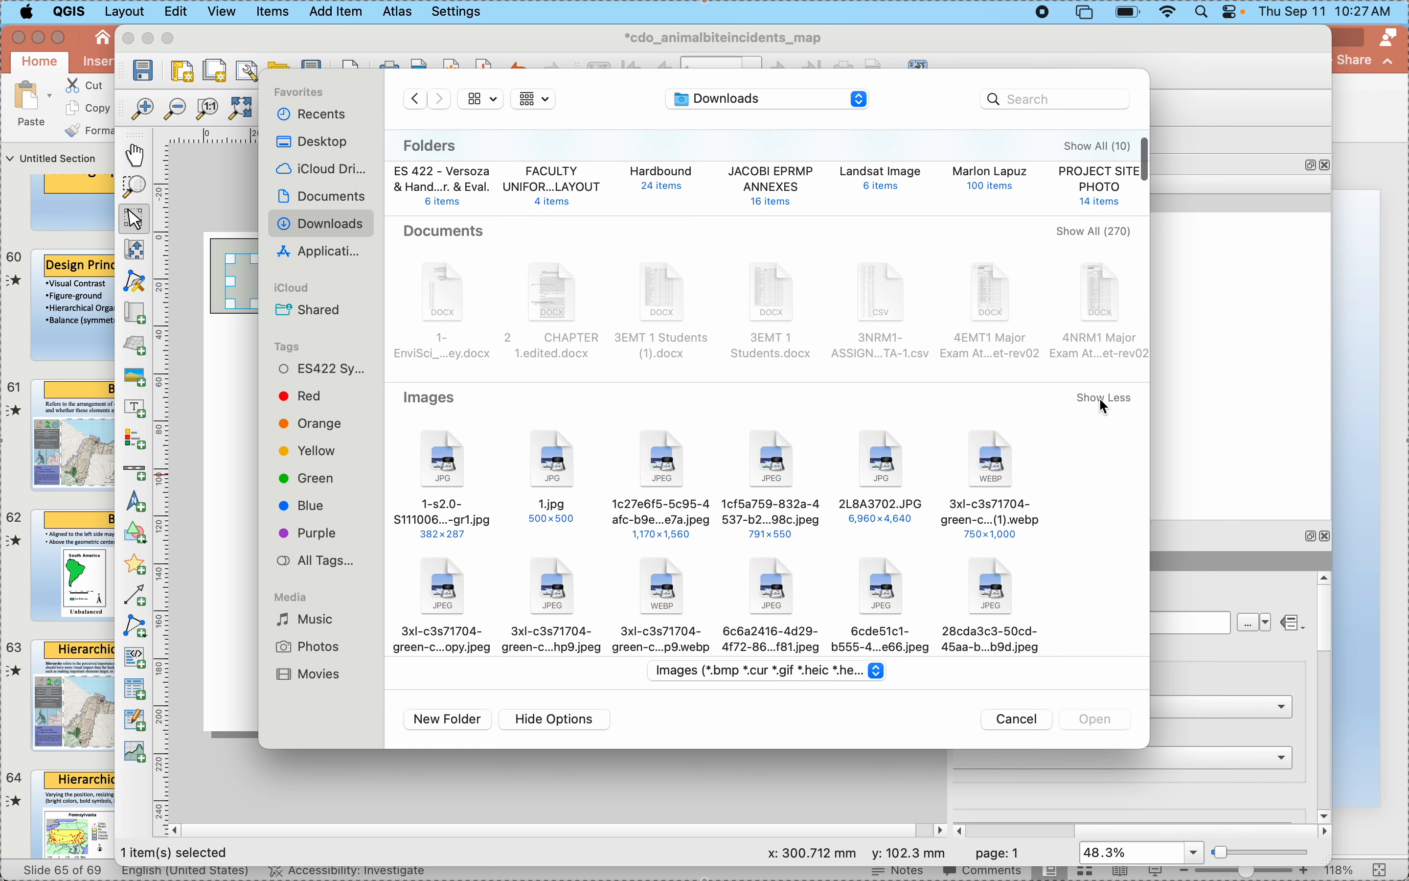
{"action": "scroll", "coordinate": [911, 546], "scroll_direction": "down", "scroll_amount": 3}
{"action": "scroll", "coordinate": [911, 547], "scroll_direction": "down", "scroll_amount": 15}
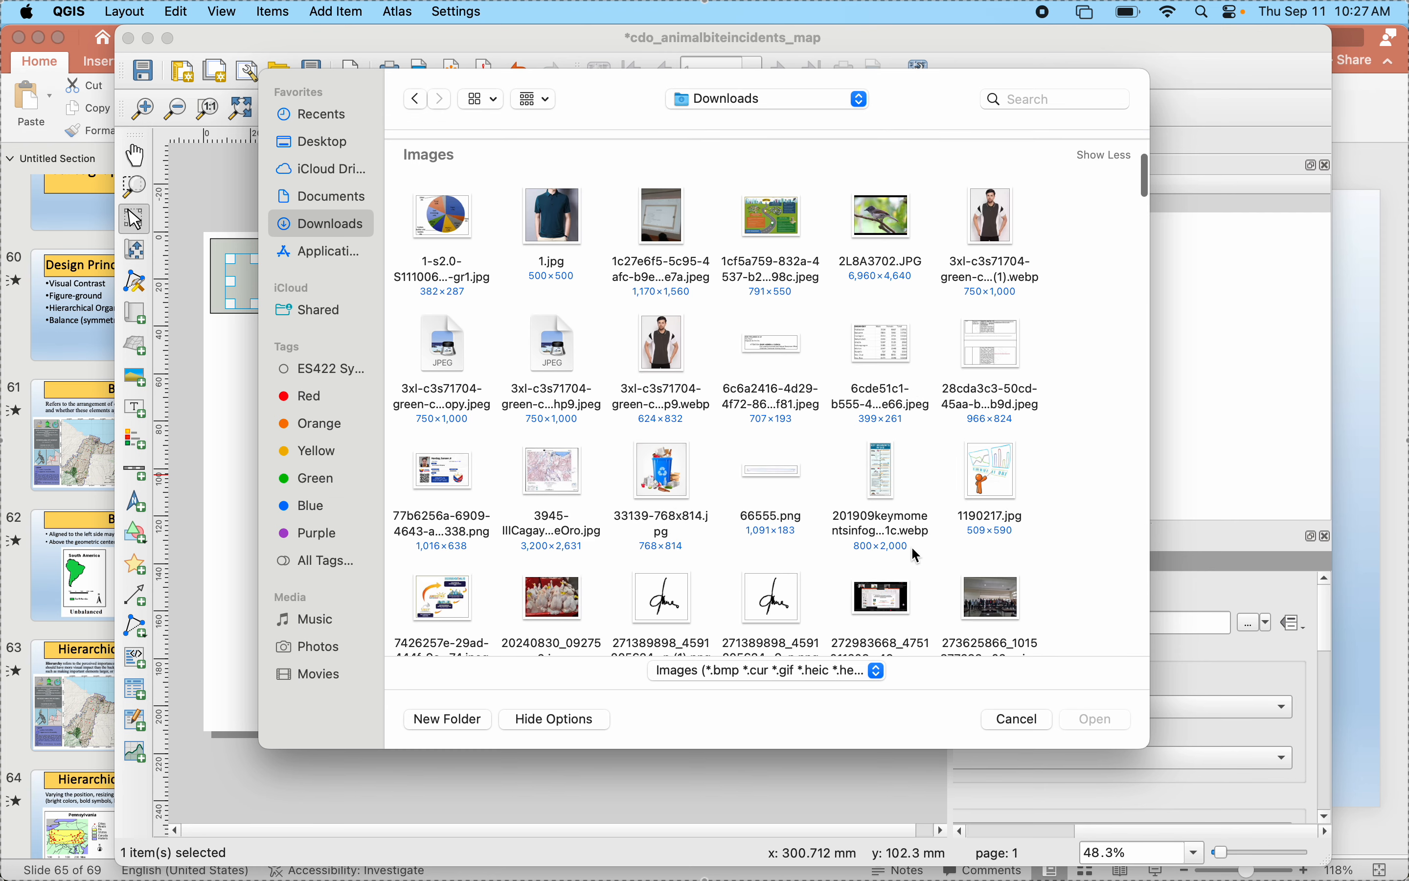
{"action": "scroll", "coordinate": [911, 546], "scroll_direction": "down", "scroll_amount": 15}
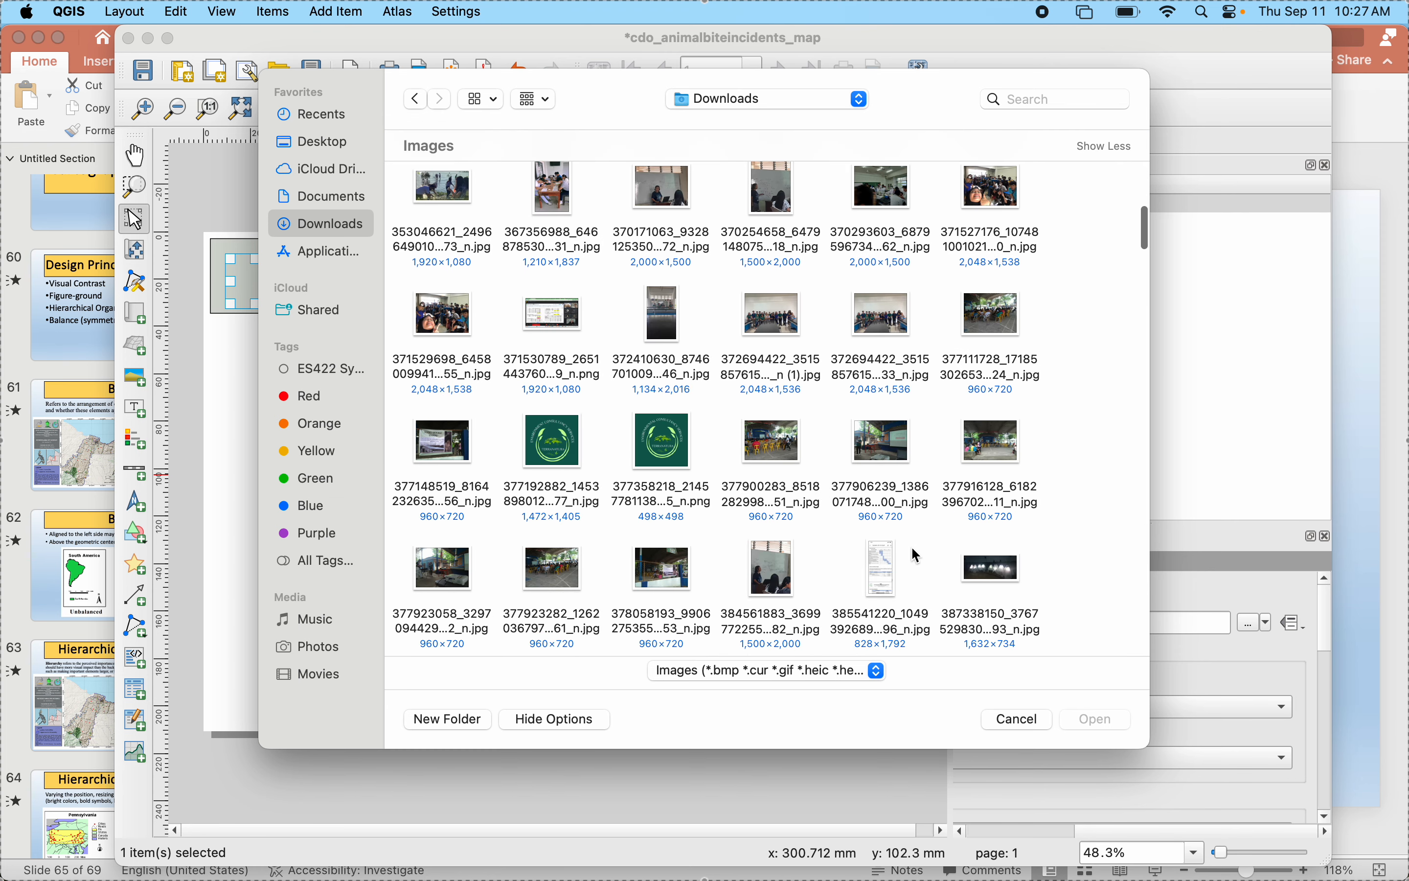
{"action": "scroll", "coordinate": [911, 550], "scroll_direction": "down", "scroll_amount": 10}
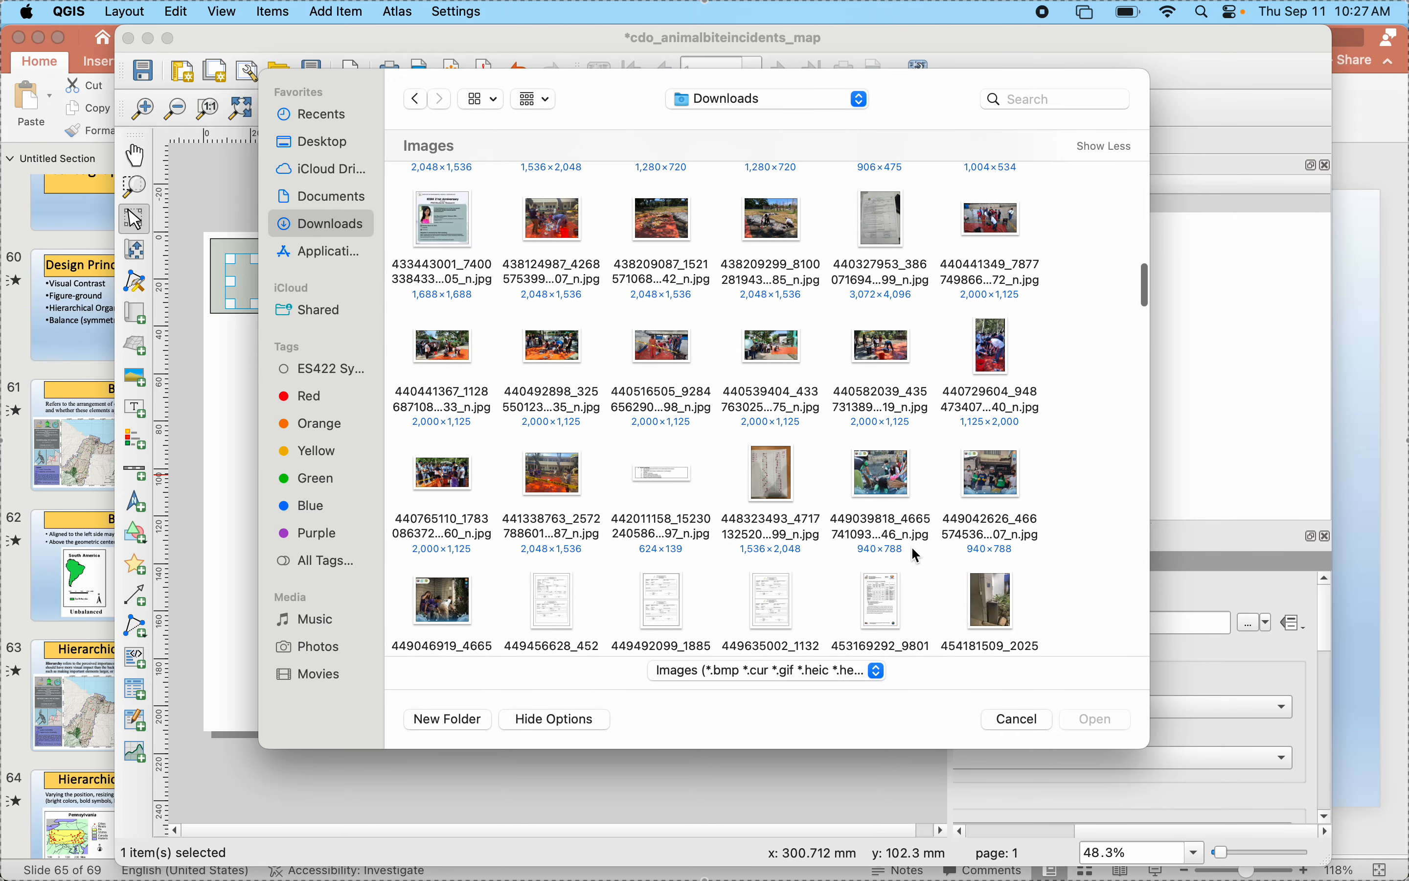
{"action": "scroll", "coordinate": [916, 557], "scroll_direction": "down", "scroll_amount": 10}
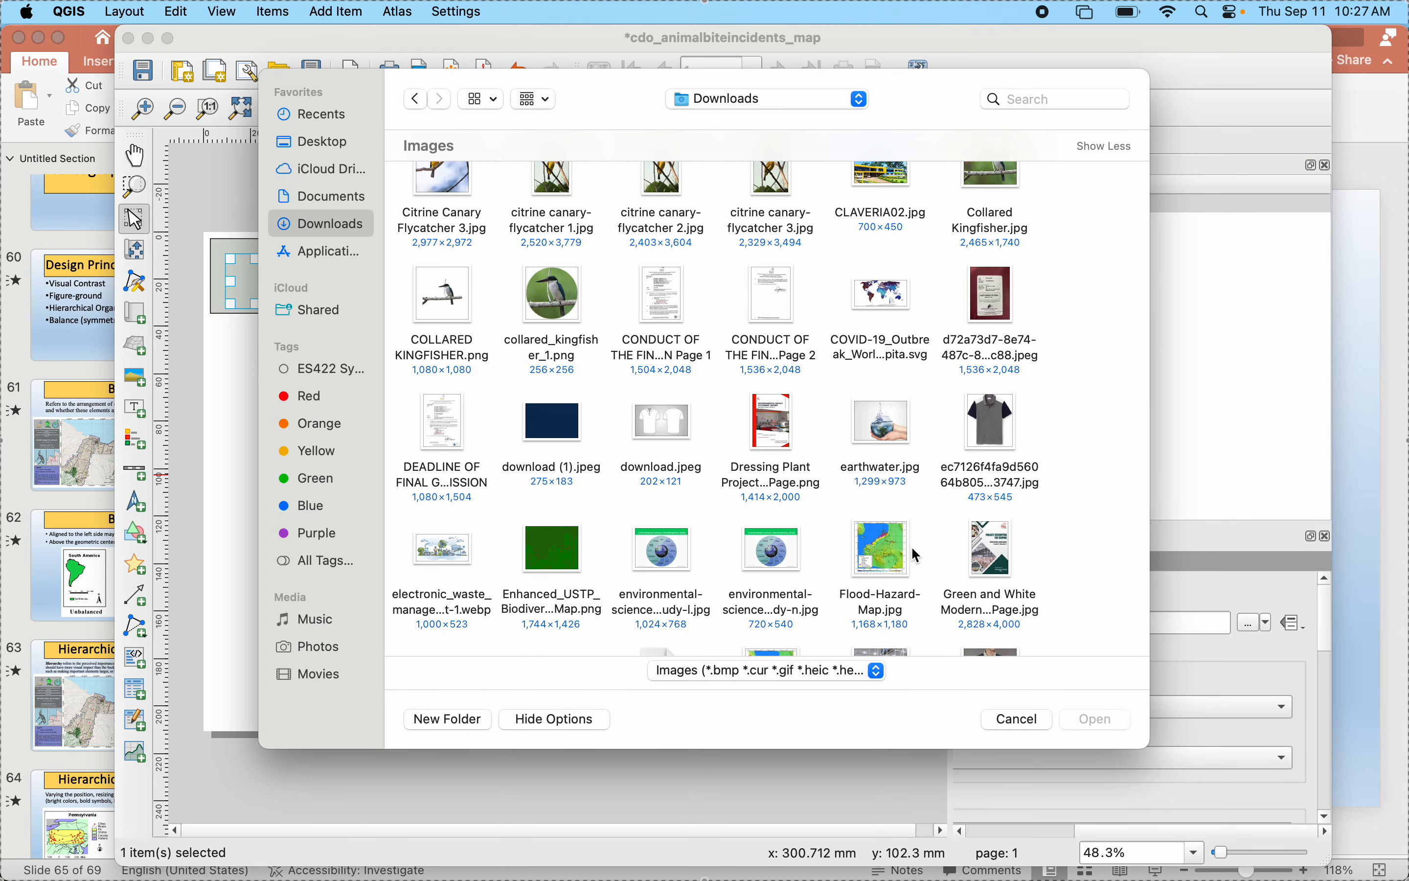
{"action": "scroll", "coordinate": [911, 549], "scroll_direction": "down", "scroll_amount": 5}
{"action": "scroll", "coordinate": [917, 556], "scroll_direction": "down", "scroll_amount": 6}
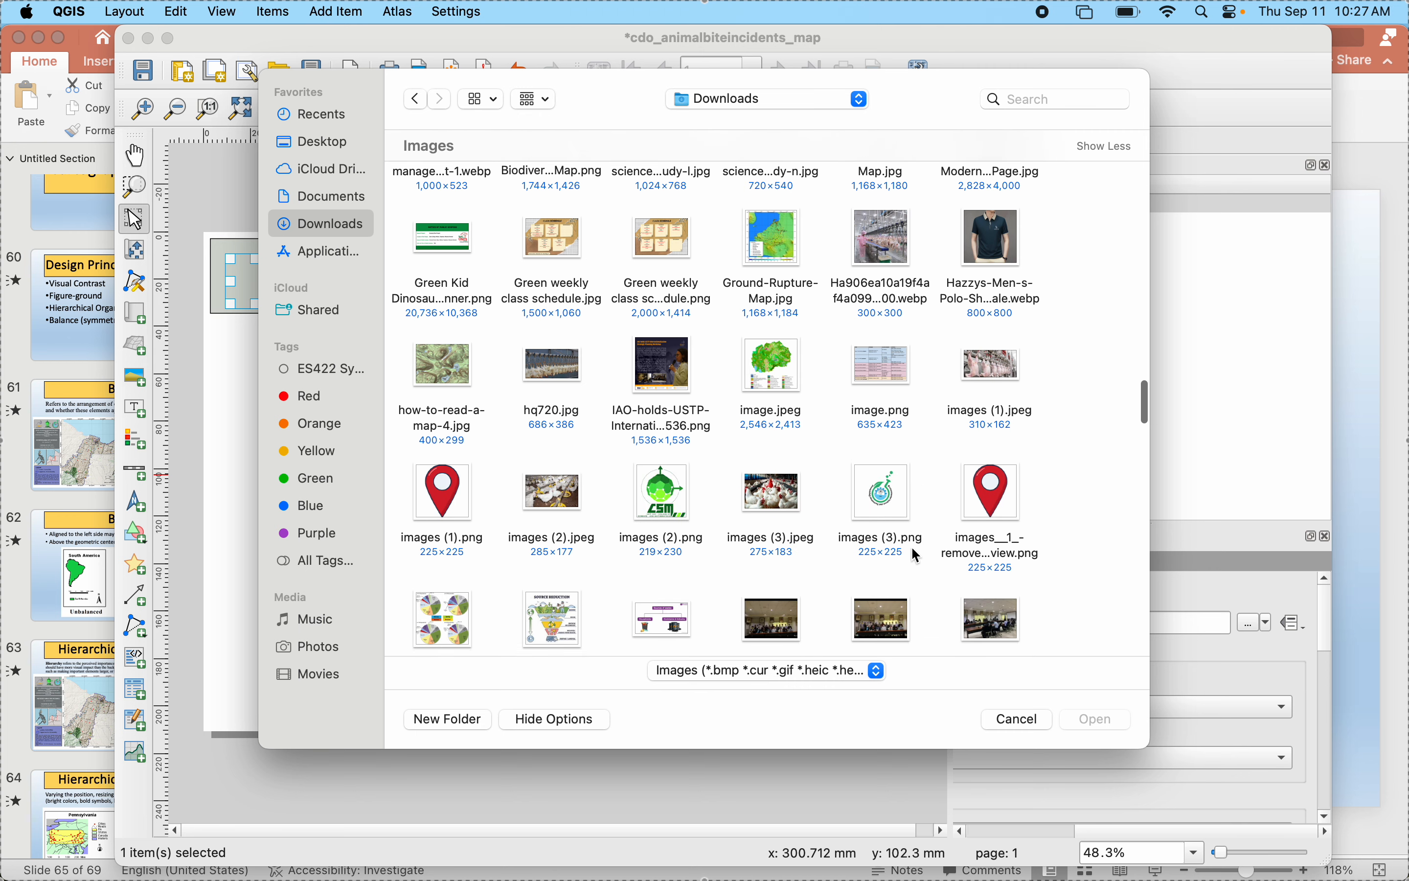
{"action": "scroll", "coordinate": [916, 556], "scroll_direction": "up", "scroll_amount": 2}
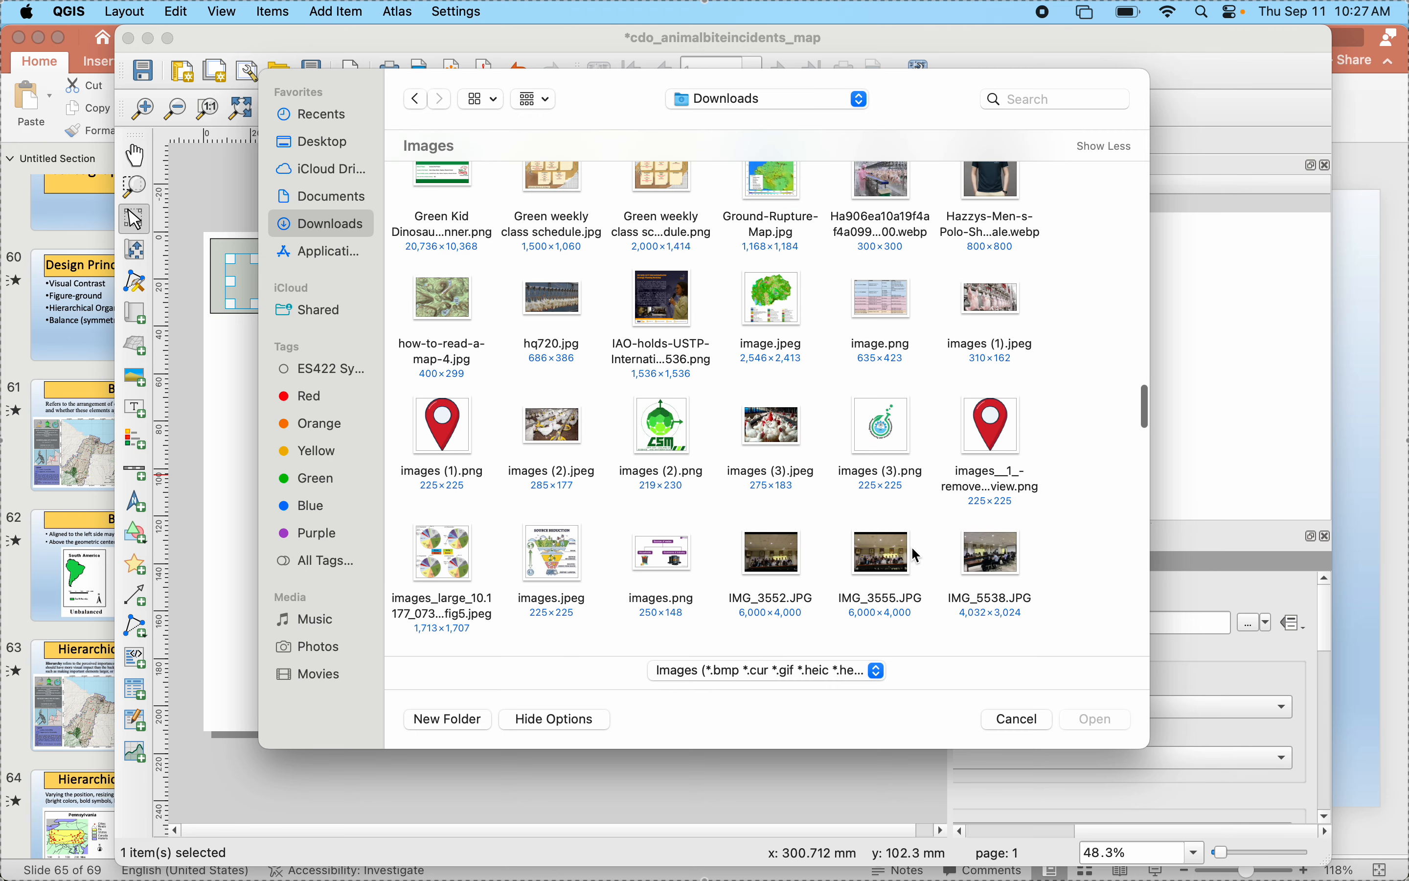
{"action": "left_click", "coordinate": [655, 438]}
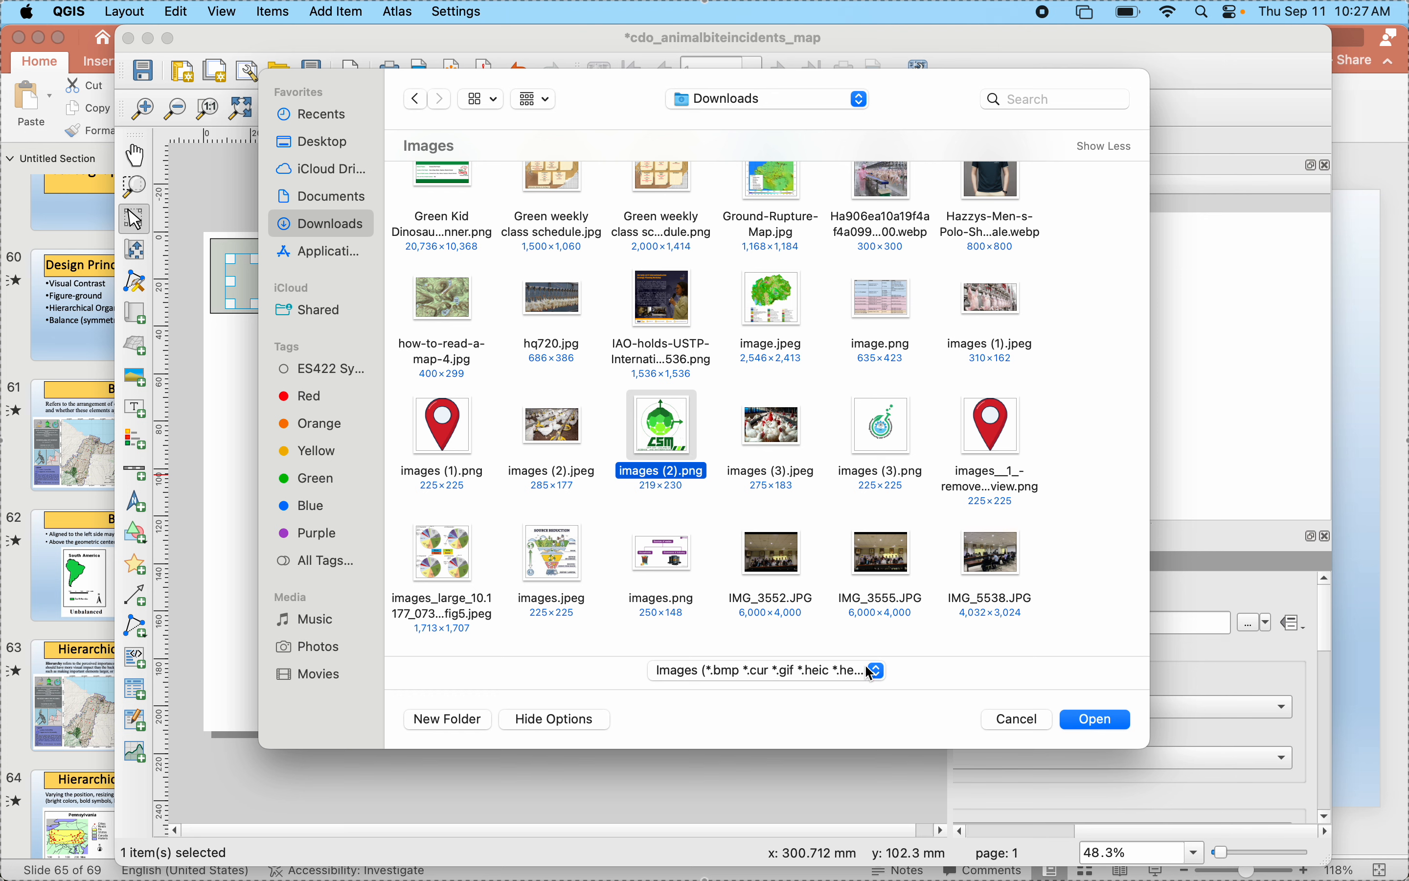
{"action": "left_click", "coordinate": [1094, 719]}
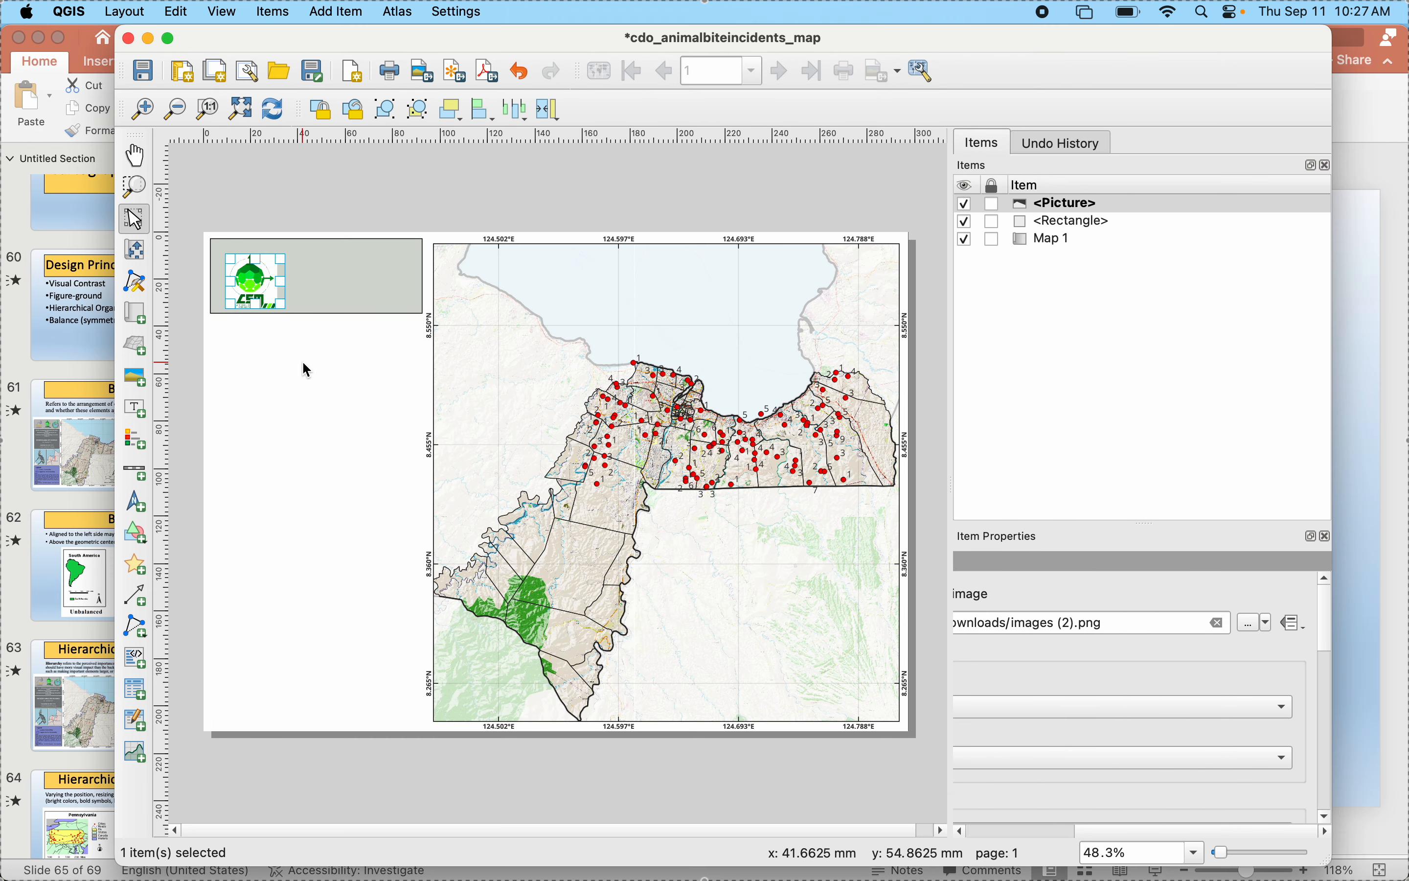
- Move the logo picture to the middle of the grey-green rectangle and delete it
{"action": "left_click_drag", "start_coordinate": [255, 289], "coordinate": [317, 284]}
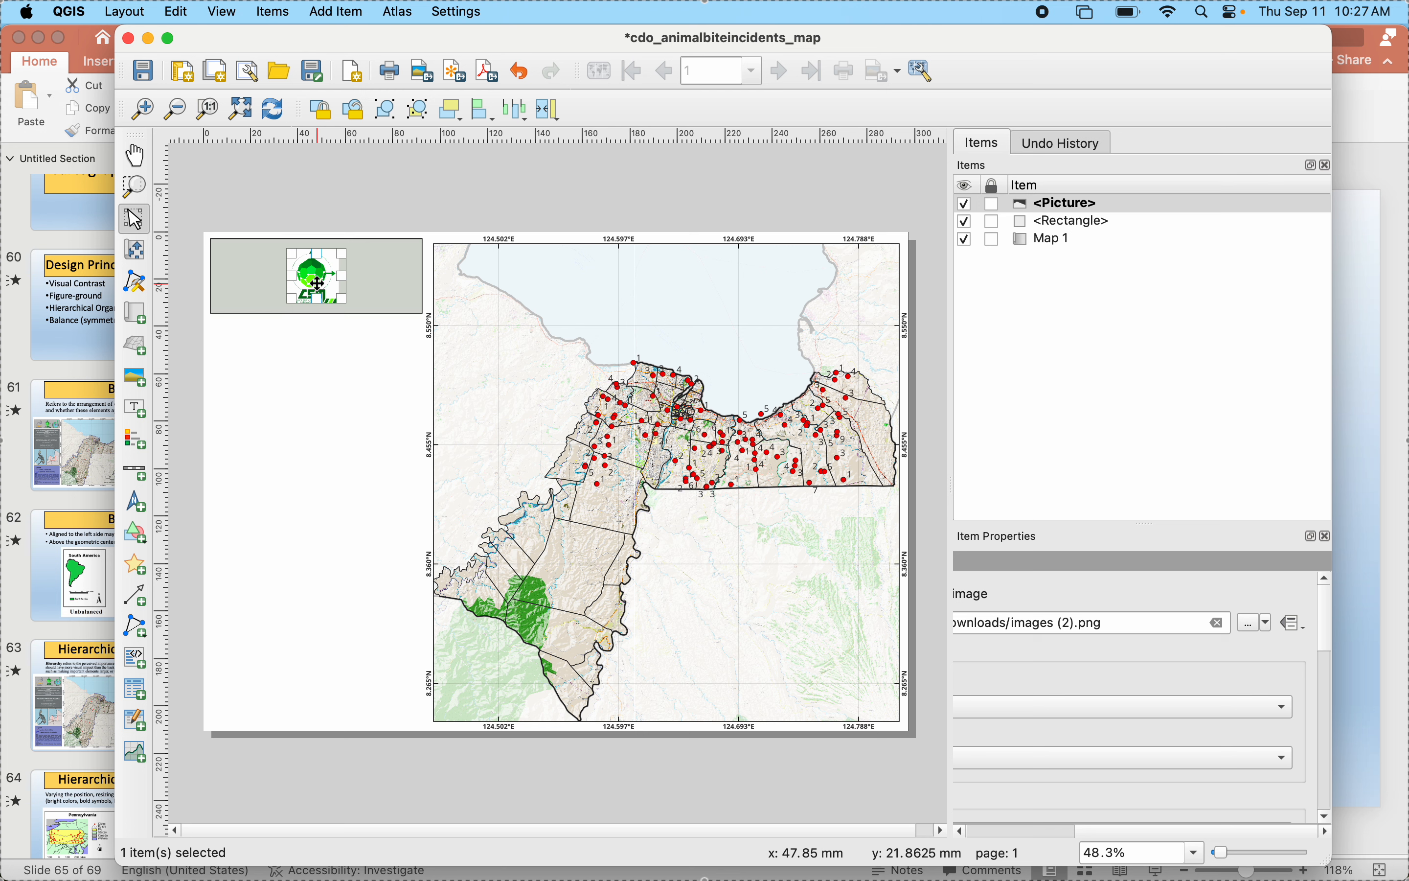
{"action": "key", "text": "Delete"}
- Add a new raster image picture frame about 22 by 21 mm at the left end of the grey-green rectangle
{"action": "left_click", "coordinate": [140, 381]}
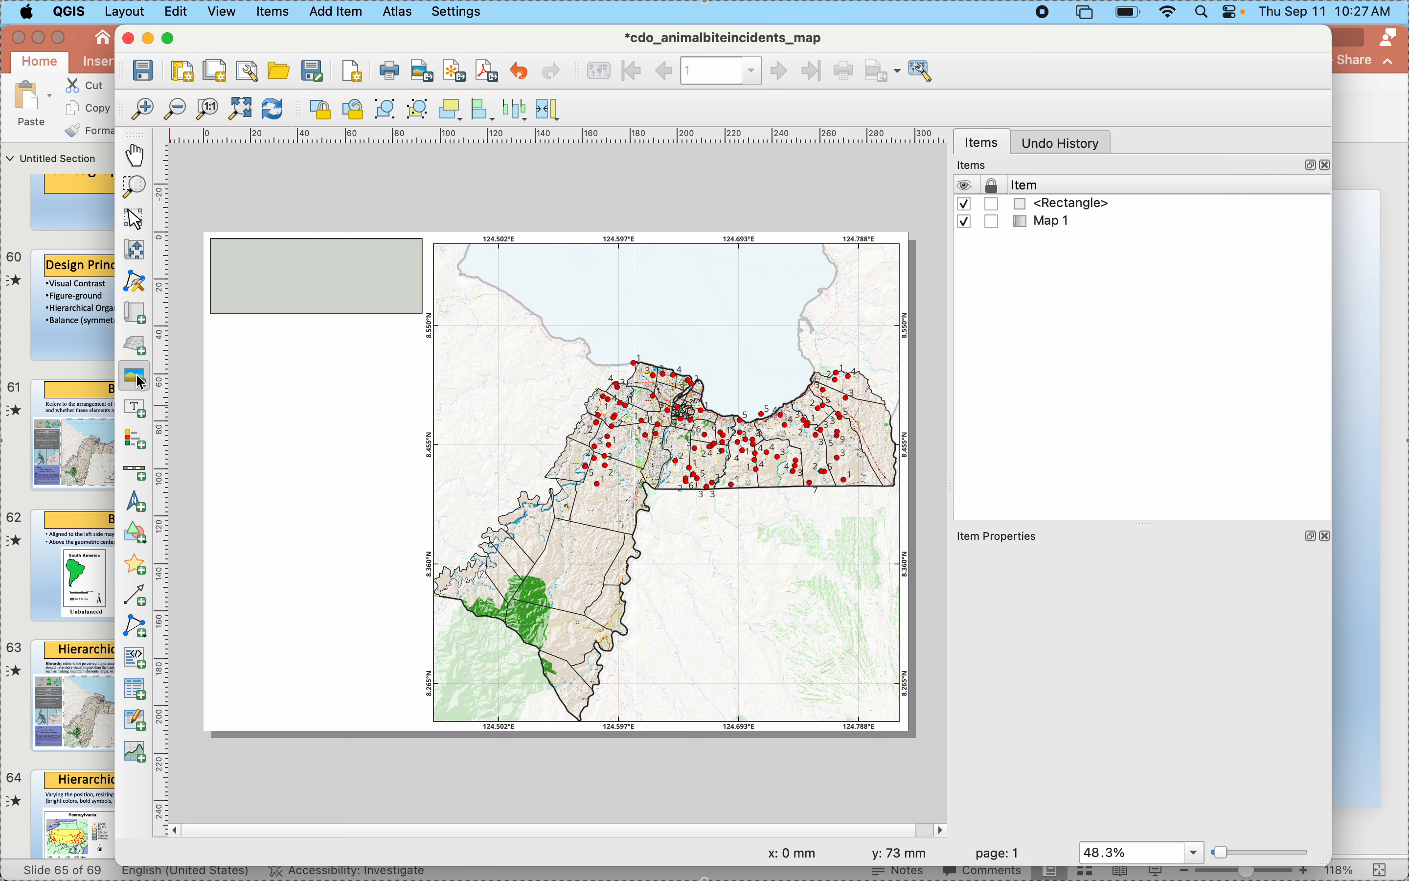
{"action": "left_click_drag", "start_coordinate": [223, 255], "coordinate": [279, 313]}
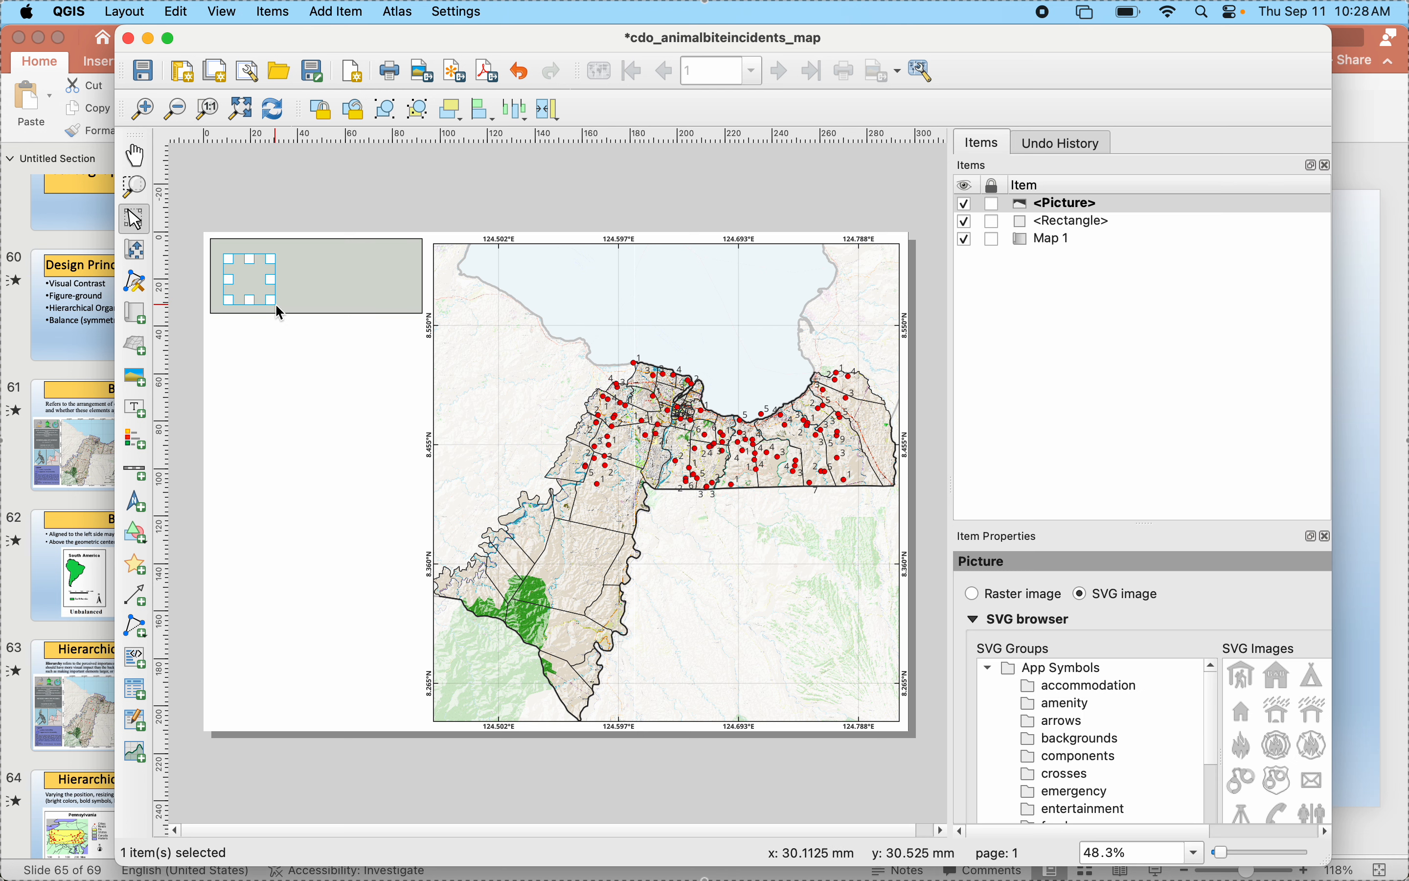
{"action": "left_click", "coordinate": [976, 594]}
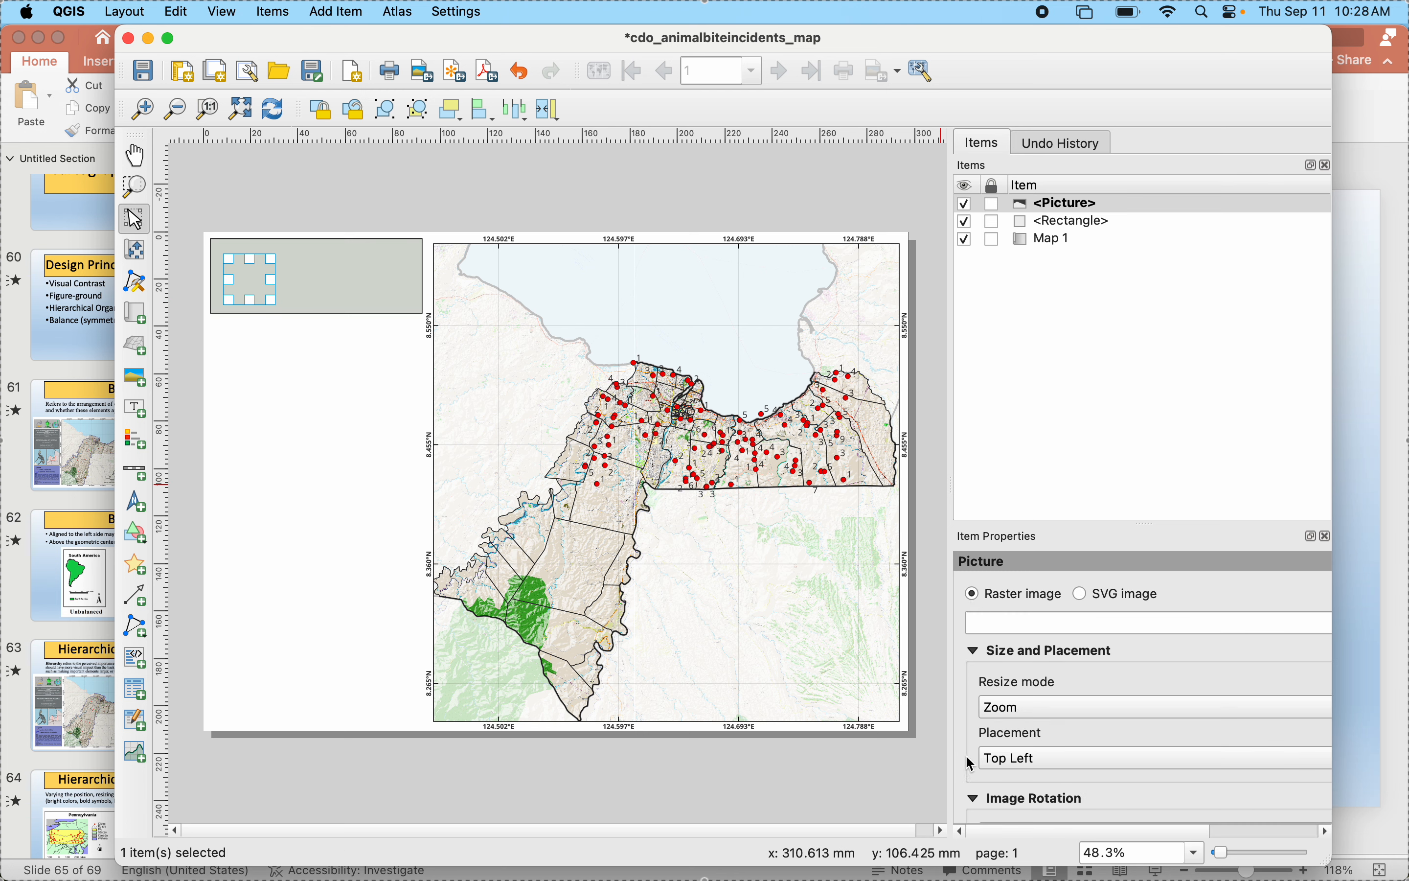
- Browse all images in the Downloads folder for a logo file for the new picture frame
{"action": "scroll", "coordinate": [971, 764], "scroll_direction": "down", "scroll_amount": 2}
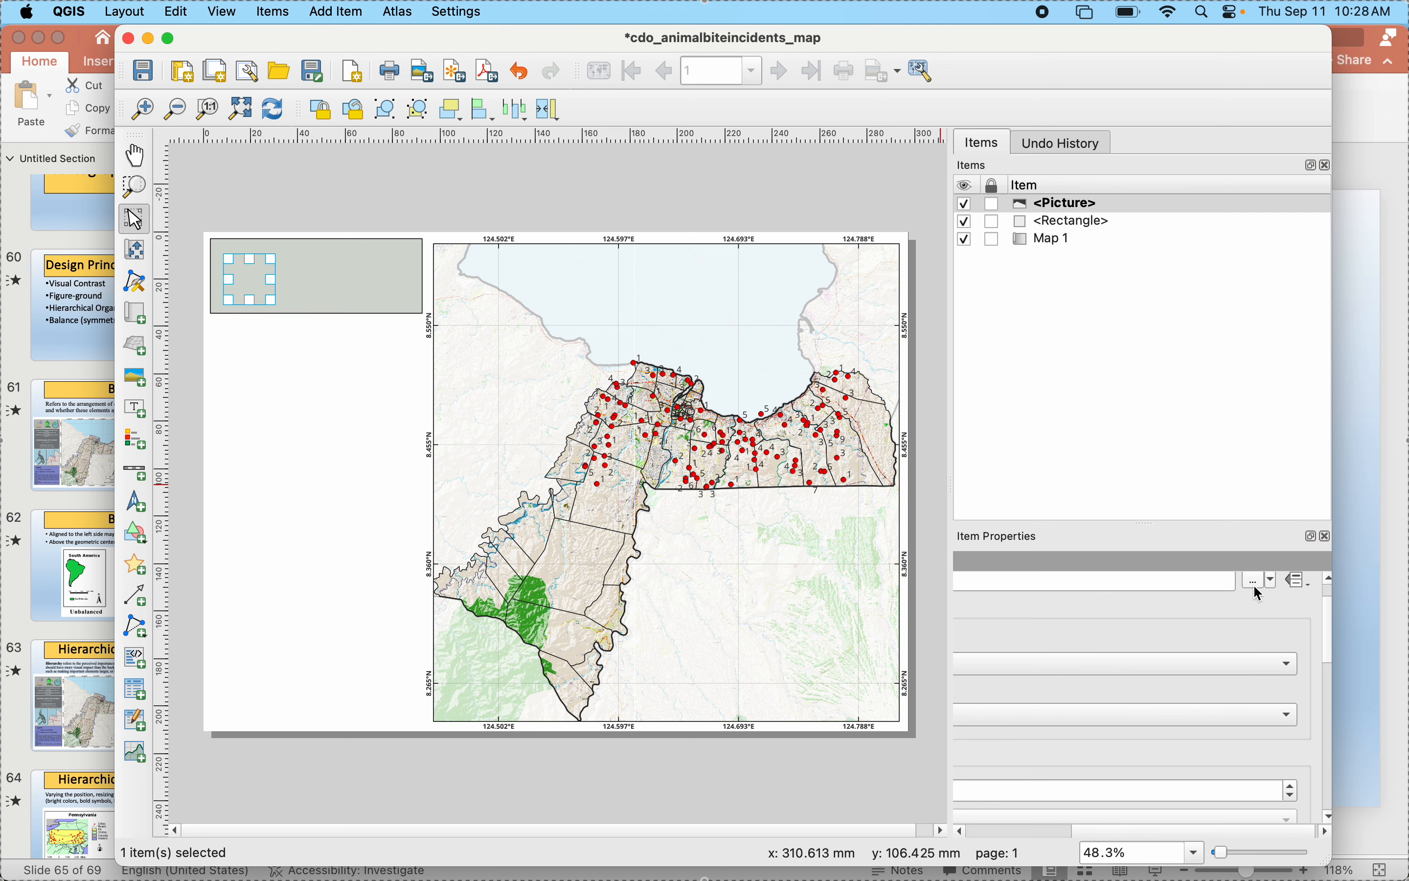
{"action": "left_click", "coordinate": [1259, 582]}
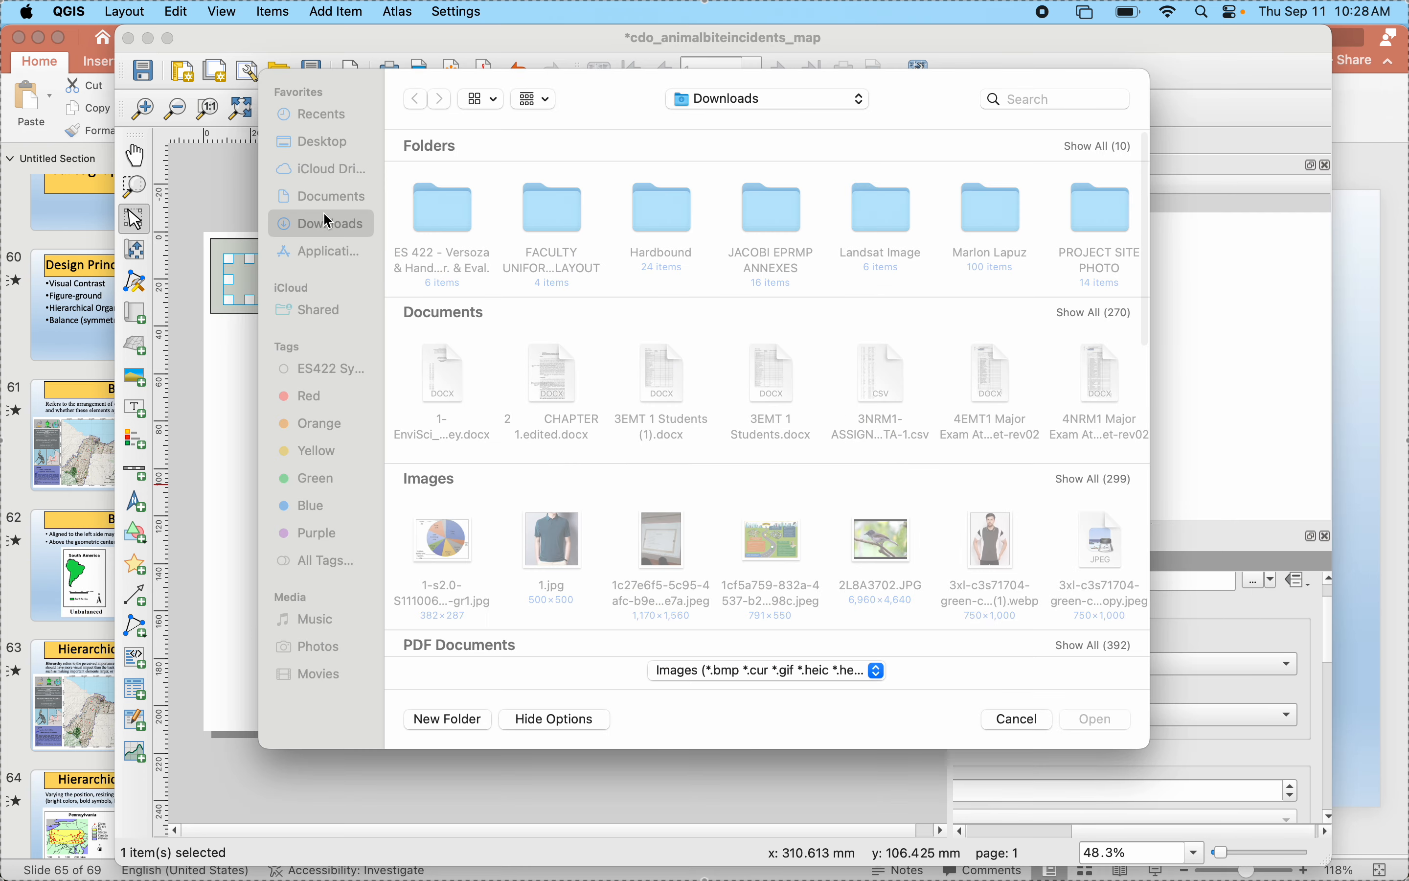
{"action": "left_click", "coordinate": [1094, 480]}
{"action": "scroll", "coordinate": [938, 535], "scroll_direction": "down", "scroll_amount": 10}
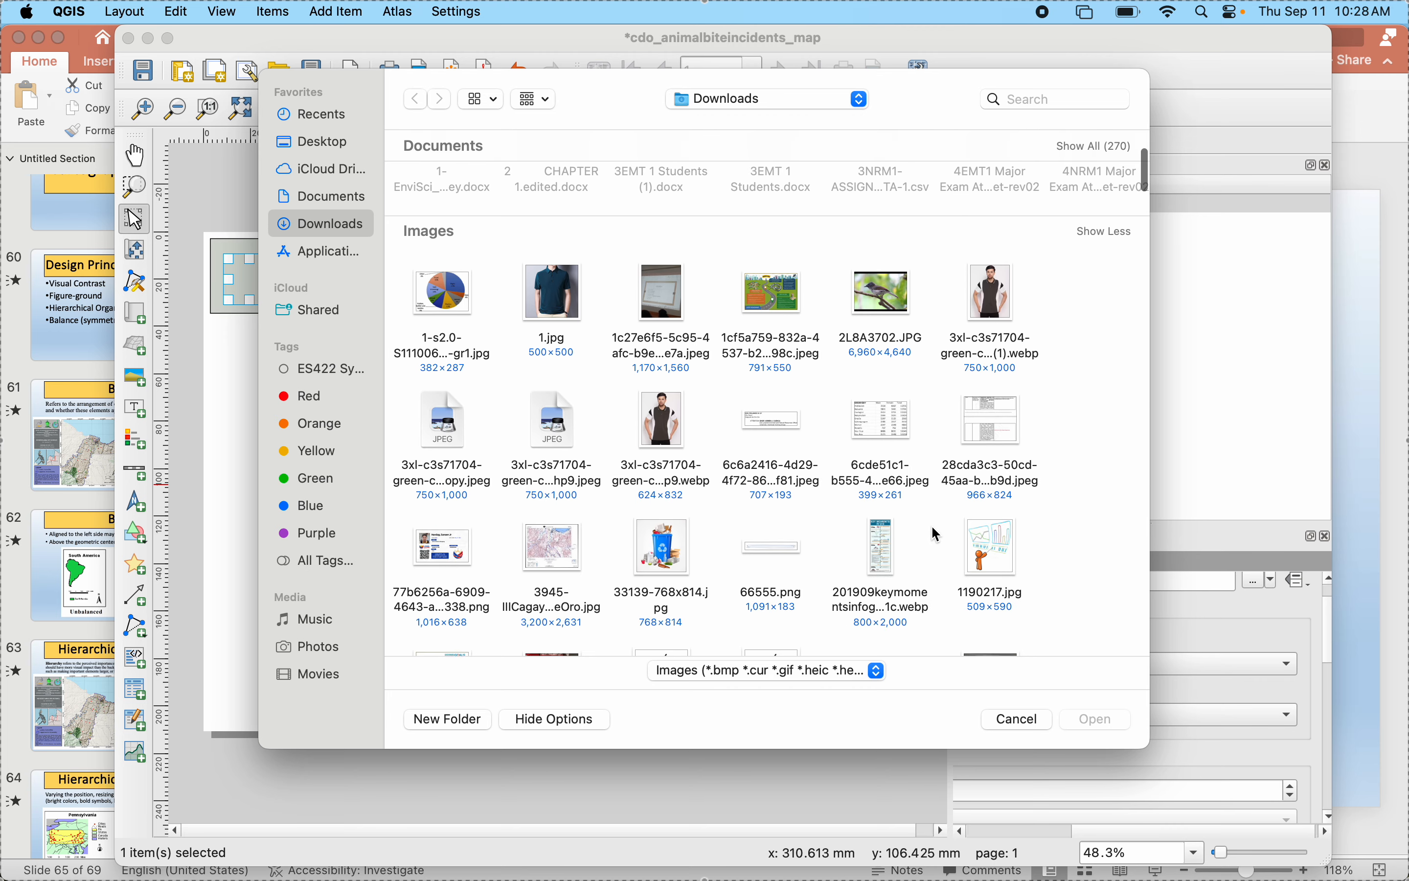
{"action": "scroll", "coordinate": [806, 612], "scroll_direction": "down", "scroll_amount": 15}
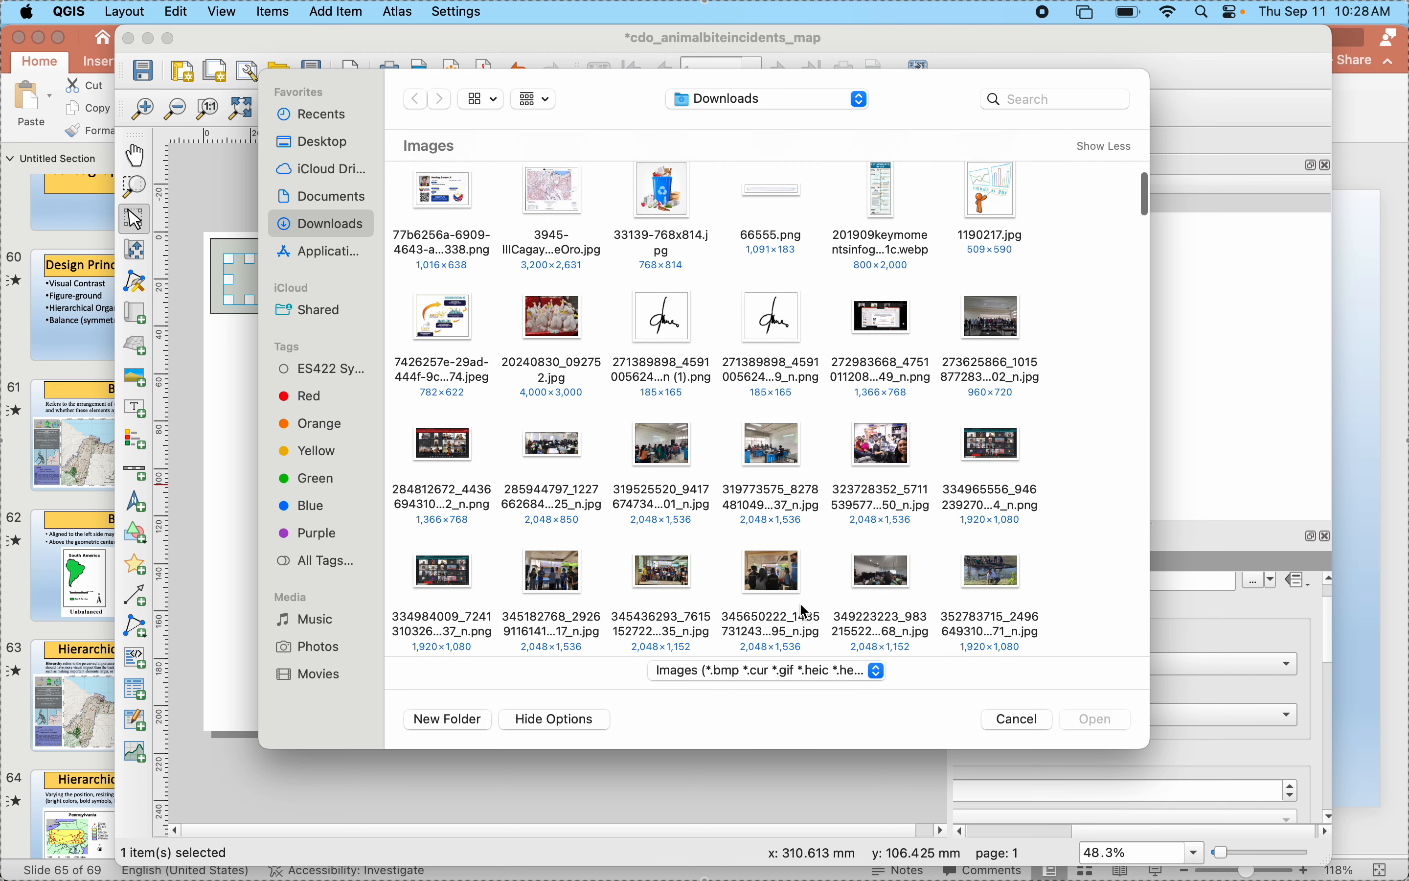
{"action": "scroll", "coordinate": [806, 612], "scroll_direction": "down", "scroll_amount": 15}
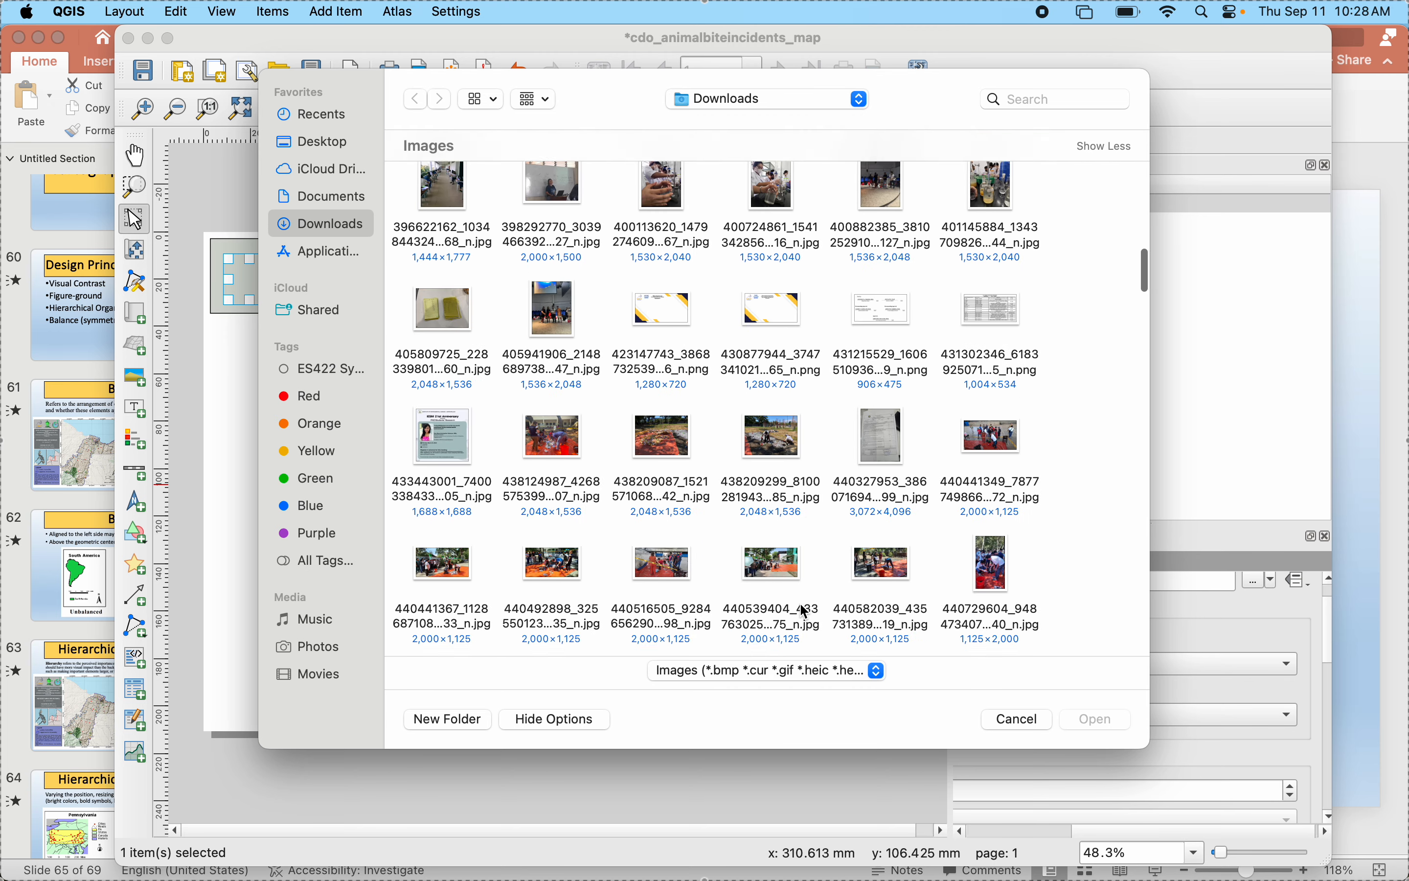
{"action": "scroll", "coordinate": [806, 612], "scroll_direction": "down", "scroll_amount": 10}
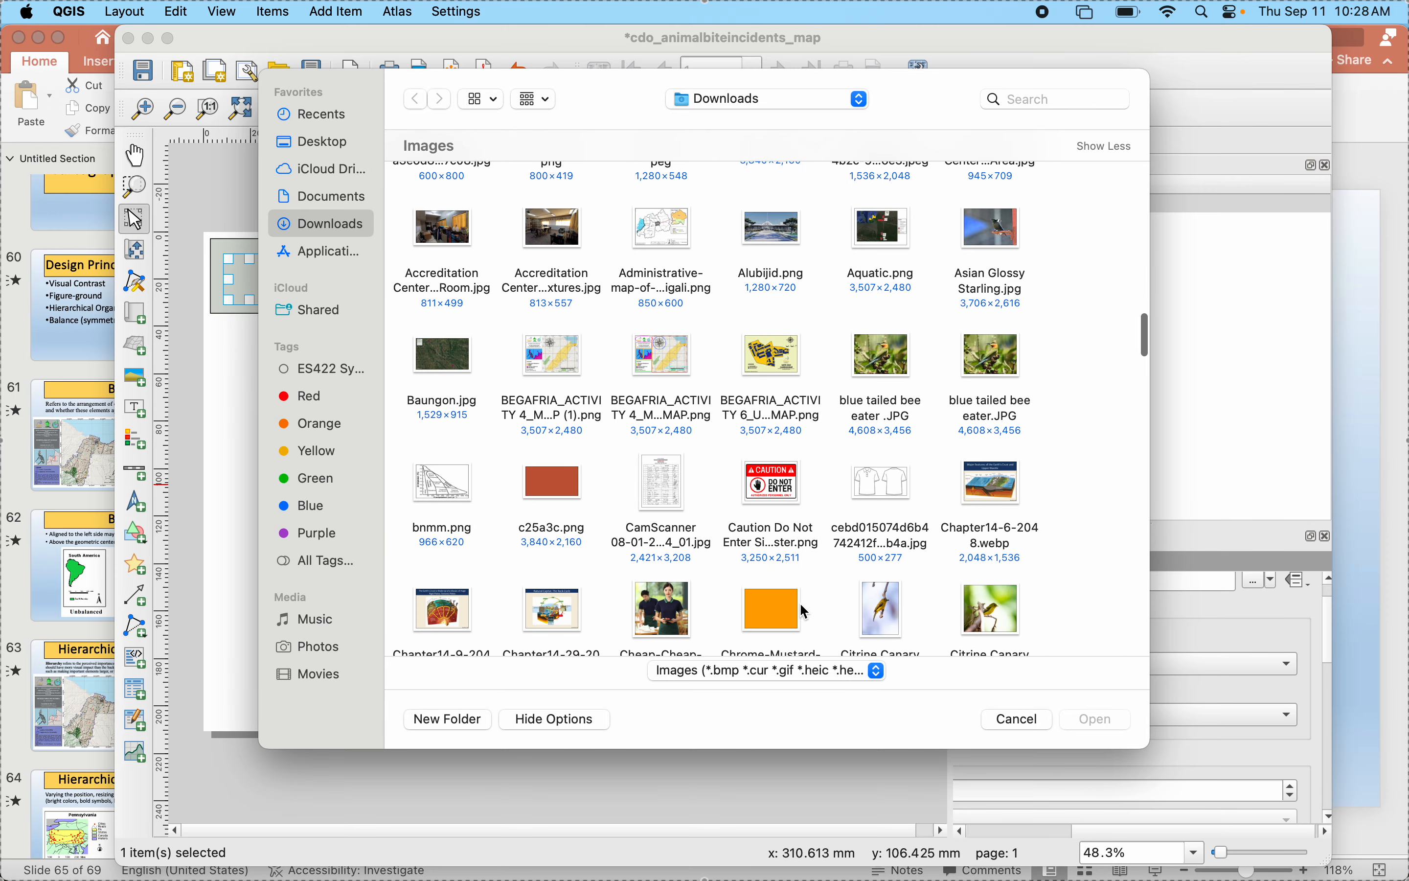
{"action": "scroll", "coordinate": [806, 611], "scroll_direction": "down", "scroll_amount": 15}
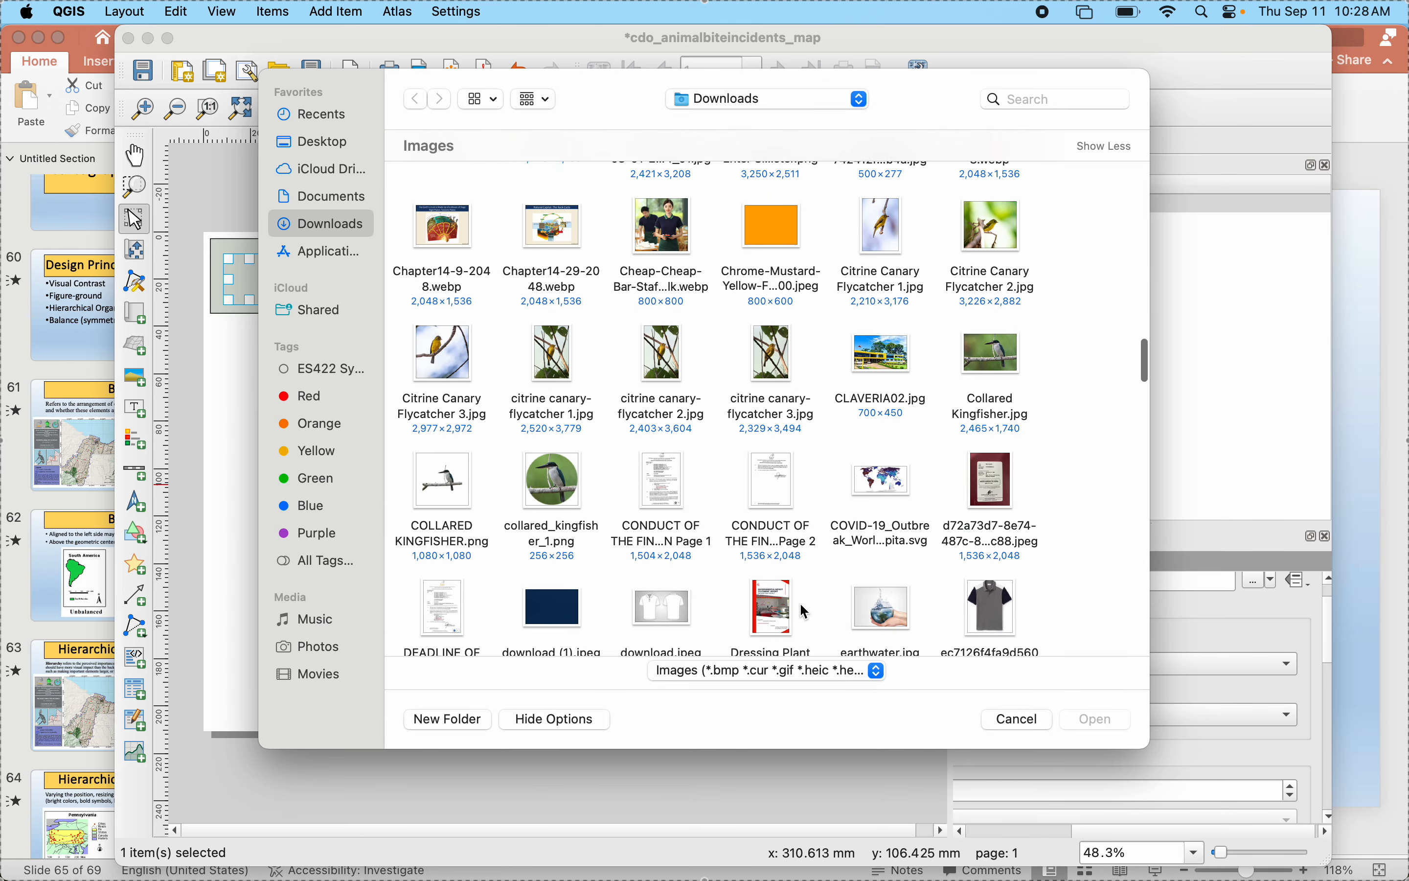
{"action": "scroll", "coordinate": [807, 611], "scroll_direction": "down", "scroll_amount": 10}
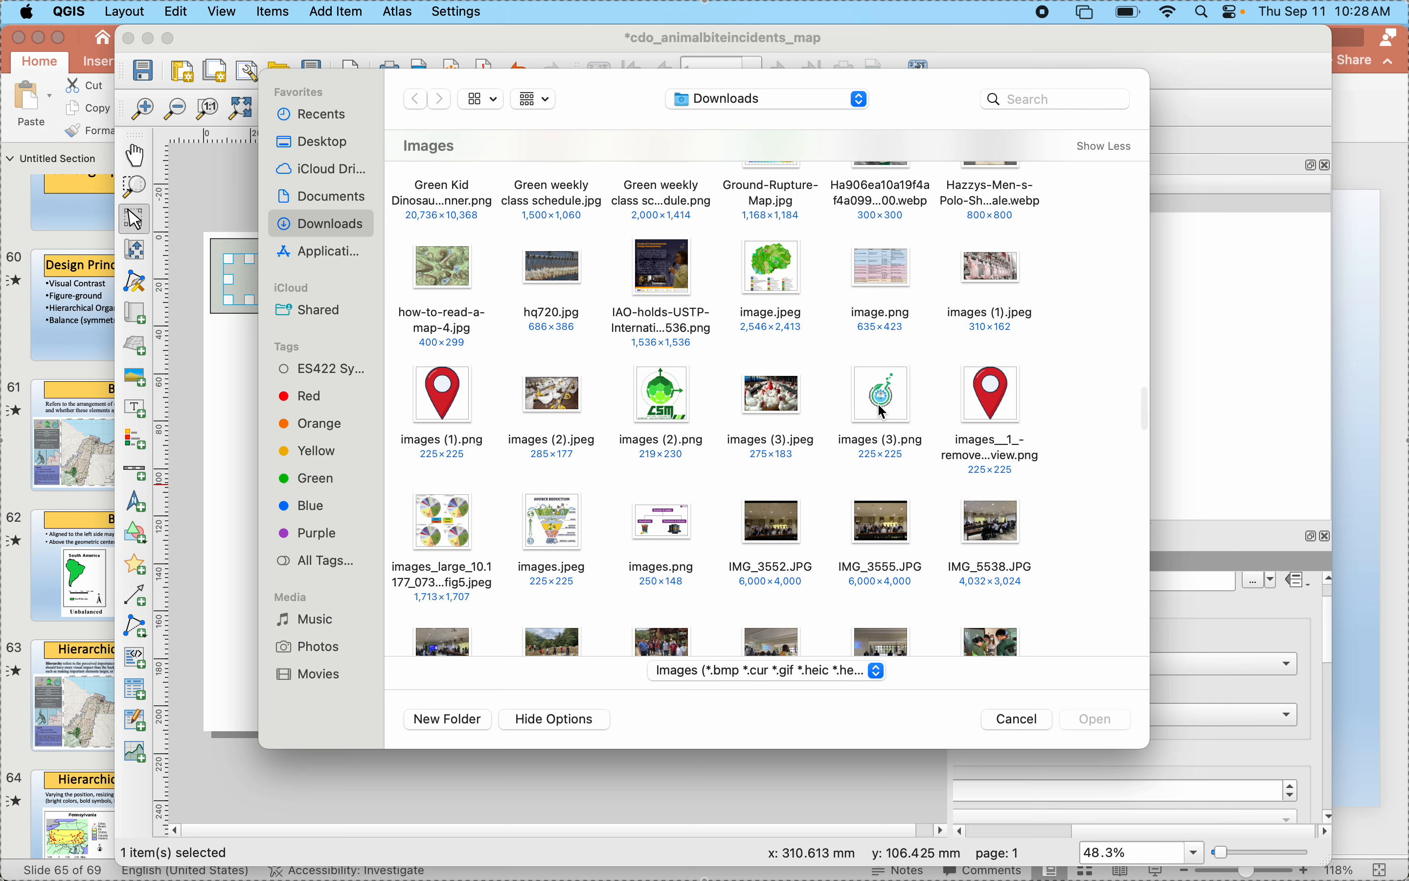
{"action": "scroll", "coordinate": [883, 412], "scroll_direction": "down", "scroll_amount": 5}
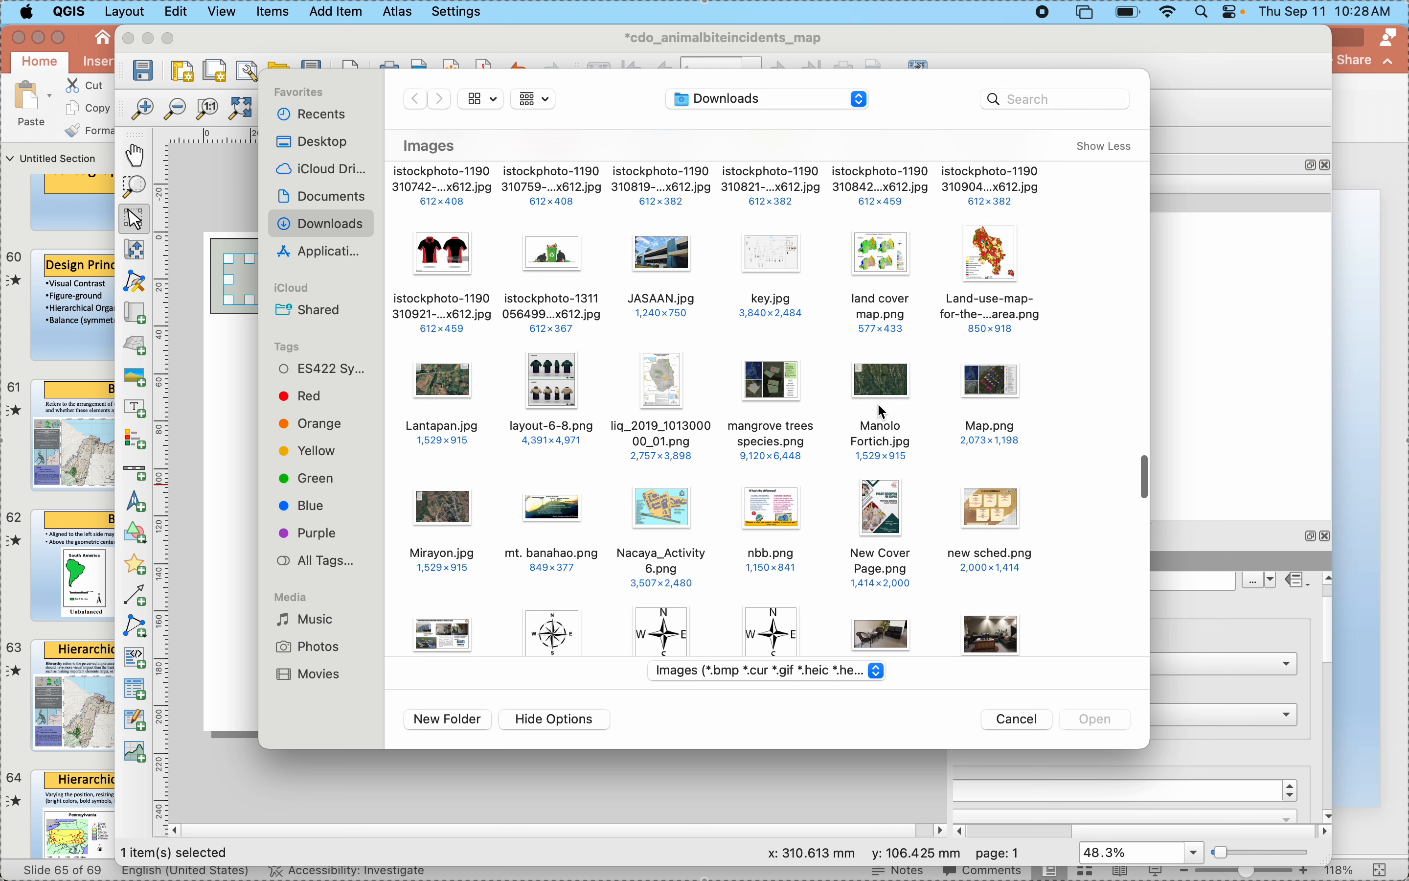
{"action": "scroll", "coordinate": [883, 413], "scroll_direction": "down", "scroll_amount": 5}
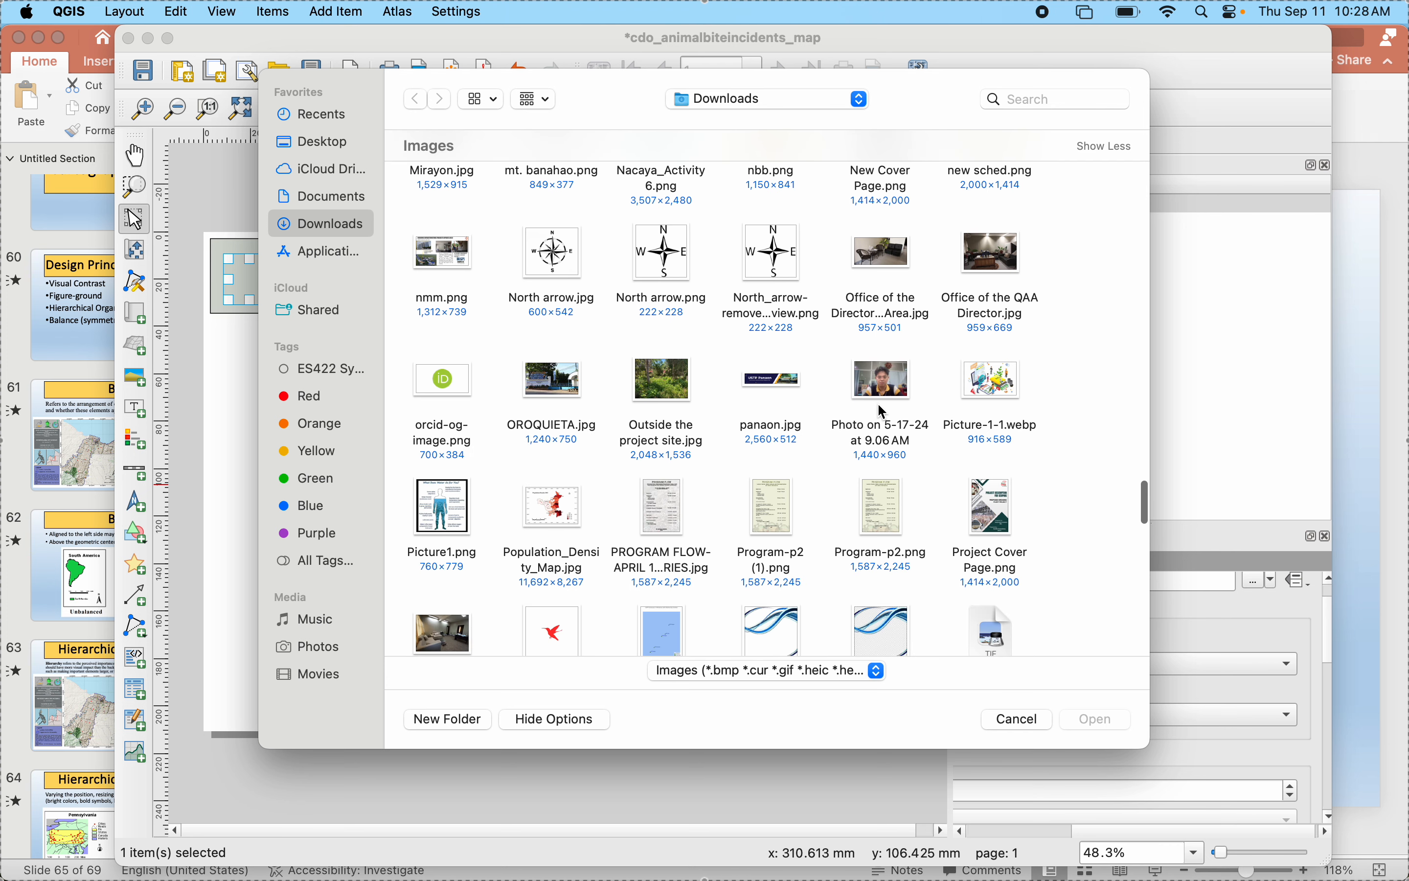
{"action": "scroll", "coordinate": [883, 412], "scroll_direction": "down", "scroll_amount": 6}
- Load the CSM logo with removed background, CSM-removebg-preview.png, from the Documents folder into the picture frame
{"action": "left_click", "coordinate": [307, 178]}
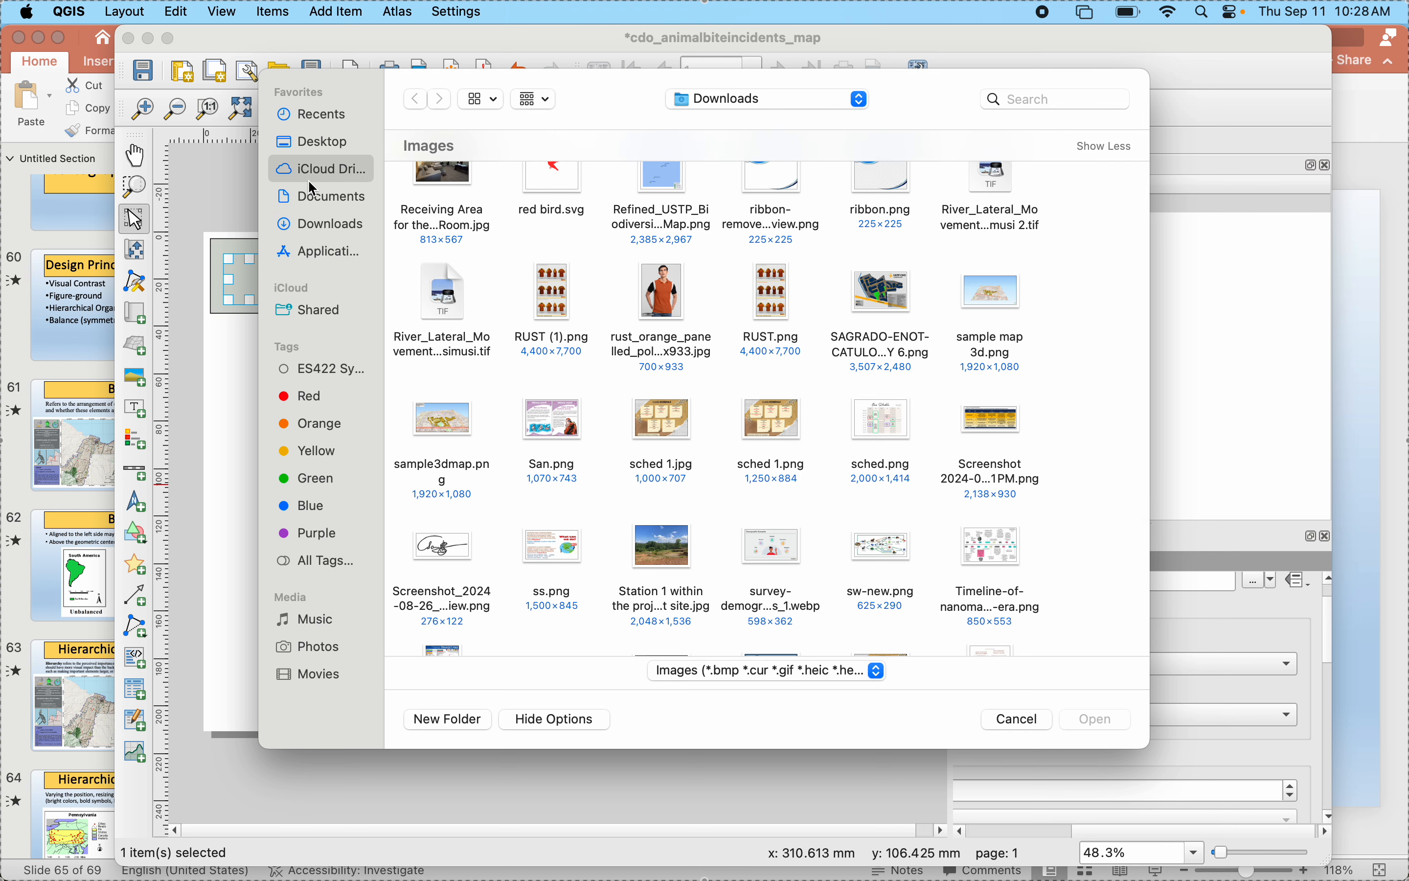
{"action": "left_click", "coordinate": [328, 205]}
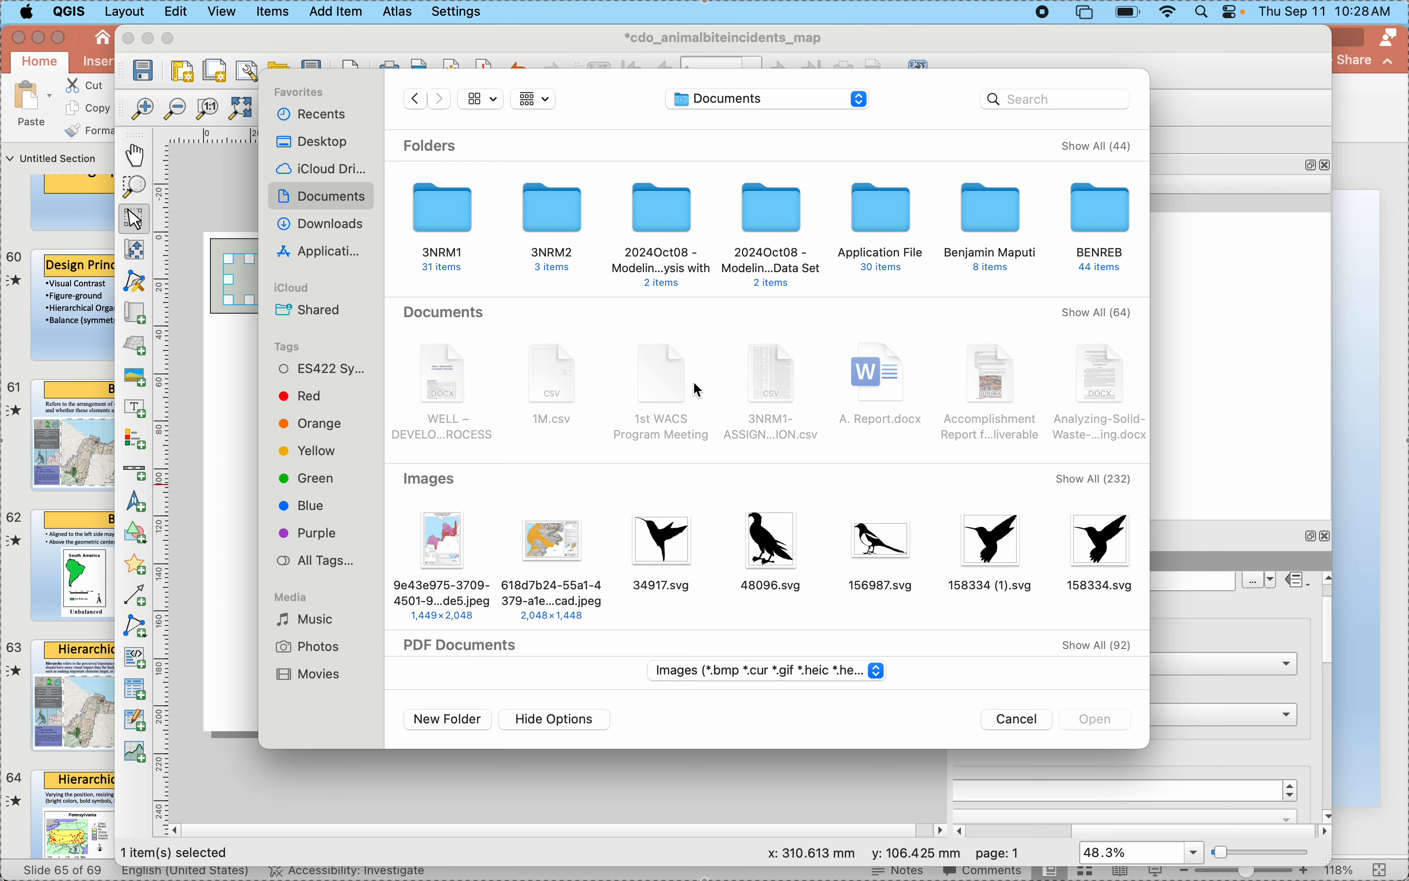
{"action": "left_click", "coordinate": [1077, 485]}
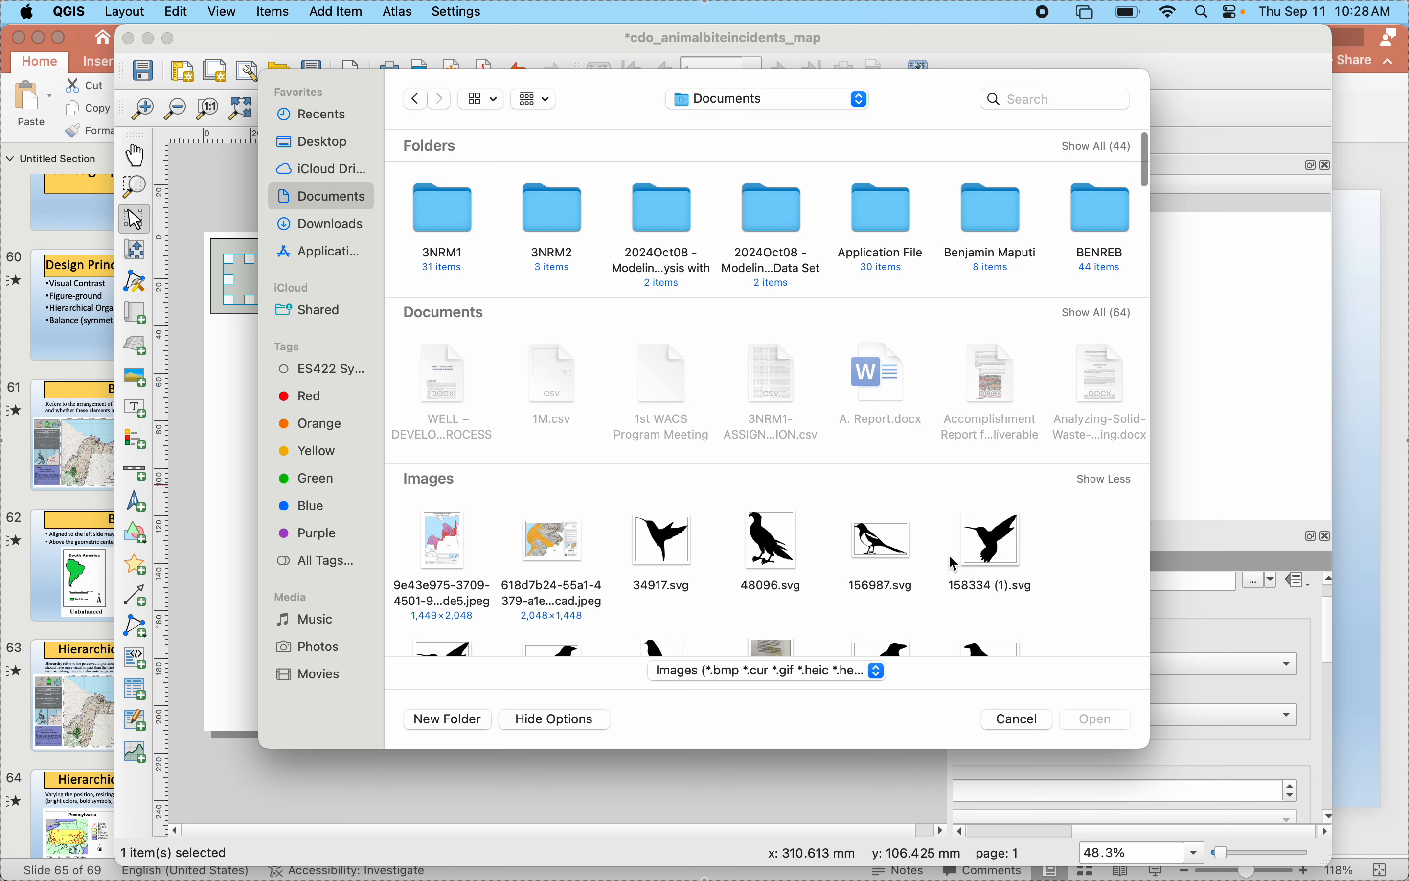
{"action": "scroll", "coordinate": [909, 582], "scroll_direction": "down", "scroll_amount": 8}
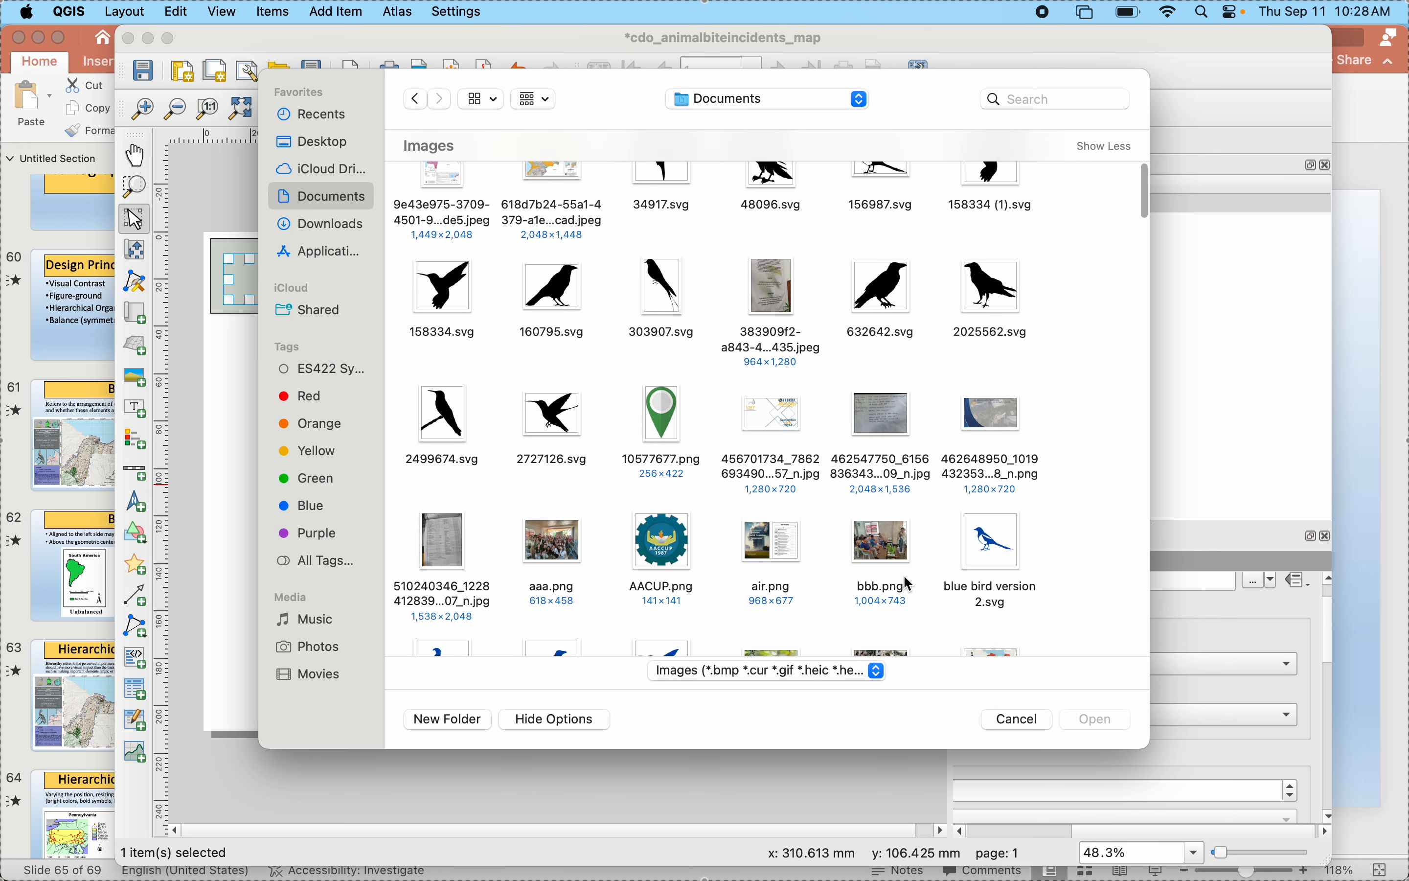
{"action": "scroll", "coordinate": [911, 584], "scroll_direction": "down", "scroll_amount": 6}
{"action": "scroll", "coordinate": [897, 574], "scroll_direction": "down", "scroll_amount": 3}
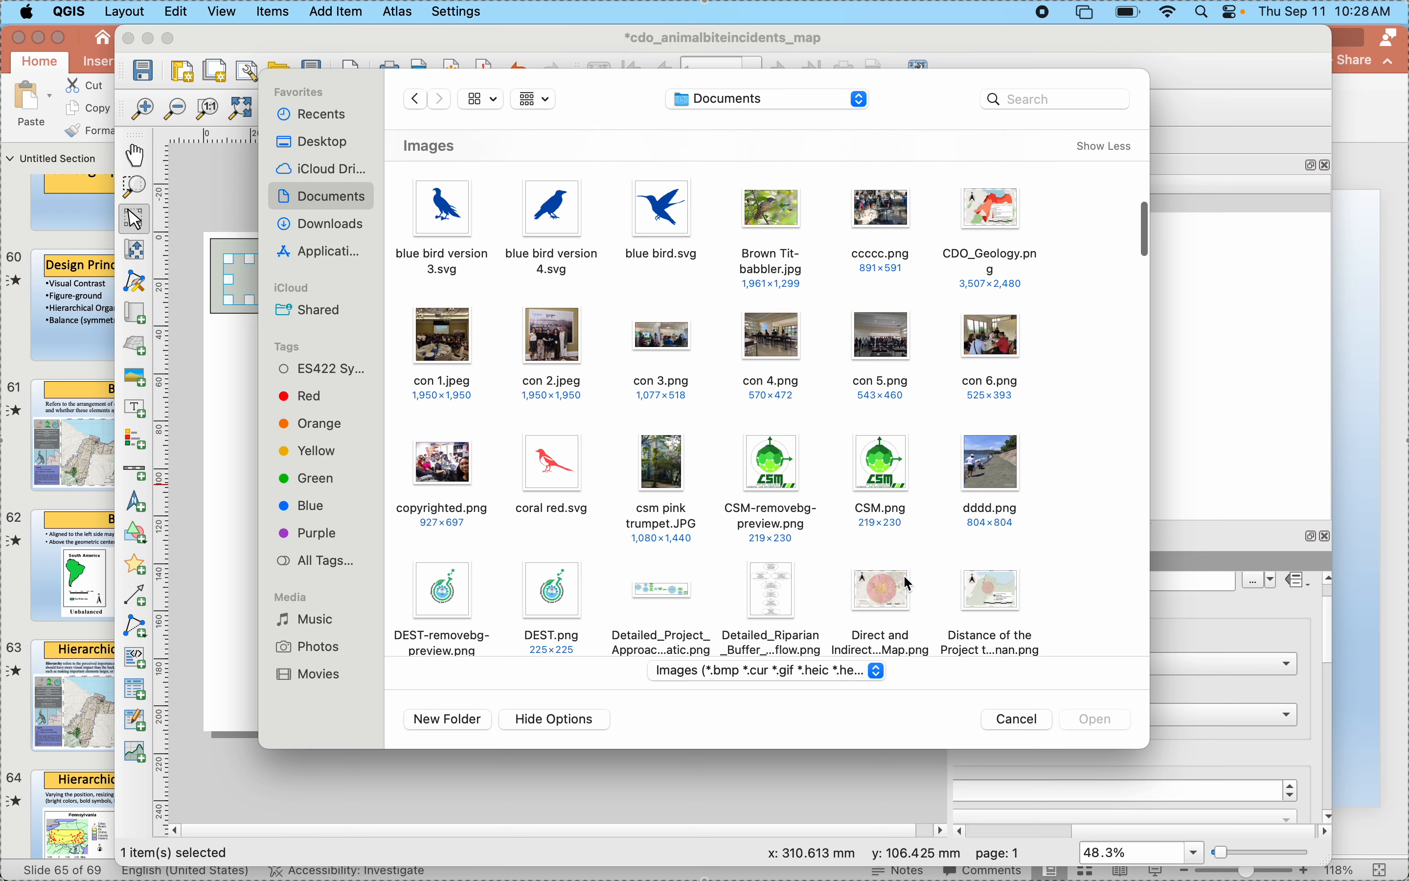
{"action": "scroll", "coordinate": [591, 577], "scroll_direction": "down", "scroll_amount": 2}
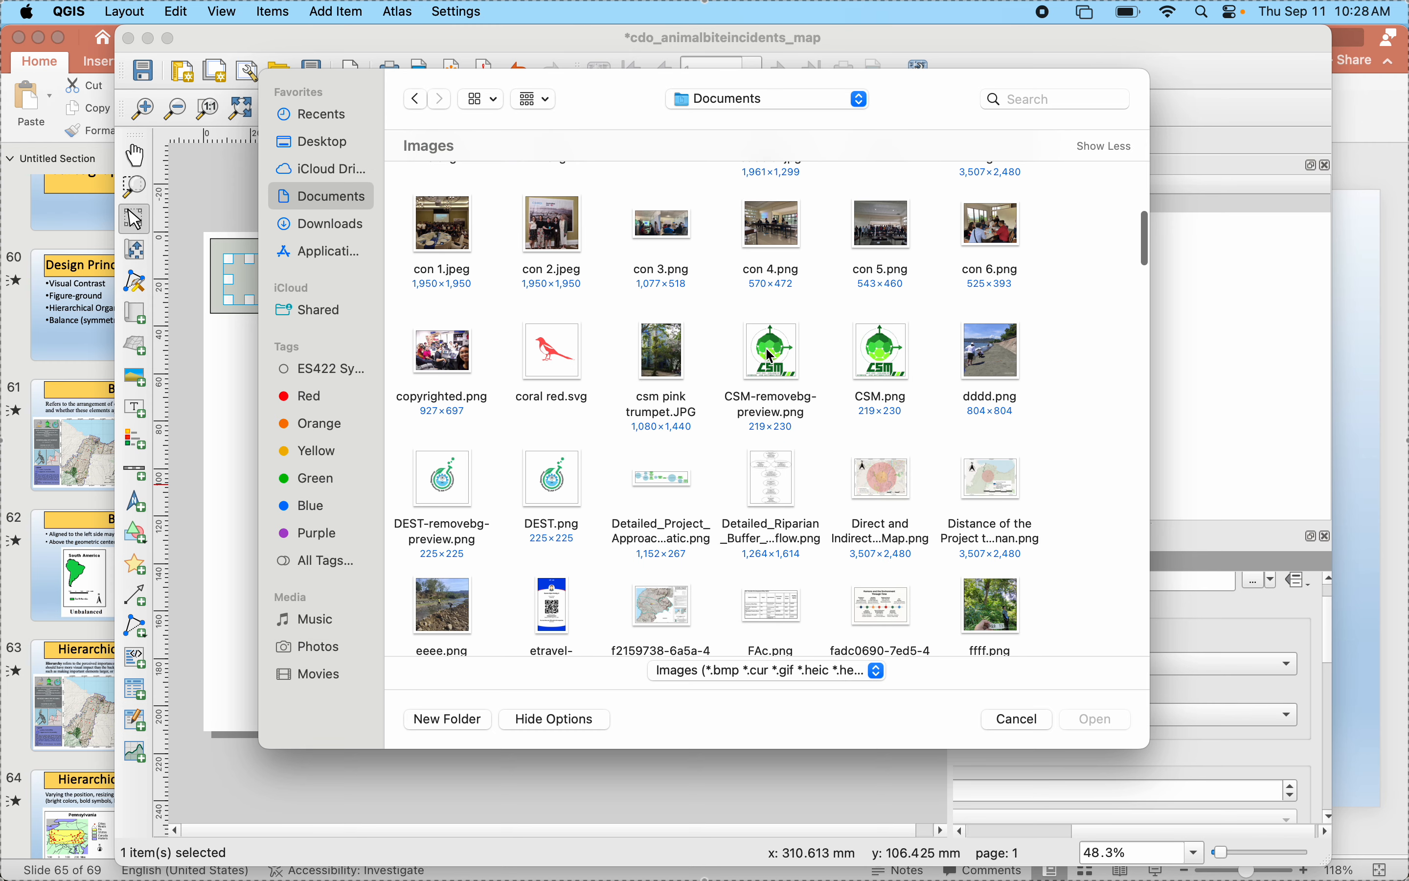
{"action": "left_click", "coordinate": [771, 355]}
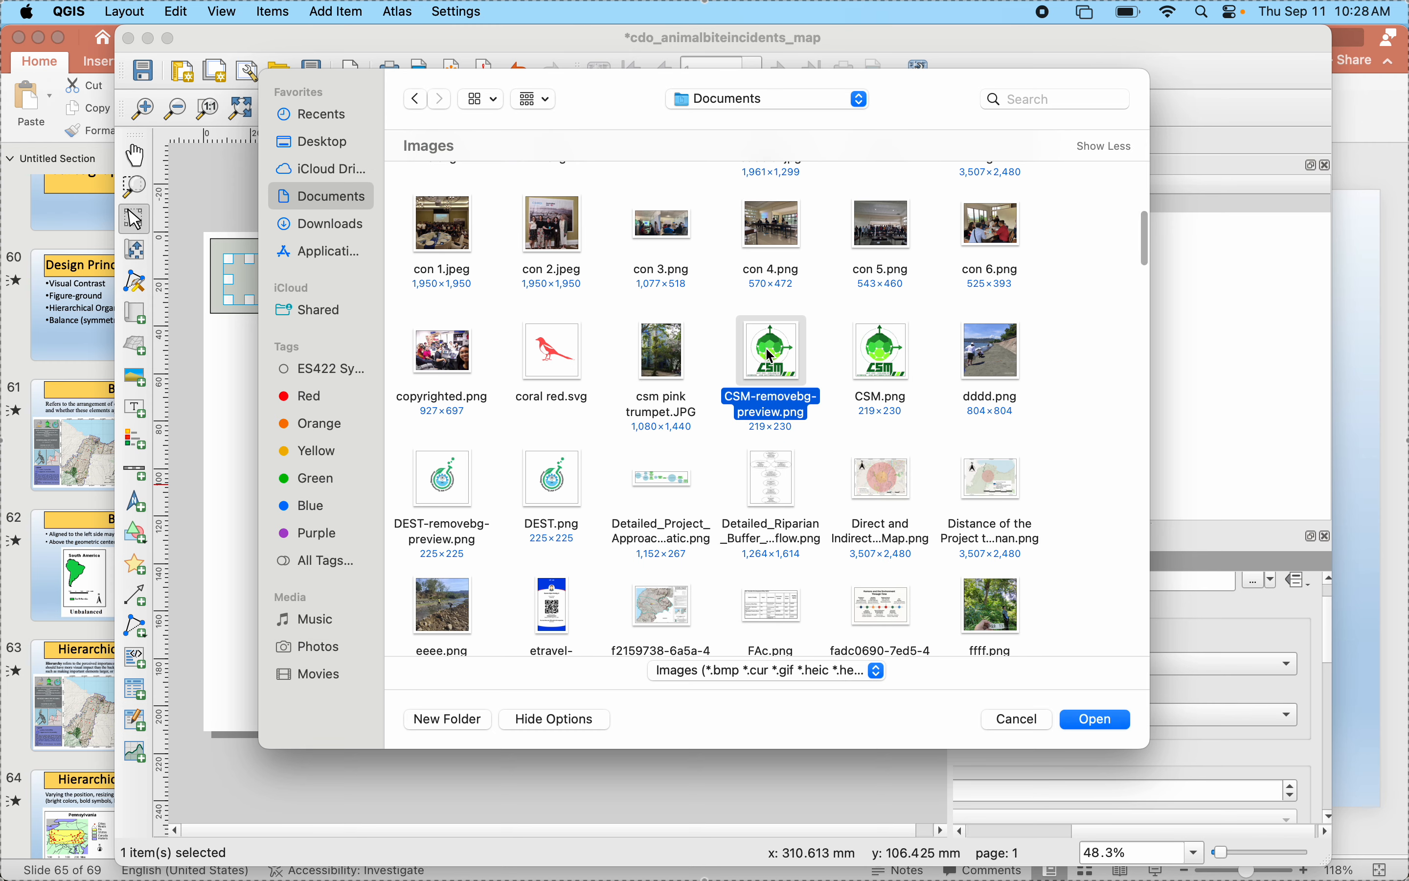
{"action": "left_click", "coordinate": [1093, 722]}
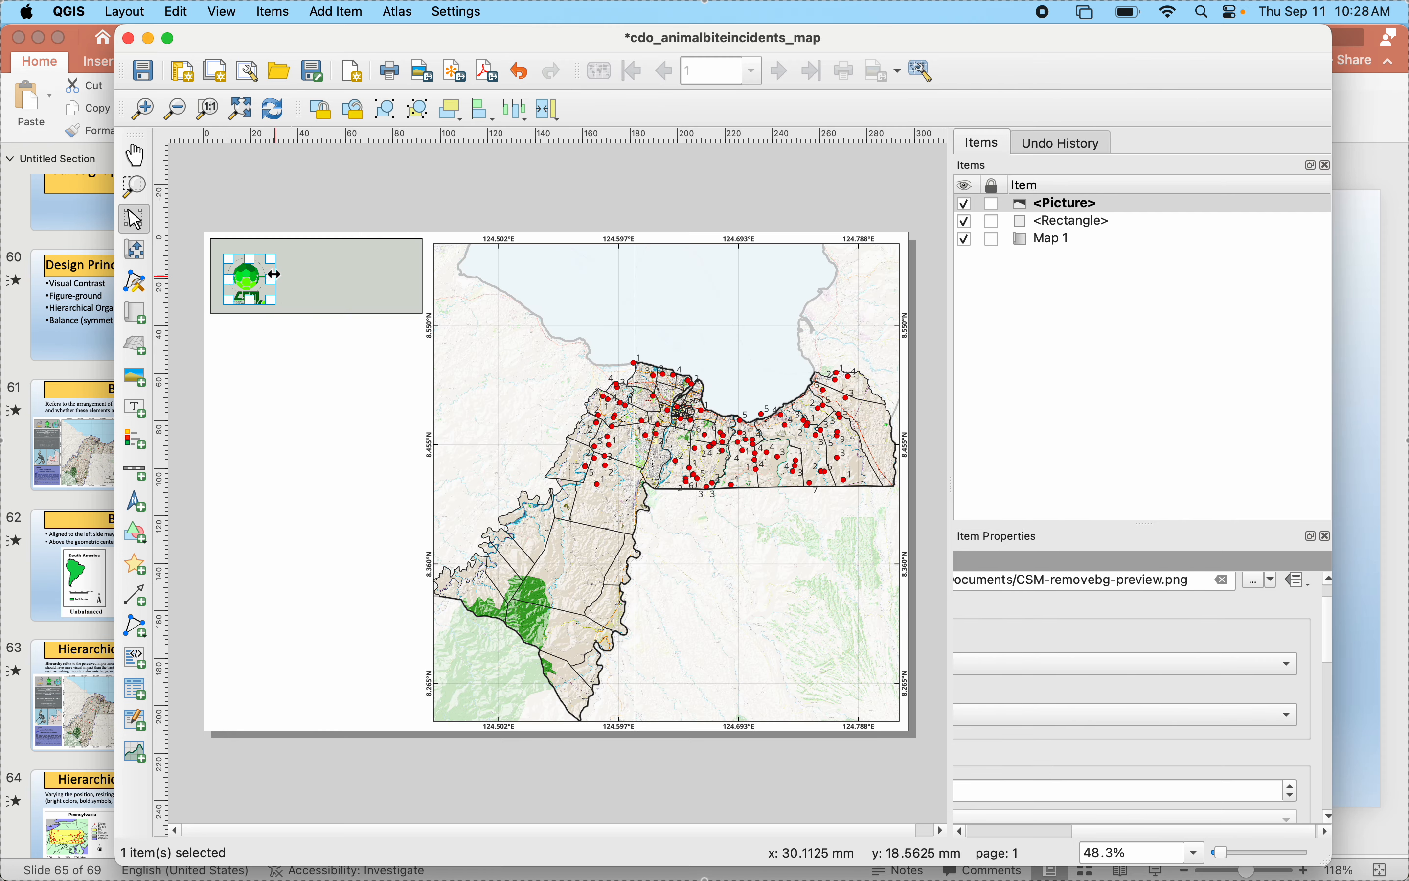
- Move the CSM logo to the middle of the grey-green rectangle and enlarge it slightly to nearly the rectangle's height
{"action": "left_click_drag", "start_coordinate": [275, 262], "coordinate": [275, 254]}
{"action": "left_click_drag", "start_coordinate": [255, 281], "coordinate": [286, 245]}
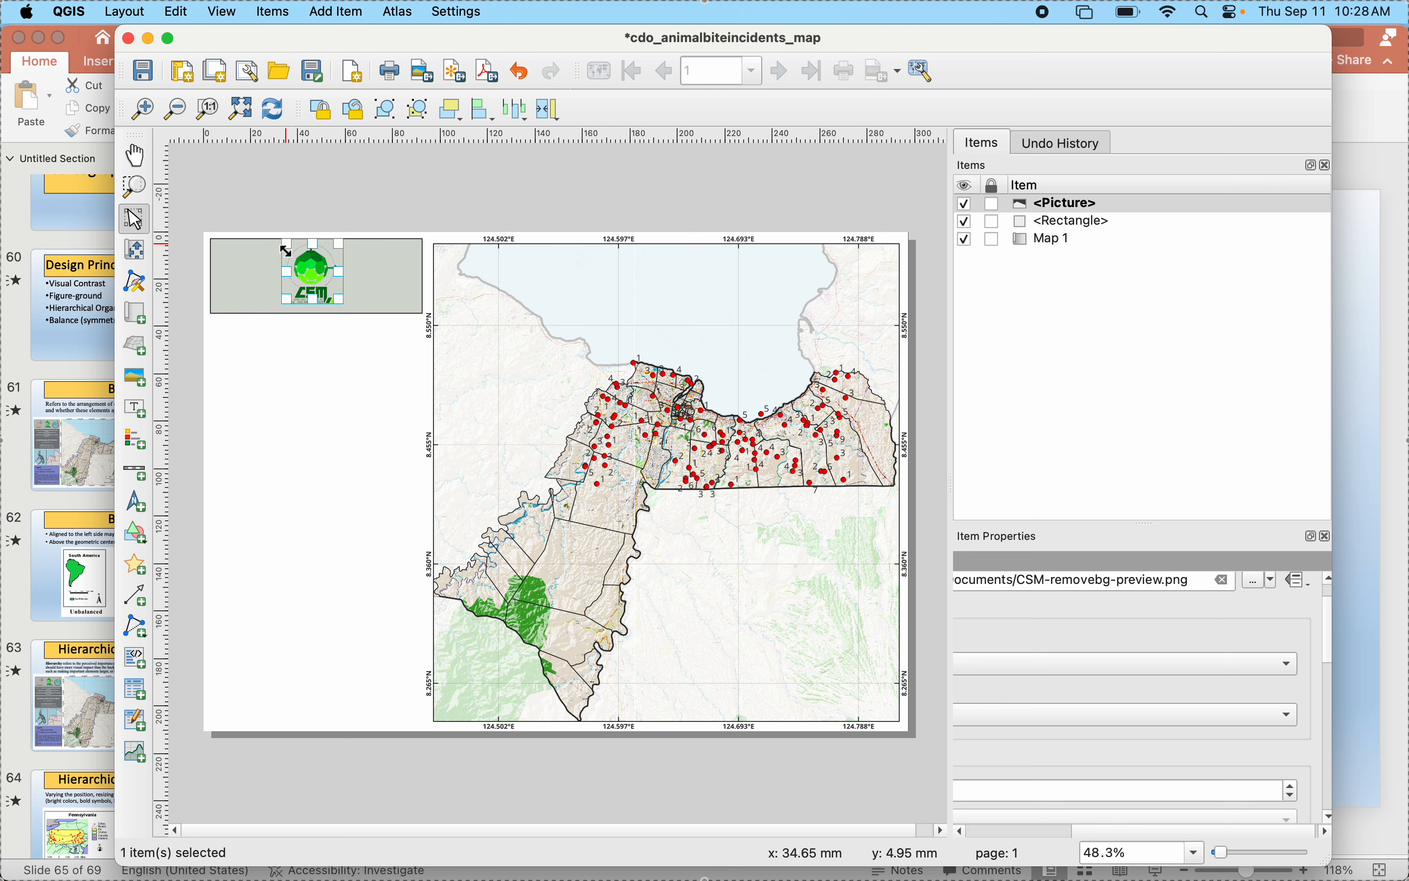
{"action": "left_click", "coordinate": [321, 407]}
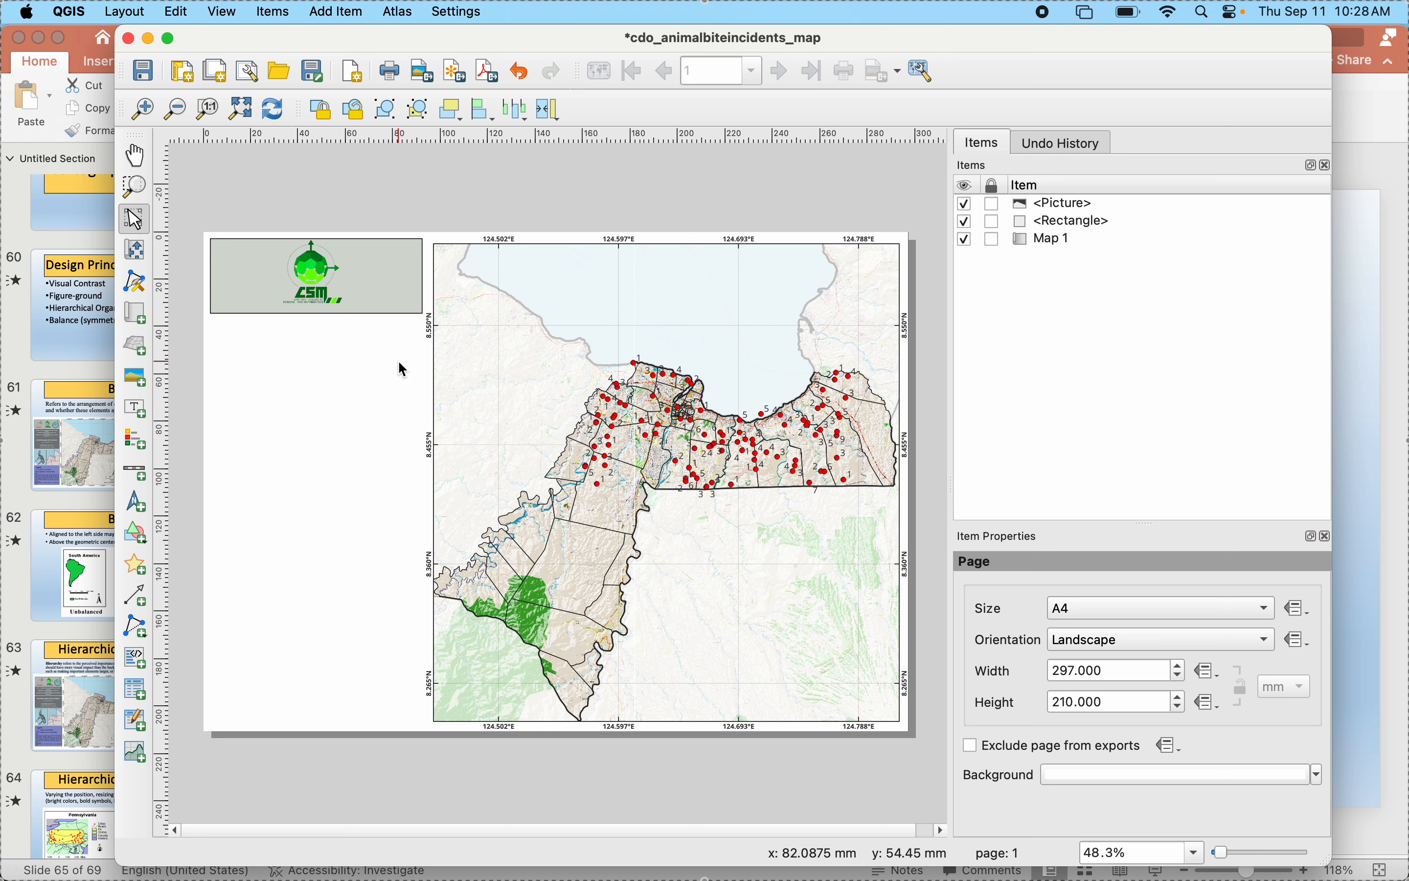
- Add a second raster image picture frame about 20 by 20 mm beside the CSM logo, at the left end of the grey-green rectangle
{"action": "left_click", "coordinate": [135, 377]}
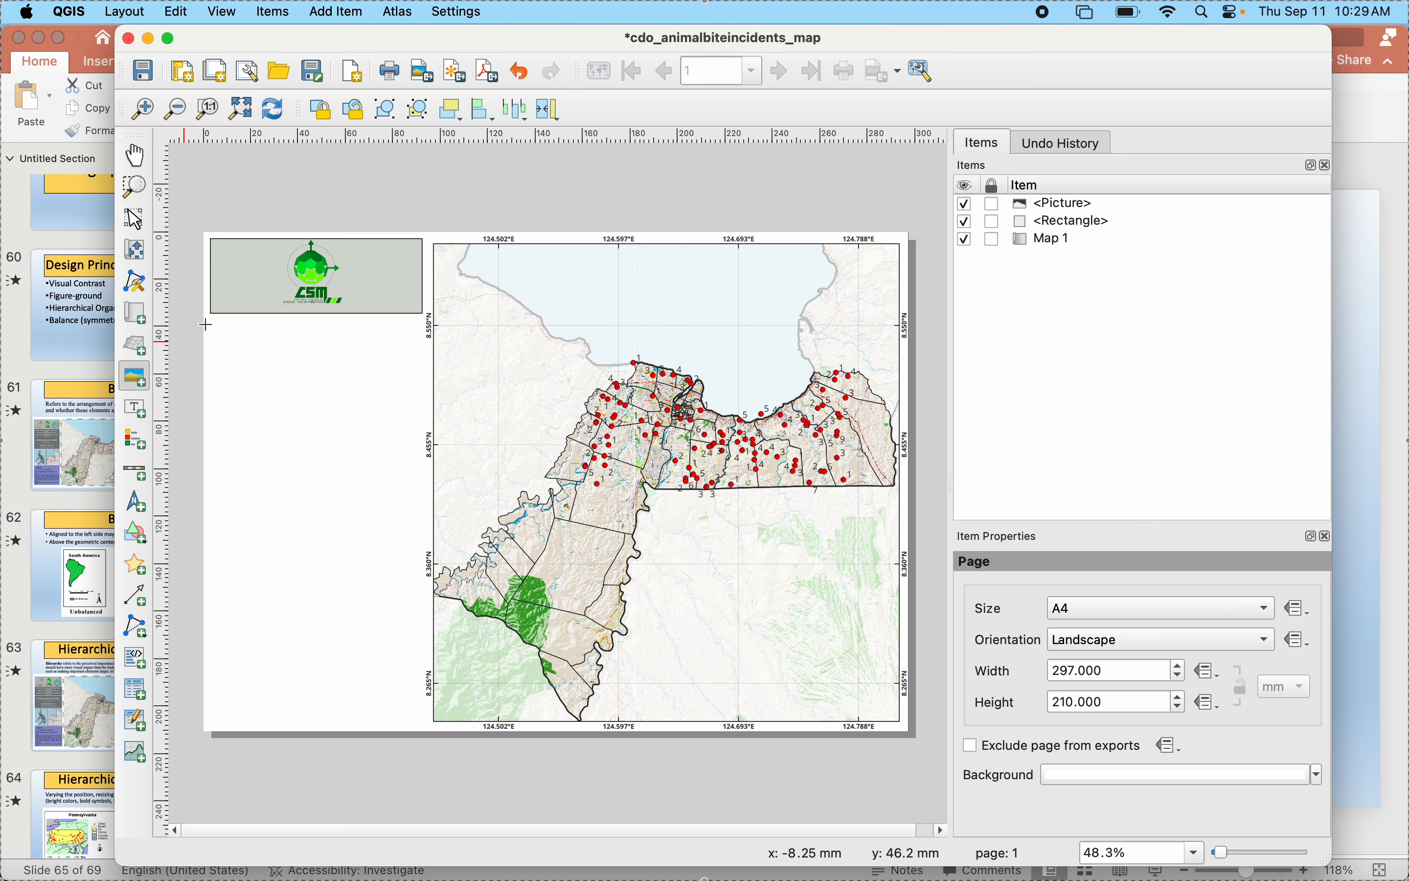
{"action": "left_click_drag", "start_coordinate": [225, 254], "coordinate": [273, 304]}
{"action": "left_click", "coordinate": [974, 594]}
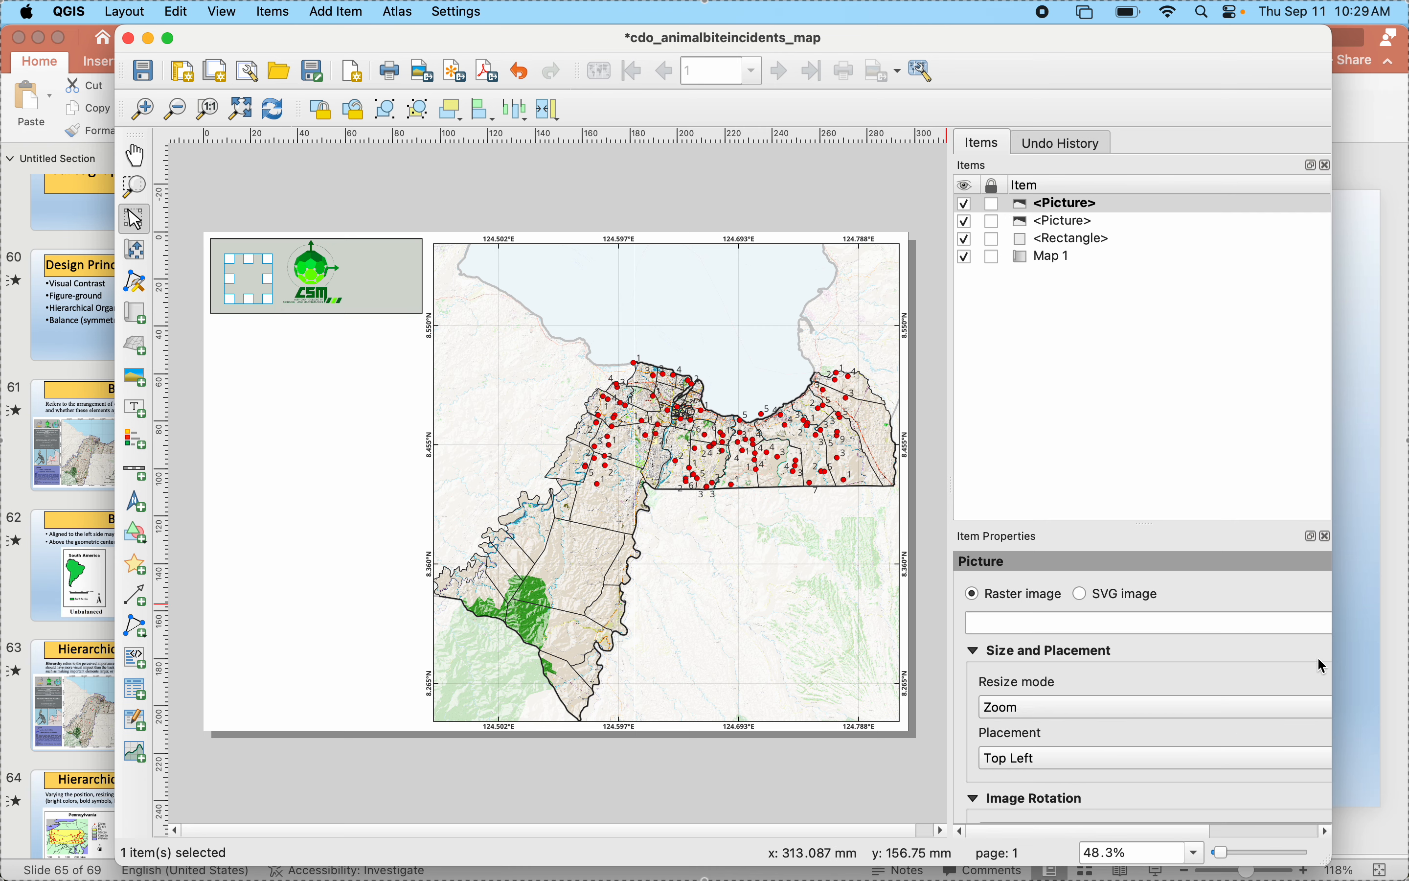
- Load the USTP logo, ustp logo\.webp, from the Documents folder into the second frame and delete that picture
{"action": "left_click", "coordinate": [1254, 625]}
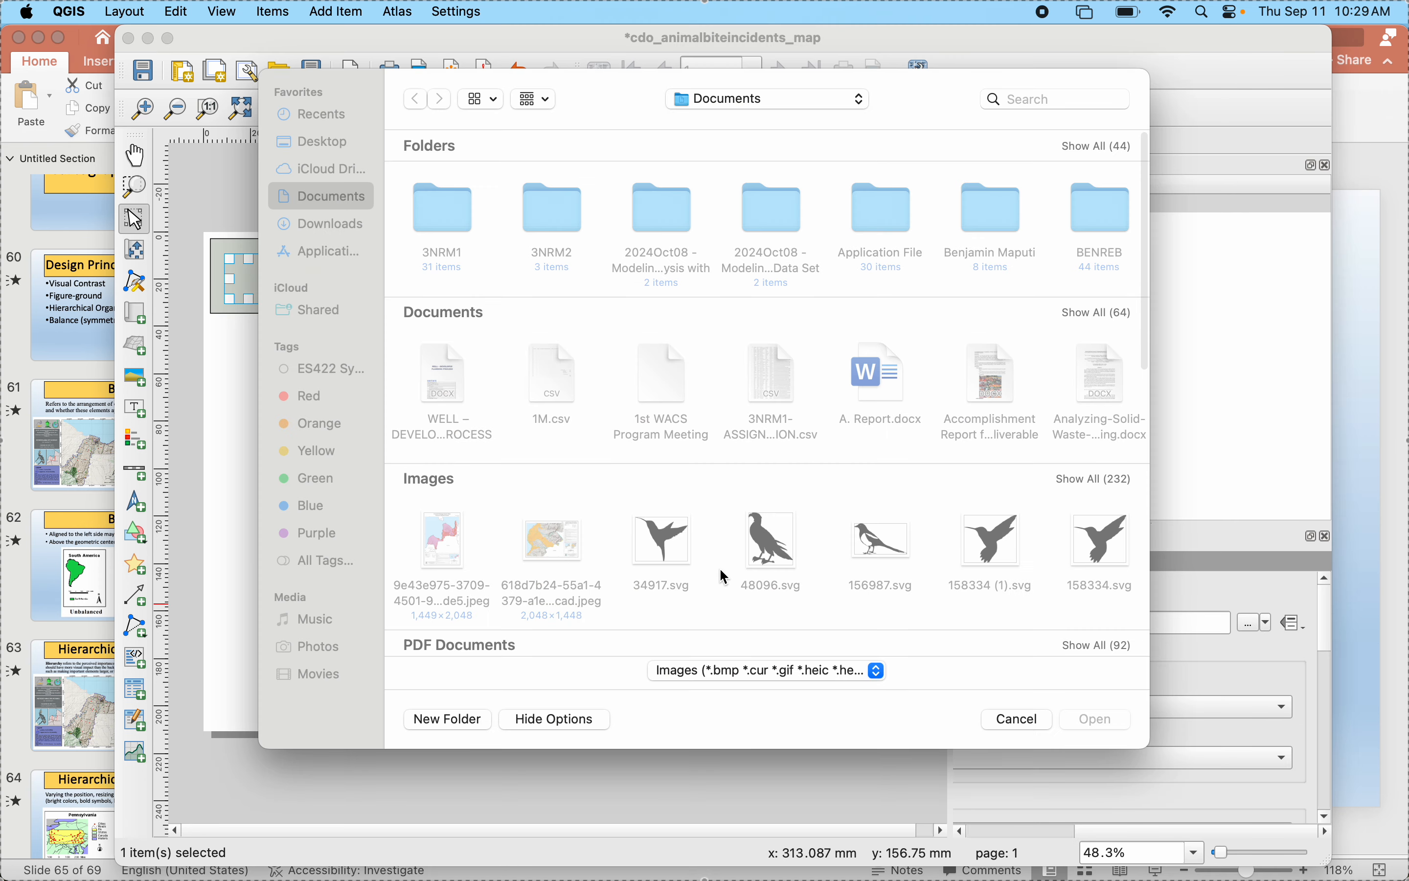
{"action": "left_click", "coordinate": [1092, 481]}
{"action": "scroll", "coordinate": [781, 626], "scroll_direction": "down", "scroll_amount": 15}
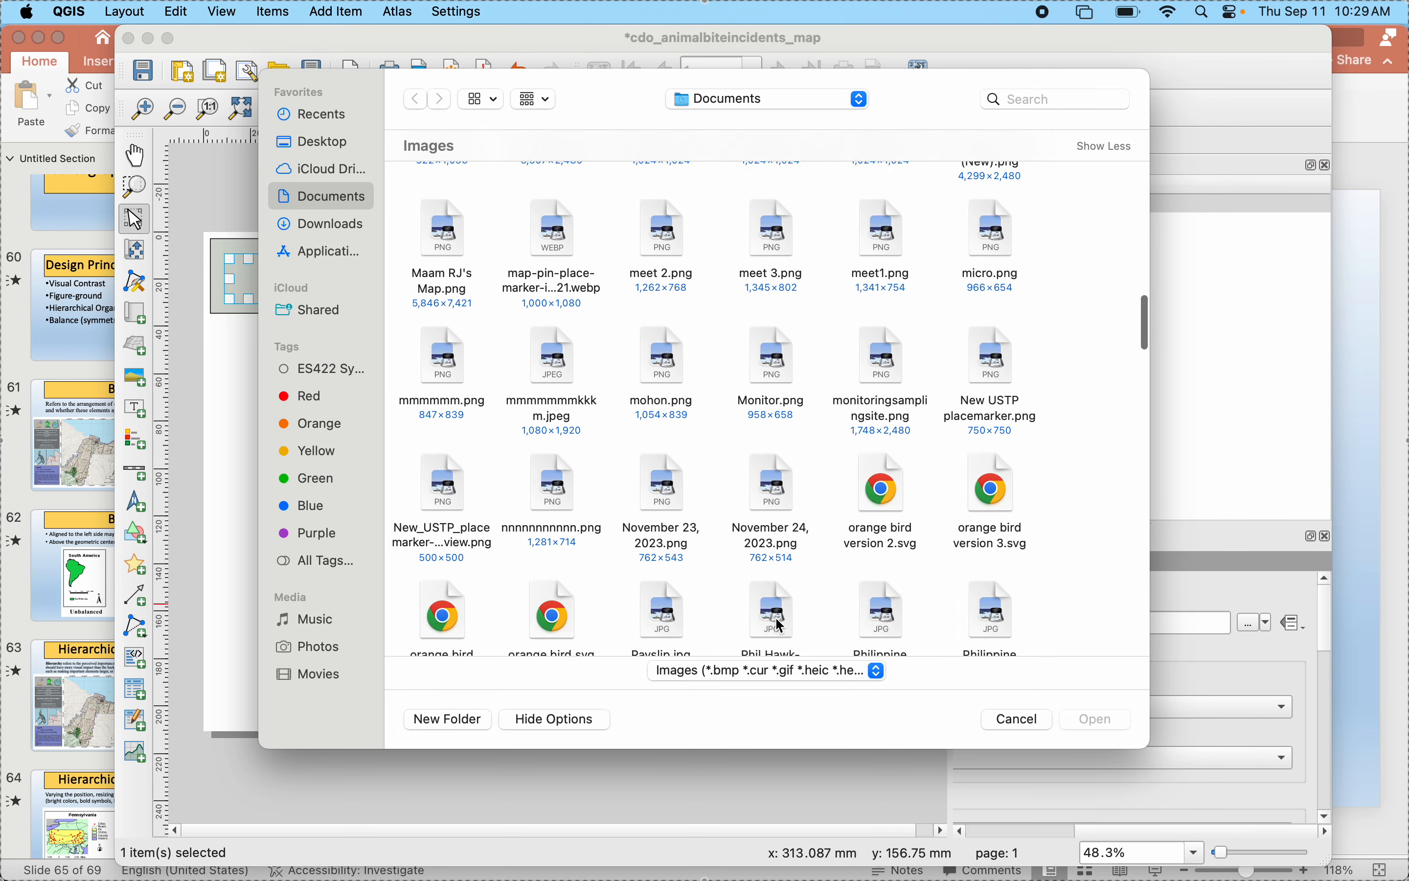
{"action": "scroll", "coordinate": [780, 627], "scroll_direction": "down", "scroll_amount": 10}
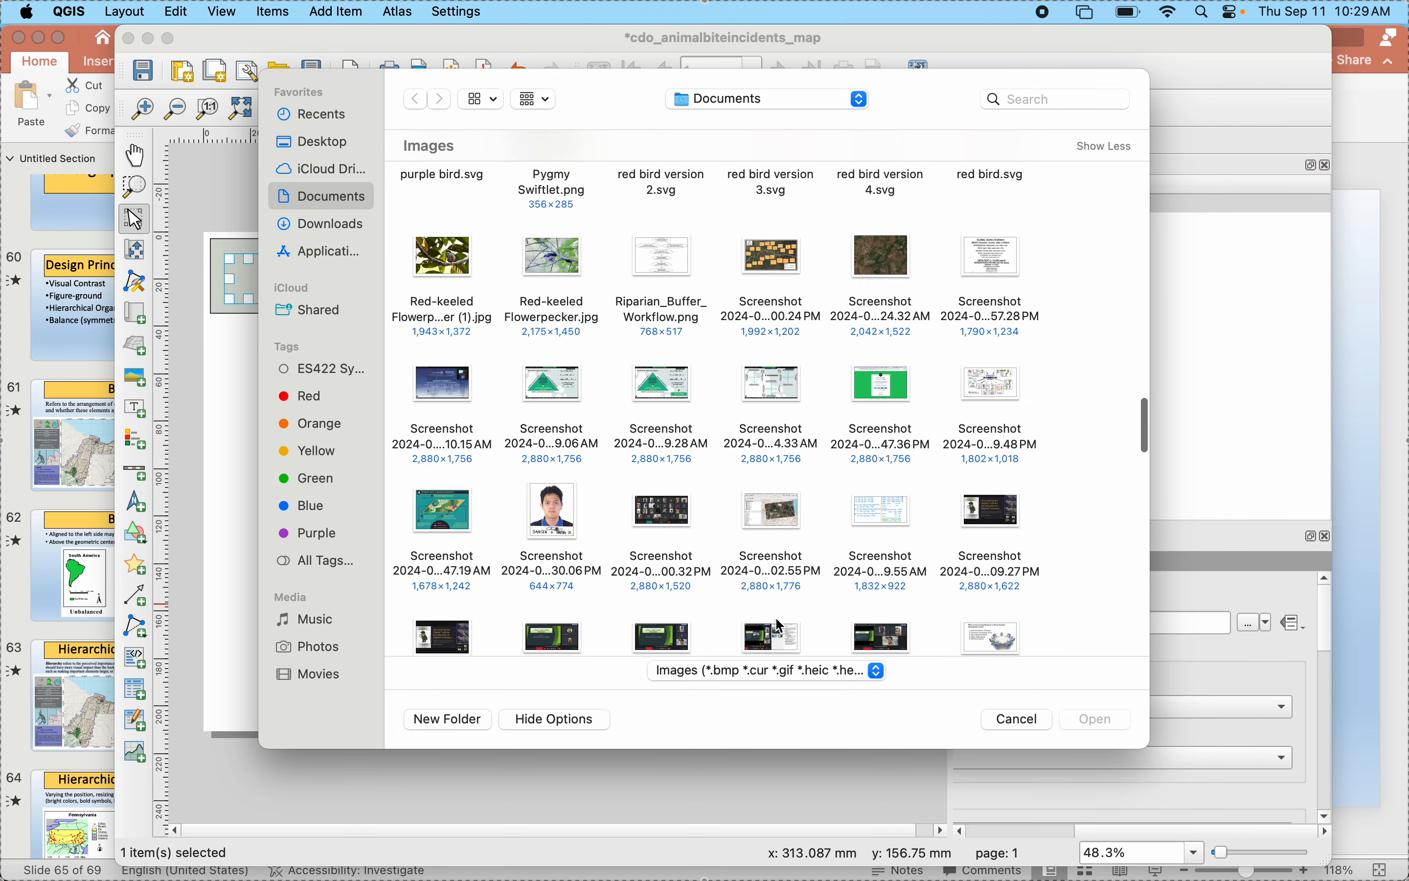
{"action": "scroll", "coordinate": [780, 626], "scroll_direction": "down", "scroll_amount": 10}
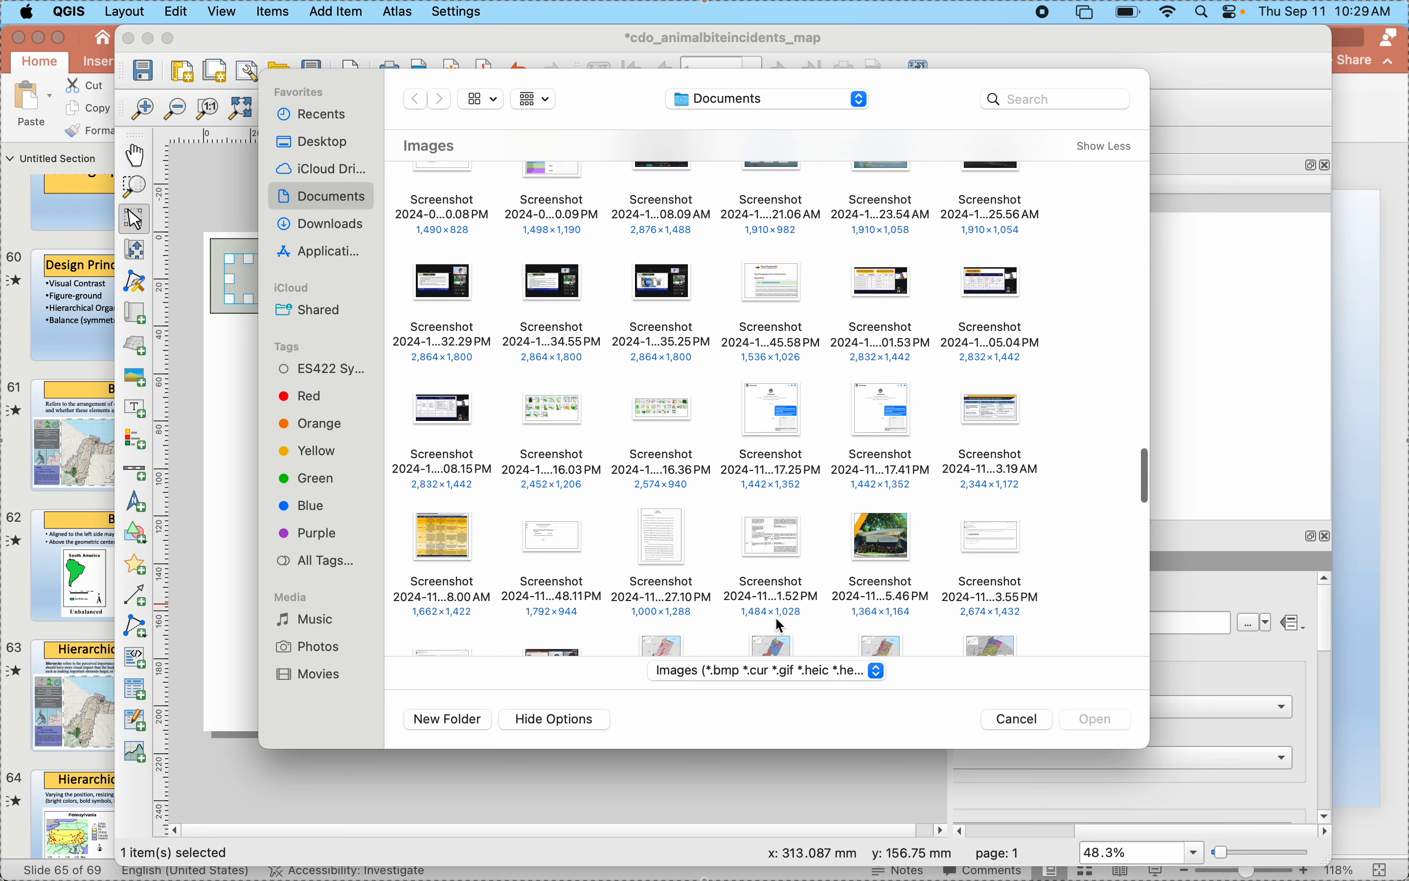
{"action": "scroll", "coordinate": [780, 626], "scroll_direction": "down", "scroll_amount": 8}
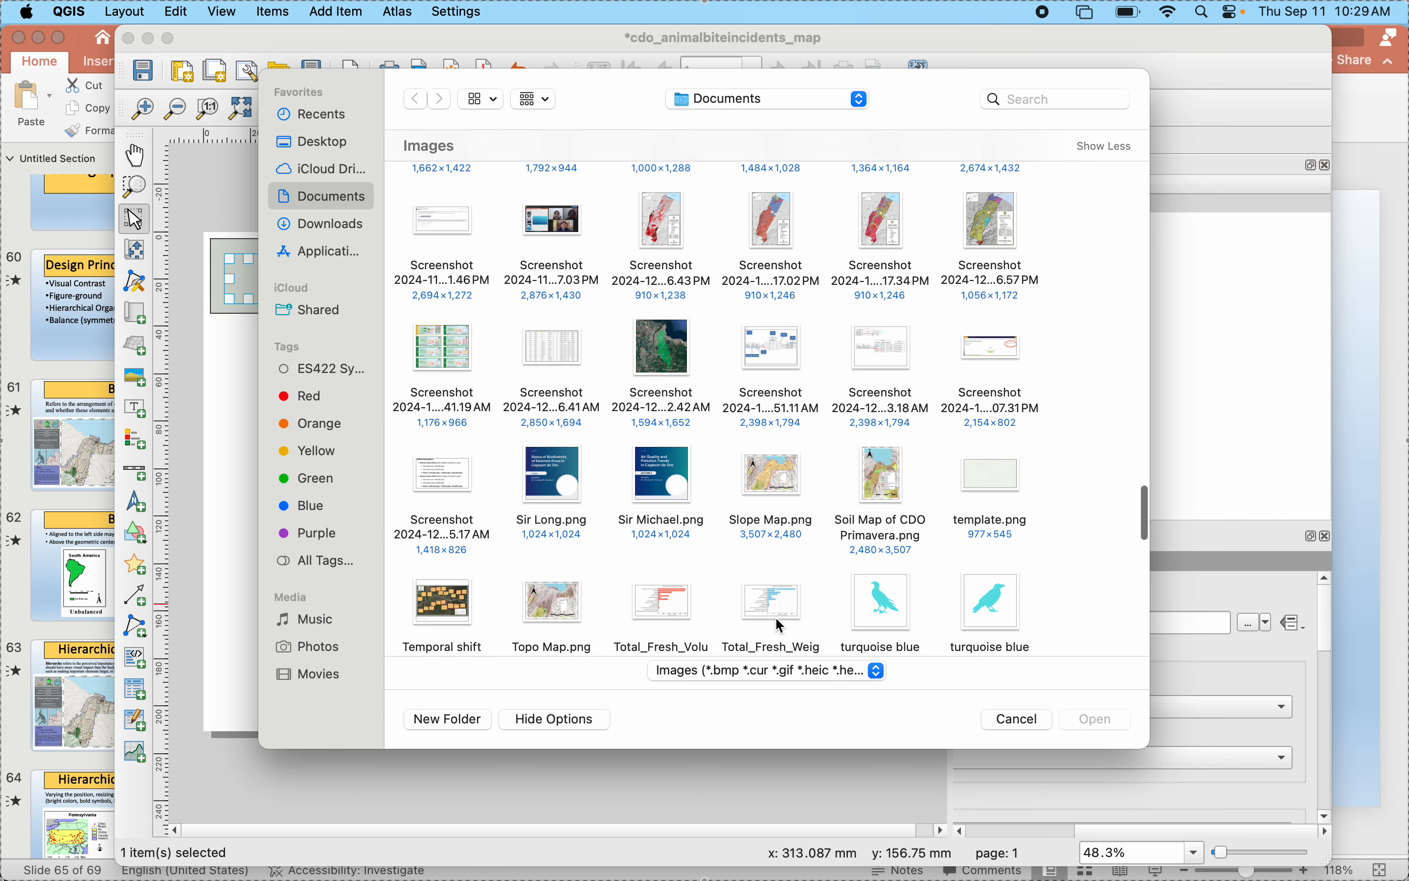
{"action": "scroll", "coordinate": [780, 626], "scroll_direction": "down", "scroll_amount": 5}
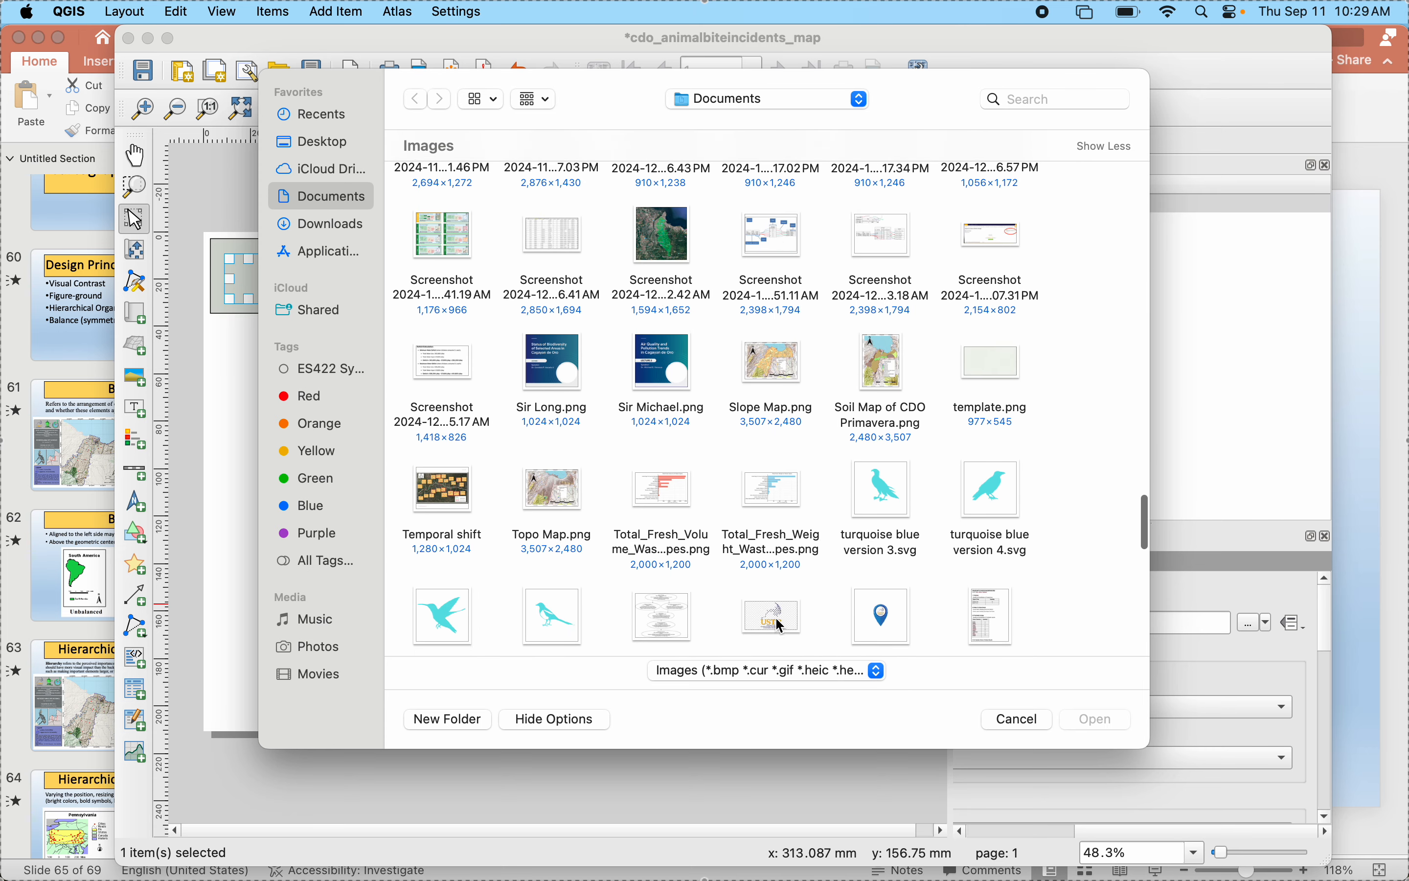
{"action": "scroll", "coordinate": [780, 627], "scroll_direction": "down", "scroll_amount": 3}
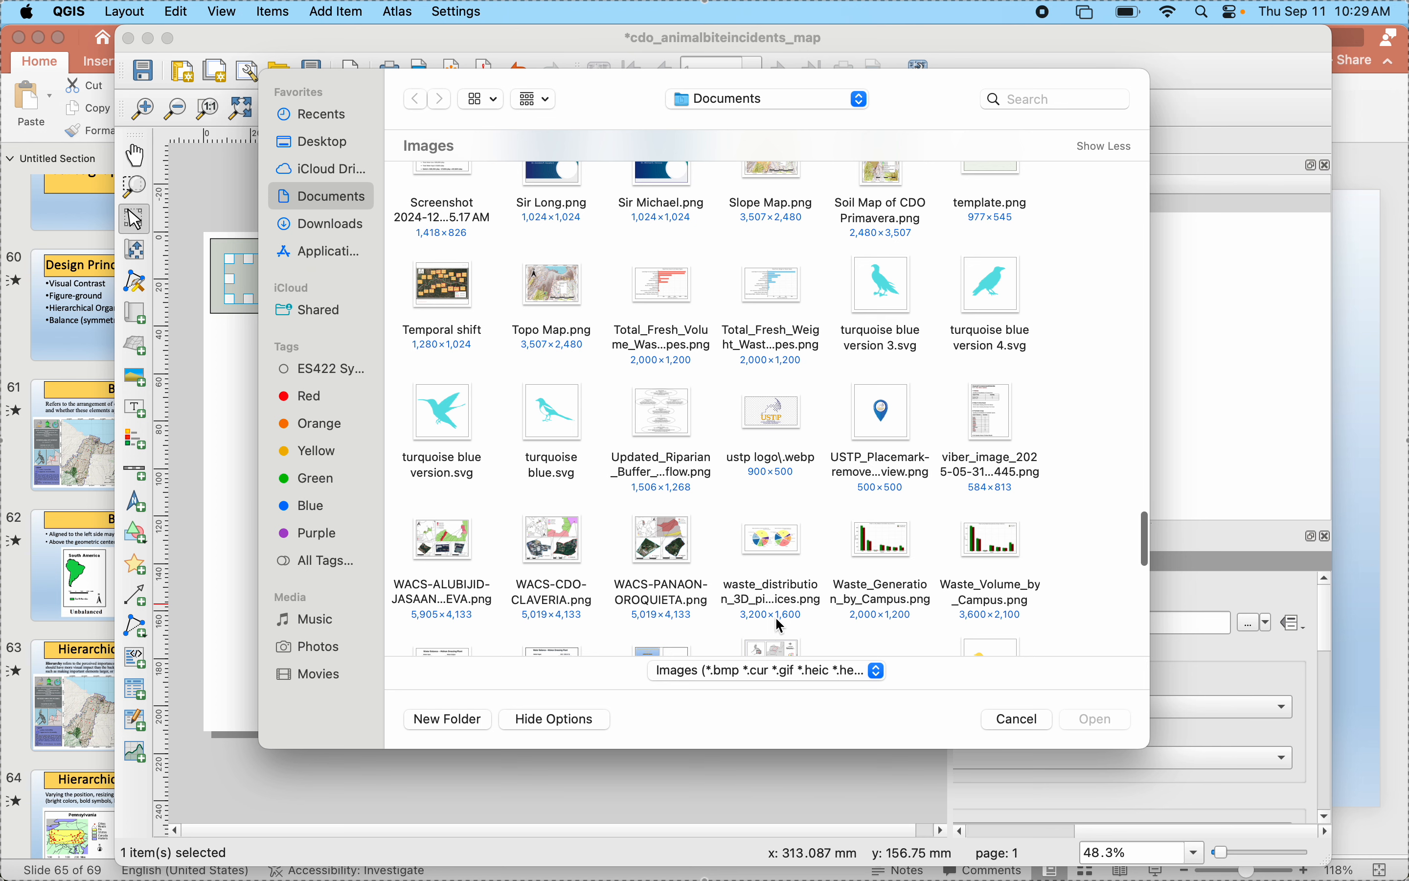
{"action": "scroll", "coordinate": [781, 626], "scroll_direction": "down", "scroll_amount": 1}
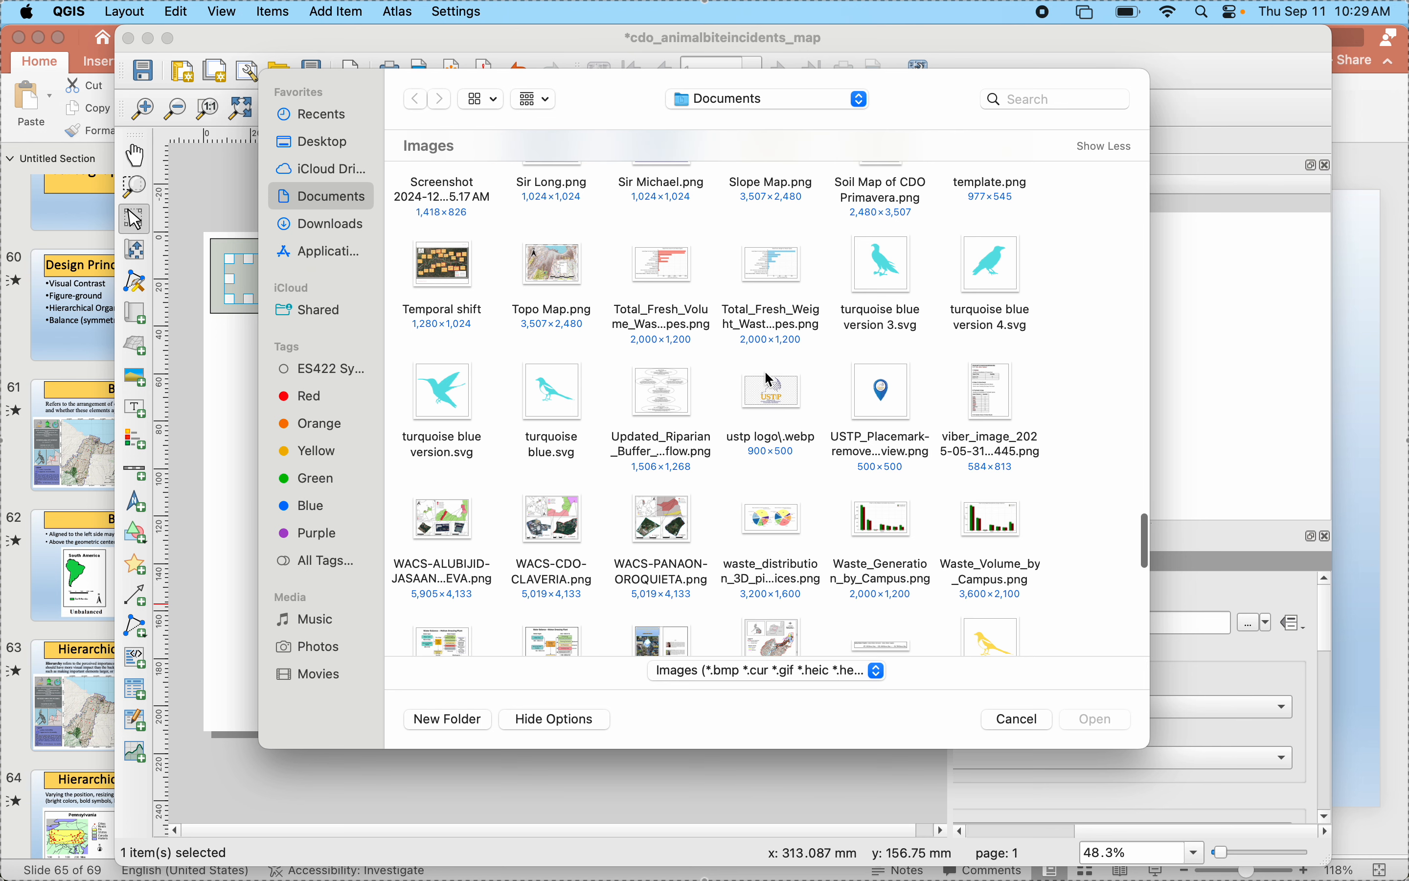
{"action": "left_click", "coordinate": [772, 410]}
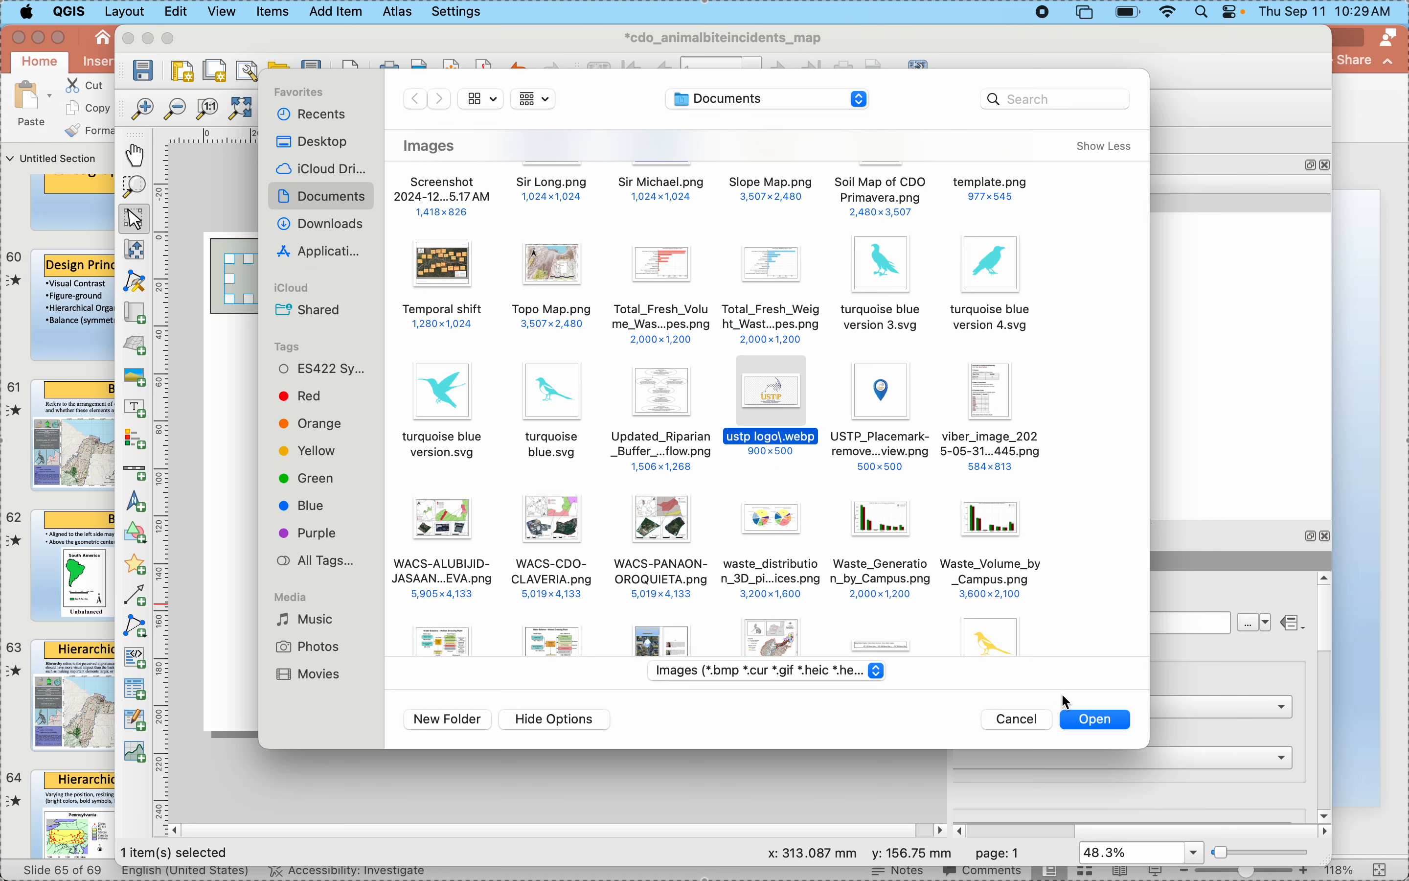
{"action": "left_click", "coordinate": [1095, 721]}
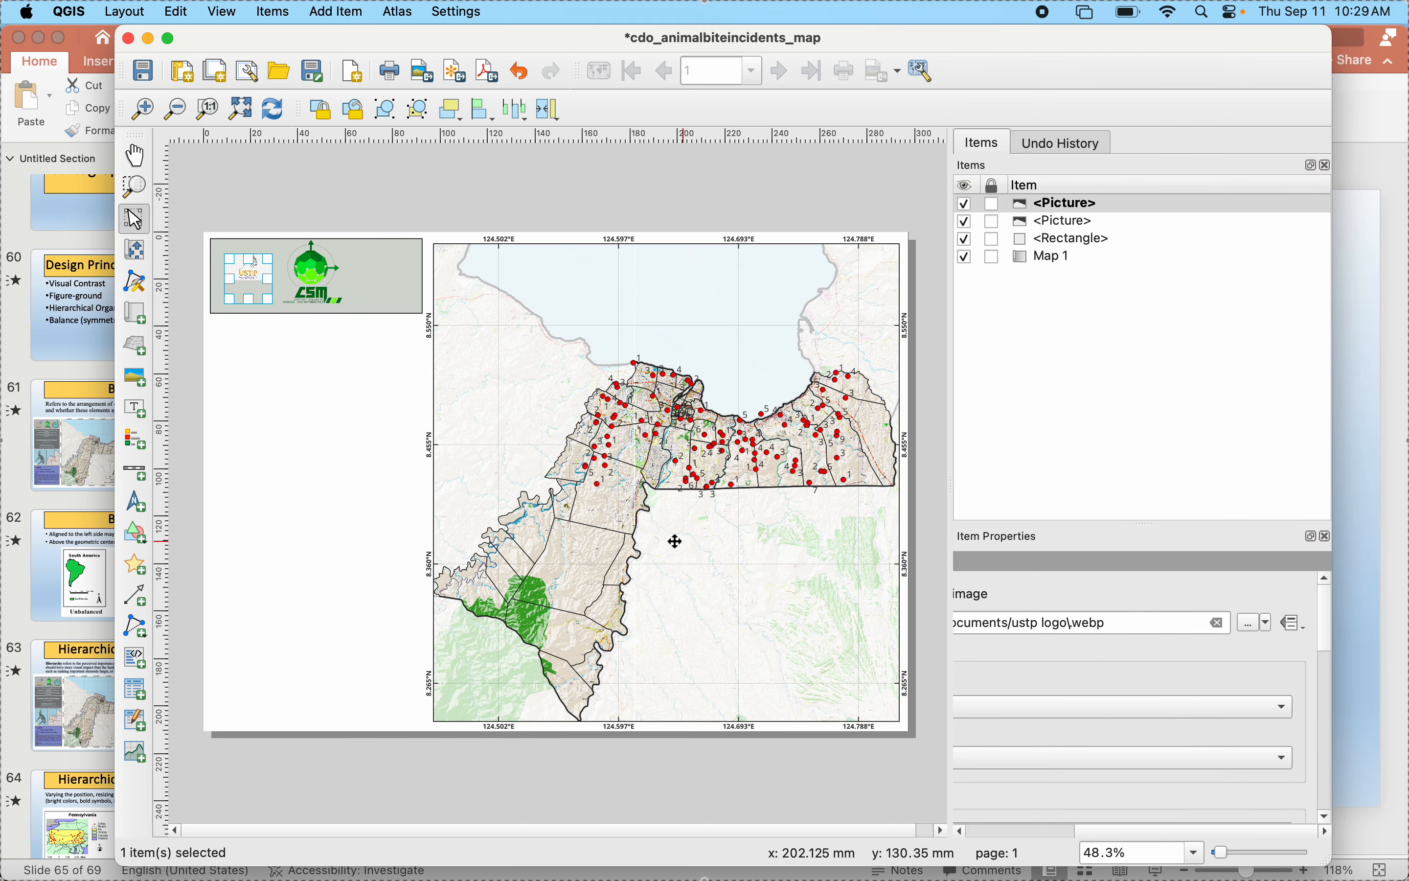
{"action": "key", "text": "Delete"}
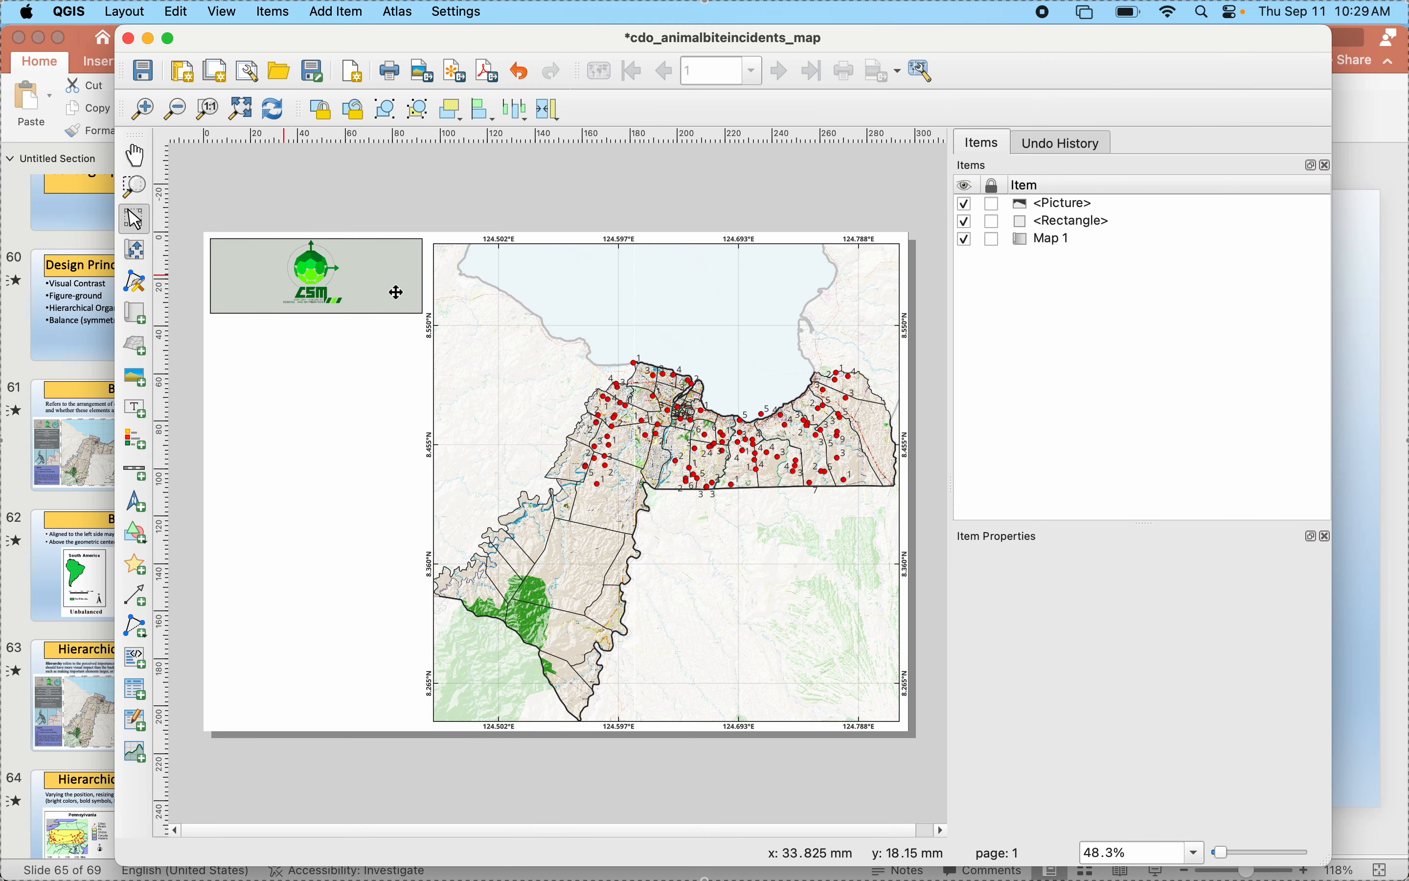
- Switch to Chrome, search Google for "ustp logo" in a new tab and open the CleanPNG image result
{"action": "left_click", "coordinate": [978, 839]}
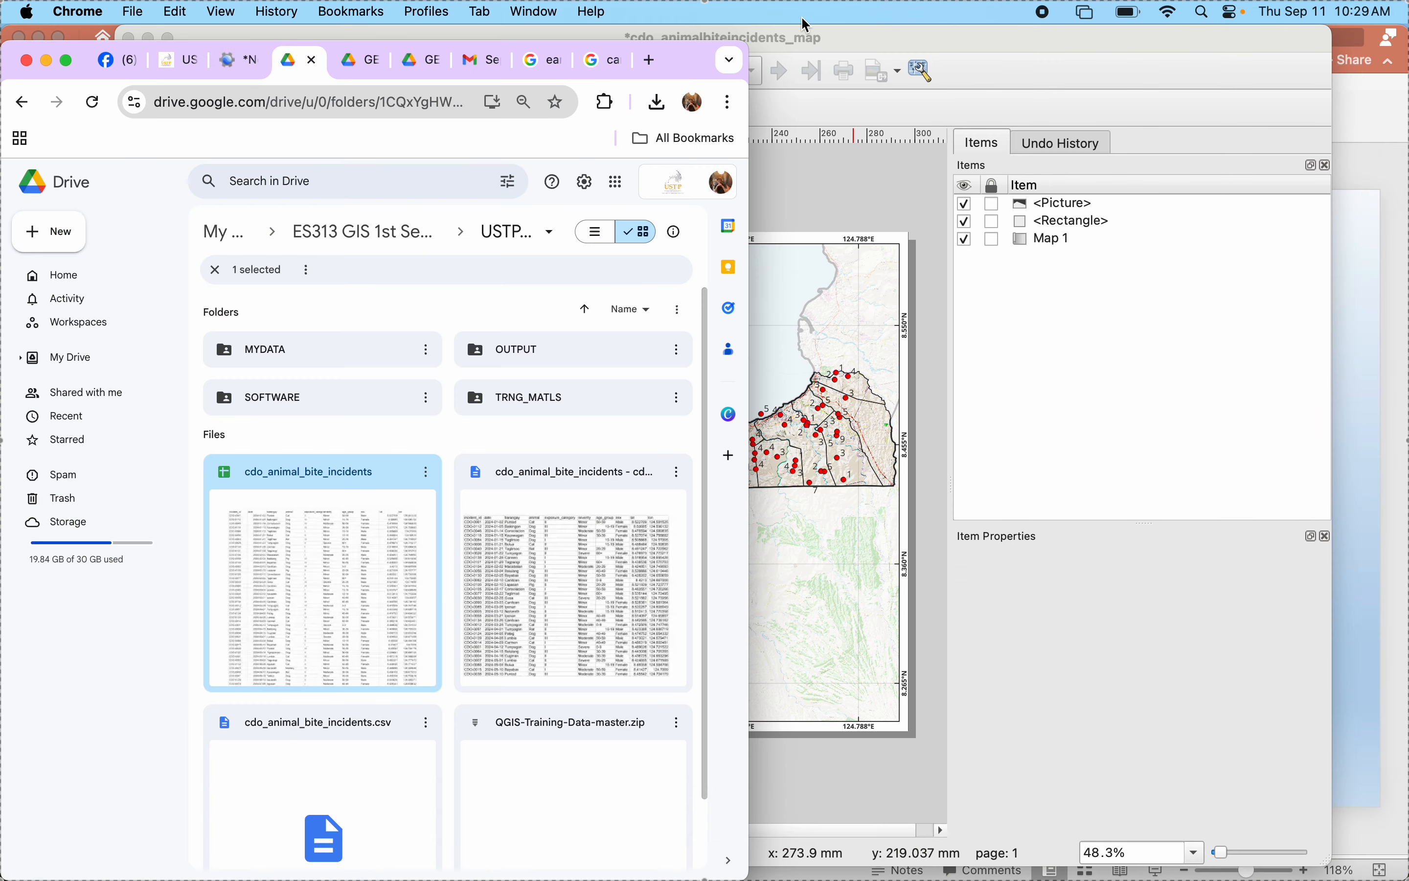
{"action": "left_click", "coordinate": [653, 60]}
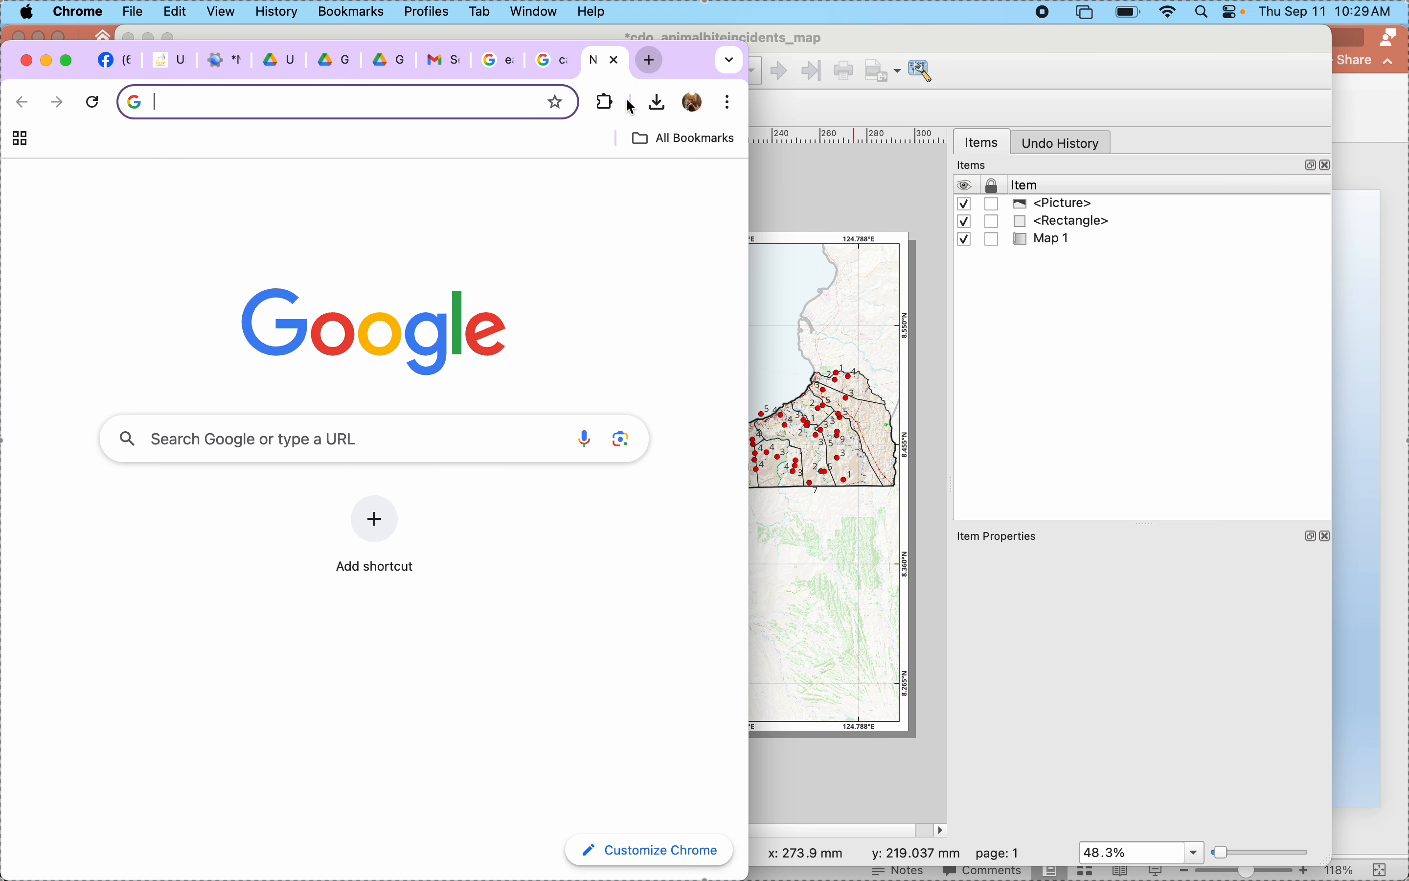
{"action": "type", "text": "ustp"}
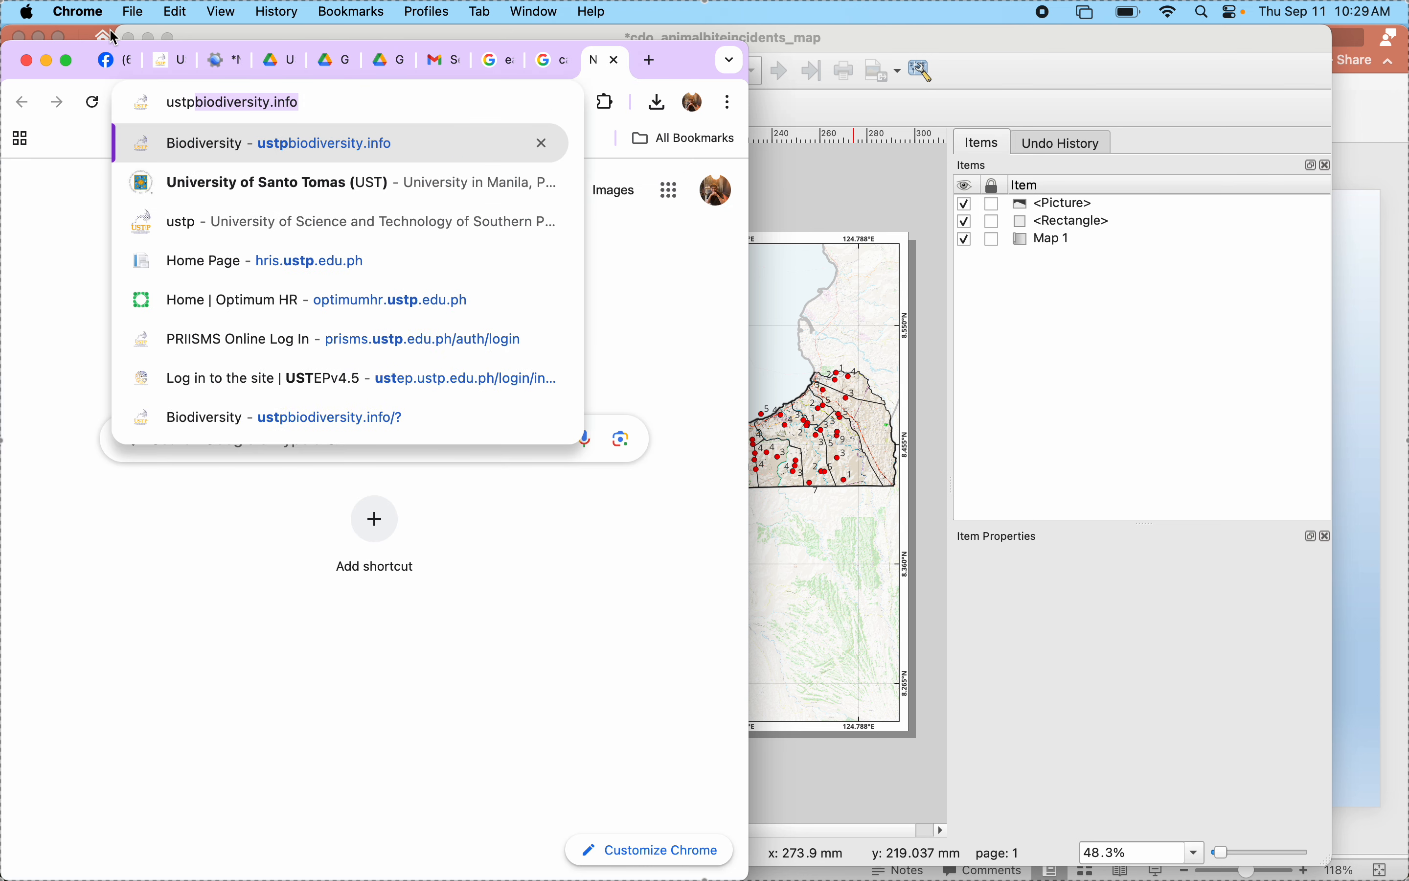
{"action": "type", "text": " logo"}
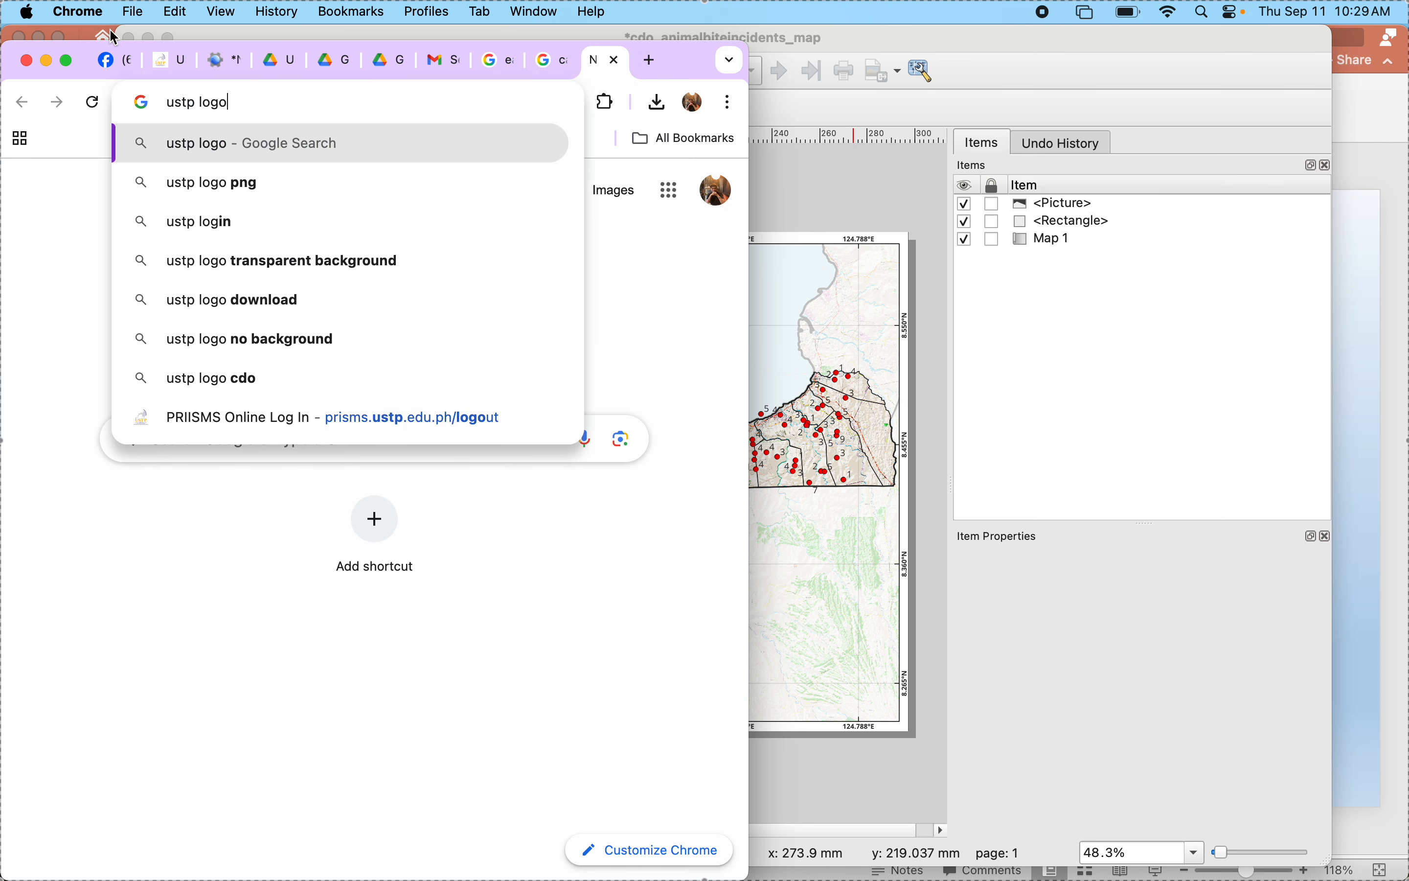
{"action": "key", "text": "Return"}
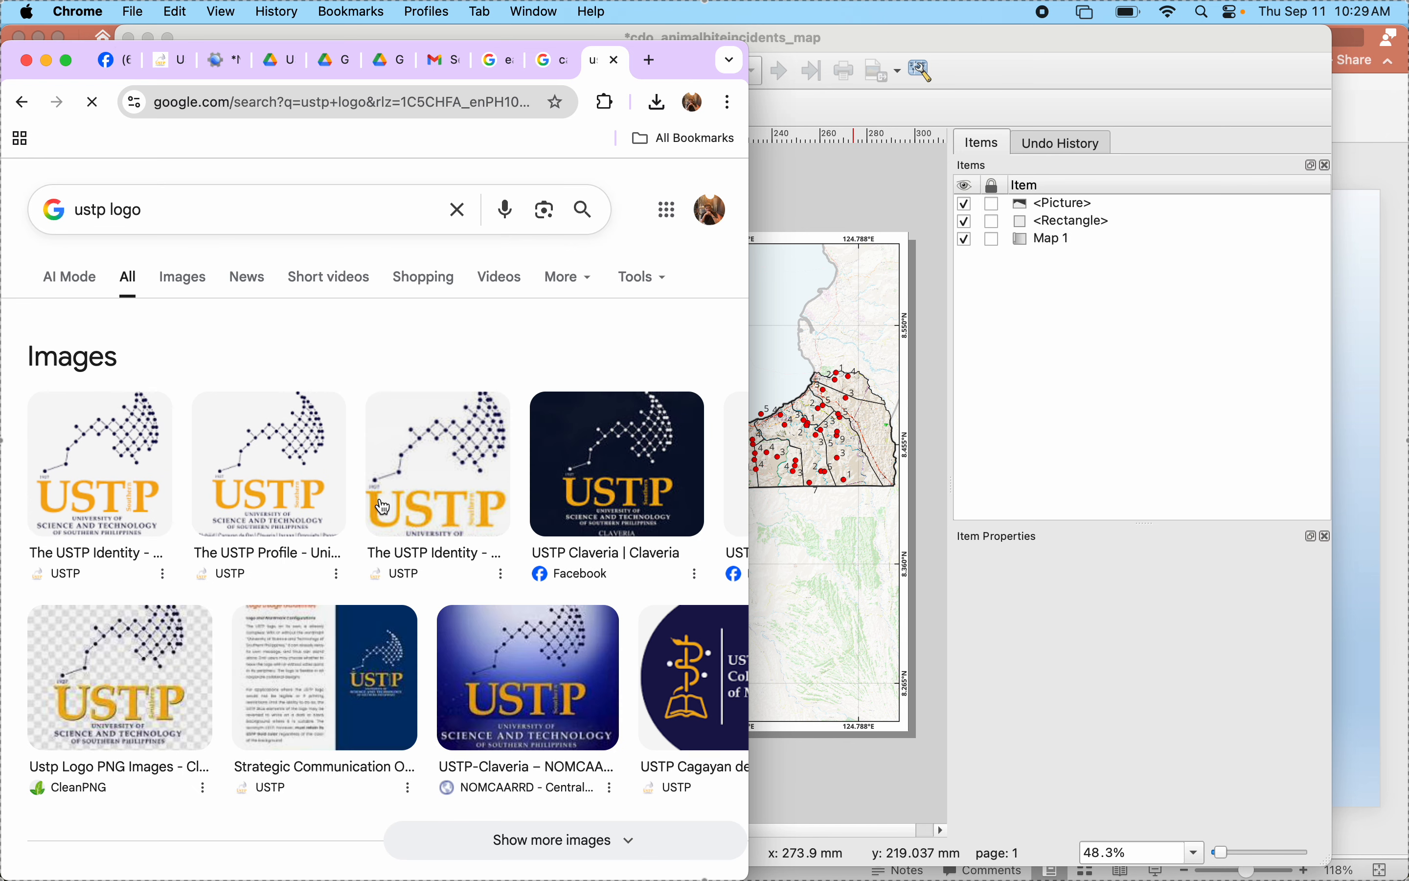
{"action": "left_click", "coordinate": [123, 684]}
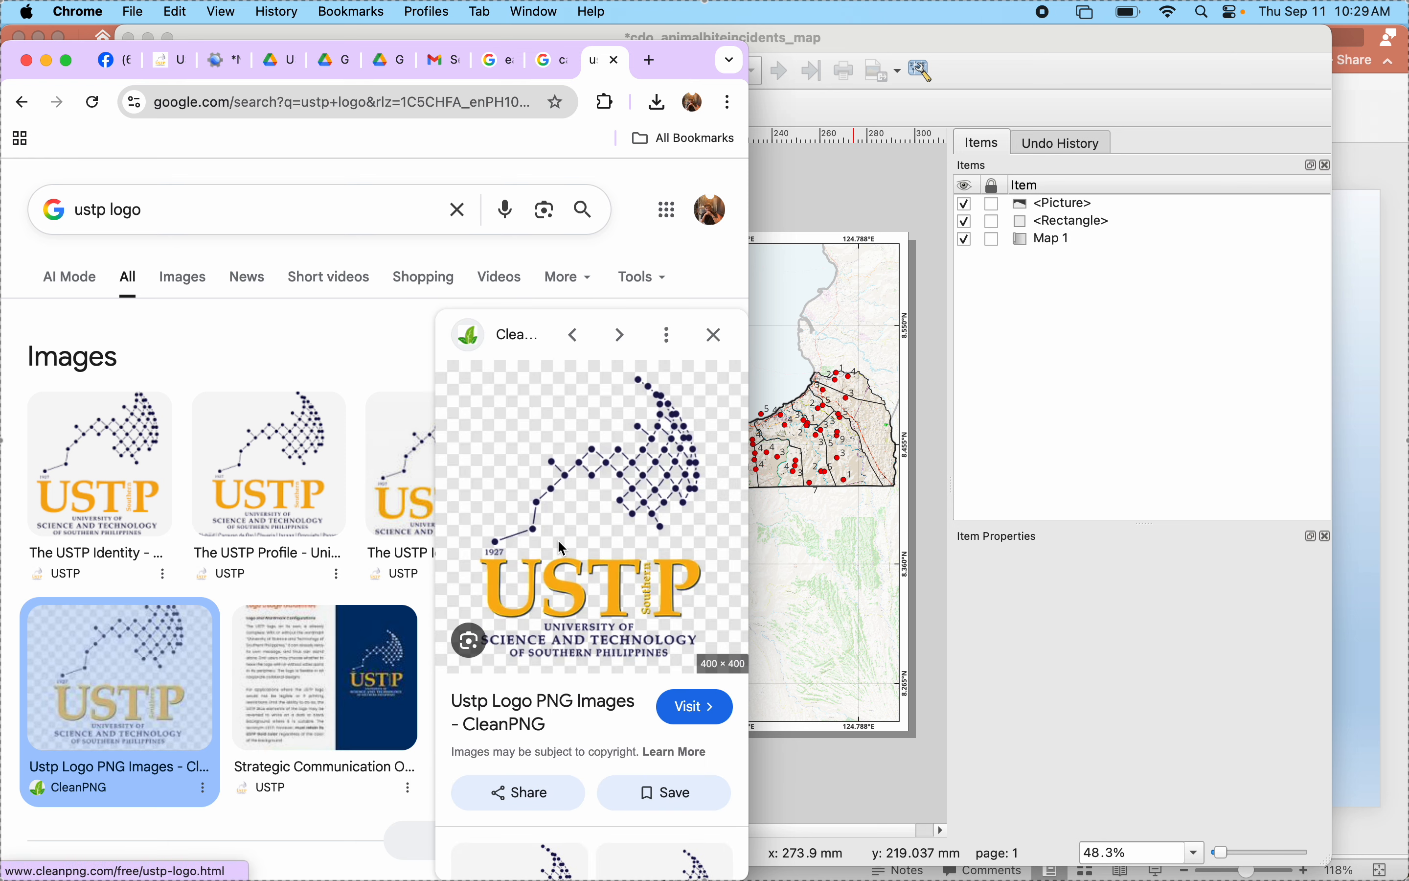
- Save the CleanPNG logo image to the Documents folder as "USTP Logo"
{"action": "right_click", "coordinate": [561, 548]}
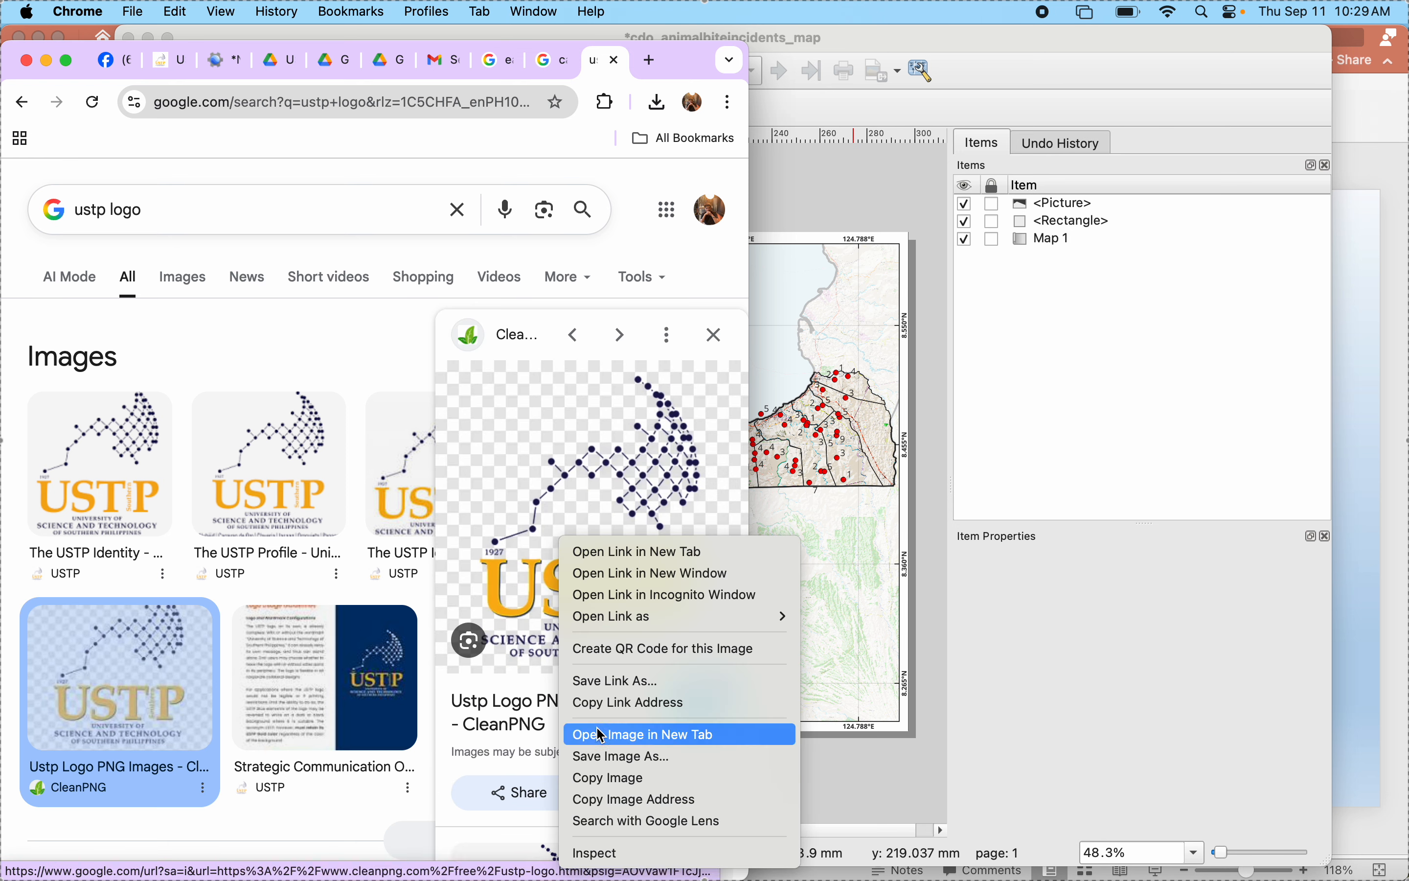
{"action": "left_click", "coordinate": [603, 758]}
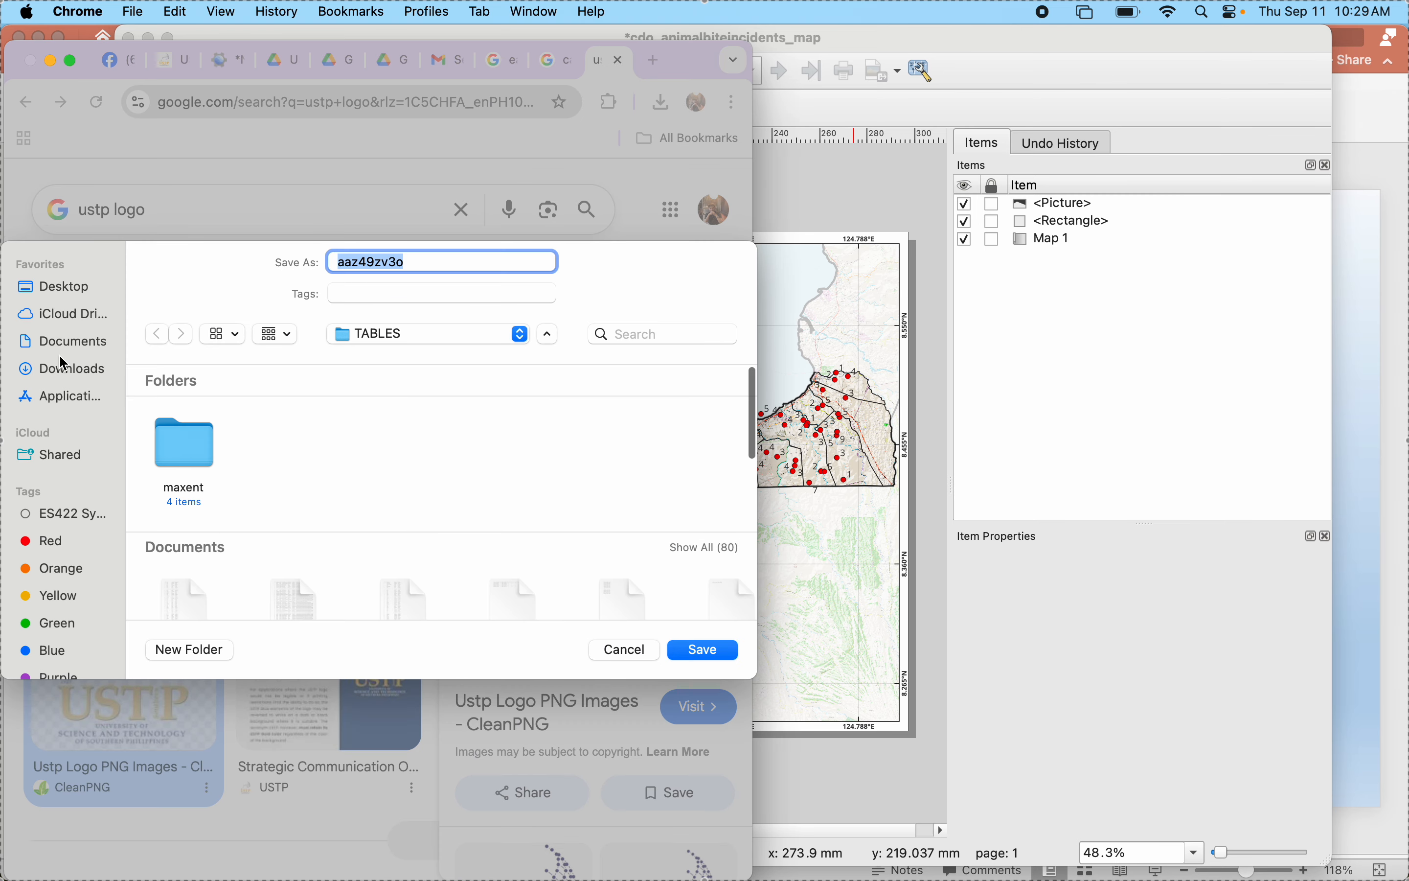
{"action": "left_click", "coordinate": [63, 344]}
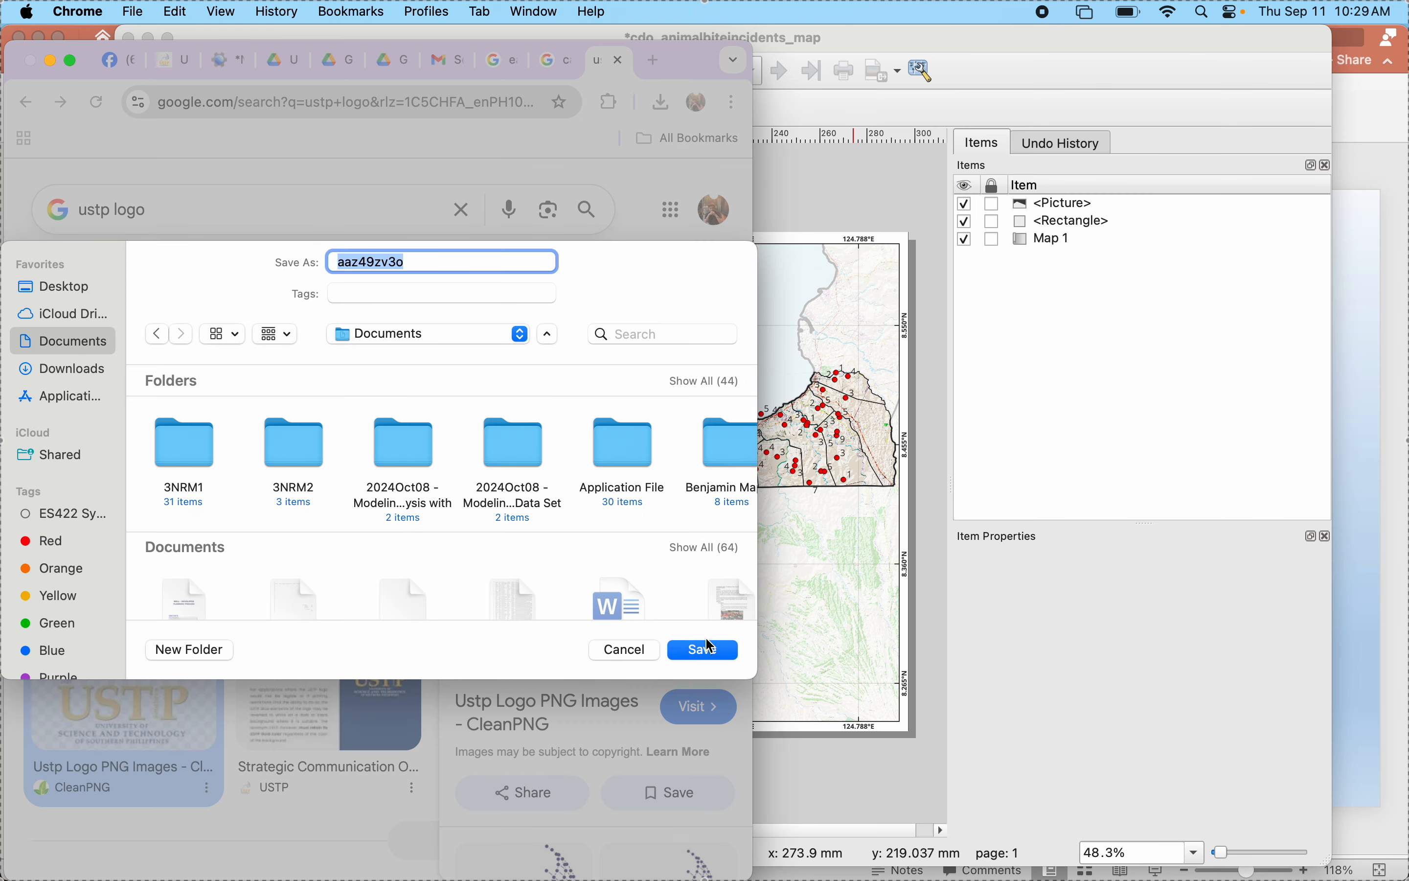
{"action": "left_click", "coordinate": [414, 257]}
{"action": "key", "text": "super+a"}
{"action": "type", "text": "USTP ogo"}
{"action": "key", "text": "BackSpace"}
{"action": "key", "text": "BackSpace"}
{"action": "key", "text": "BackSpace"}
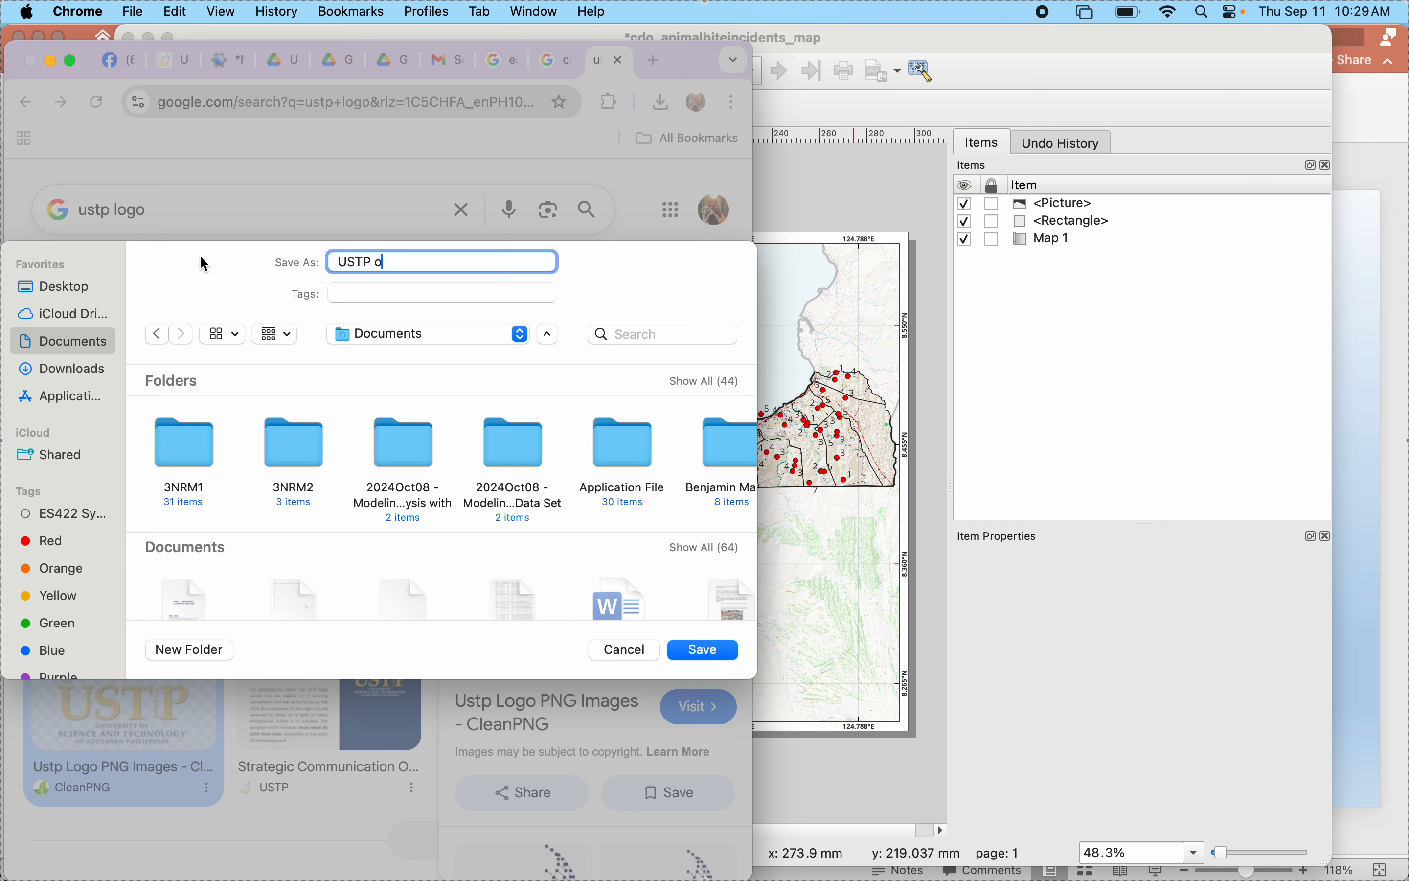
{"action": "type", "text": "Logo"}
{"action": "key", "text": "Return"}
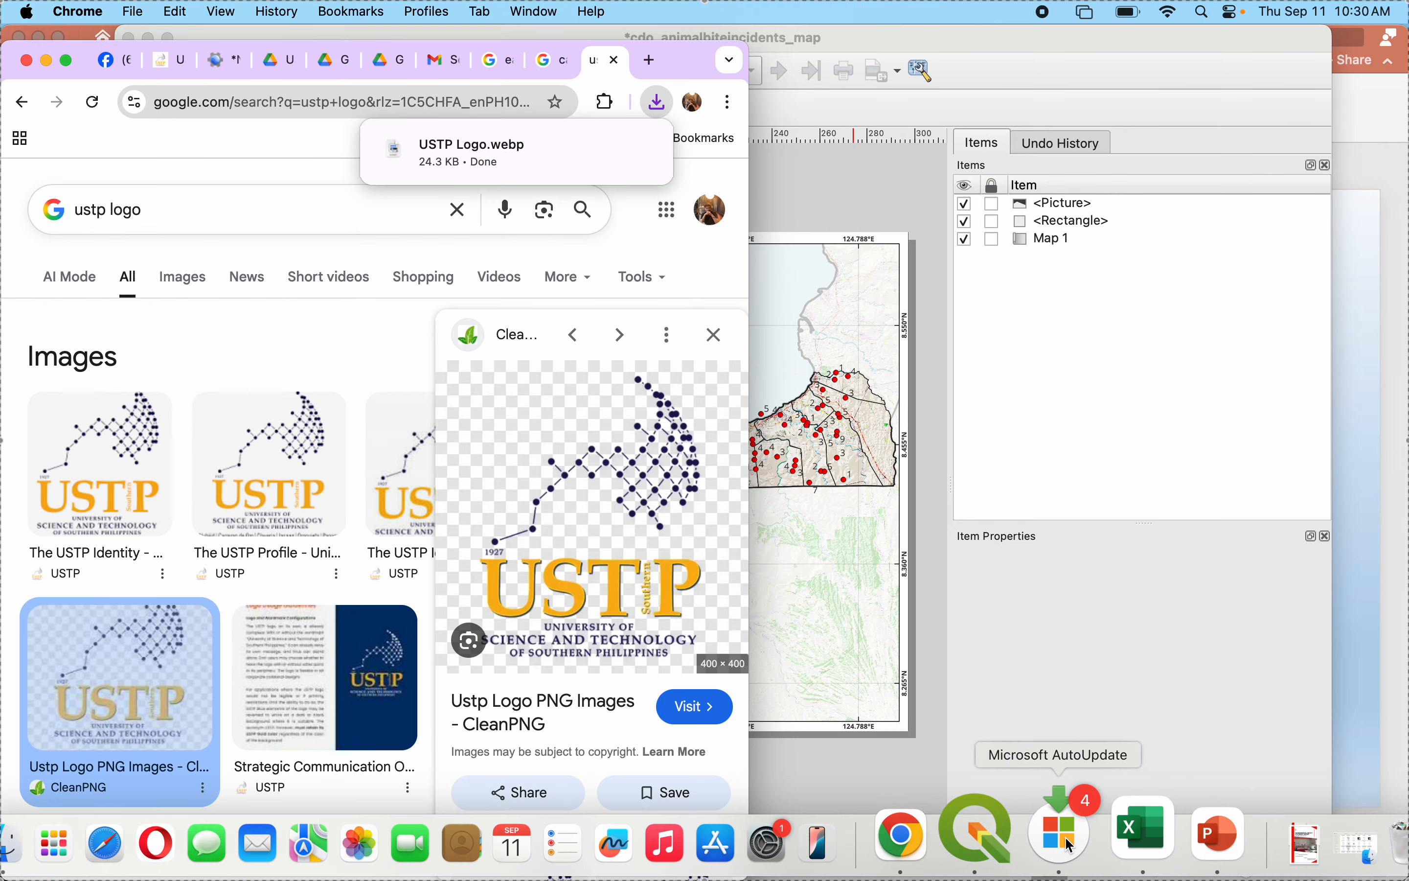
- Switch to the QGIS layout and add a raster image picture frame about 20 by 20 mm beside the CSM logo in the grey-green rectangle
{"action": "left_click", "coordinate": [1013, 827]}
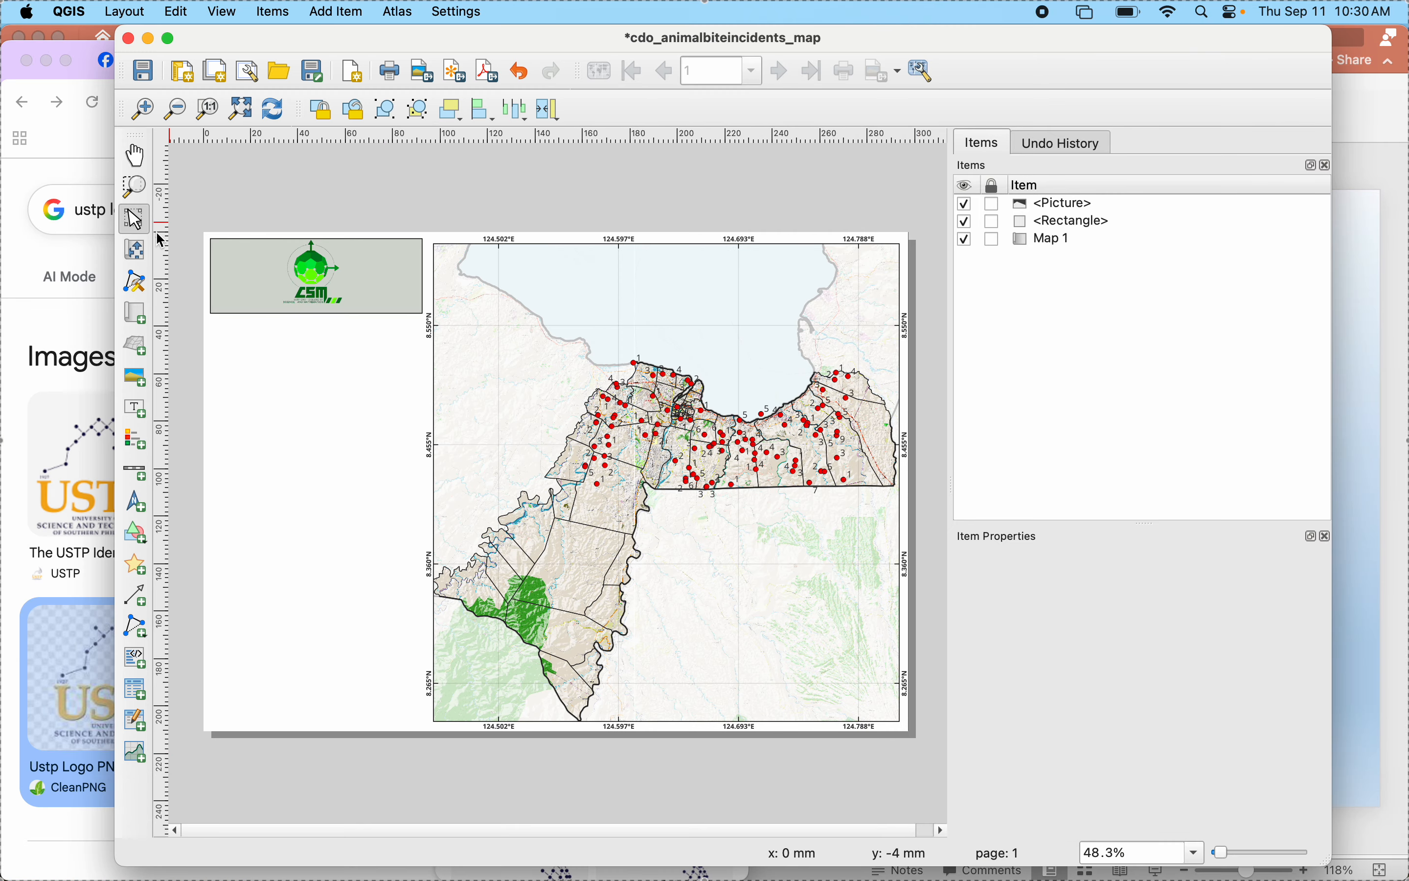
{"action": "left_click", "coordinate": [135, 377]}
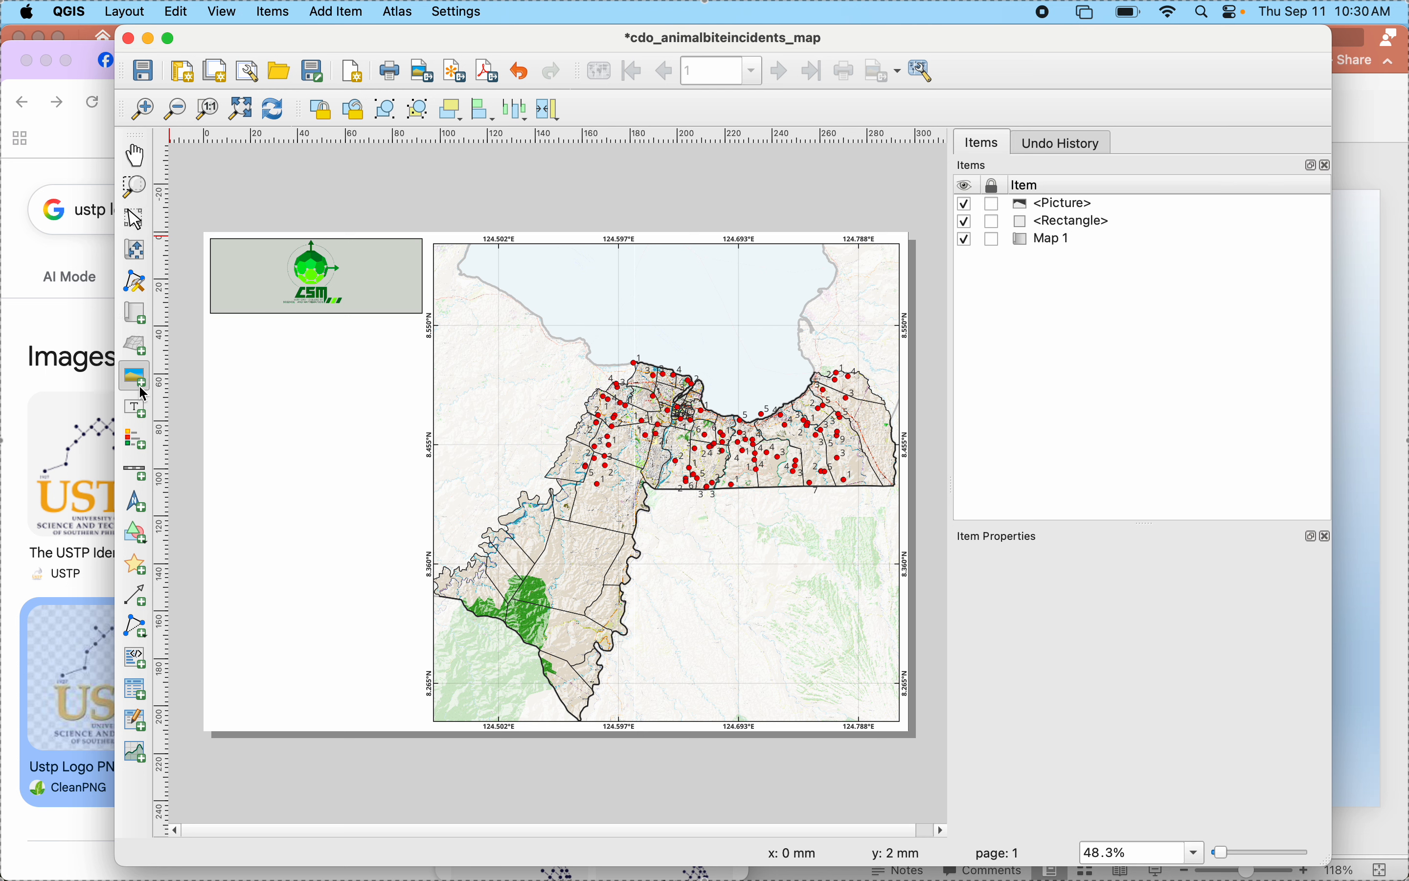
{"action": "left_click_drag", "start_coordinate": [221, 256], "coordinate": [266, 303]}
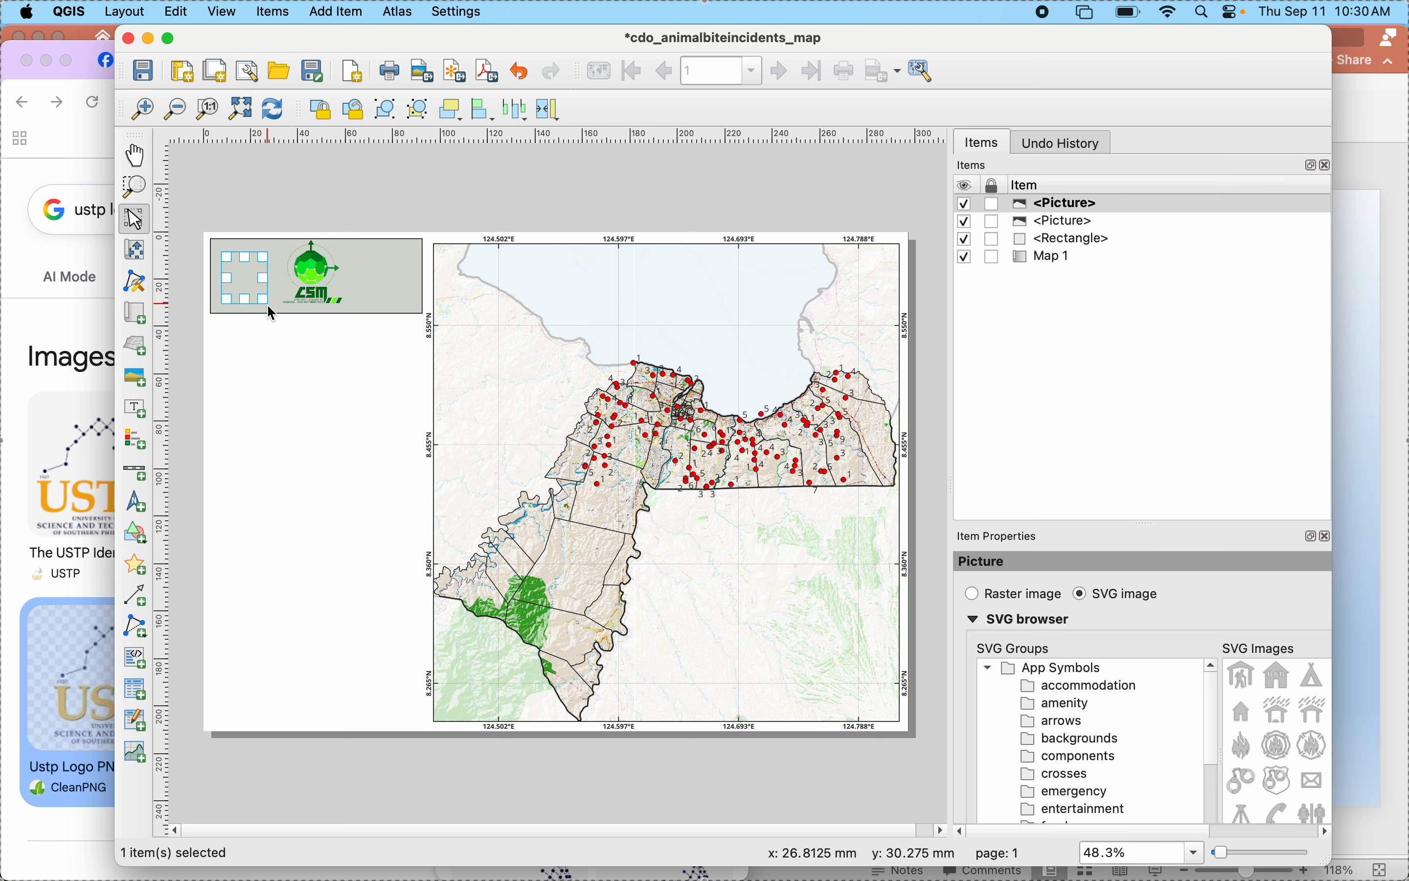
{"action": "left_click", "coordinate": [974, 594]}
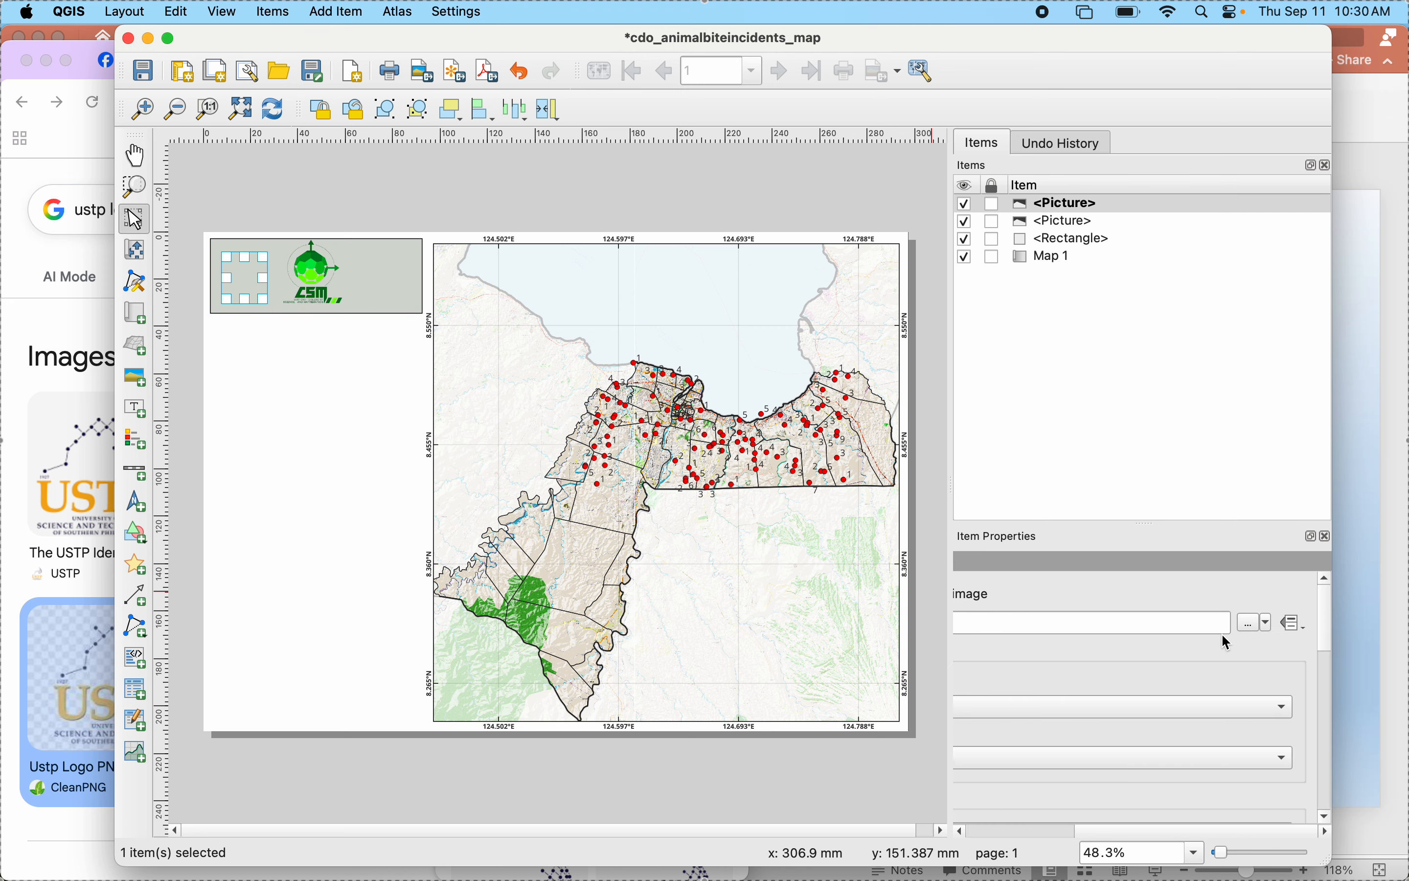
- Load USTP Logo.webp from the Documents folder into the new picture frame
{"action": "left_click", "coordinate": [1253, 633]}
{"action": "scroll", "coordinate": [889, 575], "scroll_direction": "down", "scroll_amount": 2}
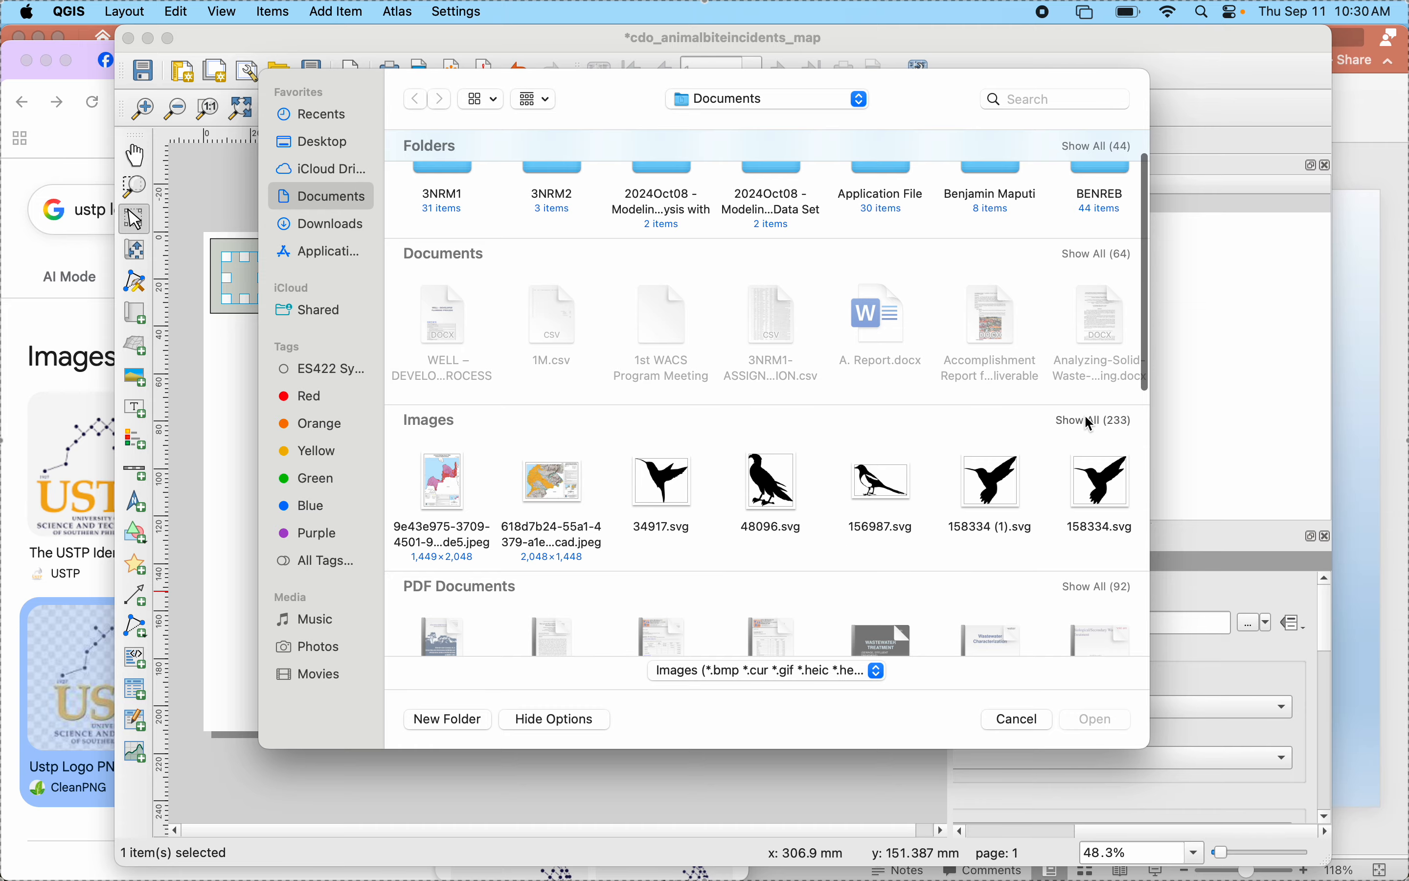
{"action": "left_click", "coordinate": [1091, 421]}
{"action": "scroll", "coordinate": [833, 536], "scroll_direction": "down", "scroll_amount": 15}
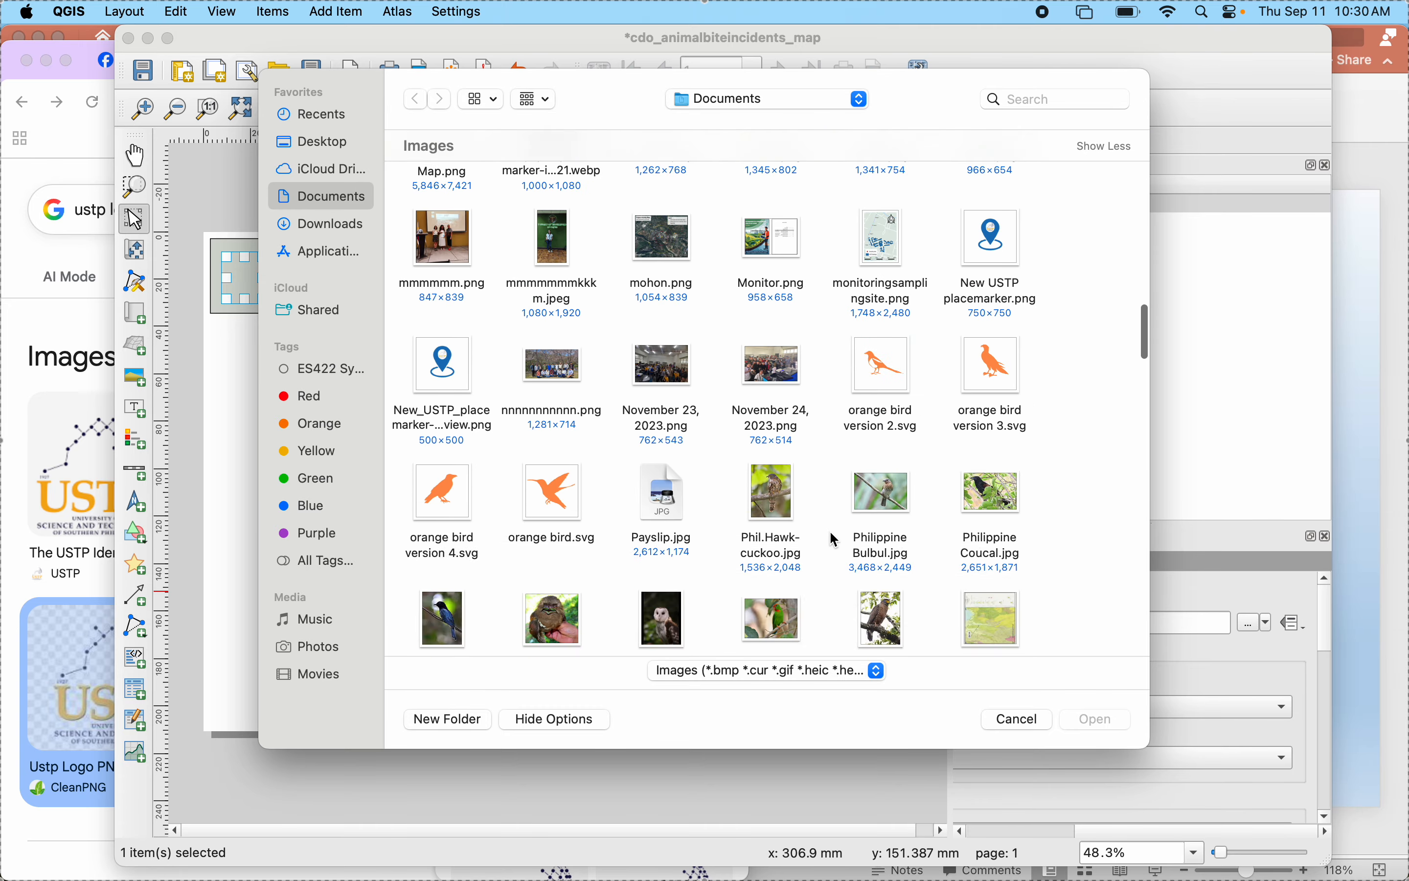
{"action": "scroll", "coordinate": [836, 541], "scroll_direction": "down", "scroll_amount": 15}
{"action": "scroll", "coordinate": [835, 539], "scroll_direction": "down", "scroll_amount": 10}
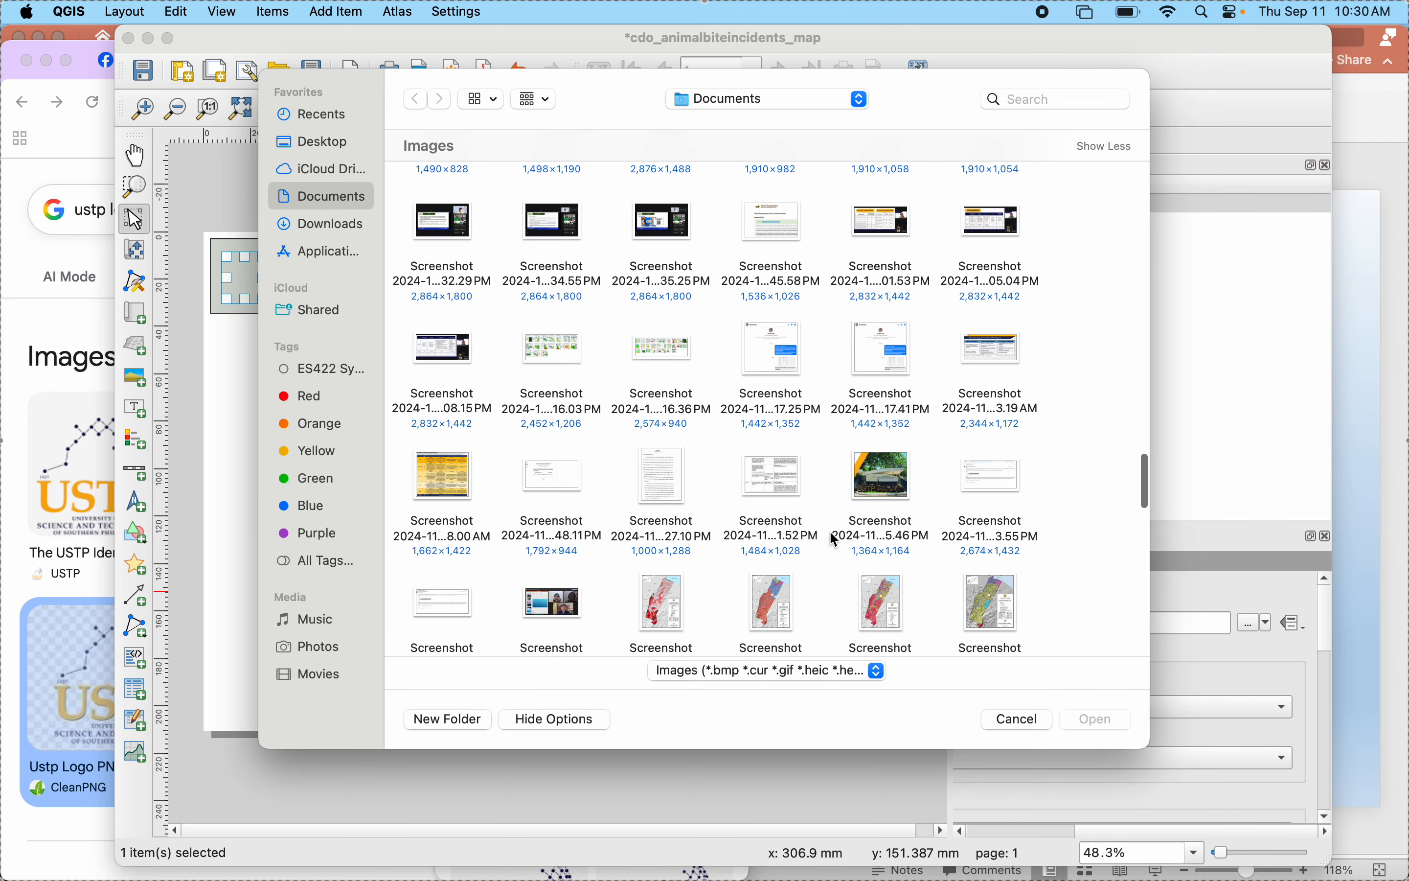
{"action": "scroll", "coordinate": [831, 537], "scroll_direction": "down", "scroll_amount": 5}
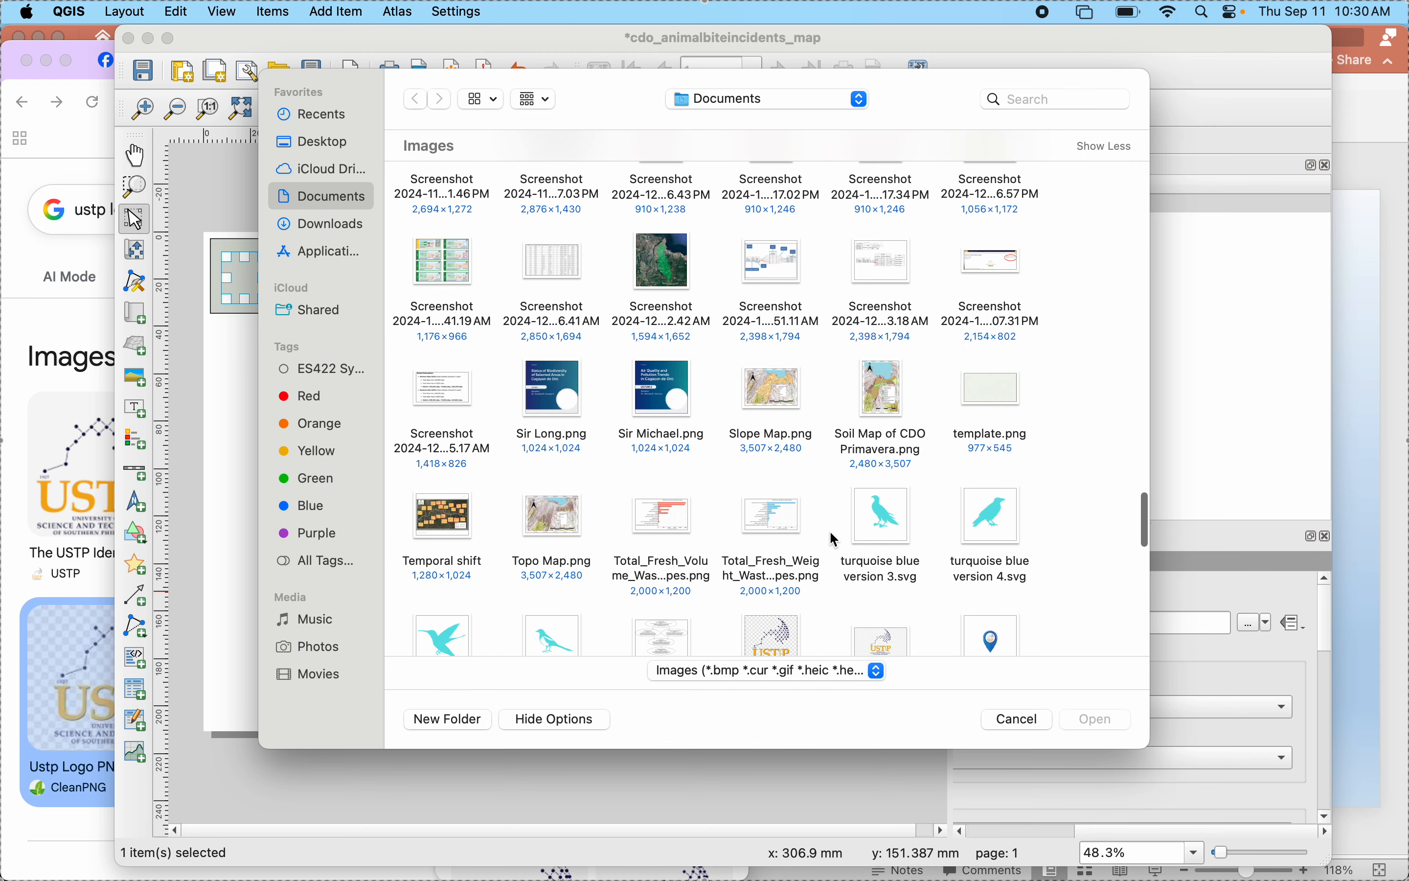
{"action": "left_click", "coordinate": [776, 491]}
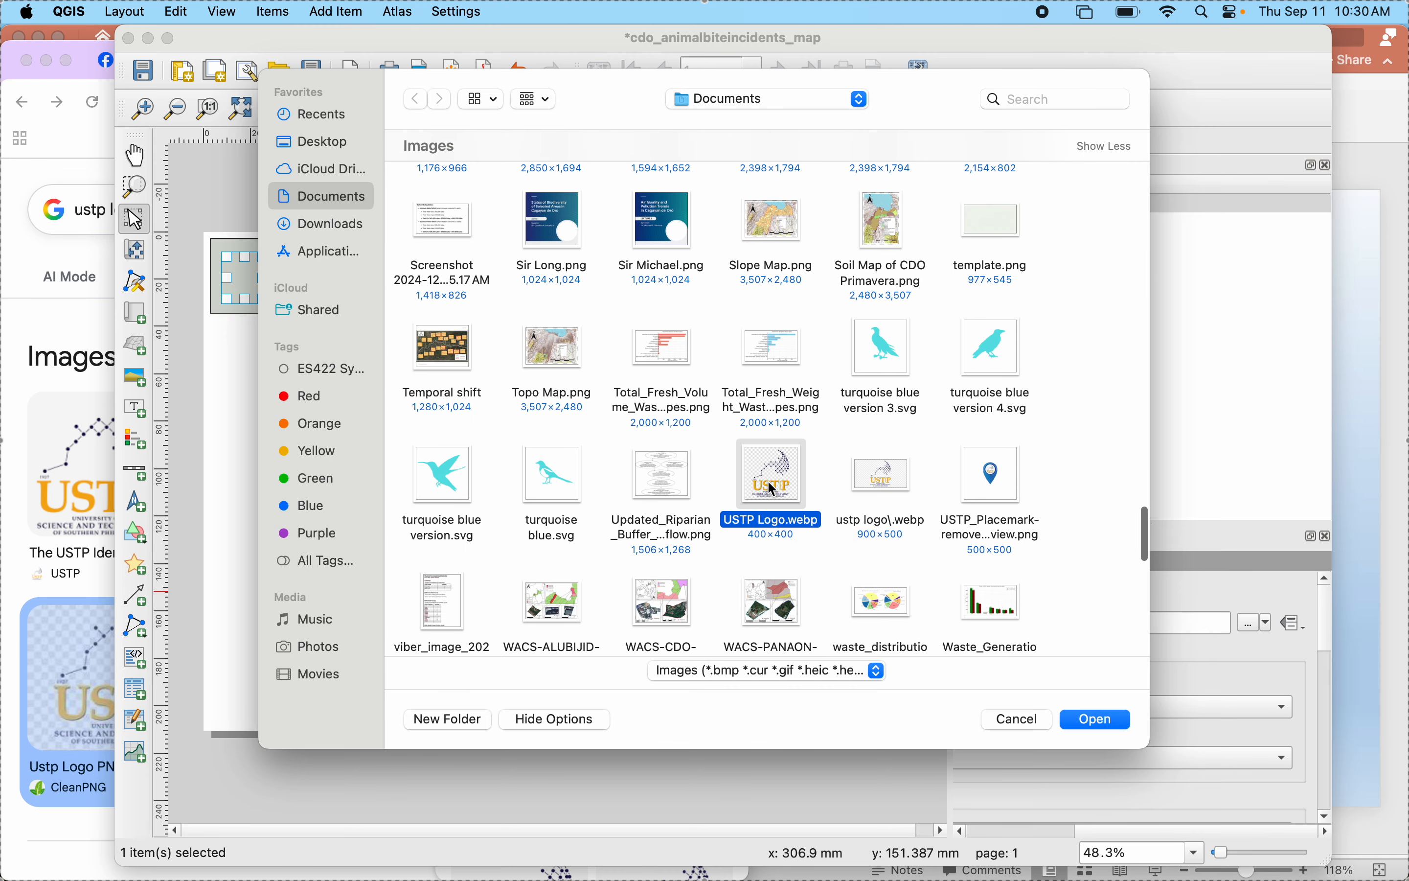
{"action": "left_click", "coordinate": [1087, 713]}
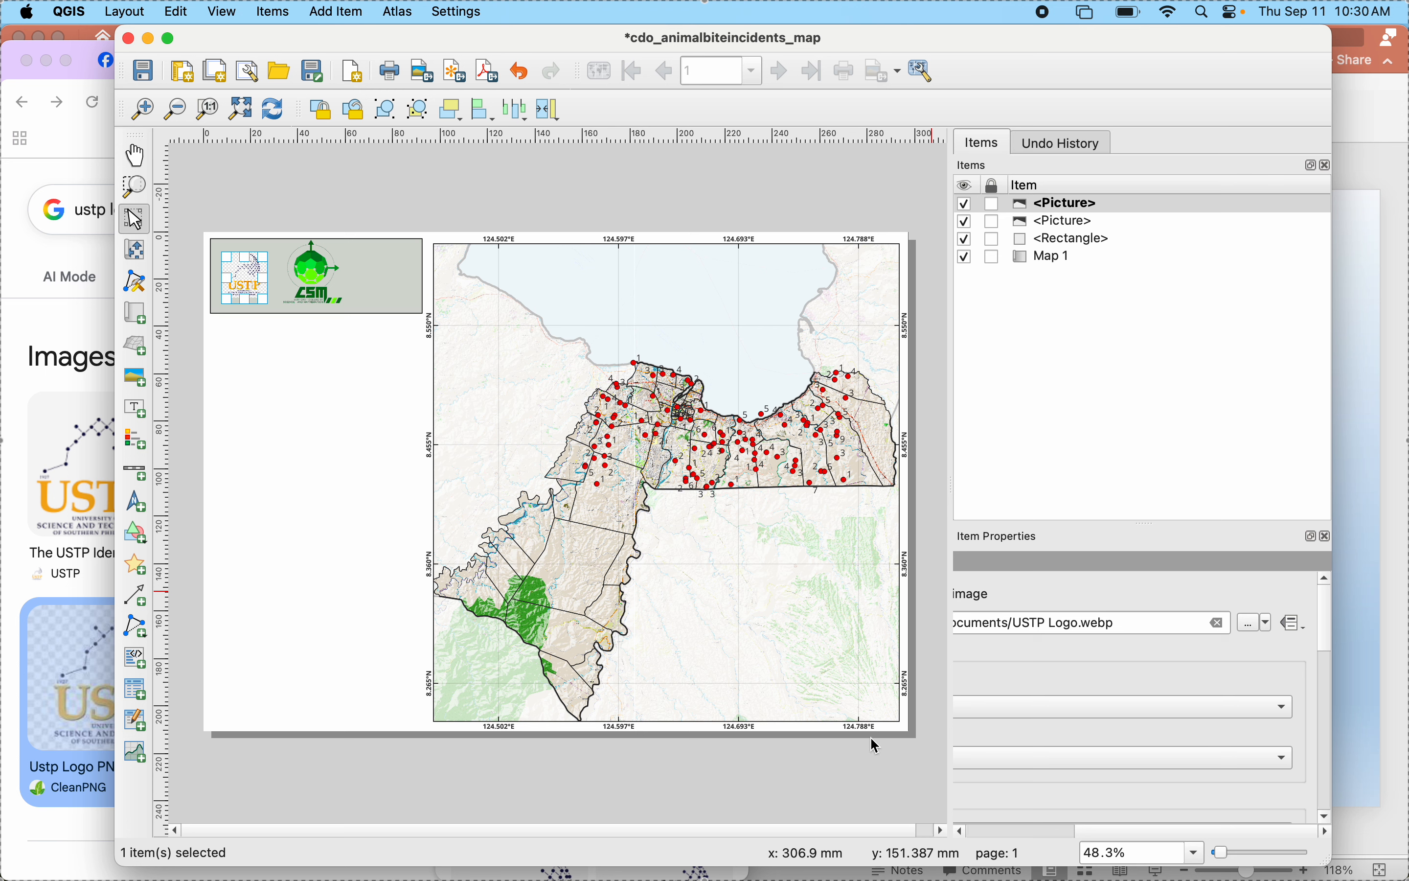
- Delete the USTP logo picture from the grey-green rectangle
{"action": "left_click", "coordinate": [287, 428]}
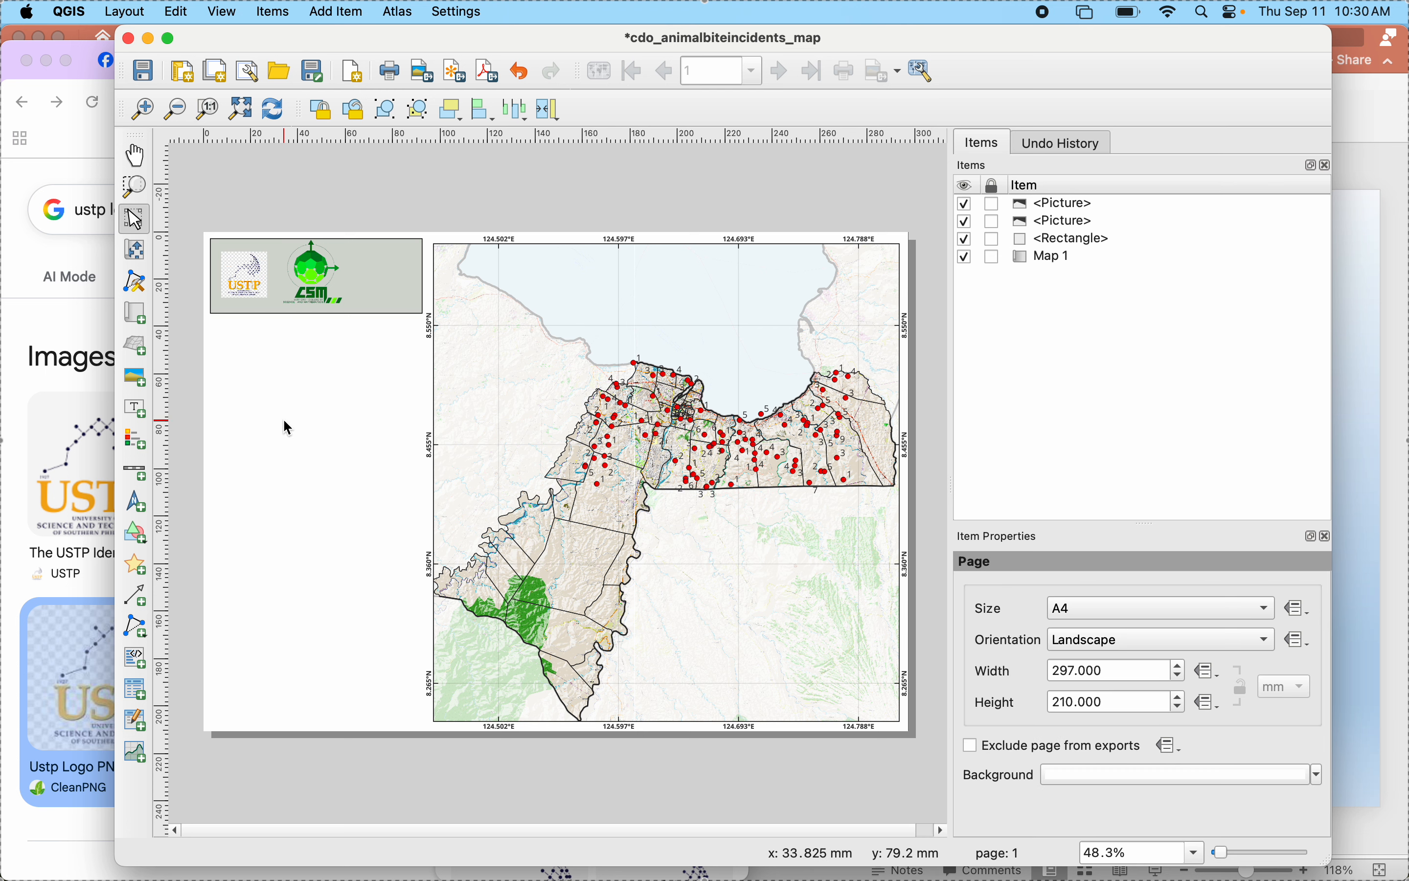
{"action": "left_click", "coordinate": [246, 286]}
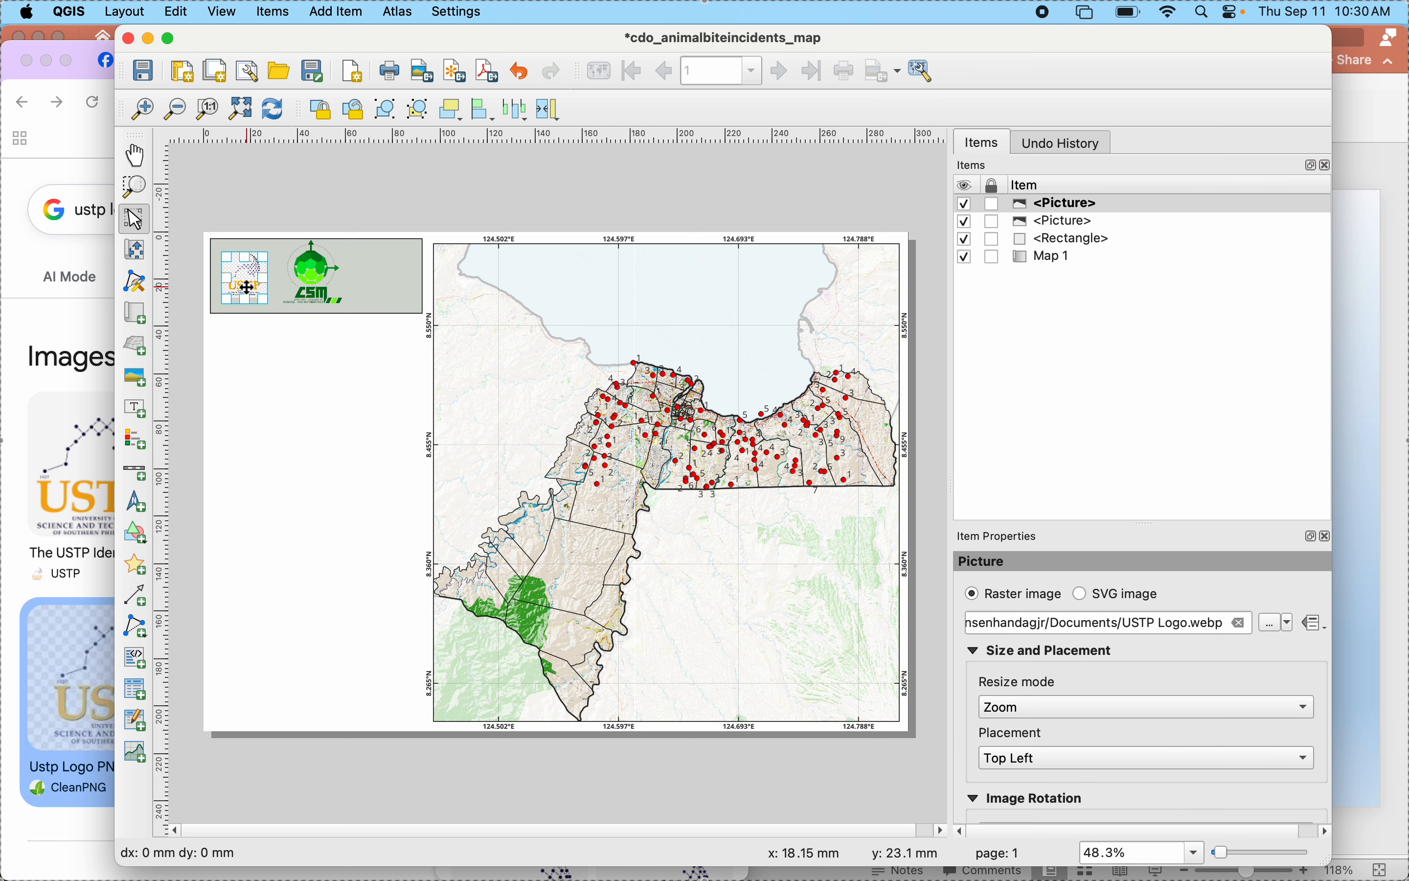
{"action": "key", "text": "Delete"}
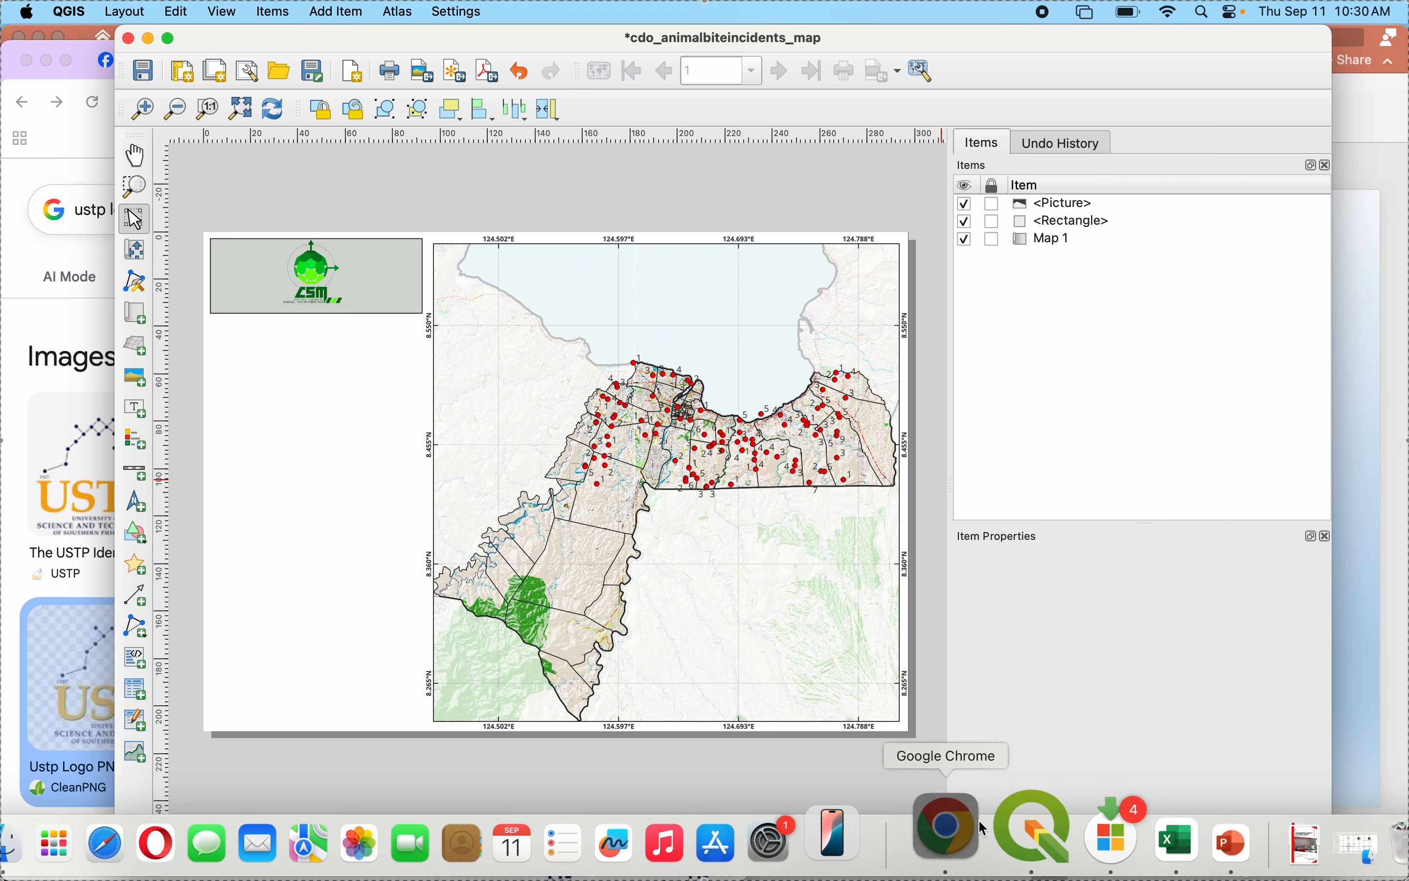
- Switch to Chrome and save the logo from the USTP Profile image result to the Documents folder as "download"
{"action": "left_click", "coordinate": [942, 827]}
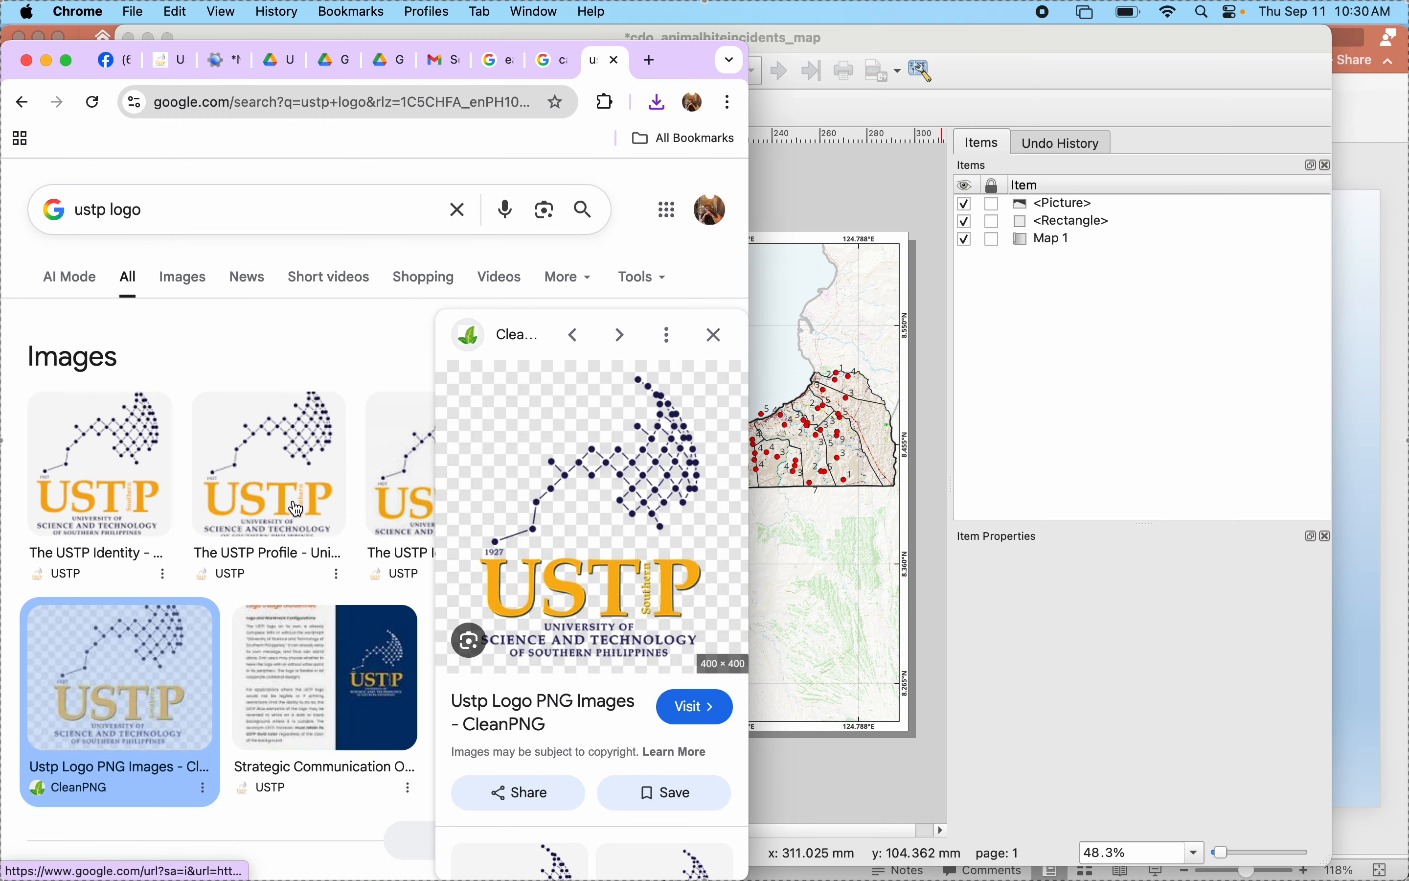
{"action": "left_click", "coordinate": [297, 506]}
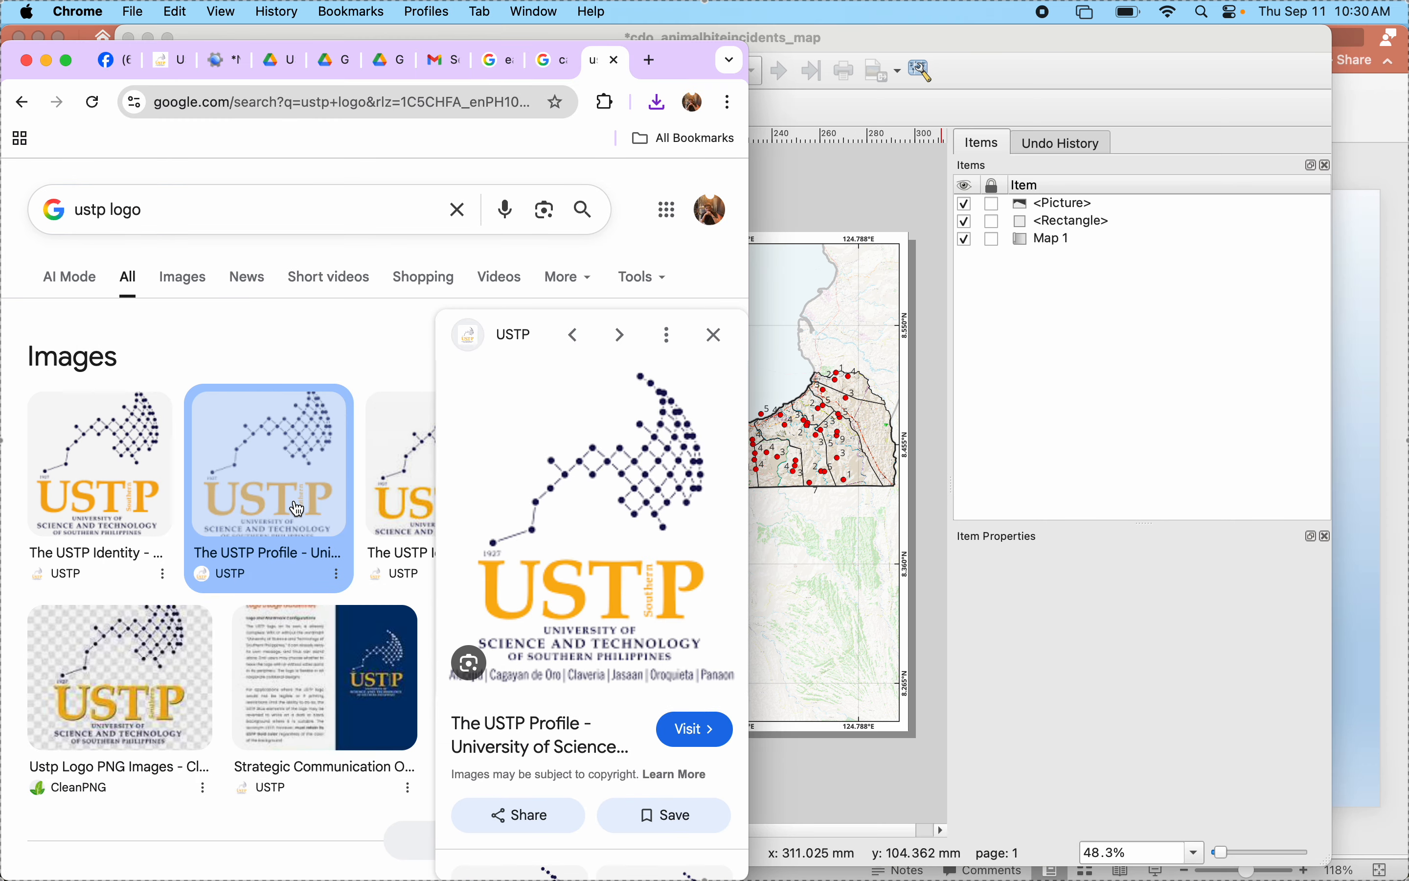
{"action": "right_click", "coordinate": [276, 473]}
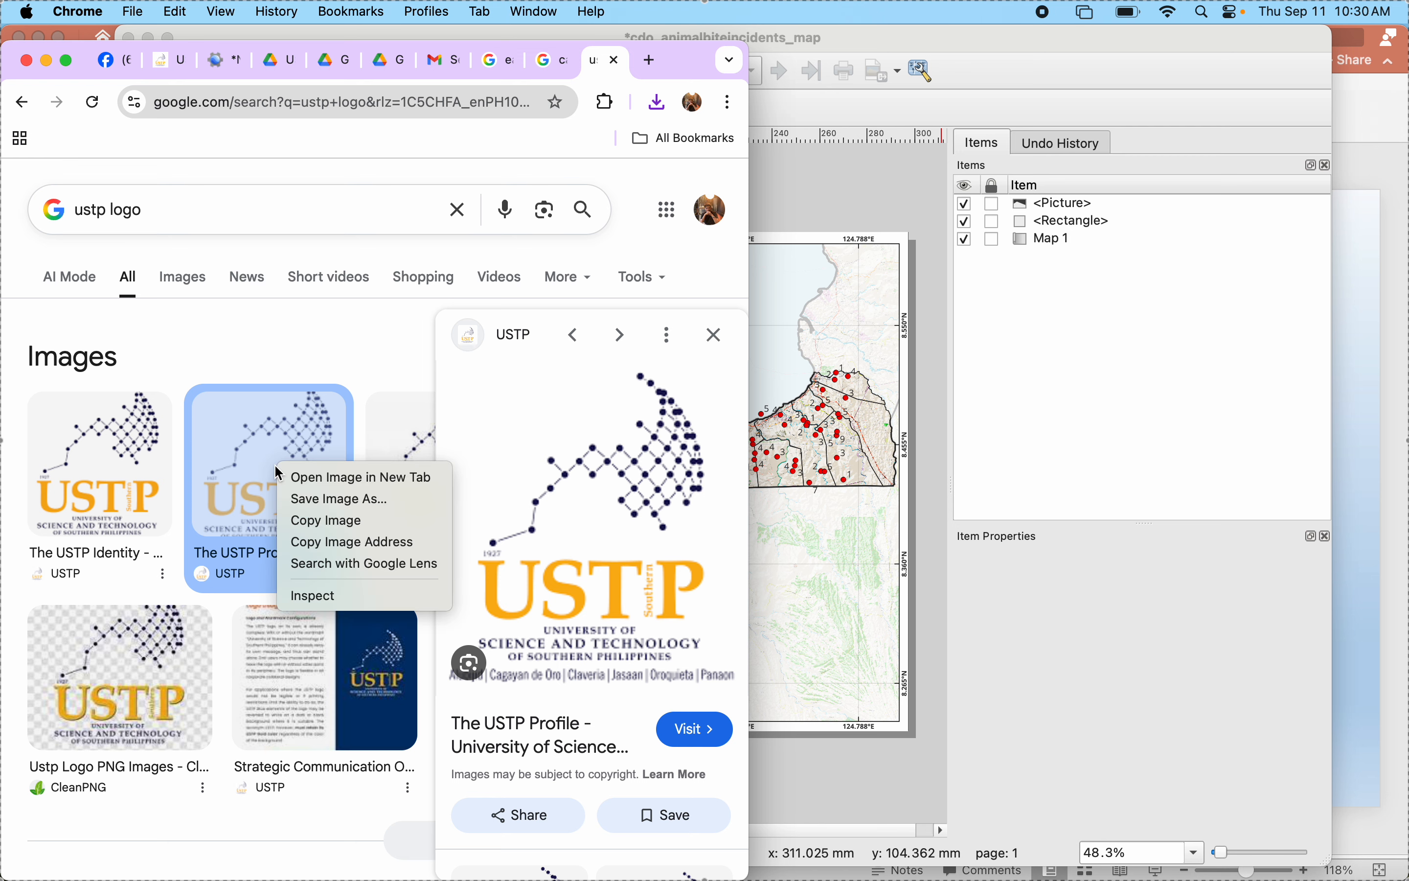
{"action": "left_click", "coordinate": [306, 498]}
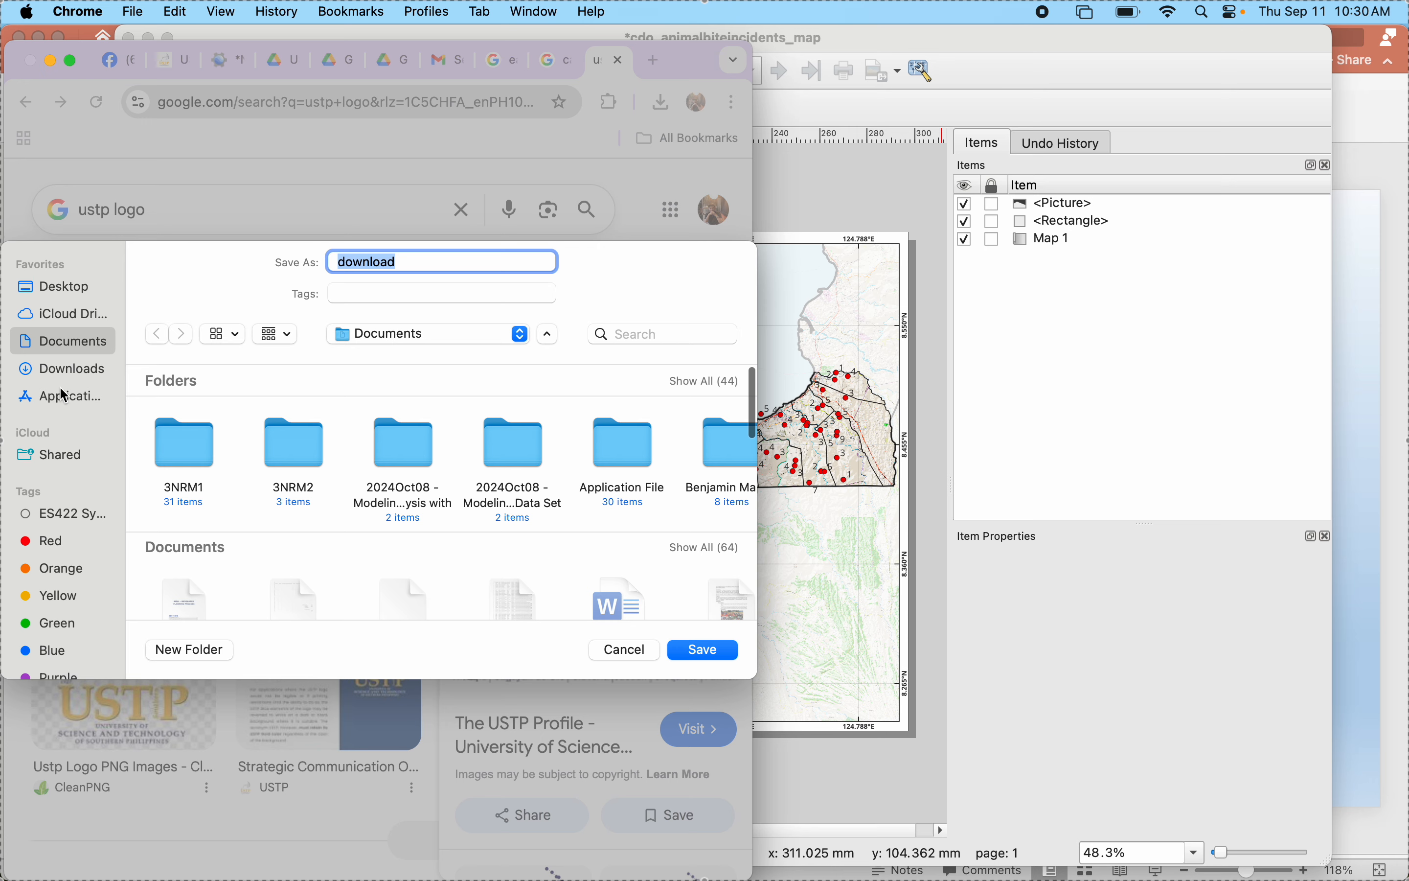
{"action": "left_click", "coordinate": [689, 651]}
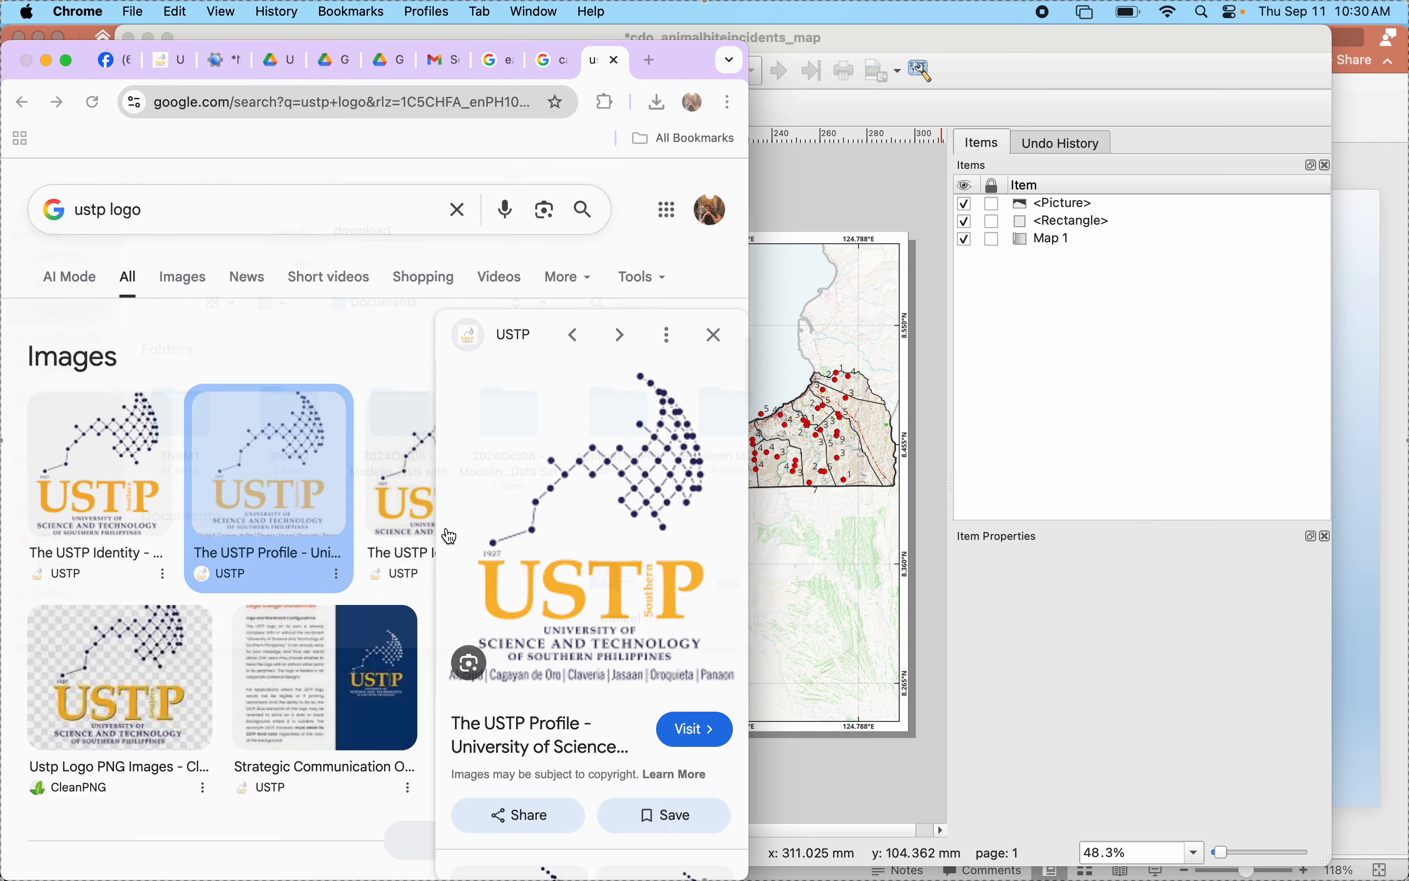
- Search Google for "background remover" and open the remove.bg website
{"action": "triple_click", "coordinate": [166, 211]}
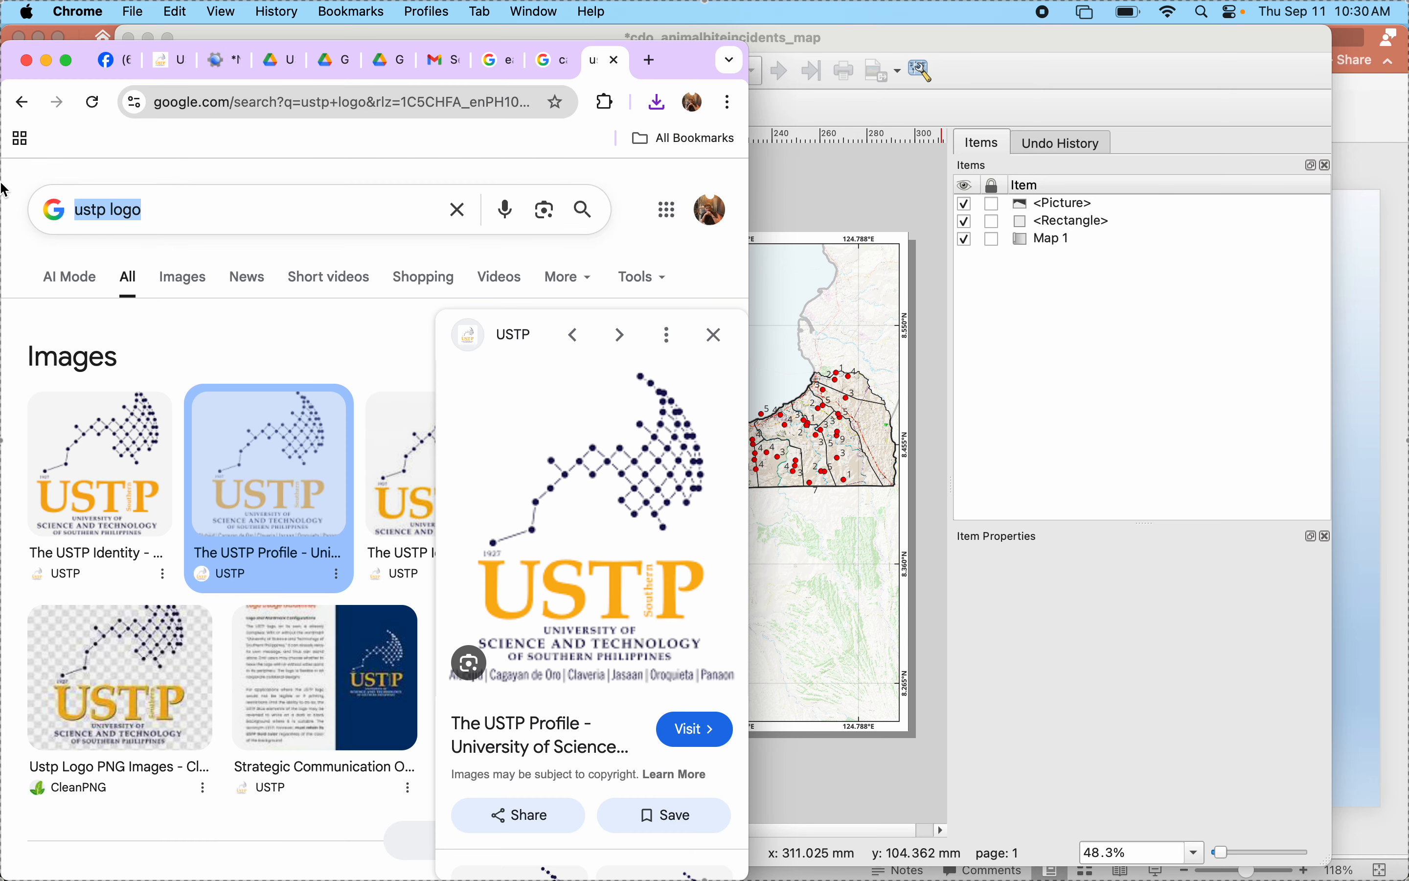
{"action": "type", "text": "backg"}
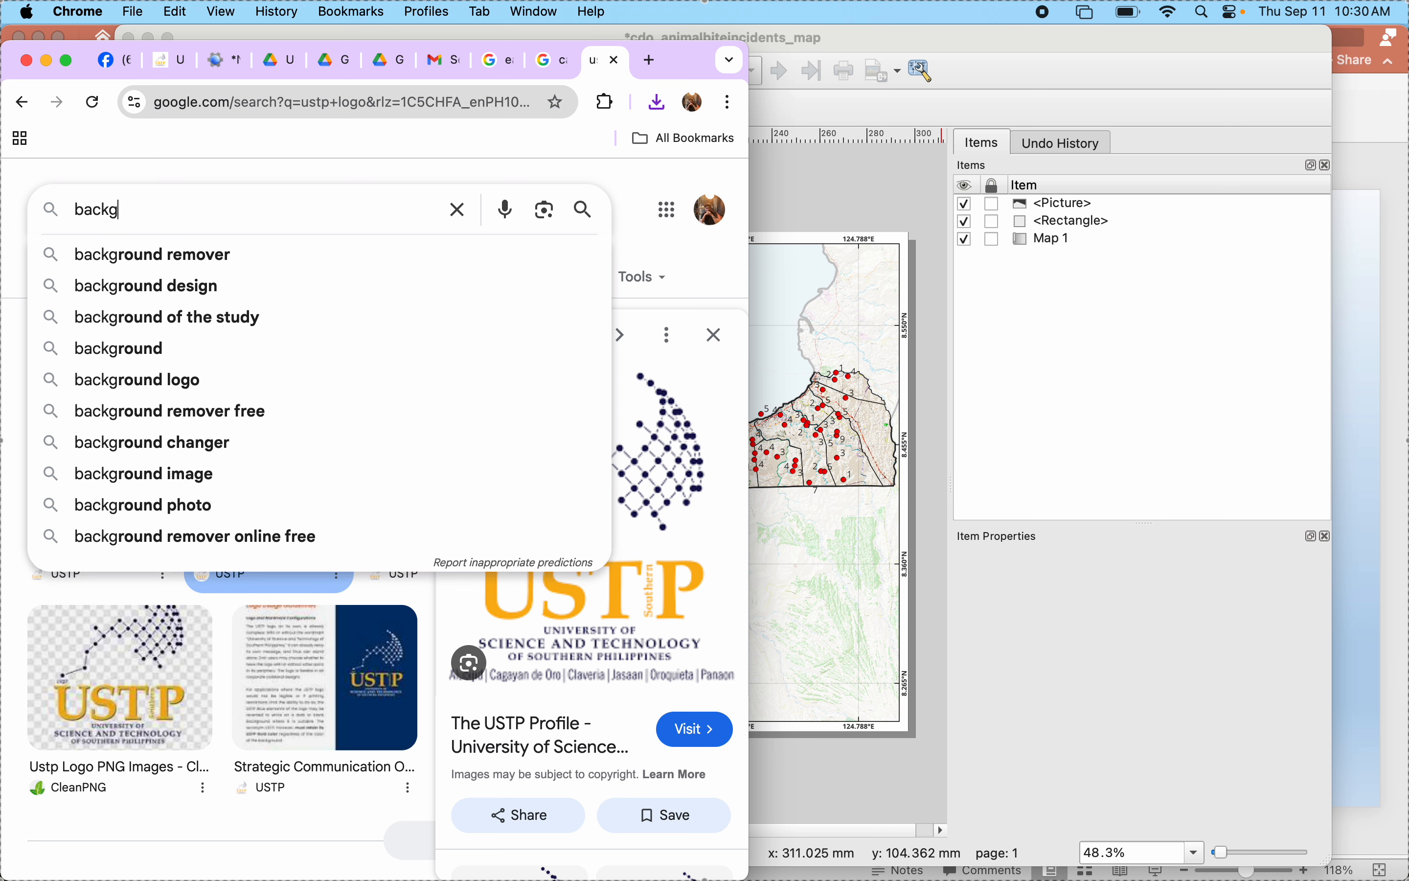
{"action": "left_click", "coordinate": [52, 251]}
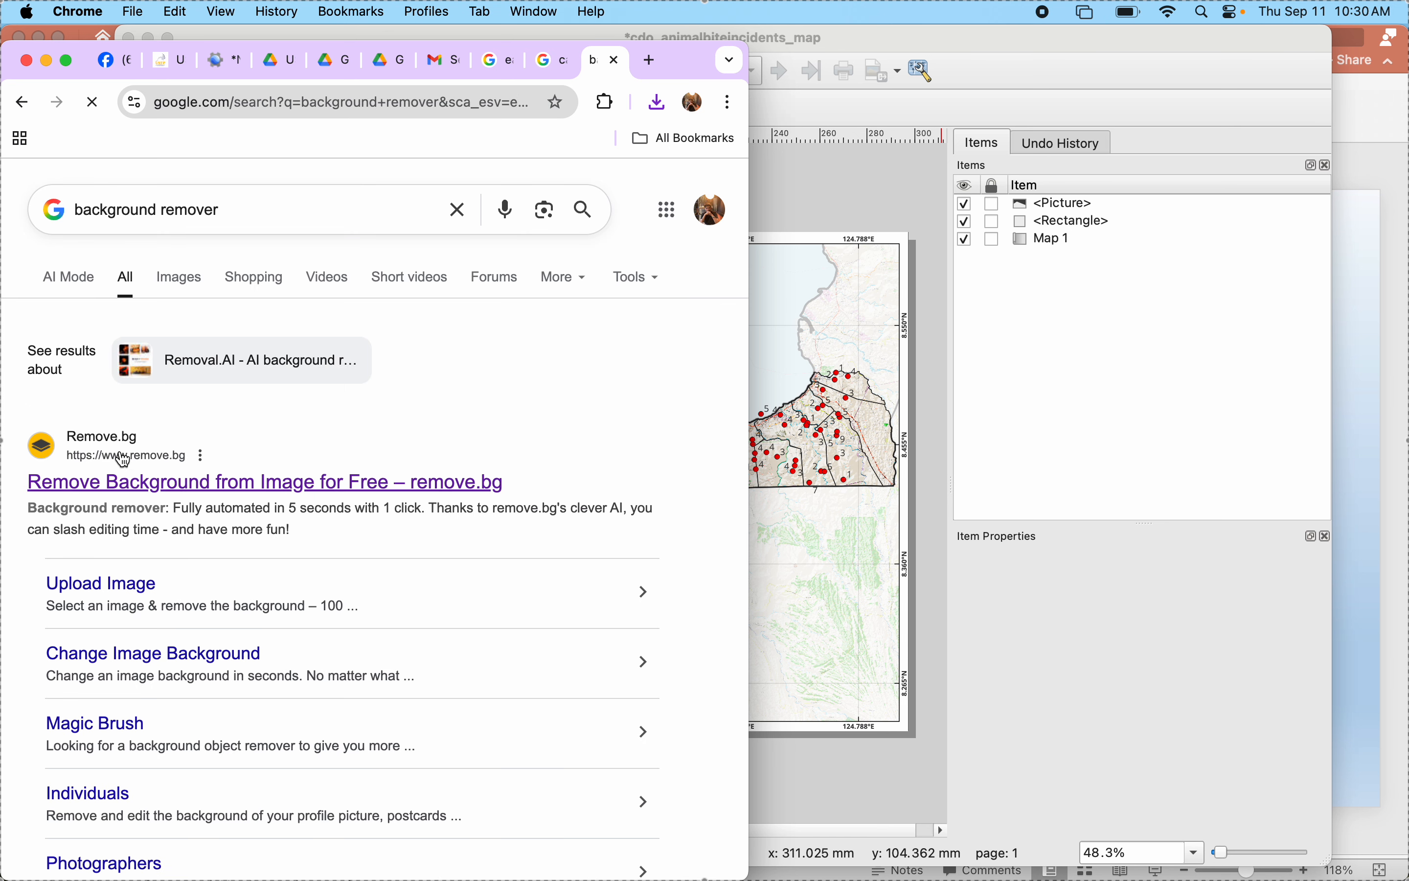
{"action": "left_click", "coordinate": [128, 487]}
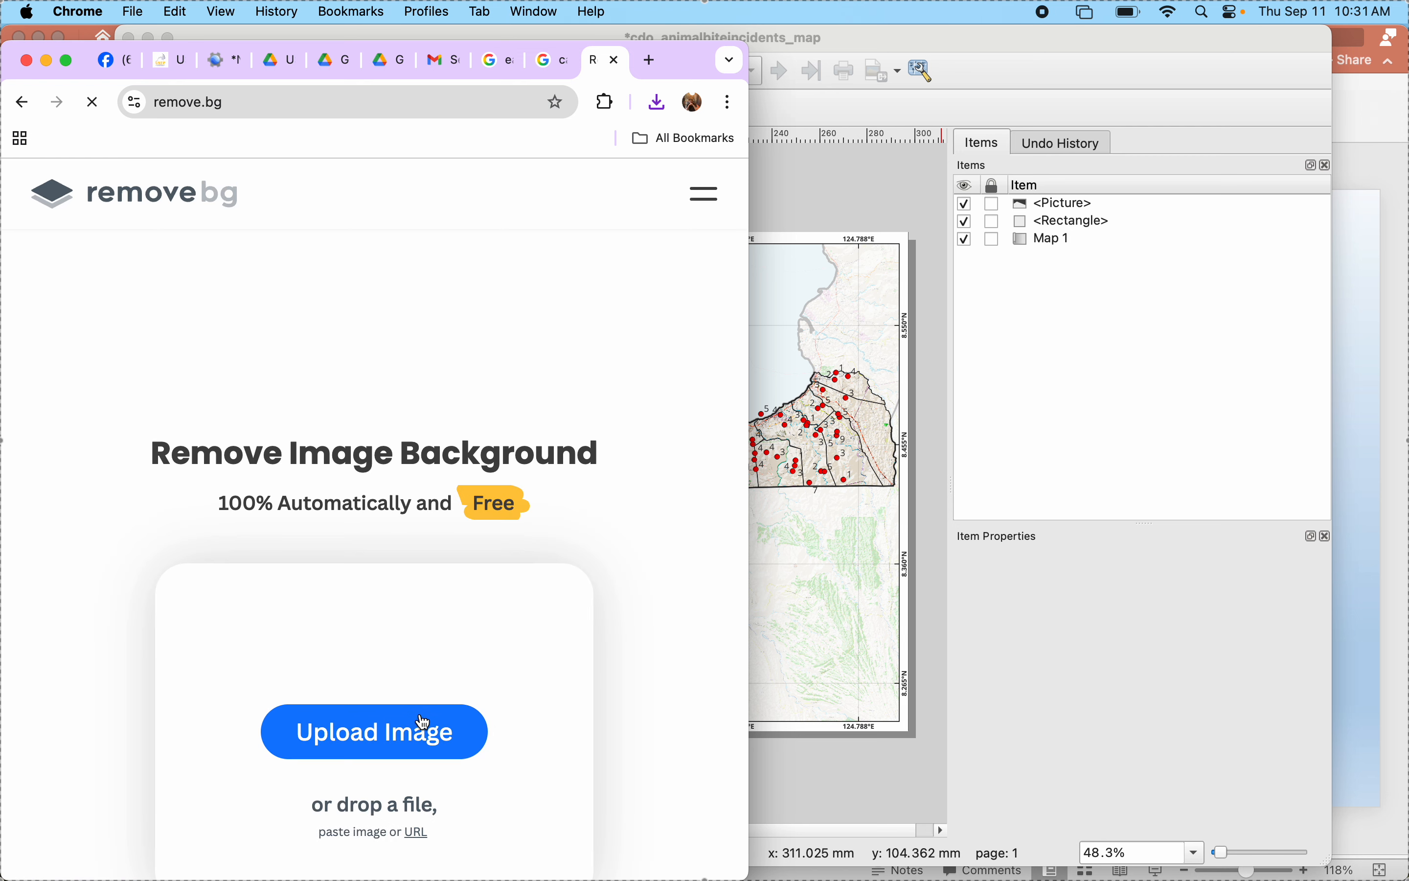
- Upload download.png from the Documents folder to remove.bg for background removal
{"action": "left_click", "coordinate": [423, 722]}
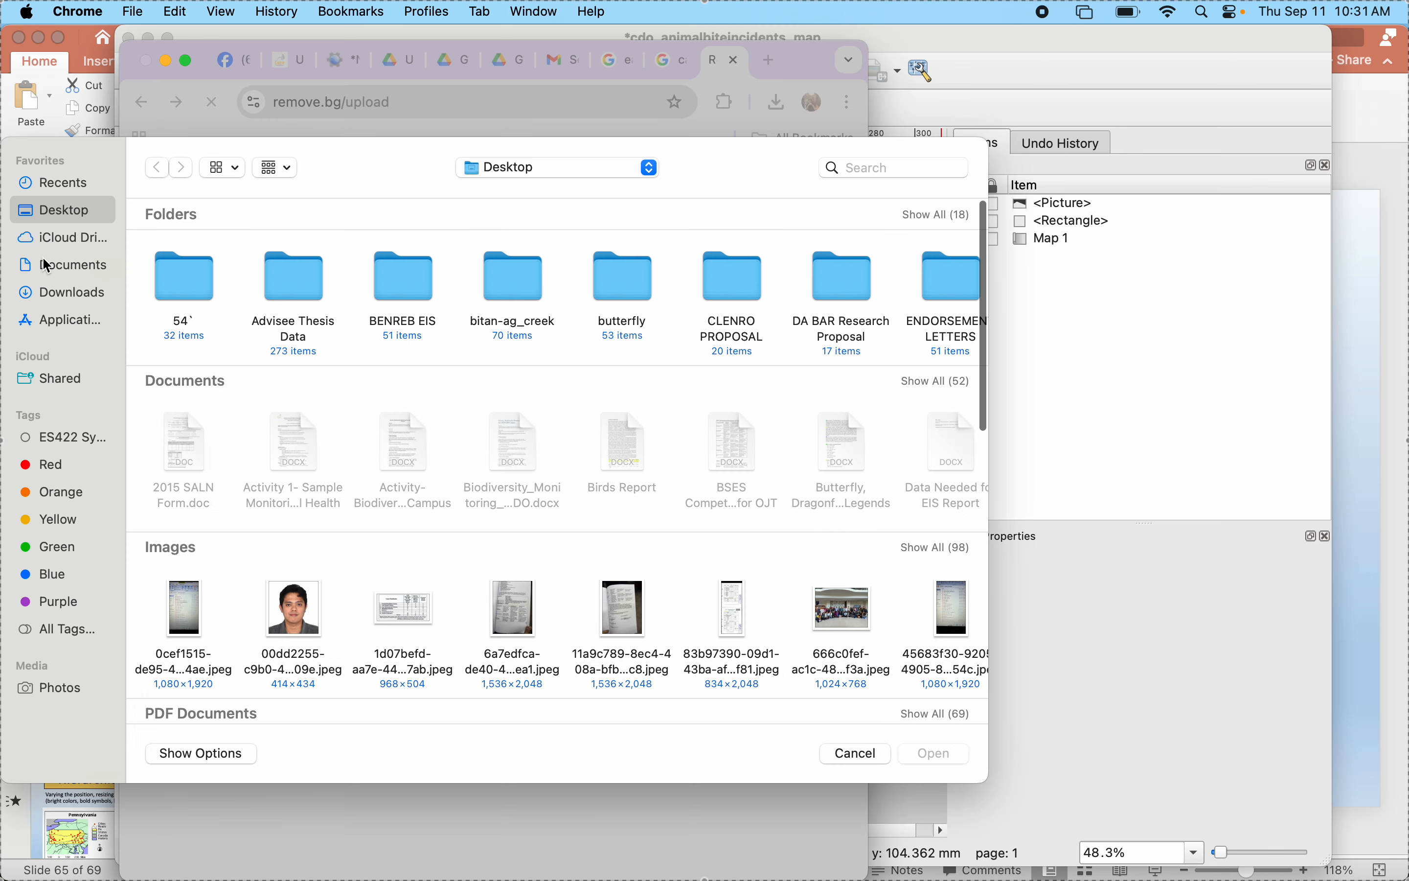
{"action": "left_click", "coordinate": [48, 266]}
{"action": "left_click", "coordinate": [927, 550]}
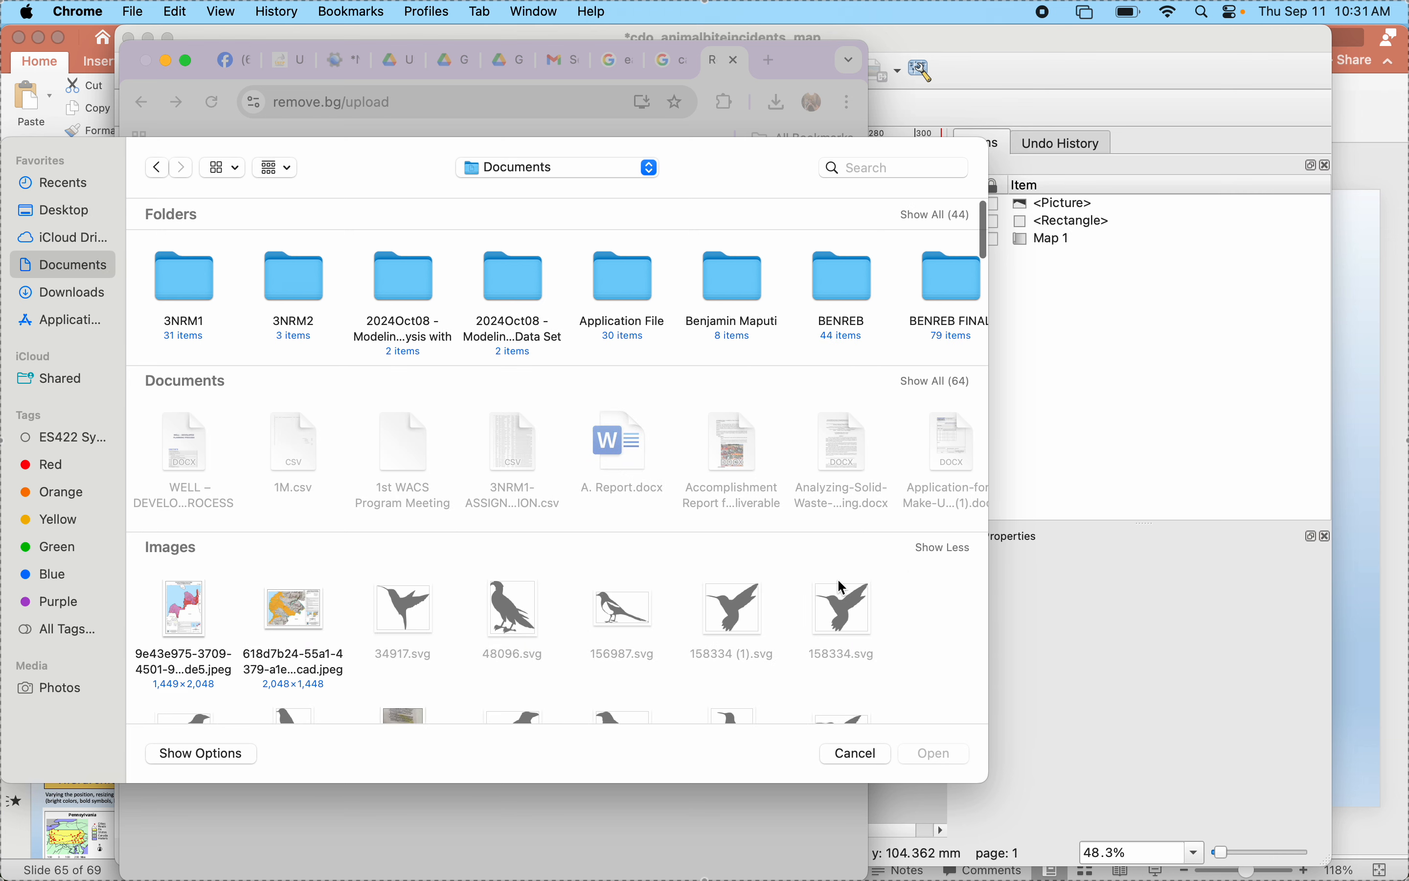
{"action": "scroll", "coordinate": [655, 598], "scroll_direction": "down", "scroll_amount": 5}
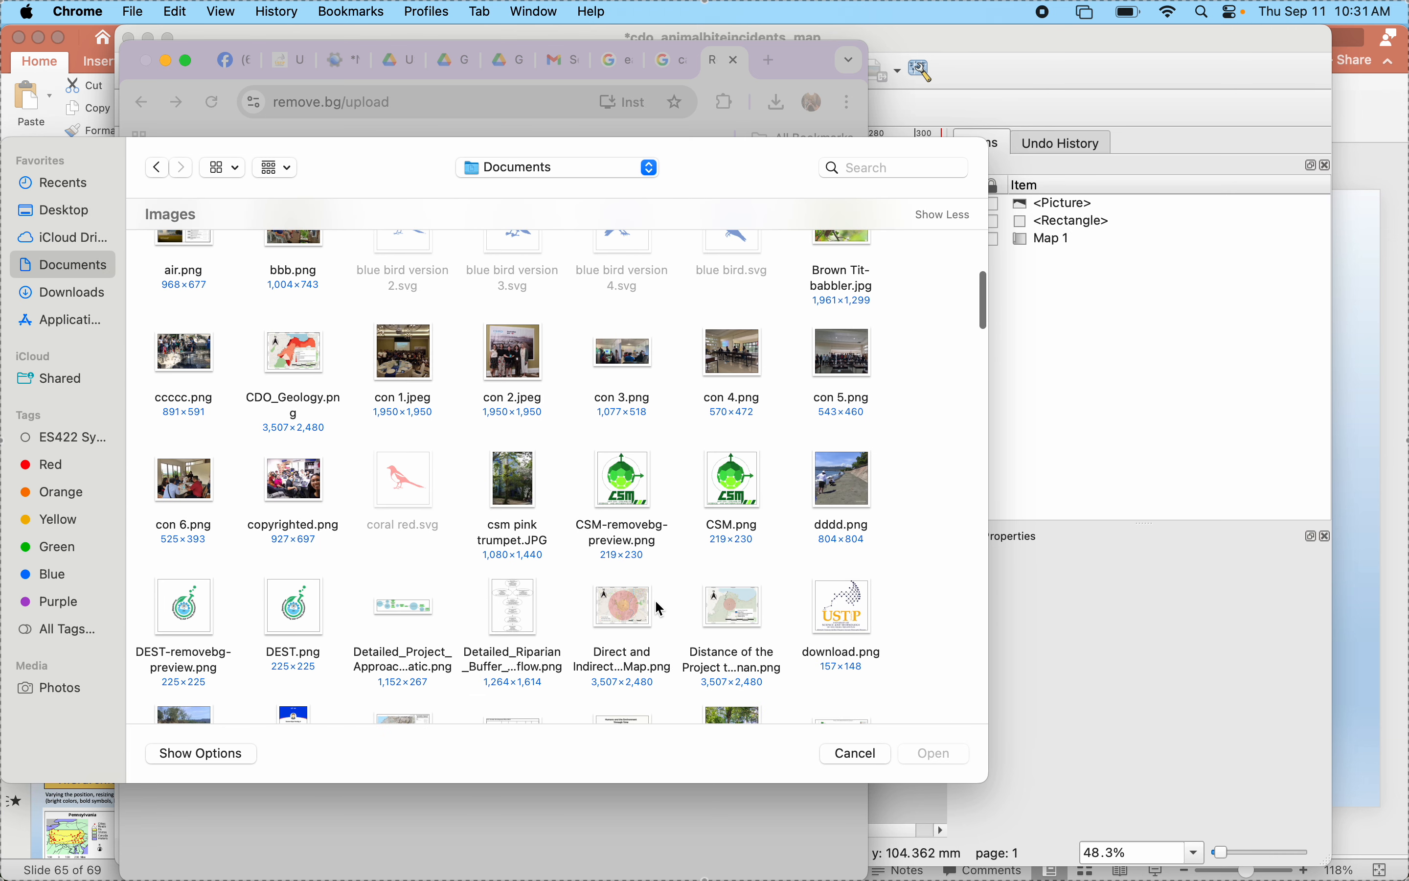
{"action": "scroll", "coordinate": [655, 599], "scroll_direction": "down", "scroll_amount": 5}
{"action": "left_click", "coordinate": [861, 336]}
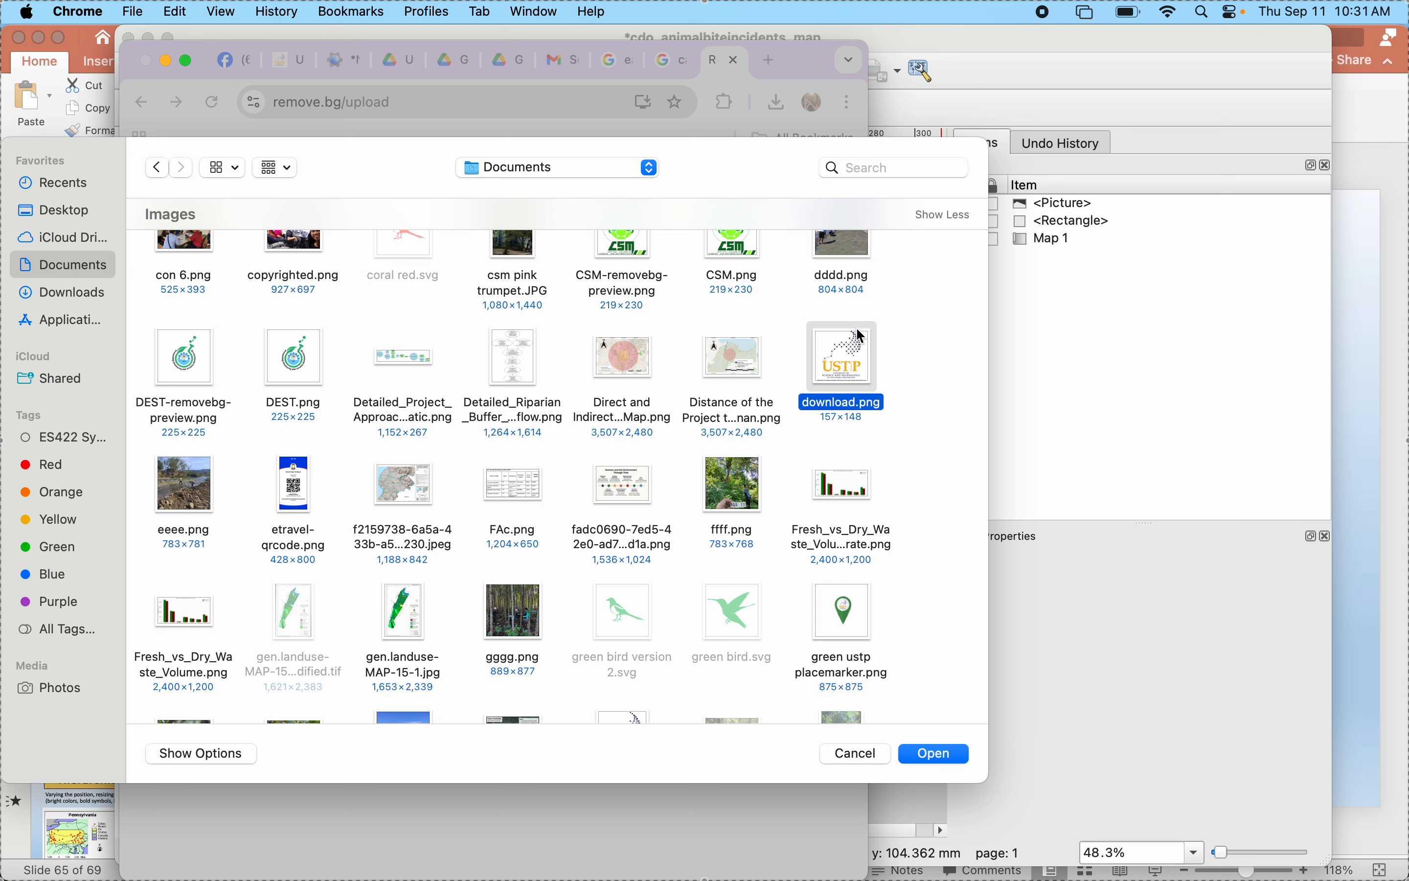
{"action": "left_click", "coordinate": [938, 753]}
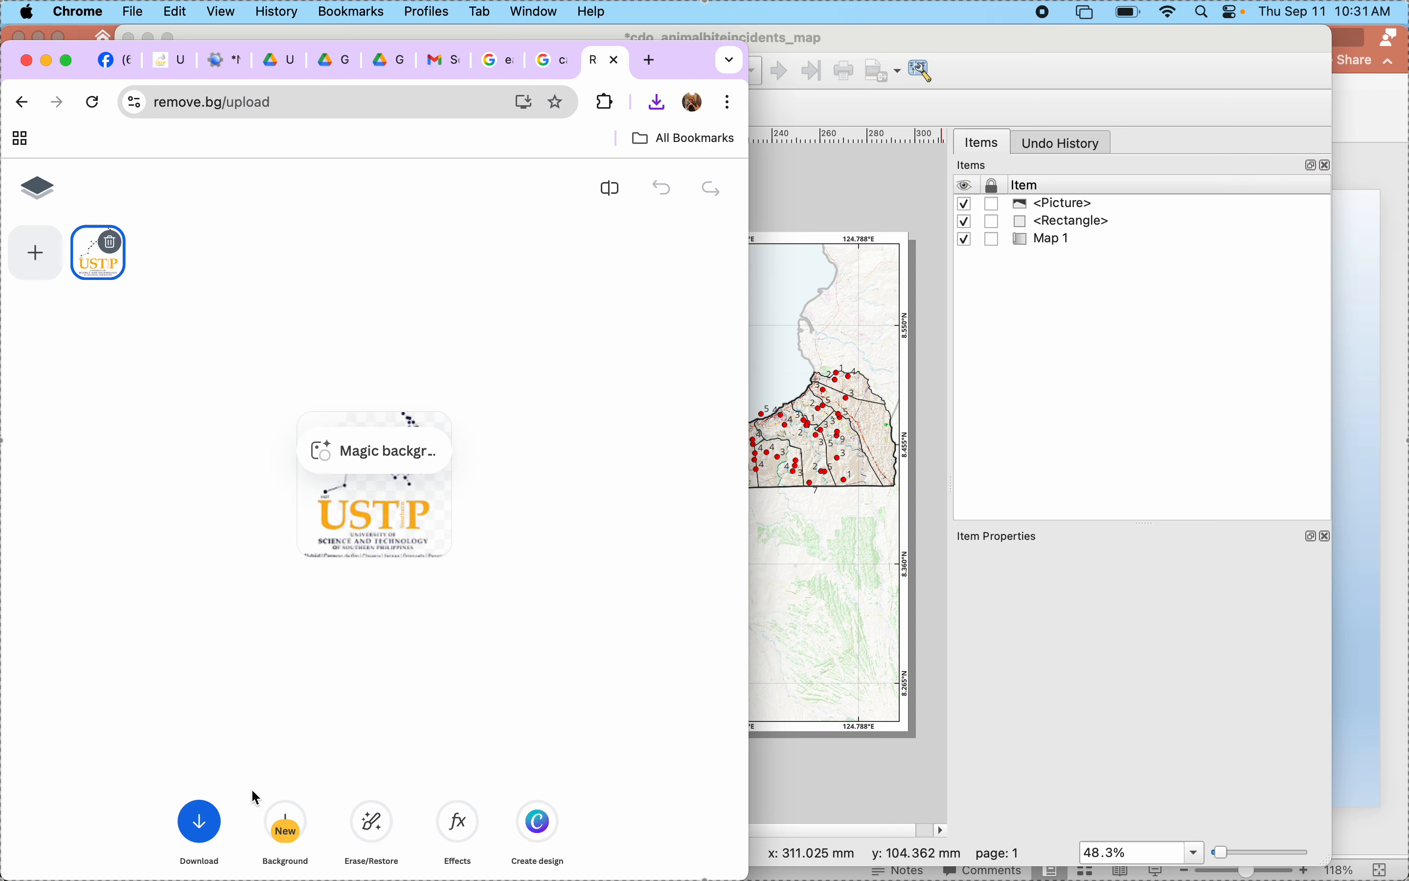
- Download the free preview of the background-free logo and save it in the Documents folder as "USTP Logo"
{"action": "left_click", "coordinate": [199, 820]}
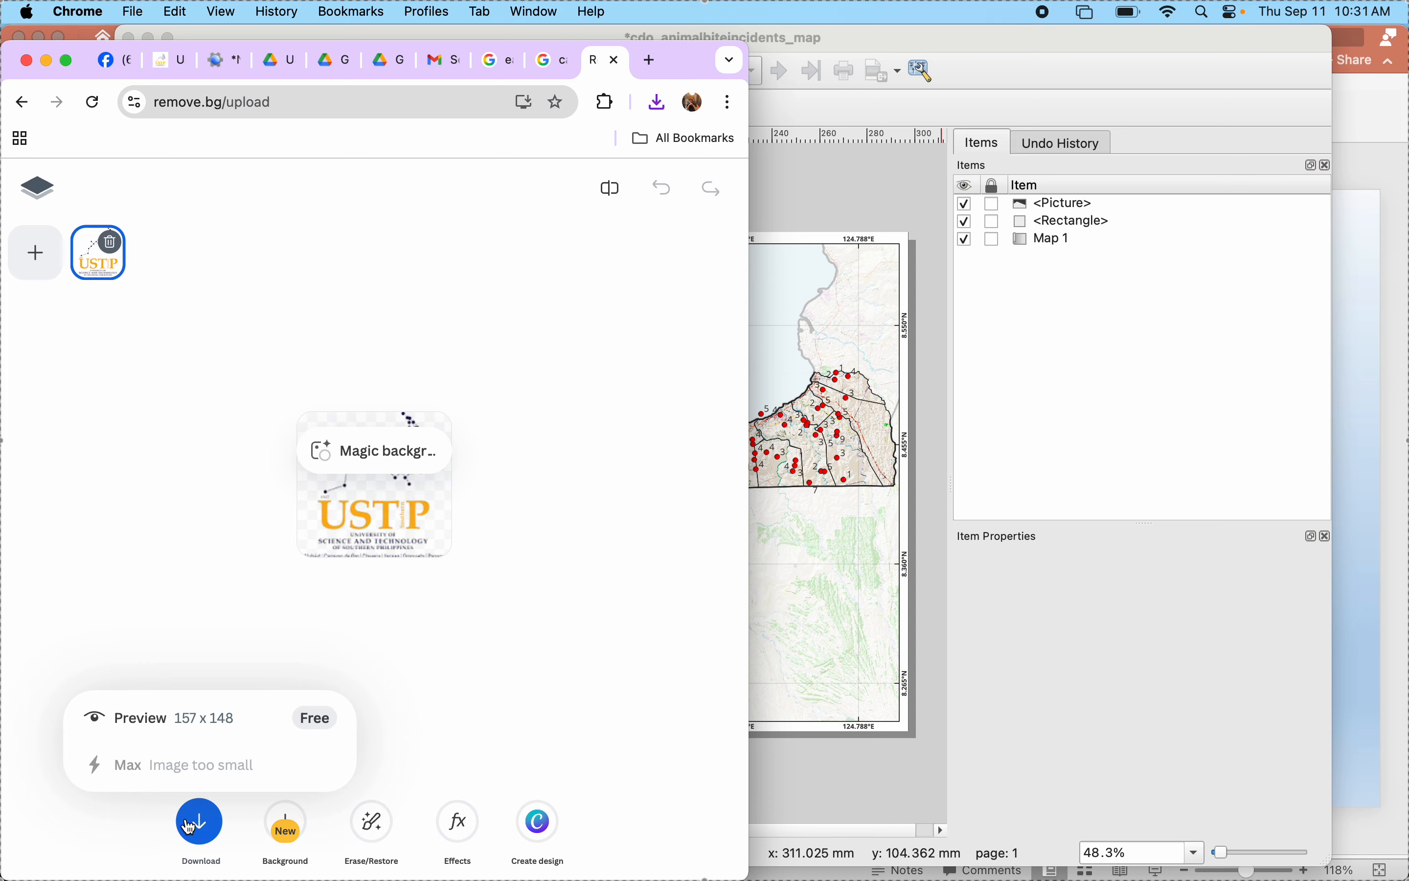
{"action": "left_click", "coordinate": [180, 722]}
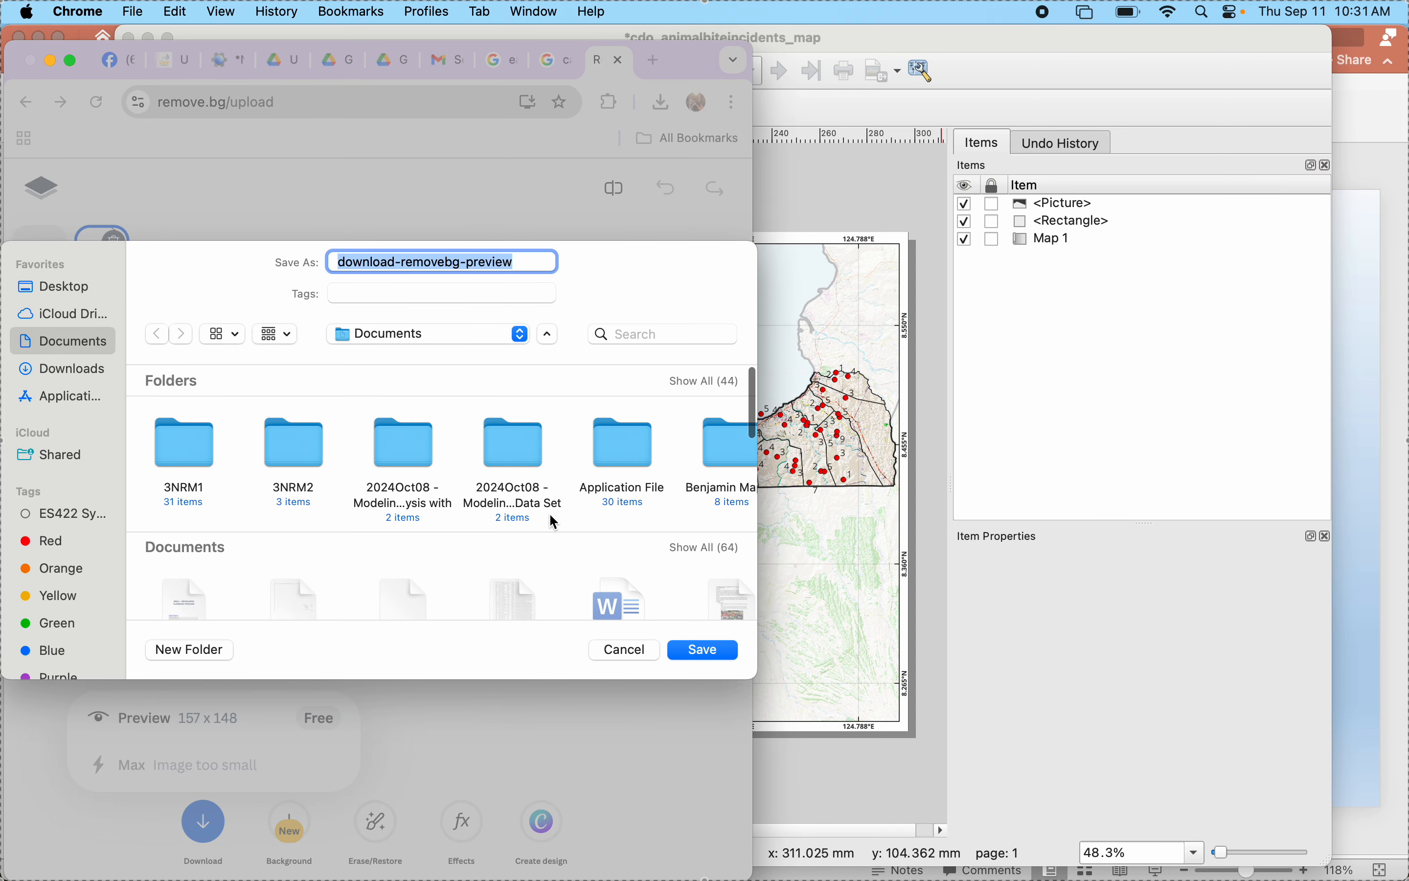
{"action": "scroll", "coordinate": [605, 534], "scroll_direction": "down", "scroll_amount": 5}
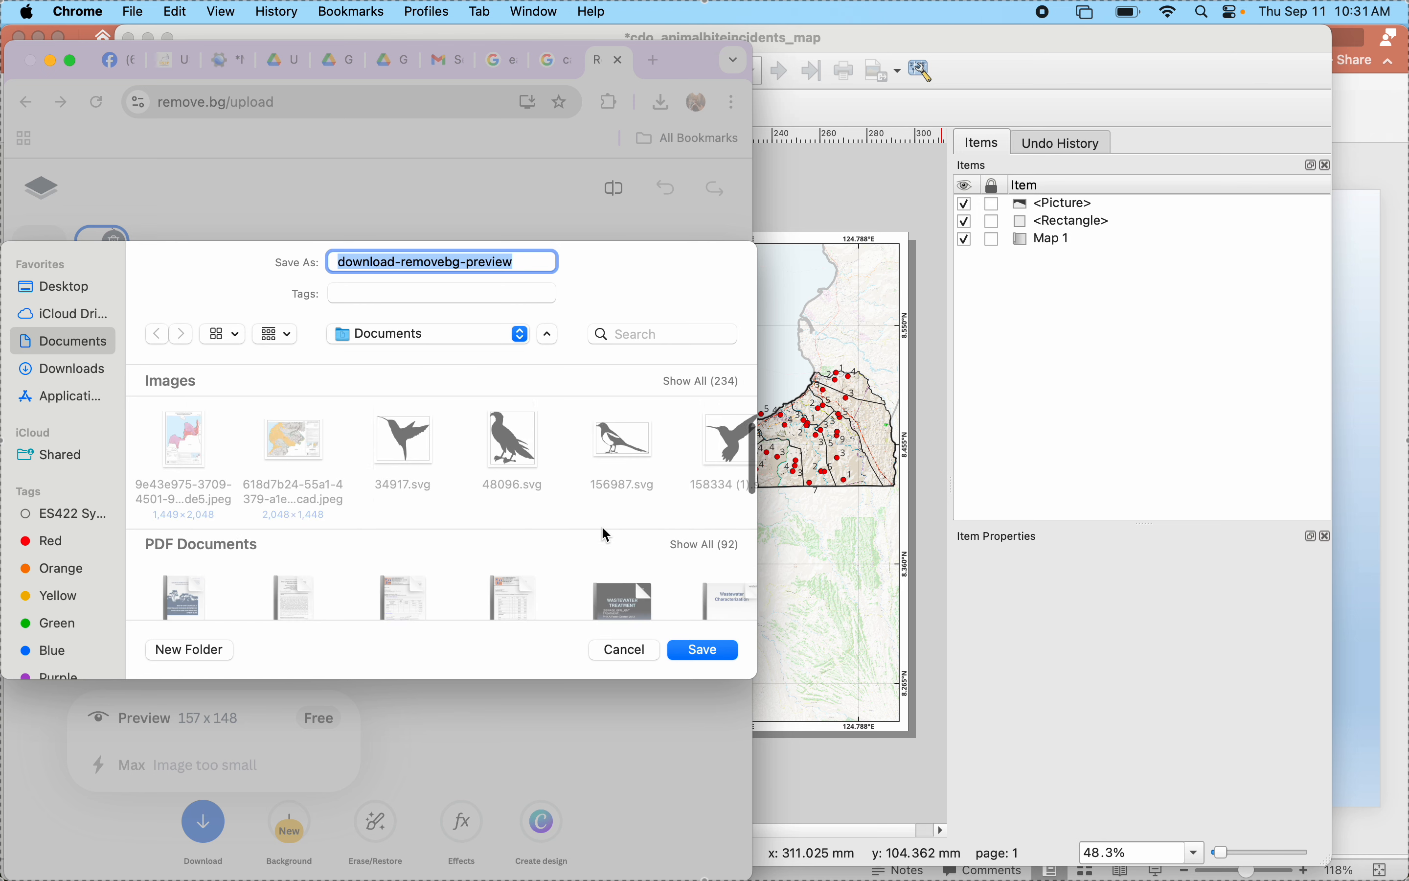
{"action": "left_click", "coordinate": [690, 415]}
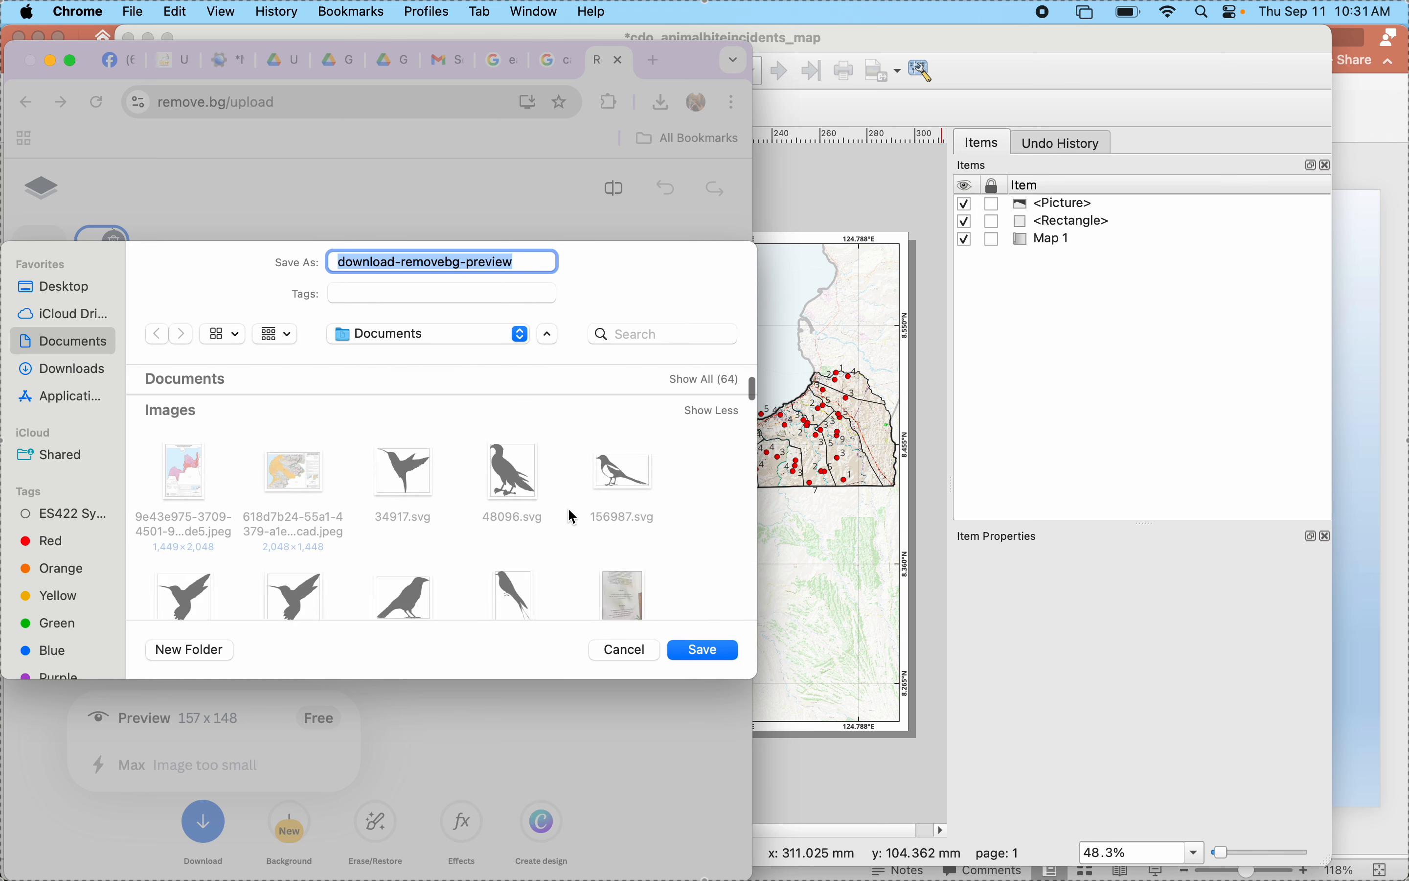
{"action": "scroll", "coordinate": [571, 517], "scroll_direction": "down", "scroll_amount": 10}
{"action": "scroll", "coordinate": [572, 517], "scroll_direction": "down", "scroll_amount": 5}
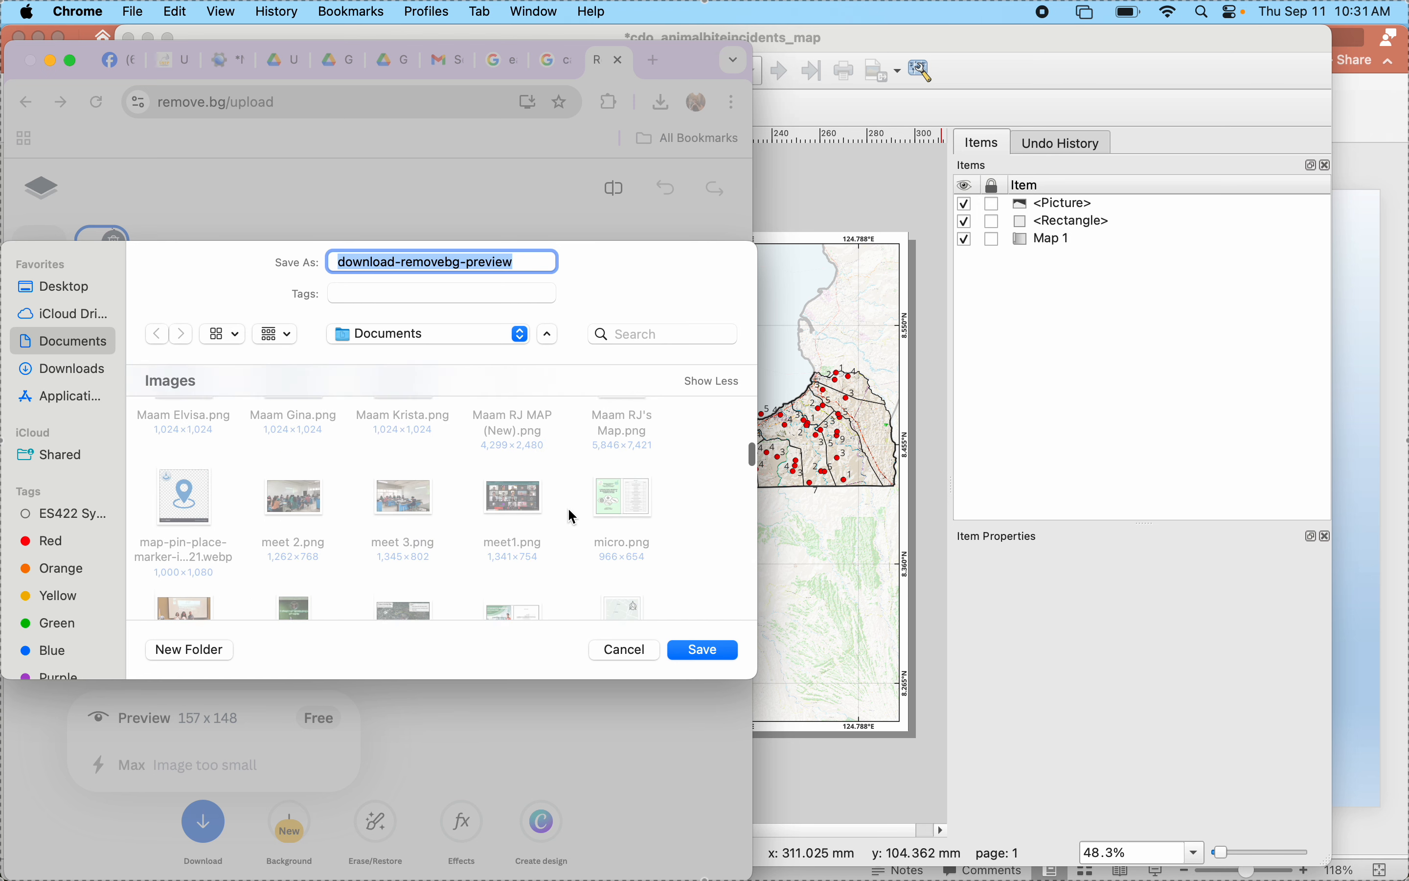
{"action": "type", "text": "USTP Logo"}
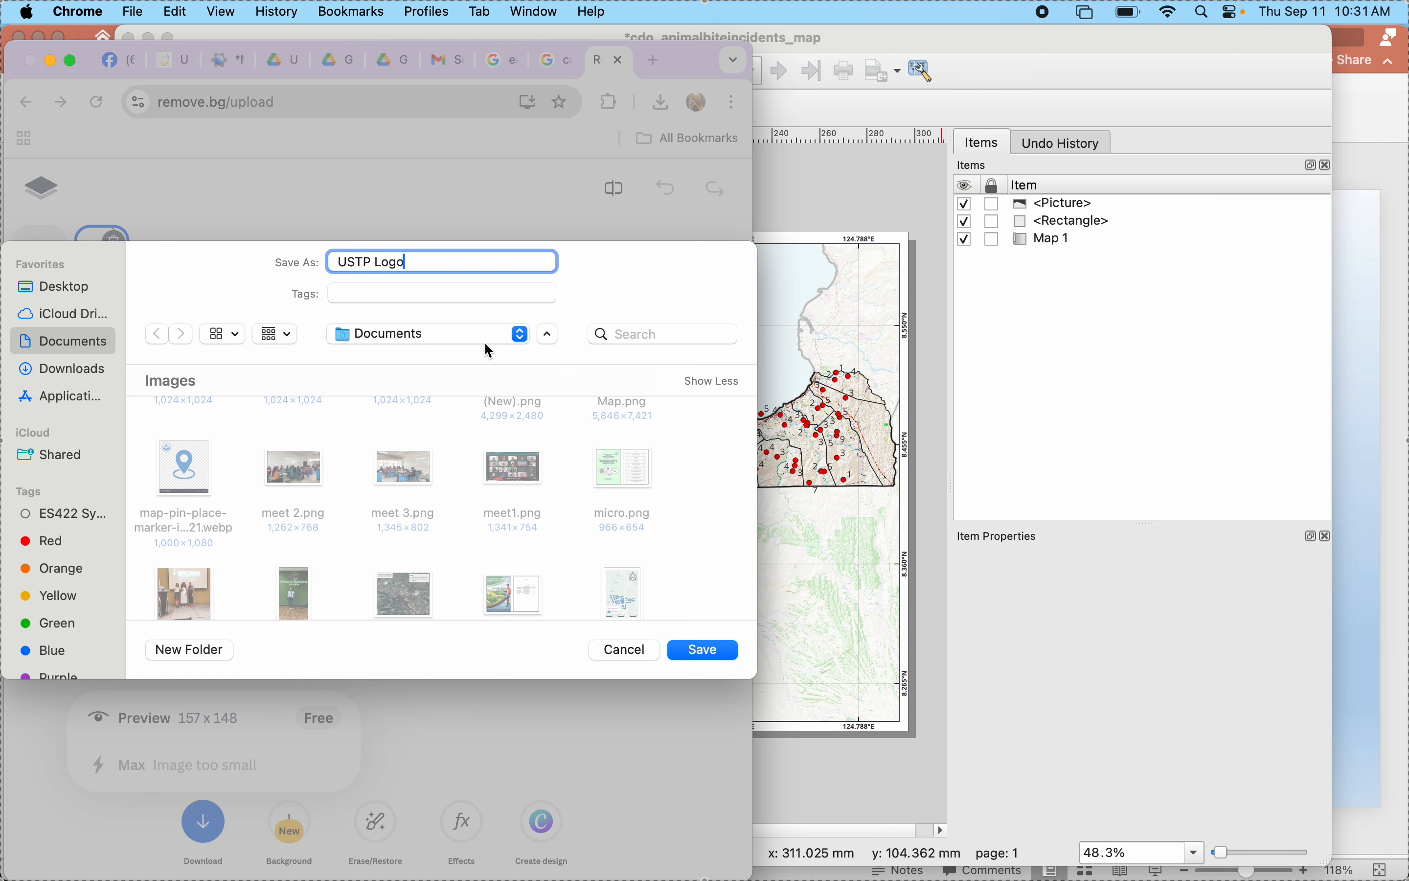
{"action": "key", "text": "Return"}
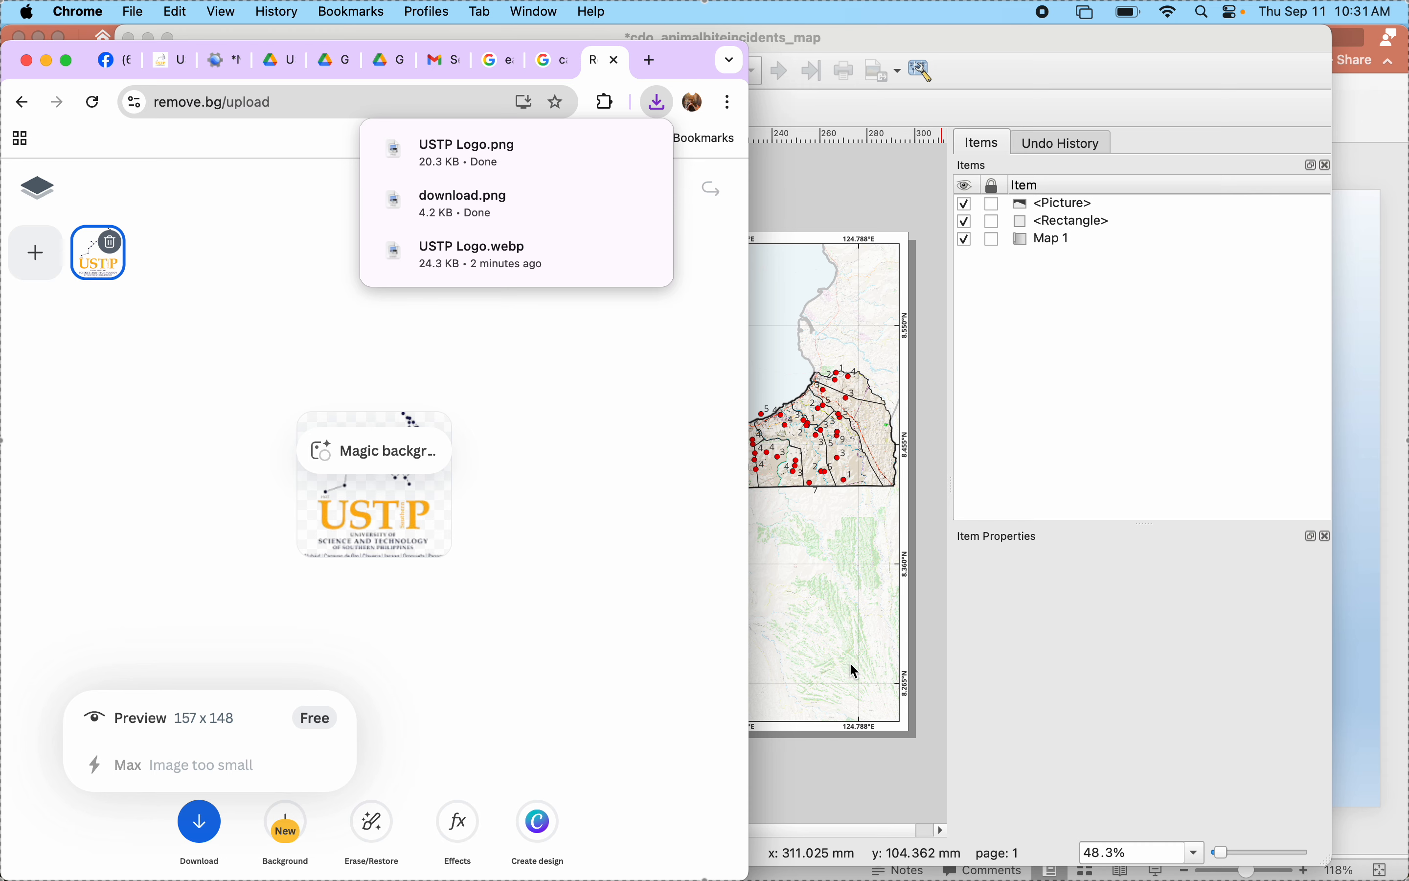
- Switch to the QGIS layout and add a raster picture frame about 20 mm square beside the CSM logo in the grey-green rectangle
{"action": "left_click", "coordinate": [854, 670]}
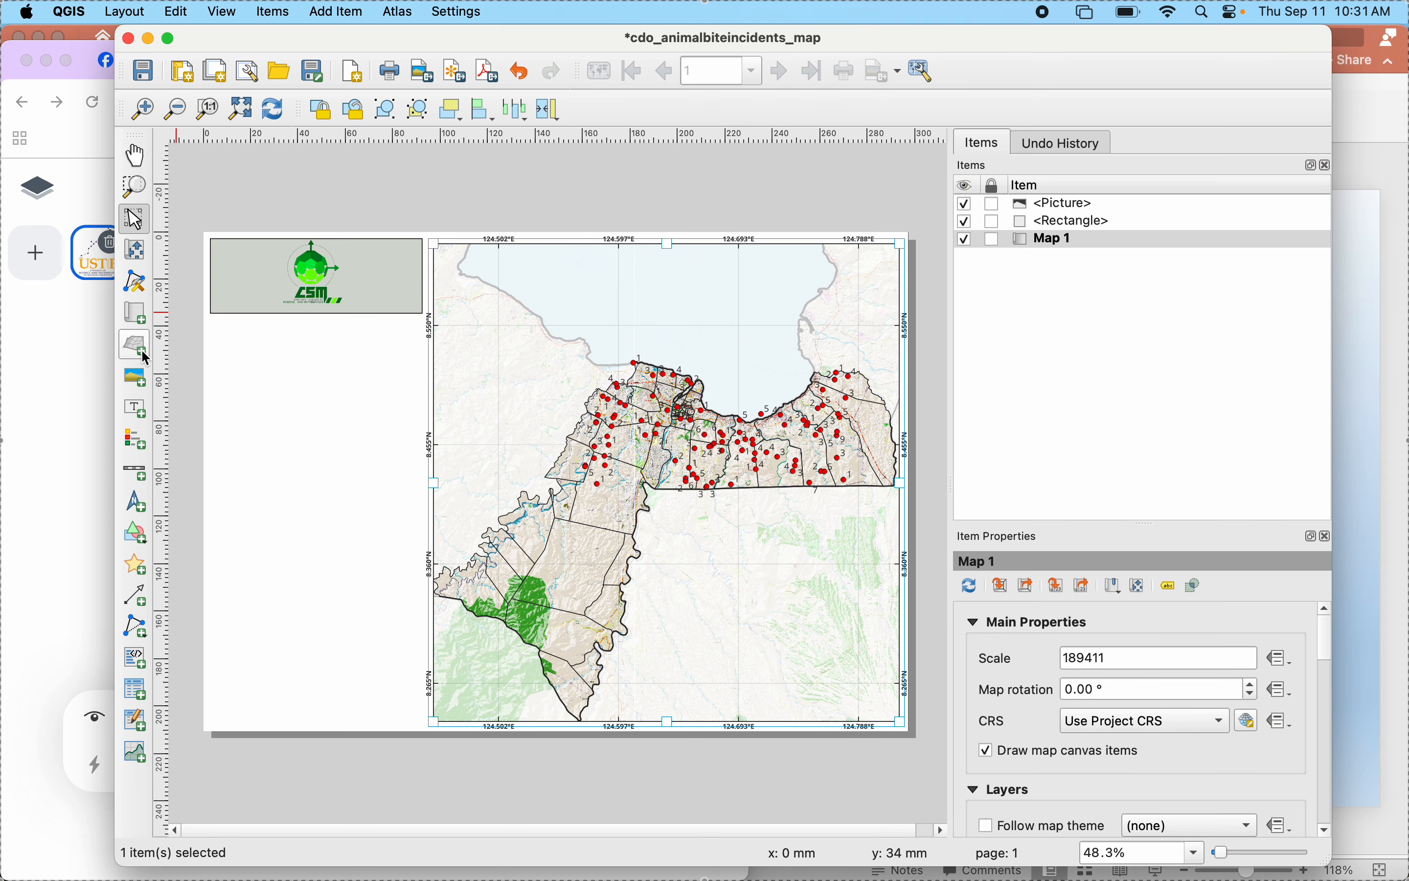
{"action": "left_click", "coordinate": [139, 376]}
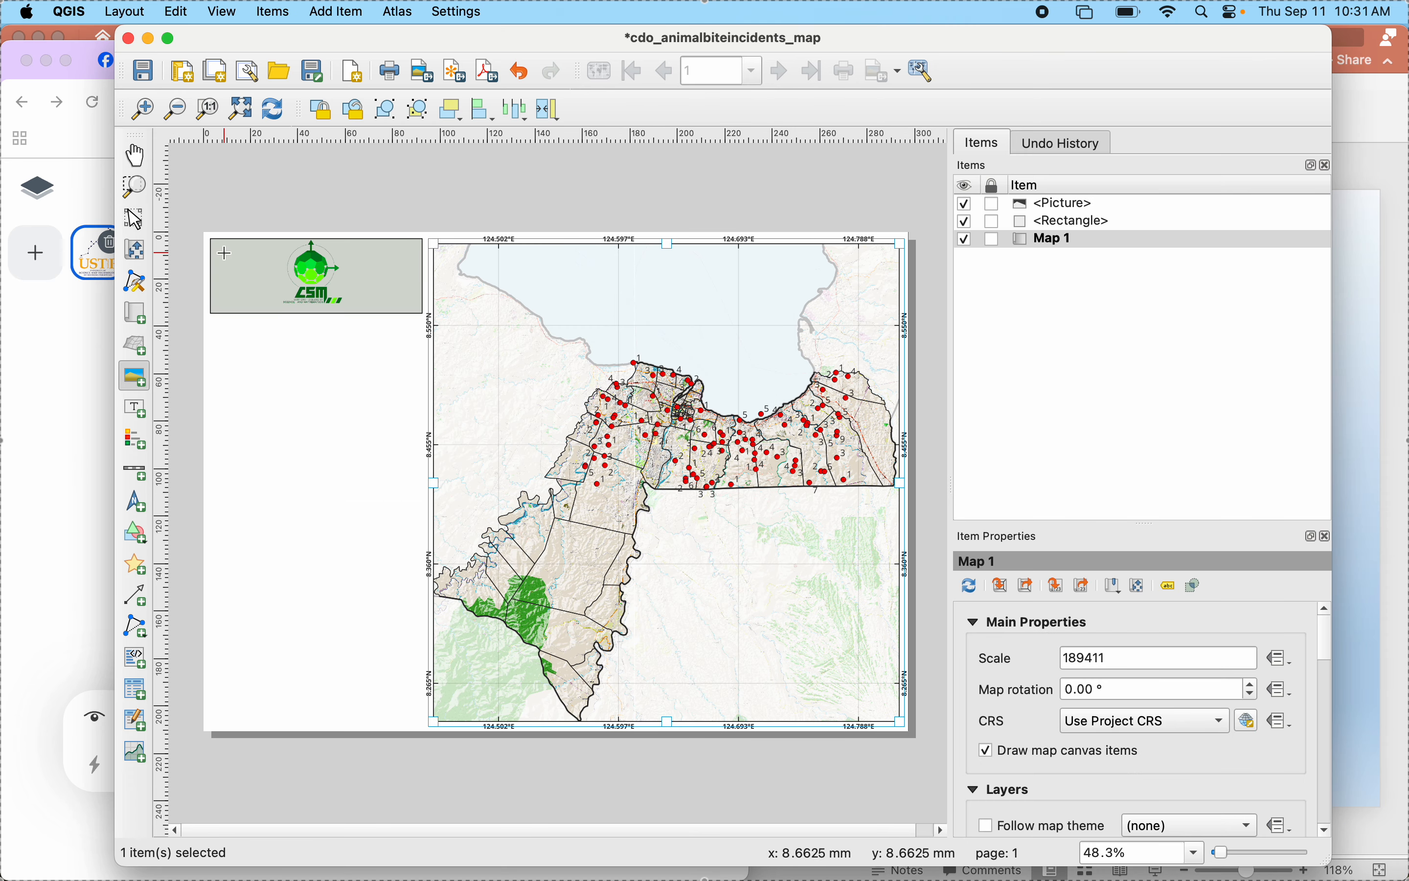
{"action": "left_click_drag", "start_coordinate": [211, 251], "coordinate": [273, 305]}
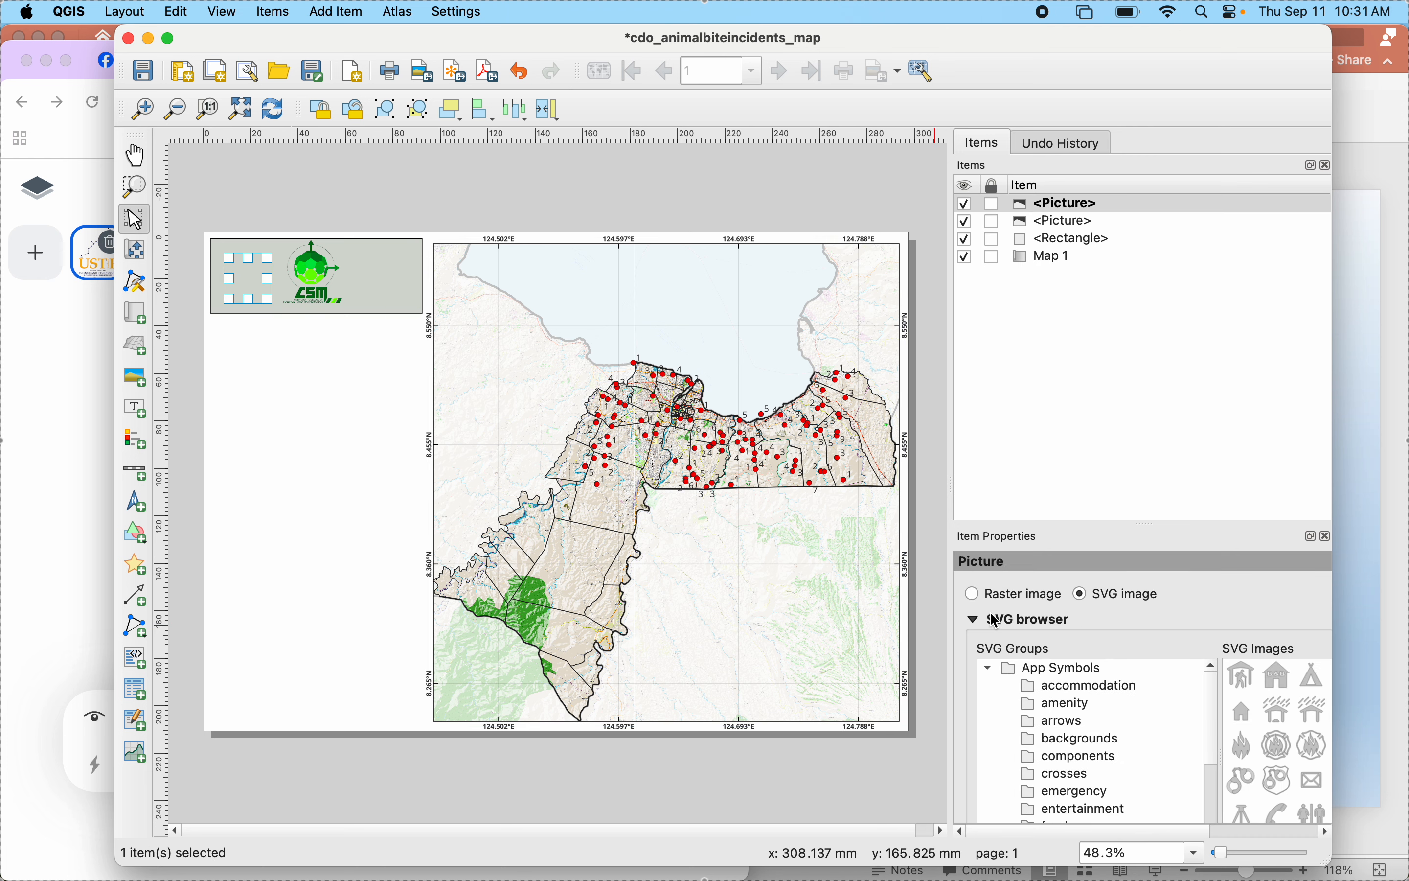
{"action": "left_click", "coordinate": [974, 593]}
{"action": "scroll", "coordinate": [1290, 636], "scroll_direction": "right", "scroll_amount": 5}
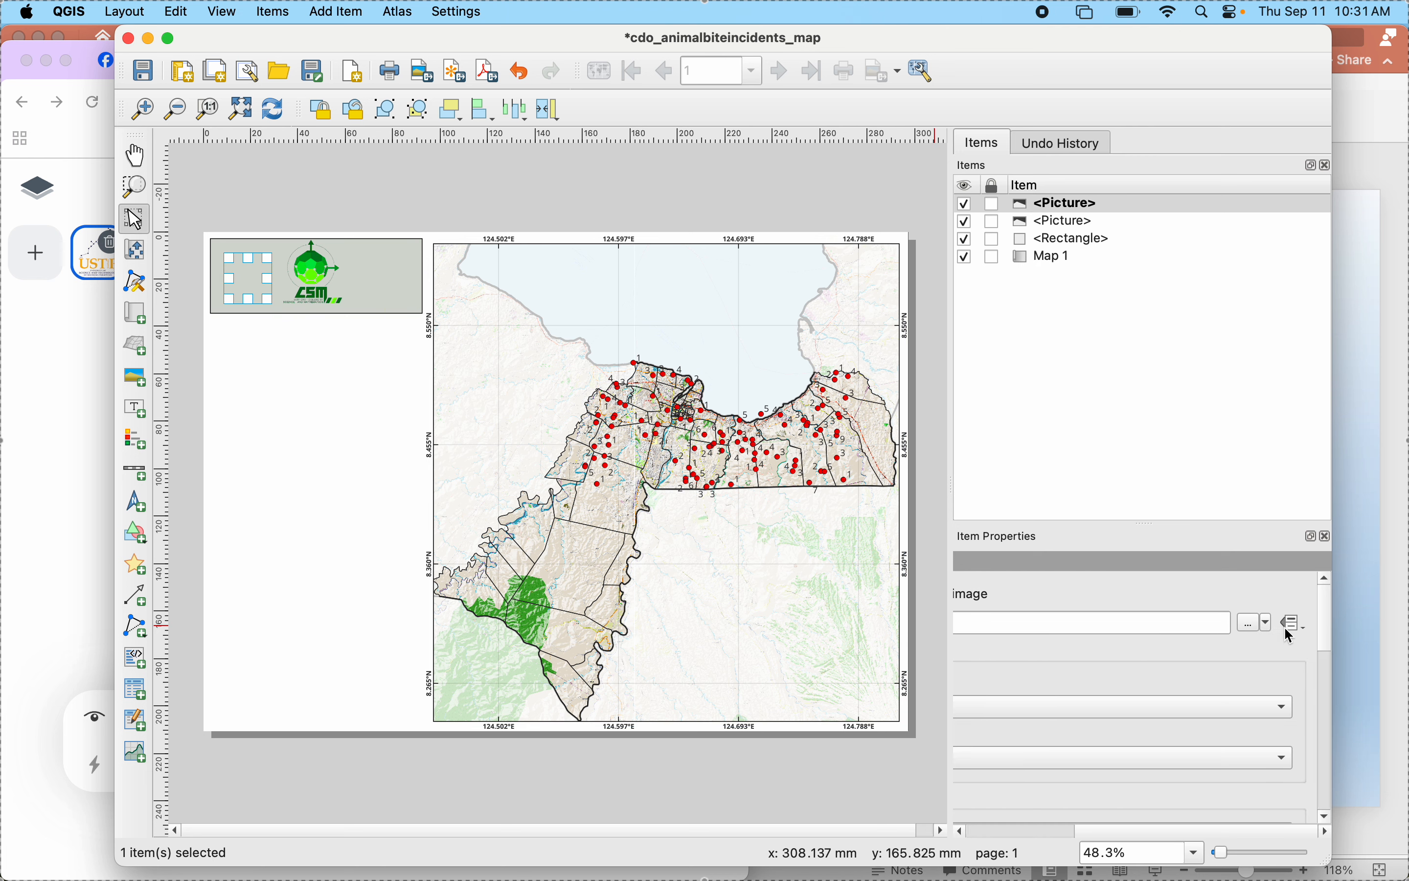
- Load USTP Logo.webp from the Documents folder as the new frame's image source
{"action": "left_click", "coordinate": [1252, 623]}
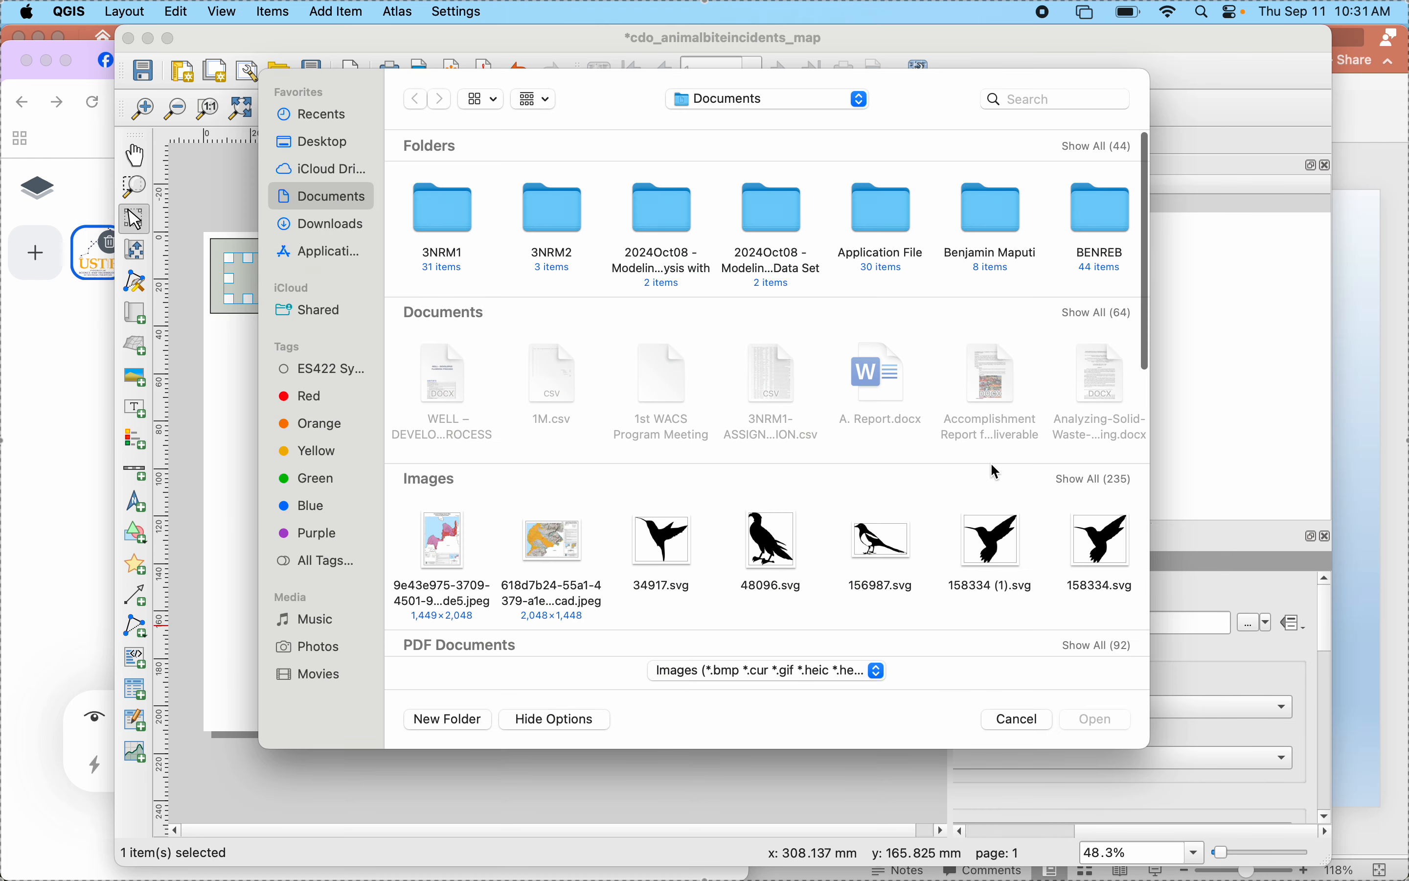
{"action": "left_click", "coordinate": [1093, 484]}
{"action": "scroll", "coordinate": [797, 590], "scroll_direction": "down", "scroll_amount": 10}
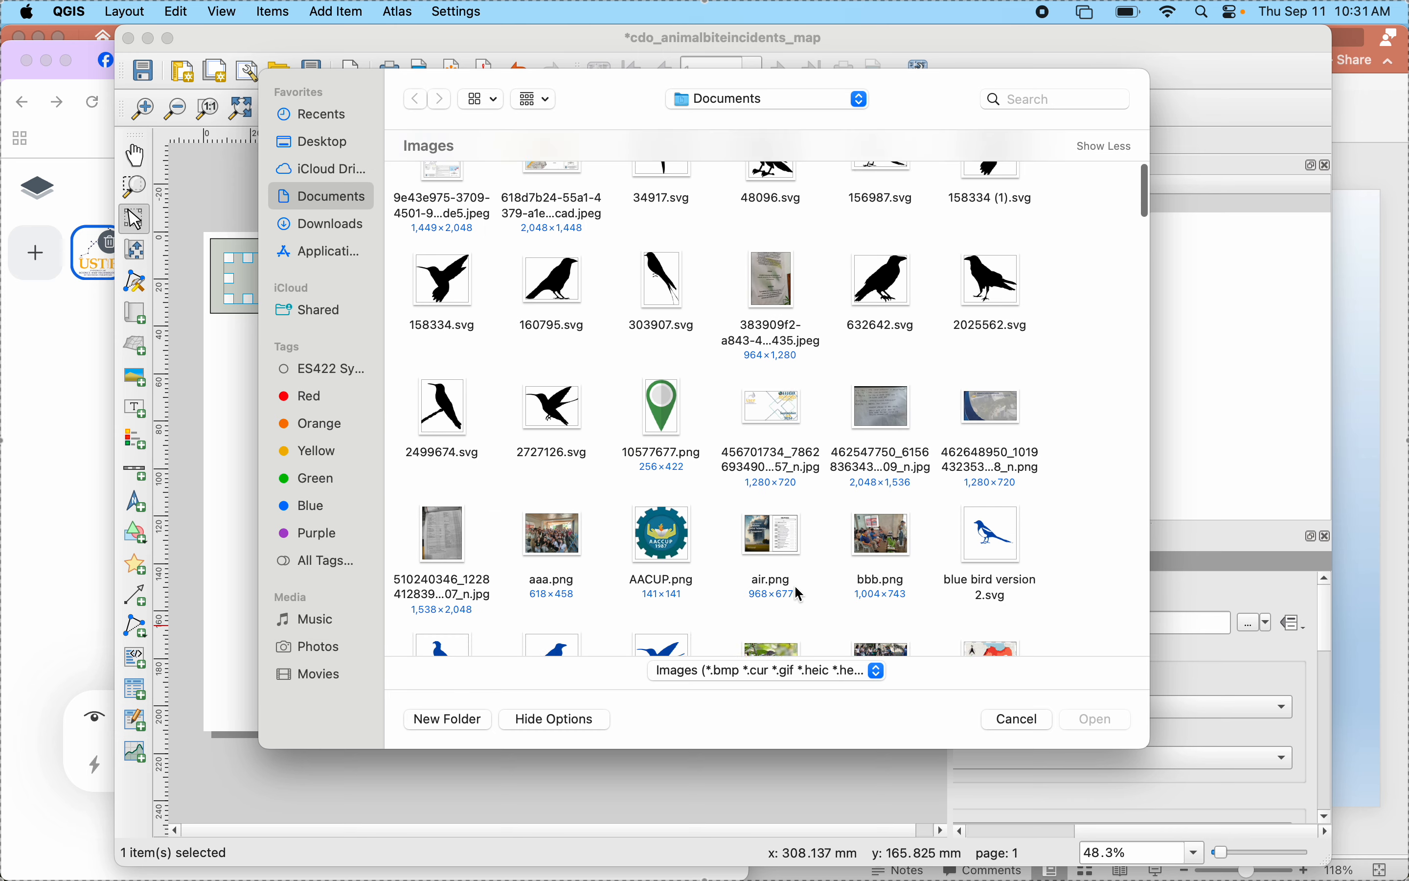
{"action": "scroll", "coordinate": [796, 587], "scroll_direction": "down", "scroll_amount": 15}
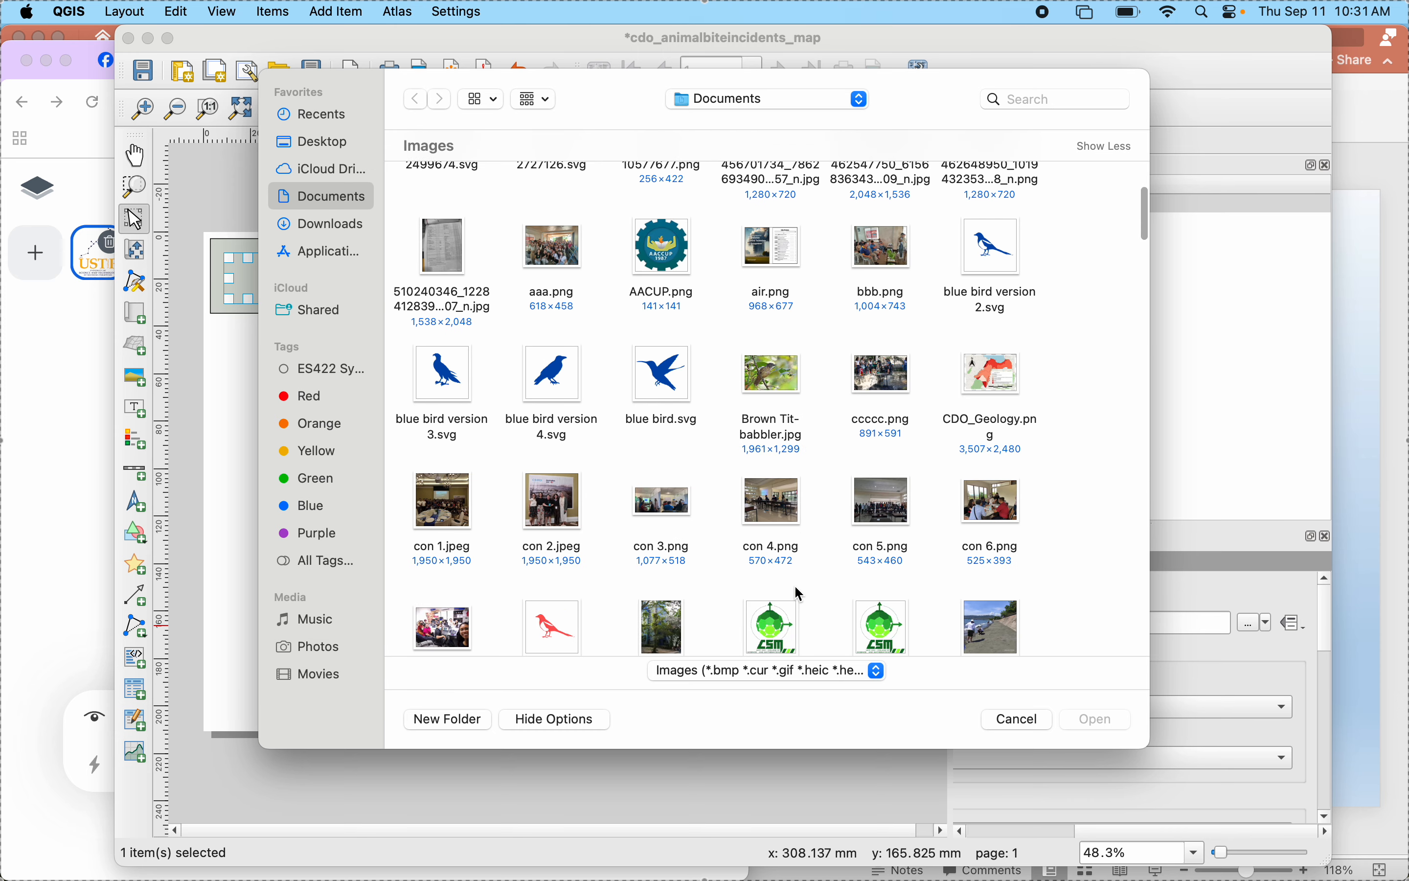
{"action": "scroll", "coordinate": [798, 593], "scroll_direction": "down", "scroll_amount": 15}
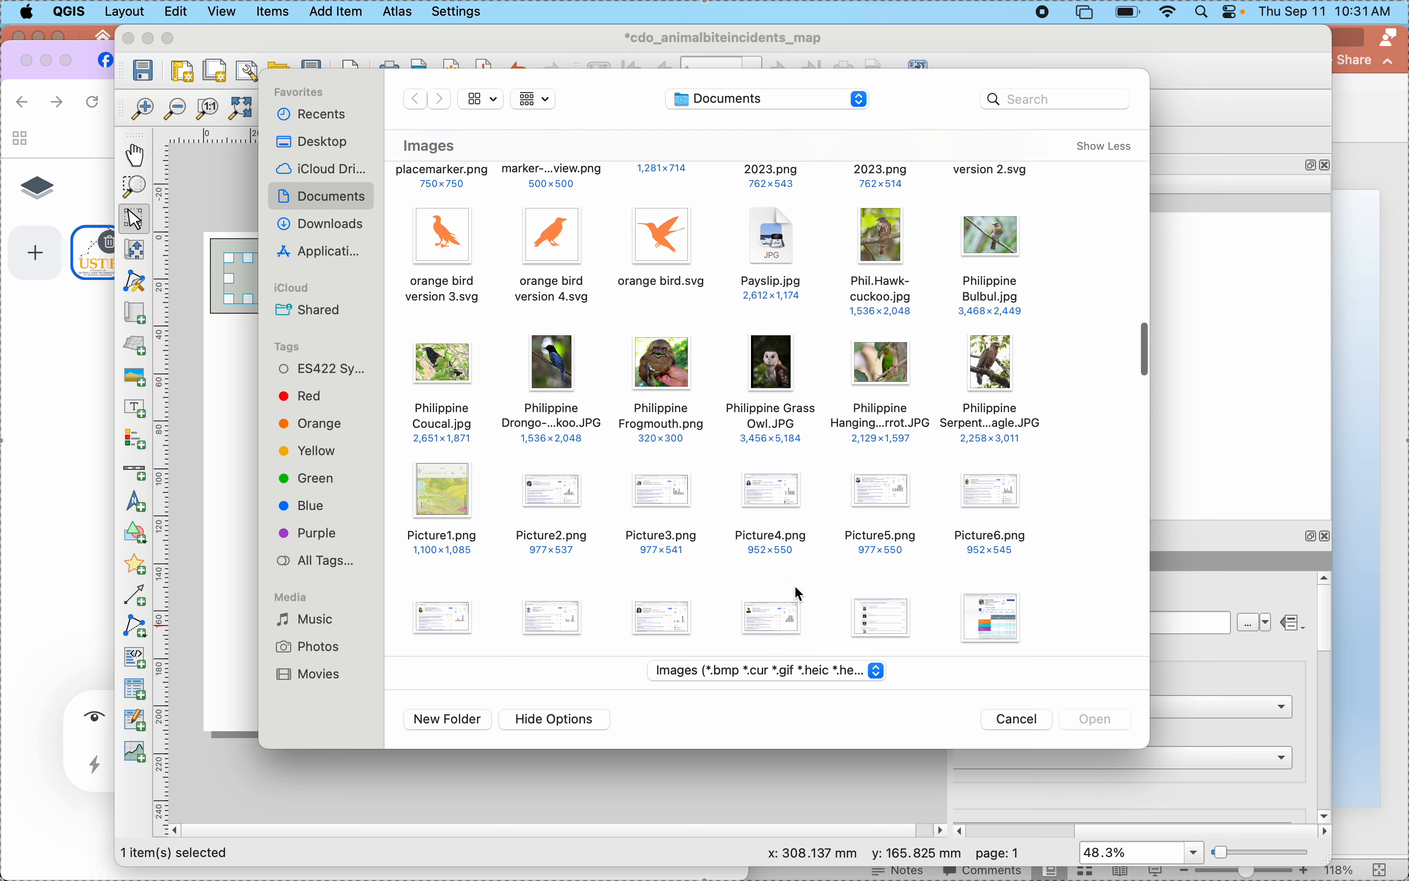
{"action": "scroll", "coordinate": [800, 594], "scroll_direction": "down", "scroll_amount": 15}
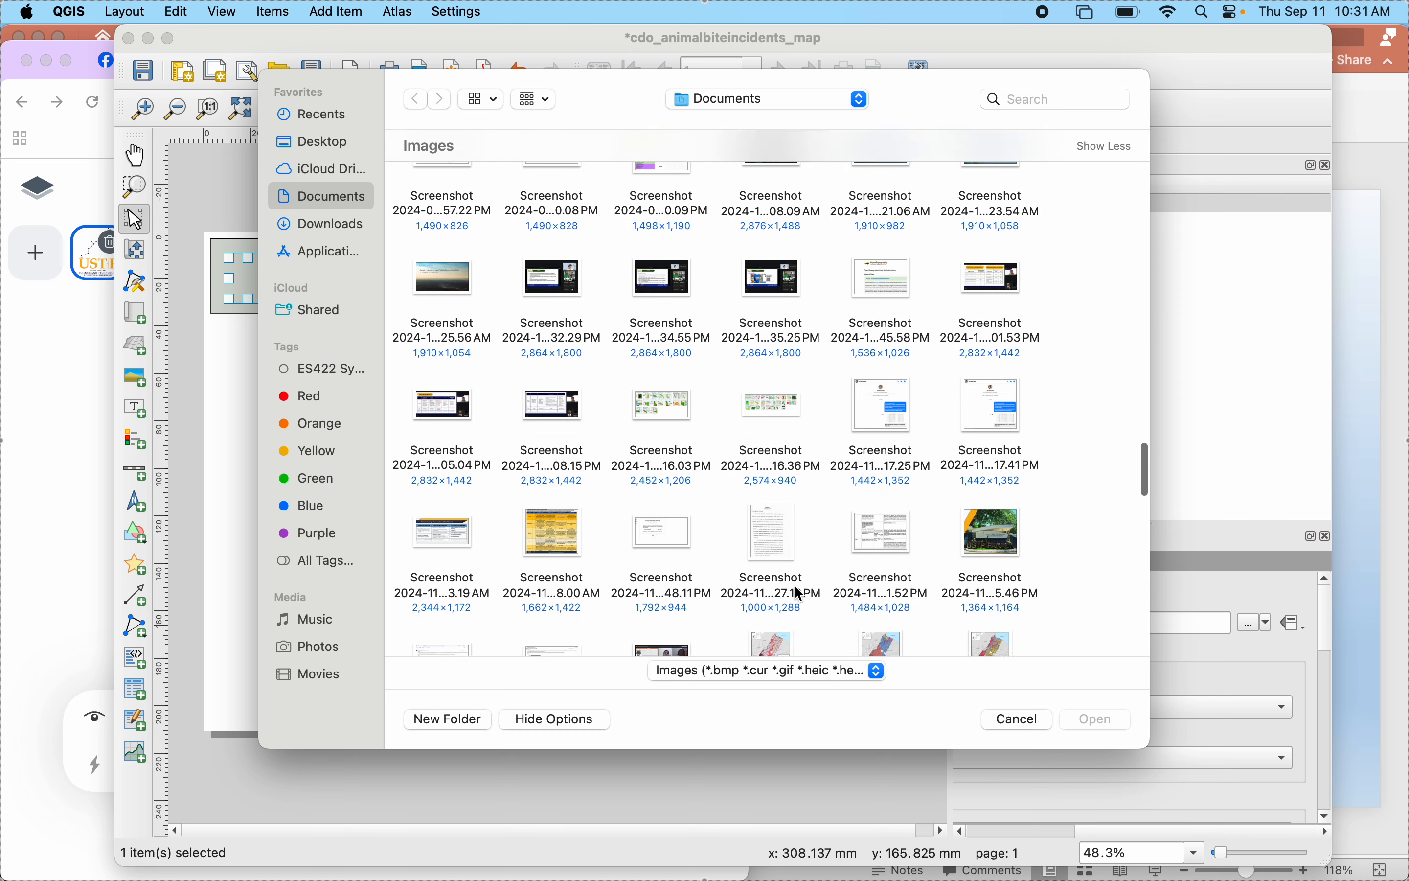
{"action": "scroll", "coordinate": [799, 593], "scroll_direction": "down", "scroll_amount": 6}
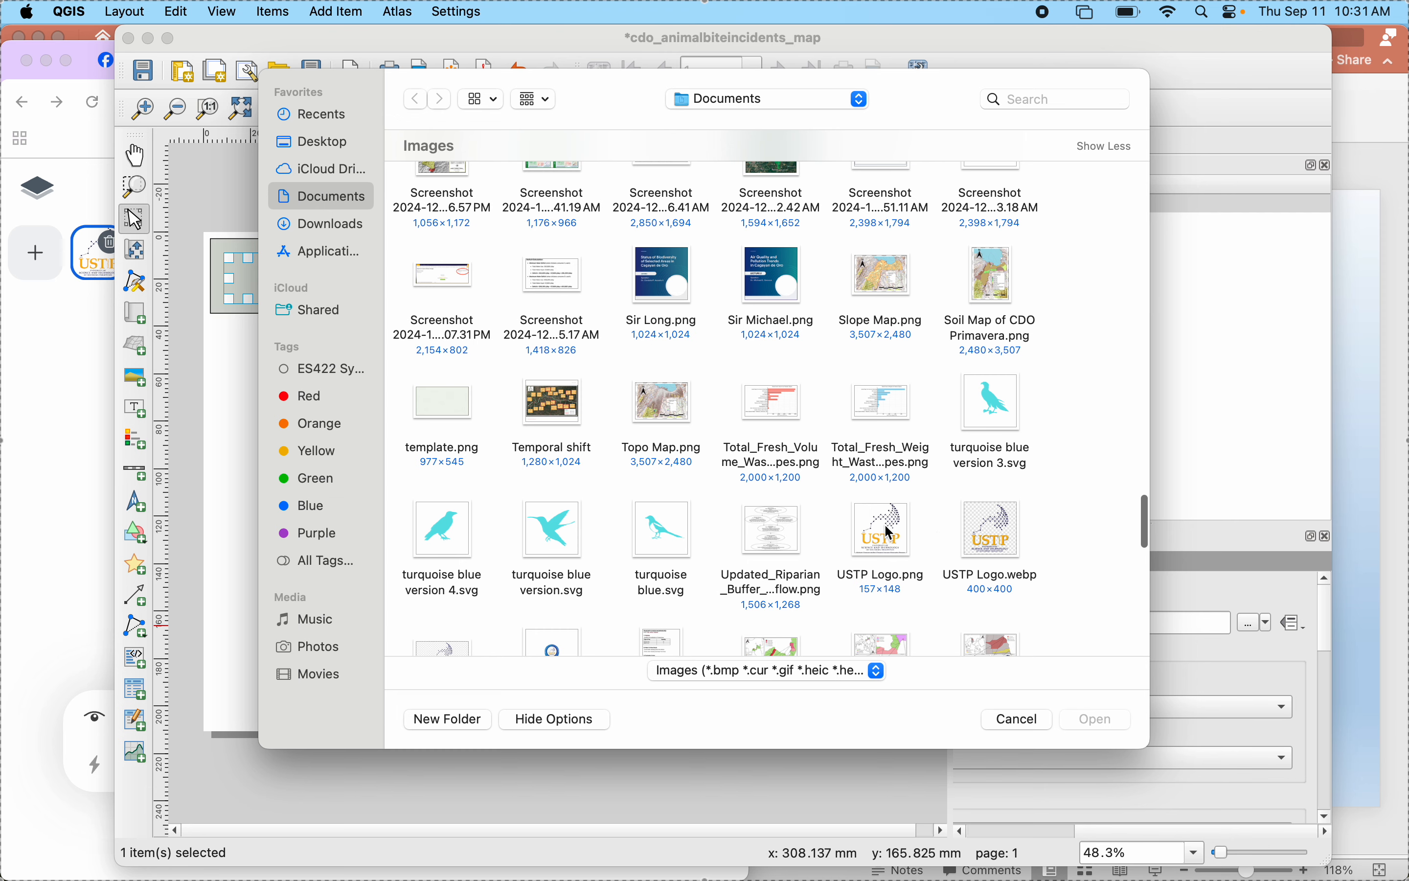
{"action": "scroll", "coordinate": [890, 531], "scroll_direction": "down", "scroll_amount": 3}
{"action": "left_click", "coordinate": [988, 475]}
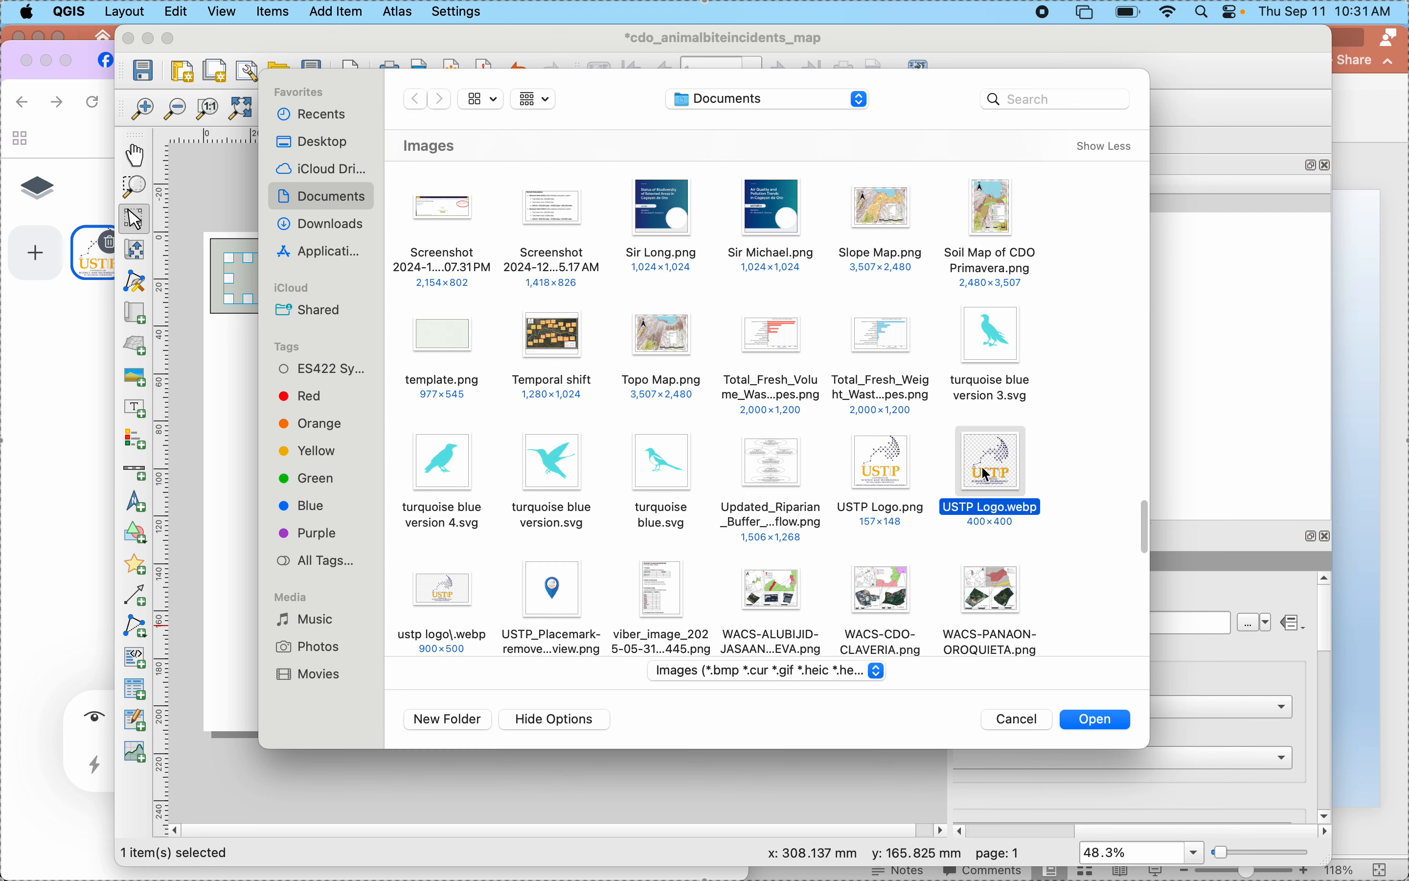
{"action": "left_click", "coordinate": [1092, 728]}
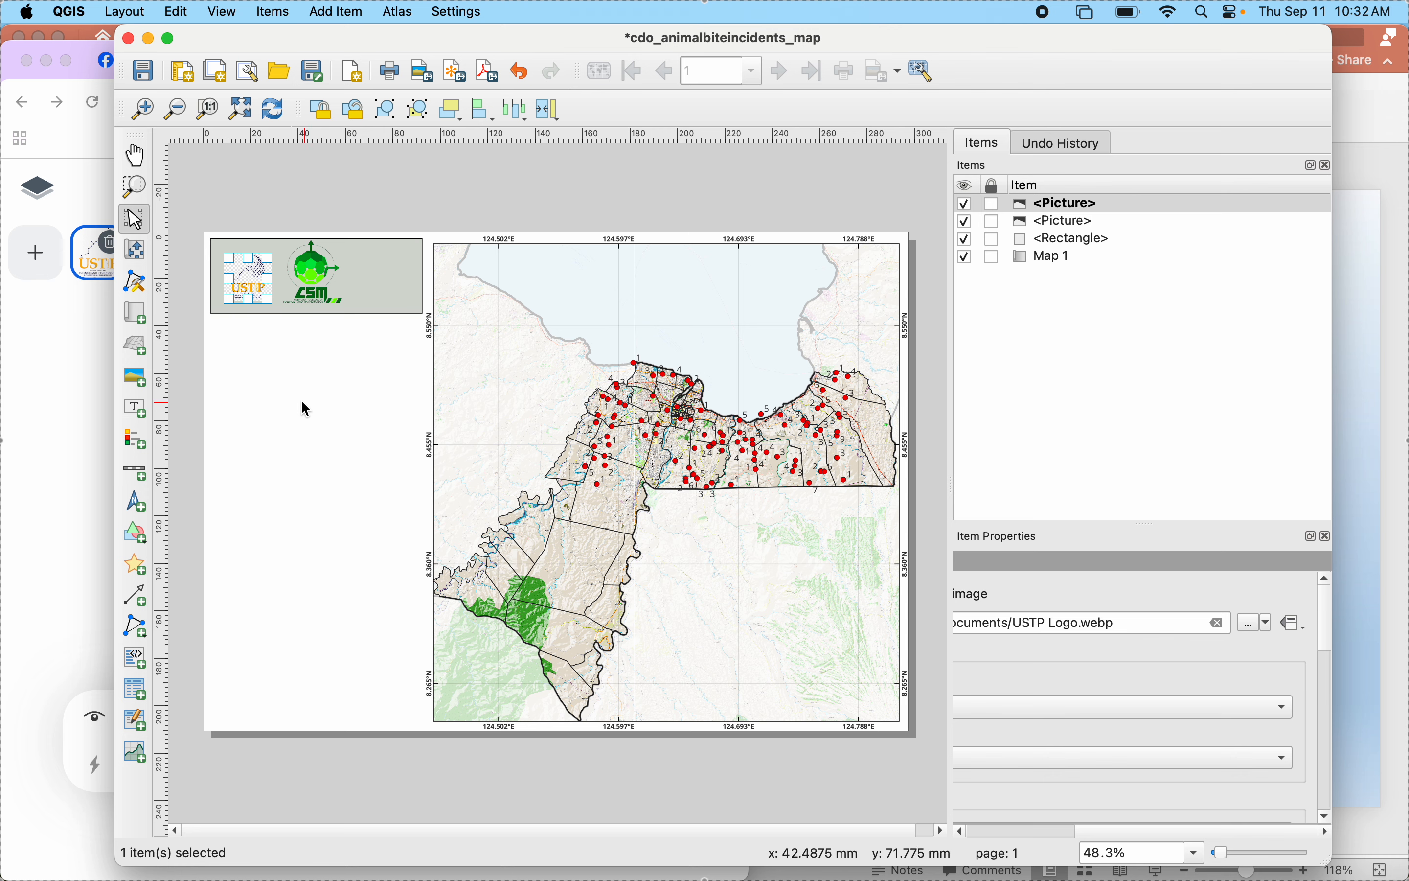
- Inspect the USTP logo's background up close and delete that picture from the layout
{"action": "left_click", "coordinate": [283, 367]}
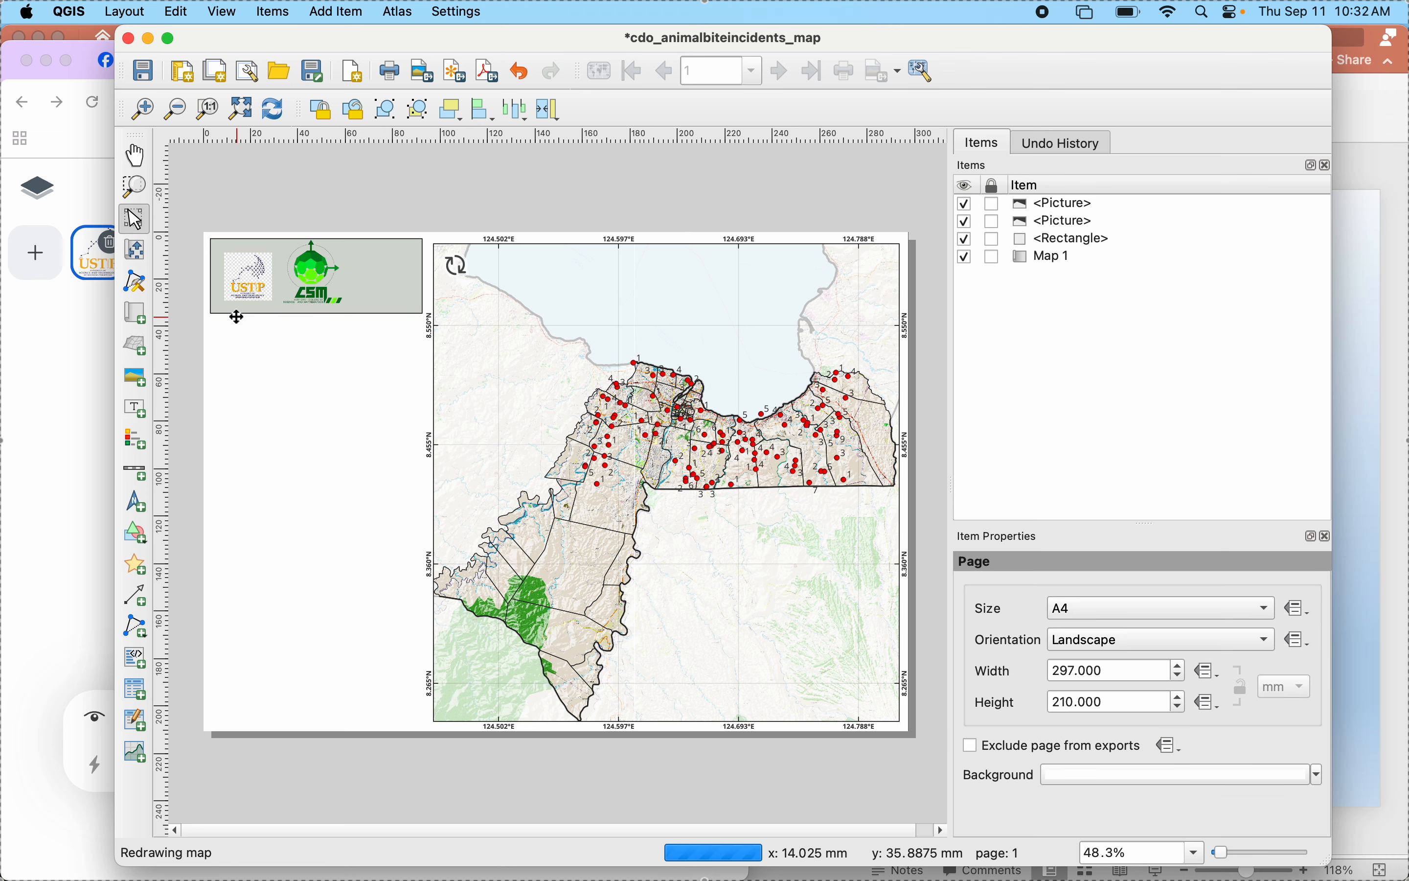
{"action": "scroll", "coordinate": [236, 317], "scroll_direction": "up", "scroll_amount": 5}
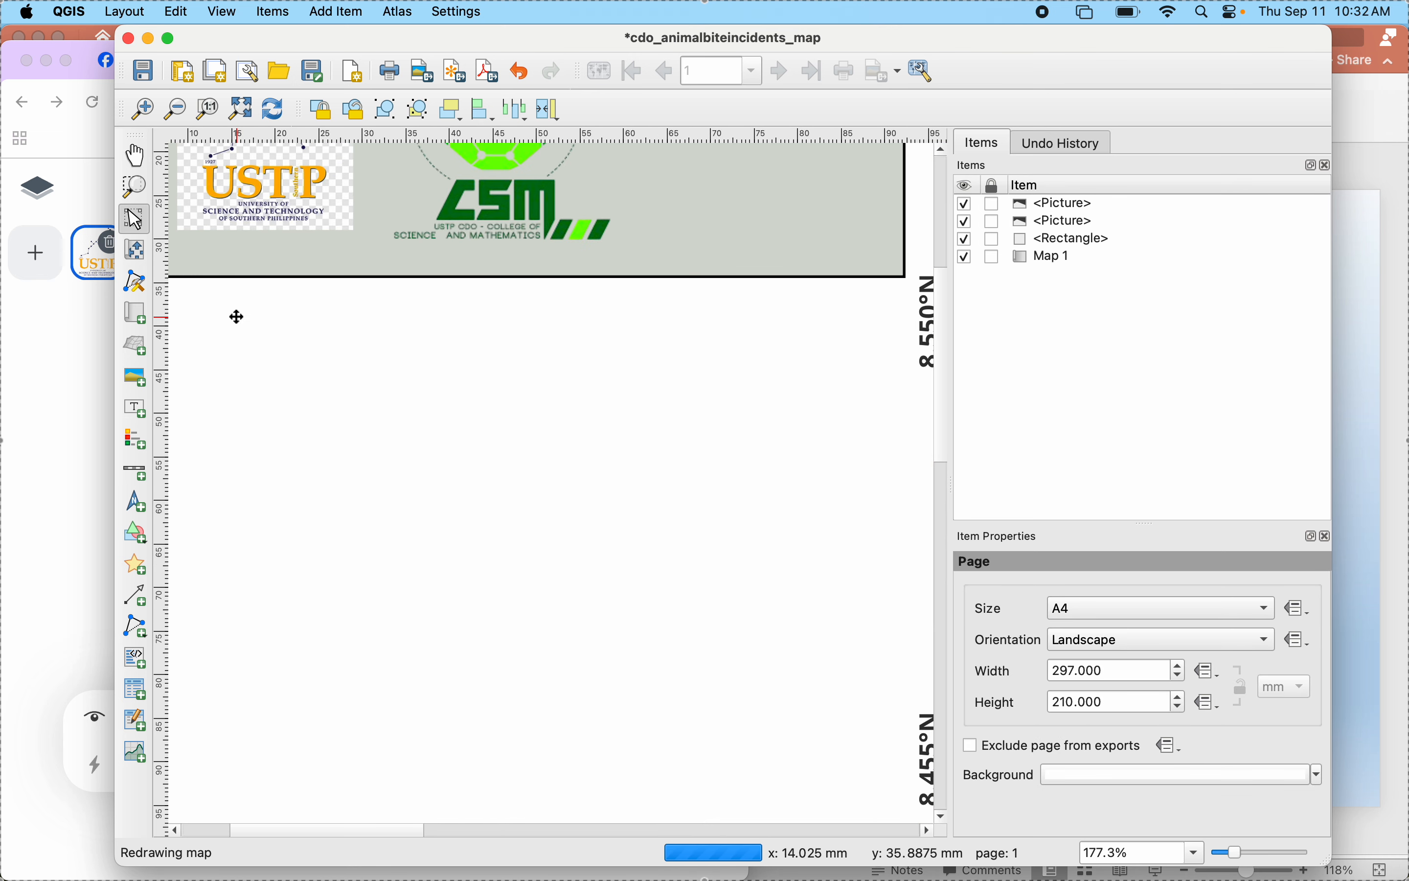
{"action": "scroll", "coordinate": [236, 317], "scroll_direction": "down", "scroll_amount": 5}
{"action": "left_click", "coordinate": [230, 265]}
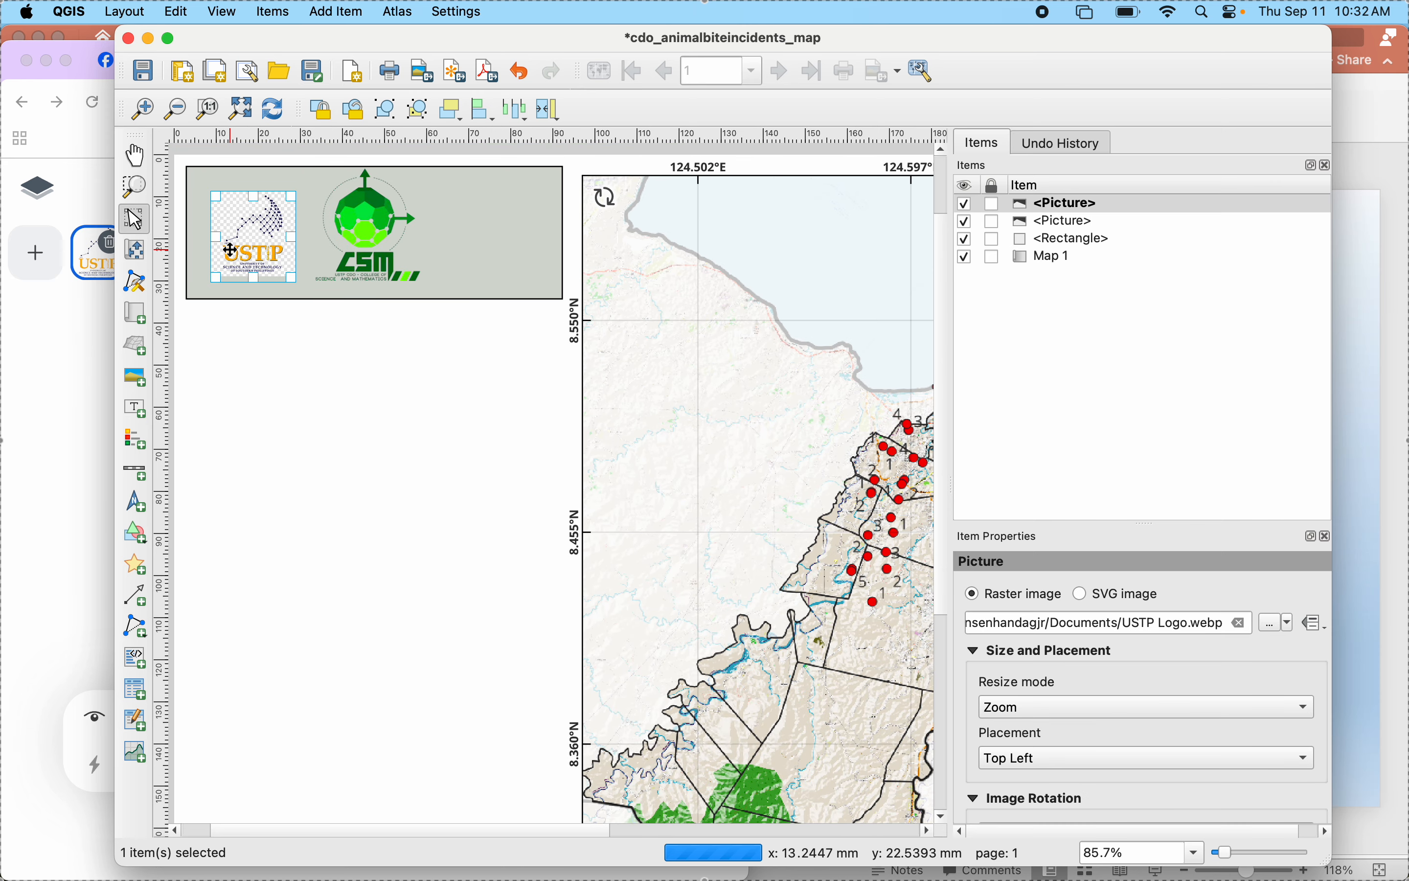
{"action": "key", "text": "Delete"}
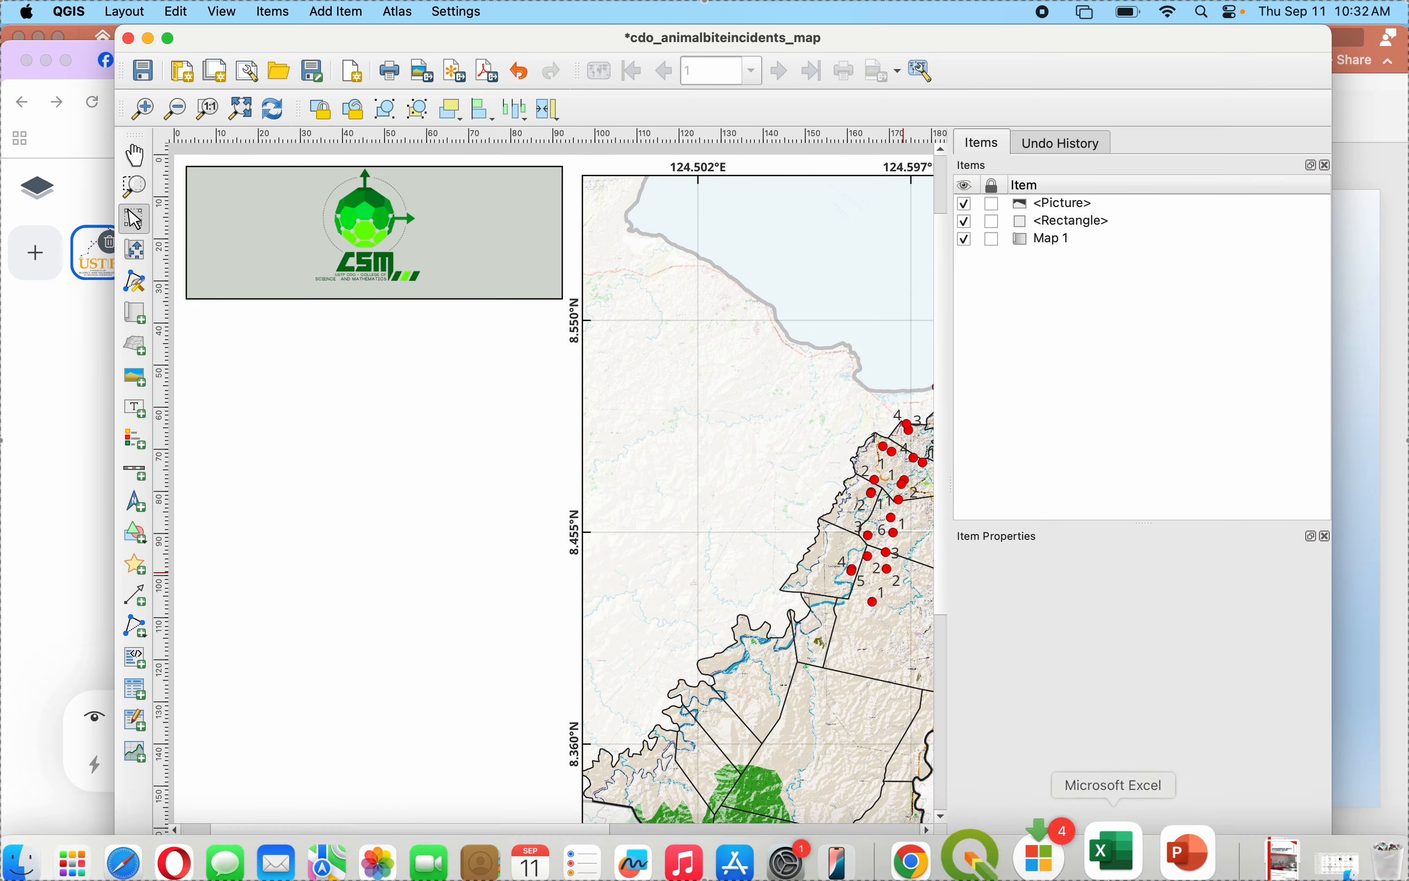
- Look up USTP Logo.png in Finder's Documents folder and return to the QGIS layout
{"action": "left_click", "coordinate": [955, 815]}
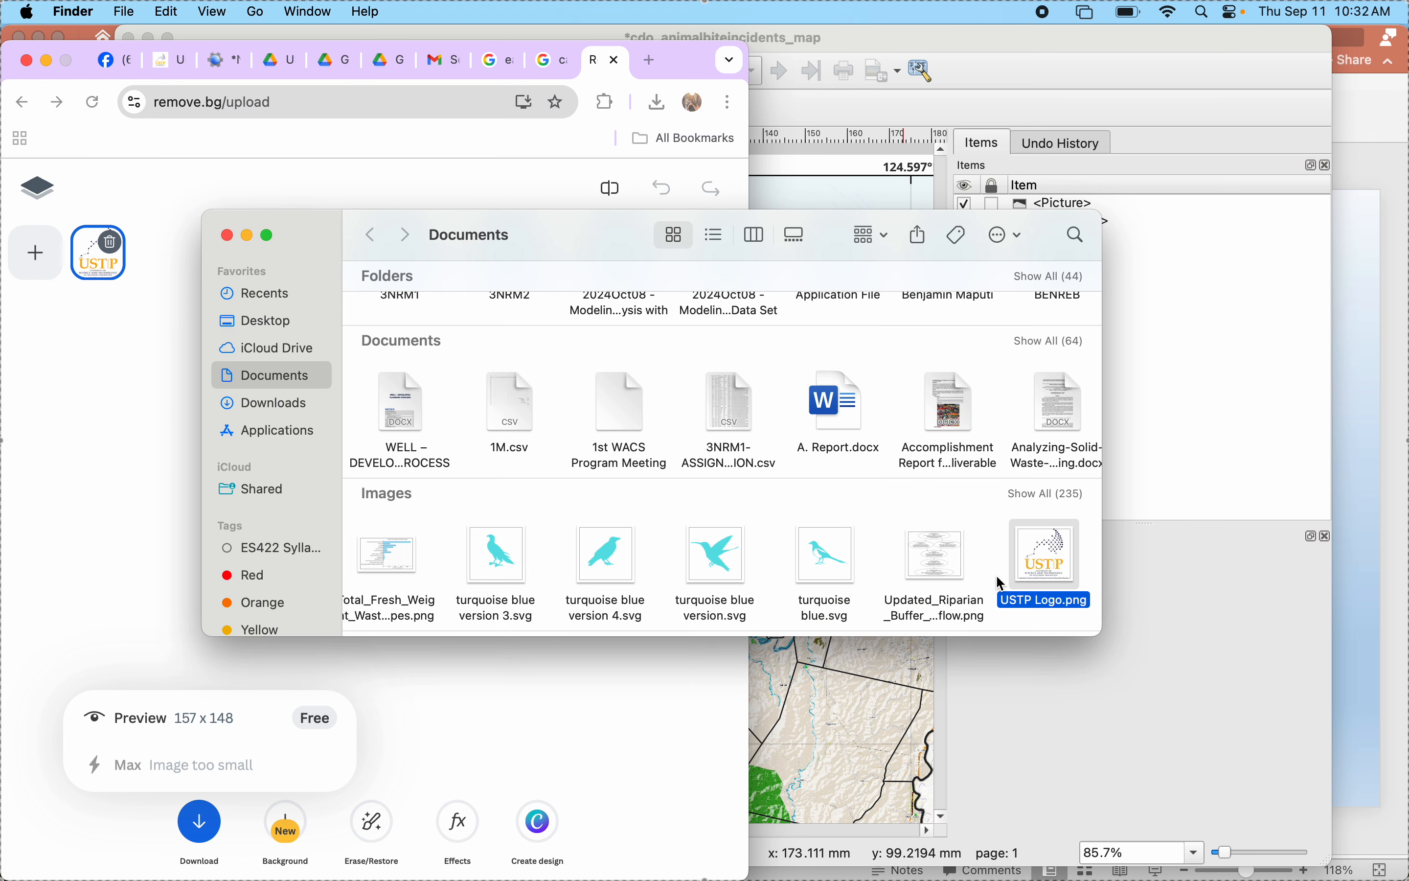
{"action": "scroll", "coordinate": [1002, 582], "scroll_direction": "right", "scroll_amount": 5}
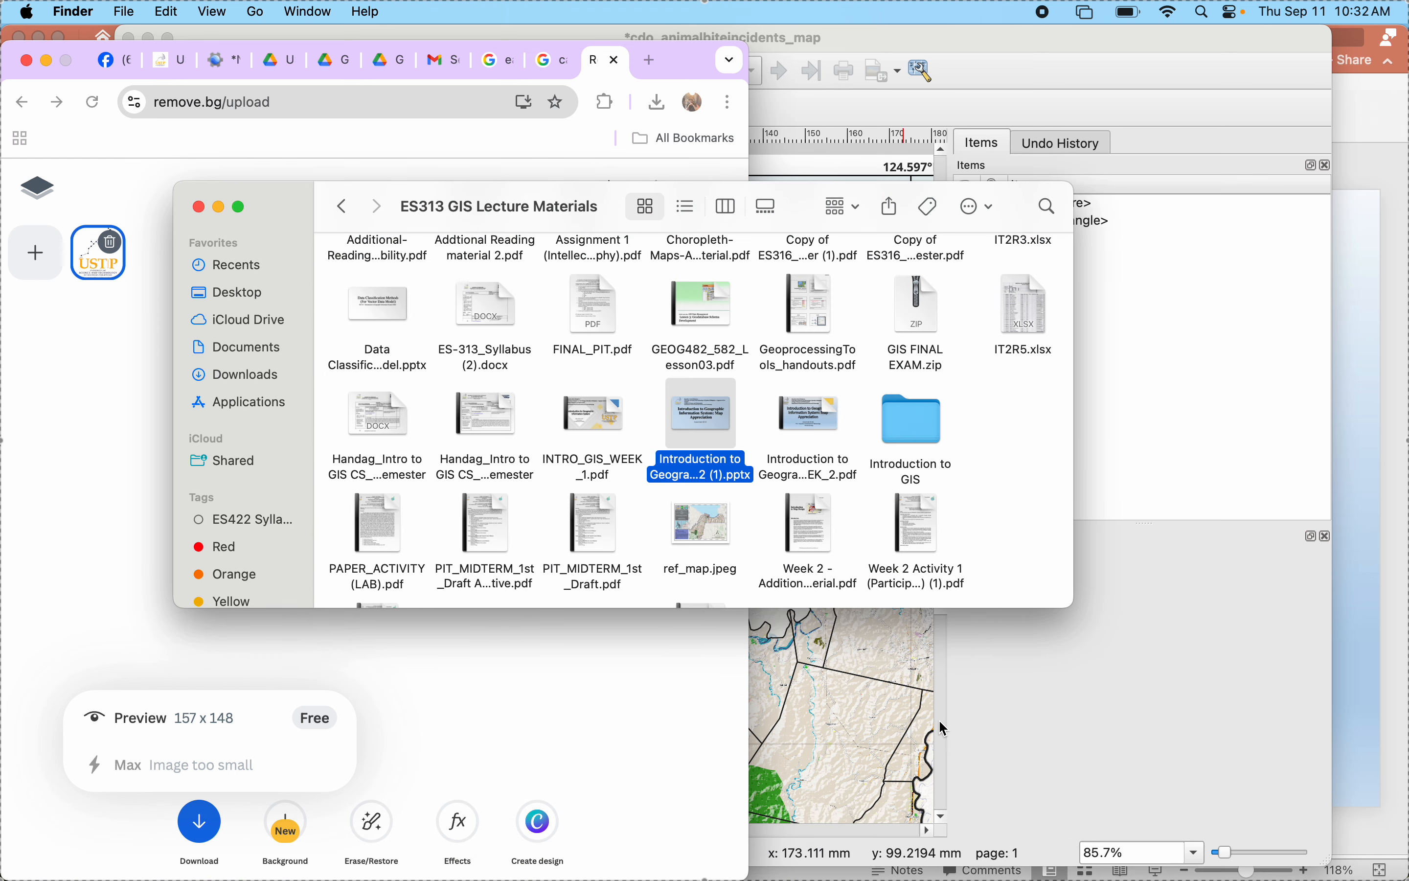
{"action": "left_click", "coordinate": [967, 725]}
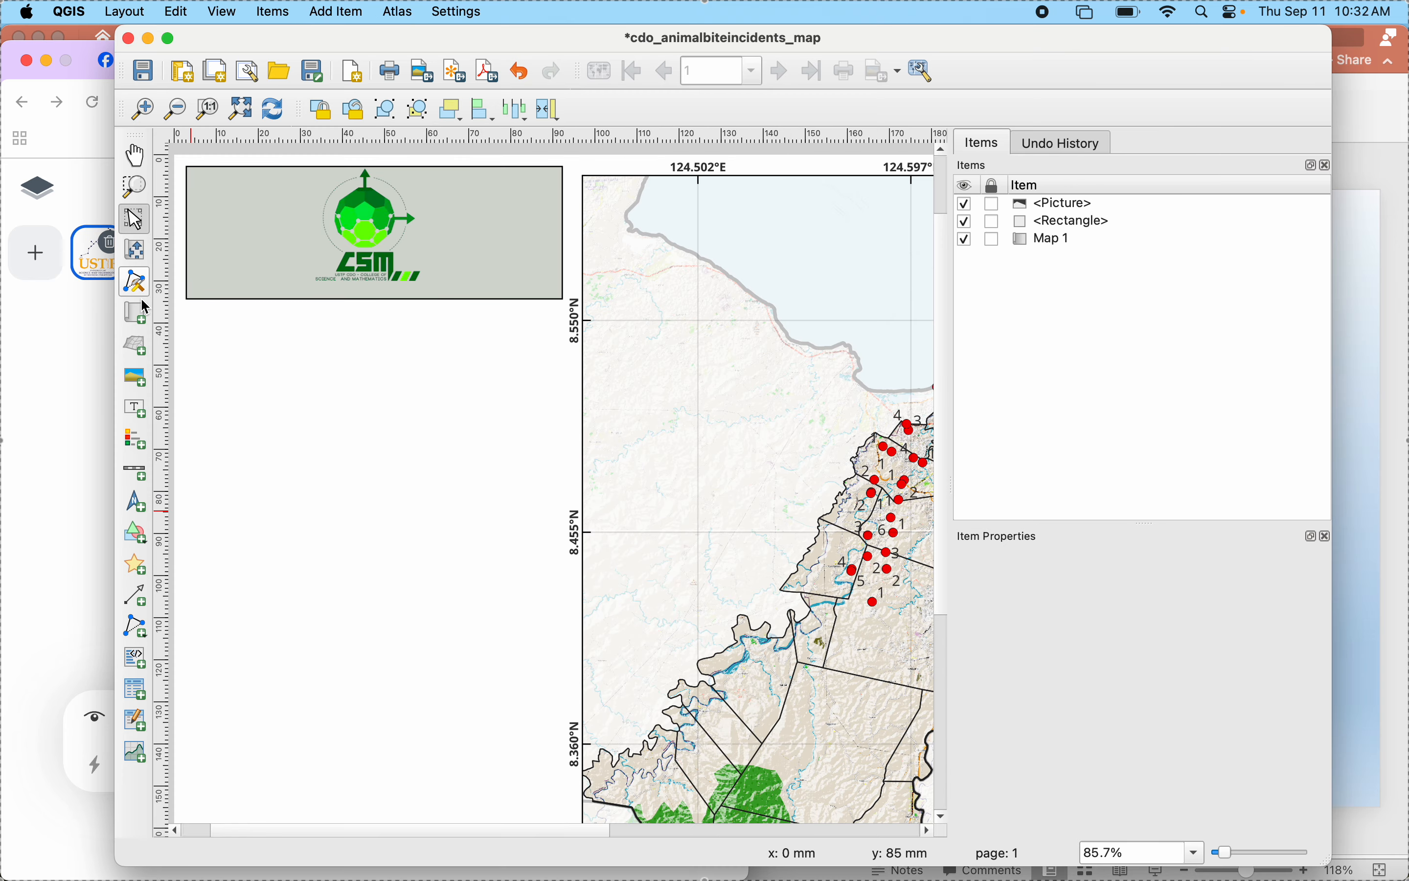
- Add a raster picture frame about 20 mm wide and 24 mm high in the grey-green rectangle, left of the CSM logo
{"action": "left_click", "coordinate": [141, 385]}
{"action": "left_click_drag", "start_coordinate": [214, 180], "coordinate": [297, 284]}
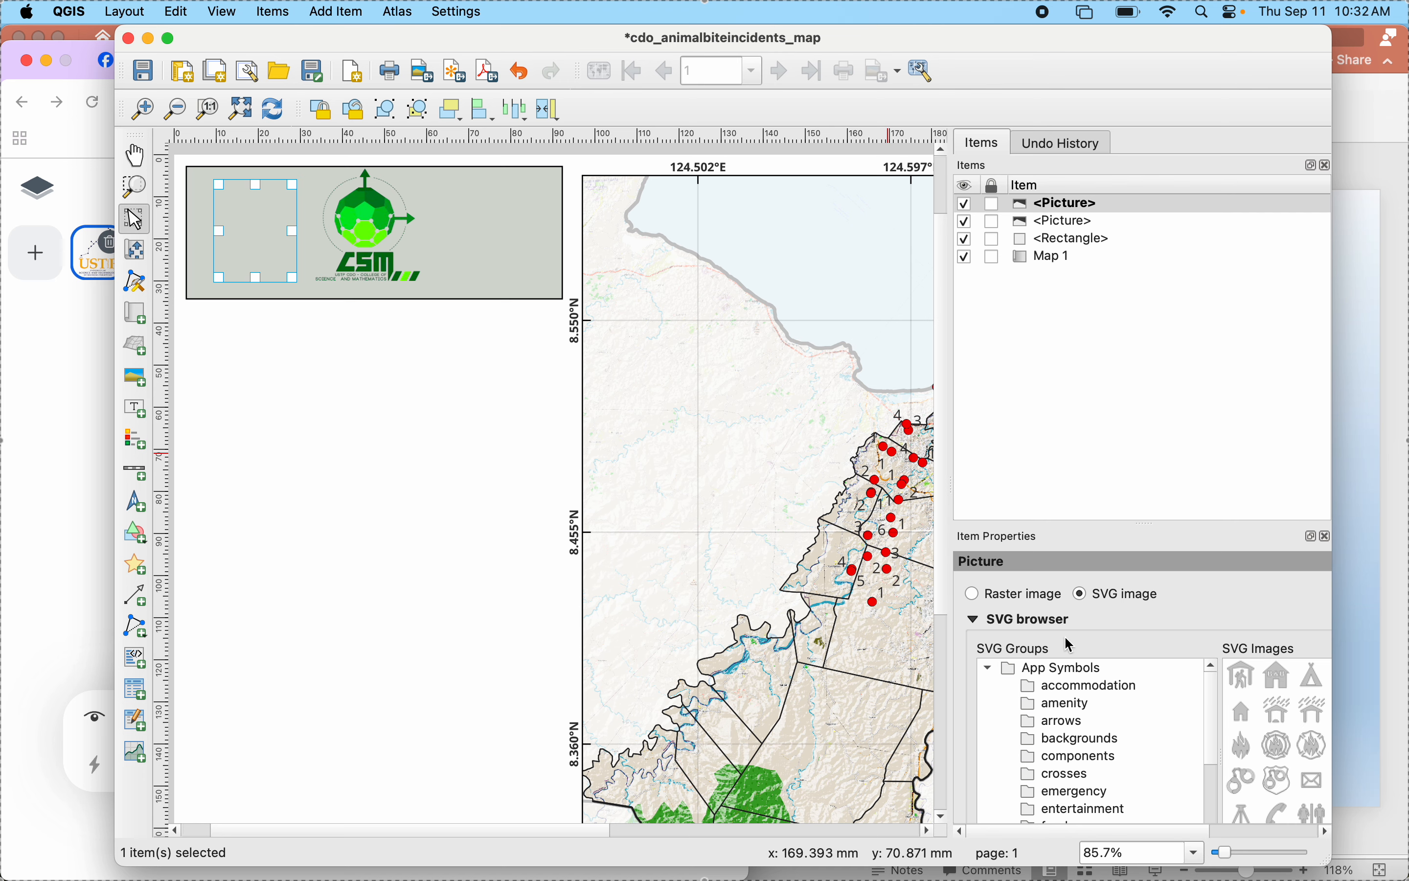
{"action": "left_click", "coordinate": [974, 594]}
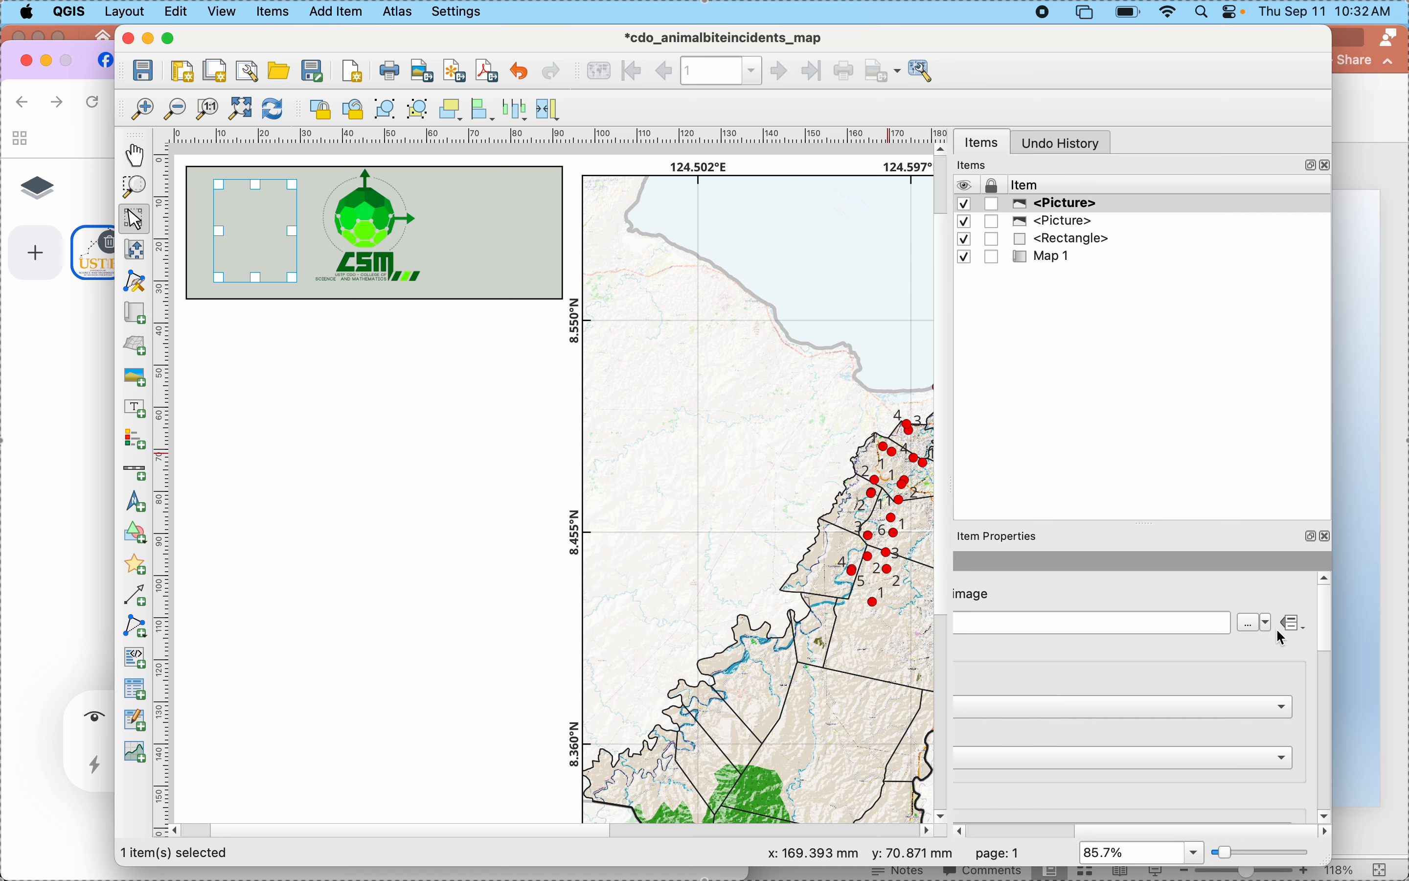
- Load USTP Logo.png from the Documents folder as the new frame's image source
{"action": "left_click", "coordinate": [1252, 623]}
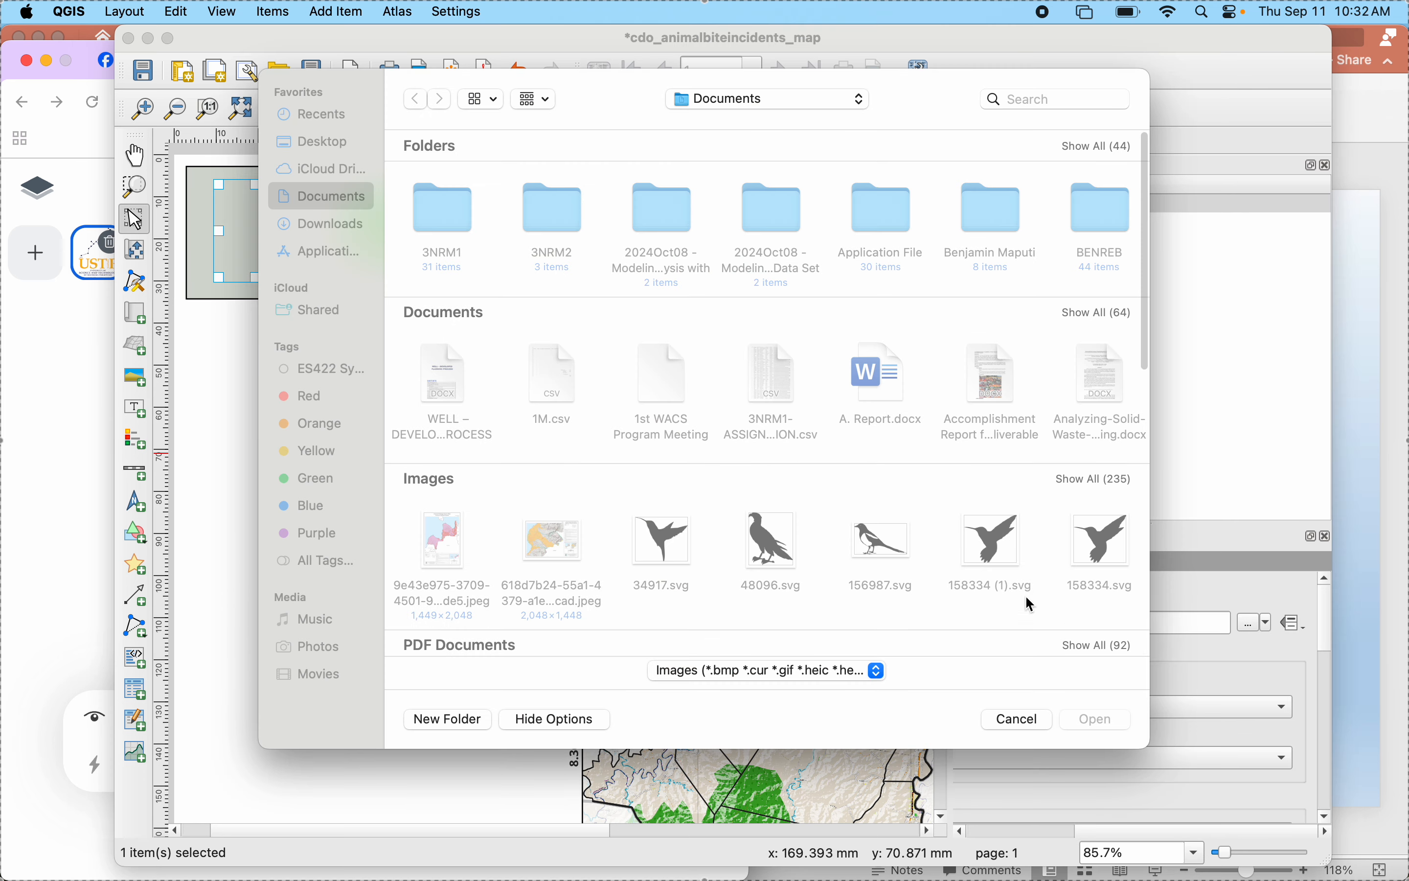
{"action": "left_click", "coordinate": [1071, 480]}
{"action": "scroll", "coordinate": [656, 633], "scroll_direction": "down", "scroll_amount": 6}
{"action": "scroll", "coordinate": [656, 633], "scroll_direction": "down", "scroll_amount": 10}
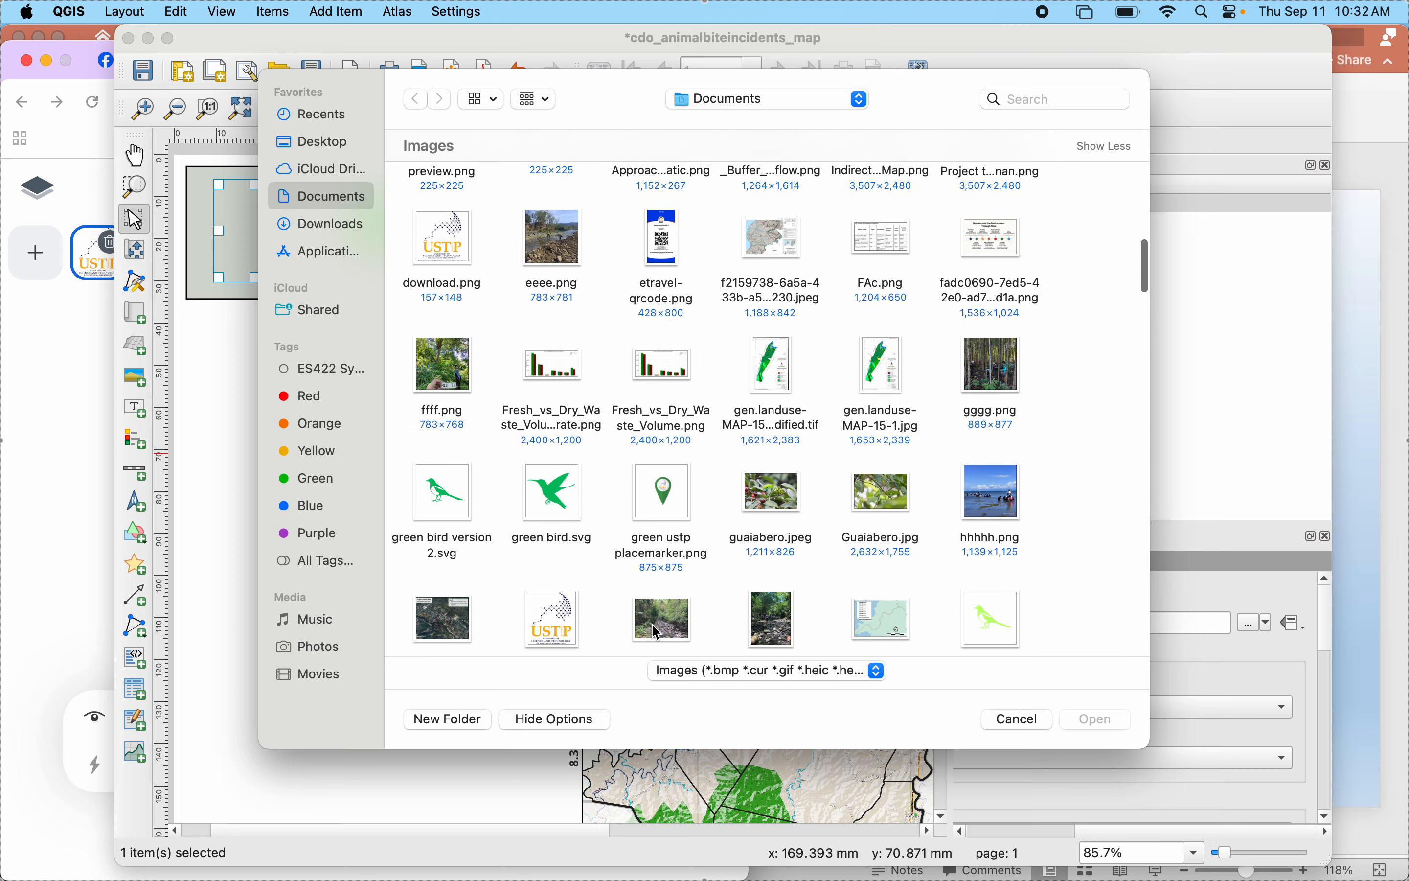
{"action": "scroll", "coordinate": [671, 587], "scroll_direction": "down", "scroll_amount": 15}
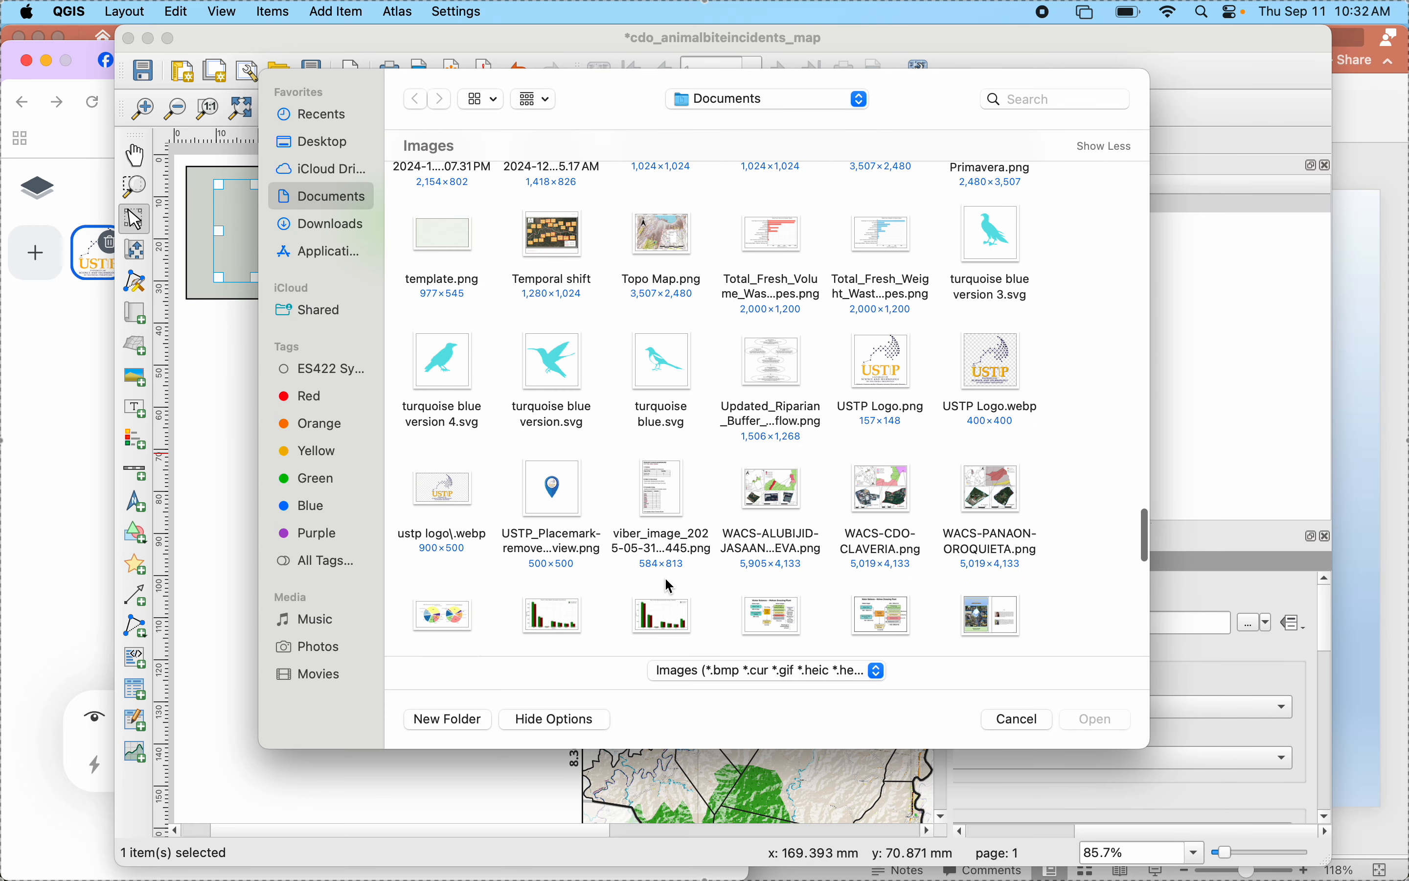
{"action": "left_click", "coordinate": [864, 380]}
{"action": "left_click", "coordinate": [1087, 719]}
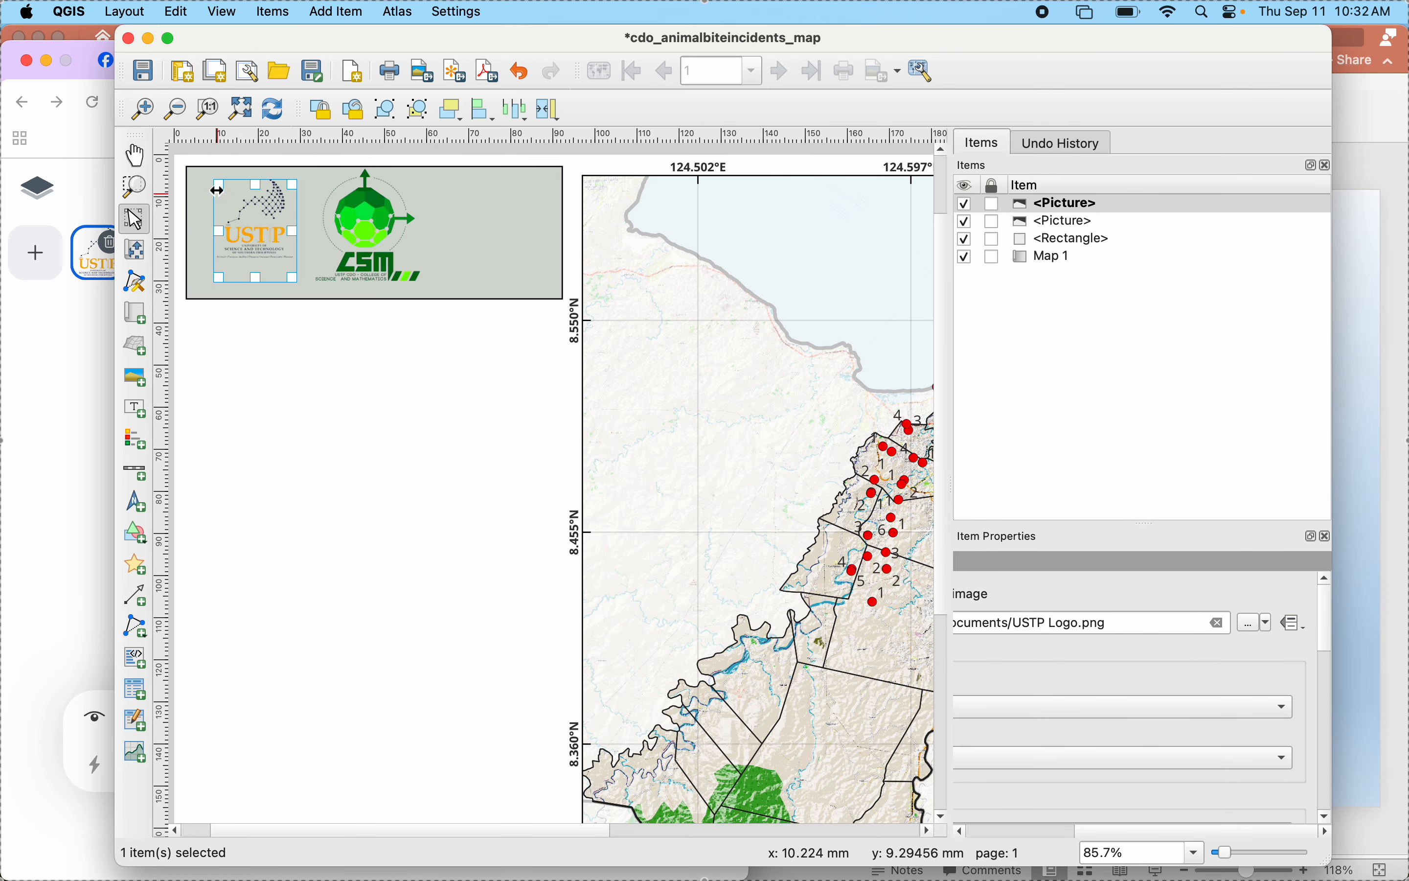
- Enlarge the USTP logo slightly toward the rectangle's upper-left corner and nudge the USTP and CSM logos down to centre them vertically
{"action": "left_click_drag", "start_coordinate": [216, 185], "coordinate": [197, 175]}
{"action": "left_click", "coordinate": [352, 238]}
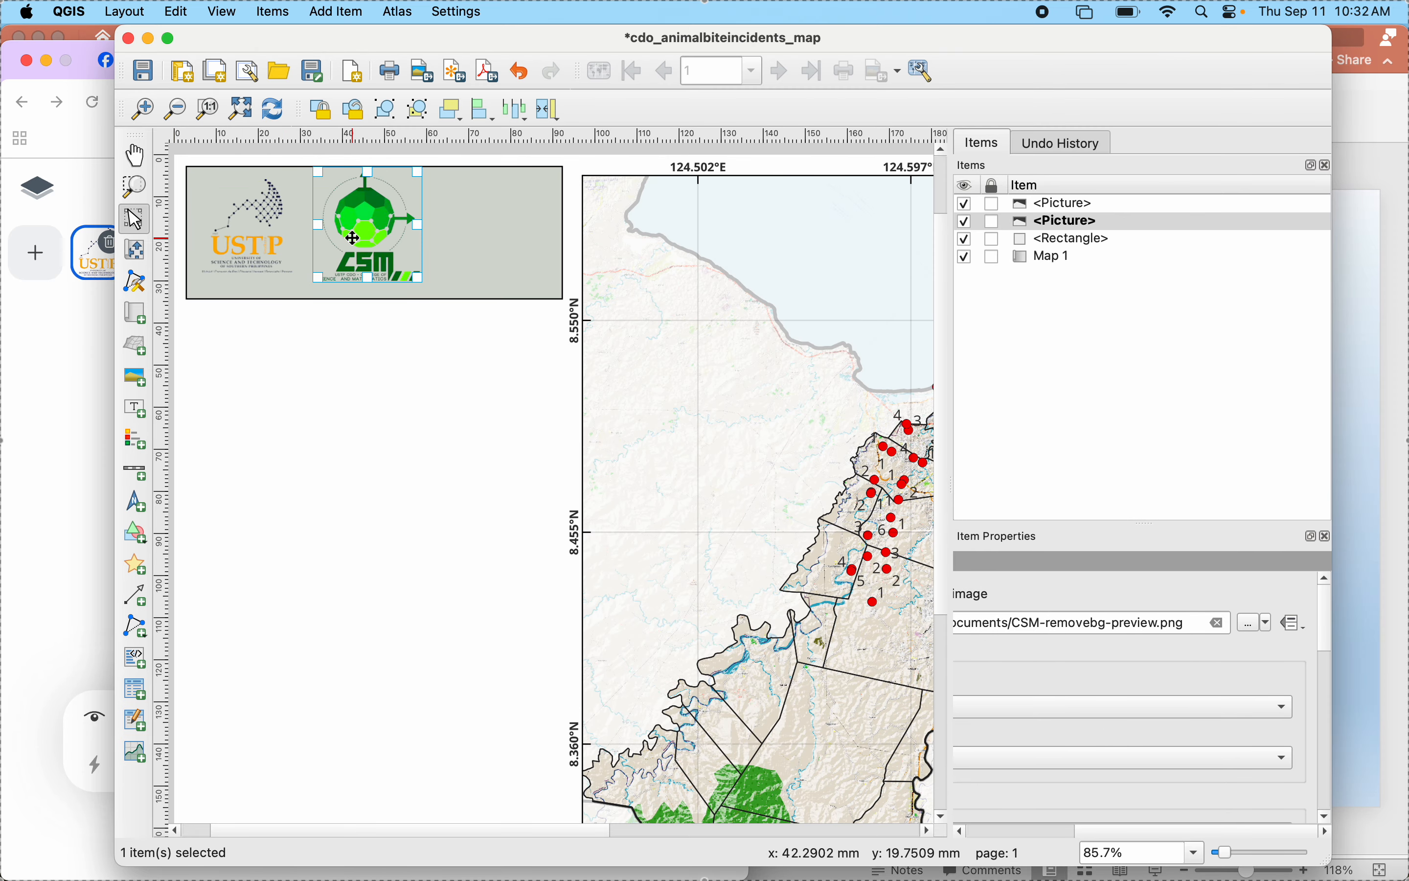
{"action": "left_click_drag", "start_coordinate": [352, 238], "coordinate": [350, 243]}
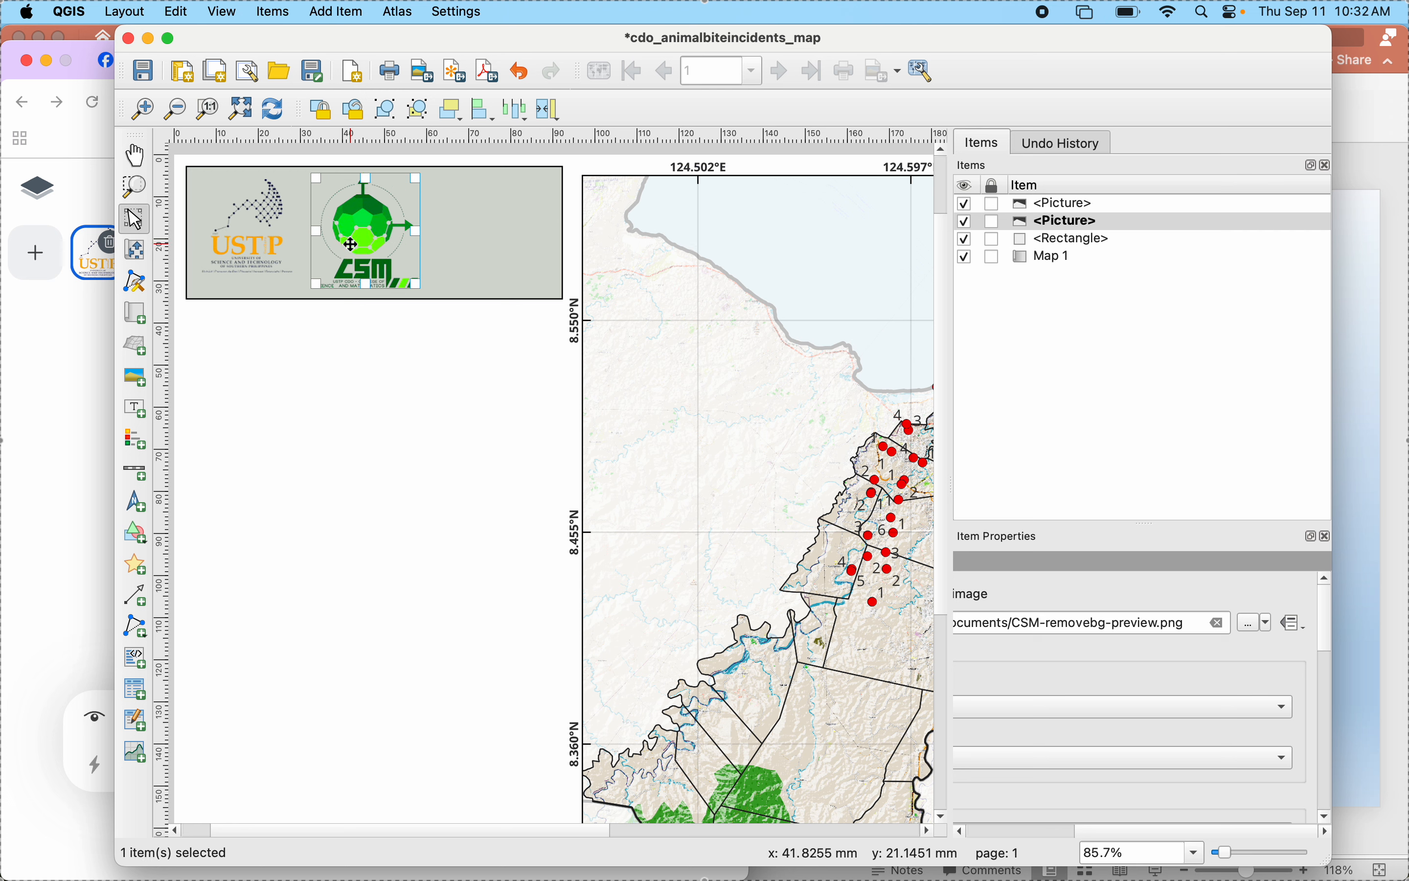
{"action": "left_click", "coordinate": [232, 238]}
{"action": "left_click_drag", "start_coordinate": [232, 237], "coordinate": [232, 244]}
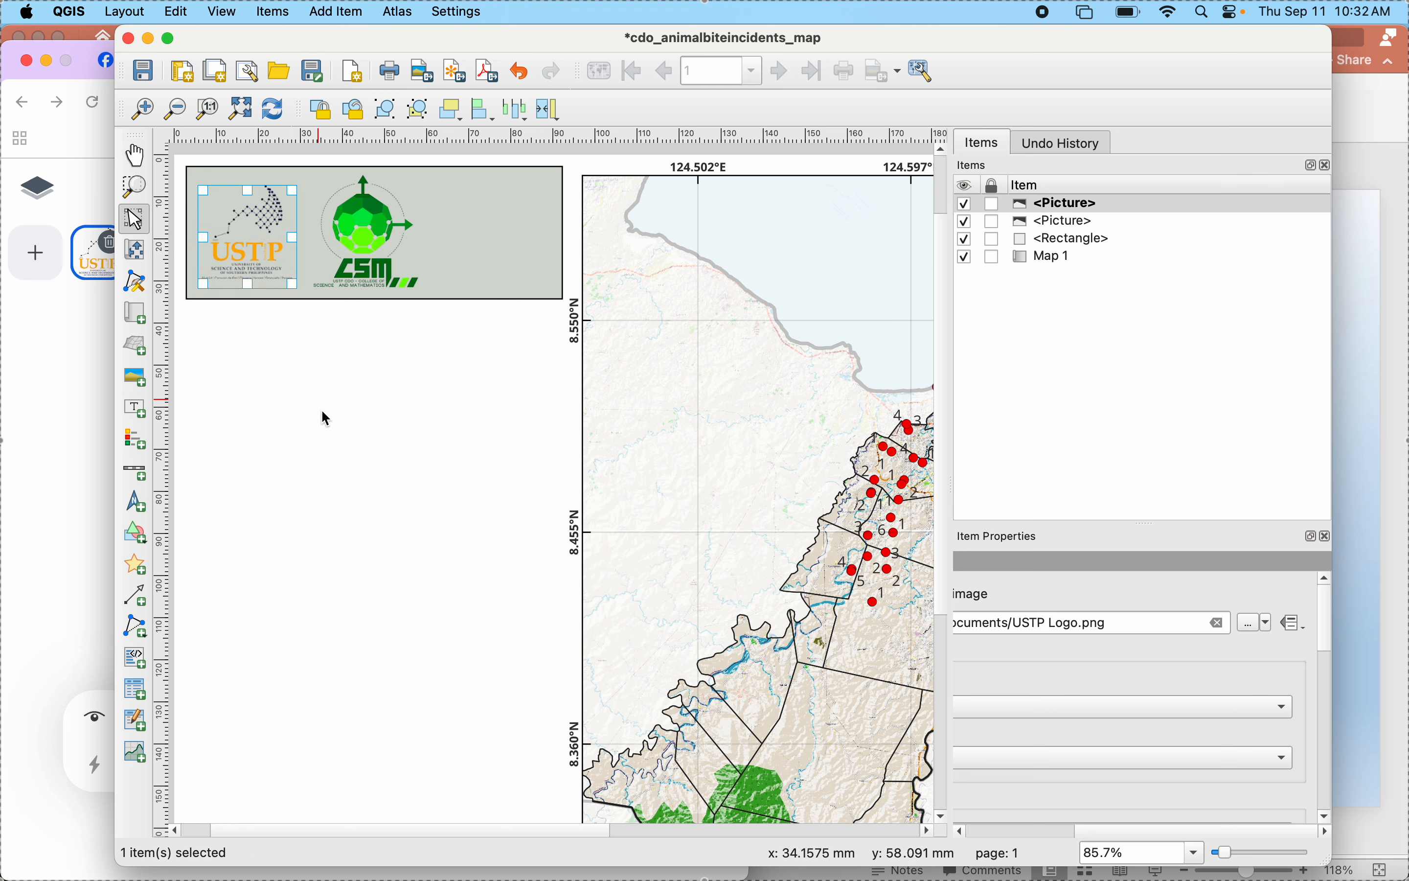
{"action": "left_click", "coordinate": [327, 430]}
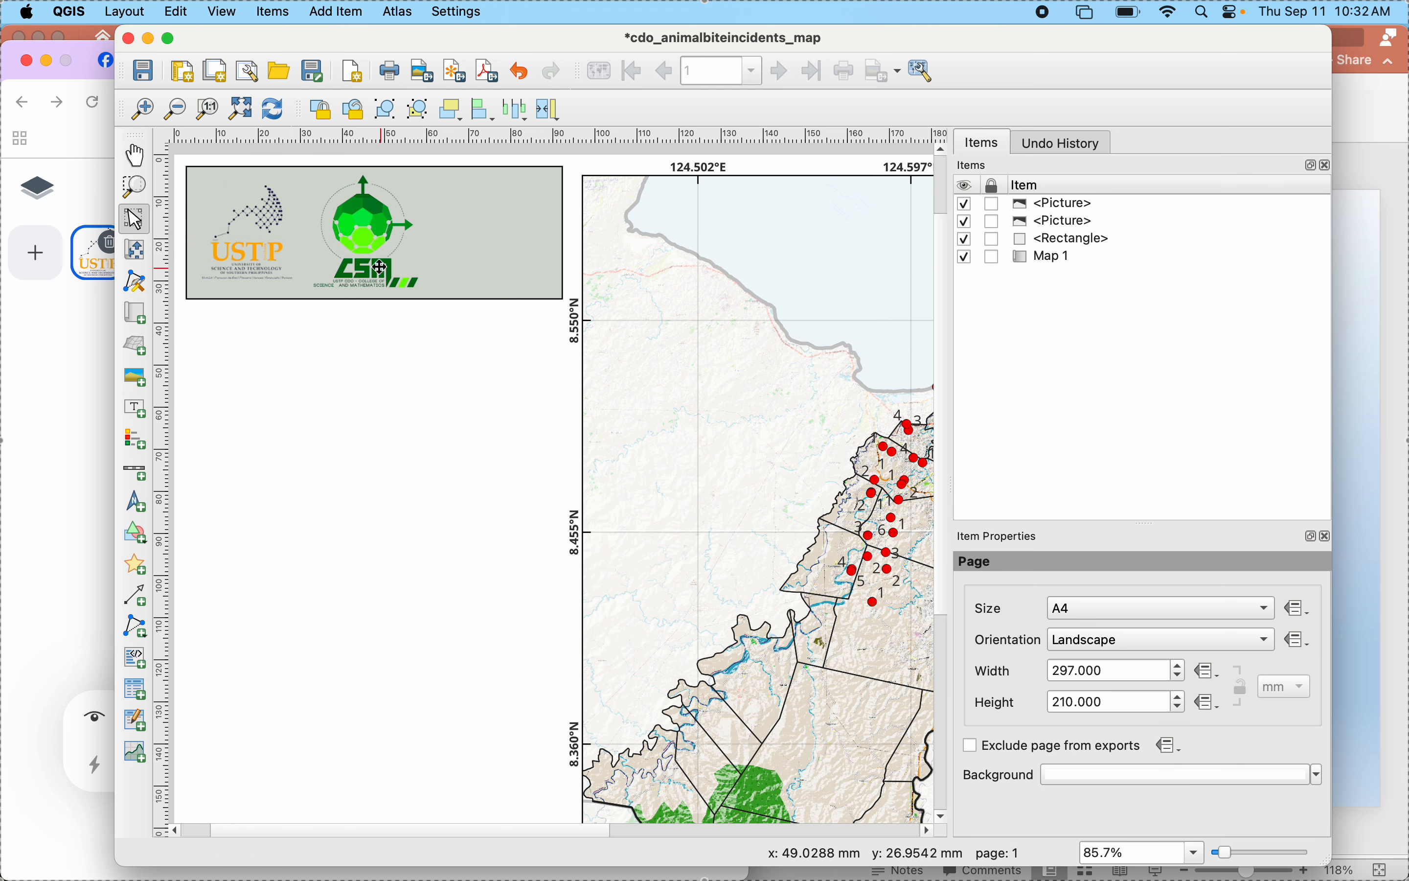
{"action": "left_click", "coordinate": [366, 242]}
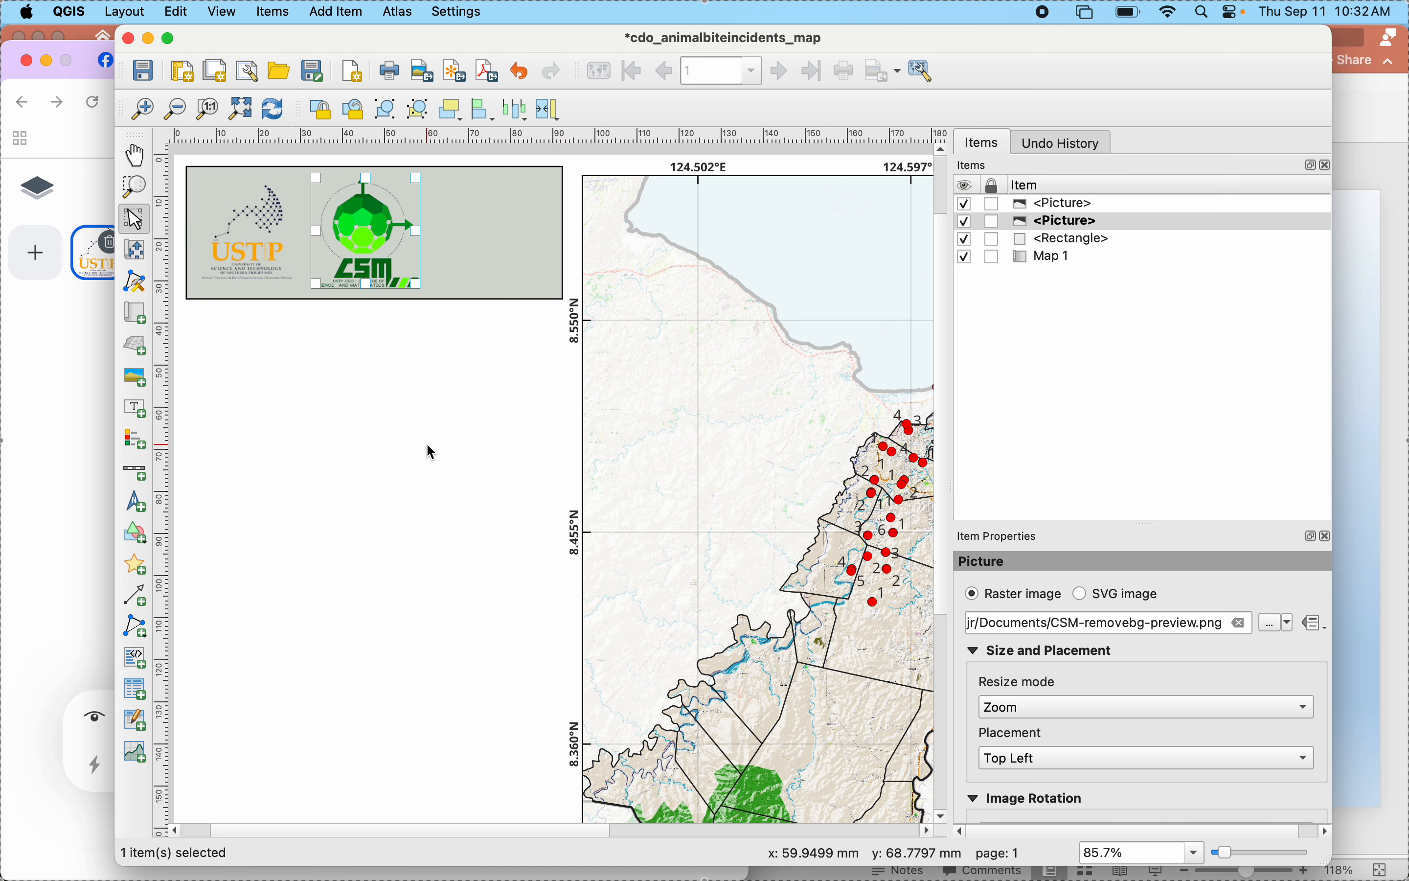
{"action": "left_click", "coordinate": [306, 428]}
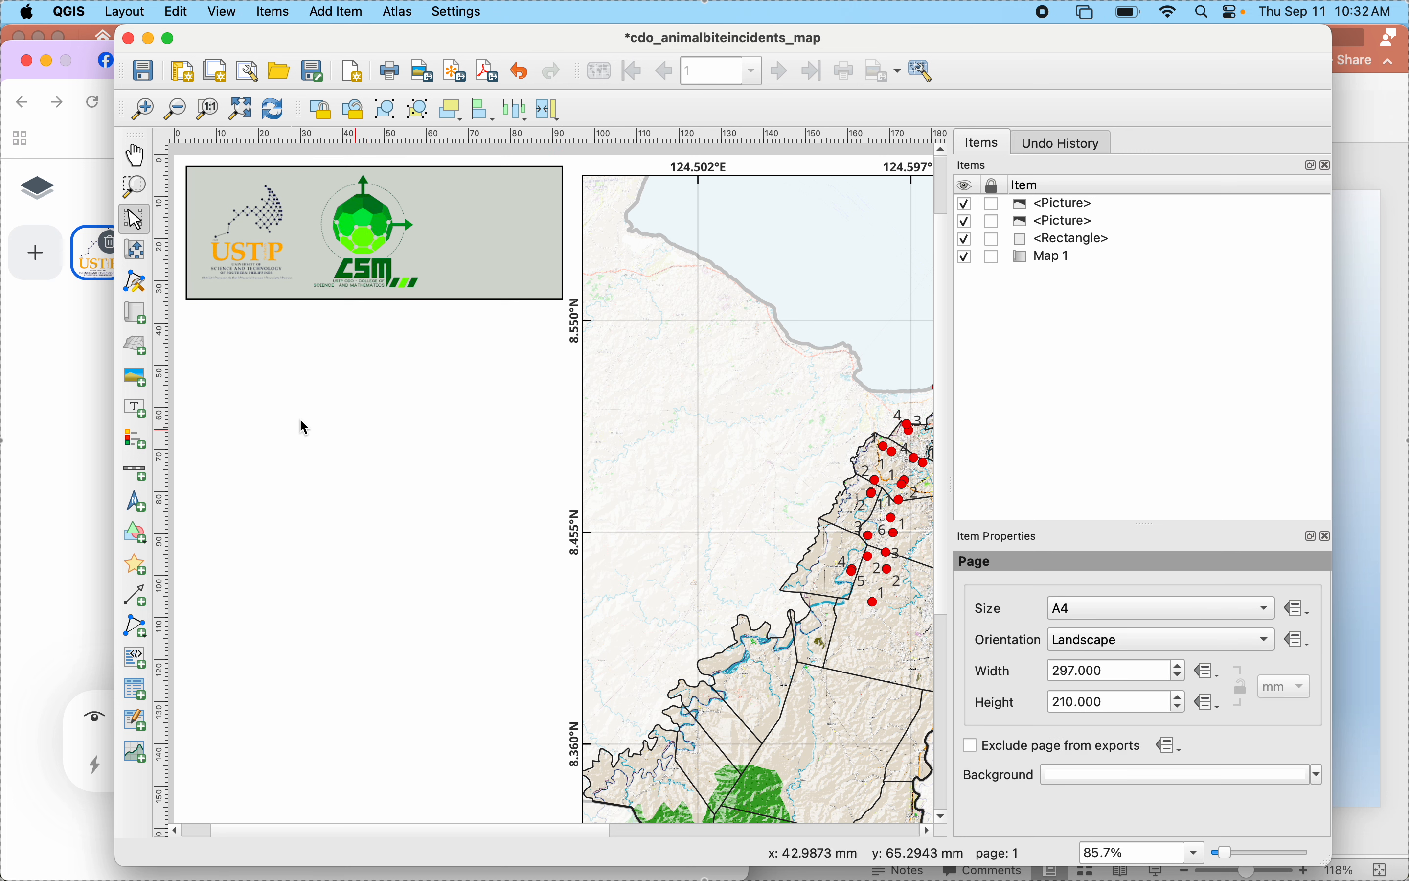
- Add a third raster picture frame about 25 mm wide and 20 mm high to the right of the CSM logo
{"action": "left_click", "coordinate": [137, 389]}
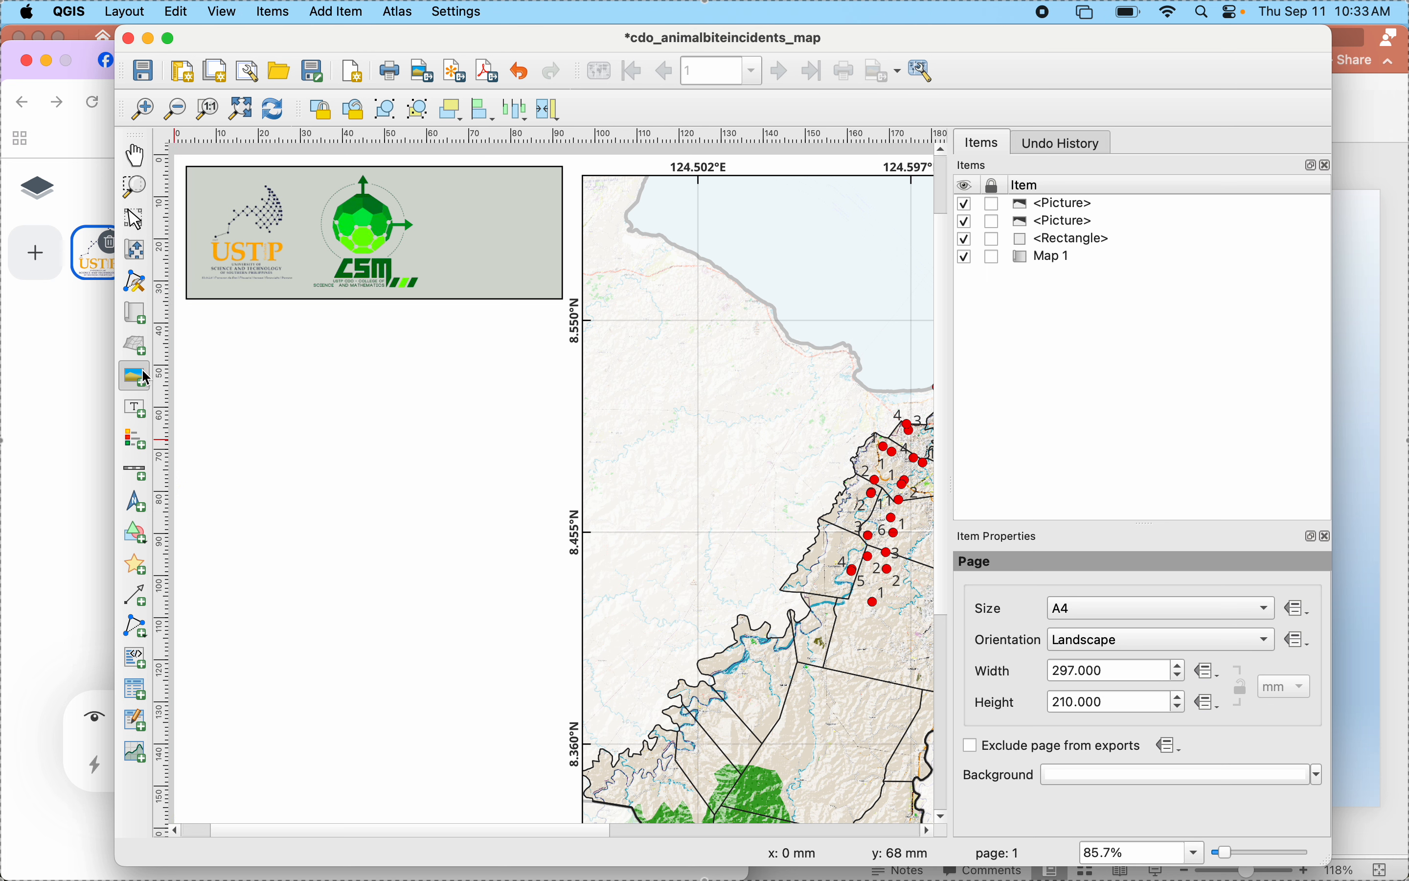
{"action": "left_click_drag", "start_coordinate": [438, 192], "coordinate": [548, 280]}
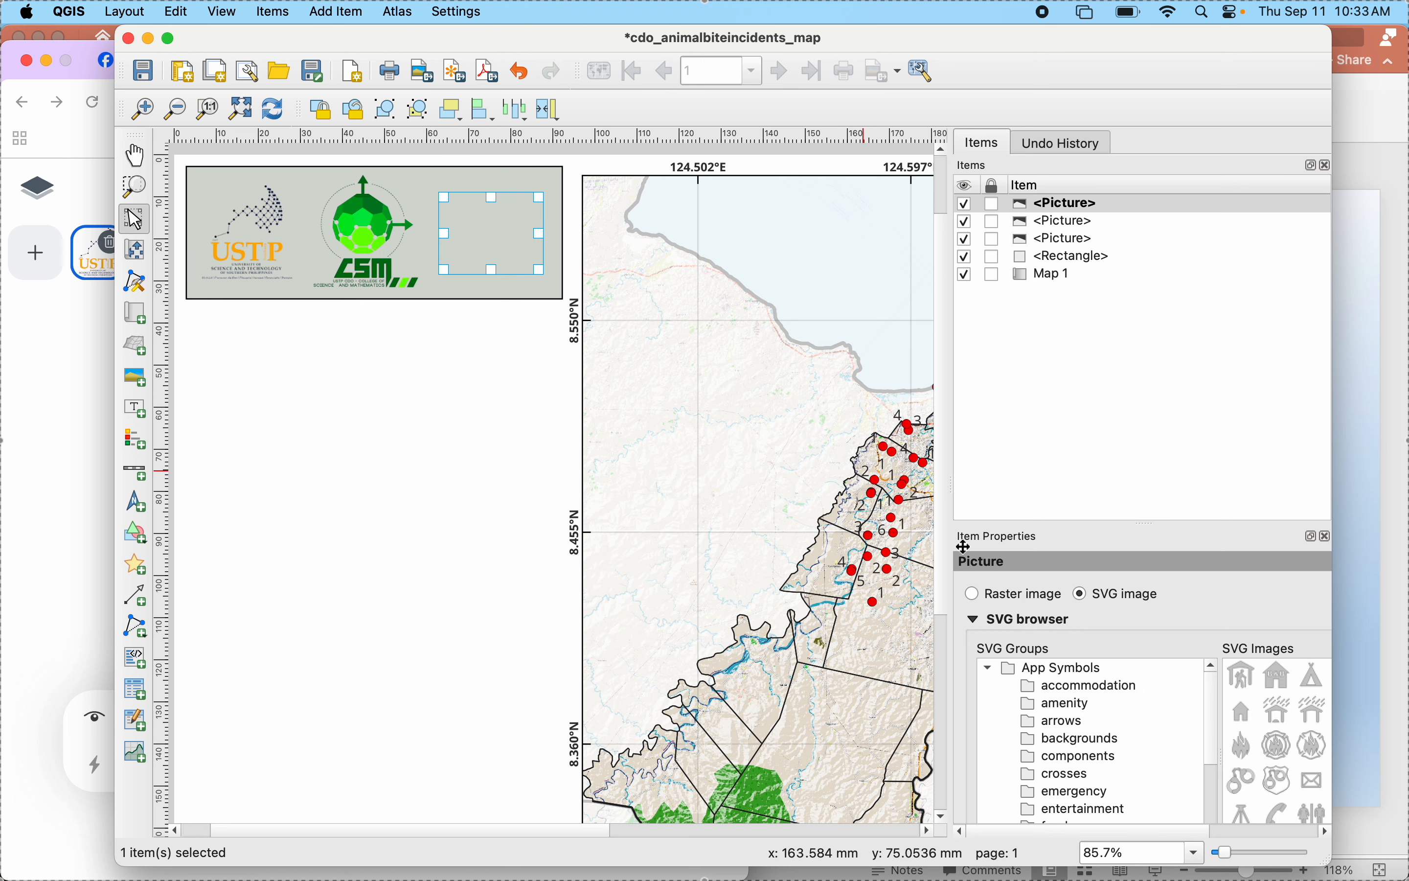
{"action": "left_click", "coordinate": [976, 597]}
{"action": "scroll", "coordinate": [1234, 627], "scroll_direction": "down", "scroll_amount": 3}
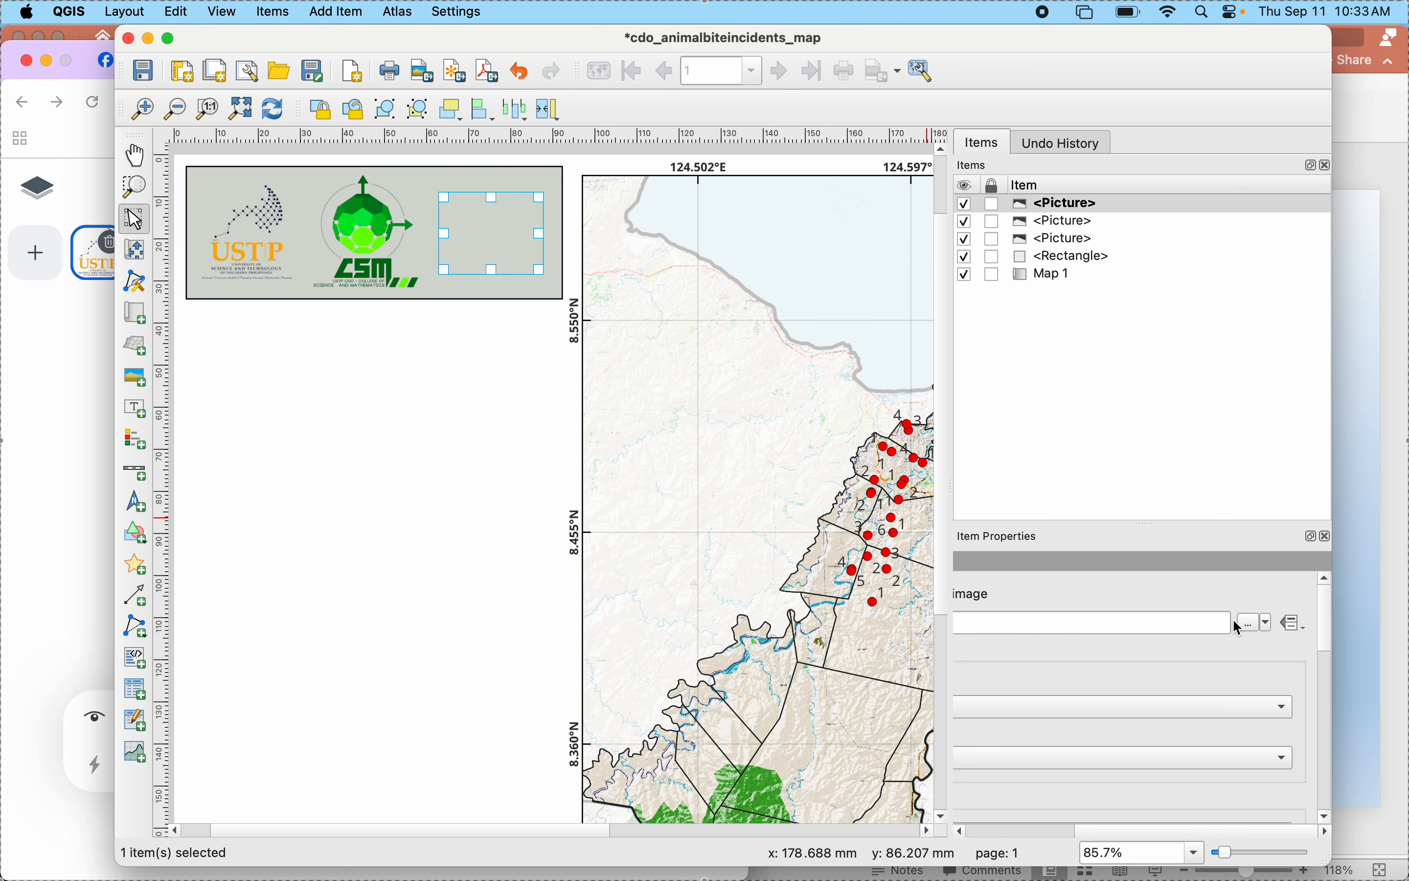
- Load DEST-removebg-preview.png from the Documents folder as the third frame's image source
{"action": "left_click", "coordinate": [1252, 624]}
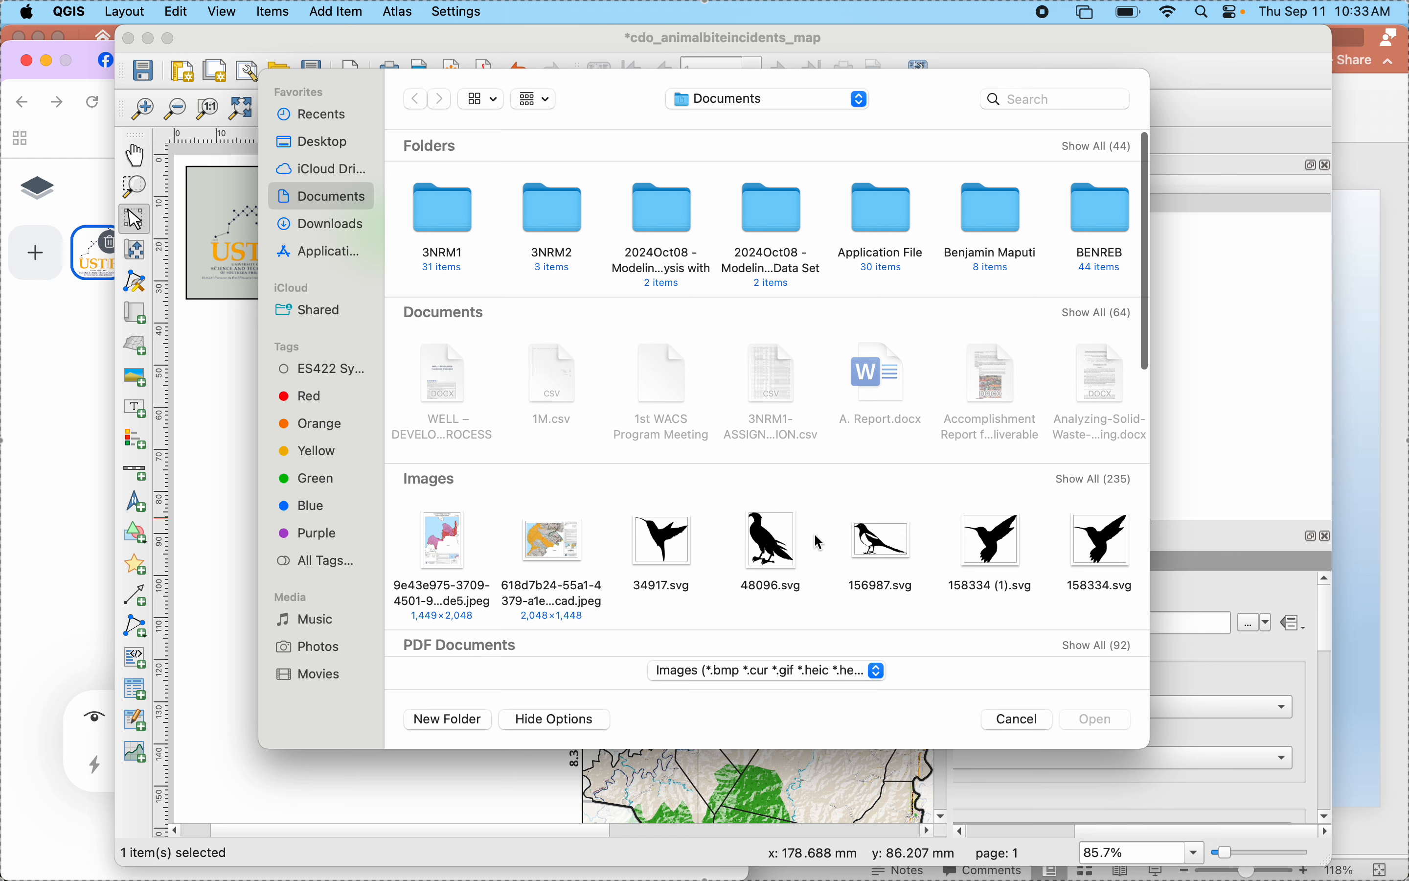
{"action": "left_click", "coordinate": [1060, 478]}
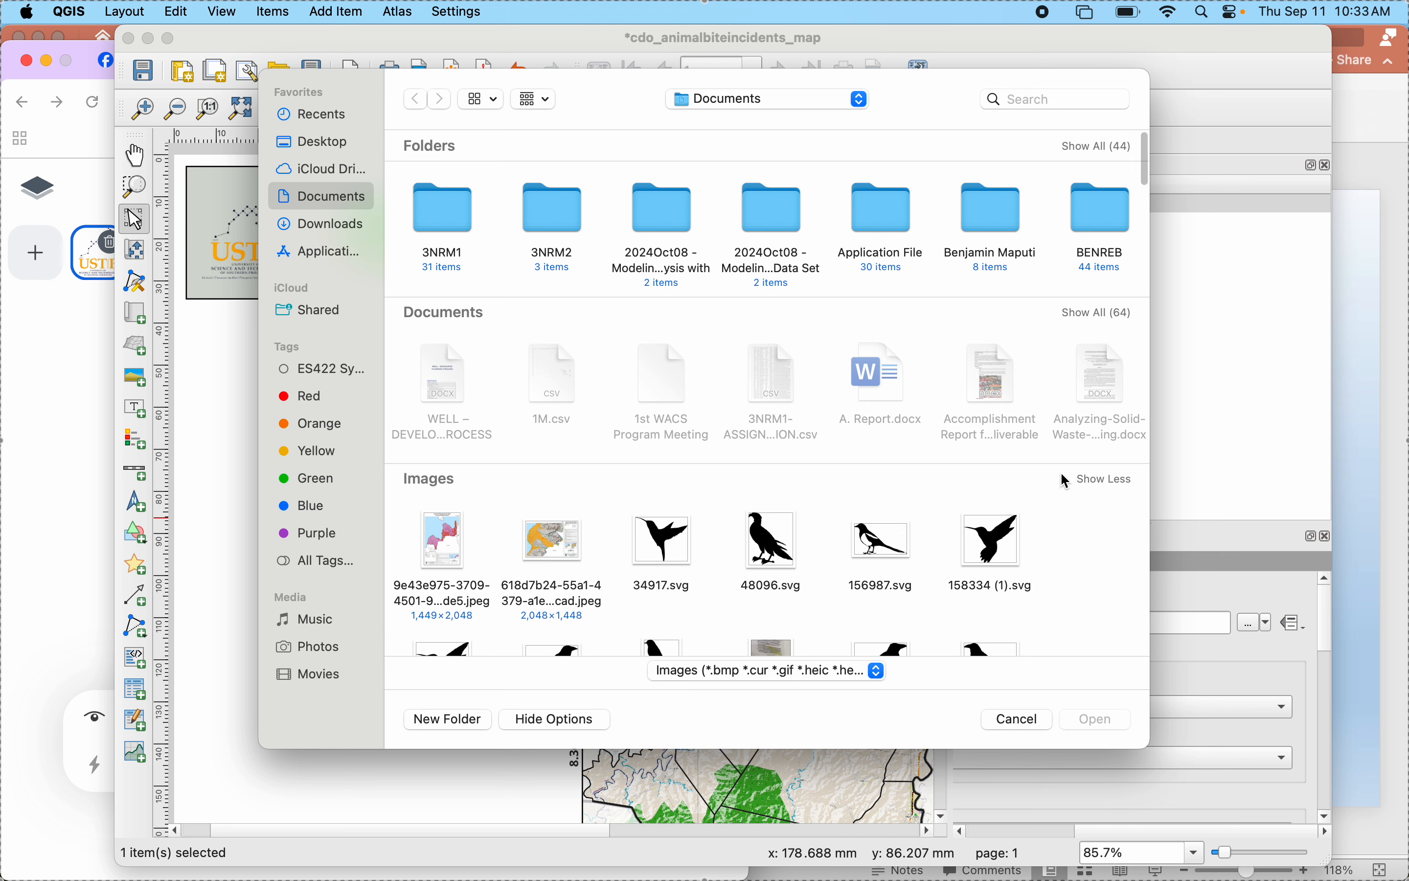
{"action": "scroll", "coordinate": [719, 580], "scroll_direction": "down", "scroll_amount": 5}
{"action": "scroll", "coordinate": [721, 577], "scroll_direction": "down", "scroll_amount": 5}
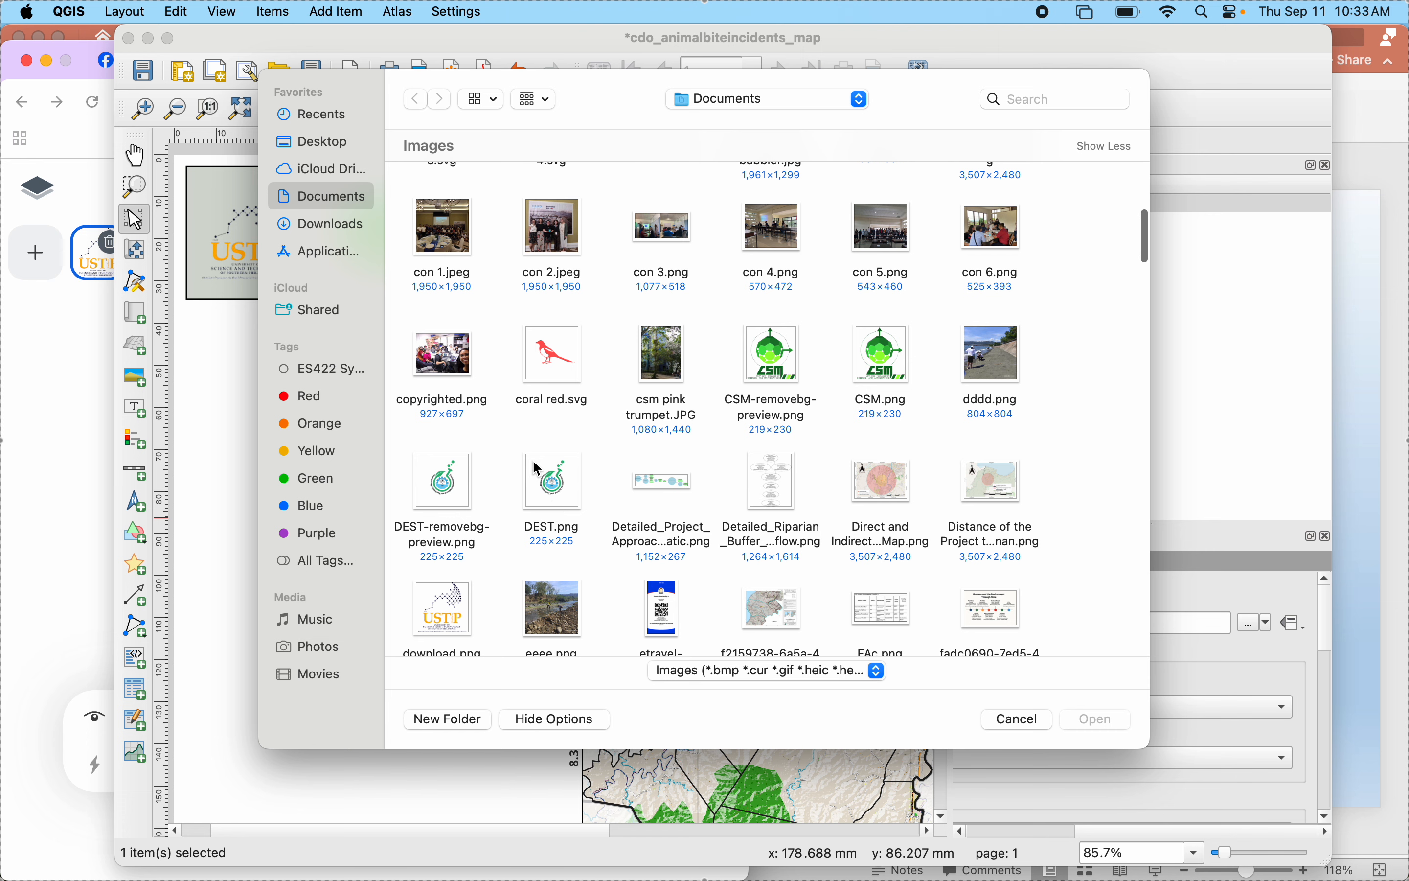
{"action": "left_click", "coordinate": [459, 481]}
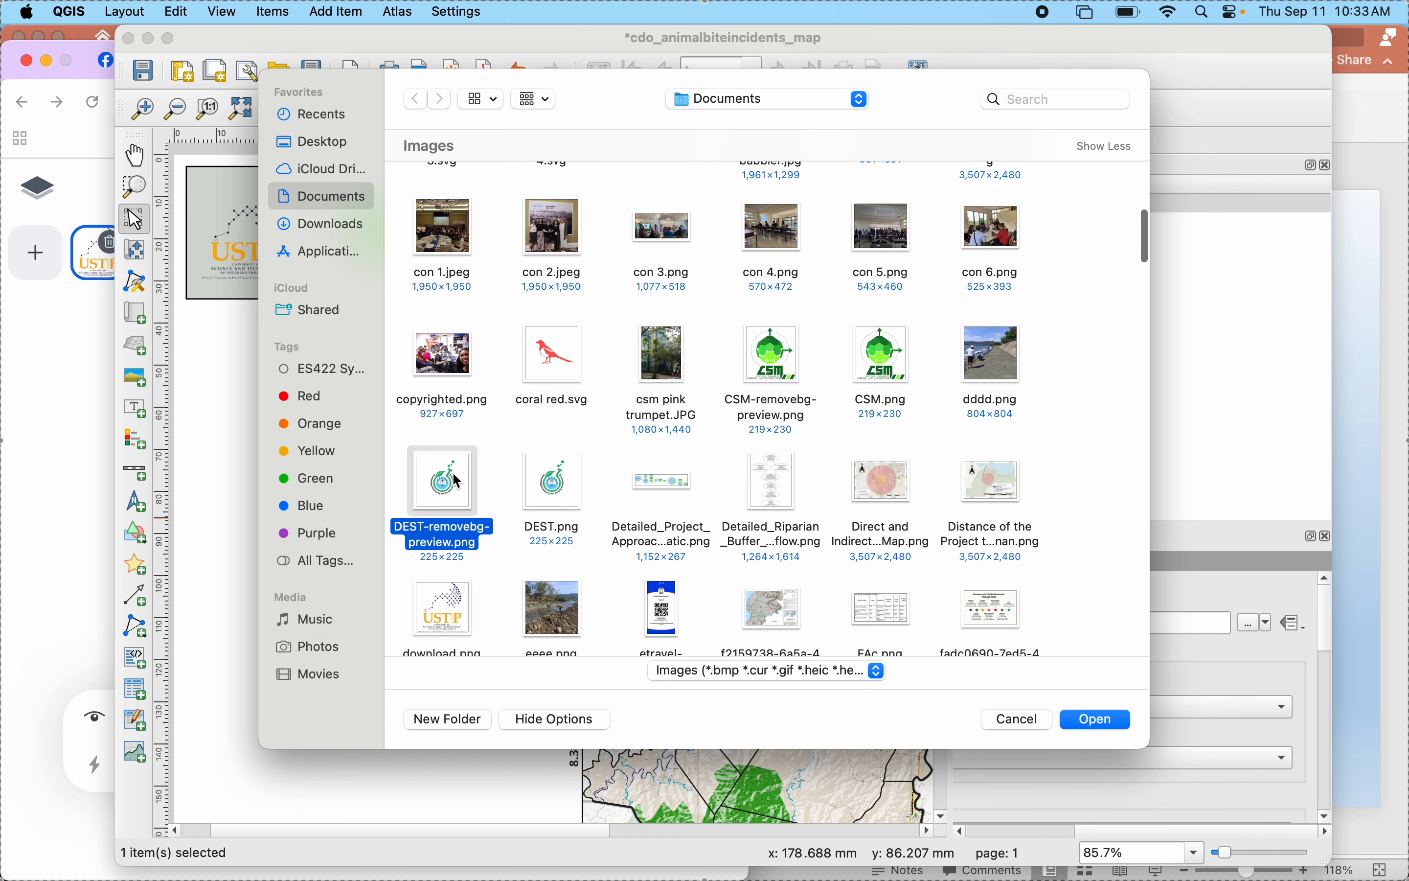
{"action": "left_click", "coordinate": [1109, 727]}
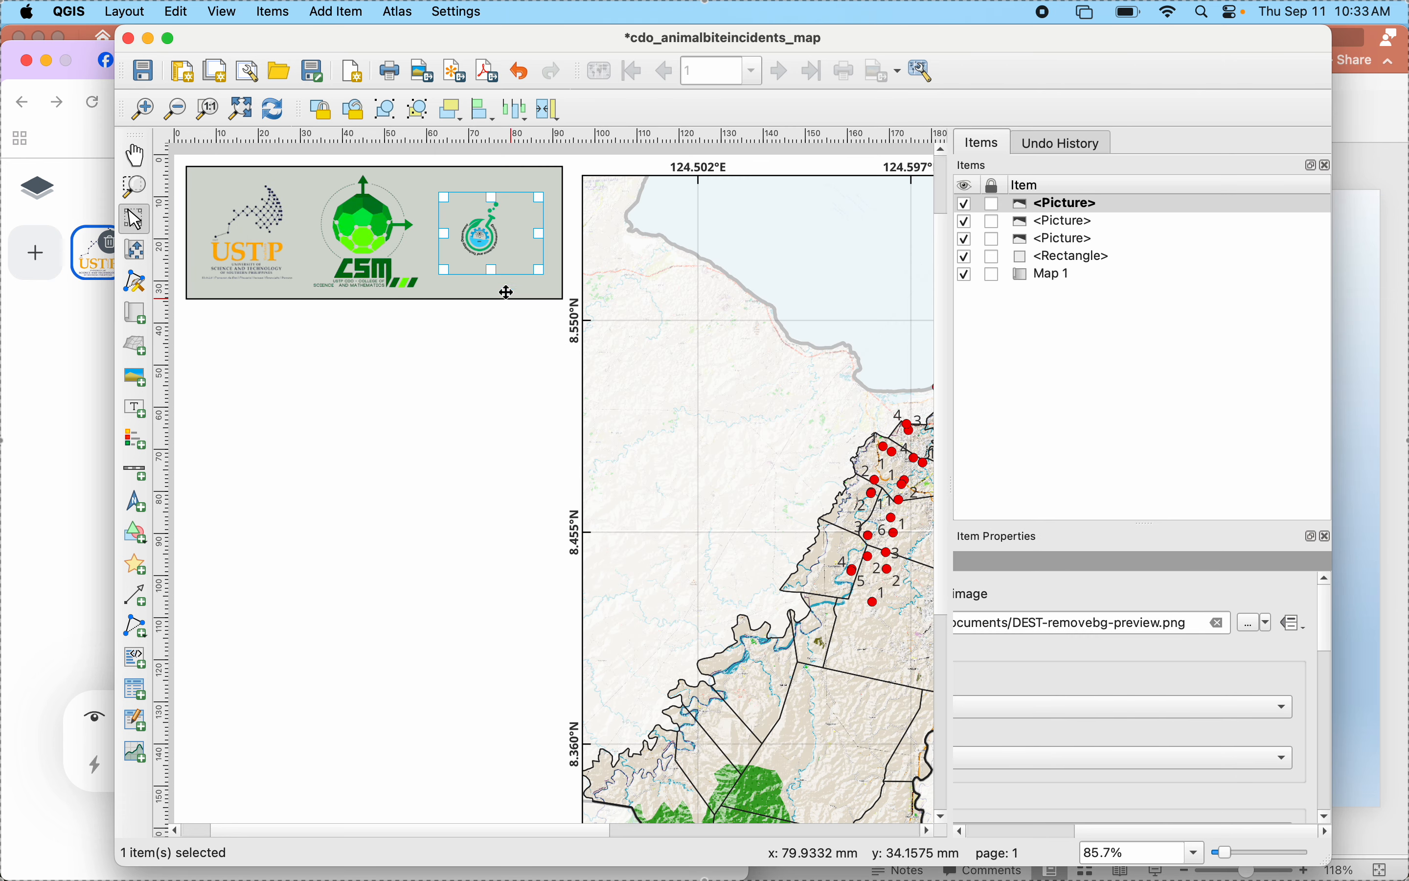
- Enlarge the DEST logo's frame to about 42 mm wide and 31 mm high, spanning the full height of the grey-green rectangle
{"action": "left_click_drag", "start_coordinate": [545, 270], "coordinate": [547, 303]}
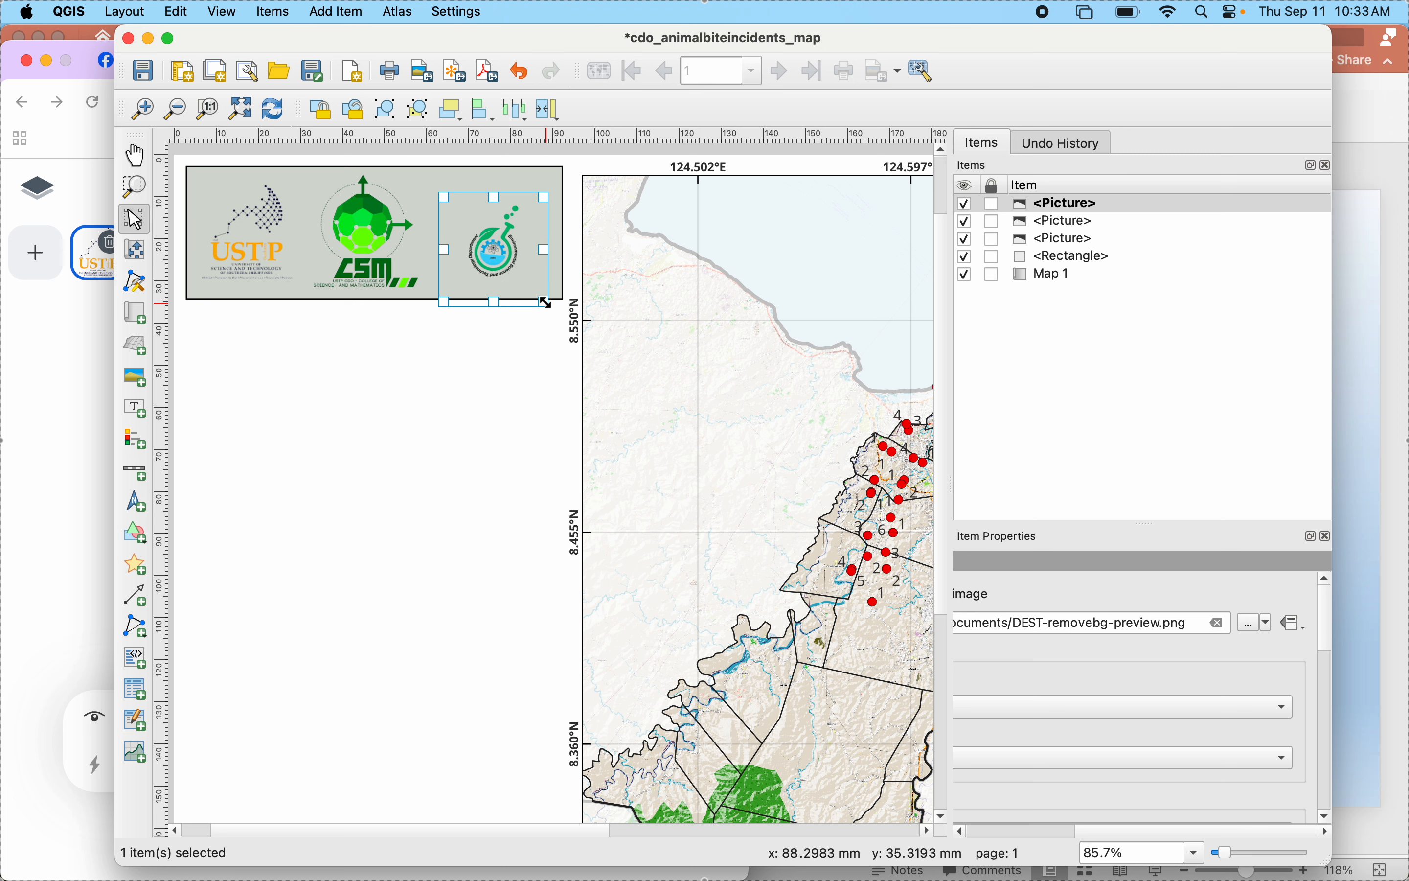
{"action": "left_click_drag", "start_coordinate": [495, 198], "coordinate": [494, 179]}
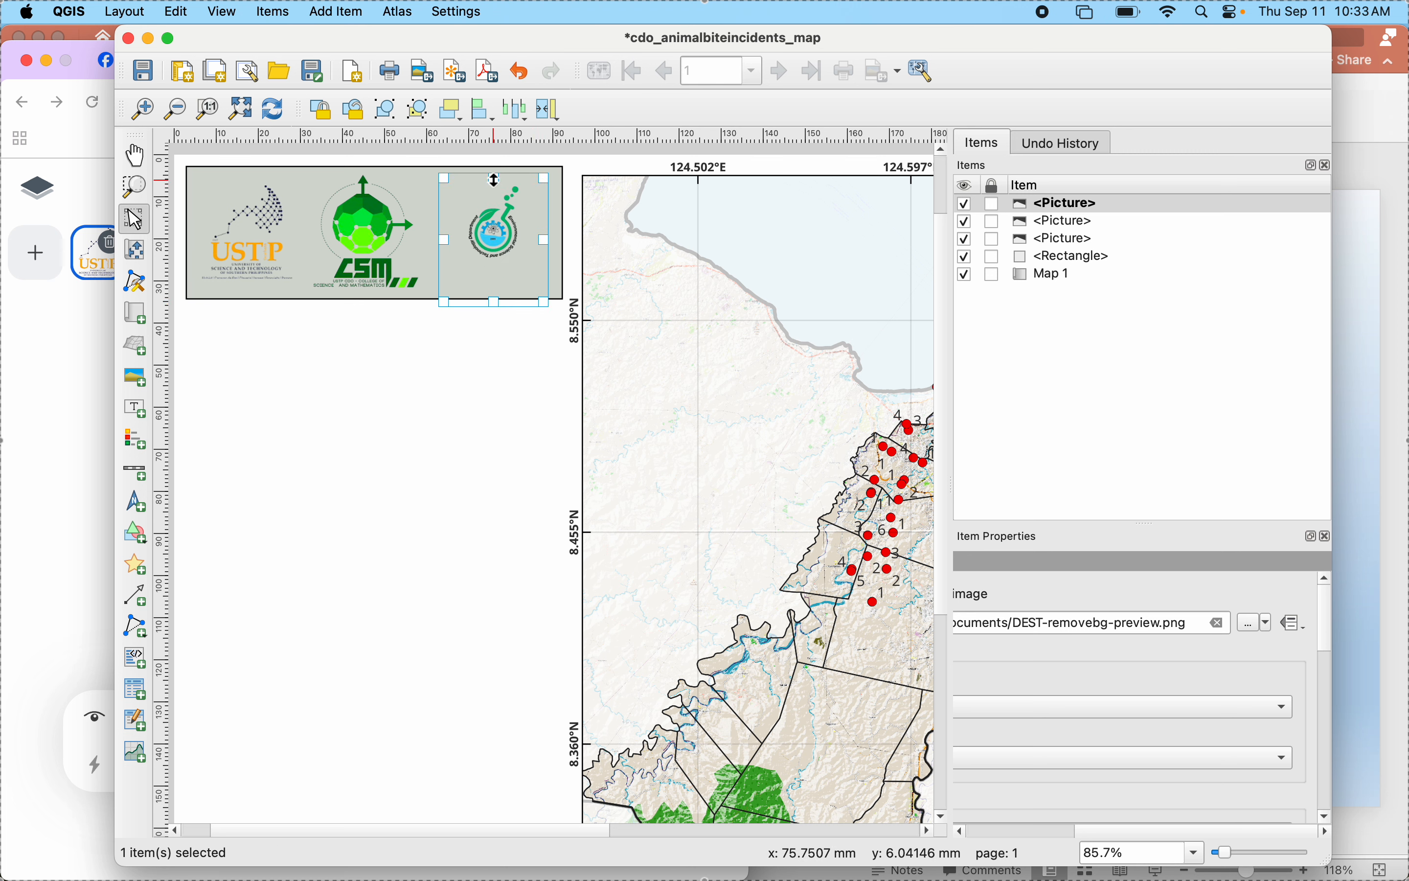
{"action": "left_click_drag", "start_coordinate": [548, 239], "coordinate": [557, 243]}
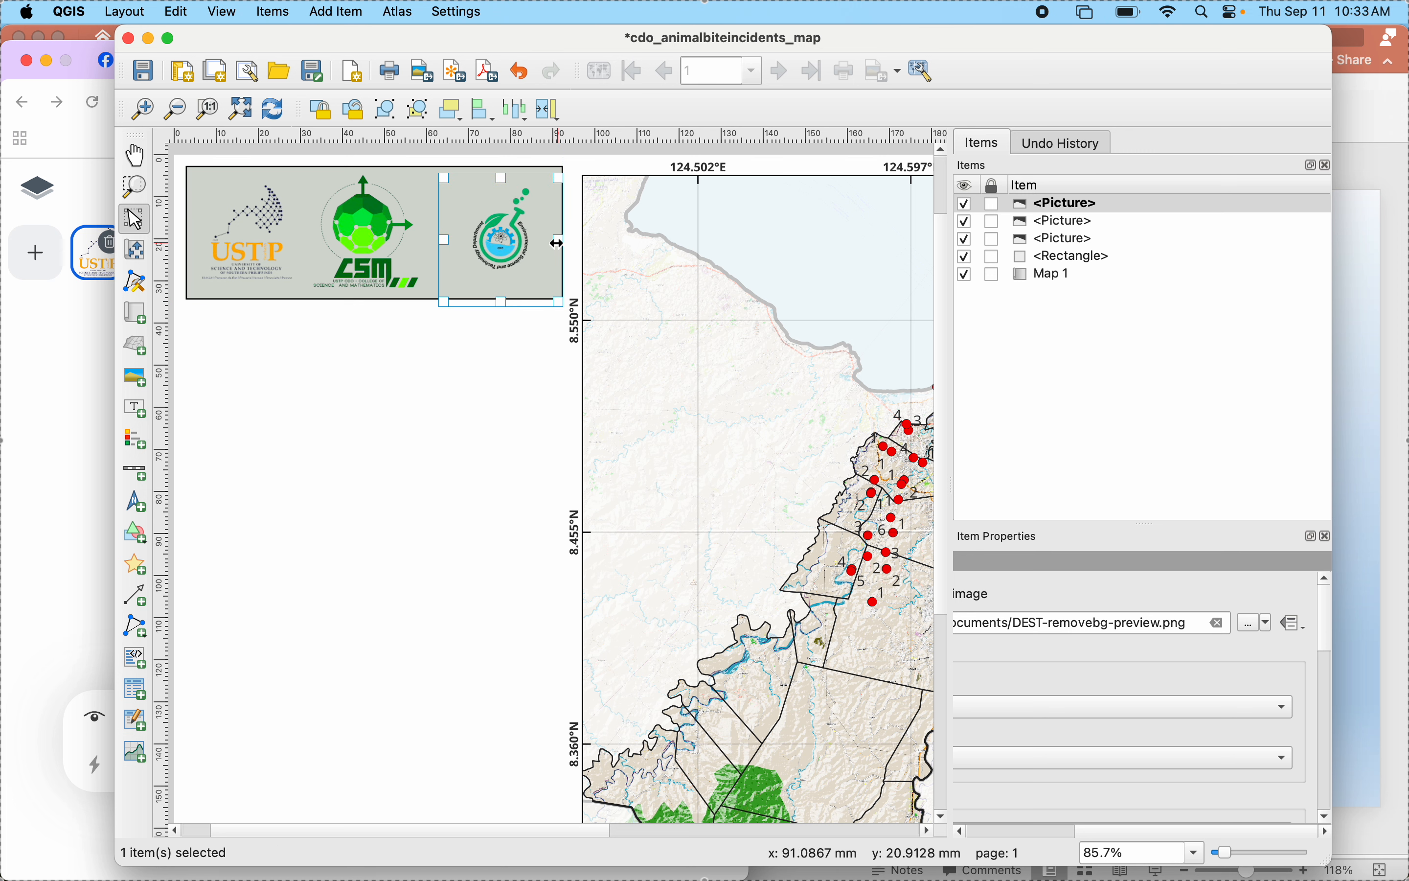
{"action": "left_click_drag", "start_coordinate": [445, 239], "coordinate": [486, 234]}
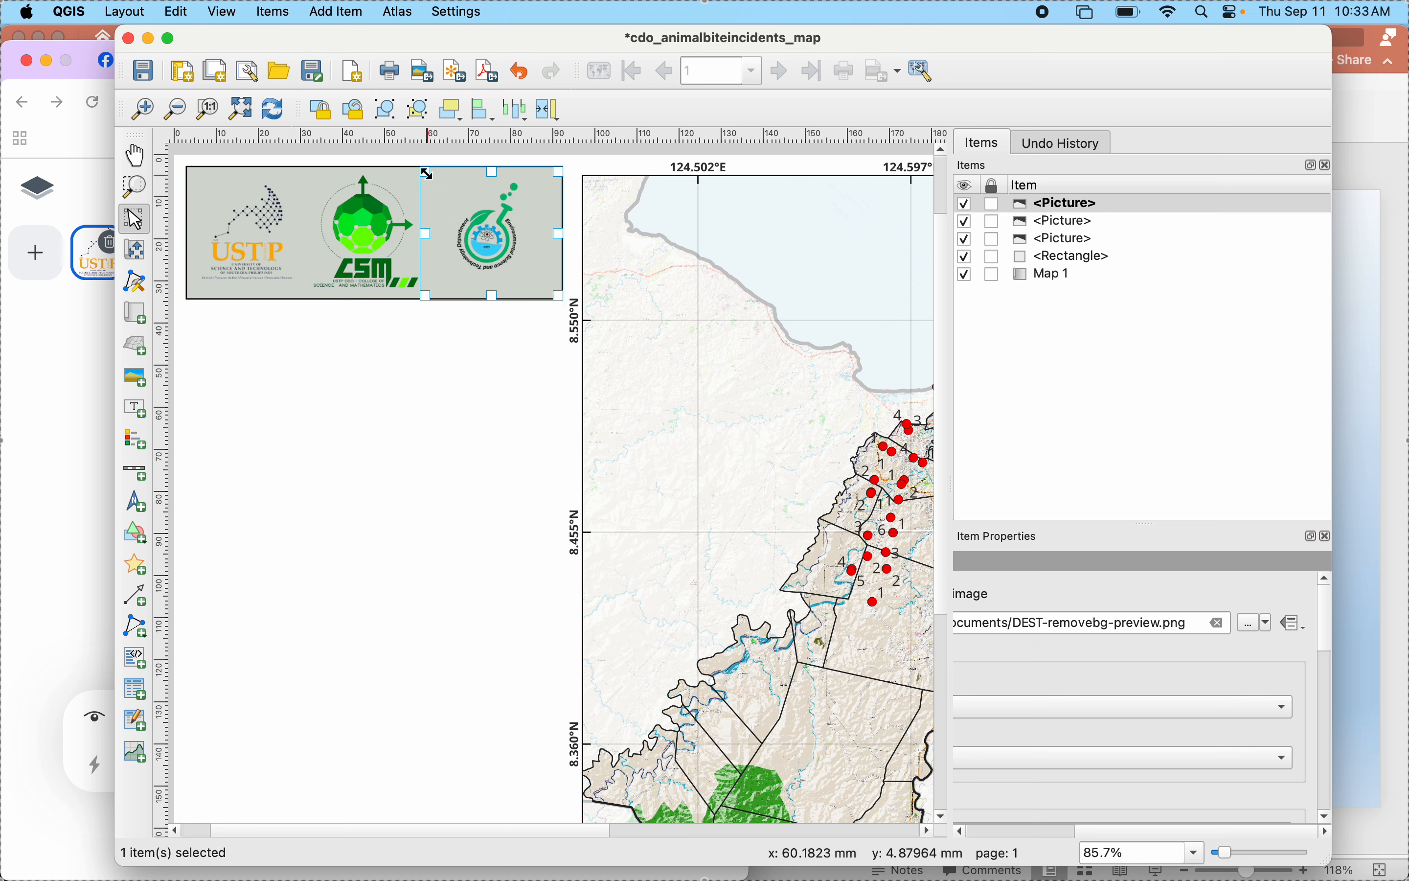
{"action": "left_click_drag", "start_coordinate": [426, 171], "coordinate": [410, 171]}
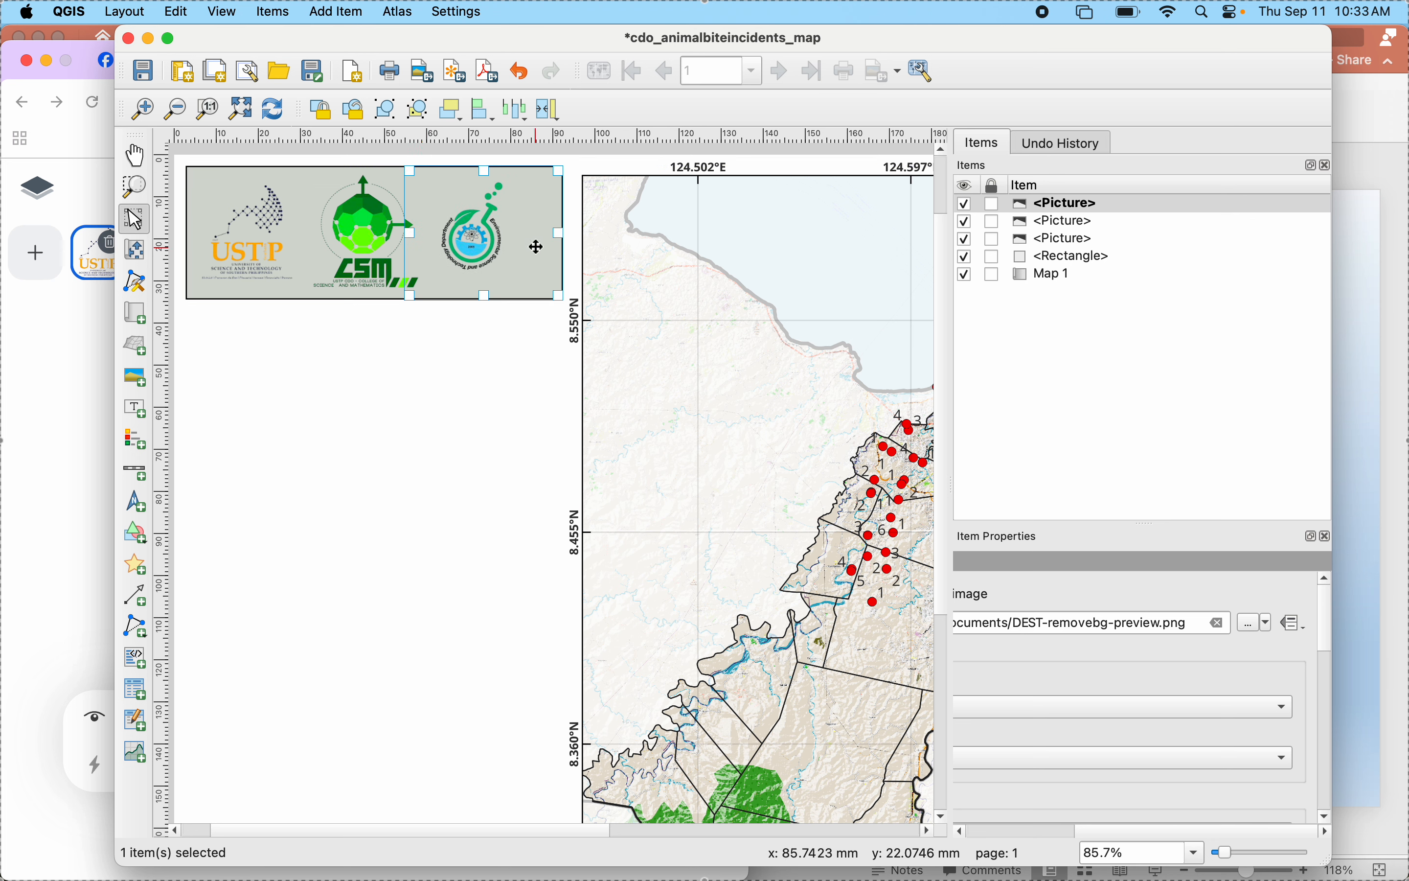
{"action": "left_click_drag", "start_coordinate": [557, 236], "coordinate": [582, 236]}
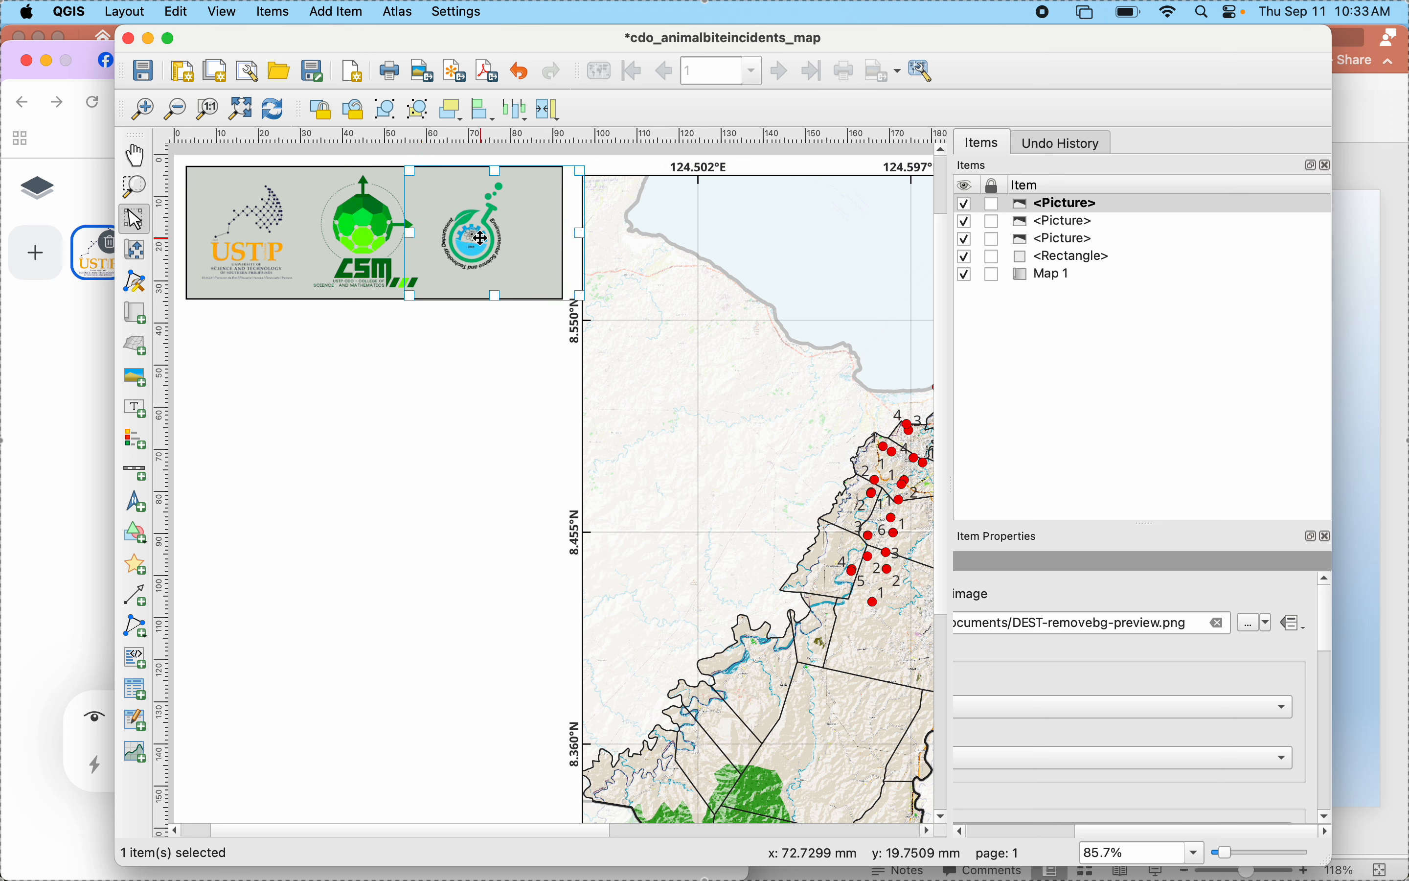
- Shift the DEST logo slightly right to space it evenly beside the CSM logo, and deselect it
{"action": "left_click_drag", "start_coordinate": [481, 238], "coordinate": [488, 238]}
{"action": "left_click", "coordinate": [499, 409]}
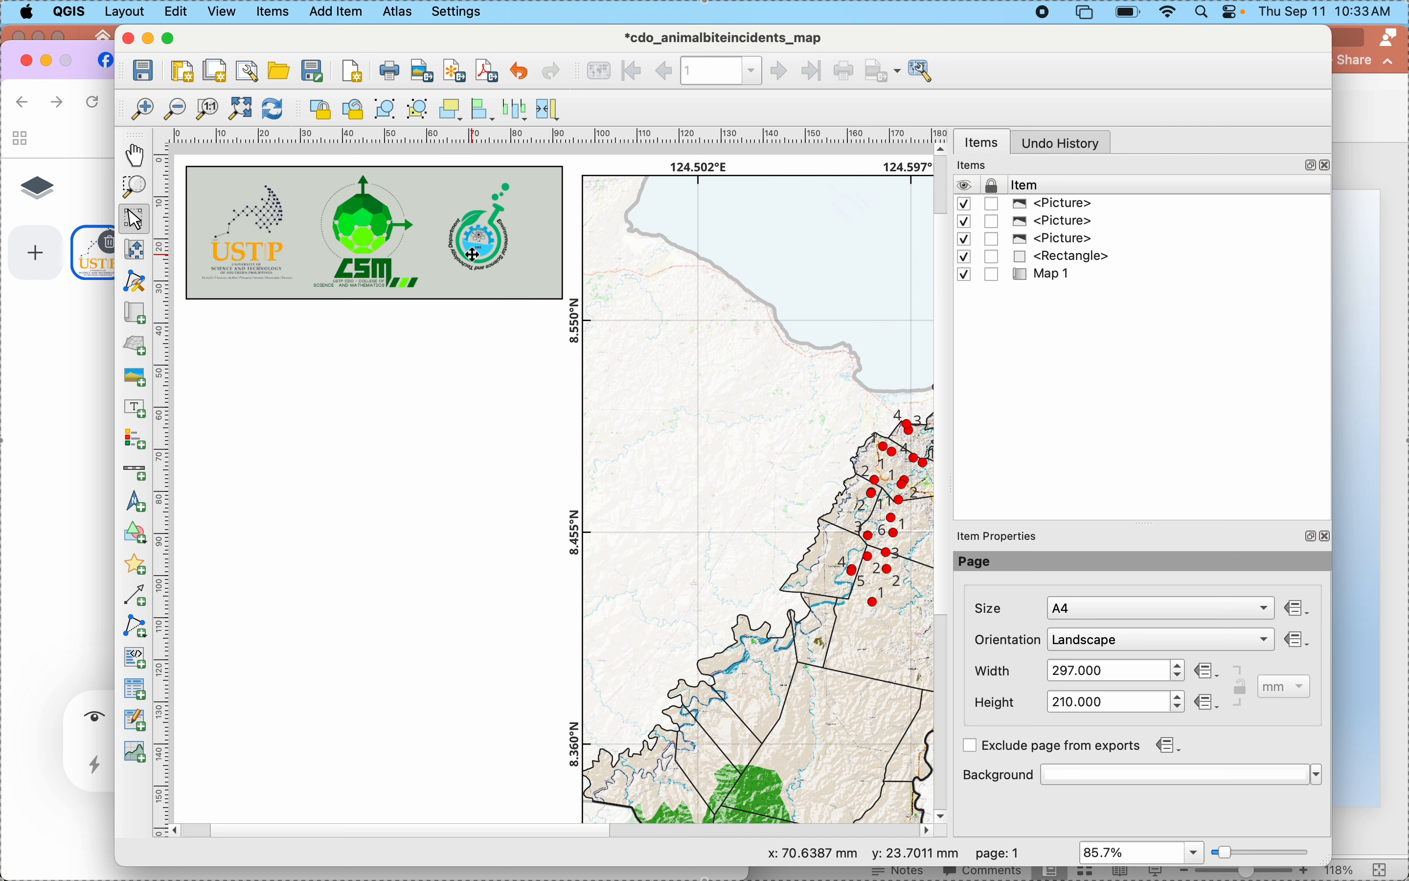
{"action": "left_click_drag", "start_coordinate": [472, 254], "coordinate": [476, 258]}
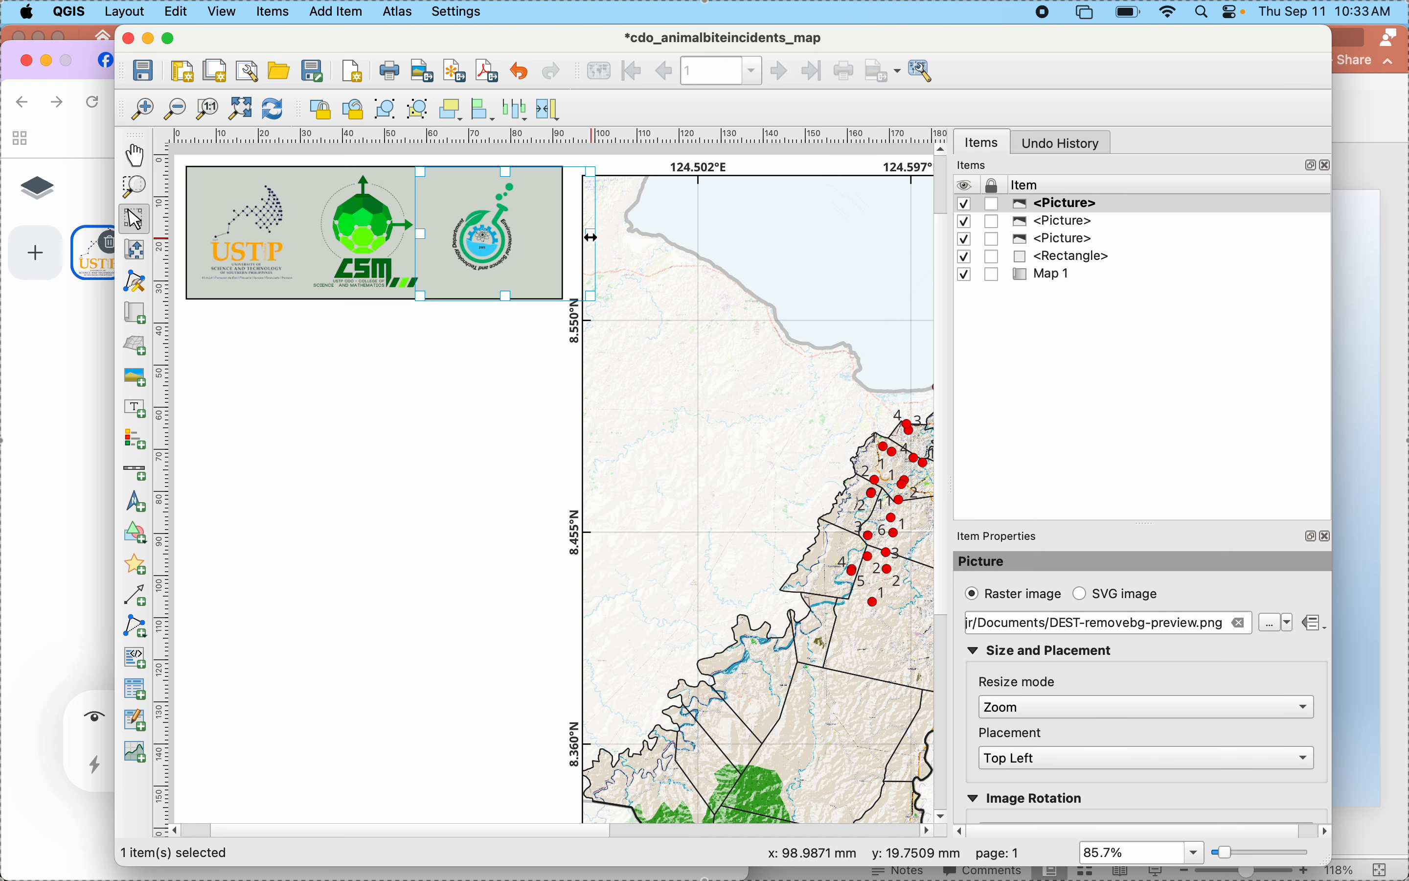
{"action": "left_click_drag", "start_coordinate": [591, 238], "coordinate": [590, 237]}
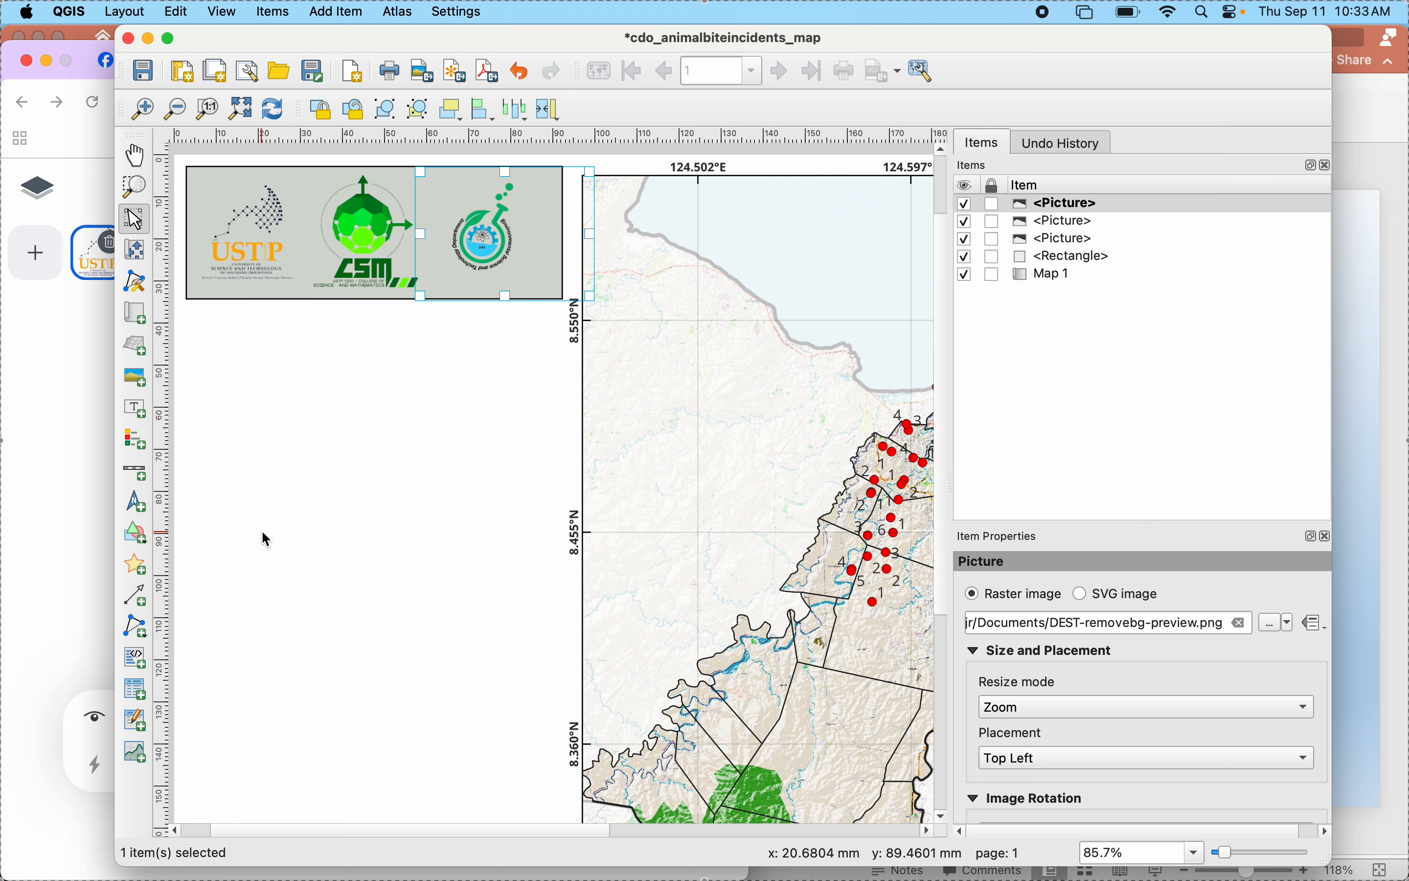
{"action": "left_click", "coordinate": [334, 625]}
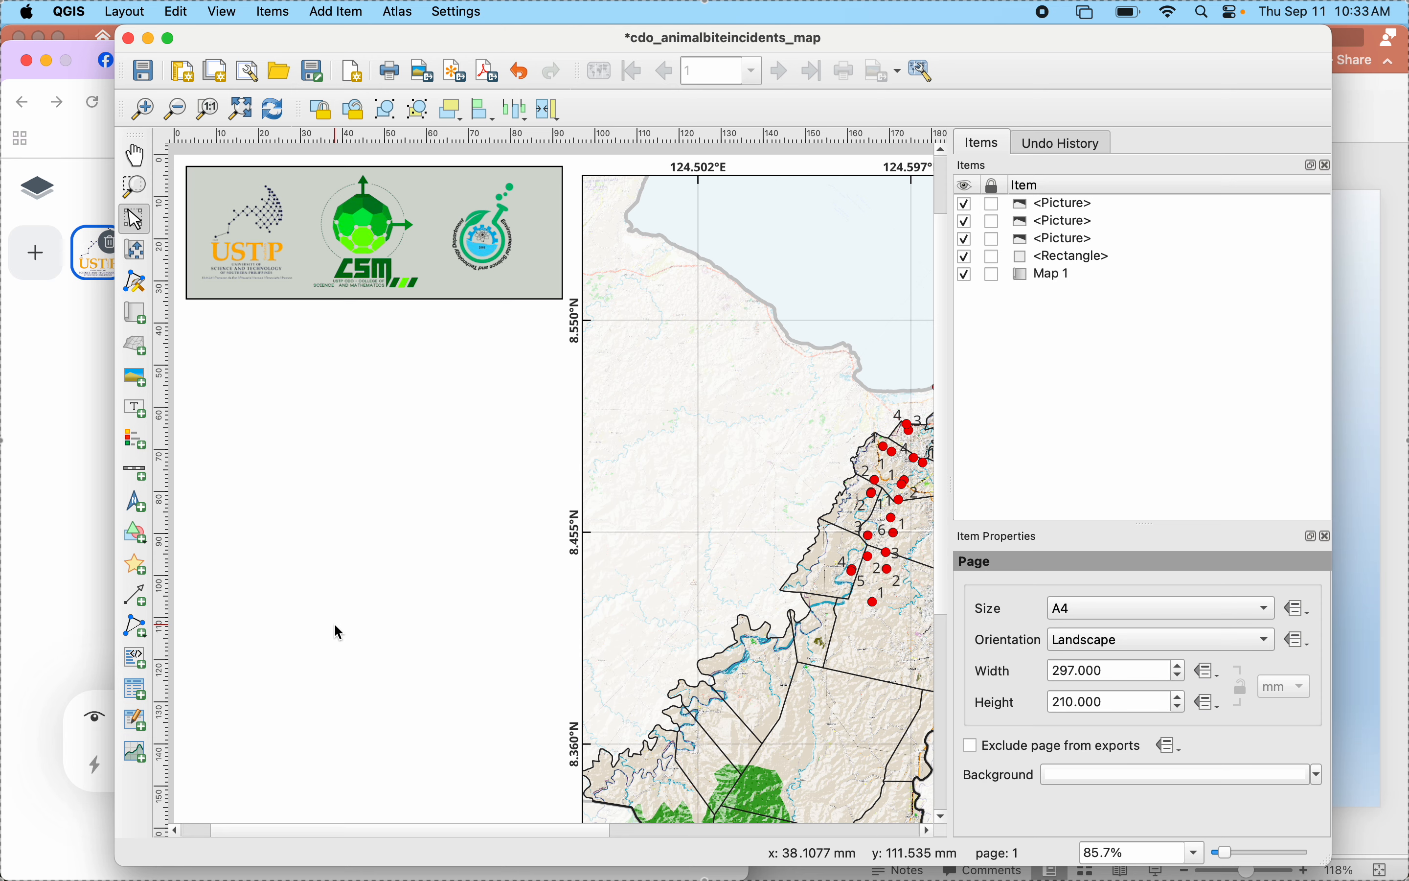
- Minimize the Chrome window, switch to the PowerPoint presentation and examine the sample map layout on the Balance slide (slide 61) up close
{"action": "left_click", "coordinate": [27, 527]}
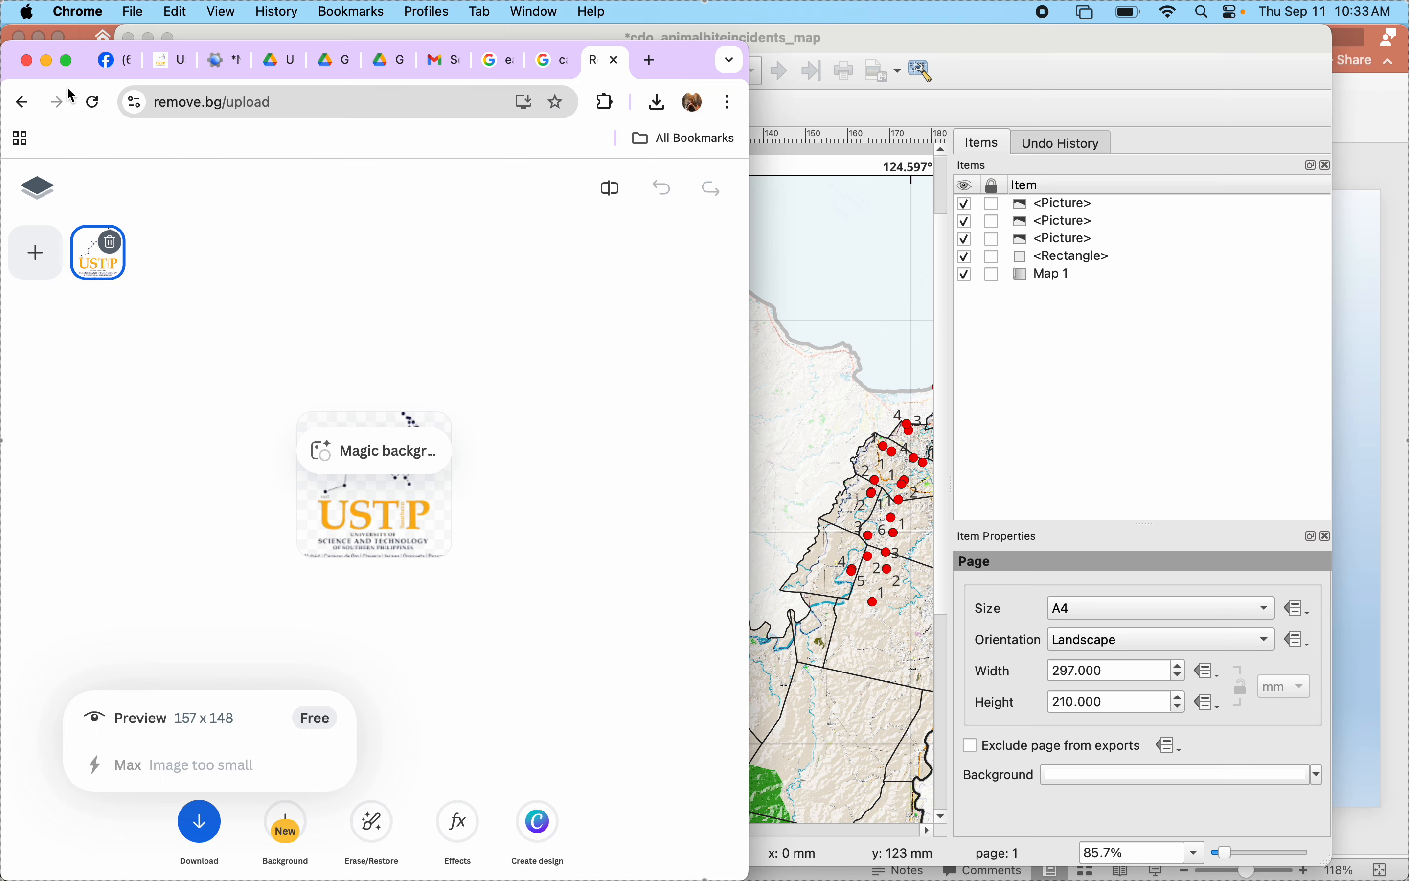
{"action": "left_click", "coordinate": [46, 61]}
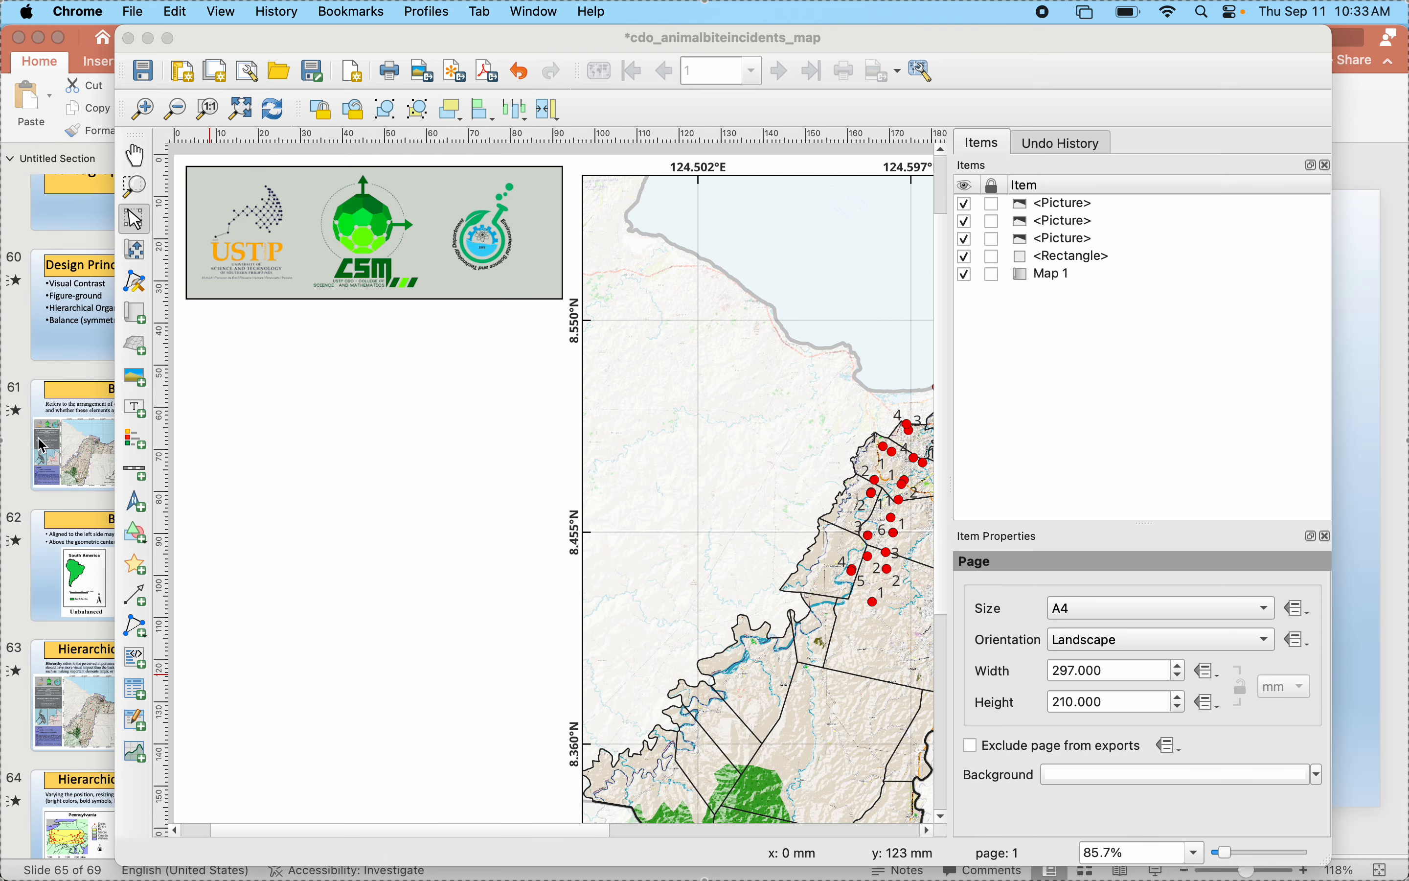
{"action": "left_click", "coordinate": [42, 446]}
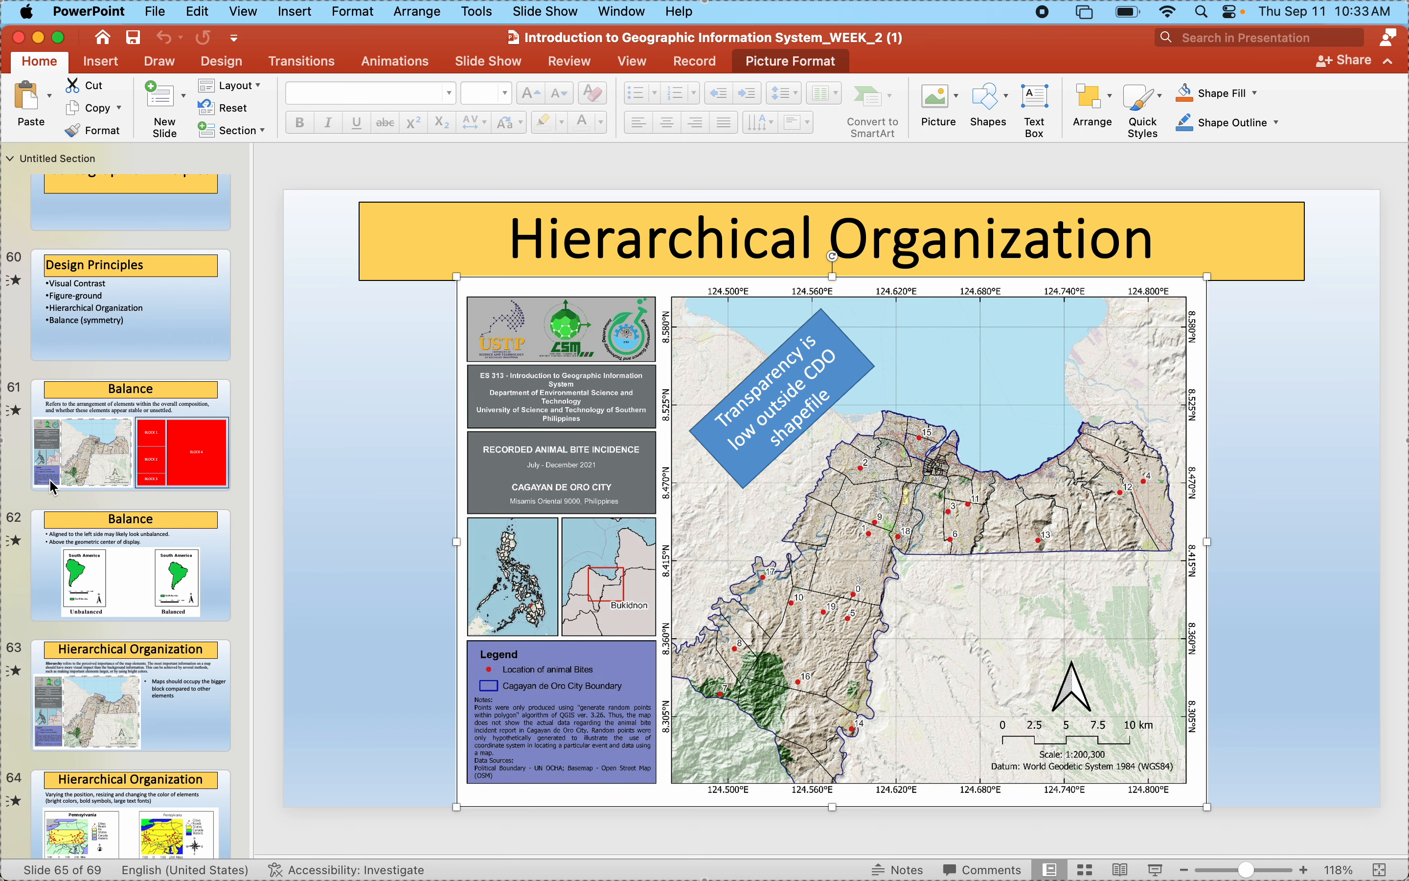
{"action": "left_click", "coordinate": [68, 447]}
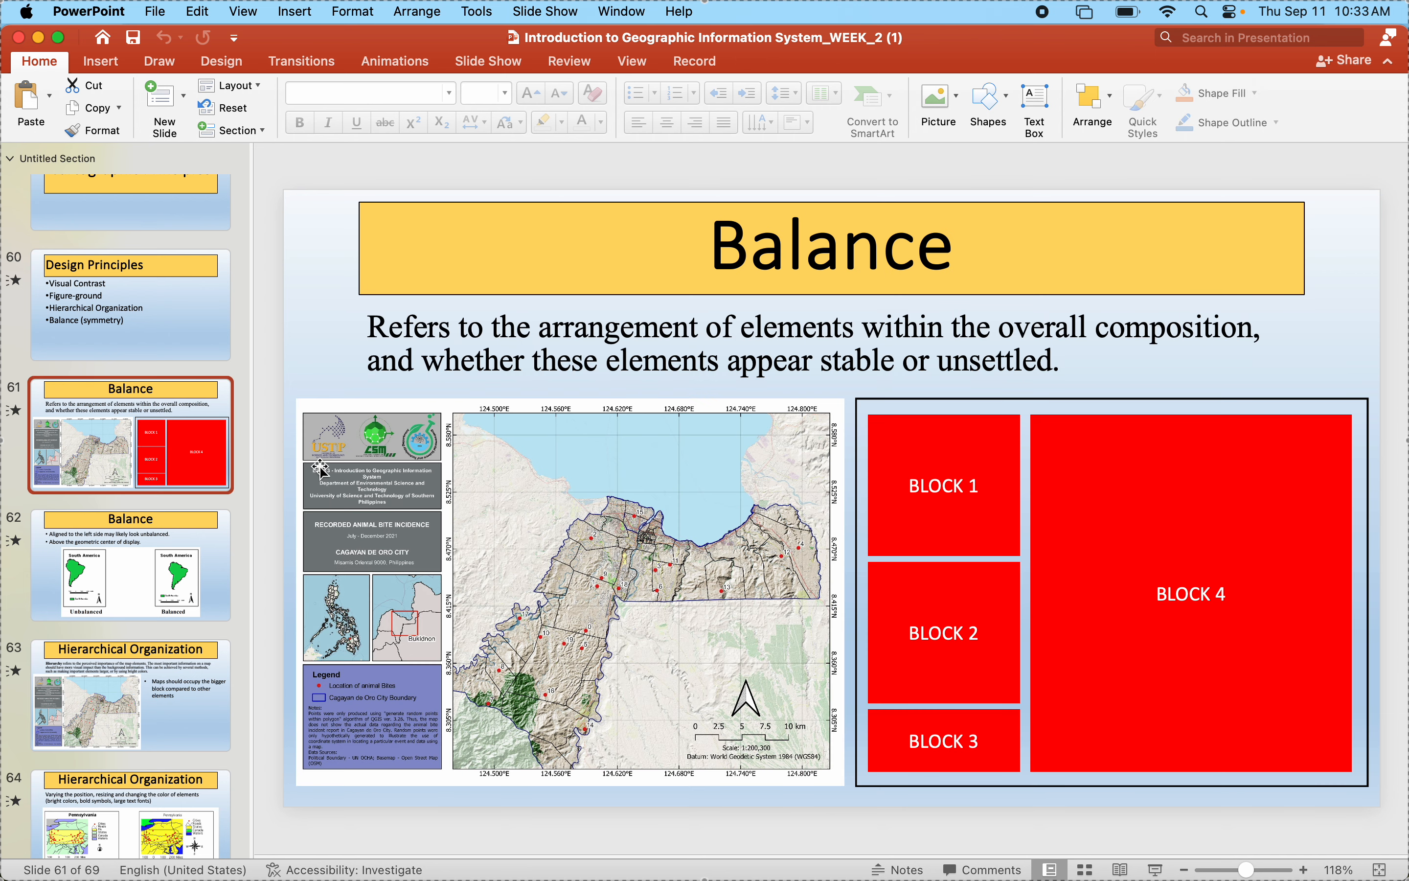
{"action": "left_click", "coordinate": [502, 631]}
{"action": "scroll", "coordinate": [330, 474], "scroll_direction": "up", "scroll_amount": 5}
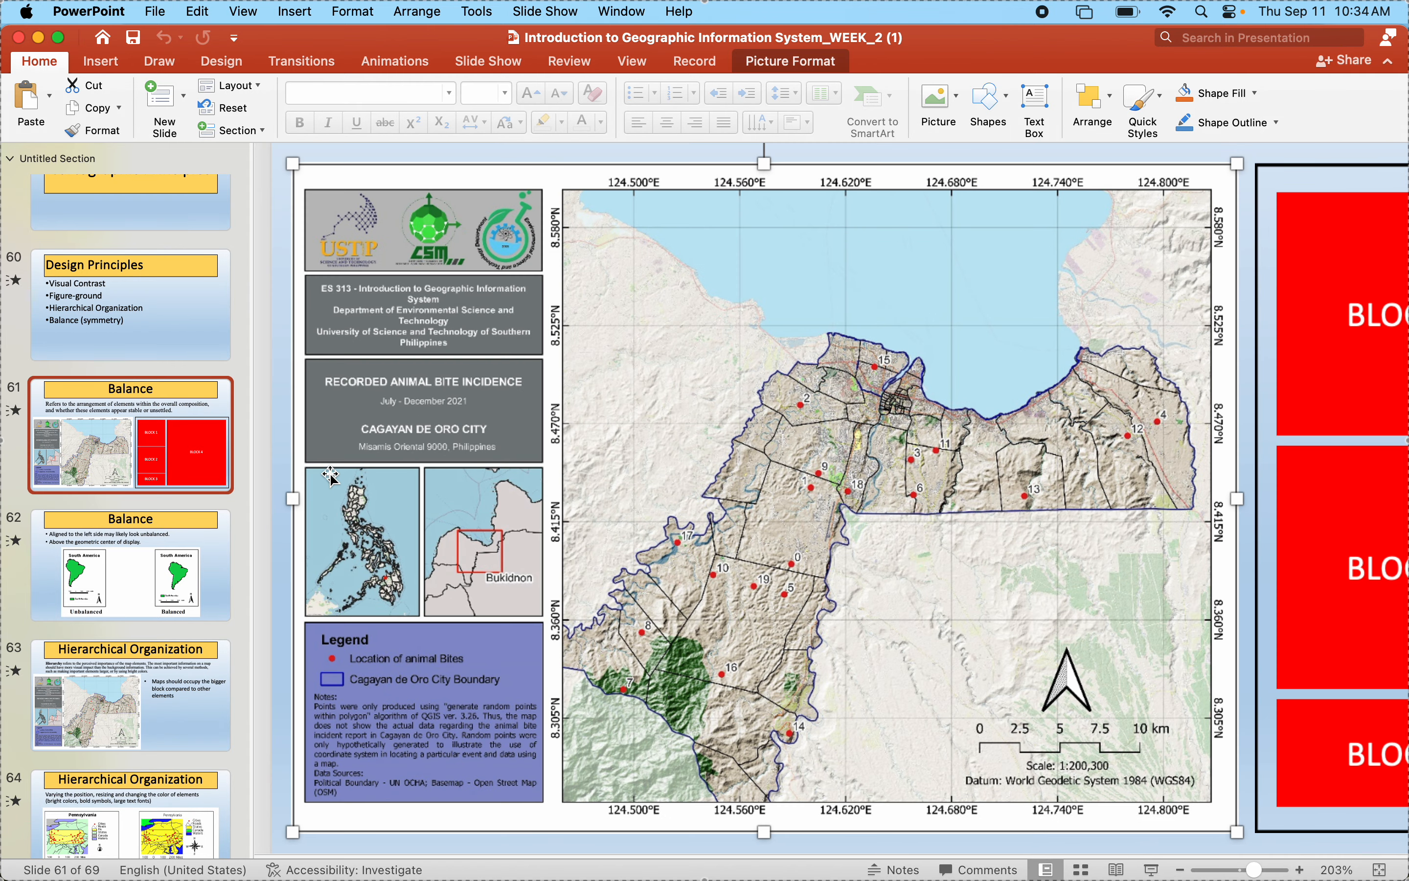
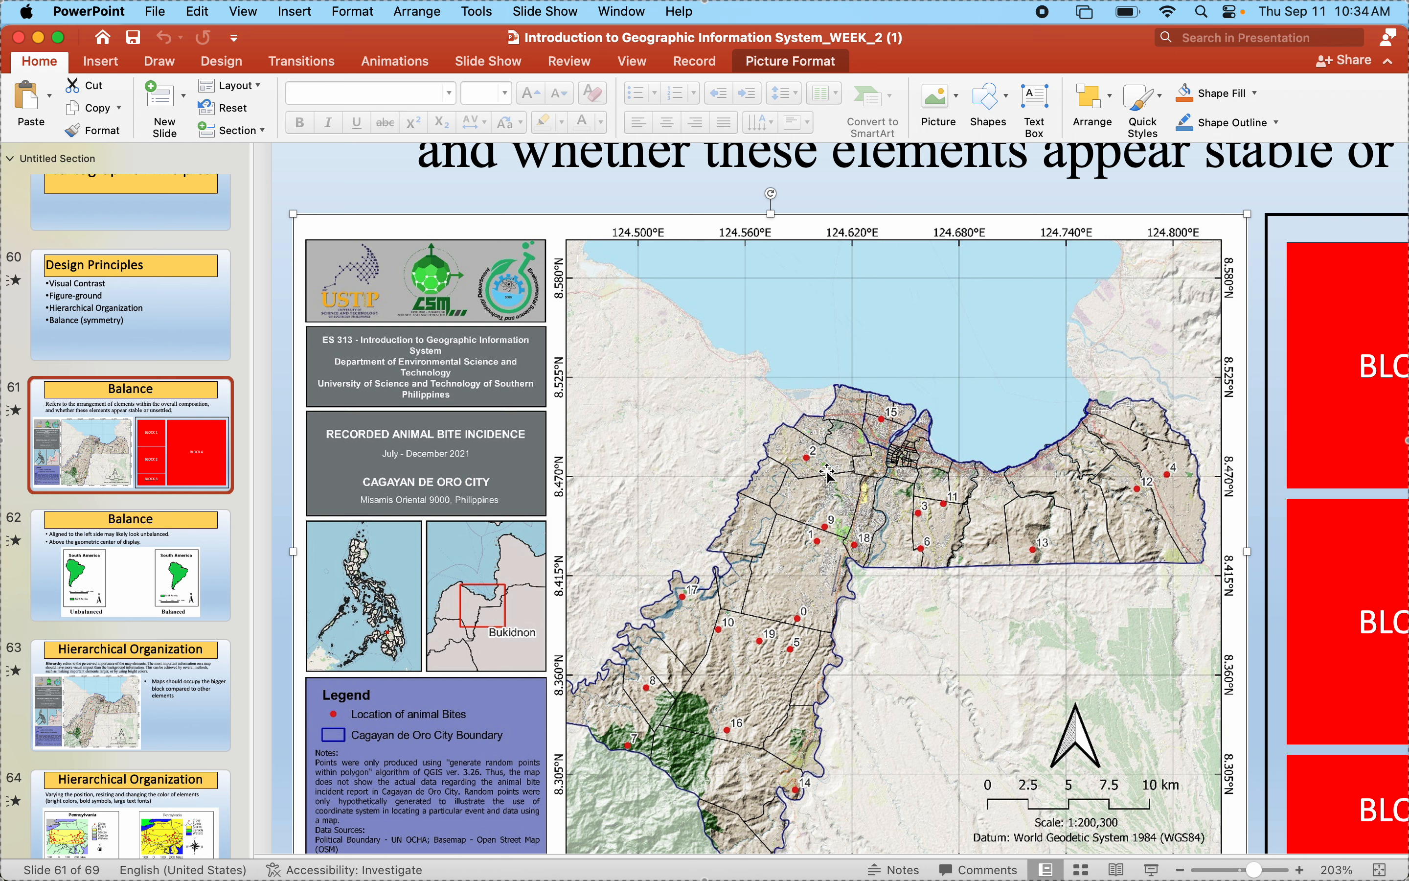
- Switch to the QGIS layout and draw a rectangle about 90 mm wide and 26 mm high directly below the logo block
{"action": "mouse_move", "coordinate": [964, 873]}
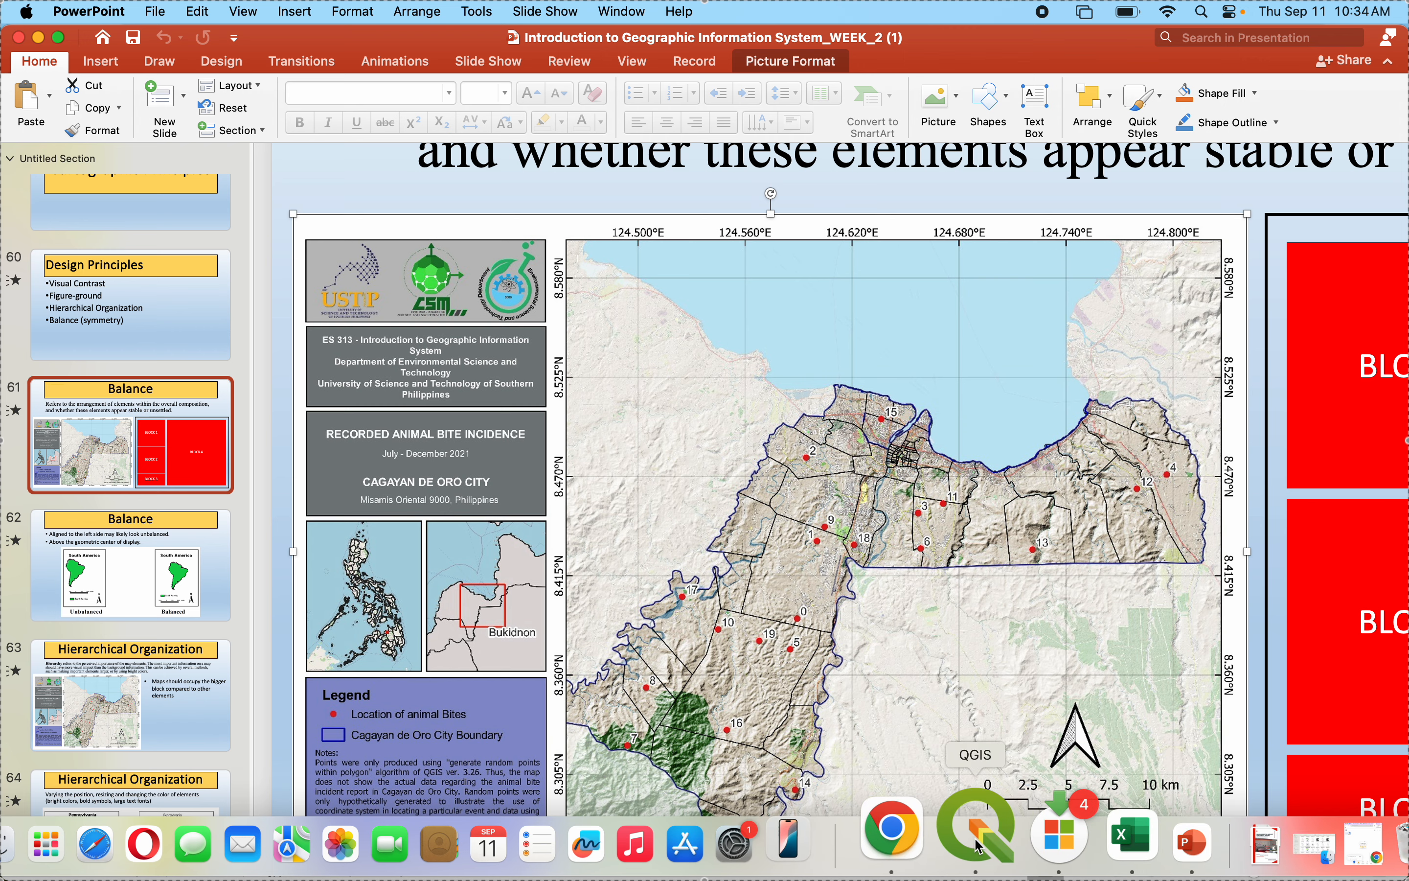
{"action": "left_click", "coordinate": [1000, 827]}
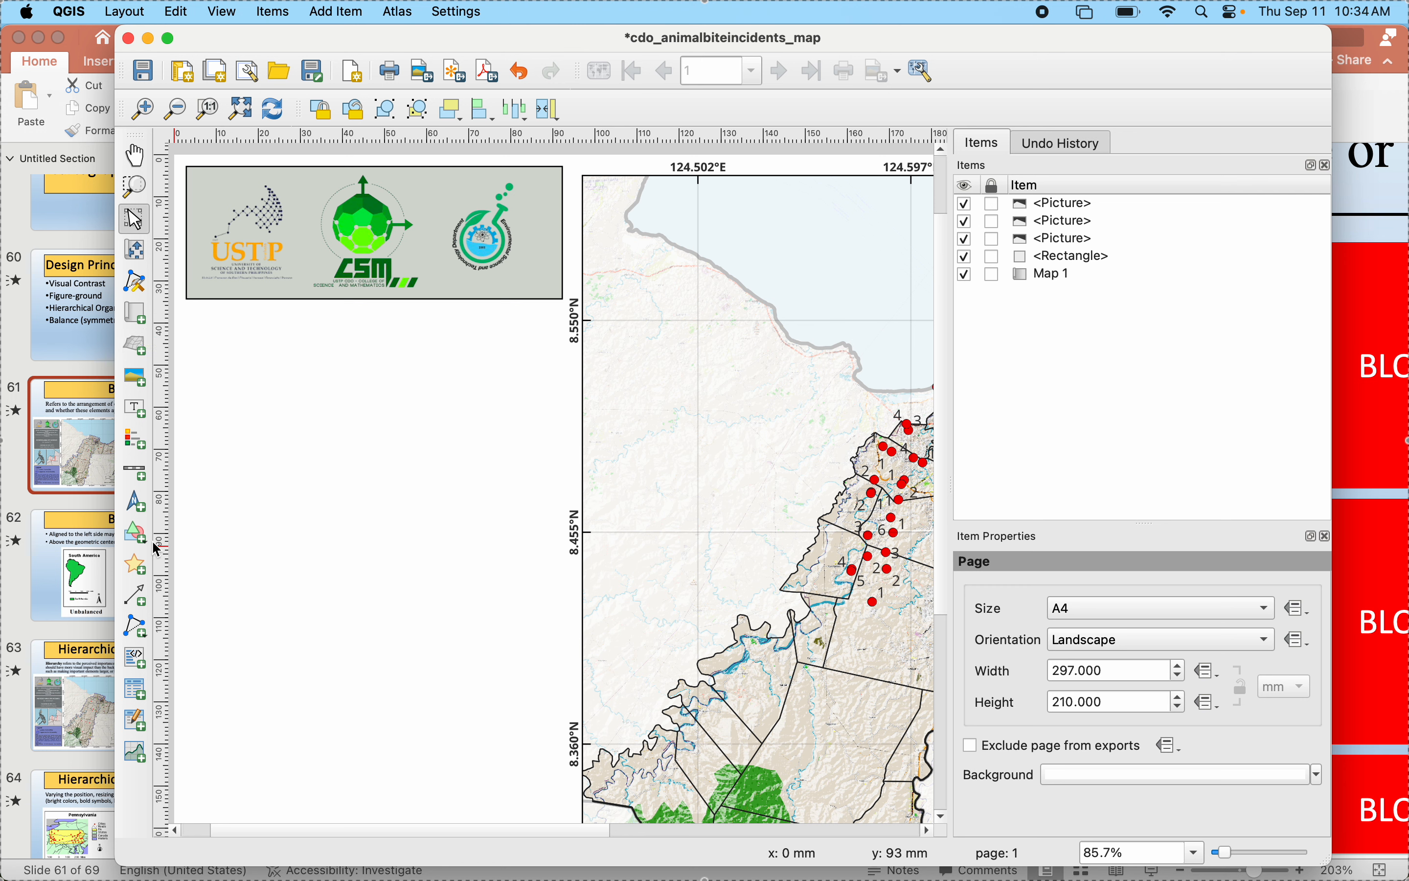
{"action": "left_click", "coordinate": [135, 531]}
{"action": "left_click", "coordinate": [174, 530]}
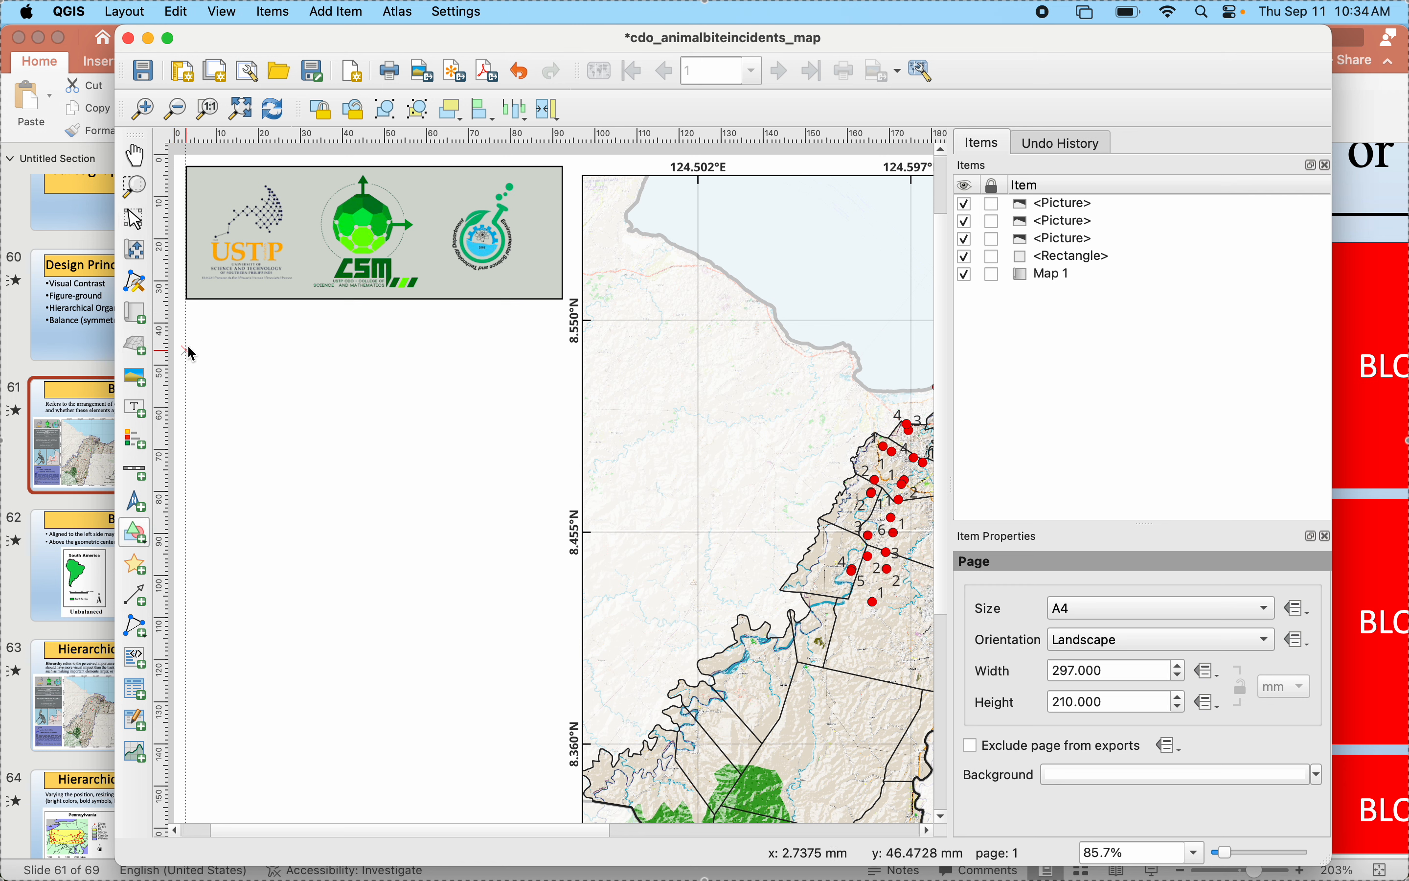
{"action": "left_click_drag", "start_coordinate": [185, 306], "coordinate": [563, 418]}
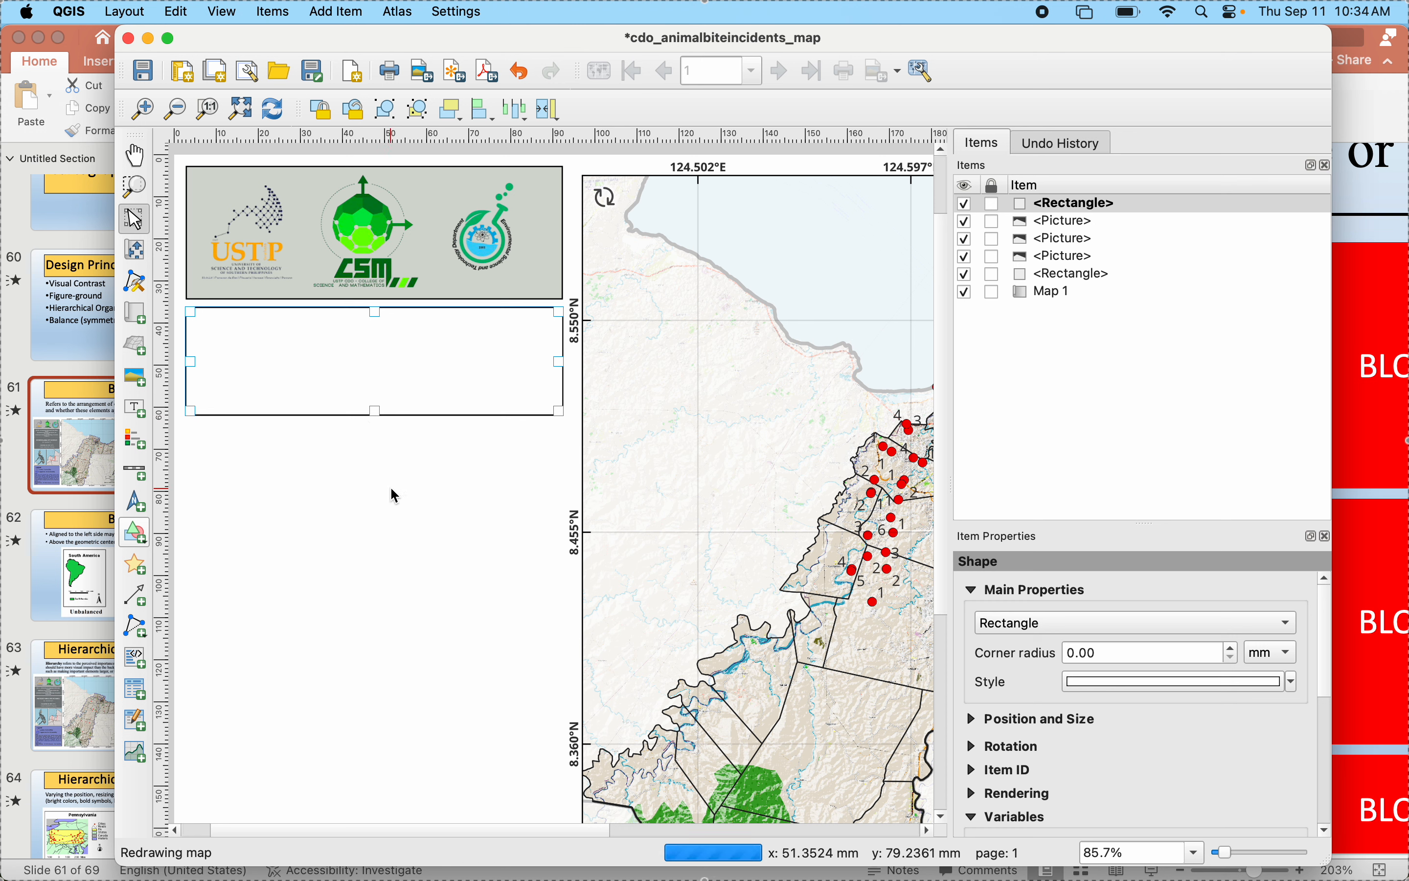
{"action": "left_click", "coordinate": [321, 504]}
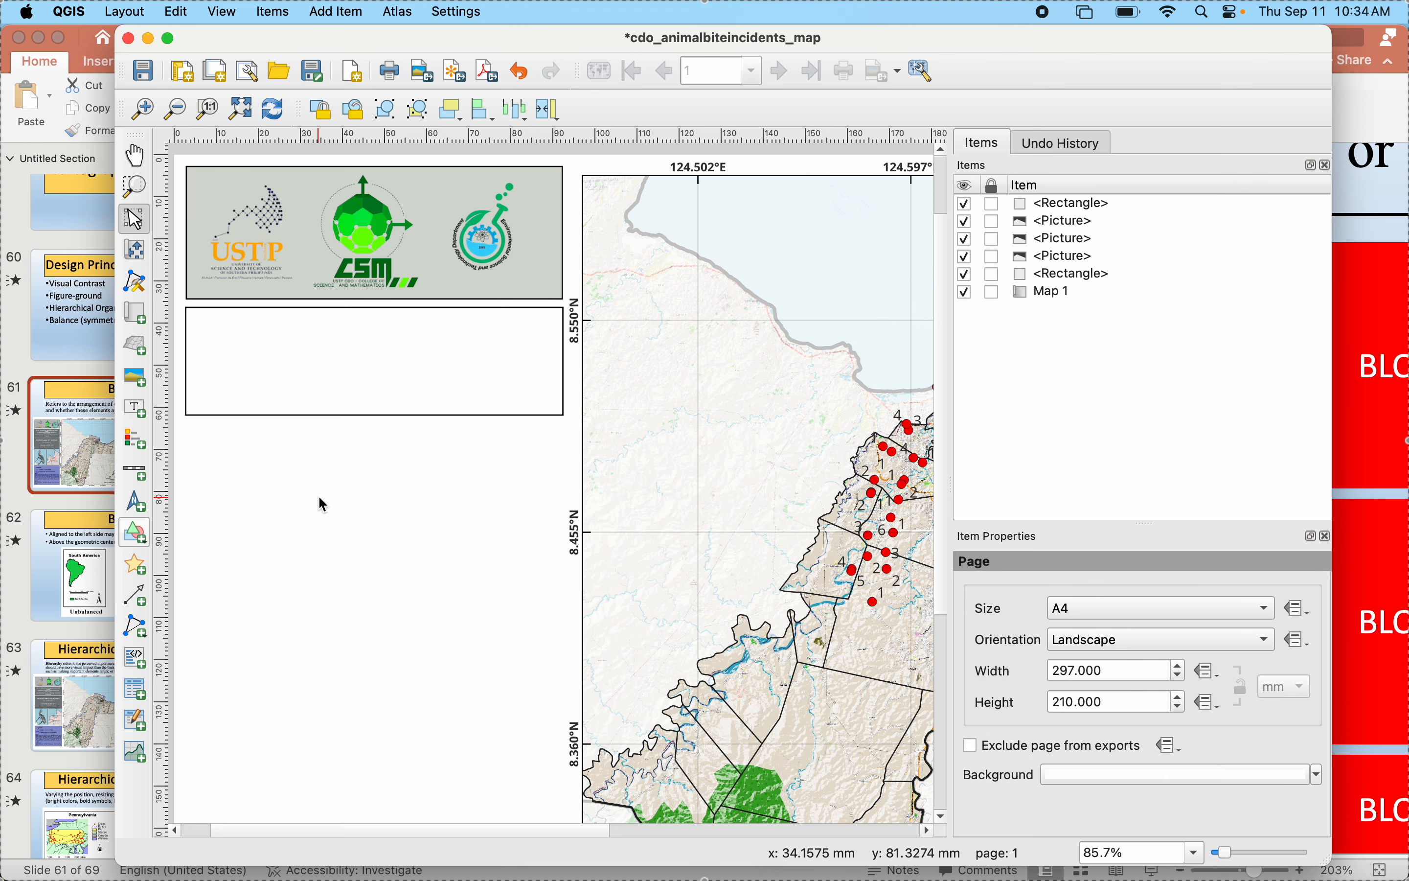
- Give the new rectangle's simple fill the dark grey #4f4c4b from the recent colors
{"action": "scroll", "coordinate": [324, 505], "scroll_direction": "down", "scroll_amount": 1}
{"action": "scroll", "coordinate": [322, 499], "scroll_direction": "down", "scroll_amount": 5}
{"action": "scroll", "coordinate": [321, 496], "scroll_direction": "up", "scroll_amount": 1}
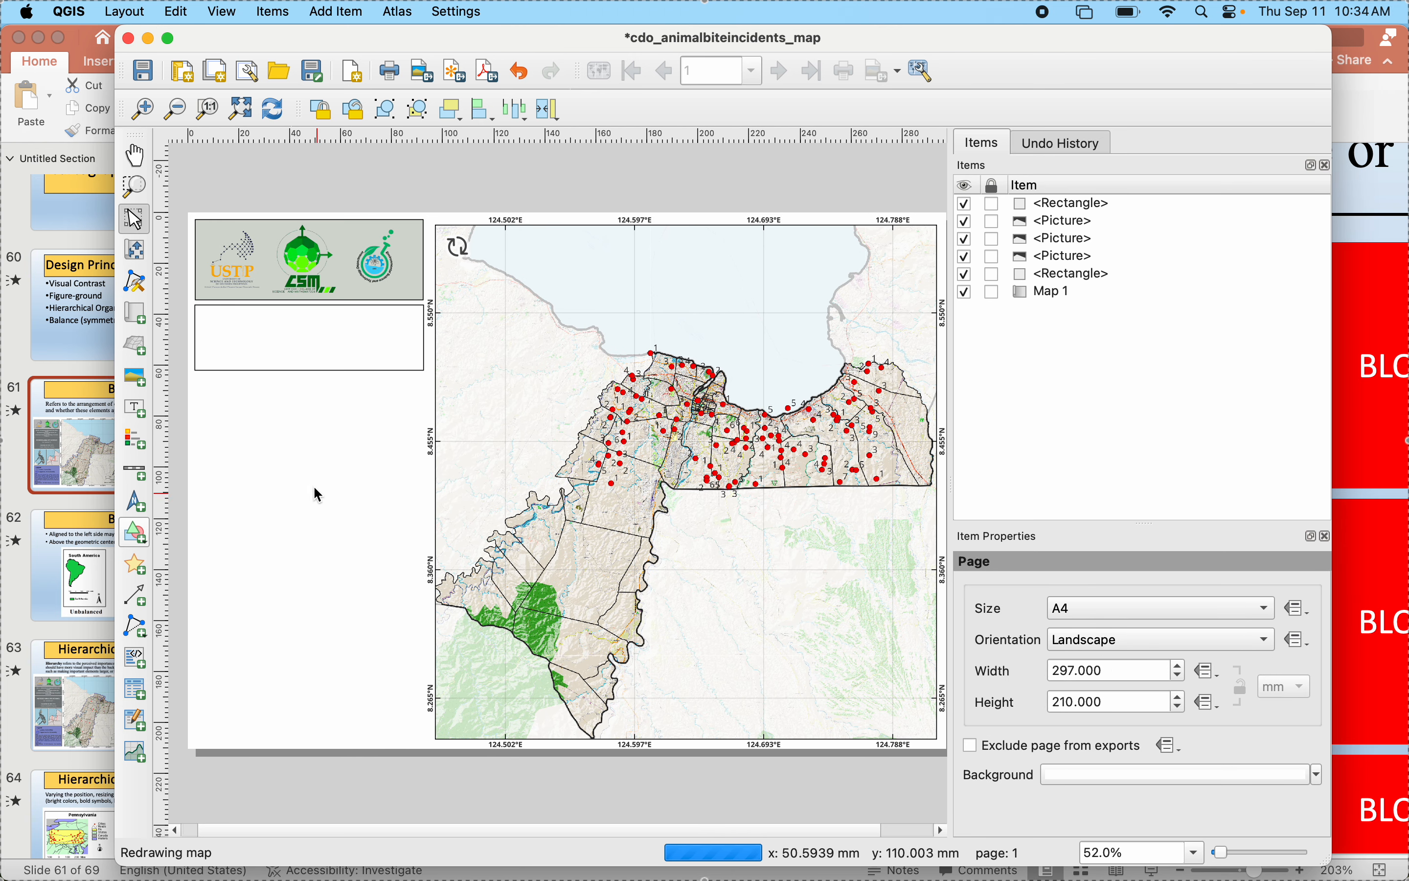
{"action": "left_click", "coordinate": [247, 348]}
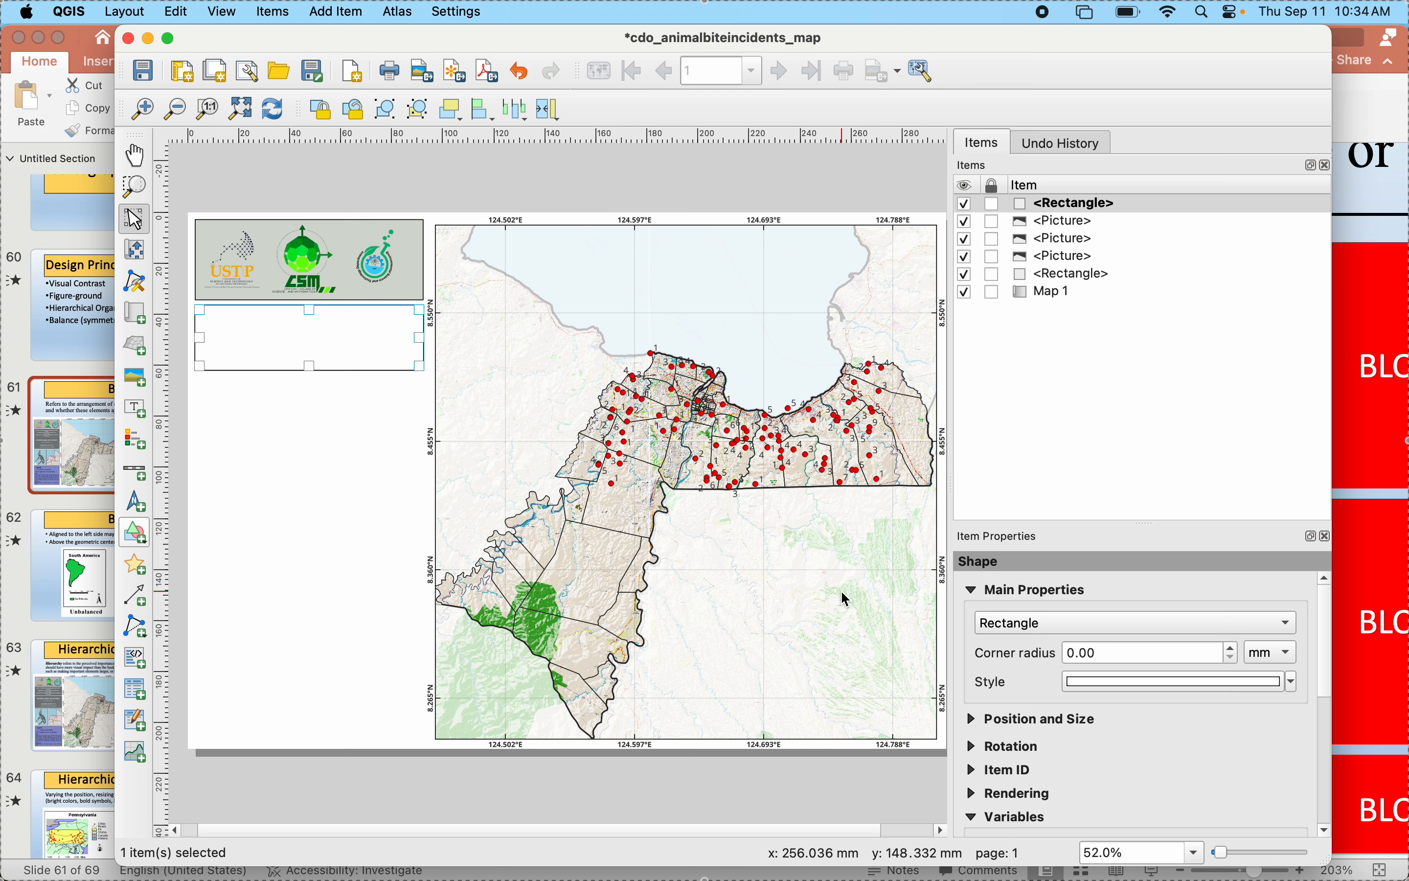
{"action": "left_click", "coordinate": [1132, 681]}
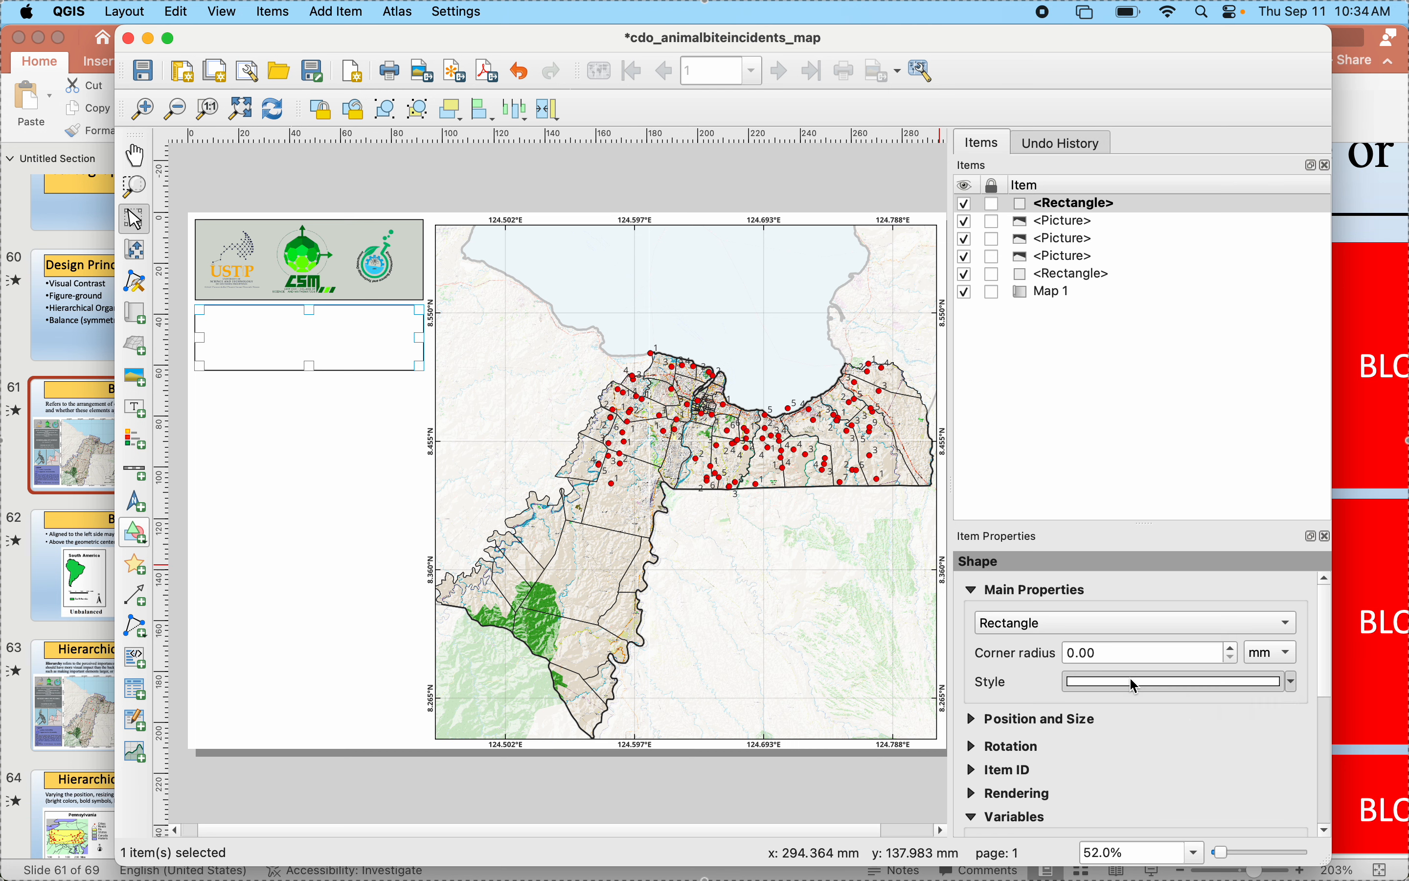
{"action": "left_click", "coordinate": [1124, 604]}
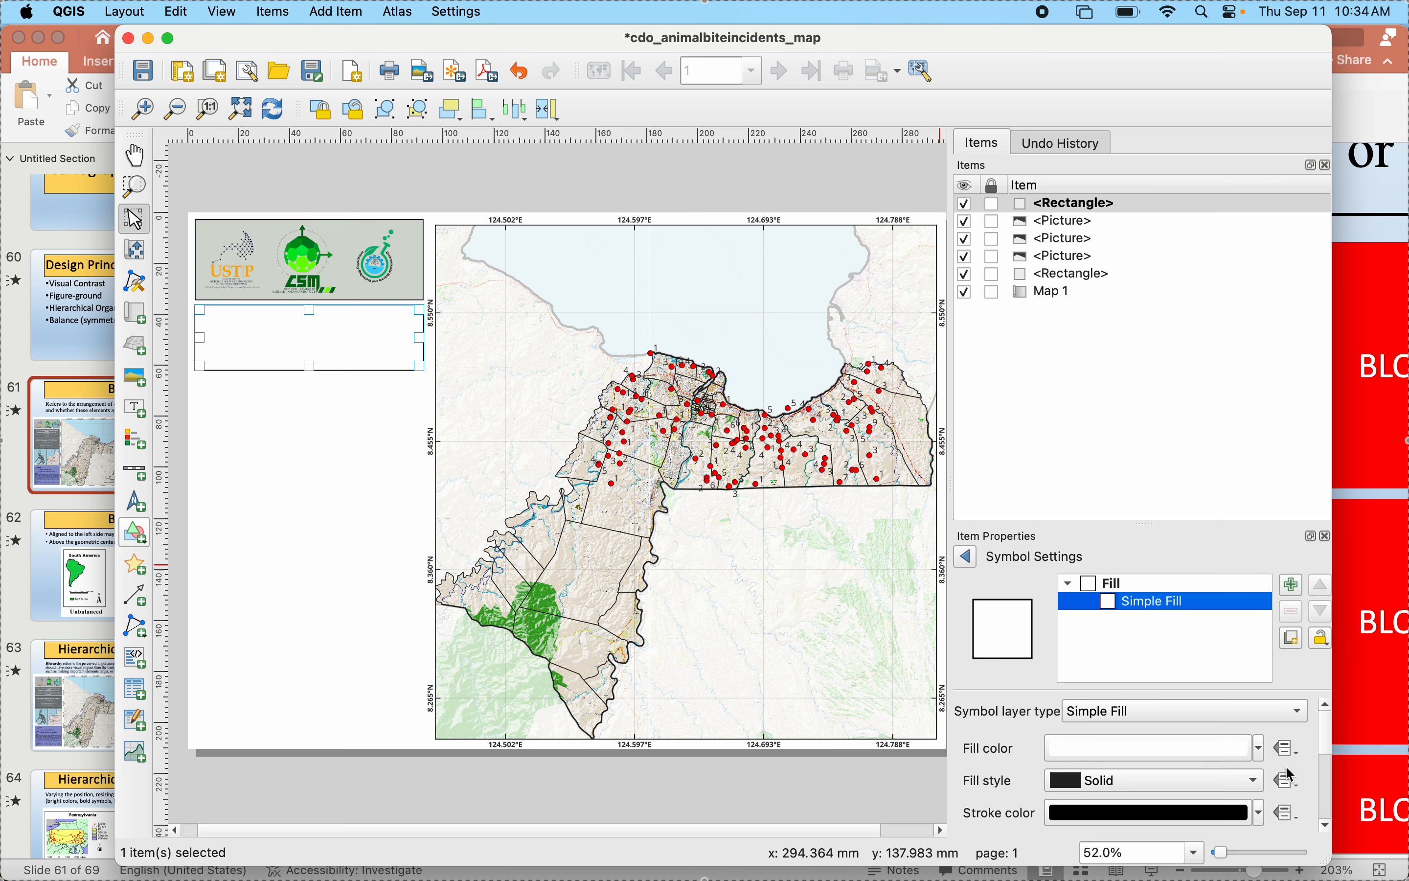
{"action": "left_click", "coordinate": [1257, 748]}
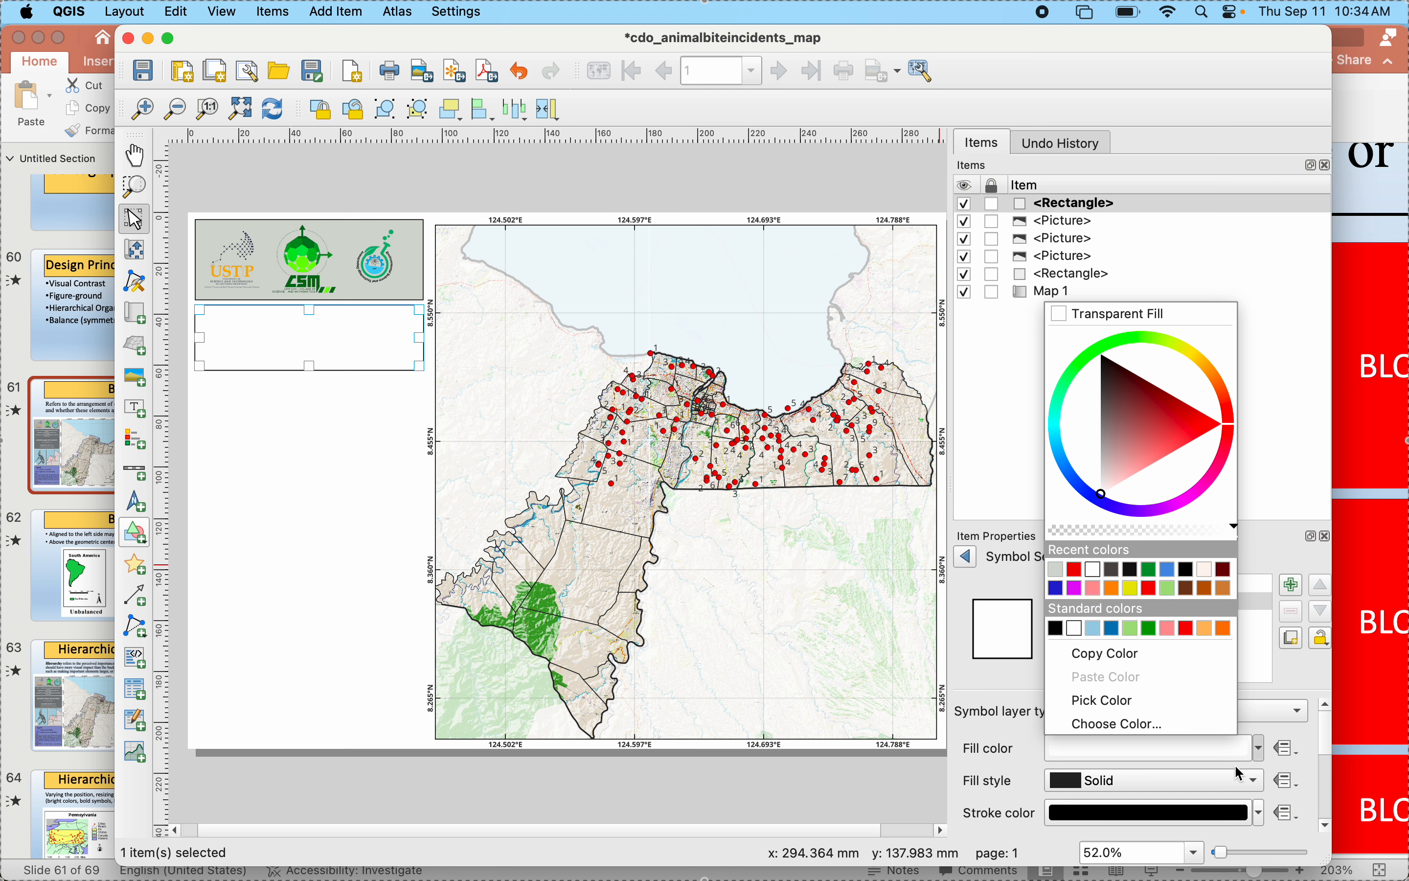
{"action": "left_click", "coordinate": [1112, 571]}
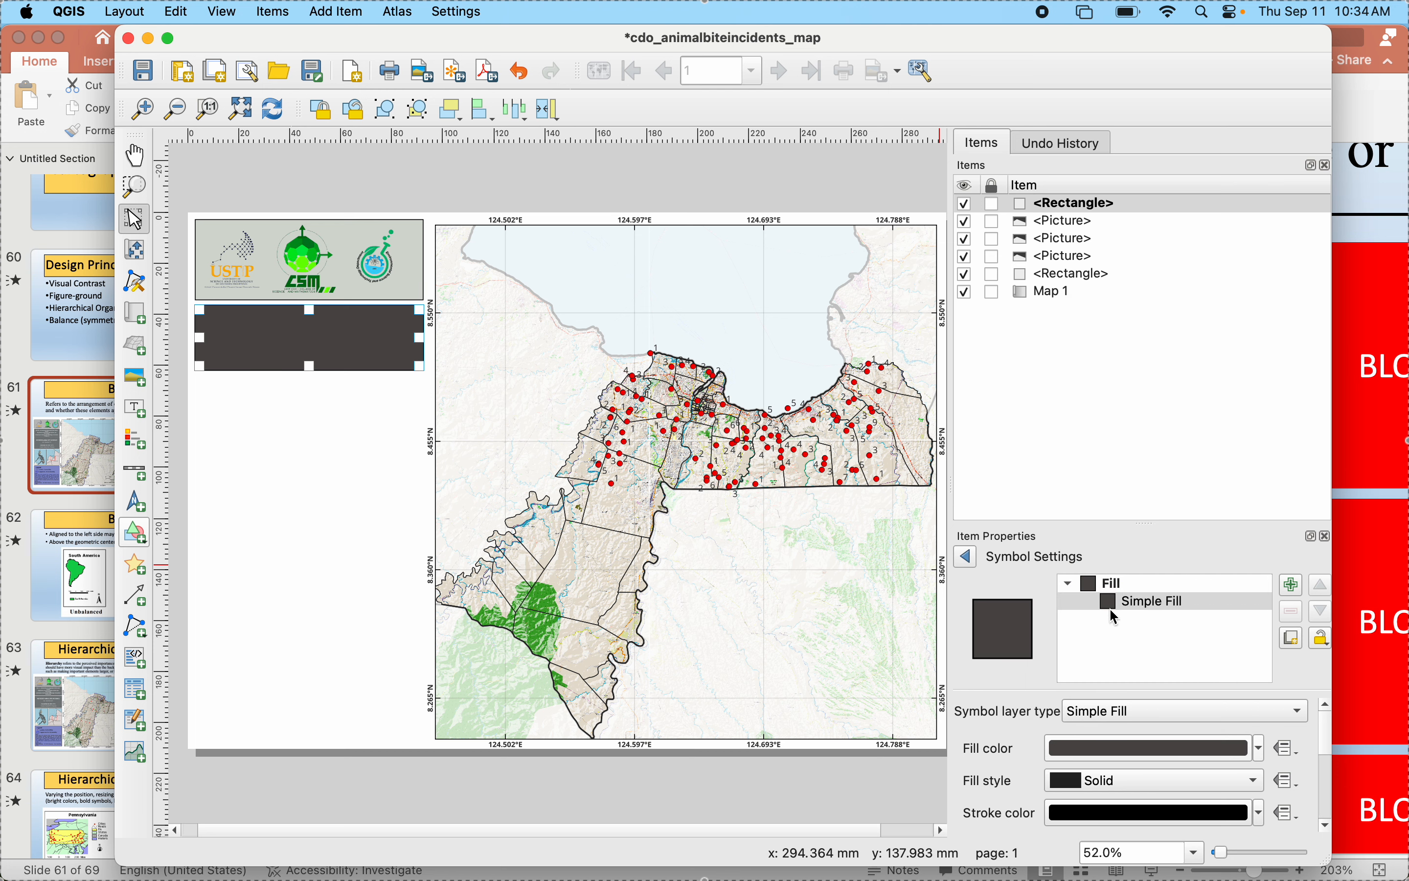
- Adjust the rectangle's fill on the color wheel to a medium bluish grey and deselect the rectangle
{"action": "left_click", "coordinate": [1240, 752]}
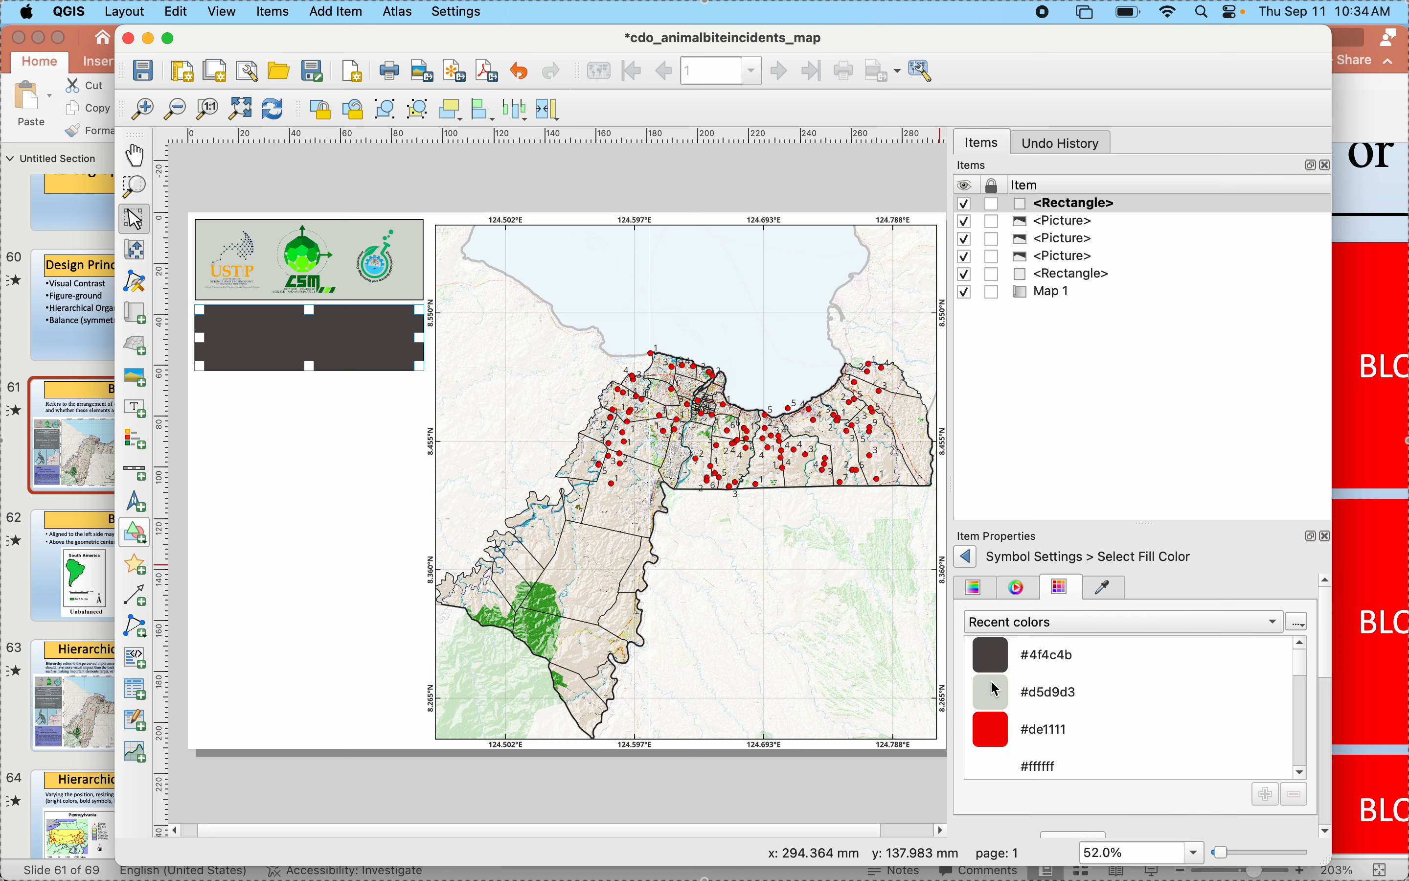
{"action": "left_click", "coordinate": [1013, 588]}
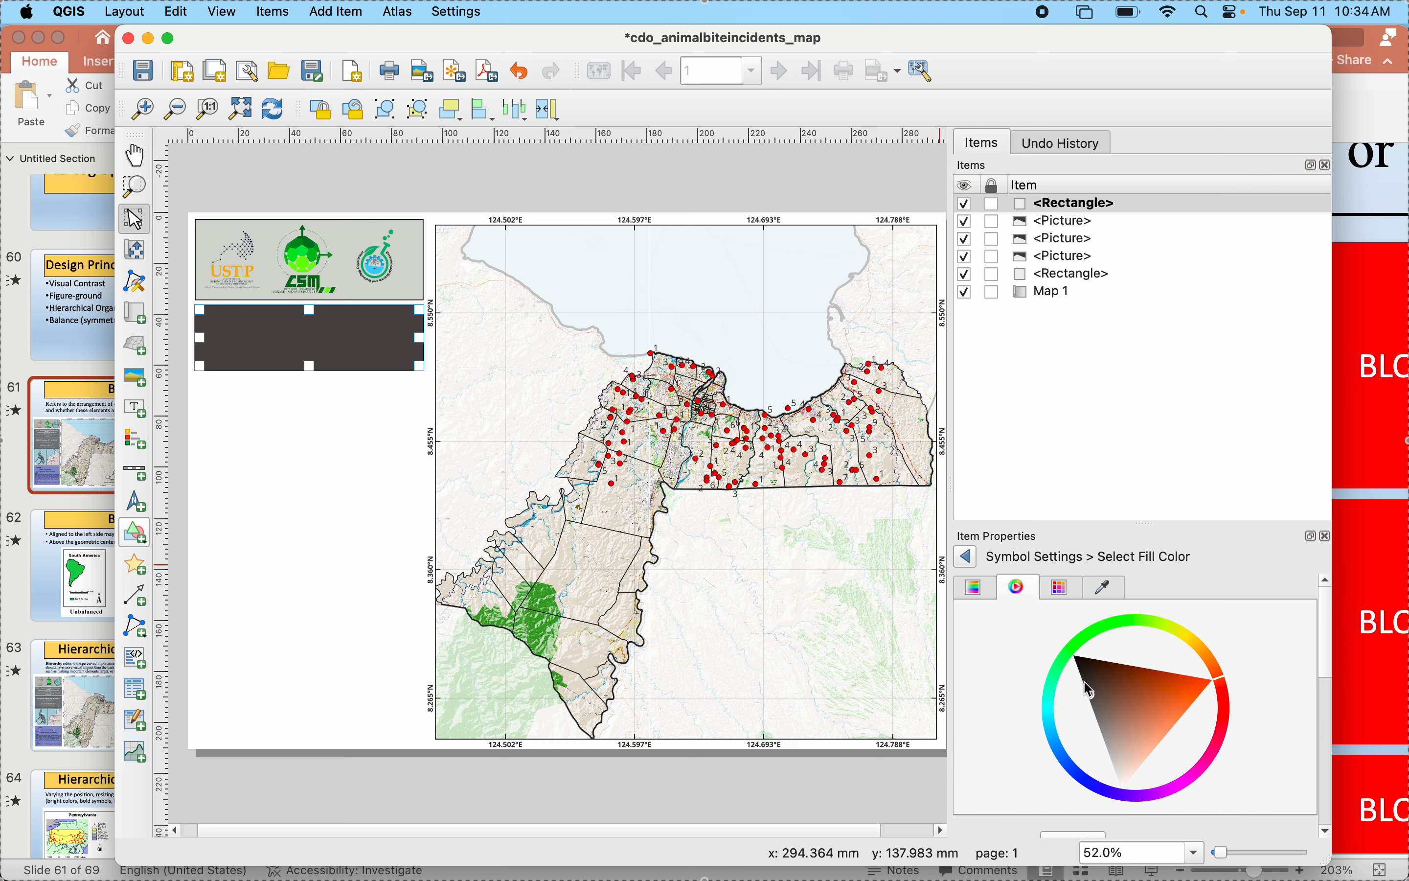
{"action": "mouse_move", "coordinate": [1108, 698]}
{"action": "left_mouse_down"}
{"action": "mouse_move", "coordinate": [1085, 667]}
{"action": "mouse_move", "coordinate": [1111, 733]}
{"action": "left_mouse_up"}
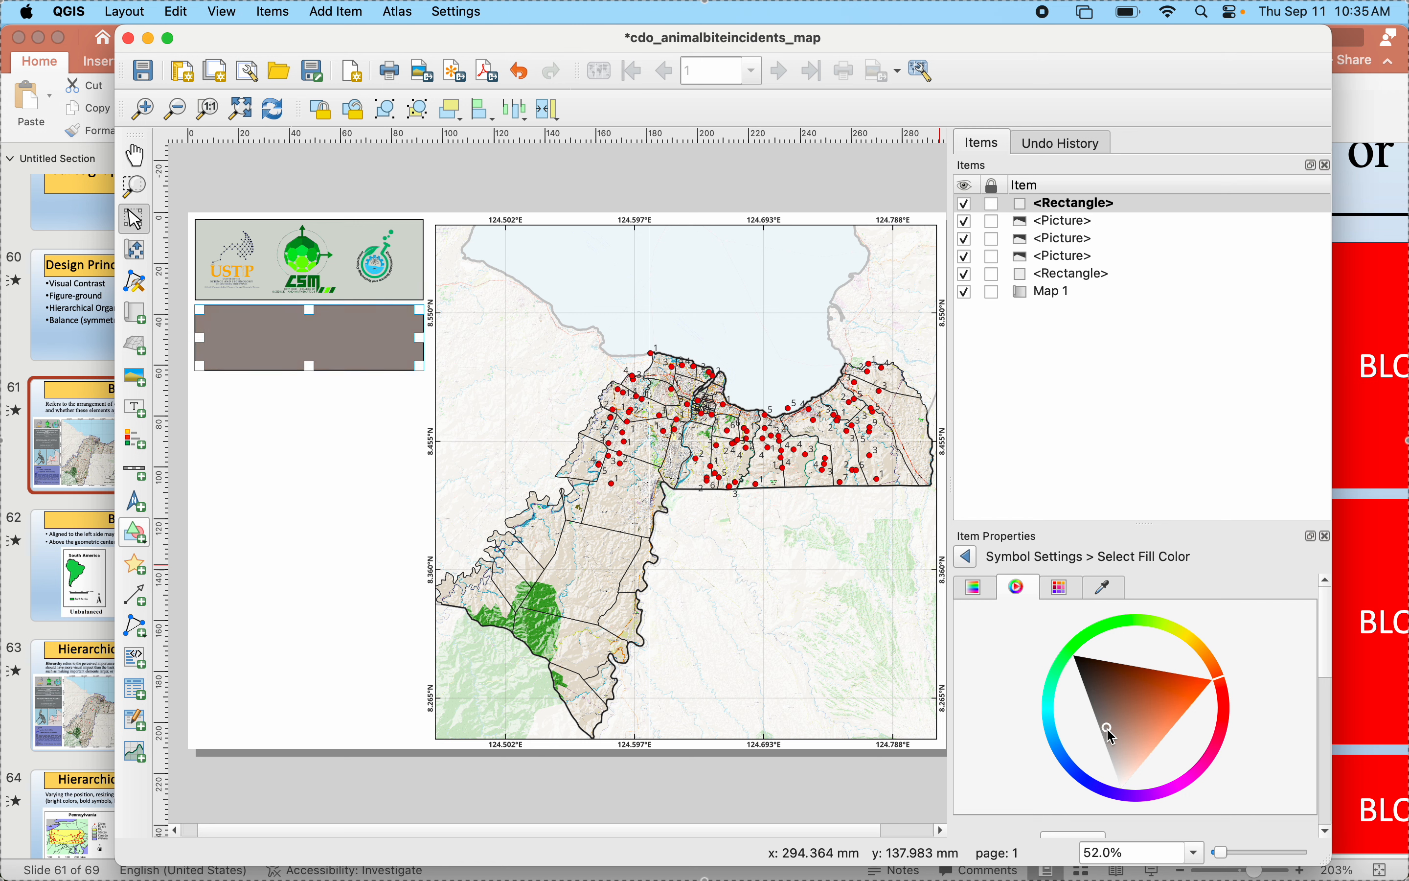
{"action": "left_click", "coordinate": [1084, 672]}
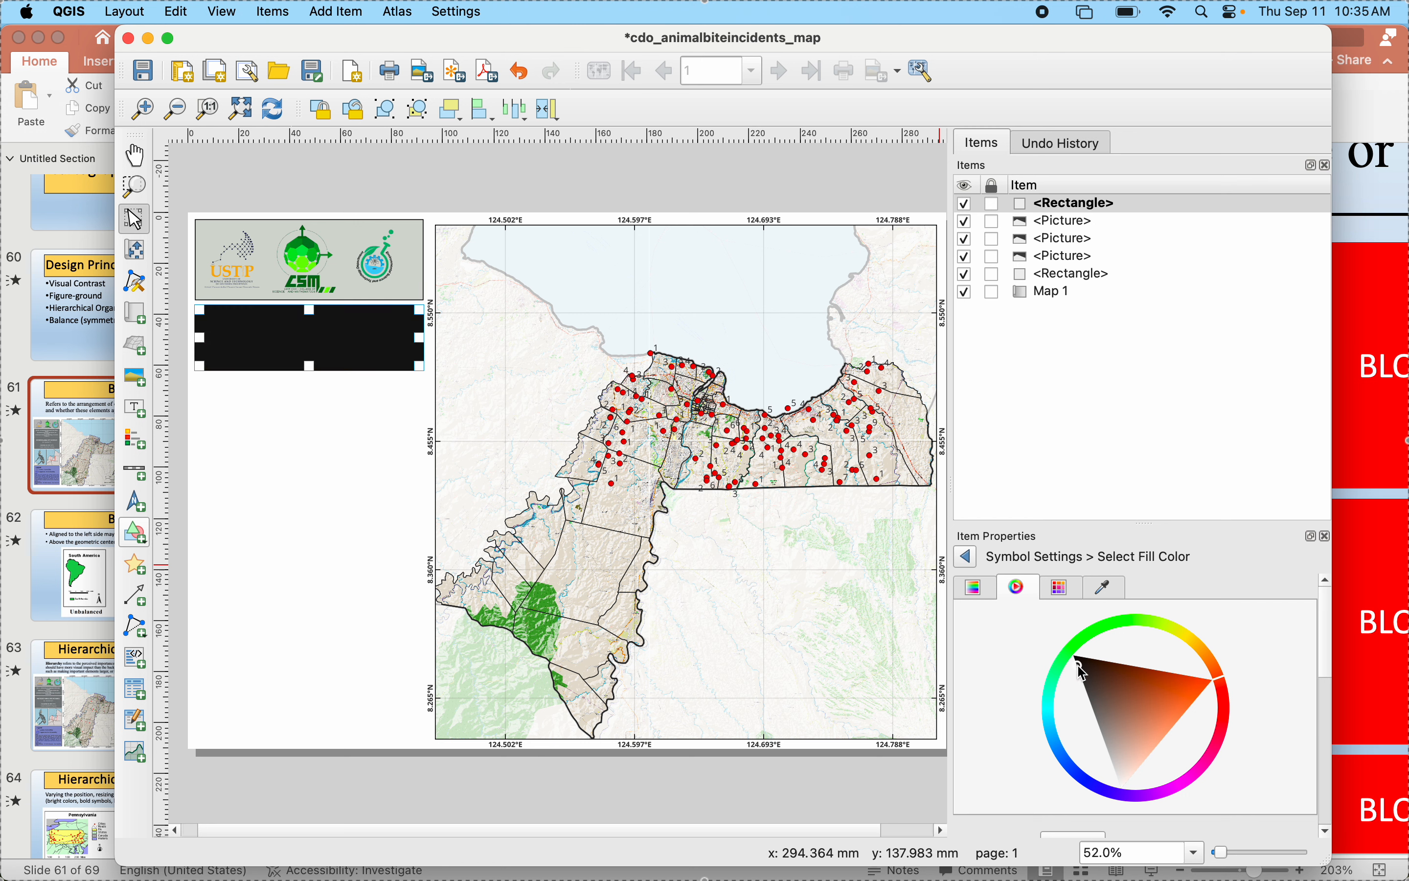
{"action": "left_click", "coordinate": [1097, 788]}
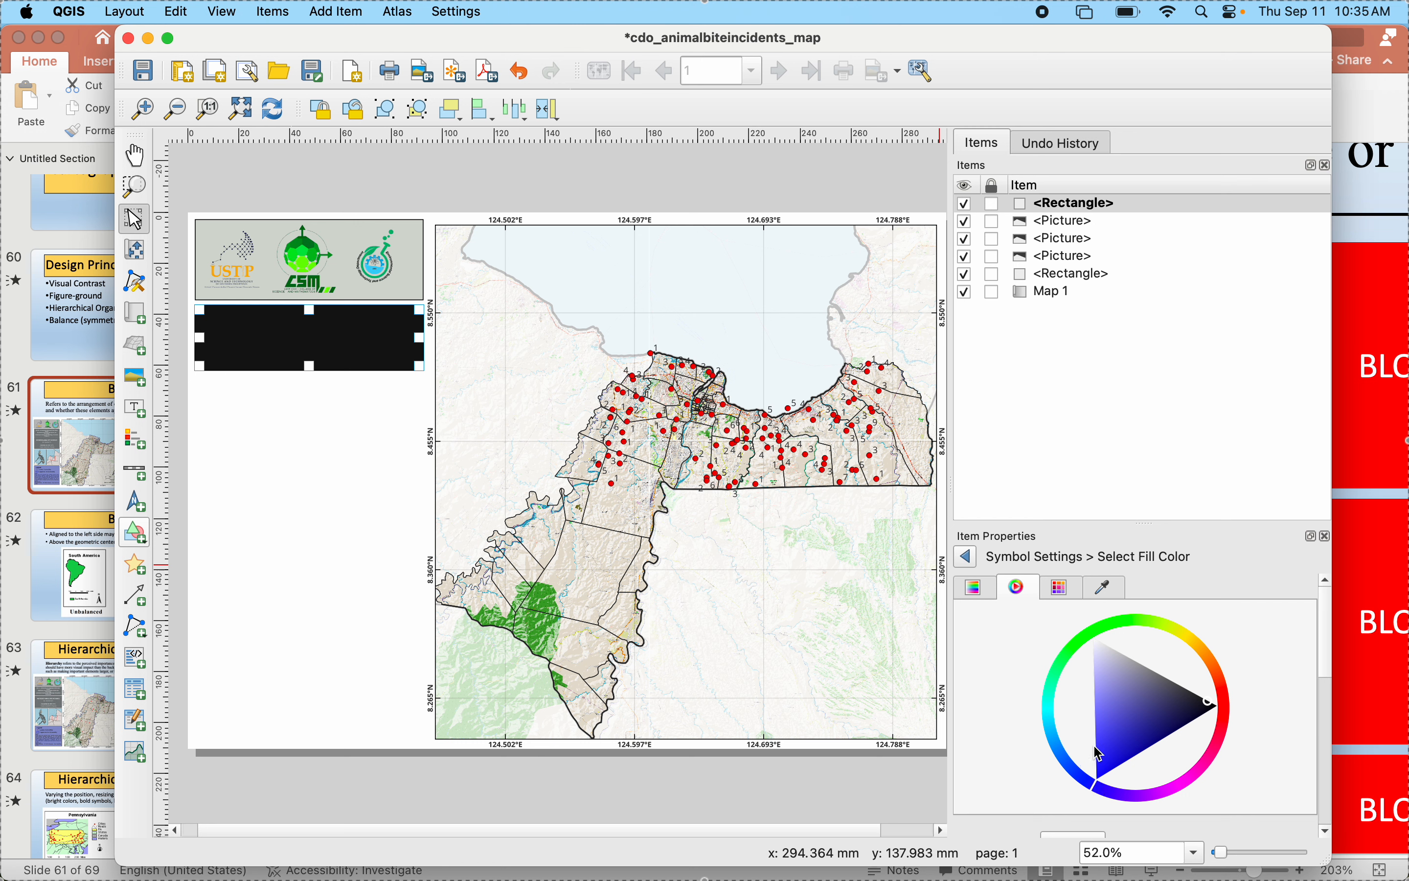
{"action": "mouse_move", "coordinate": [1143, 673]}
{"action": "left_mouse_down"}
{"action": "mouse_move", "coordinate": [1130, 665]}
{"action": "mouse_move", "coordinate": [1153, 679]}
{"action": "left_mouse_up"}
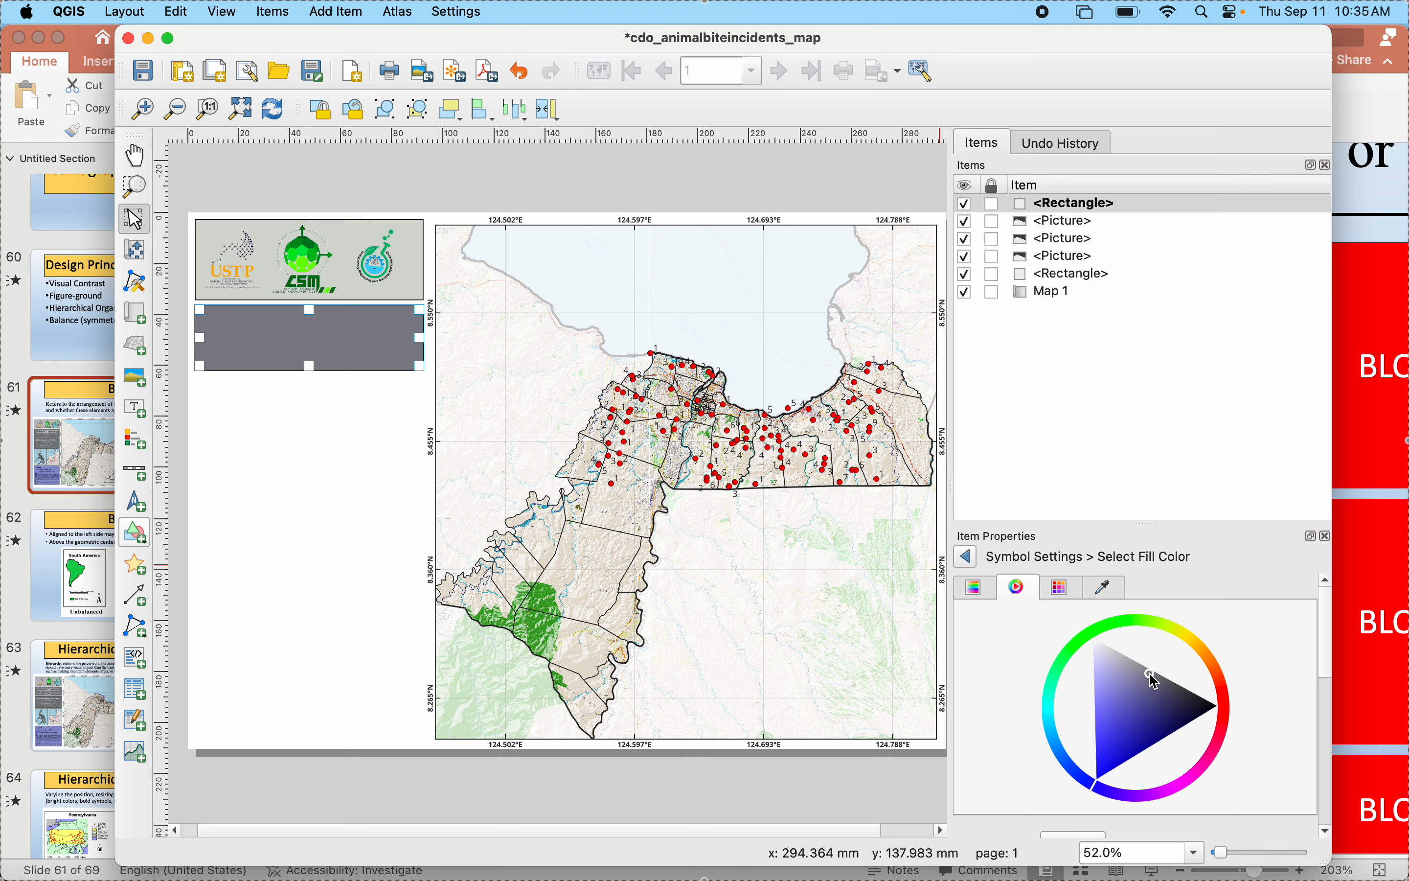
{"action": "left_click", "coordinate": [312, 487]}
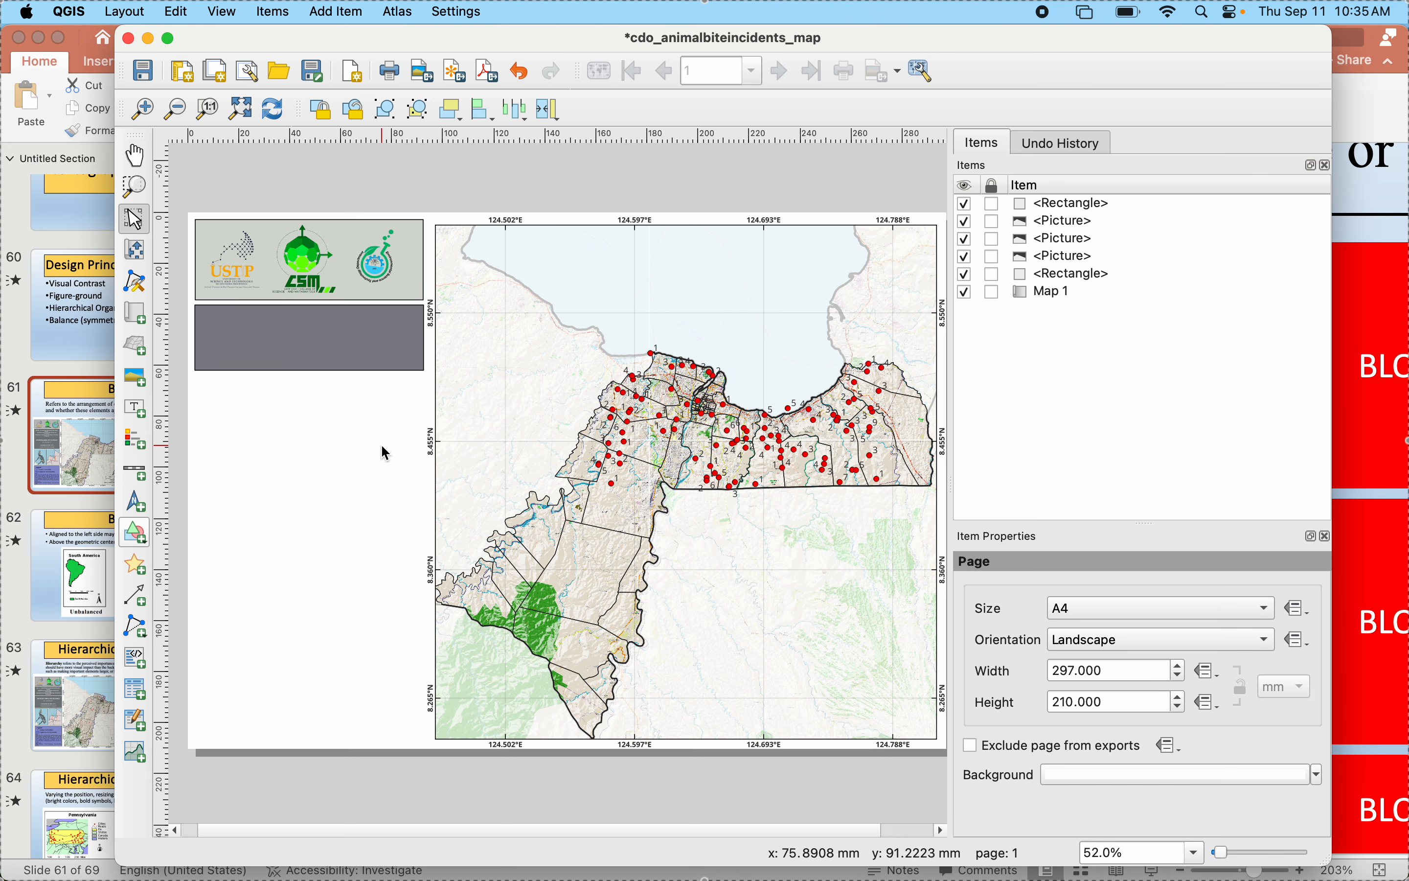
- Add a text label about 84 mm wide and 21 mm high inside the bluish-grey rectangle and select its placeholder text
{"action": "left_click", "coordinate": [142, 415]}
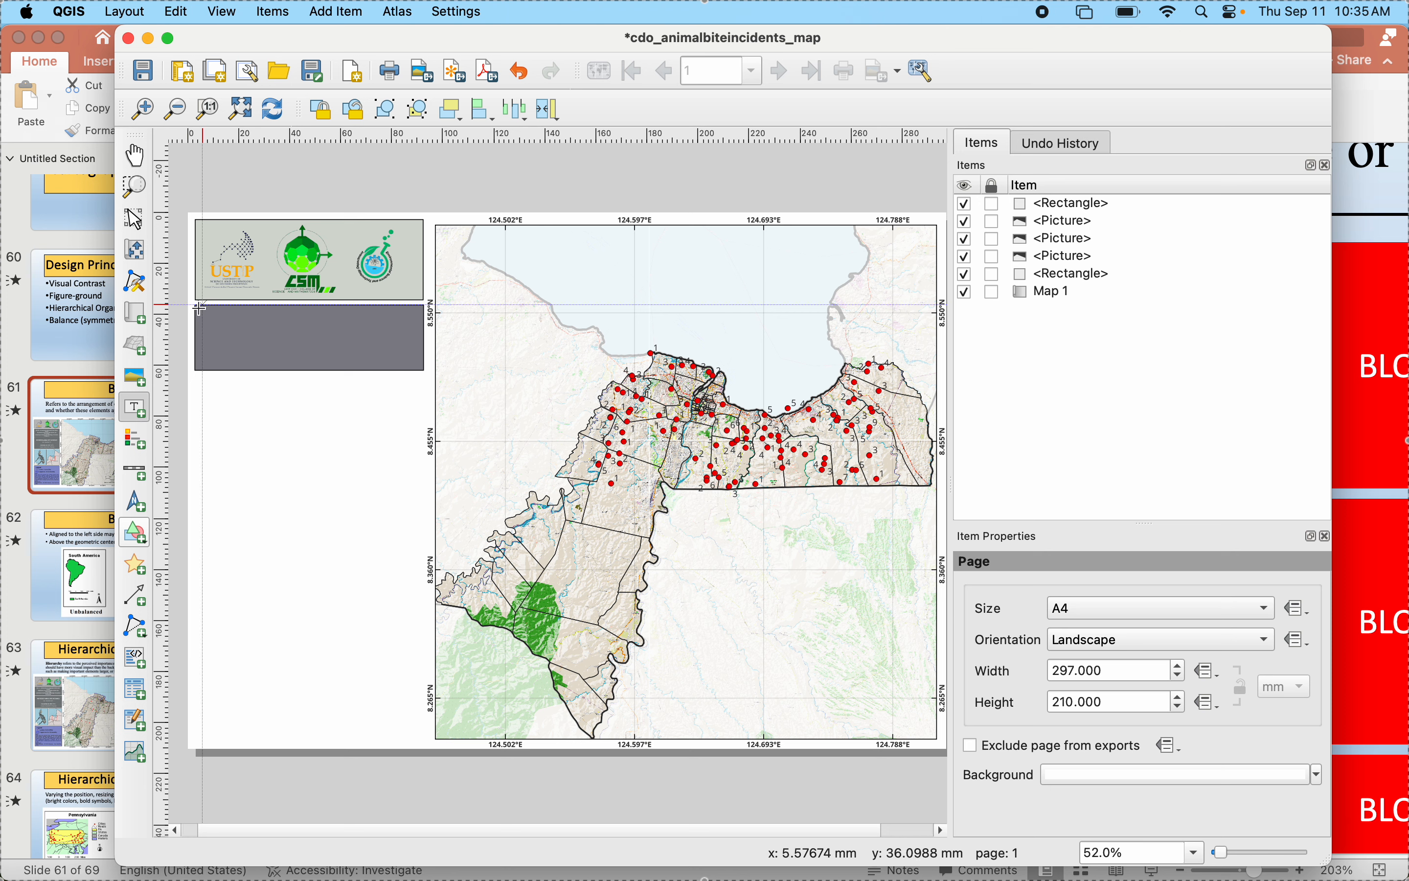
{"action": "left_click_drag", "start_coordinate": [202, 311], "coordinate": [417, 366]}
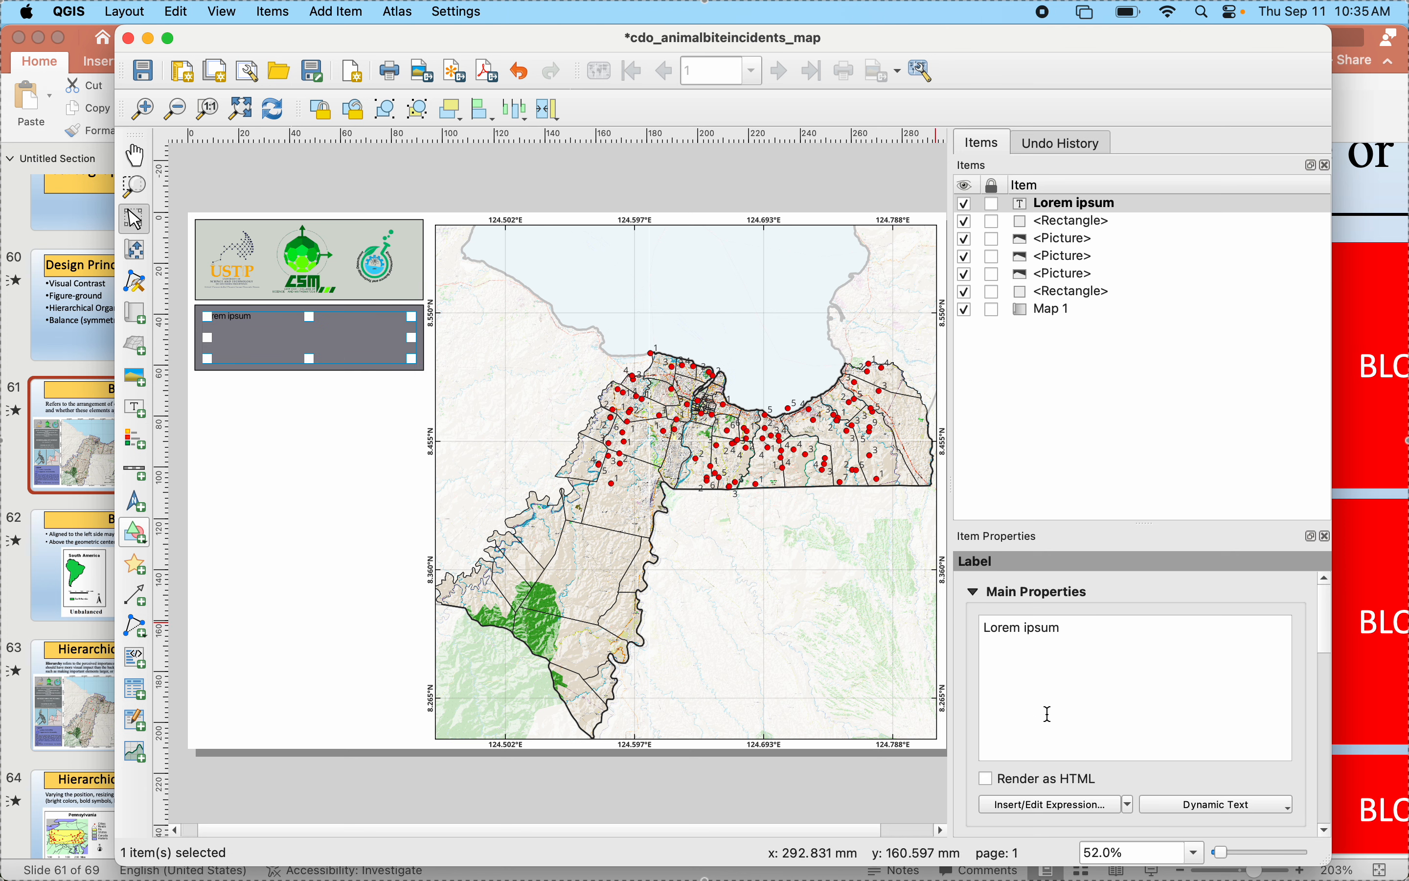
{"action": "left_click_drag", "start_coordinate": [1076, 682], "coordinate": [909, 607]}
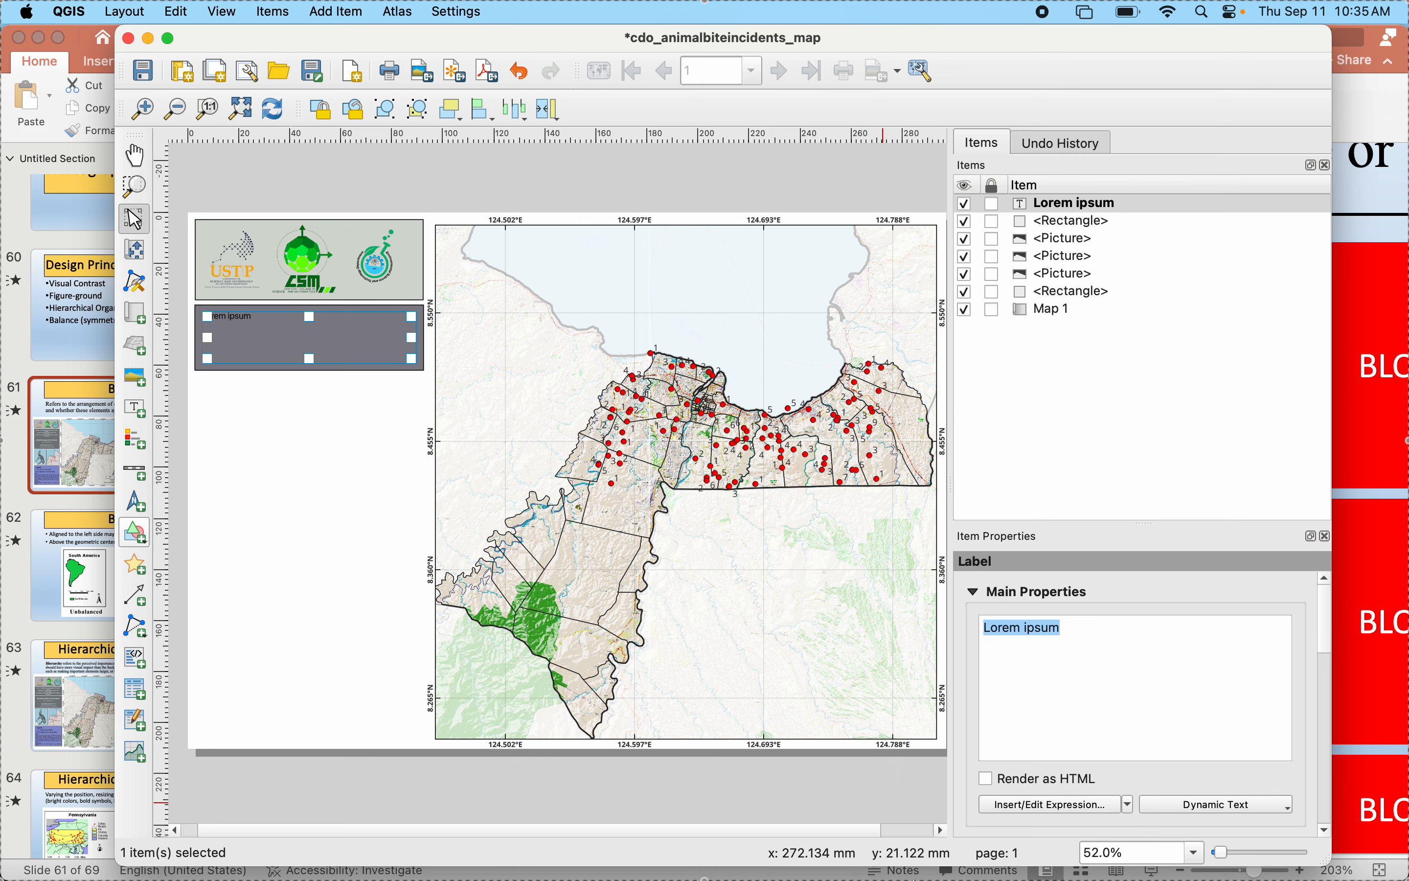
- Check the sample map's heading in PowerPoint, return to QGIS and replace the label's placeholder with "ES 313 Introduction to Geographic Information System"
{"action": "left_click", "coordinate": [55, 374]}
{"action": "left_click", "coordinate": [105, 440]}
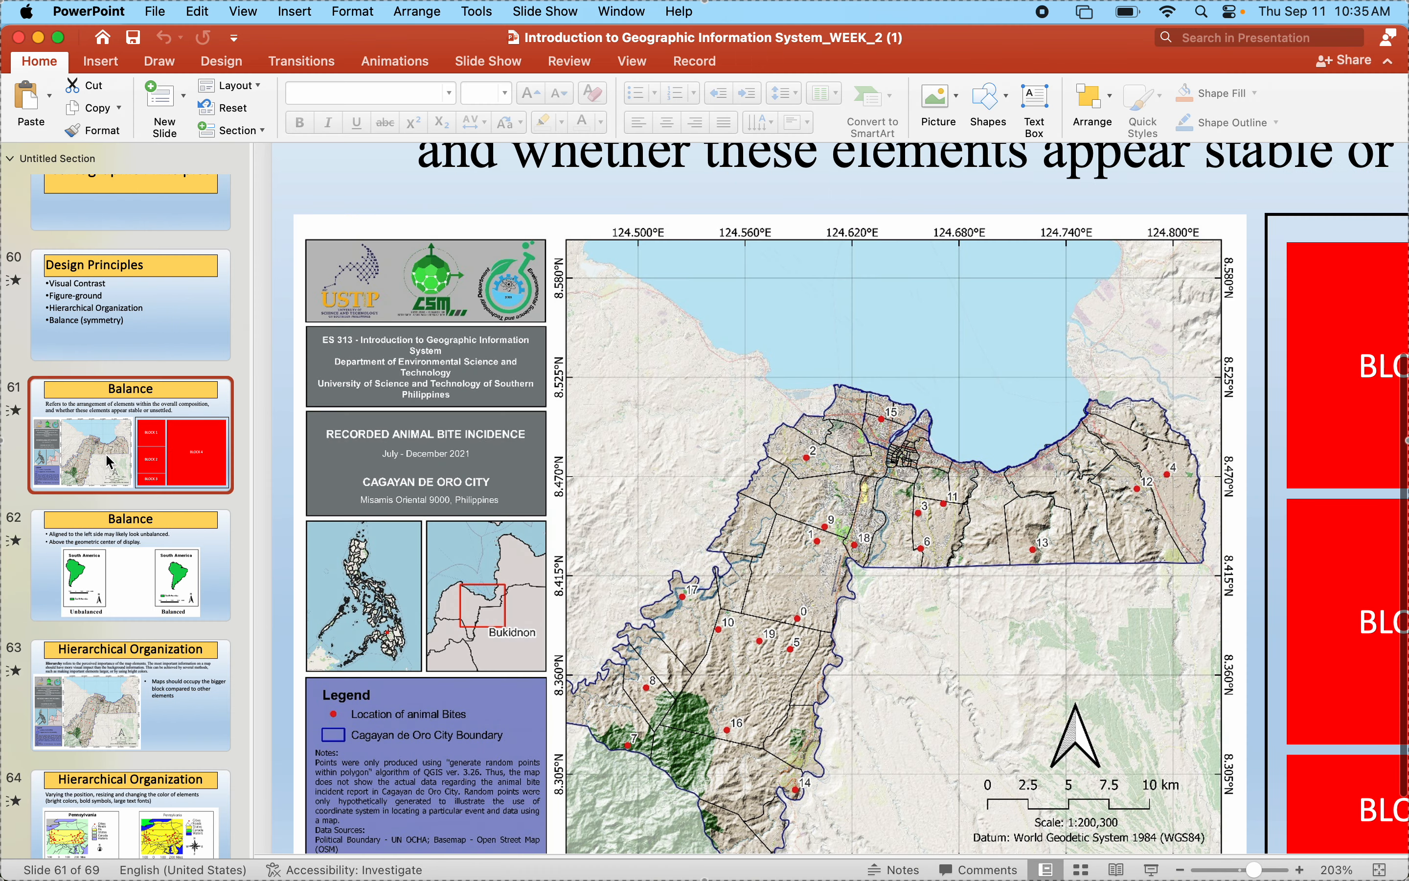
{"action": "mouse_move", "coordinate": [1017, 868]}
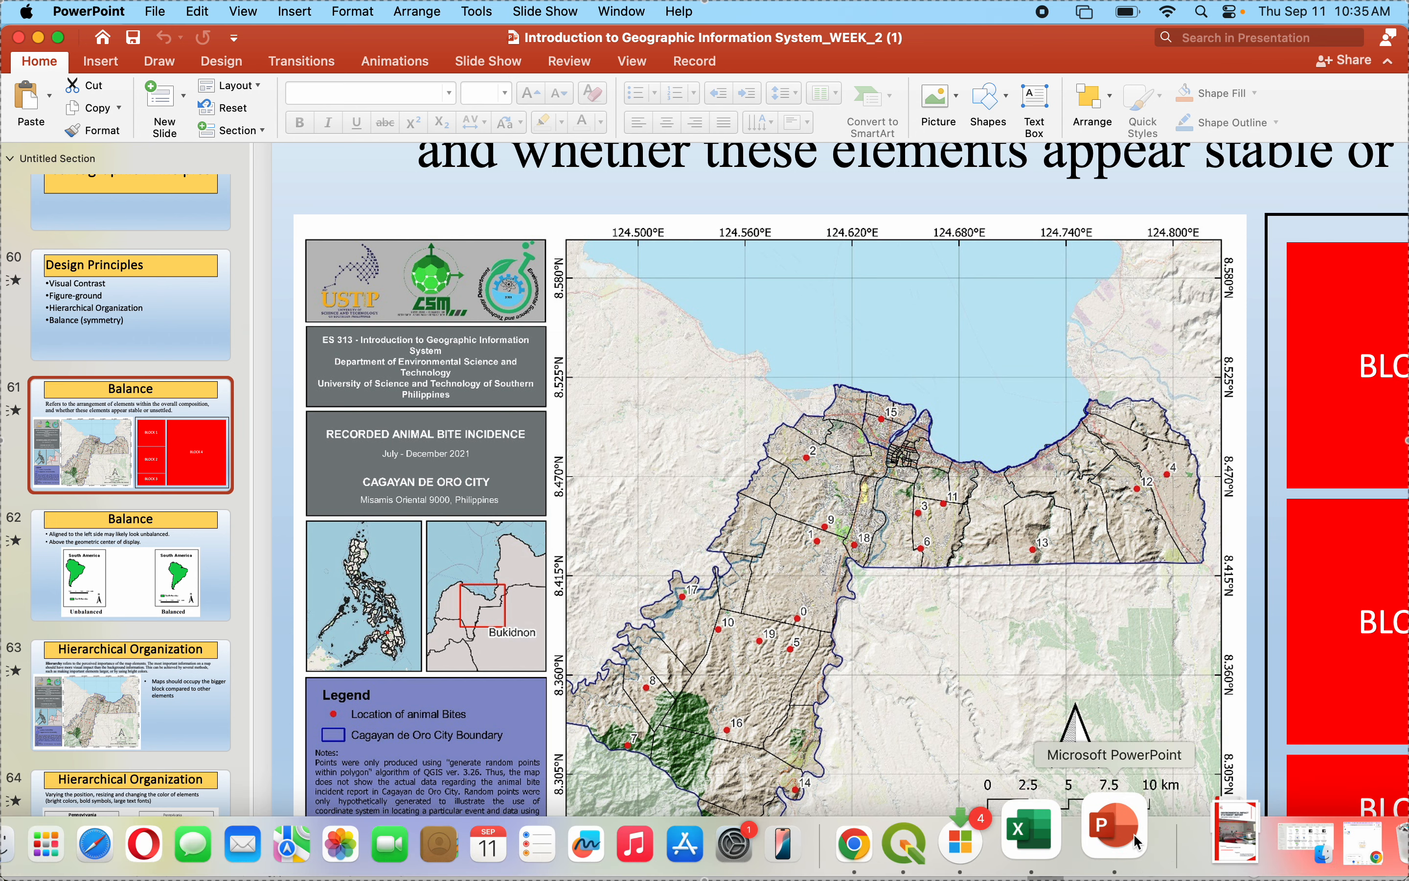
{"action": "left_click", "coordinate": [931, 839]}
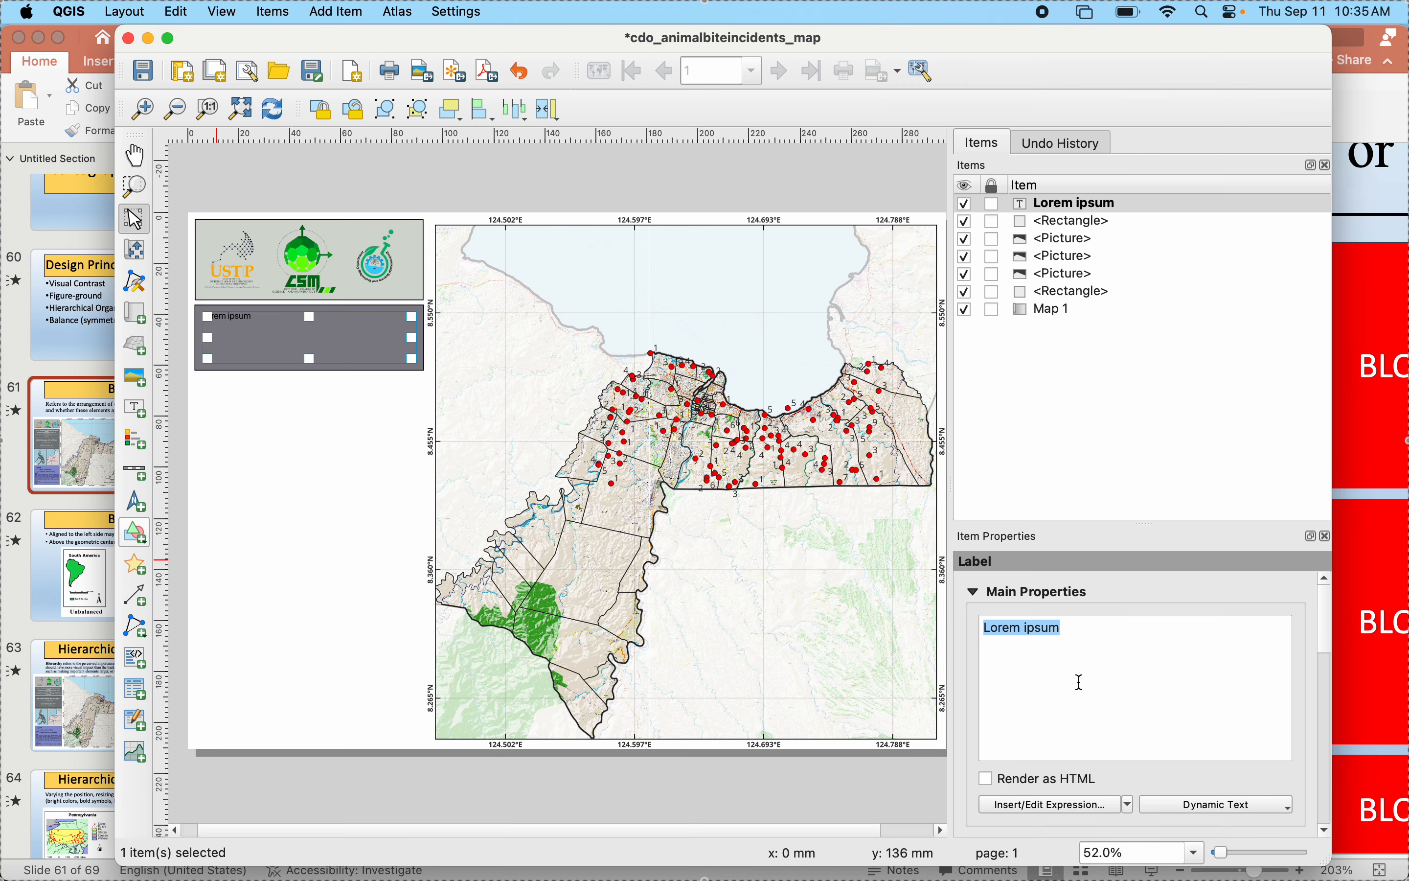
{"action": "type", "text": "ES 31"}
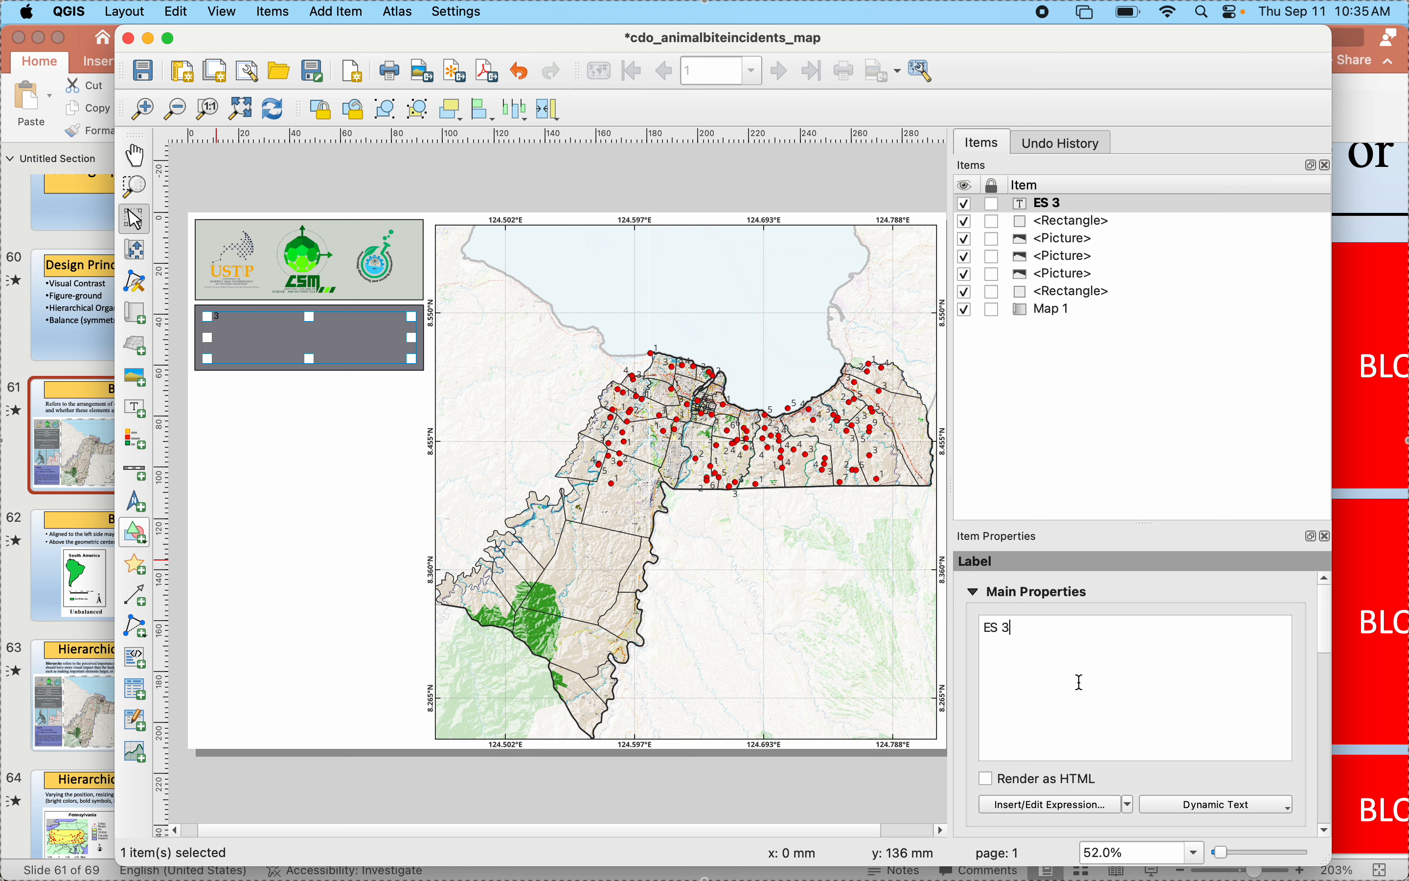
{"action": "type", "text": "3 Introduction "}
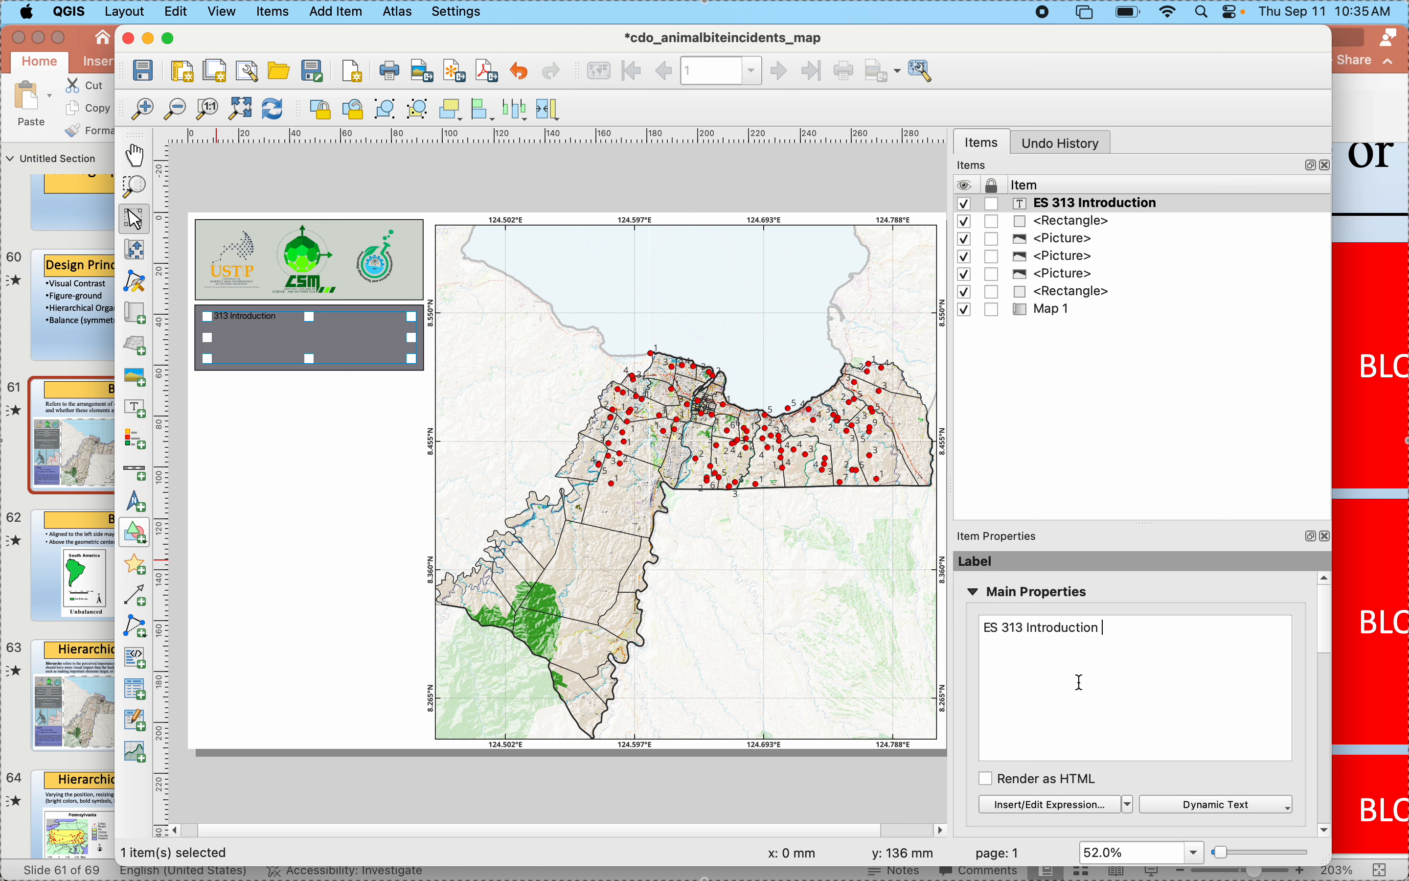
{"action": "type", "text": "to Geographic Informati"}
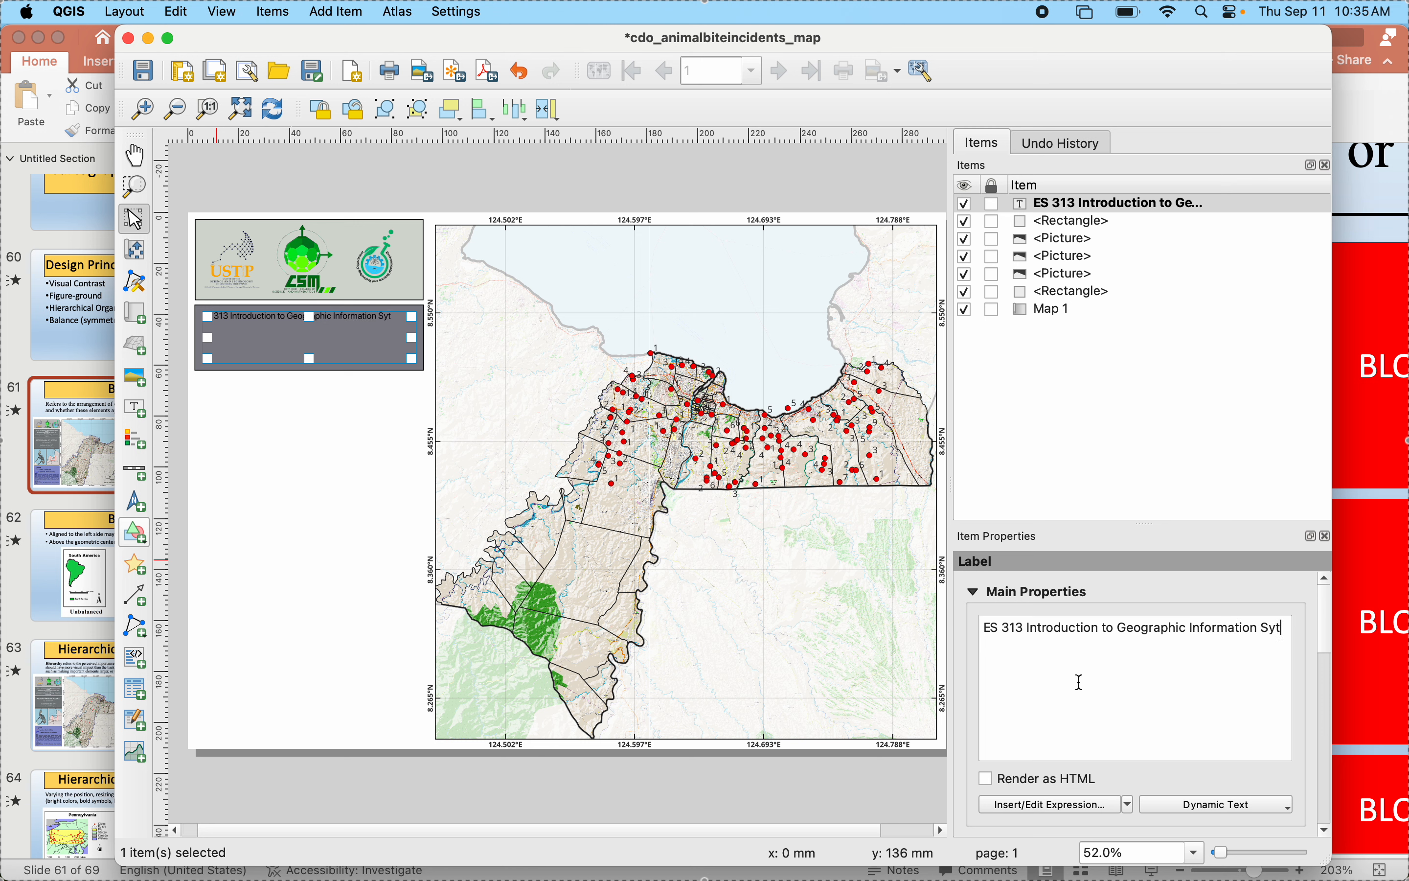
{"action": "type", "text": "on System"}
- Add "Department of Environmental Science and Technology" to the label as a second paragraph, separated by a blank line
{"action": "key", "text": "Return"}
{"action": "type", "text": "Department of"}
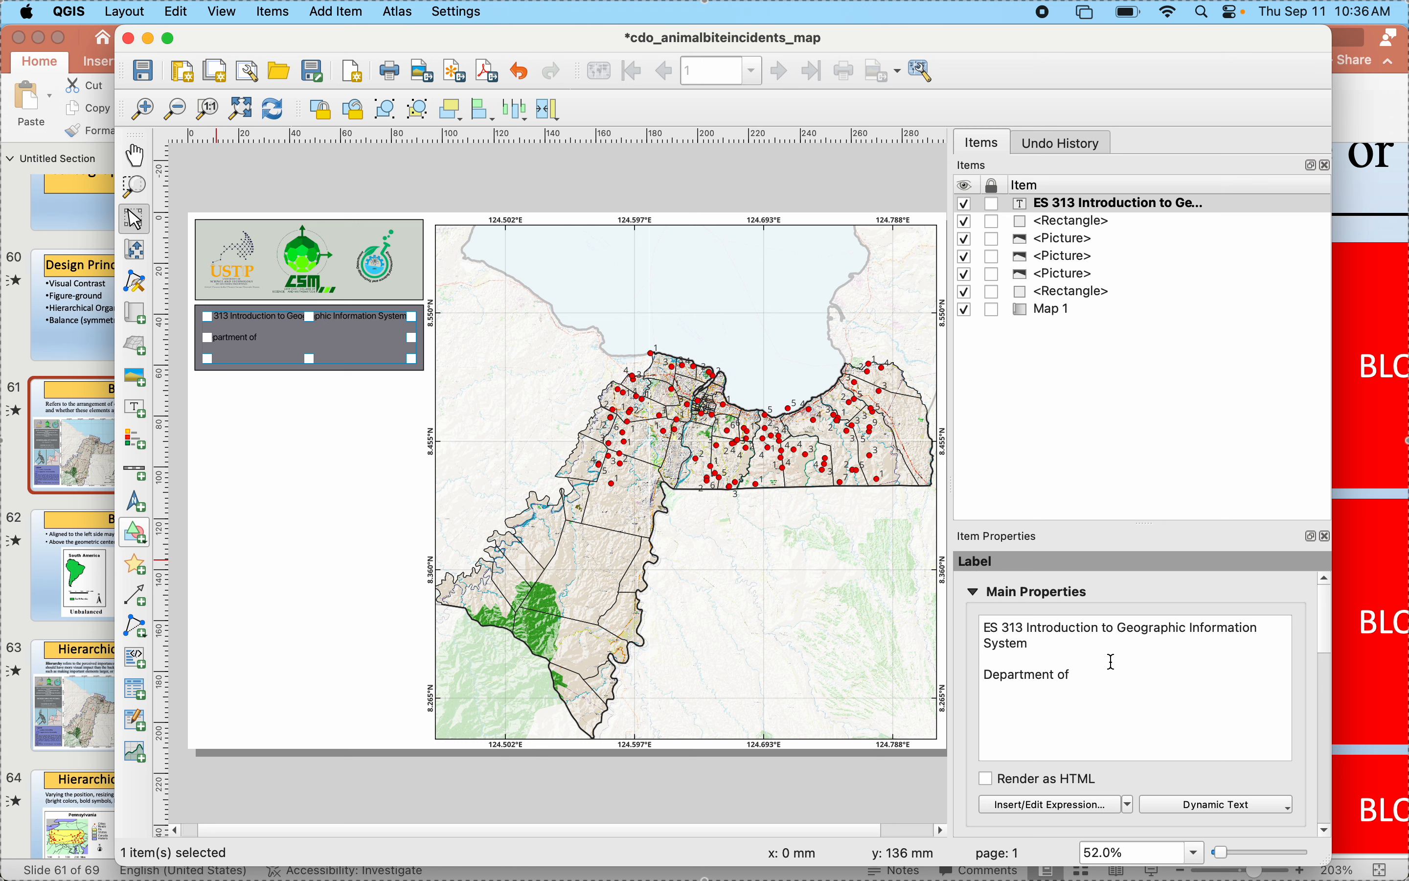
{"action": "type", "text": " Envirom"}
{"action": "type", "text": "nem"}
{"action": "key", "text": "BackSpace"}
{"action": "key", "text": "BackSpace"}
{"action": "type", "text": "mental Scien"}
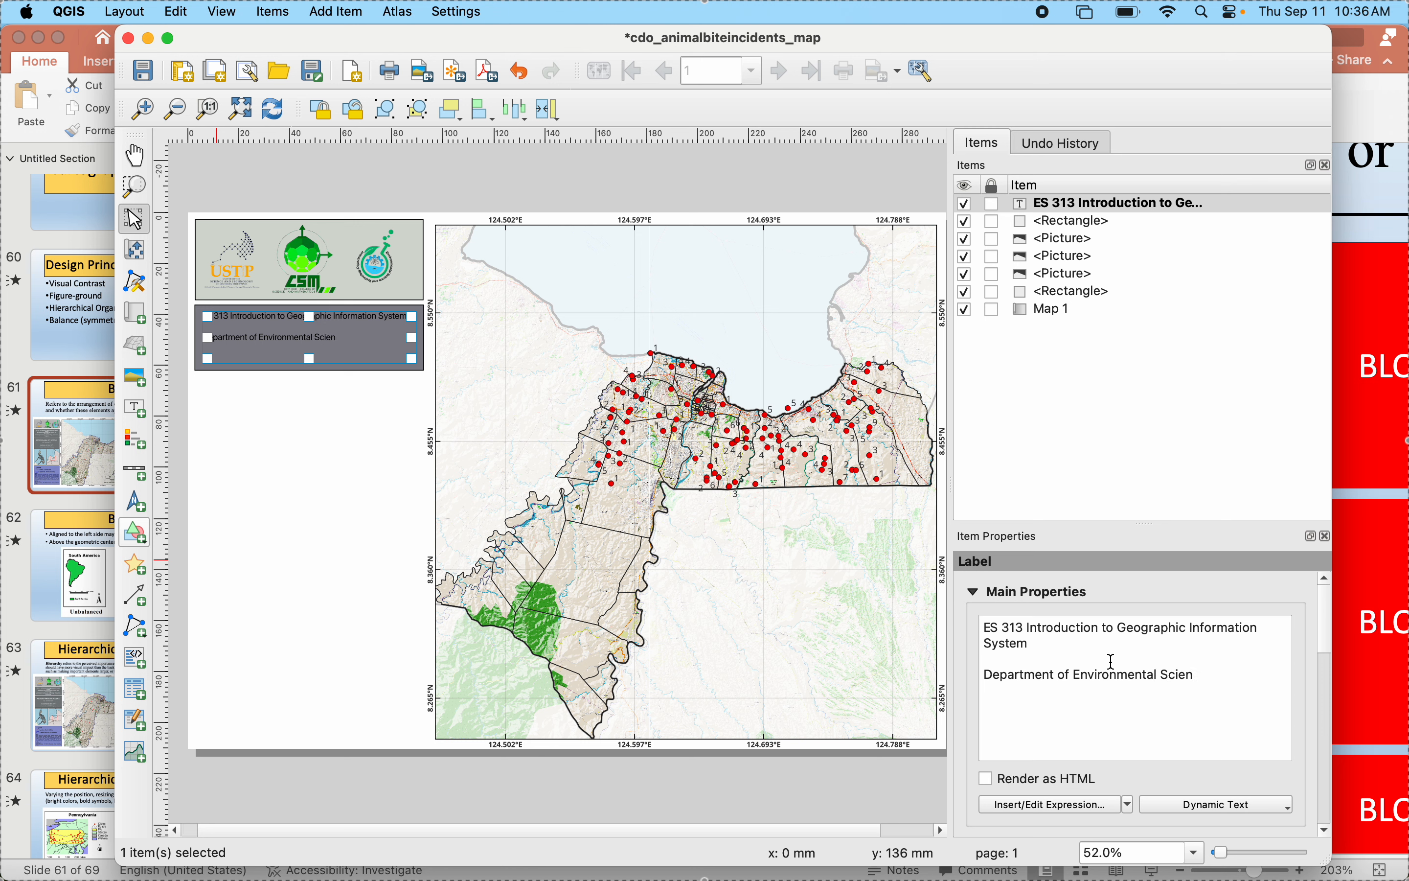
{"action": "type", "text": "ce and Technology"}
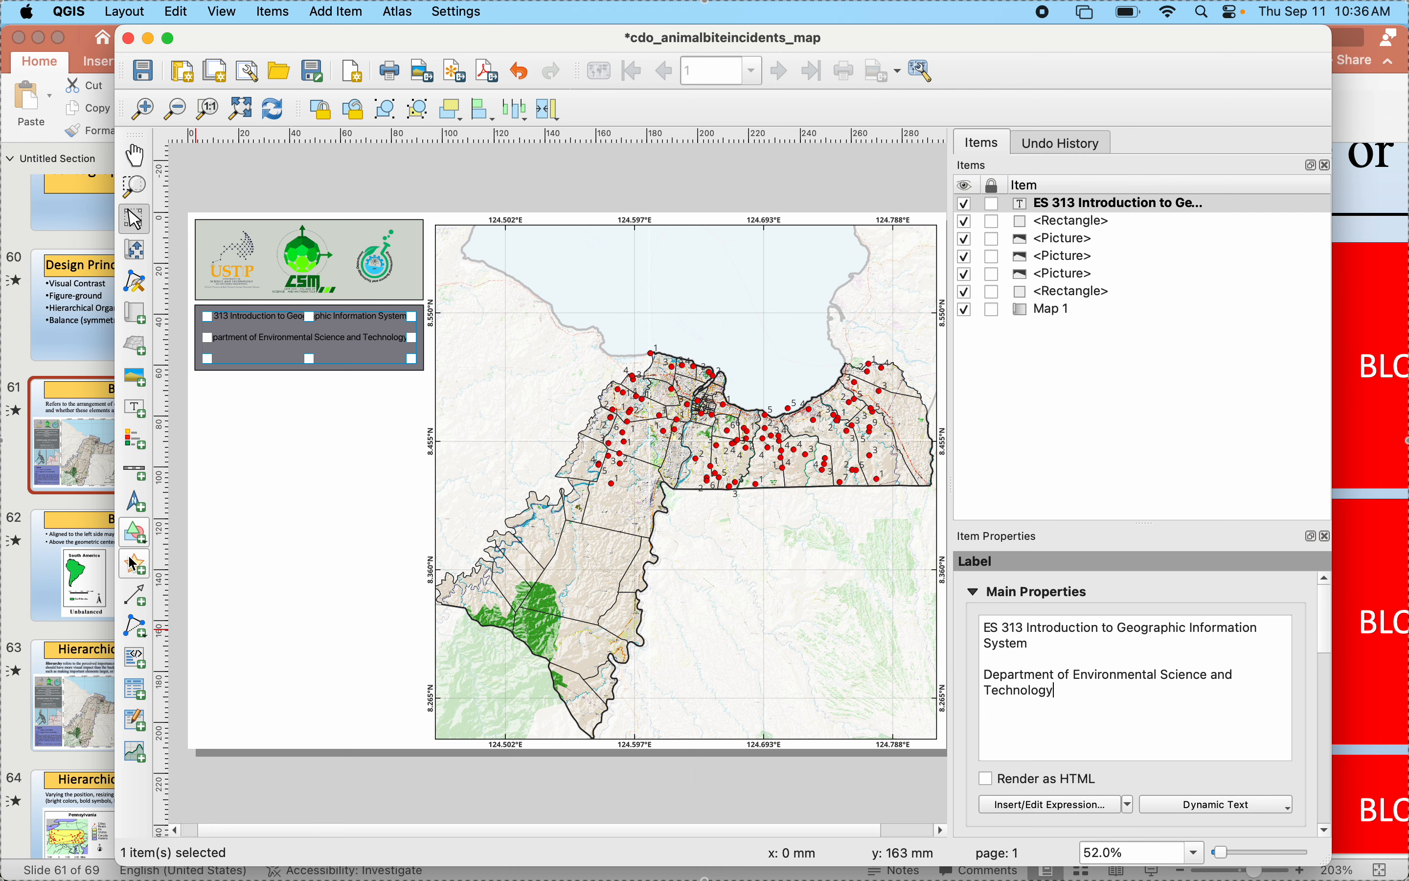
- Check the sample map's course heading in PowerPoint for its last line and return to the QGIS layout
{"action": "left_click", "coordinate": [56, 474]}
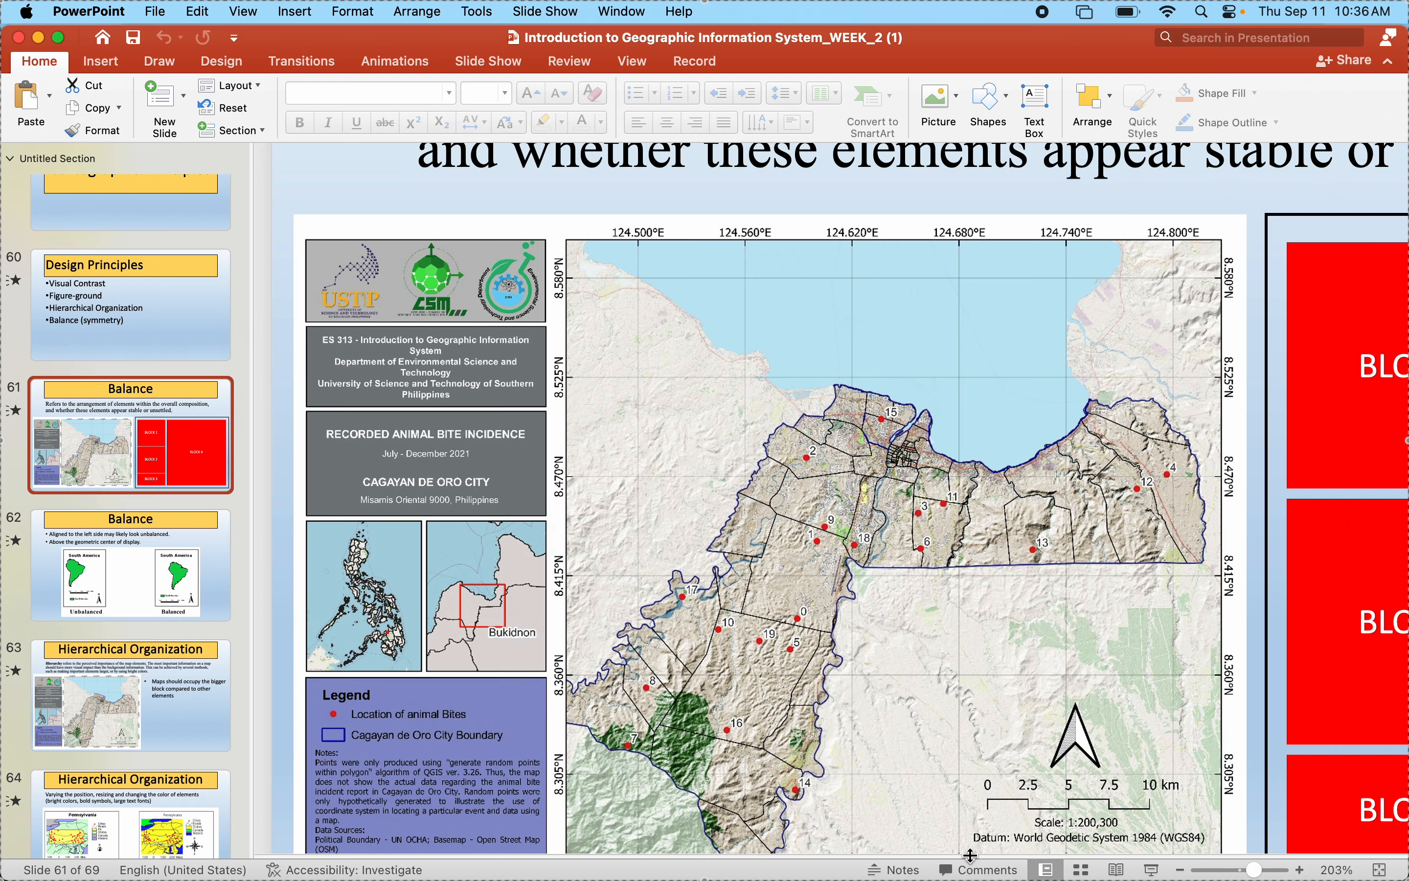
{"action": "mouse_move", "coordinate": [1028, 818]}
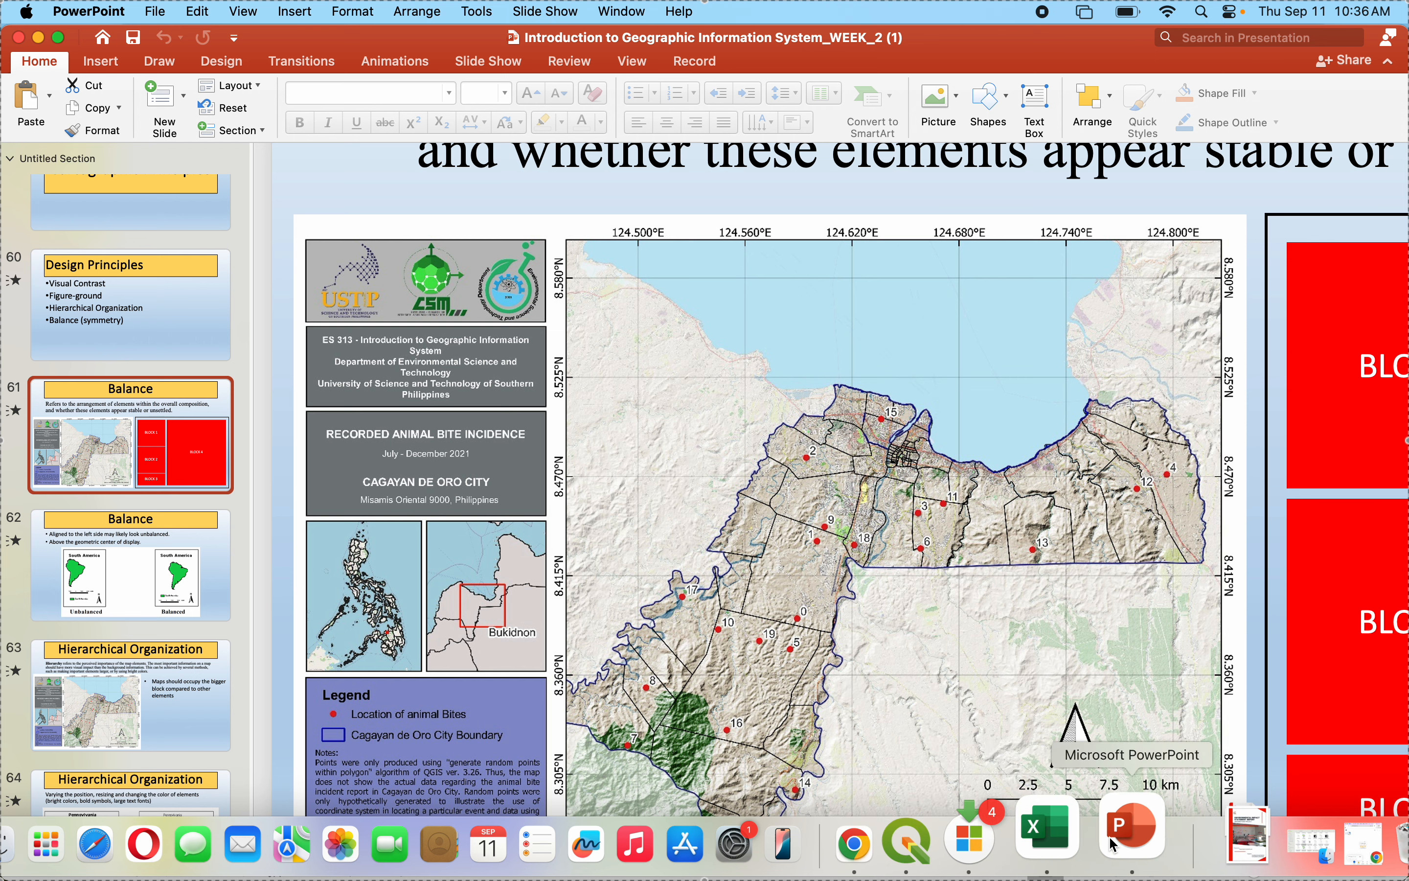
{"action": "left_click", "coordinate": [907, 843]}
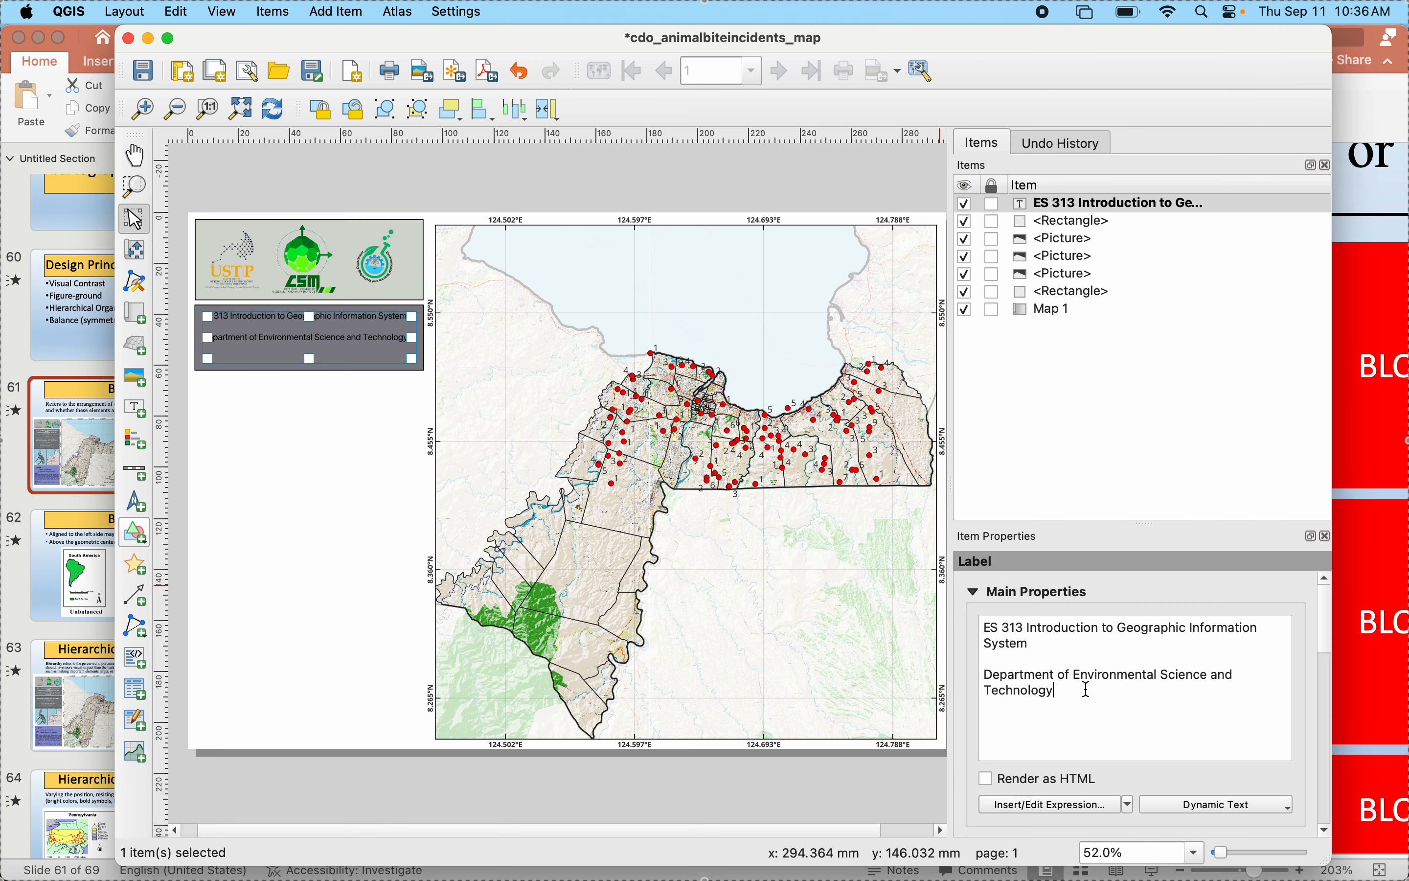
- Add "University of Science and Technology of Southern Philippines" to the label as a third paragraph, separated by a blank line
{"action": "key", "text": "Return"}
{"action": "key", "text": "Return"}
{"action": "type", "text": "zzzzzz"}
{"action": "type", "text": "U"}
{"action": "key", "text": "BackSpace"}
{"action": "key", "text": "BackSpace"}
{"action": "key", "text": "BackSpace"}
{"action": "key", "text": "BackSpace"}
{"action": "key", "text": "BackSpace"}
{"action": "key", "text": "BackSpace"}
{"action": "type", "text": "University of Science and"}
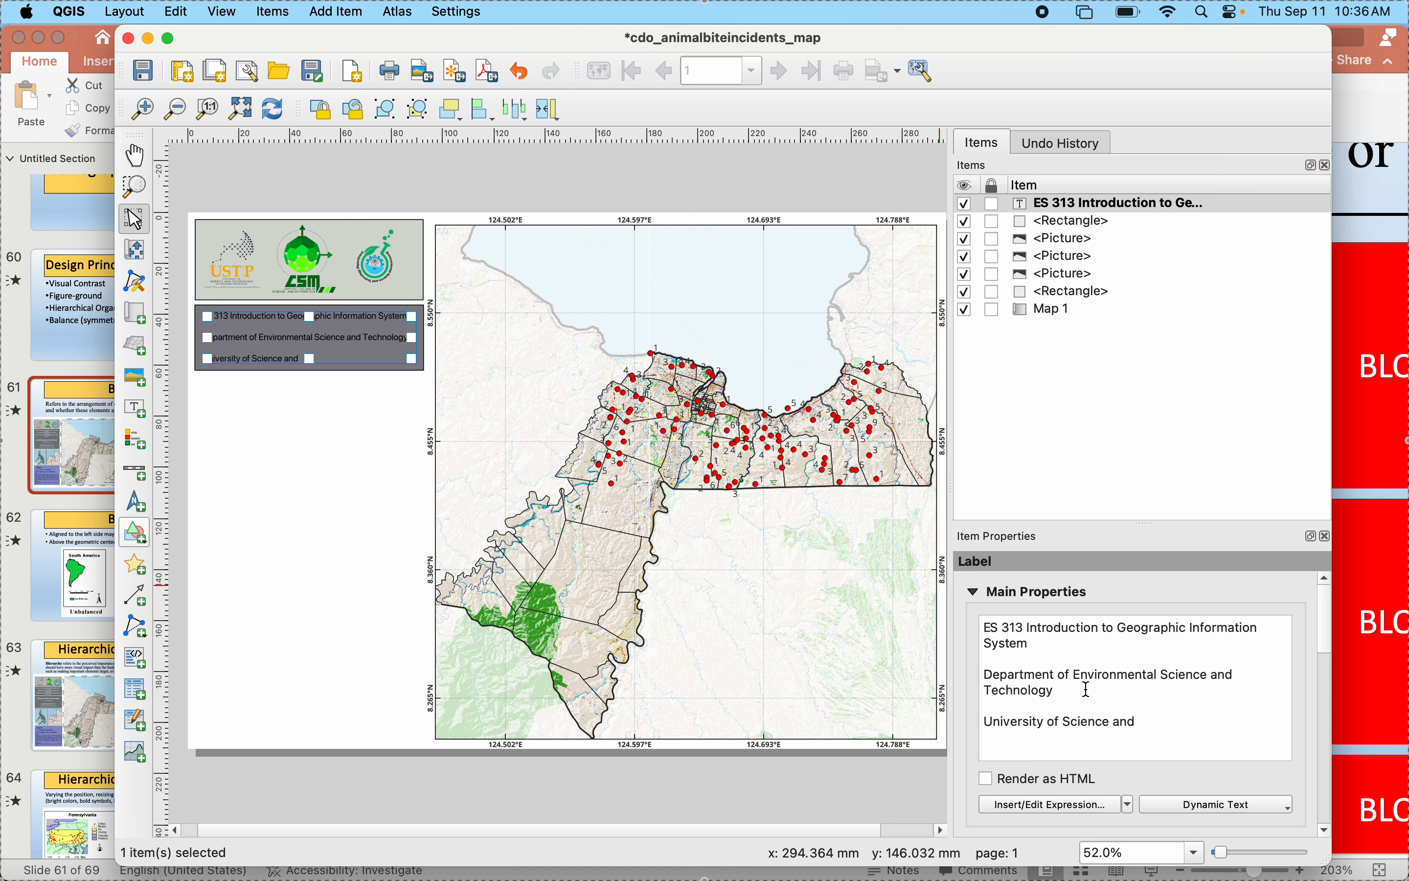
{"action": "type", "text": " Technology of Southern Phi"}
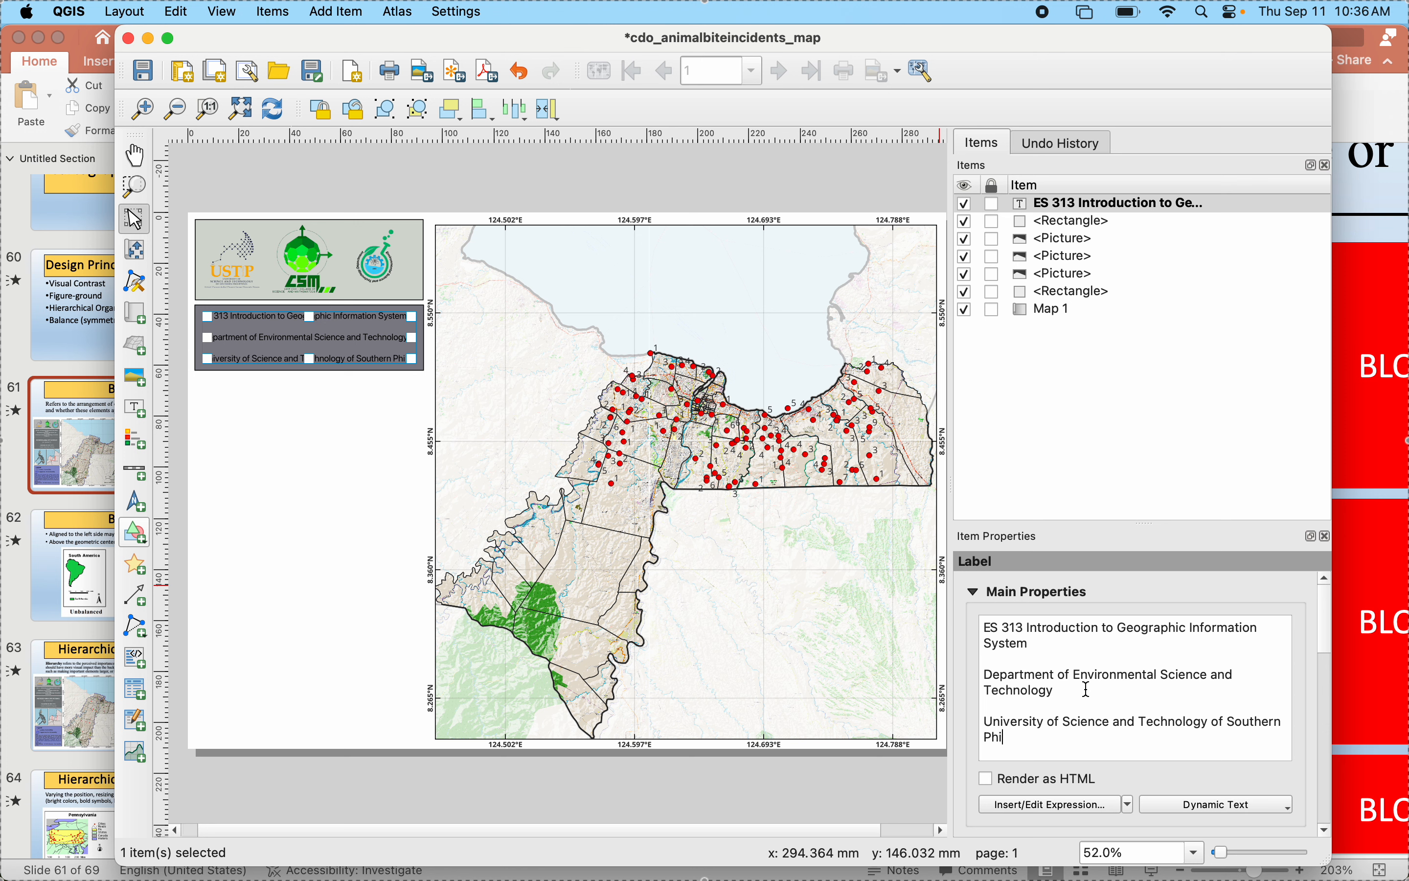
{"action": "type", "text": "lippines"}
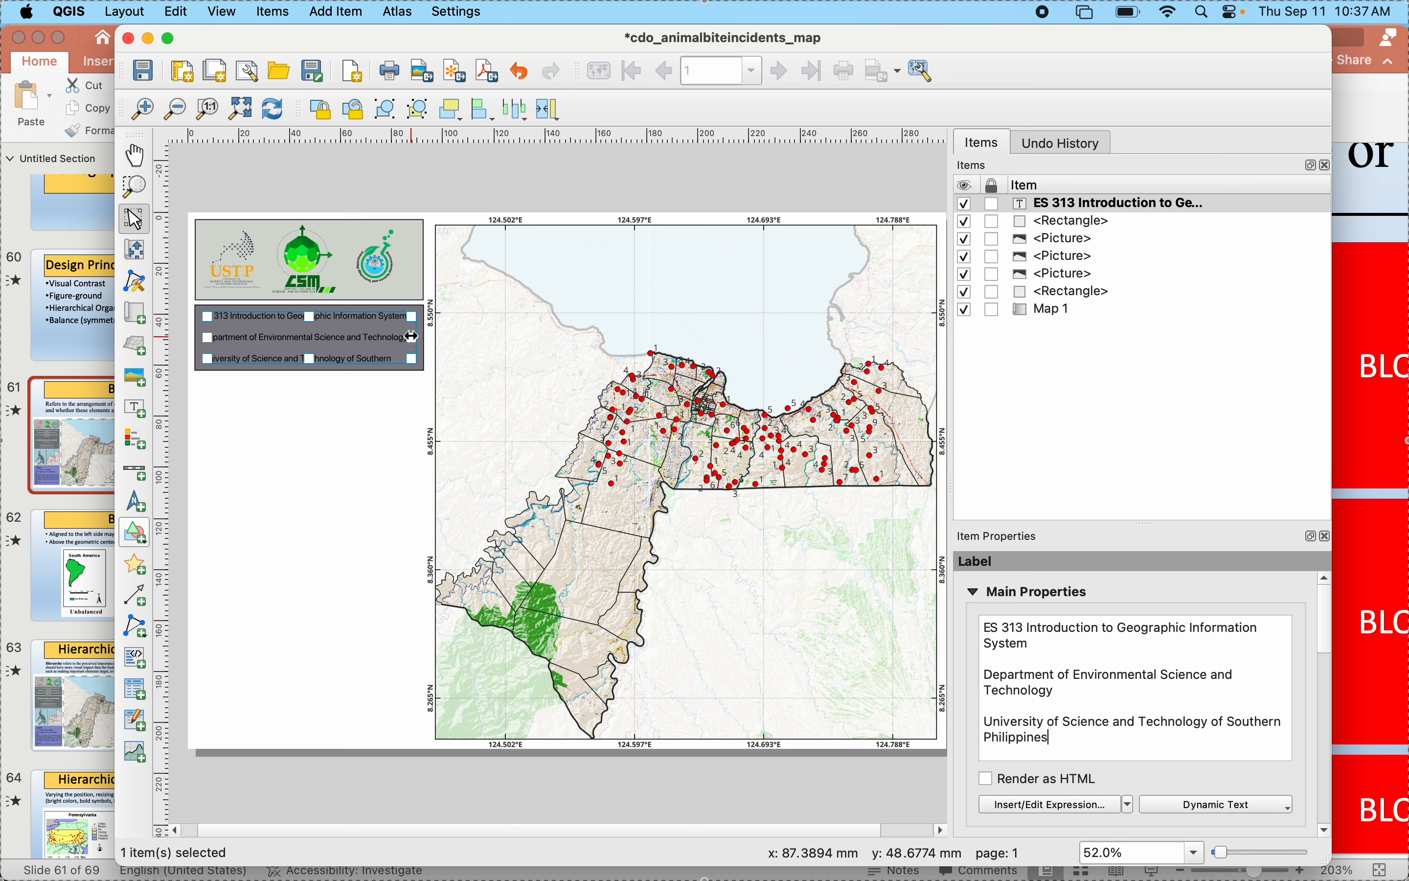
- Enlarge the heading label to fill the bluish-grey rectangle so all three paragraphs fit, and deselect it
{"action": "left_click_drag", "start_coordinate": [411, 336], "coordinate": [407, 337]}
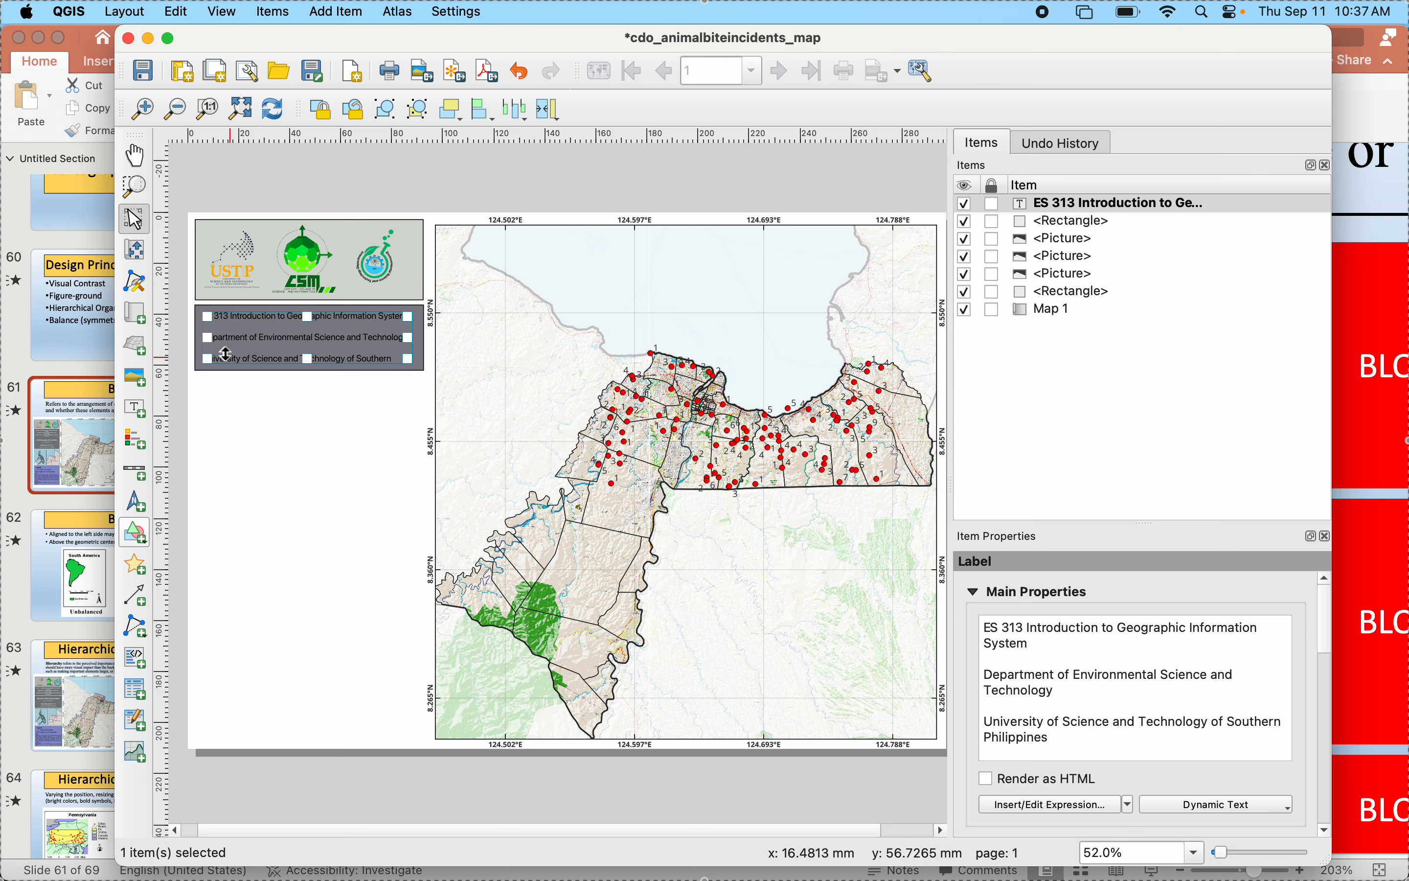
{"action": "left_click", "coordinate": [259, 407]}
{"action": "left_click", "coordinate": [288, 358]}
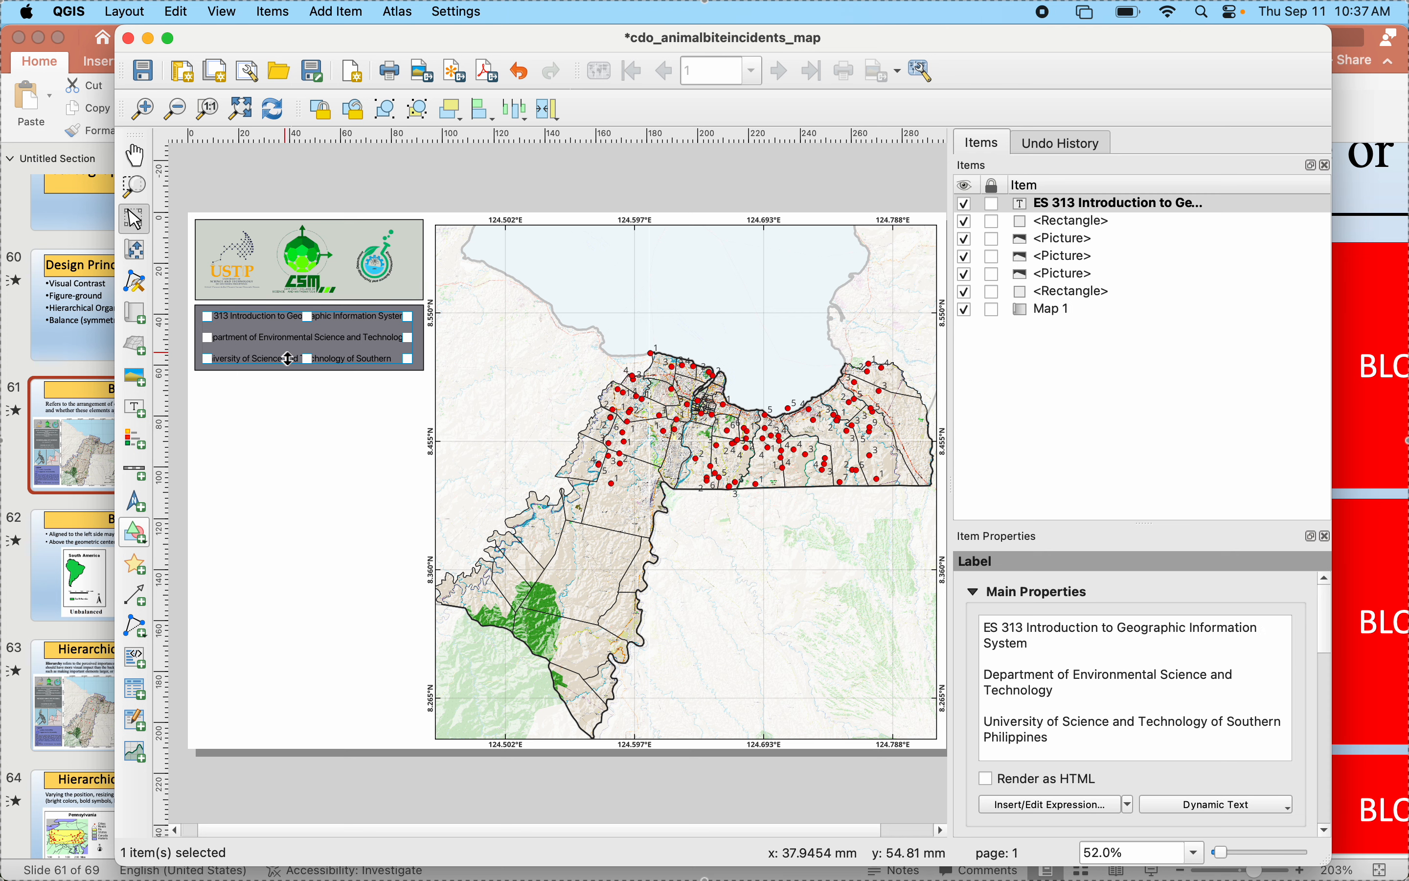
{"action": "left_click_drag", "start_coordinate": [411, 339], "coordinate": [419, 338]}
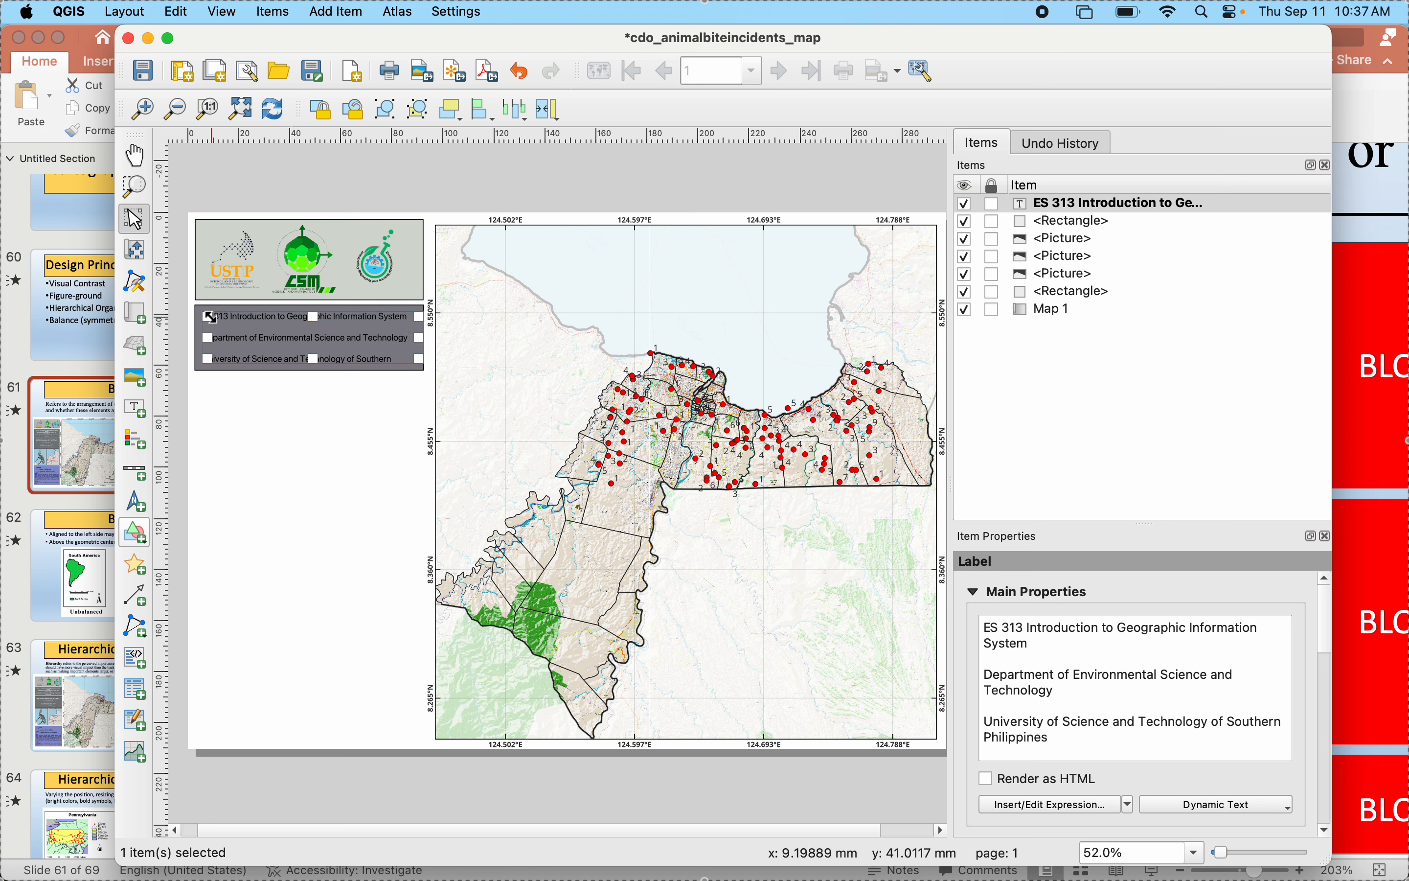
{"action": "left_click_drag", "start_coordinate": [210, 317], "coordinate": [200, 310]}
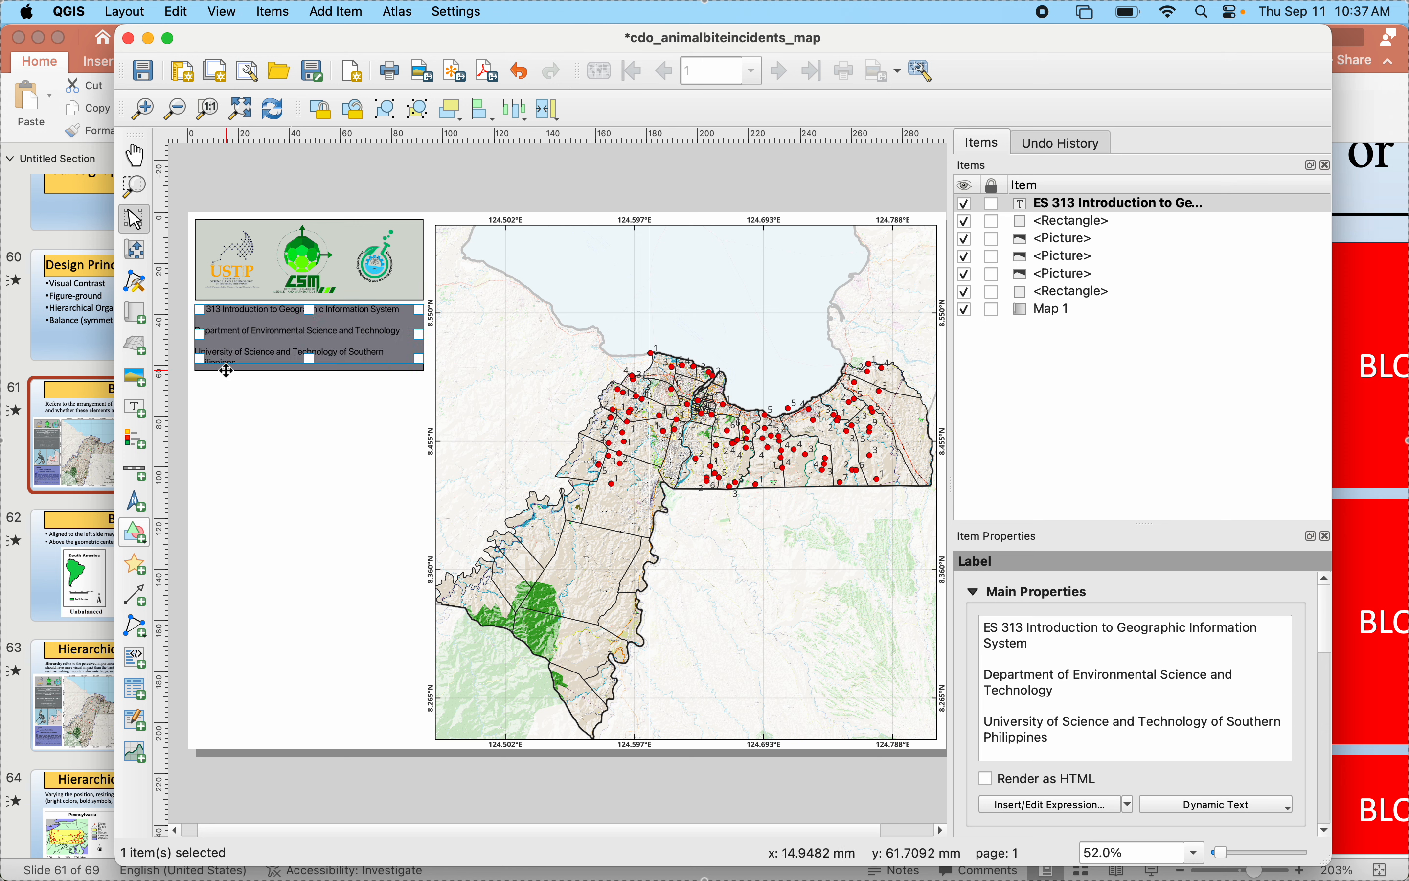
{"action": "left_click_drag", "start_coordinate": [310, 360], "coordinate": [311, 369]}
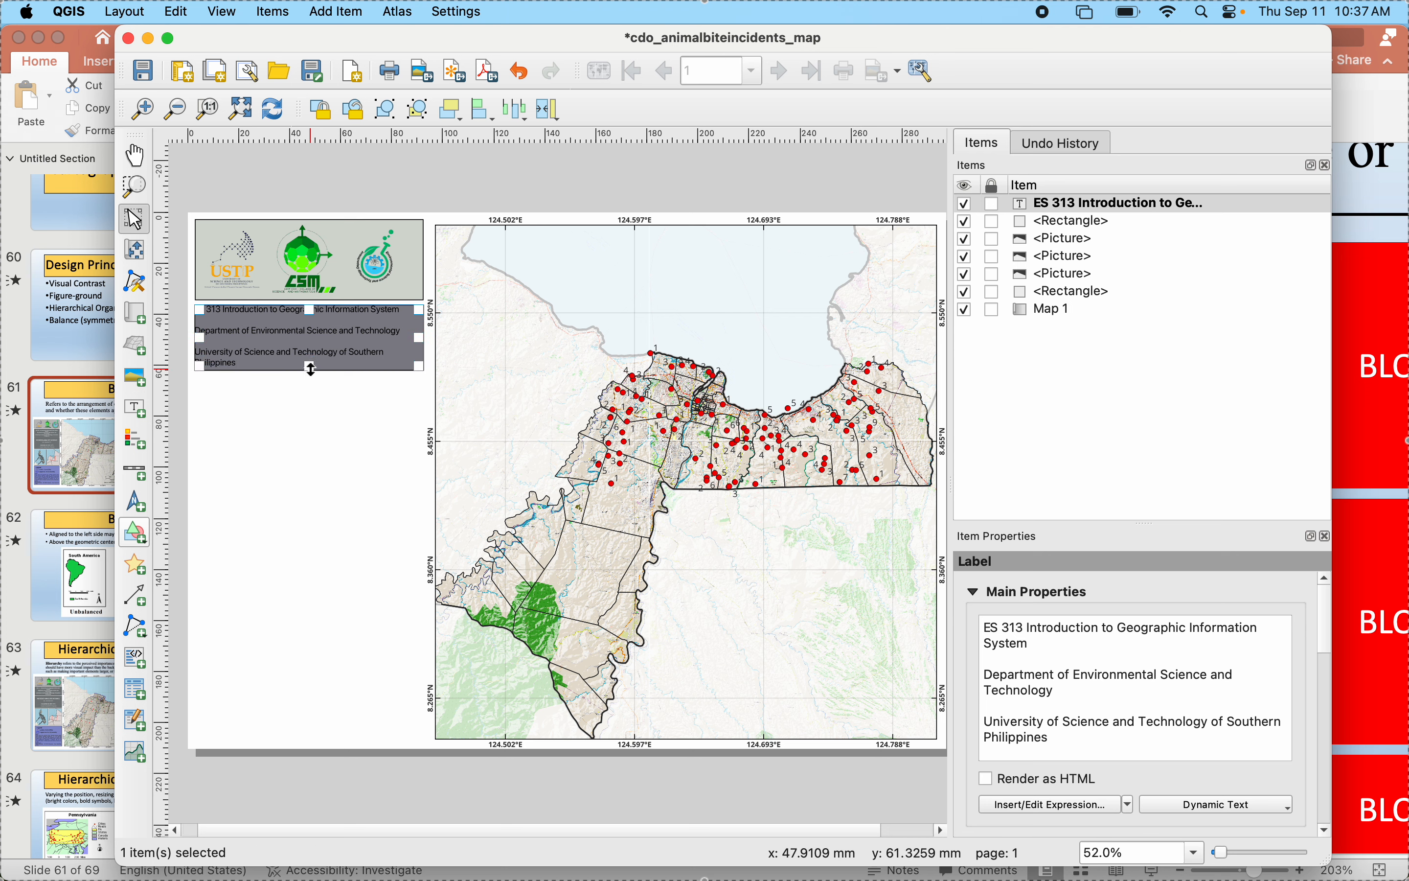
{"action": "left_click", "coordinate": [318, 431]}
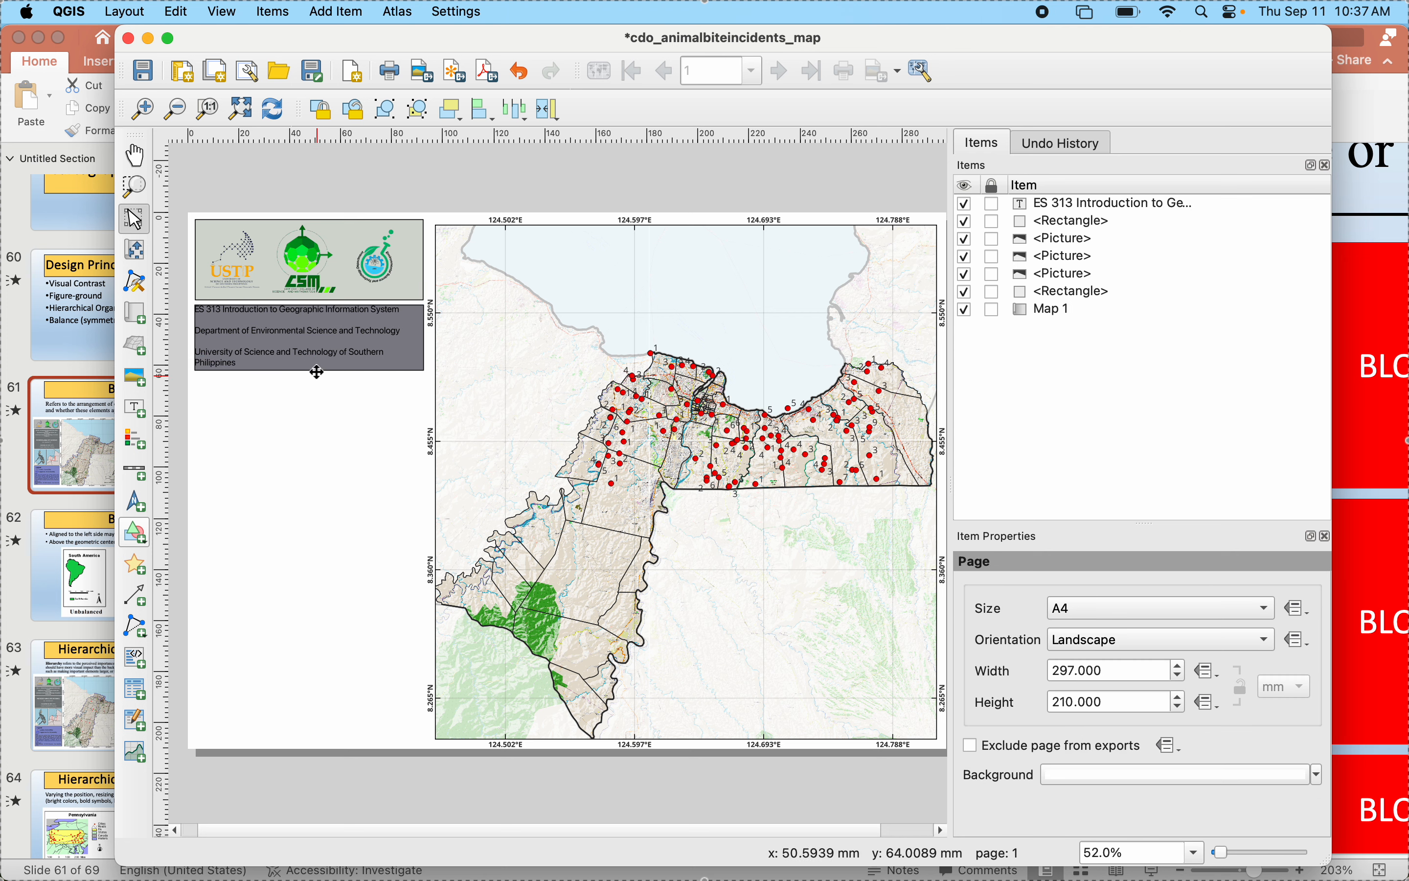
- Set the heading label's font style to Bold and its text color to near-white using the color wheel
{"action": "left_click", "coordinate": [318, 368]}
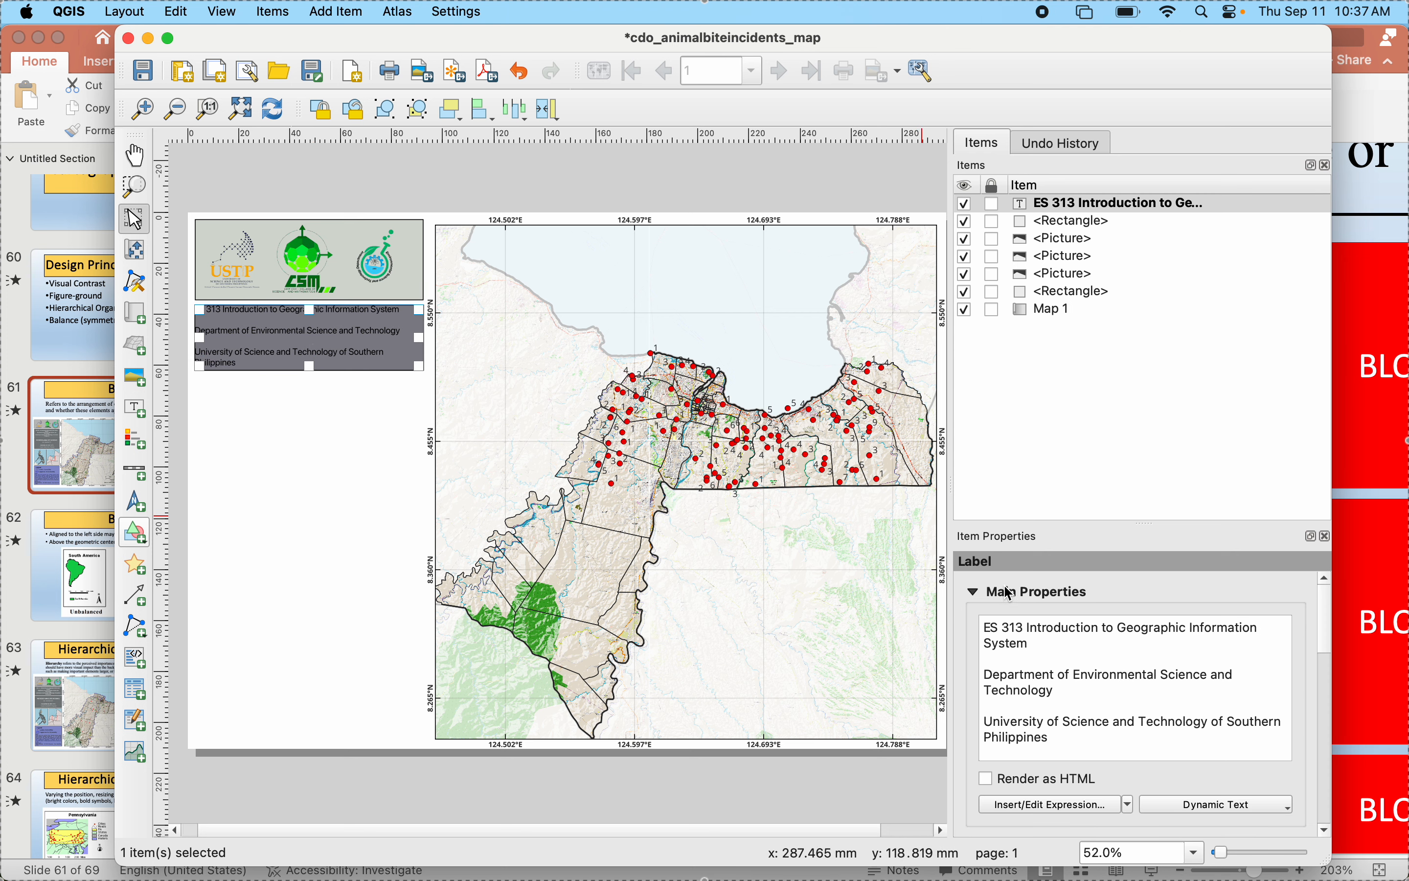
{"action": "scroll", "coordinate": [977, 705], "scroll_direction": "down", "scroll_amount": 5}
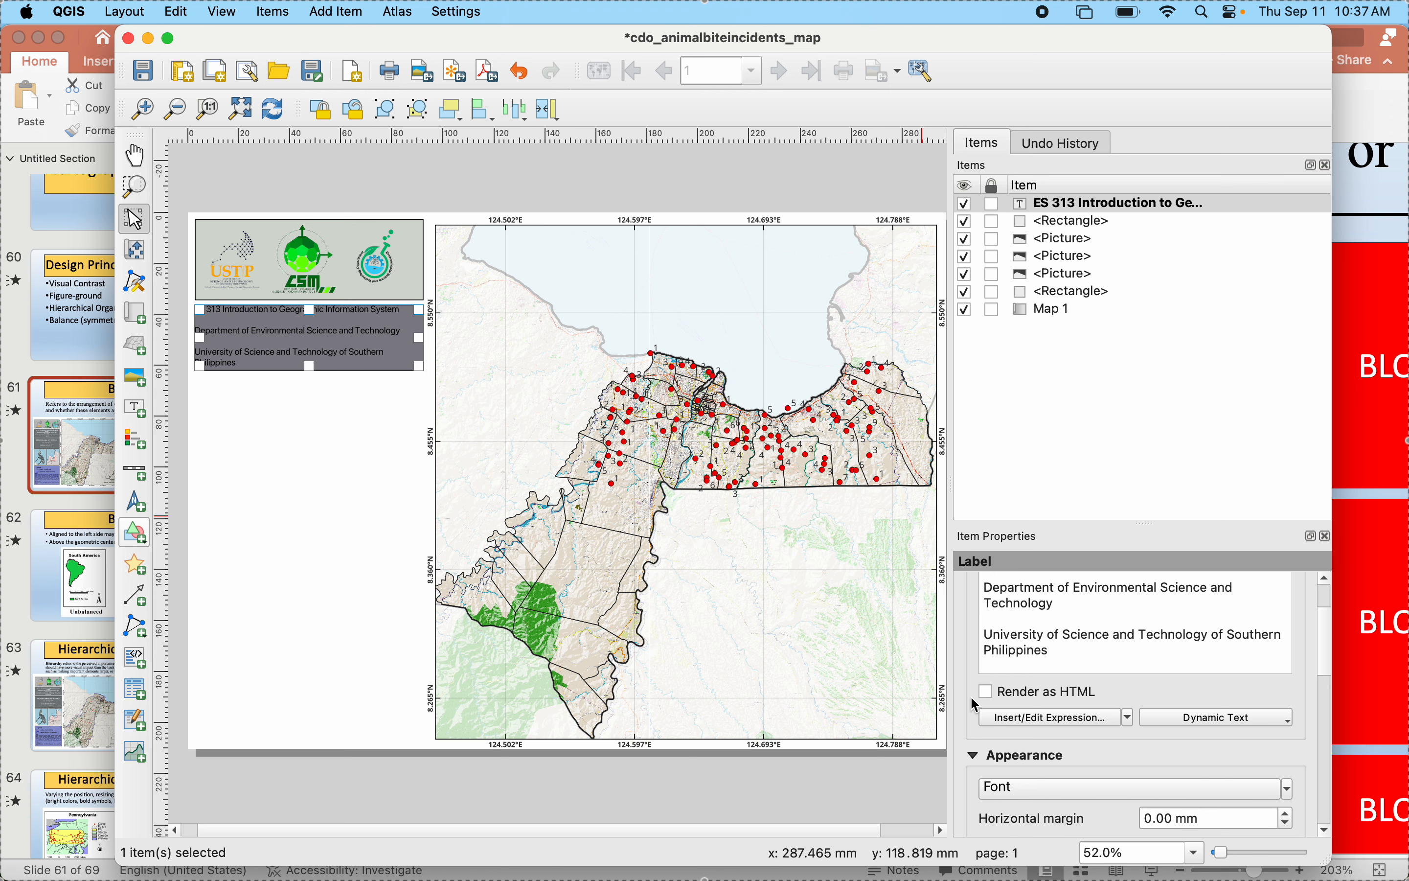
{"action": "left_click", "coordinate": [999, 739]}
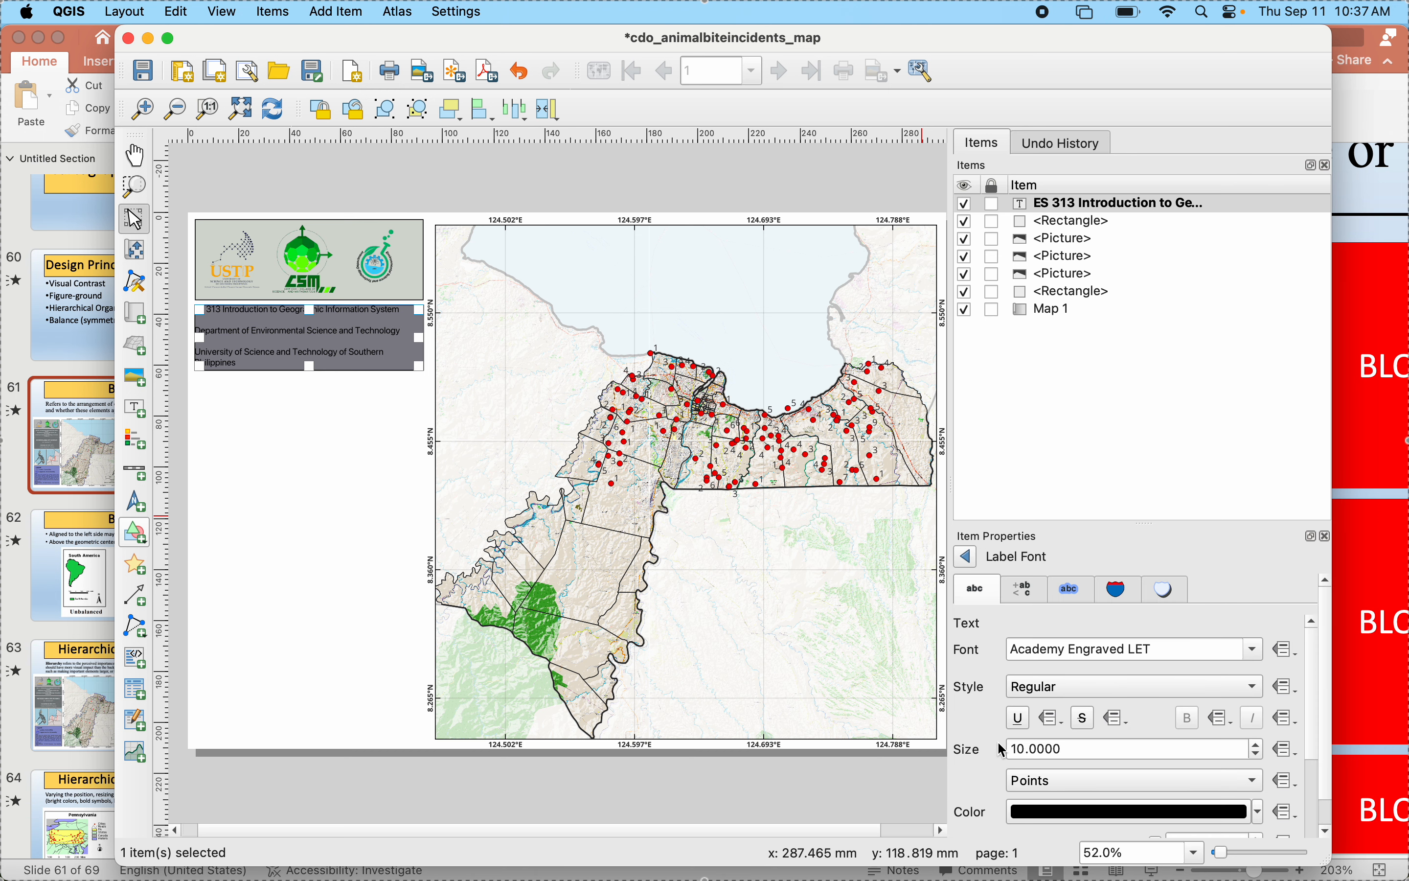
{"action": "scroll", "coordinate": [986, 670], "scroll_direction": "down", "scroll_amount": 3}
{"action": "left_click", "coordinate": [1025, 645]}
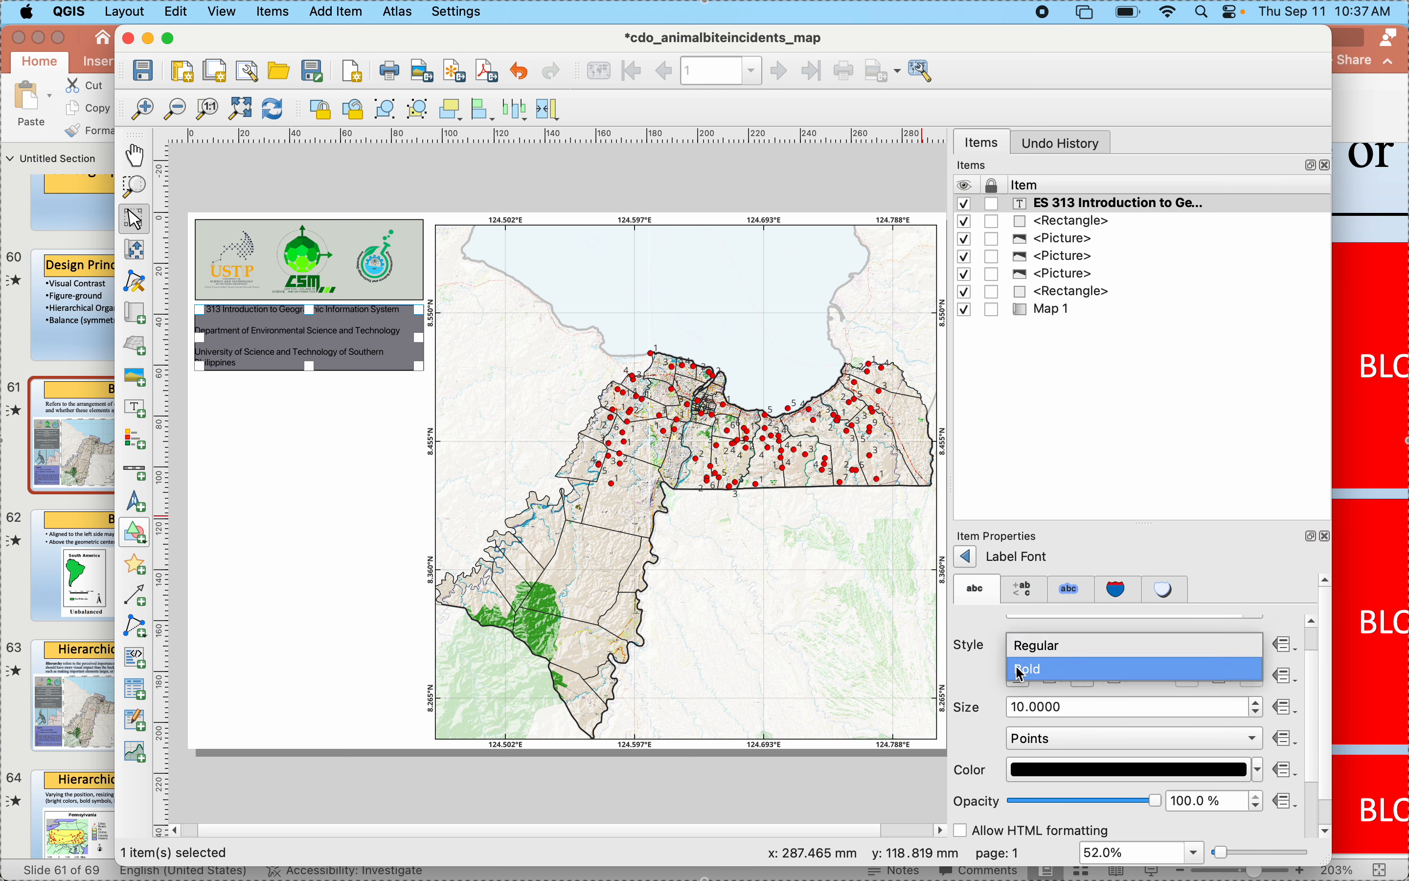
{"action": "left_click", "coordinate": [1023, 674]}
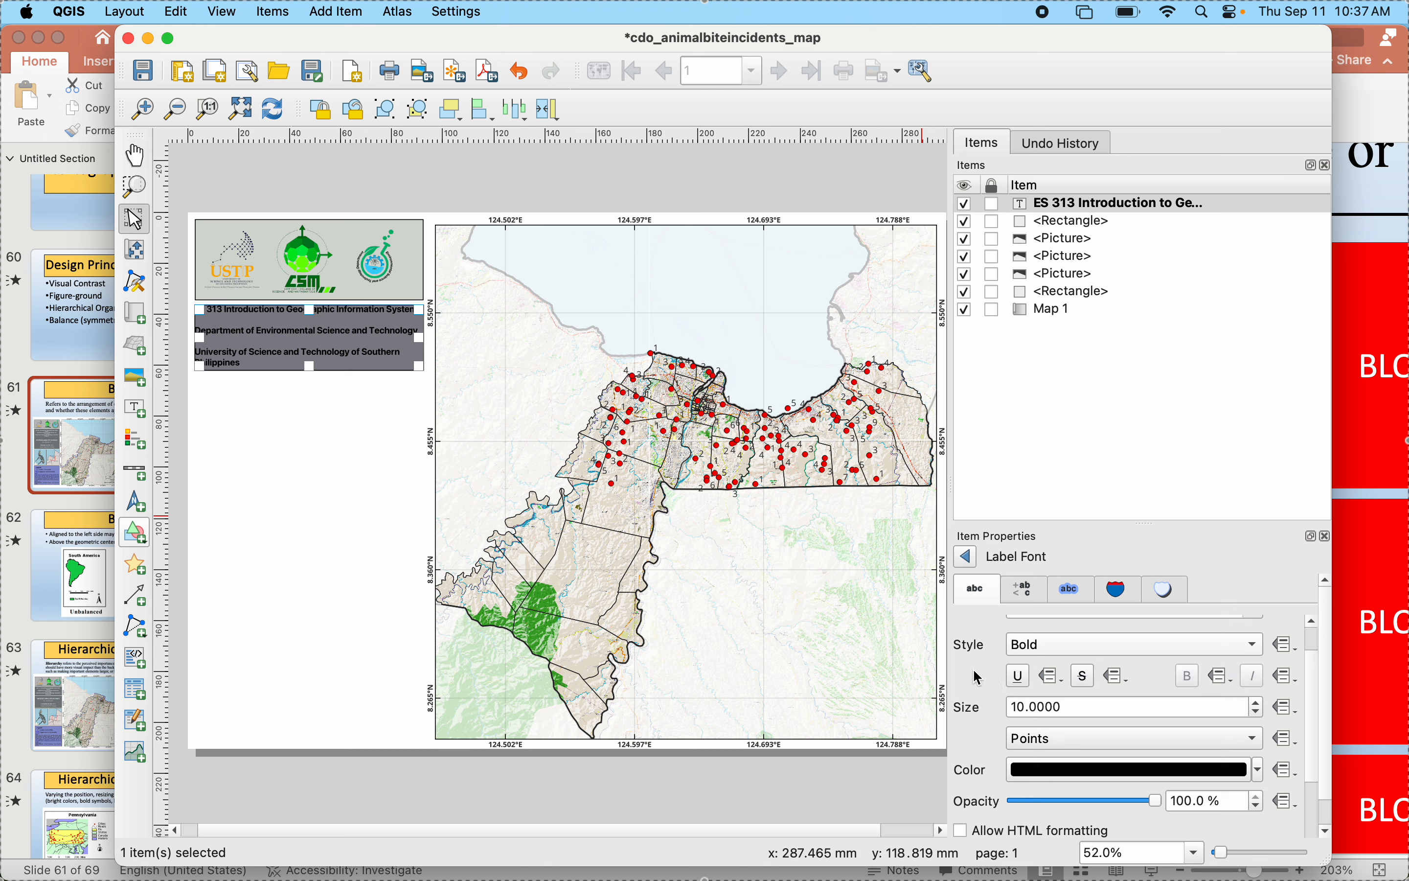
{"action": "scroll", "coordinate": [998, 713], "scroll_direction": "down", "scroll_amount": 1}
{"action": "left_click", "coordinate": [1020, 739]}
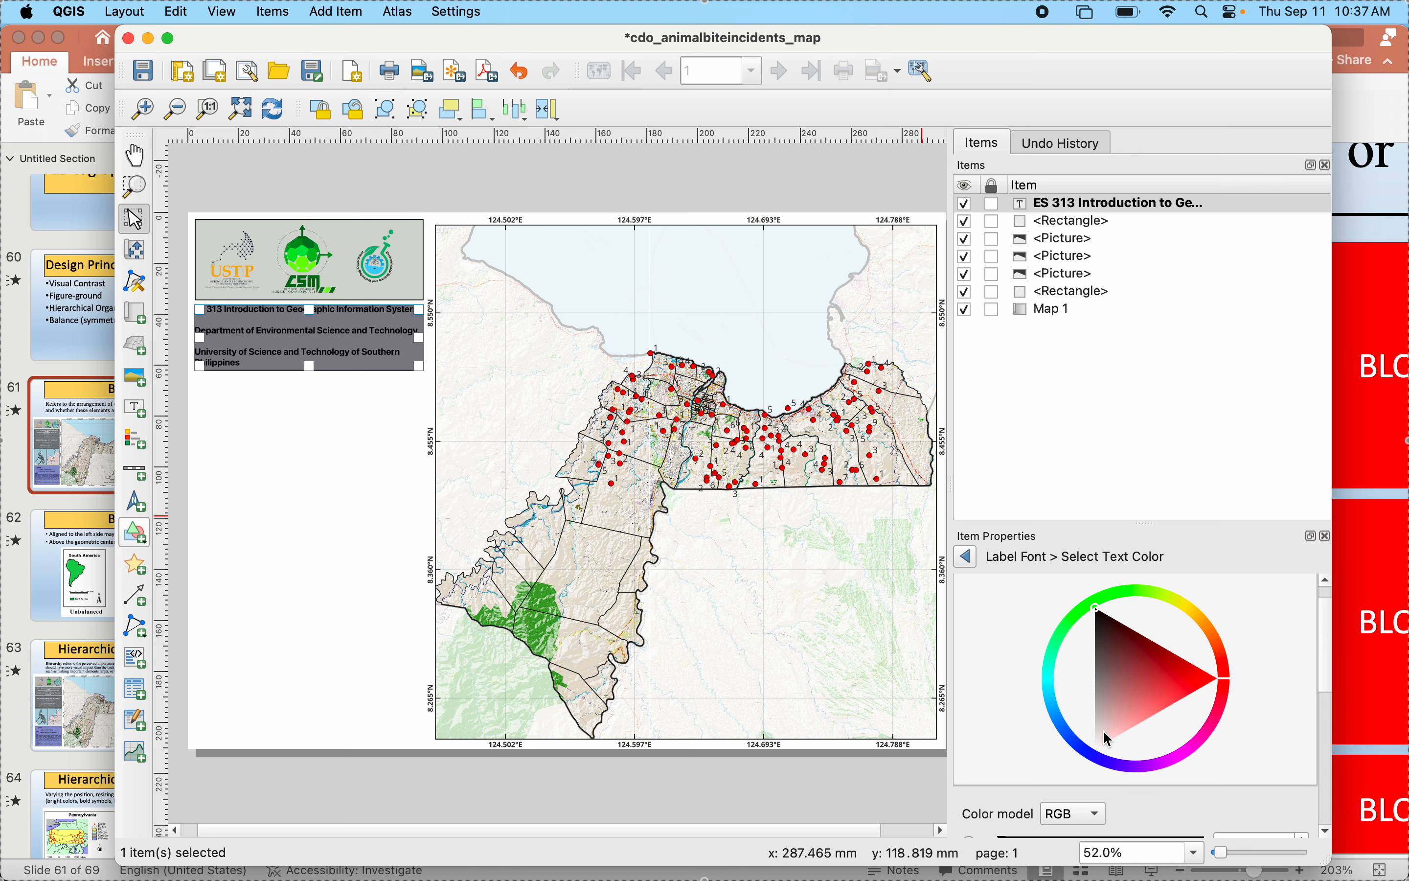
{"action": "left_click", "coordinate": [1098, 740]}
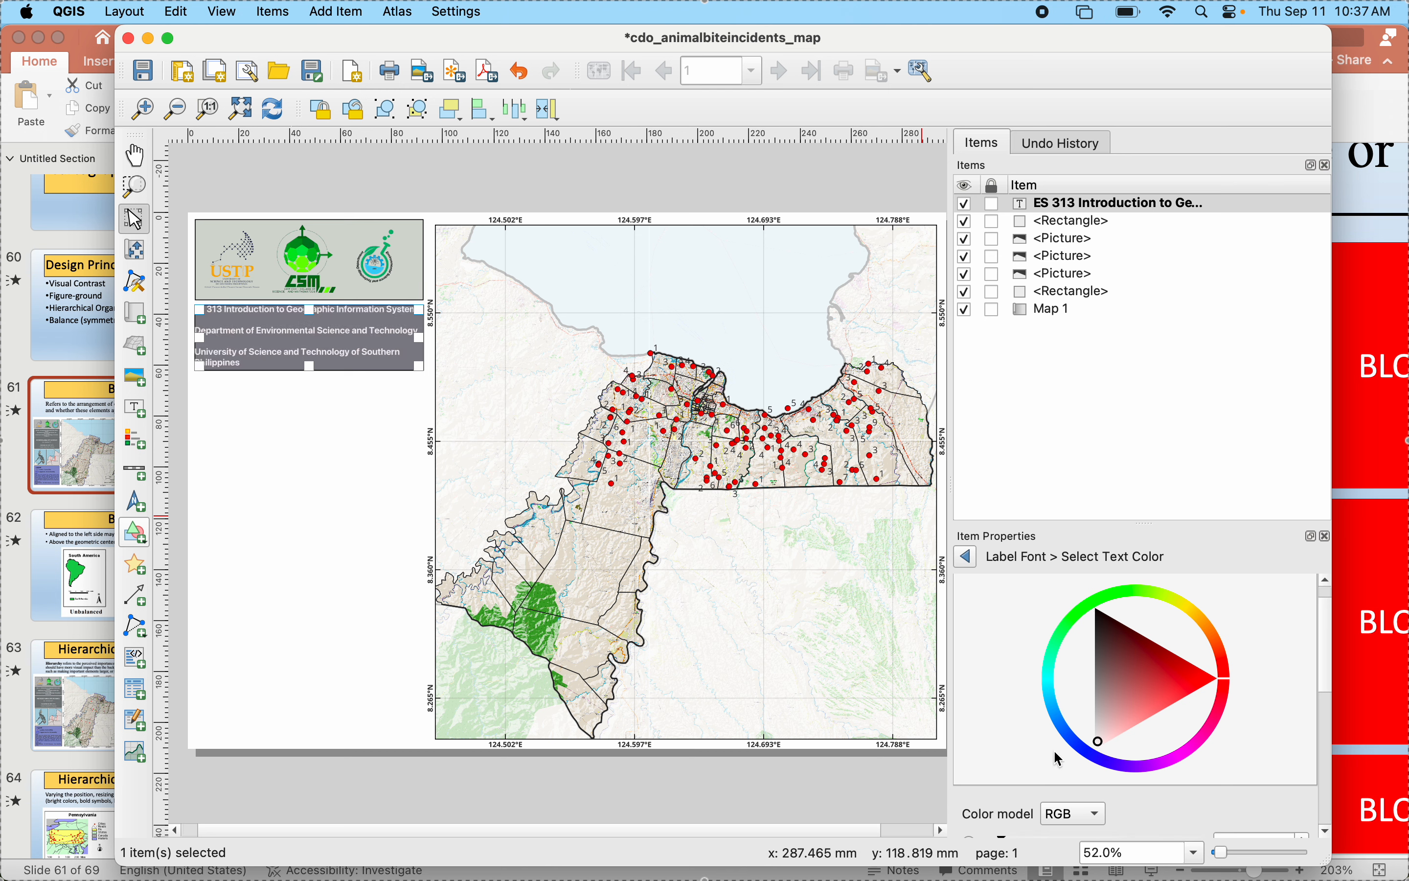
{"action": "left_click", "coordinate": [967, 558]}
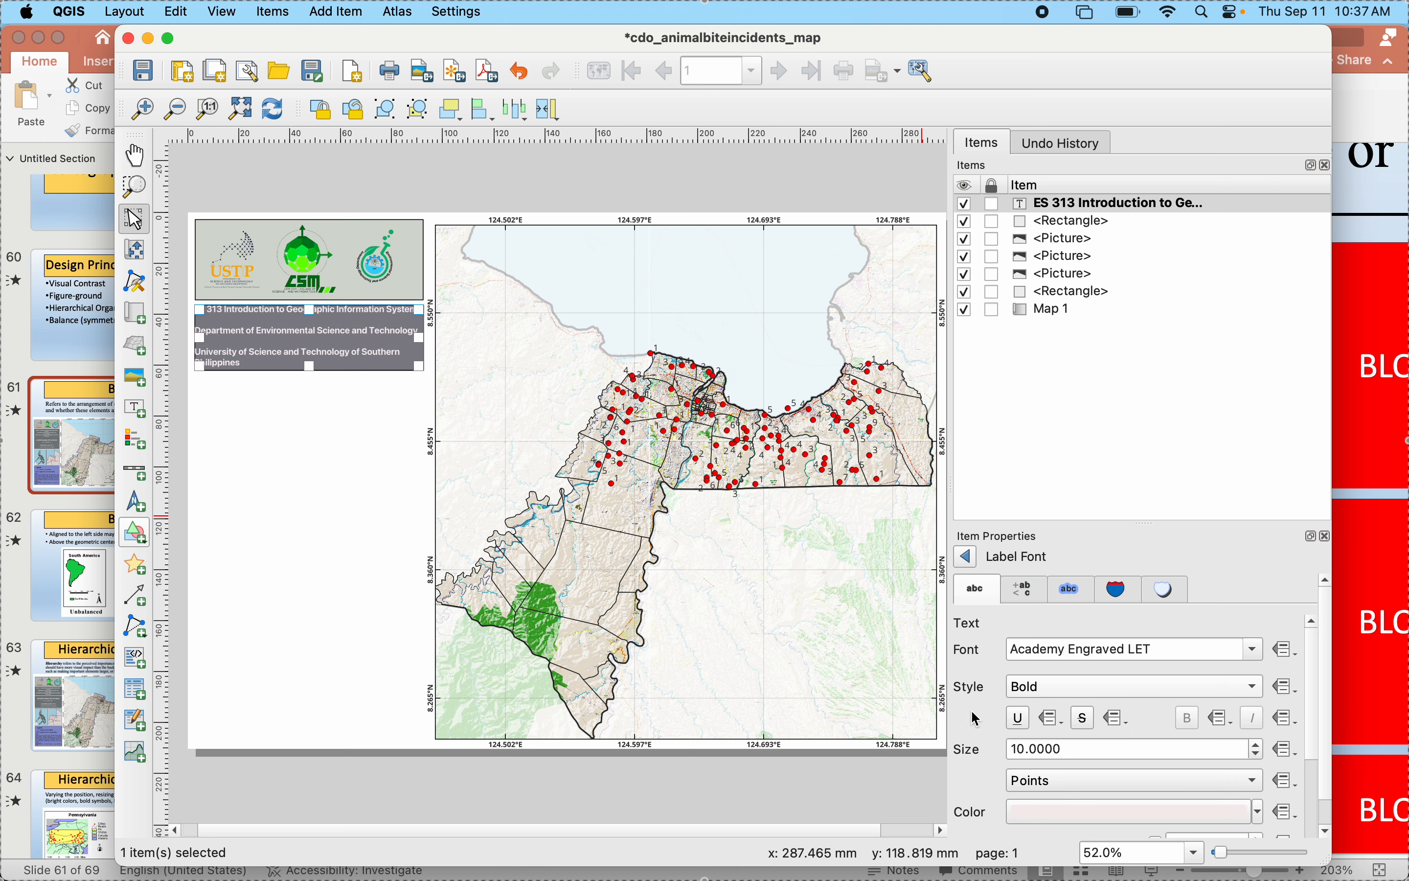
{"action": "scroll", "coordinate": [975, 713], "scroll_direction": "down", "scroll_amount": 2}
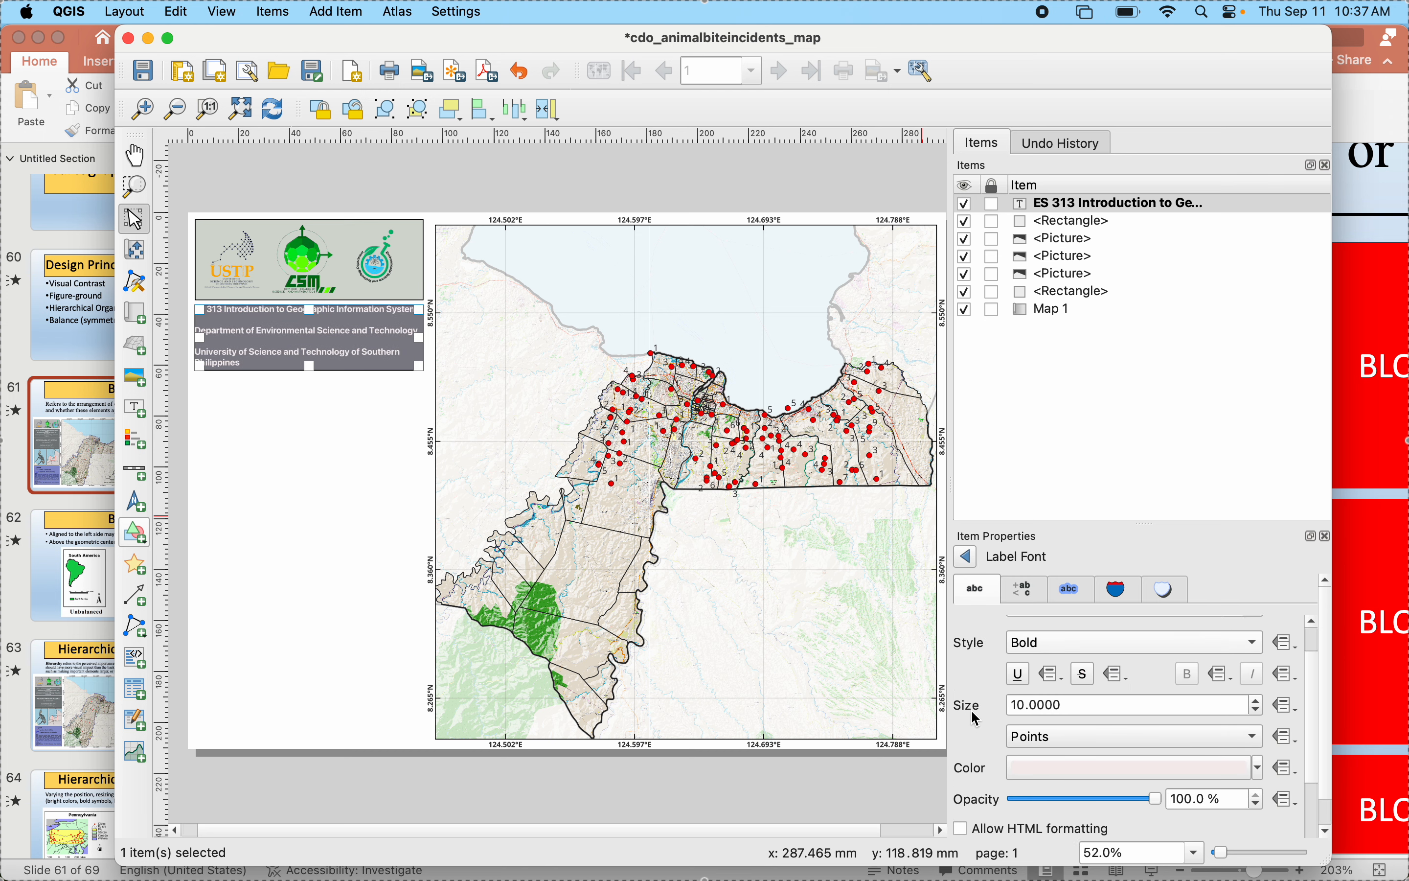
{"action": "left_click", "coordinate": [1258, 708]}
{"action": "left_click", "coordinate": [1258, 694]}
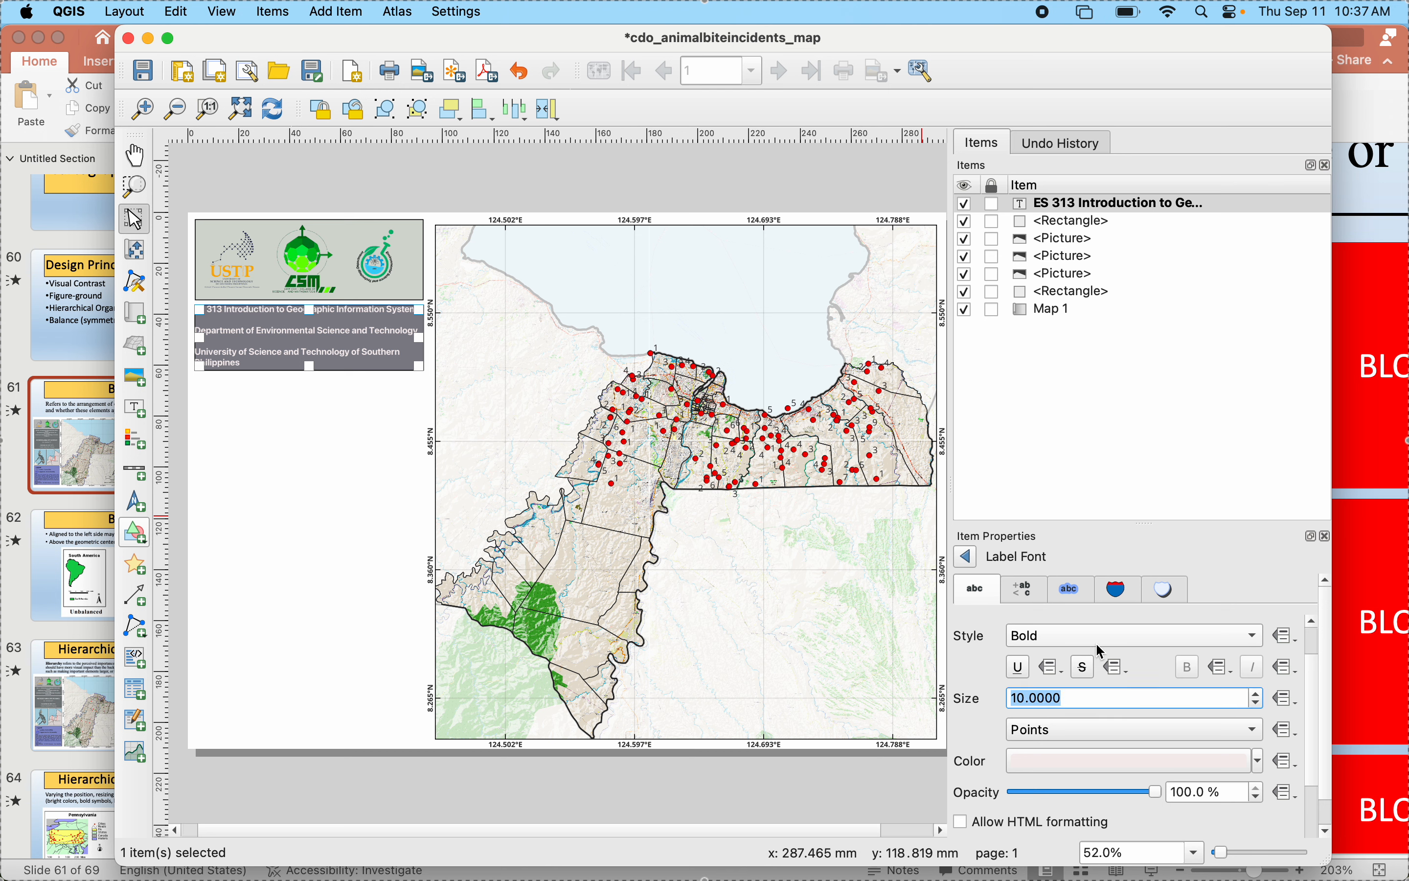
- Set the heading label's horizontal alignment to Center and deselect the label
{"action": "left_click", "coordinate": [969, 561]}
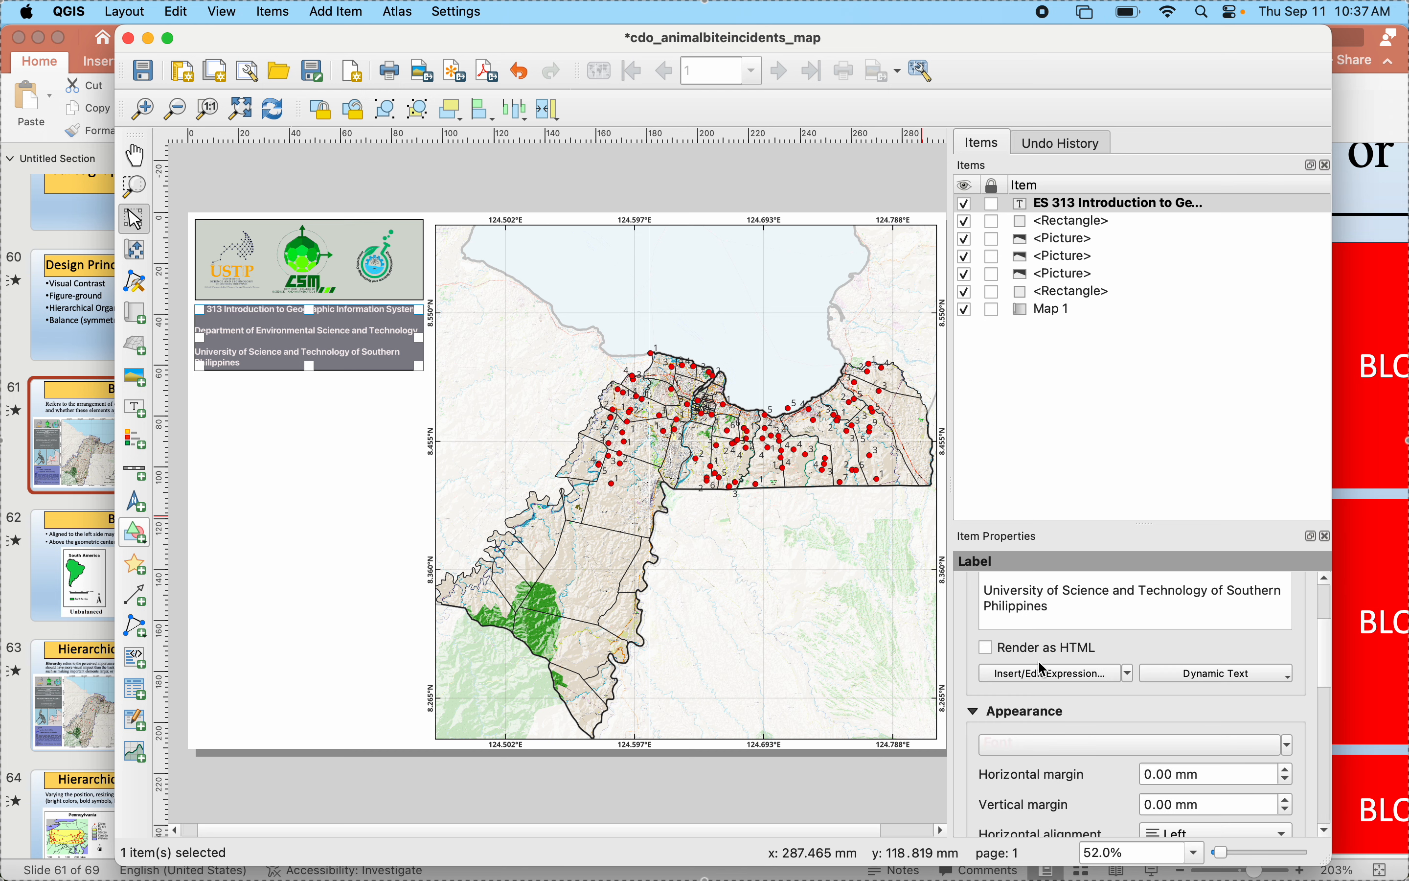
{"action": "scroll", "coordinate": [1100, 797], "scroll_direction": "down", "scroll_amount": 3}
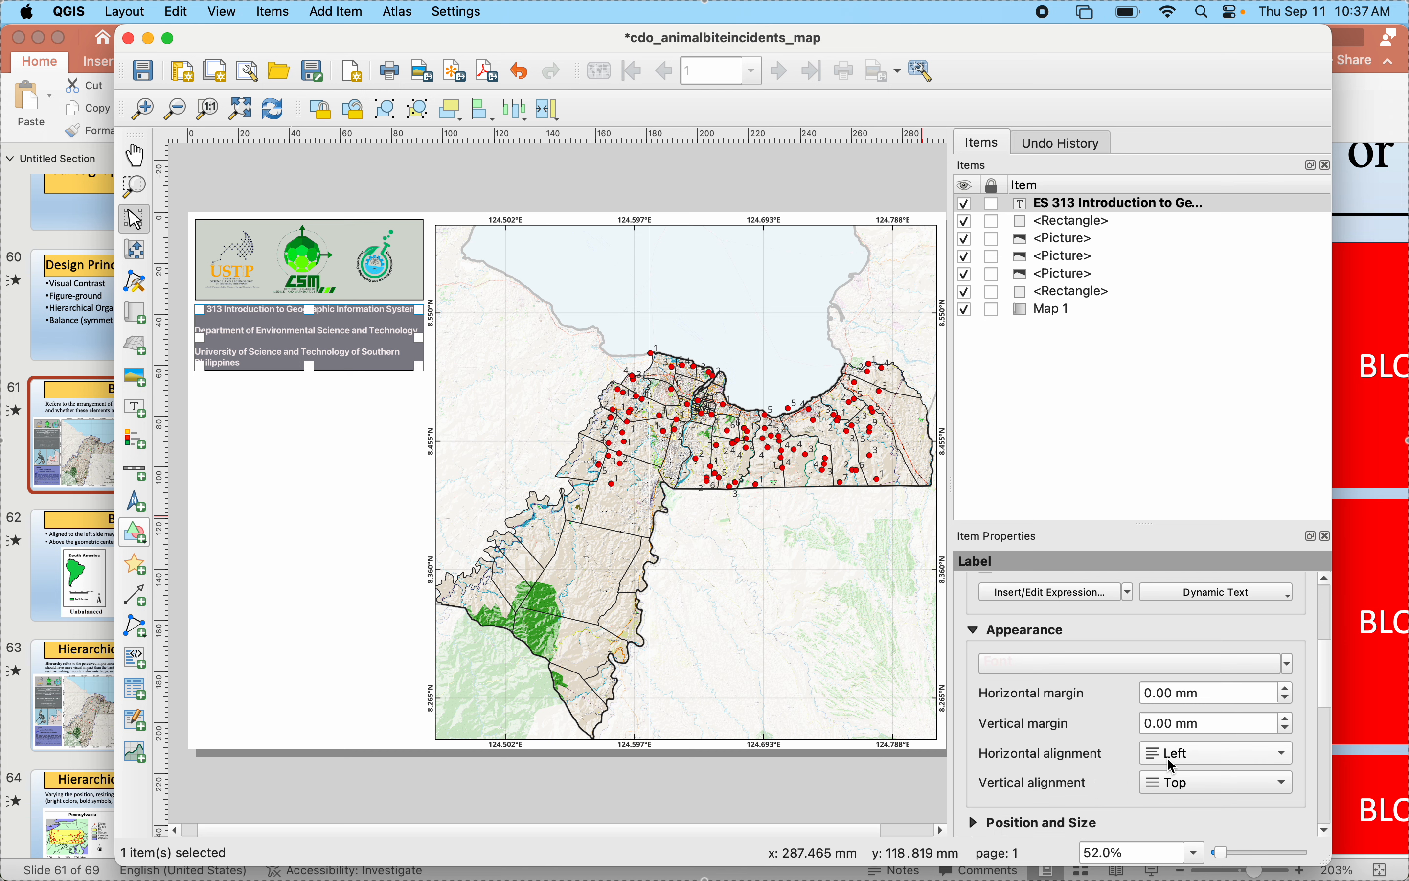
{"action": "left_click", "coordinate": [1175, 755]}
{"action": "left_click", "coordinate": [1185, 779]}
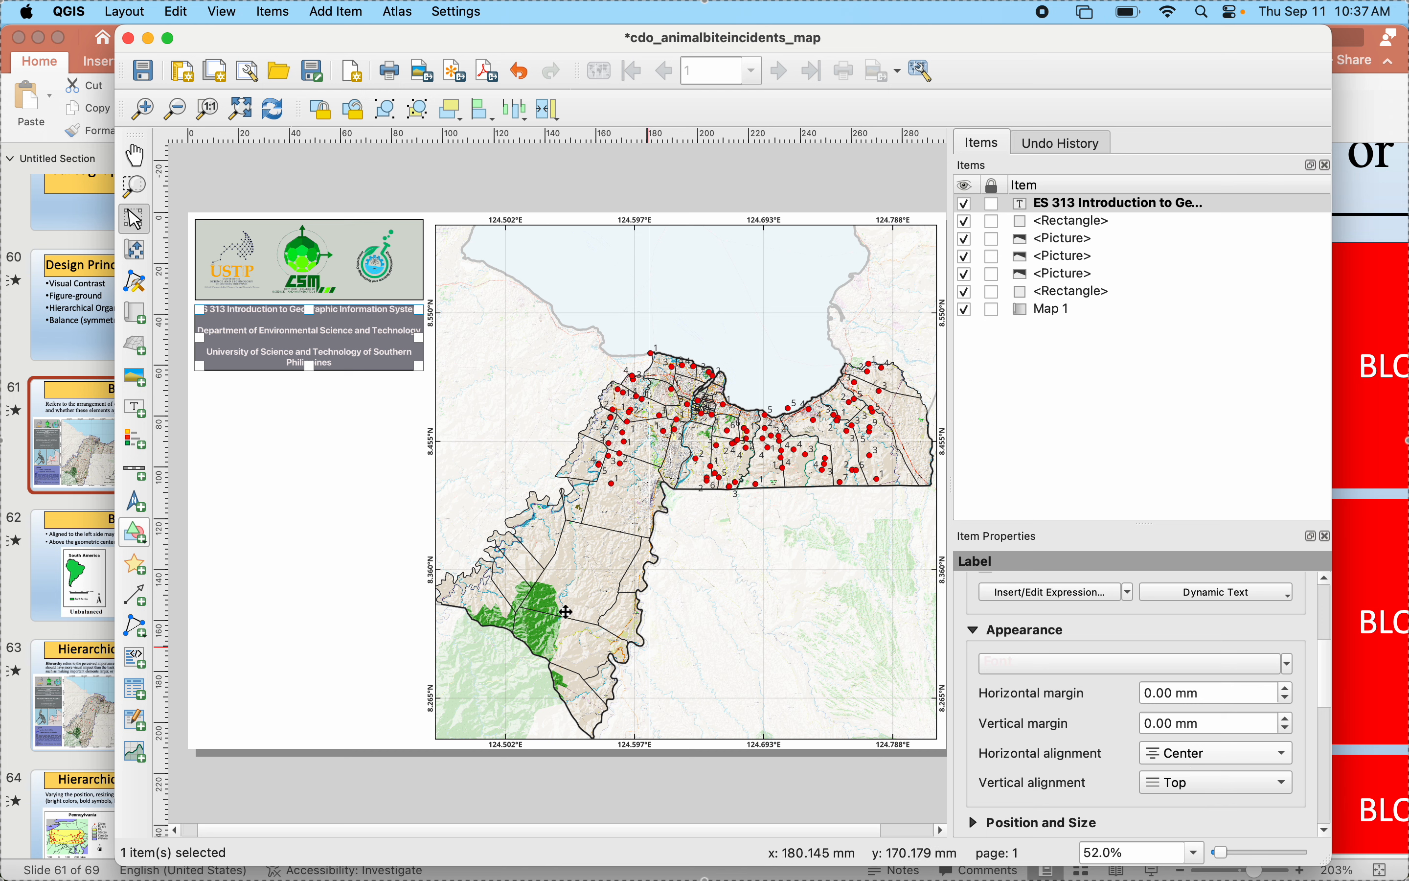
{"action": "left_click", "coordinate": [385, 556]}
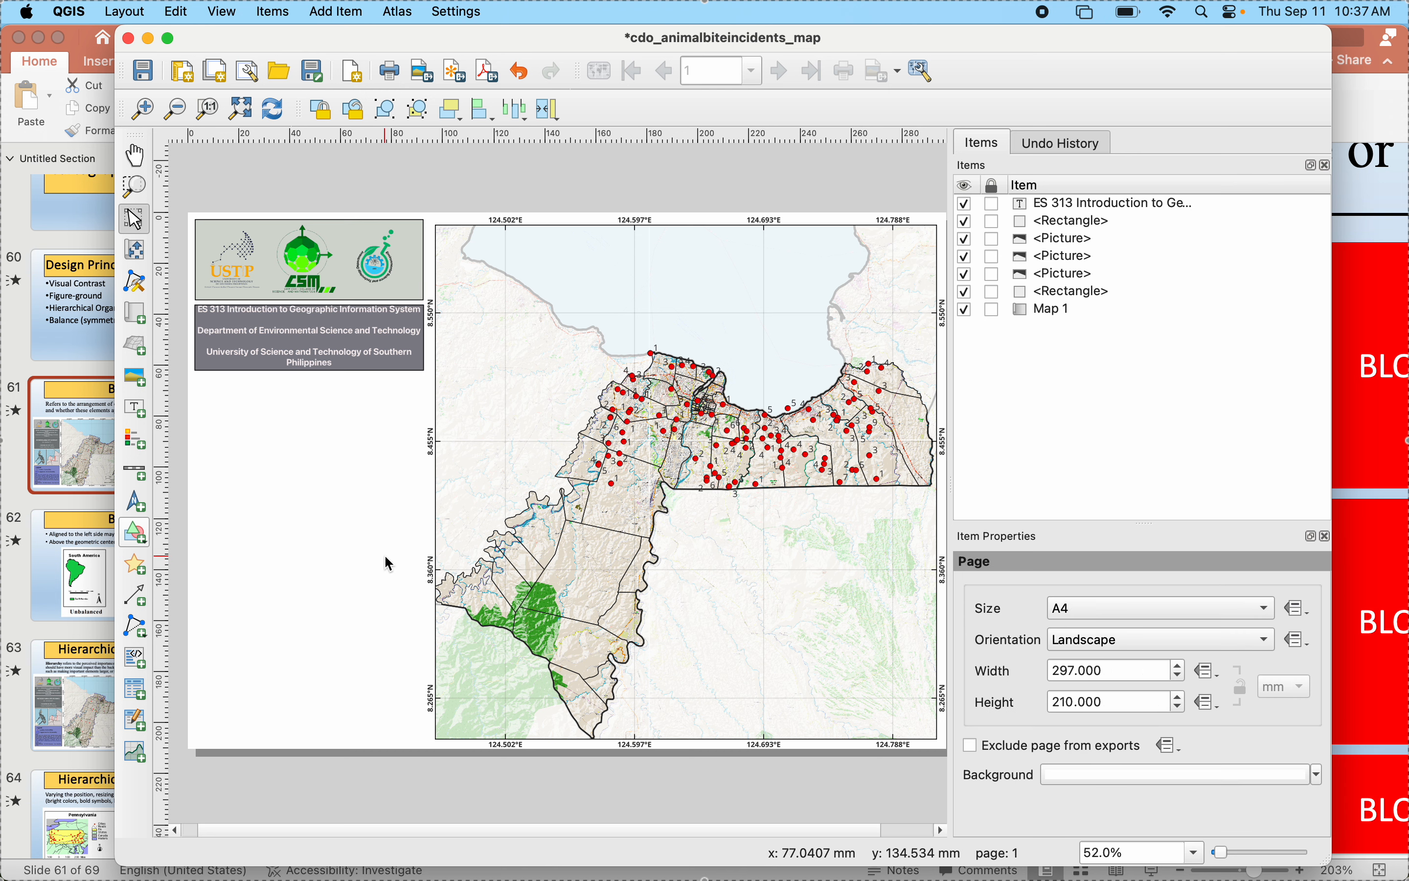
- Reduce the heading label's height so its text starts slightly below the rectangle's upper edge
{"action": "left_click", "coordinate": [265, 340]}
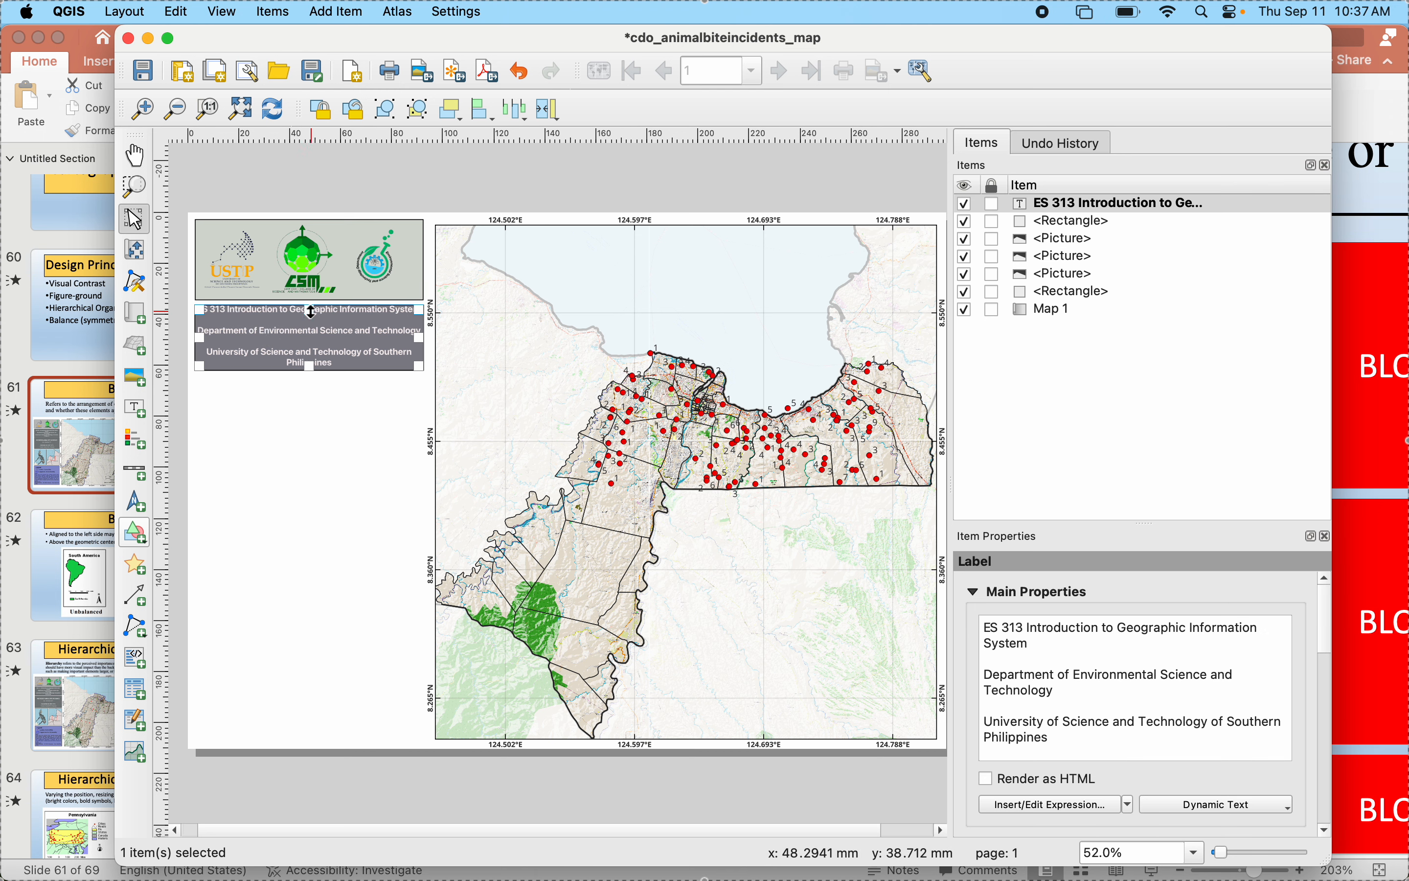
{"action": "left_click_drag", "start_coordinate": [312, 315], "coordinate": [312, 357]}
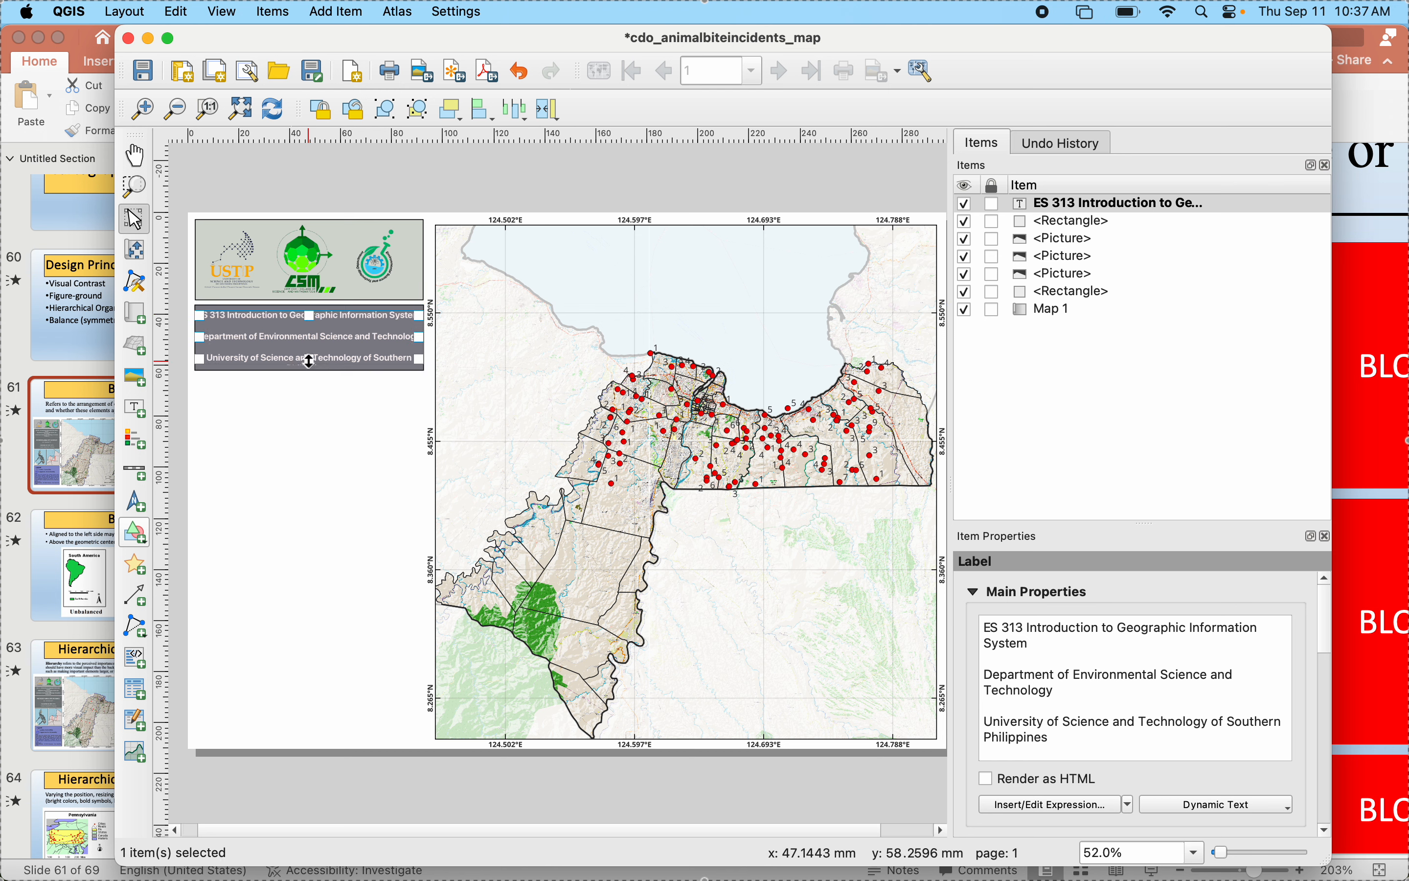
{"action": "left_click", "coordinate": [313, 431]}
- Set the heading label's font size to 9 points and deselect the label
{"action": "left_click", "coordinate": [312, 328]}
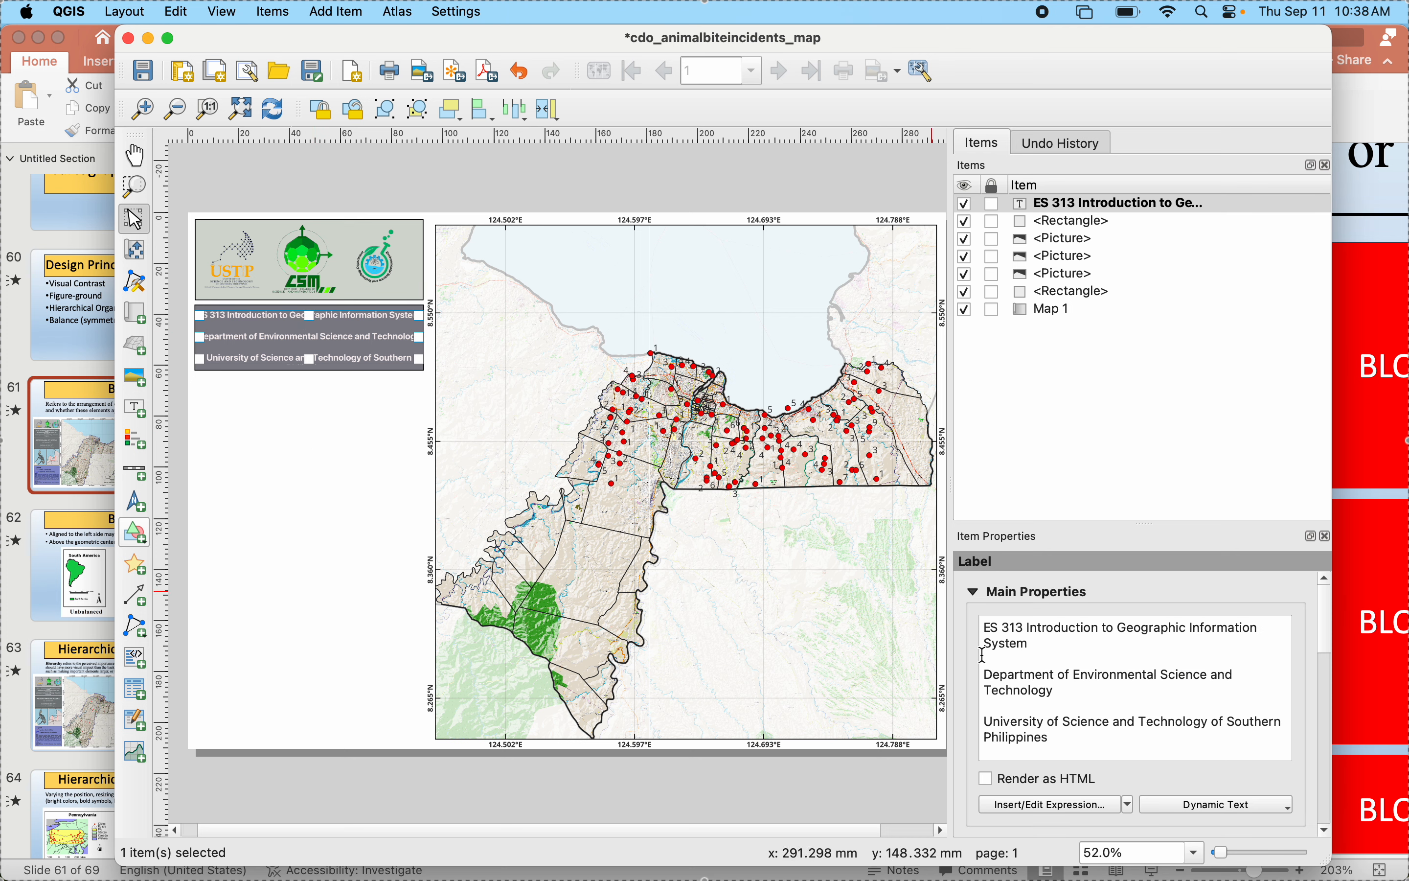
{"action": "scroll", "coordinate": [983, 670], "scroll_direction": "down", "scroll_amount": 5}
{"action": "scroll", "coordinate": [984, 699], "scroll_direction": "down", "scroll_amount": 4}
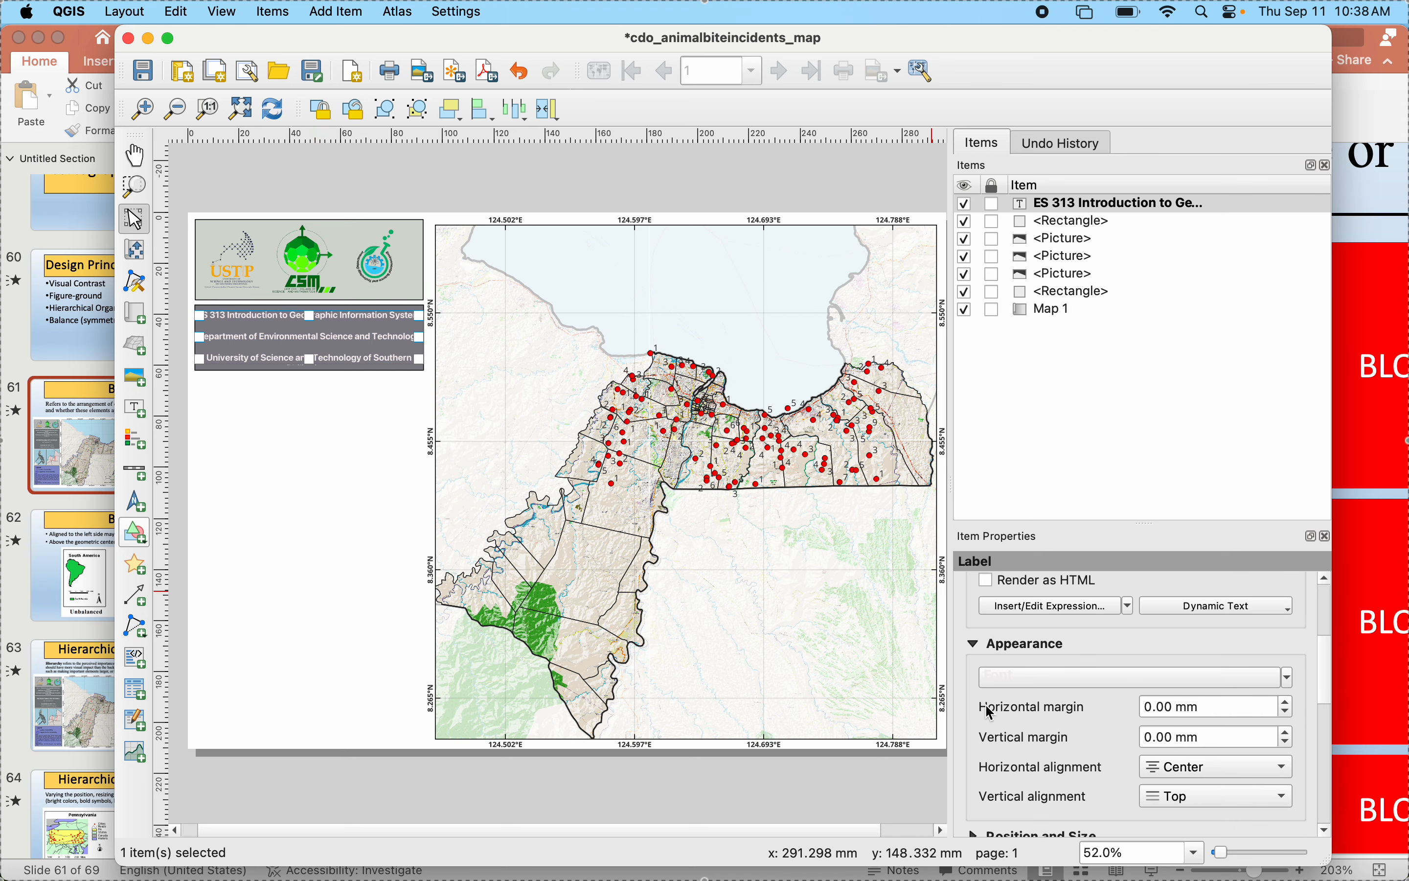
{"action": "scroll", "coordinate": [993, 733], "scroll_direction": "down", "scroll_amount": 1}
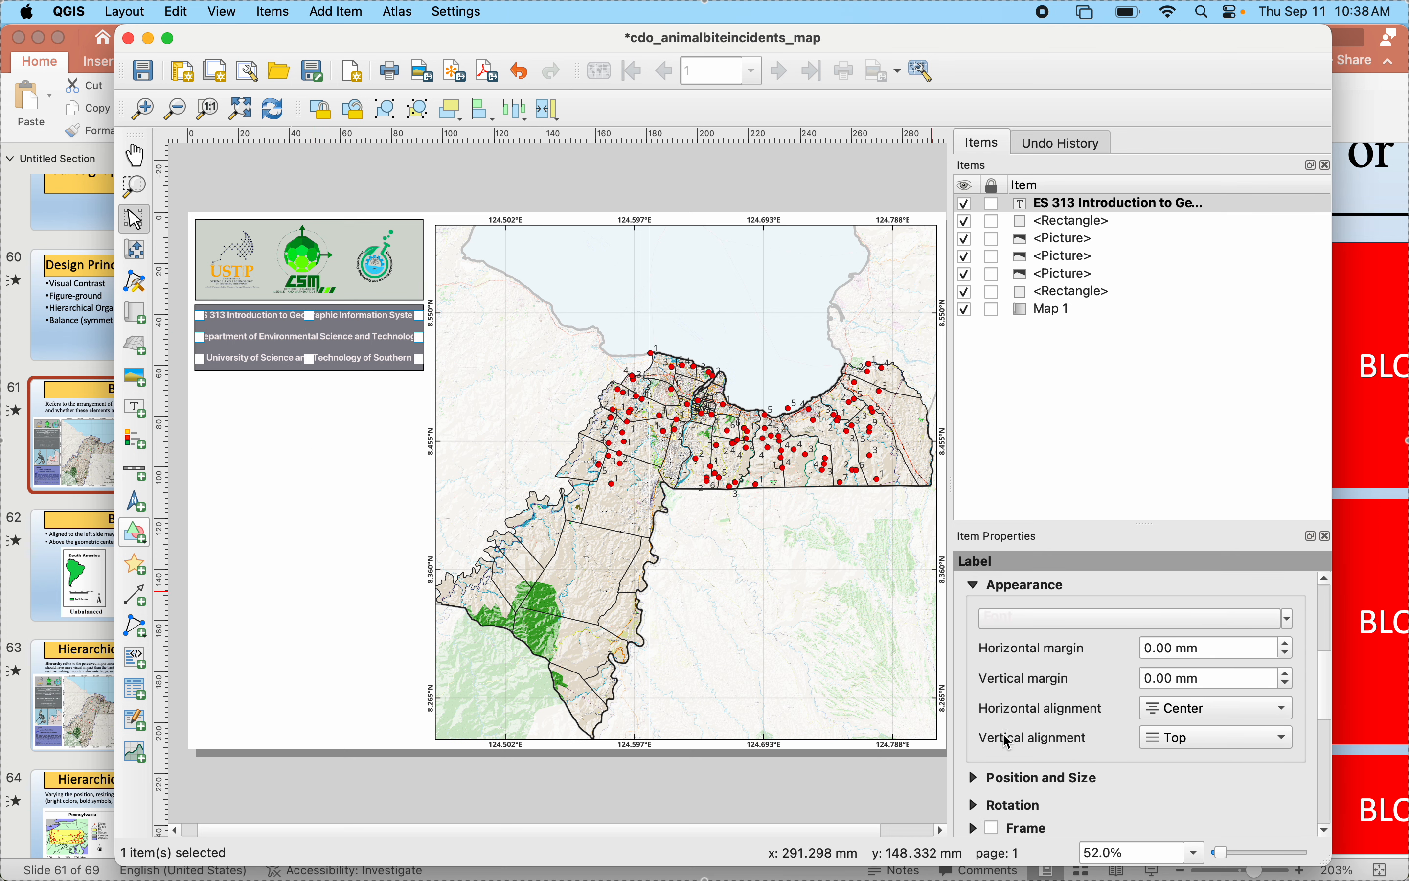
{"action": "scroll", "coordinate": [1009, 742], "scroll_direction": "up", "scroll_amount": 5}
{"action": "scroll", "coordinate": [1004, 733], "scroll_direction": "down", "scroll_amount": 5}
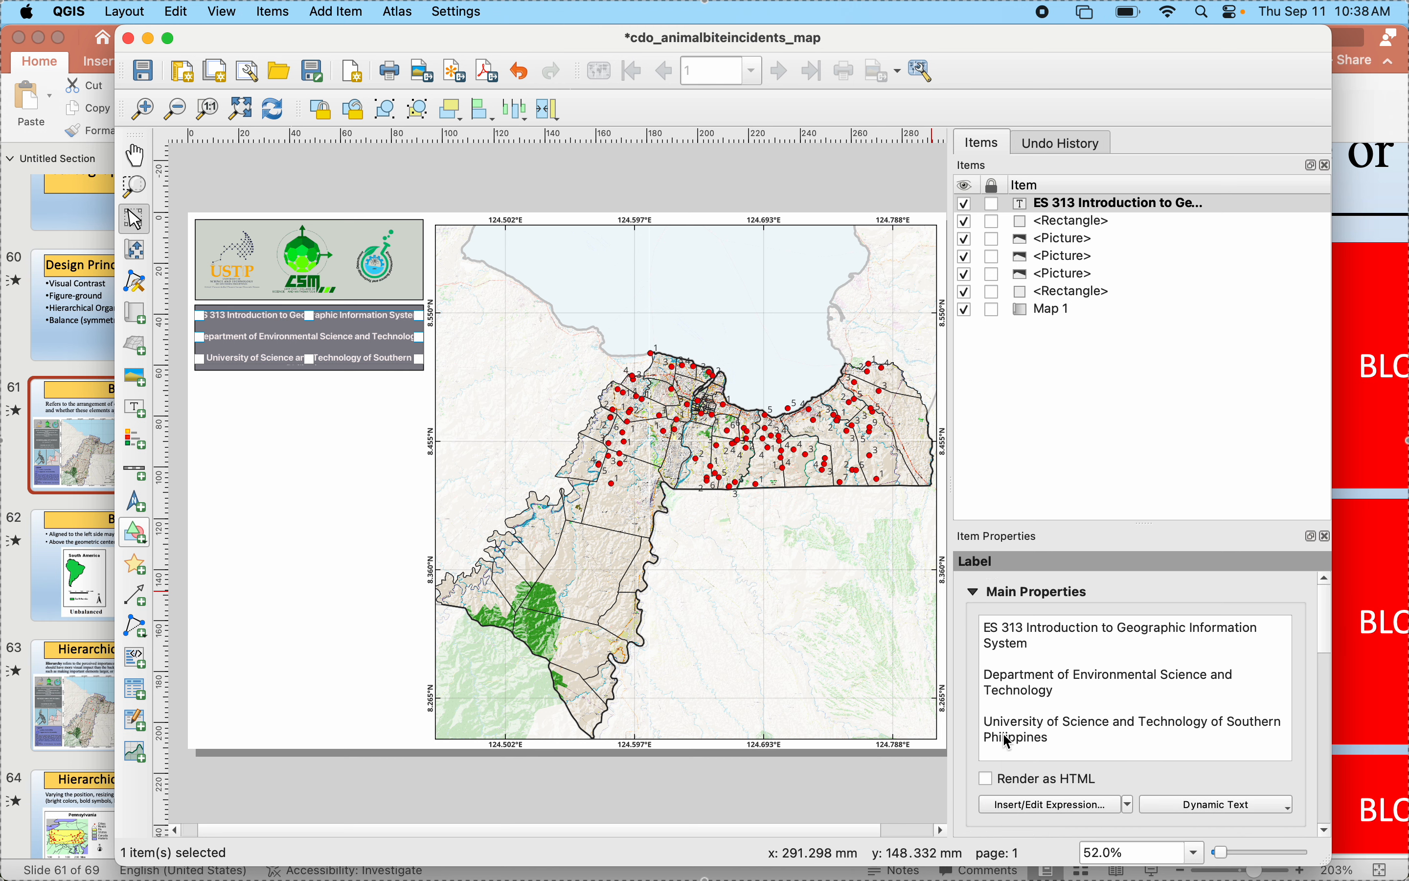
{"action": "left_click", "coordinate": [1028, 702]}
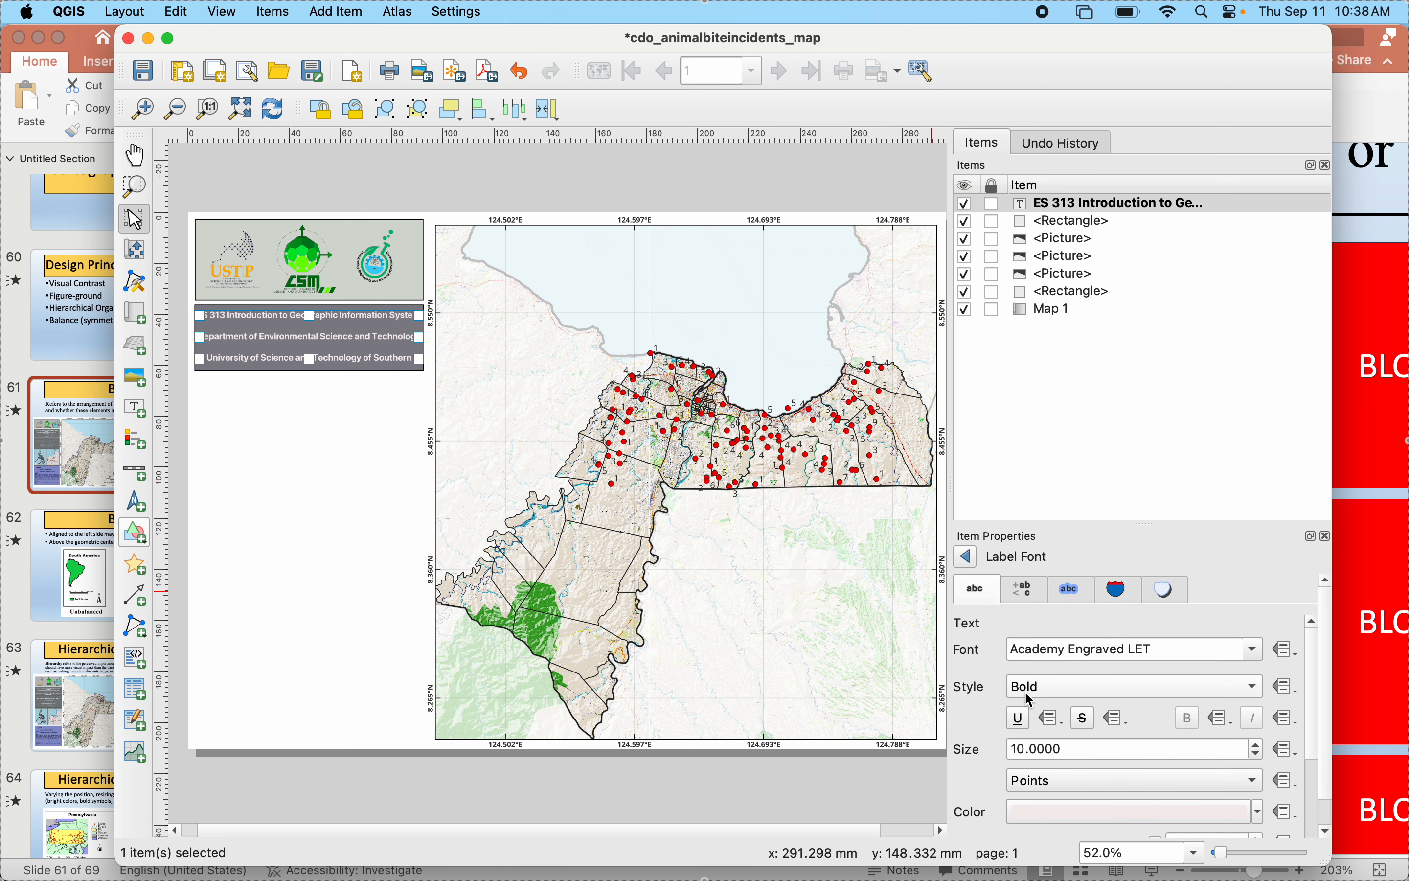
{"action": "left_click", "coordinate": [1255, 753]}
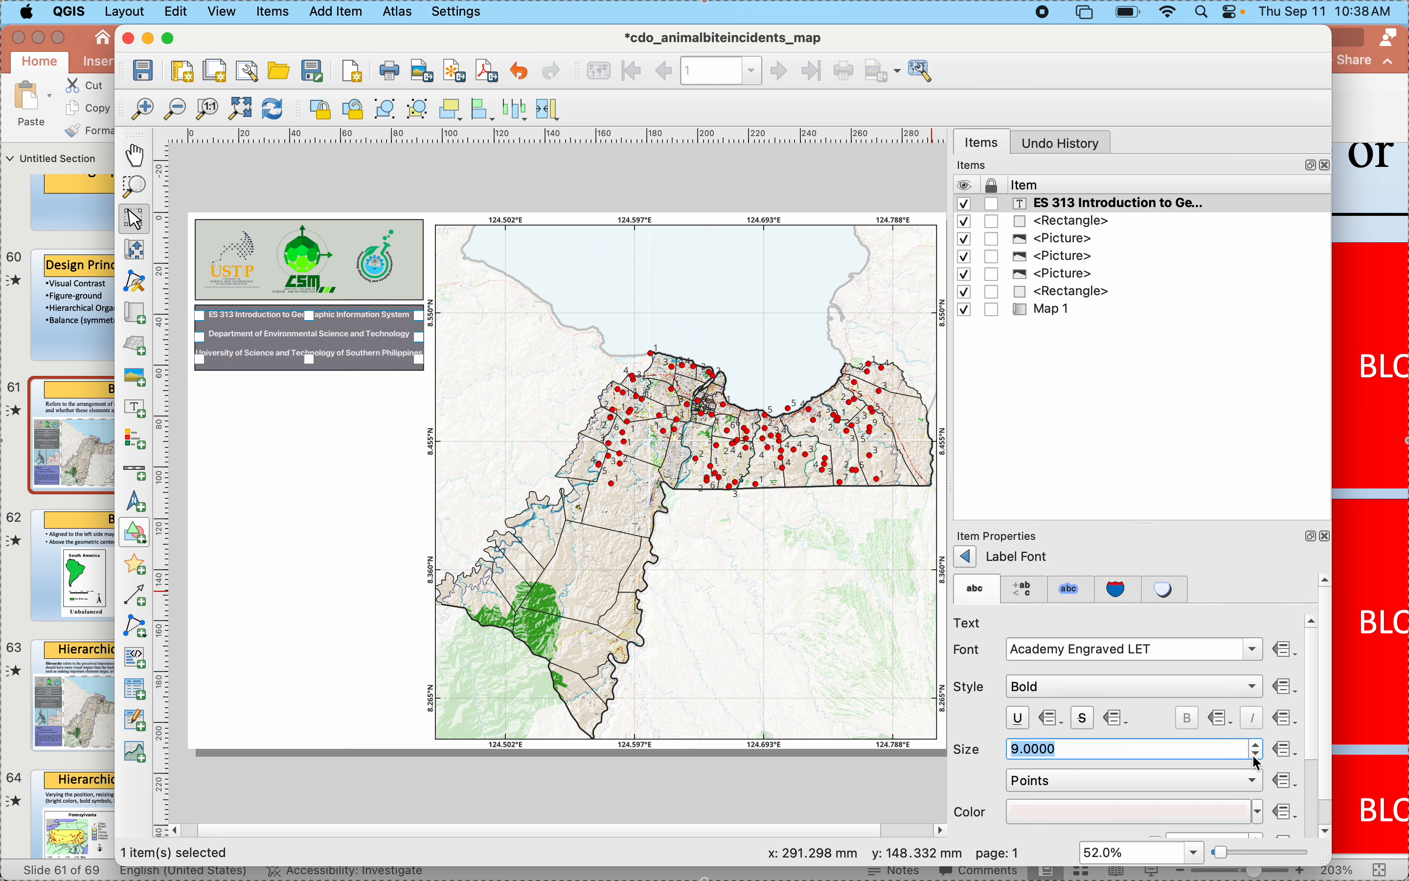
{"action": "left_click", "coordinate": [494, 815]}
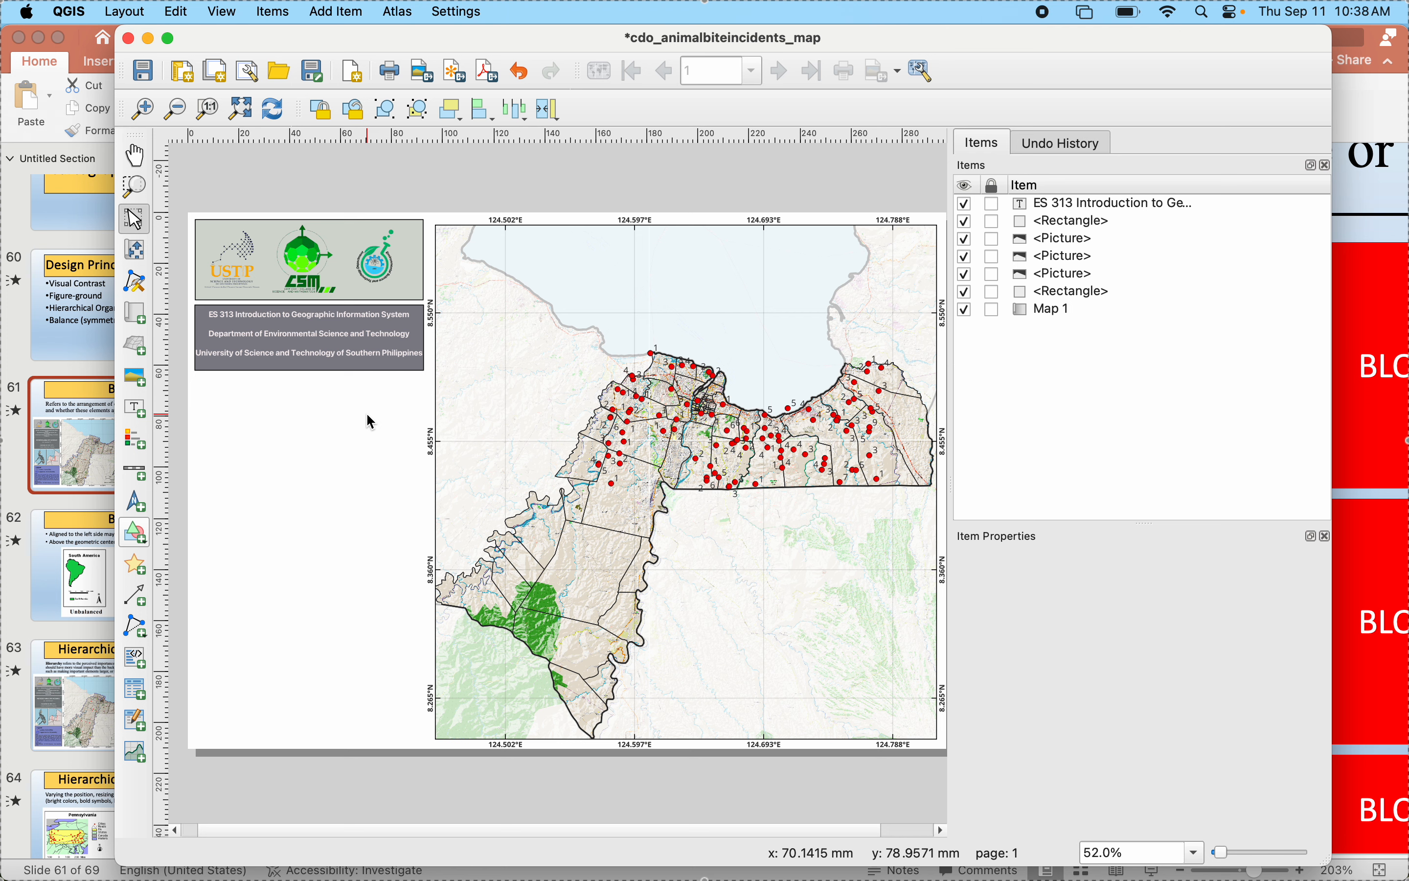
- Select the heading label, switch to PowerPoint to compare it with the heading block of the sample map, and return to the QGIS layout
{"action": "left_click", "coordinate": [350, 493]}
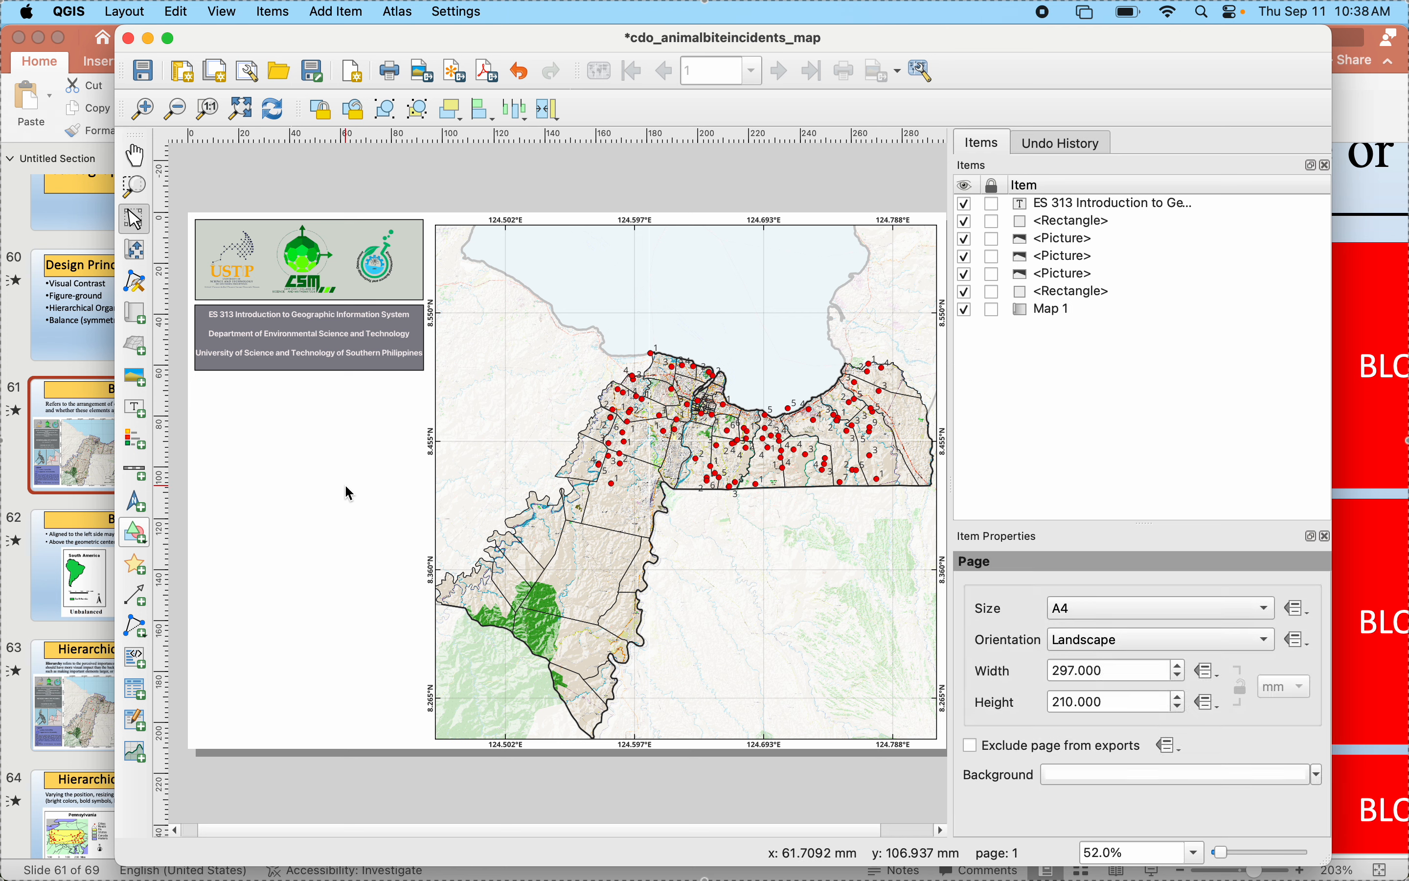
{"action": "left_click", "coordinate": [263, 343]}
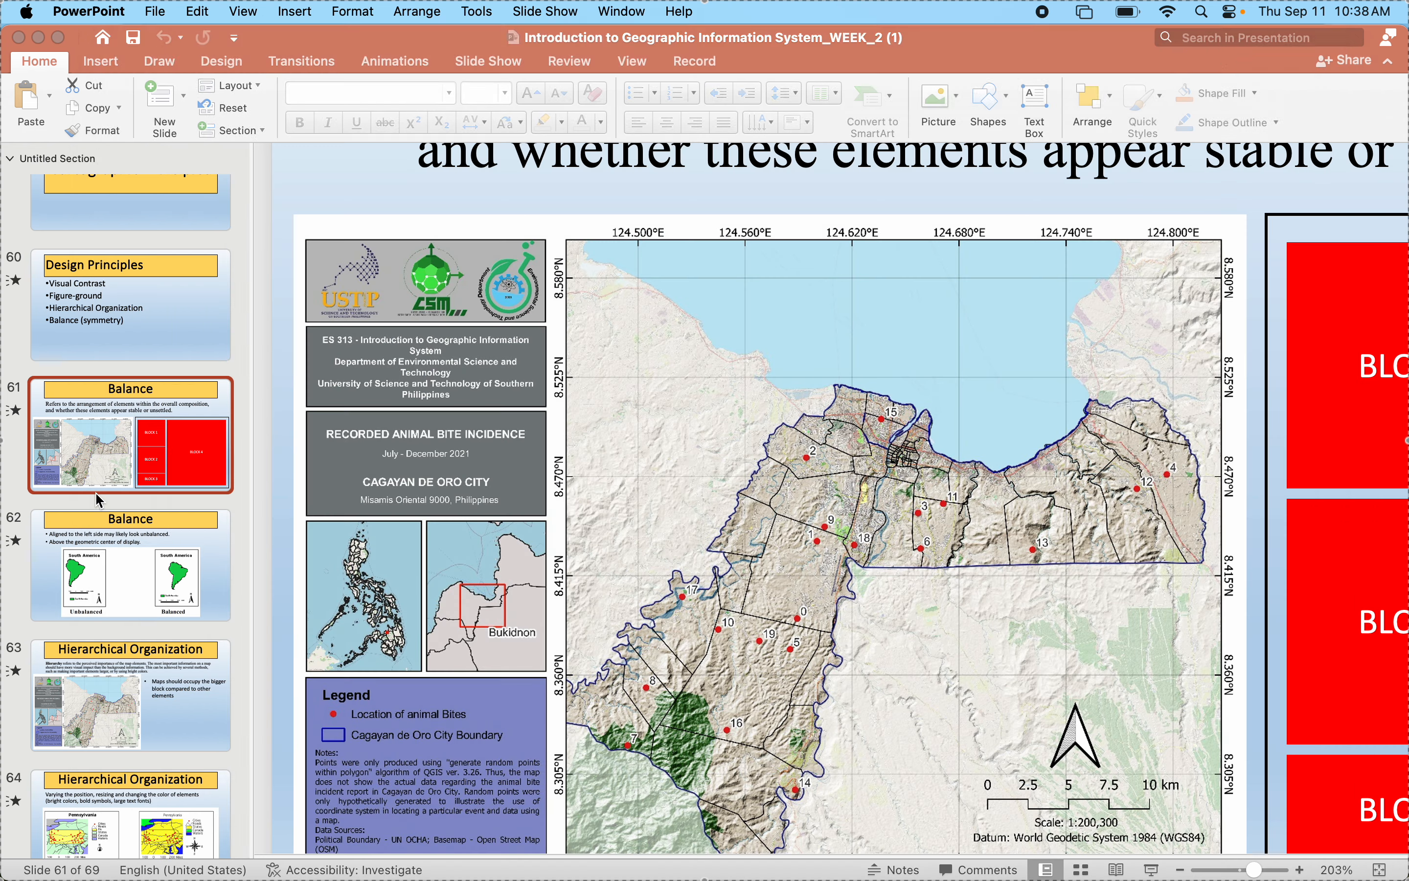
{"action": "left_click", "coordinate": [95, 491]}
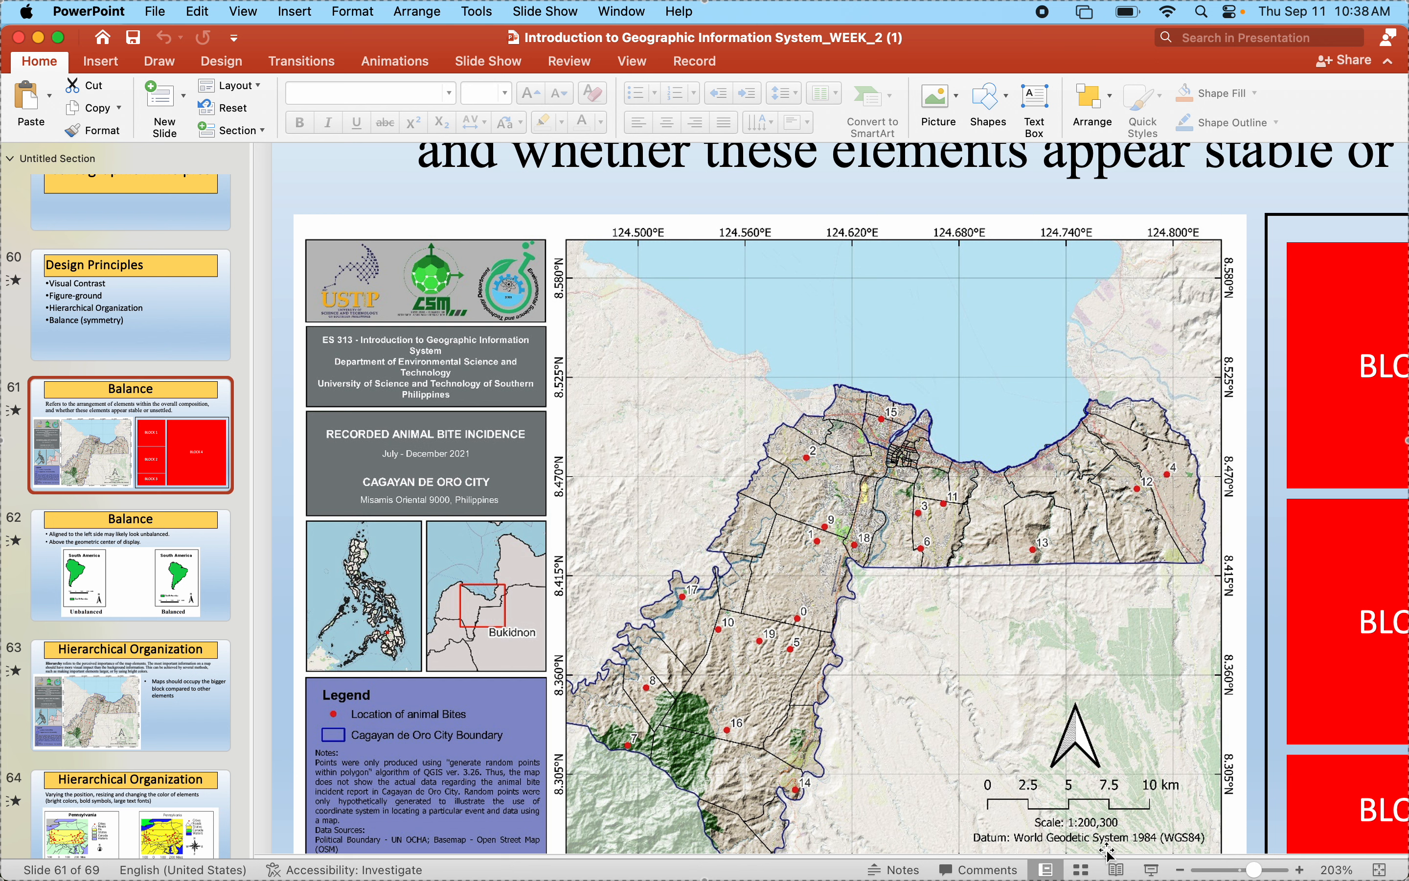
{"action": "mouse_move", "coordinate": [1047, 856]}
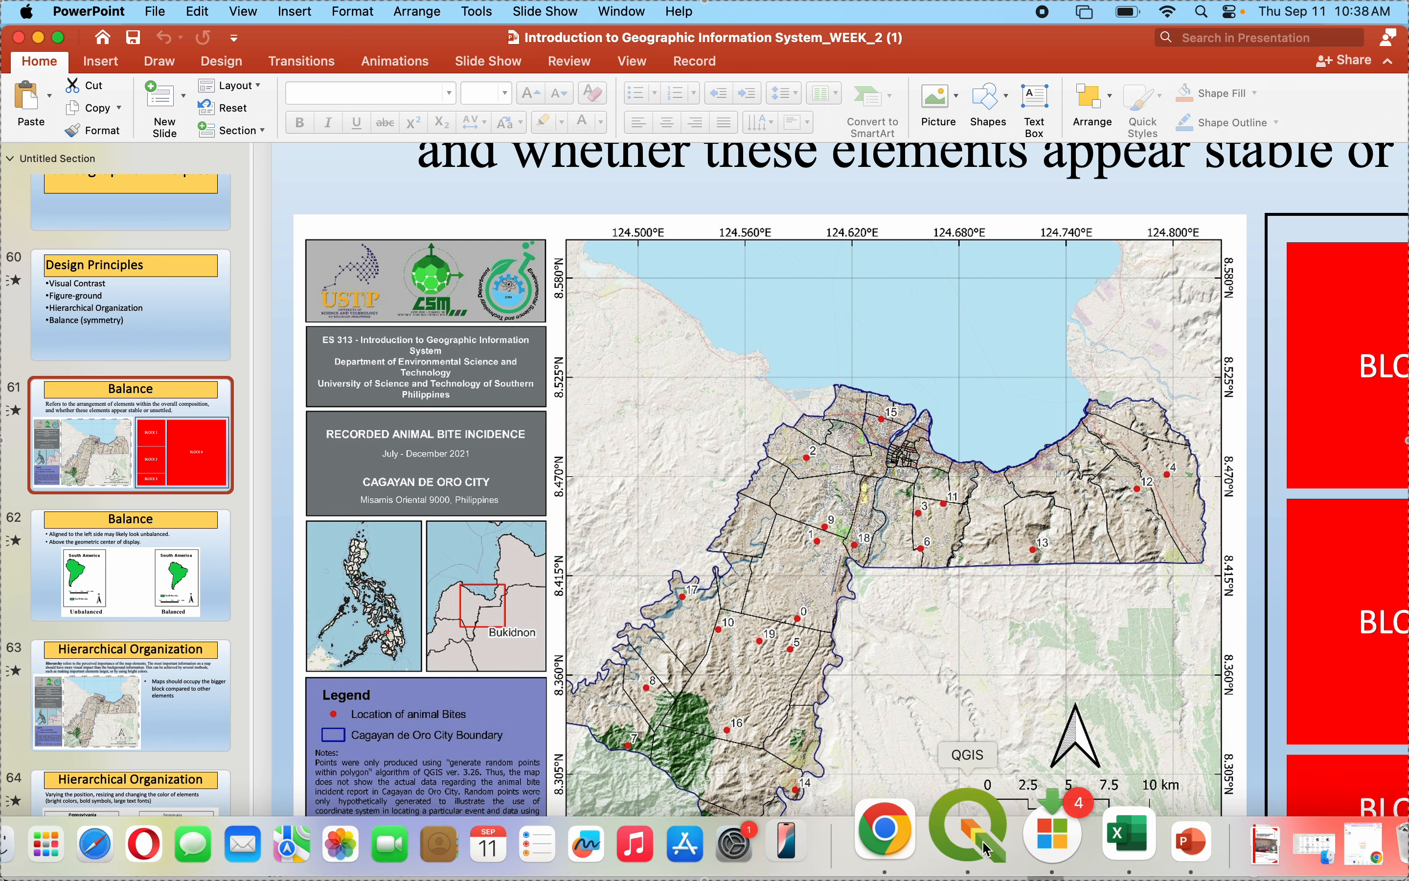
{"action": "left_click", "coordinate": [909, 838]}
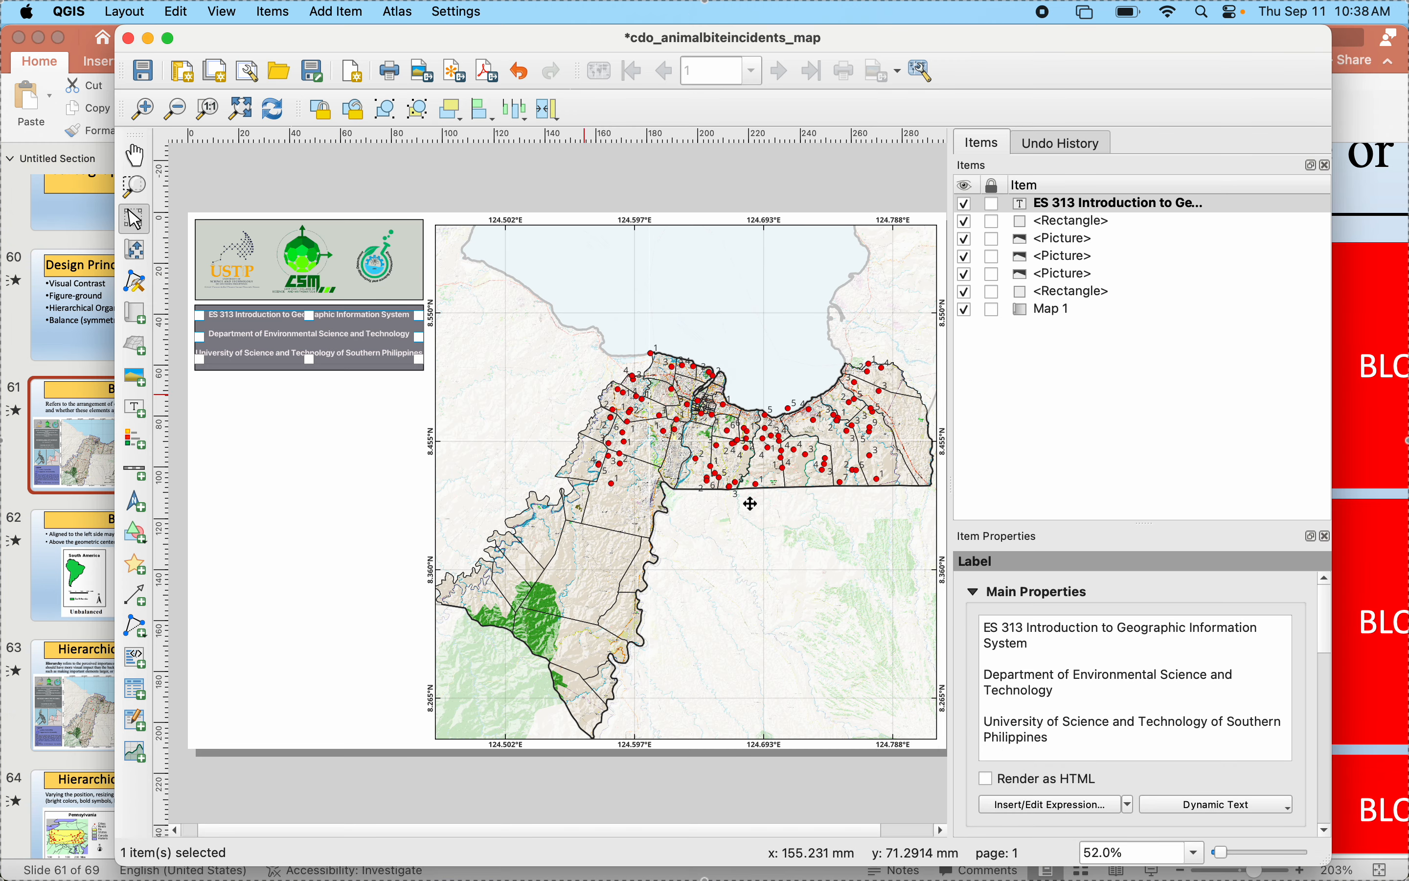
- Try to resize only the course title line of the heading label, setting the font size to 8 points
{"action": "left_click", "coordinate": [1040, 640]}
{"action": "left_click_drag", "start_coordinate": [1039, 639], "coordinate": [966, 629]}
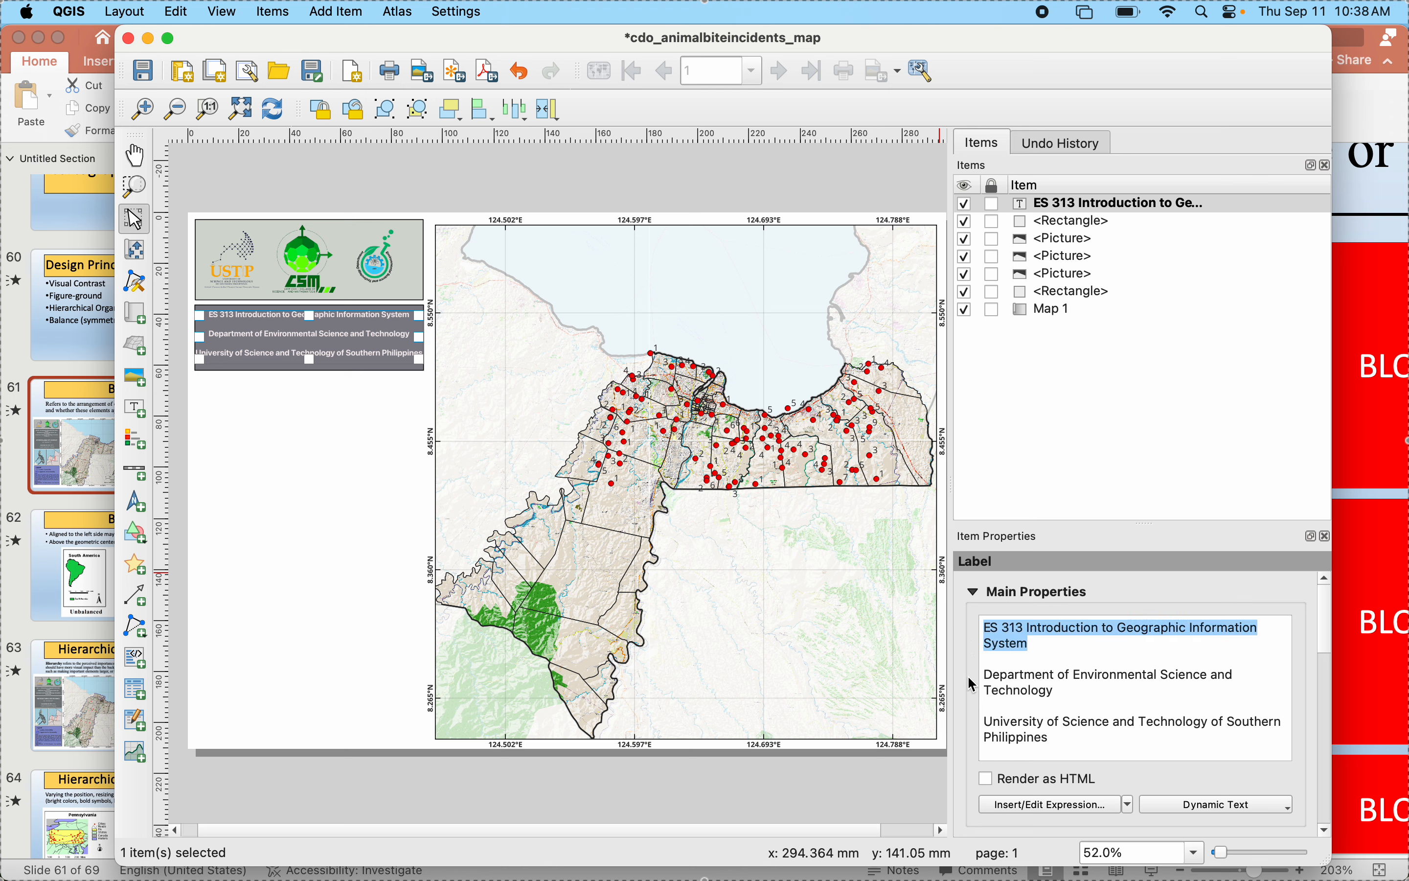
{"action": "scroll", "coordinate": [969, 678], "scroll_direction": "down", "scroll_amount": 5}
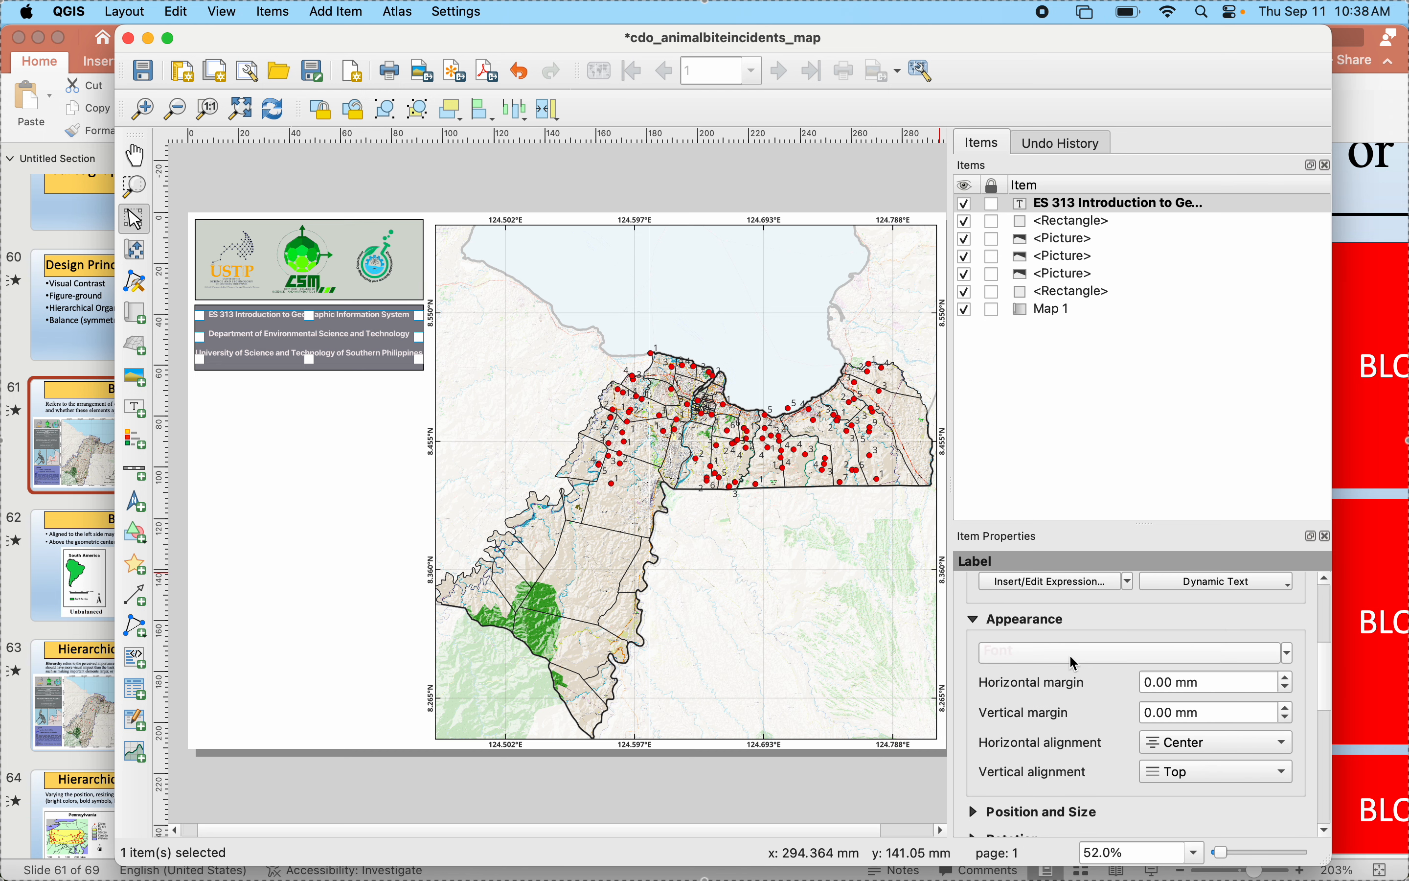
{"action": "left_click", "coordinate": [1025, 653]}
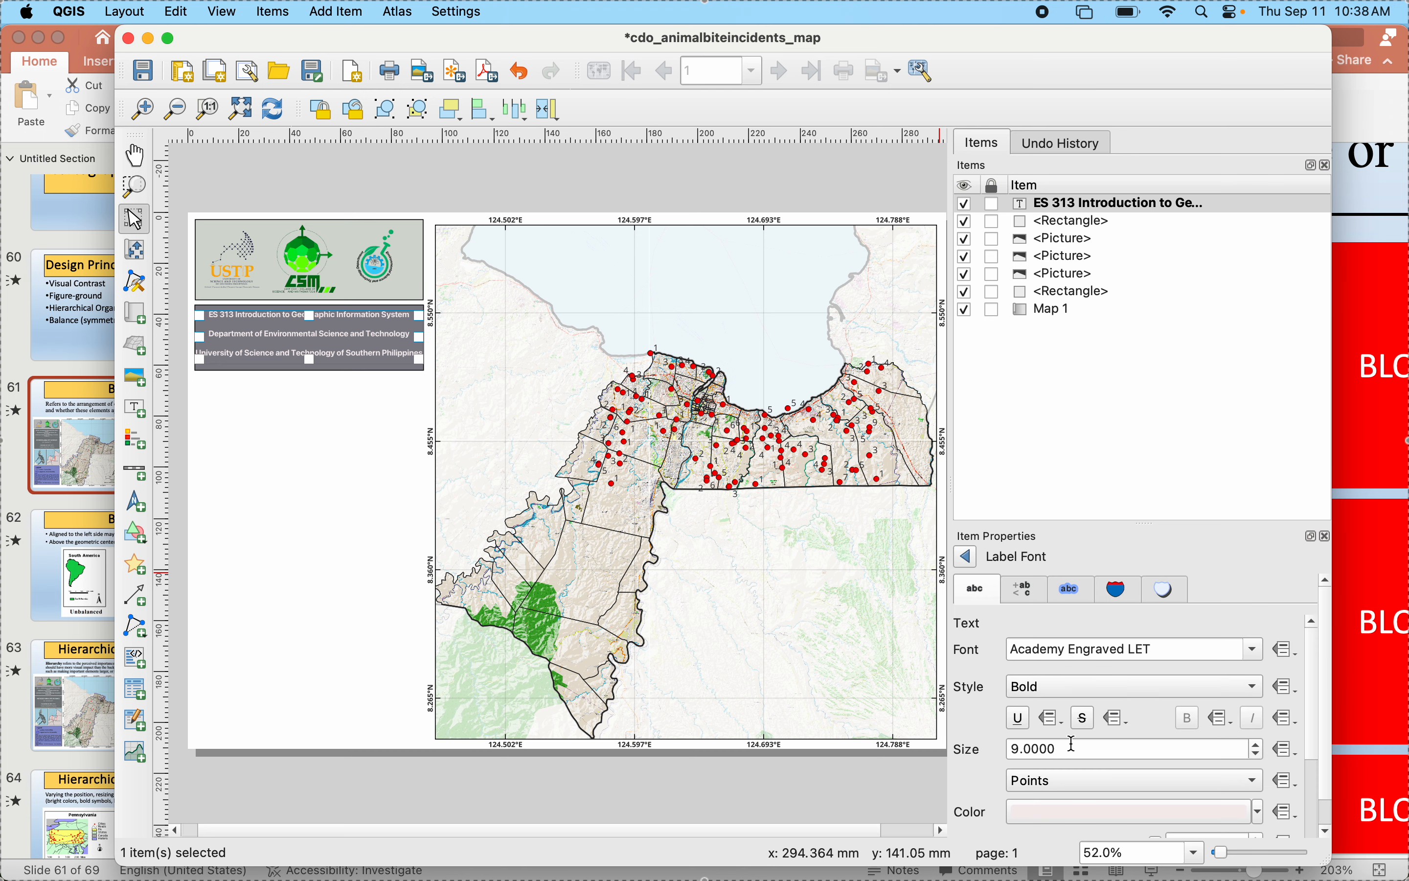
{"action": "left_click", "coordinate": [1258, 744]}
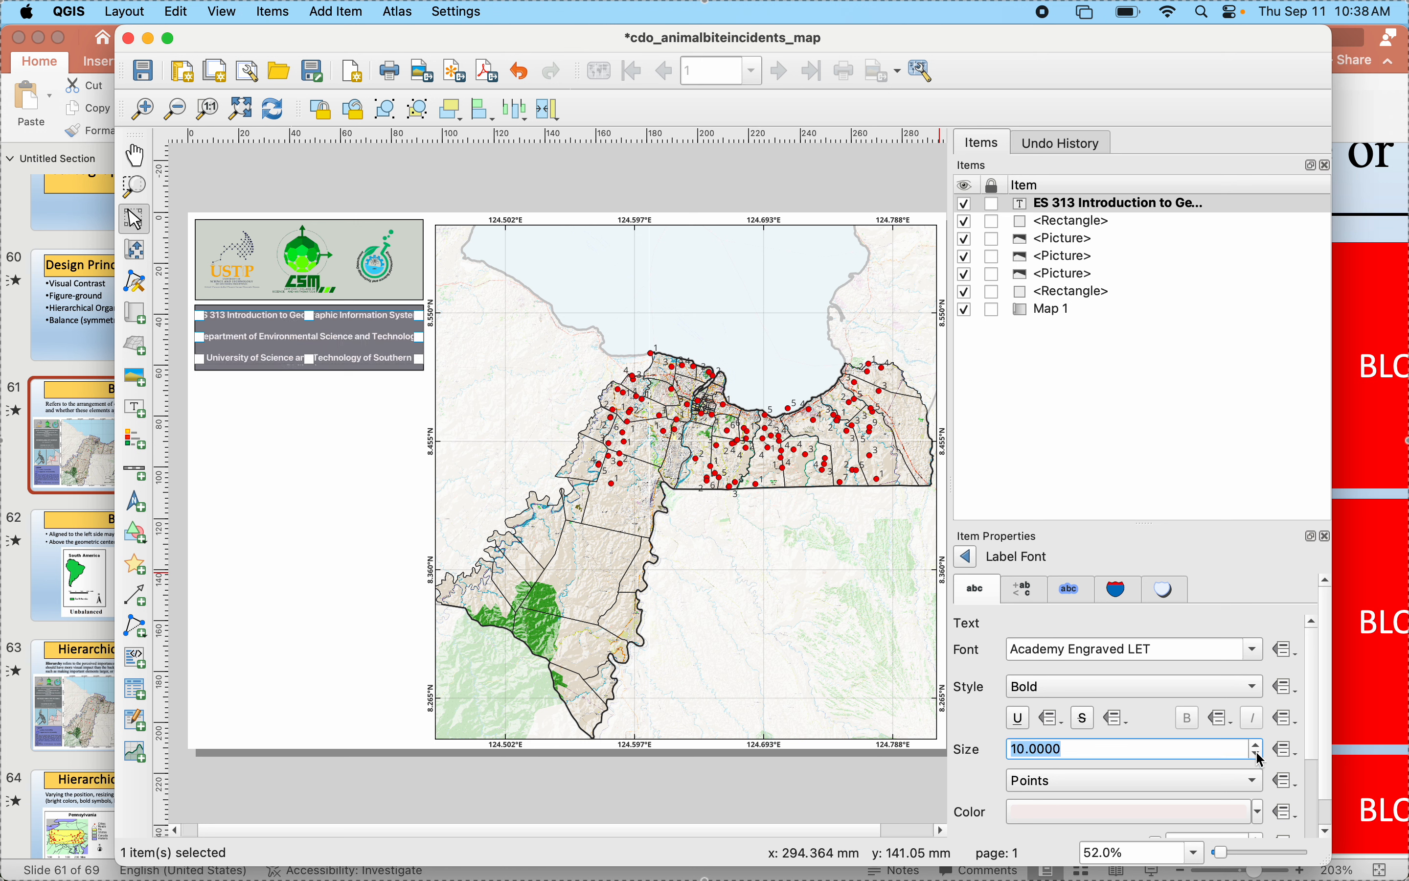
{"action": "left_click", "coordinate": [1258, 755]}
{"action": "left_click", "coordinate": [1258, 754]}
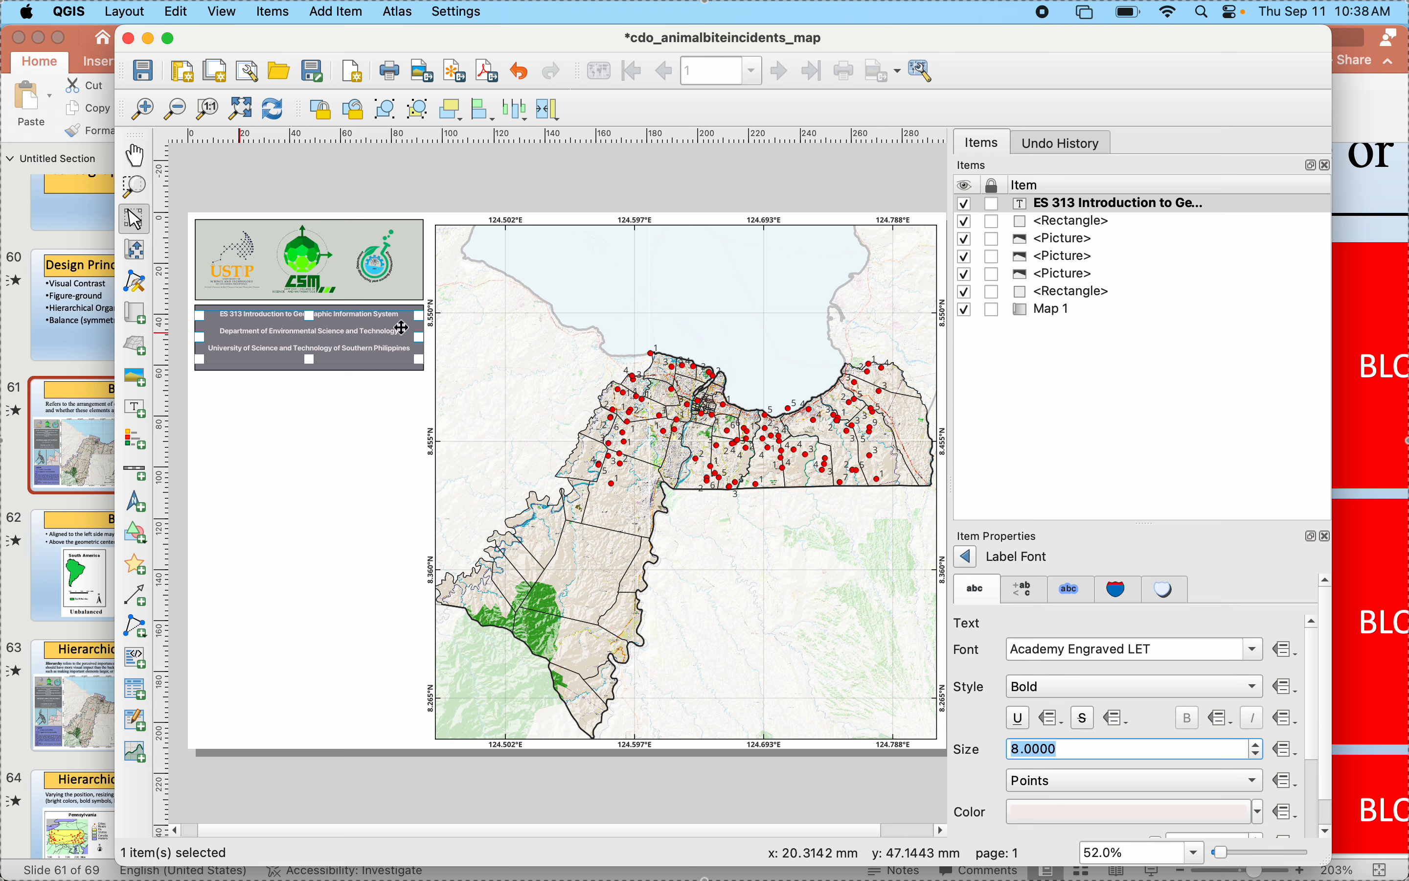
{"action": "left_click", "coordinate": [968, 558]}
- Try to resize only the department and university lines of the heading label, setting the font size to 9 points
{"action": "scroll", "coordinate": [1000, 695], "scroll_direction": "up", "scroll_amount": 5}
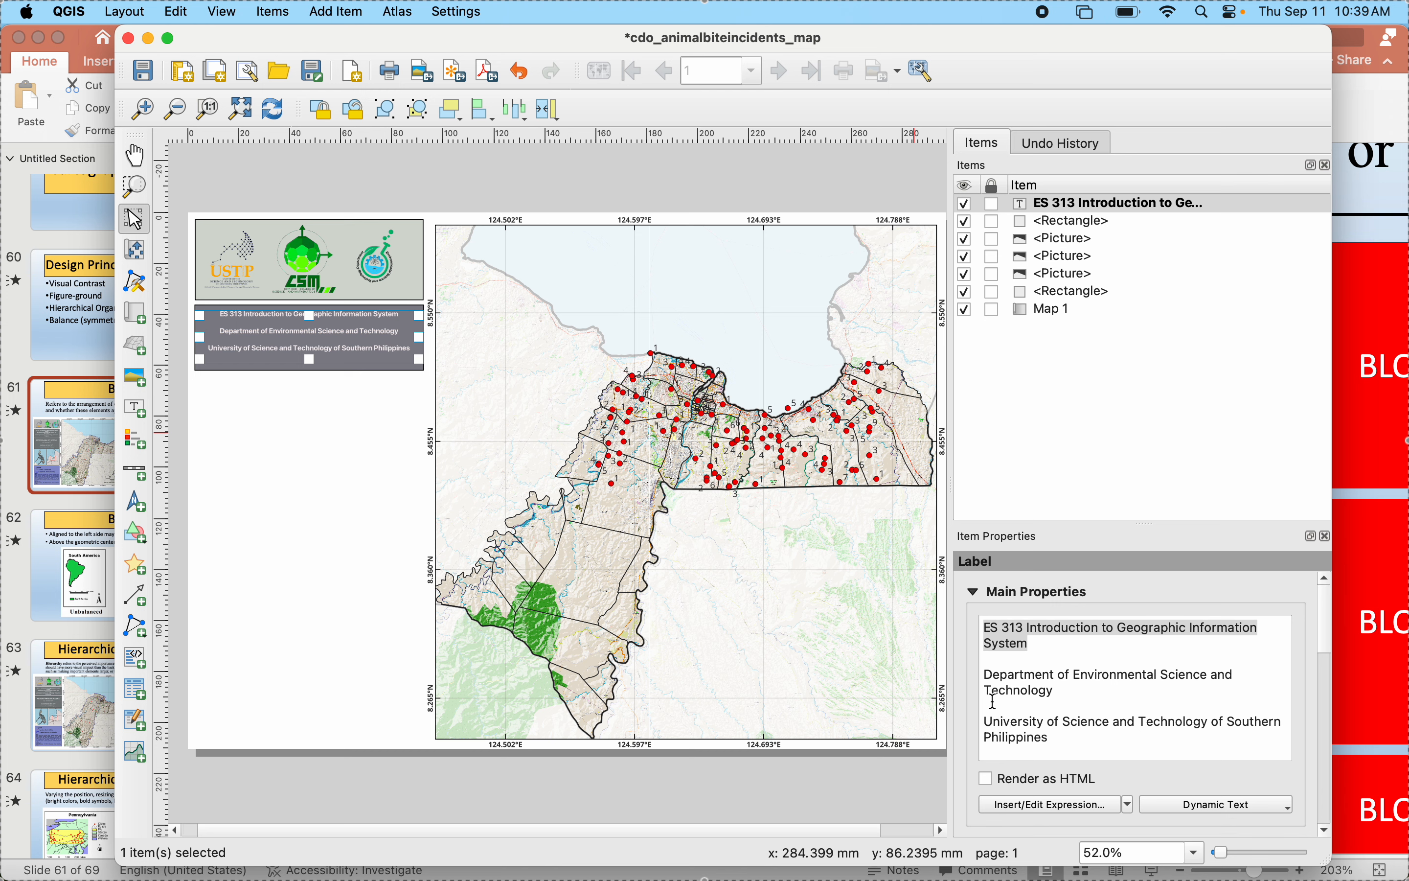
{"action": "left_click_drag", "start_coordinate": [985, 675], "coordinate": [1078, 737]}
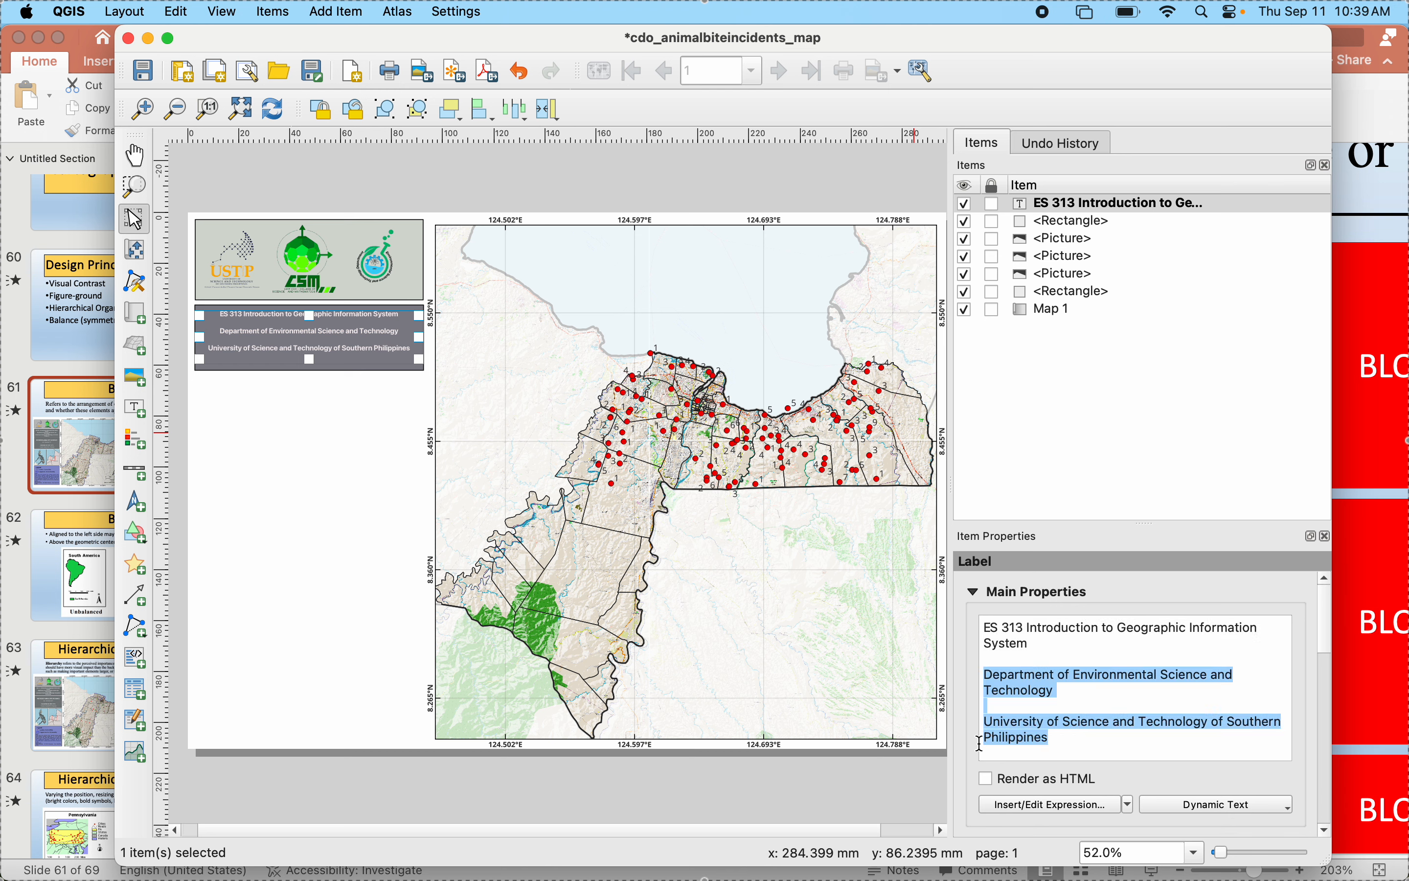
{"action": "scroll", "coordinate": [975, 727], "scroll_direction": "down", "scroll_amount": 5}
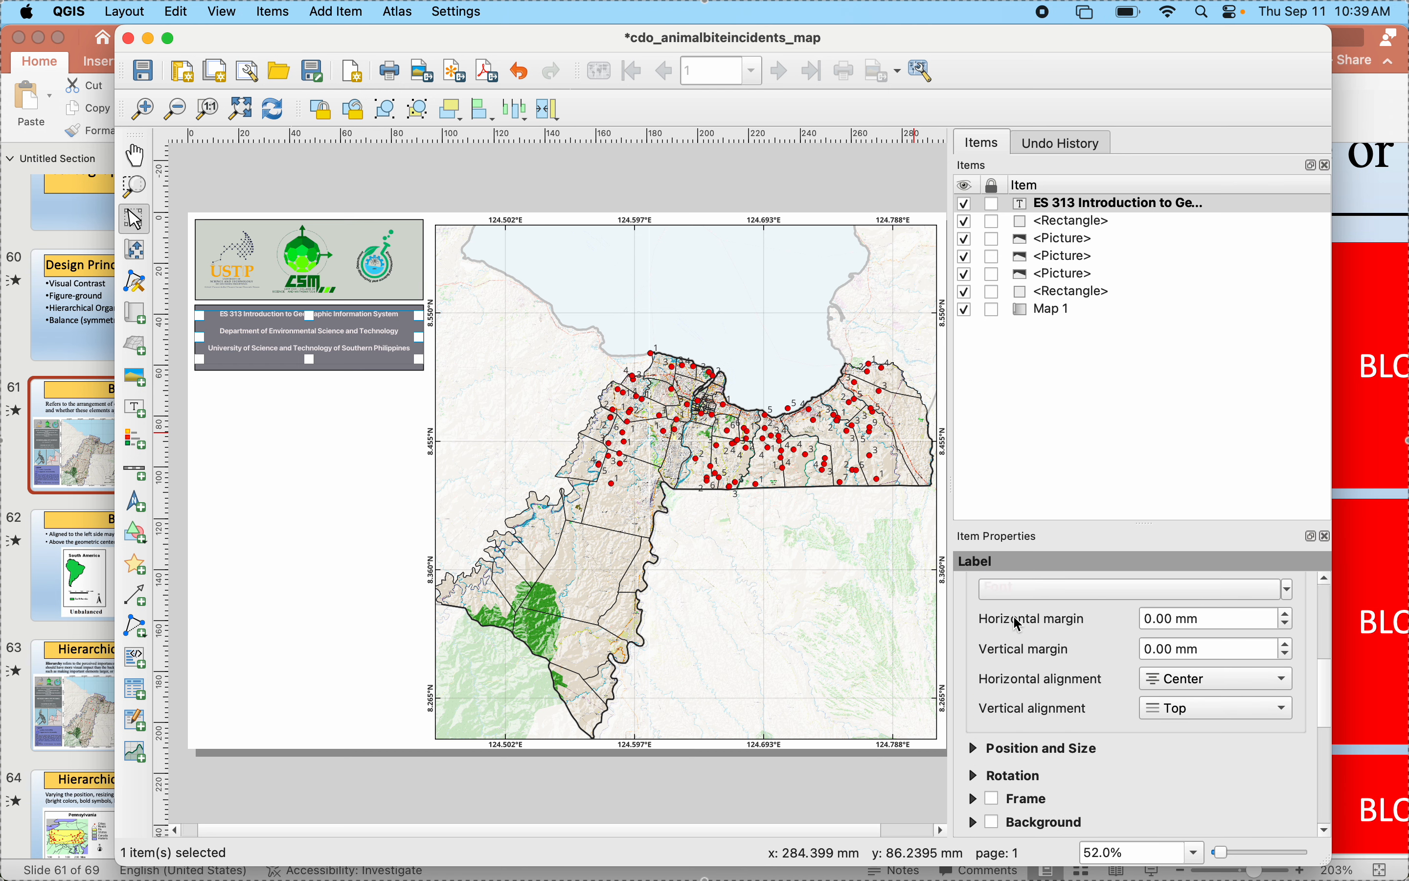
{"action": "left_click", "coordinate": [1026, 600]}
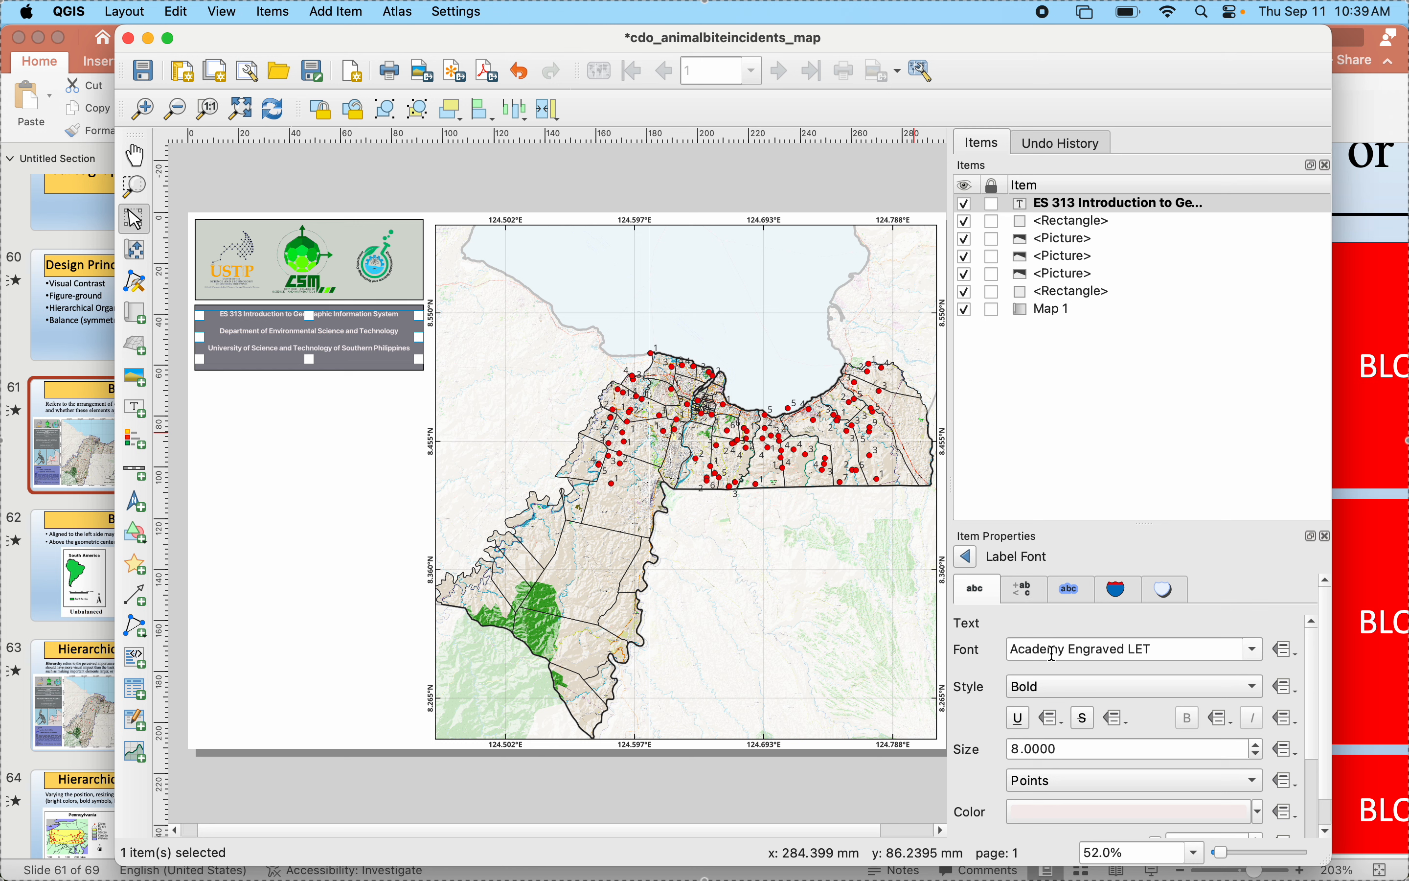
{"action": "left_click", "coordinate": [1255, 743]}
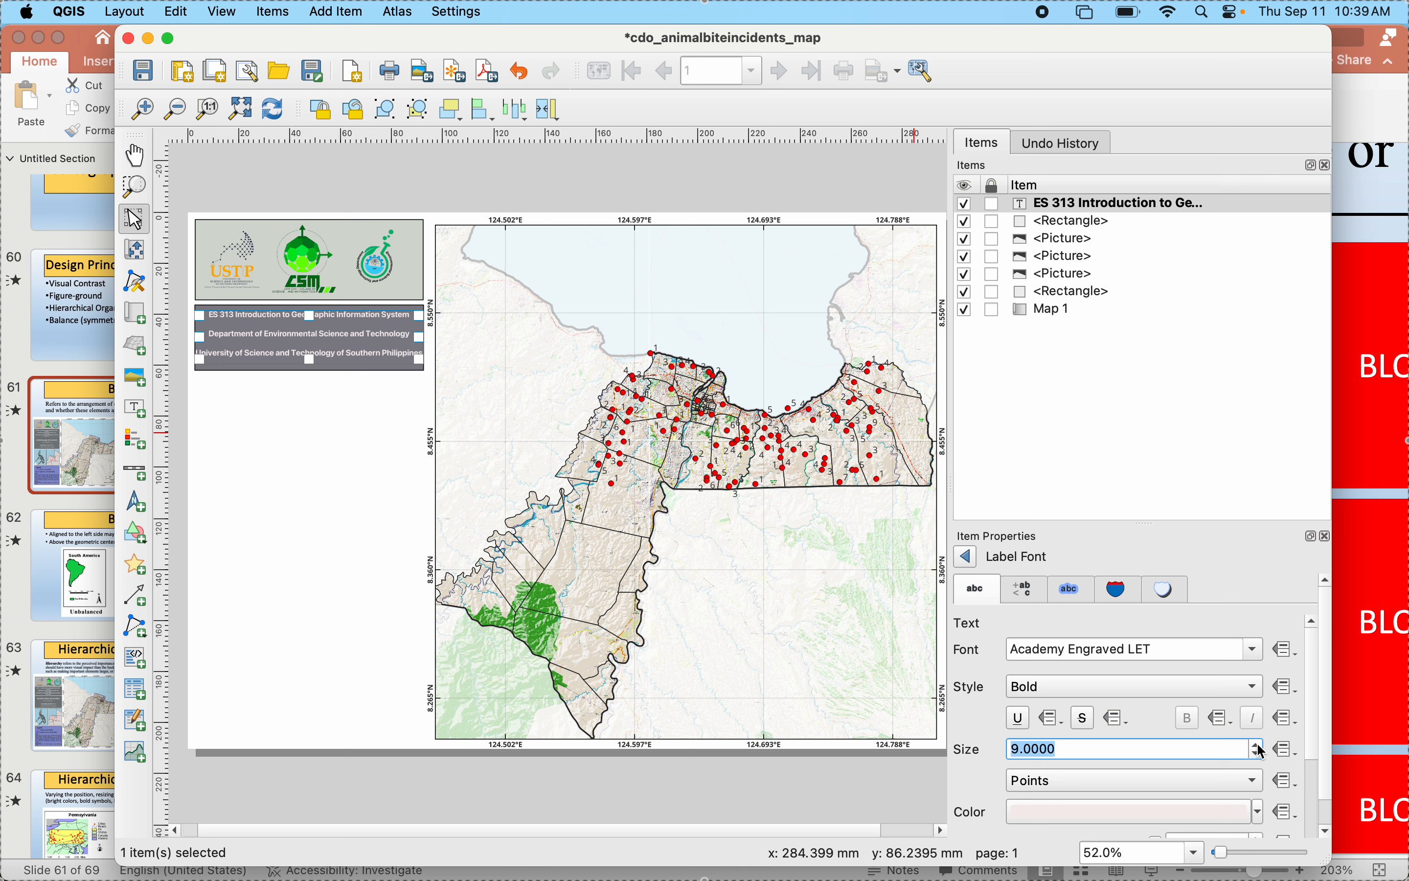
{"action": "left_click", "coordinate": [227, 345]}
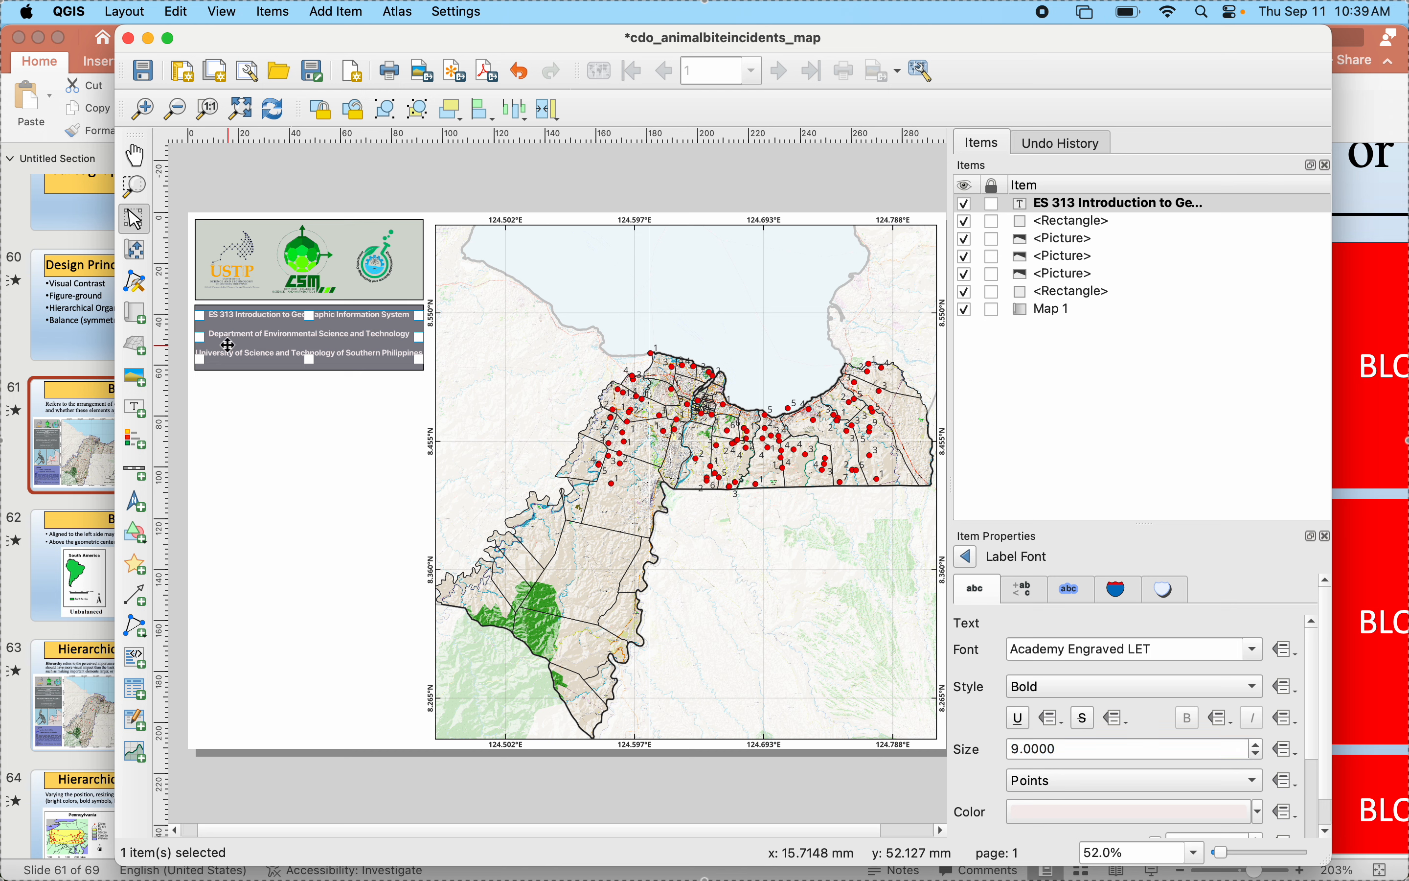
{"action": "left_click", "coordinate": [224, 329]}
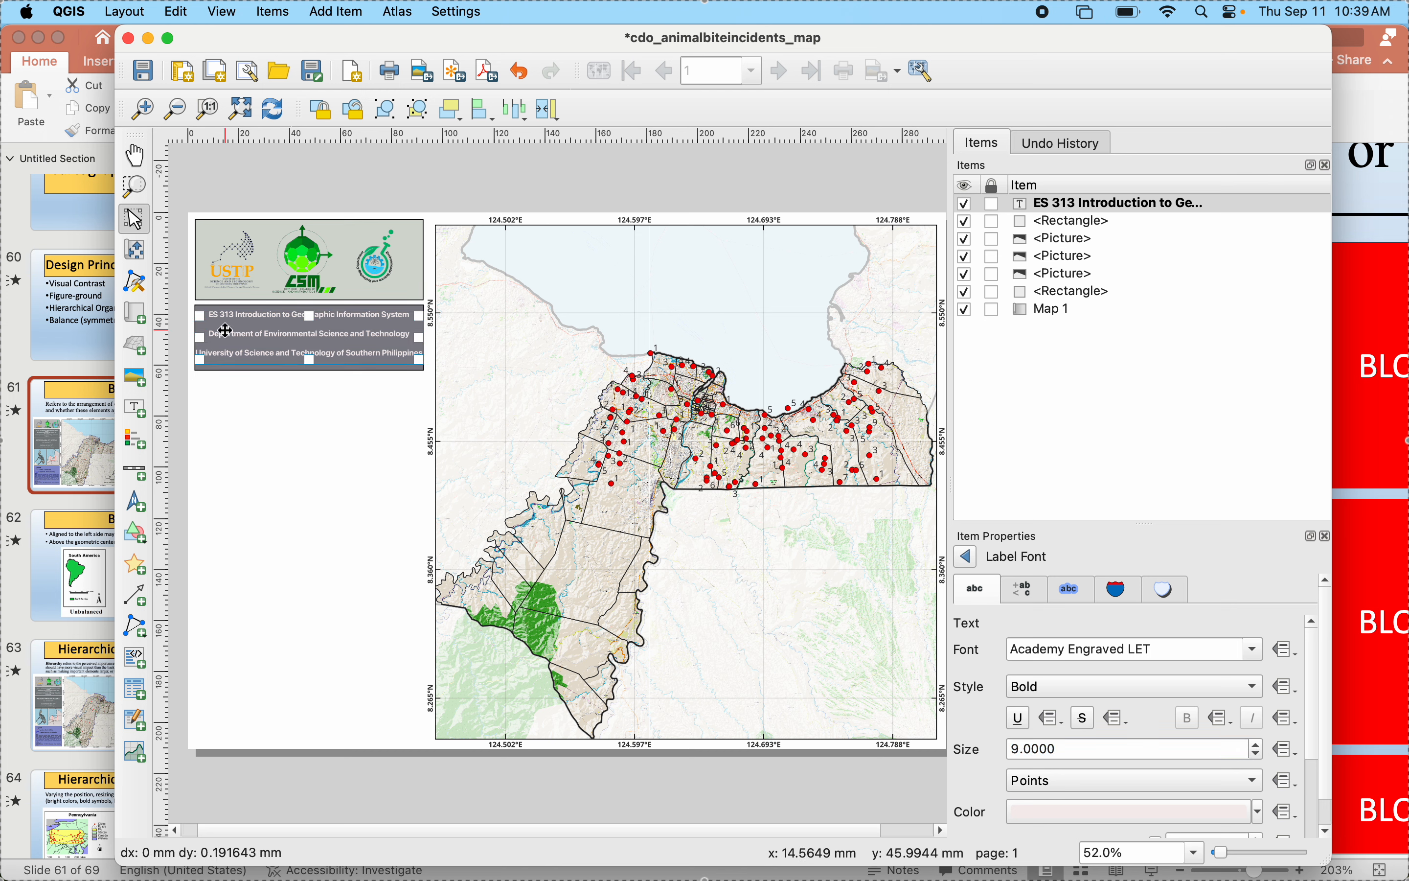
{"action": "left_click", "coordinate": [248, 338]}
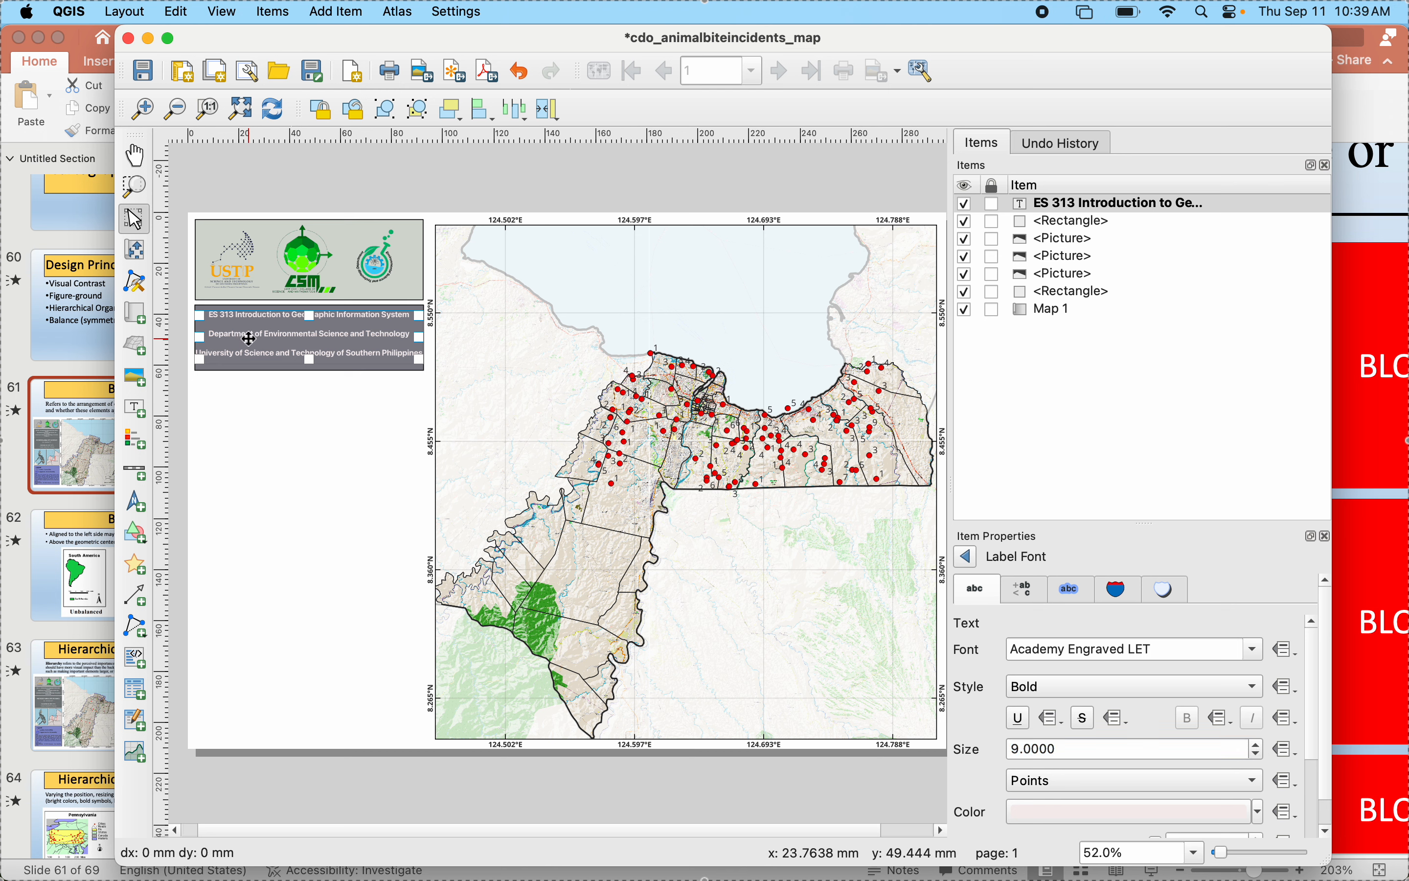
- Cut the department and university lines out of the heading label, keeping only the course title, and deselect the label
{"action": "left_click", "coordinate": [967, 558]}
{"action": "scroll", "coordinate": [990, 646], "scroll_direction": "up", "scroll_amount": 5}
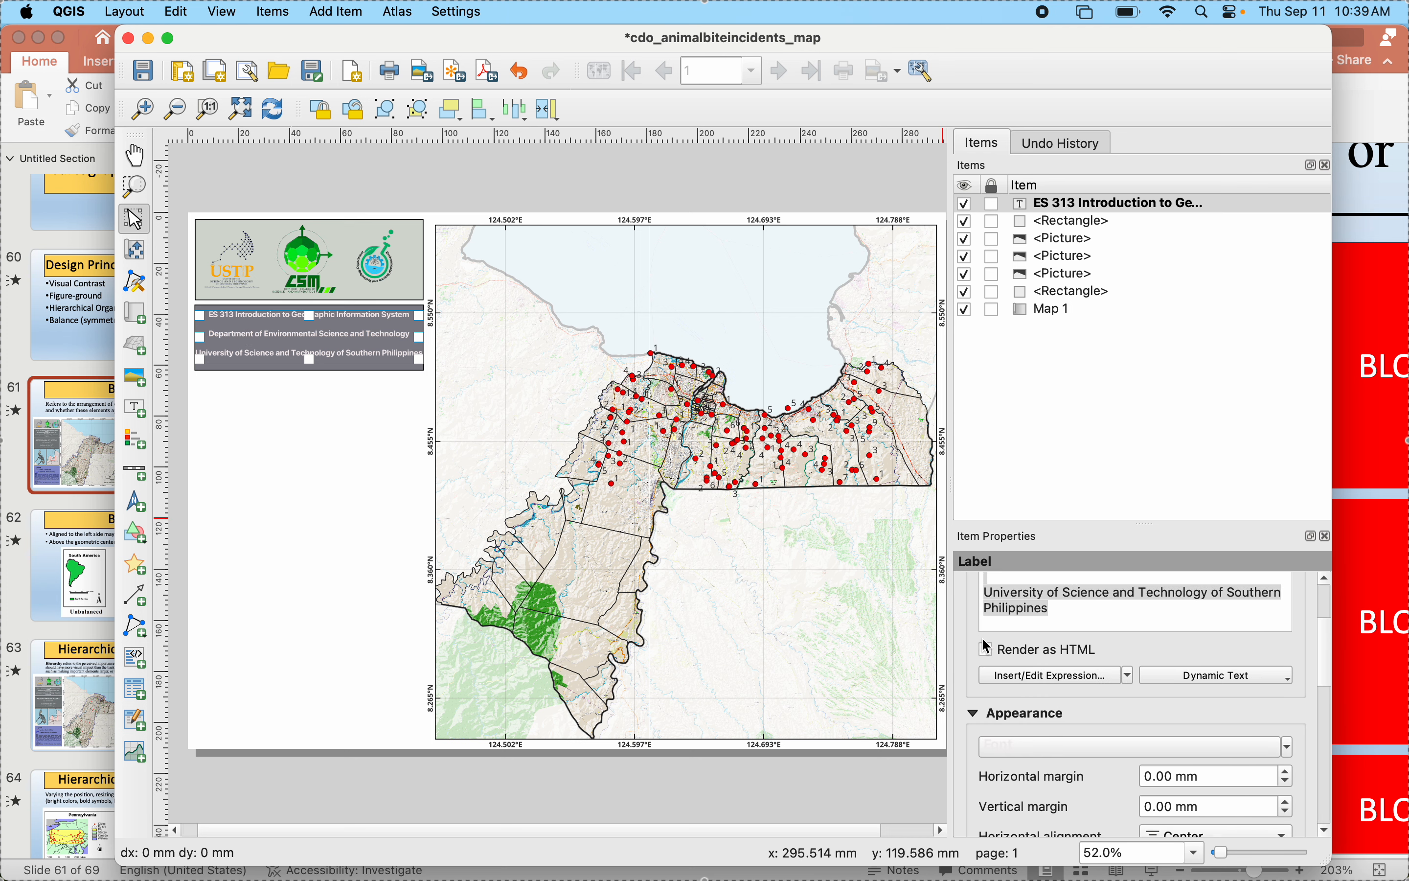
{"action": "left_click", "coordinate": [1064, 678]}
{"action": "left_click_drag", "start_coordinate": [1064, 677], "coordinate": [967, 612]}
{"action": "key", "text": "super+c"}
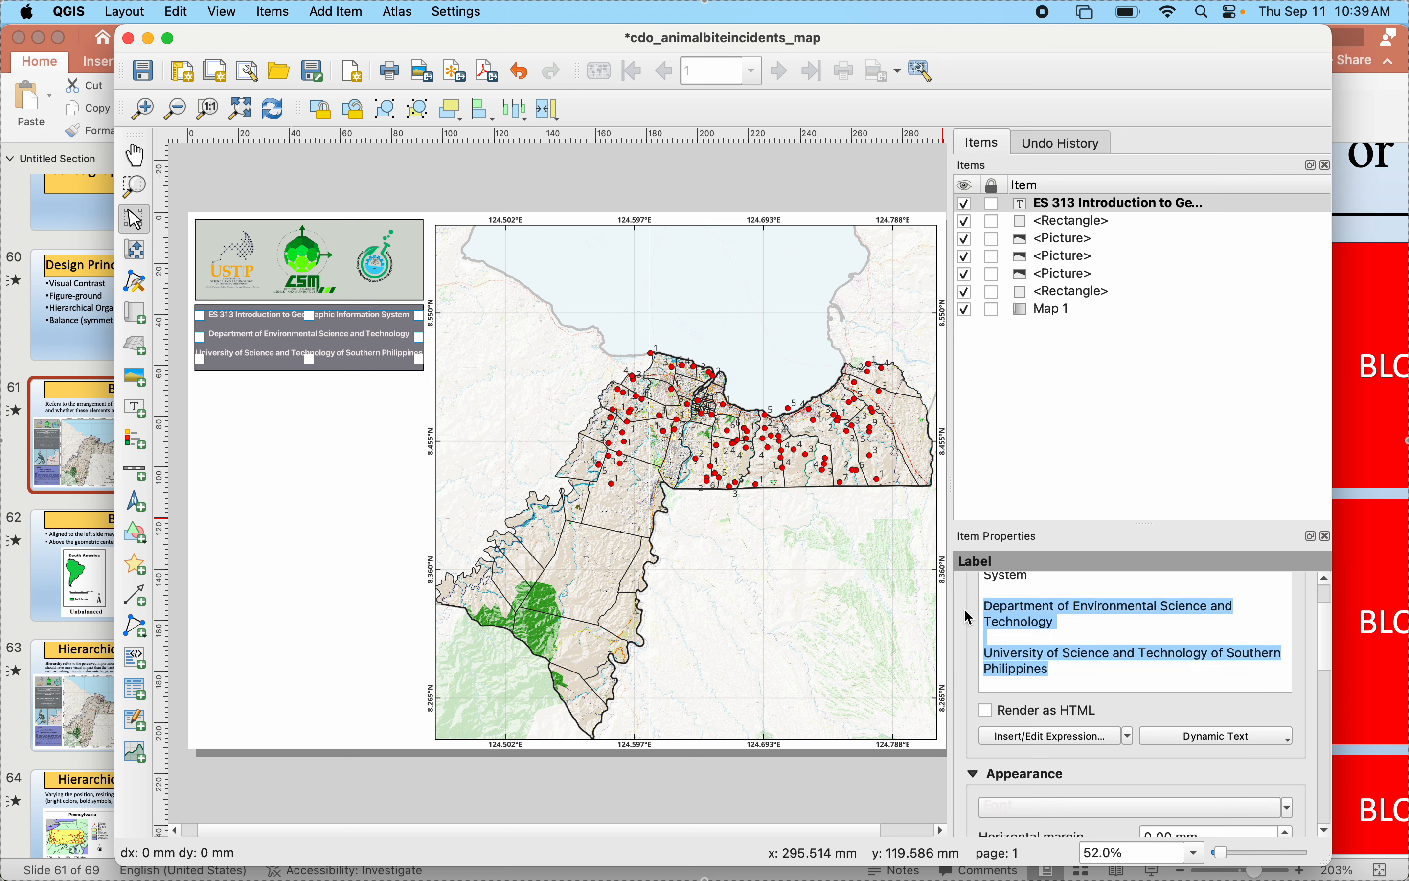
{"action": "key", "text": "BackSpace"}
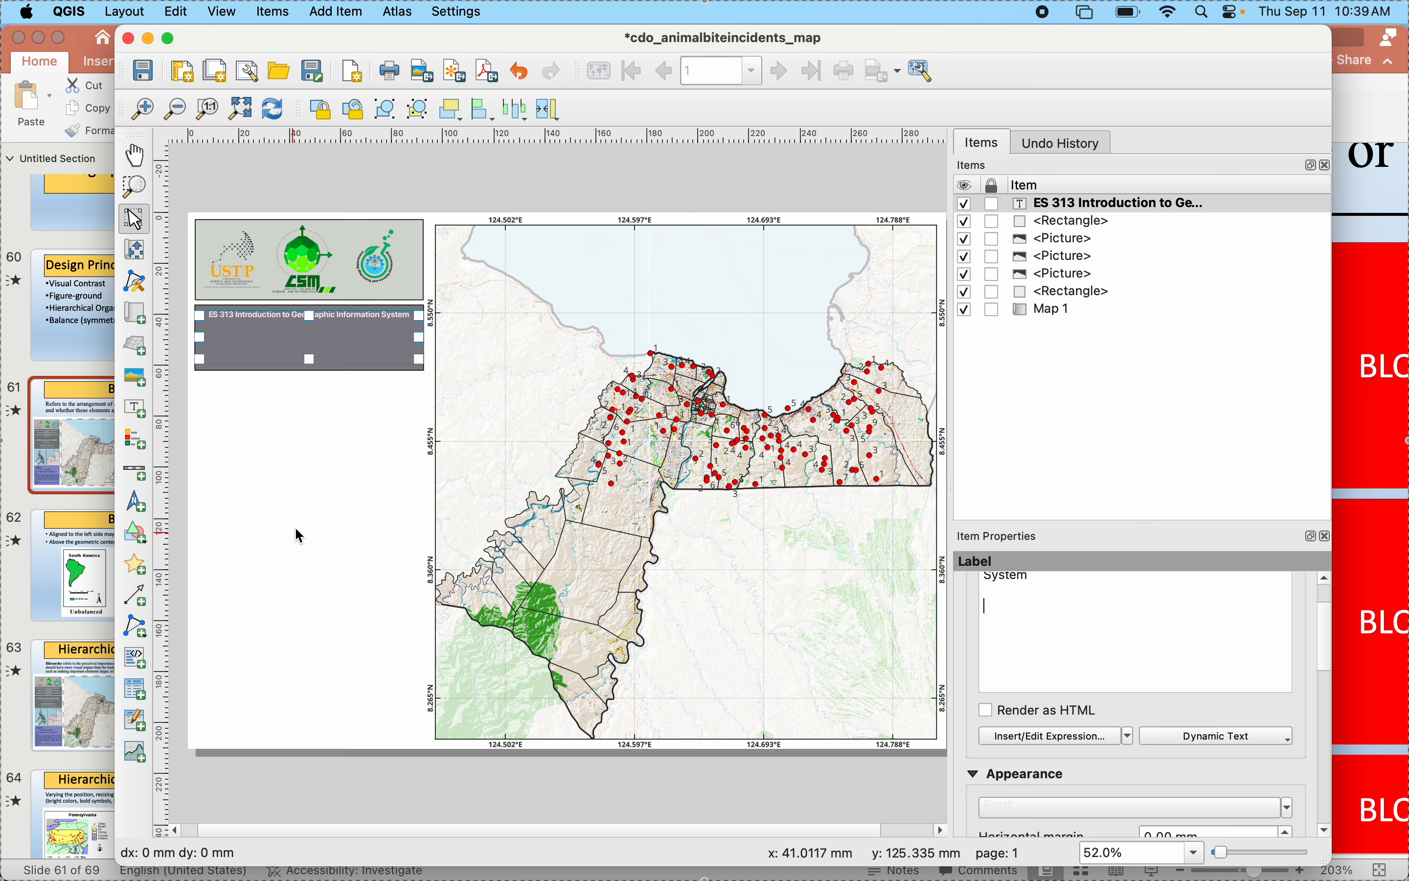
{"action": "left_click", "coordinate": [299, 530]}
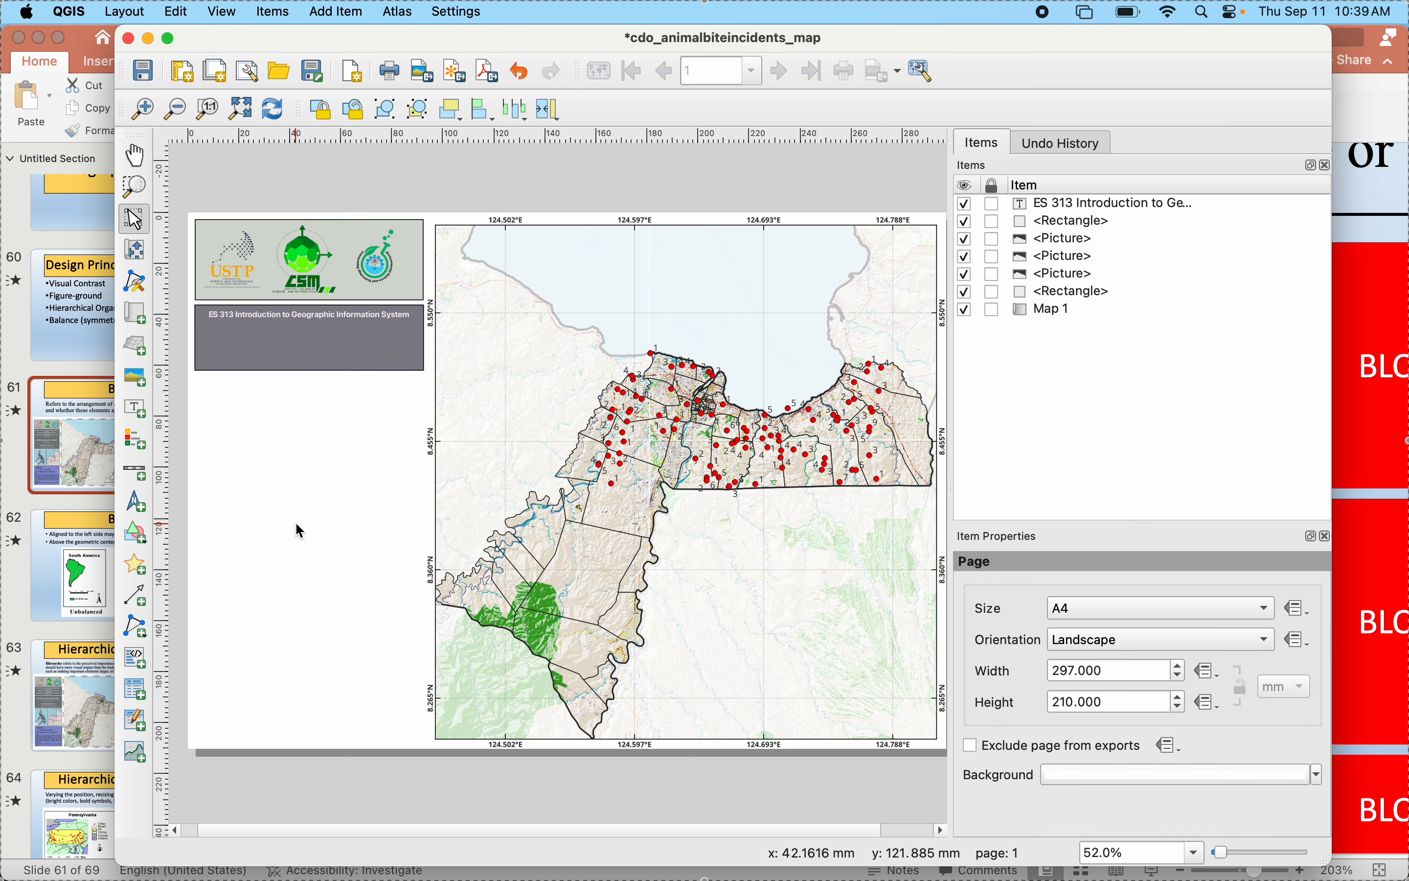
- Add a second label inside the gray rectangle below the course title and replace its placeholder with the cut department and university lines
{"action": "left_click", "coordinate": [140, 409]}
{"action": "left_click_drag", "start_coordinate": [209, 330], "coordinate": [407, 357]}
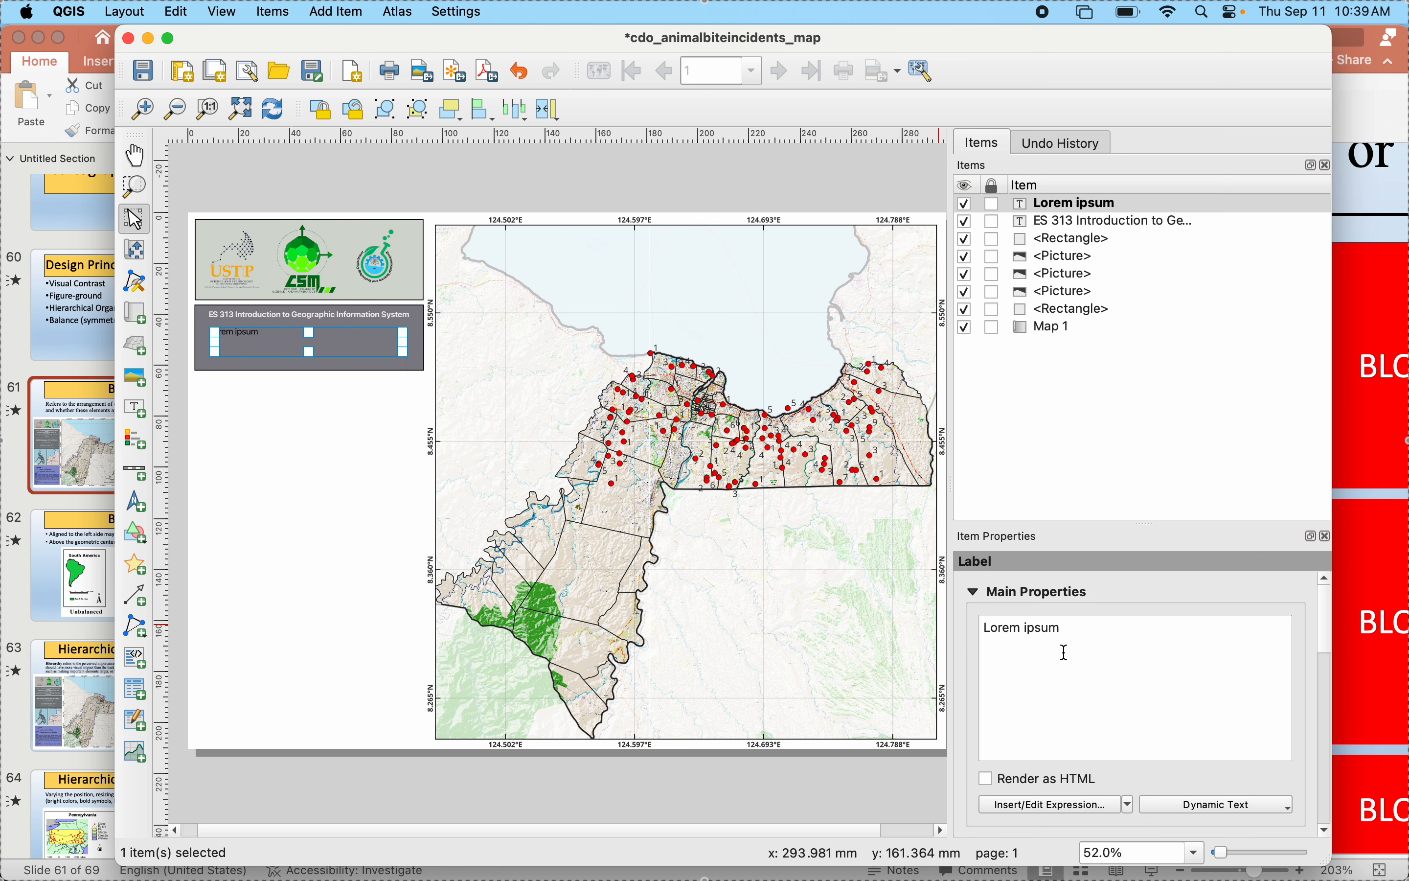
{"action": "key", "text": "super+a"}
{"action": "key", "text": "super+v"}
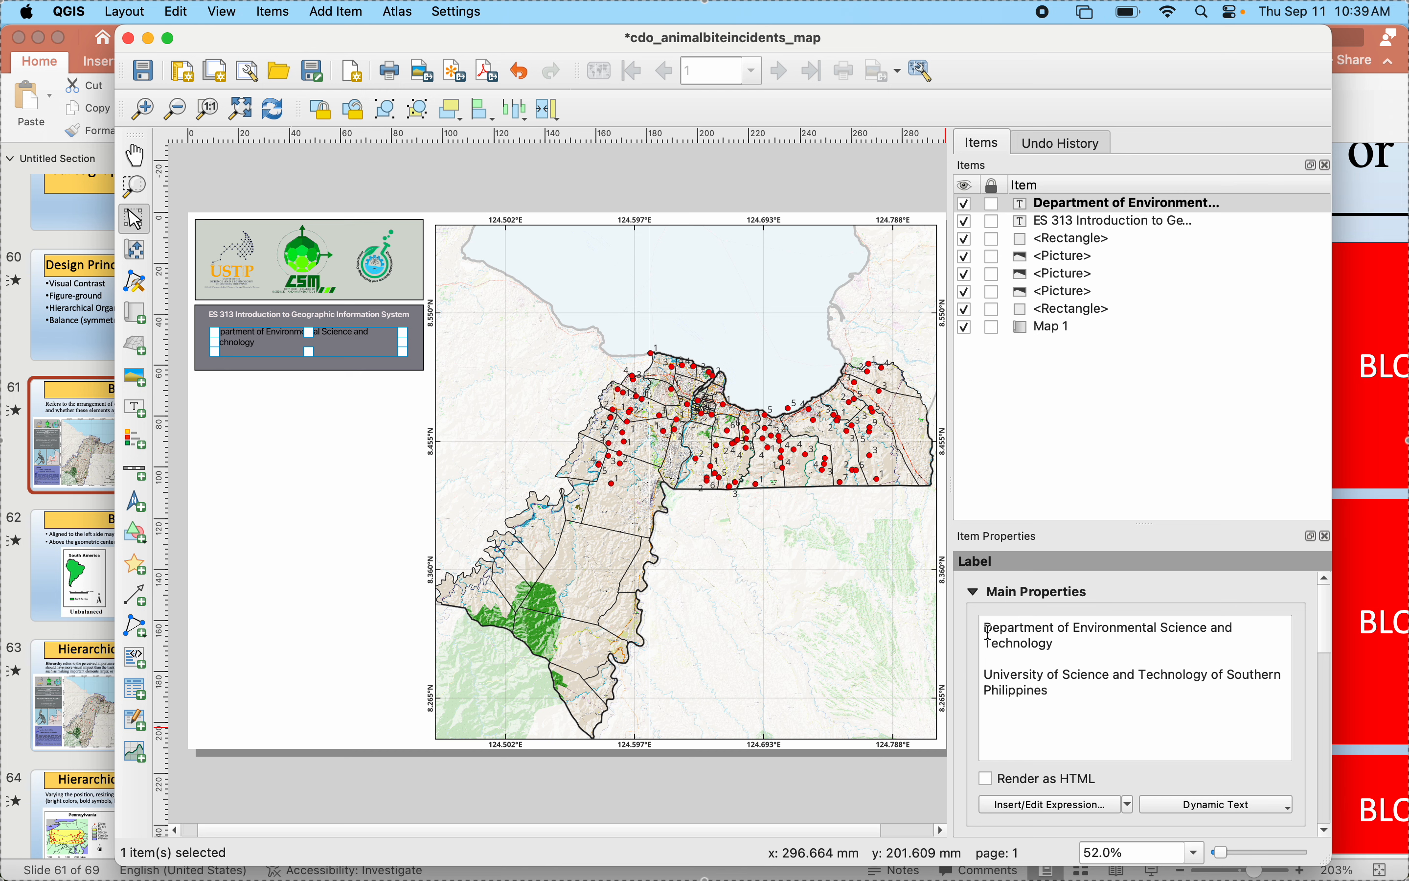
- Set the second label's font style to Bold and its text color to near-white using the color wheel
{"action": "left_click_drag", "start_coordinate": [990, 632], "coordinate": [1036, 726]}
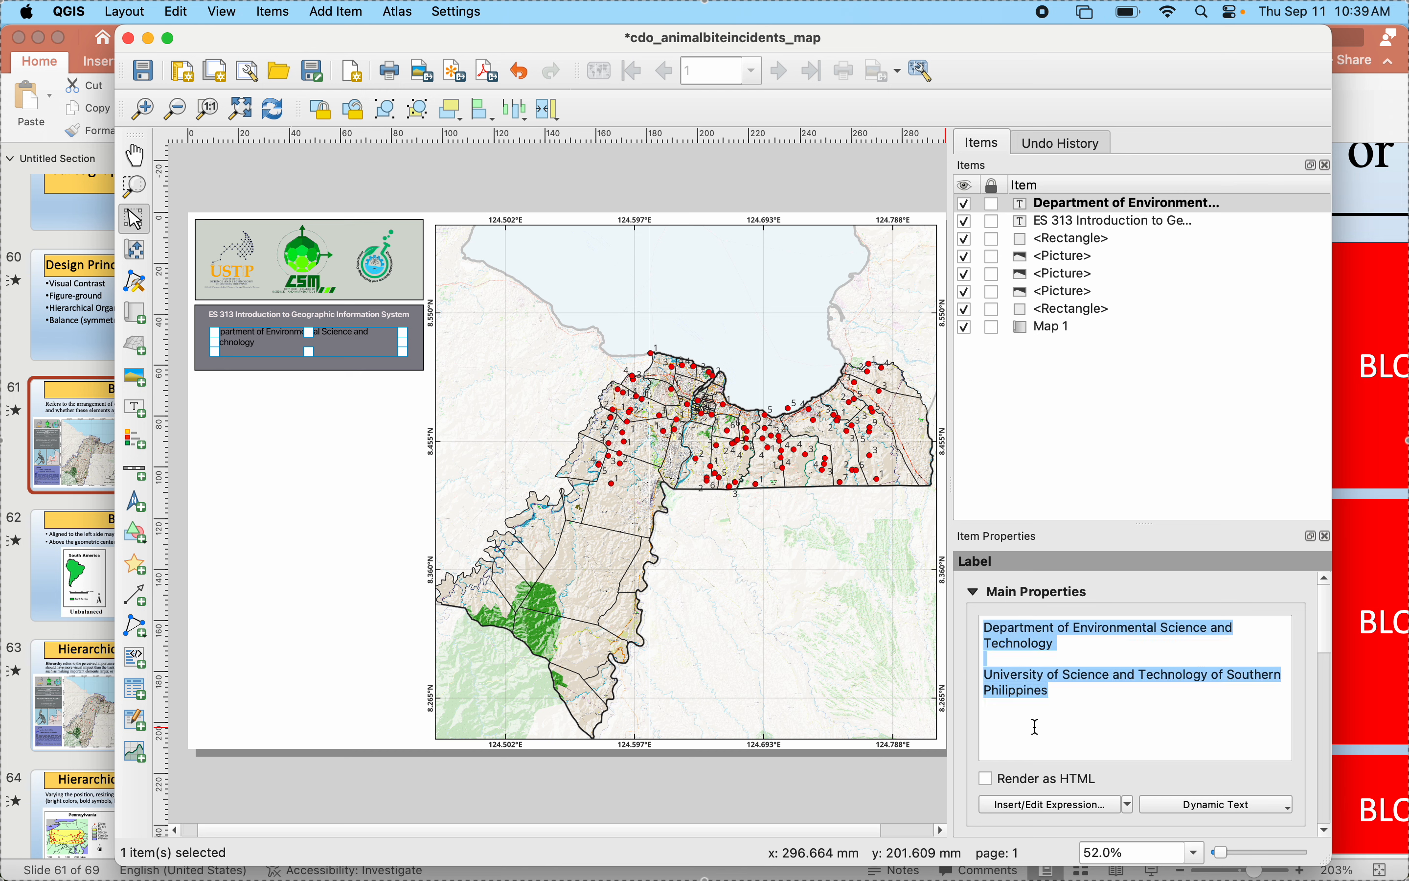
{"action": "left_click", "coordinate": [973, 591]}
{"action": "left_click", "coordinate": [1007, 651]}
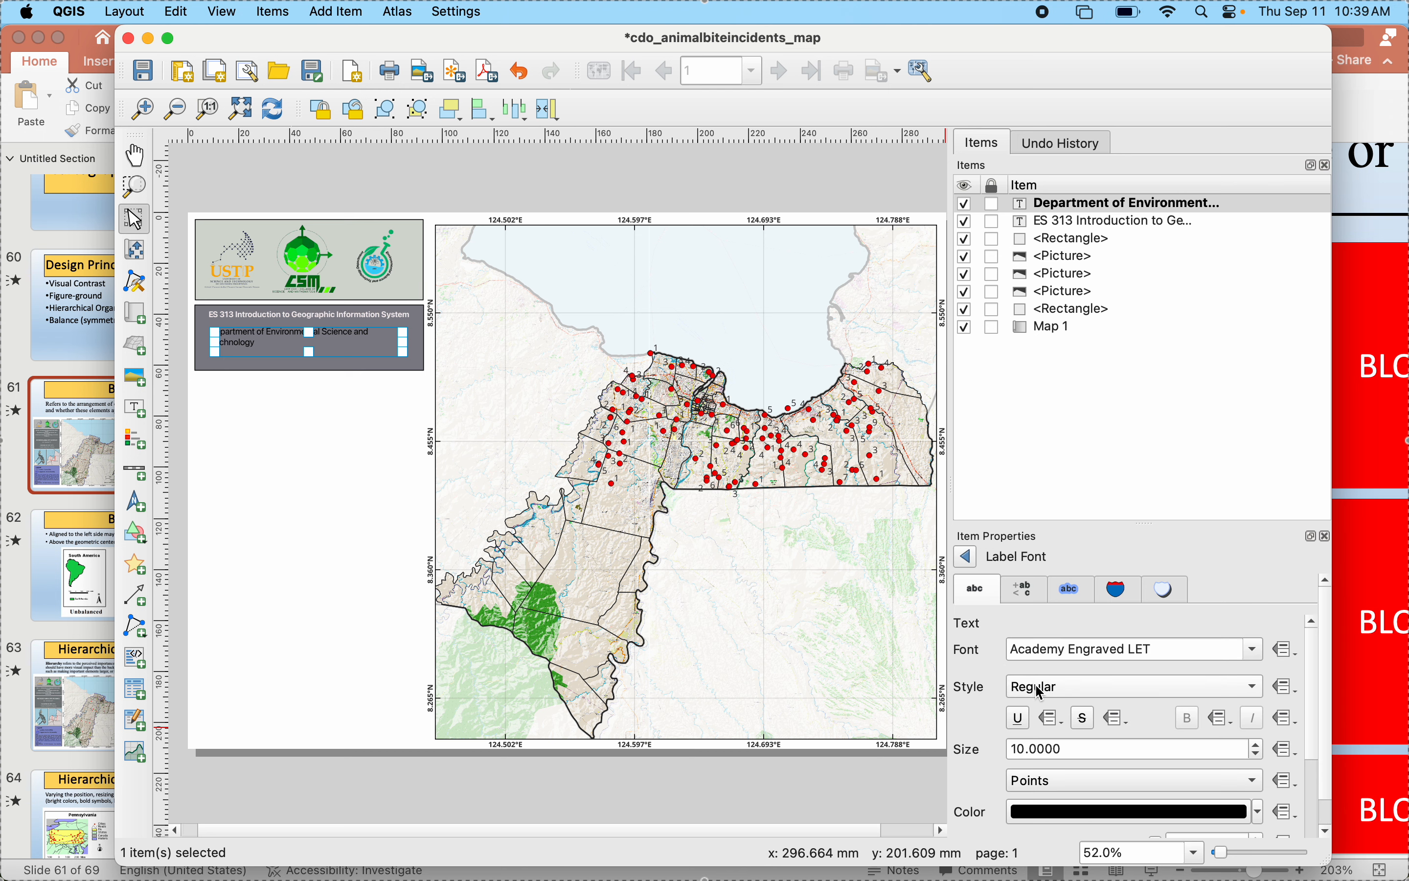
{"action": "left_click", "coordinate": [1030, 690]}
{"action": "left_click", "coordinate": [1036, 705]}
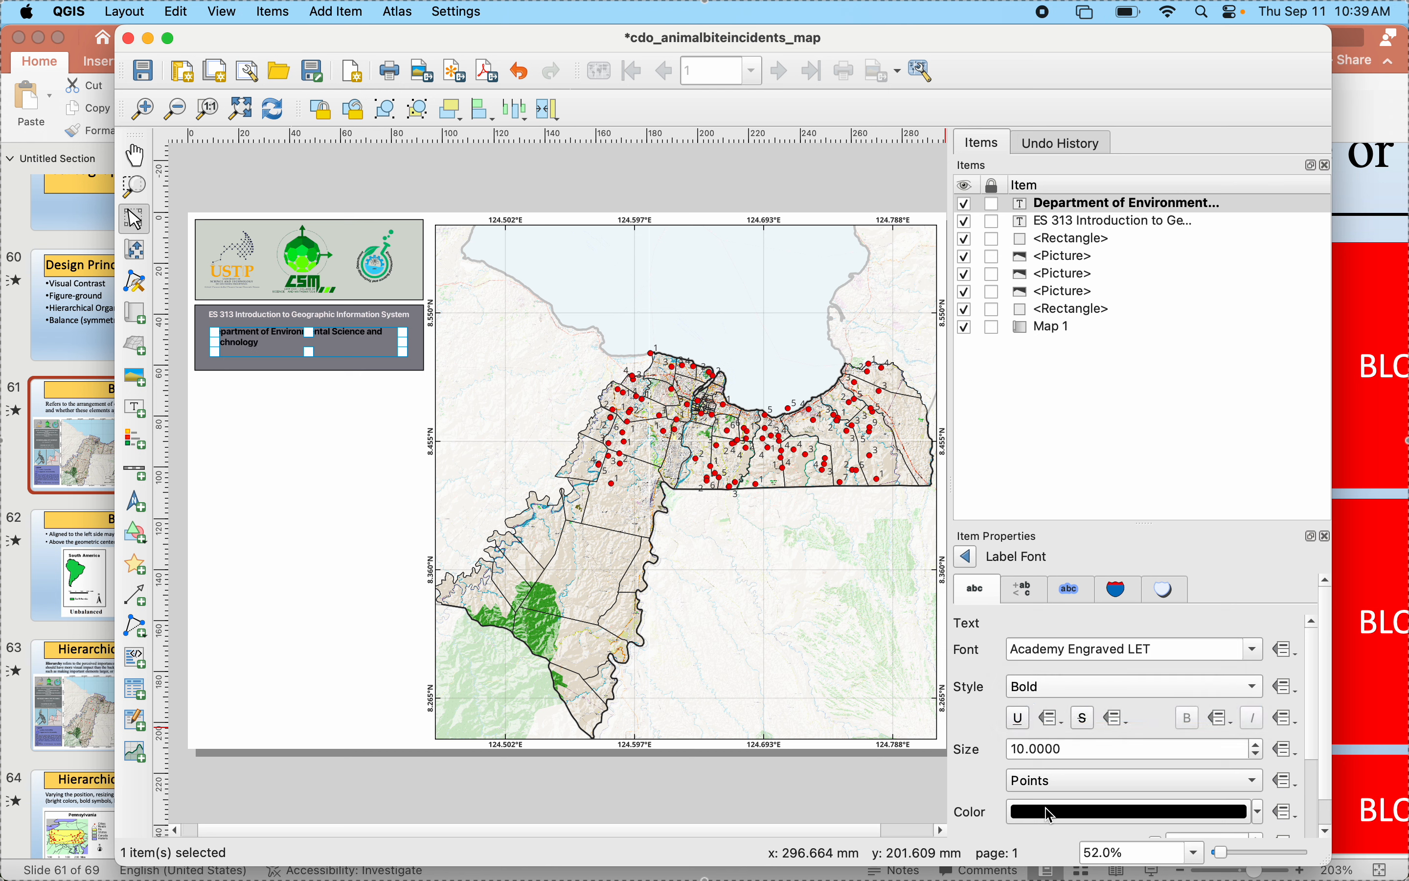
{"action": "left_click", "coordinate": [1046, 810]}
{"action": "left_click", "coordinate": [1099, 744]}
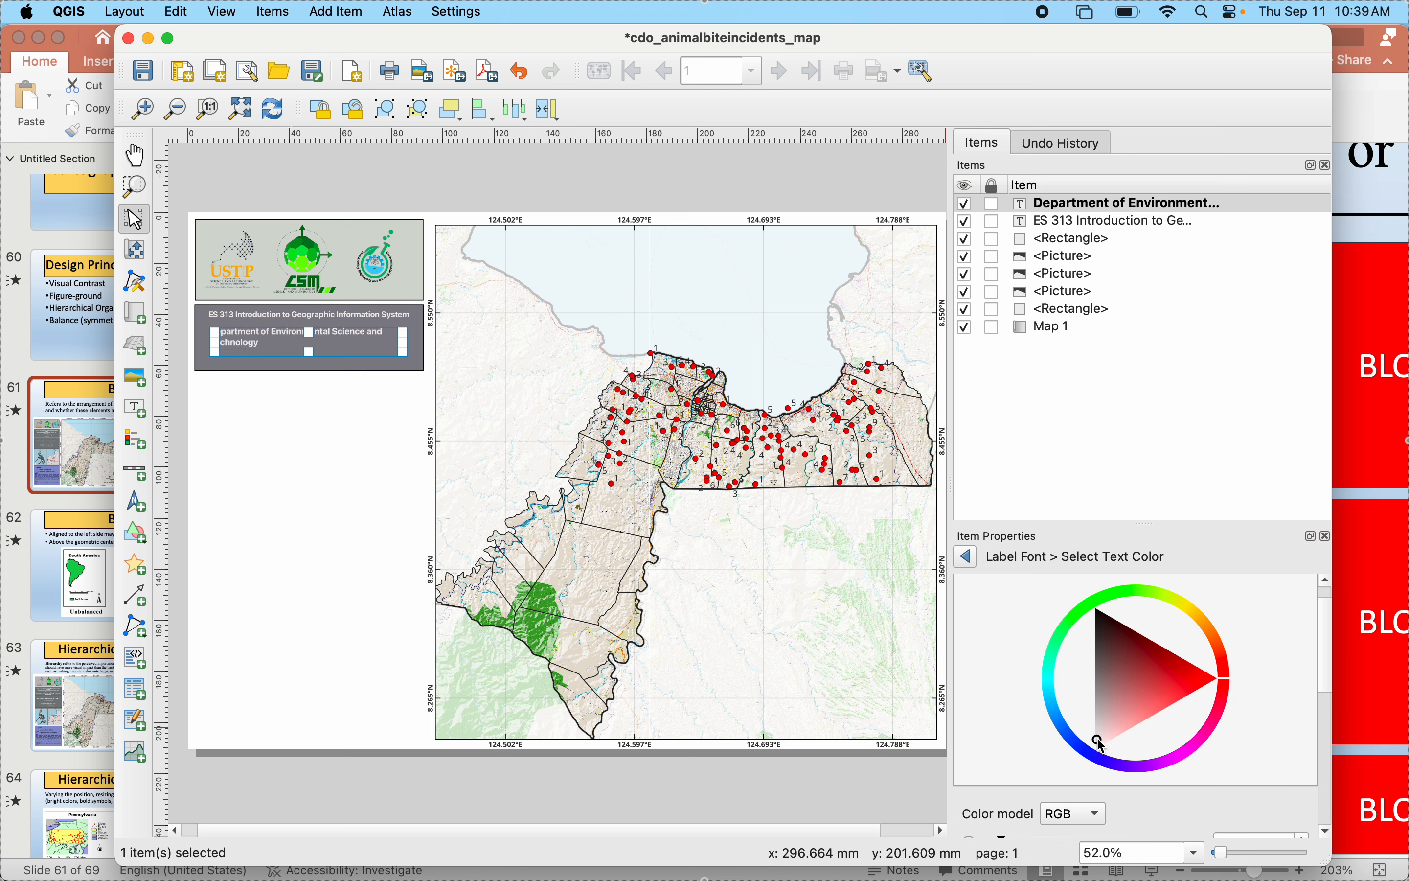
{"action": "left_click", "coordinate": [968, 558]}
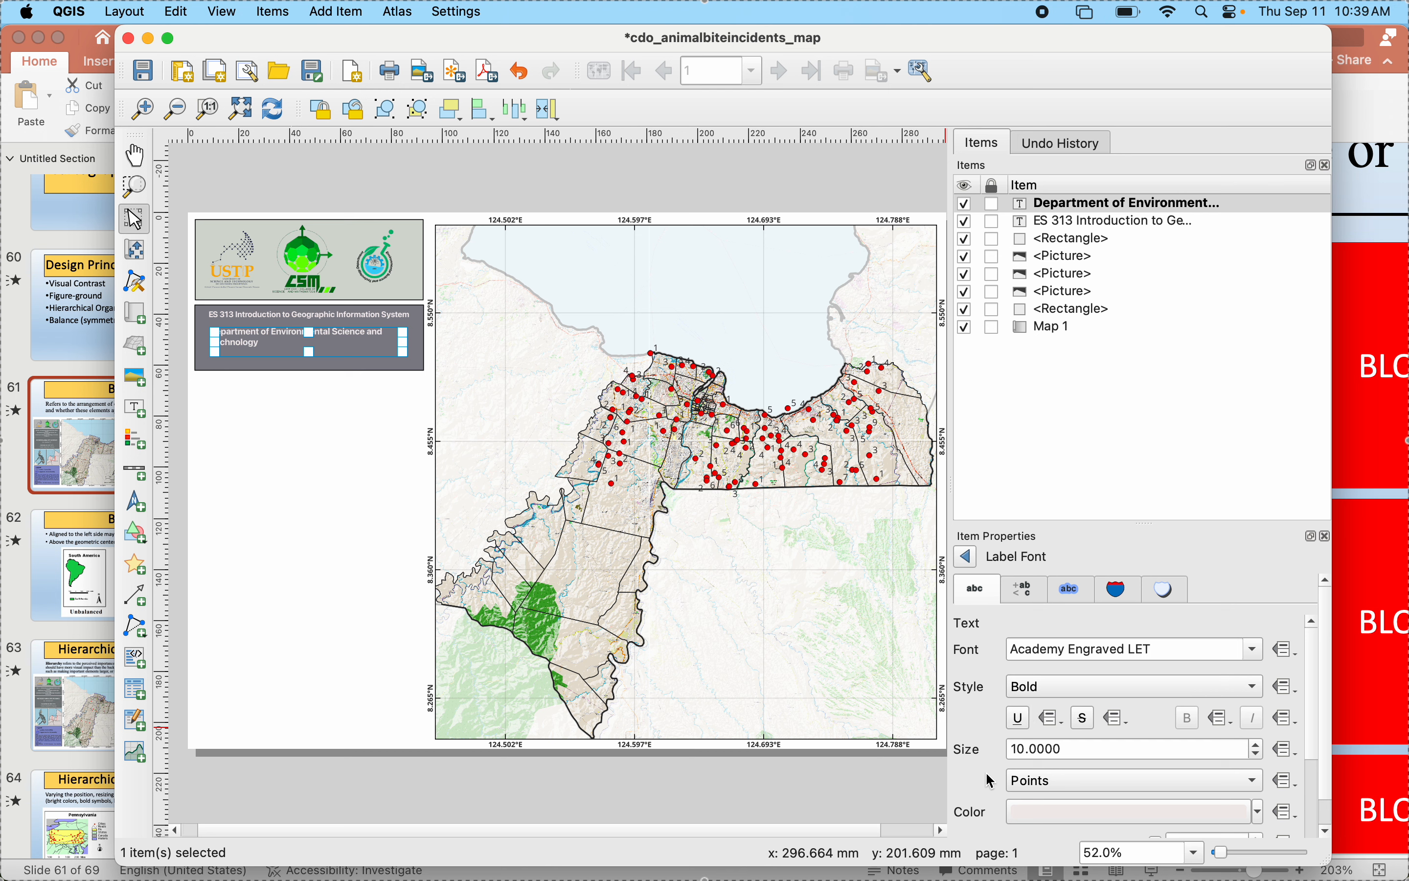
- Set the second label's font size to 11 points and enlarge its frame at two opposite corners within the gray rectangle
{"action": "scroll", "coordinate": [1047, 691], "scroll_direction": "down", "scroll_amount": 3}
{"action": "scroll", "coordinate": [992, 780], "scroll_direction": "up", "scroll_amount": 3}
{"action": "left_click", "coordinate": [1257, 744]}
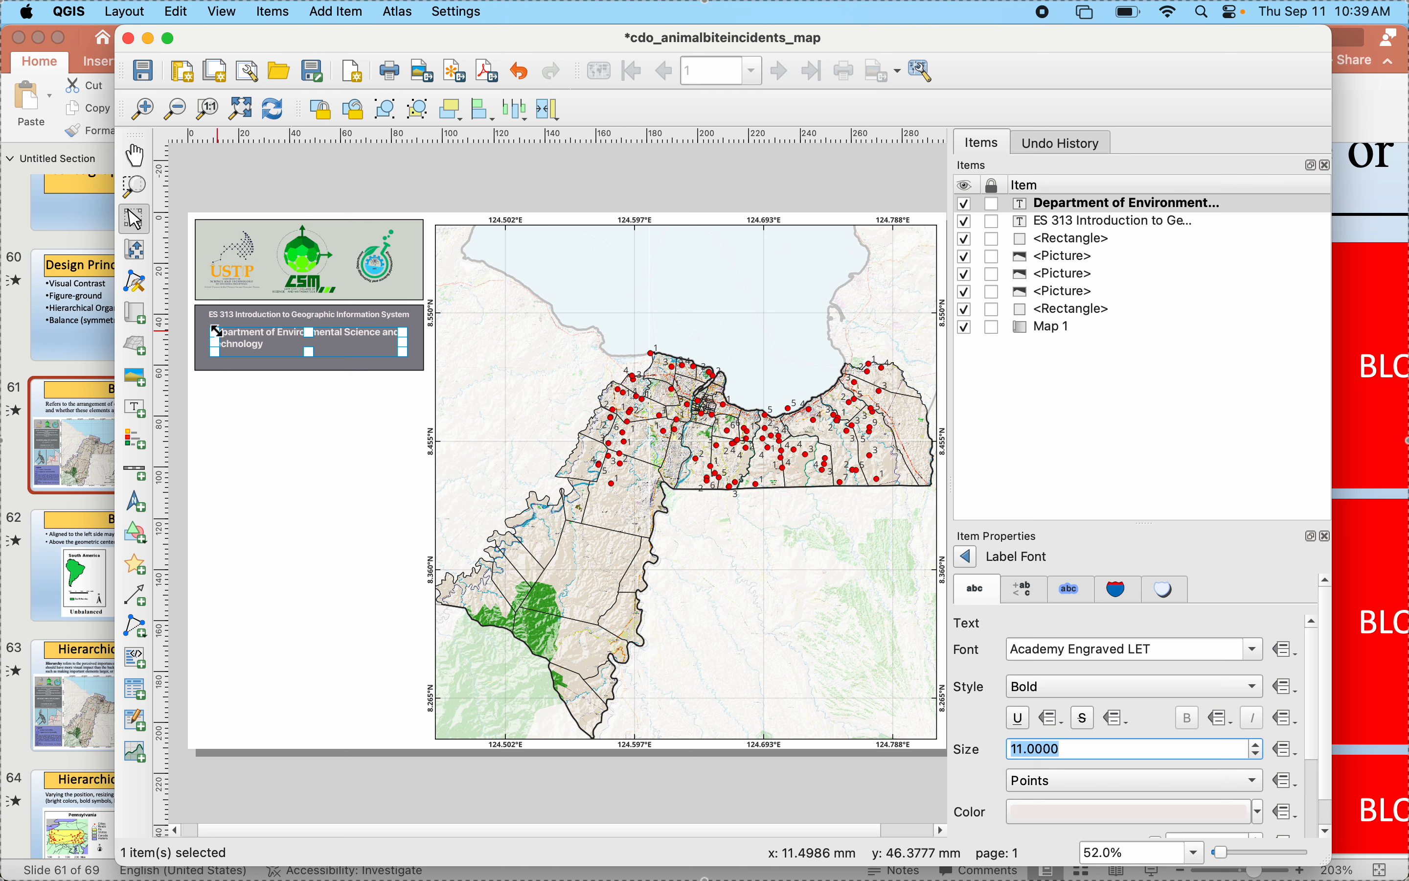
{"action": "left_click_drag", "start_coordinate": [219, 330], "coordinate": [208, 323]}
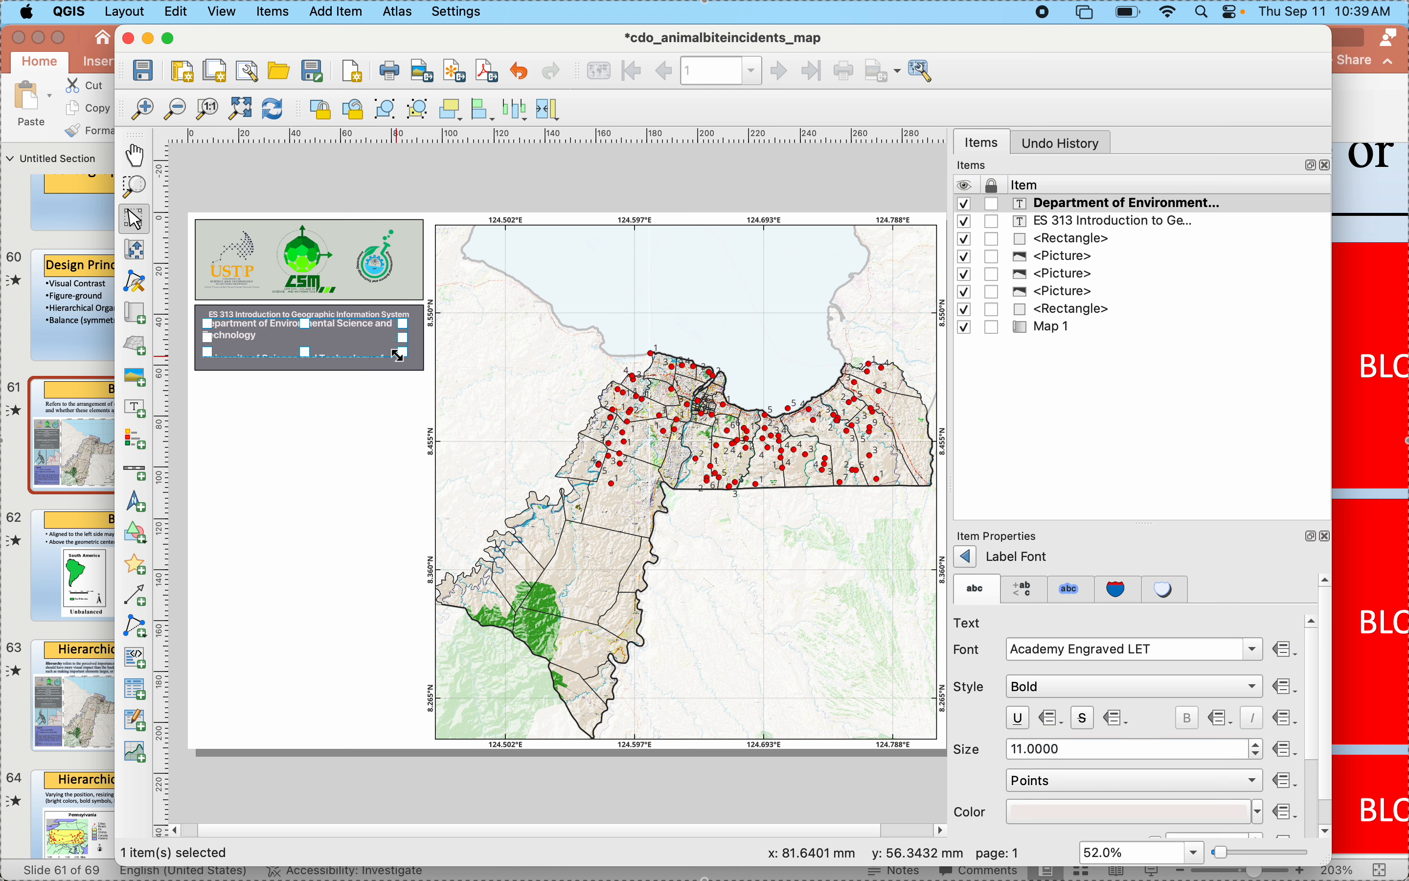
{"action": "left_click_drag", "start_coordinate": [401, 353], "coordinate": [411, 365]}
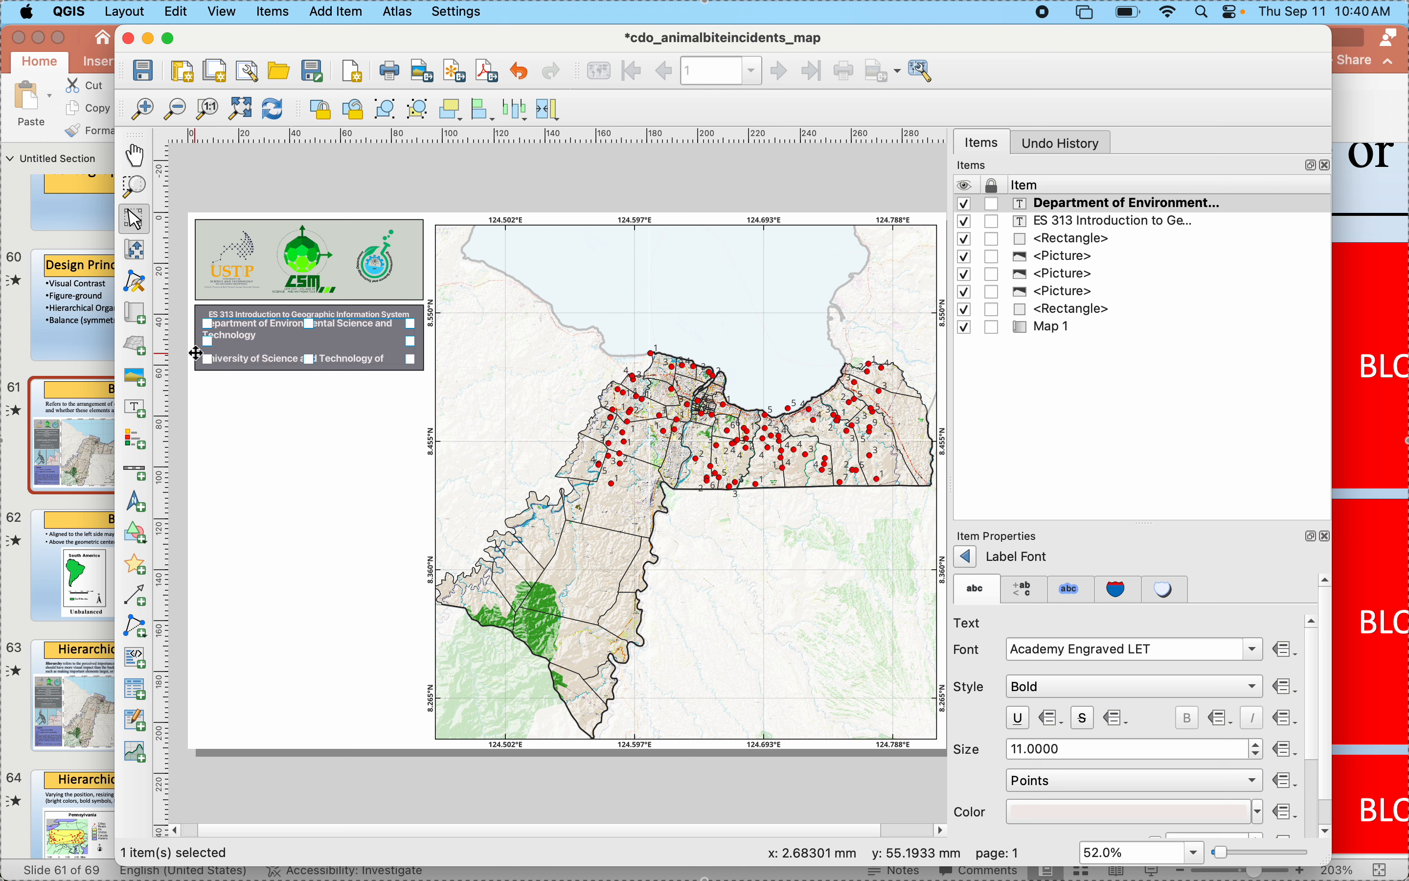
- Set the second label's horizontal alignment to Center and lower its upper edge slightly away from the course title
{"action": "left_click", "coordinate": [966, 557]}
{"action": "left_click", "coordinate": [1144, 752]}
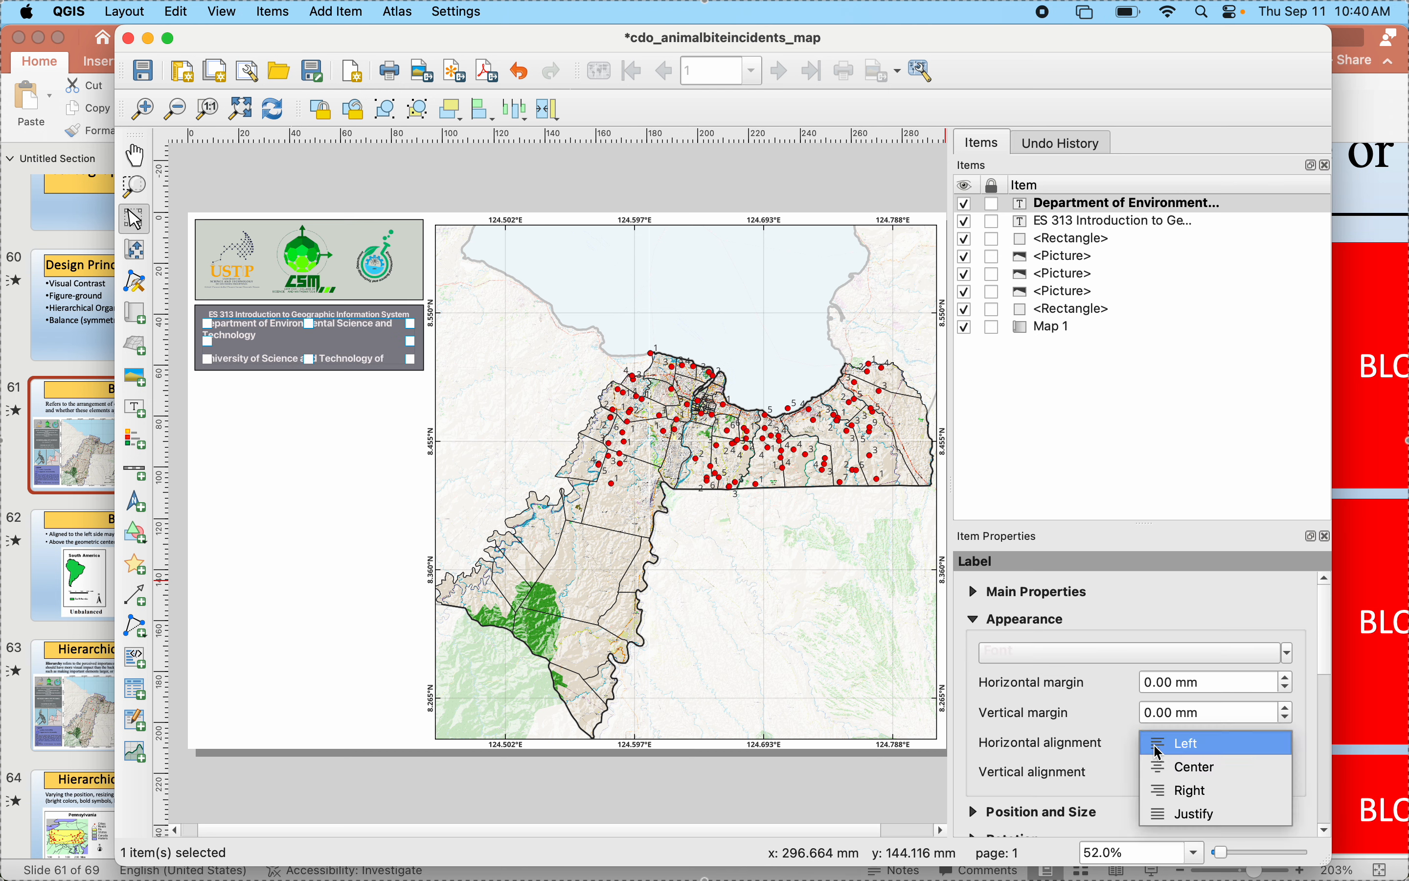
{"action": "left_click", "coordinate": [1188, 764]}
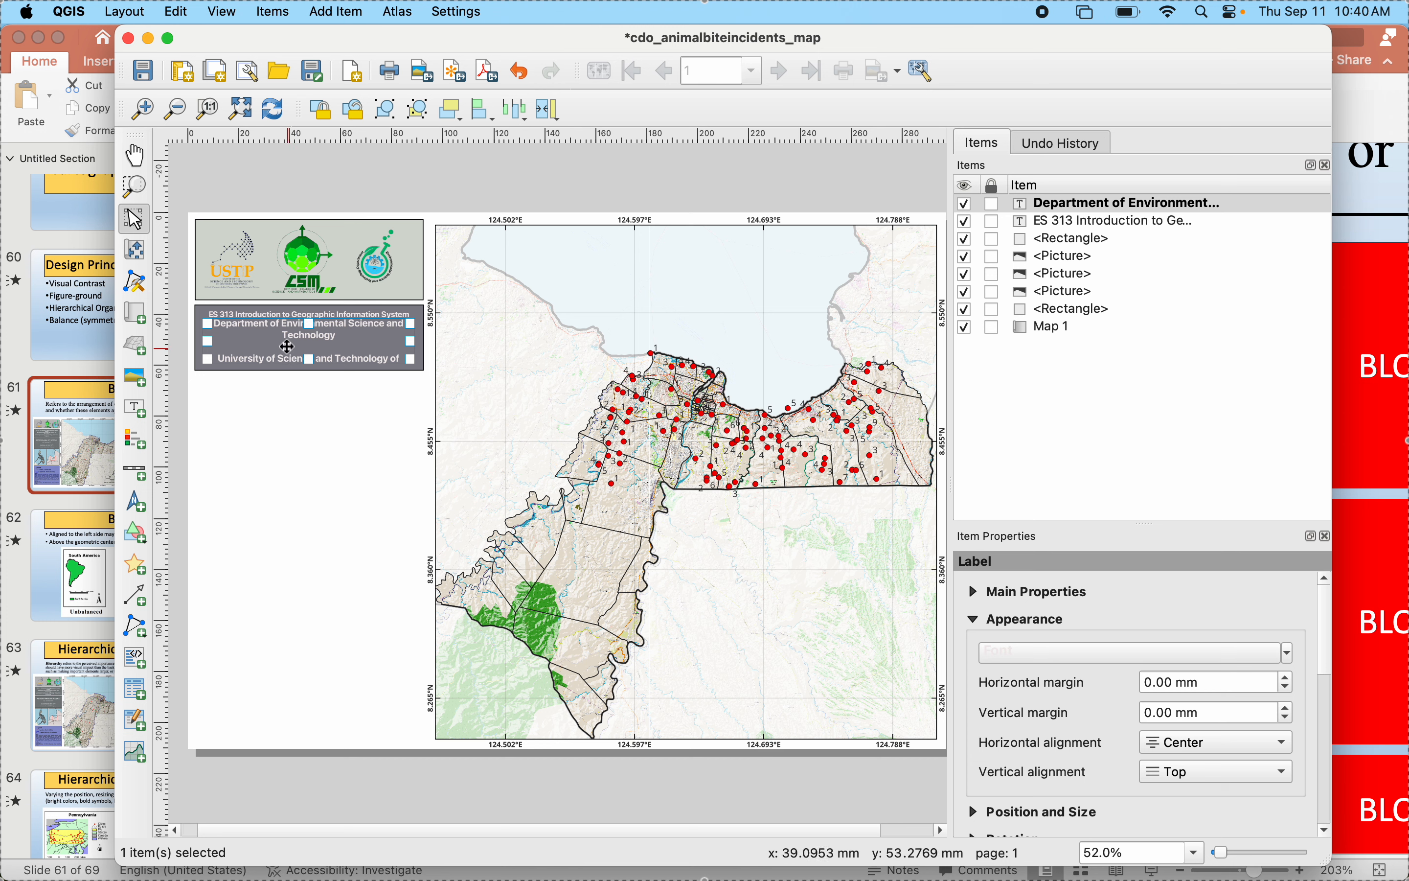
{"action": "left_click_drag", "start_coordinate": [310, 324], "coordinate": [304, 327]}
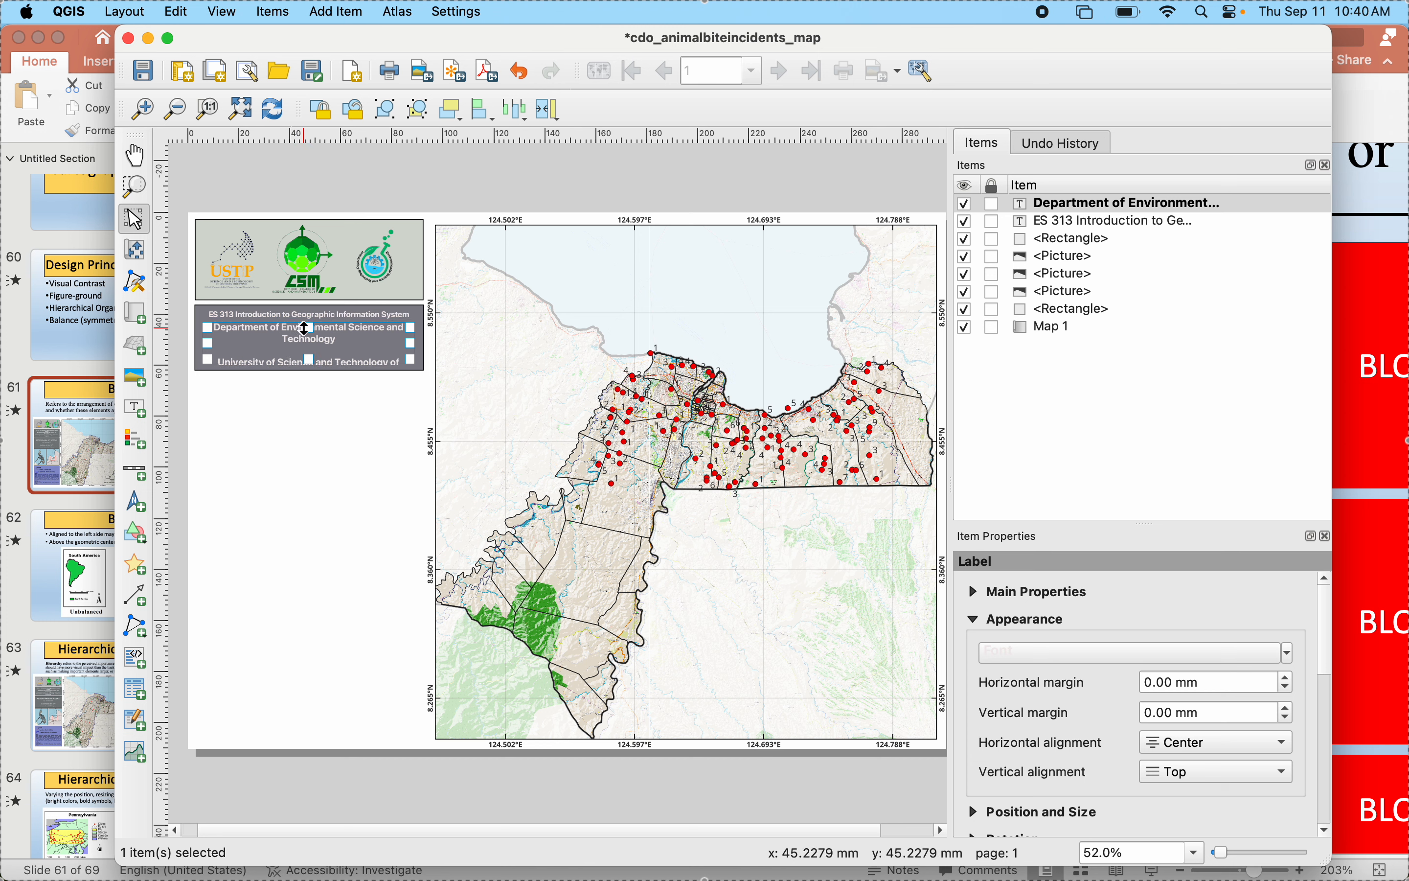
- Extend the lower edges of the gray heading rectangle and the department and university label slightly downward
{"action": "left_click", "coordinate": [286, 414]}
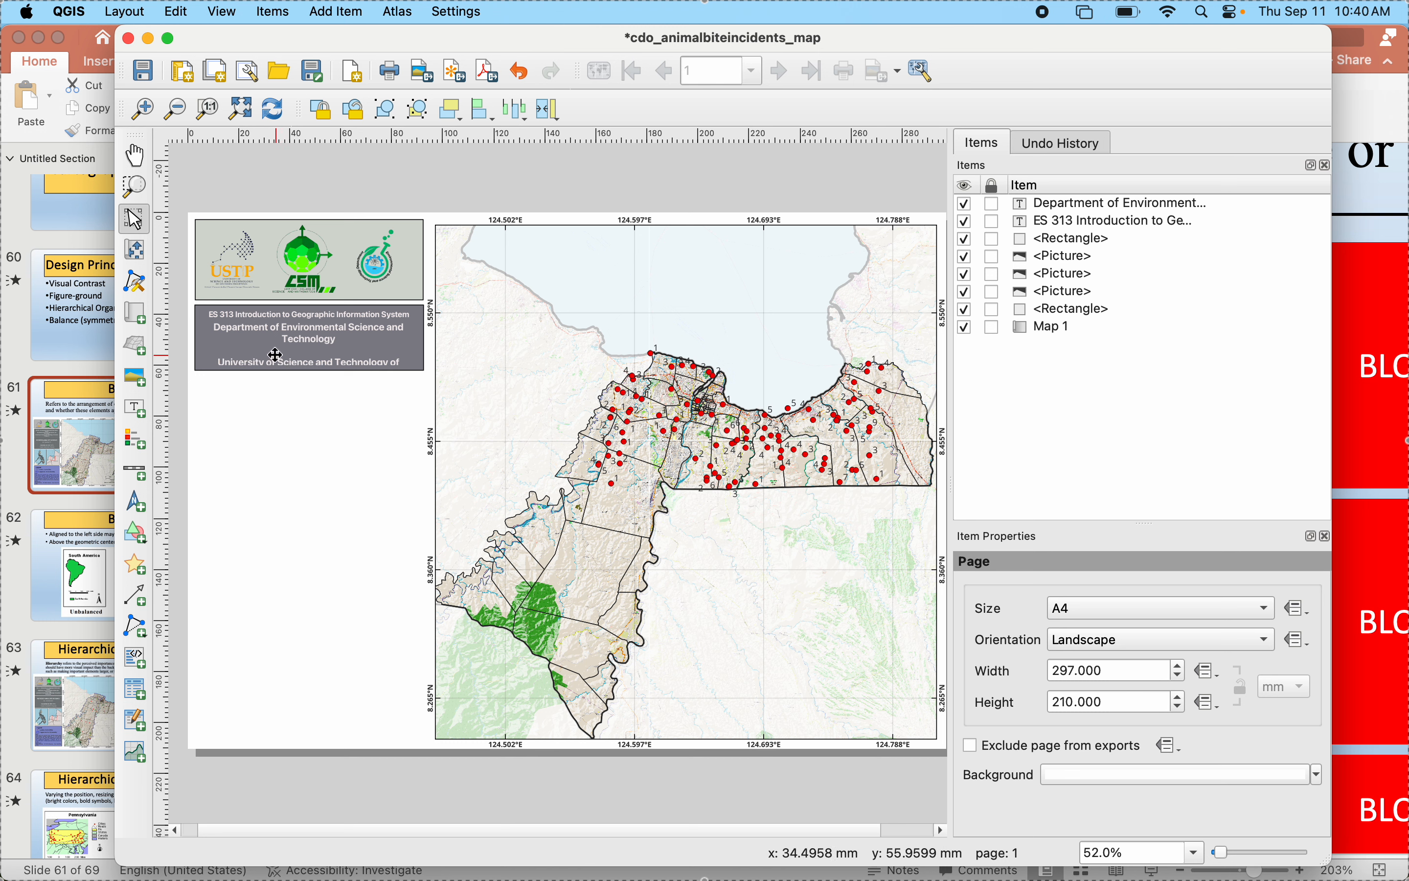
{"action": "left_click", "coordinate": [411, 347]}
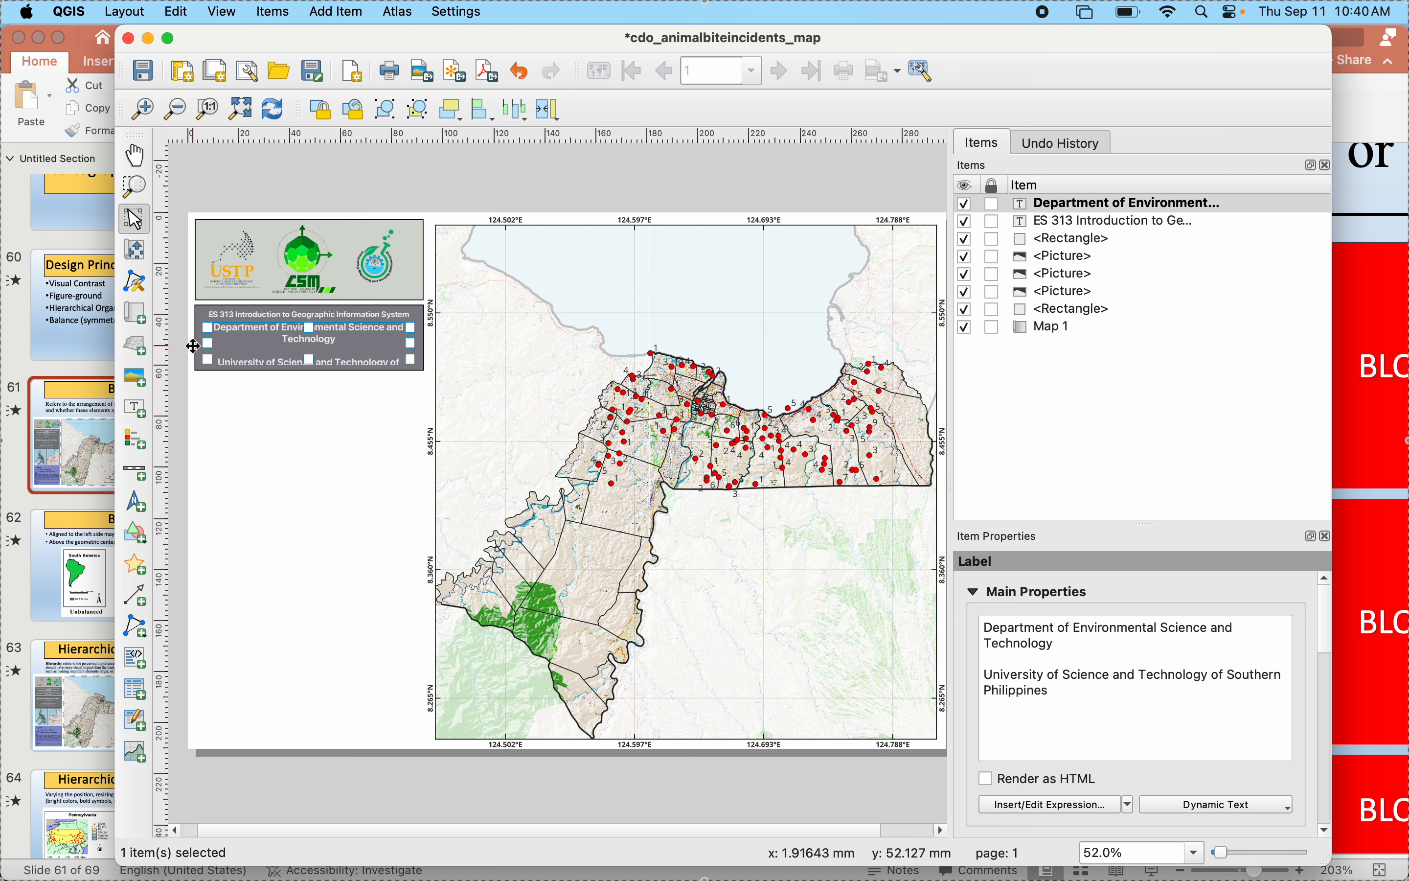
{"action": "left_click", "coordinate": [199, 308]}
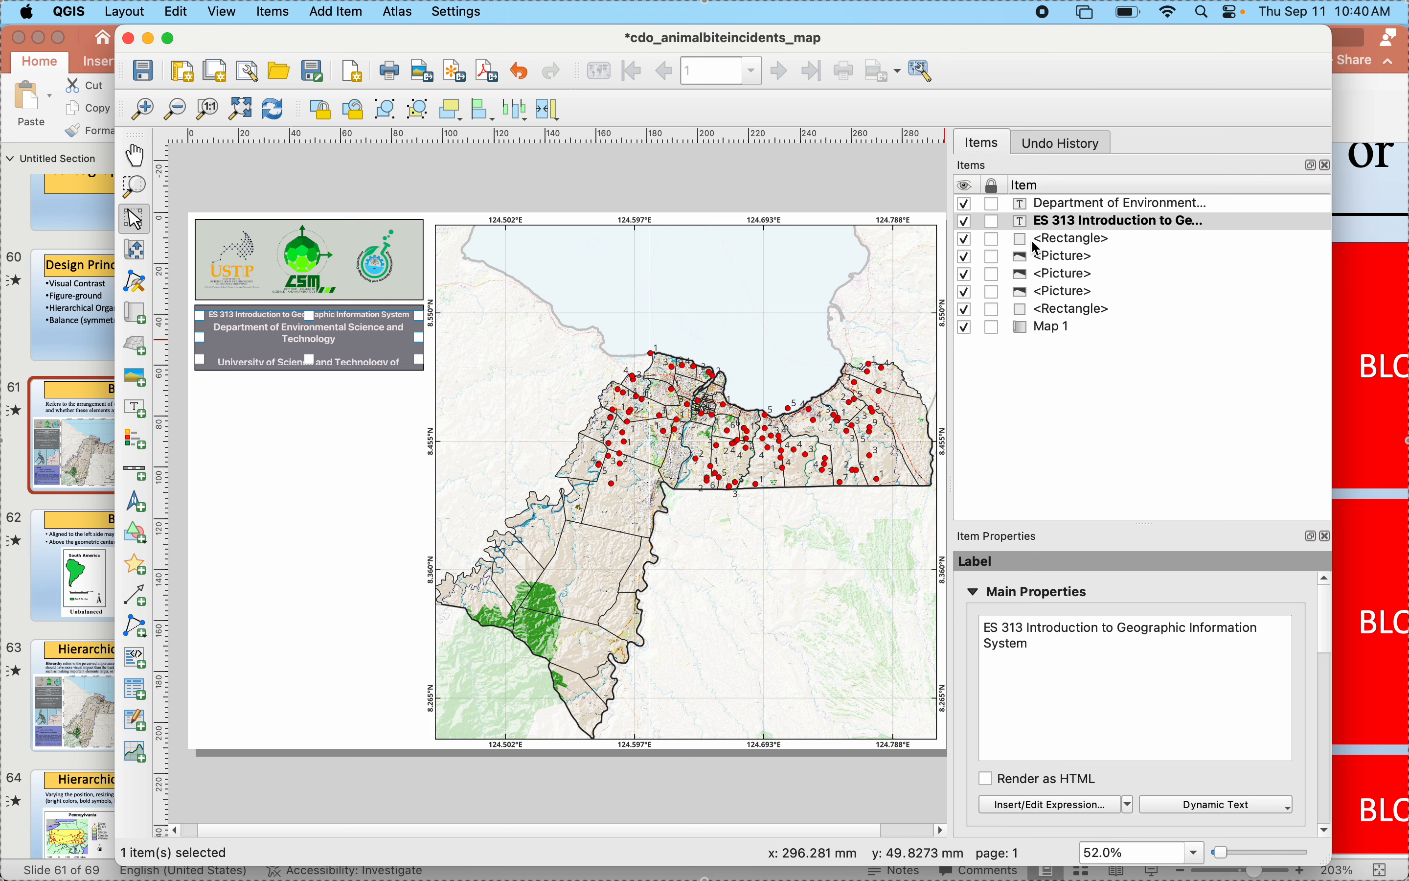
{"action": "left_click", "coordinate": [1066, 239]}
{"action": "left_click_drag", "start_coordinate": [310, 368], "coordinate": [309, 377]}
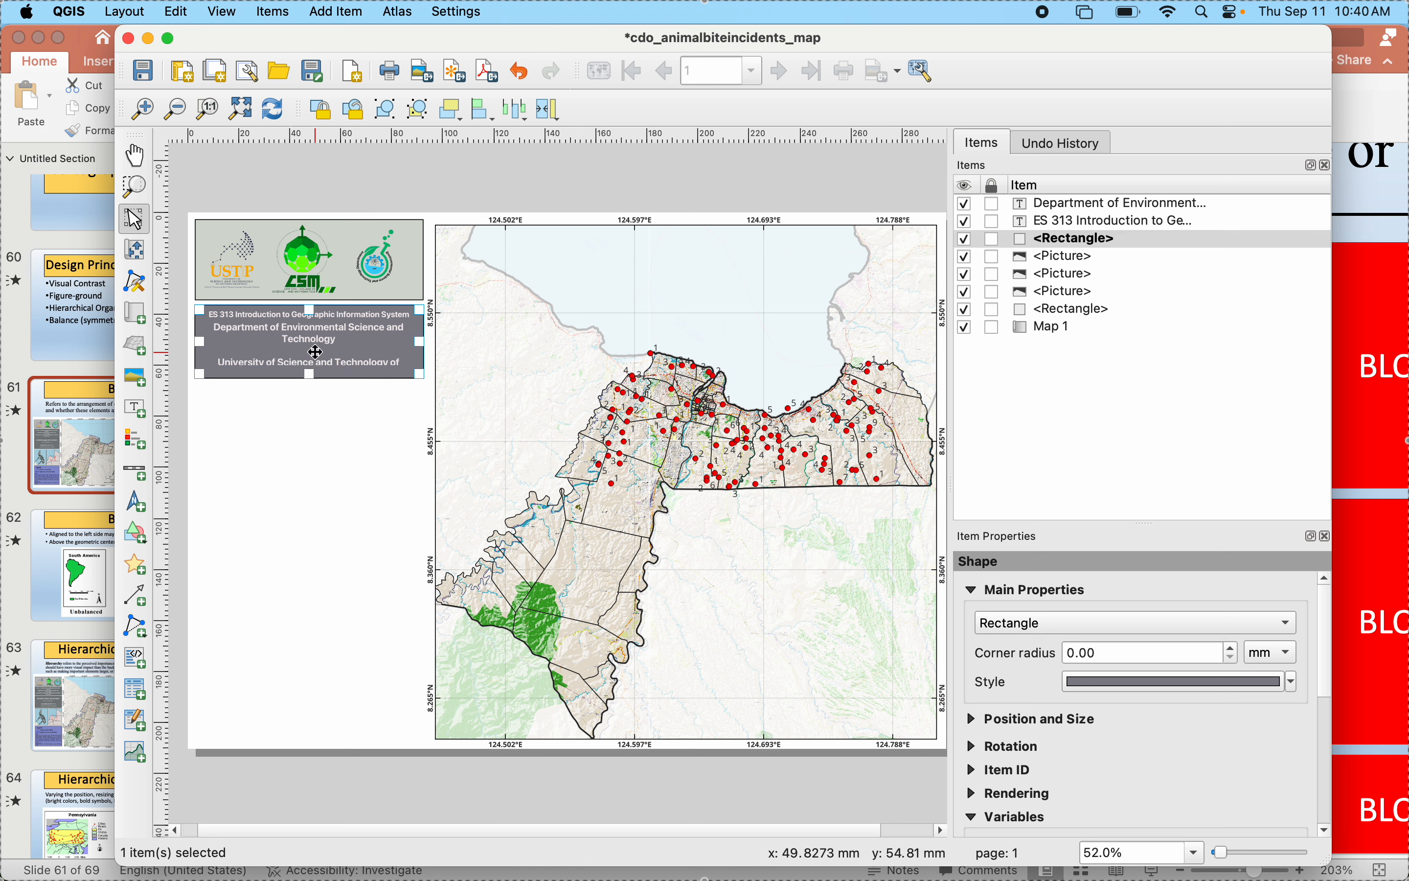
{"action": "left_click", "coordinate": [308, 357]}
{"action": "left_click_drag", "start_coordinate": [308, 359], "coordinate": [308, 371]}
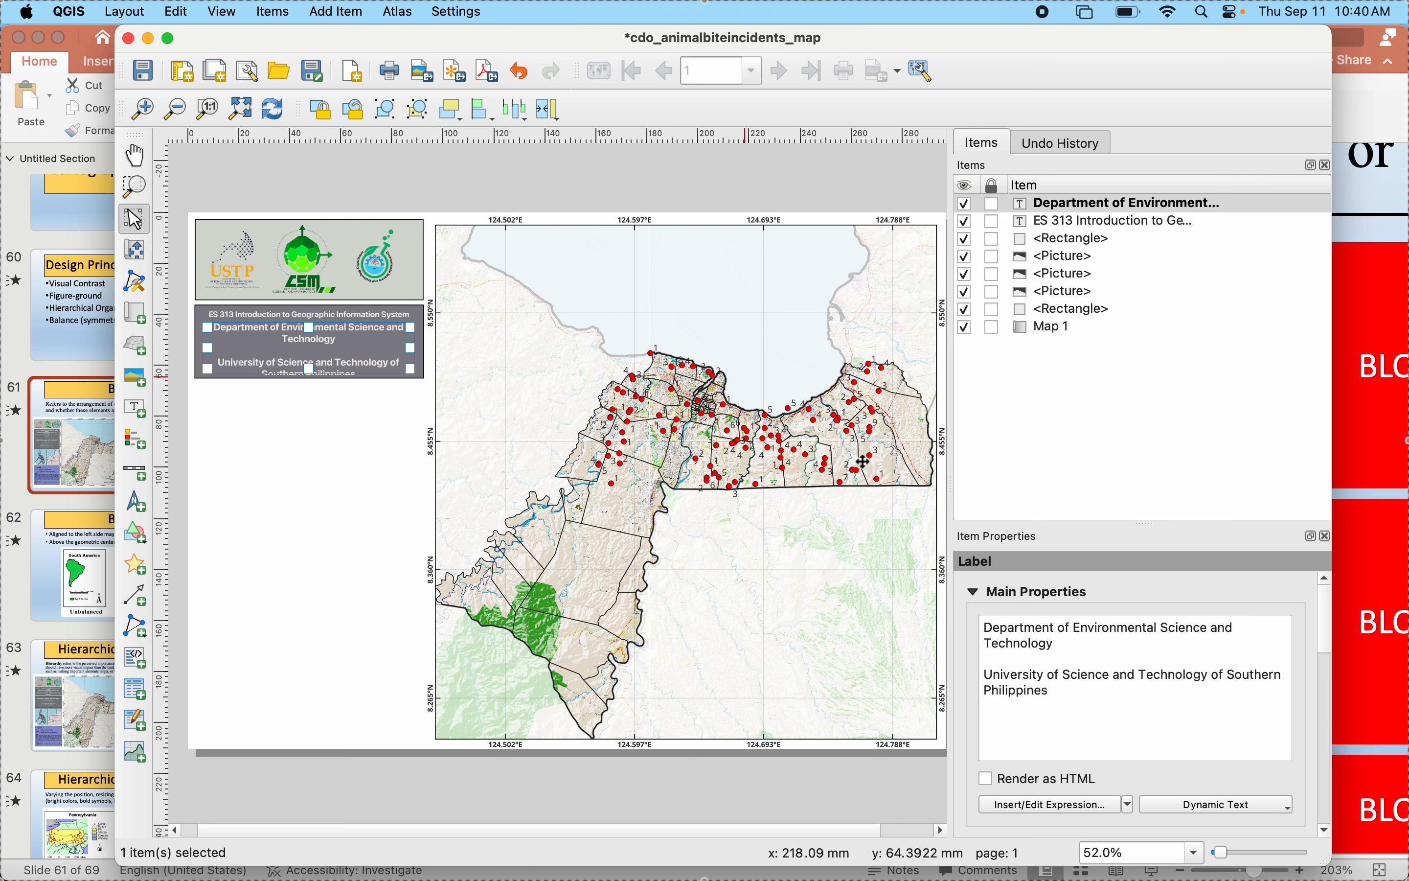
- Remove the blank line between the department and university lines in the second label's text
{"action": "left_click", "coordinate": [991, 657]}
{"action": "key", "text": "BackSpace"}
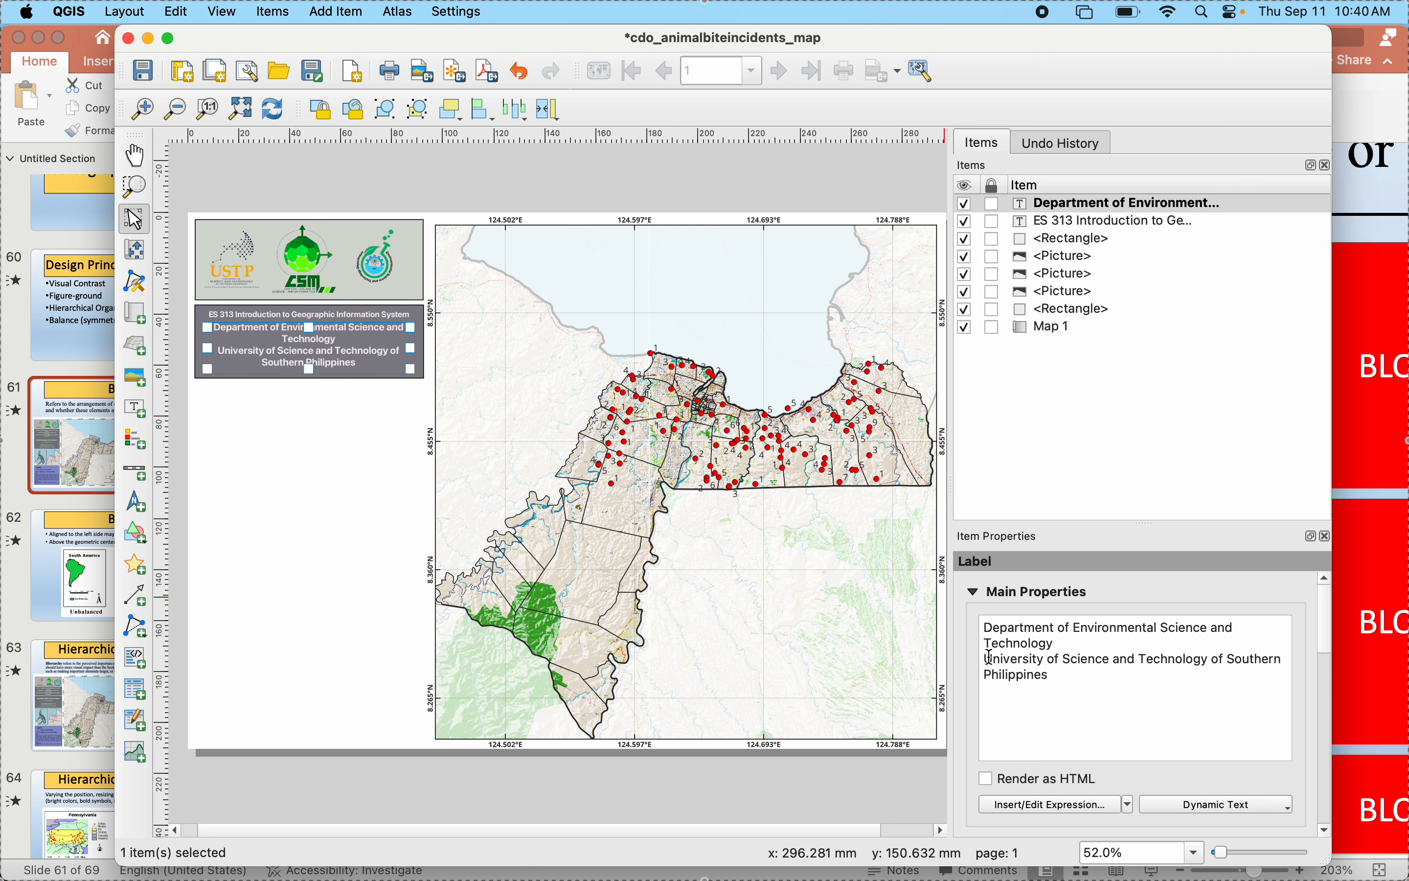
{"action": "left_click", "coordinate": [305, 472]}
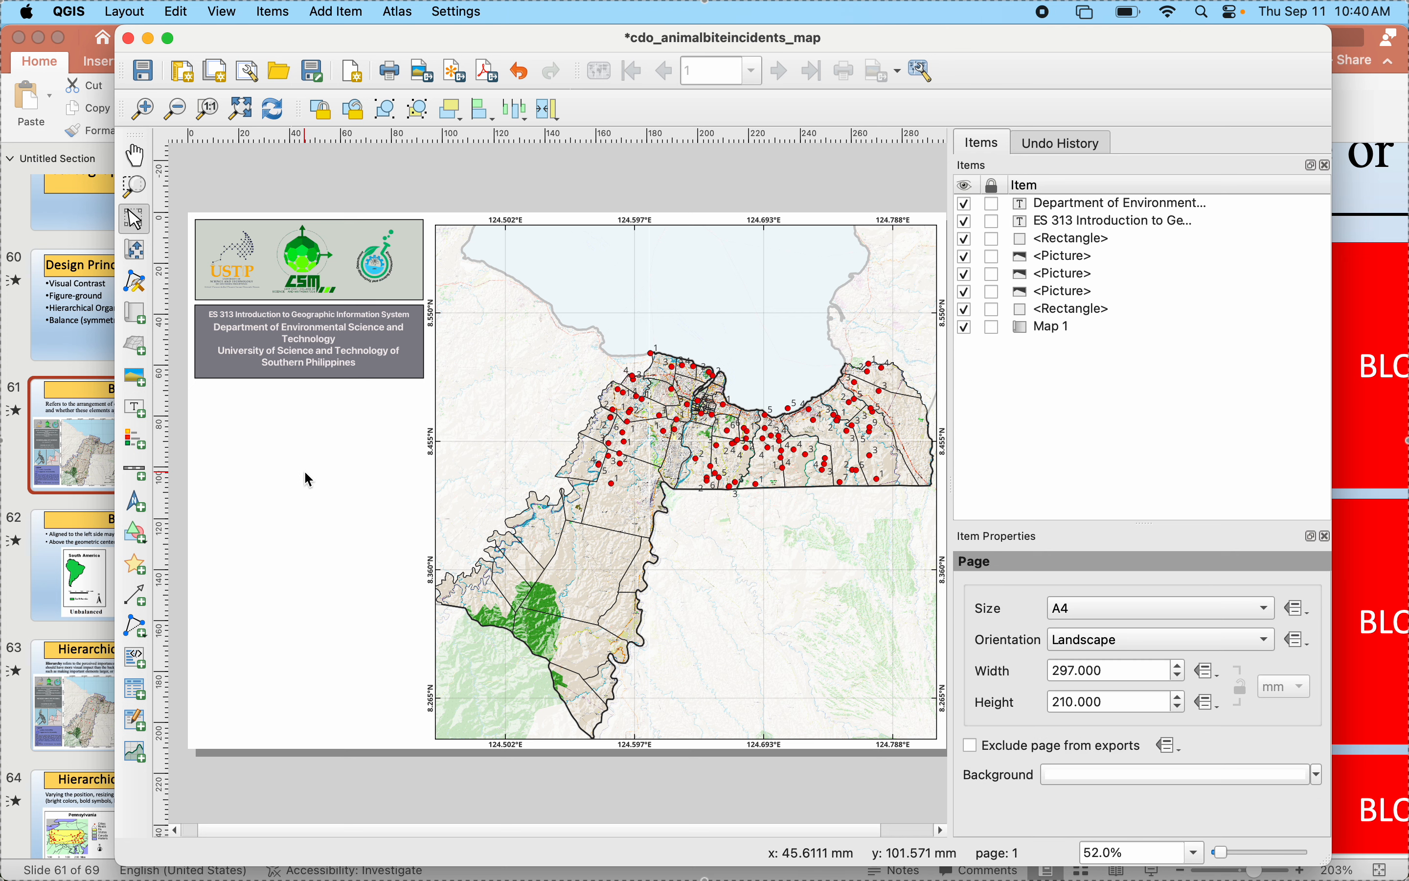
- Move the department and university label slightly down, away from the course title
{"action": "left_click", "coordinate": [297, 355]}
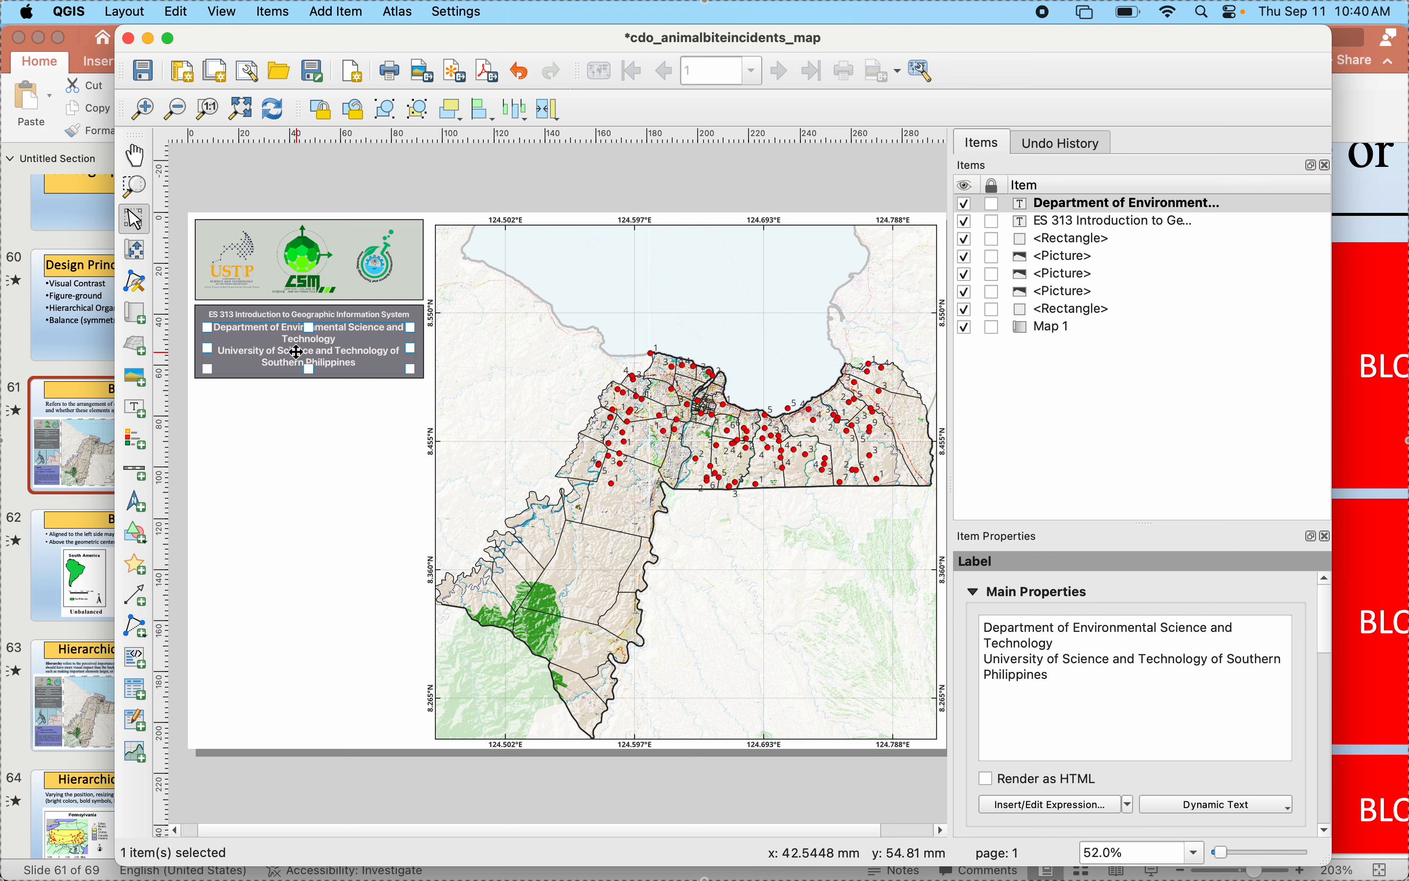
{"action": "left_click_drag", "start_coordinate": [297, 352], "coordinate": [296, 355]}
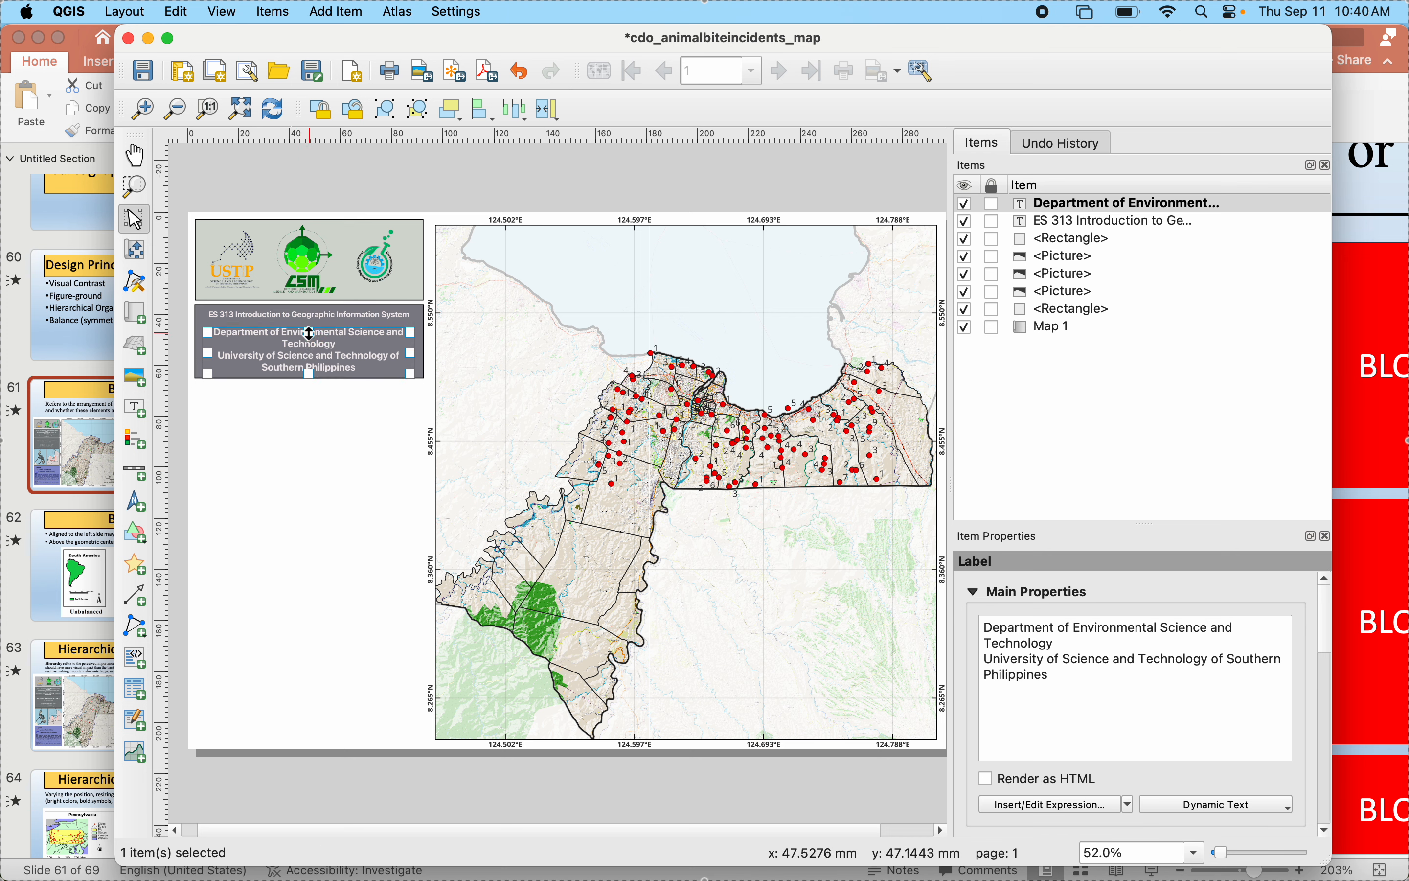
{"action": "left_click", "coordinate": [336, 491]}
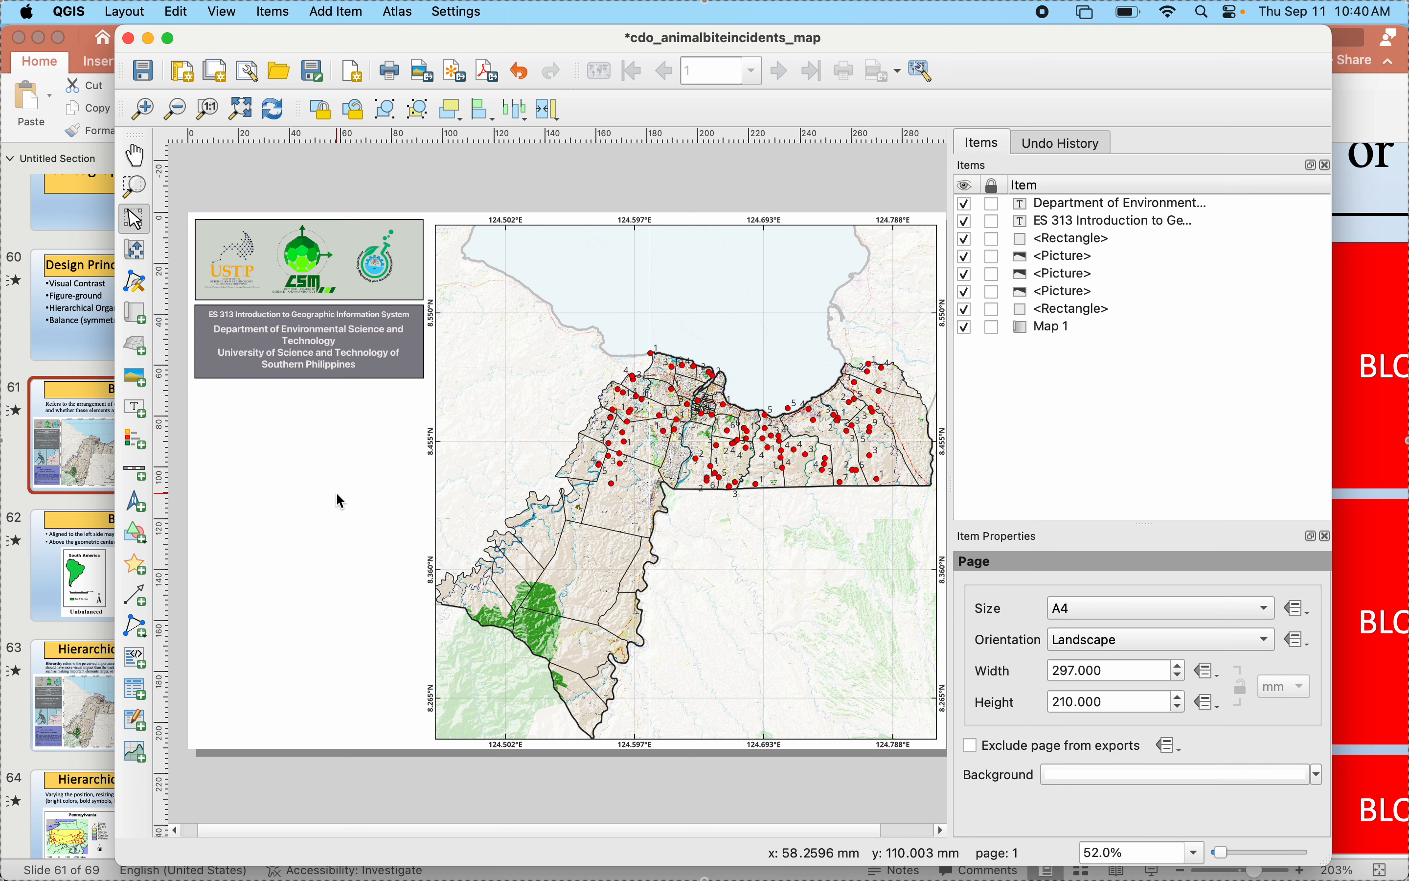
- Raise the lower edge of the gray heading rectangle so it ends just below the university line
{"action": "left_click", "coordinate": [309, 367]}
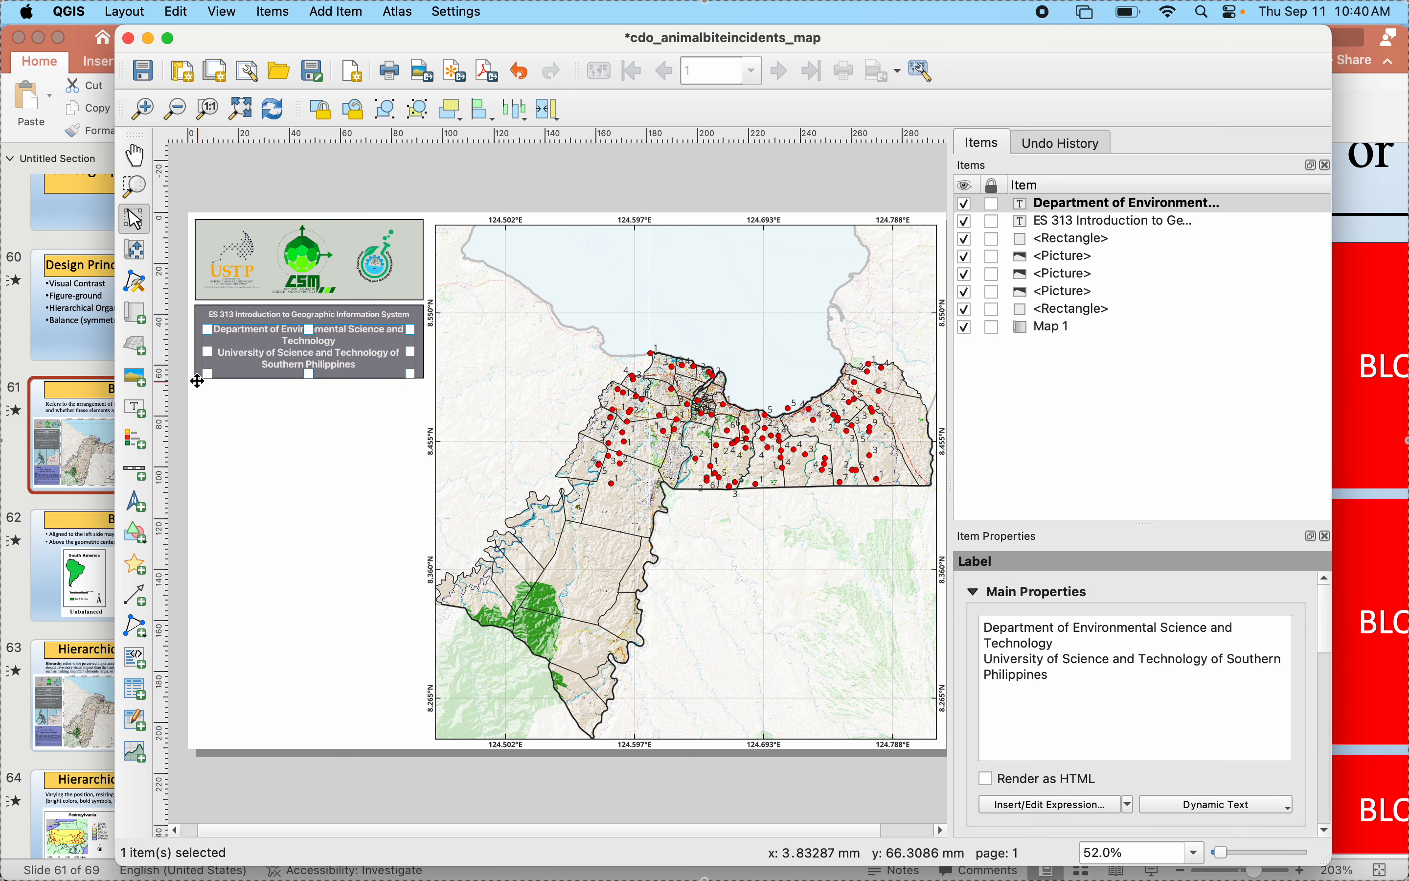
{"action": "left_click", "coordinate": [1077, 239]}
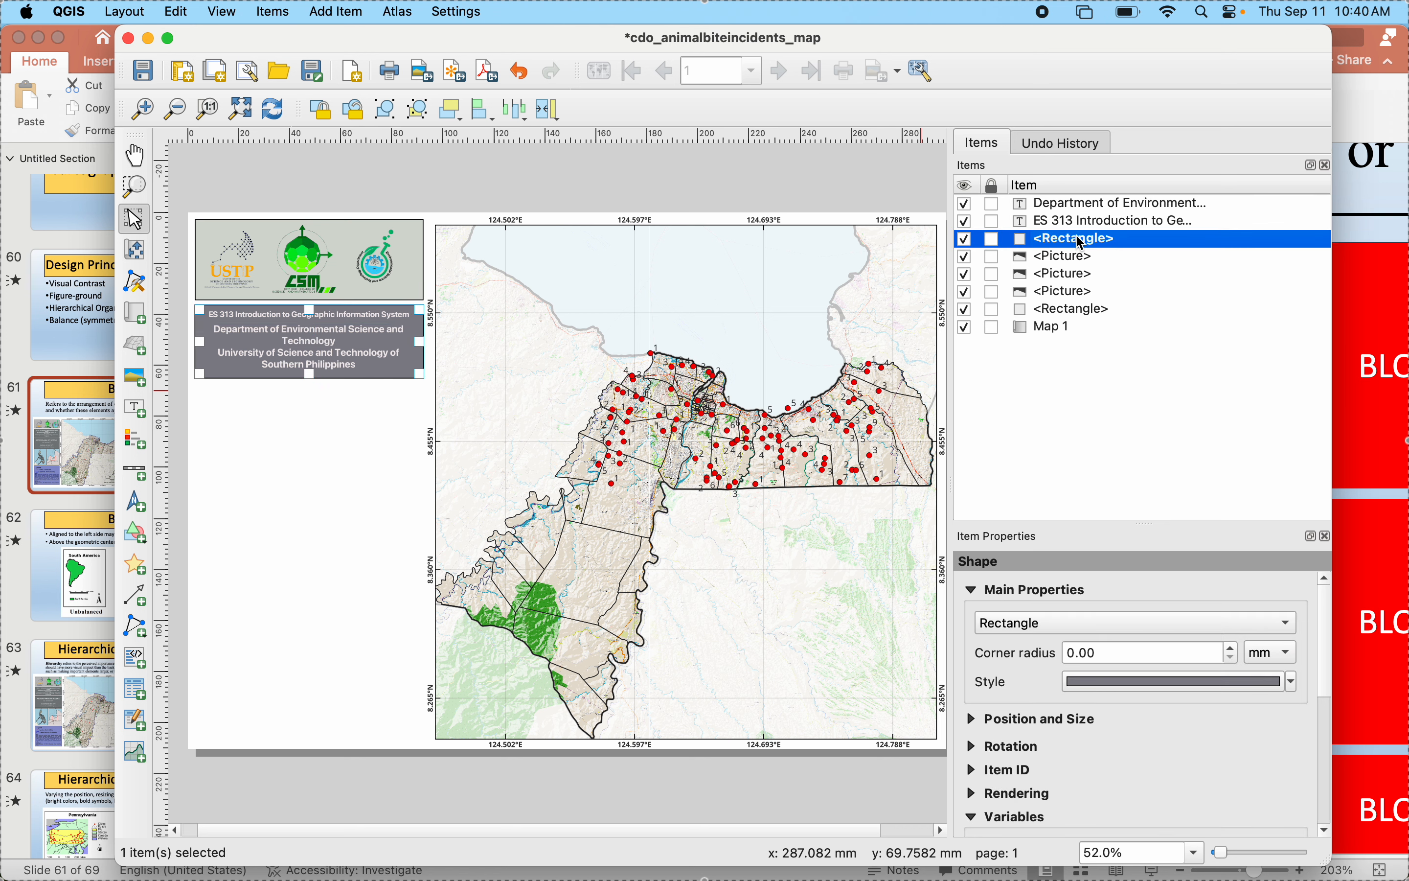
{"action": "left_click_drag", "start_coordinate": [309, 375], "coordinate": [310, 372]}
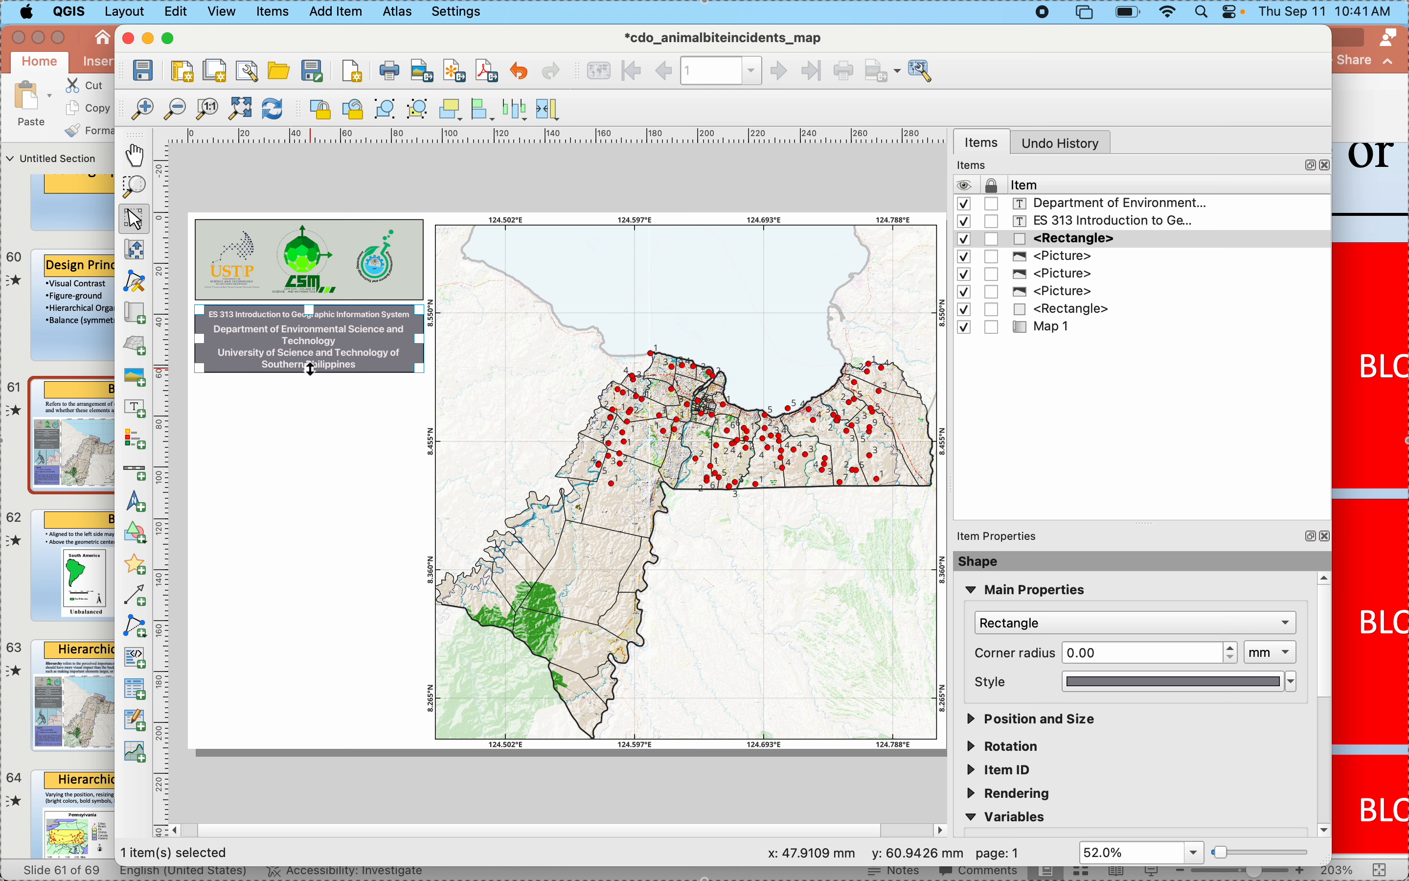
{"action": "left_click", "coordinate": [319, 412]}
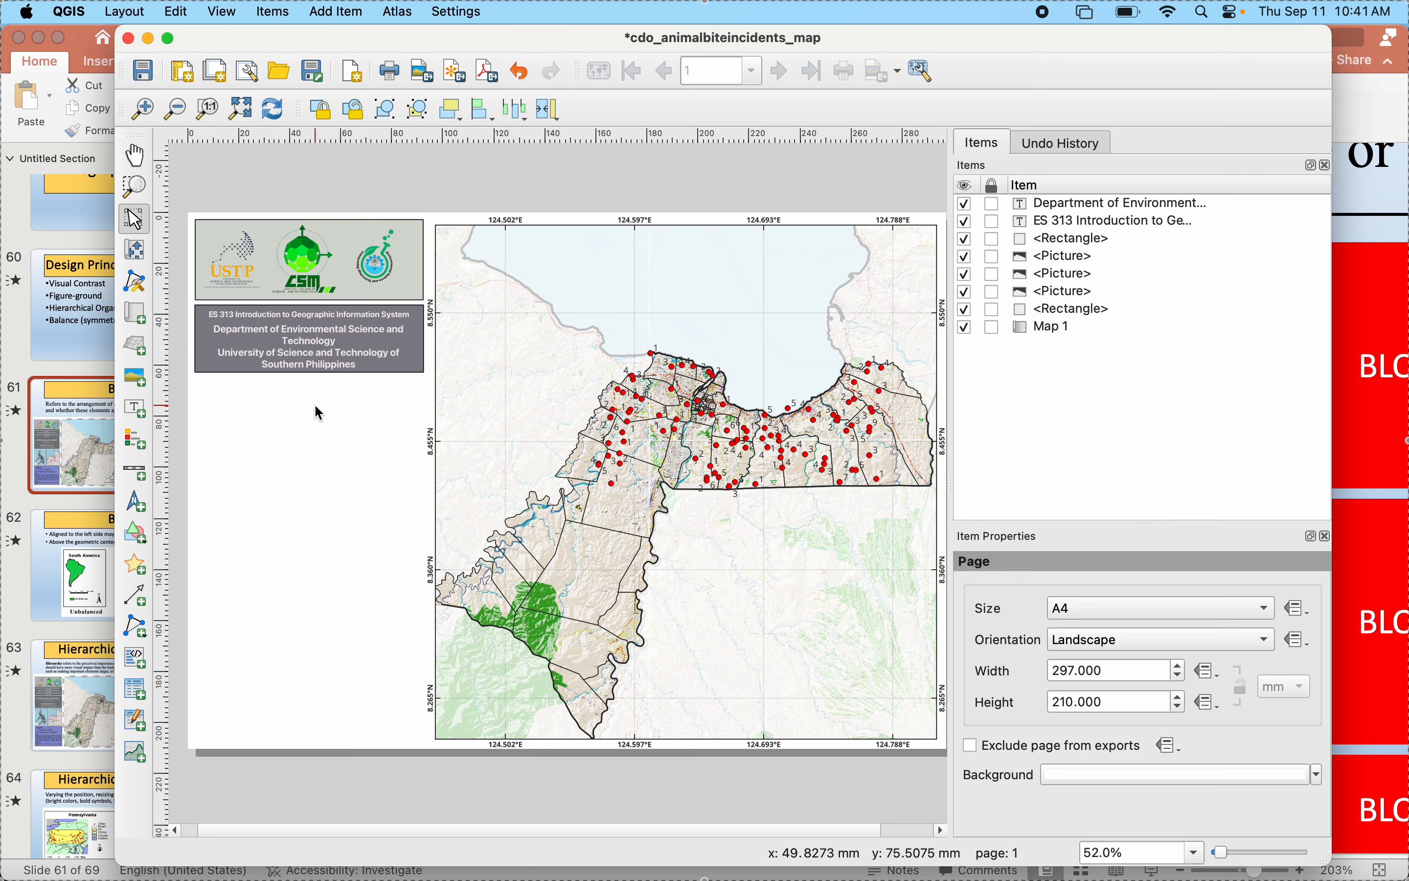
- Switch to PowerPoint to examine the reference map layout on the Balance slide, and return to the QGIS layout
{"action": "left_click", "coordinate": [291, 337]}
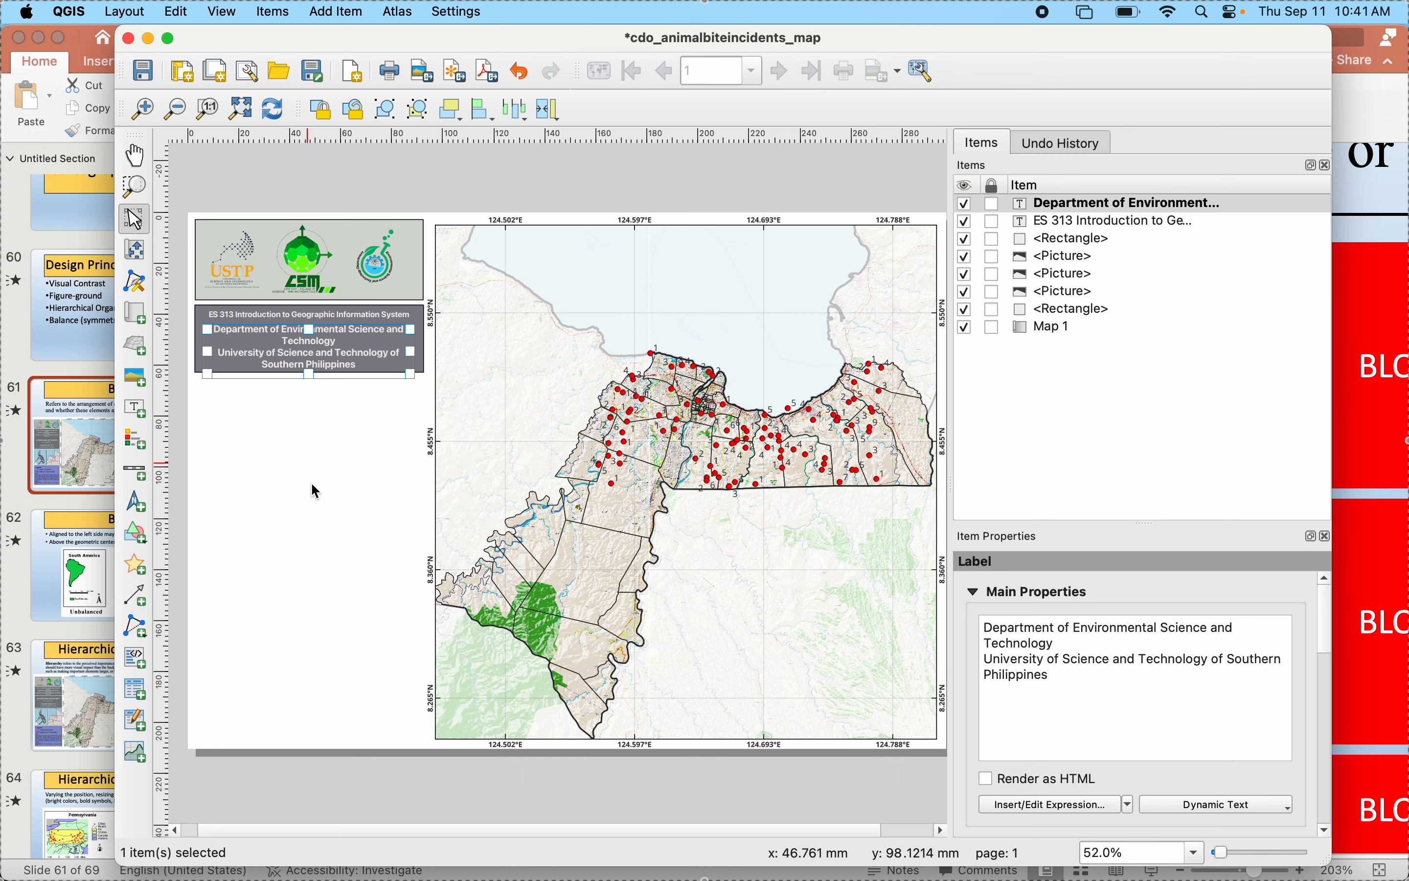
{"action": "left_click", "coordinate": [313, 494]}
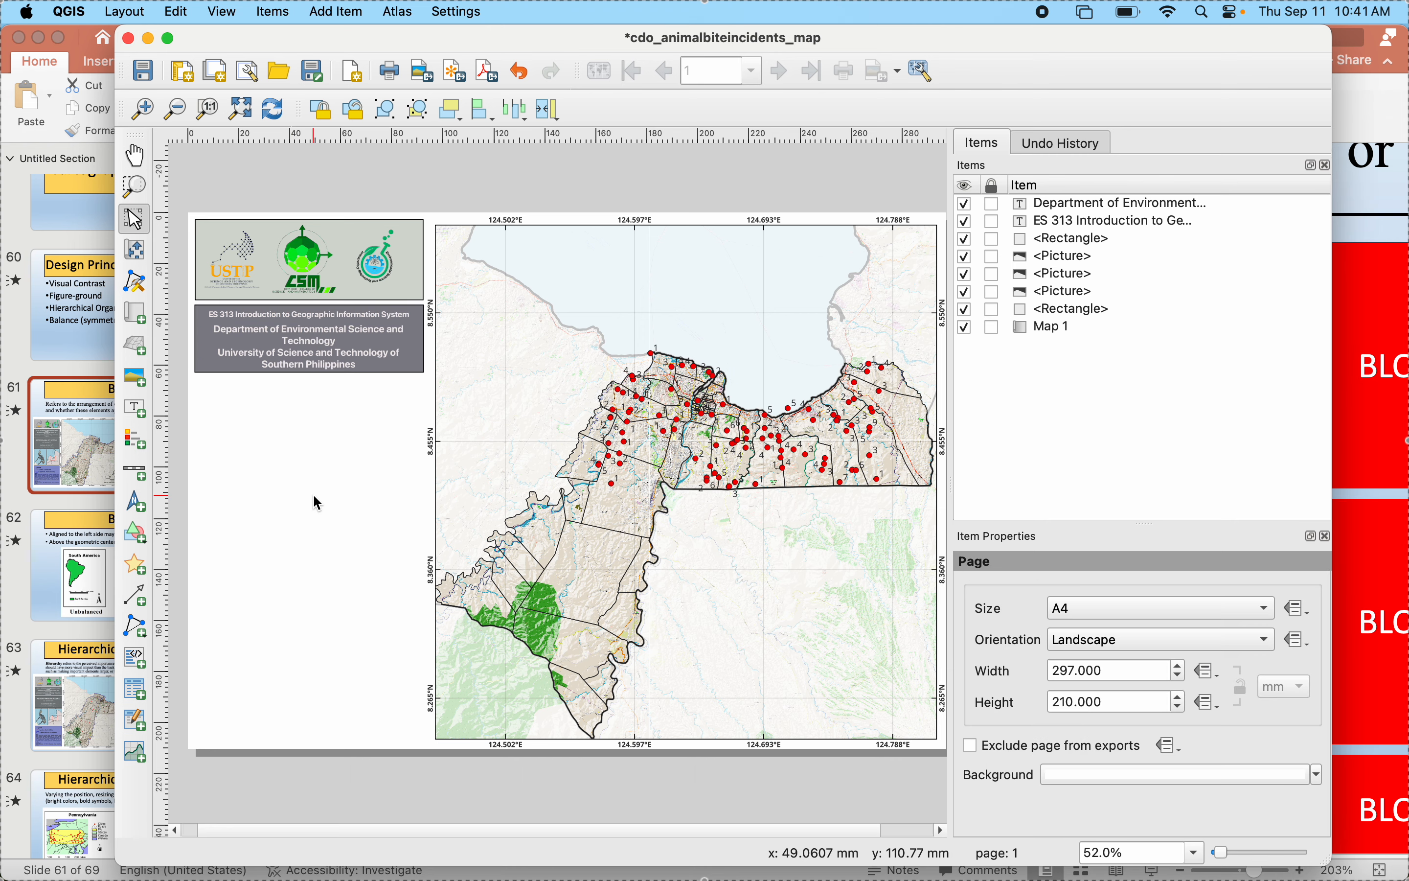
{"action": "left_click", "coordinate": [49, 466]}
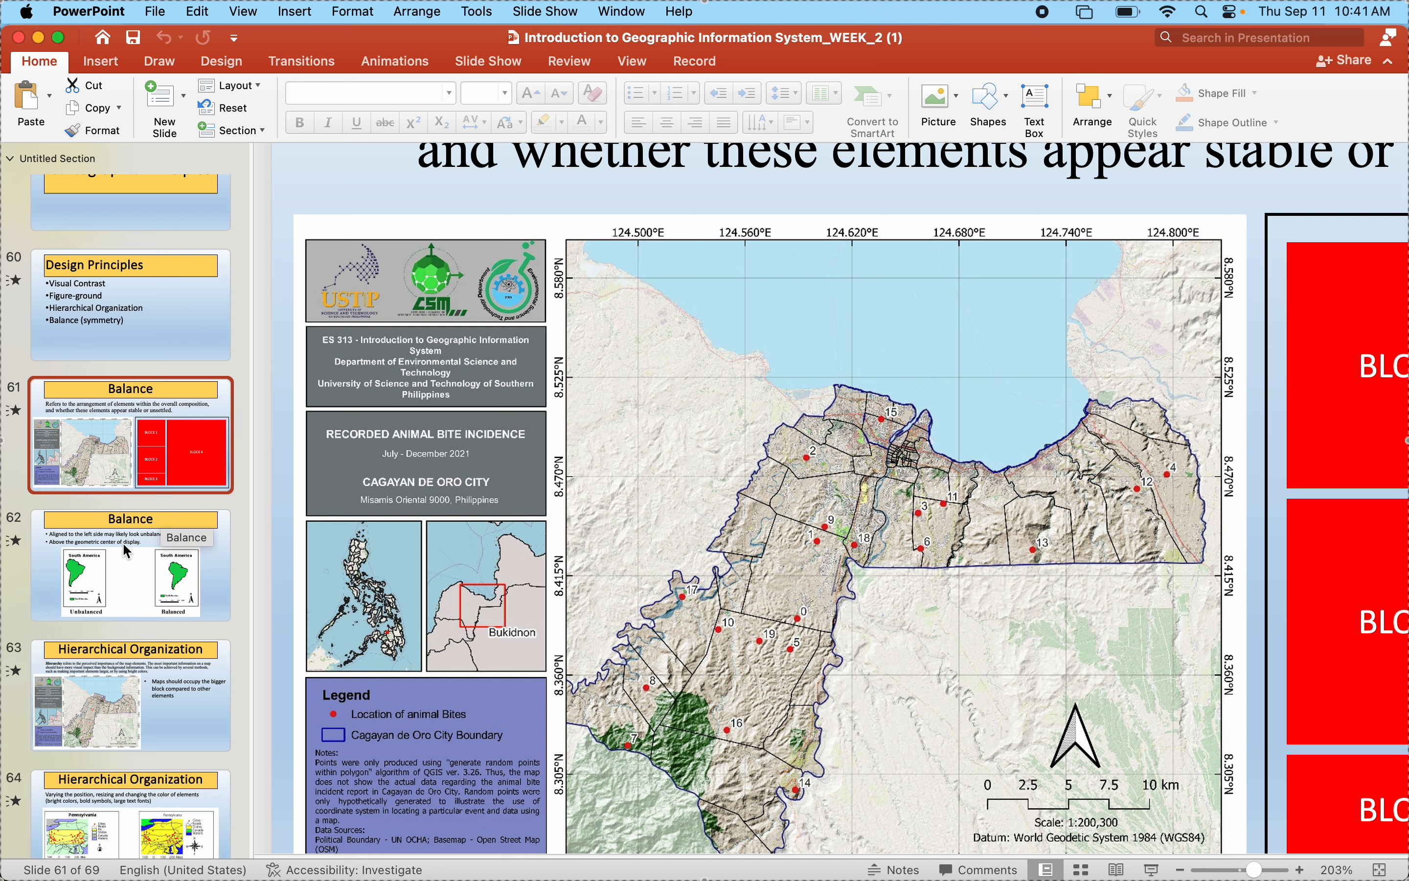
{"action": "mouse_move", "coordinate": [966, 877]}
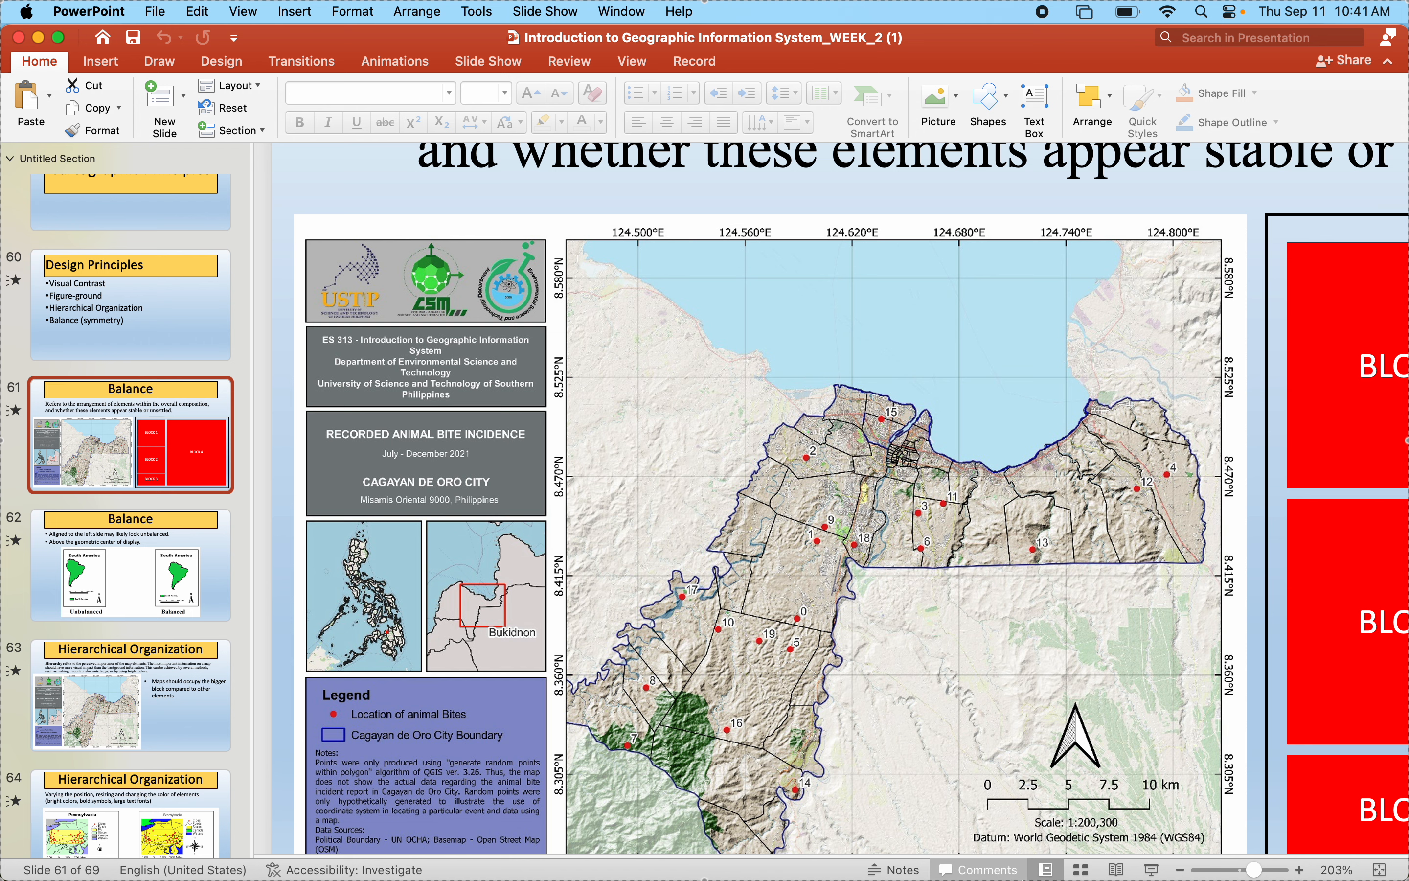
{"action": "left_click", "coordinate": [985, 839]}
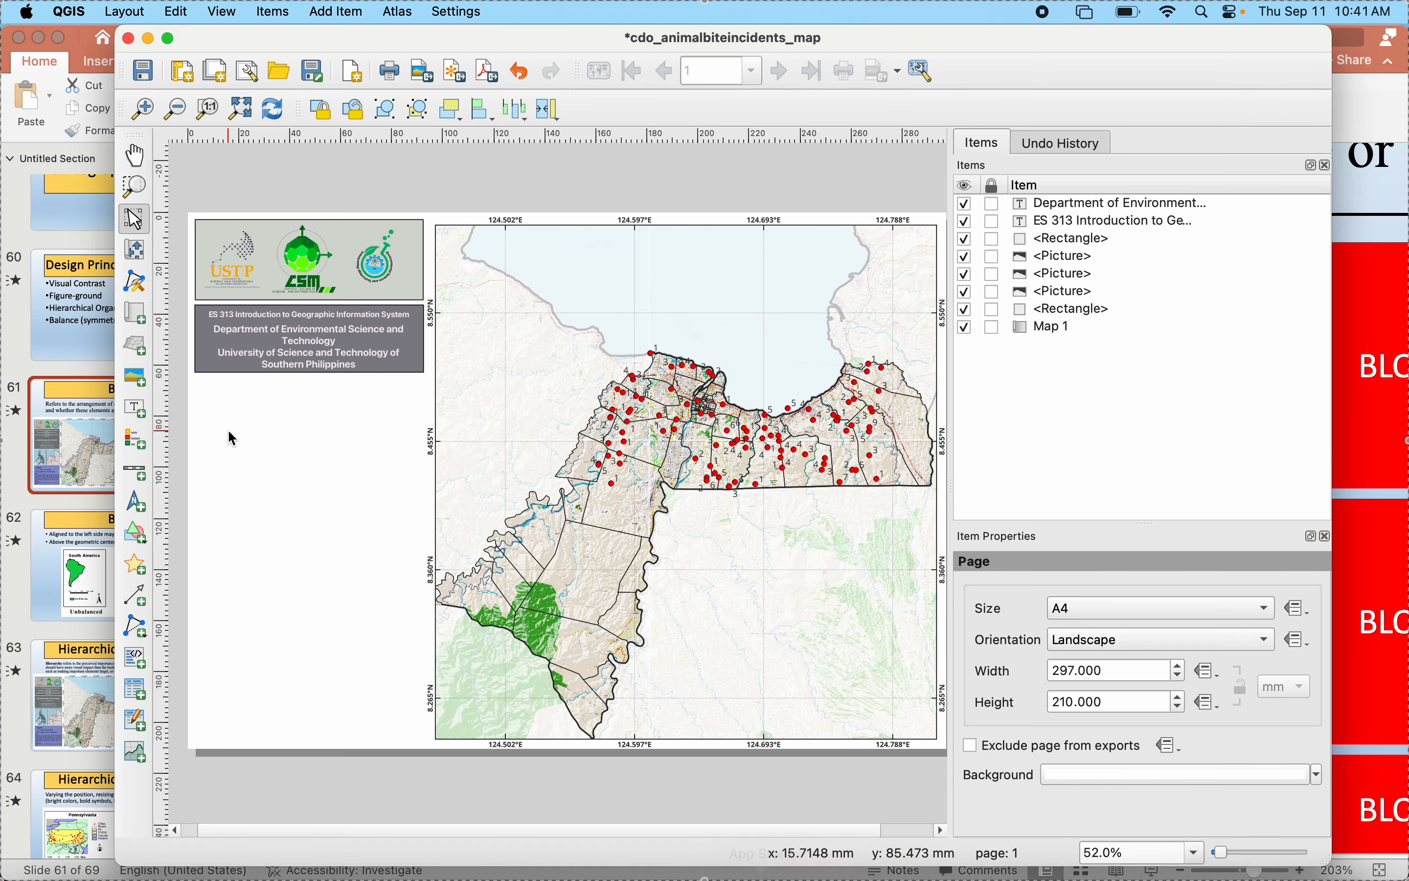
- Duplicate the gray heading rectangle and place the copy directly below the original, aligned with its sides
{"action": "left_click", "coordinate": [214, 338]}
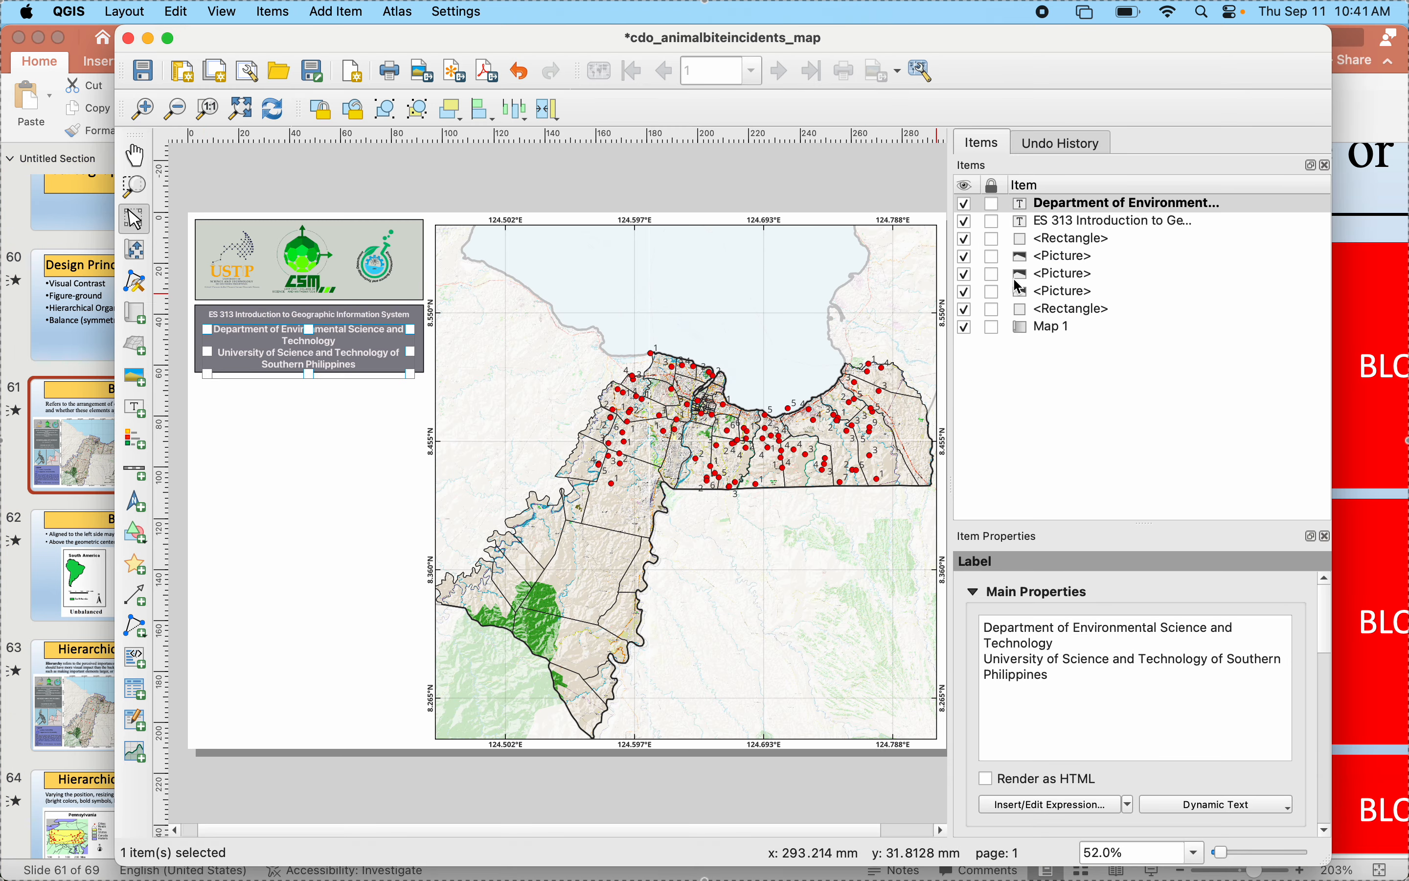
{"action": "left_click", "coordinate": [1060, 245]}
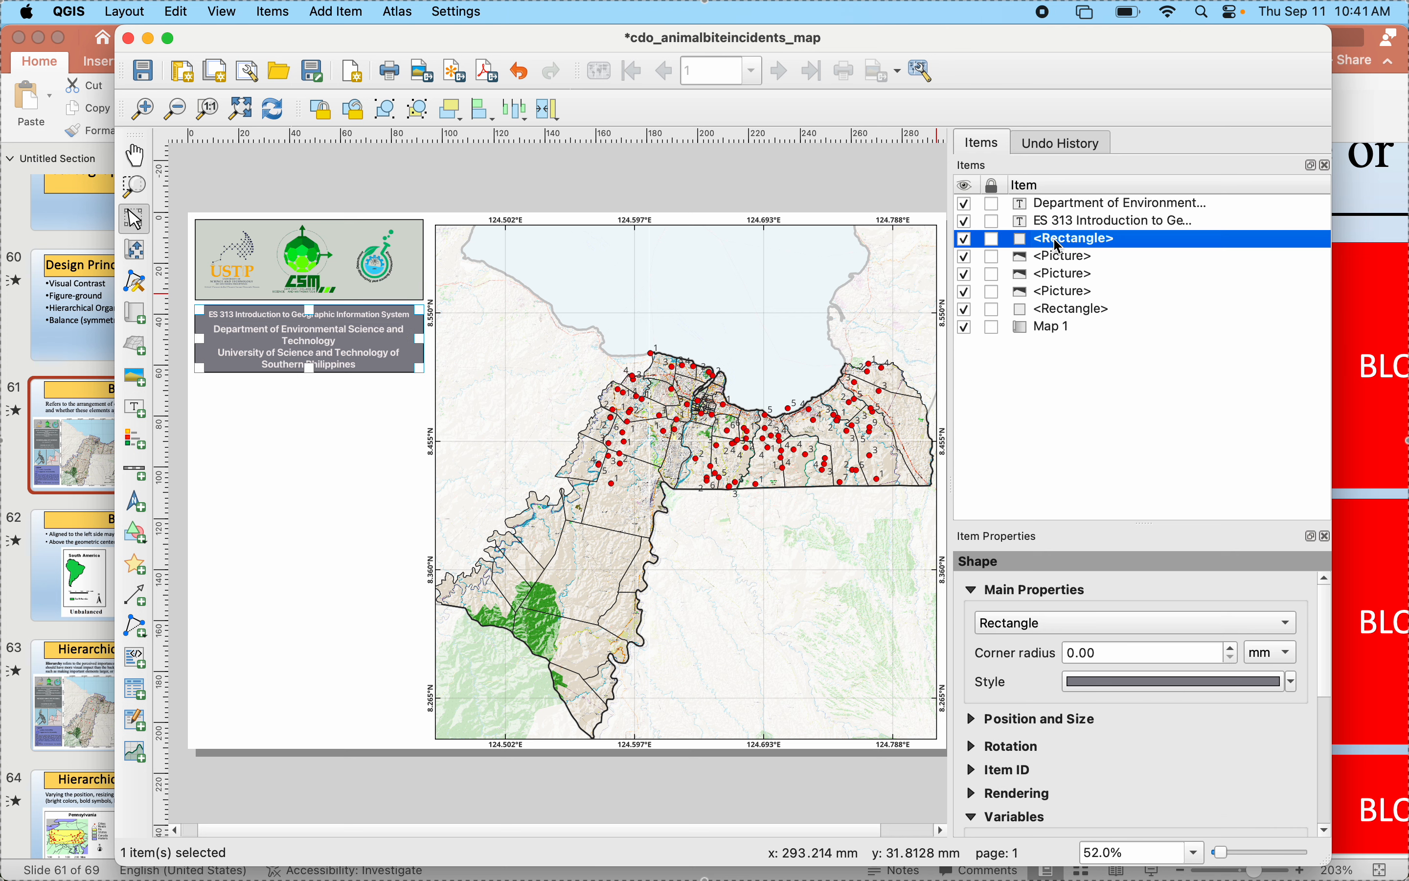
{"action": "left_click", "coordinate": [326, 486]}
{"action": "key", "text": "ctrl+v"}
{"action": "left_click_drag", "start_coordinate": [383, 509], "coordinate": [254, 405]}
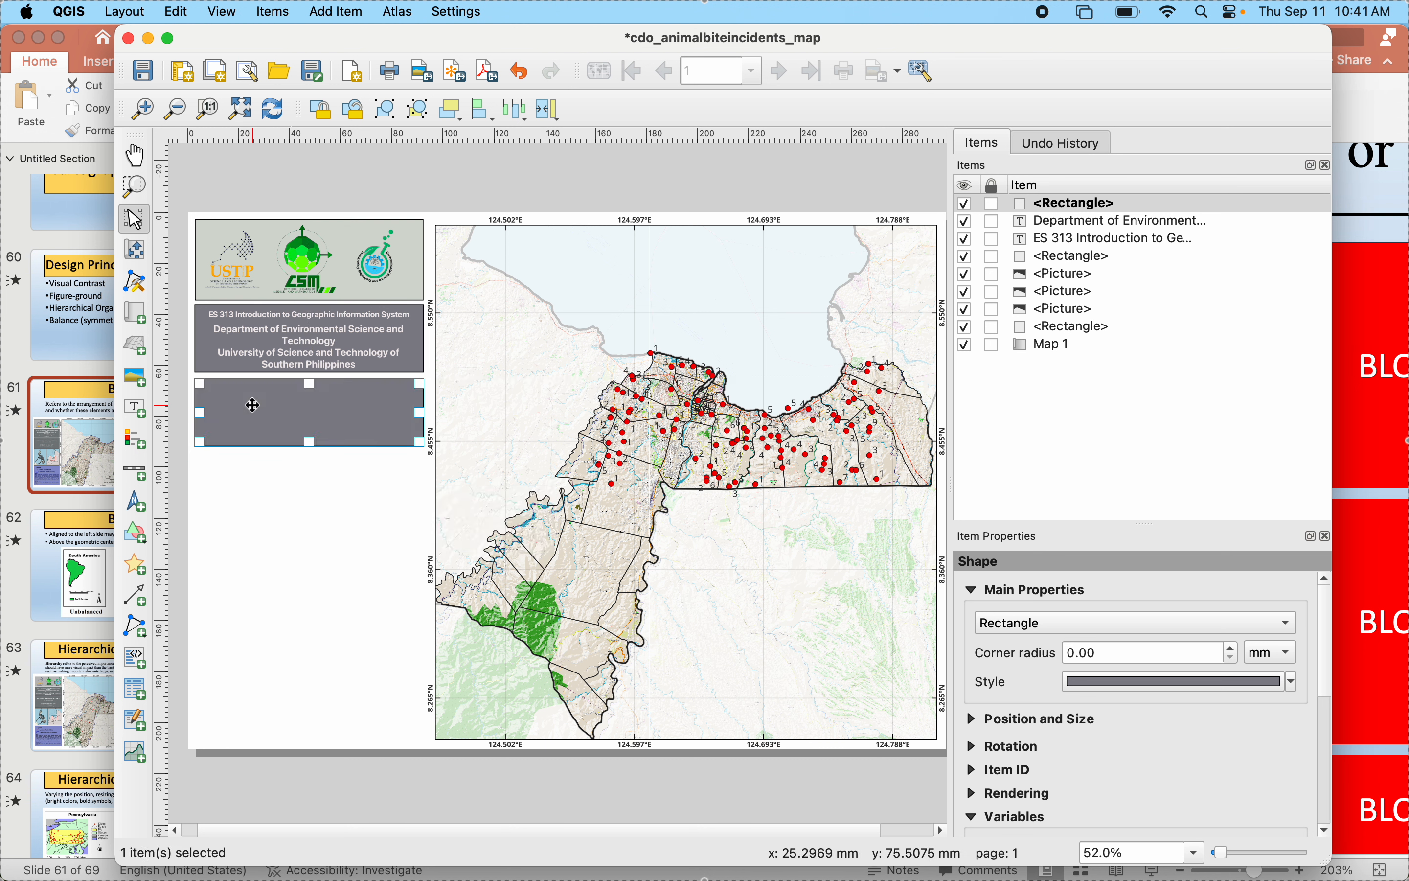
{"action": "left_click", "coordinate": [299, 534]}
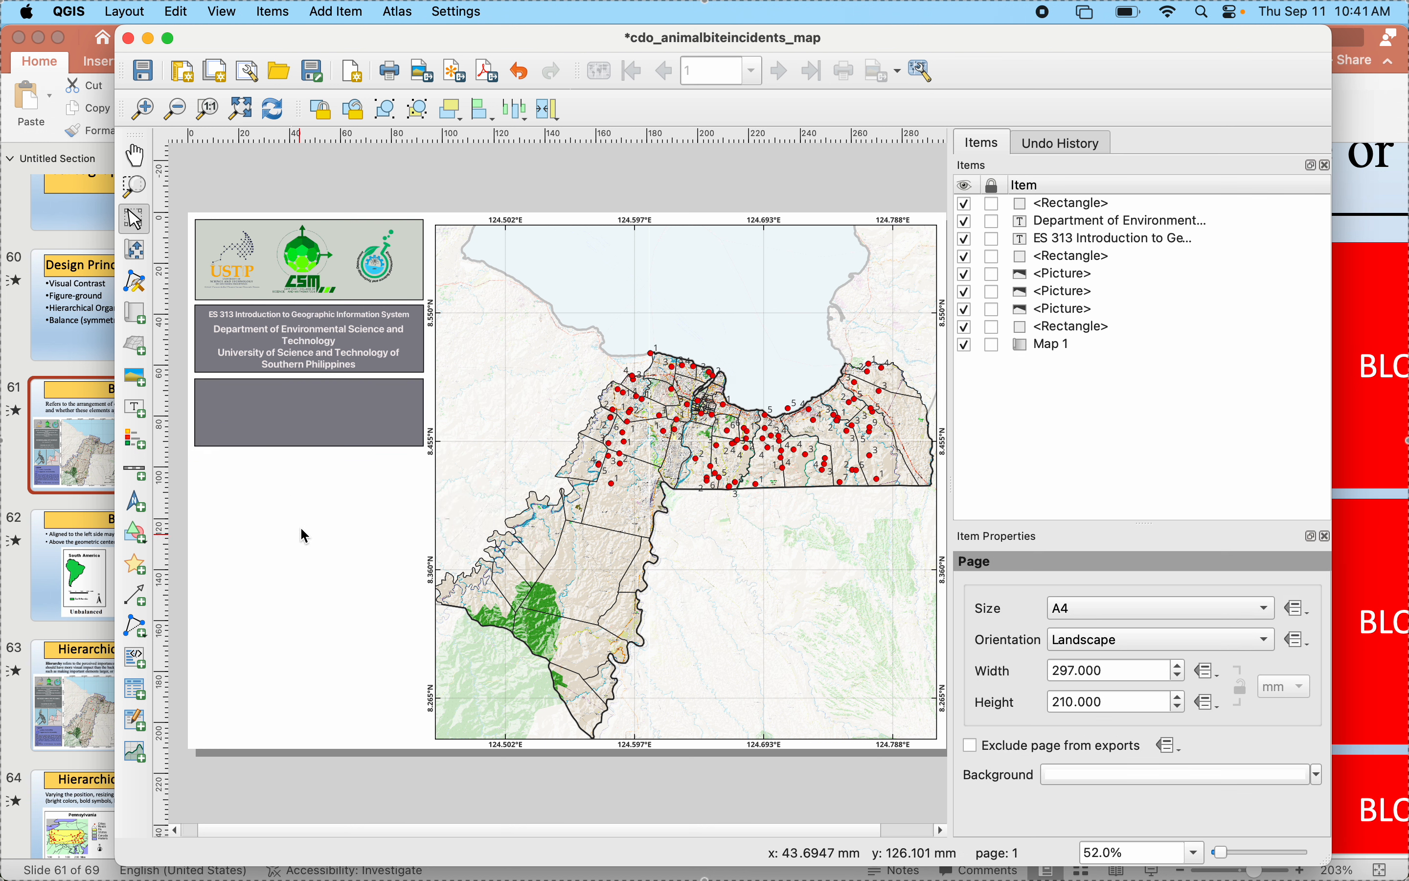
- Extend the lower edge of the copied gray rectangle slightly downward
{"action": "left_click", "coordinate": [314, 437]}
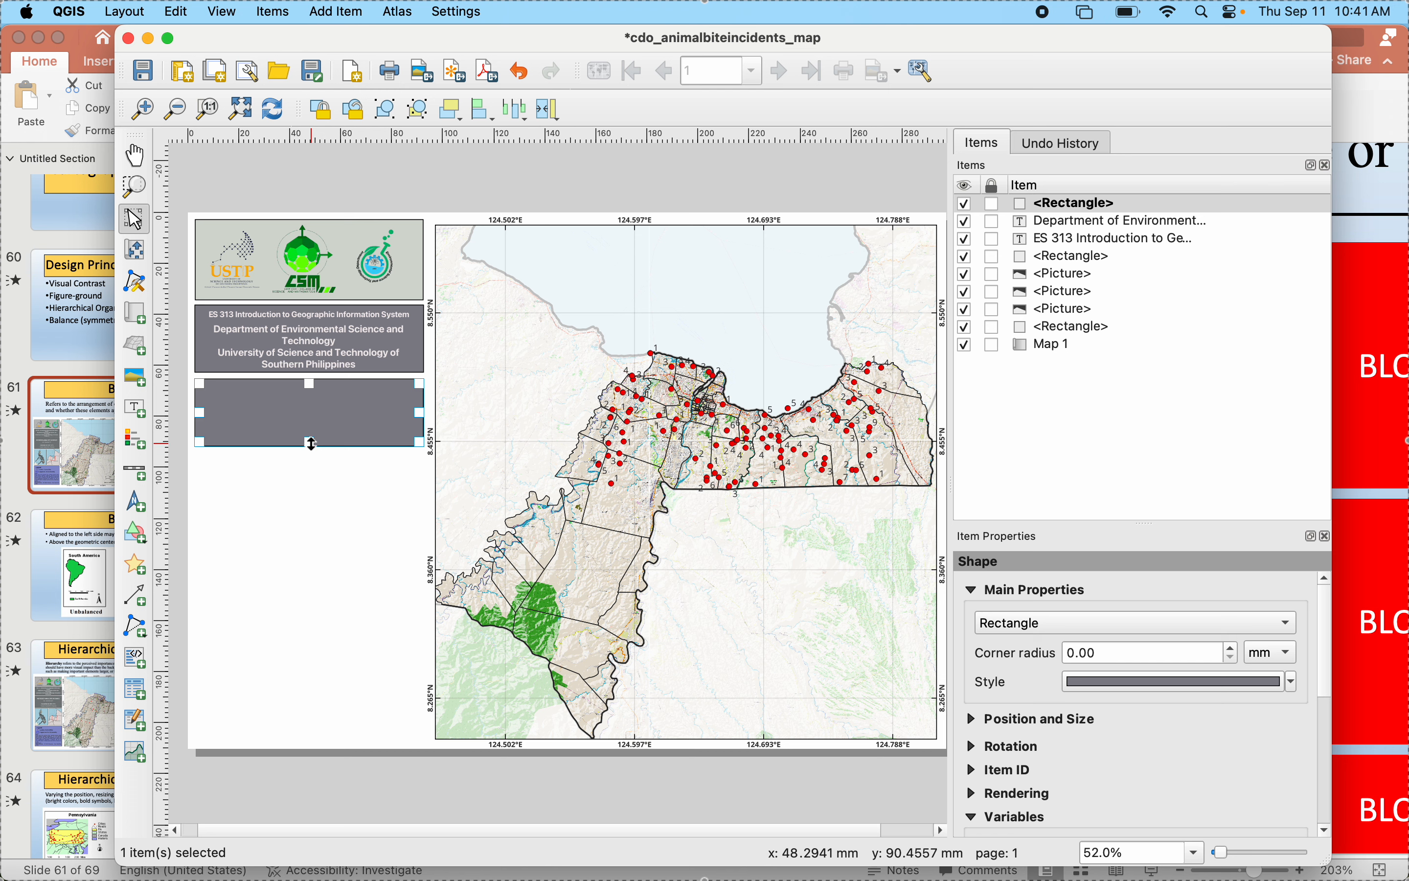
{"action": "left_click_drag", "start_coordinate": [312, 444], "coordinate": [312, 452]}
{"action": "left_click", "coordinate": [259, 346]}
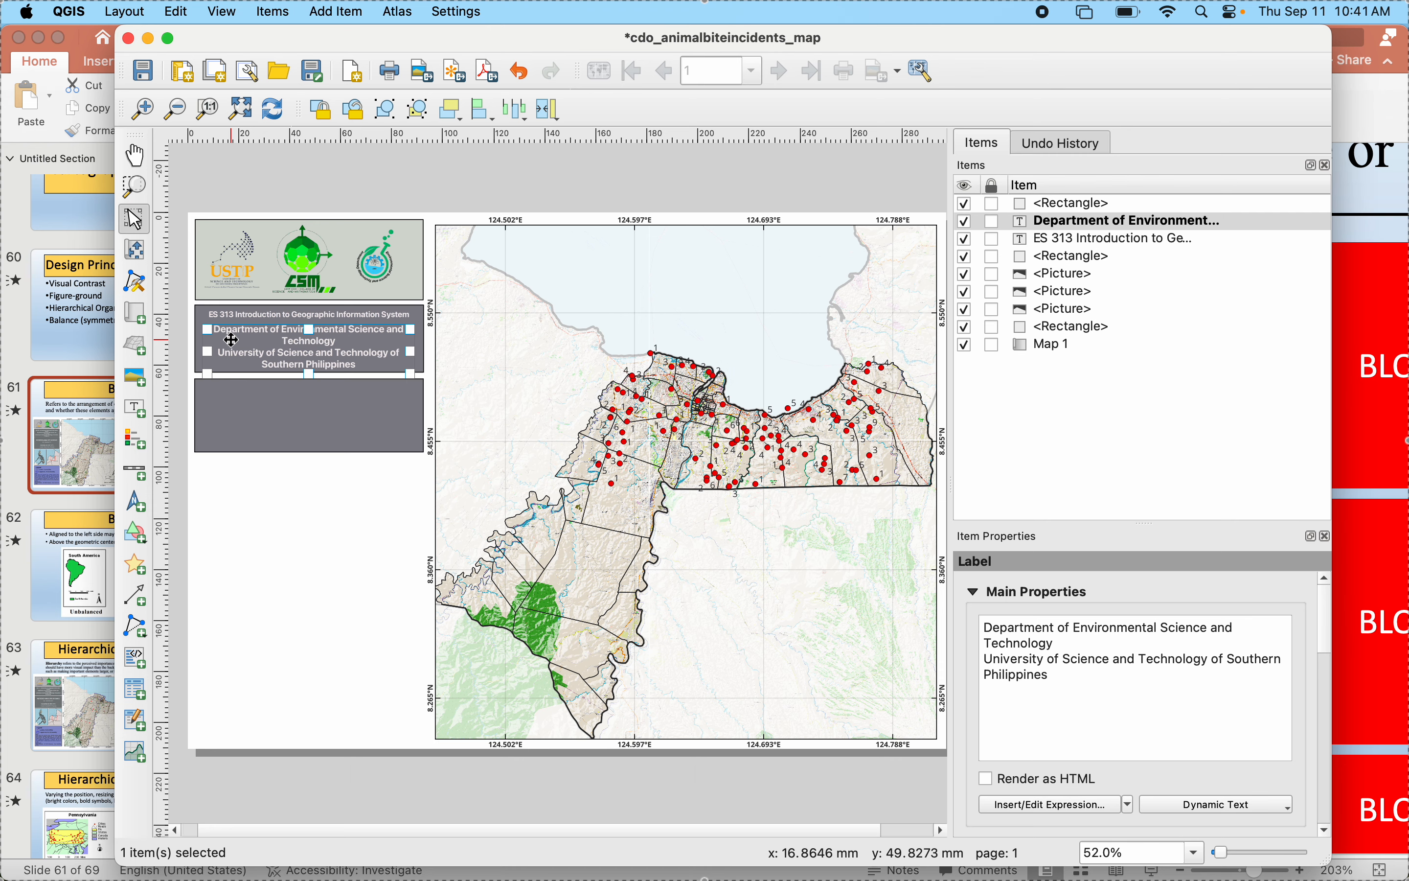
- Switch to PowerPoint and start a selected-portion screenshot with the area's upper-left corner near the reference layout's logo block
{"action": "left_click", "coordinate": [19, 510]}
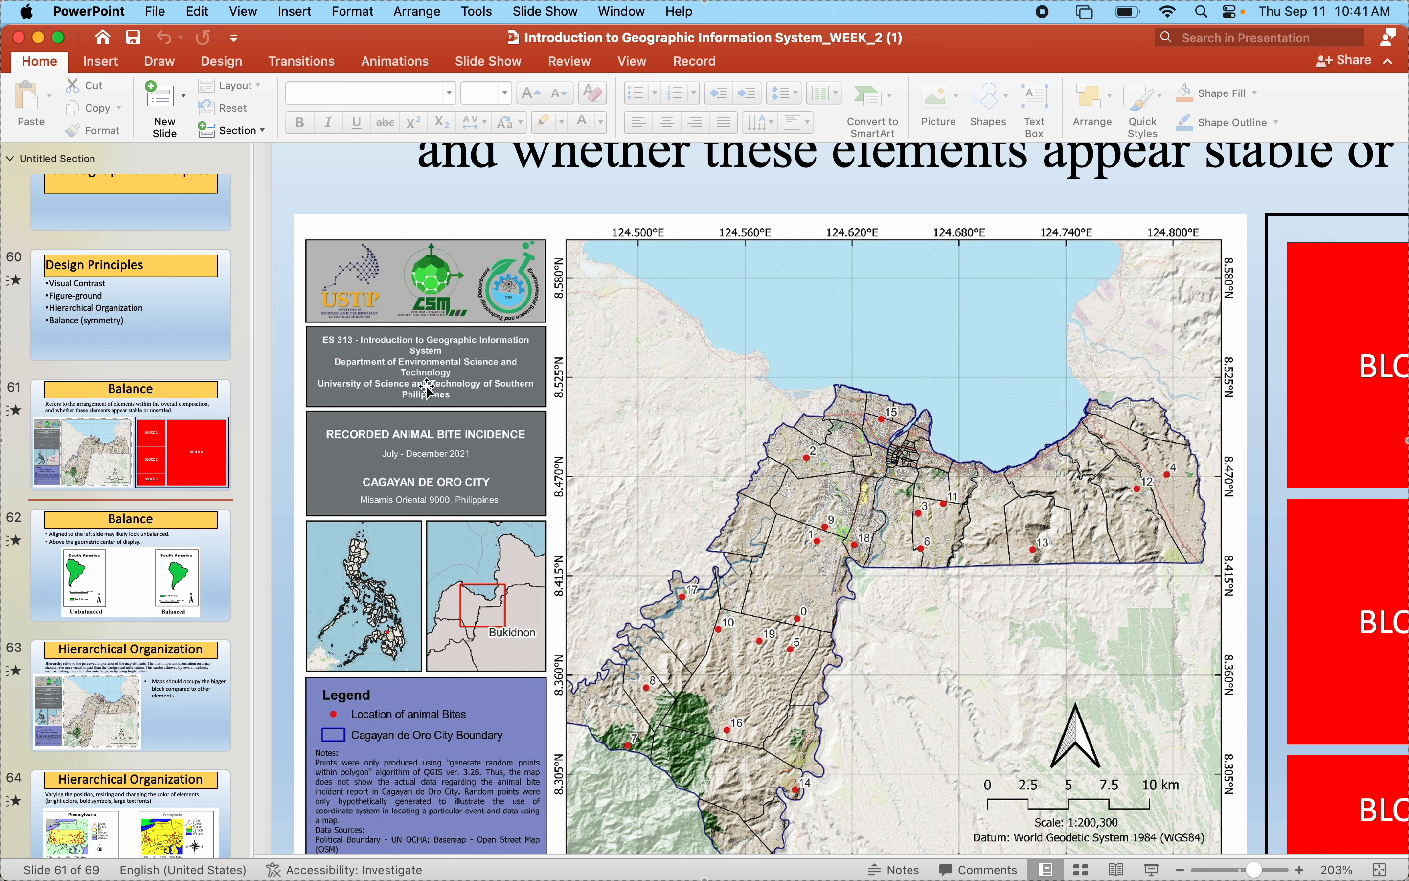
{"action": "key", "text": "super+shift+5"}
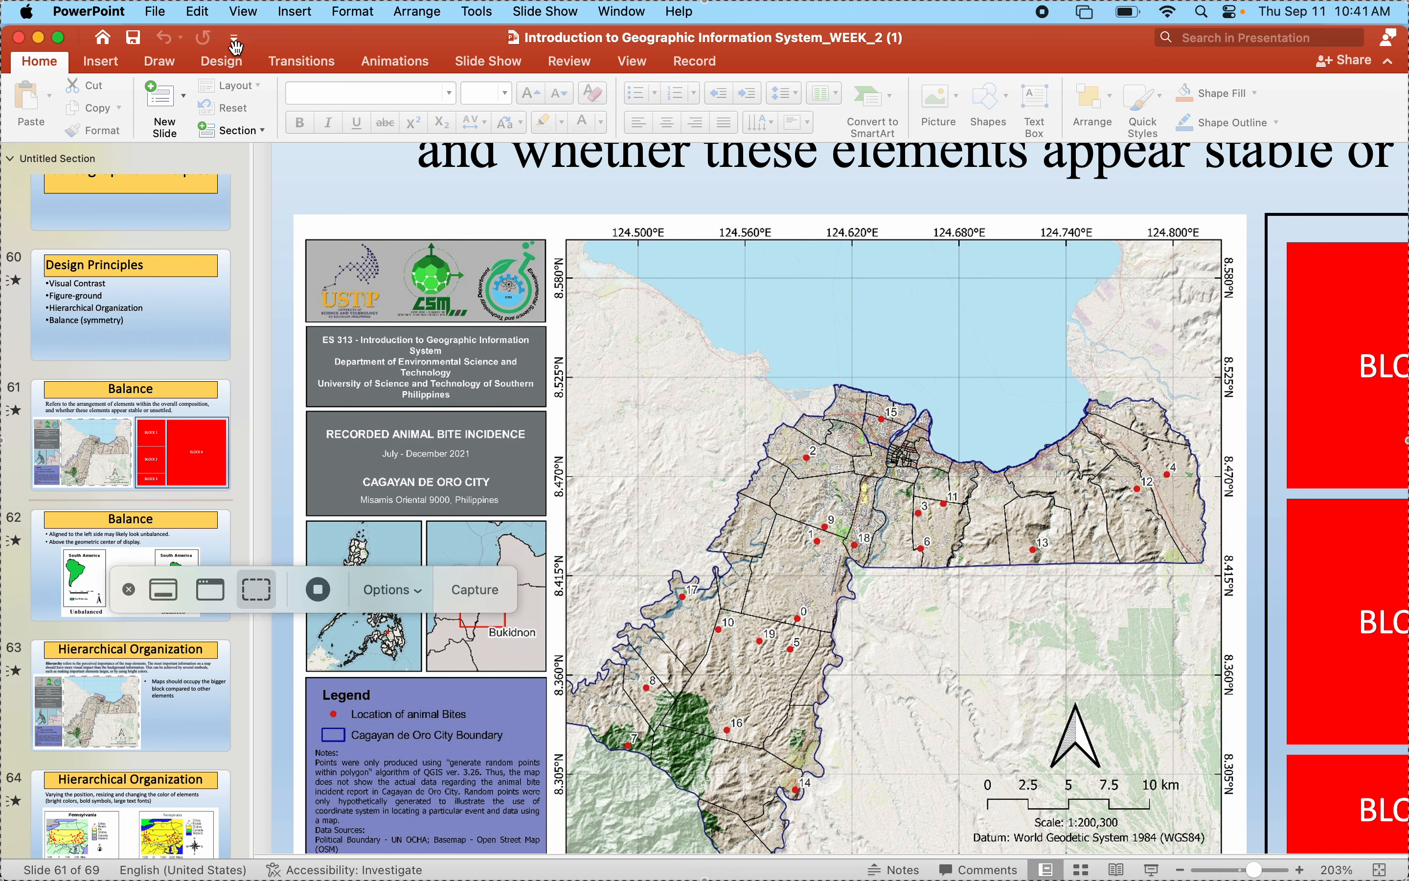
{"action": "left_click_drag", "start_coordinate": [2, 2], "coordinate": [309, 196]}
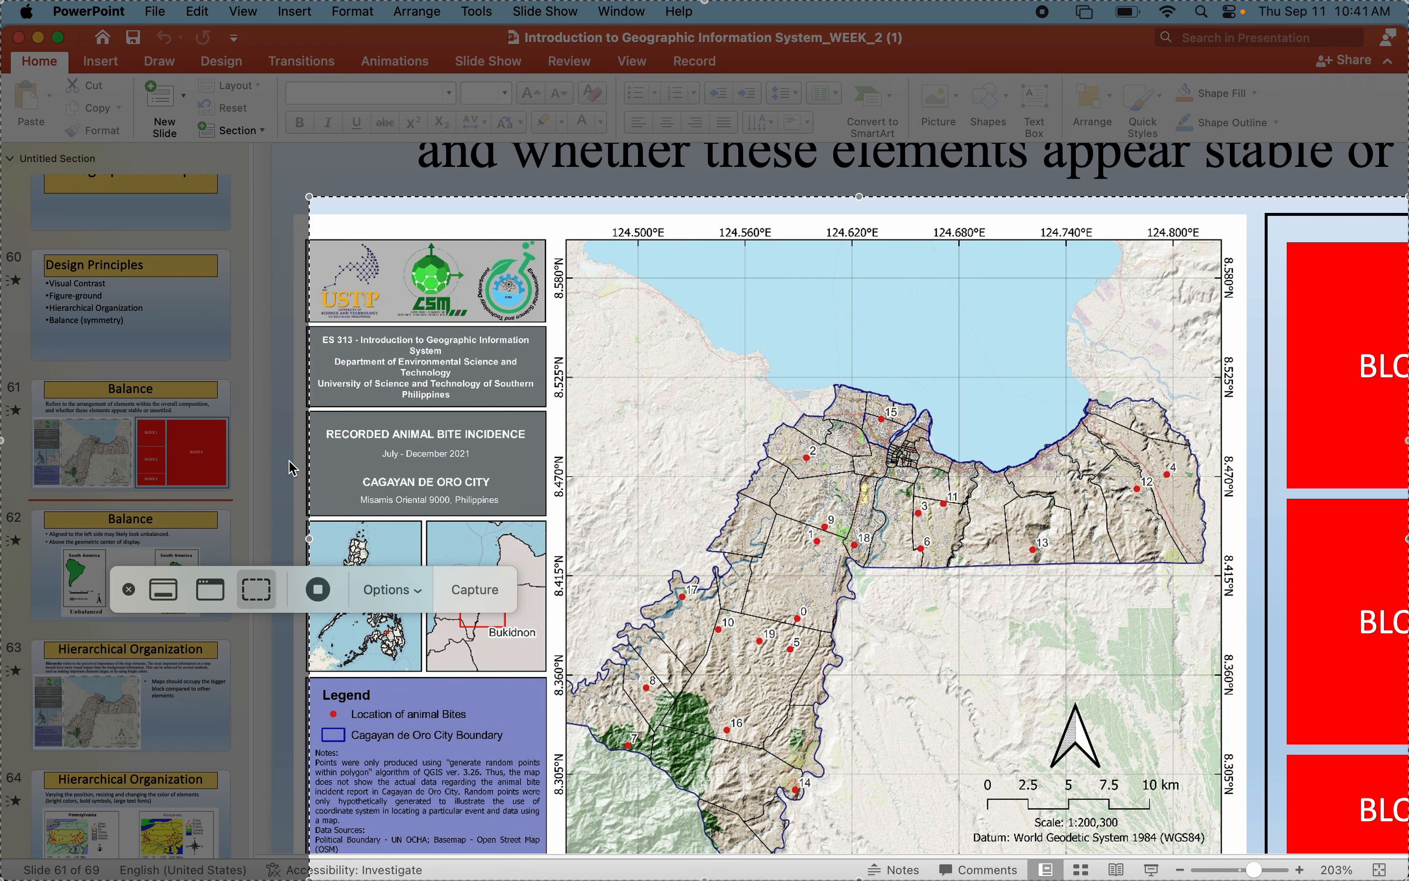
{"action": "left_click", "coordinate": [168, 600]}
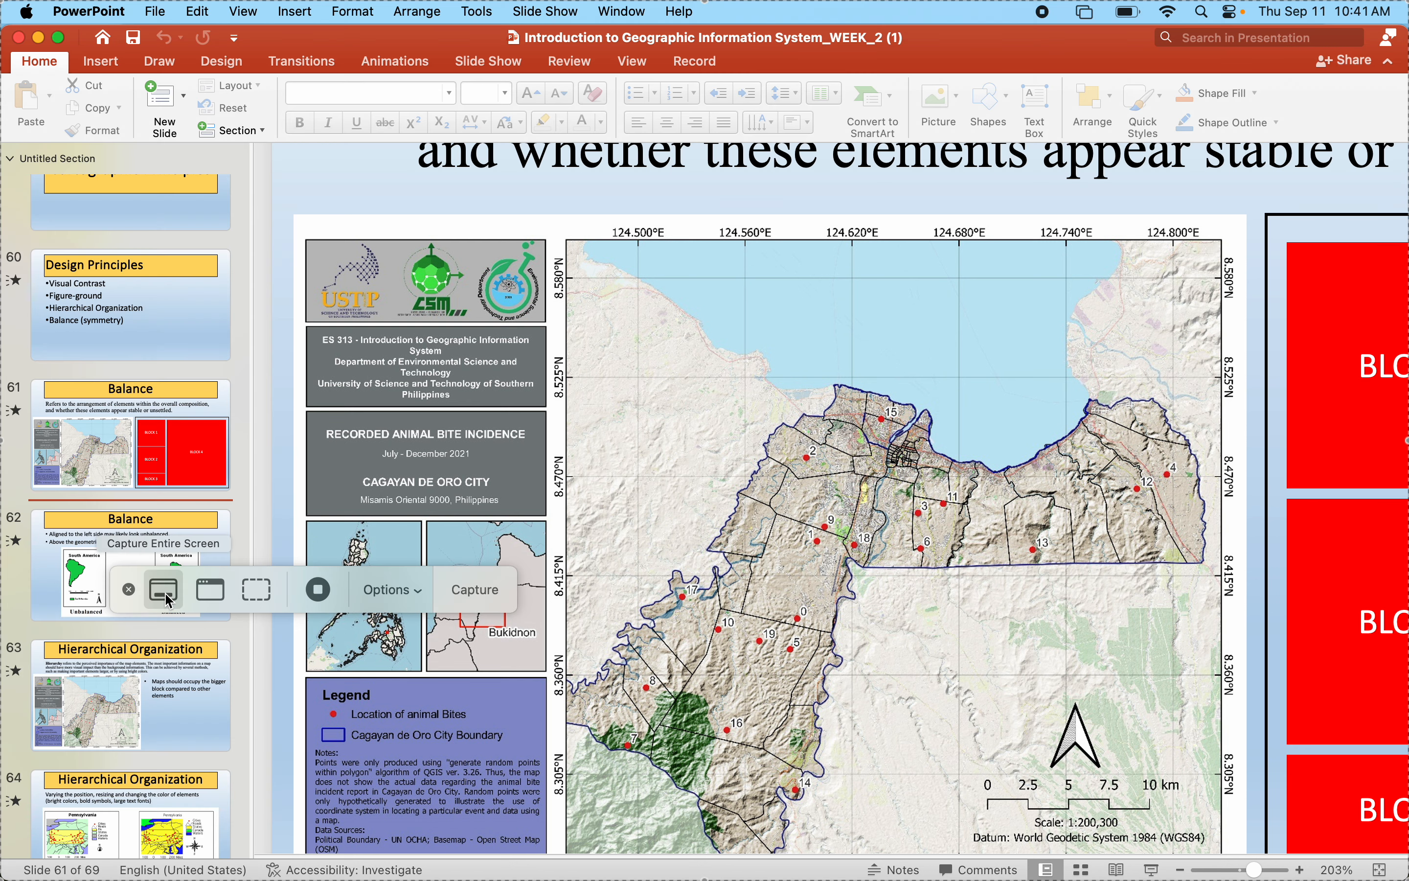
{"action": "left_click", "coordinate": [208, 593]}
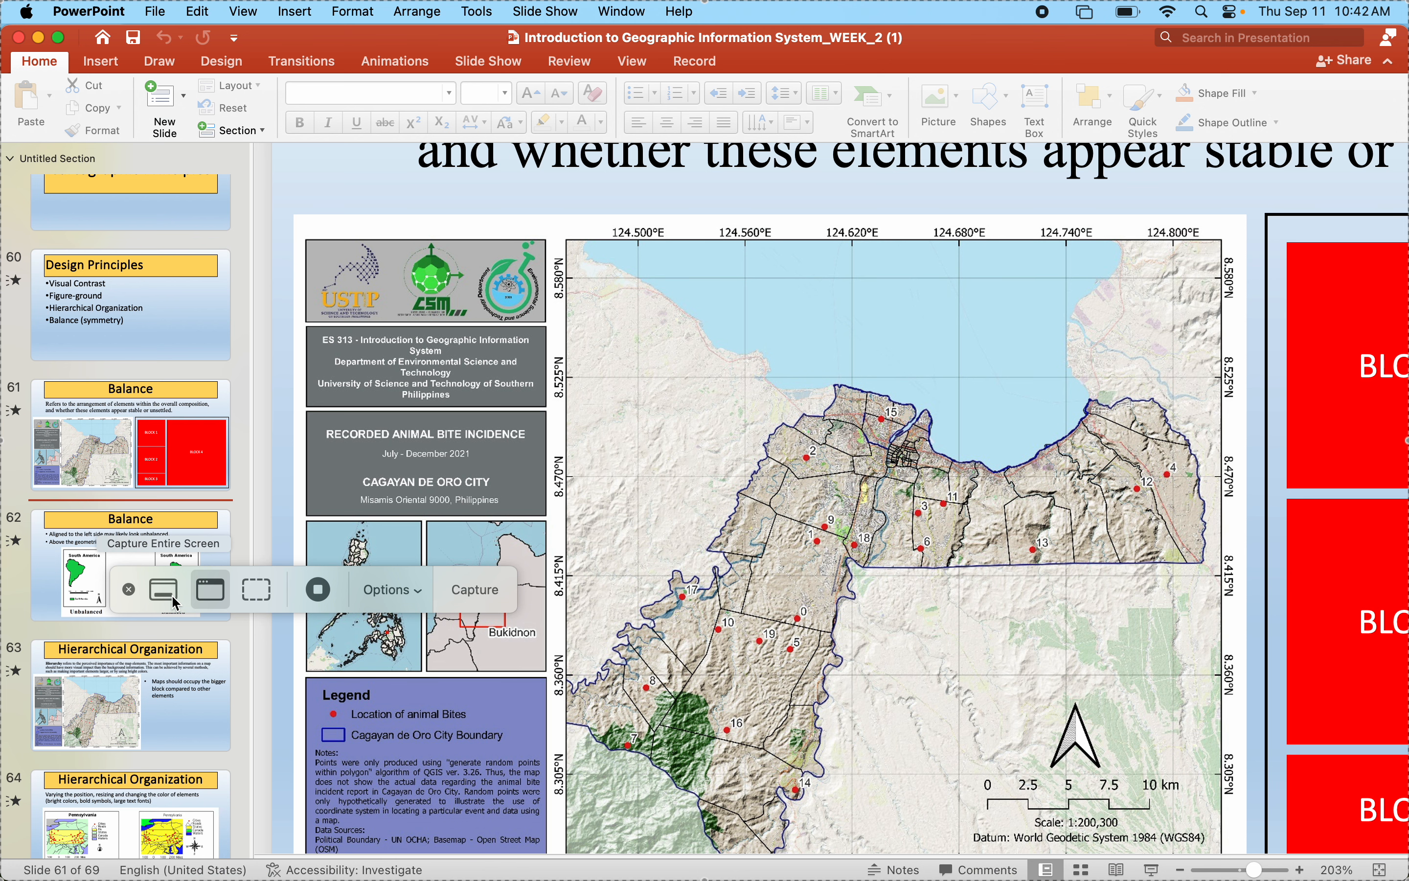
{"action": "left_click", "coordinate": [264, 592]}
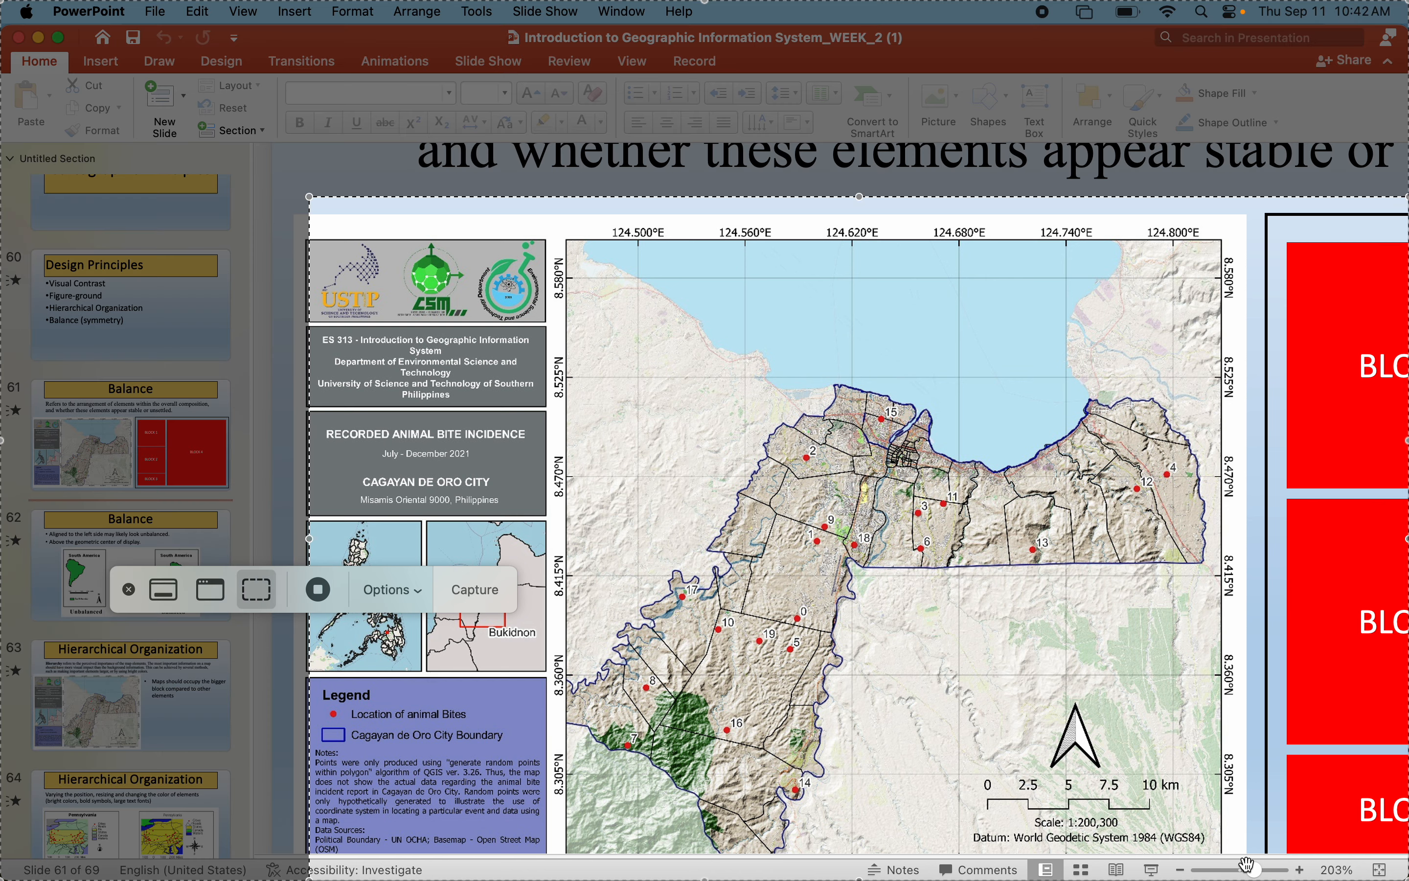
- Narrow the capture area to the gray RECORDED ANIMAL BITE INCIDENCE title block, capture it and open the screenshot preview
{"action": "left_click_drag", "start_coordinate": [1405, 876], "coordinate": [544, 529]}
{"action": "left_click_drag", "start_coordinate": [550, 526], "coordinate": [551, 528]}
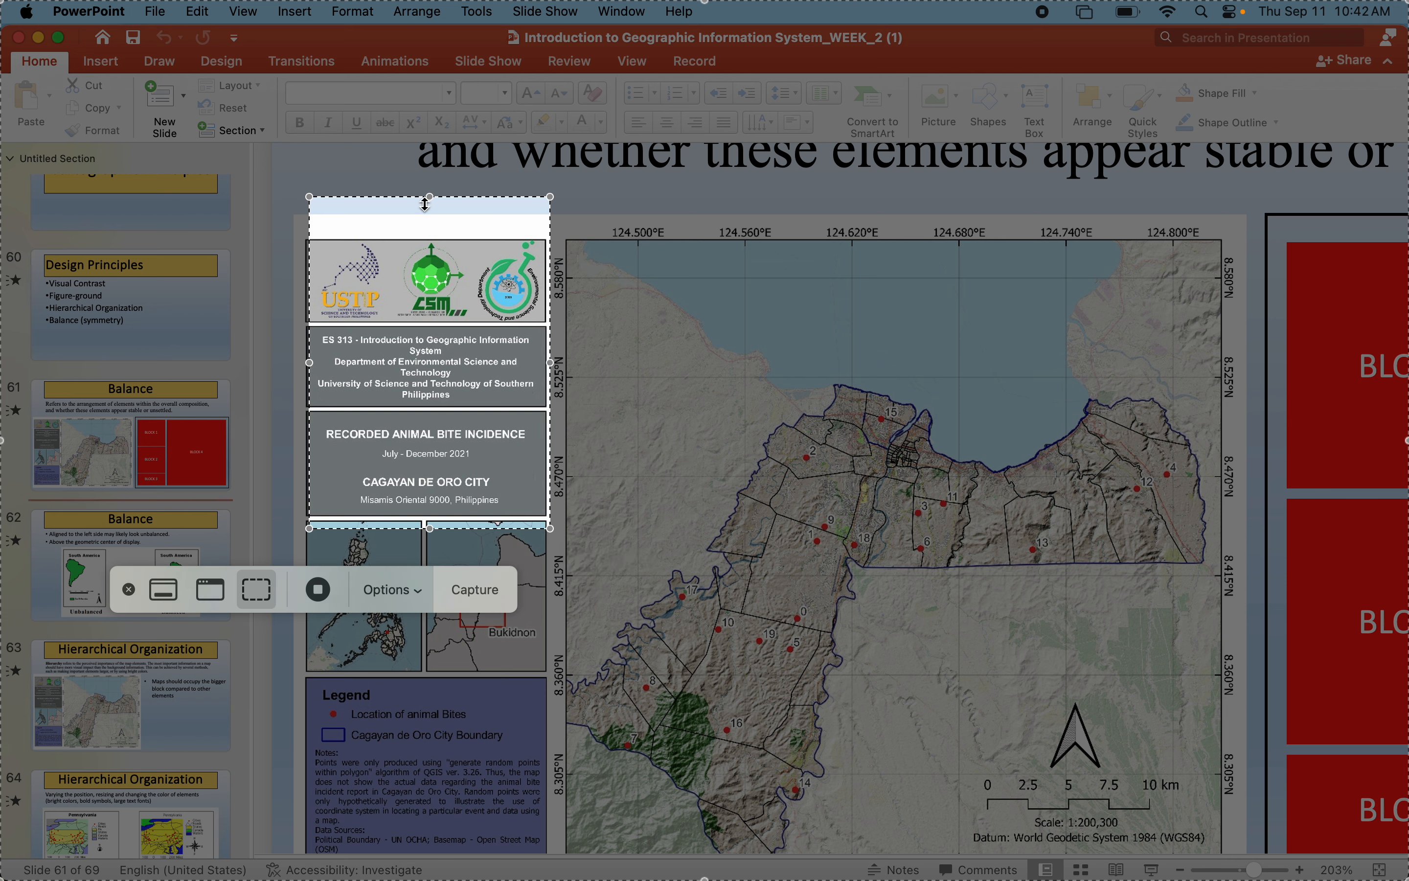
{"action": "left_click_drag", "start_coordinate": [425, 199], "coordinate": [424, 407]}
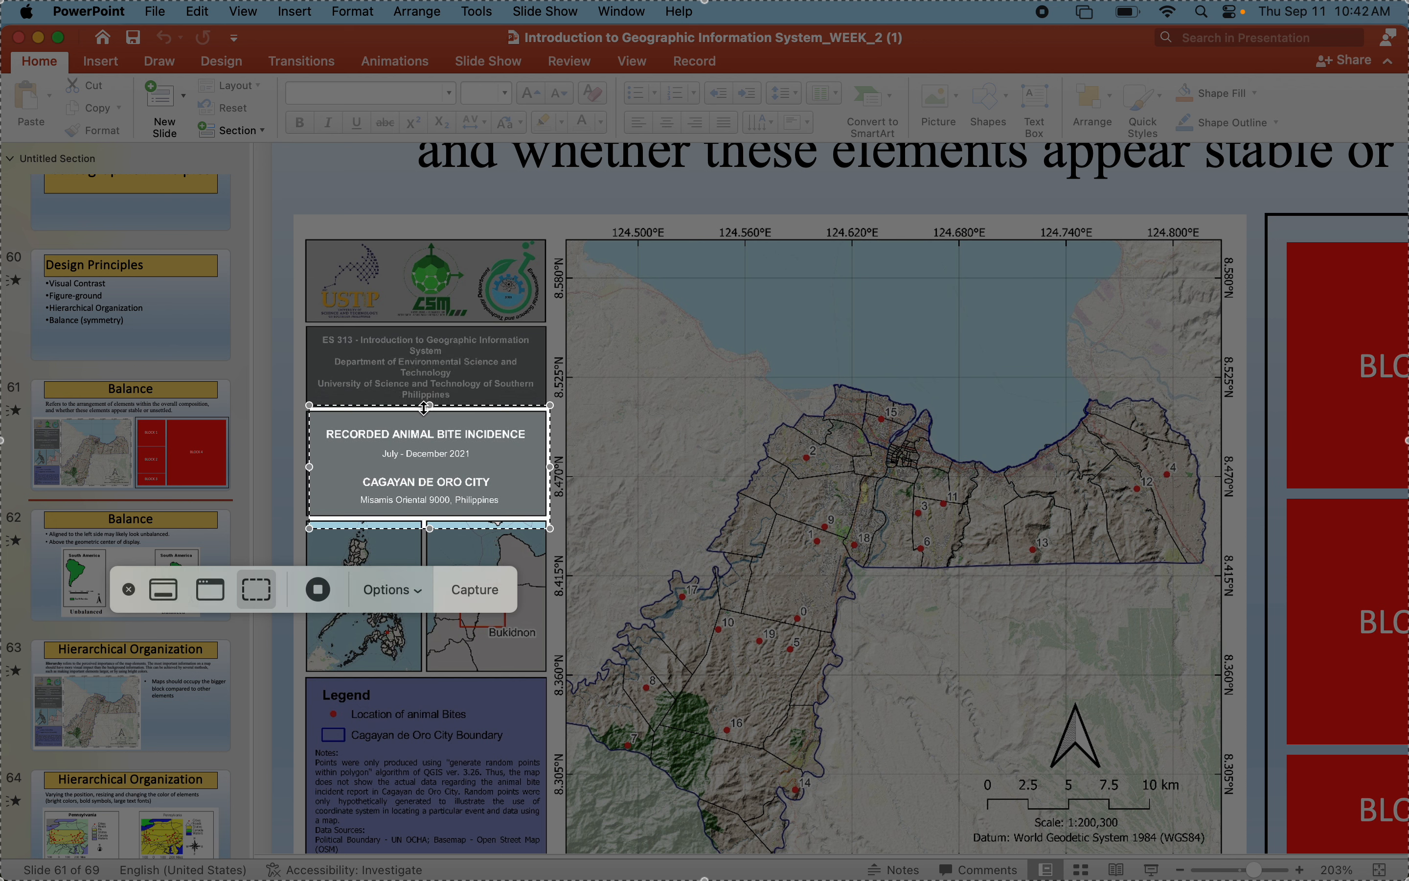
{"action": "left_click", "coordinate": [475, 590]}
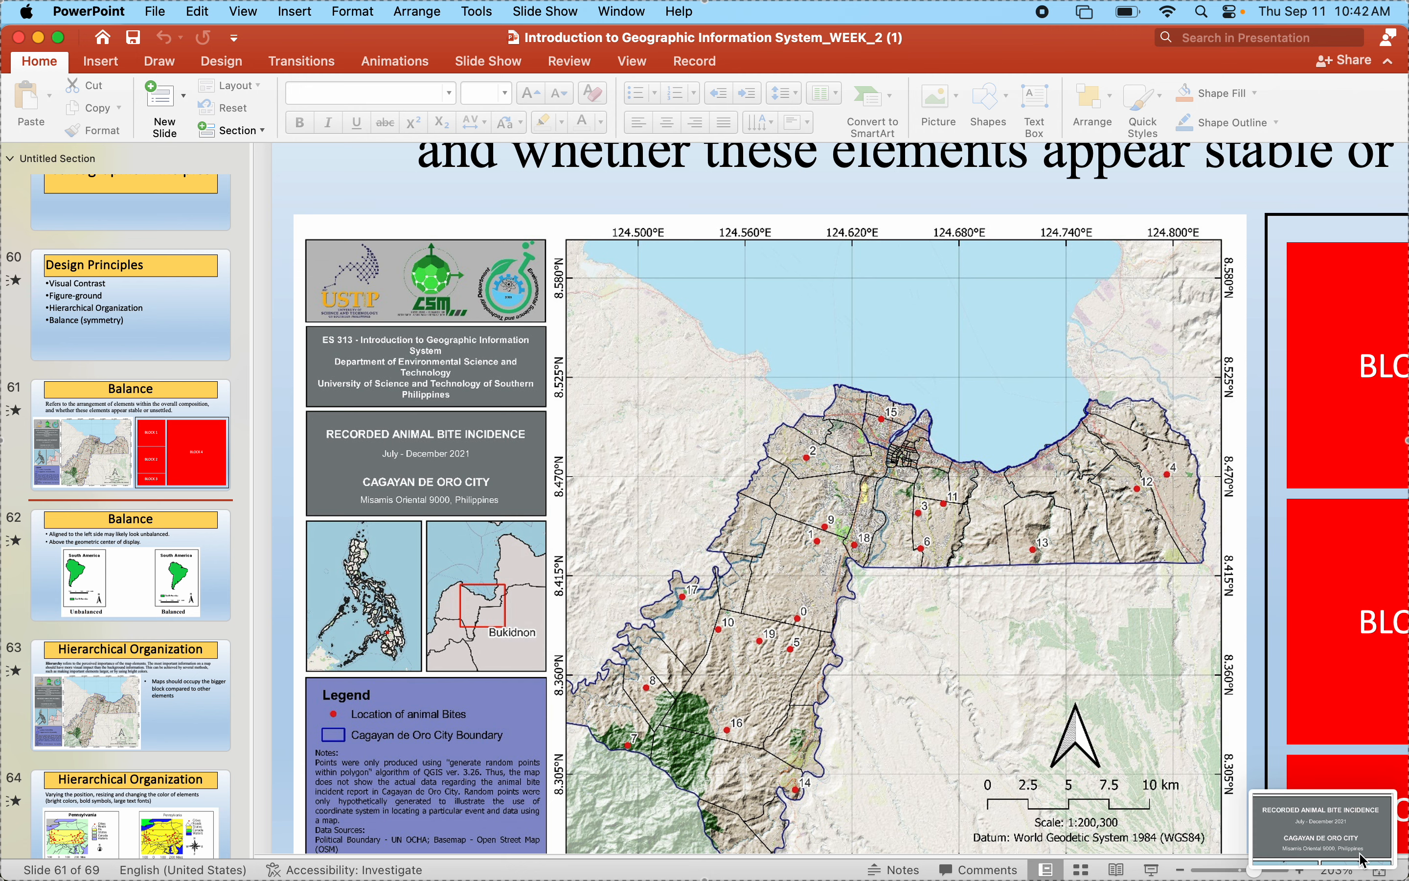
{"action": "left_click", "coordinate": [1333, 830]}
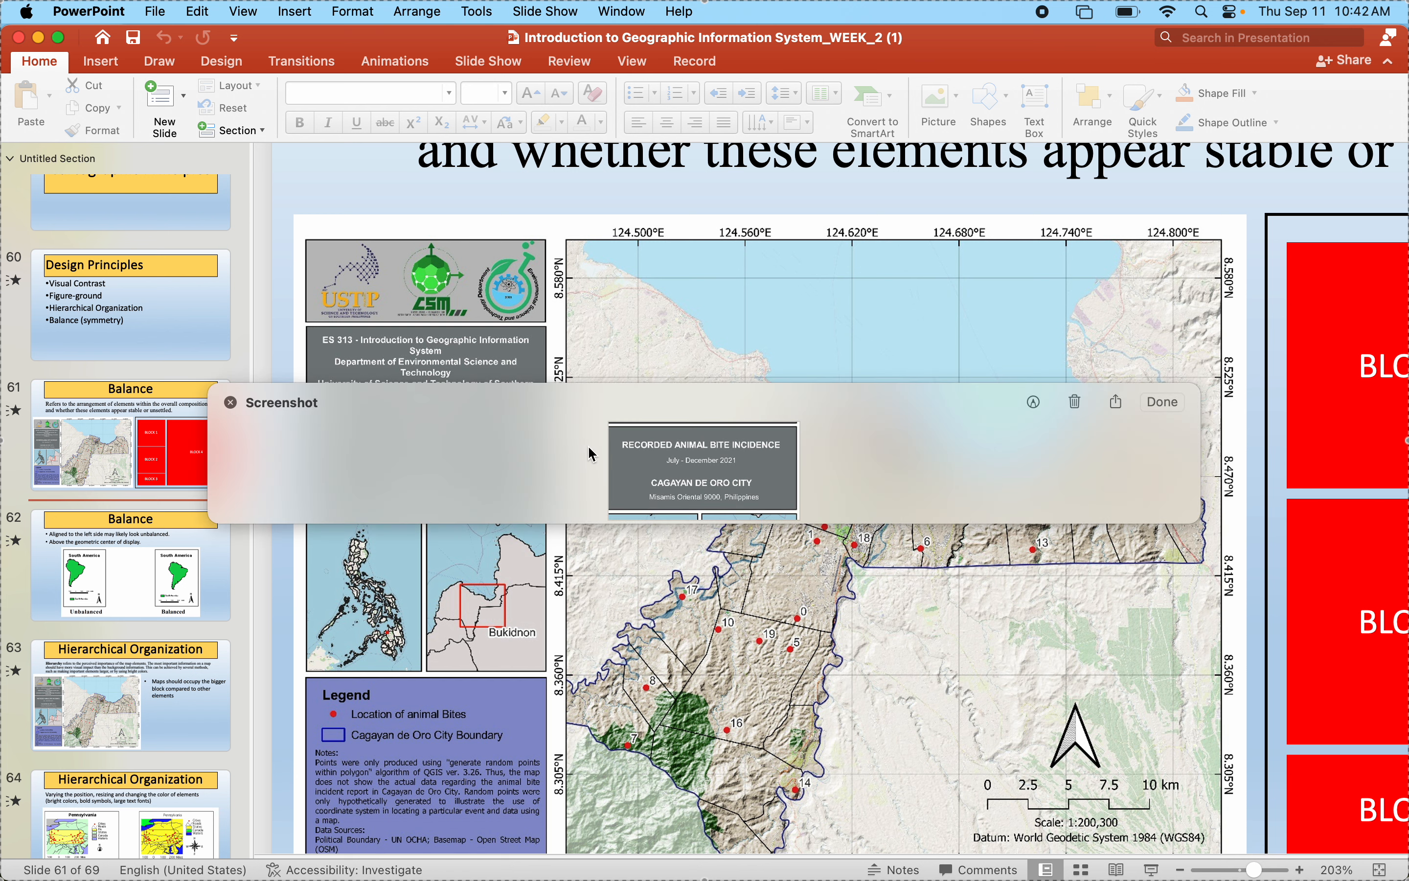
- Switch to the QGIS layout, keep the screenshot preview clear of the heading blocks, and extend the lower gray rectangle's bottom edge slightly downward
{"action": "left_click_drag", "start_coordinate": [502, 406], "coordinate": [640, 728]}
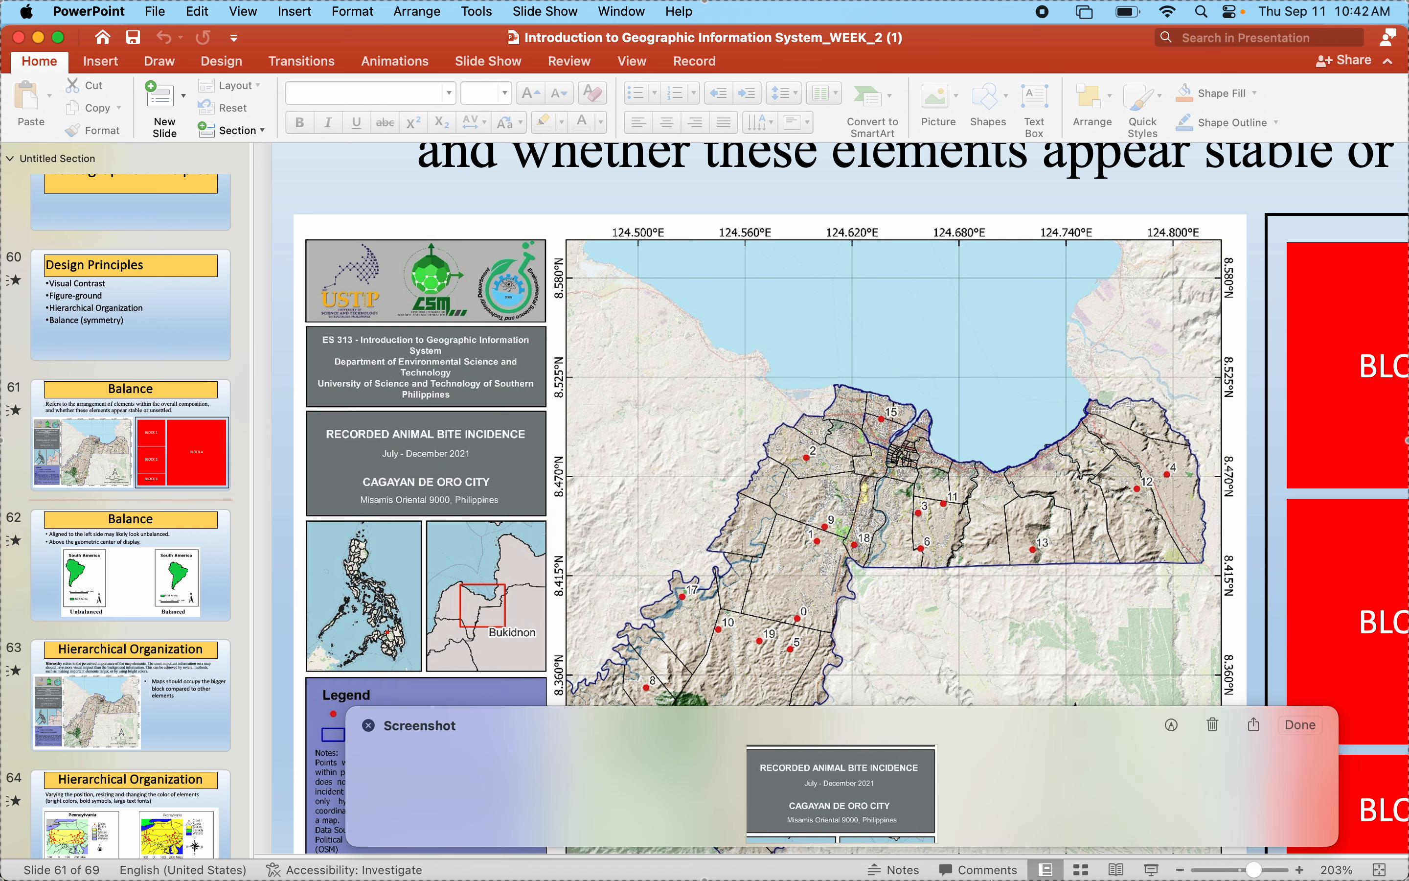
{"action": "mouse_move", "coordinate": [996, 874]}
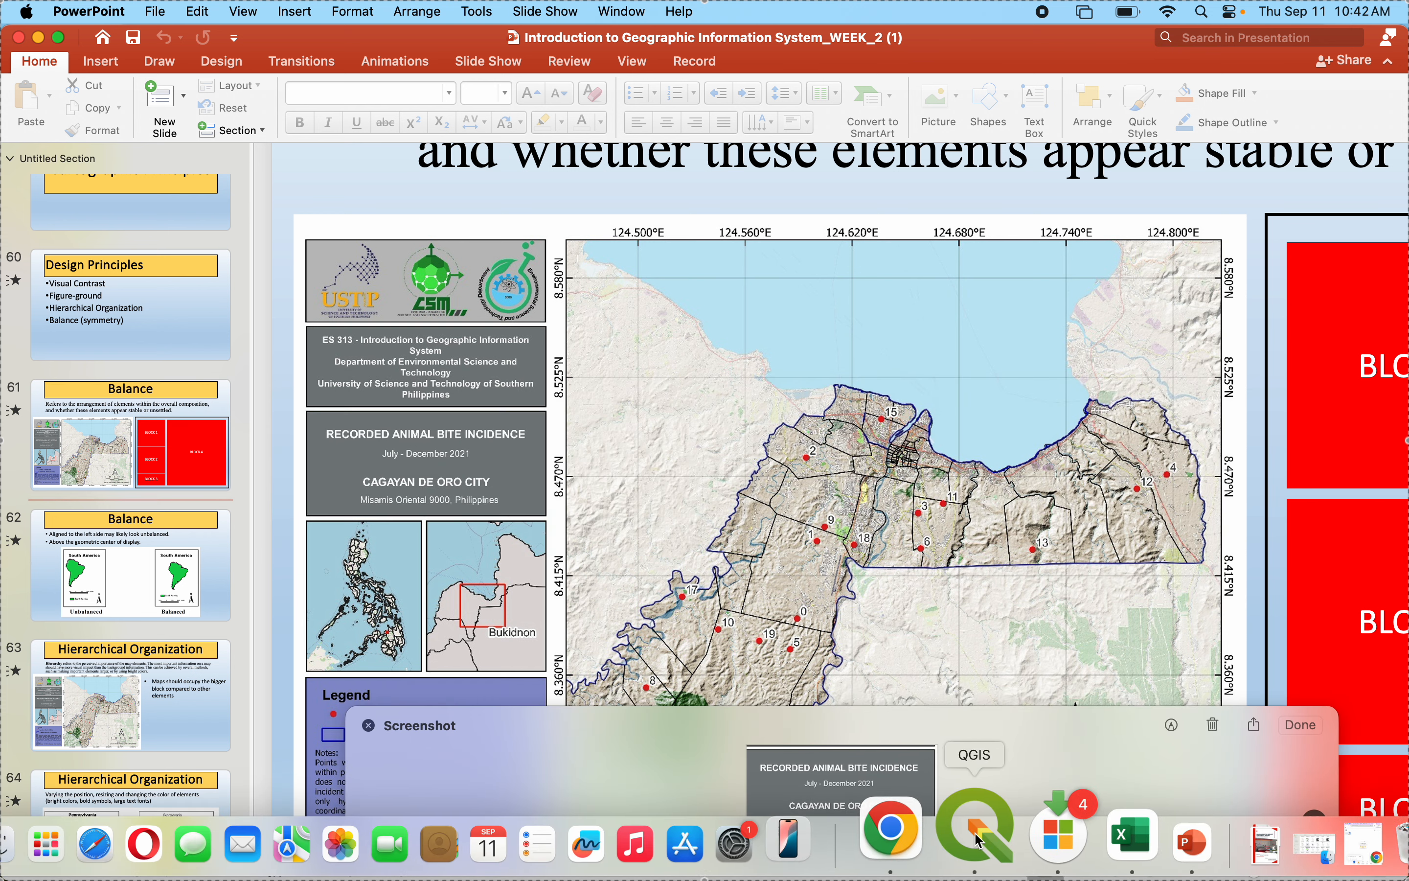
{"action": "left_click", "coordinate": [981, 838]}
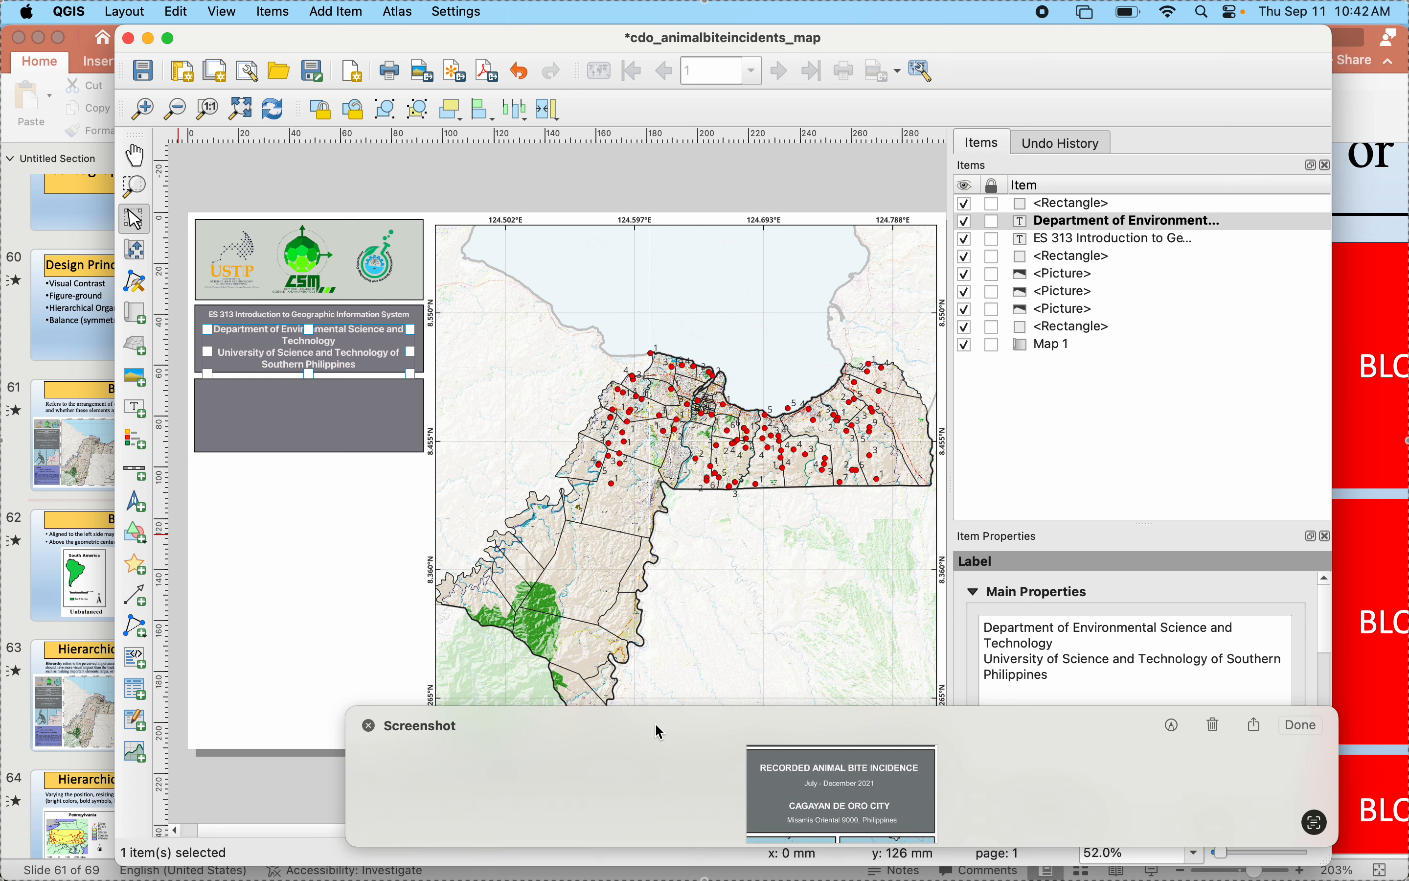
{"action": "left_click_drag", "start_coordinate": [588, 761], "coordinate": [387, 645]}
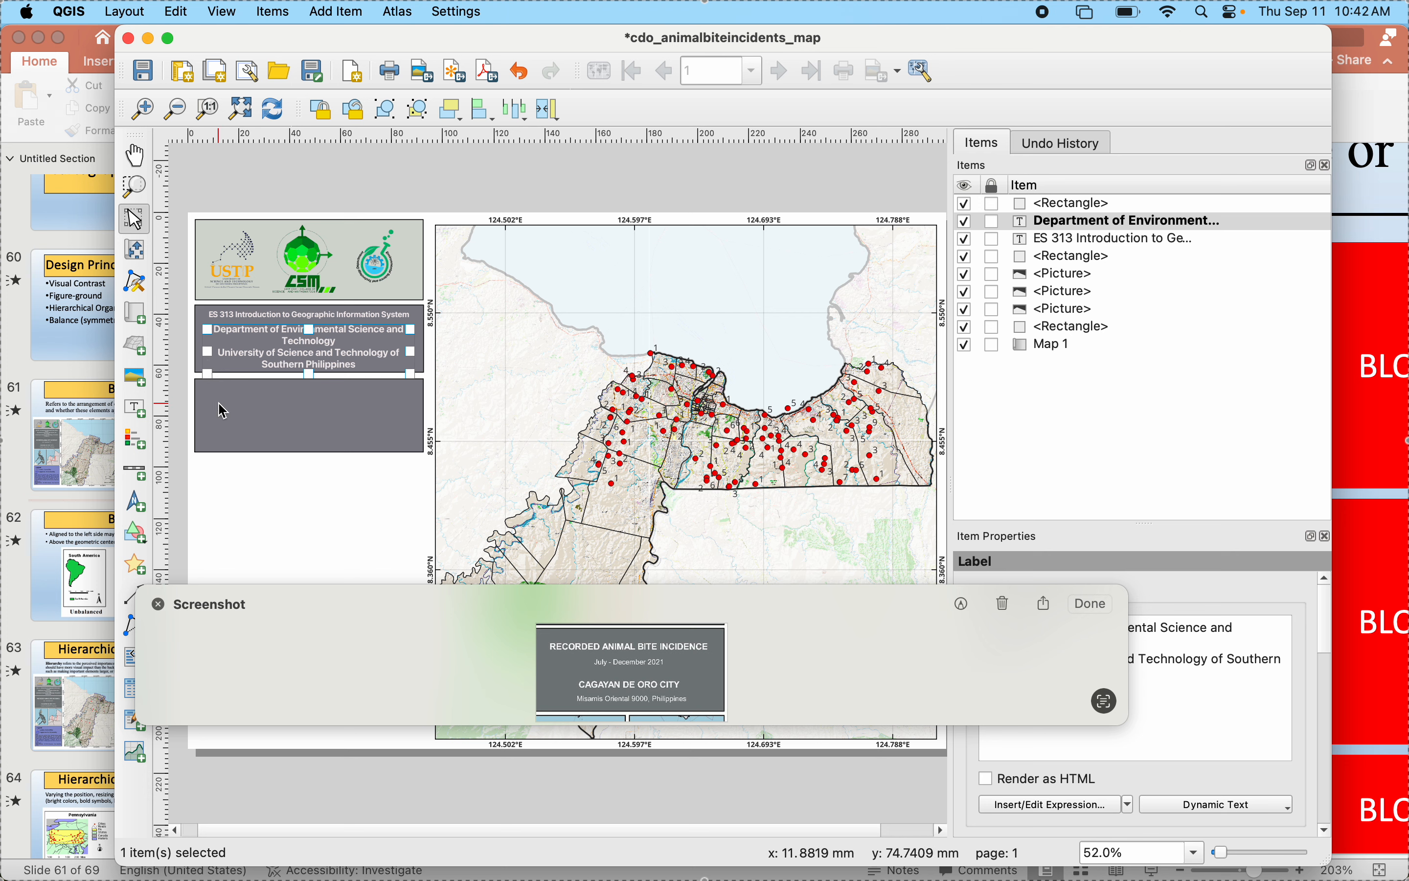
{"action": "left_click", "coordinate": [294, 434]}
{"action": "left_click_drag", "start_coordinate": [309, 452], "coordinate": [308, 464]}
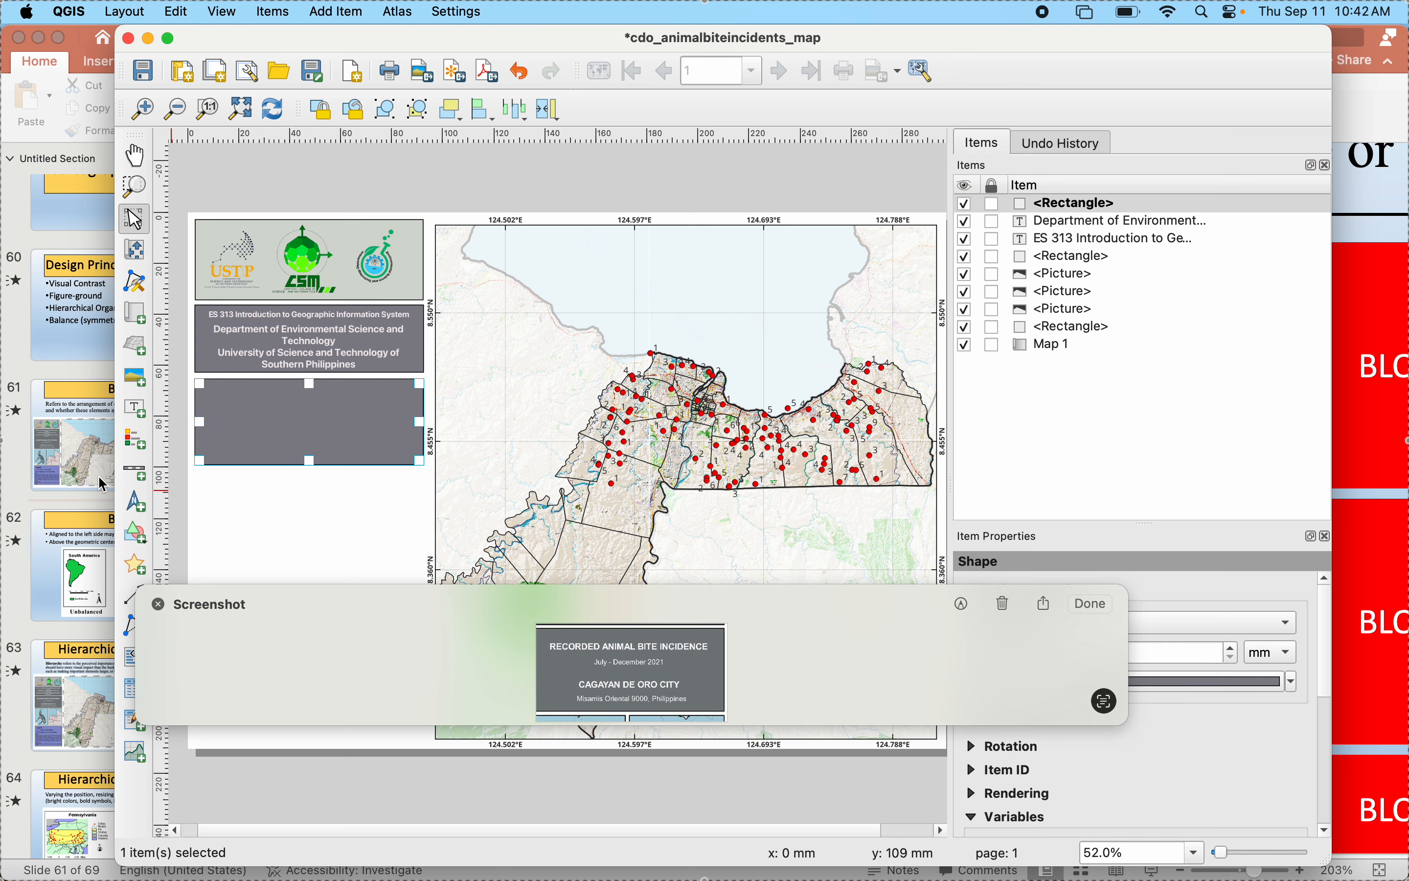
- Add a label near the top of the lower gray rectangle with the text "RECORDED ANIMAL BITE INCIDENCE" copied from the screenshot
{"action": "left_click", "coordinate": [135, 408]}
{"action": "left_click_drag", "start_coordinate": [226, 389], "coordinate": [365, 406]}
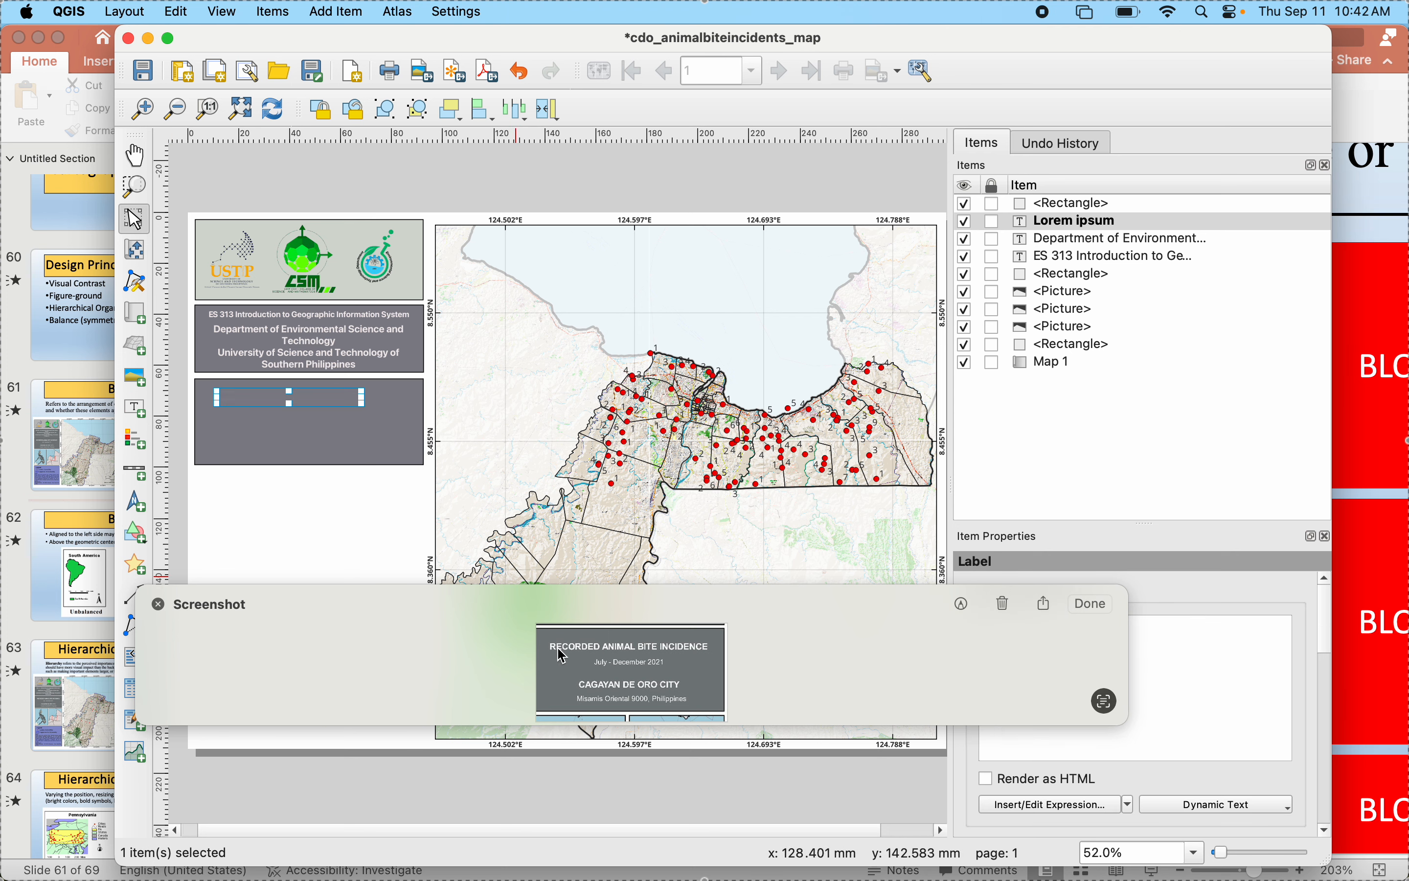
{"action": "left_click_drag", "start_coordinate": [556, 651], "coordinate": [698, 652]}
{"action": "key", "text": "super+c"}
{"action": "left_click_drag", "start_coordinate": [707, 609], "coordinate": [597, 728]}
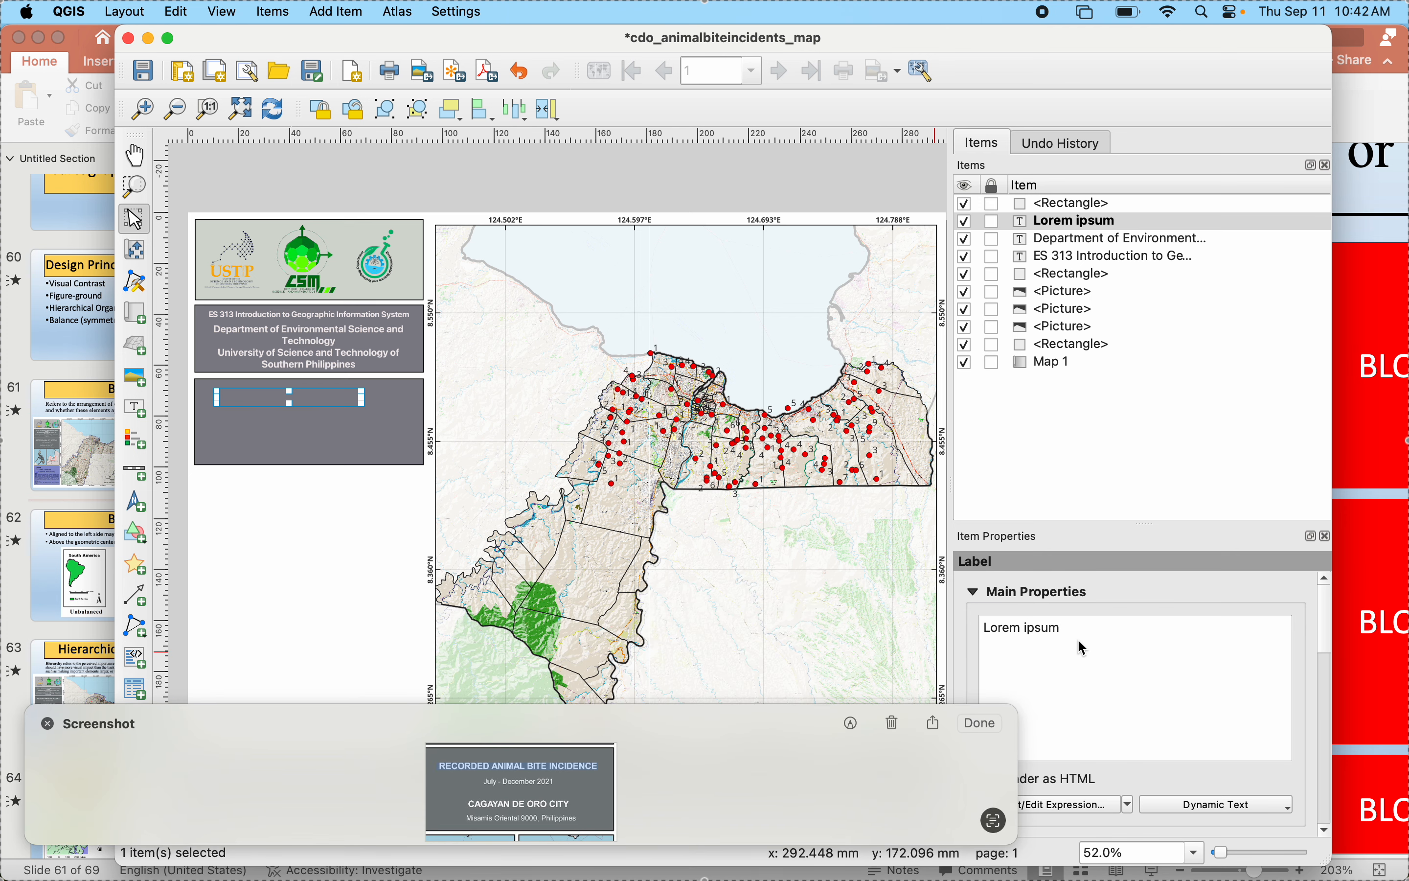
{"action": "left_click_drag", "start_coordinate": [1079, 636], "coordinate": [893, 649]}
{"action": "left_click_drag", "start_coordinate": [1118, 630], "coordinate": [988, 629]}
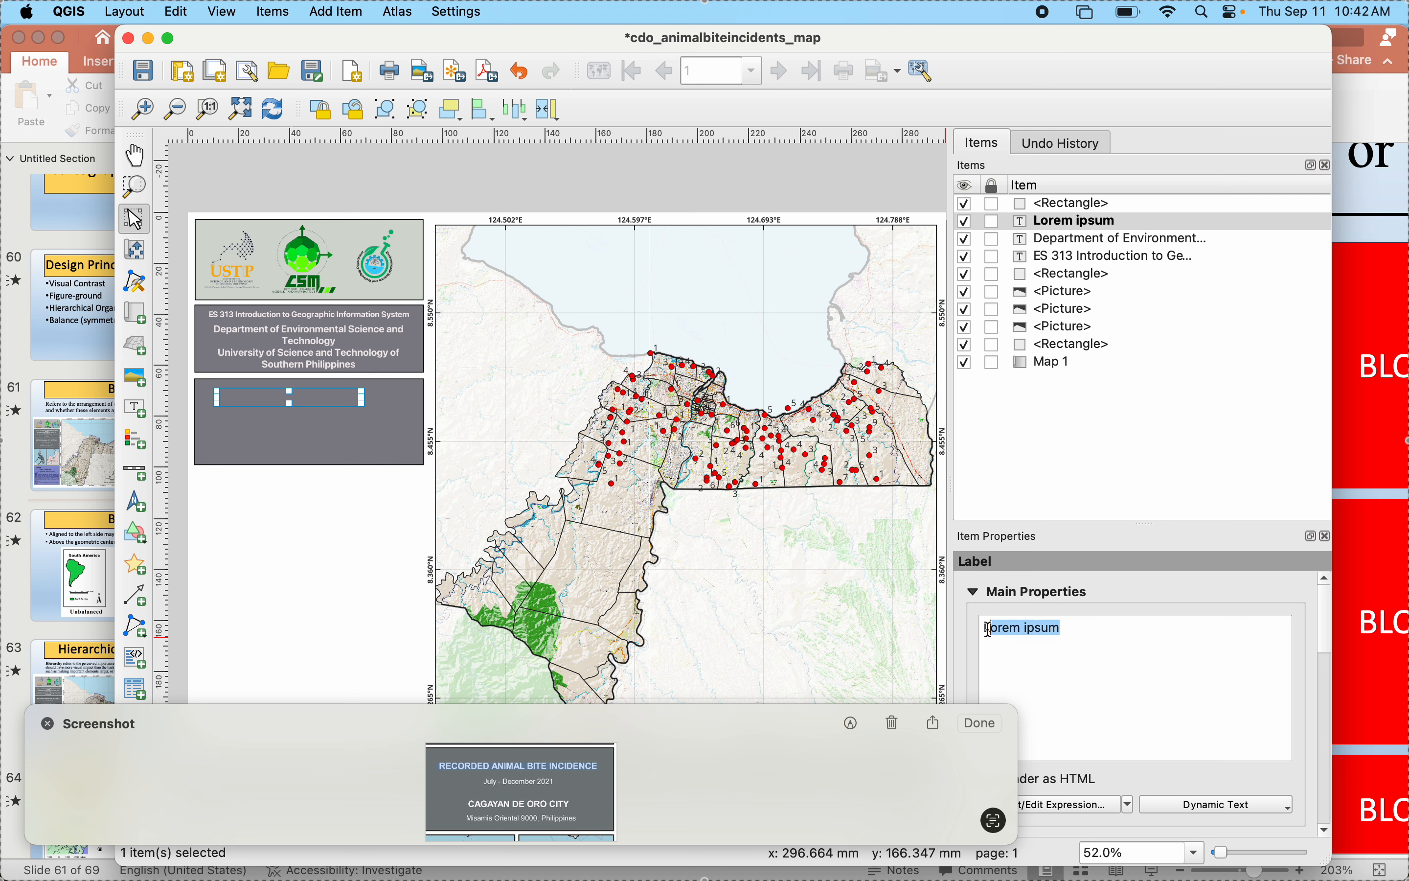
{"action": "key", "text": "super+v"}
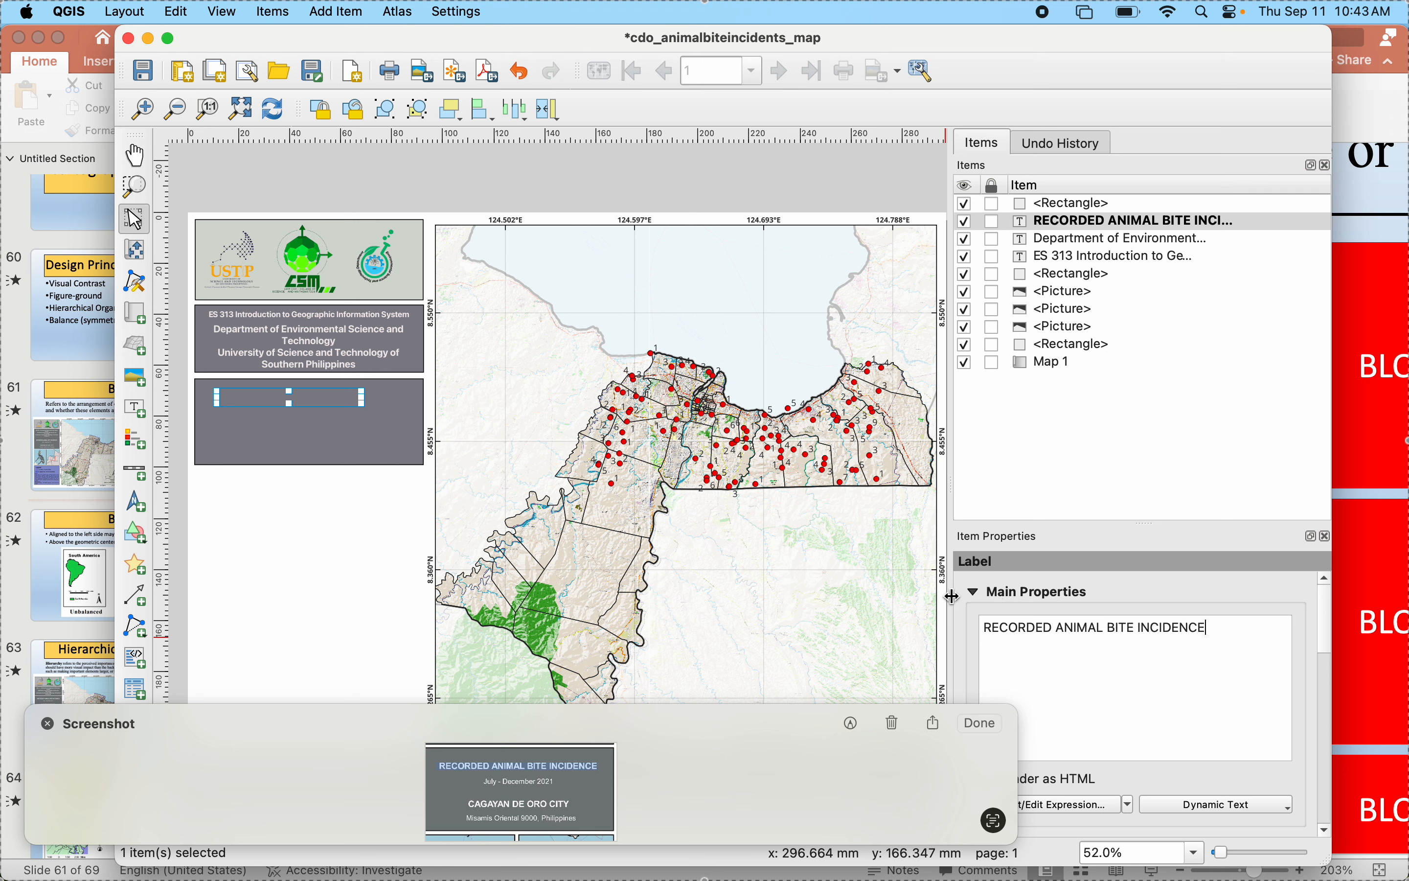
- Set the RECORDED ANIMAL BITE INCIDENCE label's font style to Bold and its text color to near-white
{"action": "scroll", "coordinate": [972, 603], "scroll_direction": "down", "scroll_amount": 3}
{"action": "scroll", "coordinate": [970, 598], "scroll_direction": "down", "scroll_amount": 2}
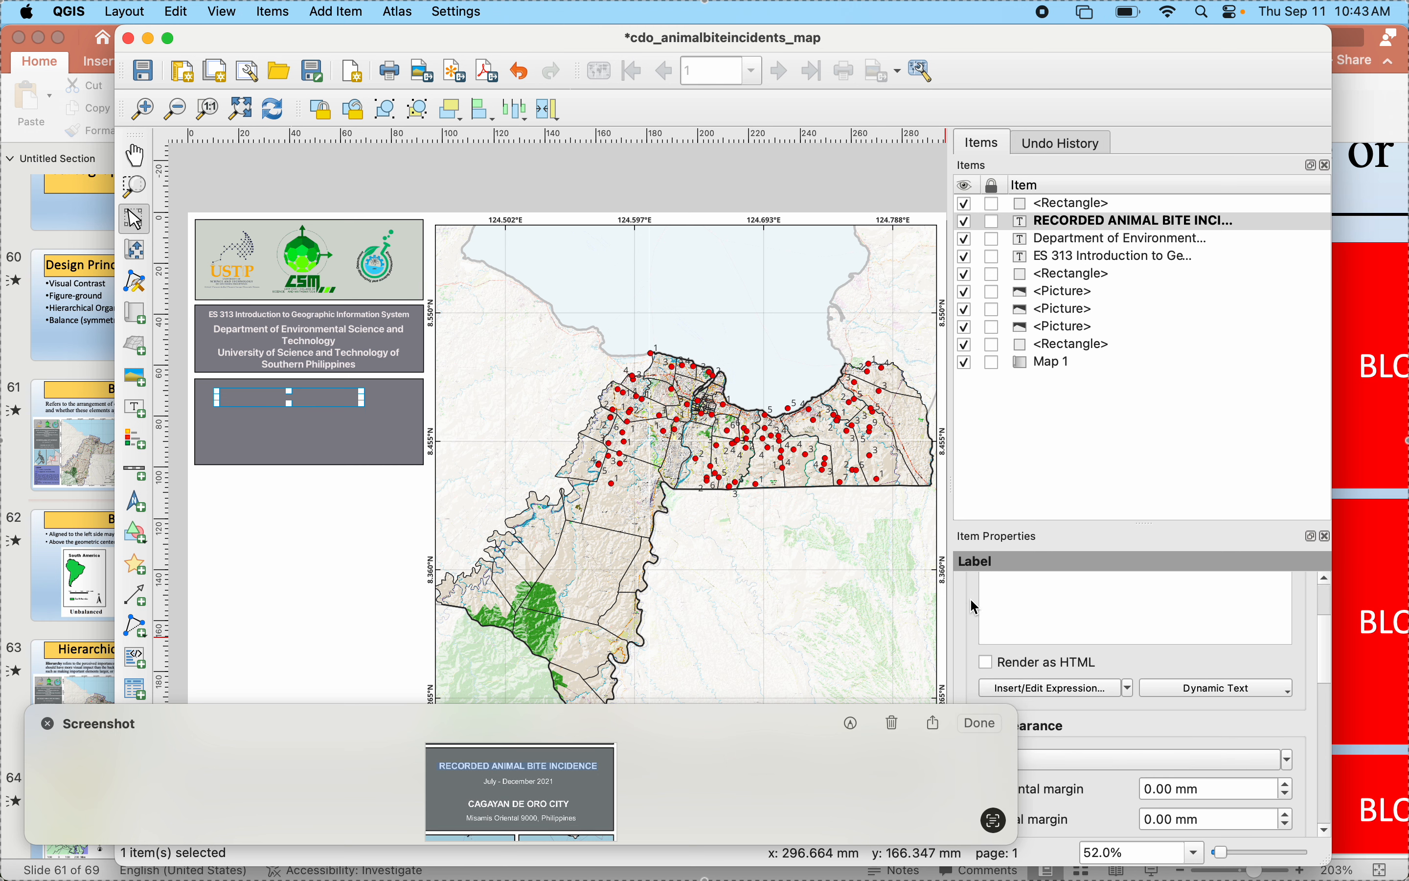
{"action": "left_click", "coordinate": [1098, 760]}
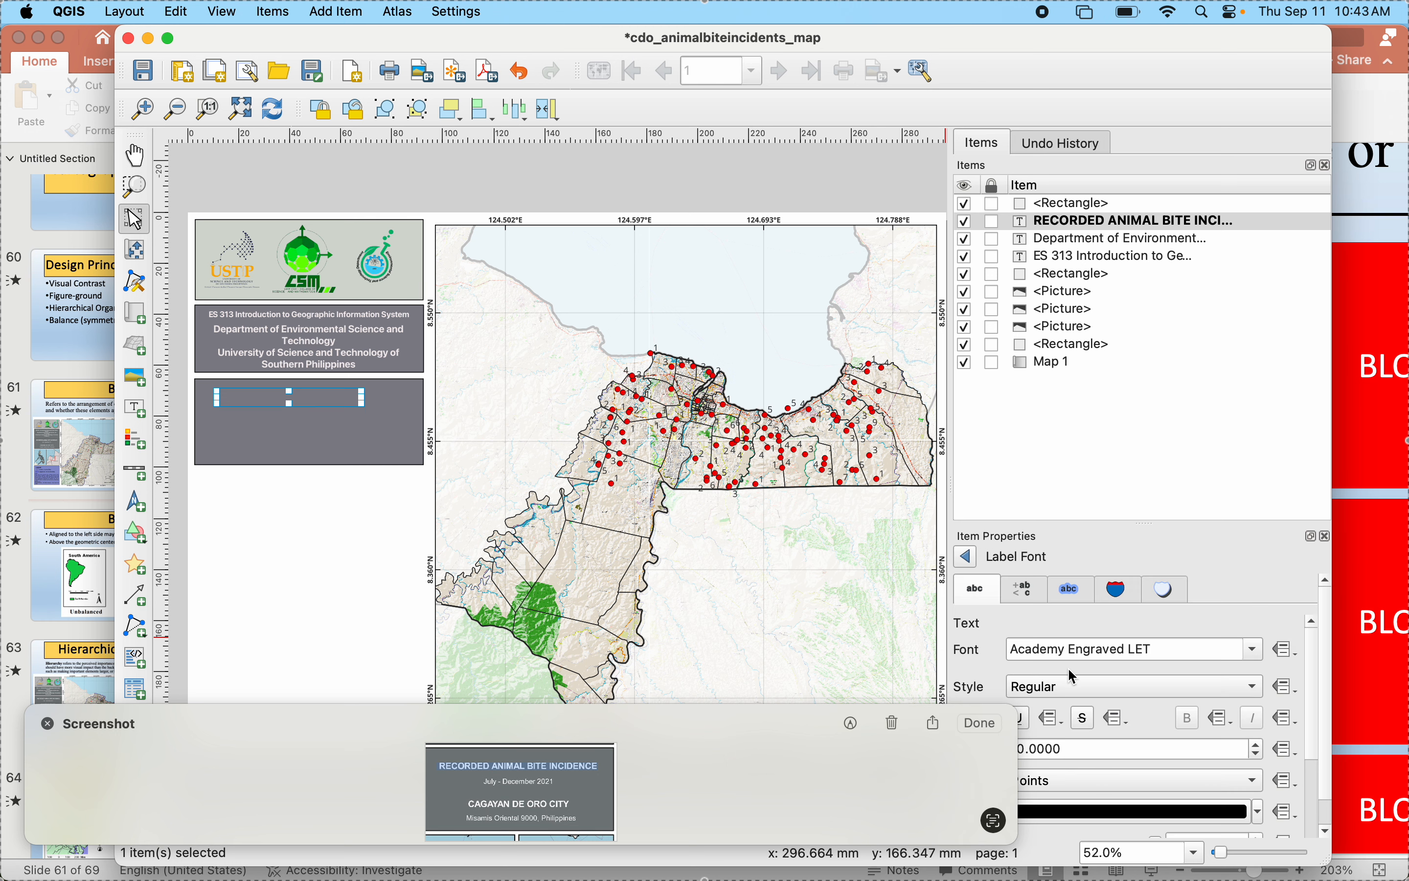
{"action": "left_click", "coordinate": [1071, 685]}
{"action": "left_click", "coordinate": [1057, 707]}
{"action": "scroll", "coordinate": [997, 638], "scroll_direction": "down", "scroll_amount": 2}
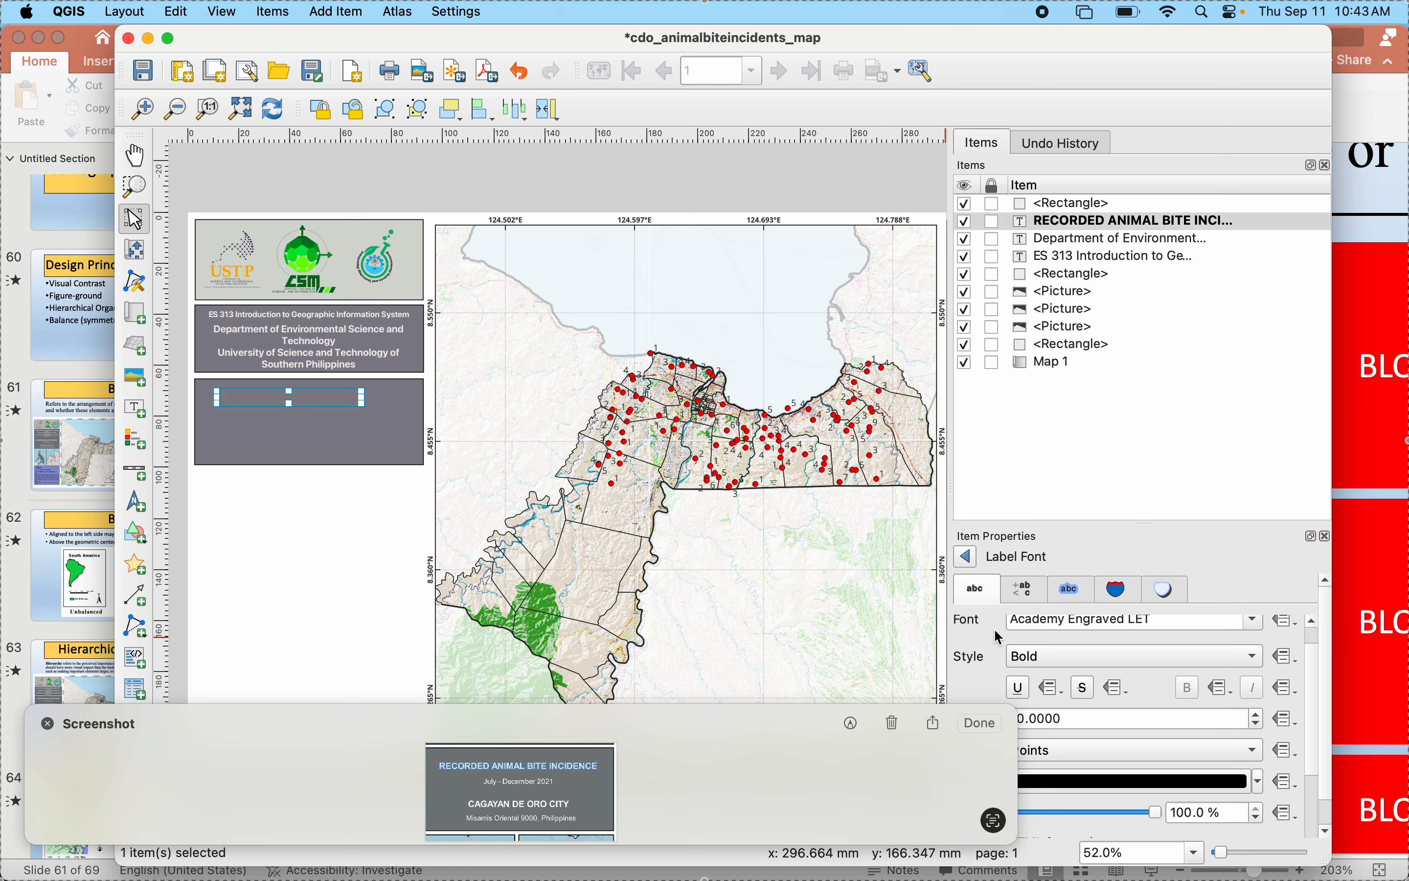
{"action": "left_click", "coordinate": [1082, 767]}
{"action": "left_click", "coordinate": [1096, 739]}
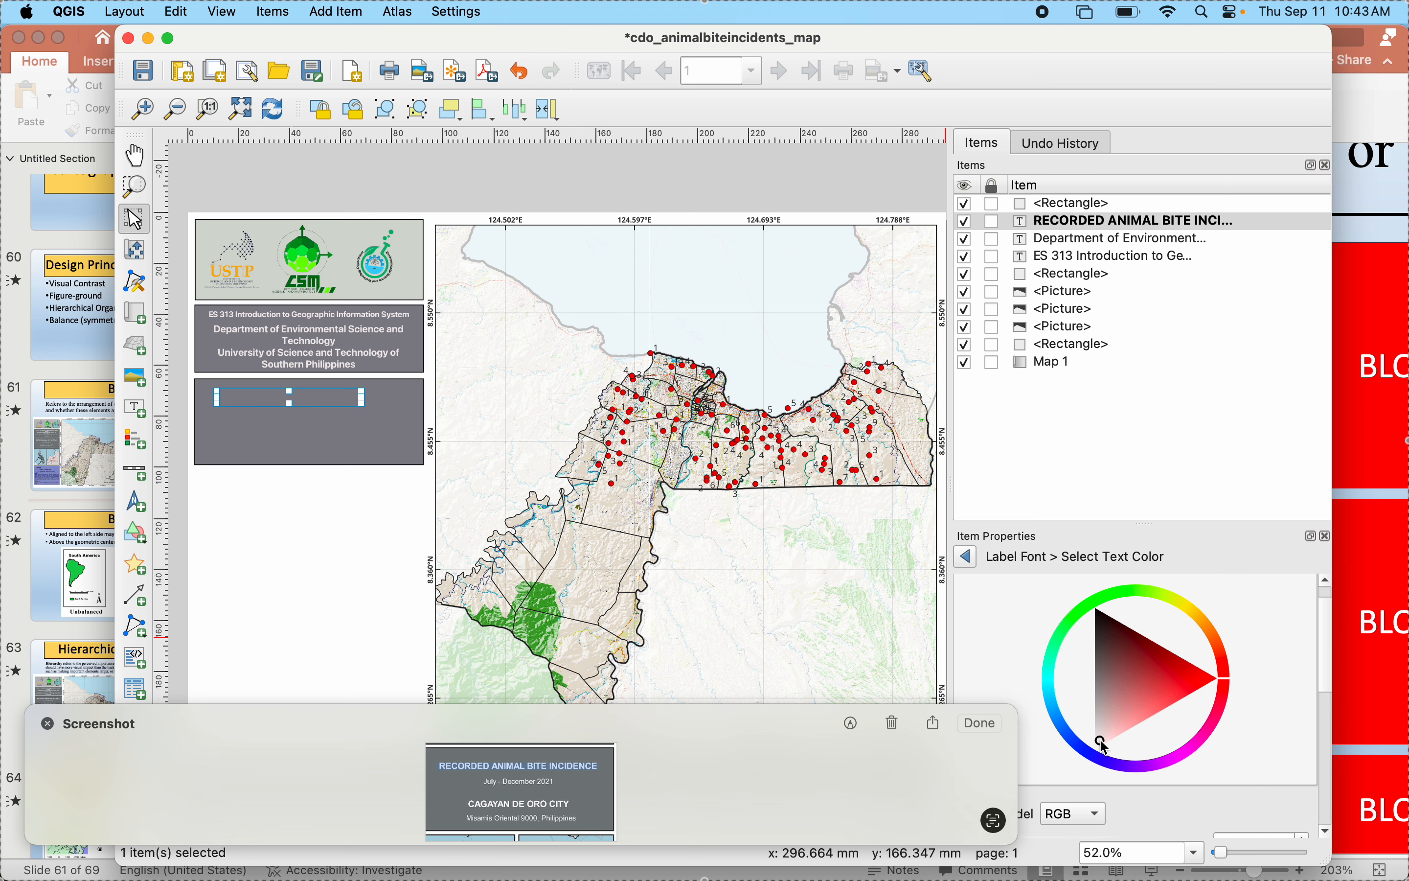
{"action": "left_click", "coordinate": [965, 556]}
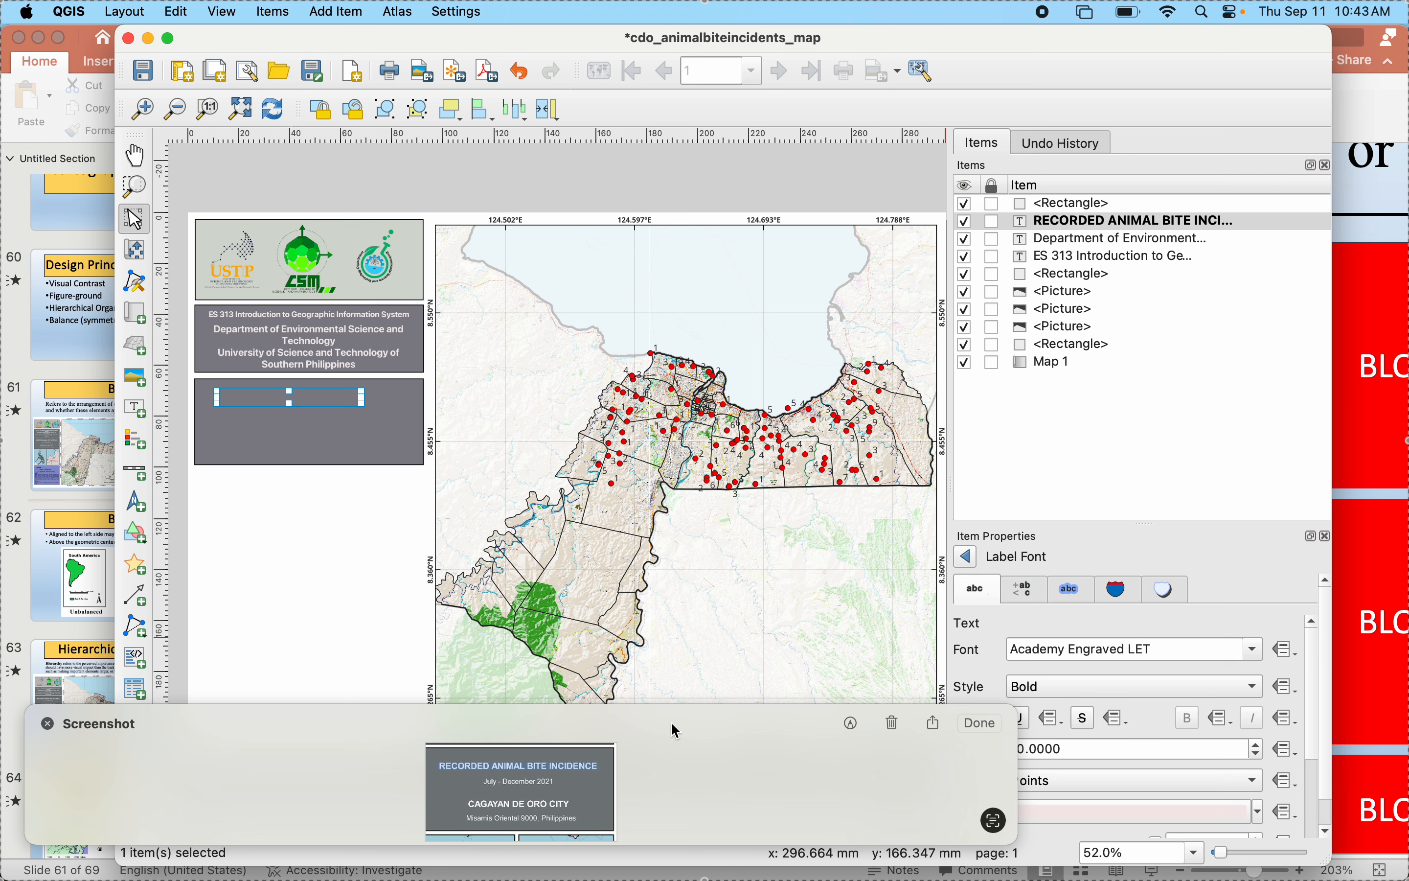
{"action": "left_click", "coordinate": [966, 558]}
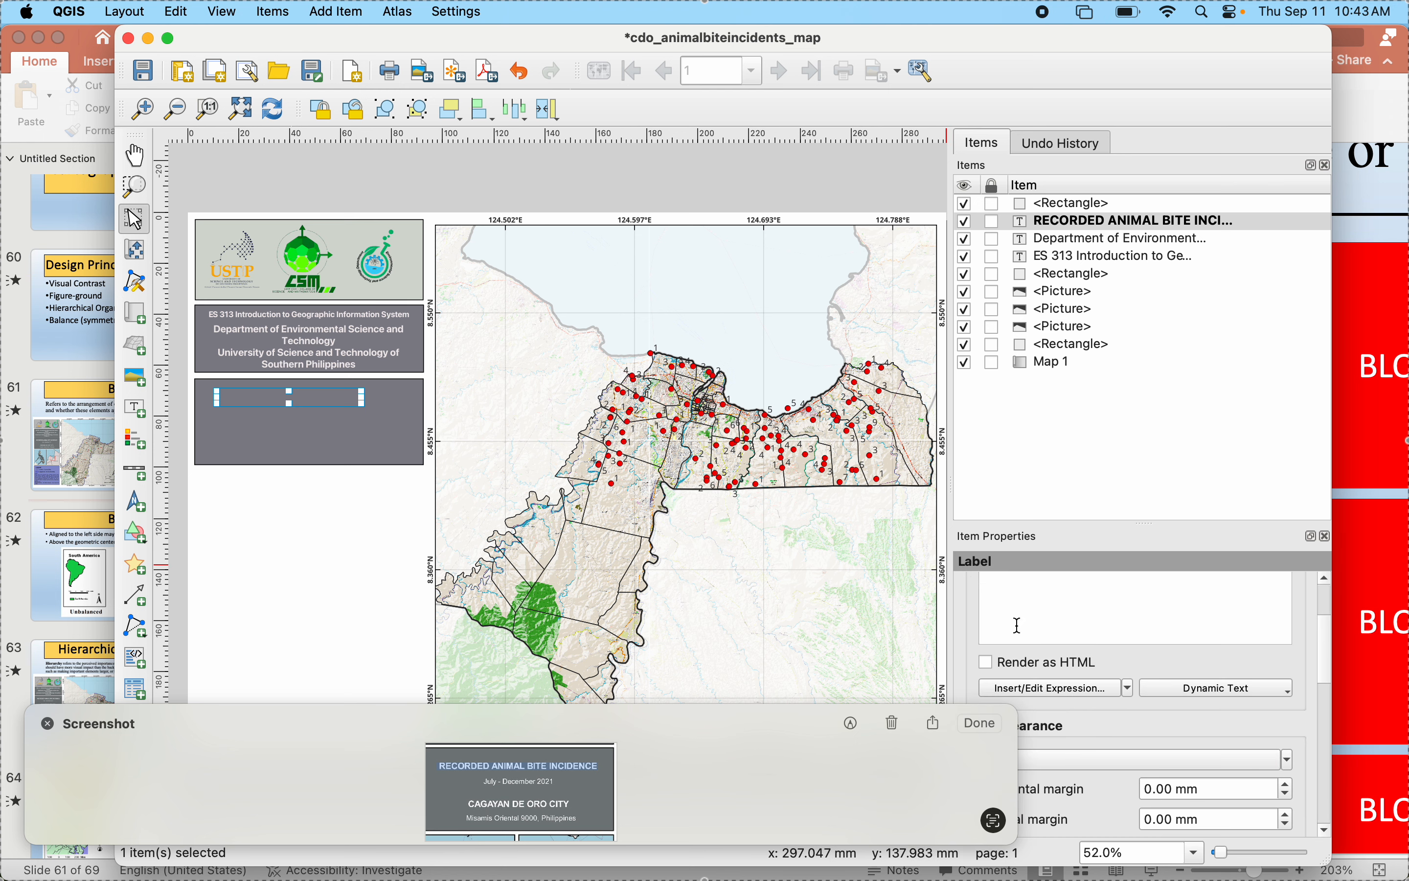
- Center the RECORDED ANIMAL BITE INCIDENCE label's text horizontally and widen its frame toward the gray rectangle's right side
{"action": "scroll", "coordinate": [1042, 706], "scroll_direction": "down", "scroll_amount": 3}
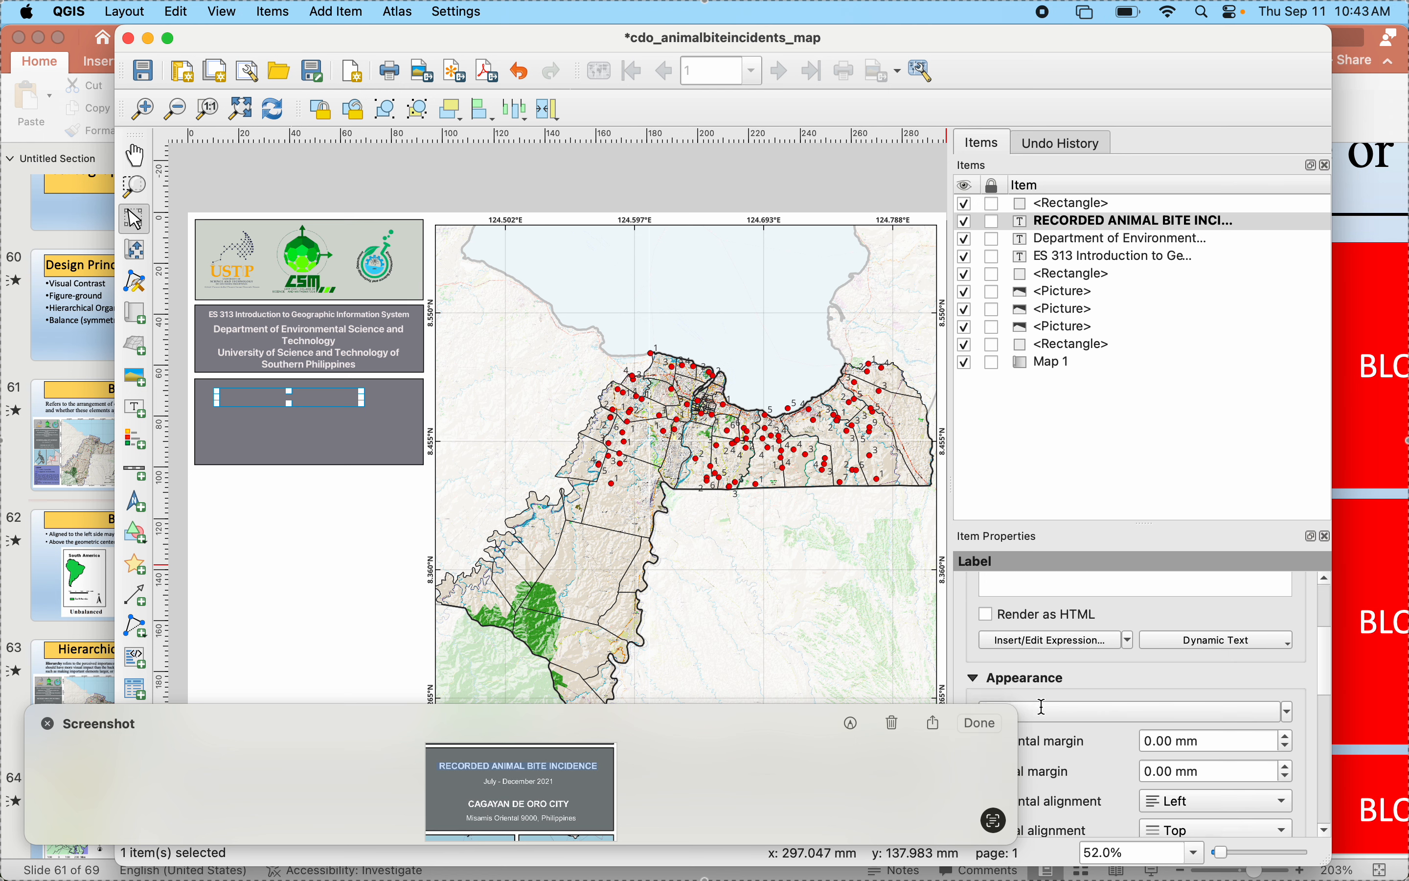
{"action": "left_click", "coordinate": [1167, 786]}
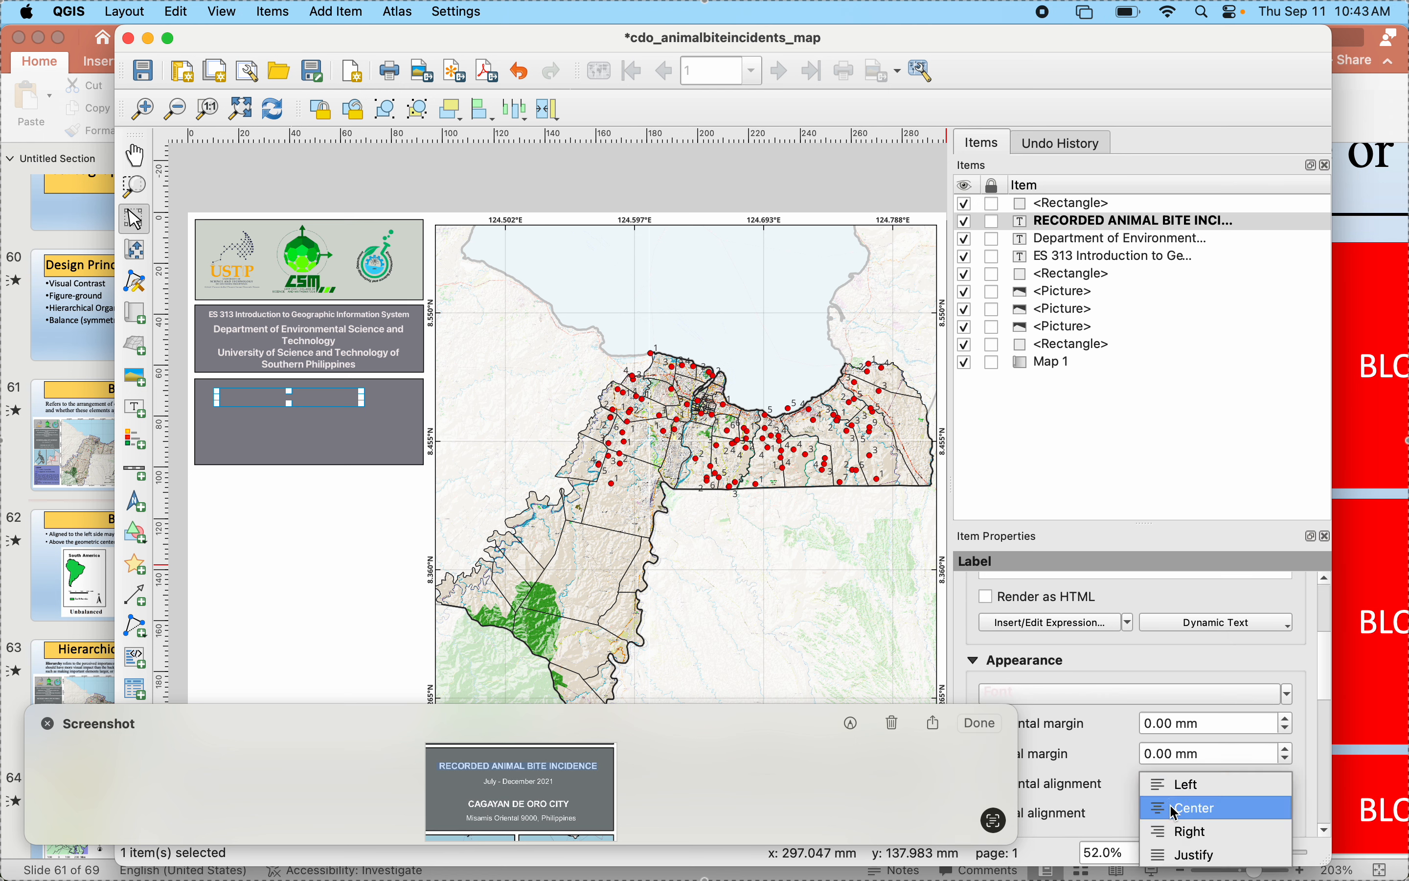
{"action": "left_click", "coordinate": [1169, 804]}
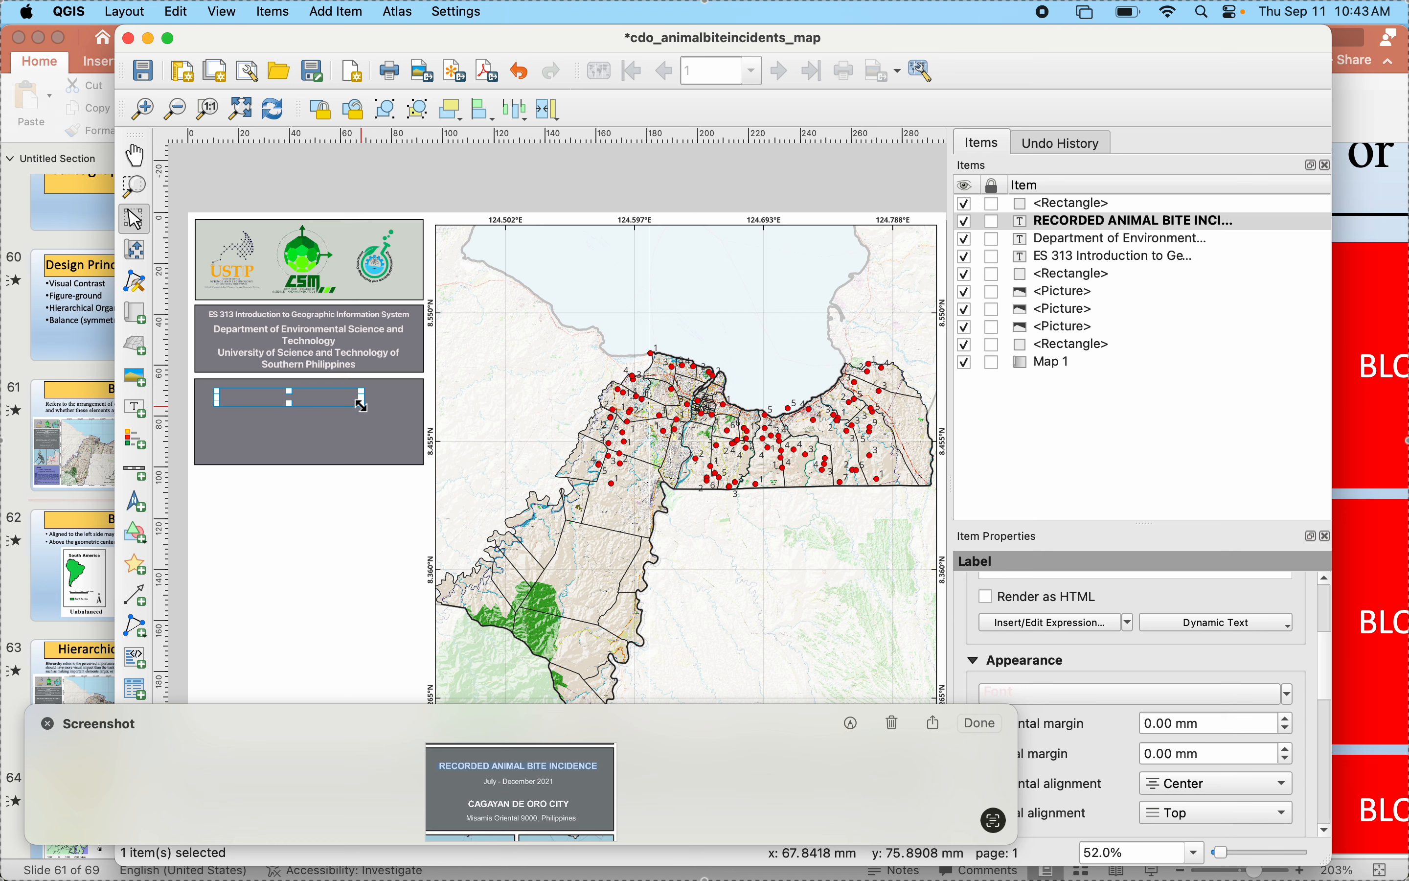
{"action": "left_click_drag", "start_coordinate": [364, 406], "coordinate": [402, 414]}
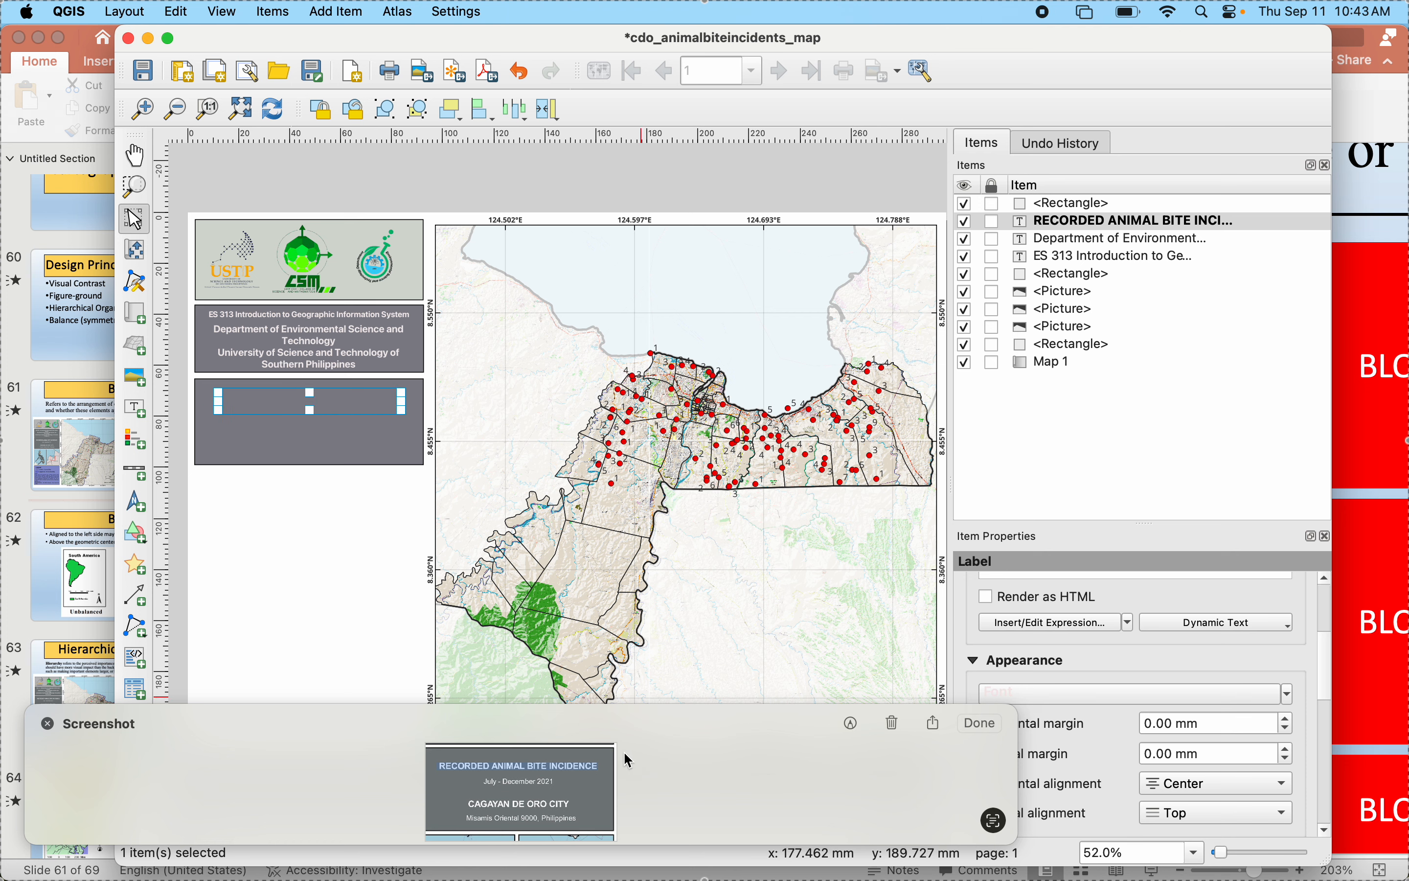
- Move the RECORDED ANIMAL BITE INCIDENCE label above the gray rectangle in the item stacking order
{"action": "left_click", "coordinate": [570, 595]}
{"action": "left_click", "coordinate": [301, 396]}
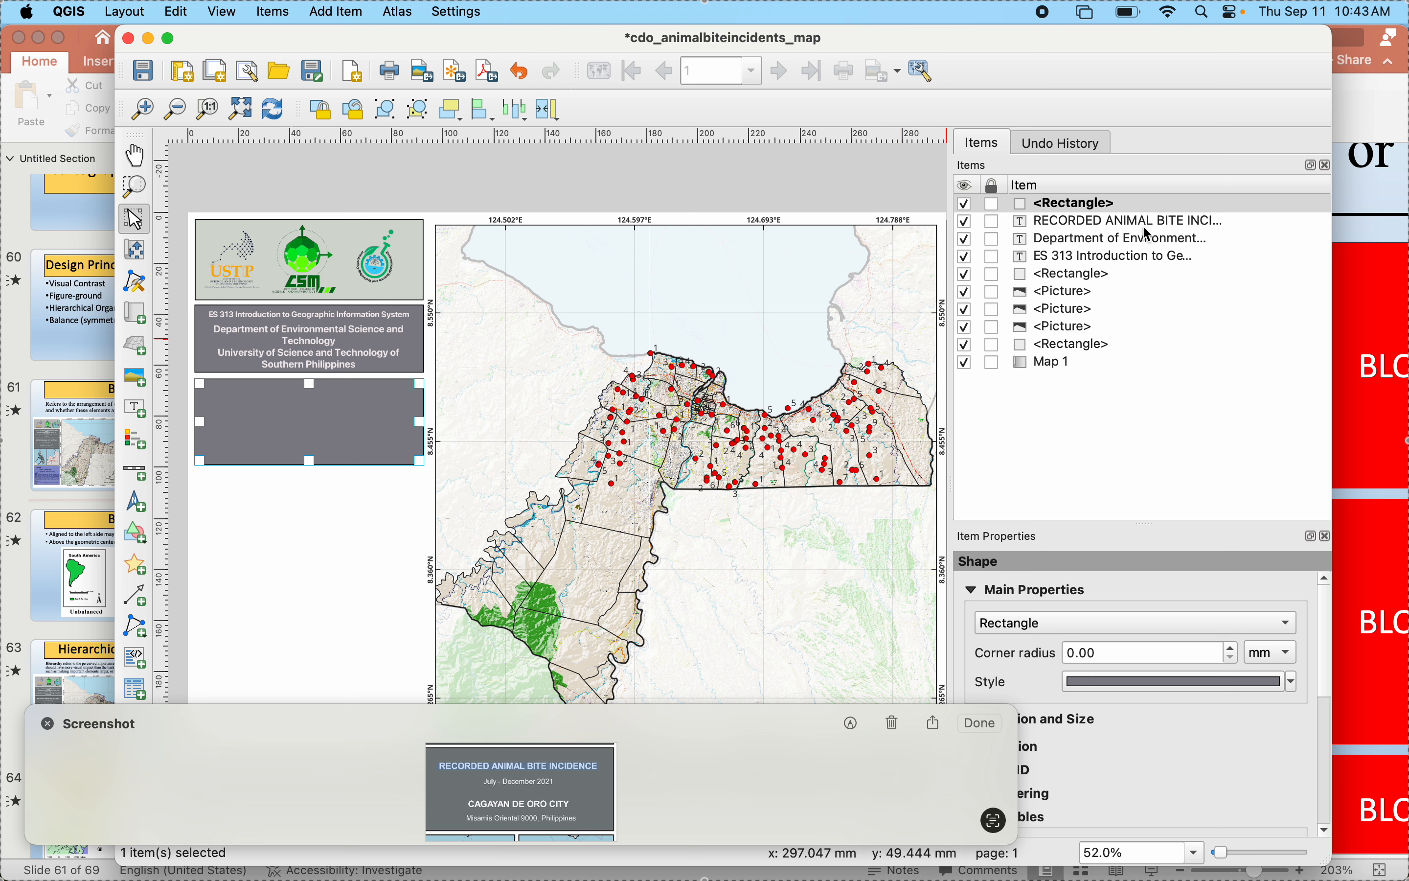
{"action": "left_click", "coordinate": [1073, 224]}
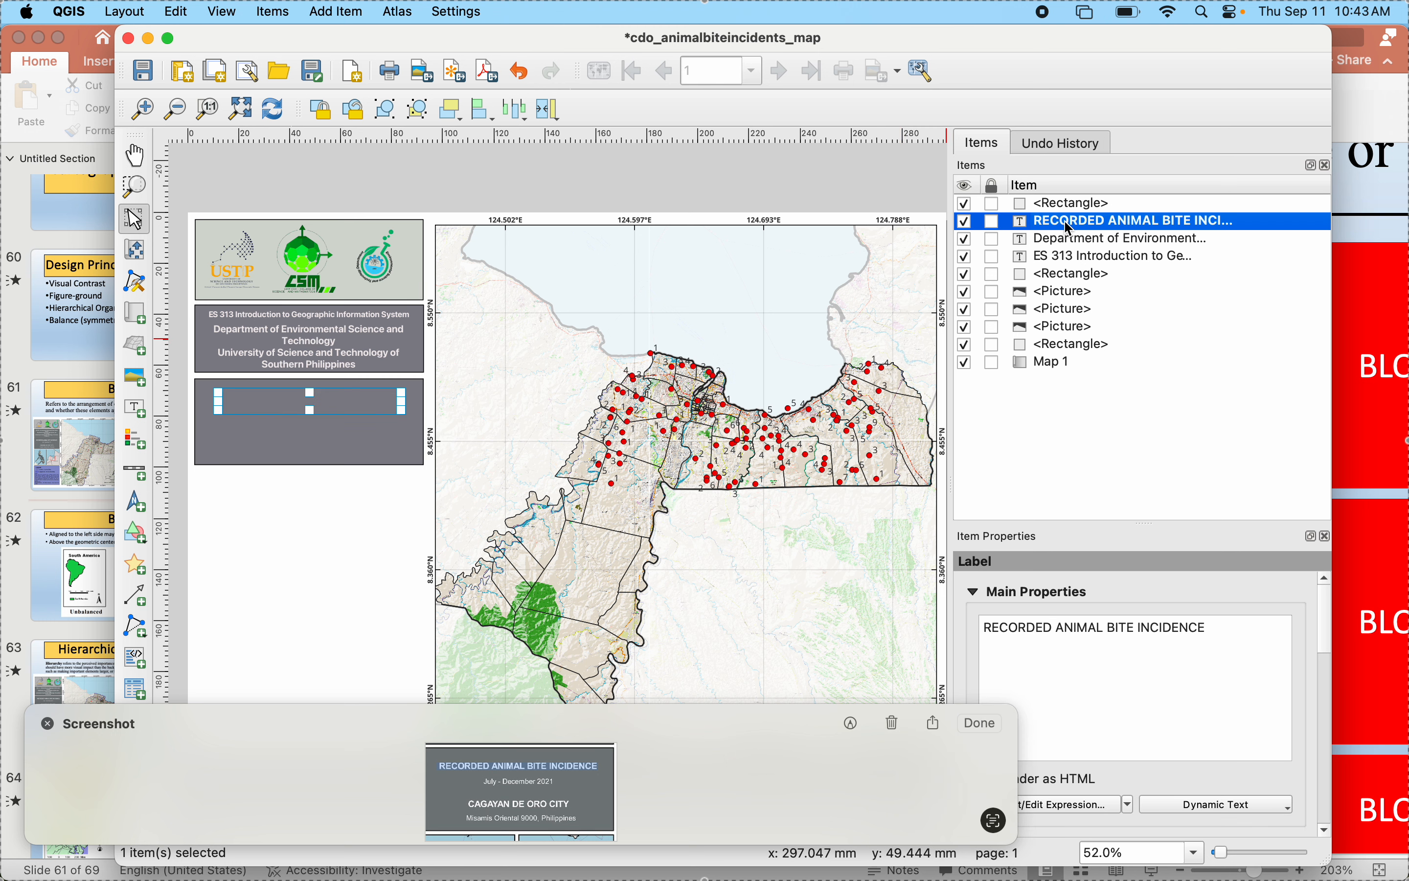
{"action": "left_click_drag", "start_coordinate": [1070, 227], "coordinate": [1066, 204]}
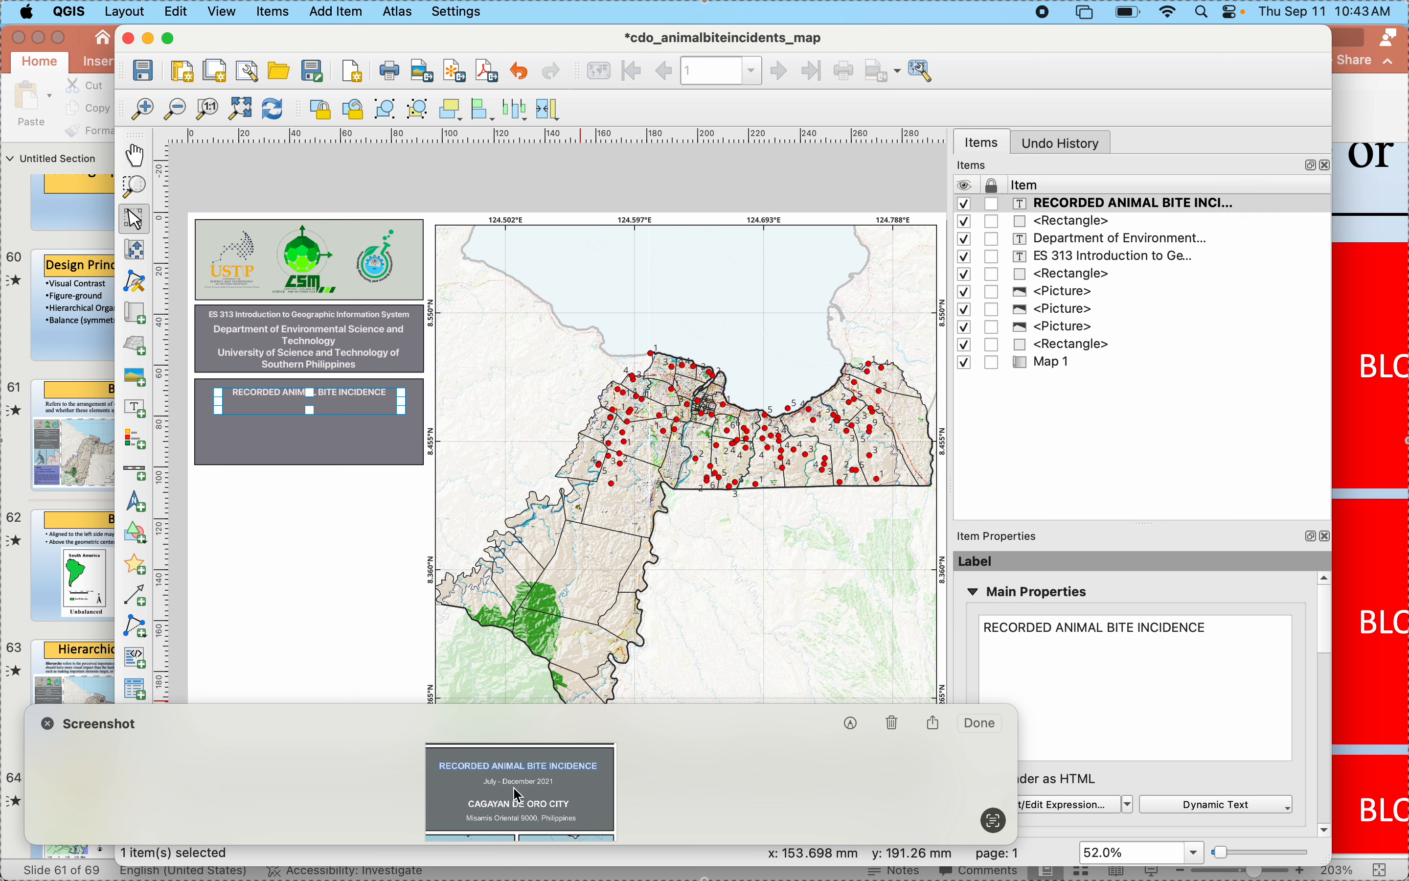
- Add a label below the title line using the date text copied from the screenshot, with the wording "July - December 2025"
{"action": "left_click_drag", "start_coordinate": [486, 782], "coordinate": [567, 781]}
{"action": "left_click", "coordinate": [562, 783]}
{"action": "left_click_drag", "start_coordinate": [485, 782], "coordinate": [545, 781]}
{"action": "key", "text": "super+c"}
{"action": "left_click", "coordinate": [135, 408]}
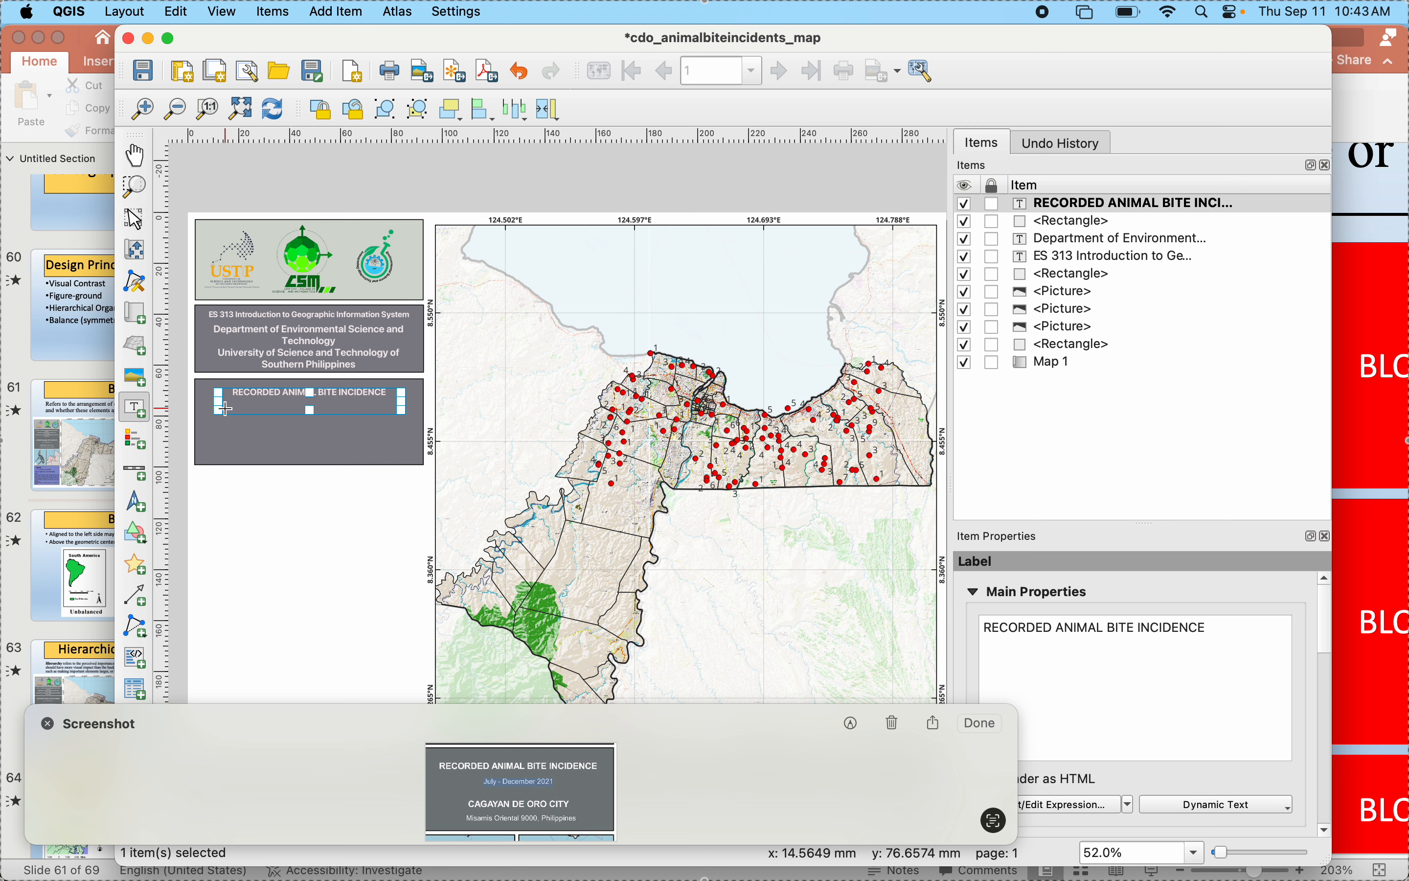
{"action": "left_click_drag", "start_coordinate": [233, 402], "coordinate": [376, 416]}
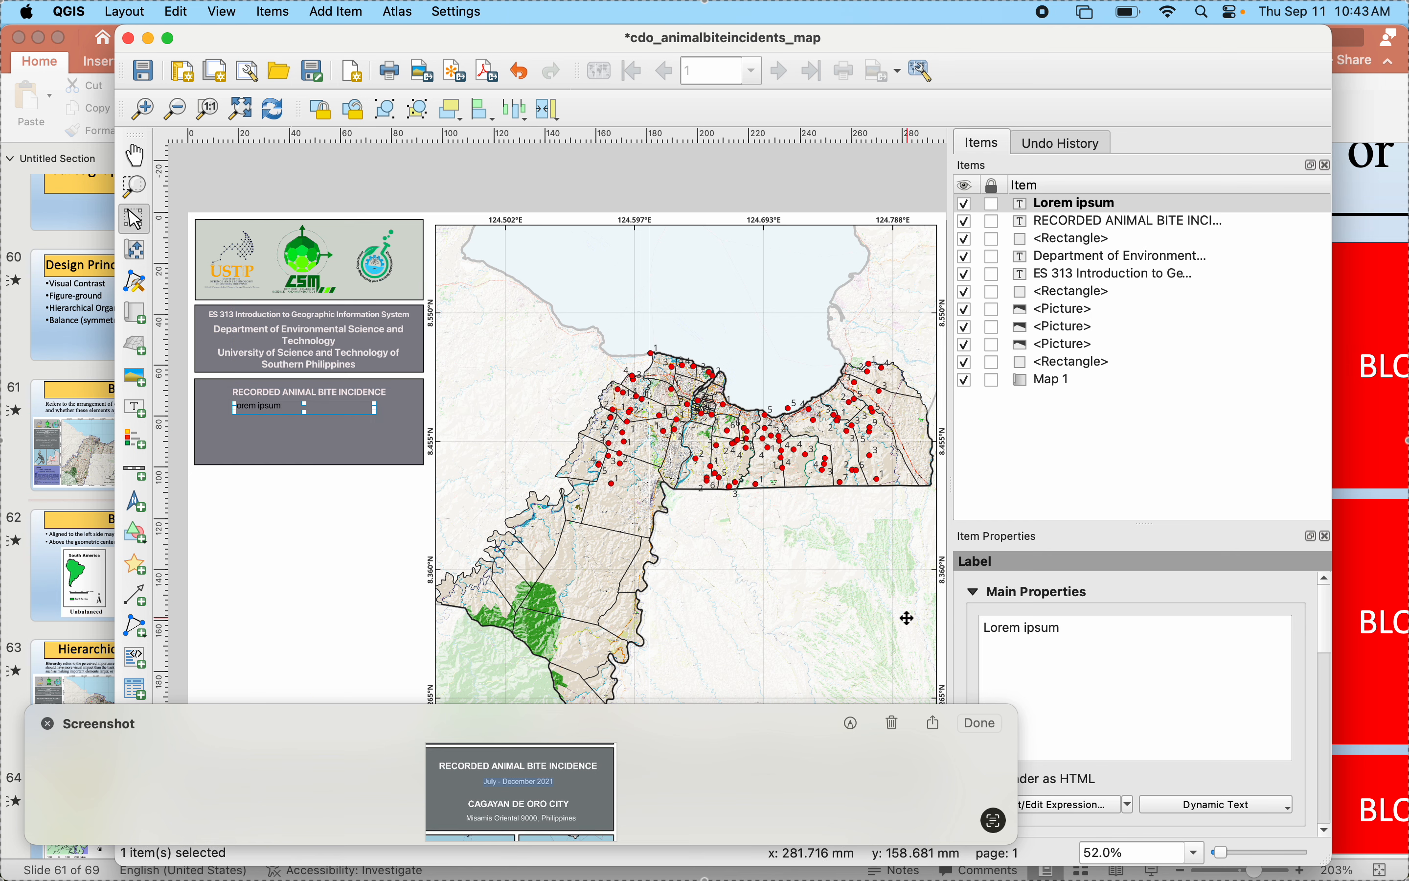
{"action": "left_click_drag", "start_coordinate": [1136, 620], "coordinate": [950, 621]}
{"action": "key", "text": "super+v"}
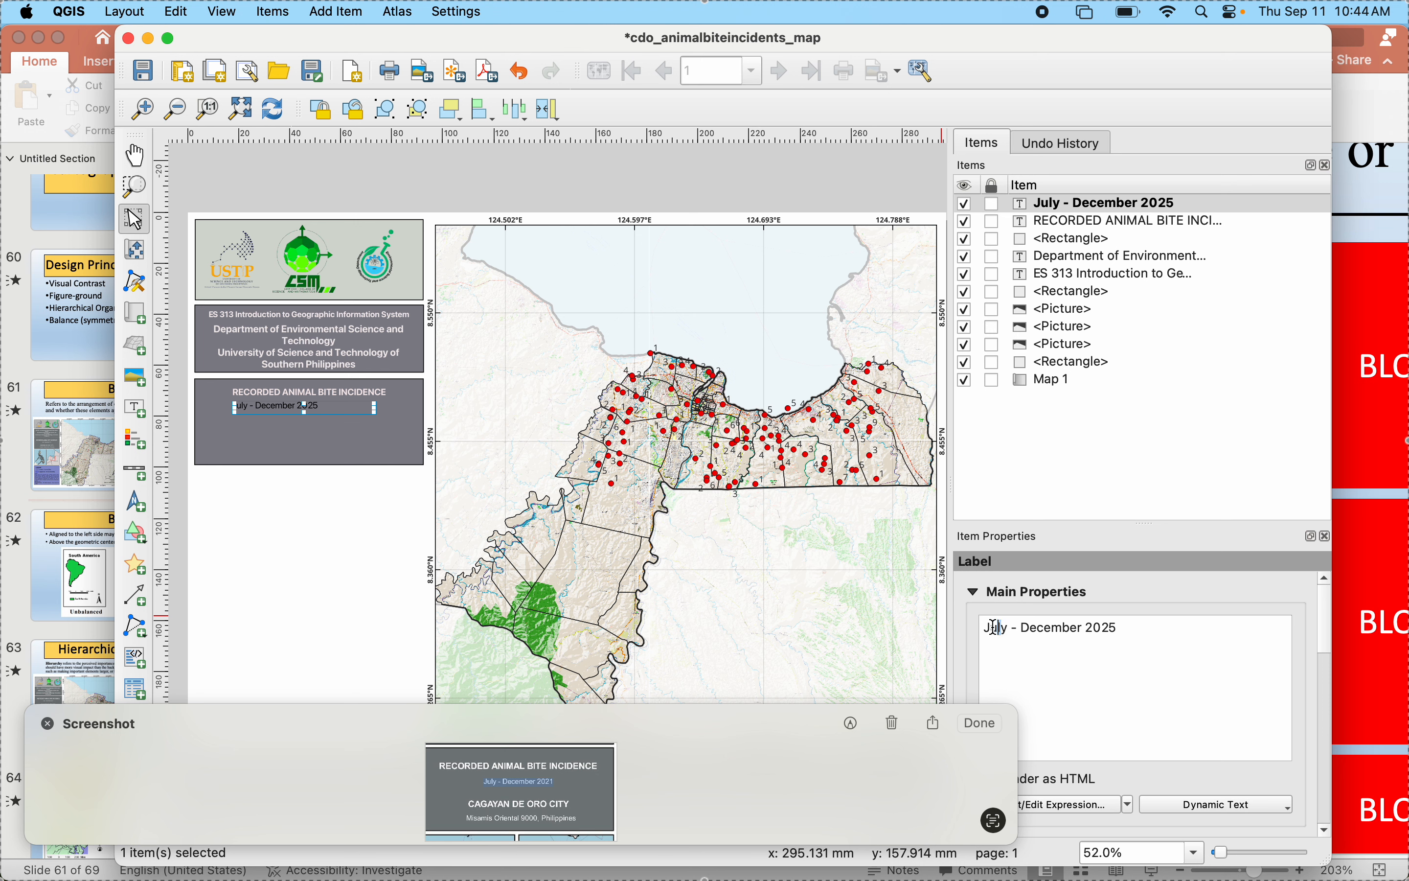
- Change the months in the date label so that it reads "January -August 2025"
{"action": "left_click_drag", "start_coordinate": [997, 627], "coordinate": [962, 627]}
{"action": "key", "text": "BackSpace"}
{"action": "type", "text": "Ja"}
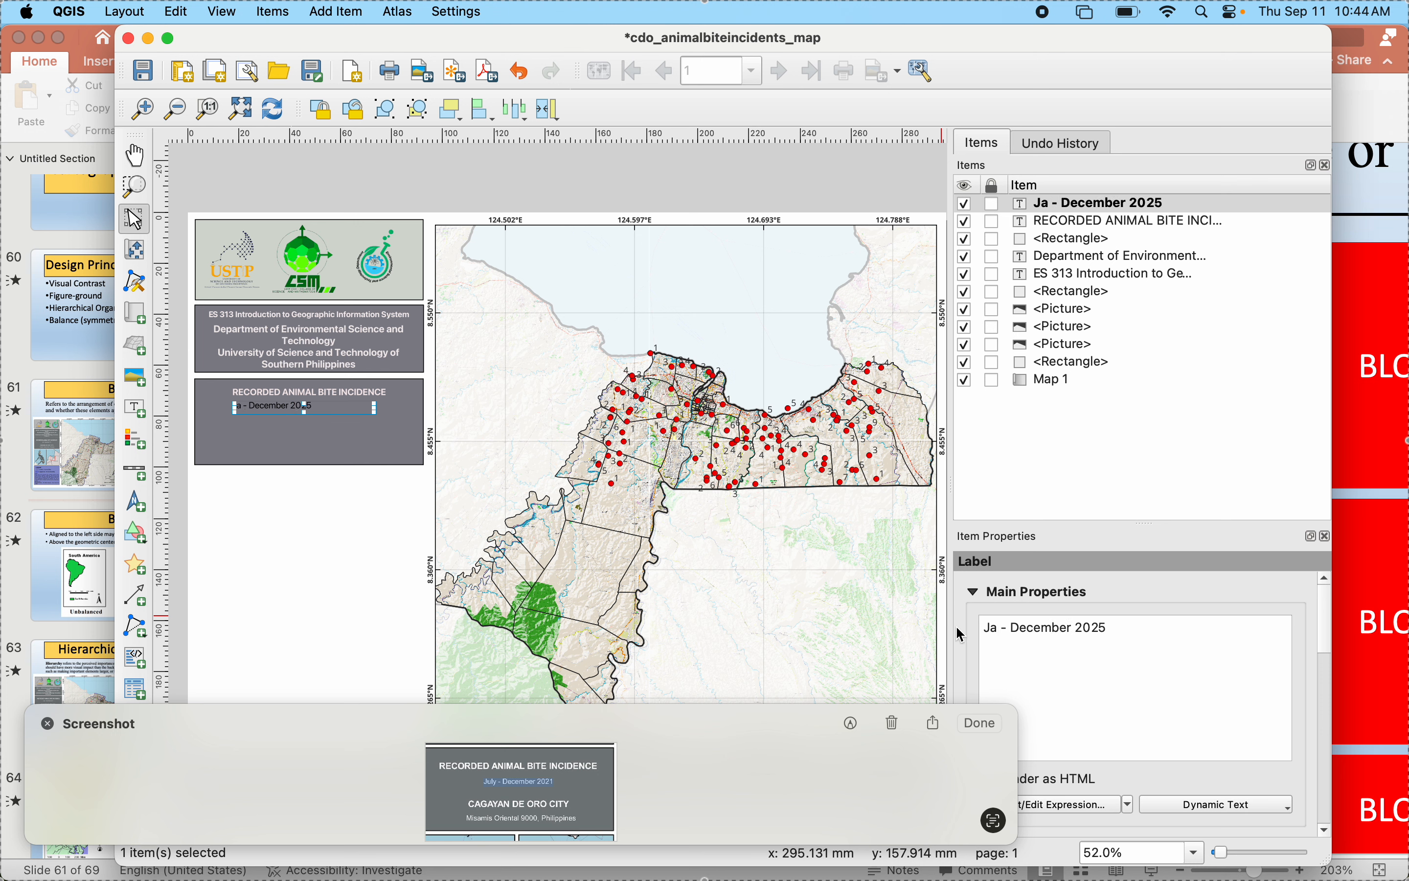
{"action": "type", "text": "un"}
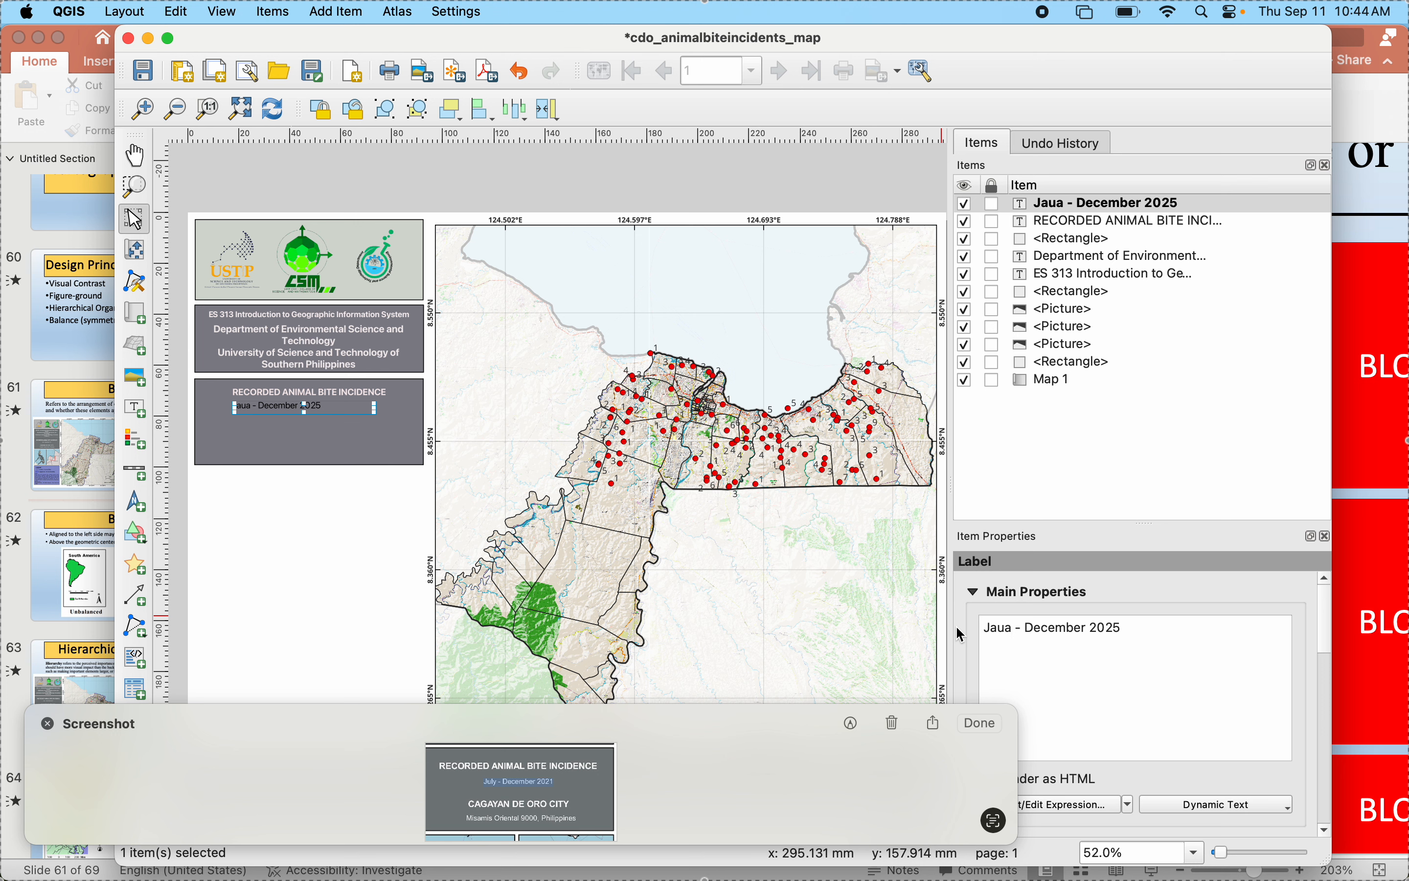
{"action": "key", "text": "BackSpace"}
{"action": "key", "text": "BackSpace"}
{"action": "type", "text": "nuary"}
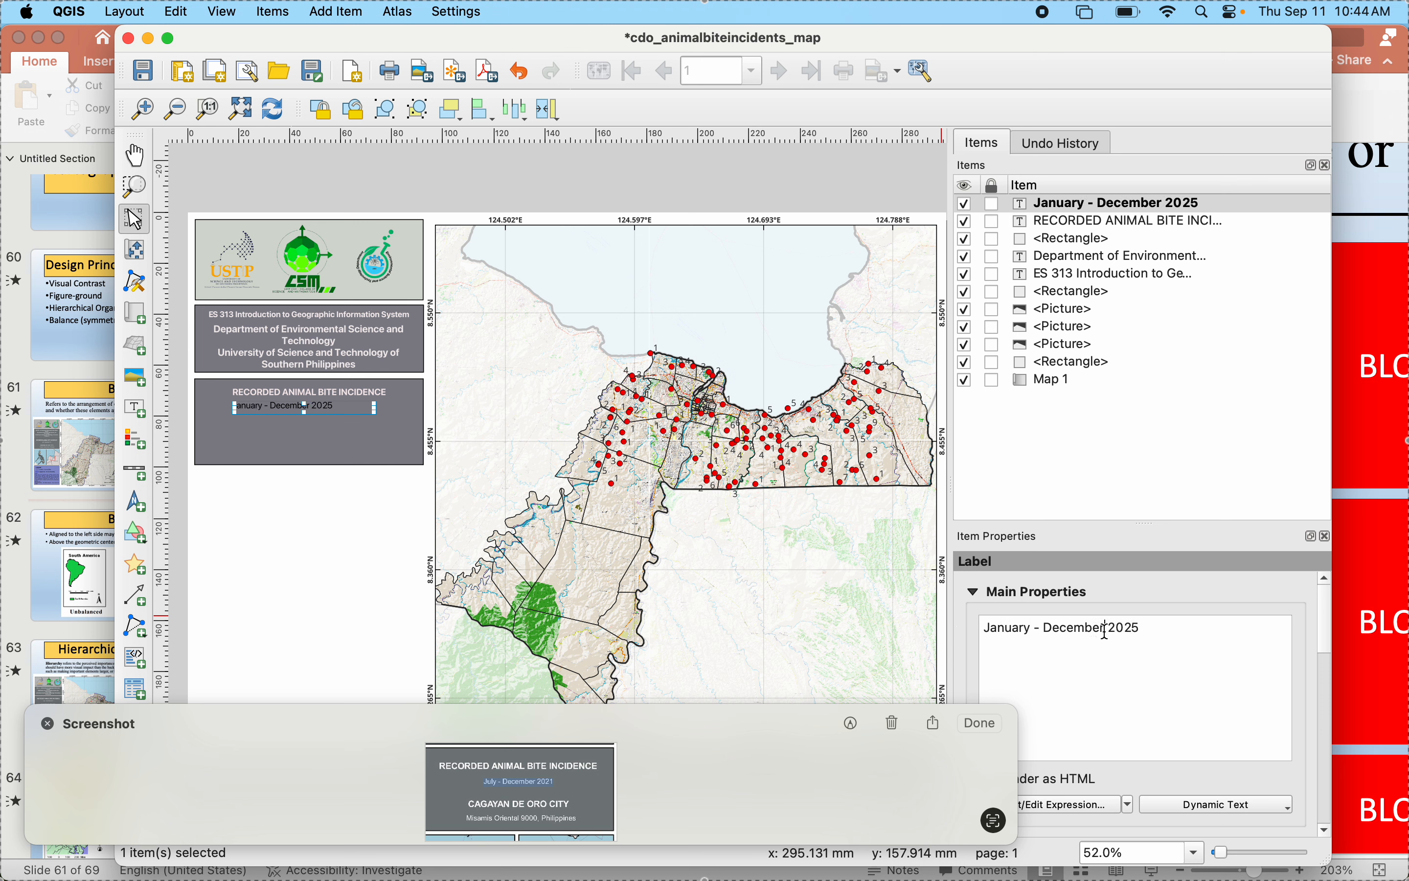
{"action": "left_click_drag", "start_coordinate": [1105, 629], "coordinate": [1040, 629]}
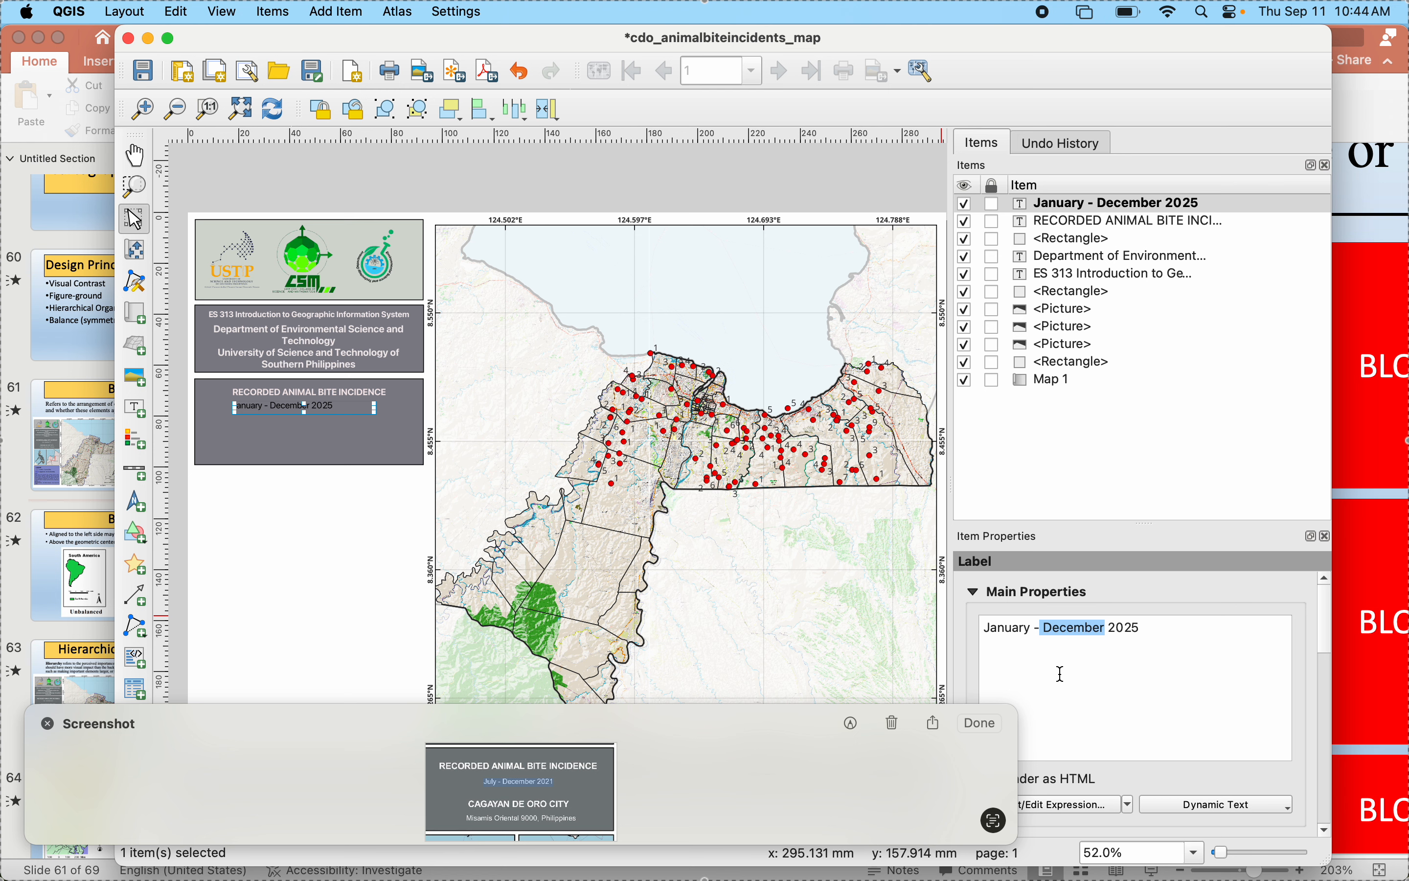
{"action": "type", "text": "August"}
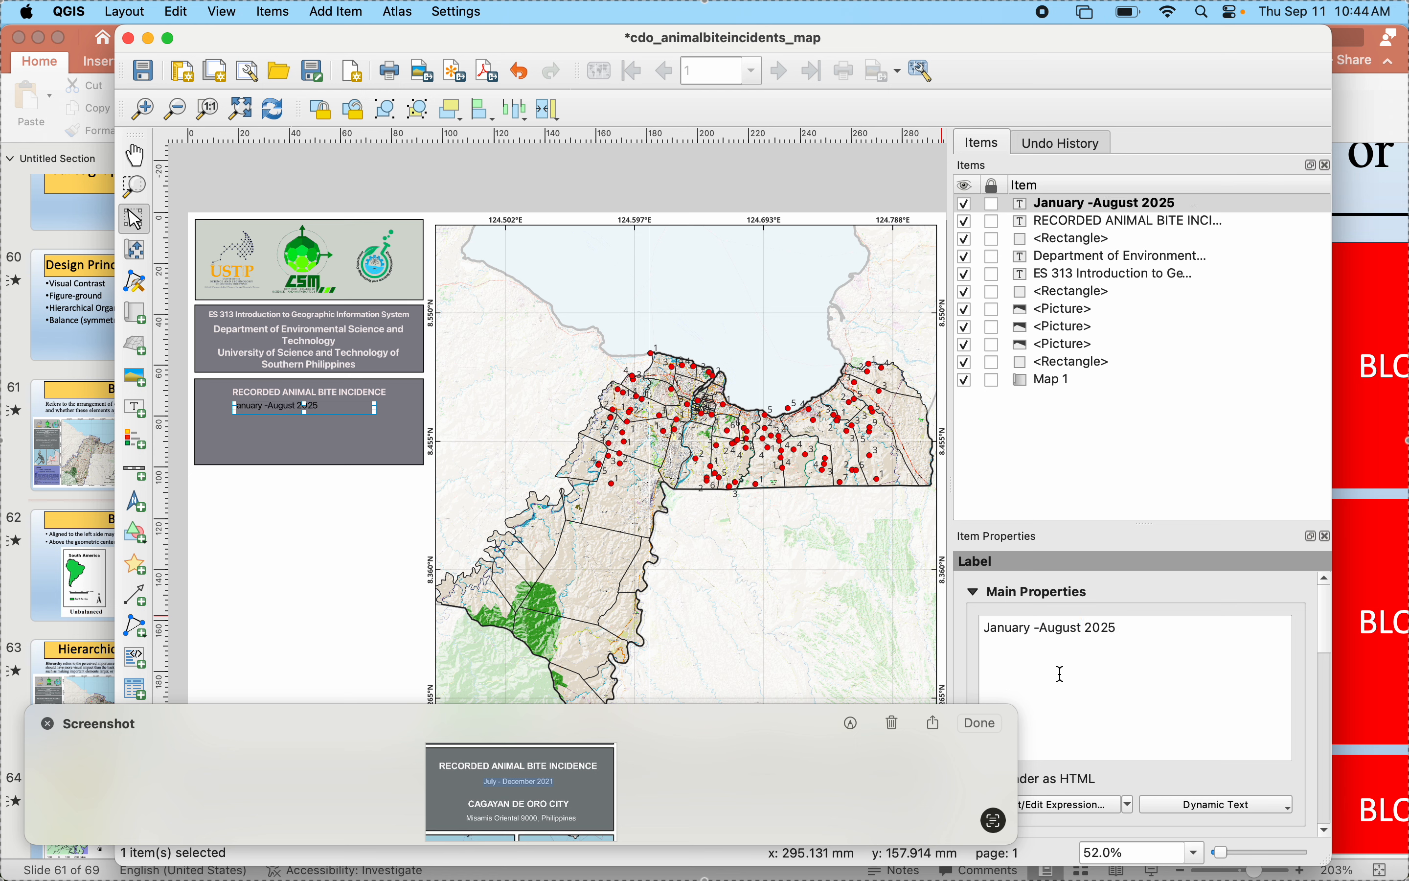
- Center the text of the "January -August 2025" label horizontally
{"action": "scroll", "coordinate": [1066, 702], "scroll_direction": "down", "scroll_amount": 5}
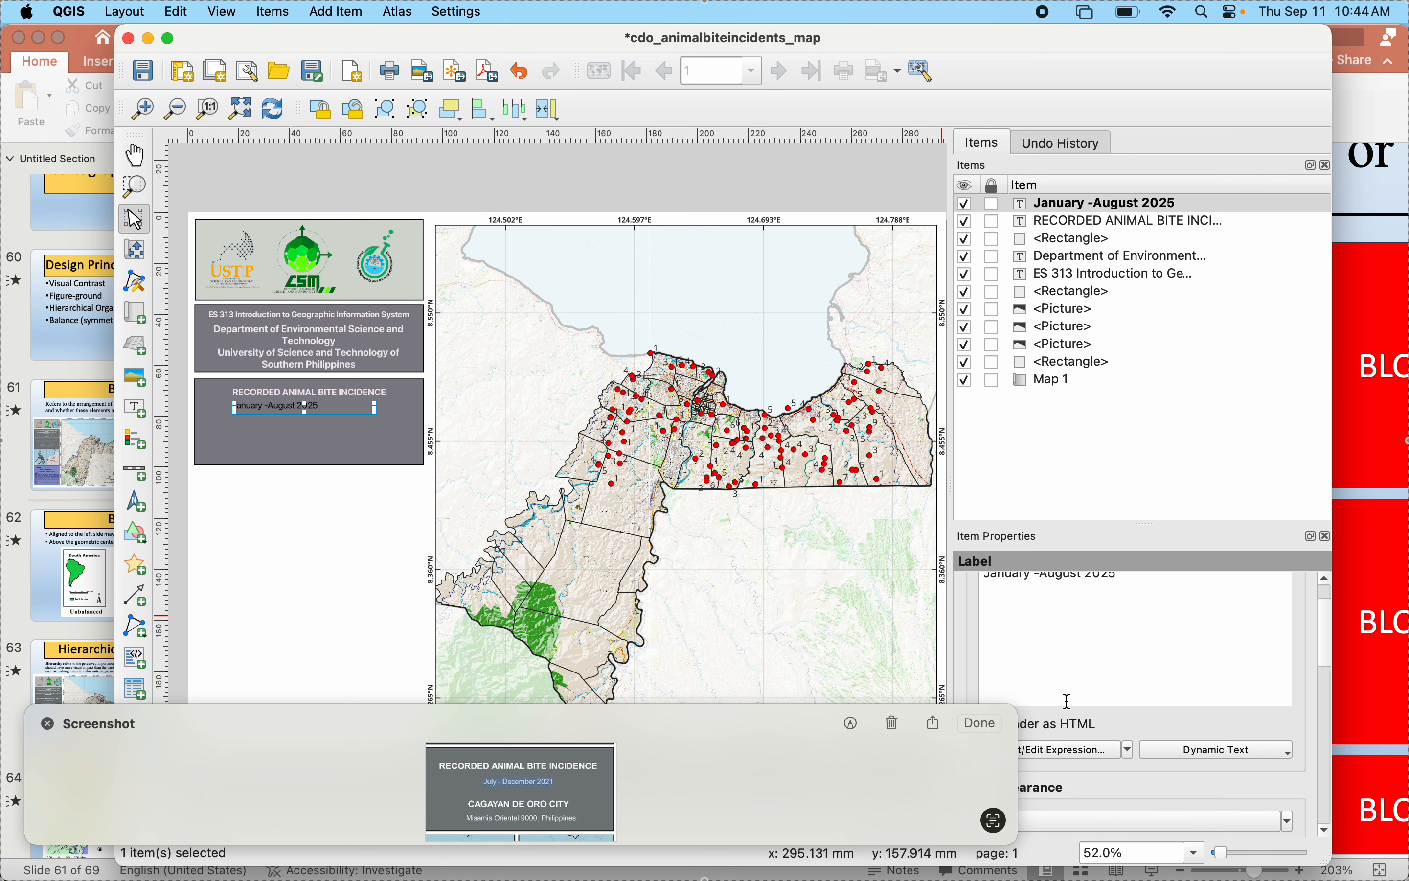
{"action": "scroll", "coordinate": [1069, 700], "scroll_direction": "down", "scroll_amount": 2}
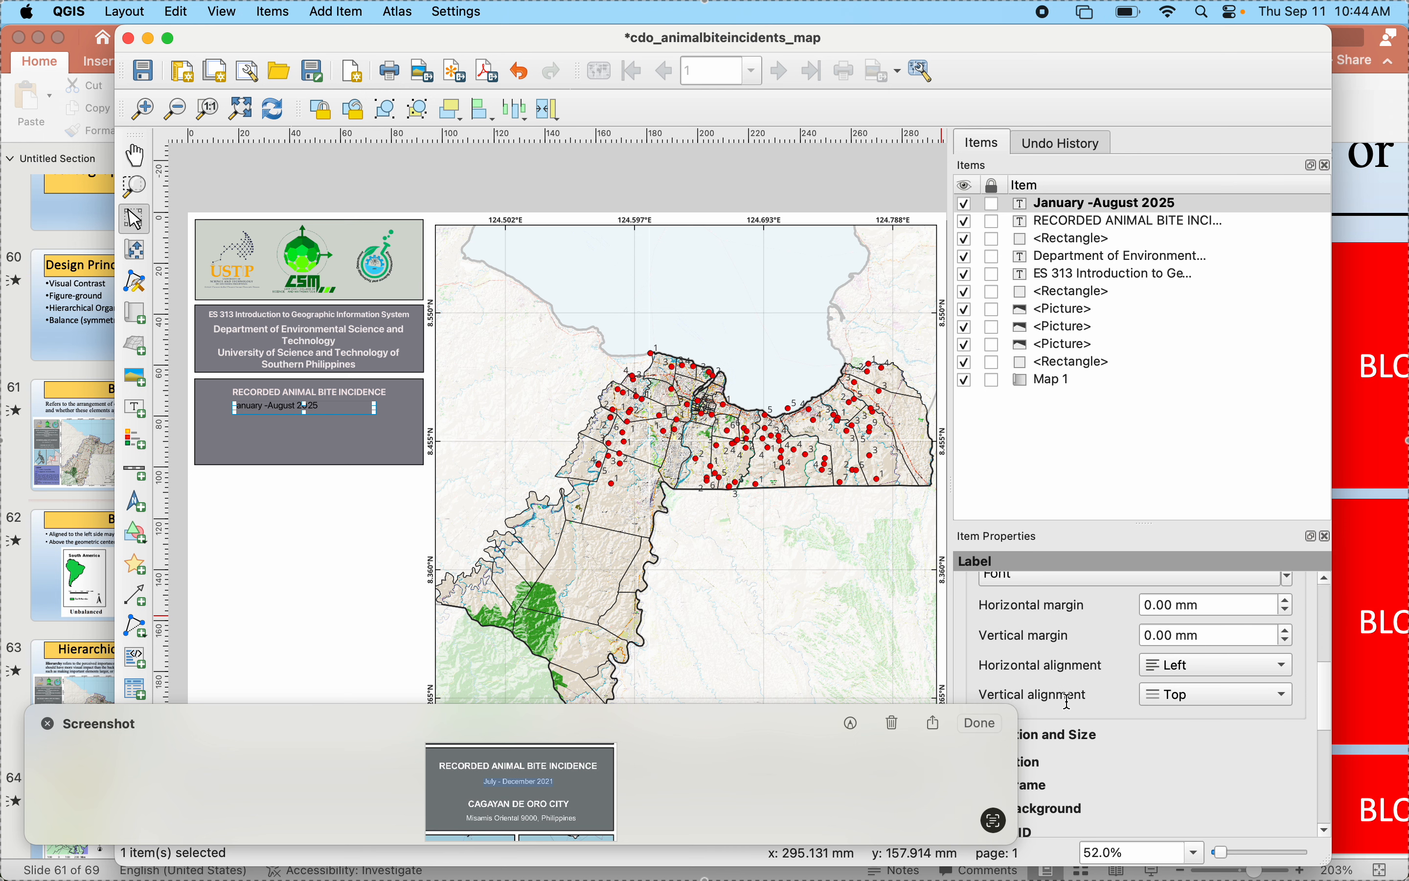
{"action": "left_click", "coordinate": [1161, 678]}
{"action": "left_click", "coordinate": [1159, 694]}
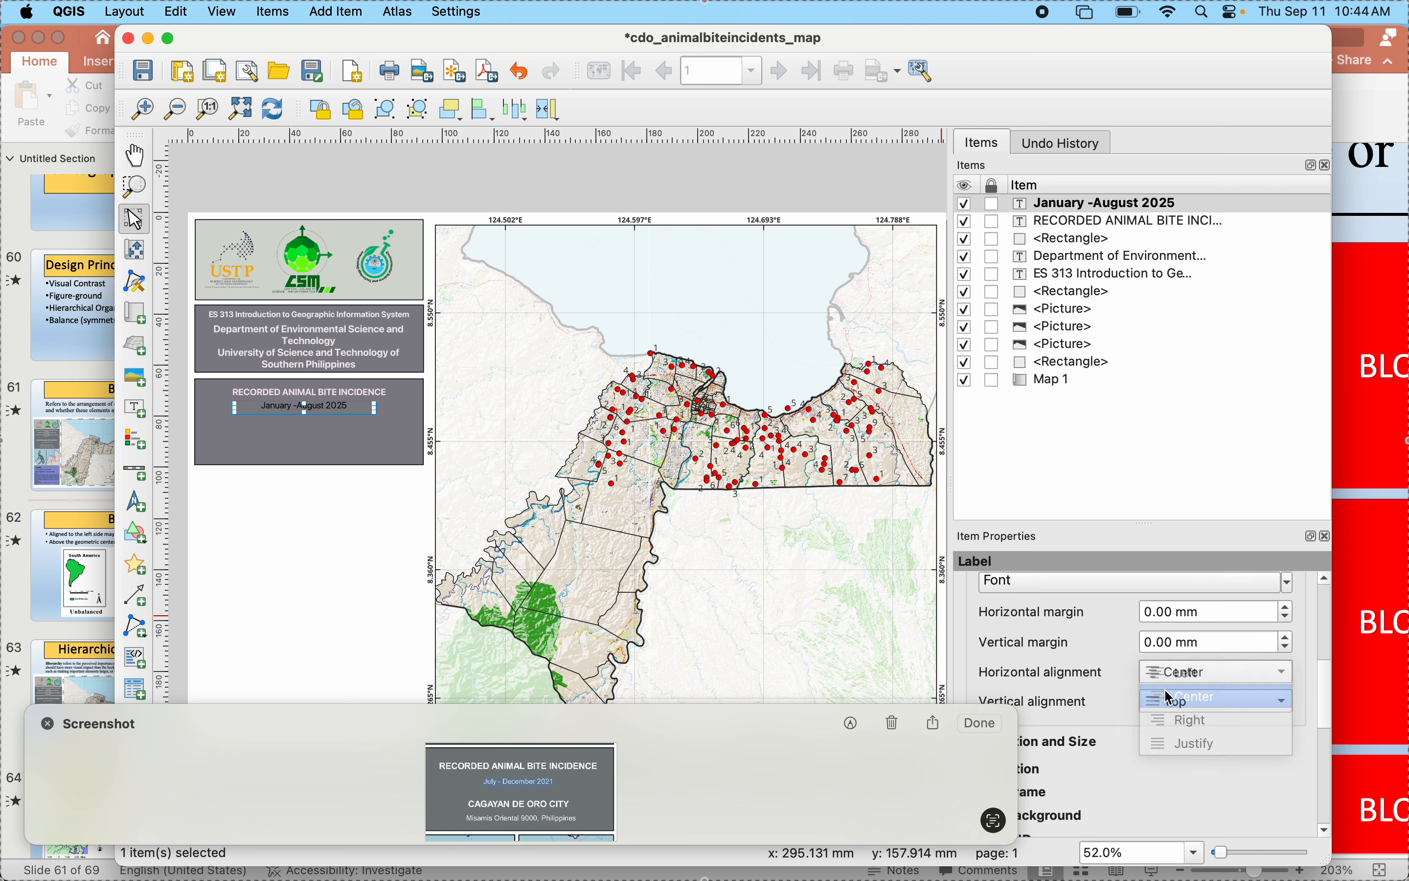
- Reduce the font size of the "January -August 2025" label by two points and give its text a near-white color
{"action": "scroll", "coordinate": [1088, 664], "scroll_direction": "up", "scroll_amount": 2}
{"action": "left_click", "coordinate": [1089, 663]}
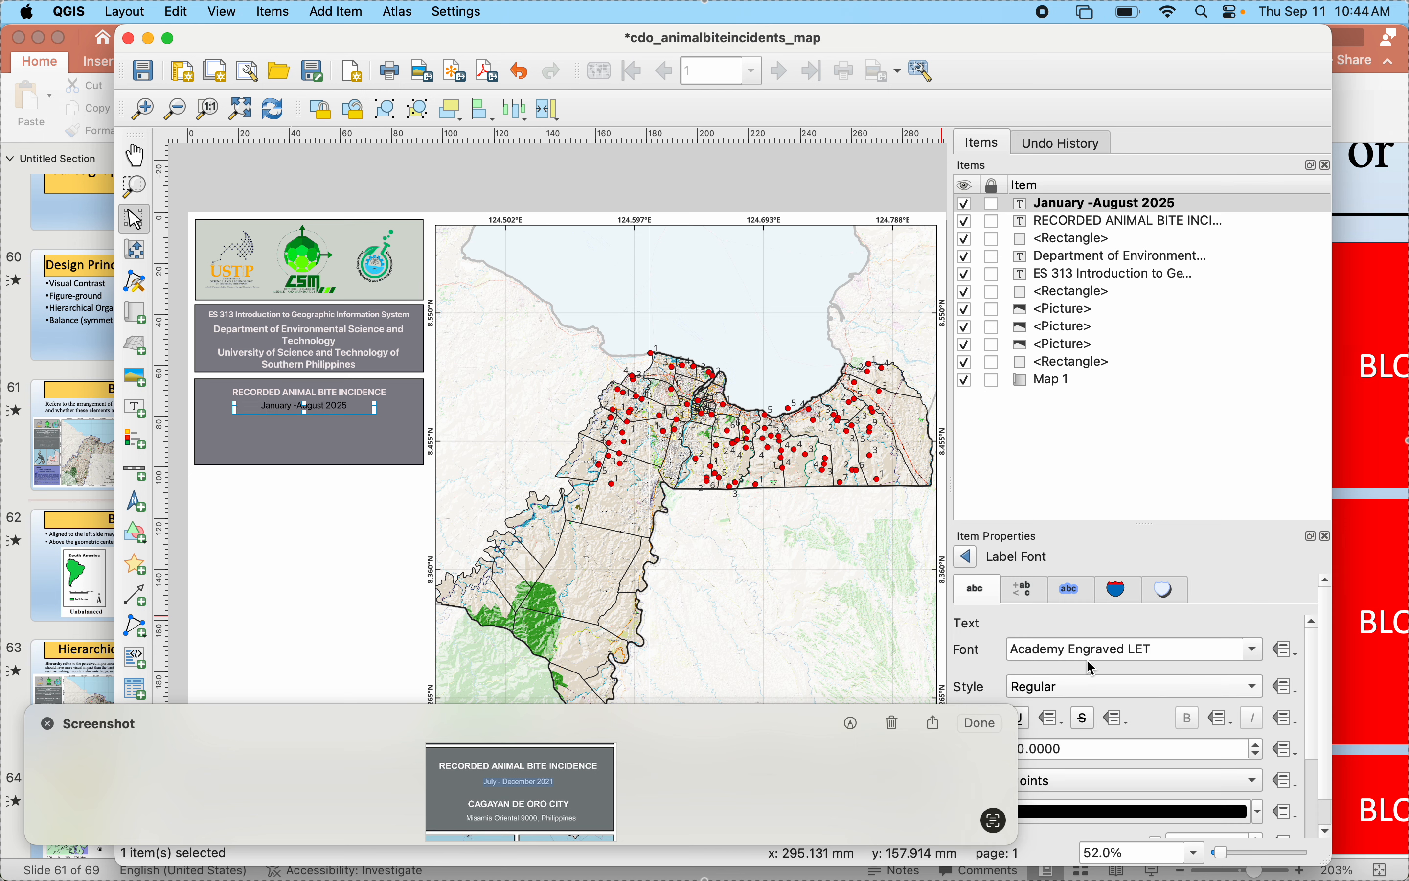
{"action": "left_click", "coordinate": [1258, 755]}
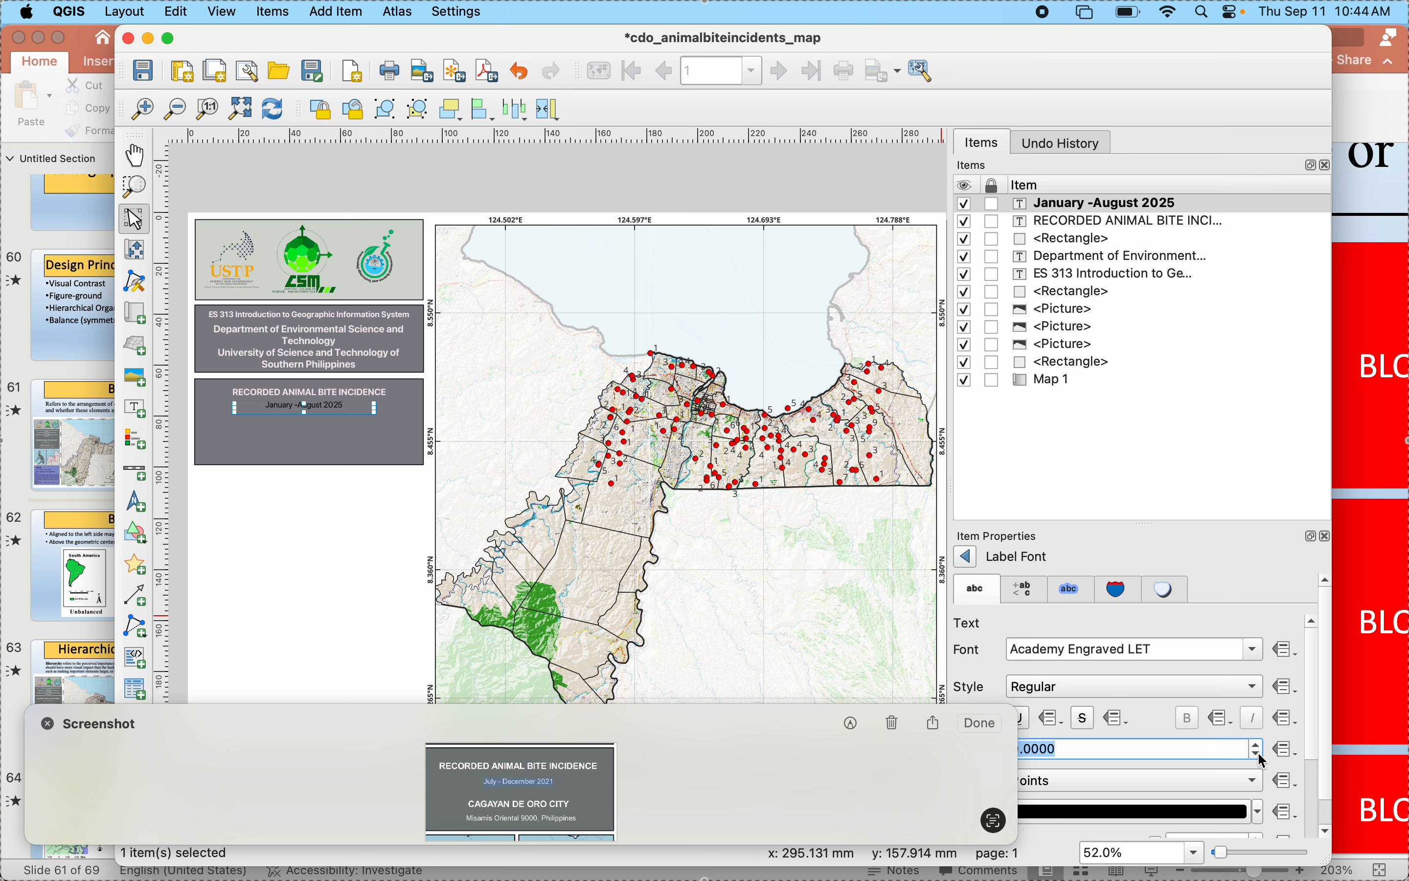
{"action": "left_click", "coordinate": [1260, 757]}
{"action": "left_click", "coordinate": [1084, 811]}
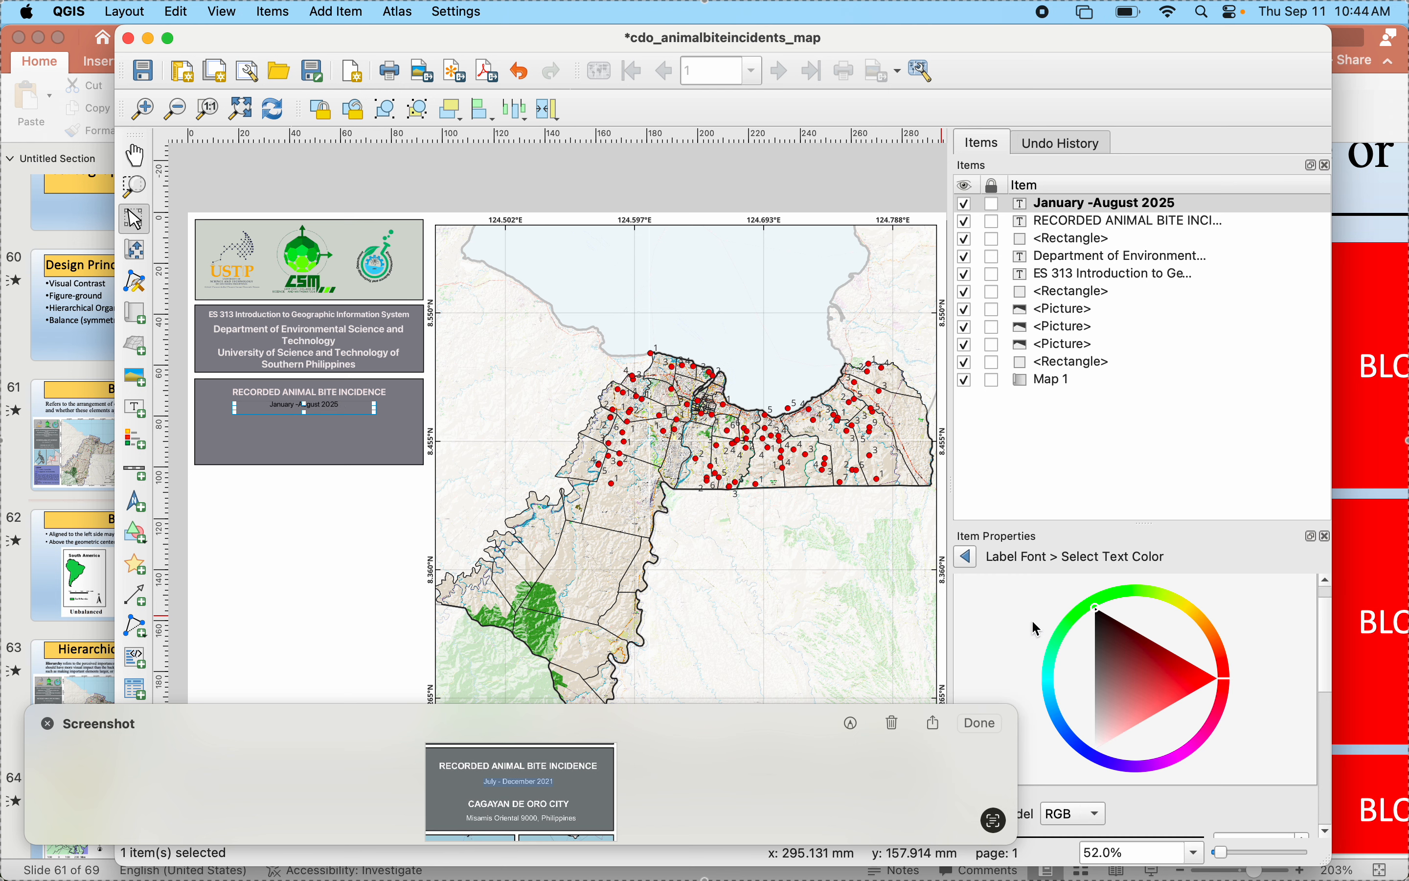
{"action": "left_click", "coordinate": [1099, 740]}
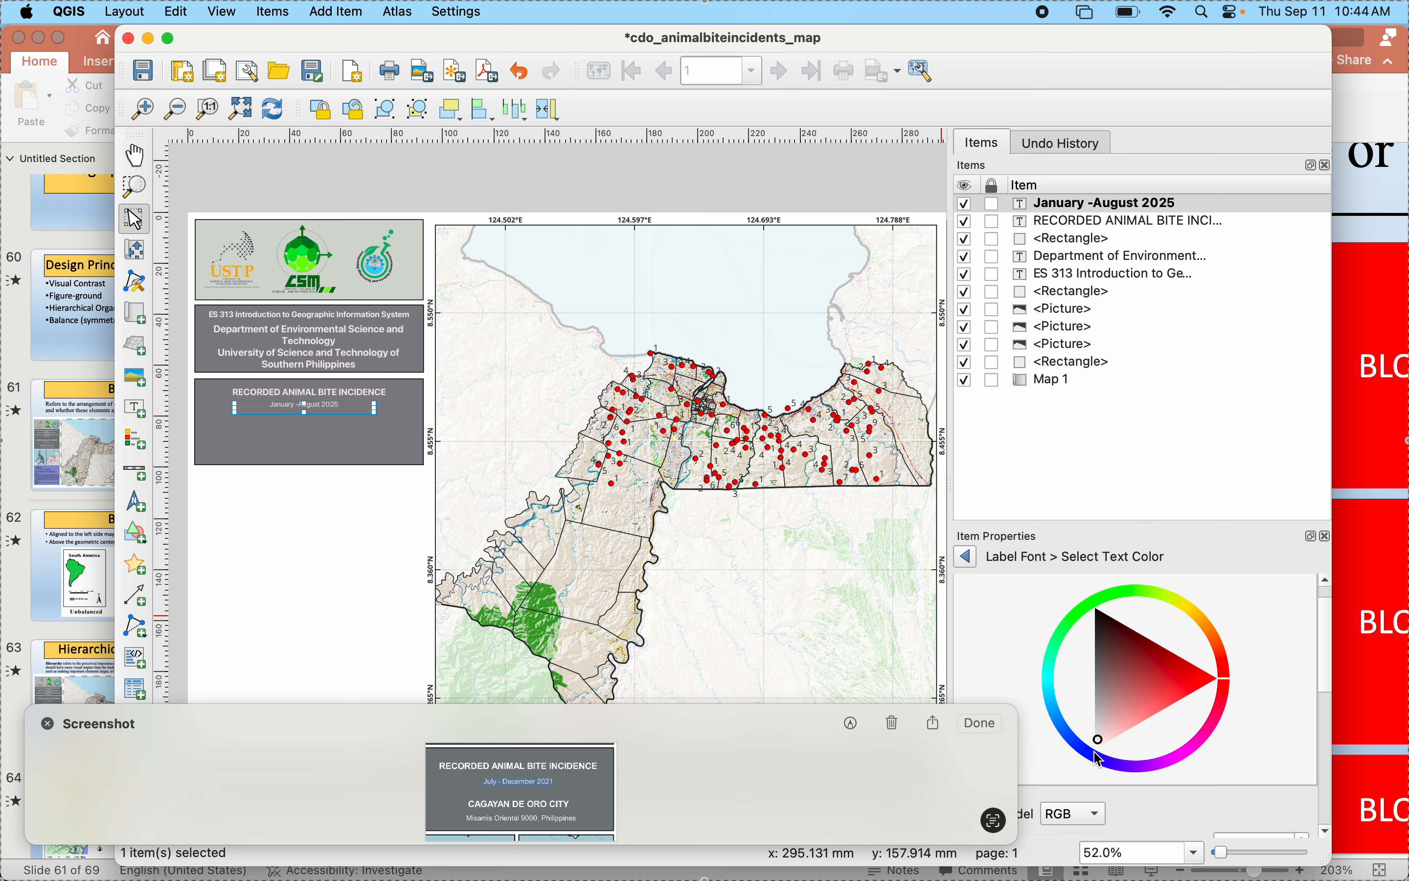
{"action": "left_click", "coordinate": [1054, 655]}
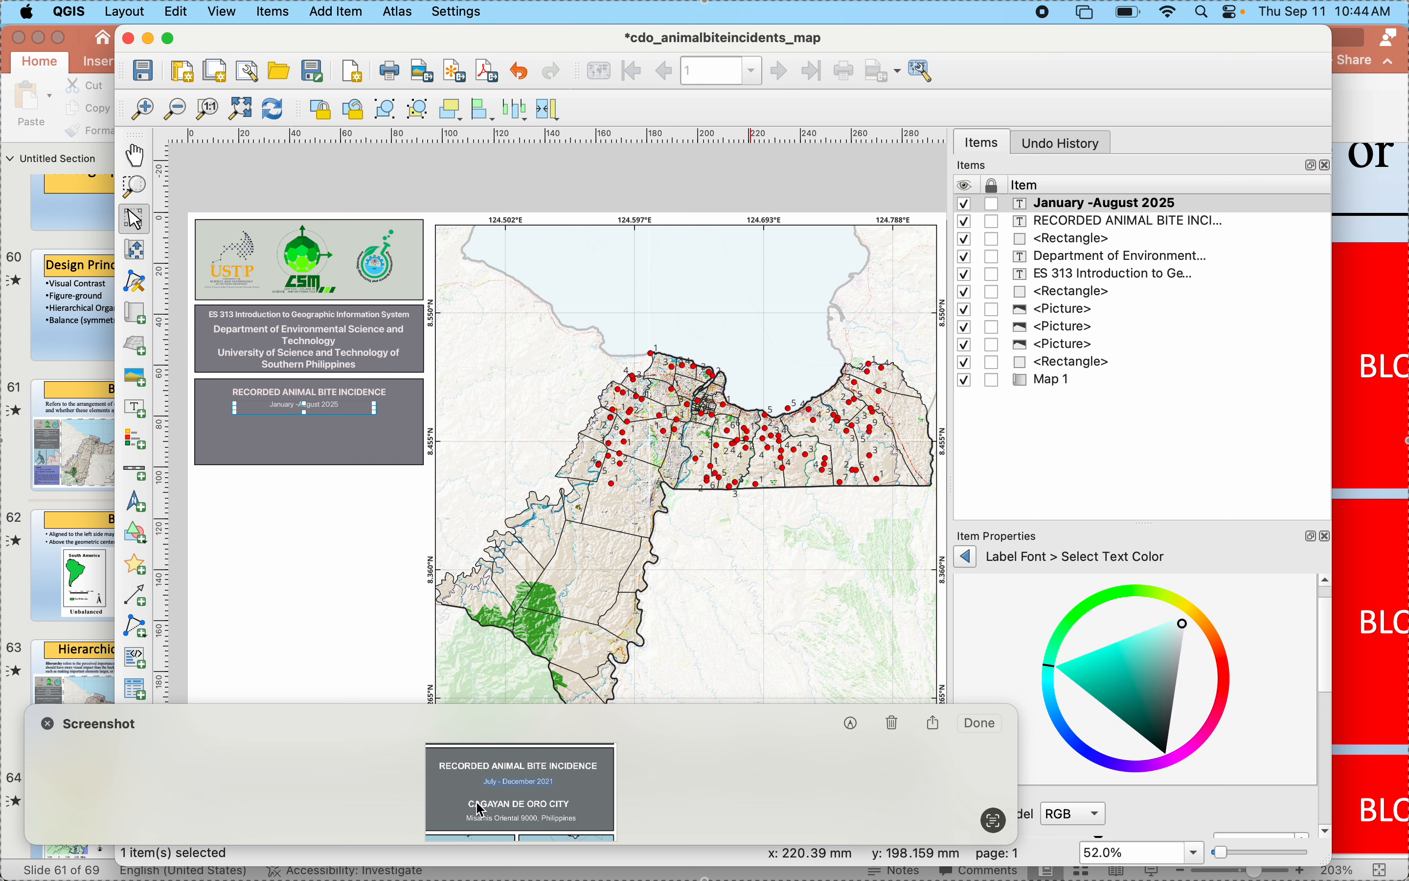
- Add a label below the date line reading "CAGAYAN DE ORO CITY", using the text copied from the screenshot
{"action": "left_click_drag", "start_coordinate": [470, 803], "coordinate": [555, 803]}
{"action": "key", "text": "super+c"}
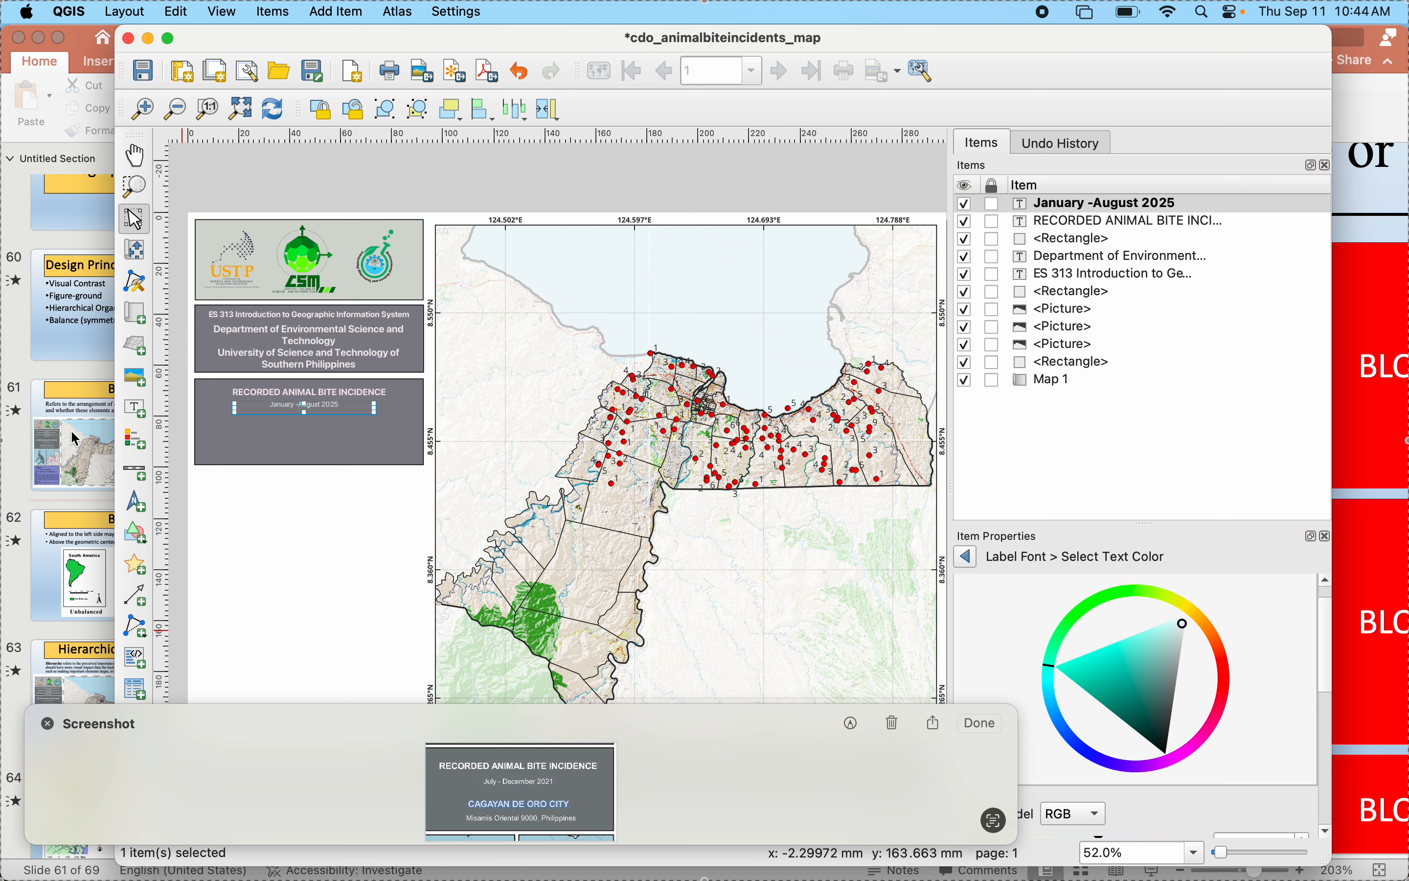
{"action": "left_click", "coordinate": [135, 407]}
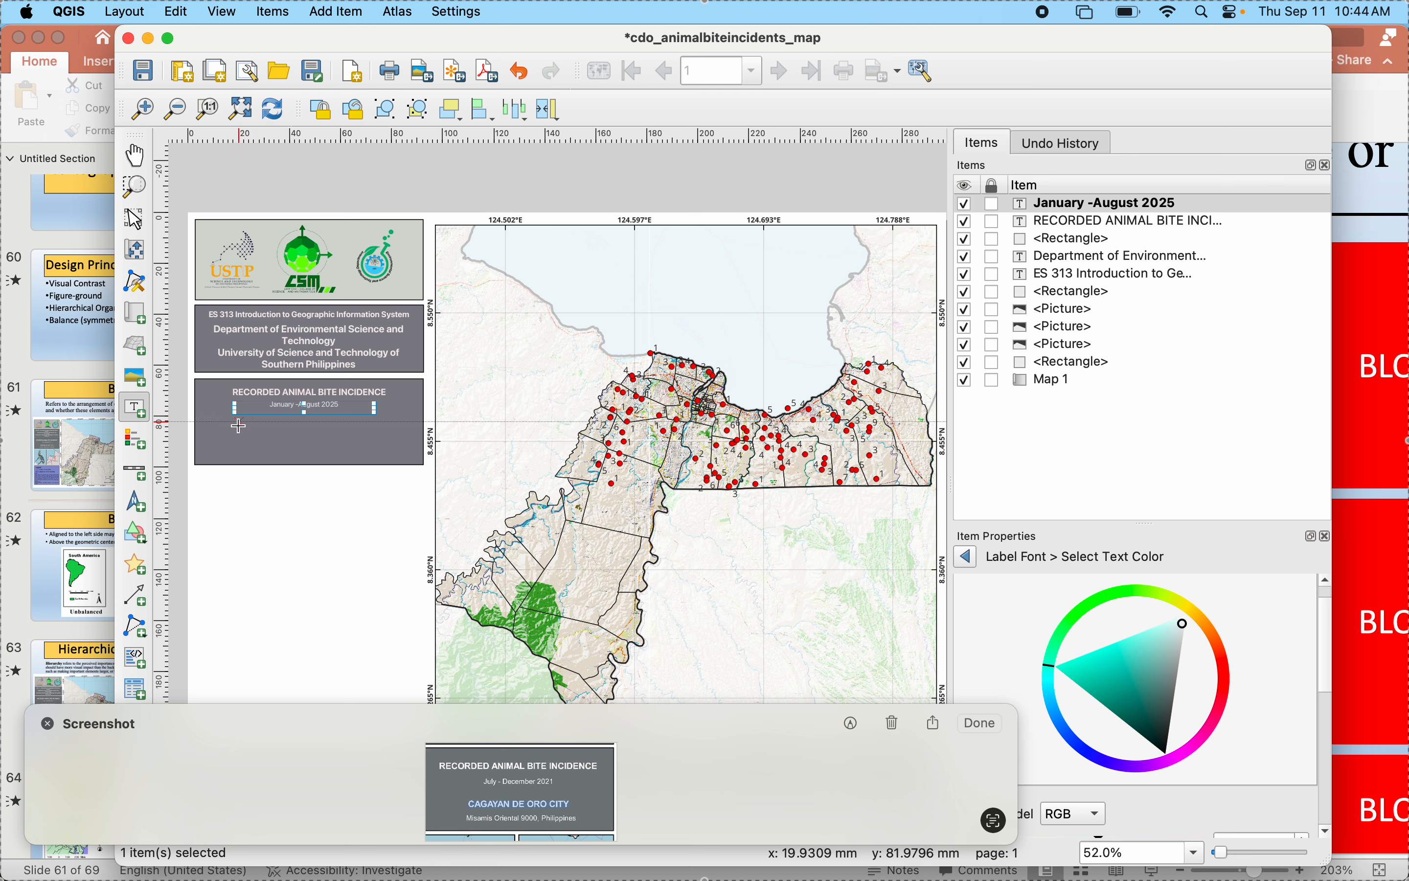
{"action": "left_click_drag", "start_coordinate": [232, 422], "coordinate": [367, 436]}
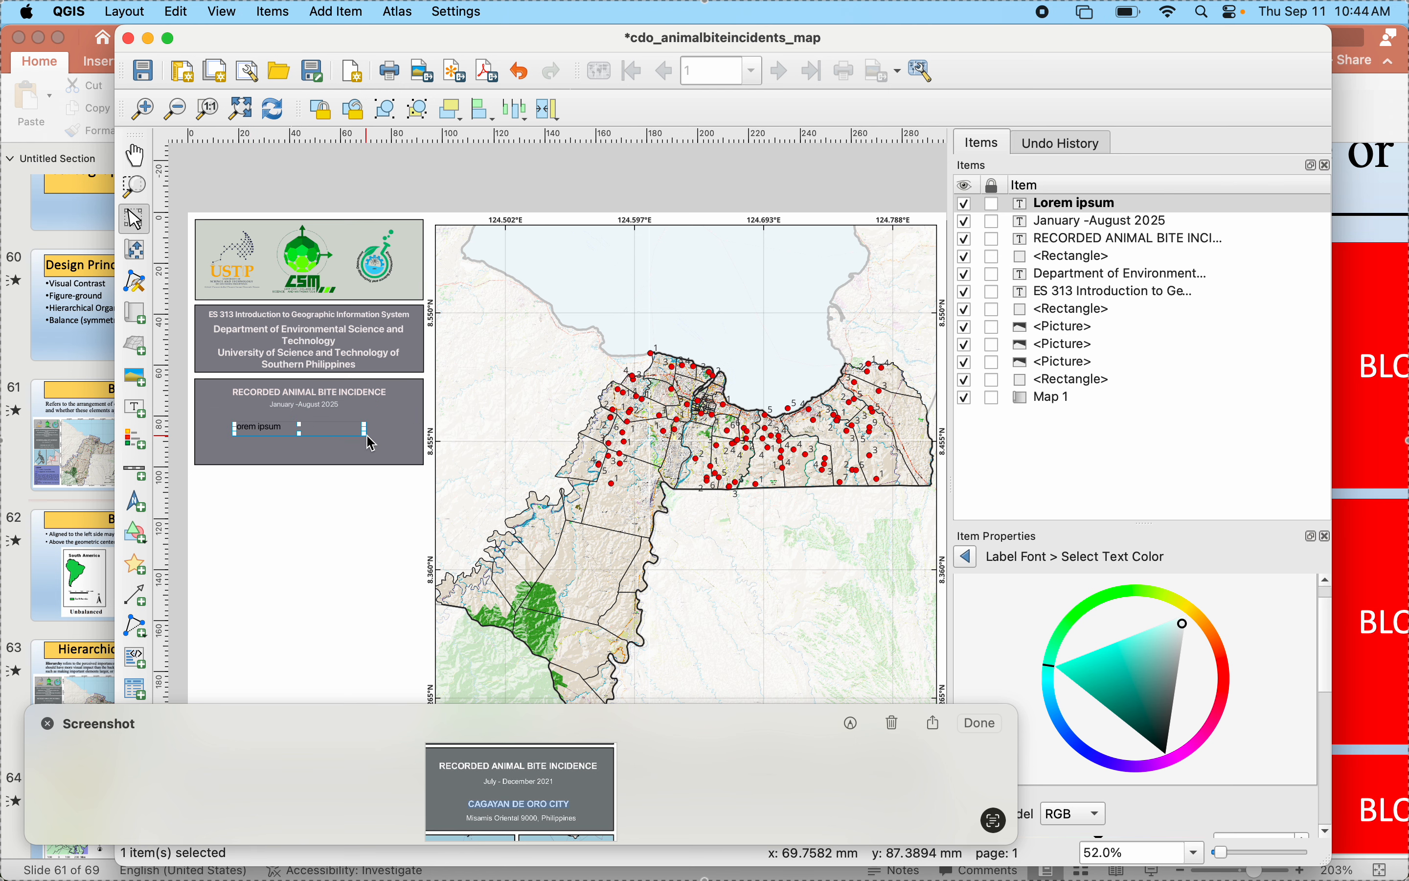
{"action": "left_click", "coordinate": [971, 558]}
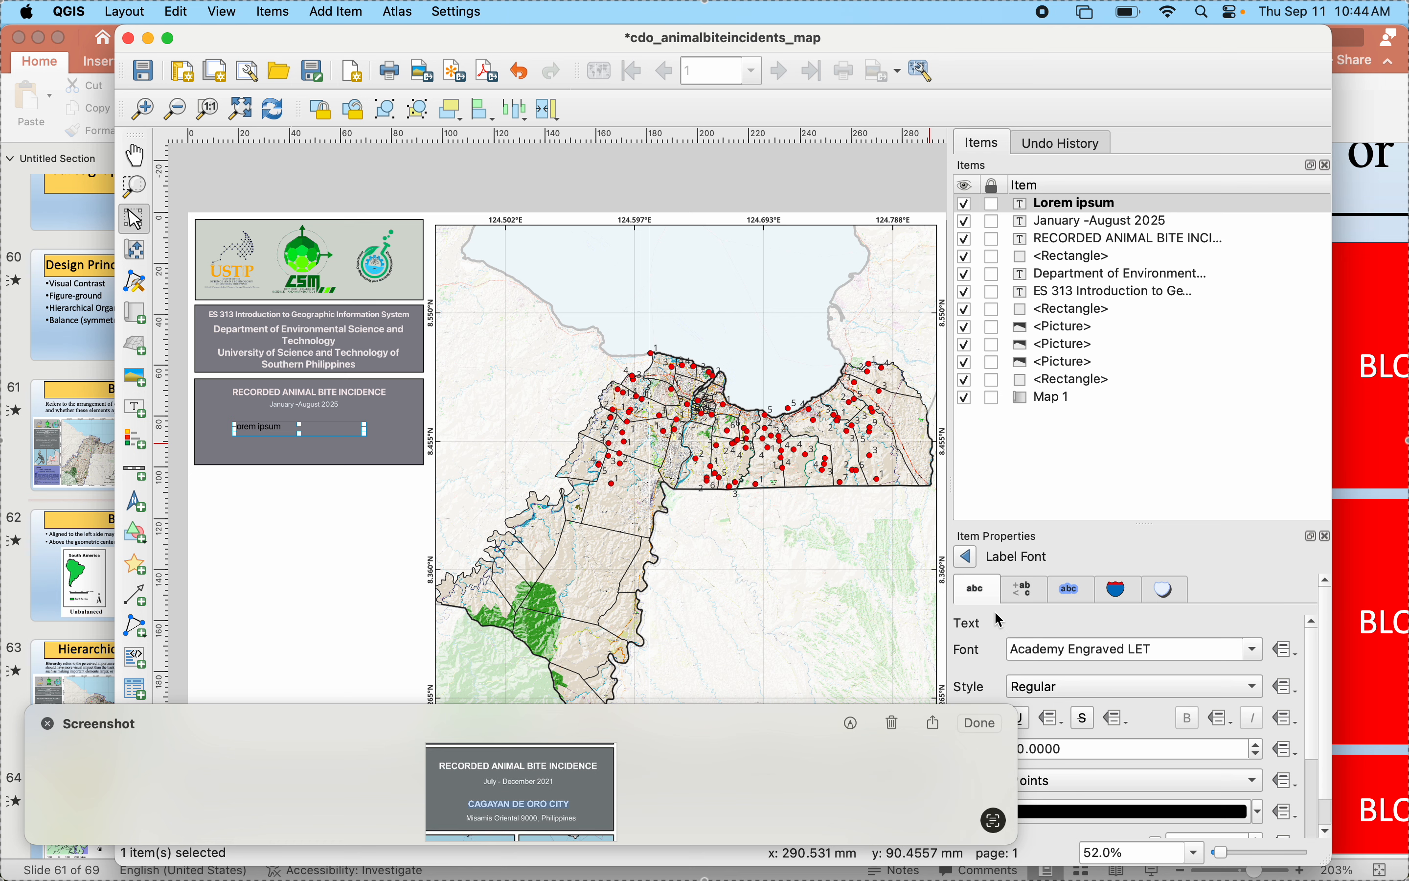
{"action": "left_click", "coordinate": [967, 557]}
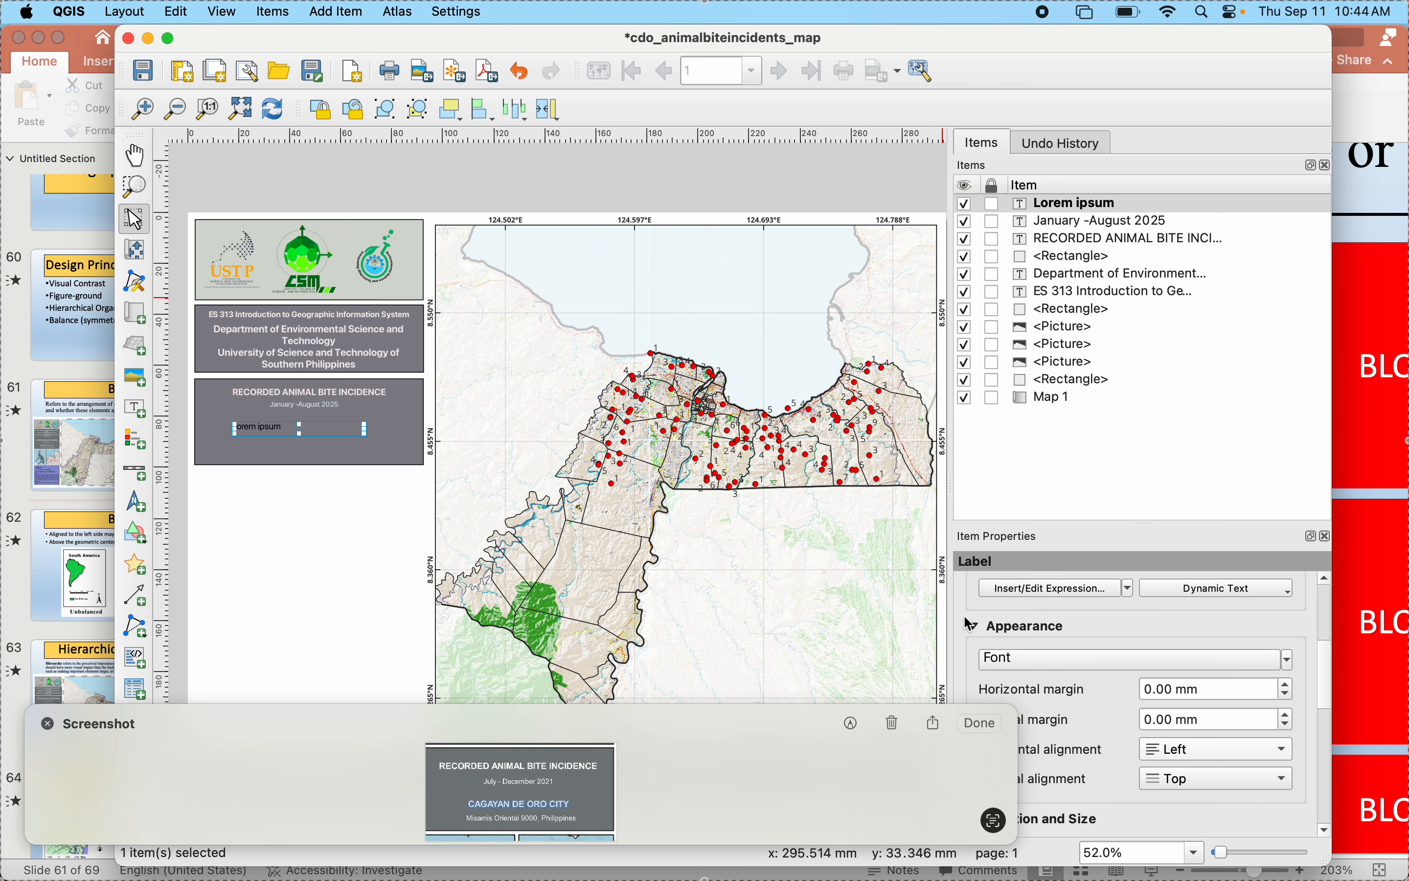
{"action": "scroll", "coordinate": [1053, 638], "scroll_direction": "up", "scroll_amount": 5}
{"action": "key", "text": "super+a"}
{"action": "key", "text": "super+v"}
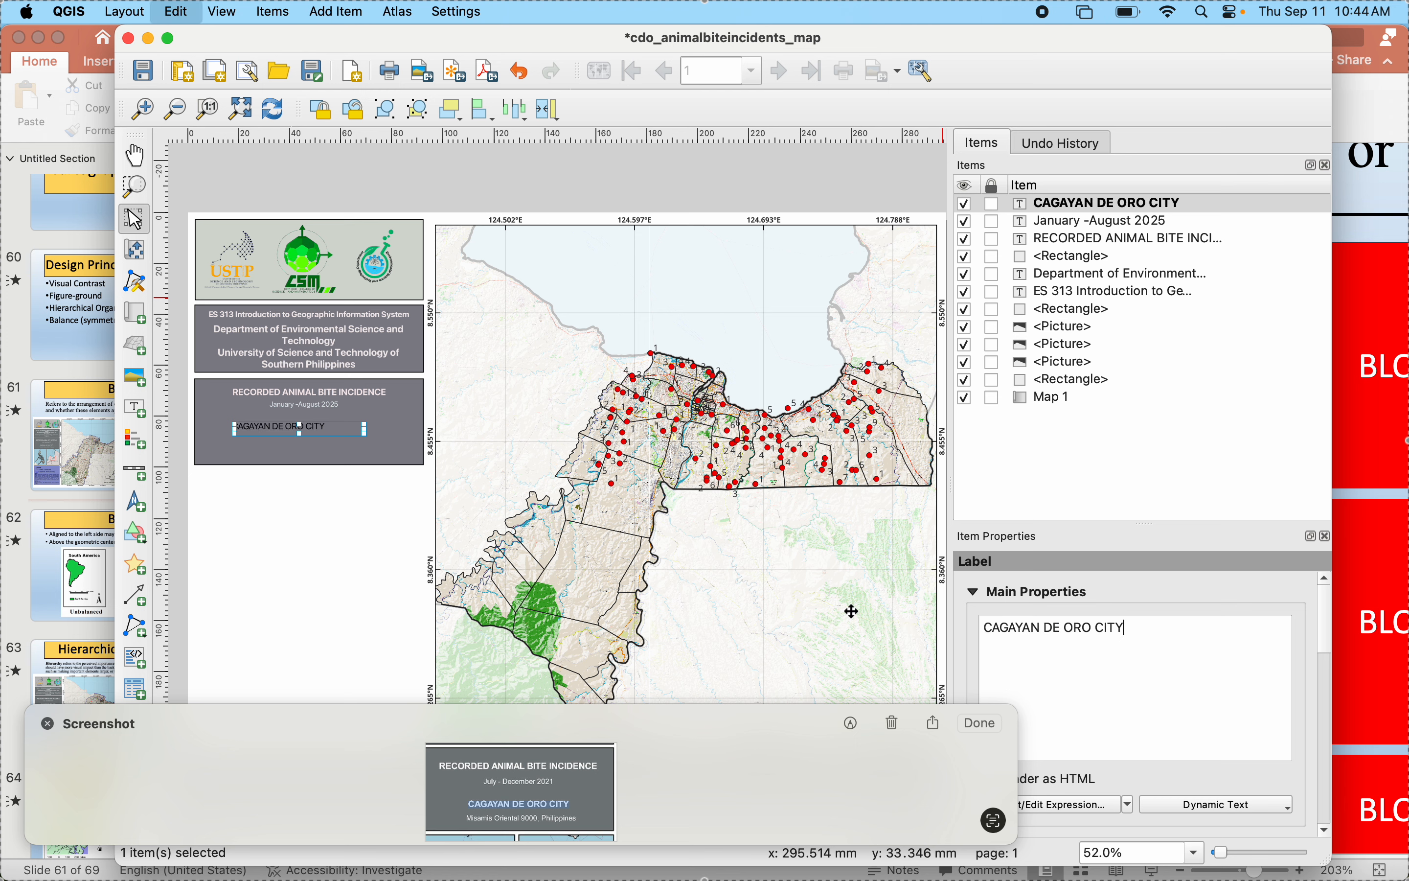
- Set the CAGAYAN DE ORO CITY label's font style to Bold and its text color to near-white
{"action": "scroll", "coordinate": [958, 630], "scroll_direction": "down", "scroll_amount": 6}
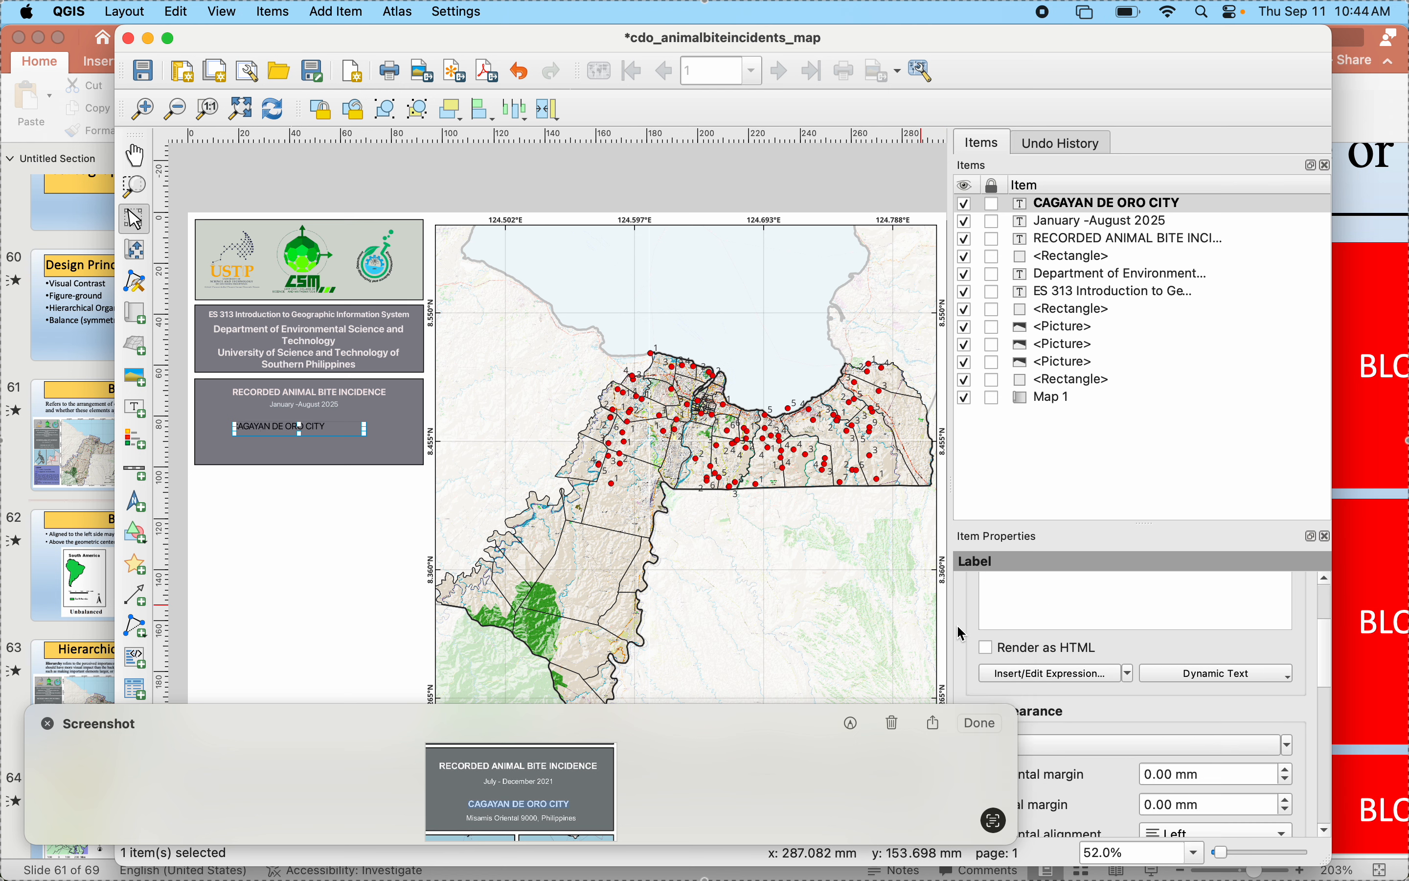
{"action": "left_click", "coordinate": [1019, 591]}
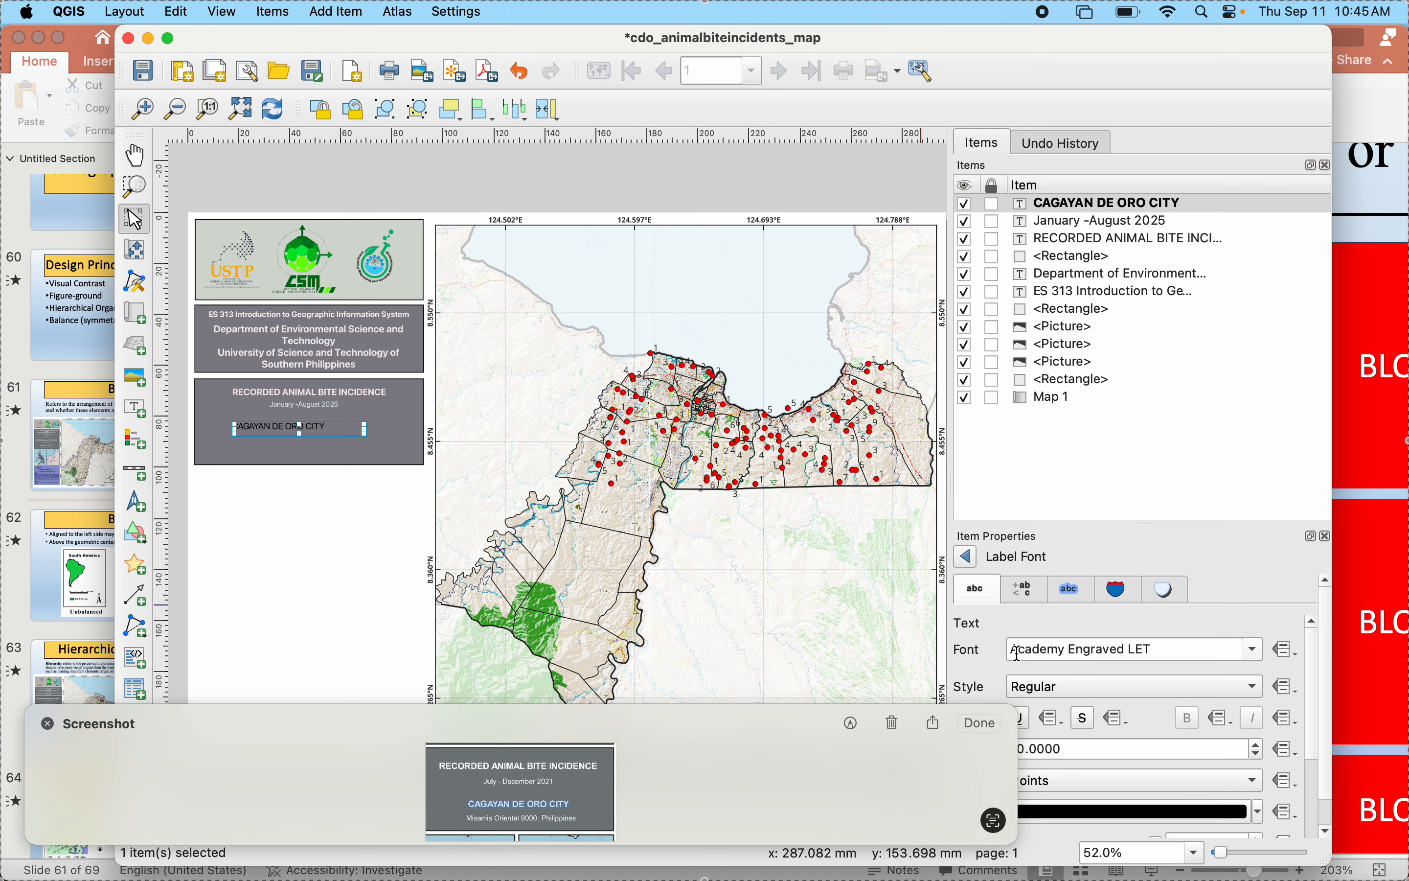
{"action": "left_click", "coordinate": [1055, 686]}
{"action": "left_click", "coordinate": [1057, 713]}
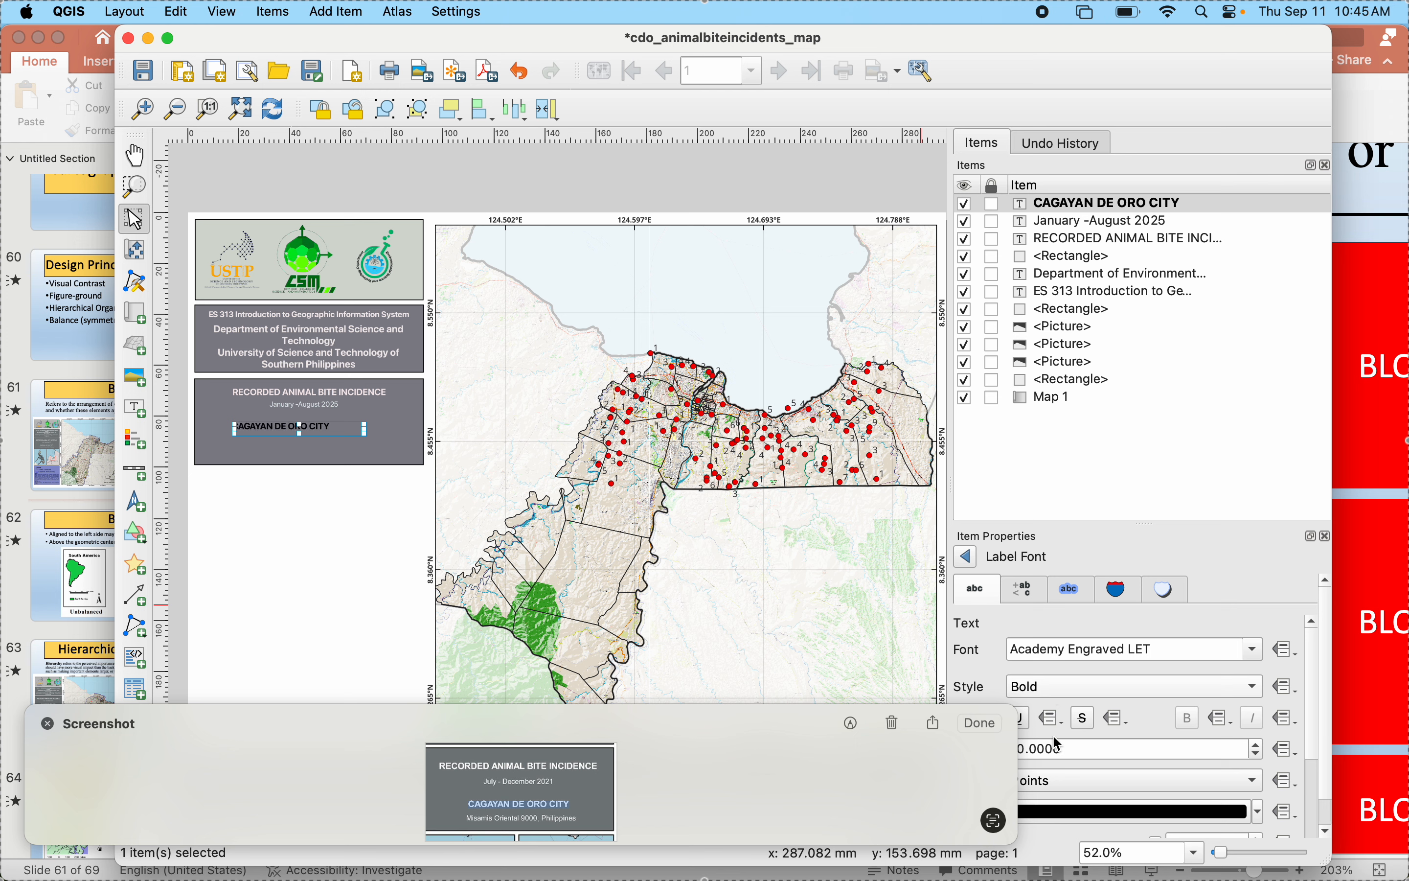
{"action": "left_click", "coordinate": [1119, 811]}
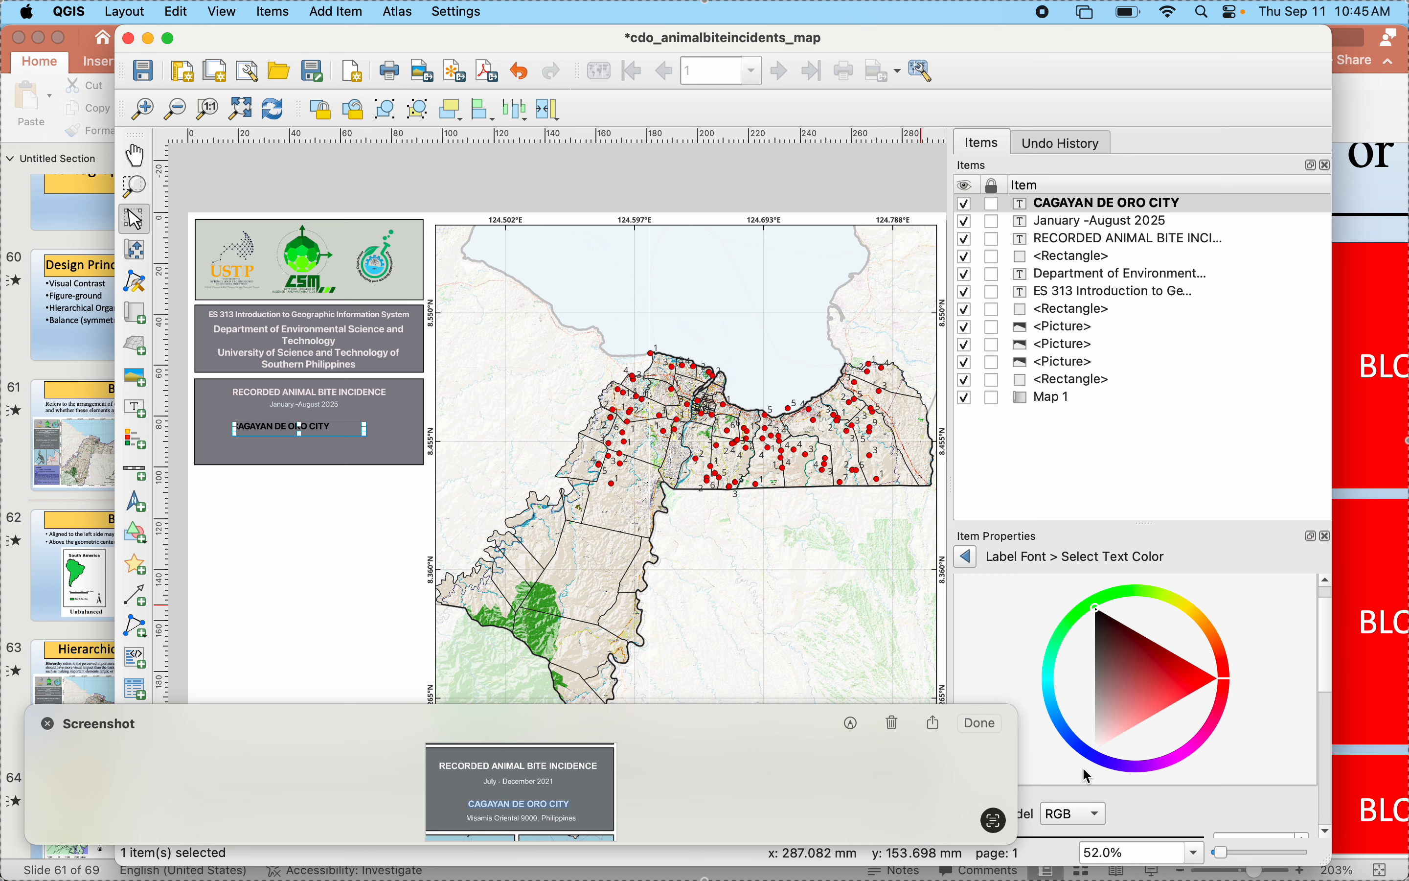
{"action": "left_click", "coordinate": [1100, 745]}
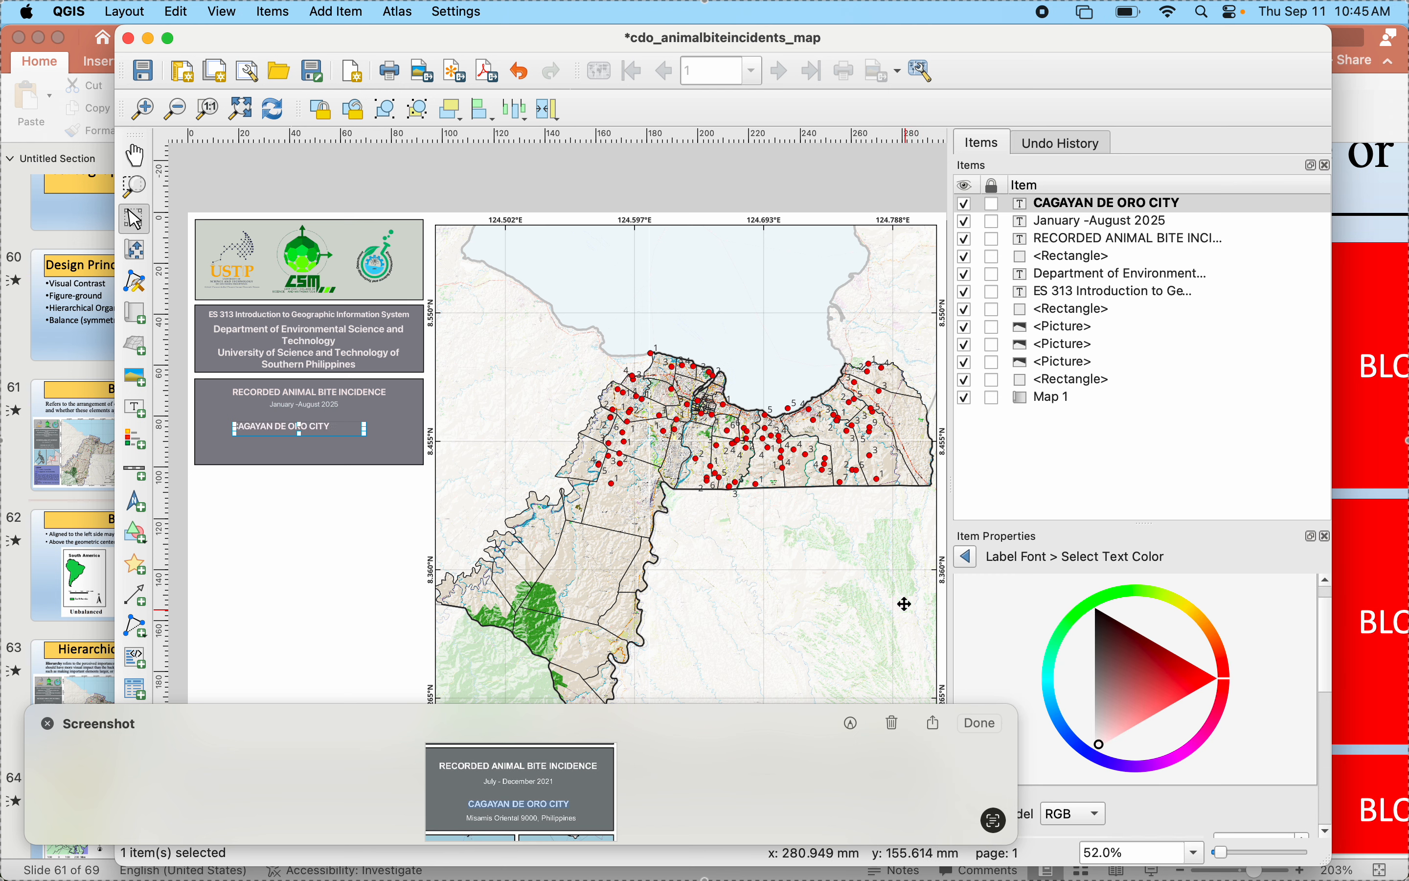
{"action": "left_click", "coordinate": [965, 557]}
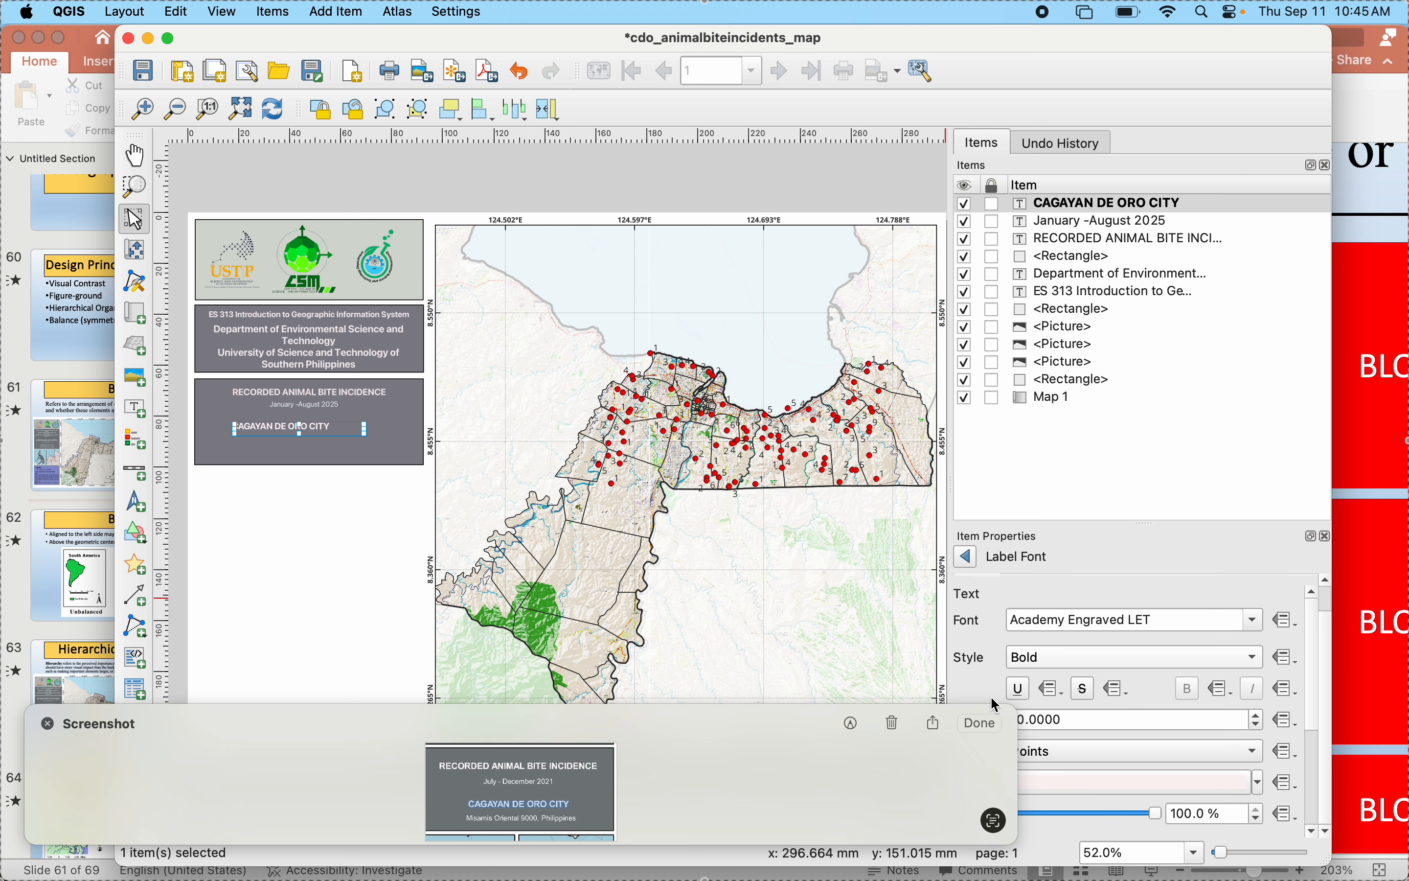
- Center the CAGAYAN DE ORO CITY text horizontally and move the label slightly up, in line with the lines above it
{"action": "left_click", "coordinate": [966, 557]}
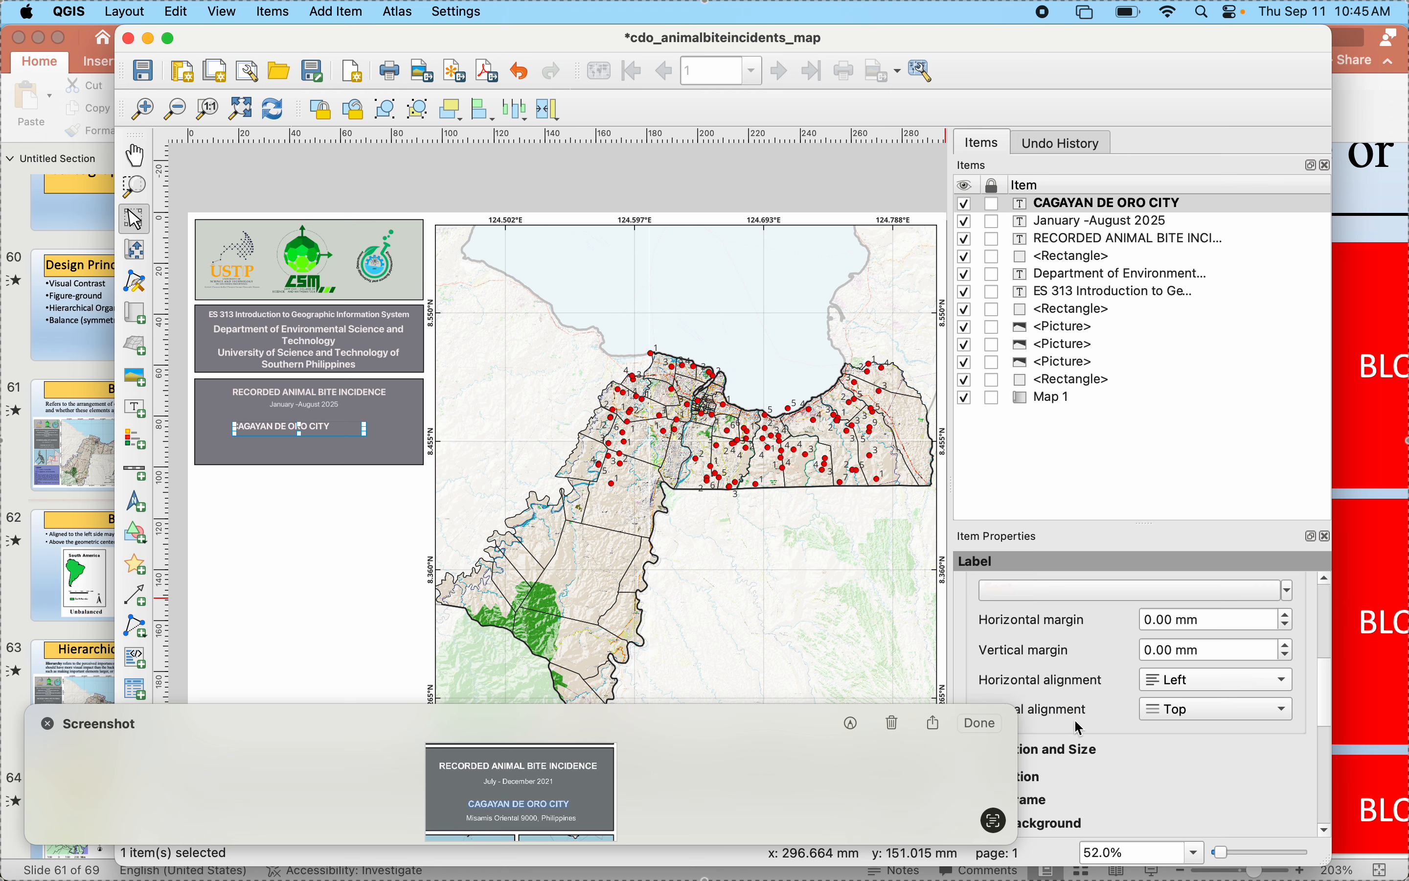
{"action": "left_click", "coordinate": [1185, 690]}
{"action": "left_click", "coordinate": [1188, 705]}
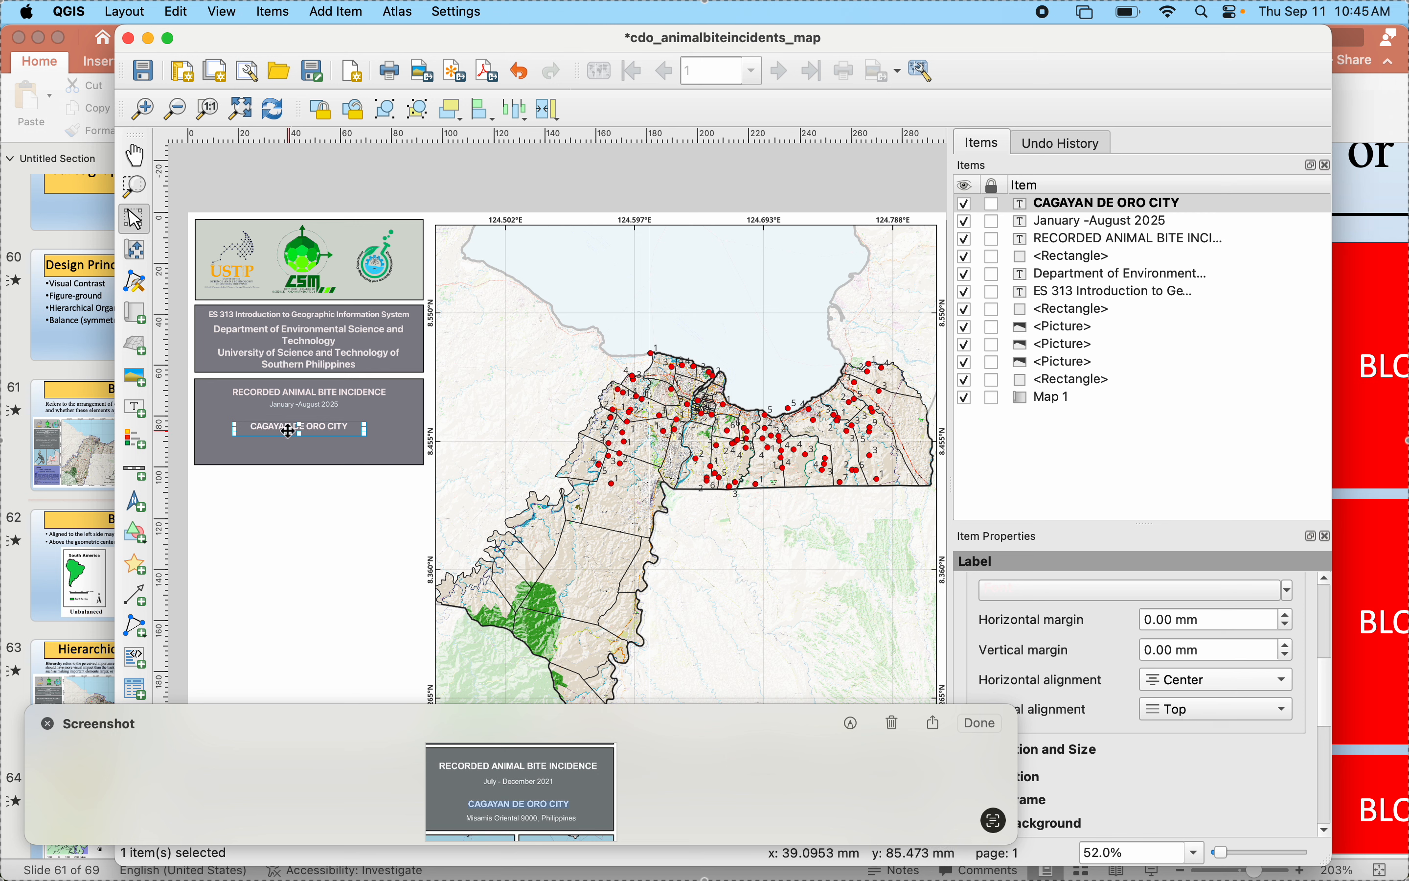
{"action": "left_click_drag", "start_coordinate": [288, 431], "coordinate": [293, 424]}
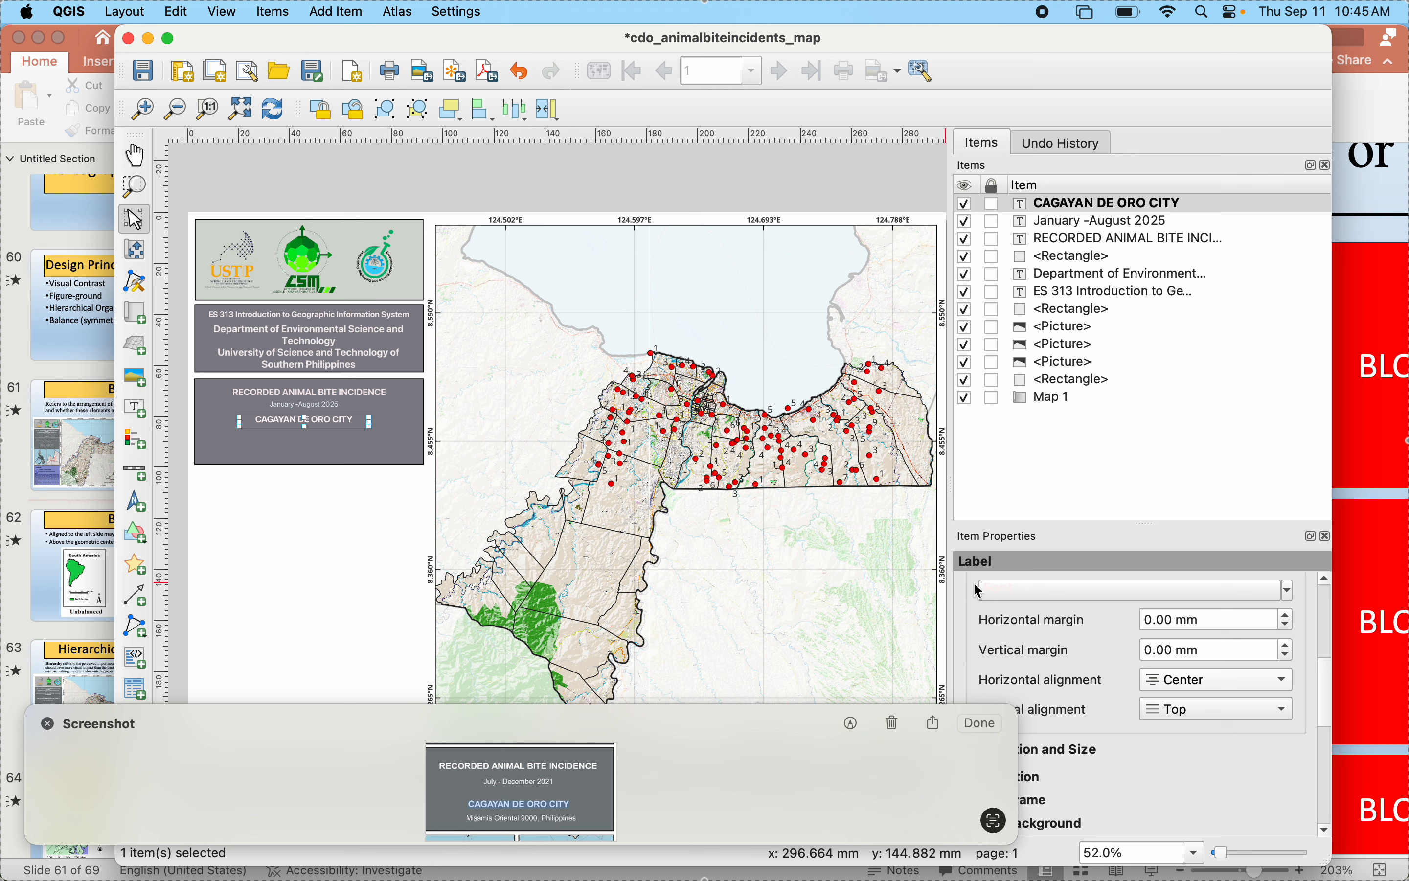
- Add a label below the CAGAYAN DE ORO CITY line with the text "Misamis Oriental 9000,Philippines"
{"action": "scroll", "coordinate": [981, 590], "scroll_direction": "up", "scroll_amount": 4}
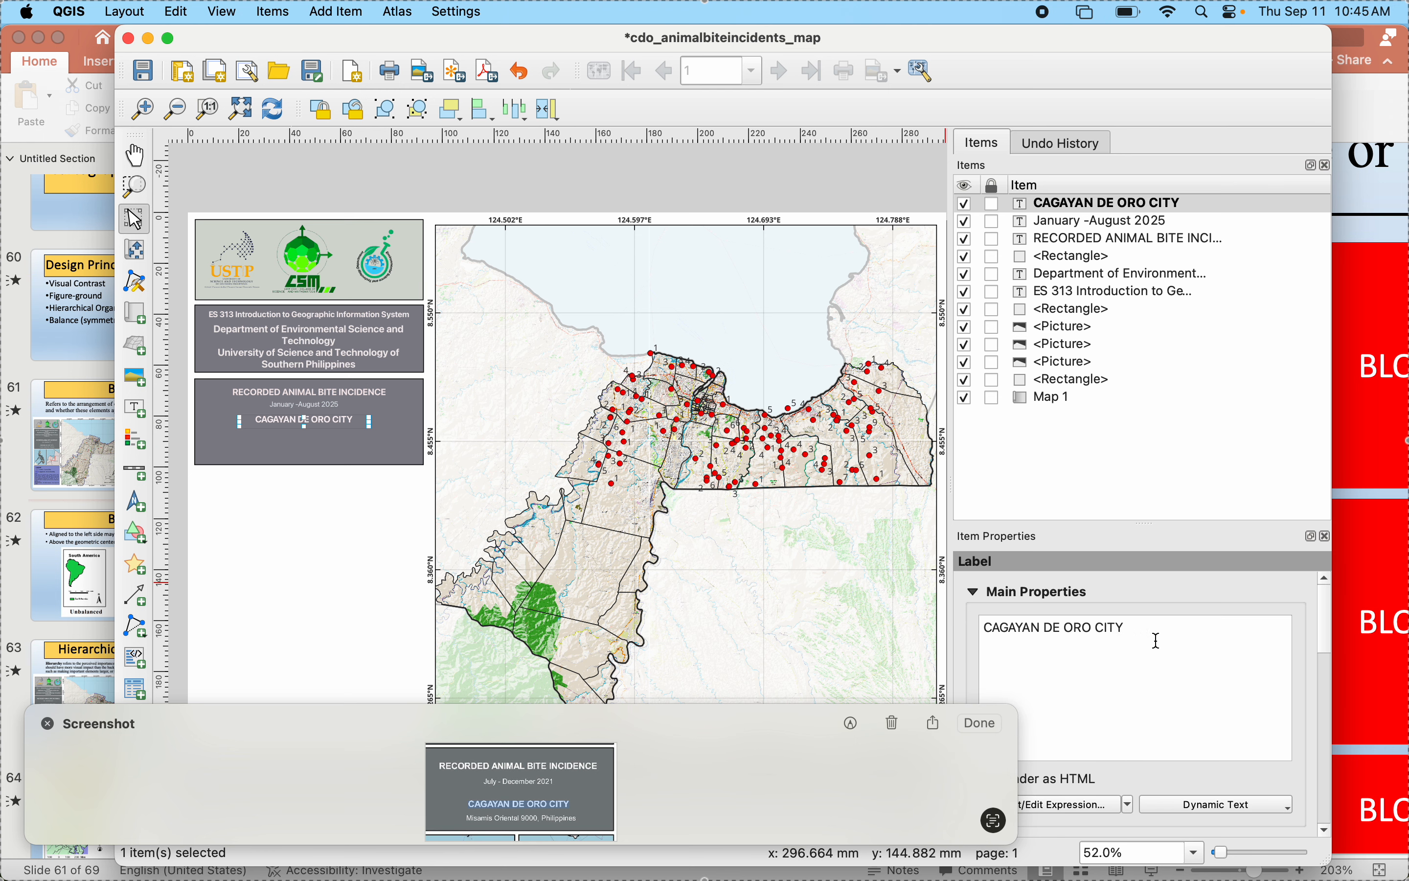
{"action": "left_click", "coordinate": [981, 591]}
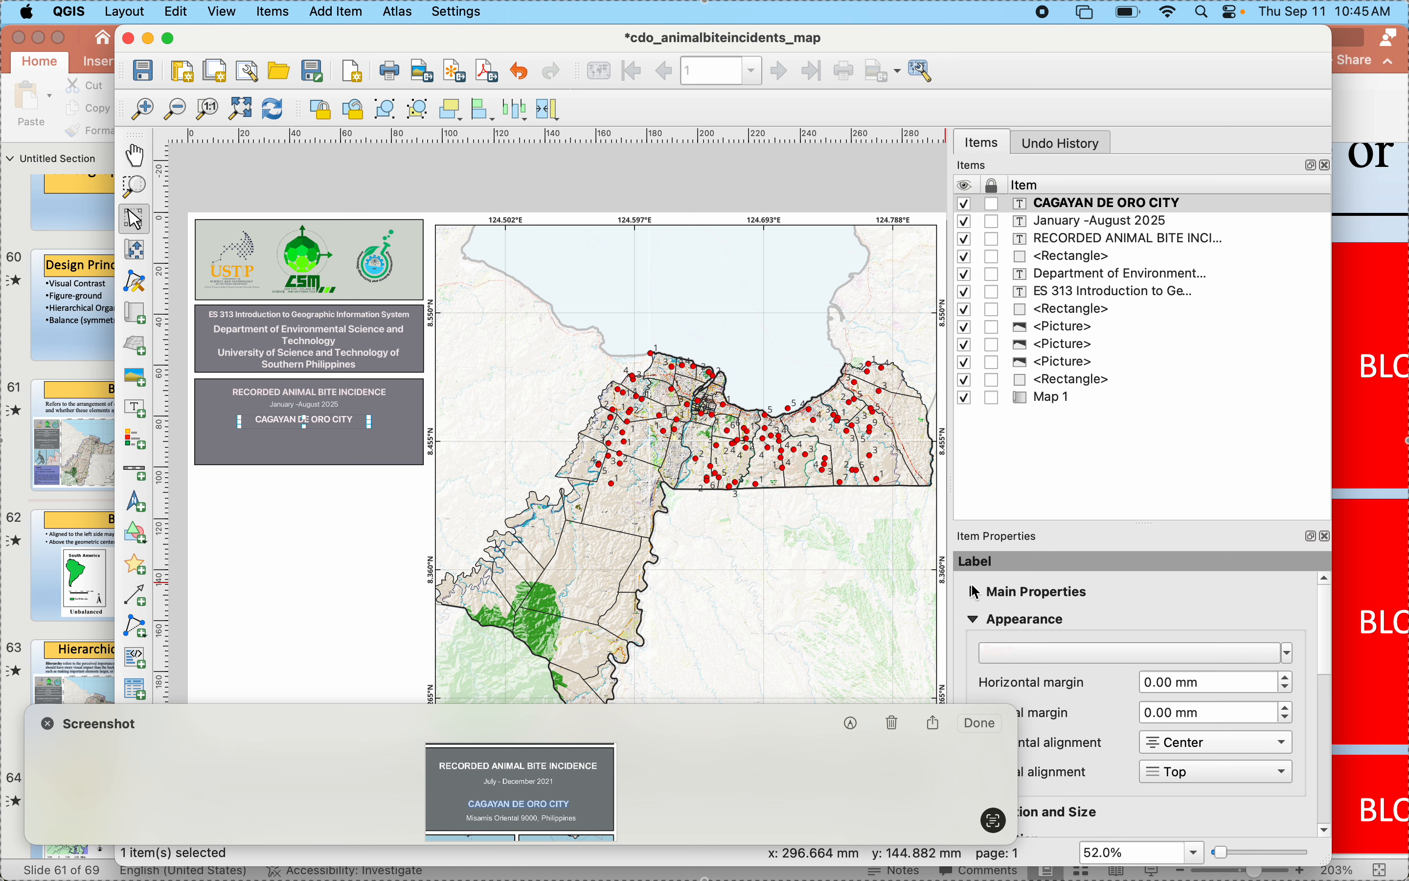
{"action": "left_click", "coordinate": [135, 407]}
{"action": "left_click_drag", "start_coordinate": [253, 430], "coordinate": [338, 443]}
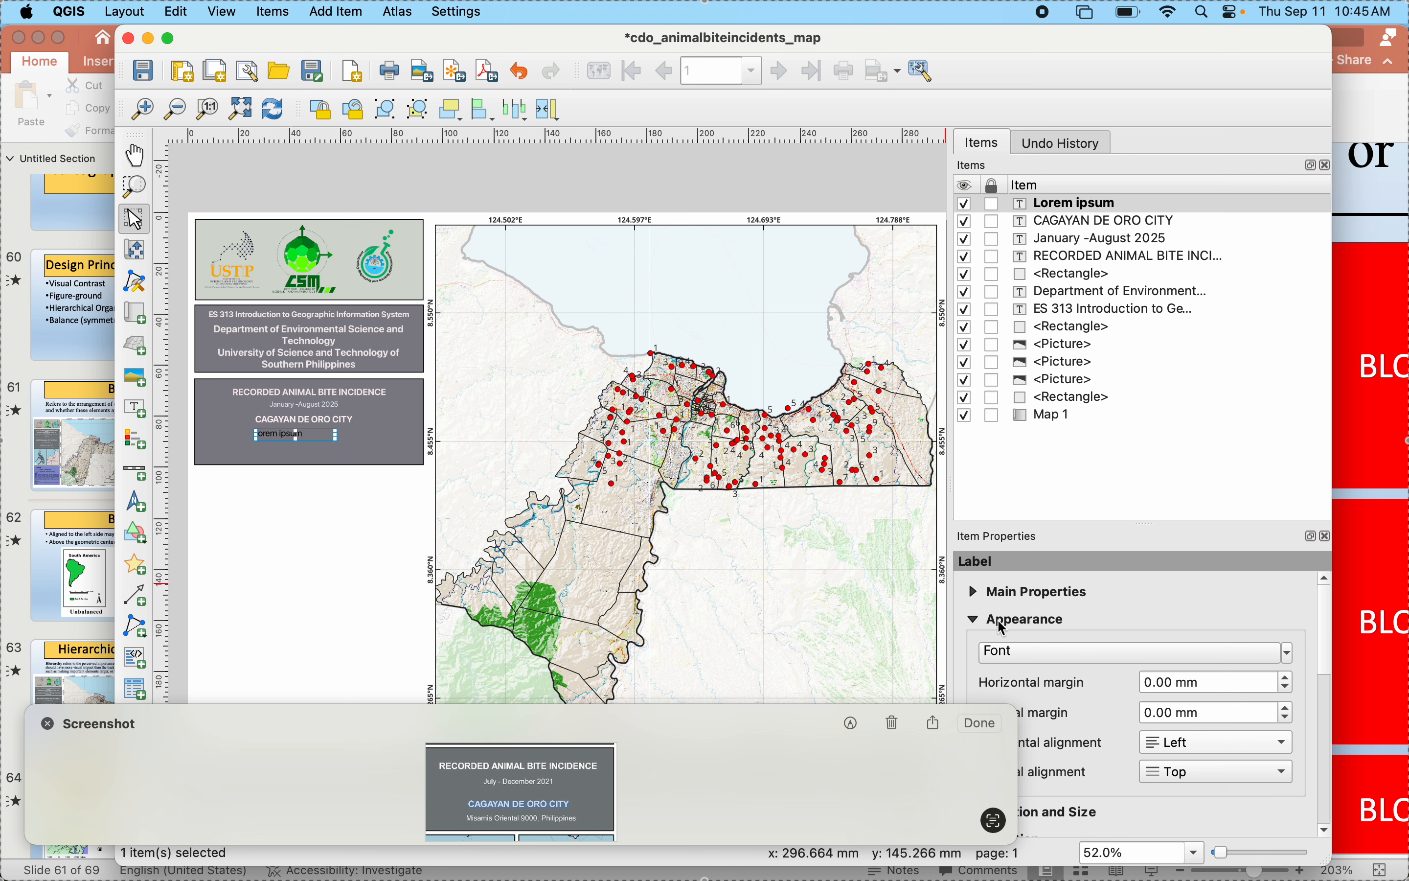
{"action": "scroll", "coordinate": [995, 614], "scroll_direction": "down", "scroll_amount": 2}
{"action": "scroll", "coordinate": [995, 613], "scroll_direction": "up", "scroll_amount": 2}
{"action": "left_click", "coordinate": [1067, 205]}
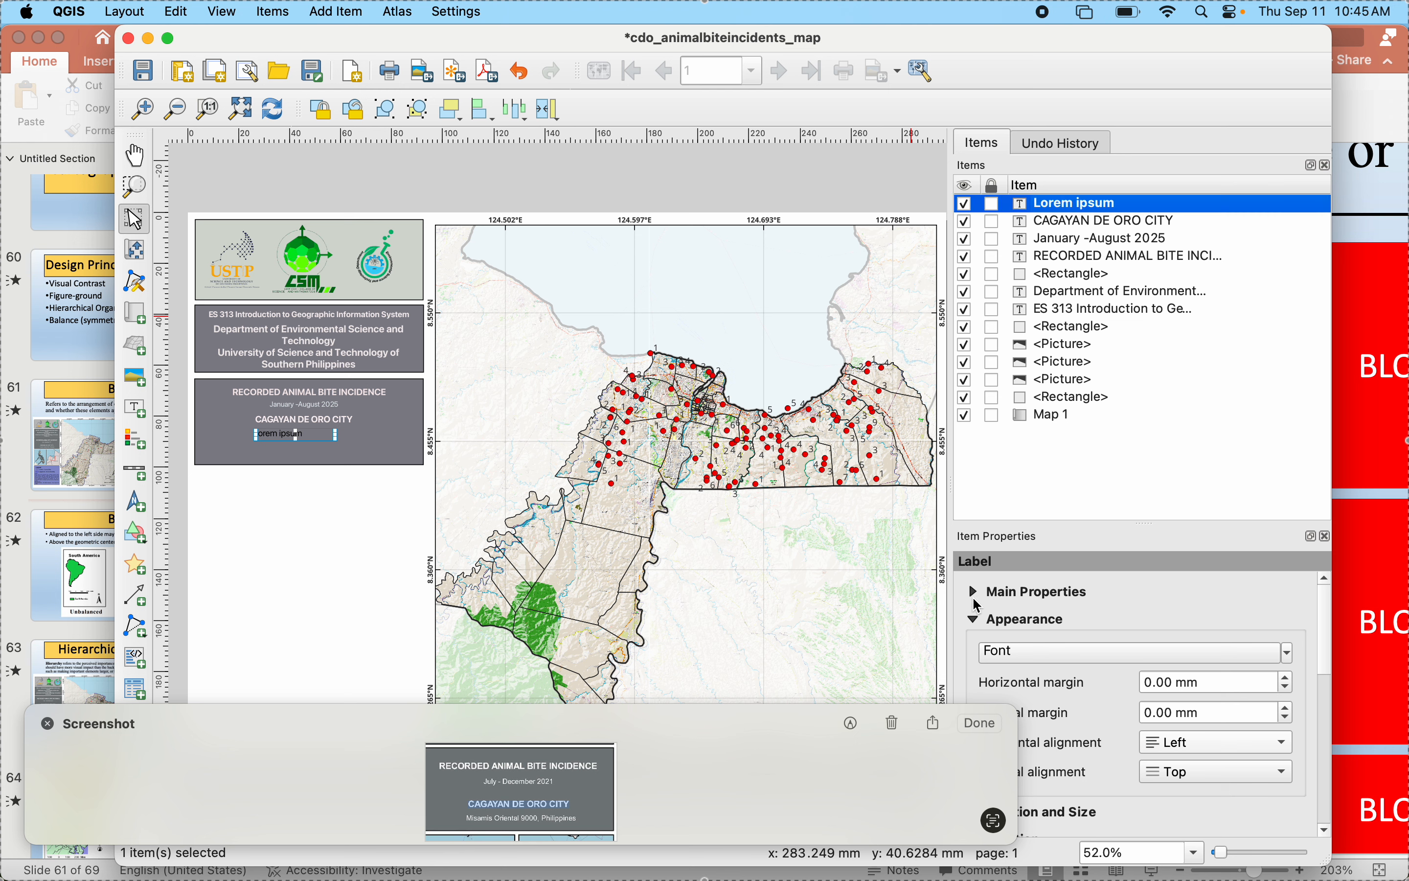
{"action": "left_click", "coordinate": [974, 592]}
{"action": "left_click_drag", "start_coordinate": [1093, 649], "coordinate": [817, 594]}
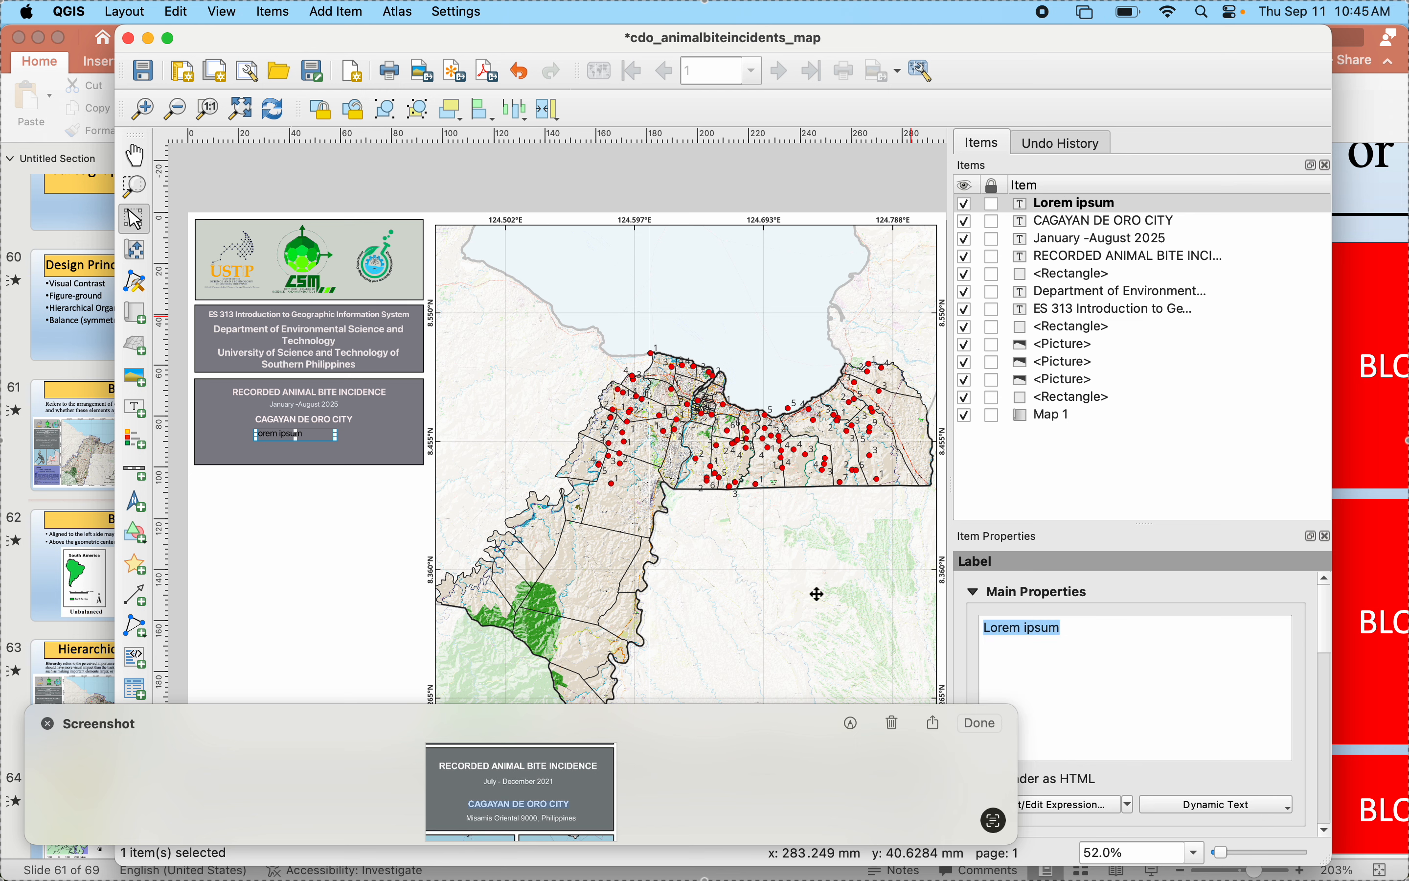
{"action": "type", "text": "Misamis Oriental"}
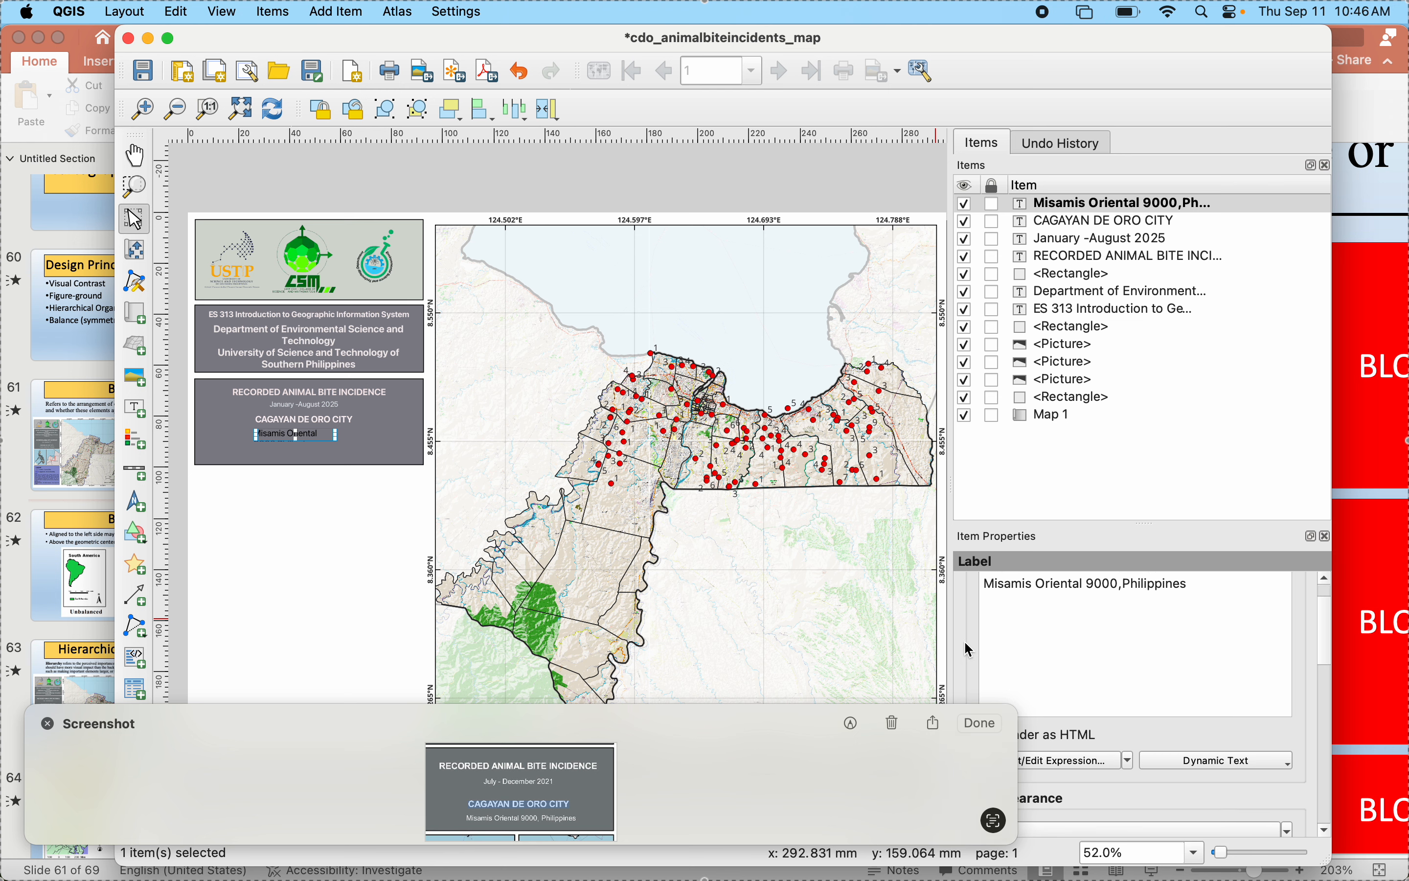
- Widen the Misamis Oriental label's frame to fit the full text on one line and center the text horizontally
{"action": "scroll", "coordinate": [978, 641], "scroll_direction": "down", "scroll_amount": 5}
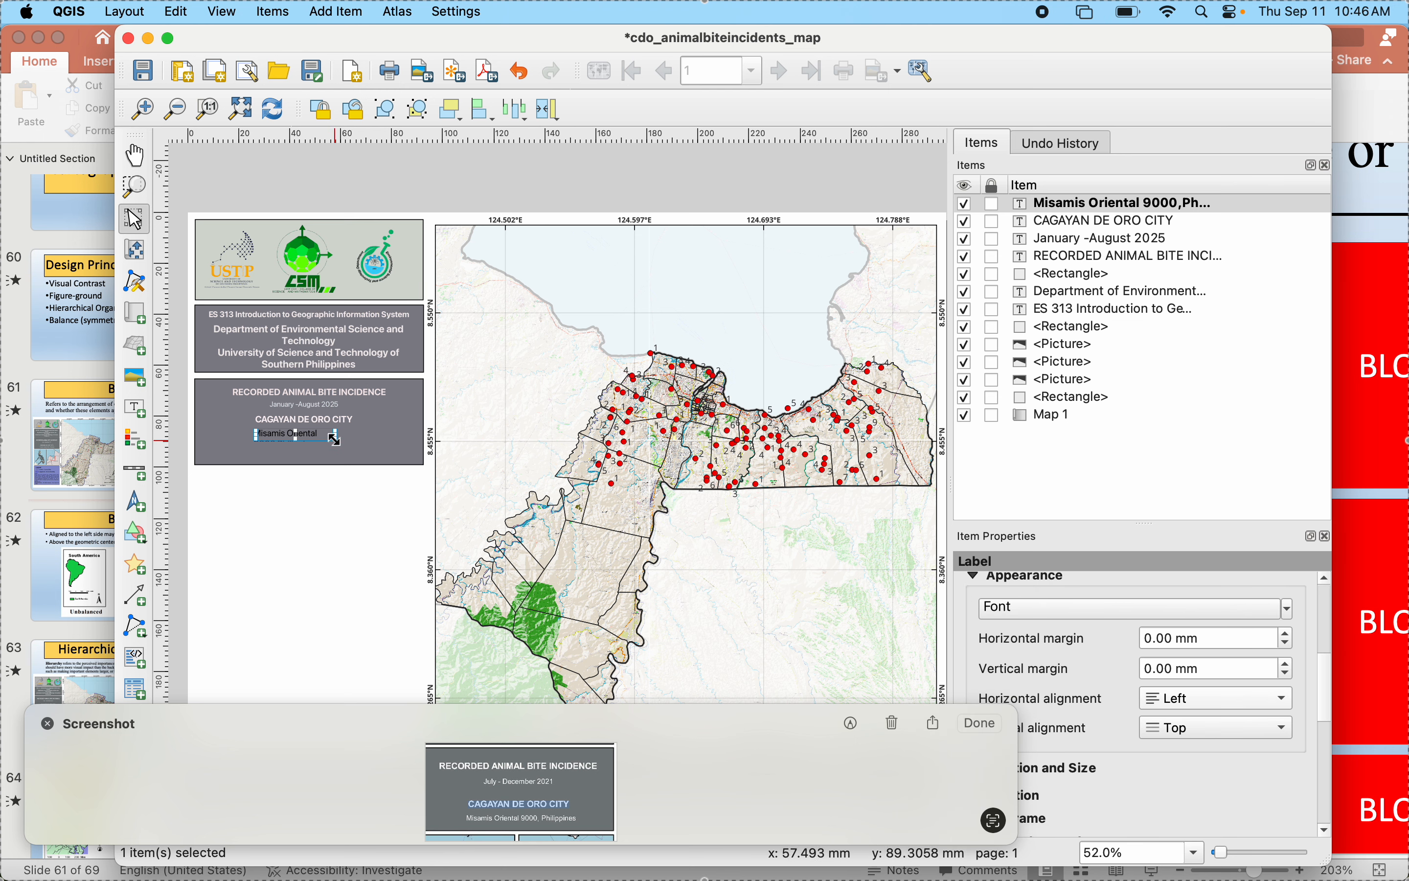
{"action": "left_click_drag", "start_coordinate": [336, 435], "coordinate": [383, 440]}
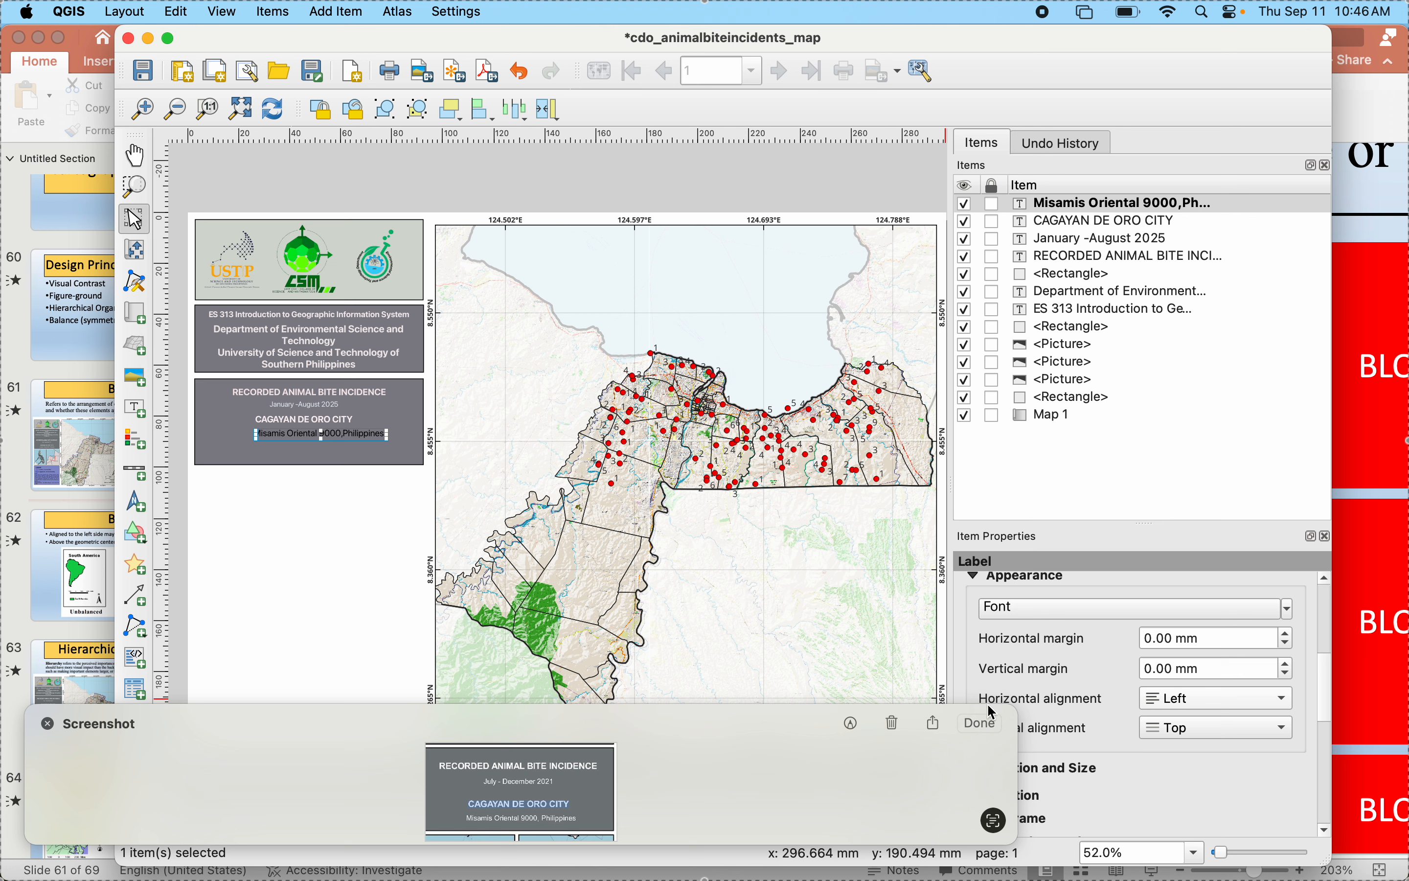
{"action": "left_click", "coordinate": [1191, 693]}
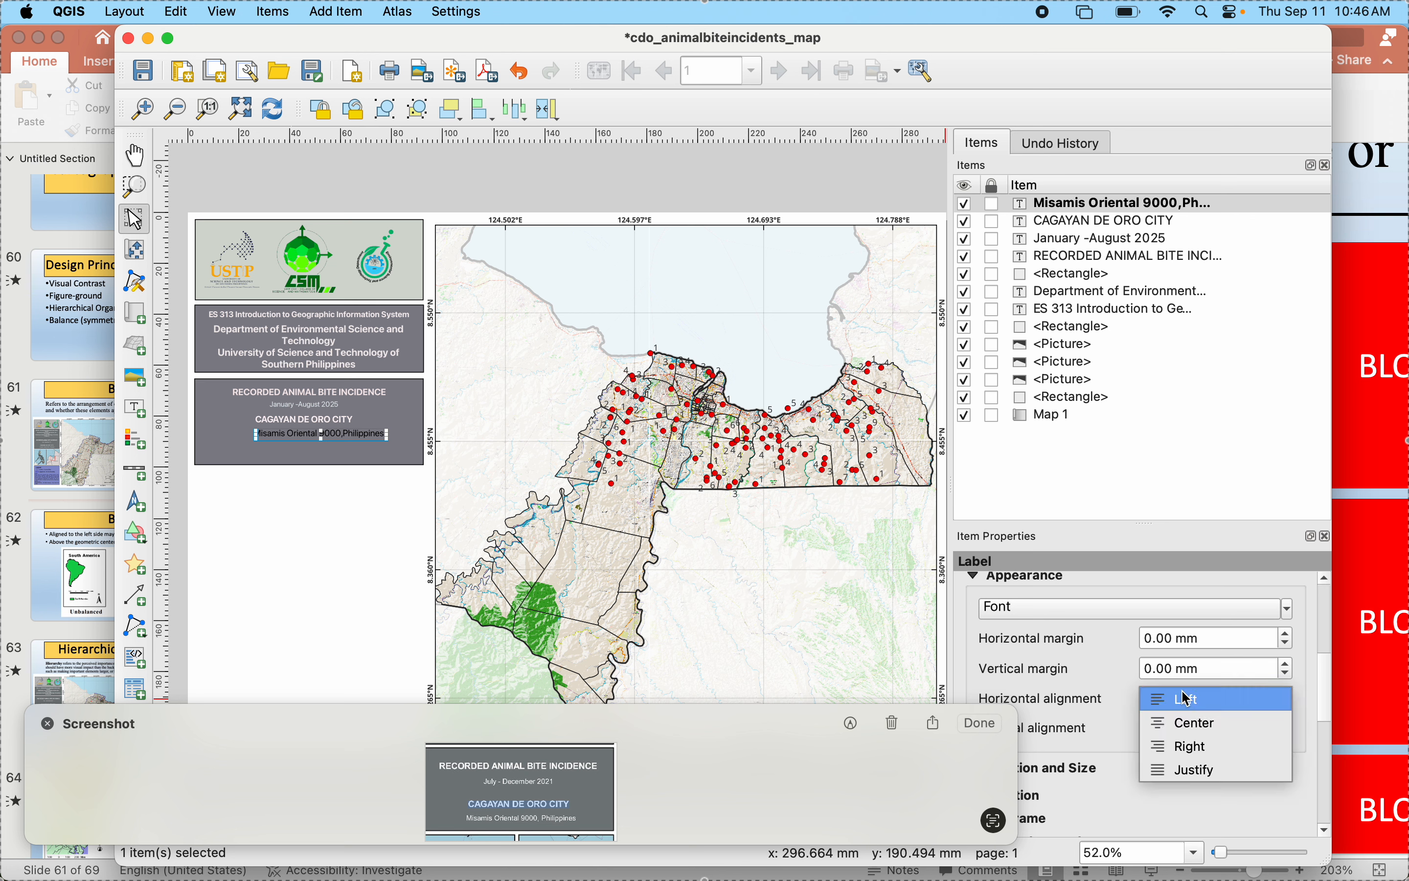
{"action": "left_click", "coordinate": [1191, 724]}
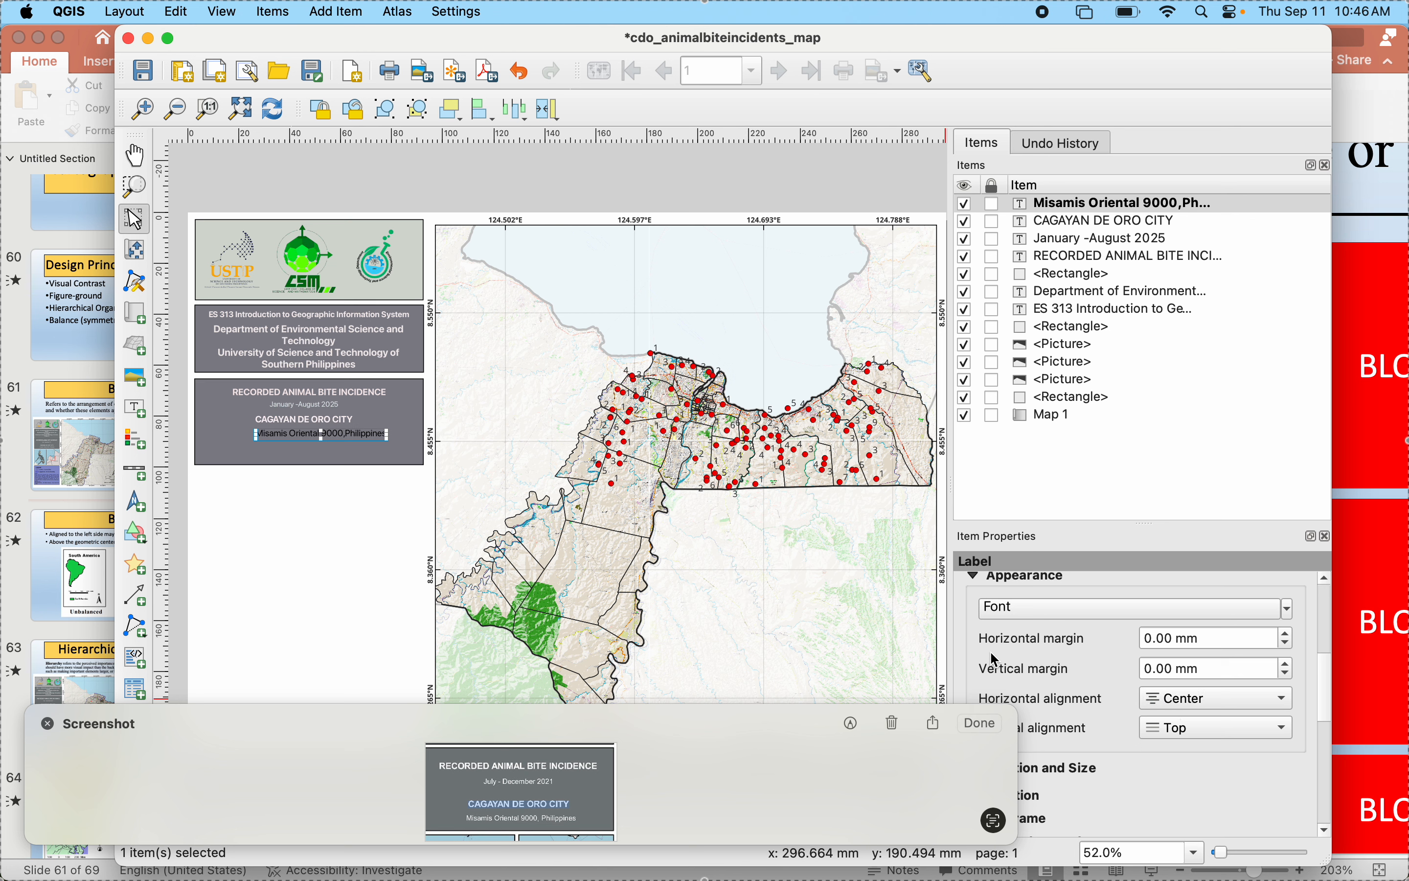
- Set the Misamis Oriental label's text color to near-white
{"action": "left_click", "coordinate": [1020, 615]}
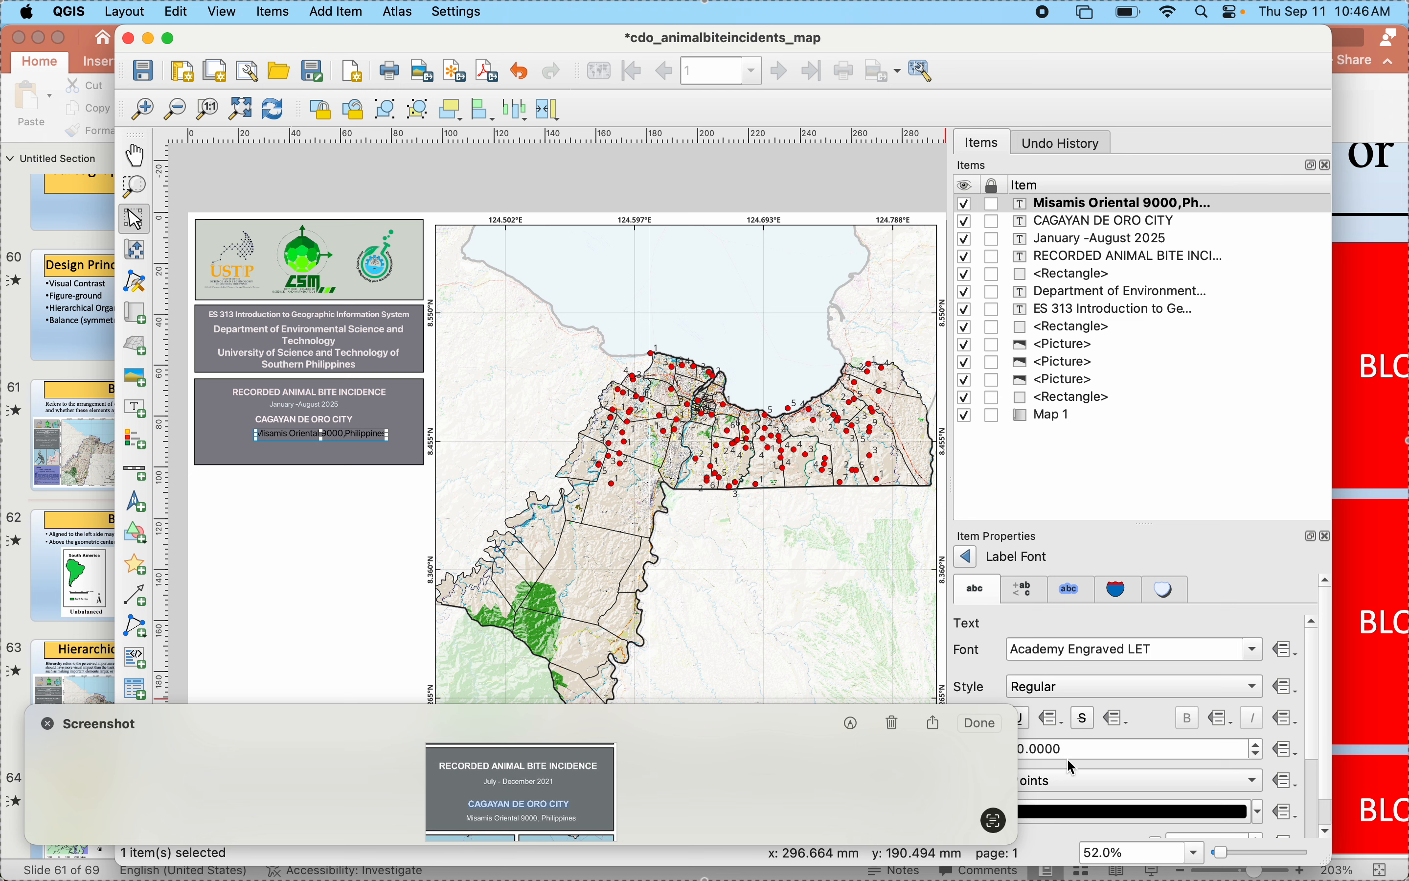
{"action": "left_click", "coordinate": [1071, 816]}
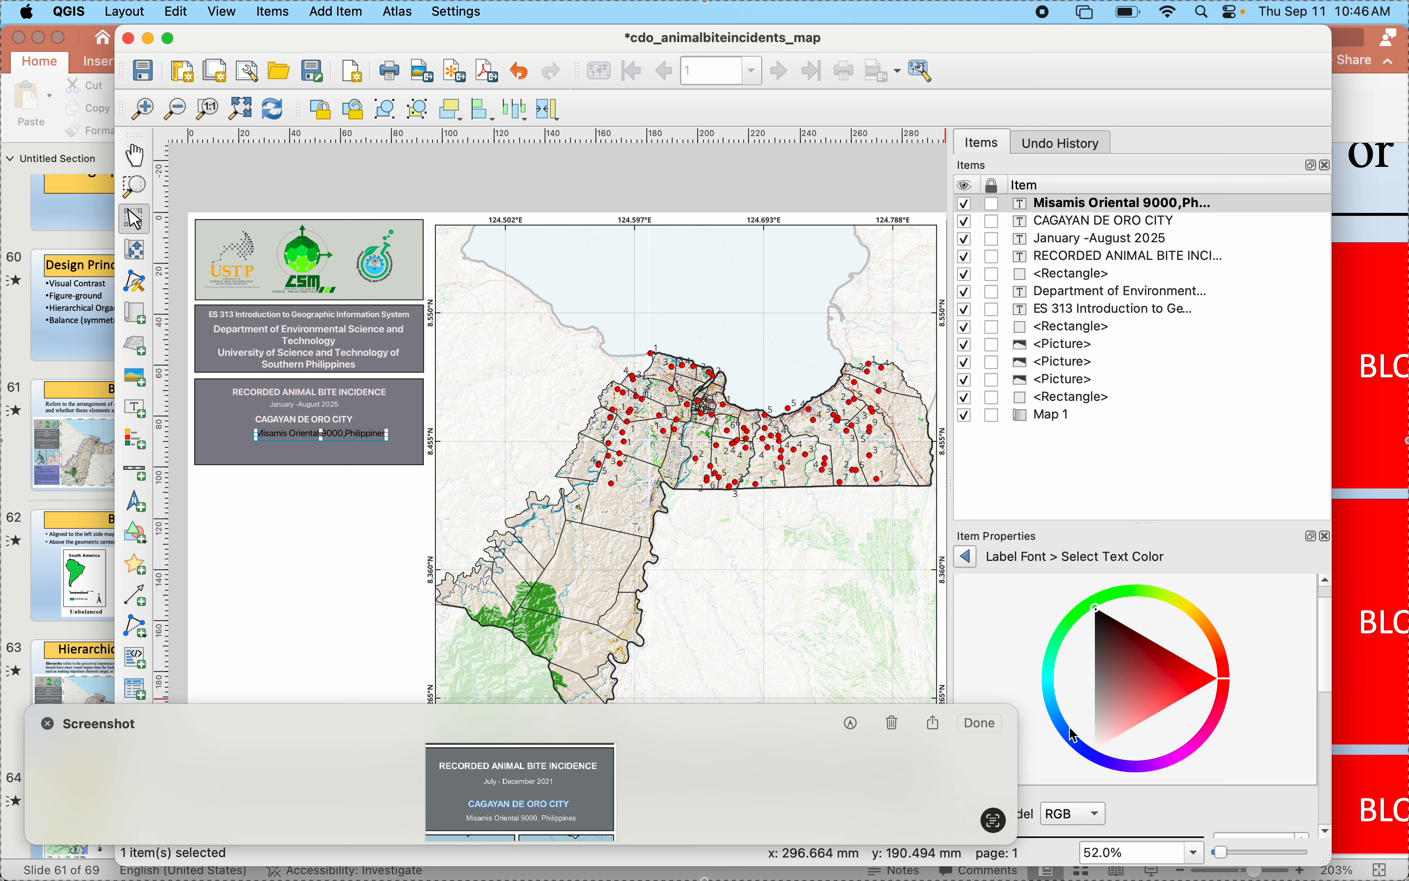
{"action": "left_click", "coordinate": [1099, 743]}
{"action": "left_click", "coordinate": [967, 557]}
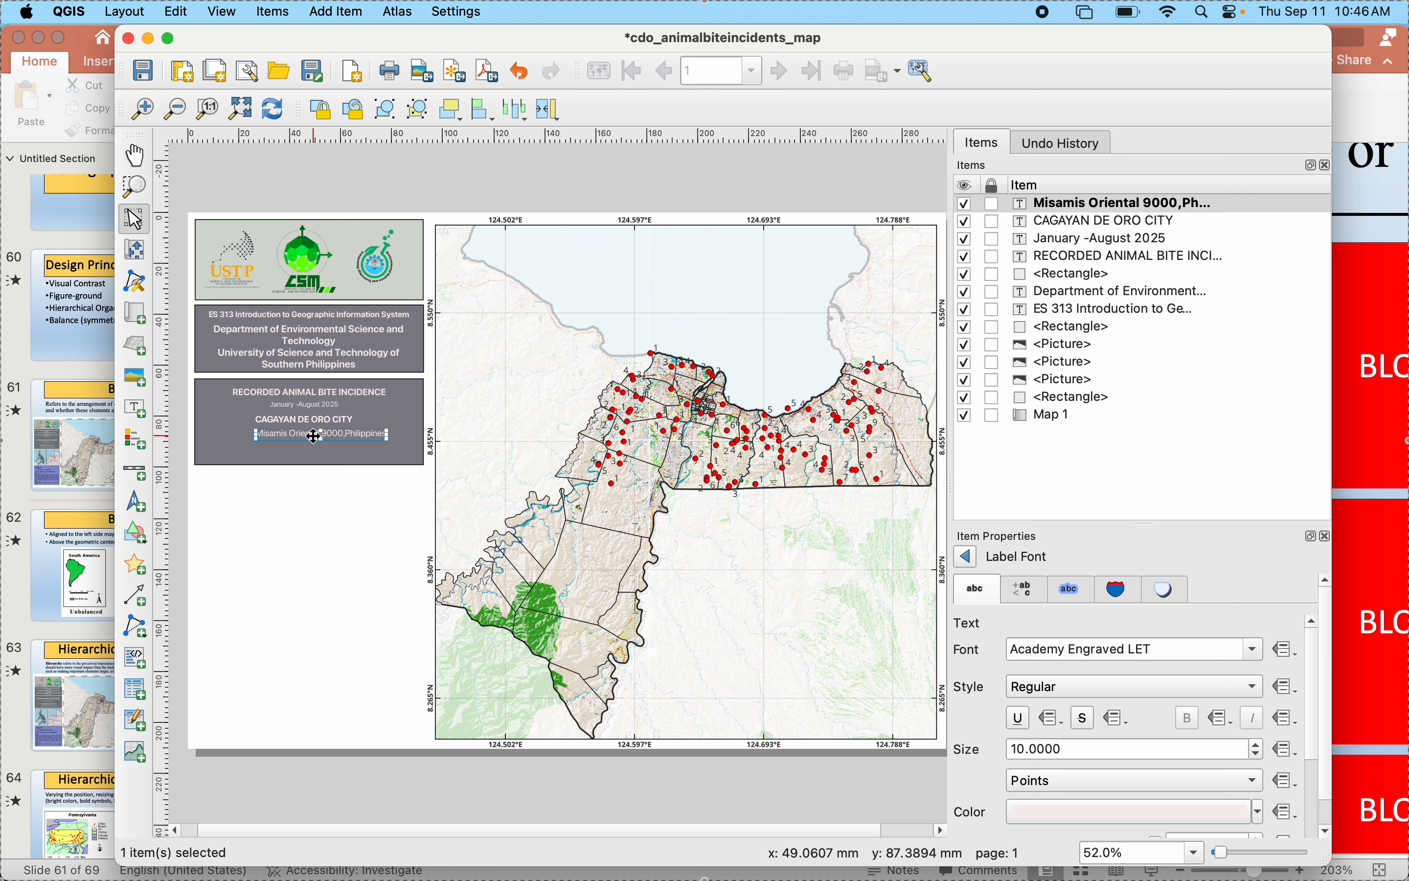
- Nudge the Misamis Oriental, CAGAYAN DE ORO CITY and January -August 2025 labels toward the title block's vertical centerline
{"action": "mouse_move", "coordinate": [310, 436]}
{"action": "left_mouse_down"}
{"action": "mouse_move", "coordinate": [287, 434]}
{"action": "mouse_move", "coordinate": [306, 415]}
{"action": "left_mouse_up"}
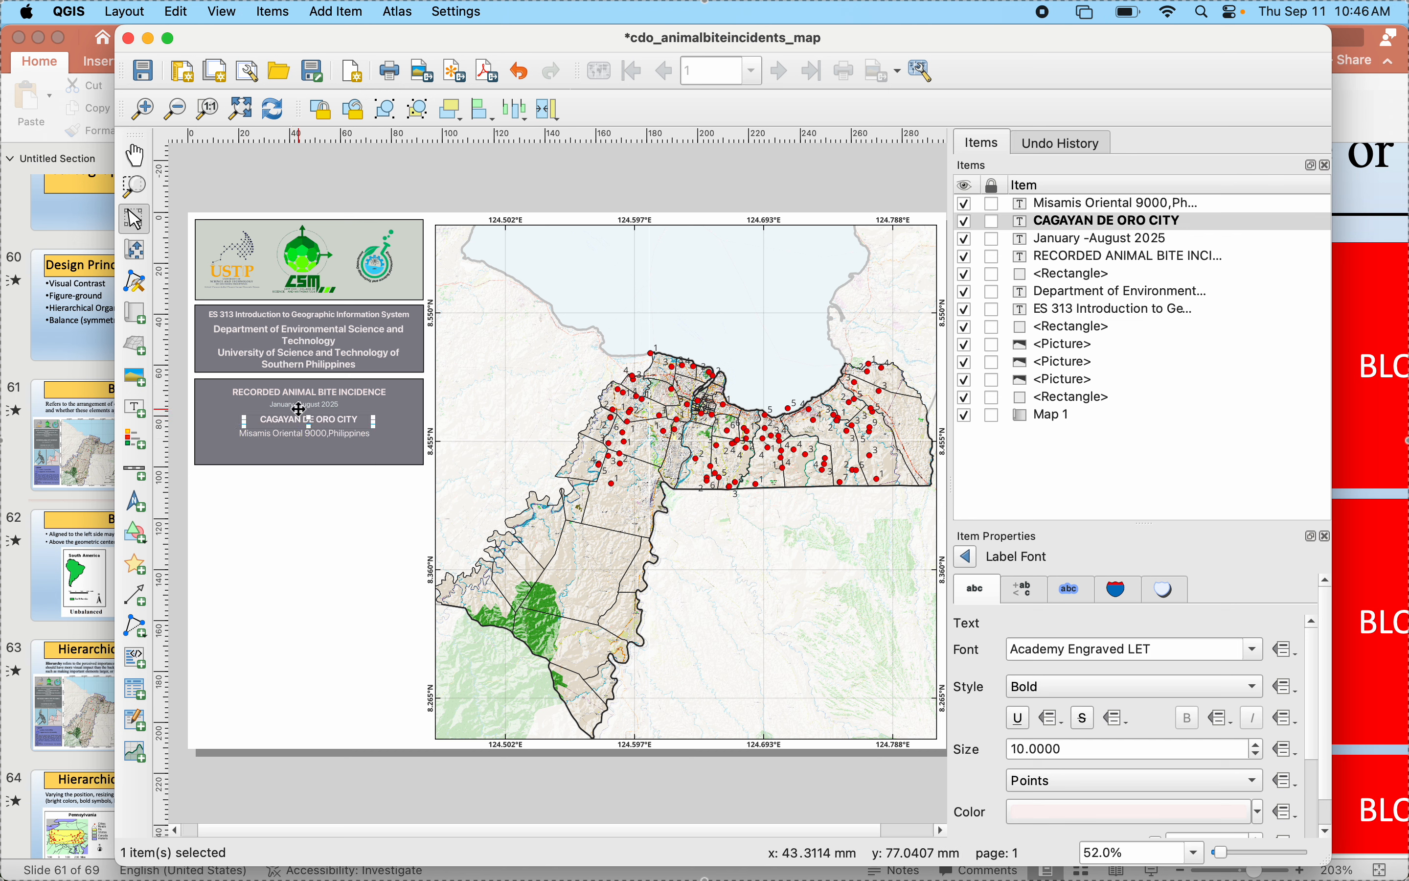
{"action": "left_click", "coordinate": [294, 405]}
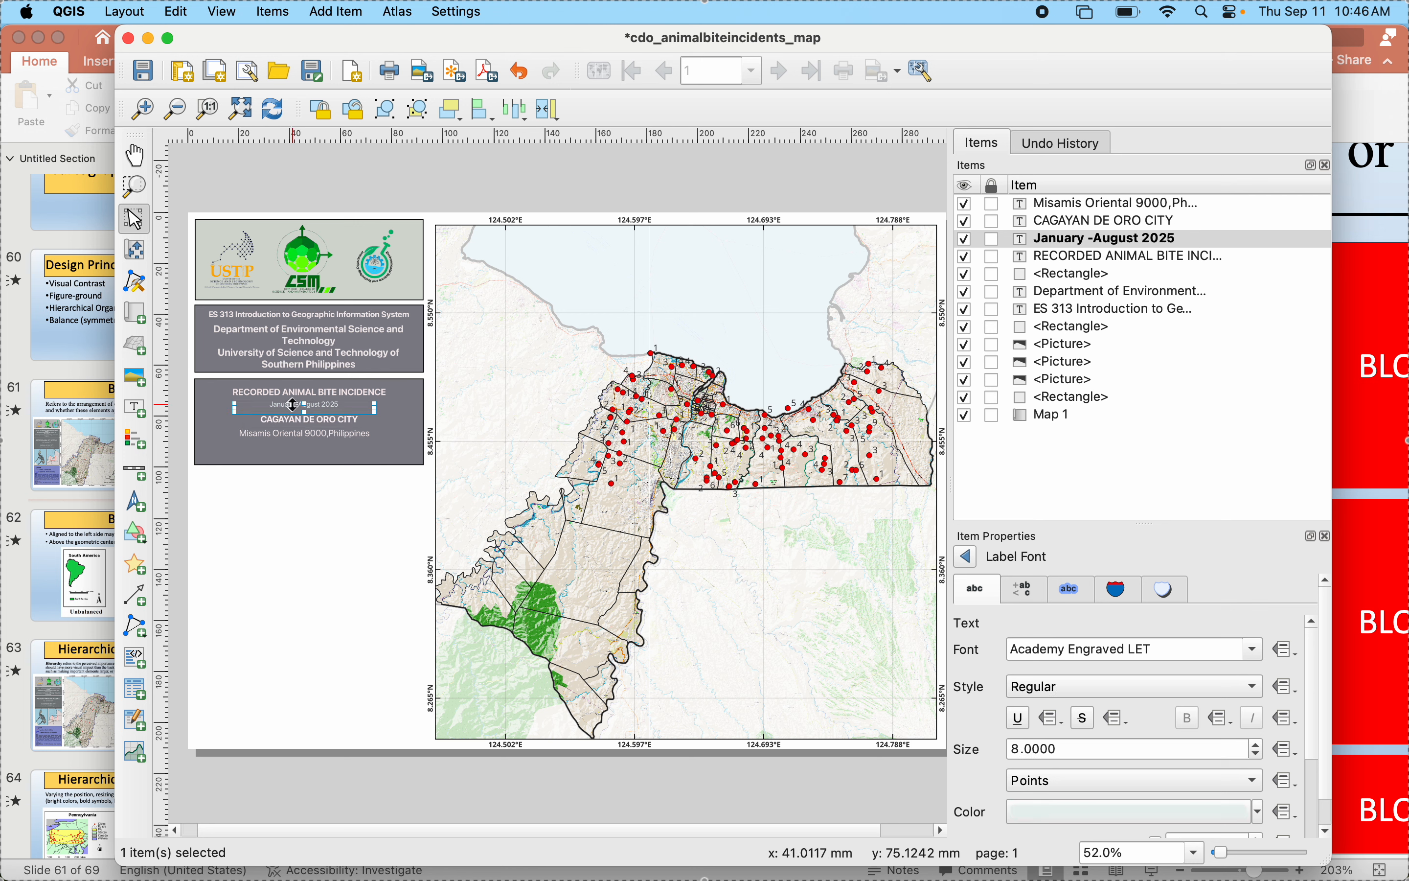
{"action": "left_click_drag", "start_coordinate": [293, 405], "coordinate": [298, 405]}
{"action": "left_click", "coordinate": [276, 417]}
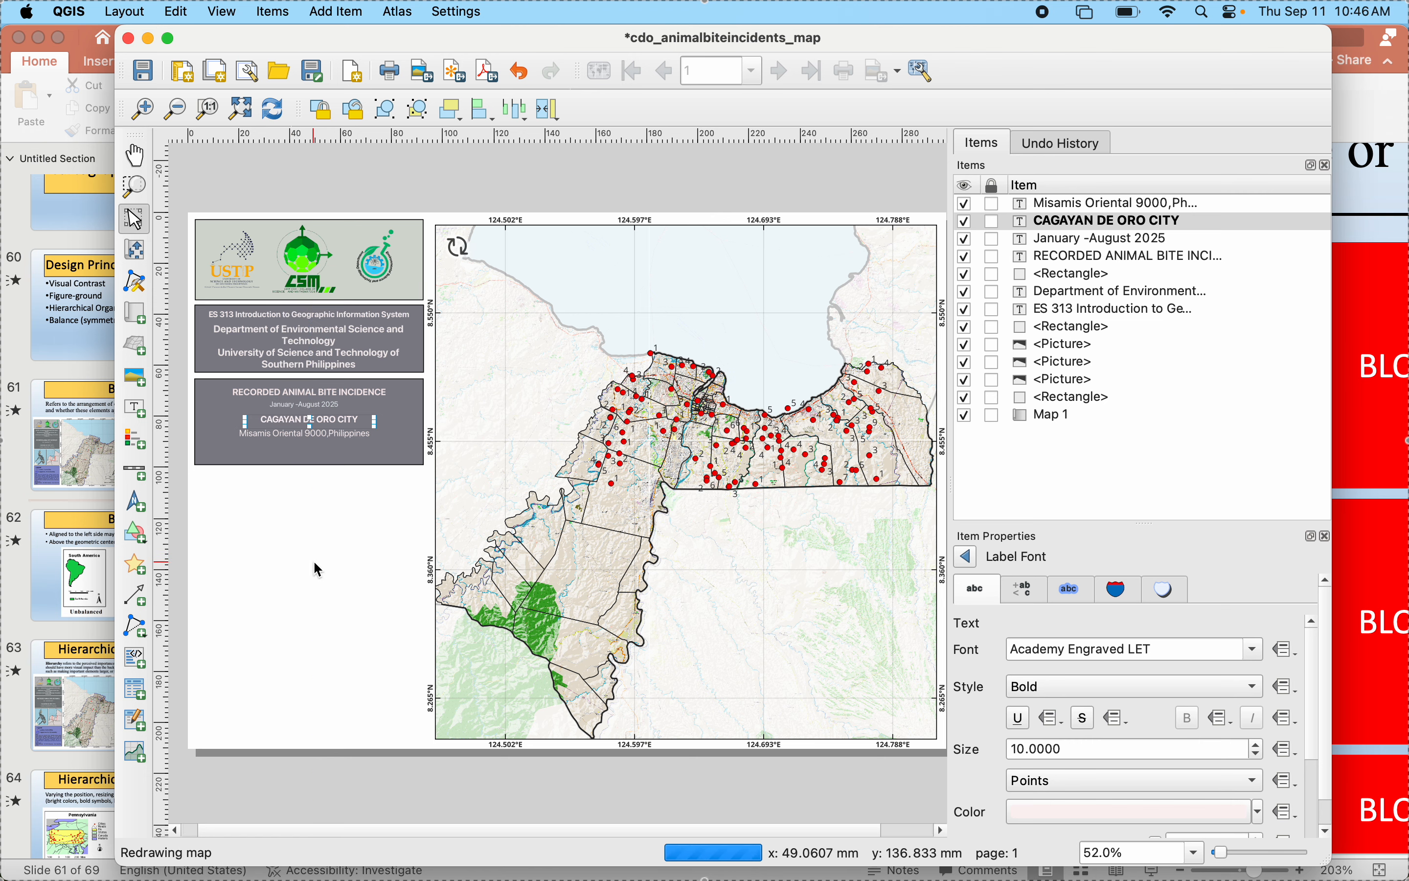
- Move the January -August 2025 label slightly right so it is centered under RECORDED ANIMAL BITE INCIDENCE
{"action": "scroll", "coordinate": [313, 560], "scroll_direction": "down", "scroll_amount": 2}
{"action": "scroll", "coordinate": [313, 559], "scroll_direction": "up", "scroll_amount": 6}
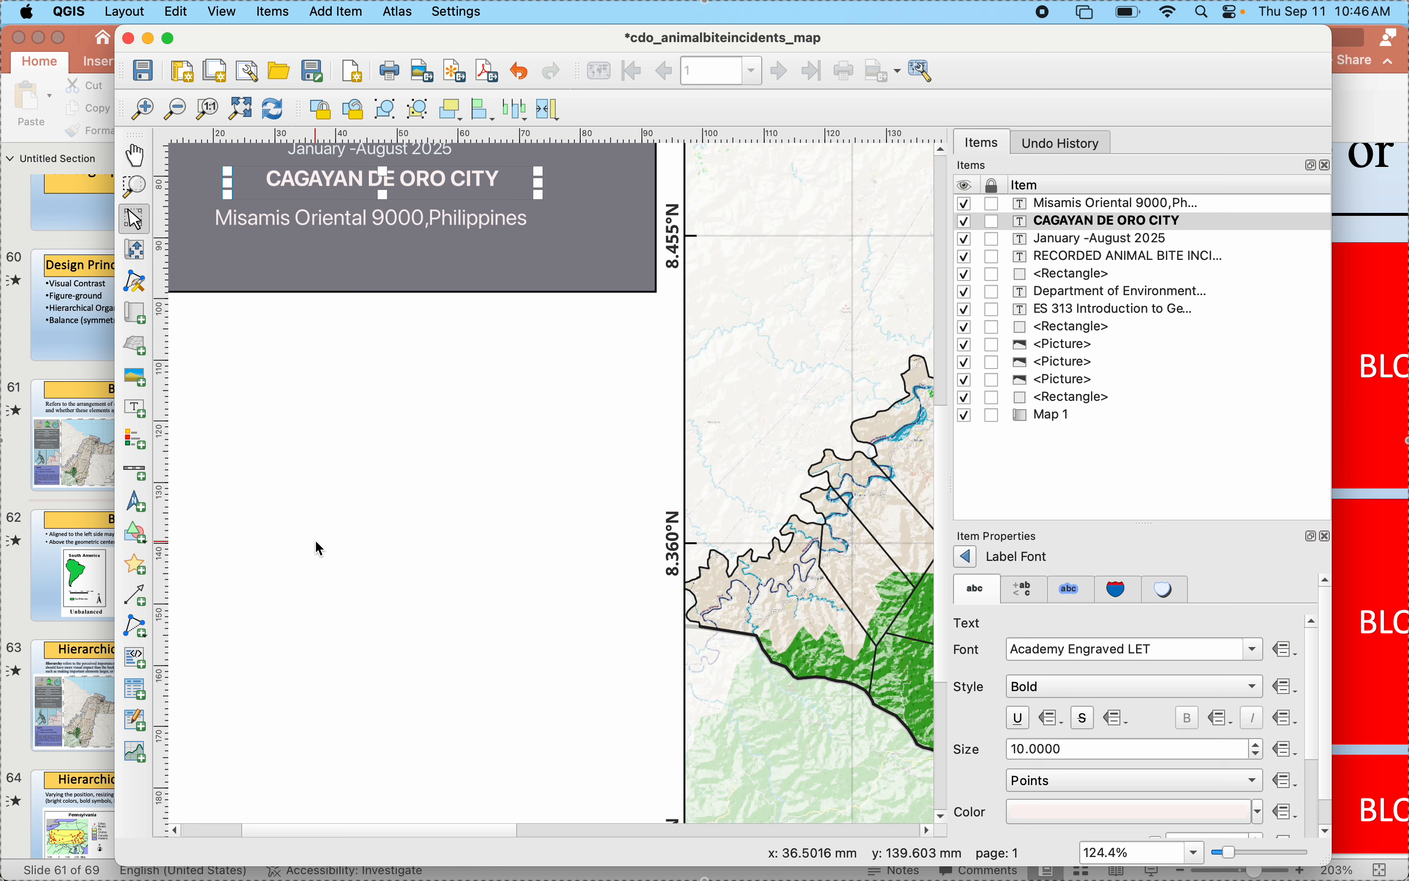
{"action": "left_click", "coordinate": [424, 679]}
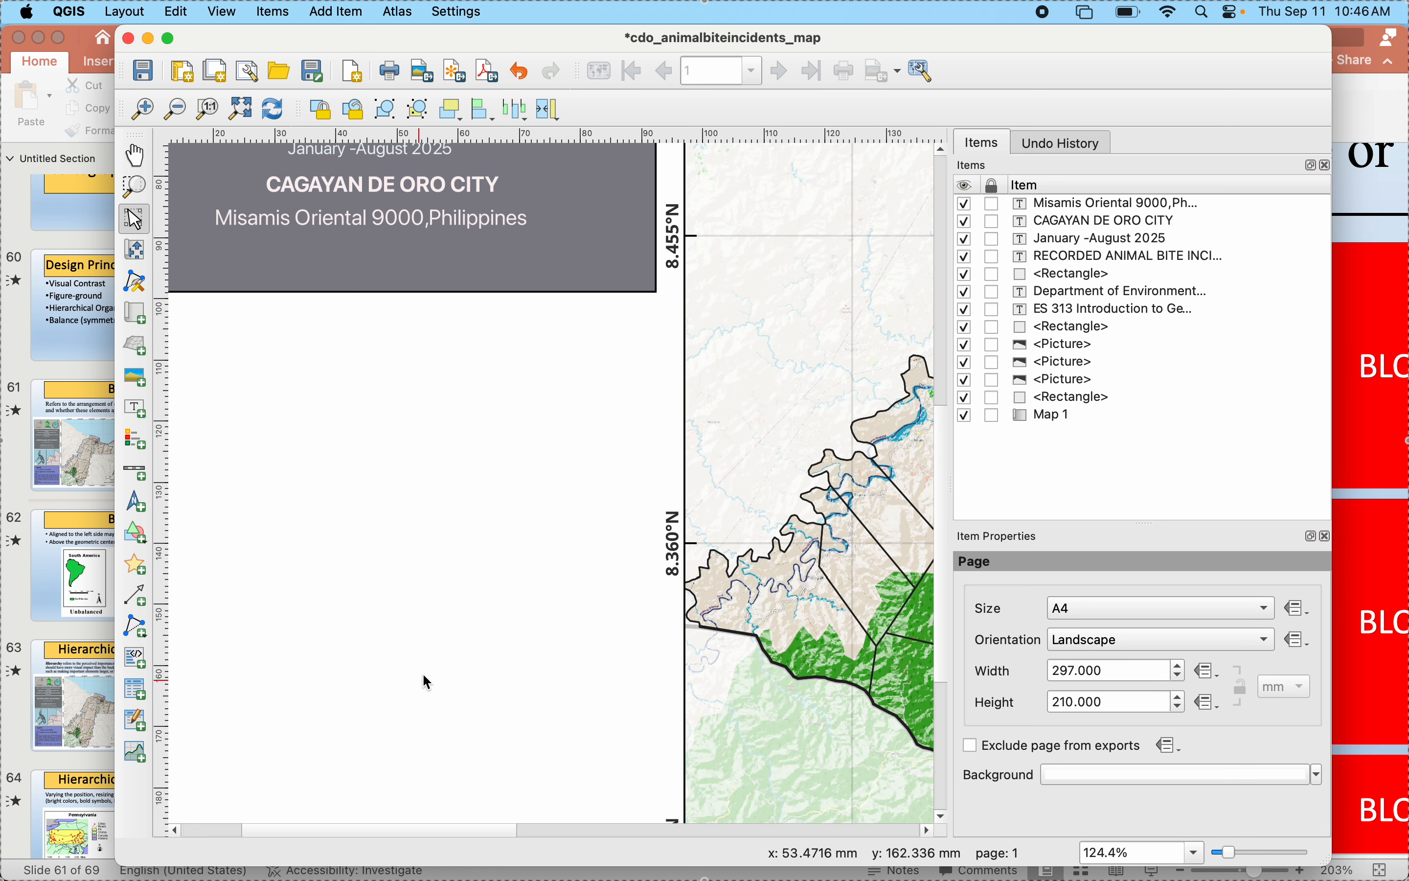
{"action": "left_click", "coordinate": [134, 157]}
{"action": "left_click_drag", "start_coordinate": [402, 396], "coordinate": [377, 660]}
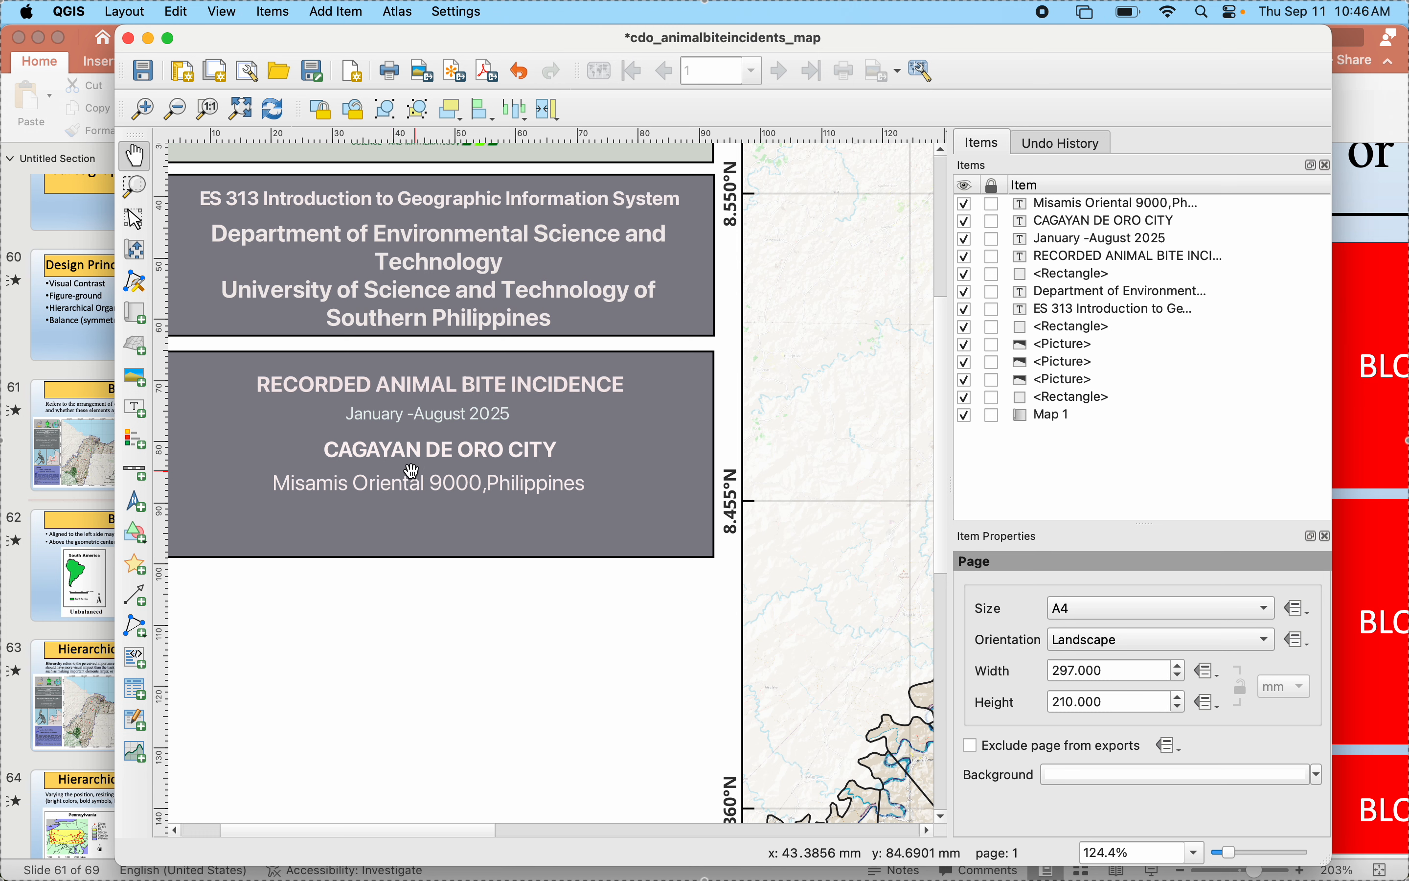
{"action": "left_click_drag", "start_coordinate": [396, 417], "coordinate": [402, 420]}
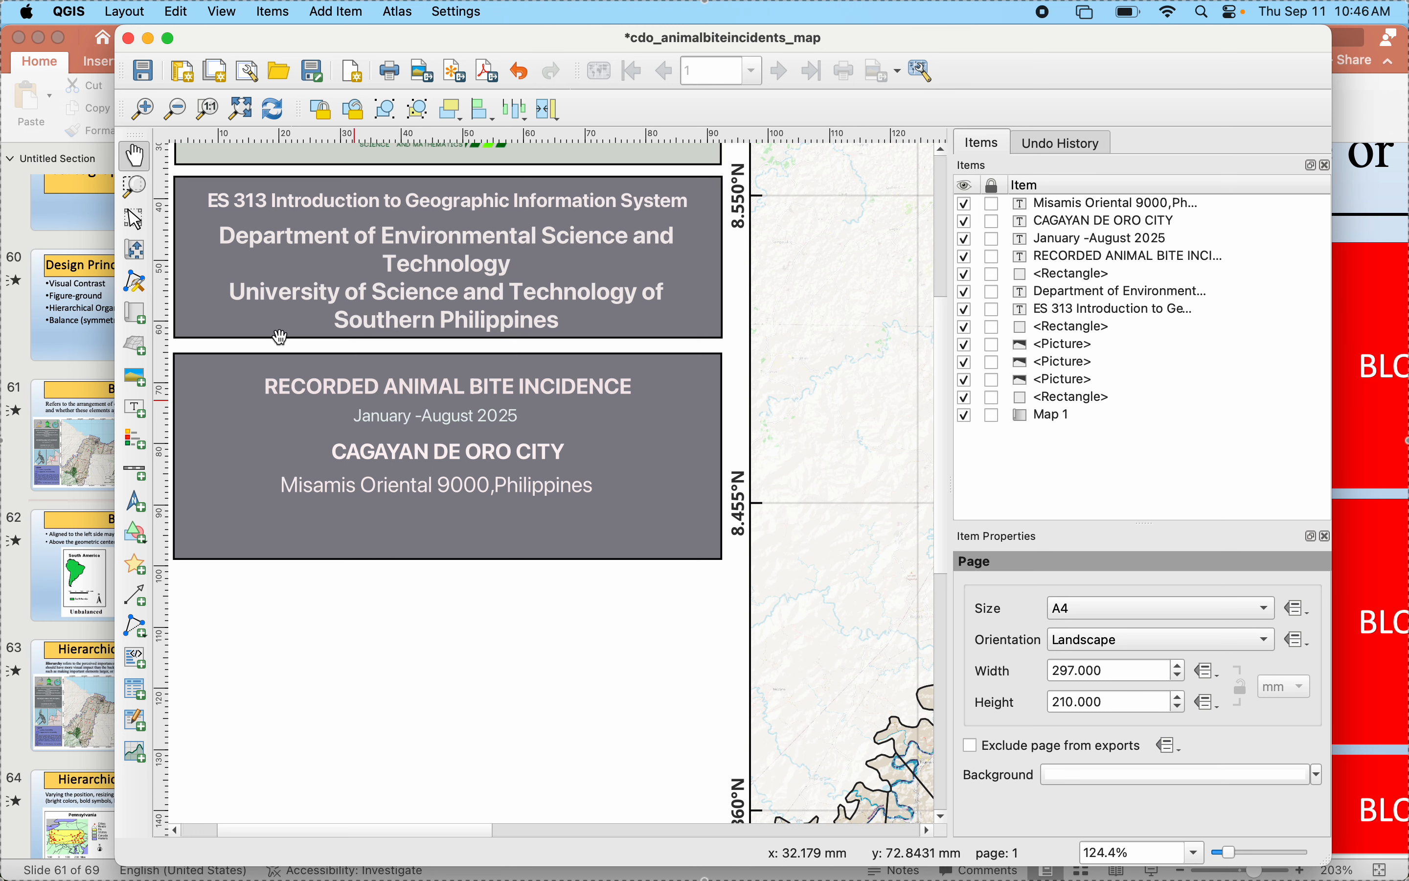
{"action": "left_click", "coordinate": [140, 189]}
{"action": "left_click", "coordinate": [134, 219]}
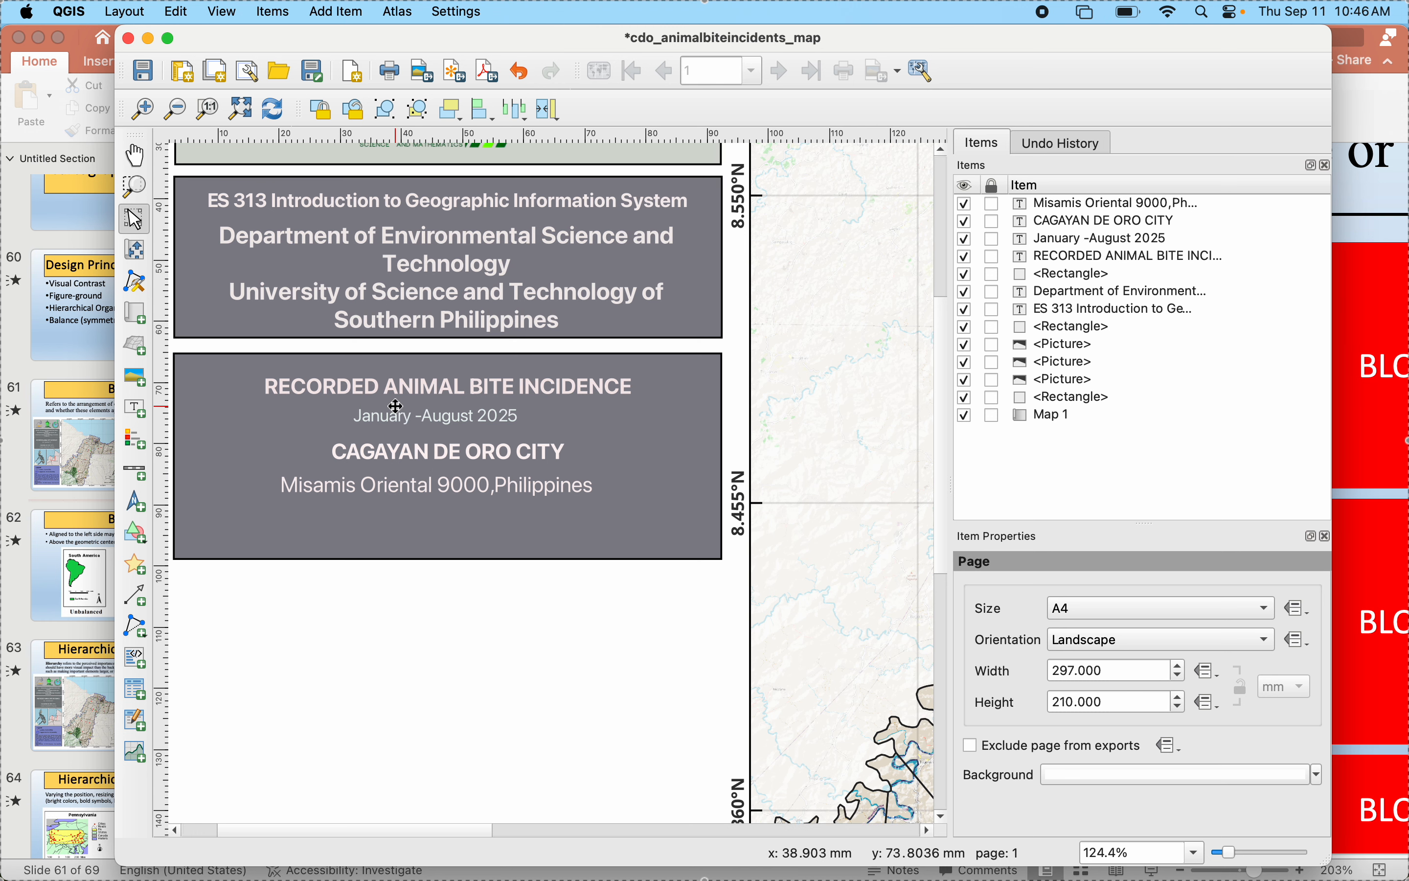
{"action": "left_click", "coordinate": [400, 422]}
{"action": "left_click_drag", "start_coordinate": [401, 423], "coordinate": [410, 422]}
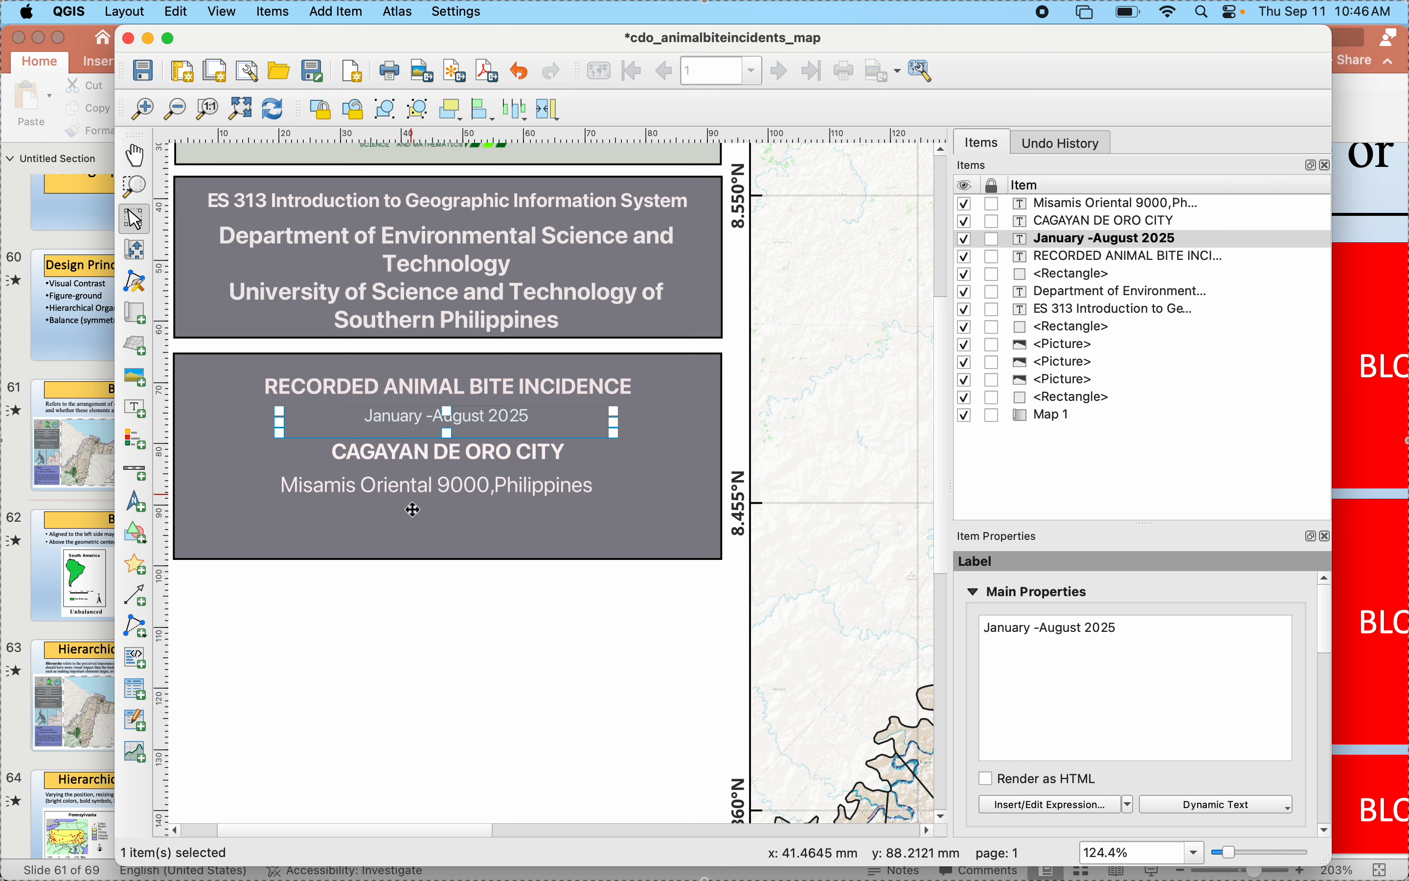
- Move the Misamis Oriental 9000,Philippines label slightly right so it is centered under CAGAYAN DE ORO CITY
{"action": "left_click", "coordinate": [416, 492]}
{"action": "mouse_move", "coordinate": [397, 497]}
{"action": "left_mouse_down"}
{"action": "mouse_move", "coordinate": [414, 494]}
{"action": "mouse_move", "coordinate": [378, 484]}
{"action": "mouse_move", "coordinate": [390, 486]}
{"action": "left_mouse_up"}
{"action": "left_click", "coordinate": [429, 542]}
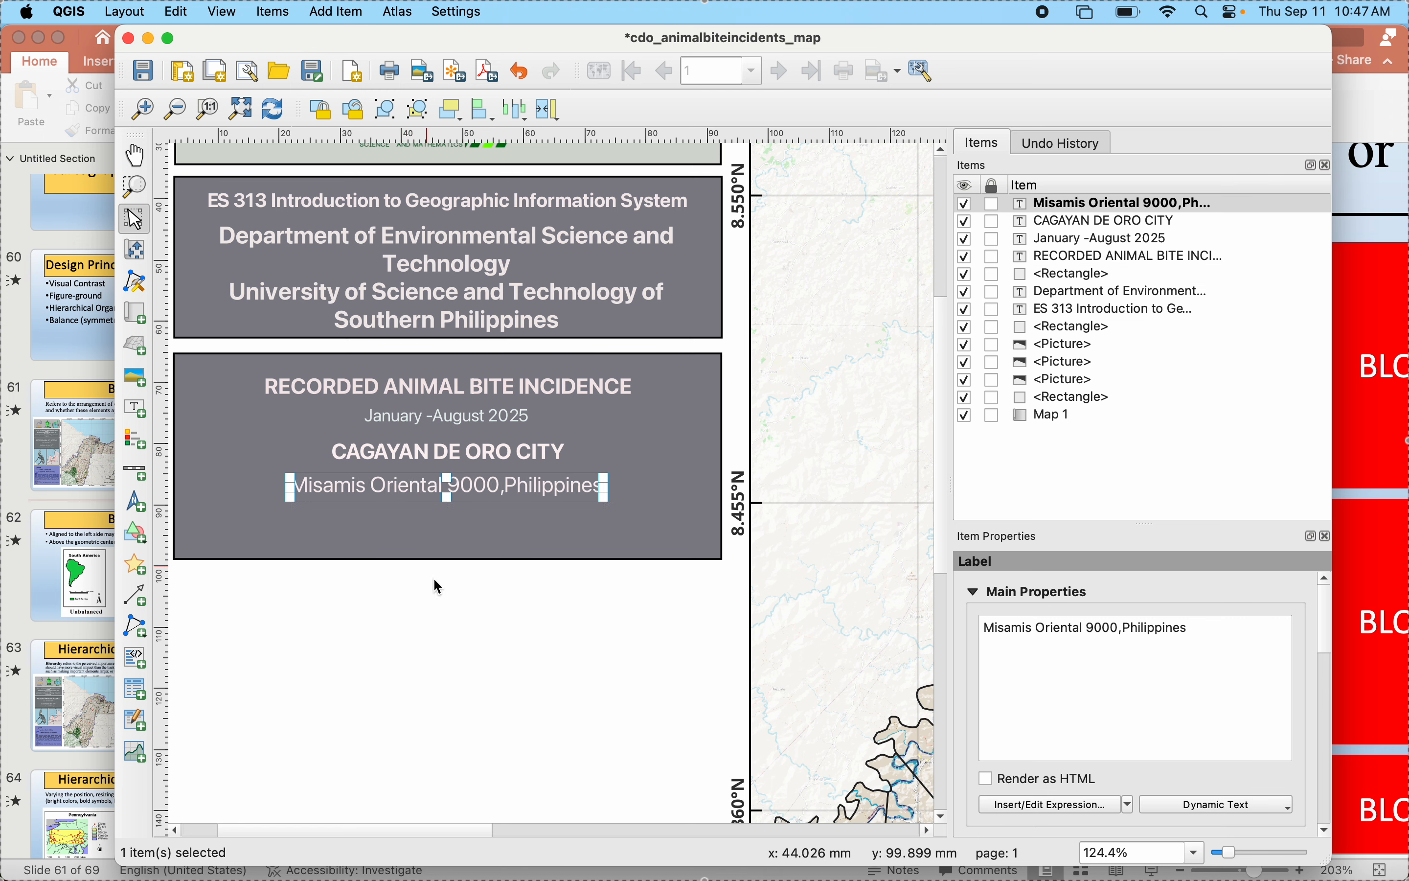
{"action": "left_click", "coordinate": [464, 660]}
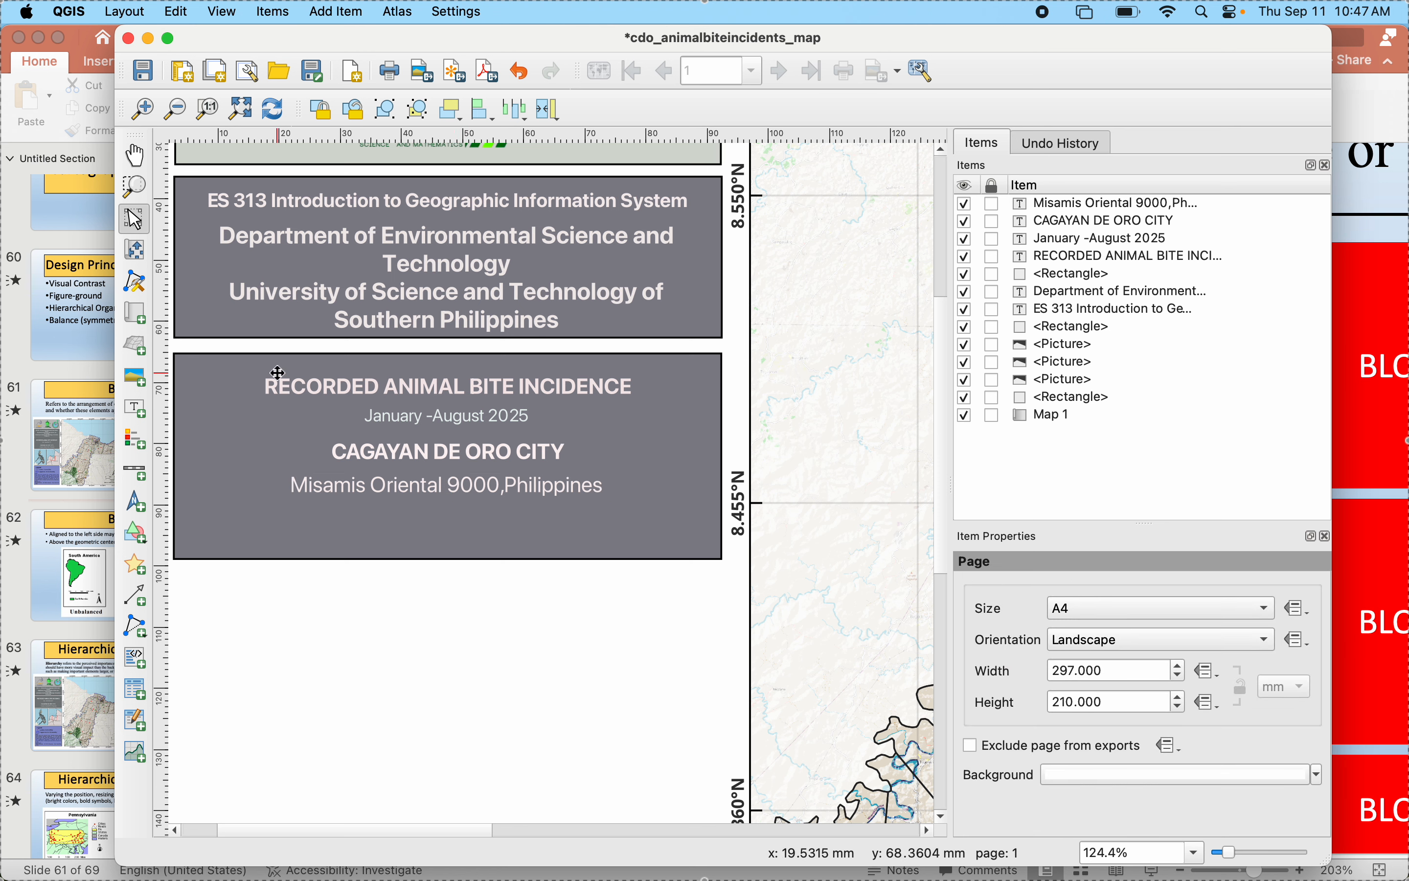
- Shorten the title block rectangle by raising its bottom edge to just below the Misamis Oriental line
{"action": "left_click", "coordinate": [269, 493]}
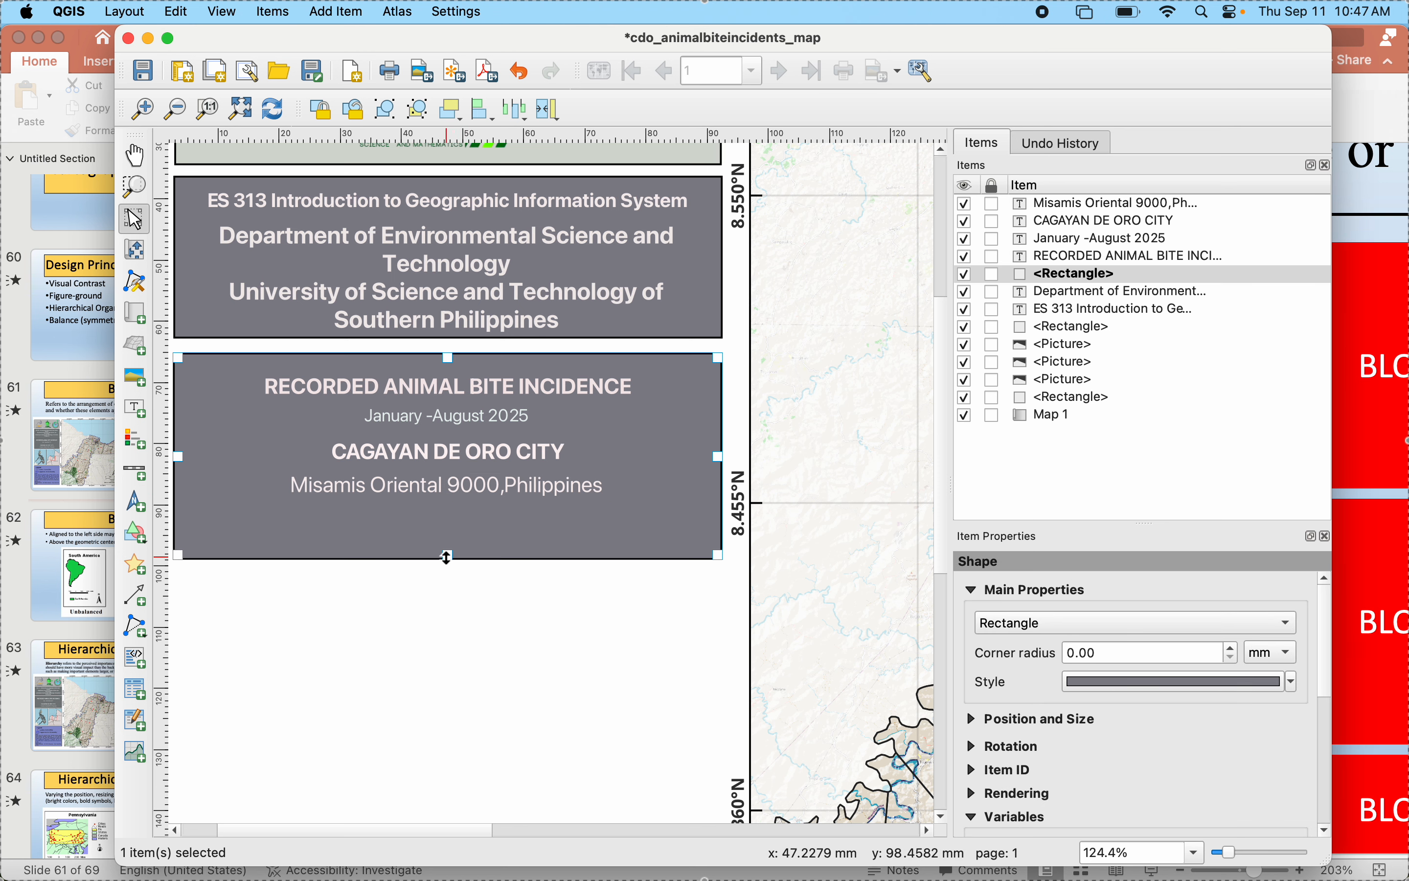
{"action": "left_click_drag", "start_coordinate": [447, 556], "coordinate": [444, 502]}
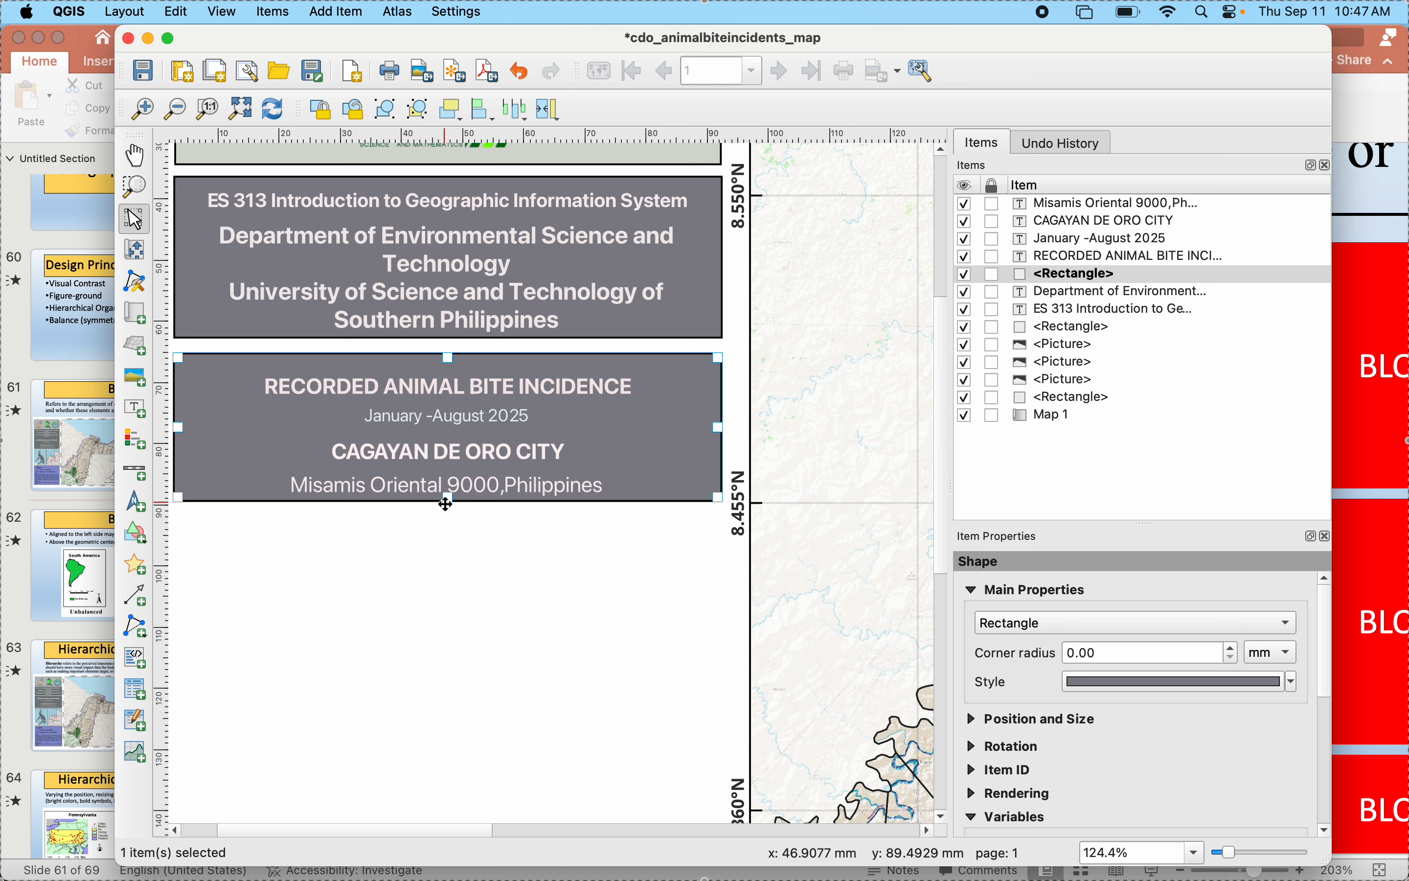
{"action": "left_click", "coordinate": [559, 670]}
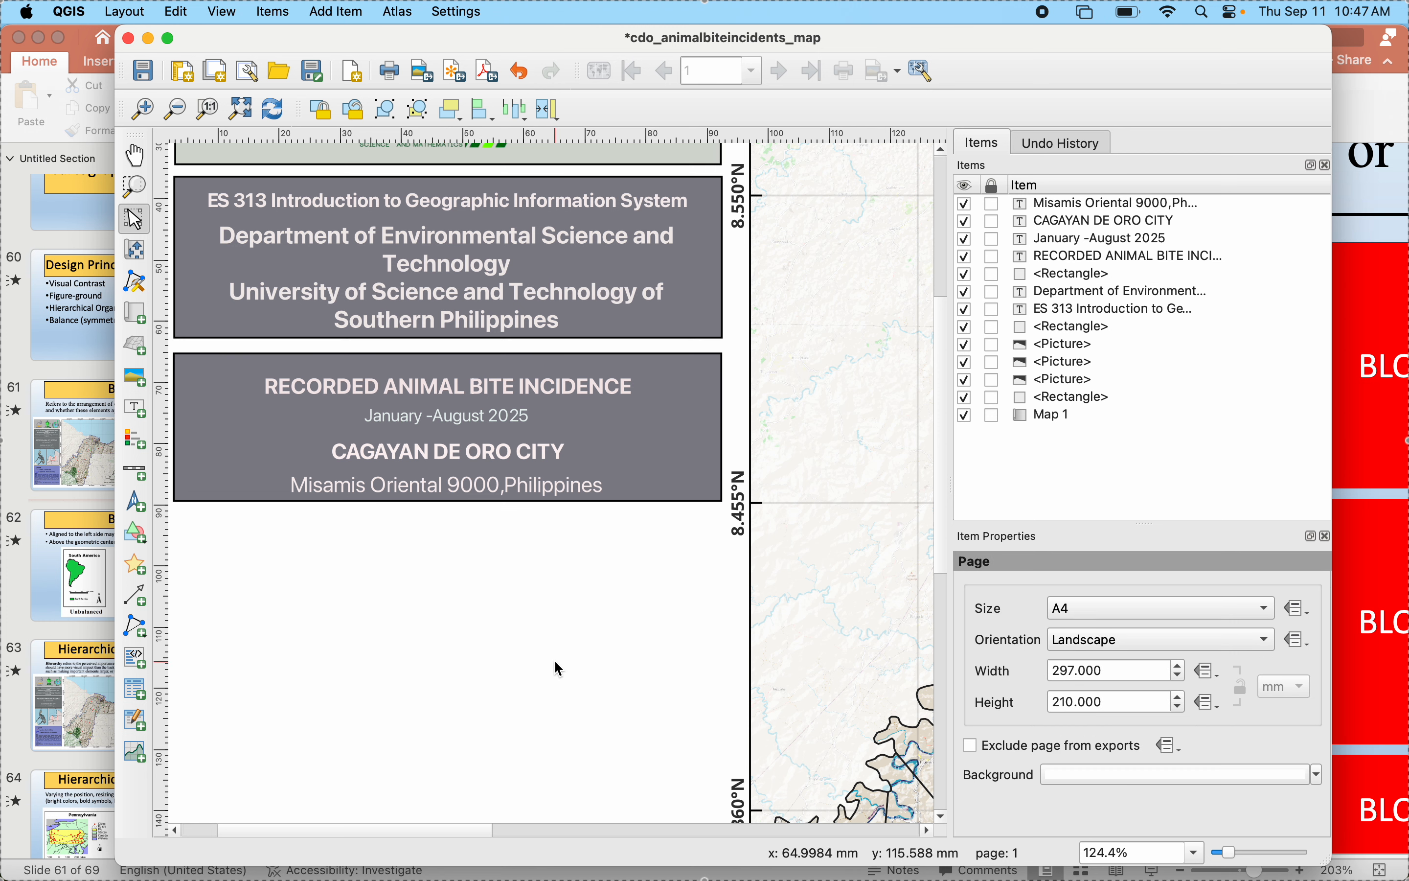
- Extend the title block rectangle's top edge upward, leaving only a narrow gap below the heading block
{"action": "left_click", "coordinate": [398, 379]}
{"action": "left_click", "coordinate": [420, 360]}
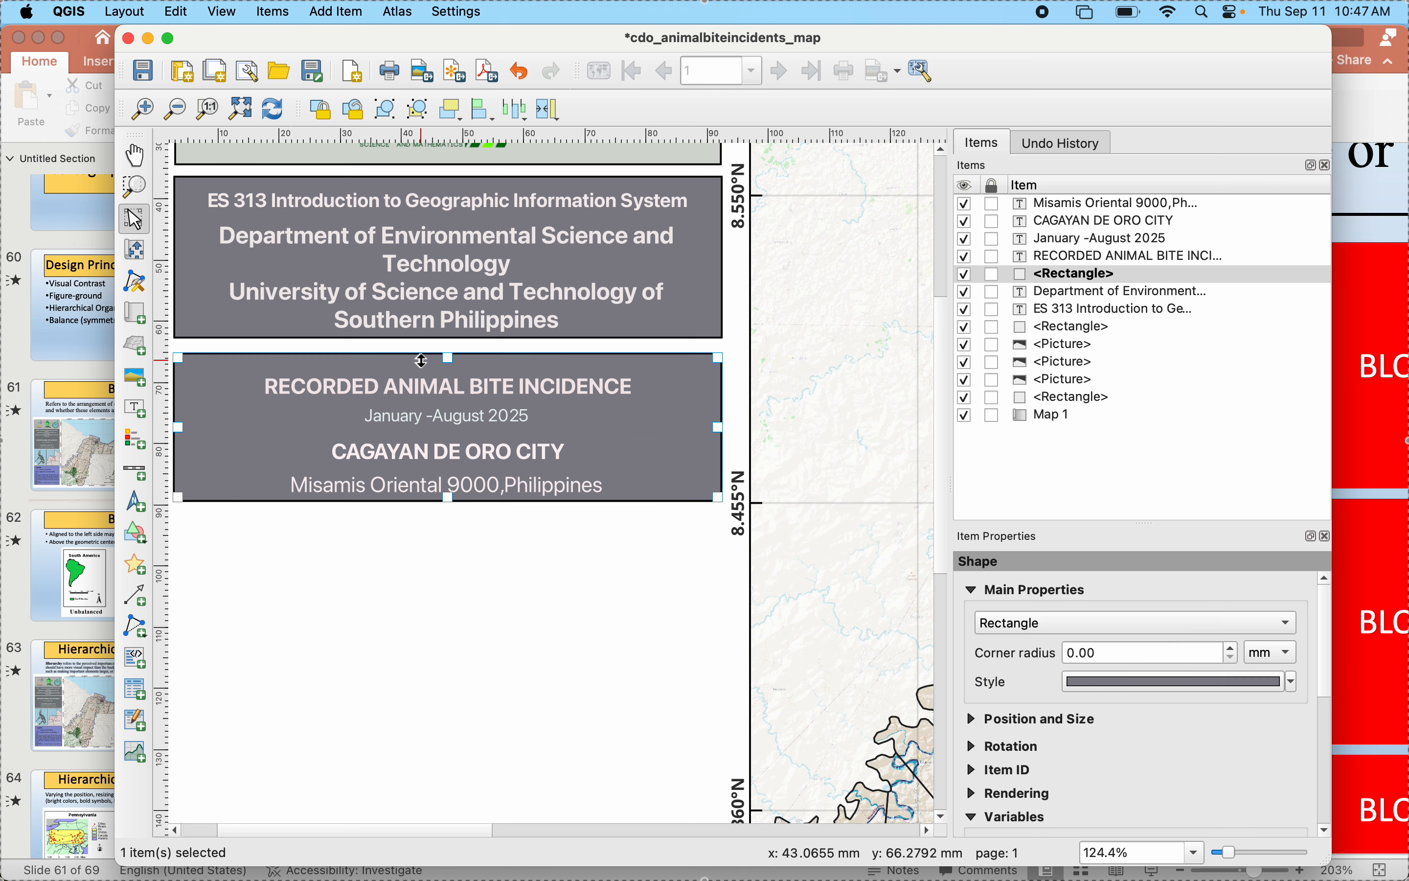
{"action": "left_click_drag", "start_coordinate": [447, 354], "coordinate": [447, 342]}
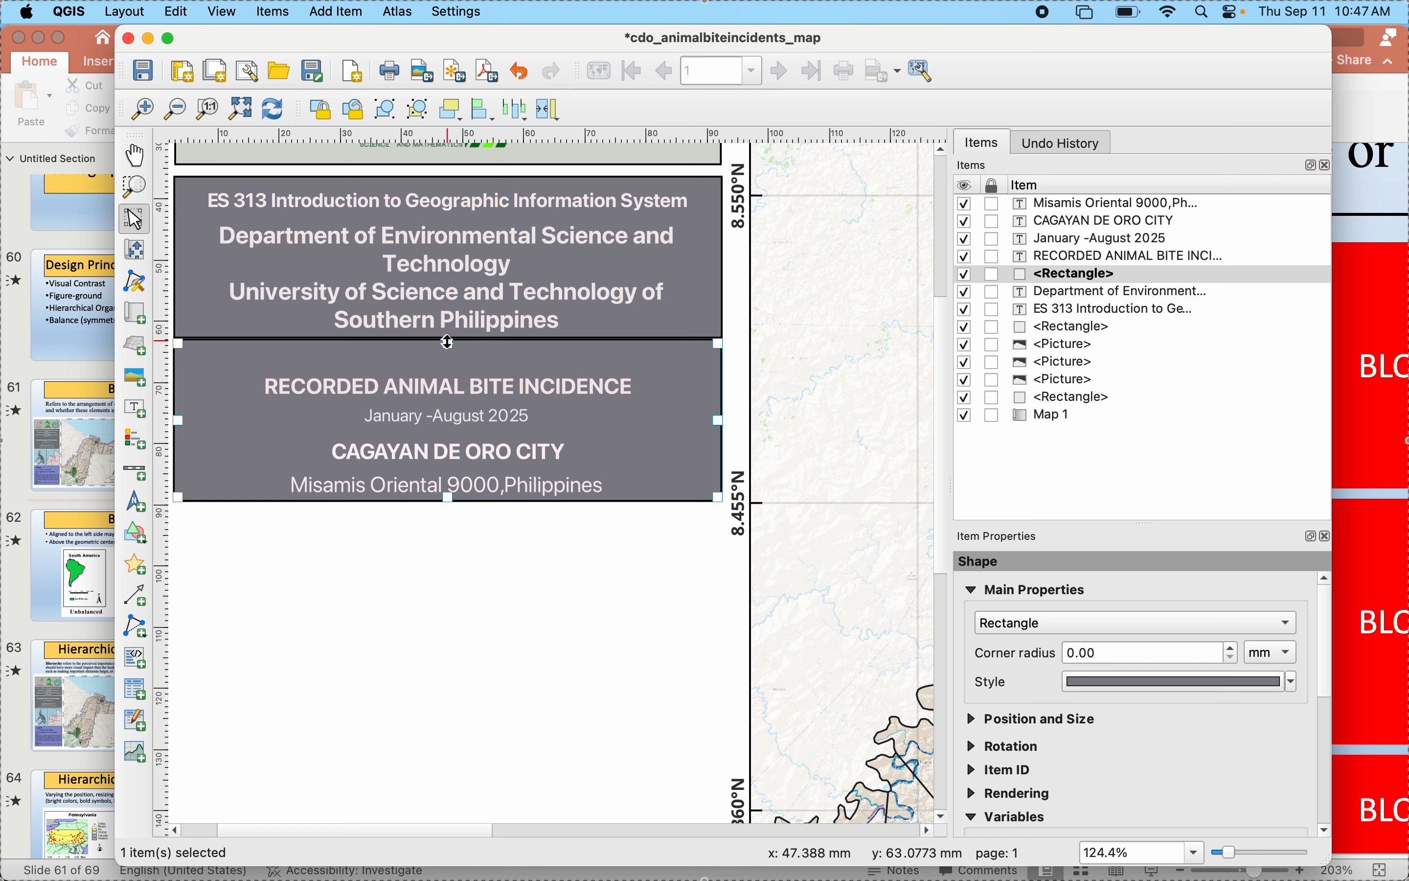
{"action": "left_click_drag", "start_coordinate": [447, 343], "coordinate": [447, 348]}
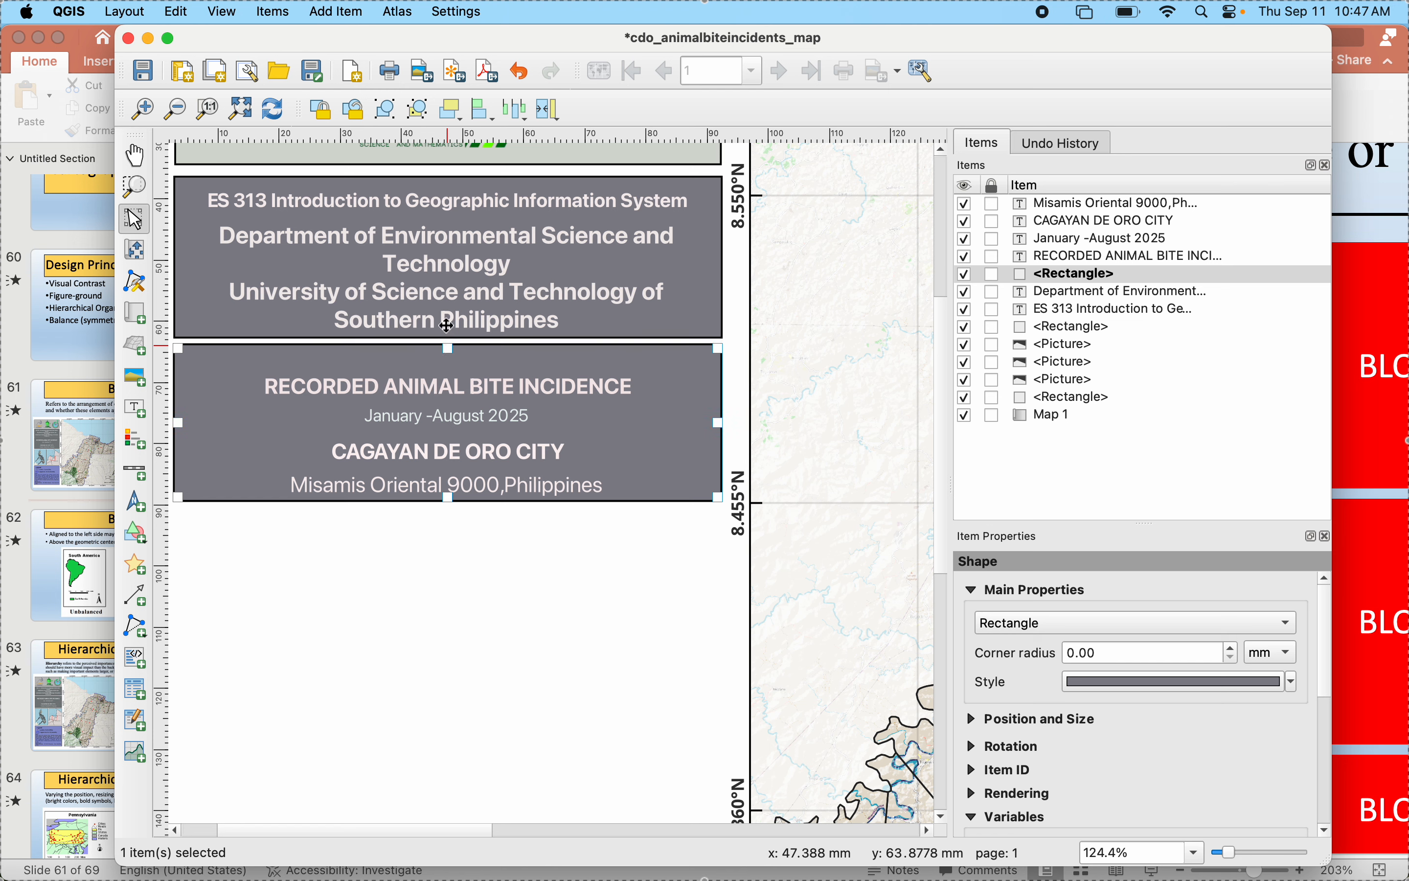
- Raise the heading block rectangle's top edge slightly to narrow the gap below the logo block
{"action": "left_click", "coordinate": [456, 196]}
{"action": "left_click", "coordinate": [444, 178]}
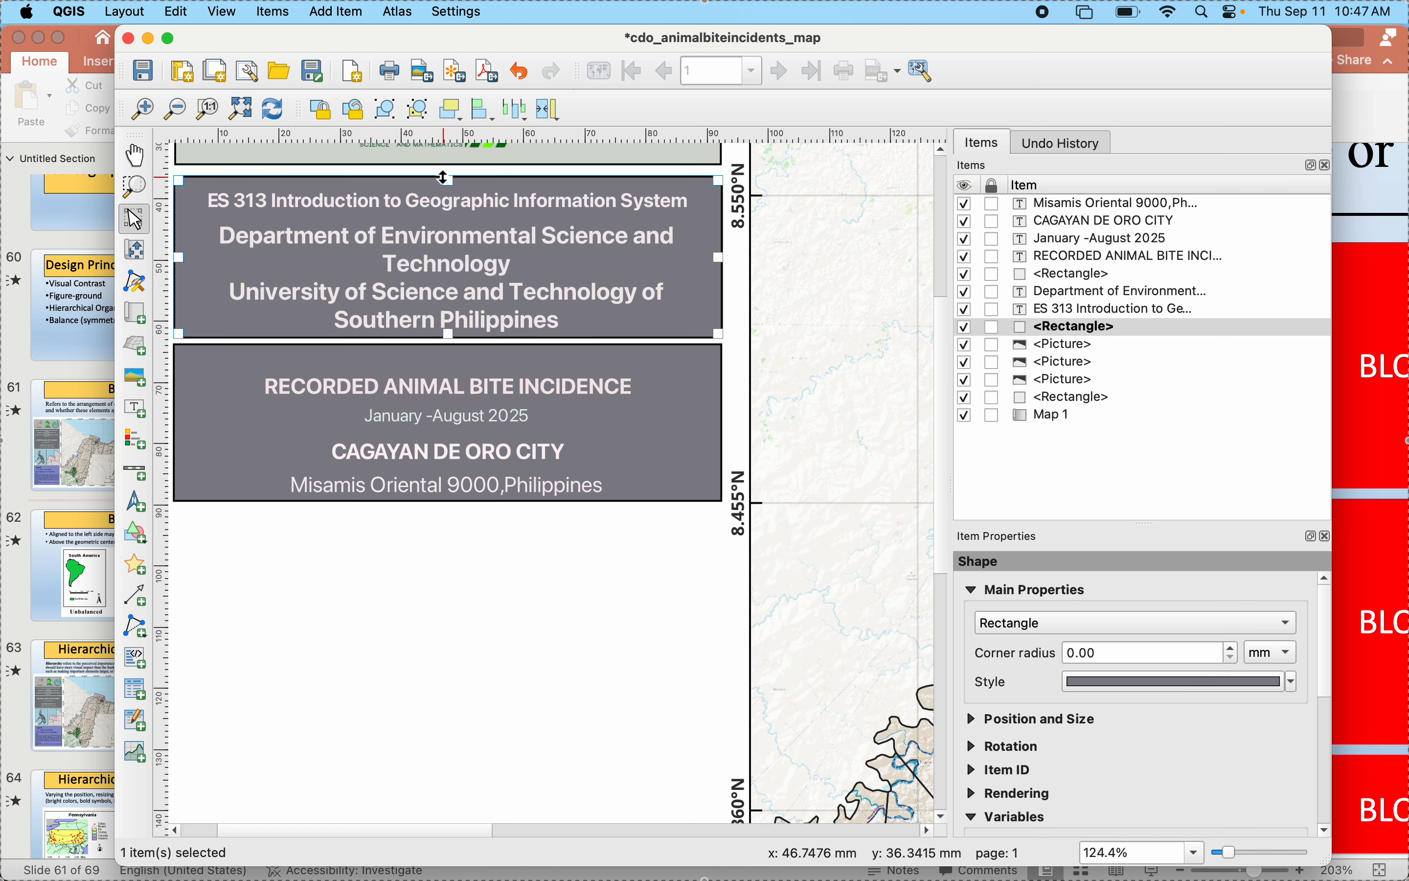
{"action": "left_click_drag", "start_coordinate": [447, 181], "coordinate": [448, 175]}
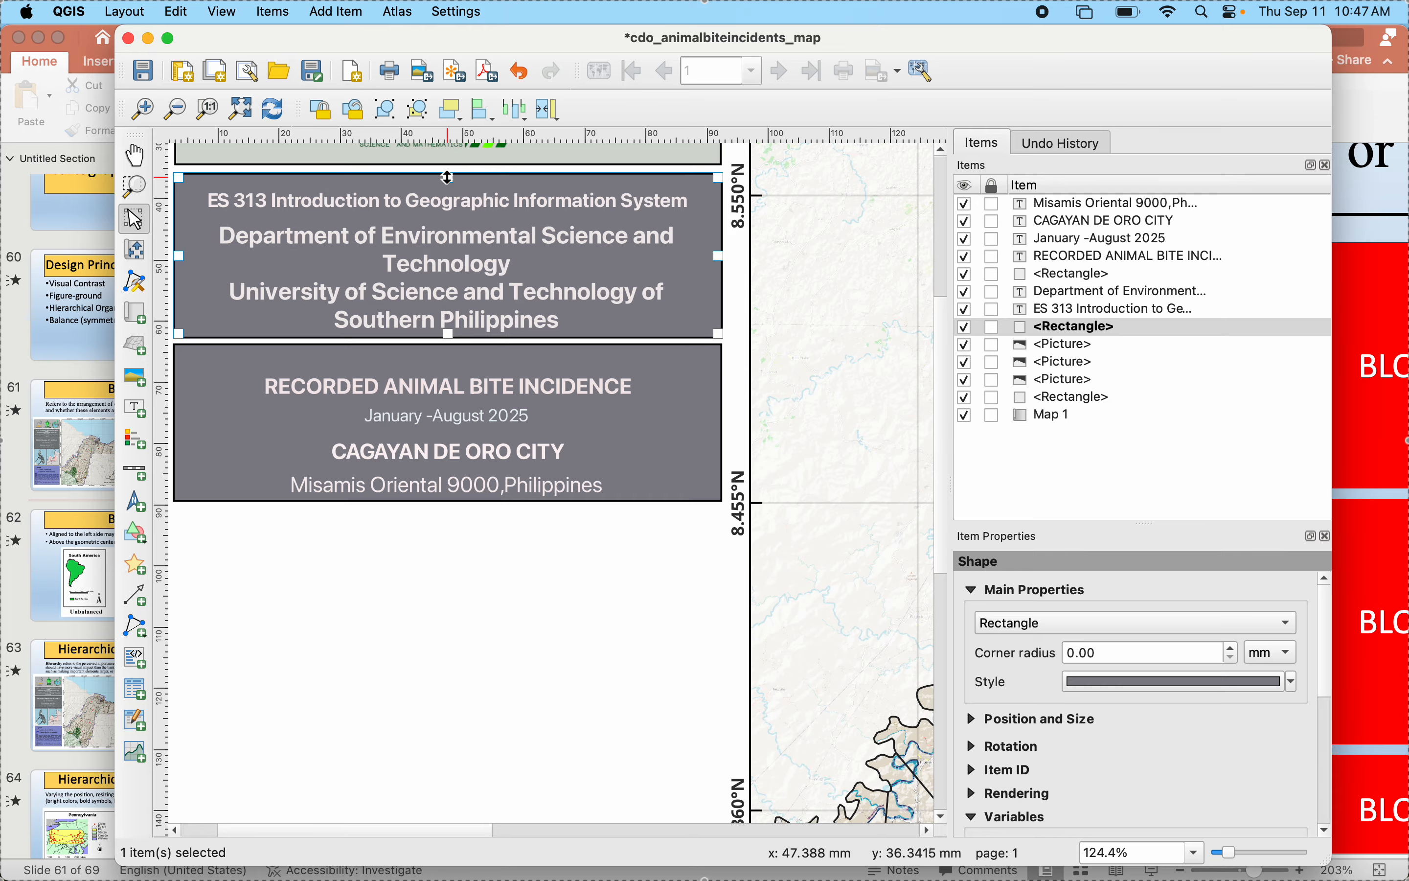
{"action": "left_click", "coordinate": [599, 655]}
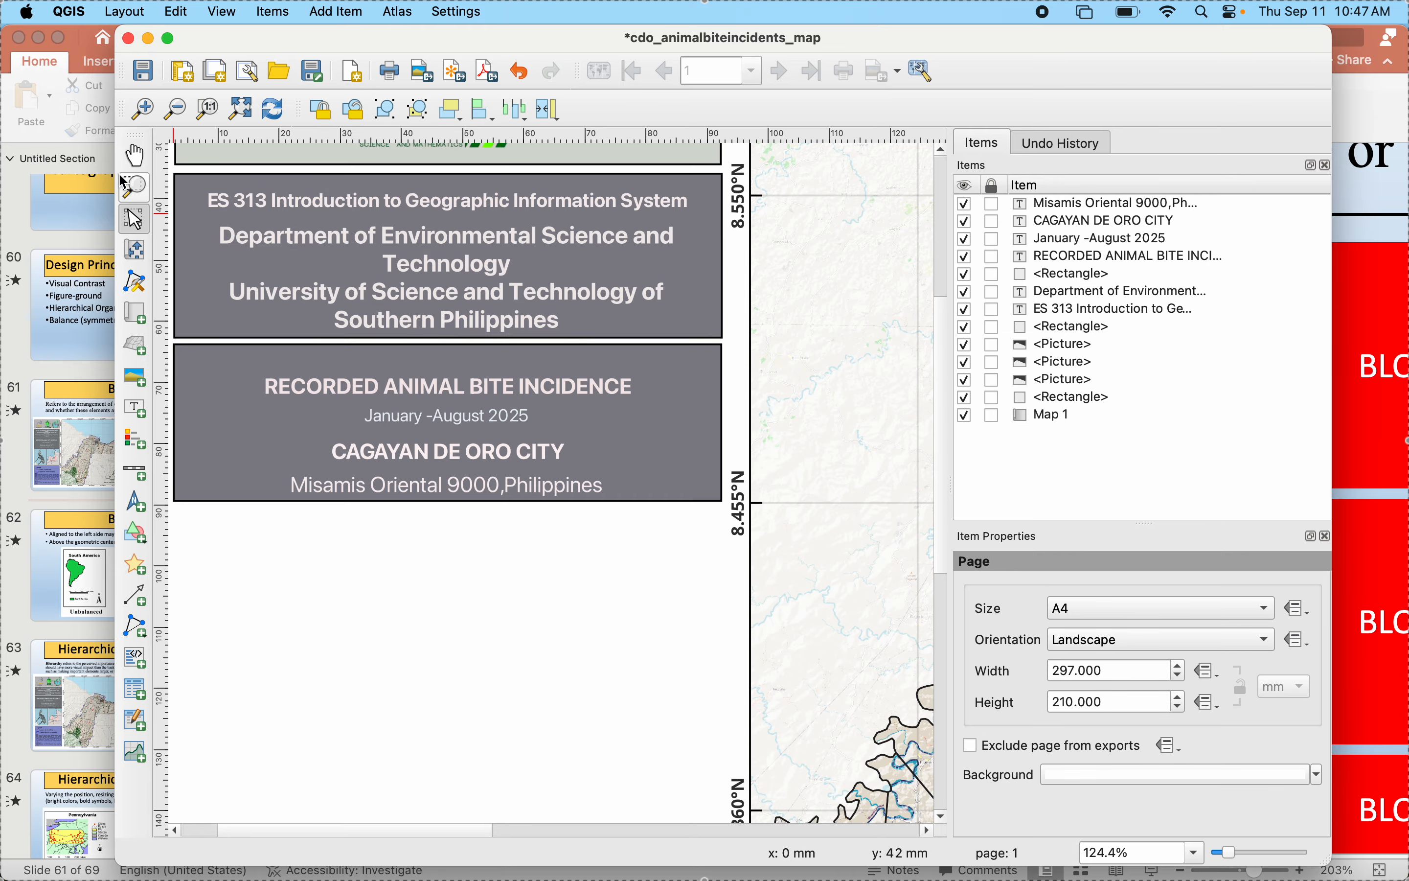
- Review the full page layout, comparing its blocks and the space below them with the reference map on PowerPoint slide 61
{"action": "left_click", "coordinate": [134, 156]}
{"action": "key", "text": "ctrl+Up"}
{"action": "left_click", "coordinate": [429, 670]}
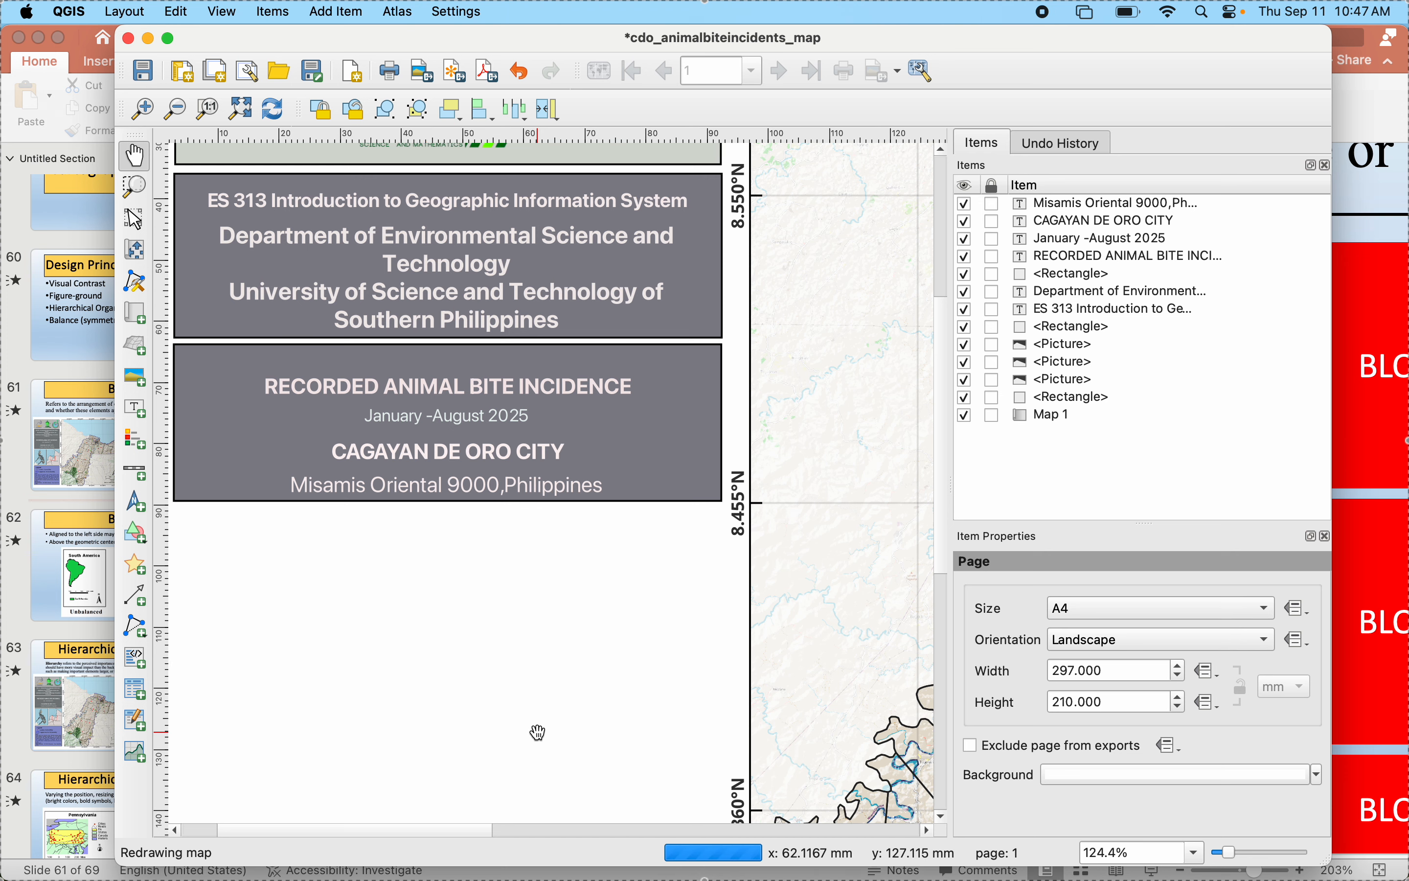
{"action": "key", "text": "super+0"}
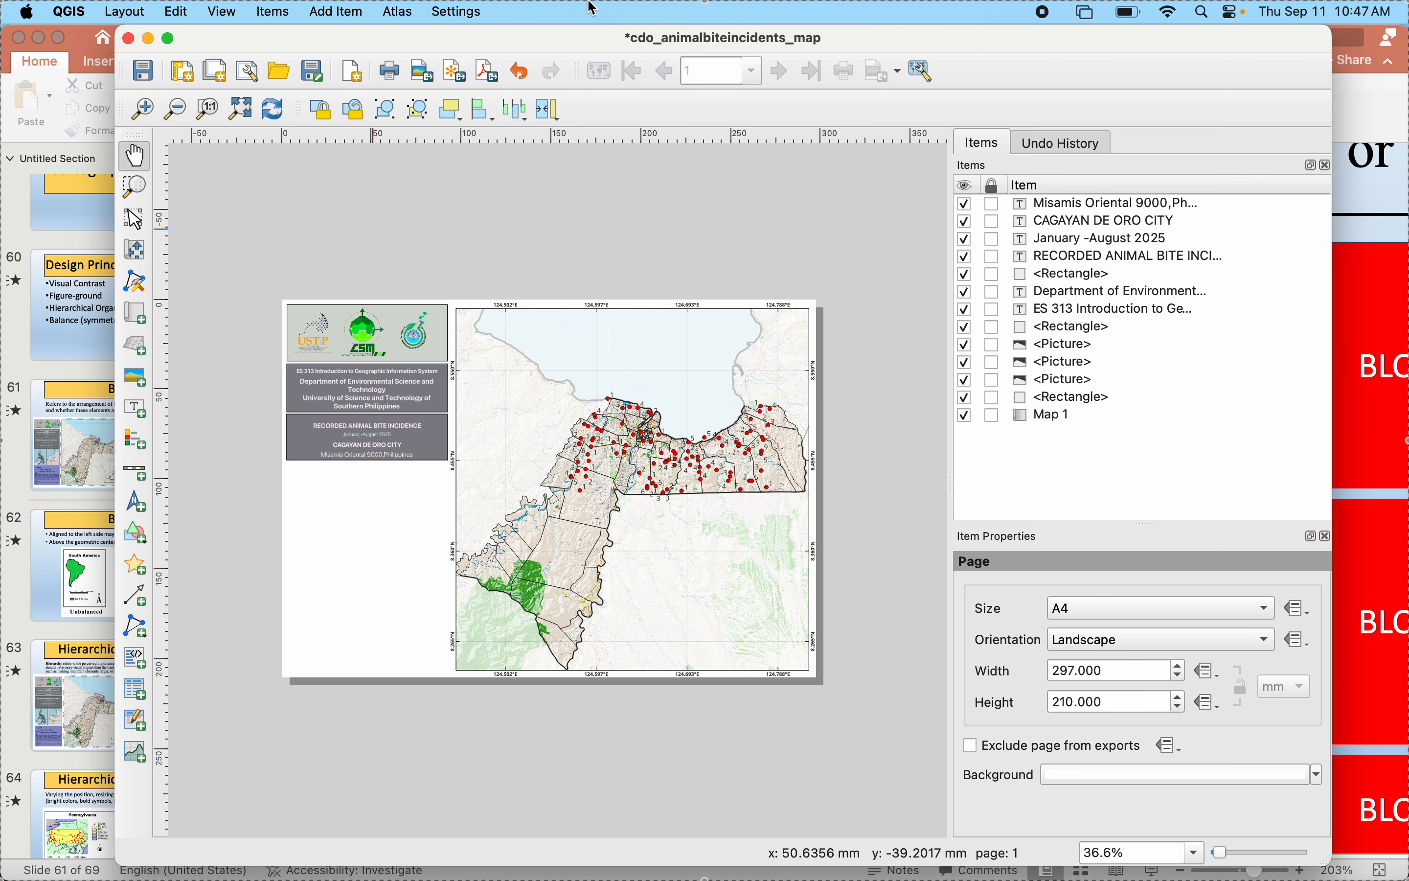
{"action": "scroll", "coordinate": [385, 519], "scroll_direction": "up", "scroll_amount": 1}
{"action": "scroll", "coordinate": [383, 518], "scroll_direction": "up", "scroll_amount": 2}
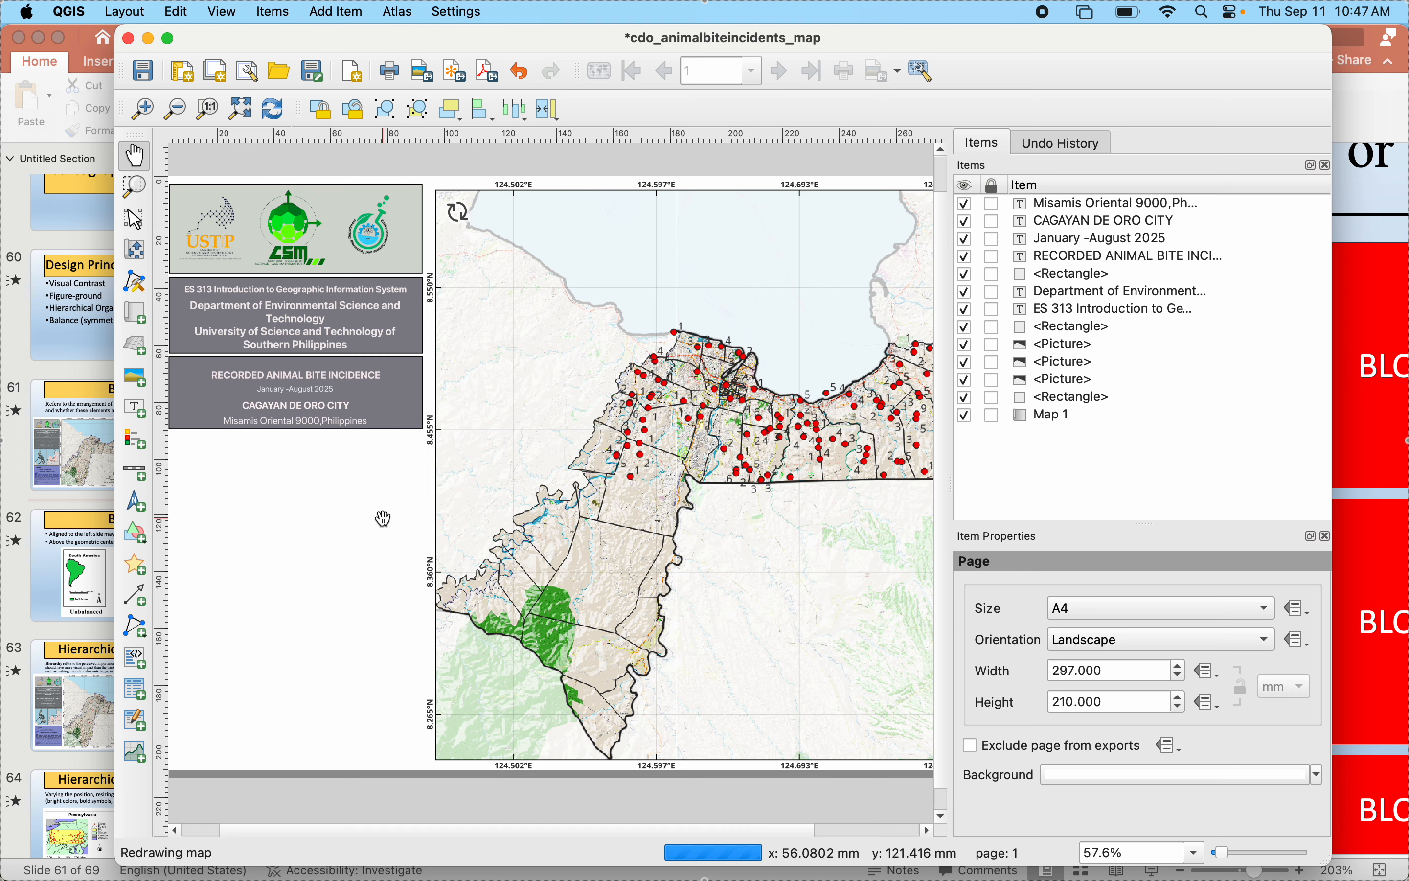
{"action": "left_click", "coordinate": [51, 560]}
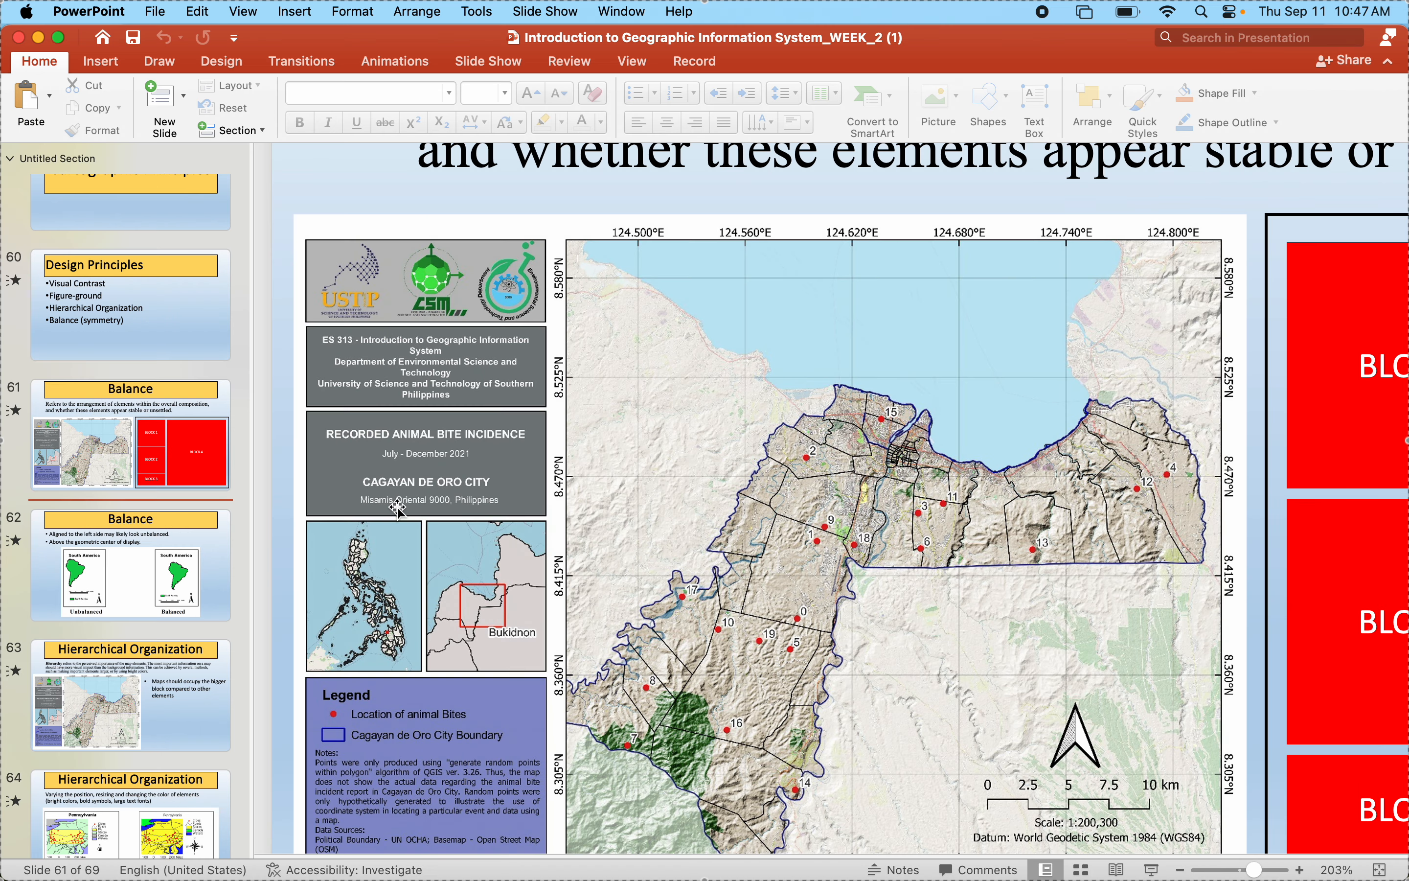
{"action": "left_click", "coordinate": [395, 639]}
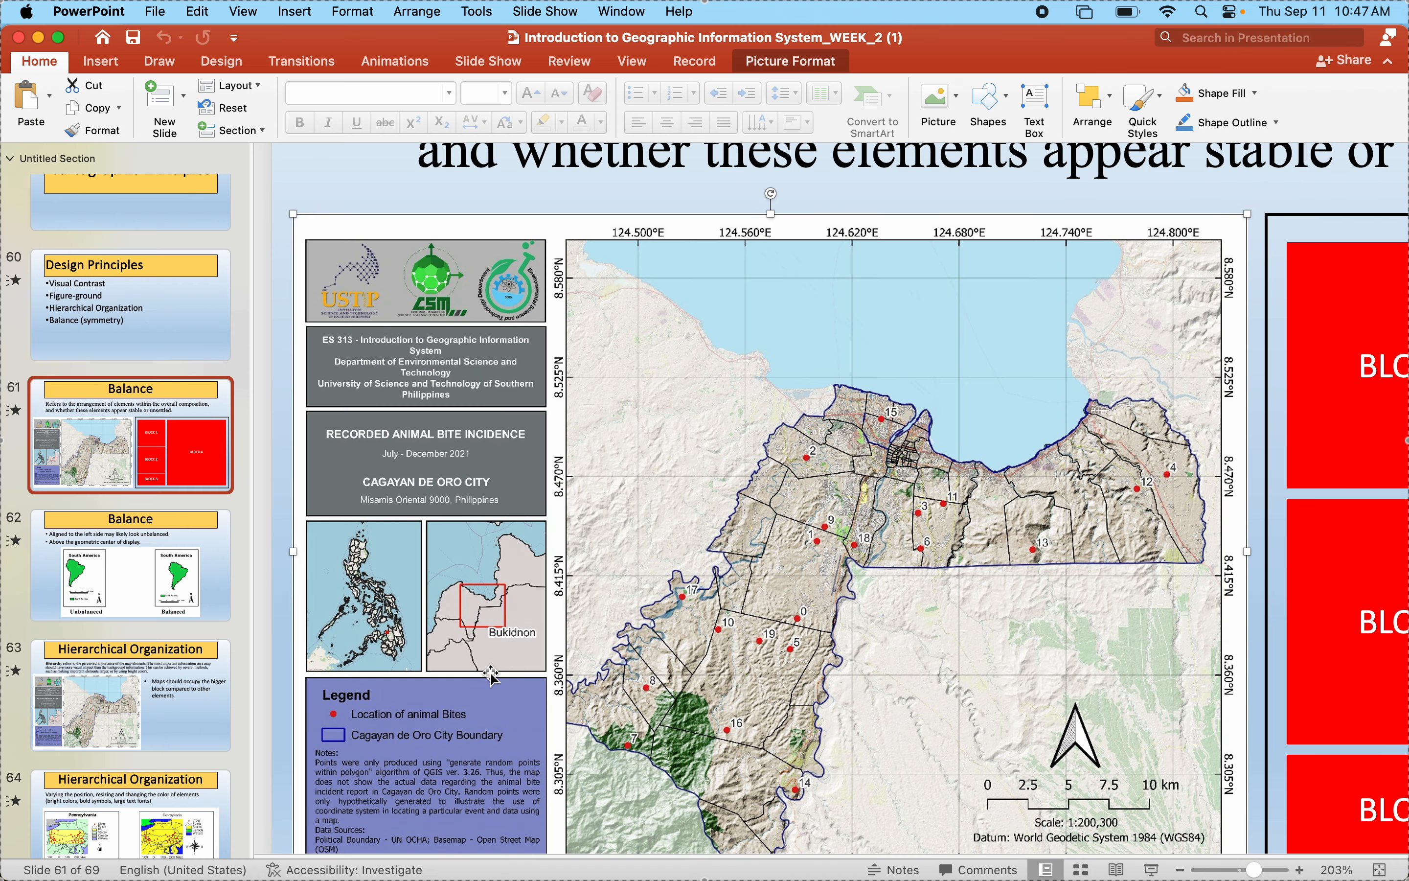
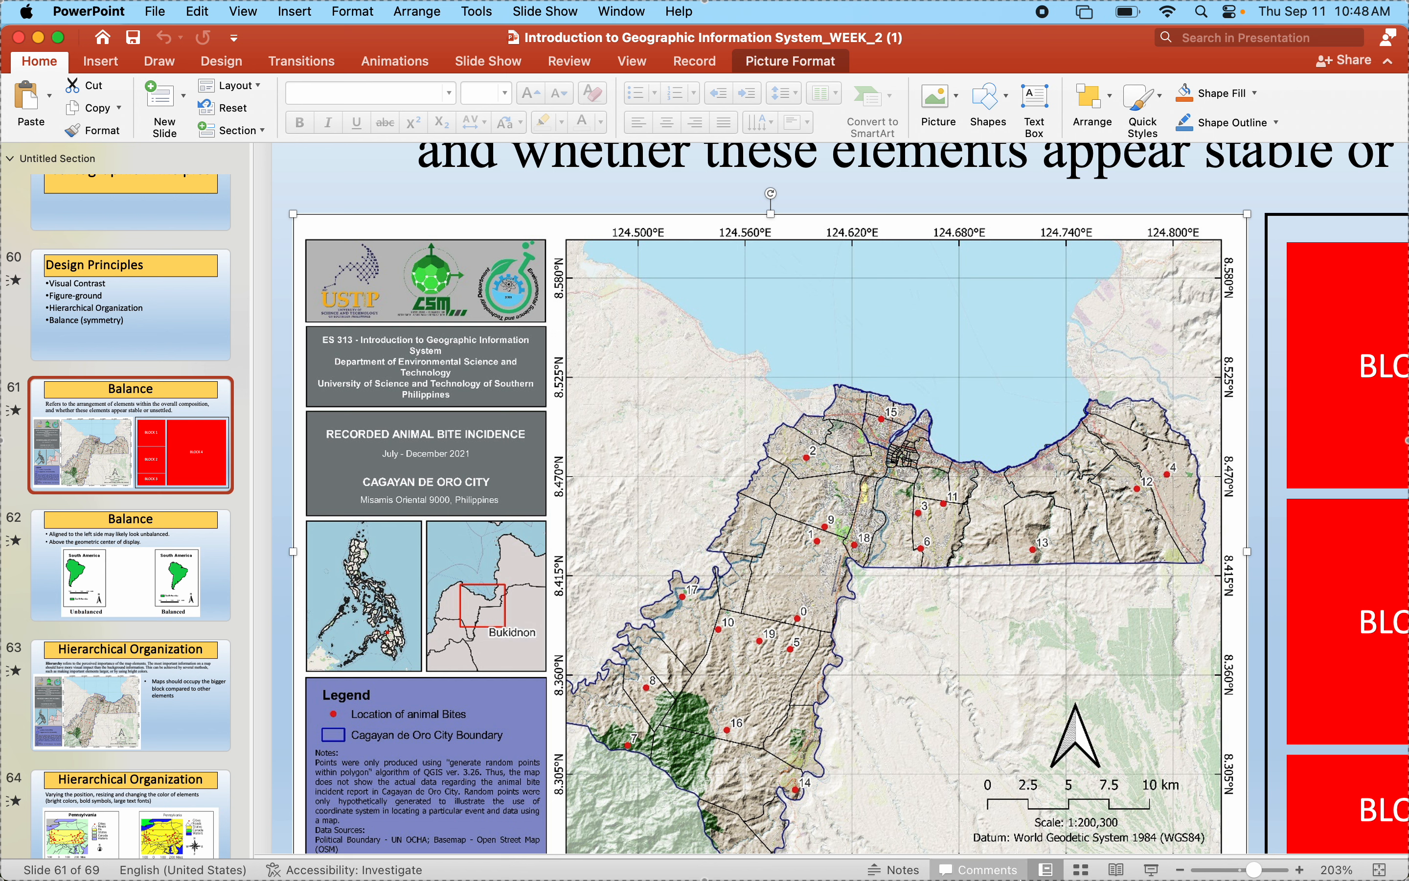
- Switch to the QGIS print layout and add a map frame about 45 mm wide and 50 mm tall below the title blocks
{"action": "mouse_move", "coordinate": [1048, 874]}
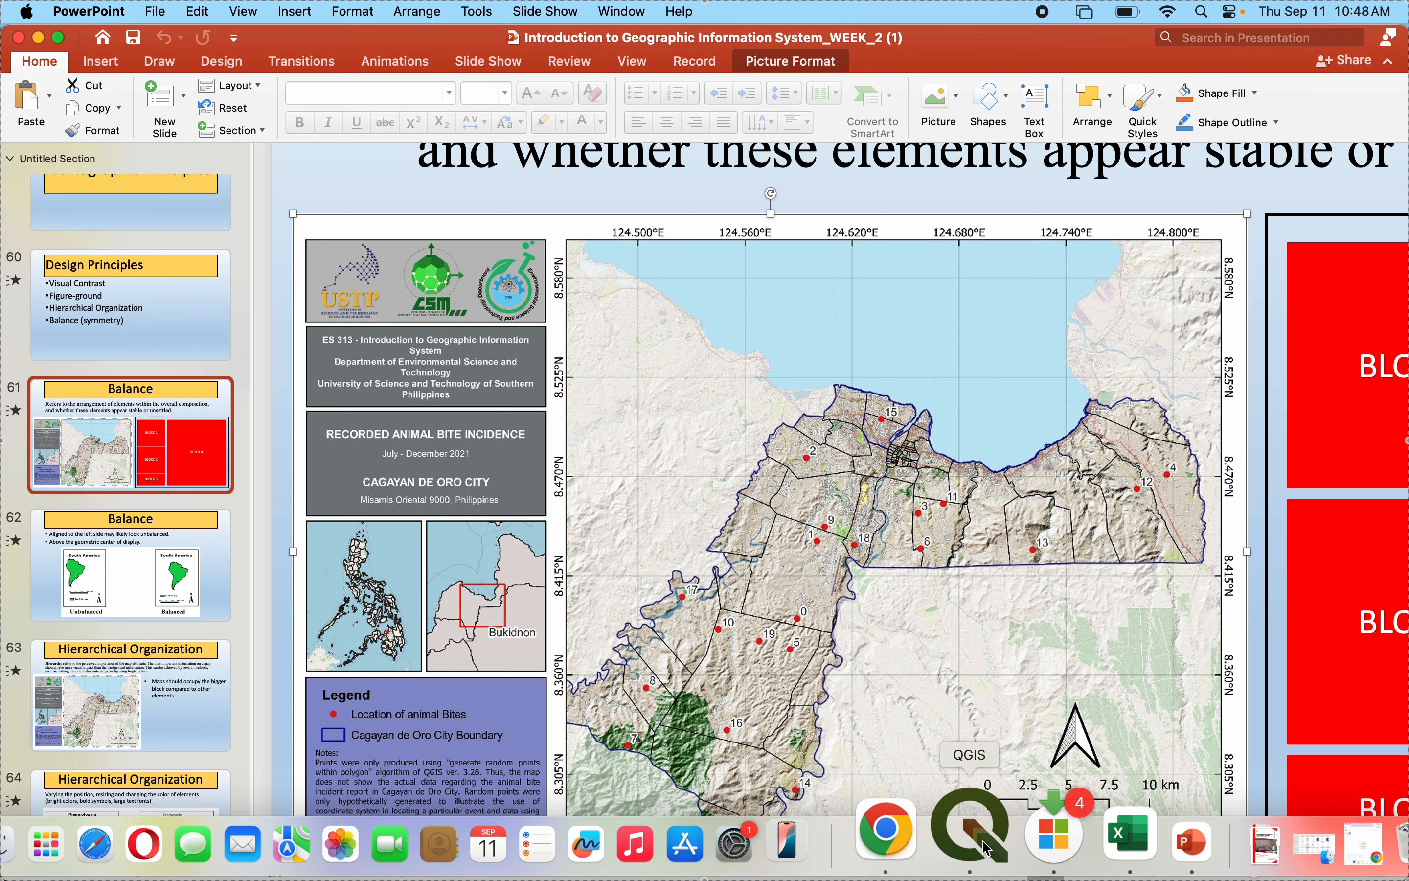
{"action": "left_click", "coordinate": [908, 842]}
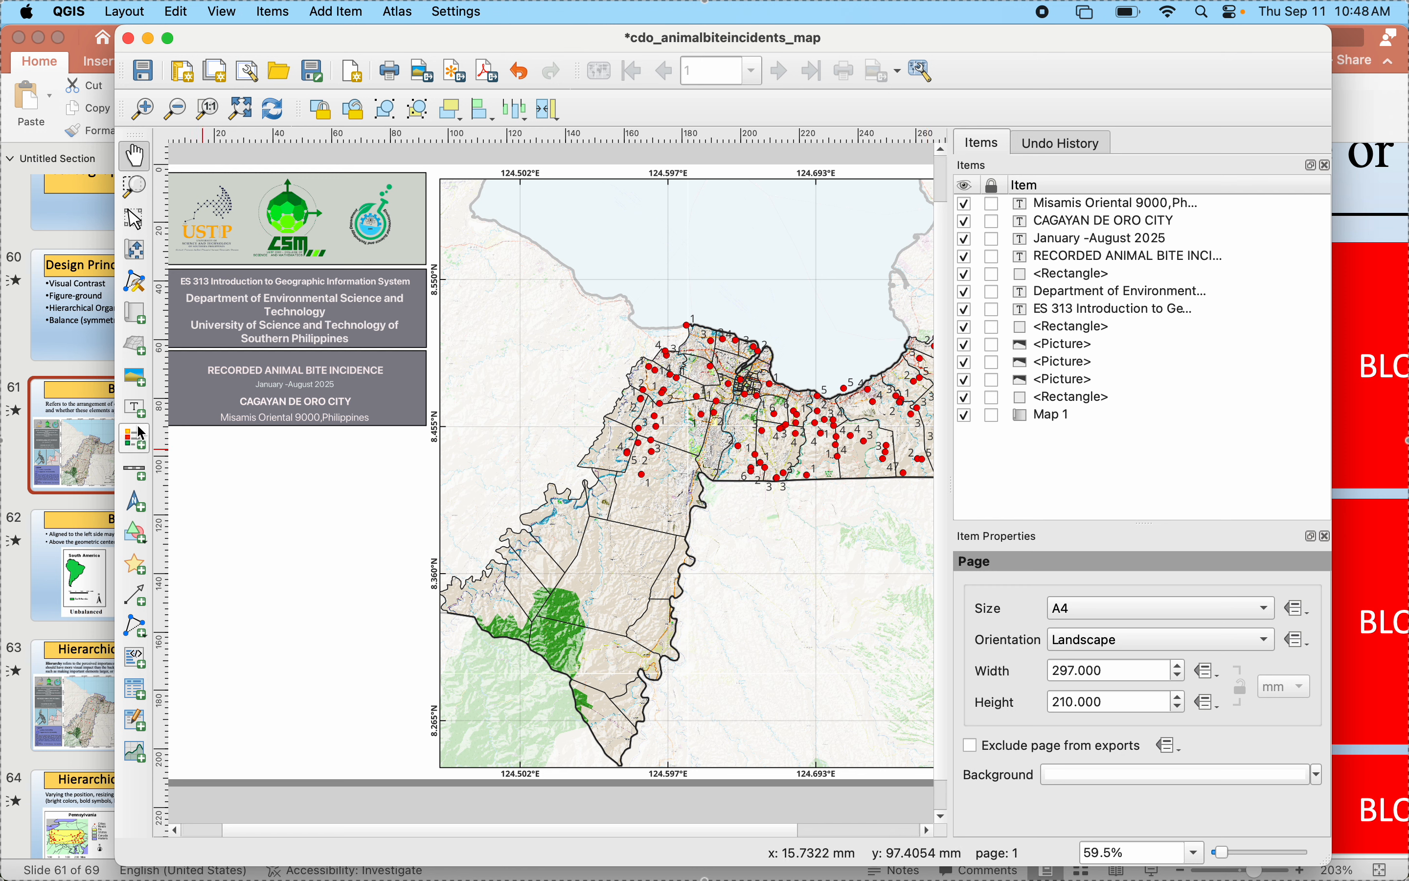
{"action": "left_click", "coordinate": [137, 316]}
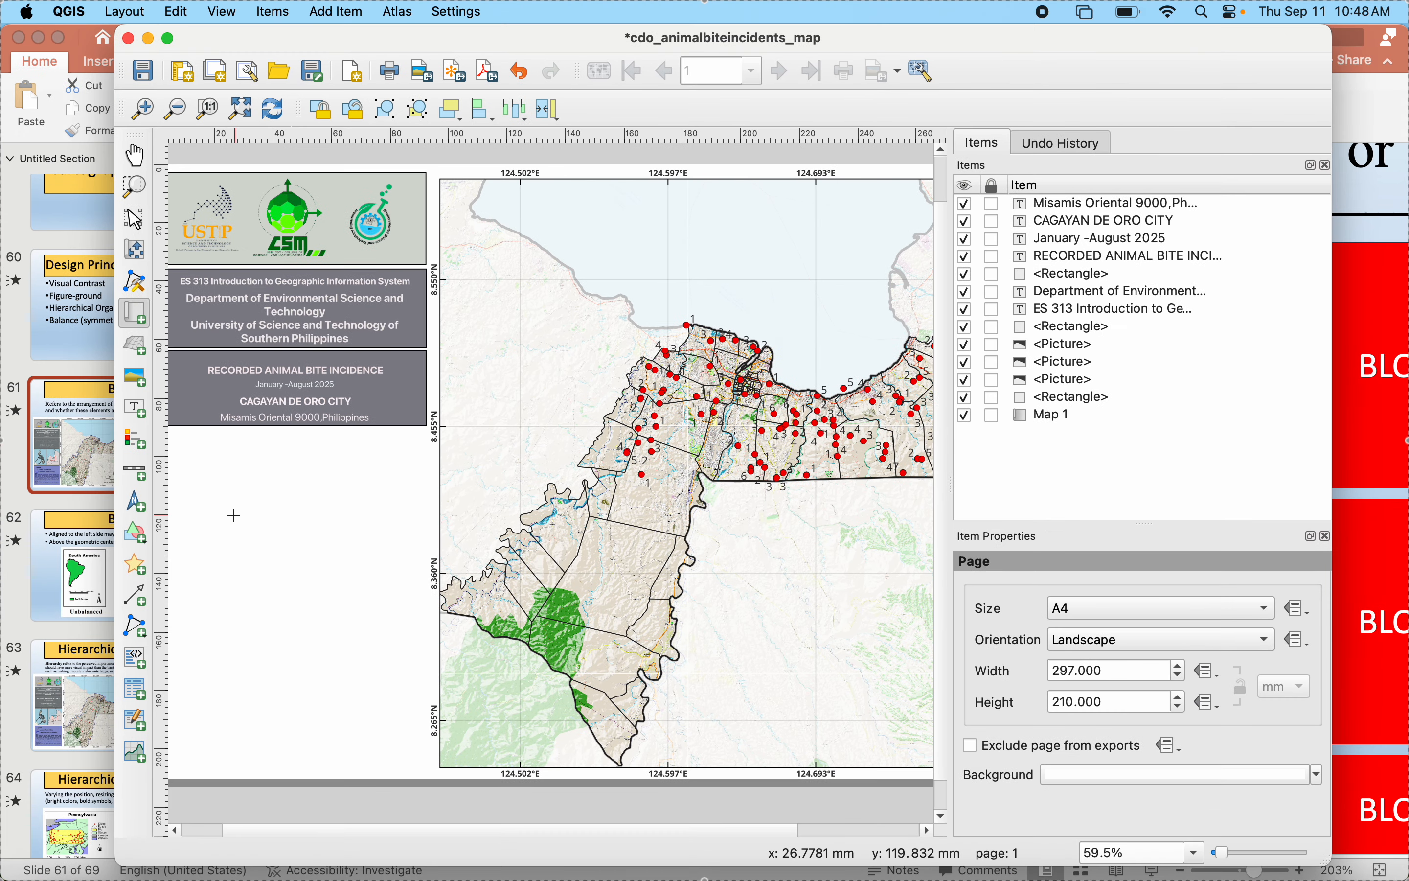
{"action": "left_click_drag", "start_coordinate": [609, 832], "coordinate": [454, 839]}
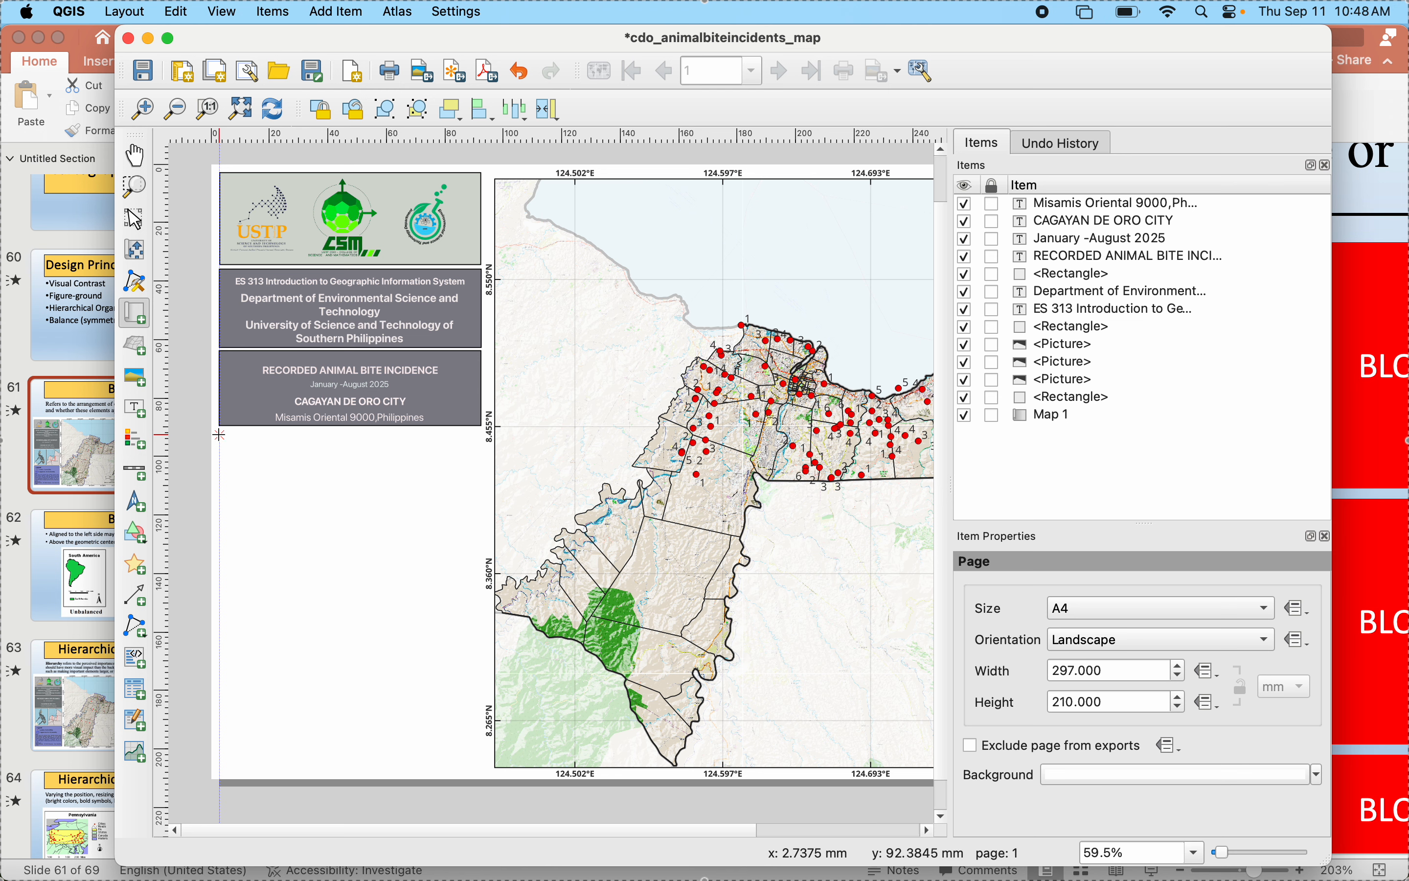
{"action": "left_click_drag", "start_coordinate": [219, 433], "coordinate": [286, 581]}
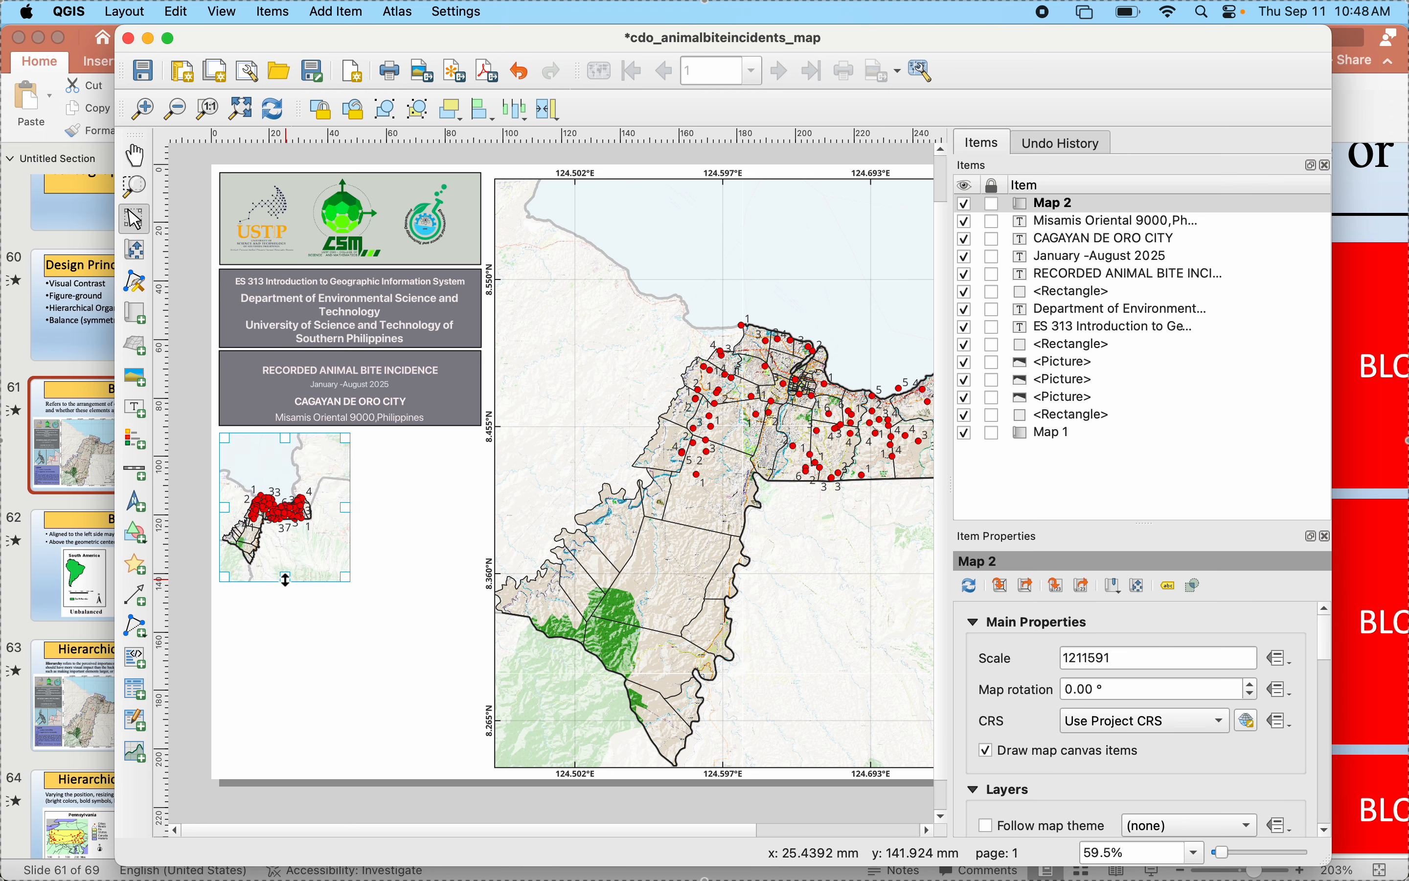
- Duplicate the small map frame and fit both copies side by side beneath the title blocks, each about 42 mm wide
{"action": "left_click", "coordinate": [357, 598]}
{"action": "key", "text": "super+v"}
{"action": "left_click_drag", "start_coordinate": [402, 660], "coordinate": [402, 492]}
{"action": "left_click_drag", "start_coordinate": [487, 511], "coordinate": [478, 511]}
{"action": "mouse_move", "coordinate": [259, 520]}
{"action": "left_mouse_down"}
{"action": "mouse_move", "coordinate": [307, 676]}
{"action": "mouse_move", "coordinate": [349, 703]}
{"action": "mouse_move", "coordinate": [384, 682]}
{"action": "mouse_move", "coordinate": [395, 669]}
{"action": "mouse_move", "coordinate": [356, 657]}
{"action": "mouse_move", "coordinate": [251, 526]}
{"action": "mouse_move", "coordinate": [273, 504]}
{"action": "left_mouse_up"}
{"action": "left_click_drag", "start_coordinate": [395, 545], "coordinate": [312, 544]}
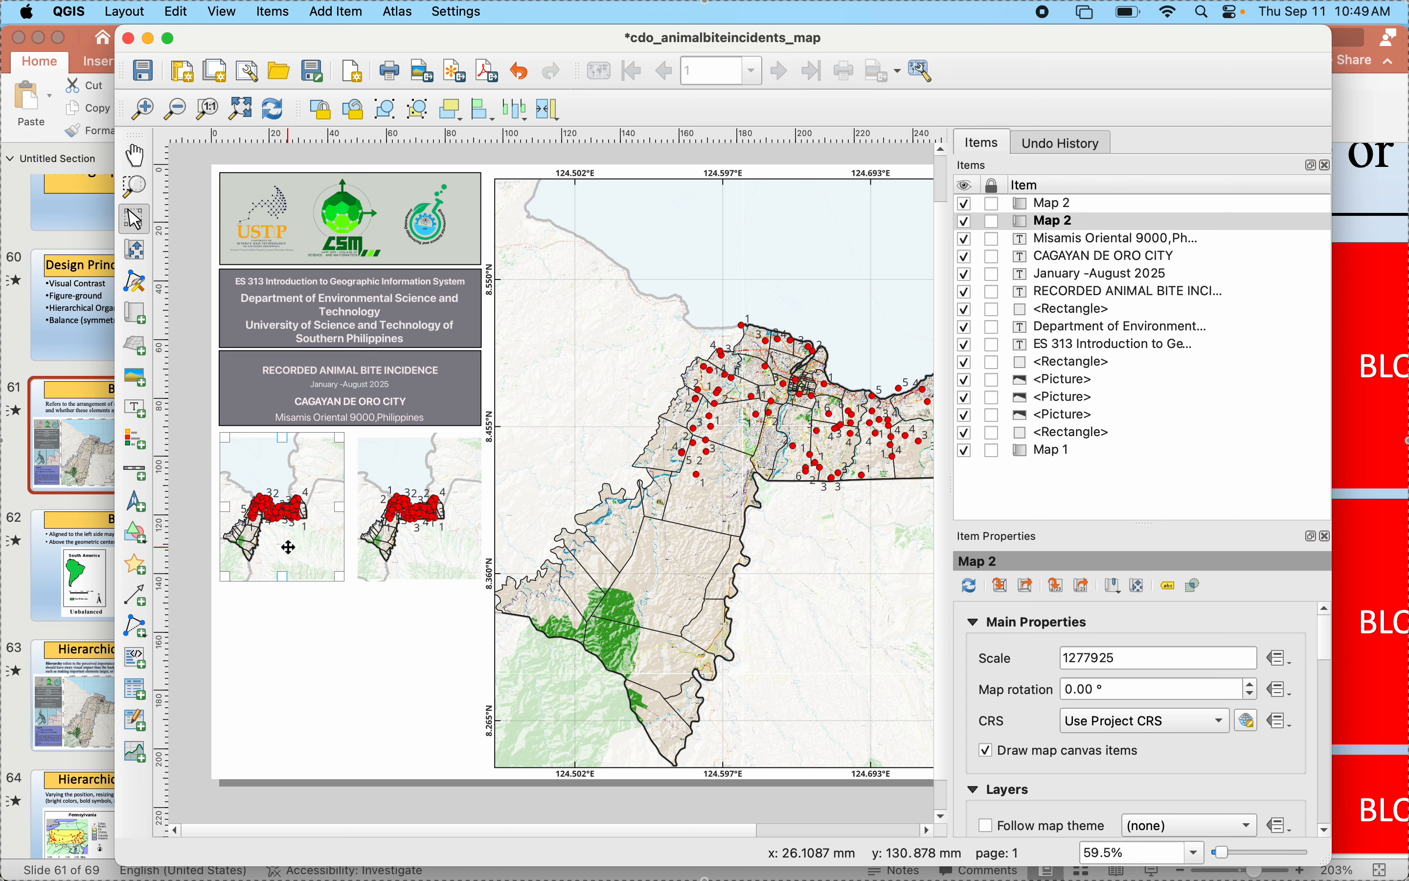
- Switch to the main QGIS project window and hide the CDO_Brgy, CDO, Phl_Prov and SRTMGL1 layers
{"action": "mouse_move", "coordinate": [1214, 877]}
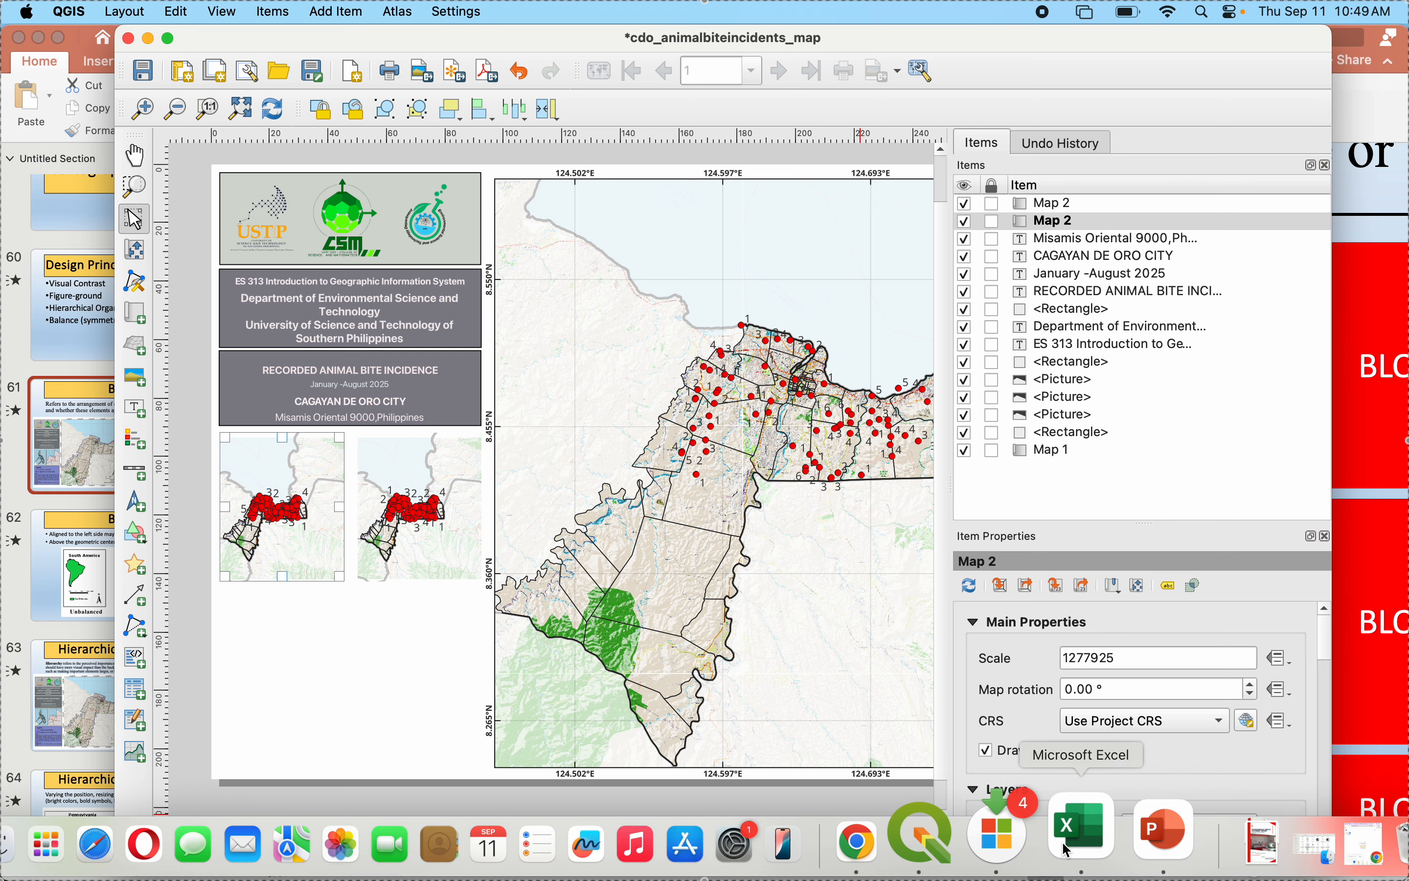
{"action": "left_click", "coordinate": [979, 856]}
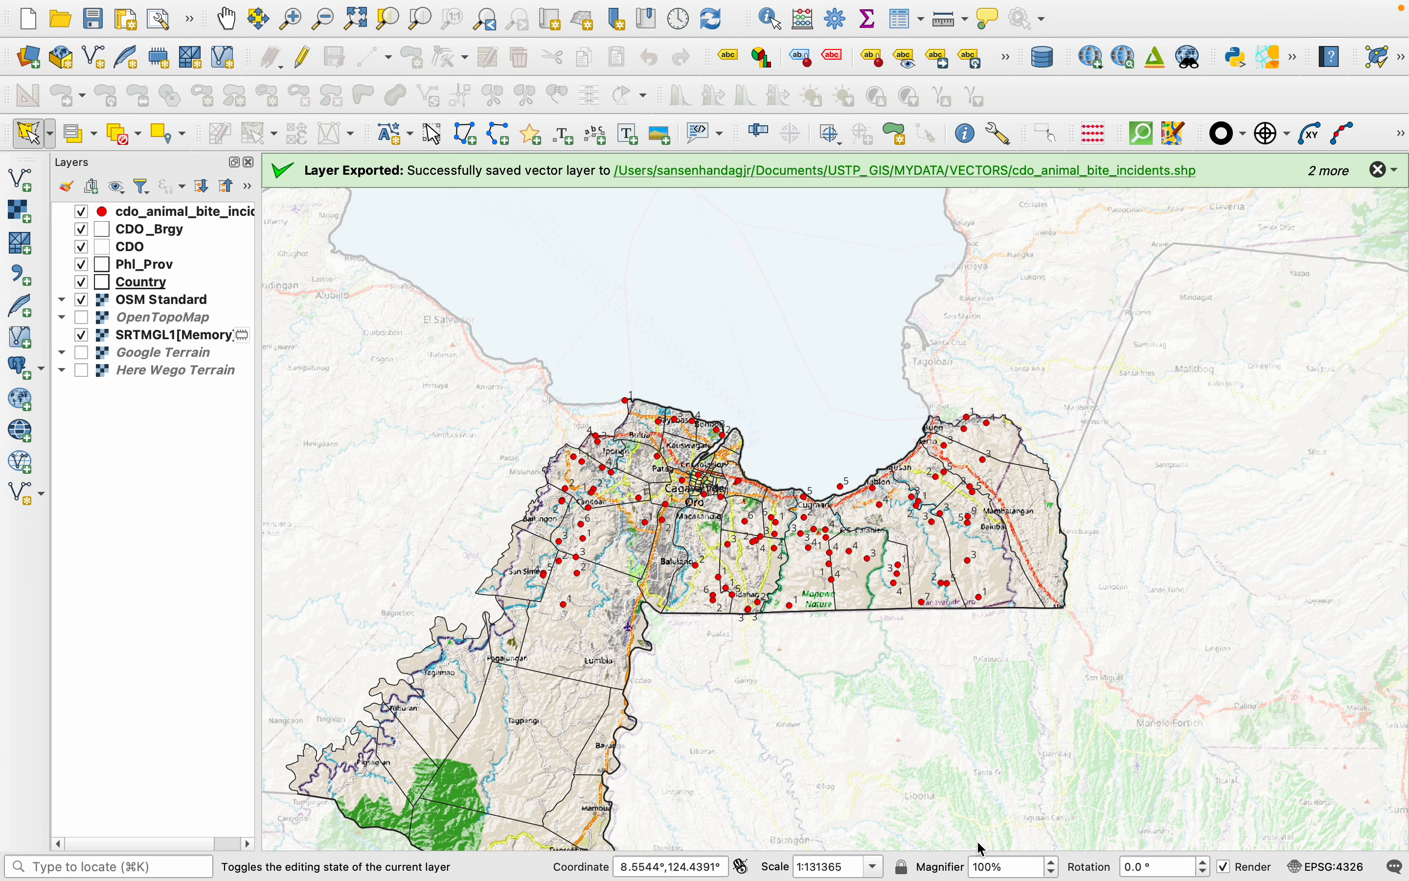
{"action": "left_click", "coordinate": [82, 230]}
{"action": "left_click", "coordinate": [82, 247]}
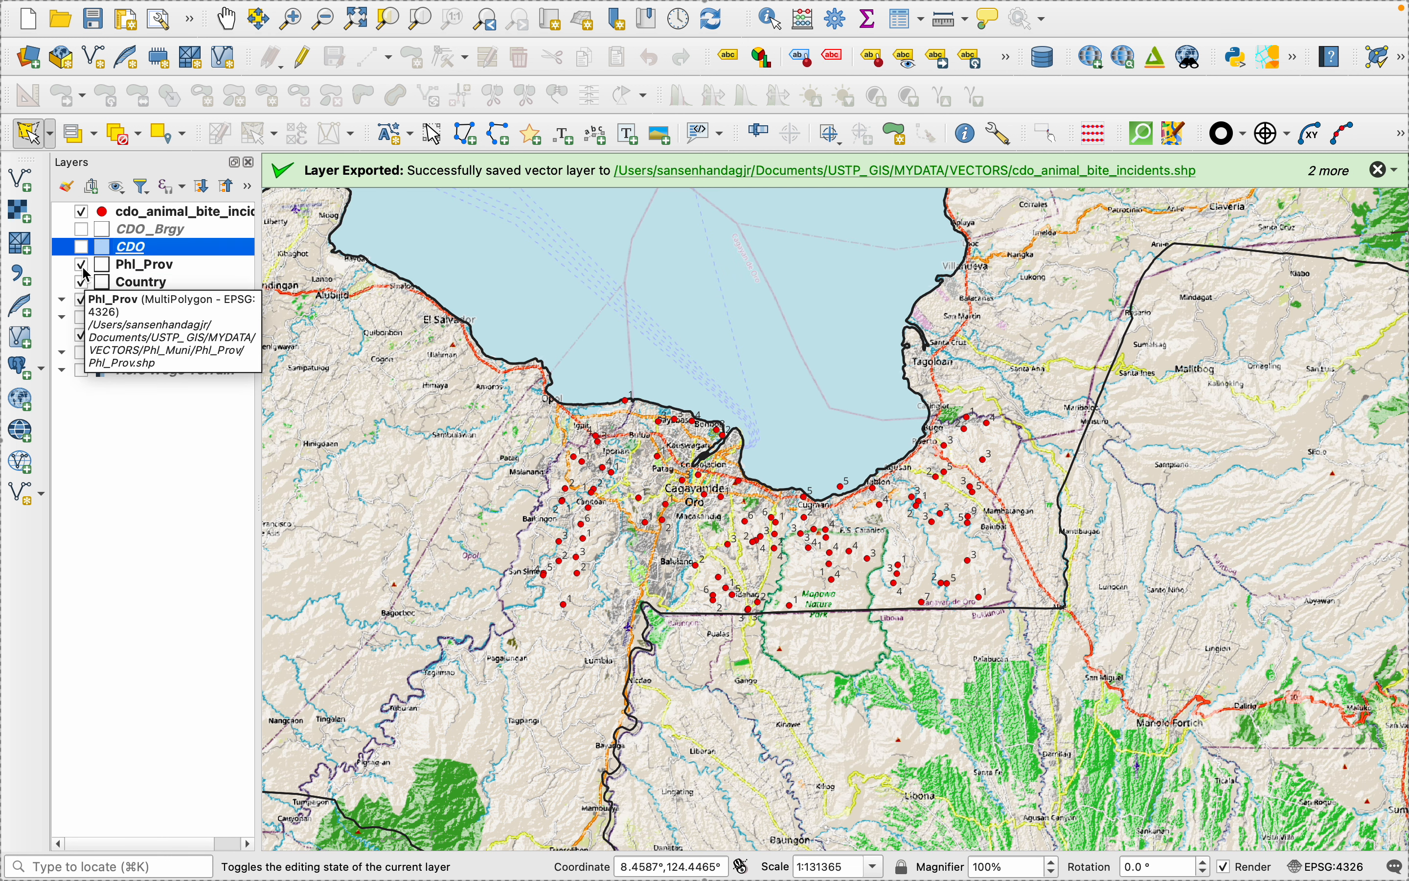
{"action": "left_click", "coordinate": [83, 266]}
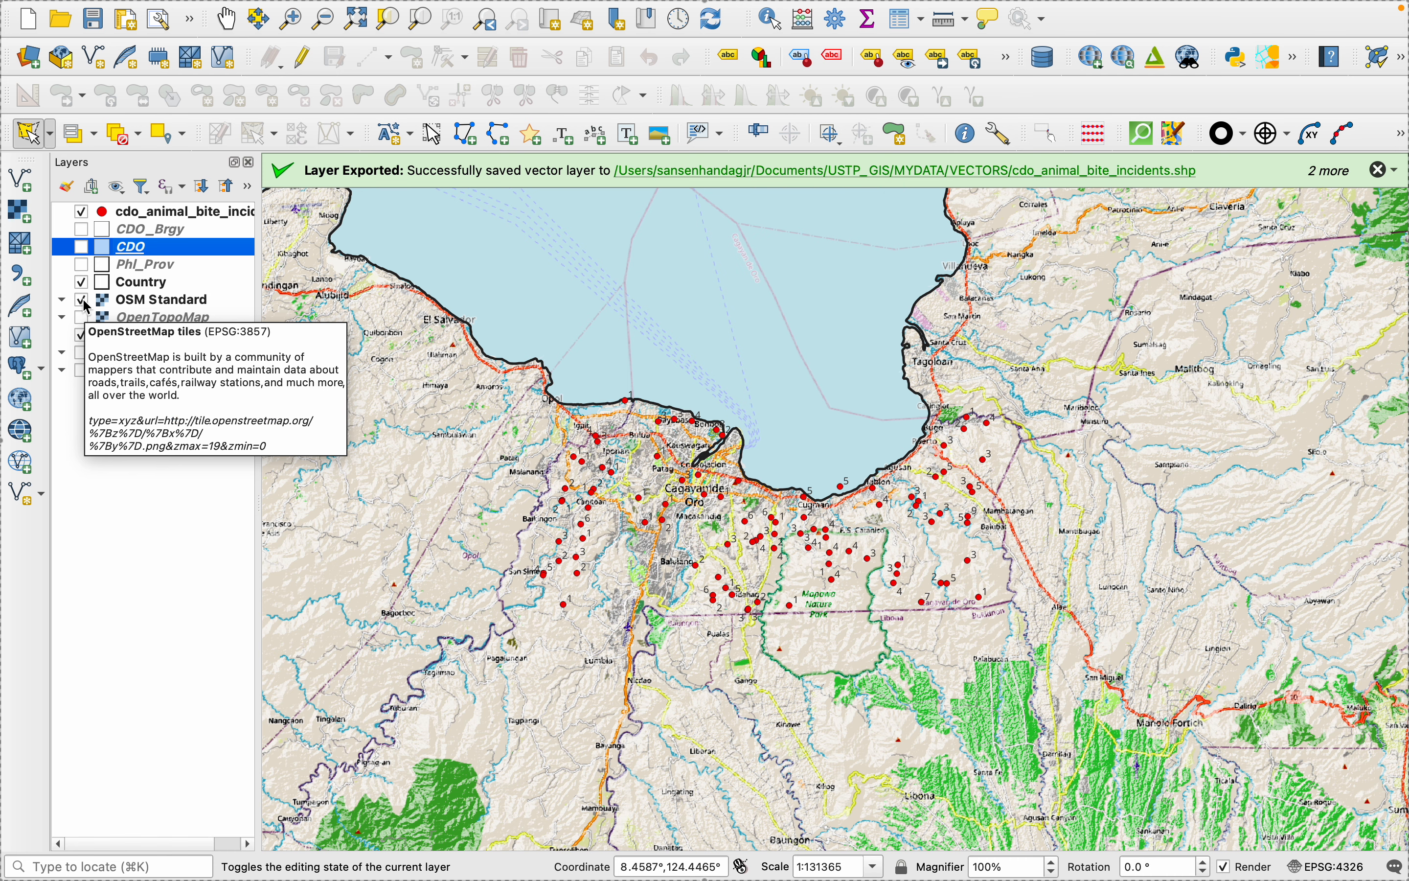
{"action": "left_click", "coordinate": [82, 336]}
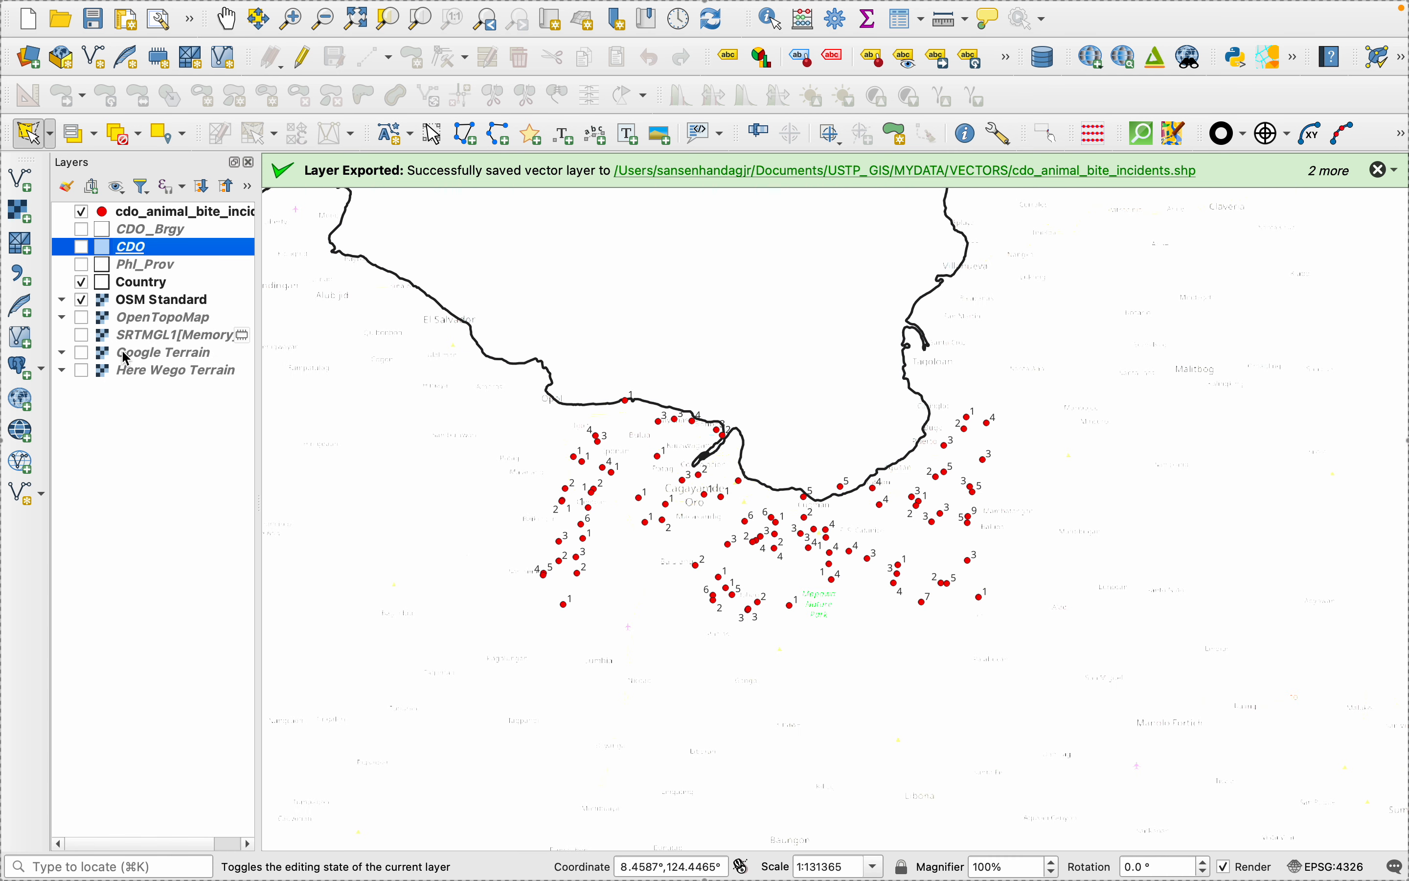
- Open the Country layer's properties and turn on single labels using the NAME_ENGLI field
{"action": "key", "text": "ctrl+Up"}
{"action": "left_click", "coordinate": [456, 477]}
{"action": "right_click", "coordinate": [127, 270]}
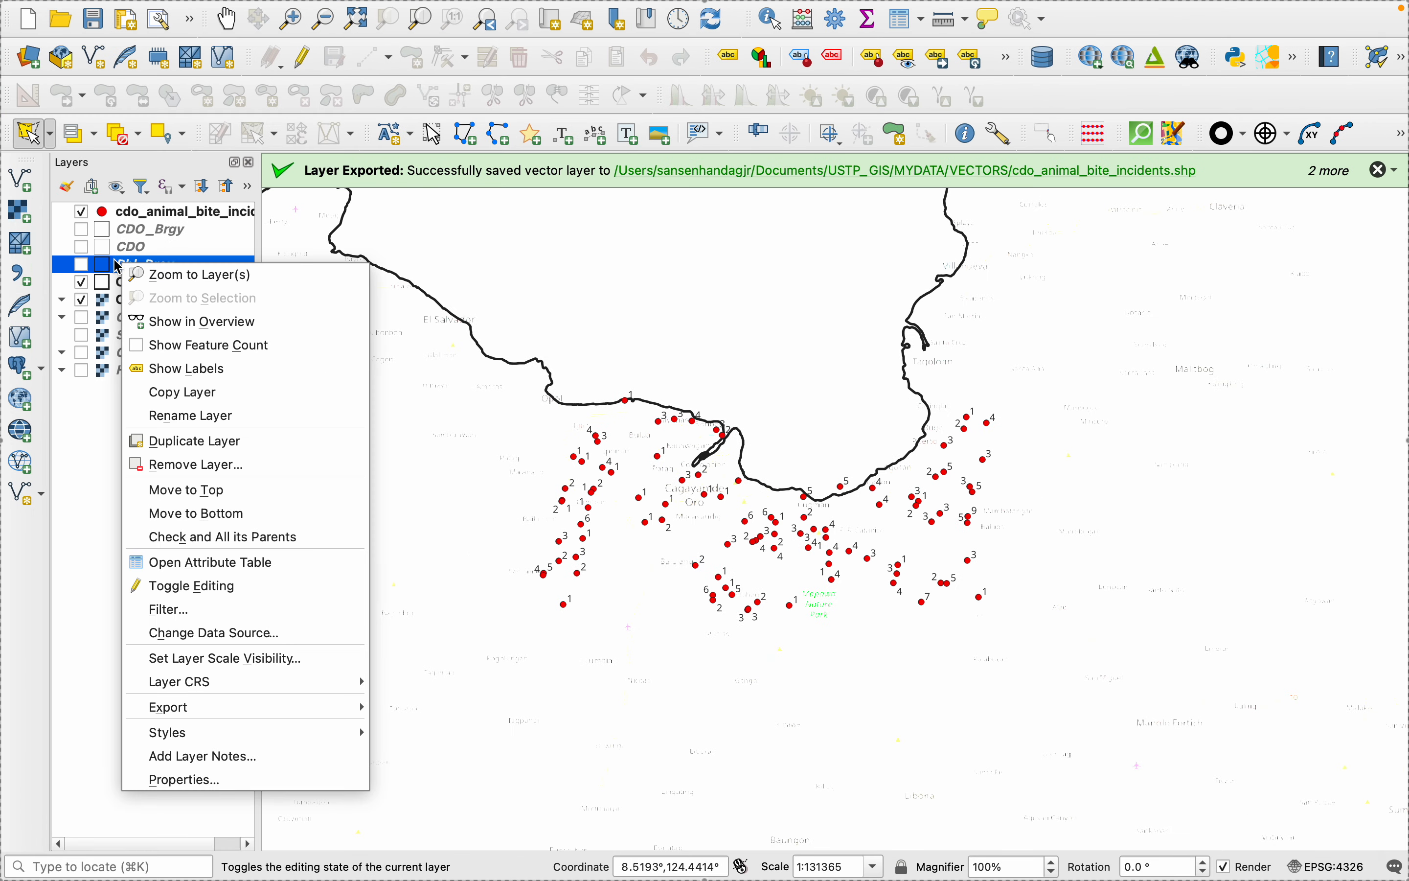
{"action": "left_click", "coordinate": [103, 294]}
{"action": "right_click", "coordinate": [131, 286]}
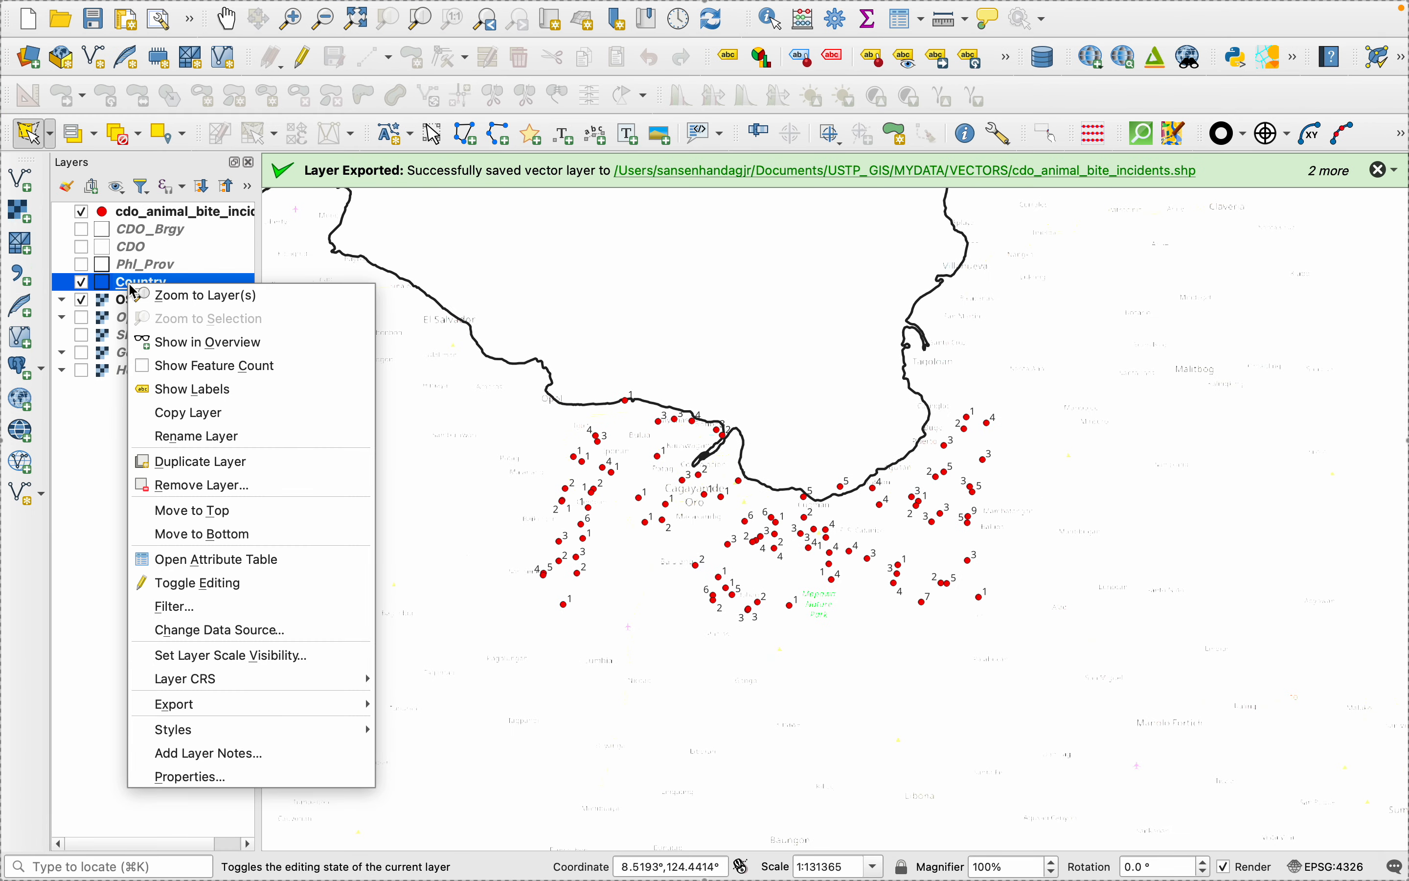
{"action": "left_click", "coordinate": [192, 777]}
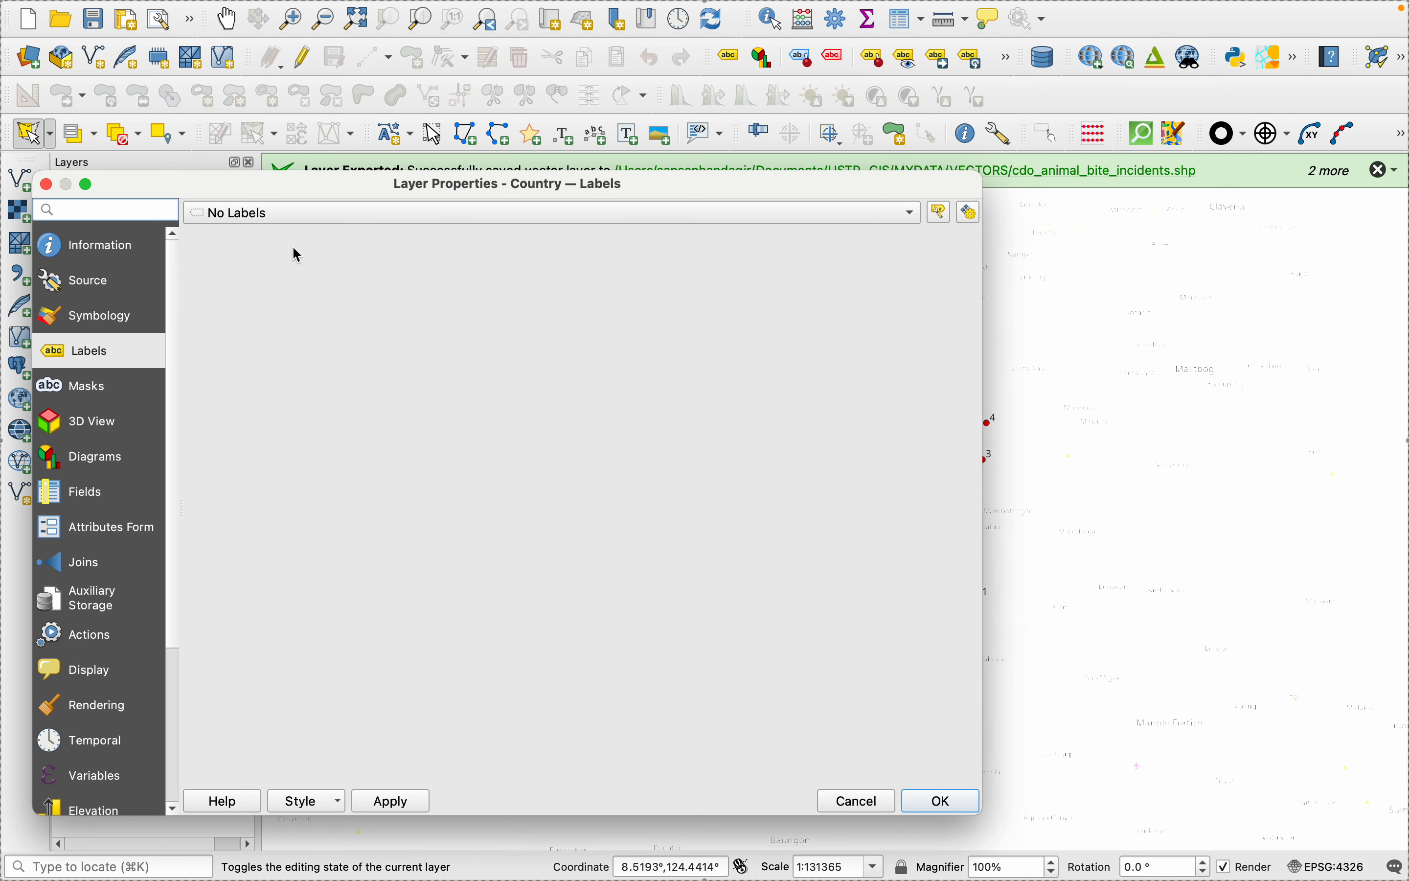
{"action": "left_click", "coordinate": [274, 214]}
{"action": "left_click", "coordinate": [245, 239]}
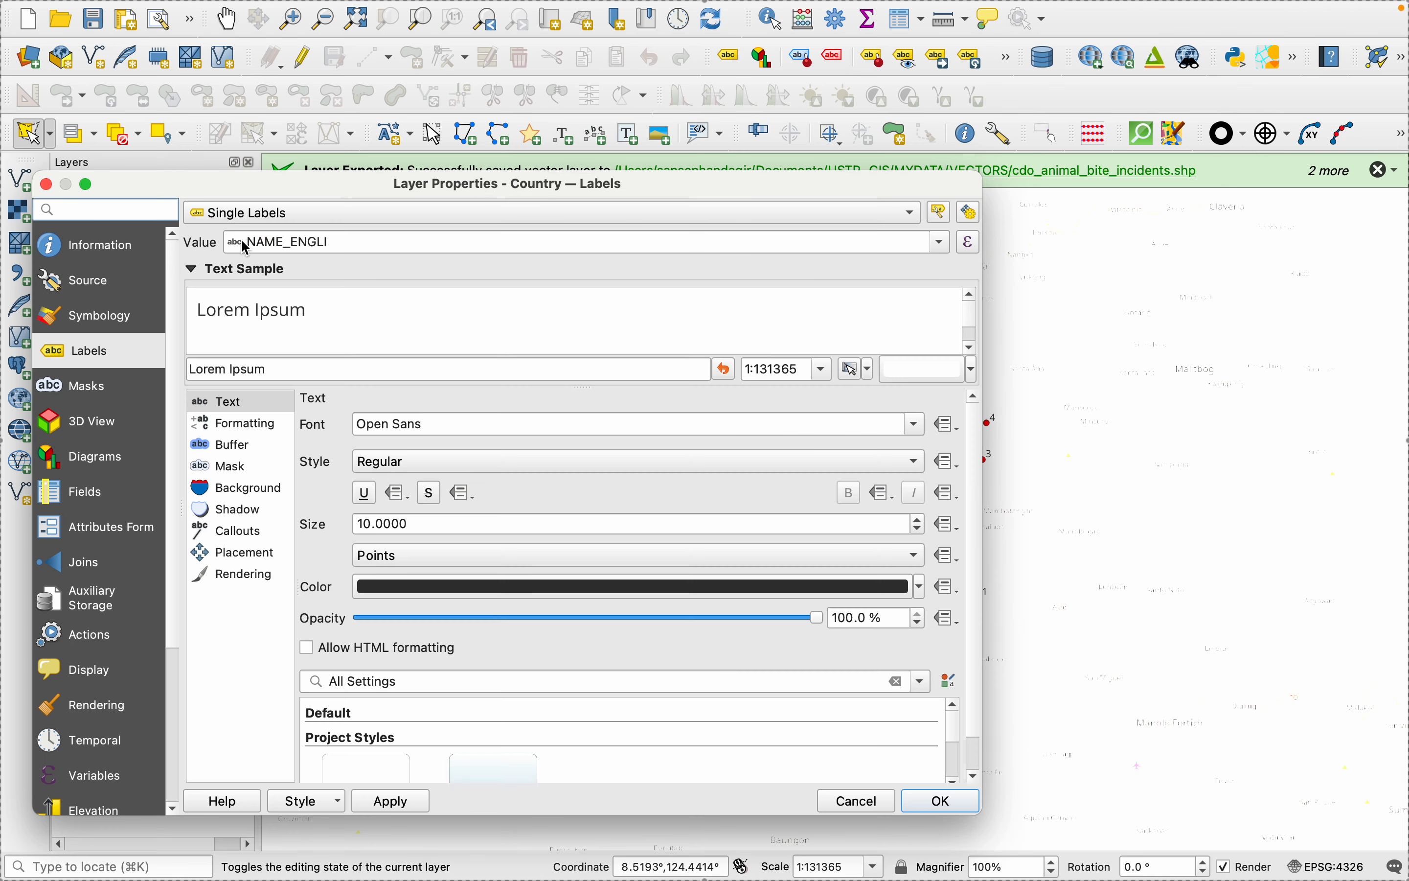
- Change the Country layer's symbol from a simple outline to a simple fill in dark gray and apply it
{"action": "left_click", "coordinate": [104, 323]}
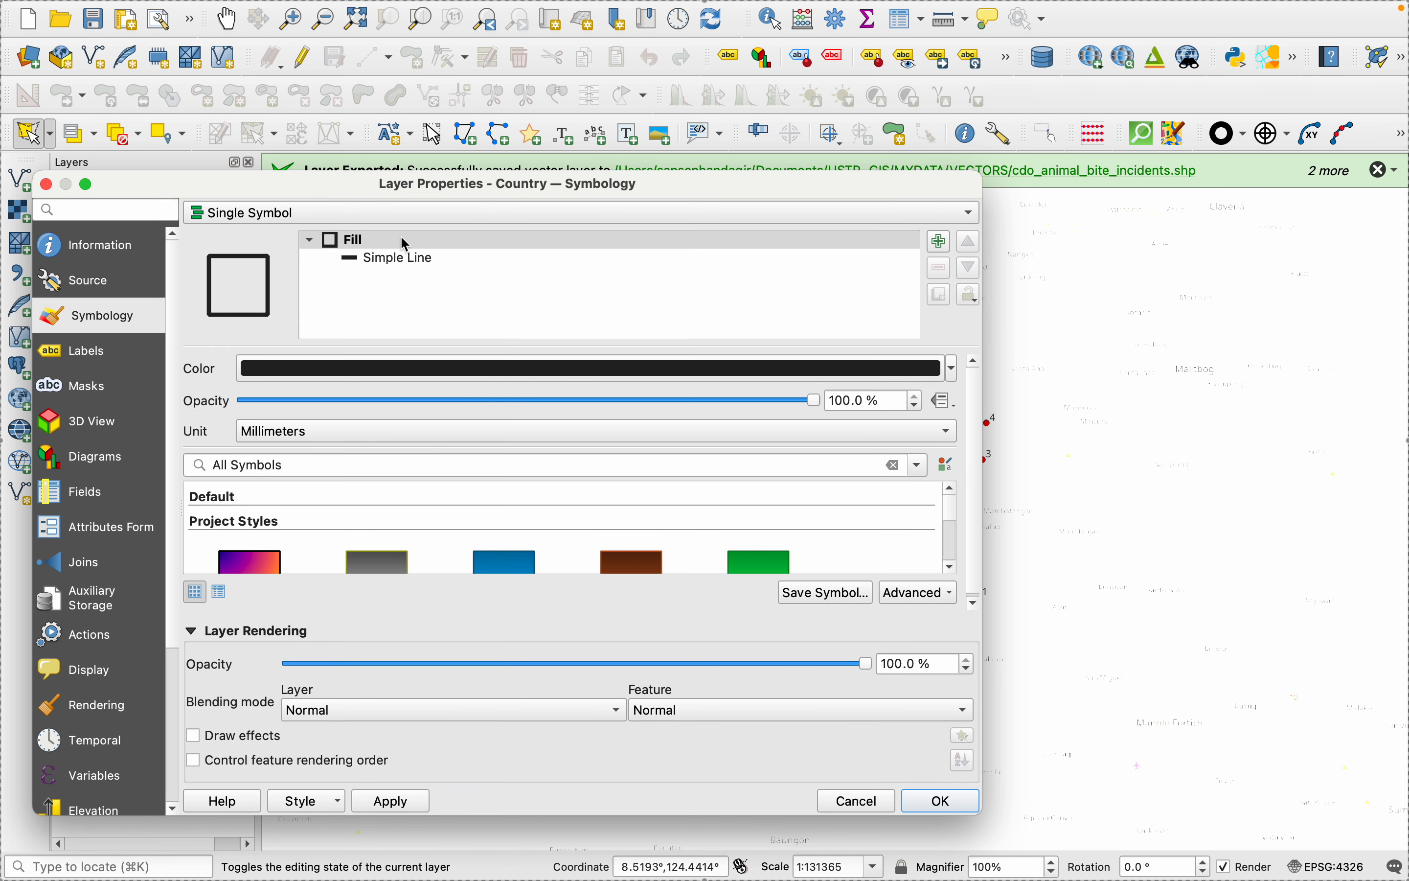
{"action": "left_click", "coordinate": [395, 263]}
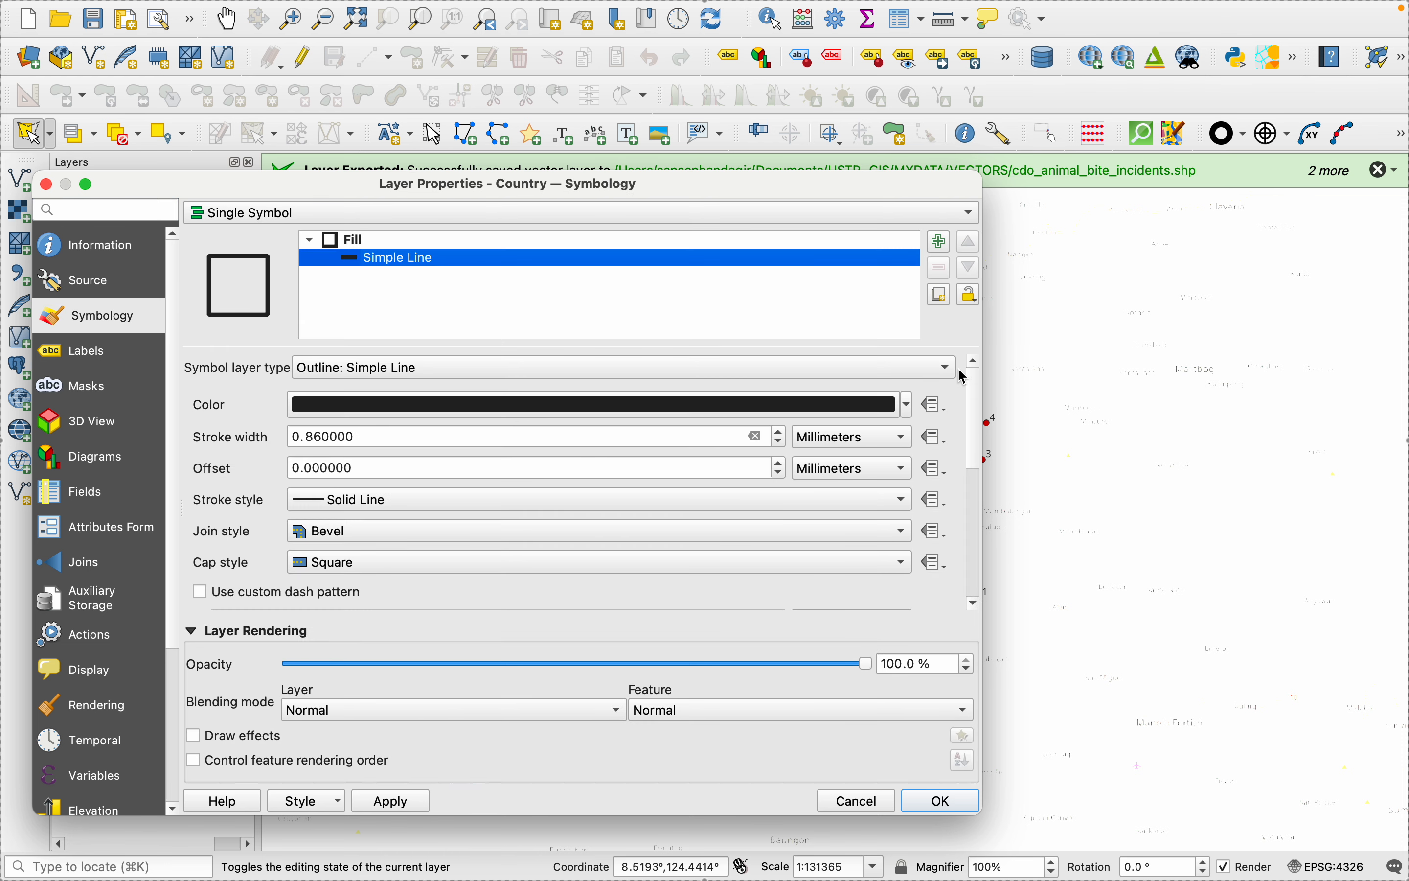
{"action": "left_click", "coordinate": [940, 372]}
{"action": "left_click", "coordinate": [323, 224]}
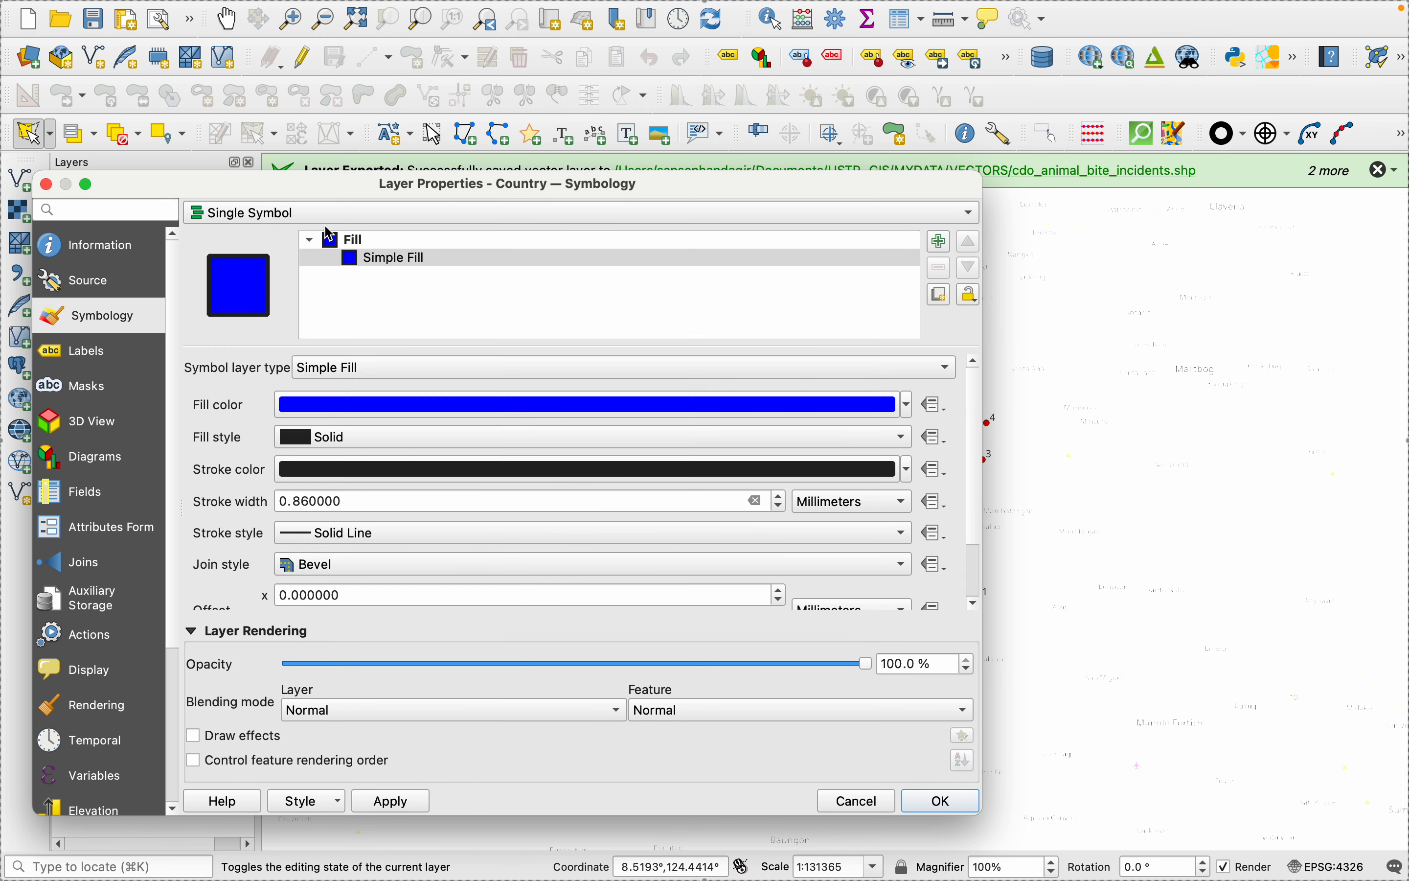
{"action": "left_click", "coordinate": [908, 406]}
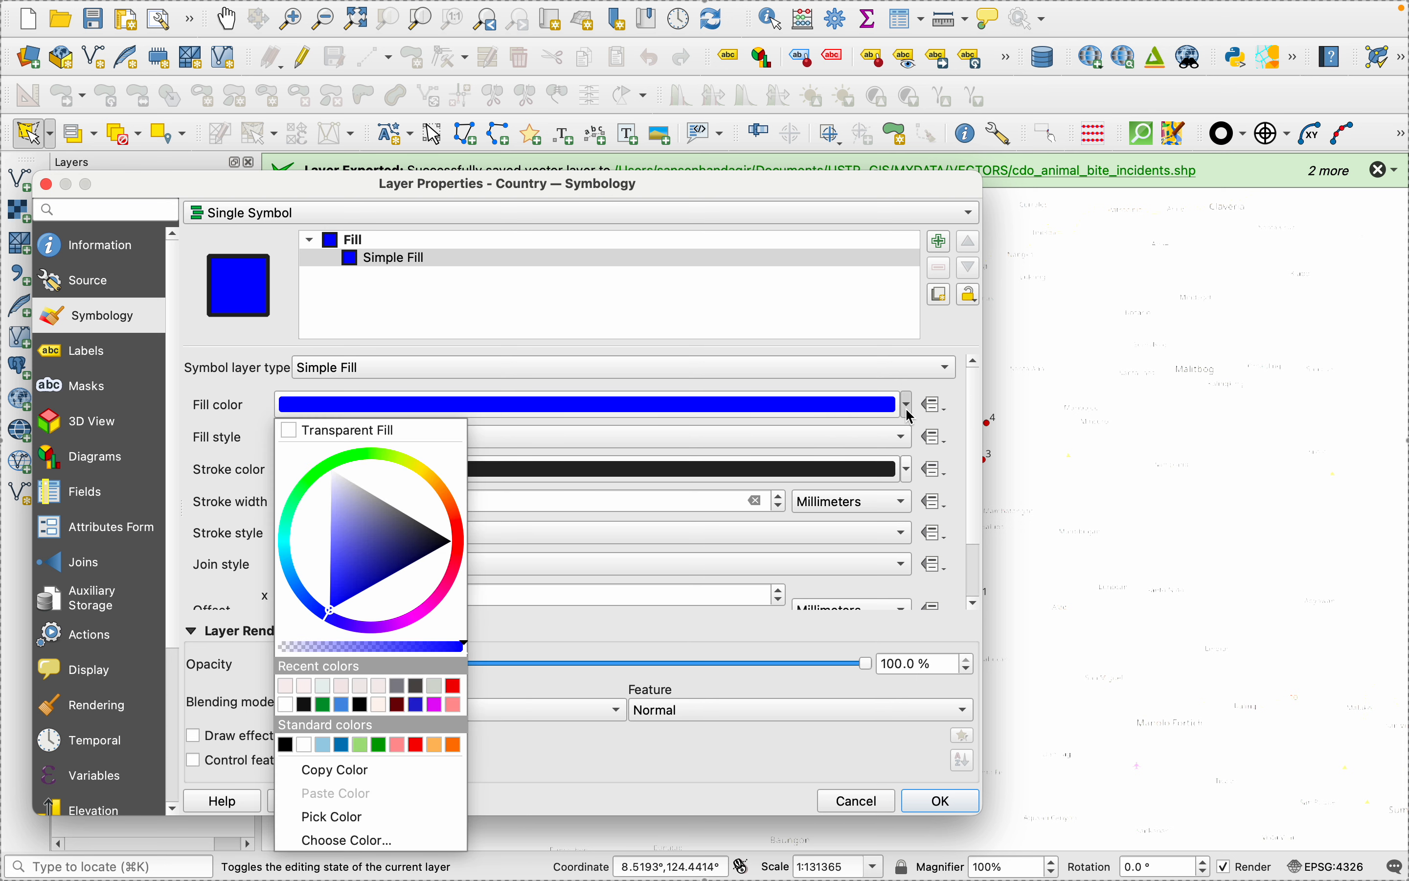
{"action": "left_click", "coordinate": [400, 693]}
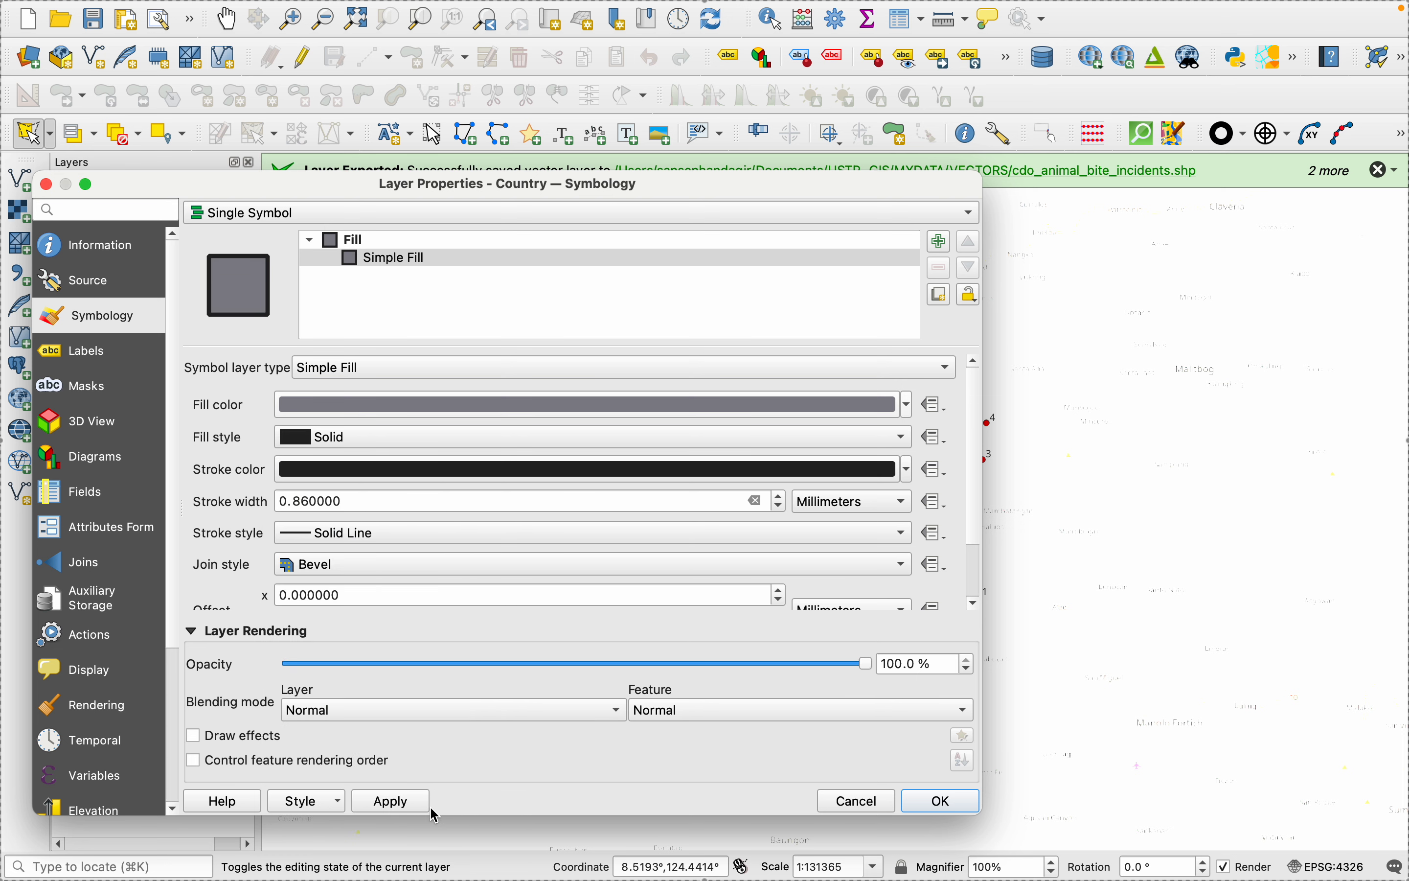
{"action": "left_click", "coordinate": [396, 801]}
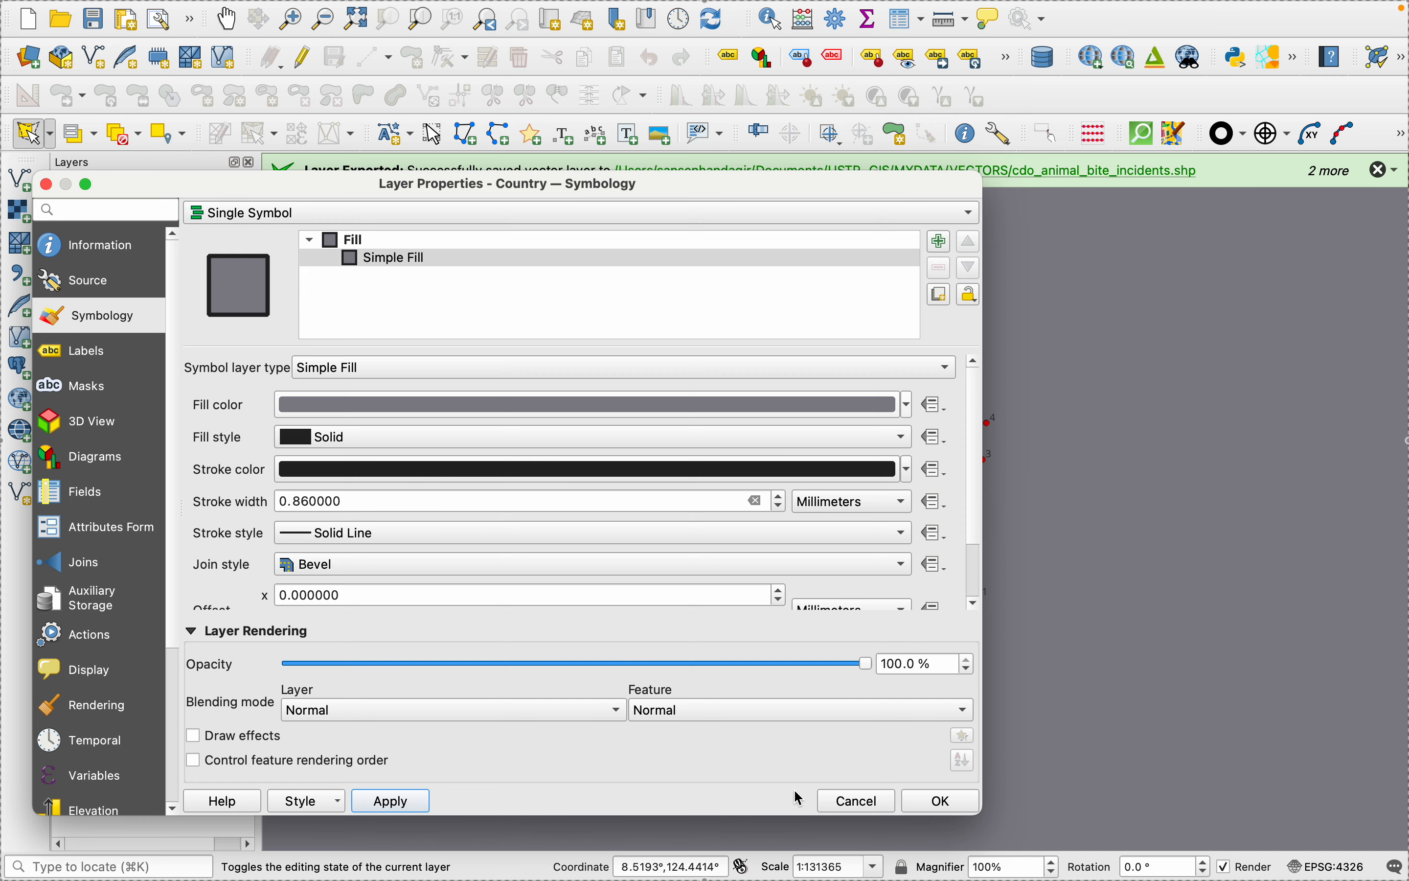
{"action": "left_click", "coordinate": [942, 801]}
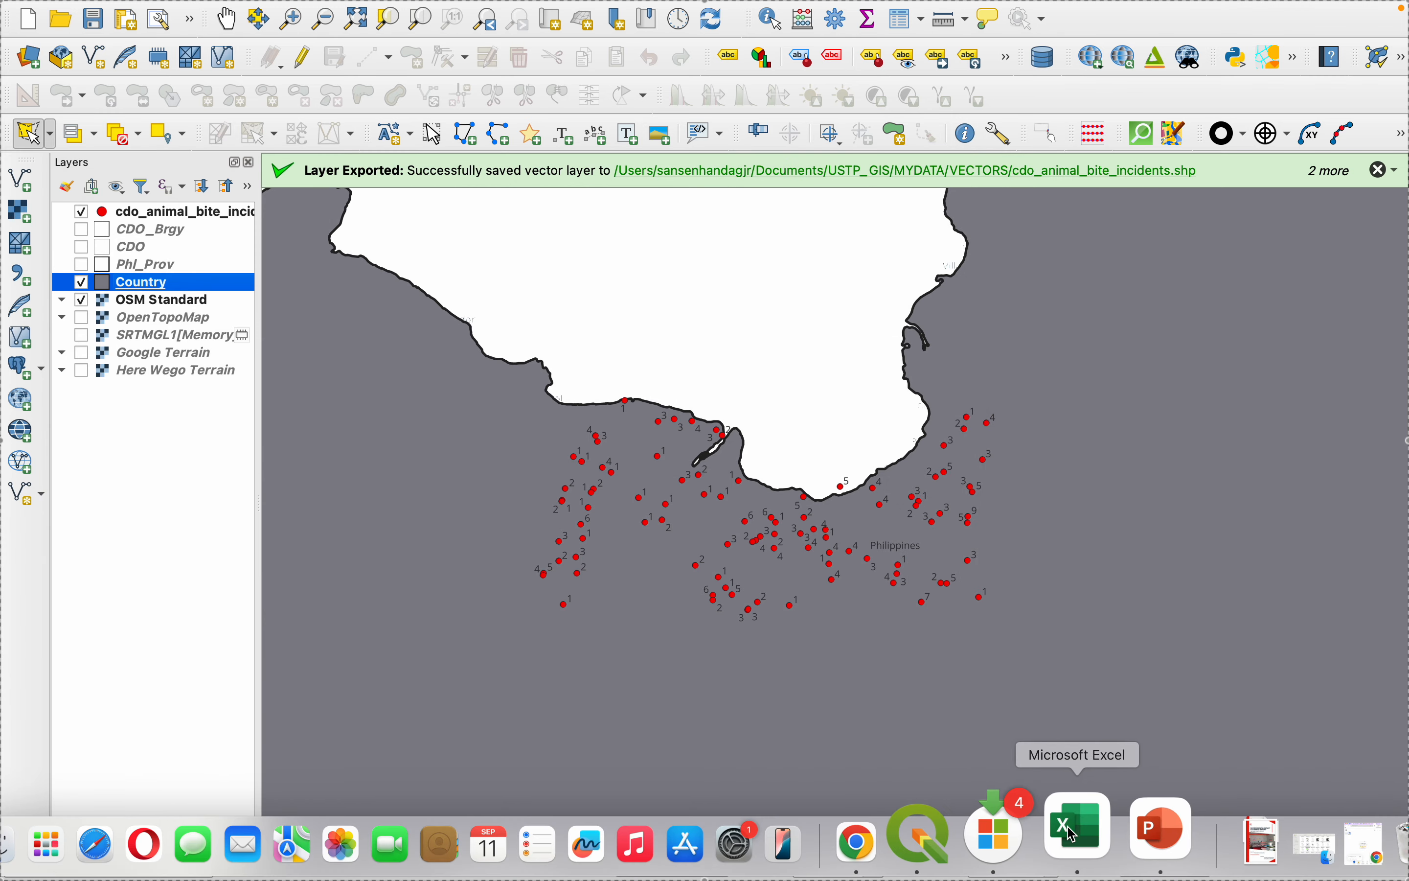
- Return to the cdo_animalbiteincidents_map layout and refresh it to update the two inset maps
{"action": "left_click", "coordinate": [968, 830]}
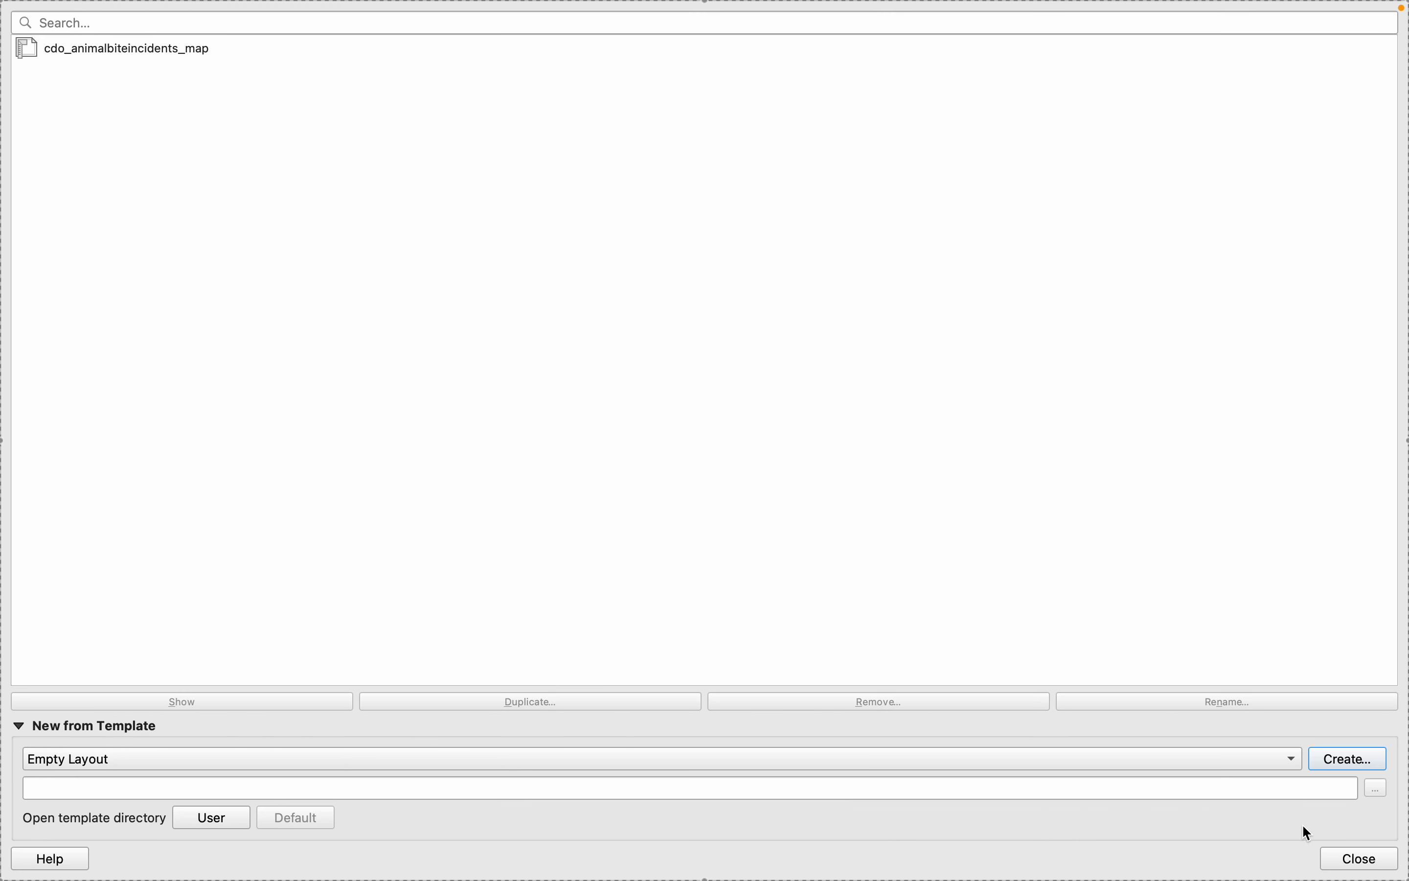
{"action": "left_click", "coordinate": [1358, 860]}
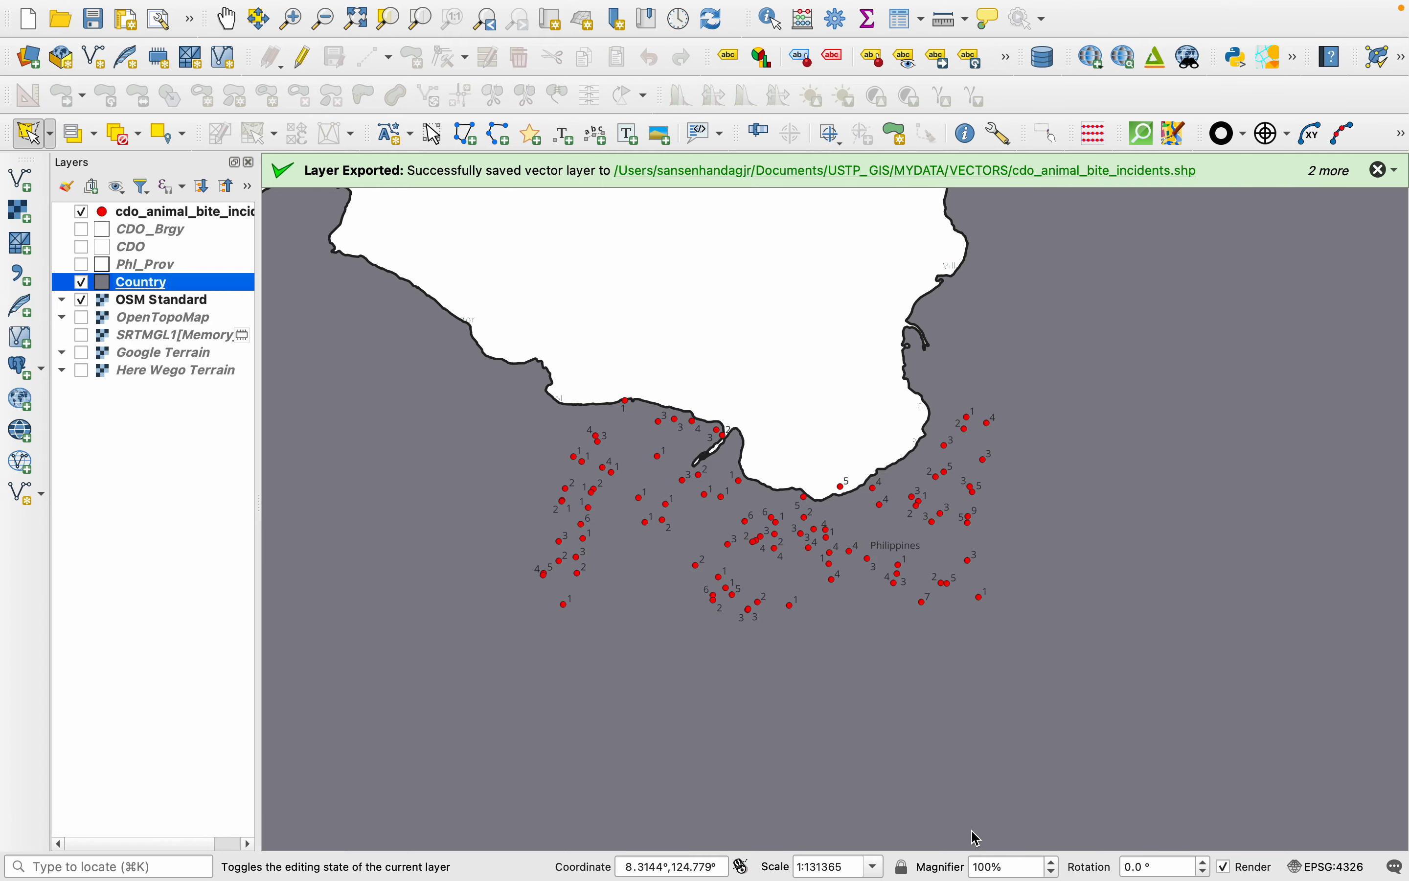
{"action": "left_click", "coordinate": [975, 827]}
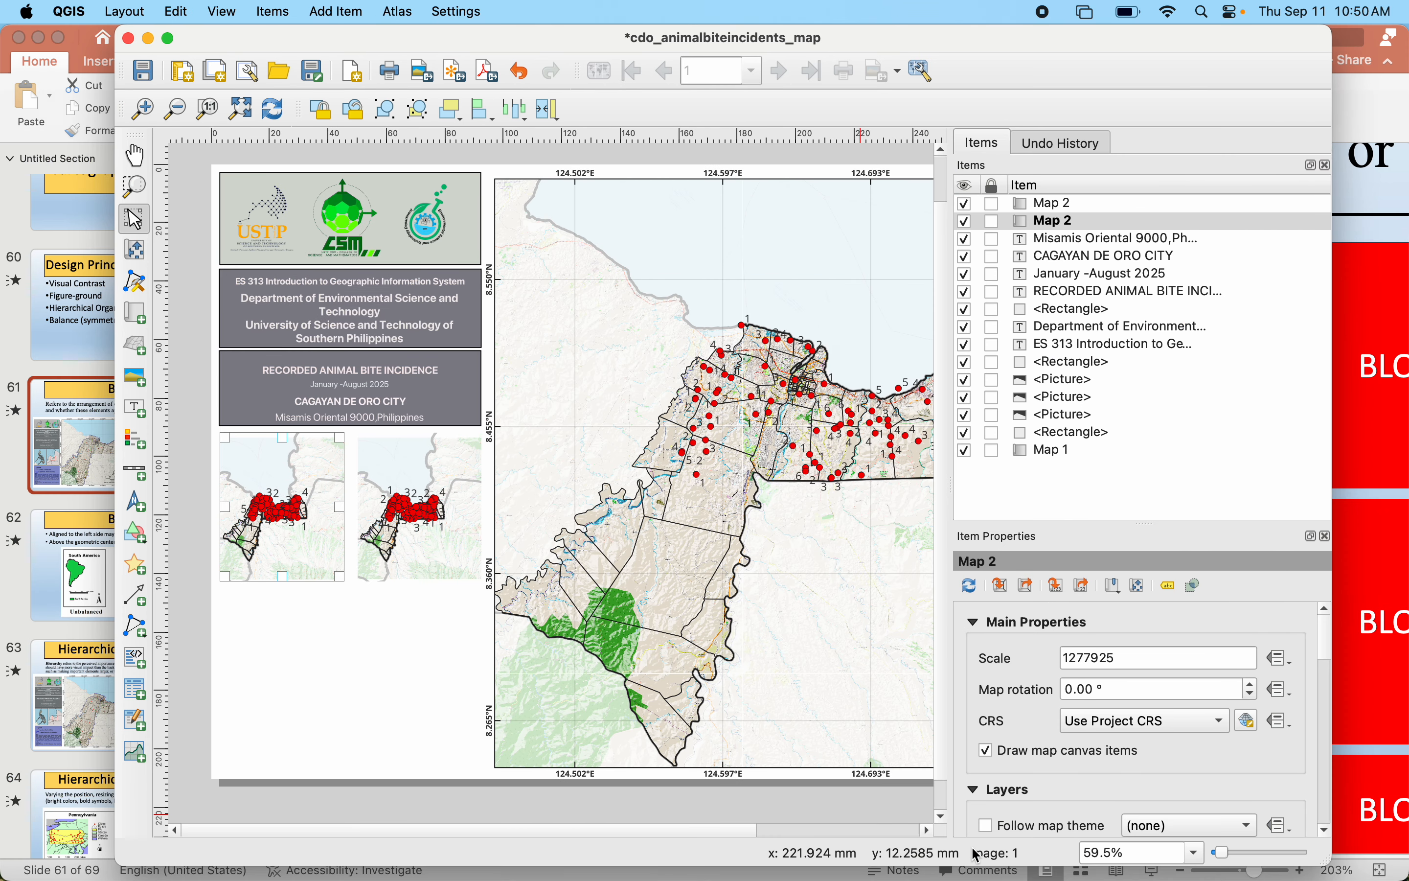
{"action": "left_click", "coordinate": [278, 529]}
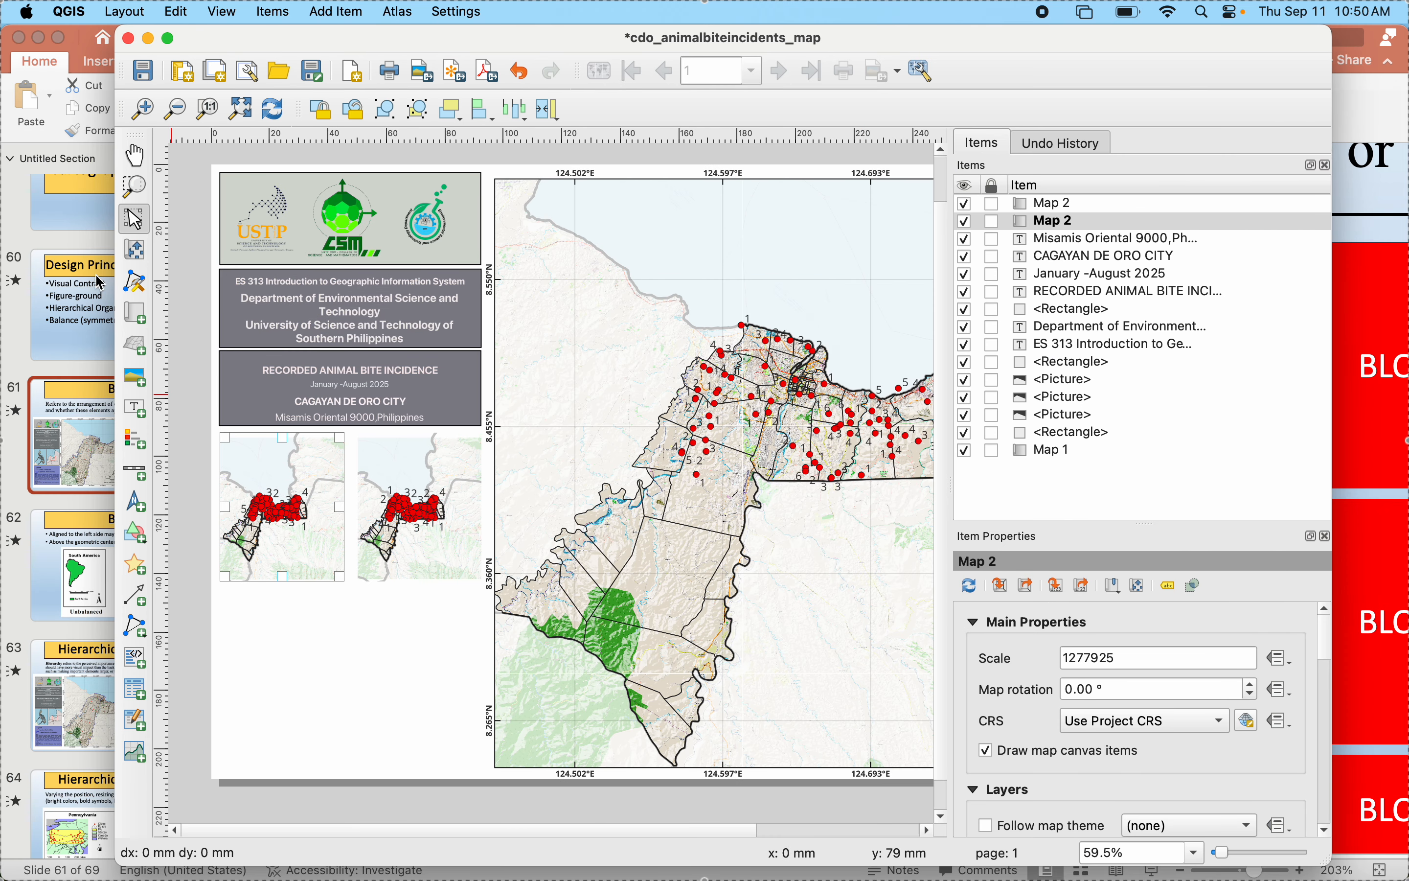
{"action": "left_click", "coordinate": [273, 109]}
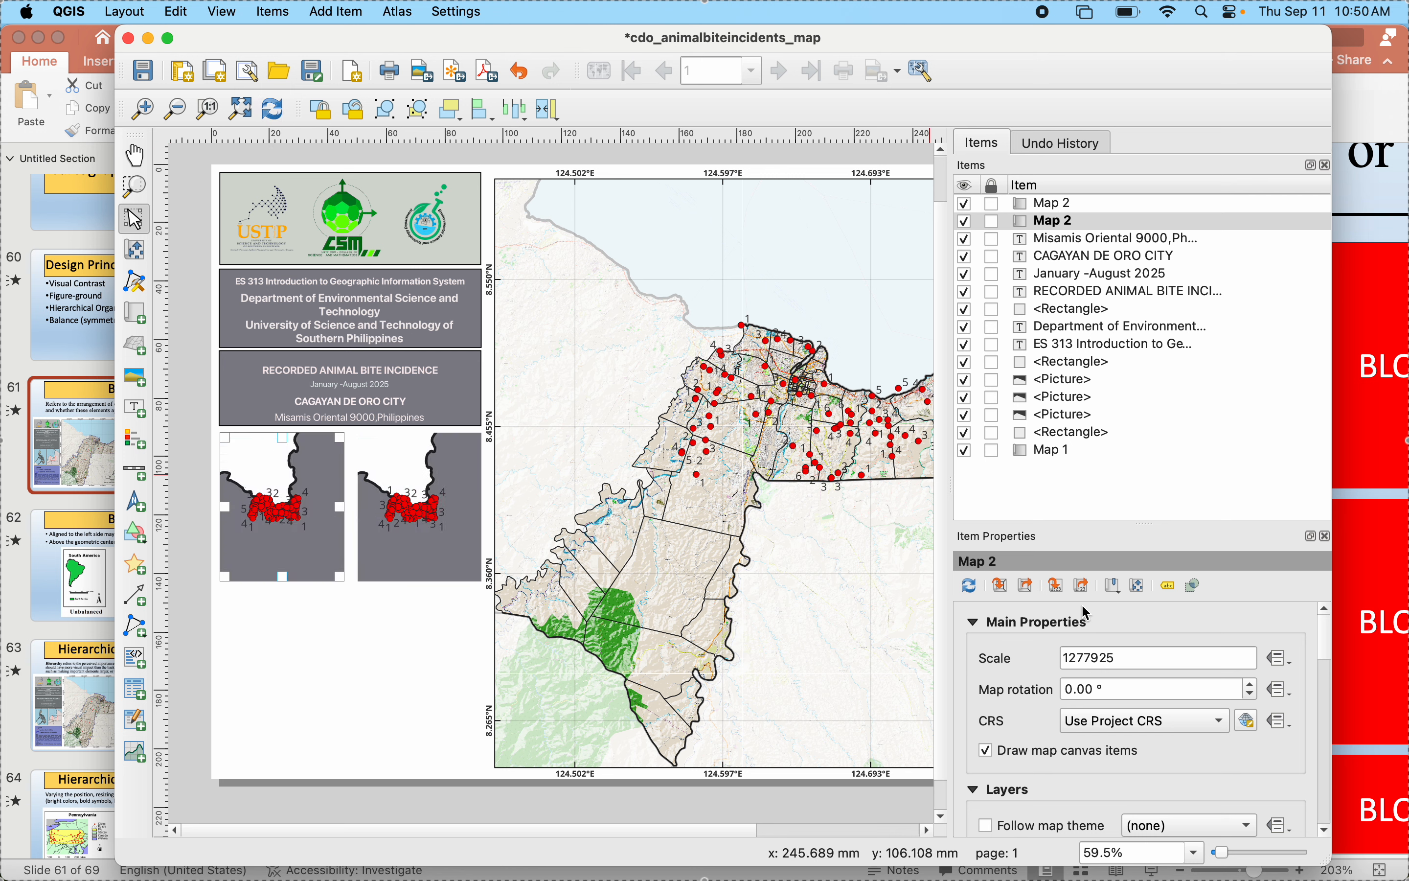
- Set the left inset map's scale to 129255
{"action": "left_click", "coordinate": [1090, 659]}
{"action": "key", "text": "BackSpace"}
{"action": "key", "text": "BackSpace"}
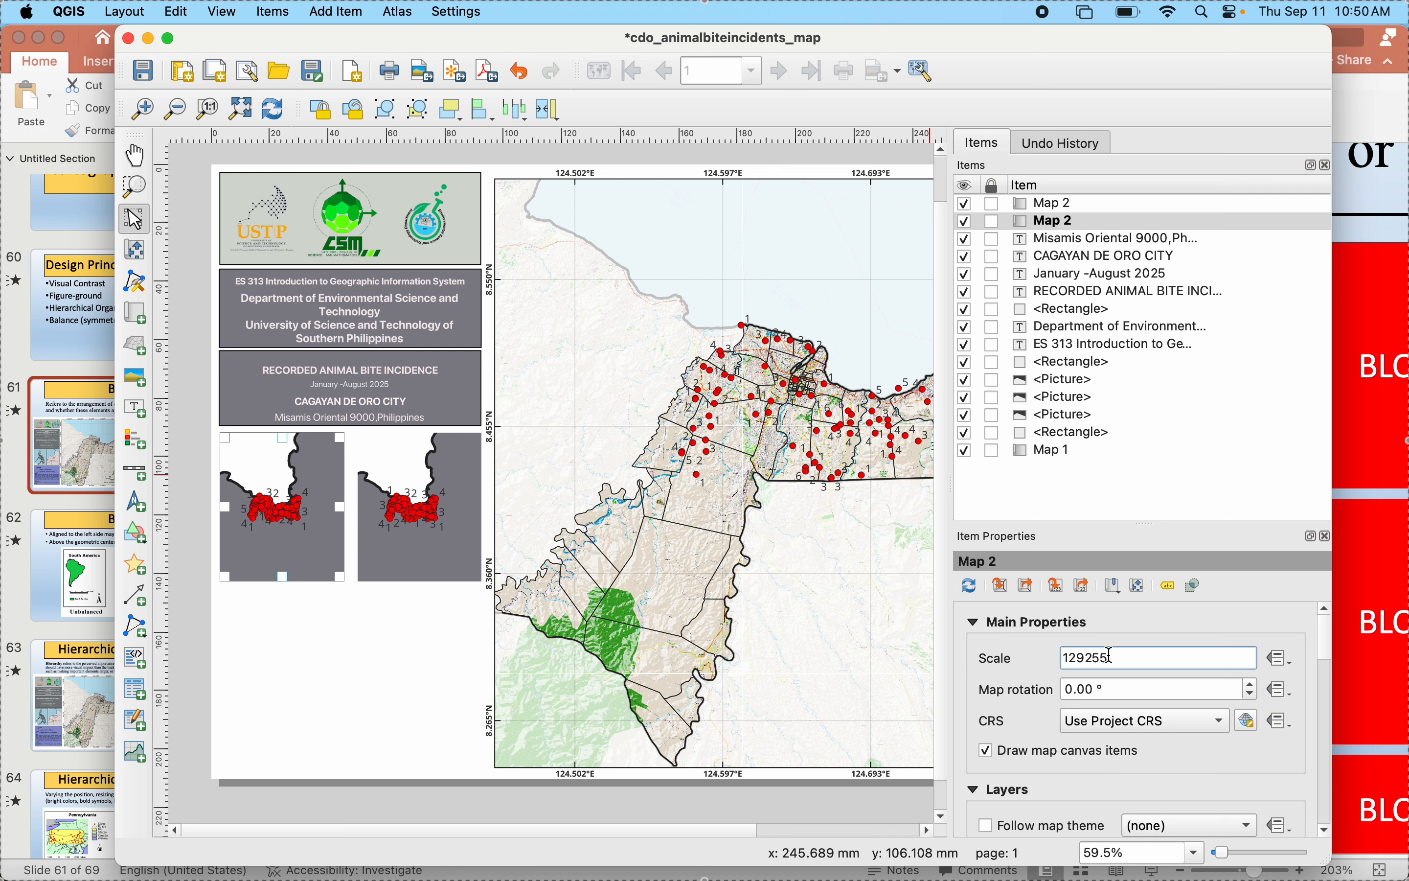
{"action": "key", "text": "Return"}
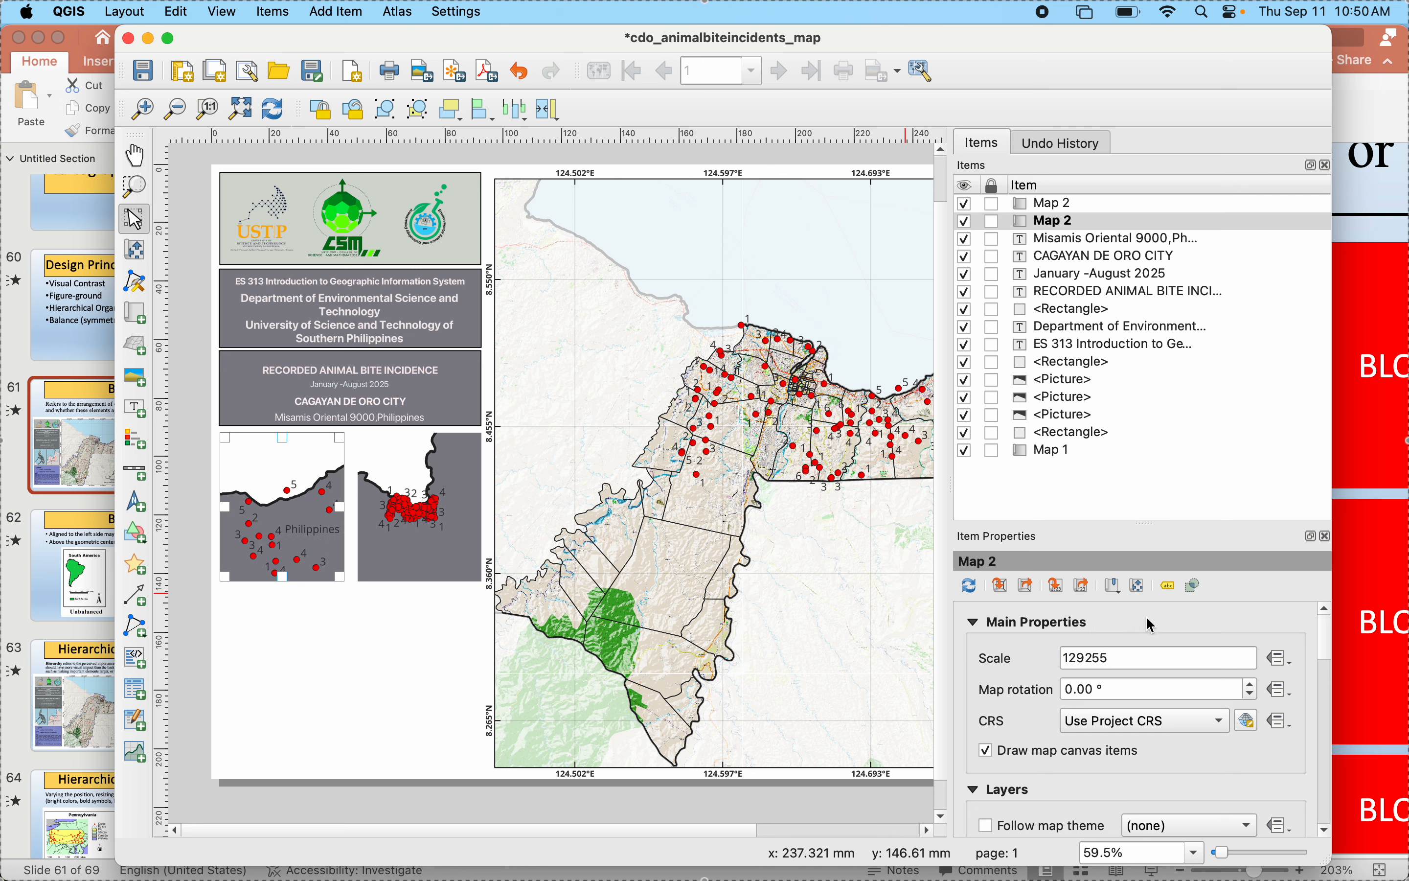
- Try successively larger scale values of 1292556, 12925565 and 129255656 for the left inset map
{"action": "left_click", "coordinate": [1134, 660]}
{"action": "type", "text": "6"}
{"action": "key", "text": "Return"}
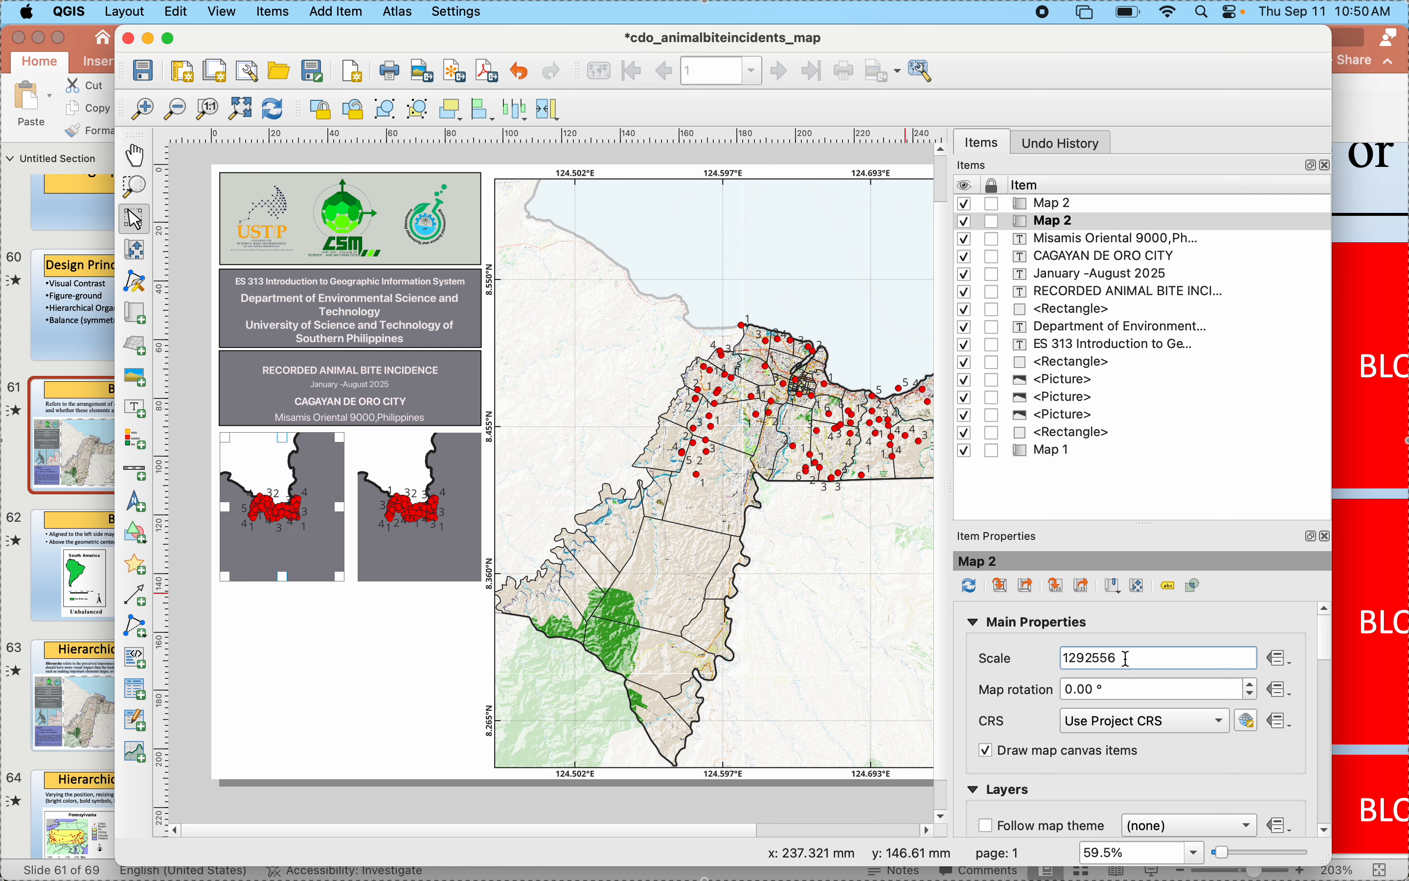
{"action": "type", "text": "5"}
{"action": "key", "text": "Return"}
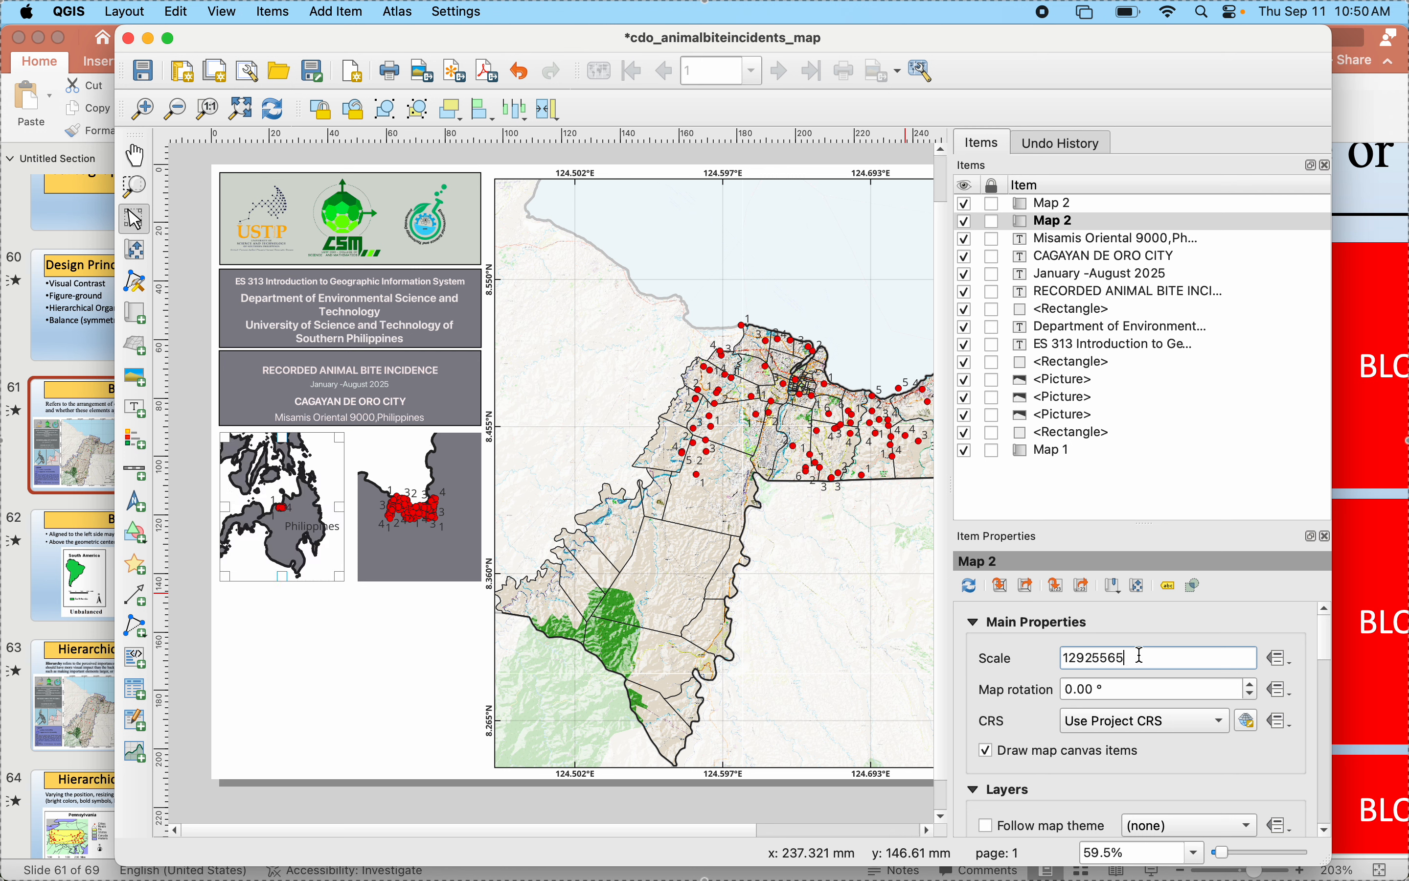
{"action": "key", "text": "Return"}
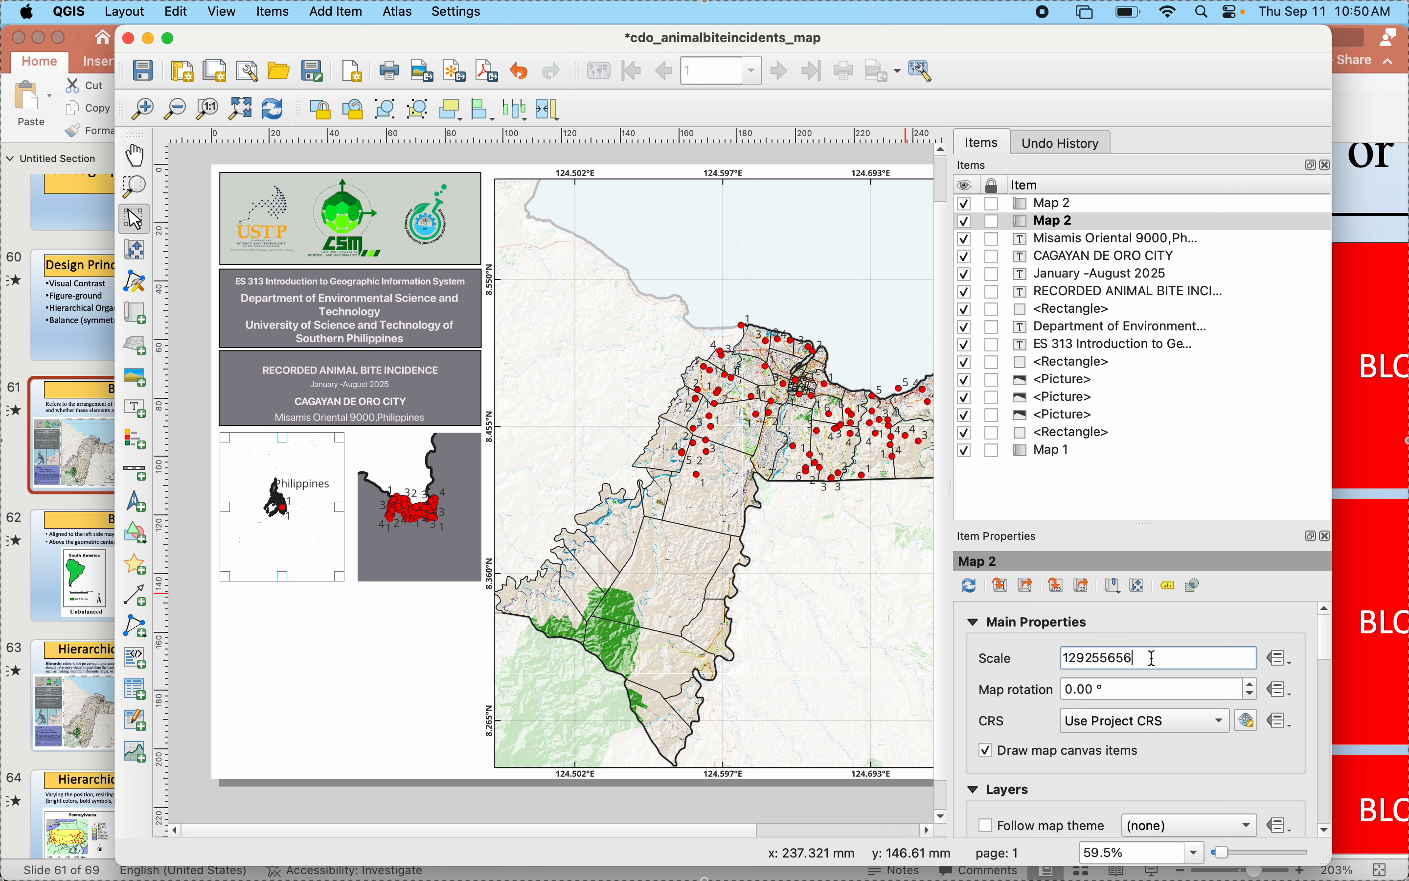
- Reduce the left inset map's scale value to 109255656, to 100055656 and finally to 10005565
{"action": "left_click", "coordinate": [1078, 657]}
{"action": "key", "text": "BackSpace"}
{"action": "type", "text": "0"}
{"action": "key", "text": "Return"}
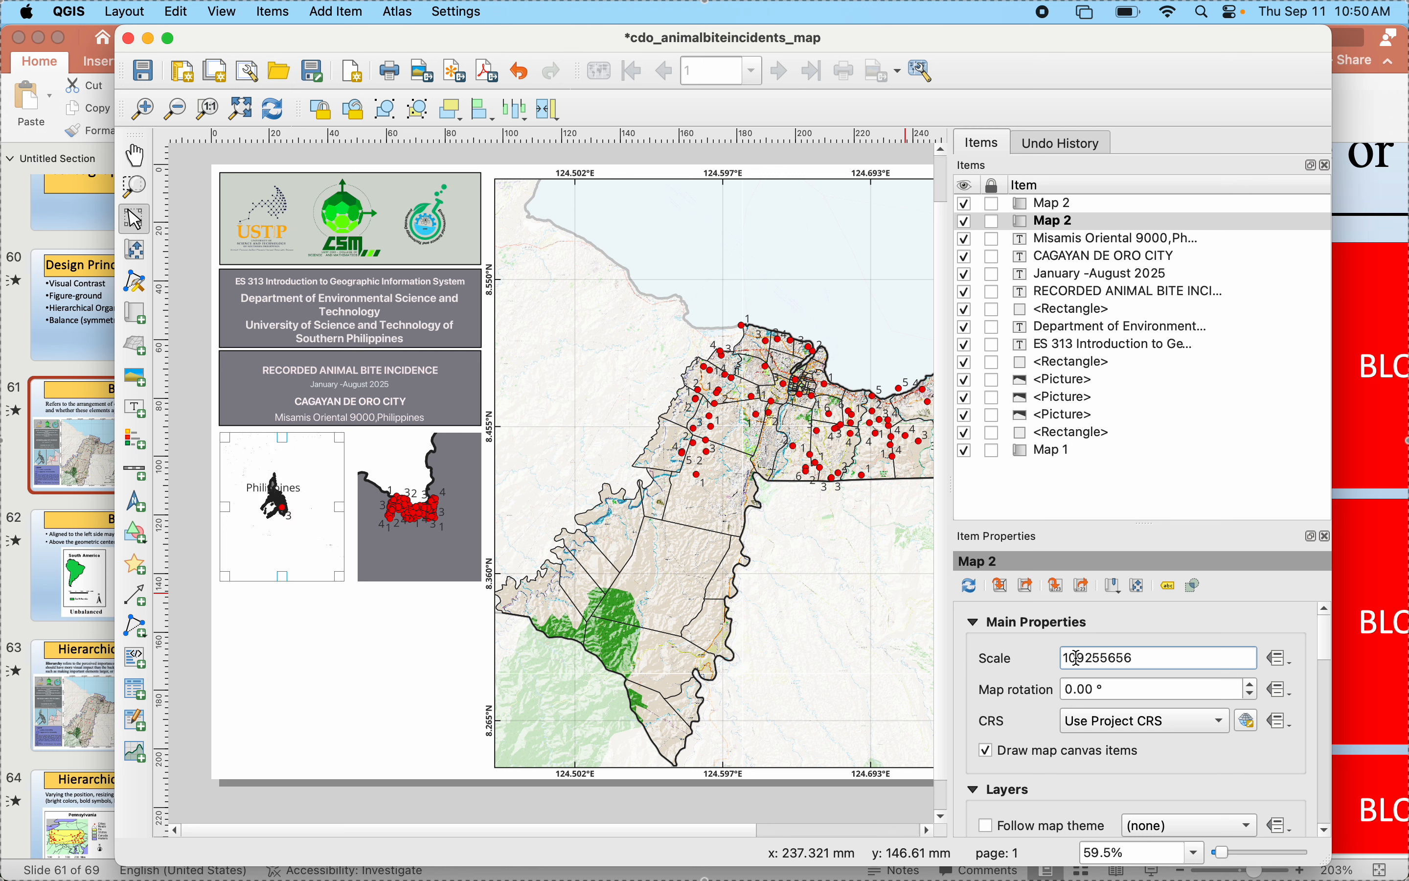
{"action": "key", "text": "Delete"}
{"action": "type", "text": "0"}
{"action": "key", "text": "Delete"}
{"action": "type", "text": "00"}
{"action": "key", "text": "Return"}
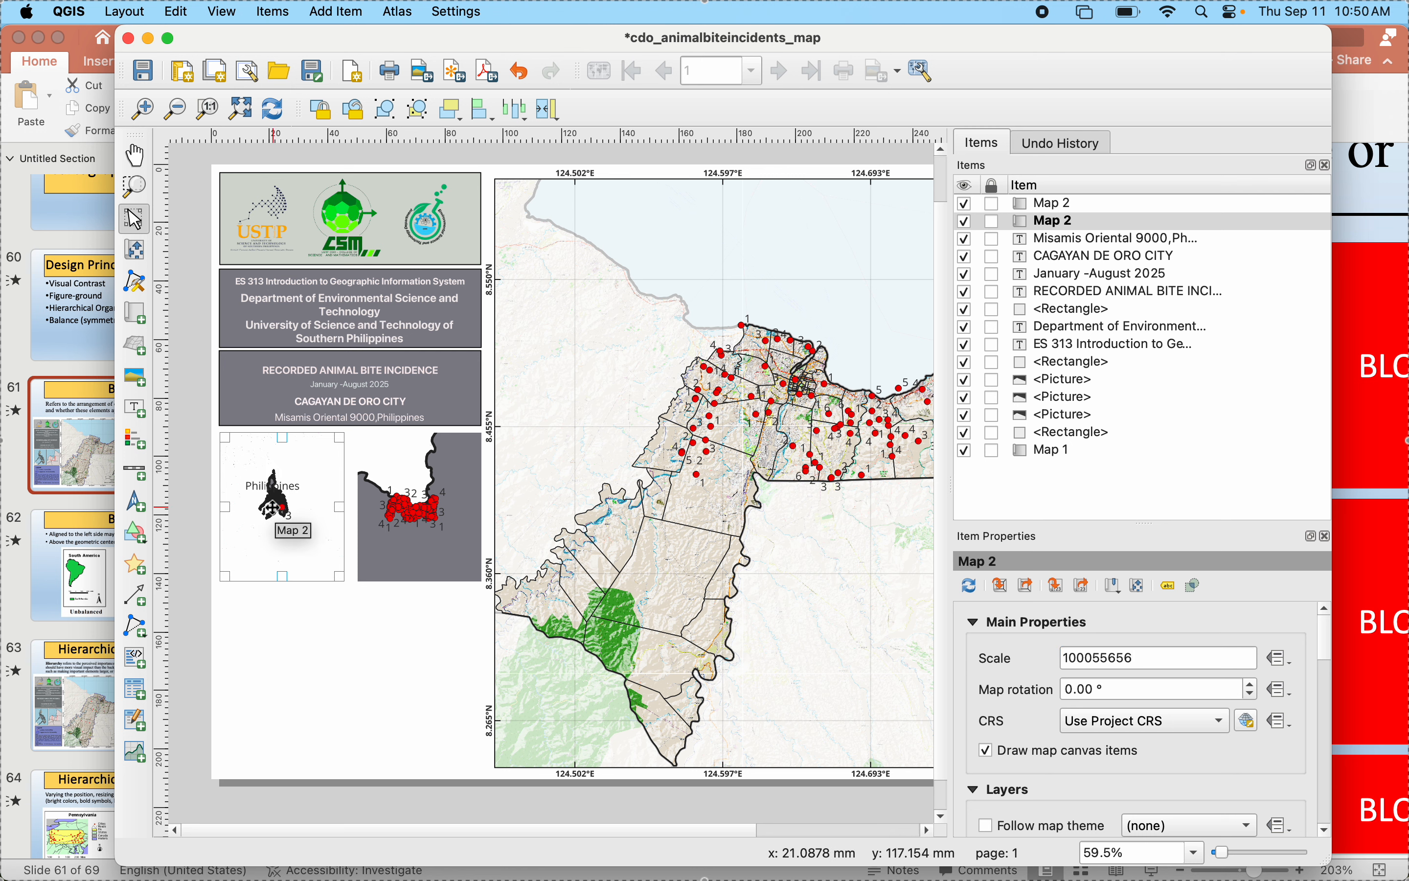
{"action": "left_click", "coordinate": [1137, 658]}
{"action": "key", "text": "Return"}
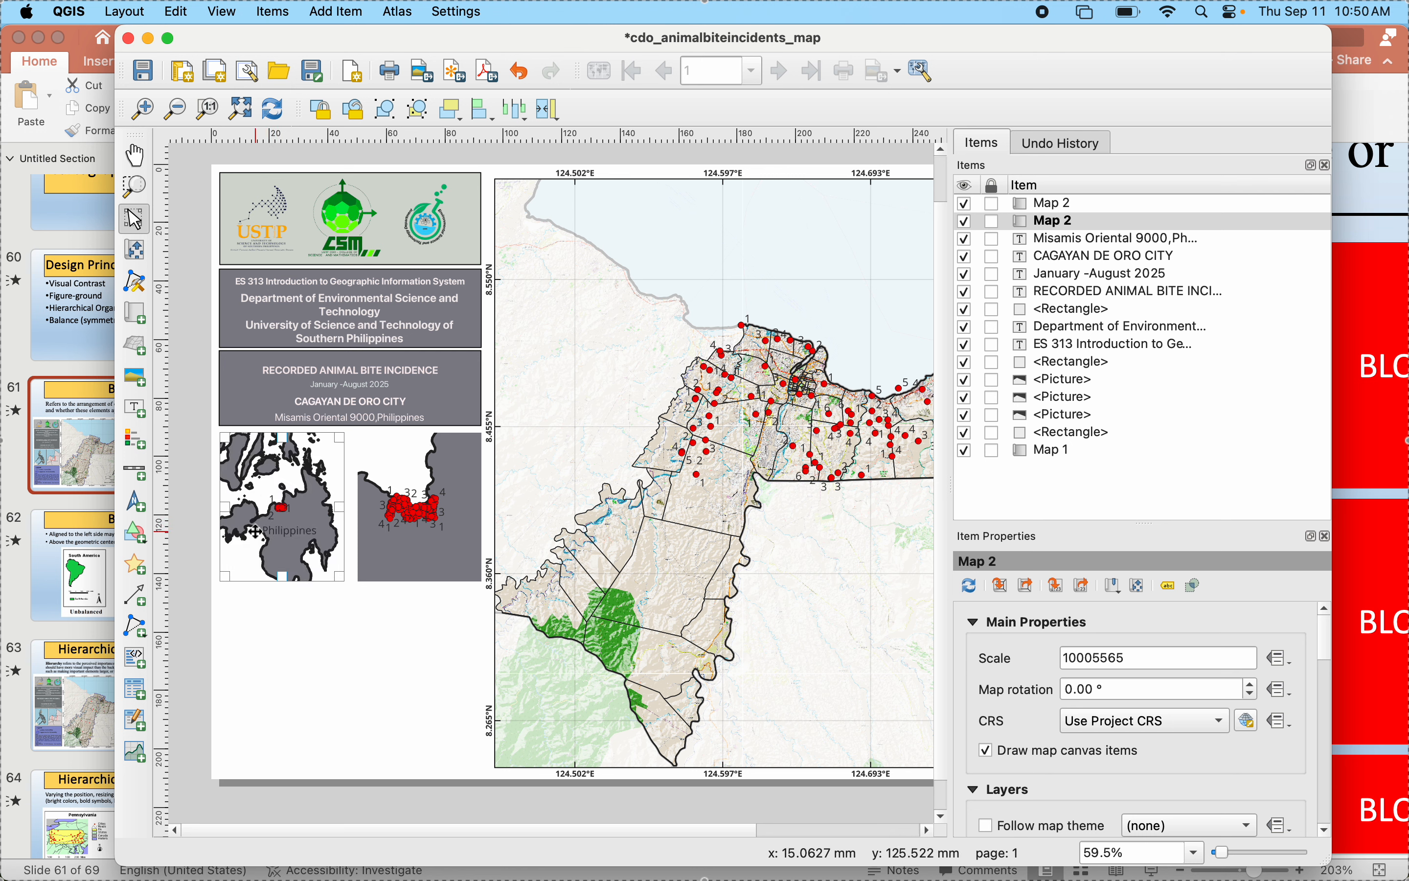
- Try scale values of 10000565 and 100005650 for the left inset map
{"action": "left_click", "coordinate": [1102, 658]}
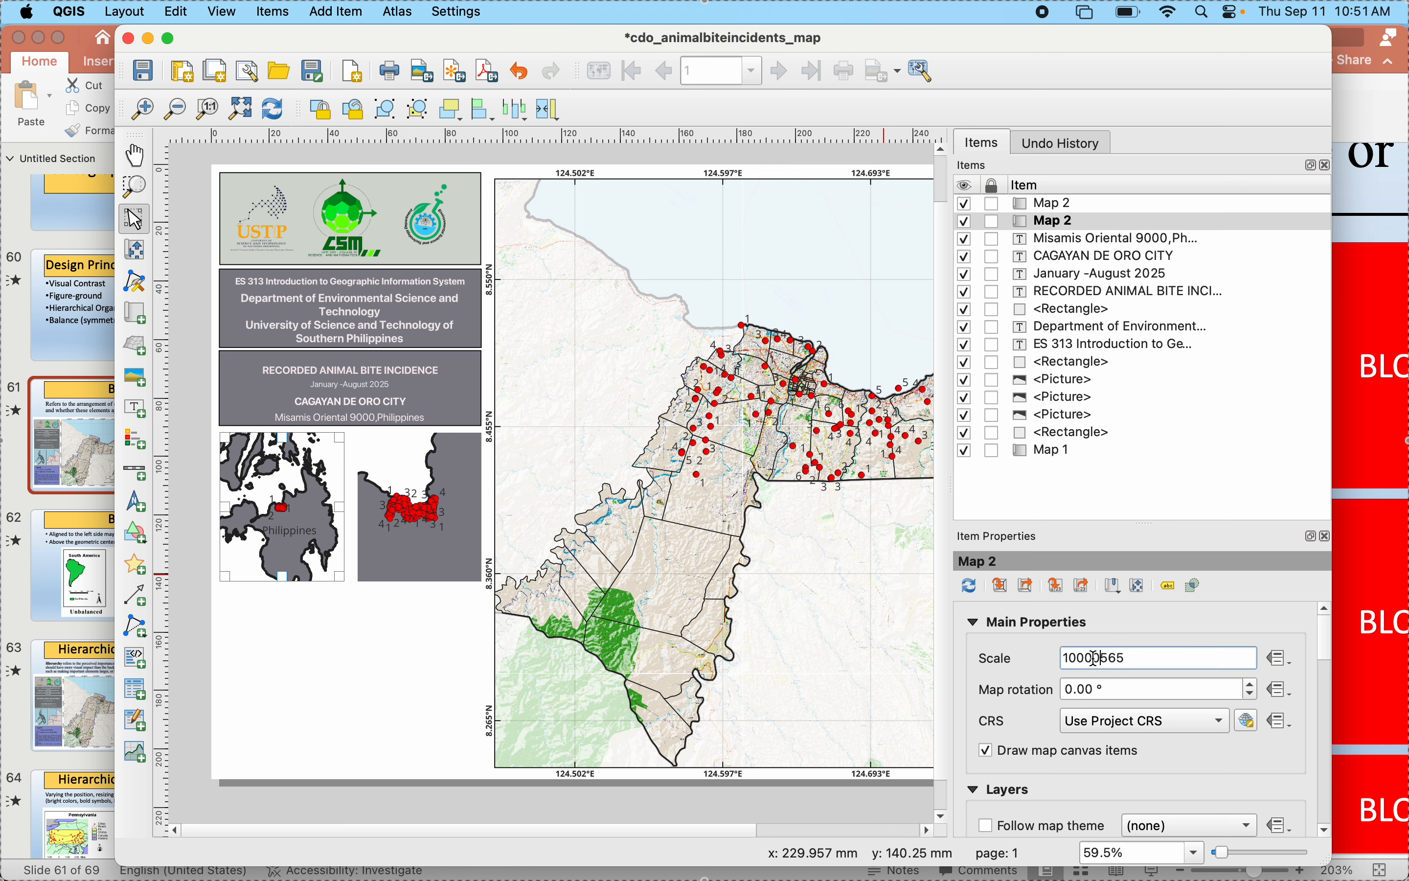
{"action": "key", "text": "Return"}
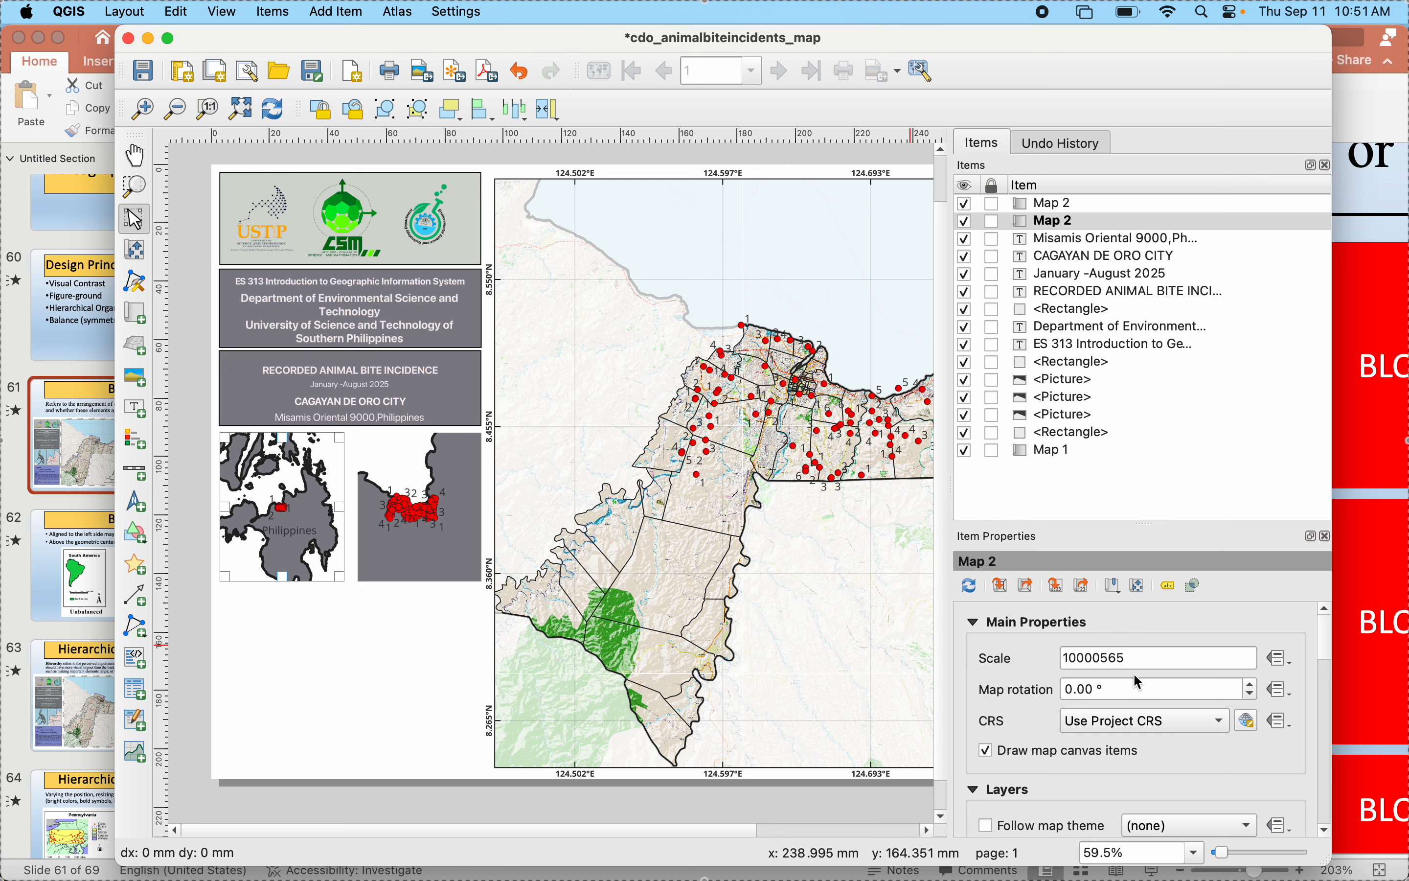
{"action": "left_click", "coordinate": [1131, 658]}
{"action": "type", "text": "0"}
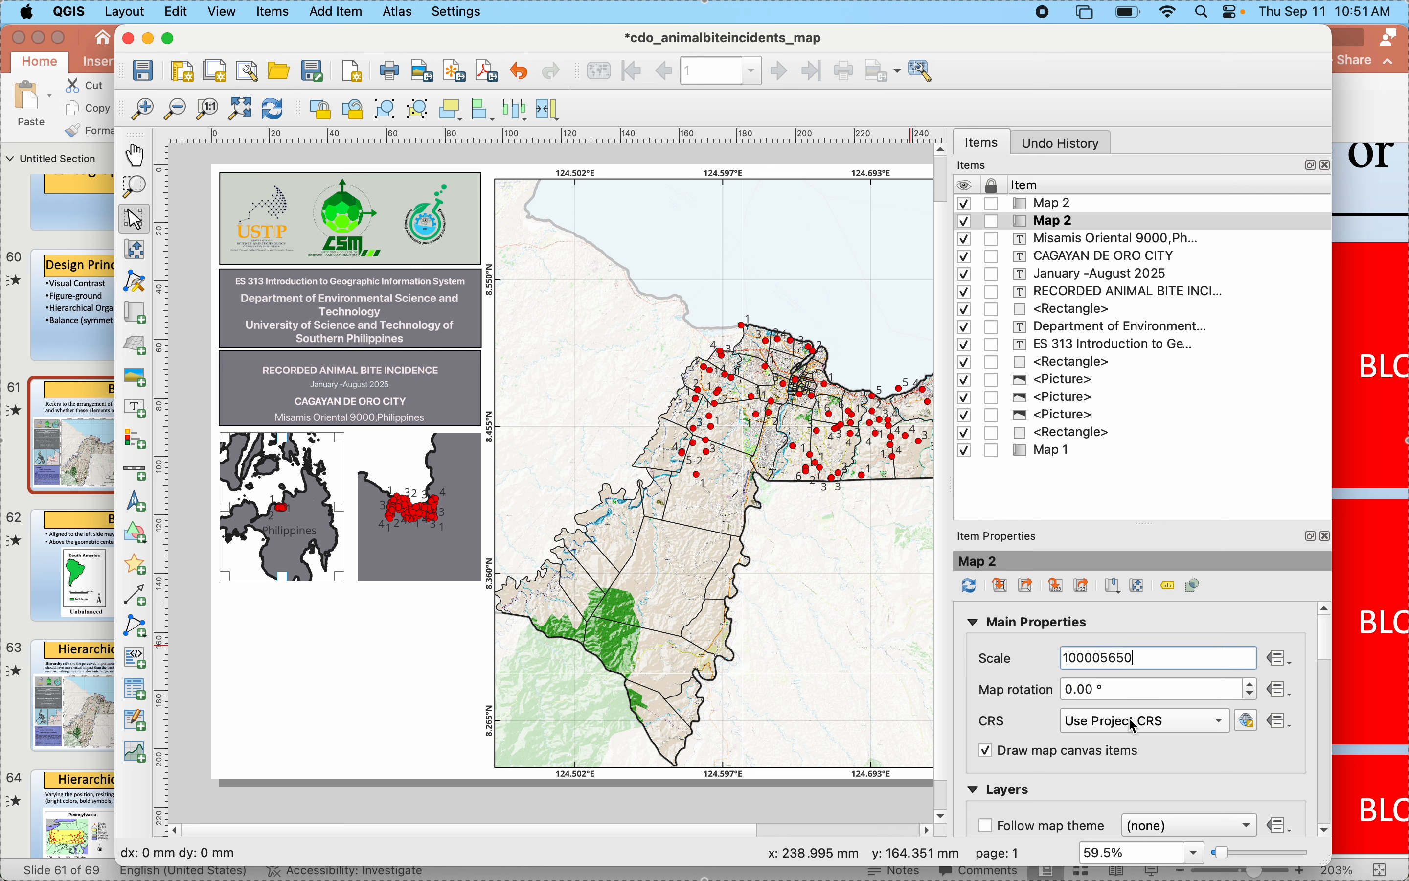
{"action": "key", "text": "Return"}
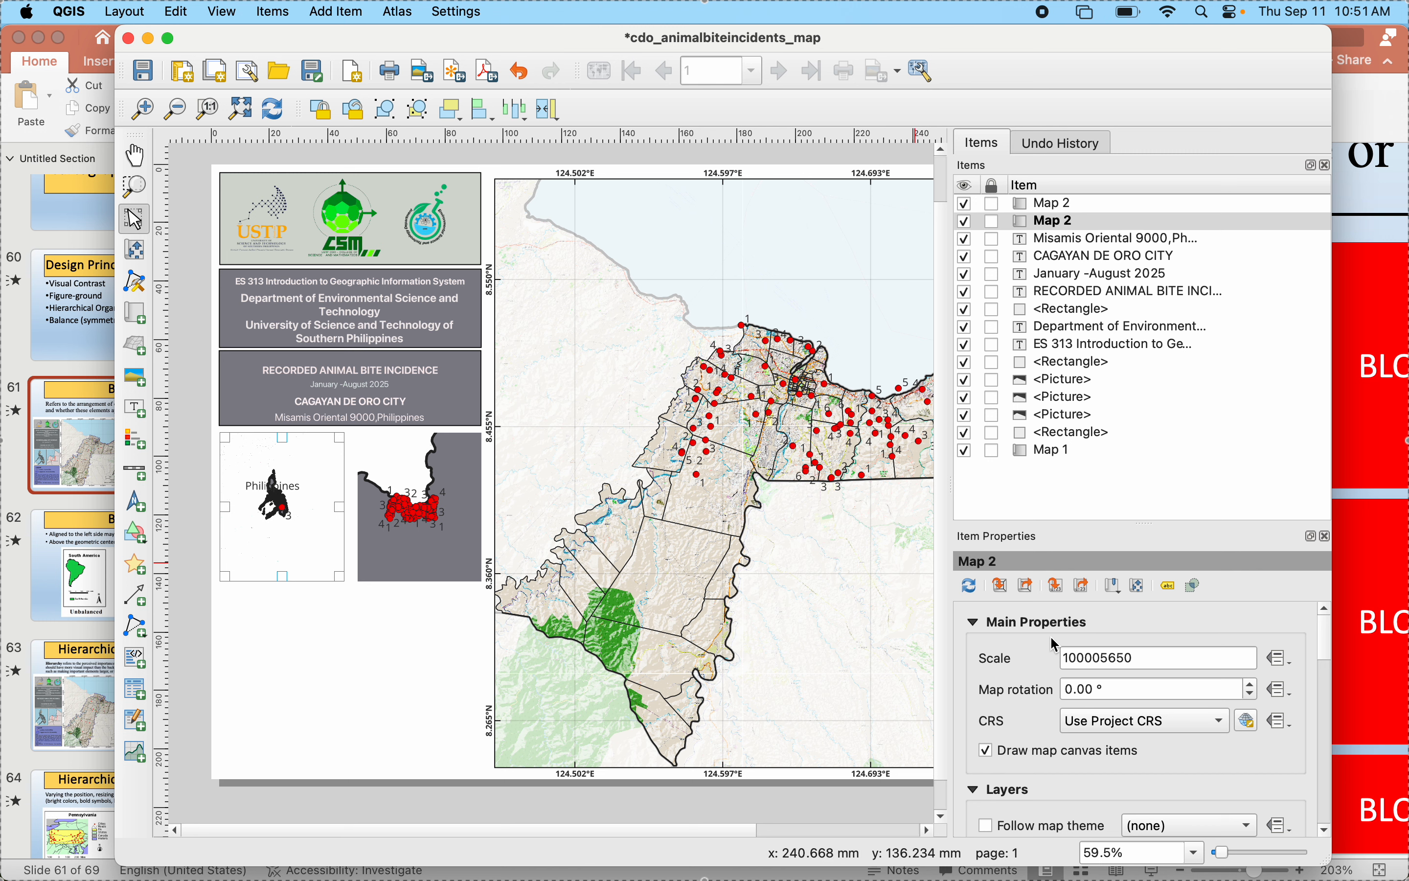
- Reduce the left inset map's scale value to 90005650 and then to 90005050
{"action": "left_click", "coordinate": [1078, 659]}
{"action": "key", "text": "BackSpace"}
{"action": "key", "text": "BackSpace"}
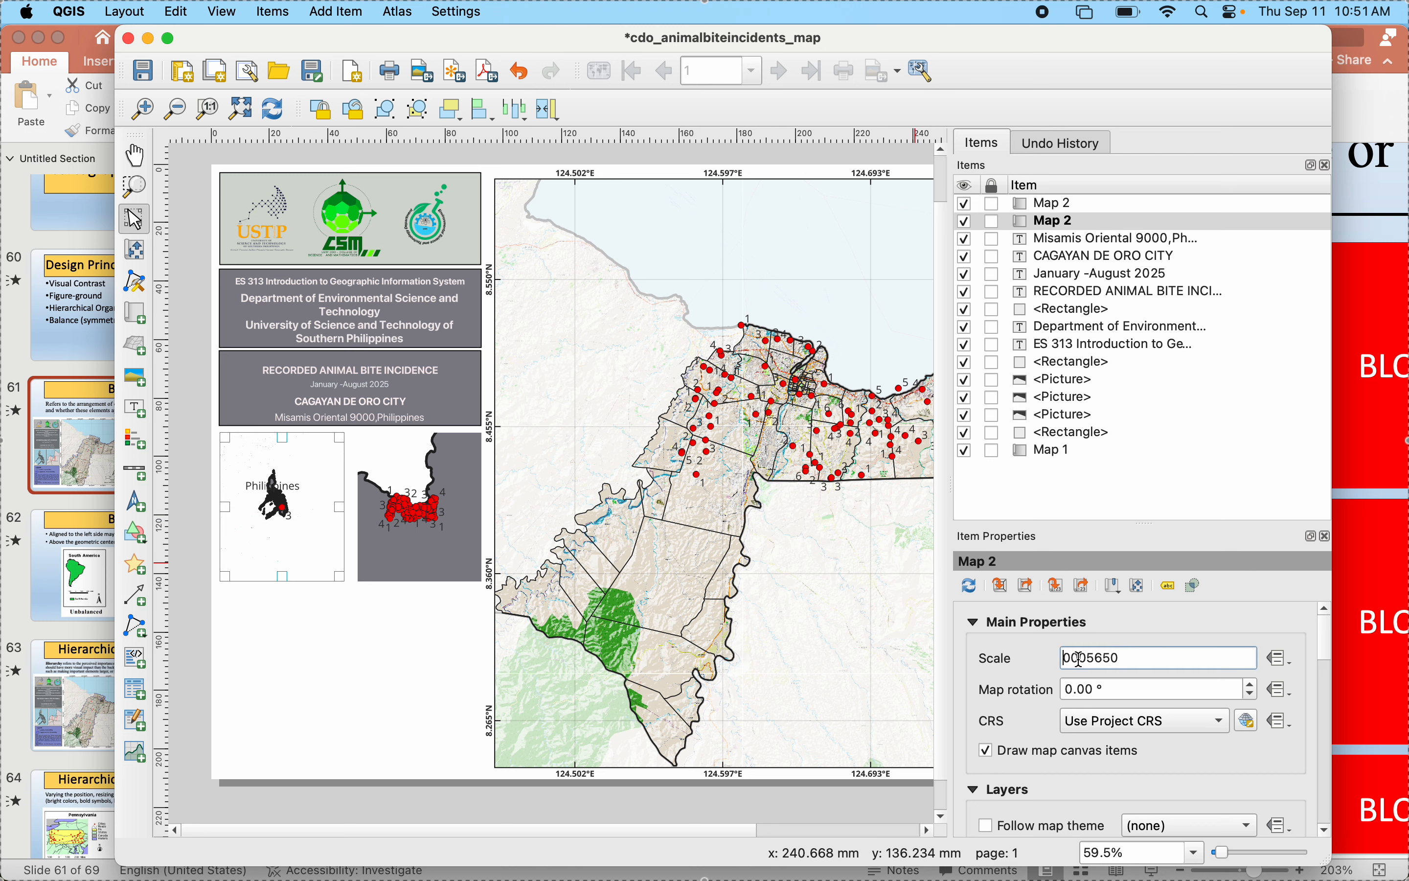
{"action": "type", "text": "9"}
{"action": "key", "text": "Return"}
{"action": "left_click", "coordinate": [313, 545]}
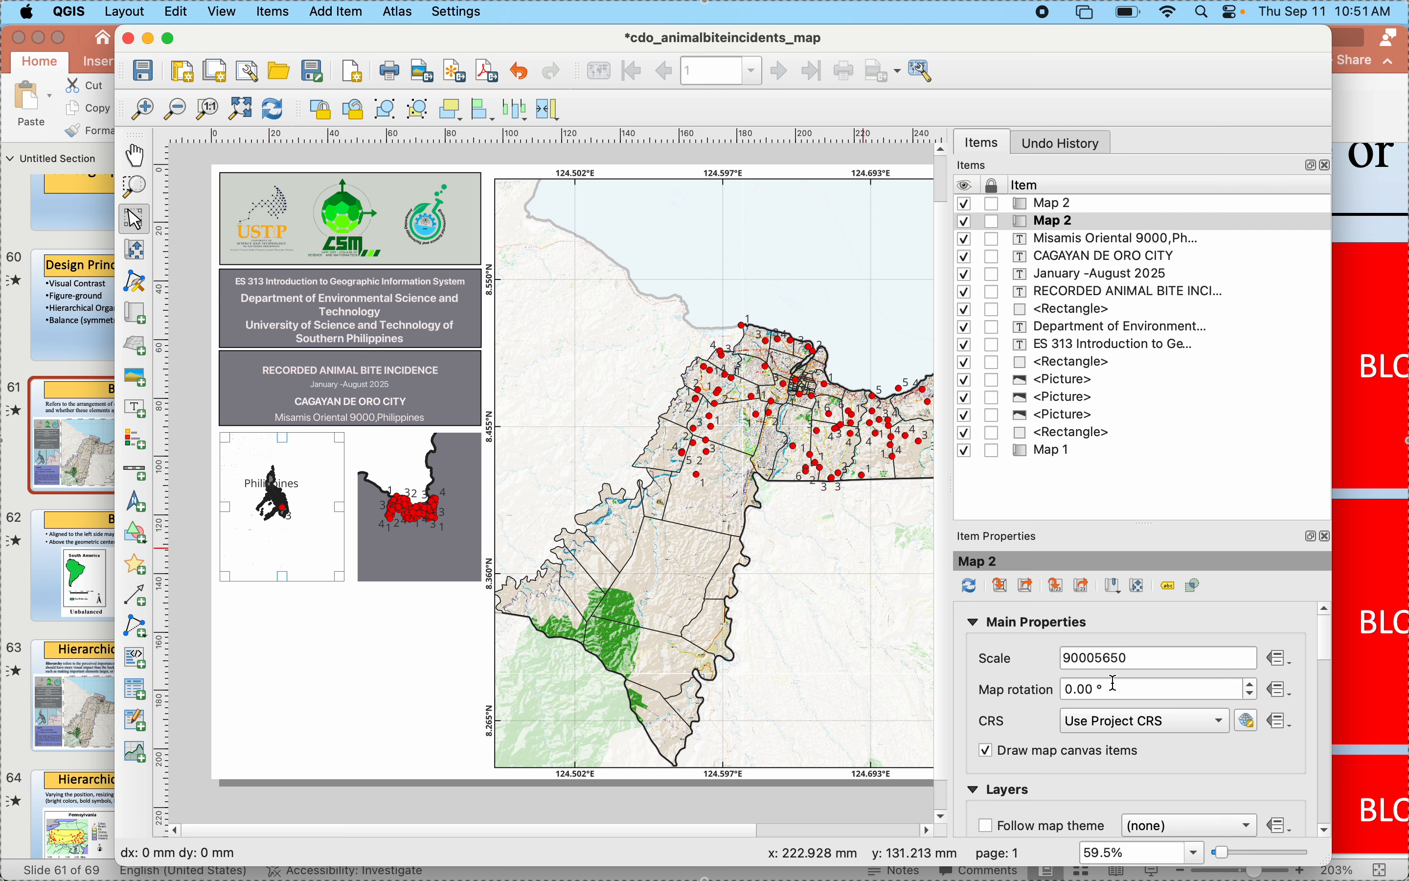
{"action": "left_click", "coordinate": [1111, 658]}
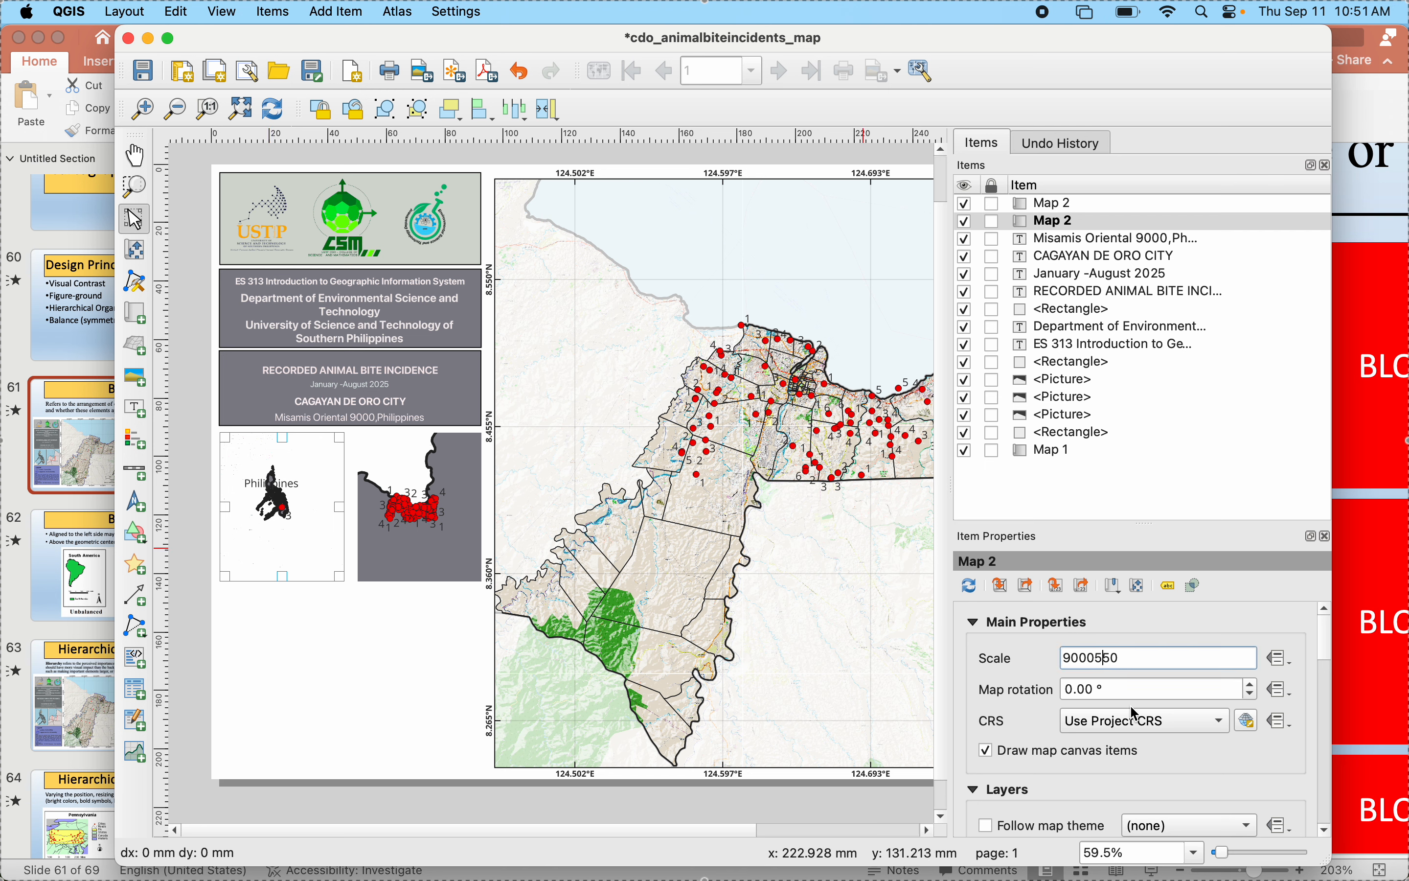
{"action": "left_click", "coordinate": [301, 626]}
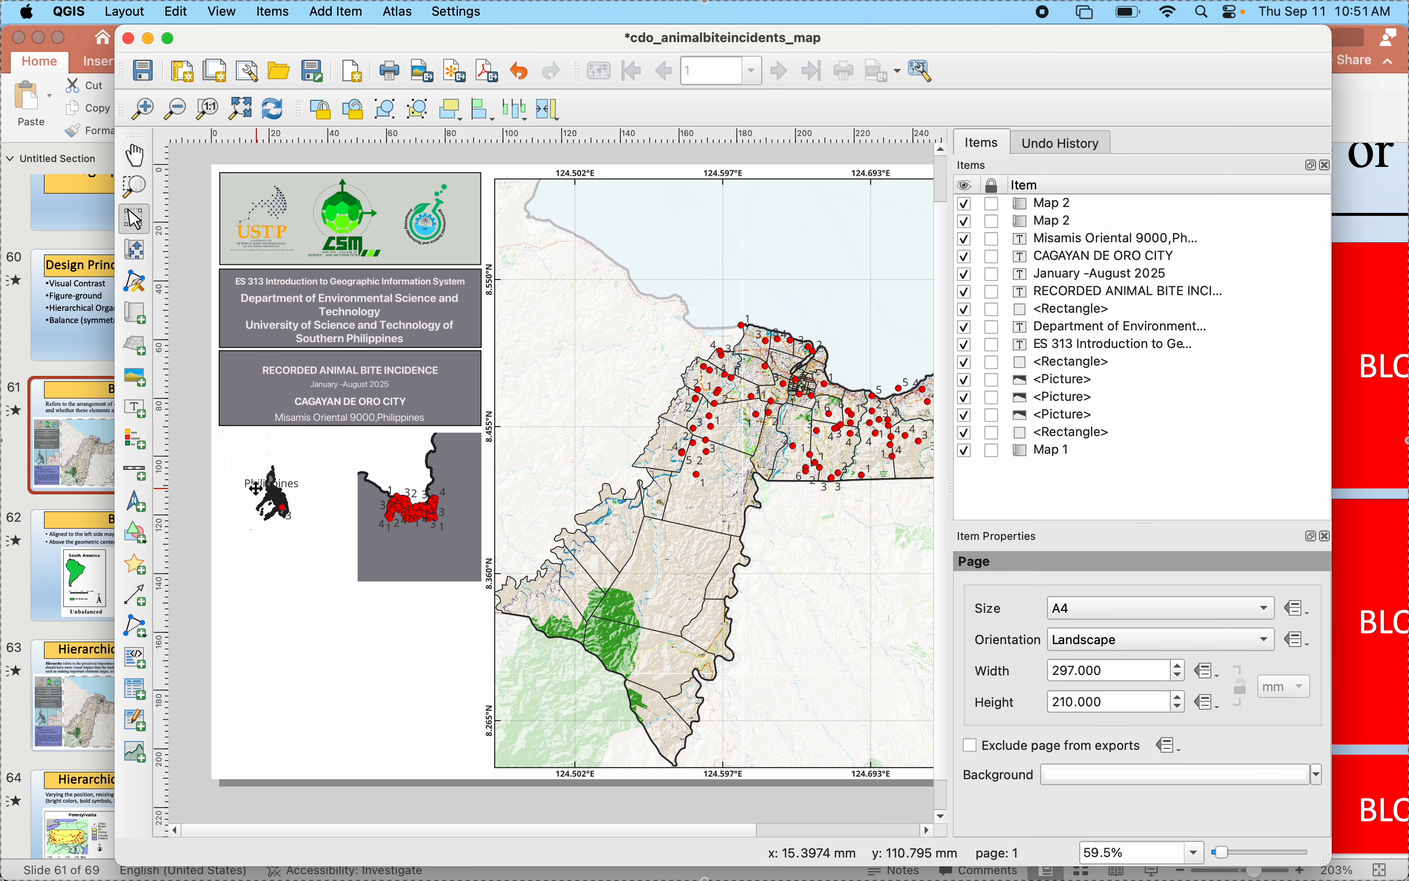
- Refresh the layout, activate Move Item Content for the left inset map and set its scale to 90000050
{"action": "left_click", "coordinate": [272, 119]}
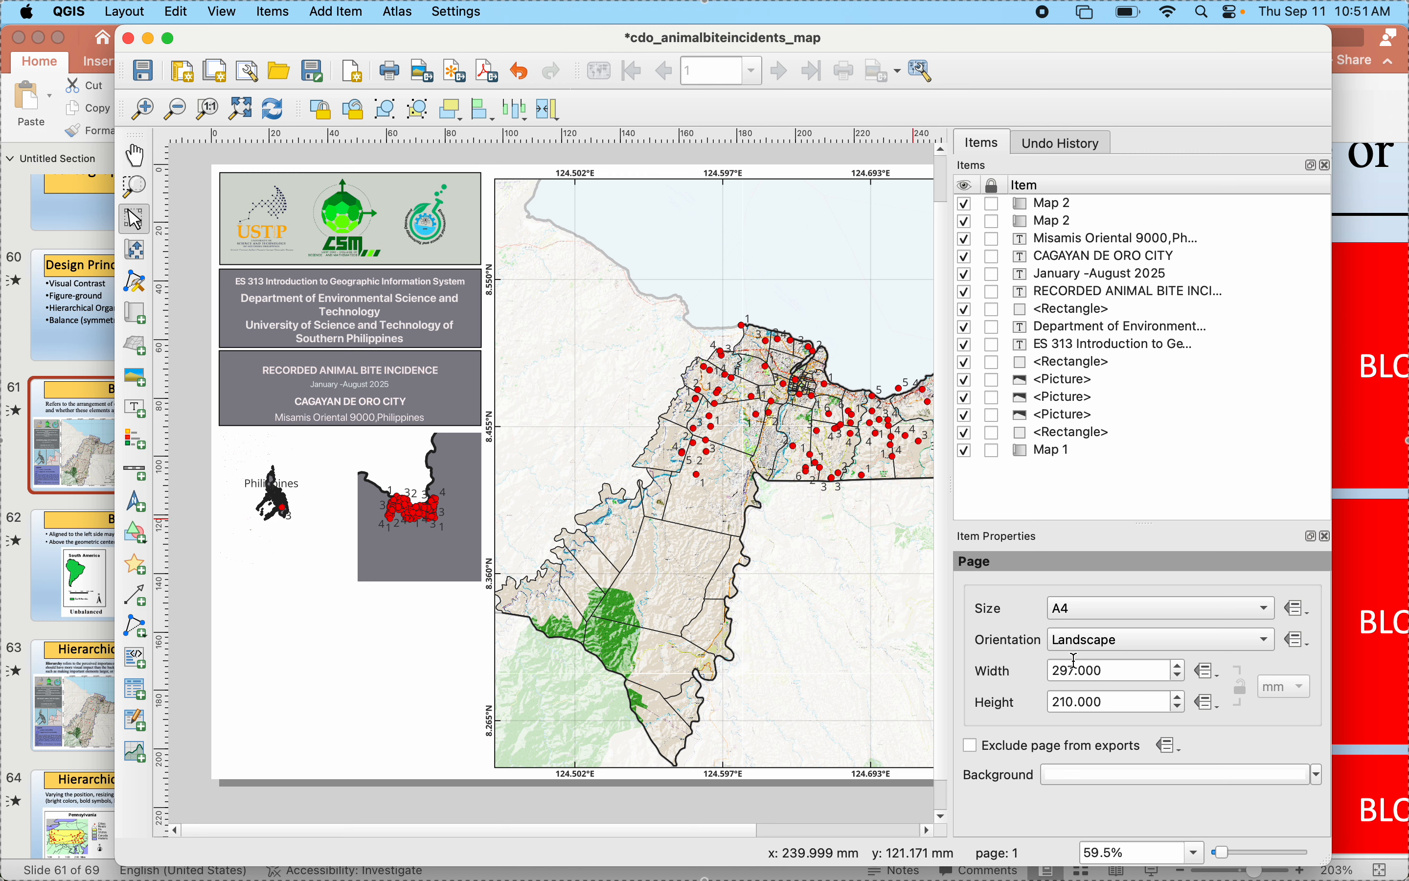
{"action": "left_click", "coordinate": [264, 491]}
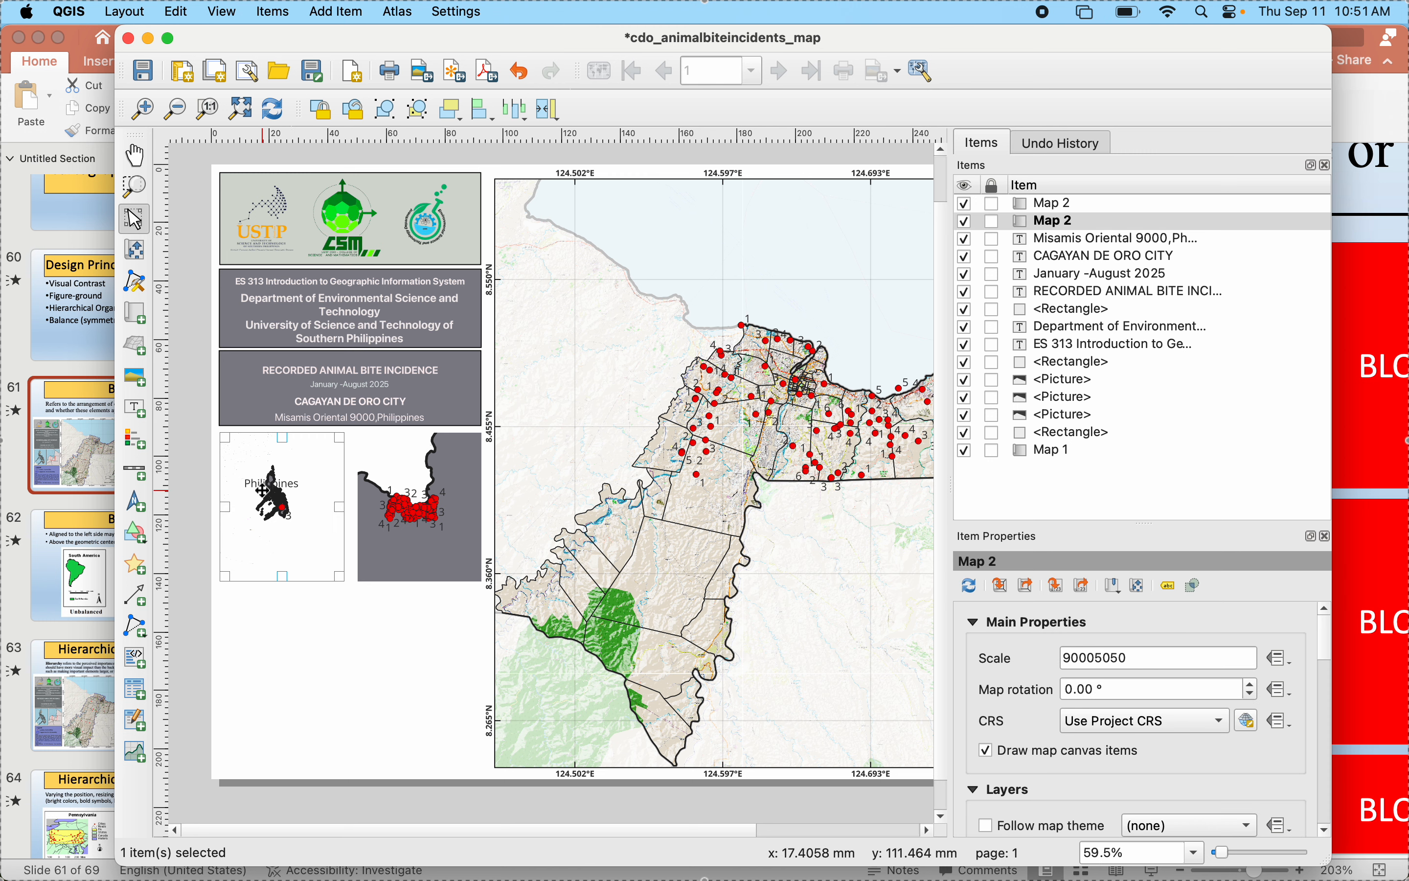
{"action": "left_click", "coordinate": [137, 251]}
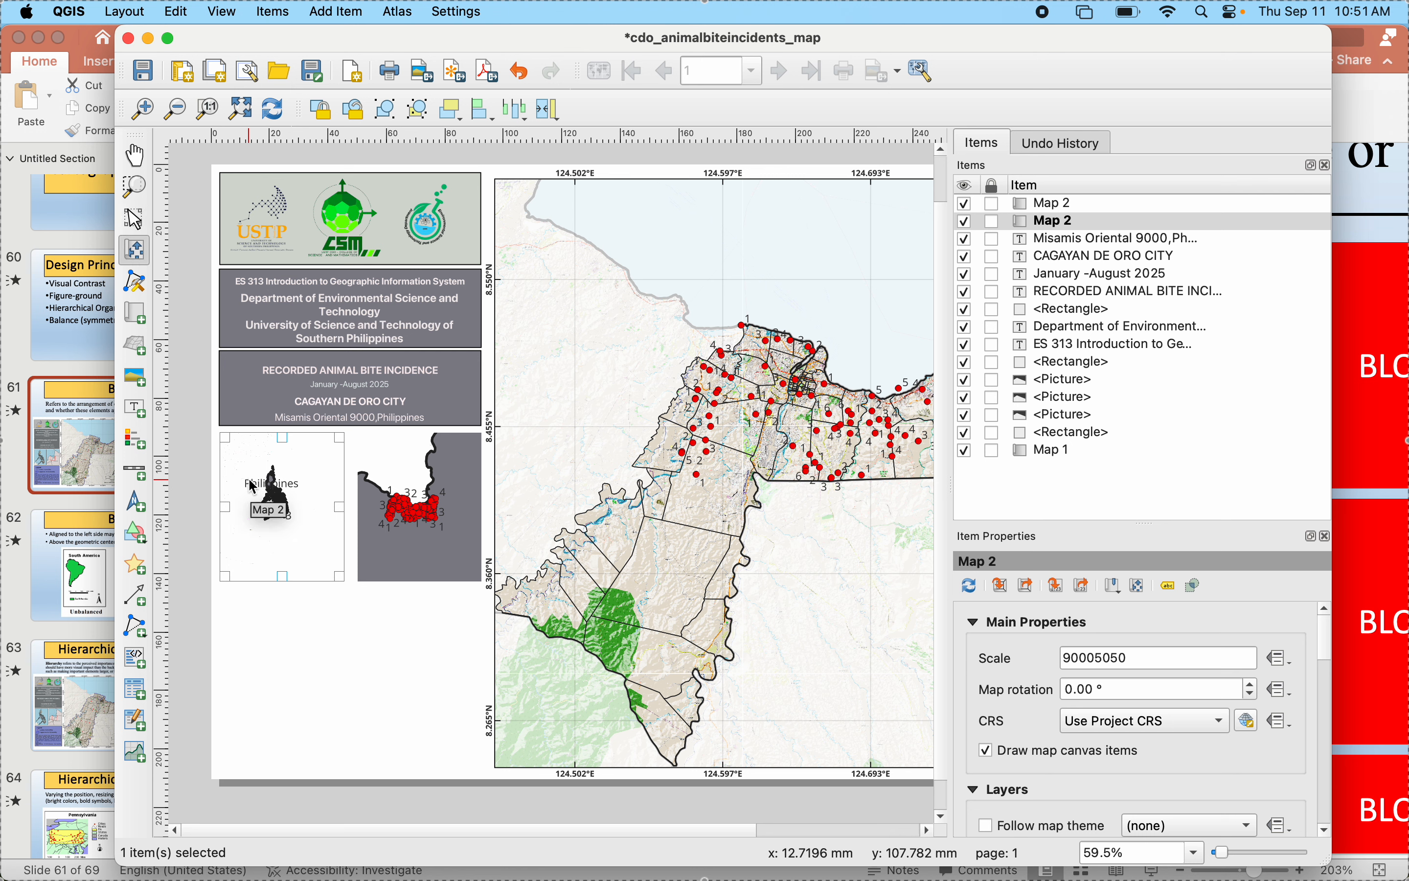
{"action": "left_click", "coordinate": [1084, 663]}
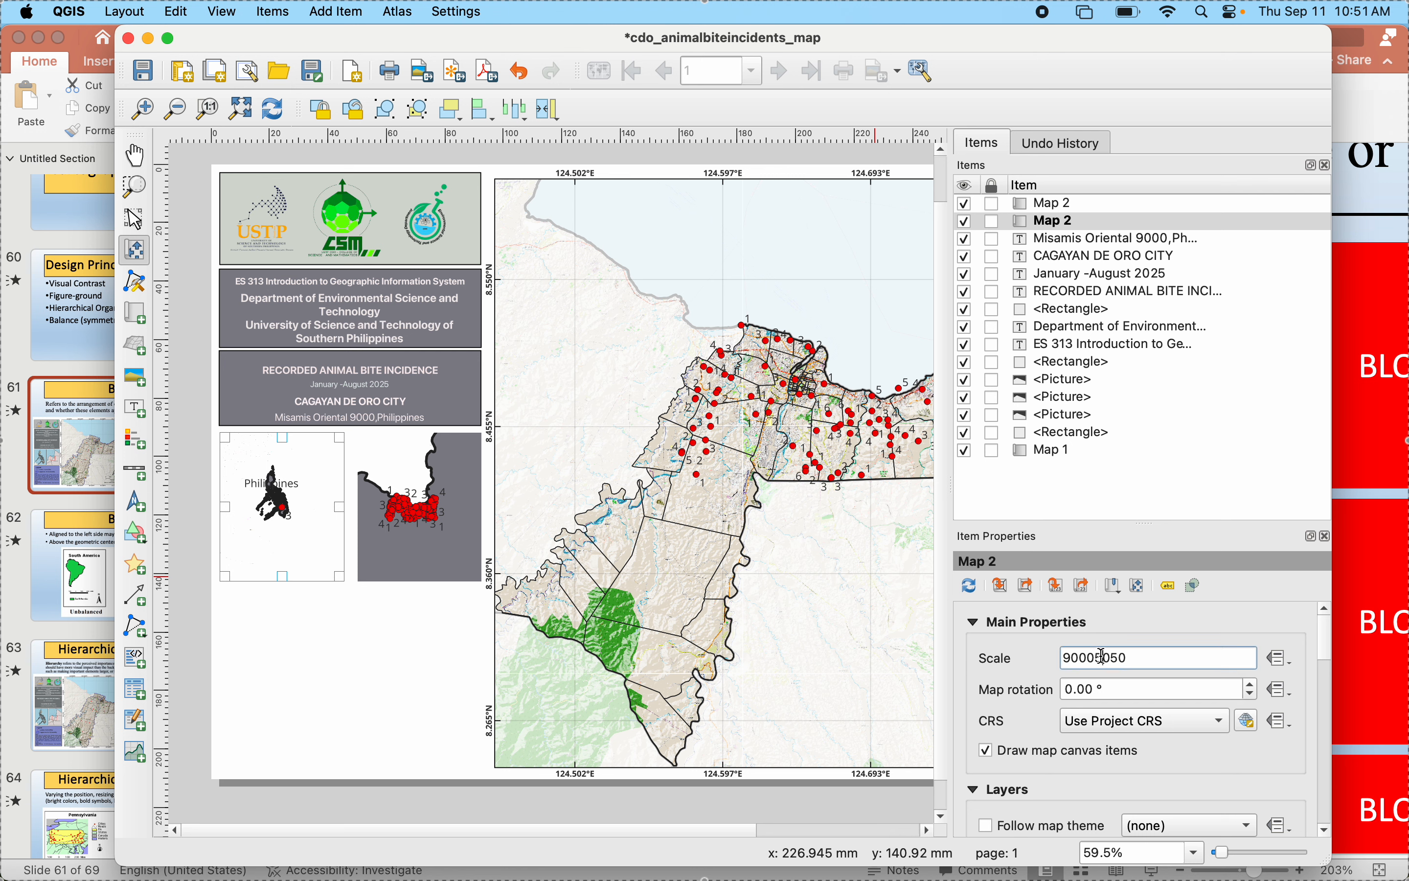
{"action": "key", "text": "BackSpace"}
{"action": "key", "text": "Return"}
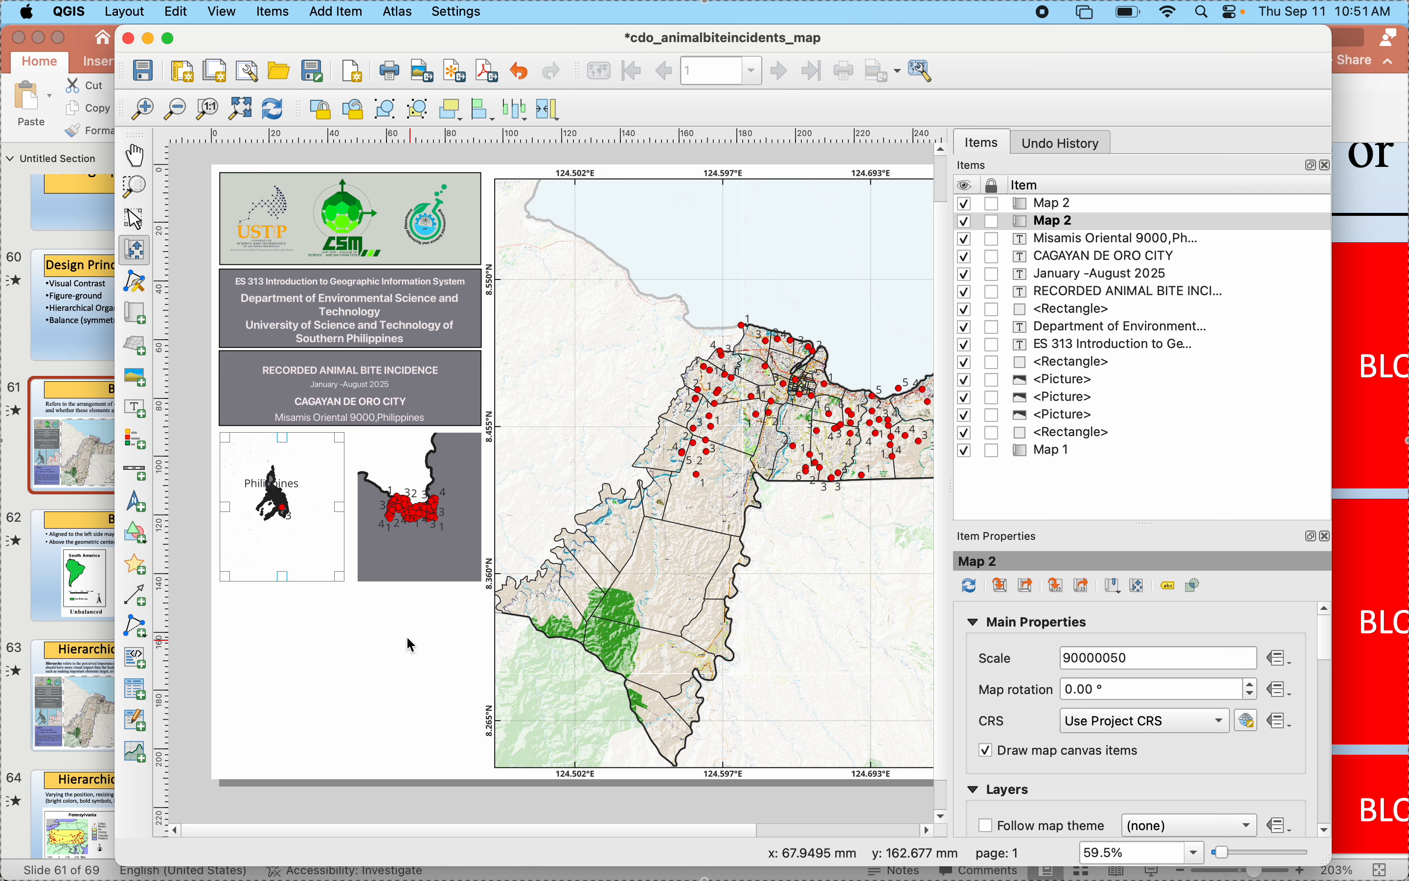
- Lower the left inset map's scale value to 70000050 and then to 50000050
{"action": "left_click", "coordinate": [1070, 658]}
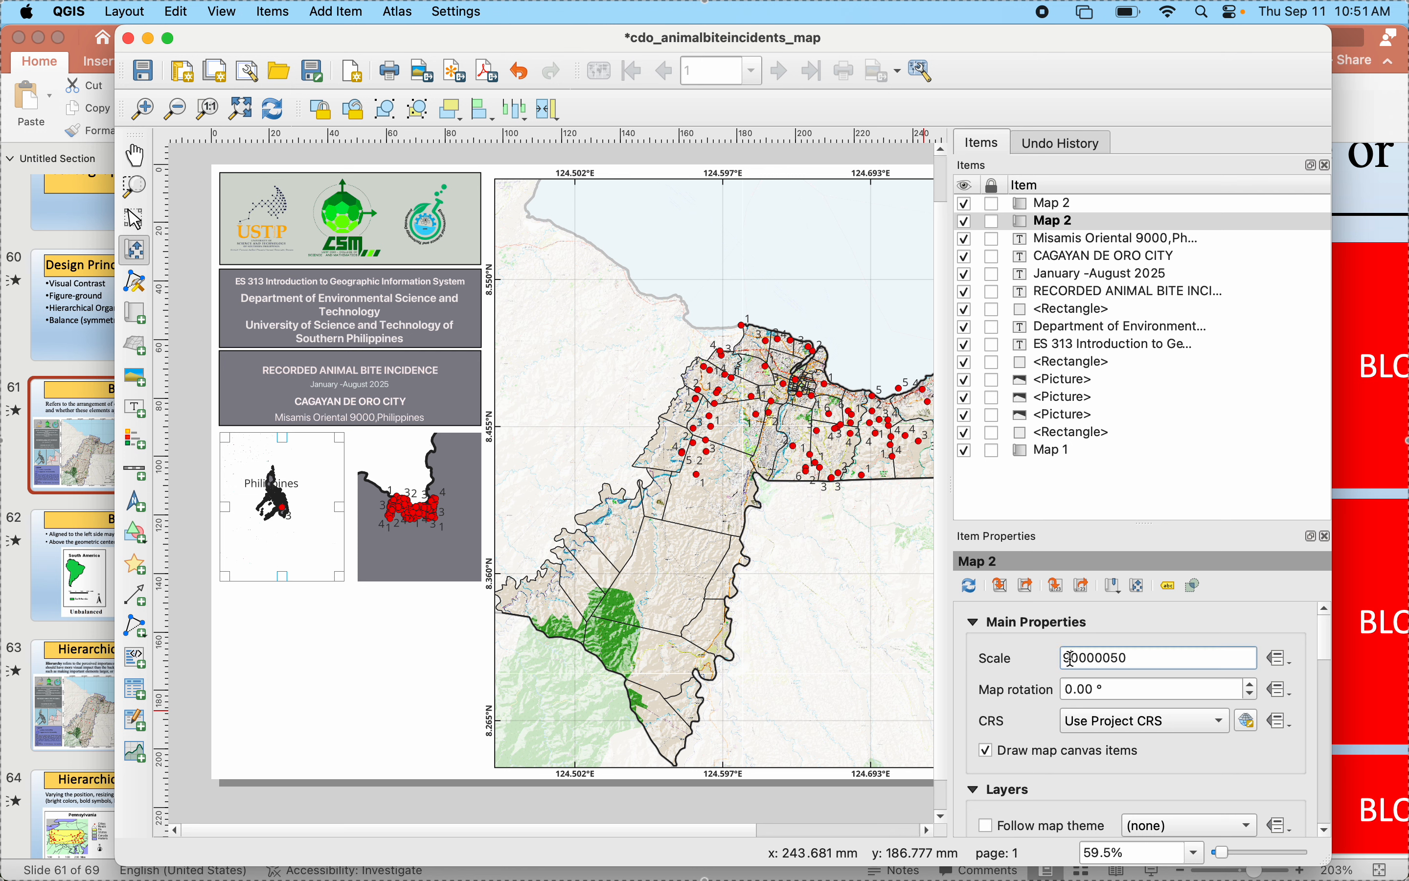
{"action": "key", "text": "BackSpace"}
{"action": "type", "text": "7"}
{"action": "key", "text": "Return"}
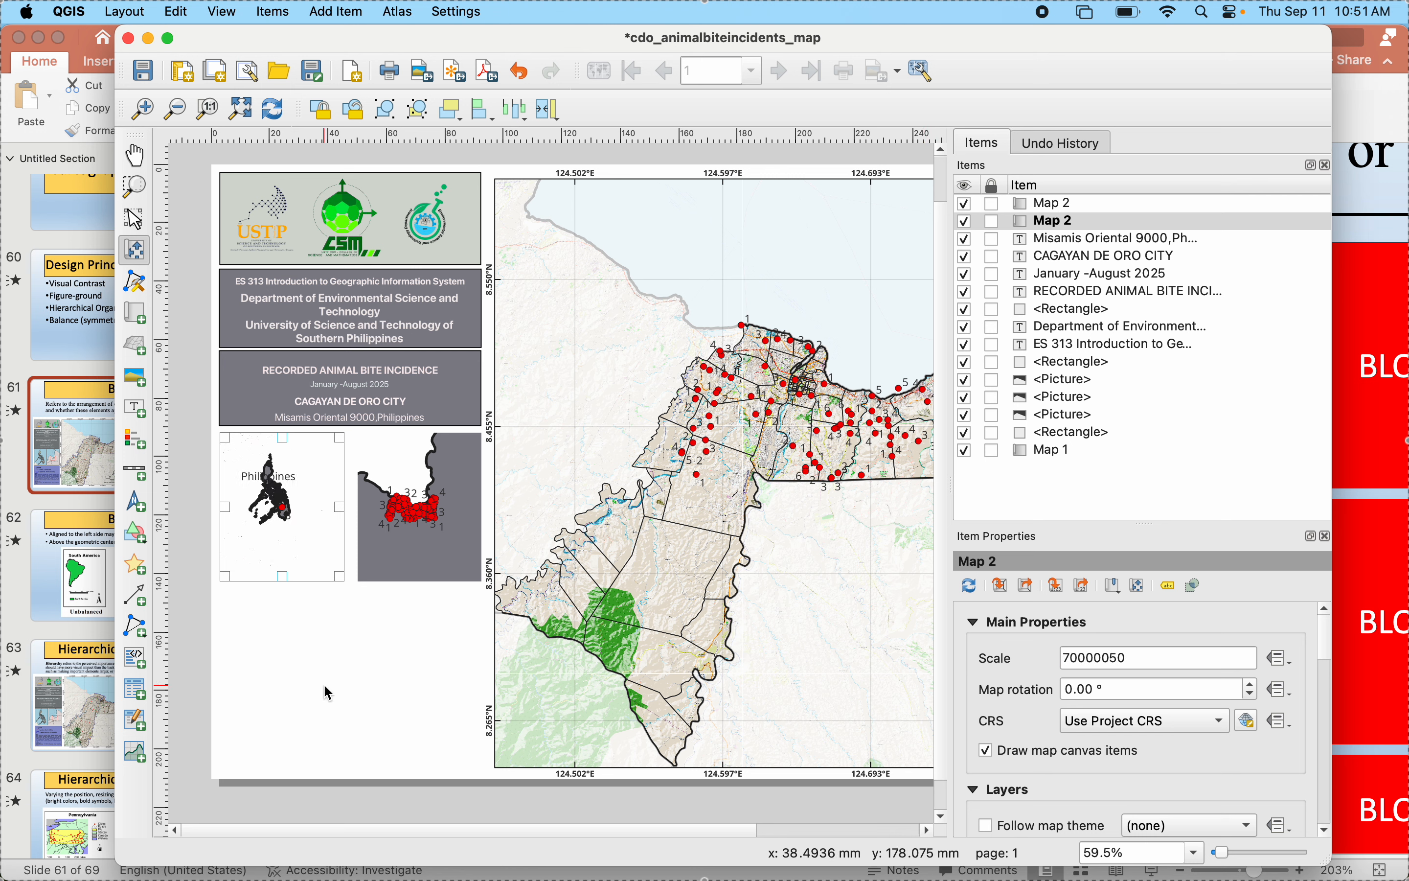
{"action": "left_click", "coordinate": [1073, 652]}
{"action": "key", "text": "BackSpace"}
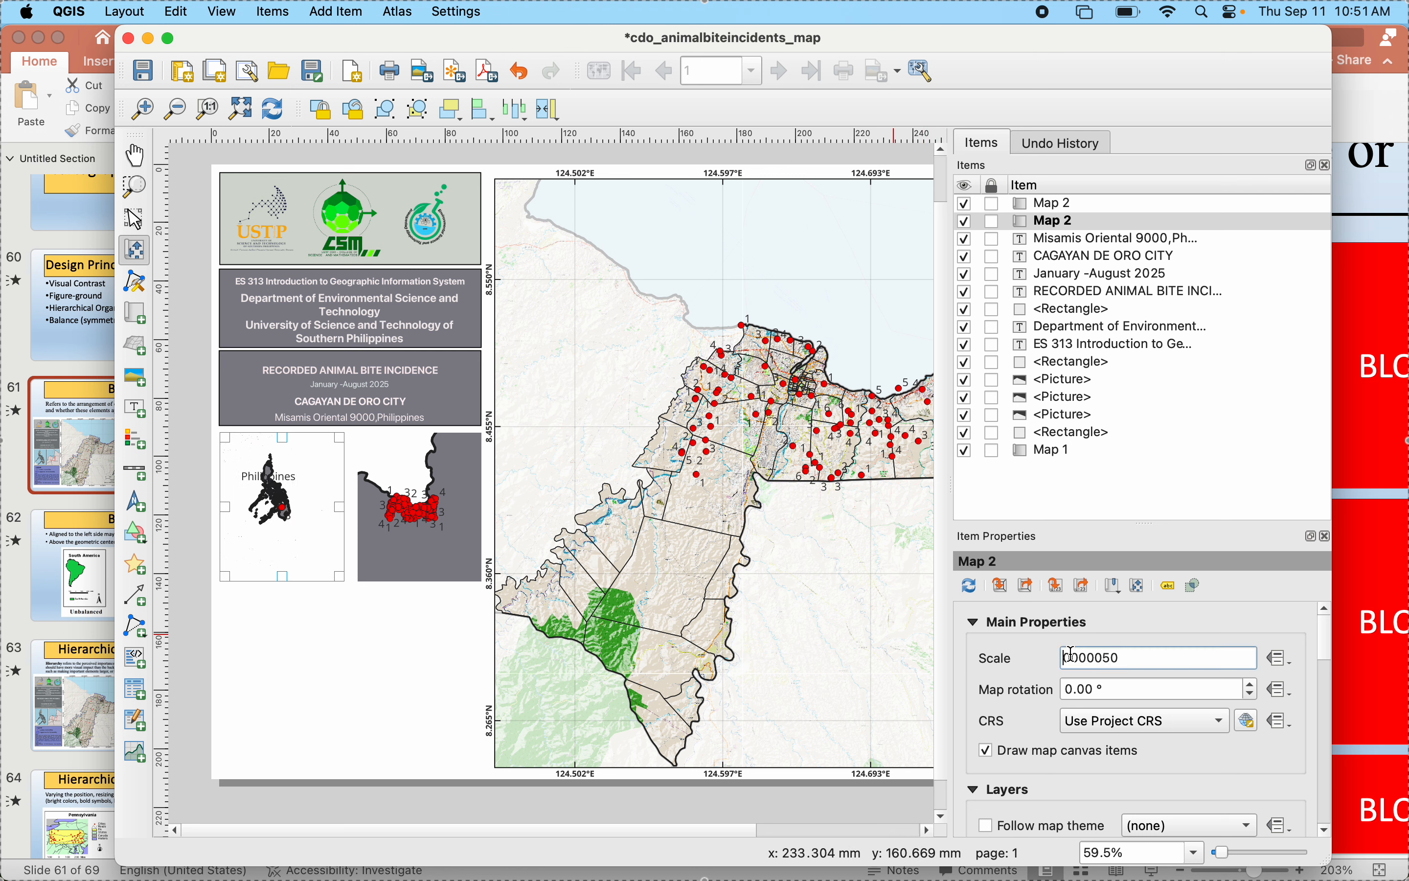
{"action": "type", "text": "5"}
{"action": "key", "text": "Return"}
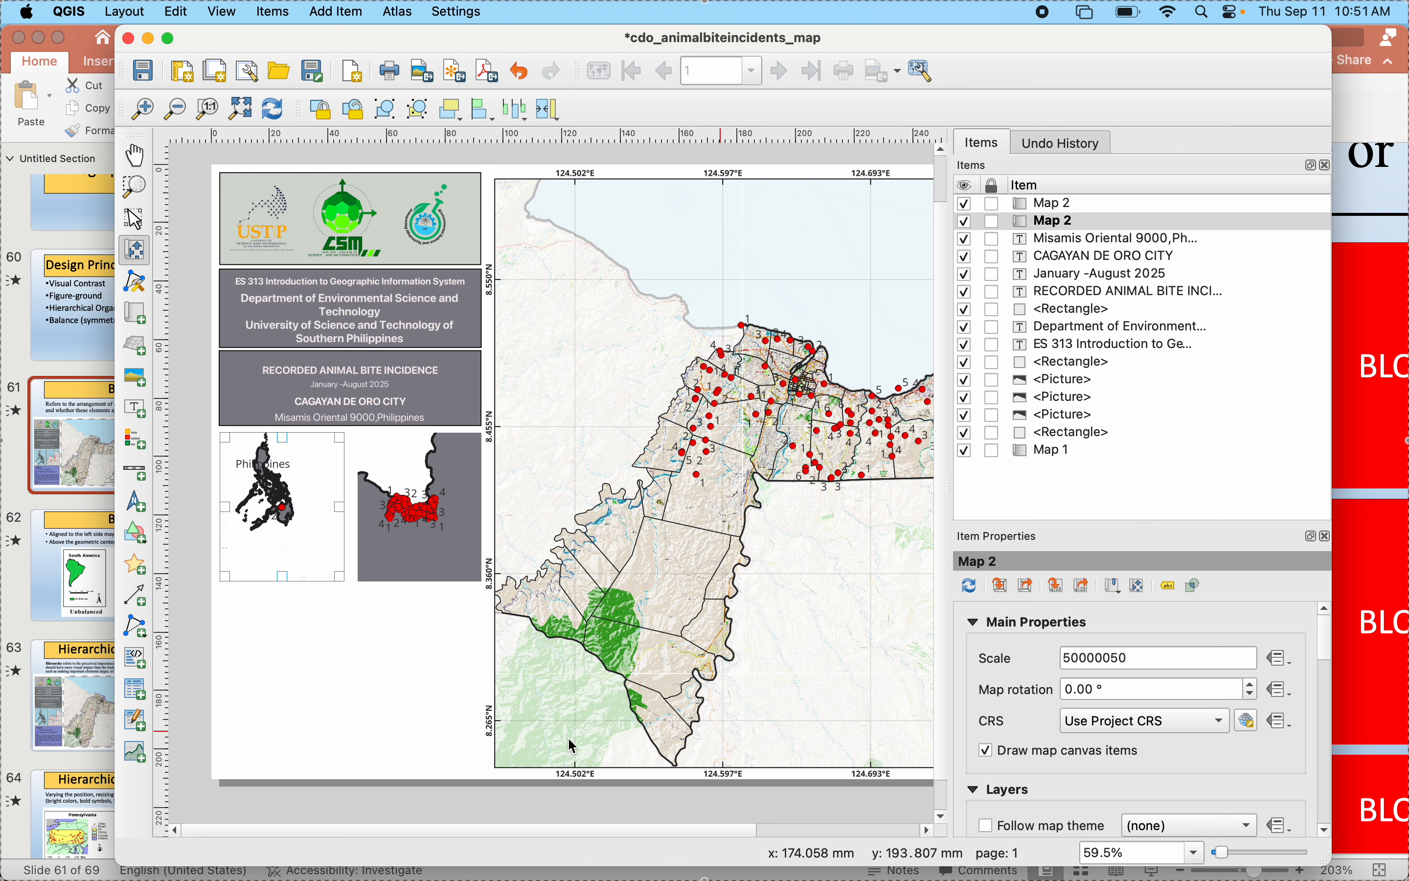
- Shift the left inset's map content to centre the Philippines in its frame, and set the scale to 37858895
{"action": "left_click_drag", "start_coordinate": [271, 496], "coordinate": [288, 518]}
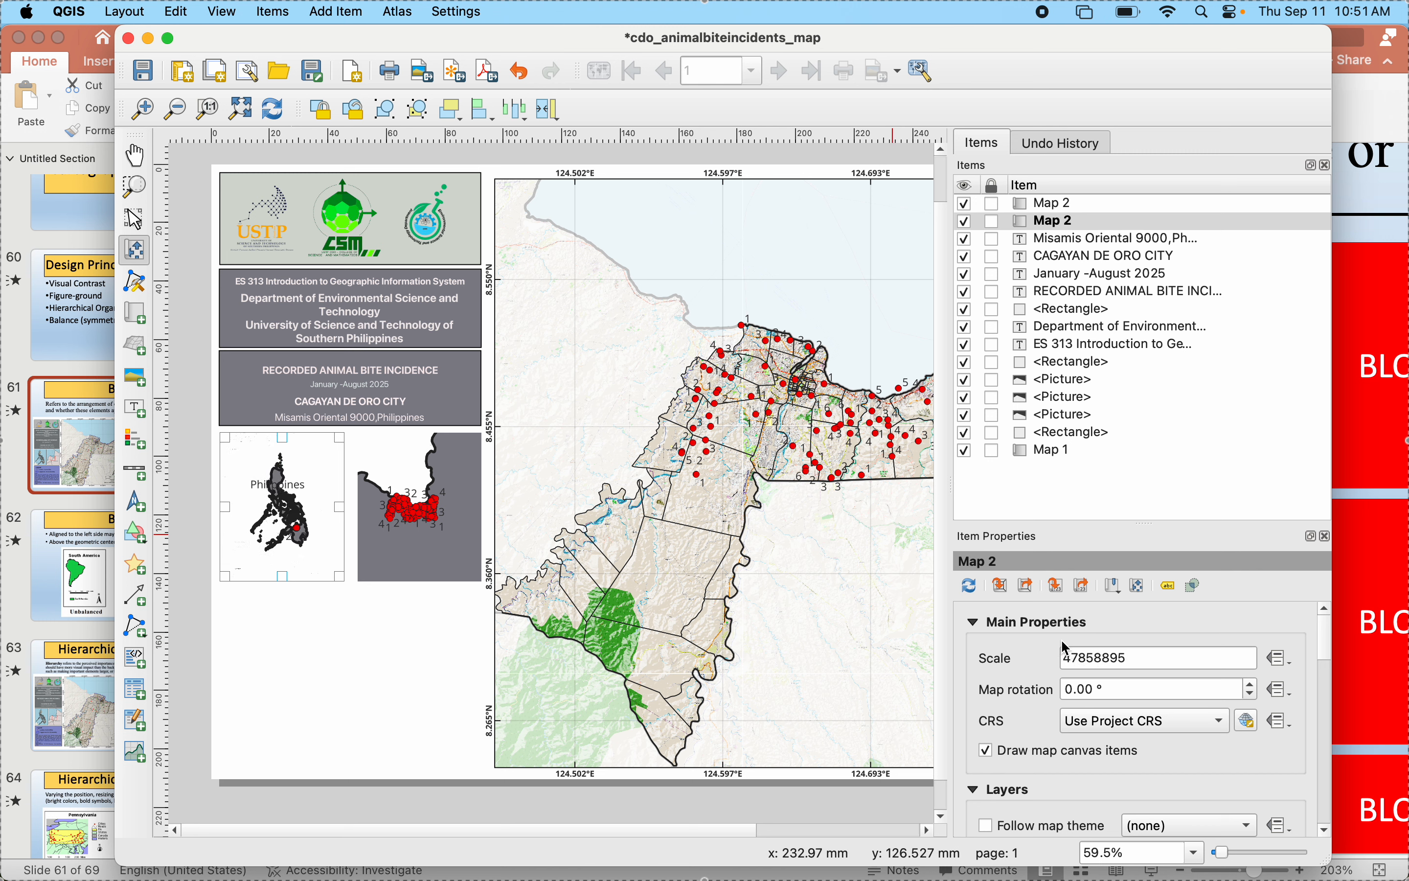
{"action": "left_click", "coordinate": [1073, 653]}
{"action": "key", "text": "BackSpace"}
{"action": "type", "text": "3"}
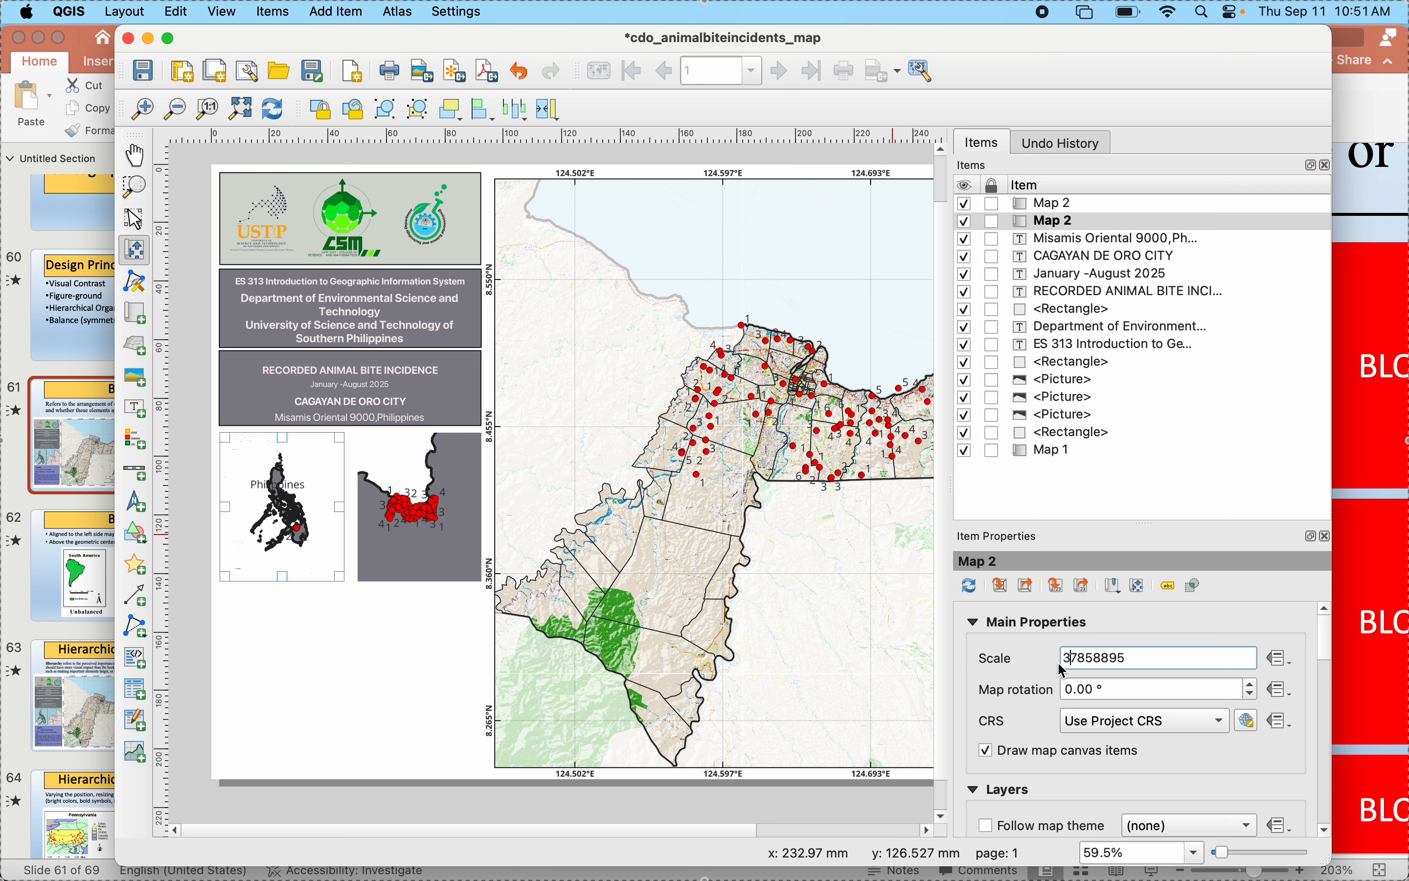
{"action": "key", "text": "Return"}
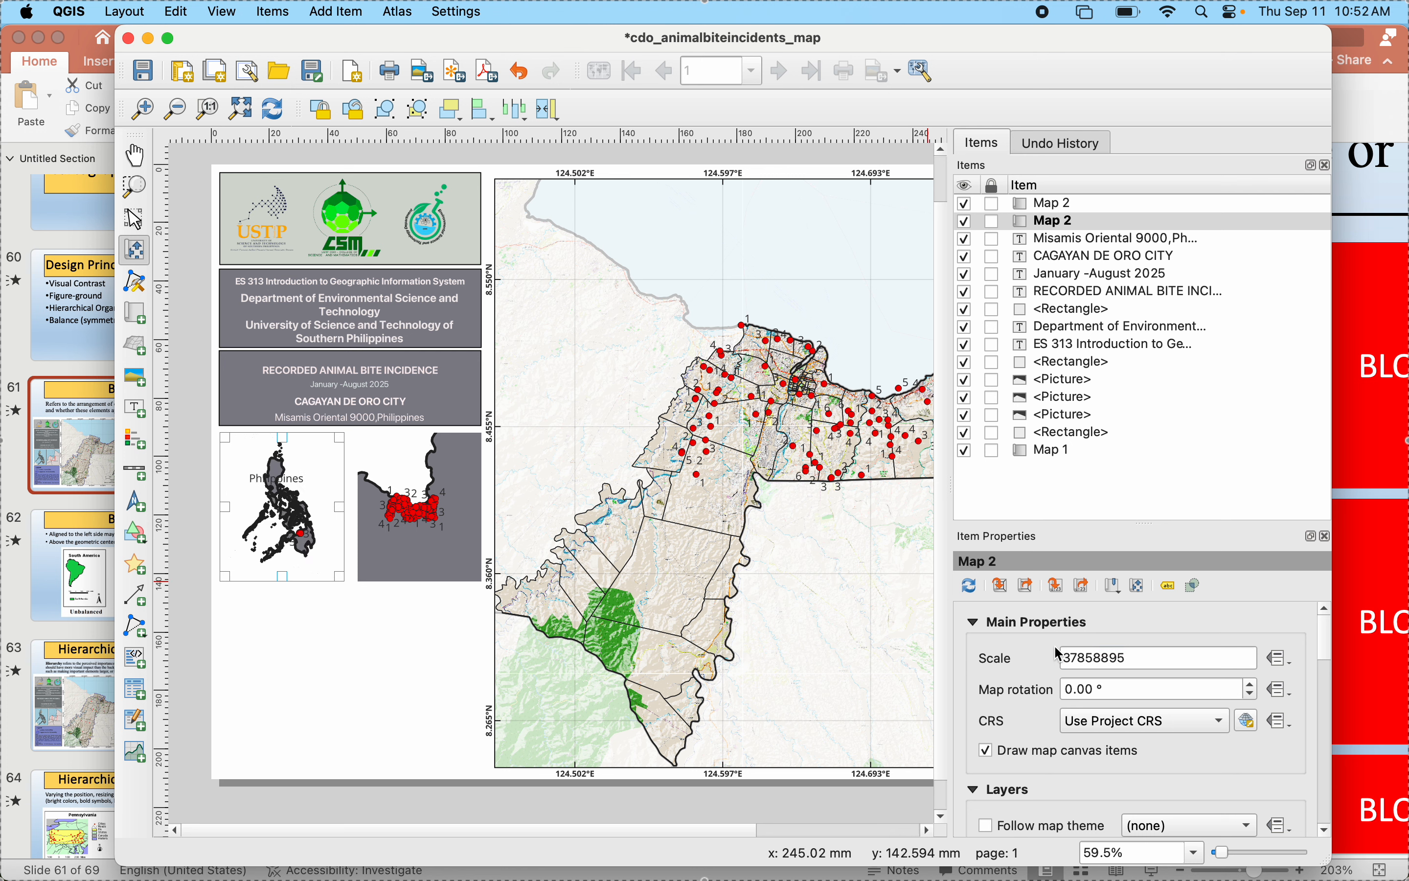
- Set the left inset map's scale to 27858895 so the Philippines fills the frame
{"action": "left_click", "coordinate": [1069, 657]}
{"action": "key", "text": "BackSpace"}
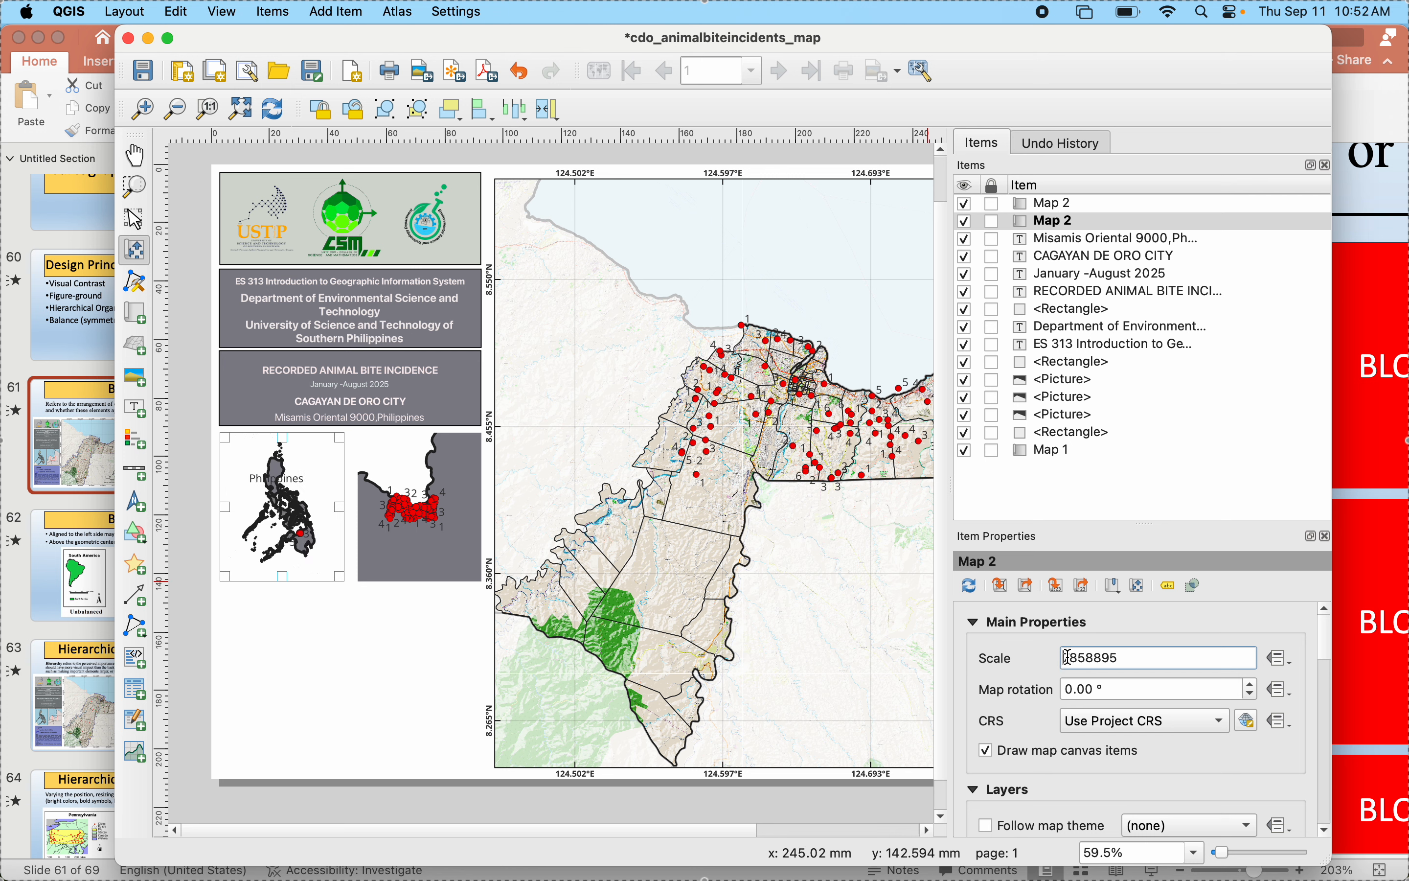
{"action": "type", "text": "7"}
{"action": "key", "text": "Return"}
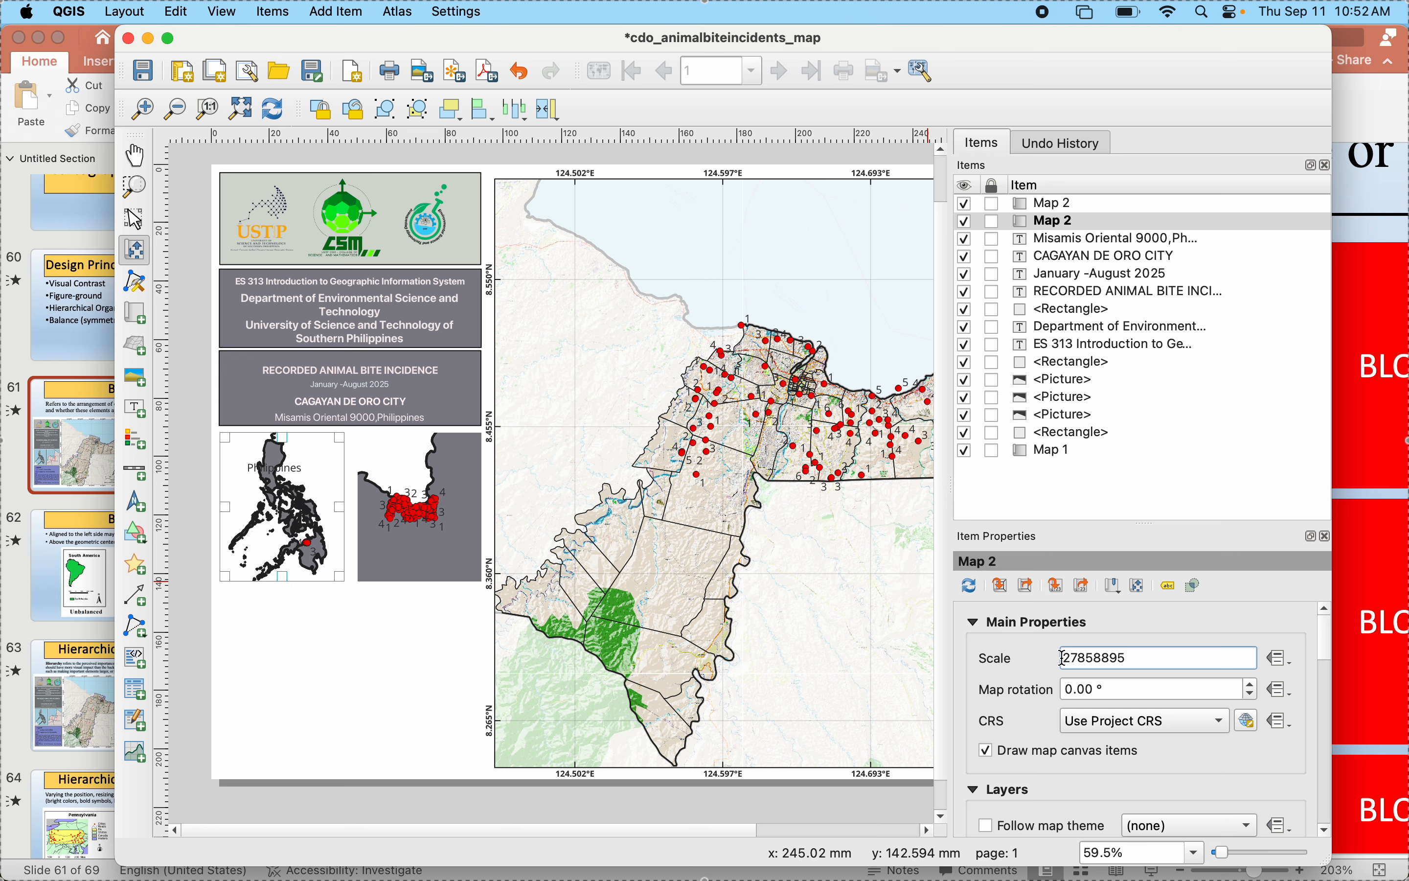
{"action": "left_click", "coordinate": [735, 605]}
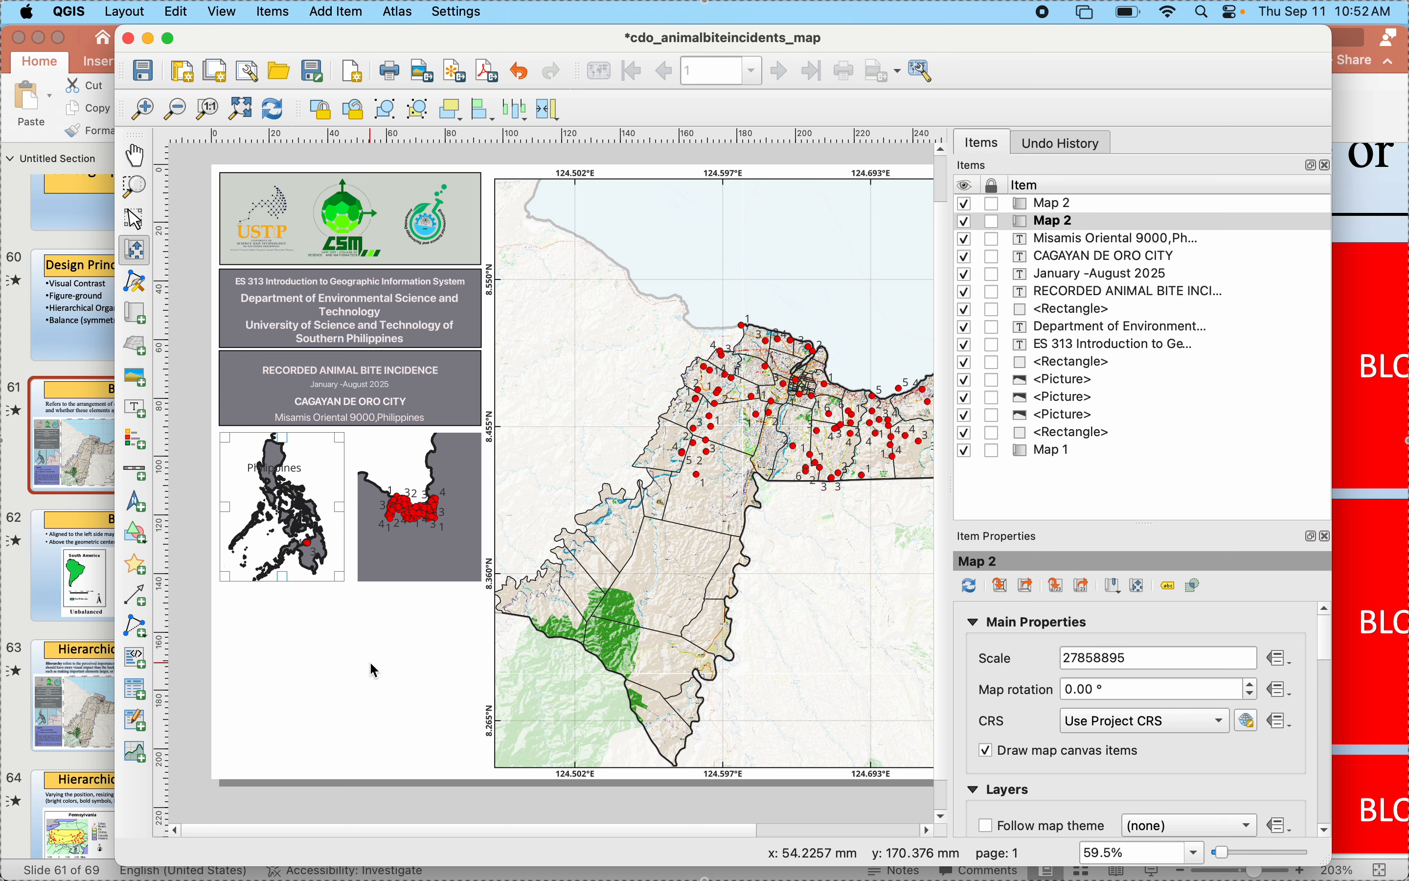
- Apply the gradient blue fill symbol to the Country layer in the main project and return to the layout
{"action": "mouse_move", "coordinate": [1051, 862]}
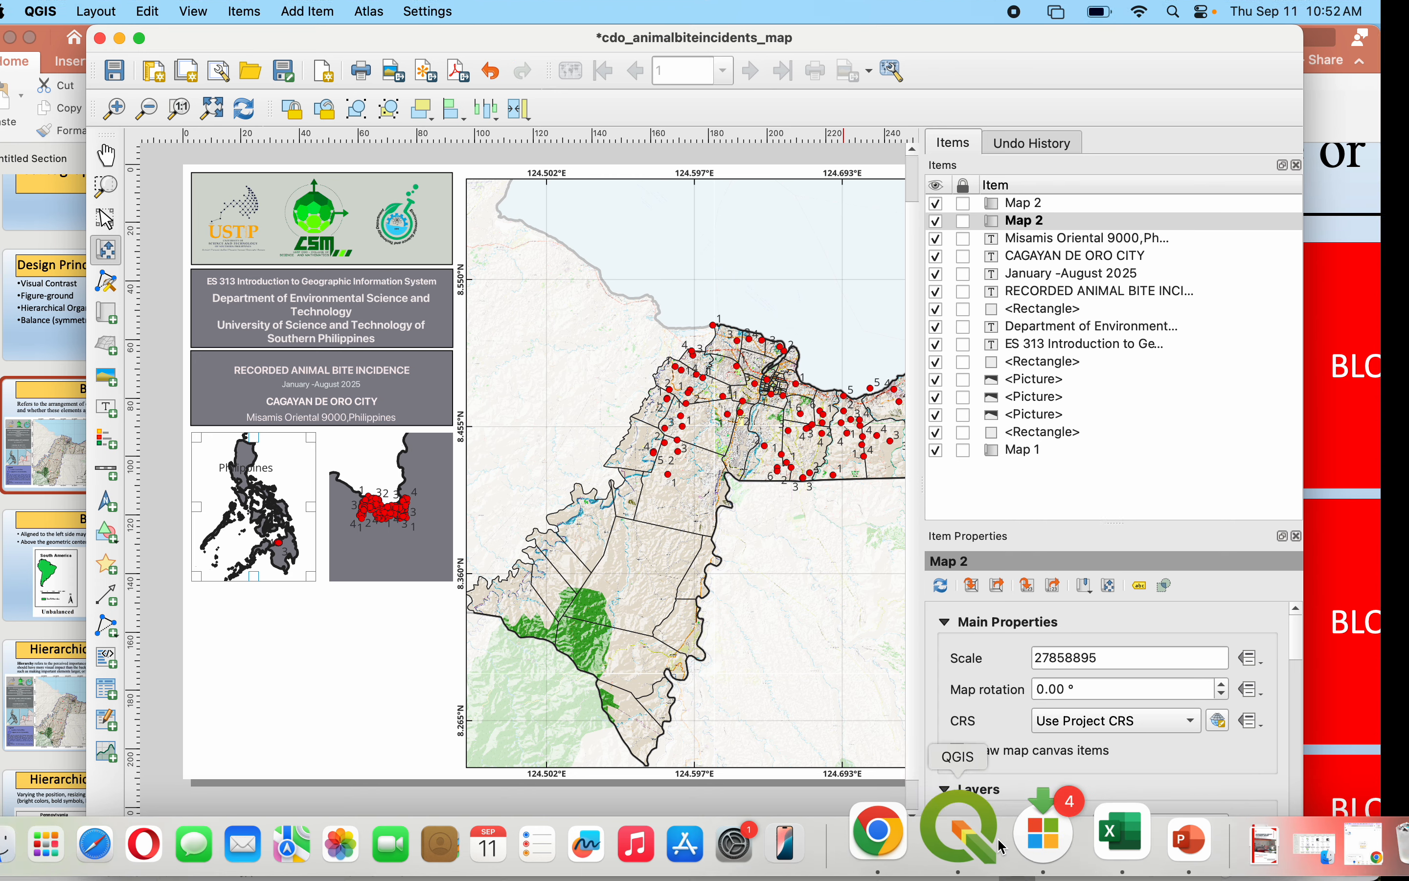
{"action": "left_click", "coordinate": [952, 841]}
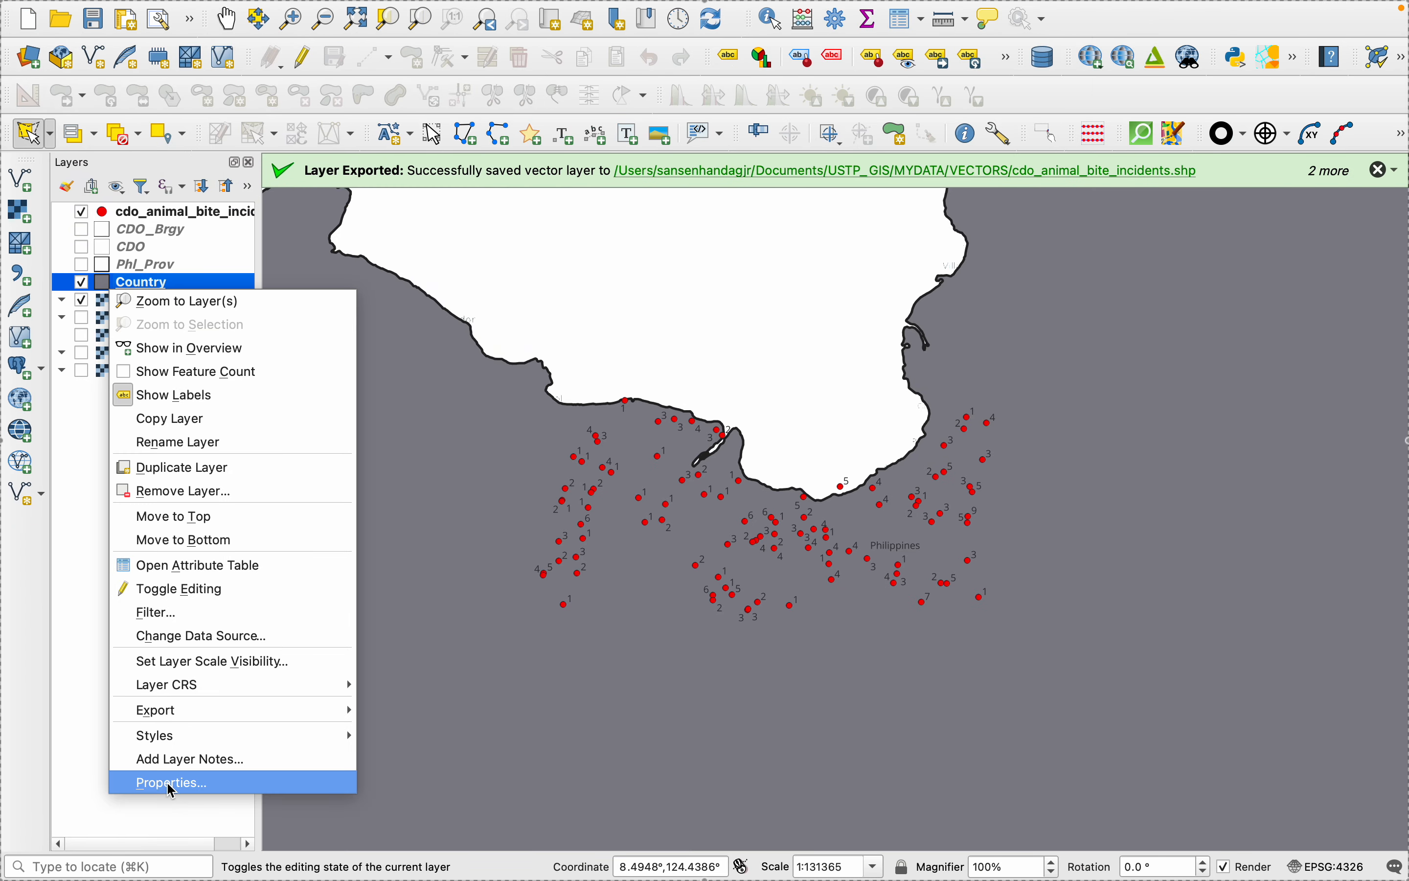
{"action": "left_click", "coordinate": [171, 784]}
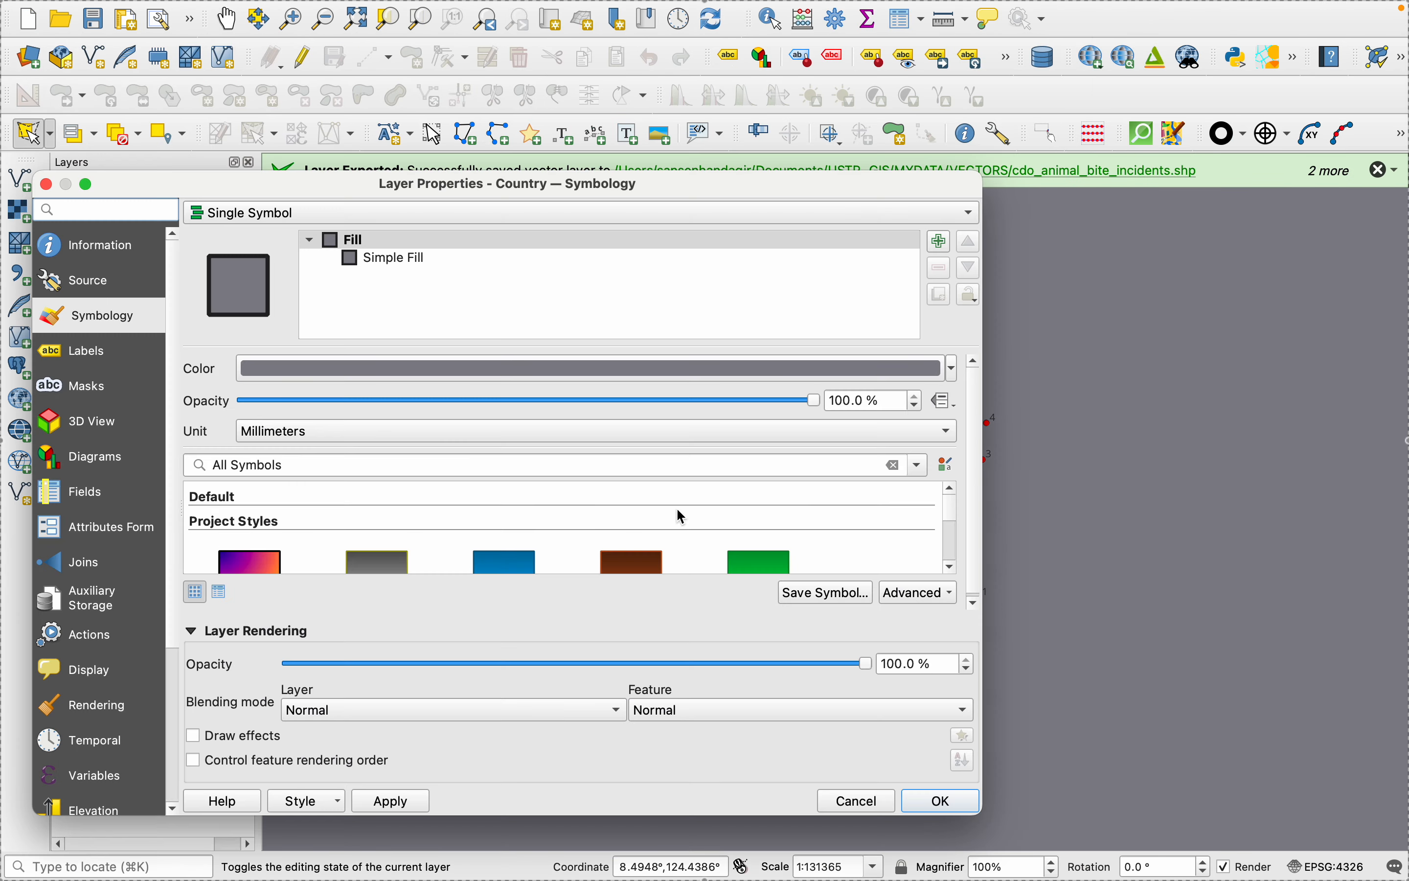
{"action": "scroll", "coordinate": [490, 568], "scroll_direction": "down", "scroll_amount": 3}
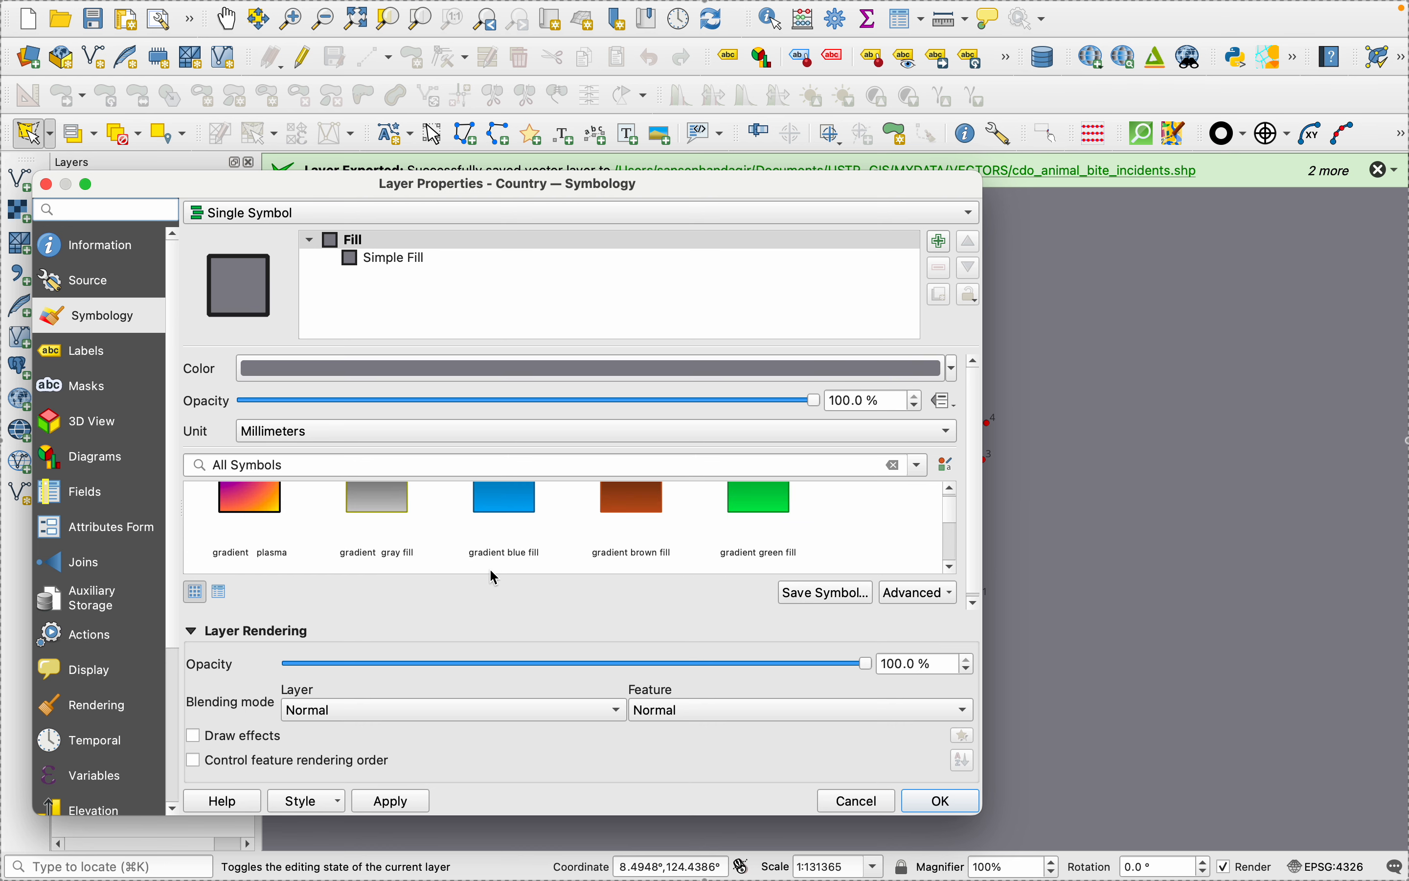
{"action": "left_click", "coordinate": [500, 523]}
{"action": "left_click", "coordinate": [389, 801]}
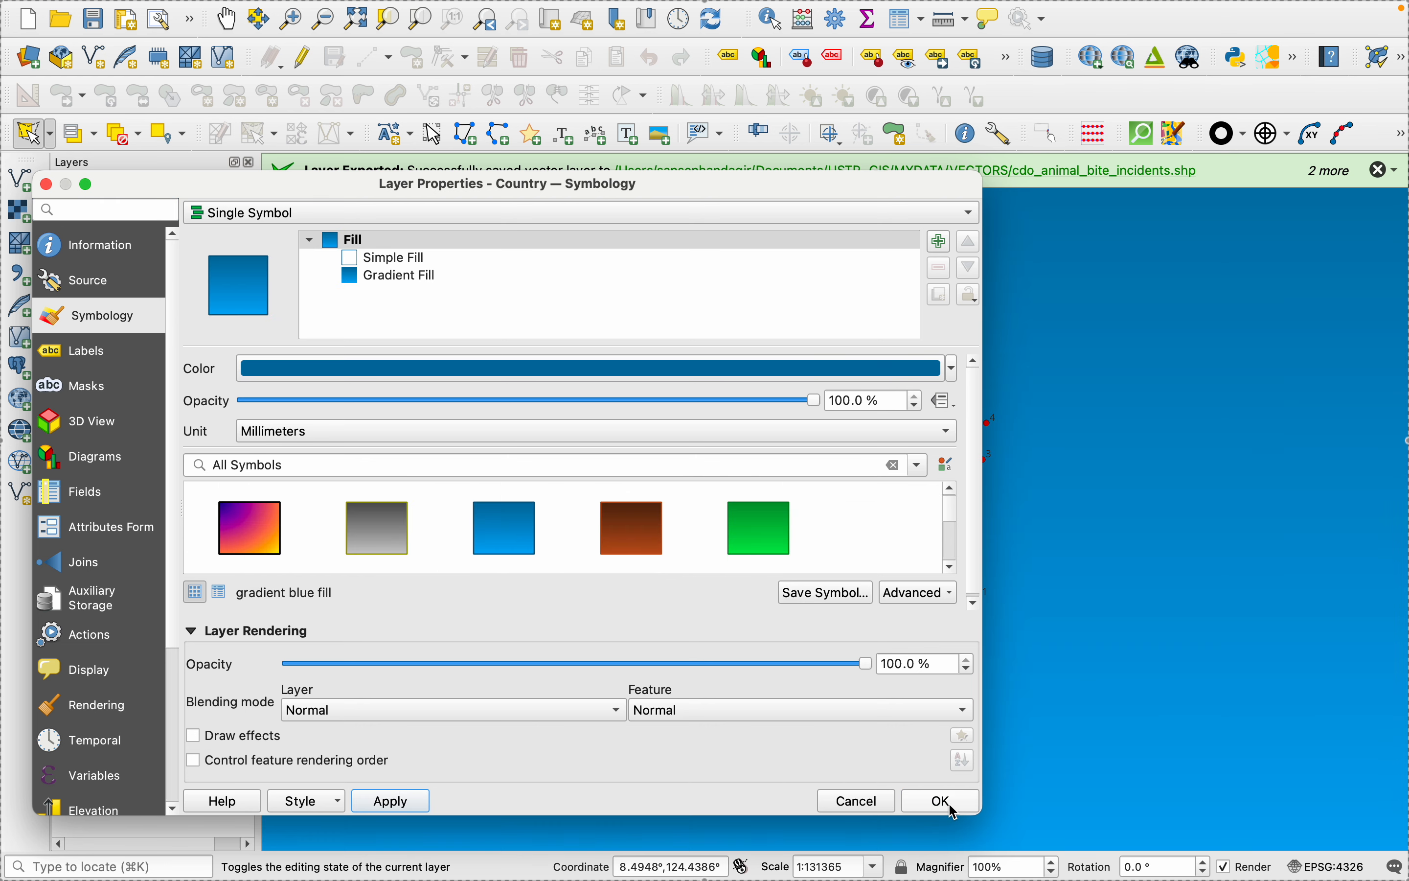
{"action": "left_click", "coordinate": [923, 801]}
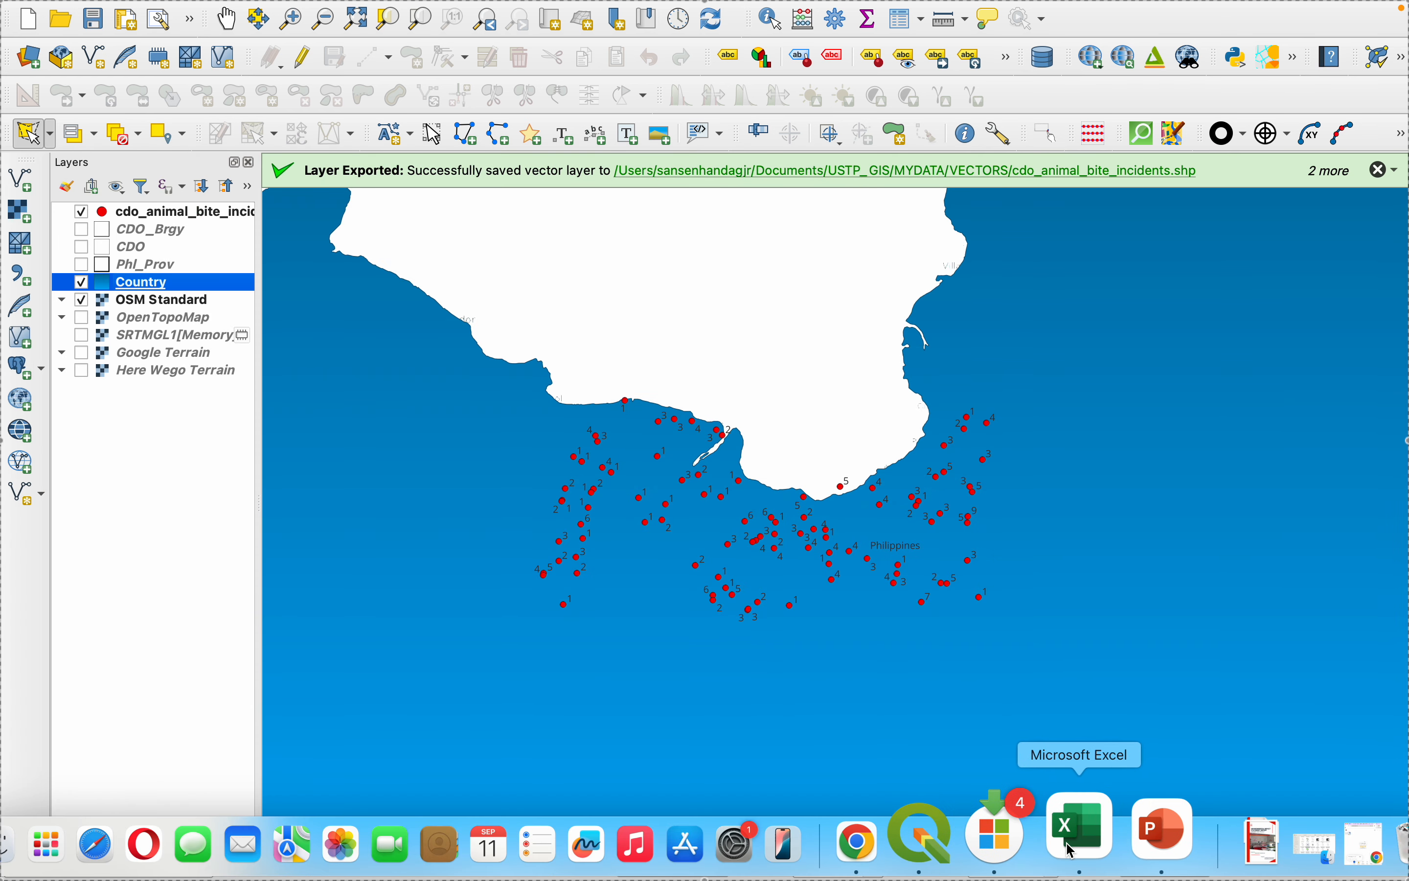
{"action": "left_click", "coordinate": [971, 834]}
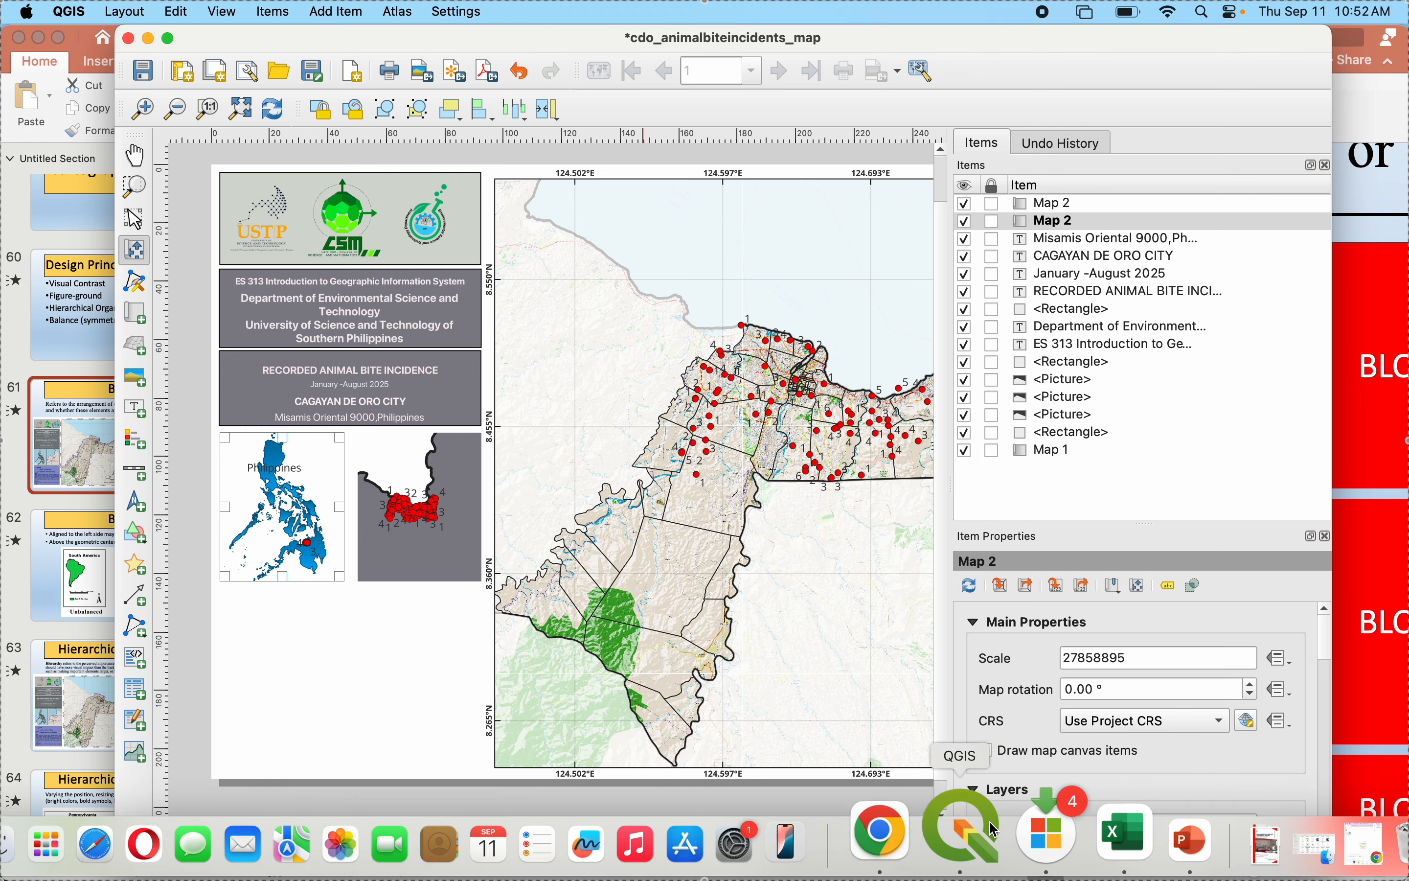
- Set the cdo_animal_bite_incidents layer to No Labels in the main project, and return to the layout to update the inset maps
{"action": "left_click", "coordinate": [973, 822]}
{"action": "right_click", "coordinate": [138, 211]}
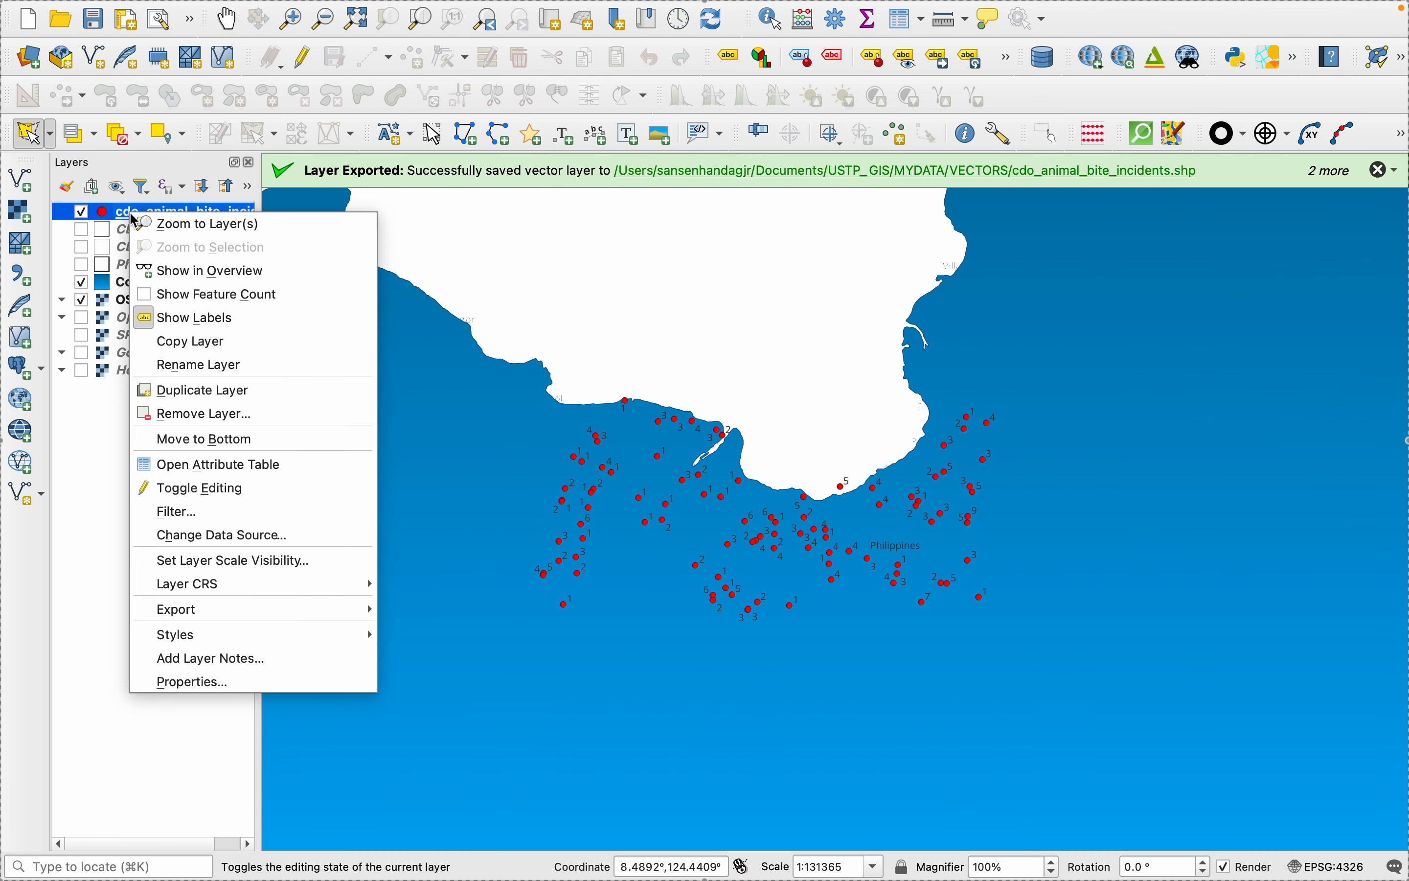
{"action": "left_click", "coordinate": [178, 683]}
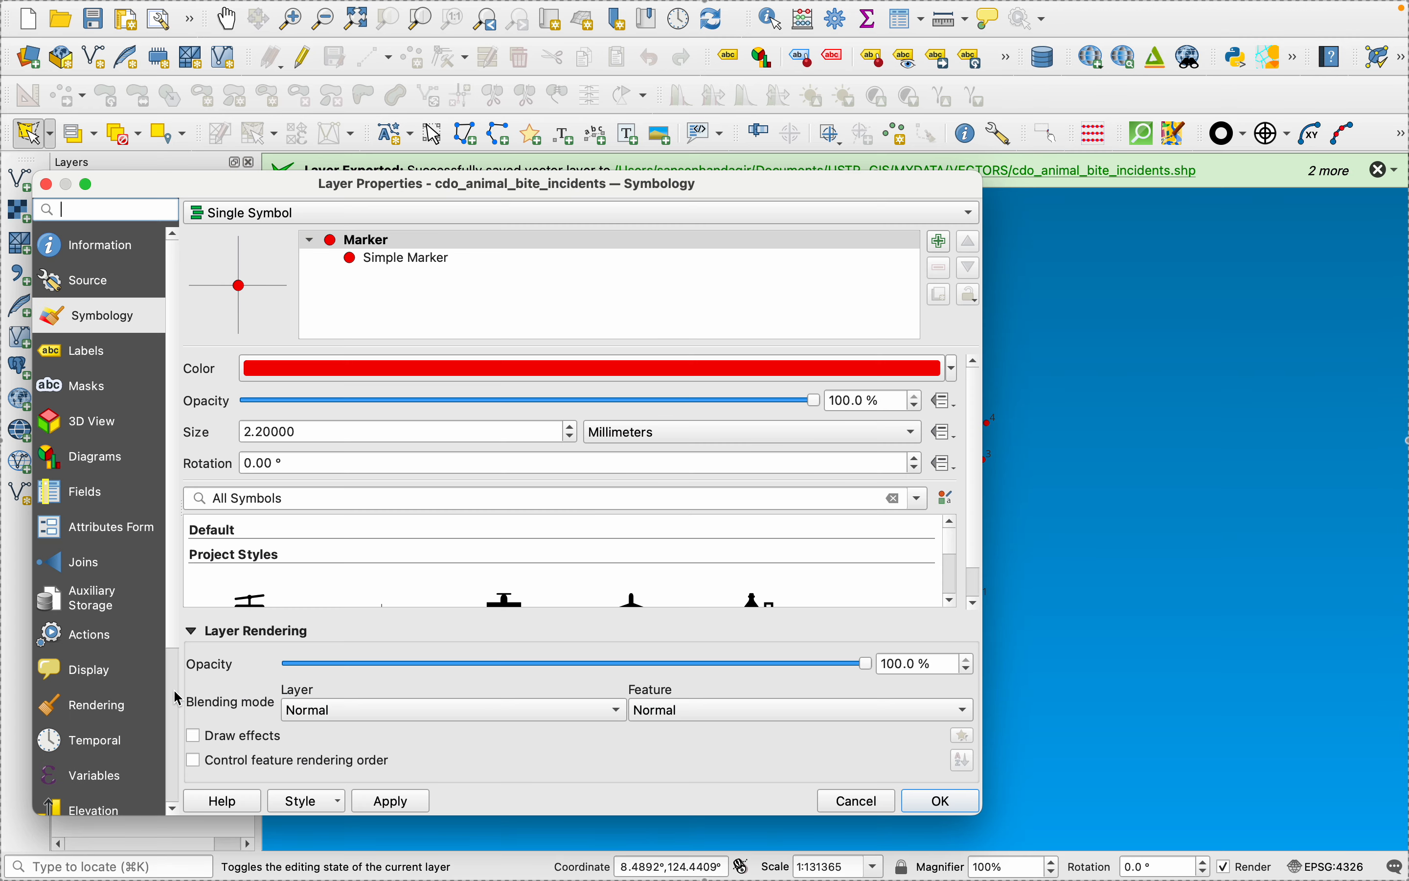
{"action": "left_click", "coordinate": [87, 366]}
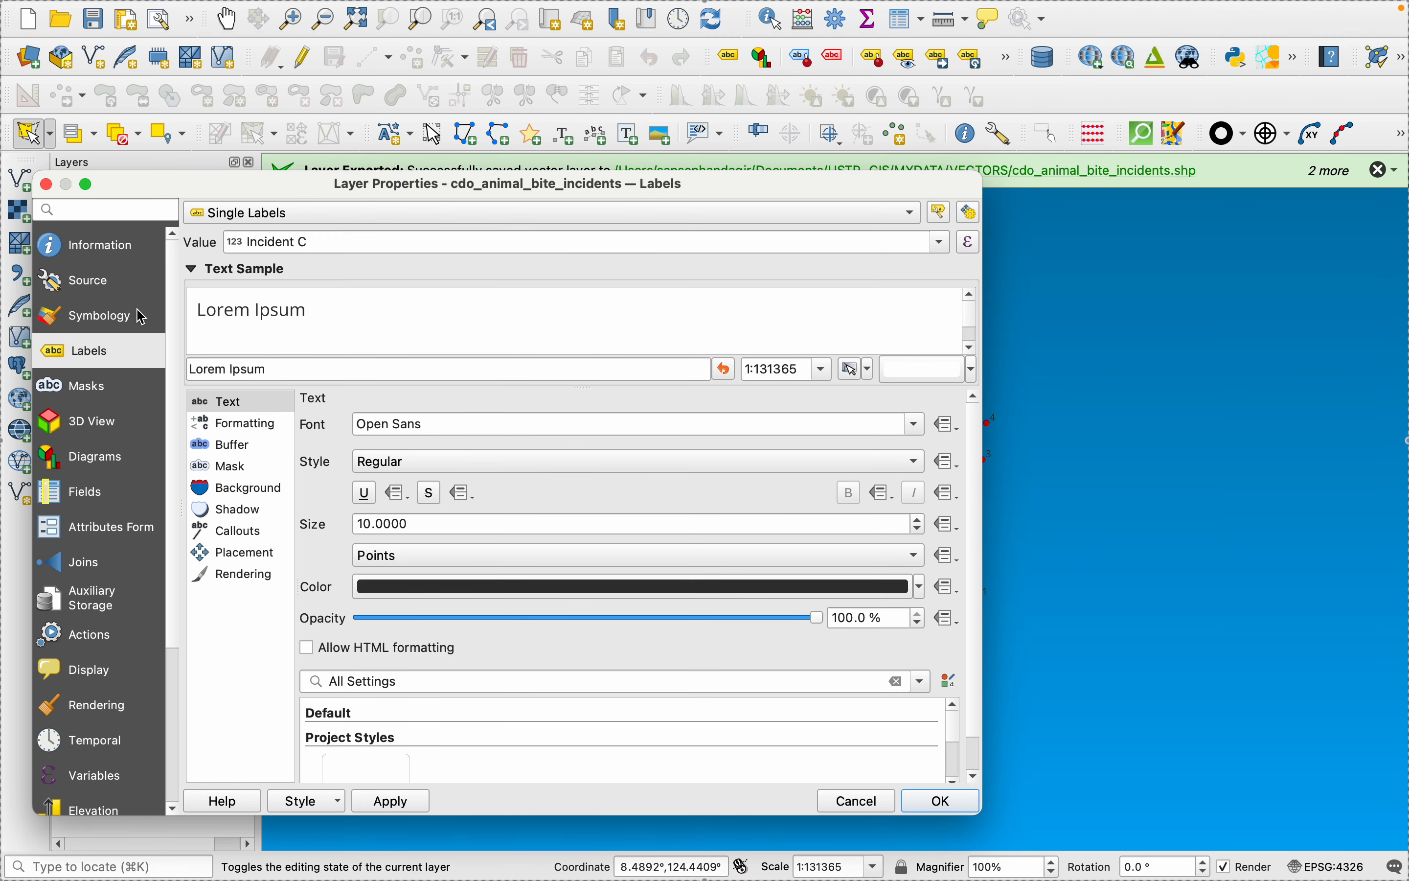
{"action": "left_click", "coordinate": [324, 214]}
{"action": "left_click", "coordinate": [239, 186]}
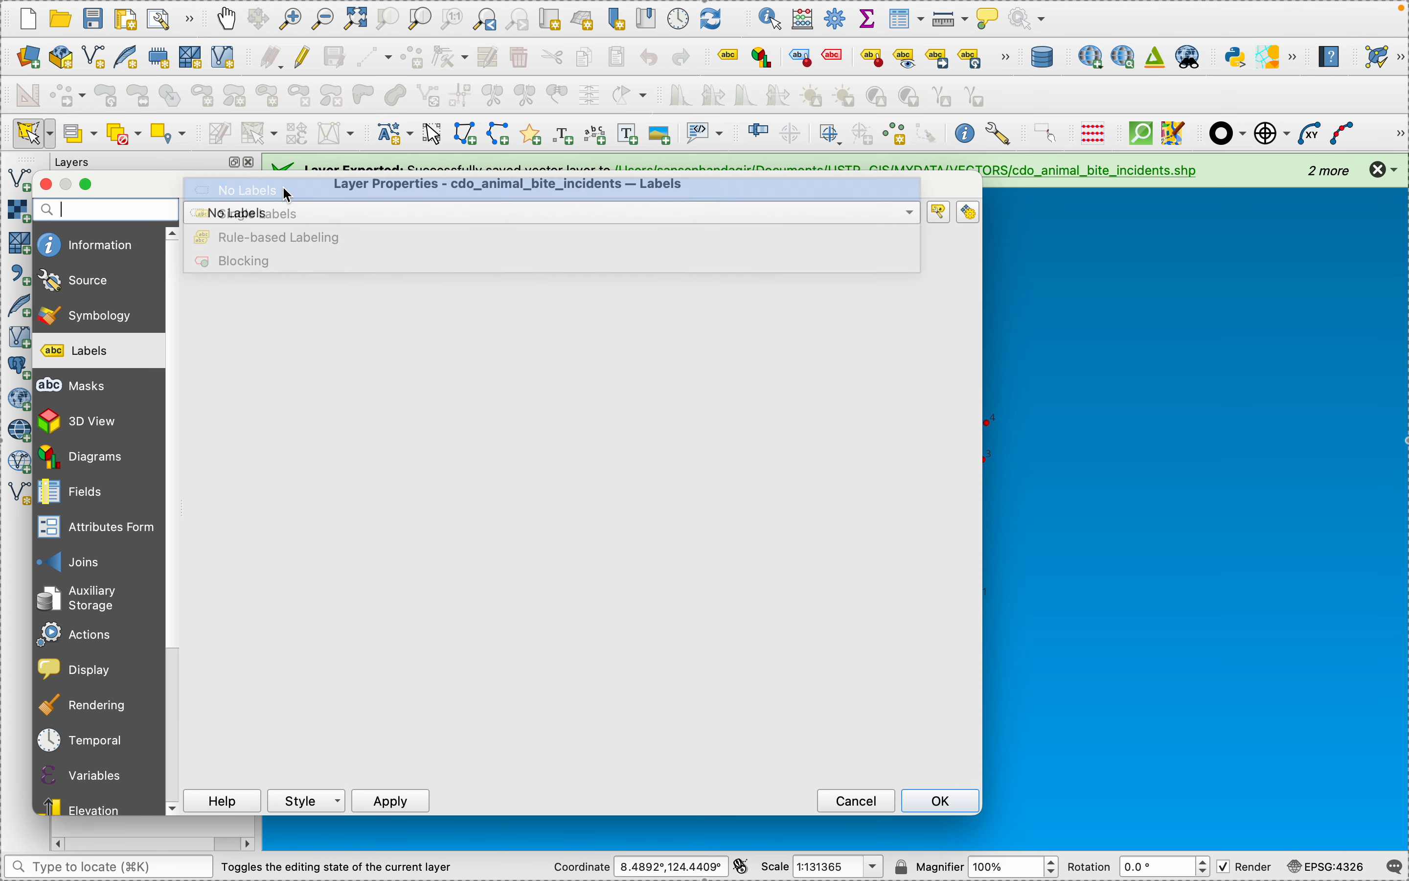
{"action": "left_click", "coordinate": [391, 800]}
{"action": "left_click", "coordinate": [941, 801]}
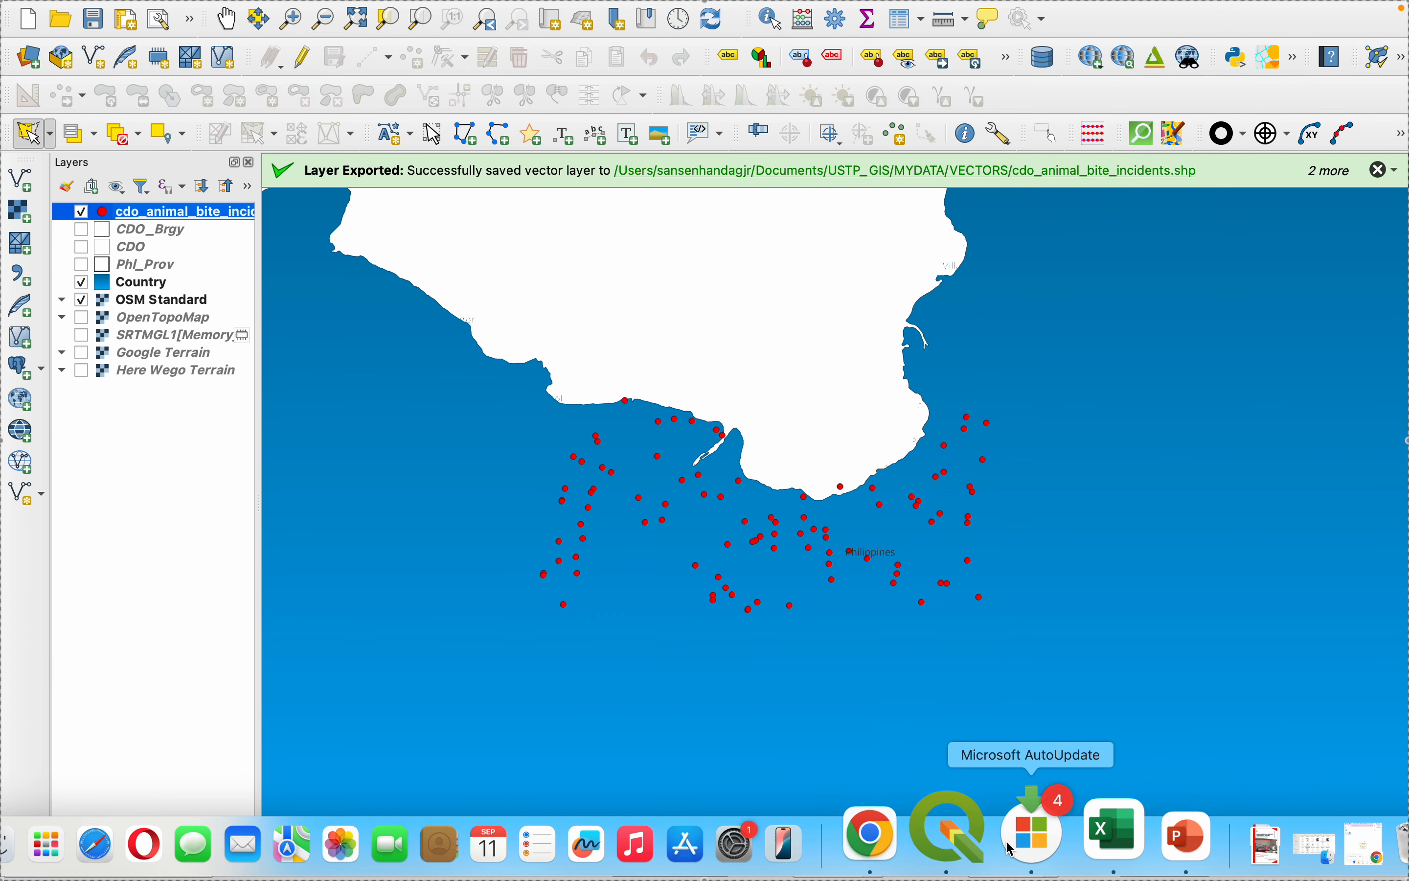
{"action": "left_click", "coordinate": [975, 846]}
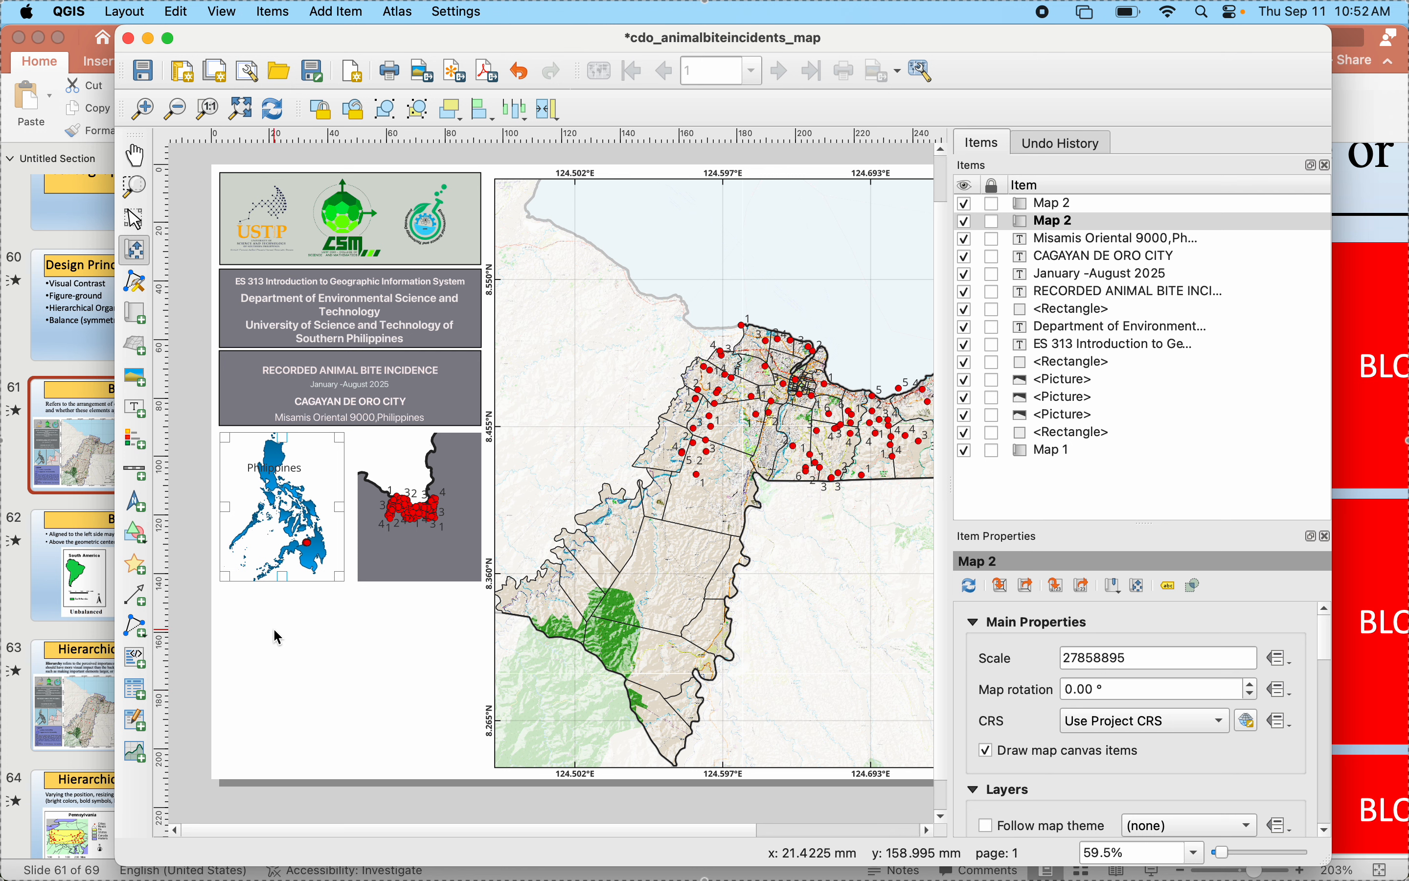
{"action": "left_click", "coordinate": [391, 526]}
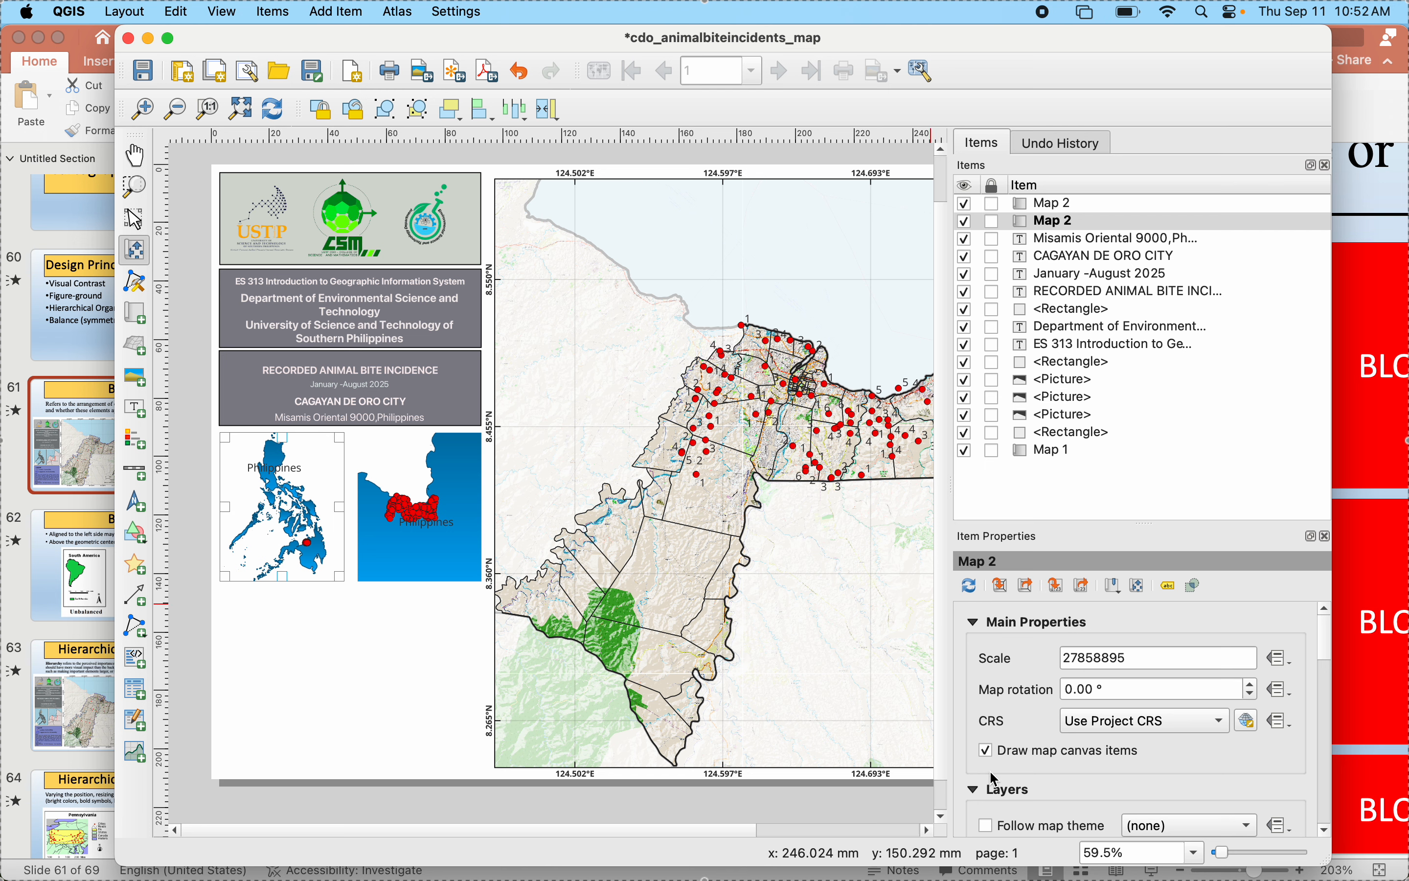
- Select the right inset map in the layout, and switch visibility from Country to Phl_Prov in the main project
{"action": "scroll", "coordinate": [996, 779], "scroll_direction": "down", "scroll_amount": 3}
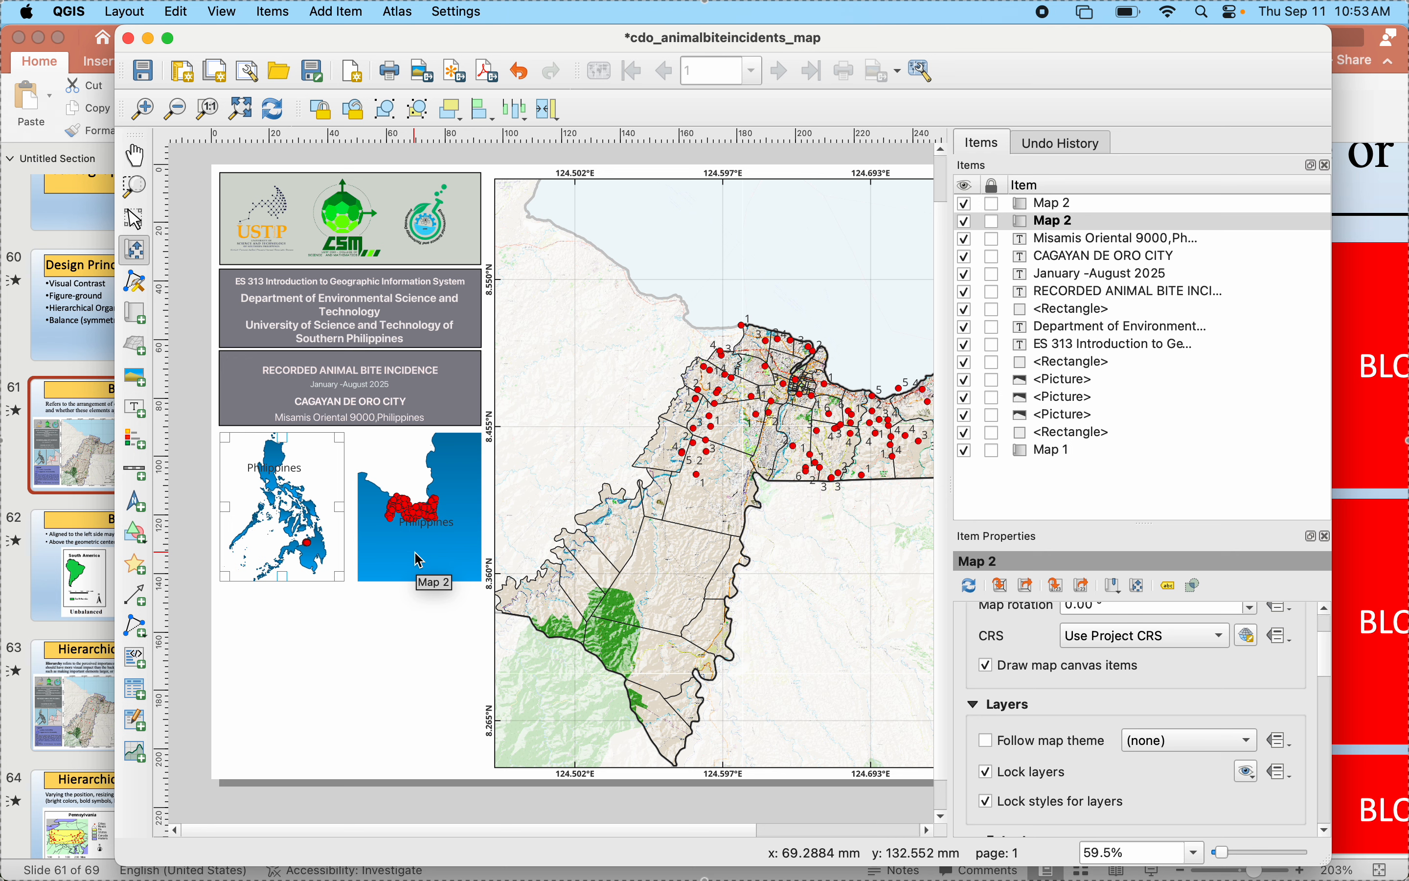
{"action": "left_click", "coordinate": [136, 220]}
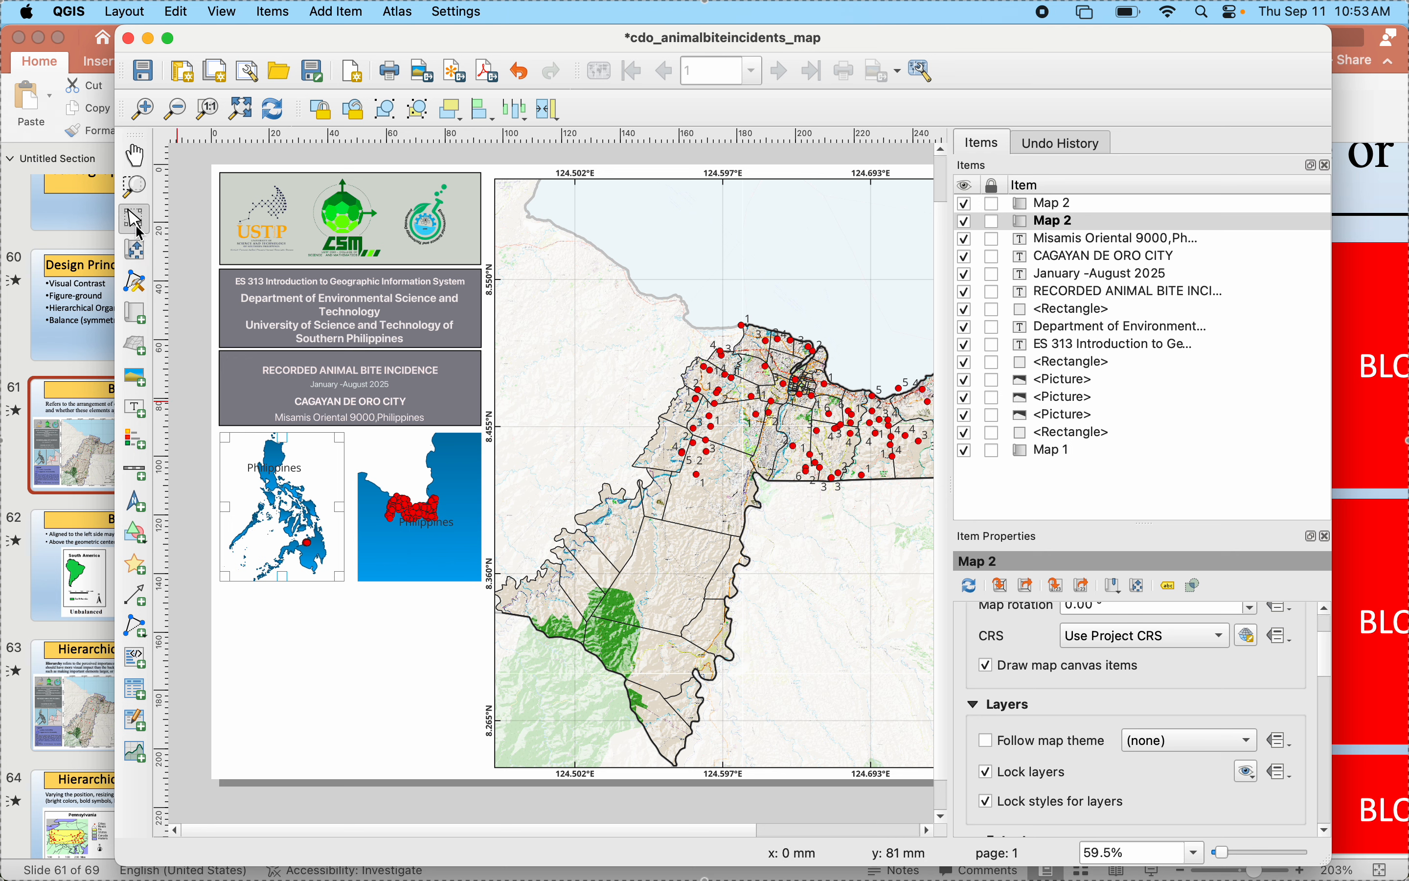
{"action": "left_click", "coordinate": [396, 493]}
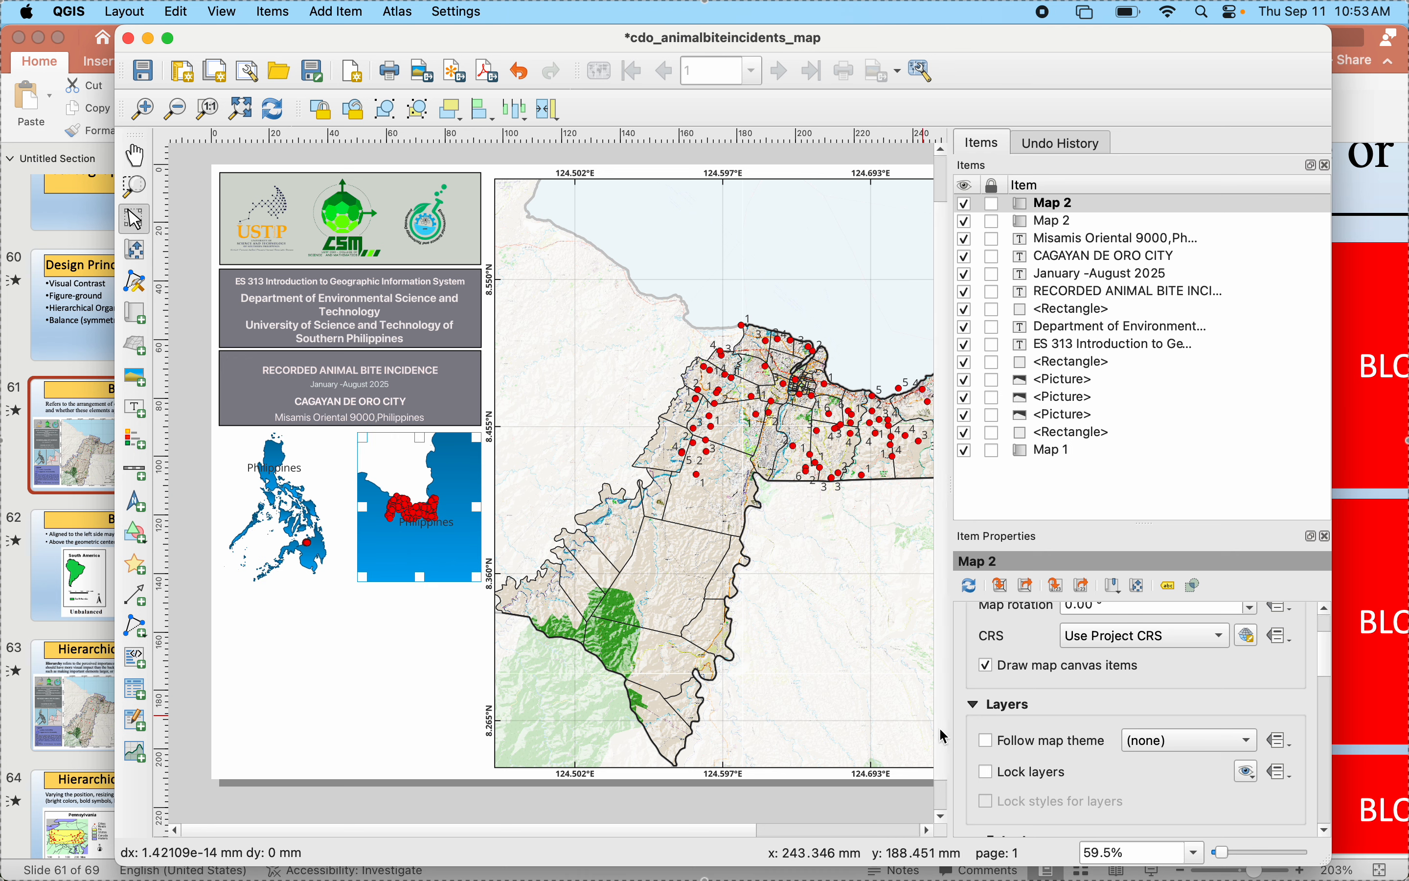
{"action": "left_click", "coordinate": [971, 832]}
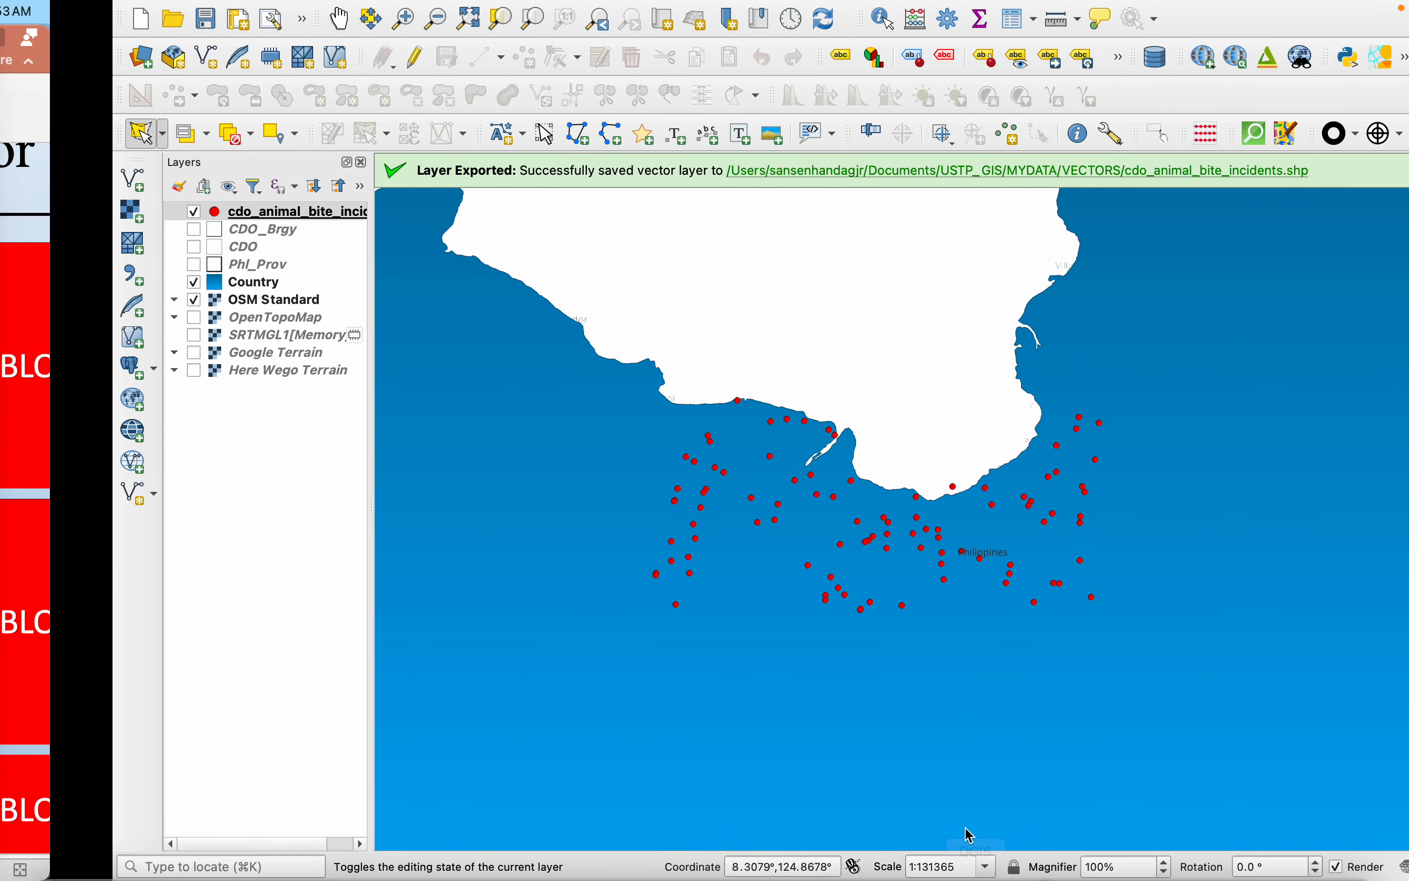
{"action": "left_click", "coordinate": [83, 283]}
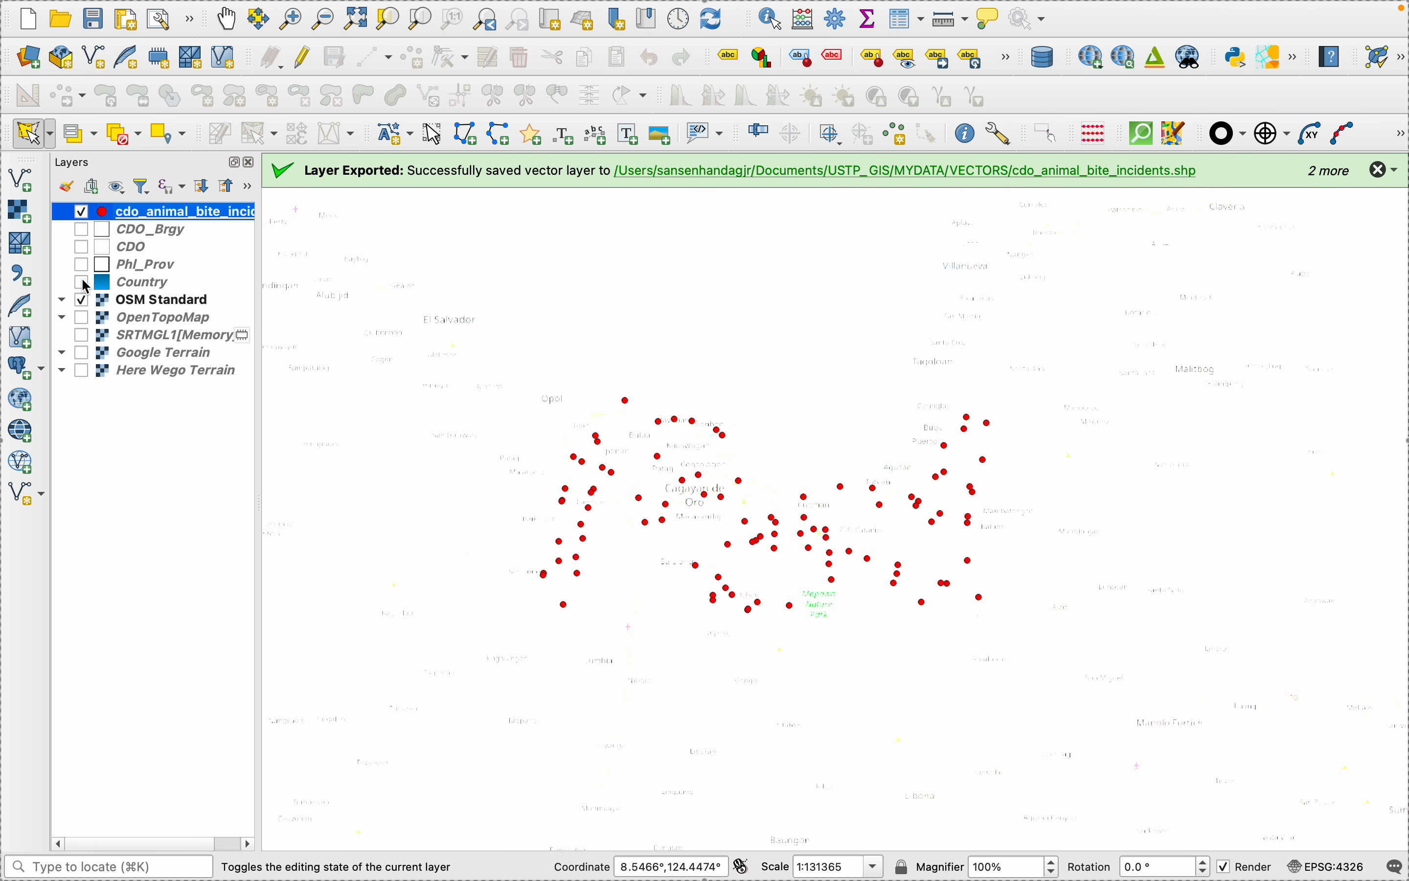
{"action": "left_click", "coordinate": [84, 282]}
{"action": "left_click", "coordinate": [83, 282]}
{"action": "left_click", "coordinate": [83, 265]}
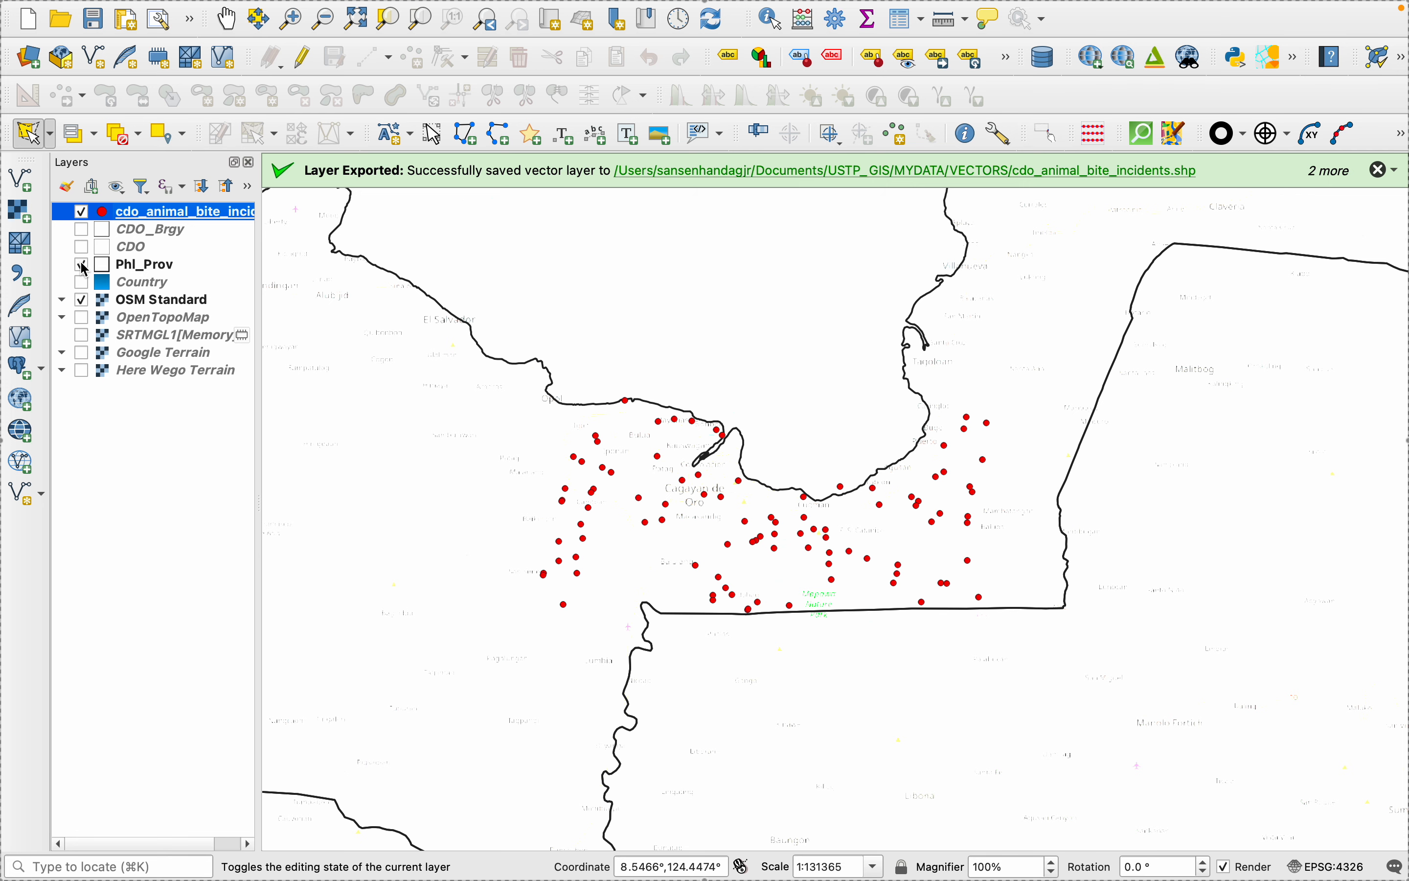
- Apply Single Labels to the Phl_Prov layer using the NAME_1 field
{"action": "right_click", "coordinate": [128, 272]}
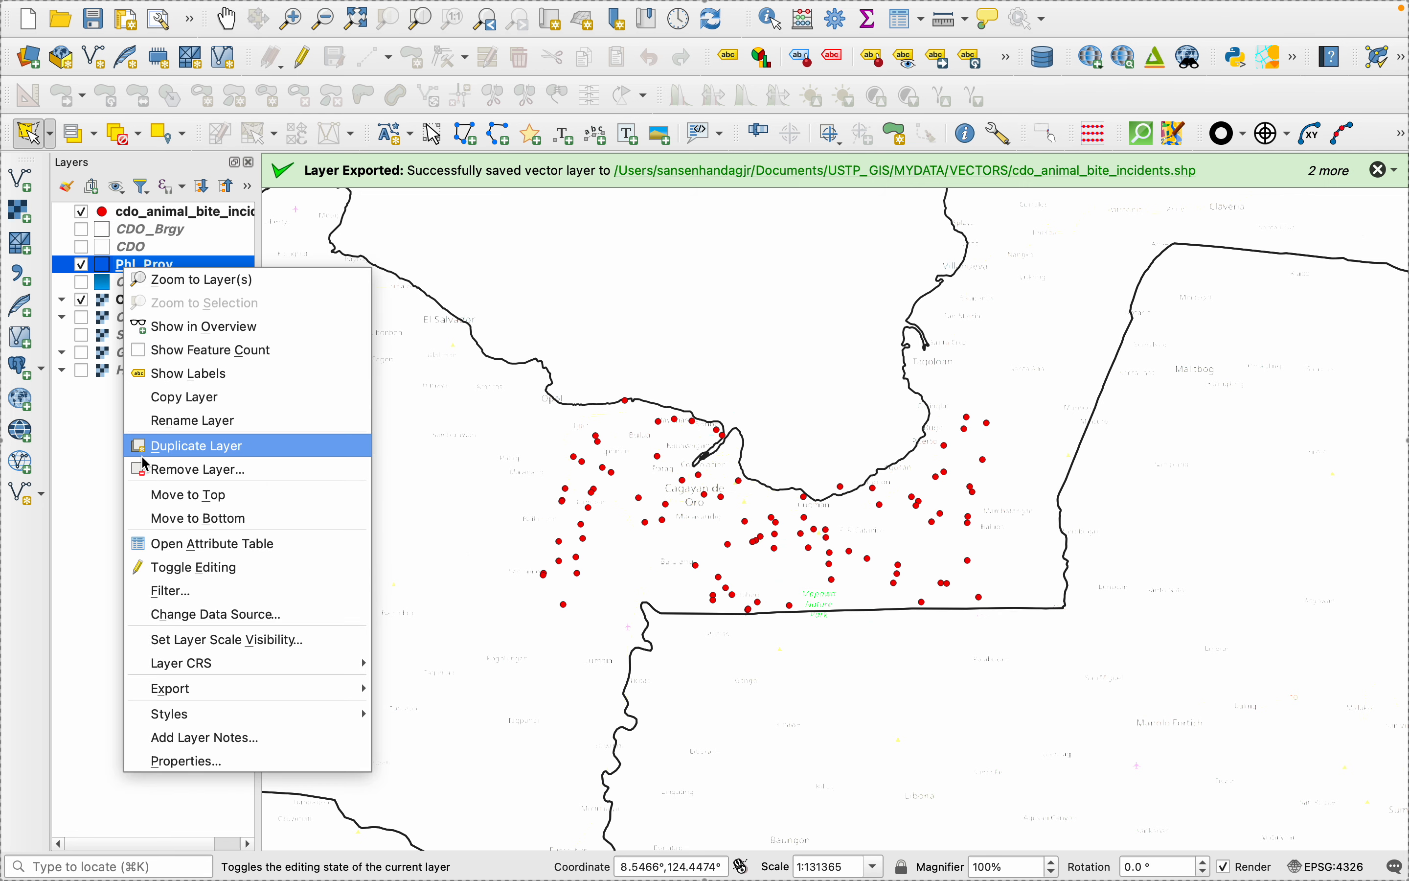
{"action": "left_click", "coordinate": [164, 780]}
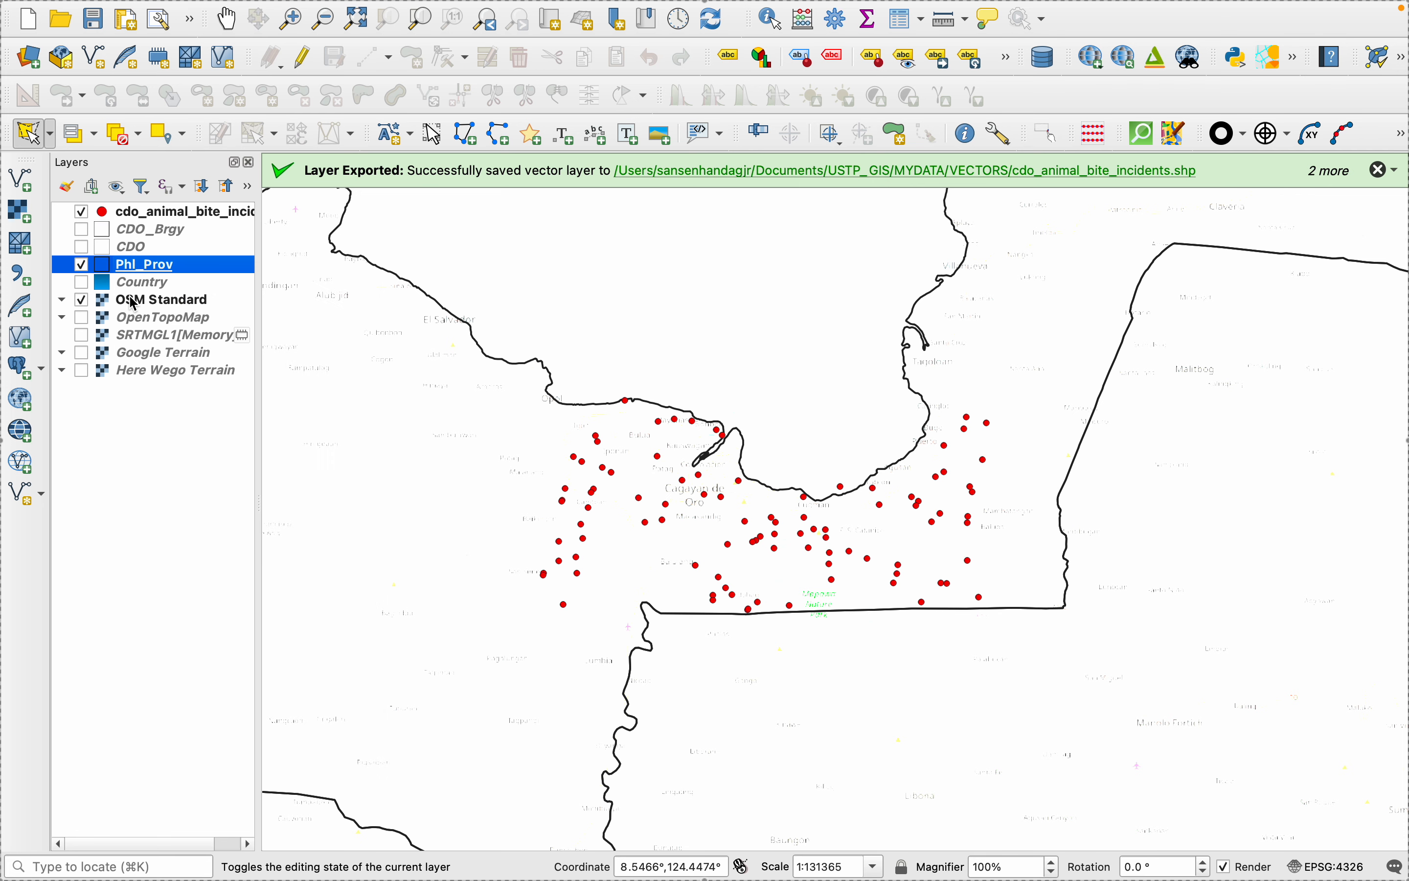
{"action": "right_click", "coordinate": [117, 270]}
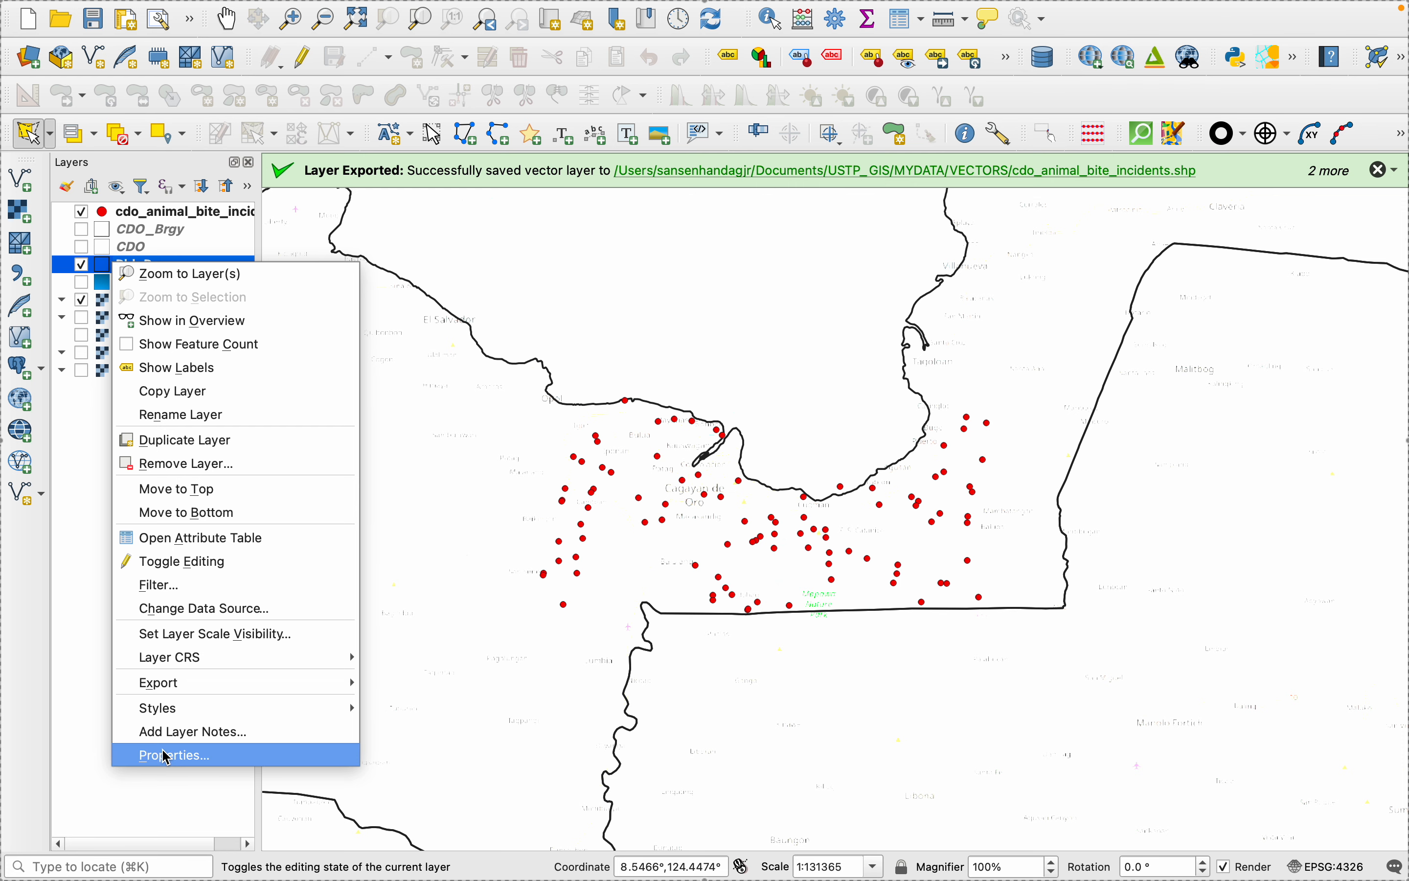
{"action": "left_click", "coordinate": [166, 756]}
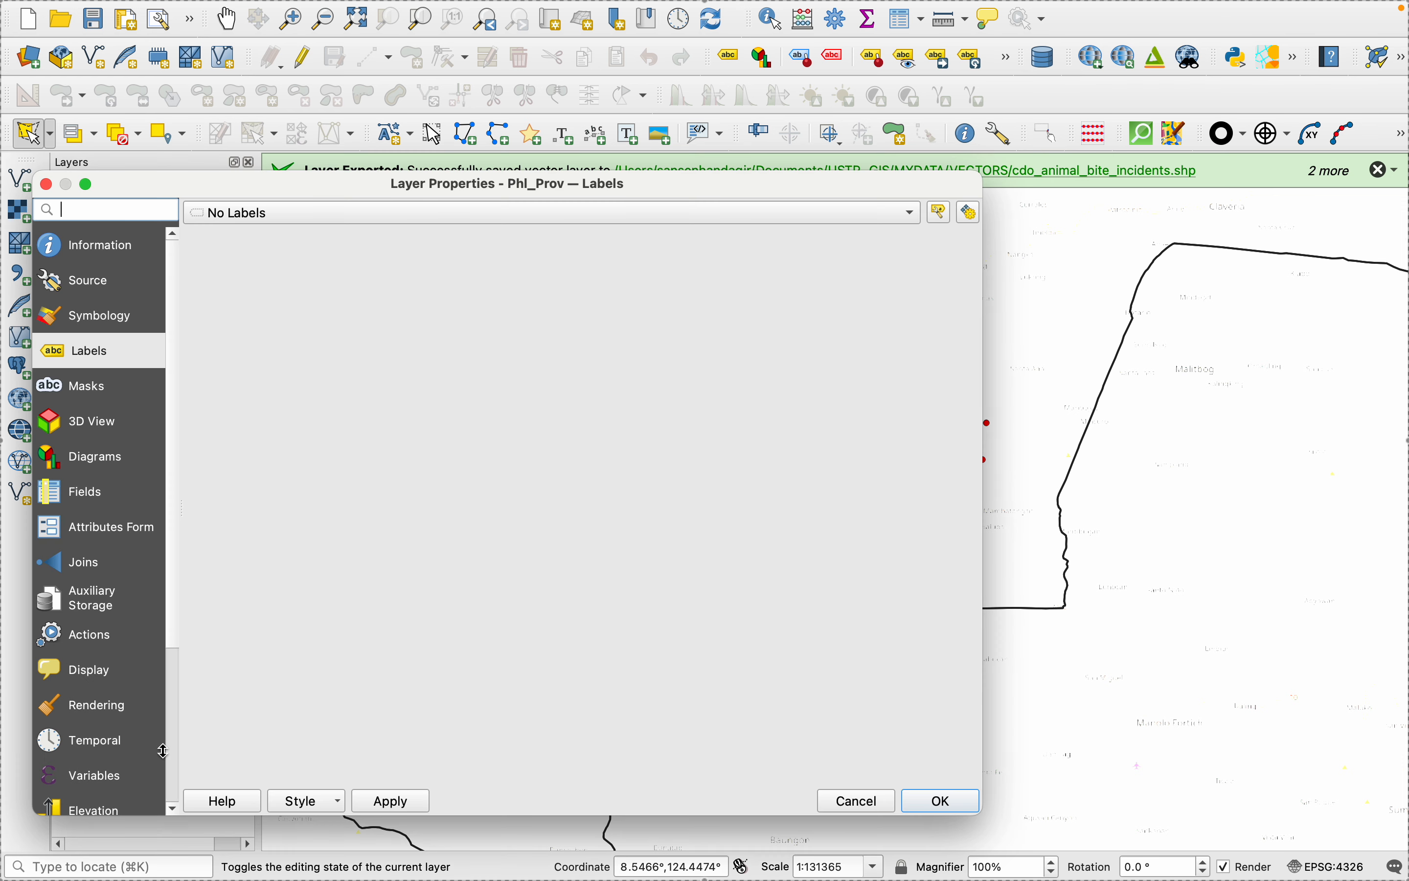
{"action": "left_click", "coordinate": [230, 215]}
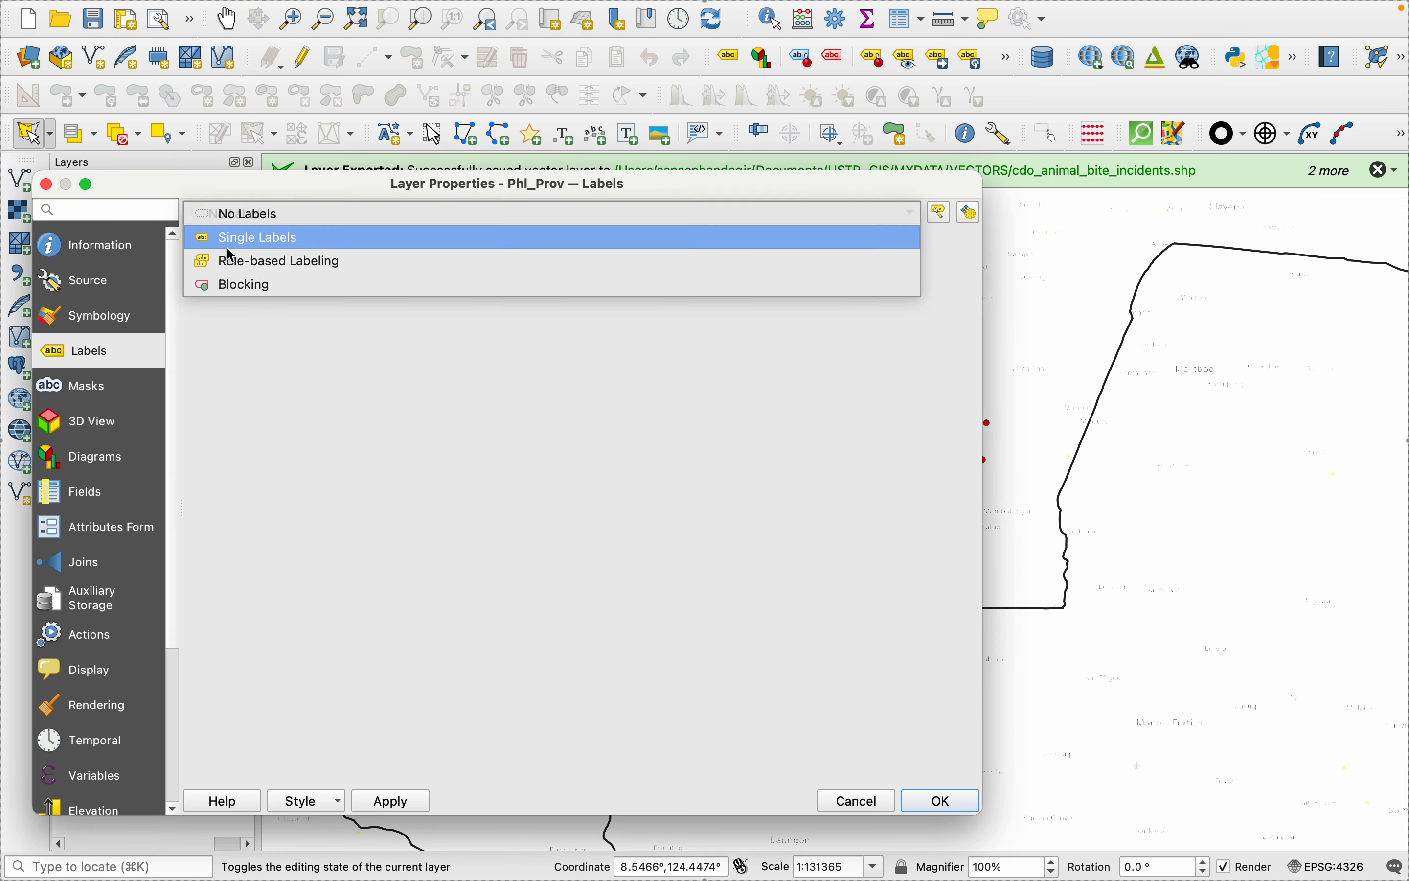
{"action": "left_click", "coordinate": [238, 239]}
{"action": "left_click", "coordinate": [941, 241]}
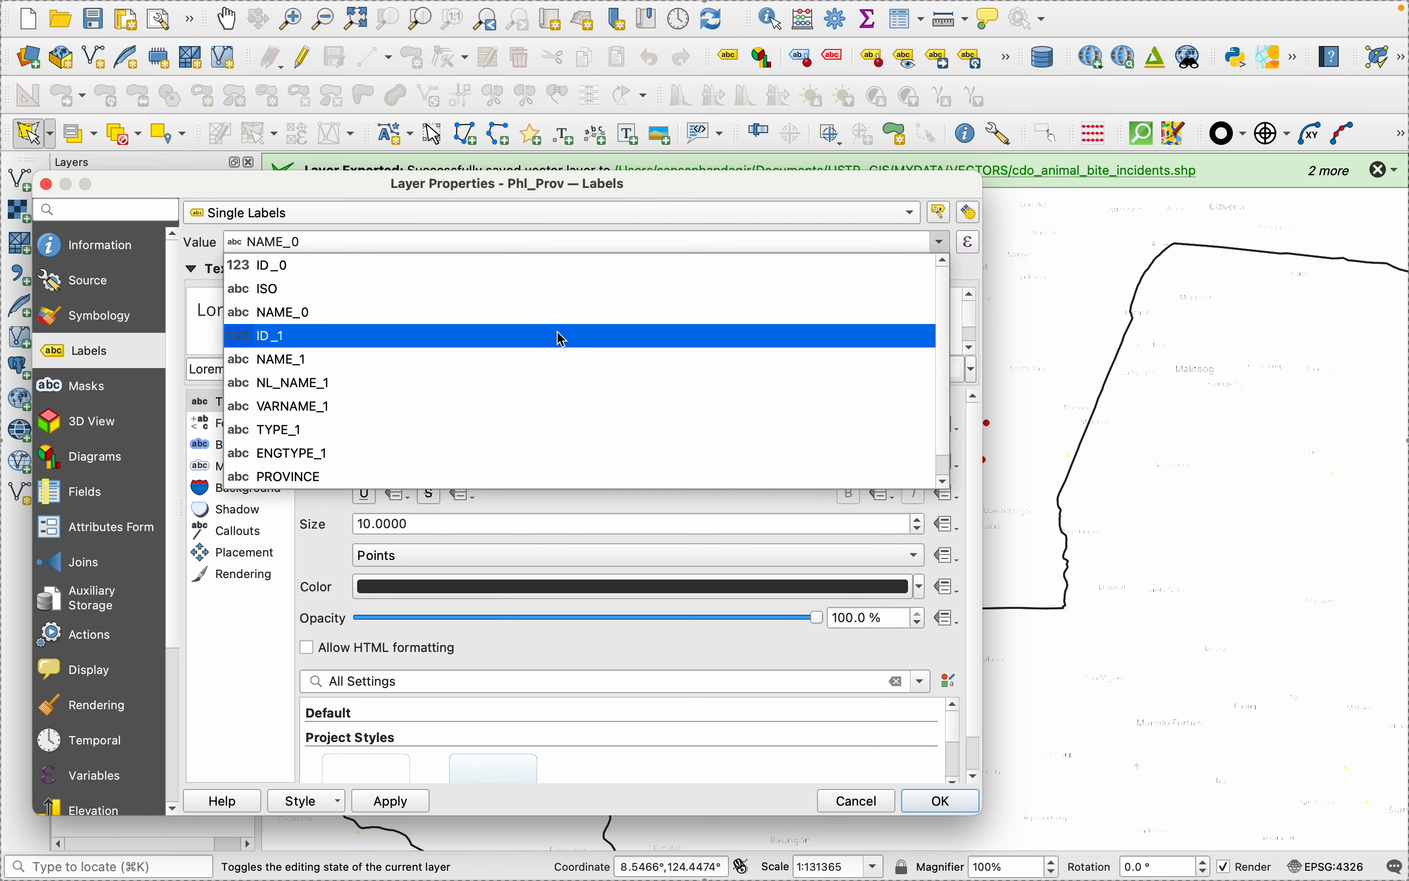
{"action": "left_click", "coordinate": [472, 360]}
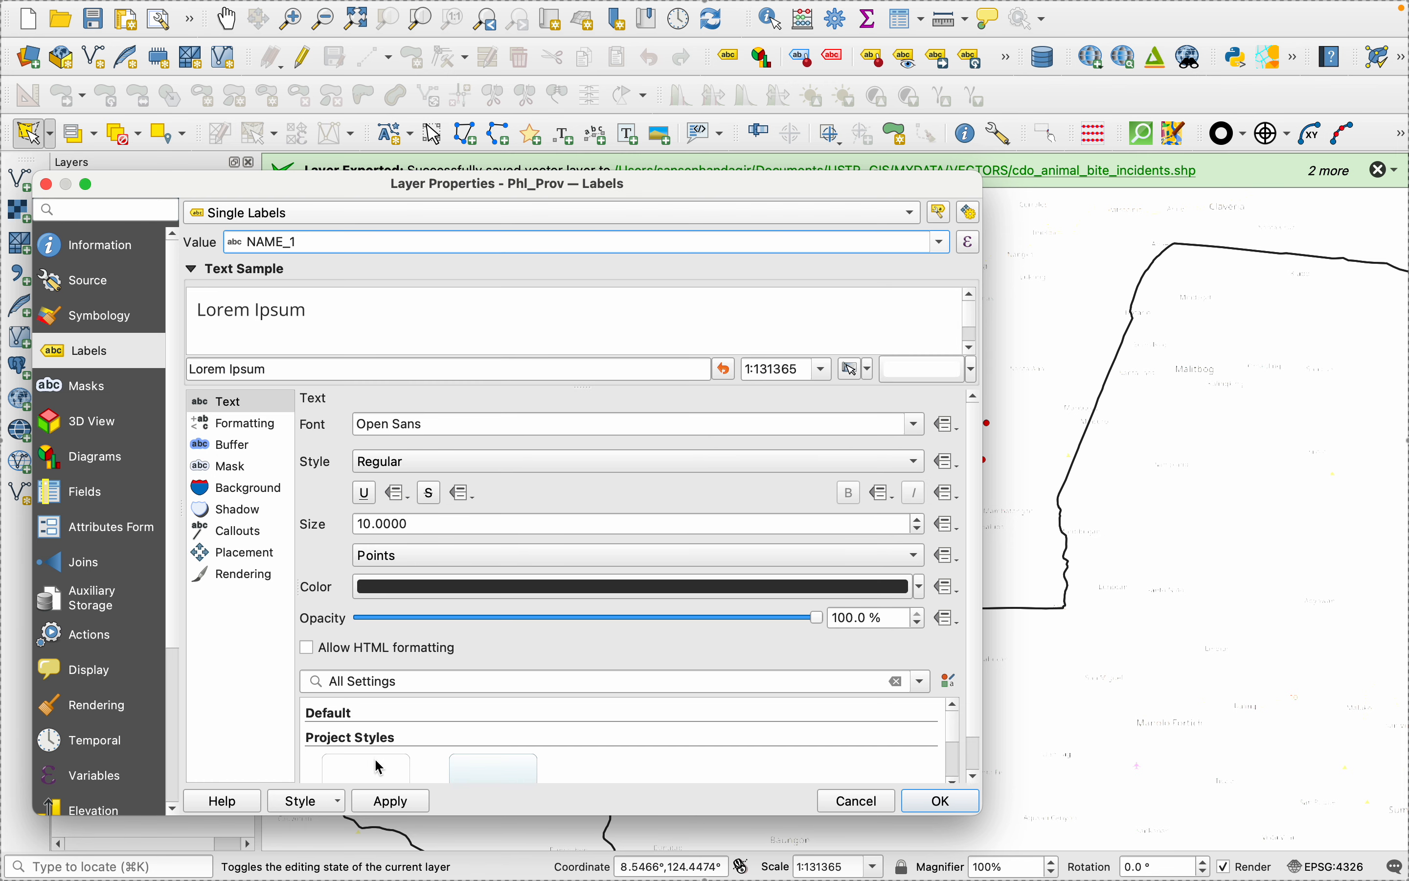
{"action": "left_click", "coordinate": [389, 800]}
{"action": "left_click", "coordinate": [940, 800]}
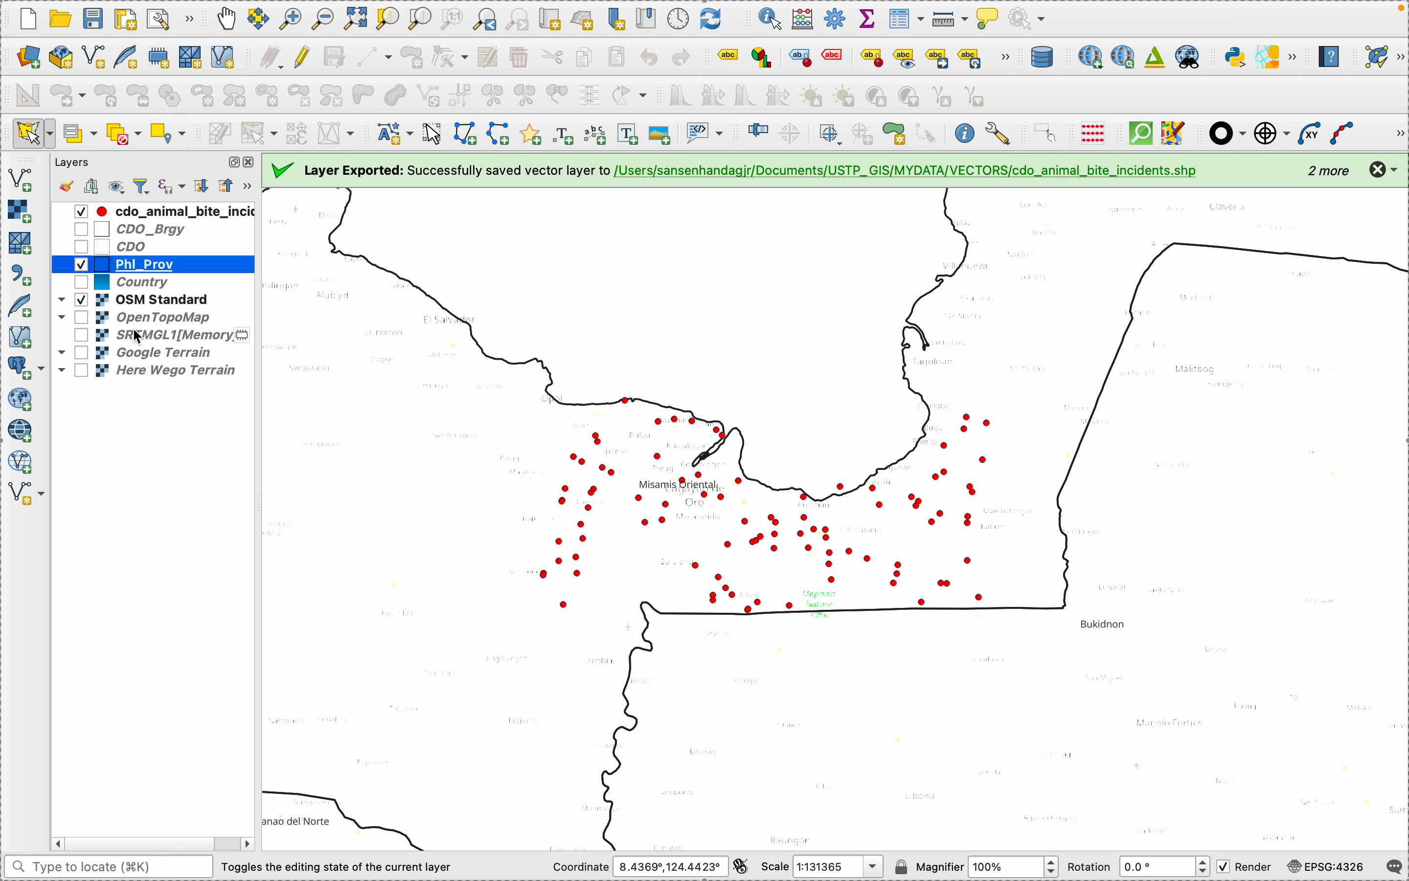
- Change the Phl_Prov layer's symbol layer type from a simple outline to Simple Fill
{"action": "right_click", "coordinate": [117, 266]}
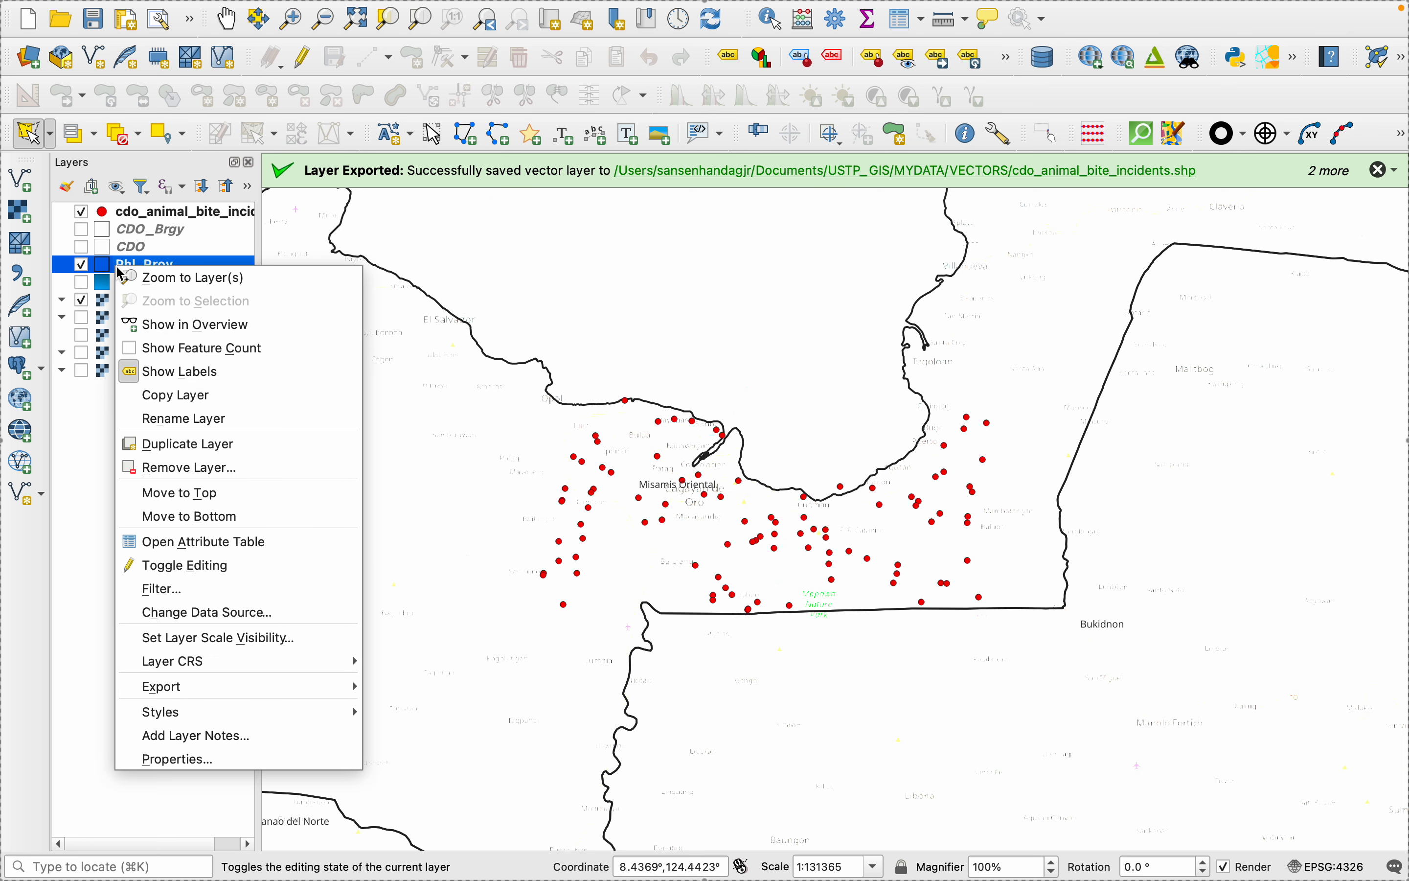
{"action": "left_click", "coordinate": [177, 759]}
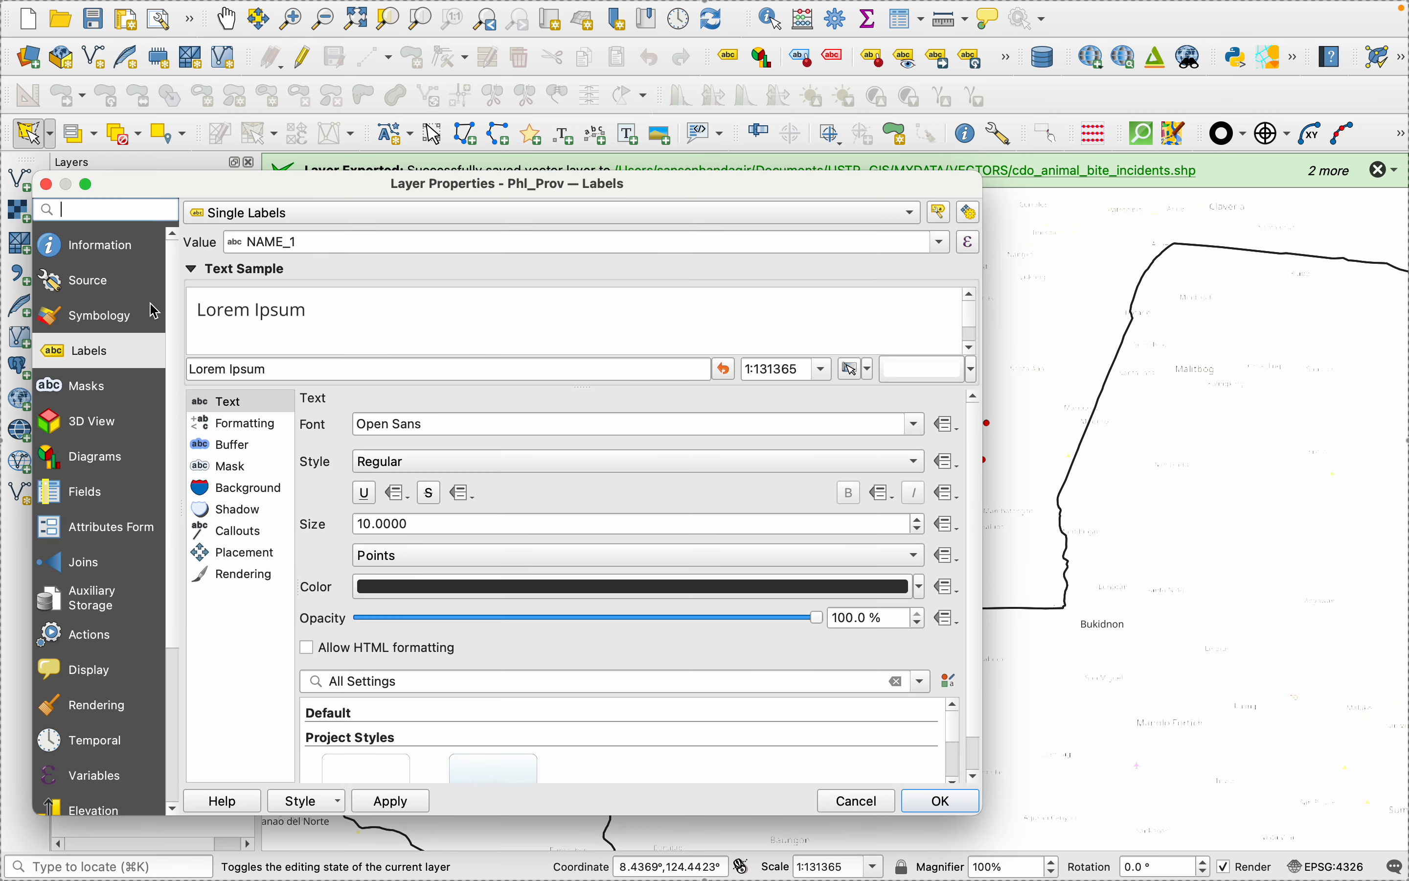
{"action": "left_click", "coordinate": [114, 319]}
{"action": "left_click", "coordinate": [464, 260]}
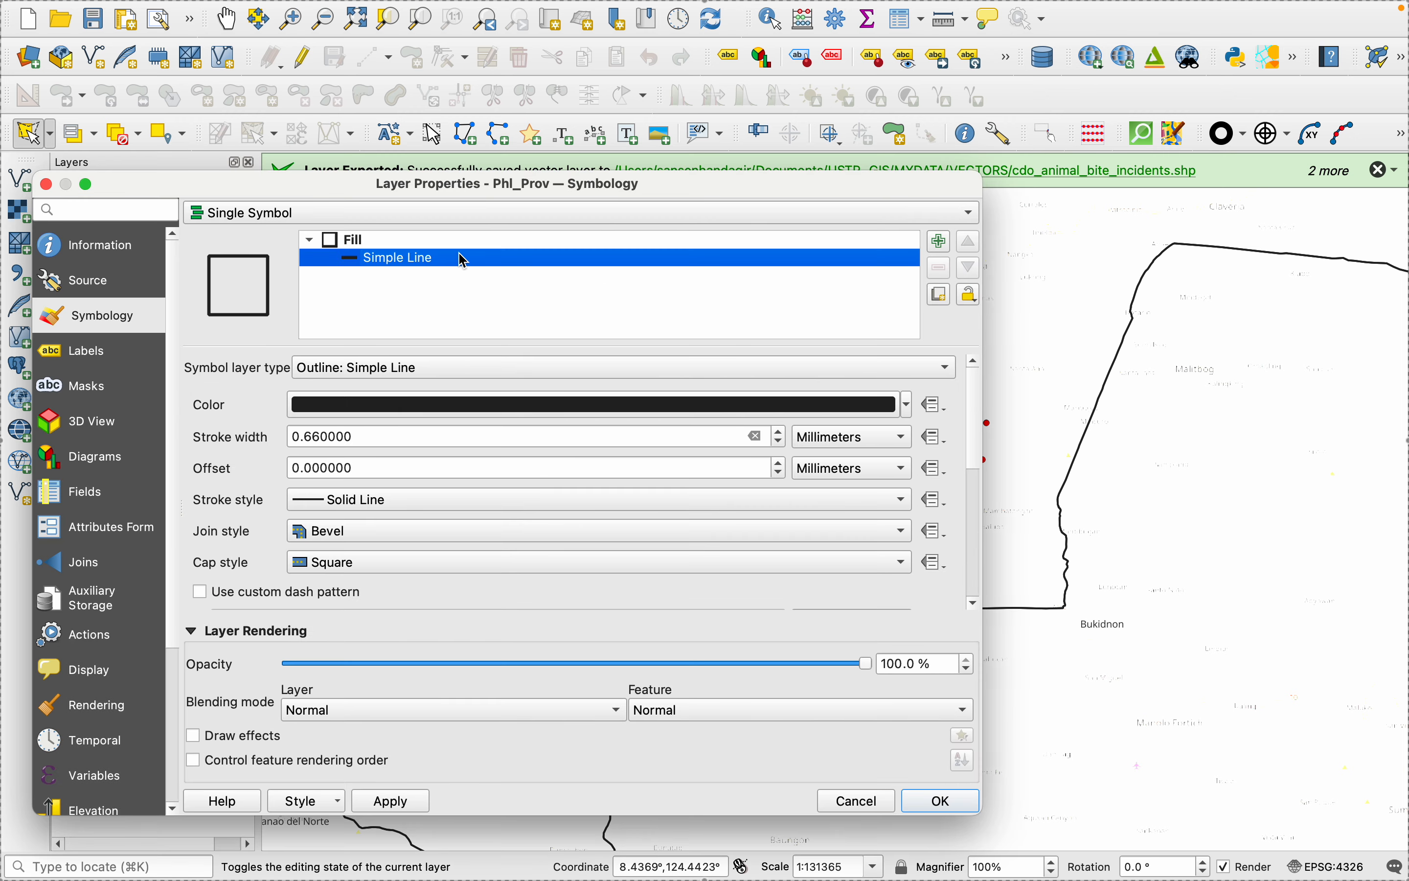
{"action": "left_click", "coordinate": [463, 367]}
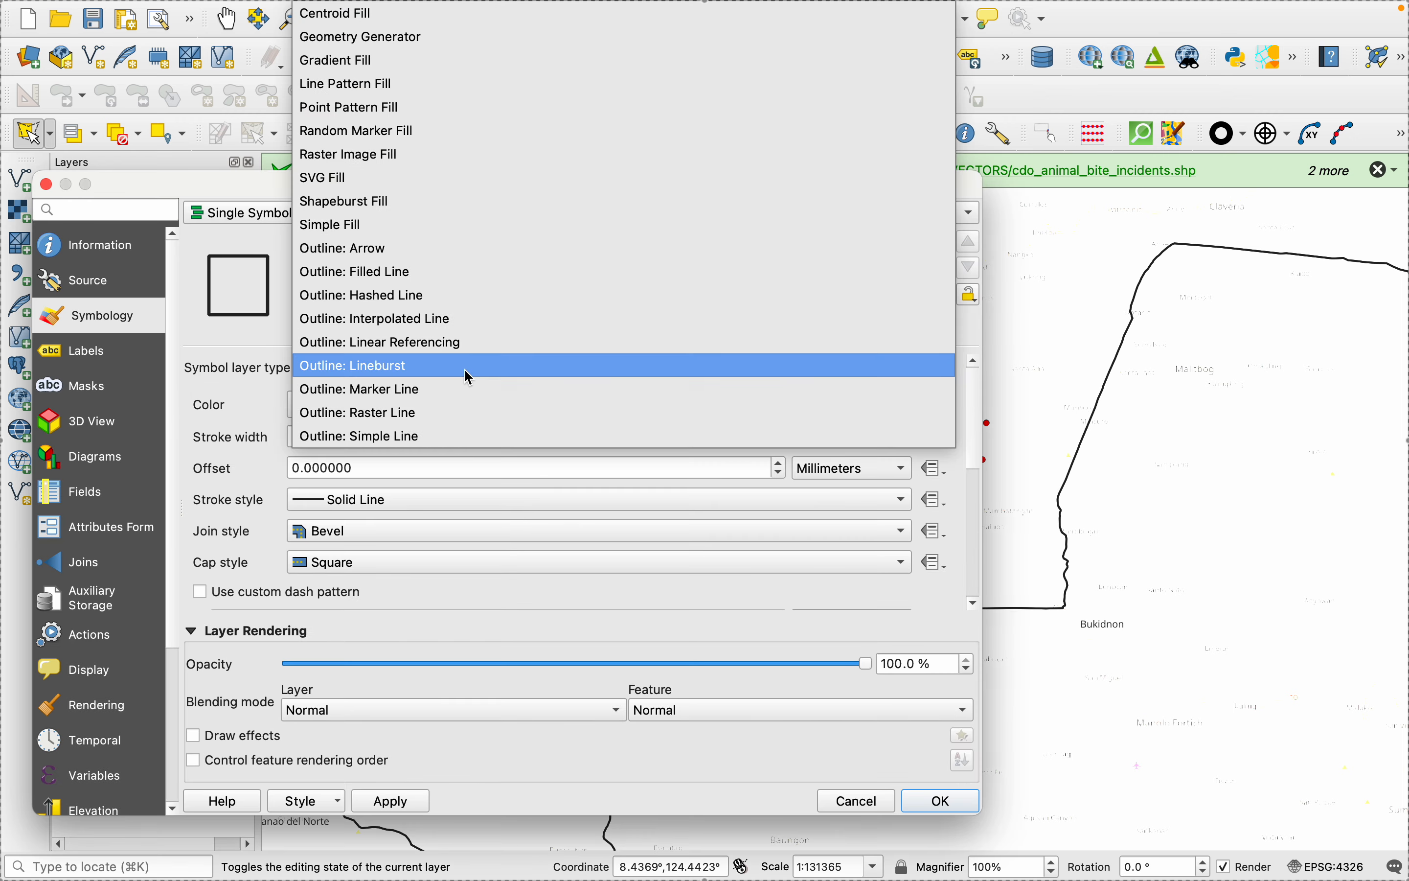
{"action": "left_click", "coordinate": [382, 230]}
- Set the Phl_Prov layer's fill color to light blue and apply the symbology
{"action": "left_click", "coordinate": [907, 404]}
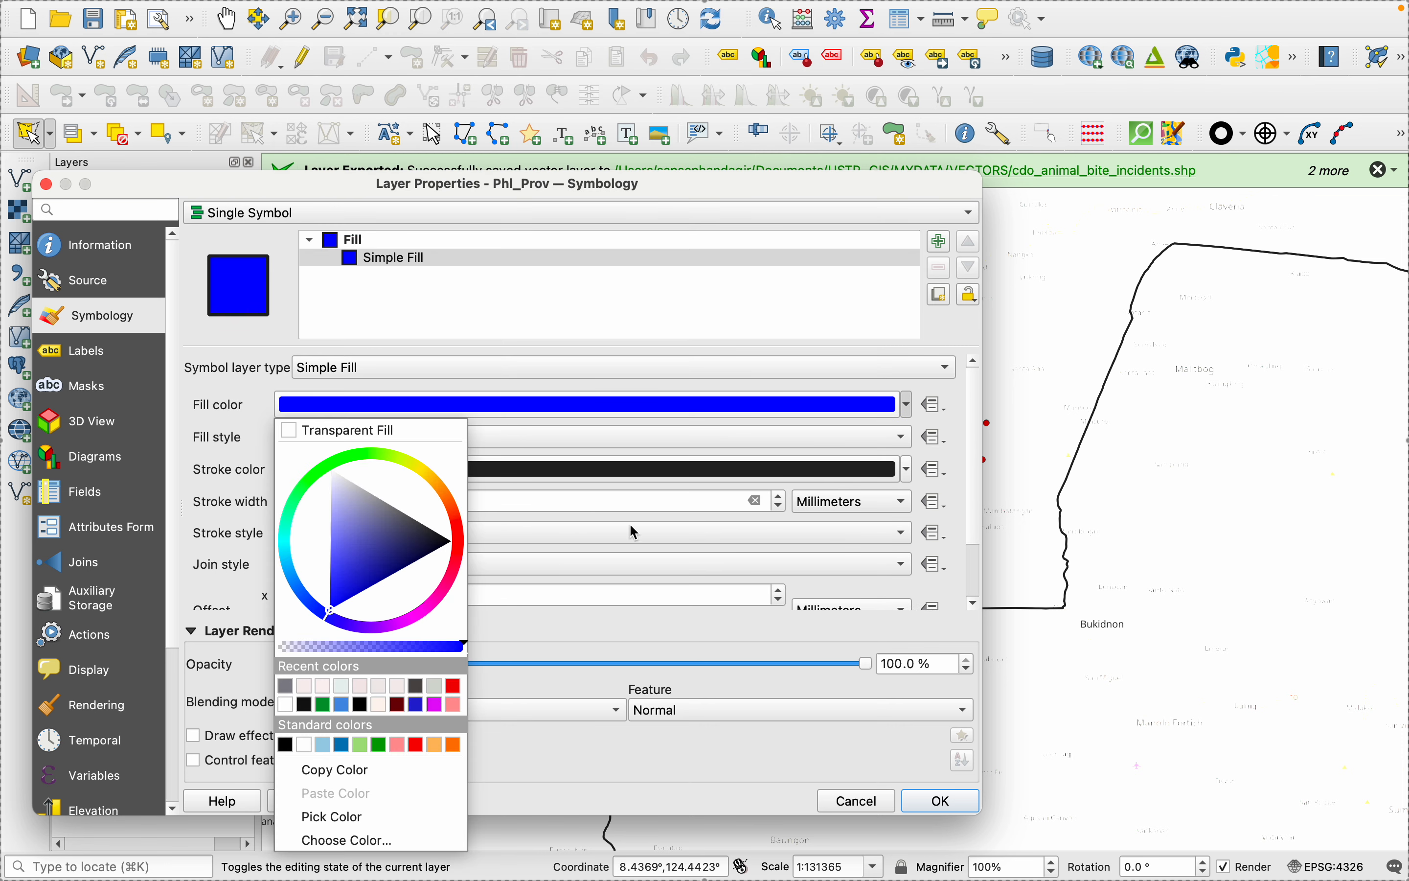
{"action": "left_click", "coordinate": [285, 551]}
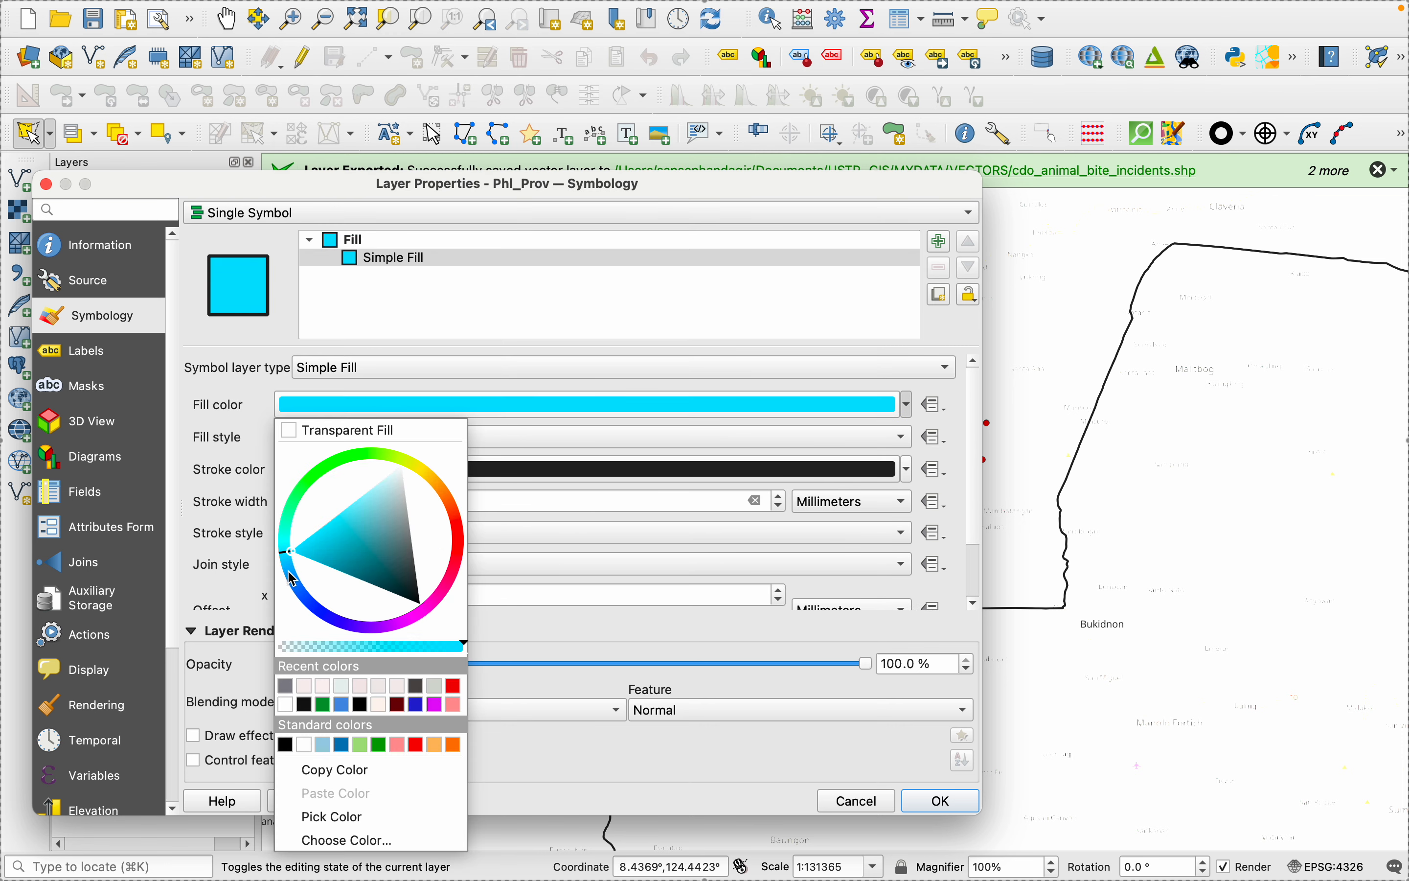
{"action": "left_click", "coordinate": [289, 571]}
{"action": "left_click", "coordinate": [285, 567]}
{"action": "left_click", "coordinate": [283, 559]}
{"action": "left_click", "coordinate": [282, 553]}
{"action": "mouse_move", "coordinate": [282, 553]}
{"action": "left_mouse_down"}
{"action": "mouse_move", "coordinate": [336, 546]}
{"action": "mouse_move", "coordinate": [364, 492]}
{"action": "left_mouse_up"}
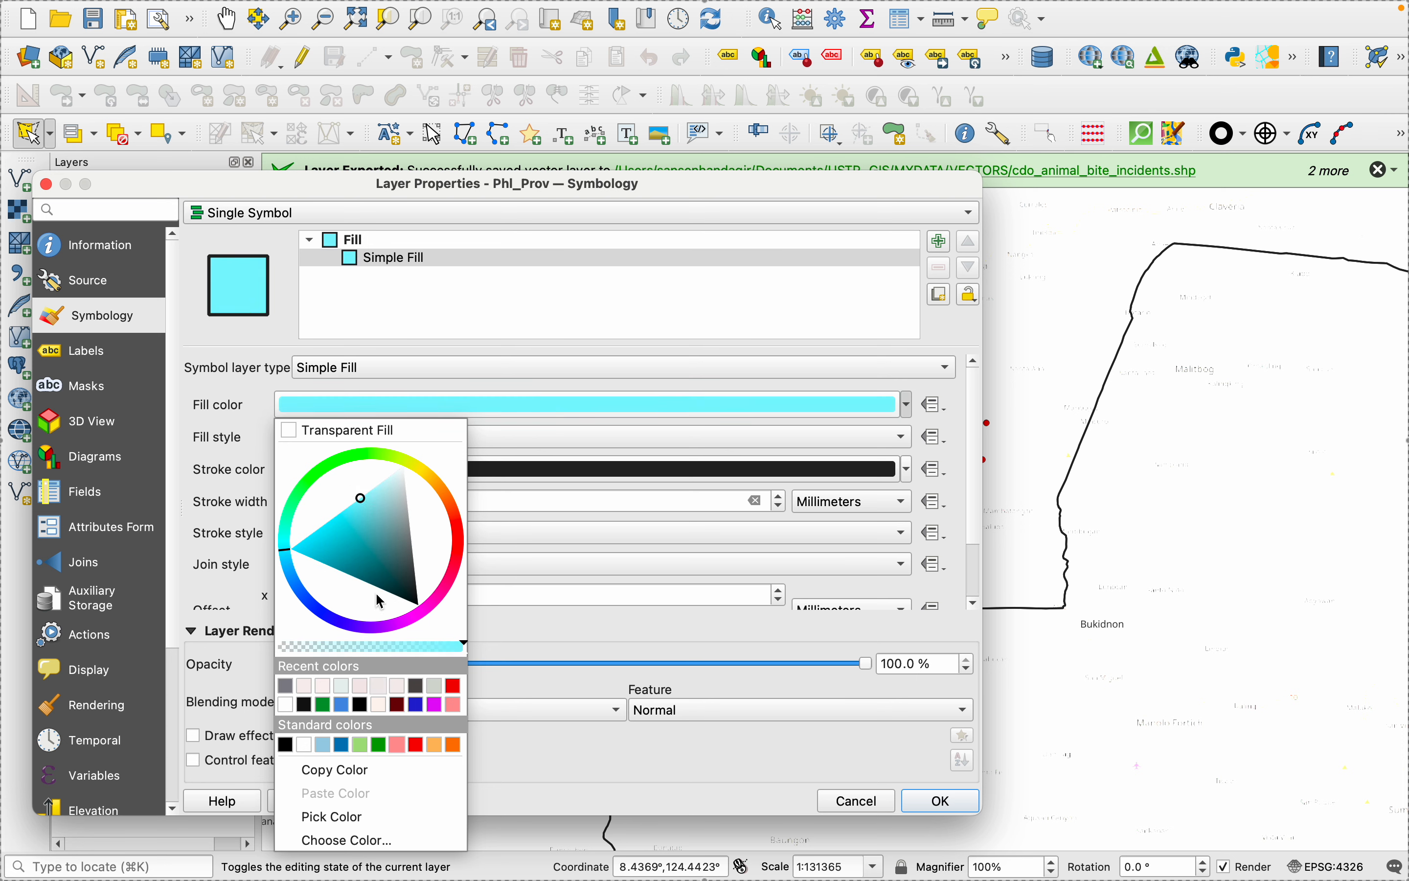
{"action": "mouse_move", "coordinate": [335, 569]}
{"action": "left_mouse_down"}
{"action": "mouse_move", "coordinate": [285, 553]}
{"action": "mouse_move", "coordinate": [346, 541]}
{"action": "mouse_move", "coordinate": [315, 545]}
{"action": "mouse_move", "coordinate": [291, 584]}
{"action": "mouse_move", "coordinate": [365, 505]}
{"action": "mouse_move", "coordinate": [344, 553]}
{"action": "mouse_move", "coordinate": [347, 521]}
{"action": "left_mouse_up"}
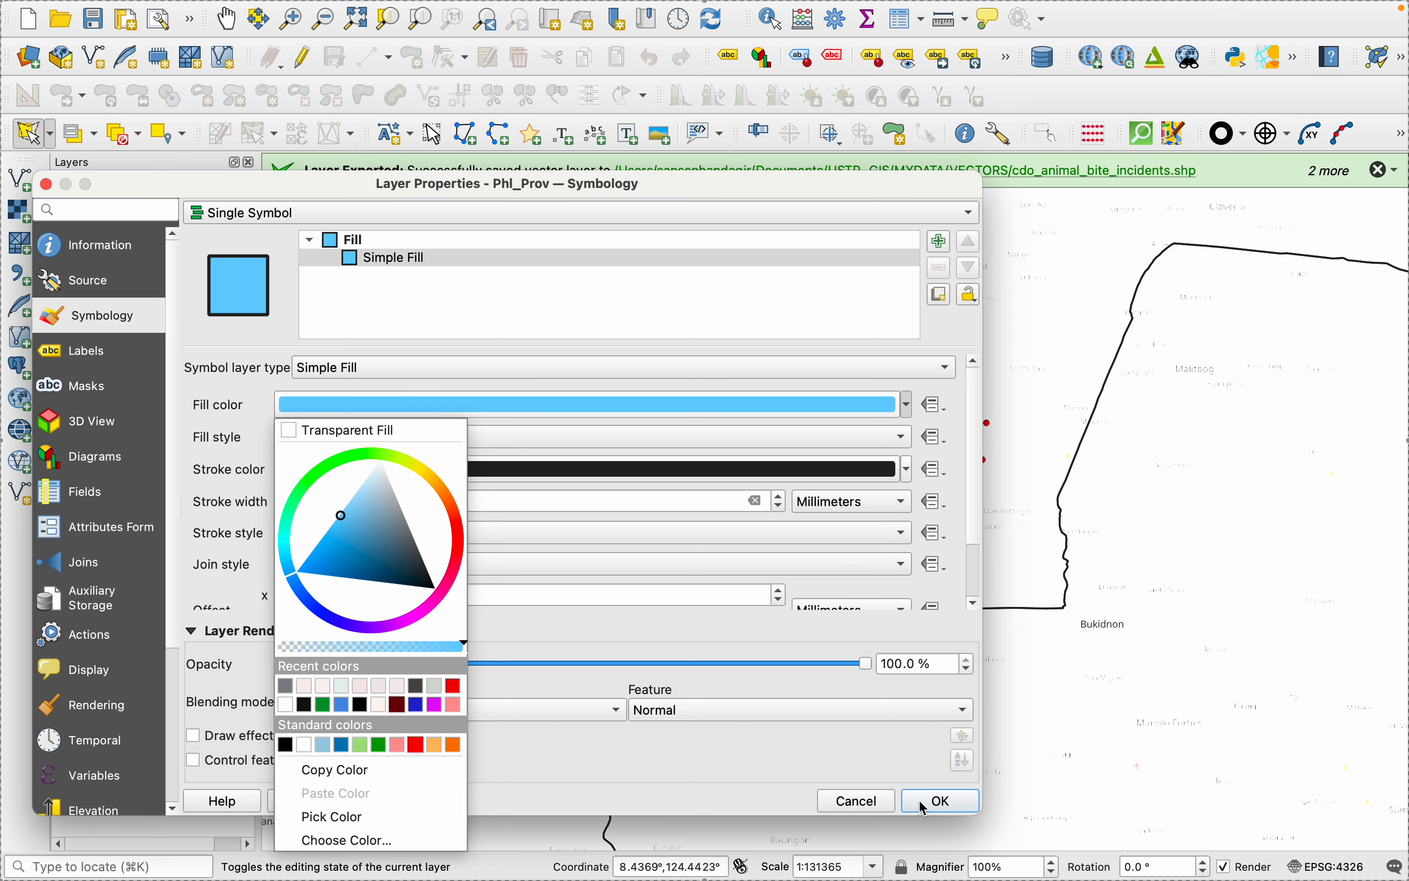
{"action": "left_click", "coordinate": [488, 807]}
{"action": "left_click", "coordinate": [393, 800]}
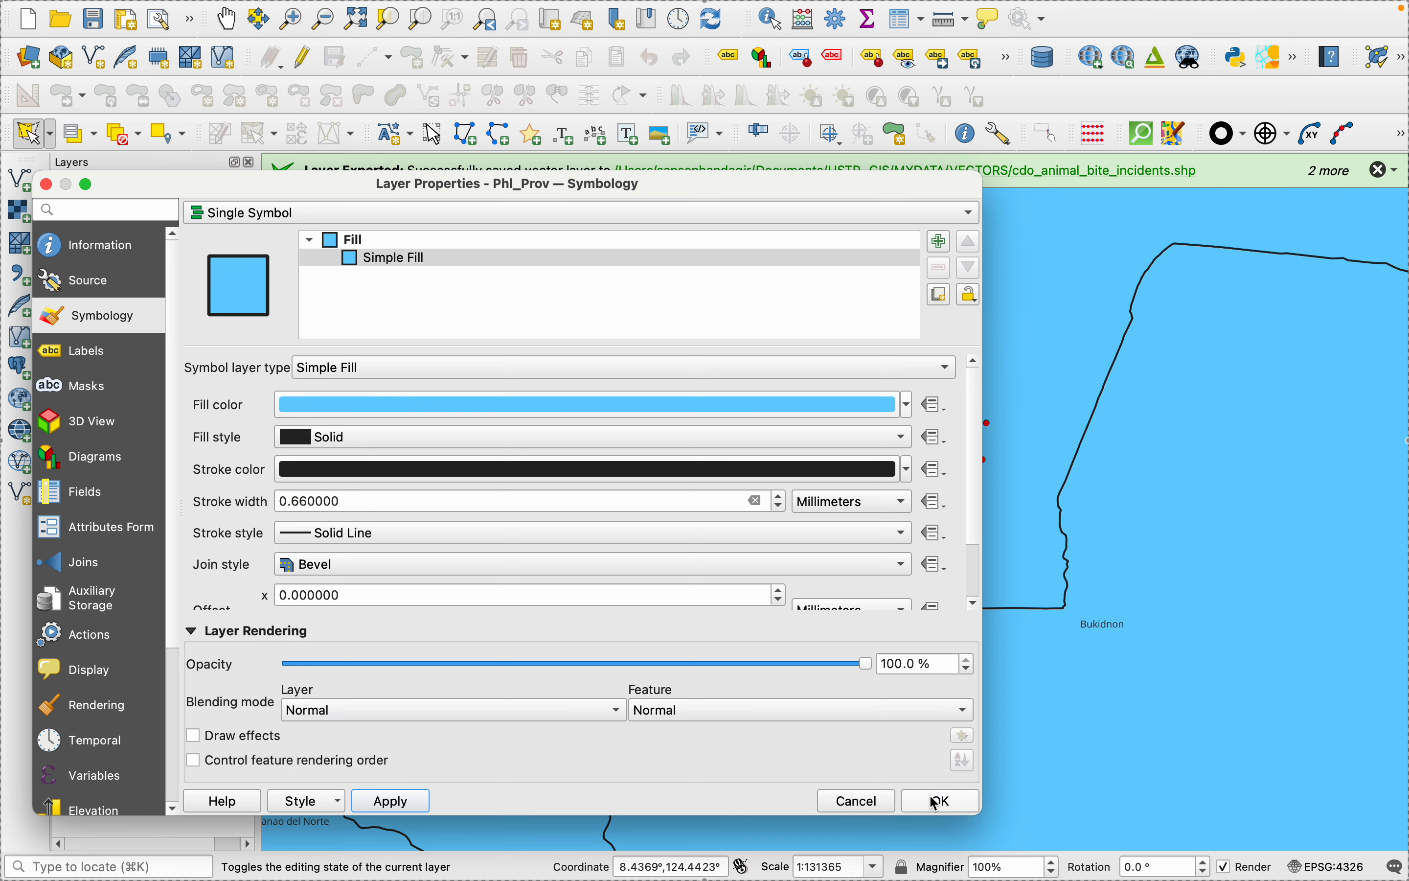
{"action": "left_click", "coordinate": [950, 800]}
- Return to the layout and refresh it to update the right inset map with the styled provinces
{"action": "scroll", "coordinate": [884, 720], "scroll_direction": "down", "scroll_amount": 2}
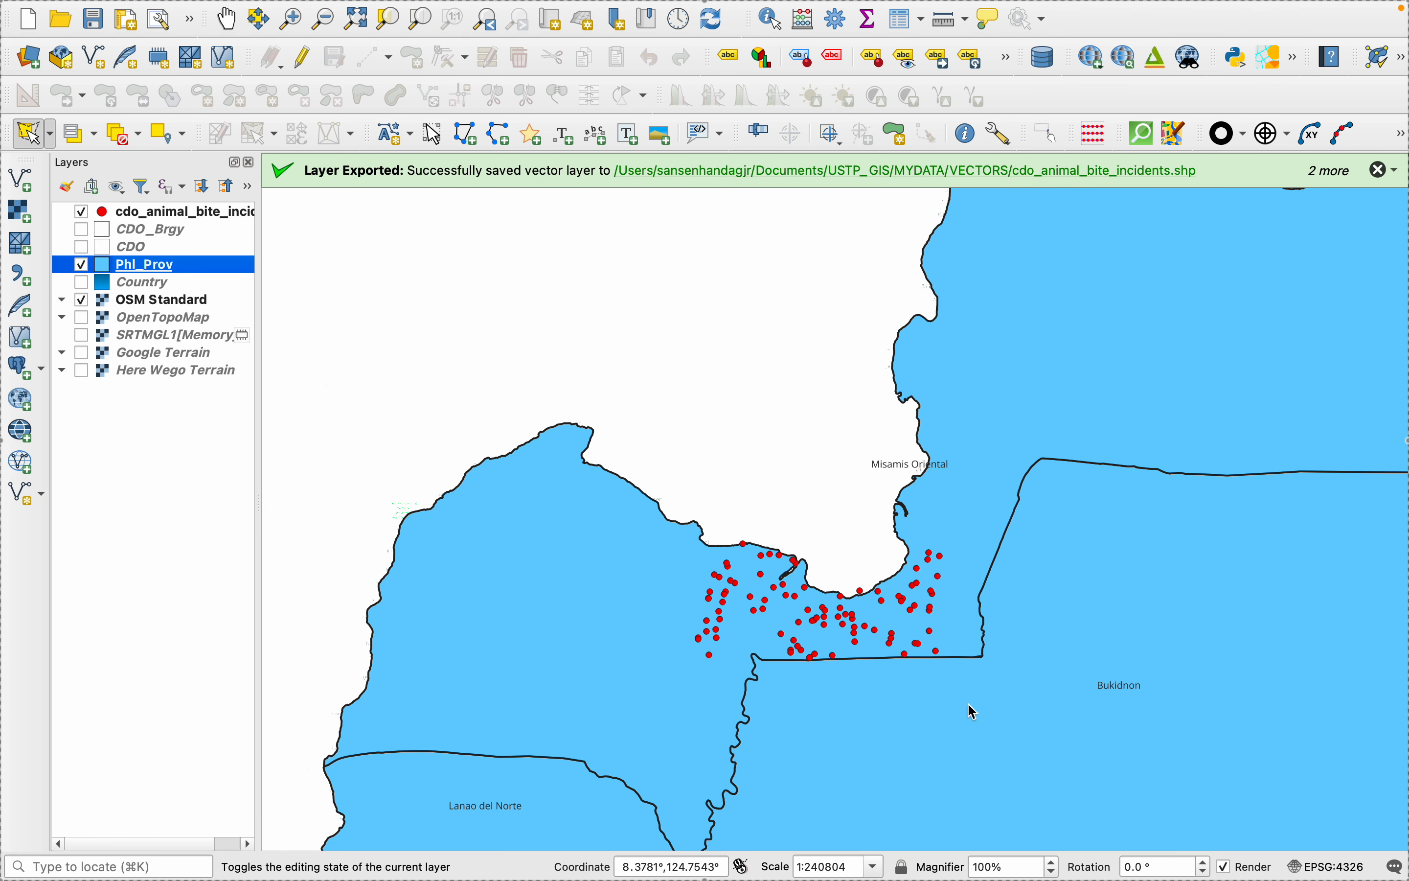
{"action": "mouse_move", "coordinate": [1124, 865]}
{"action": "left_click", "coordinate": [977, 843]}
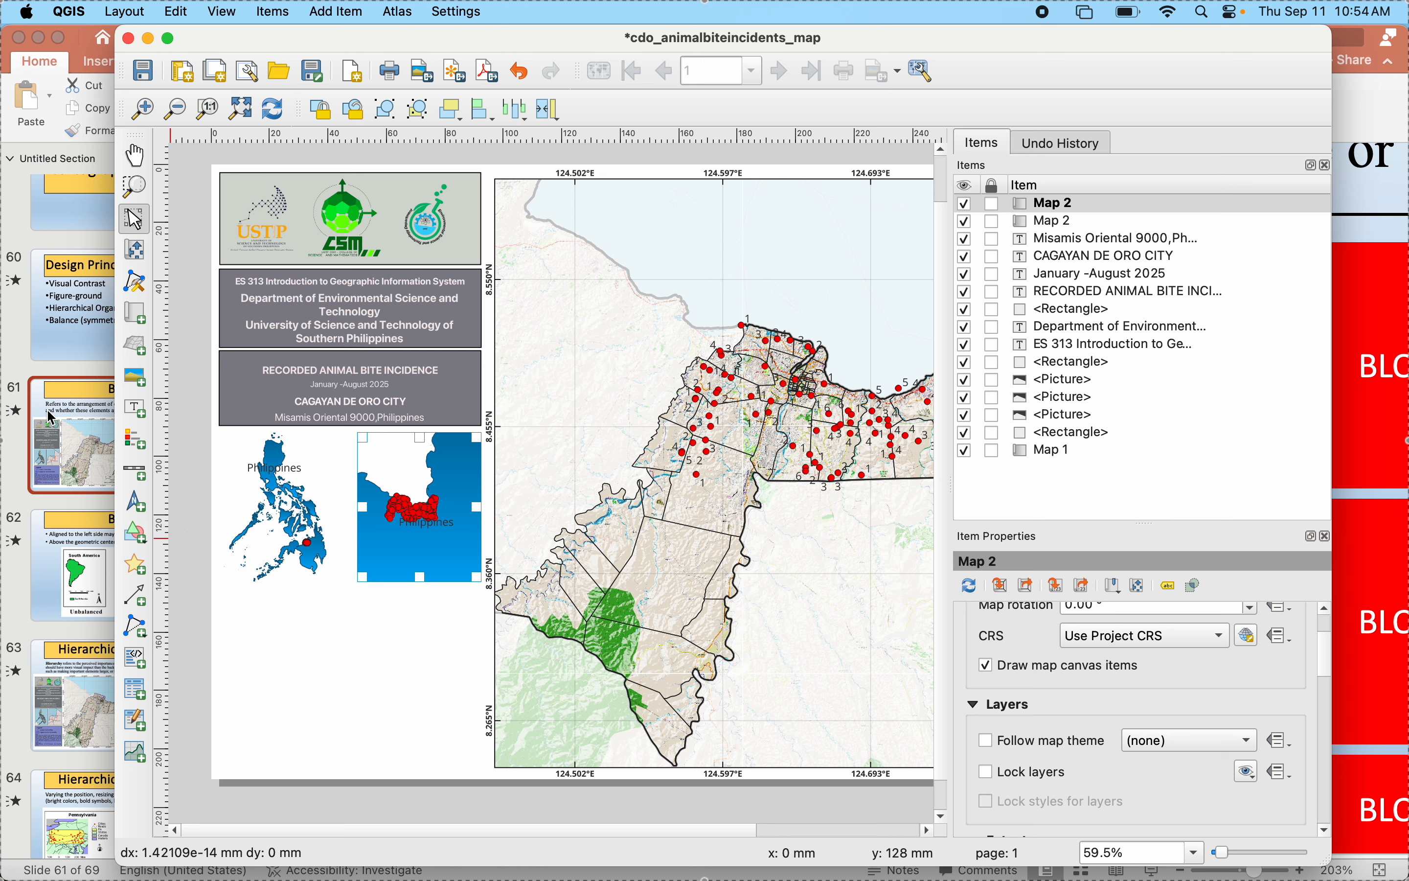
{"action": "left_click", "coordinate": [135, 250]}
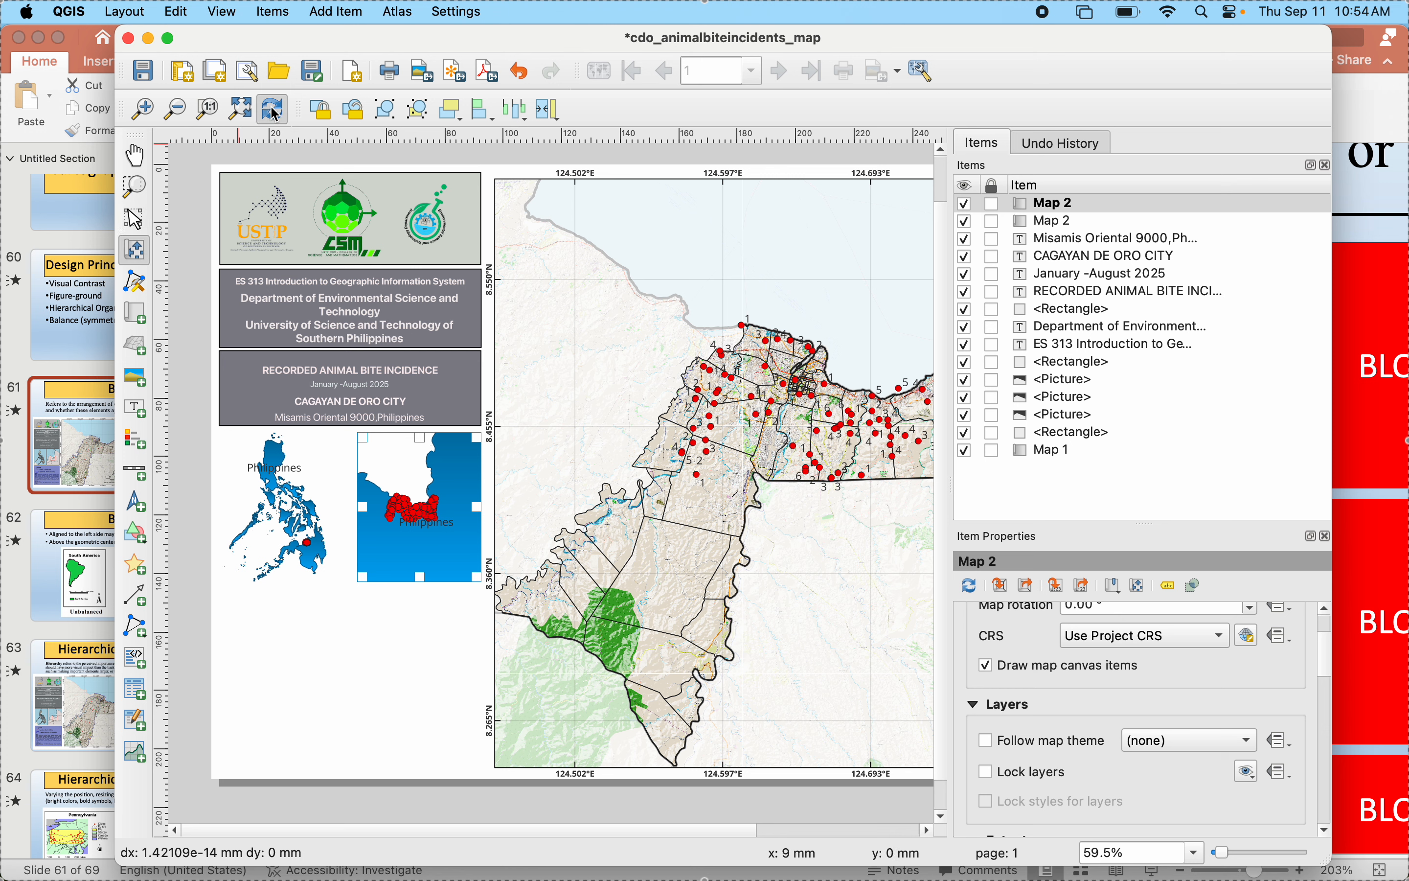
{"action": "scroll", "coordinate": [405, 565], "scroll_direction": "up", "scroll_amount": 3}
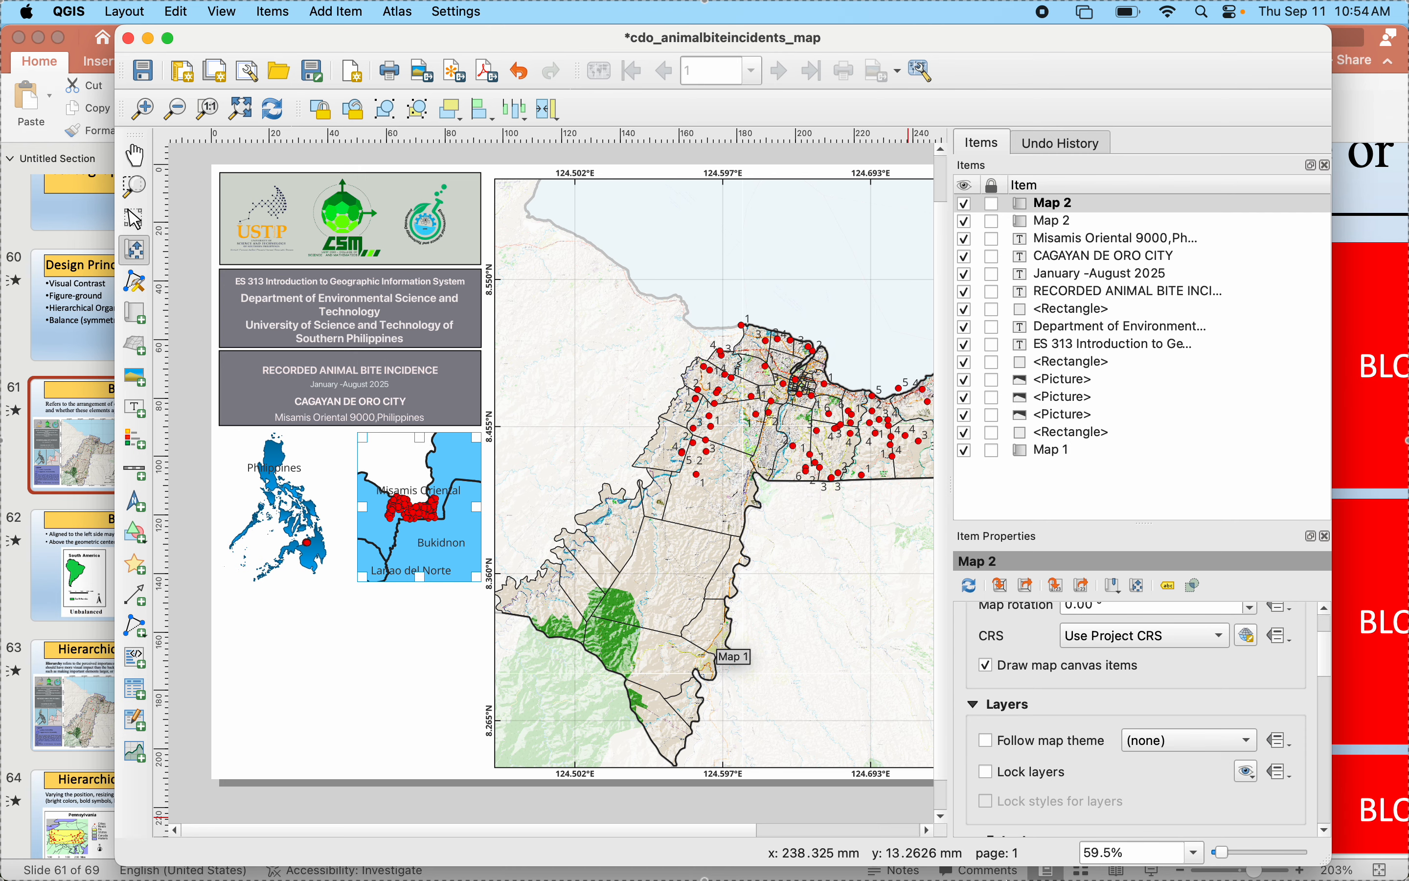
- Hide the cdo_animal_bite_incidents layer in the main project, and refresh the layout to update the right inset map
{"action": "mouse_move", "coordinate": [1013, 871]}
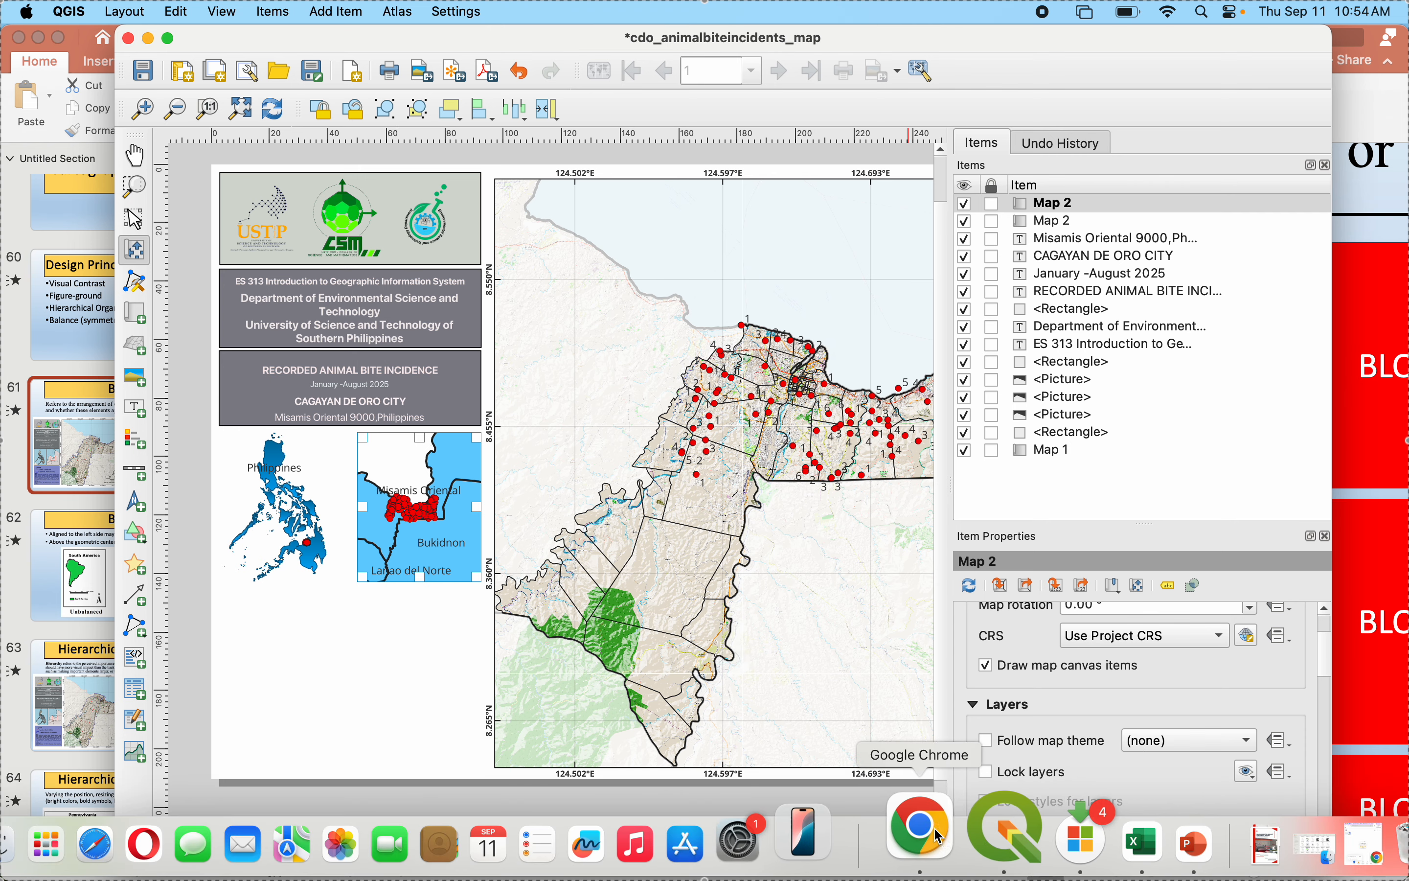
{"action": "left_click", "coordinate": [932, 839]}
{"action": "left_click", "coordinate": [999, 847]}
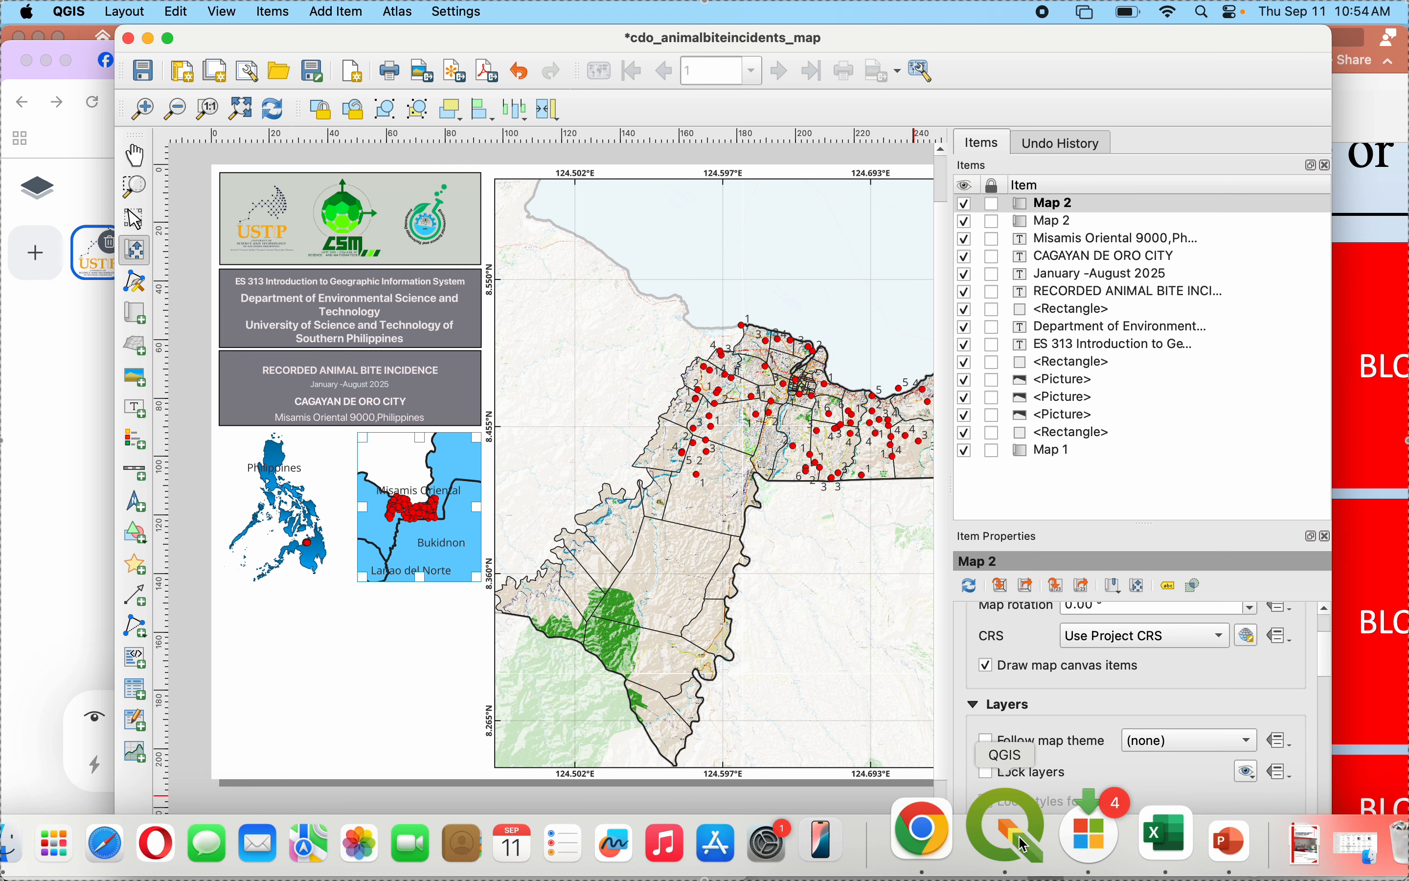
{"action": "left_click", "coordinate": [1025, 843]}
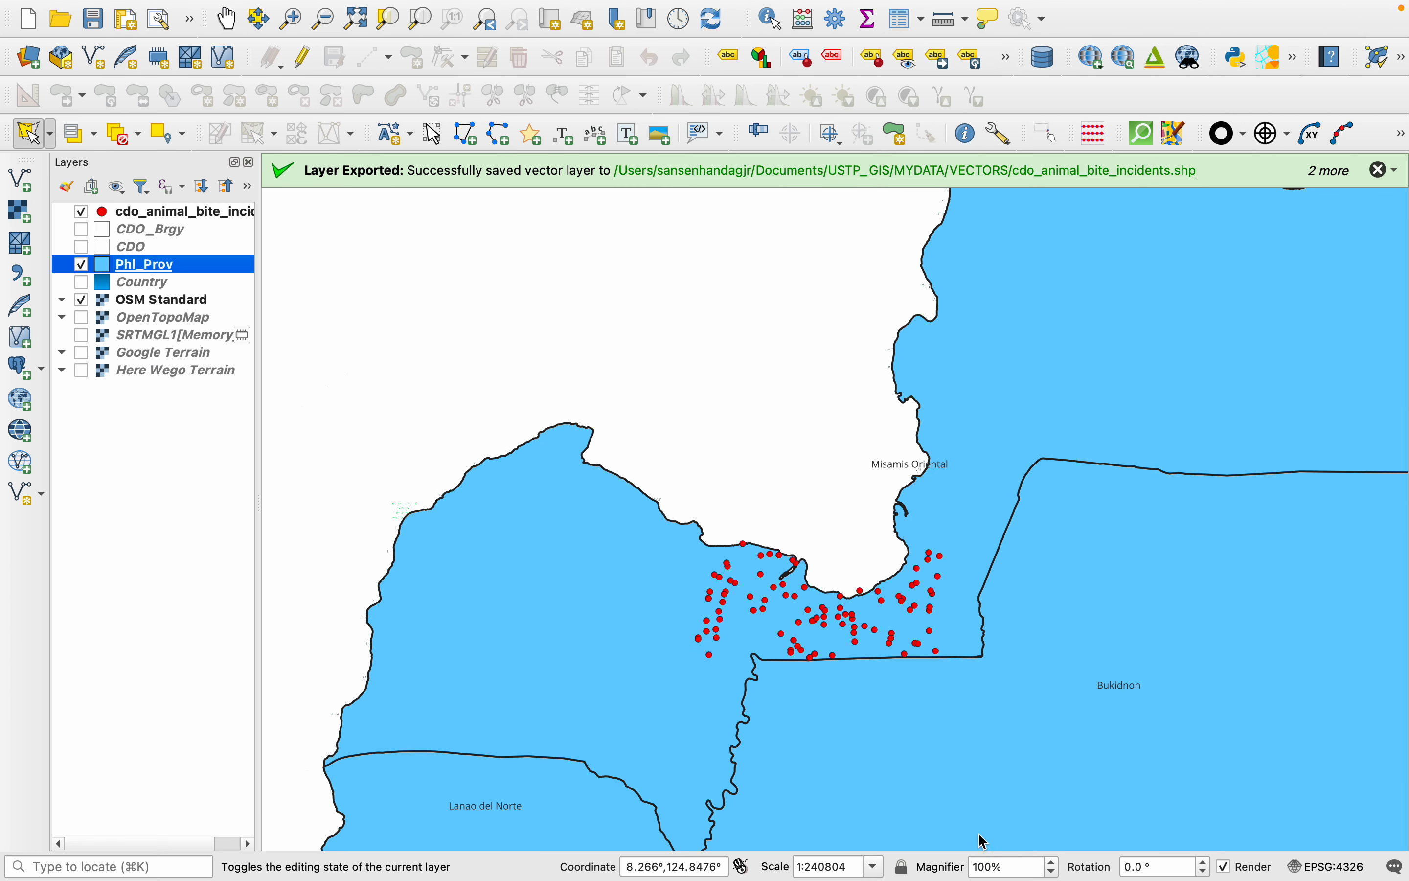
{"action": "left_click", "coordinate": [84, 214]}
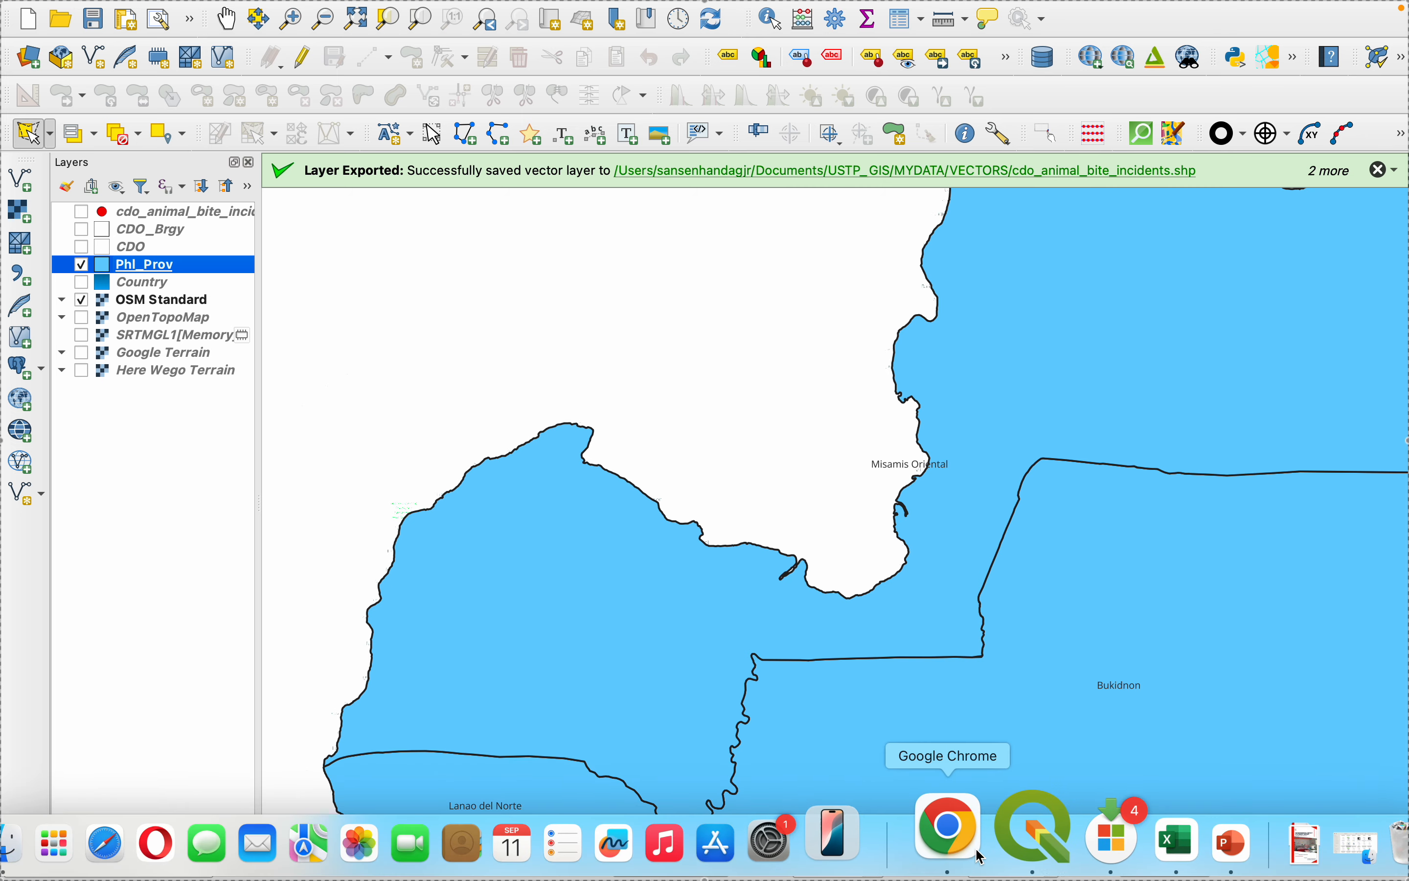
{"action": "left_click", "coordinate": [1040, 849]}
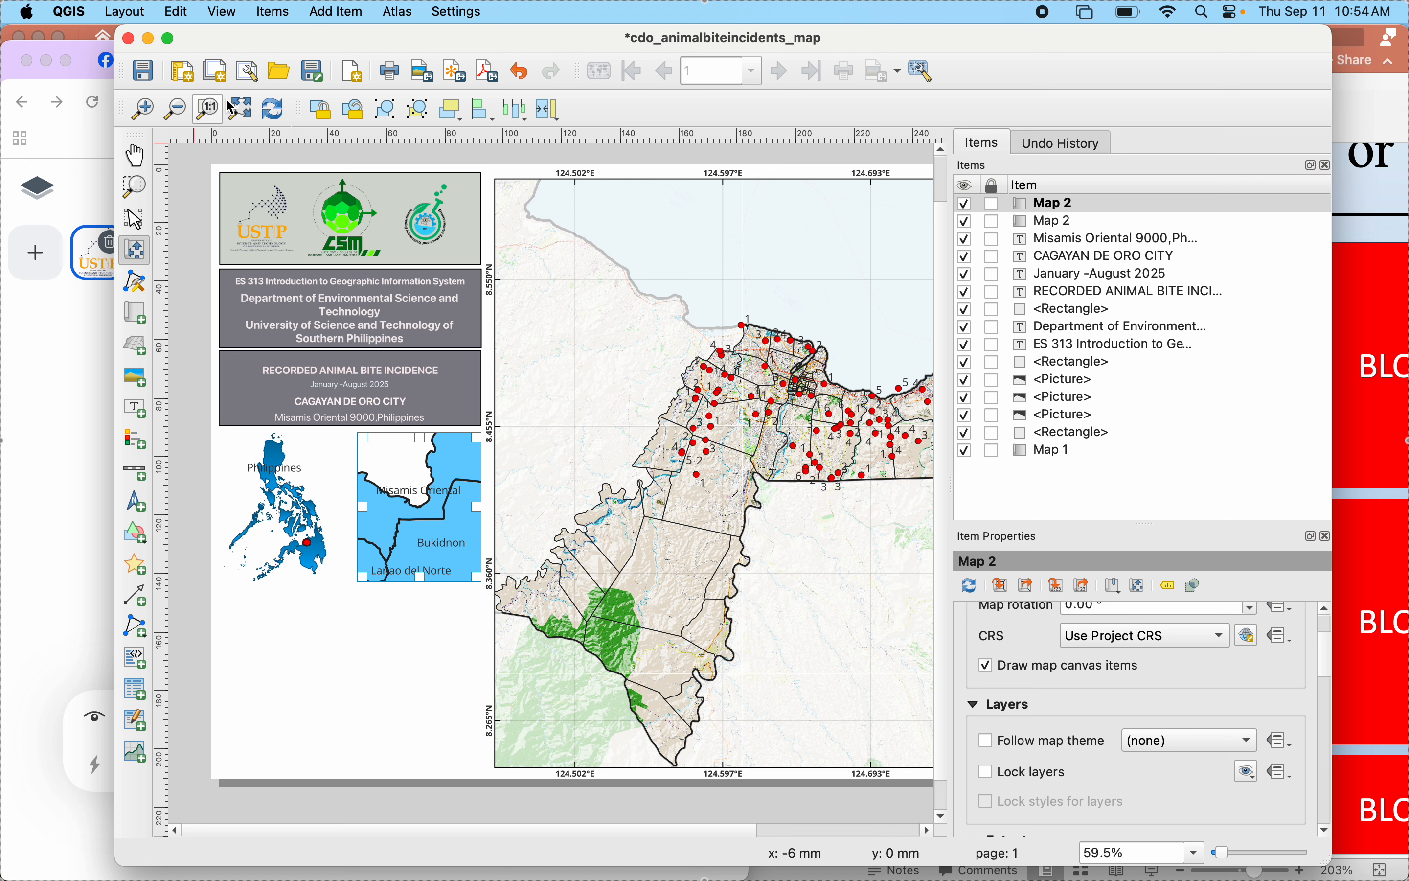
{"action": "left_click", "coordinate": [283, 116]}
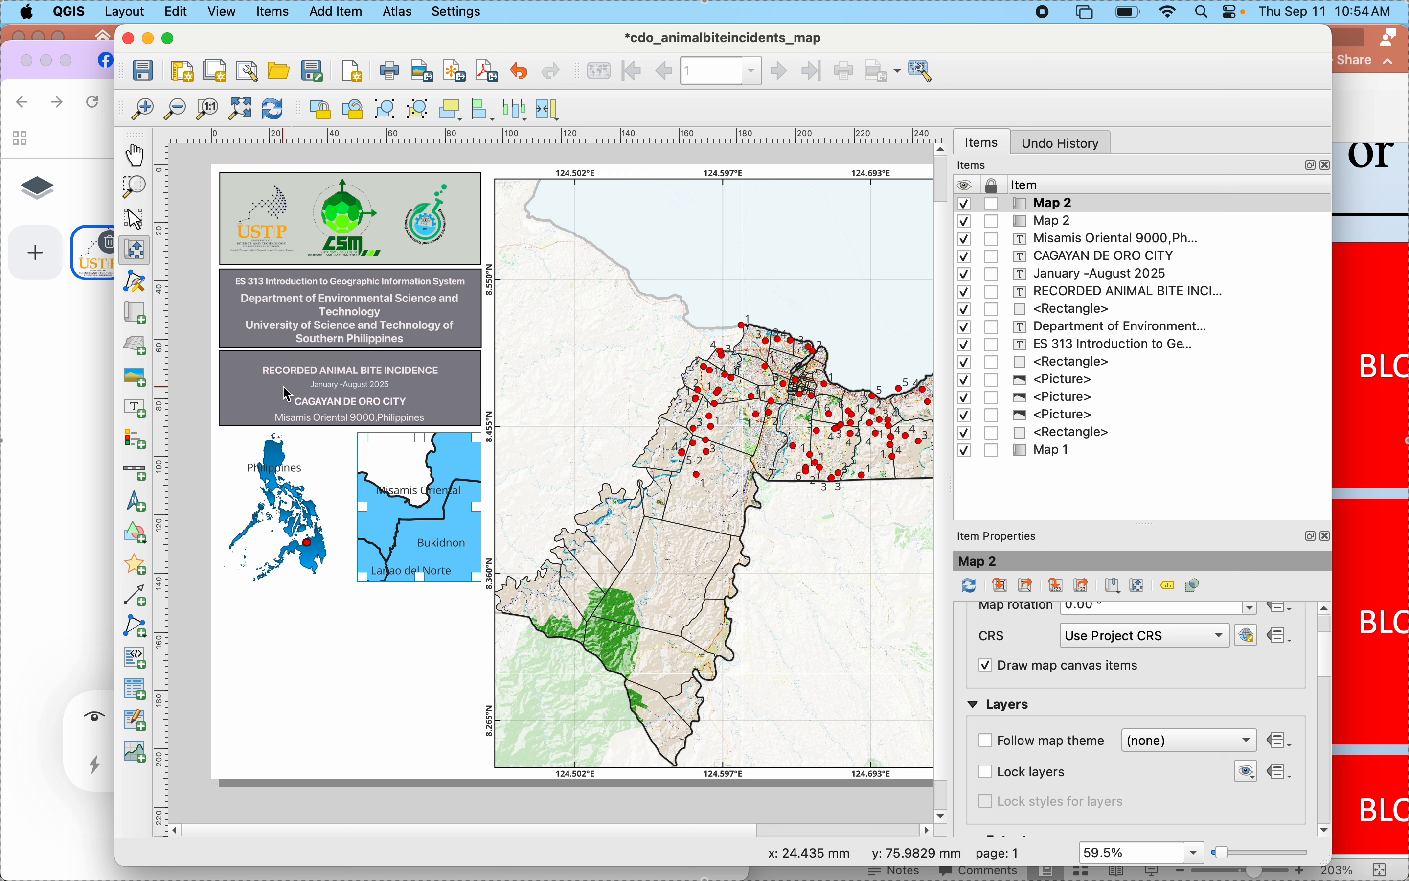
- Try scales of 1202455, 1302455 and 1352455 for the provincial inset map
{"action": "scroll", "coordinate": [1029, 634], "scroll_direction": "up", "scroll_amount": 3}
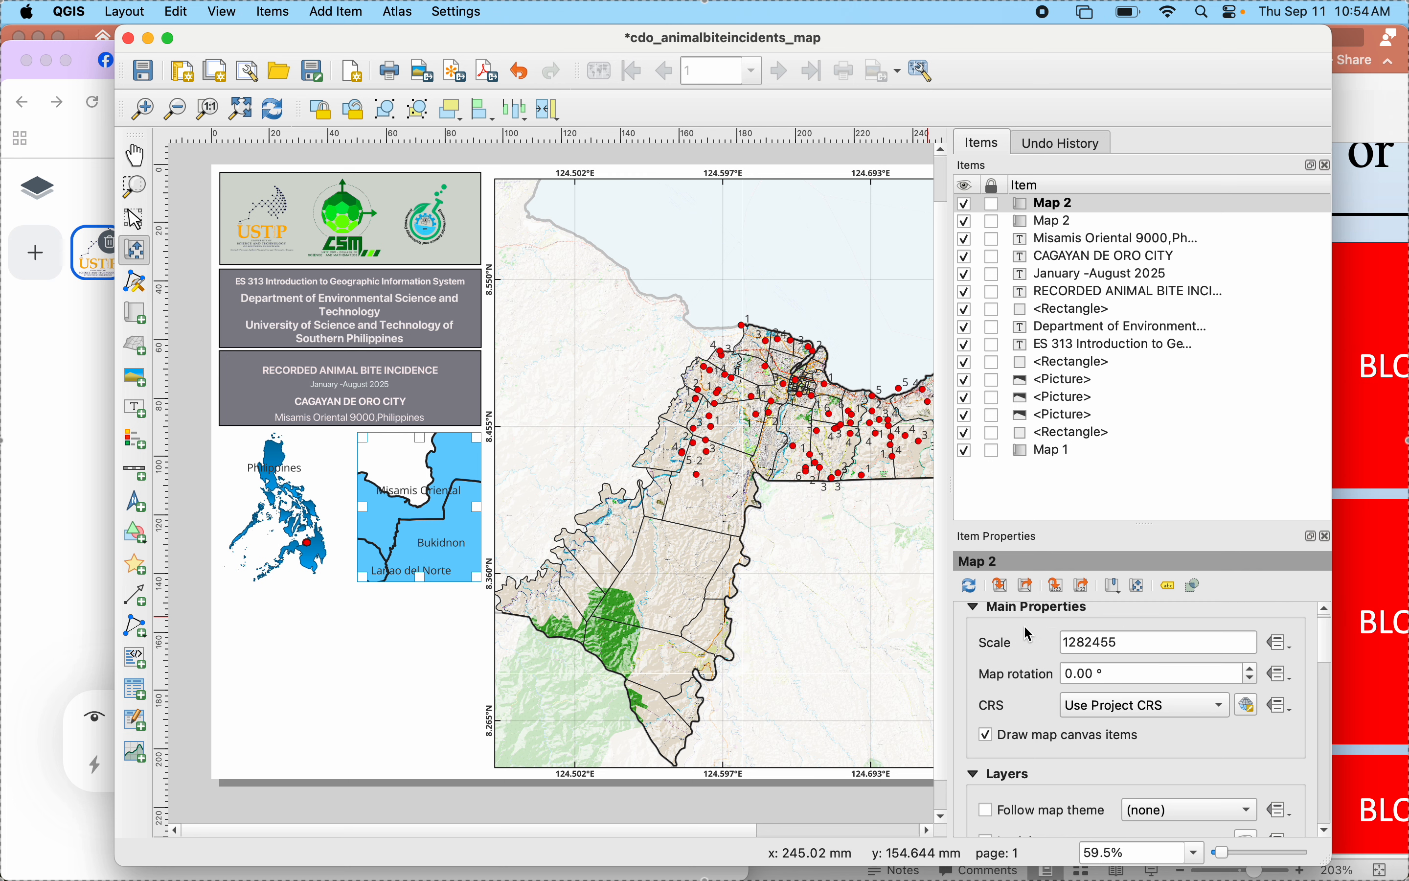
{"action": "left_click", "coordinate": [1087, 641]}
{"action": "key", "text": "BackSpace"}
{"action": "type", "text": "0"}
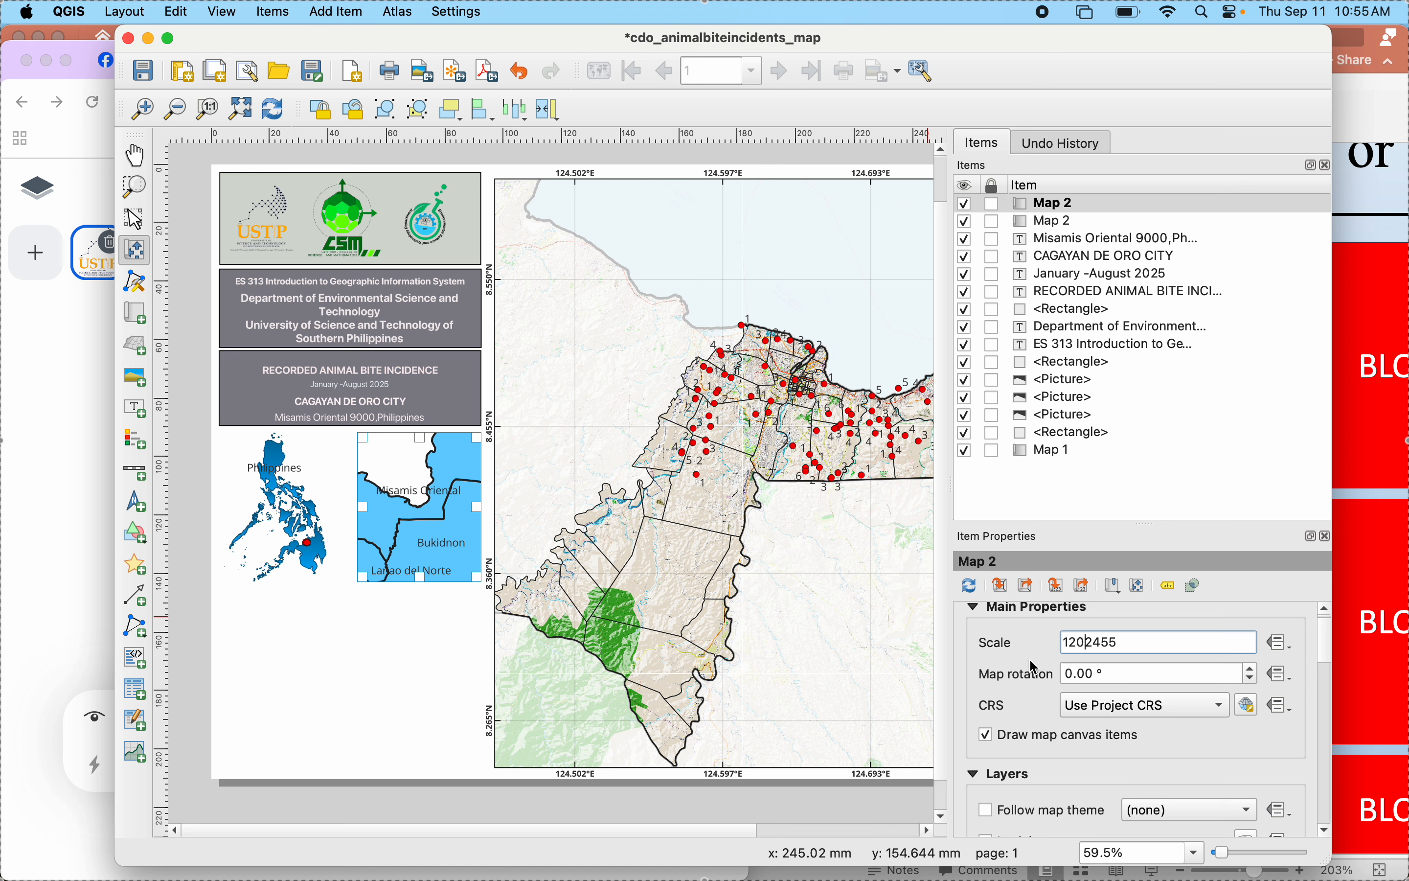
{"action": "key", "text": "Return"}
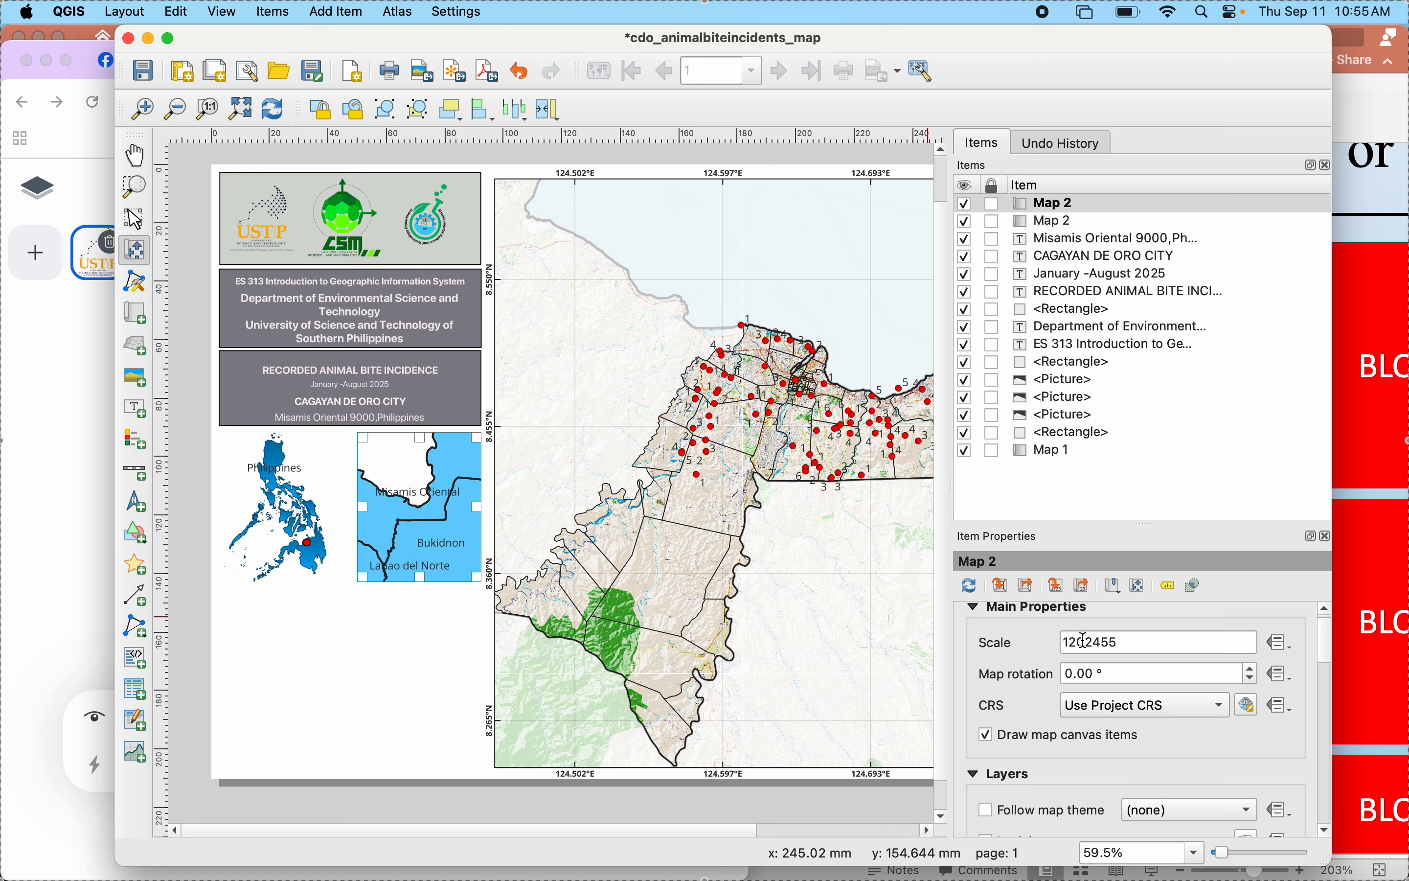
{"action": "left_click", "coordinate": [1077, 640]}
{"action": "key", "text": "BackSpace"}
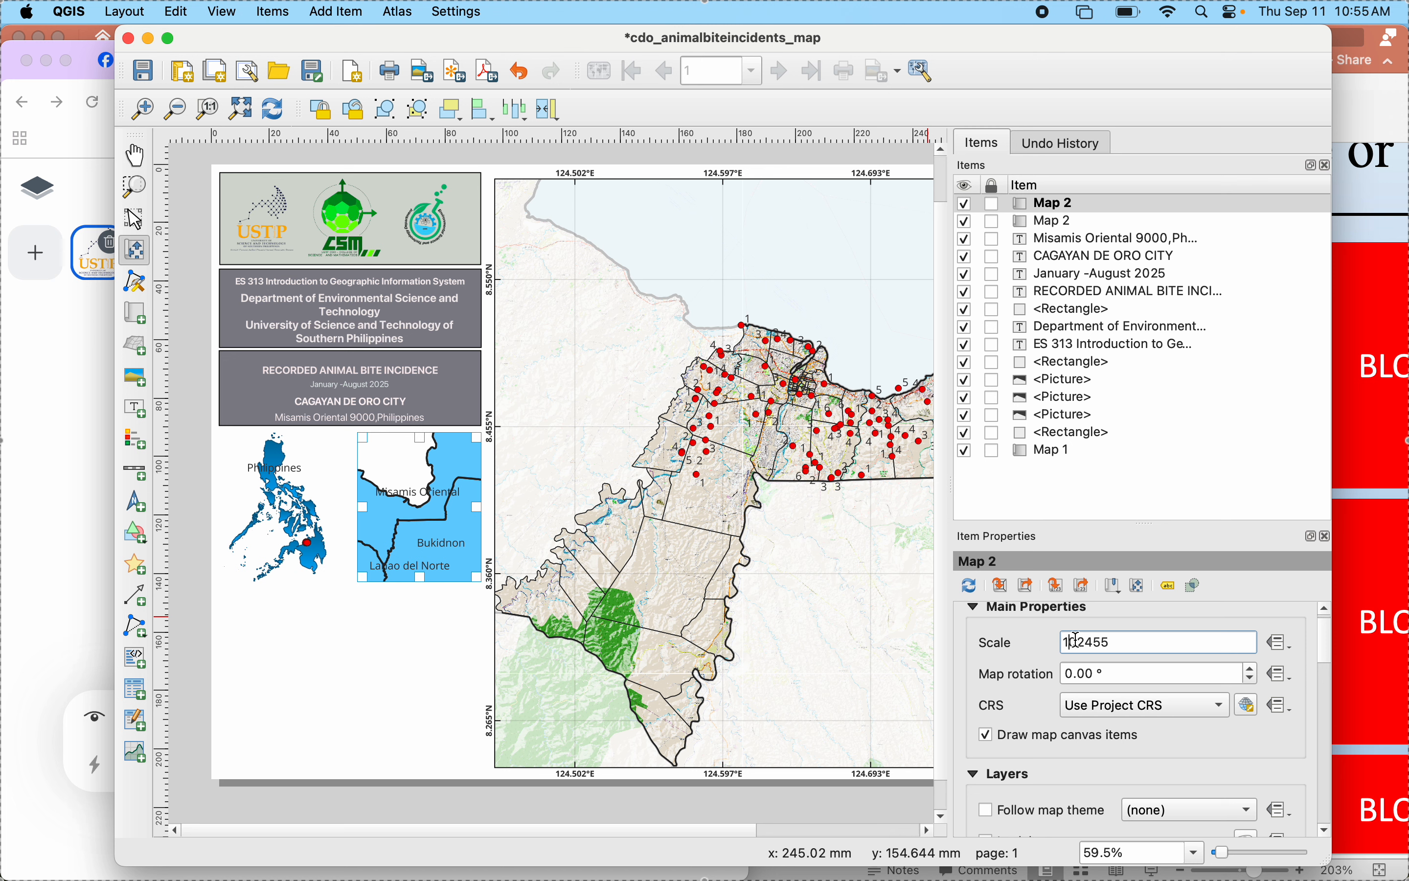
{"action": "type", "text": "3"}
{"action": "key", "text": "Return"}
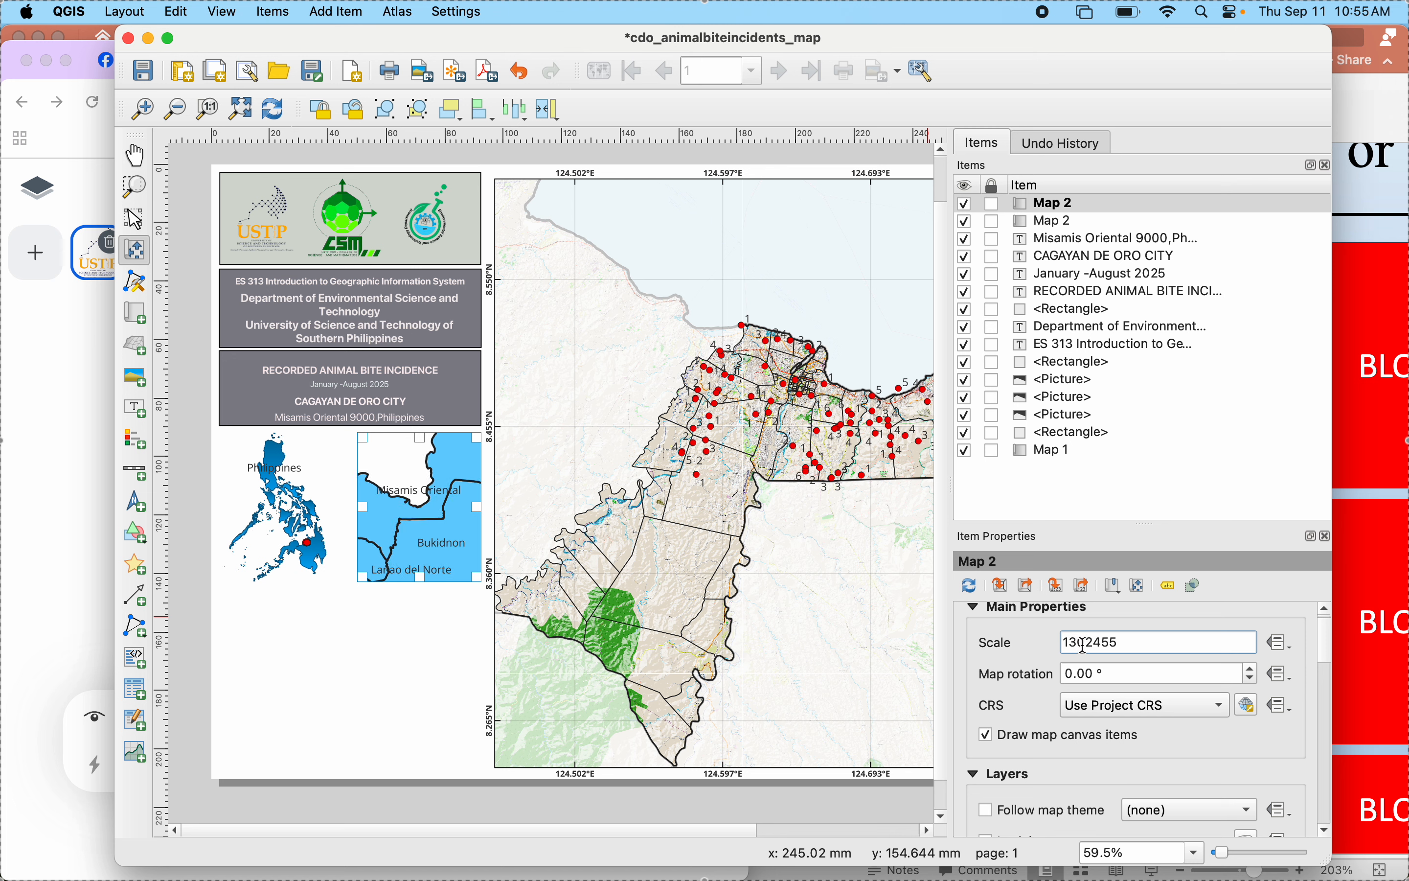
{"action": "key", "text": "BackSpace"}
{"action": "type", "text": "5"}
{"action": "key", "text": "Return"}
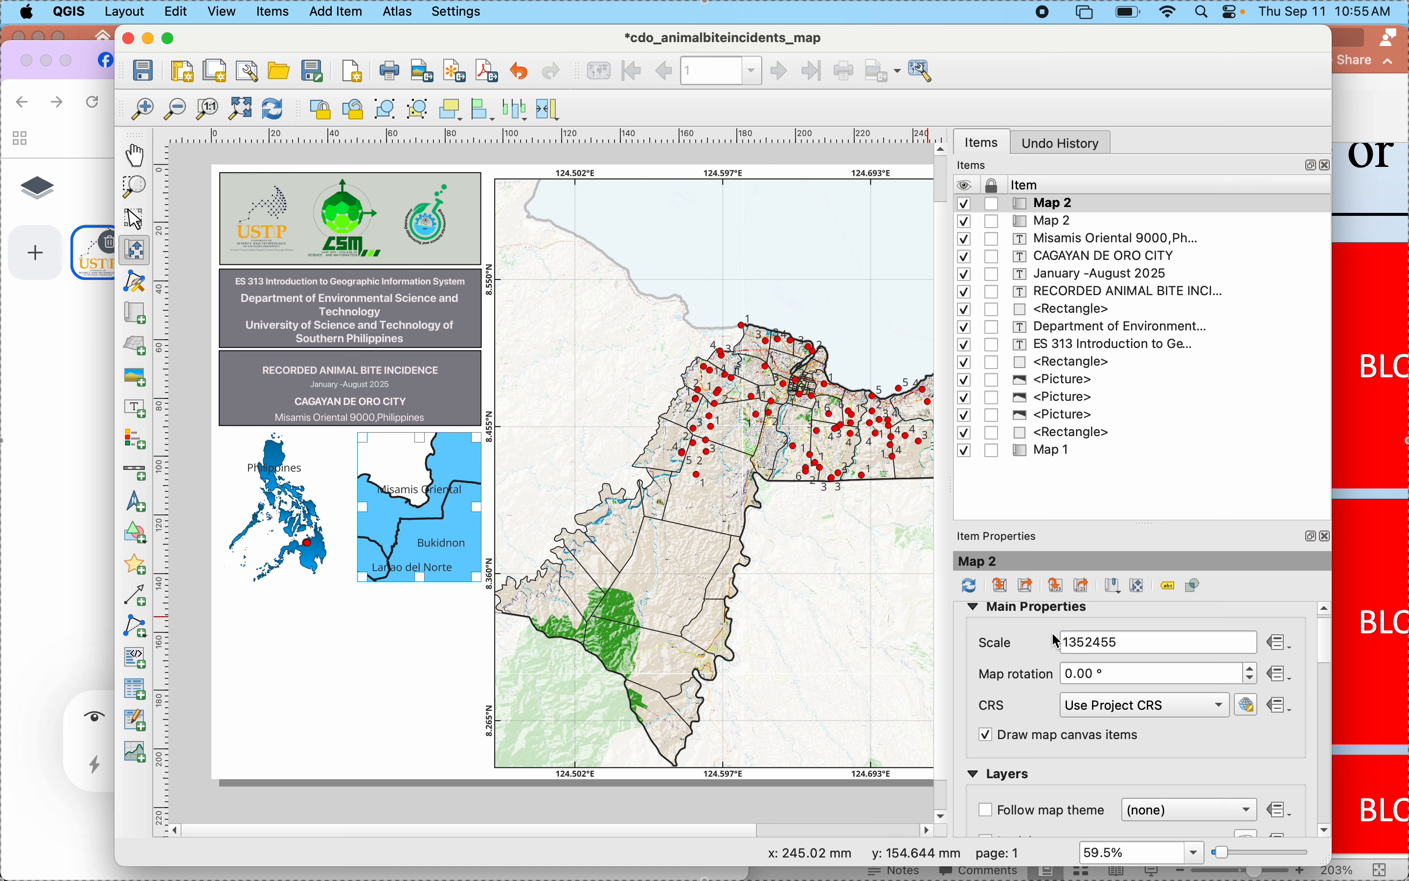
- Try smaller map scales of 1552455, 1852455 and 1952455 for the provincial inset
{"action": "left_click", "coordinate": [1078, 644]}
{"action": "key", "text": "BackSpace"}
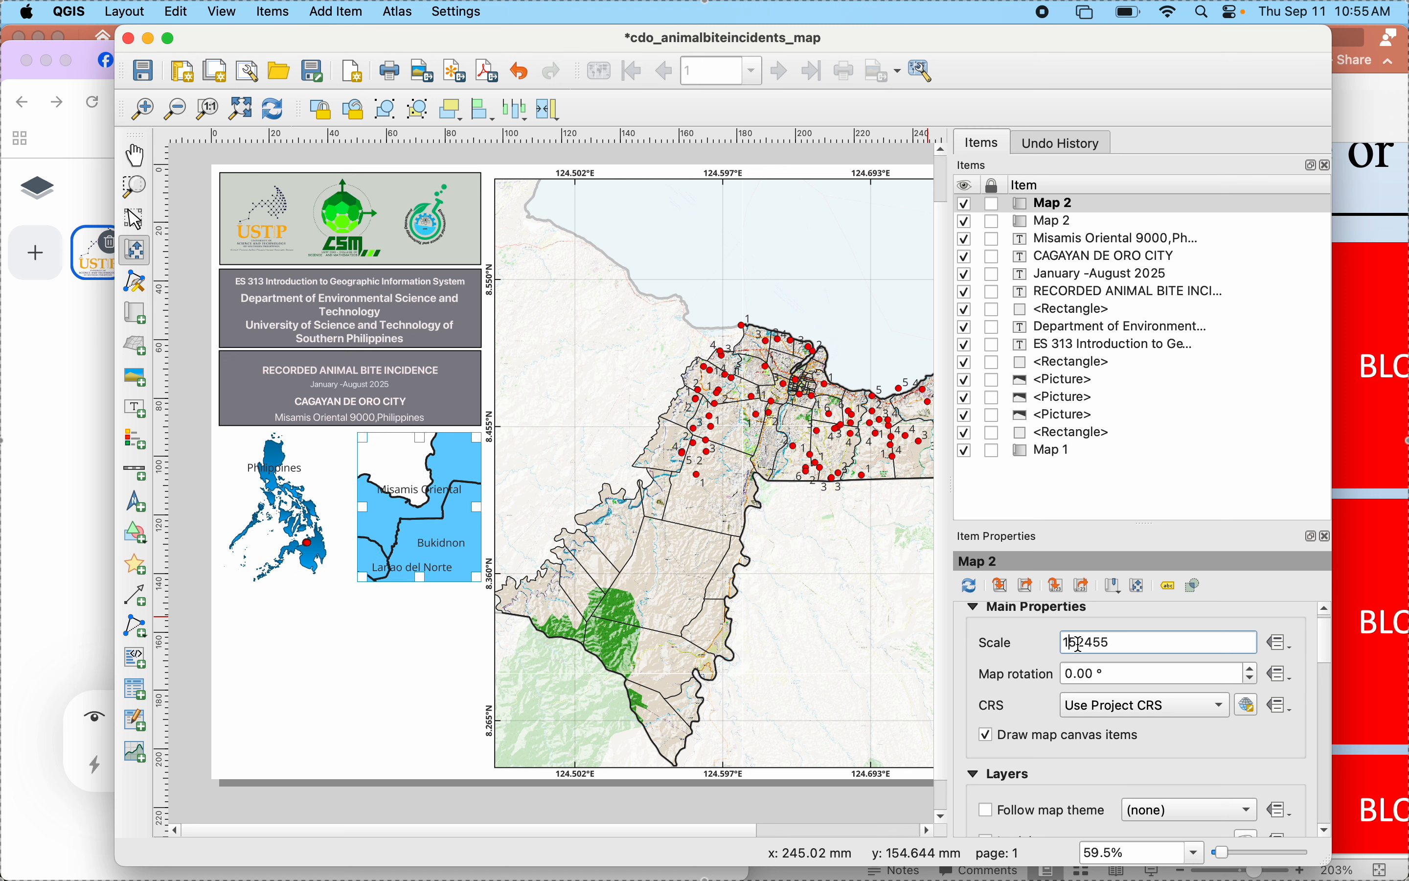
{"action": "key", "text": "Return"}
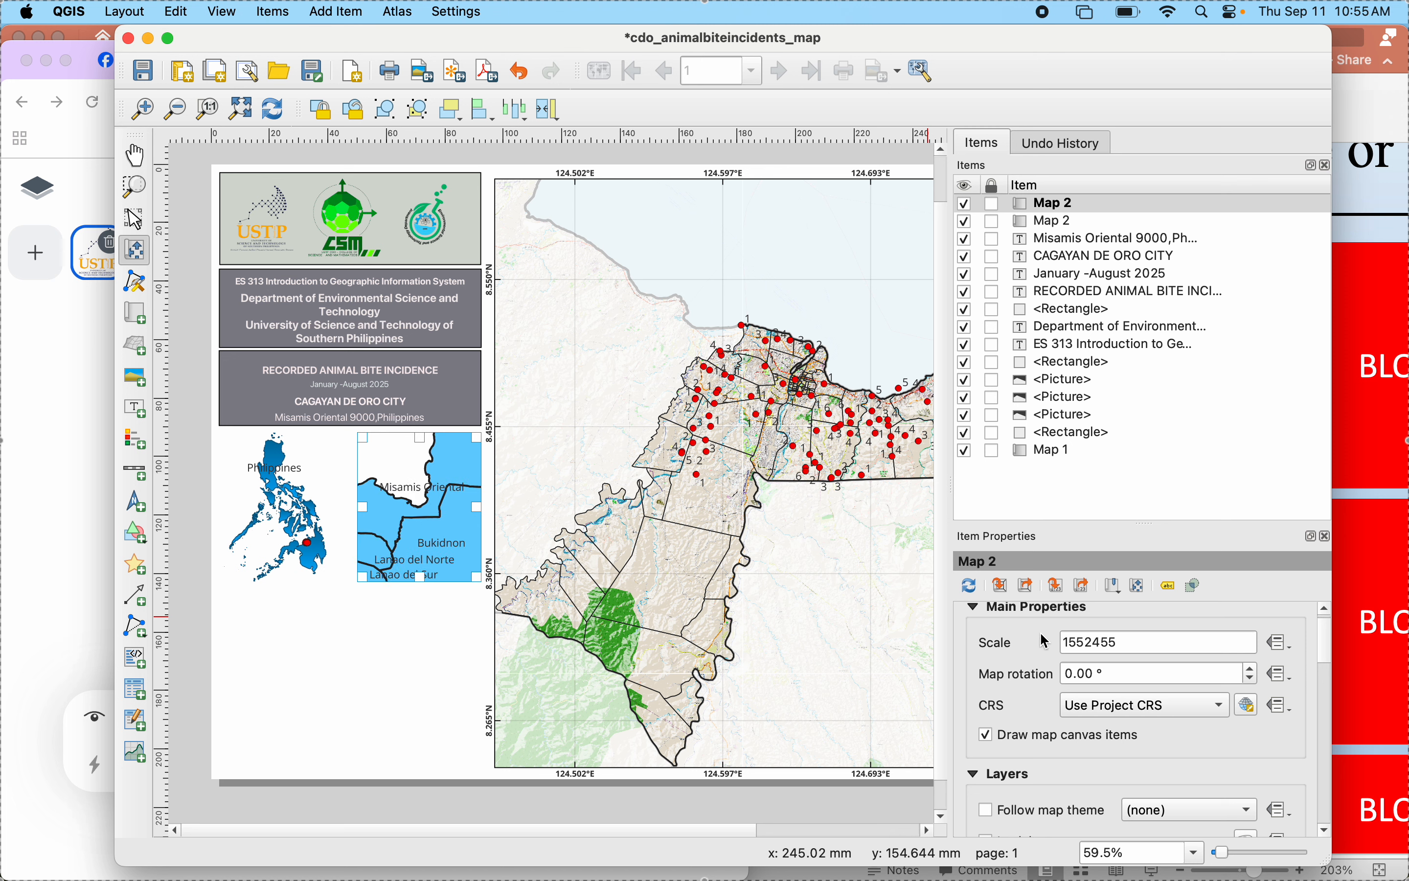
{"action": "left_click", "coordinate": [1078, 642]}
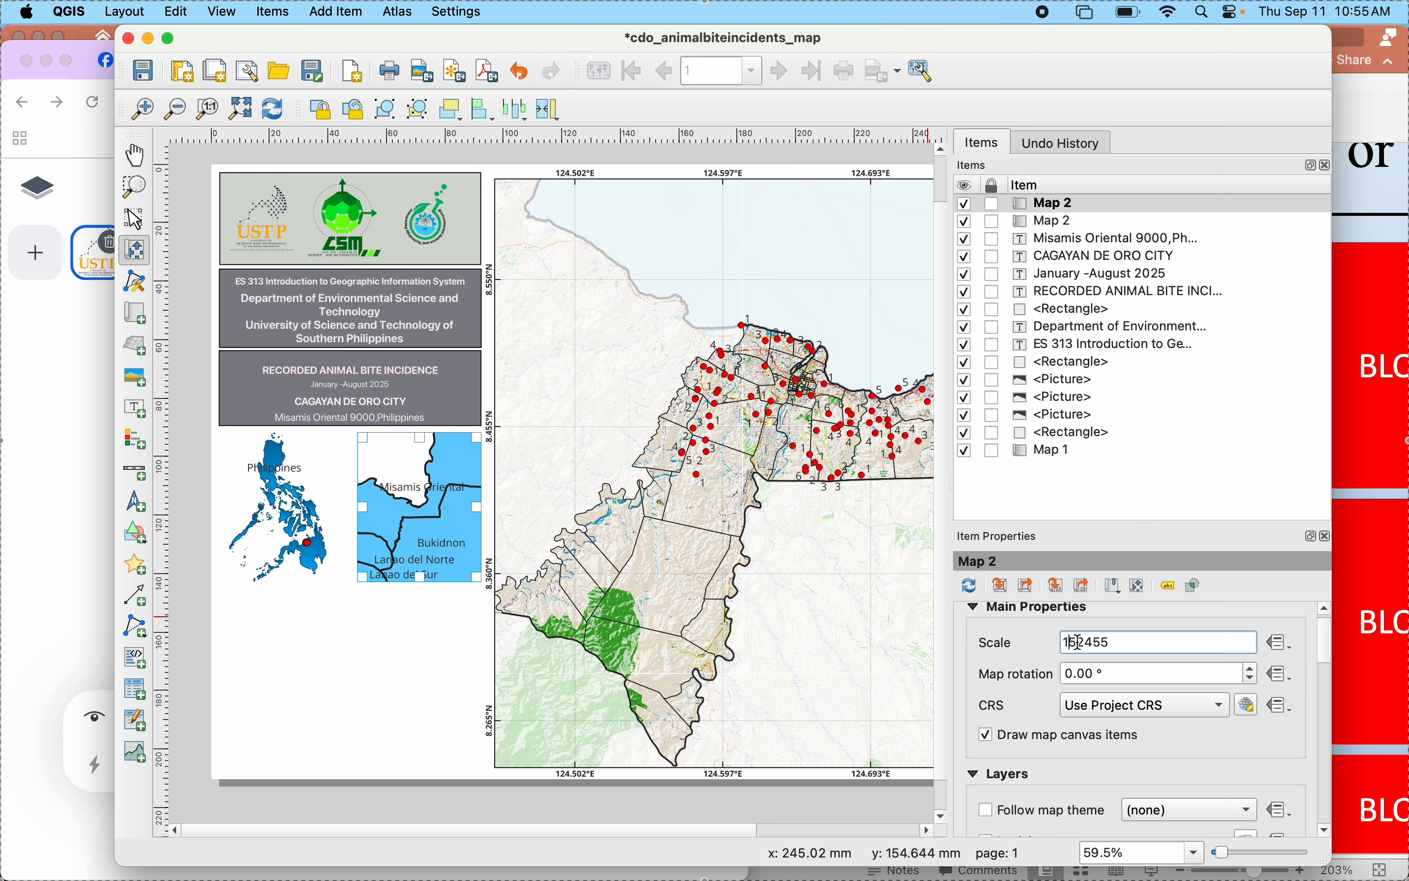
{"action": "key", "text": "Return"}
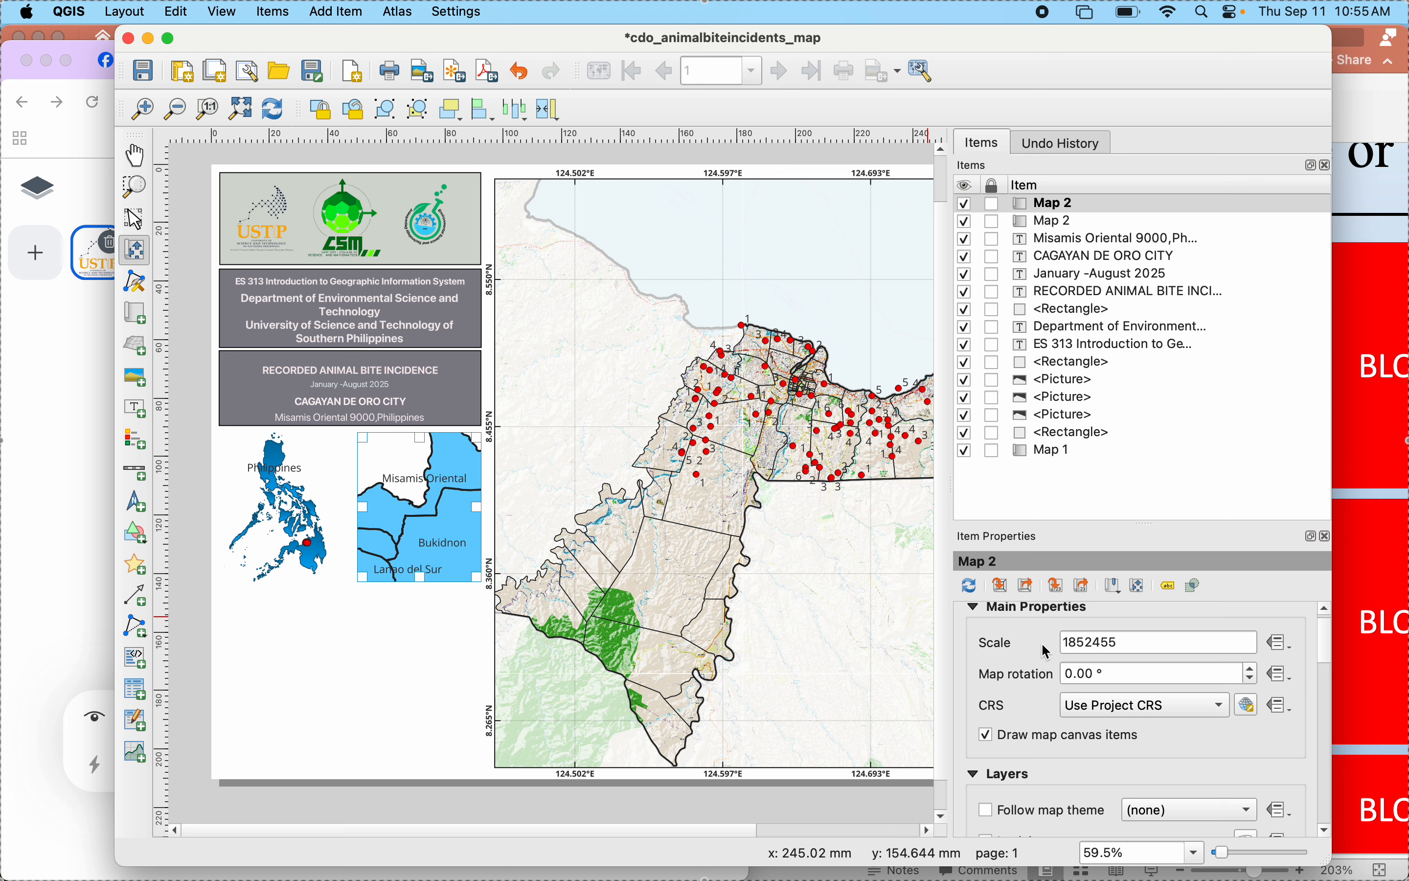
{"action": "left_click", "coordinate": [1078, 641]}
{"action": "key", "text": "BackSpace"}
{"action": "type", "text": "9"}
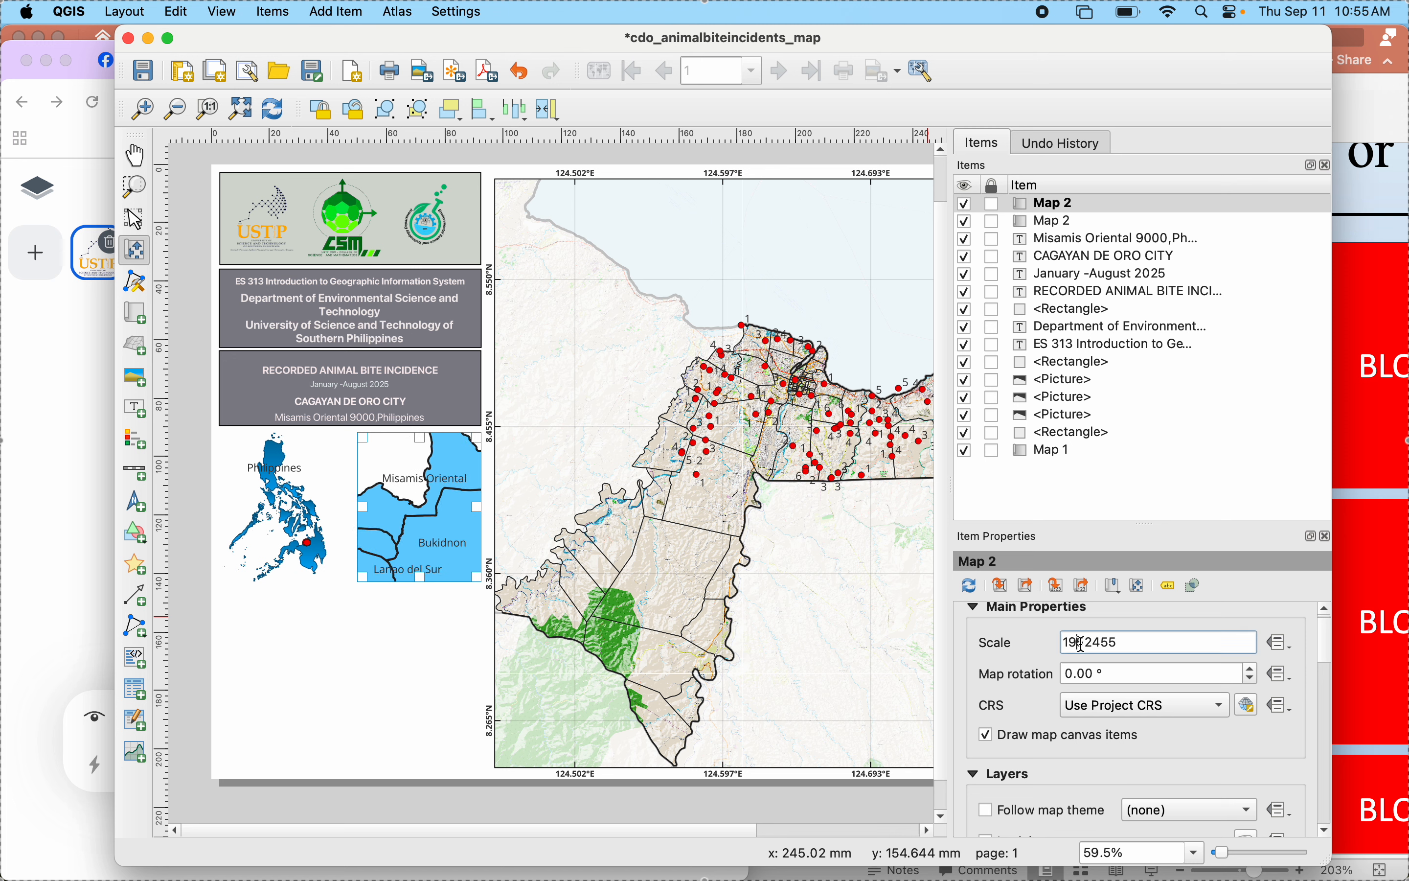
{"action": "key", "text": "Return"}
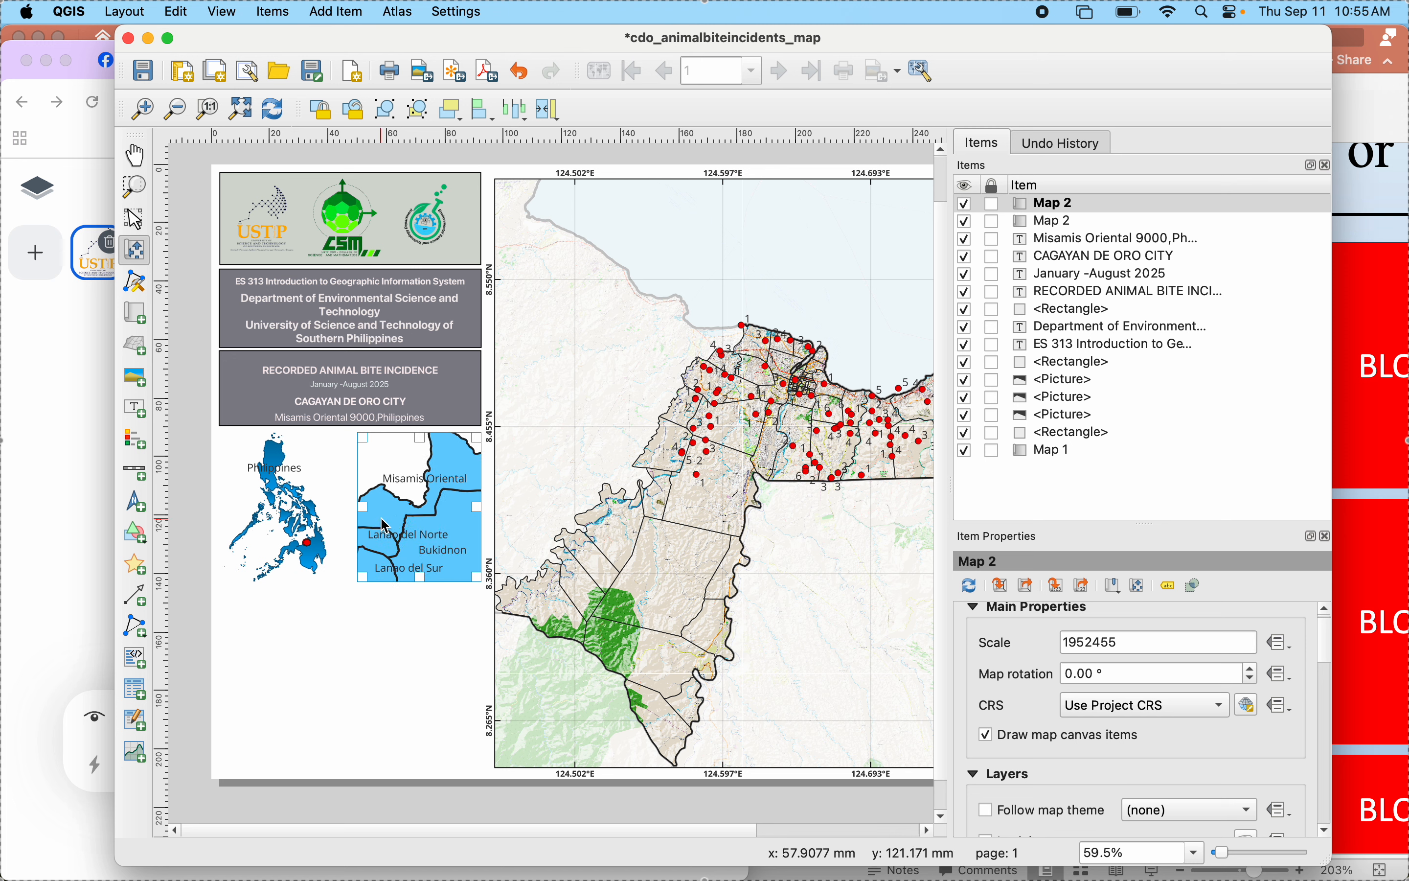
- Raise the provincial inset map's scale value stepwise through 1992455, 2092455 and 2192455 to 2292455
{"action": "left_click", "coordinate": [1085, 644]}
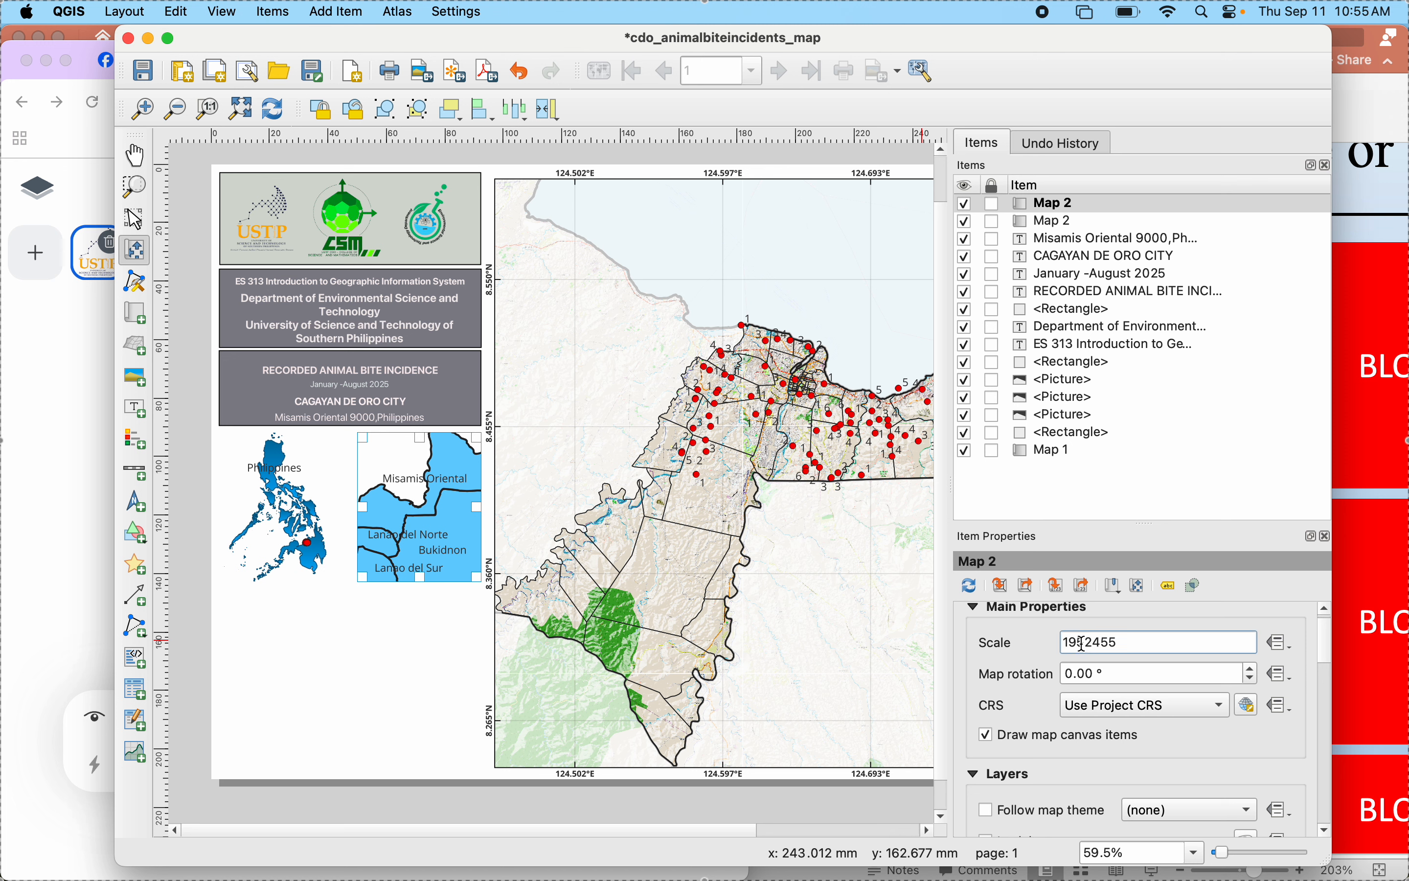
{"action": "key", "text": "BackSpace"}
{"action": "left_click", "coordinate": [1029, 636]}
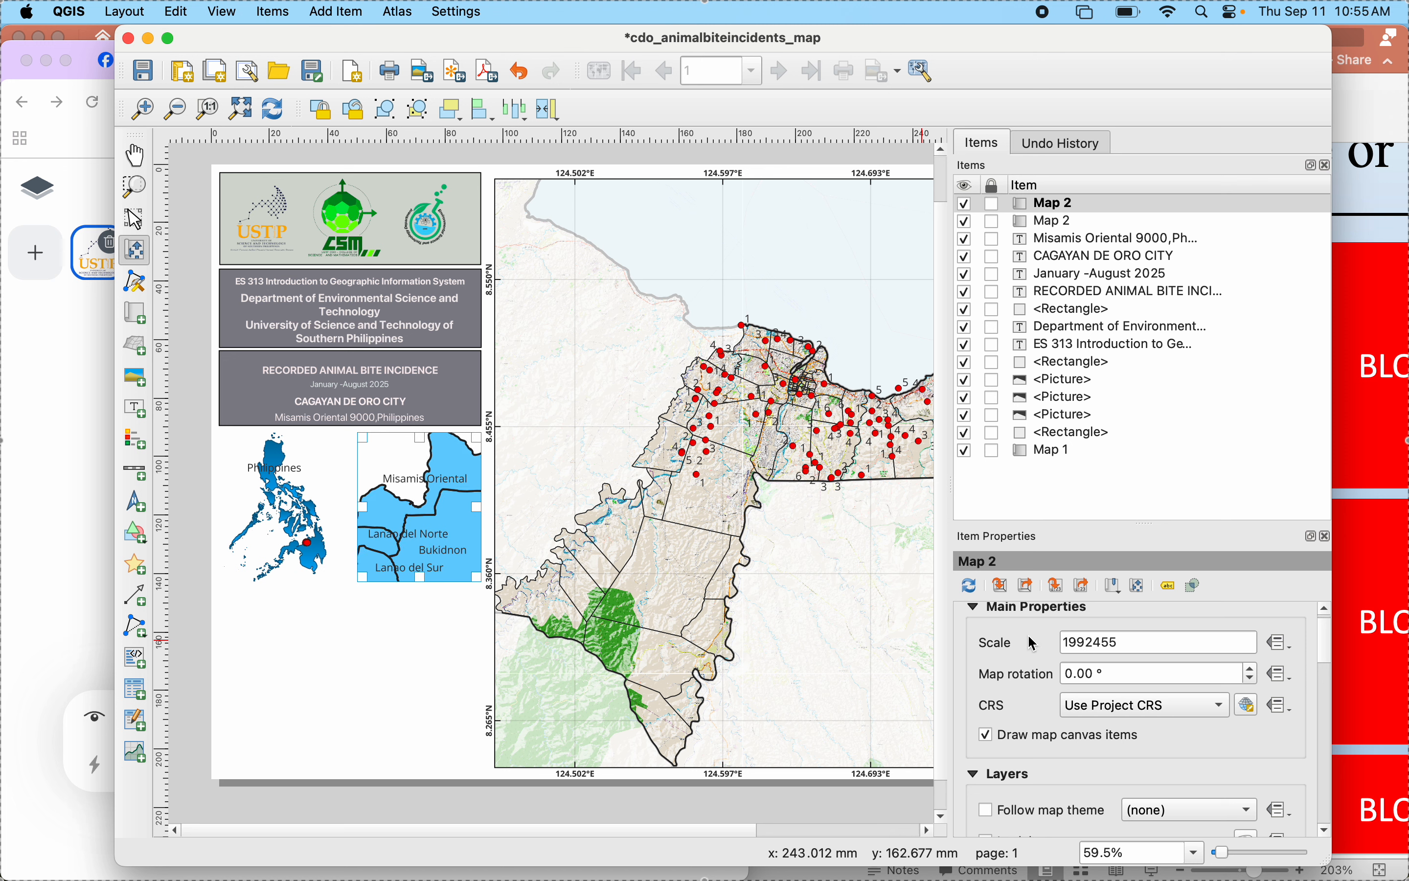
{"action": "left_click", "coordinate": [1078, 644]}
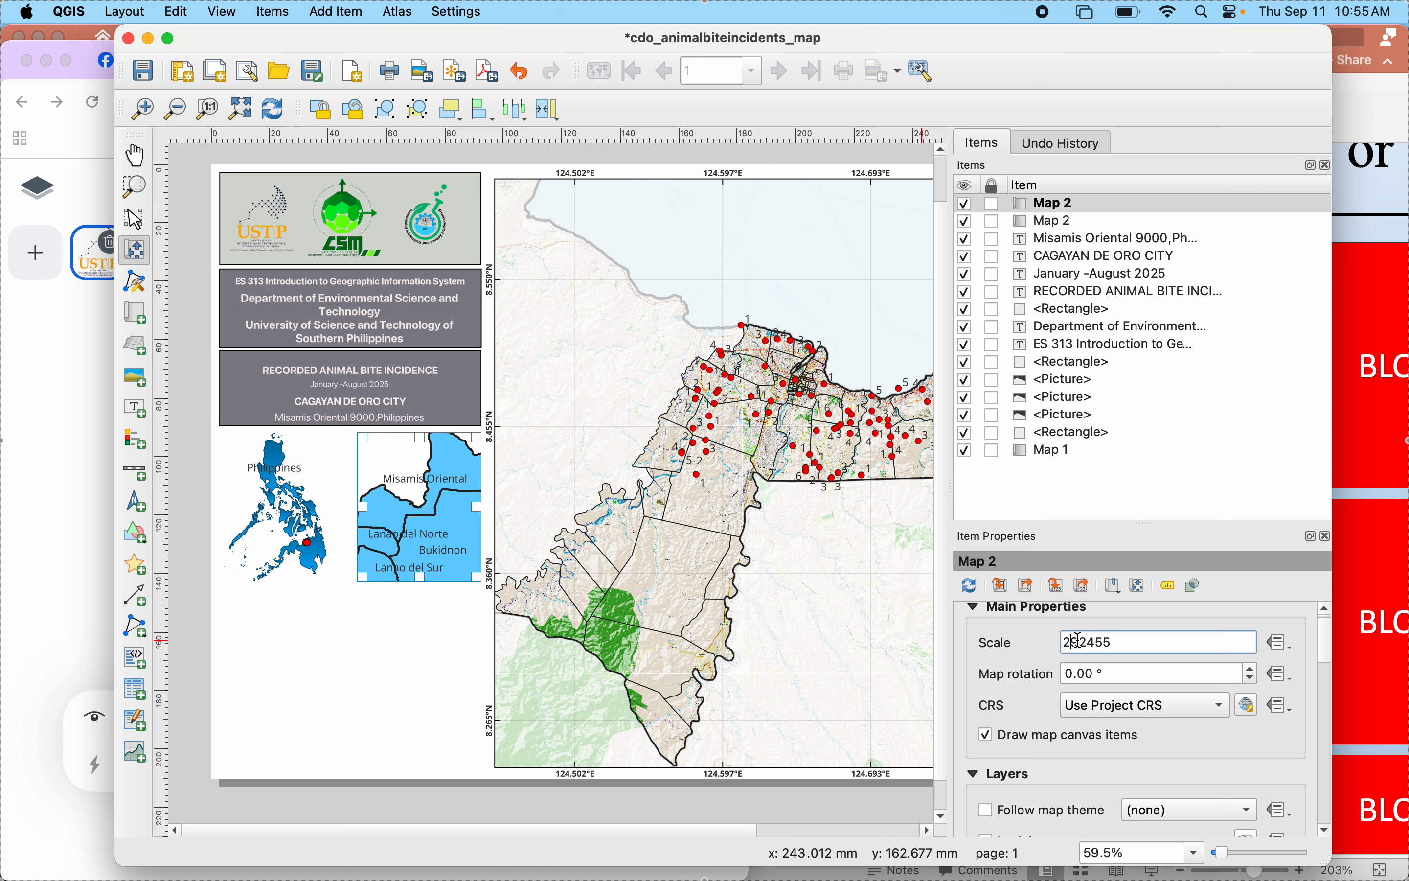
{"action": "left_click", "coordinate": [1029, 648]}
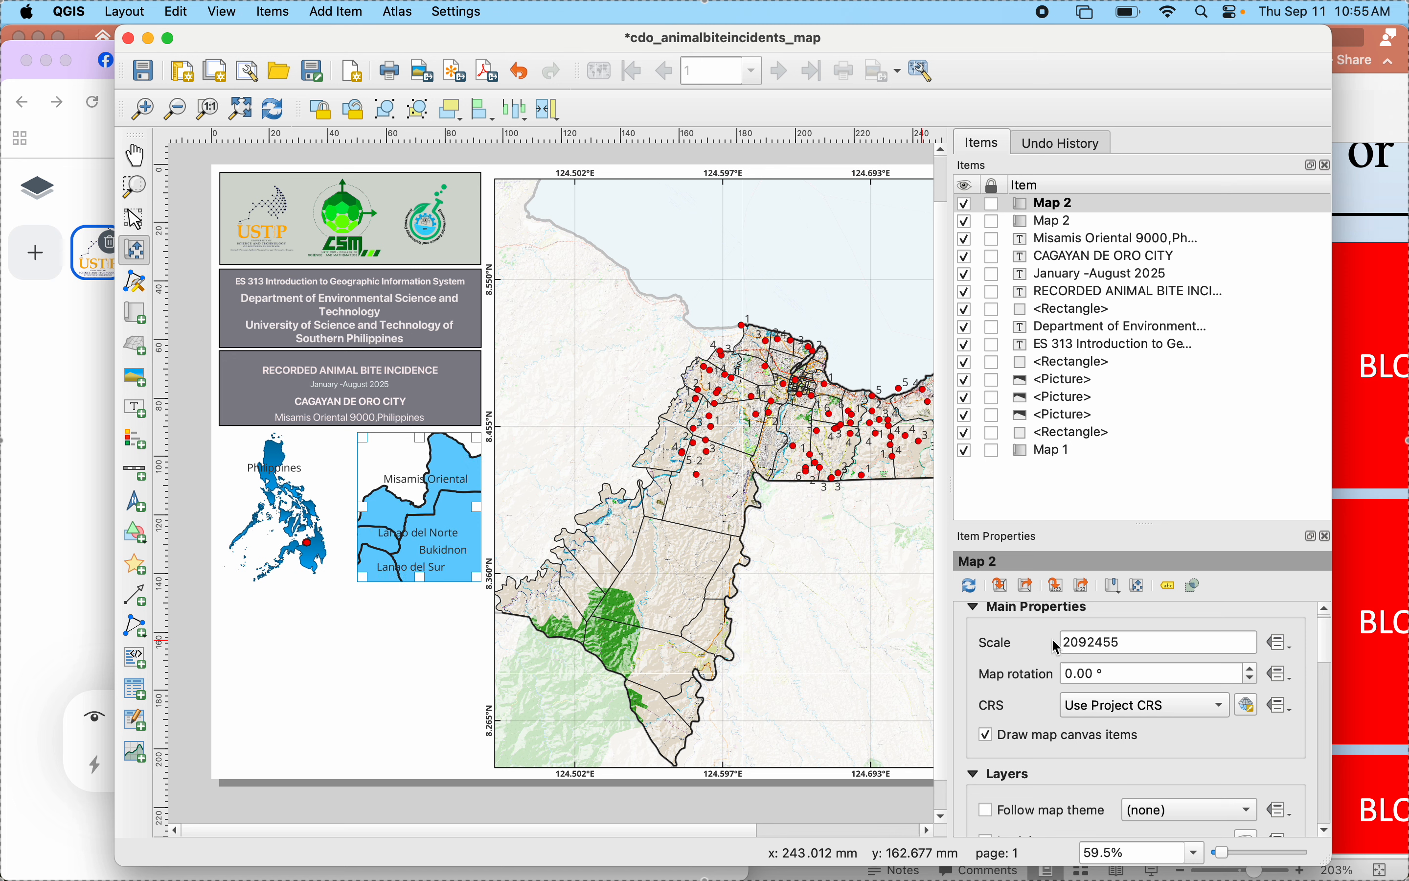
{"action": "left_click", "coordinate": [1078, 643]}
{"action": "key", "text": "BackSpace"}
{"action": "key", "text": "BackSpace"}
{"action": "type", "text": "19"}
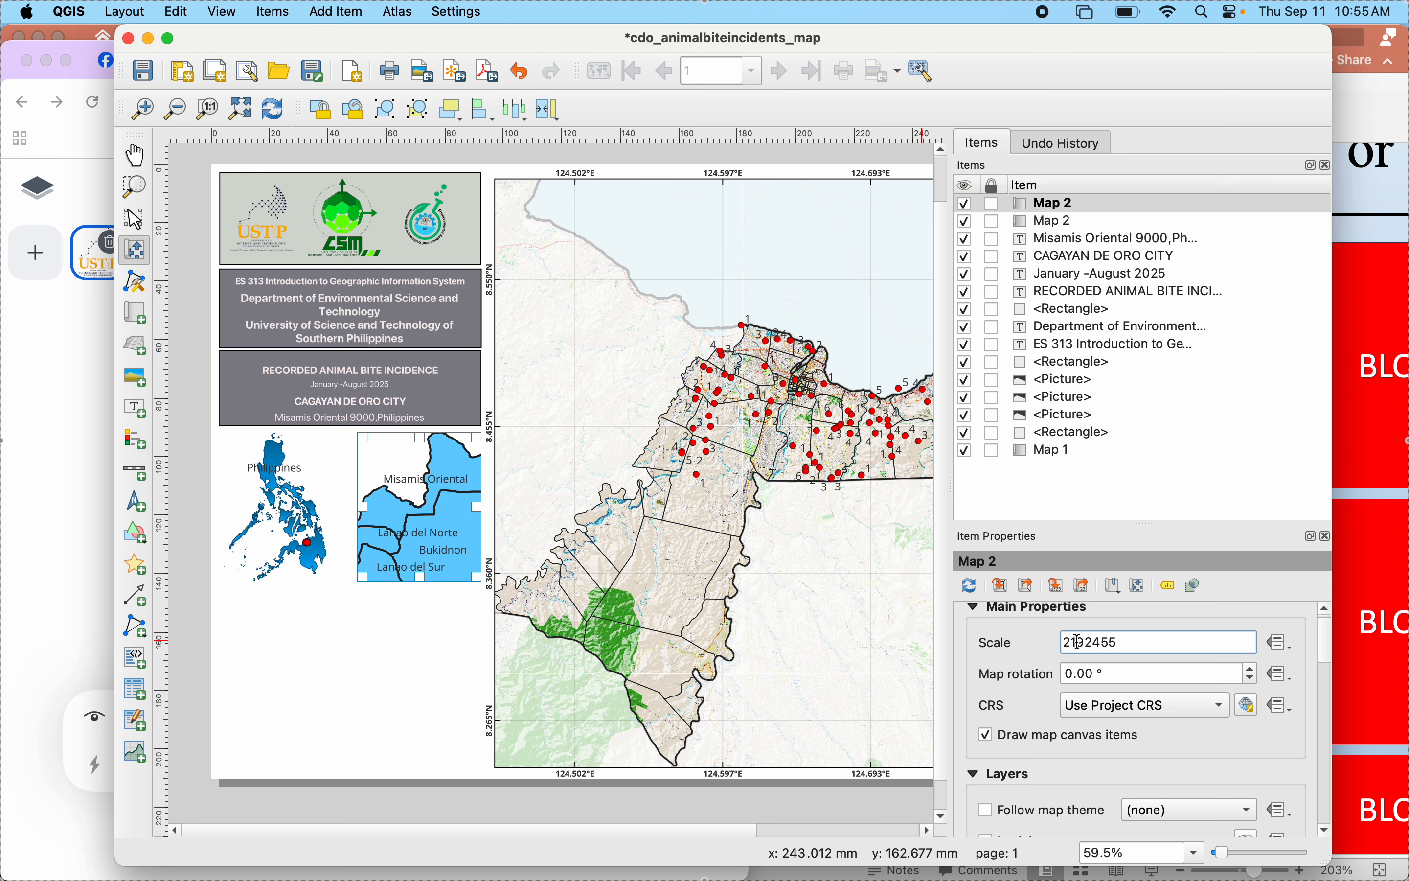
{"action": "left_click", "coordinate": [1026, 655]}
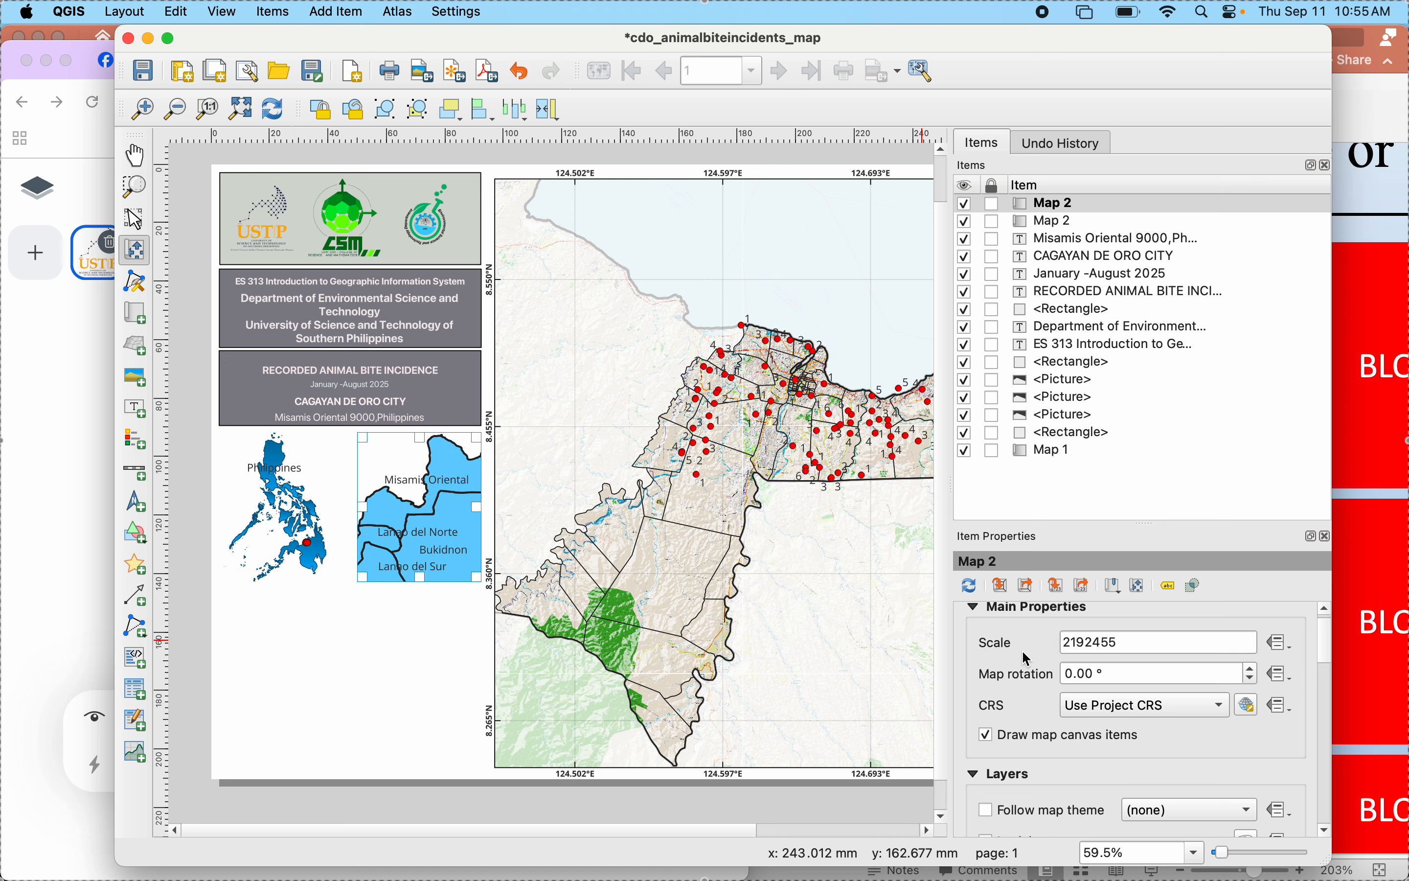
{"action": "left_click", "coordinate": [1079, 642]}
{"action": "key", "text": "BackSpace"}
{"action": "type", "text": "2"}
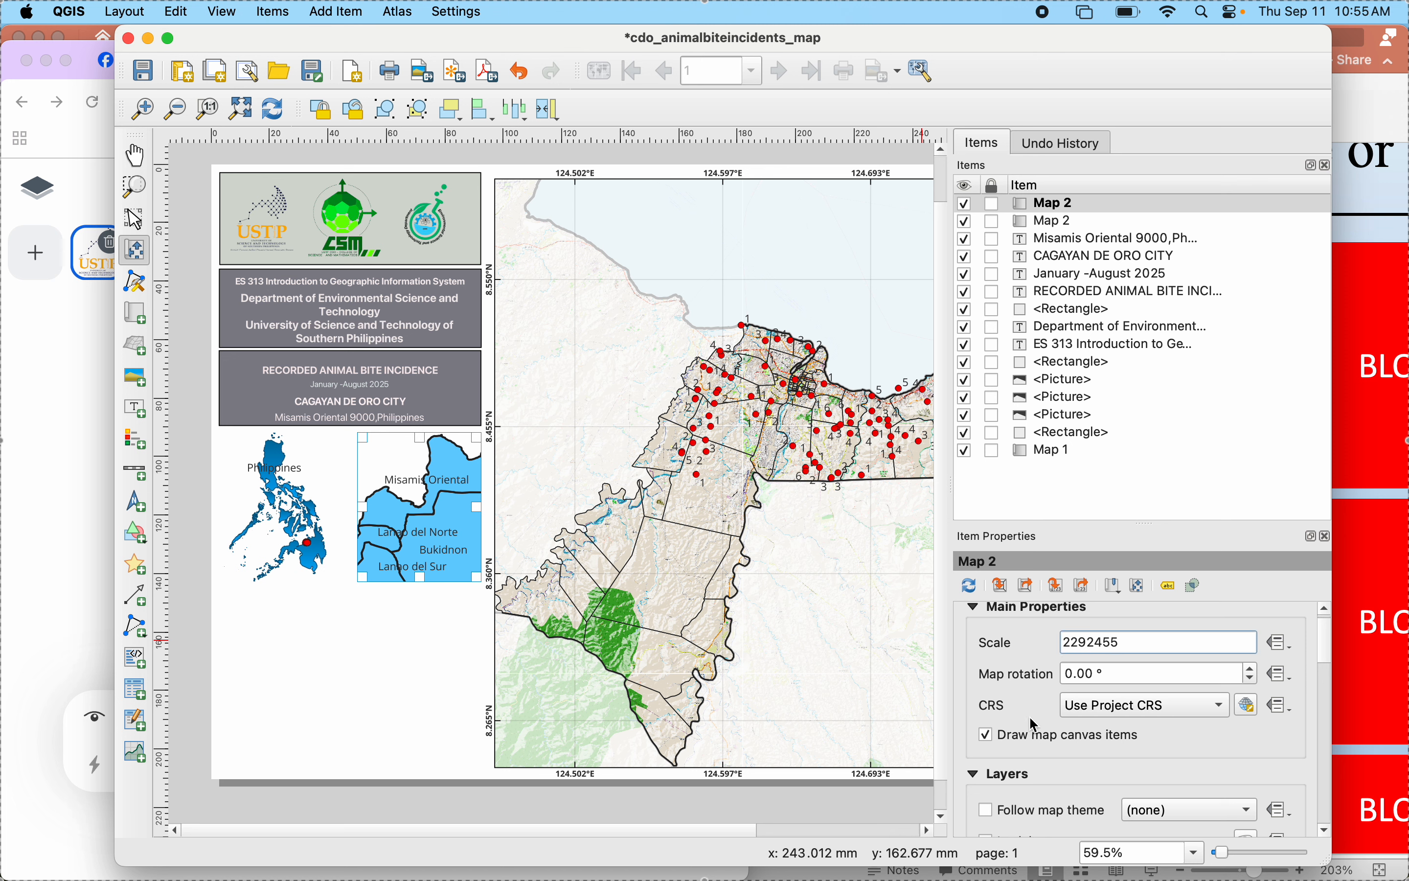
{"action": "left_click", "coordinate": [1028, 652]}
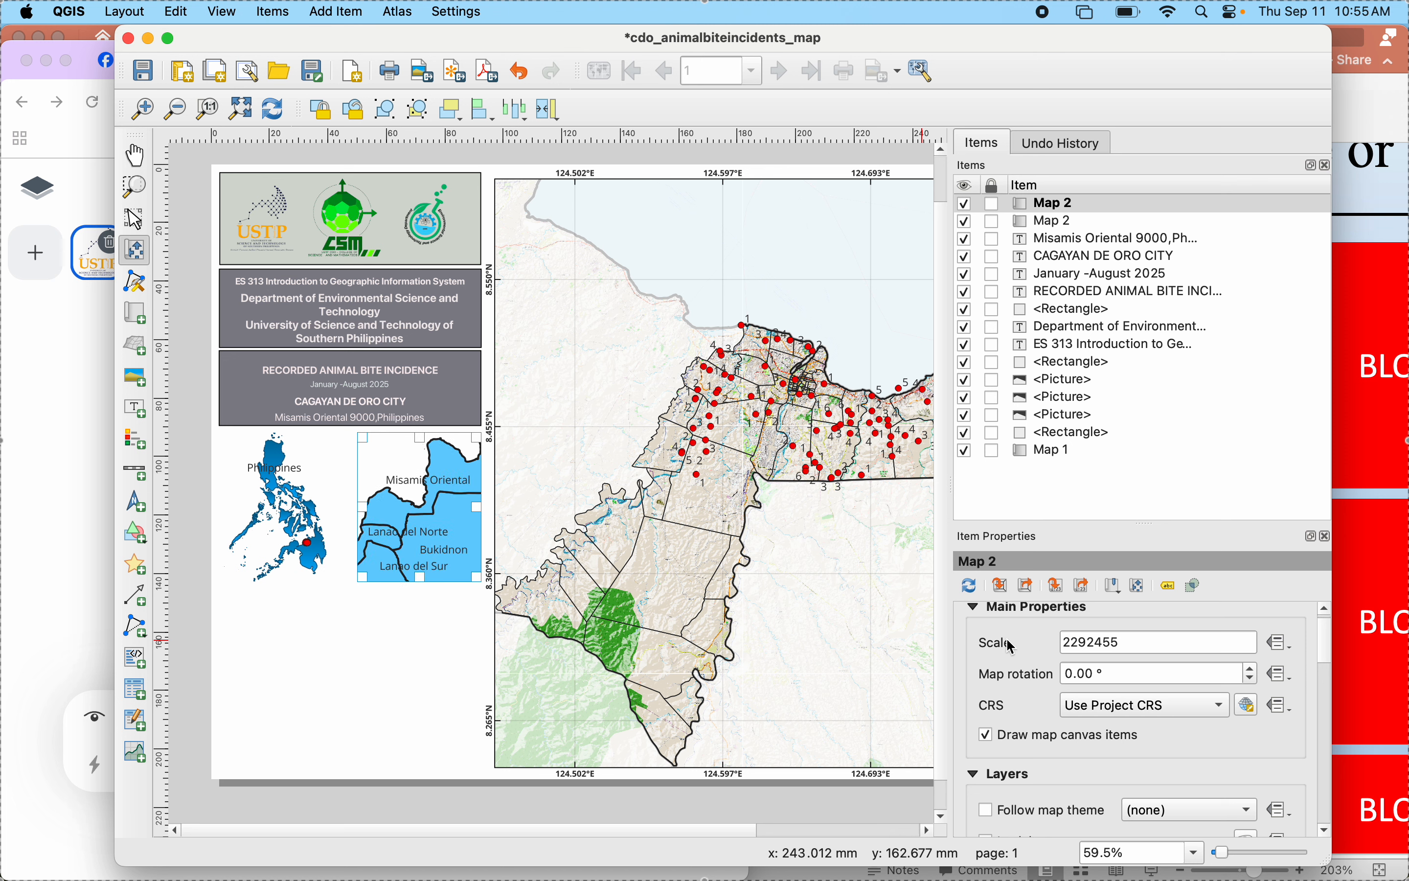
- Shift the provinces downward within the right inset map's frame and set its scale to 2487951
{"action": "left_click_drag", "start_coordinate": [408, 522], "coordinate": [403, 535]}
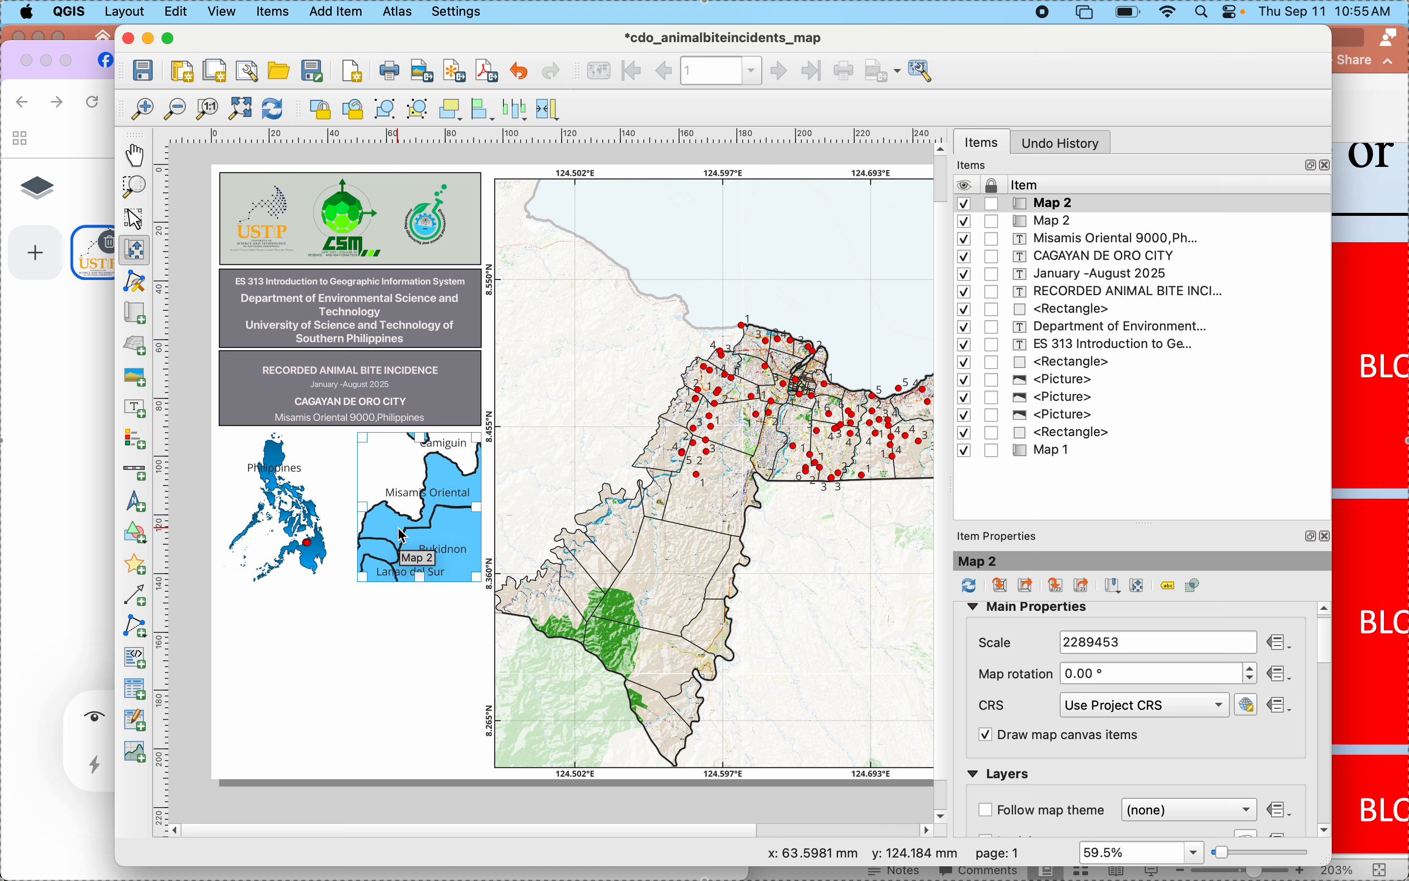
{"action": "left_click_drag", "start_coordinate": [423, 519], "coordinate": [423, 522]}
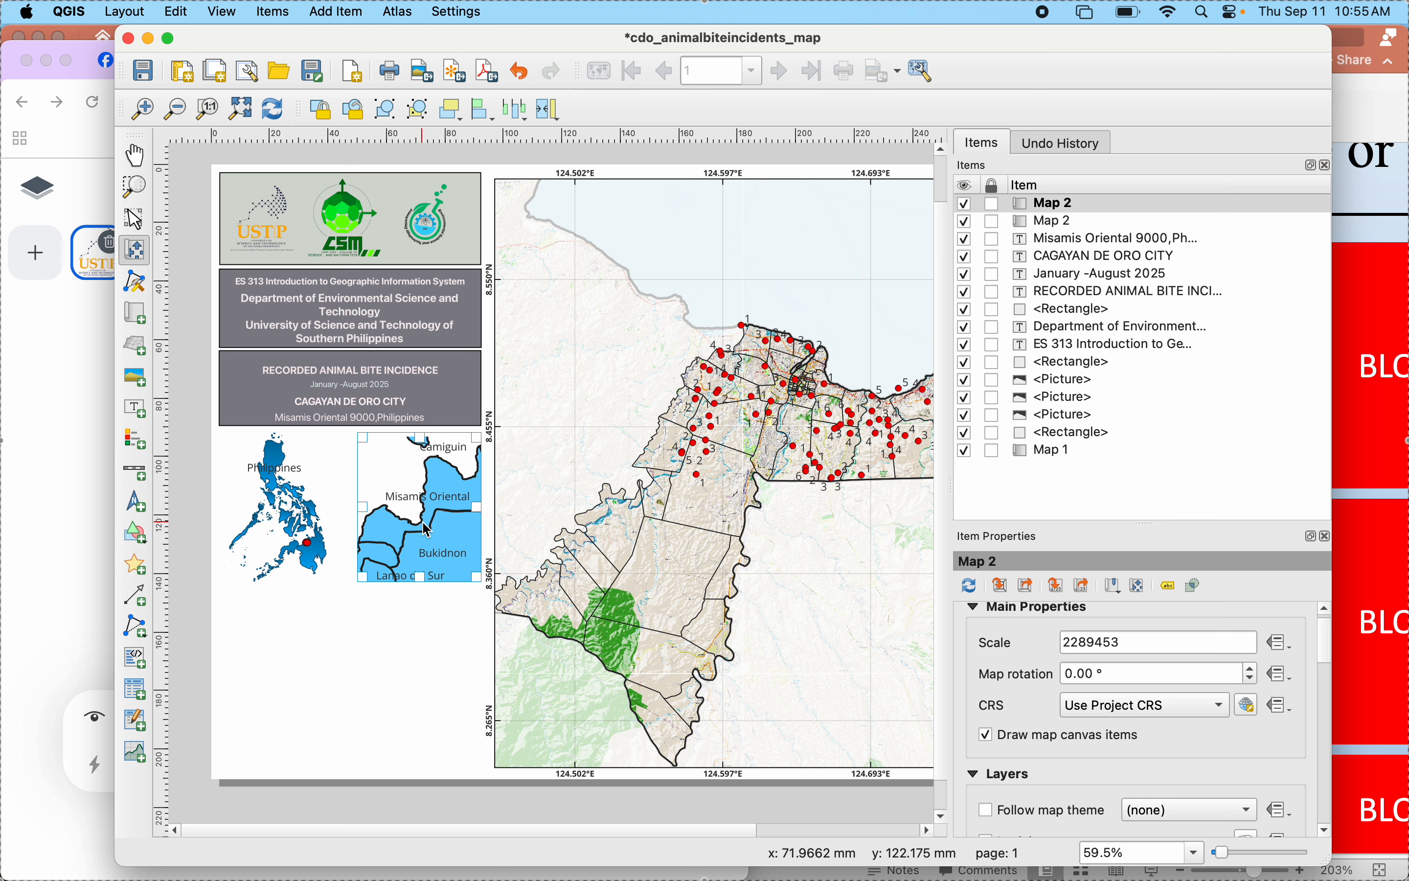
{"action": "left_click", "coordinate": [1079, 644]}
{"action": "key", "text": "BackSpace"}
{"action": "type", "text": "4"}
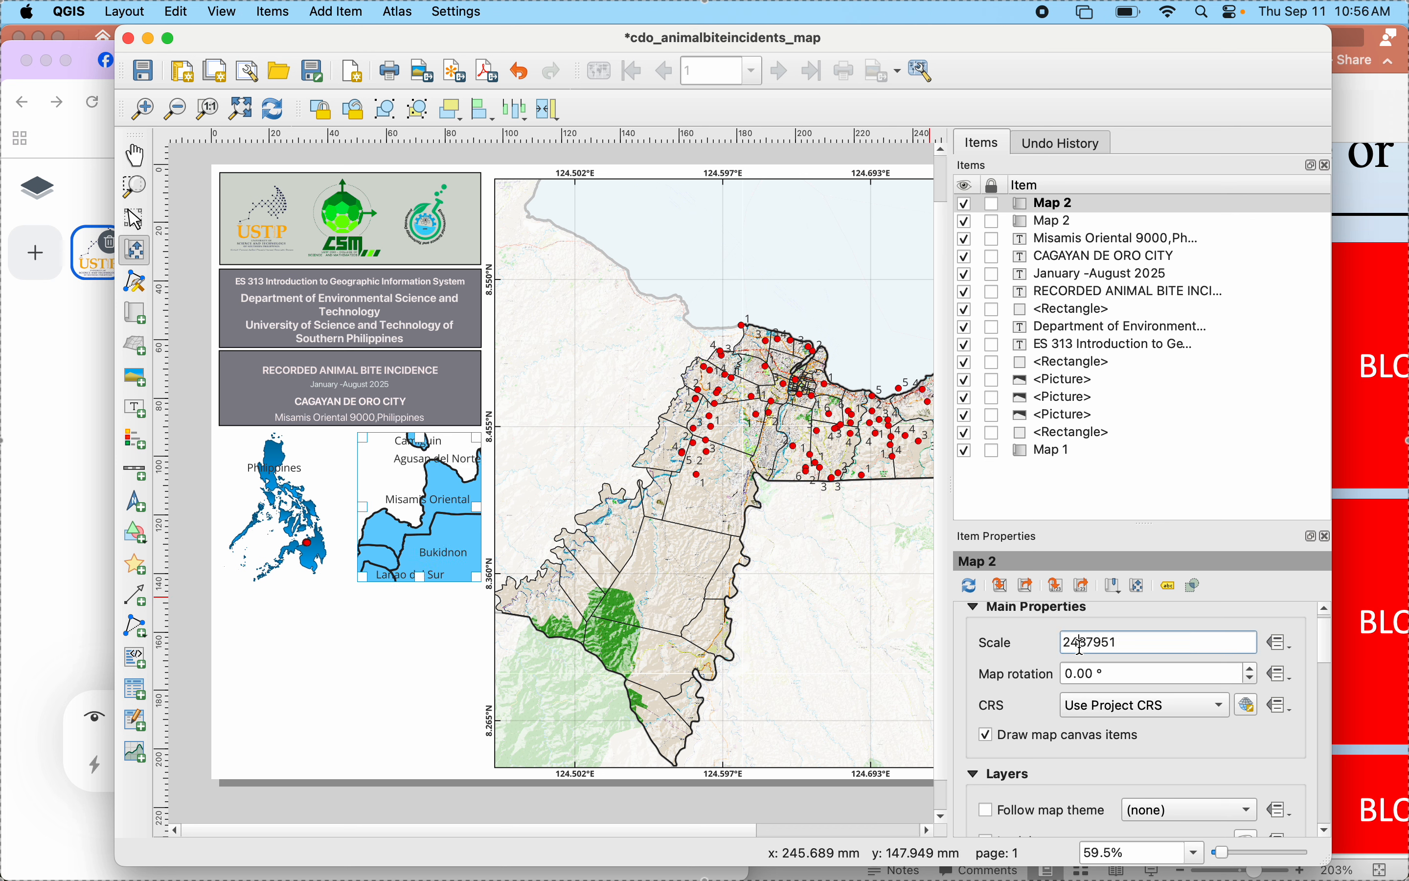
{"action": "key", "text": "Return"}
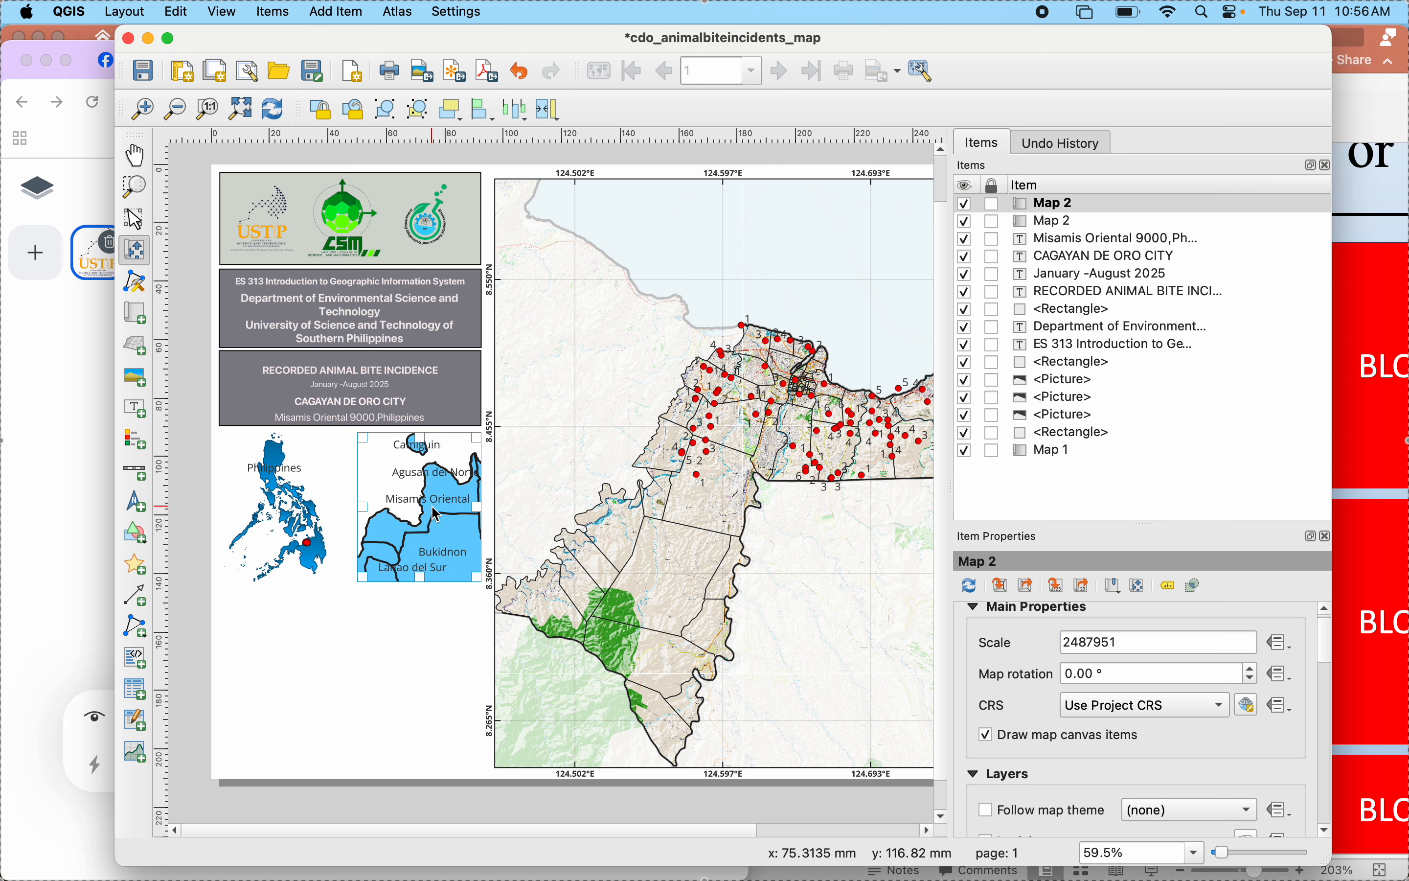
{"action": "left_click_drag", "start_coordinate": [437, 515], "coordinate": [434, 517]}
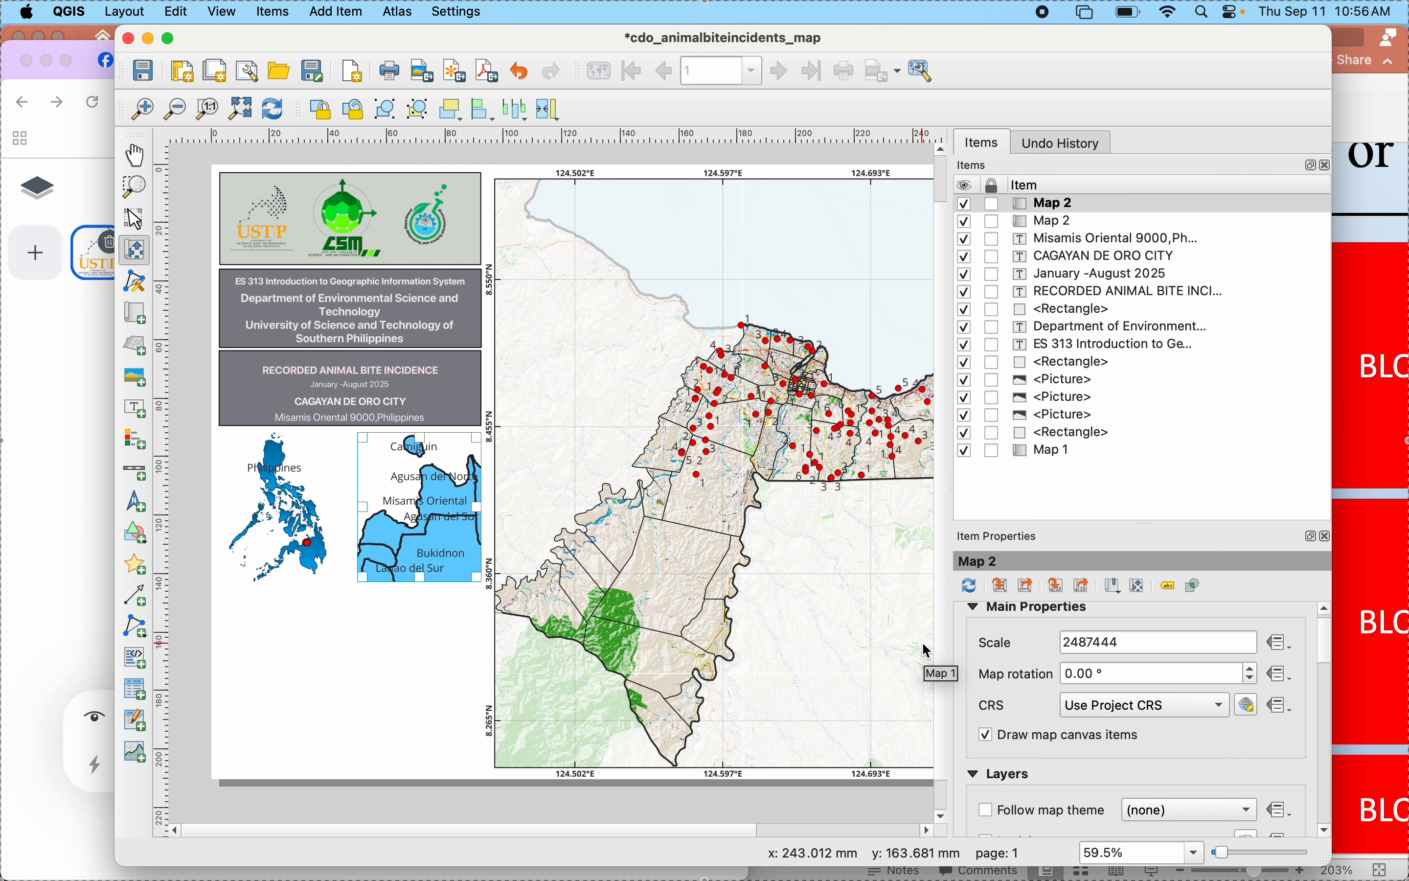
- Set the Phl_Prov layer's label size to 7 points, and slightly shift the right inset map's content in the layout
{"action": "mouse_move", "coordinate": [1075, 833]}
{"action": "left_click", "coordinate": [993, 829]}
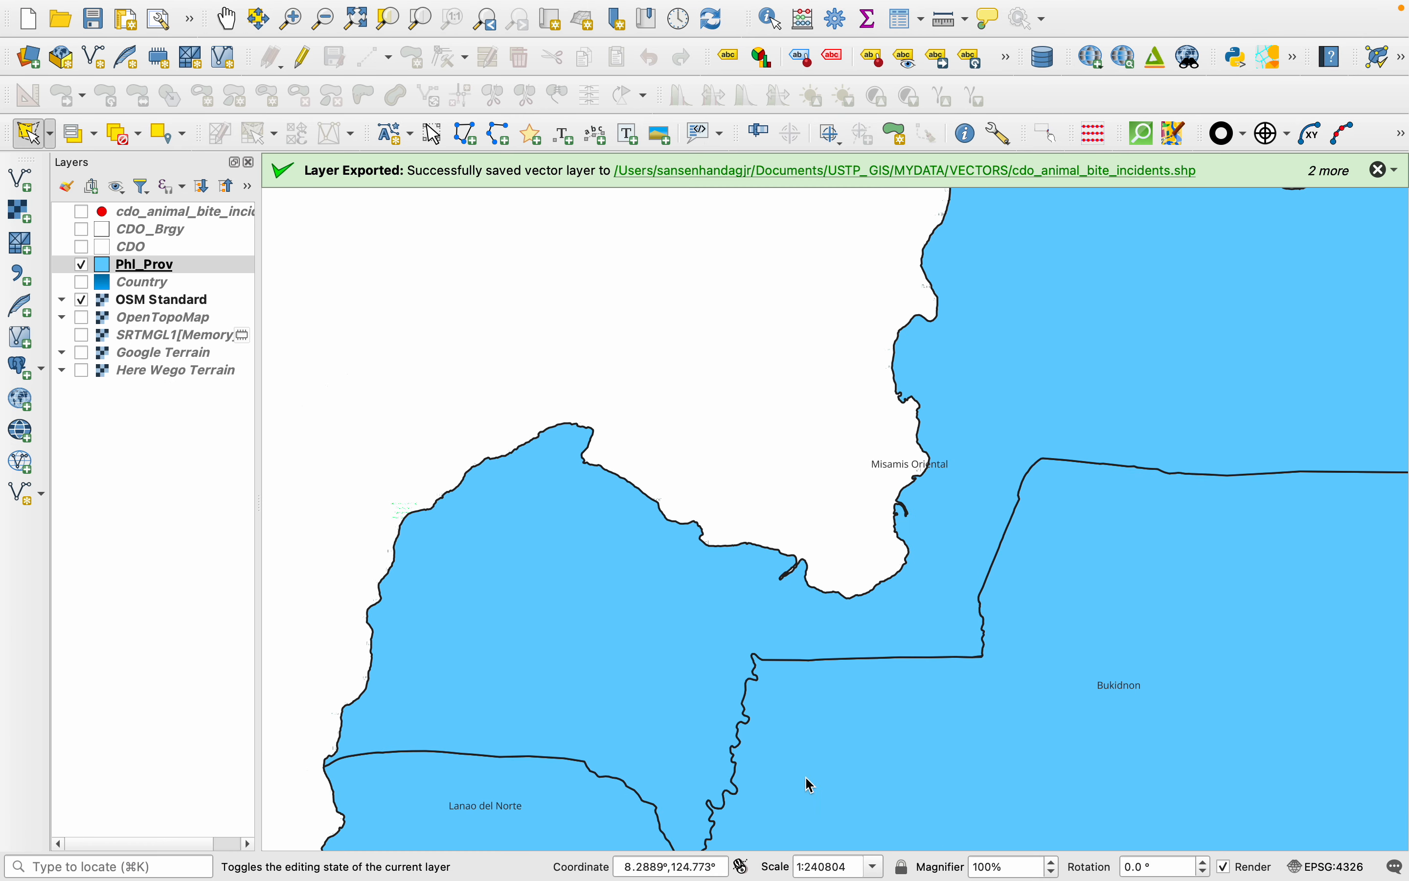
{"action": "left_click", "coordinate": [126, 267]}
{"action": "right_click", "coordinate": [128, 271]}
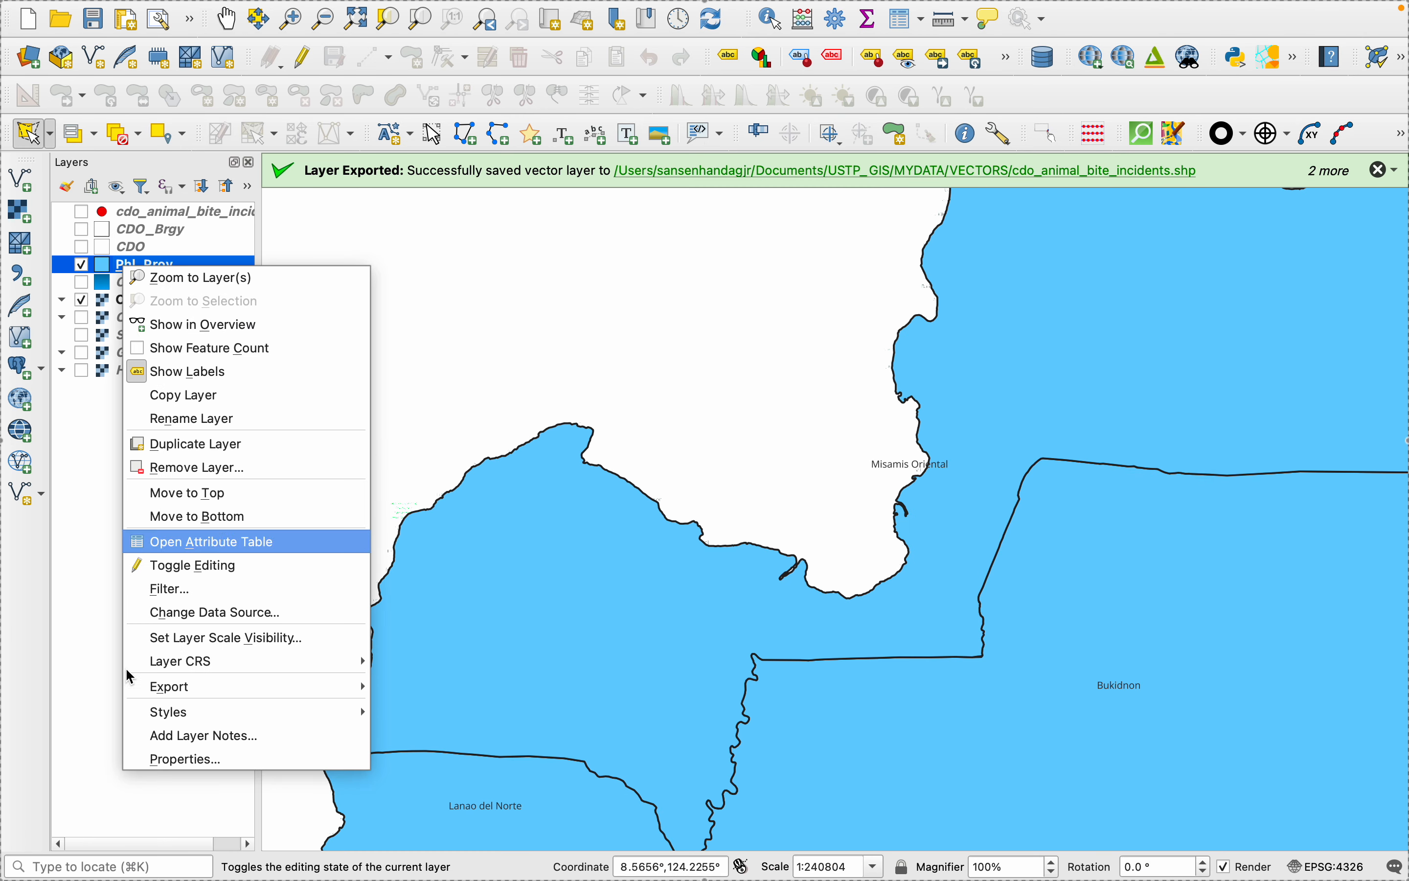
{"action": "left_click", "coordinate": [168, 760]}
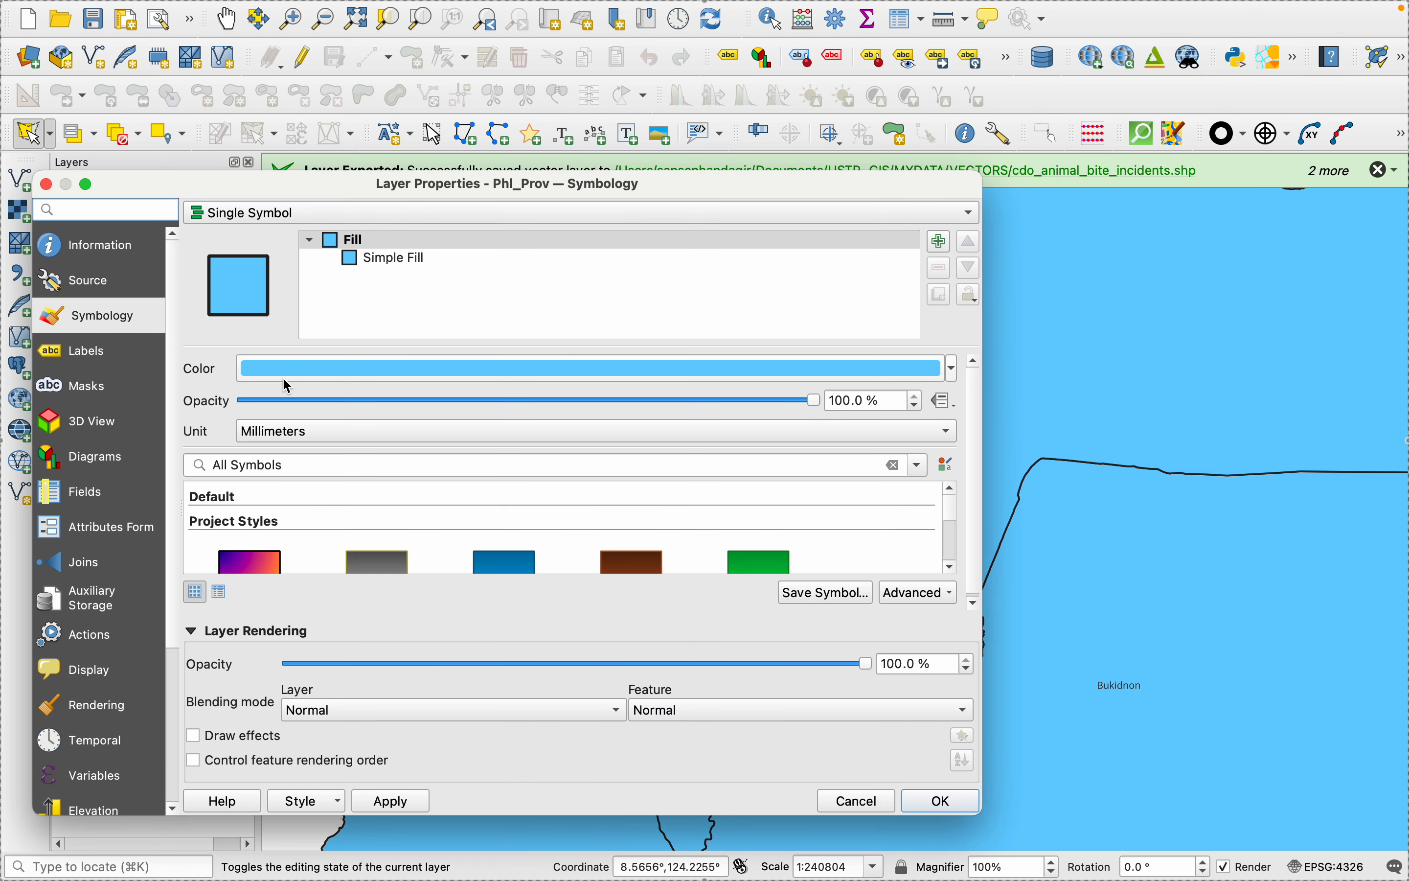
{"action": "left_click", "coordinate": [98, 354]}
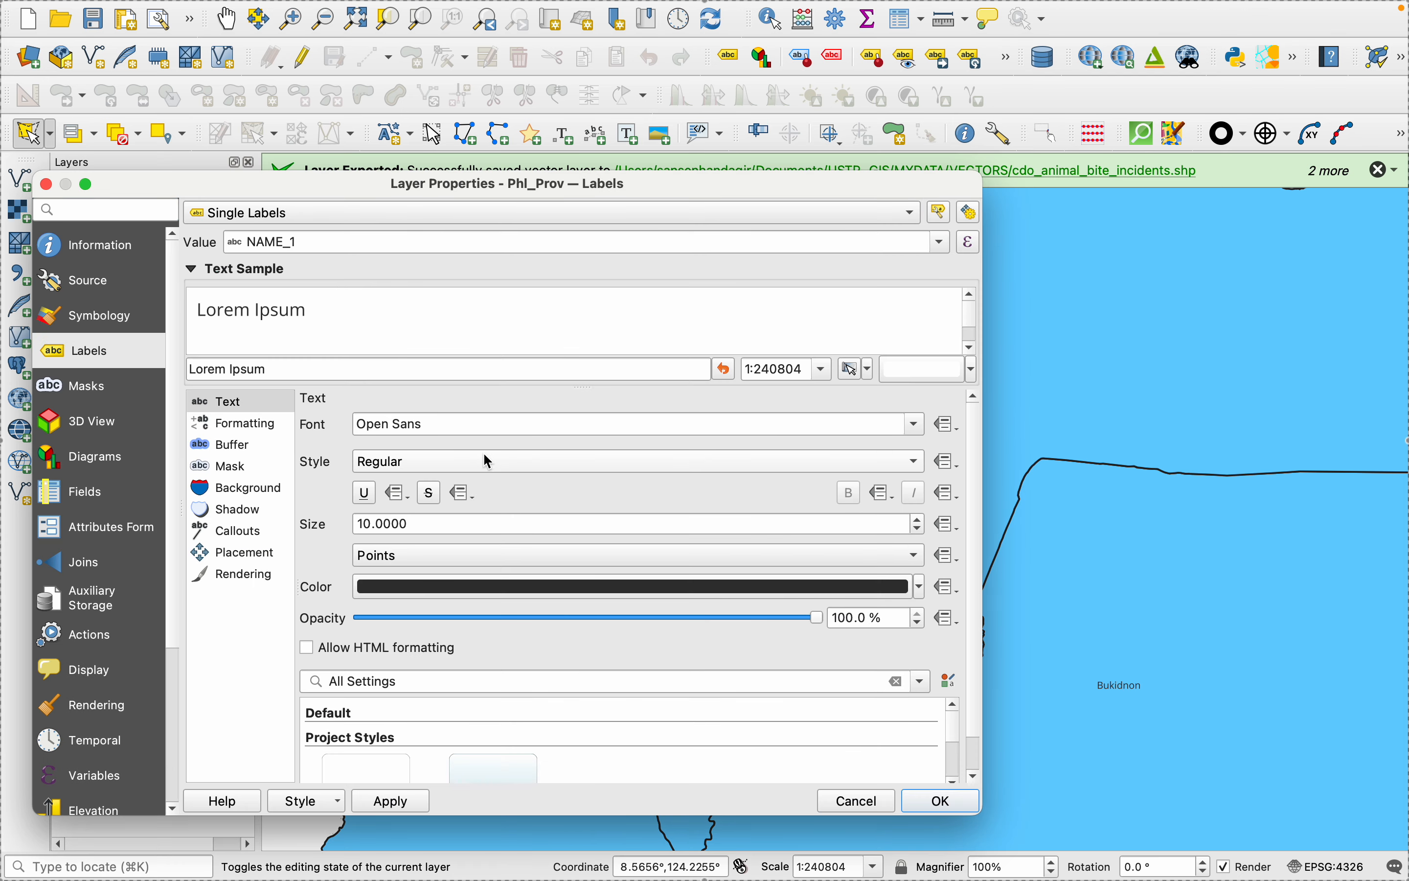
{"action": "scroll", "coordinate": [925, 535], "scroll_direction": "down", "scroll_amount": 3}
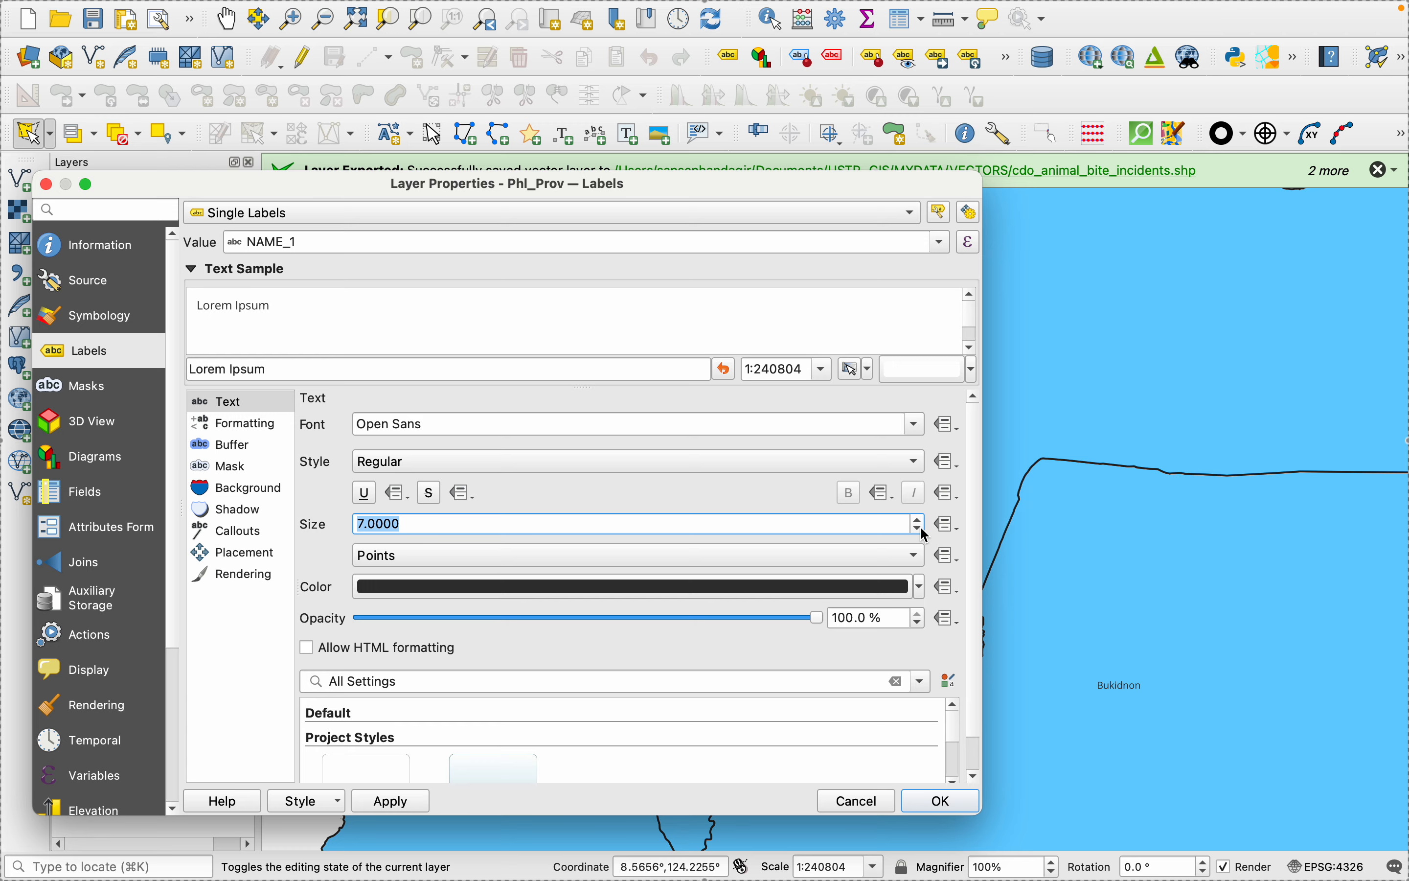
{"action": "left_click", "coordinate": [392, 801]}
{"action": "left_click", "coordinate": [941, 801]}
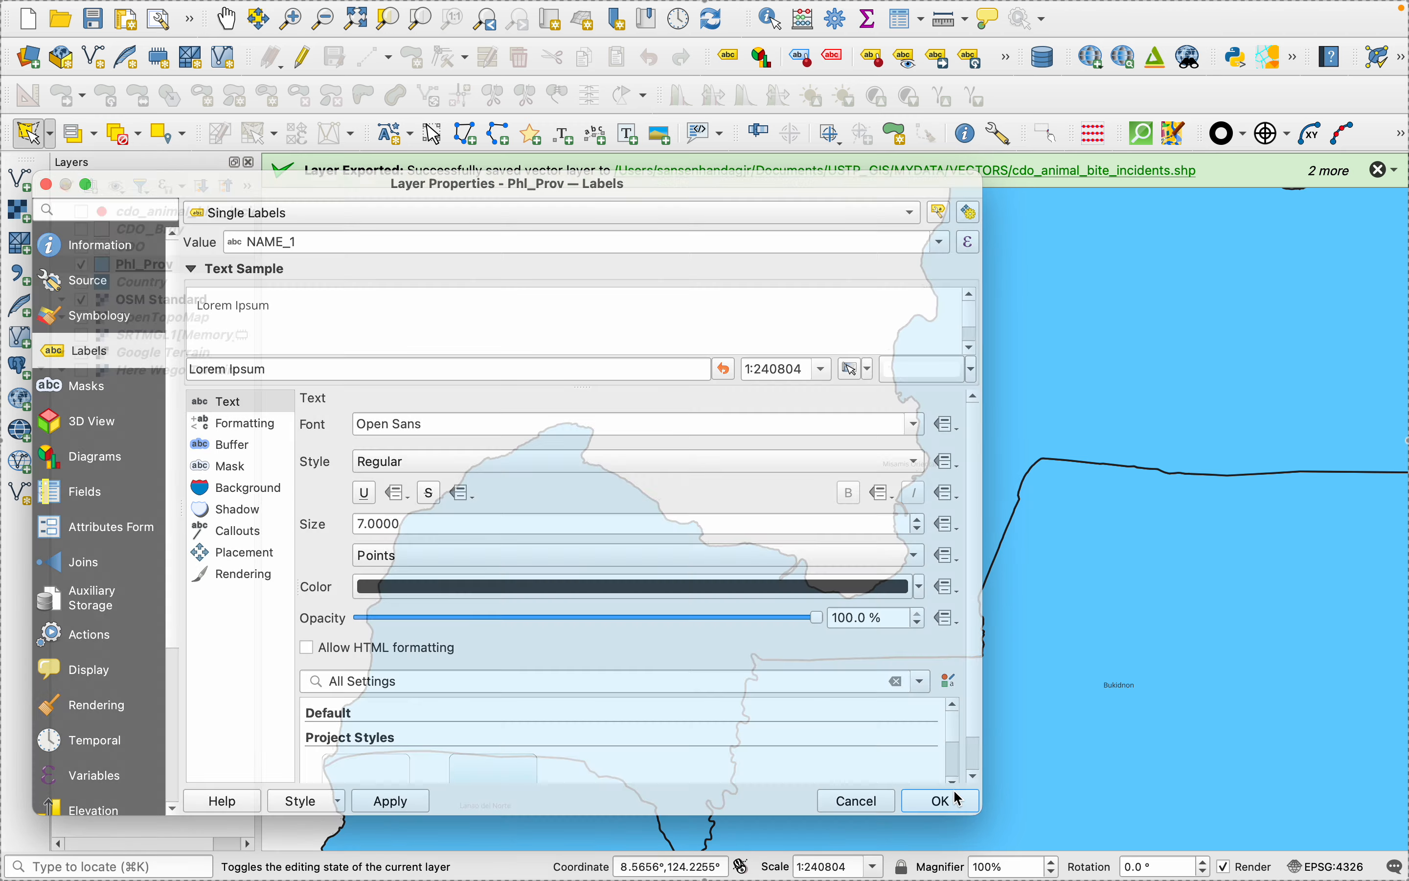
{"action": "left_click", "coordinate": [1000, 827]}
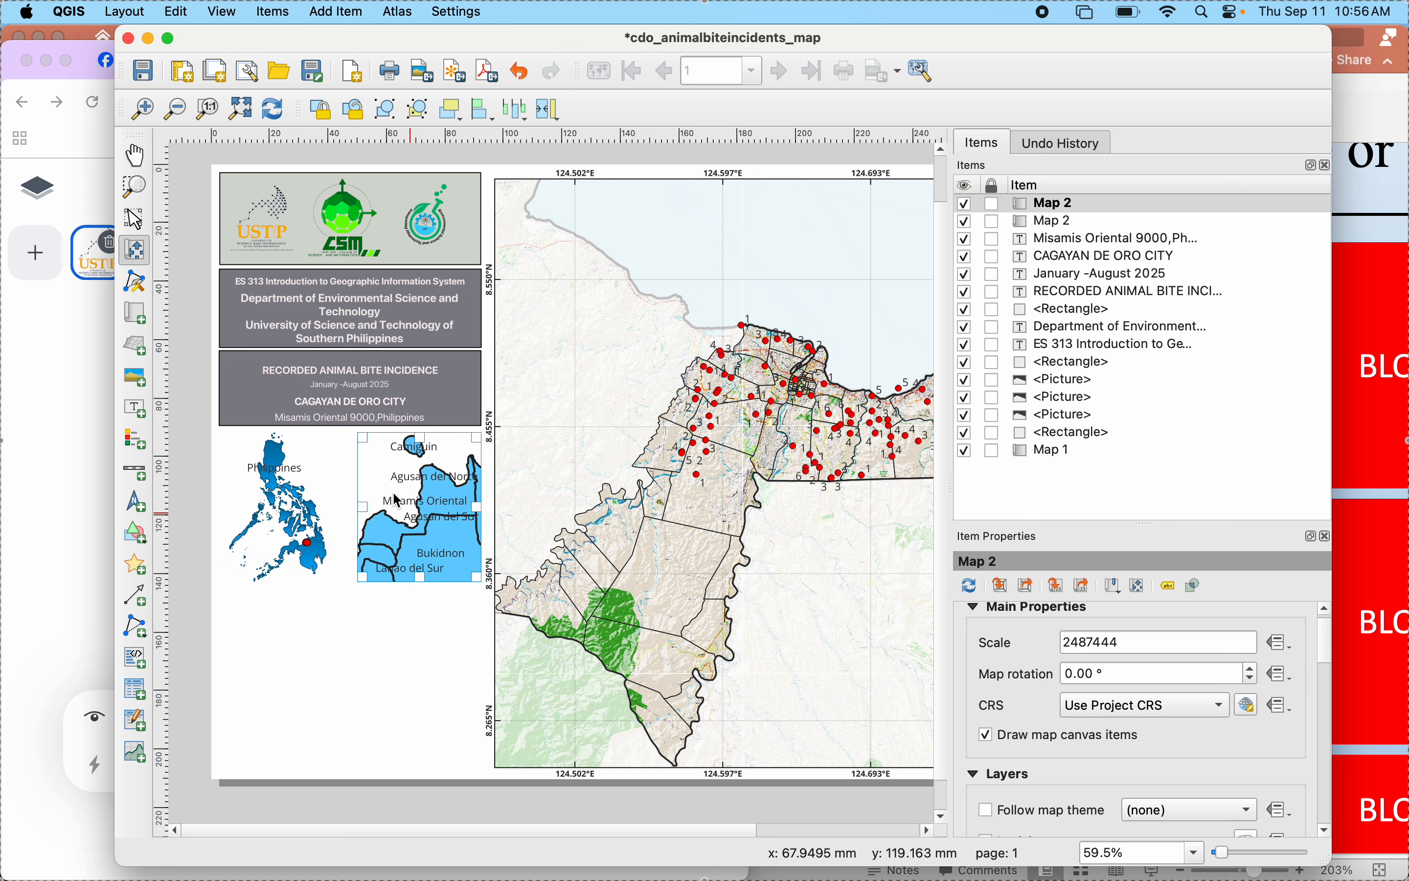
{"action": "left_click_drag", "start_coordinate": [445, 492], "coordinate": [444, 492]}
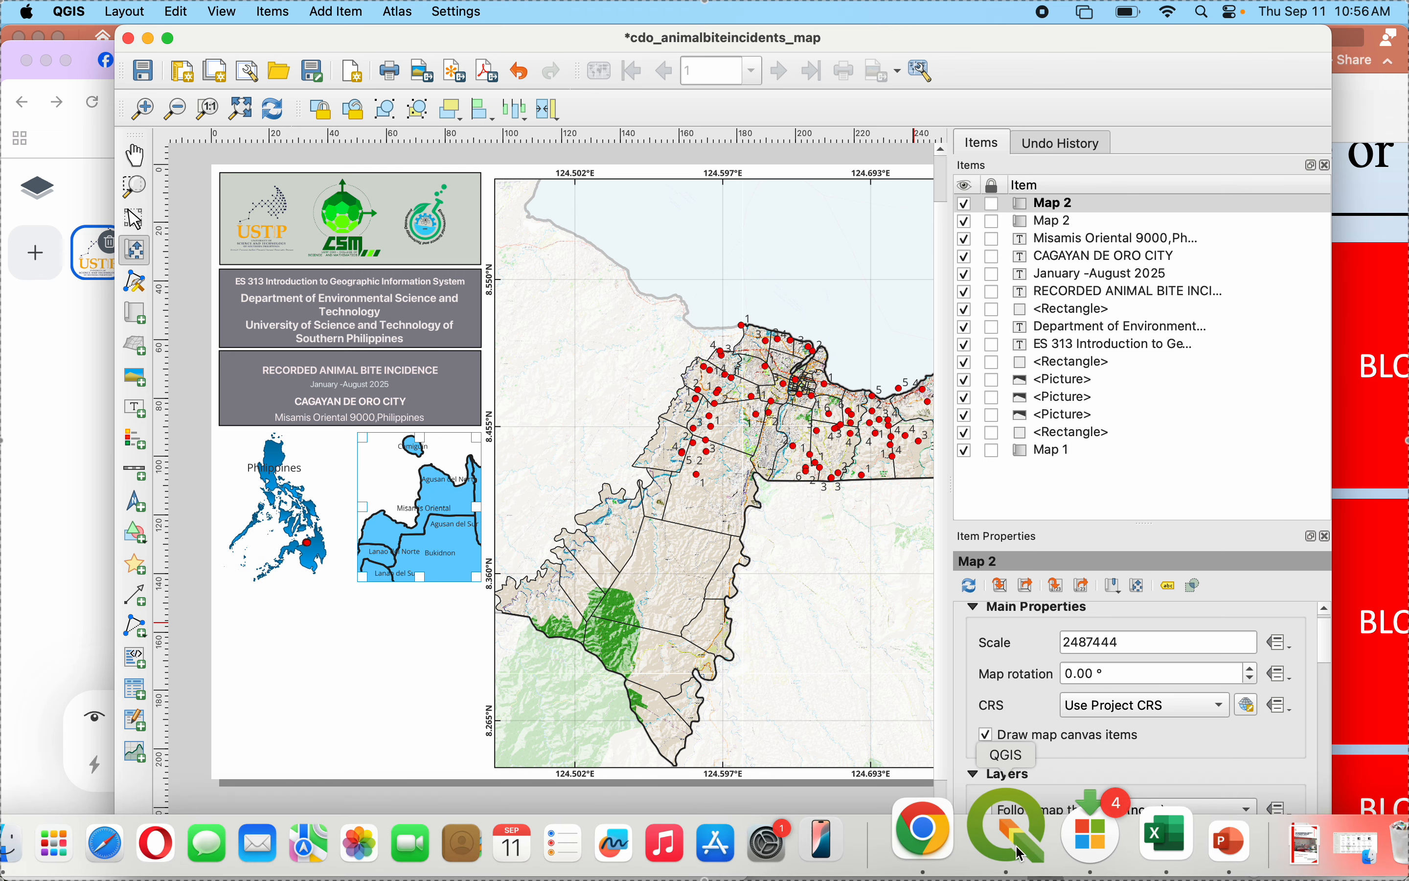
- Switch to the main QGIS map window and select the Misamis Oriental province feature on the Phl_Prov layer
{"action": "left_click", "coordinate": [1000, 825]}
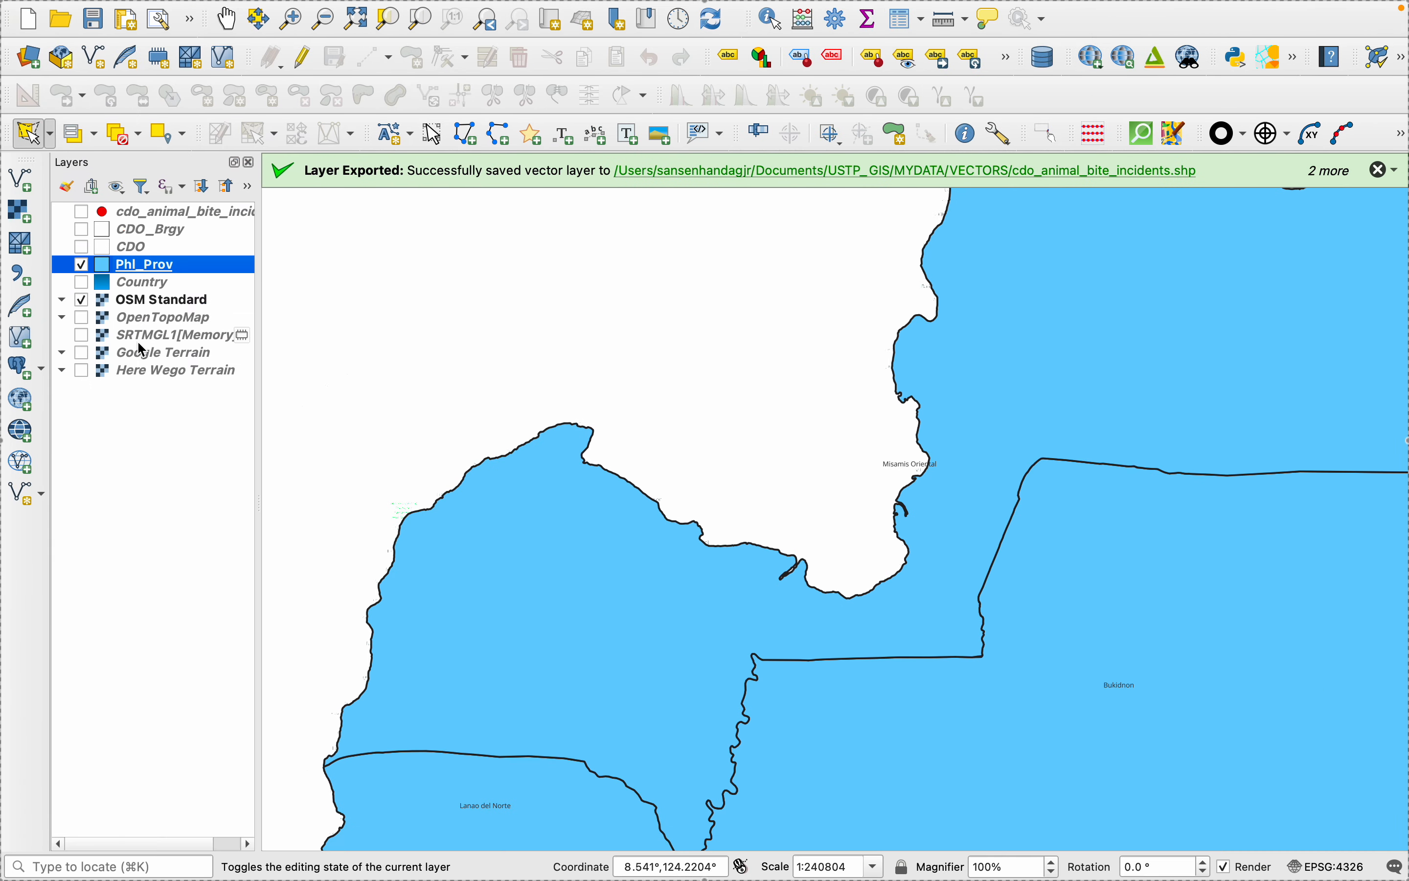
{"action": "right_click", "coordinate": [117, 272]}
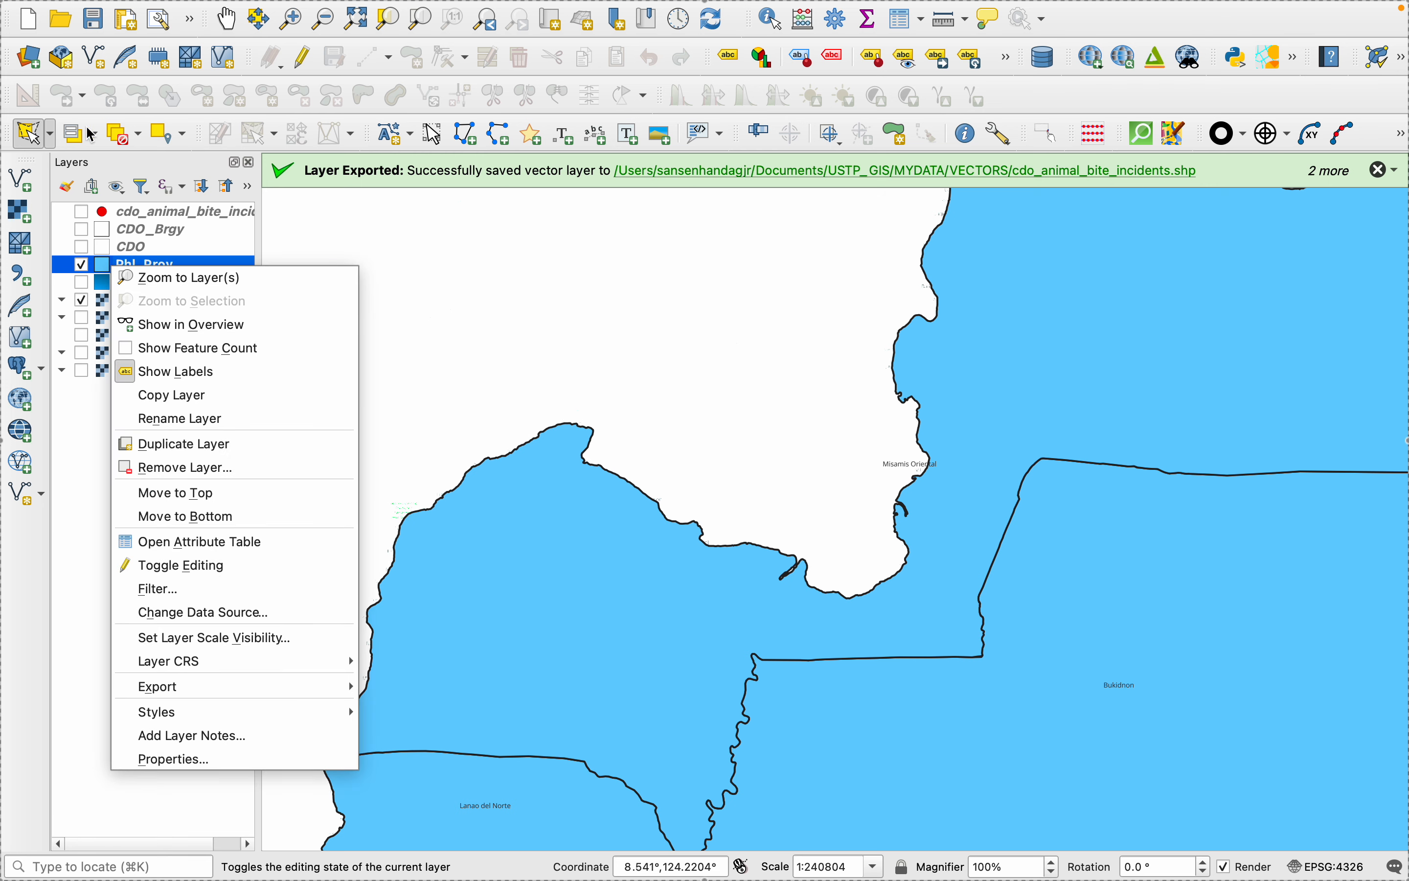
{"action": "left_click", "coordinate": [31, 128]}
{"action": "left_click", "coordinate": [520, 514]}
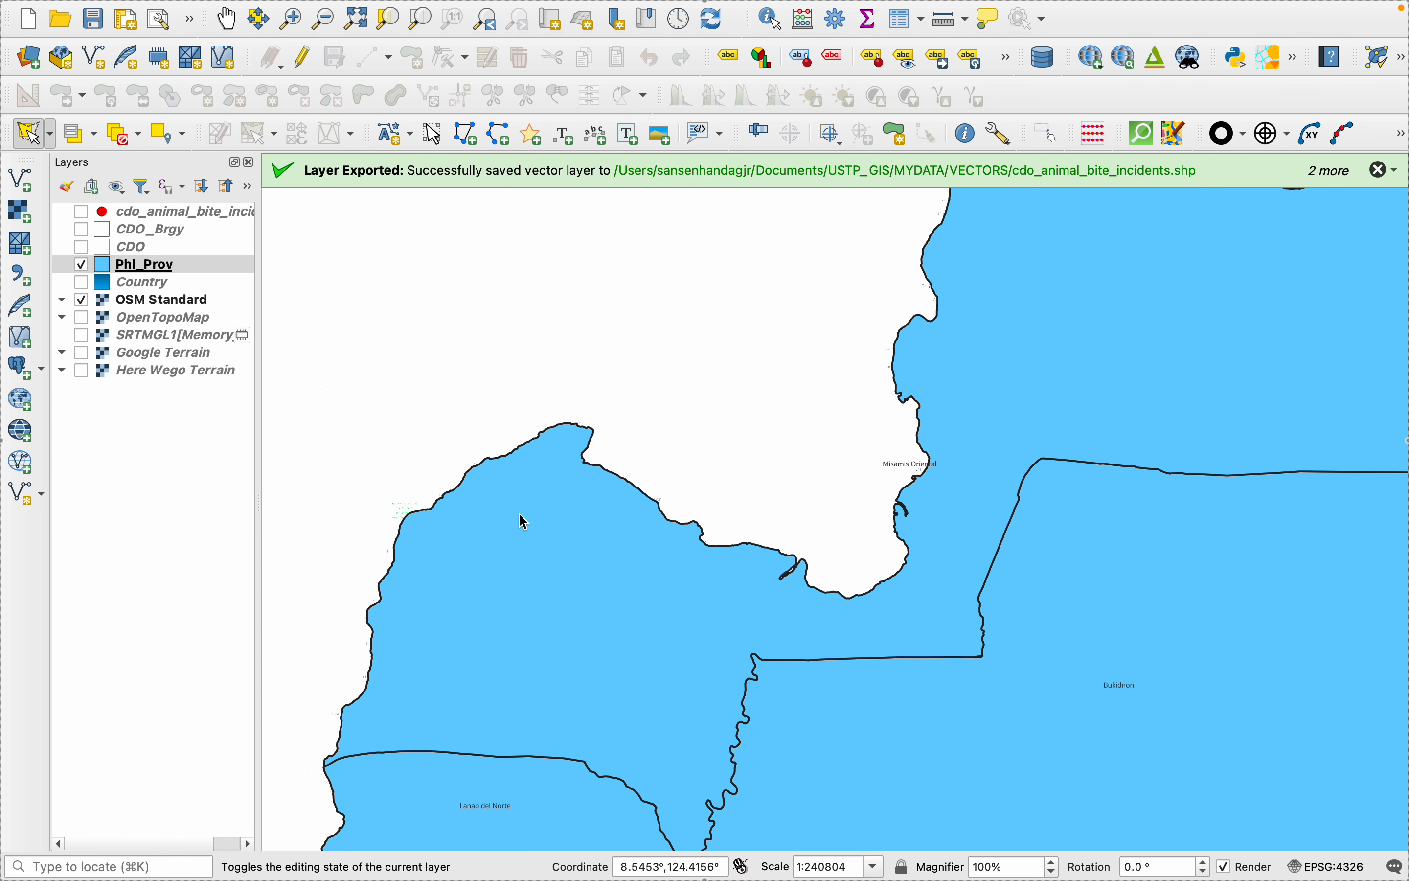
{"action": "left_click", "coordinate": [50, 134]}
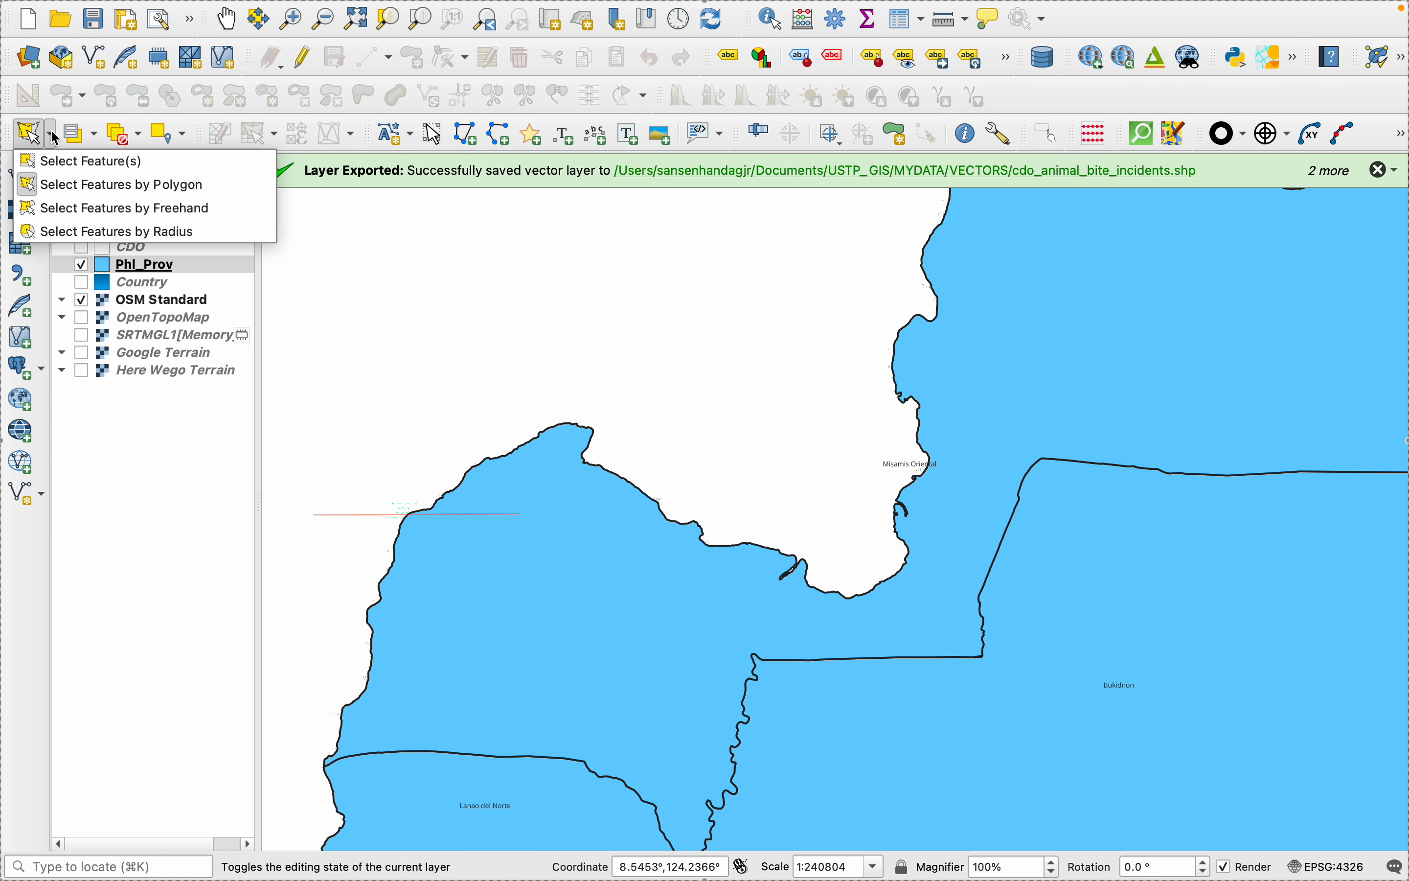
{"action": "left_click", "coordinate": [65, 162]}
{"action": "left_click", "coordinate": [632, 634]}
{"action": "right_click", "coordinate": [521, 638]}
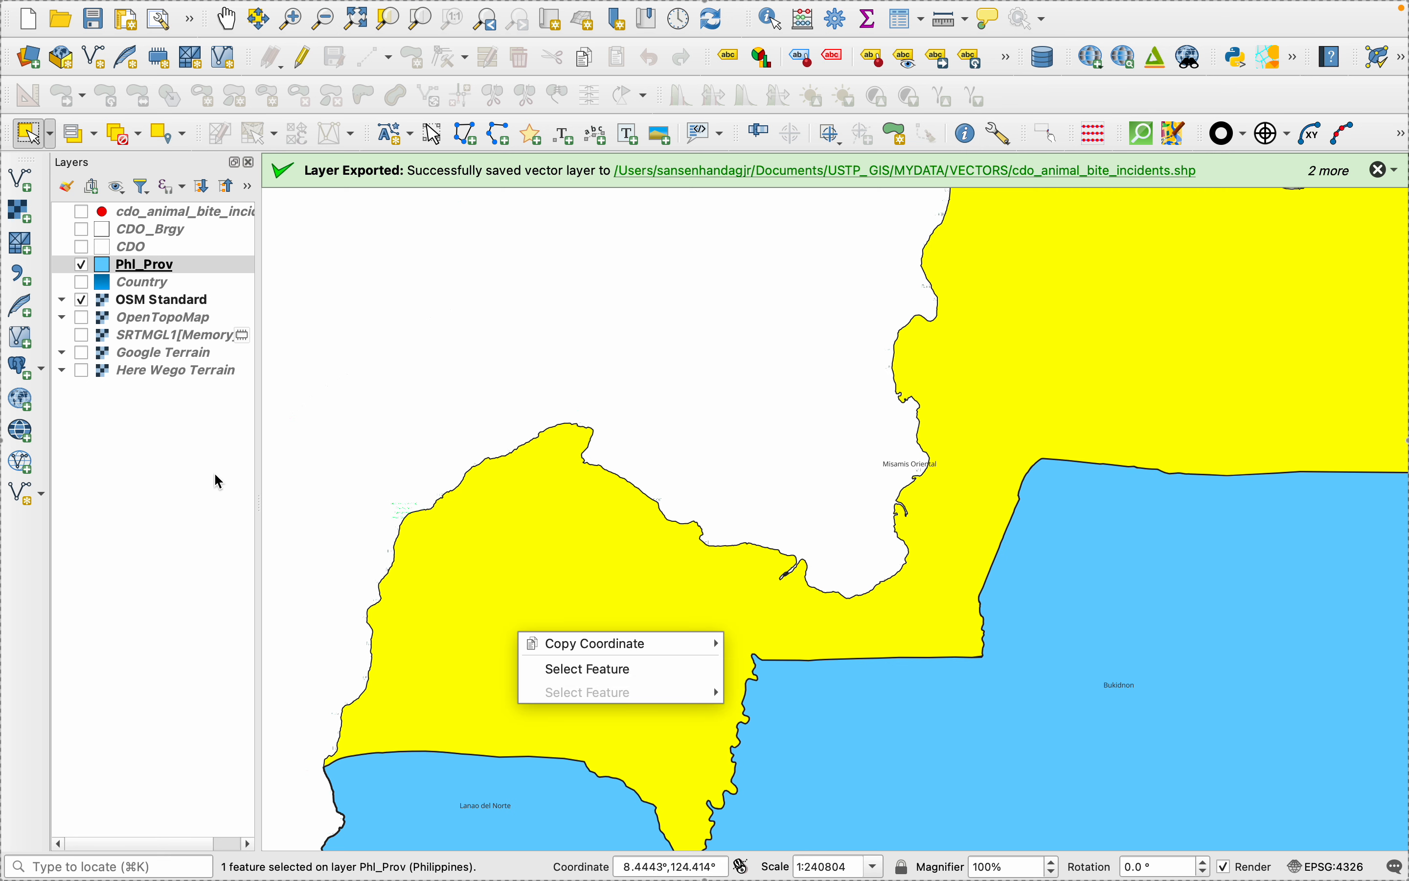
{"action": "right_click", "coordinate": [138, 268]}
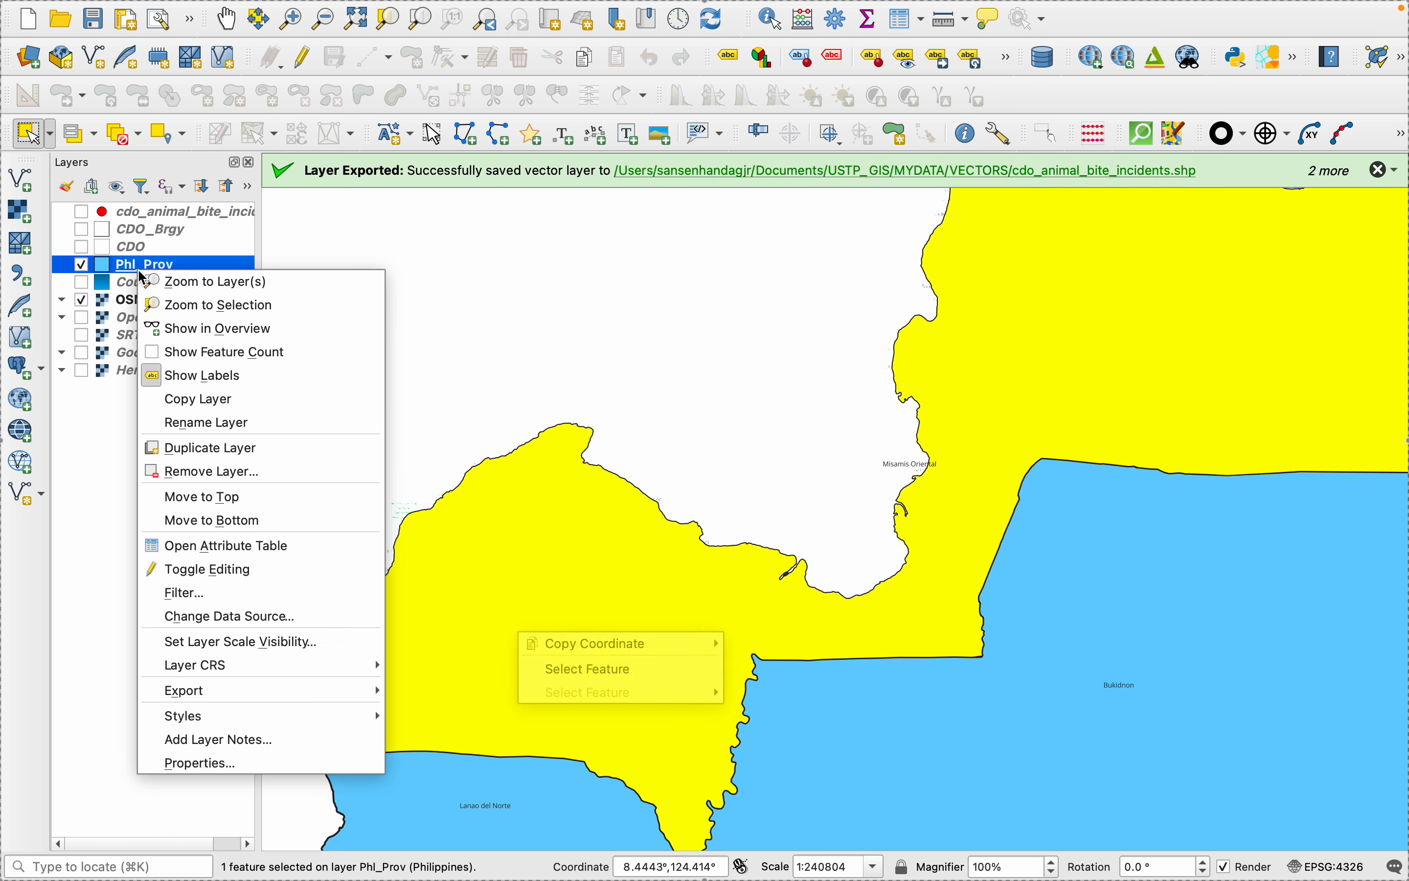
{"action": "left_click", "coordinate": [192, 763]}
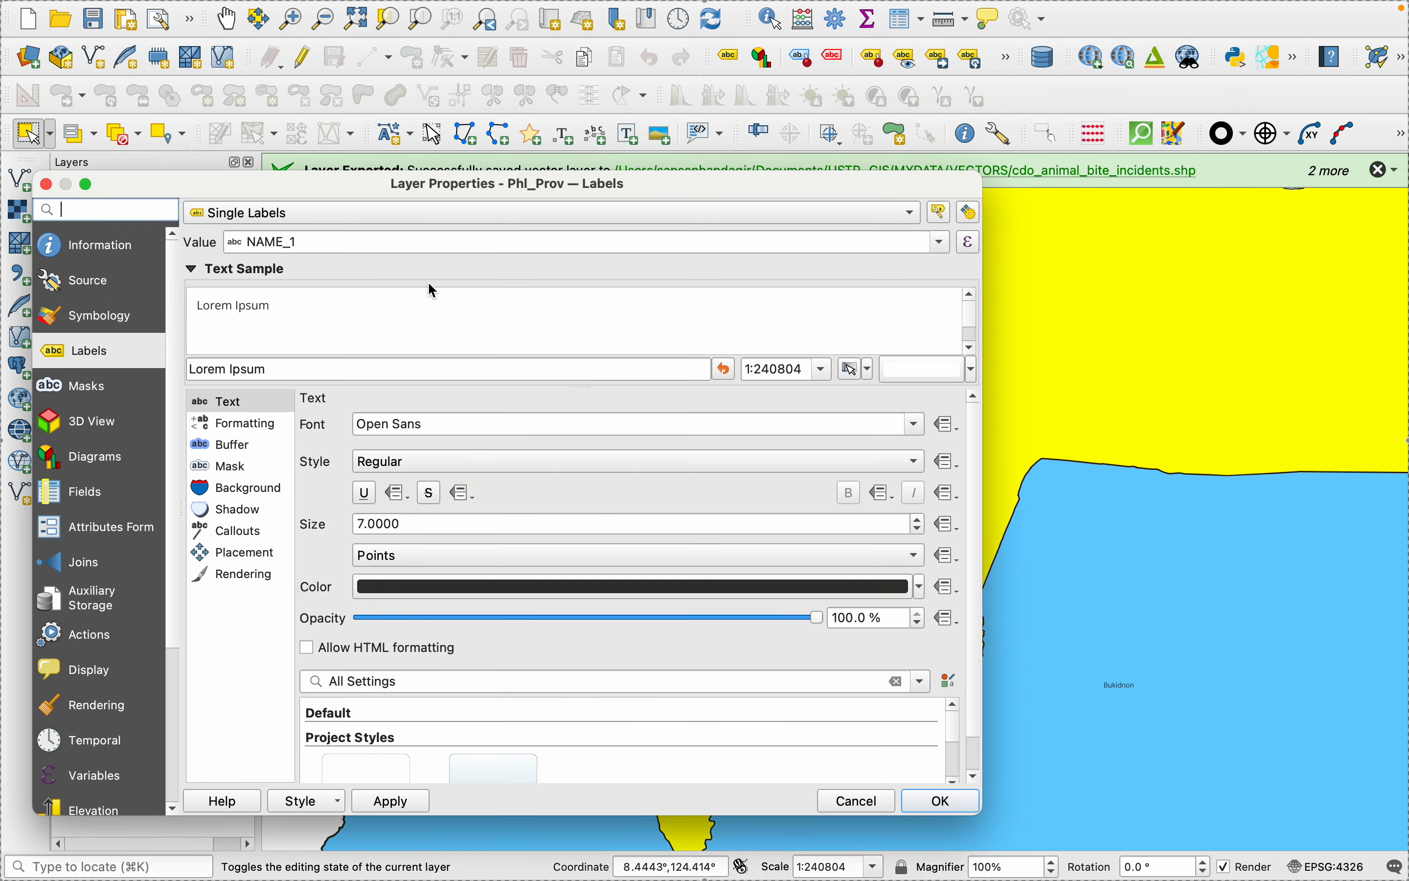
{"action": "left_click", "coordinate": [46, 184]}
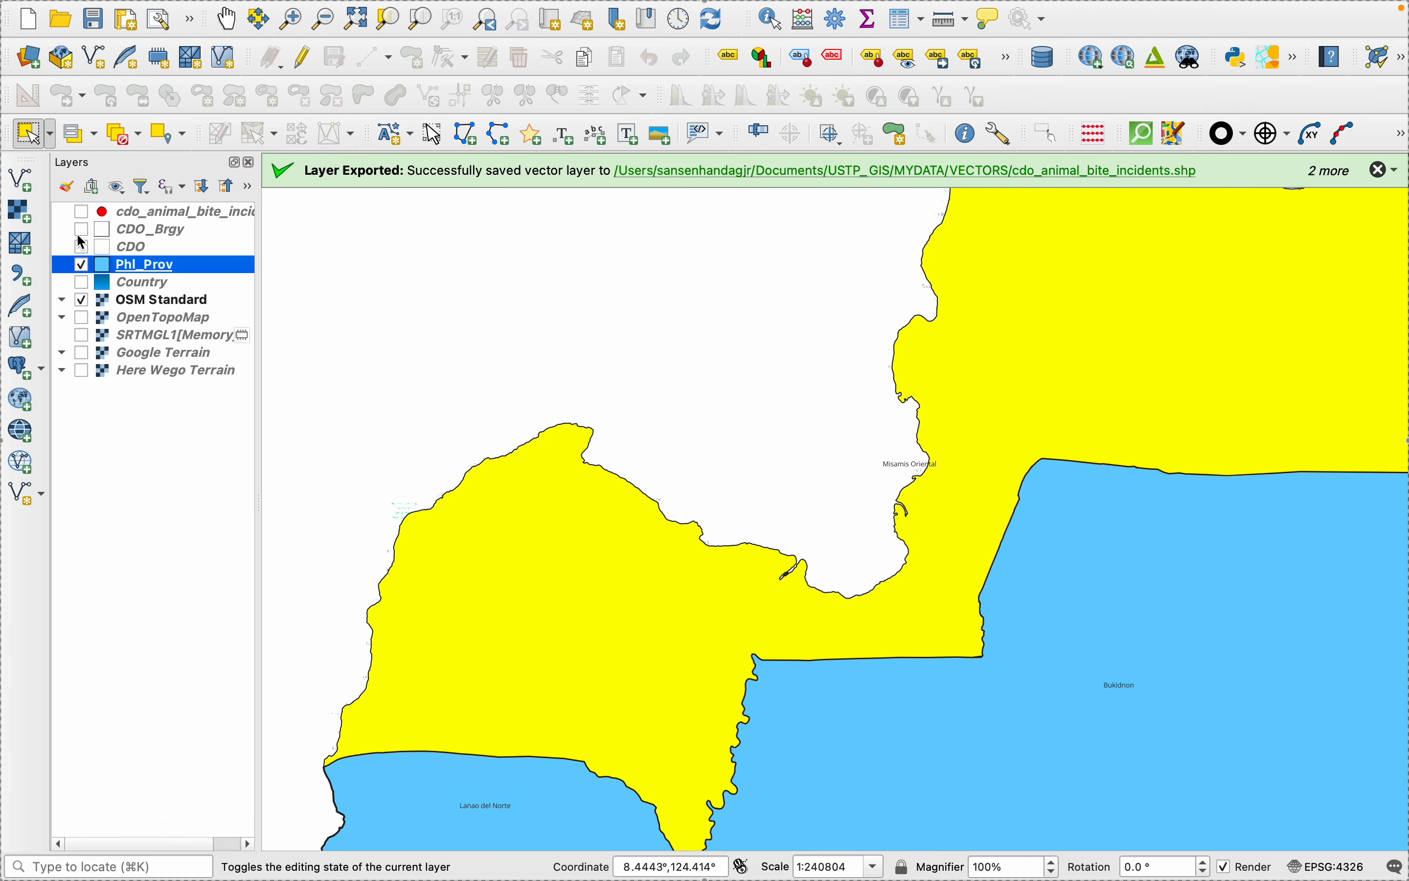
{"action": "right_click", "coordinate": [130, 282]}
{"action": "right_click", "coordinate": [116, 262]}
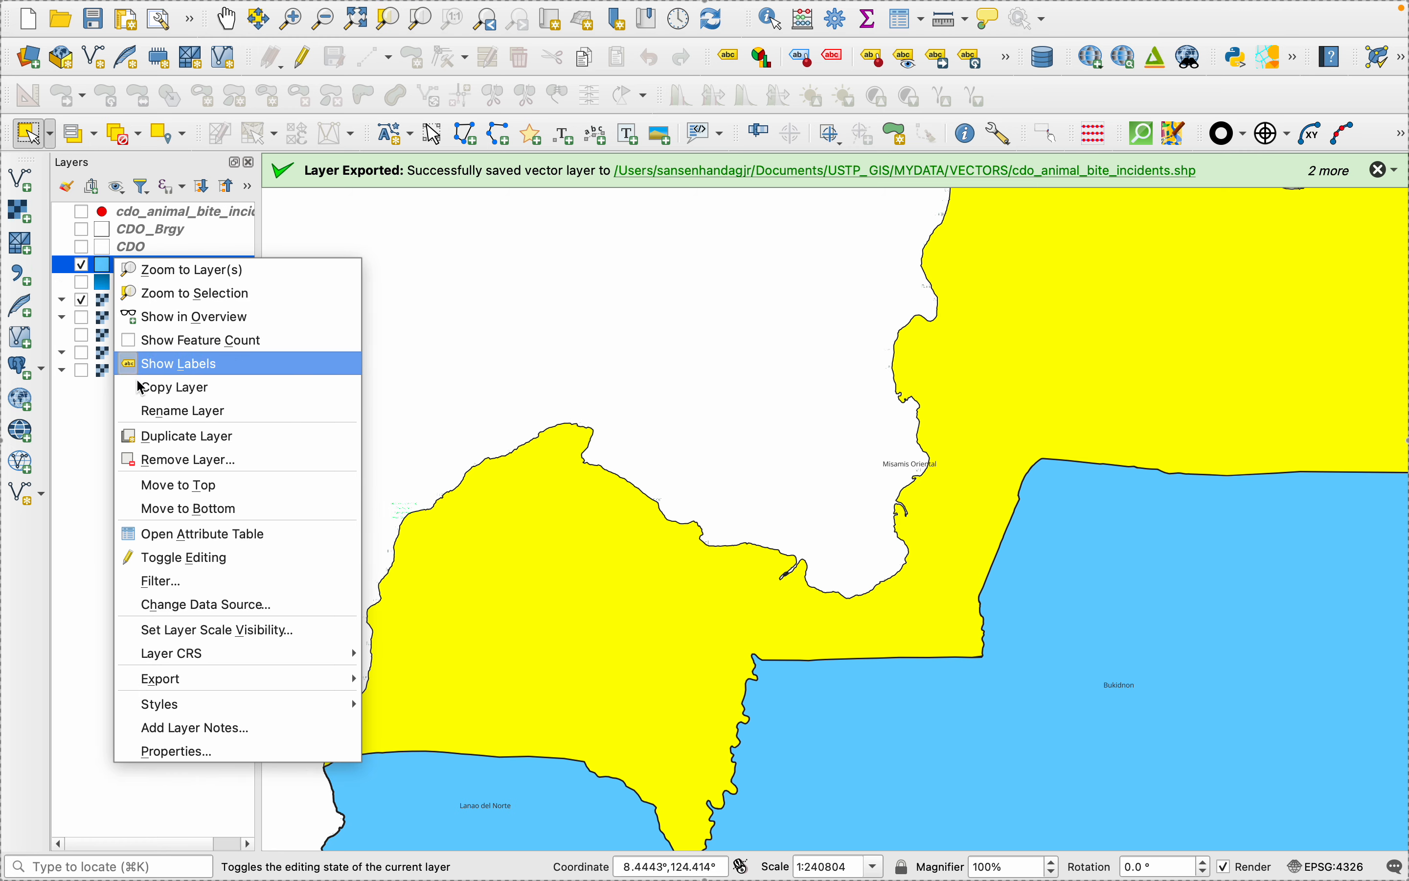
{"action": "mouse_move", "coordinate": [248, 682]}
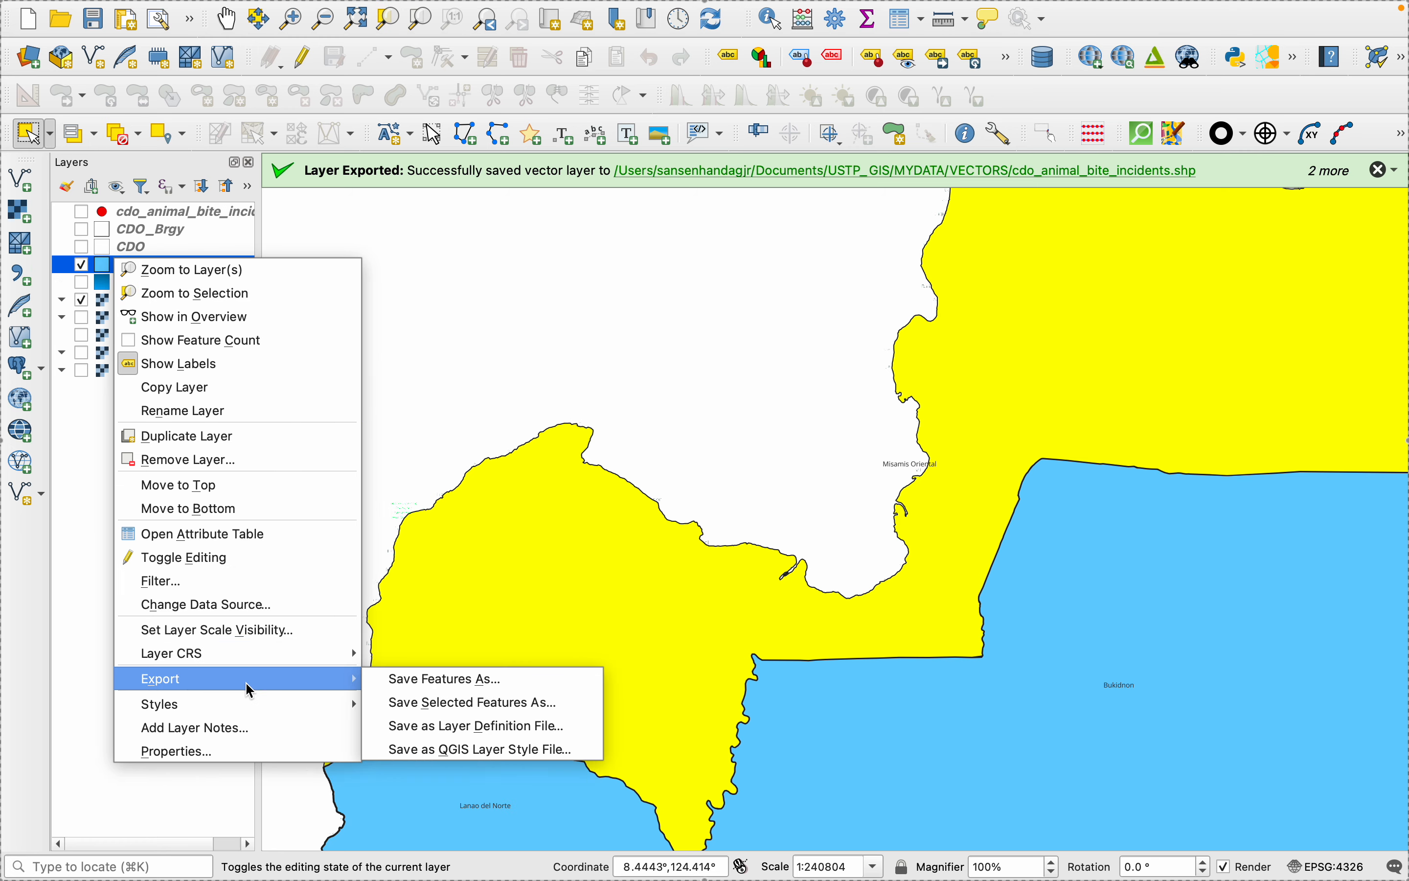
{"action": "left_click", "coordinate": [461, 680]}
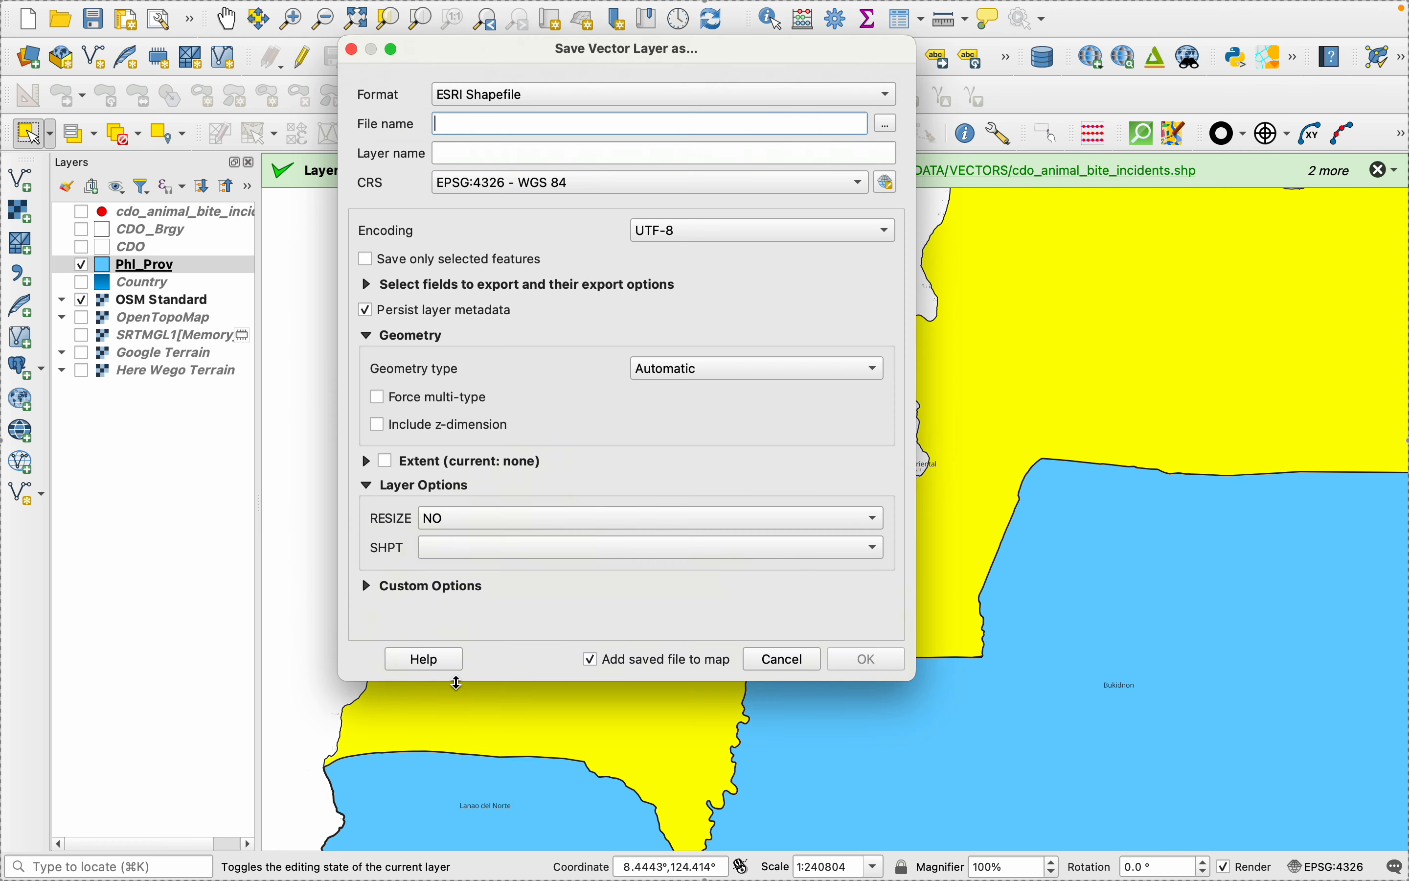
{"action": "left_click", "coordinate": [351, 49]}
- Export only the selected Phl_Prov feature as an ESRI Shapefile named MisOr in the VECTORS folder, overwriting the existing file
{"action": "right_click", "coordinate": [123, 268]}
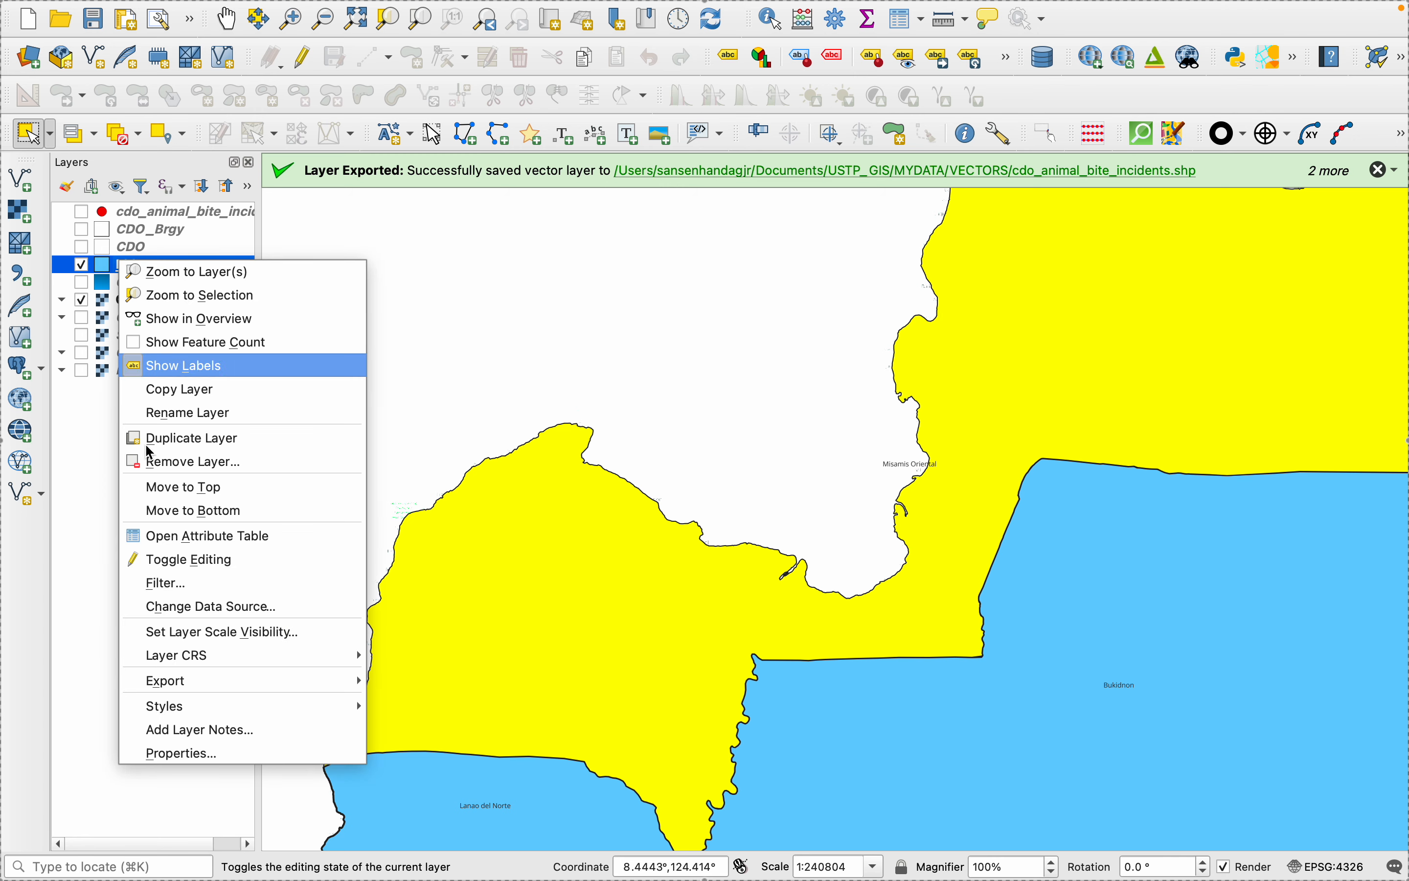
{"action": "mouse_move", "coordinate": [192, 680]}
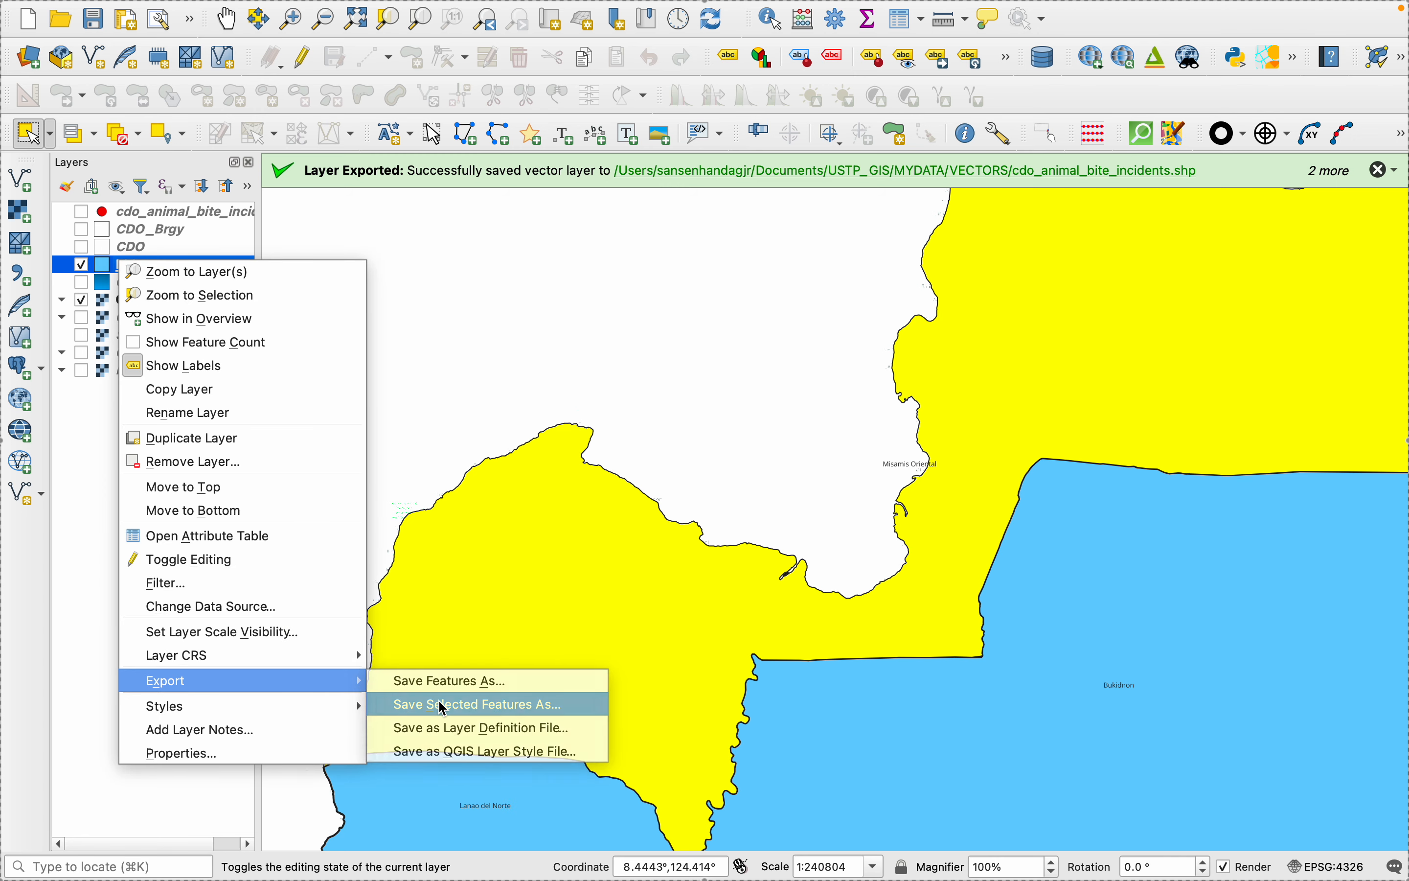
{"action": "left_click", "coordinate": [441, 704]}
{"action": "left_click", "coordinate": [886, 123]}
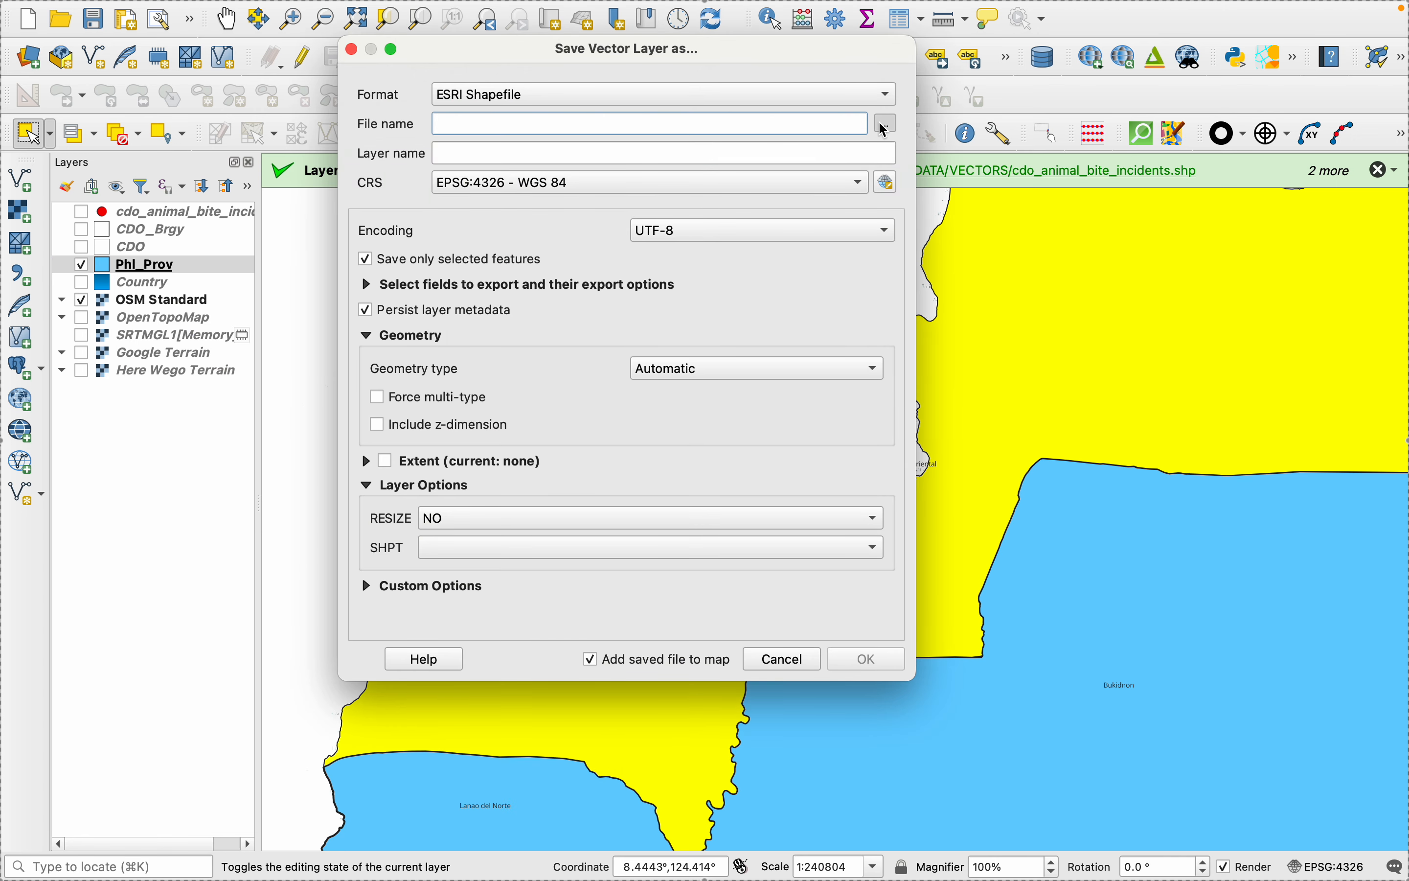
{"action": "type", "text": "MisOr"}
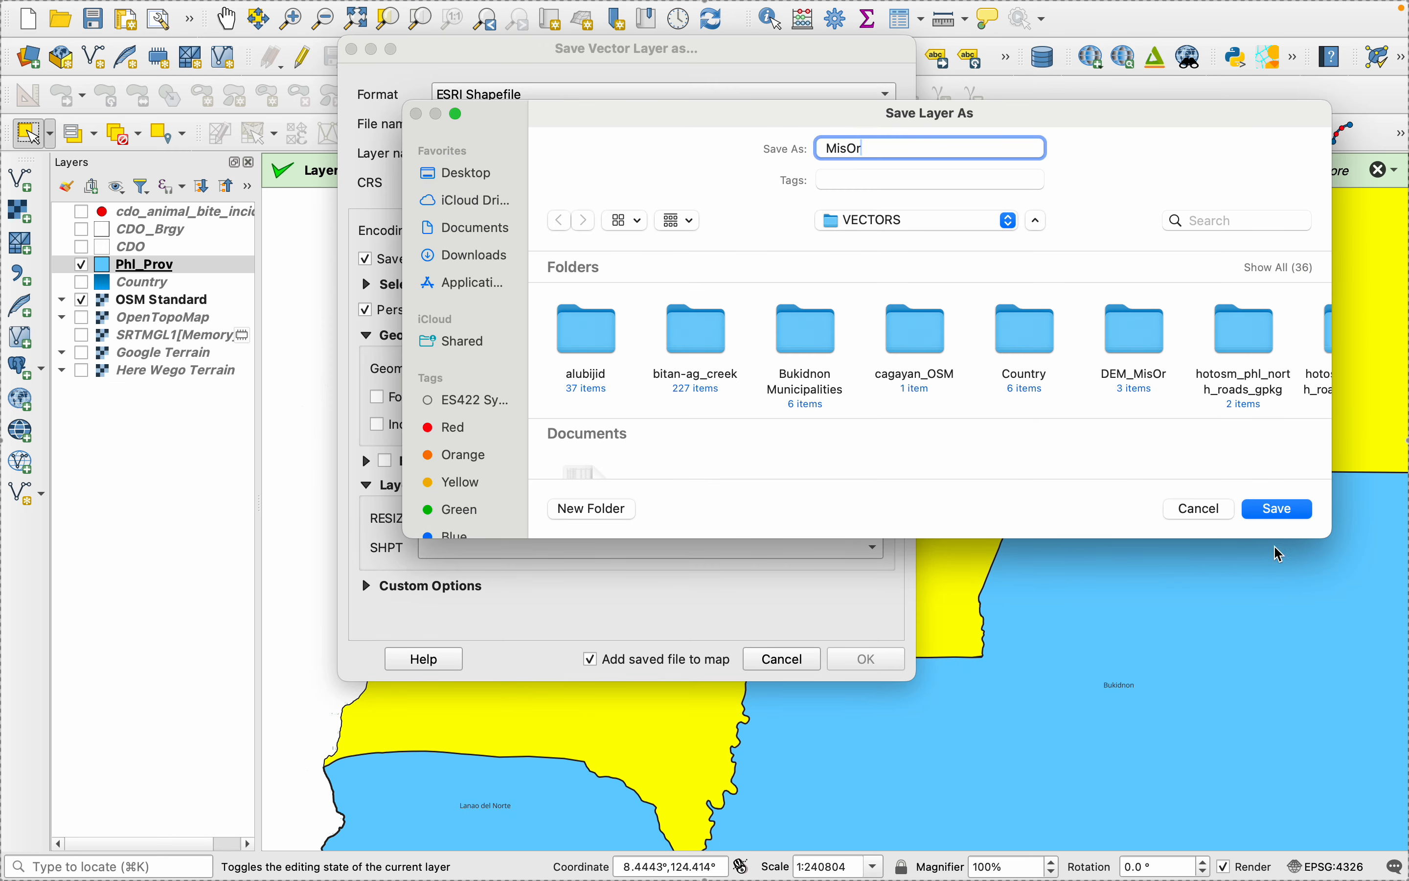
{"action": "left_click", "coordinate": [1280, 508]}
{"action": "left_click", "coordinate": [948, 418]}
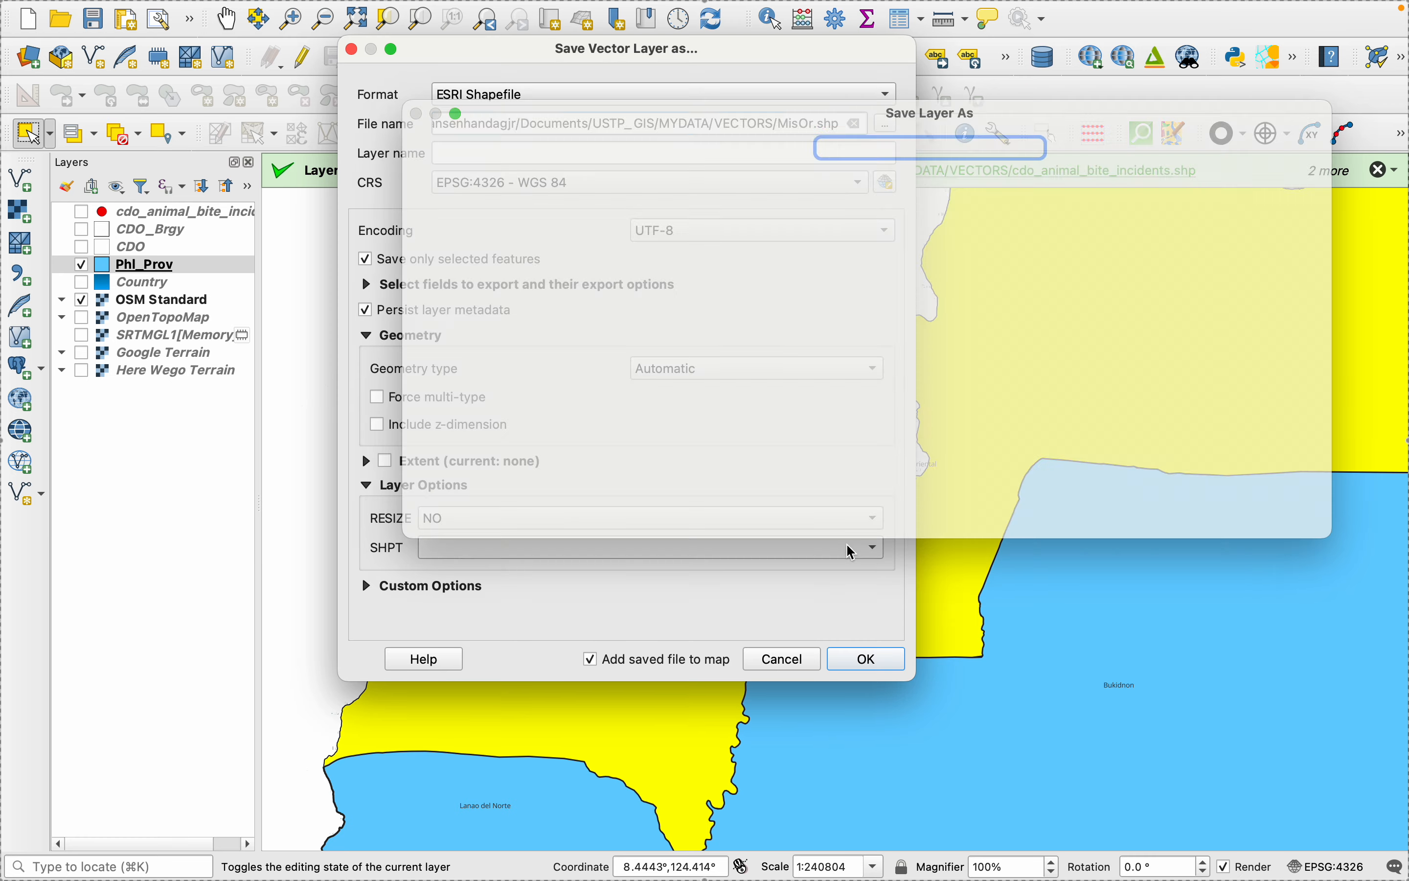
{"action": "left_click", "coordinate": [866, 659]}
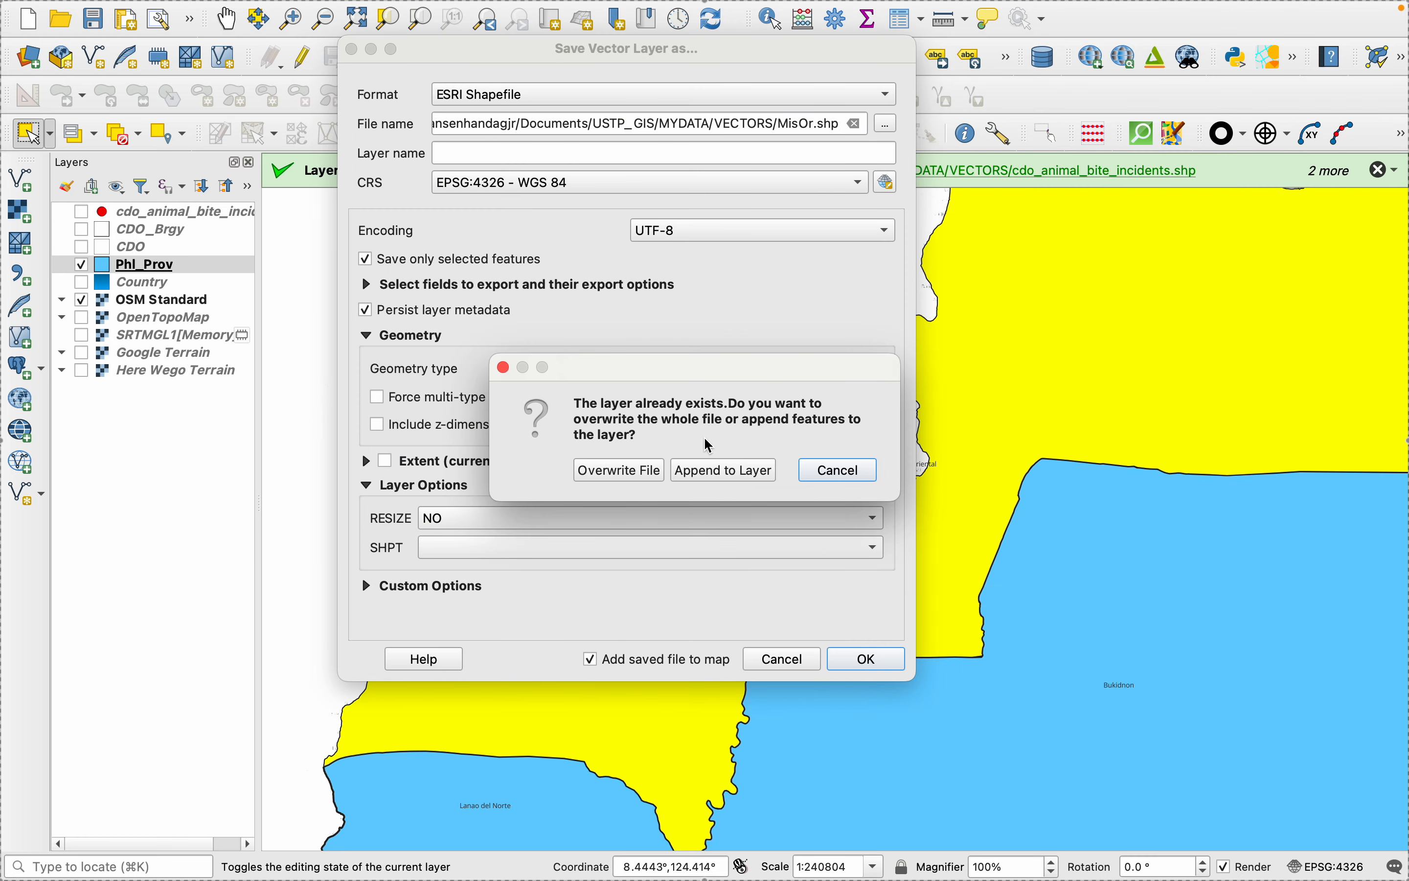
{"action": "left_click", "coordinate": [619, 469]}
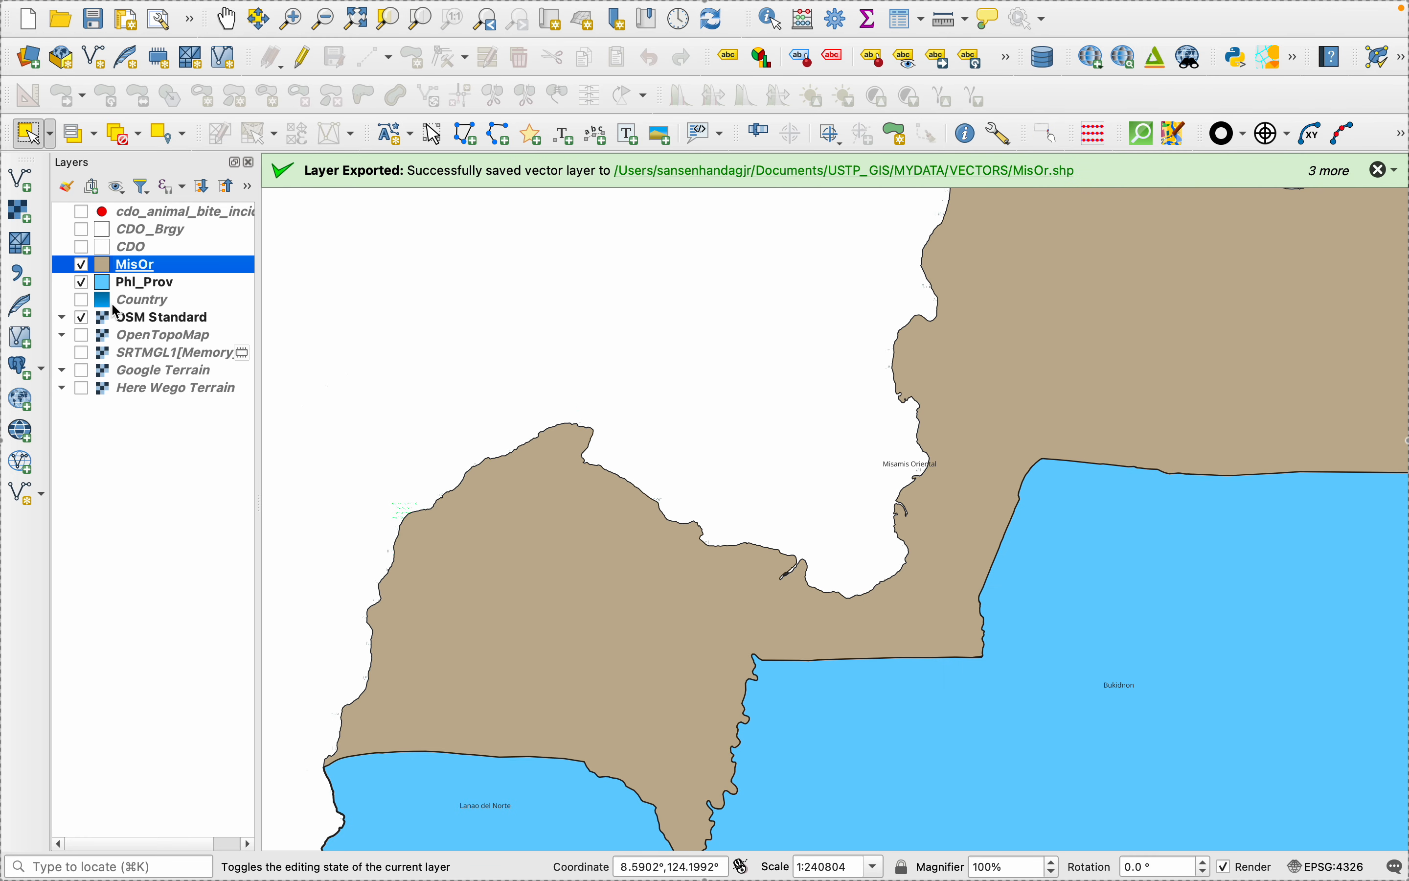
- Set the Phl_Prov layer's labelling to No Labels
{"action": "right_click", "coordinate": [110, 286]}
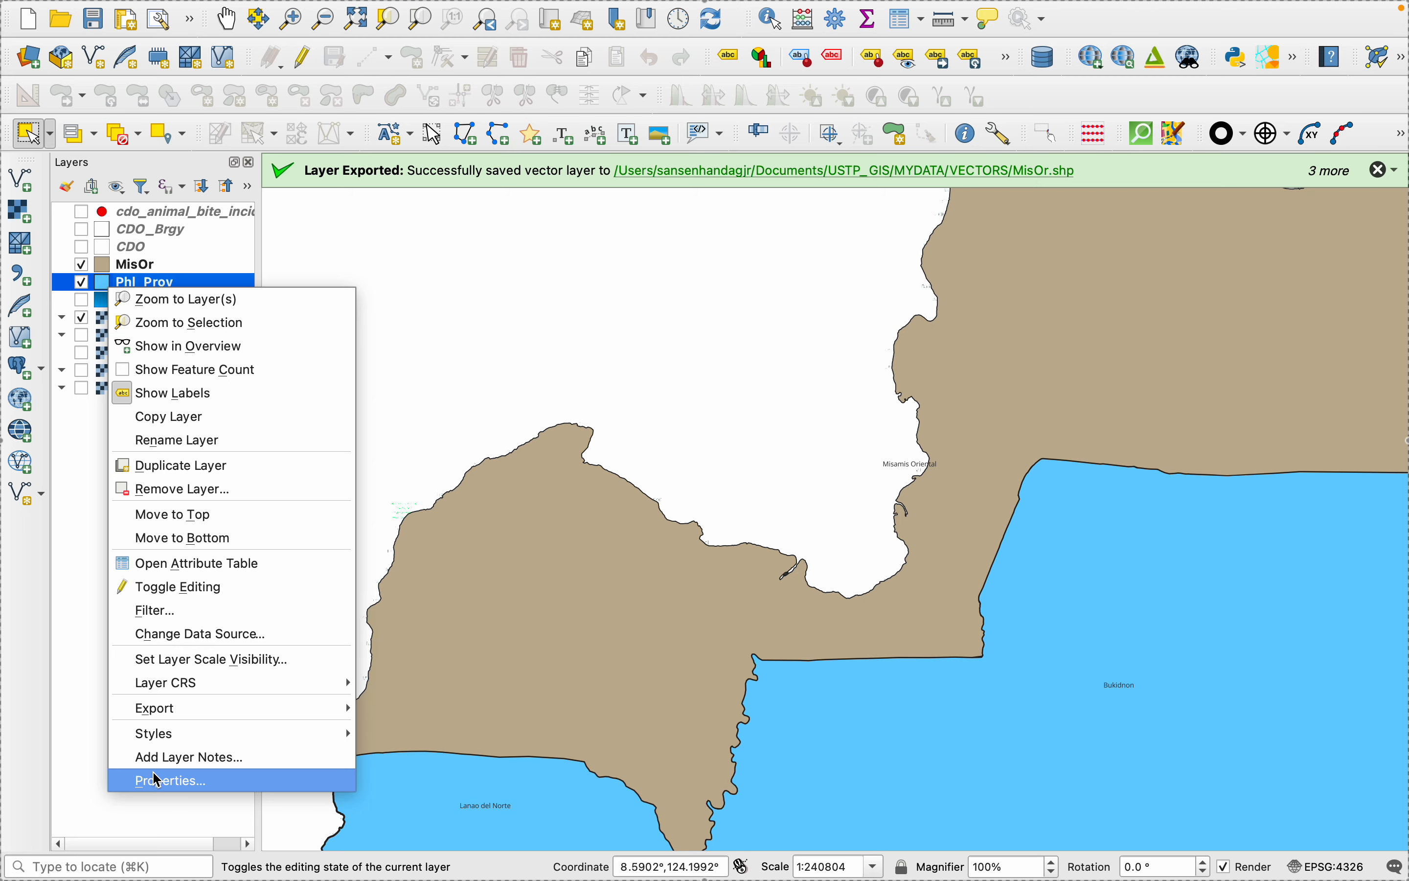
{"action": "left_click", "coordinate": [174, 780]}
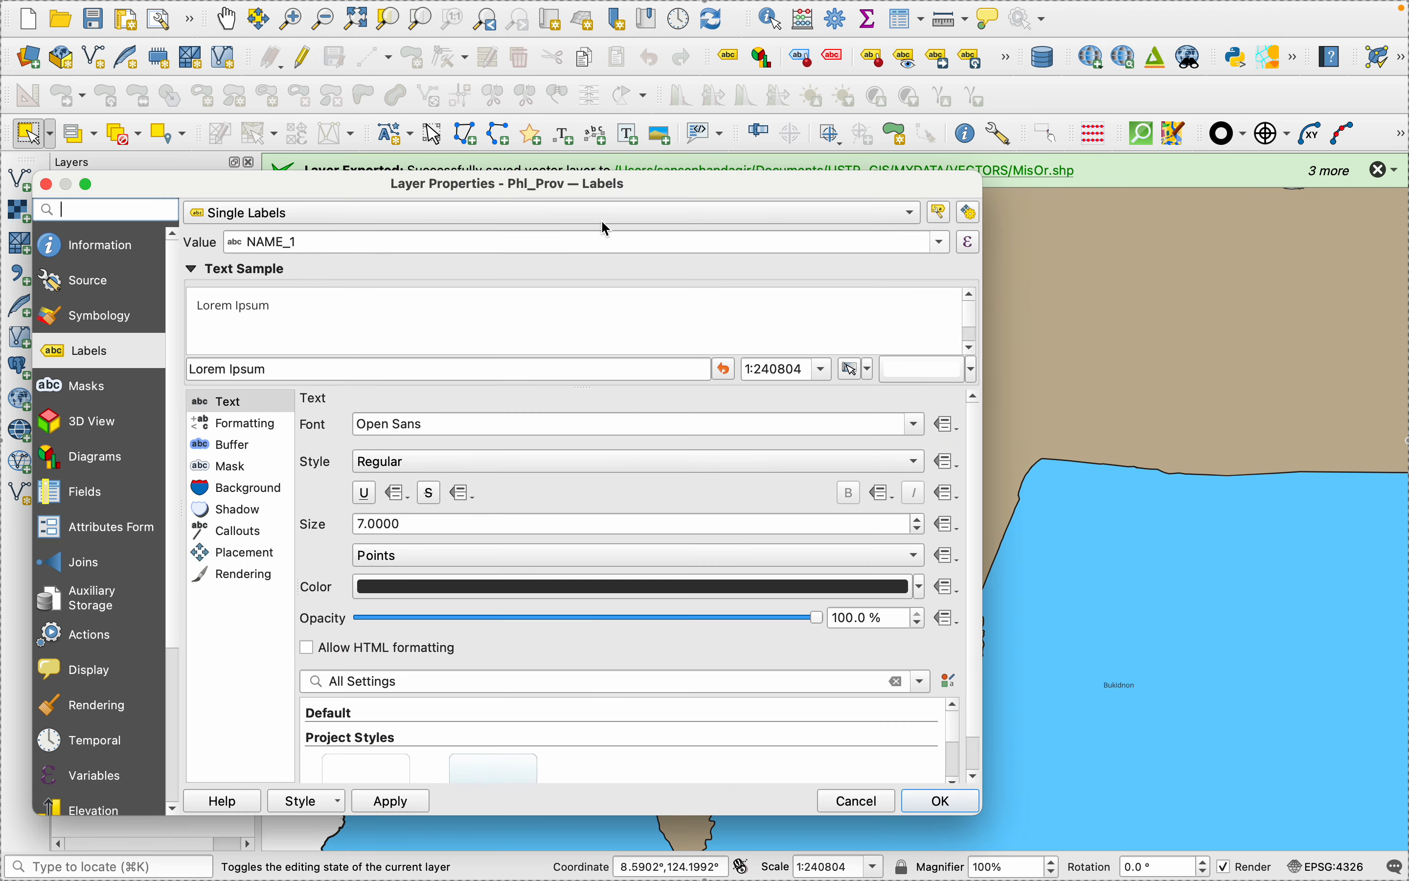
{"action": "left_click", "coordinate": [949, 244]}
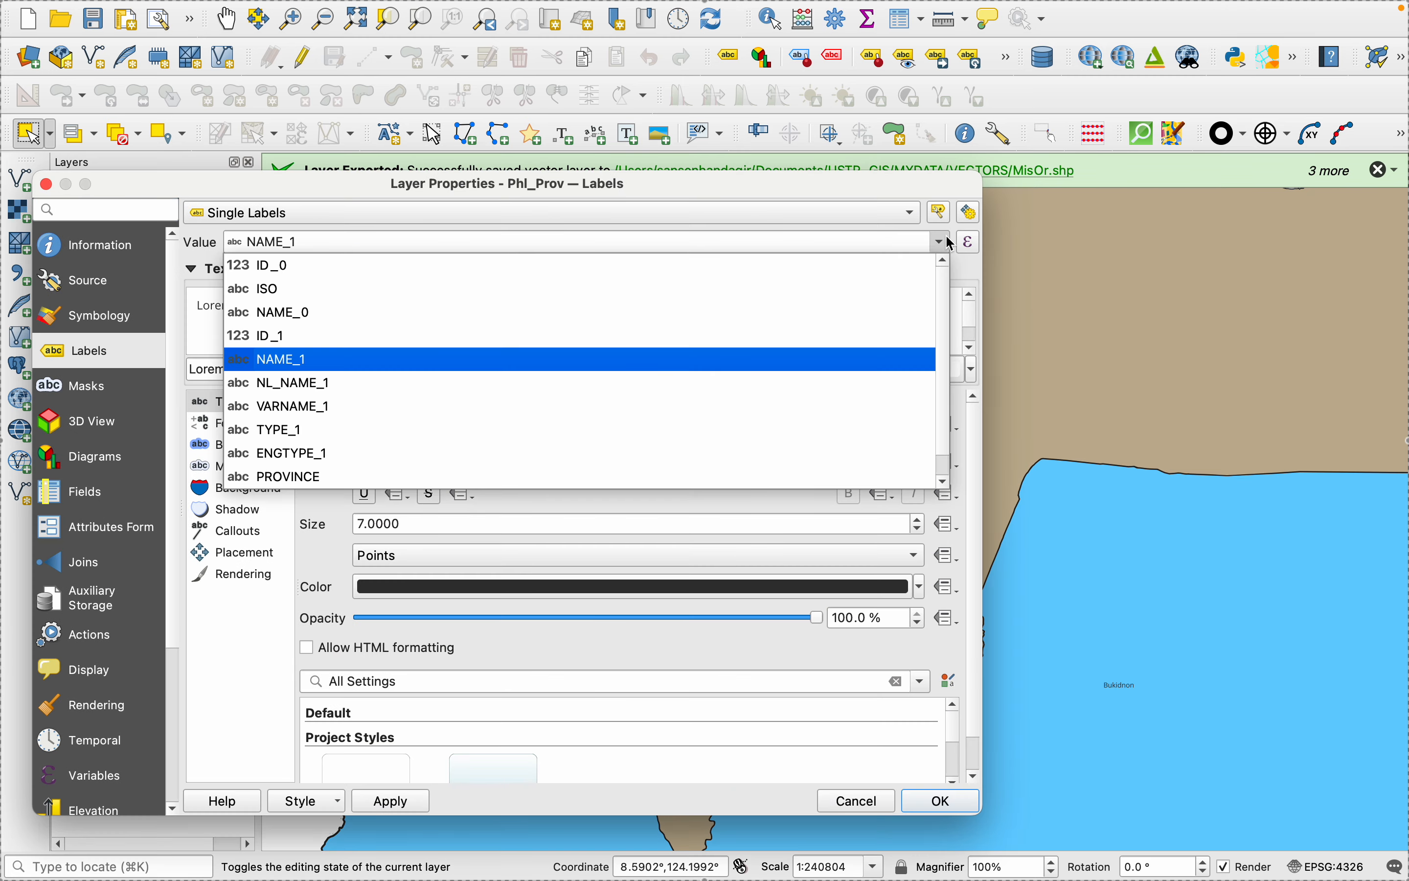
{"action": "left_click", "coordinate": [193, 326]}
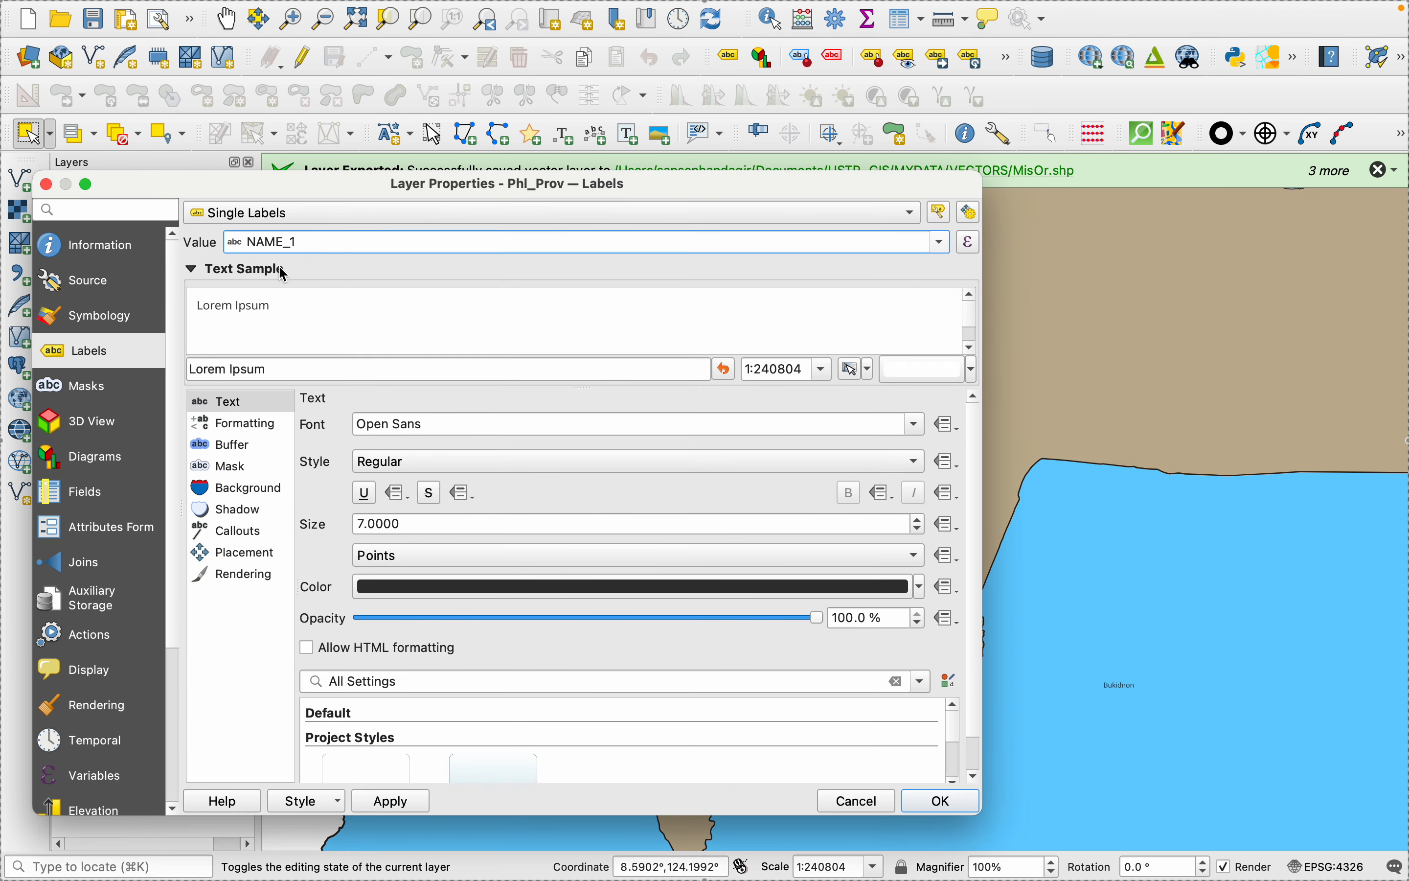
{"action": "left_click", "coordinate": [914, 213]}
{"action": "left_click", "coordinate": [395, 190]}
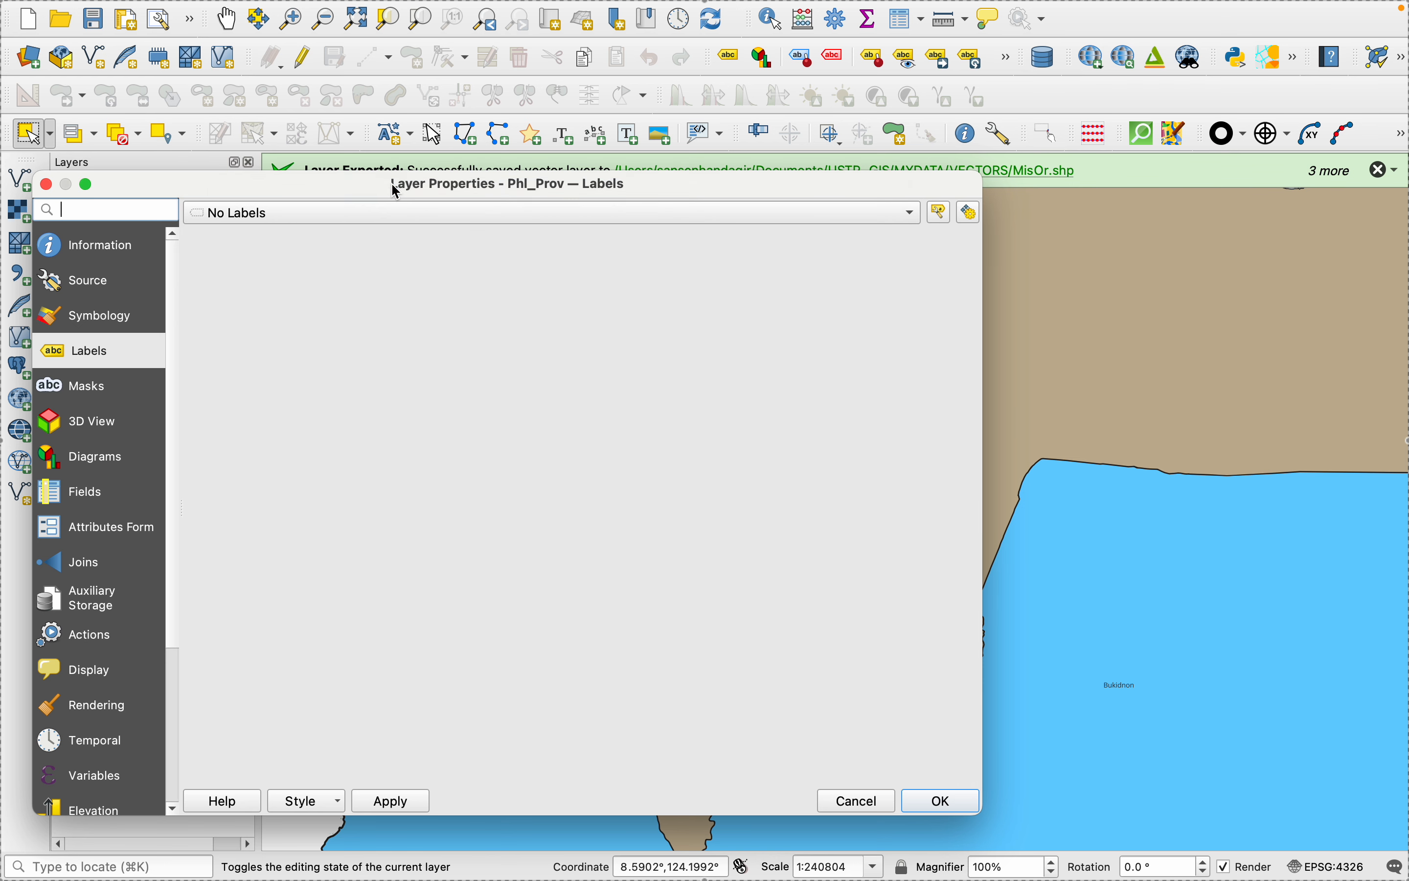
- Change the Phl_Prov layer's symbol layer type to Outline: Simple Line and apply it
{"action": "left_click", "coordinate": [84, 310]}
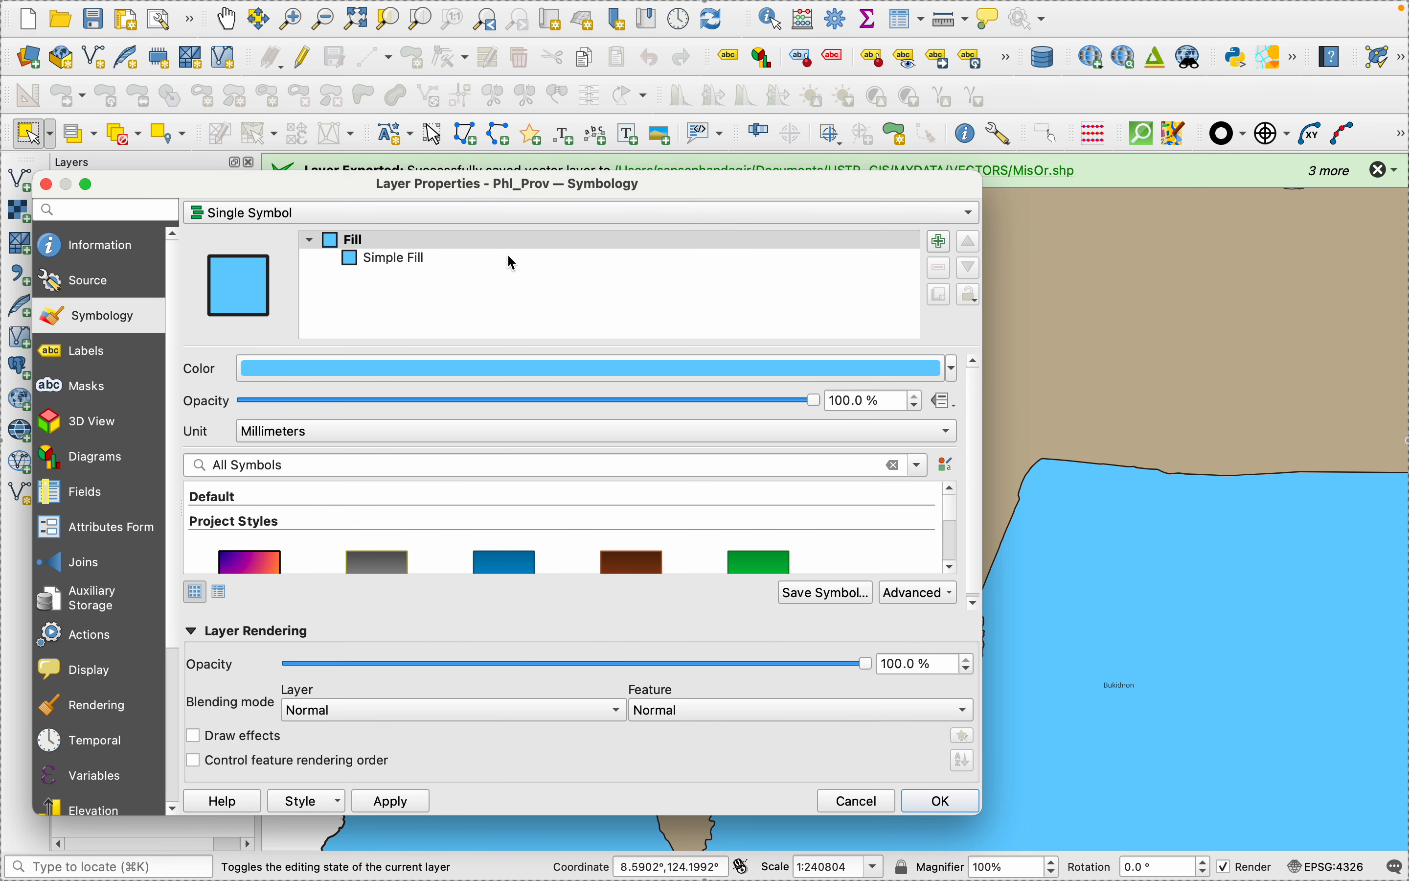
{"action": "left_click", "coordinate": [512, 259]}
{"action": "left_click", "coordinate": [908, 412]}
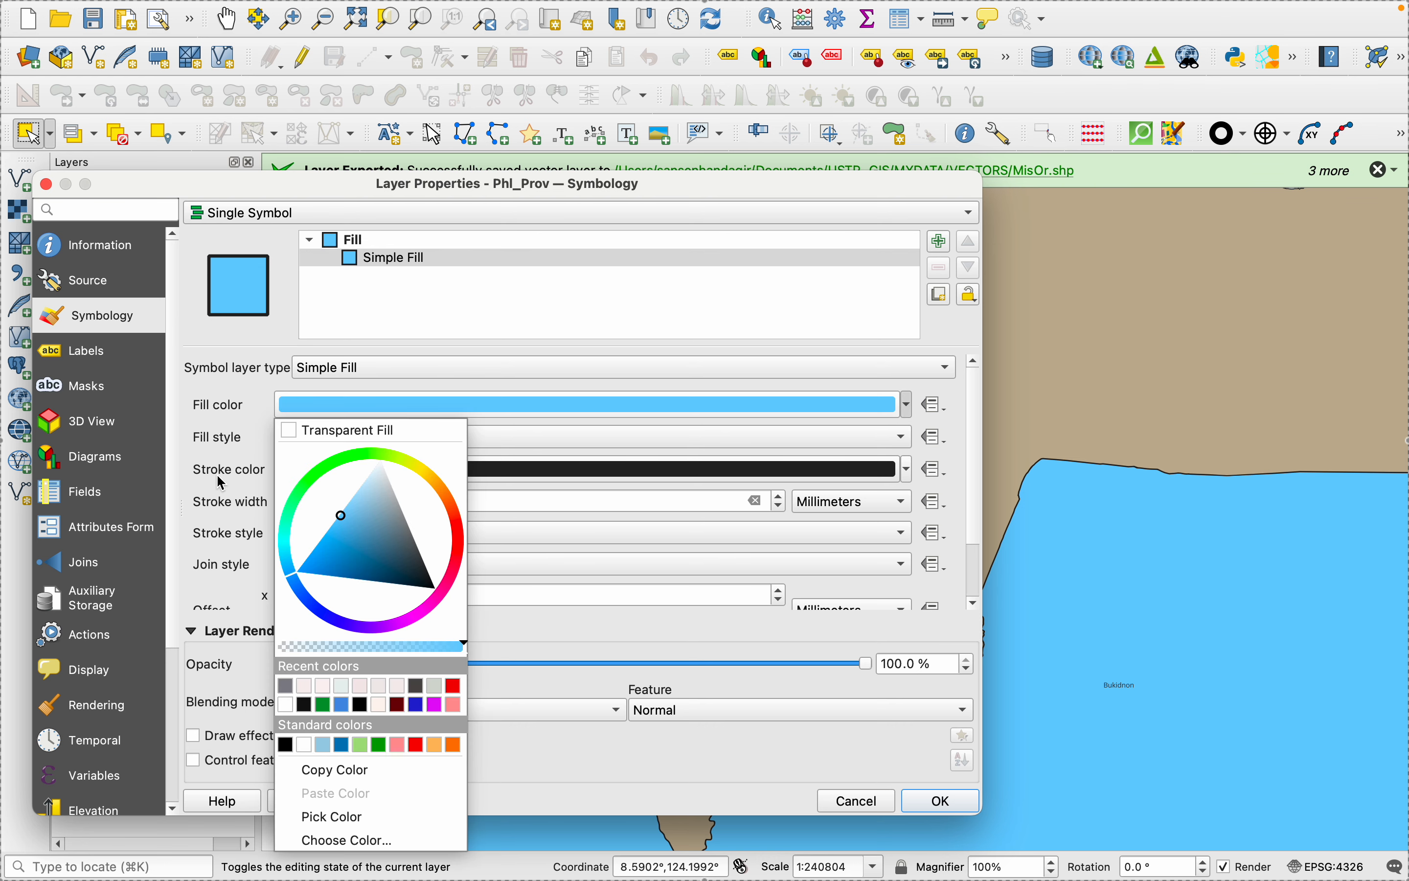
{"action": "left_click", "coordinate": [417, 279]}
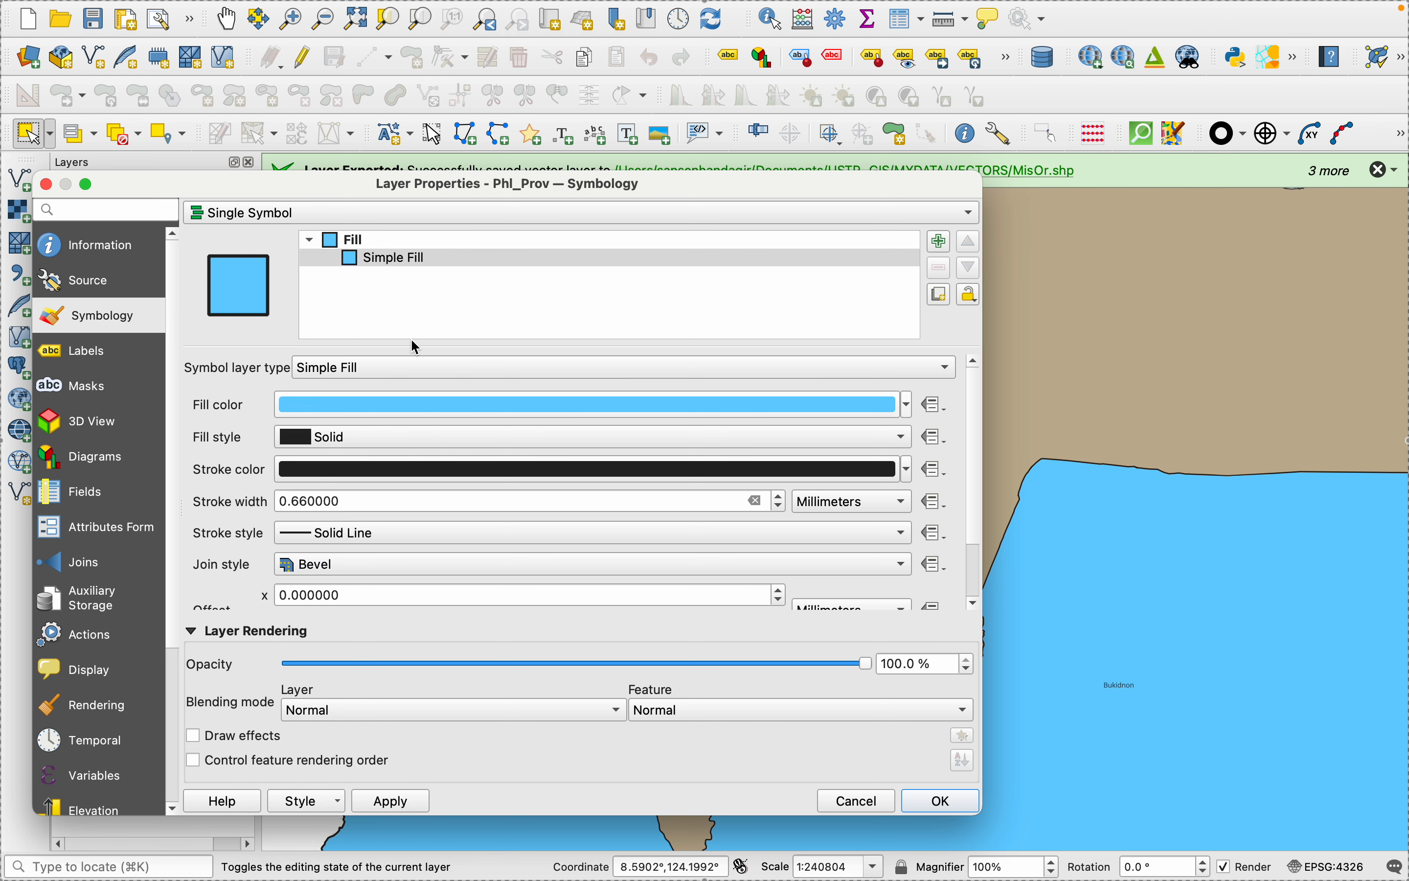
{"action": "left_click", "coordinate": [887, 368]}
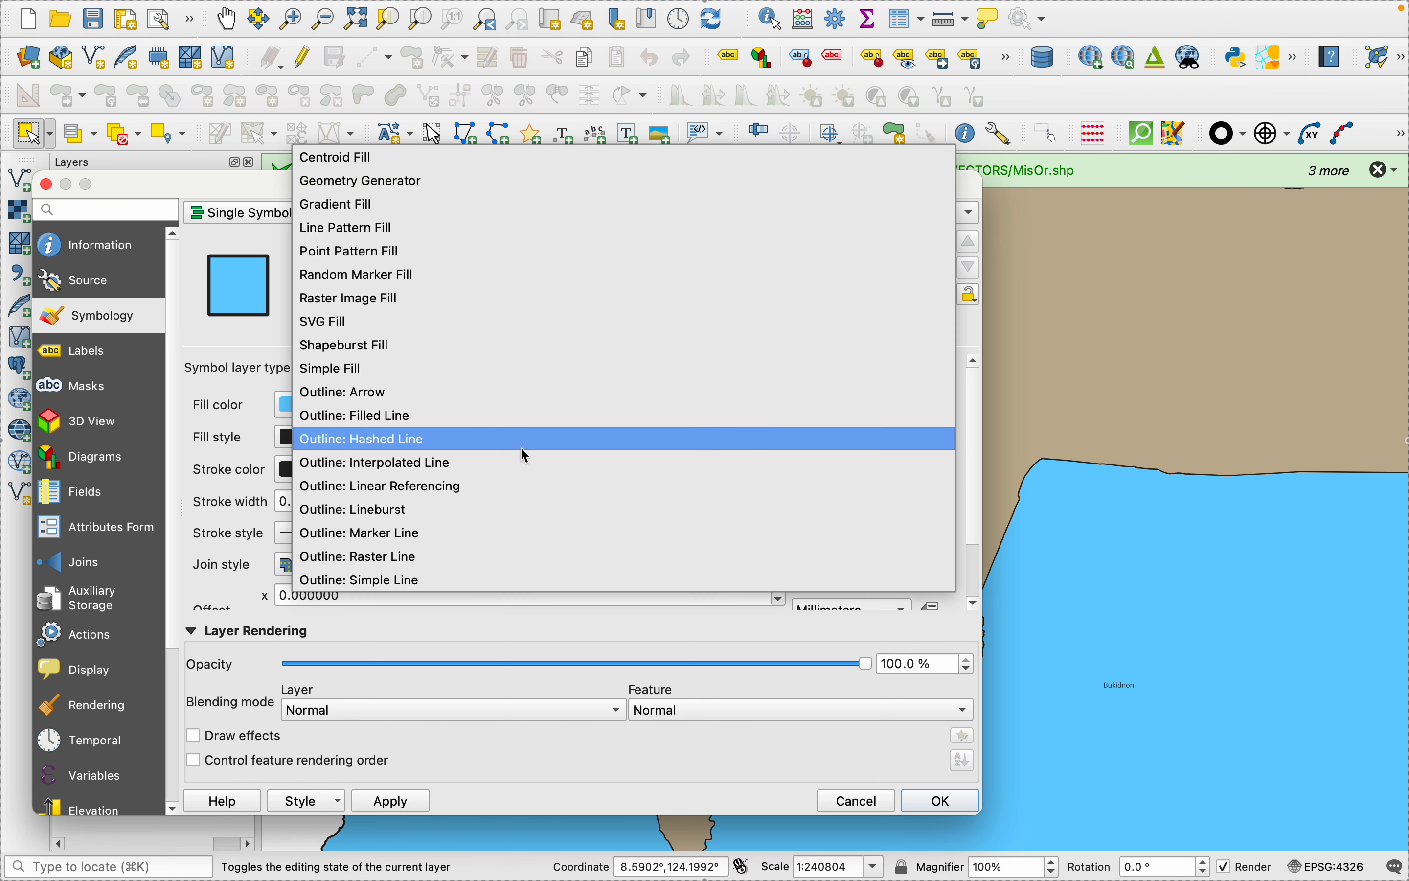
{"action": "left_click", "coordinate": [449, 582]}
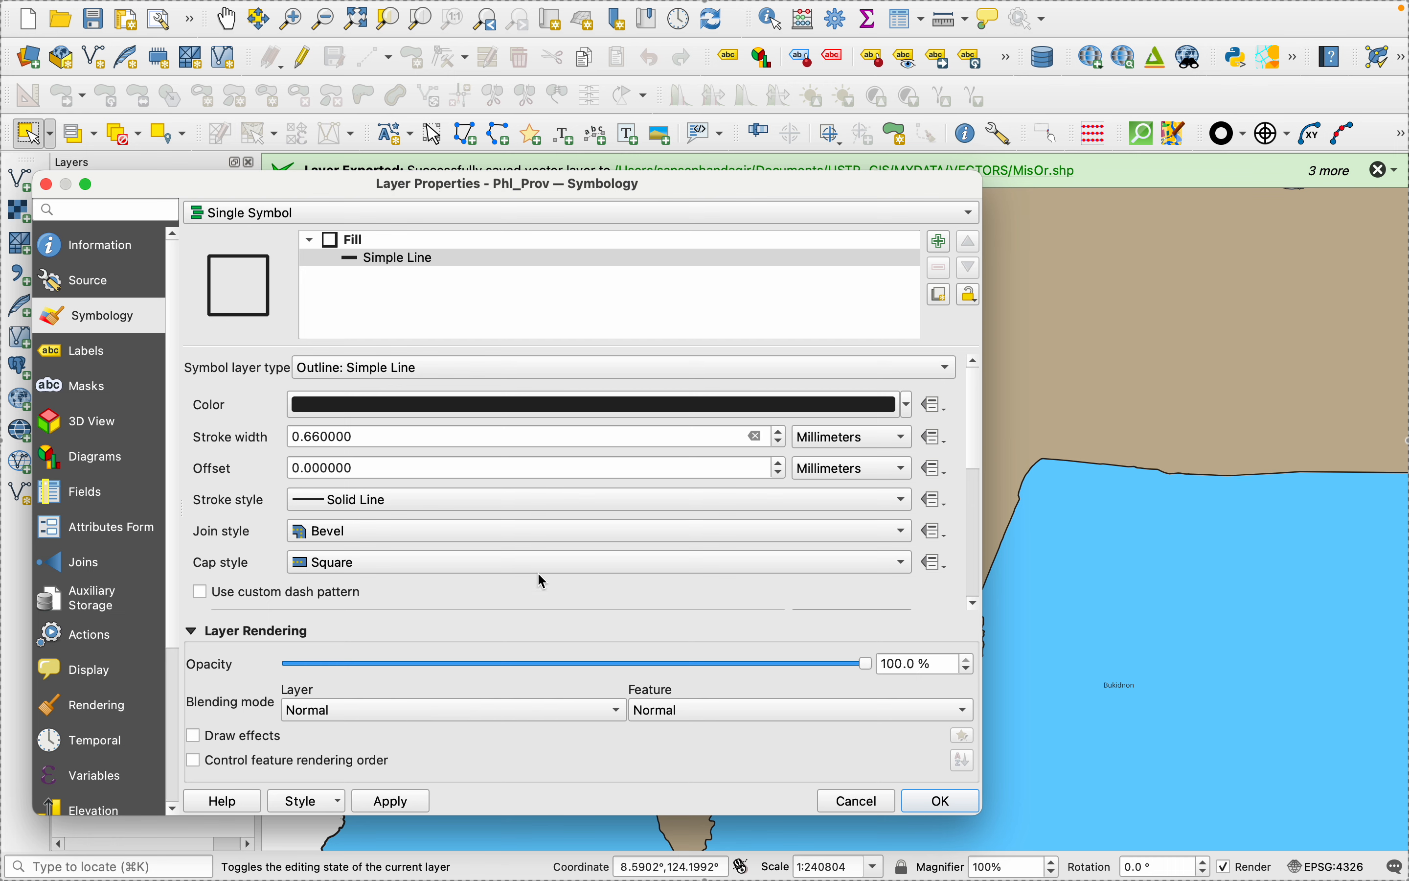
{"action": "left_click", "coordinate": [392, 801]}
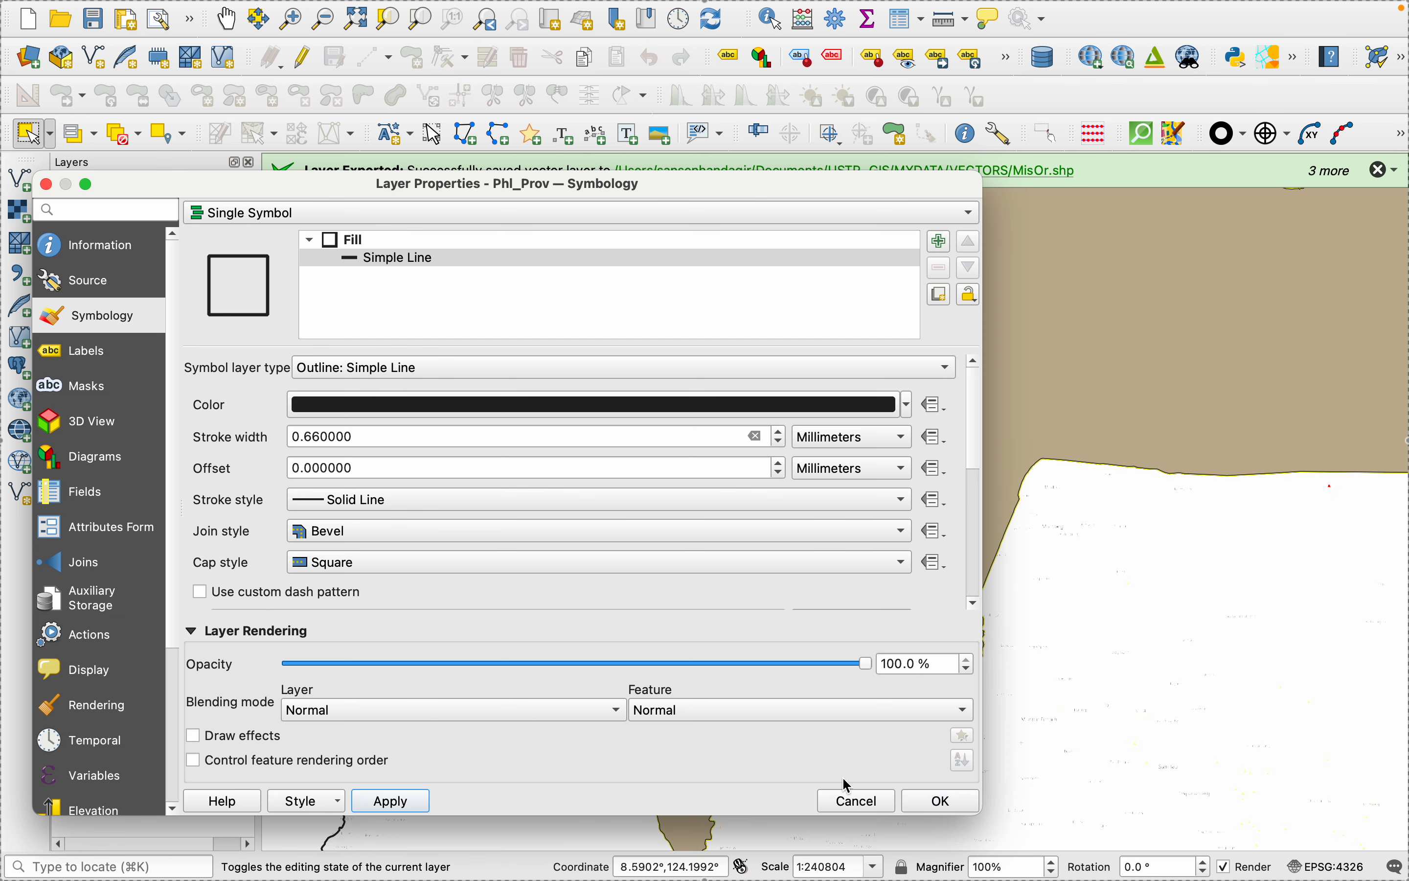
{"action": "left_click", "coordinate": [942, 801]}
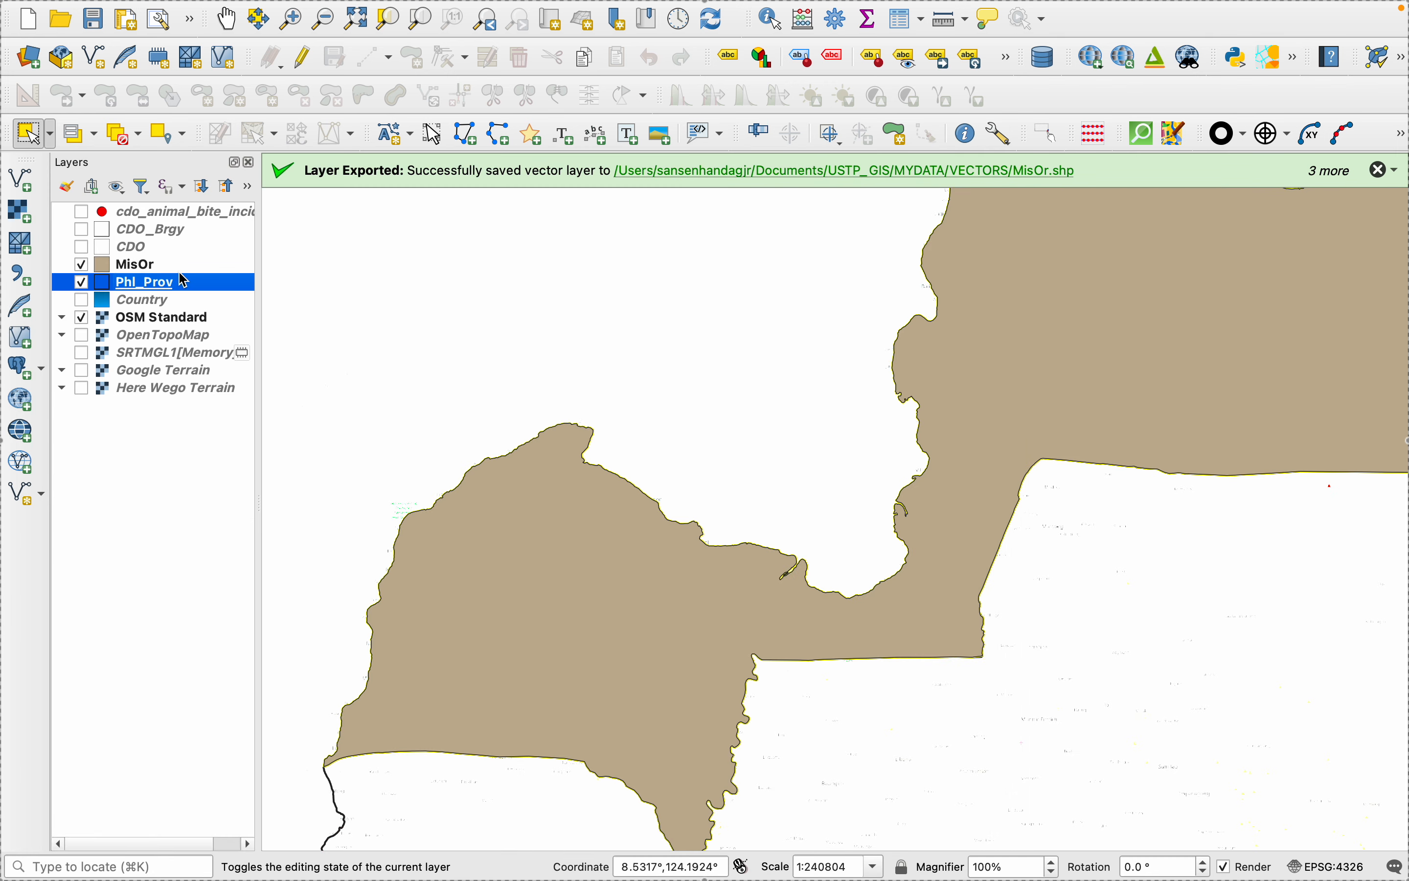
- Set the MisOr layer's simple fill color to light blue and apply it
{"action": "right_click", "coordinate": [109, 270]}
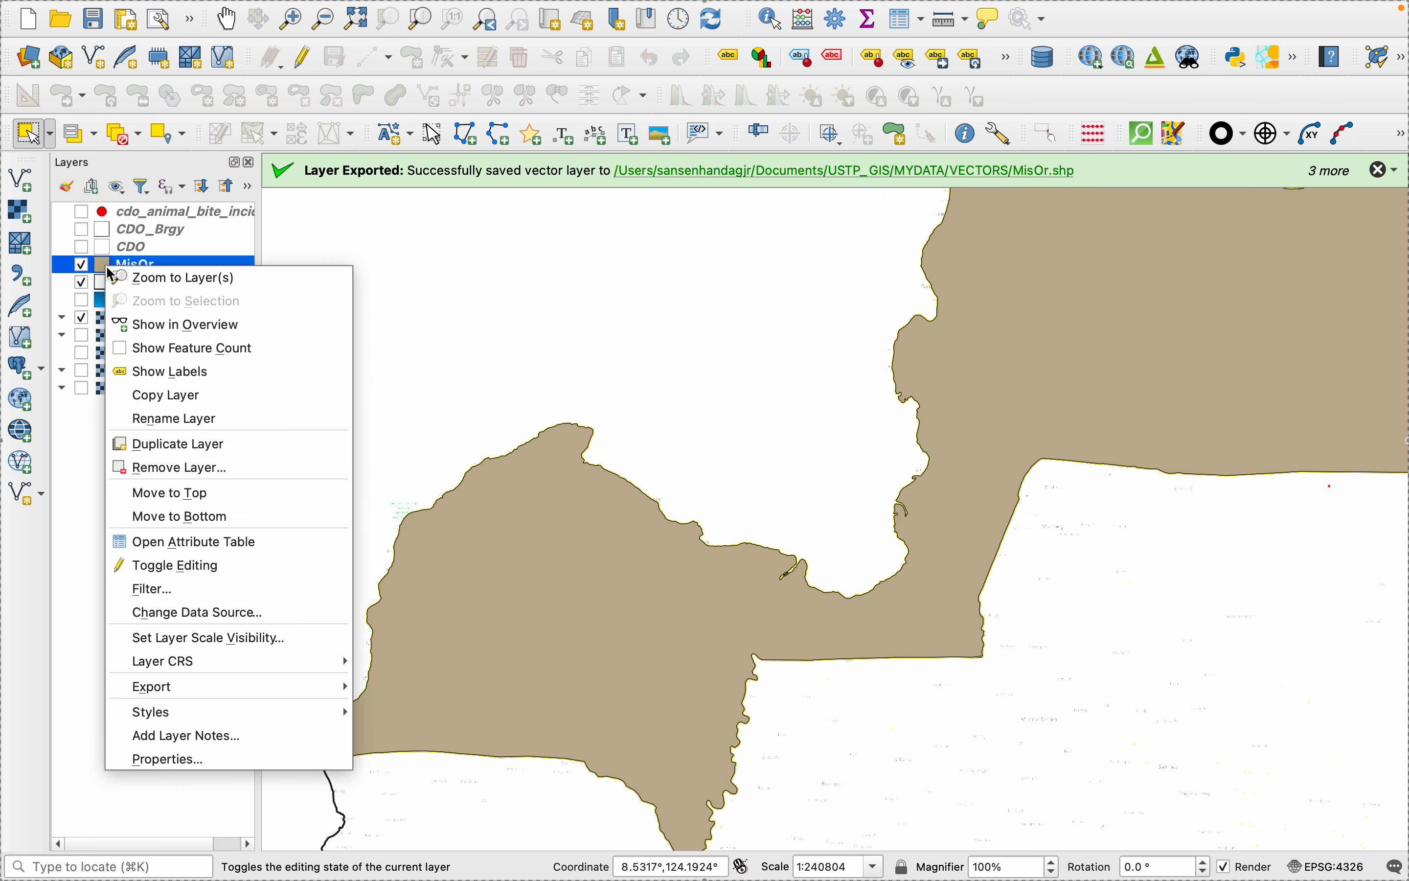
{"action": "left_click", "coordinate": [168, 759]}
{"action": "left_click", "coordinate": [396, 259]}
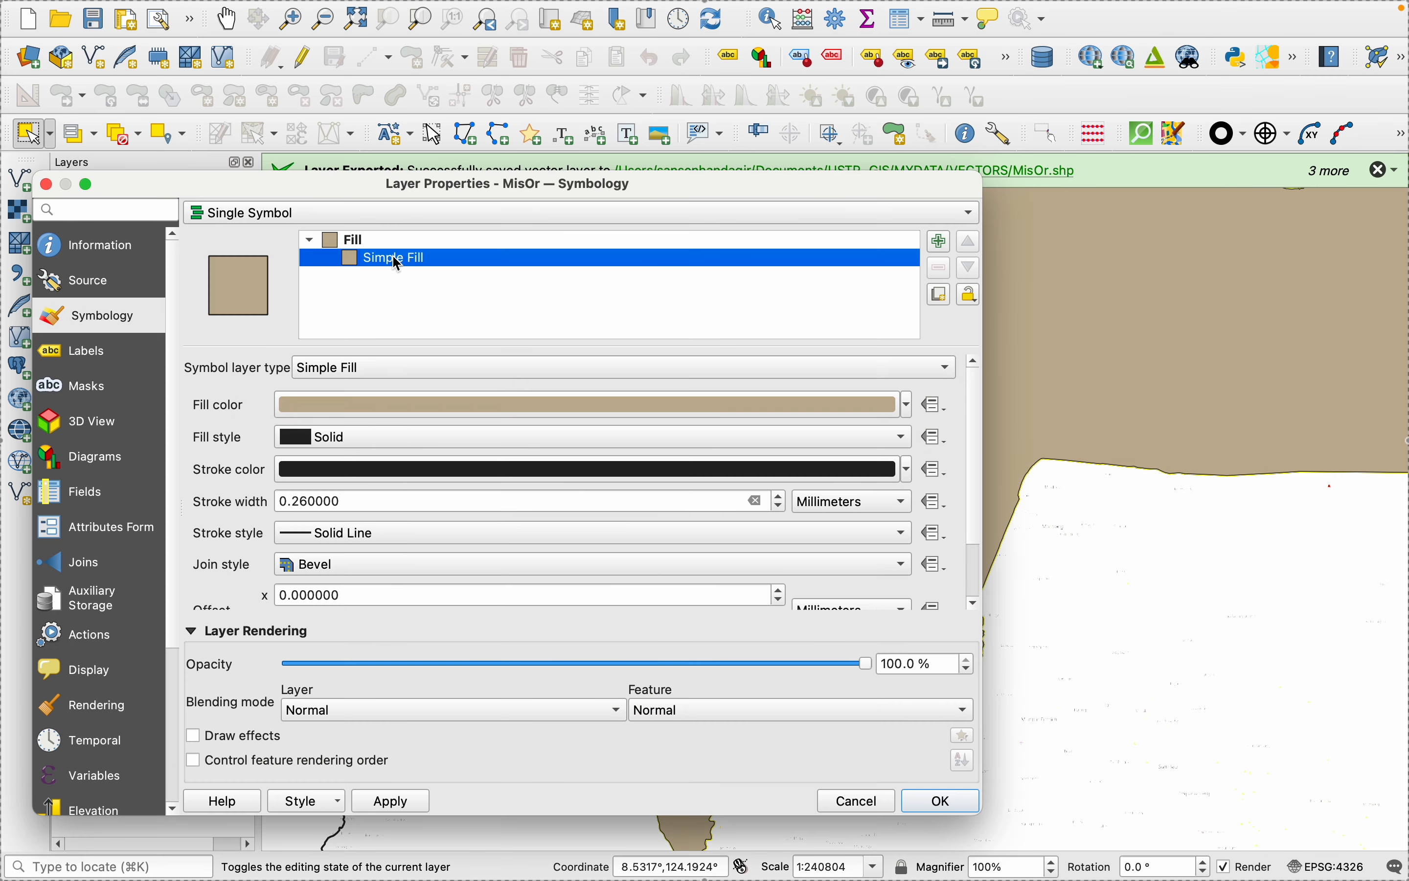
{"action": "left_click", "coordinate": [907, 405]}
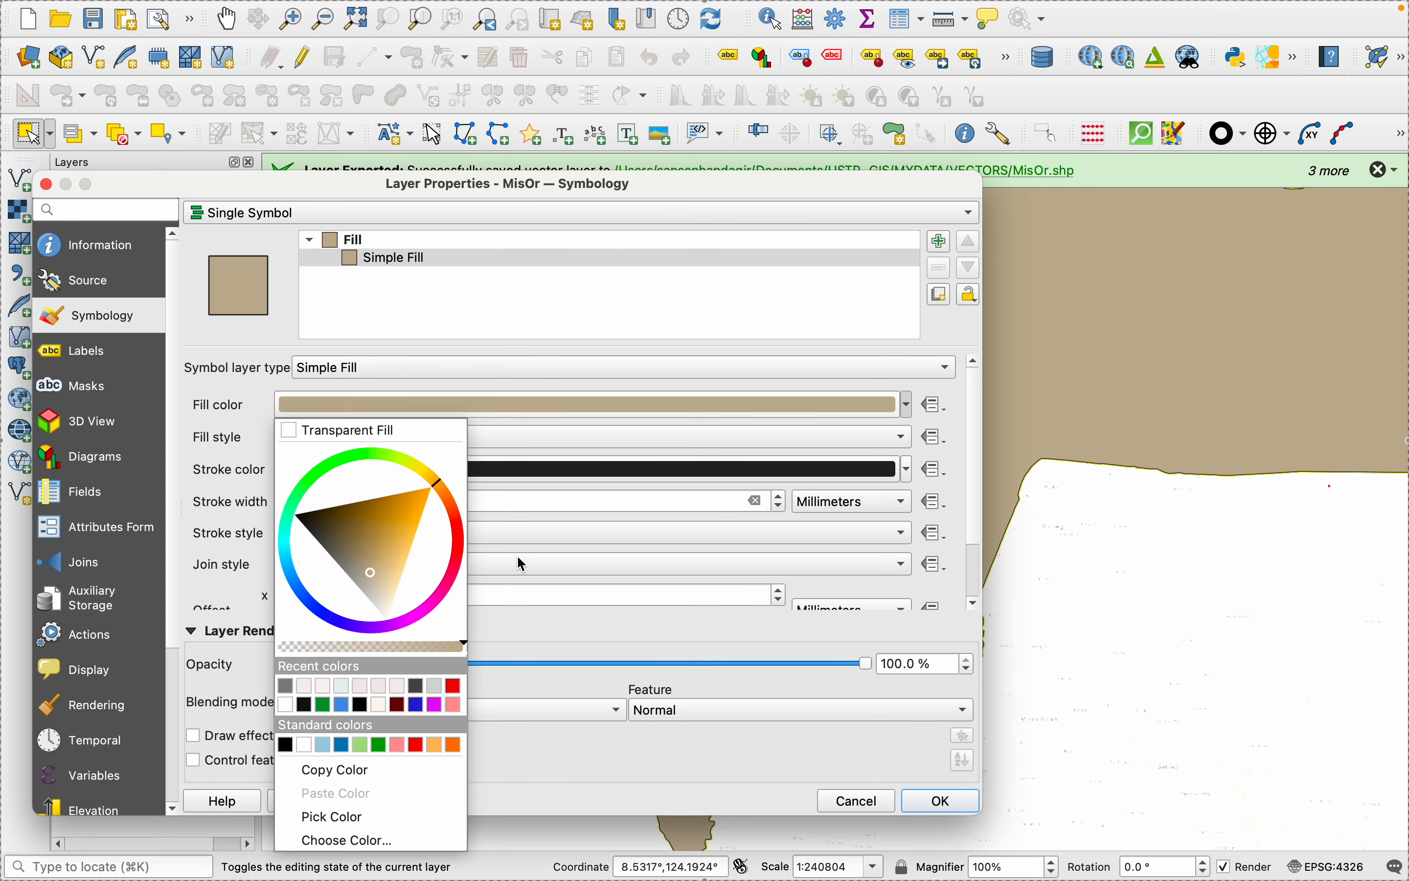
{"action": "left_click", "coordinate": [297, 575]}
{"action": "mouse_move", "coordinate": [339, 555]}
{"action": "left_mouse_down"}
{"action": "mouse_move", "coordinate": [307, 549]}
{"action": "mouse_move", "coordinate": [353, 520]}
{"action": "left_mouse_up"}
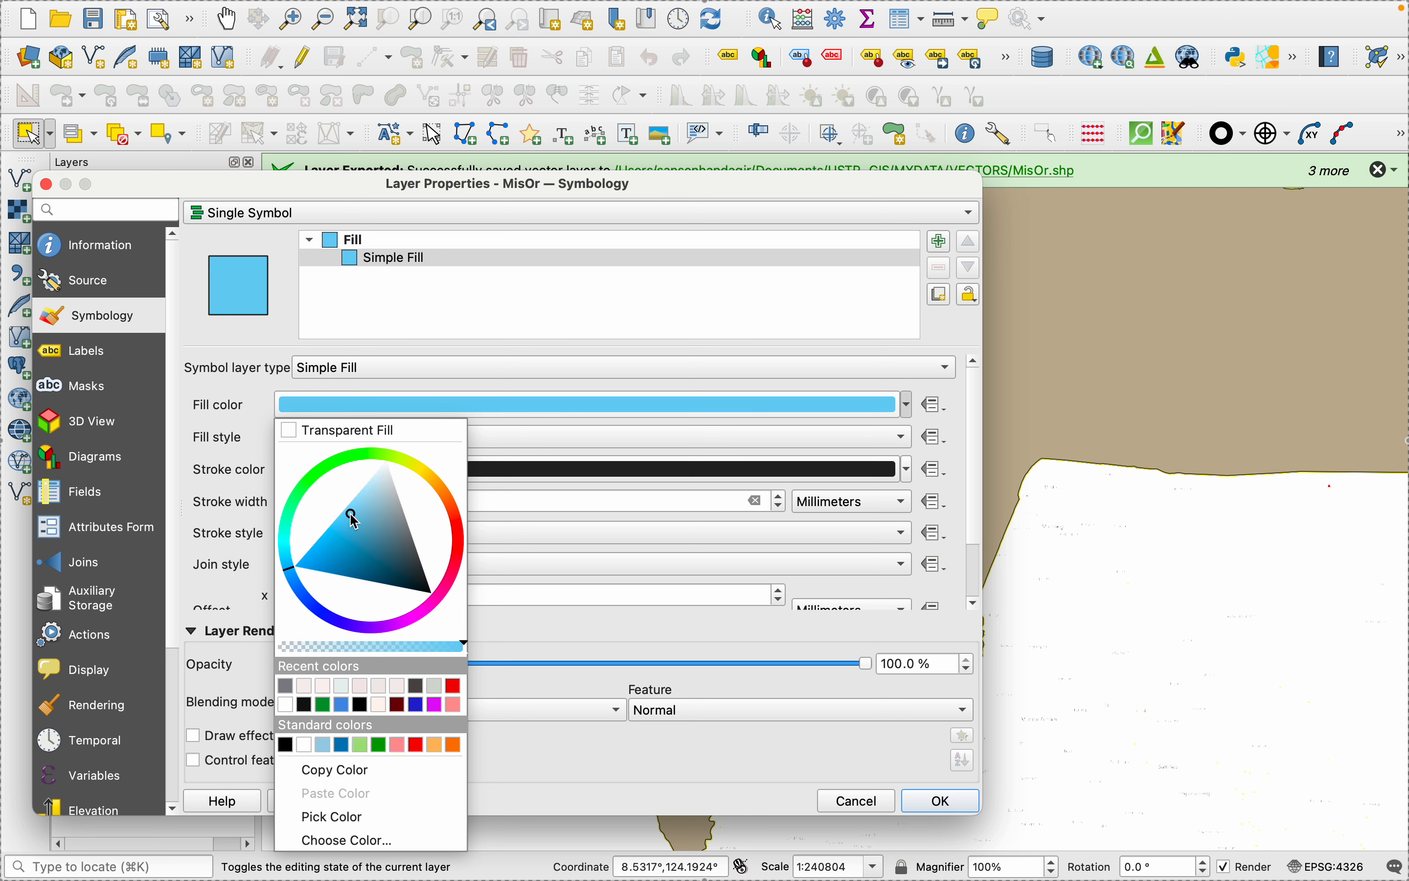
{"action": "left_click", "coordinate": [636, 798]}
{"action": "left_click", "coordinate": [391, 801]}
{"action": "left_click", "coordinate": [936, 802]}
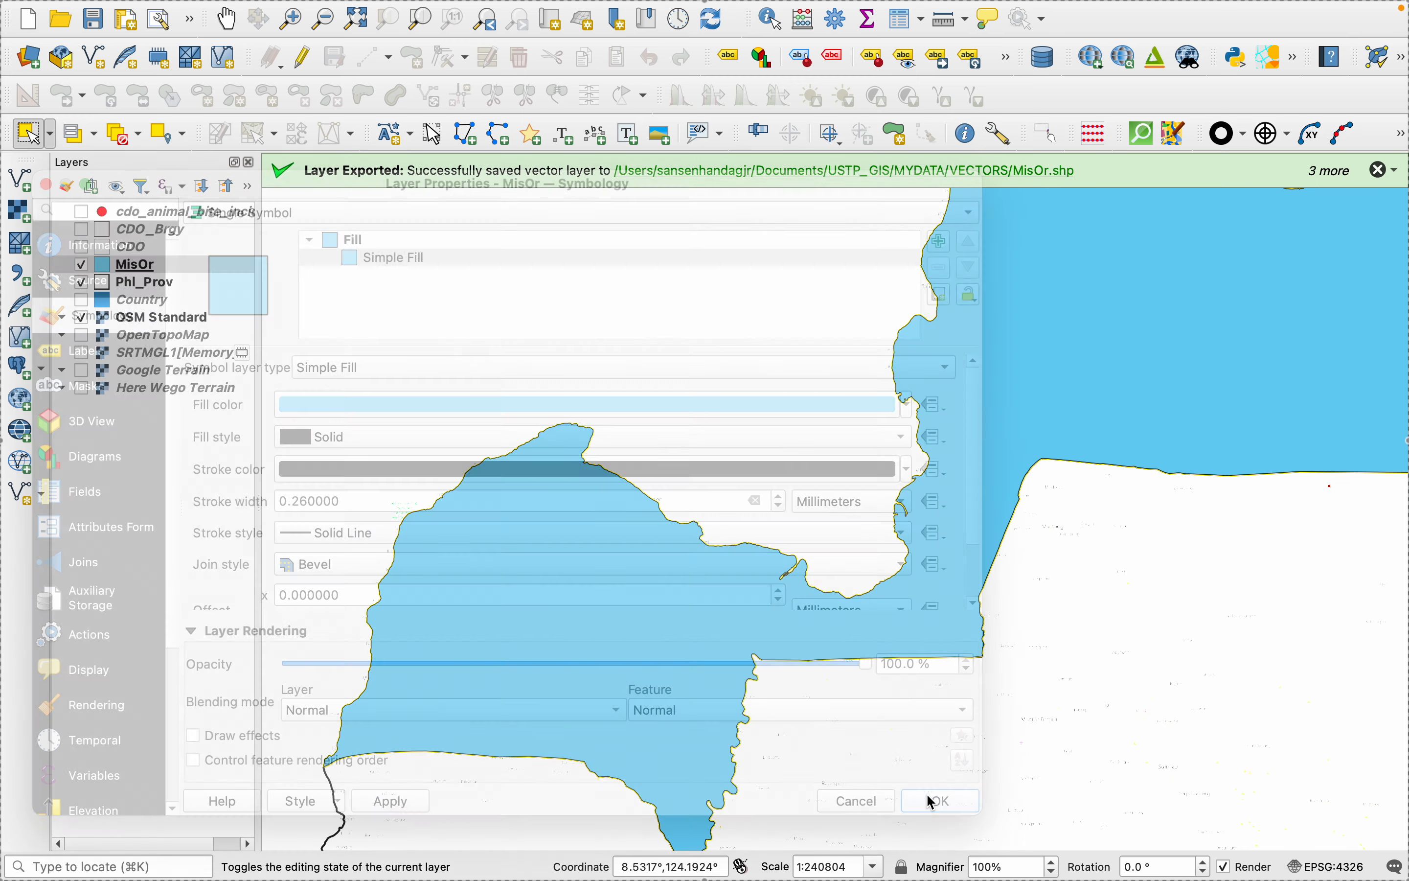
- Label the MisOr layer with Single Labels using the NAME_1 field and apply it
{"action": "scroll", "coordinate": [722, 582], "scroll_direction": "down", "scroll_amount": 2}
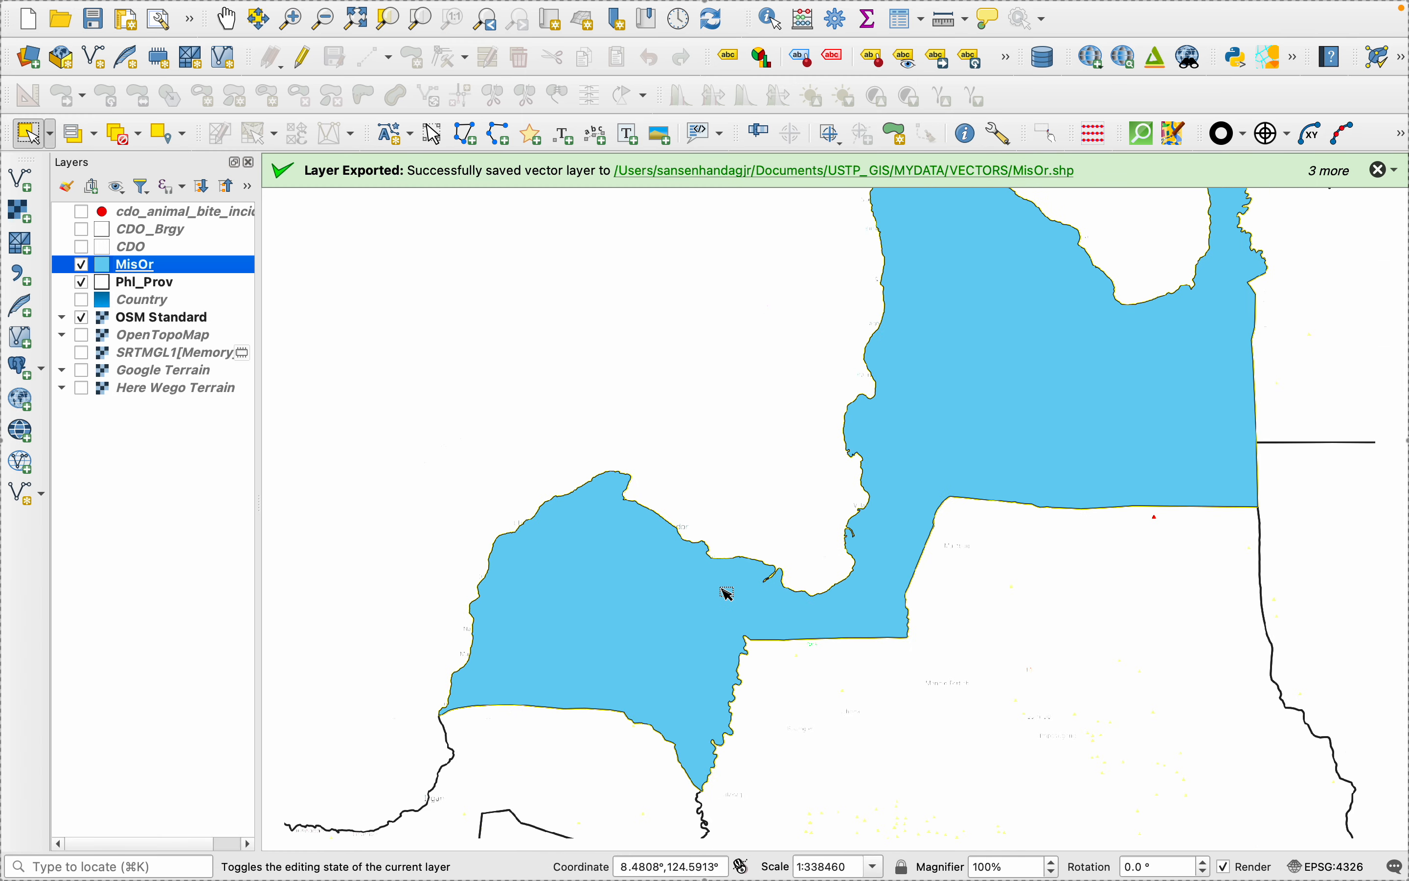
{"action": "scroll", "coordinate": [728, 593], "scroll_direction": "down", "scroll_amount": 1}
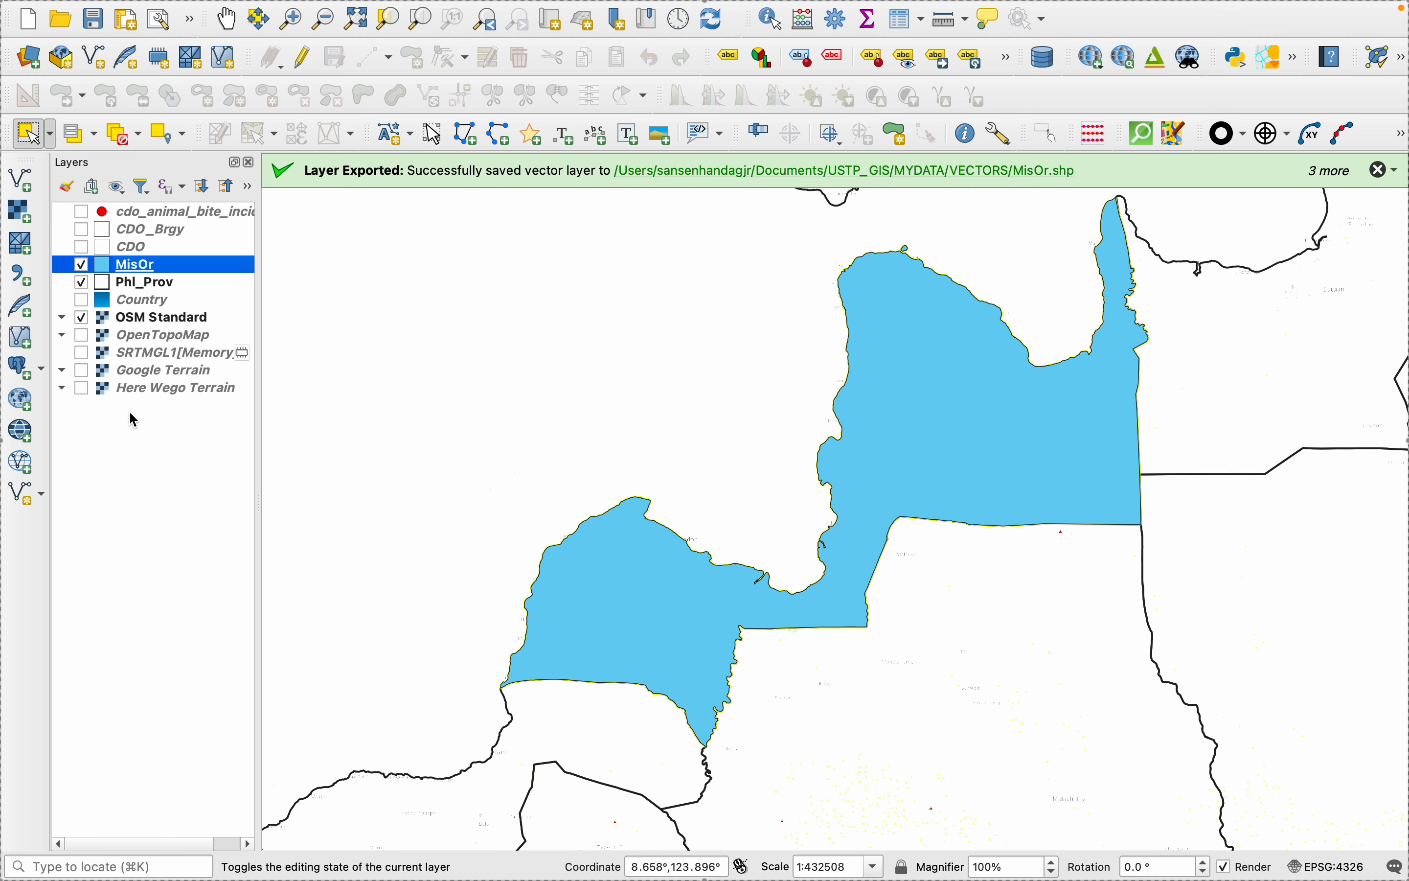
{"action": "right_click", "coordinate": [132, 271]}
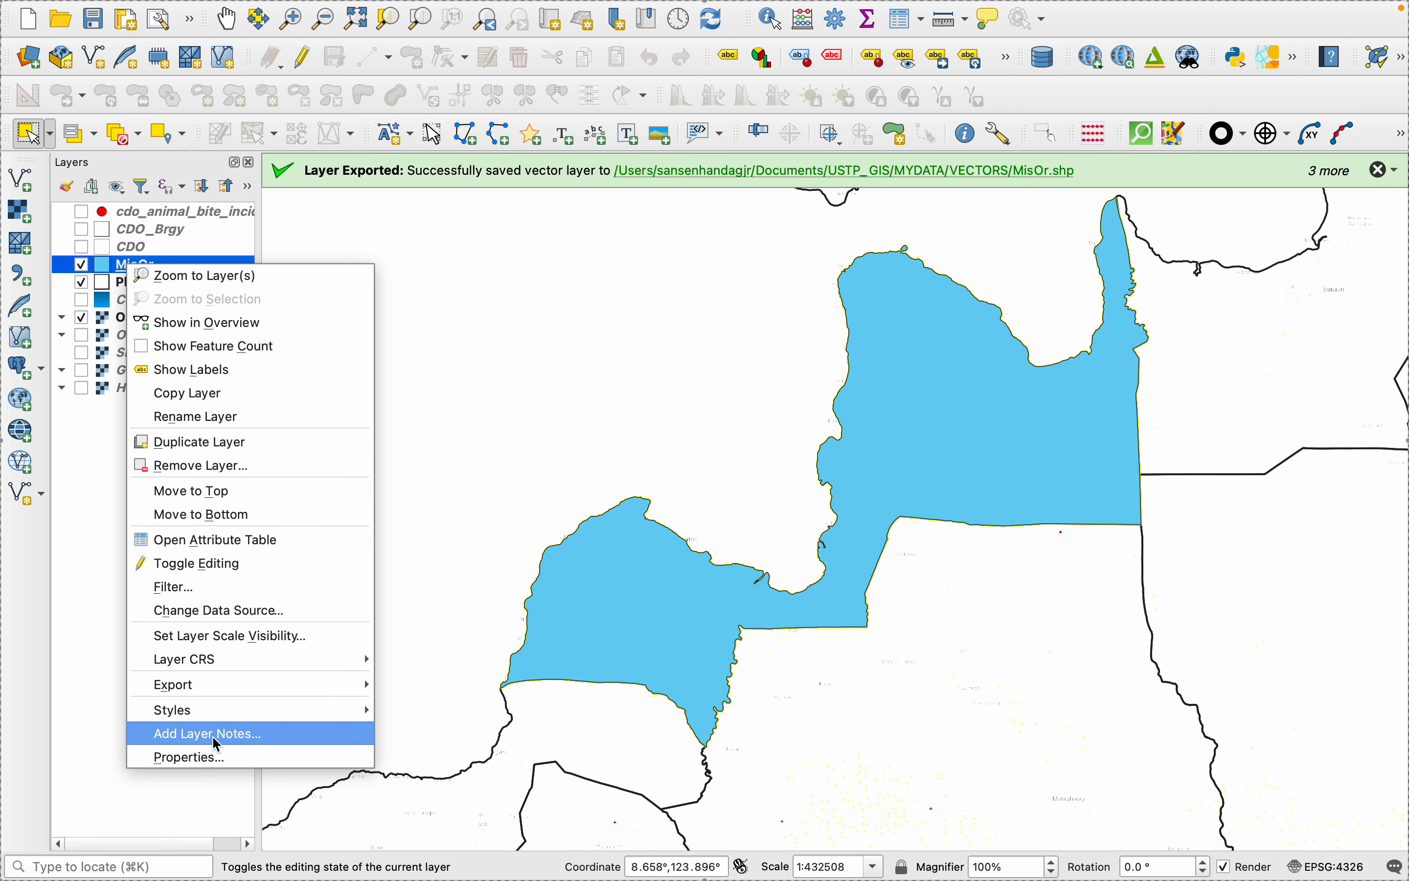
{"action": "left_click", "coordinate": [219, 758]}
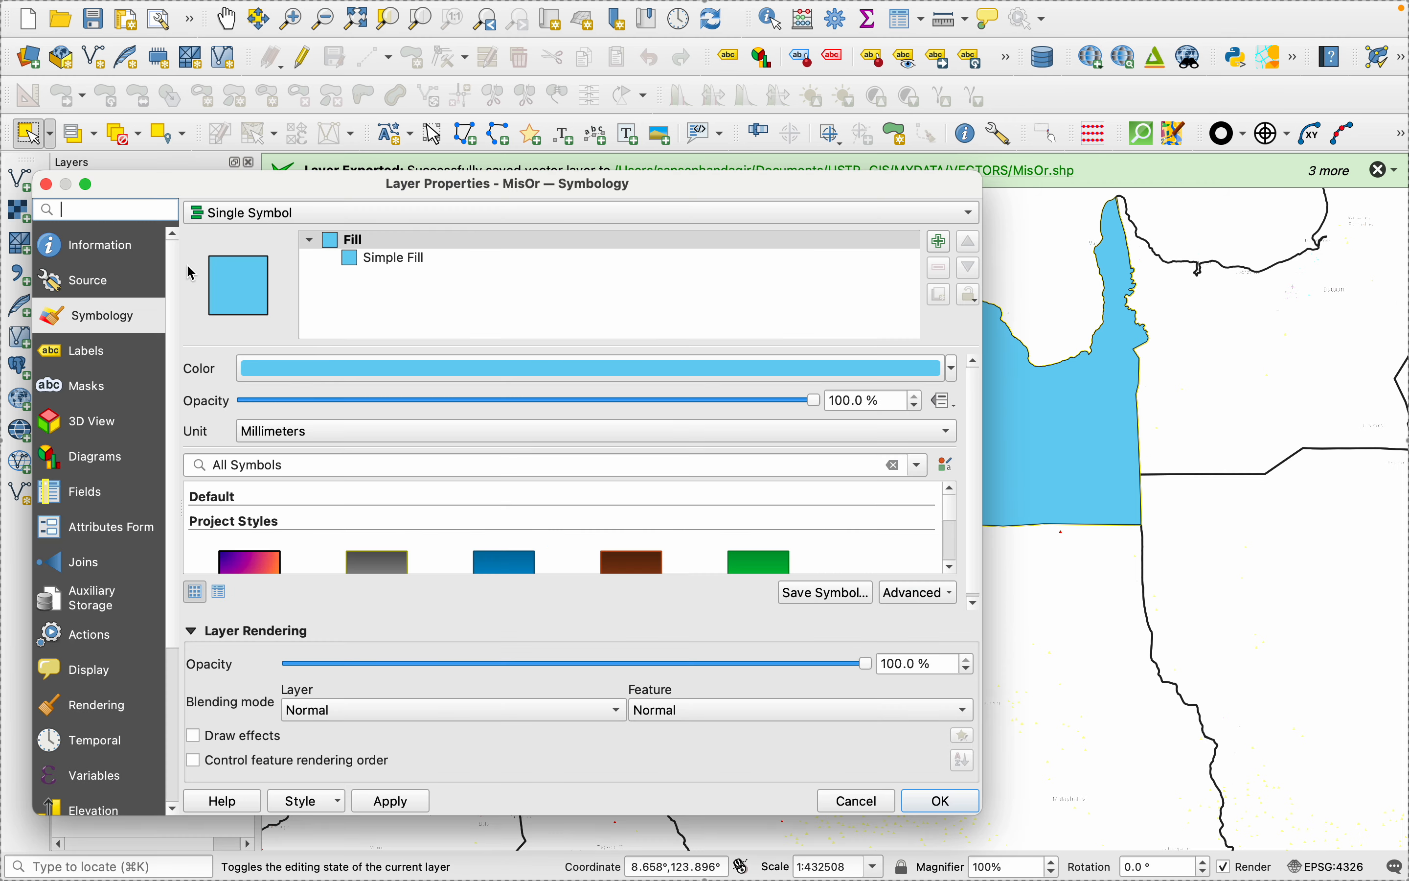
{"action": "left_click", "coordinate": [82, 386]}
{"action": "left_click", "coordinate": [79, 349]}
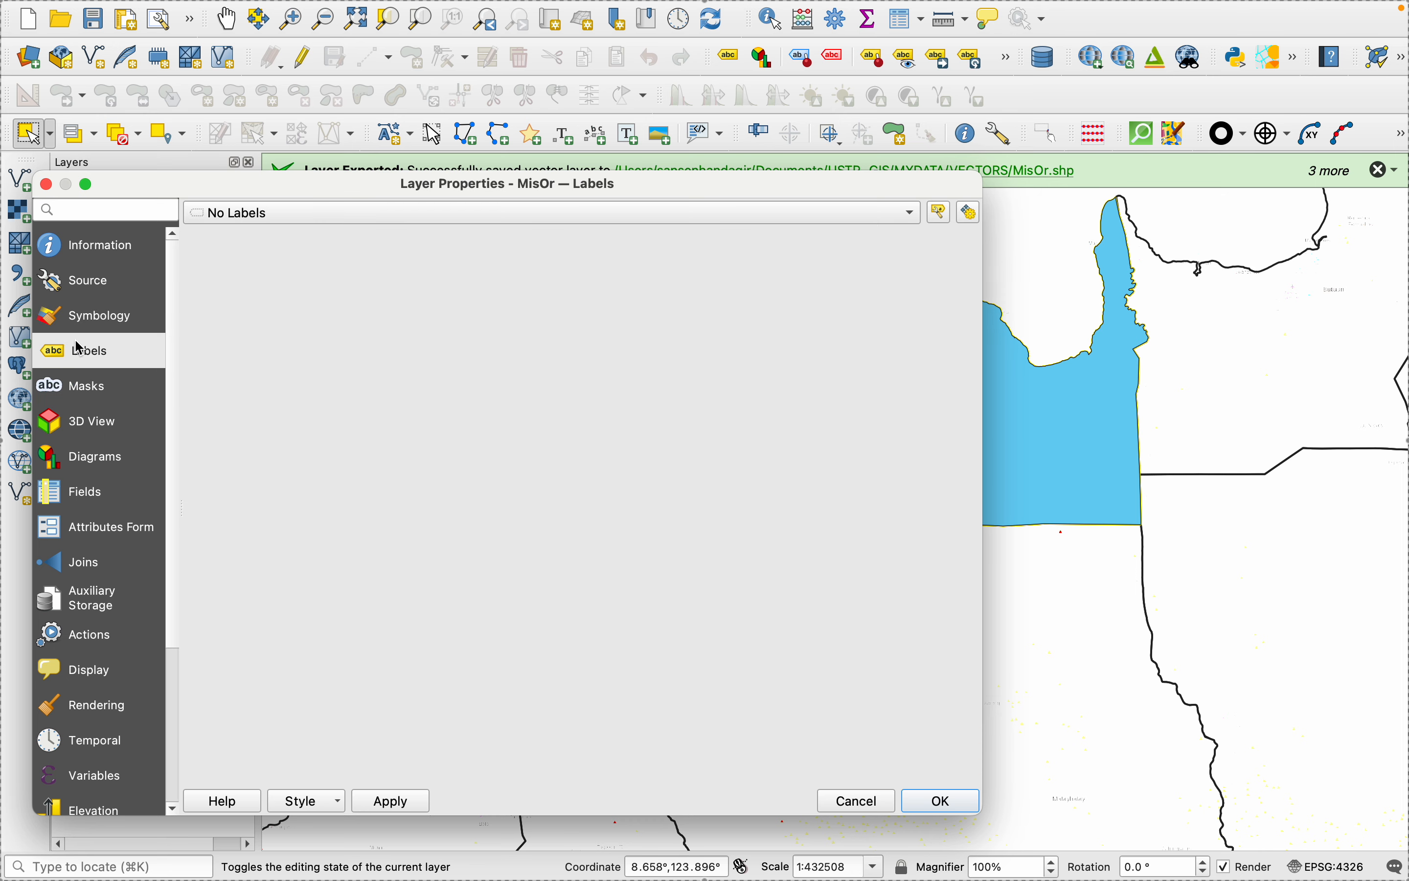
{"action": "left_click", "coordinate": [754, 216]}
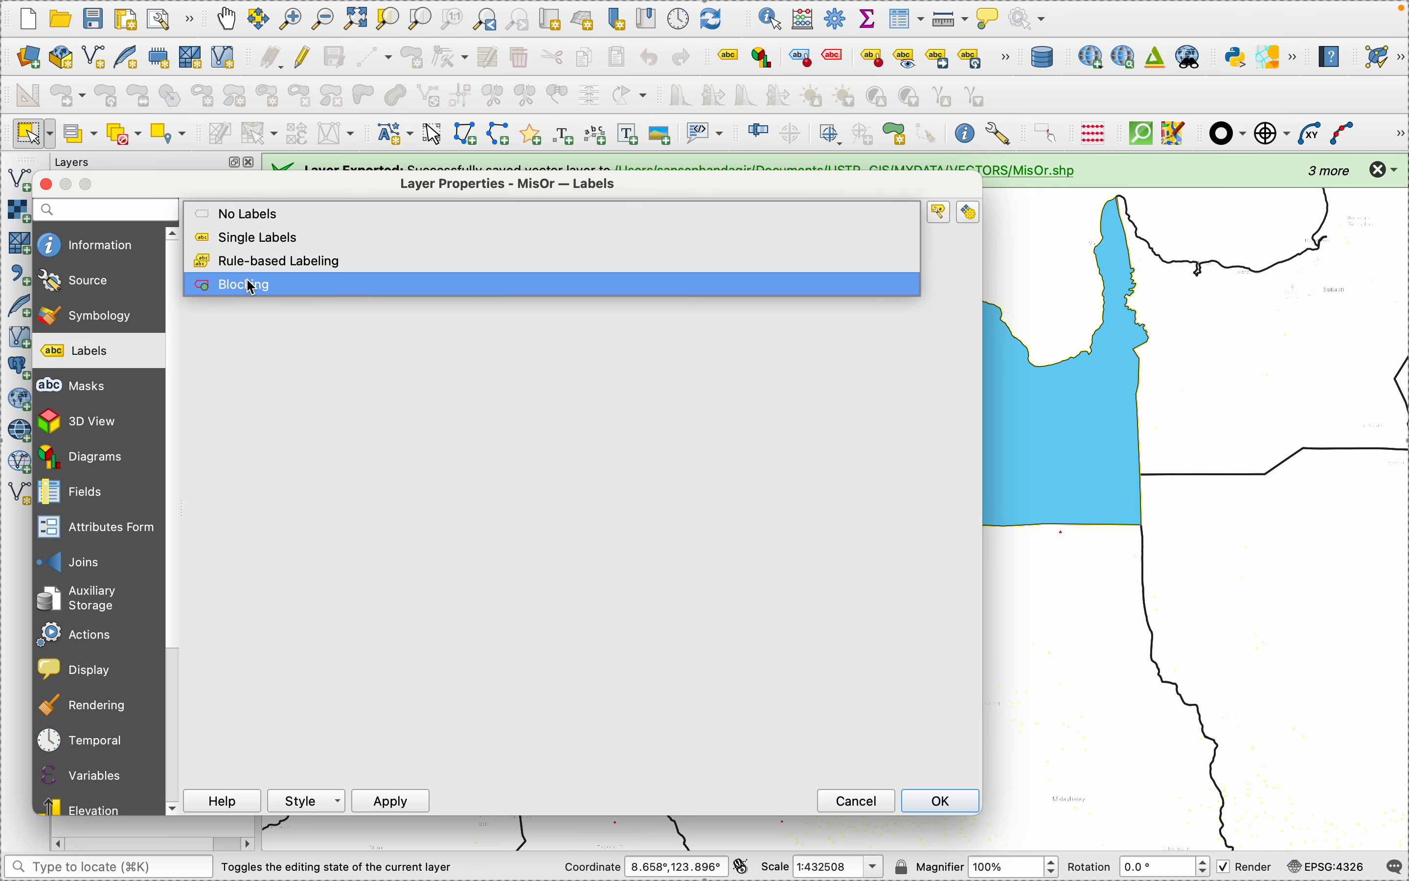
{"action": "left_click", "coordinate": [250, 238]}
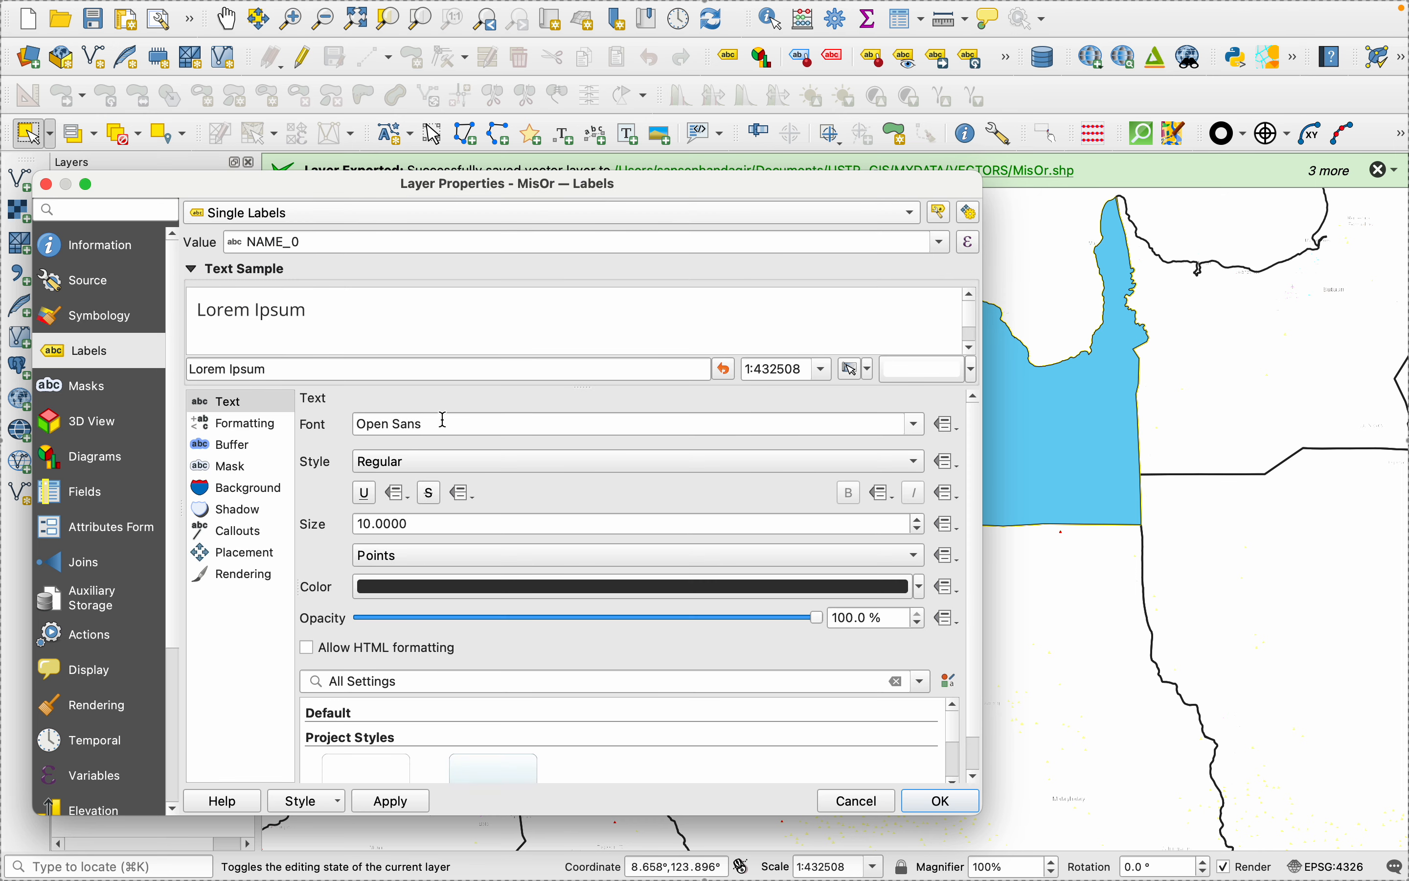
{"action": "left_click", "coordinate": [941, 242]}
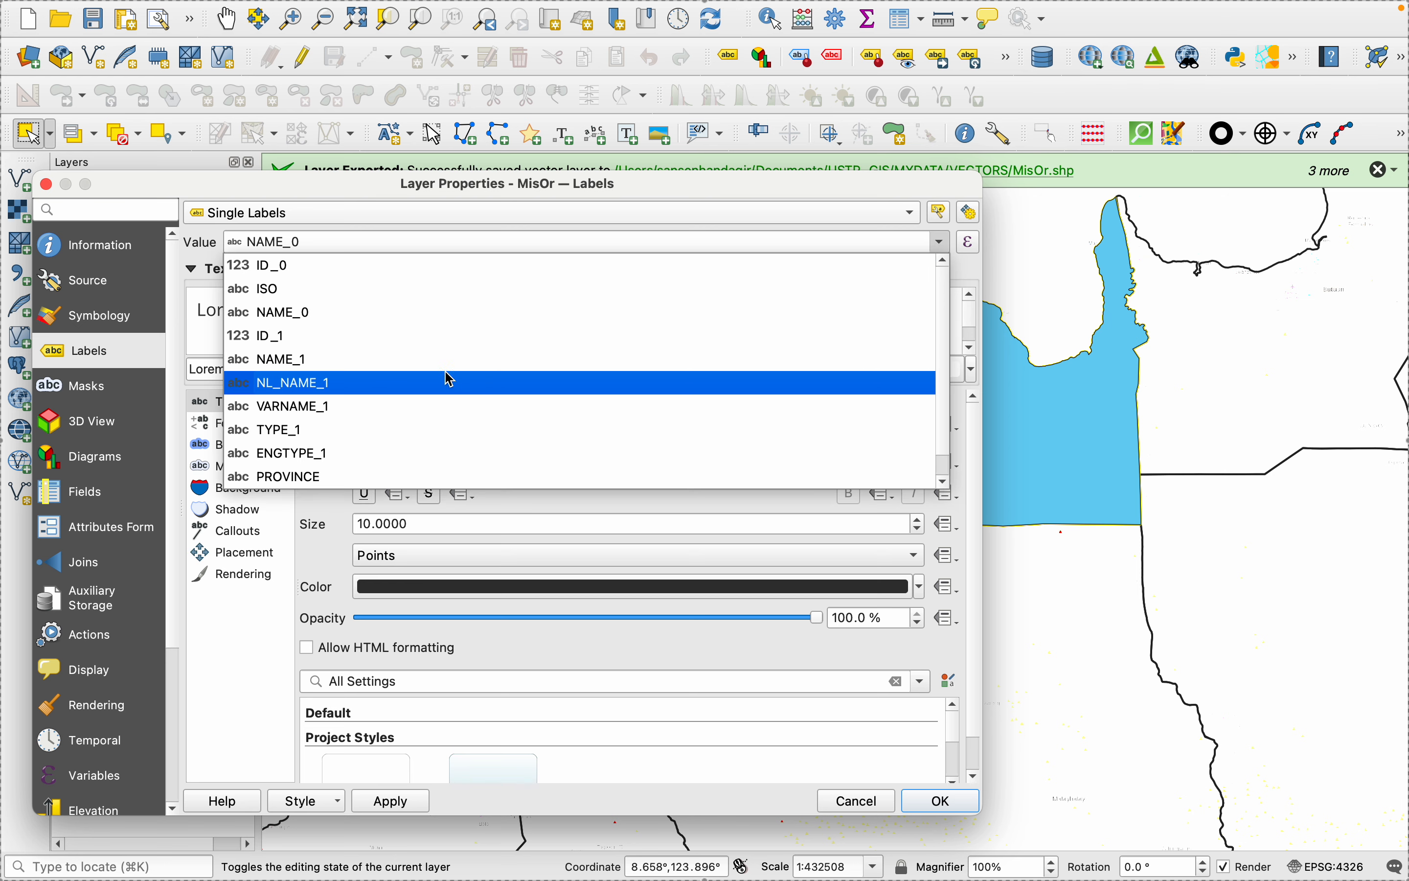
{"action": "left_click", "coordinate": [385, 364]}
{"action": "left_click", "coordinate": [390, 801]}
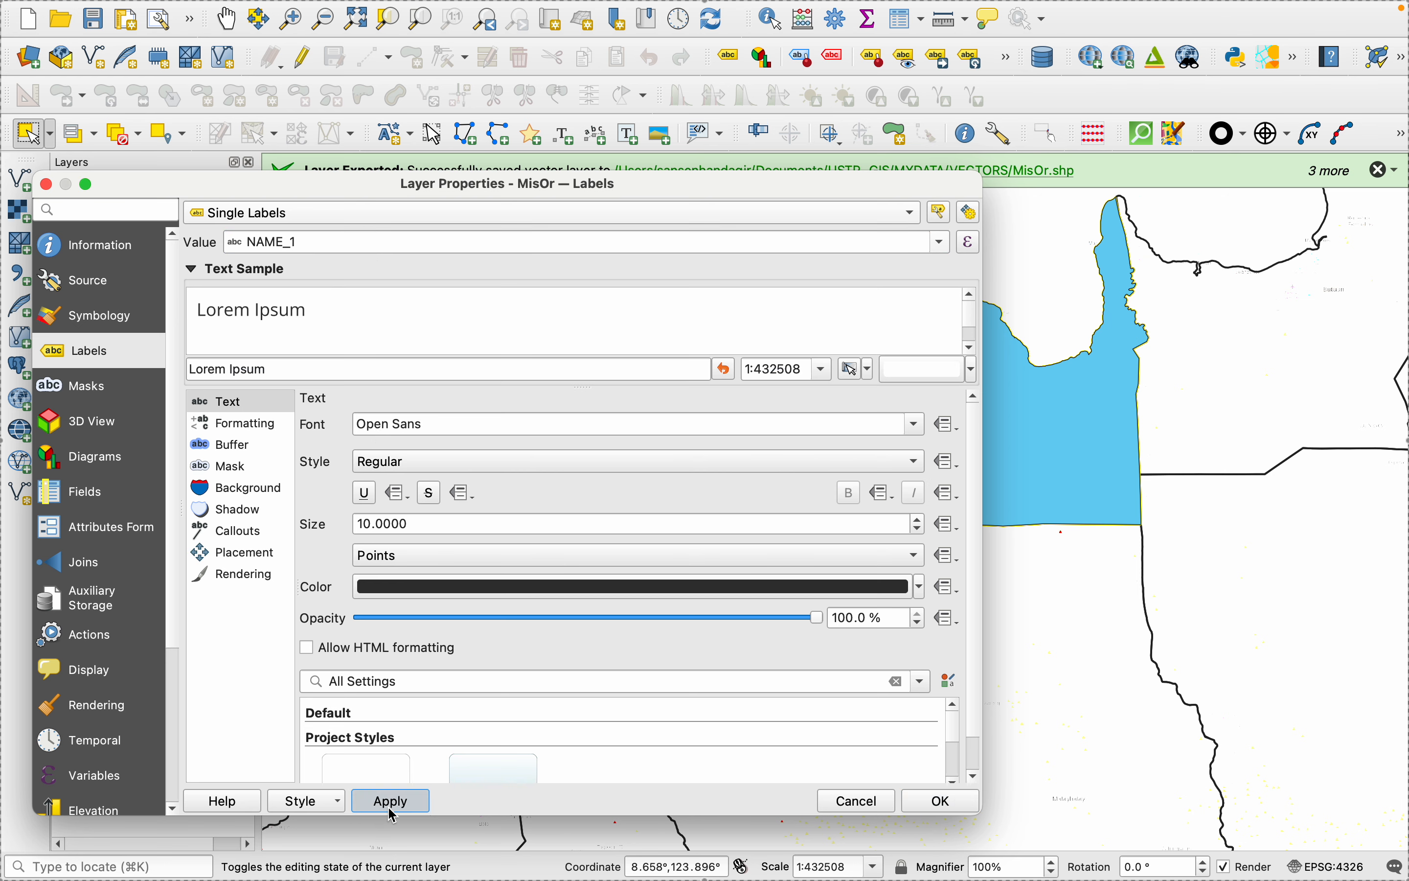
{"action": "left_click", "coordinate": [950, 806]}
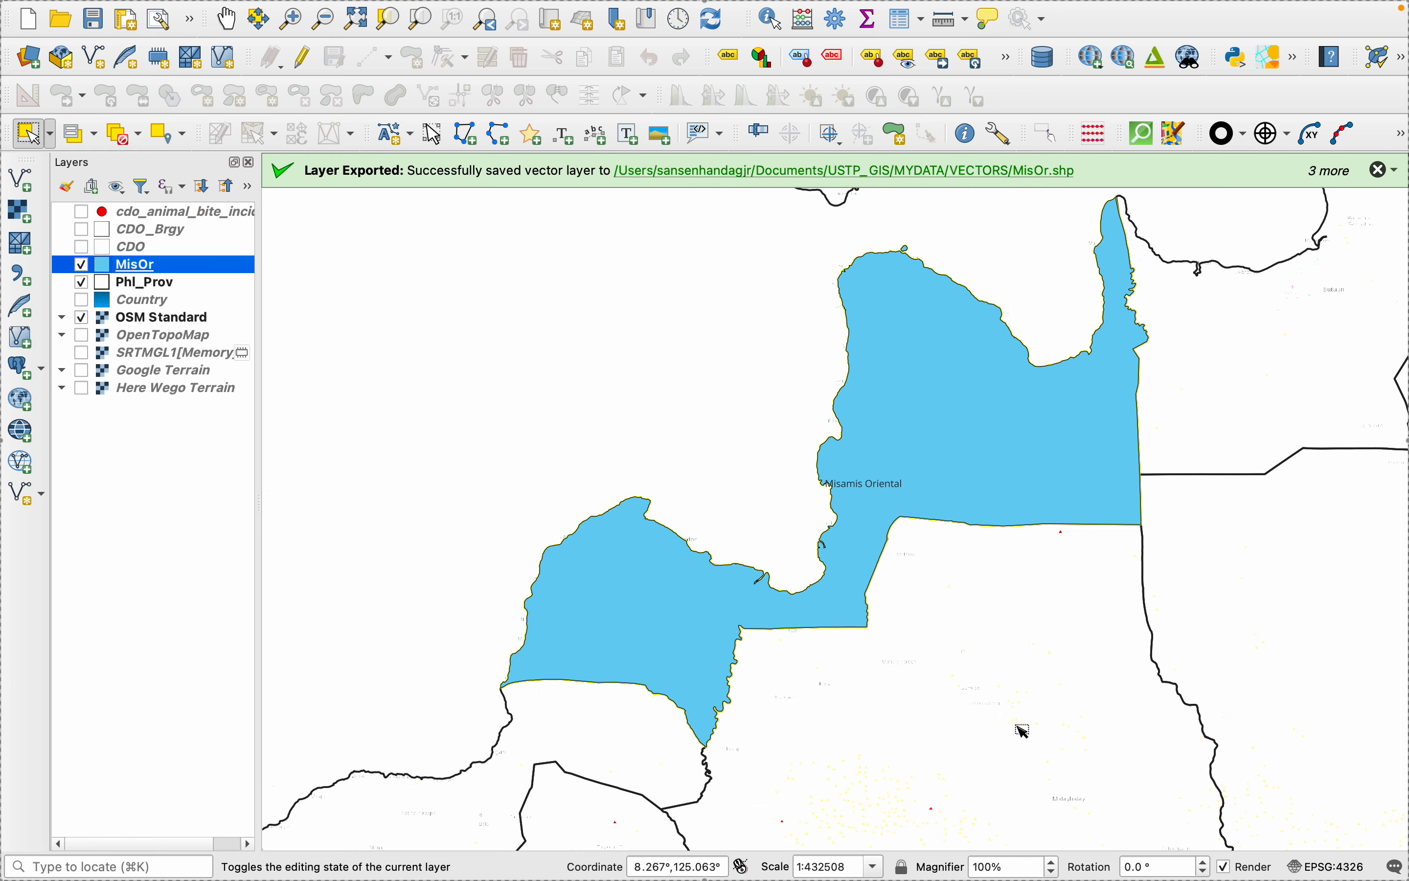
- Check the province label in the print layout, and set the MisOr label text size to 8 points
{"action": "mouse_move", "coordinate": [1167, 851]}
{"action": "key", "text": "ctrl+Left"}
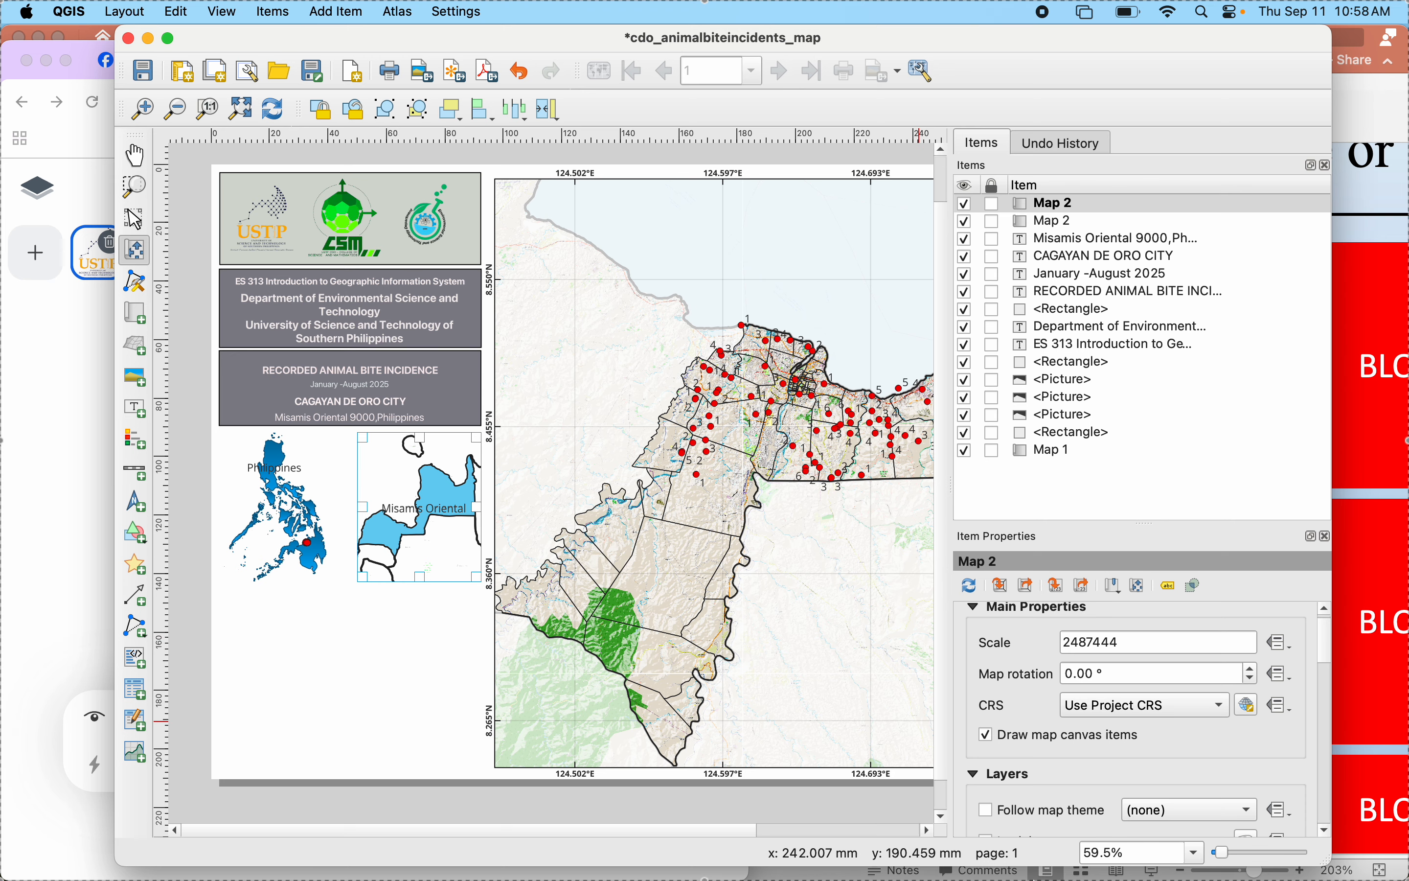
{"action": "left_click", "coordinate": [1088, 826]}
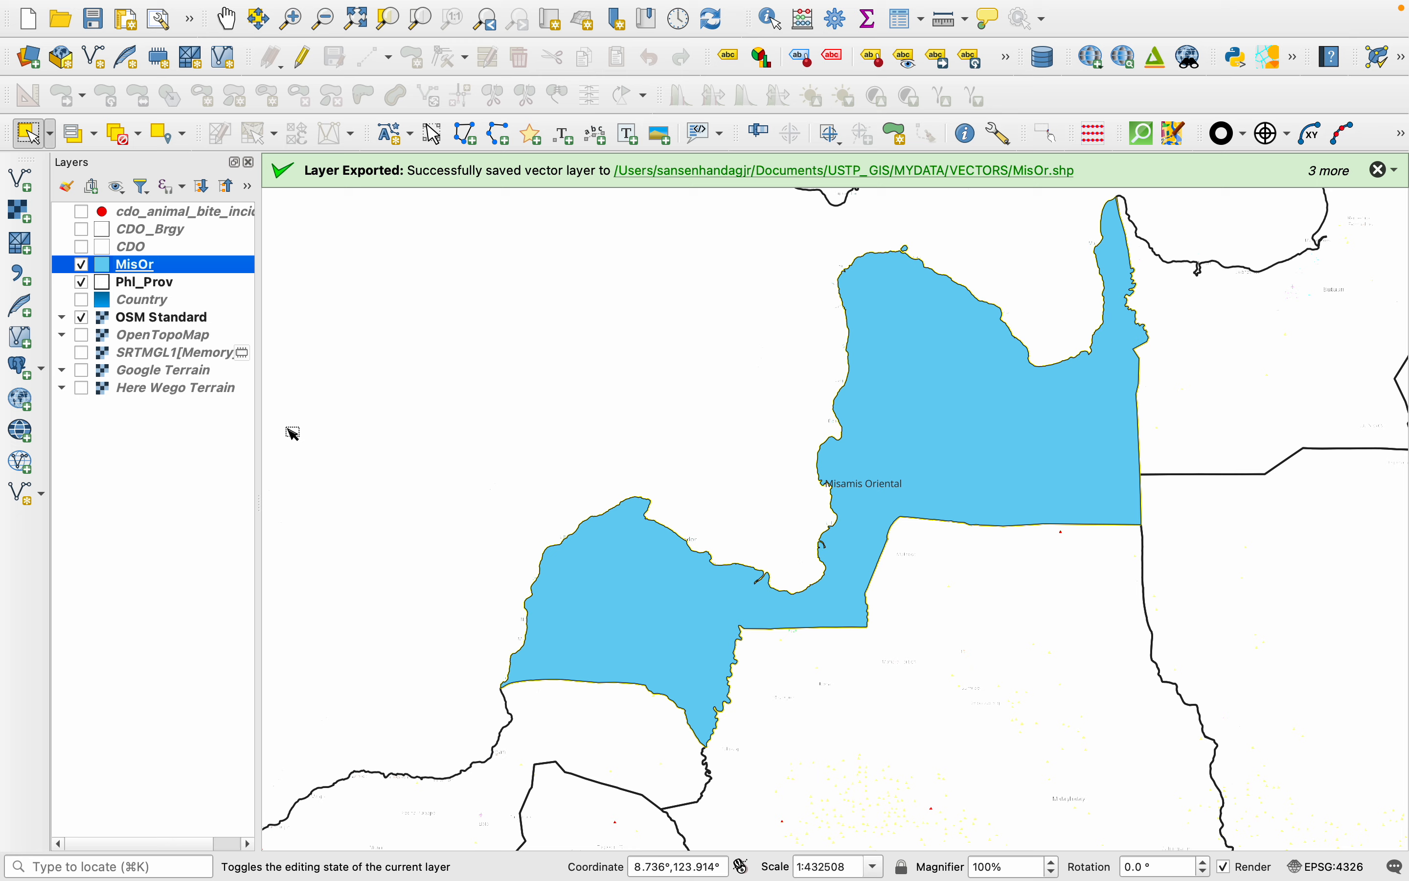
{"action": "right_click", "coordinate": [100, 269]}
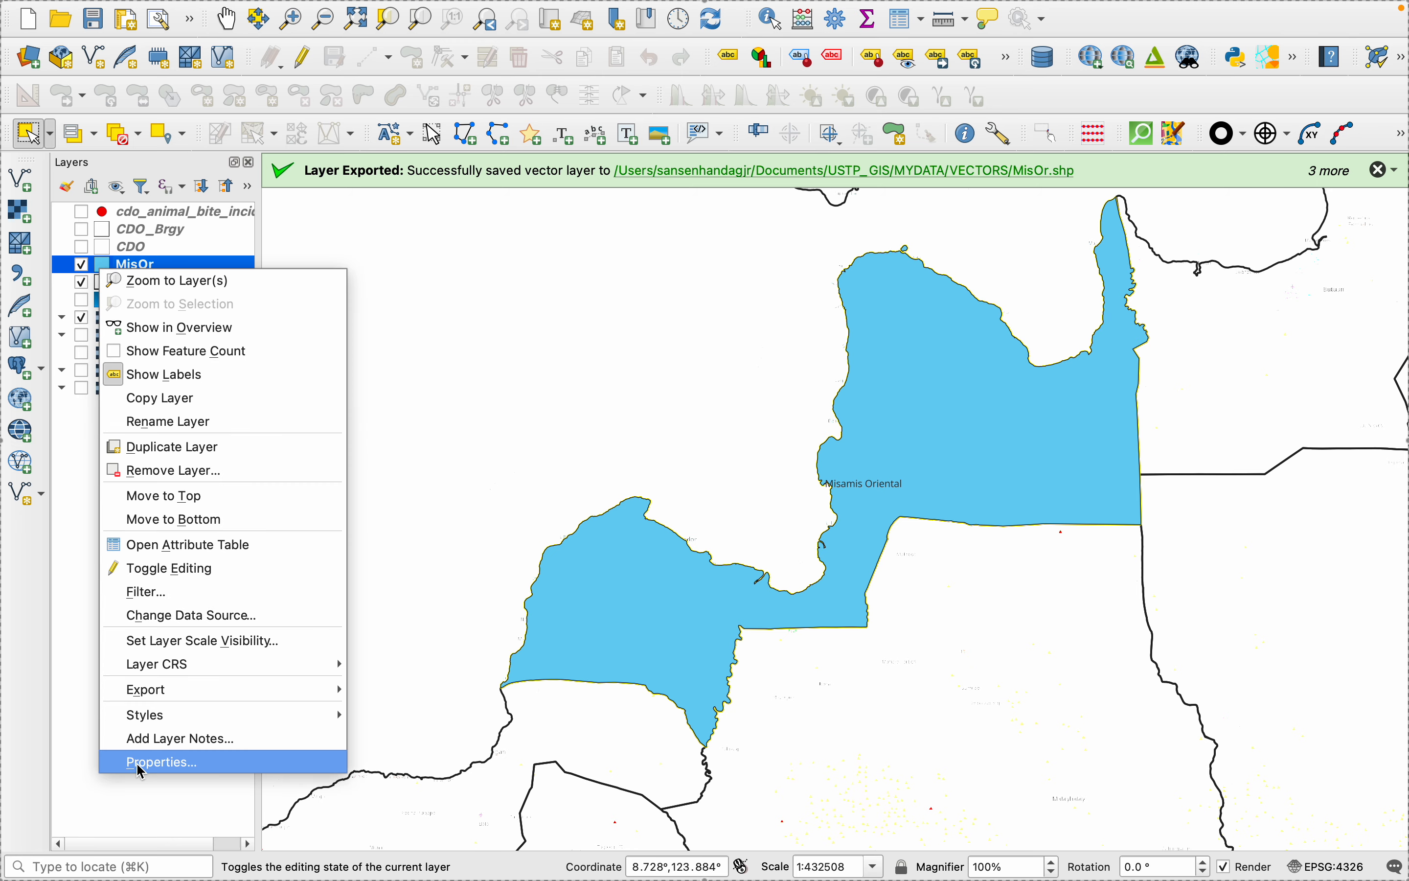
{"action": "key", "text": "Return"}
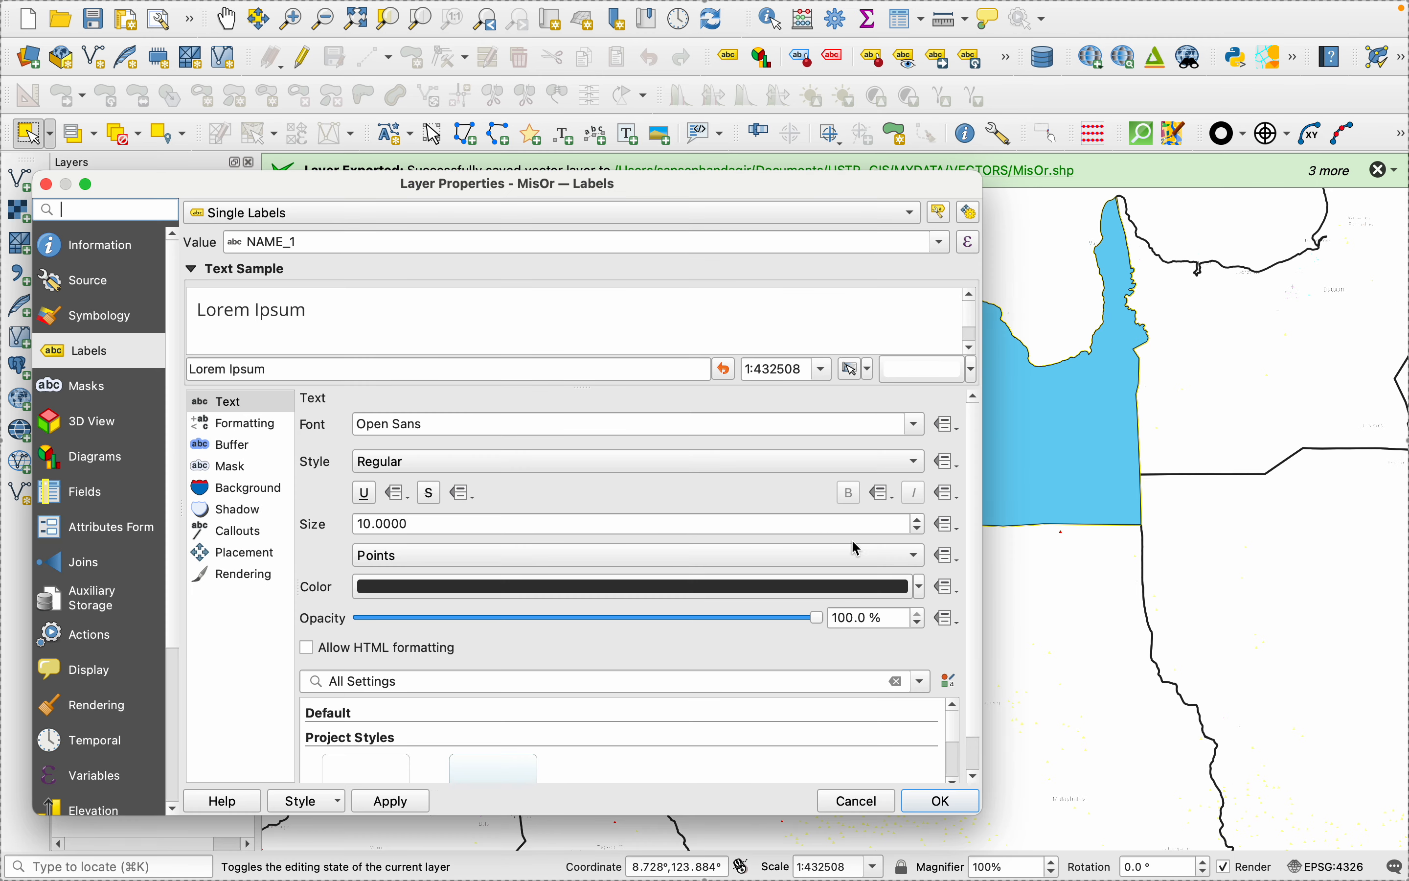
{"action": "left_click", "coordinate": [916, 529]}
{"action": "left_click", "coordinate": [917, 530]}
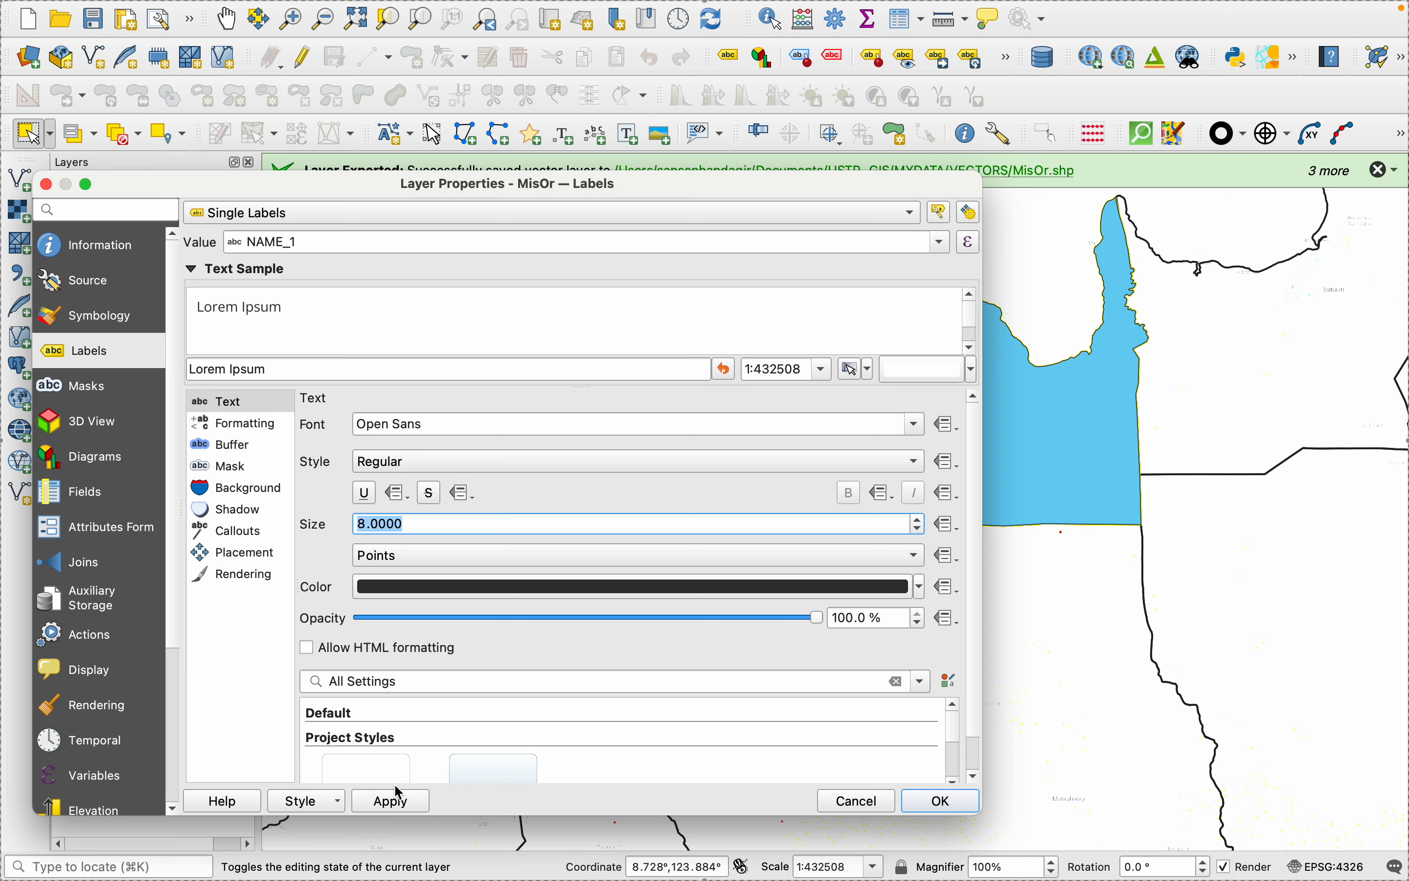
{"action": "left_click", "coordinate": [395, 801]}
{"action": "left_click", "coordinate": [941, 801]}
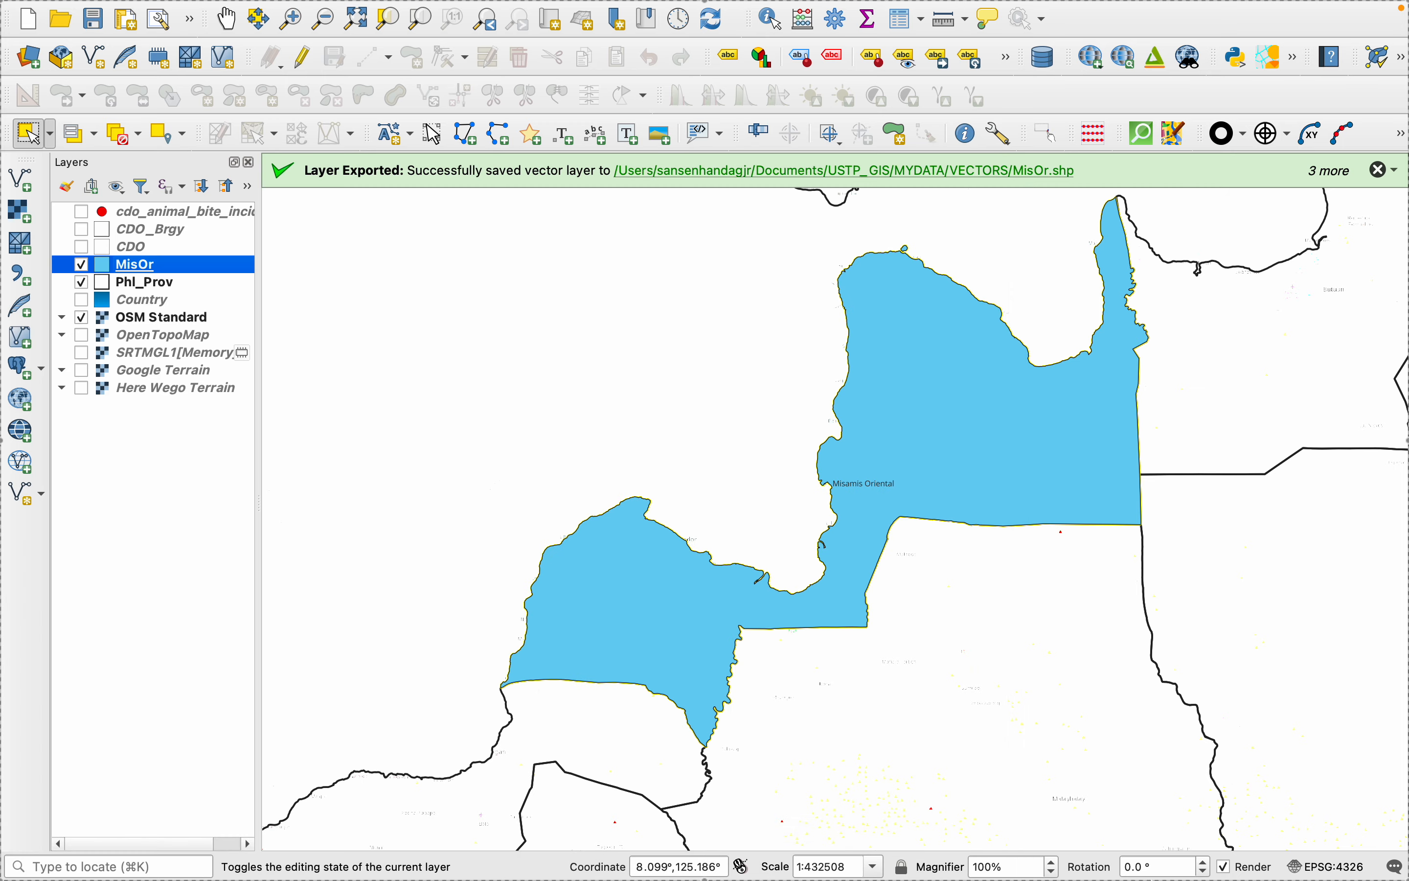
- In the print layout, enable a frame around both the Philippines and the Misamis Oriental inset maps
{"action": "left_click", "coordinate": [1000, 826]}
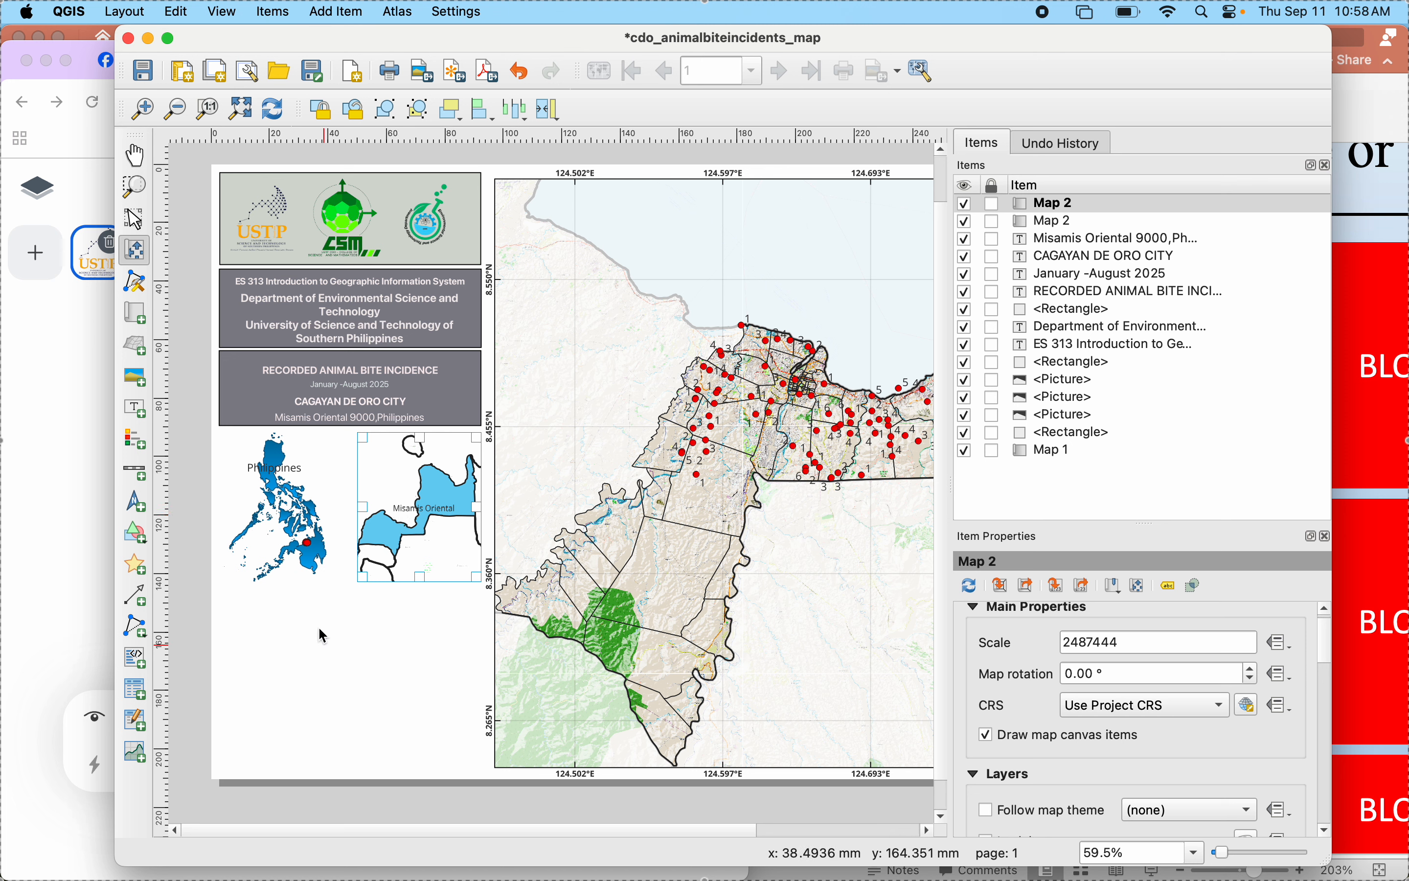
{"action": "left_click", "coordinate": [135, 219]}
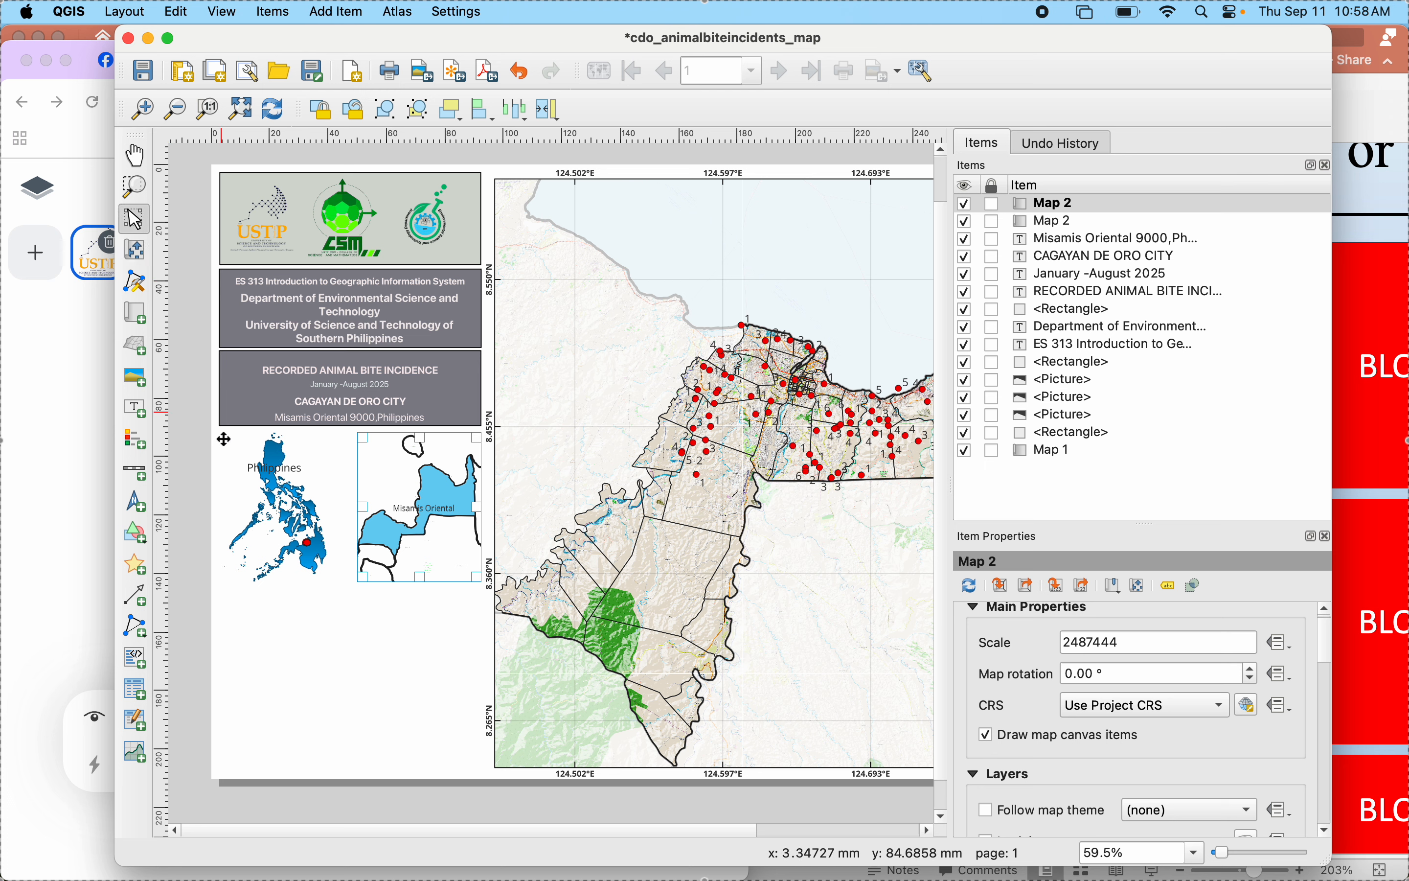
{"action": "left_click", "coordinate": [305, 504]}
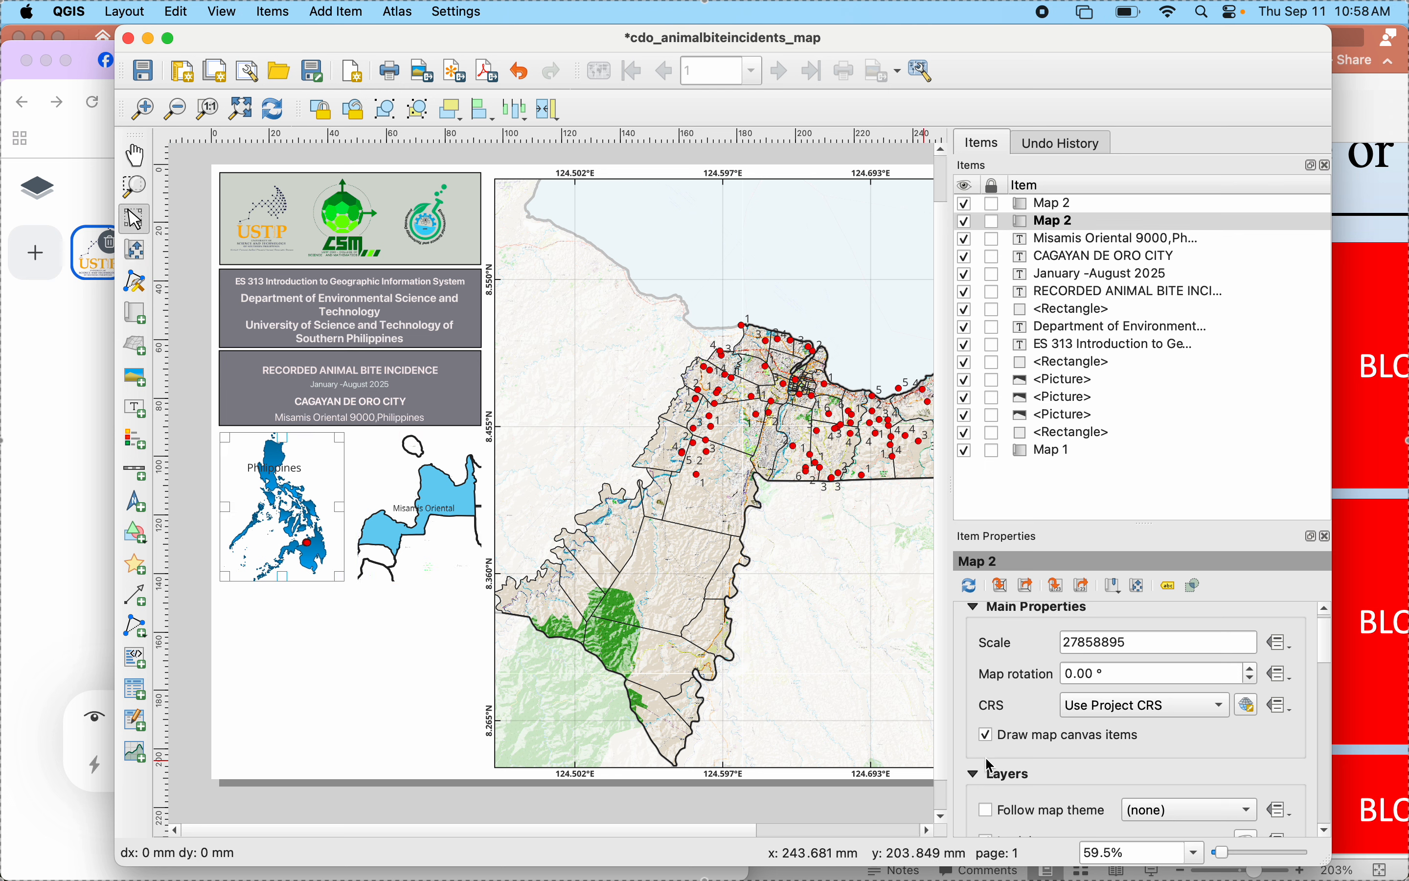
{"action": "scroll", "coordinate": [970, 747], "scroll_direction": "down", "scroll_amount": 5}
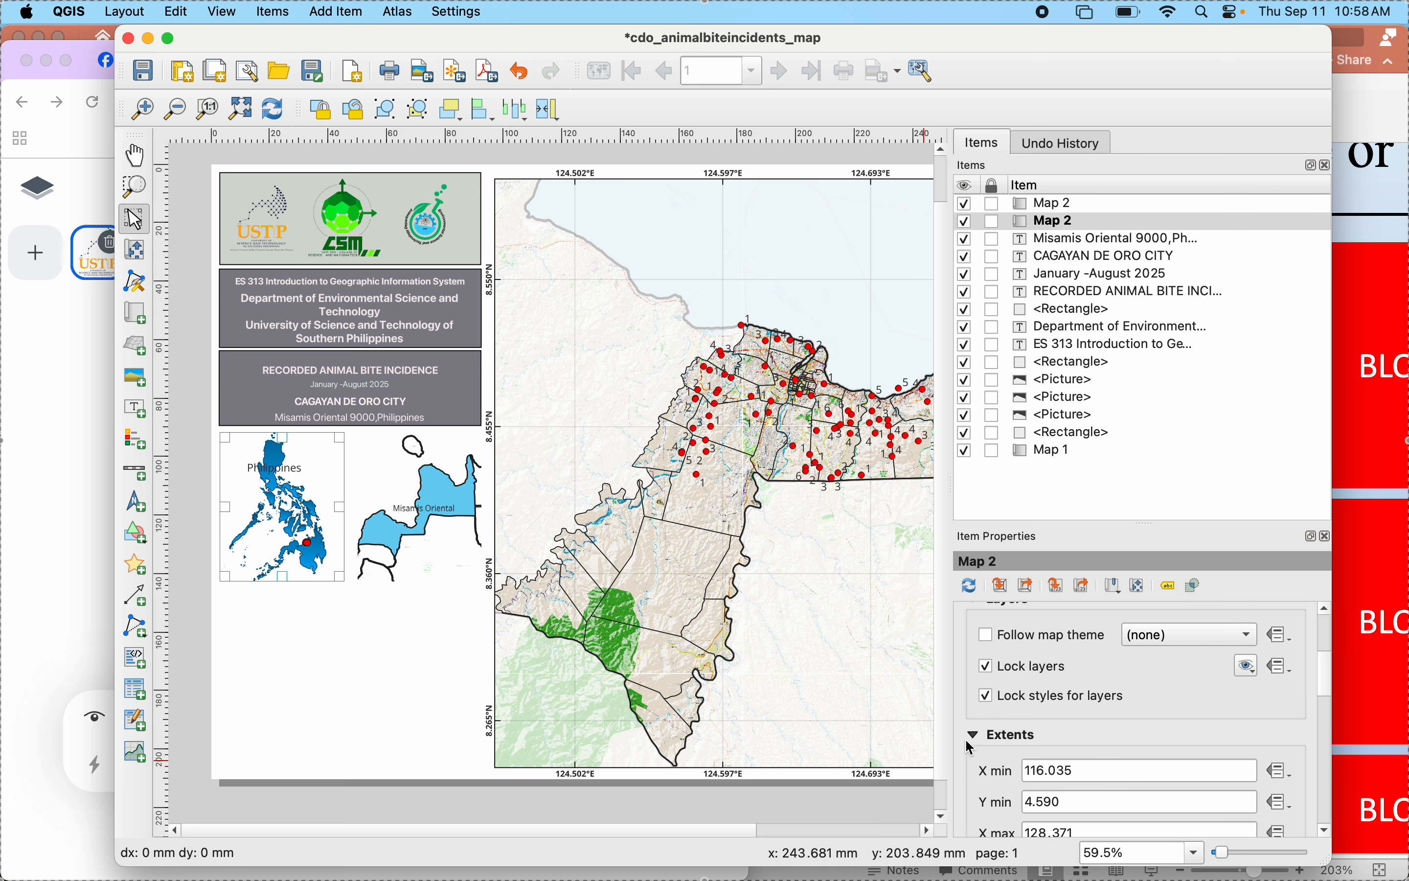
{"action": "scroll", "coordinate": [971, 747], "scroll_direction": "down", "scroll_amount": 5}
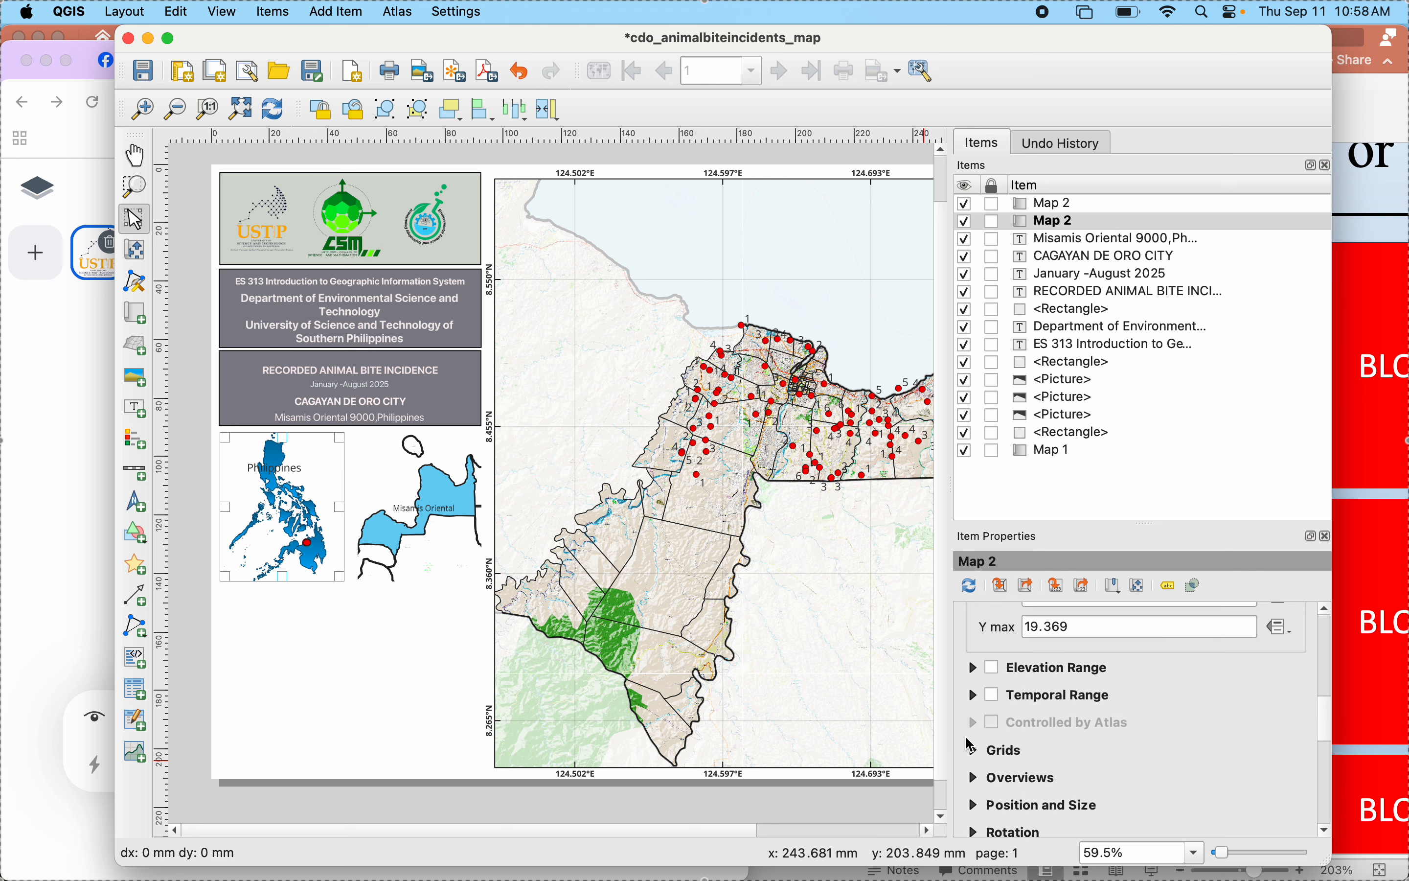
{"action": "scroll", "coordinate": [977, 721], "scroll_direction": "down", "scroll_amount": 3}
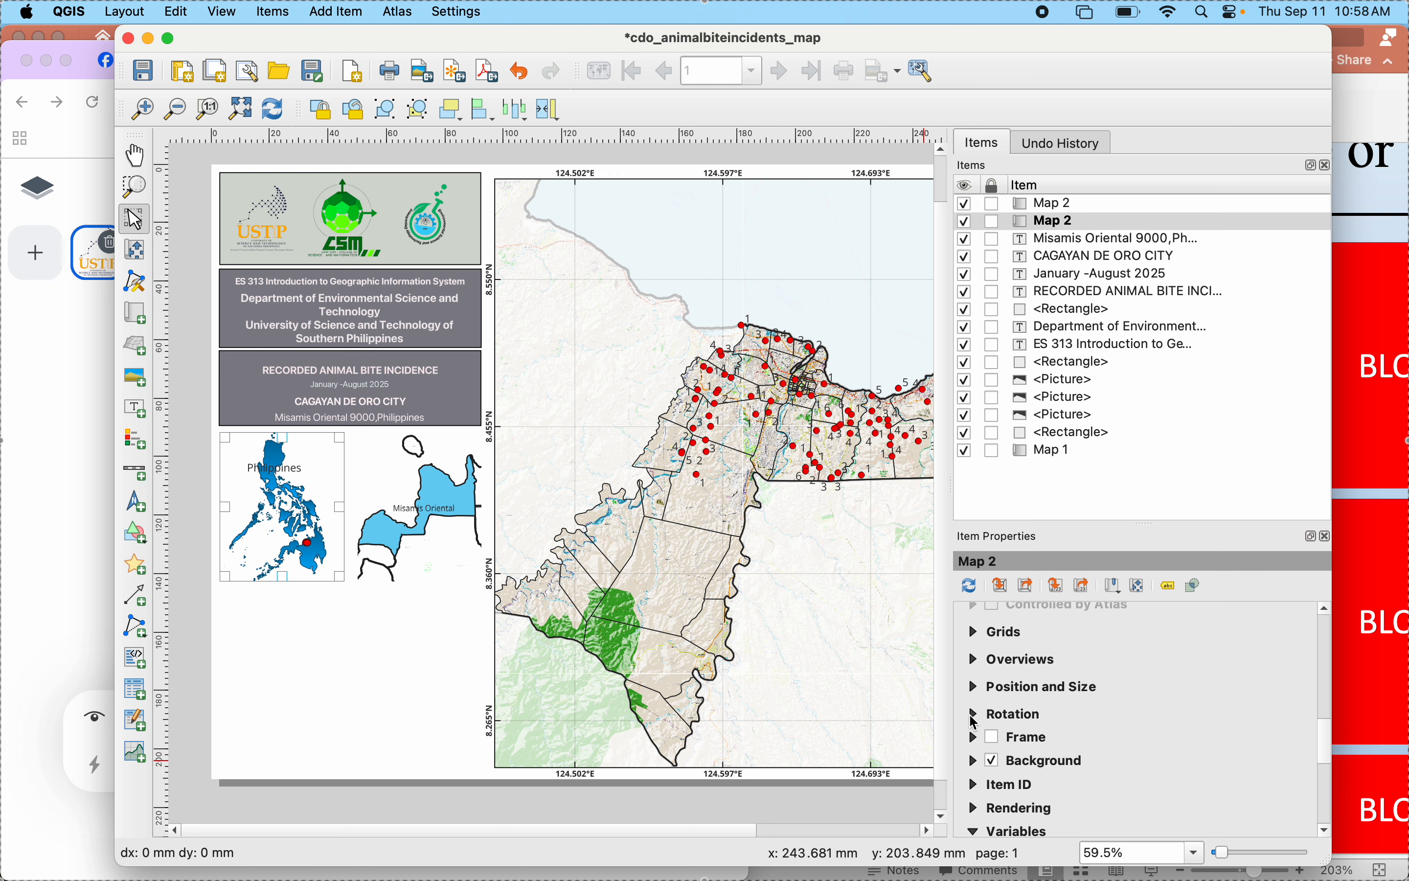
{"action": "left_click", "coordinate": [994, 746]}
{"action": "left_click", "coordinate": [395, 568]}
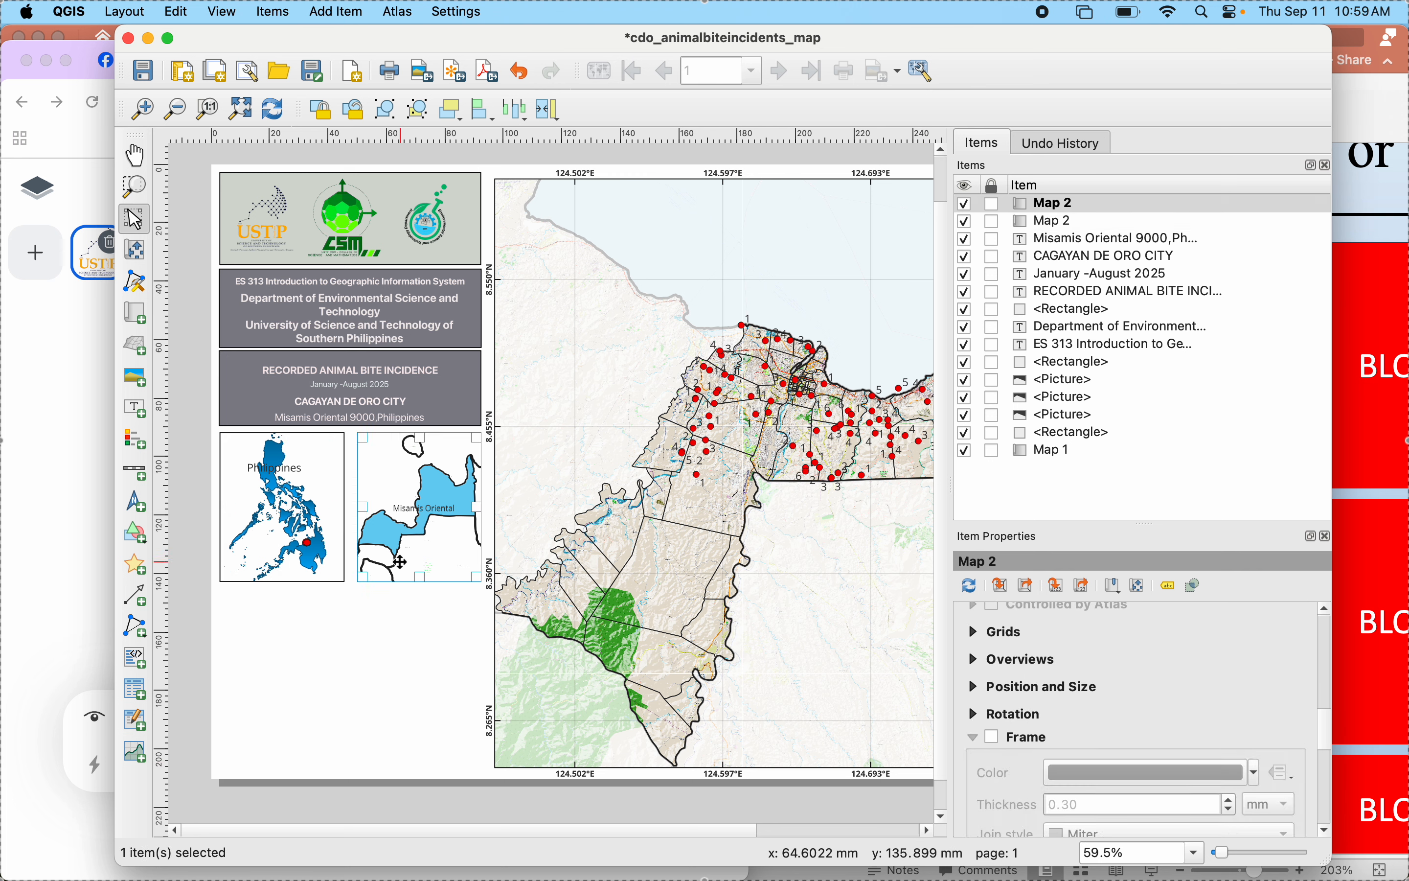
{"action": "left_click", "coordinate": [995, 741]}
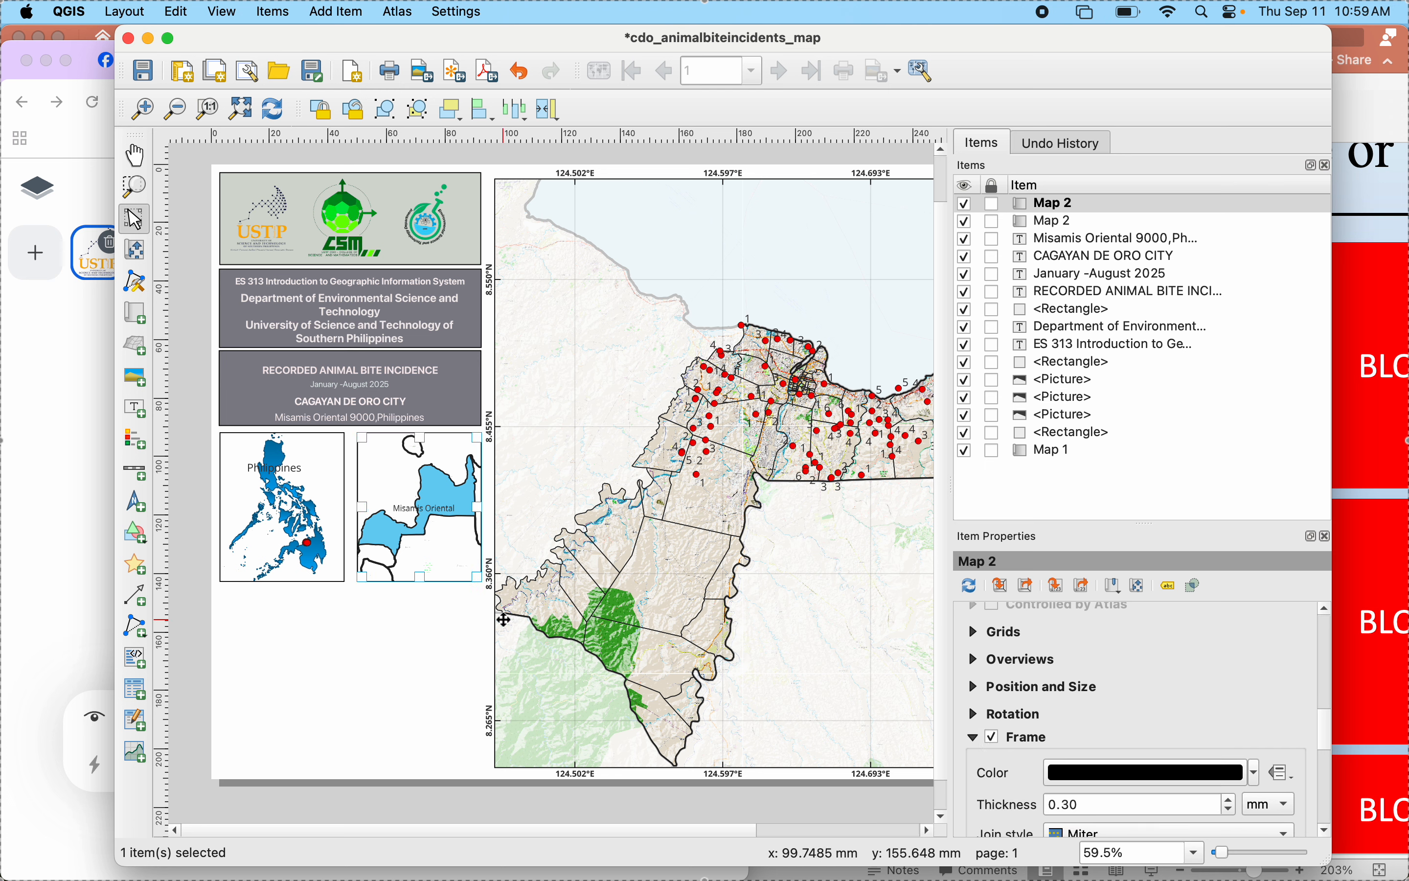
- Examine the Philippines inset's frame settings and the reference map on the PowerPoint Balance slide, and return to the QGIS layout
{"action": "left_click", "coordinate": [273, 526]}
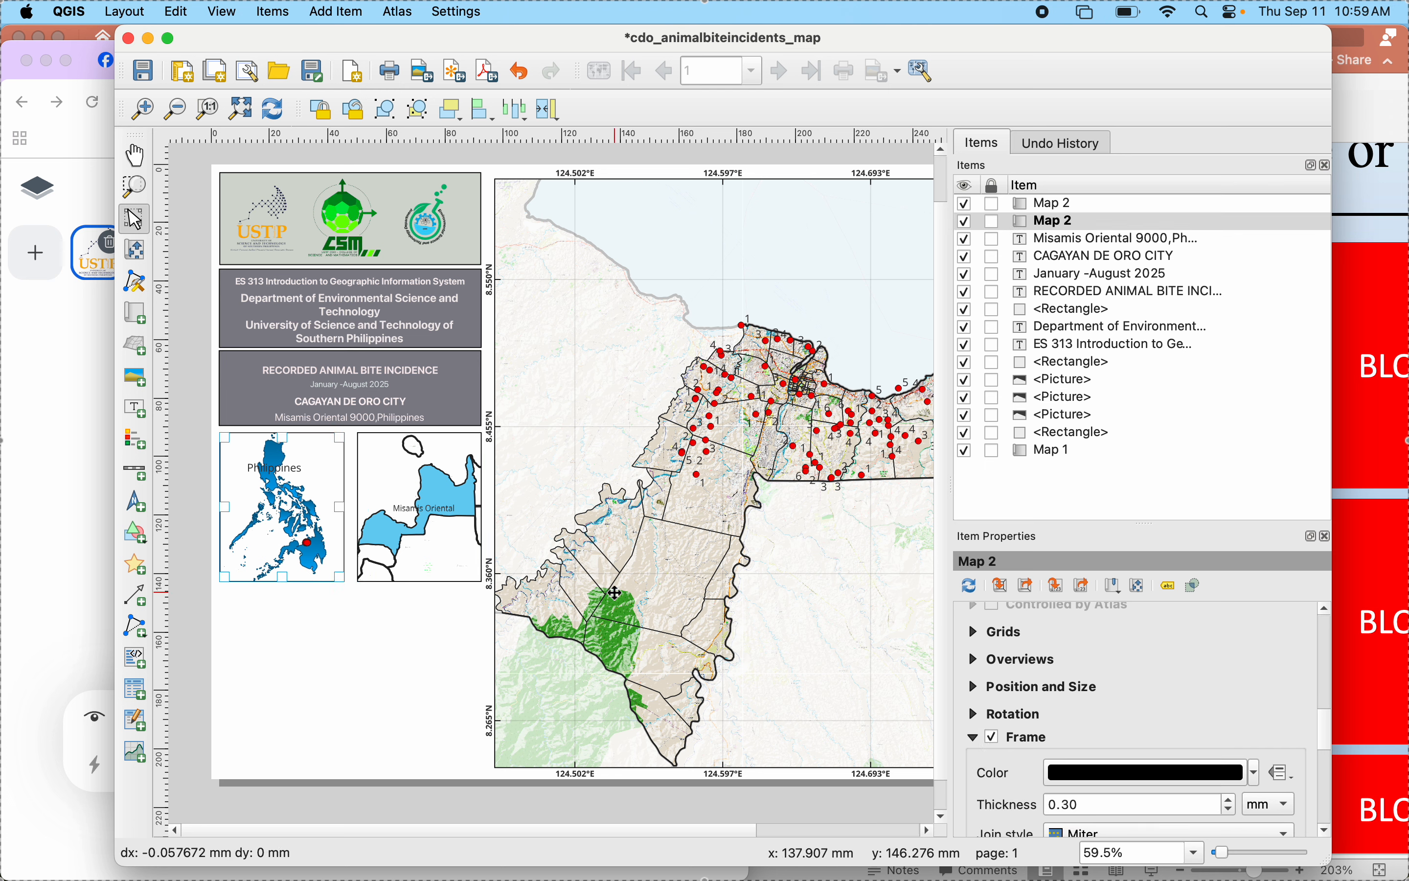
{"action": "scroll", "coordinate": [984, 783], "scroll_direction": "down", "scroll_amount": 2}
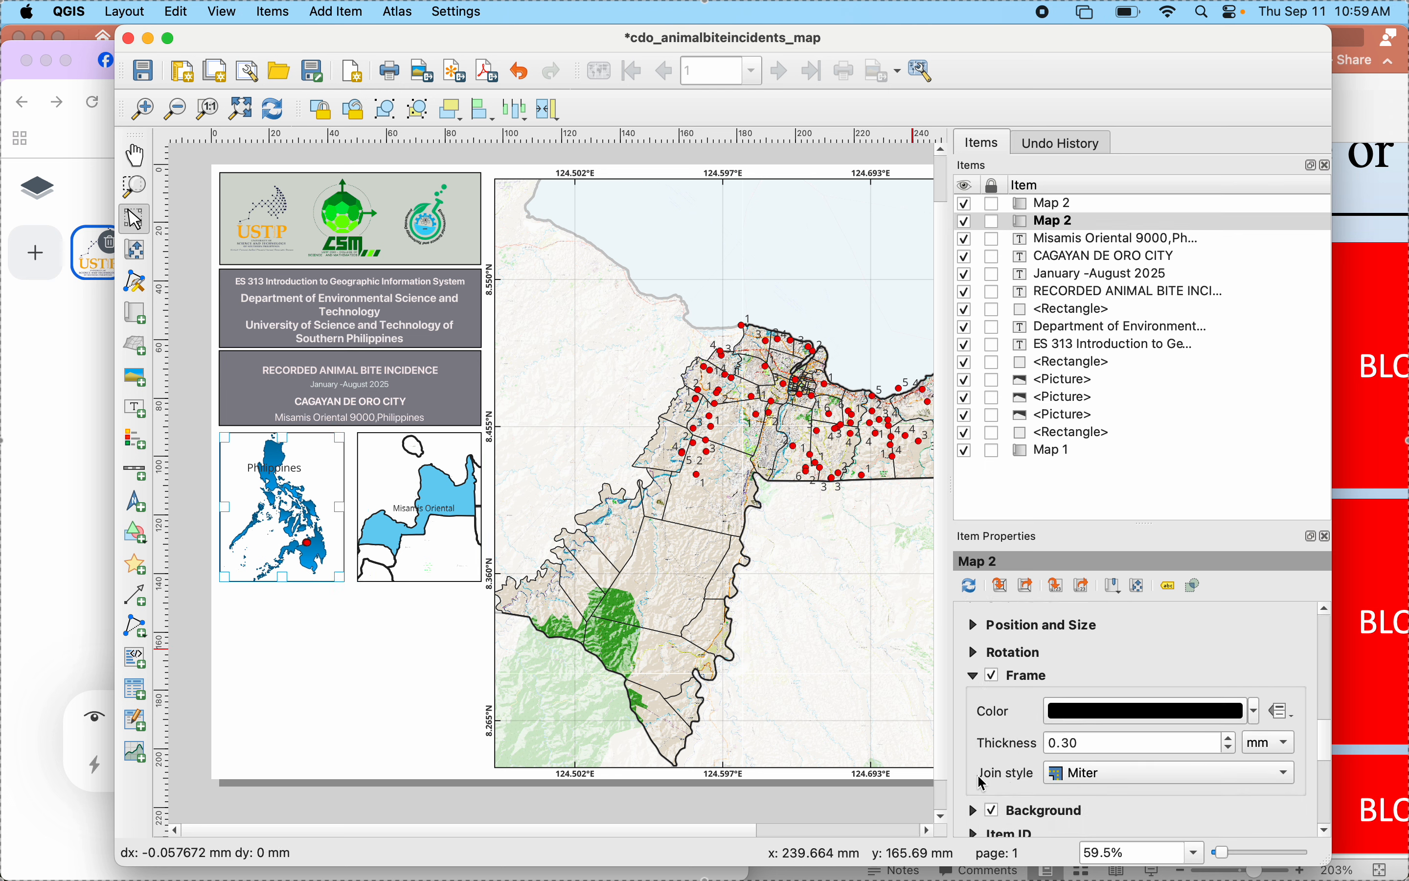
{"action": "mouse_move", "coordinate": [1066, 874]}
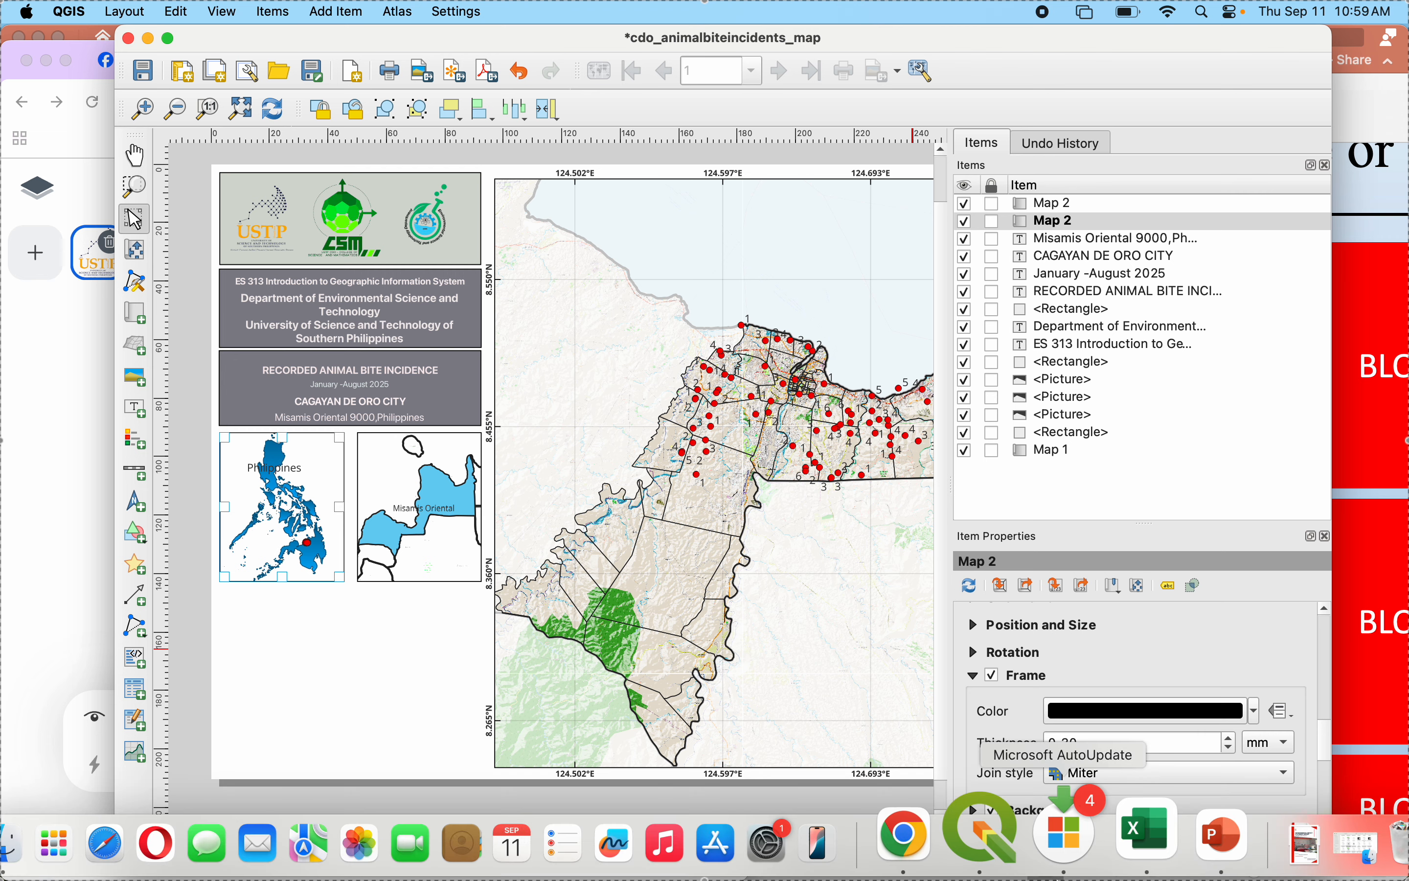
{"action": "left_click", "coordinate": [1164, 852]}
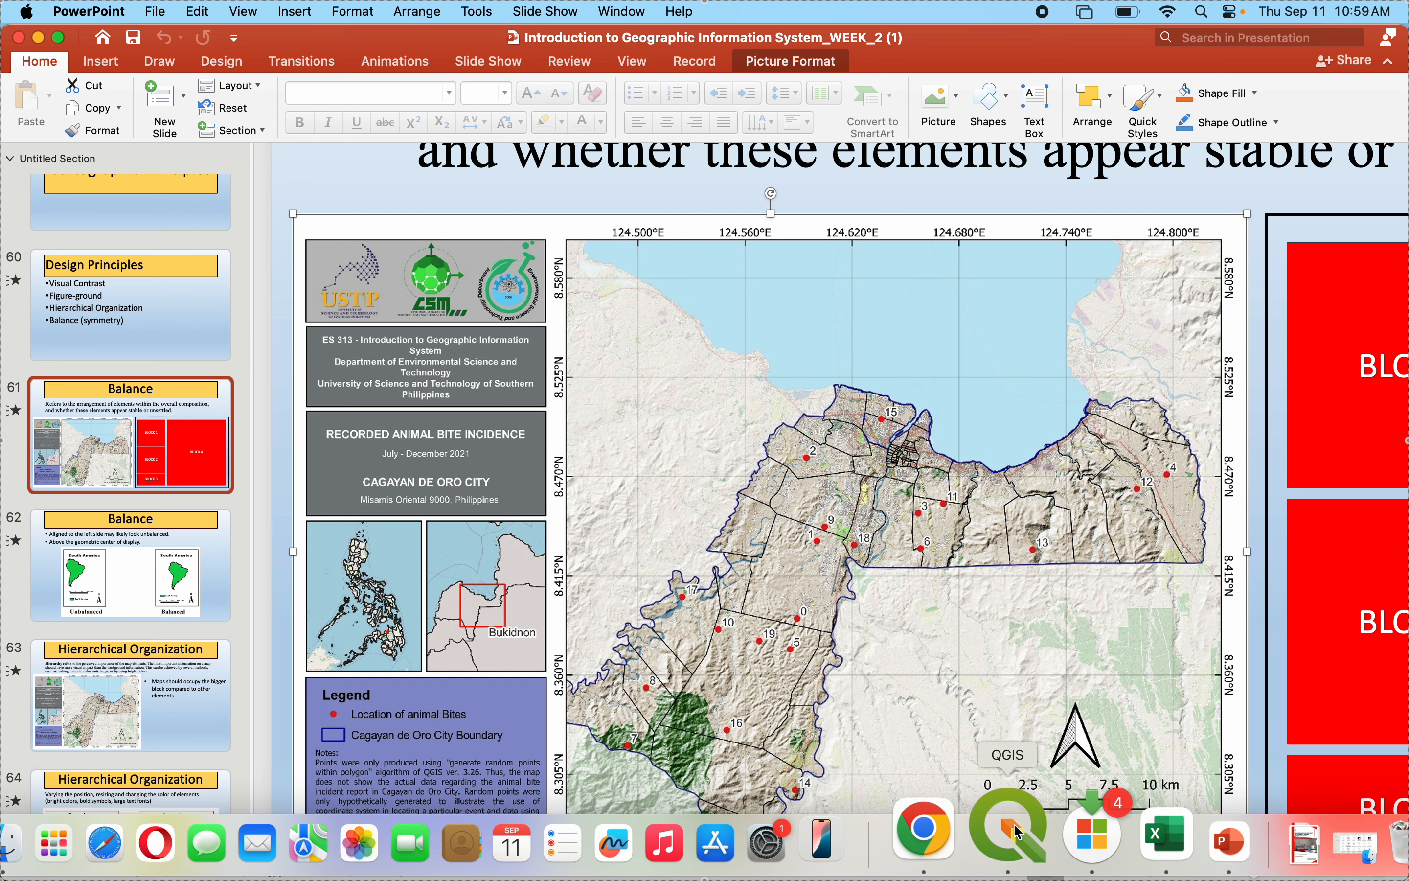
{"action": "left_click", "coordinate": [1016, 832]}
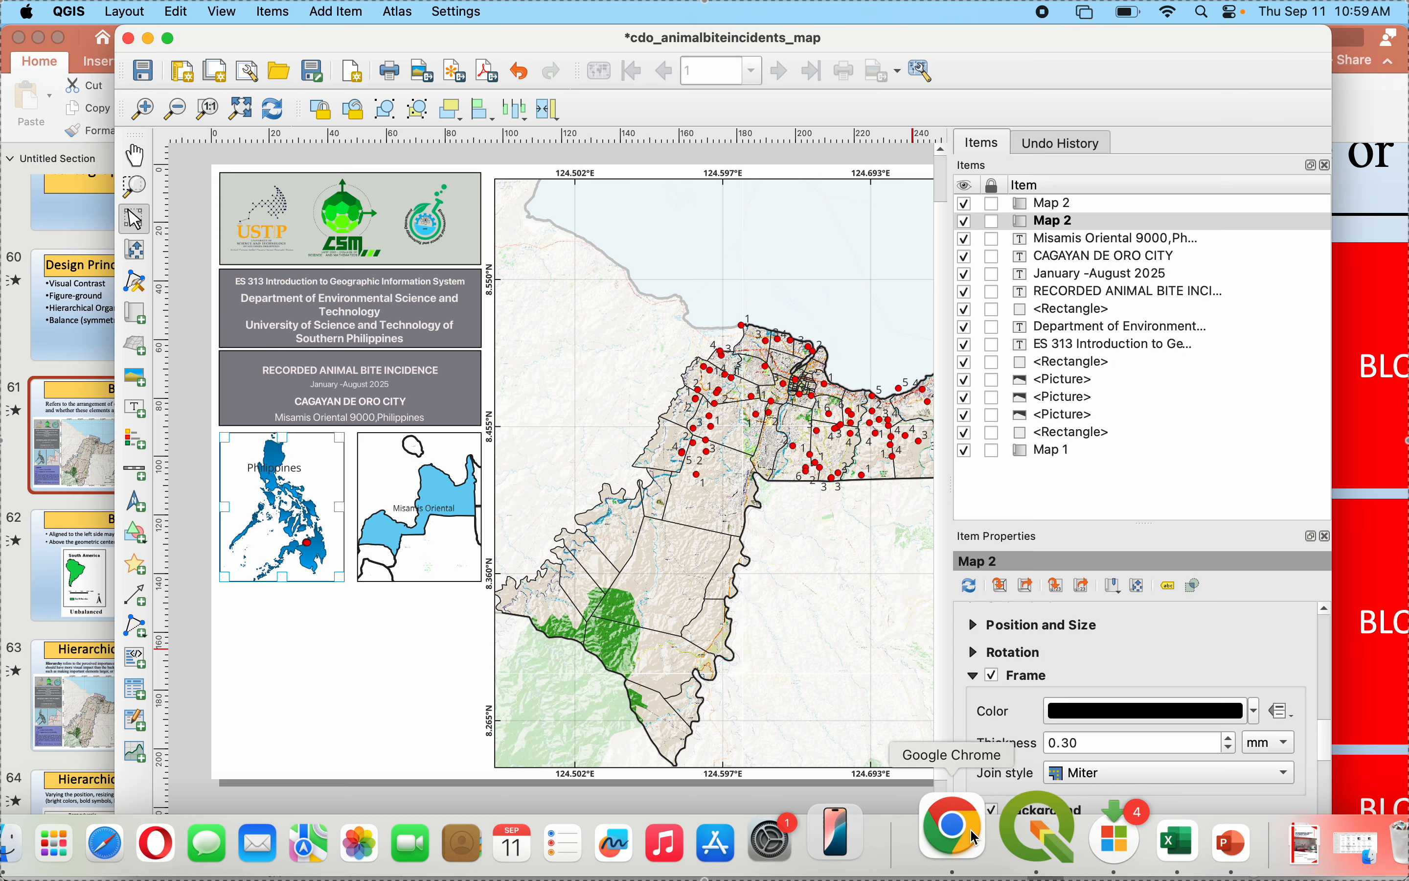
- In the main QGIS window, change the MisOr layer's fill to a pale pink from the recent colors and apply it
{"action": "left_click", "coordinate": [1023, 845]}
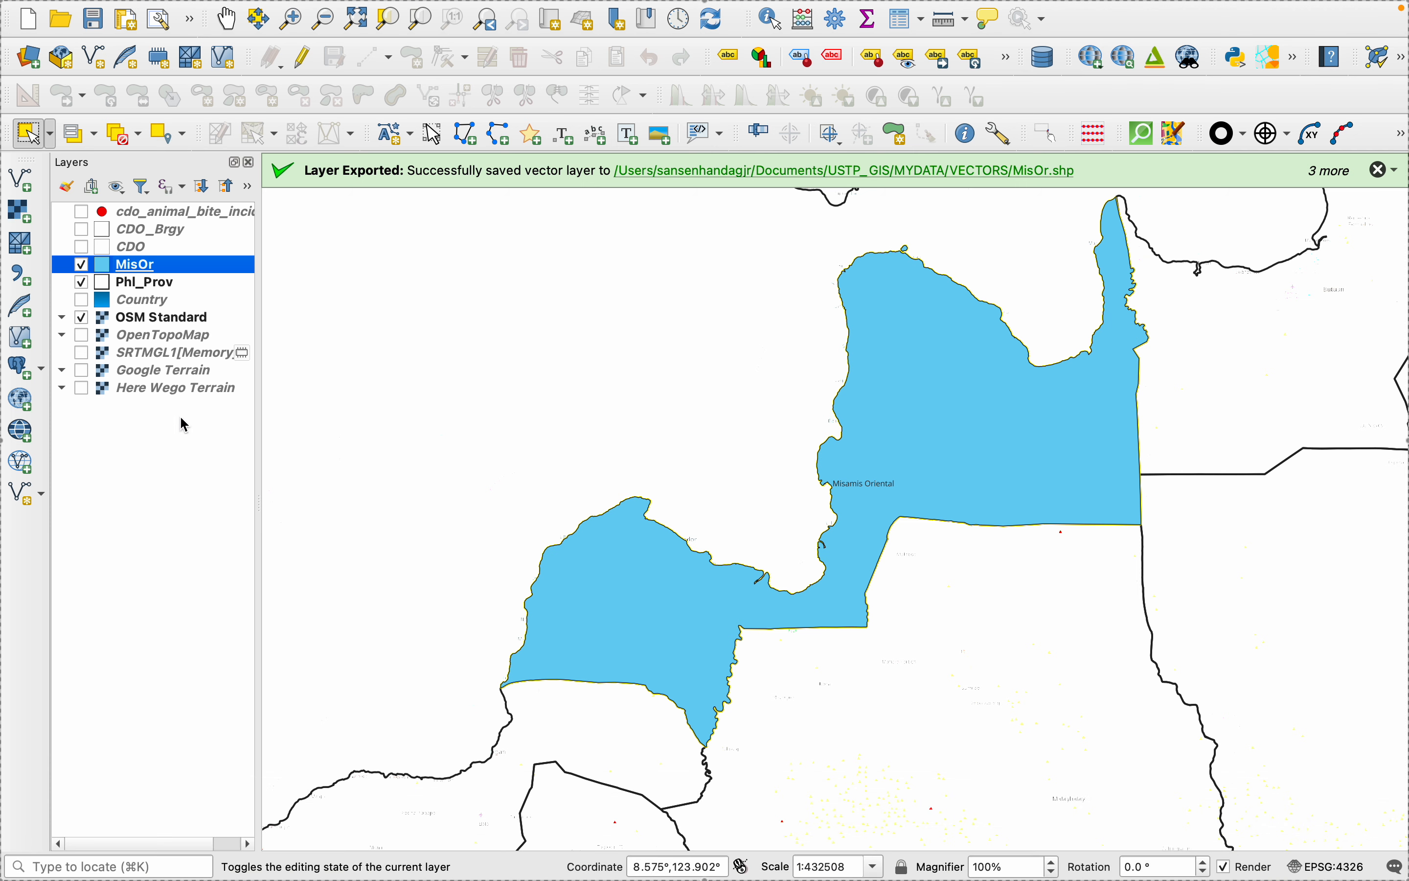
{"action": "right_click", "coordinate": [129, 271]}
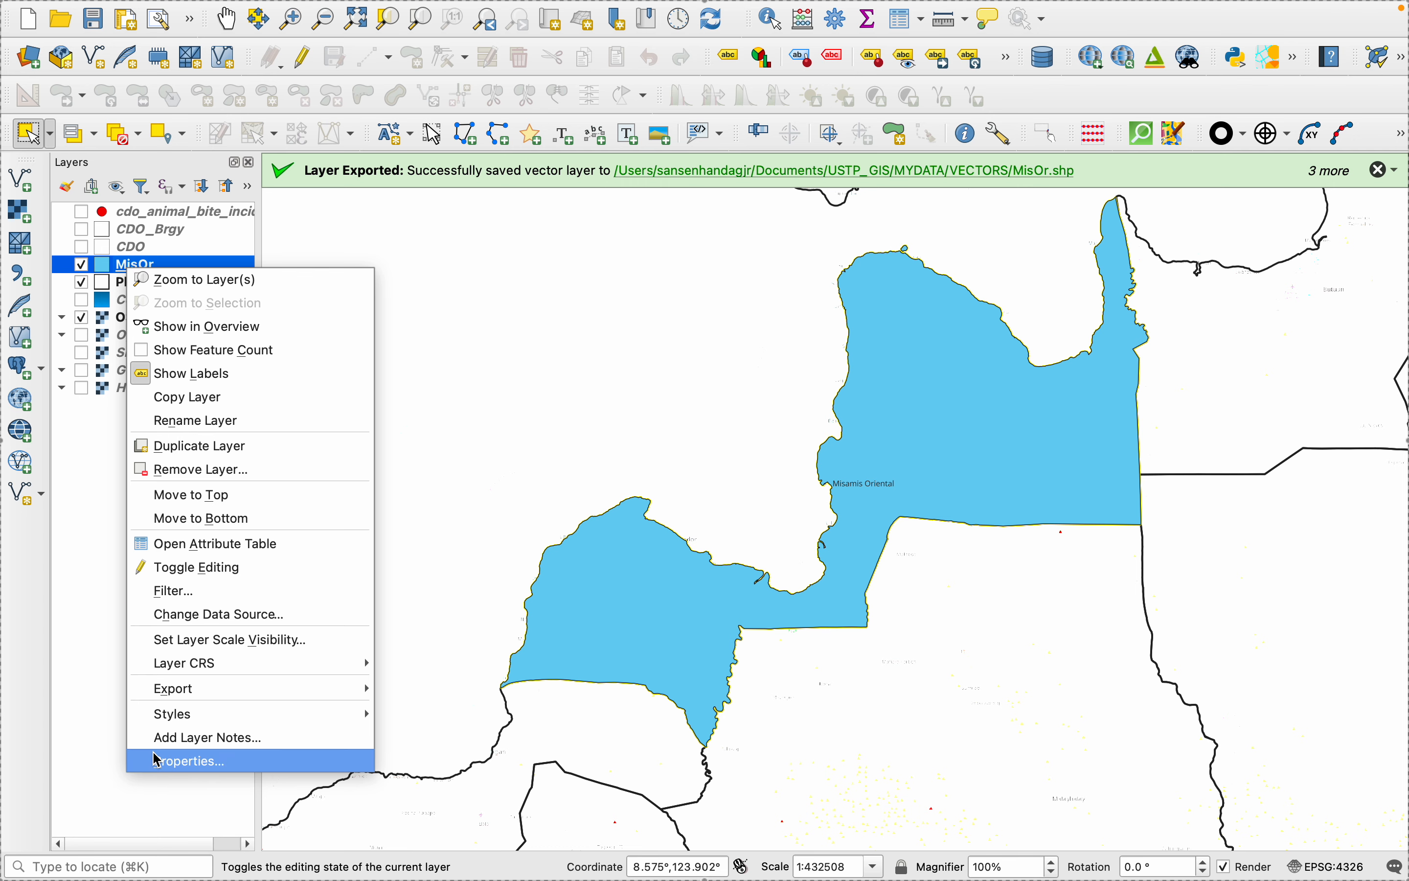
{"action": "key", "text": "Return"}
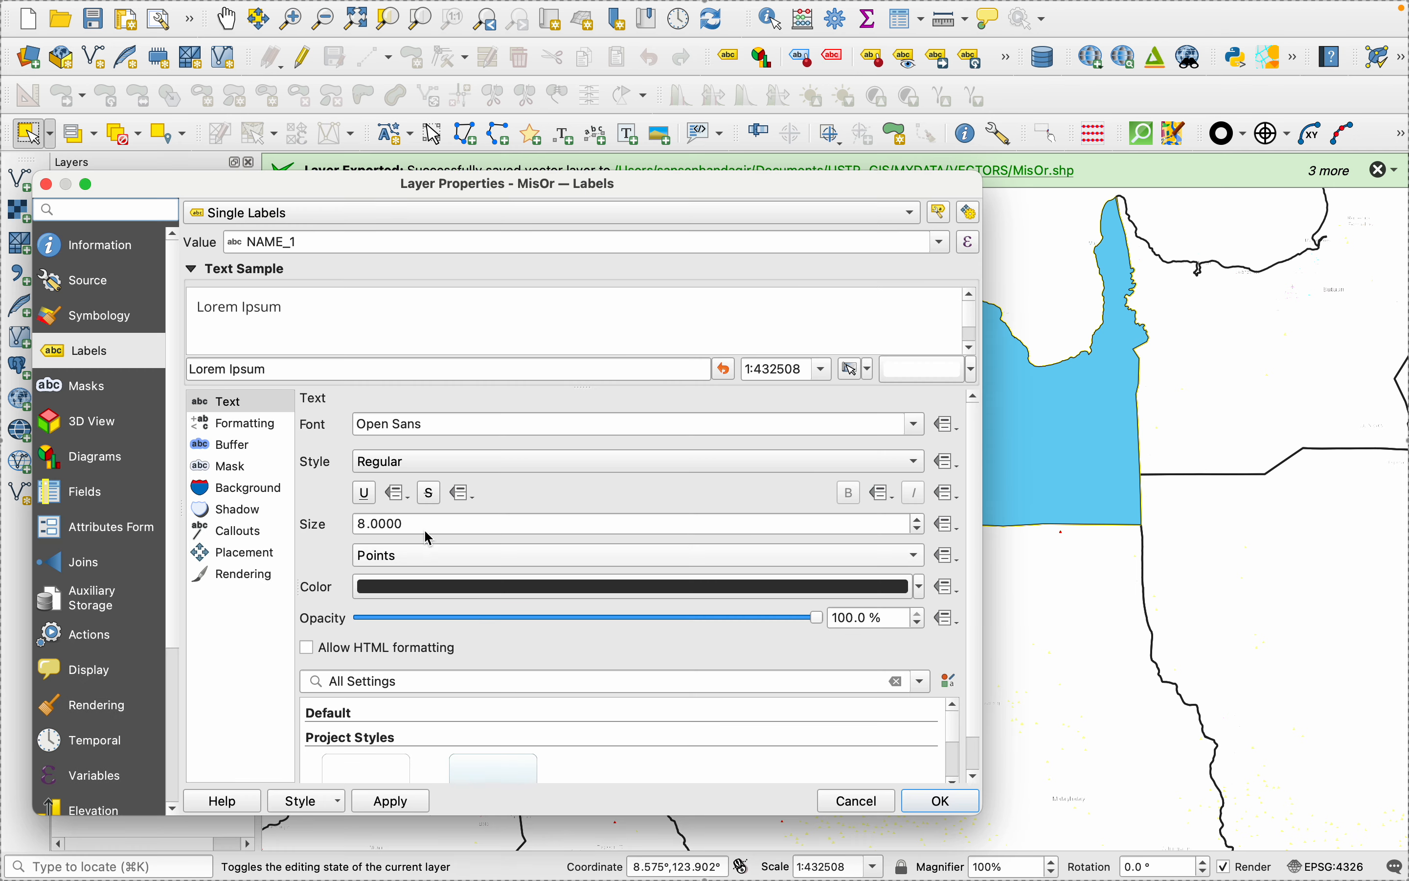
{"action": "left_click", "coordinate": [65, 321]}
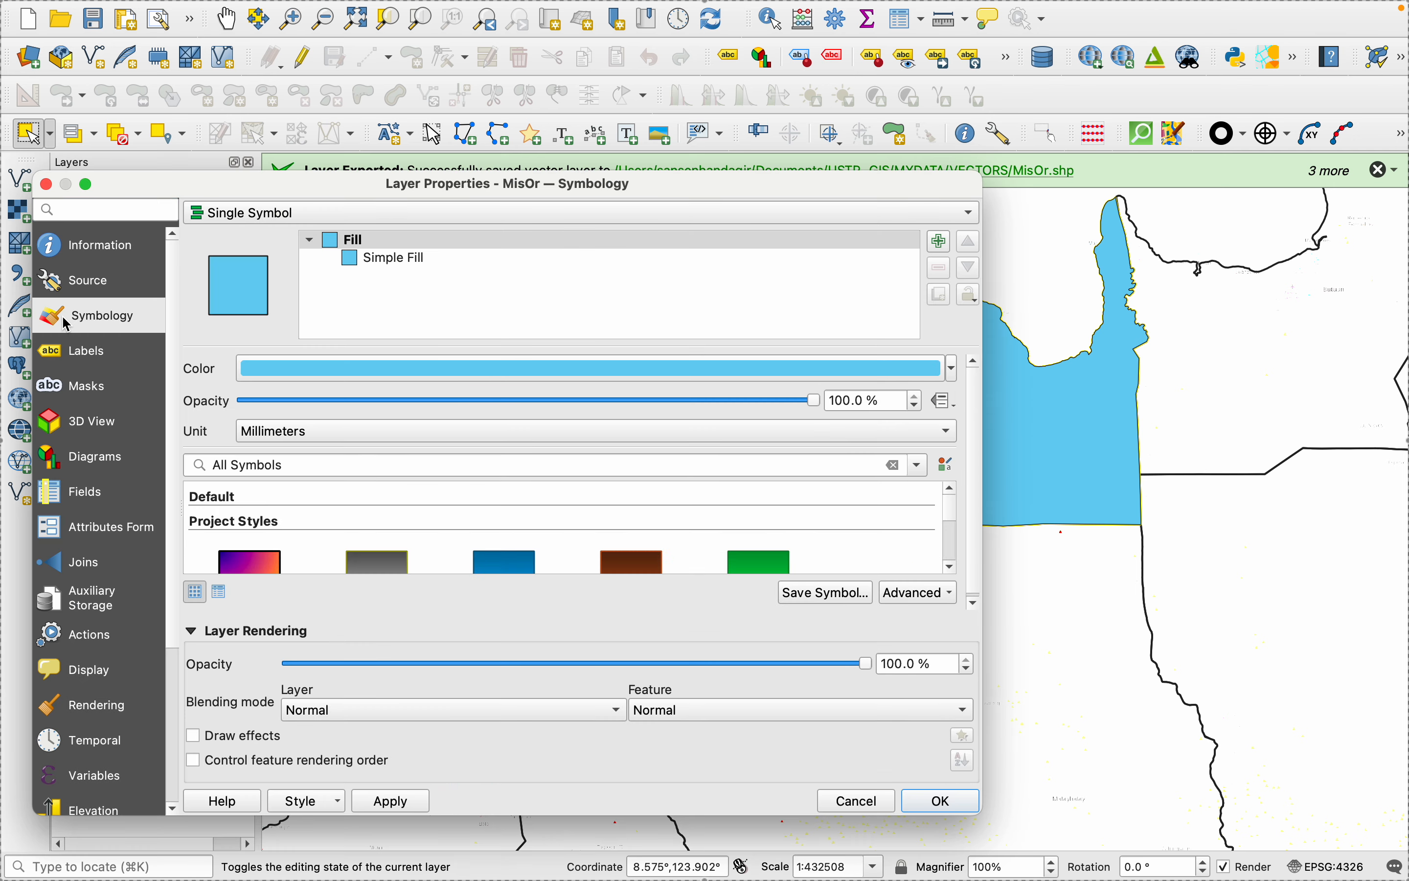
{"action": "left_click", "coordinate": [952, 368]}
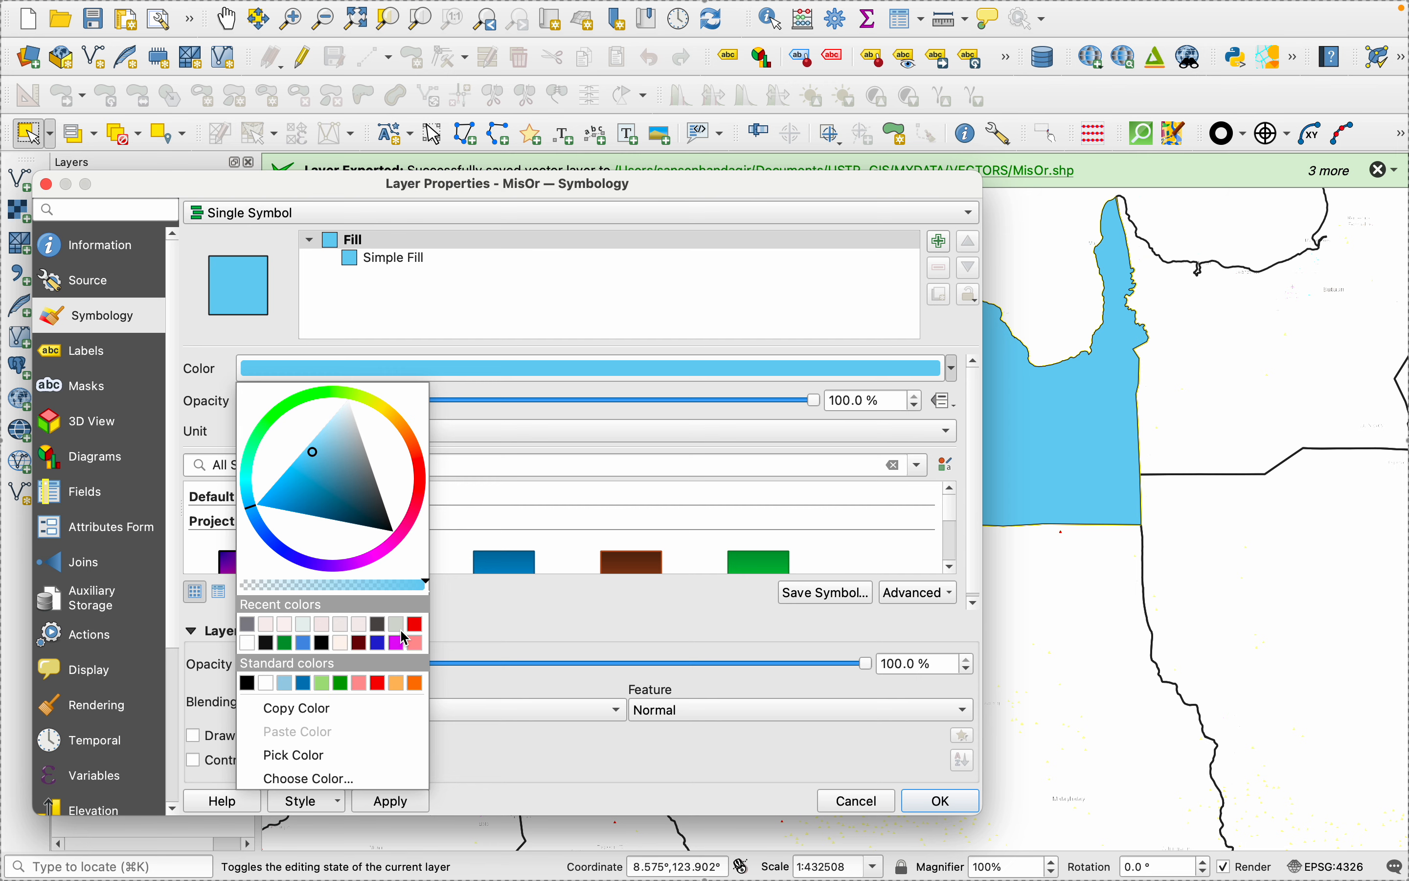
{"action": "left_click", "coordinate": [332, 632]}
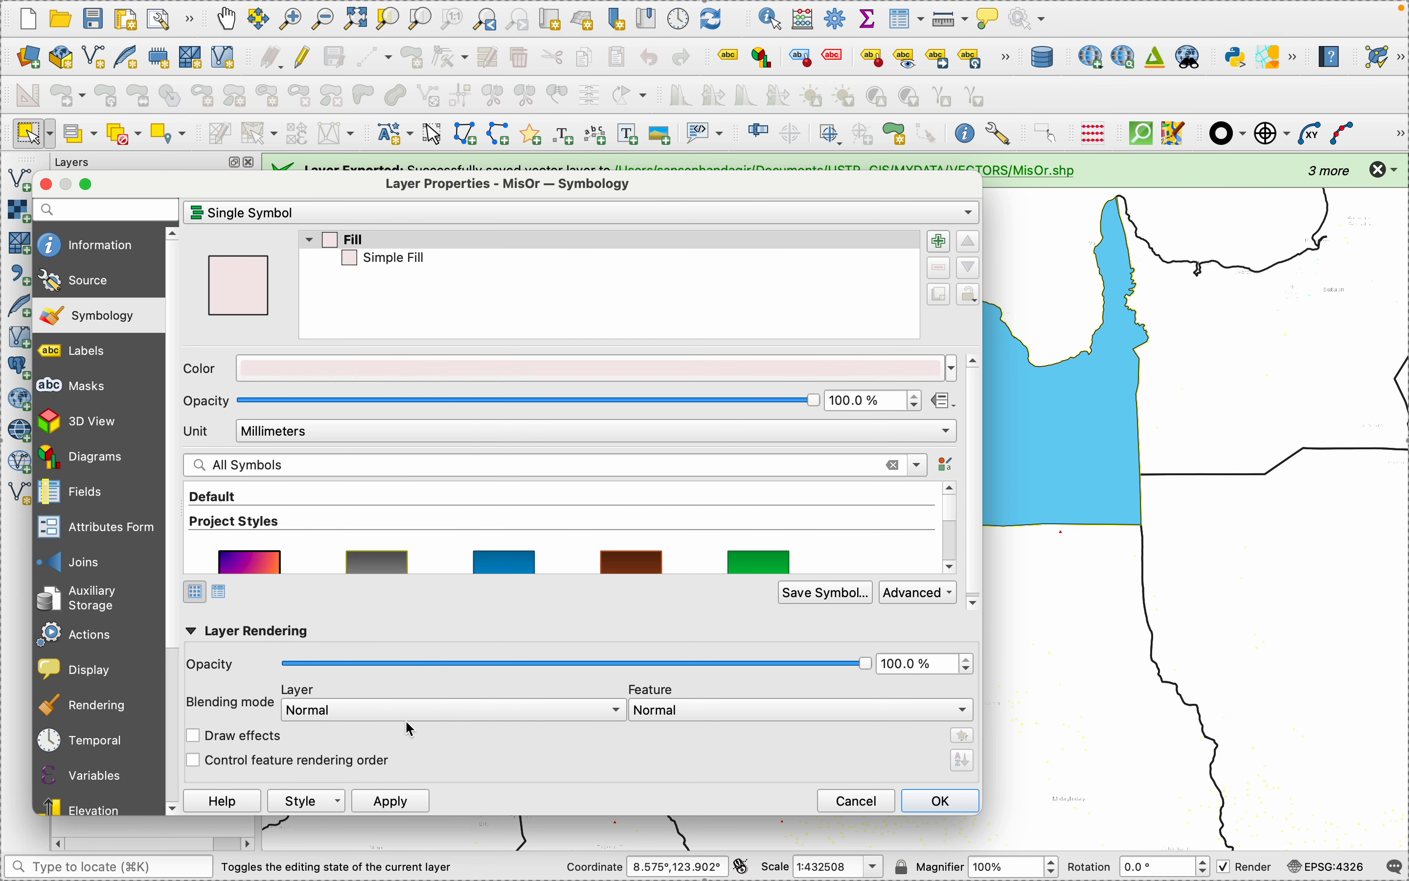
{"action": "left_click", "coordinate": [391, 800]}
{"action": "left_click", "coordinate": [939, 800]}
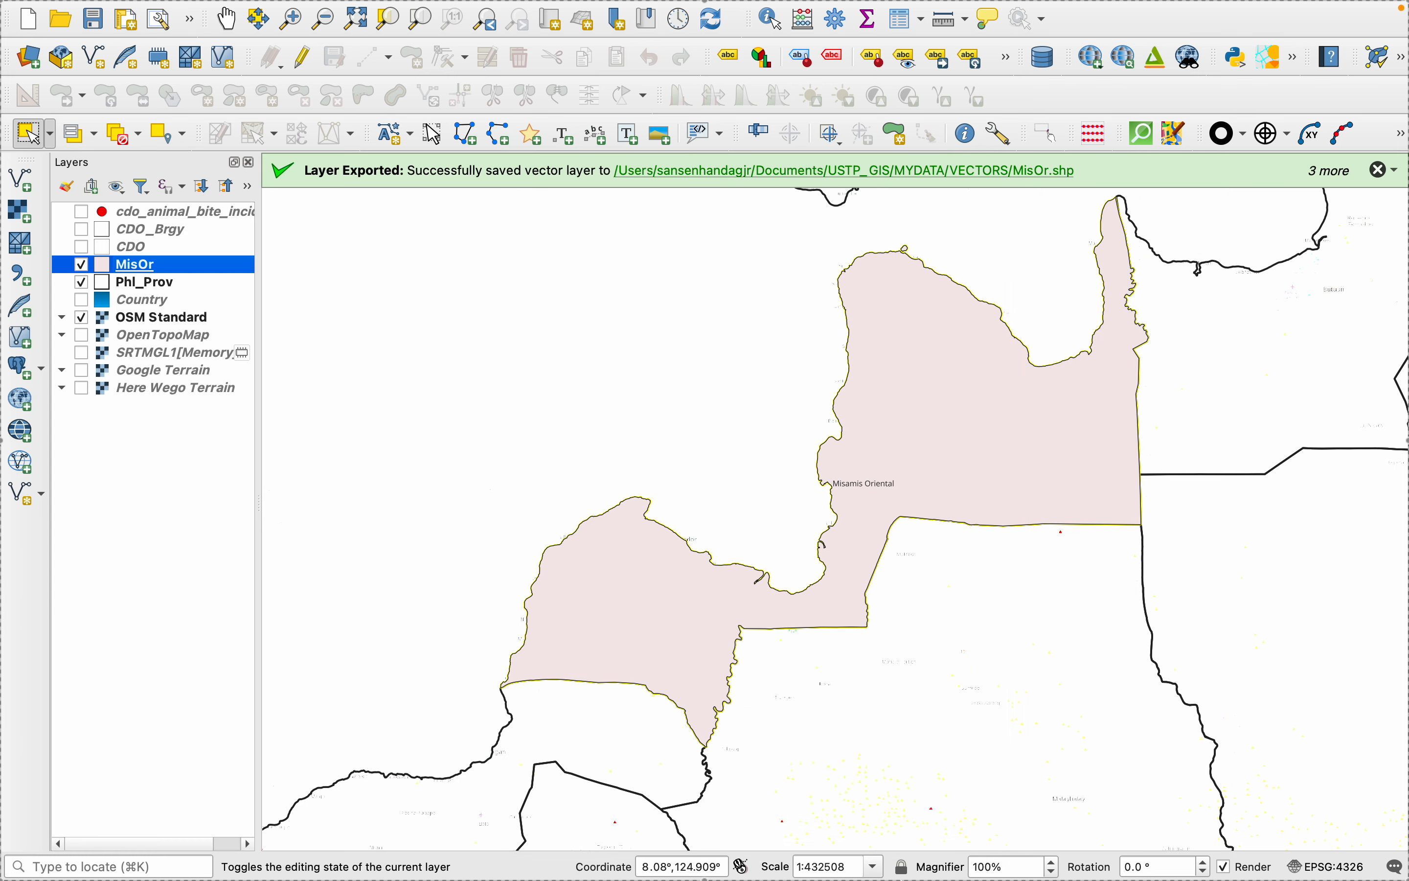
- In the print layout, widen the Misamis Oriental and Philippines inset maps toward each other so that their frames meet
{"action": "mouse_move", "coordinate": [880, 867]}
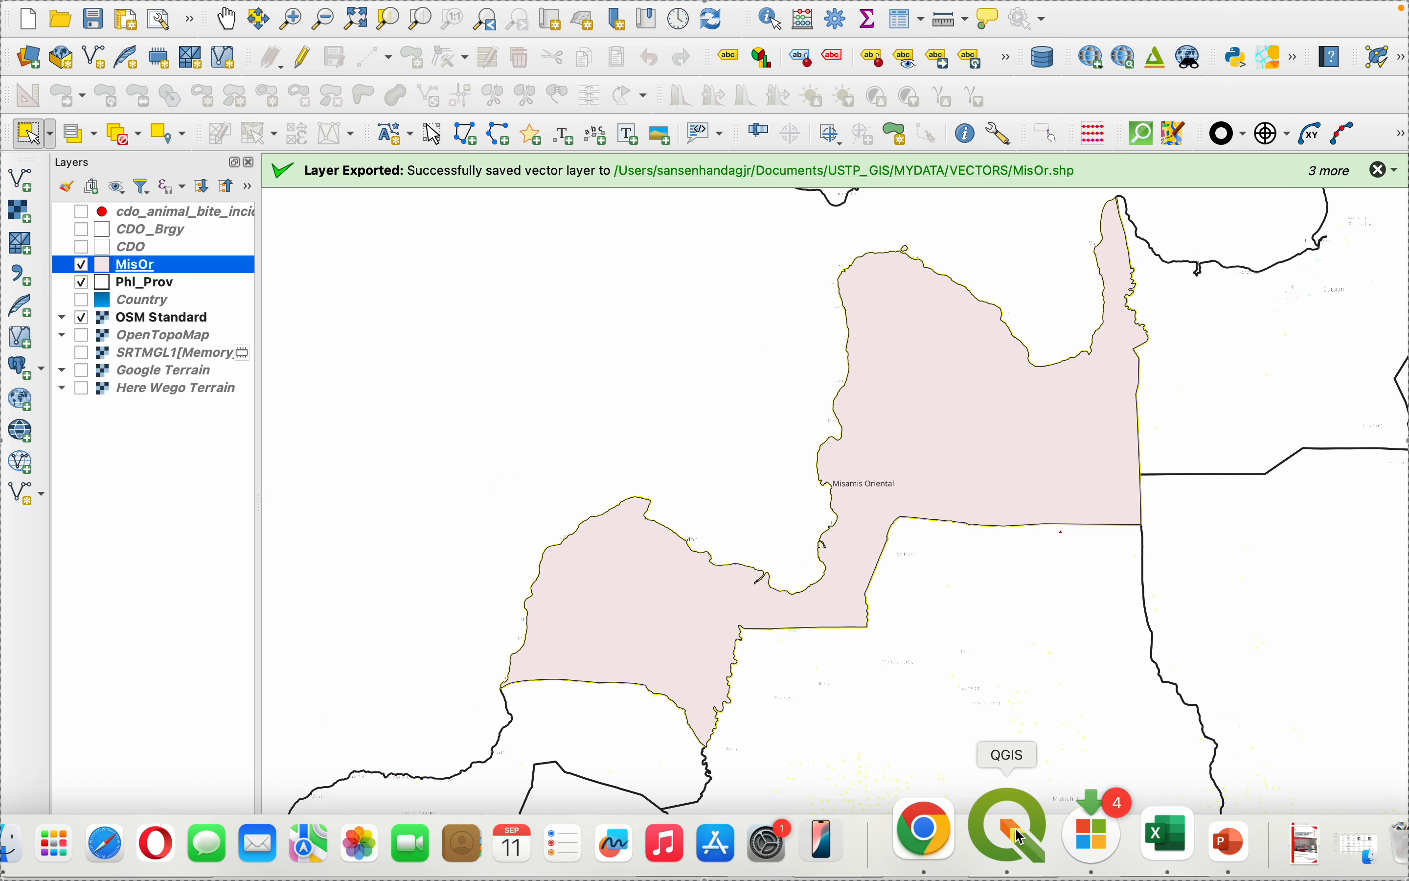
{"action": "left_click", "coordinate": [1021, 837]}
{"action": "left_click", "coordinate": [396, 529]}
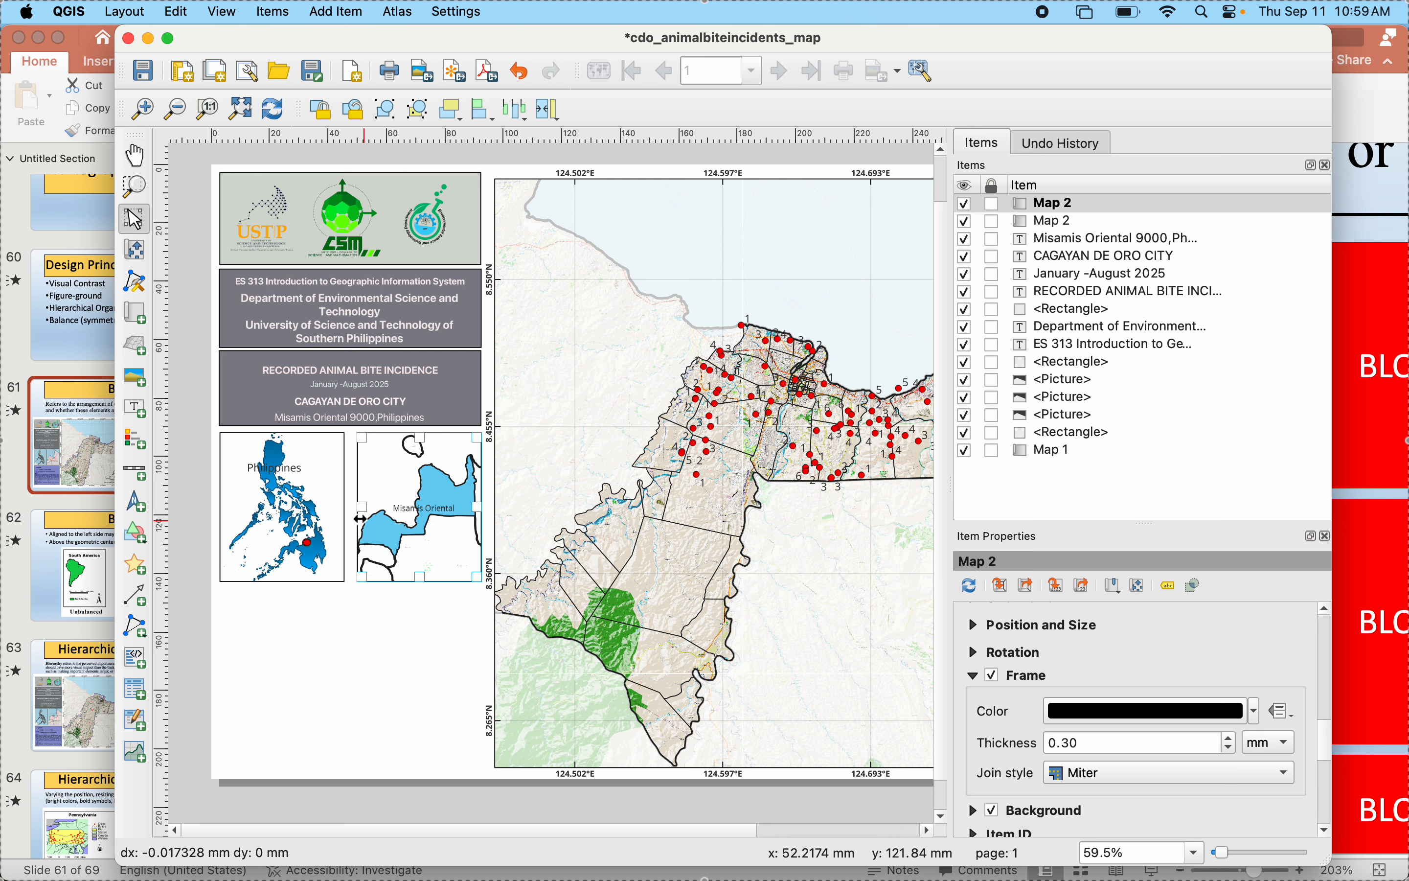
{"action": "left_click_drag", "start_coordinate": [359, 512], "coordinate": [343, 508]}
{"action": "left_click", "coordinate": [335, 503]}
{"action": "left_click", "coordinate": [430, 695]}
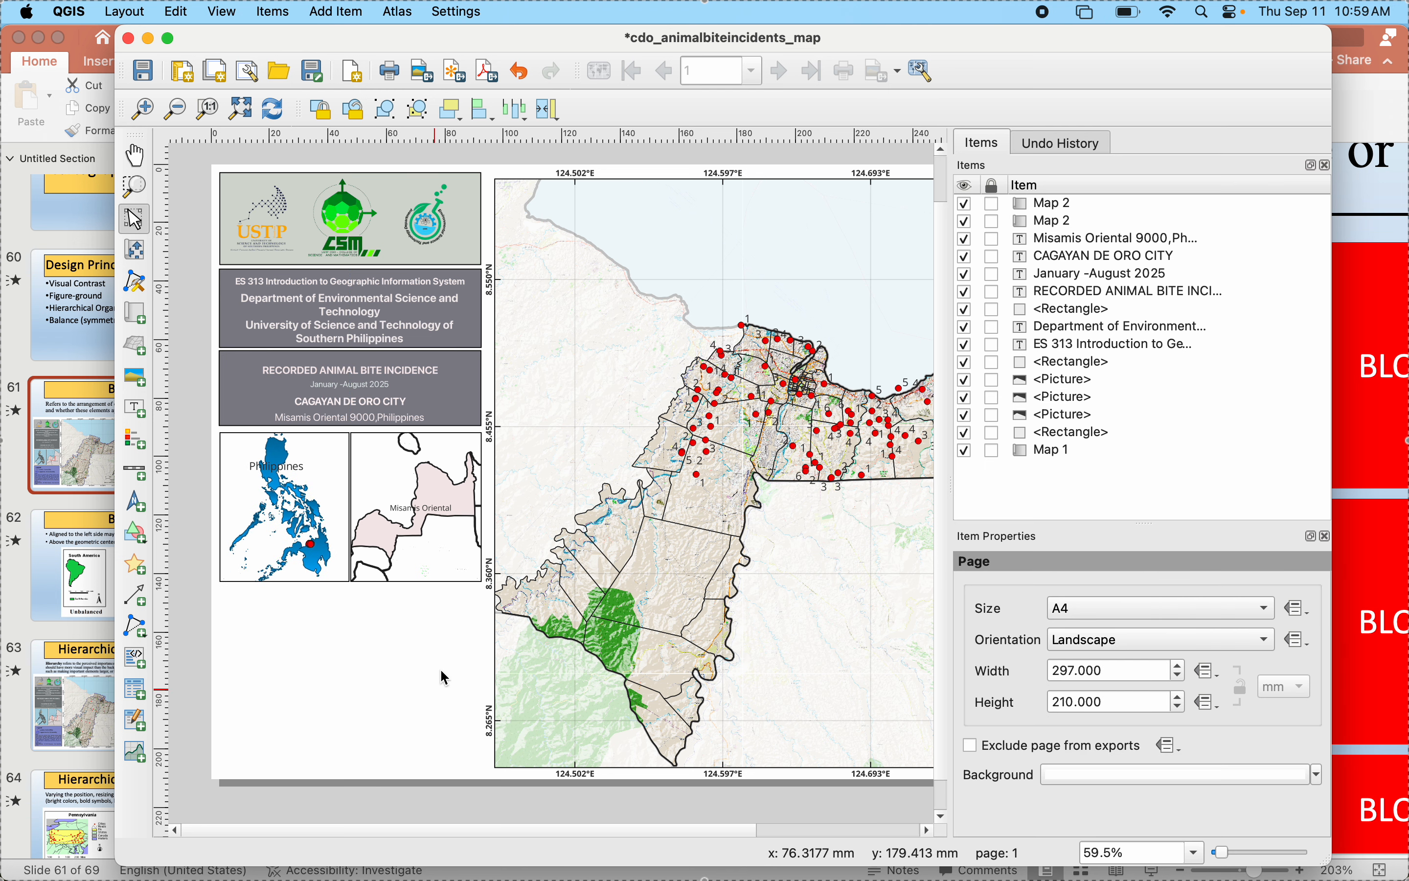
- Try a light blue background color on the Misamis Oriental inset map
{"action": "left_click", "coordinate": [432, 556]}
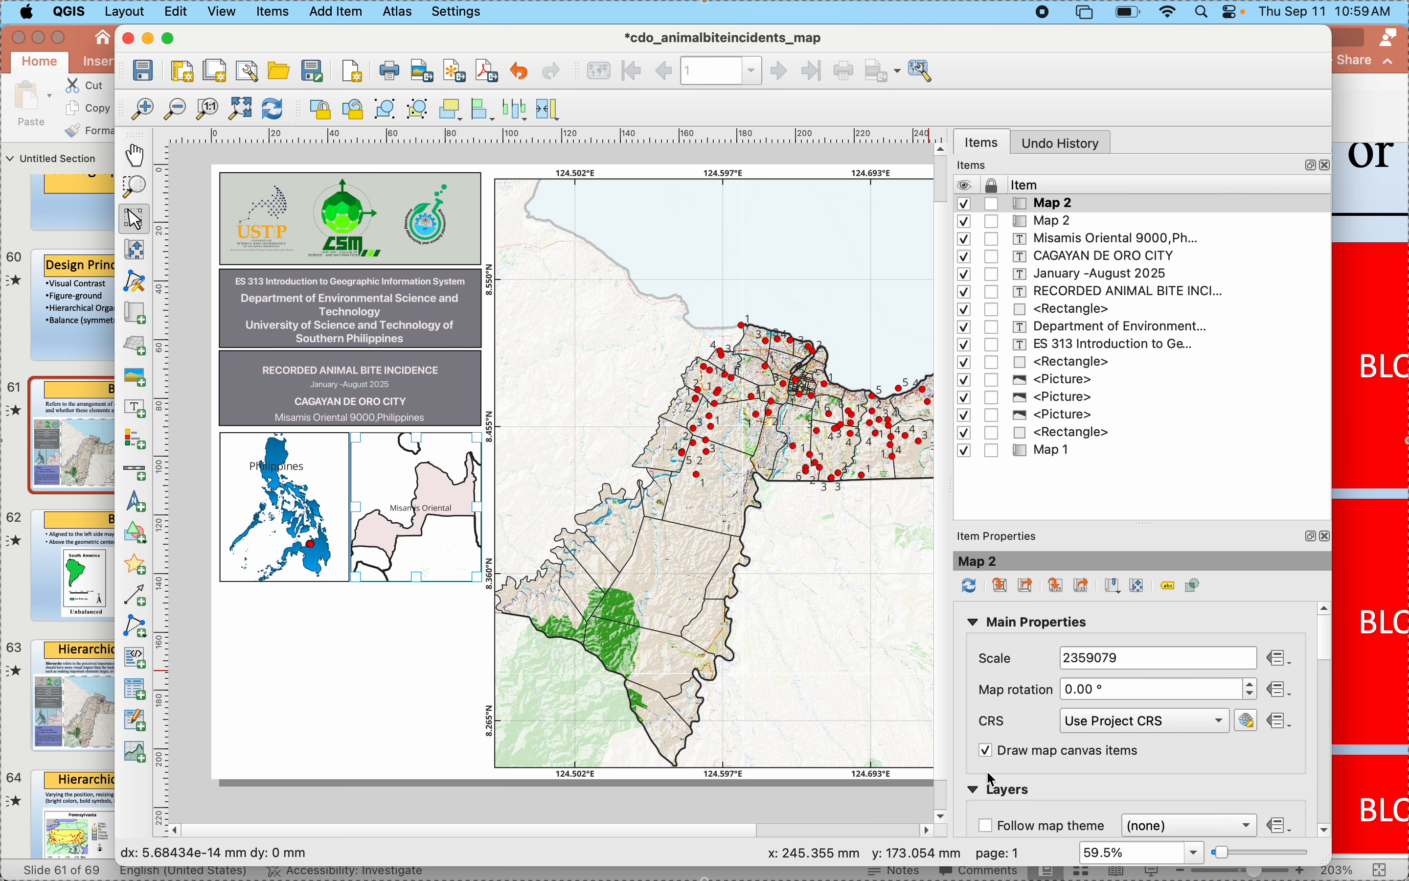
{"action": "scroll", "coordinate": [993, 778], "scroll_direction": "down", "scroll_amount": 10}
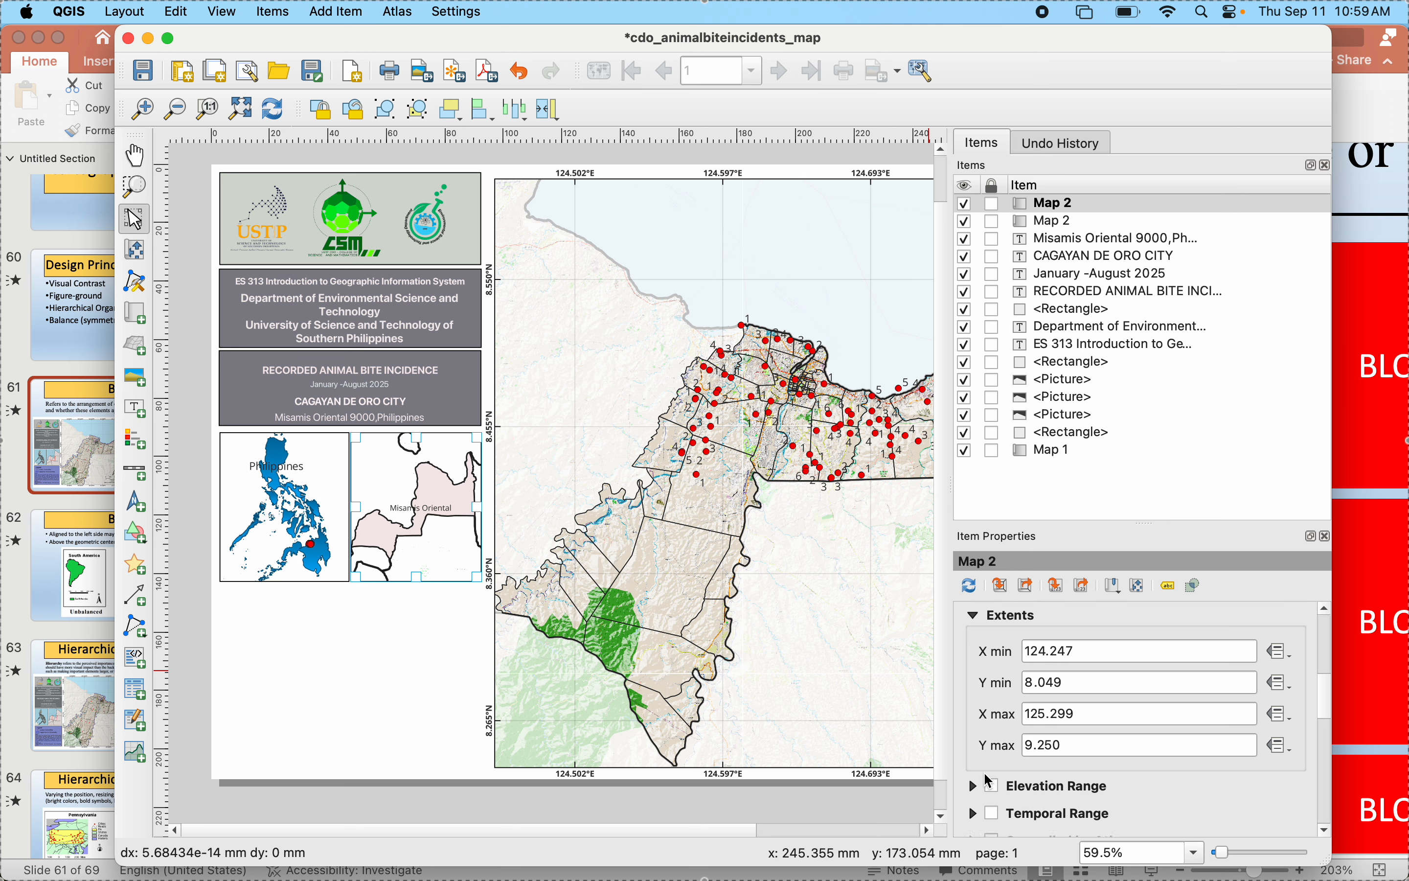
{"action": "scroll", "coordinate": [990, 781], "scroll_direction": "down", "scroll_amount": 10}
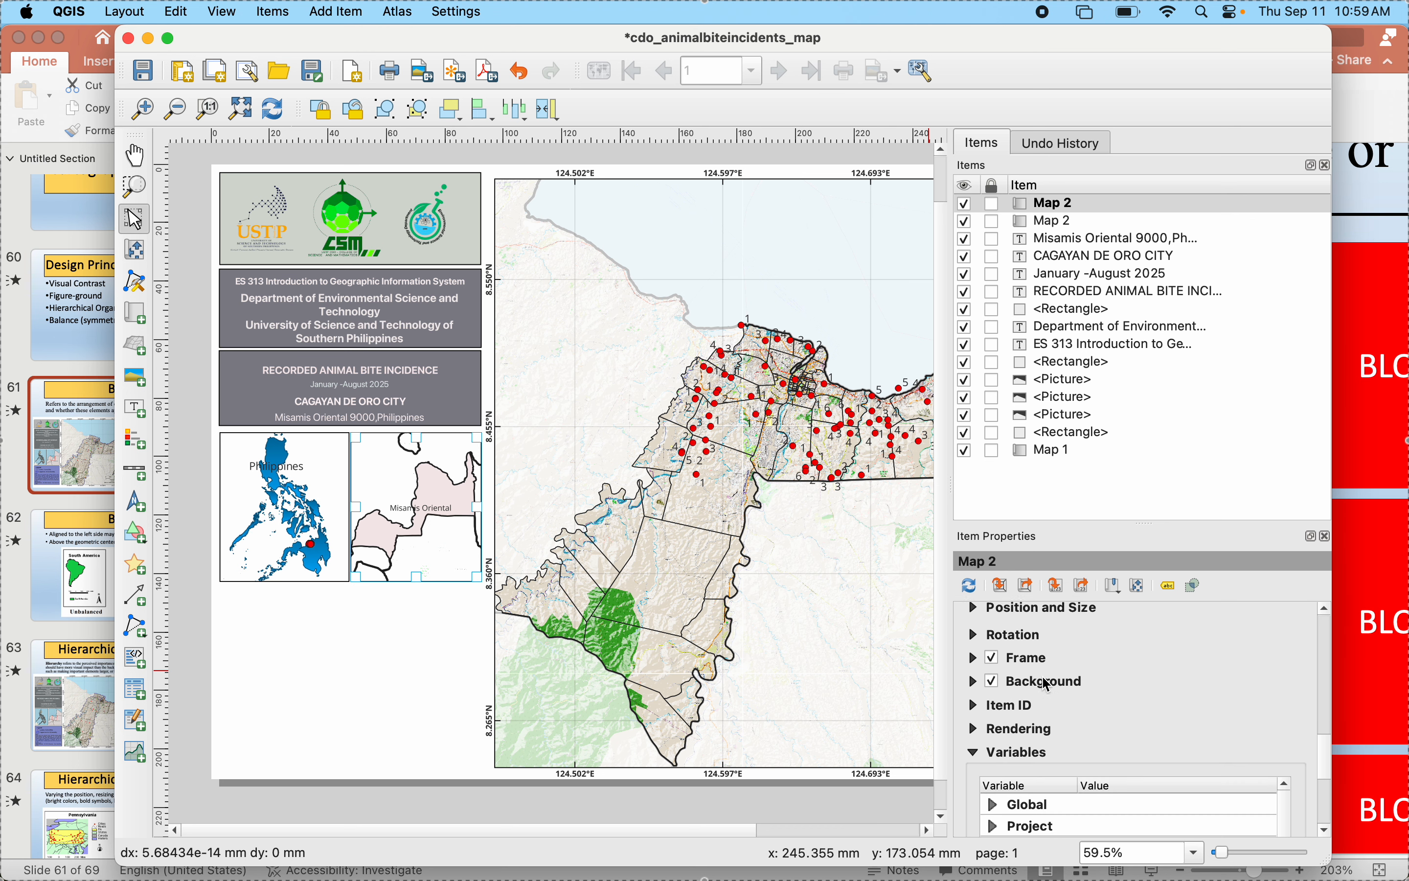
{"action": "left_click", "coordinate": [1047, 682]}
{"action": "left_click", "coordinate": [994, 684]}
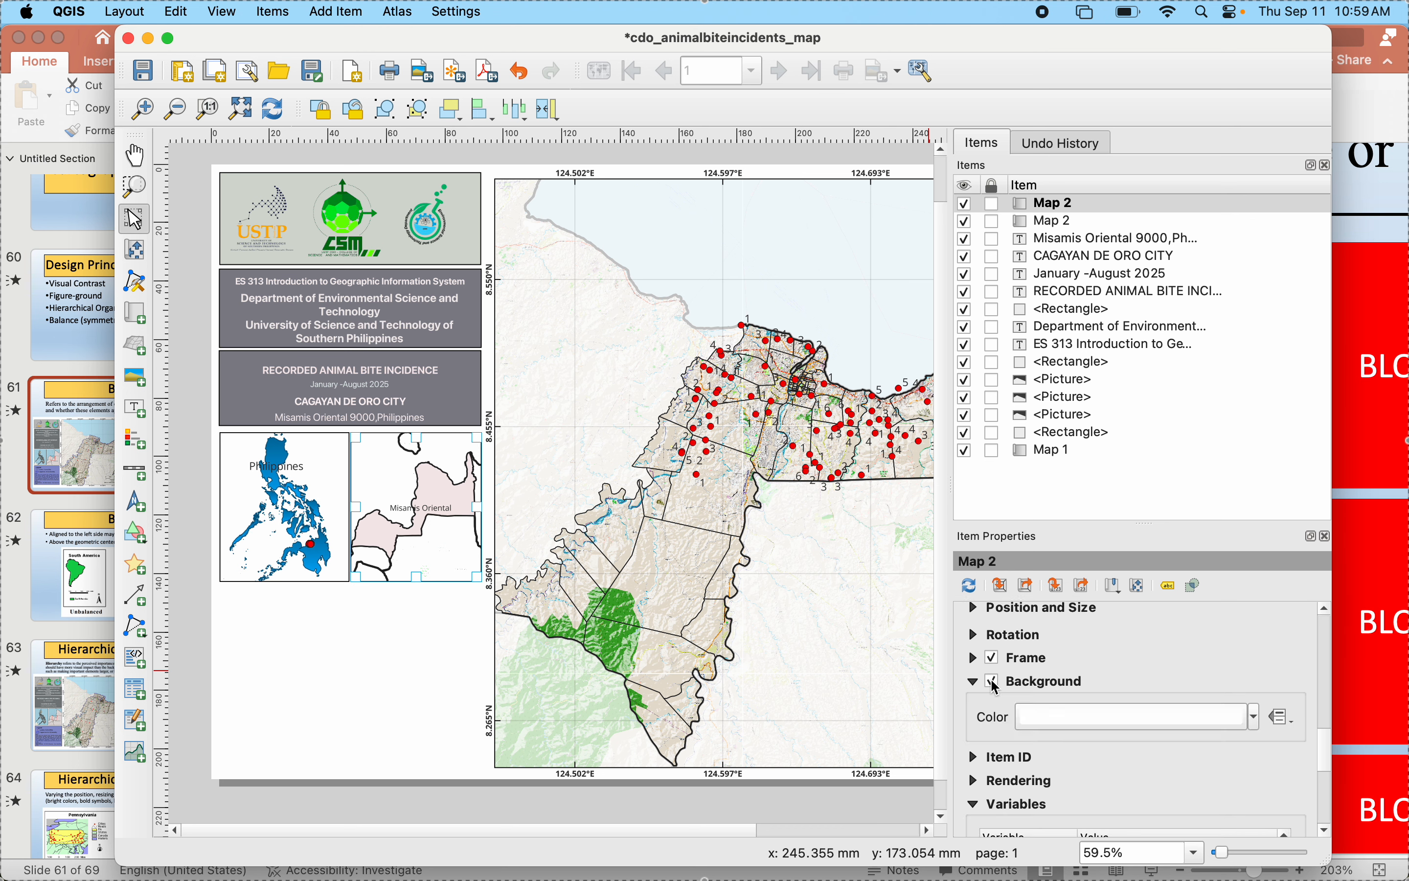
{"action": "left_click", "coordinate": [1072, 722]}
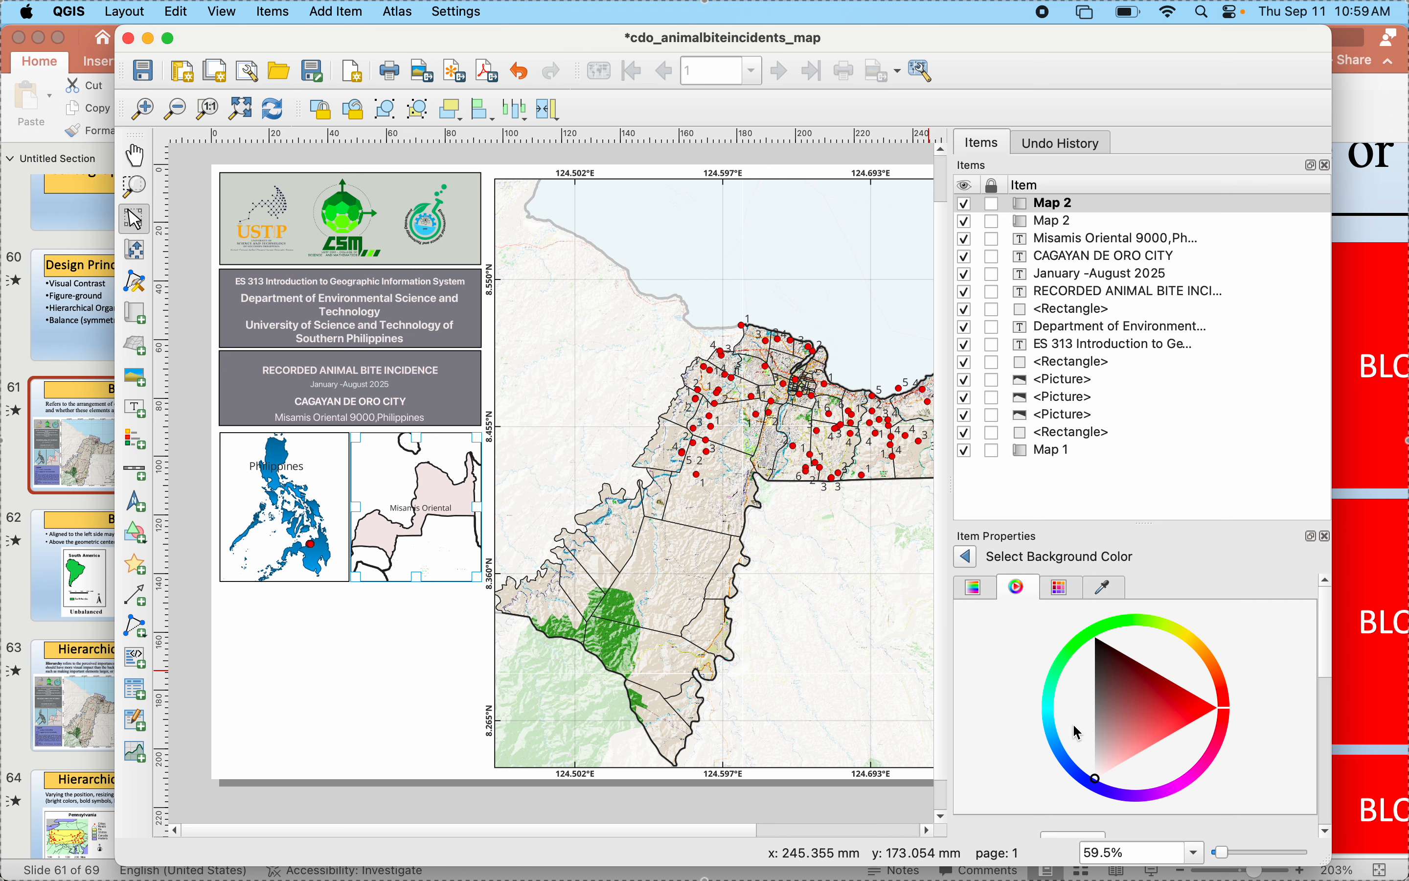
{"action": "left_click", "coordinate": [1058, 747]}
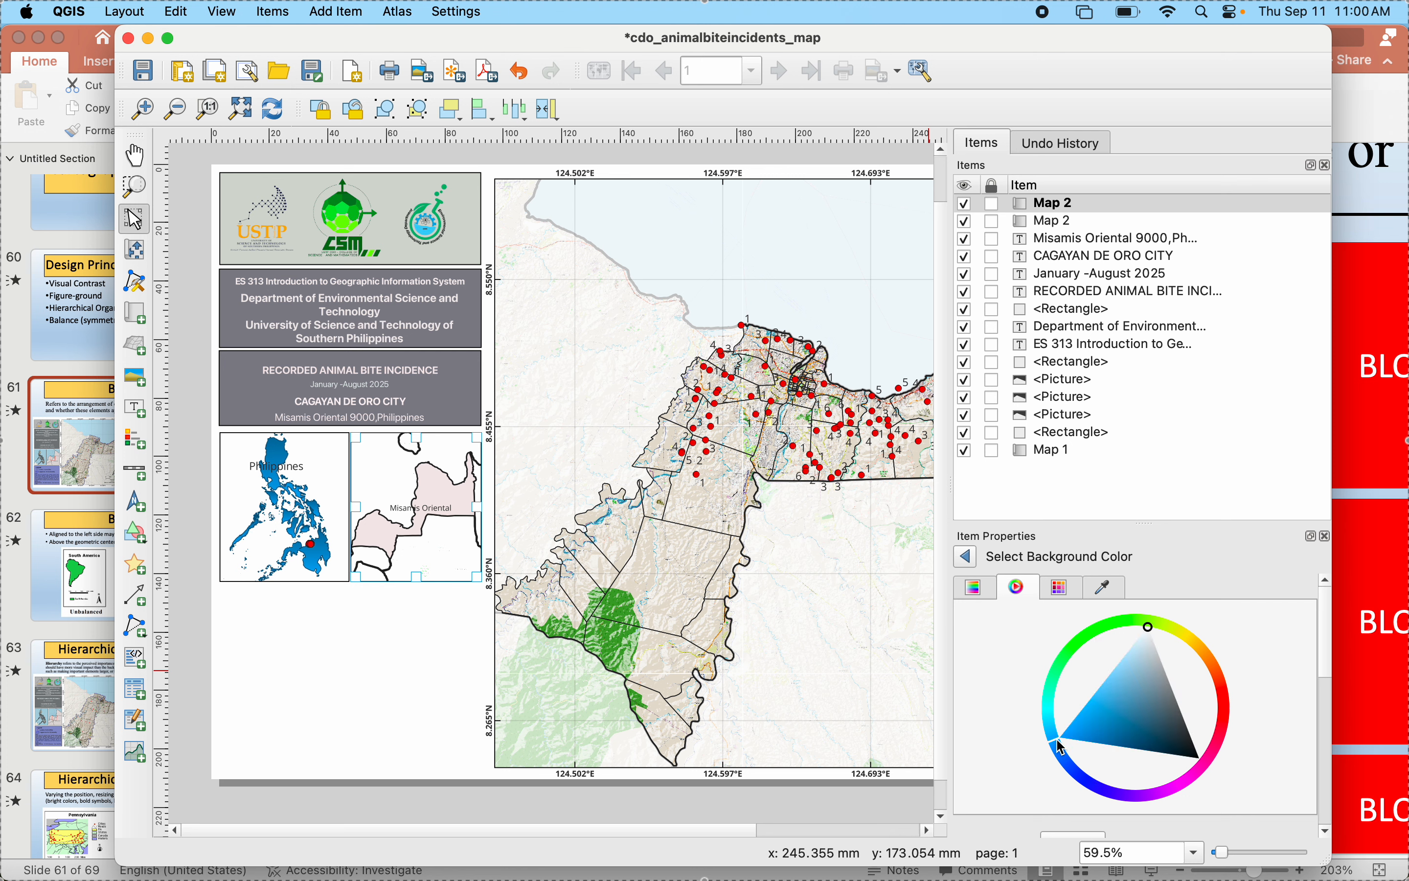
{"action": "left_click", "coordinate": [1106, 724]}
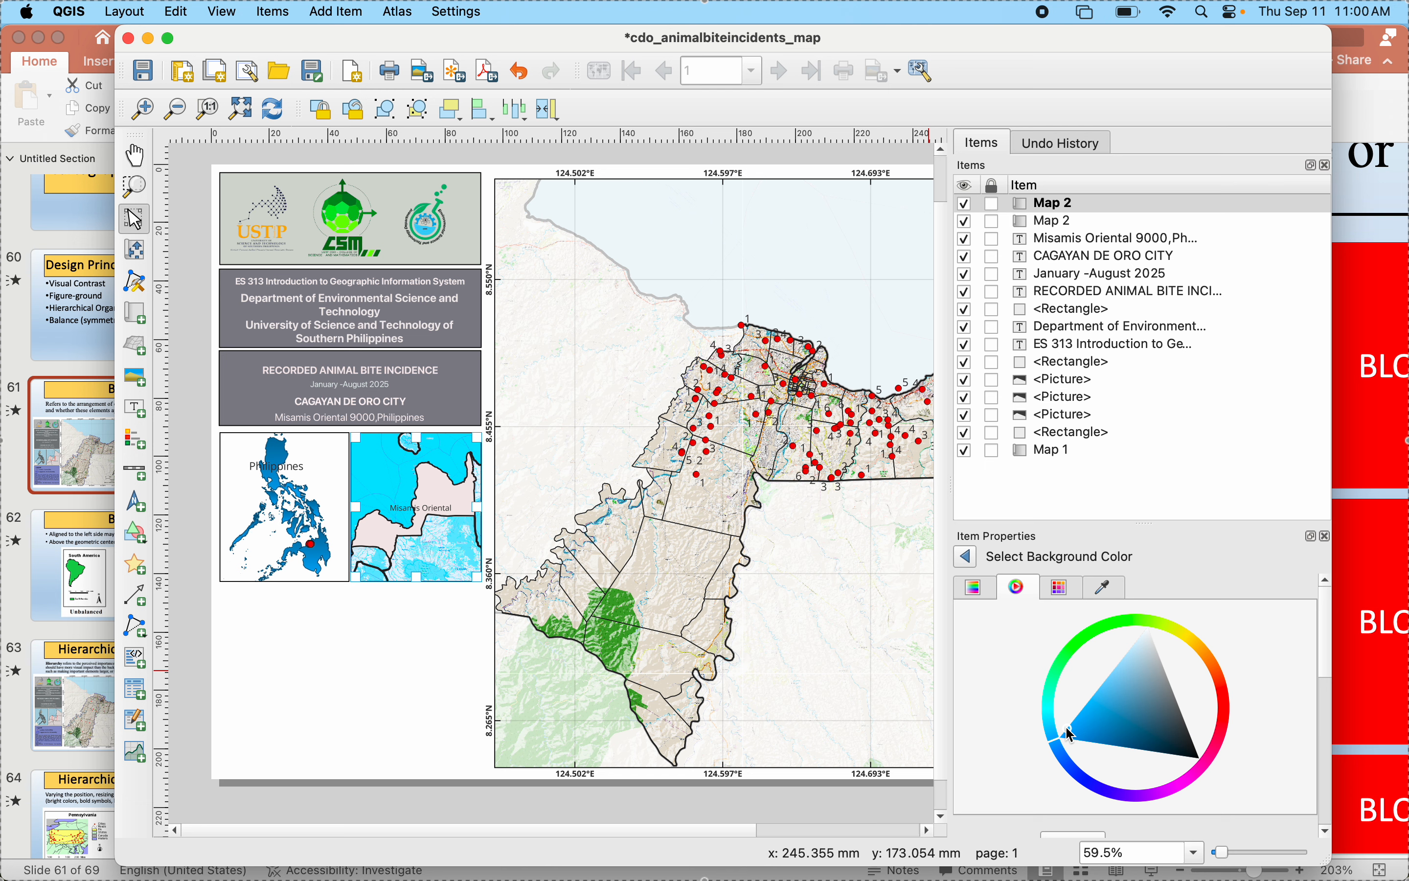
{"action": "left_click", "coordinate": [1092, 702]}
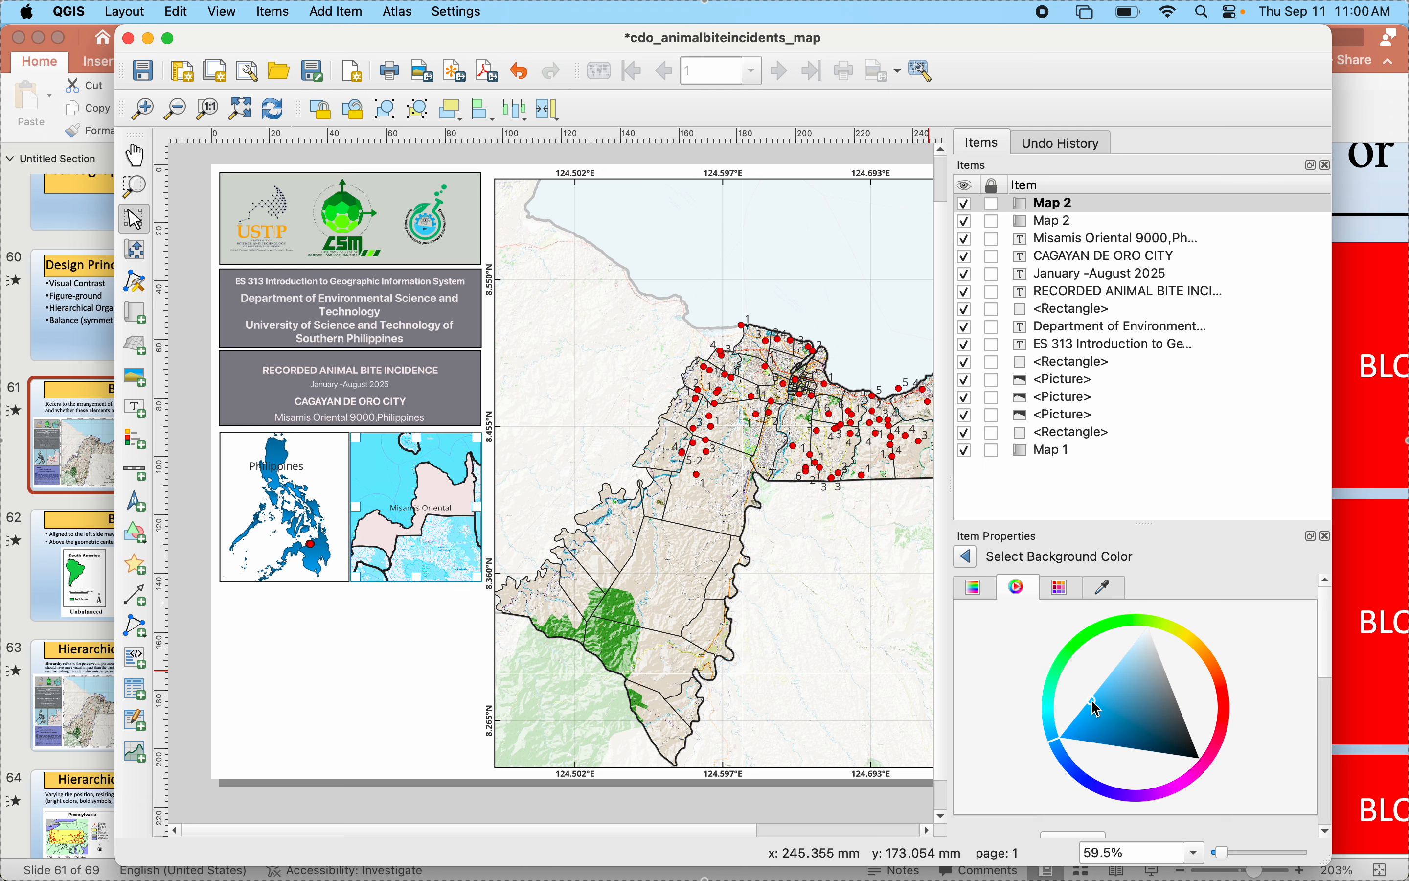
{"action": "left_click", "coordinate": [966, 558]}
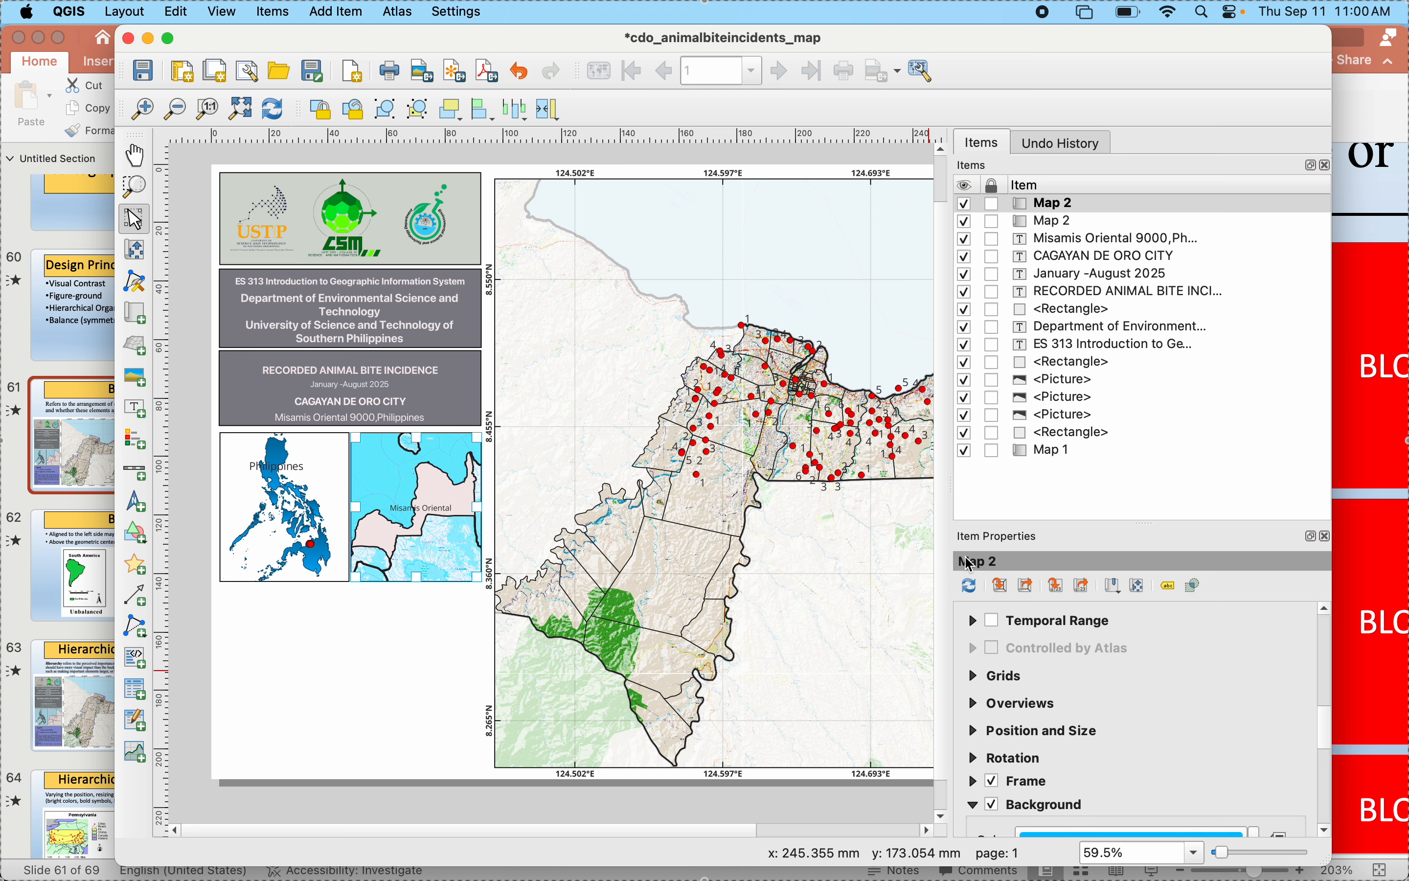
- Disable the Misamis Oriental inset map's background and refresh the layout view
{"action": "left_click", "coordinate": [993, 803]}
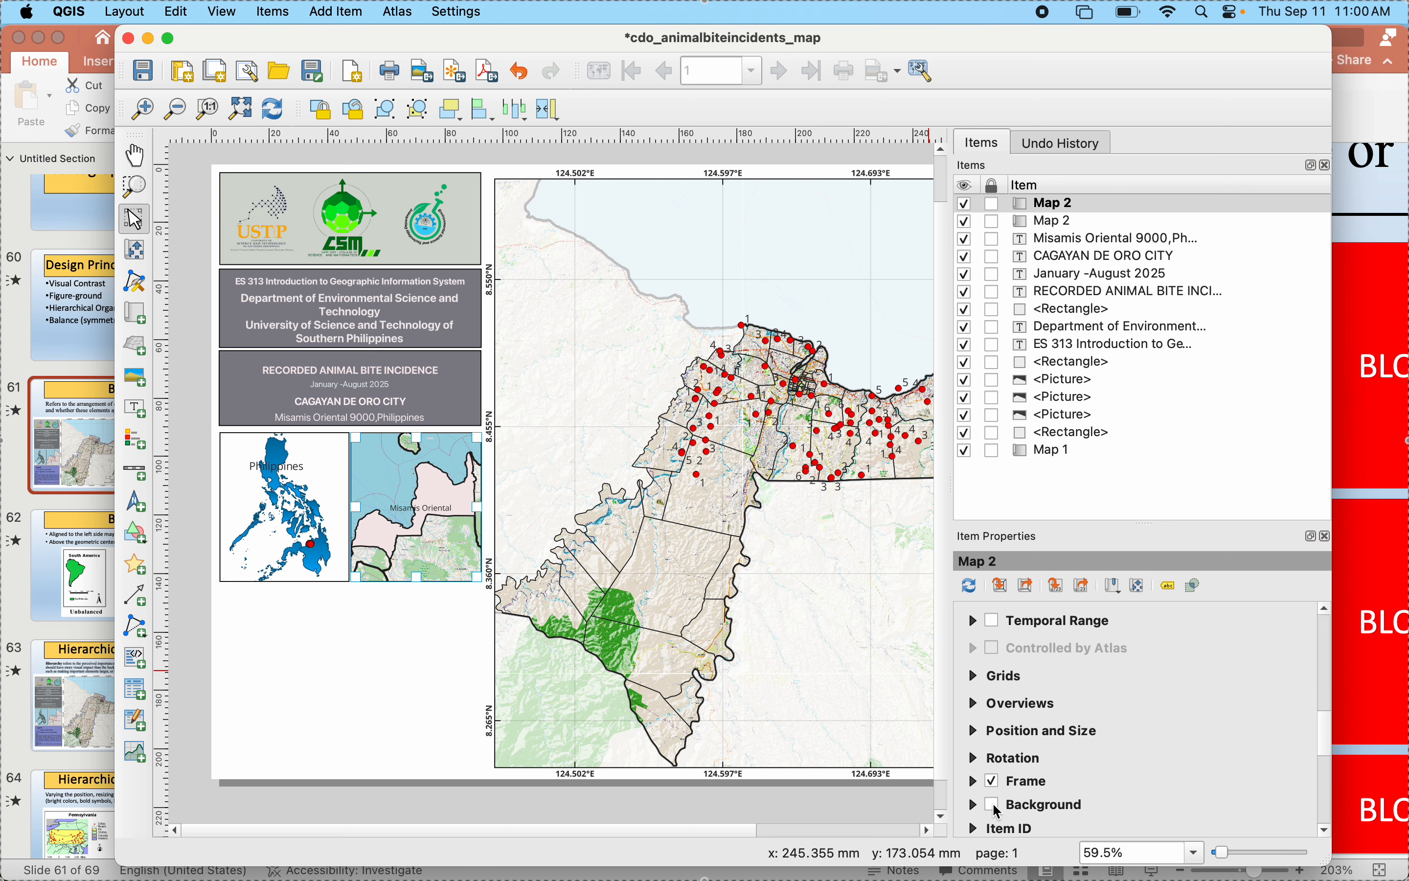
{"action": "left_click", "coordinate": [1002, 839]}
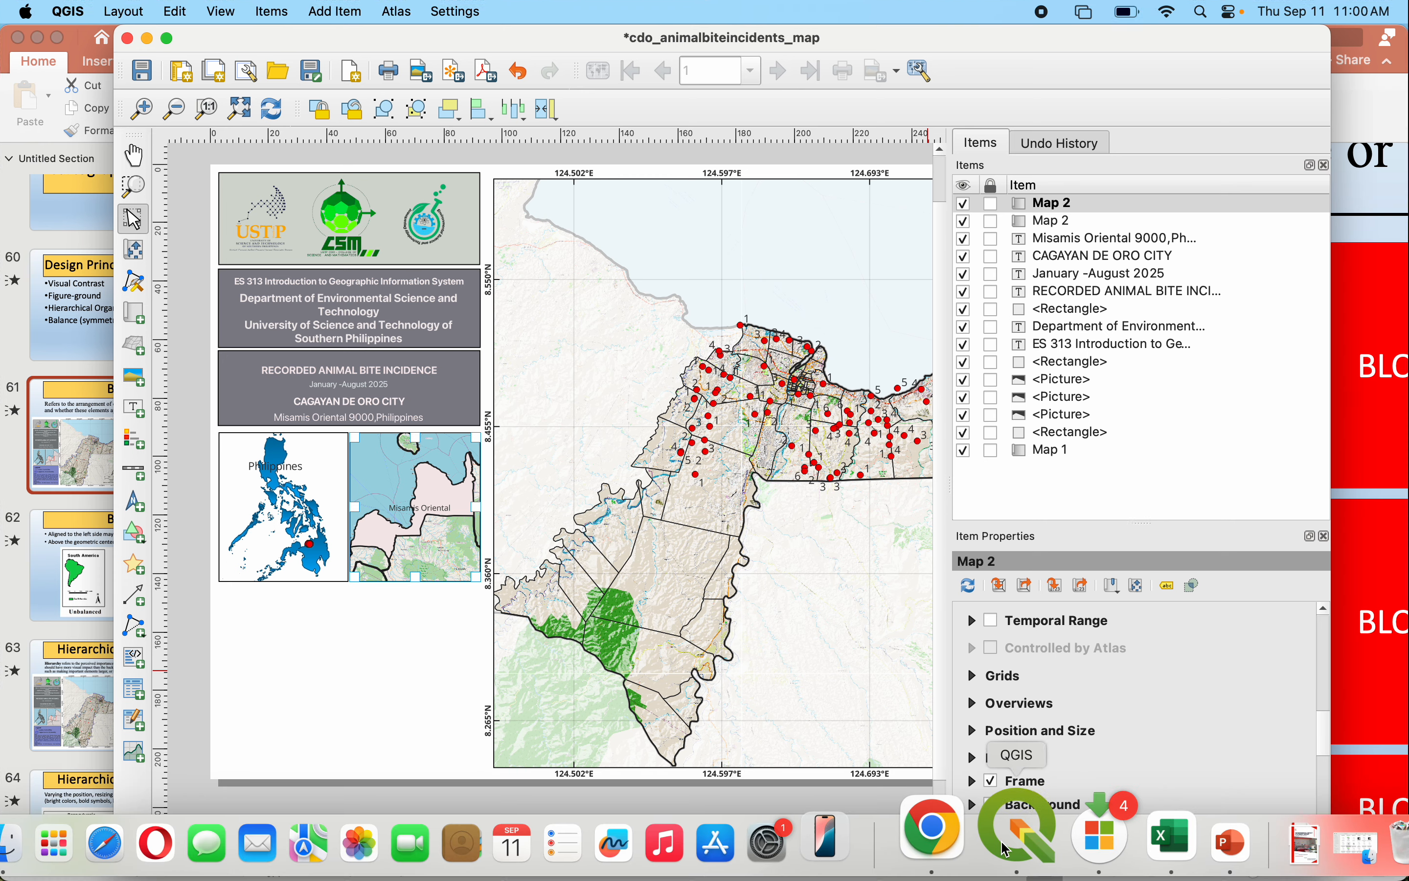
{"action": "mouse_move", "coordinate": [1201, 865]}
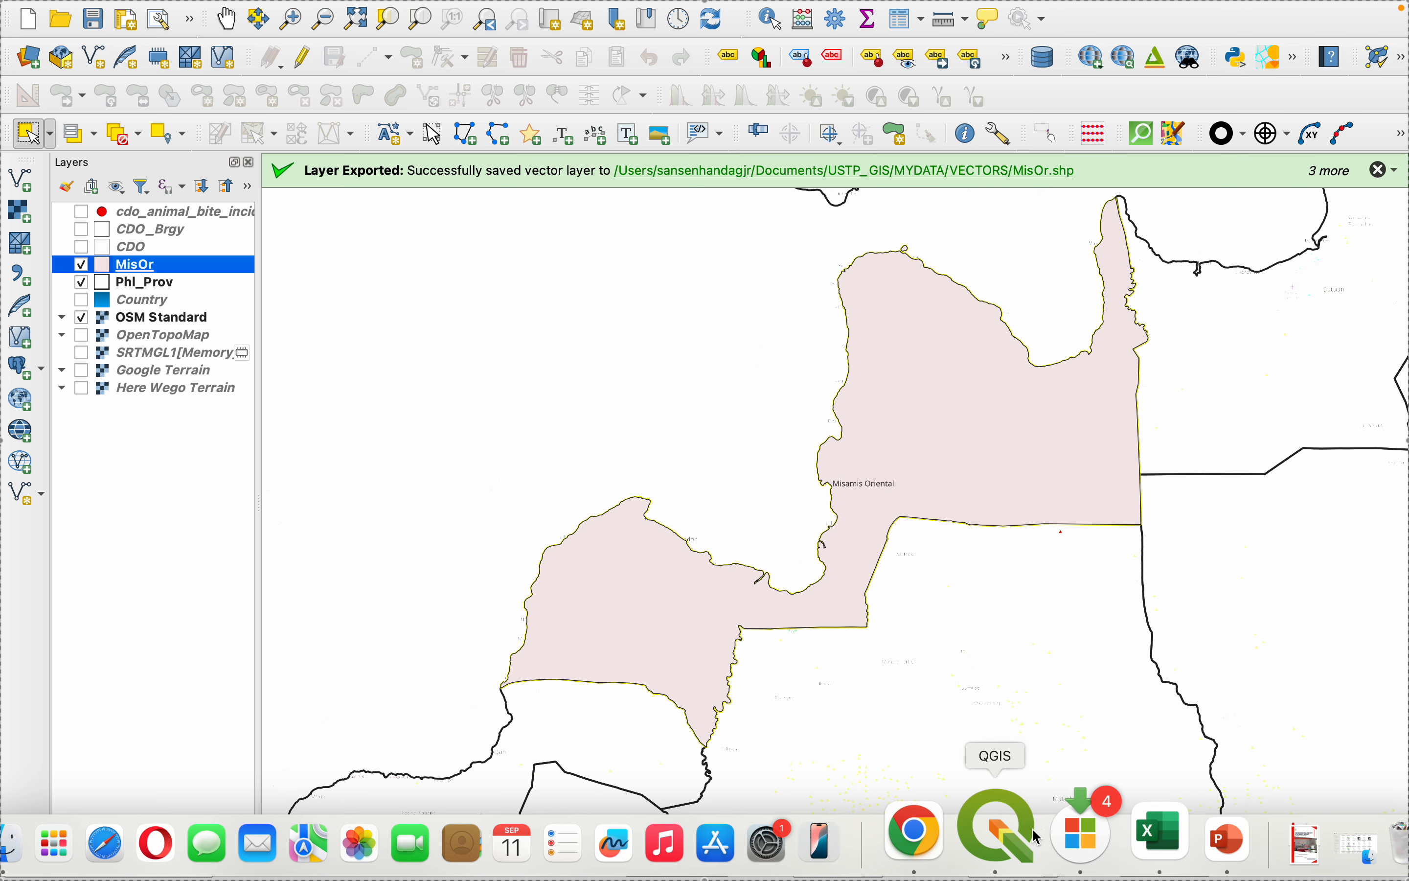
{"action": "left_click", "coordinate": [1022, 838]}
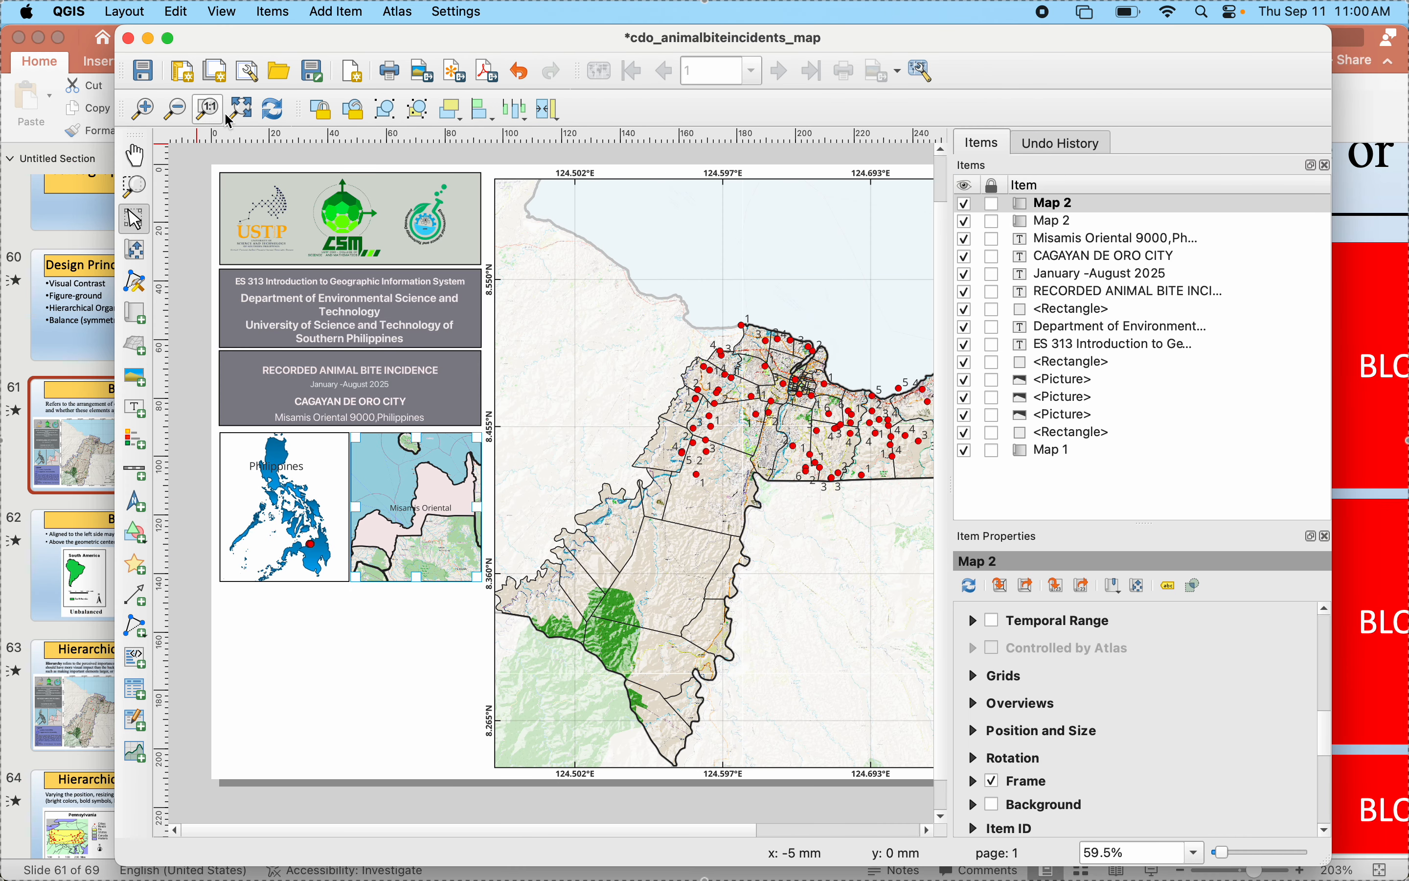
{"action": "left_click", "coordinate": [273, 109]}
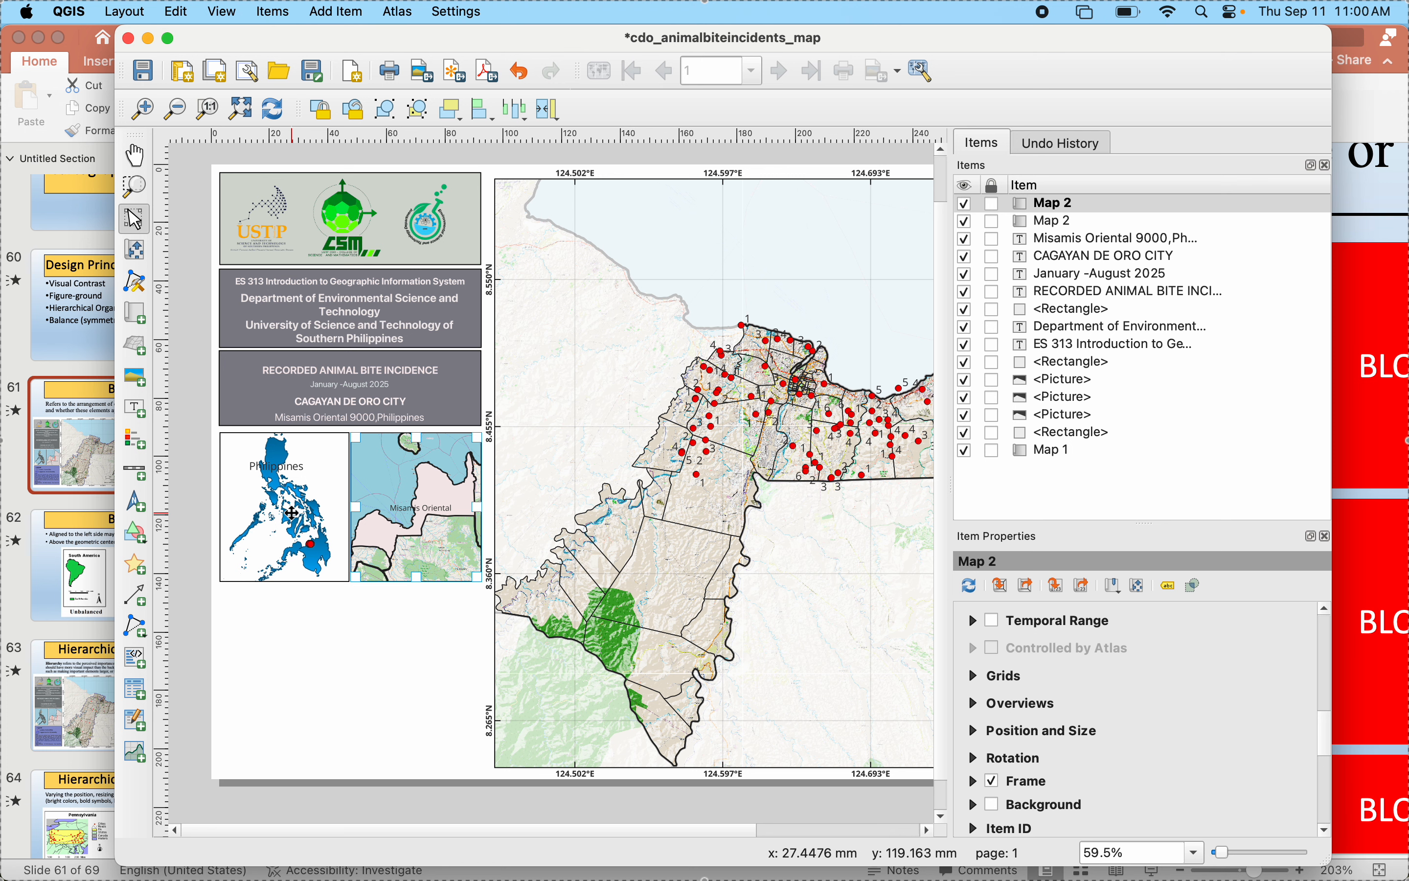
- Lock the layers and layer styles of the Misamis Oriental inset map
{"action": "left_click", "coordinate": [292, 512]}
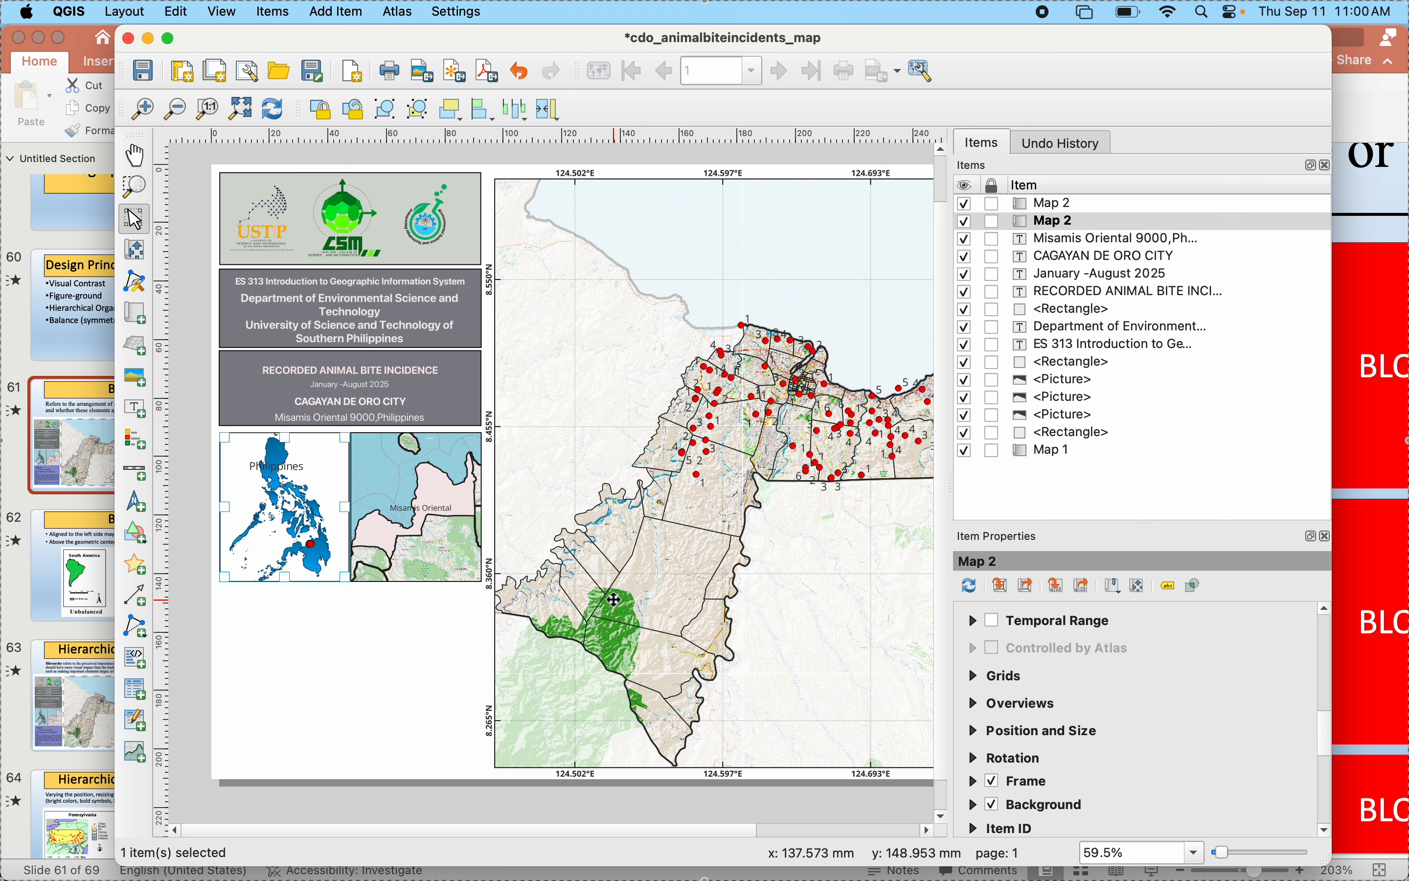
{"action": "left_click", "coordinate": [421, 560]}
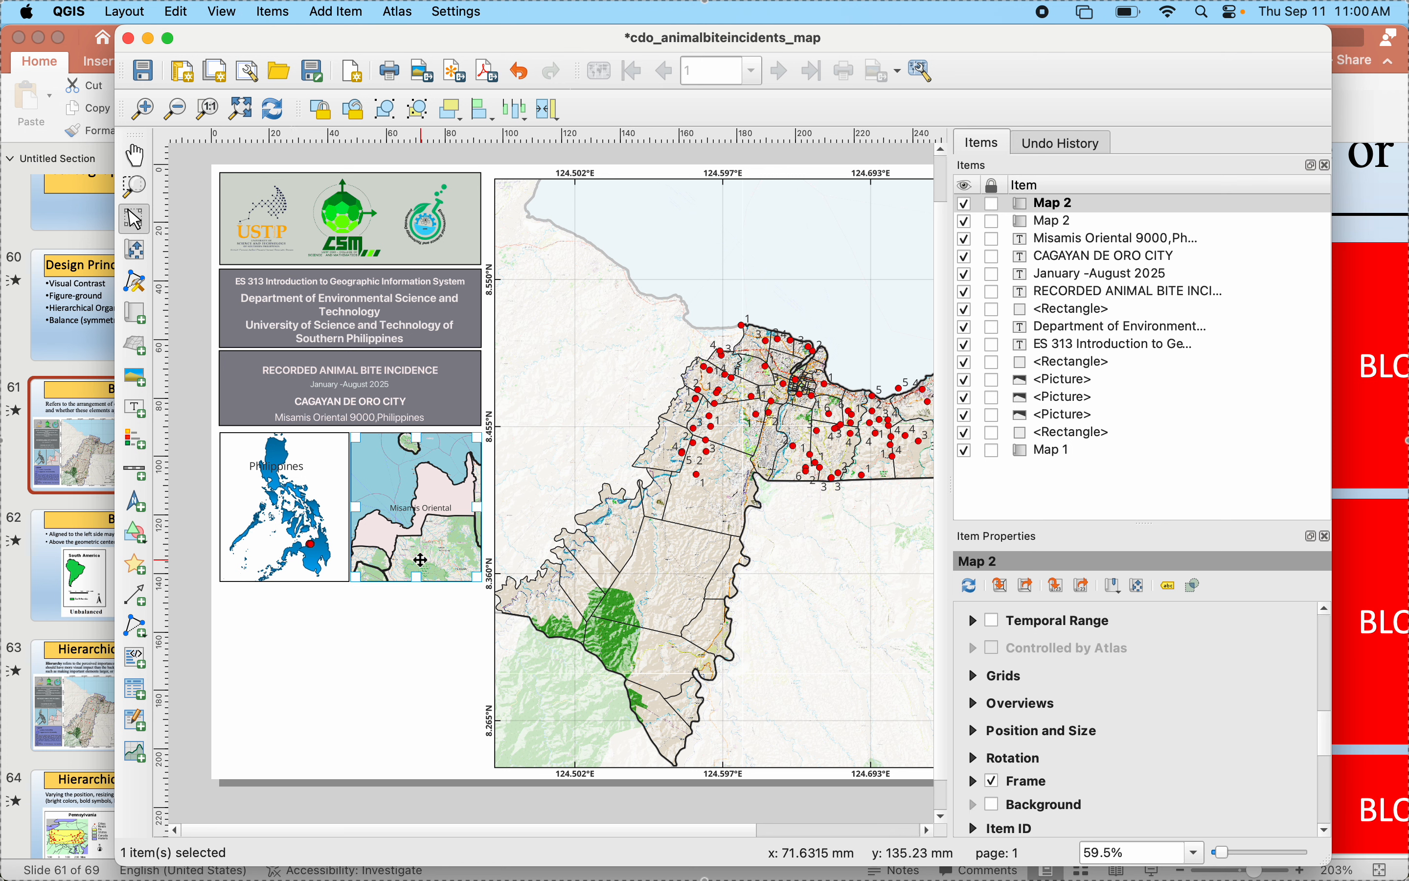
{"action": "scroll", "coordinate": [996, 687], "scroll_direction": "up", "scroll_amount": 5}
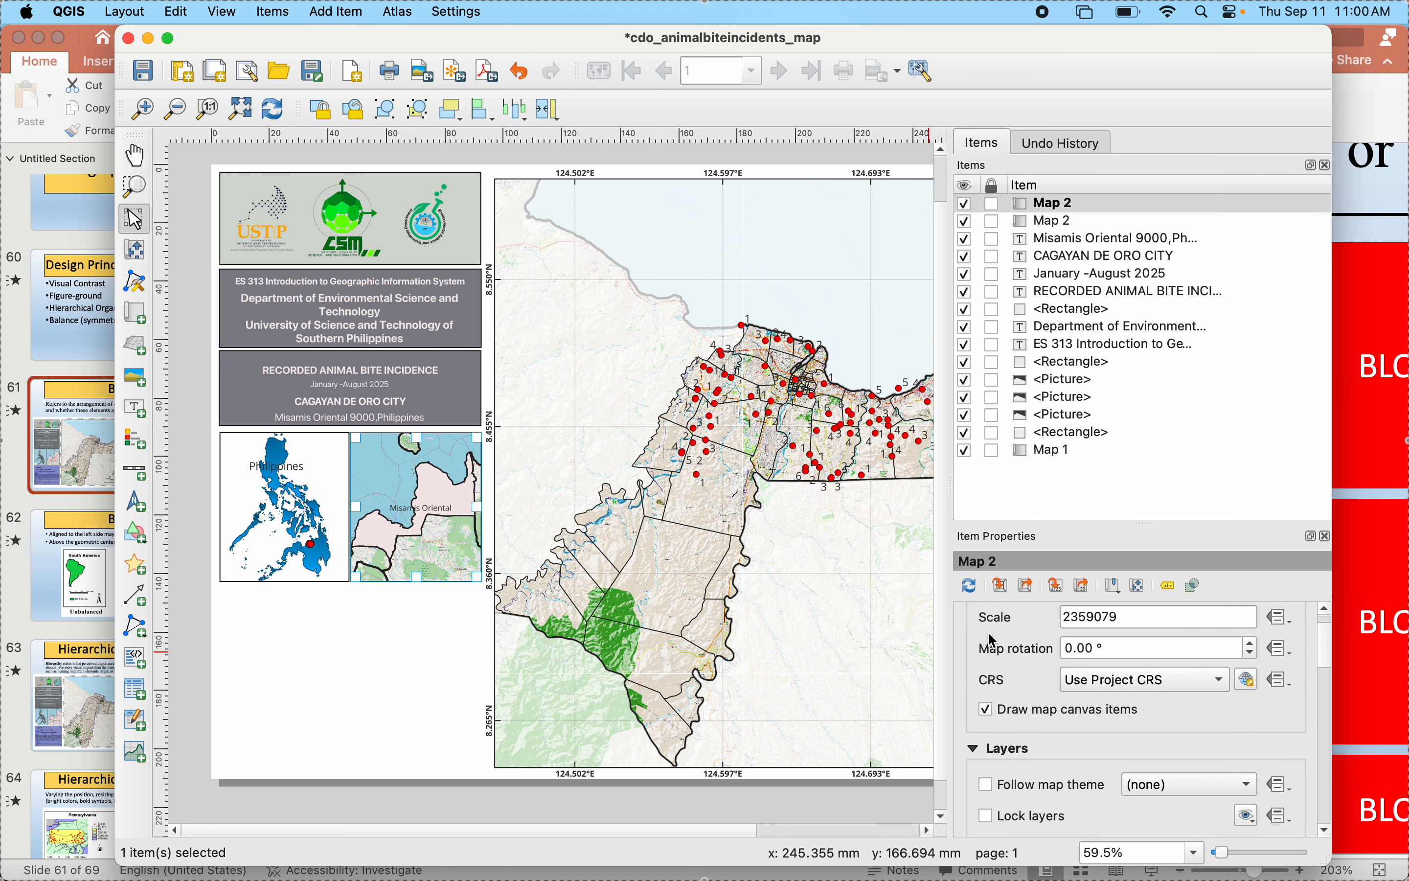
{"action": "scroll", "coordinate": [997, 808], "scroll_direction": "down", "scroll_amount": 2}
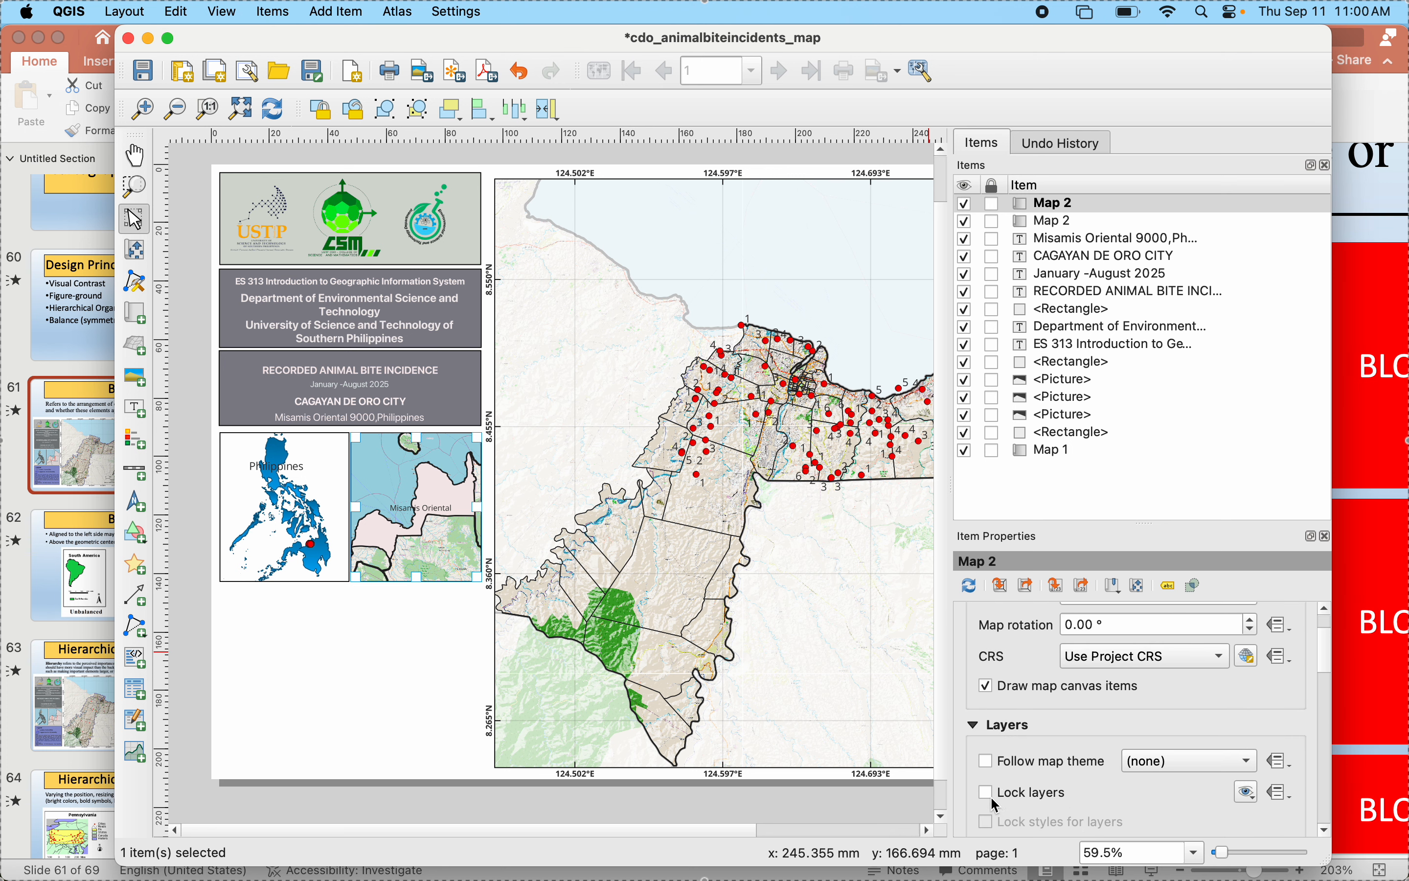
{"action": "left_click", "coordinate": [986, 792]}
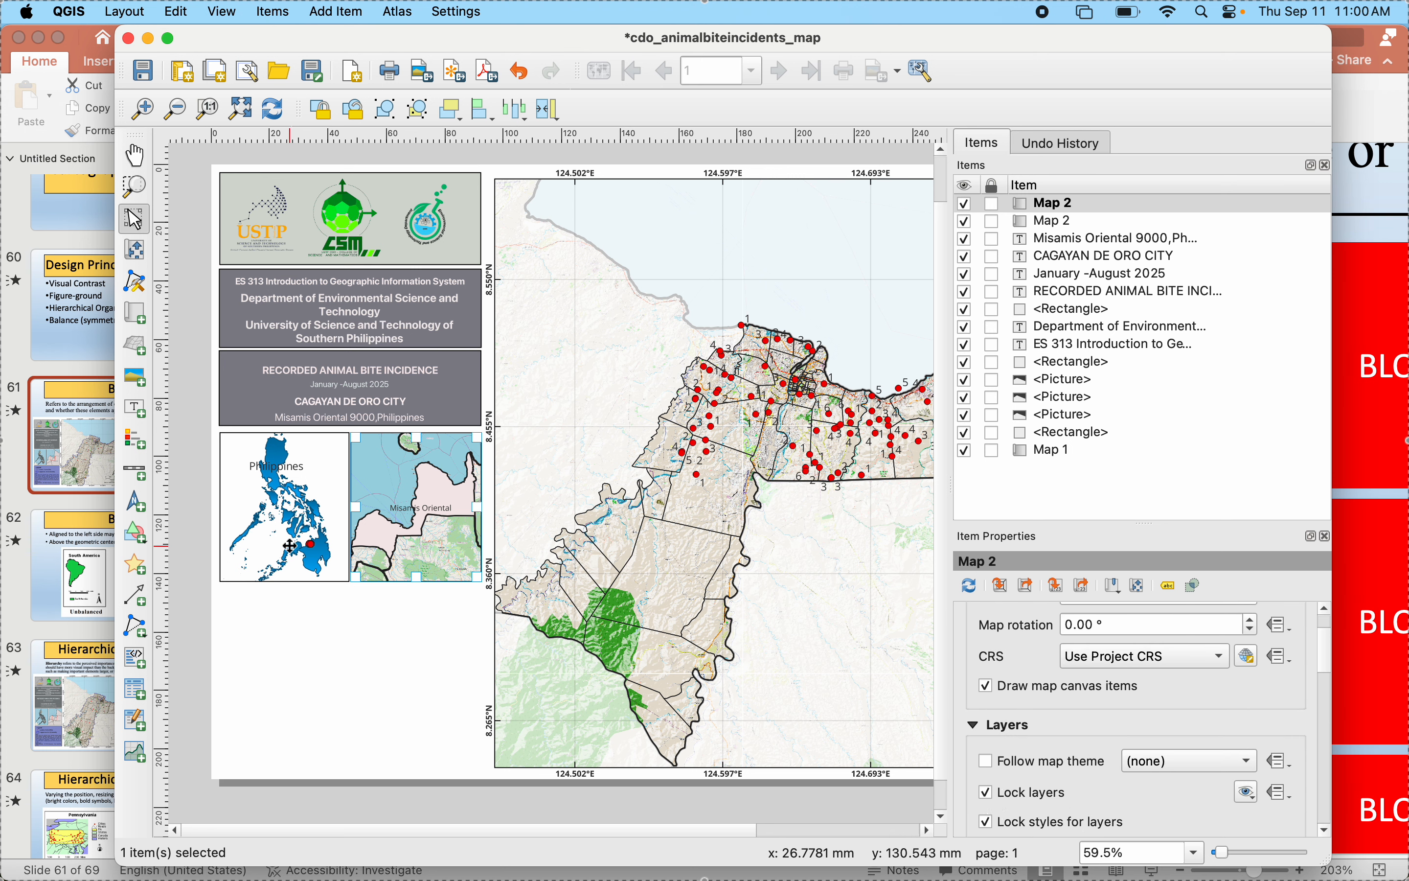
- Unlock the Philippines inset map's layers, show the animal bite incidents point layer in the main QGIS window, and return to the layout
{"action": "left_click", "coordinate": [299, 558]}
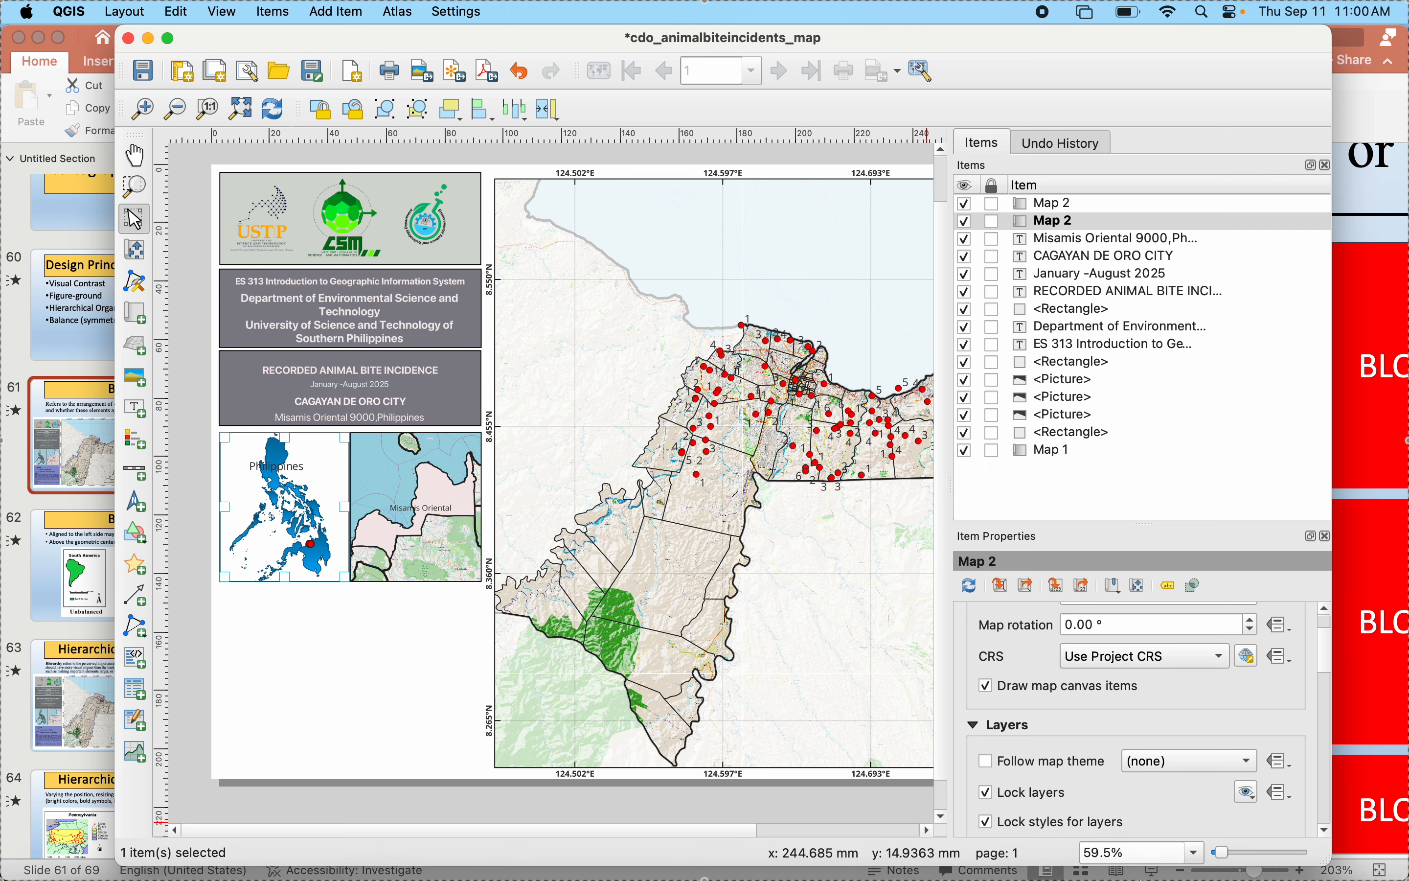
{"action": "left_click", "coordinate": [986, 792]}
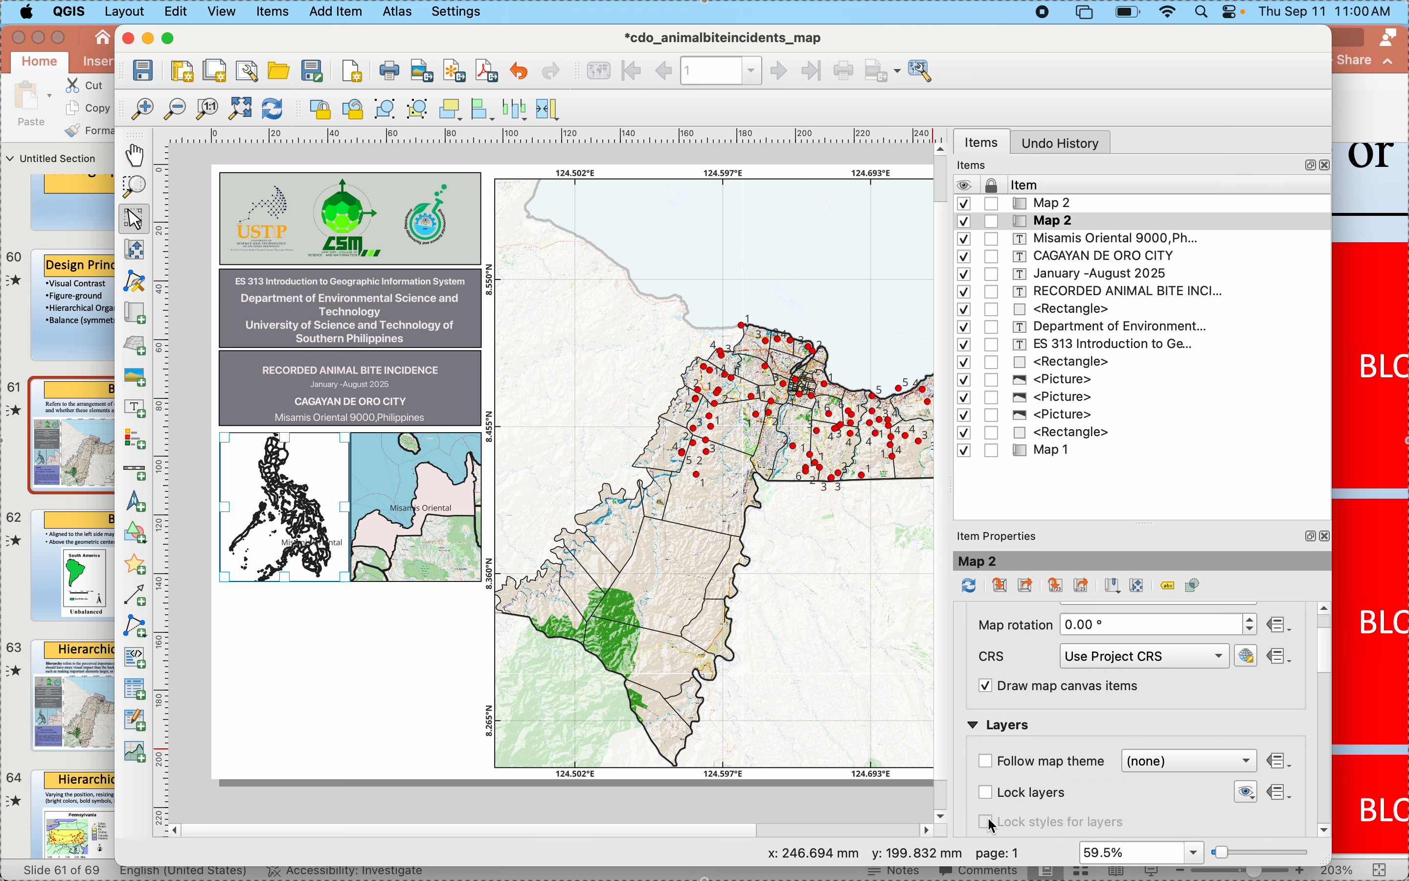
{"action": "mouse_move", "coordinate": [1100, 874]}
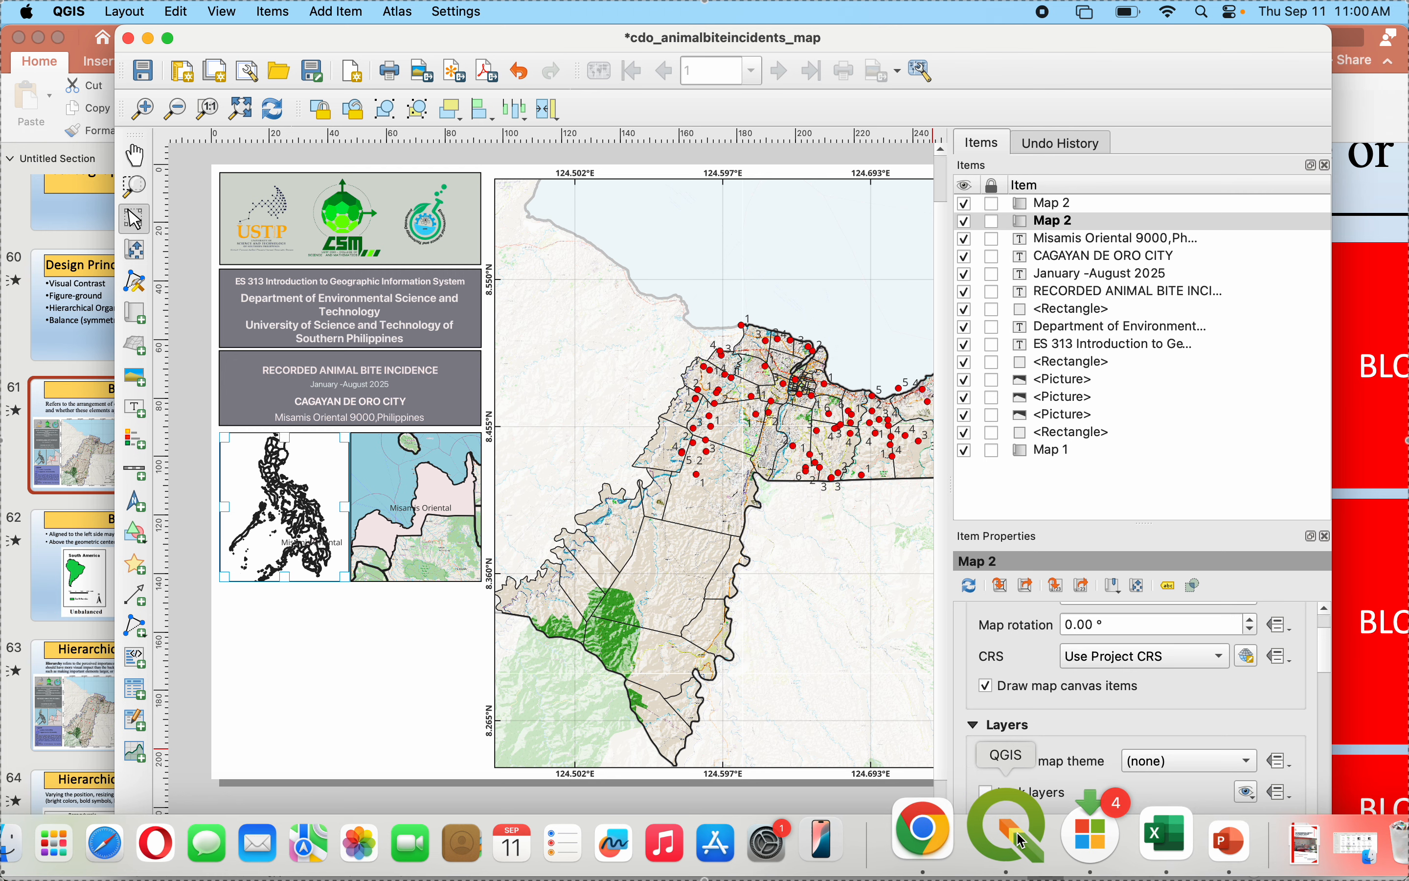
{"action": "left_click", "coordinate": [1023, 841]}
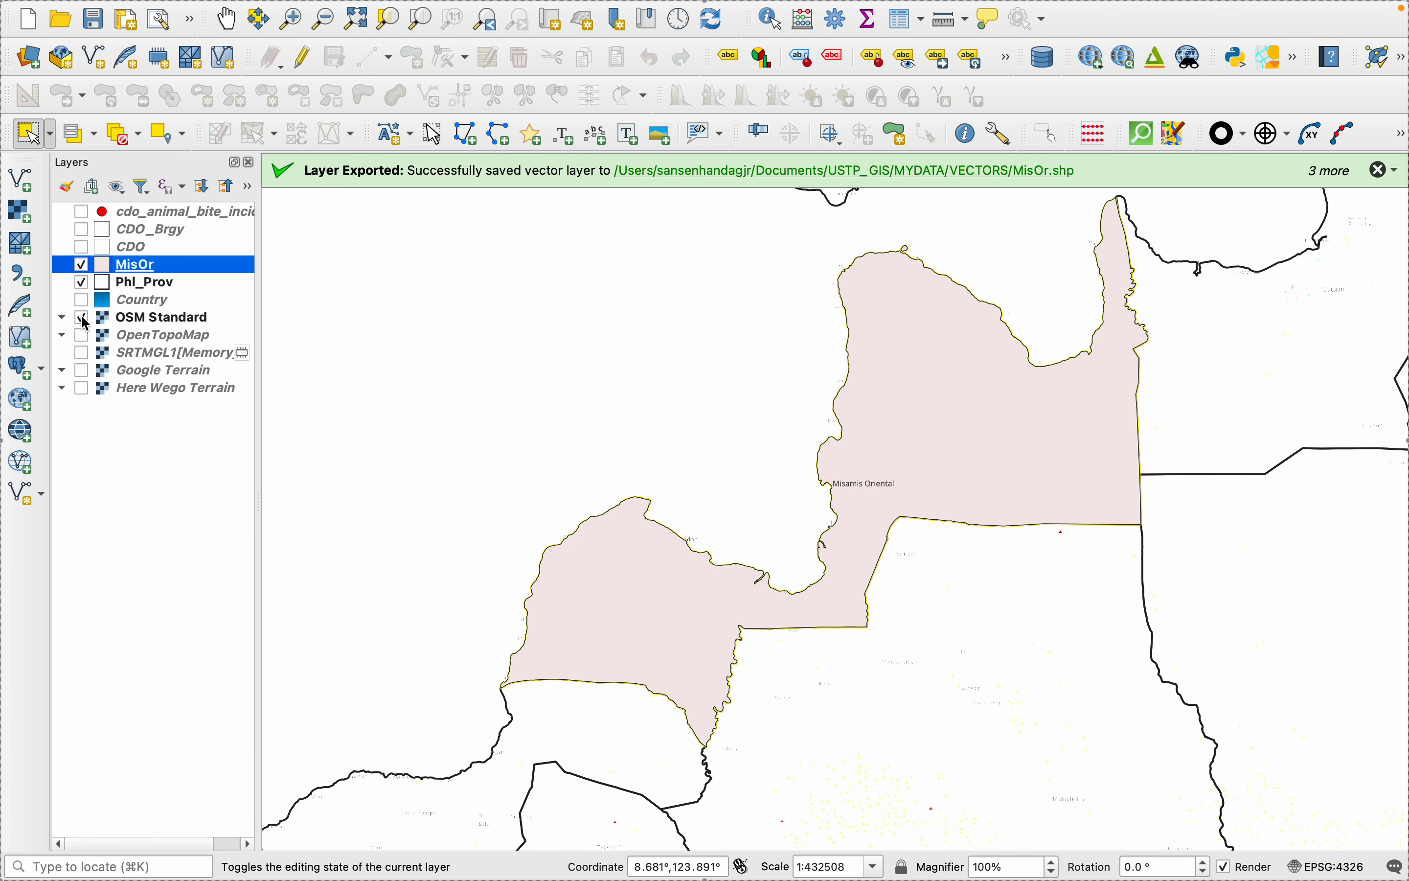
{"action": "left_click", "coordinate": [82, 212]}
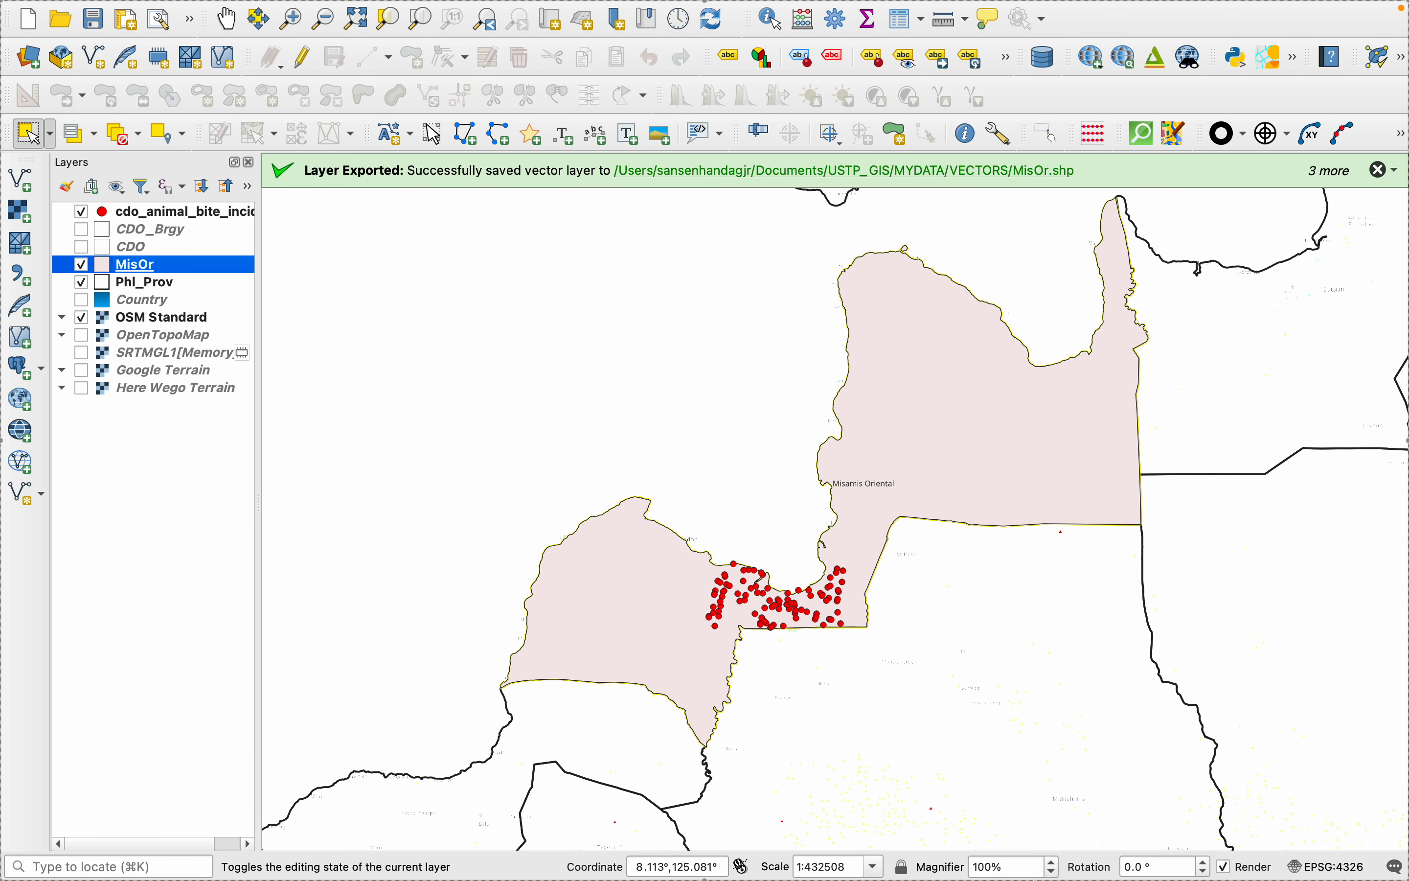
{"action": "left_click", "coordinate": [1007, 831]}
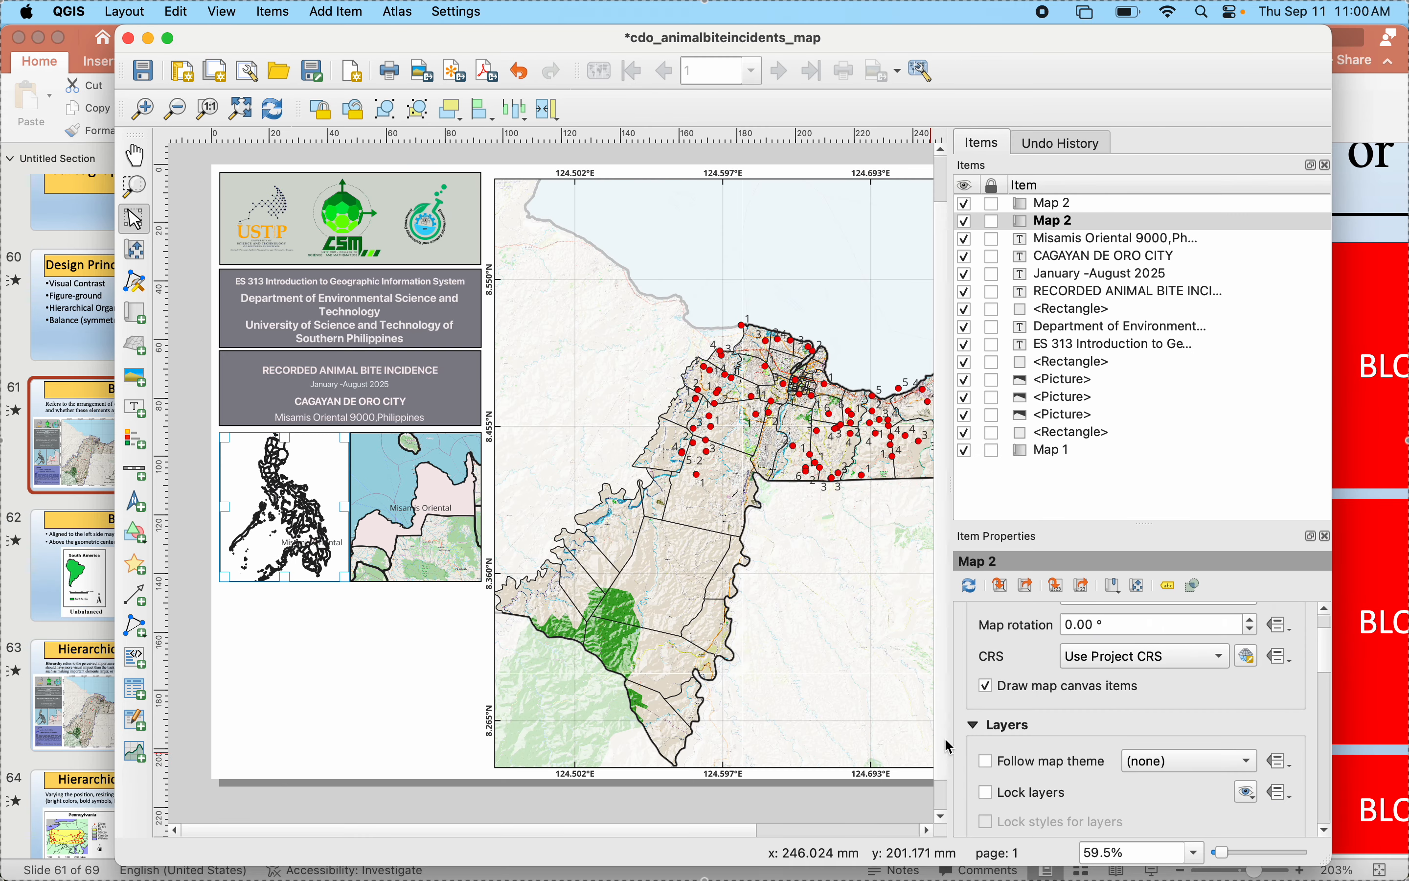
- Disable the background of the Philippines inset map
{"action": "scroll", "coordinate": [1045, 763], "scroll_direction": "down", "scroll_amount": 15}
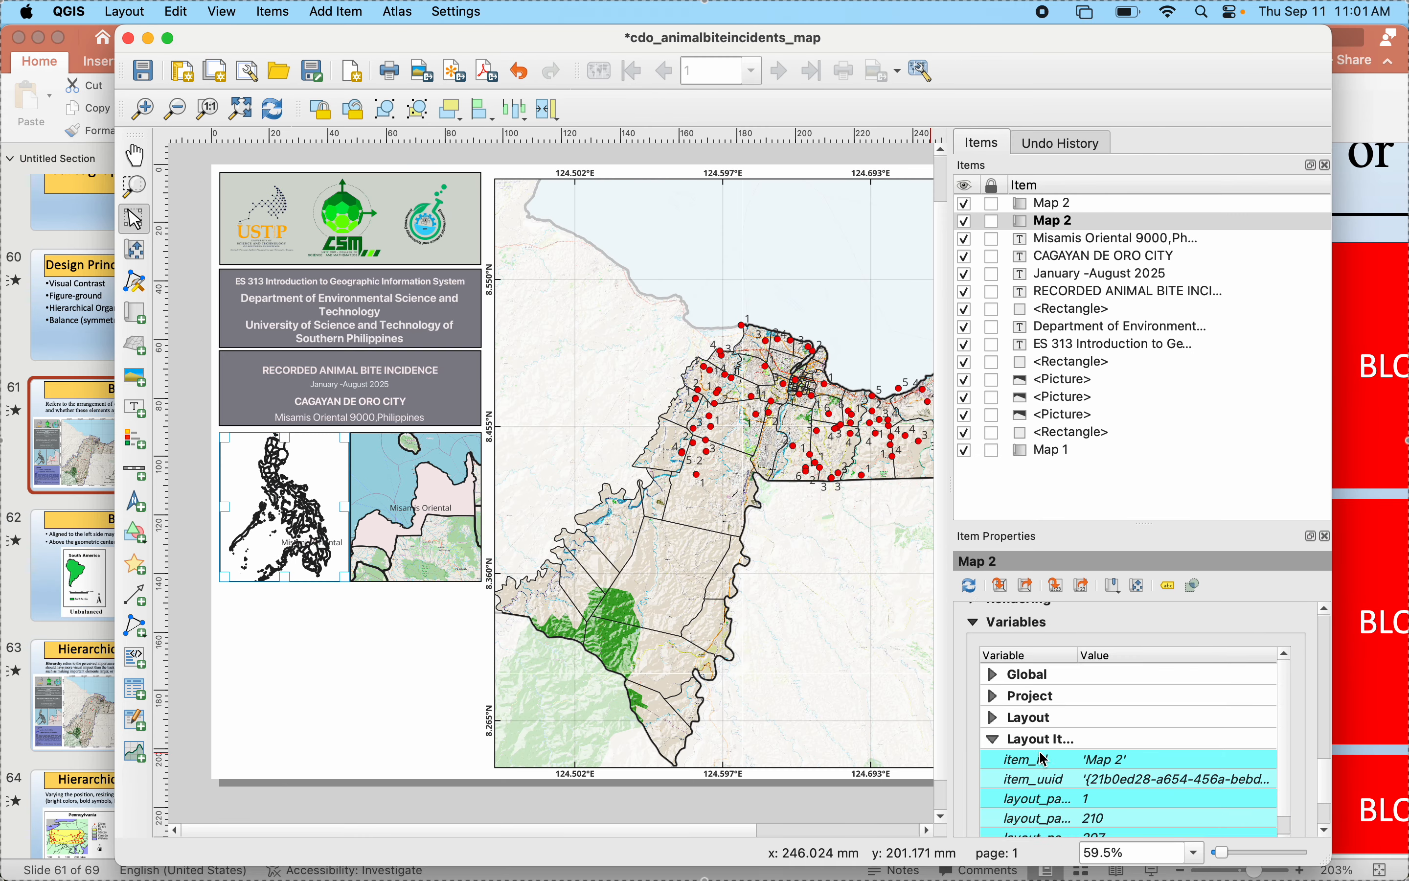
{"action": "scroll", "coordinate": [1042, 754], "scroll_direction": "up", "scroll_amount": 5}
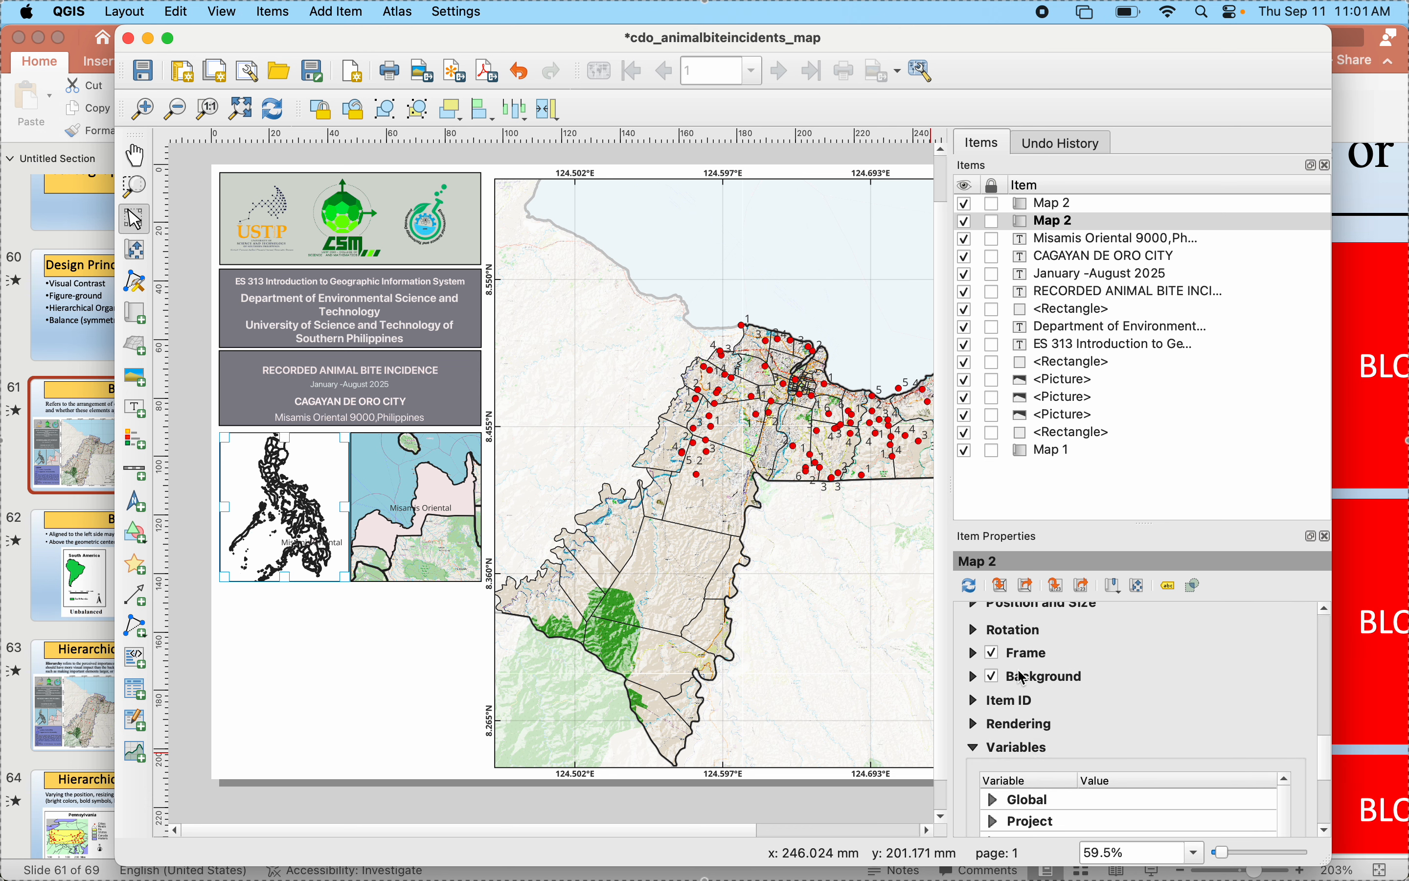
{"action": "left_click", "coordinate": [993, 677]}
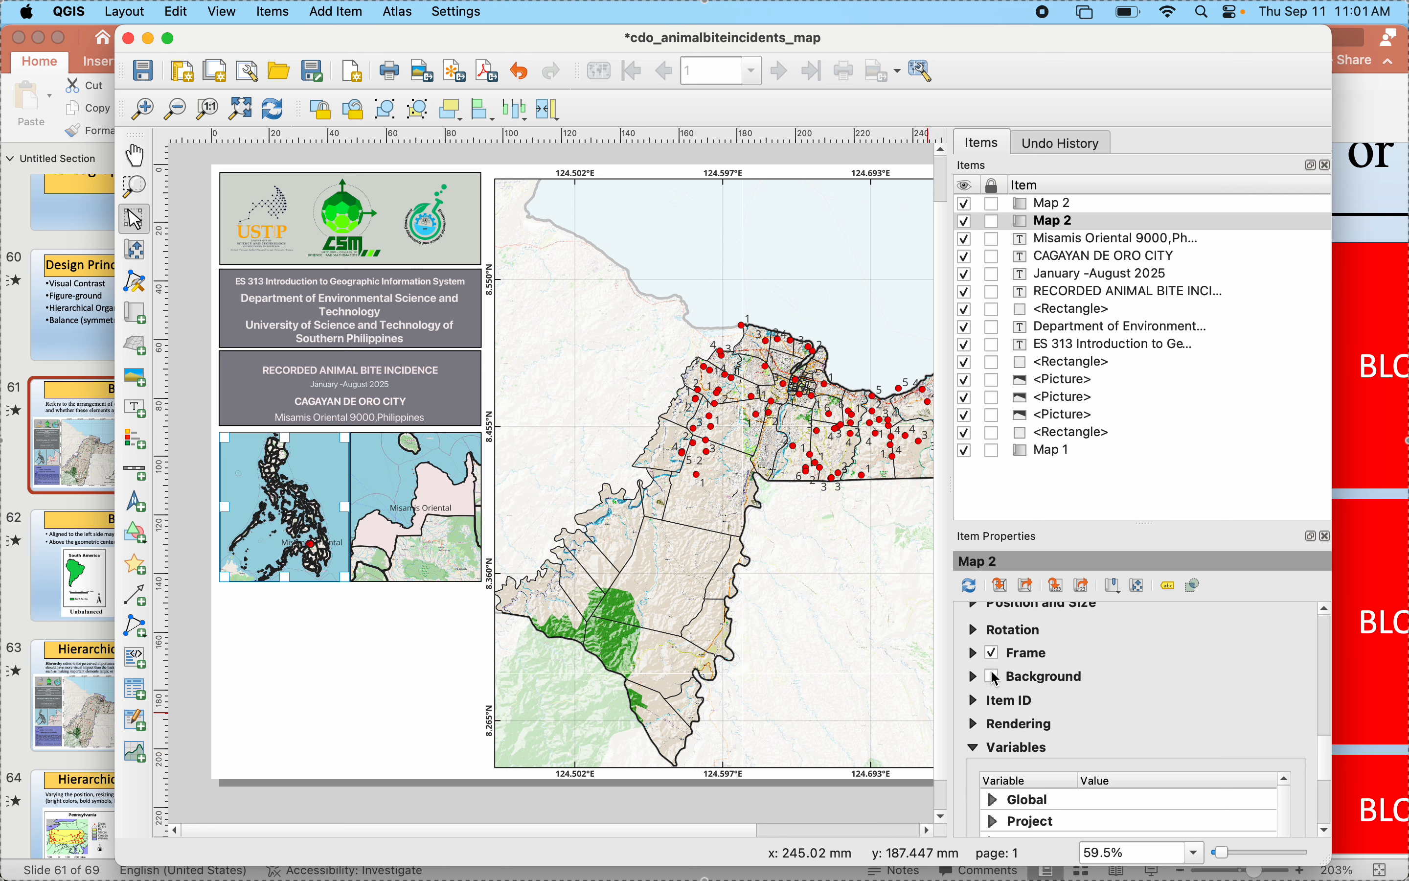
- In the main QGIS window, hide the MisOr layer and show the Country layer
{"action": "mouse_move", "coordinate": [1114, 839]}
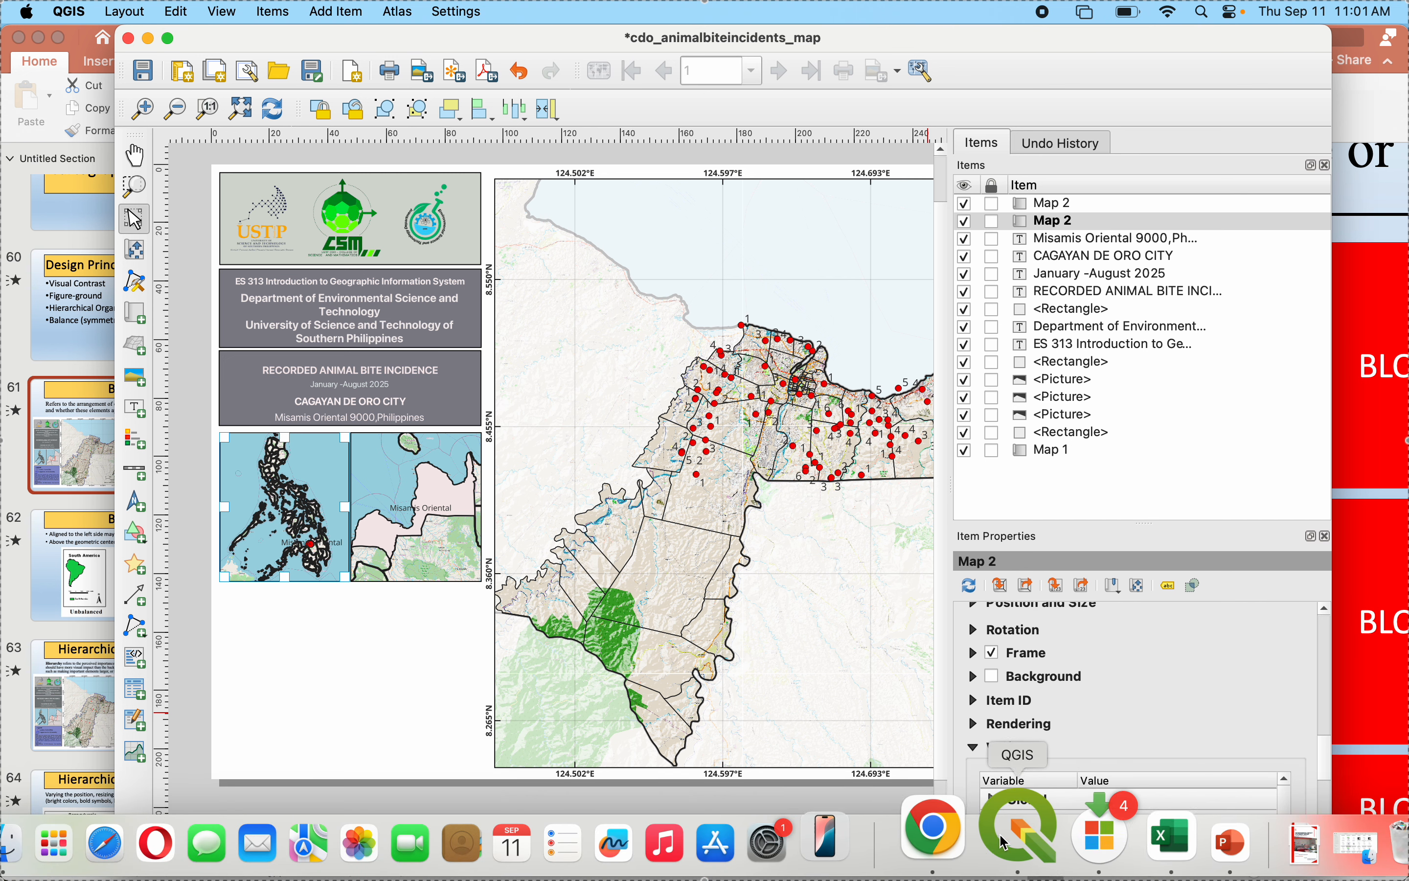
{"action": "left_click", "coordinate": [1004, 841]}
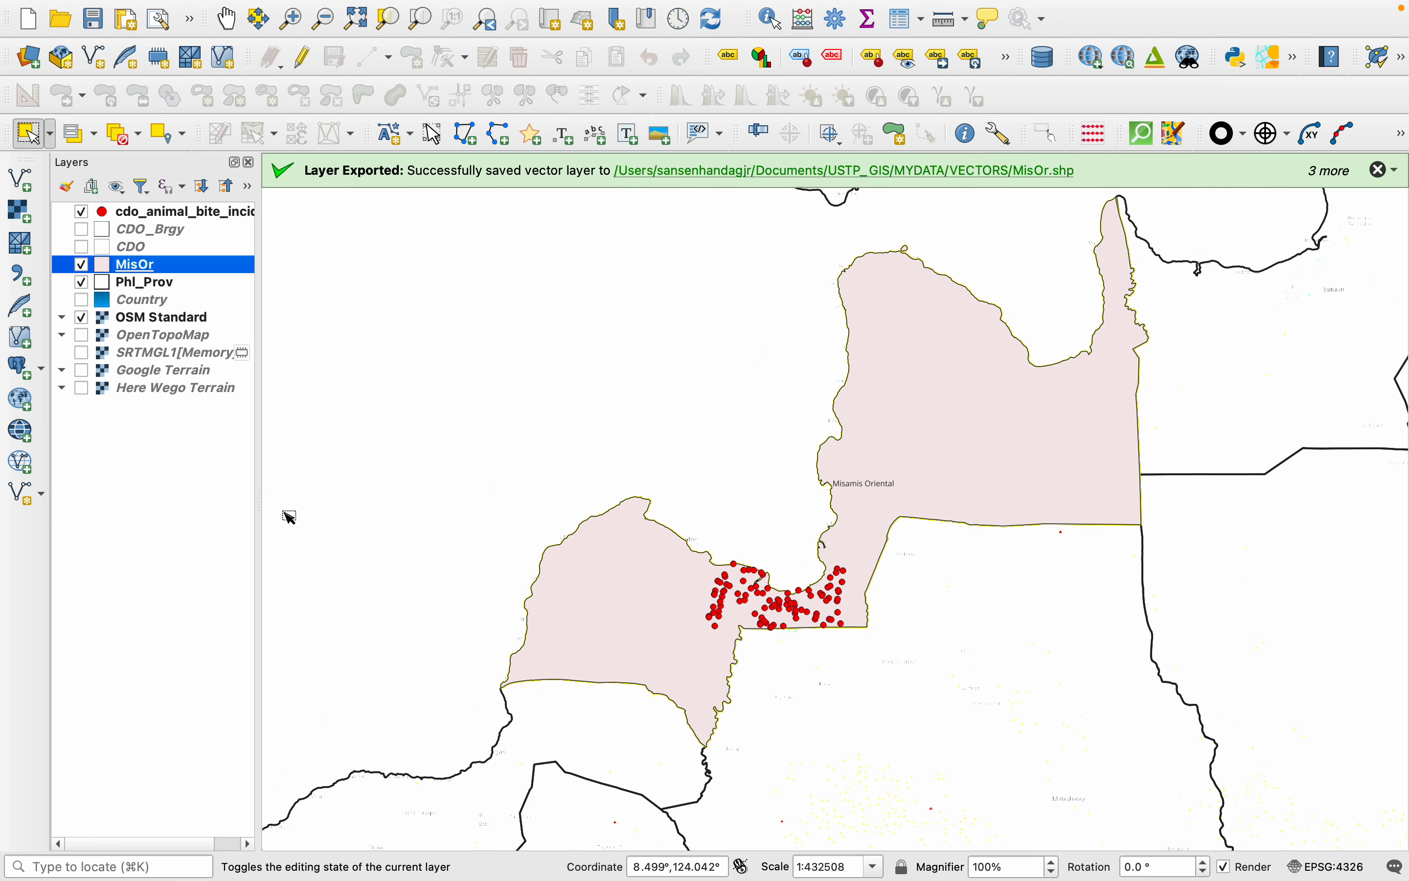
{"action": "left_click", "coordinate": [82, 266]}
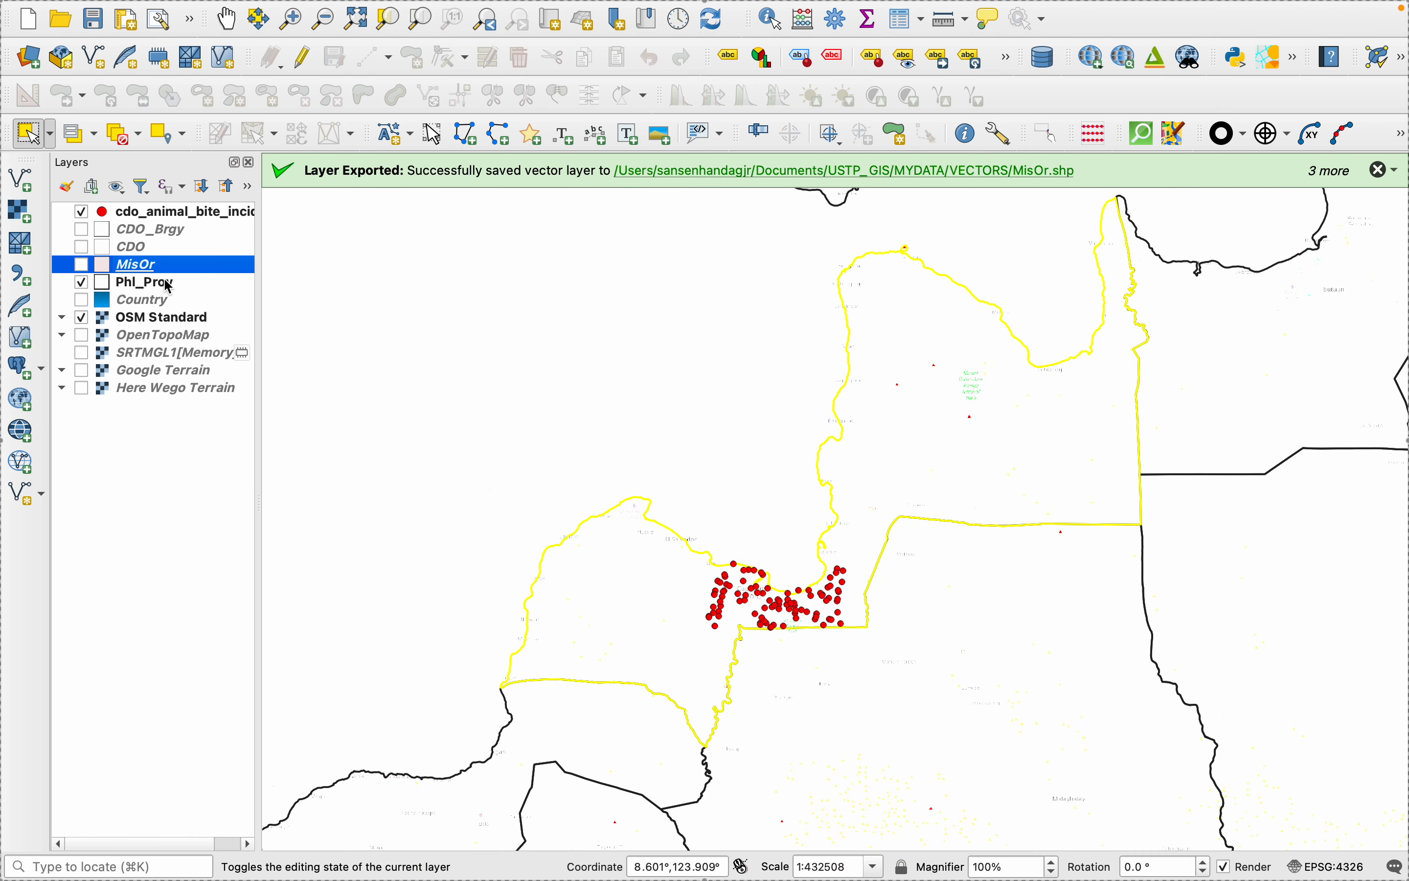
{"action": "right_click", "coordinate": [119, 300]}
{"action": "left_click", "coordinate": [85, 306]}
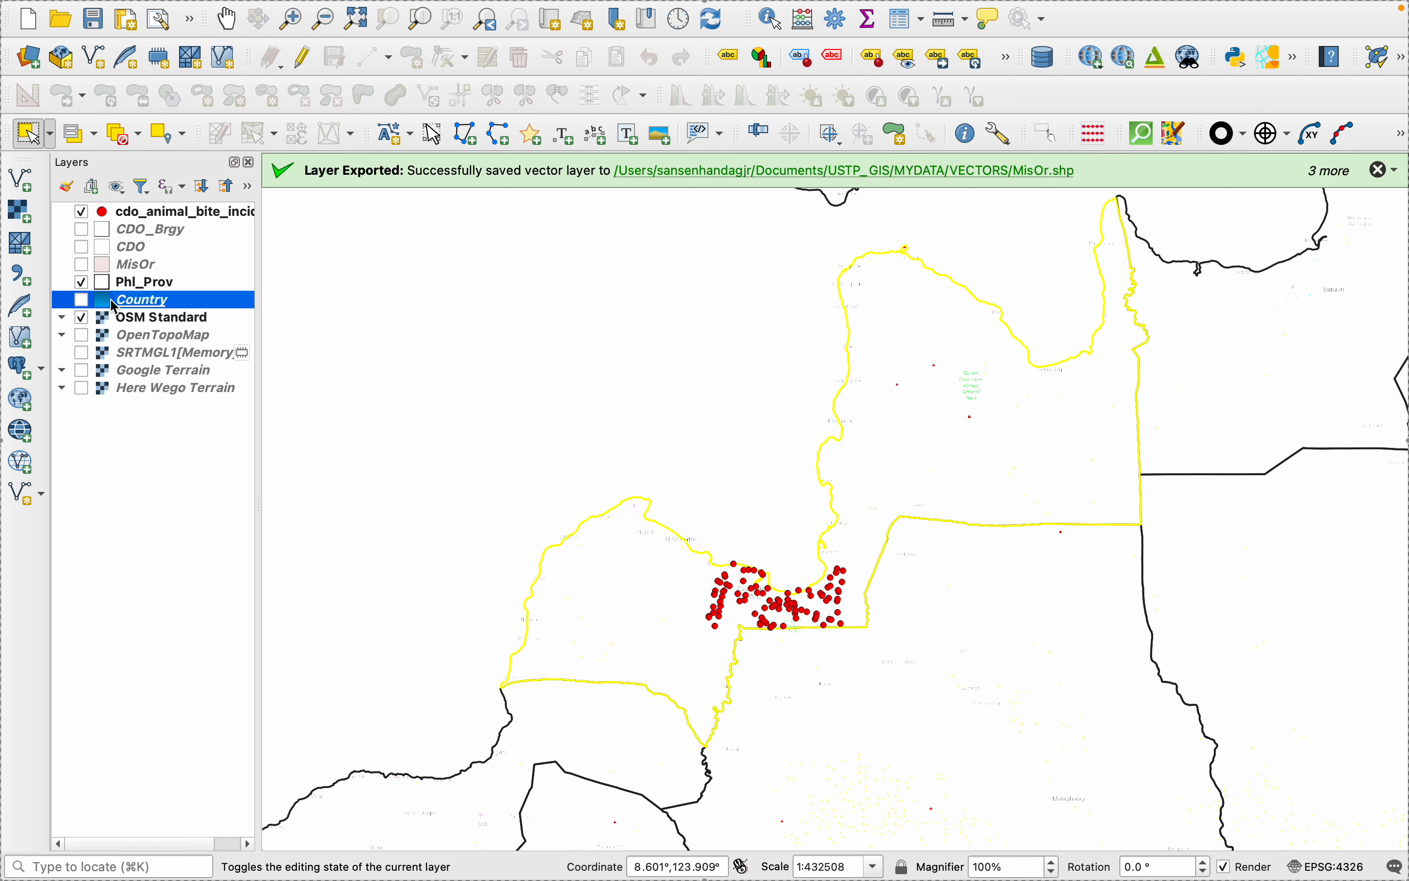
{"action": "left_click", "coordinate": [82, 300]}
- Open the Country layer's symbology and apply the recent light pink as its symbol color
{"action": "right_click", "coordinate": [125, 303]}
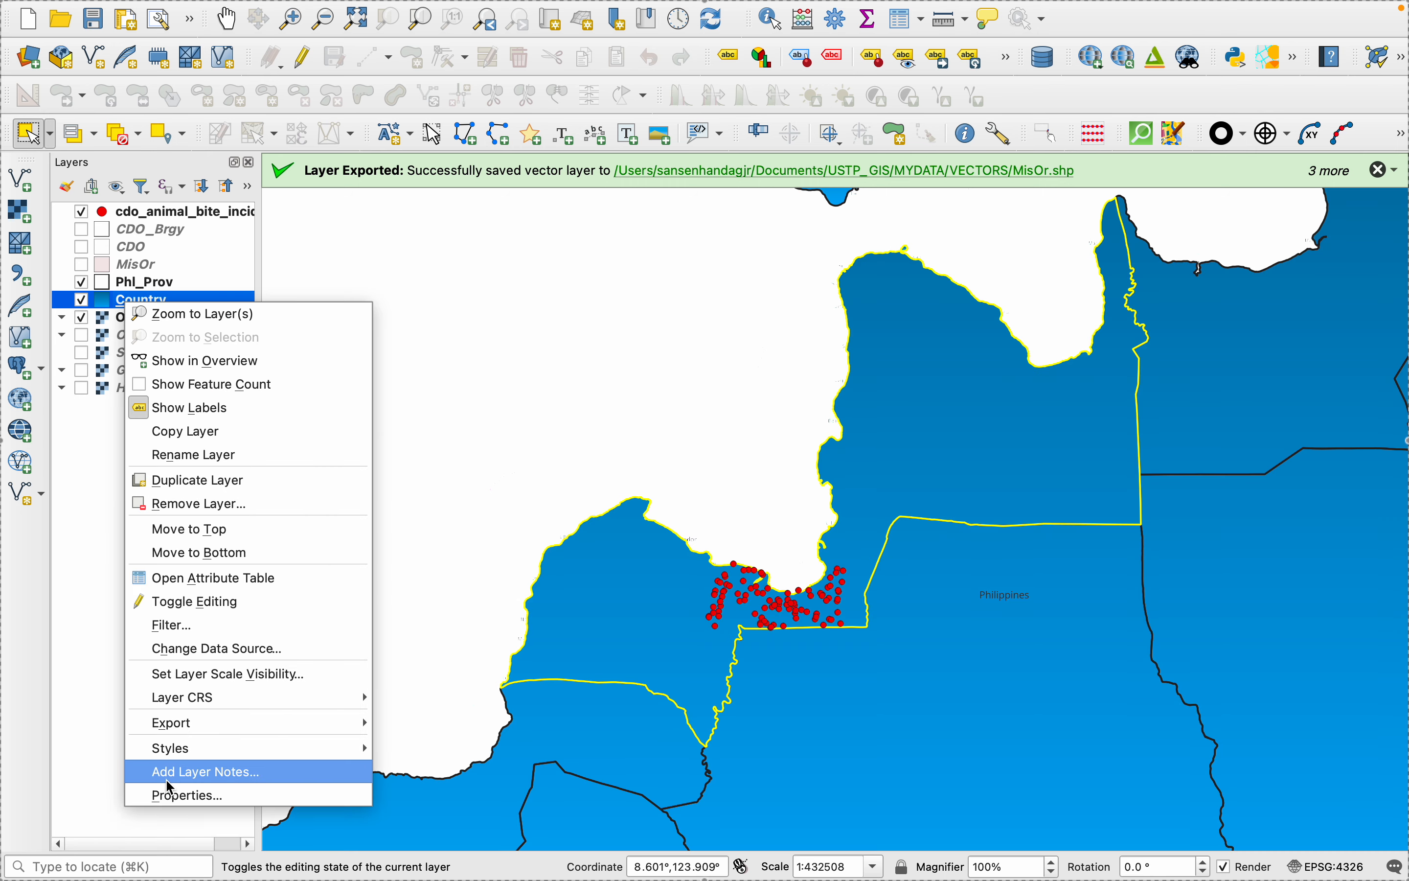
{"action": "left_click", "coordinate": [181, 797]}
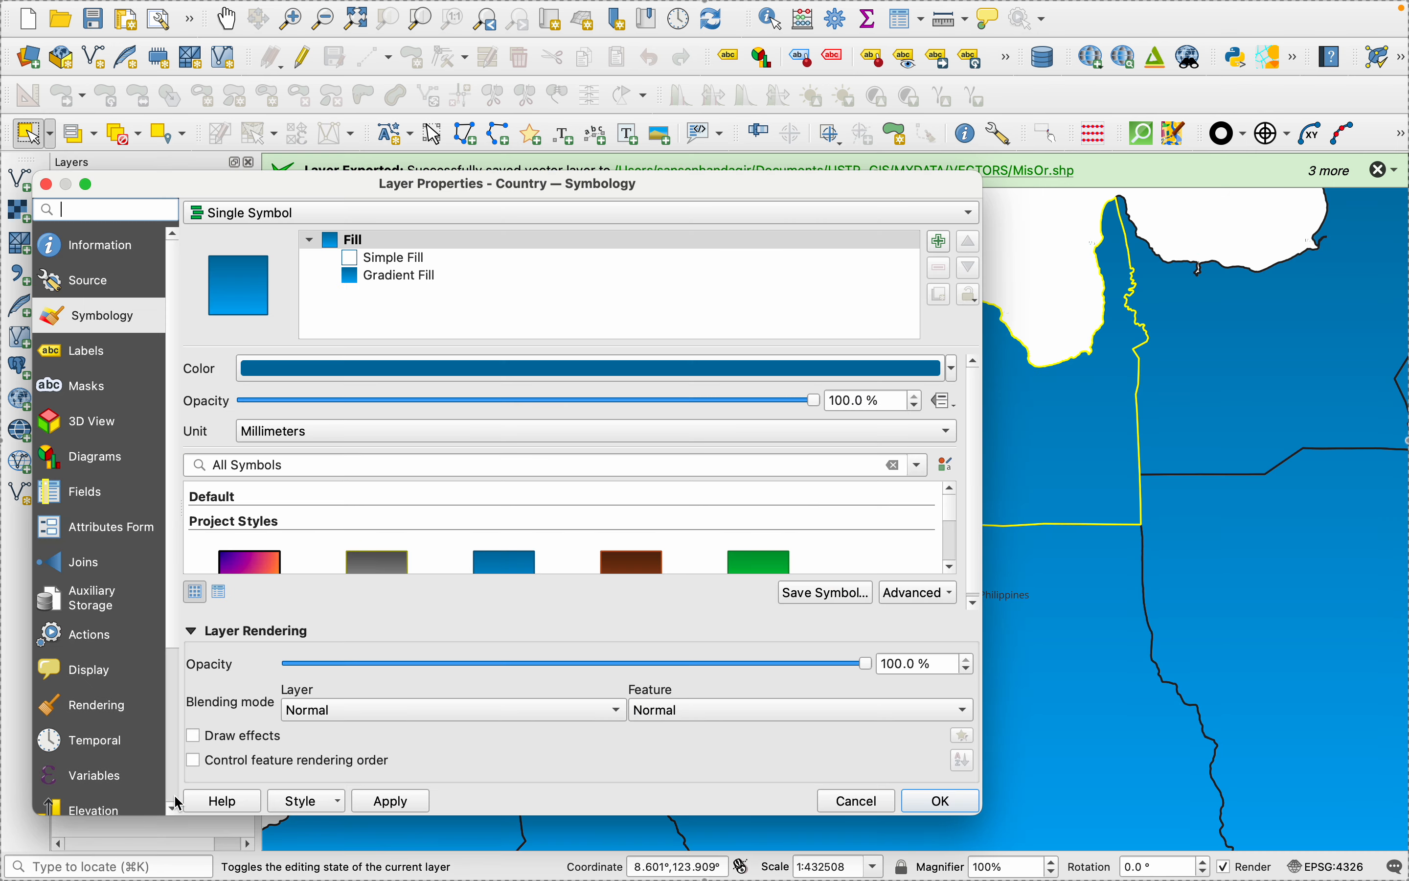
{"action": "left_click", "coordinate": [953, 373]}
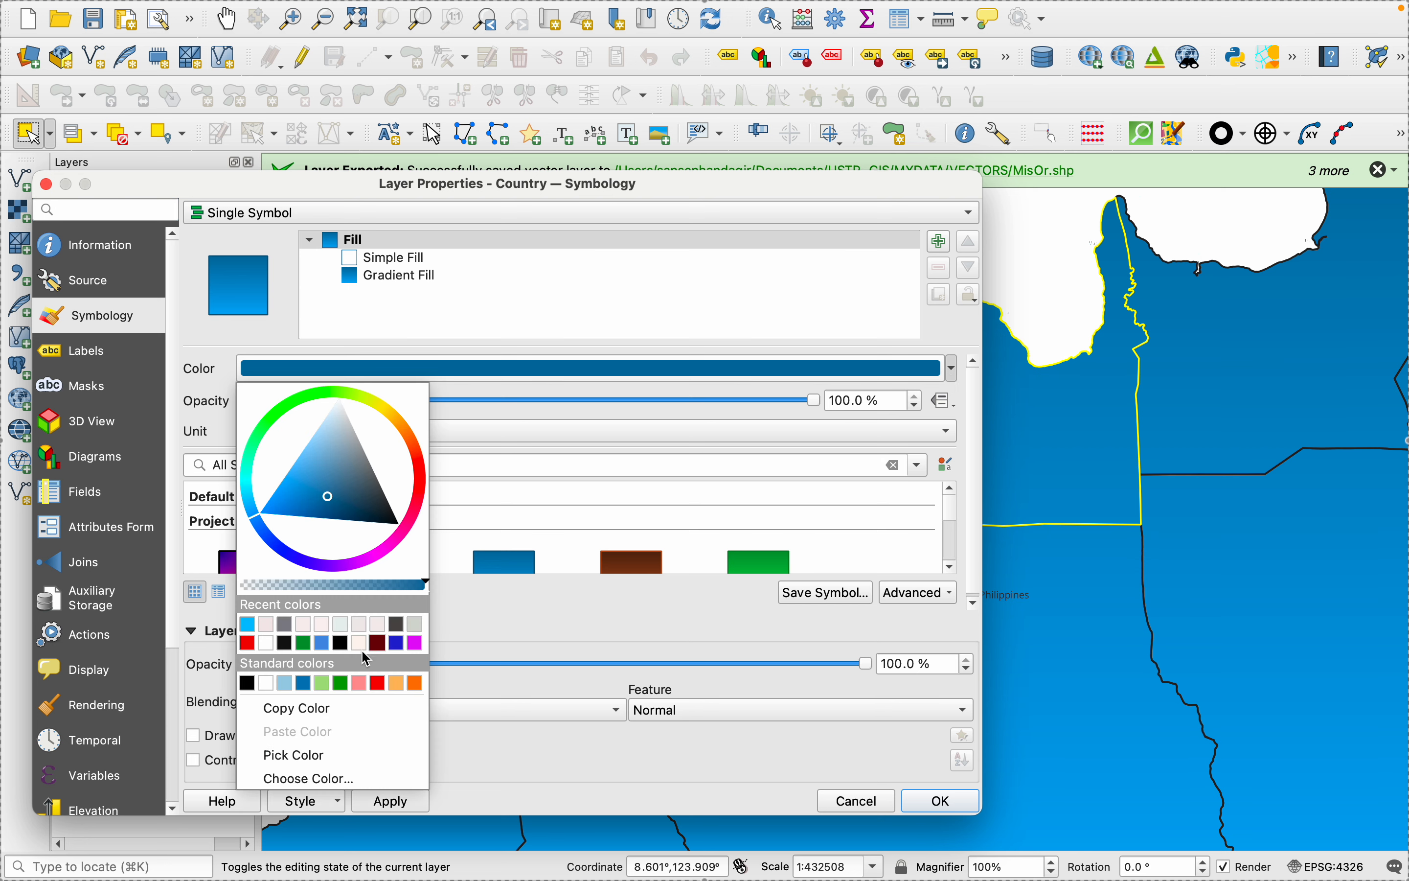
{"action": "left_click", "coordinate": [266, 625]}
{"action": "left_click", "coordinate": [399, 804]}
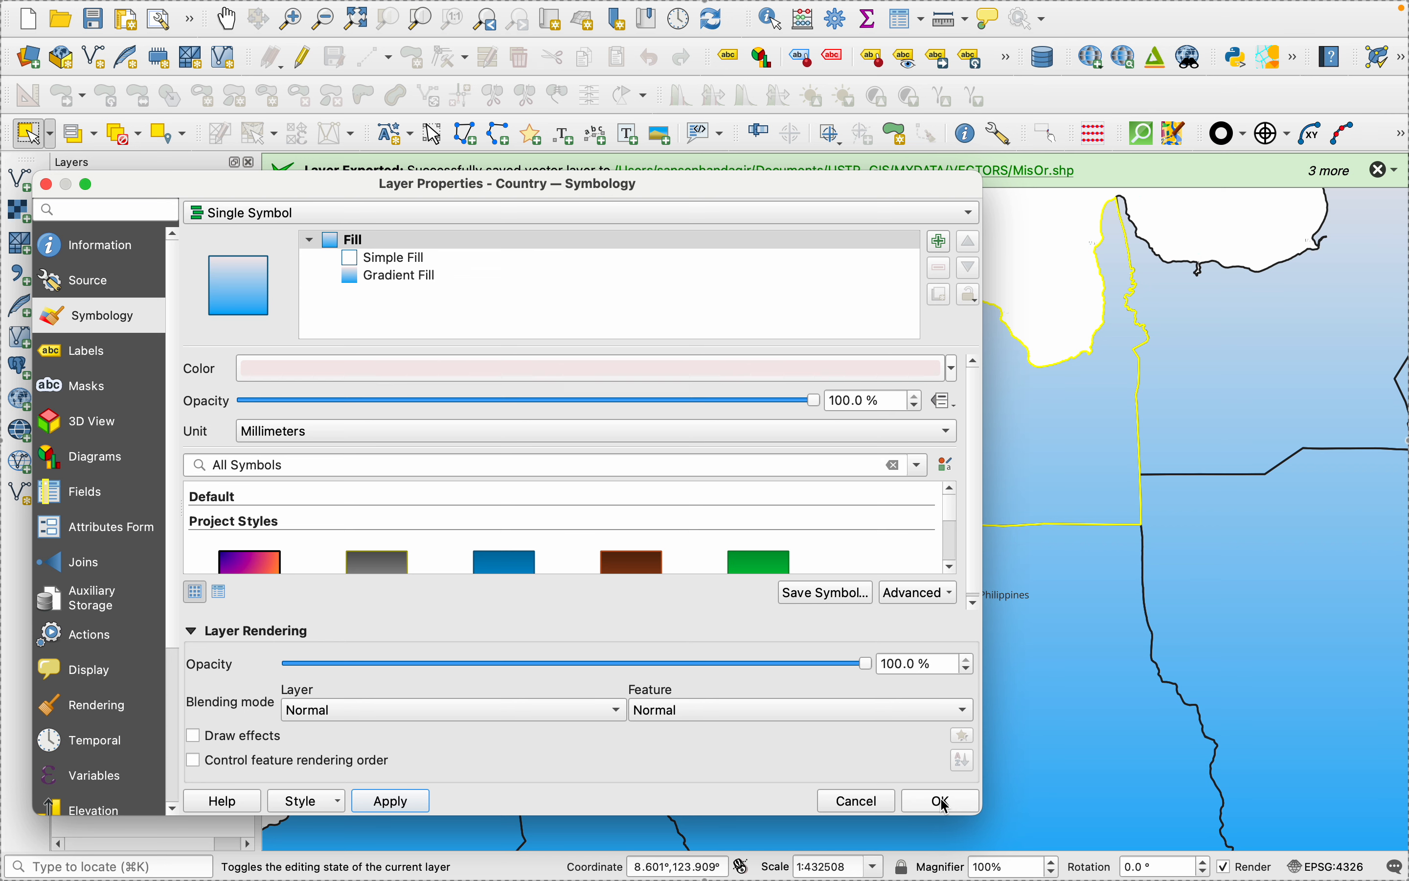
- Remove the Gradient Fill from the Country layer's symbol, keeping only the Simple Fill, and accept the layer properties
{"action": "left_click", "coordinate": [387, 279]}
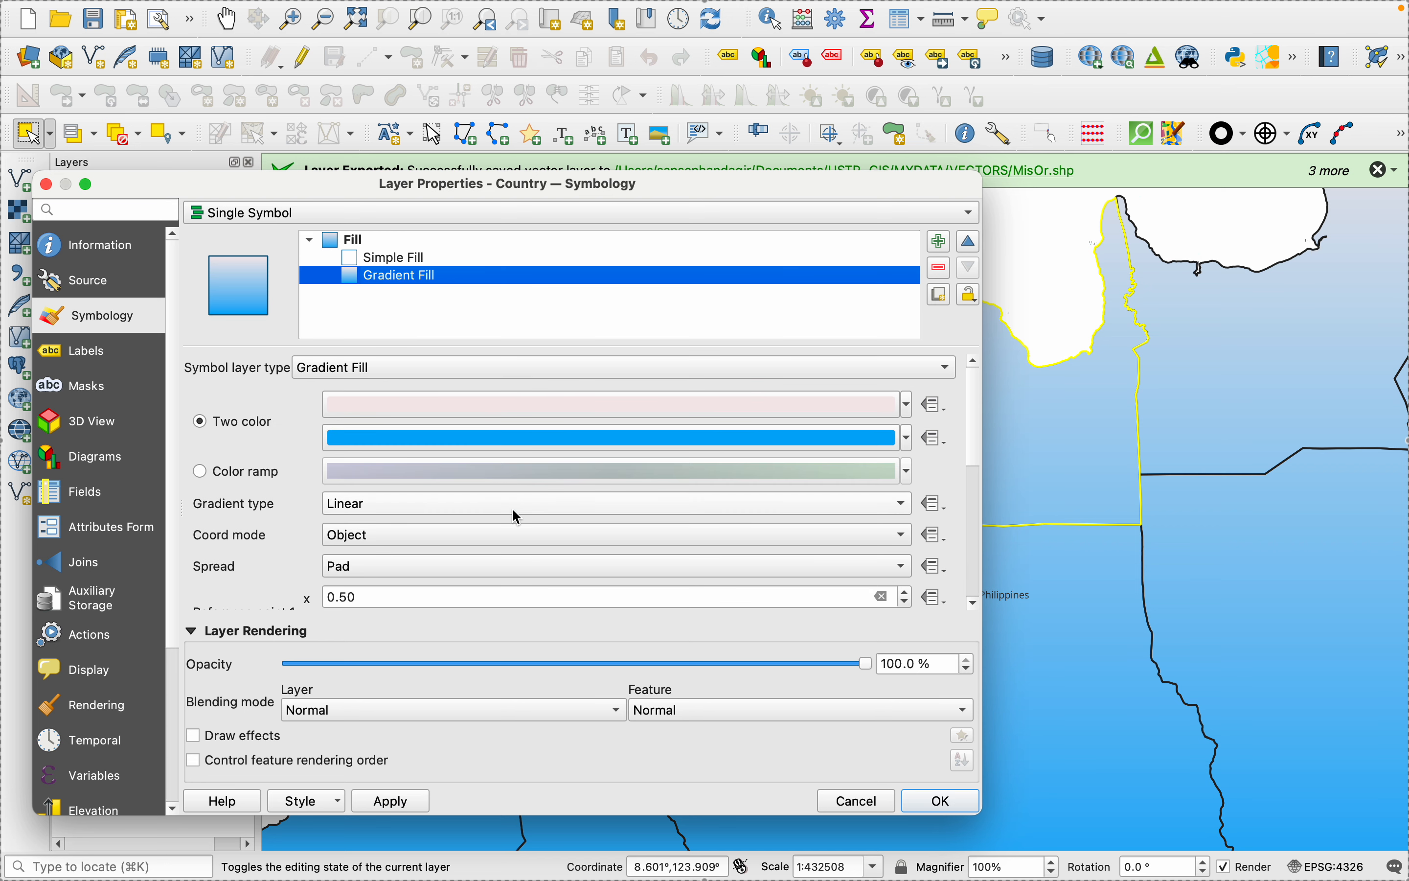
{"action": "left_click", "coordinate": [939, 268]}
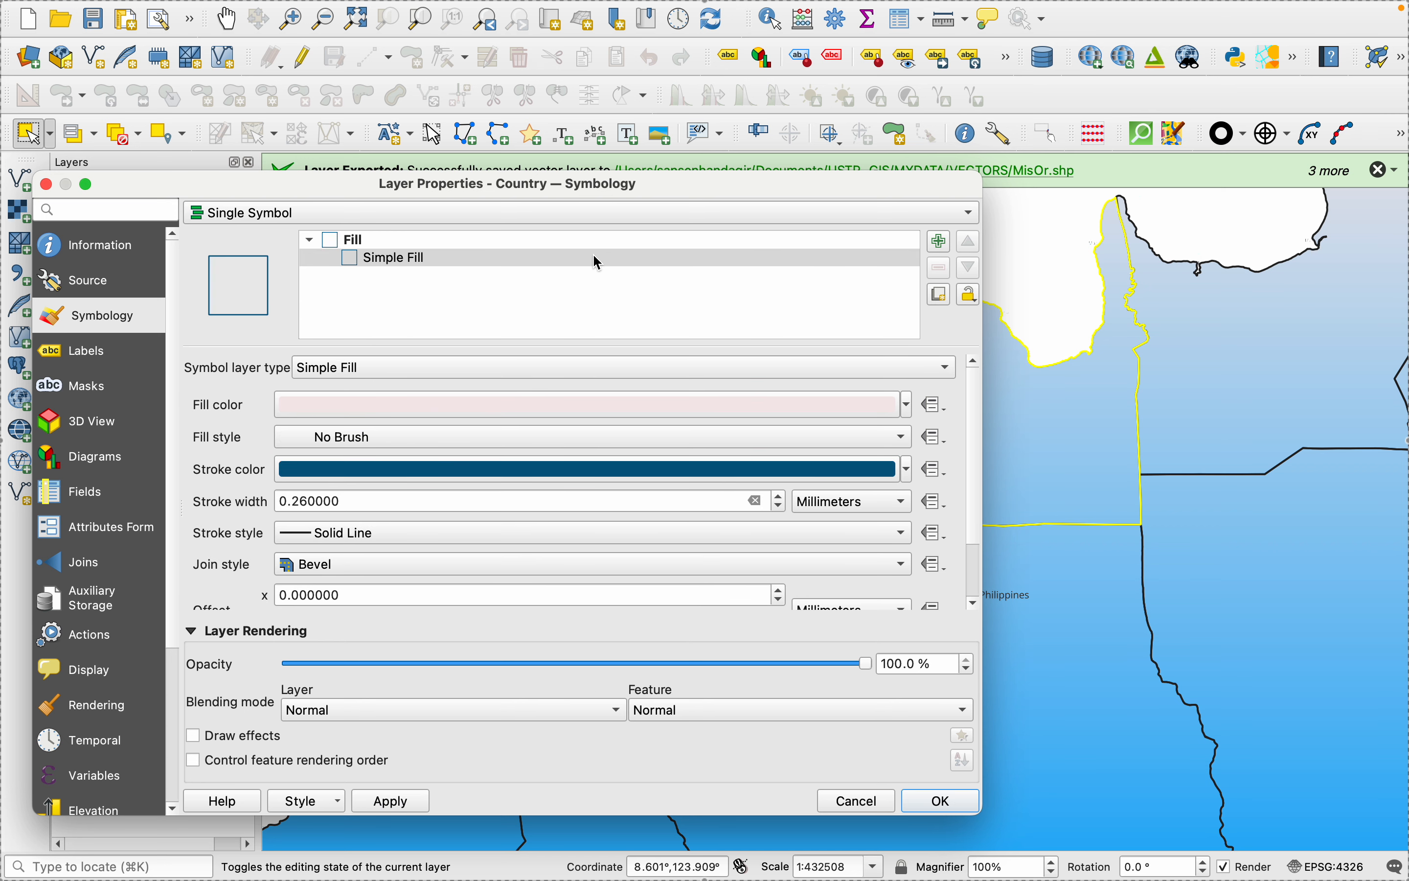
{"action": "left_click", "coordinate": [386, 803]}
{"action": "left_click", "coordinate": [941, 801]}
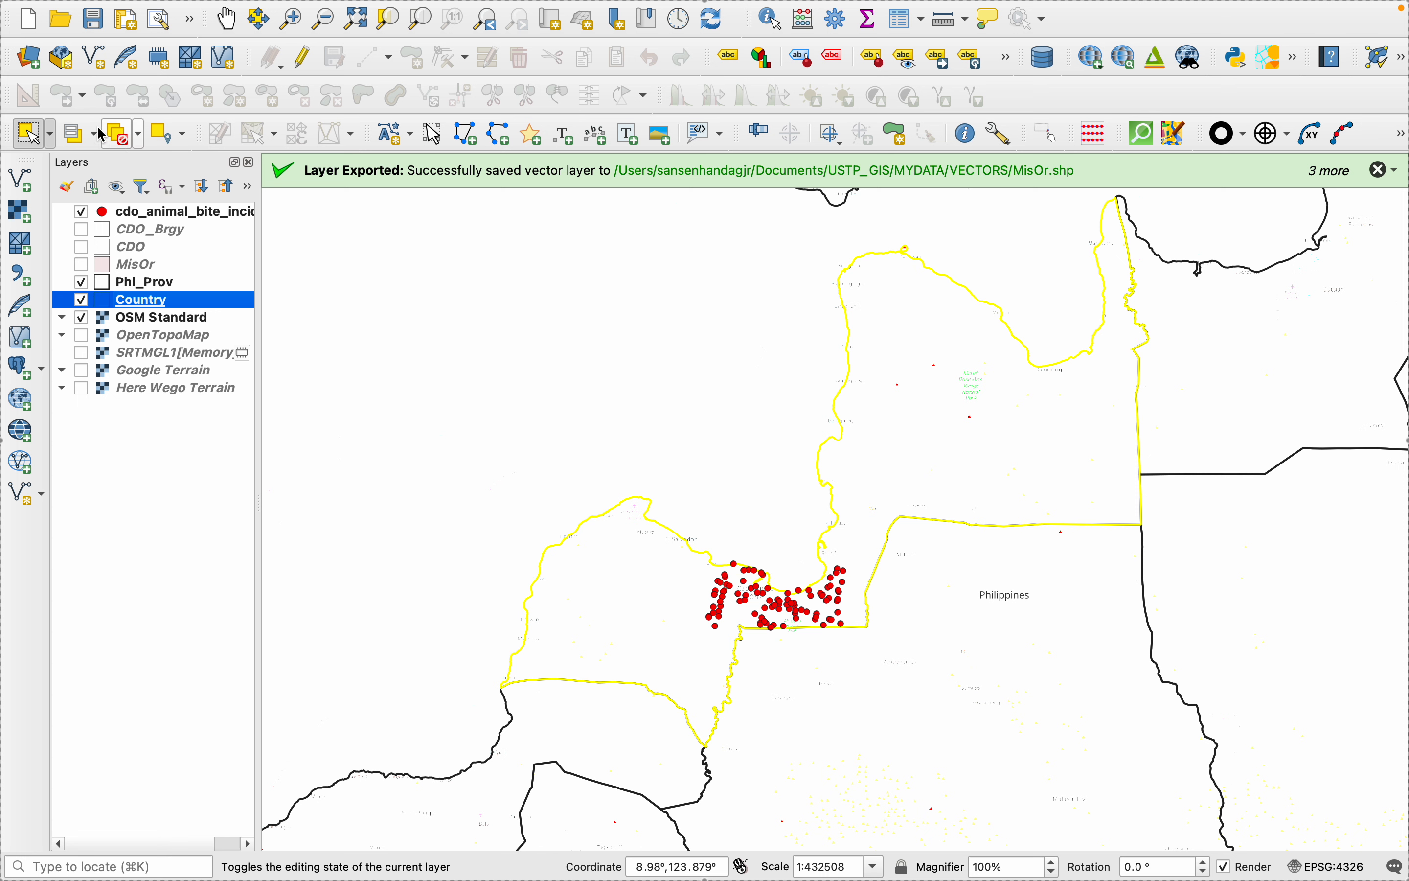
- Clear the feature selection in the main map, return to the layout, and refresh it with the Philippines inset map selected
{"action": "left_click", "coordinate": [53, 139]}
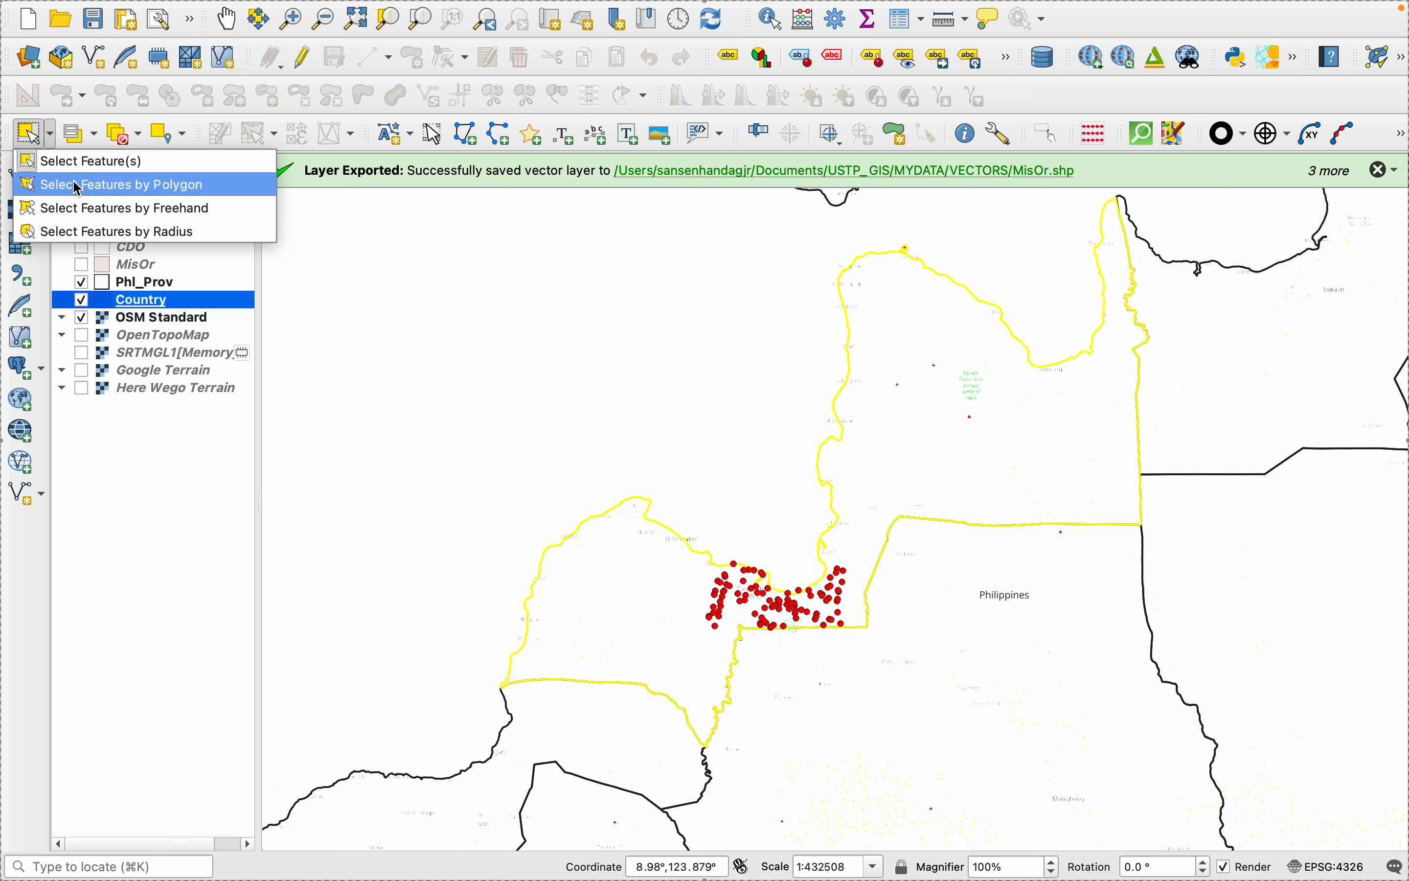
{"action": "left_click", "coordinate": [127, 137]}
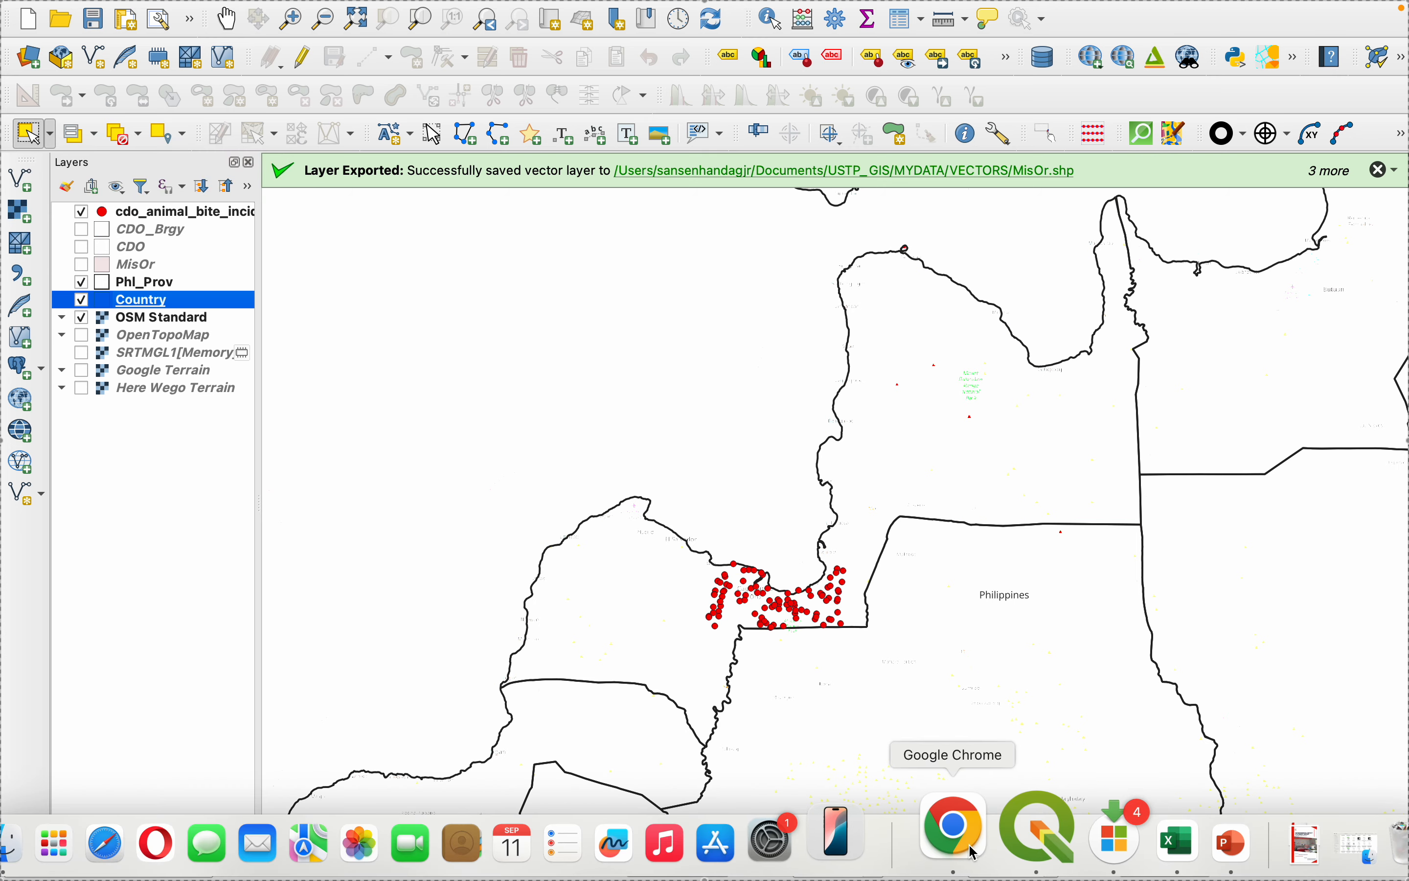
{"action": "left_click", "coordinate": [1028, 872]}
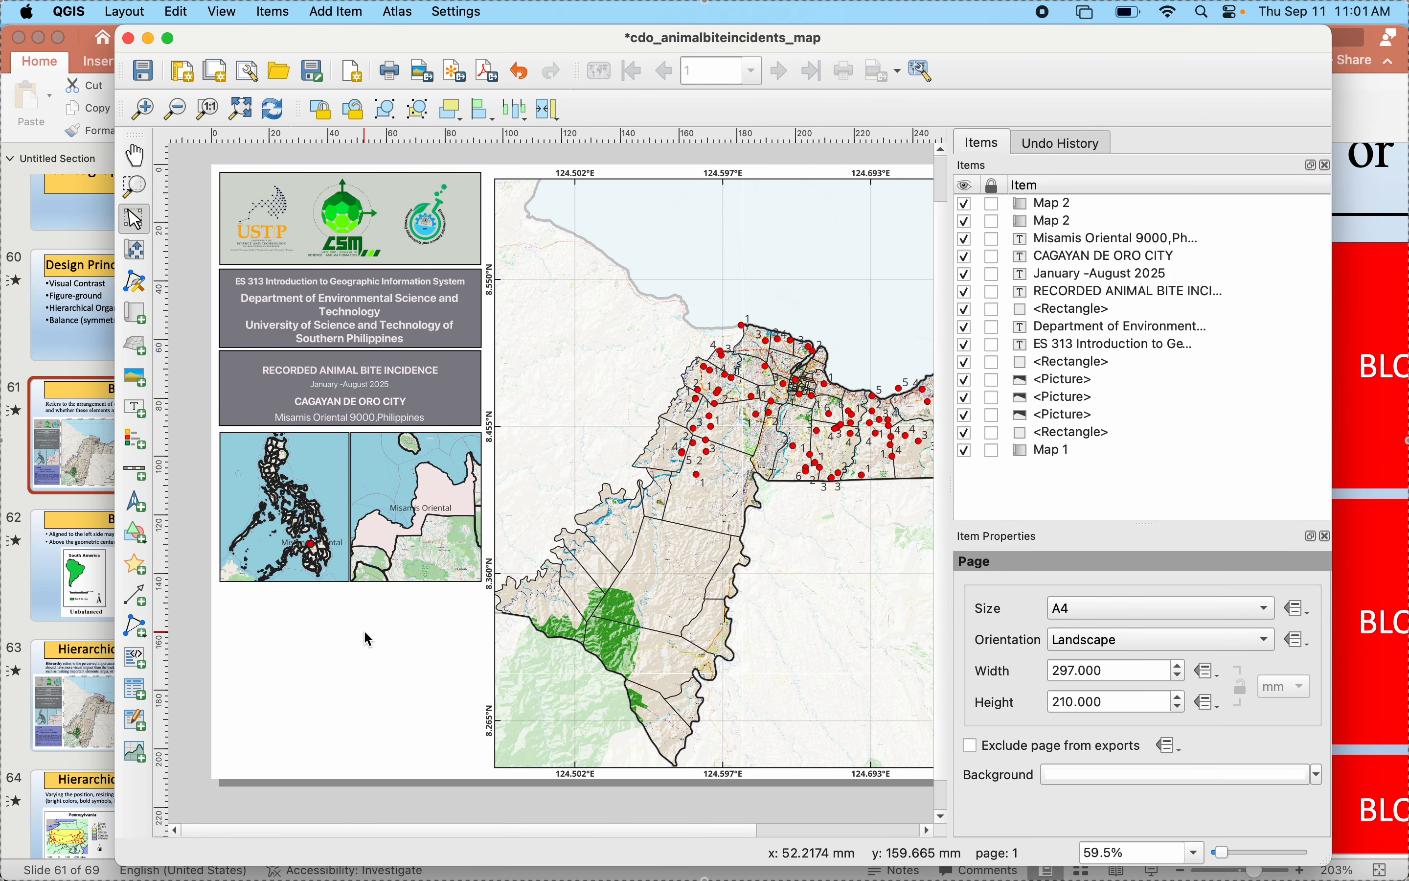
{"action": "left_click", "coordinate": [280, 534]}
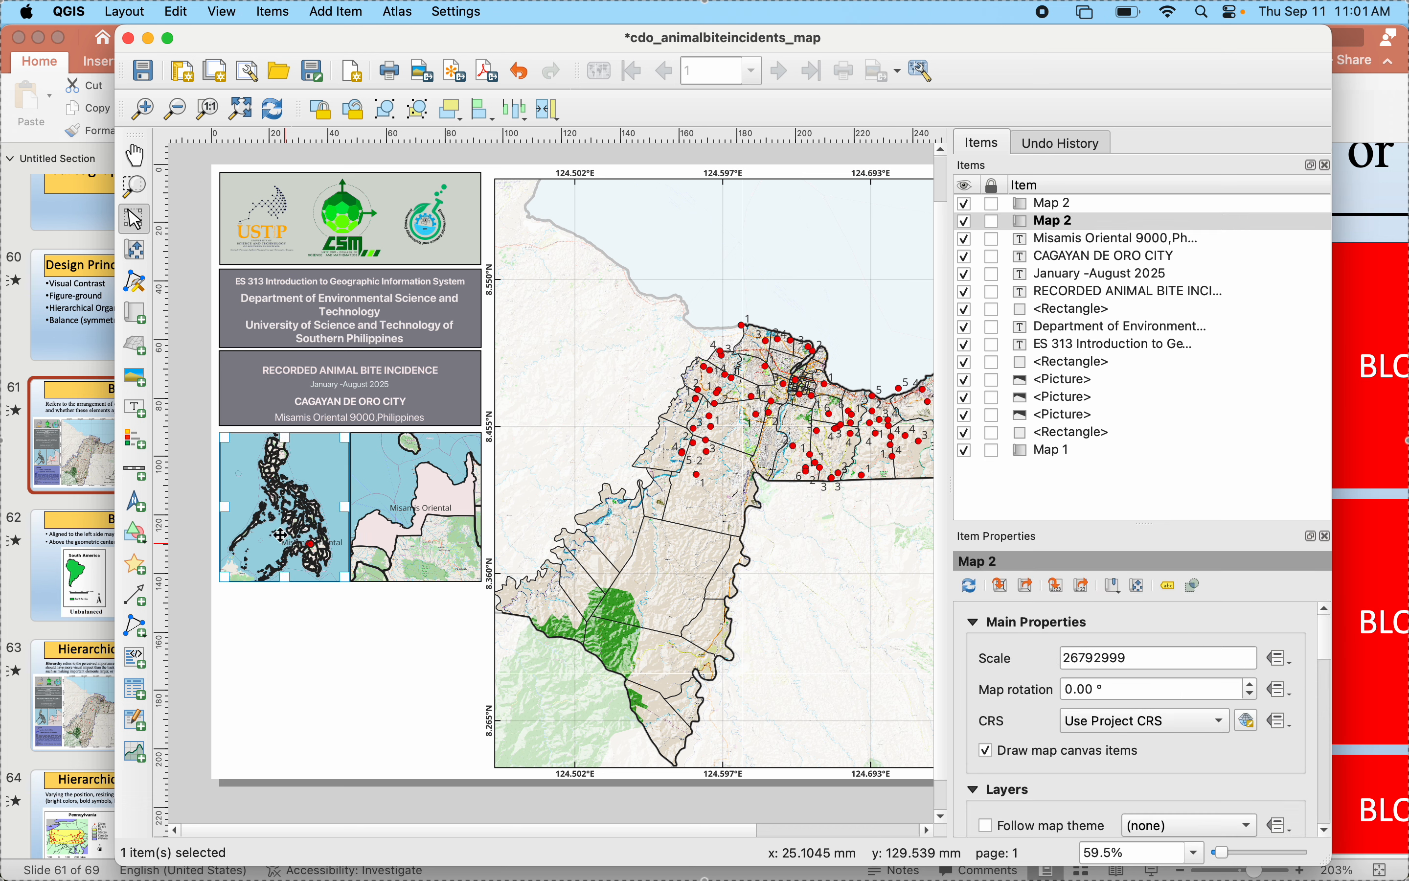
{"action": "left_click", "coordinate": [135, 250]}
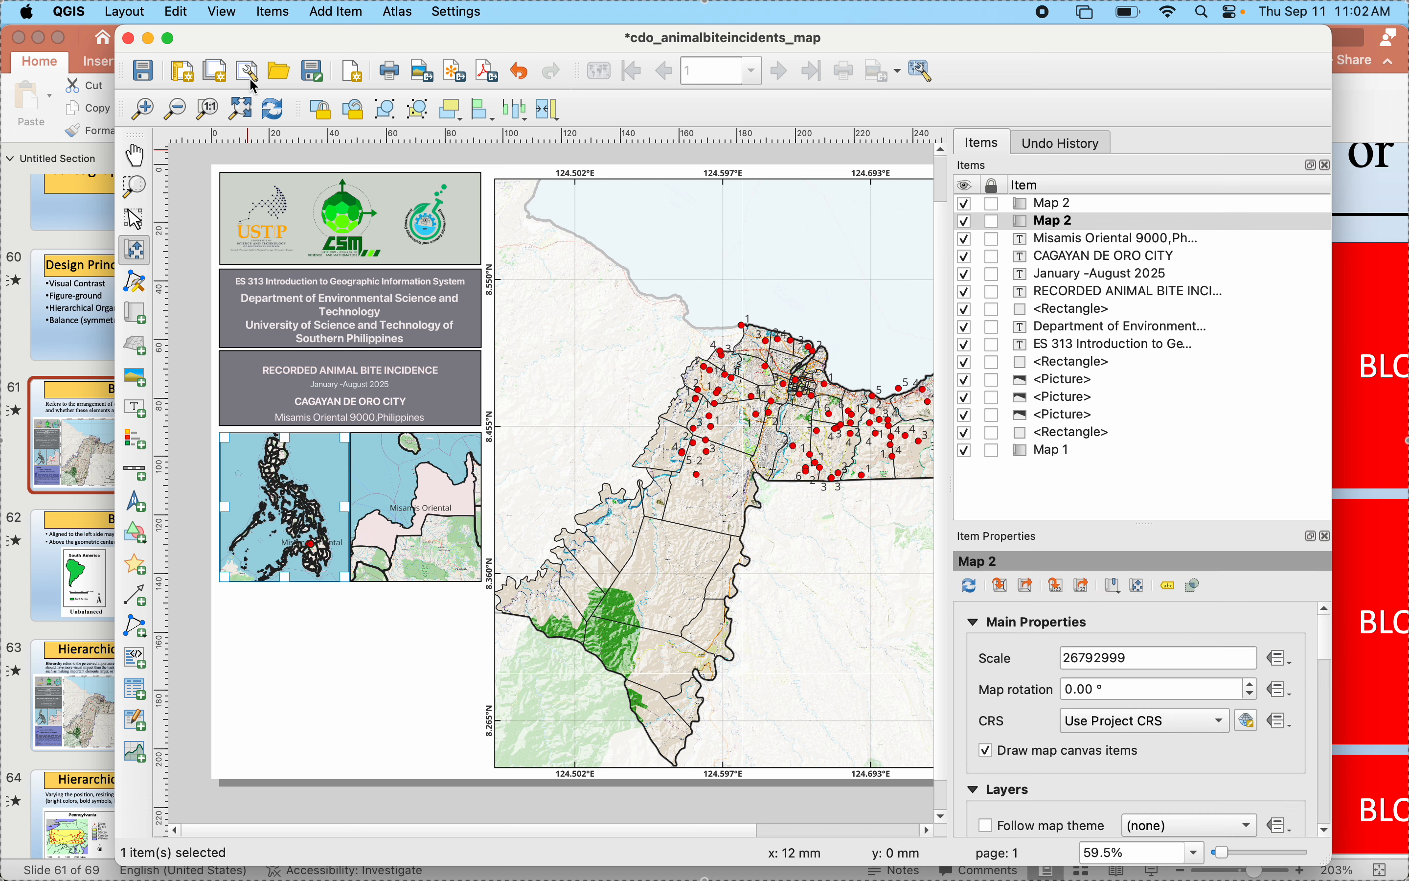
{"action": "left_click", "coordinate": [272, 109]}
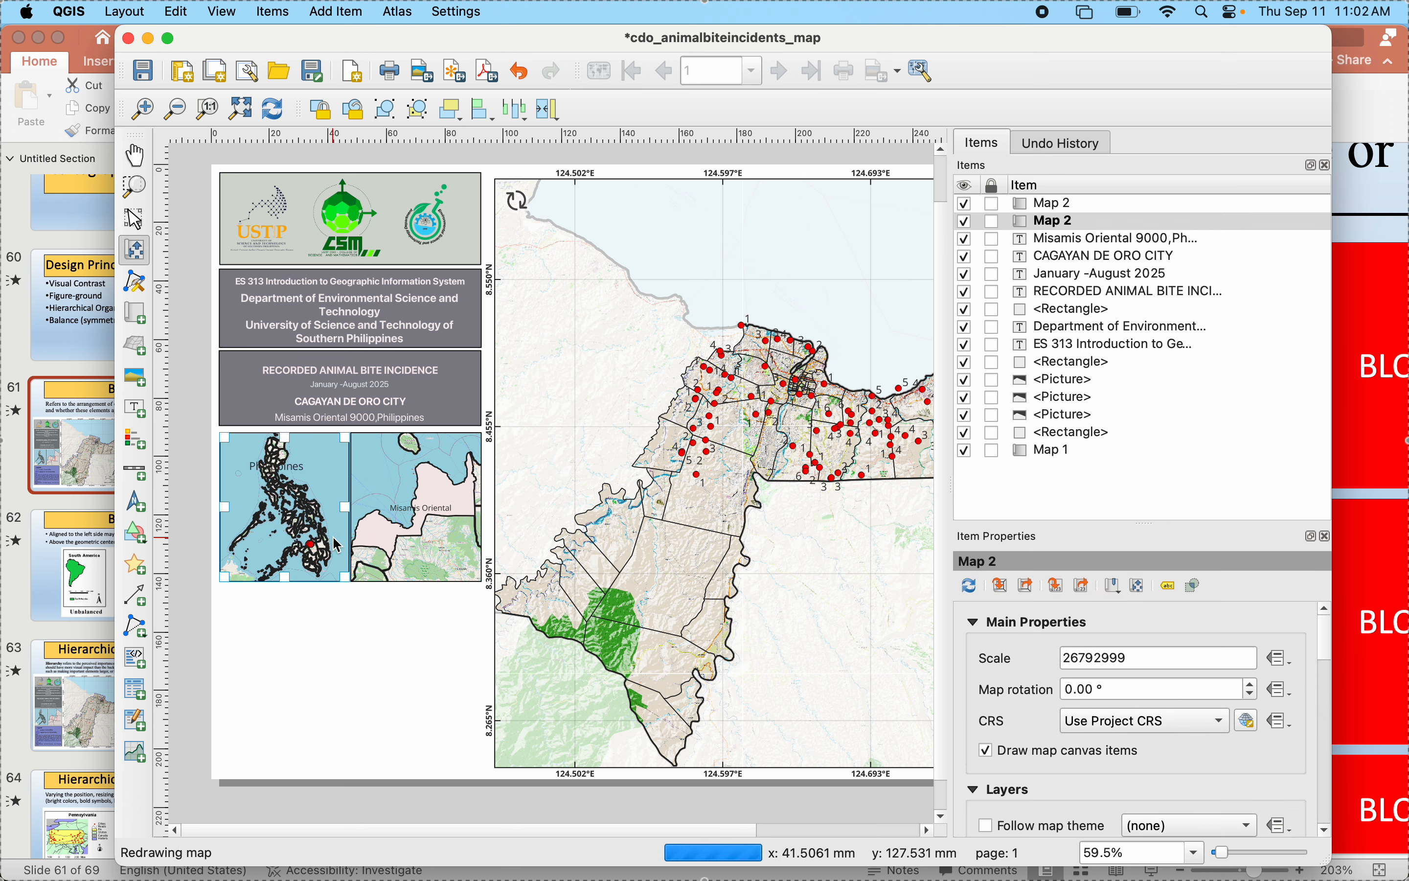
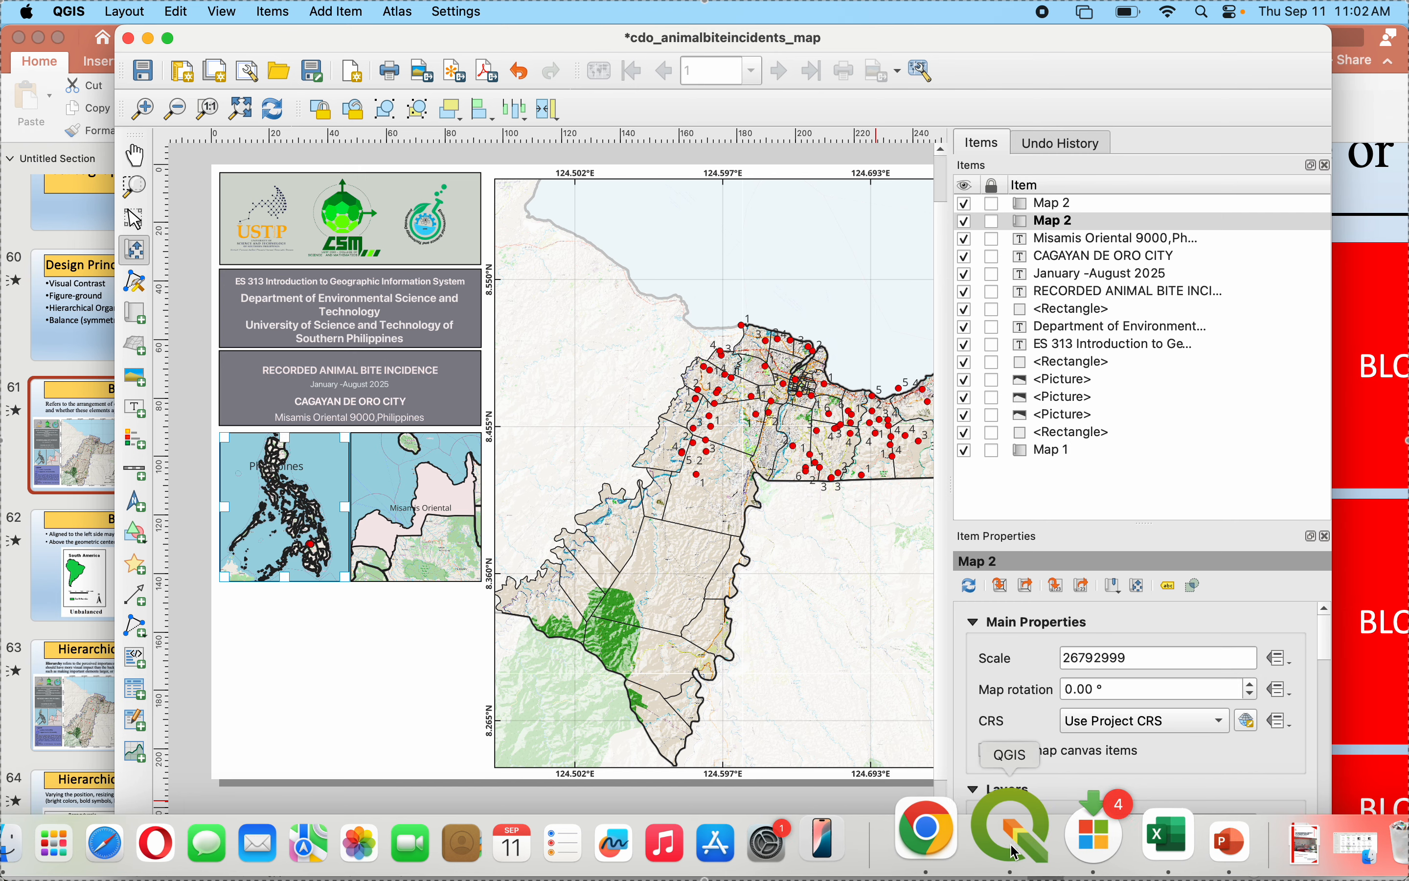
- Switch to PowerPoint to examine the reference map's inset and legend blocks, and return to the QGIS layout
{"action": "left_click", "coordinate": [1231, 841]}
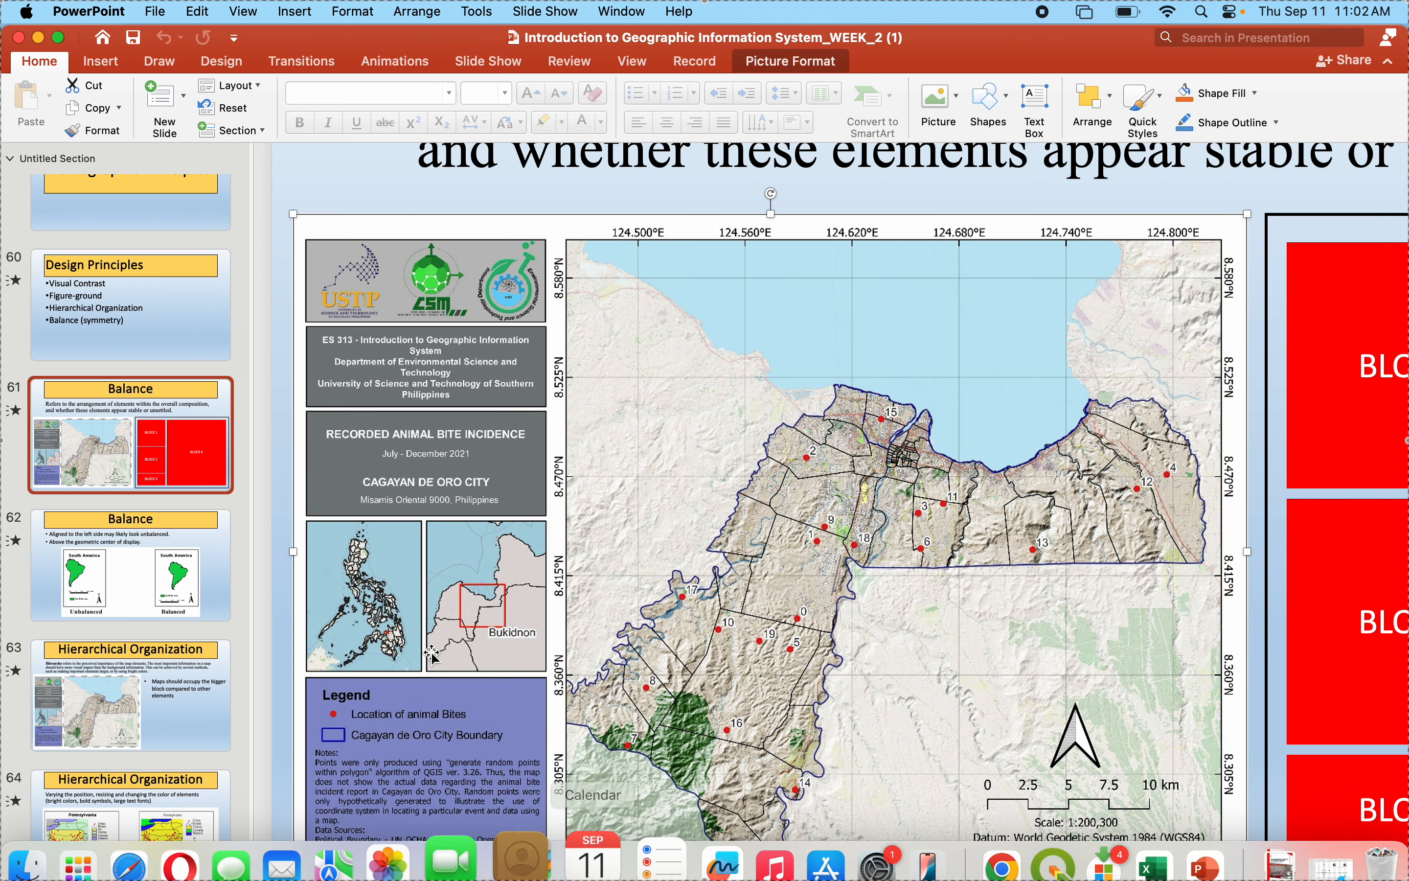
{"action": "scroll", "coordinate": [409, 757], "scroll_direction": "down", "scroll_amount": 2}
{"action": "scroll", "coordinate": [410, 758], "scroll_direction": "down", "scroll_amount": 3}
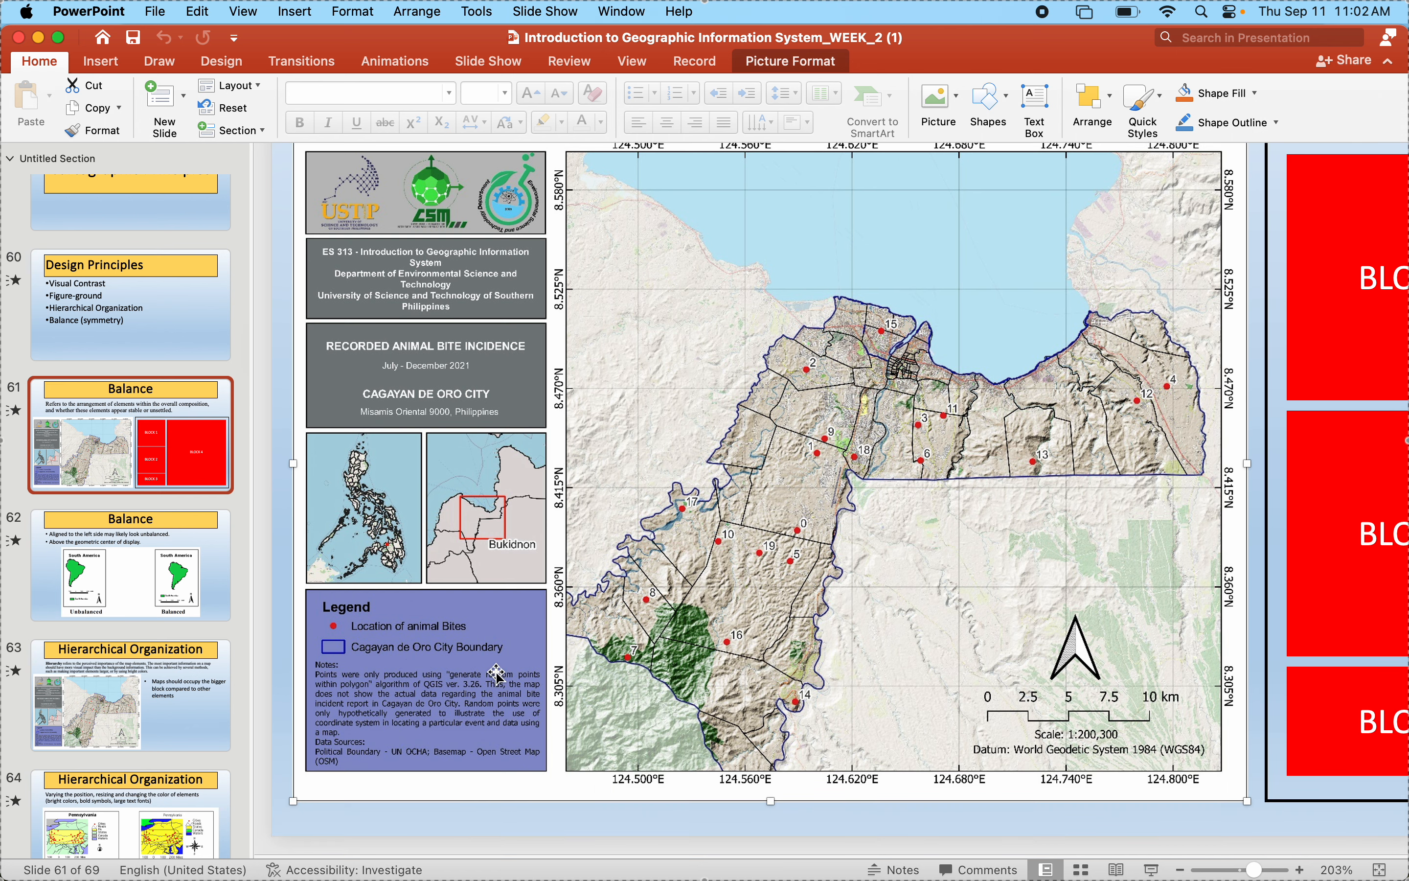
{"action": "mouse_move", "coordinate": [1077, 874]}
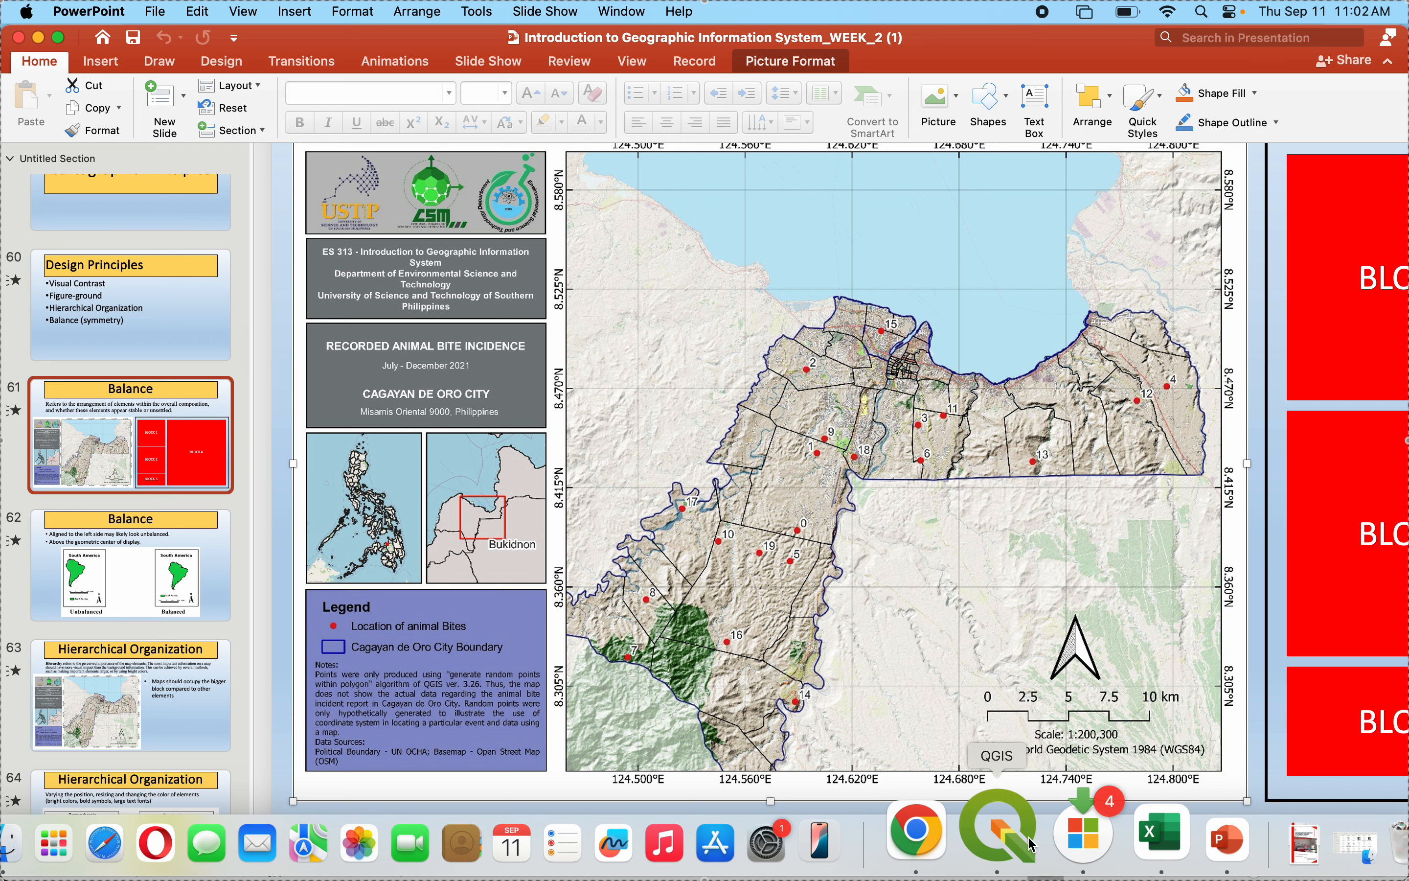
{"action": "left_click", "coordinate": [1030, 844]}
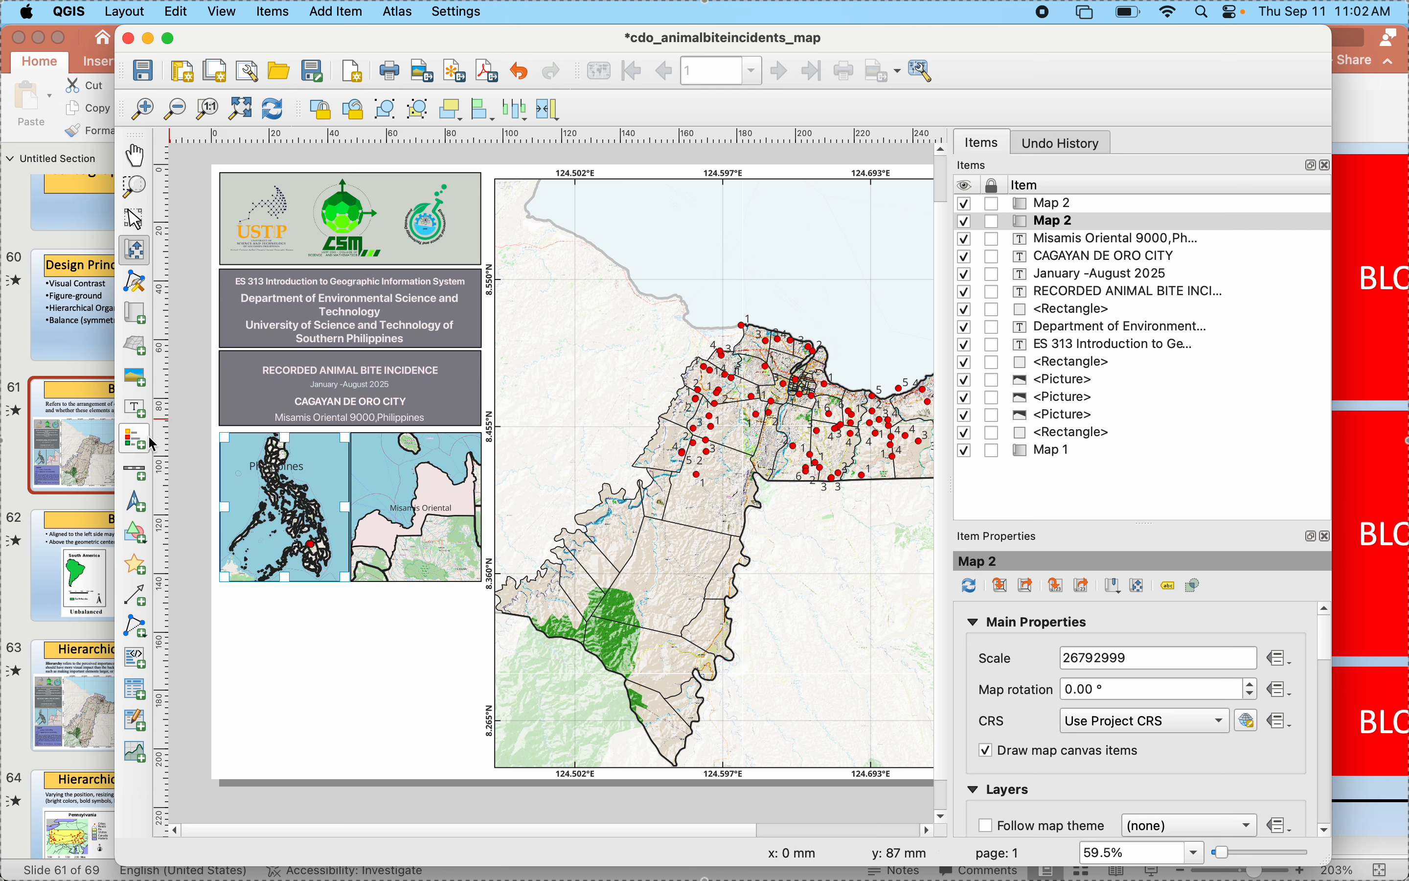
- Add a legend in the empty area below the two inset maps and turn off automatic updating of its items
{"action": "left_click", "coordinate": [144, 443]}
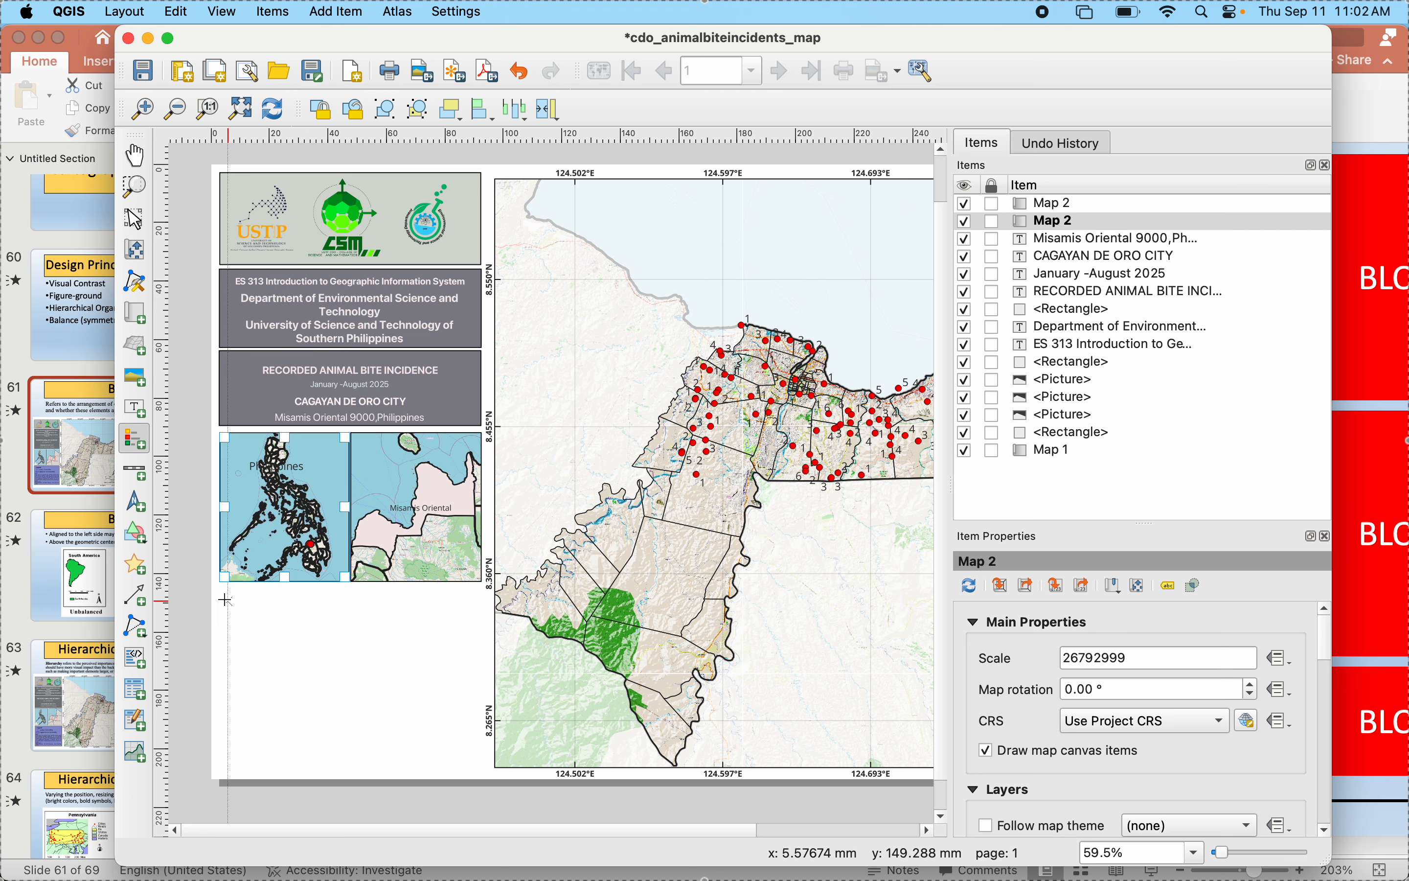
{"action": "left_click_drag", "start_coordinate": [226, 600], "coordinate": [422, 782]}
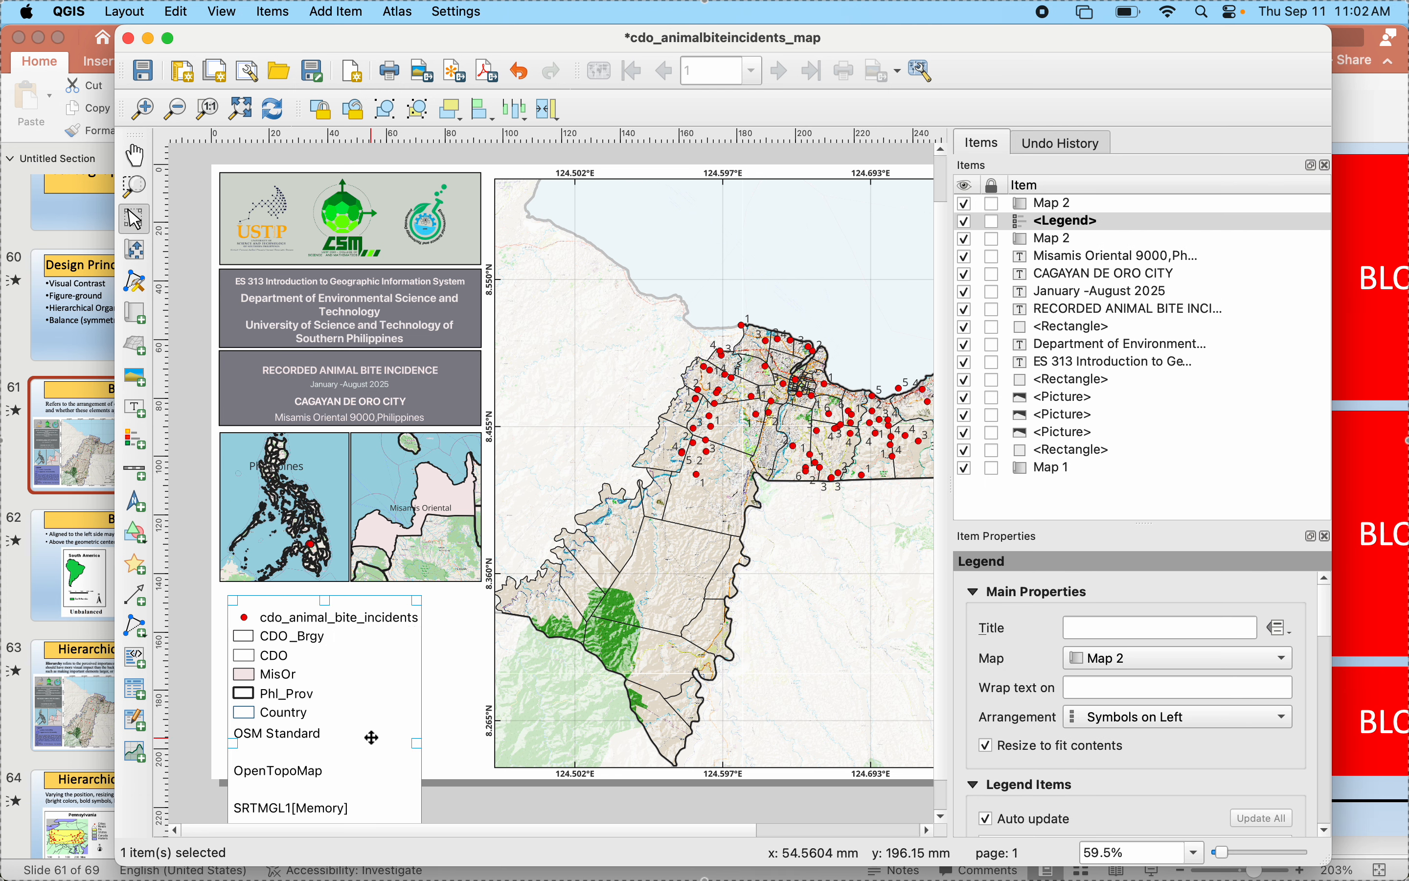
{"action": "scroll", "coordinate": [999, 710], "scroll_direction": "down", "scroll_amount": 5}
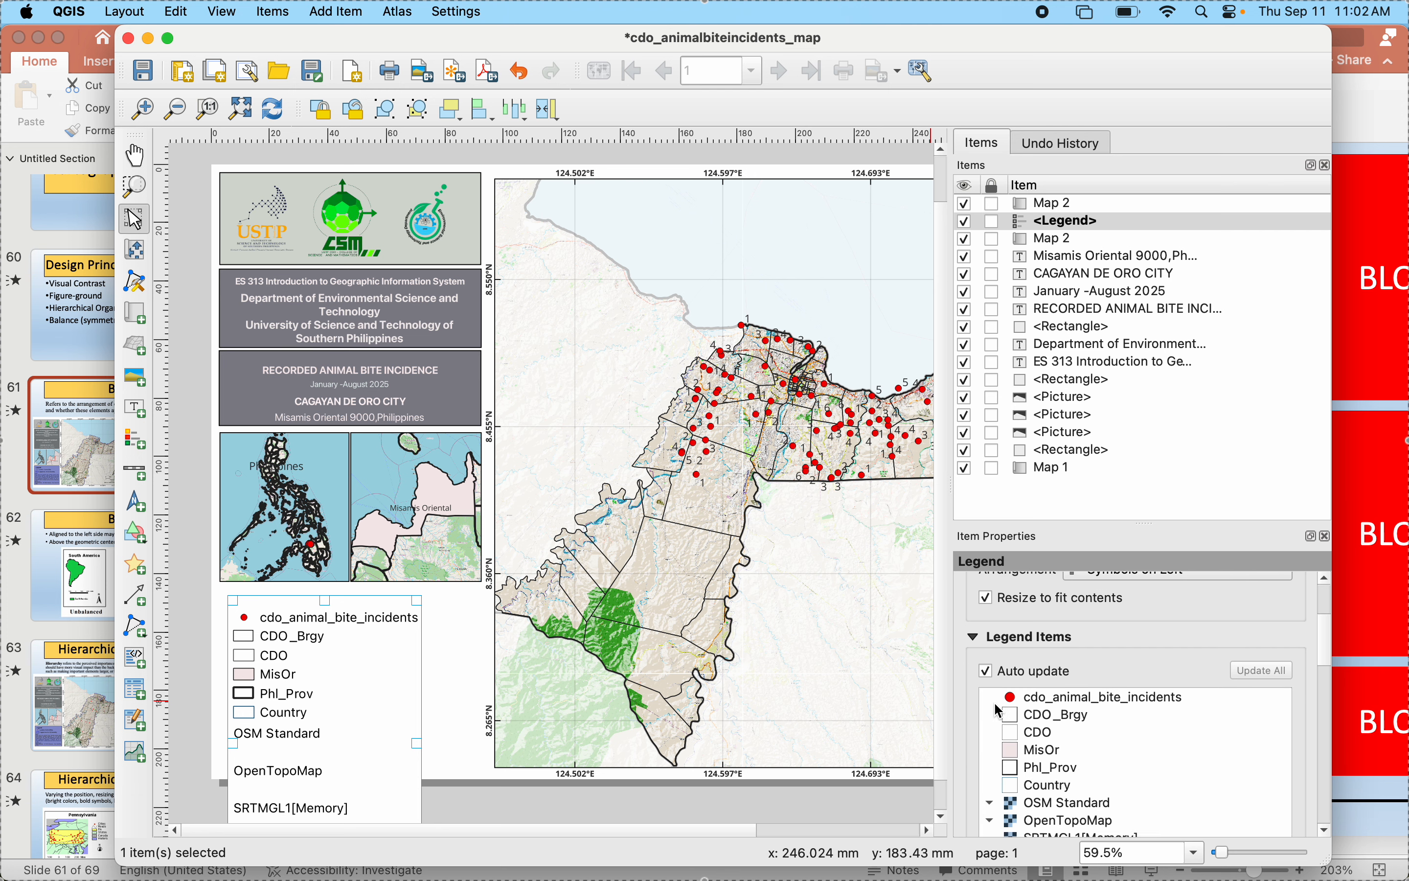
{"action": "left_click", "coordinate": [987, 618]}
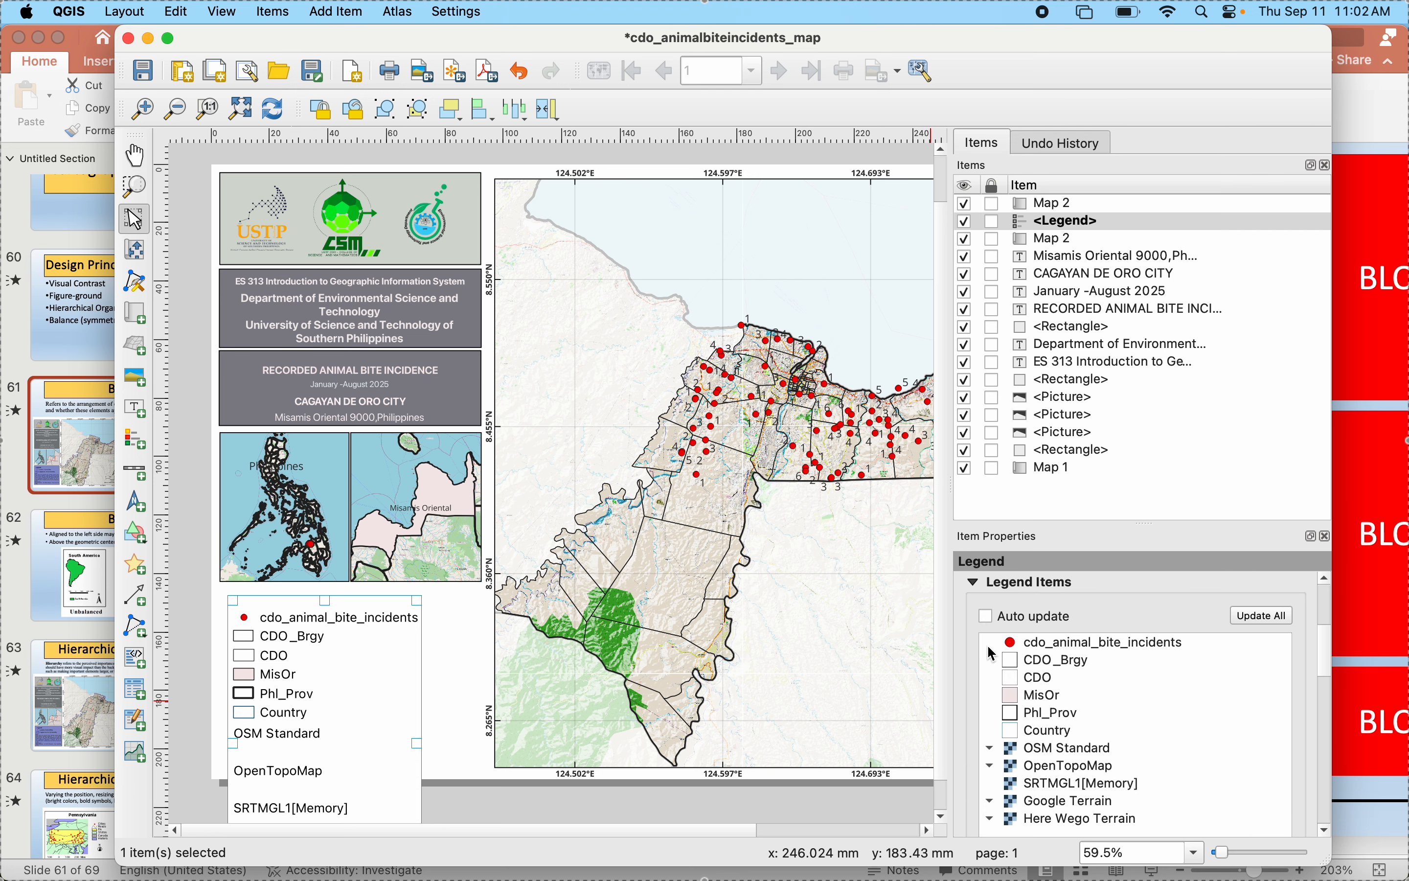
- Check the reference legend in PowerPoint, and remove the CDO_Brgy and MisOr entries from the layout legend in QGIS
{"action": "scroll", "coordinate": [991, 688], "scroll_direction": "down", "scroll_amount": 1}
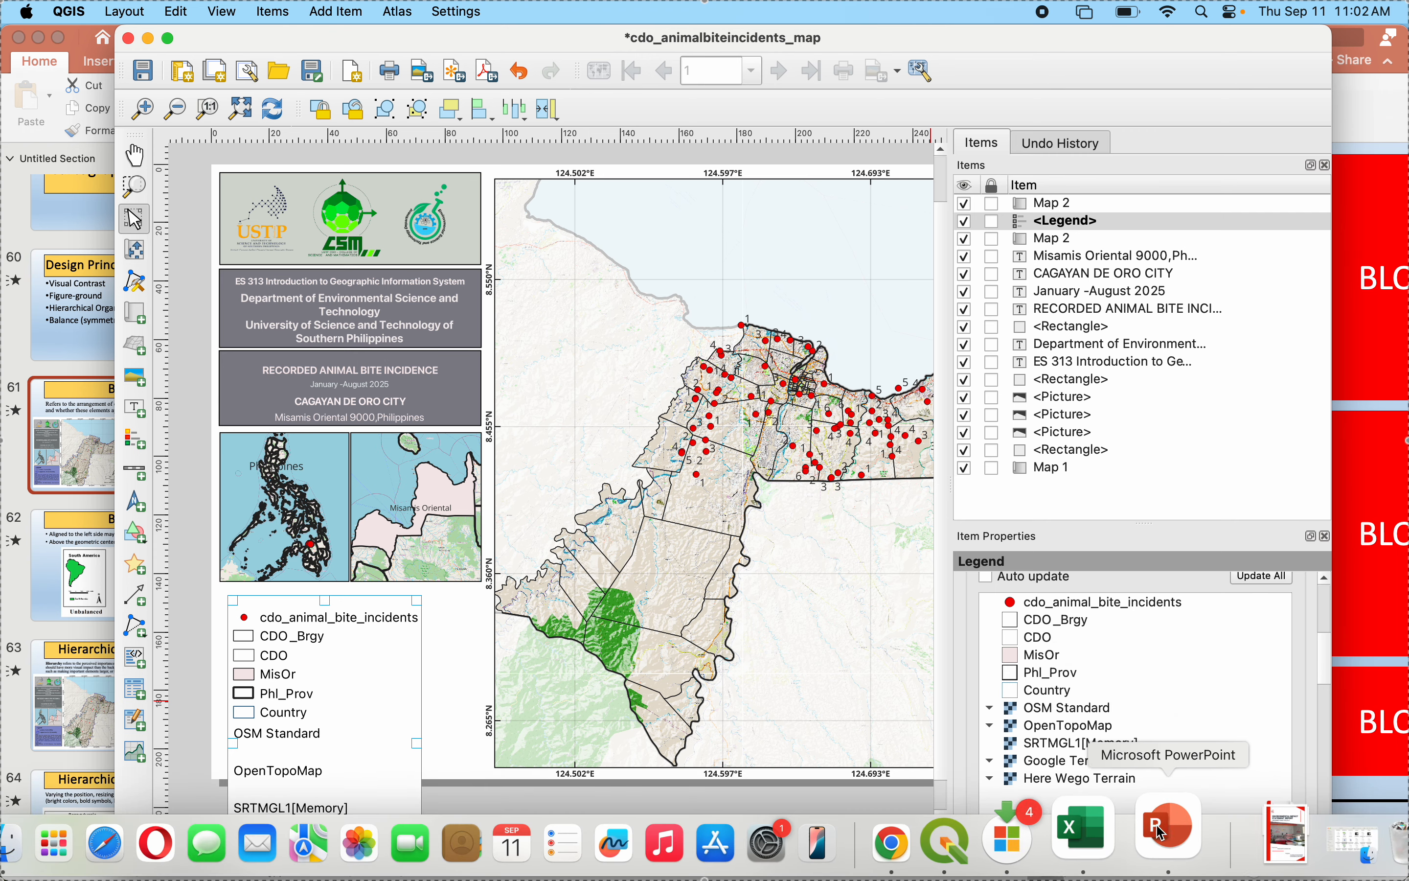
{"action": "left_click", "coordinate": [1167, 832]}
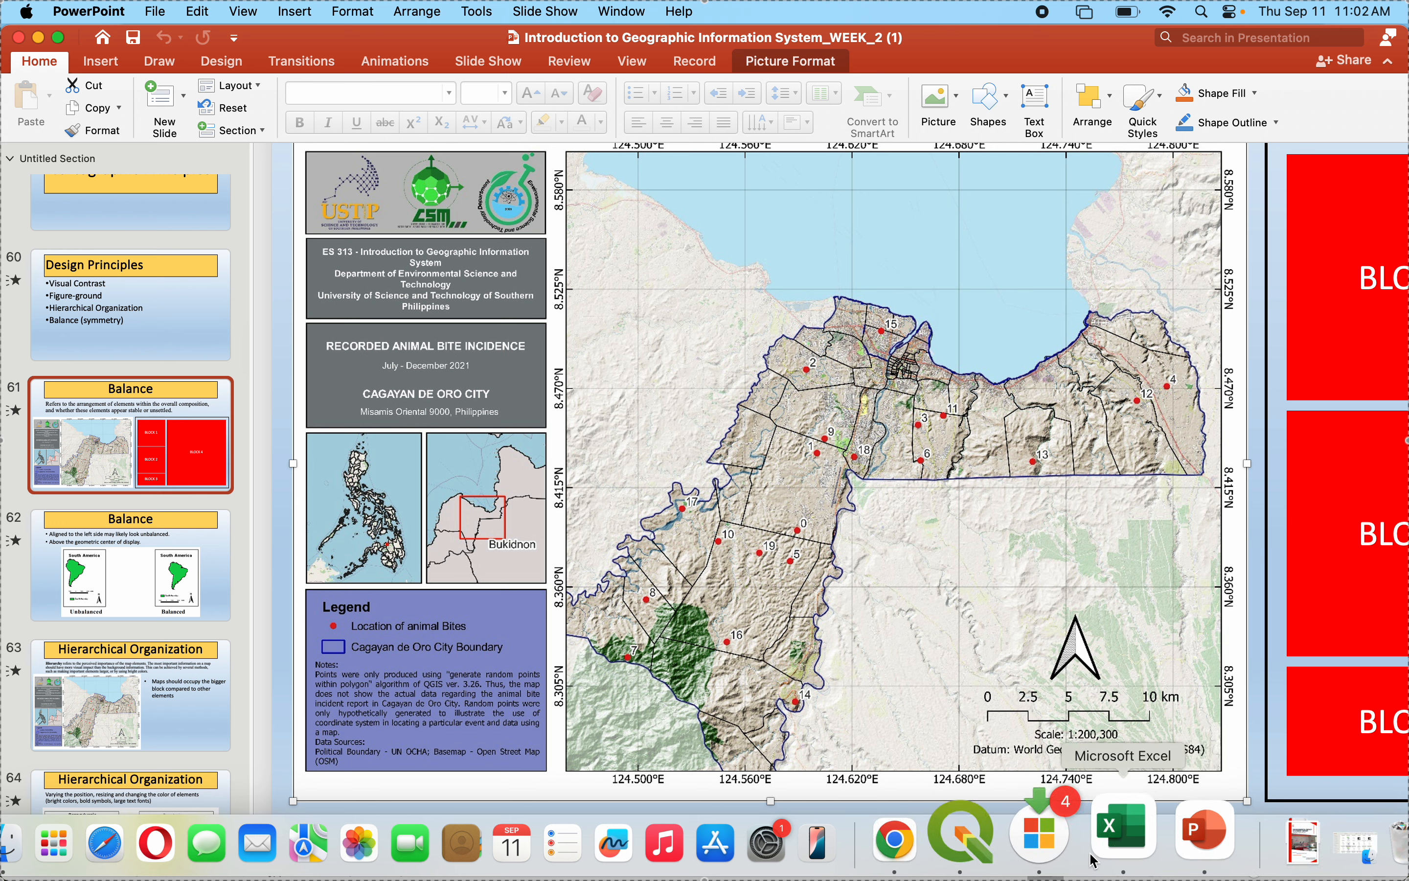
{"action": "left_click", "coordinate": [1019, 848]}
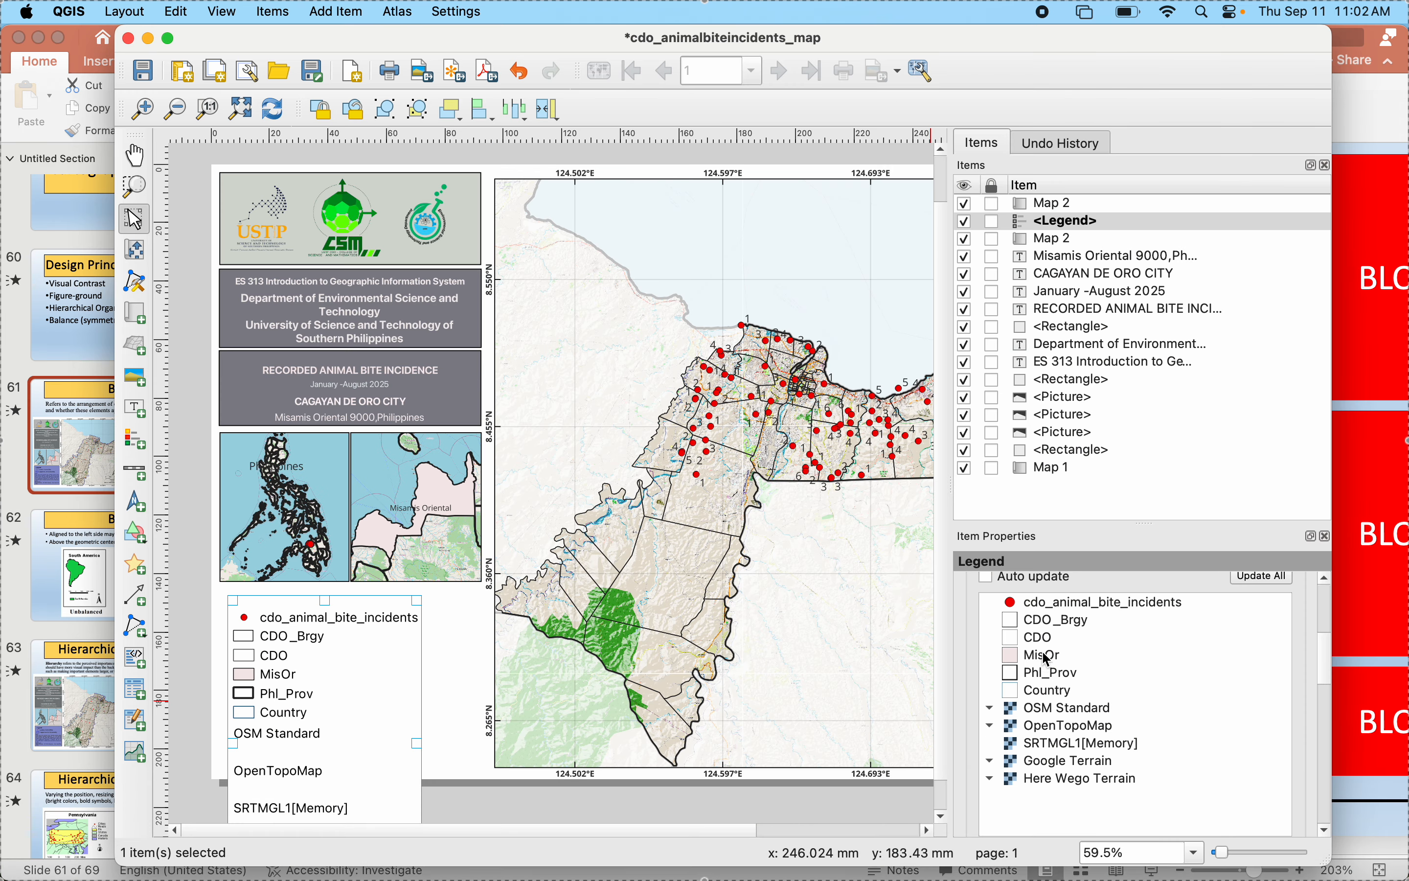
{"action": "left_click", "coordinate": [1044, 611]}
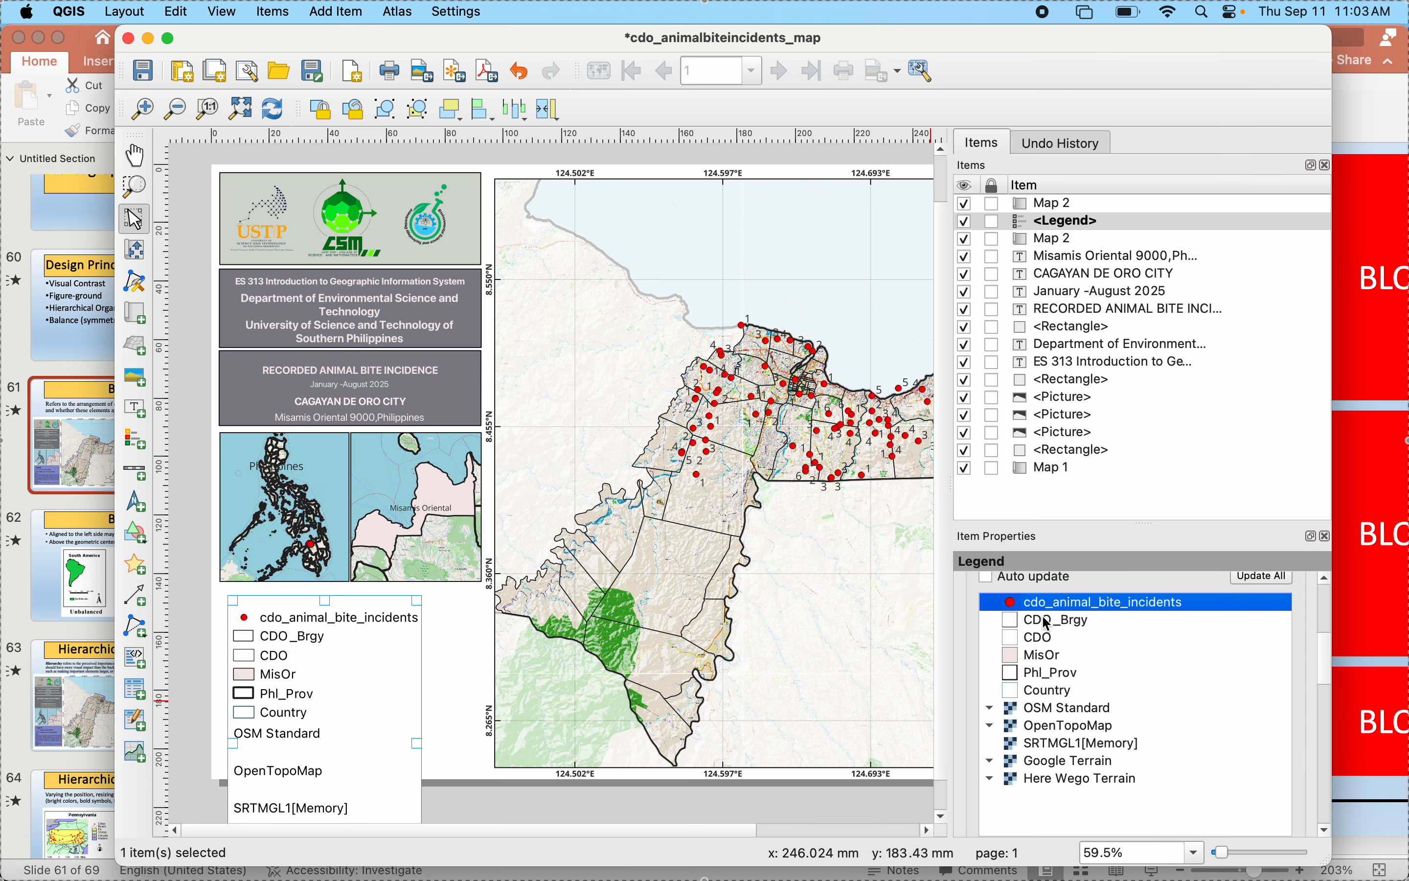
{"action": "left_click", "coordinate": [1048, 623]}
{"action": "scroll", "coordinate": [1115, 722], "scroll_direction": "down", "scroll_amount": 3}
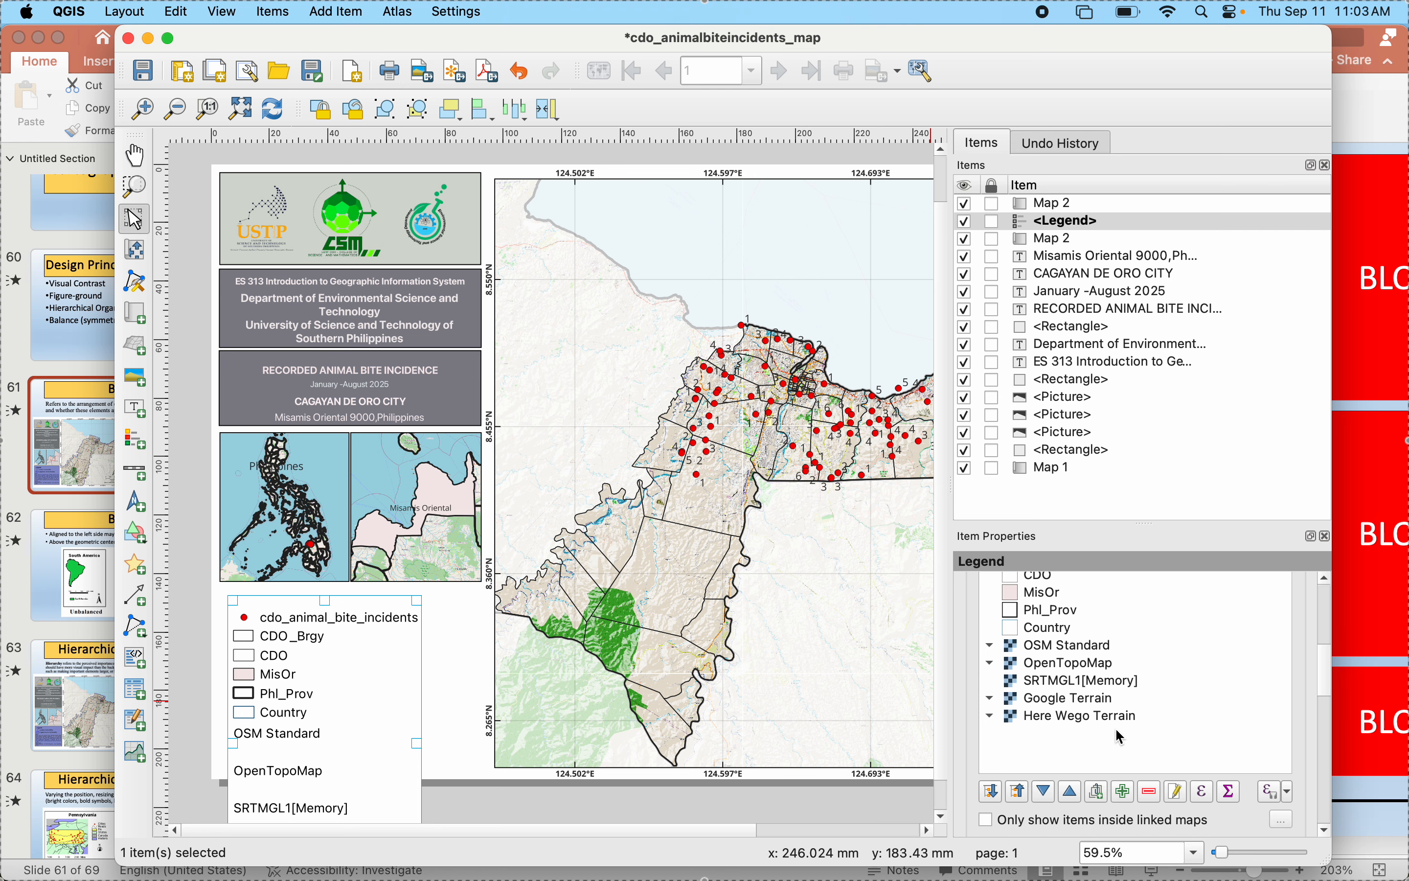
{"action": "left_click", "coordinate": [1154, 795]}
{"action": "scroll", "coordinate": [1045, 666], "scroll_direction": "up", "scroll_amount": 3}
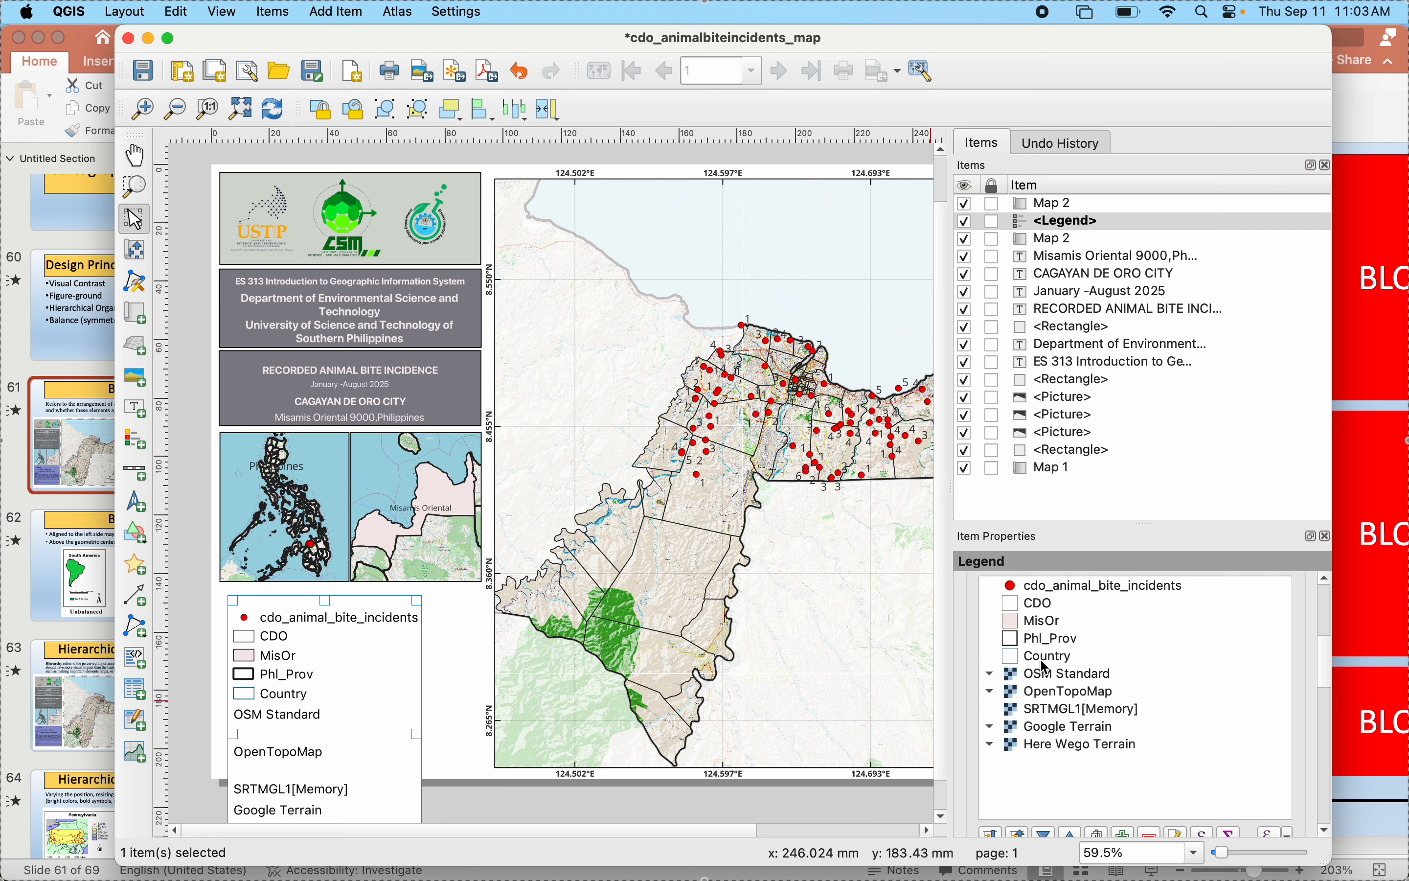
{"action": "left_click", "coordinate": [1039, 627]}
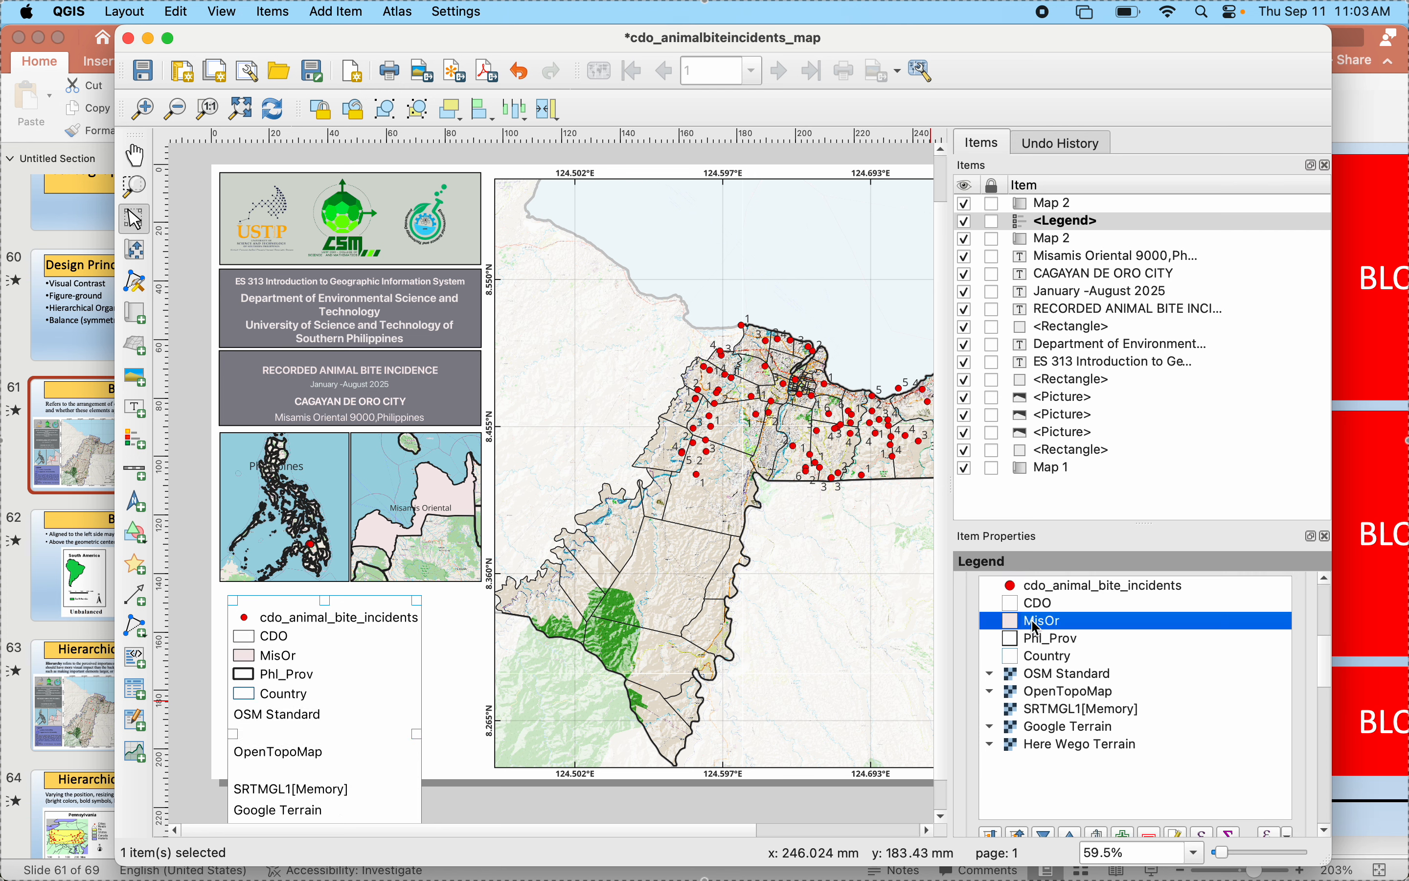
{"action": "left_click", "coordinate": [1150, 835]}
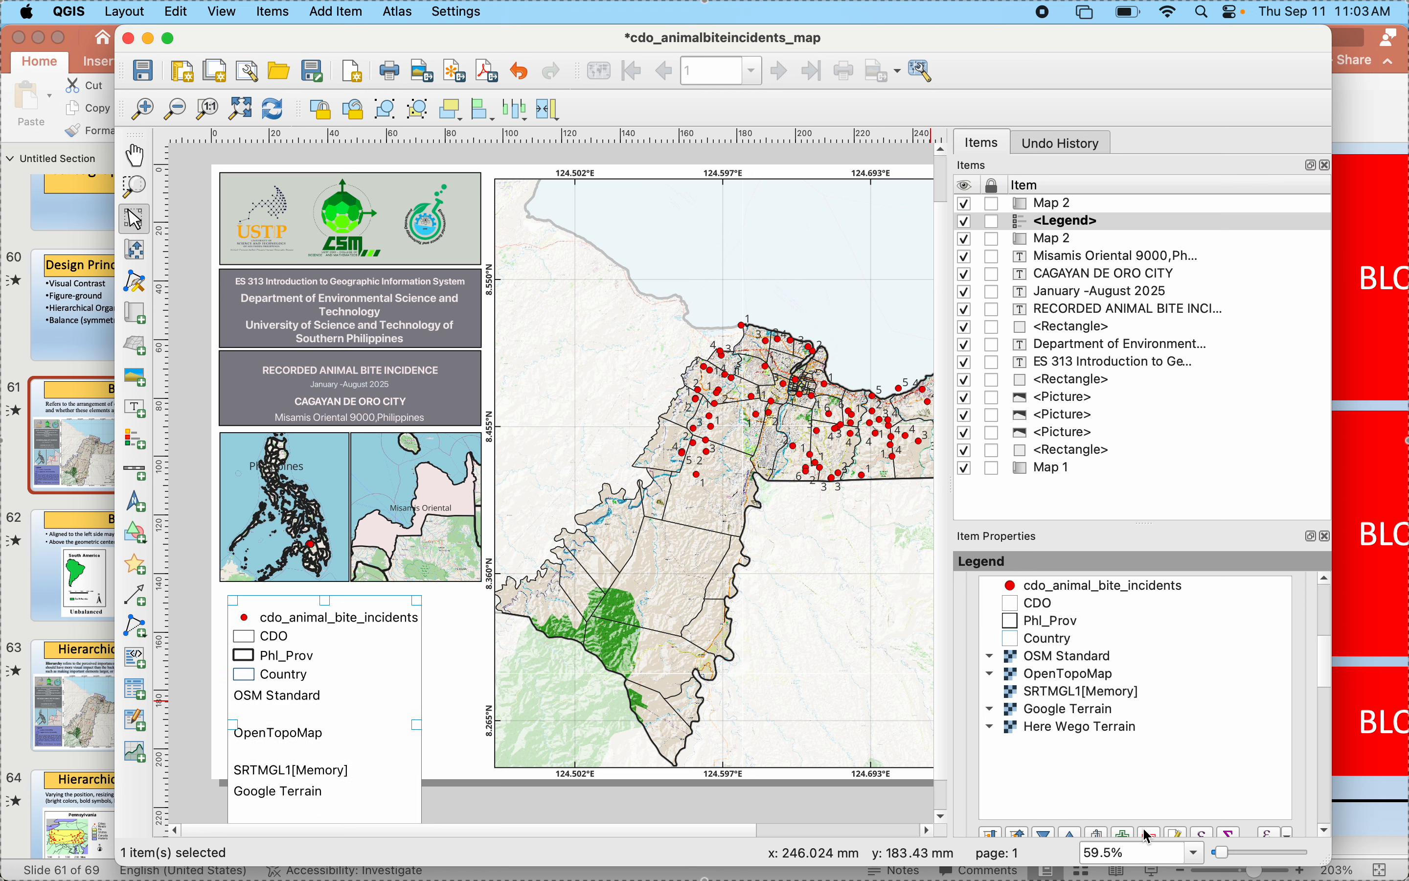
- Remove the Phl_Prov, Country, OSM Standard, OpenTopoMap, SRTMGL1[Memory], Google Terrain and Here Wego Terrain entries from the legend
{"action": "left_click", "coordinate": [1039, 628], "text": "shift"}
{"action": "left_click", "coordinate": [1035, 635]}
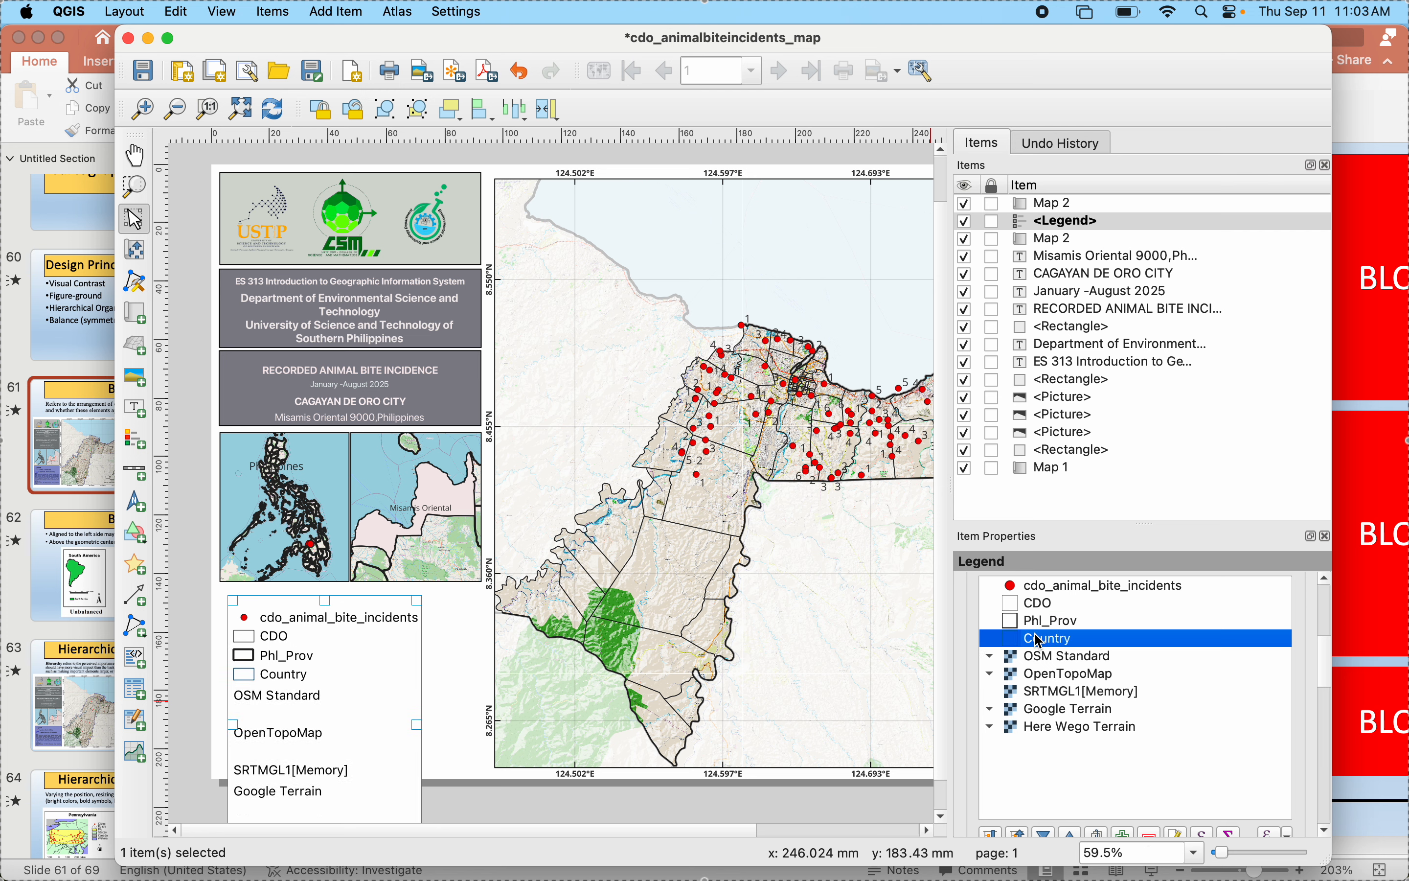
{"action": "left_click", "coordinate": [1033, 618], "text": "shift"}
{"action": "left_click", "coordinate": [1038, 657], "text": "shift"}
{"action": "left_click", "coordinate": [1039, 675], "text": "shift"}
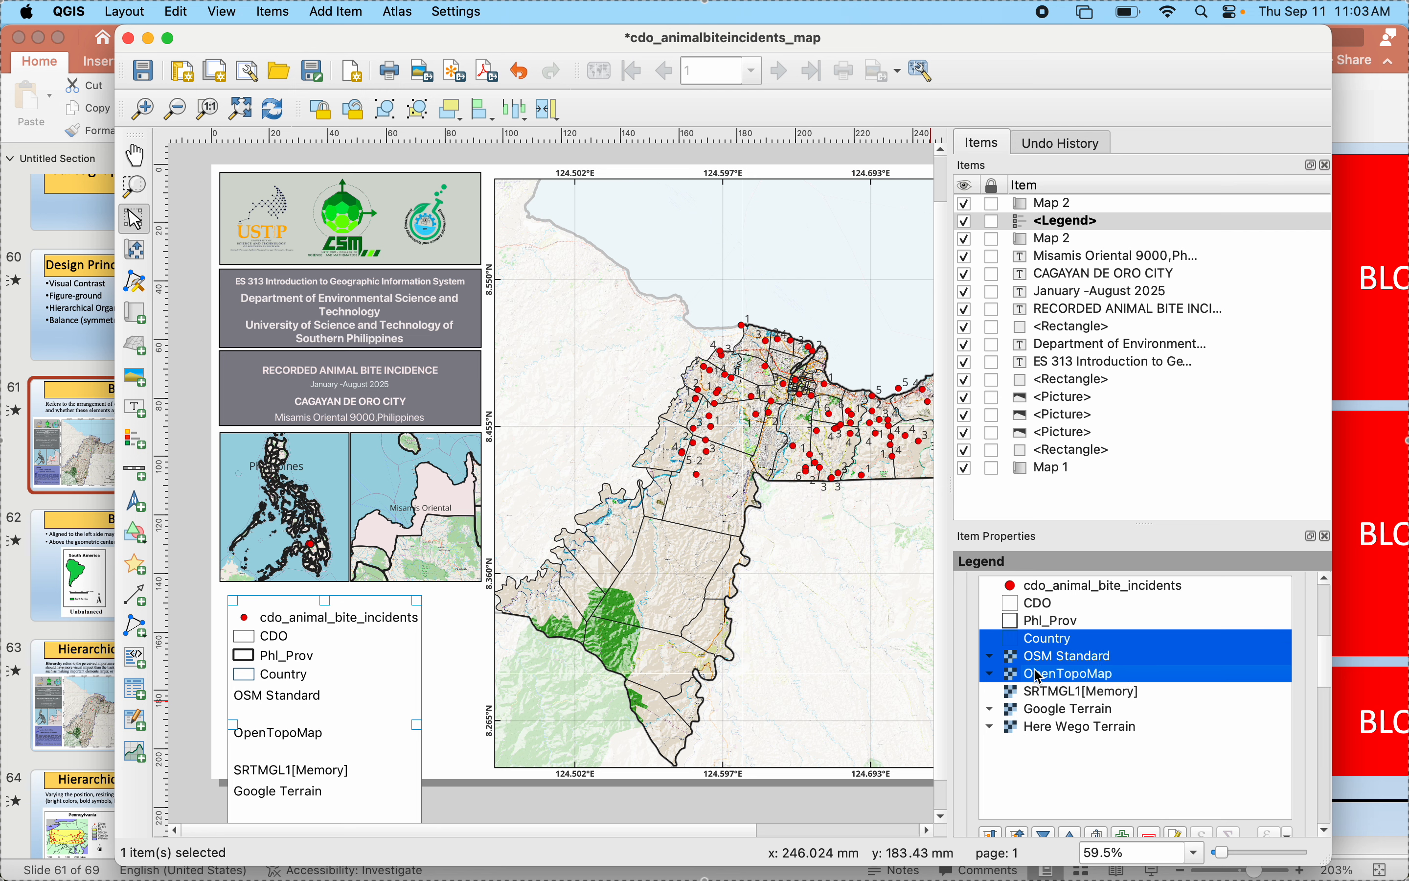
{"action": "left_click", "coordinate": [1040, 692], "text": "shift"}
{"action": "left_click", "coordinate": [1042, 711], "text": "shift"}
{"action": "left_click", "coordinate": [1046, 728], "text": "shift"}
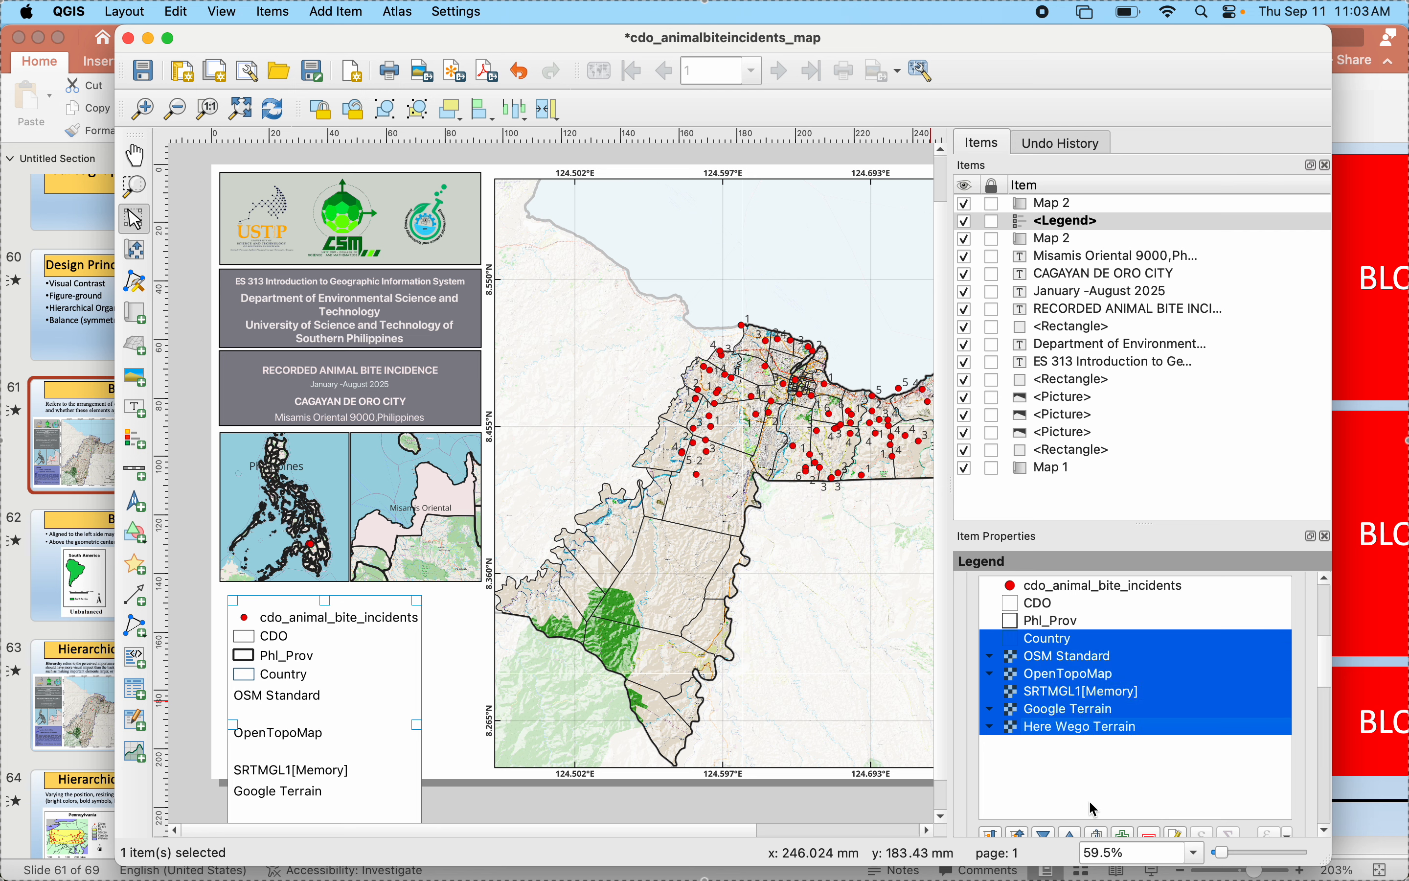
{"action": "left_click", "coordinate": [1152, 832]}
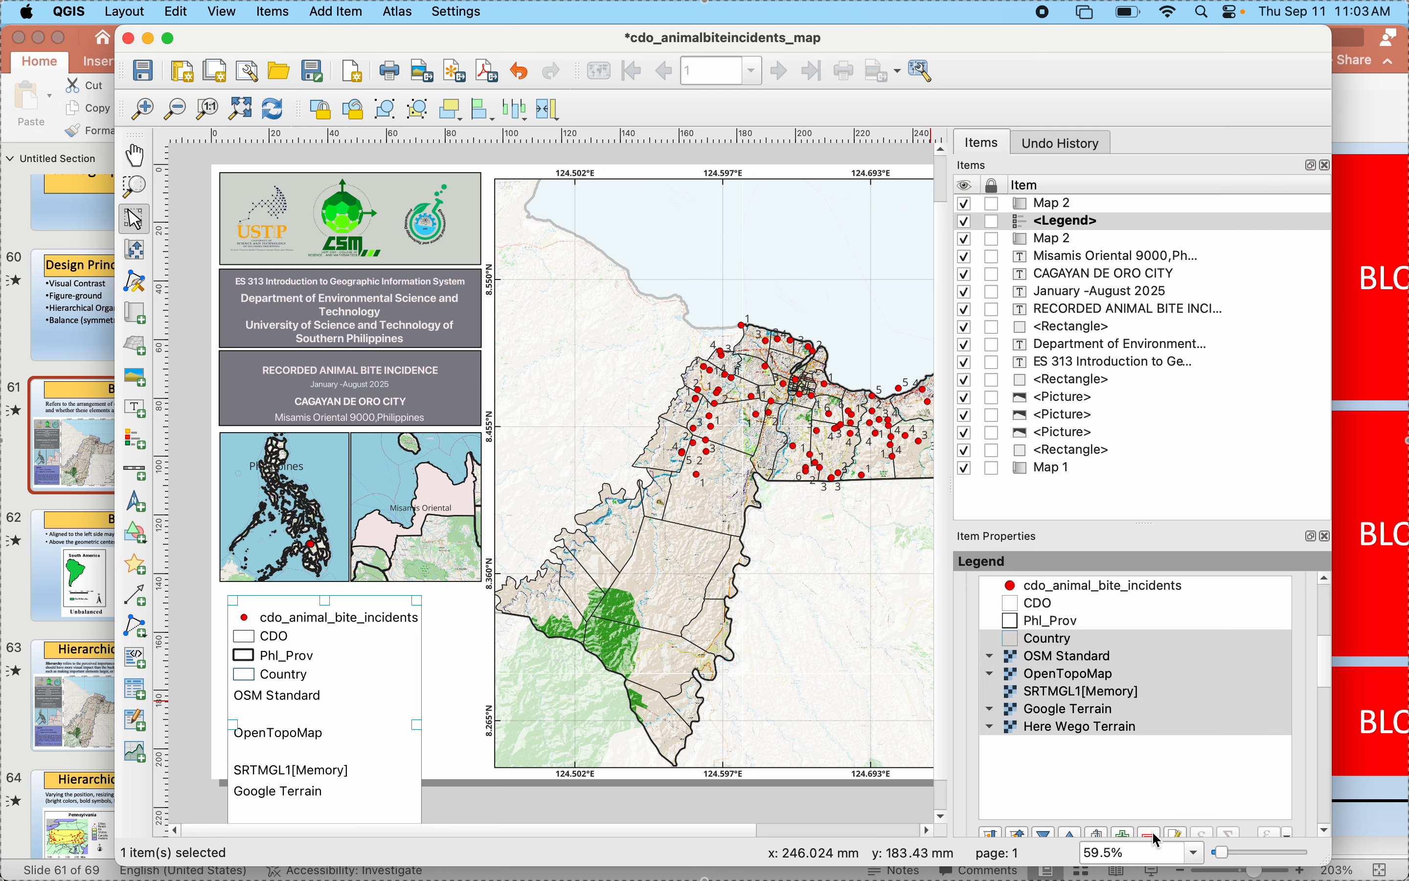
{"action": "left_click", "coordinate": [1152, 831]}
{"action": "left_click", "coordinate": [1063, 621]}
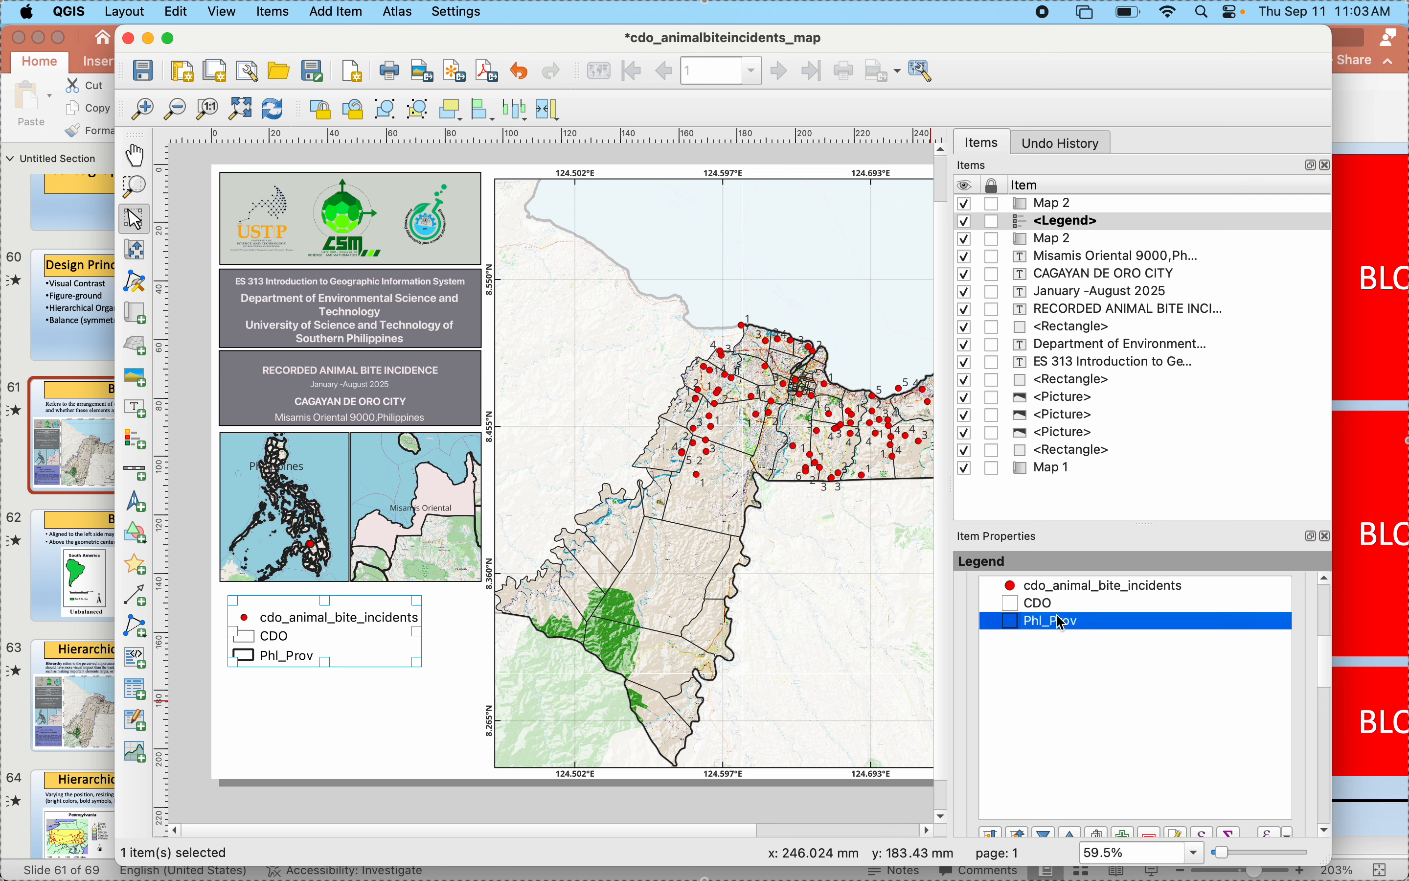
{"action": "left_click", "coordinate": [1152, 833]}
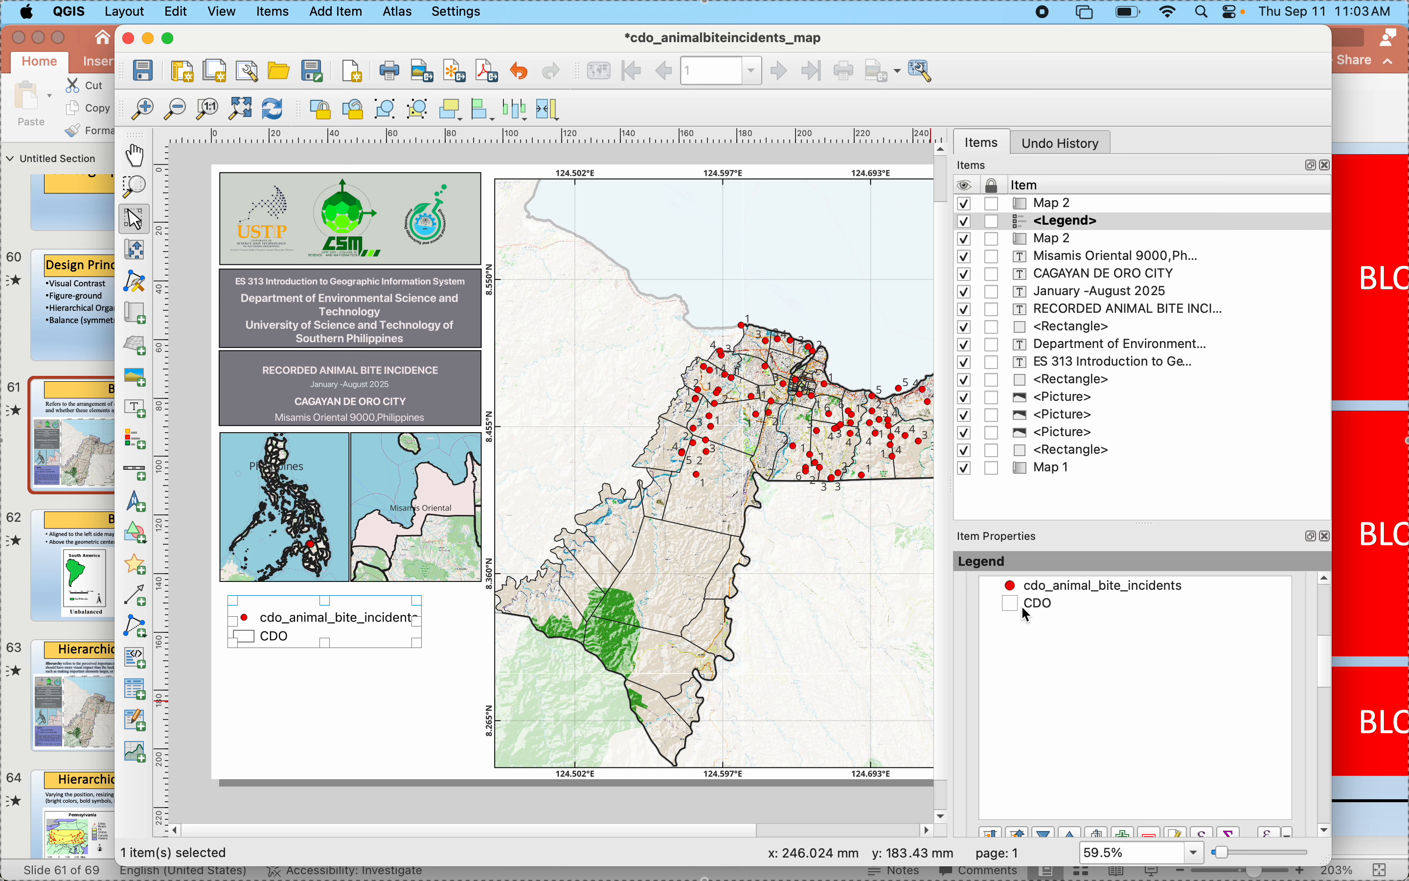
- Open the cdo_animal_bite_incidents legend label, check the reference legend's wording in PowerPoint, and return to the QGIS layout
{"action": "double_click", "coordinate": [1090, 586]}
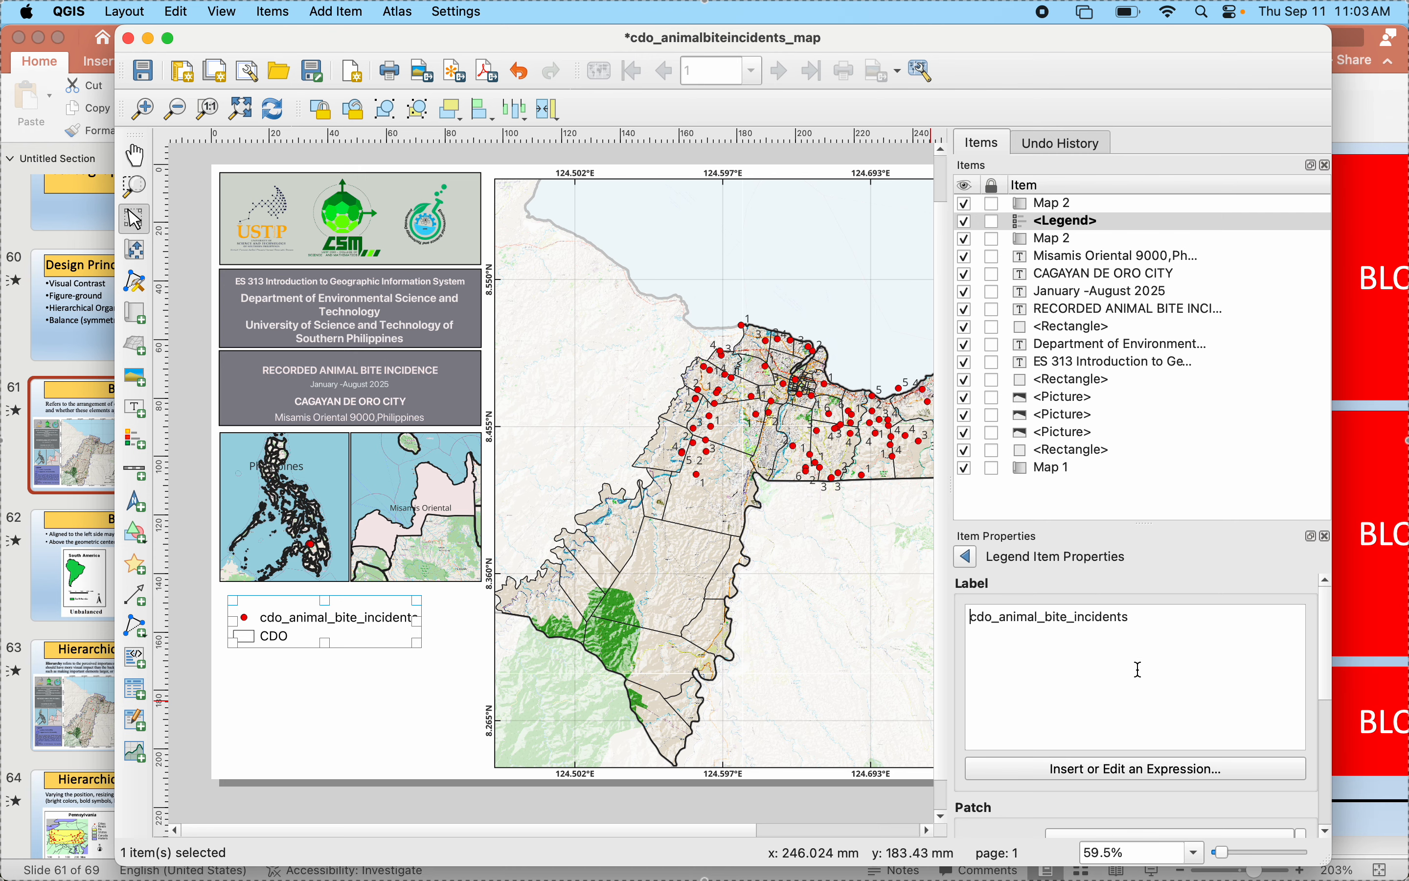
{"action": "left_click", "coordinate": [3, 612]}
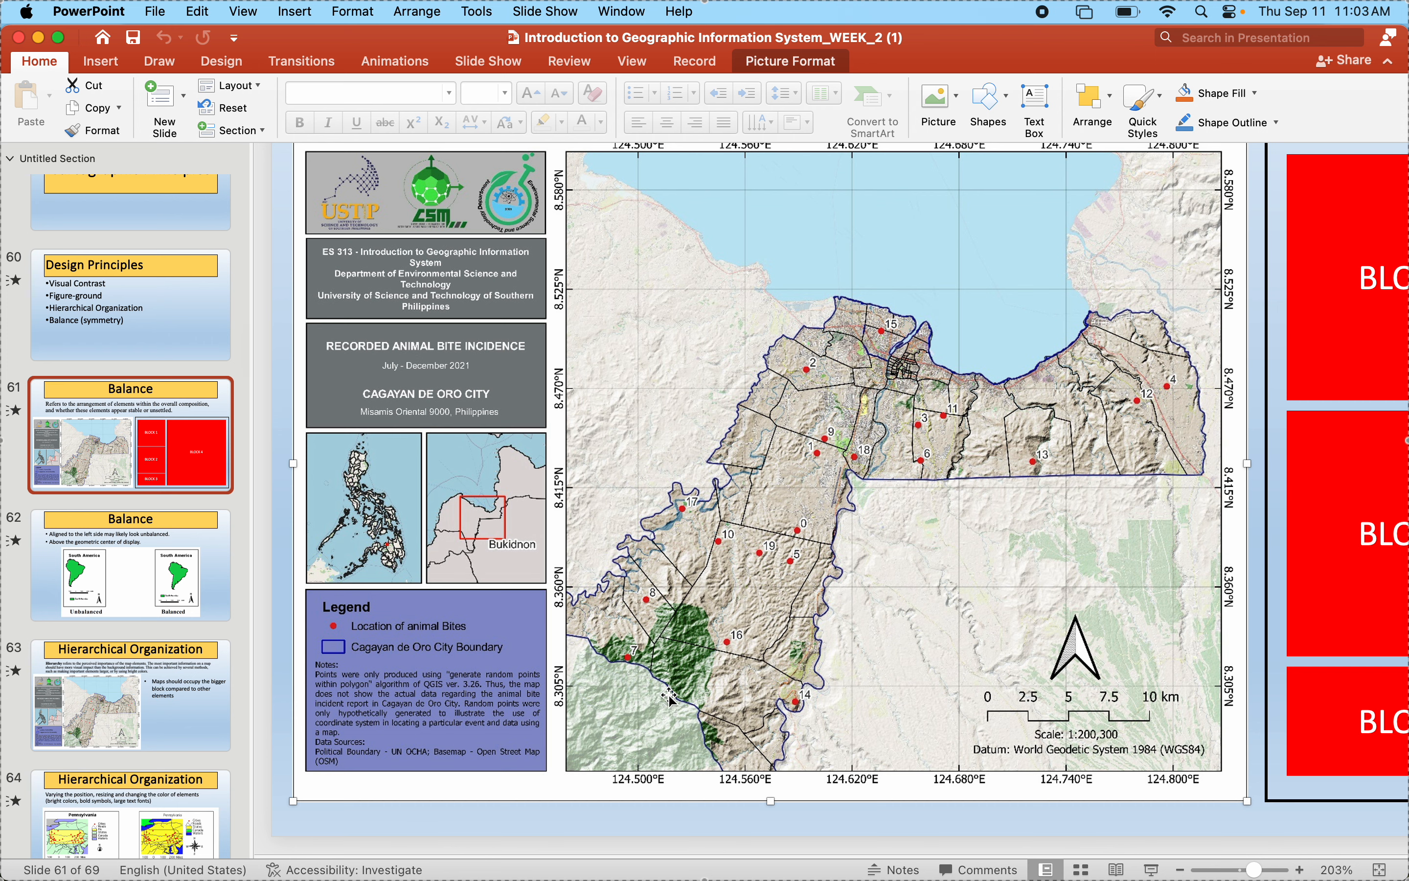
{"action": "mouse_move", "coordinate": [1141, 847]}
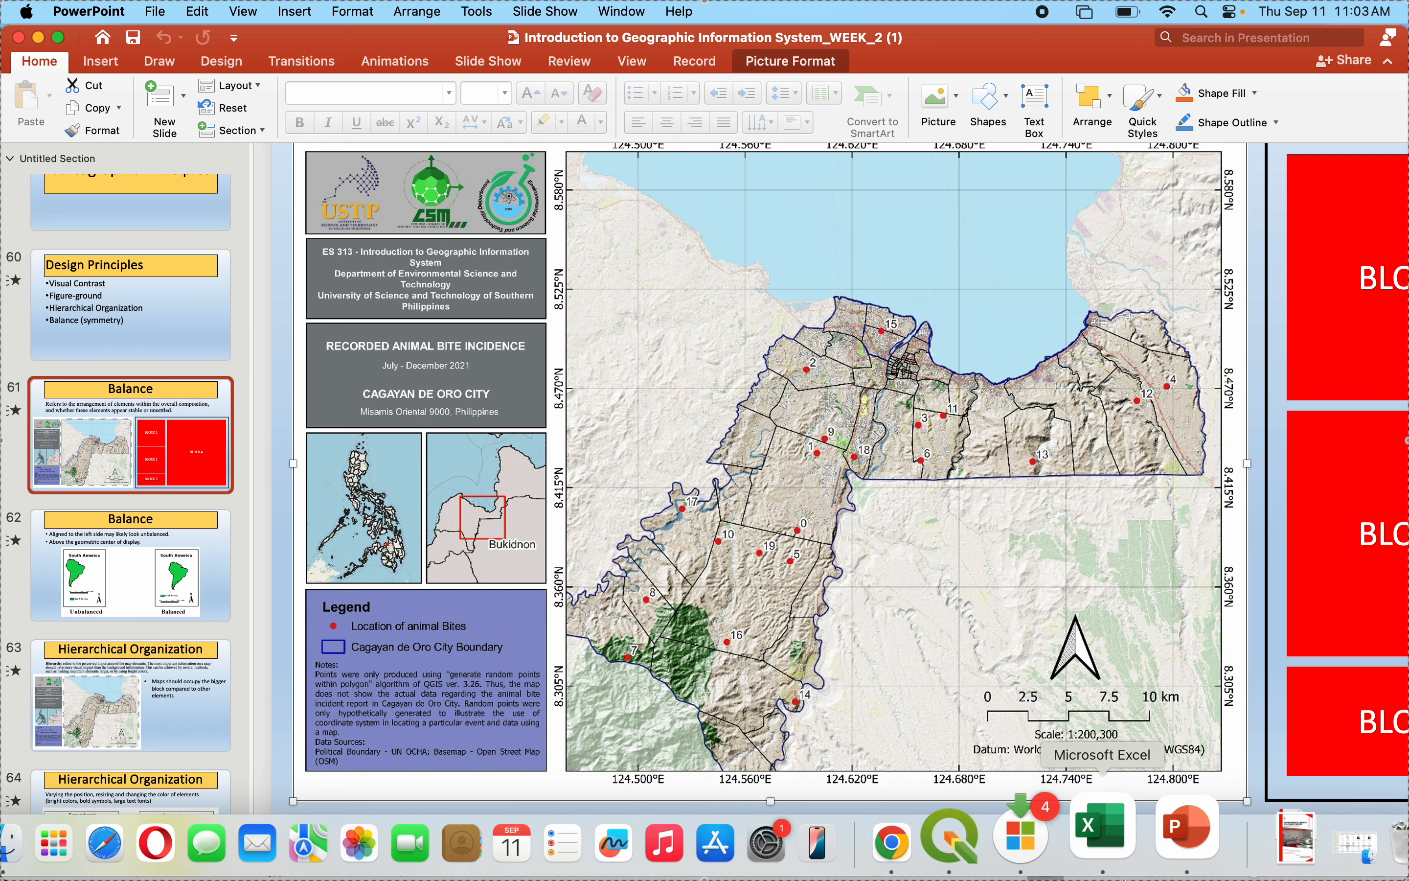
{"action": "left_click", "coordinate": [1017, 835]}
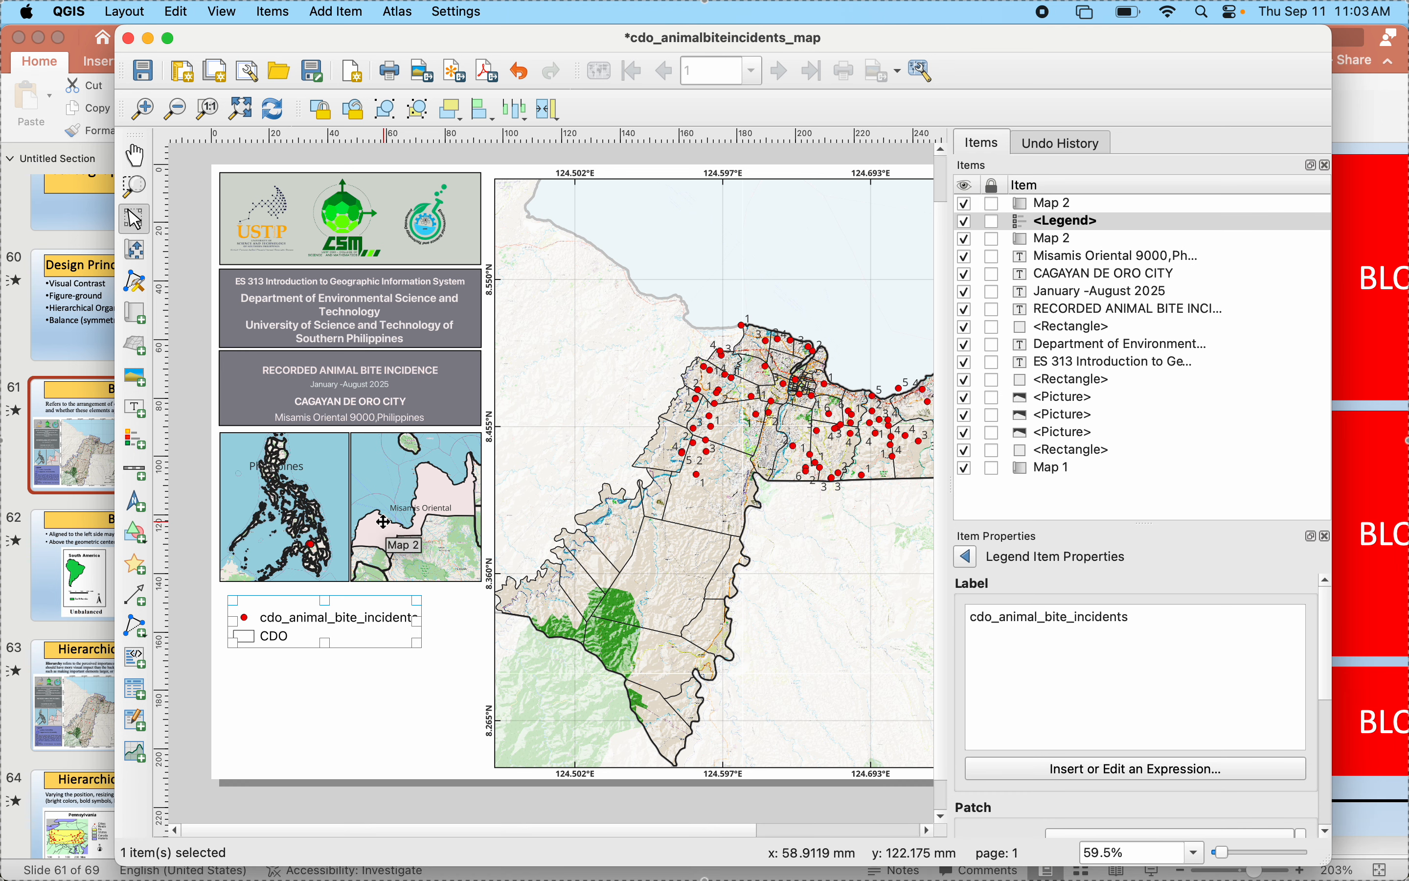
- Select the Misamis Oriental inset map and unlock its layers and layer styles
{"action": "left_click", "coordinate": [434, 514]}
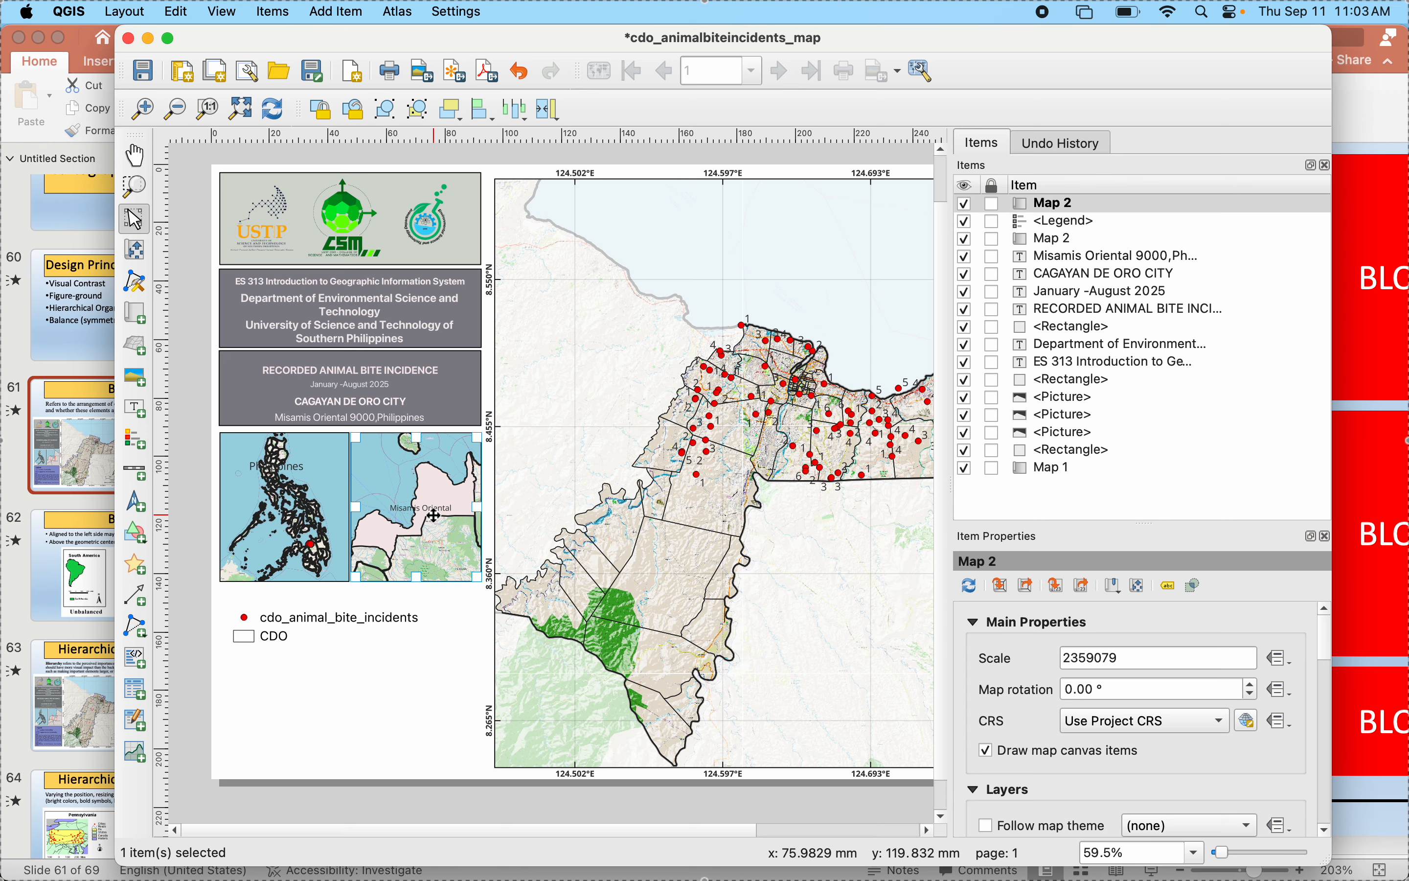
{"action": "scroll", "coordinate": [973, 728], "scroll_direction": "down", "scroll_amount": 3}
{"action": "left_click", "coordinate": [988, 774]}
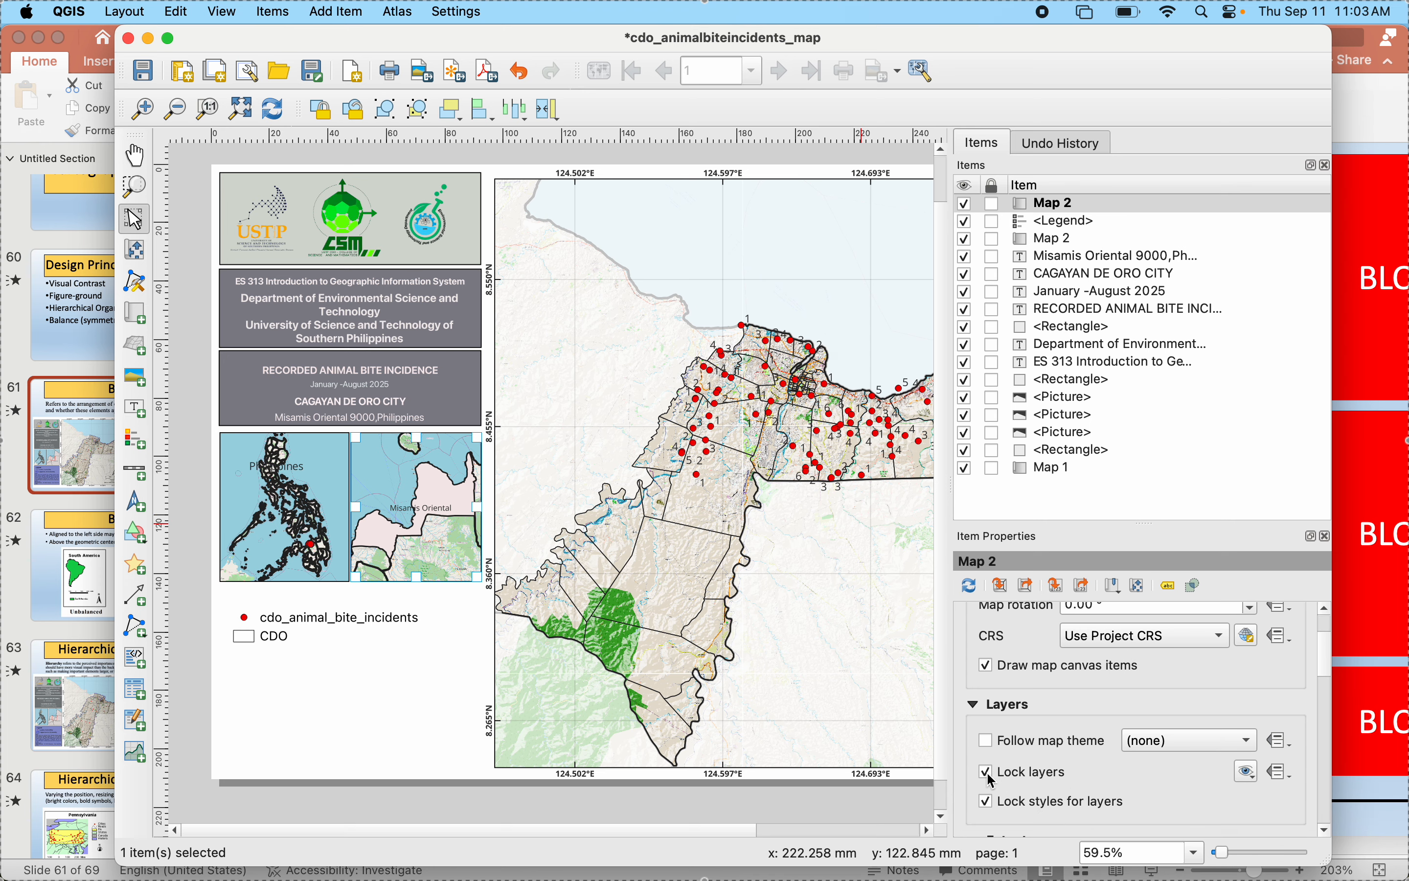
{"action": "left_click", "coordinate": [990, 777]}
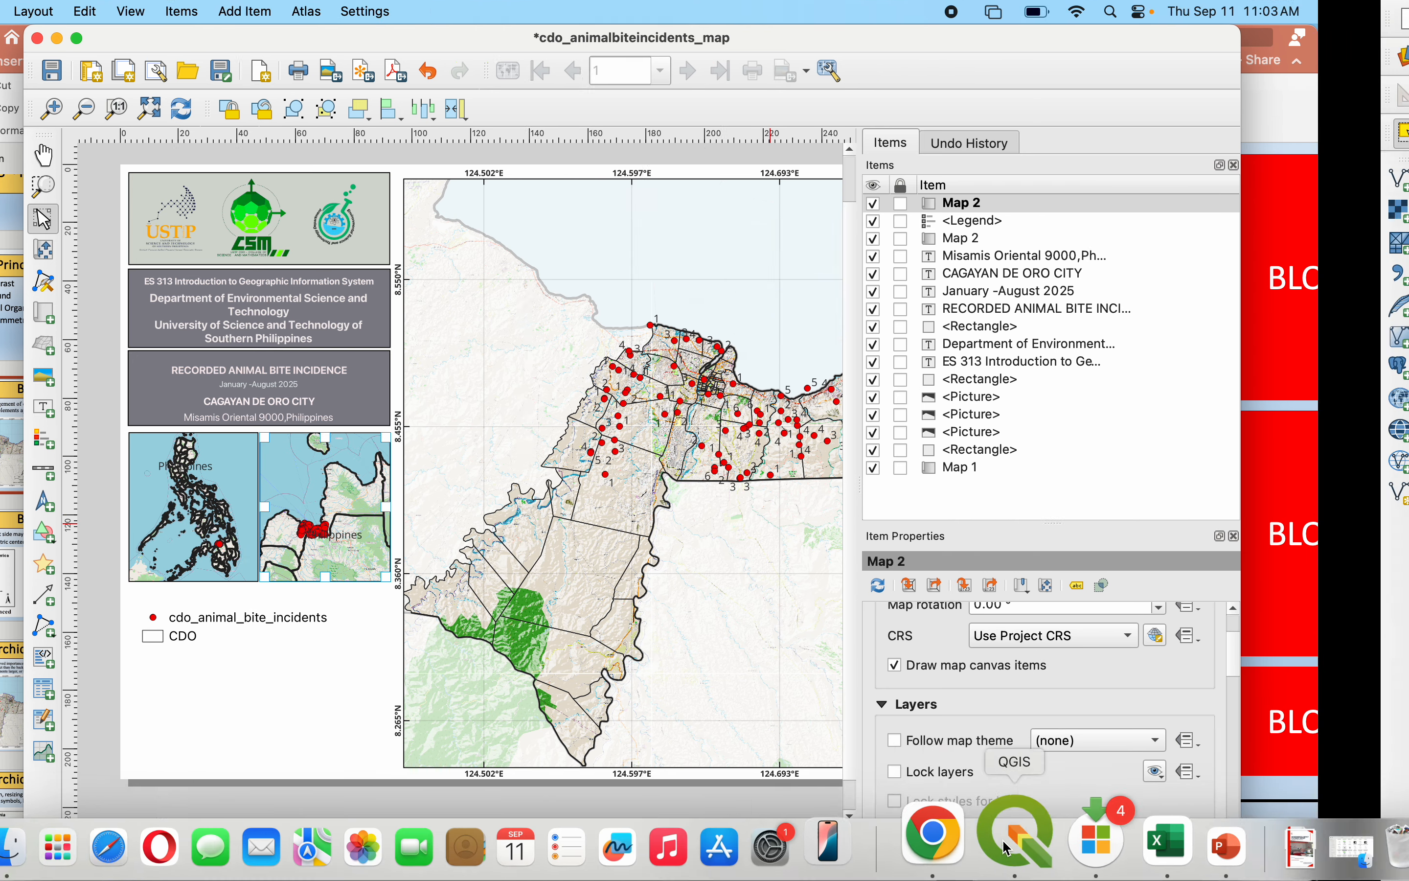
- In the main QGIS window, hide the cdo_animal_bite_incidents, Country and OSM Standard layers, keeping only Phl_Prov shown
{"action": "left_click", "coordinate": [1011, 836]}
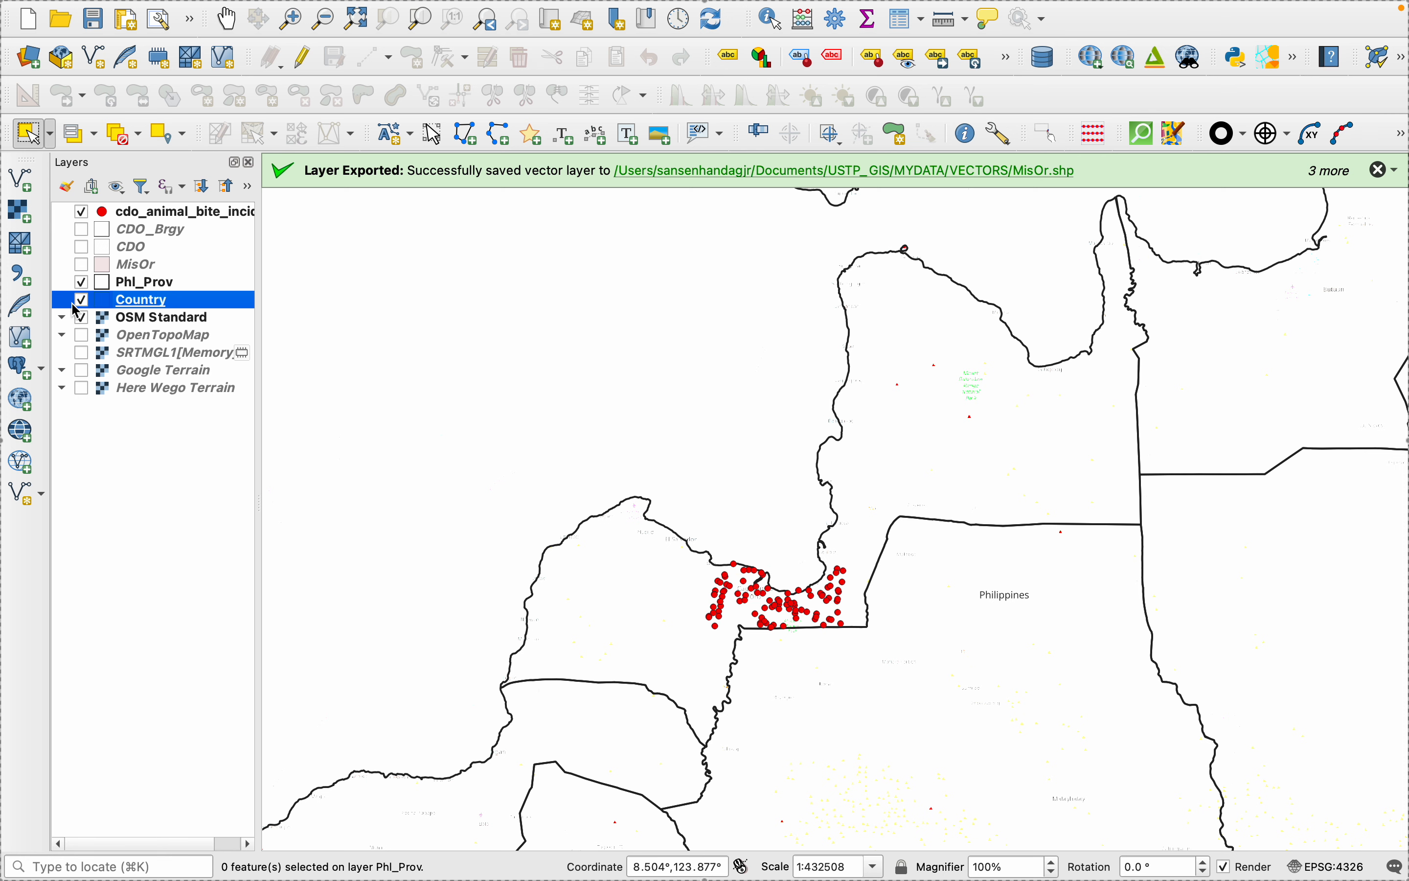
{"action": "left_click", "coordinate": [83, 213]}
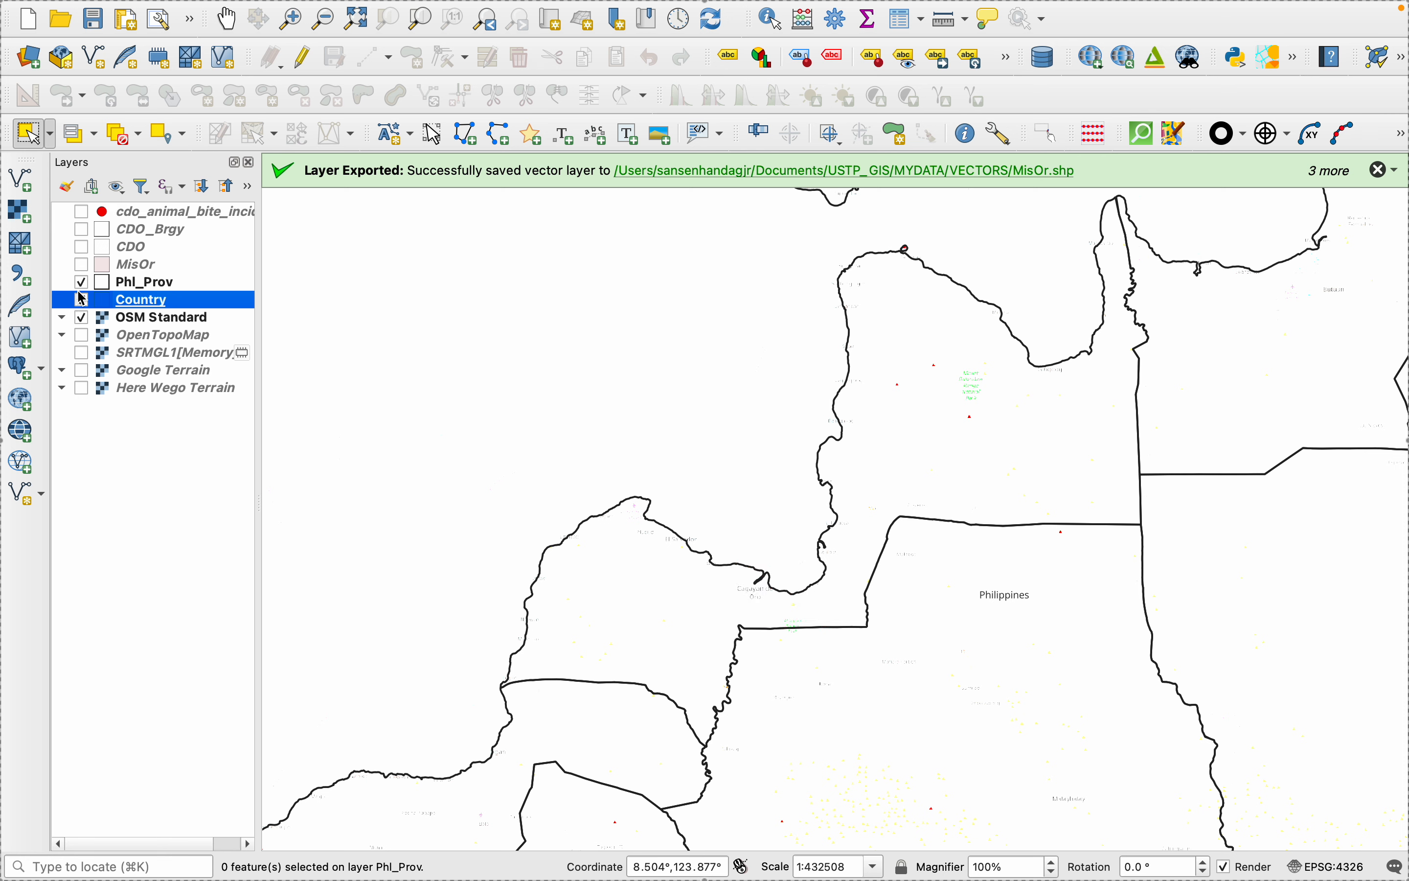
{"action": "left_click", "coordinate": [83, 300]}
{"action": "left_click", "coordinate": [83, 318]}
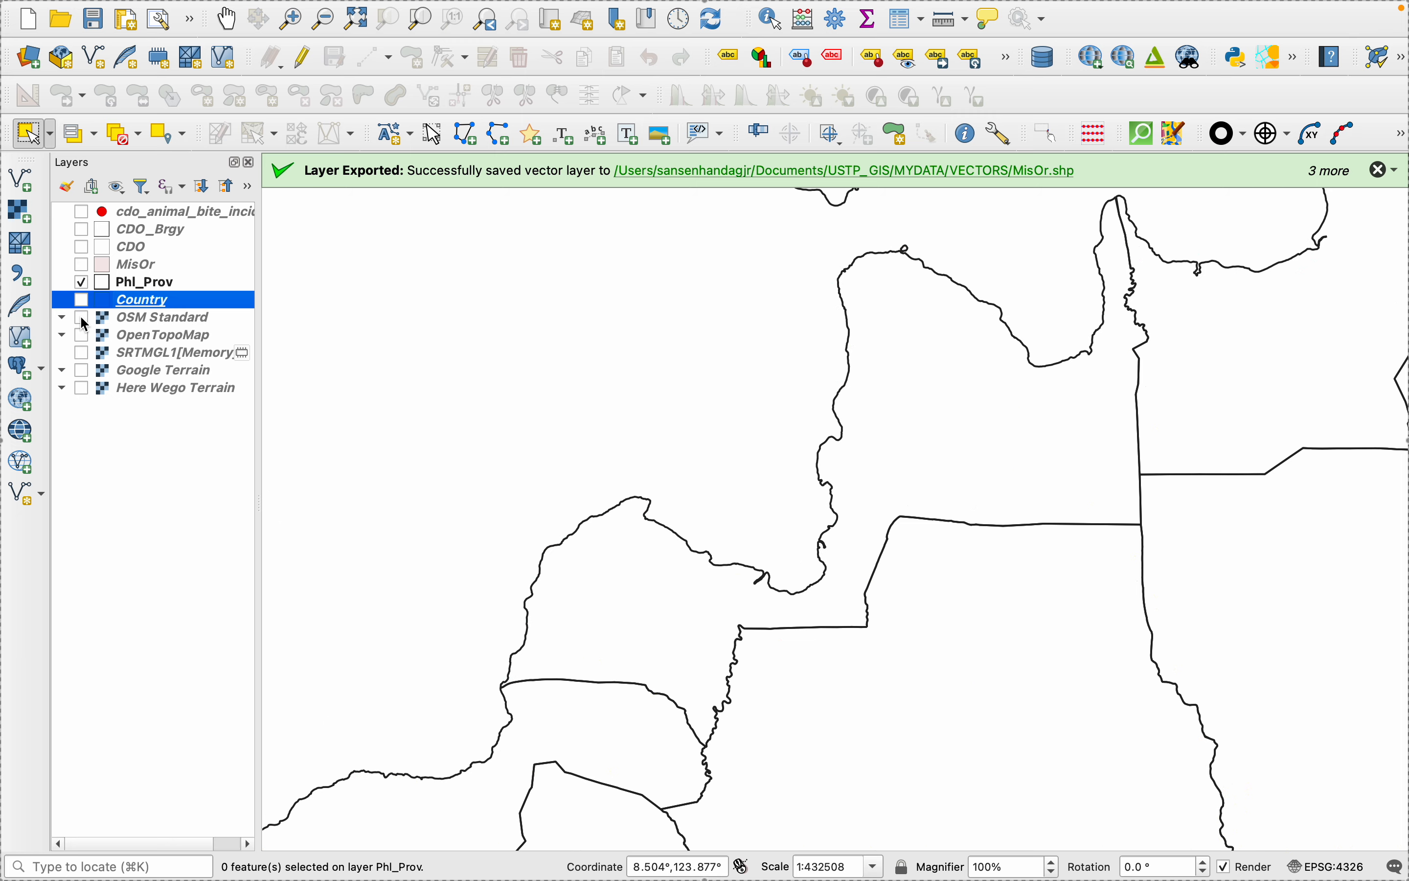
- Return to the print layout and refresh it so both inset maps redraw with only the Phl_Prov outlines
{"action": "mouse_move", "coordinate": [1227, 874]}
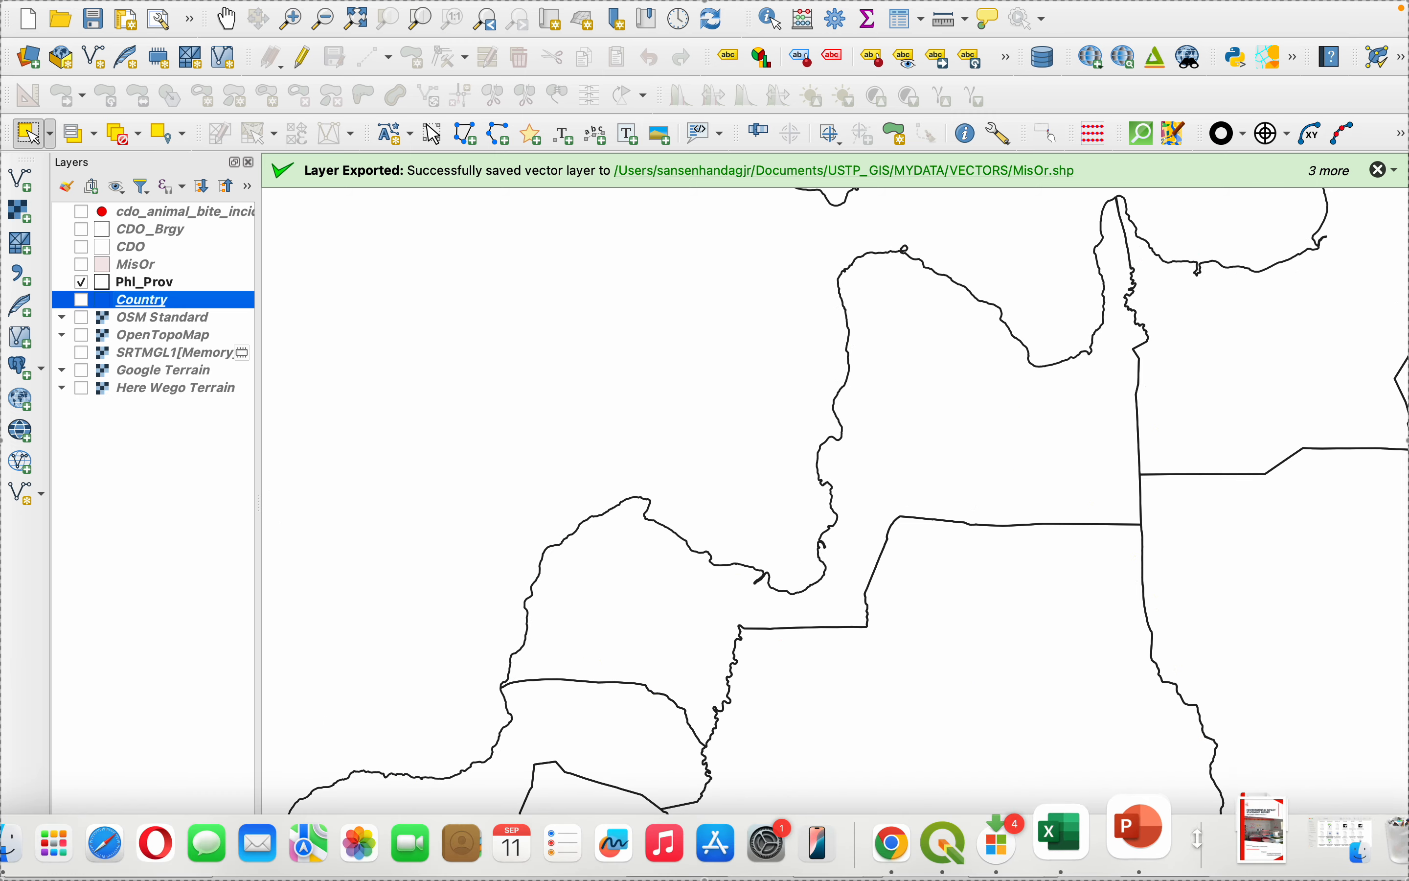
{"action": "left_click", "coordinate": [1035, 851]}
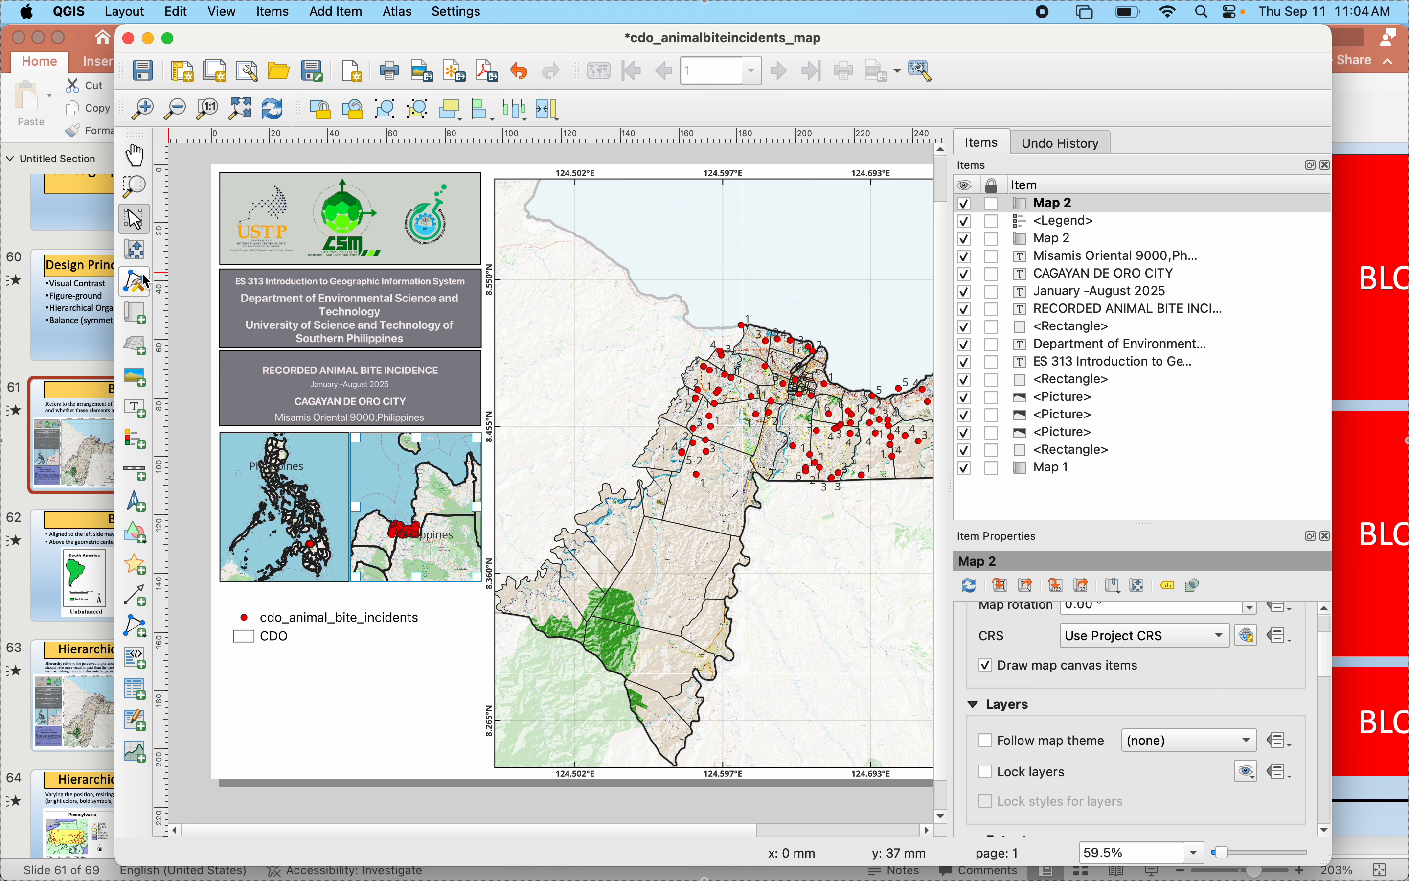
{"action": "left_click", "coordinate": [135, 250]}
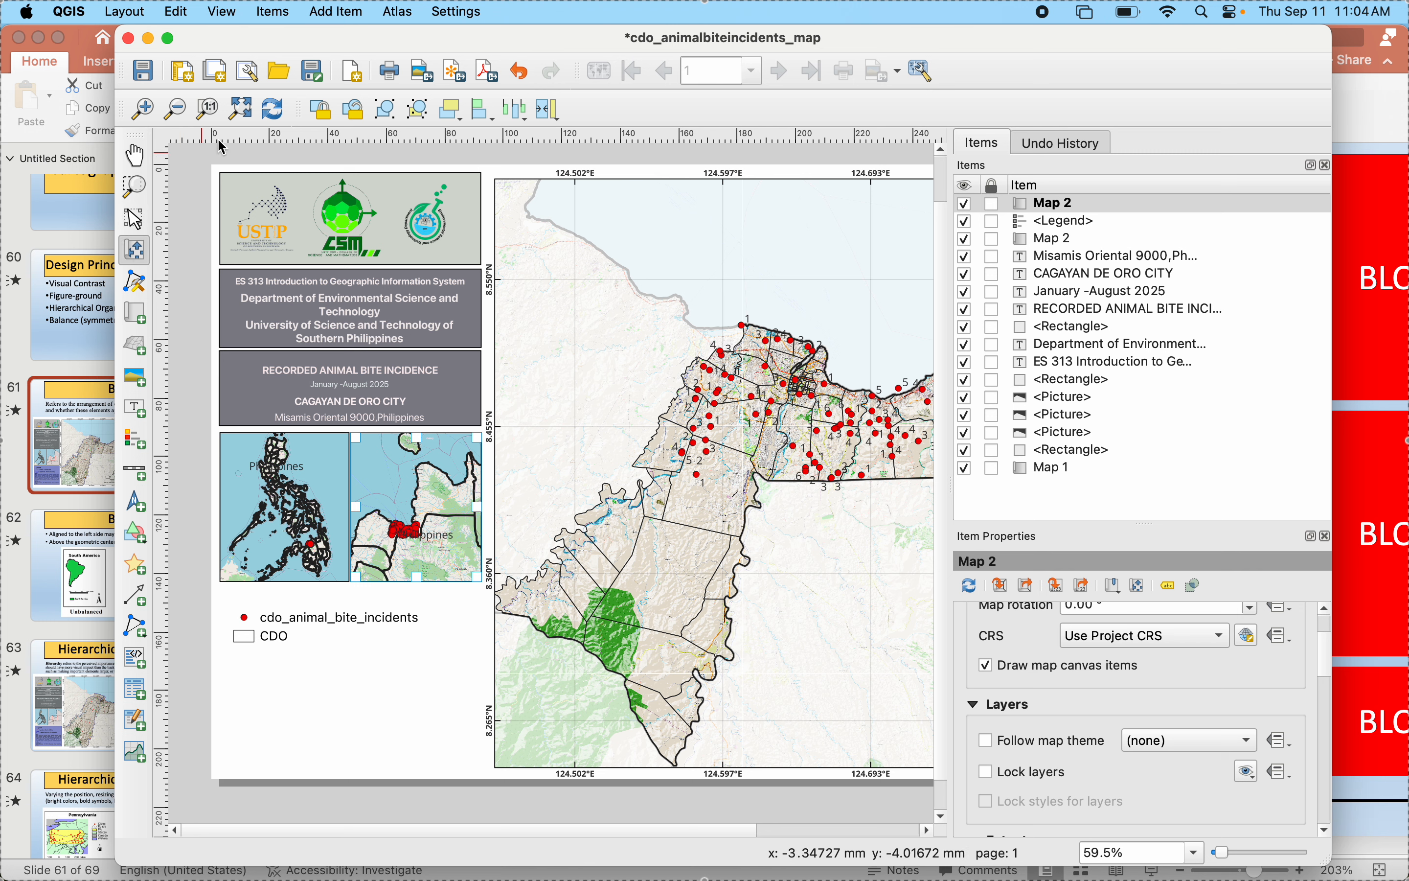
{"action": "left_click", "coordinate": [271, 110]}
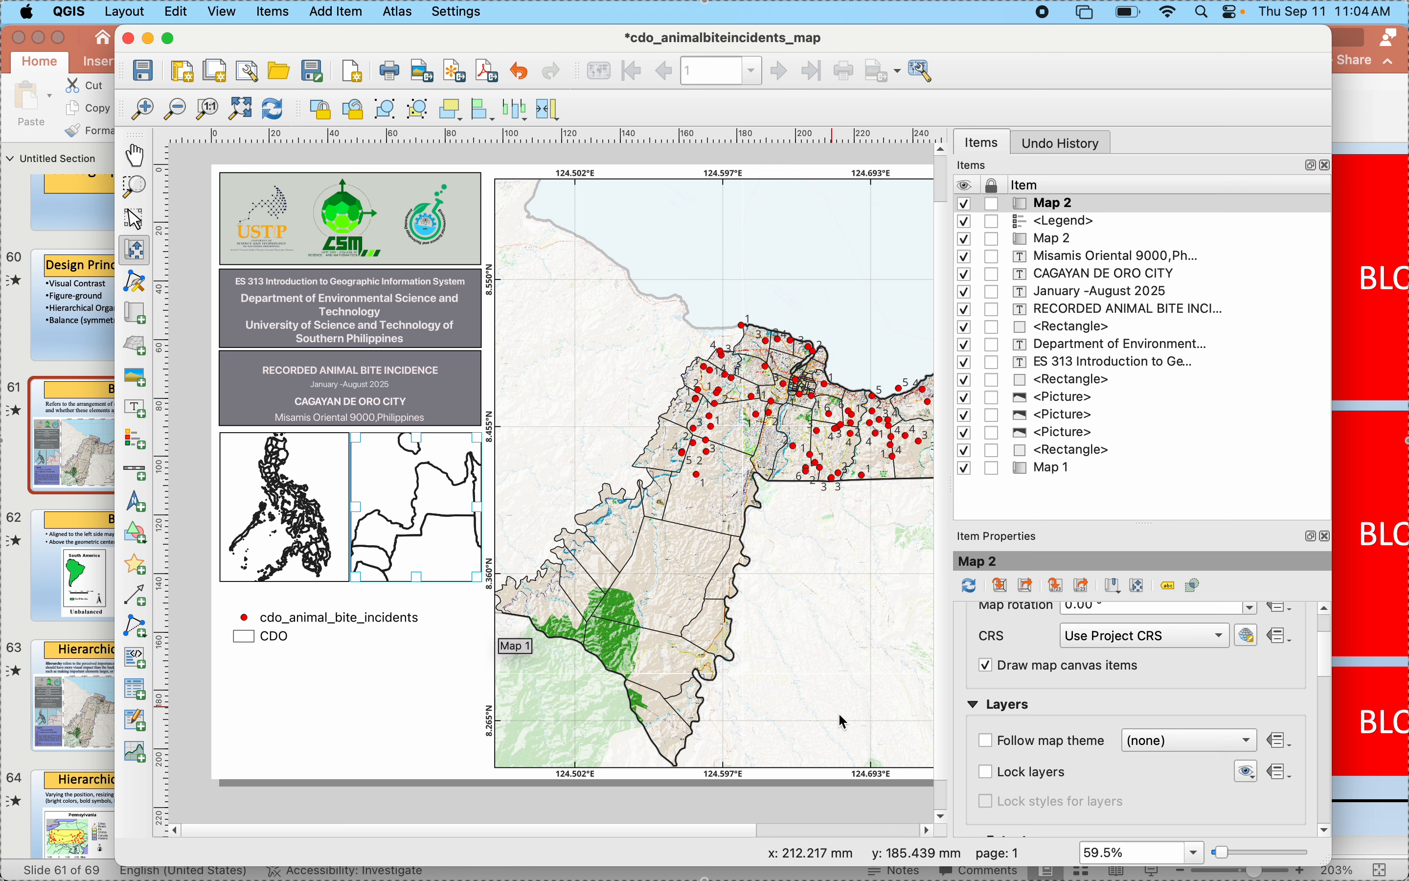
- In the main QGIS window, give the Phl_Prov layer single labels based on NAME_1, and refresh the print layout to redraw the insets
{"action": "mouse_move", "coordinate": [1179, 873]}
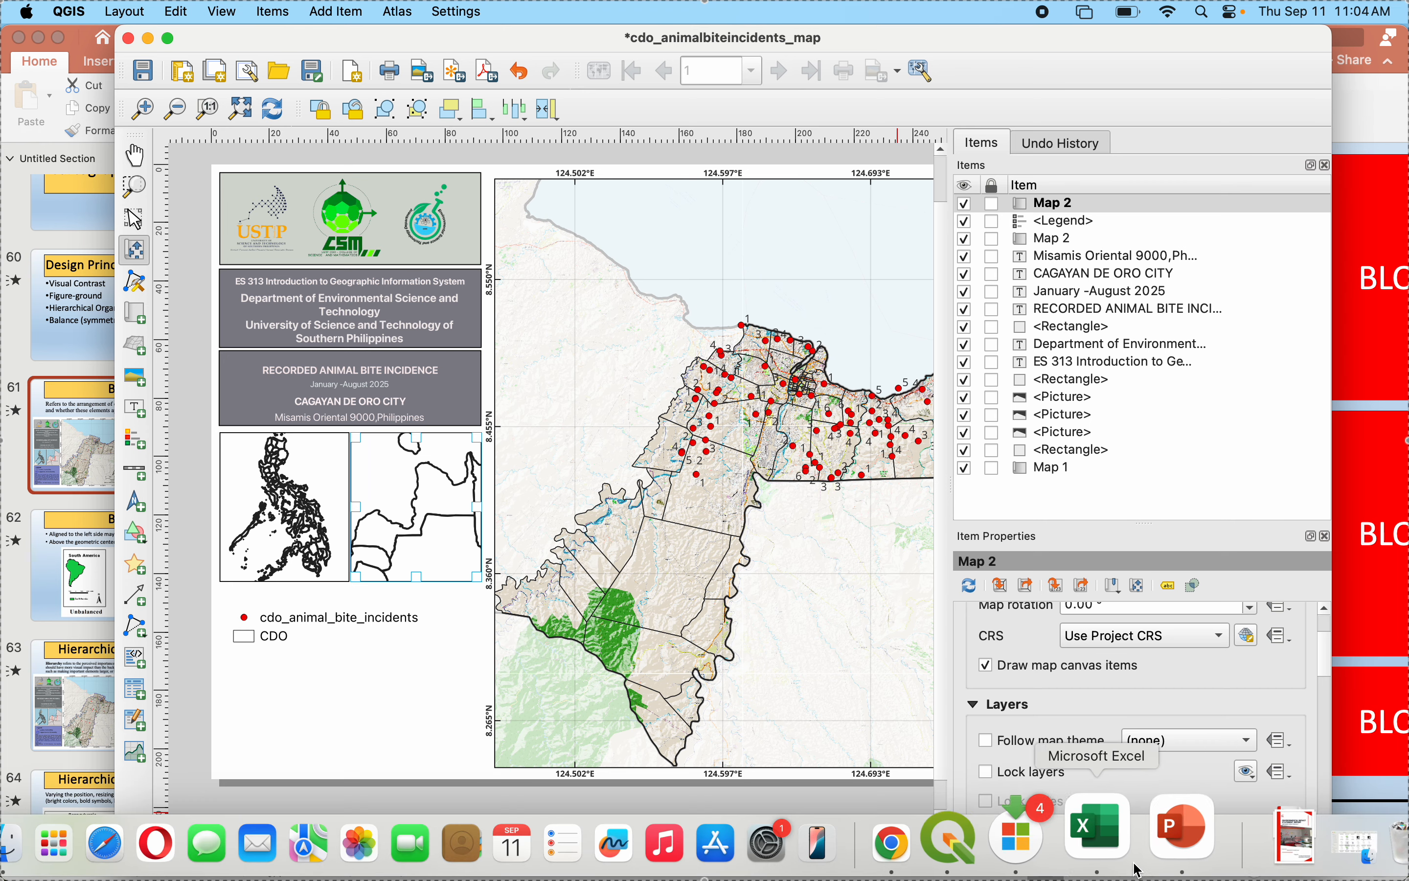
{"action": "left_click", "coordinate": [1019, 853]}
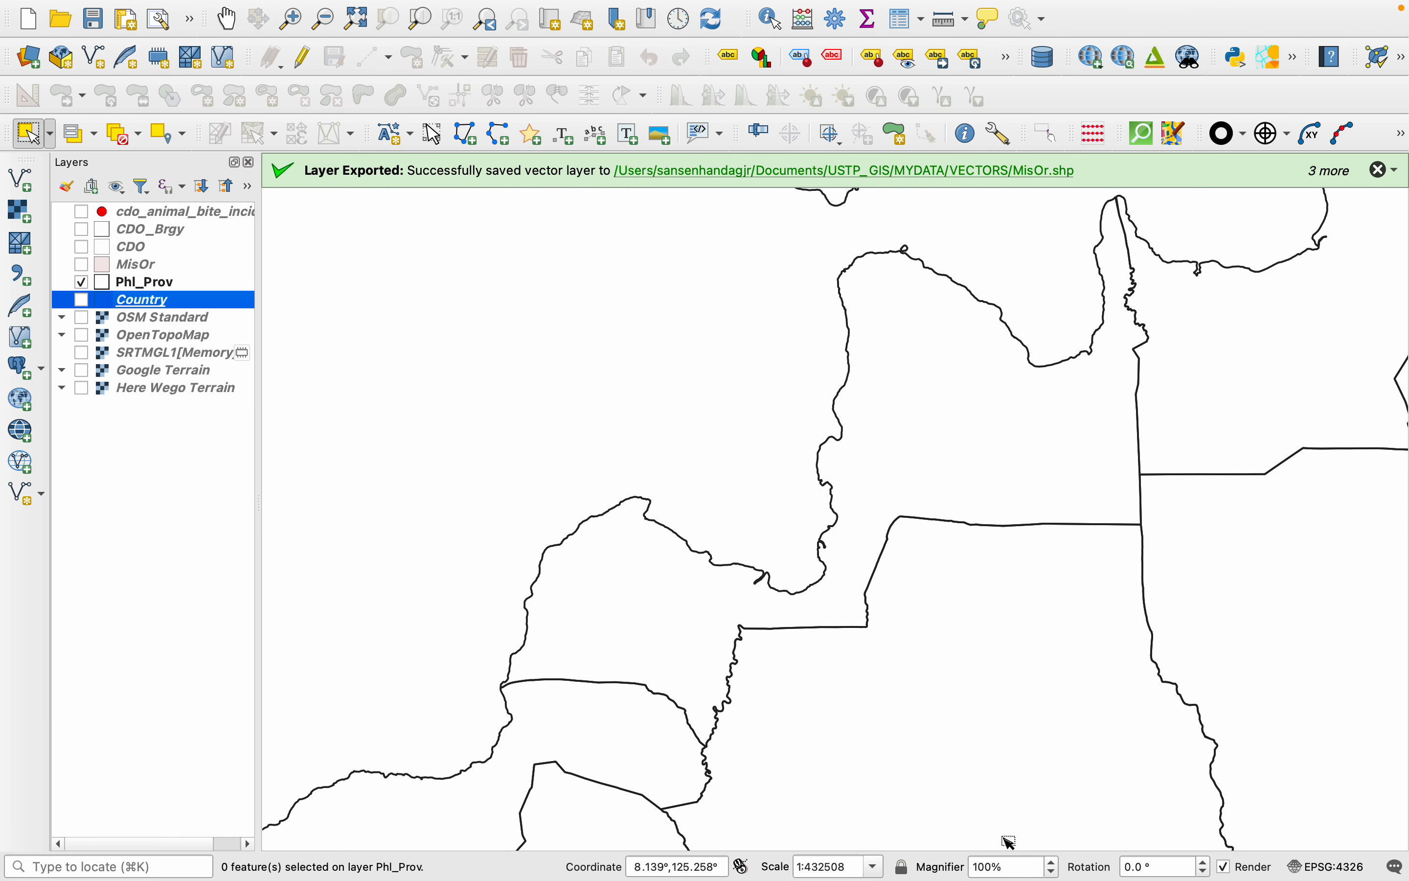
{"action": "right_click", "coordinate": [103, 283]}
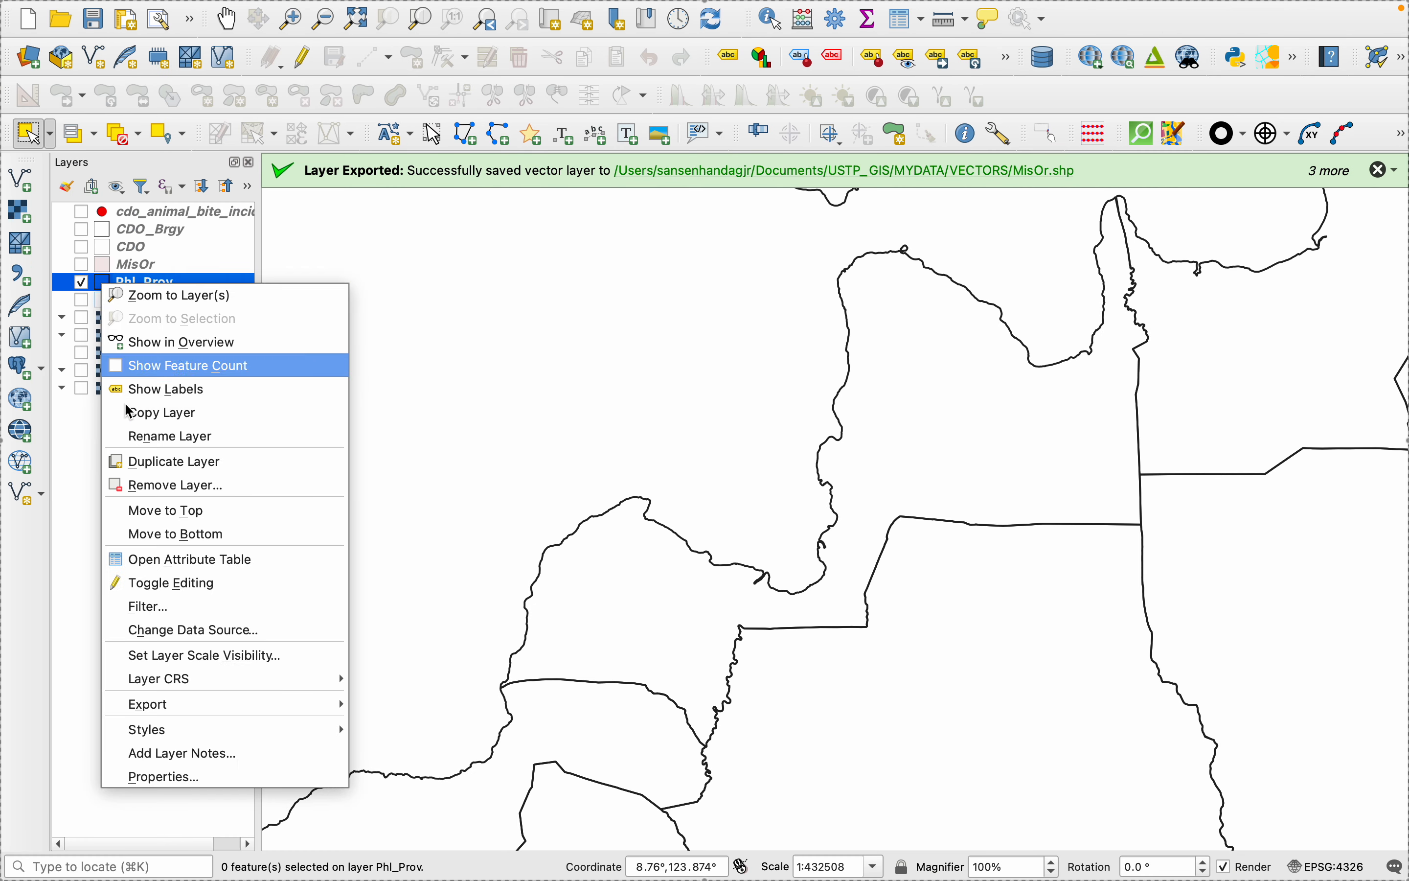
{"action": "left_click", "coordinate": [169, 773]}
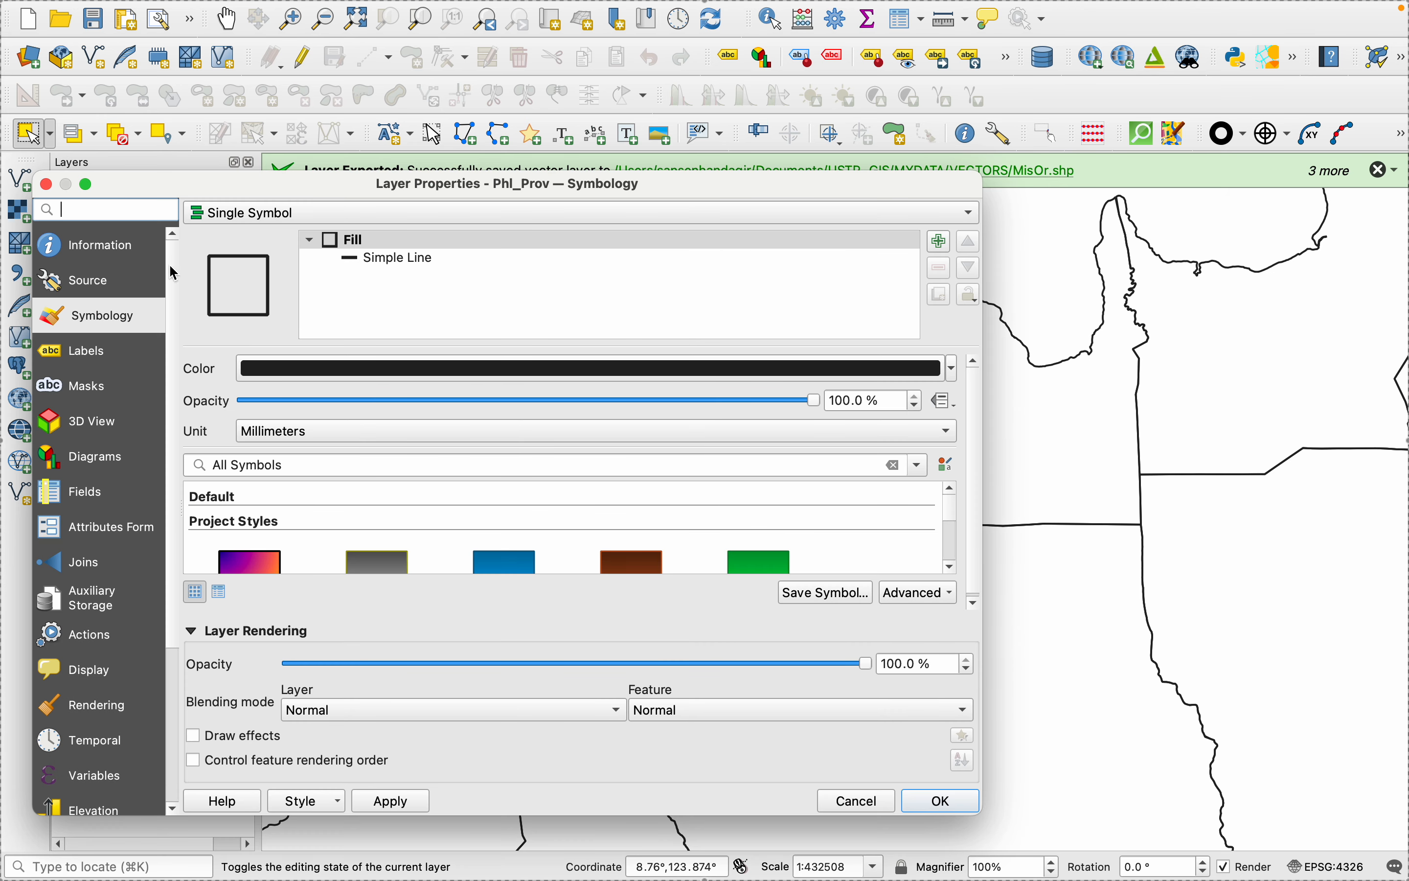
{"action": "left_click", "coordinate": [60, 345]}
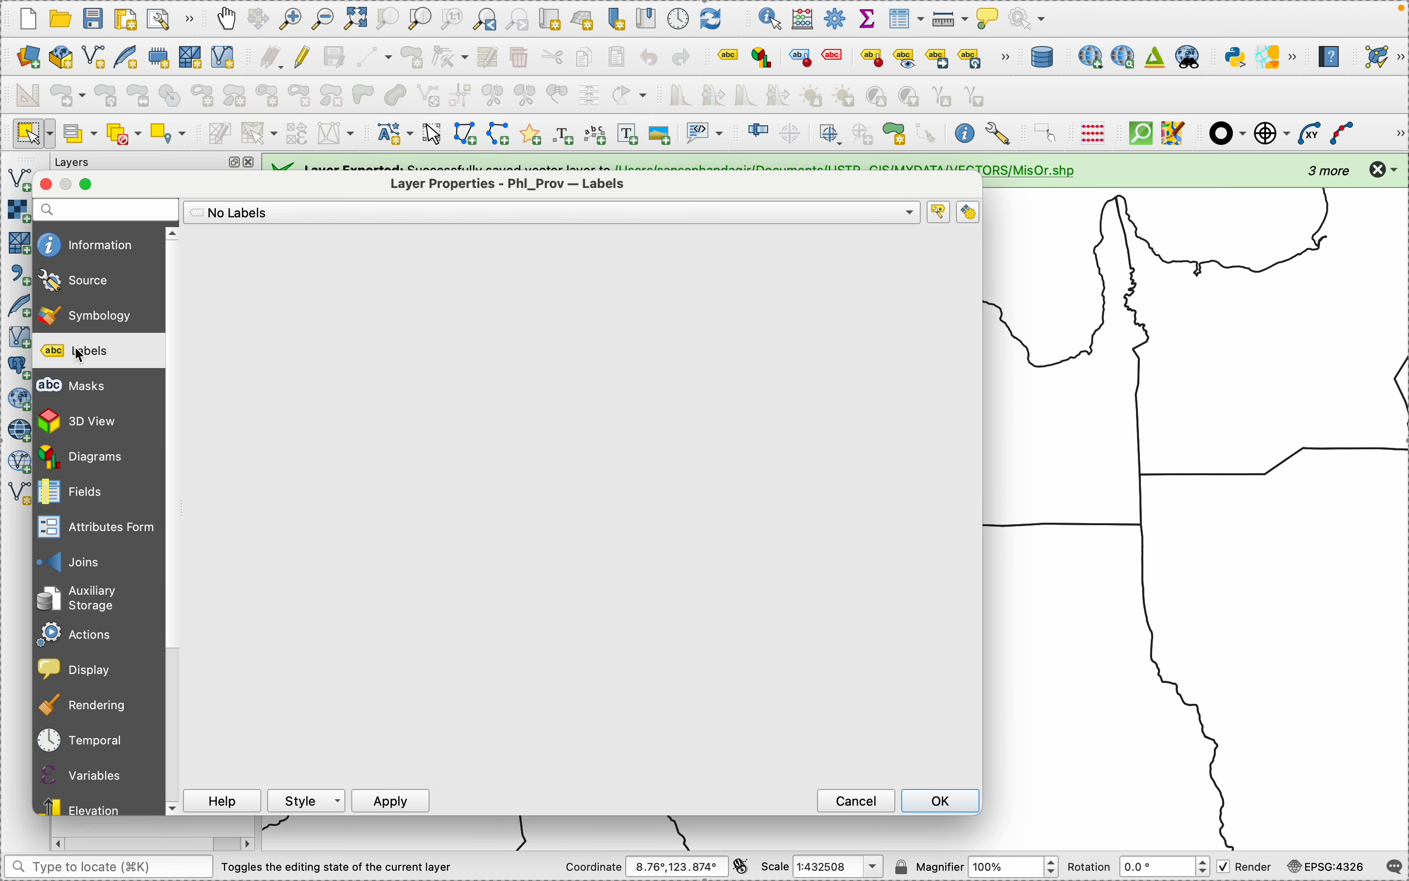
{"action": "left_click", "coordinate": [264, 214]}
{"action": "left_click", "coordinate": [262, 244]}
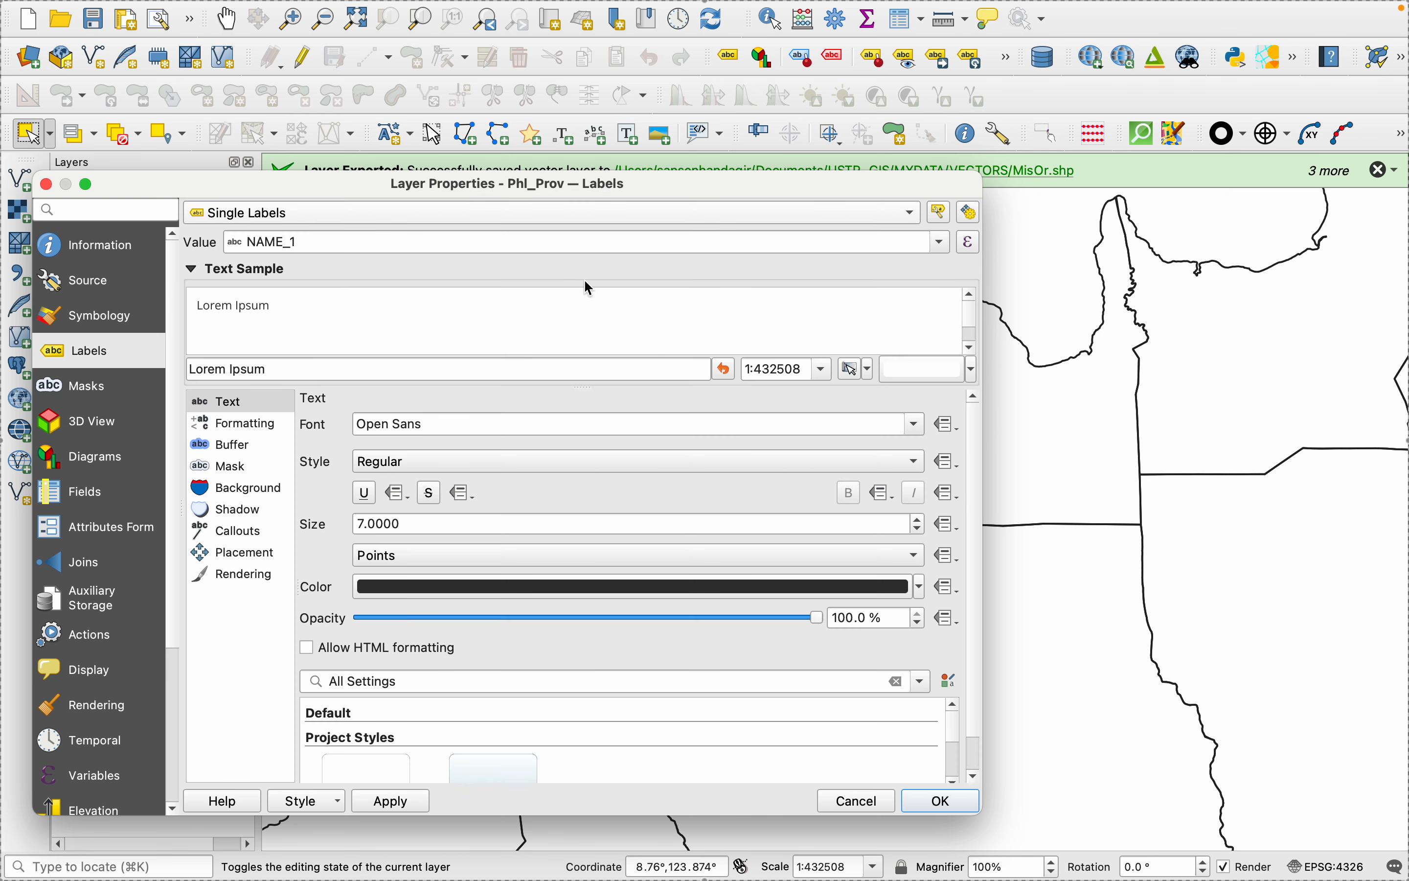
{"action": "left_click", "coordinate": [942, 244]}
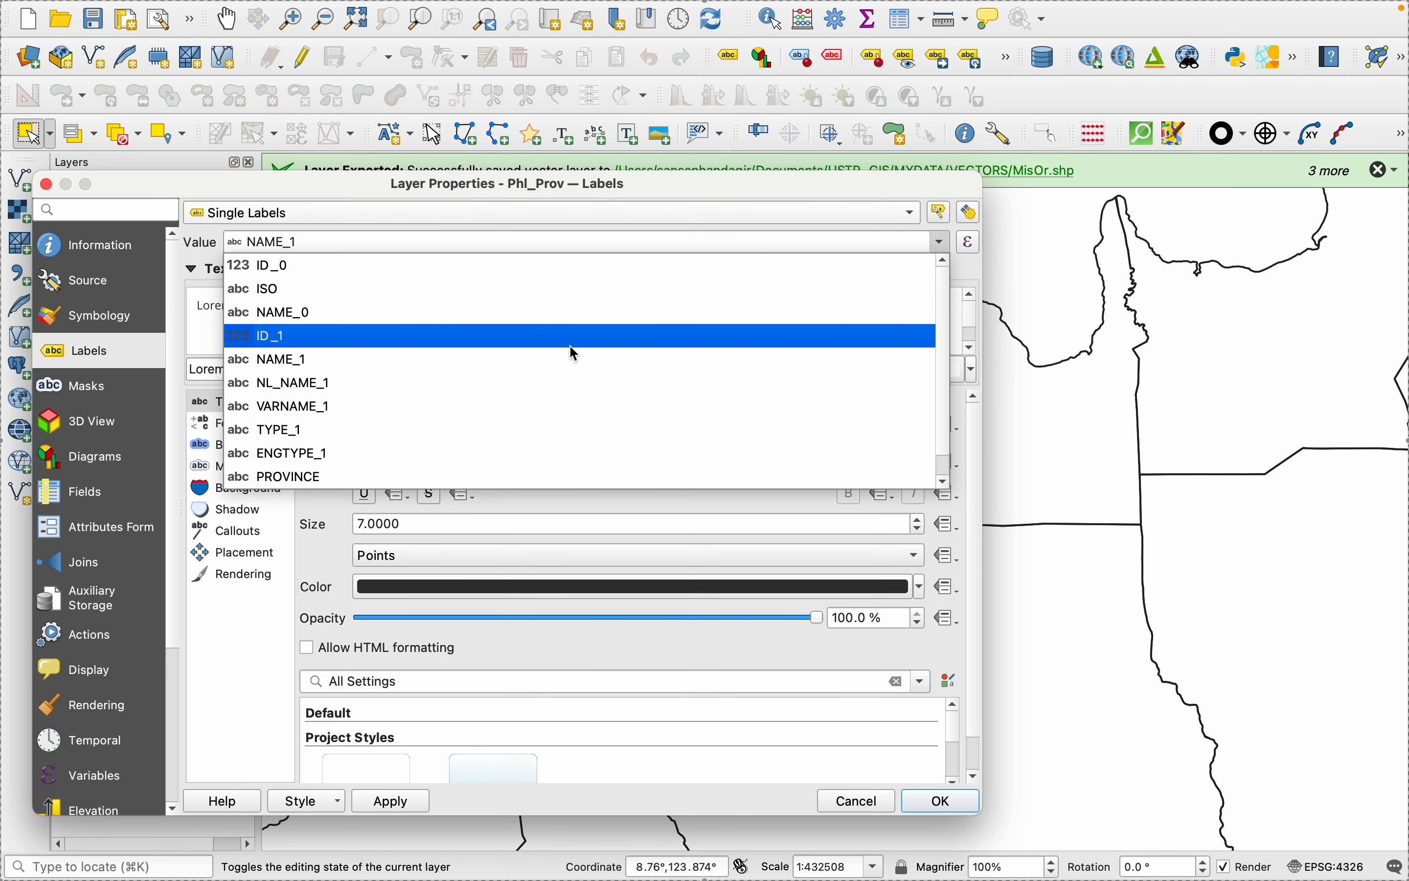
{"action": "left_click", "coordinate": [571, 359]}
{"action": "left_click", "coordinate": [407, 801]}
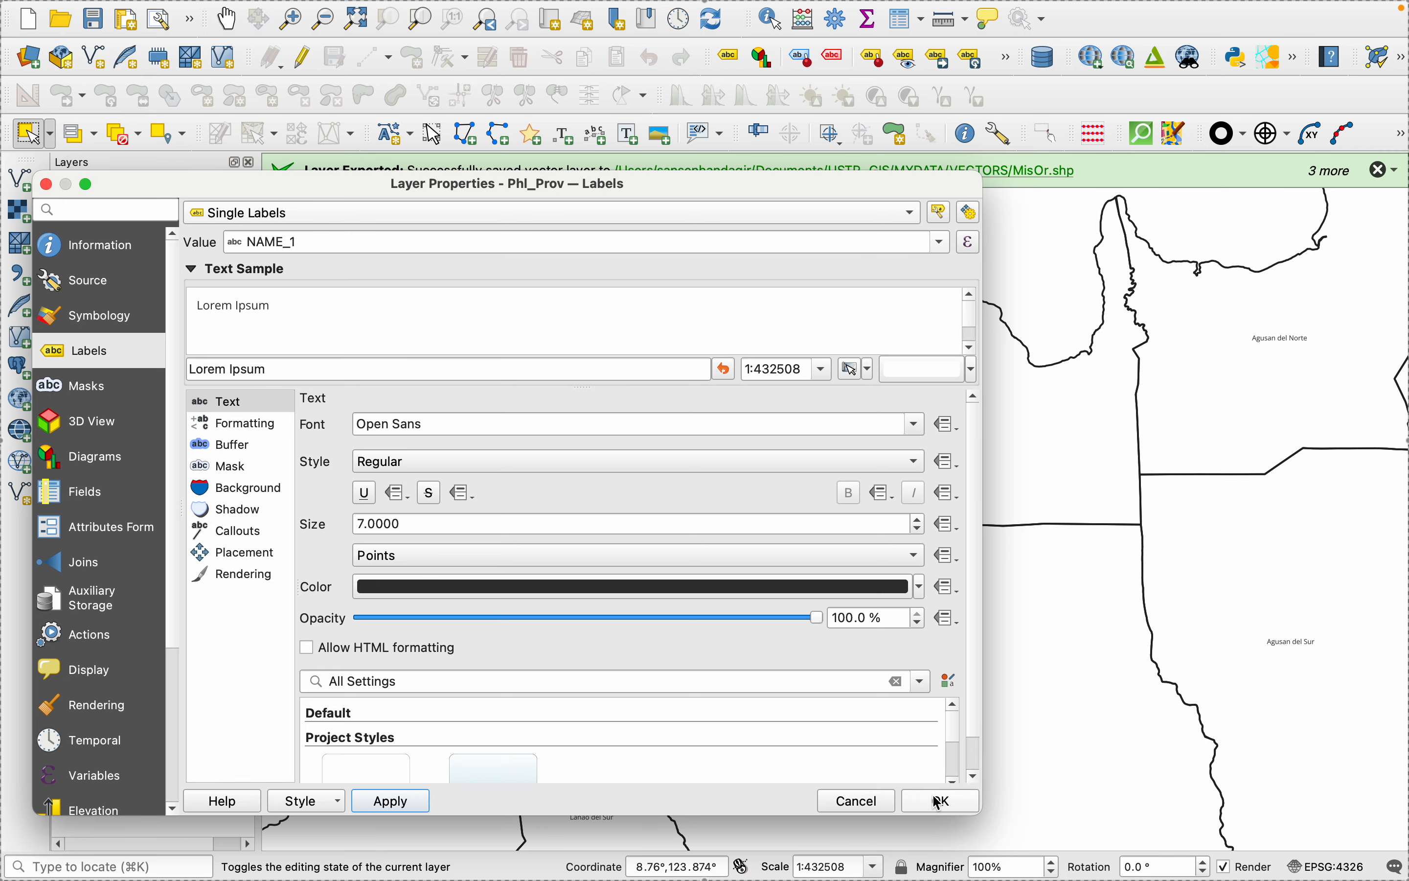
{"action": "left_click", "coordinate": [916, 800]}
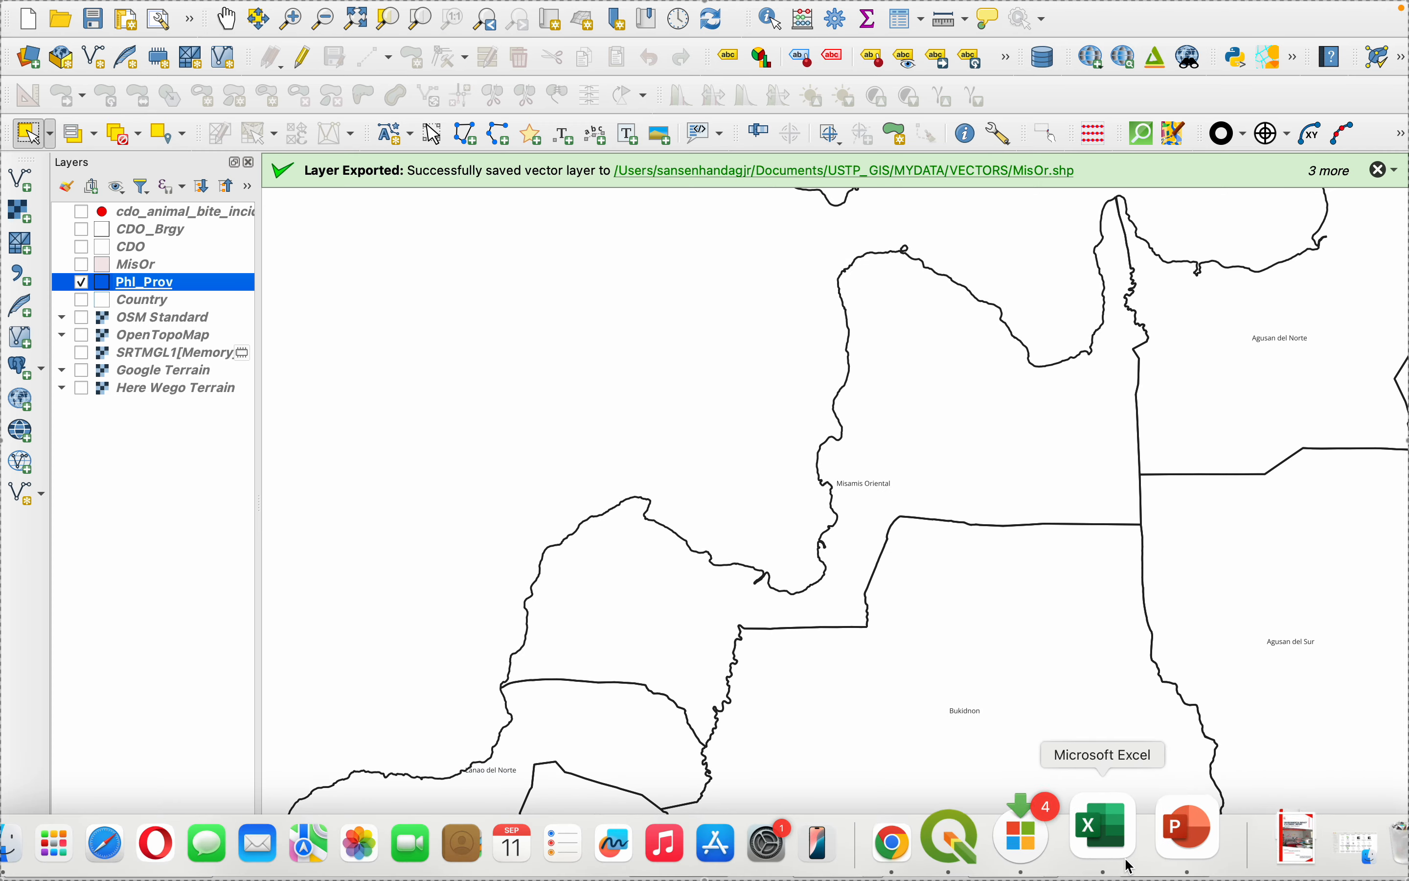
{"action": "left_click", "coordinate": [1019, 833]}
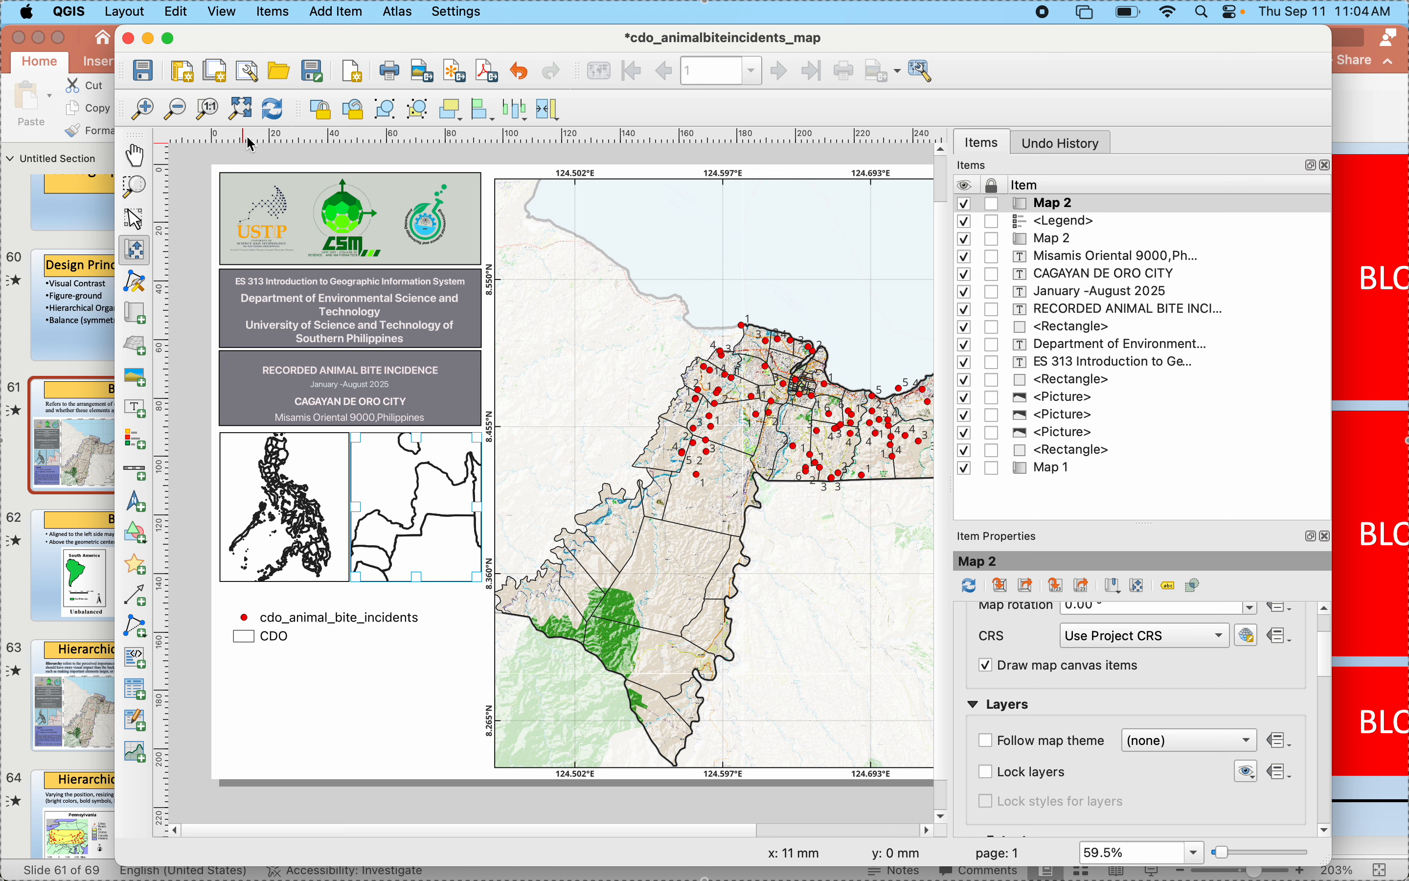
{"action": "left_click", "coordinate": [272, 109]}
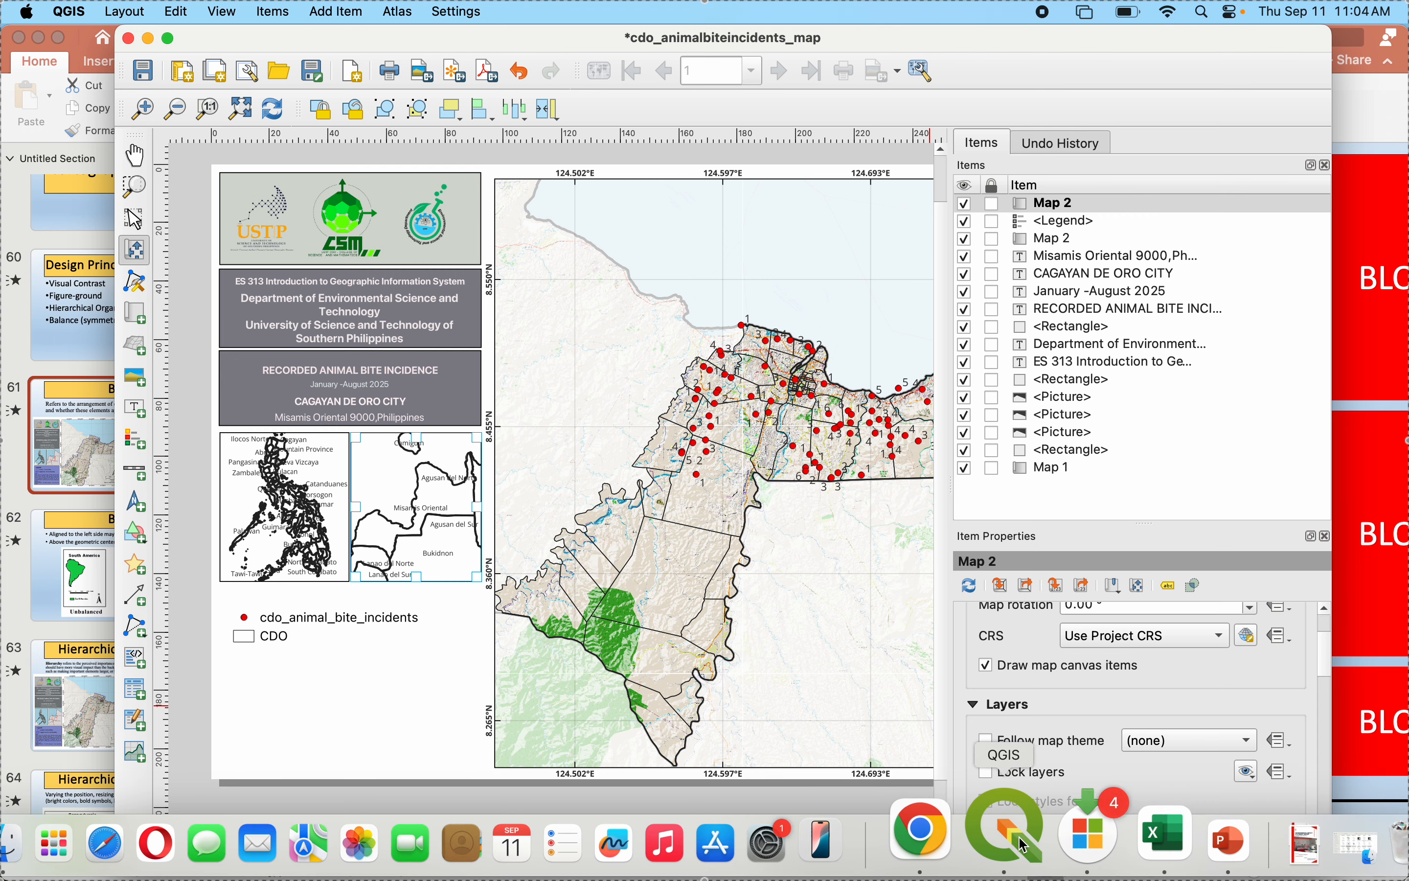
- Try to enable scale-dependent visibility for the Phl_Prov labels in the layer's label rendering options
{"action": "left_click", "coordinate": [1001, 824]}
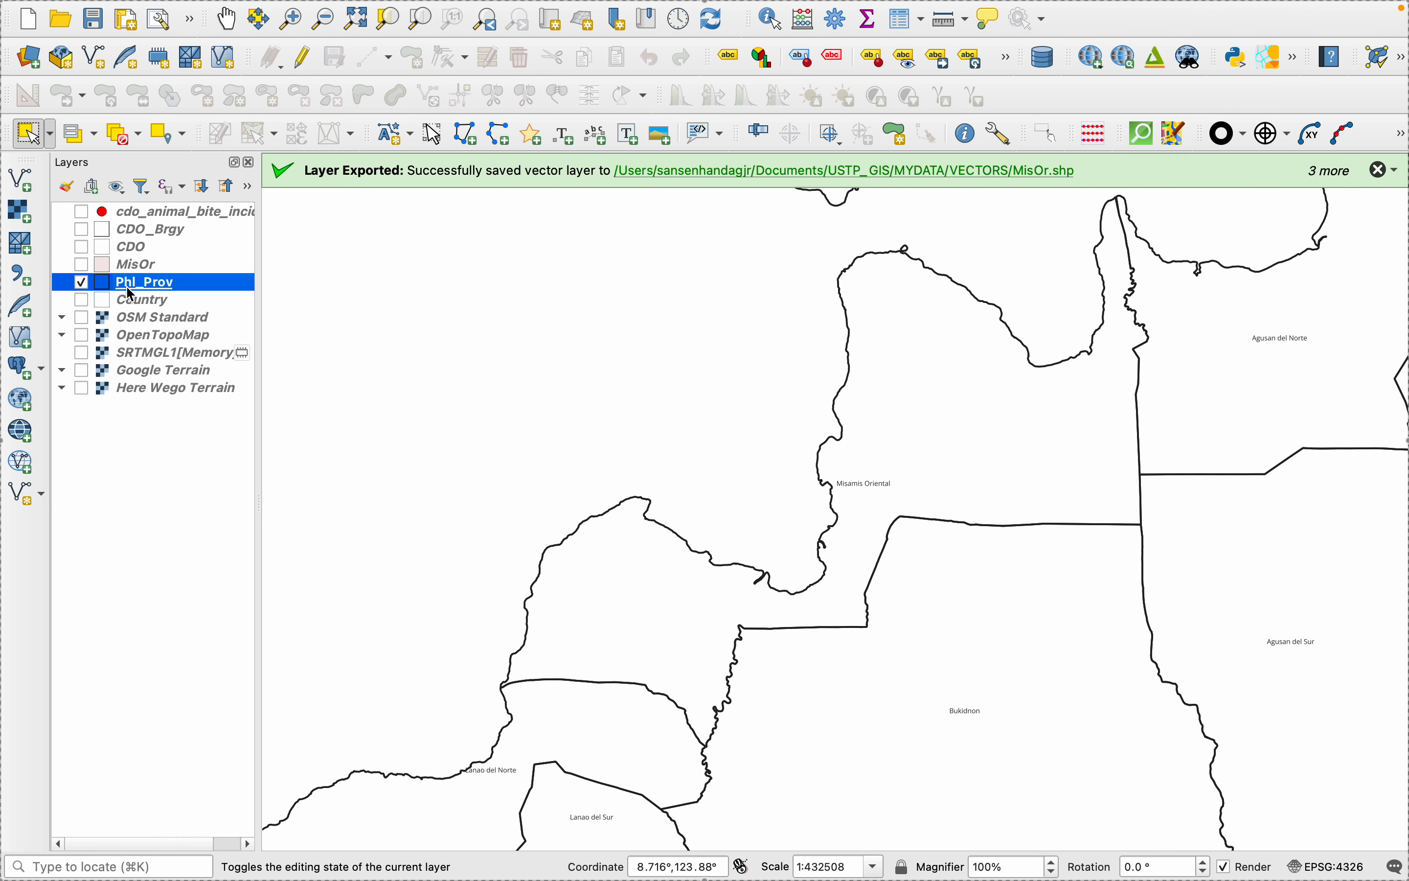
{"action": "right_click", "coordinate": [129, 287]}
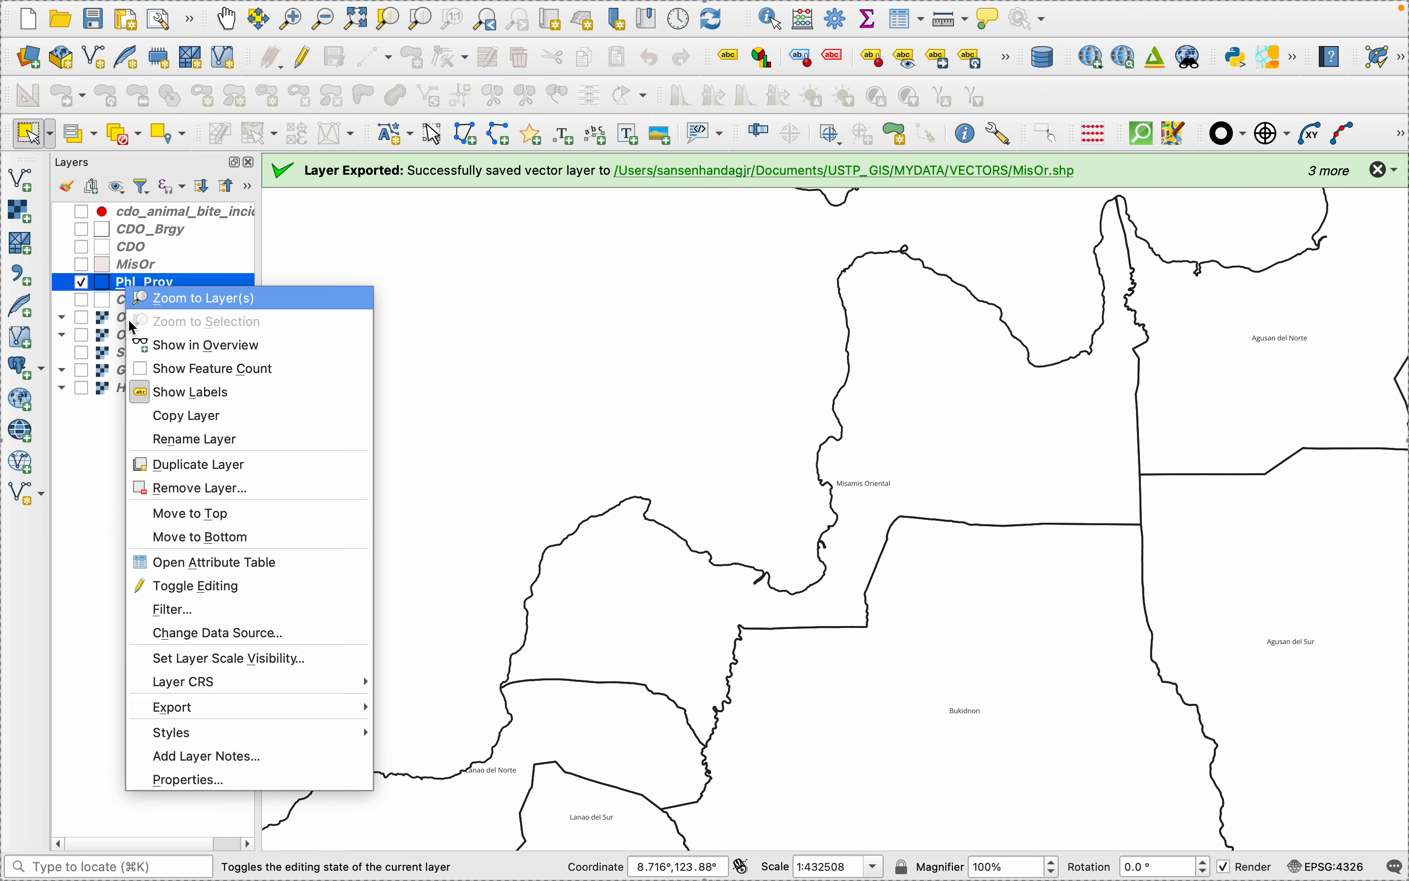
{"action": "left_click", "coordinate": [182, 786]}
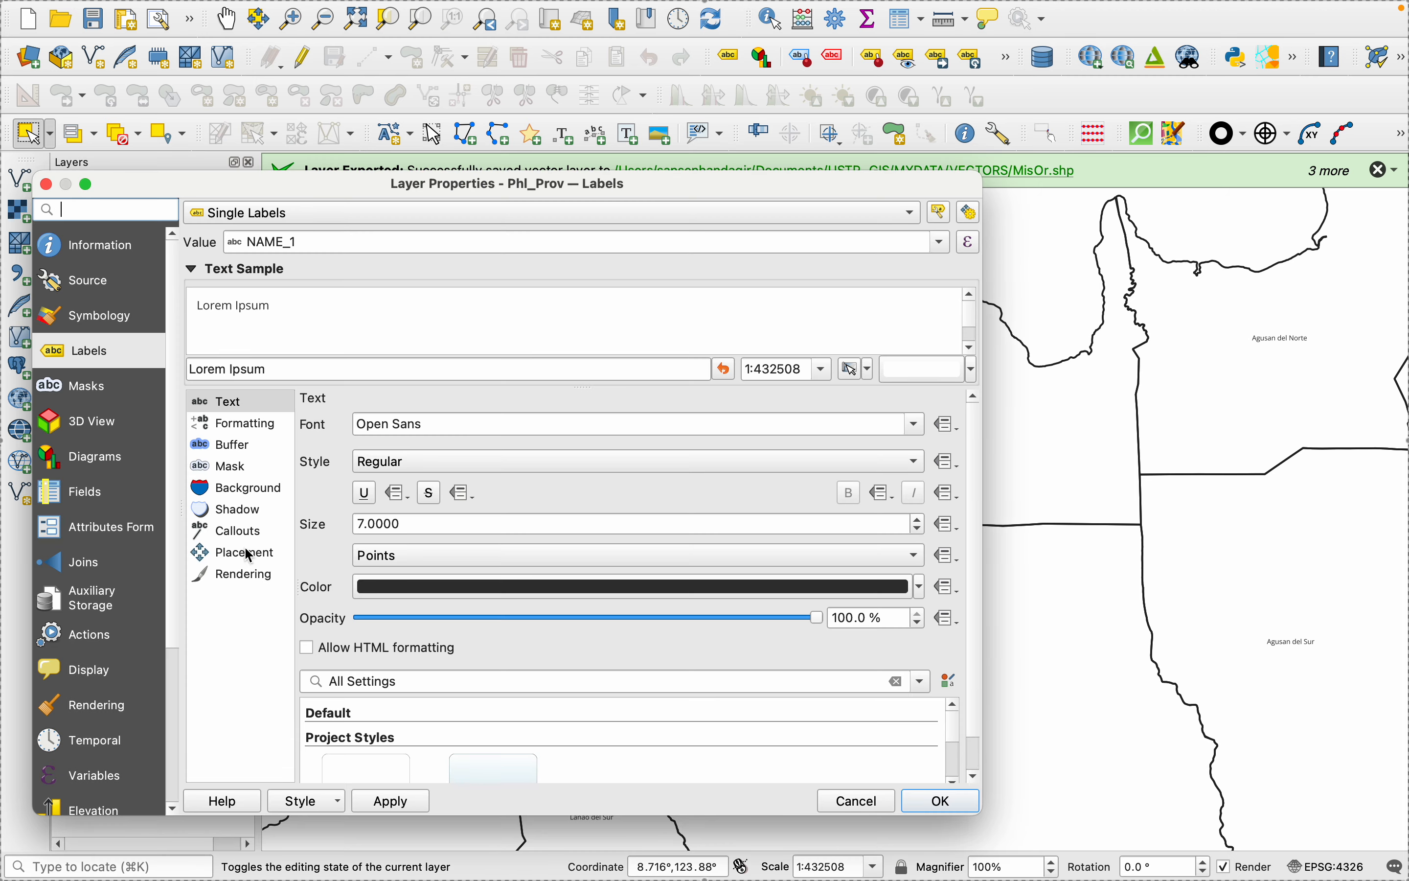
{"action": "left_click", "coordinate": [249, 572]}
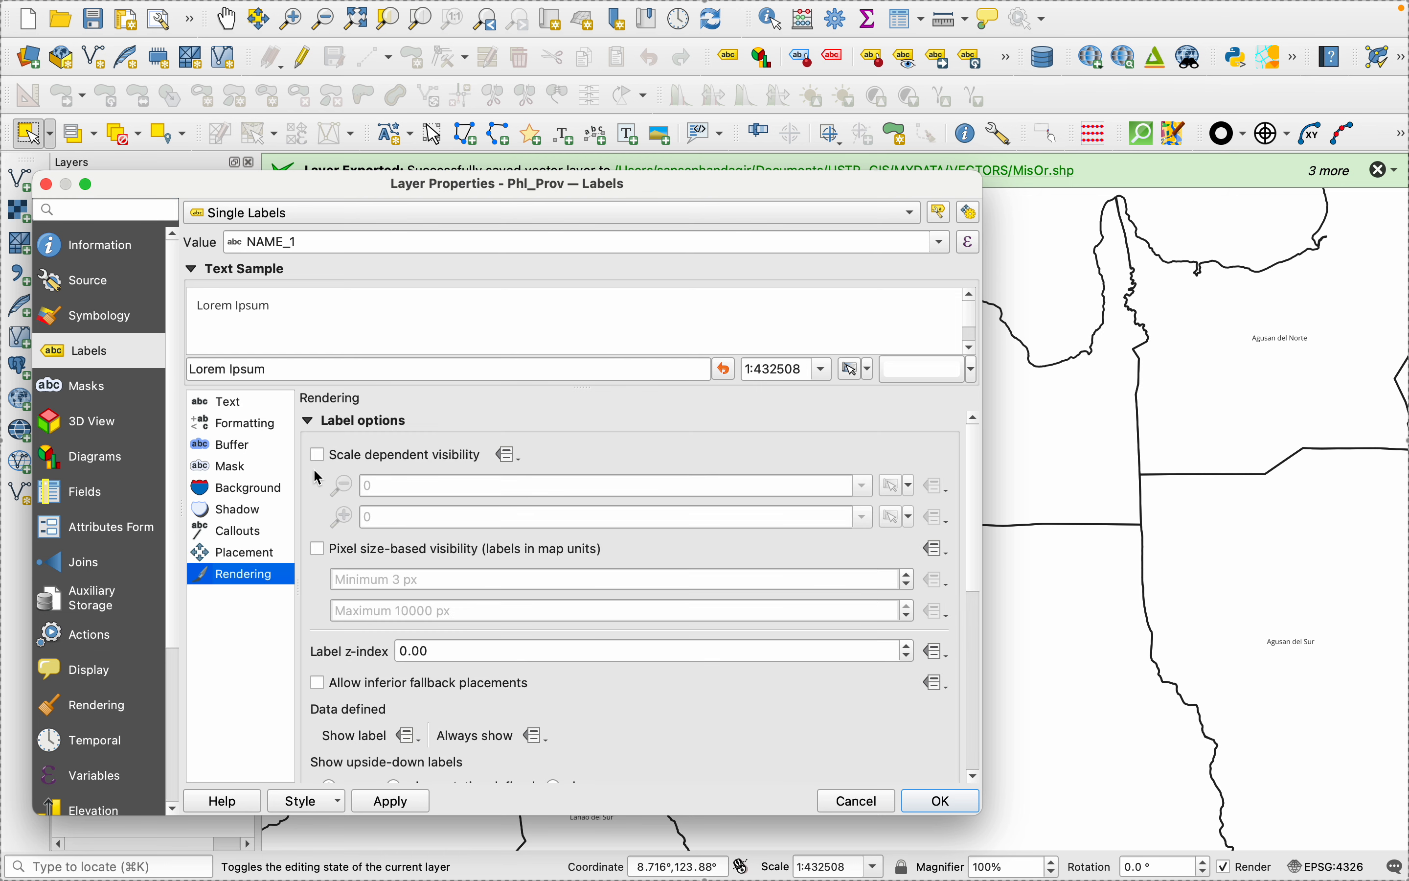
{"action": "left_click", "coordinate": [318, 454]}
{"action": "left_click", "coordinate": [379, 809]}
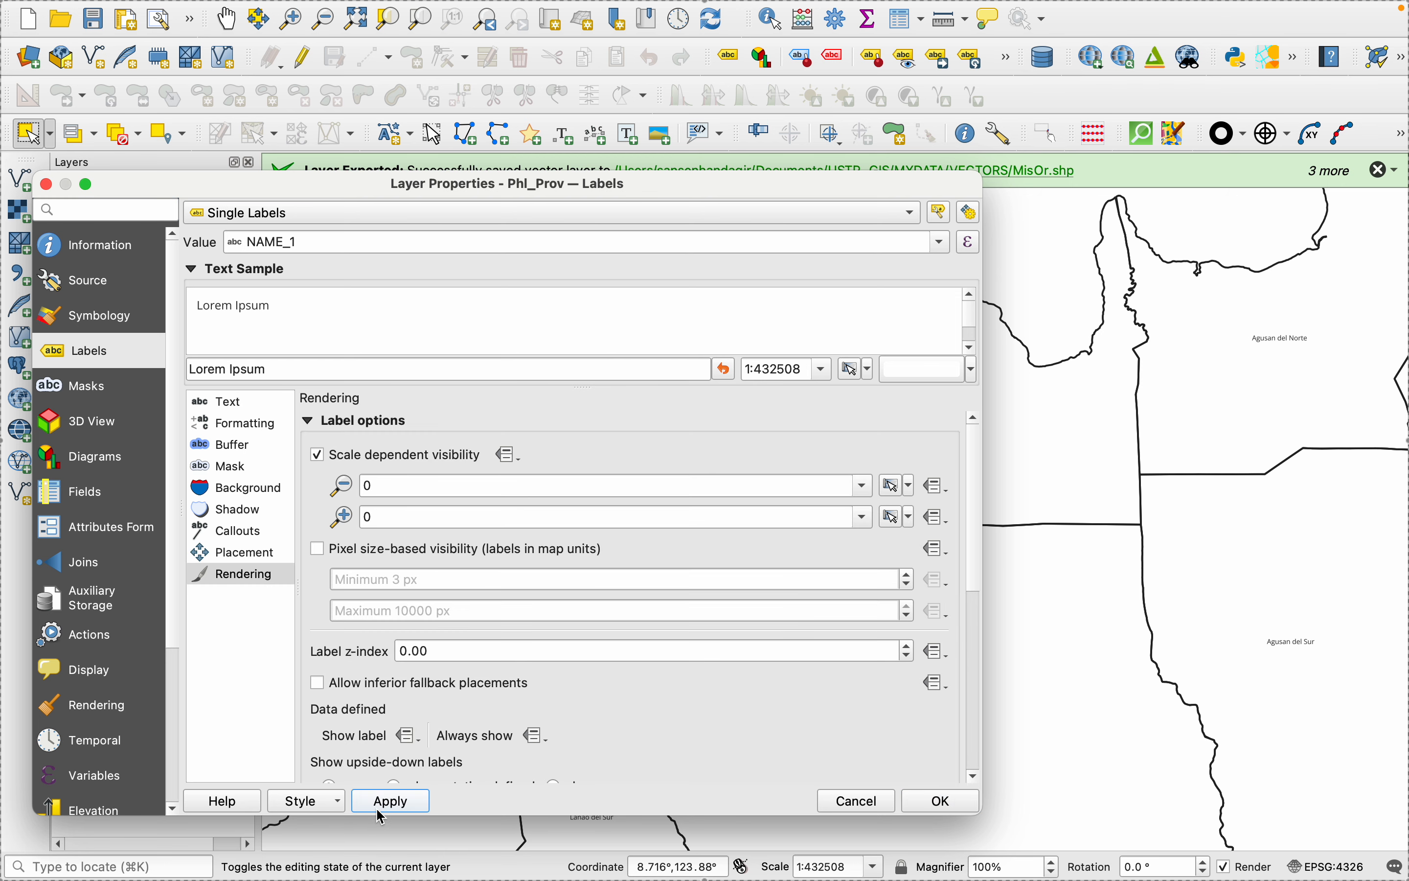
{"action": "left_click", "coordinate": [868, 485]}
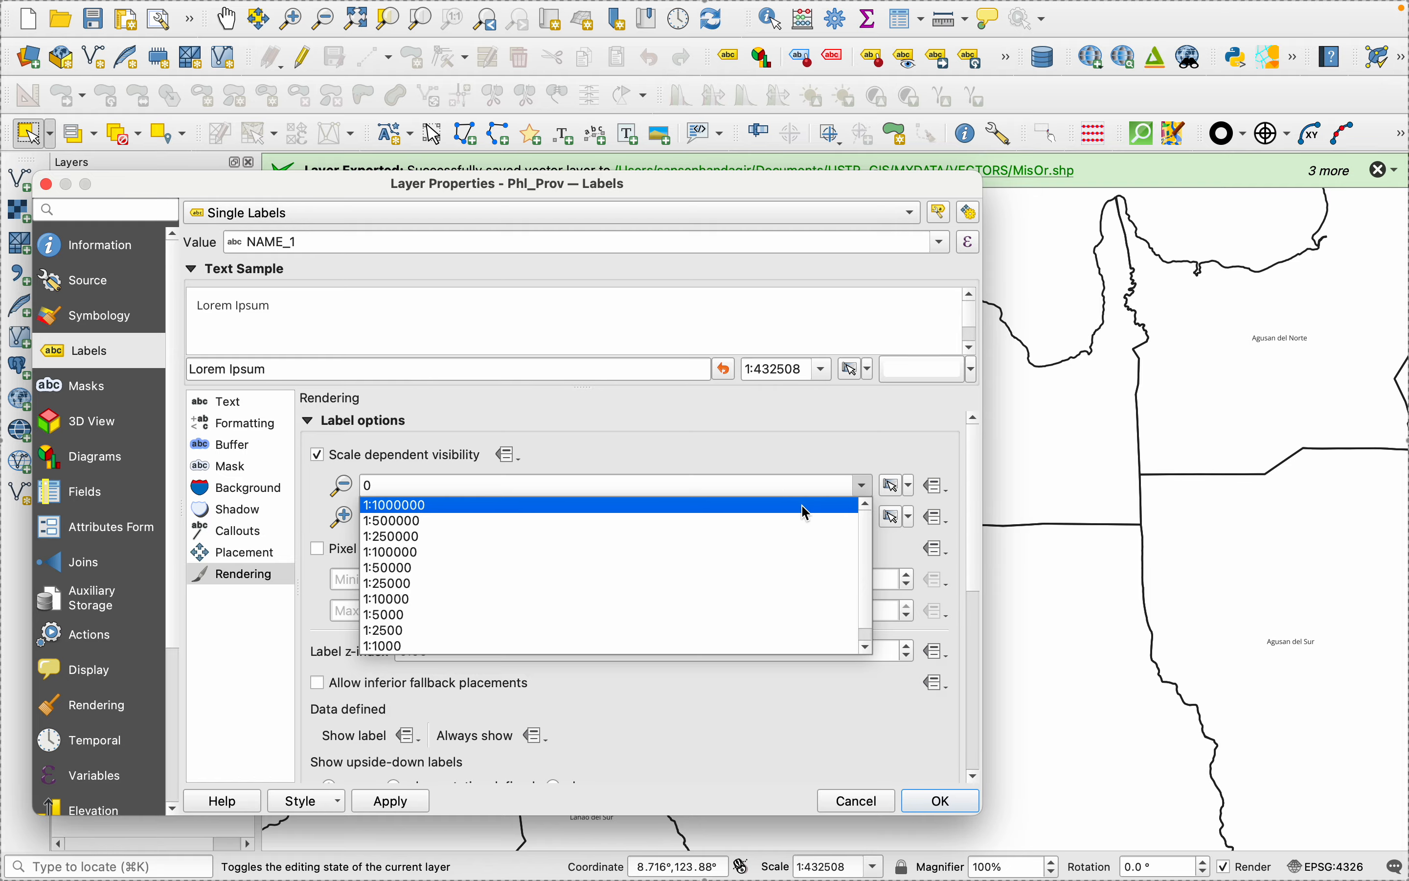
{"action": "left_click", "coordinate": [681, 430]}
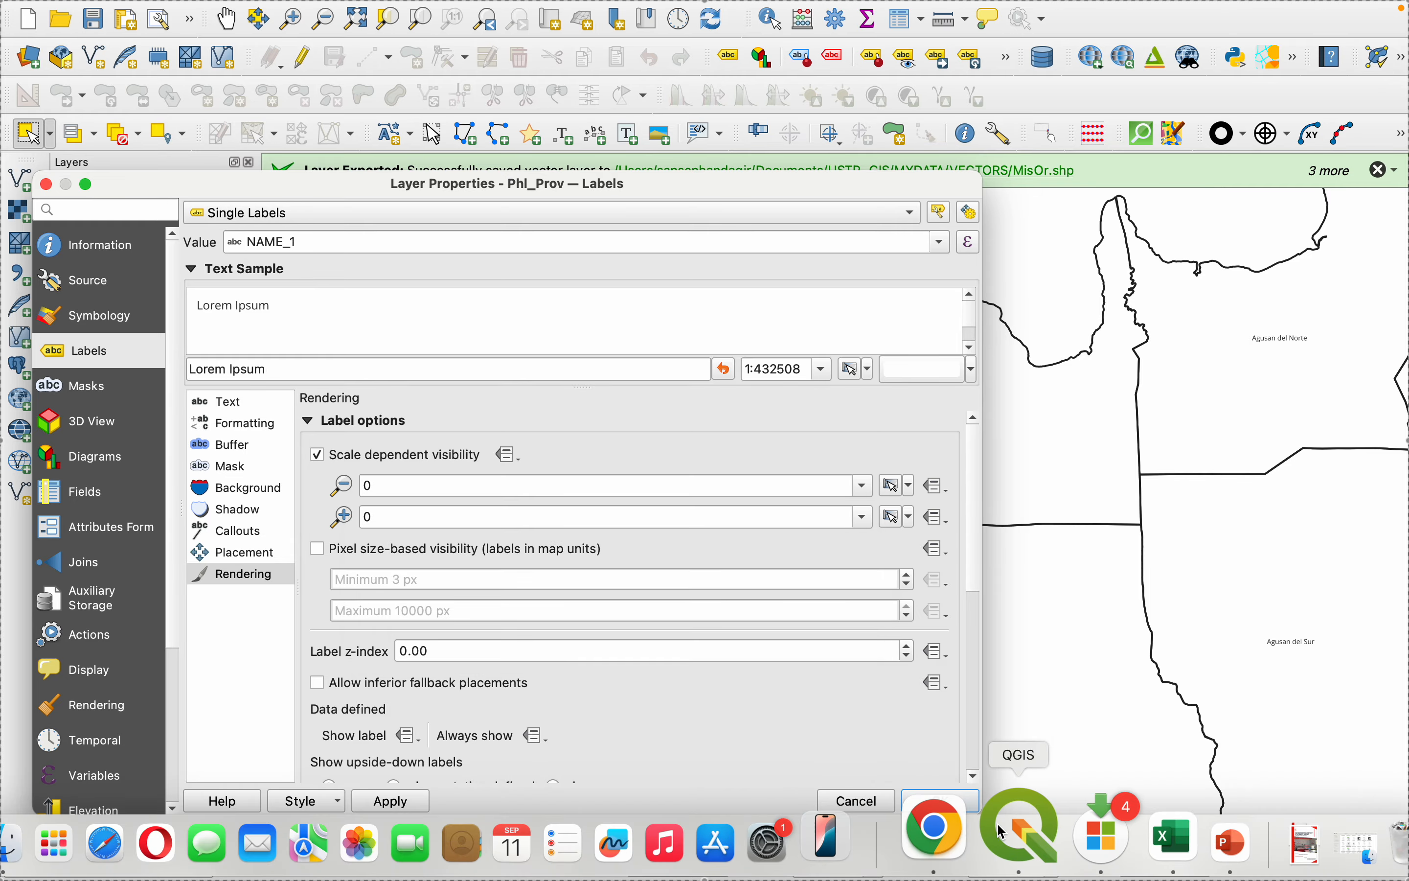
{"action": "left_click", "coordinate": [1015, 823]}
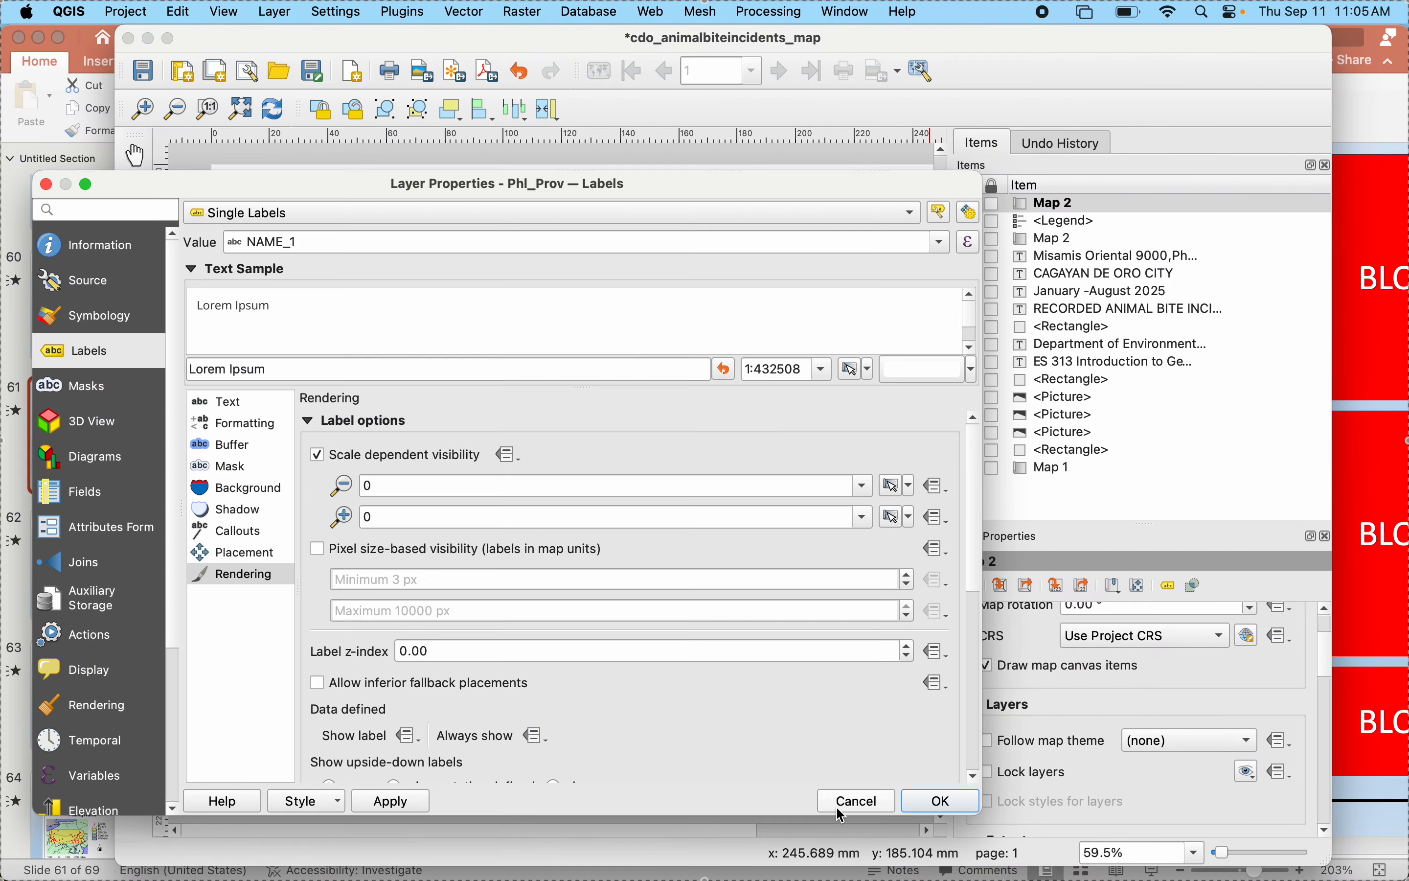
{"action": "left_click", "coordinate": [841, 810]}
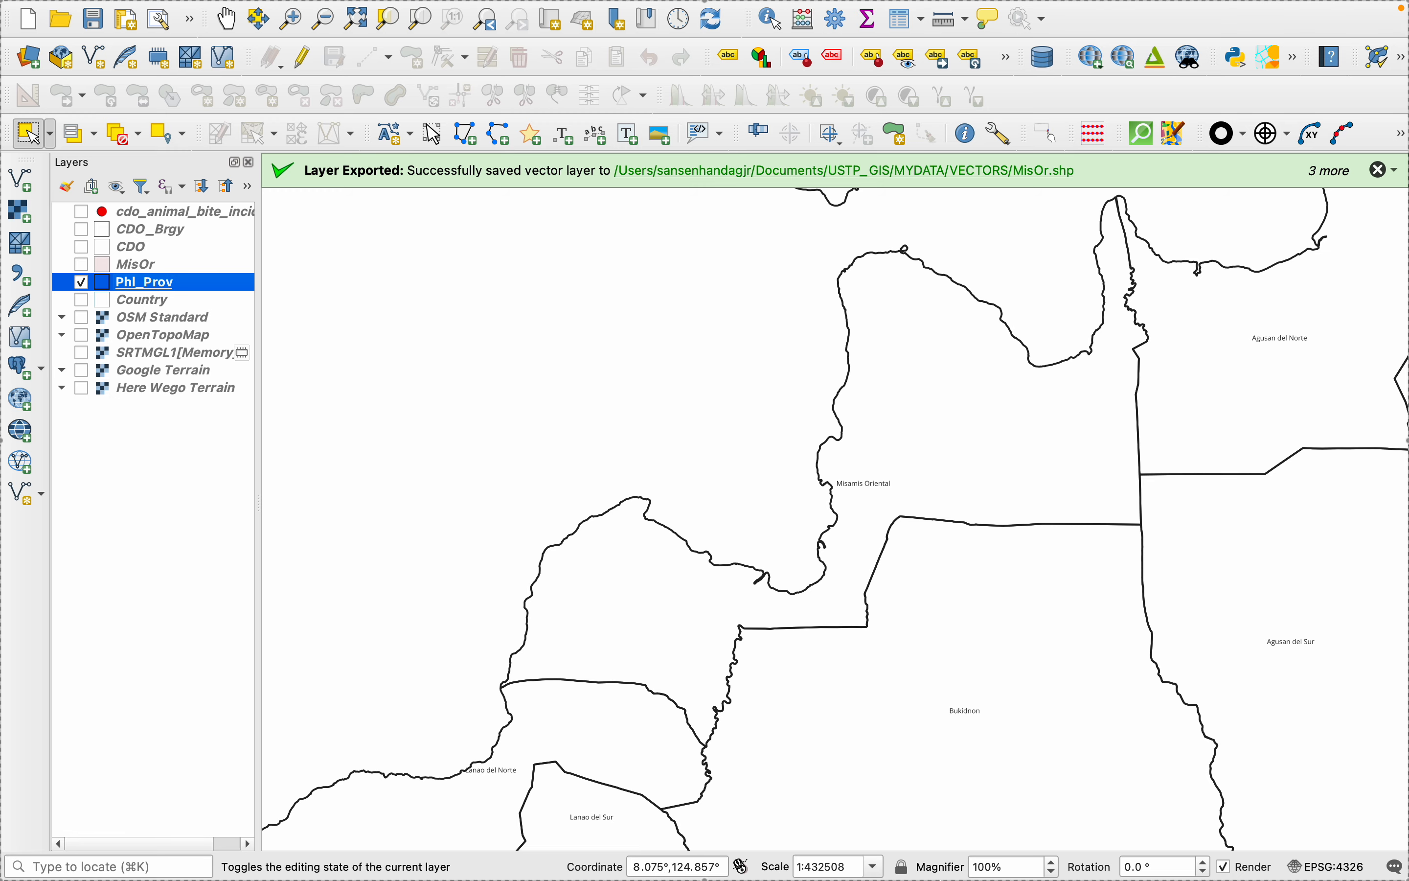
- Return to the print layout and add a scale bar linked to the Misamis Oriental inset, stretching its frame across the inset's lower edge
{"action": "left_click", "coordinate": [1042, 851]}
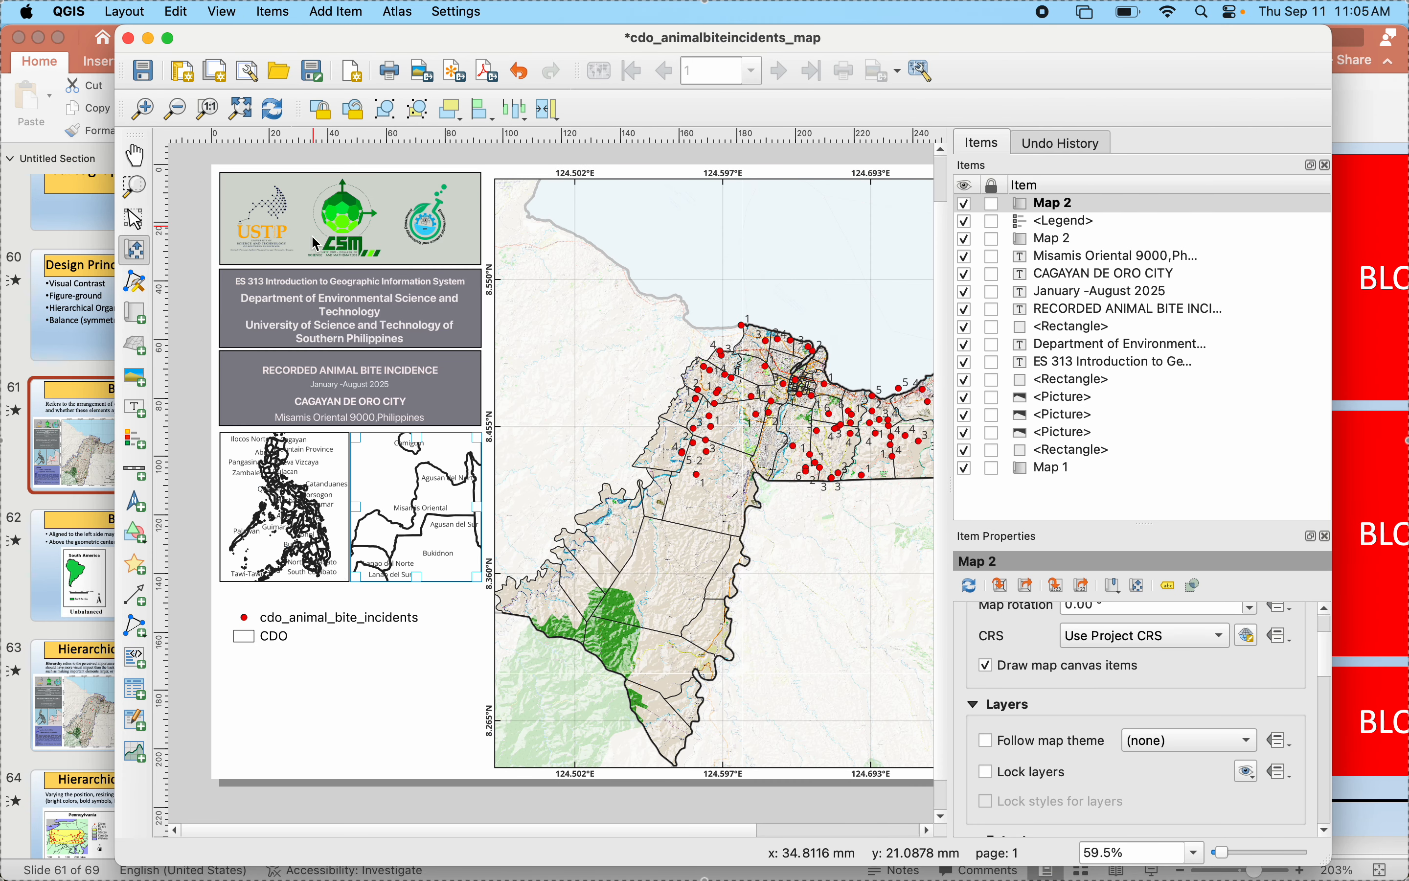
{"action": "left_click", "coordinate": [134, 470]}
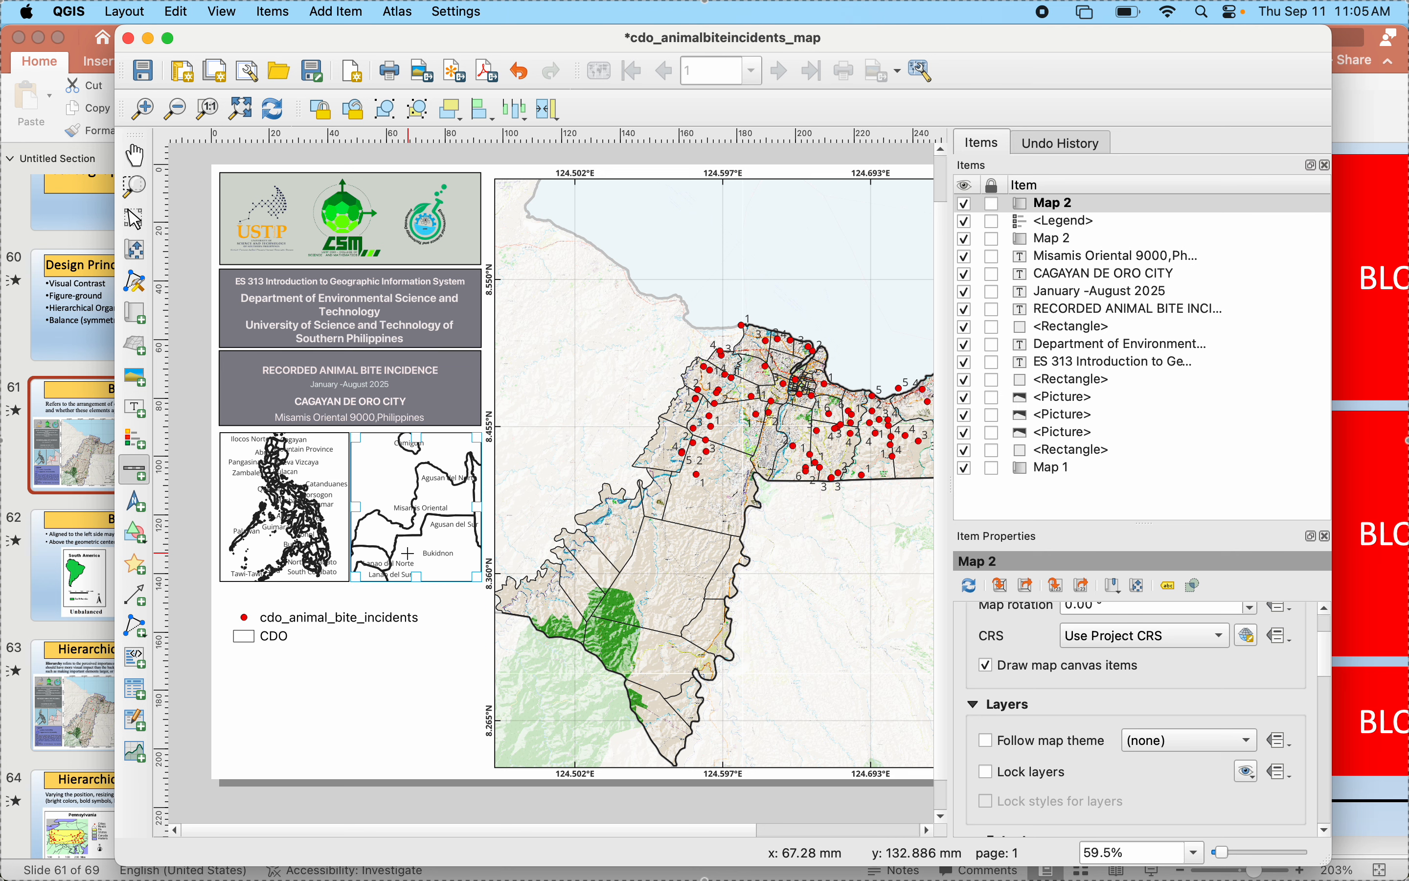
{"action": "left_click_drag", "start_coordinate": [411, 554], "coordinate": [450, 579]}
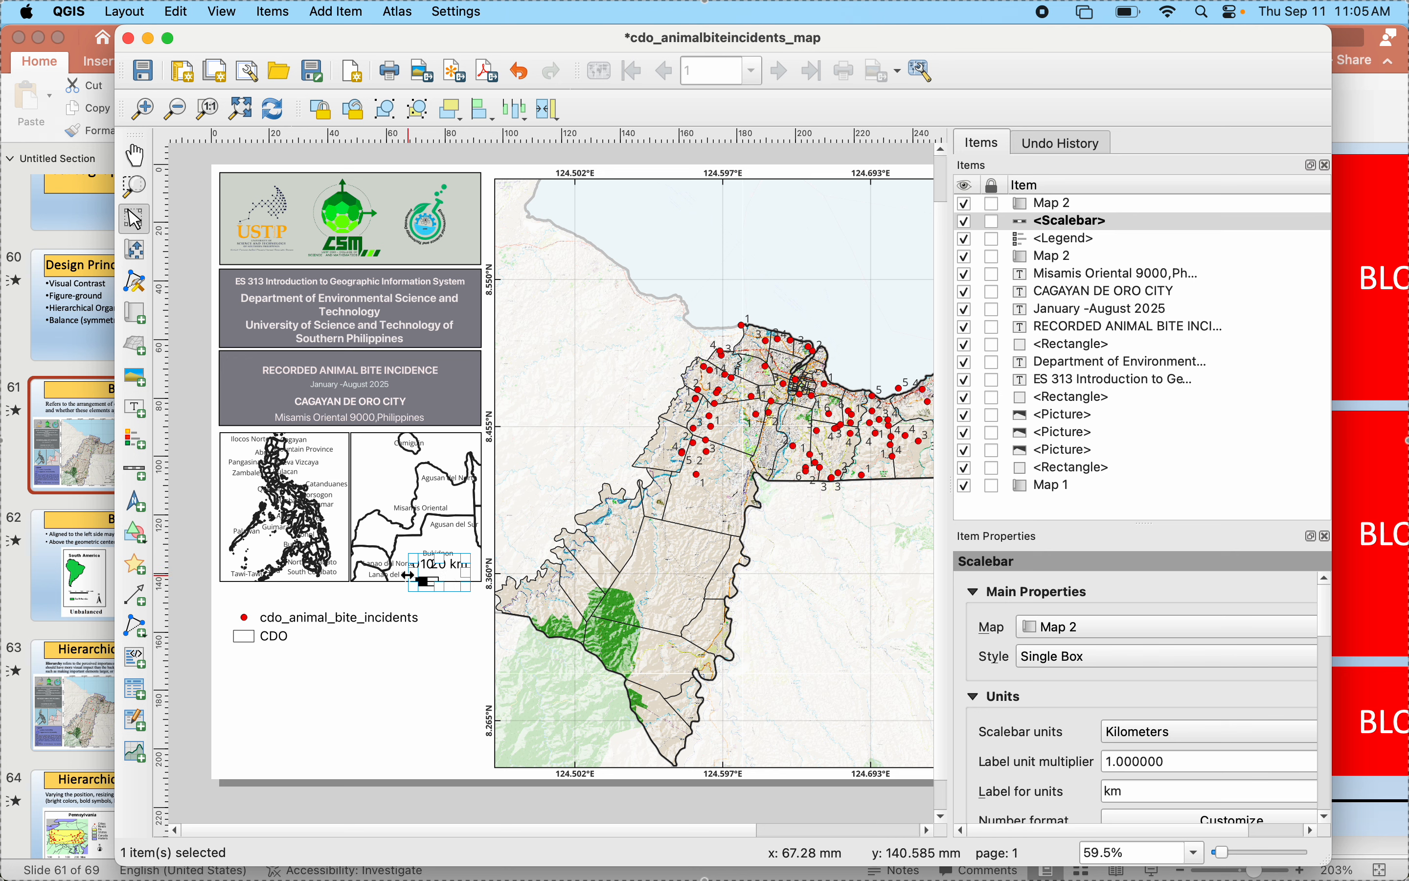
{"action": "left_click_drag", "start_coordinate": [411, 562], "coordinate": [411, 560]}
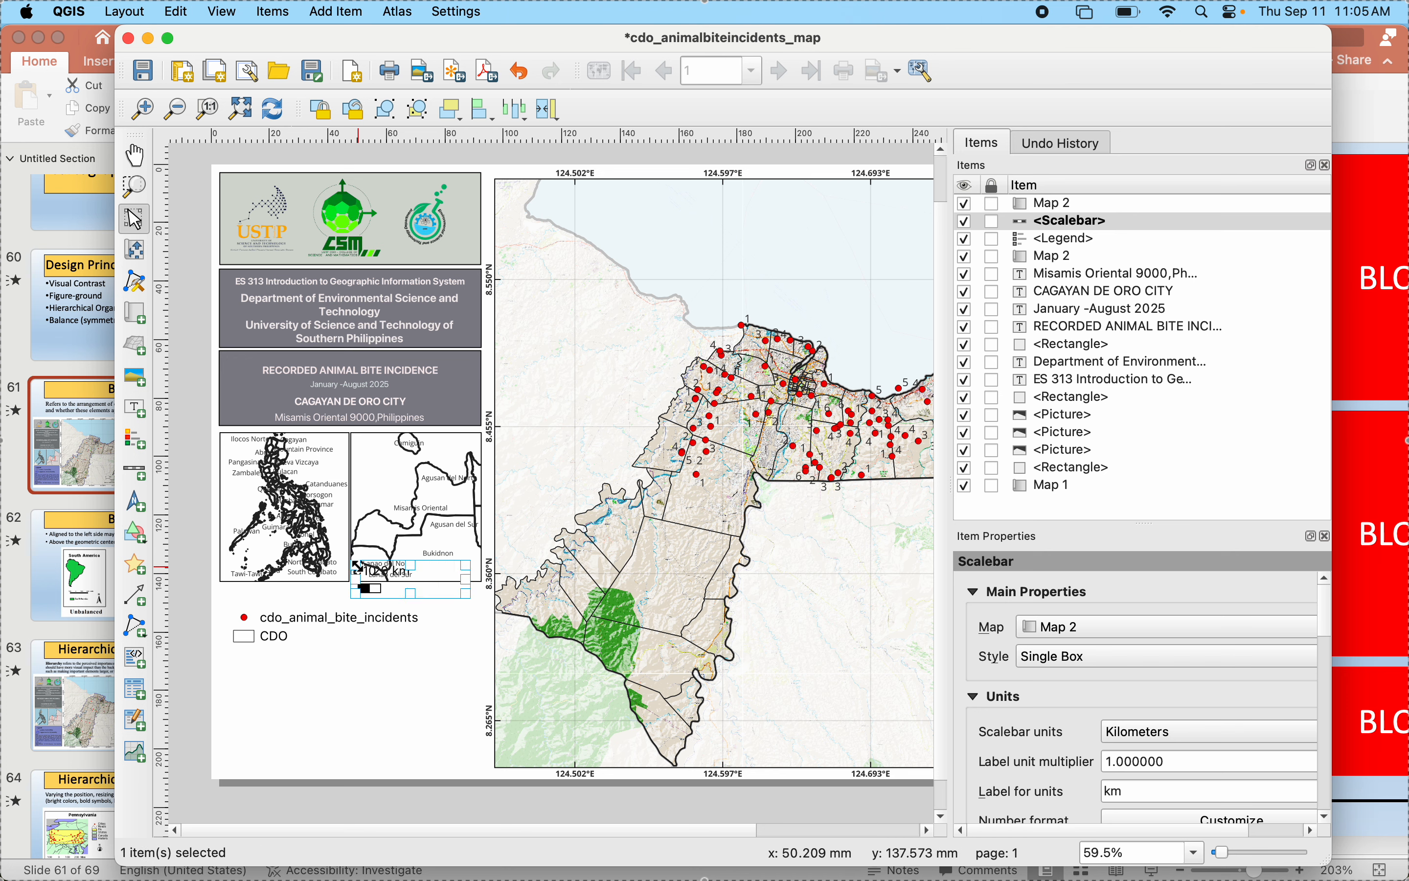
- Try to shift the scale bar off the Misamis Oriental inset, undoing the accidental move of the inset map
{"action": "left_click_drag", "start_coordinate": [396, 580], "coordinate": [395, 709]}
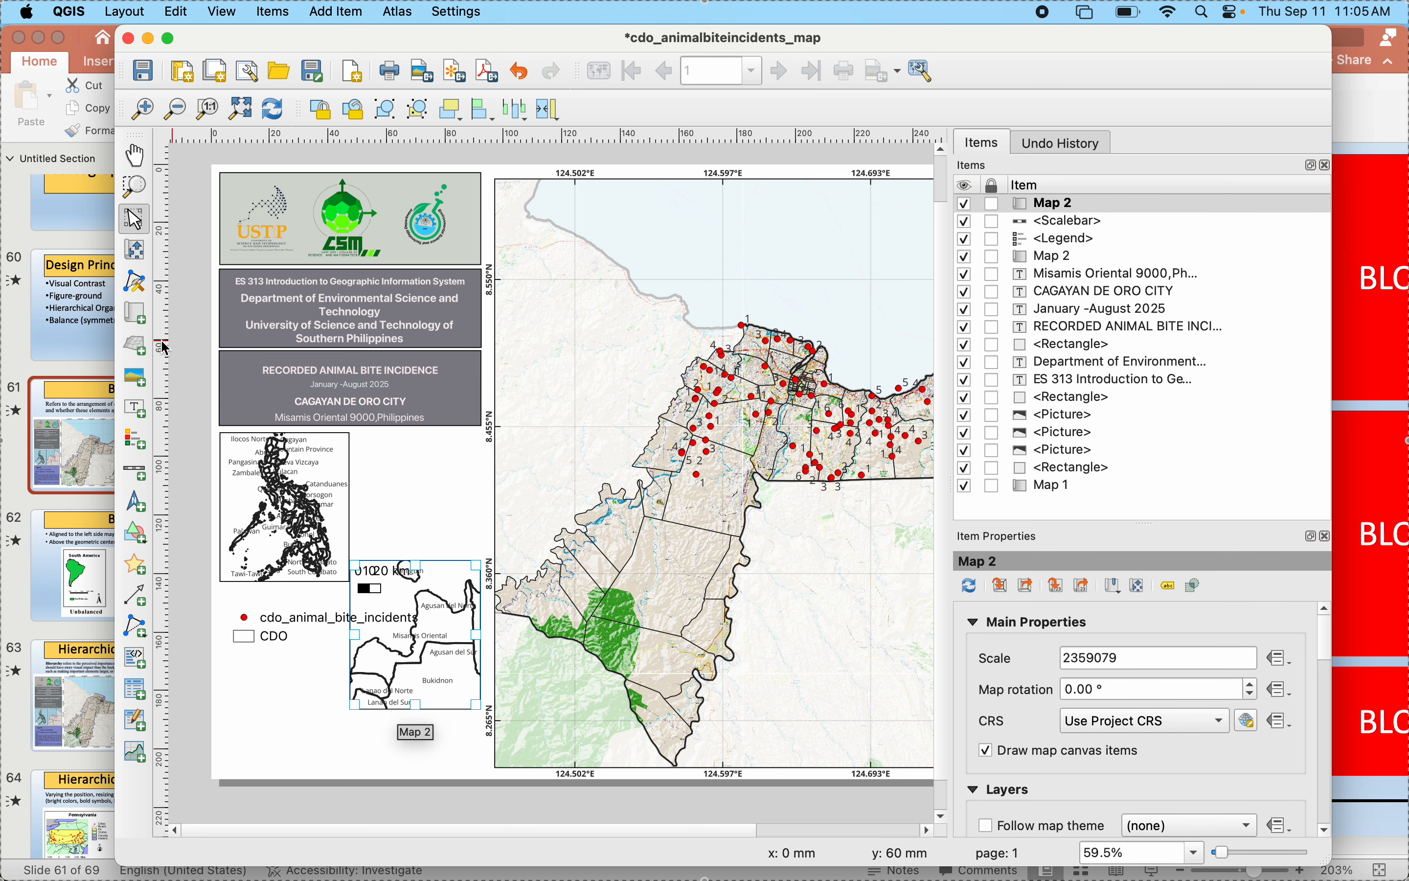
{"action": "left_click", "coordinate": [520, 71]}
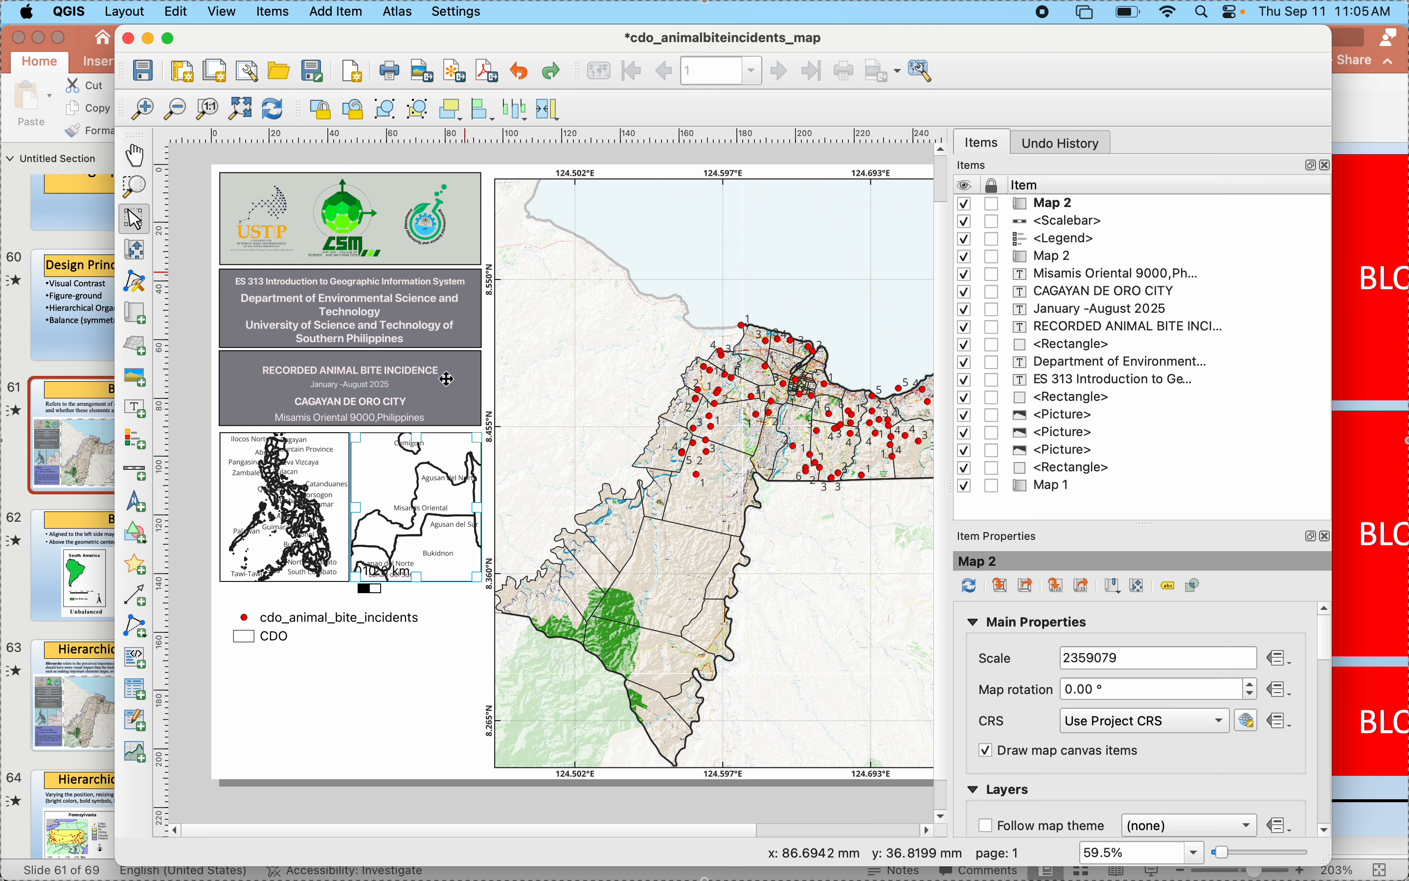
{"action": "left_click", "coordinate": [383, 602]}
{"action": "mouse_move", "coordinate": [373, 587]}
{"action": "left_mouse_down"}
{"action": "mouse_move", "coordinate": [371, 684]}
{"action": "mouse_move", "coordinate": [379, 566]}
{"action": "left_mouse_up"}
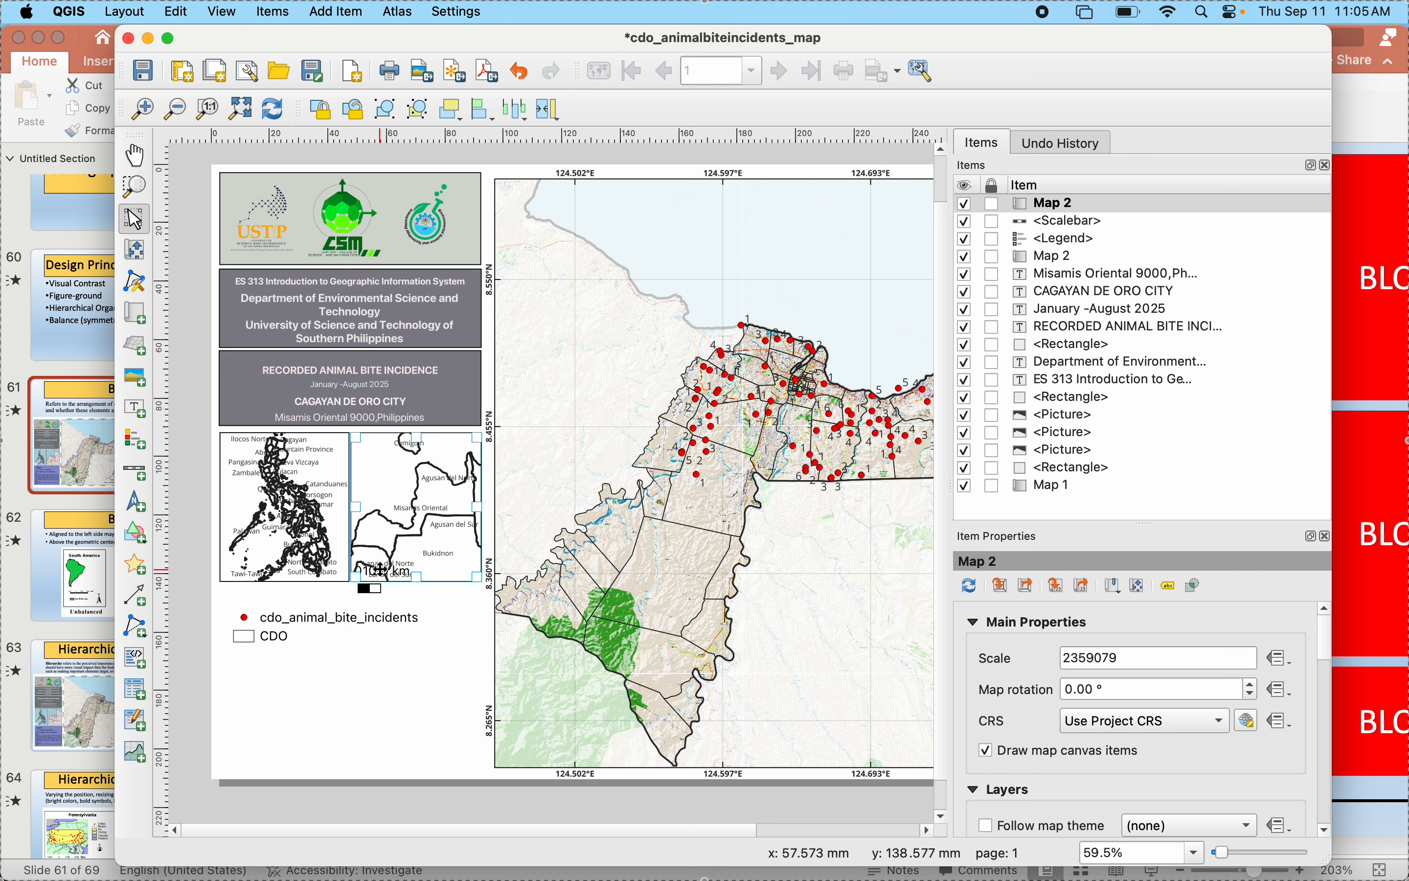
- Move the scale bar below the legend and realign the Misamis Oriental inset level with the Philippines inset
{"action": "left_click", "coordinate": [381, 590]}
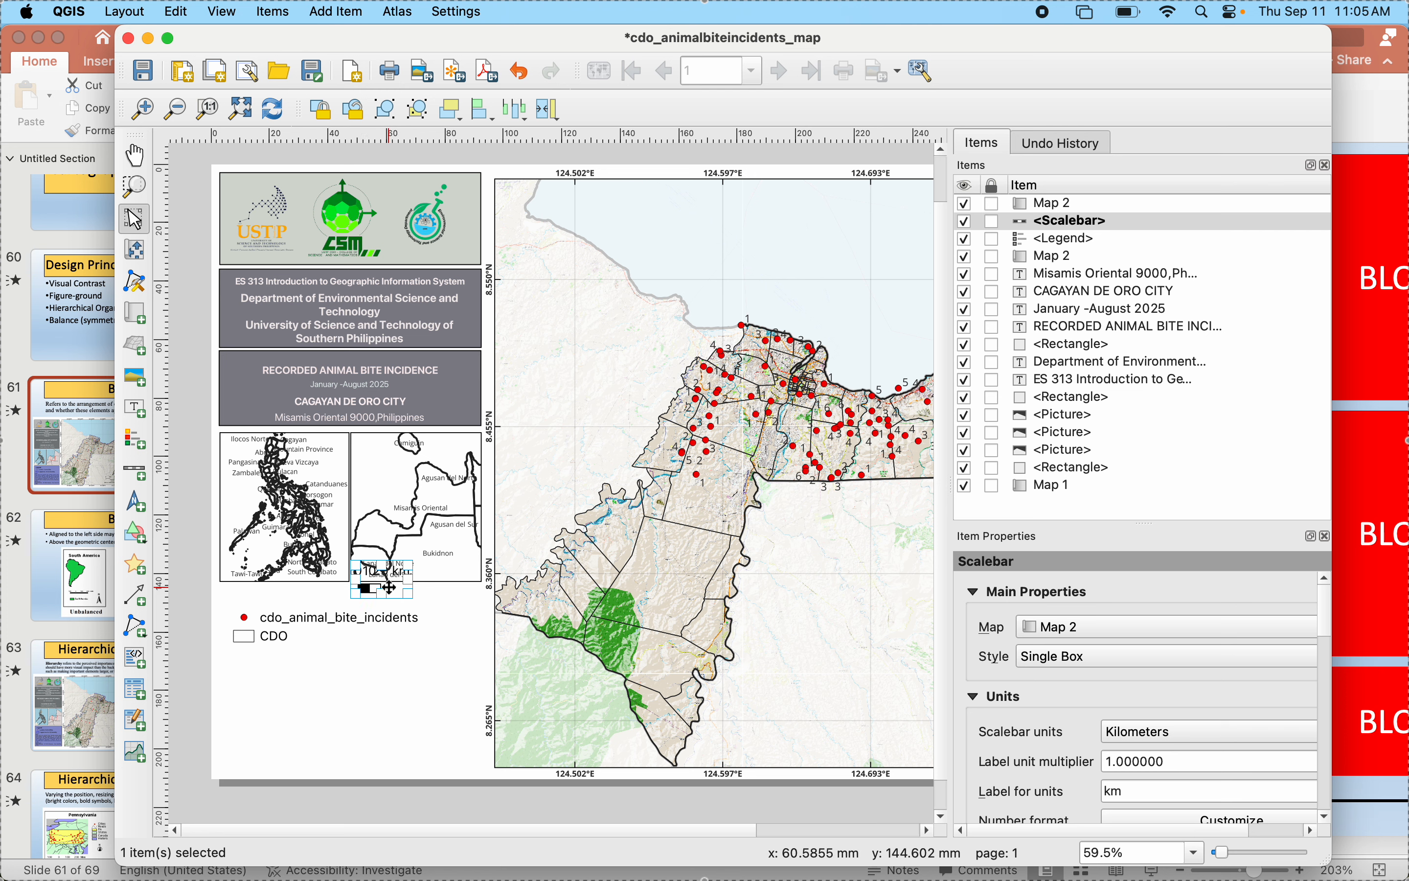
{"action": "left_click_drag", "start_coordinate": [388, 586], "coordinate": [398, 674]}
{"action": "left_click", "coordinate": [385, 586]}
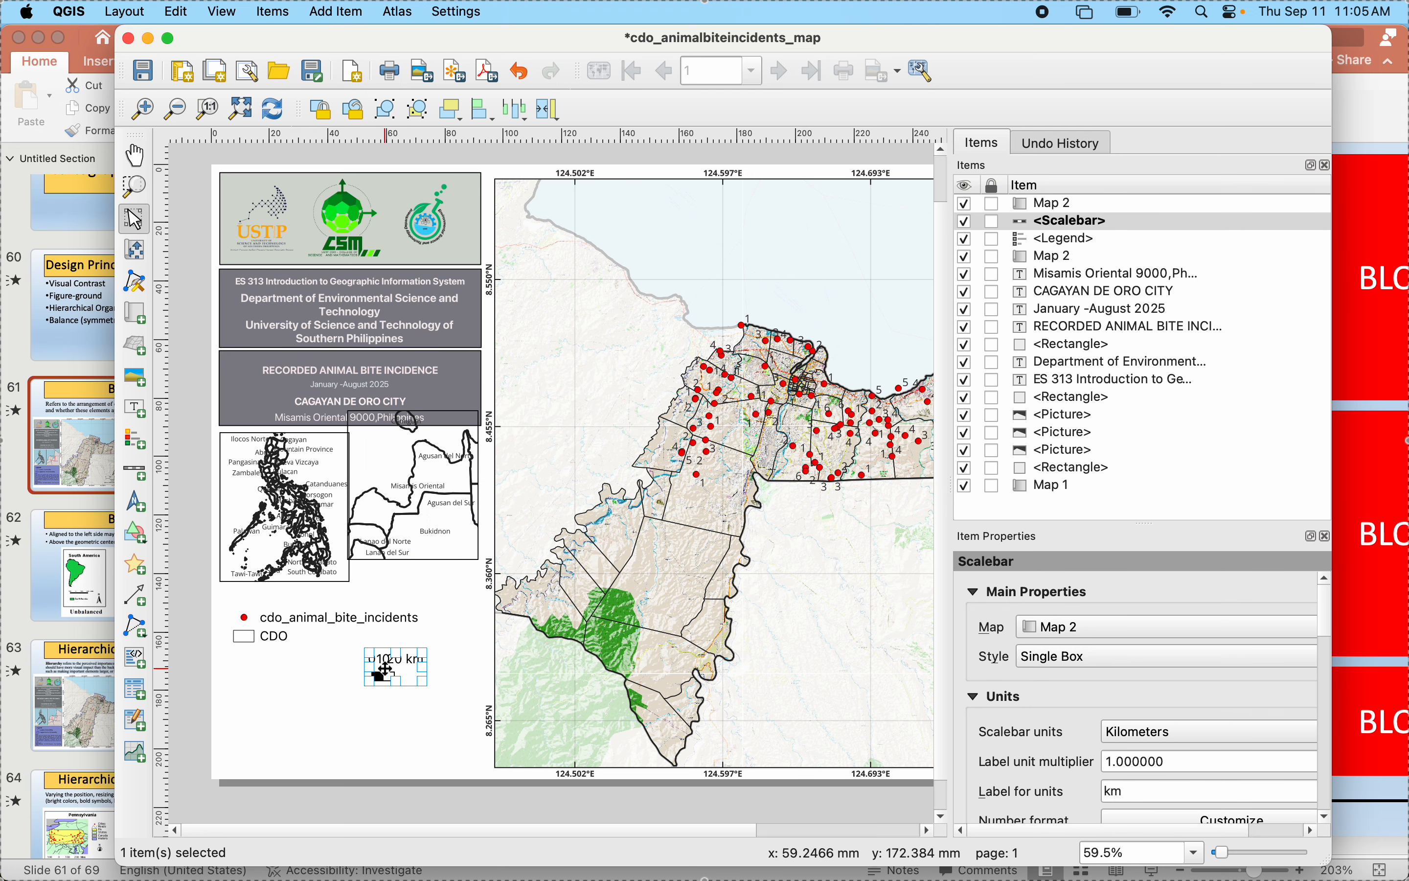
{"action": "left_click", "coordinate": [396, 510]}
{"action": "left_click_drag", "start_coordinate": [401, 508], "coordinate": [401, 529]}
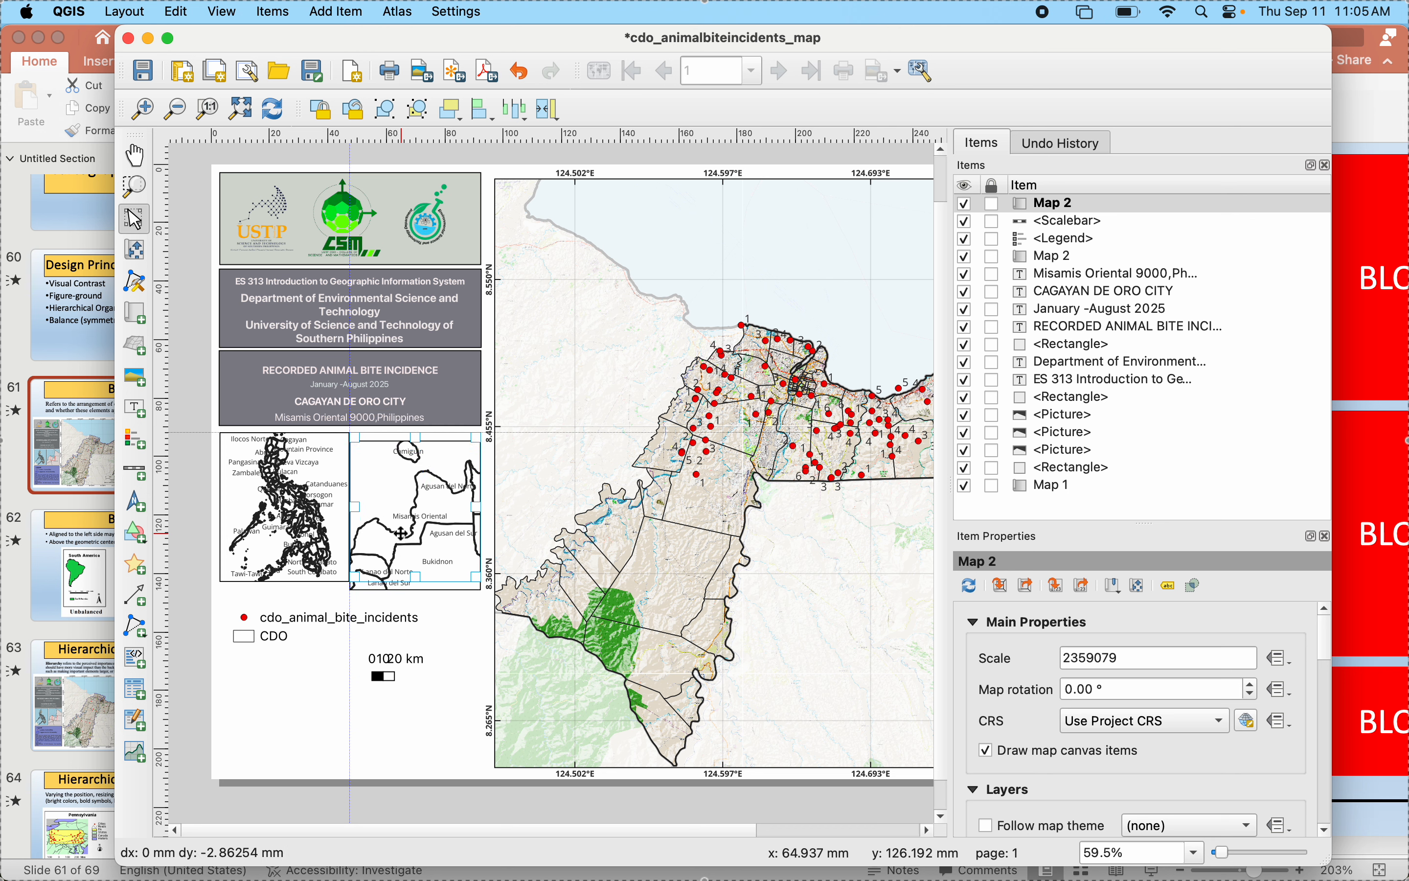
{"action": "left_click", "coordinate": [423, 649]}
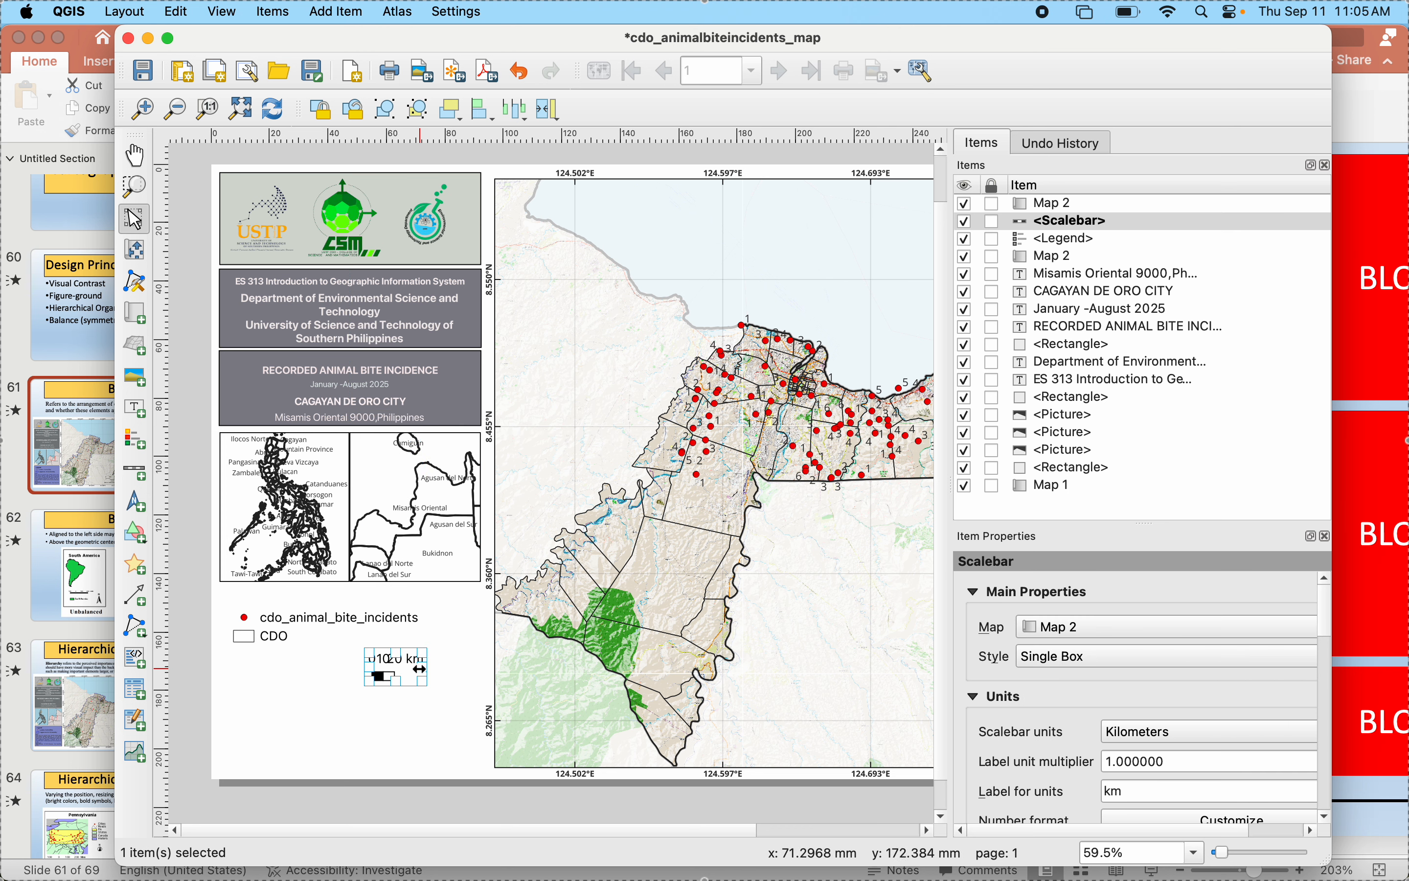
- Increase the number of right segments of the scale bar to 4
{"action": "scroll", "coordinate": [1038, 752], "scroll_direction": "down", "scroll_amount": 3}
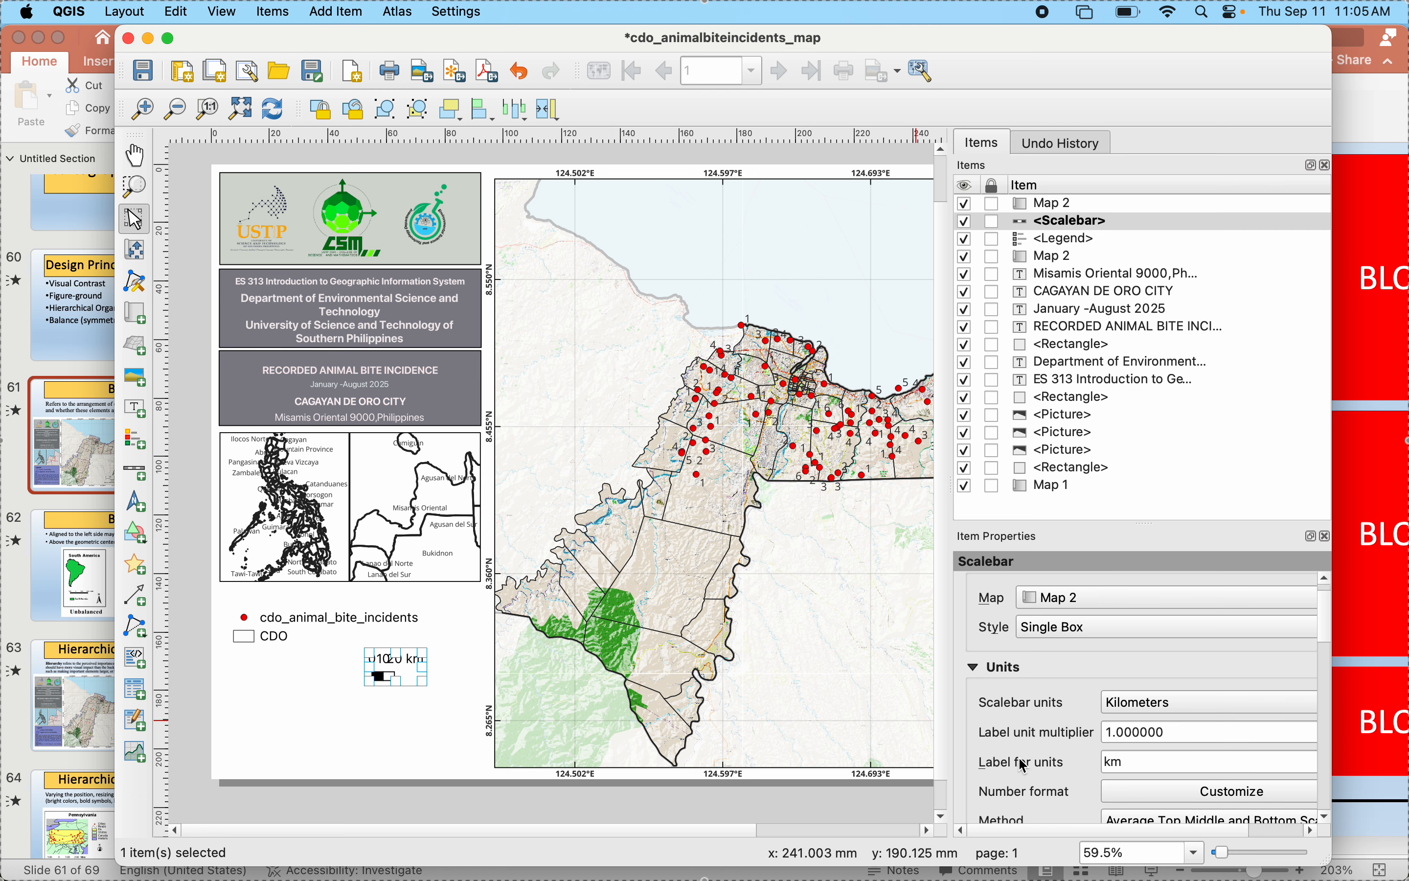
{"action": "scroll", "coordinate": [1038, 753], "scroll_direction": "down", "scroll_amount": 3}
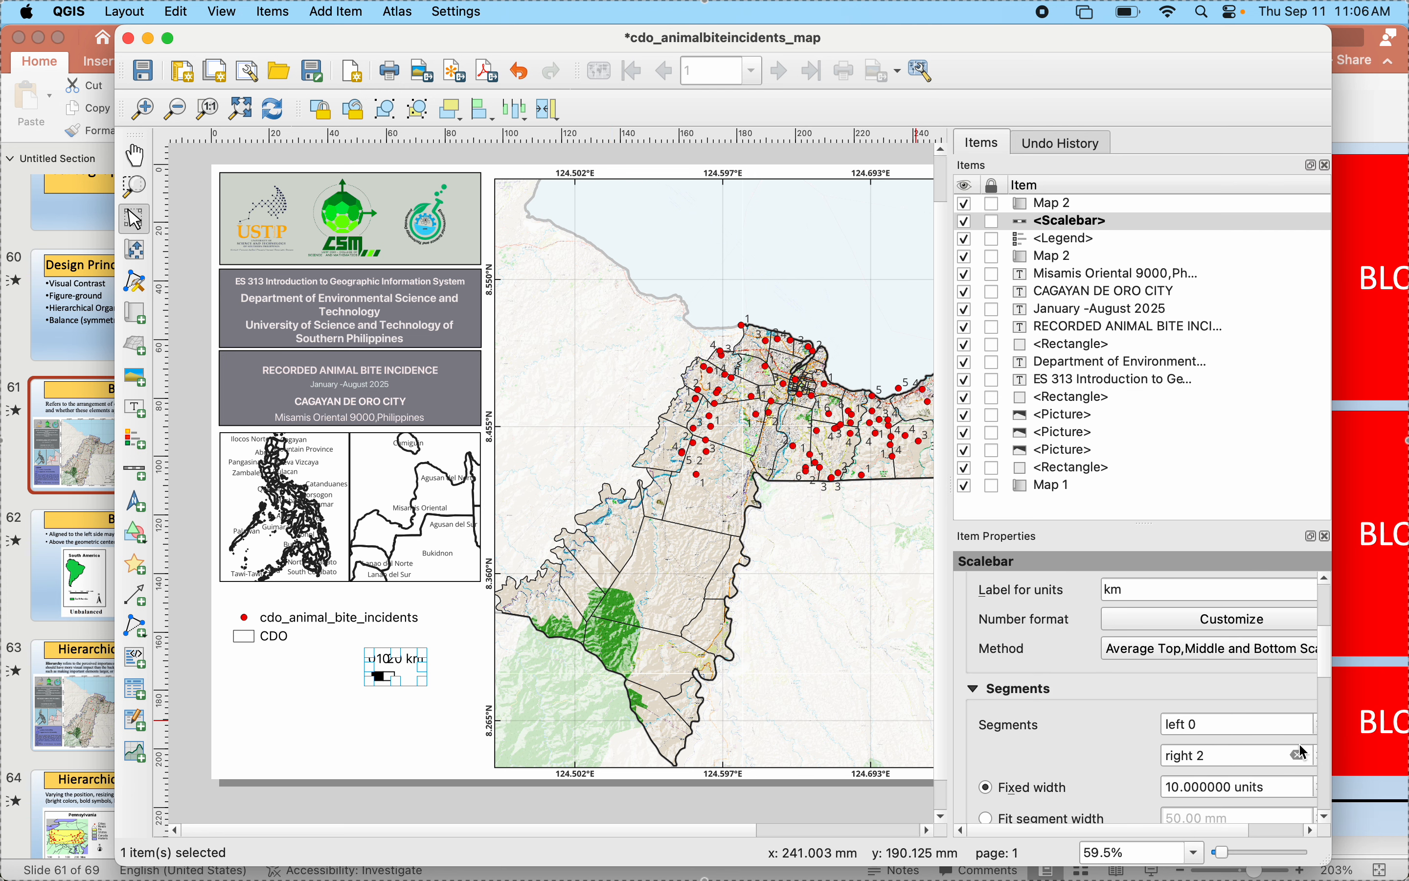
{"action": "scroll", "coordinate": [1072, 804], "scroll_direction": "right", "scroll_amount": 2}
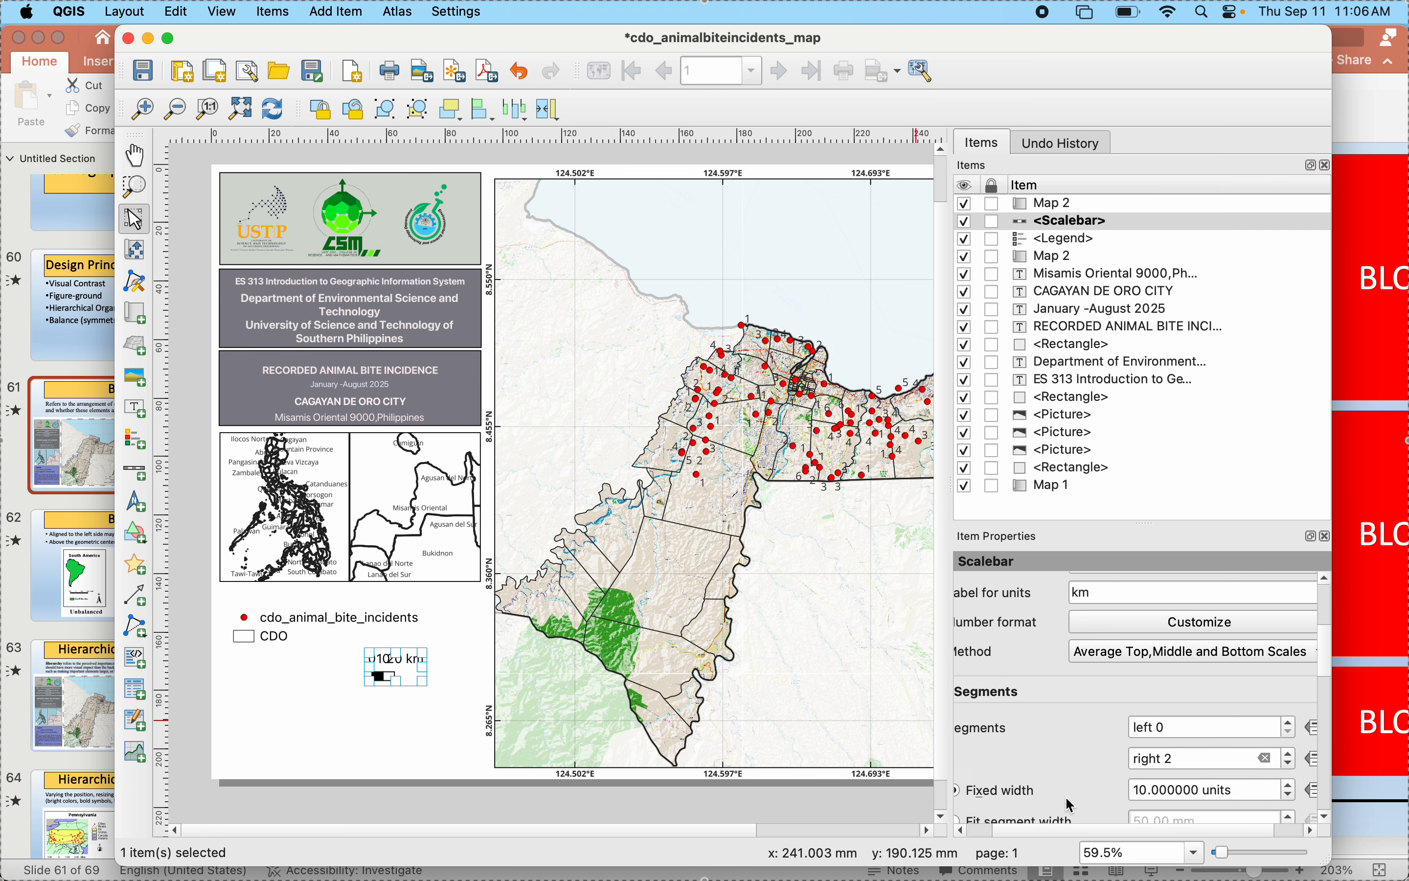
{"action": "left_click", "coordinate": [1290, 754]}
{"action": "left_click", "coordinate": [1290, 754]}
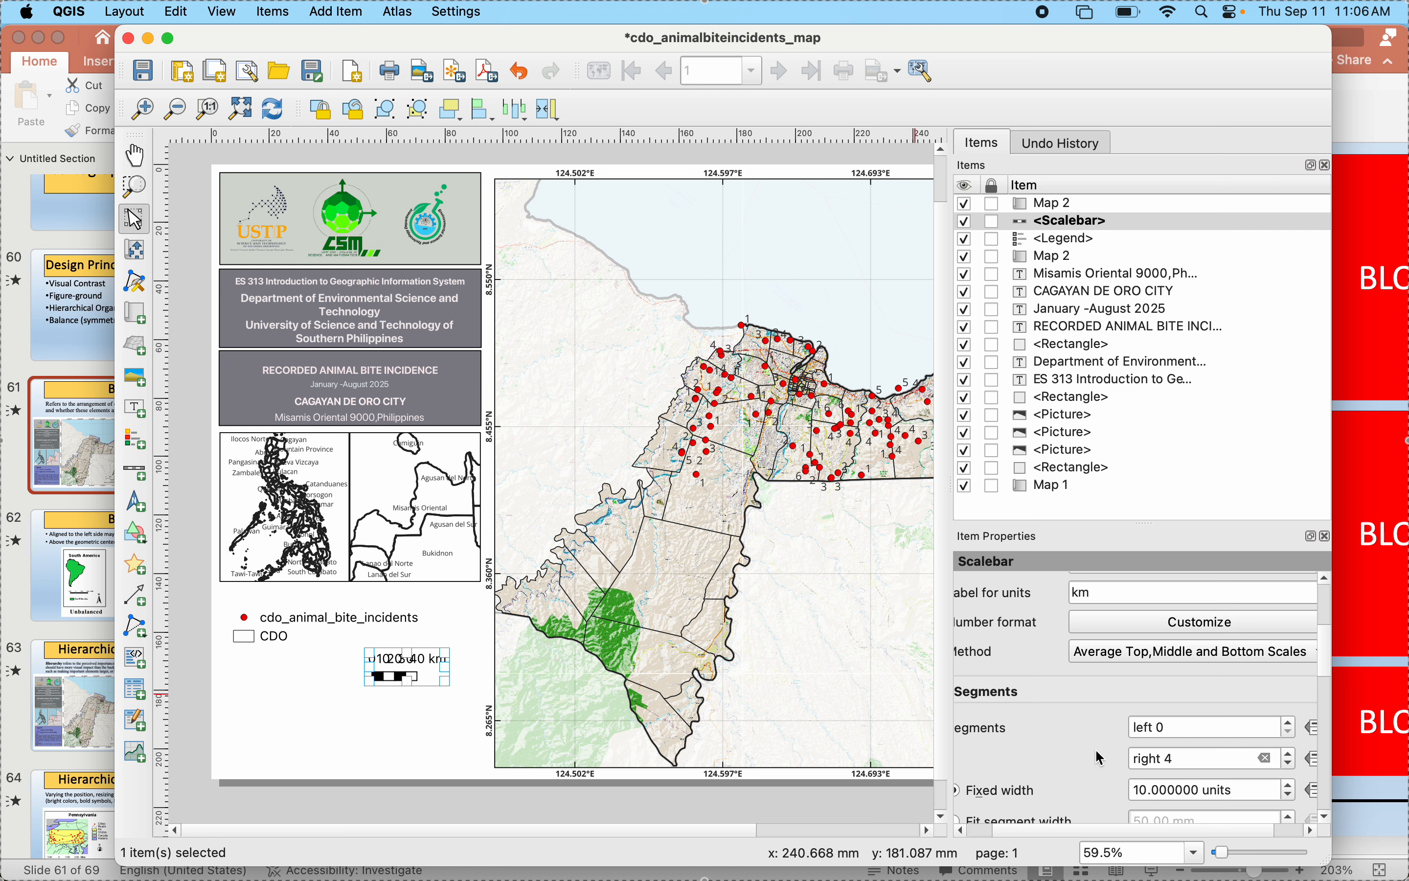
- Switch the scale bar's segment sizing from fixed width to Fit segment width
{"action": "scroll", "coordinate": [1100, 758], "scroll_direction": "up", "scroll_amount": 2}
{"action": "scroll", "coordinate": [1099, 758], "scroll_direction": "up", "scroll_amount": 5}
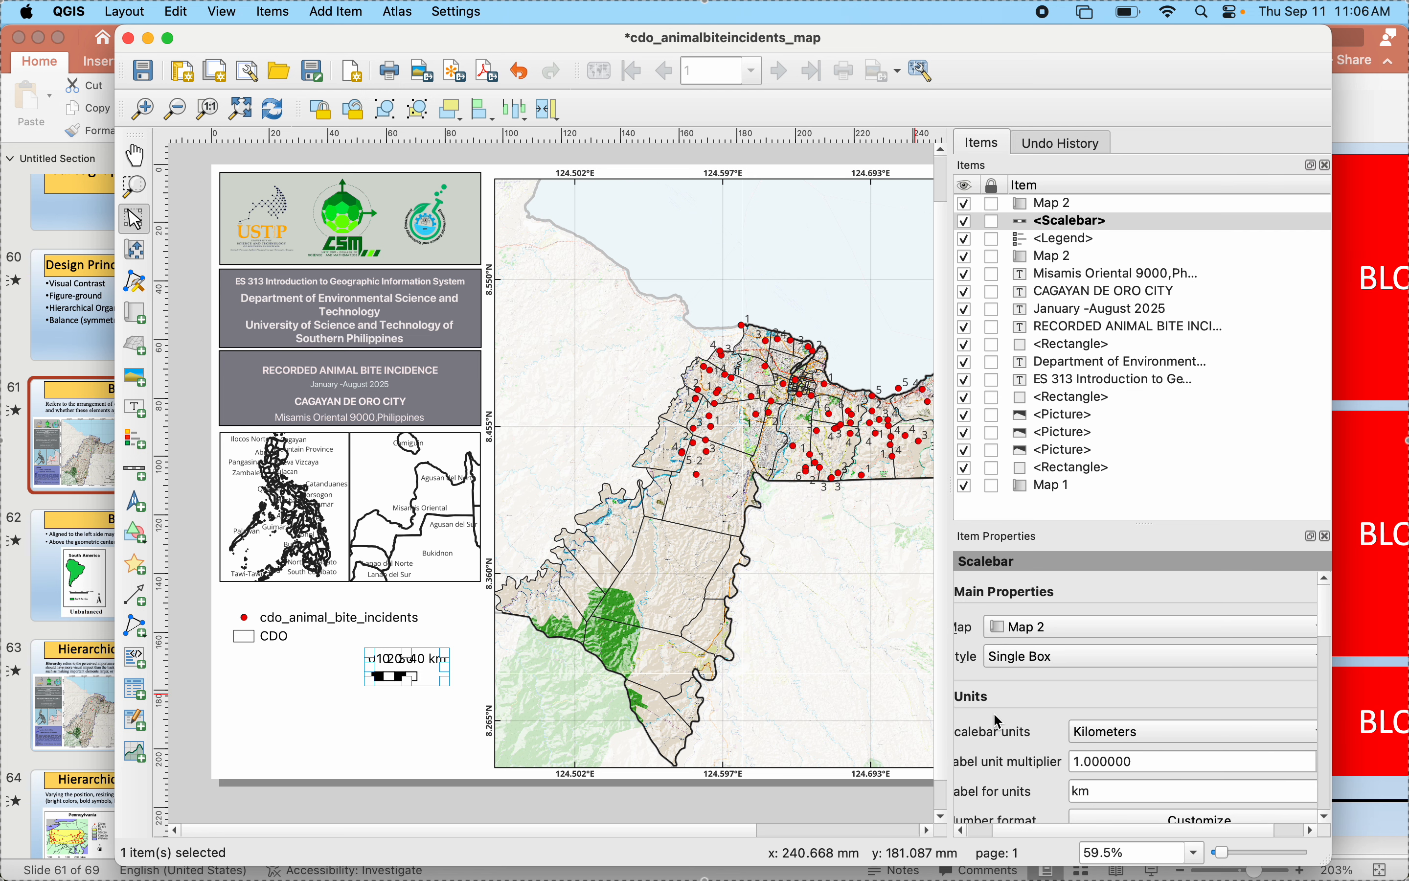
{"action": "scroll", "coordinate": [999, 721], "scroll_direction": "left", "scroll_amount": 2}
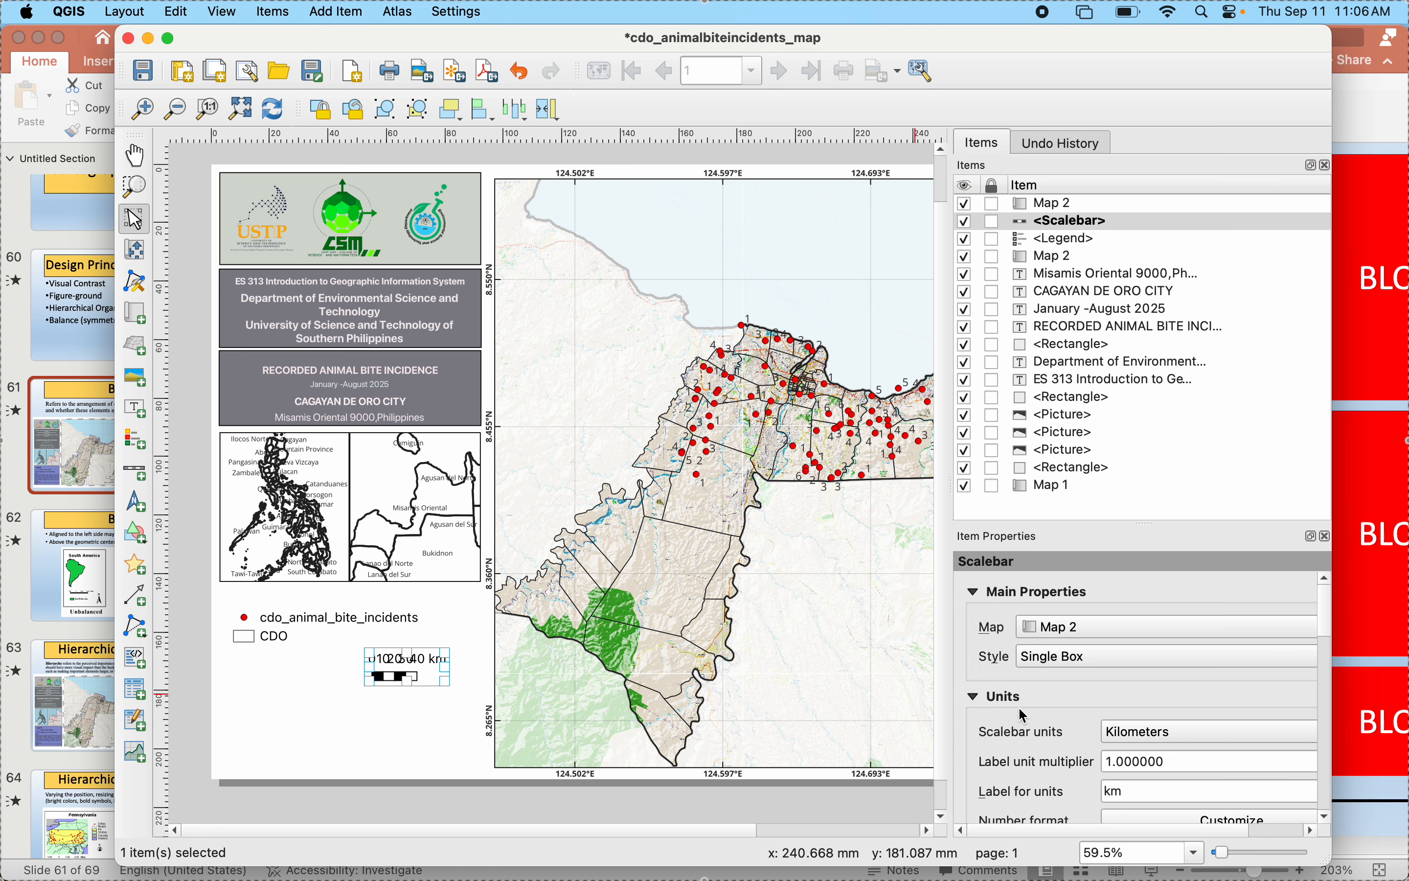
{"action": "scroll", "coordinate": [1024, 716], "scroll_direction": "down", "scroll_amount": 1}
{"action": "scroll", "coordinate": [1024, 716], "scroll_direction": "down", "scroll_amount": 9}
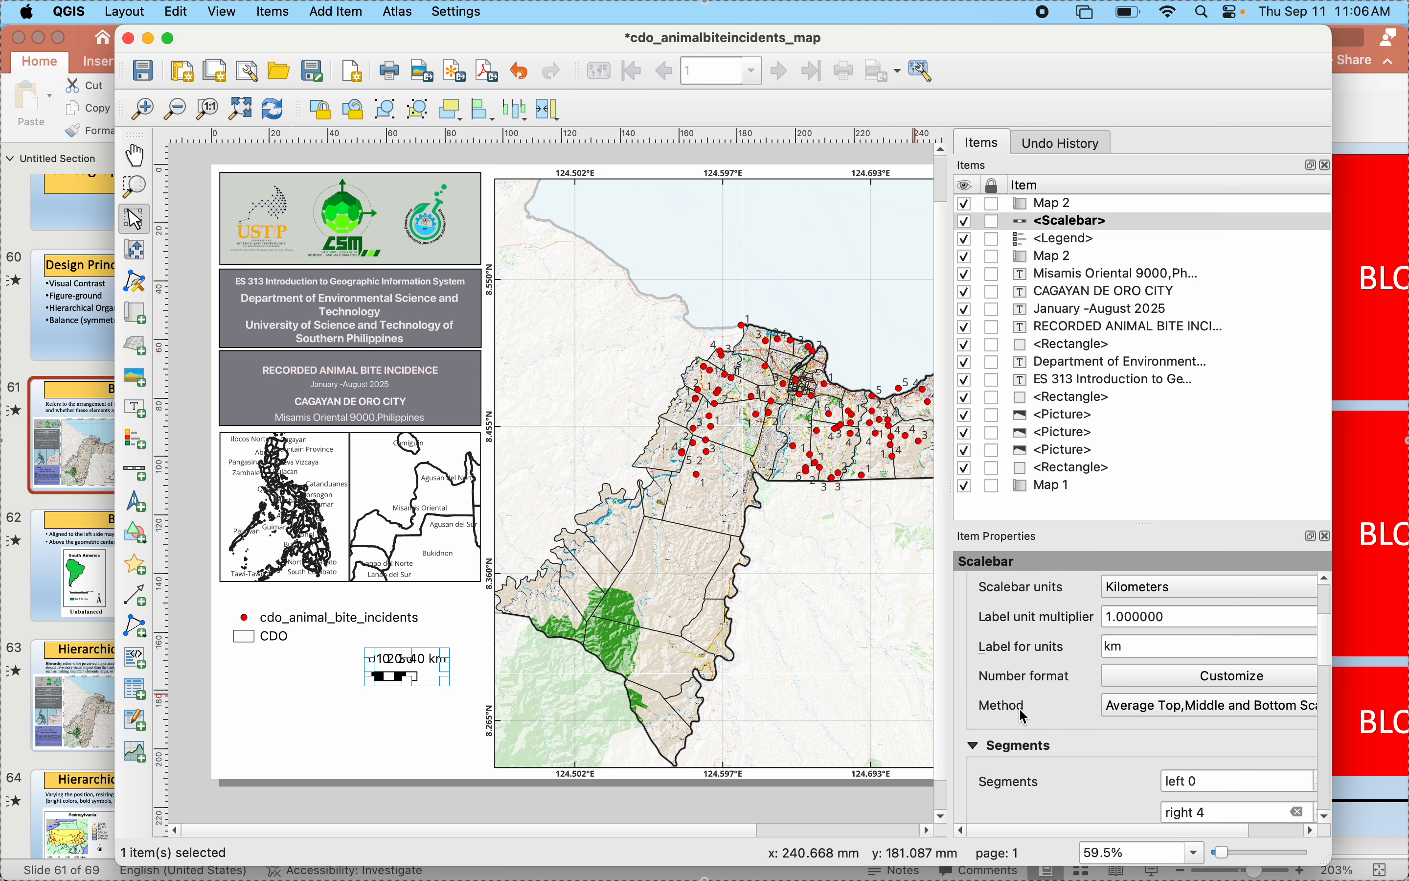
{"action": "scroll", "coordinate": [1024, 716], "scroll_direction": "down", "scroll_amount": 2}
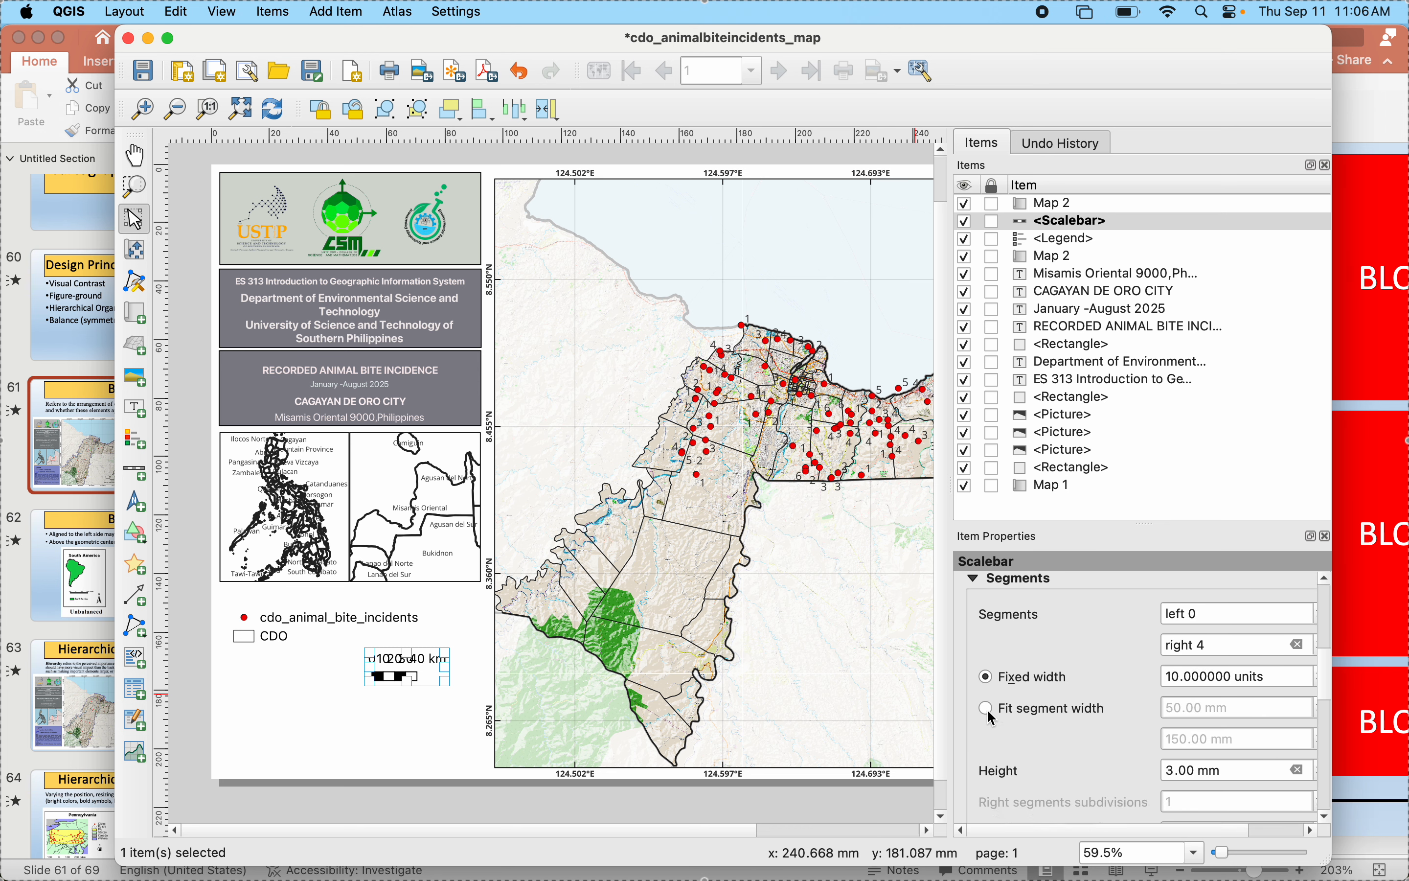
{"action": "left_click", "coordinate": [986, 709]}
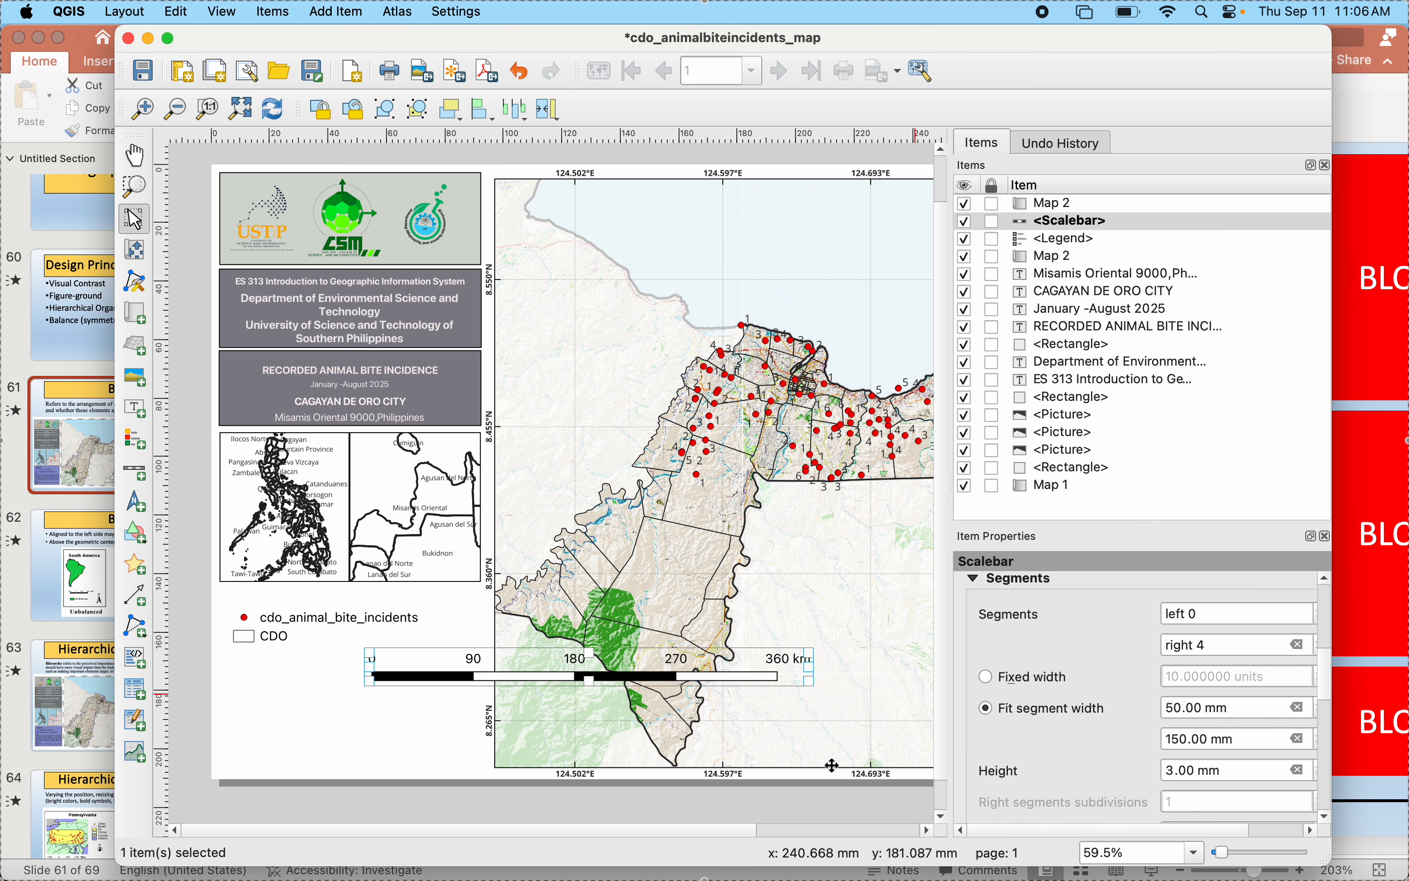
- Try the Line Ticks Up style on the scale bar and delete the scale bar from the layout
{"action": "scroll", "coordinate": [1078, 721], "scroll_direction": "up", "scroll_amount": 2}
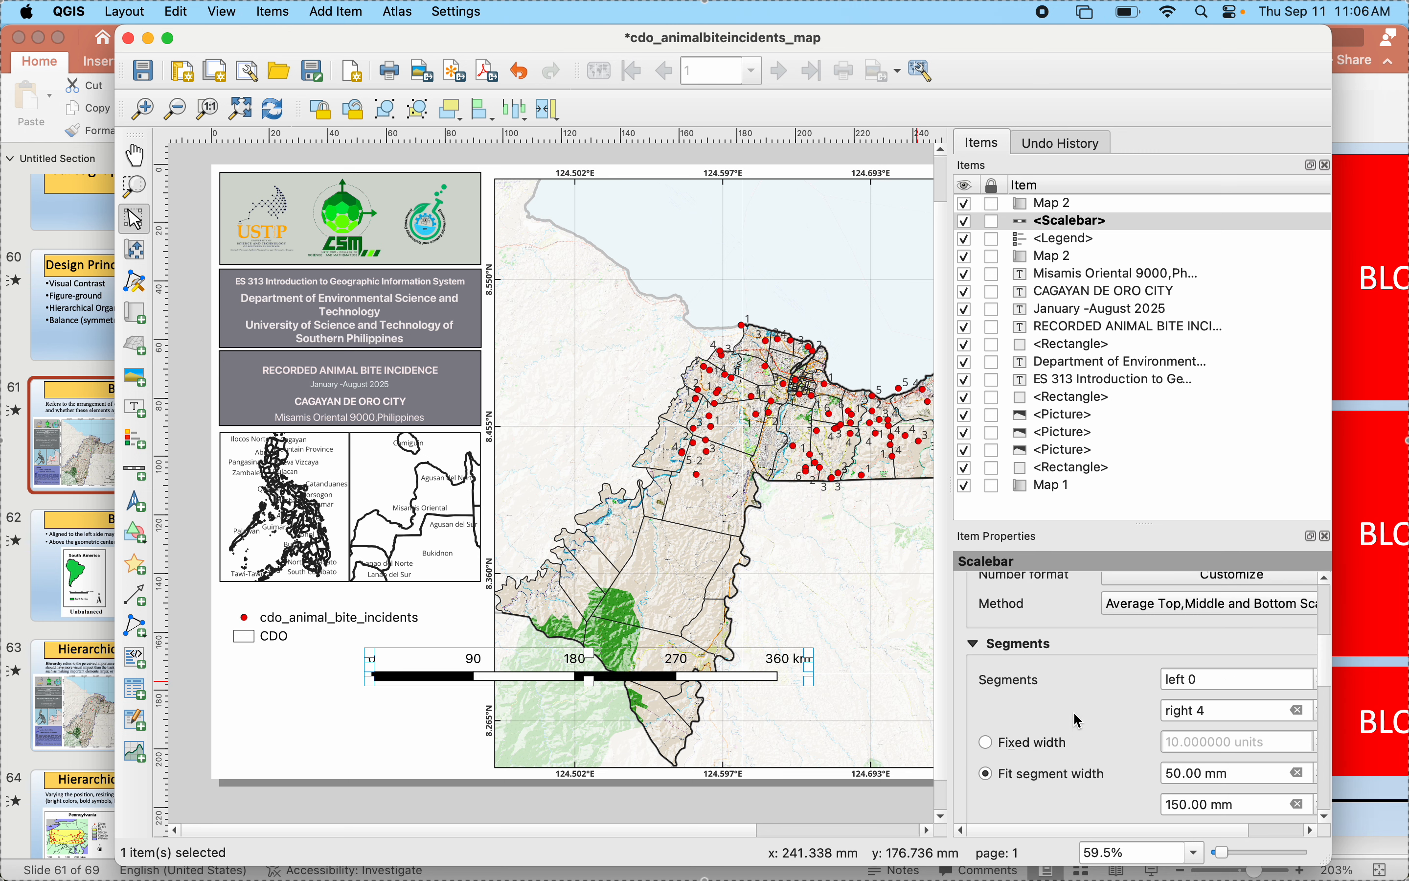
{"action": "scroll", "coordinate": [1078, 720], "scroll_direction": "up", "scroll_amount": 3}
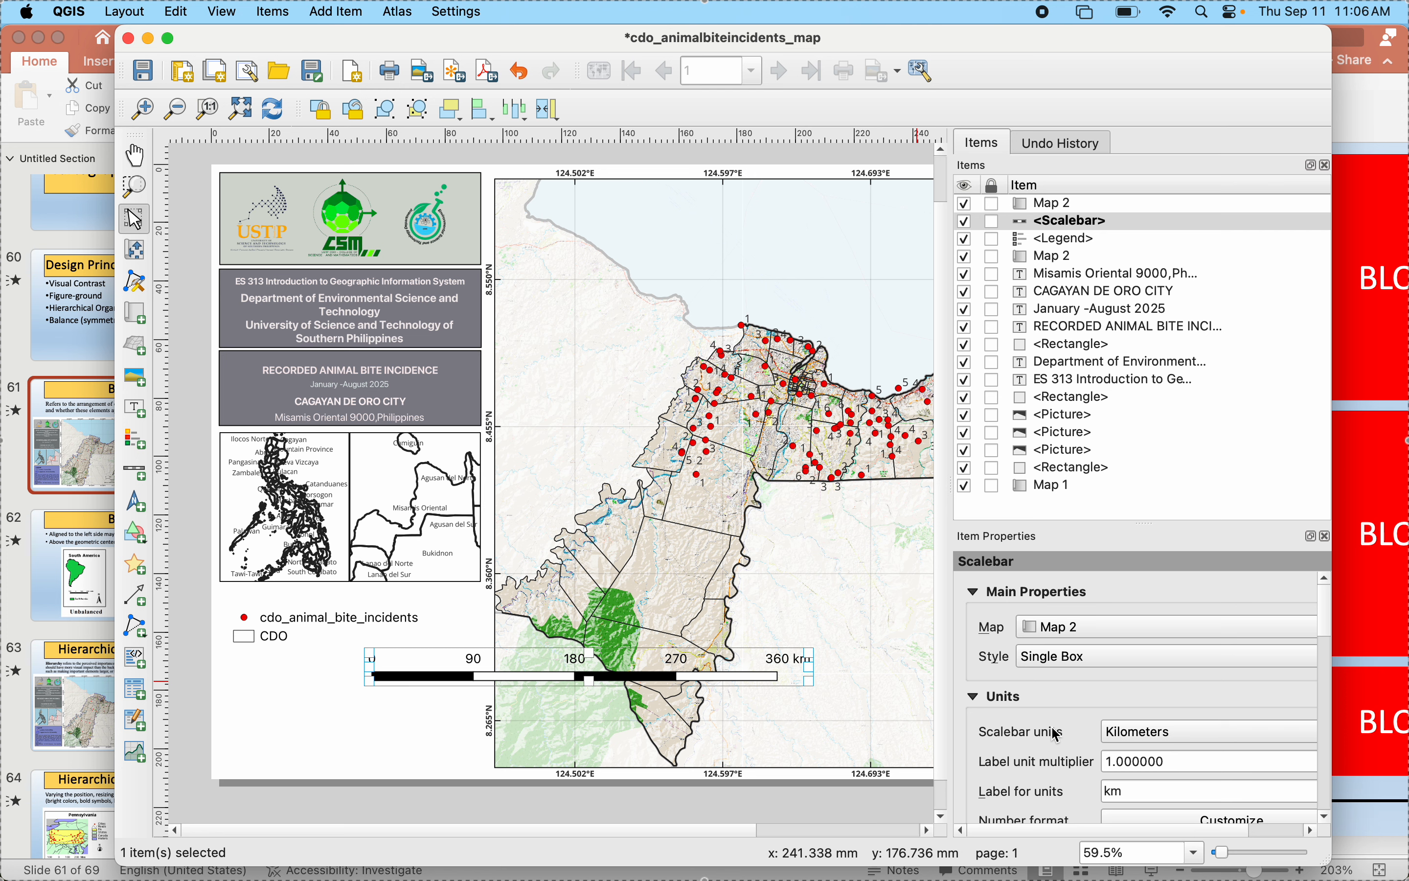
{"action": "left_click", "coordinate": [1068, 658]}
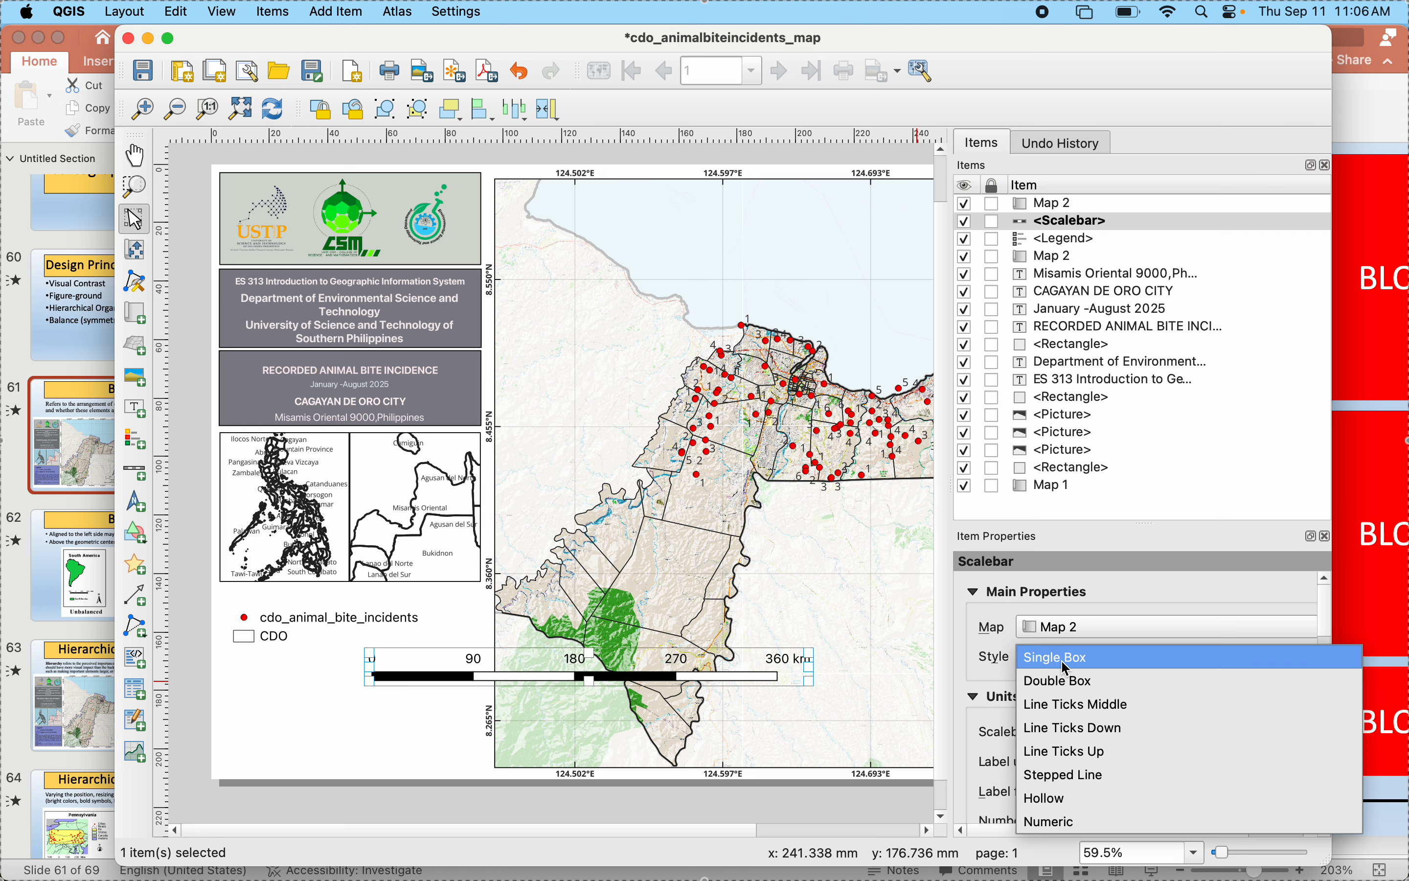
{"action": "left_click", "coordinate": [1057, 752]}
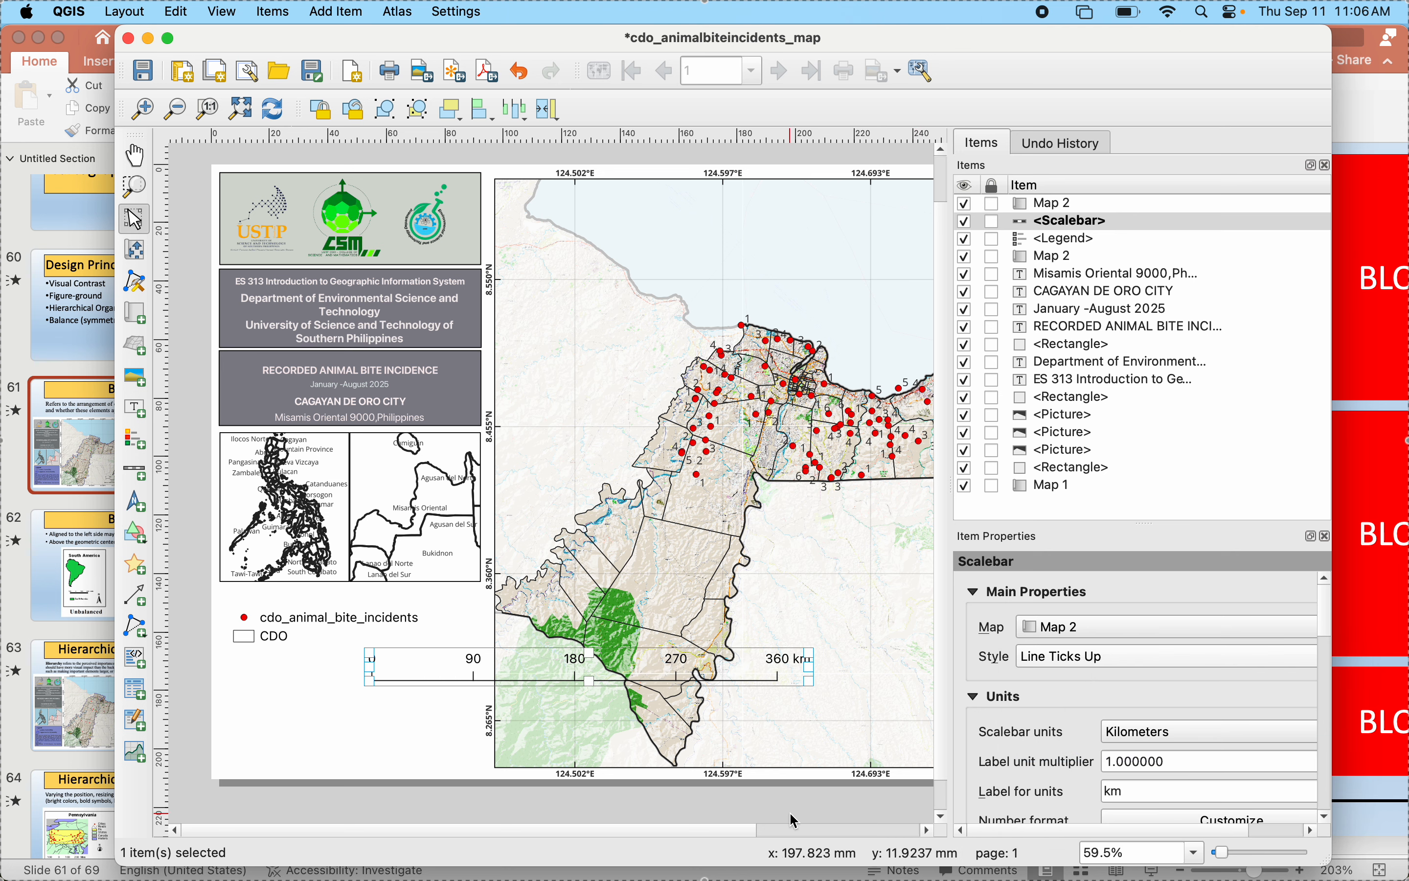
{"action": "key", "text": "Delete"}
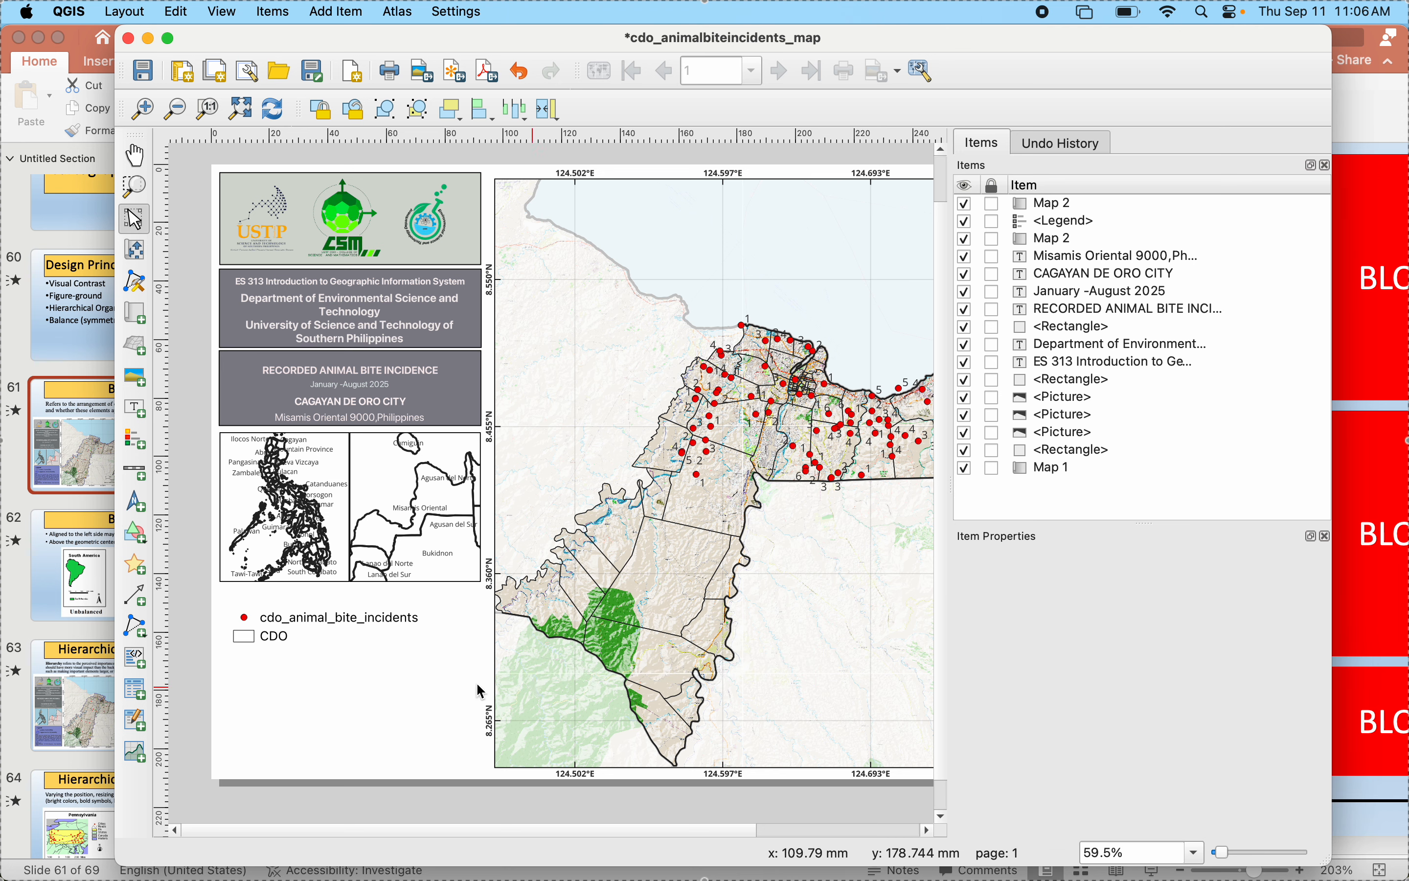
- In the main map window, try a 1:1000 minimum scale for the Phl_Prov labels, and turn off their scale-dependent visibility
{"action": "left_click", "coordinate": [430, 550]}
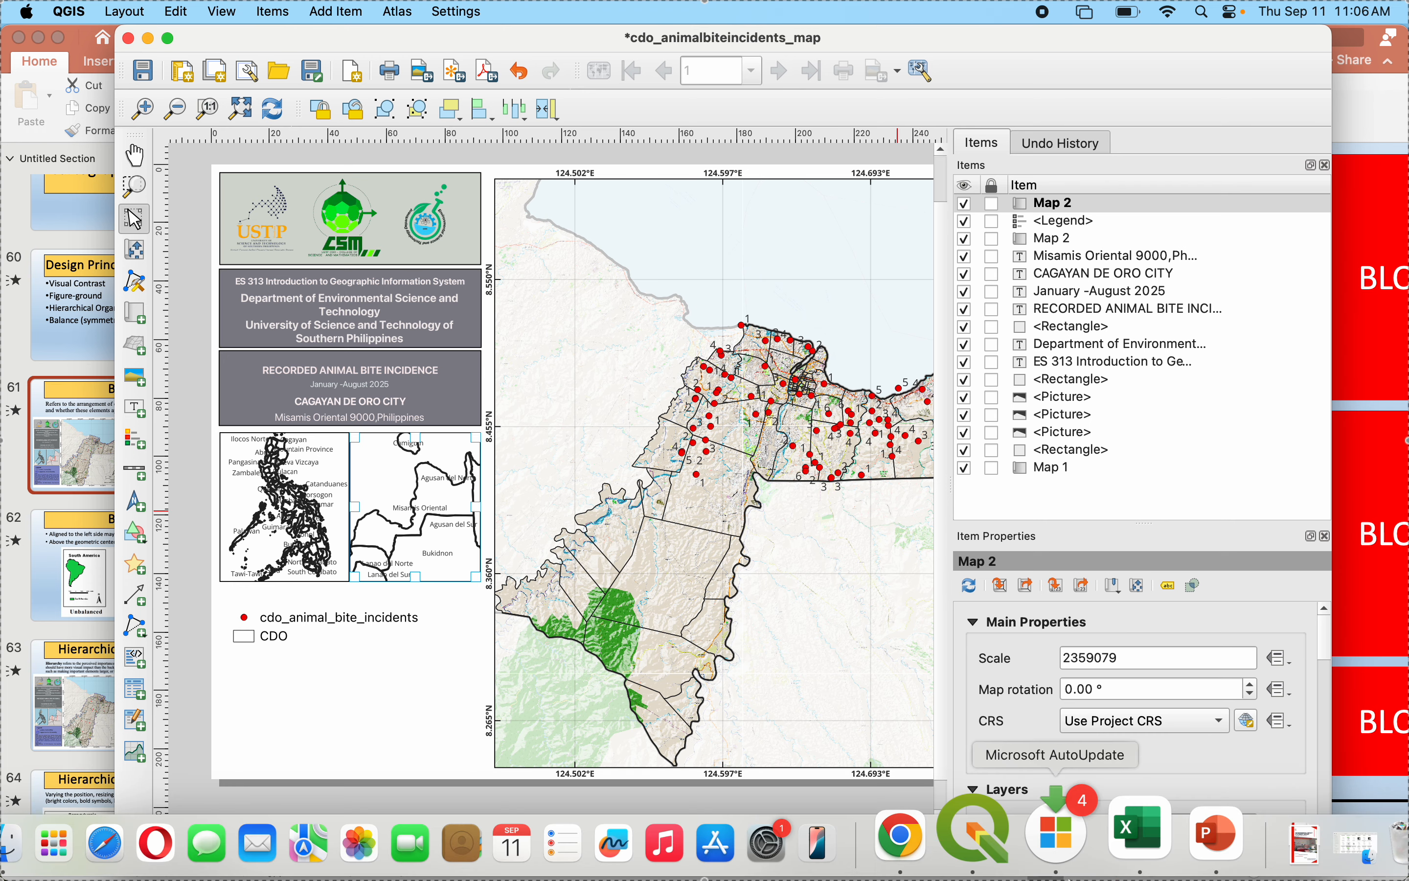
{"action": "left_click", "coordinate": [1000, 832]}
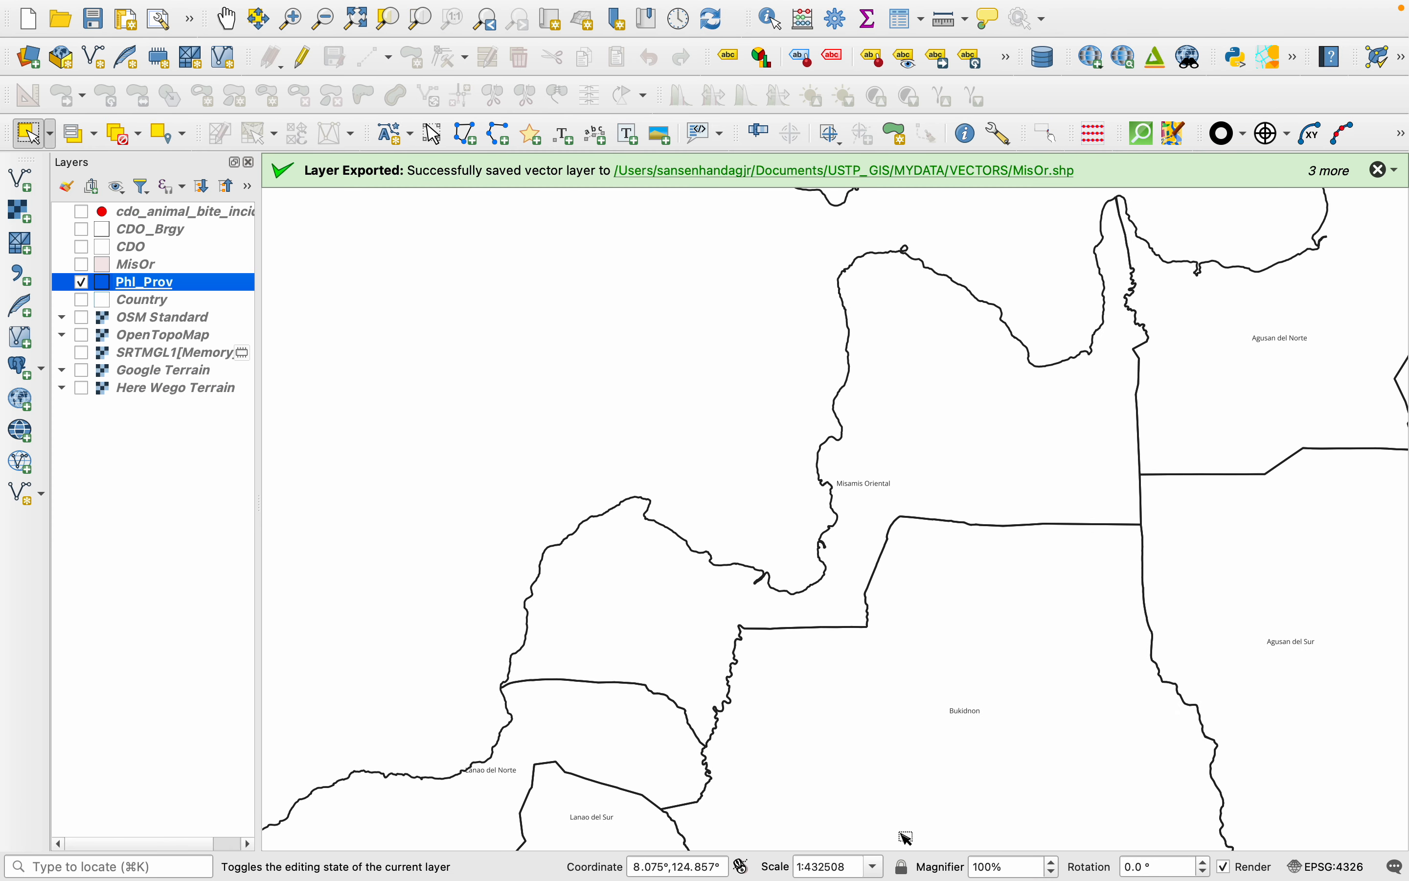
{"action": "right_click", "coordinate": [119, 282]}
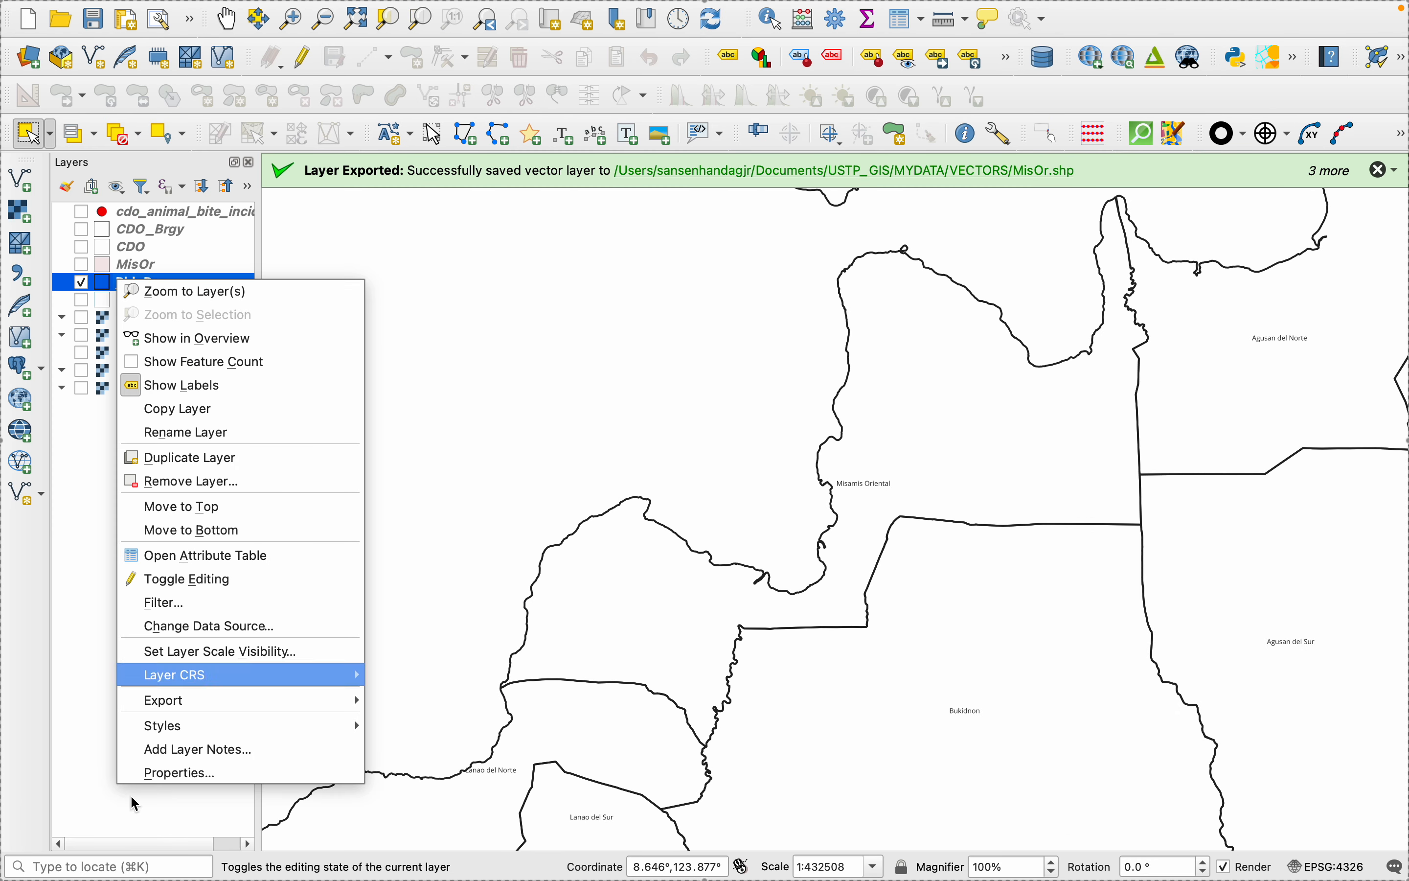
{"action": "left_click", "coordinate": [172, 774]}
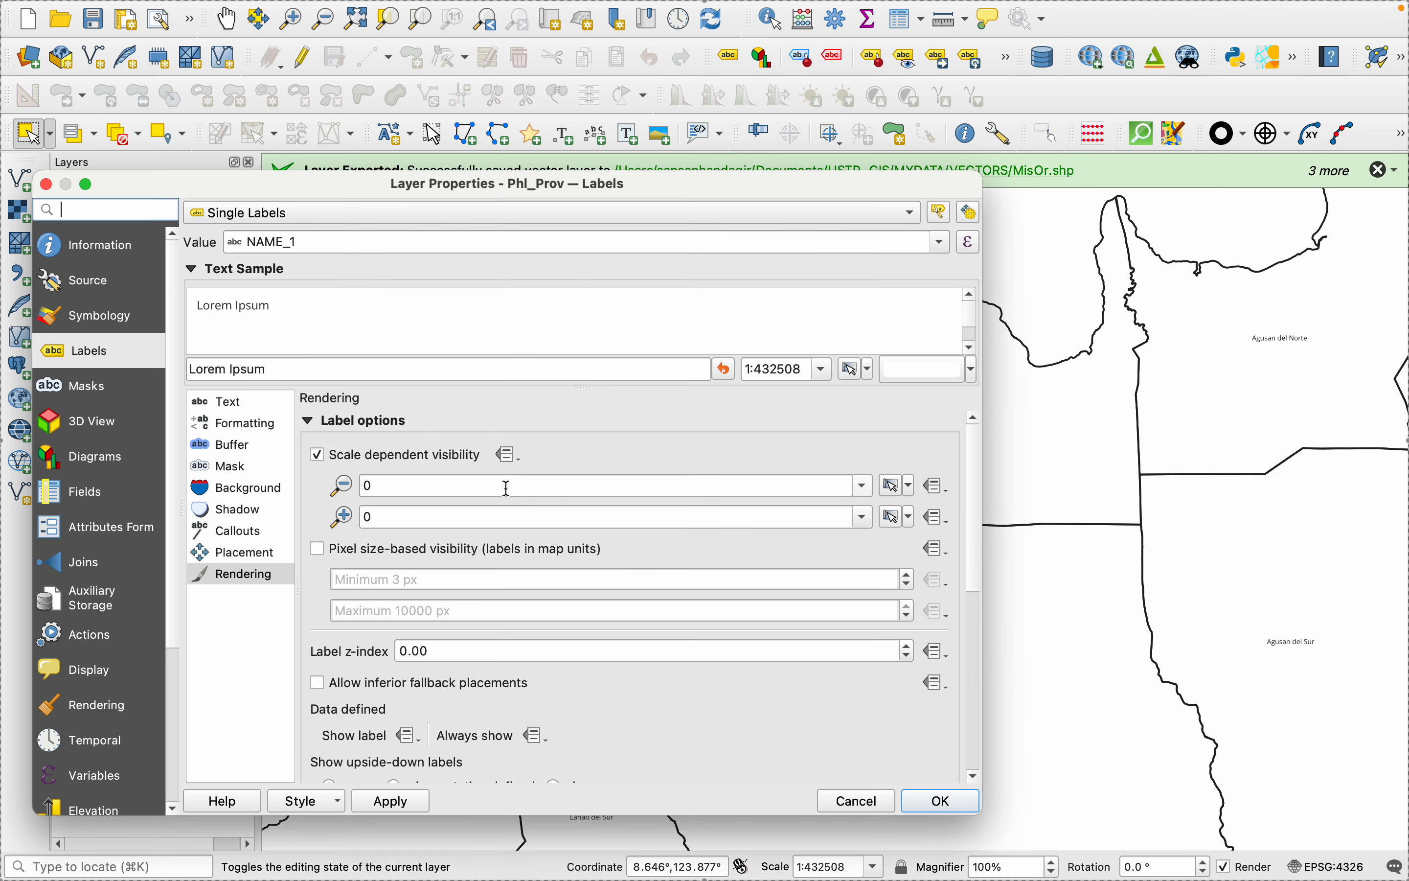
{"action": "left_click", "coordinate": [865, 489]}
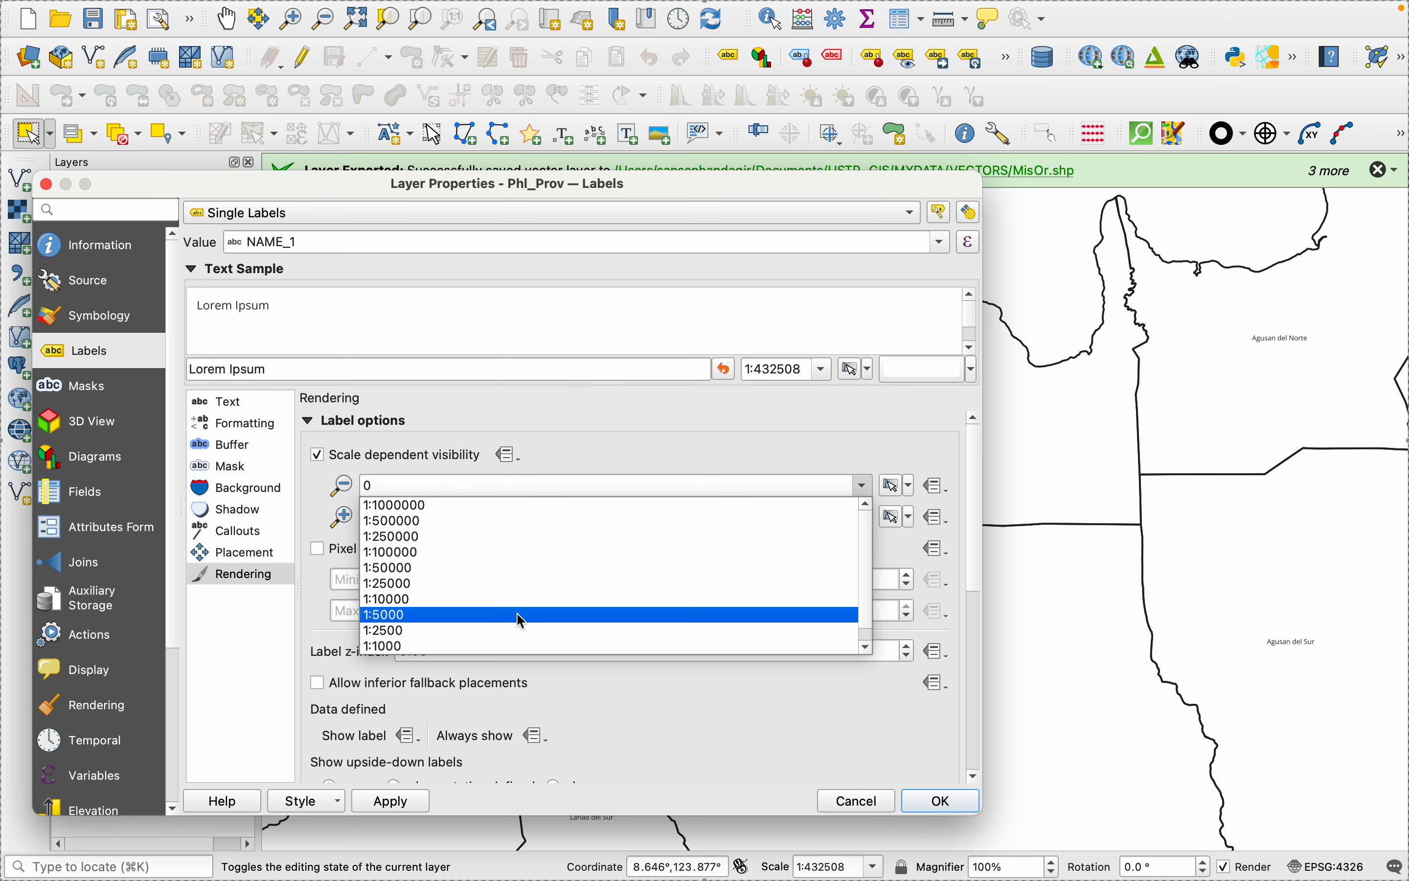
{"action": "left_click", "coordinate": [515, 647]}
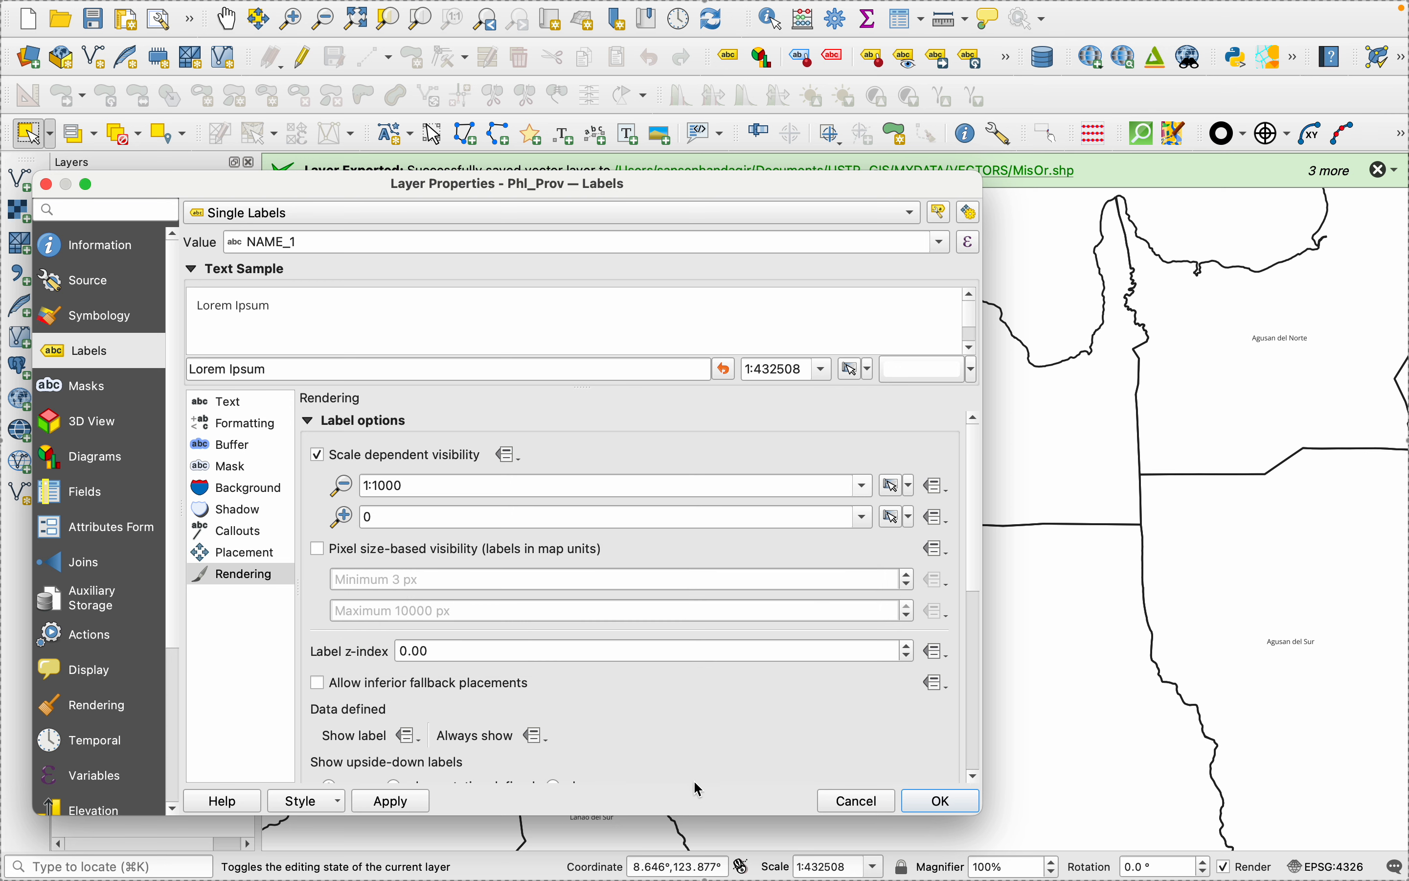
{"action": "left_click", "coordinate": [394, 798]}
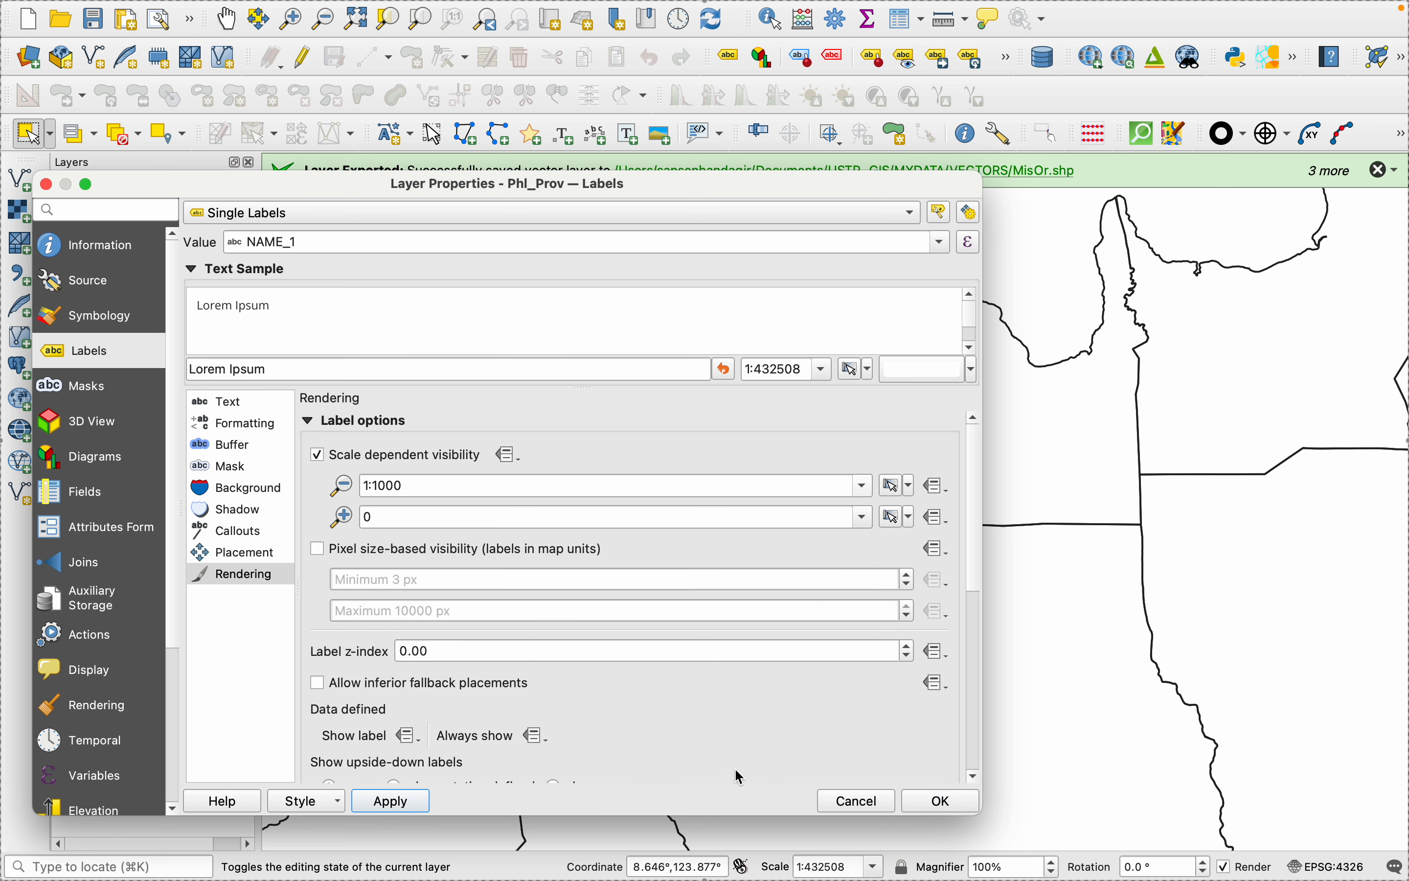
{"action": "left_click", "coordinate": [327, 458]}
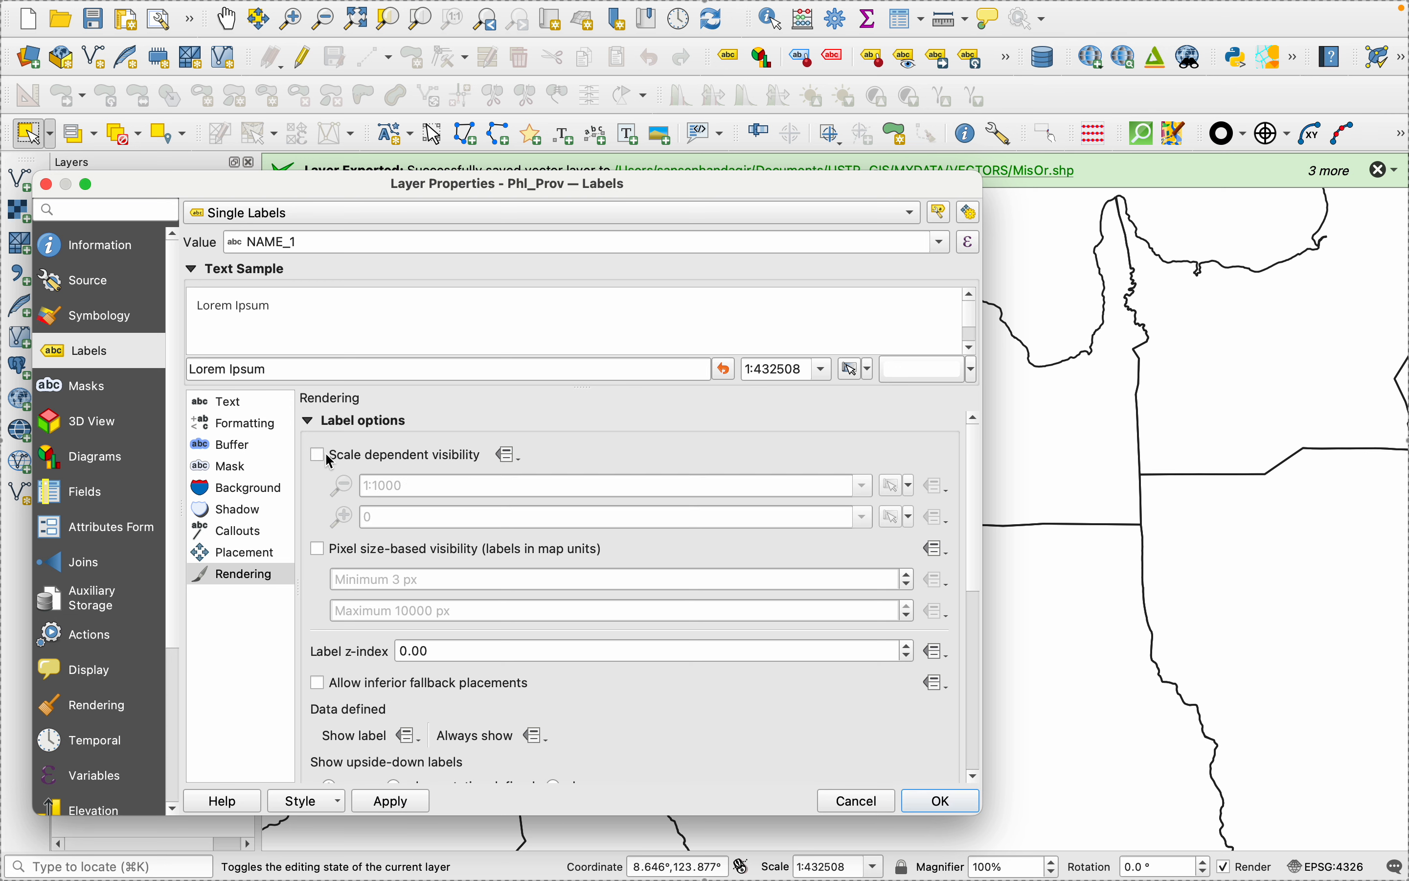
- Set the Phl_Prov label text to size 5 points with the Bold style and accept the layer properties
{"action": "left_click", "coordinate": [227, 409]}
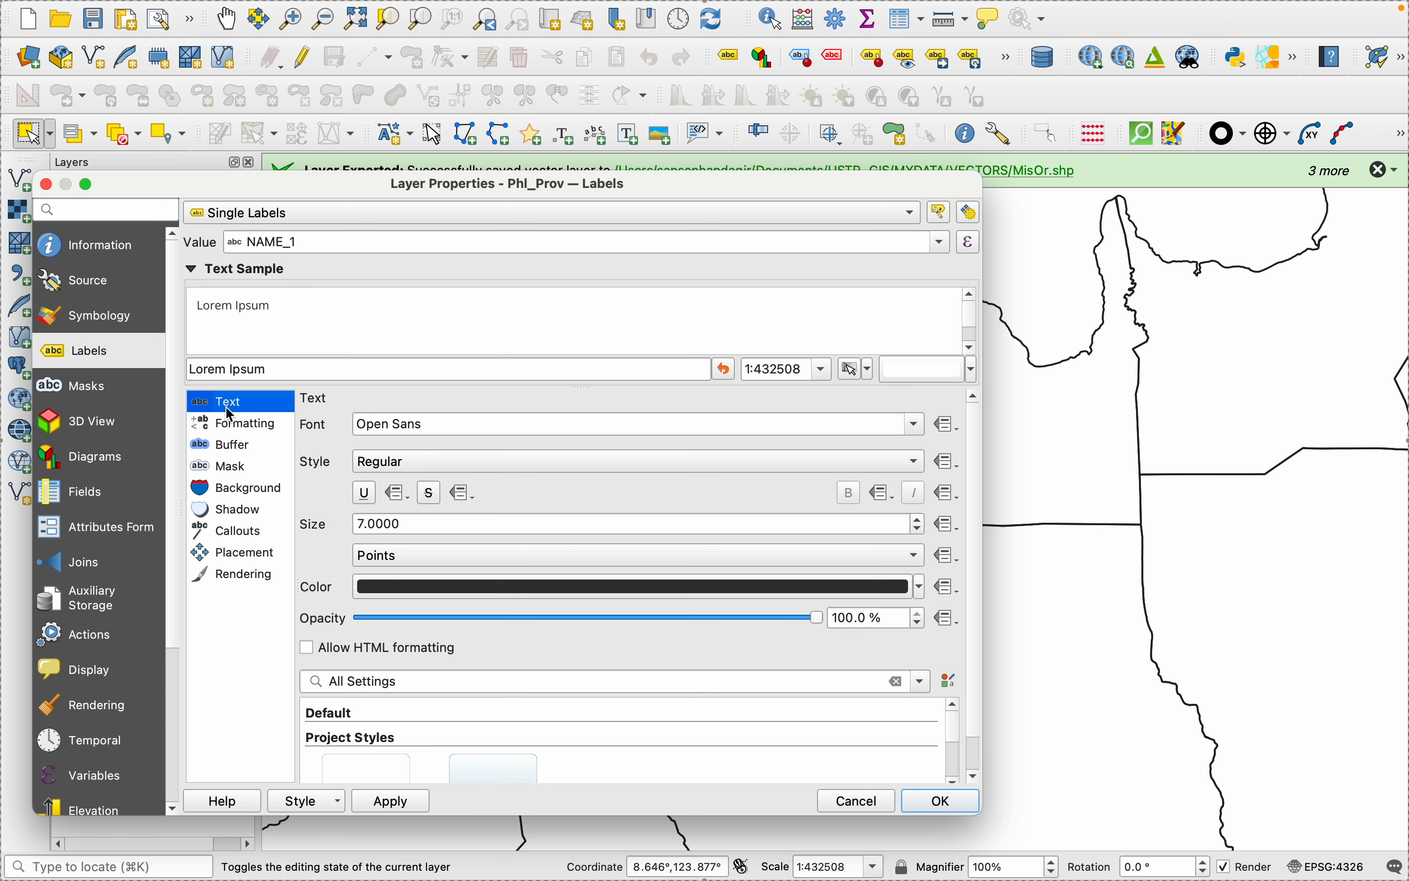
{"action": "left_click", "coordinate": [918, 529]}
{"action": "left_click", "coordinate": [919, 529]}
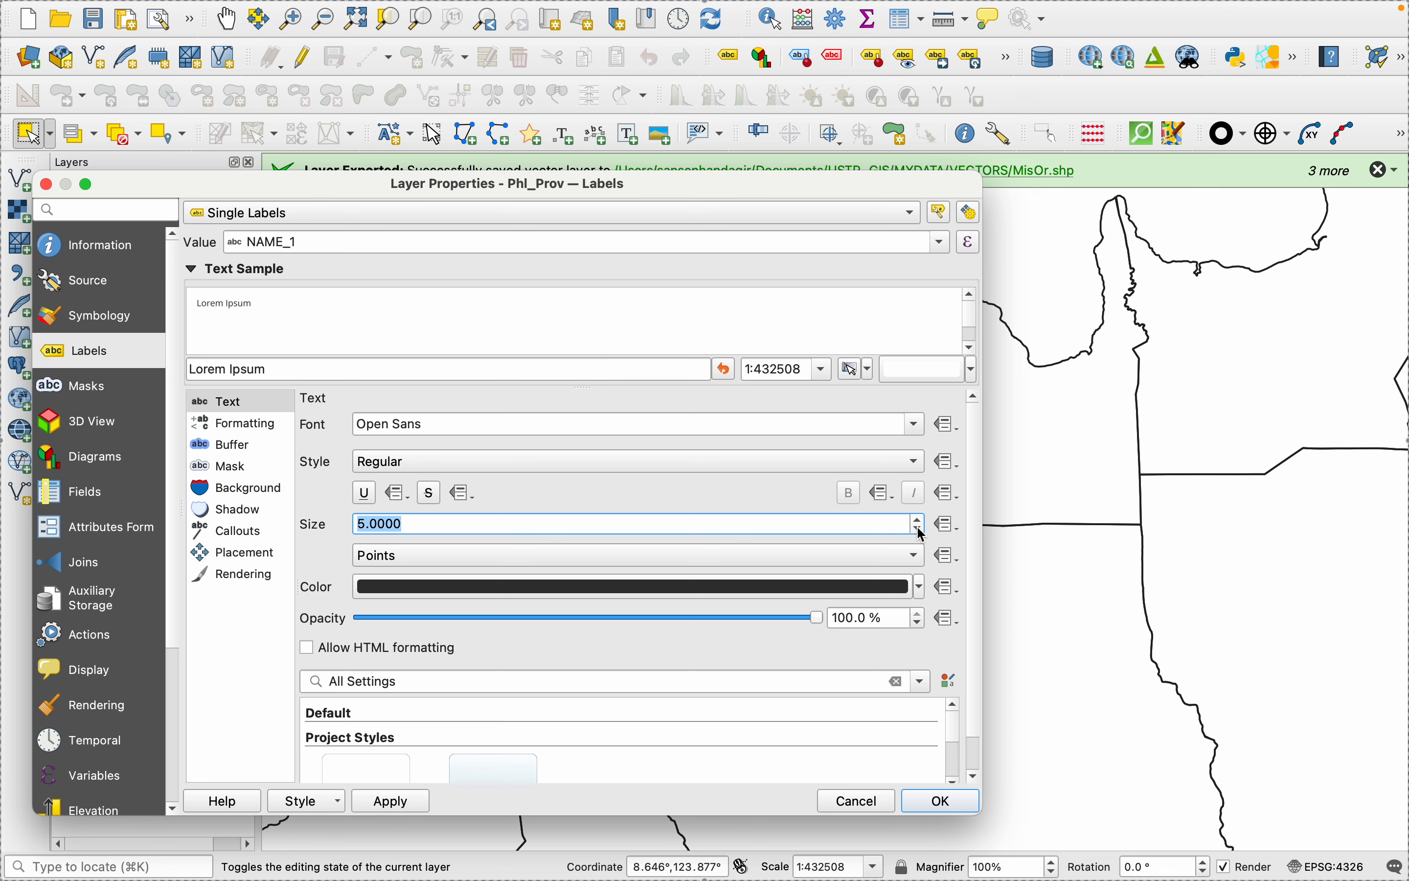
{"action": "left_click", "coordinate": [493, 460]}
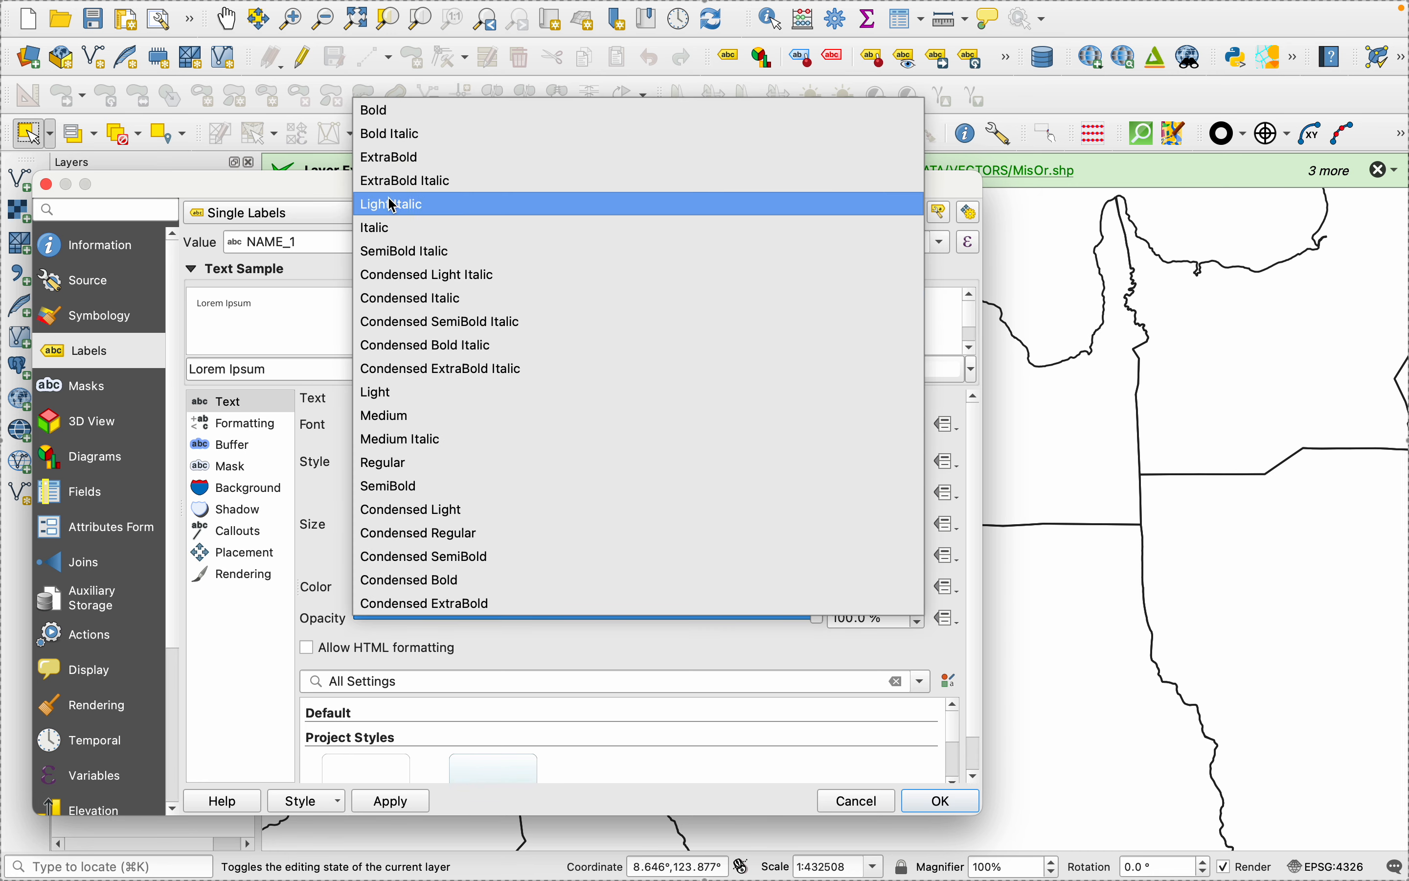
{"action": "left_click", "coordinate": [390, 108]}
{"action": "left_click", "coordinate": [384, 802]}
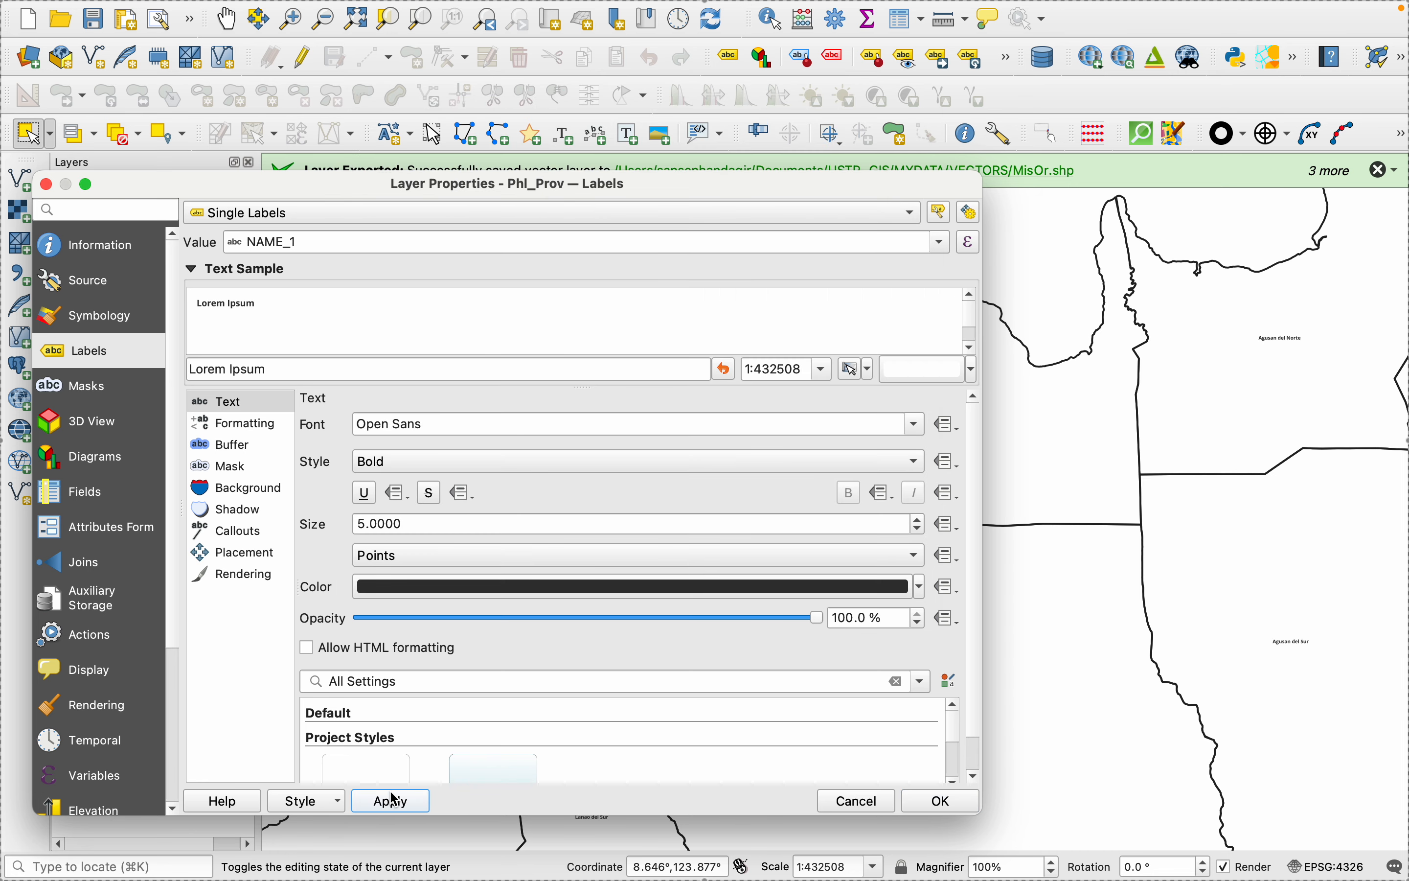
{"action": "left_click", "coordinate": [966, 802]}
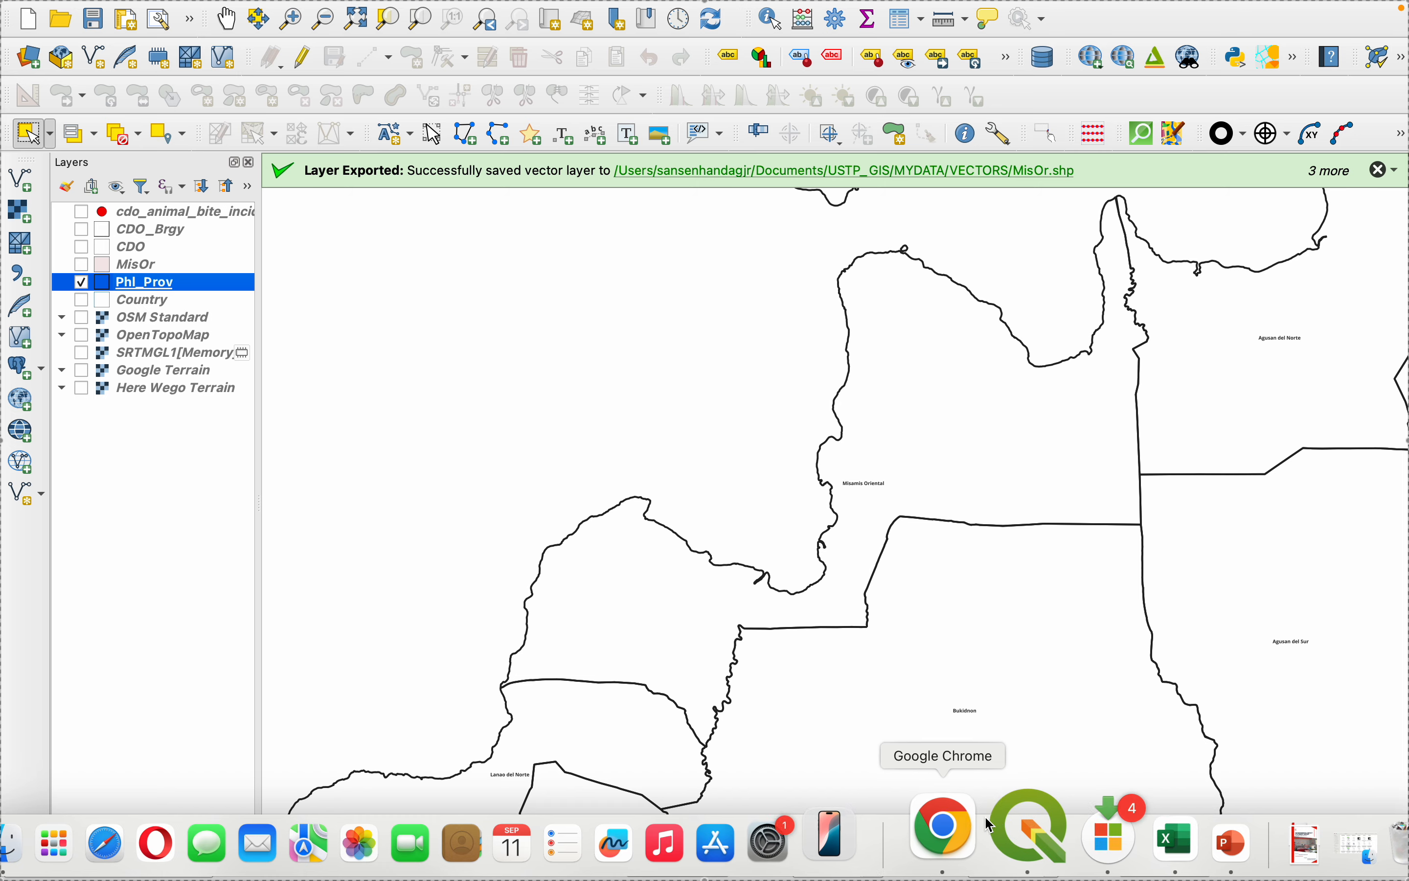
- Return to the print layout and refresh the view to update the inset maps' province labels
{"action": "left_click", "coordinate": [1000, 834]}
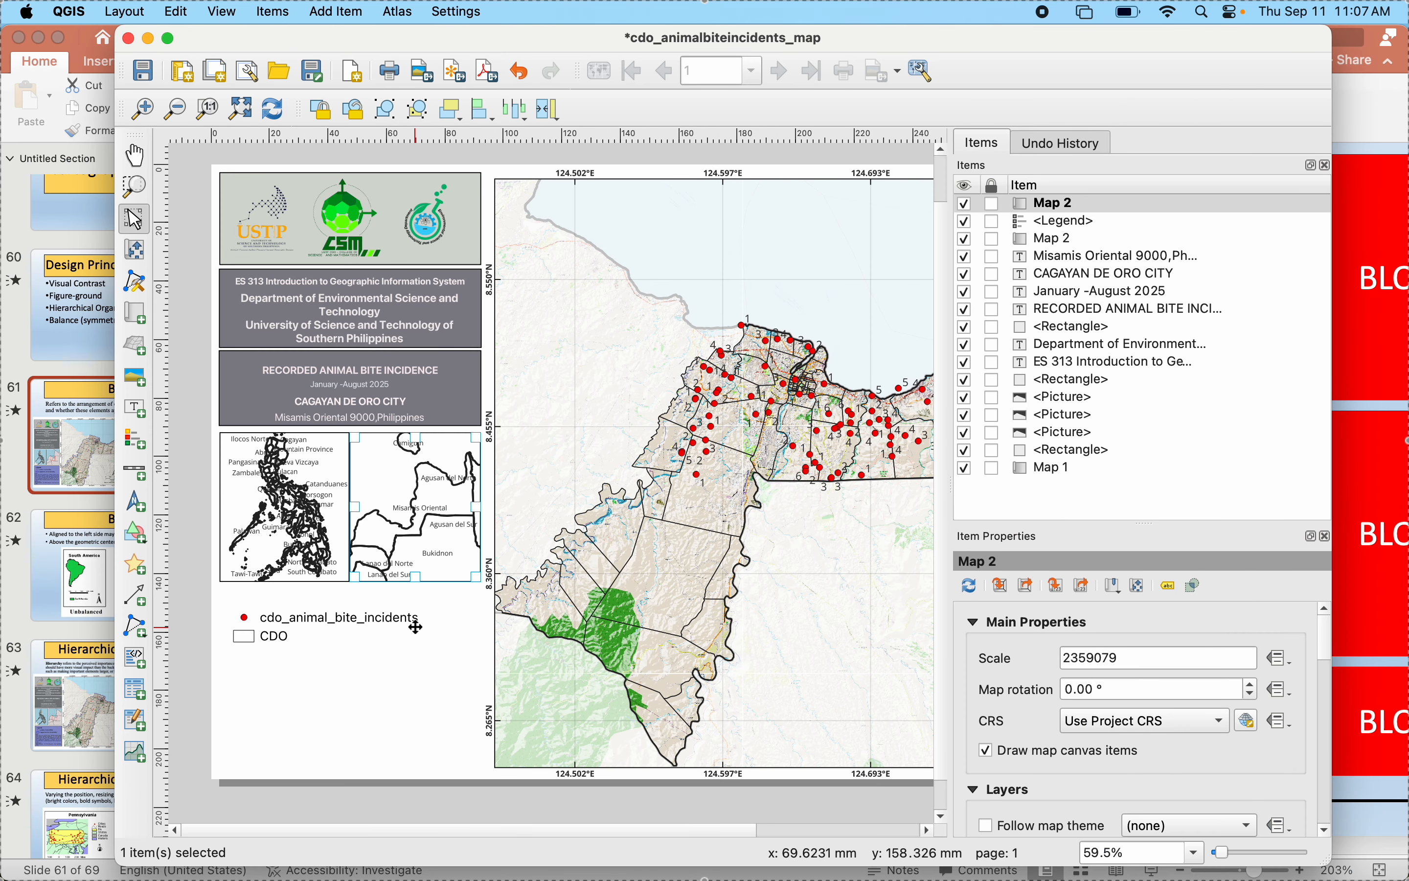
{"action": "left_click", "coordinate": [396, 618]}
{"action": "left_click", "coordinate": [404, 530]}
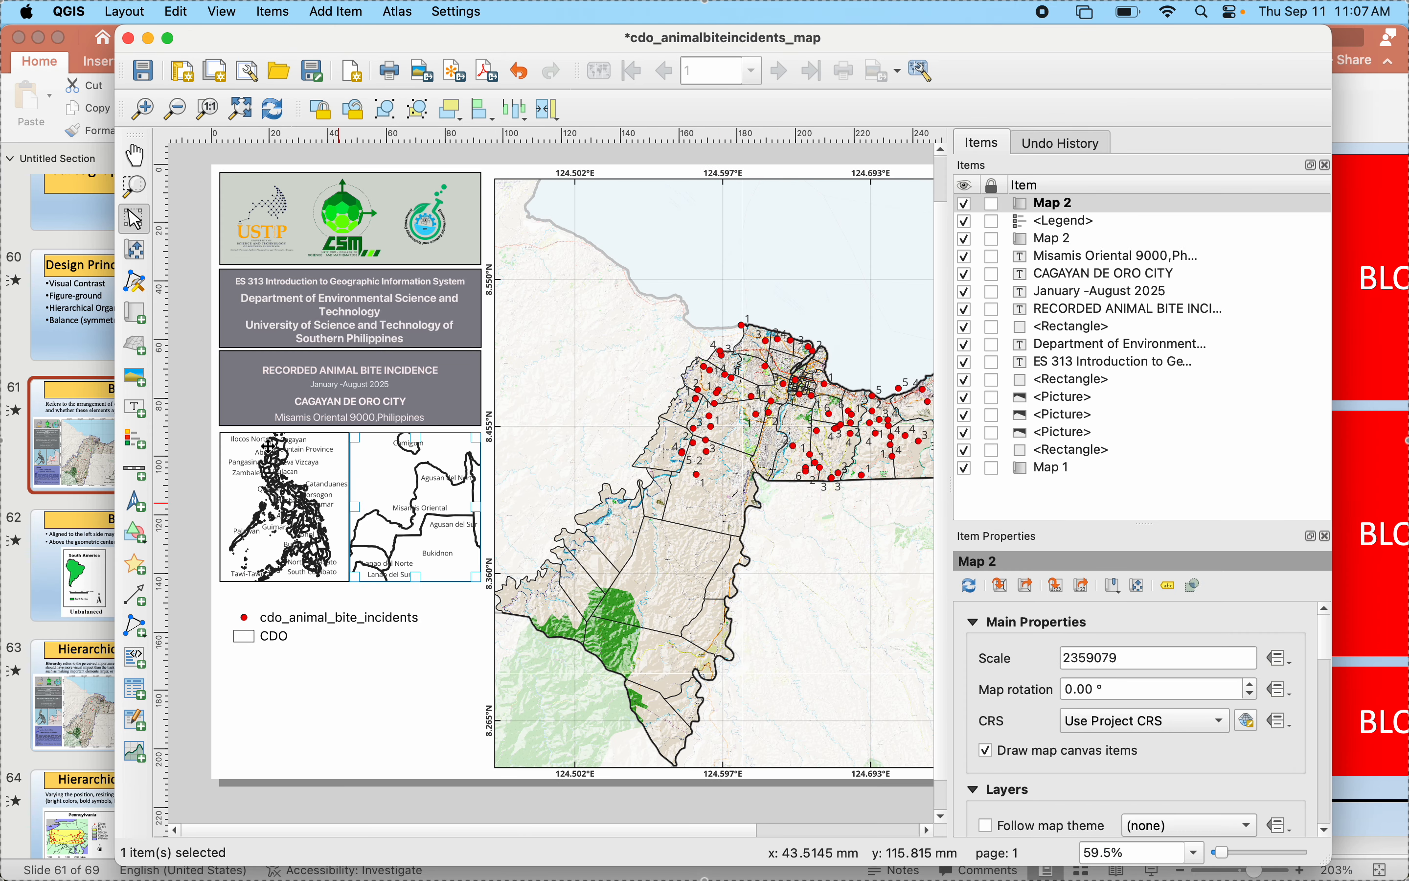
{"action": "left_click", "coordinate": [135, 249]}
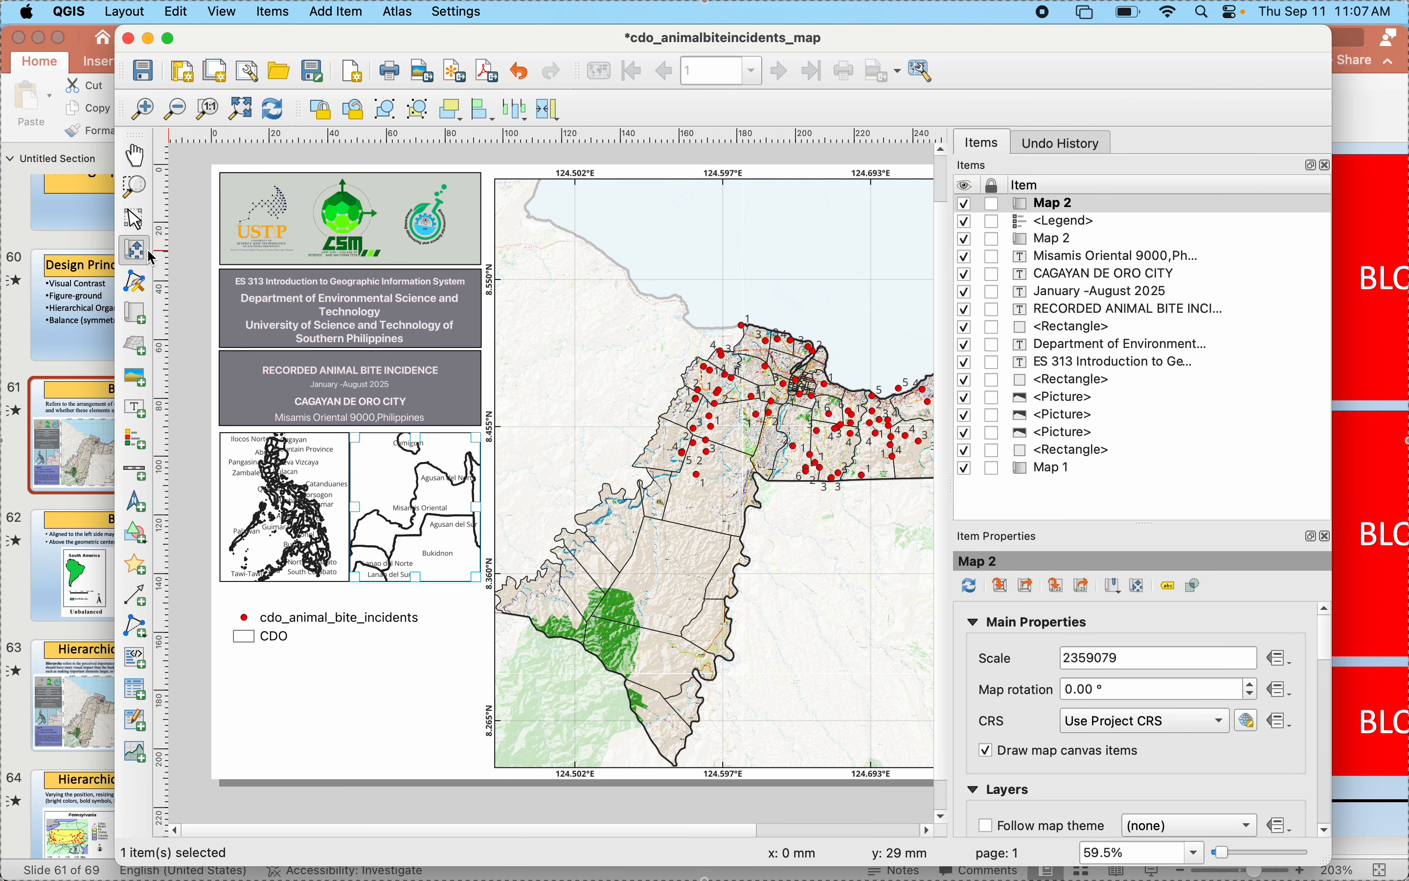
{"action": "left_click", "coordinate": [273, 116]}
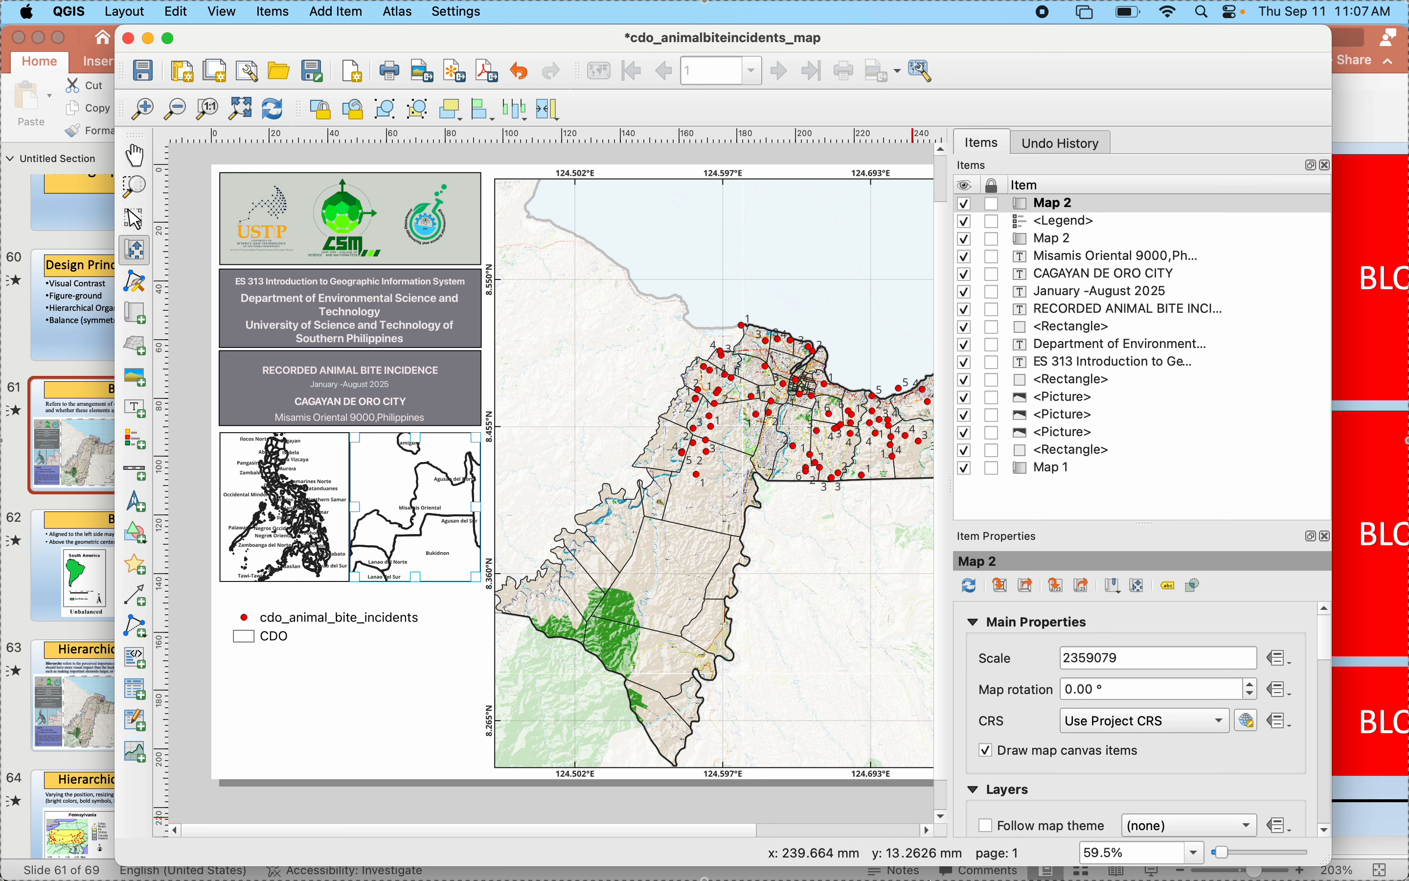
- Go back to the main map window and switch the Phl_Prov layer's labels to Rule-based Labeling
{"action": "left_click", "coordinate": [1000, 827]}
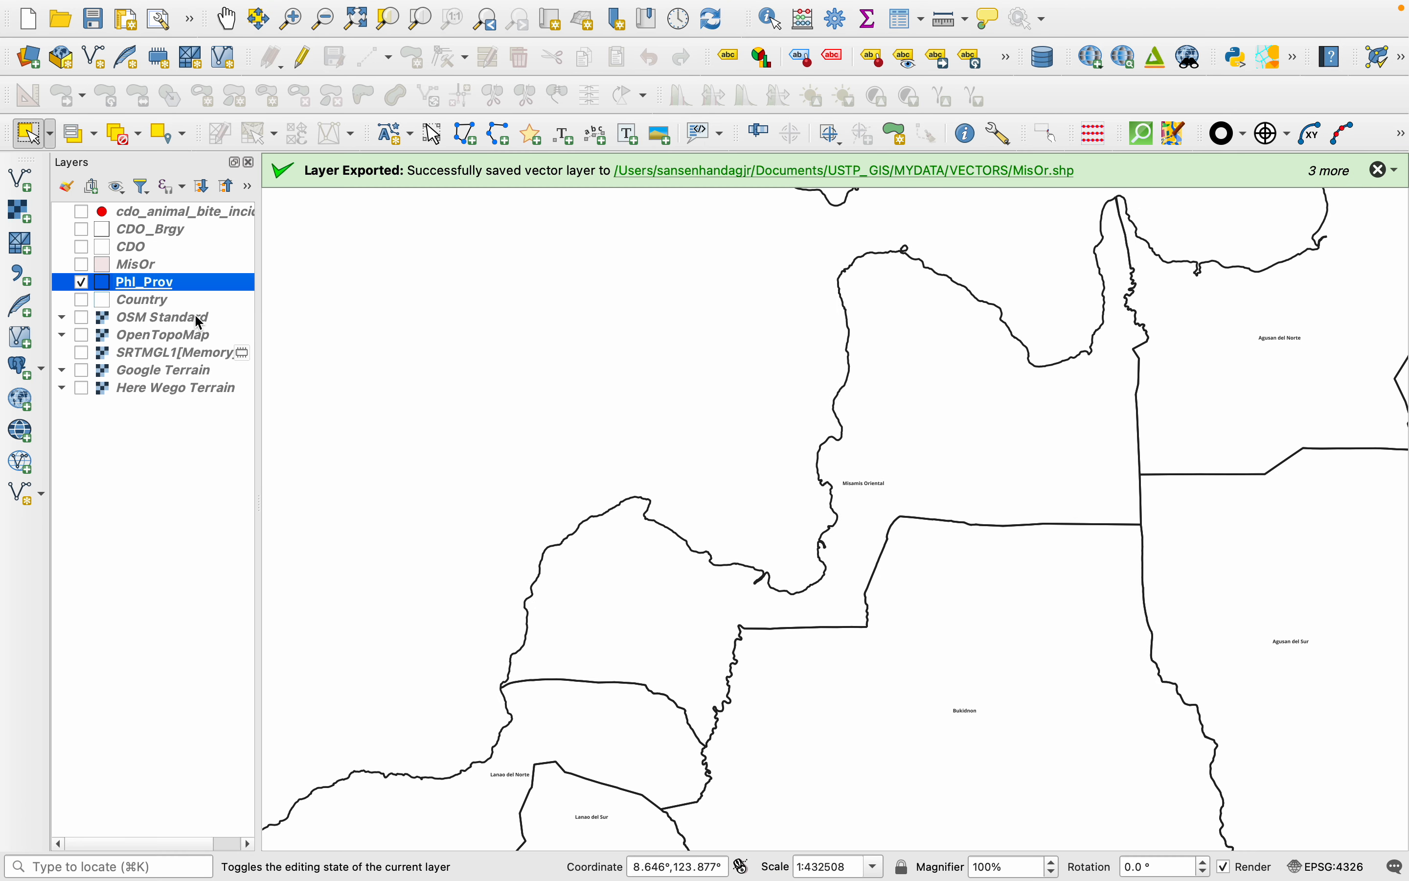
{"action": "right_click", "coordinate": [120, 285]}
{"action": "mouse_move", "coordinate": [175, 735]}
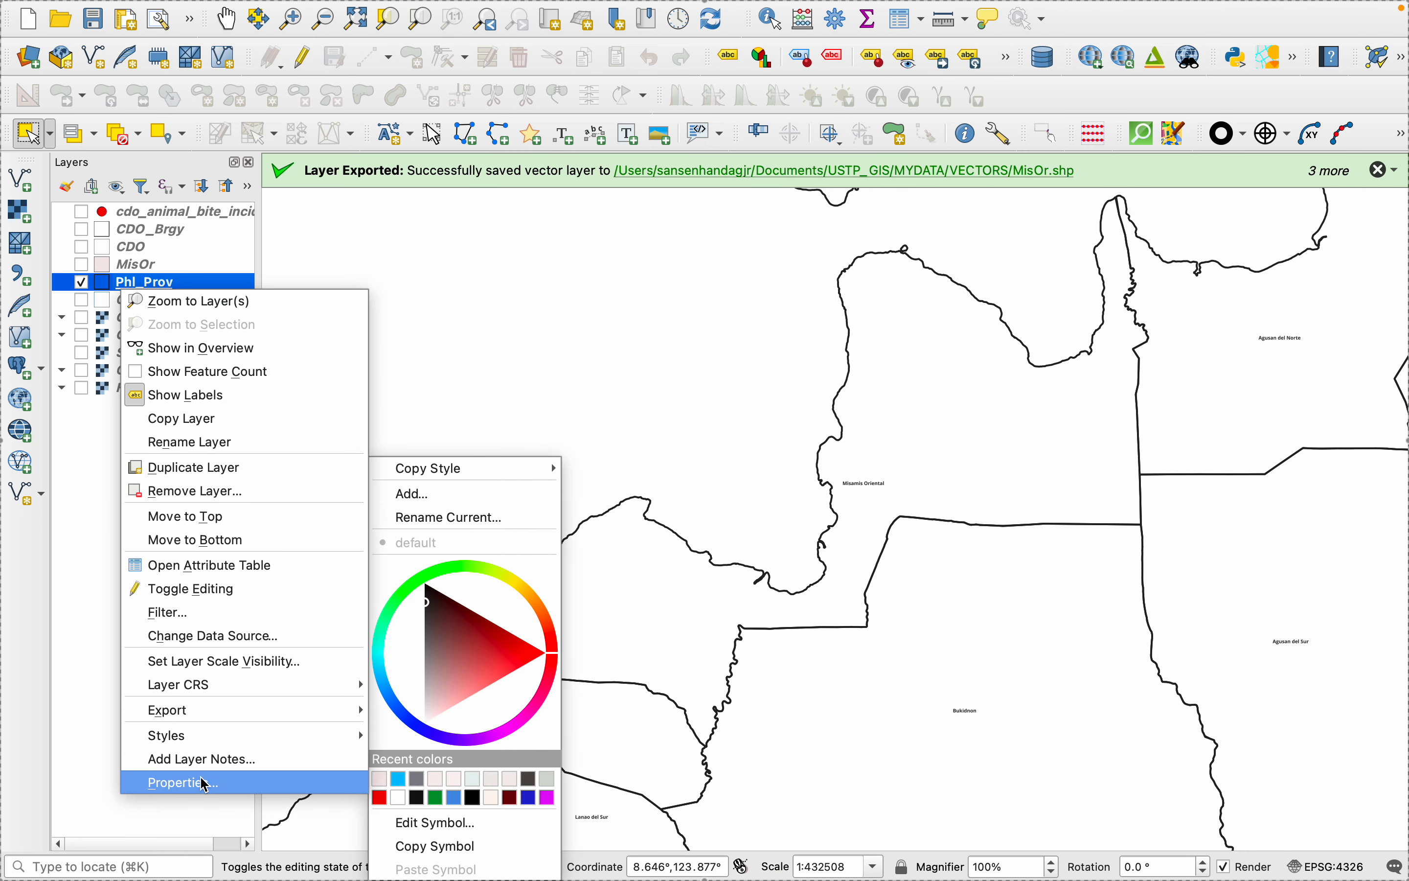
{"action": "left_click", "coordinate": [205, 785]}
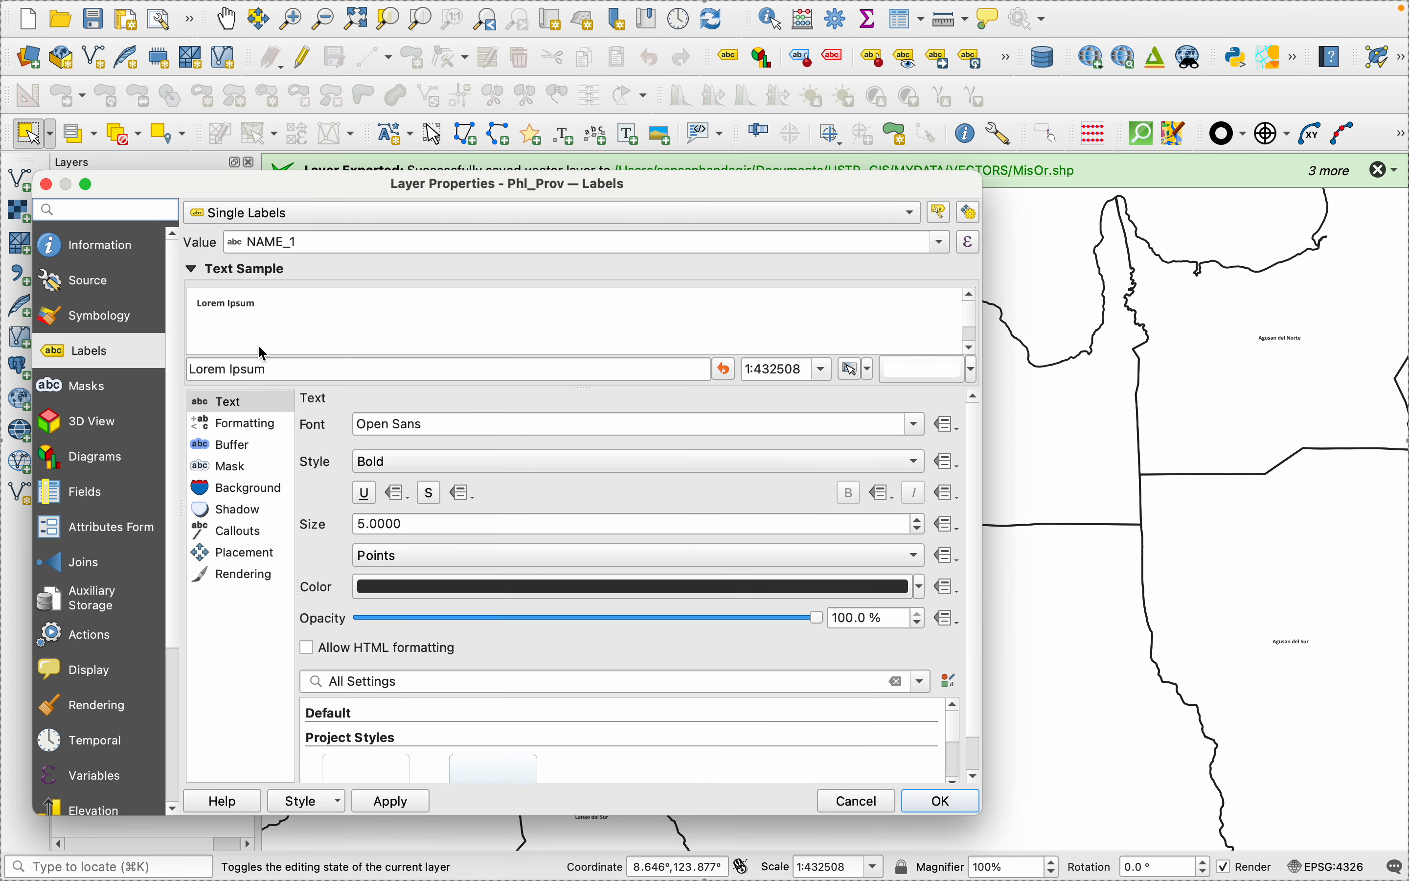
{"action": "left_click", "coordinate": [300, 215]}
{"action": "left_click", "coordinate": [288, 239]}
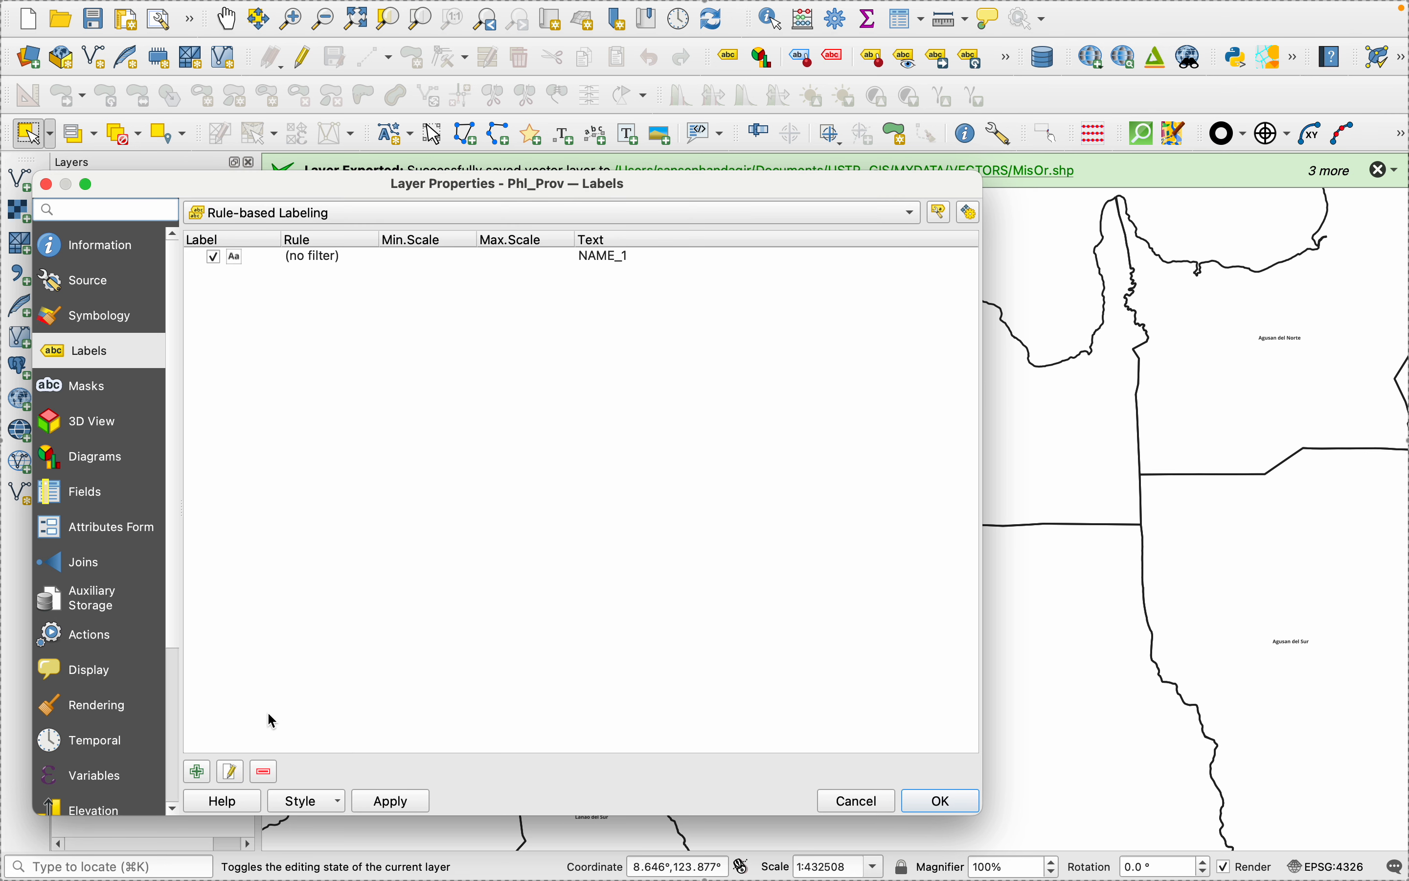
- Add a new label rule to the Phl_Prov layer and start its filter expression with "NAME_1" =
{"action": "left_click", "coordinate": [197, 771]}
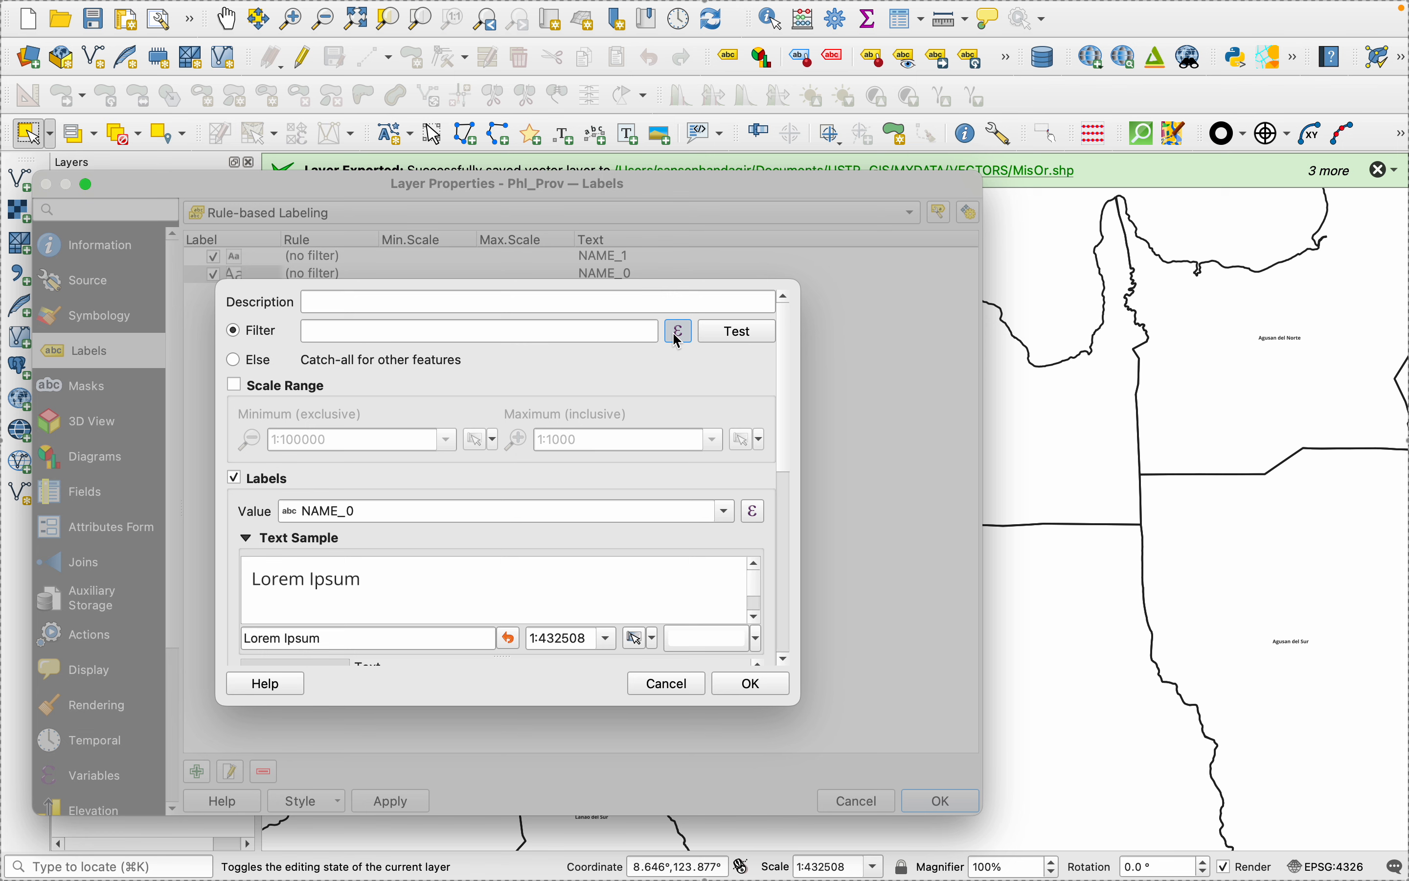
{"action": "left_click", "coordinate": [679, 333]}
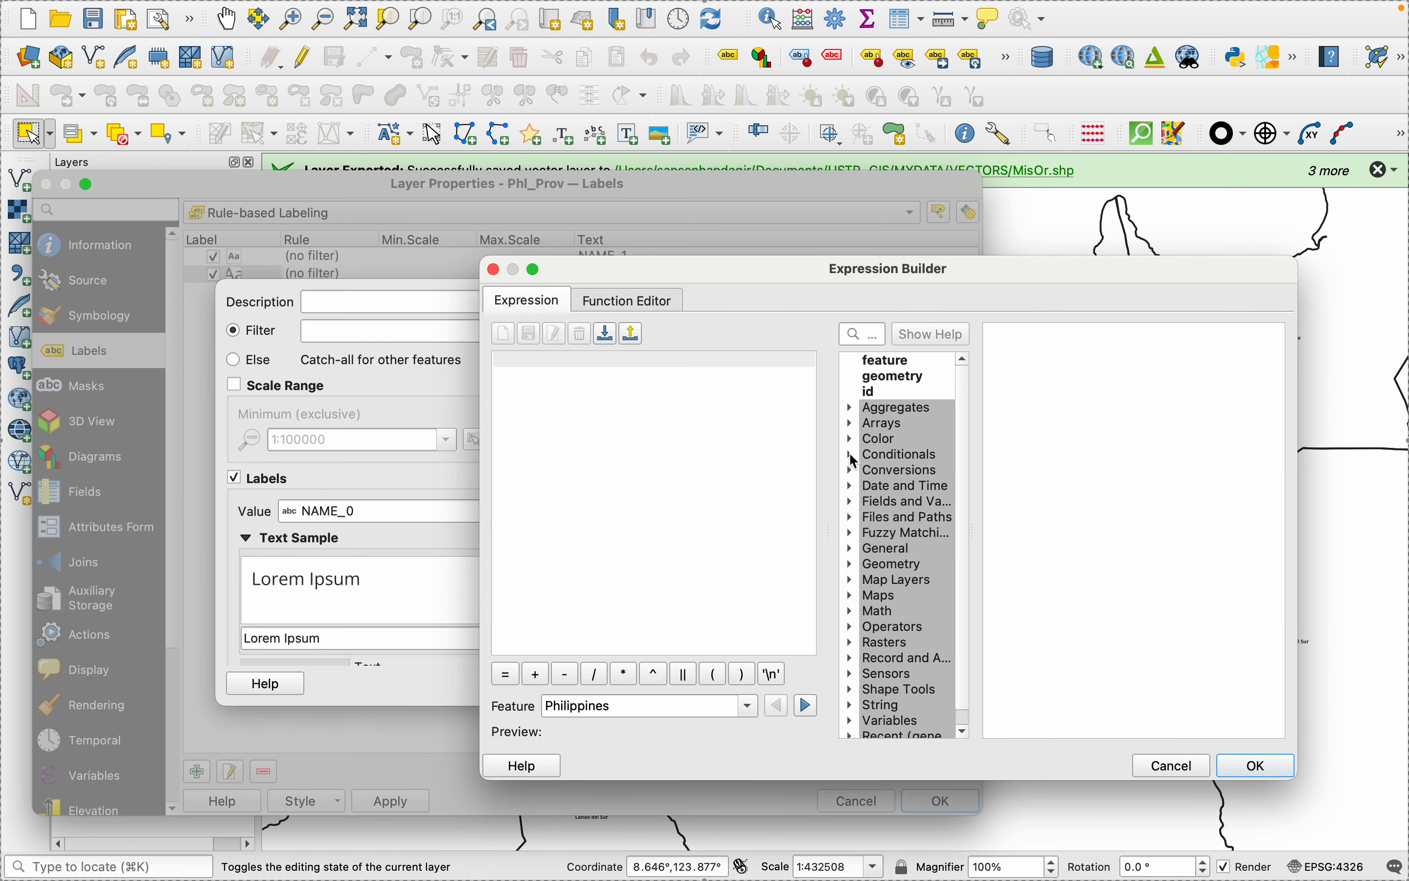
{"action": "left_click", "coordinate": [852, 501]}
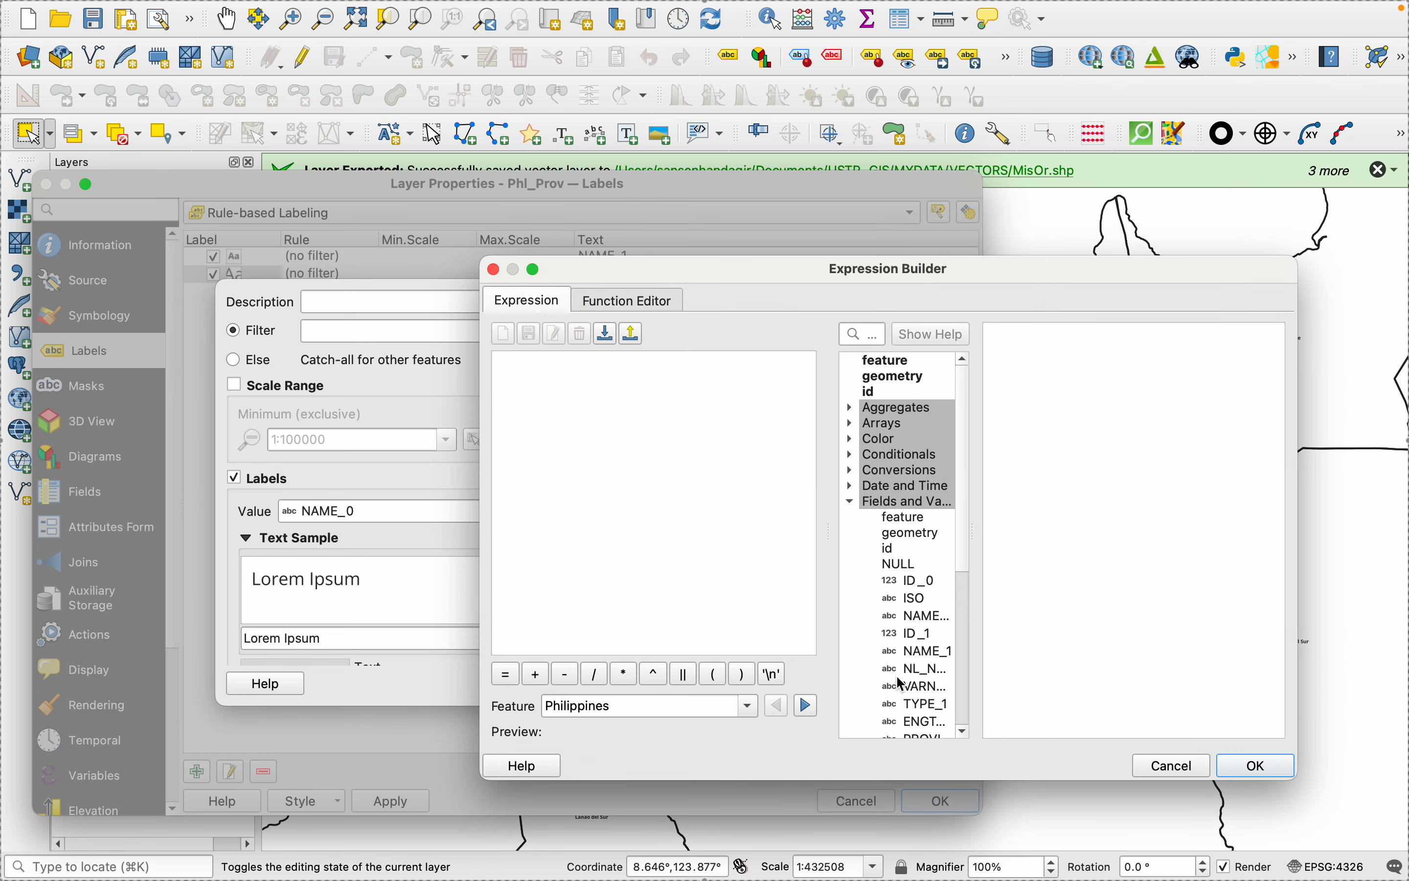
{"action": "scroll", "coordinate": [901, 677], "scroll_direction": "down", "scroll_amount": 2}
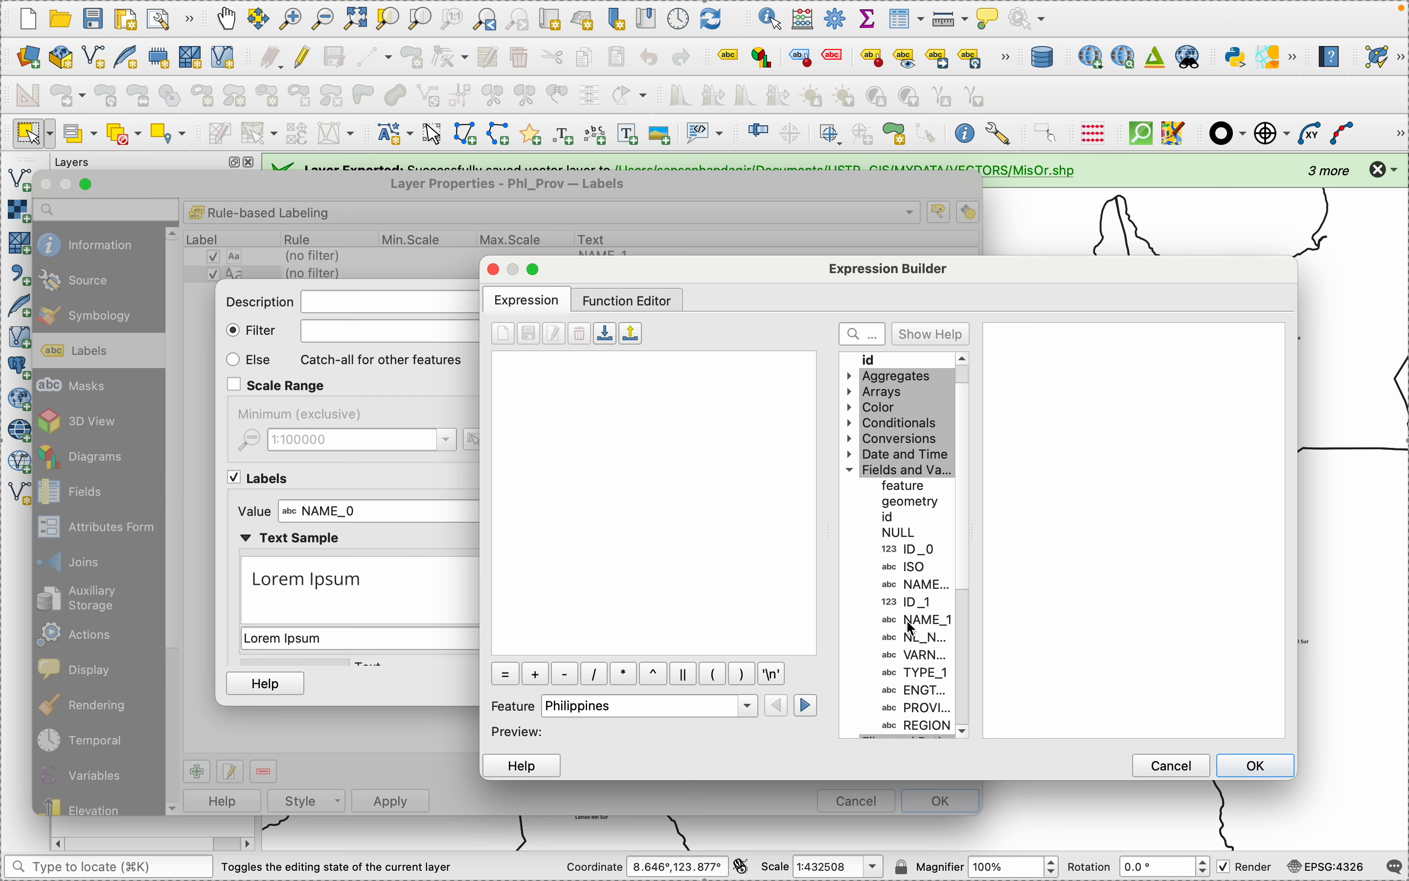
{"action": "double_click", "coordinate": [913, 621]}
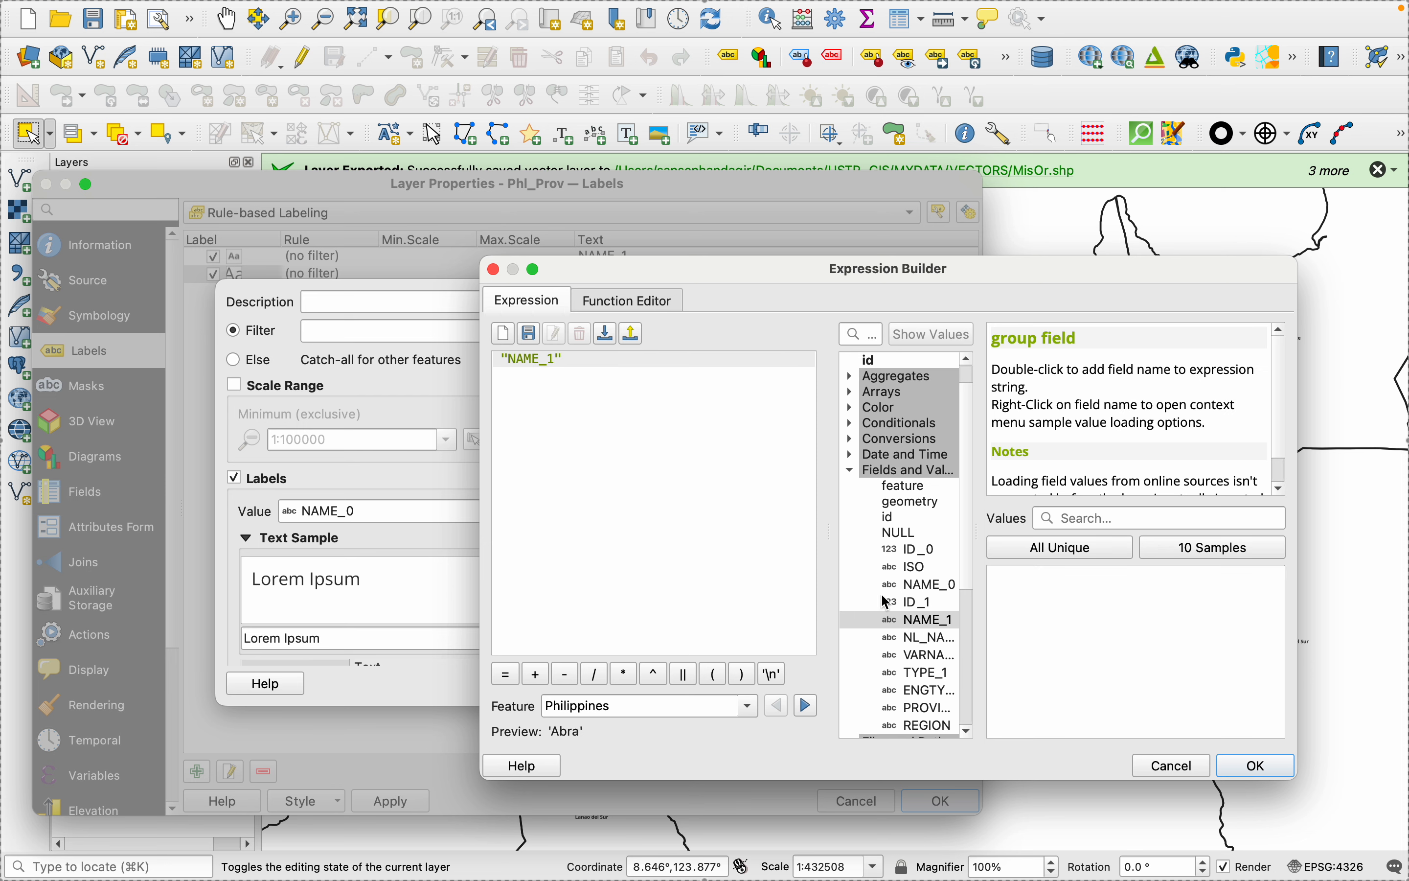
{"action": "type", "text": "="}
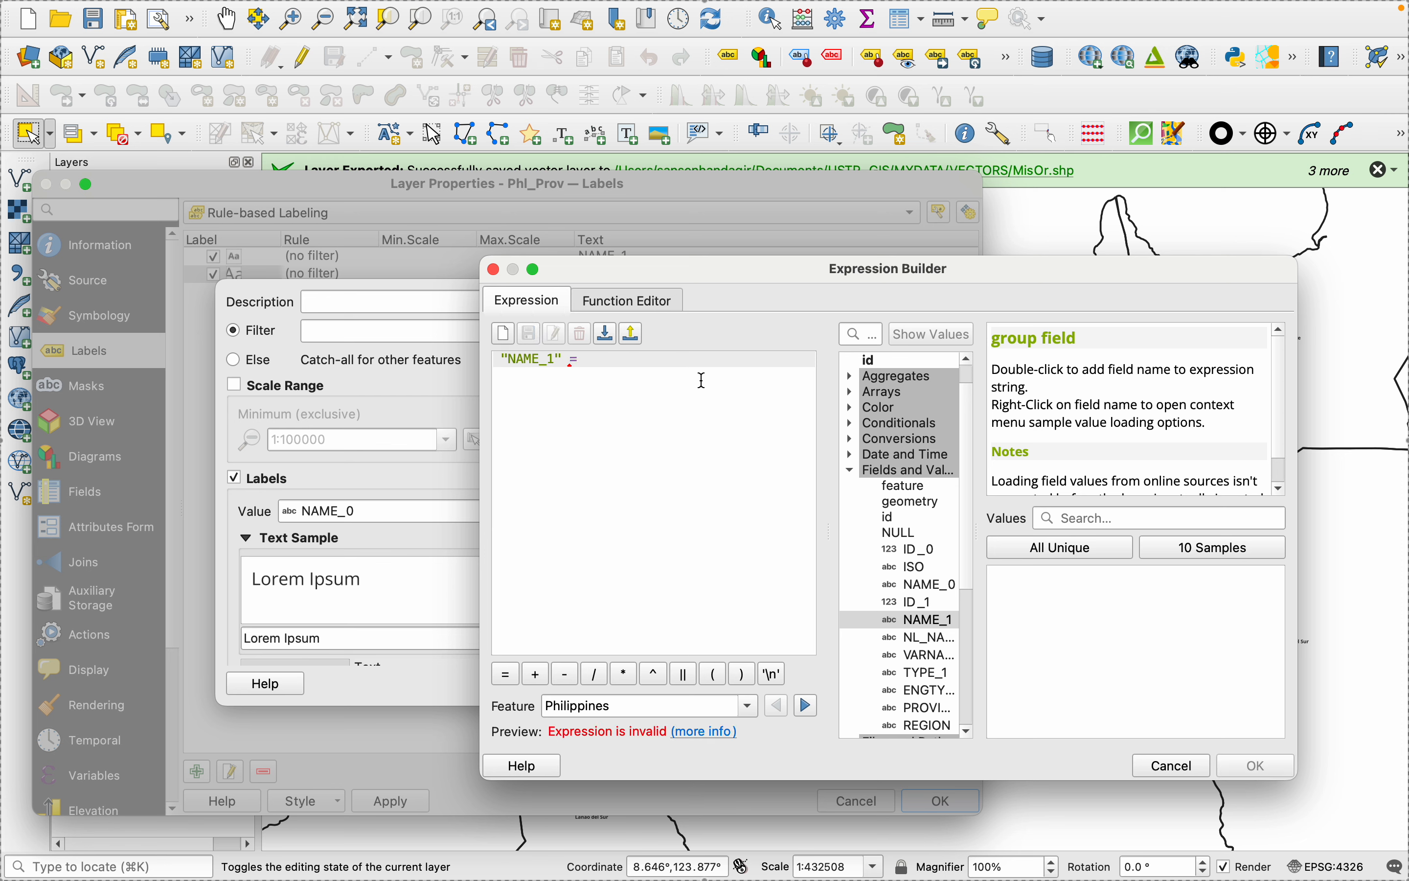
- Complete the rule's filter with the field value 'Misamis Oriental', then apply and accept the layer properties
{"action": "left_click", "coordinate": [1059, 550]}
{"action": "scroll", "coordinate": [1059, 669], "scroll_direction": "down", "scroll_amount": 15}
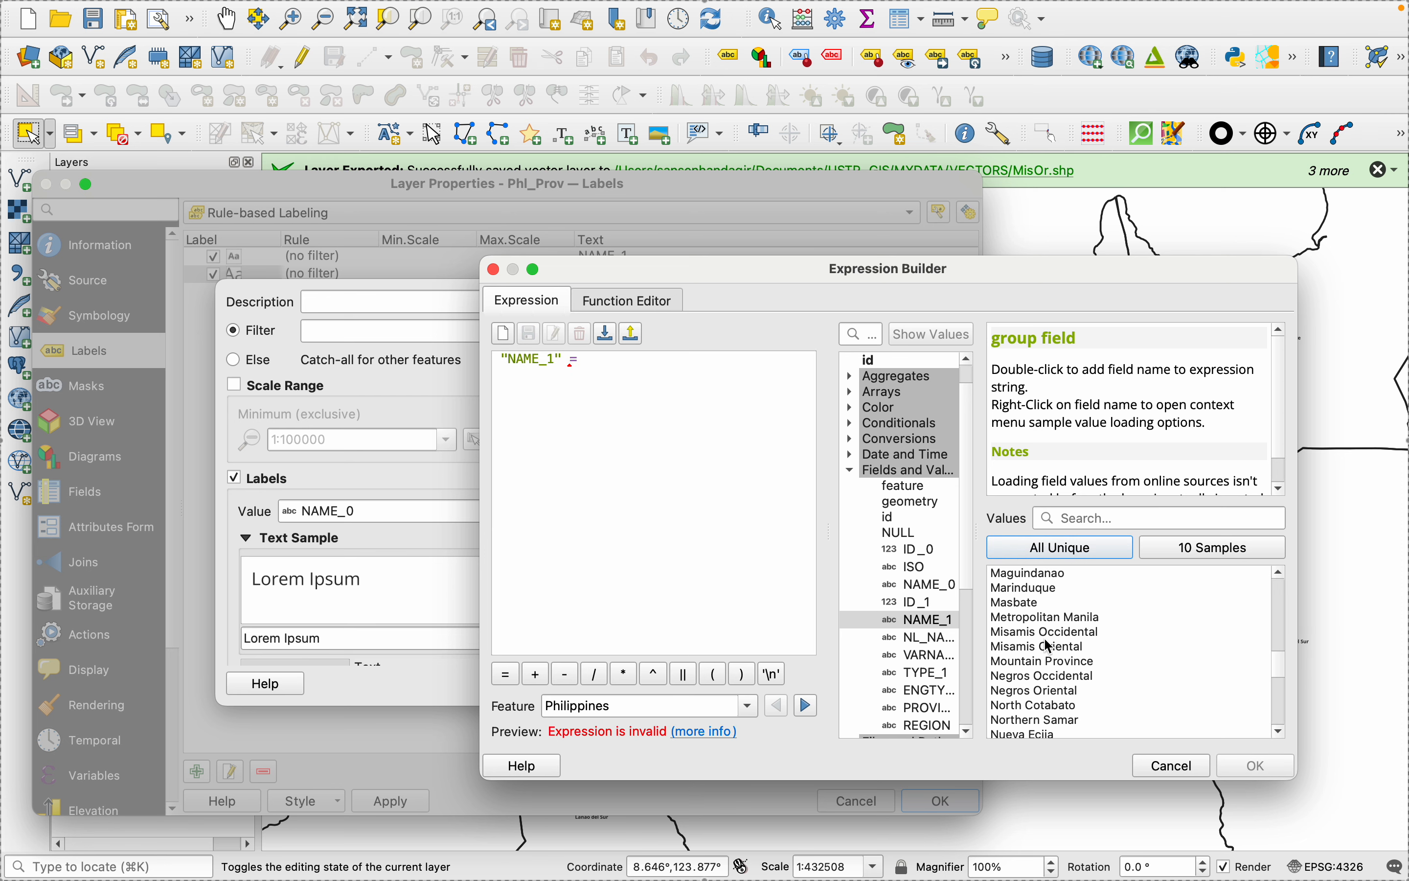
{"action": "double_click", "coordinate": [1043, 646]}
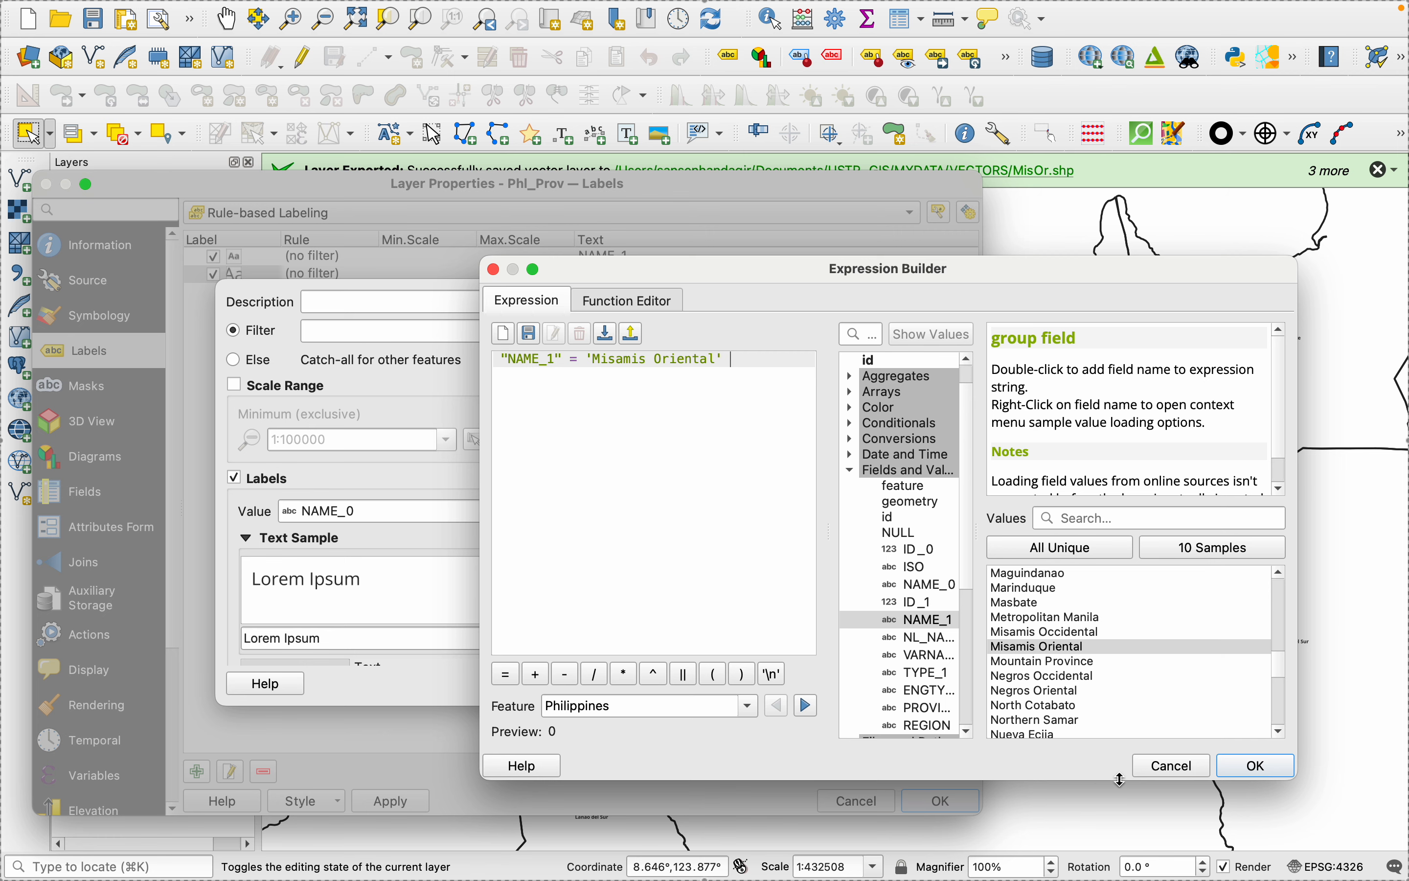
{"action": "left_click", "coordinate": [1252, 768]}
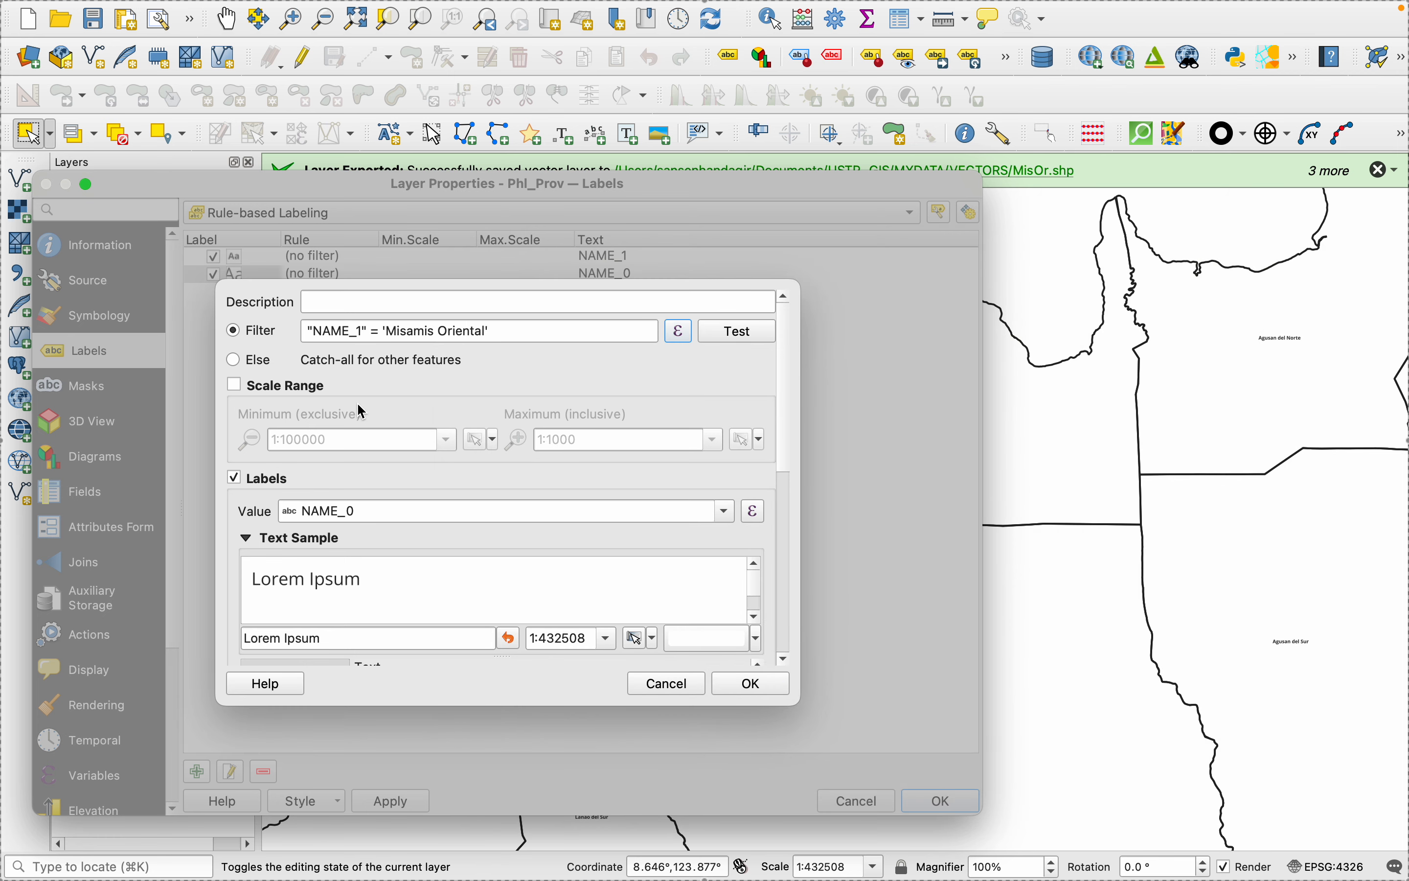
{"action": "left_click", "coordinate": [750, 683]}
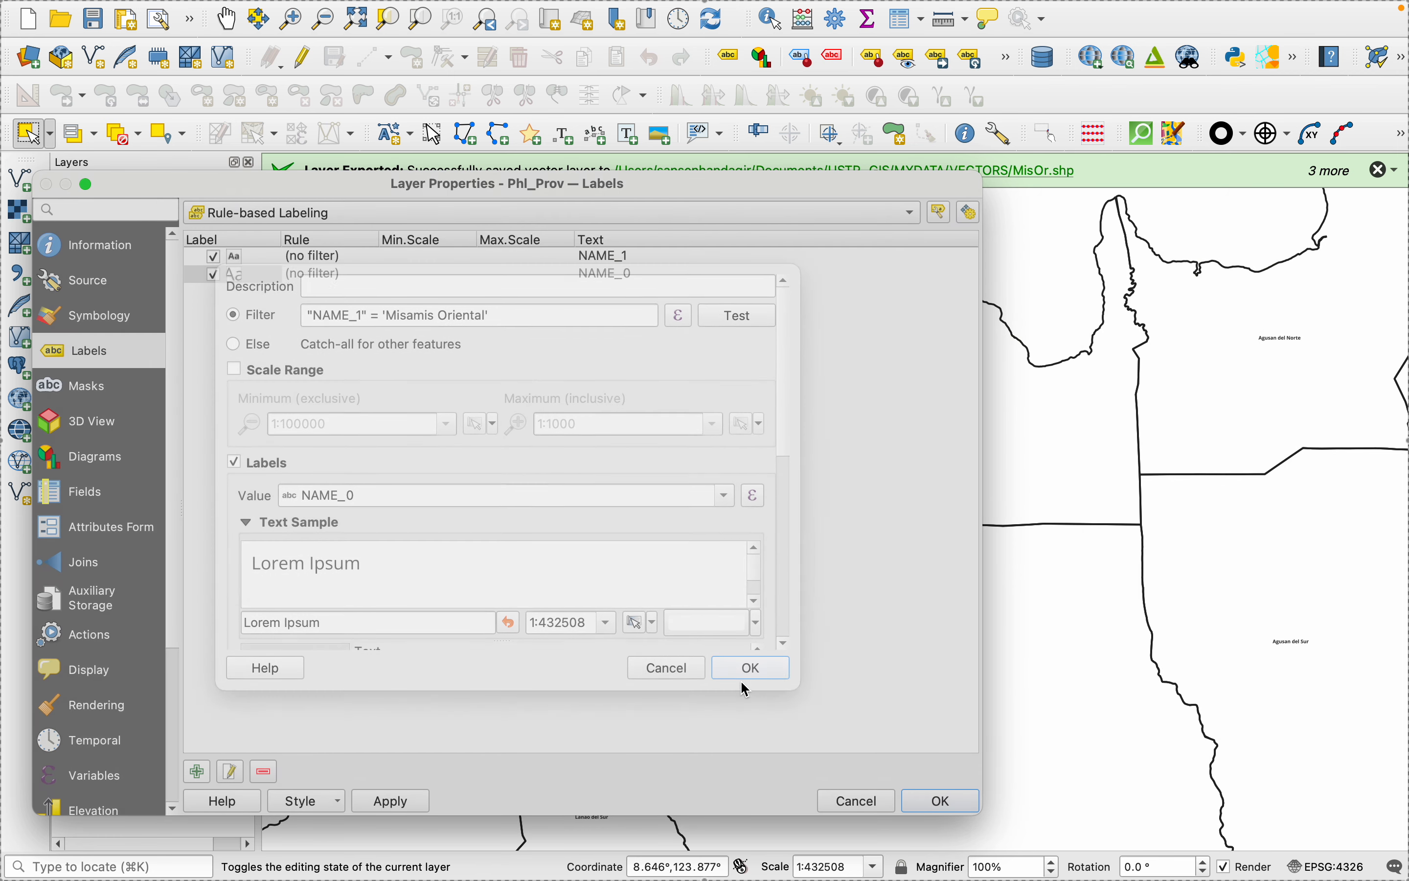
{"action": "left_click", "coordinate": [396, 802]}
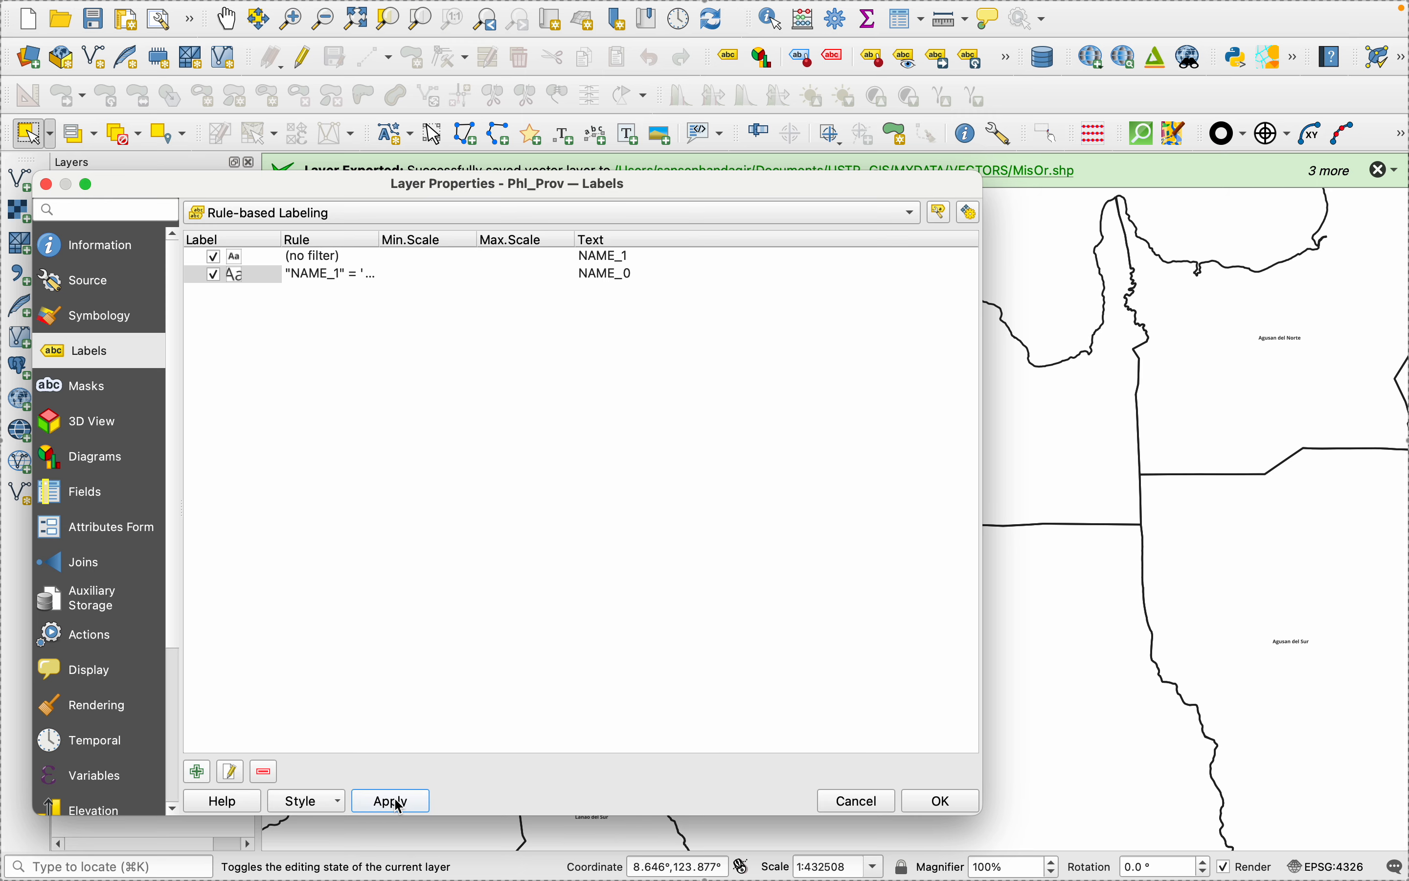
{"action": "left_click", "coordinate": [938, 802]}
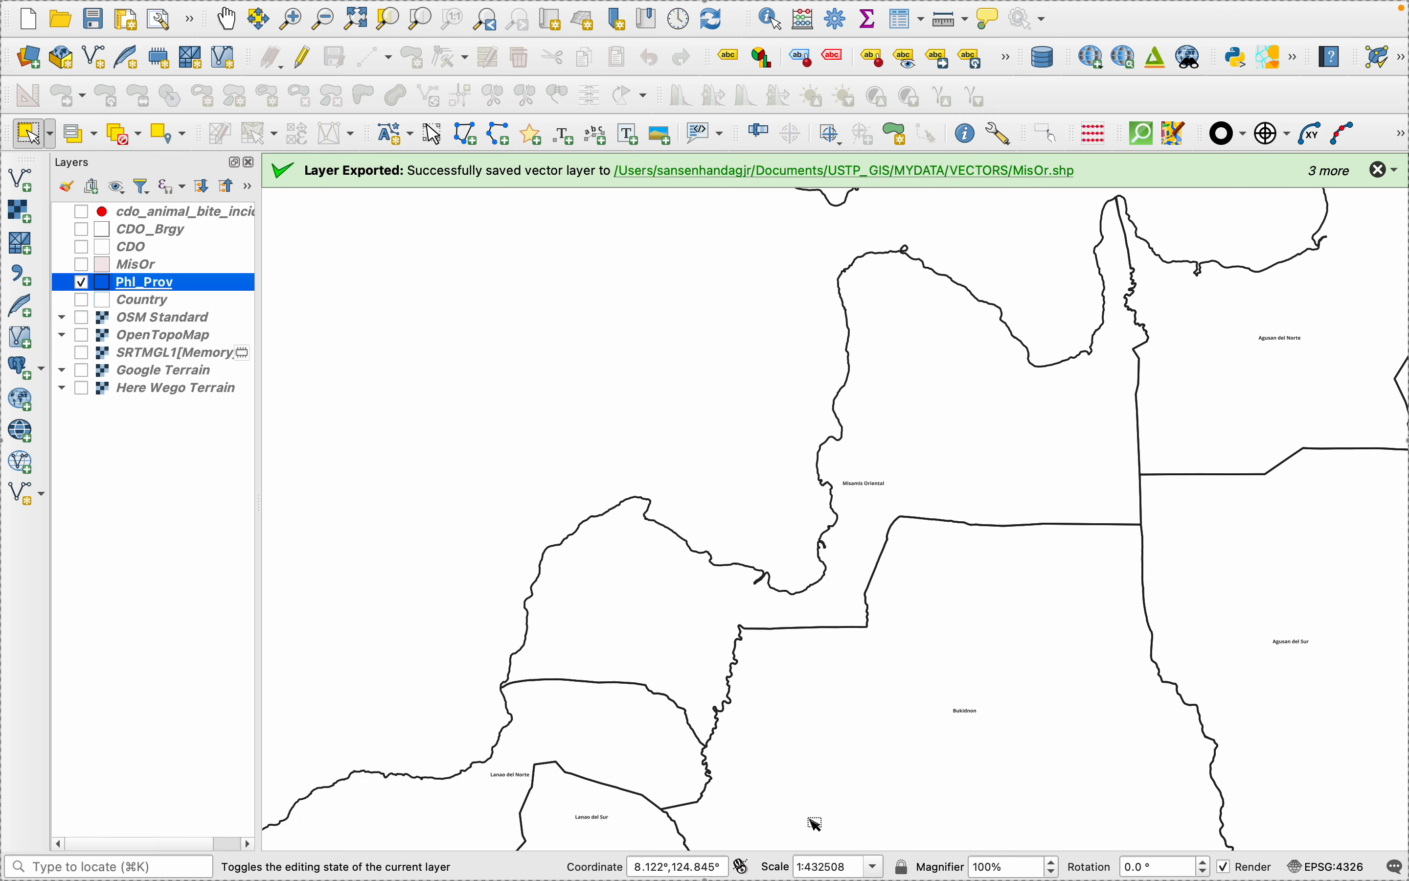
- Reopen the Phl_Prov label settings and open the Misamis Oriental rule for editing
{"action": "scroll", "coordinate": [900, 741], "scroll_direction": "down", "scroll_amount": 3}
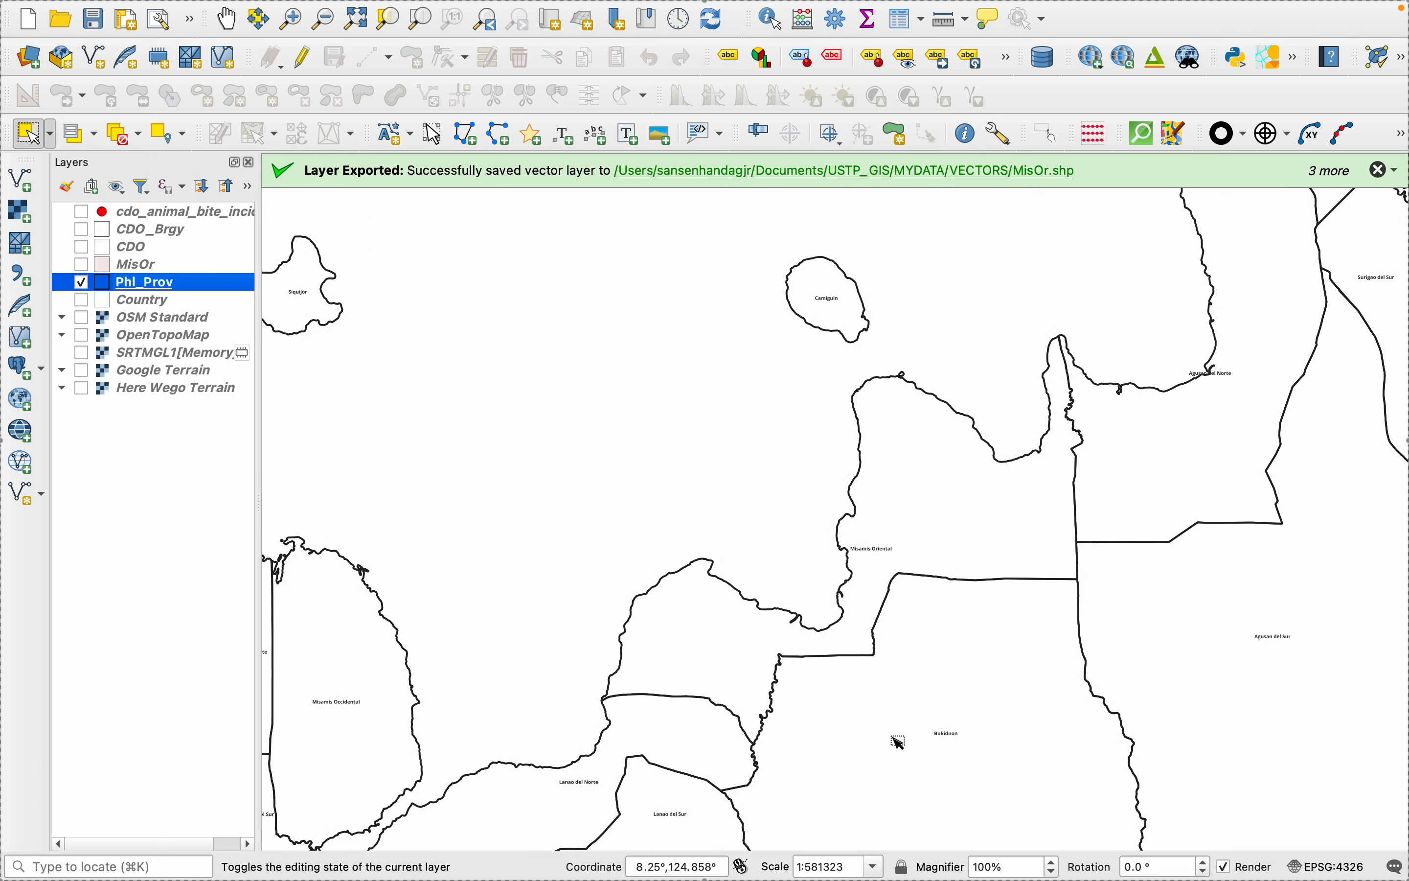
{"action": "right_click", "coordinate": [154, 281]}
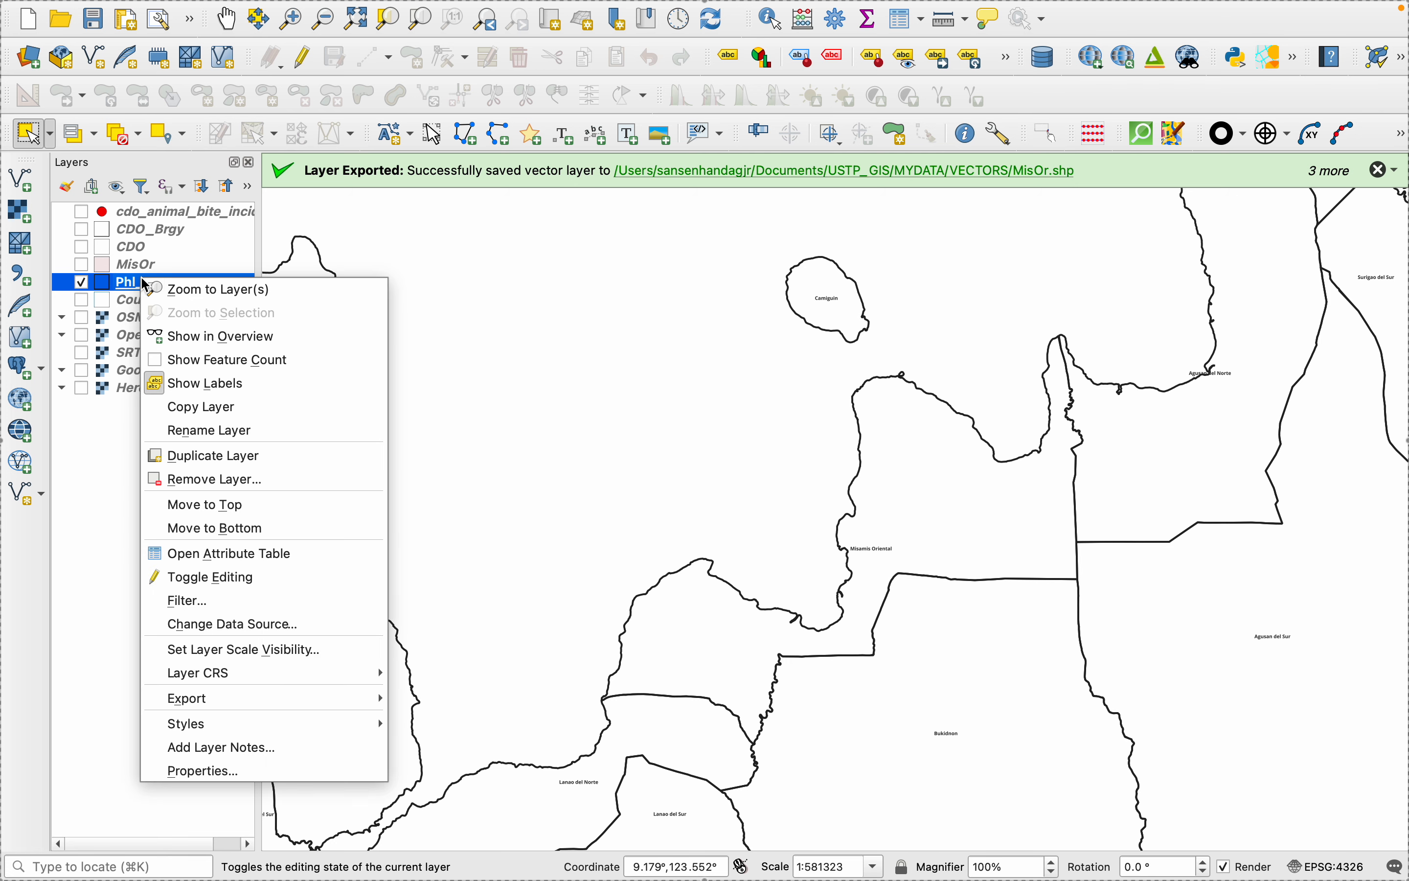
{"action": "left_click", "coordinate": [206, 772]}
{"action": "left_click", "coordinate": [275, 275]}
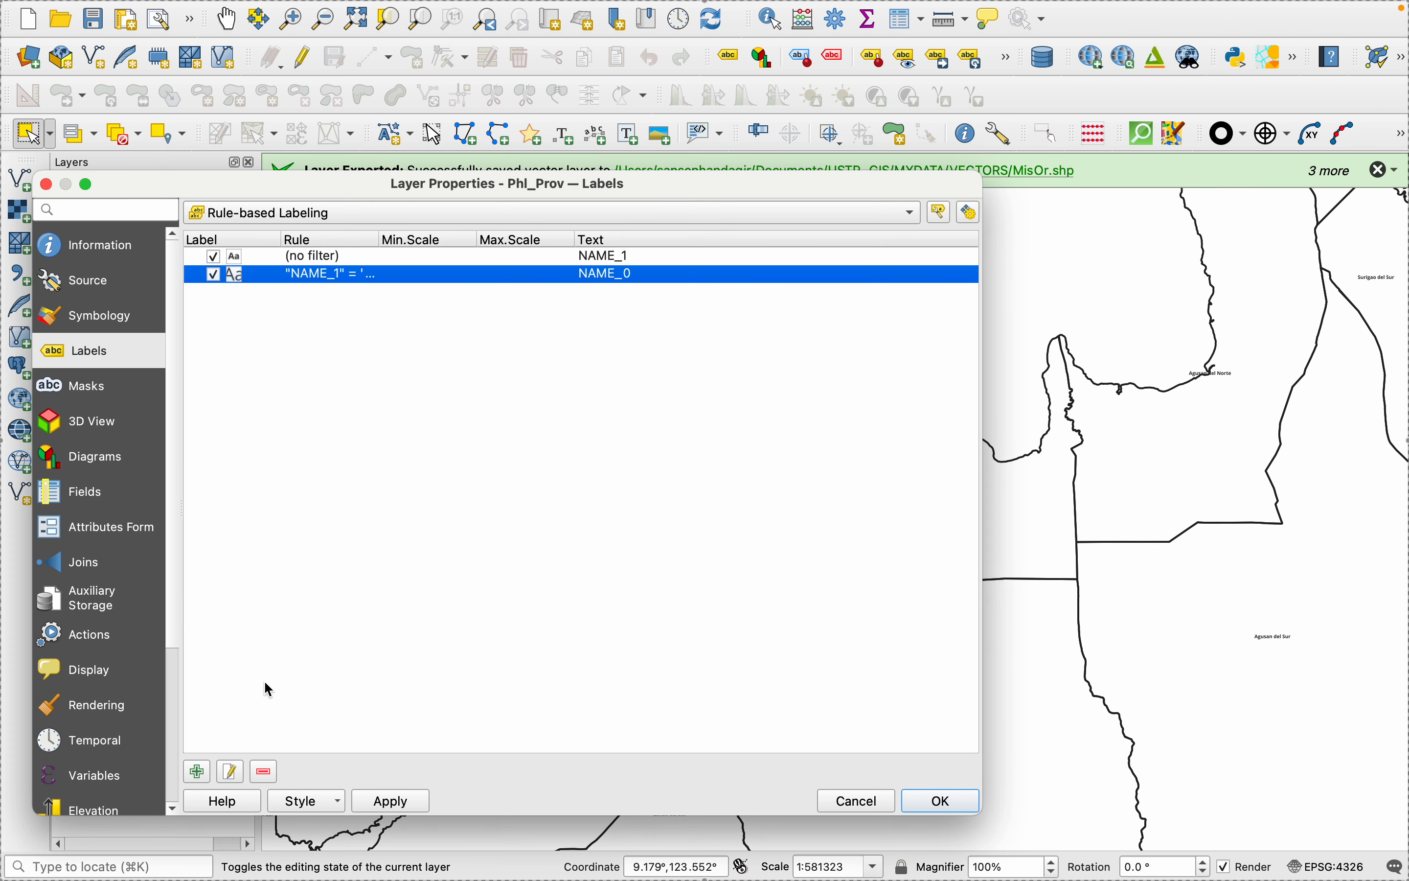
{"action": "left_click", "coordinate": [224, 776]}
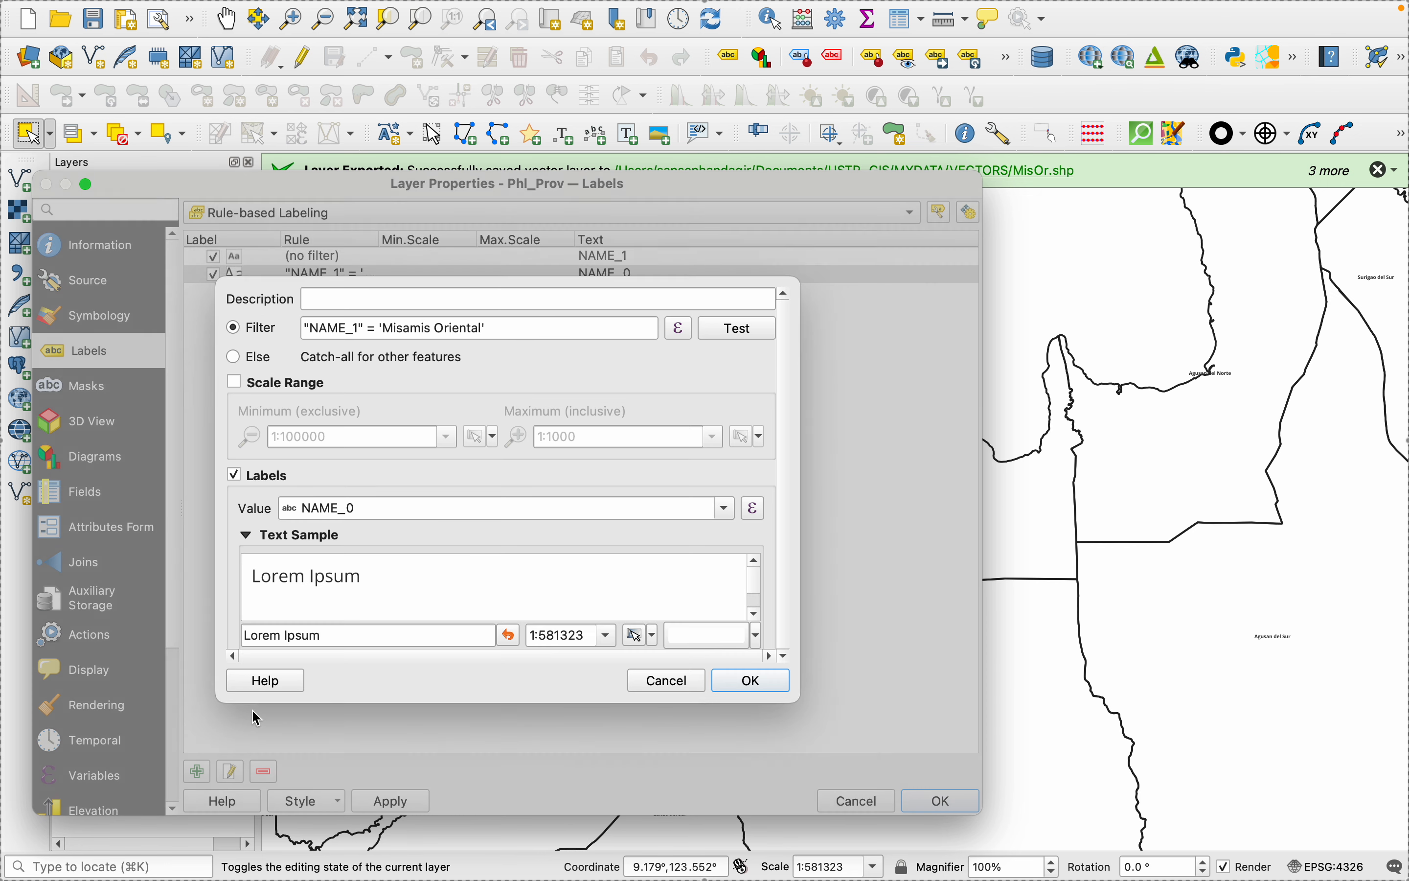
- Try the Else catch-all option for the rule, switch back to Filter and clear the leftover expression
{"action": "left_click", "coordinate": [233, 360]}
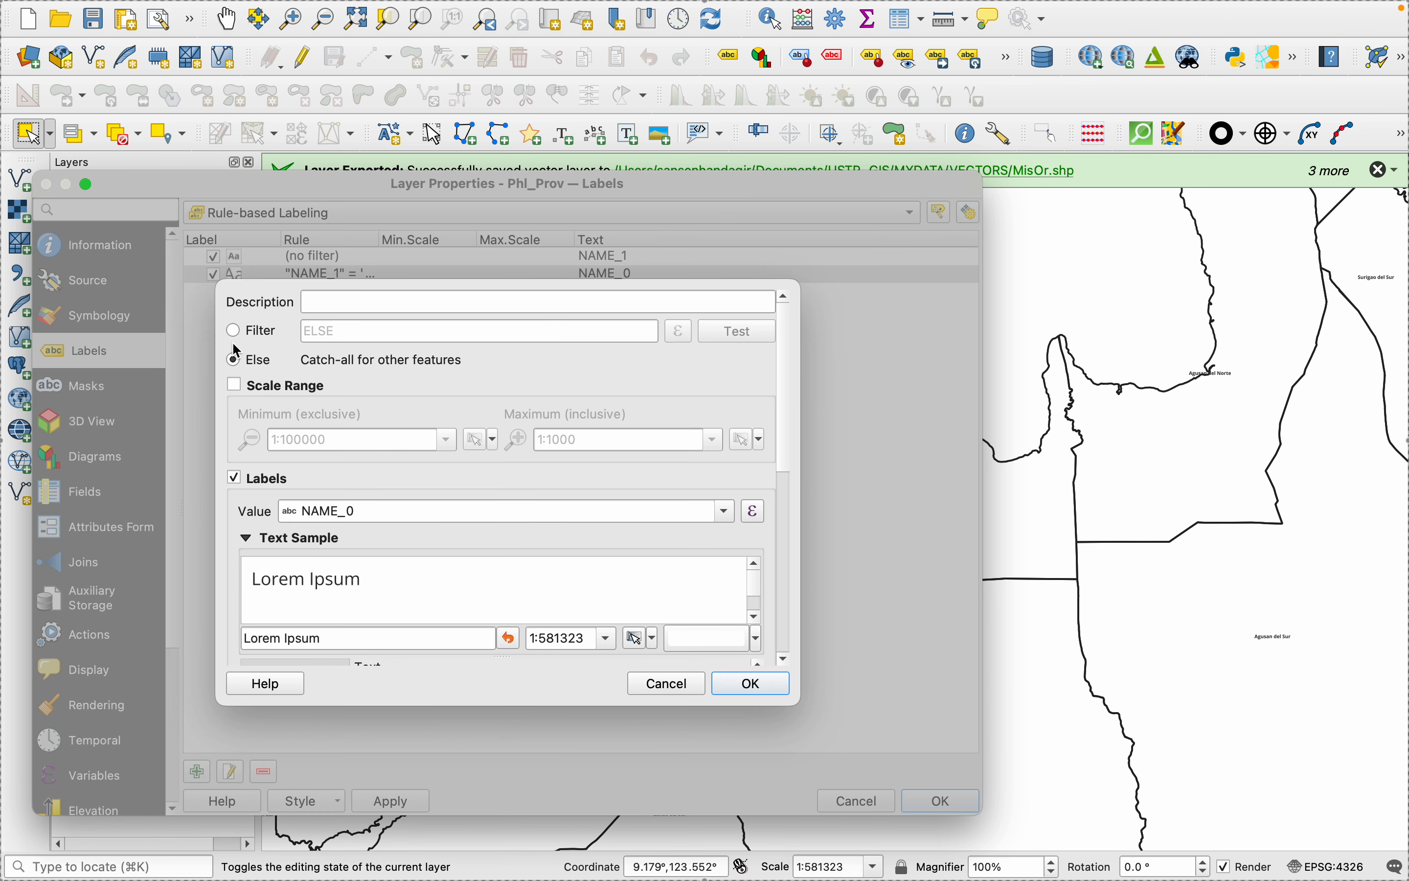
{"action": "left_click", "coordinate": [233, 331]}
{"action": "left_click", "coordinate": [678, 331]}
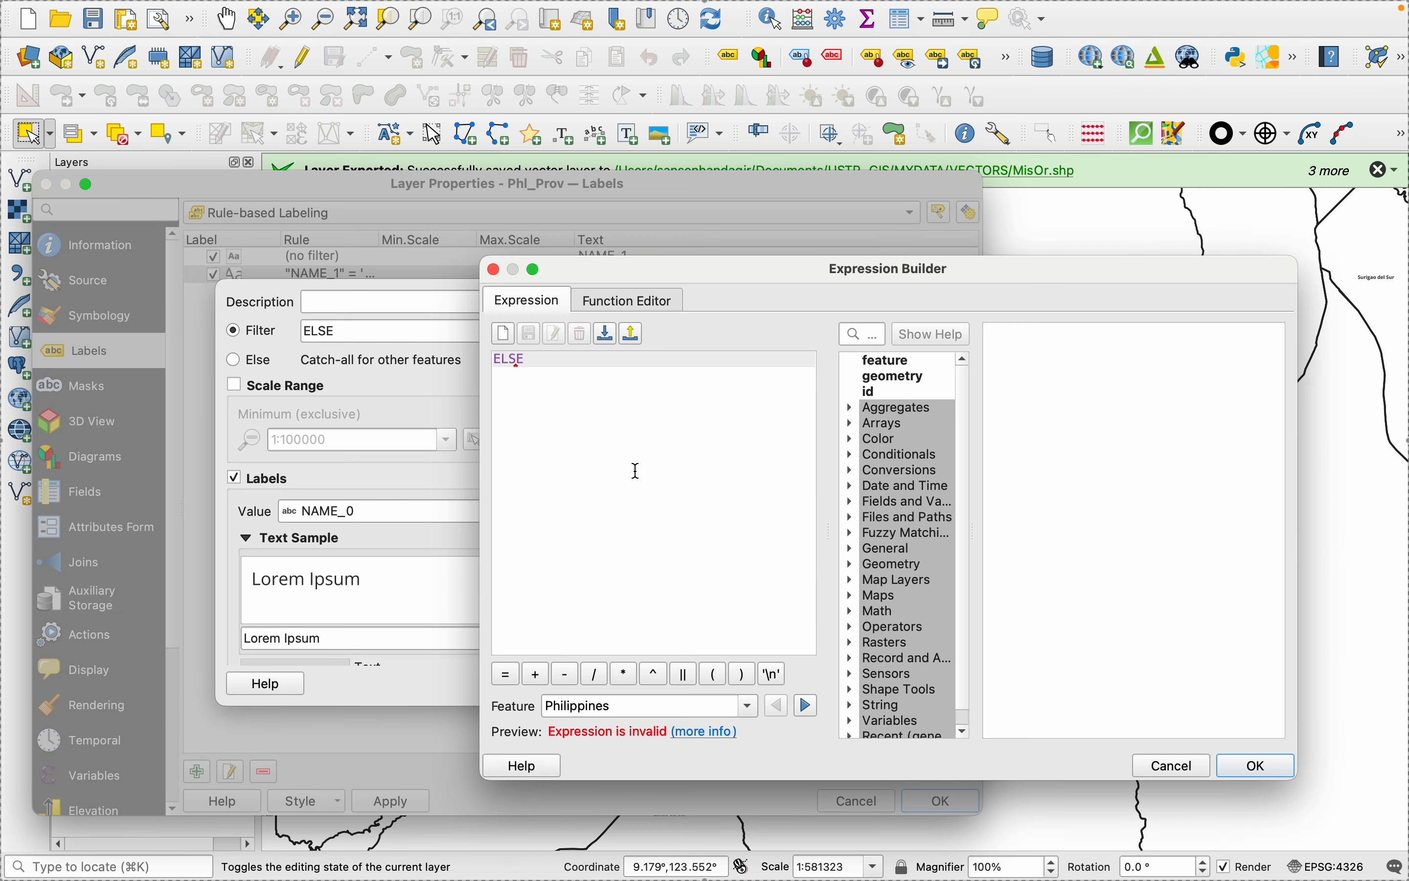
{"action": "key", "text": "super+a"}
{"action": "key", "text": "BackSpace"}
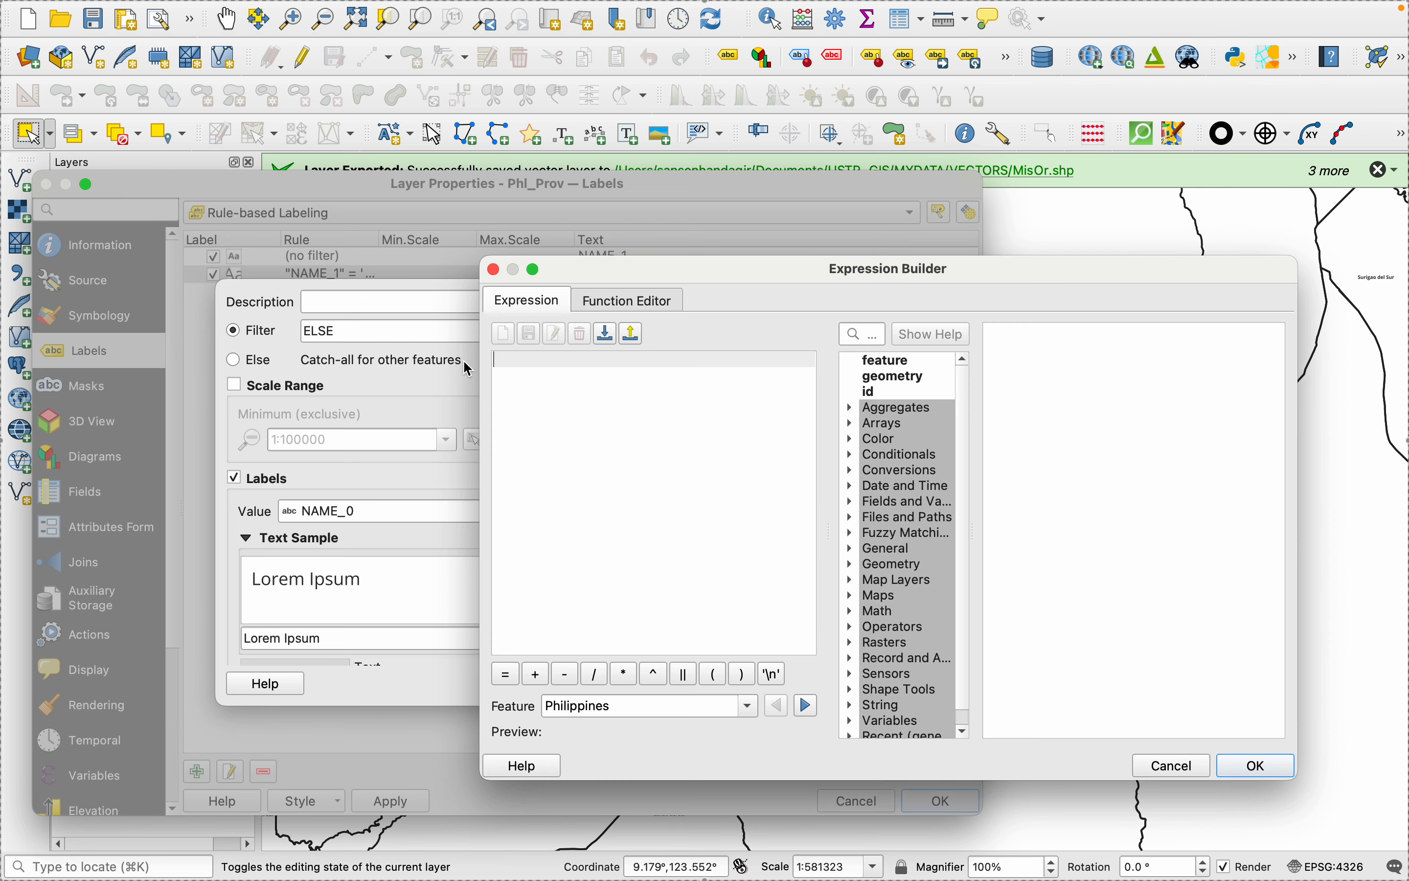
- Rebuild the rule's filter expression as "NAME_1" = 'Misamis Oriental' from the layer's fields and unique values
{"action": "left_click", "coordinate": [864, 519]}
{"action": "left_click", "coordinate": [852, 502]}
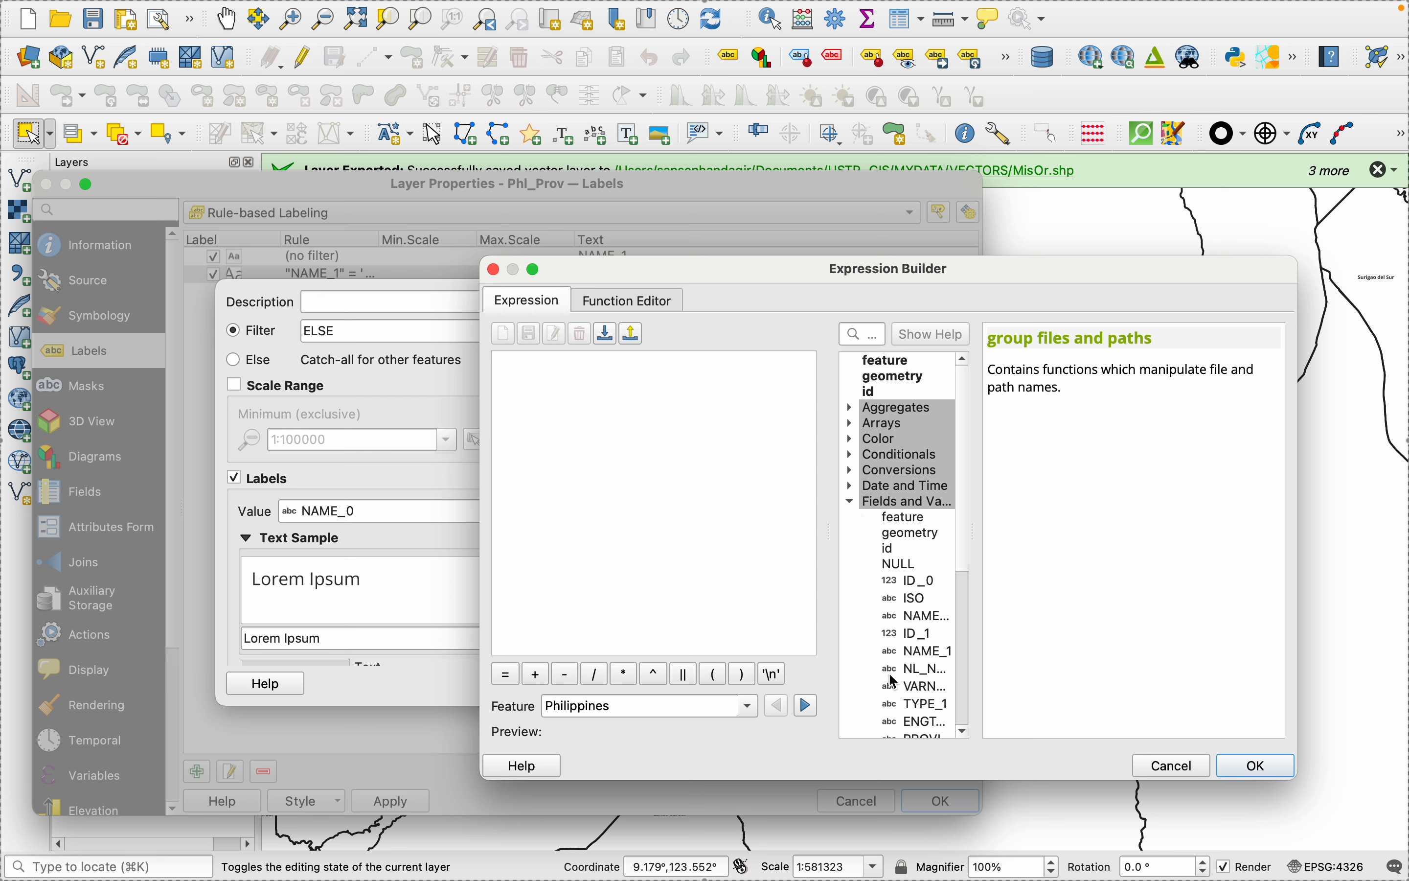
{"action": "double_click", "coordinate": [903, 655]}
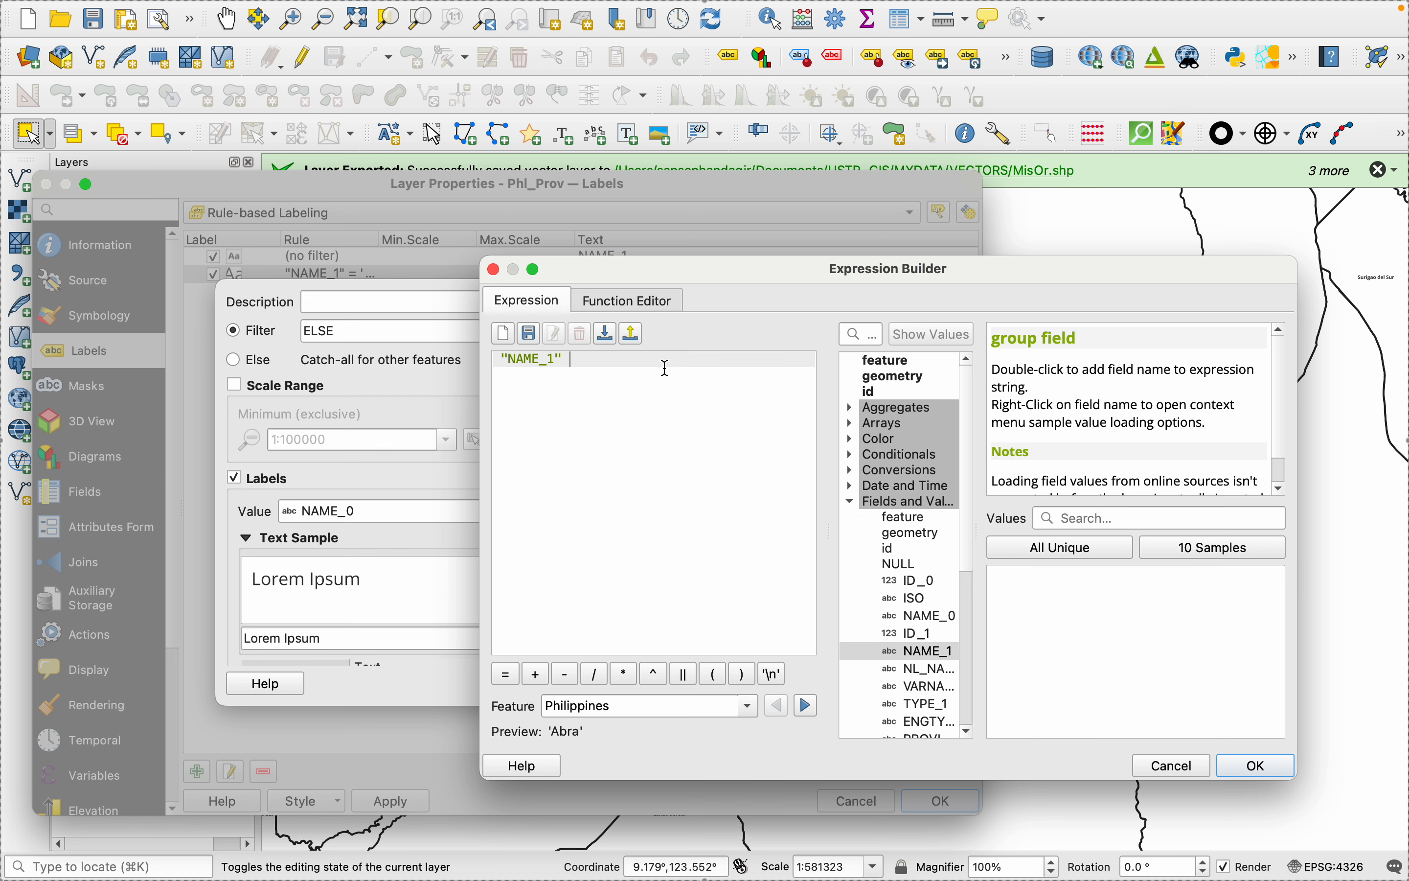
{"action": "type", "text": "="}
{"action": "left_click", "coordinate": [1038, 559]}
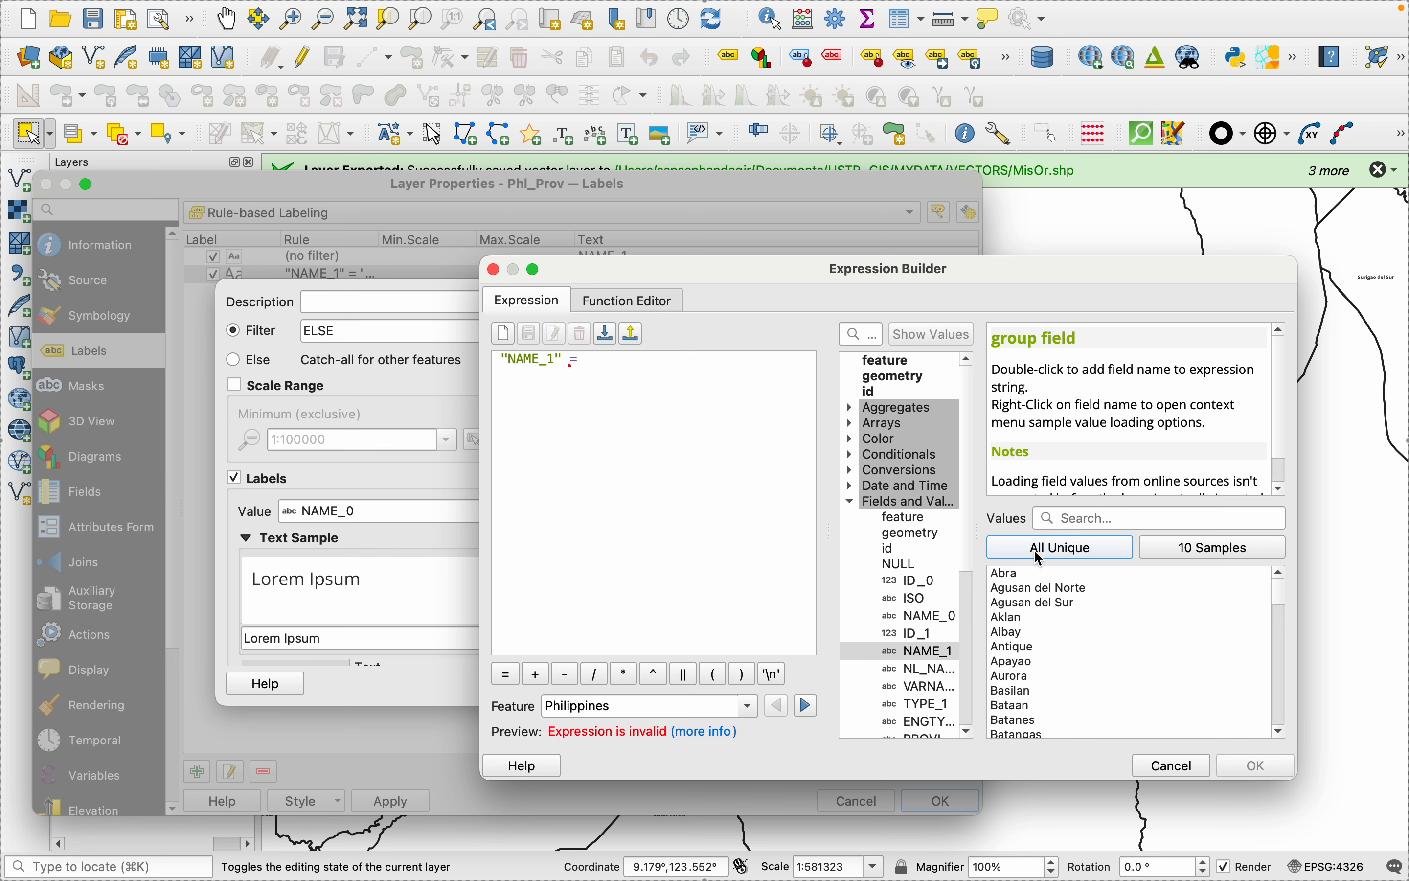
{"action": "scroll", "coordinate": [1033, 686], "scroll_direction": "down", "scroll_amount": 10}
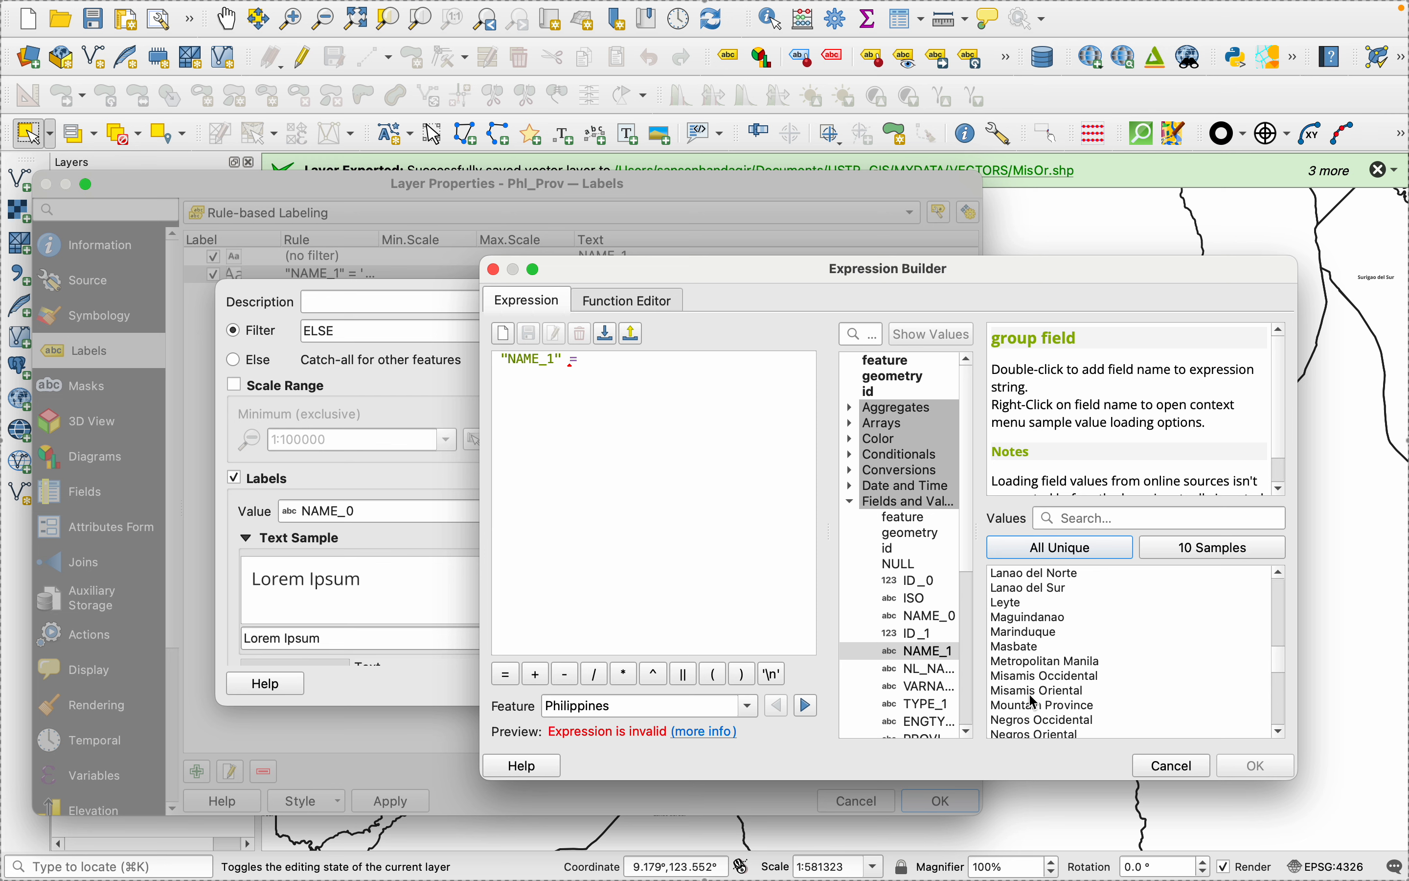
{"action": "double_click", "coordinate": [1032, 696]}
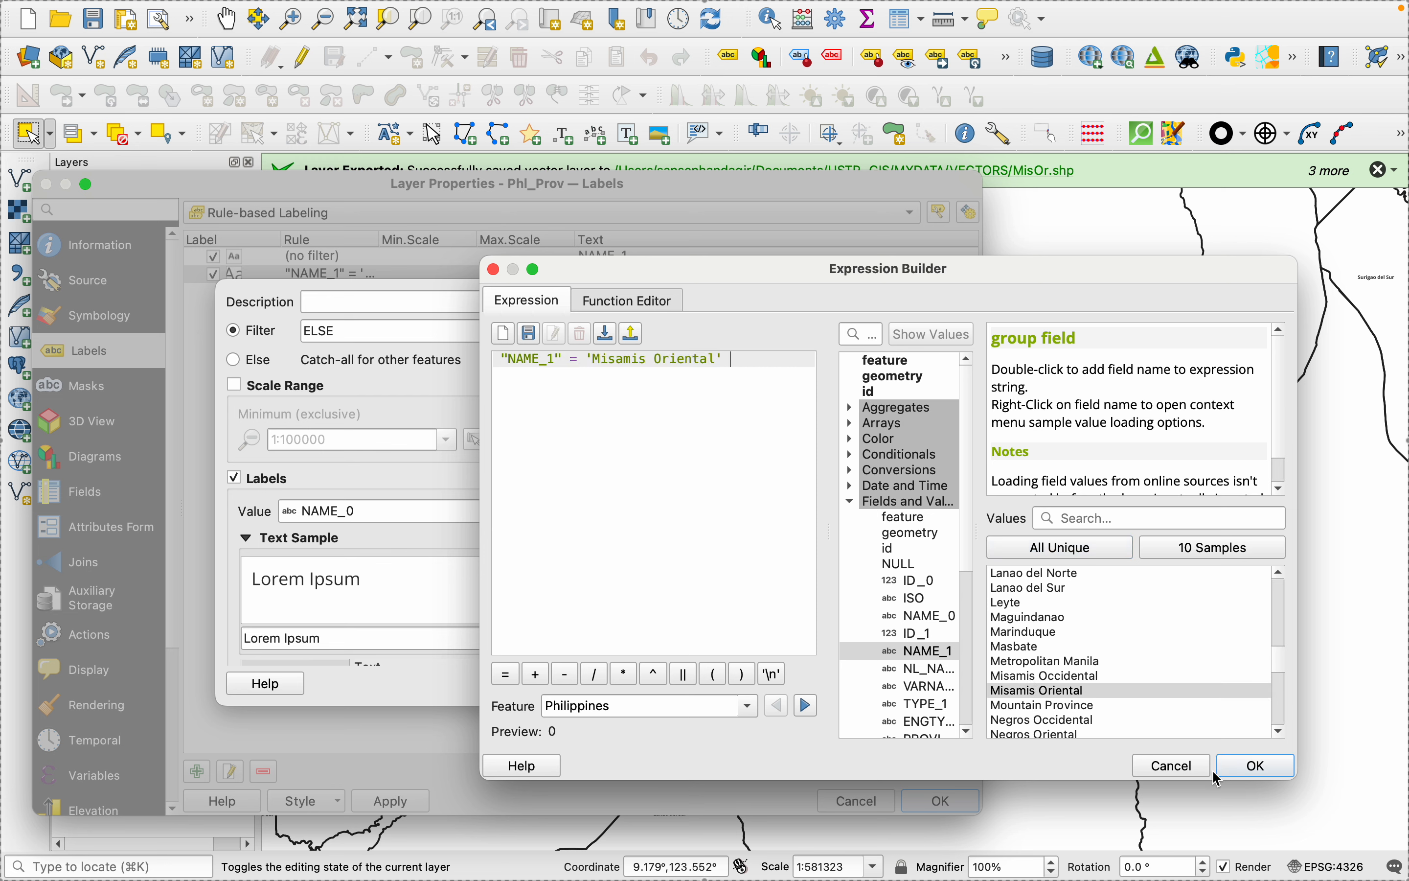
{"action": "left_click", "coordinate": [1253, 765]}
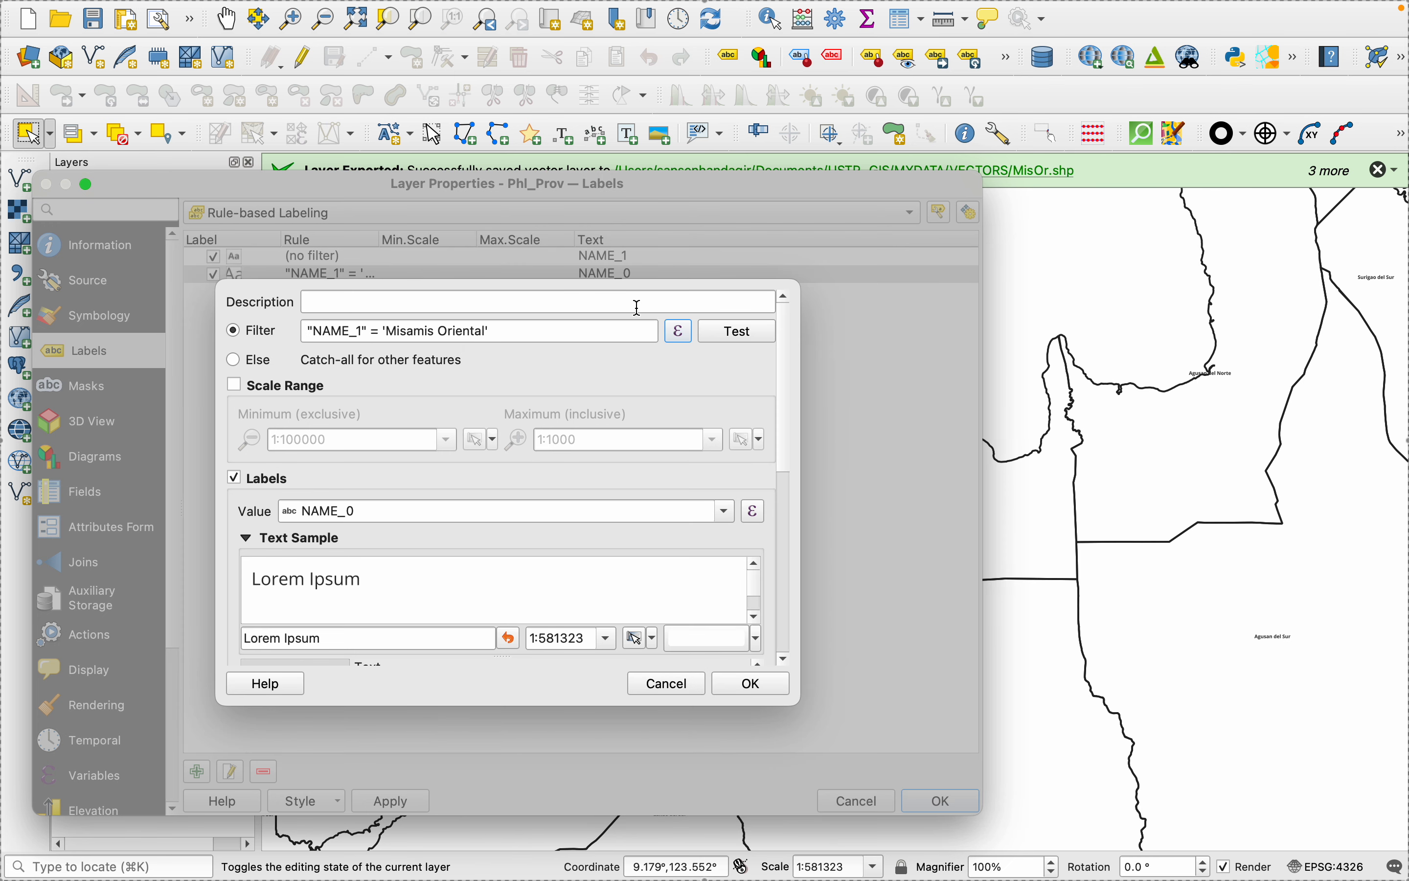
- Set the rule's description to Label, test its filter, and accept the rule and layer properties
{"action": "left_click", "coordinate": [636, 305]}
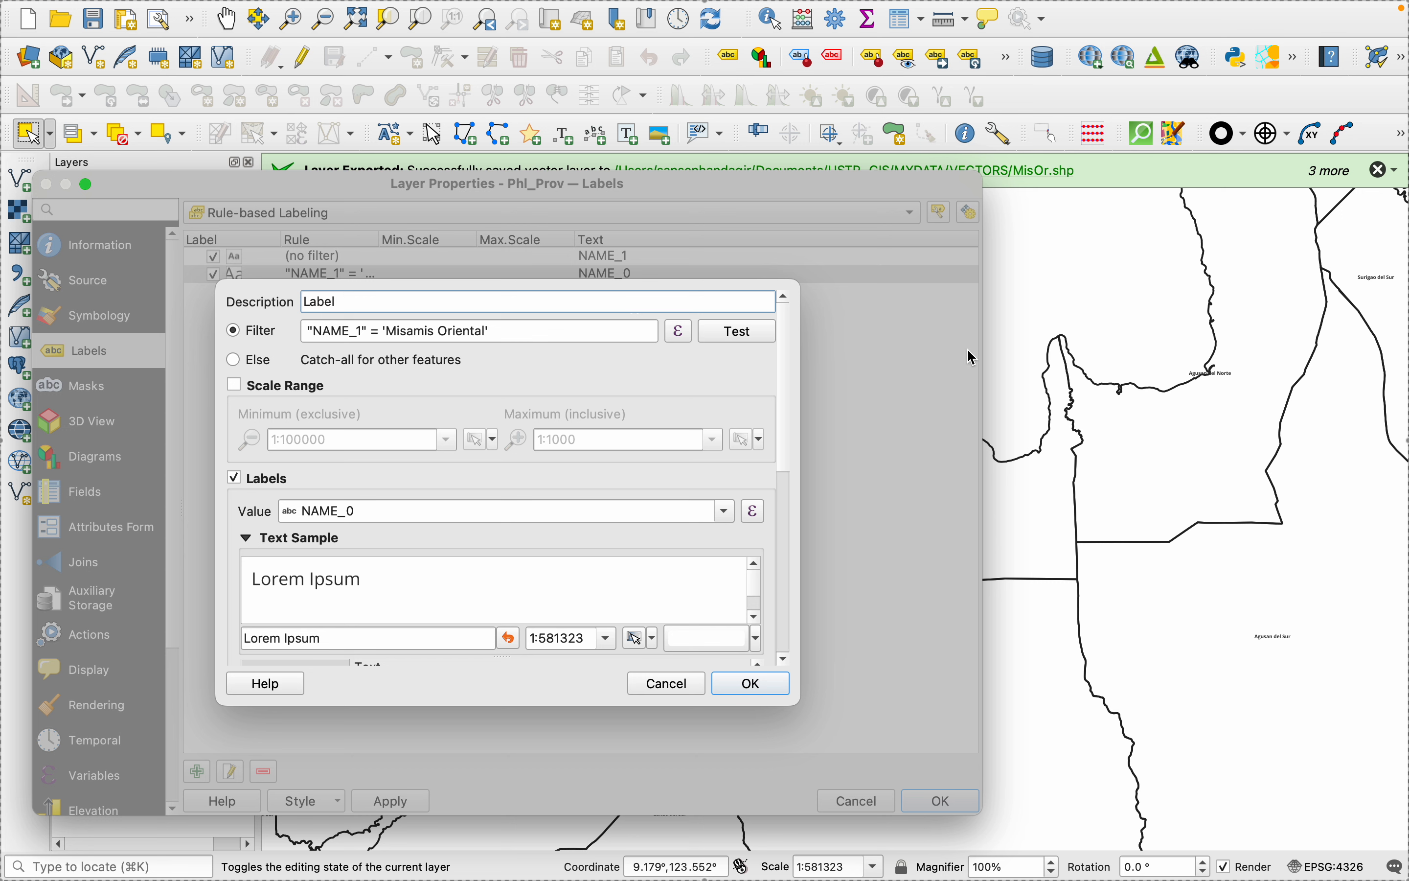
{"action": "left_click", "coordinate": [750, 331]}
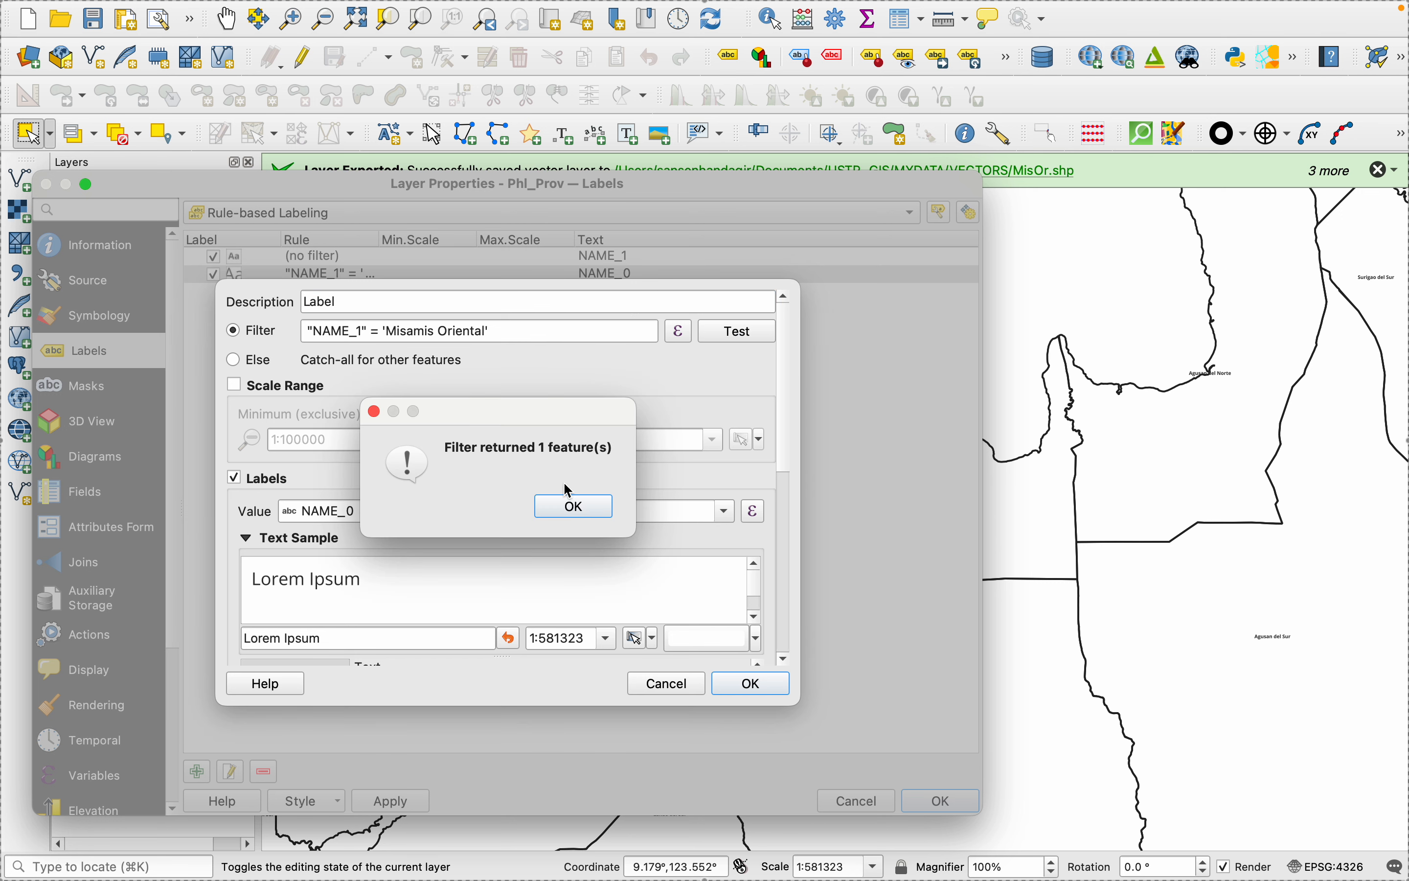
{"action": "left_click", "coordinate": [570, 505]}
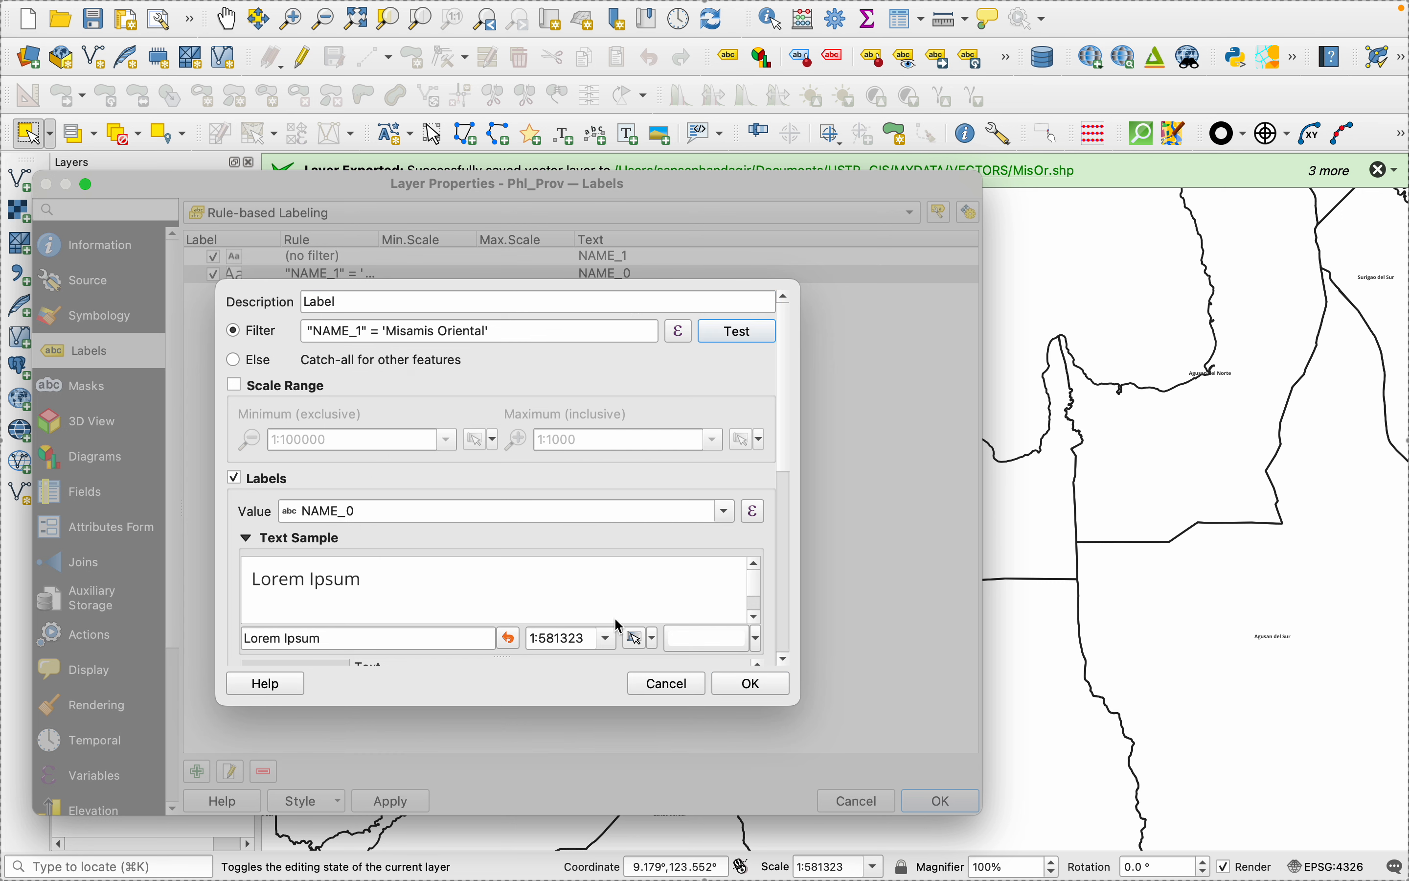
{"action": "left_click", "coordinate": [751, 683]}
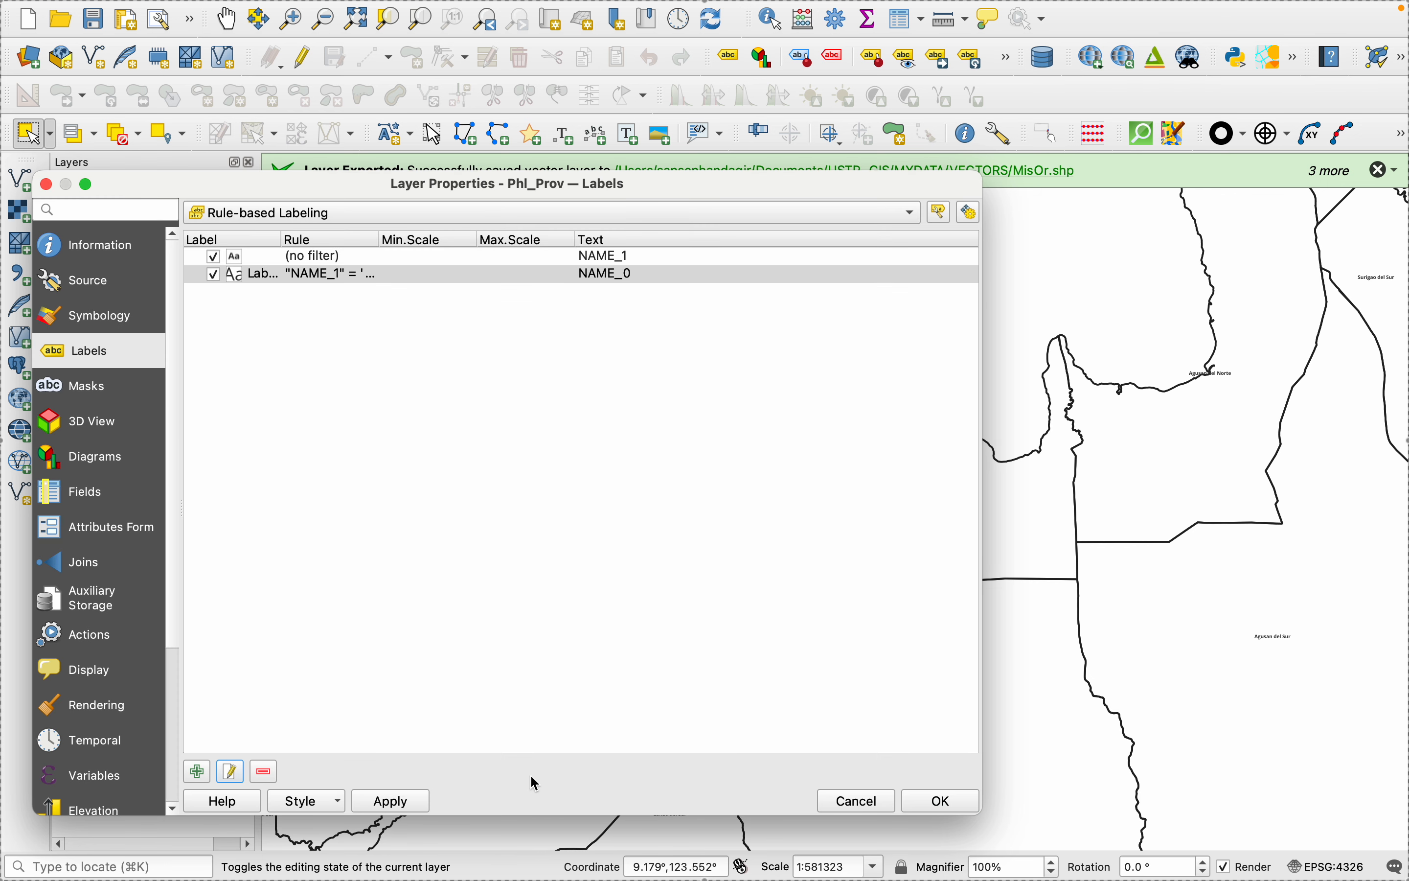
{"action": "left_click", "coordinate": [381, 801]}
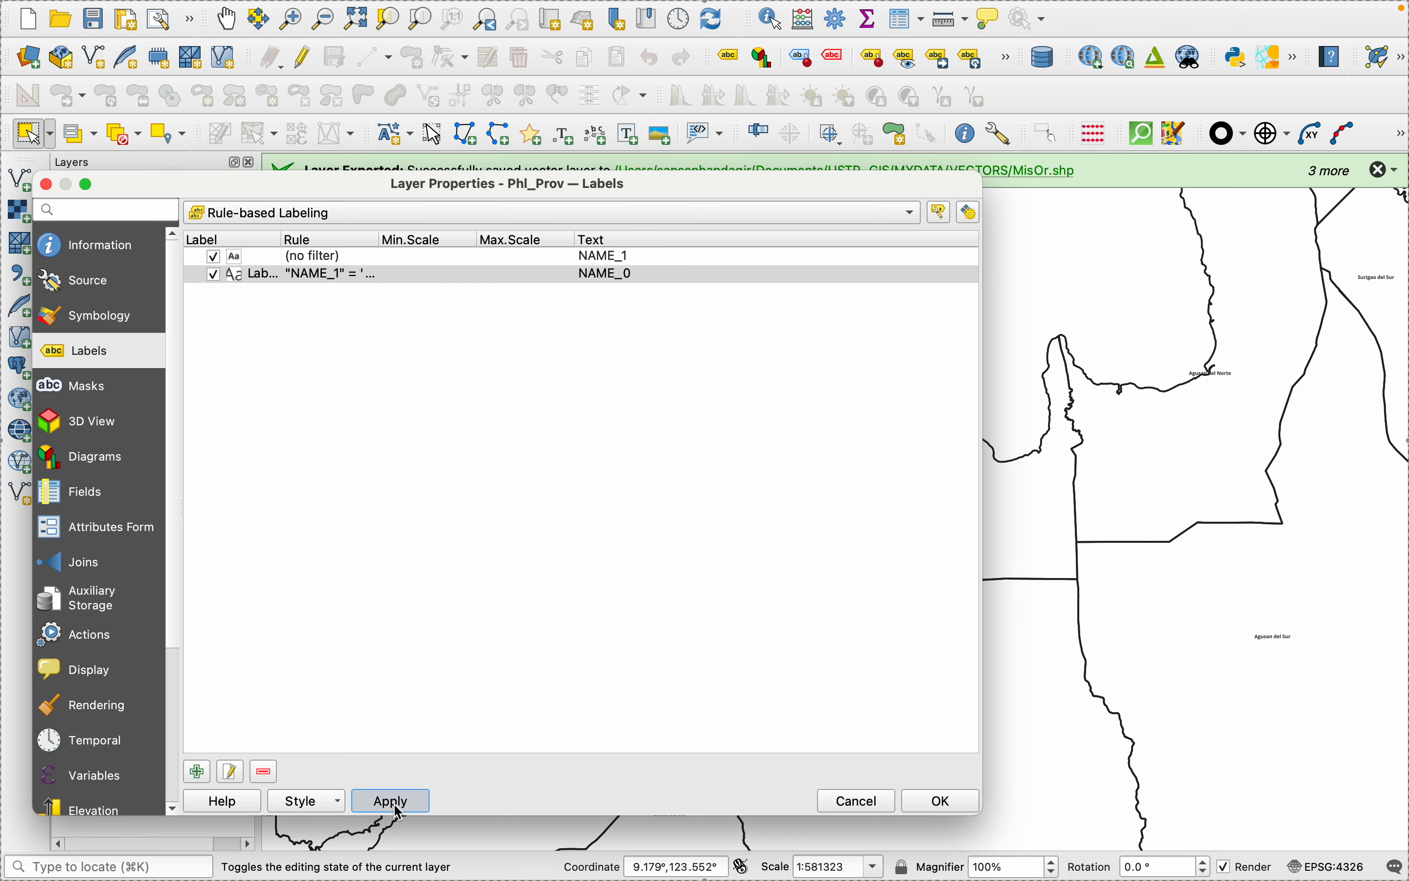
{"action": "left_click", "coordinate": [943, 800]}
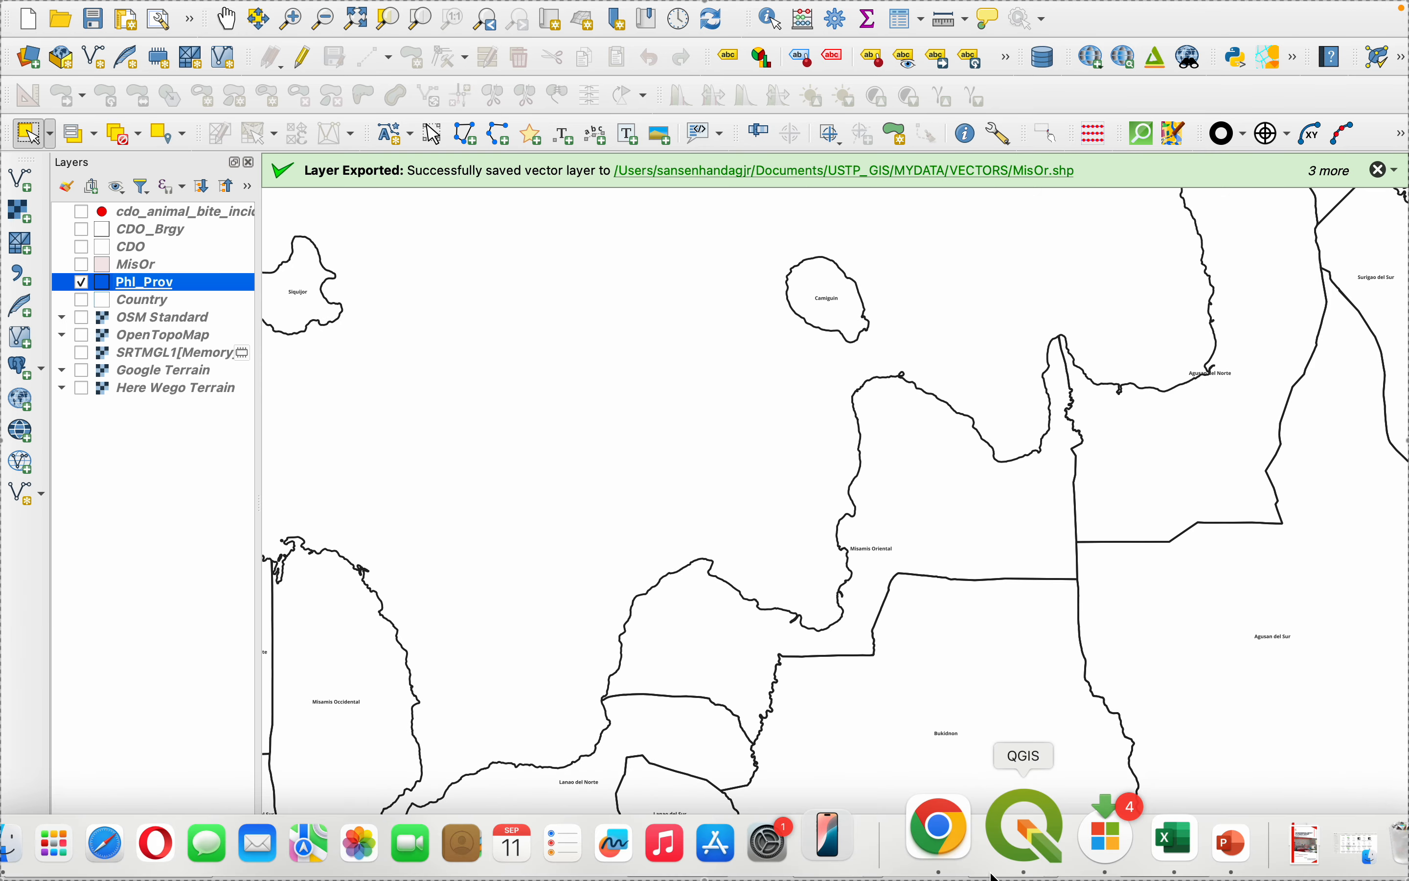
- Switch to the print layout and refresh it to apply the new label rule to the insets
{"action": "left_click", "coordinate": [1016, 826]}
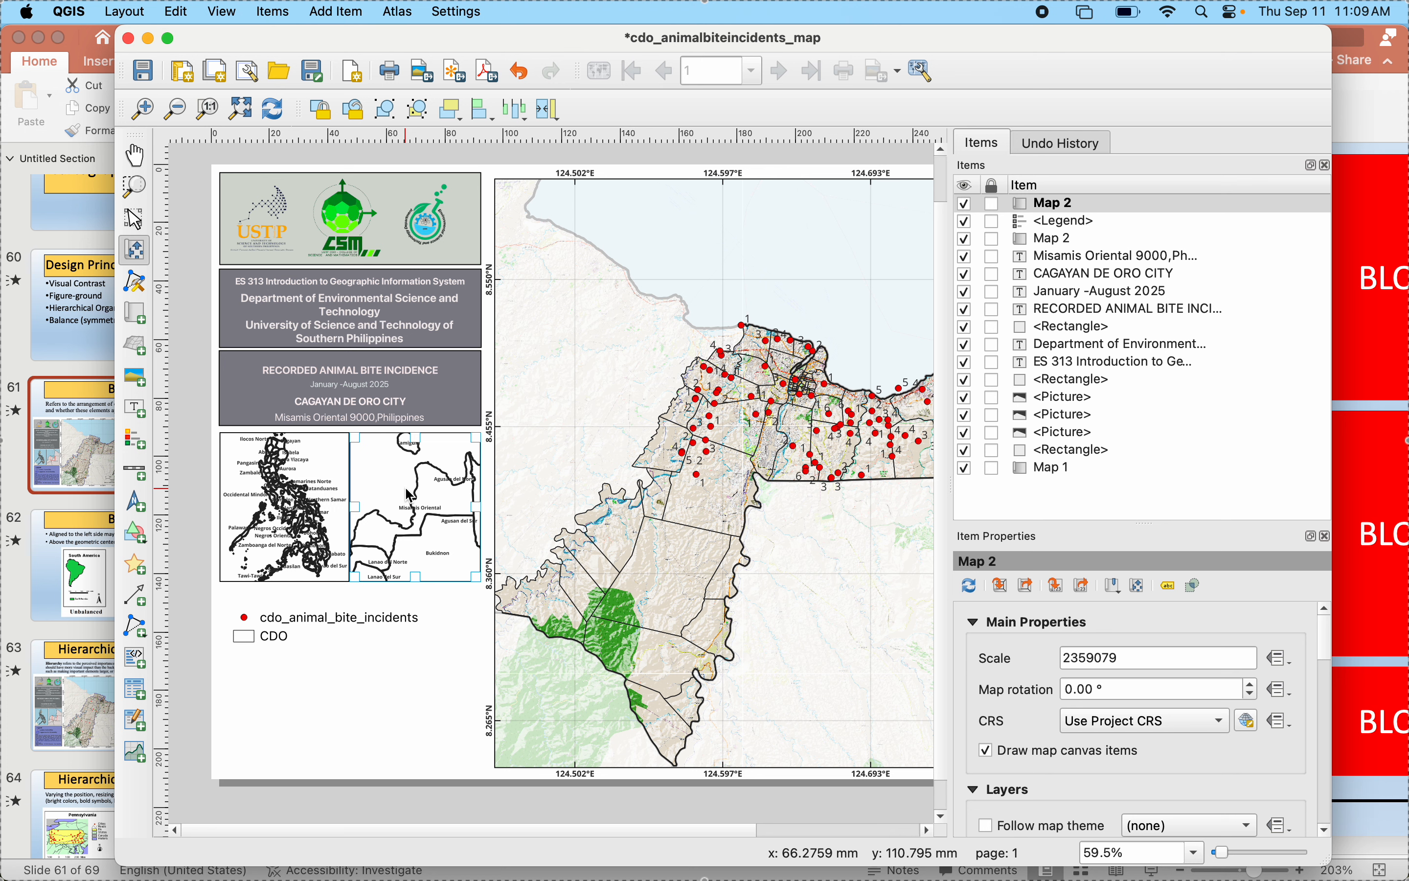
{"action": "left_click", "coordinate": [279, 116]}
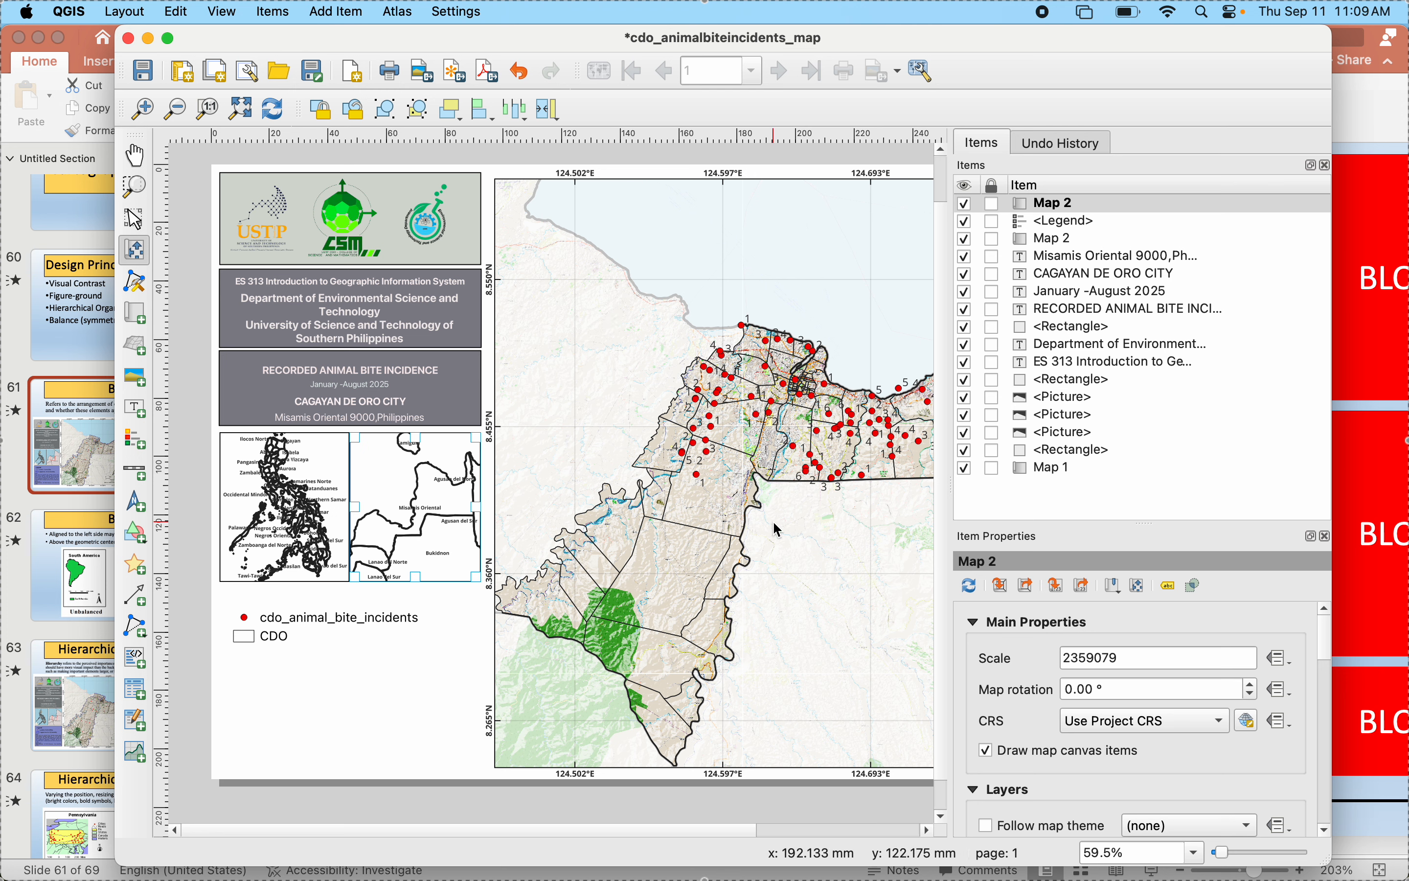
- Enable the background of the Misamis Oriental inset map and set its color to the standard dark blue
{"action": "scroll", "coordinate": [983, 777], "scroll_direction": "down", "scroll_amount": 10}
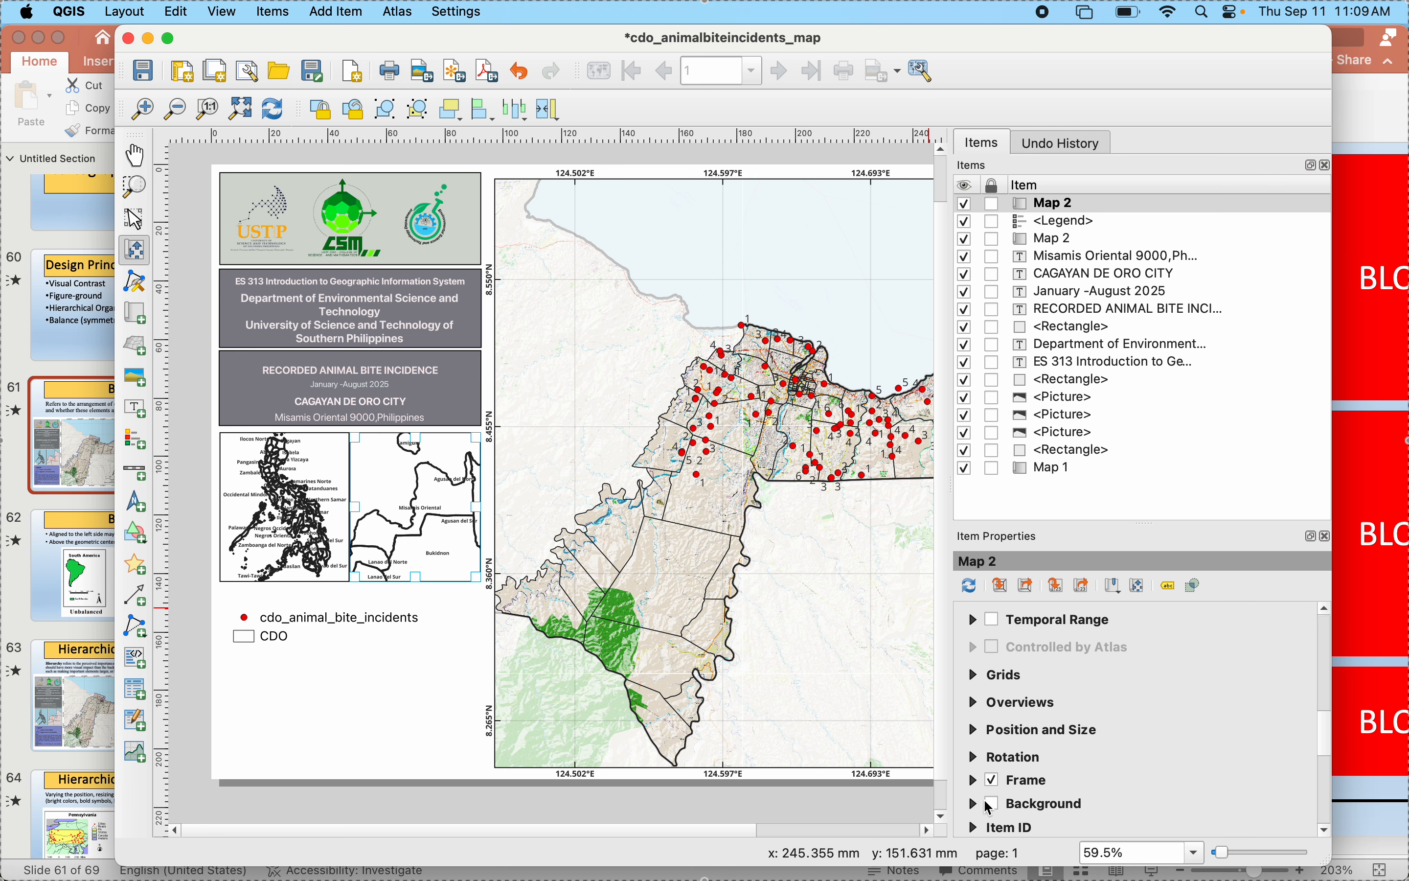
{"action": "left_click", "coordinate": [993, 805]}
{"action": "scroll", "coordinate": [1182, 782], "scroll_direction": "down", "scroll_amount": 3}
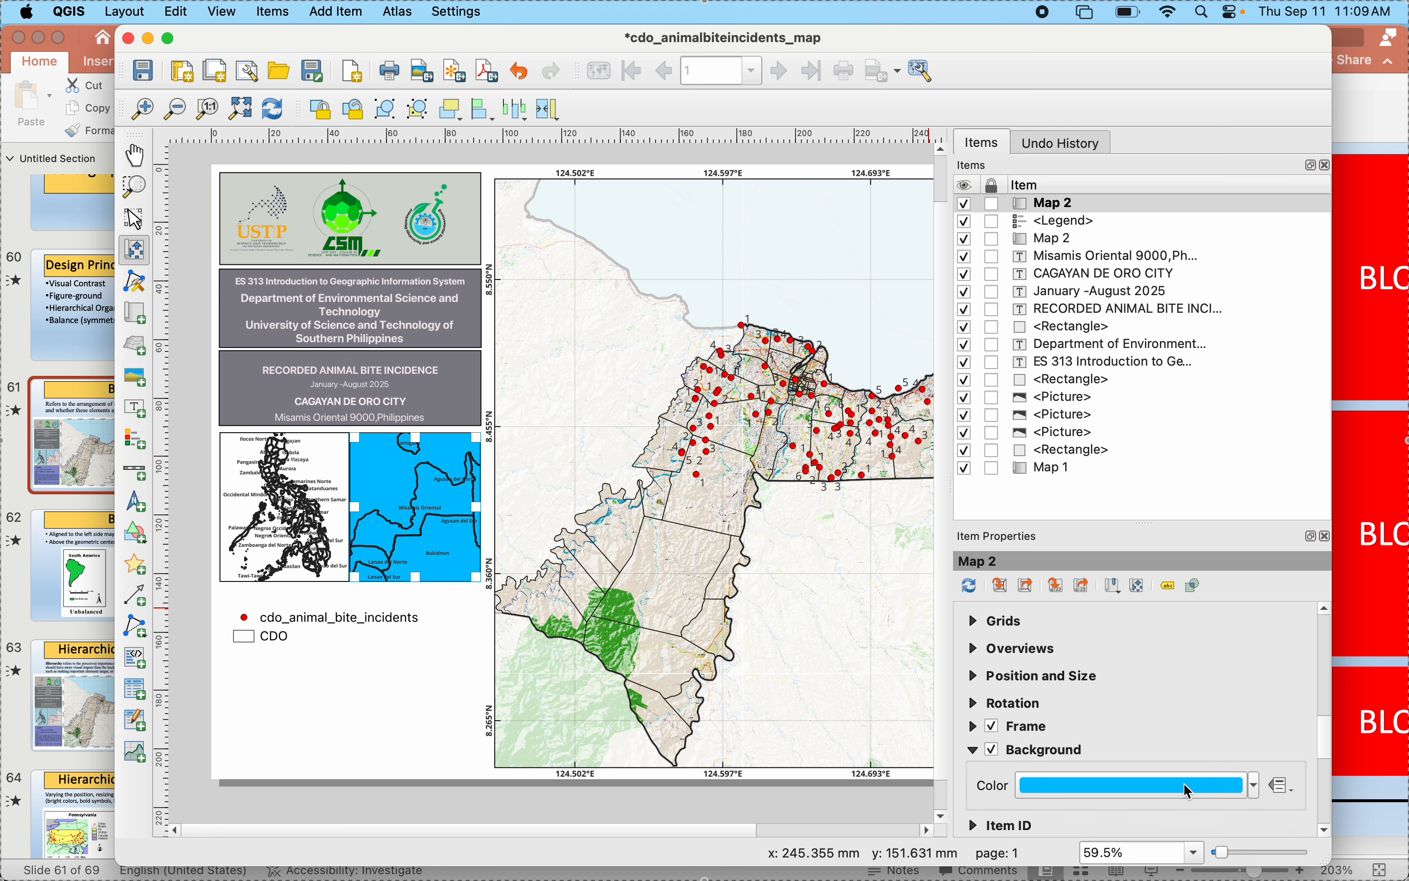
{"action": "left_click", "coordinate": [1255, 772]}
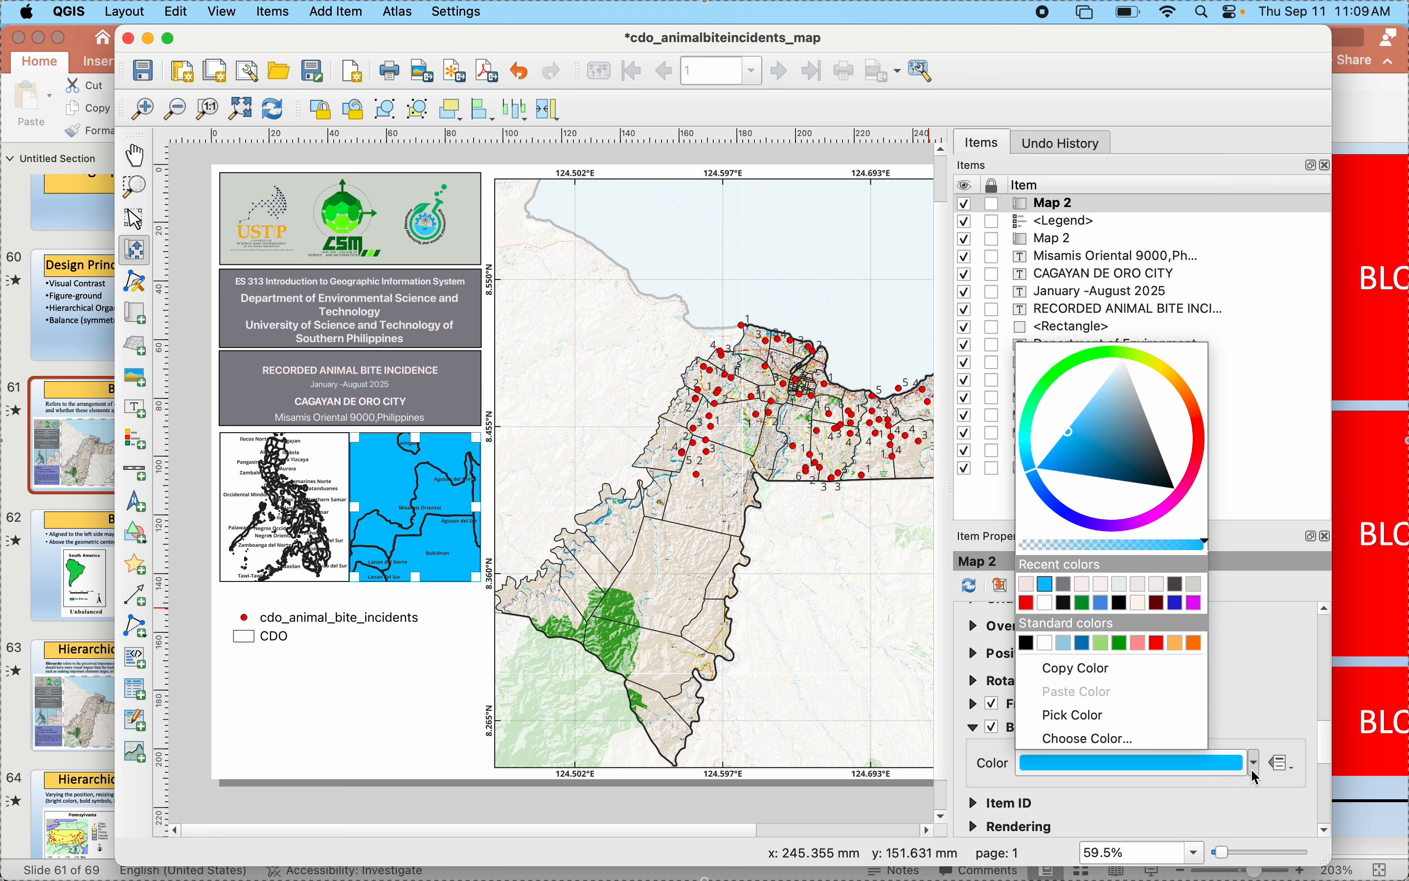
{"action": "left_click", "coordinate": [1082, 643]}
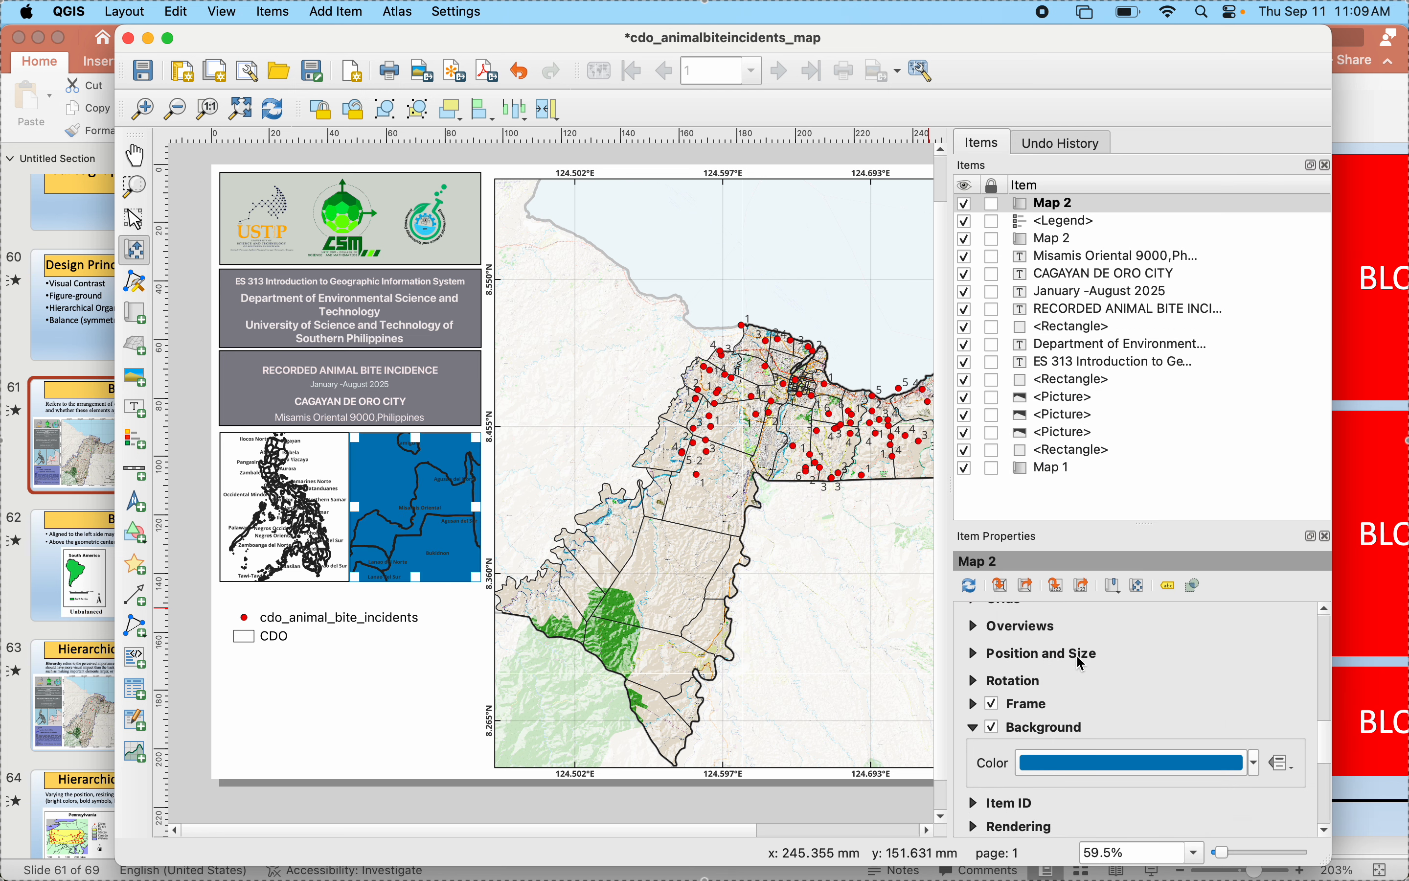
- Turn off the Misamis Oriental inset's background
{"action": "left_click", "coordinate": [993, 729]}
{"action": "left_click", "coordinate": [994, 735]}
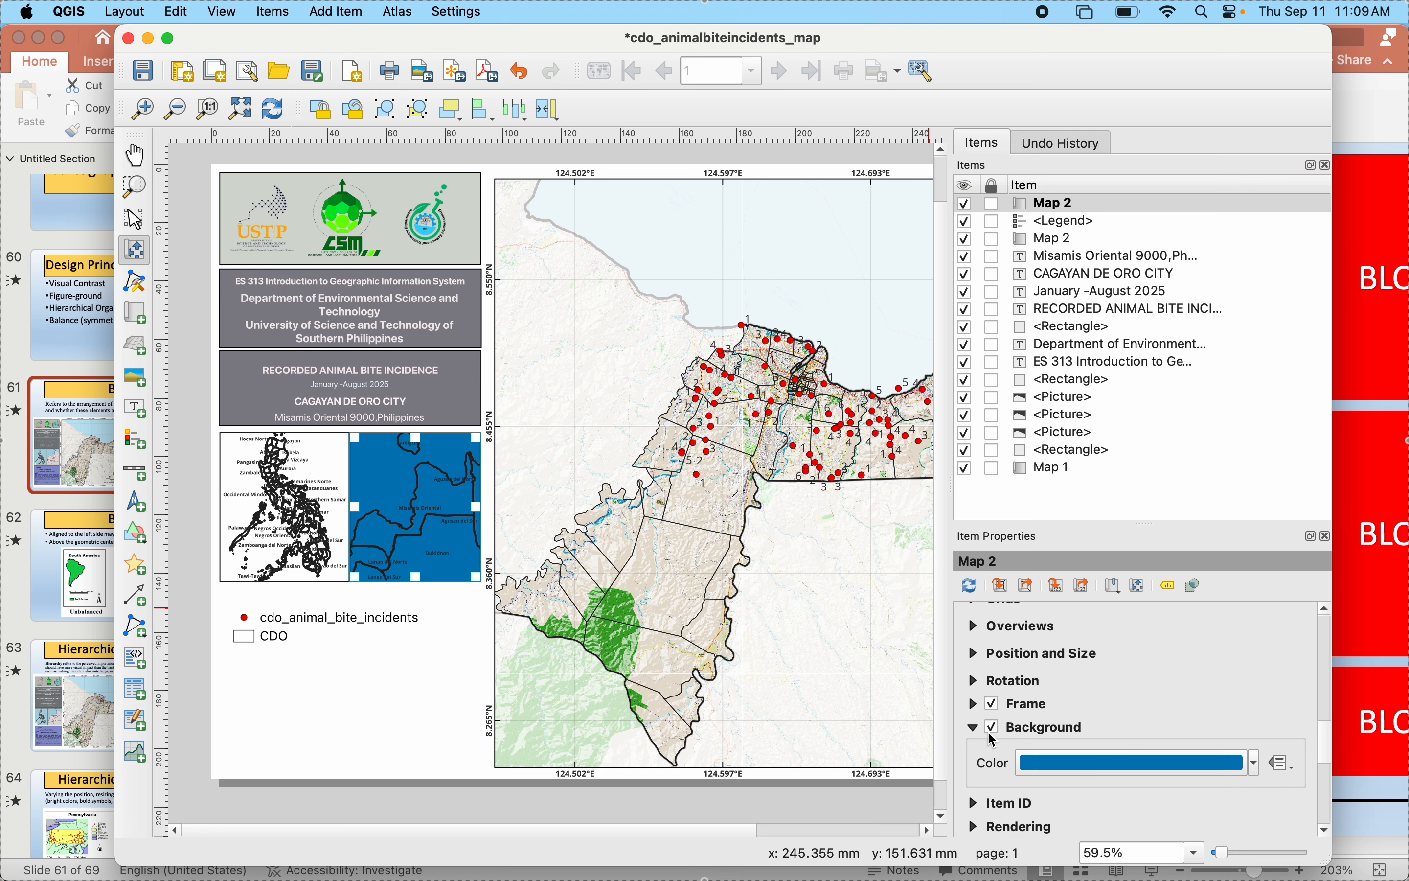
{"action": "left_click", "coordinate": [993, 735]}
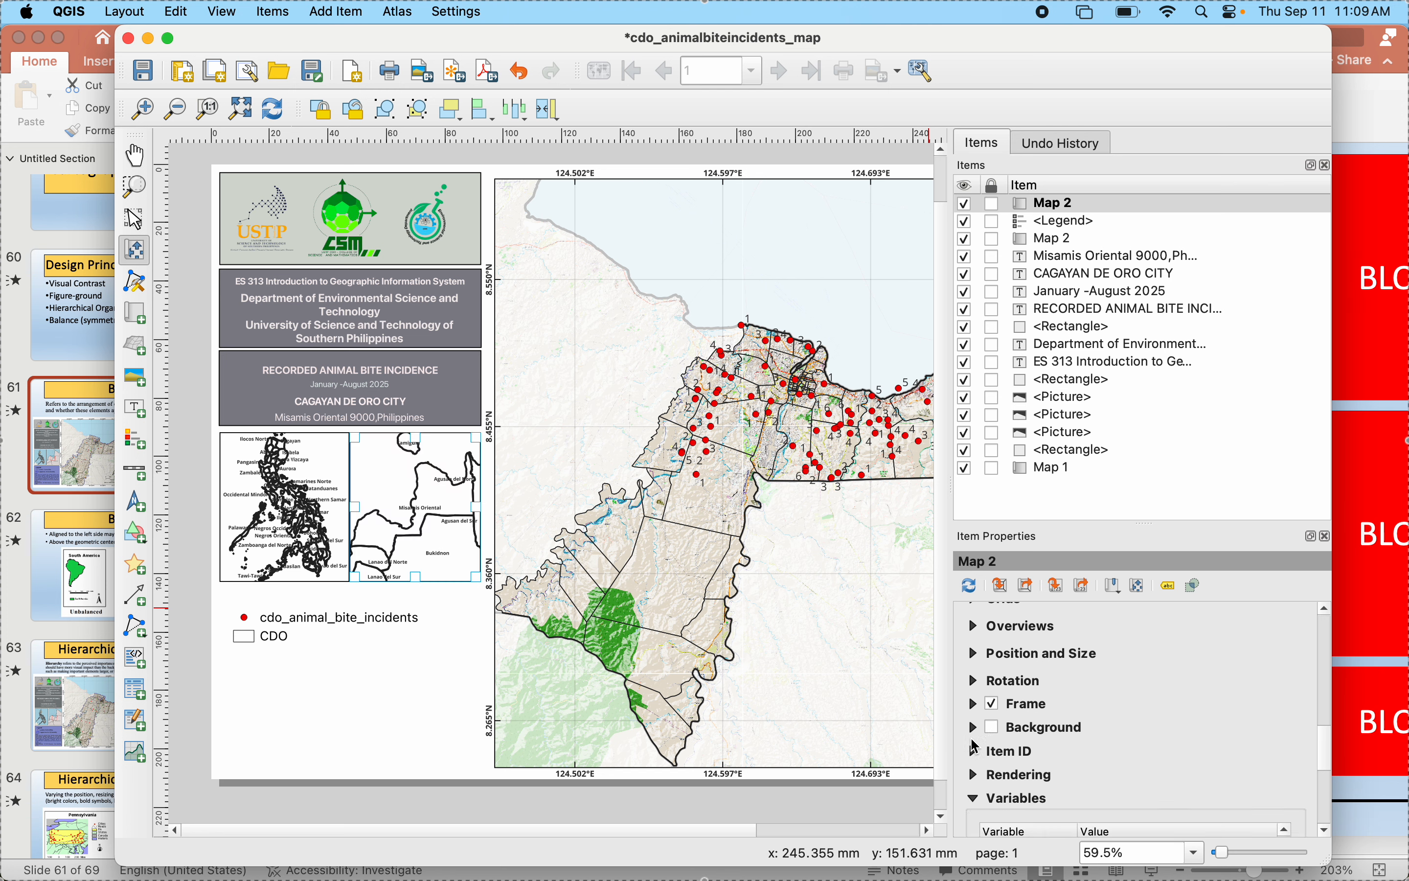
- Switch to the main project window and apply a light blue background color in the project properties
{"action": "left_click", "coordinate": [996, 826]}
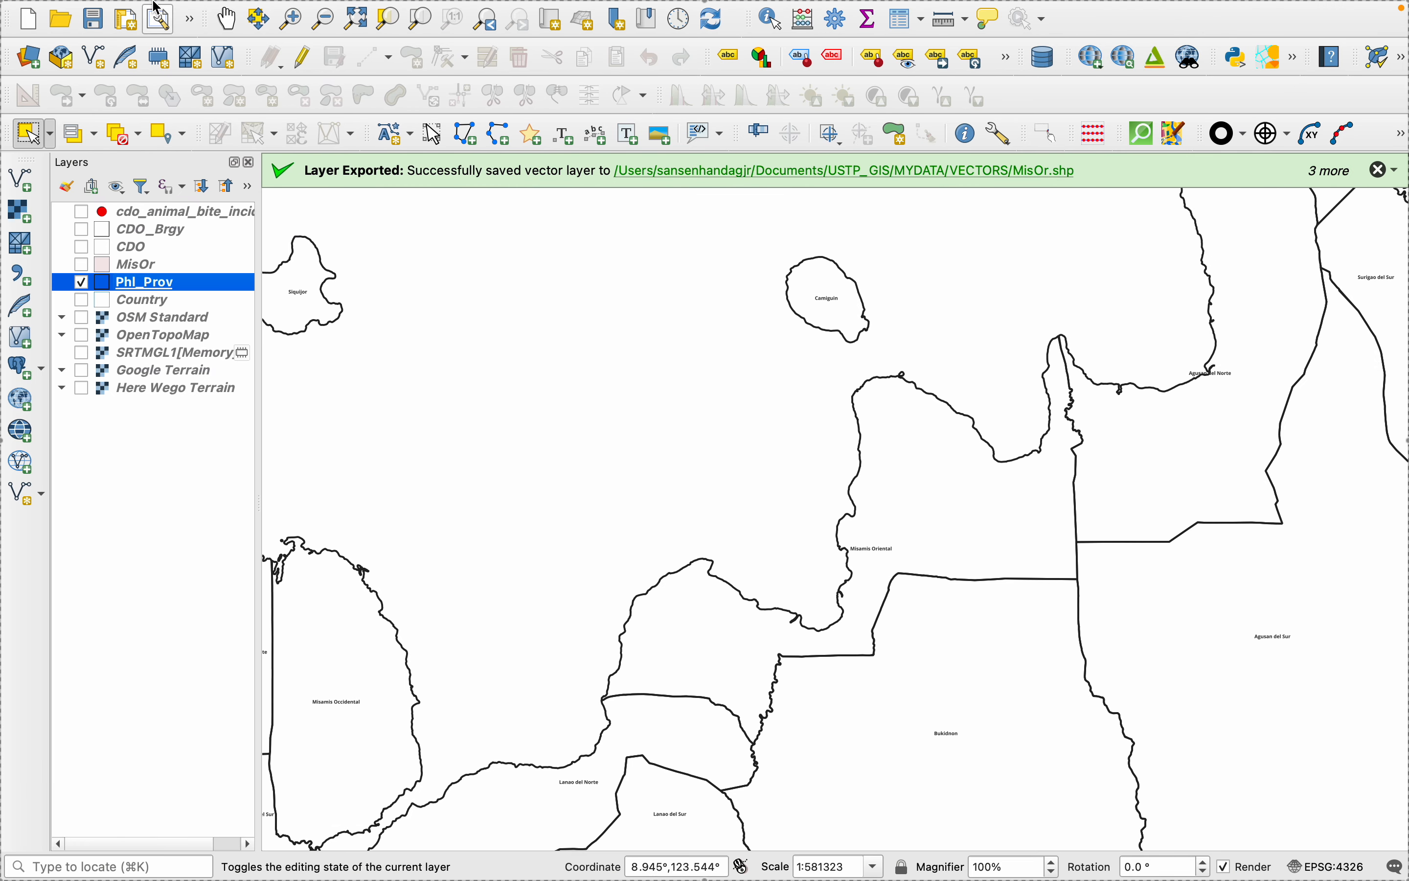
{"action": "left_click", "coordinate": [127, 12]}
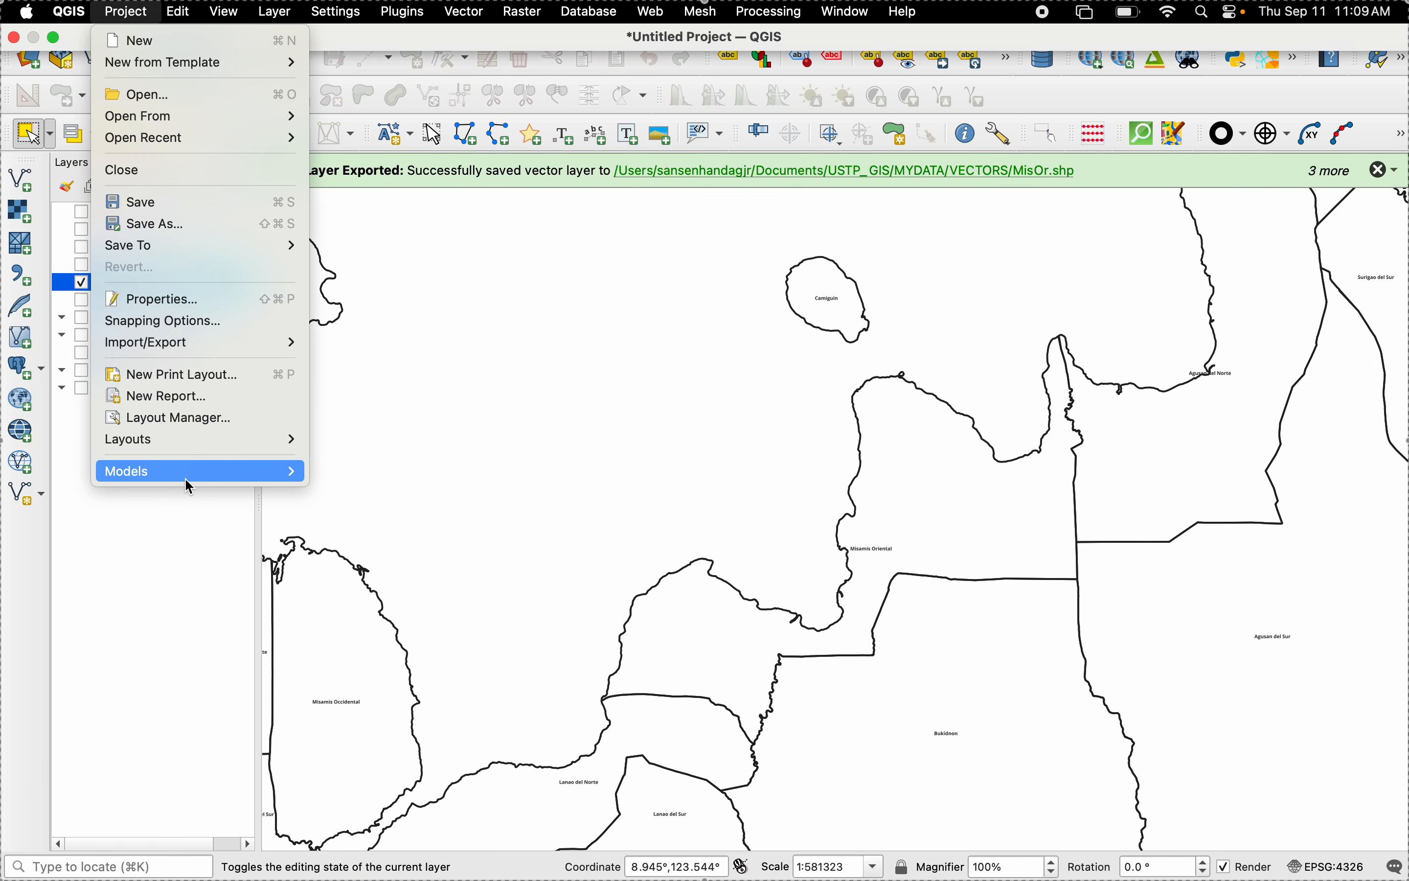
{"action": "left_click", "coordinate": [175, 299]}
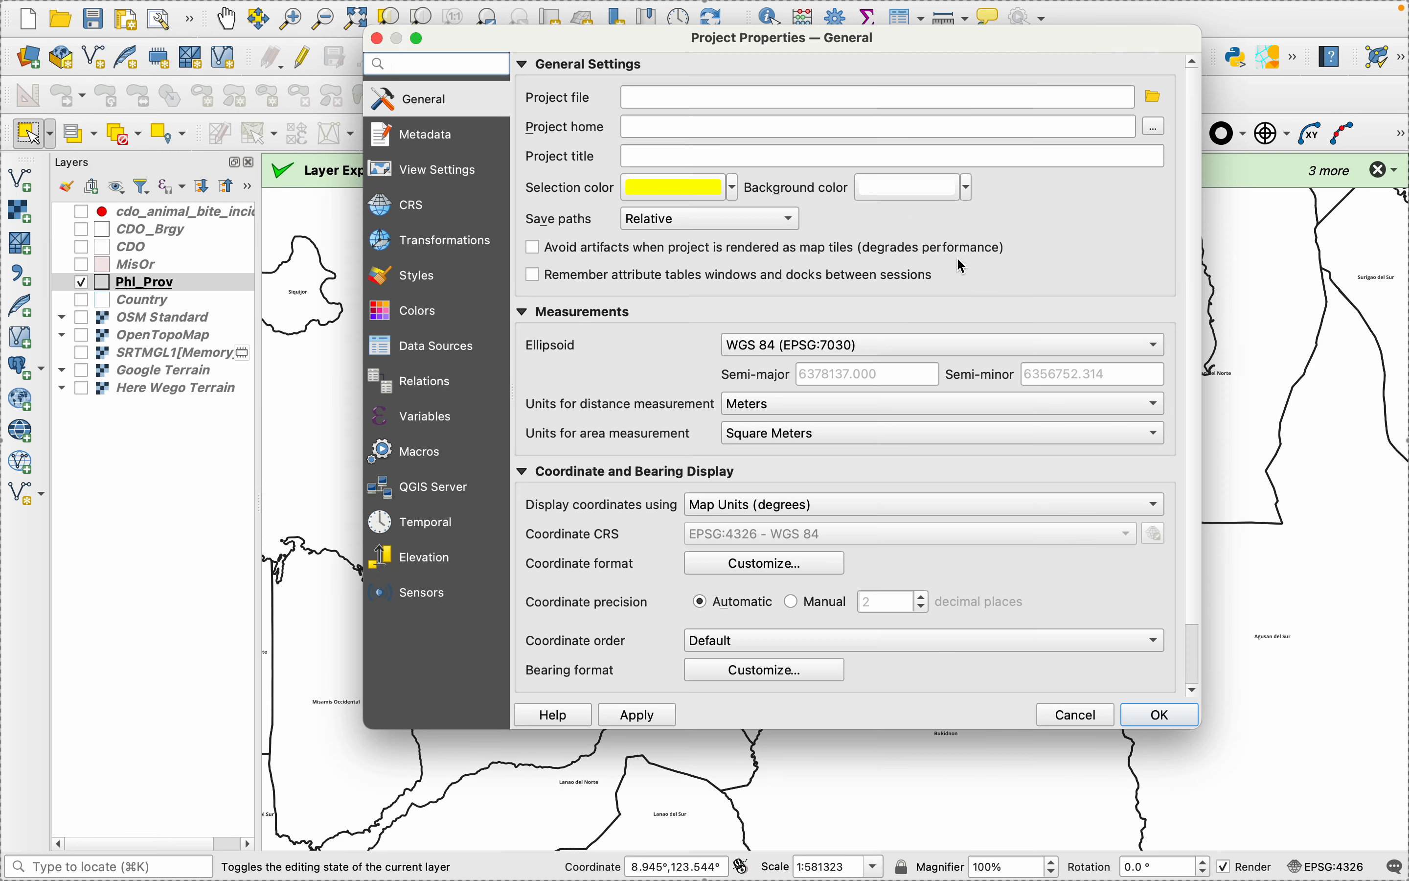
{"action": "left_click", "coordinate": [968, 201]}
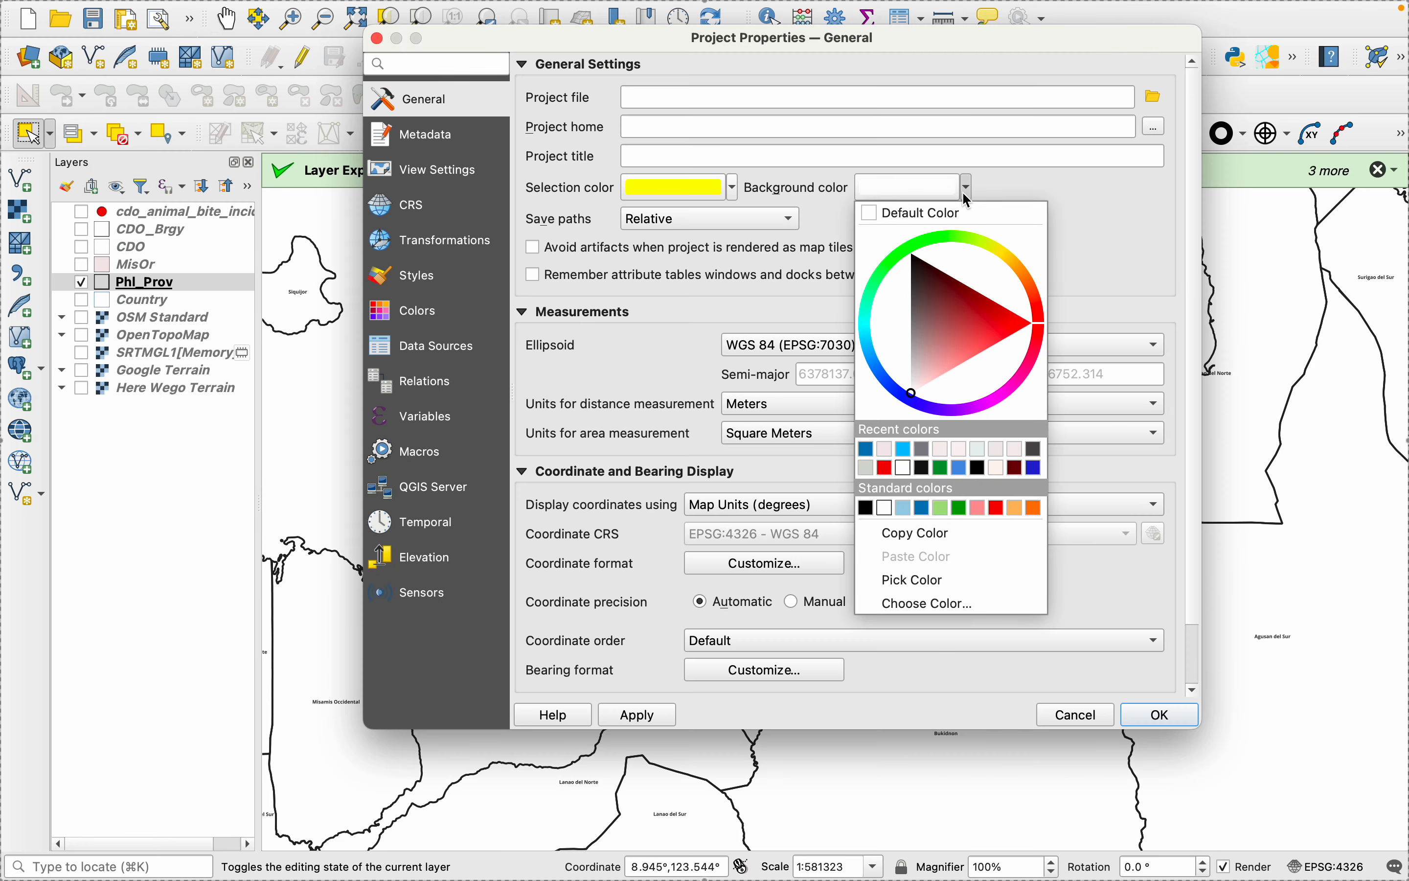
{"action": "left_click", "coordinate": [904, 508]}
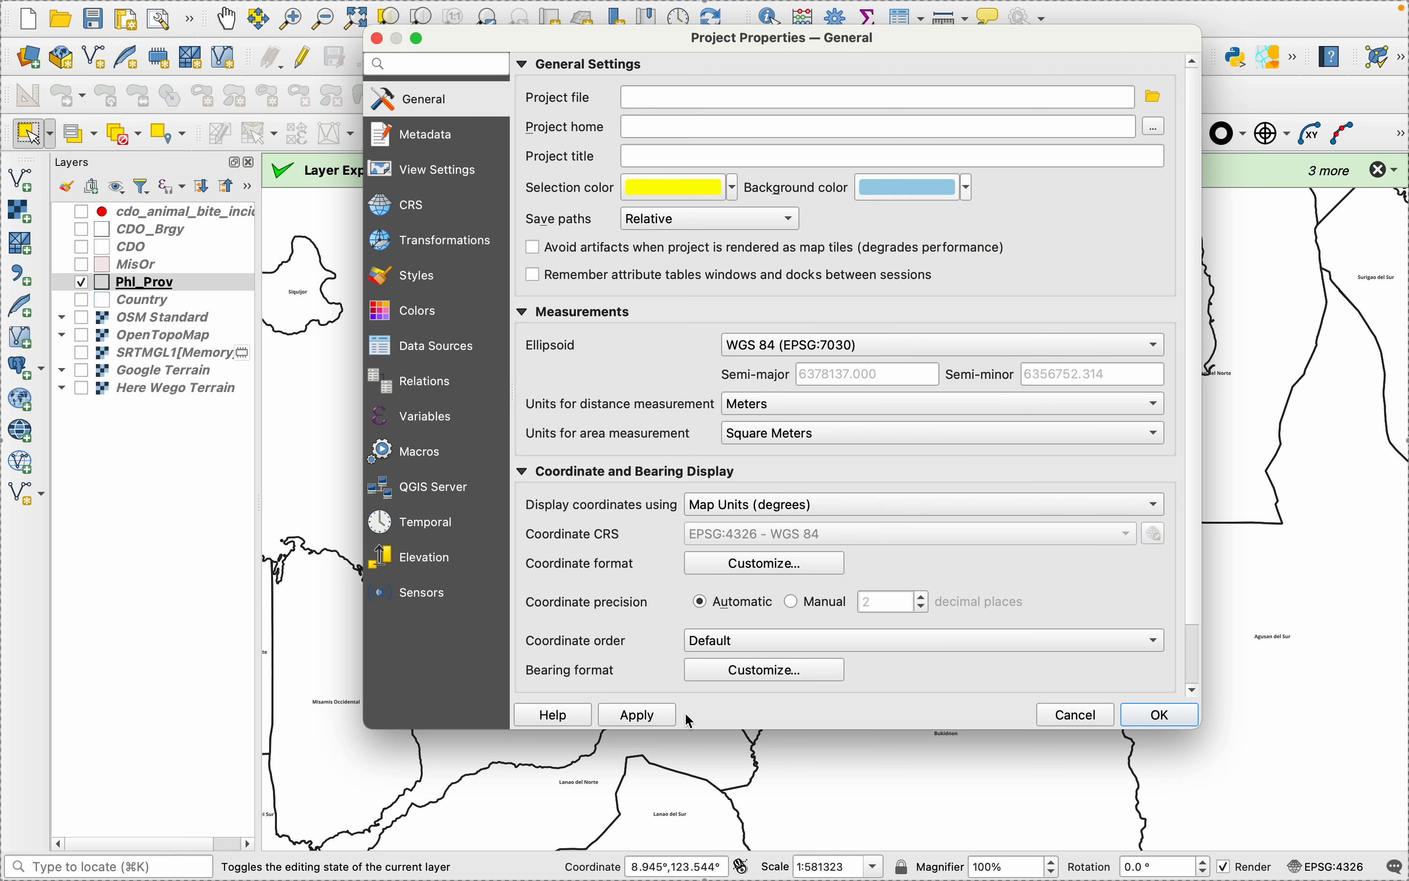
{"action": "left_click", "coordinate": [669, 719]}
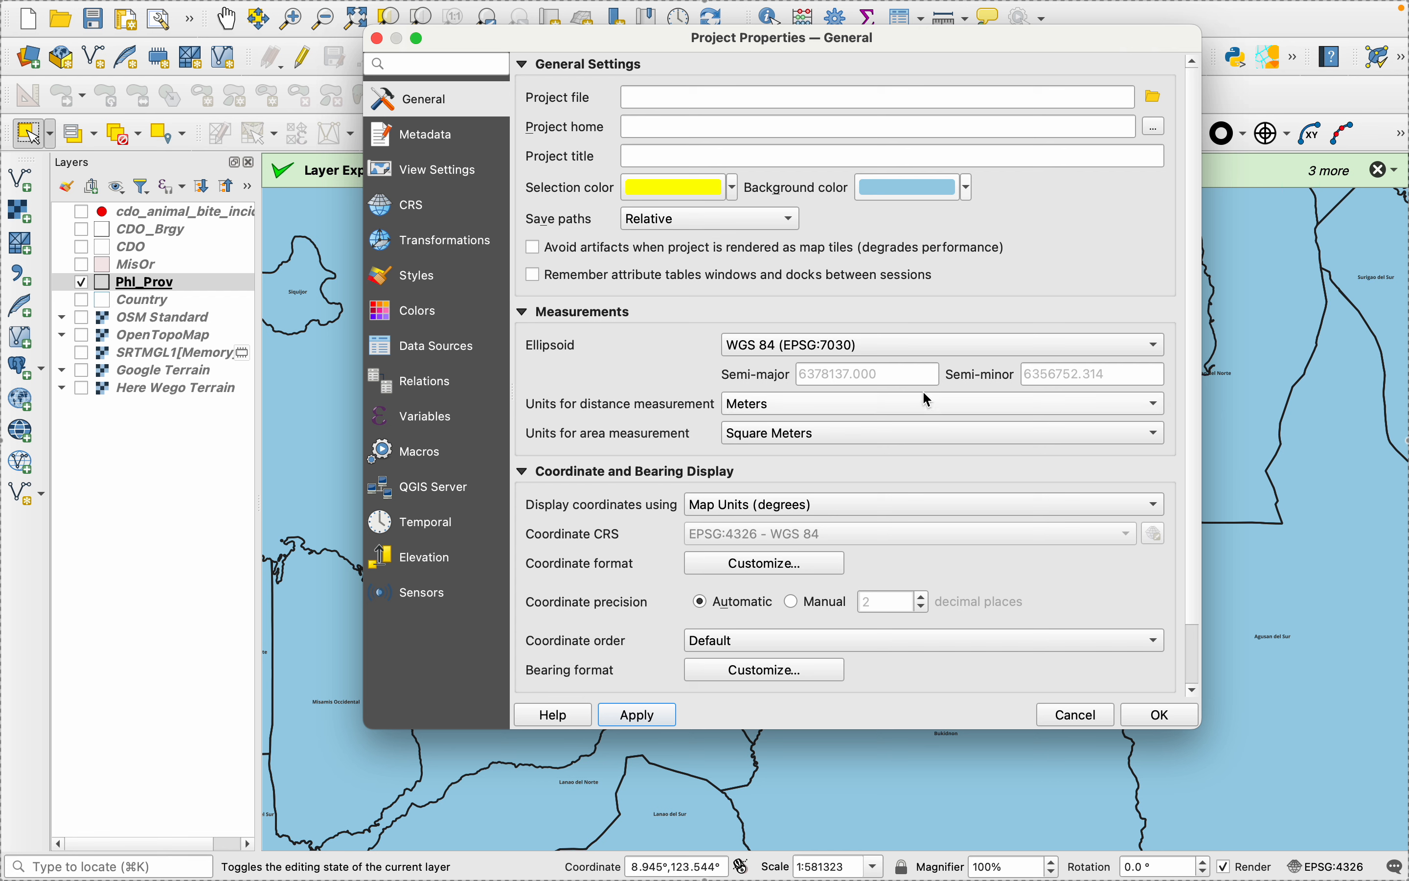
- Return the project's background color to white and apply it
{"action": "left_click", "coordinate": [968, 188]}
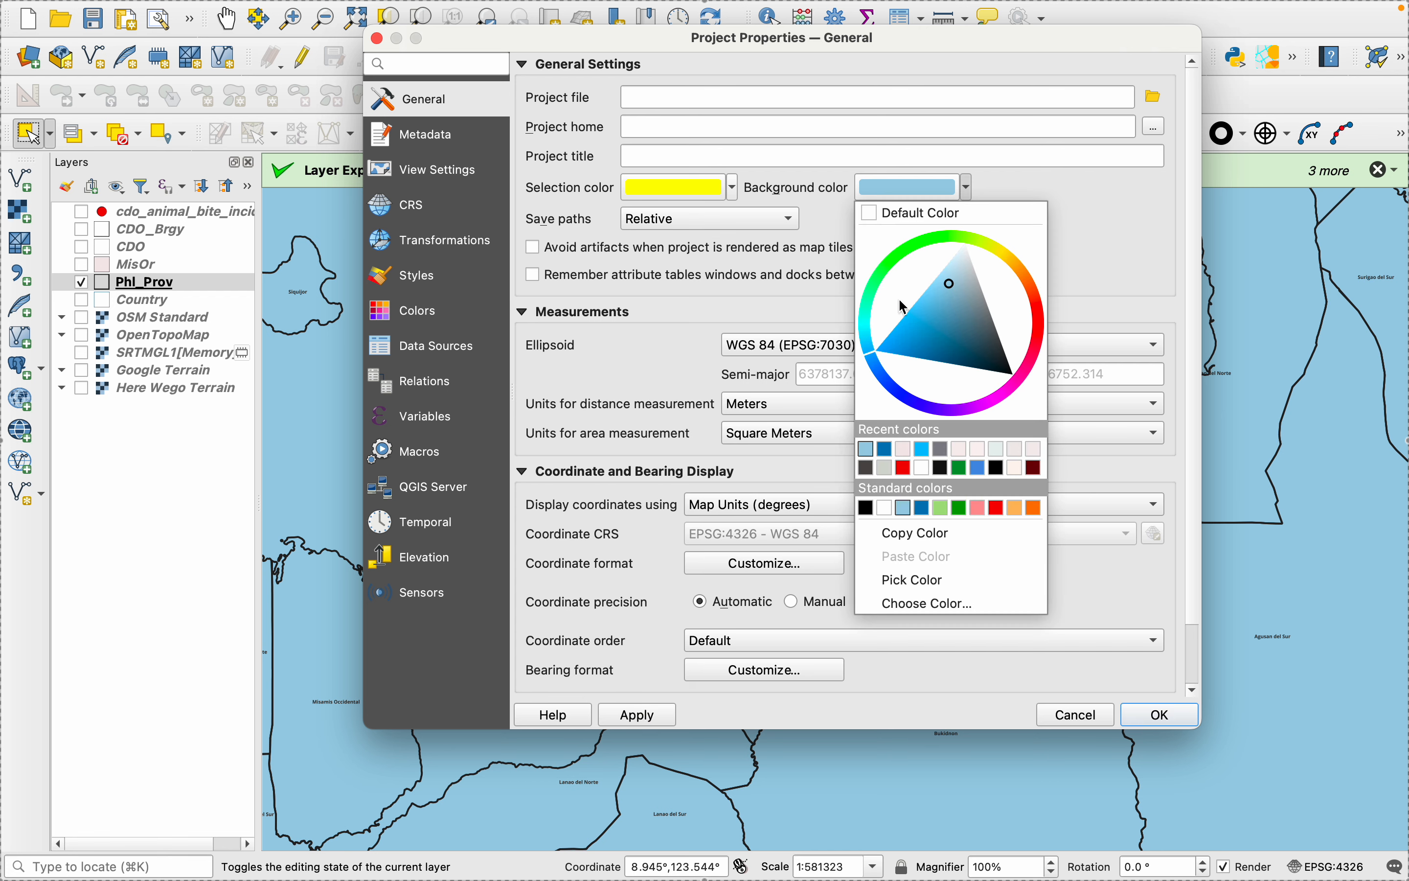
{"action": "left_click", "coordinate": [882, 222]}
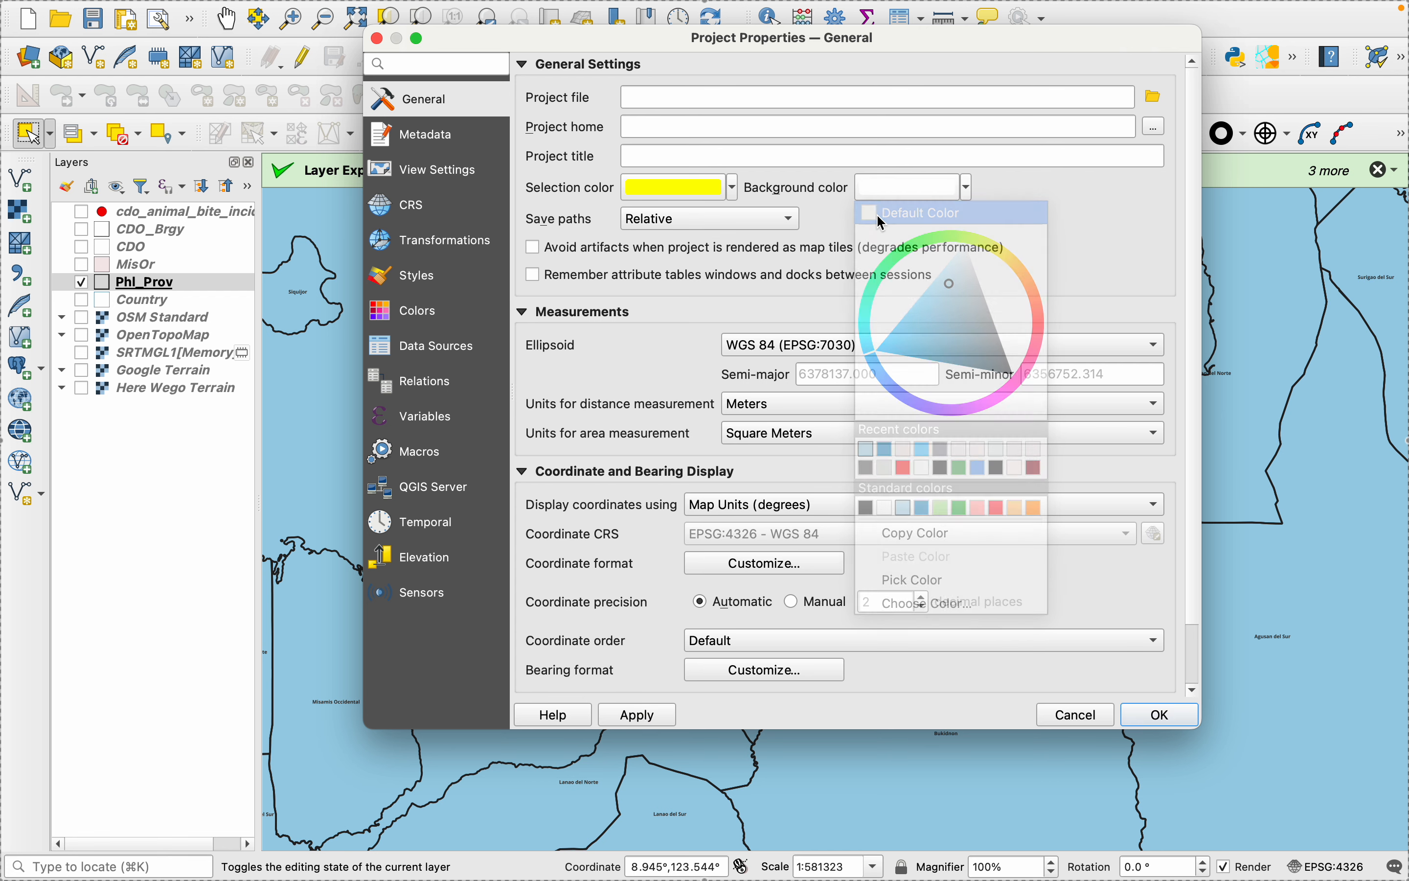
{"action": "left_click", "coordinate": [950, 196]}
{"action": "left_click", "coordinate": [757, 461]}
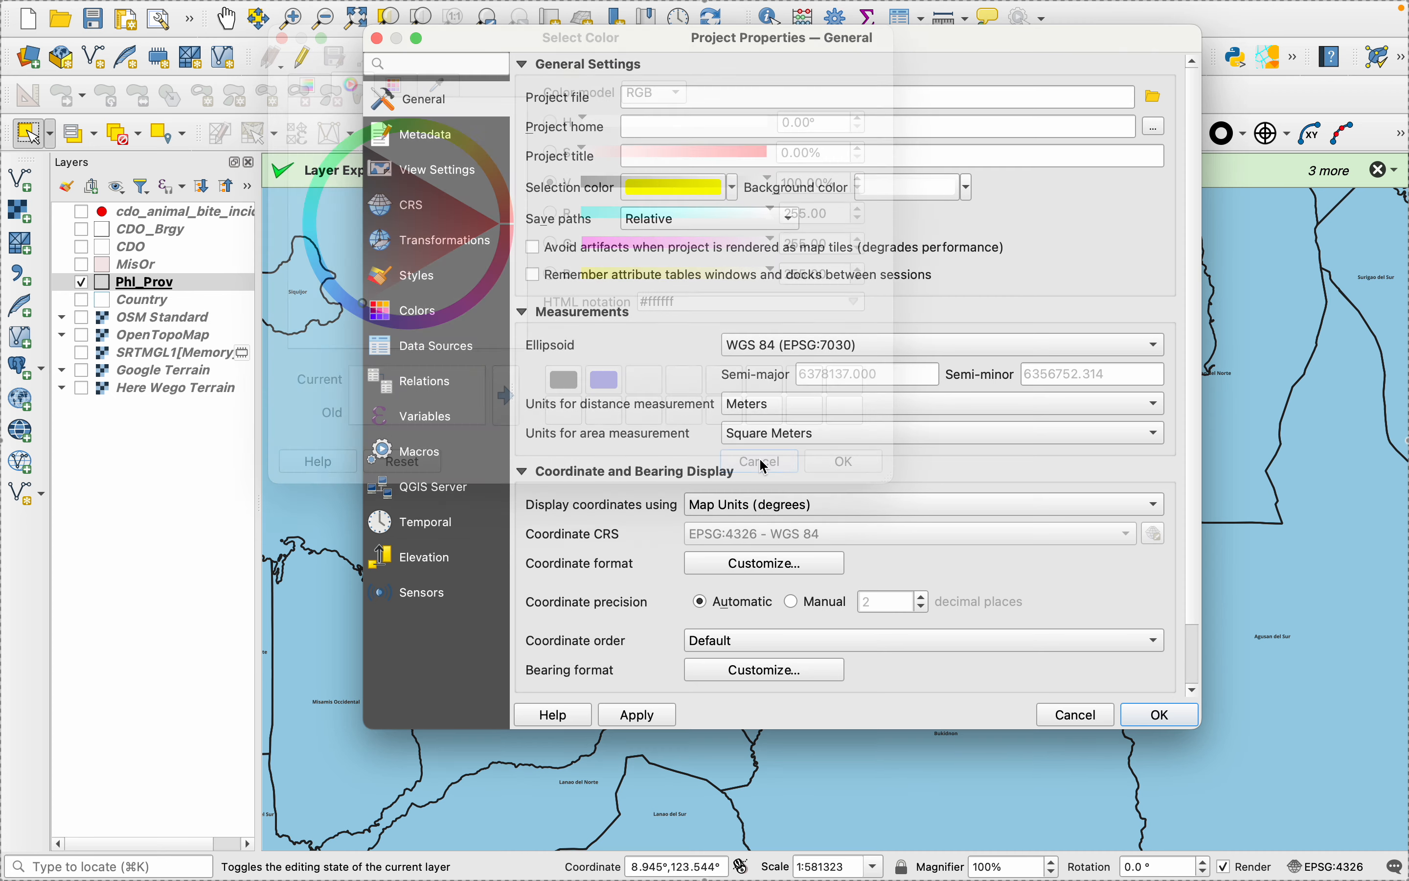
{"action": "left_click", "coordinate": [969, 187]}
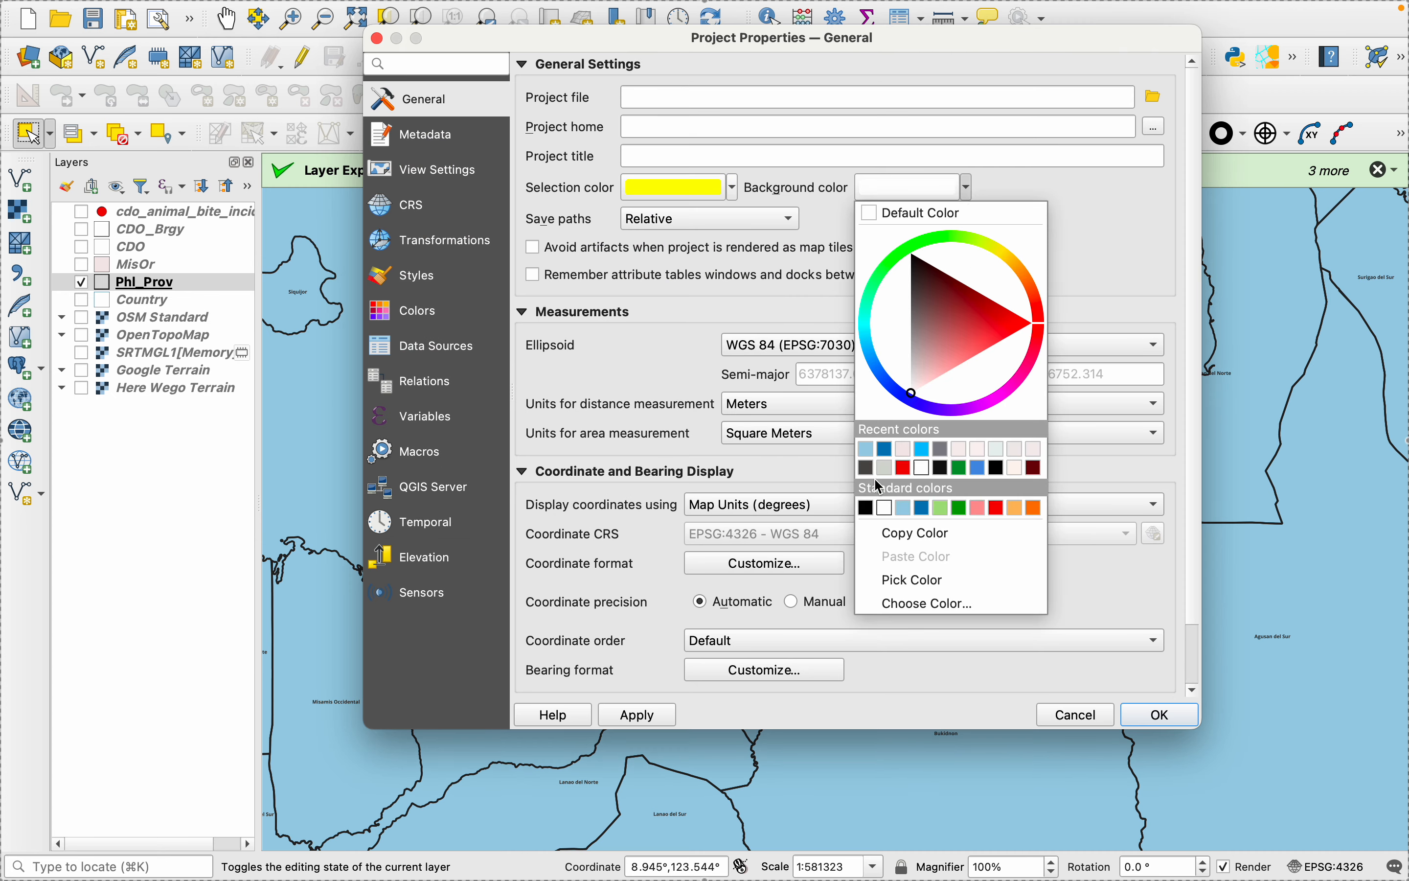
{"action": "left_click", "coordinate": [884, 509]}
{"action": "left_click", "coordinate": [637, 716]}
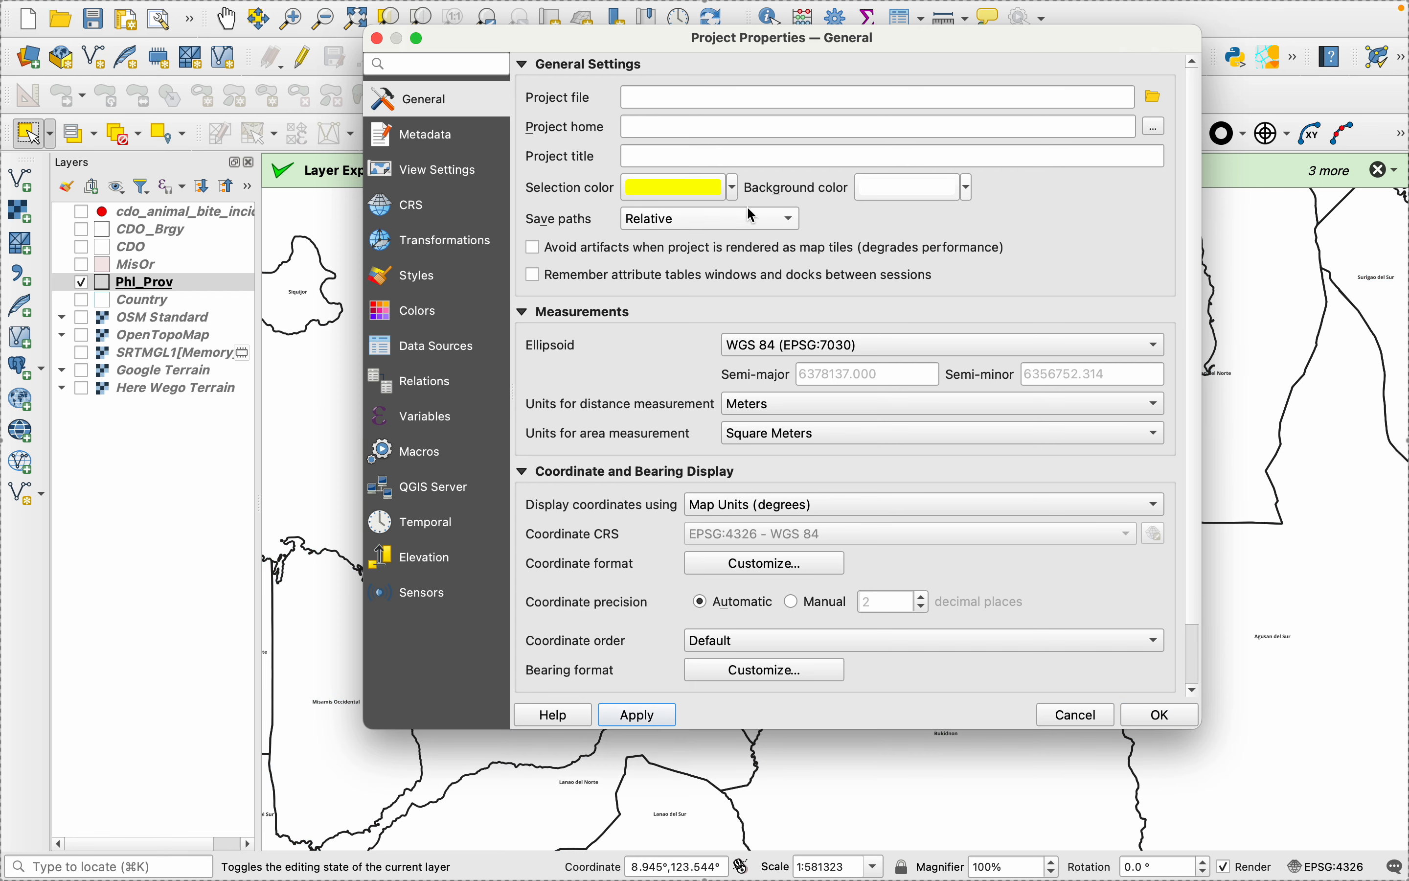
- Set the project's selection color to light blue and apply it
{"action": "left_click", "coordinate": [733, 187]}
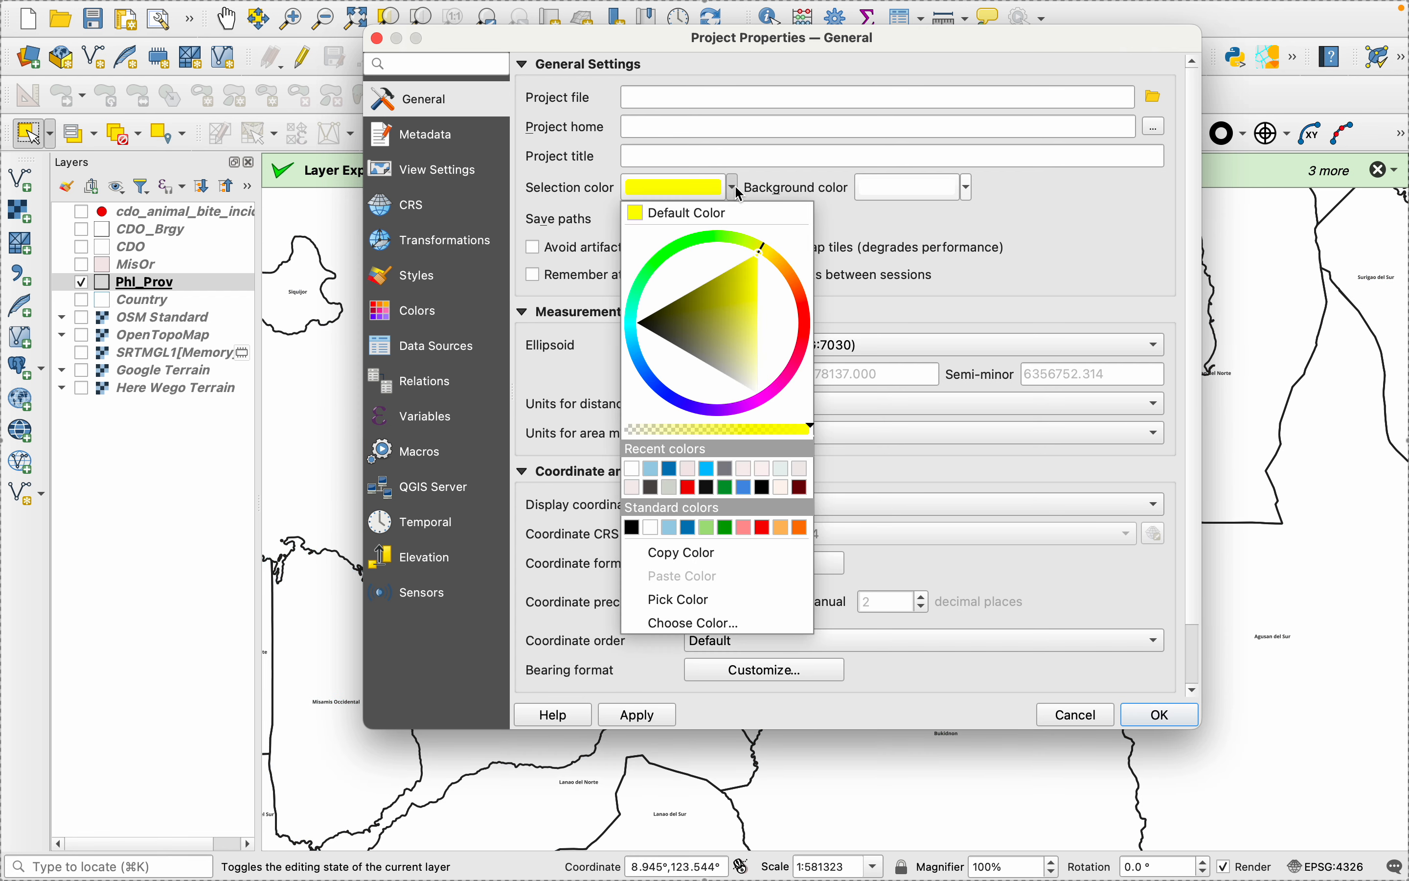
{"action": "left_click", "coordinate": [650, 468]}
{"action": "left_click", "coordinate": [656, 716]}
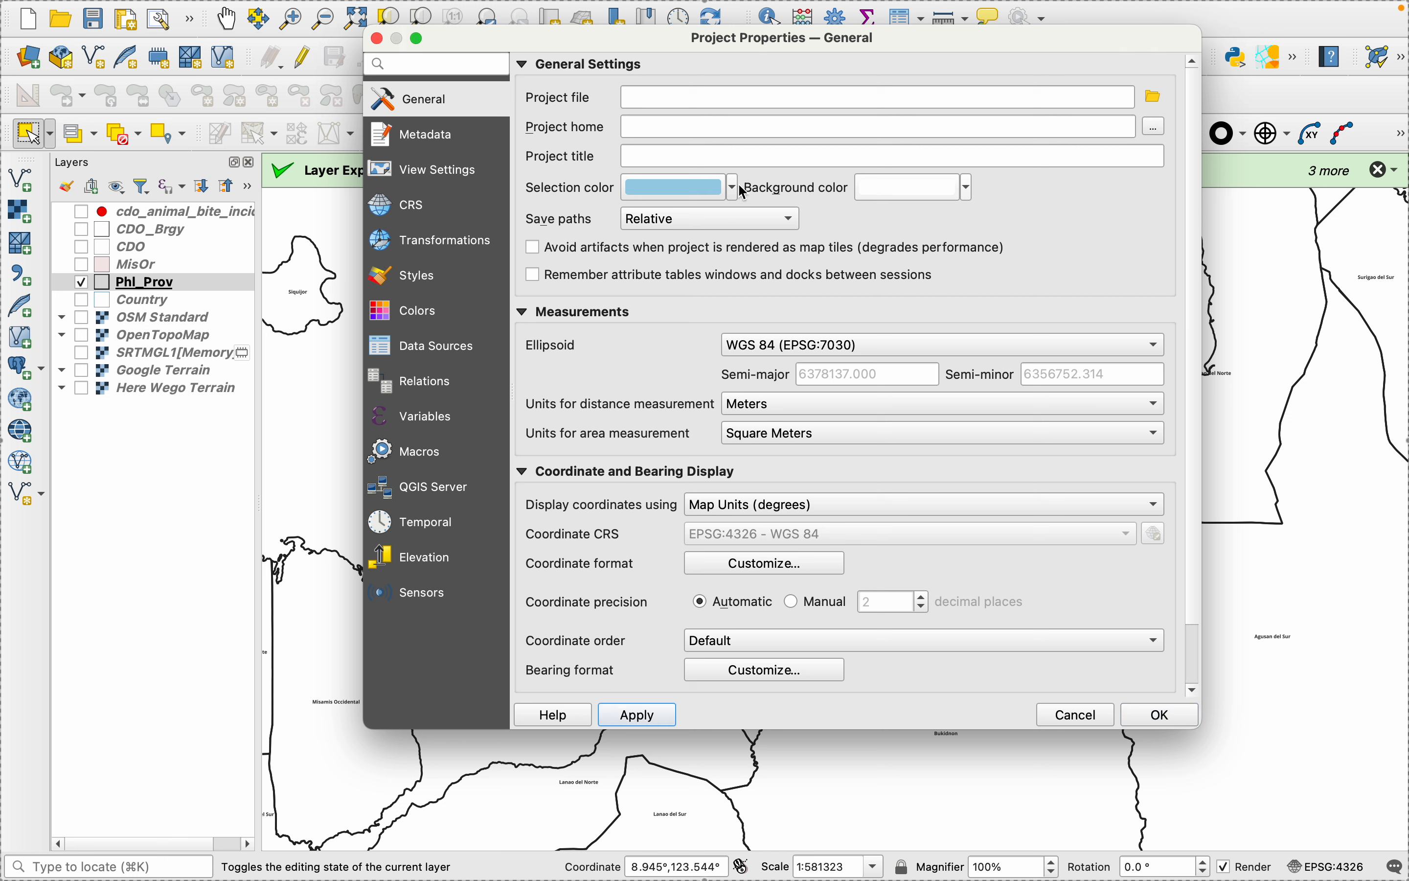
- Set the project's background color to light blue, accept the project properties, and select the Misamis Oriental polygon on the map
{"action": "left_click", "coordinate": [967, 189]}
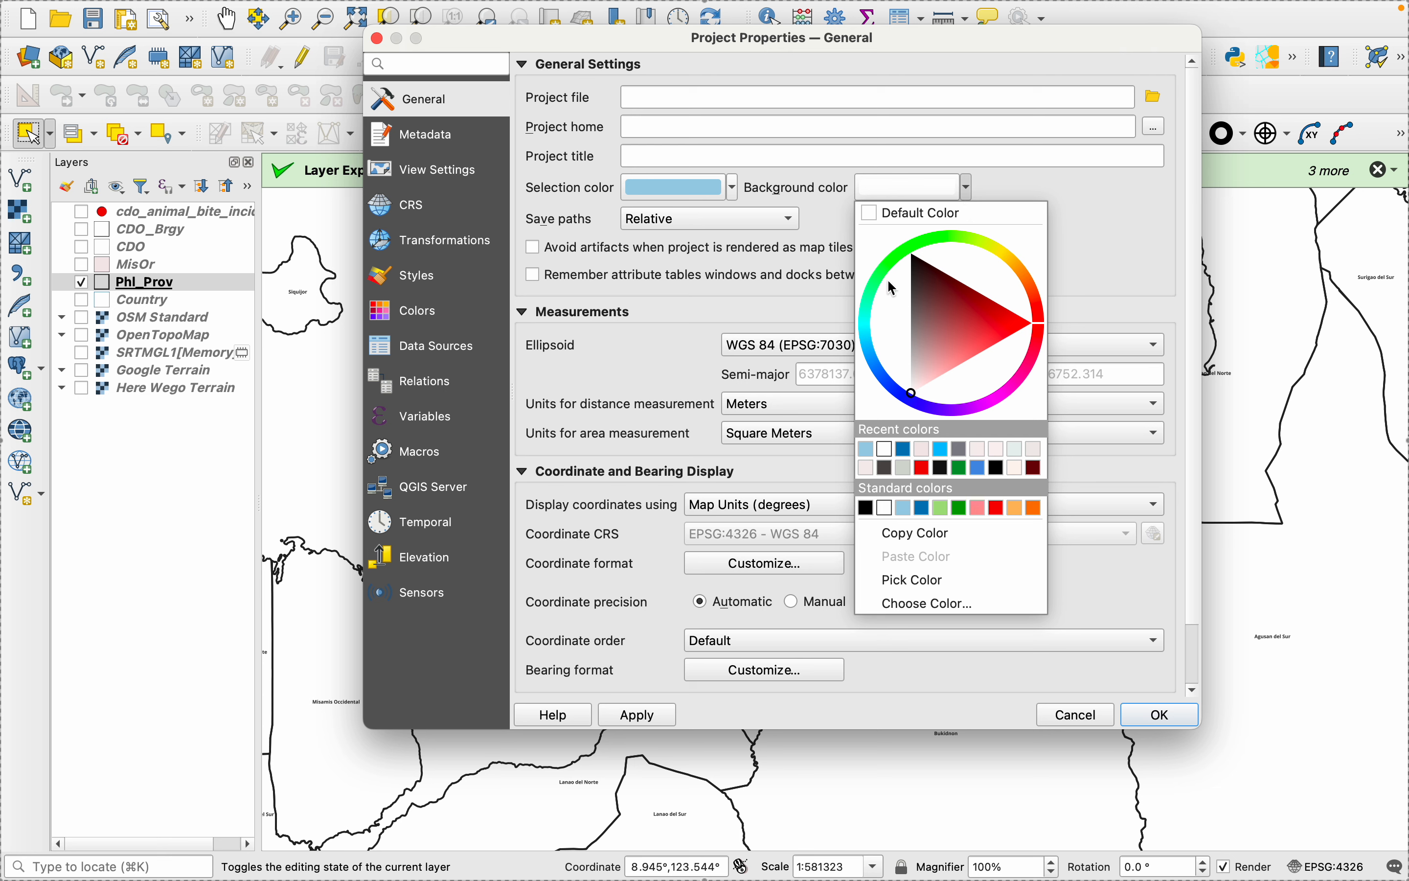
{"action": "left_click", "coordinate": [868, 450]}
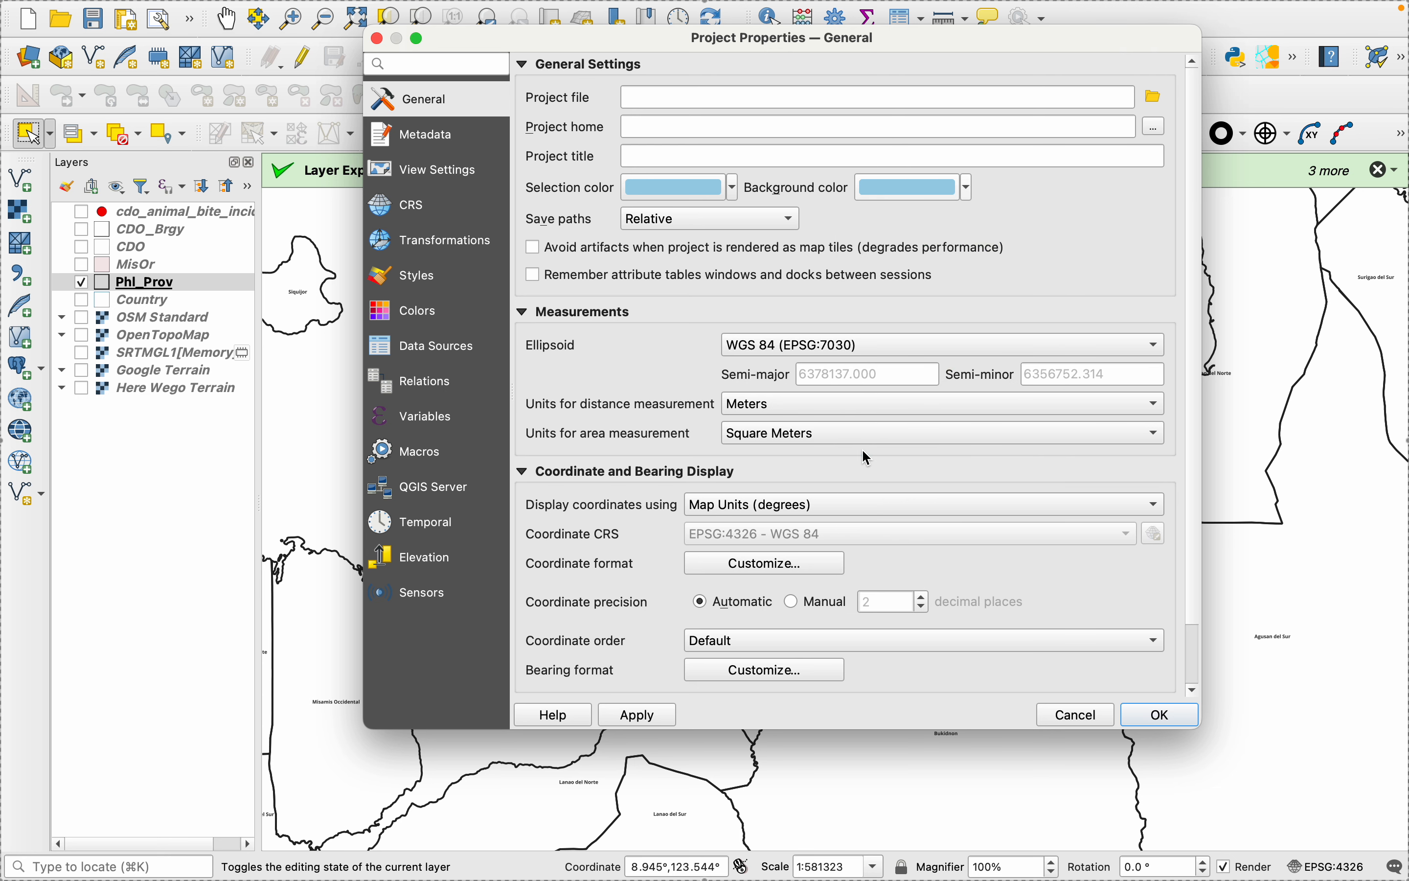
{"action": "left_click", "coordinate": [623, 722]}
{"action": "left_click", "coordinate": [1158, 718]}
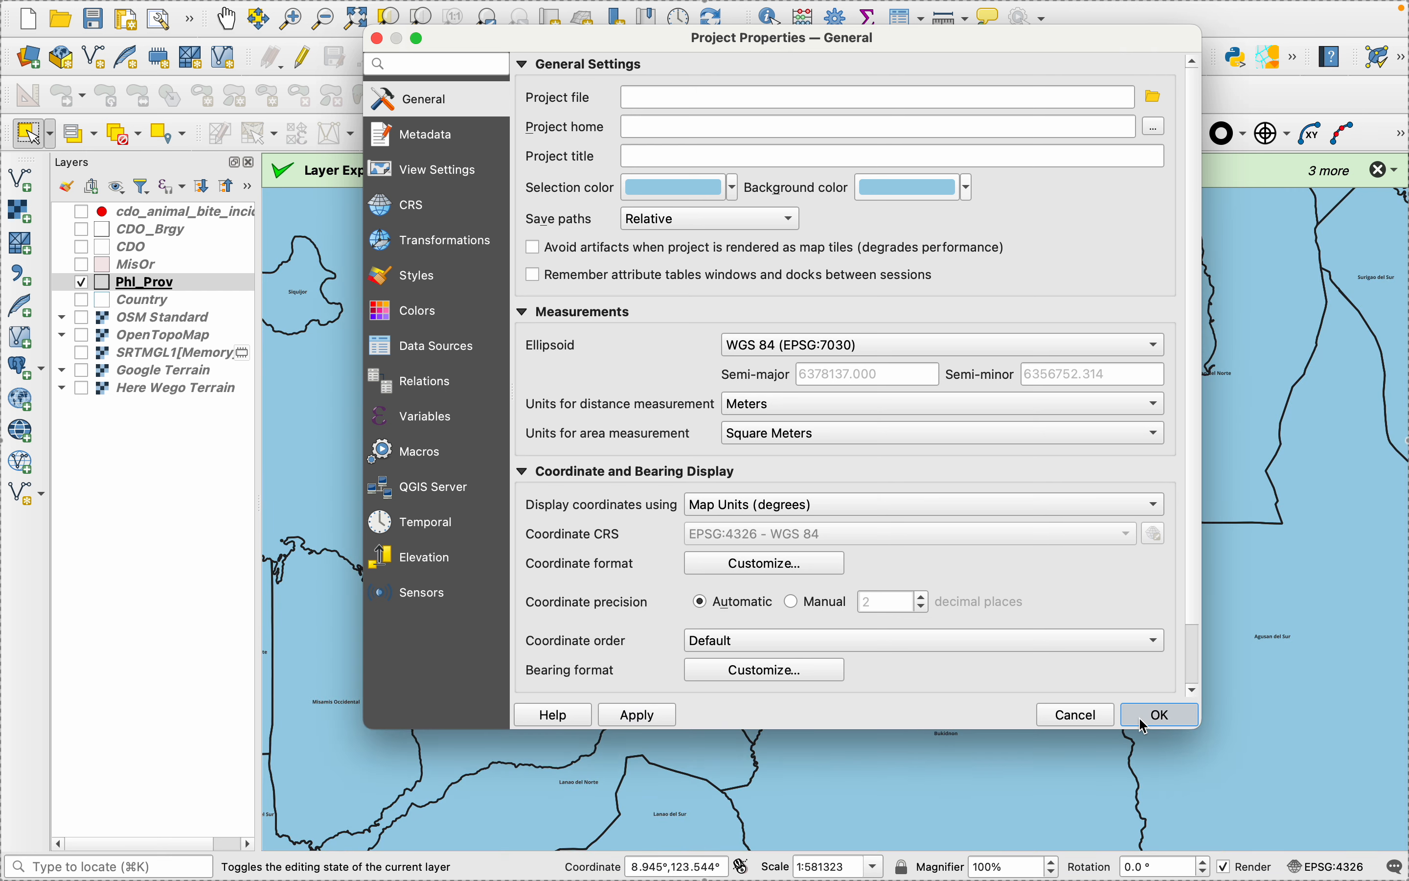
{"action": "left_click", "coordinate": [893, 689]}
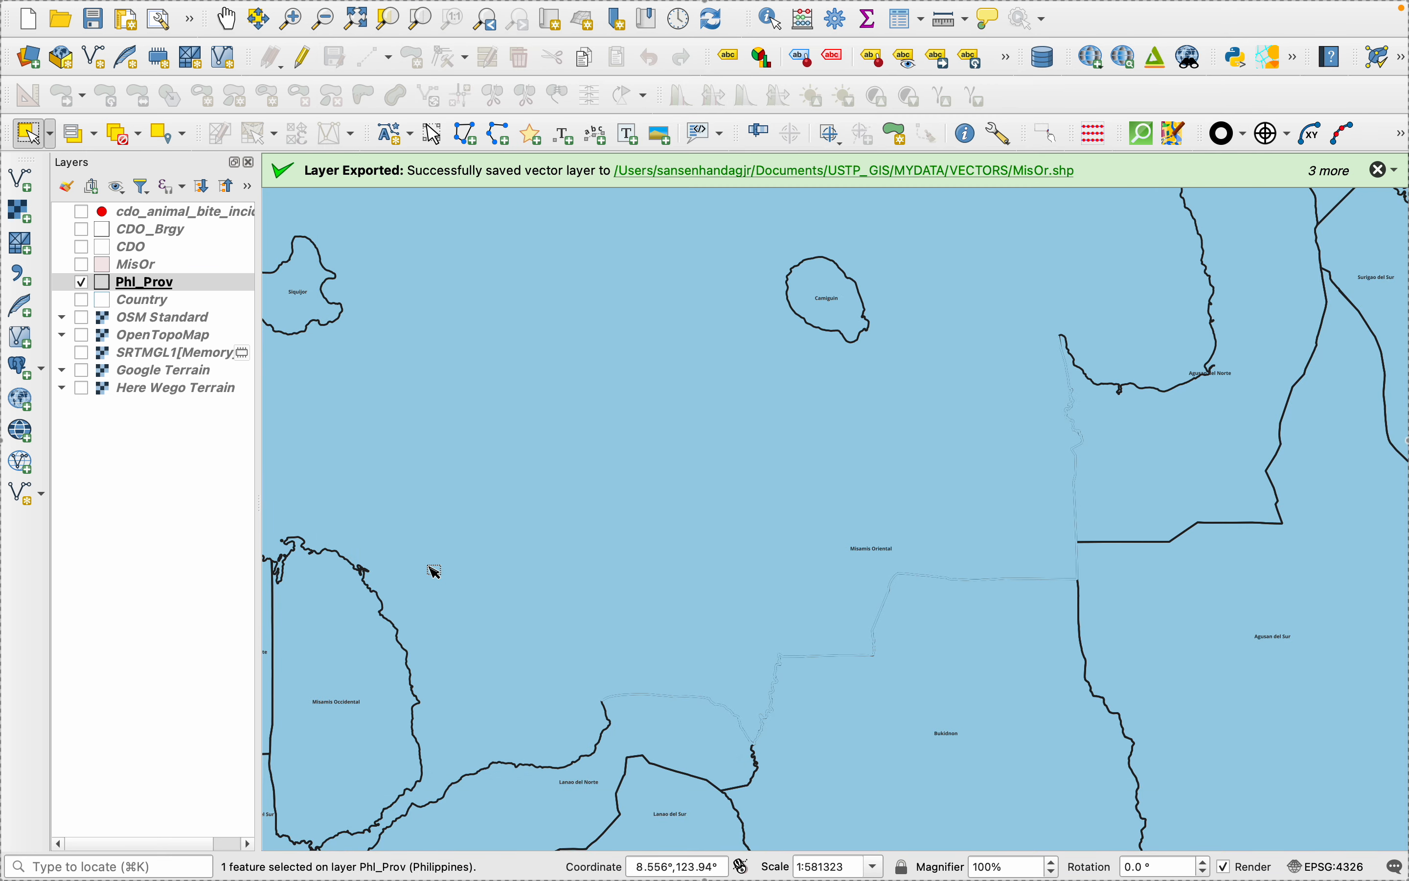
- Change the Phl_Prov layer's symbol layer type to Simple Fill in its symbology
{"action": "right_click", "coordinate": [153, 290]}
{"action": "left_click", "coordinate": [204, 779]}
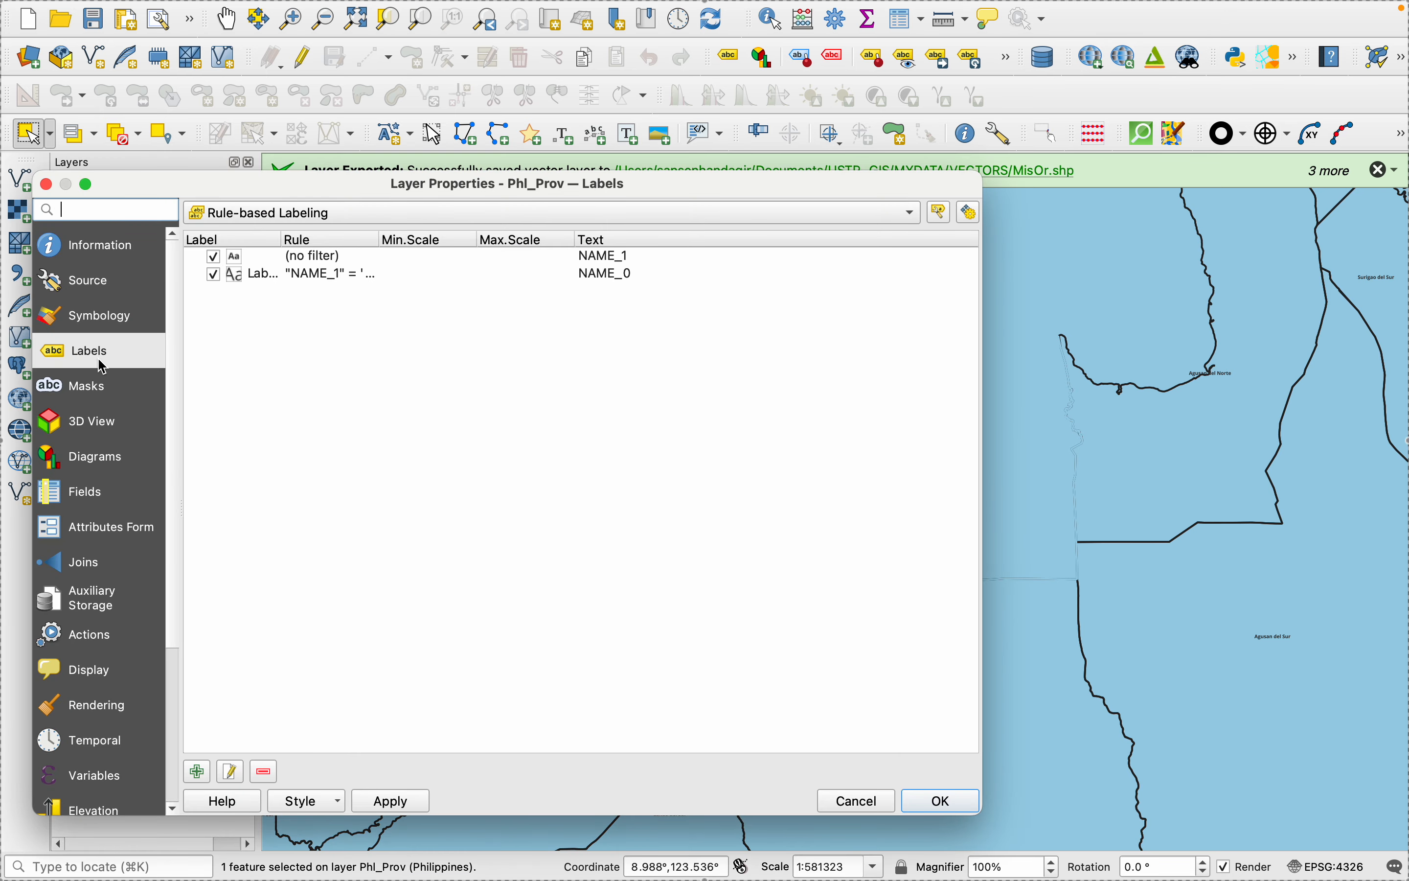
{"action": "left_click", "coordinate": [92, 319]}
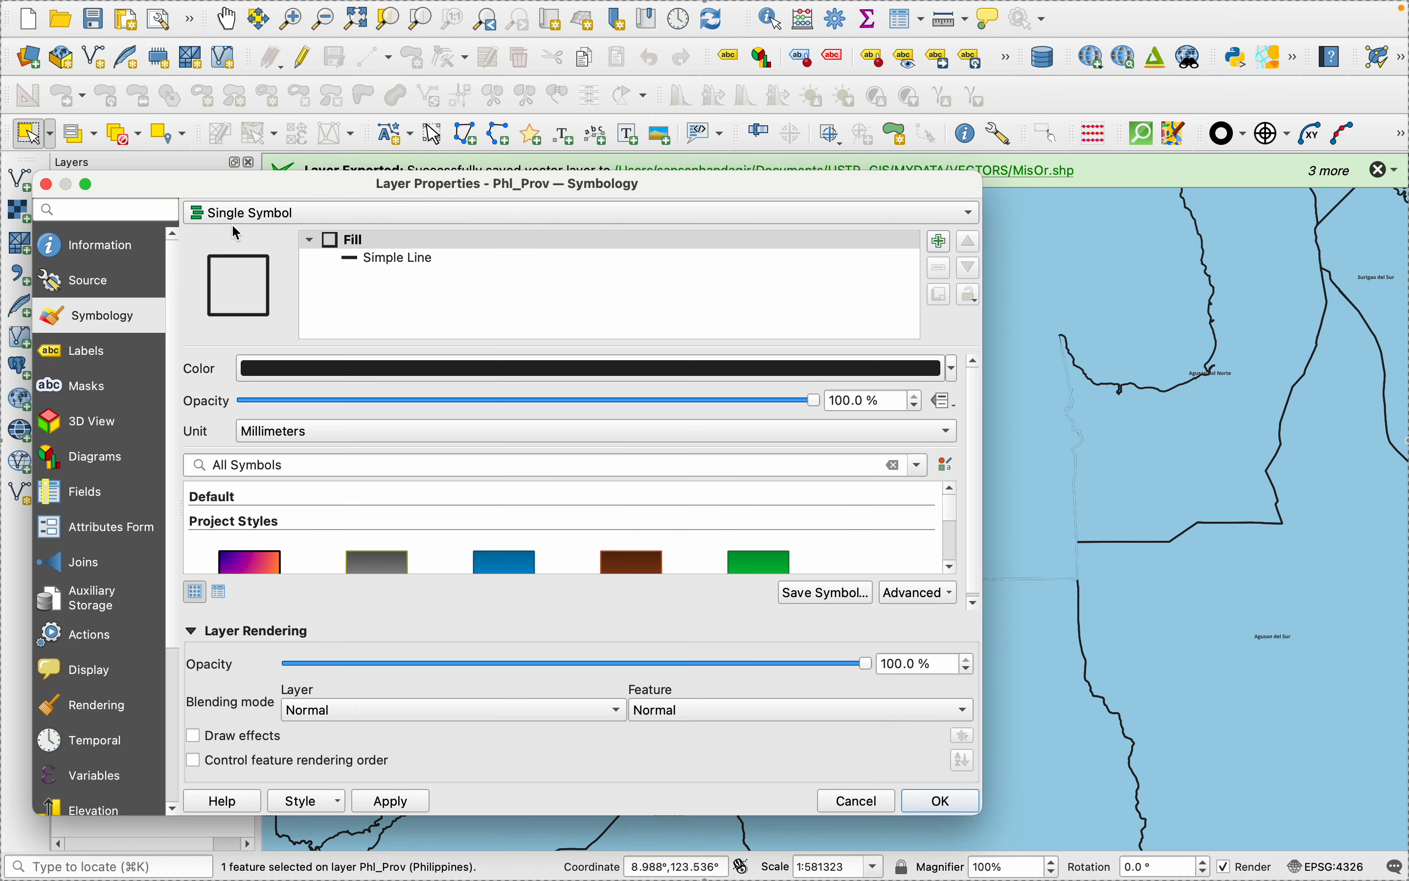
{"action": "left_click", "coordinate": [392, 257]}
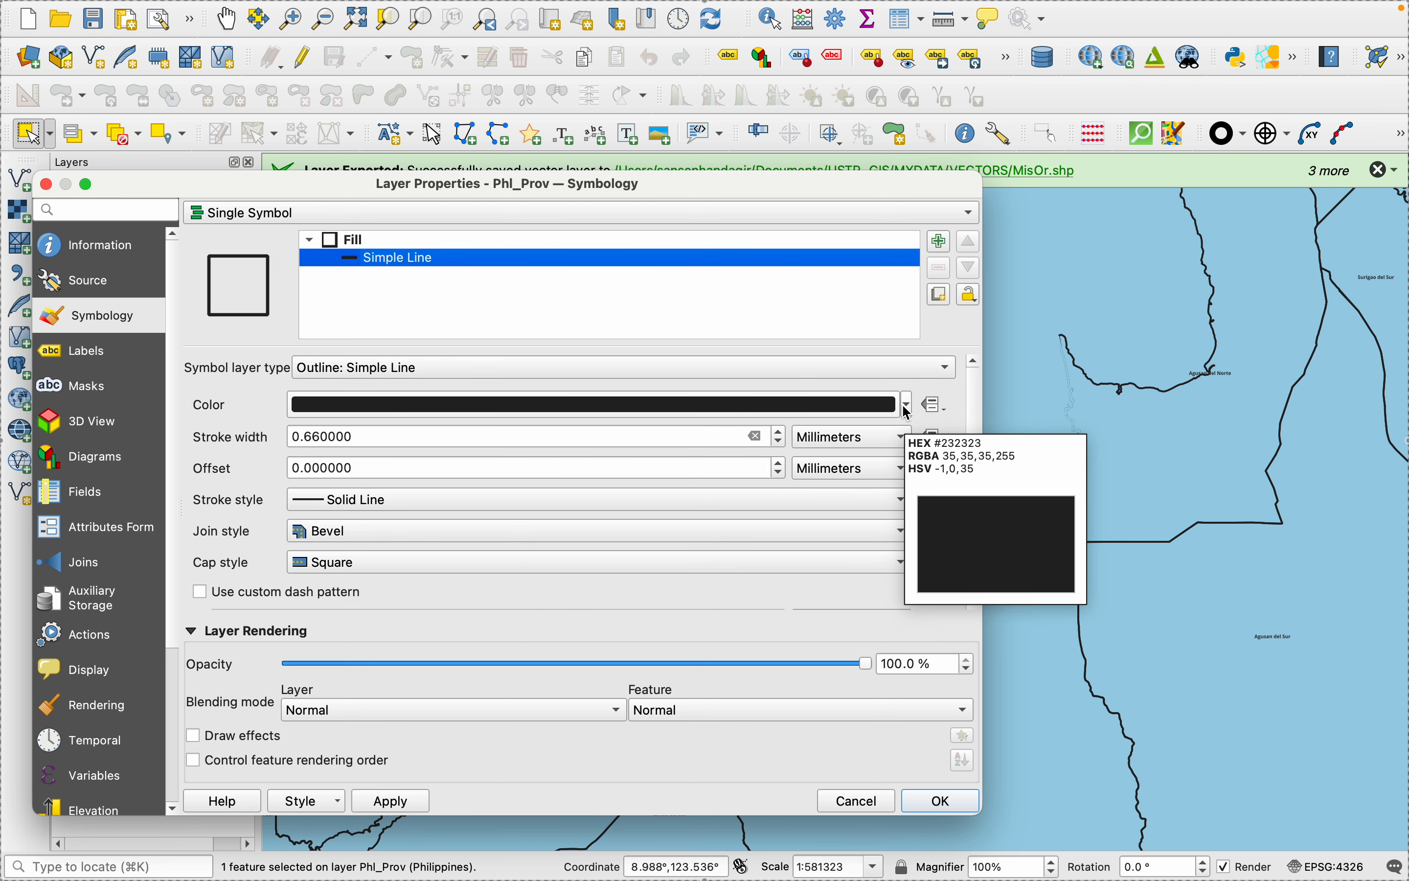
{"action": "left_click", "coordinate": [826, 370]}
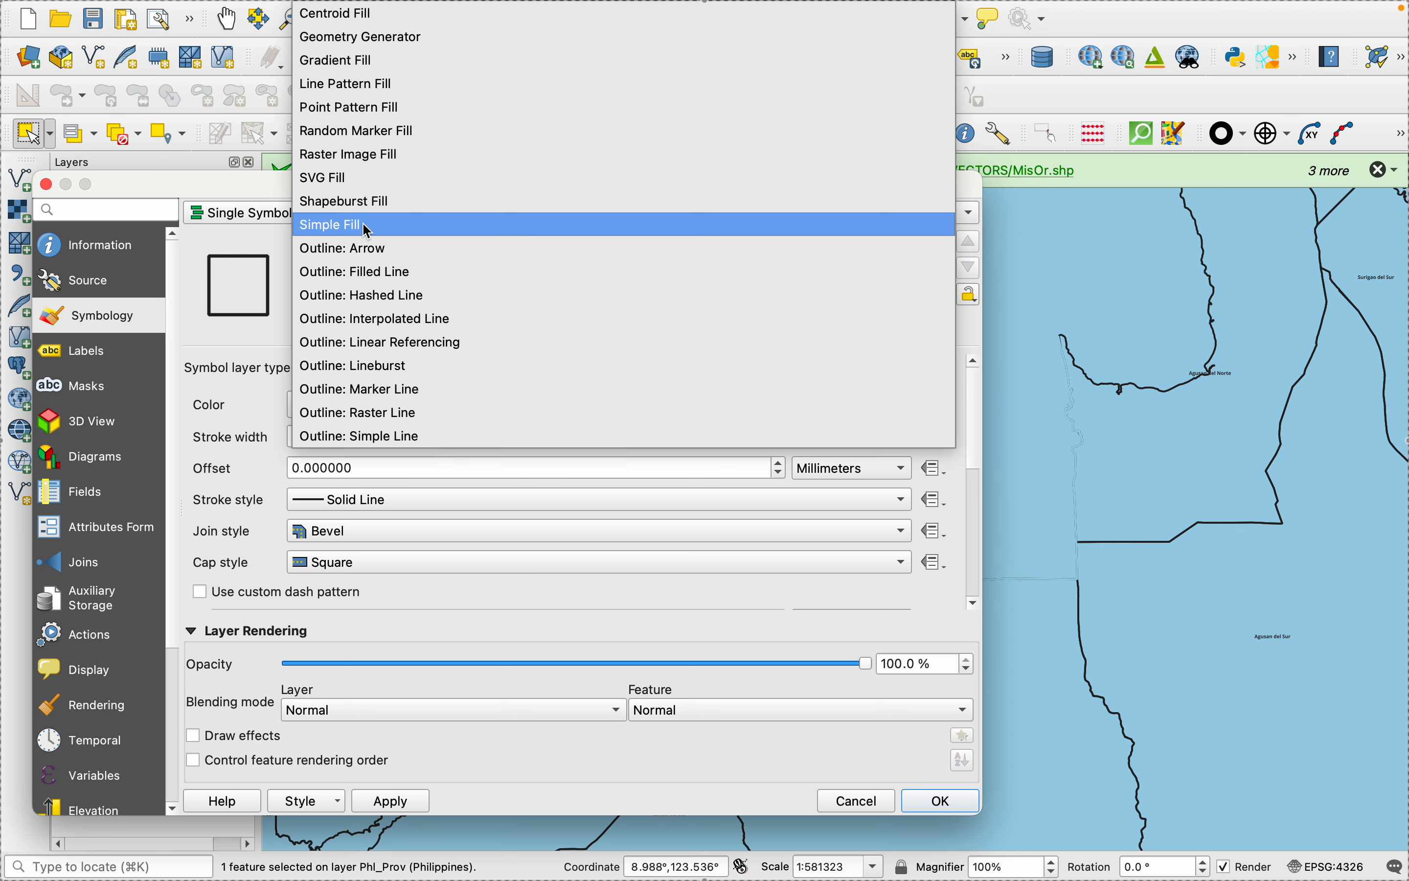
{"action": "left_click", "coordinate": [381, 225]}
- Fill the Phl_Prov provinces with pale pink, accept the layer properties, and turn on the MisOr layer
{"action": "left_click", "coordinate": [907, 405]}
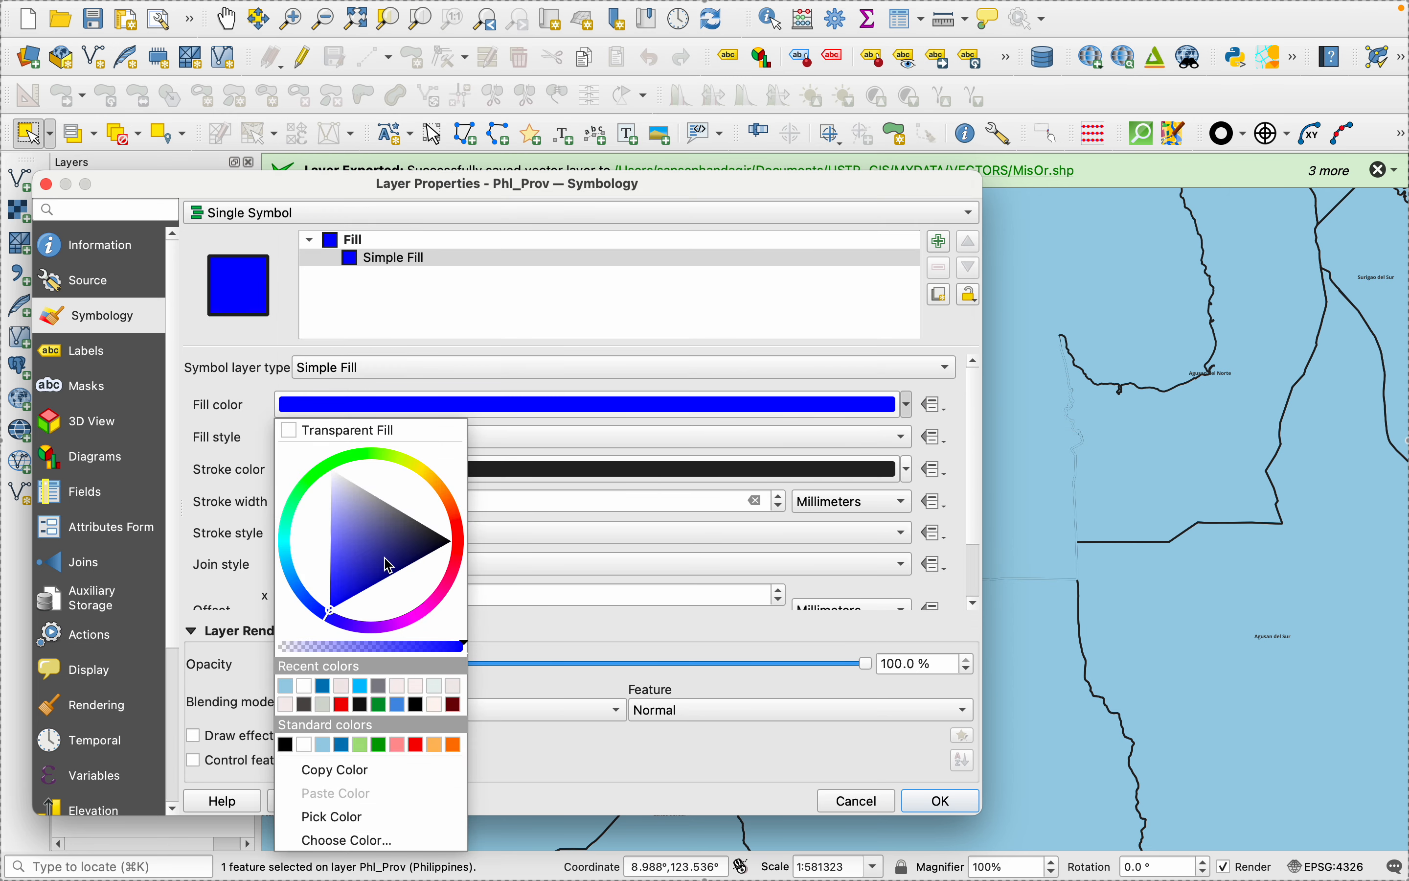
{"action": "left_click", "coordinate": [343, 689]}
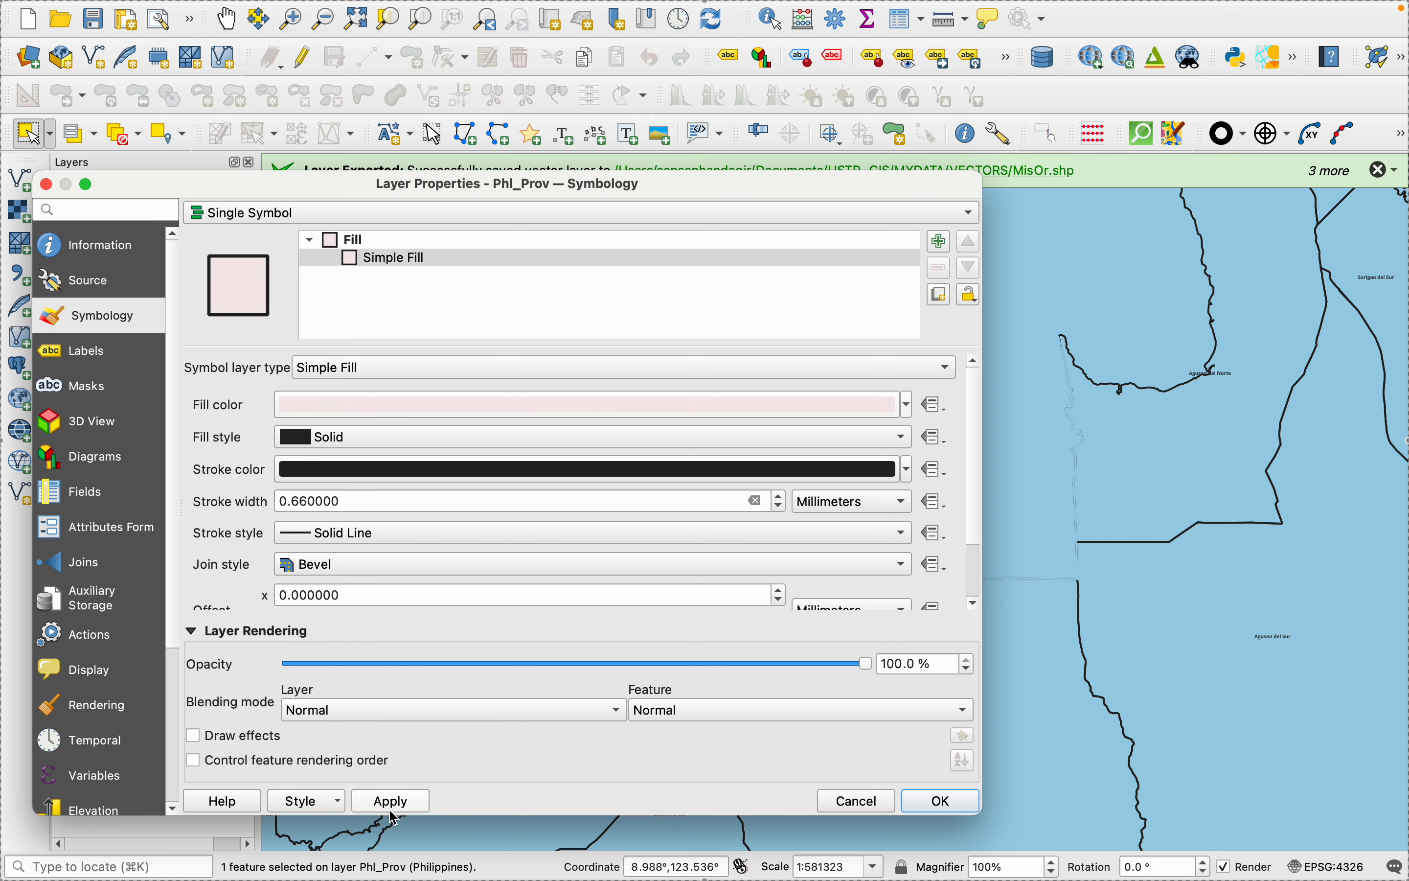
{"action": "left_click", "coordinate": [390, 801]}
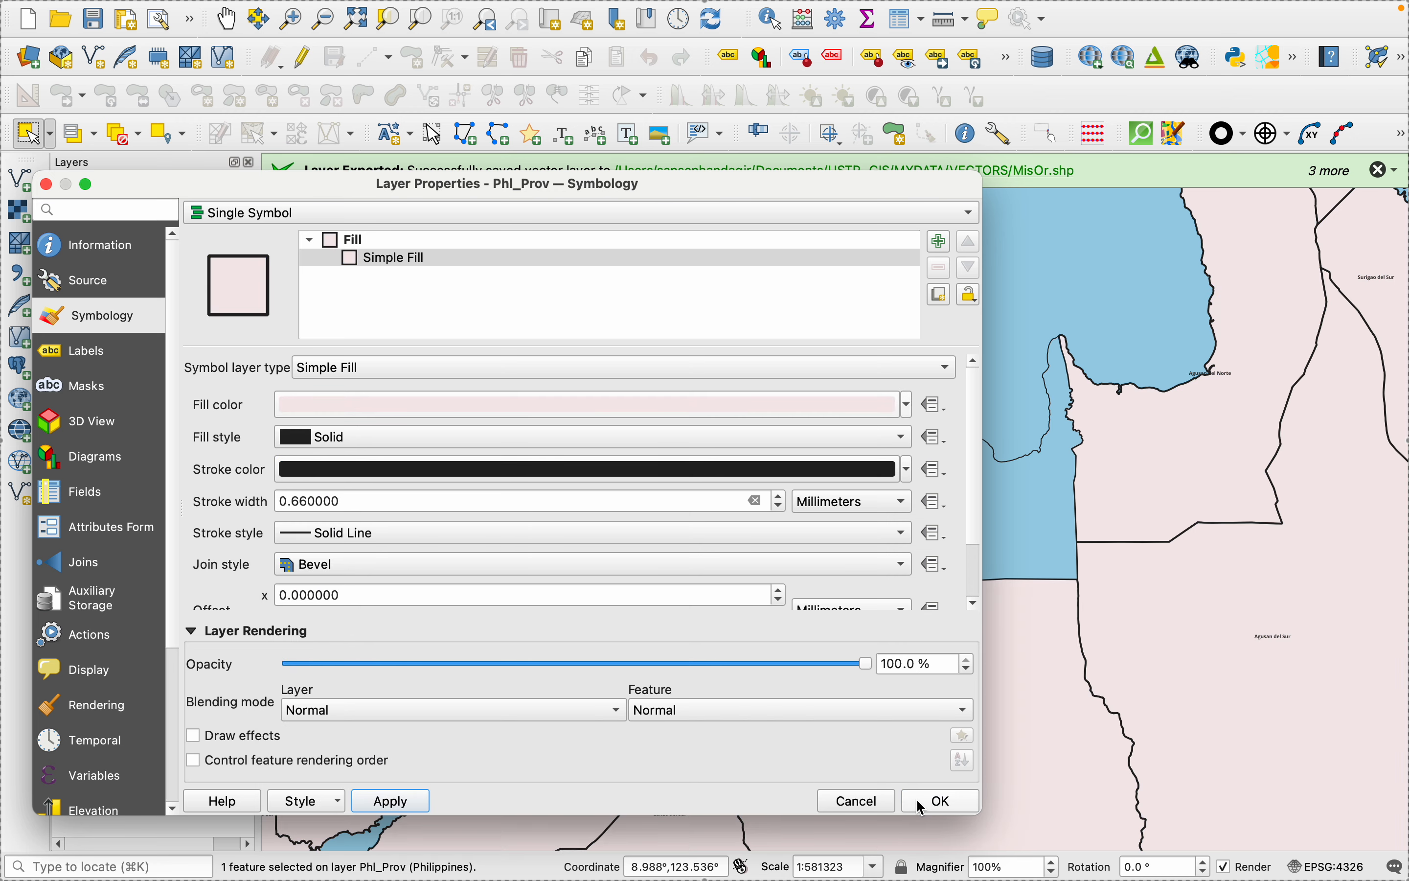
{"action": "left_click", "coordinate": [941, 801]}
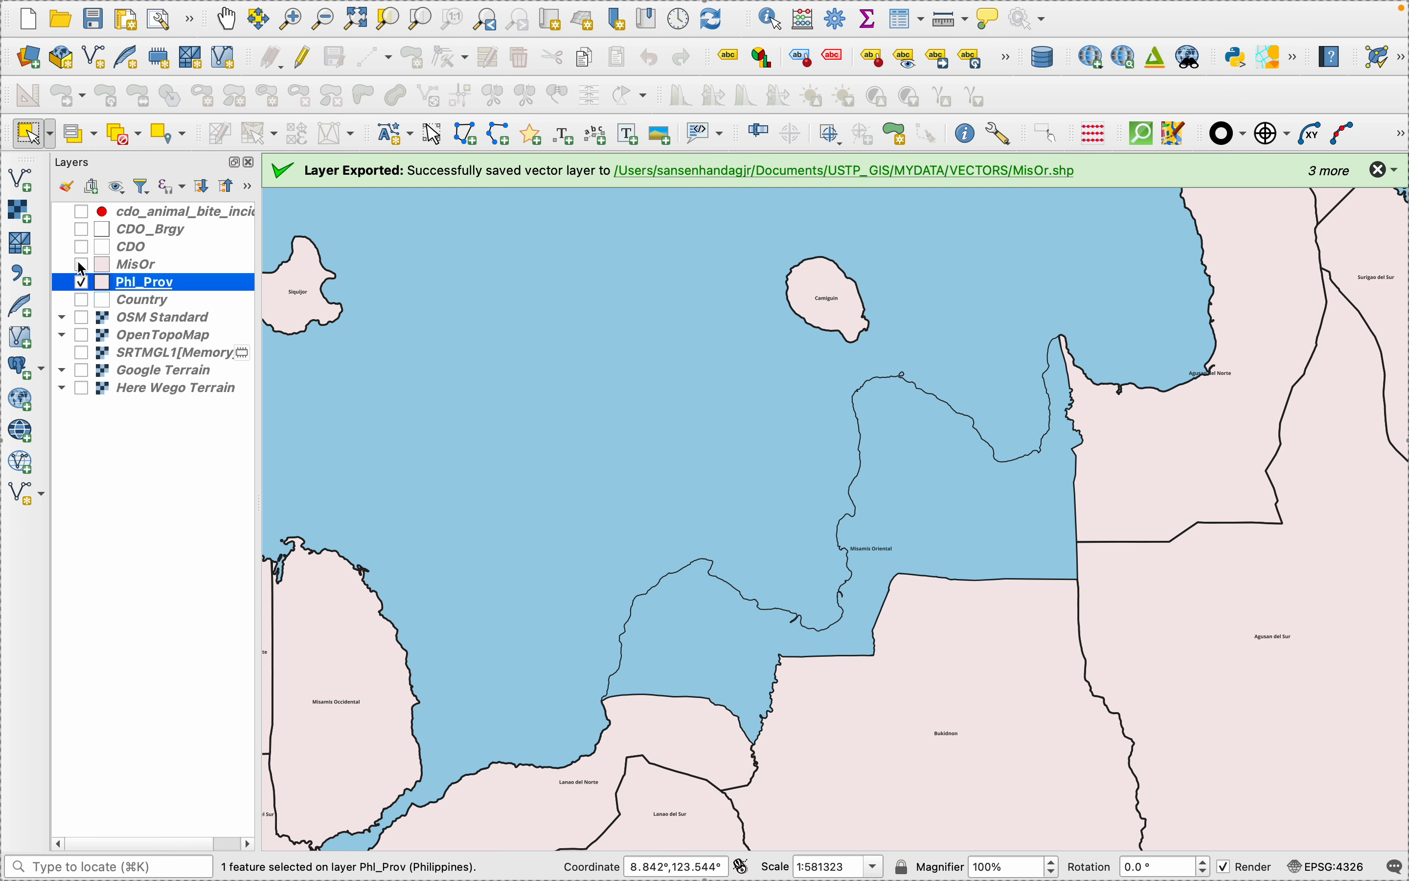
{"action": "left_click", "coordinate": [82, 265]}
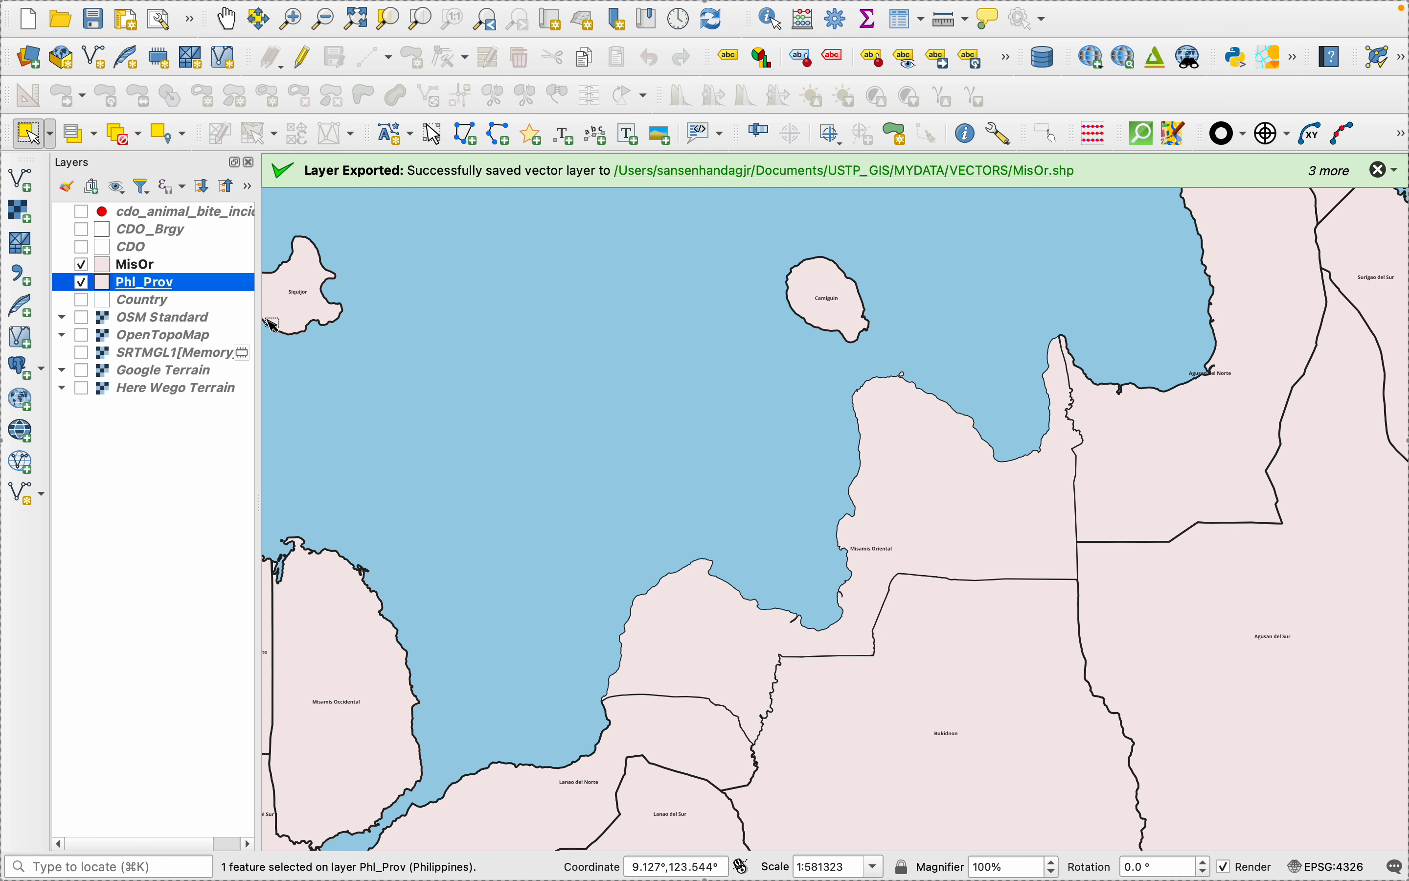
- Switch to the print layout, refresh it, and turn on the Misamis Oriental inset's background
{"action": "mouse_move", "coordinate": [1120, 861]}
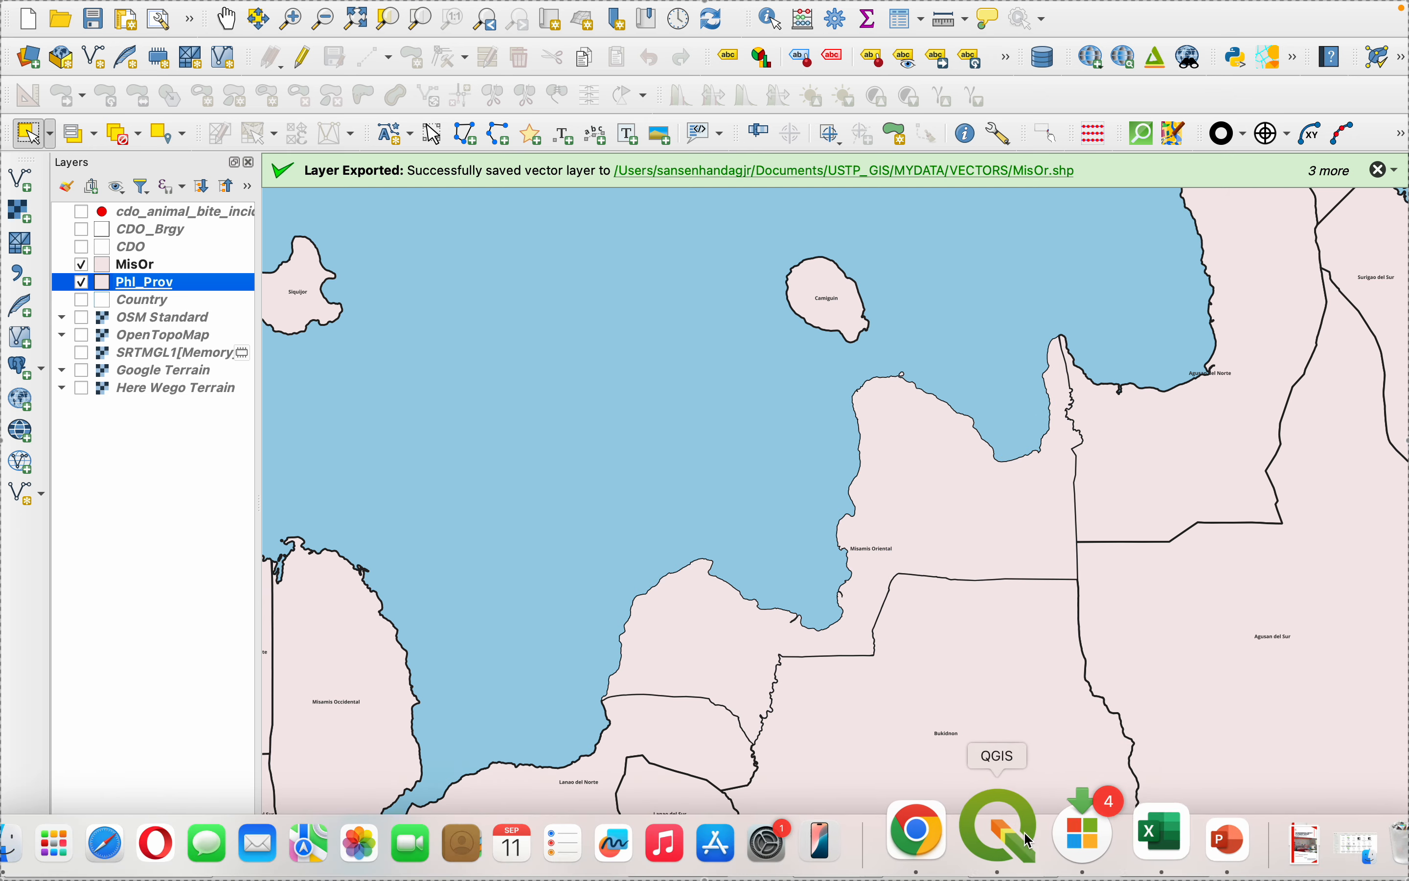
{"action": "left_click", "coordinate": [998, 839]}
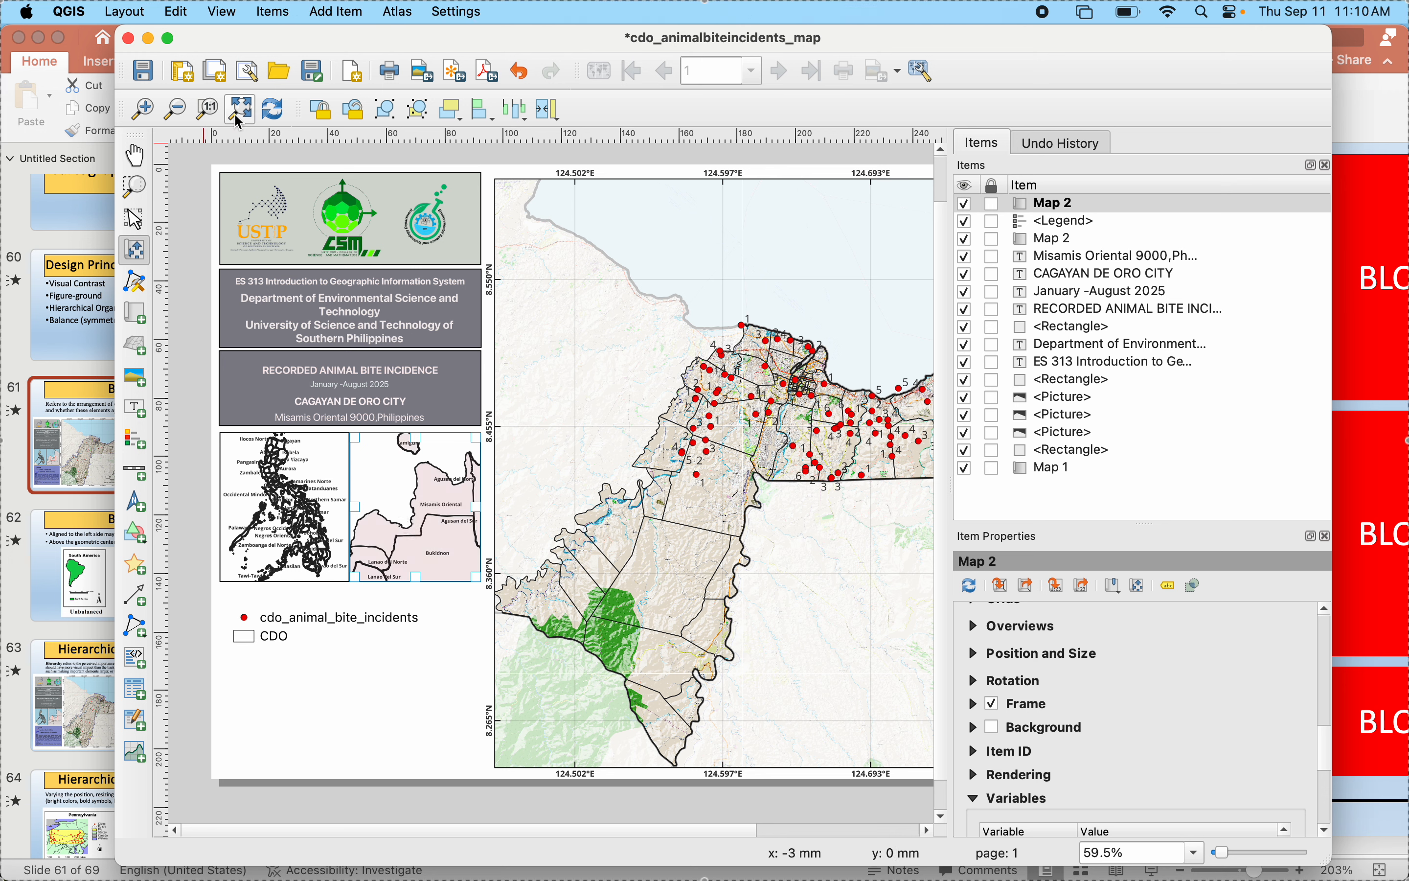
{"action": "left_click", "coordinate": [266, 113]}
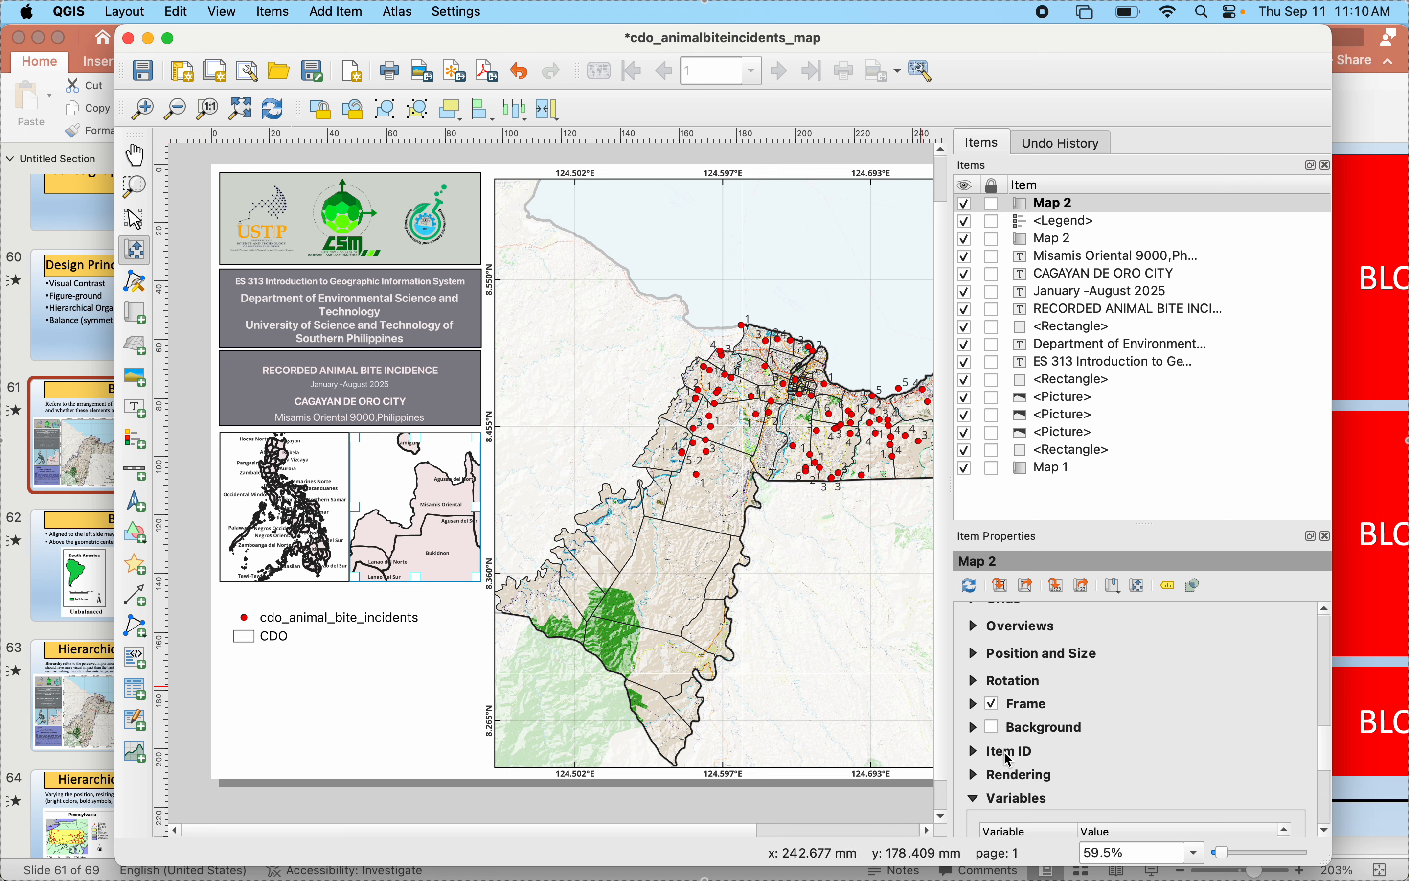
{"action": "left_click", "coordinate": [996, 728]}
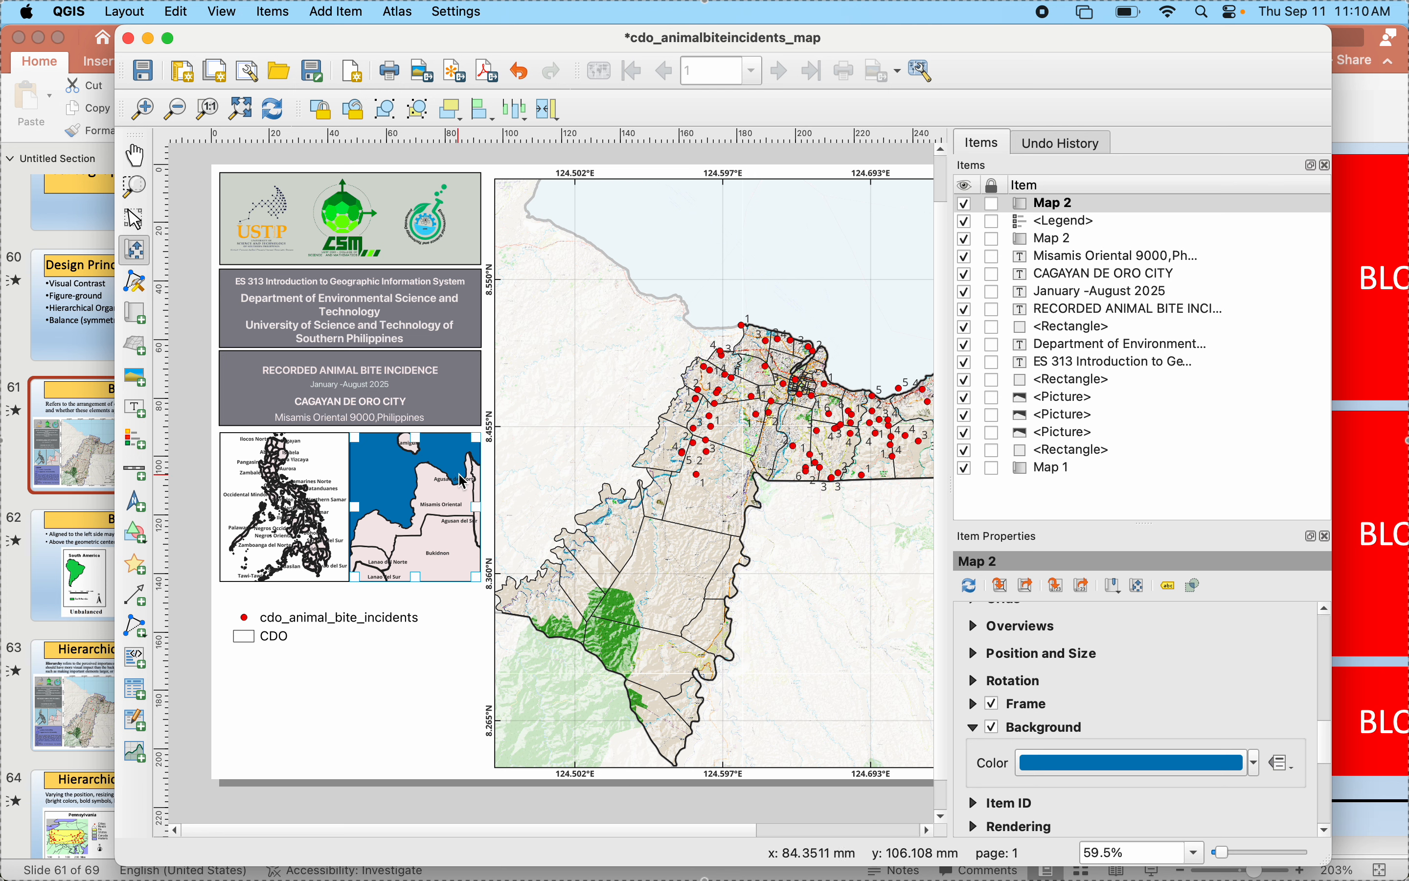
- Lock the layers and the layer styles of the Misamis Oriental inset
{"action": "scroll", "coordinate": [1016, 682], "scroll_direction": "up", "scroll_amount": 10}
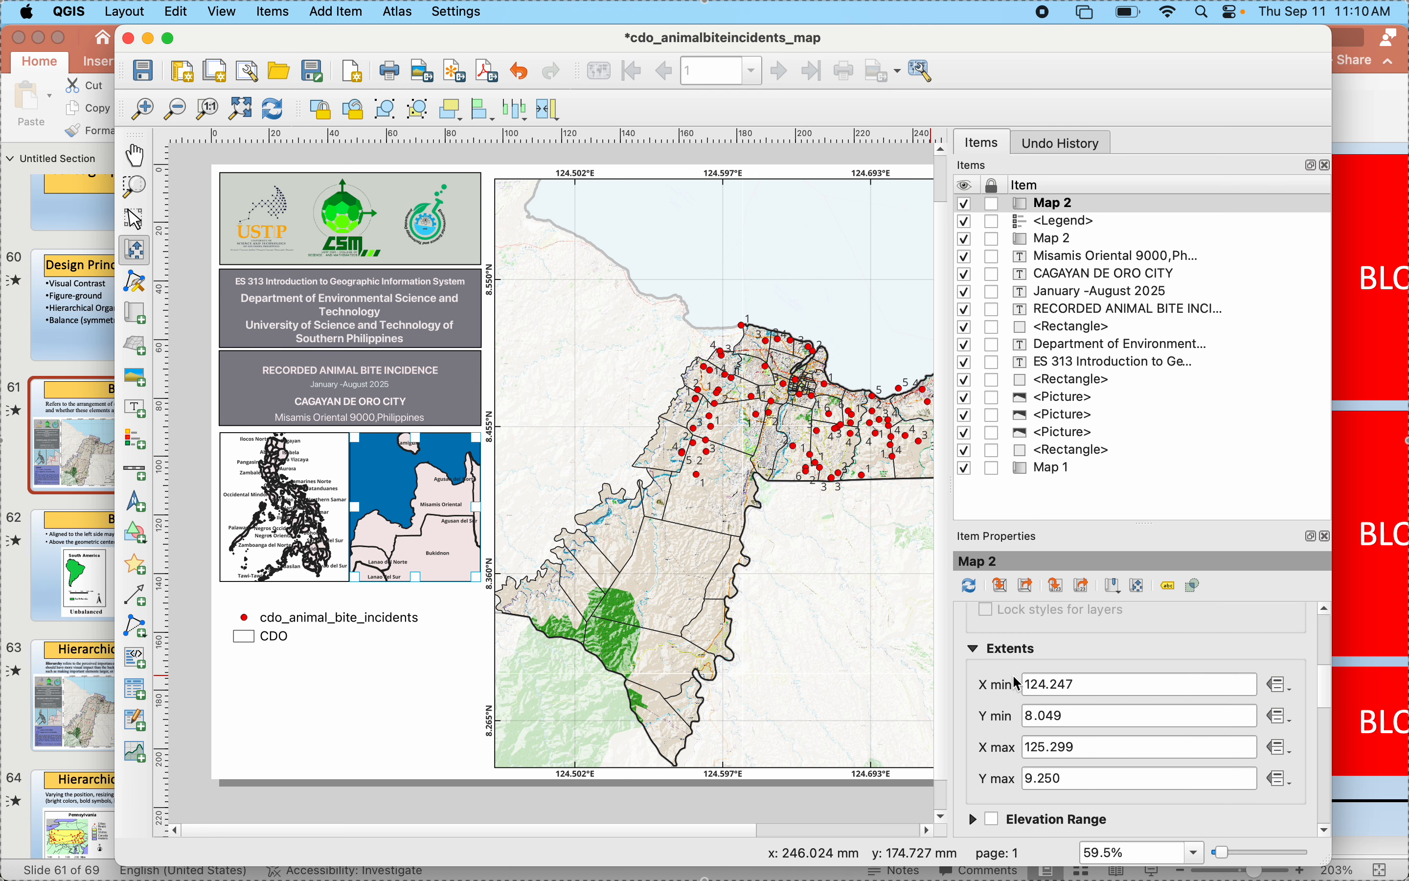
{"action": "left_click", "coordinate": [988, 671]}
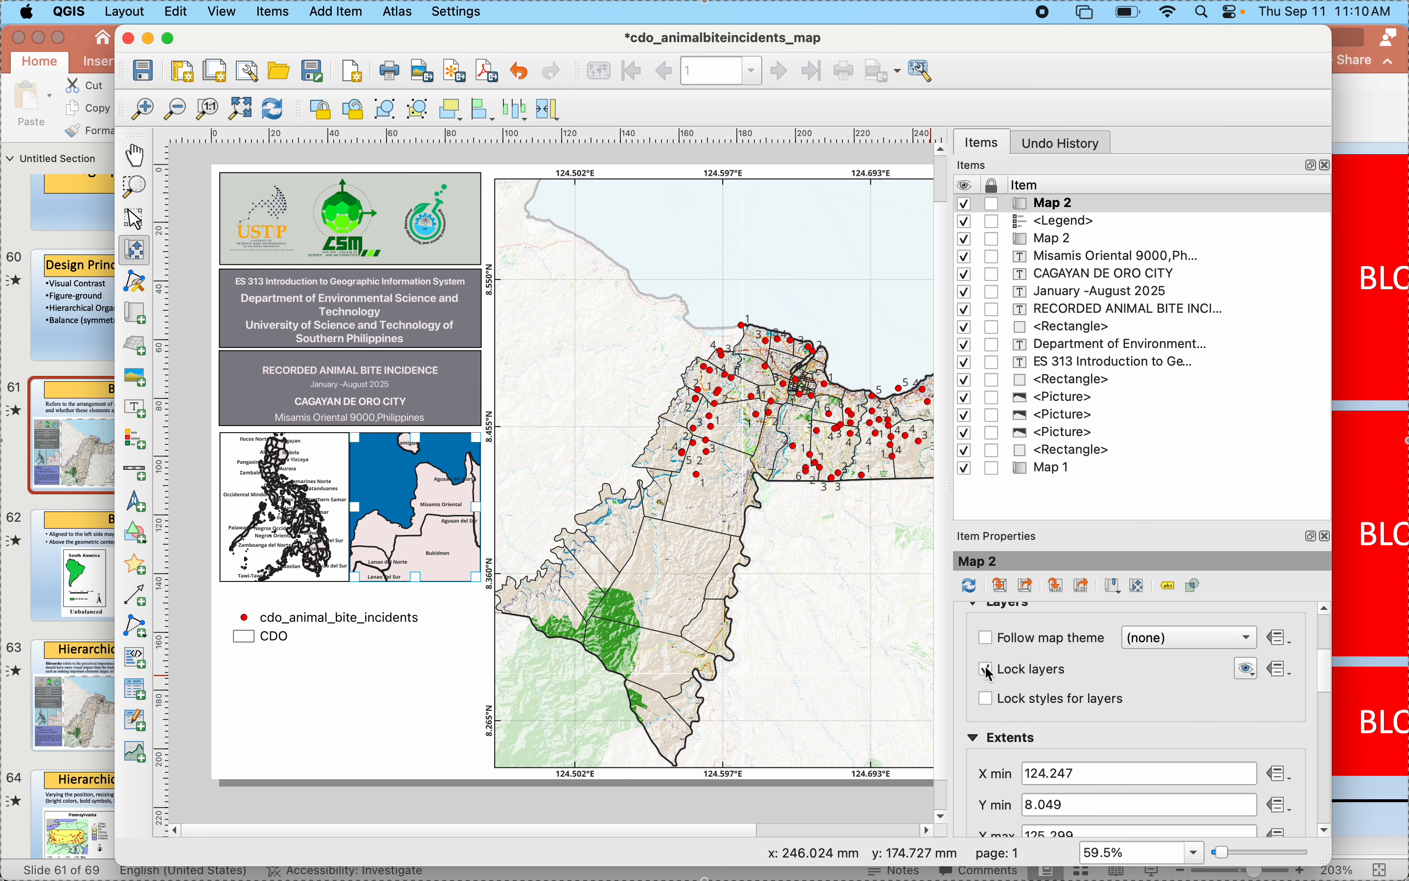
{"action": "left_click", "coordinate": [991, 700]}
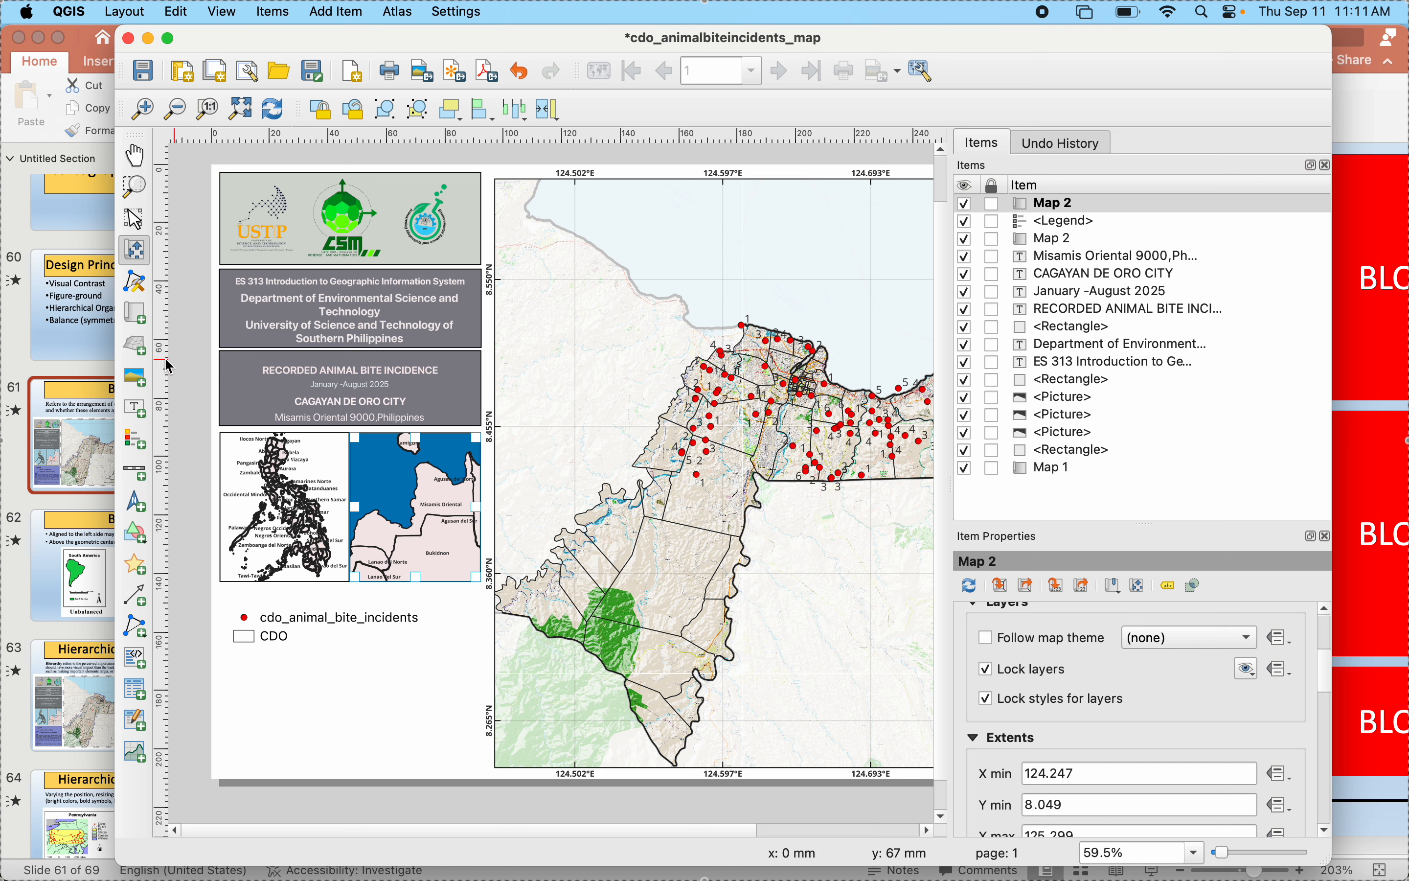
- Select the Philippines inset, switch to the main QGIS window, and show only the Country layer in place of MisOr
{"action": "left_click", "coordinate": [135, 218]}
{"action": "left_click", "coordinate": [289, 555]}
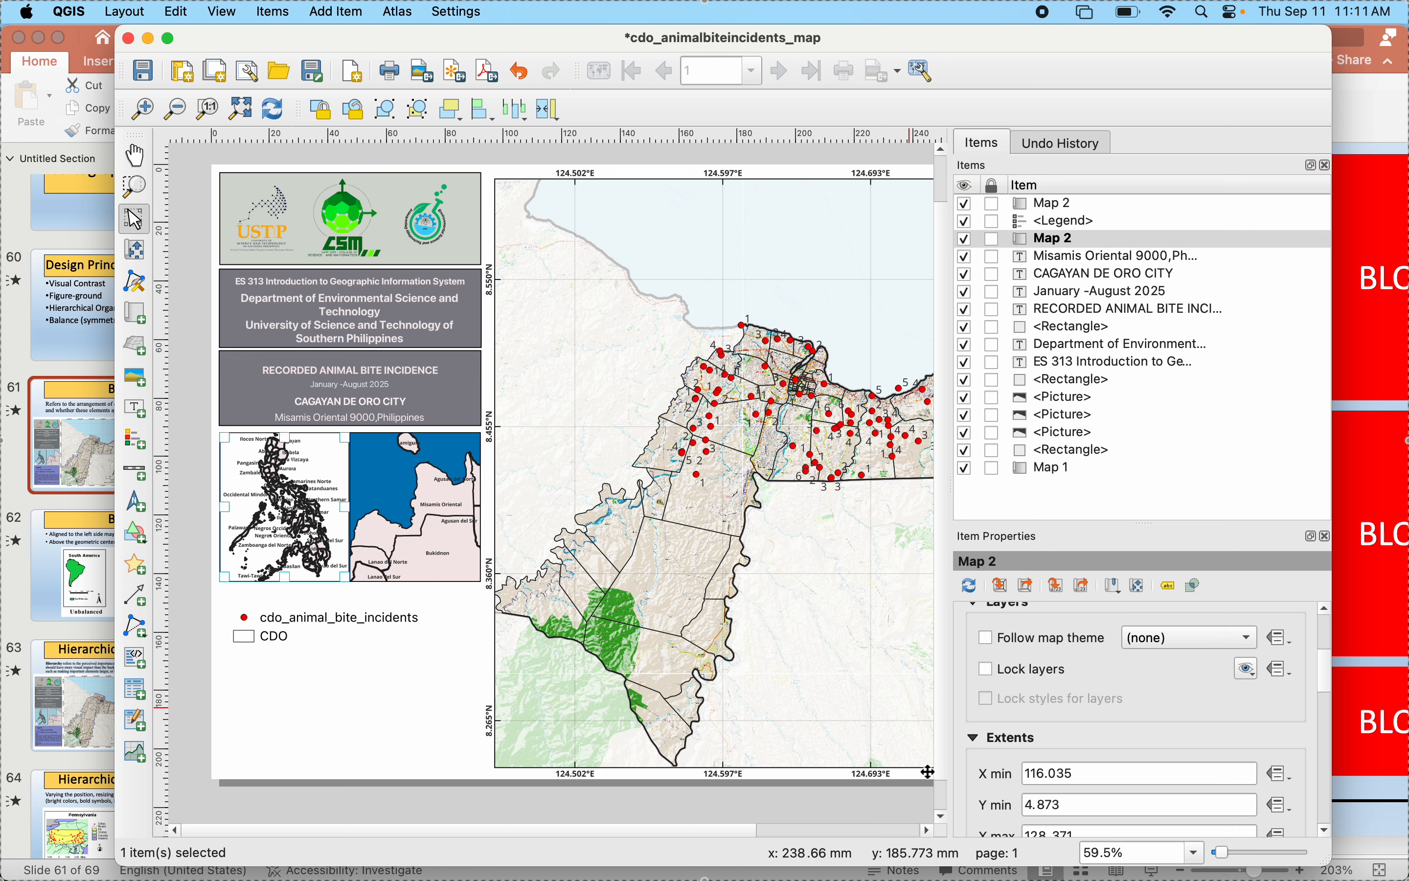
{"action": "mouse_move", "coordinate": [1064, 873]}
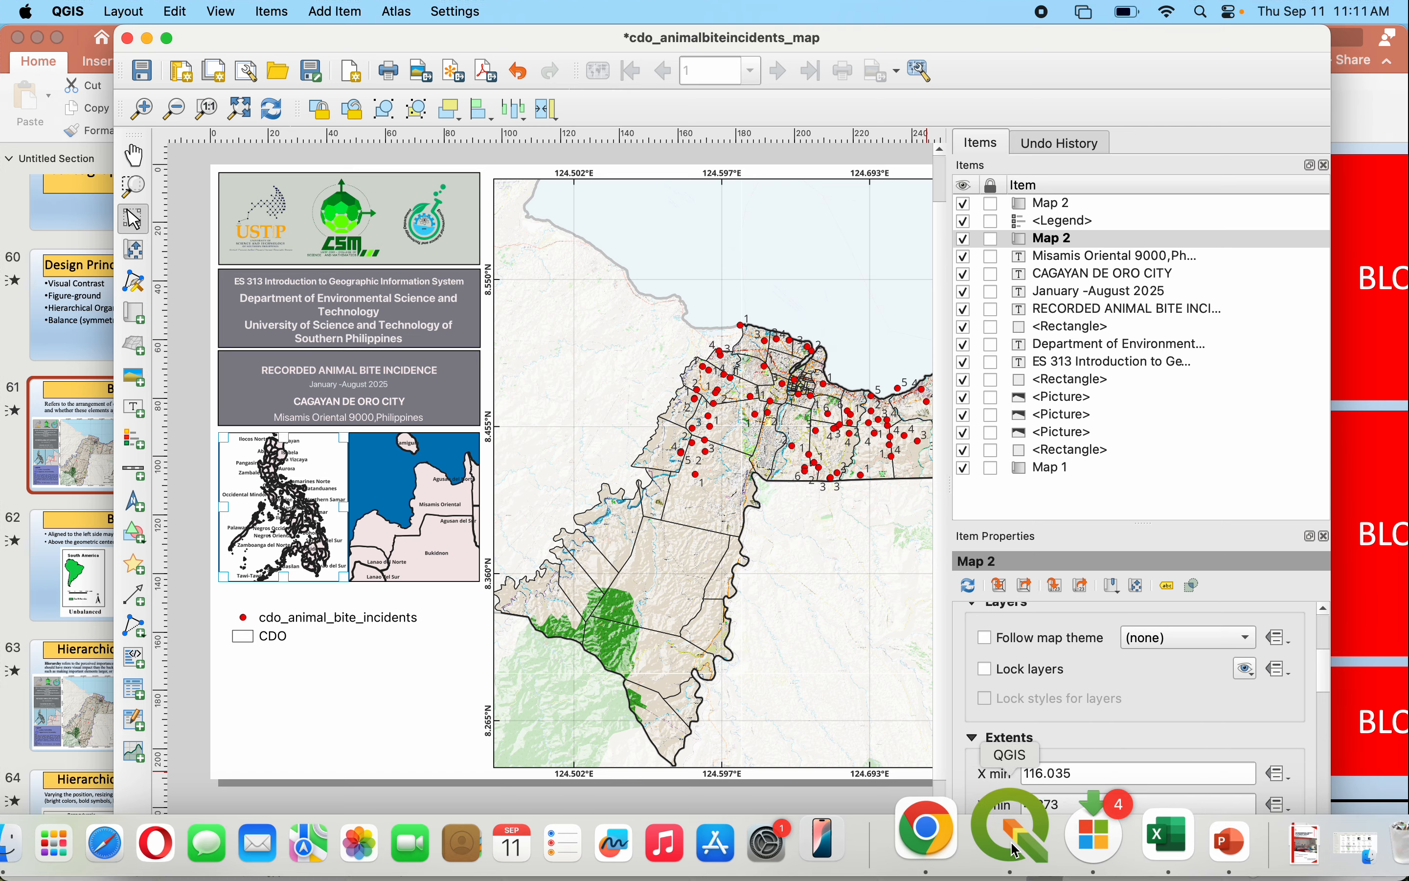
{"action": "left_click", "coordinate": [1015, 850]}
{"action": "left_click", "coordinate": [82, 281]}
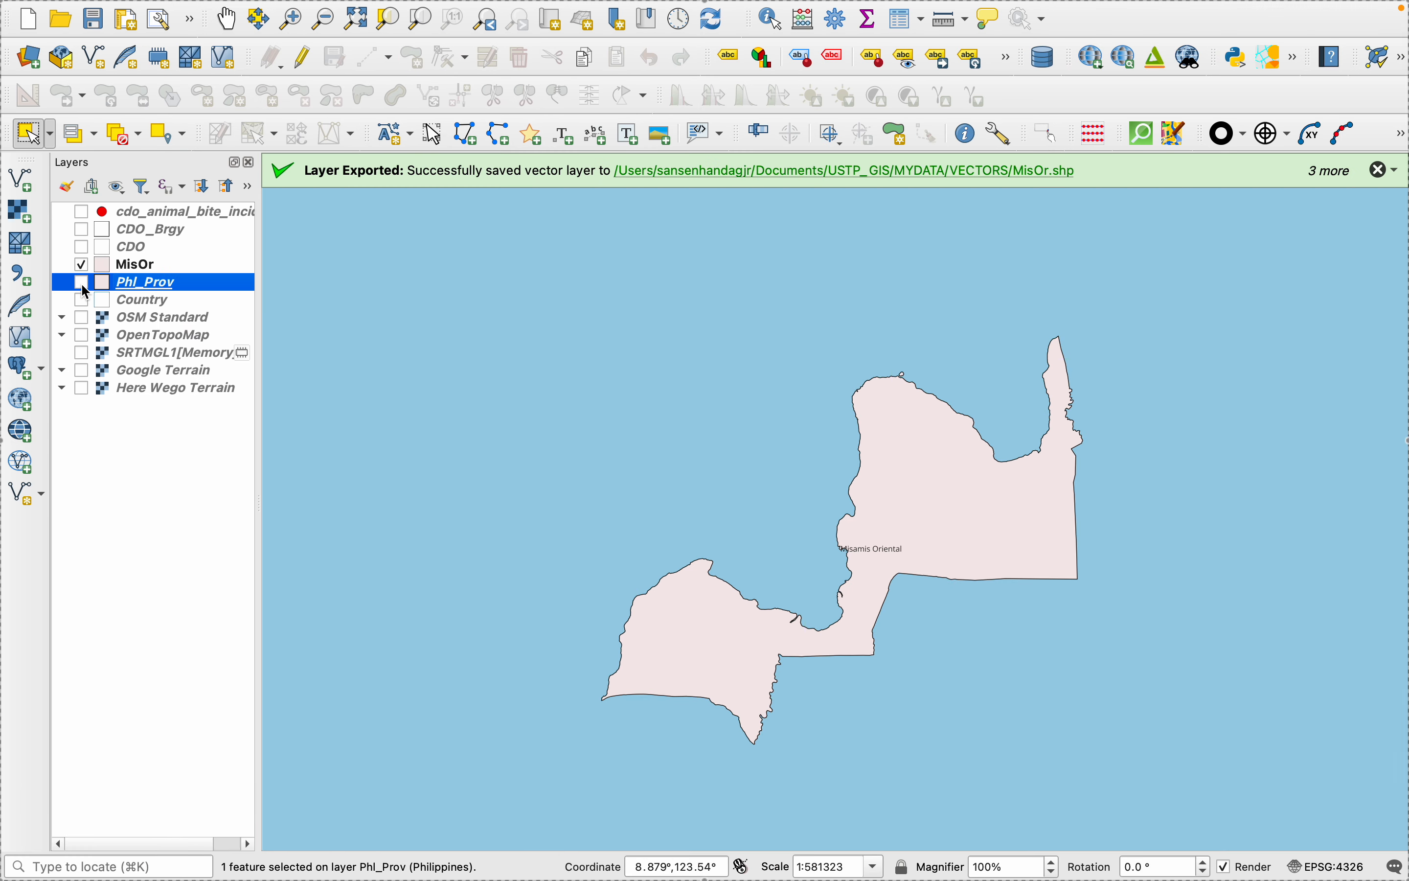
{"action": "left_click", "coordinate": [82, 267]}
{"action": "left_click", "coordinate": [87, 299]}
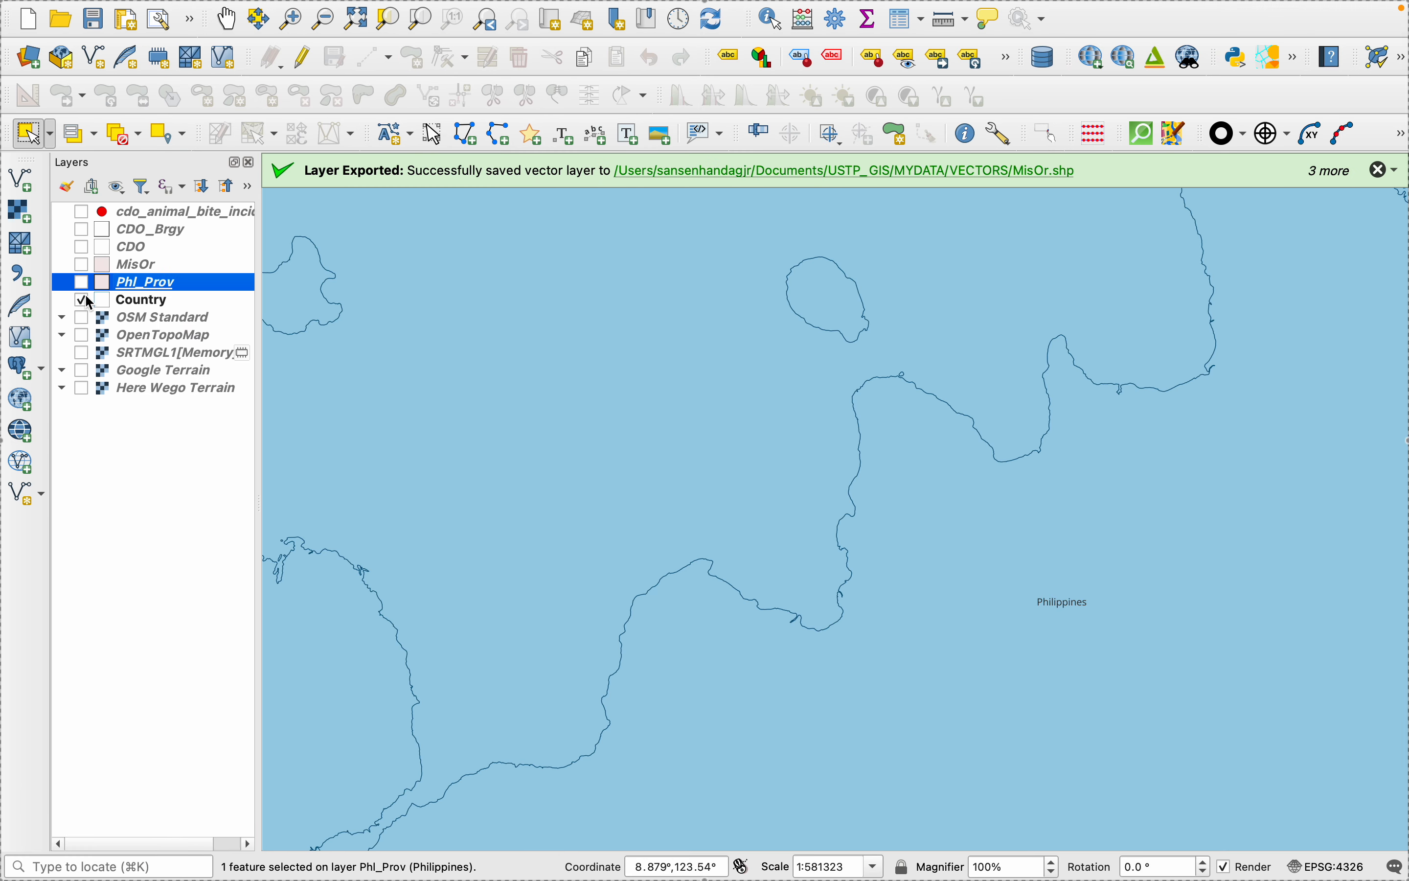
- Try to give the Country layer's existing simple fill a pale pink fill color and accept the layer properties
{"action": "right_click", "coordinate": [121, 304]}
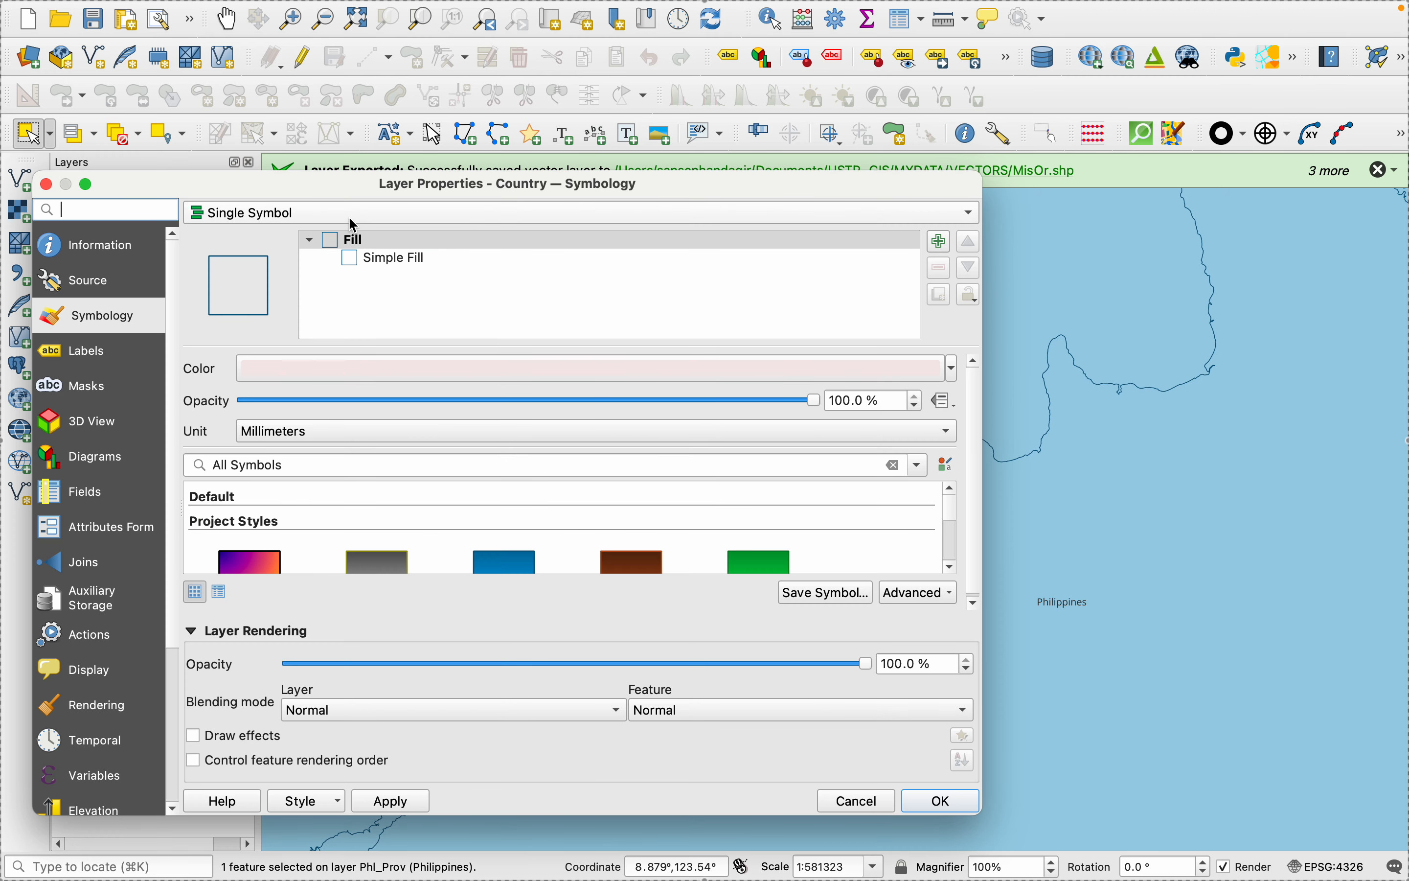
{"action": "left_click", "coordinate": [411, 265]}
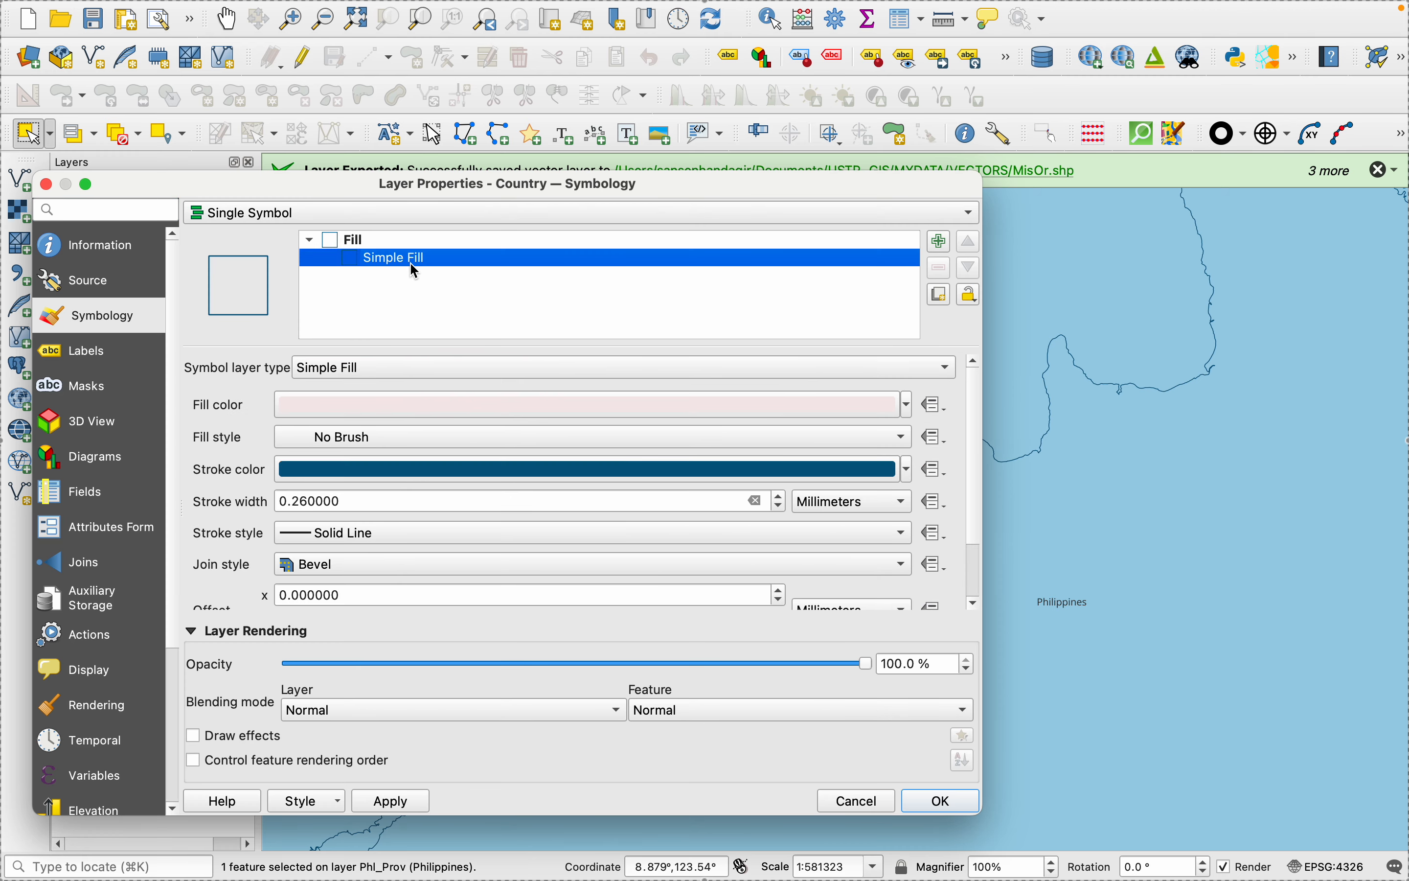
{"action": "left_click", "coordinate": [445, 368]}
{"action": "left_click", "coordinate": [238, 354]}
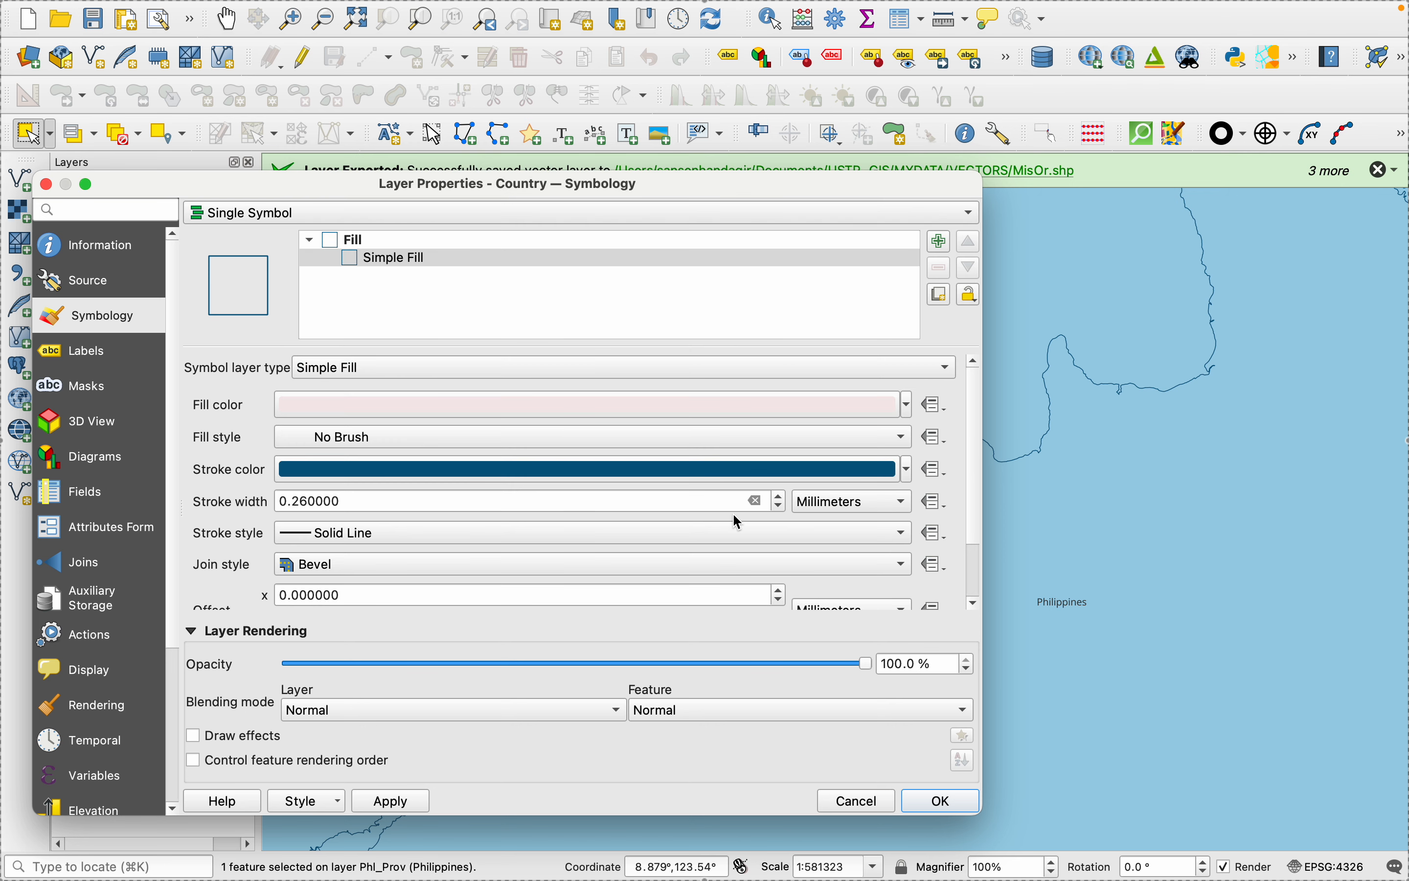
{"action": "left_click", "coordinate": [378, 805]}
{"action": "left_click", "coordinate": [910, 411]}
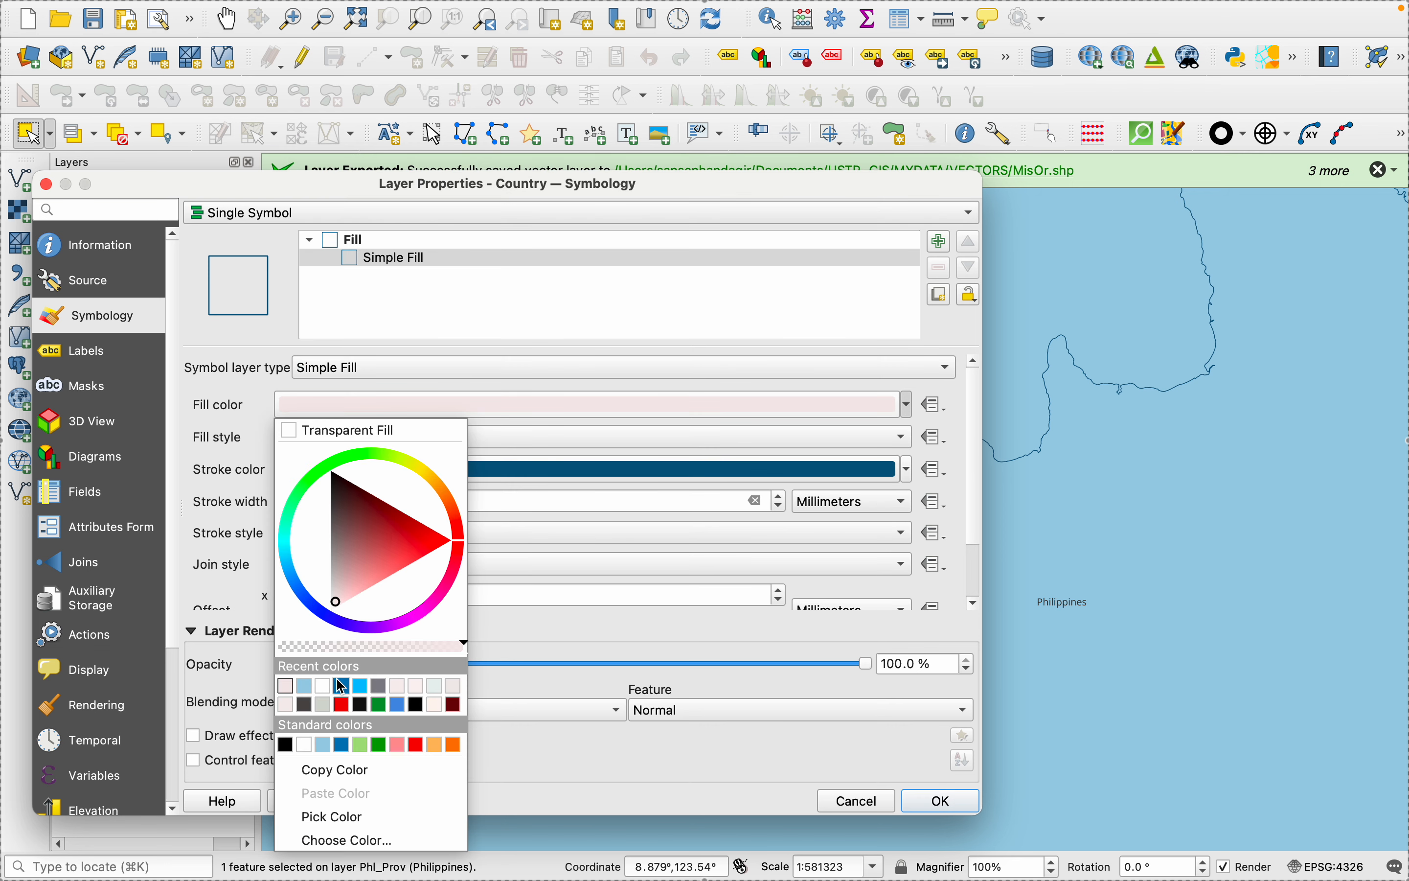
{"action": "left_click", "coordinate": [398, 685]}
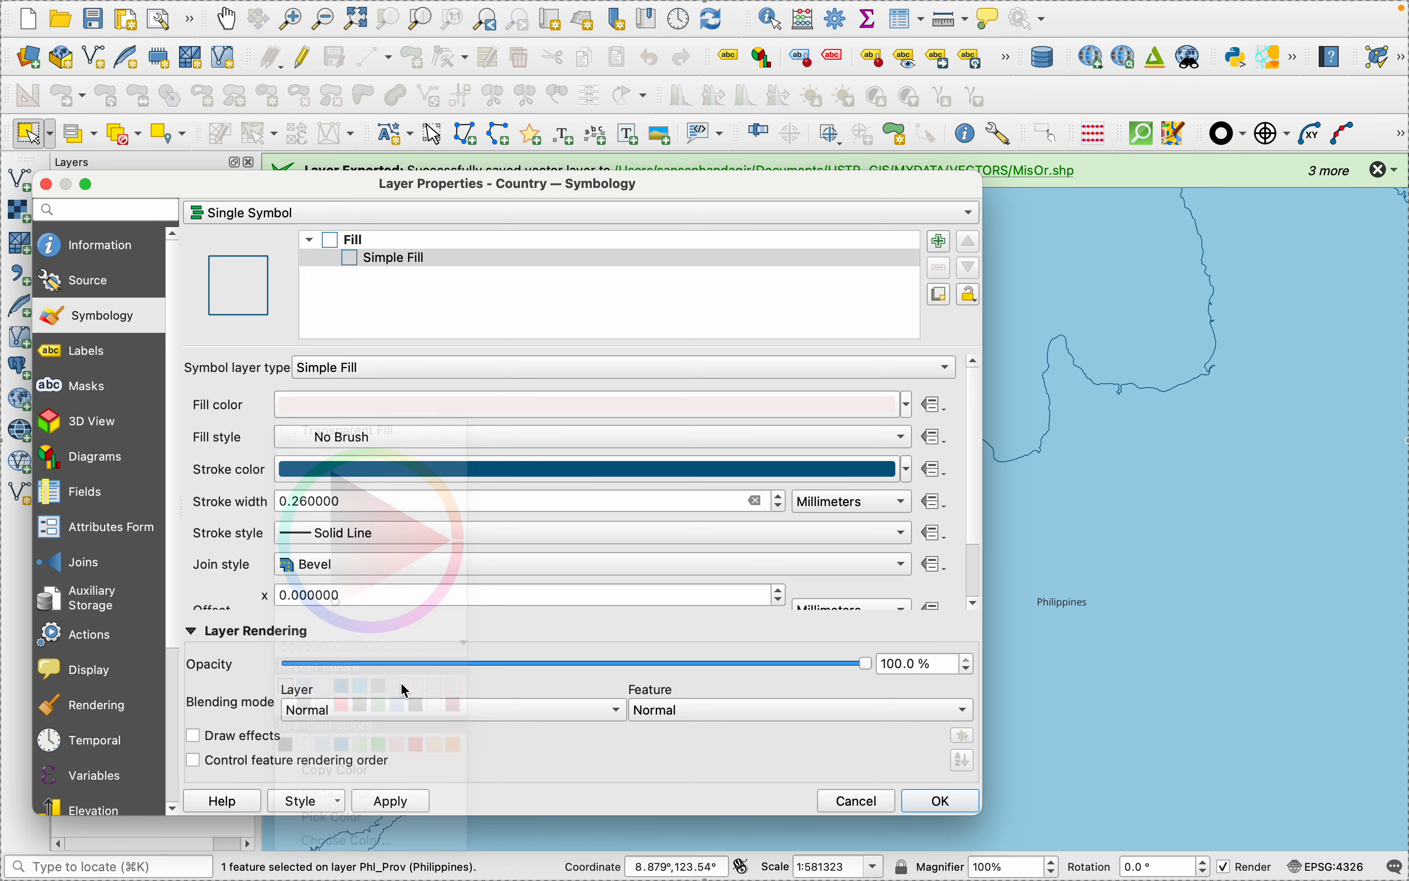
{"action": "left_click", "coordinate": [390, 801]}
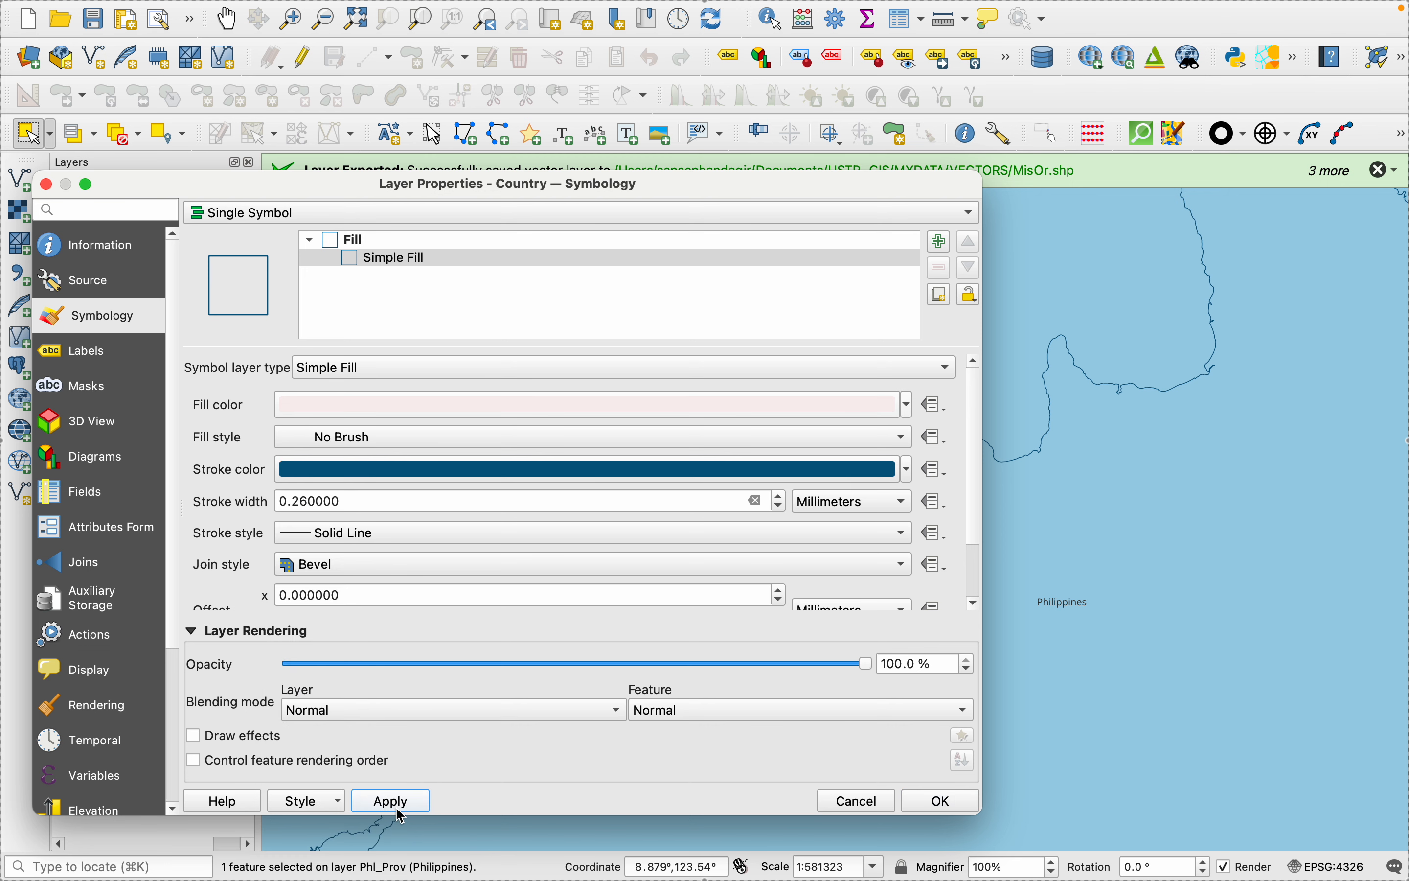
{"action": "left_click", "coordinate": [715, 368]}
{"action": "left_click", "coordinate": [715, 367]}
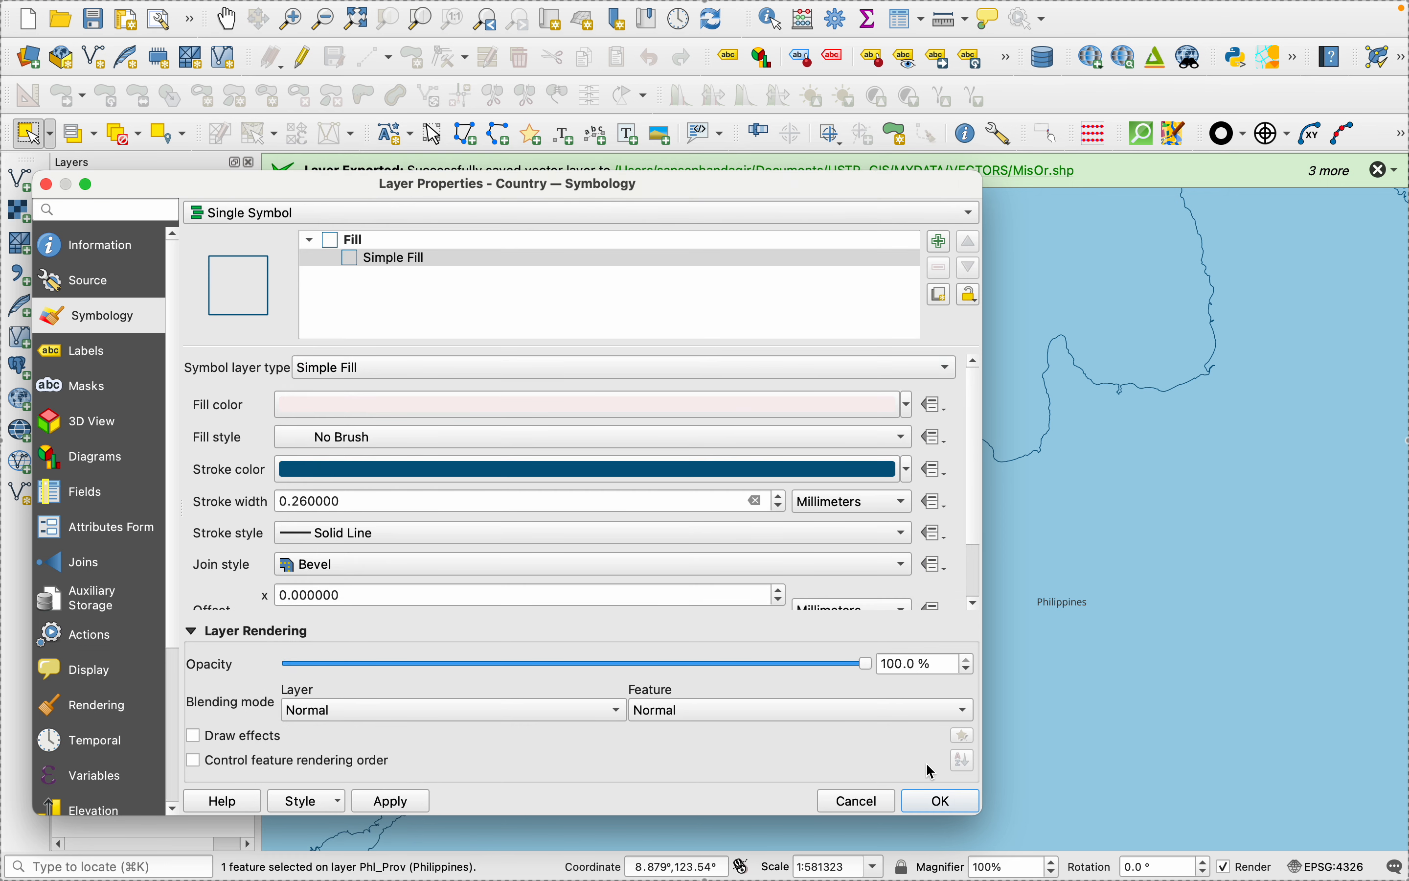
{"action": "left_click", "coordinate": [942, 801]}
- Move the Country layer above CDO_Brgy and replace its brushless symbol layer with a new solid Simple Fill
{"action": "scroll", "coordinate": [846, 701], "scroll_direction": "down", "scroll_amount": 1}
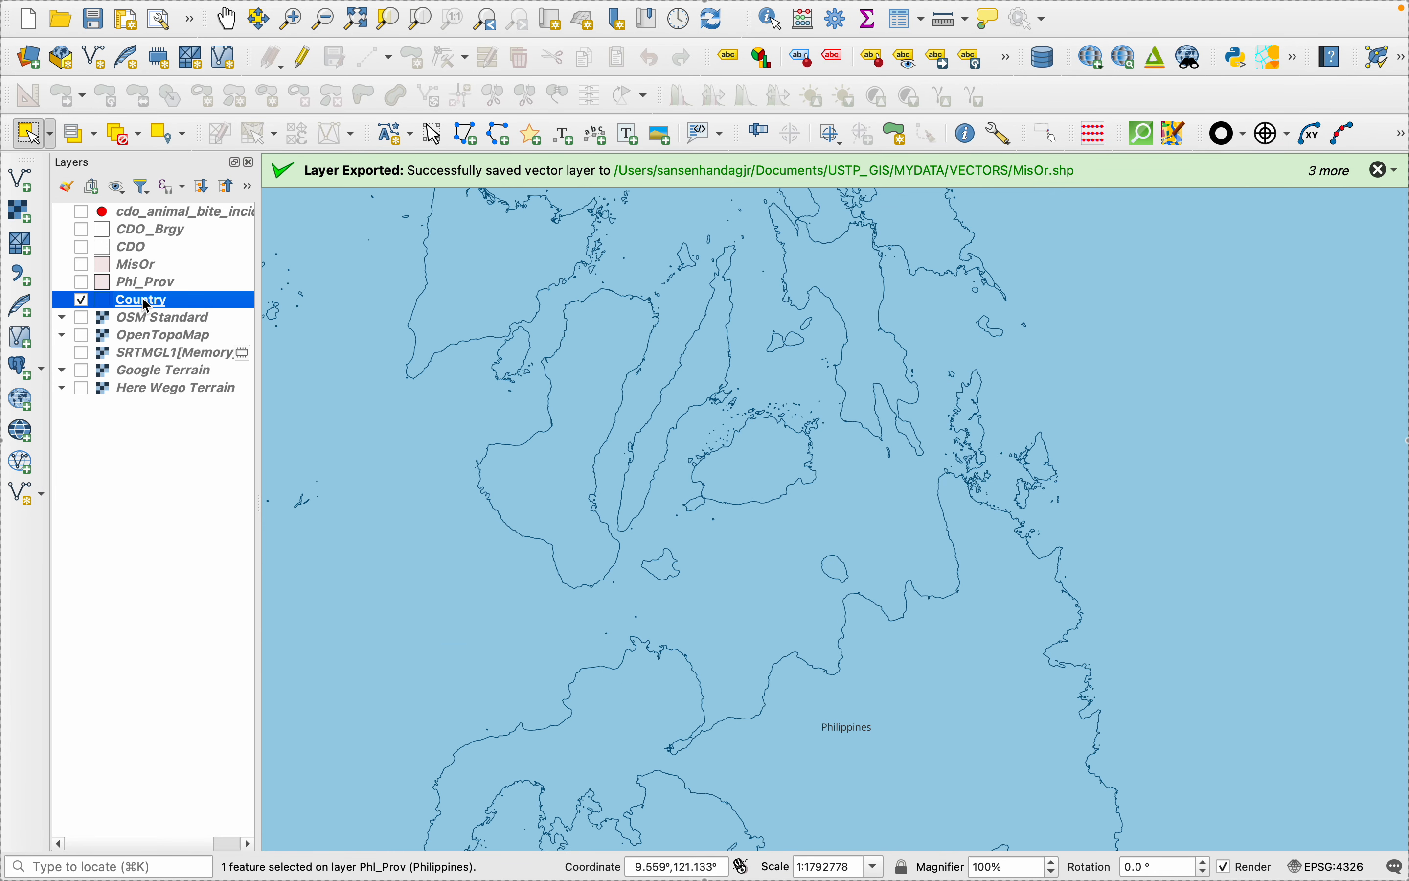
{"action": "left_click_drag", "start_coordinate": [146, 304], "coordinate": [137, 232]}
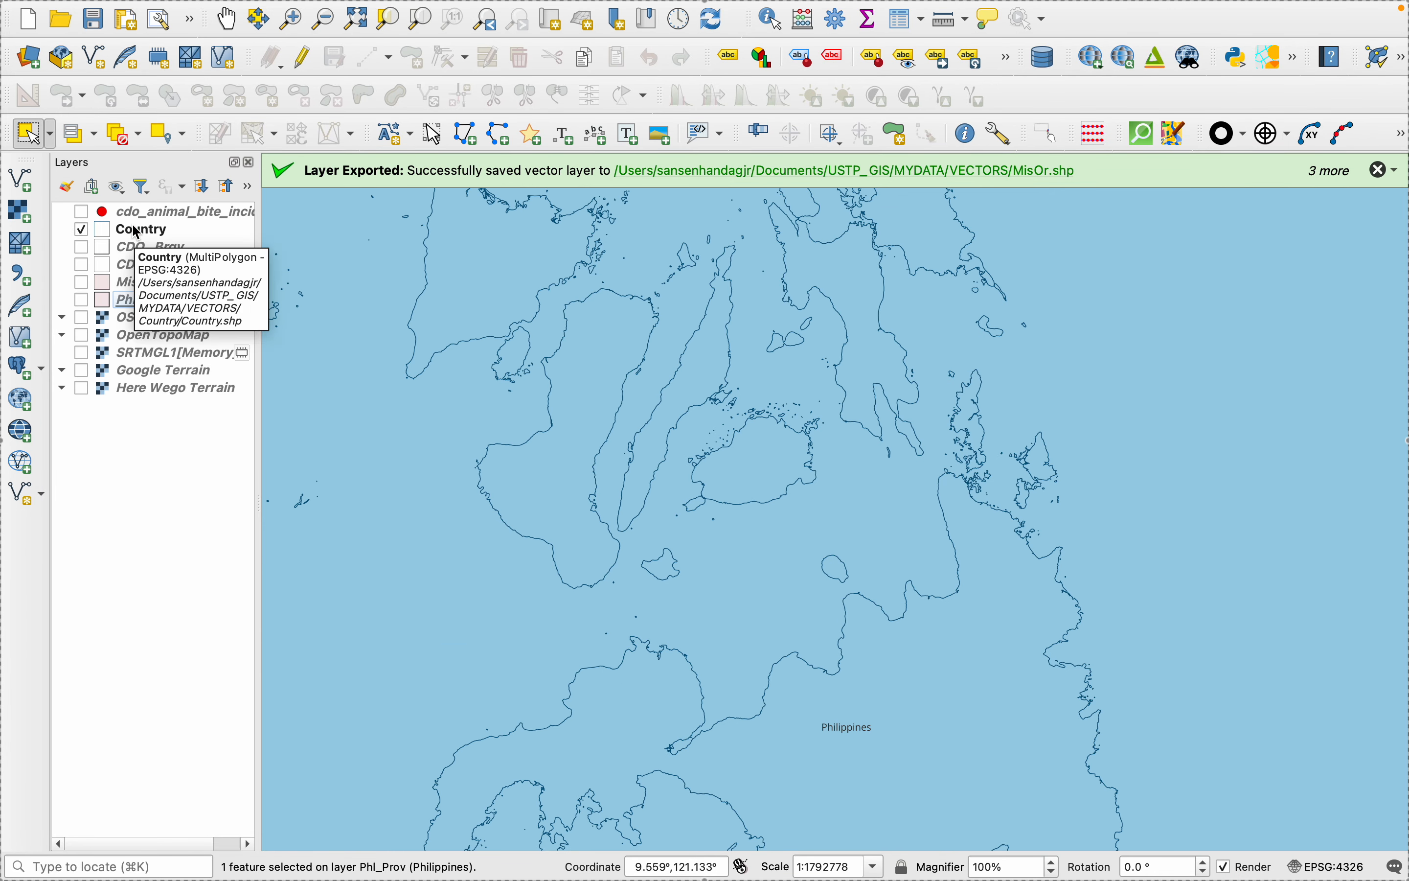
{"action": "right_click", "coordinate": [137, 232]}
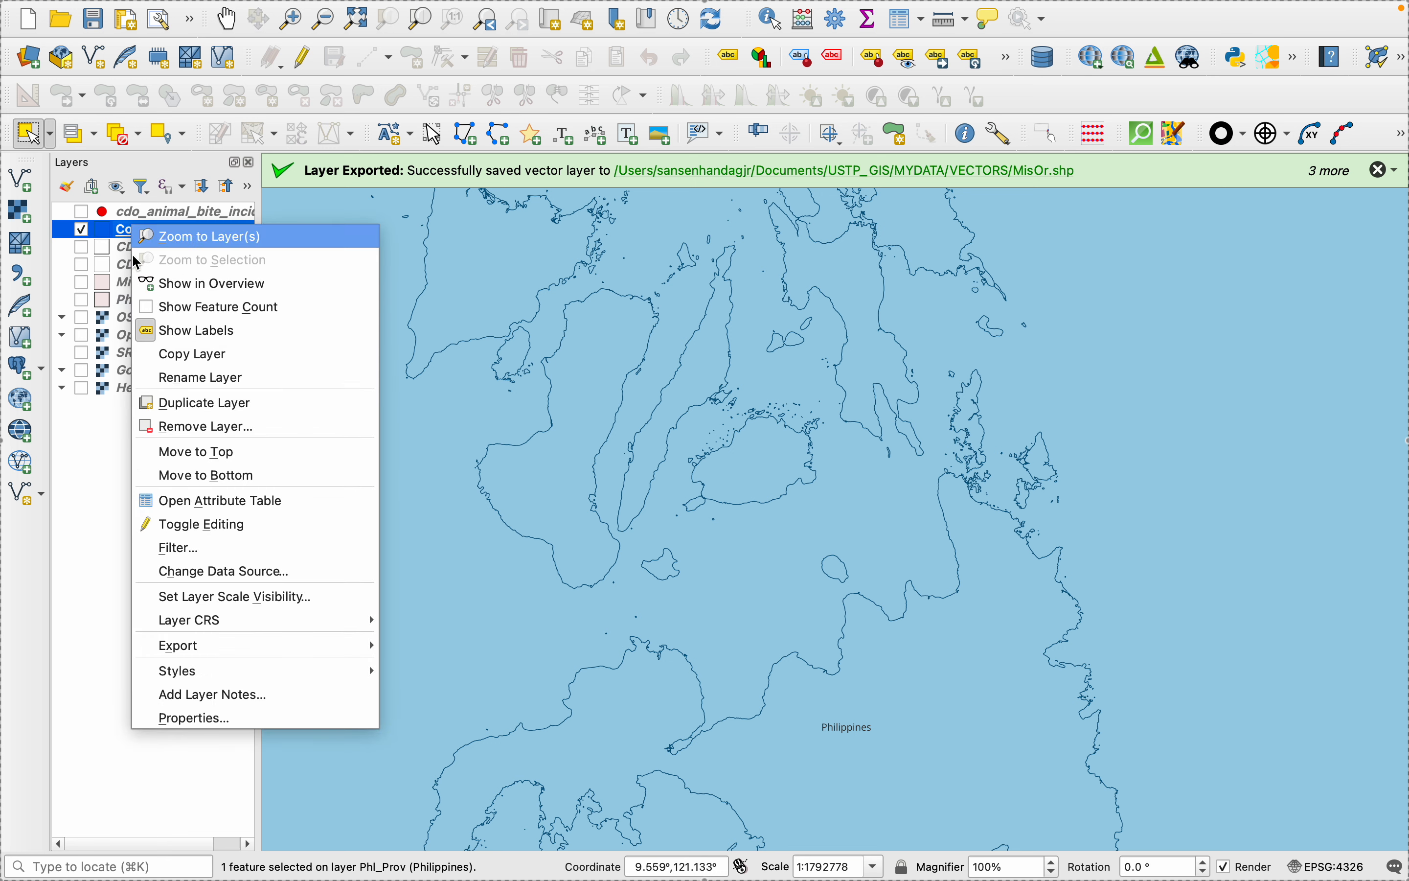
{"action": "left_click", "coordinate": [184, 720]}
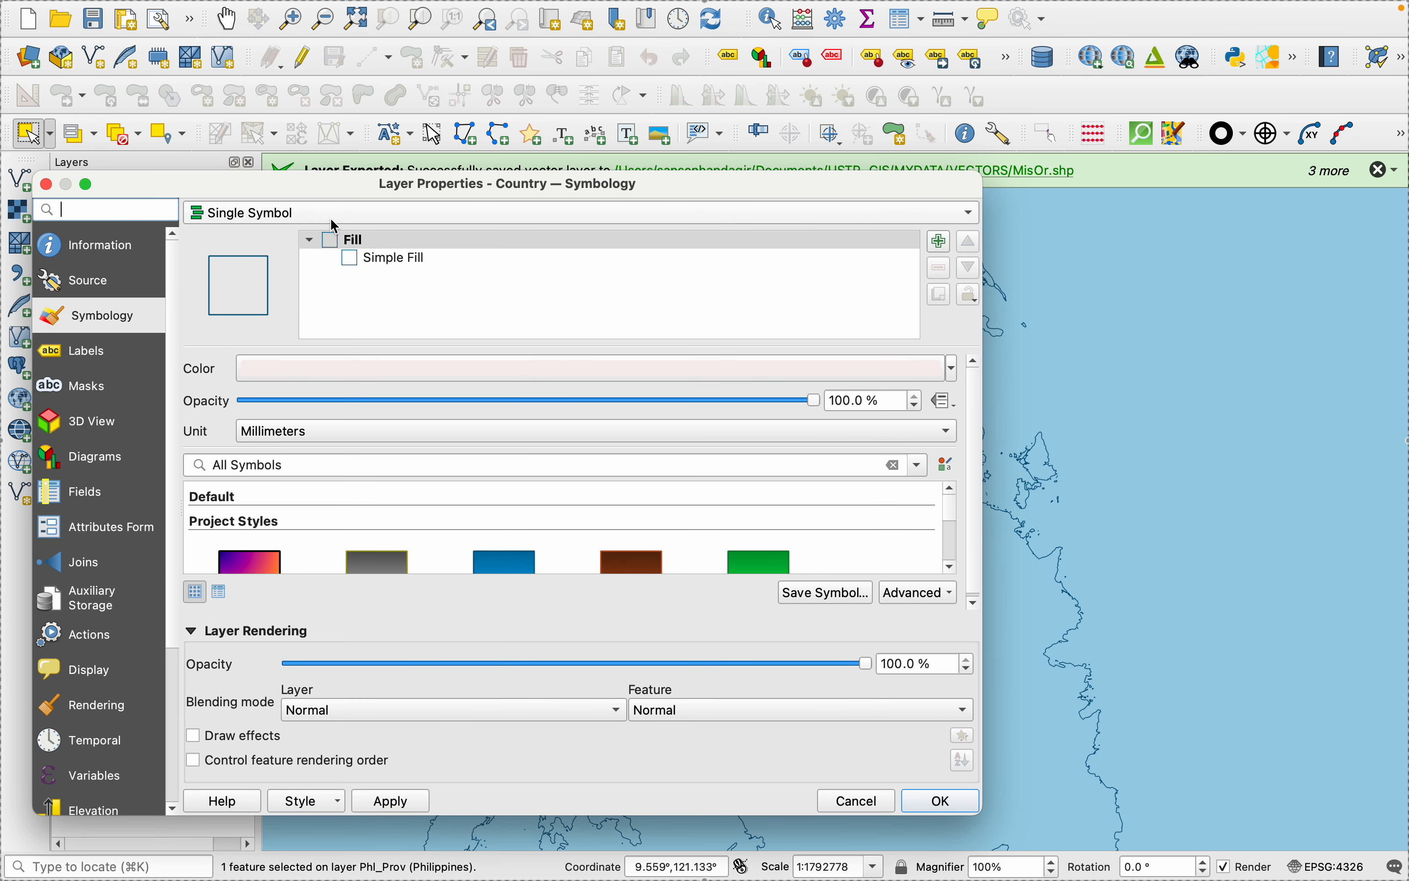
{"action": "left_click", "coordinate": [376, 262]}
{"action": "left_click", "coordinate": [941, 242]}
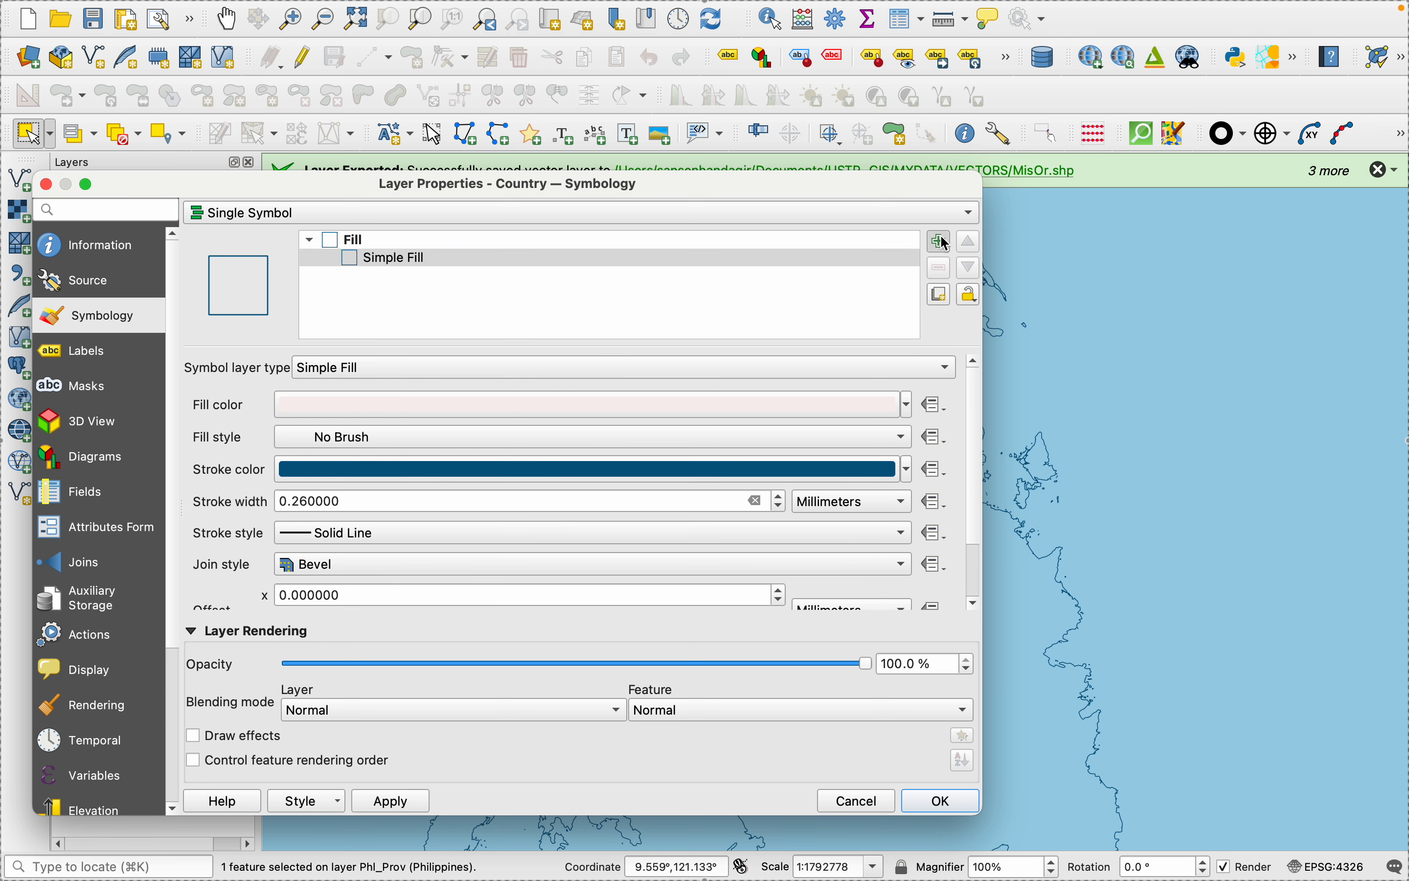
{"action": "left_click", "coordinate": [433, 282]}
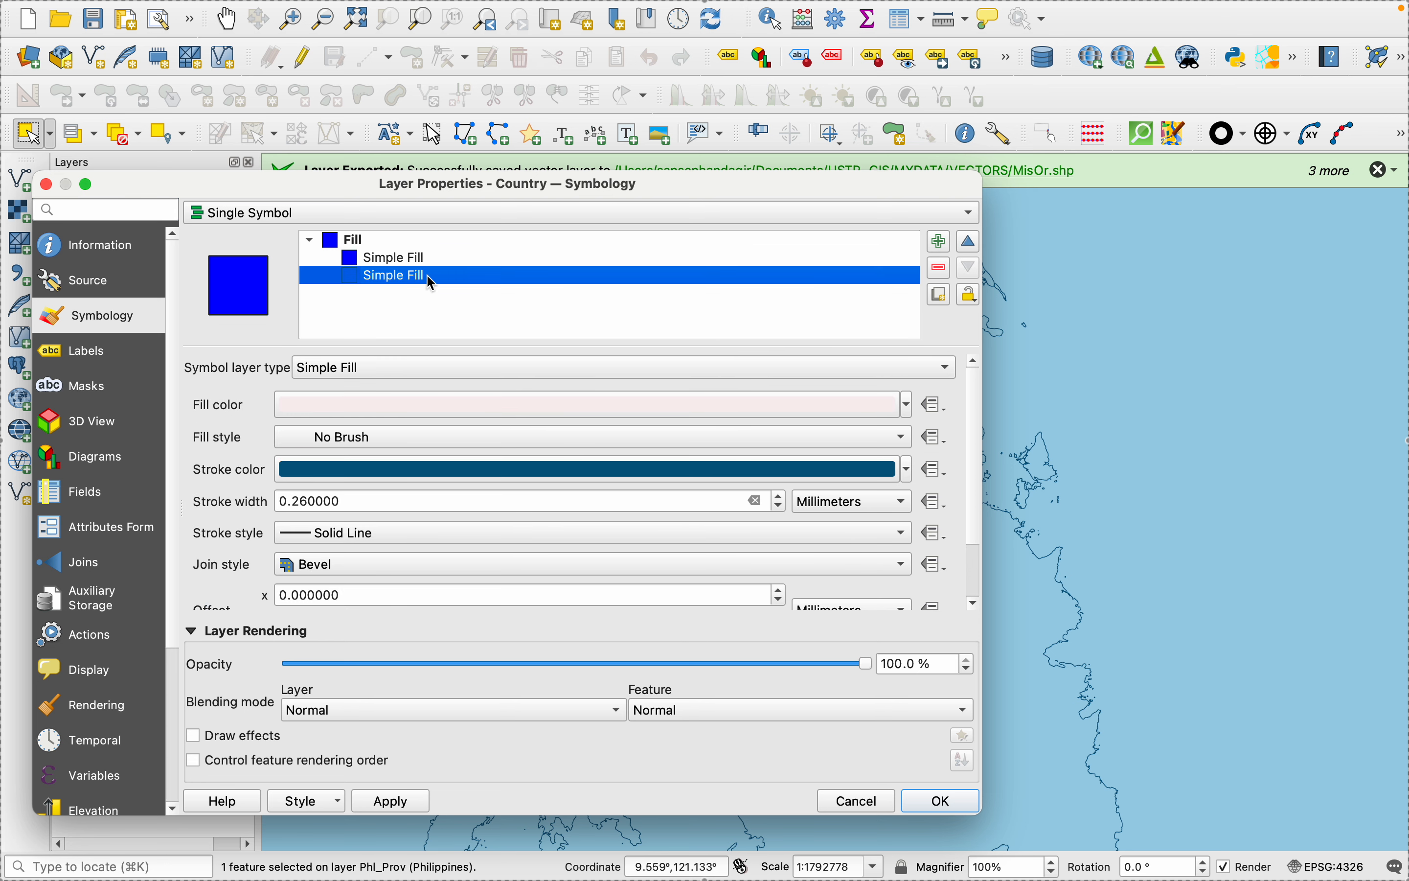
{"action": "left_click", "coordinate": [940, 268]}
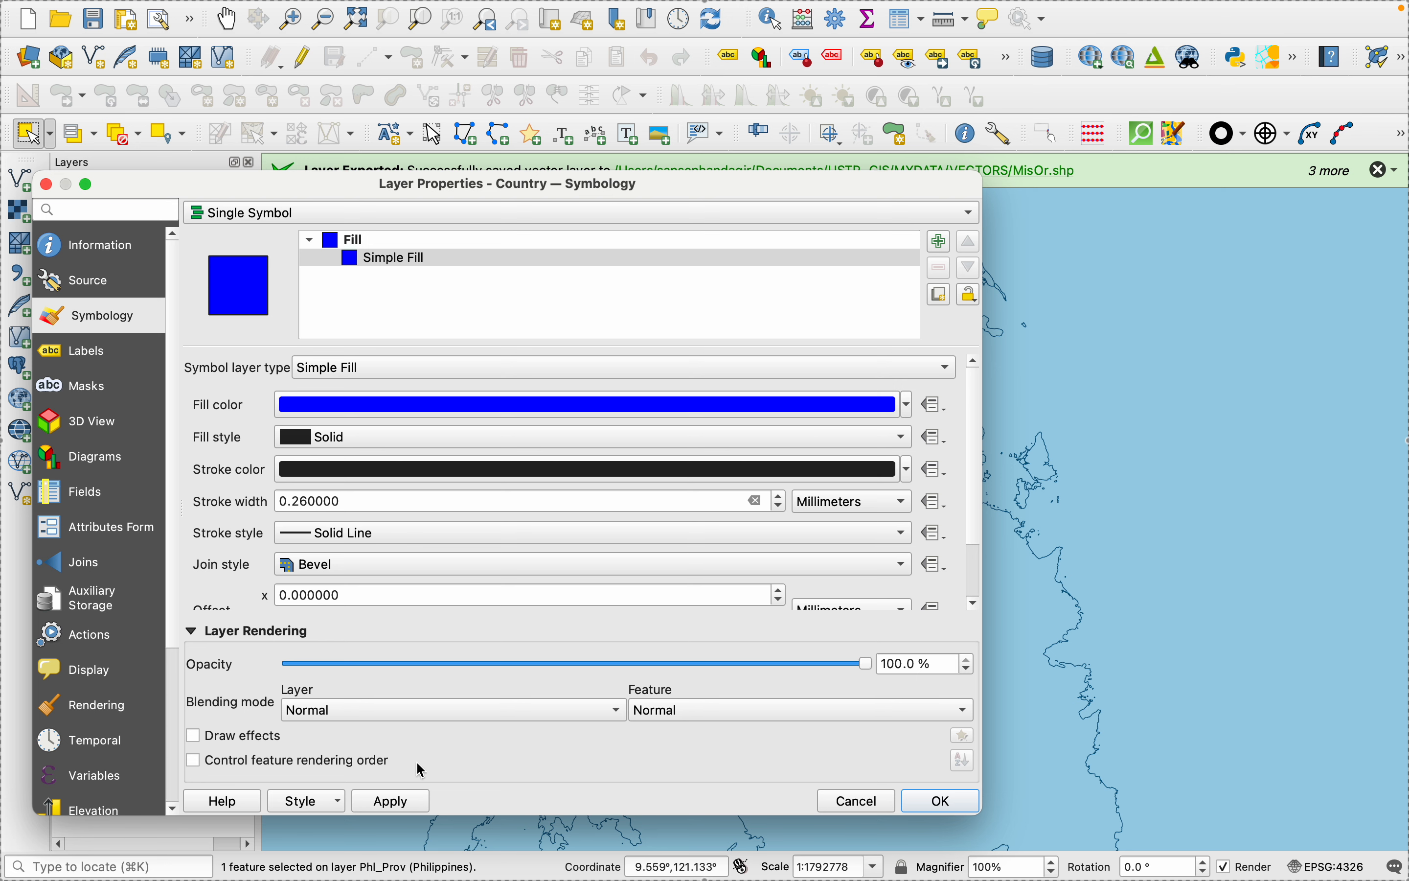
{"action": "left_click", "coordinate": [399, 802]}
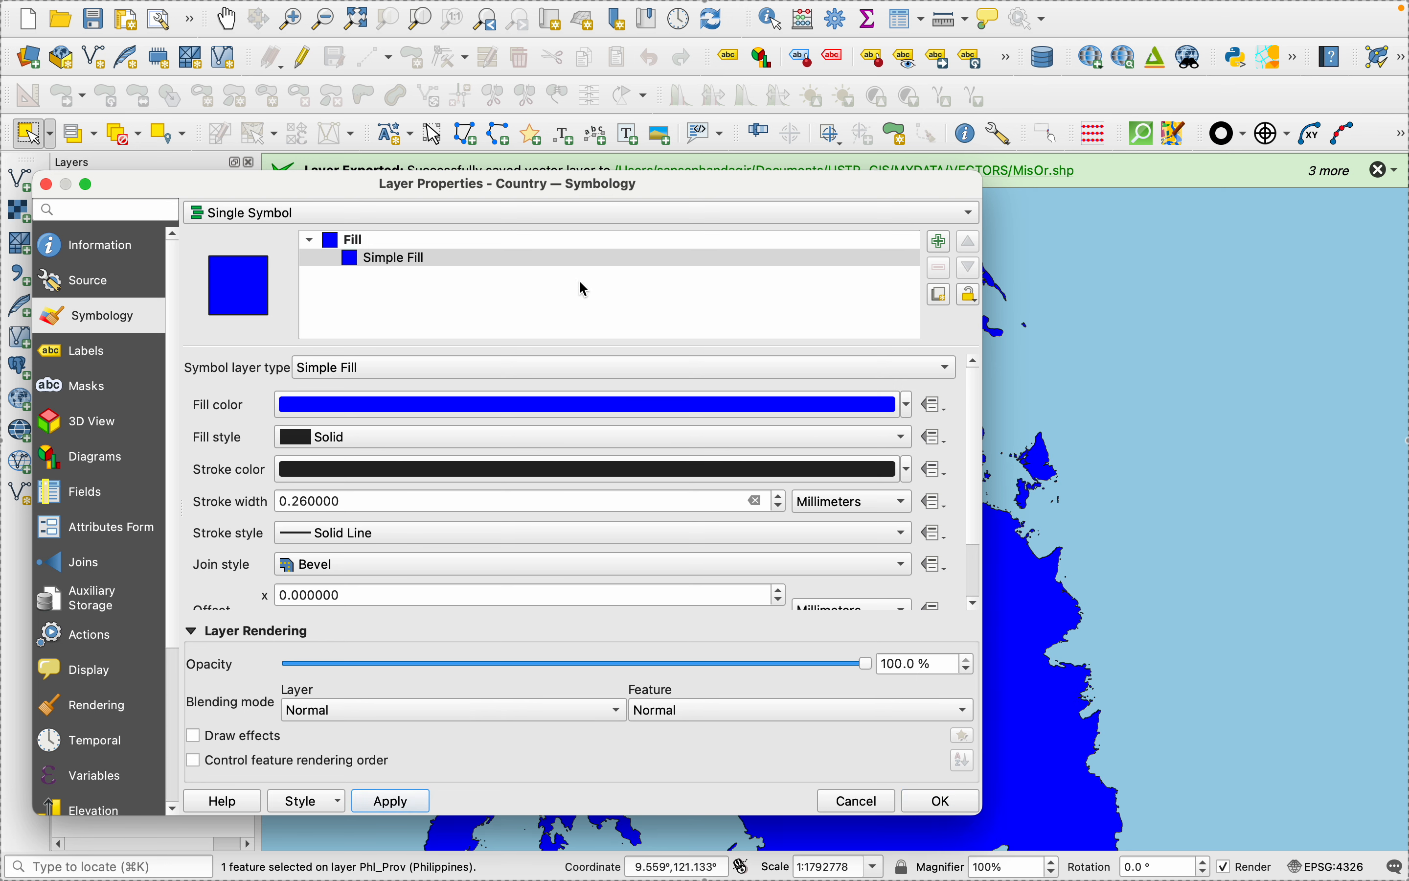
- Set the Country layer's fill color to pale pink and accept the layer properties
{"action": "left_click", "coordinate": [909, 409]}
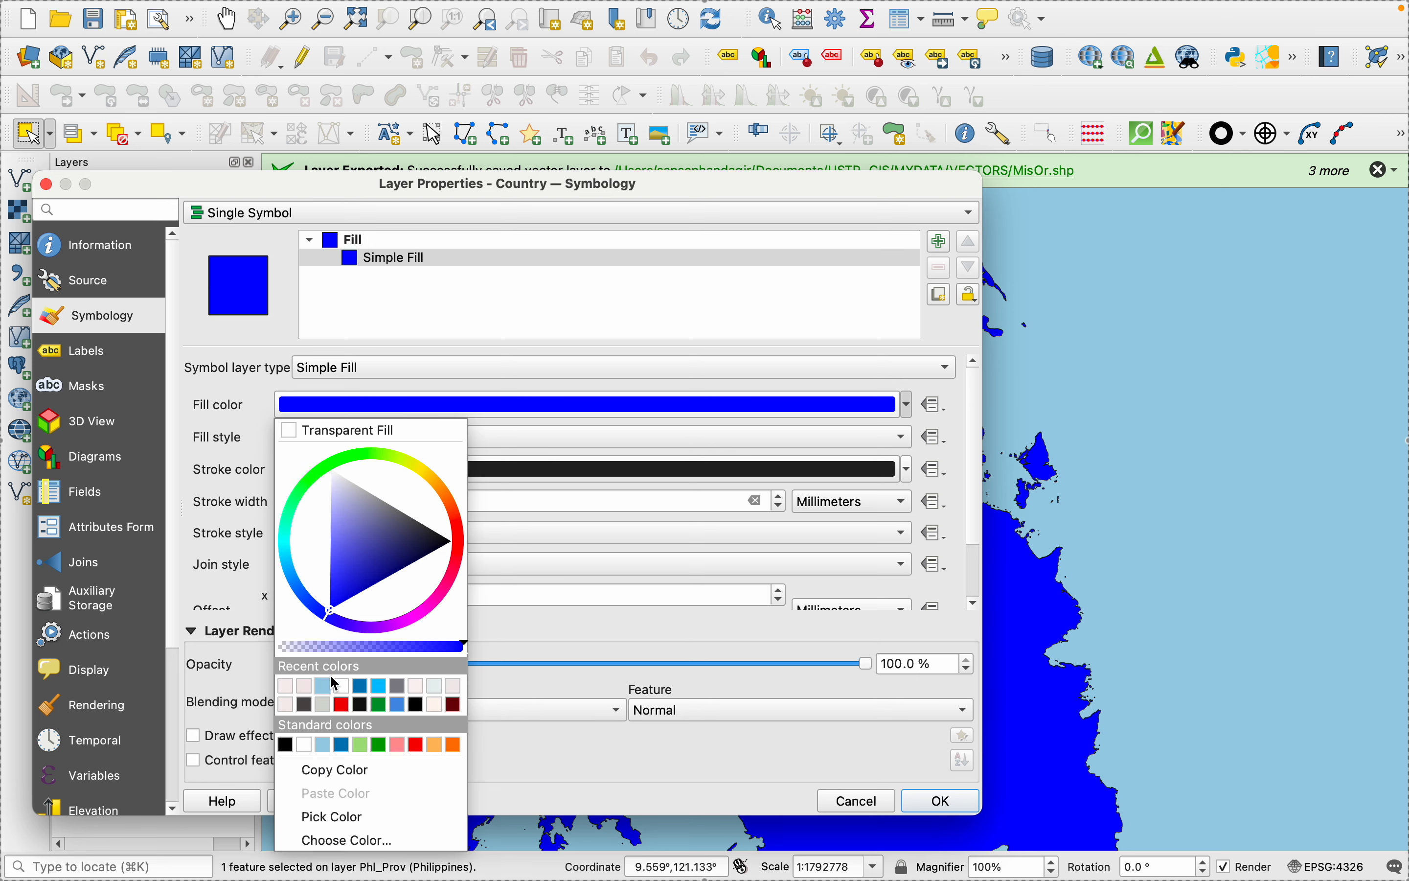
{"action": "left_click", "coordinate": [303, 686]}
{"action": "left_click", "coordinate": [405, 809]}
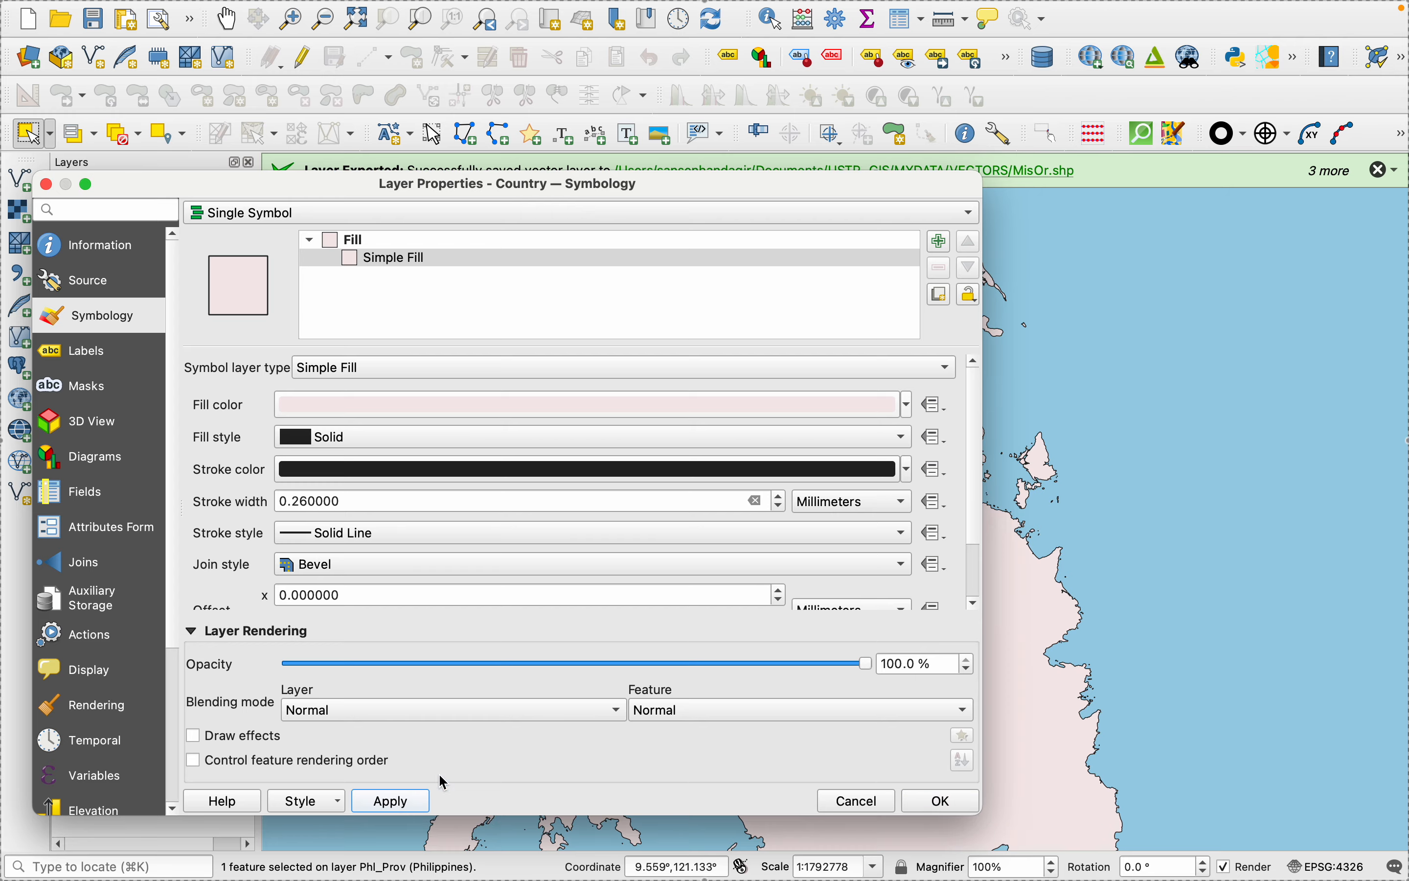
{"action": "left_click", "coordinate": [974, 802]}
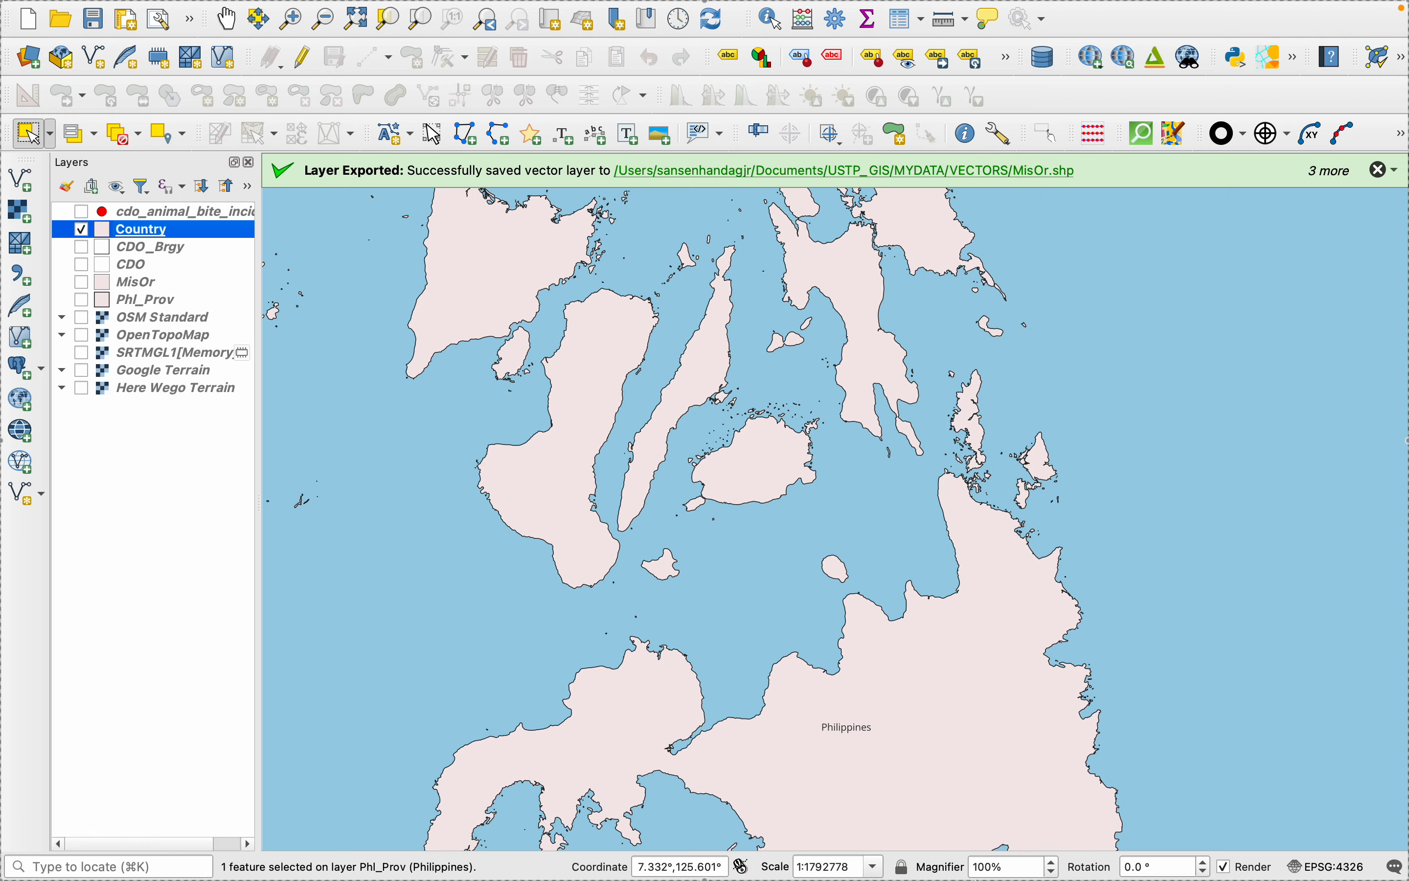
- Check the insets in the print layout, turn on the animal bite incidents layer in the main window, and return to the layout
{"action": "left_click", "coordinate": [1022, 822]}
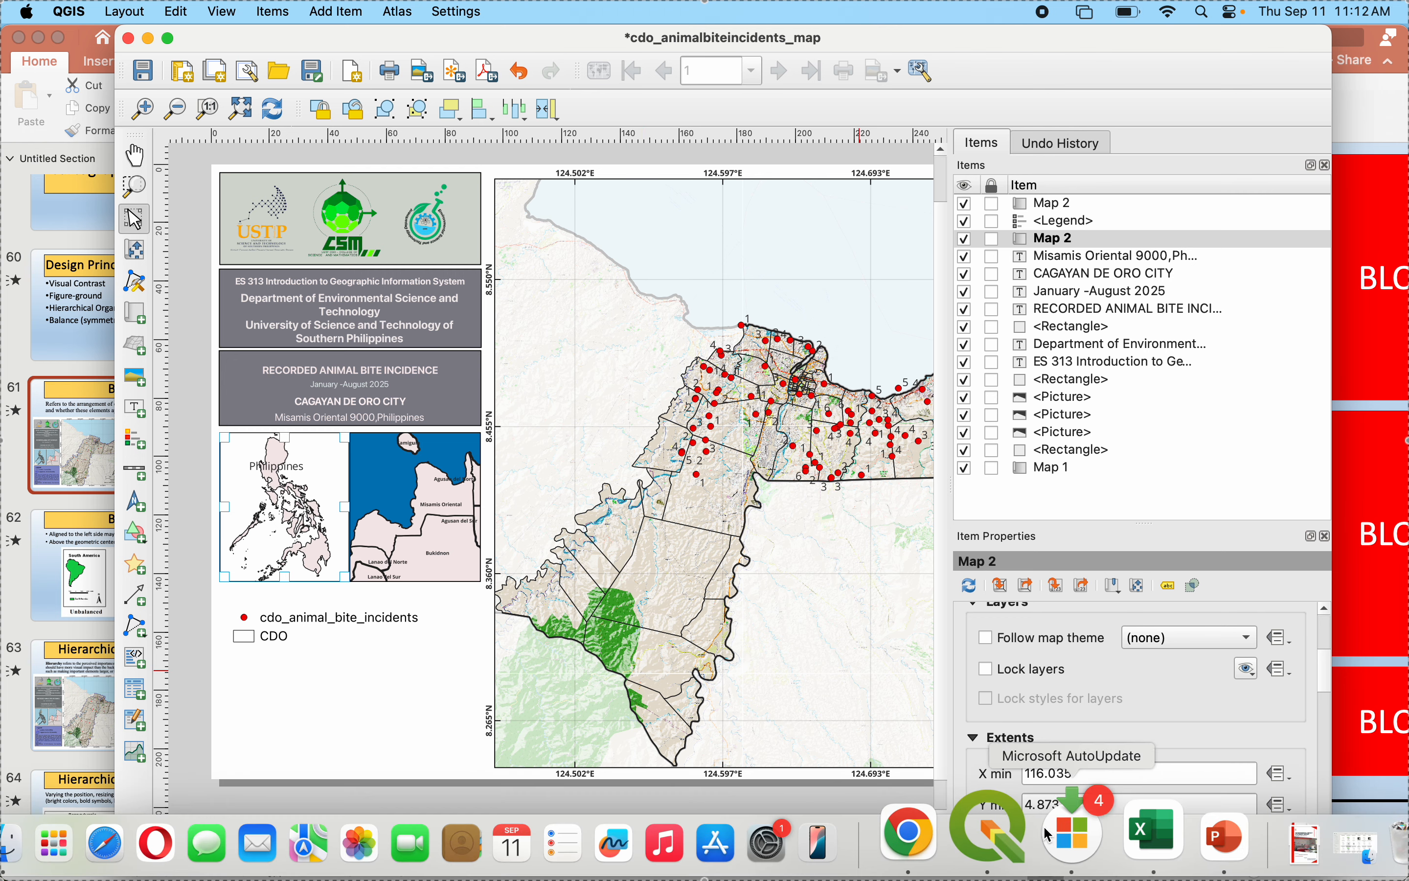
{"action": "left_click", "coordinate": [1001, 826]}
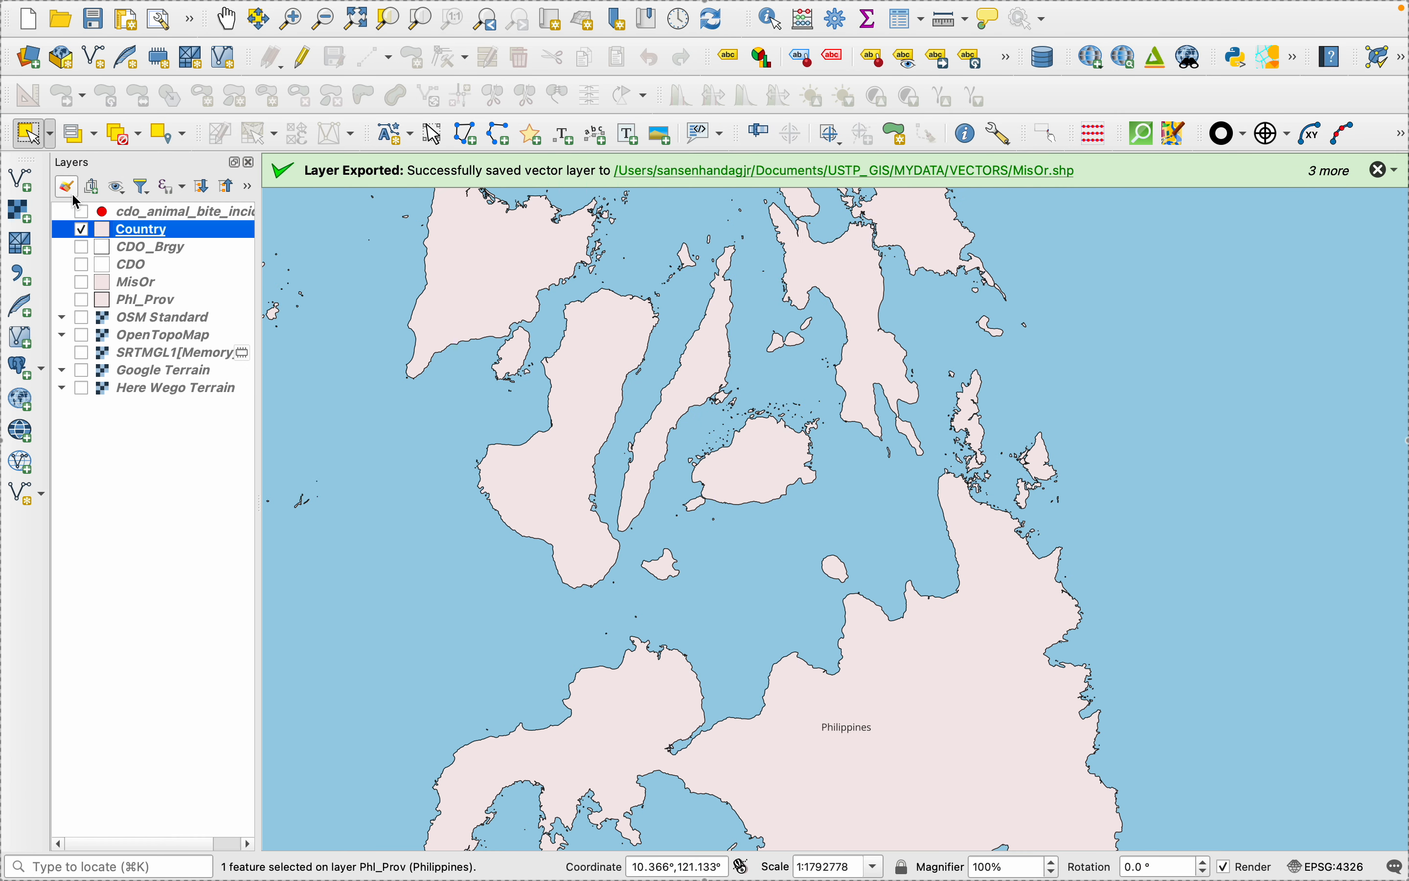
{"action": "left_click", "coordinate": [81, 211]}
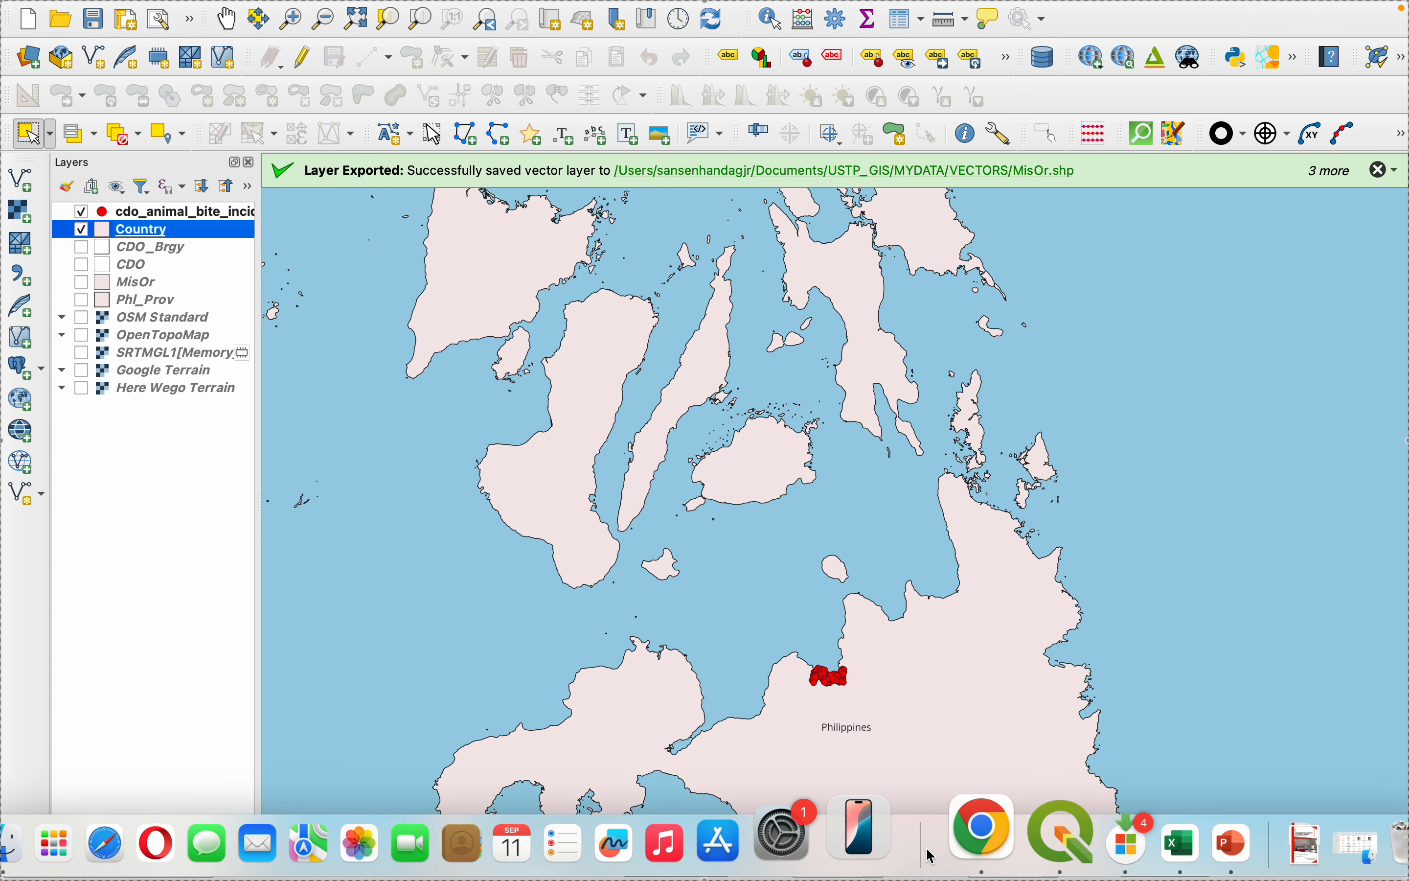
{"action": "left_click", "coordinate": [993, 827]}
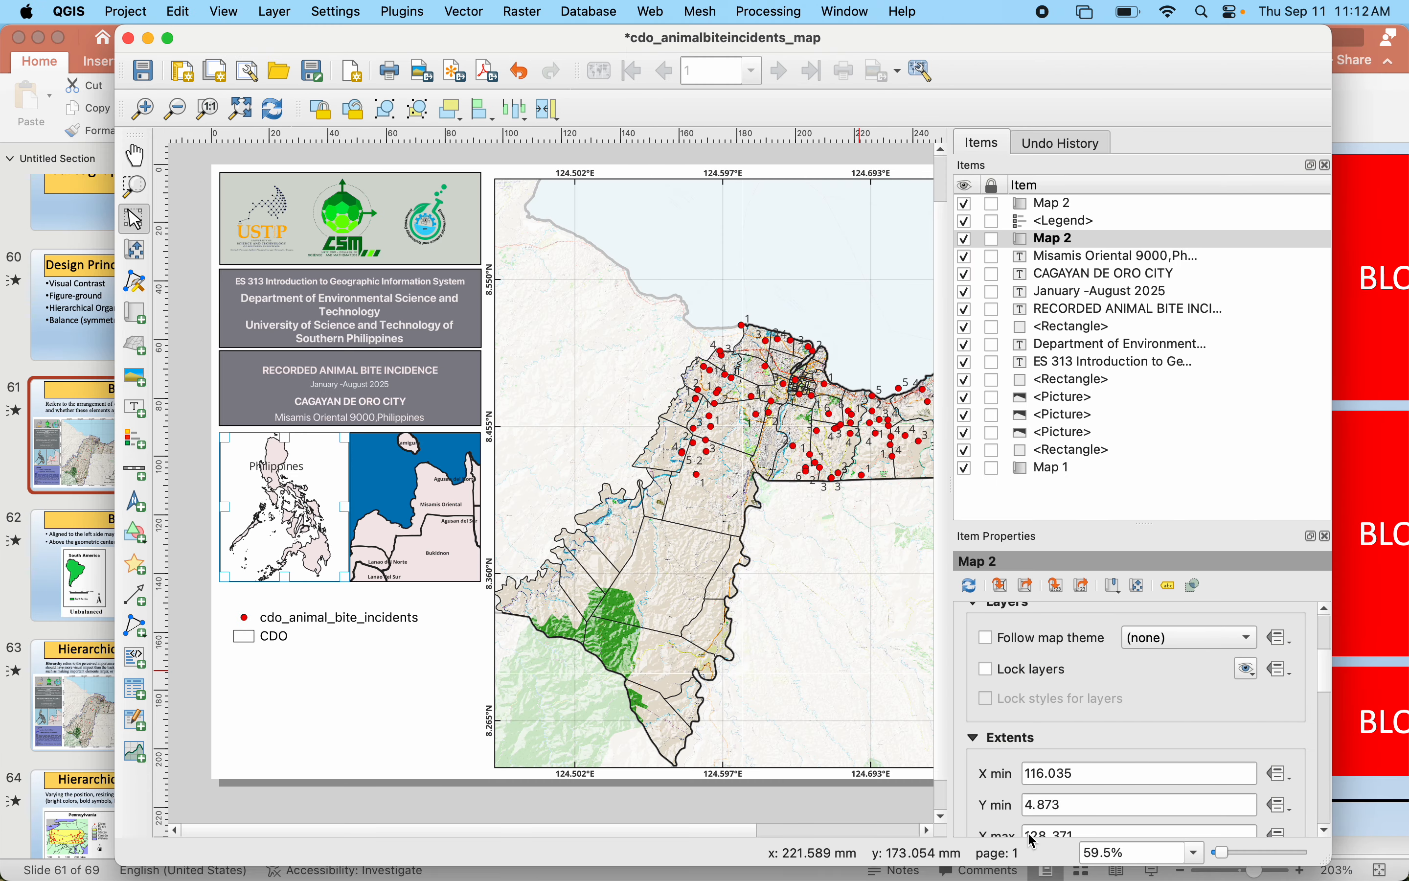
- Duplicate the grey title rectangle, place the copy directly below the insets, and stretch it down to the main map's lower edge
{"action": "left_click", "coordinate": [295, 629]}
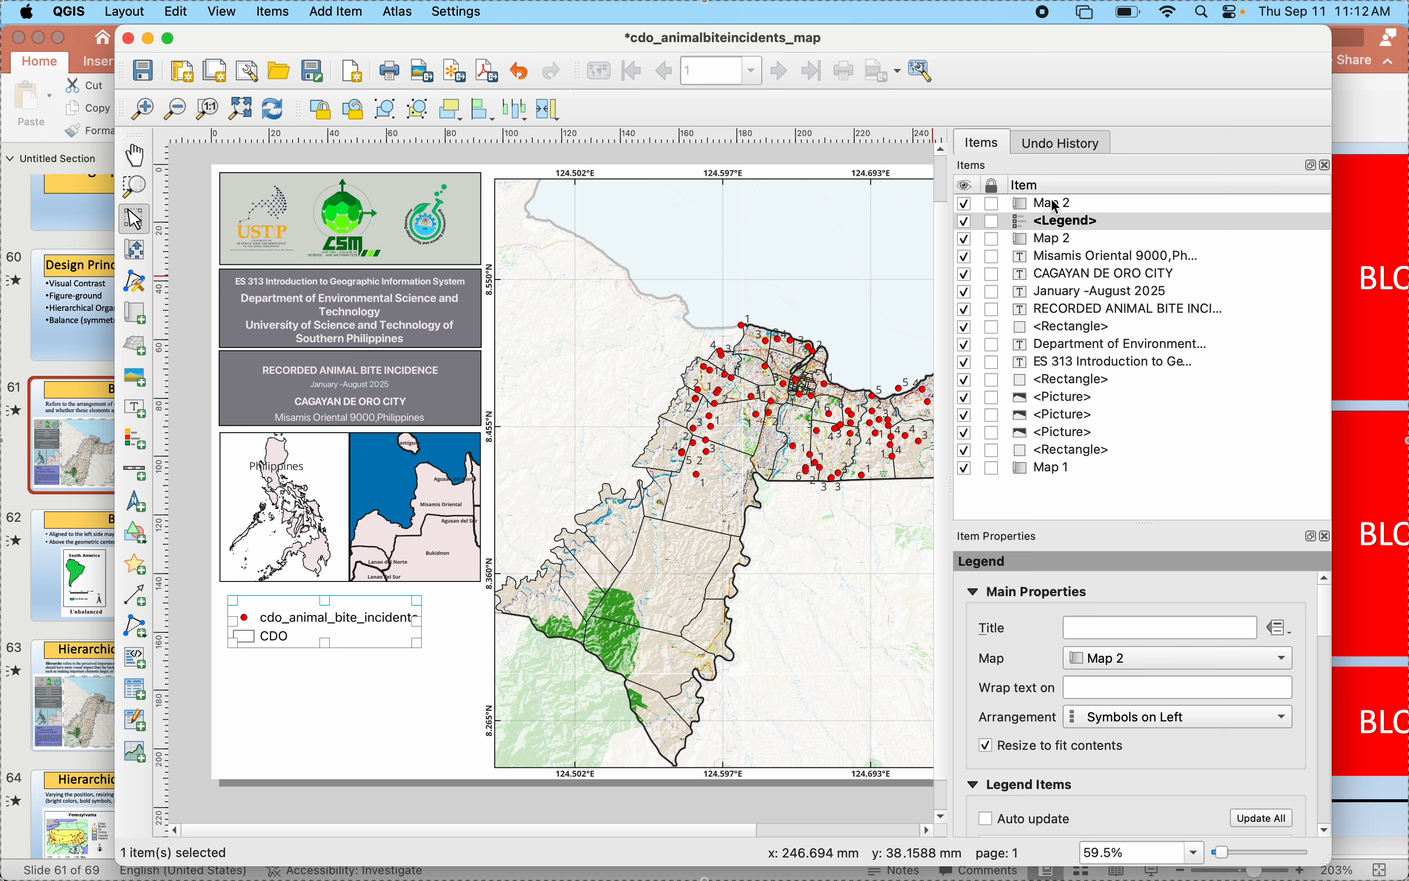
{"action": "left_click", "coordinate": [1060, 328]}
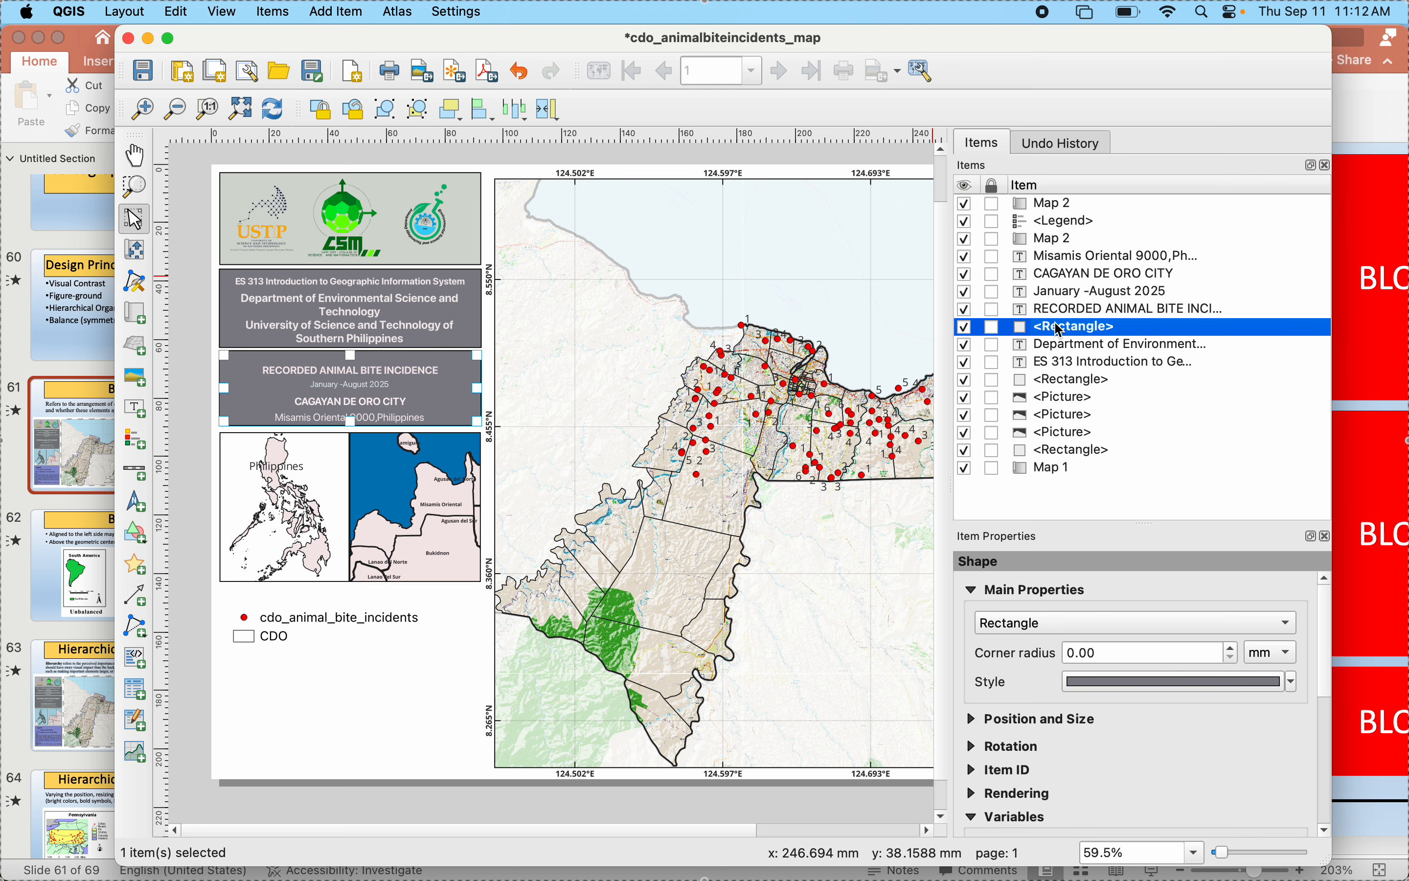
{"action": "left_click", "coordinate": [384, 652]}
{"action": "key", "text": "super+v"}
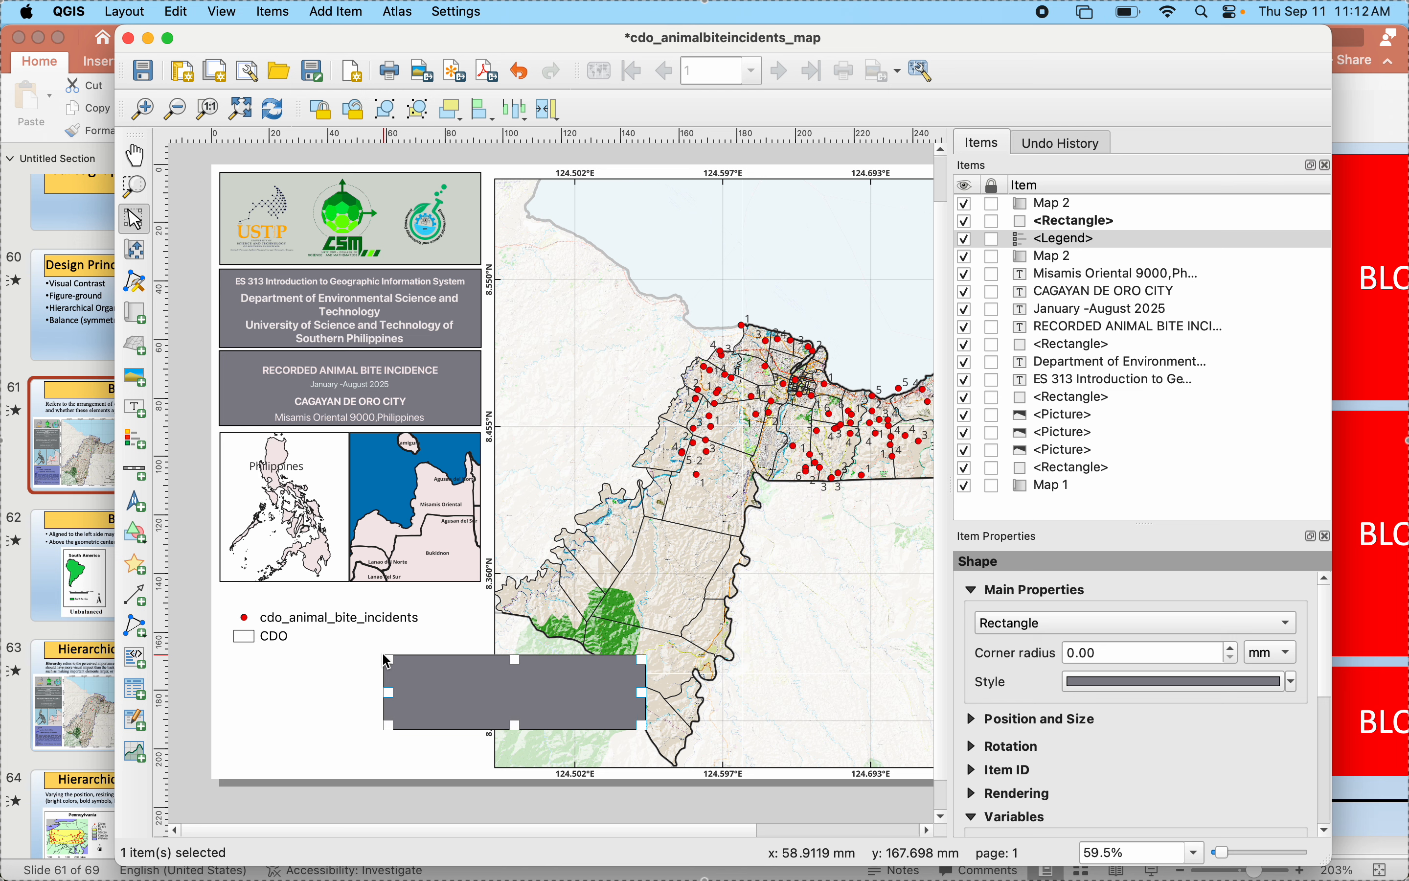
{"action": "left_click_drag", "start_coordinate": [457, 693], "coordinate": [291, 613]}
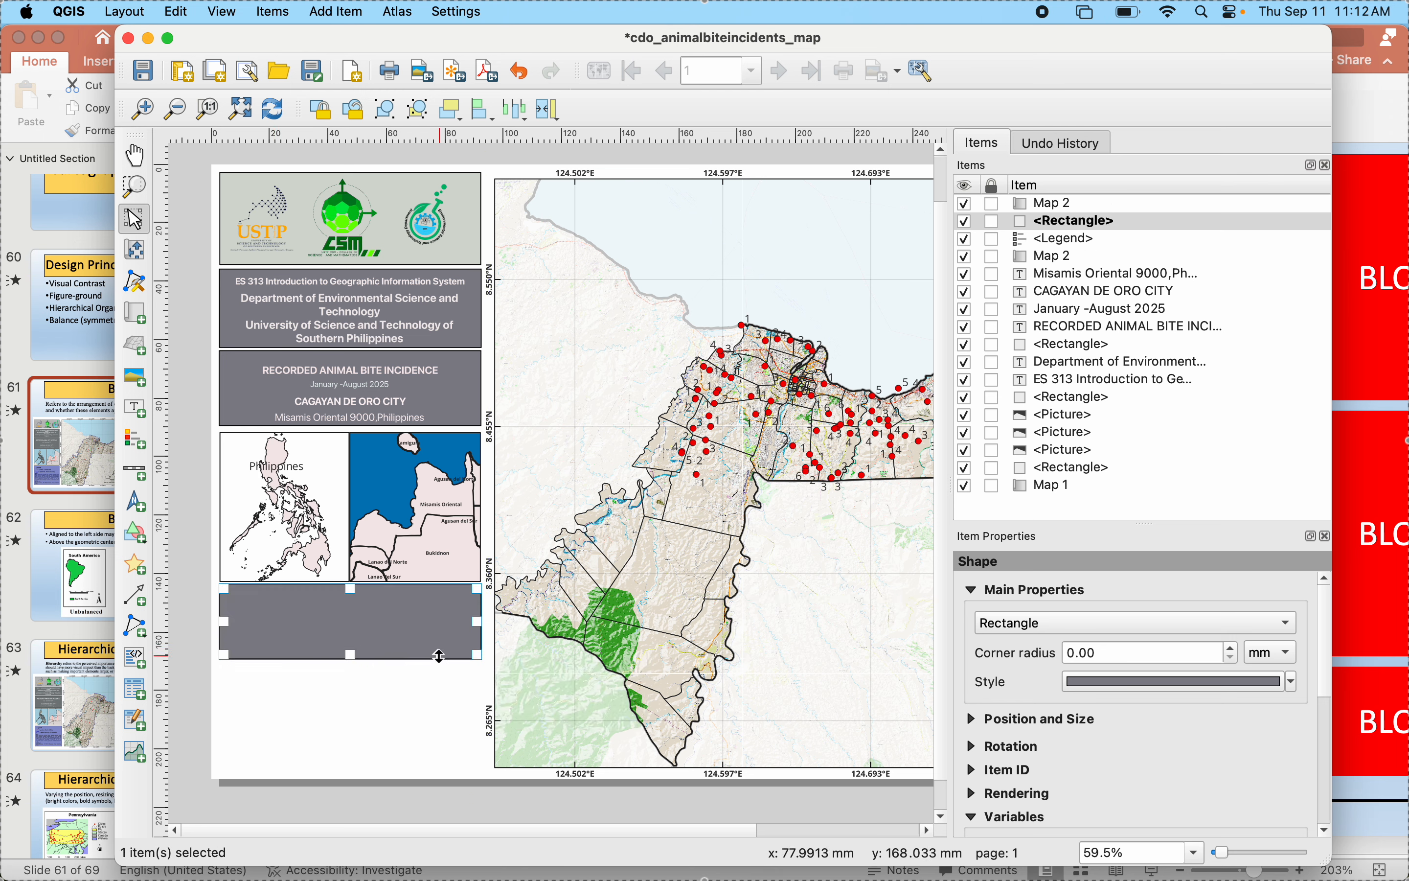
{"action": "left_click_drag", "start_coordinate": [351, 658], "coordinate": [352, 768]}
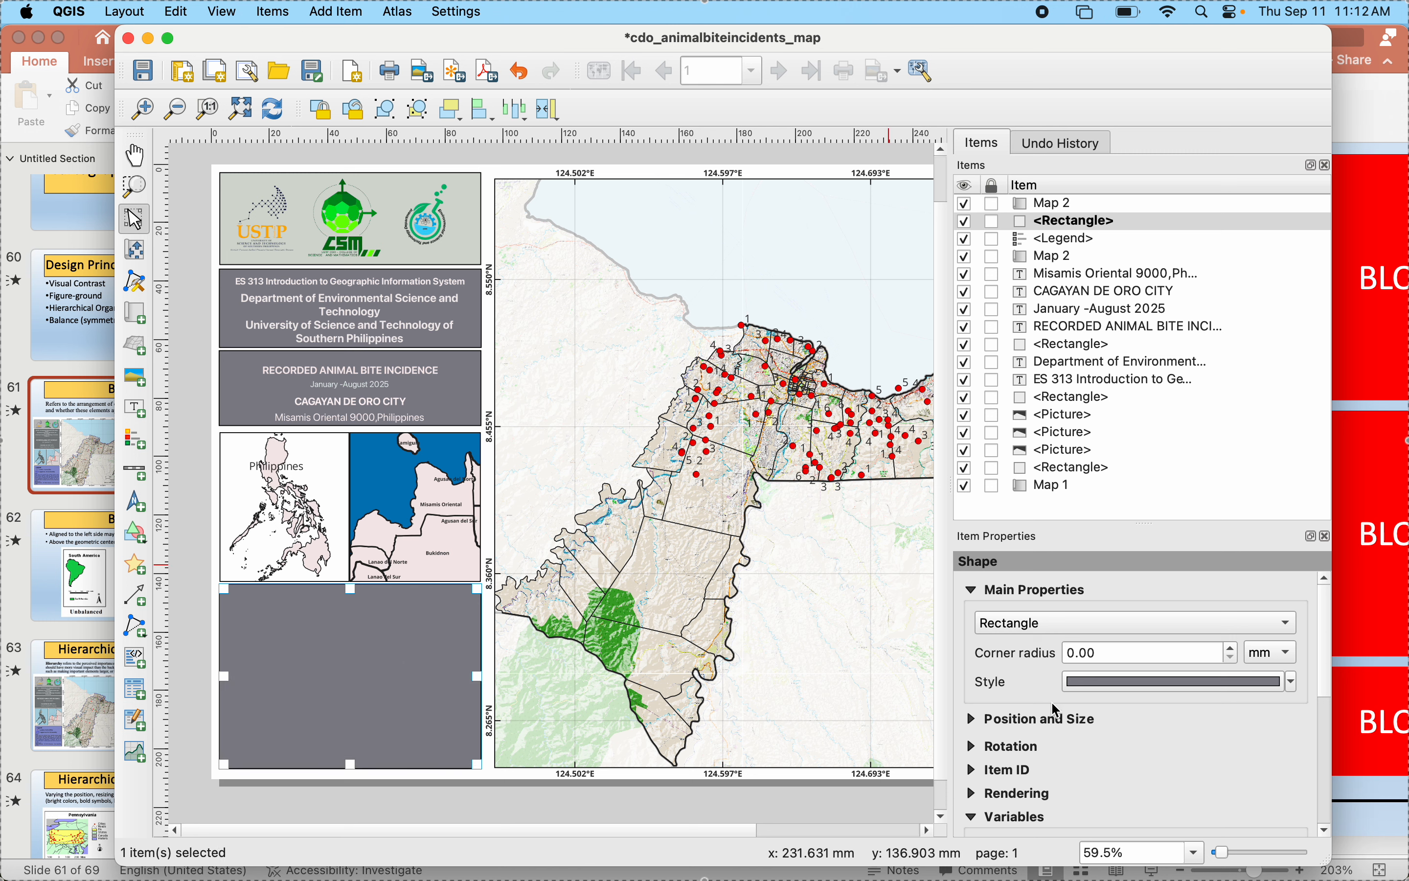
- Change the lower panel rectangle's Simple Fill color to a dark blue-violet with slightly reduced opacity
{"action": "left_click", "coordinate": [1099, 681]}
{"action": "left_click", "coordinate": [1155, 607]}
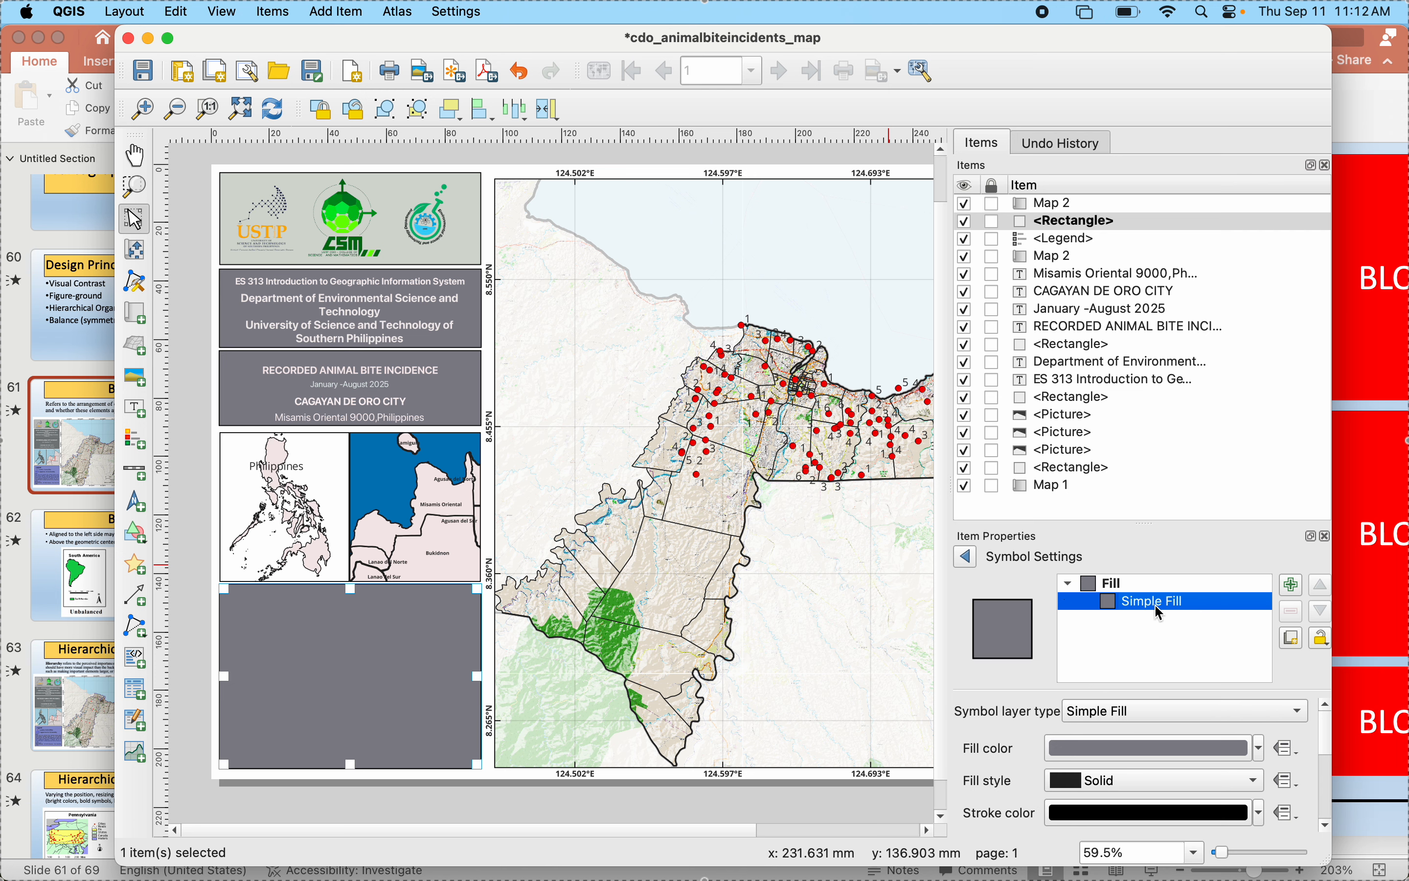
{"action": "left_click", "coordinate": [1259, 753]}
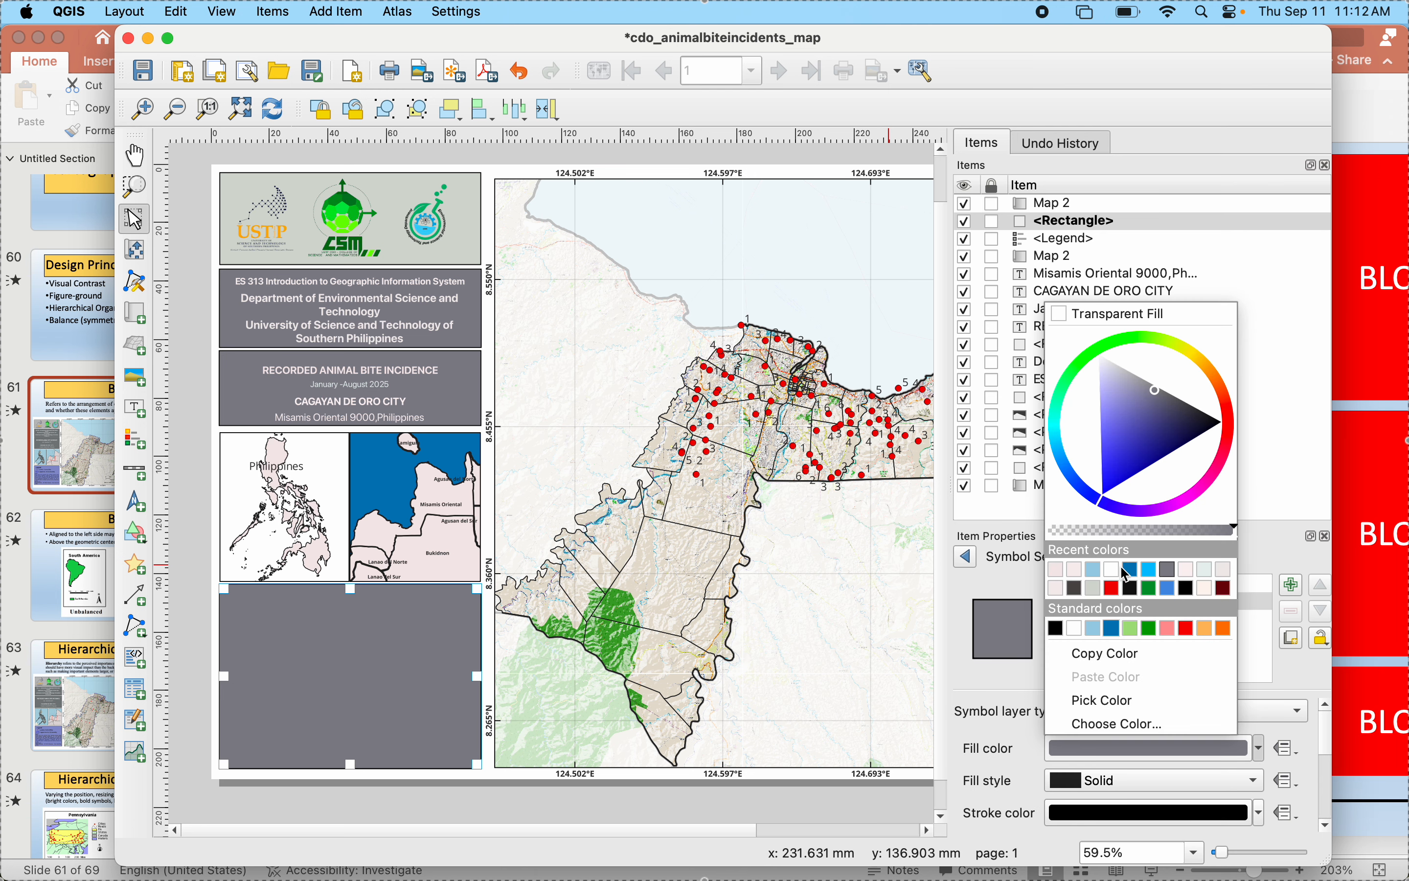
{"action": "left_click_drag", "start_coordinate": [1161, 515], "coordinate": [1148, 514]}
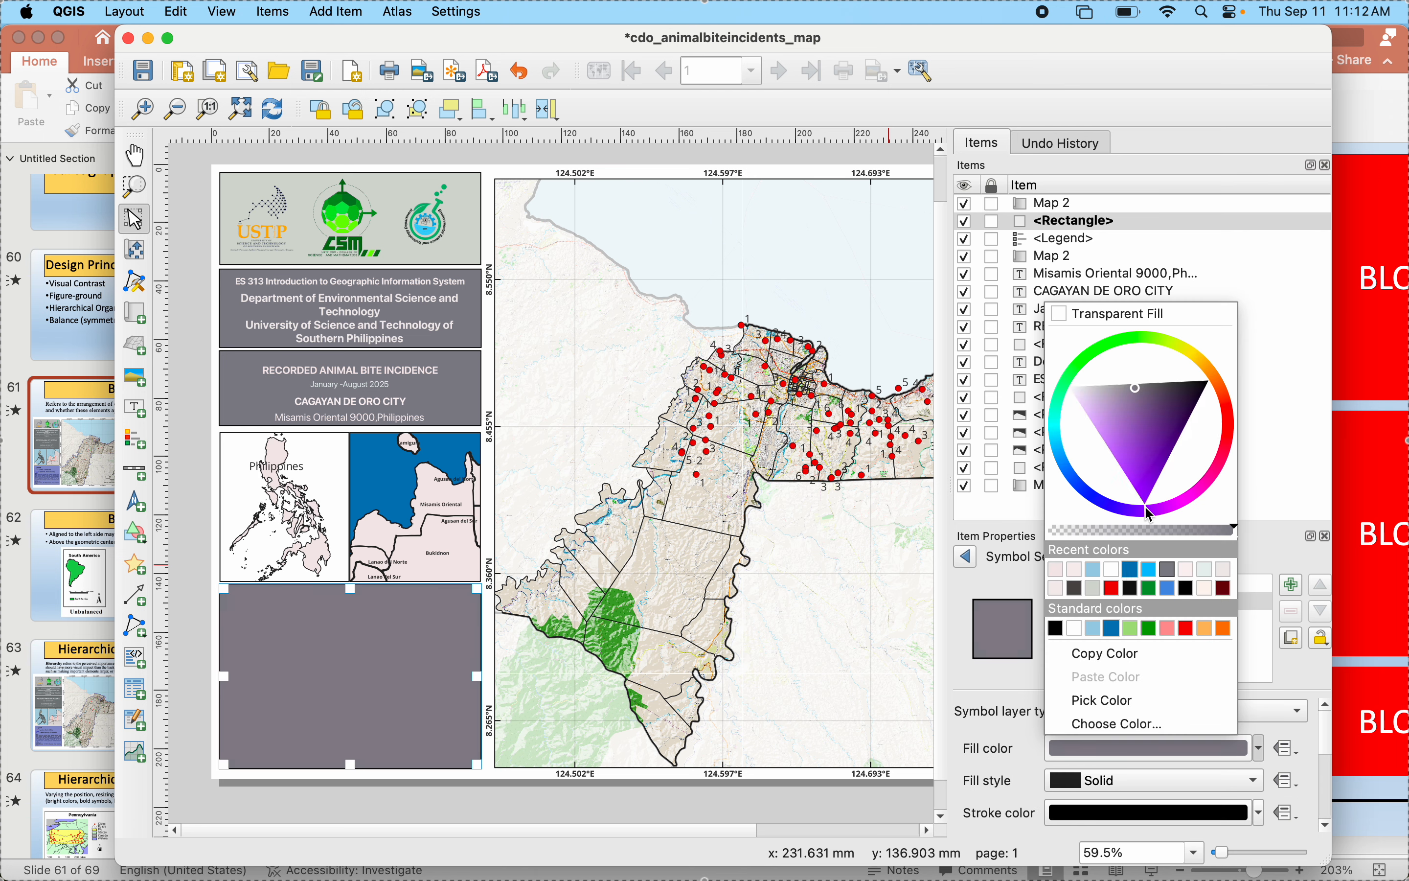
{"action": "mouse_move", "coordinate": [1121, 431]}
{"action": "left_mouse_down"}
{"action": "mouse_move", "coordinate": [1144, 425]}
{"action": "mouse_move", "coordinate": [1166, 447]}
{"action": "mouse_move", "coordinate": [1138, 434]}
{"action": "mouse_move", "coordinate": [1139, 415]}
{"action": "mouse_move", "coordinate": [1155, 440]}
{"action": "mouse_move", "coordinate": [1103, 435]}
{"action": "mouse_move", "coordinate": [1155, 468]}
{"action": "mouse_move", "coordinate": [1154, 432]}
{"action": "mouse_move", "coordinate": [1125, 460]}
{"action": "mouse_move", "coordinate": [1142, 480]}
{"action": "left_mouse_up"}
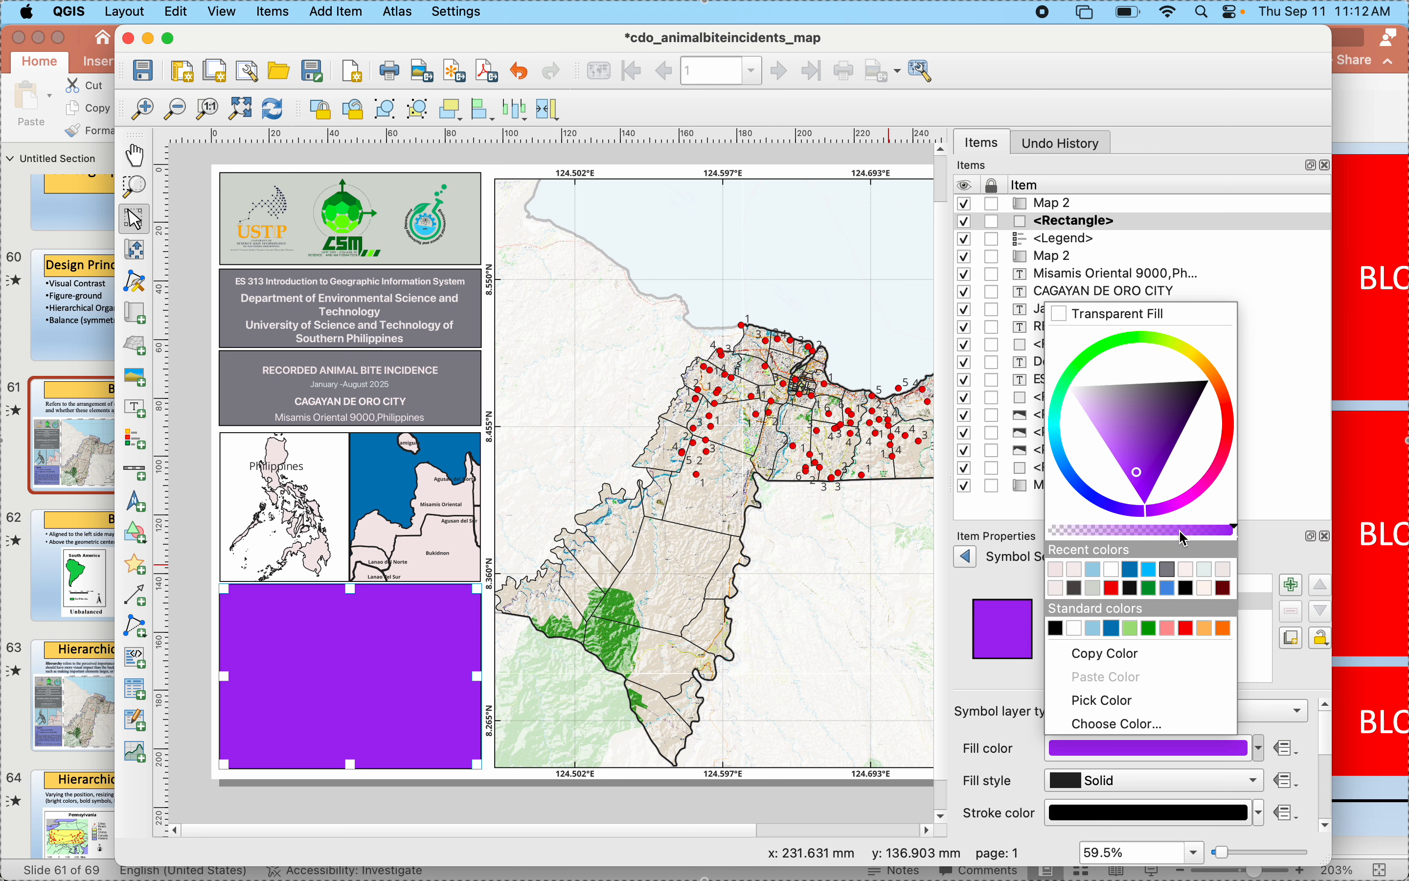
{"action": "mouse_move", "coordinate": [1190, 533]}
{"action": "left_mouse_down"}
{"action": "mouse_move", "coordinate": [1142, 535]}
{"action": "mouse_move", "coordinate": [1214, 542]}
{"action": "left_mouse_up"}
{"action": "mouse_move", "coordinate": [1112, 416]}
{"action": "left_mouse_down"}
{"action": "mouse_move", "coordinate": [1102, 409]}
{"action": "mouse_move", "coordinate": [1130, 430]}
{"action": "mouse_move", "coordinate": [1113, 442]}
{"action": "mouse_move", "coordinate": [1150, 421]}
{"action": "mouse_move", "coordinate": [1132, 436]}
{"action": "left_mouse_up"}
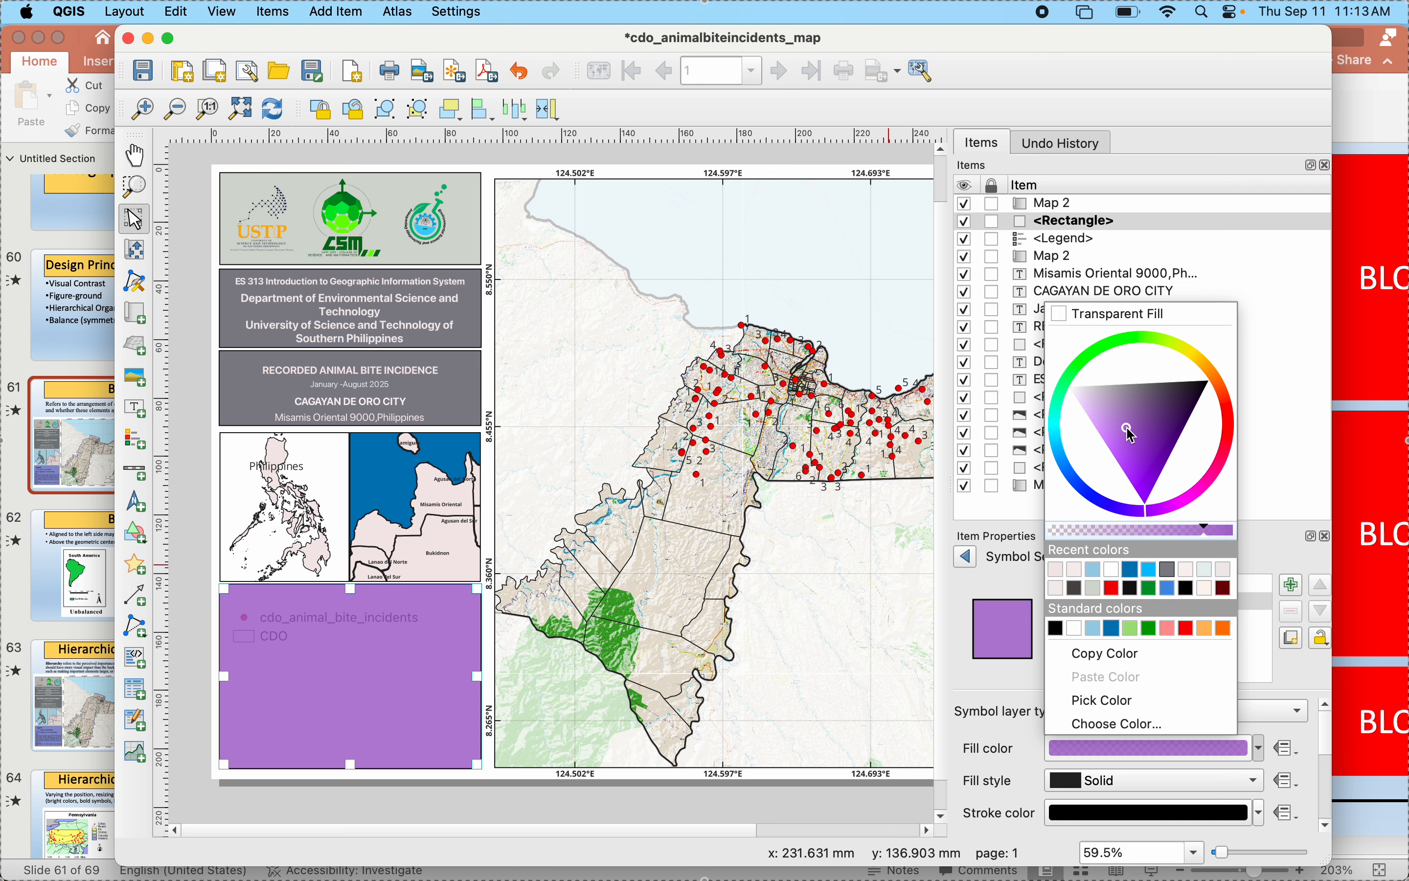
{"action": "left_click", "coordinate": [1127, 508]}
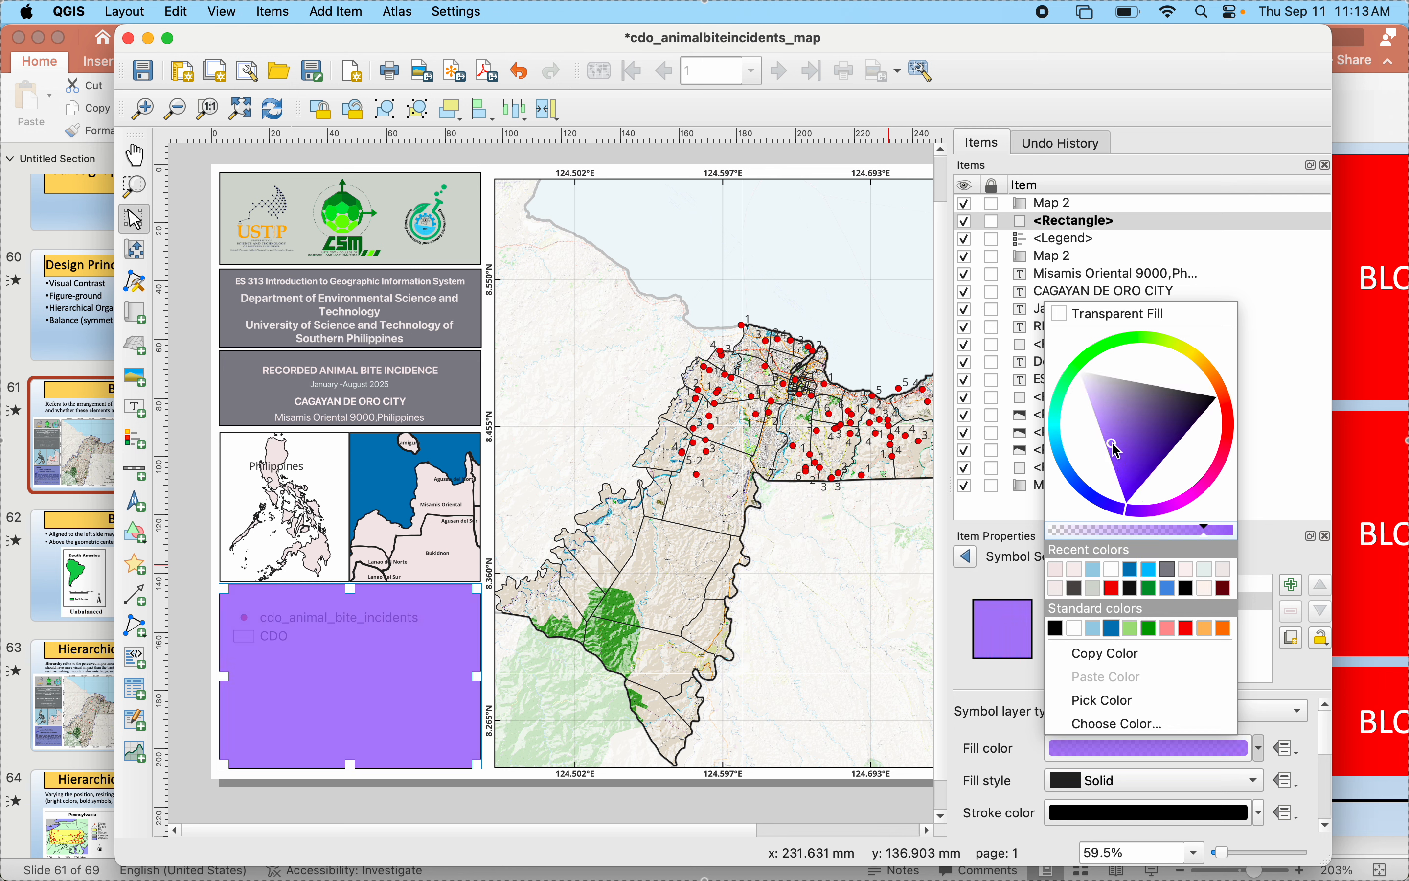
{"action": "mouse_move", "coordinate": [1117, 449]}
{"action": "left_mouse_down"}
{"action": "mouse_move", "coordinate": [1138, 455]}
{"action": "mouse_move", "coordinate": [1103, 415]}
{"action": "mouse_move", "coordinate": [1122, 473]}
{"action": "mouse_move", "coordinate": [1127, 408]}
{"action": "mouse_move", "coordinate": [1163, 448]}
{"action": "left_mouse_up"}
{"action": "left_click", "coordinate": [1109, 511]}
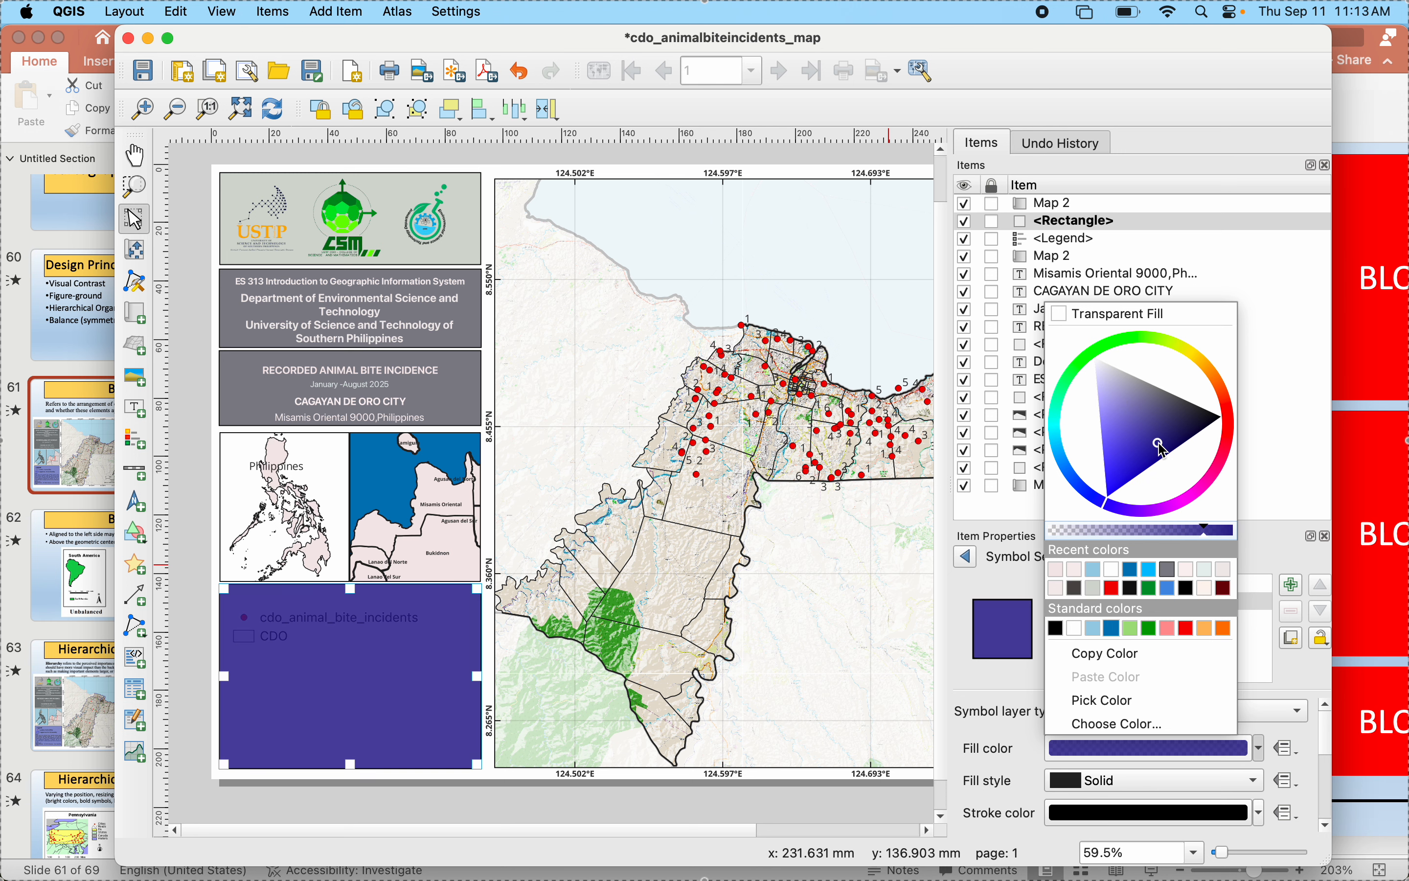
{"action": "left_click", "coordinate": [724, 704]}
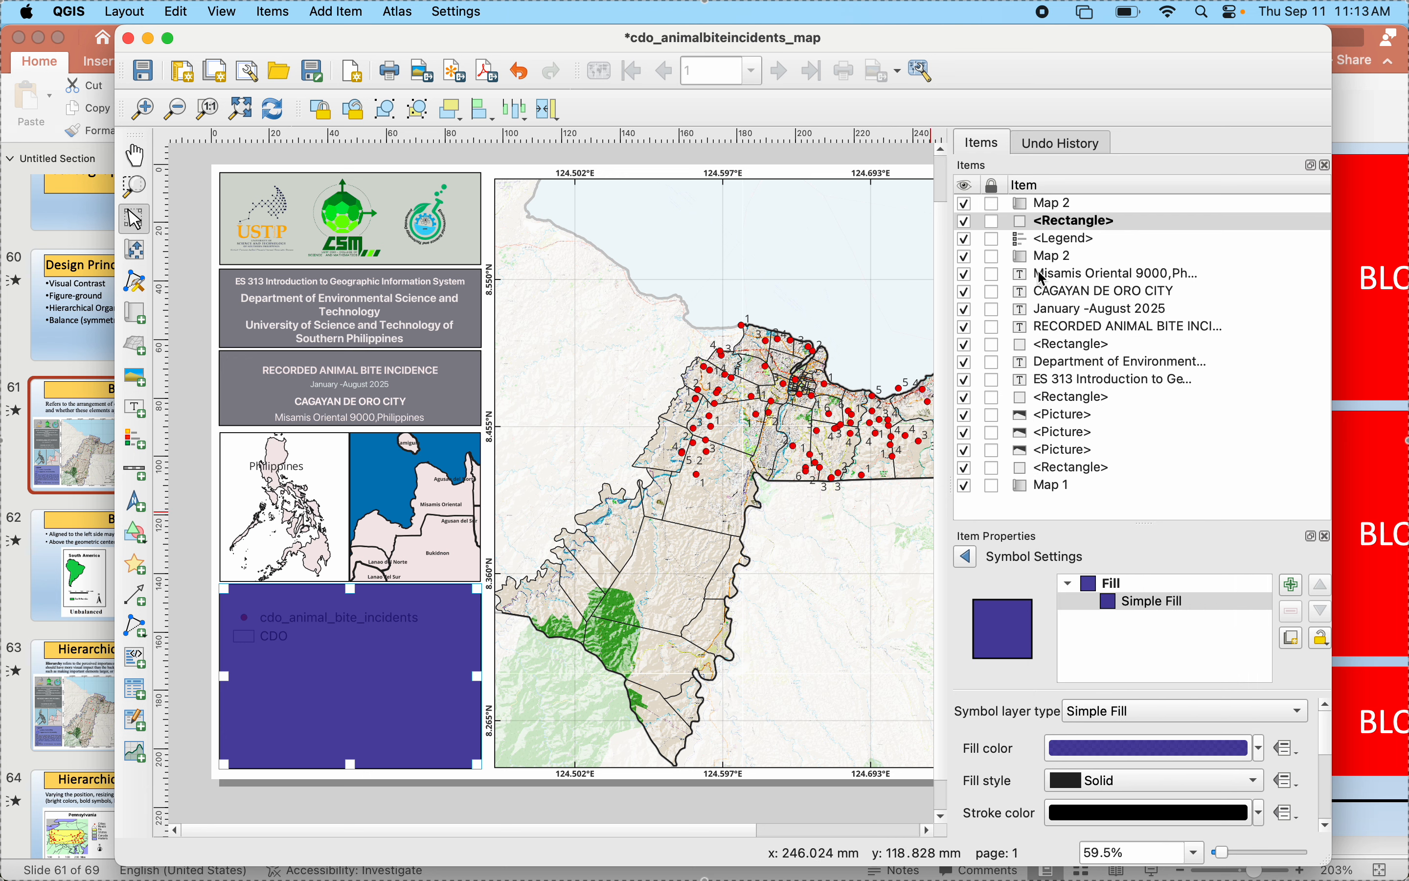
- Bring the legend in front of the new panel rectangle and nudge it slightly upward within the panel
{"action": "left_click_drag", "start_coordinate": [1053, 235], "coordinate": [1060, 220]}
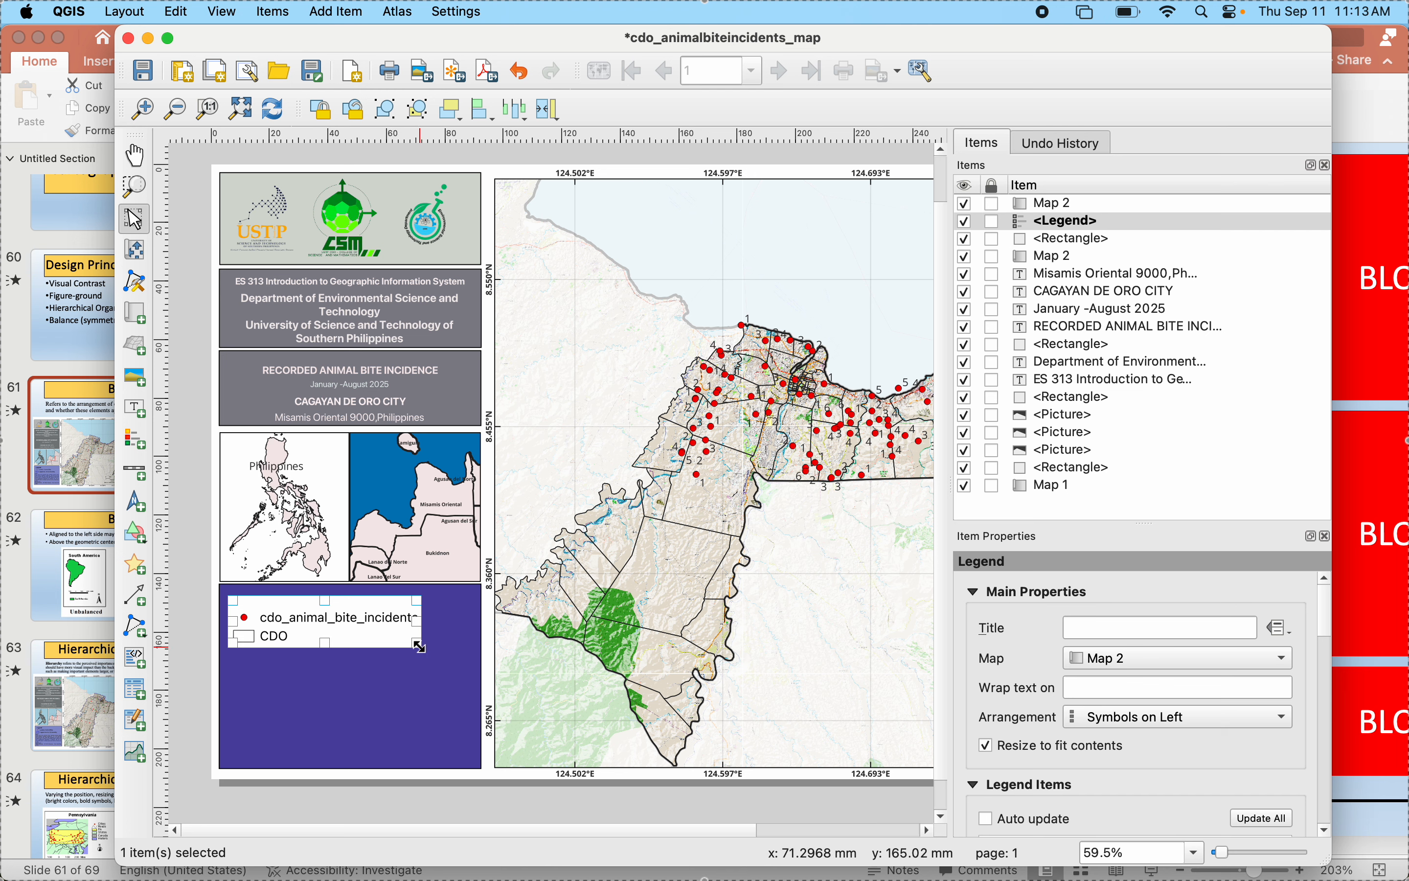
{"action": "left_click_drag", "start_coordinate": [346, 633], "coordinate": [346, 620]}
- Open the cdo_animal_bite_incidents legend entry, check the reference map's legend wording in PowerPoint, and return to the QGIS layout
{"action": "scroll", "coordinate": [1014, 719], "scroll_direction": "down", "scroll_amount": 8}
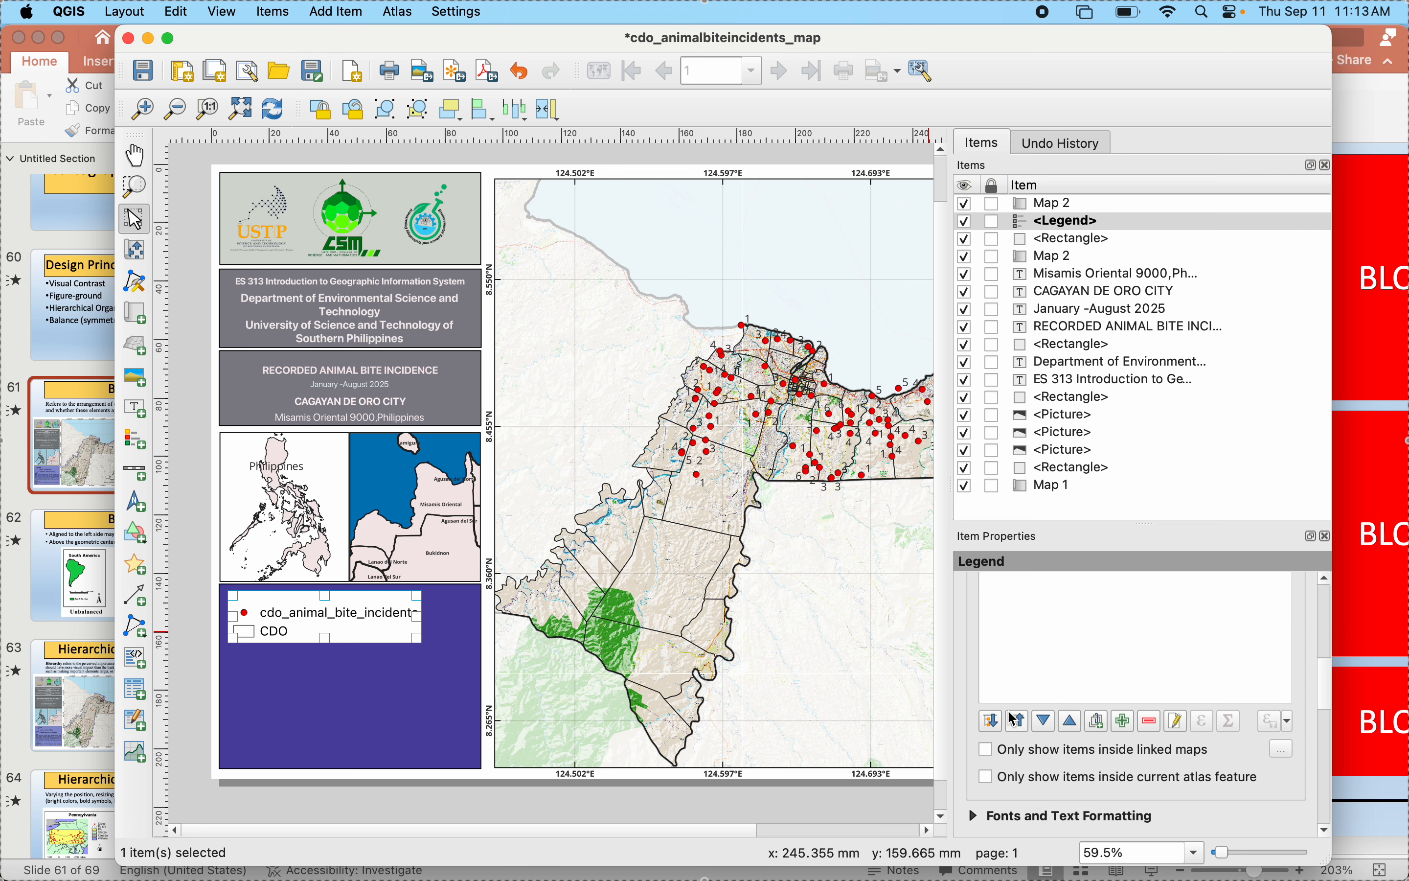
{"action": "double_click", "coordinate": [1086, 609]}
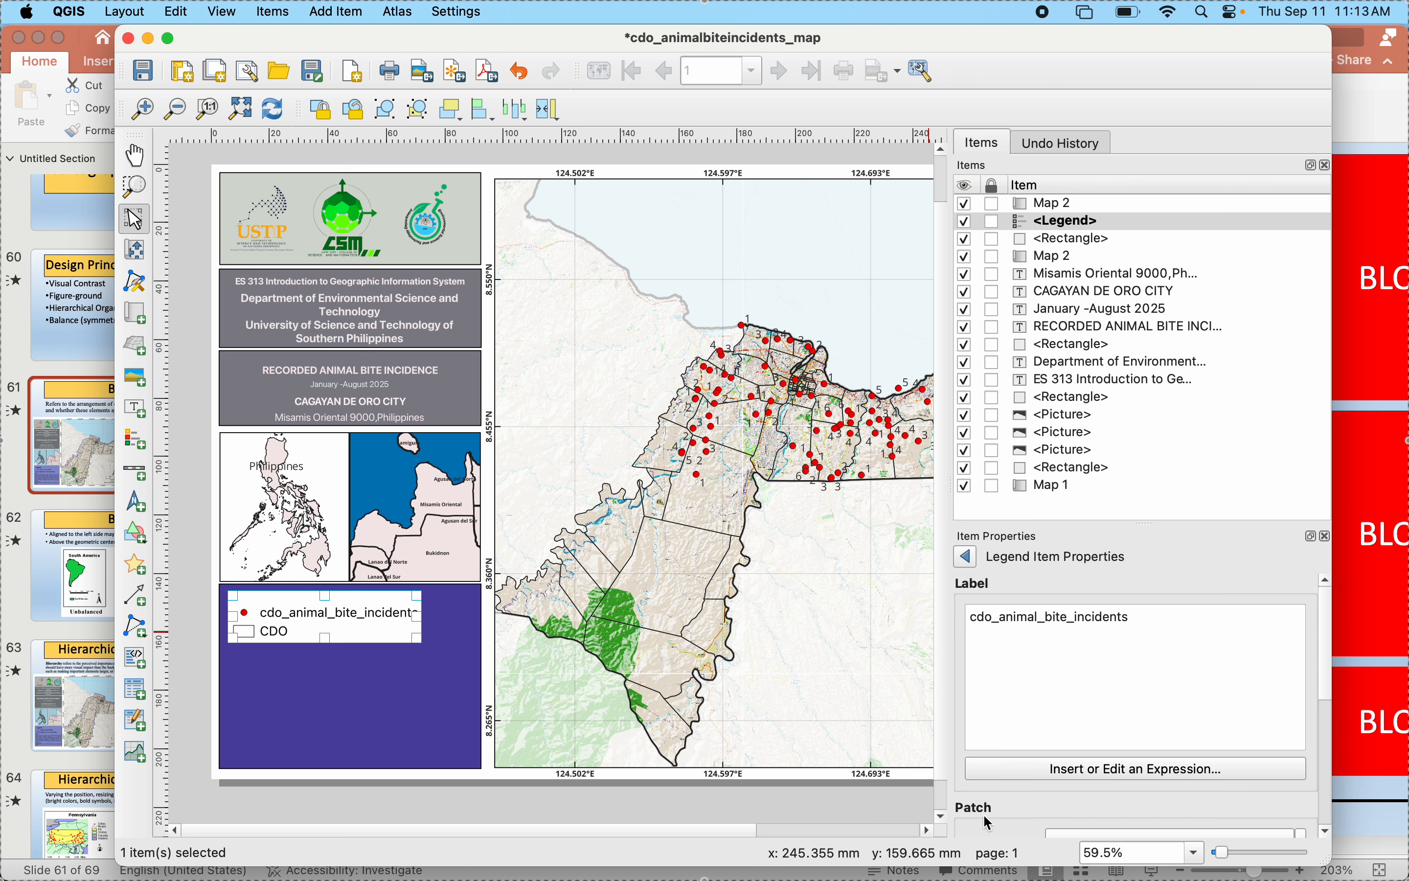
{"action": "mouse_move", "coordinate": [28, 811]}
{"action": "left_click", "coordinate": [3, 639]}
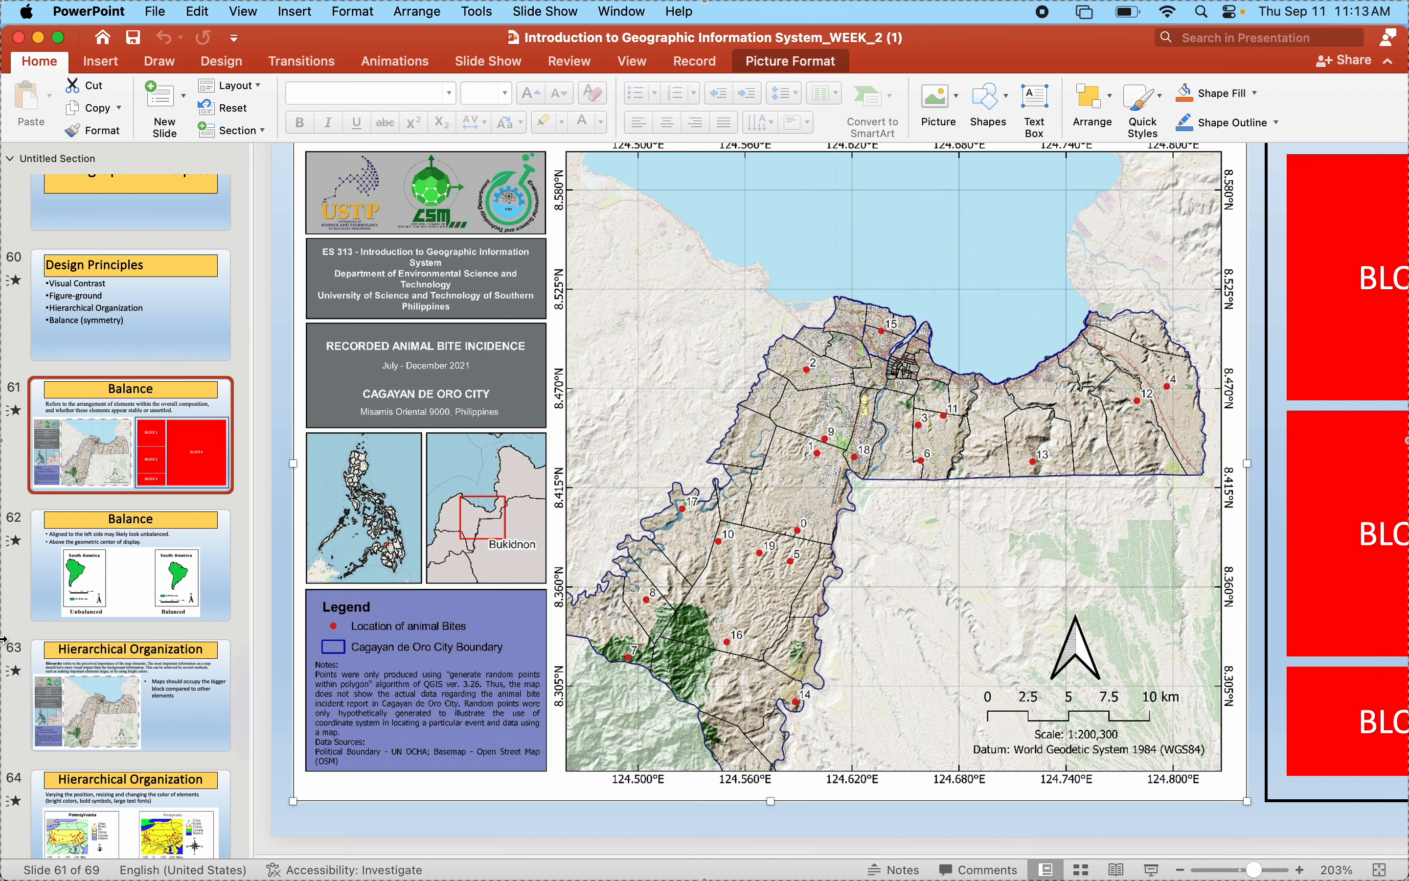
{"action": "mouse_move", "coordinate": [1182, 844]}
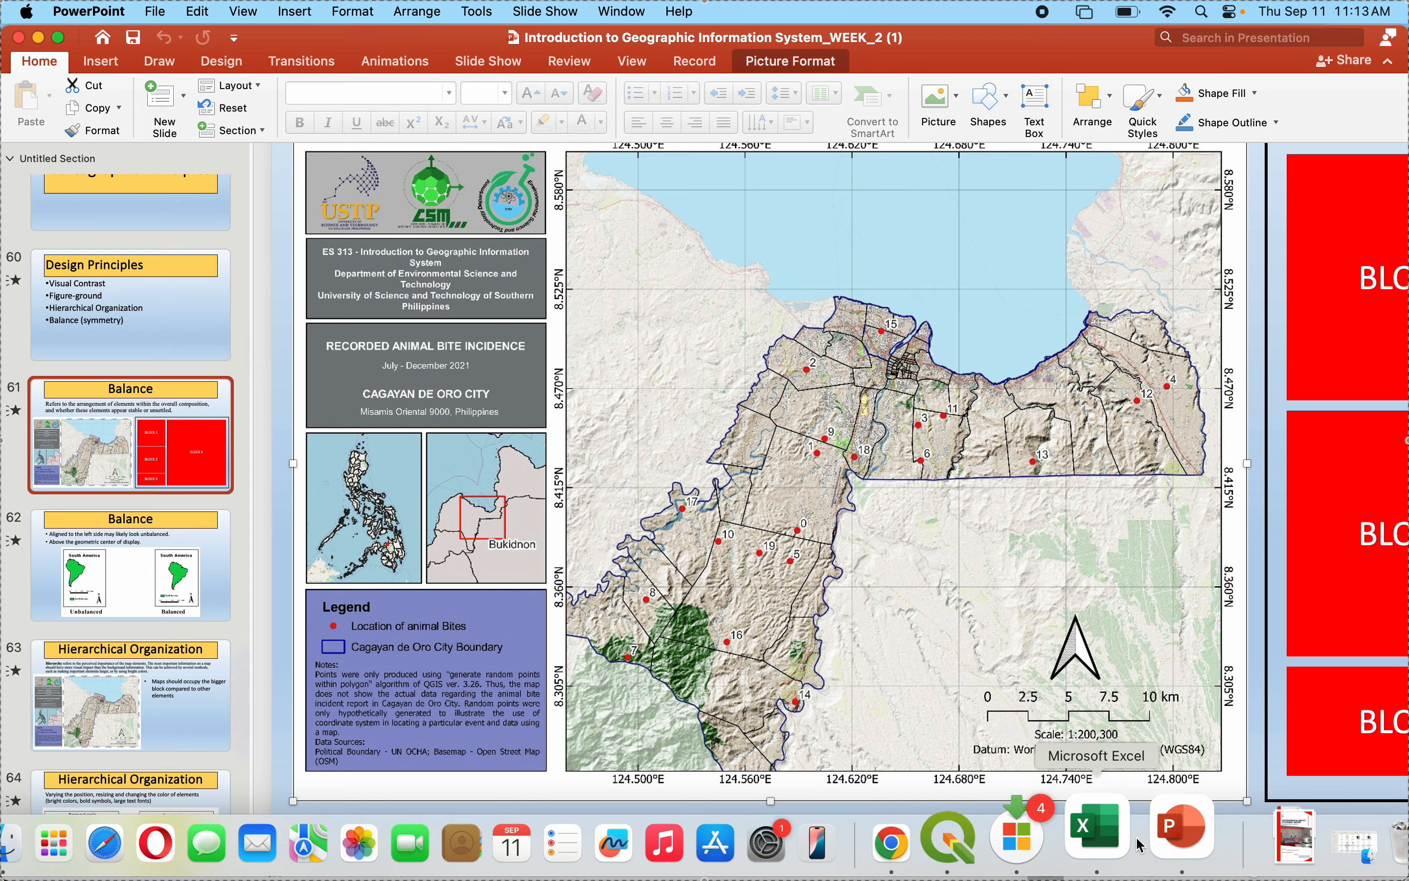
{"action": "left_click", "coordinate": [948, 838]}
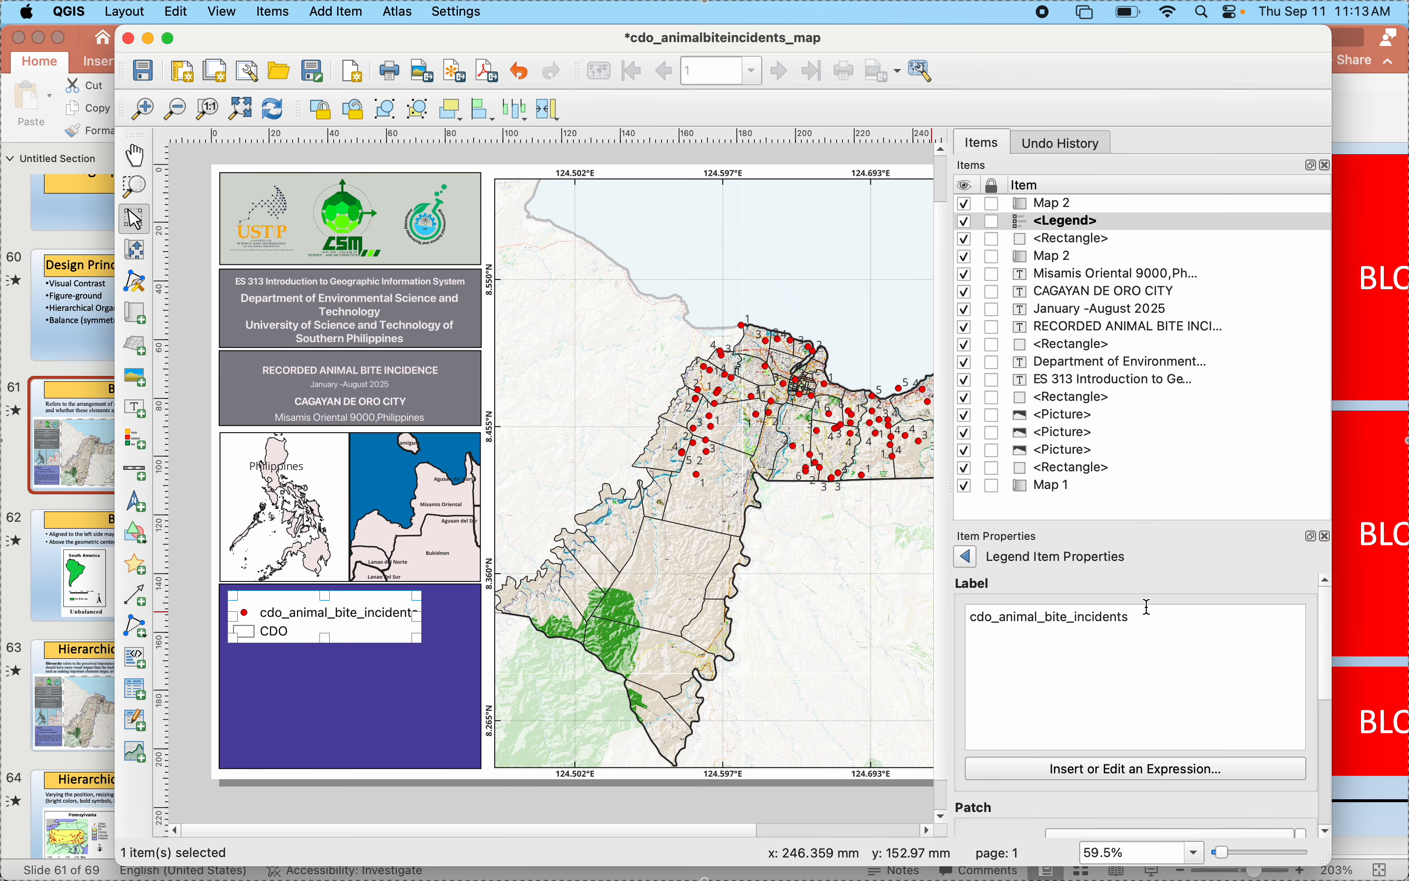
- Replace the incidents legend entry's label with "Location of Animal Bites" and return to the legend items list
{"action": "double_click", "coordinate": [1121, 618]}
{"action": "type", "text": "Lo"}
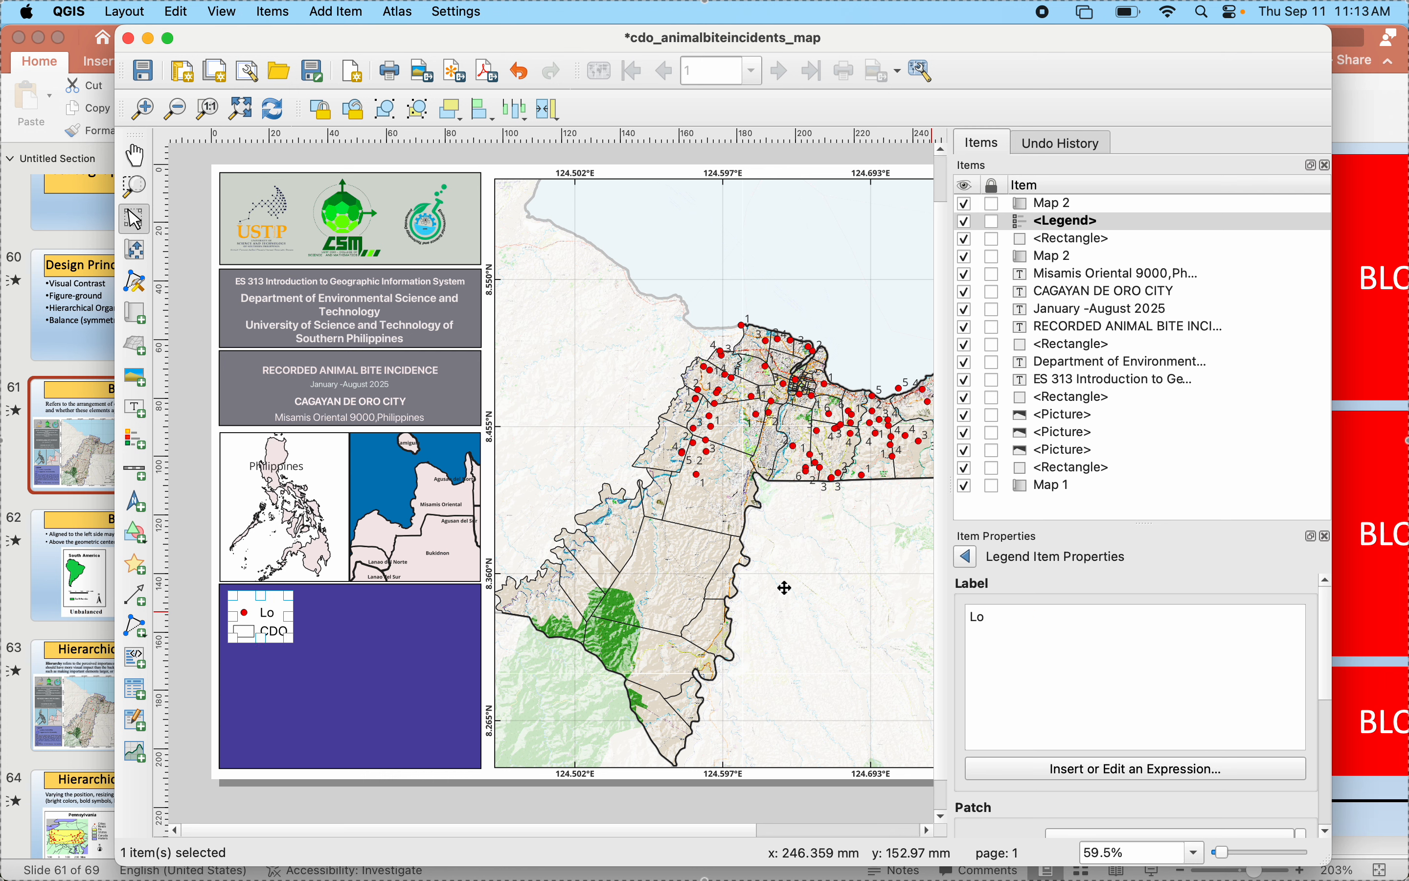
{"action": "type", "text": "cation of "}
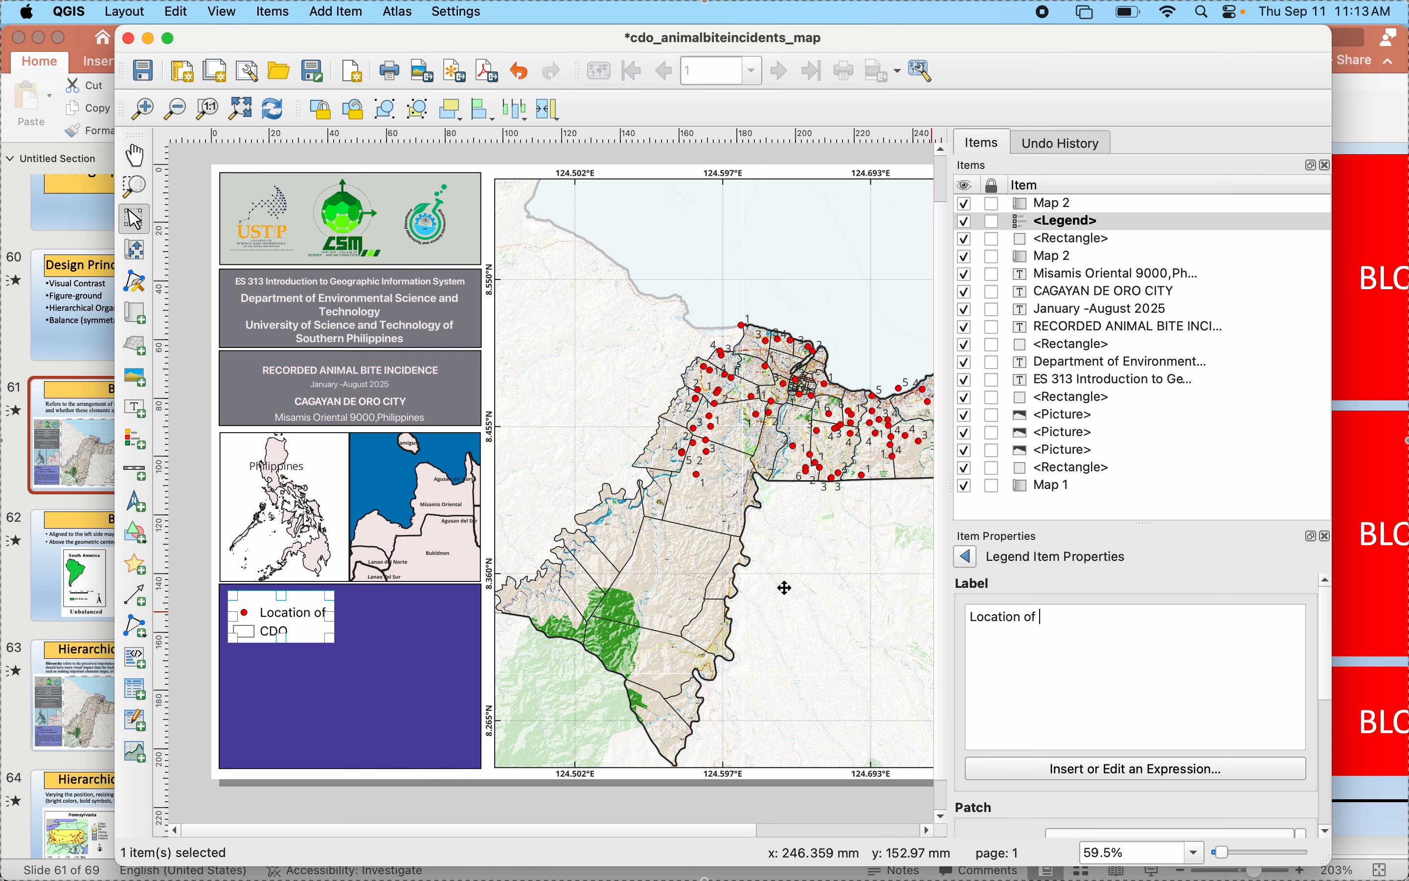
{"action": "type", "text": "animal"}
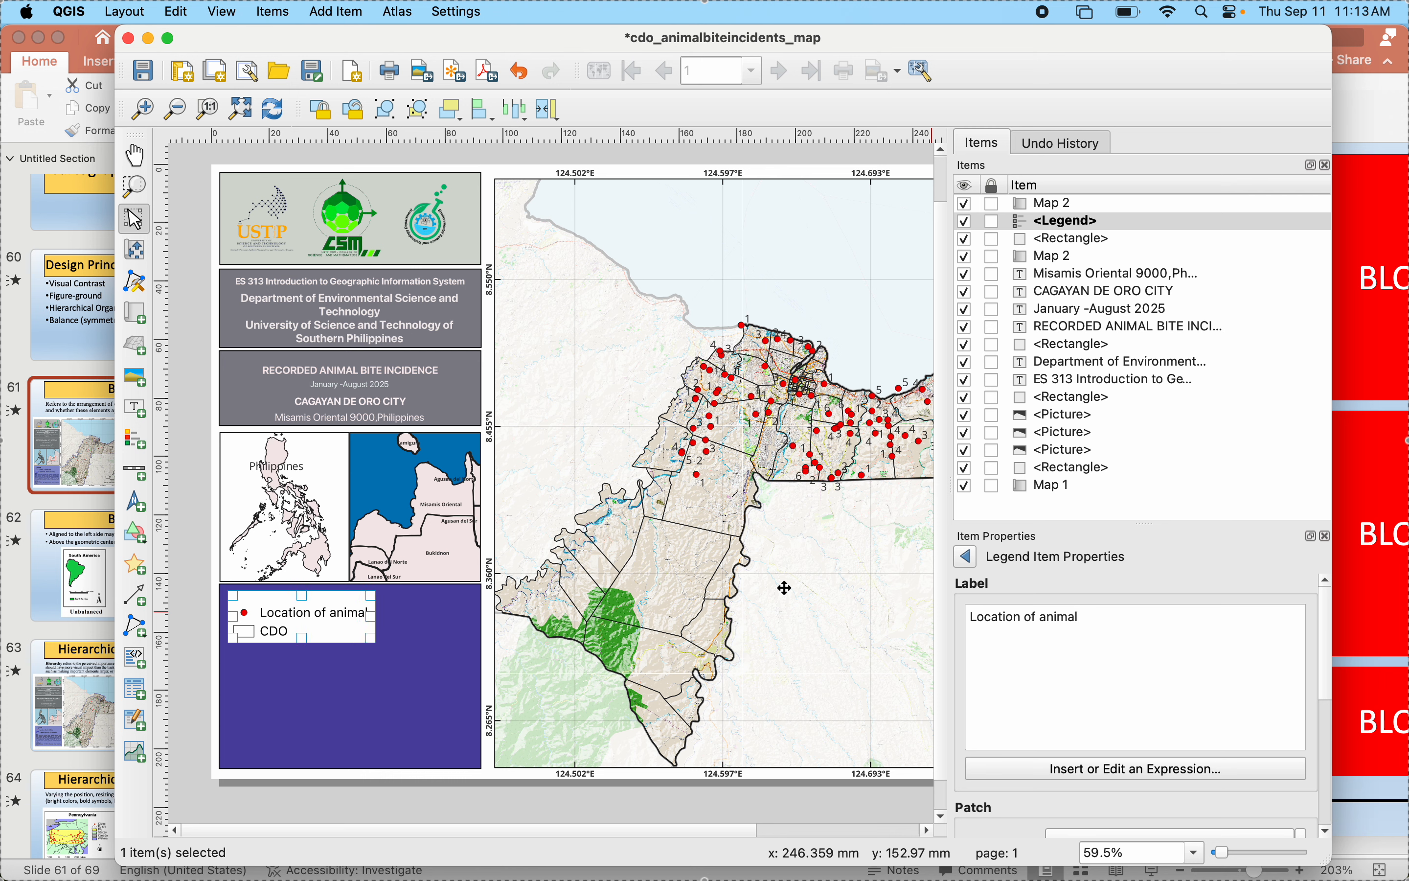
{"action": "key", "text": "BackSpace"}
{"action": "key", "text": "BackSpace"}
{"action": "key", "text": "BackSpace"}
{"action": "key", "text": "BackSpace"}
{"action": "key", "text": "BackSpace"}
{"action": "key", "text": "BackSpace"}
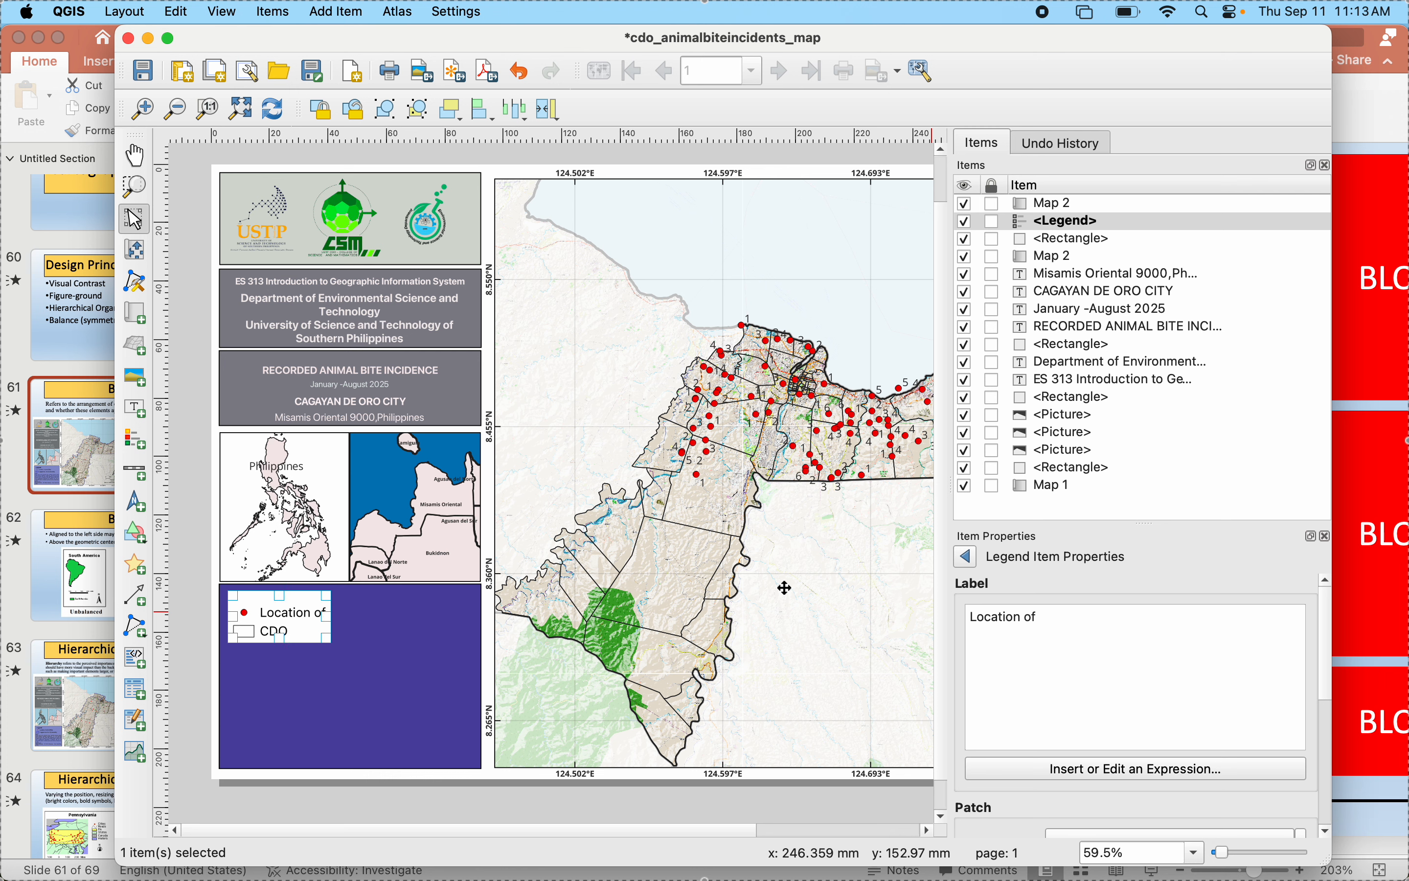
{"action": "type", "text": "Animal"}
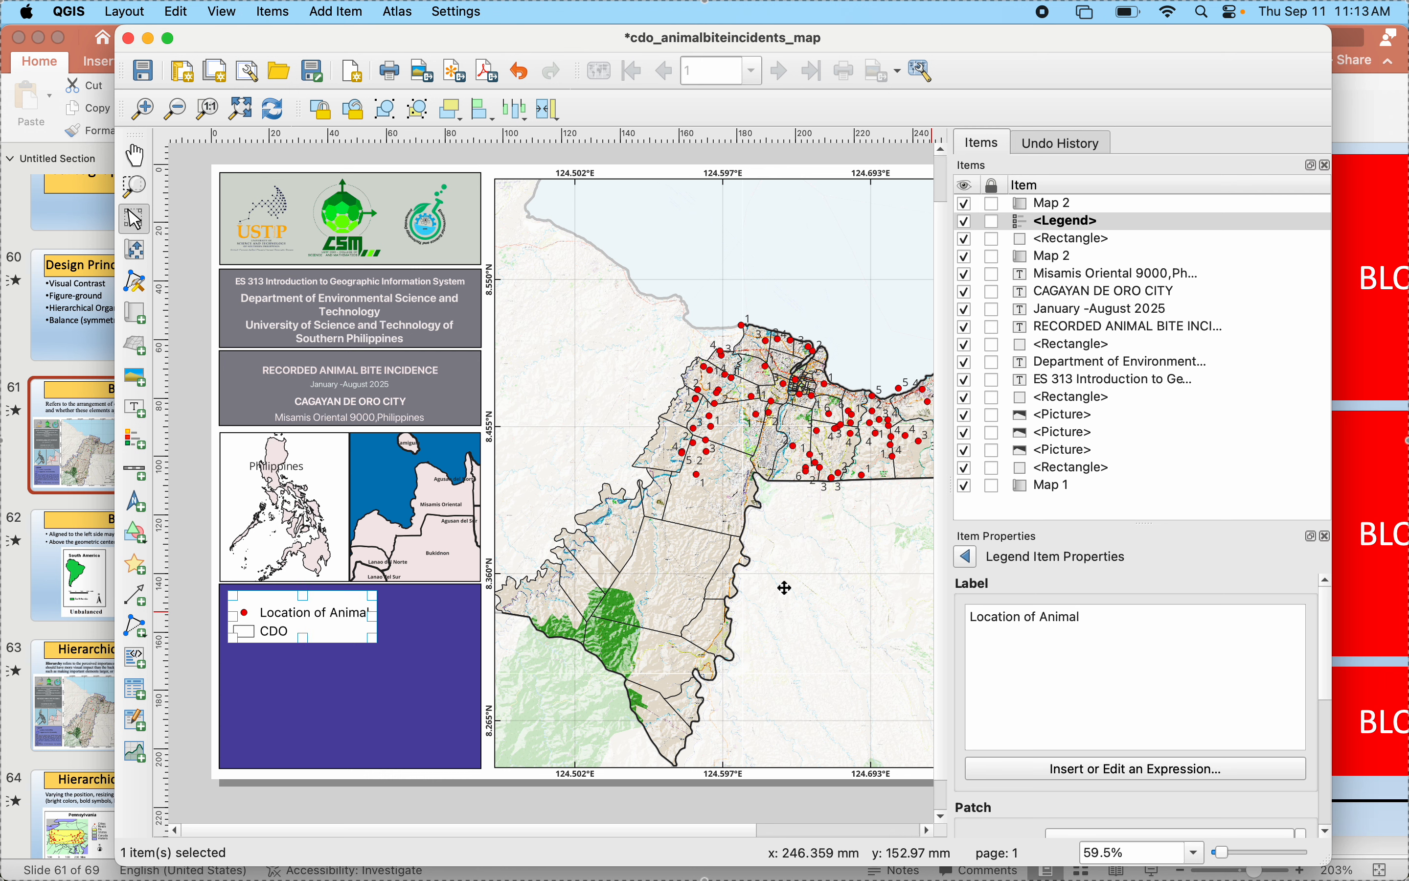
{"action": "type", "text": " Bi"}
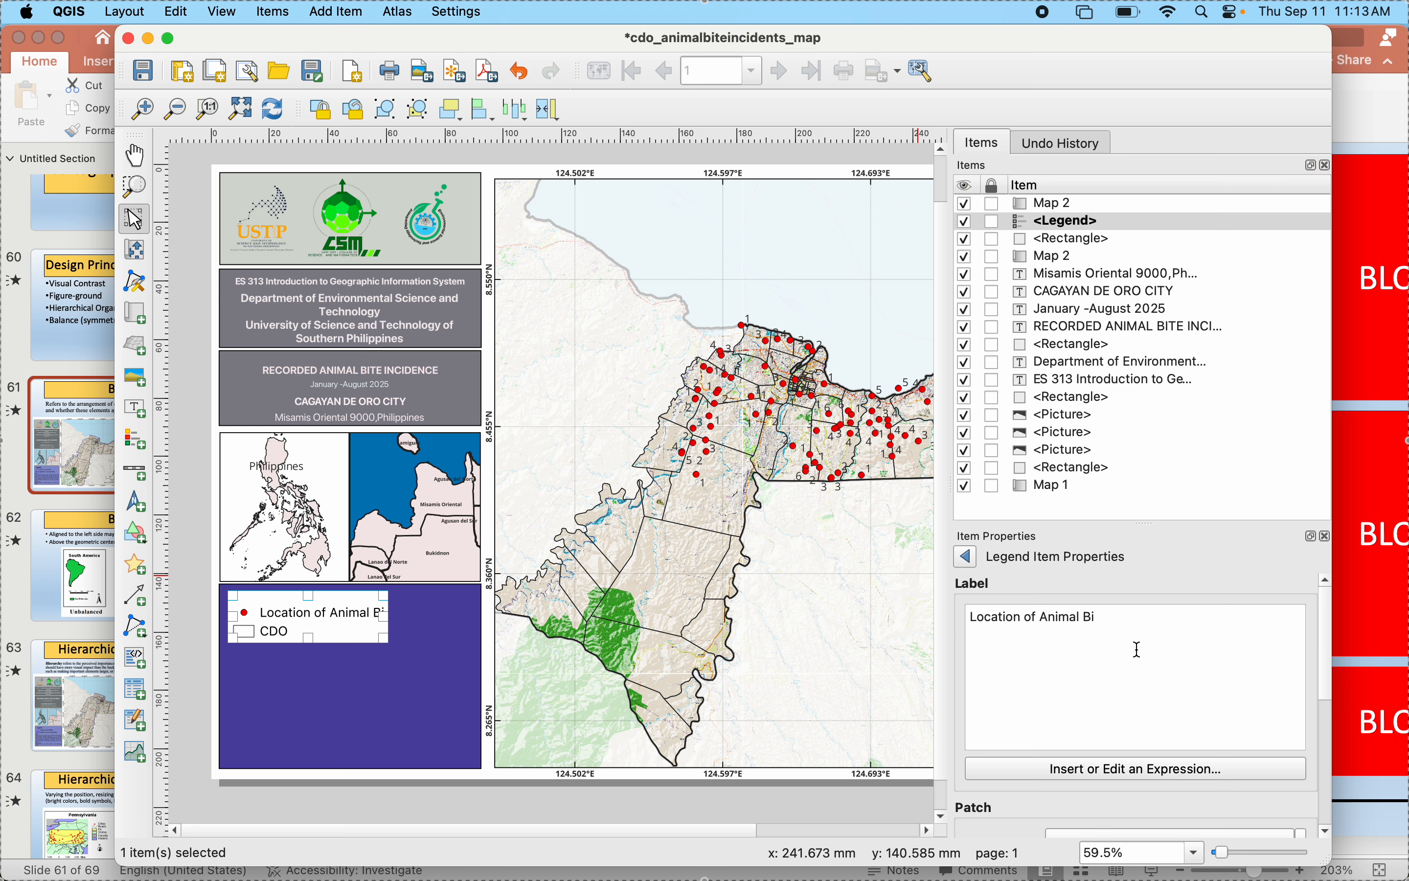
{"action": "type", "text": "tes"}
{"action": "left_click", "coordinate": [968, 558]}
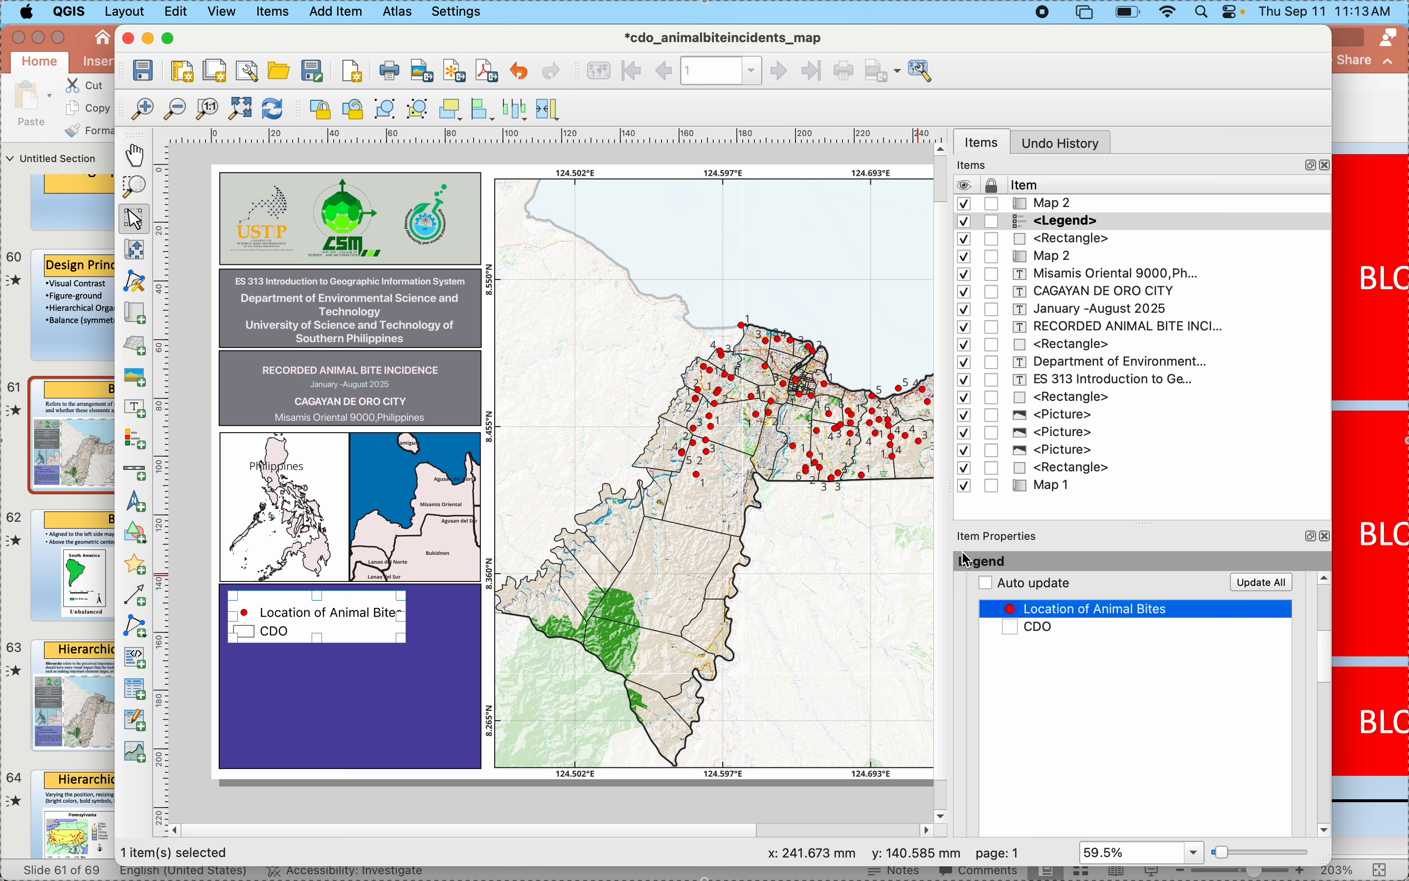
- Replace the CDO legend entry's label with text beginning "Cagayan de"
{"action": "double_click", "coordinate": [1064, 635]}
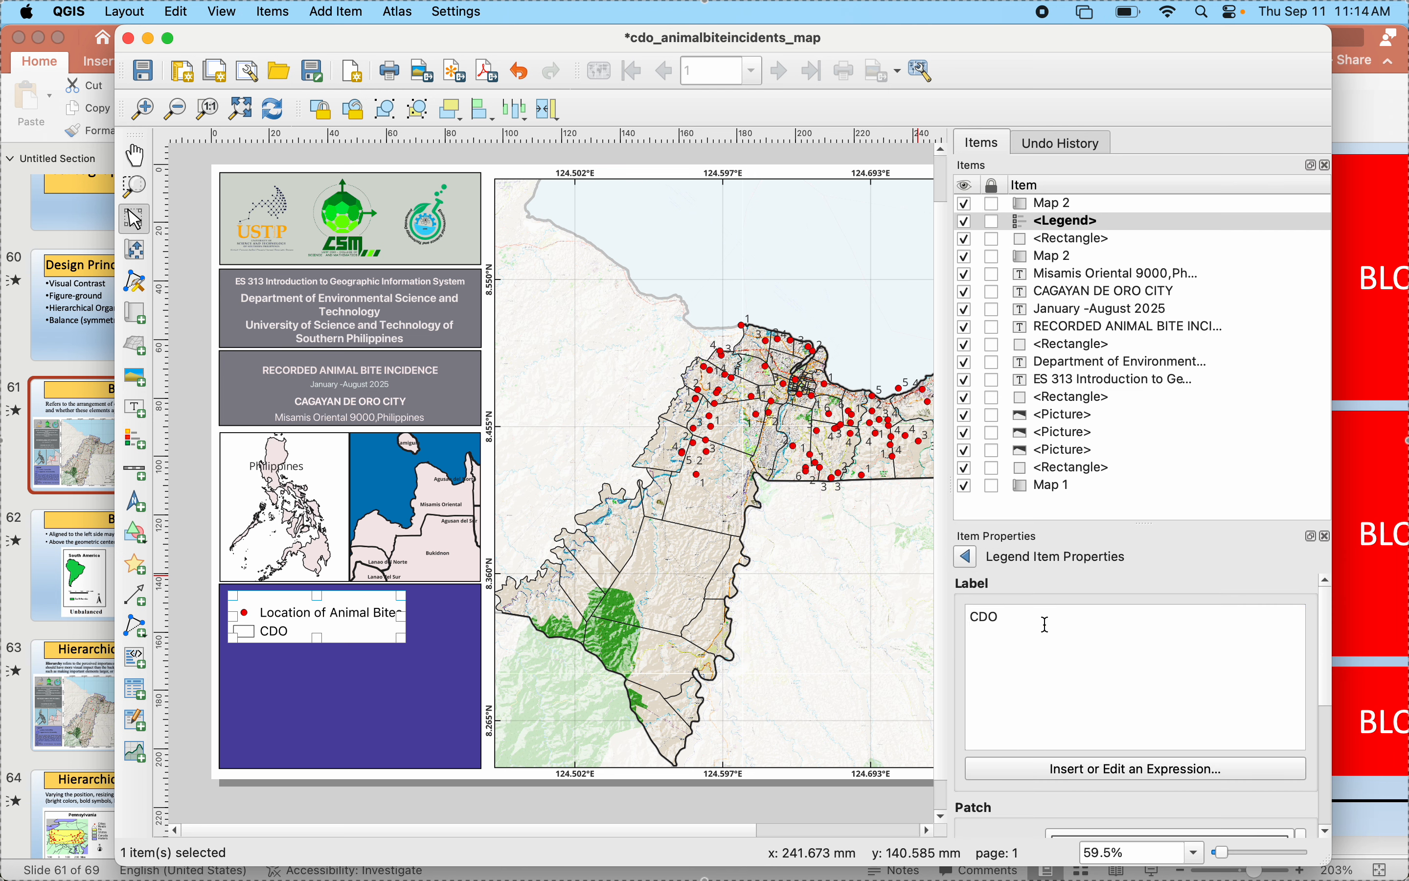
{"action": "left_click_drag", "start_coordinate": [1046, 624], "coordinate": [821, 615]}
{"action": "type", "text": "Cagayan de Oro City B"}
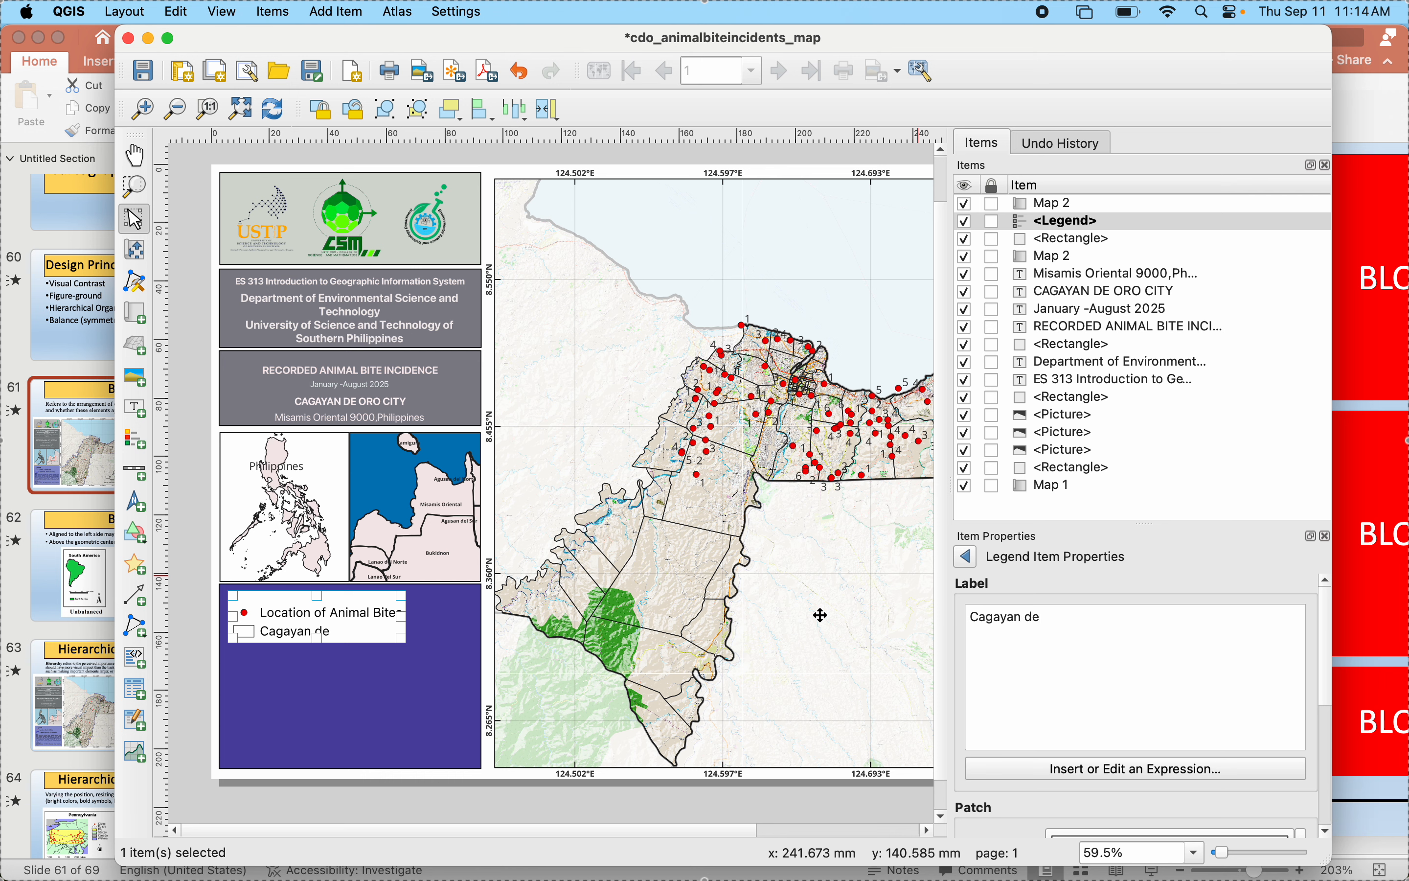
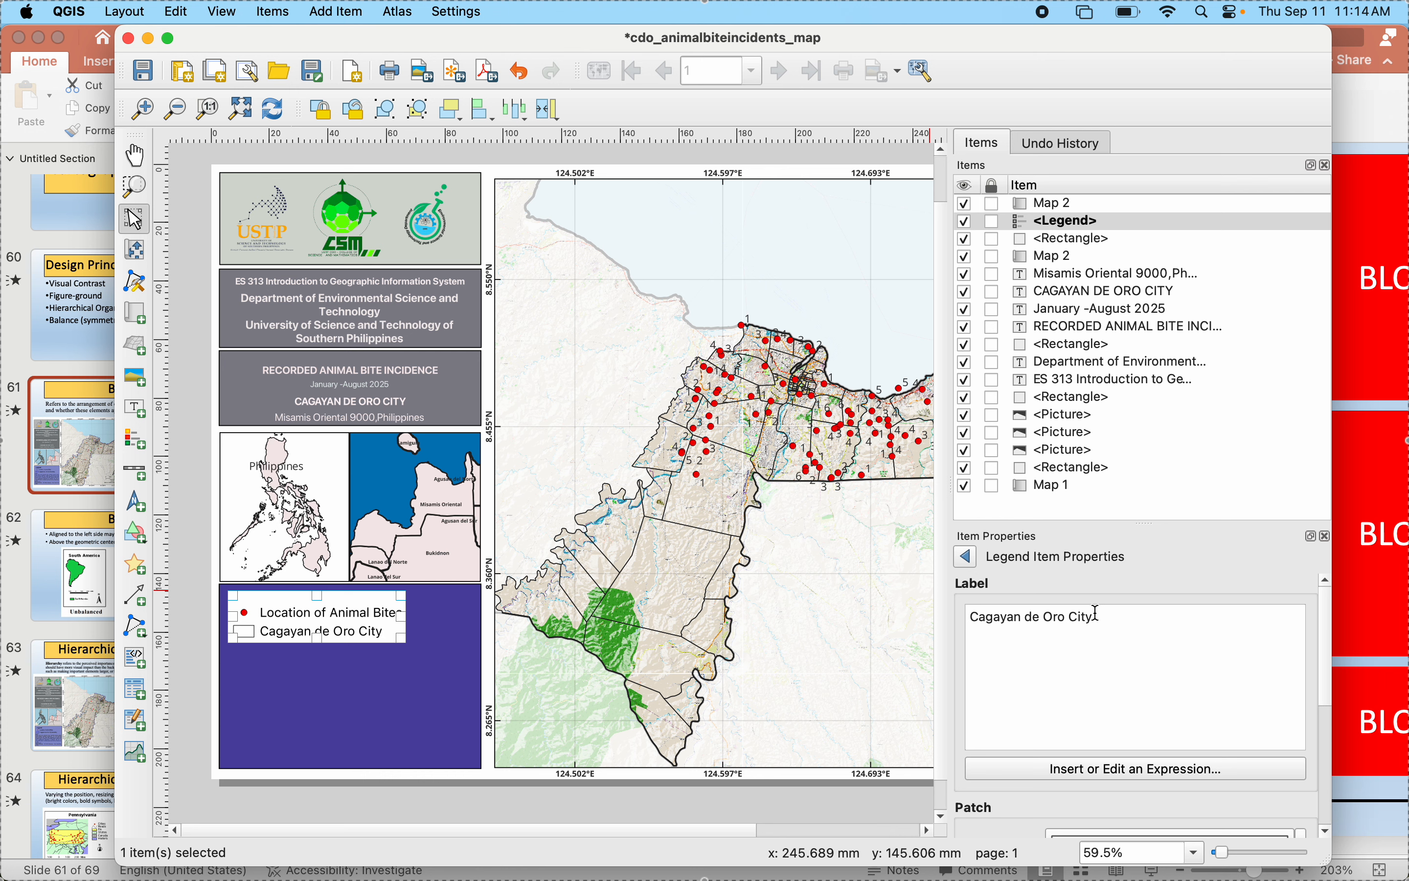
- Complete the CDO legend entry's label as "Cagayan de Oro City Boundary" and return to the legend properties
{"action": "type", "text": "oundary"}
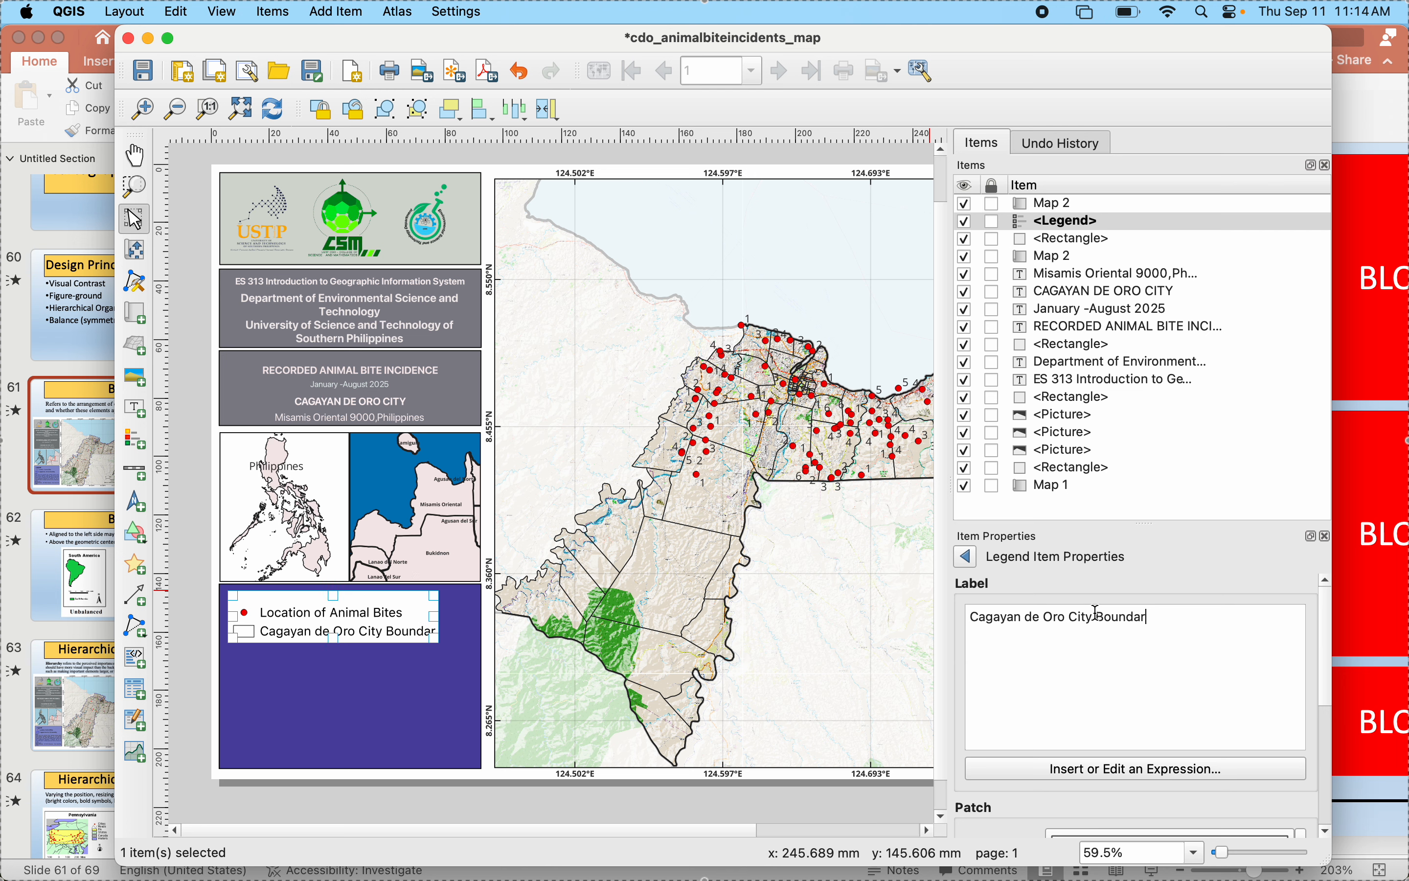
{"action": "left_click", "coordinate": [967, 560]}
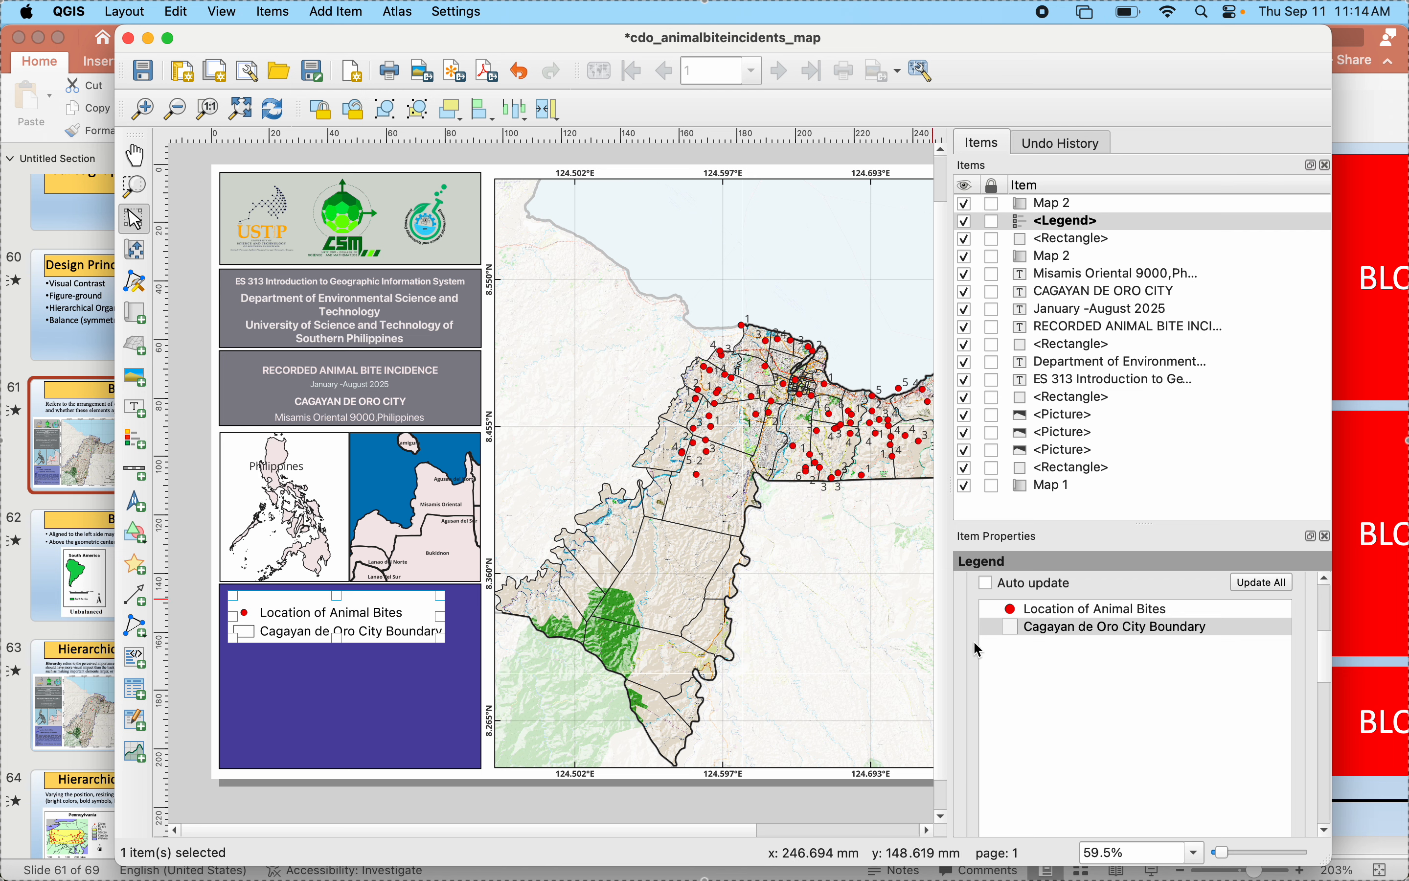
- Set the legend's space between symbols to 4.50 mm in its spacing settings
{"action": "scroll", "coordinate": [978, 646], "scroll_direction": "down", "scroll_amount": 5}
{"action": "scroll", "coordinate": [974, 643], "scroll_direction": "down", "scroll_amount": 5}
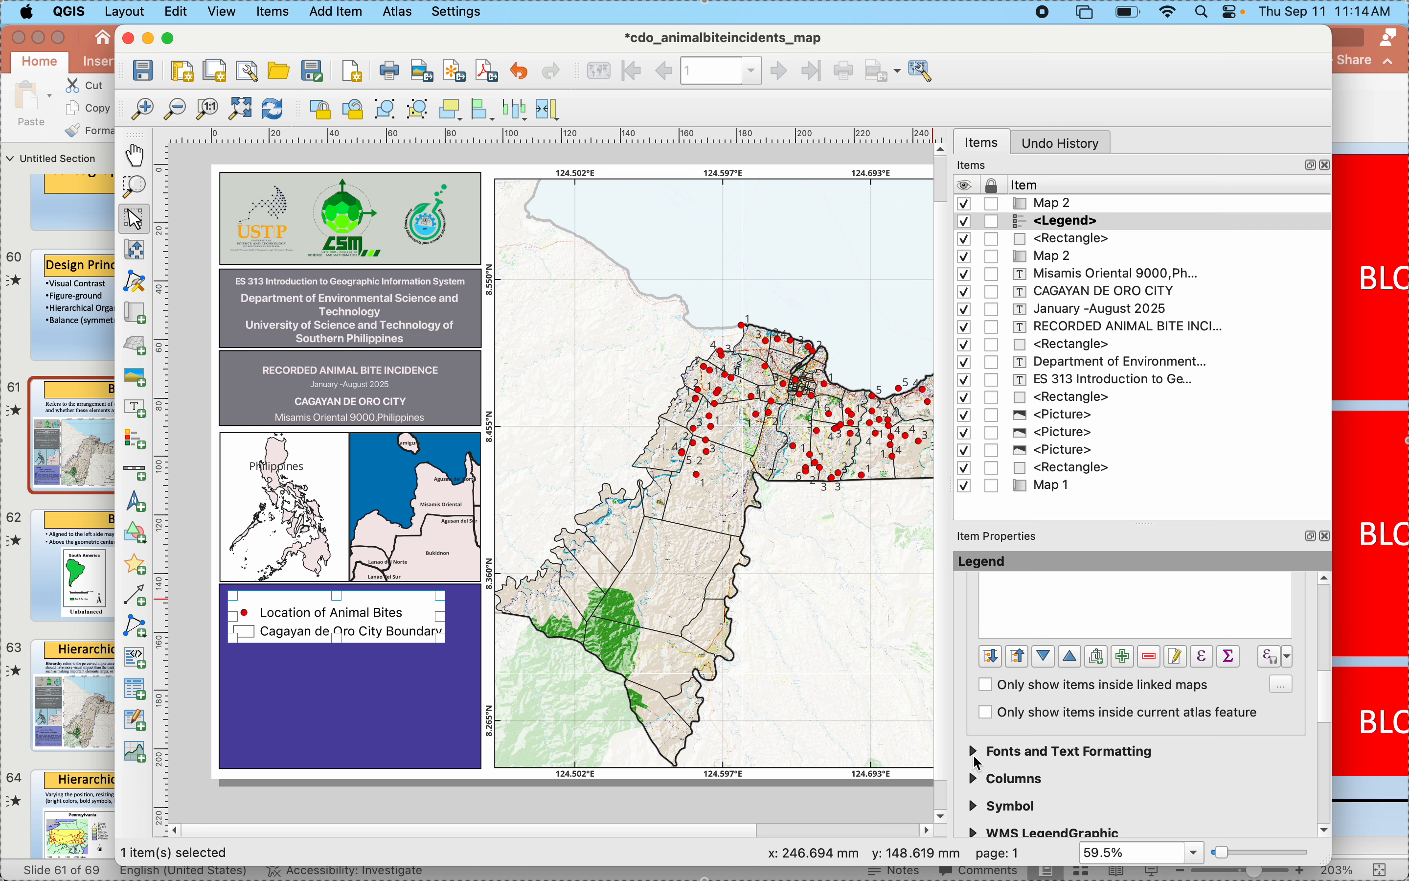
{"action": "scroll", "coordinate": [978, 763], "scroll_direction": "down", "scroll_amount": 3}
{"action": "left_click", "coordinate": [978, 774]}
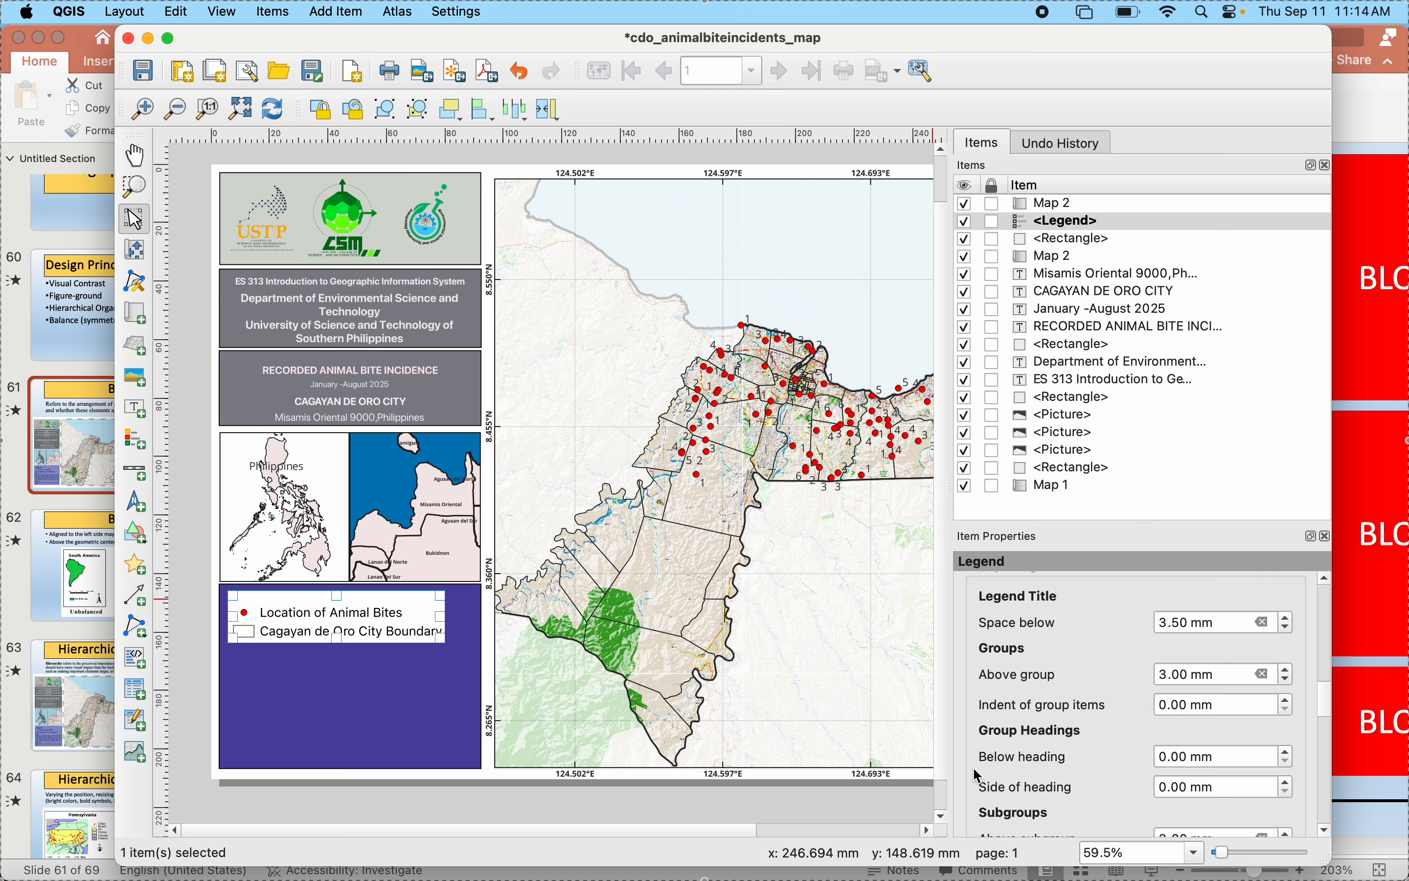
{"action": "scroll", "coordinate": [978, 775], "scroll_direction": "down", "scroll_amount": 4}
{"action": "scroll", "coordinate": [978, 771], "scroll_direction": "down", "scroll_amount": 4}
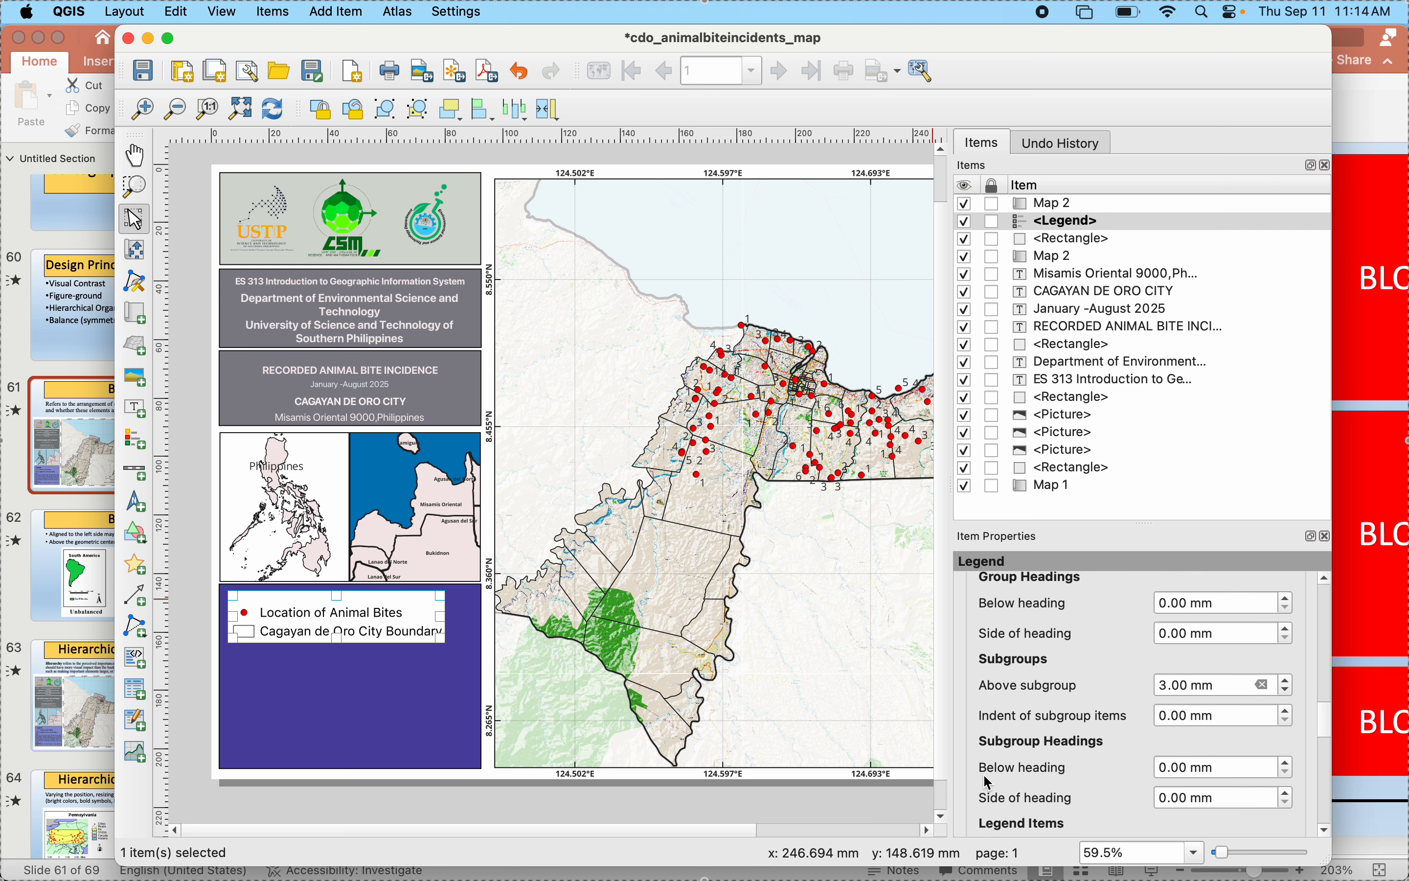
{"action": "left_click", "coordinate": [1291, 790]}
{"action": "left_click", "coordinate": [1291, 789]}
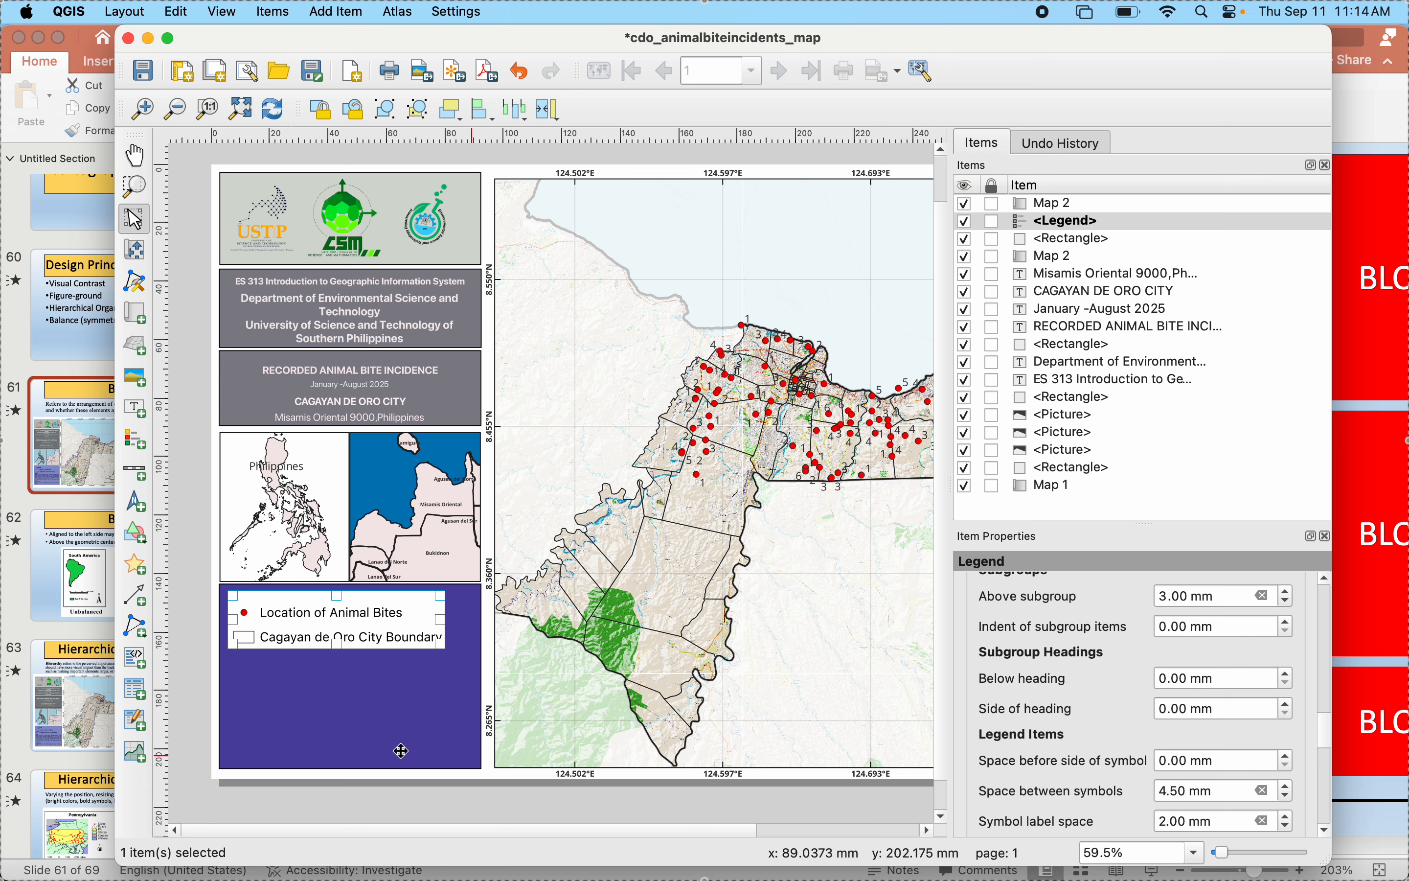
- Turn off the legend's background so the colored panel shows through behind the entries
{"action": "scroll", "coordinate": [988, 606], "scroll_direction": "up", "scroll_amount": 5}
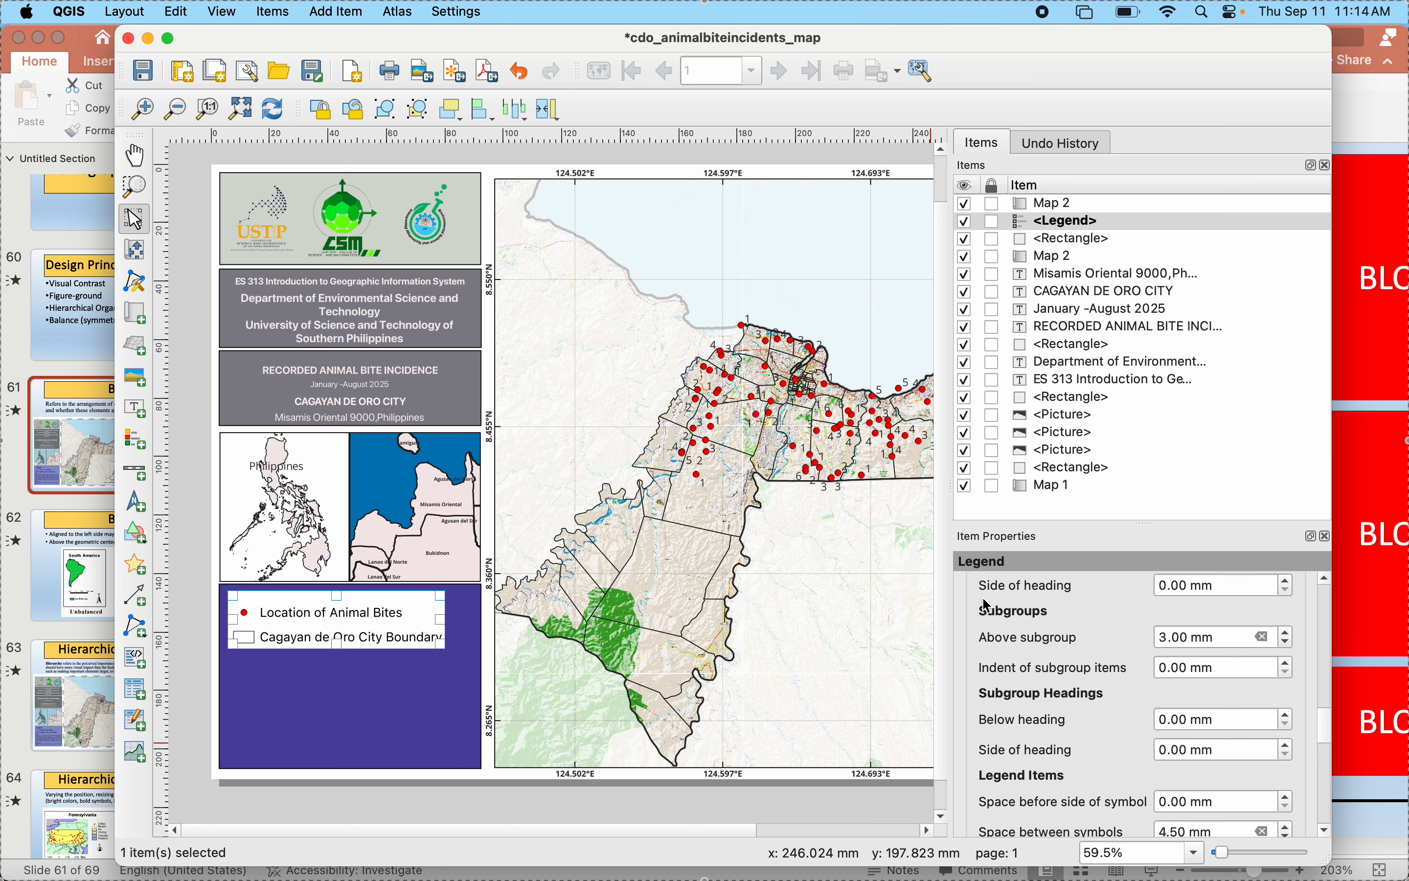
{"action": "scroll", "coordinate": [988, 606], "scroll_direction": "down", "scroll_amount": 15}
{"action": "scroll", "coordinate": [988, 605], "scroll_direction": "up", "scroll_amount": 4}
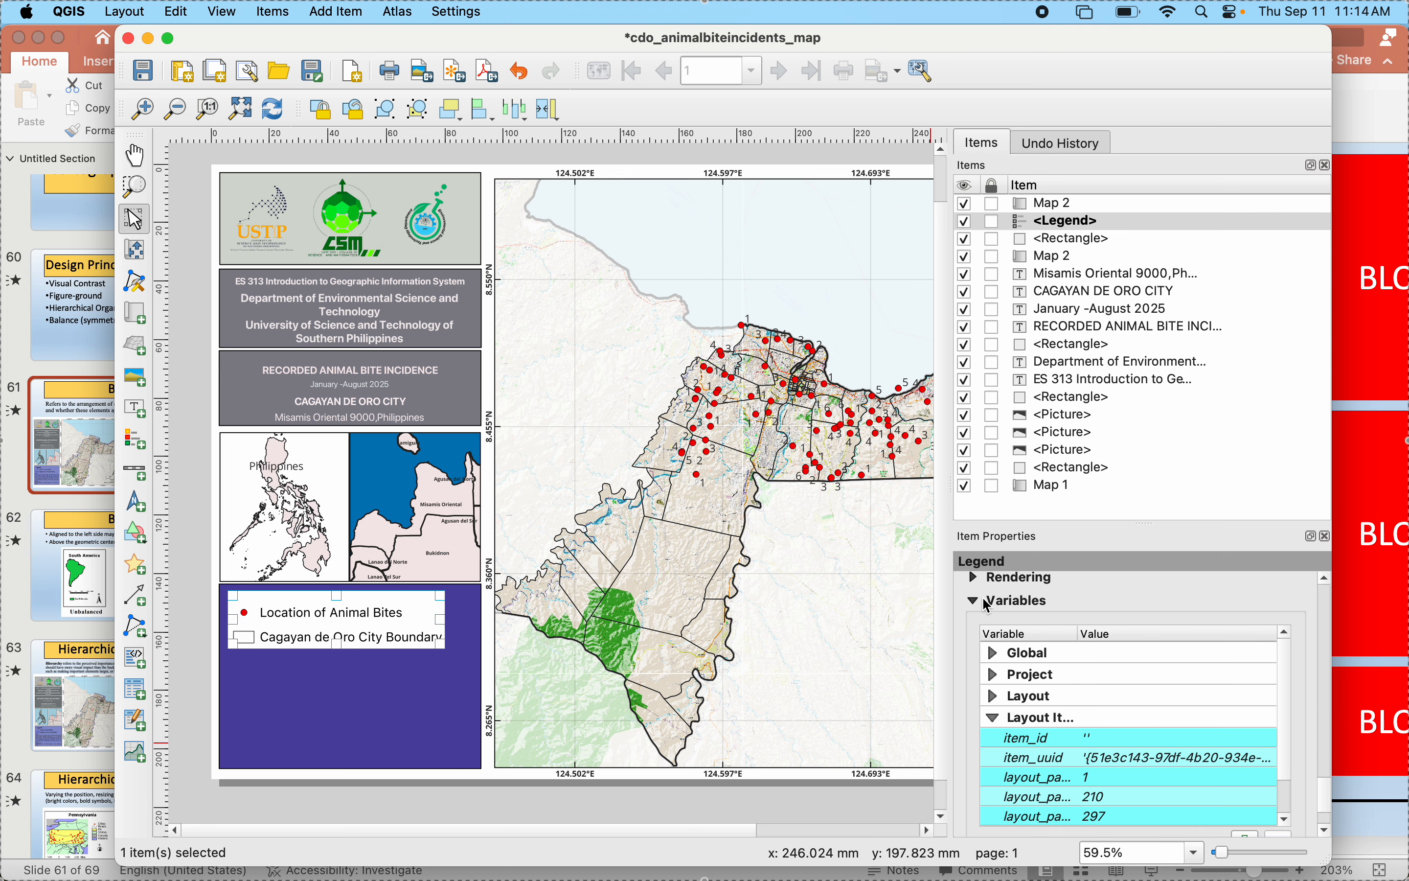
{"action": "left_click", "coordinate": [998, 691]}
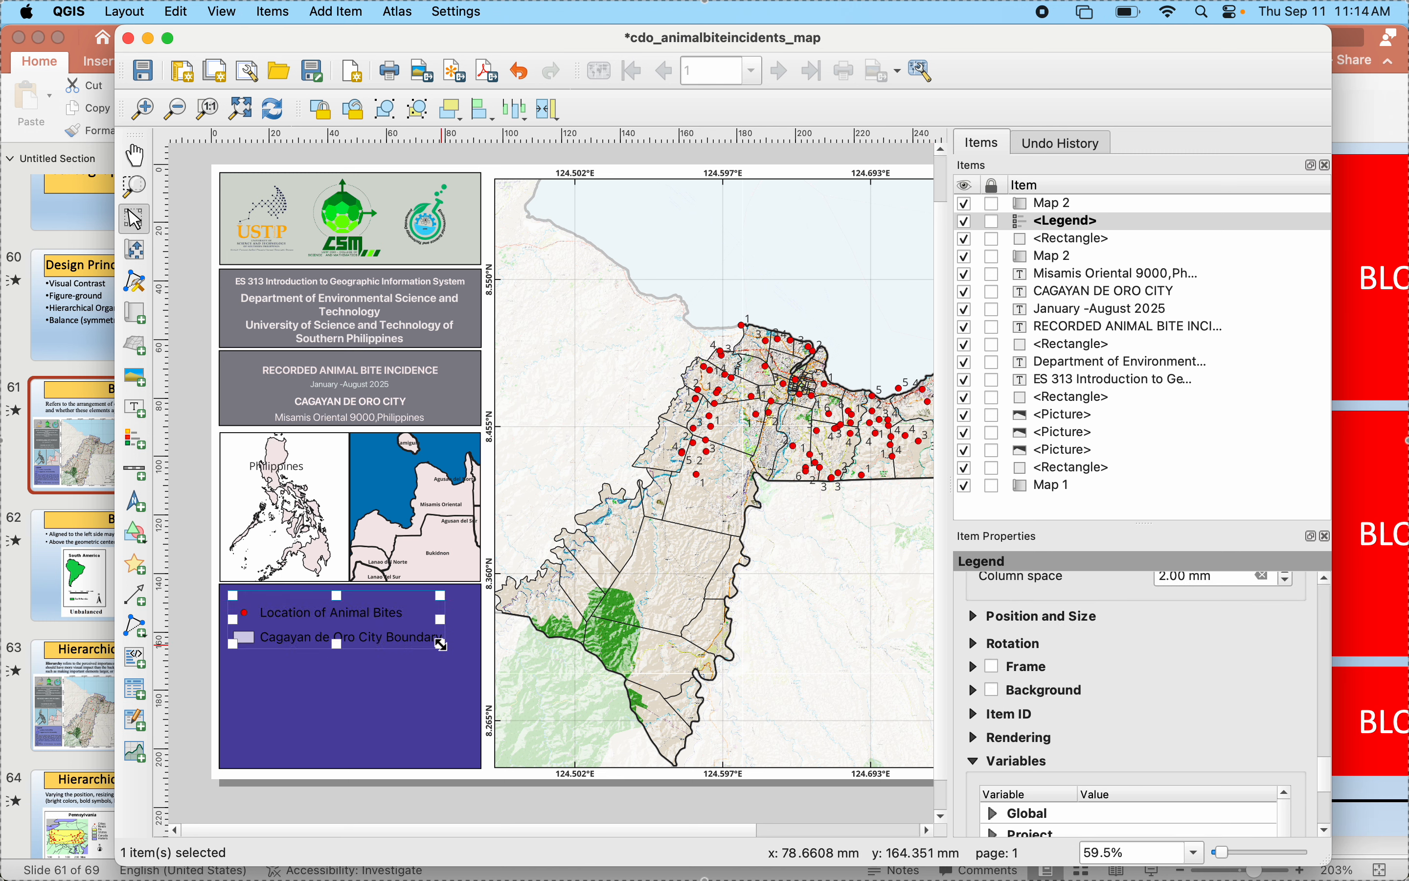
- Widen the legend frame slightly and move the legend up toward the panel's upper edge
{"action": "left_click_drag", "start_coordinate": [438, 646], "coordinate": [455, 649]}
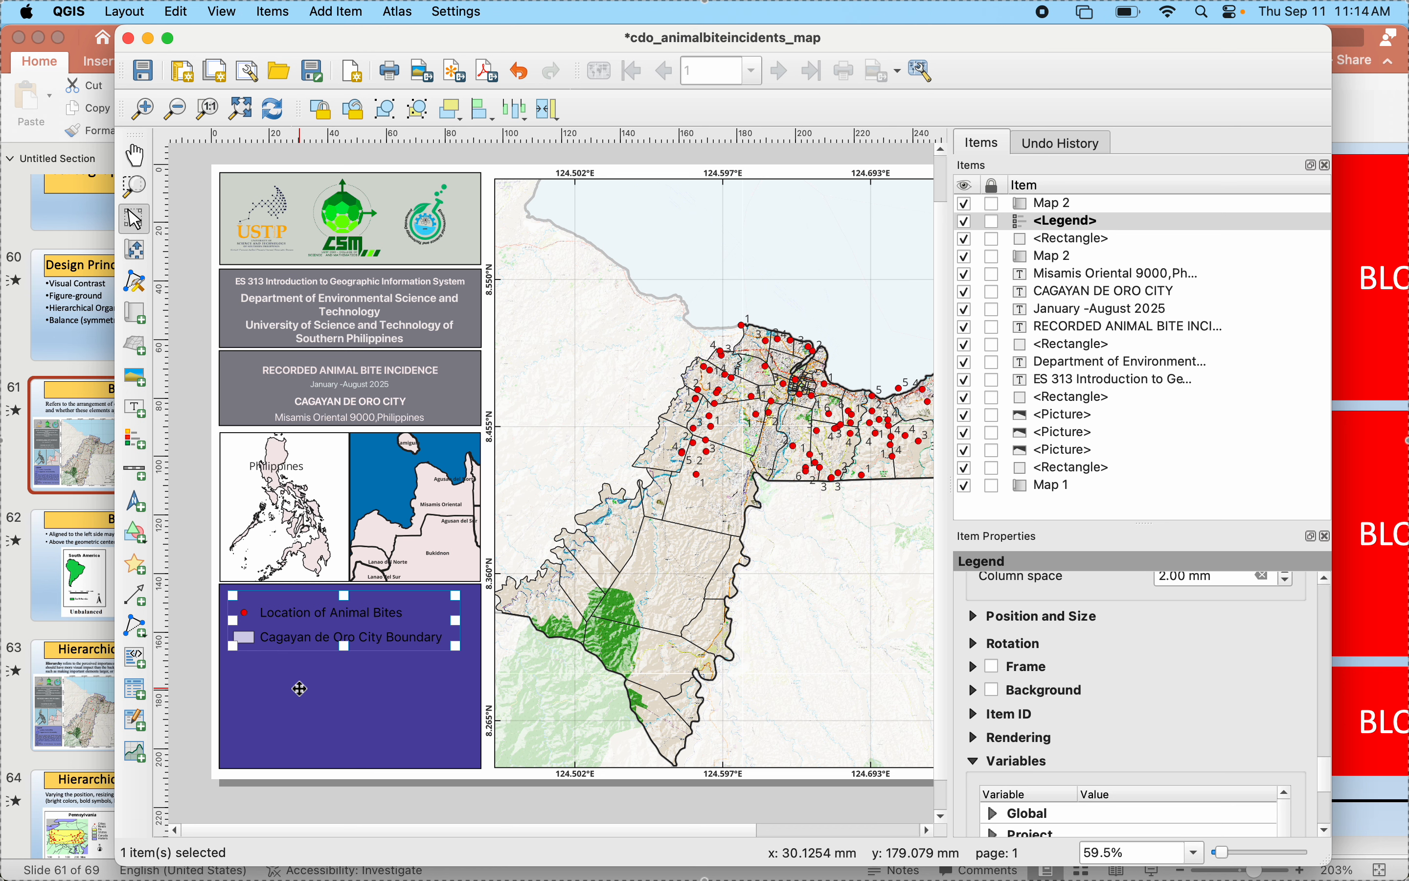
{"action": "left_click", "coordinate": [299, 686]}
{"action": "left_click", "coordinate": [289, 641]}
{"action": "left_click_drag", "start_coordinate": [289, 641], "coordinate": [298, 615]}
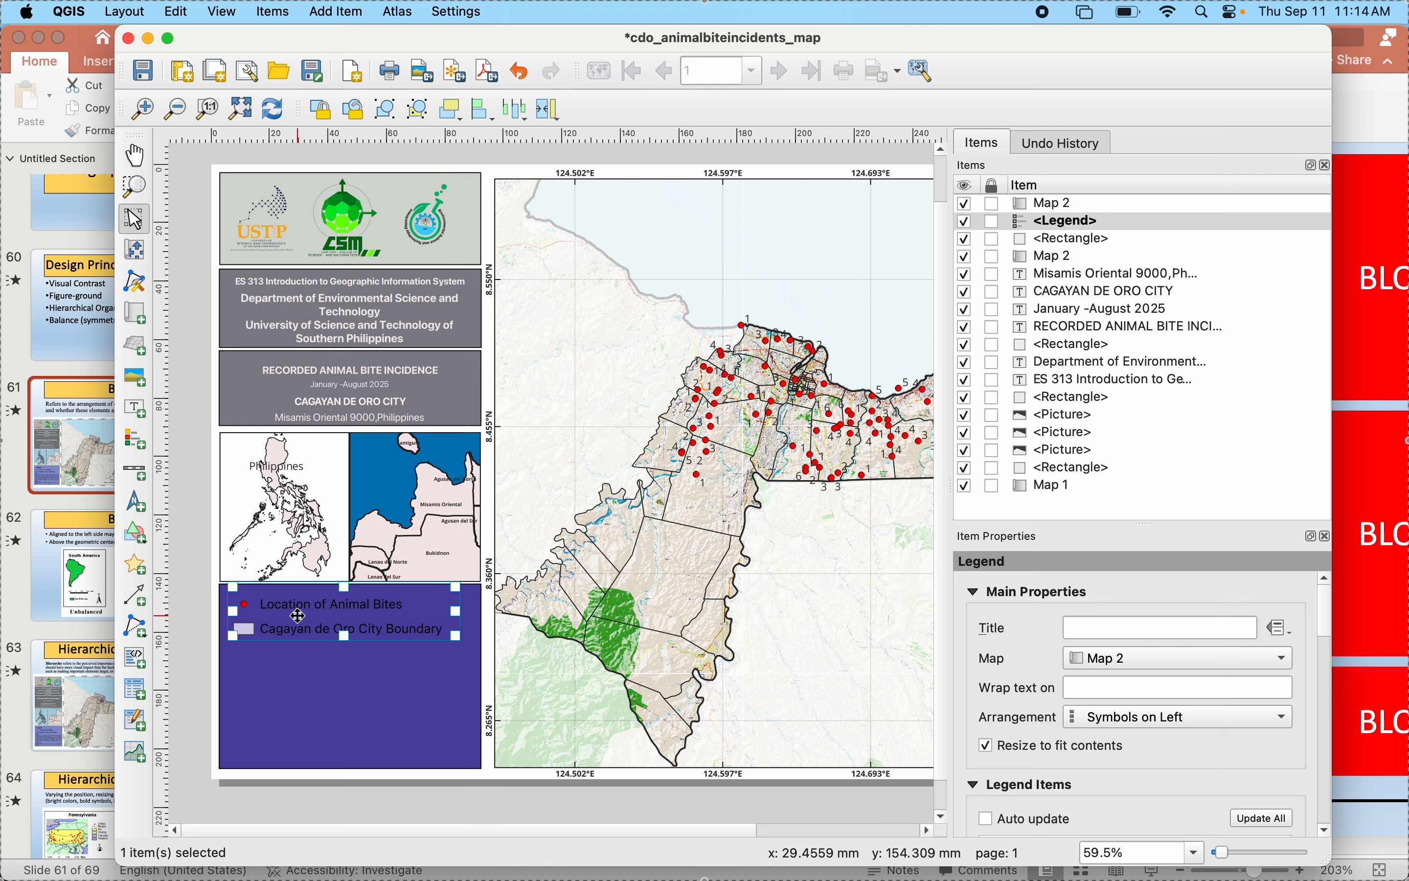
- Set the legend's symbol width to 9 mm and its maximum symbol size to 2 mm
{"action": "scroll", "coordinate": [1011, 723], "scroll_direction": "down", "scroll_amount": 5}
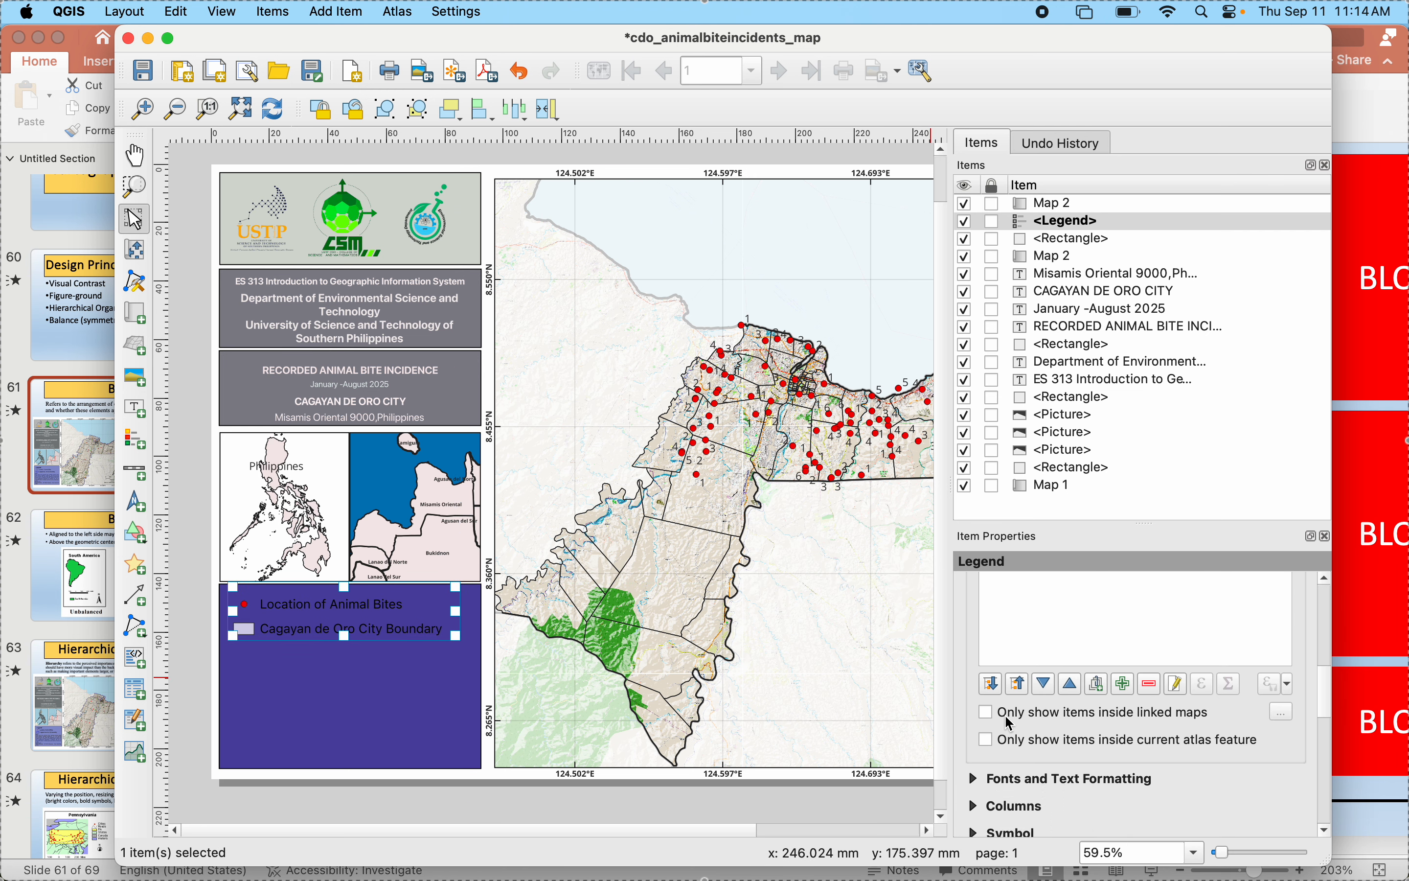
{"action": "scroll", "coordinate": [1011, 723], "scroll_direction": "down", "scroll_amount": 5}
{"action": "left_click", "coordinate": [983, 722]}
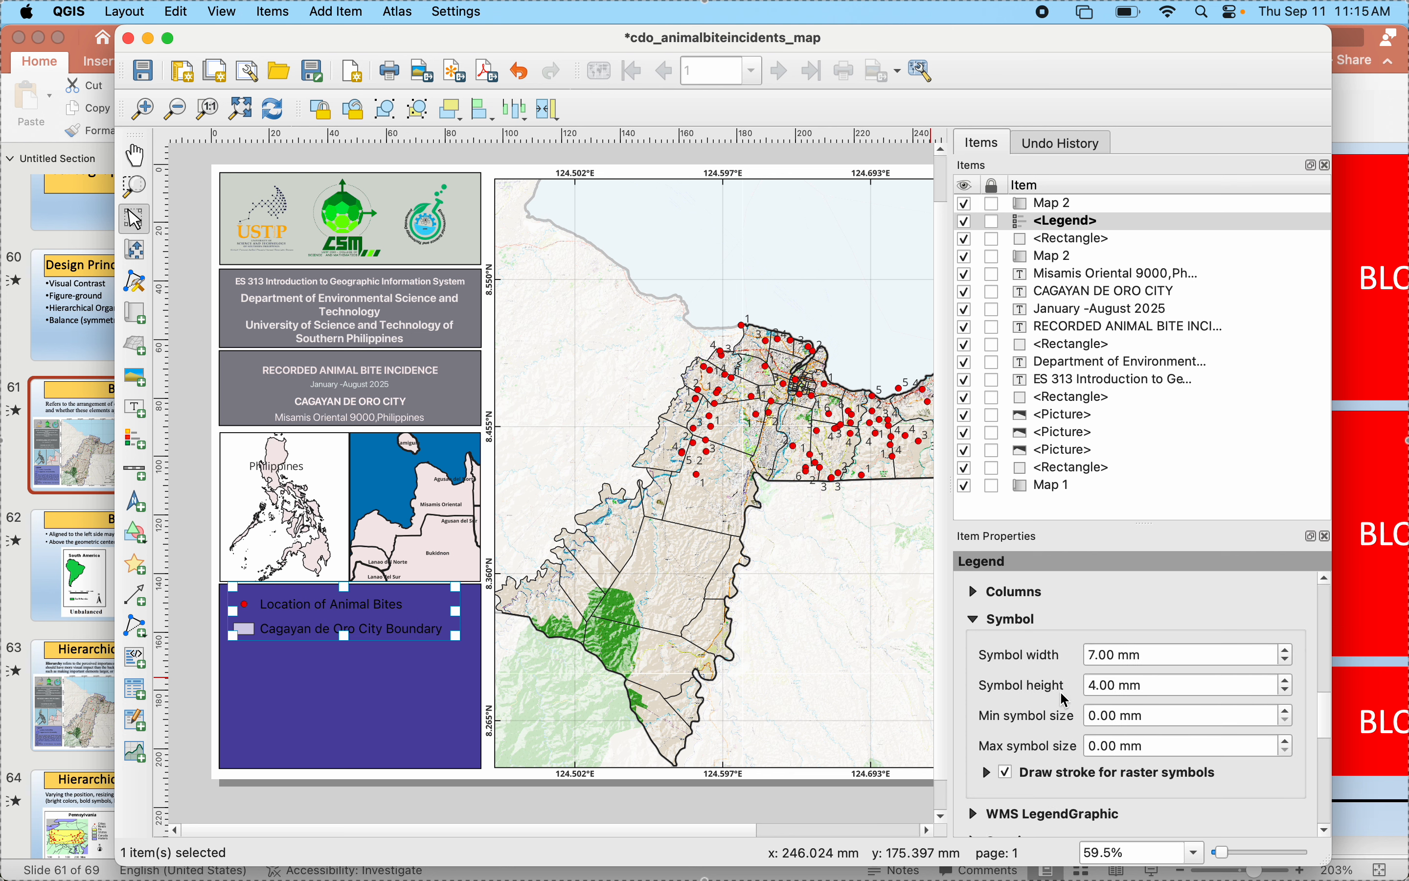
{"action": "left_click", "coordinate": [1287, 651]}
{"action": "left_click", "coordinate": [1287, 651]}
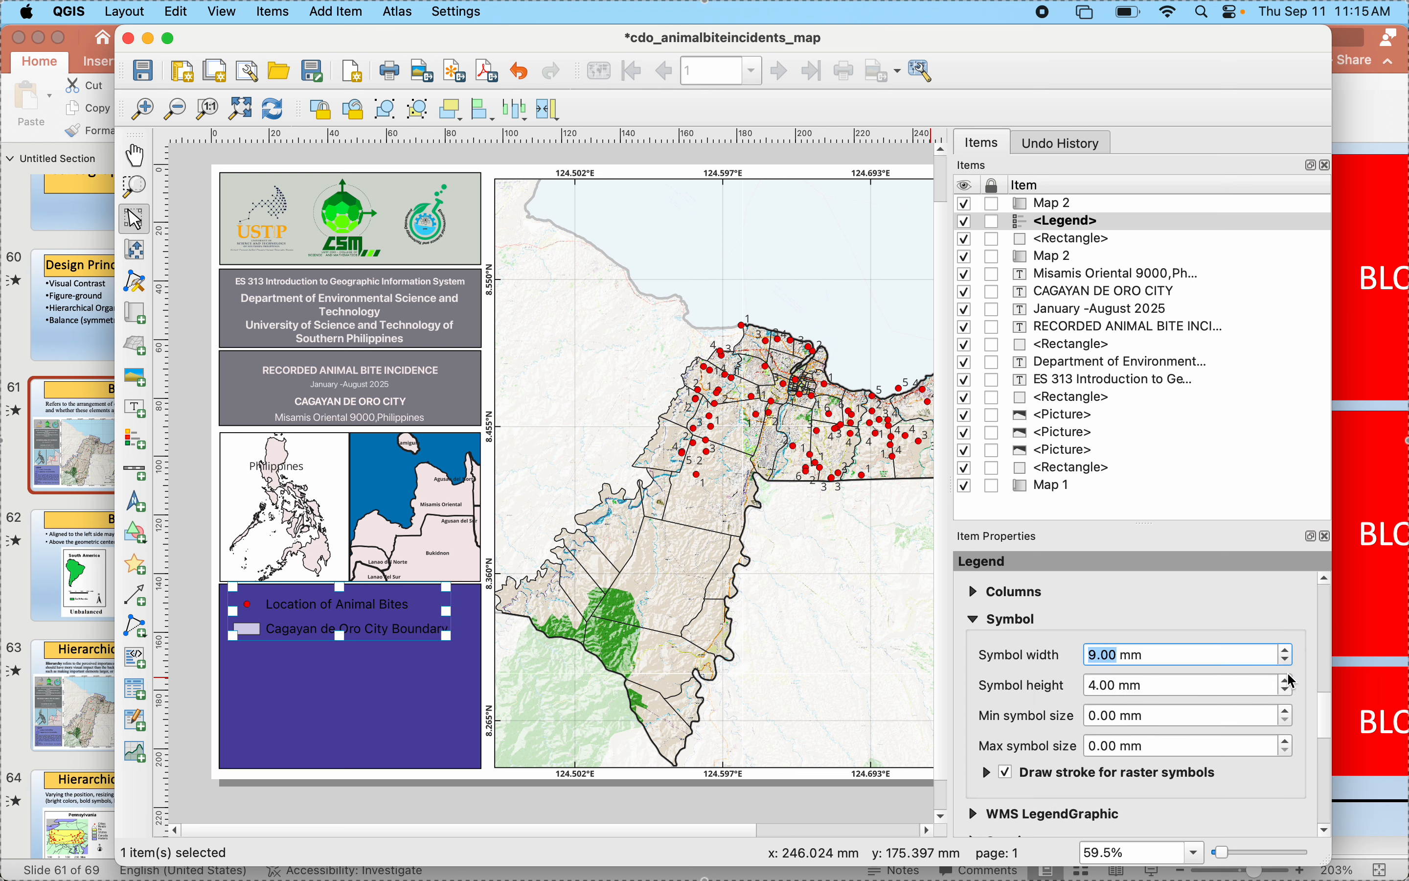
{"action": "left_click", "coordinate": [1287, 741]}
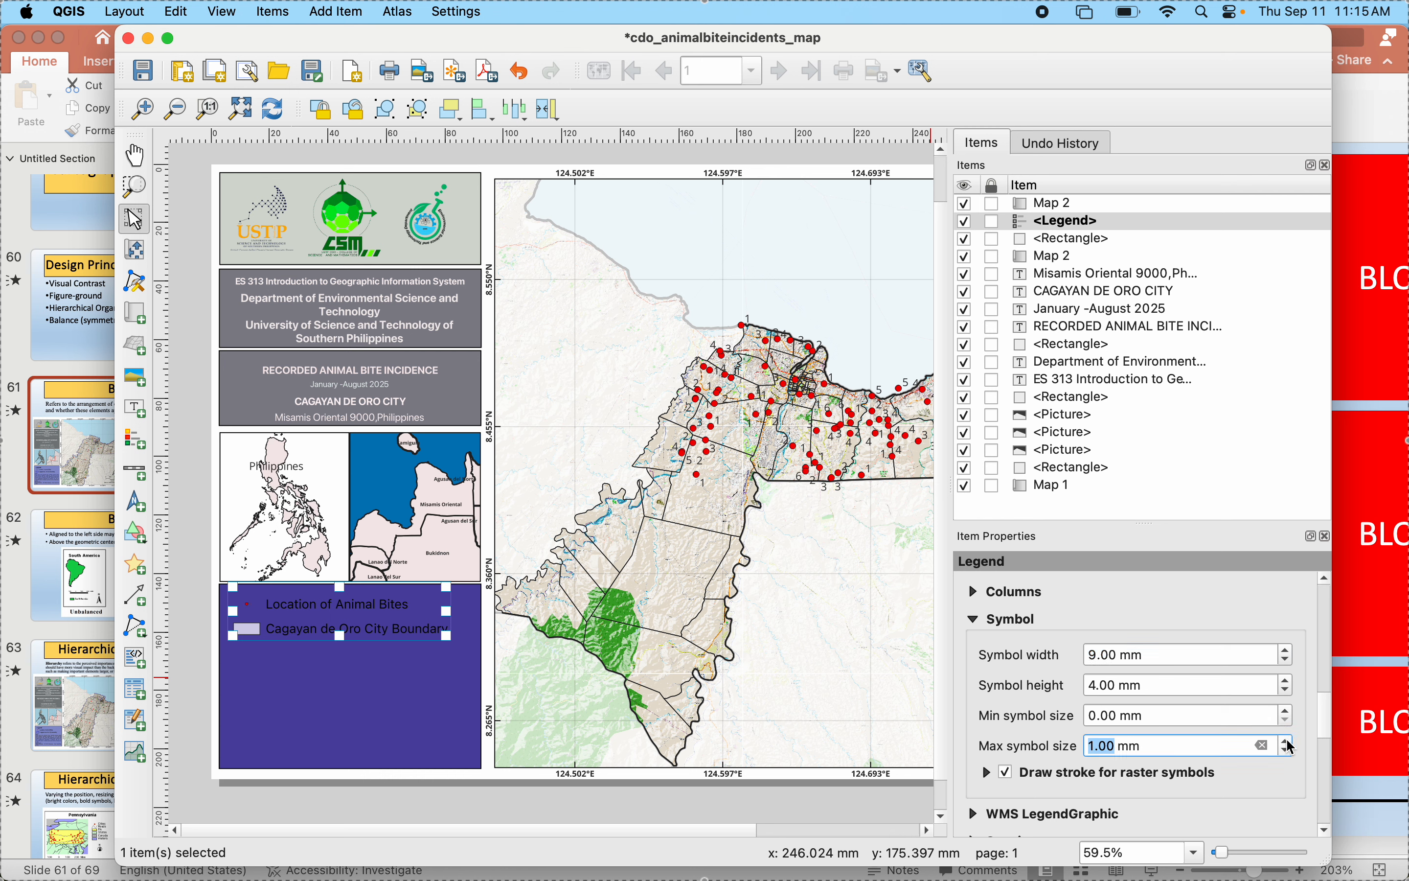
{"action": "left_click", "coordinate": [1287, 741]}
- Try legend symbol heights up to 8 mm and bring the height back to 4 mm
{"action": "left_click", "coordinate": [1285, 682]}
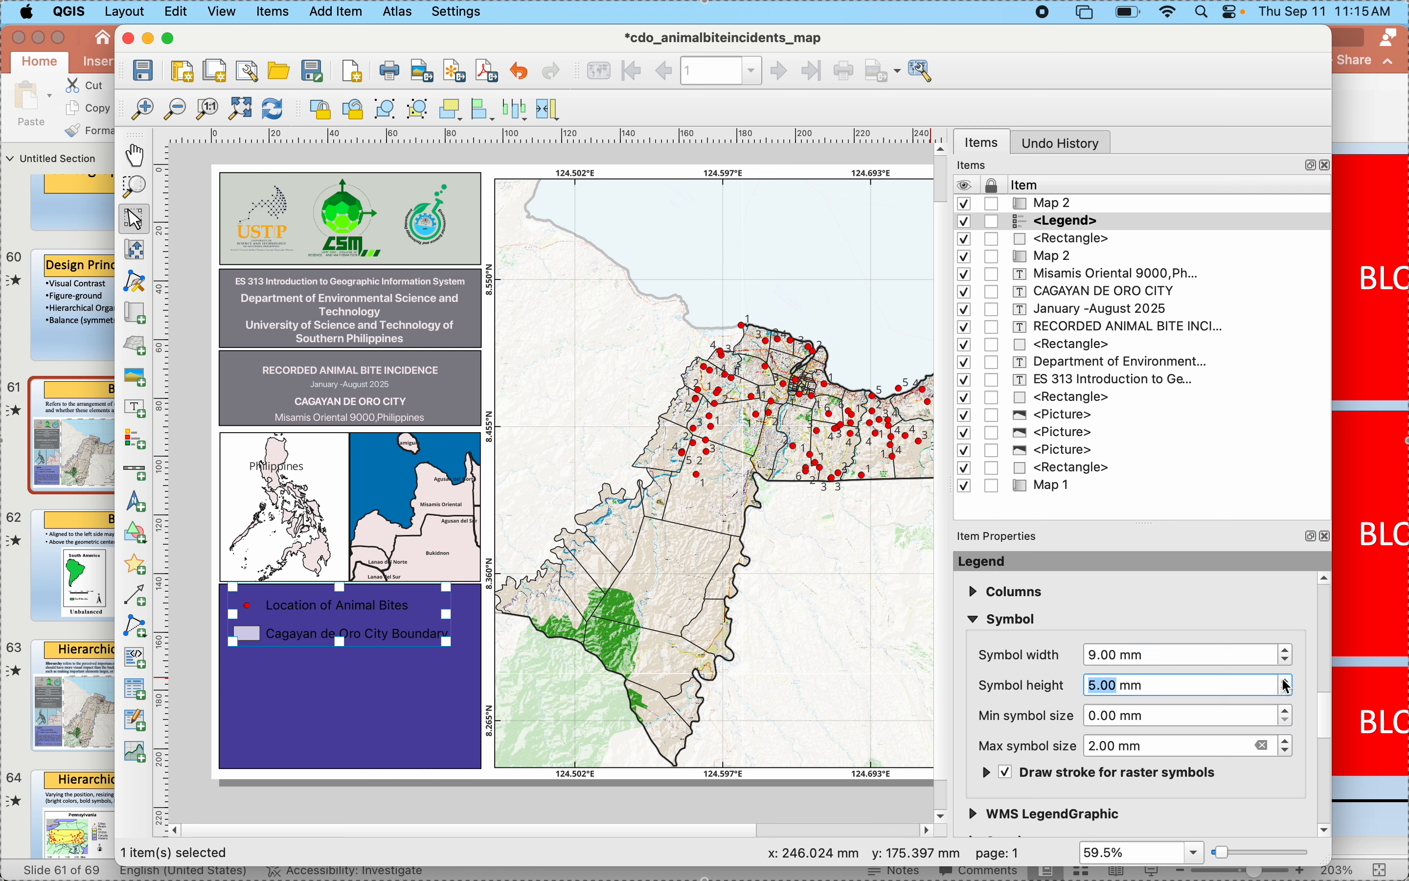
{"action": "left_click", "coordinate": [1285, 682]}
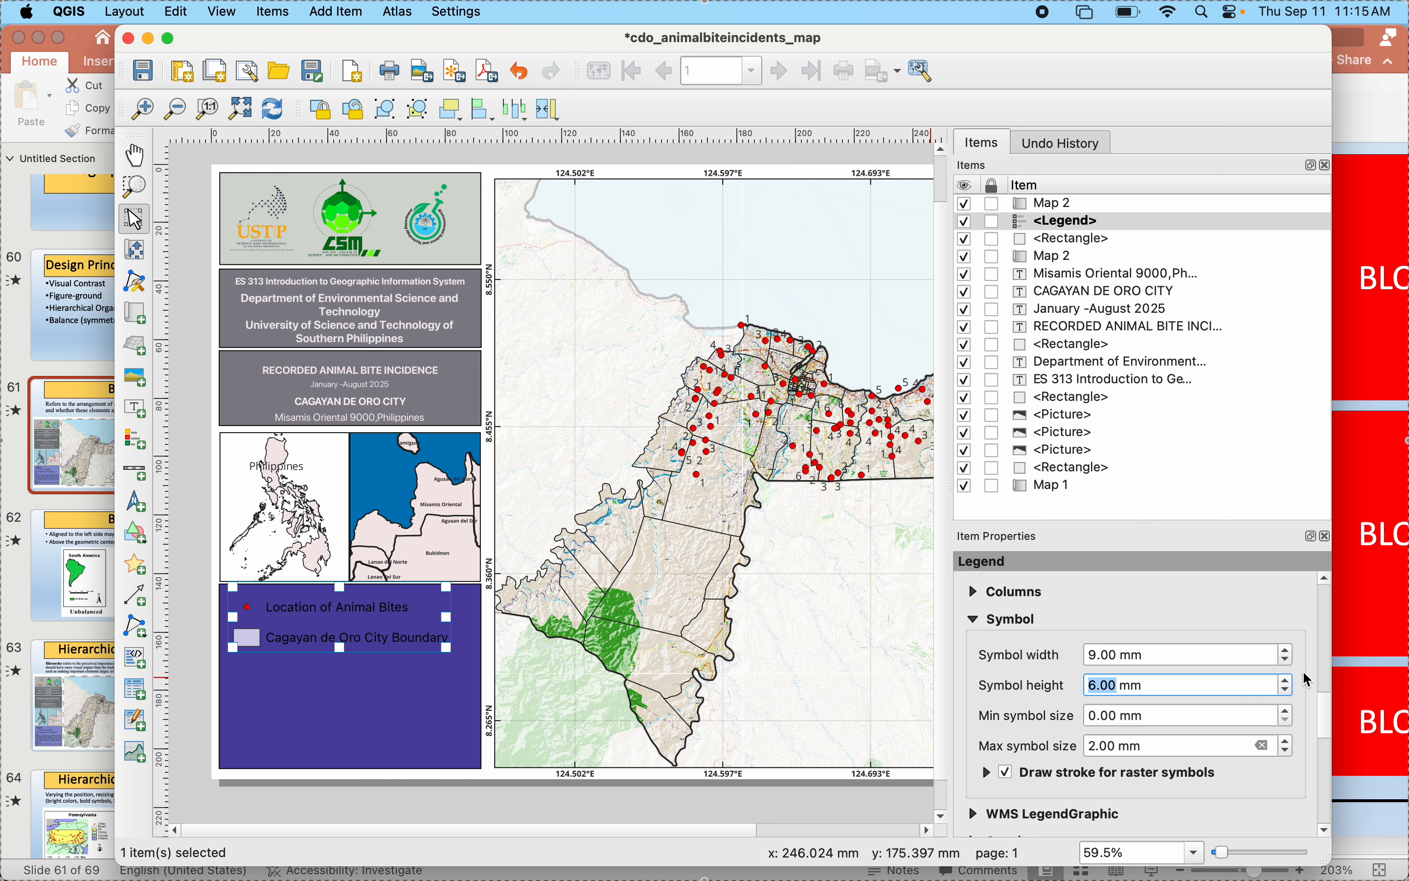
{"action": "left_click", "coordinate": [1289, 683]}
{"action": "left_click", "coordinate": [1289, 682]}
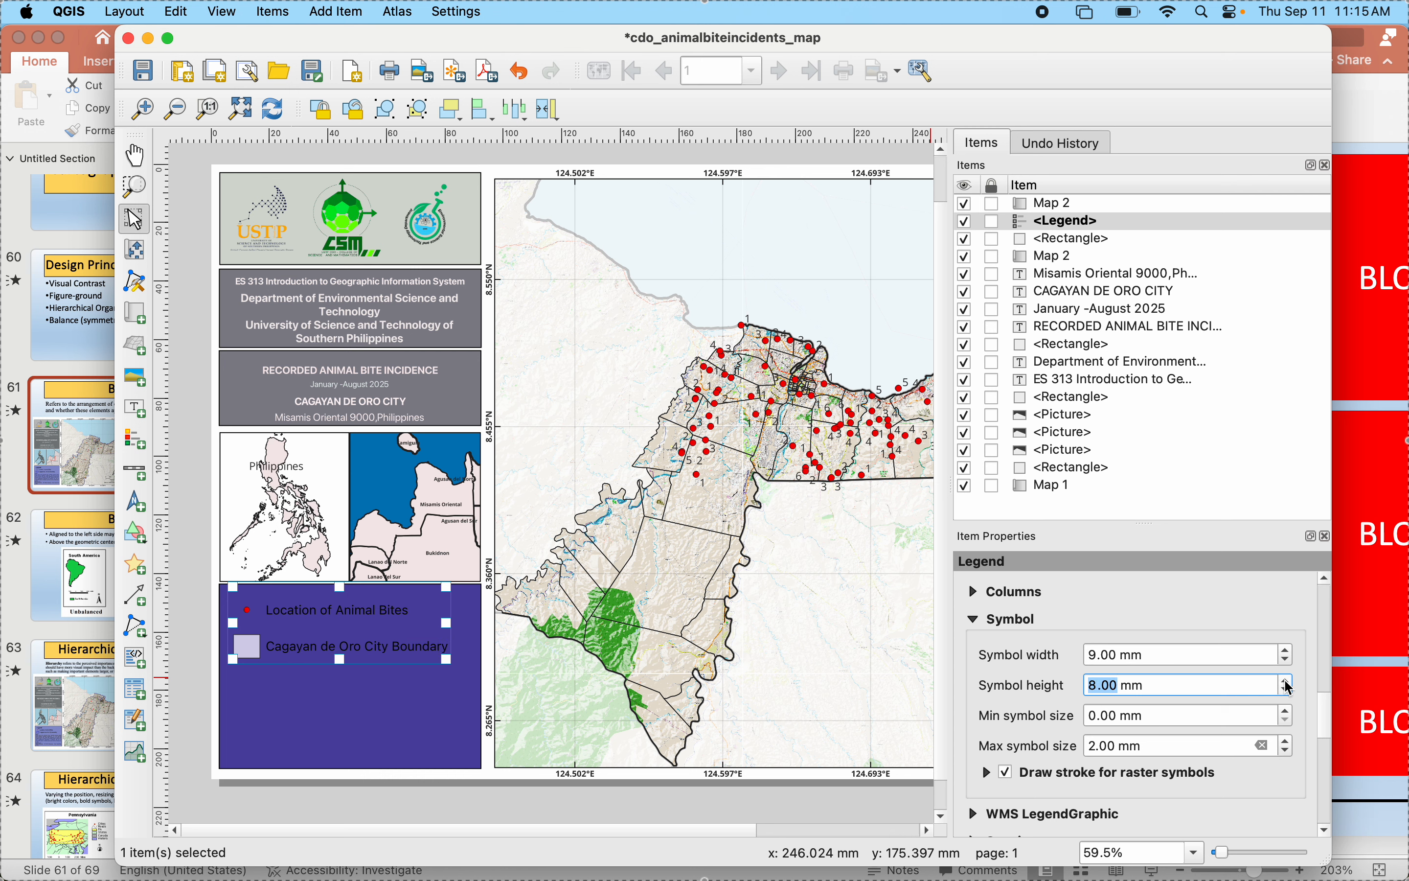
{"action": "left_click", "coordinate": [1288, 690]}
{"action": "left_click", "coordinate": [1288, 690]}
{"action": "left_click", "coordinate": [1288, 691]}
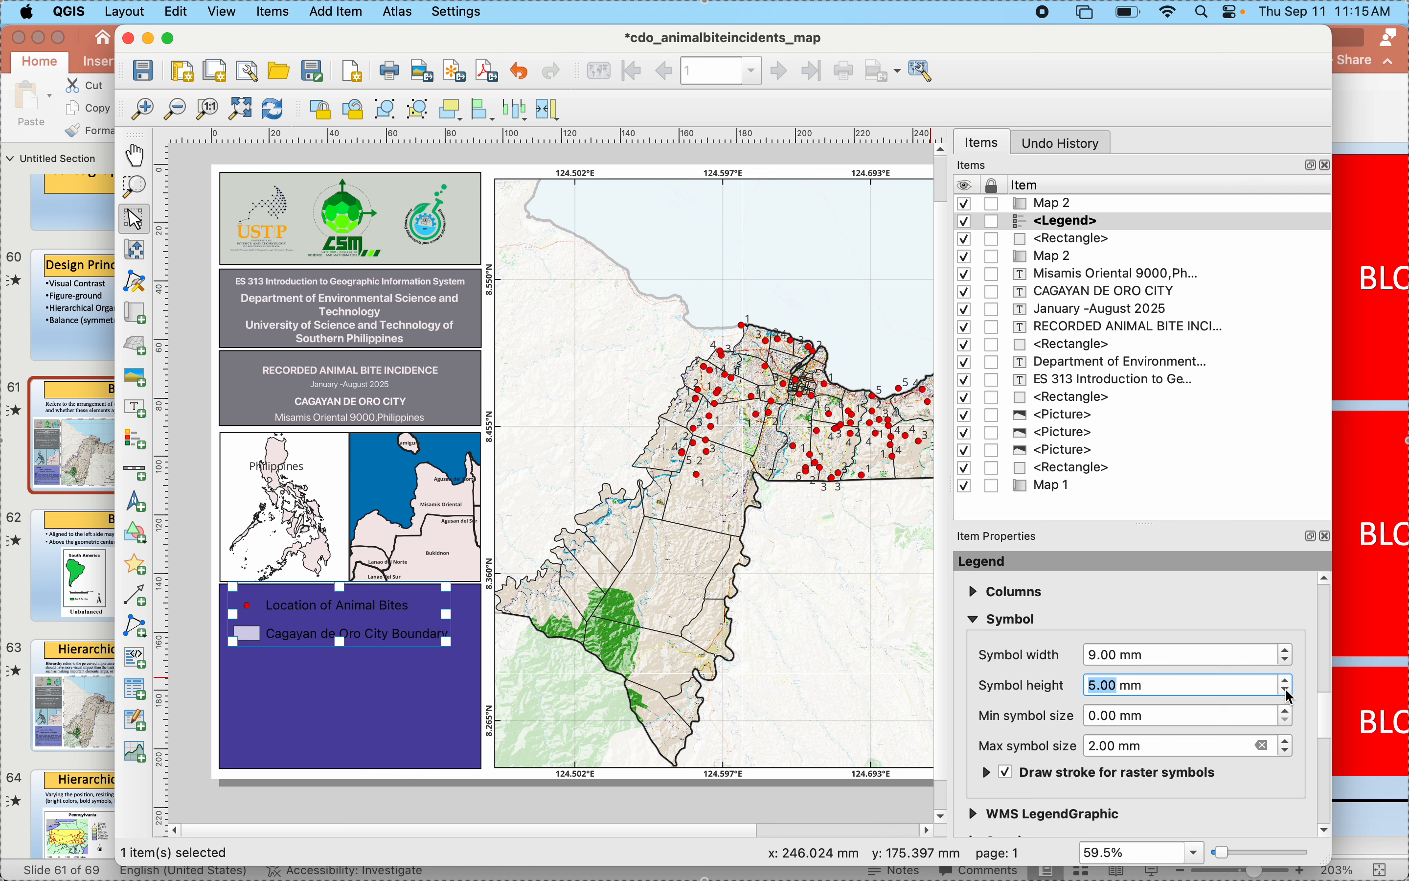
{"action": "left_click", "coordinate": [1288, 692]}
- Try legend symbol widths up to 12 mm, settle on 8 mm, and deselect the legend
{"action": "left_click", "coordinate": [1289, 651]}
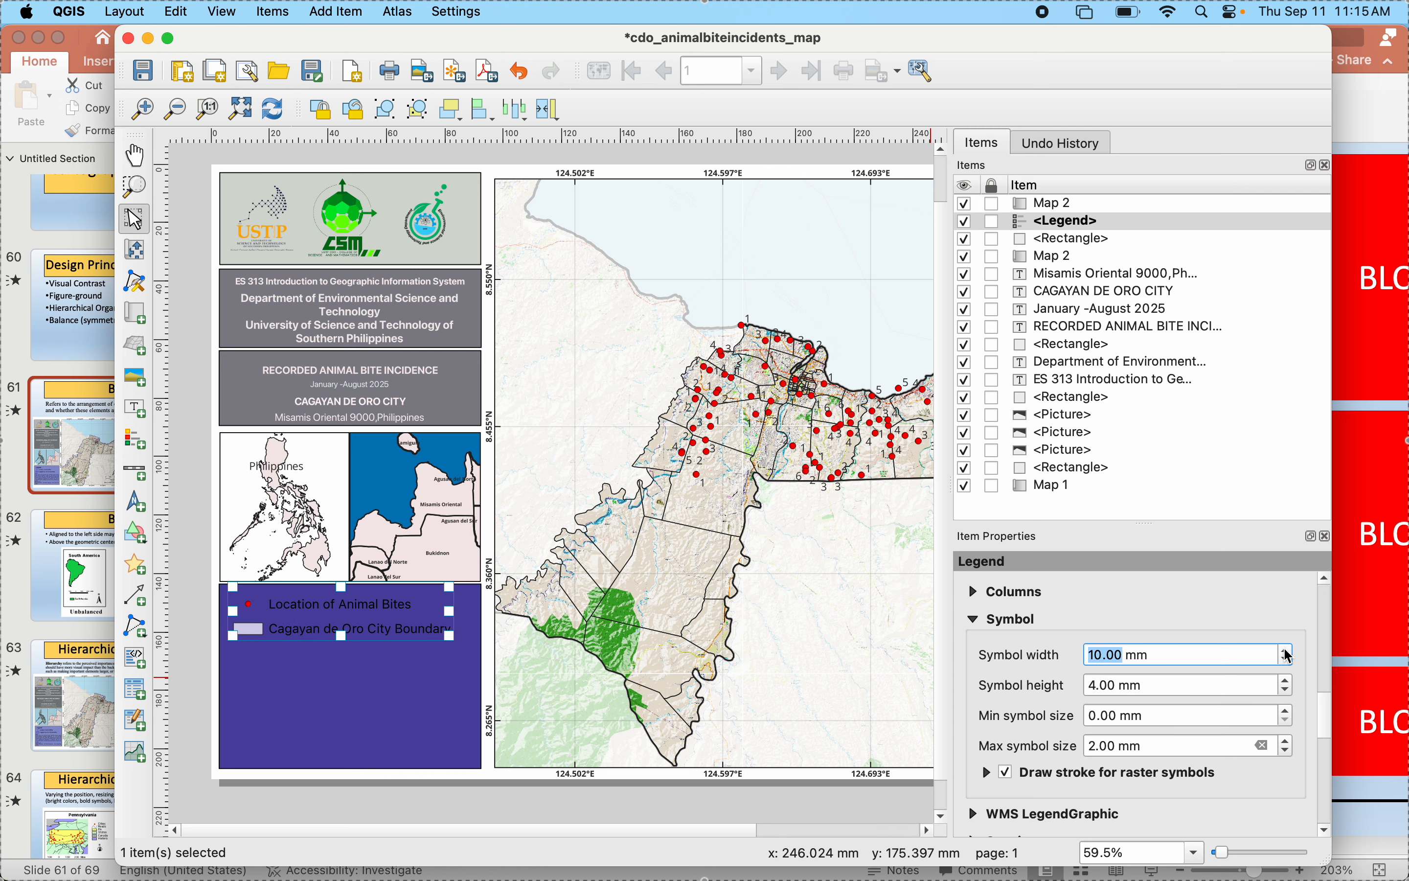
{"action": "left_click", "coordinate": [1288, 651]}
{"action": "left_click", "coordinate": [1288, 651]}
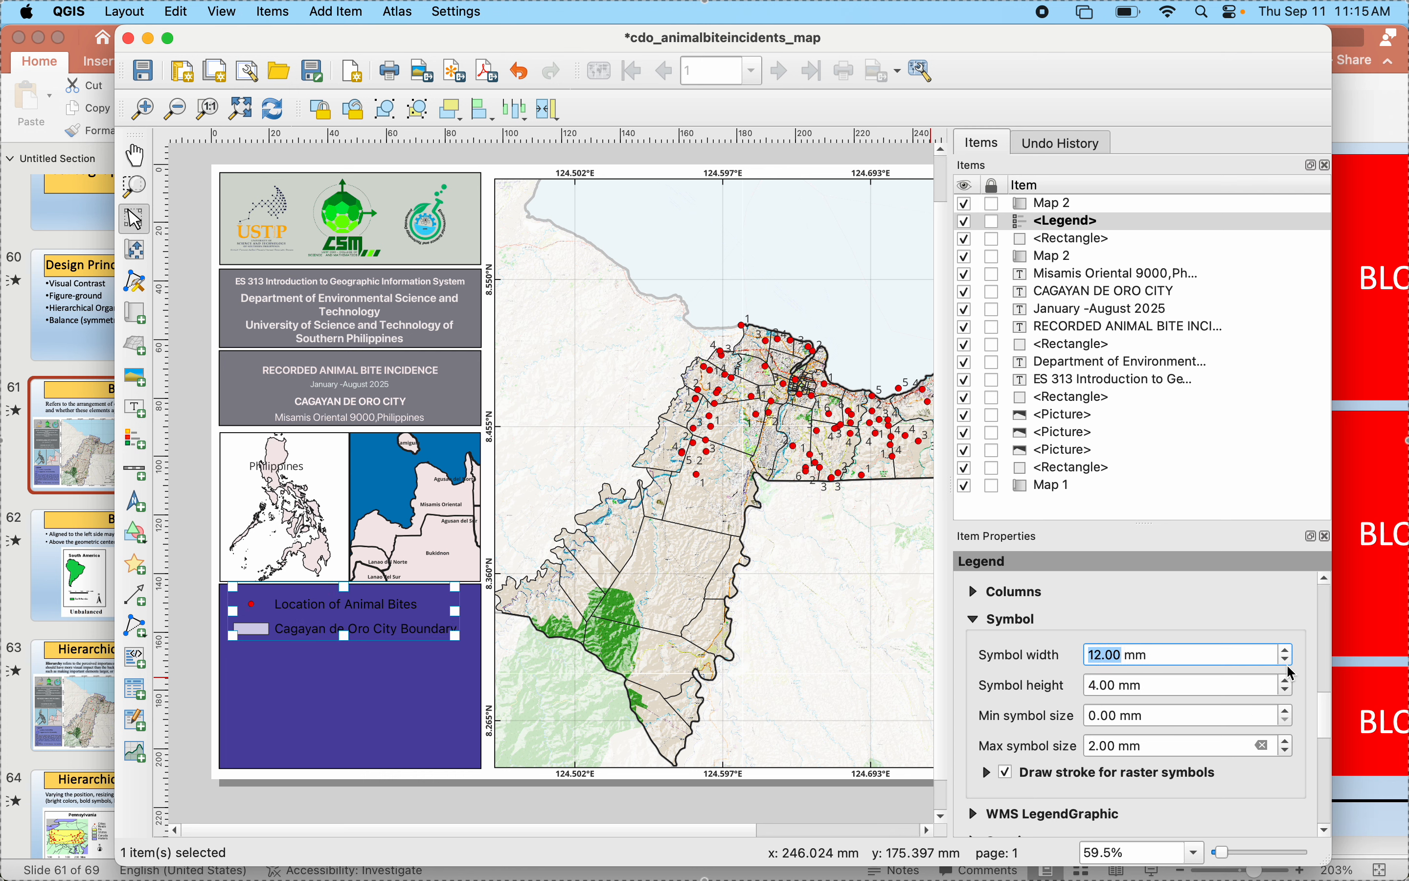
{"action": "left_click", "coordinate": [1288, 660]}
{"action": "left_click", "coordinate": [1288, 660]}
{"action": "left_click", "coordinate": [1287, 660]}
{"action": "left_click", "coordinate": [1287, 662]}
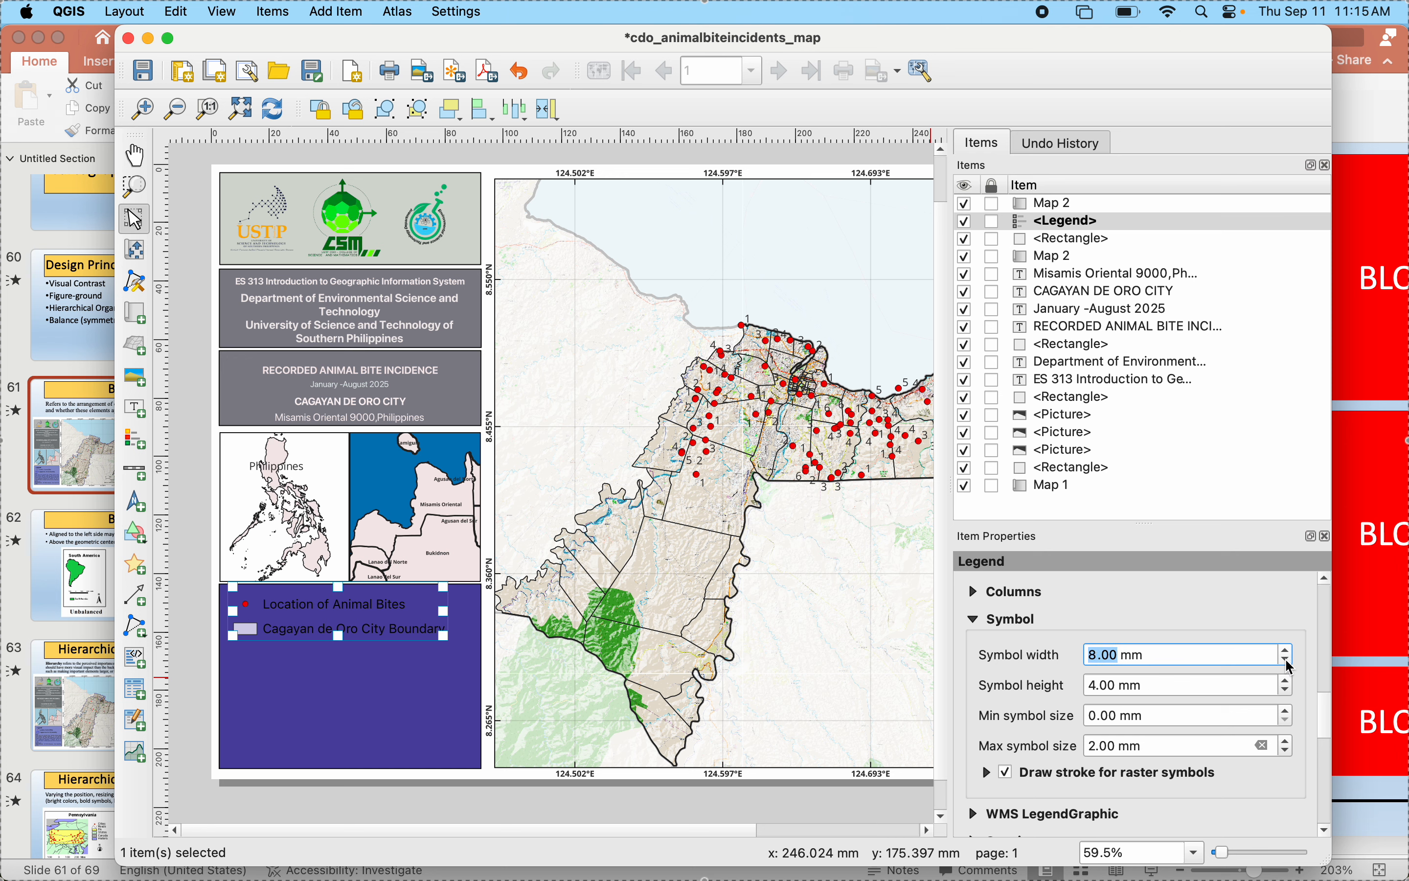
{"action": "left_click", "coordinate": [337, 701]}
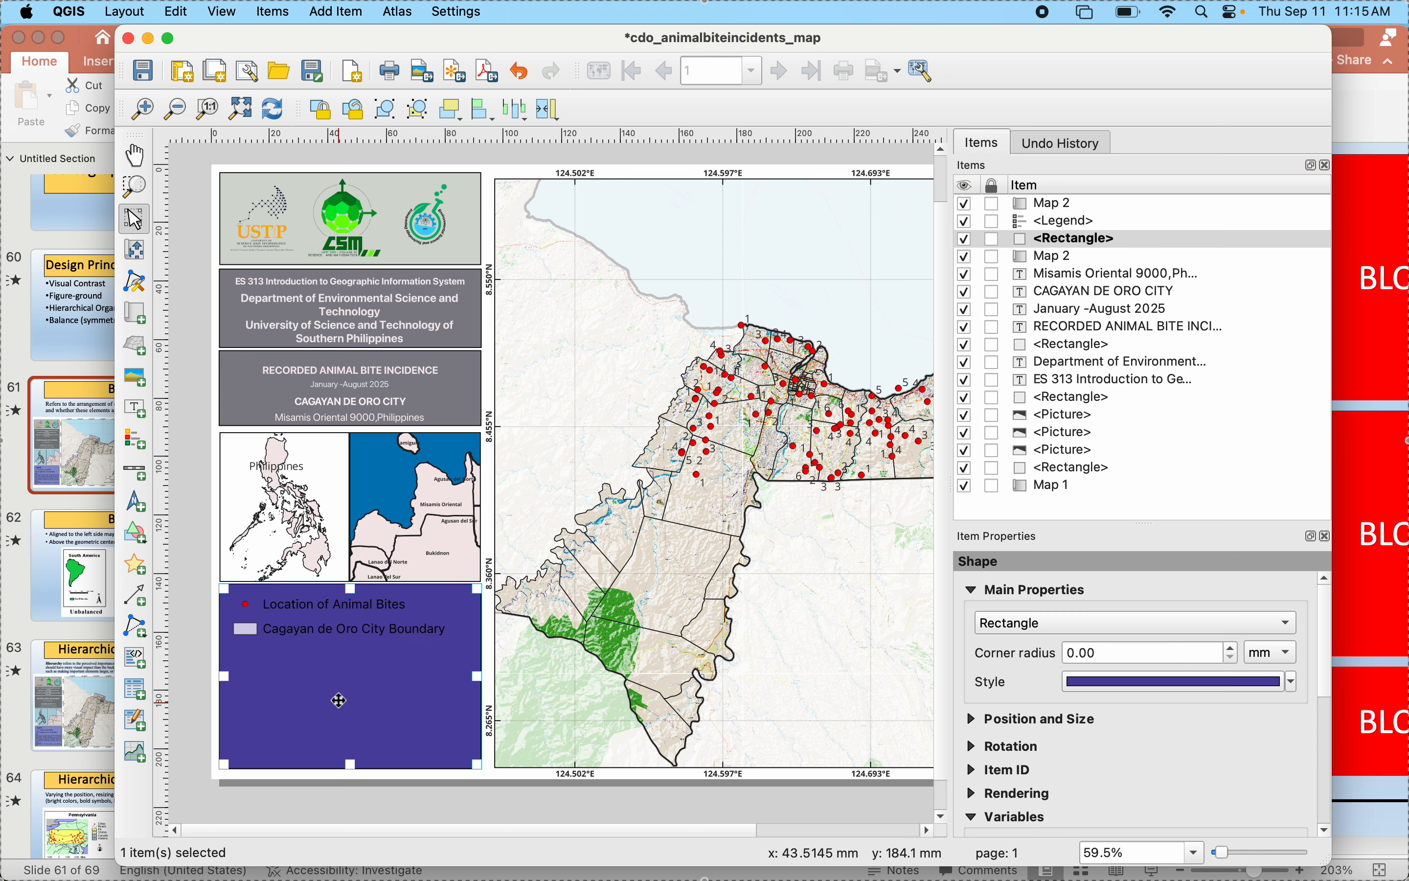
- Change the font color of the legend's item labels to white and deselect the legend
{"action": "left_click", "coordinate": [340, 623]}
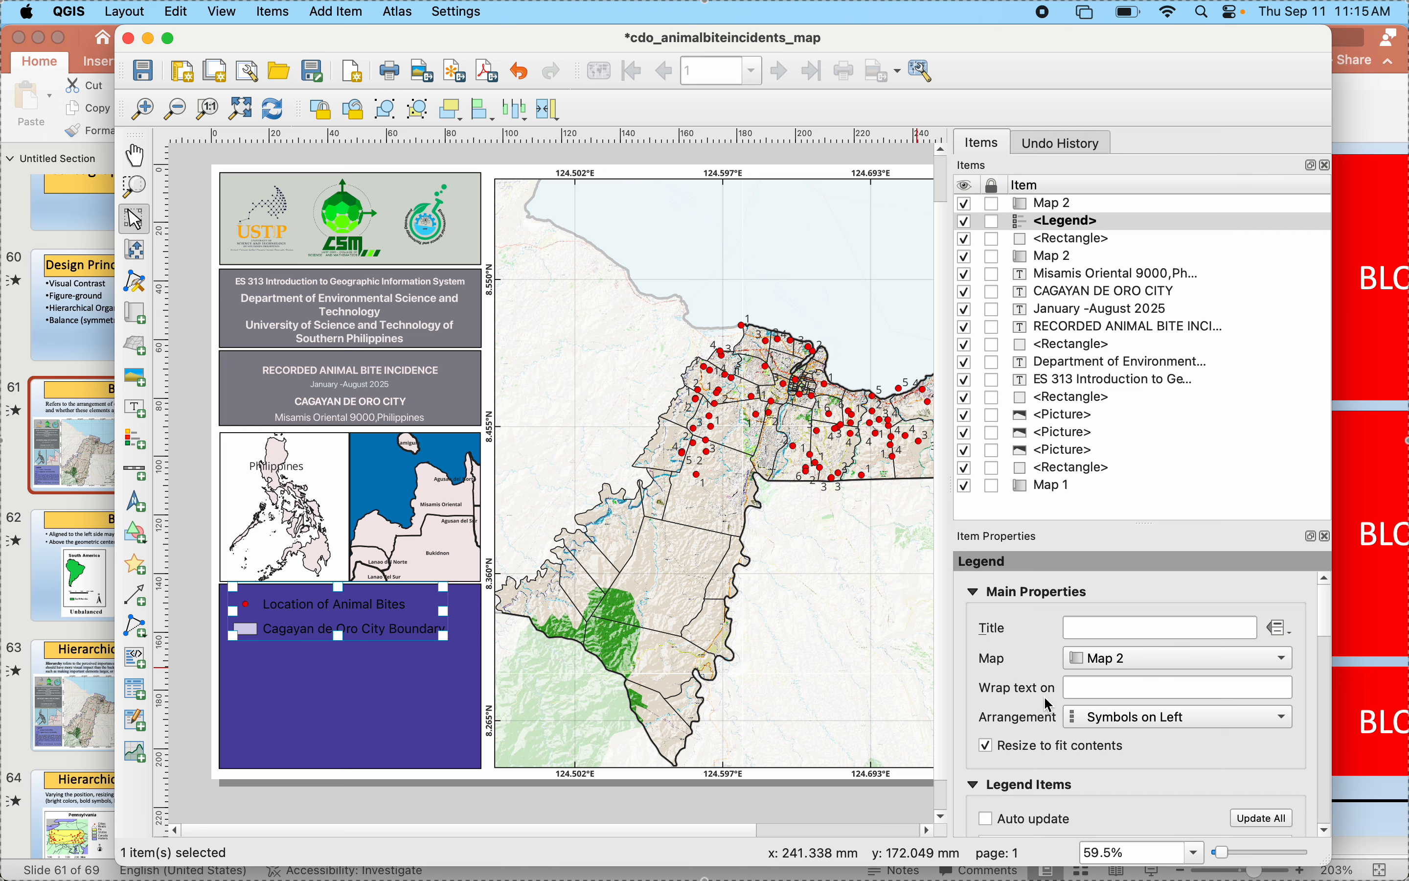
{"action": "scroll", "coordinate": [1051, 705], "scroll_direction": "down", "scroll_amount": 3}
{"action": "scroll", "coordinate": [1051, 704], "scroll_direction": "down", "scroll_amount": 1}
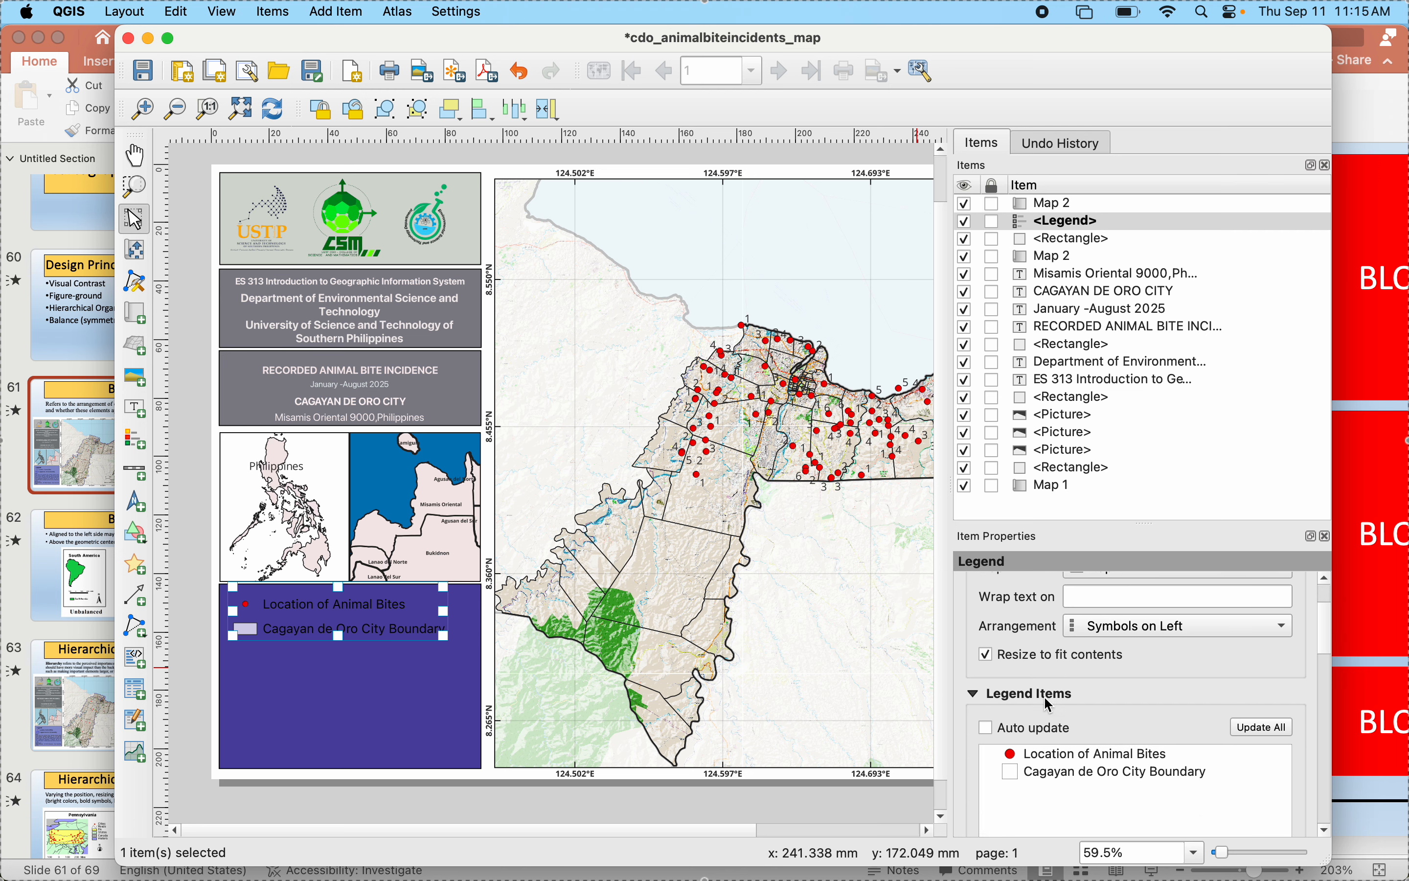
{"action": "scroll", "coordinate": [1051, 704], "scroll_direction": "down", "scroll_amount": 5}
{"action": "scroll", "coordinate": [1051, 705], "scroll_direction": "down", "scroll_amount": 2}
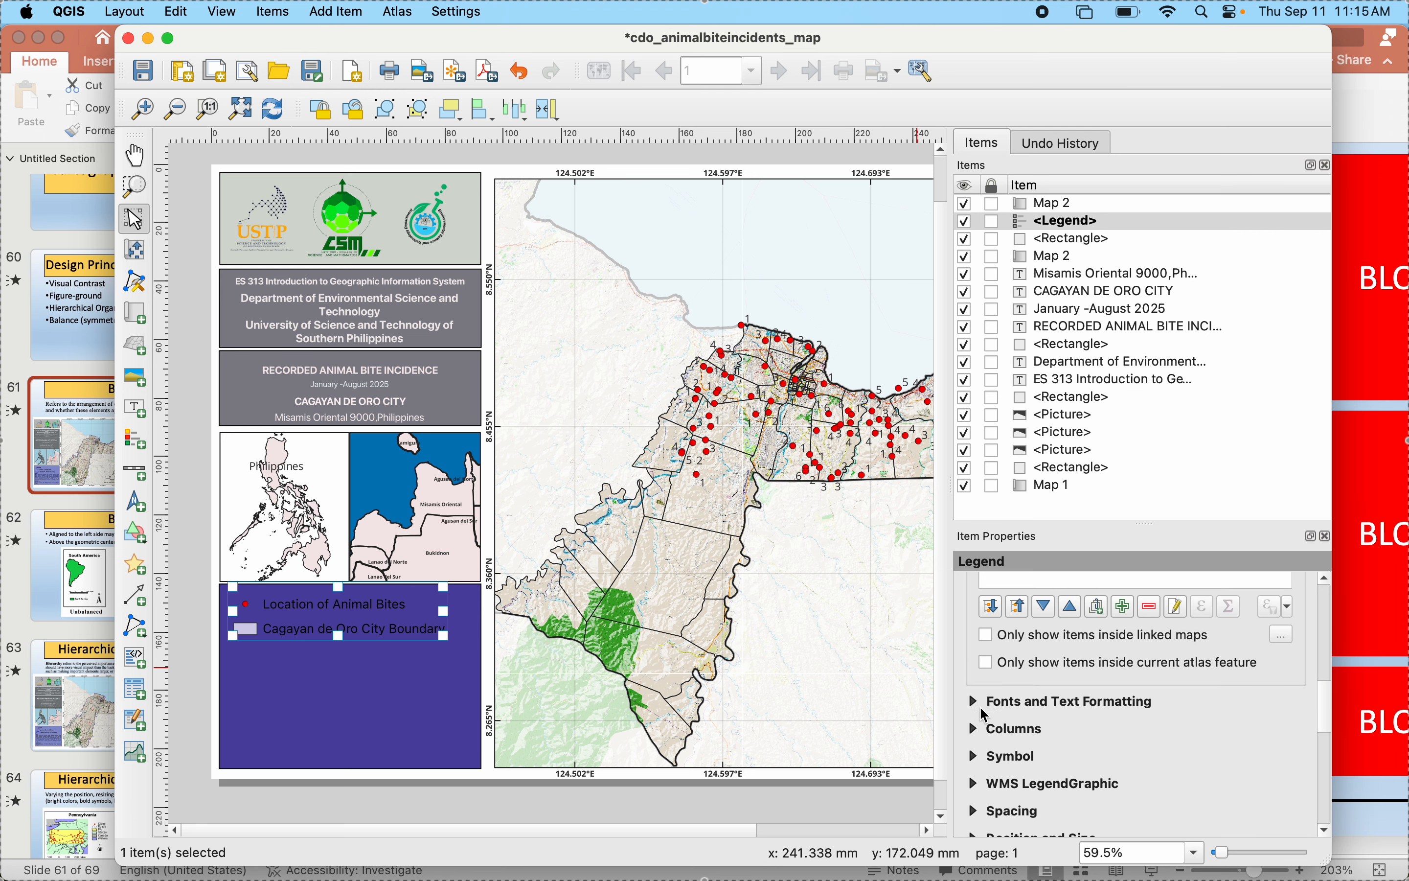
{"action": "left_click", "coordinate": [980, 702]}
{"action": "scroll", "coordinate": [1080, 704], "scroll_direction": "down", "scroll_amount": 5}
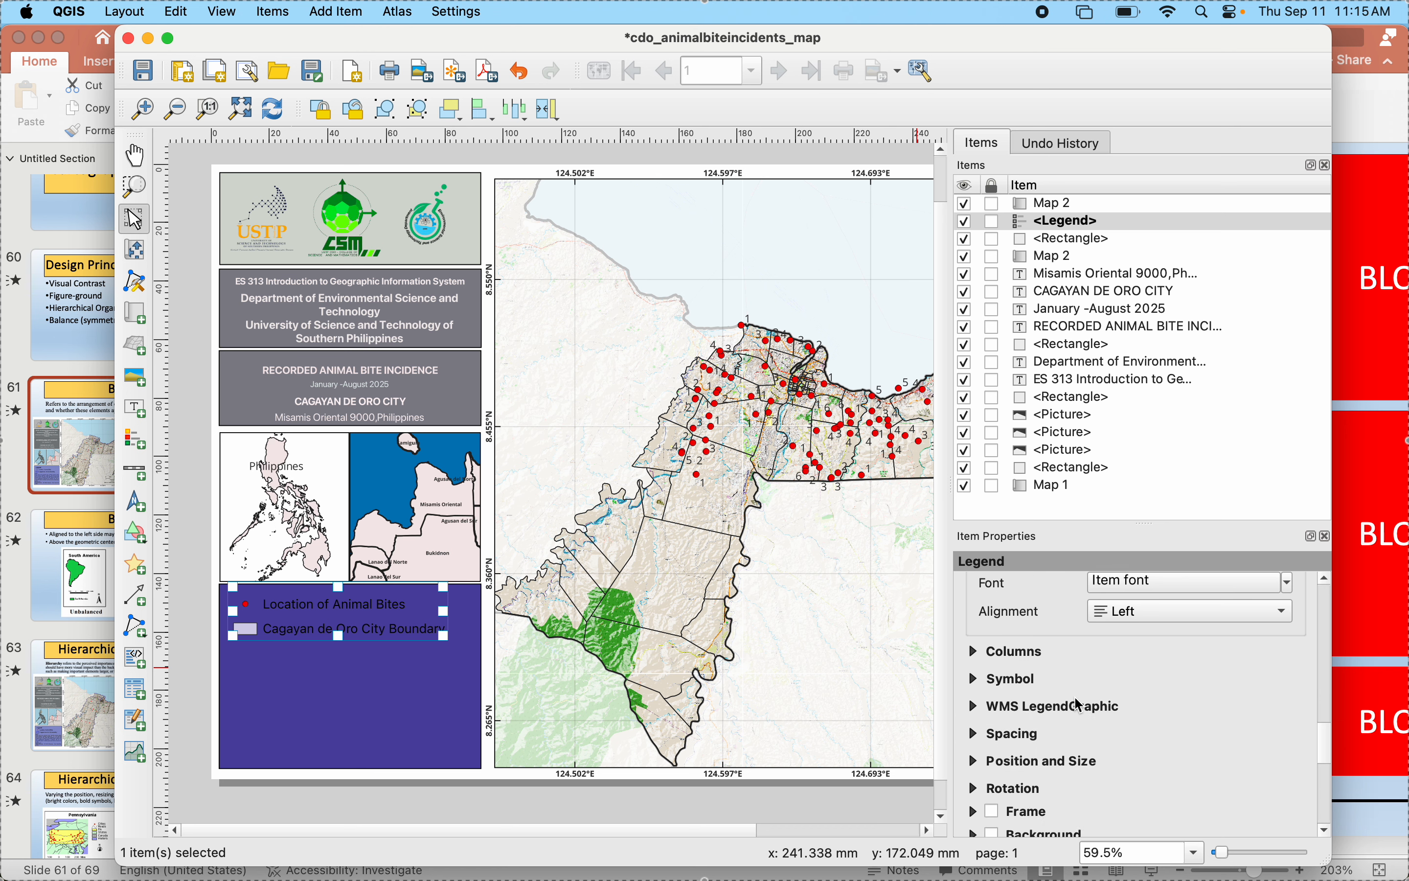
{"action": "scroll", "coordinate": [1155, 652], "scroll_direction": "up", "scroll_amount": 1}
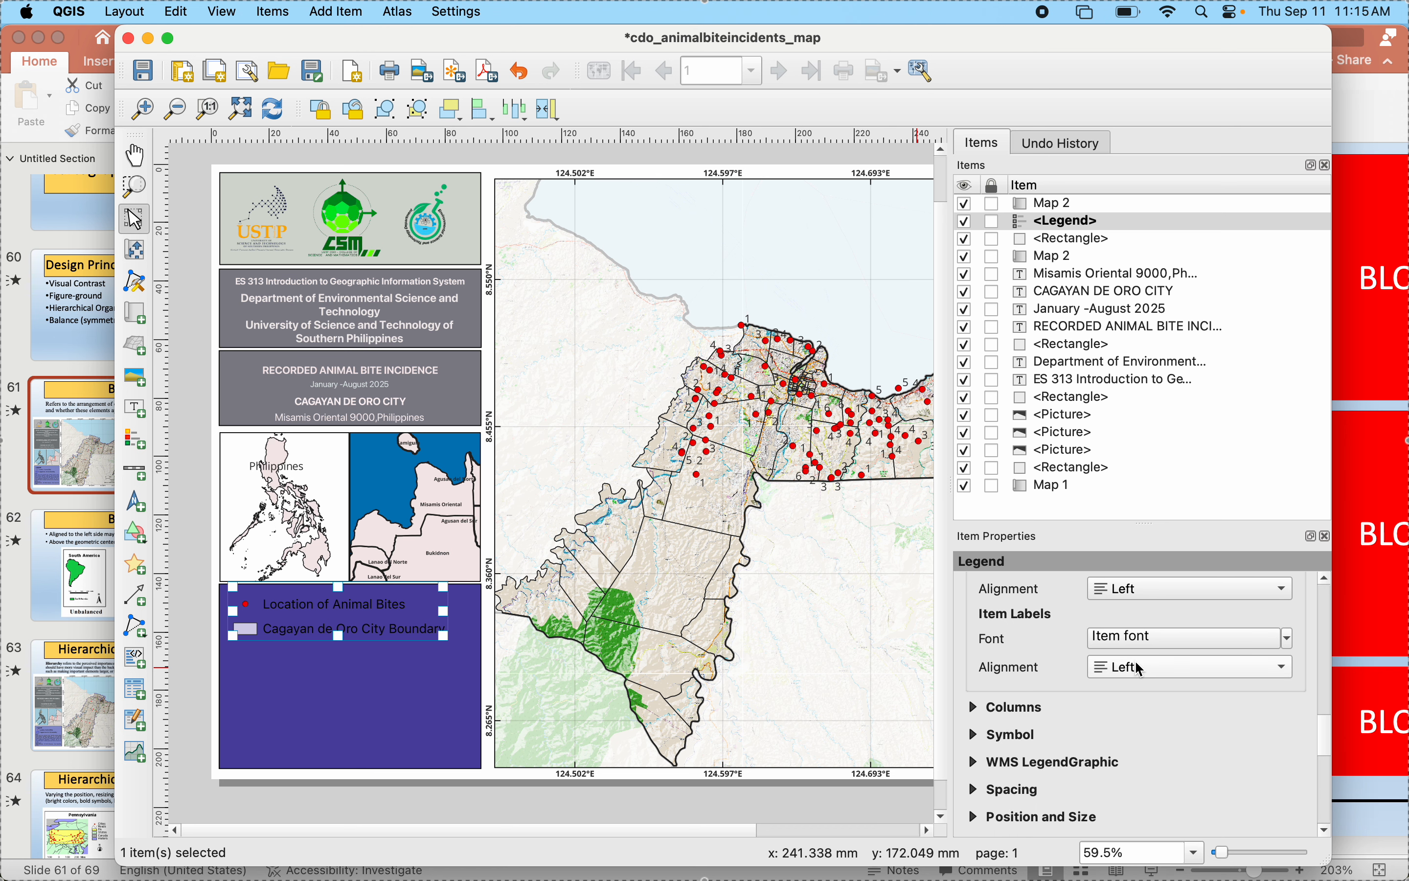
{"action": "left_click", "coordinate": [1141, 639]}
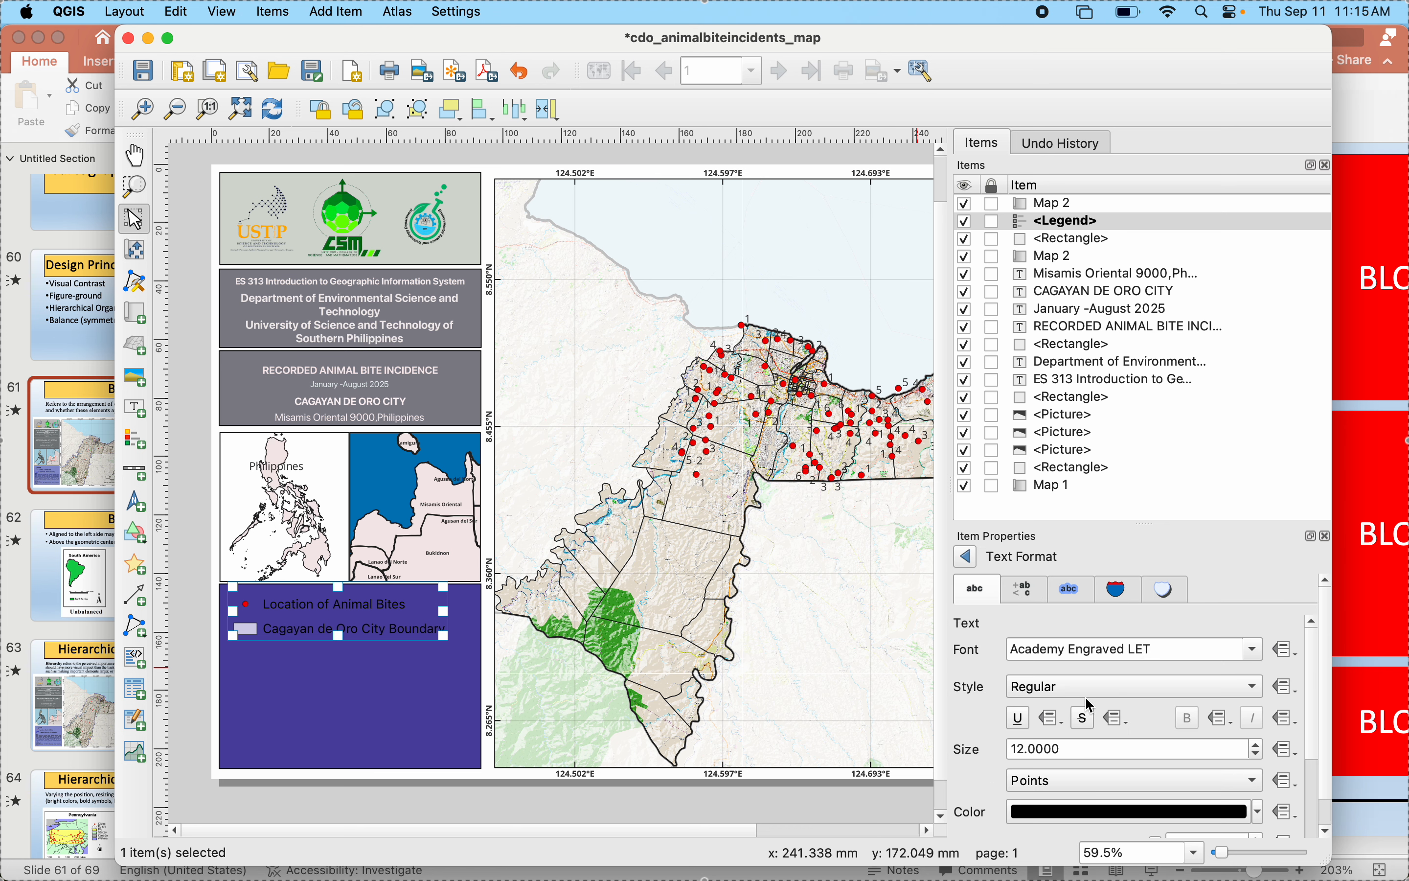
{"action": "left_click", "coordinate": [1258, 813]}
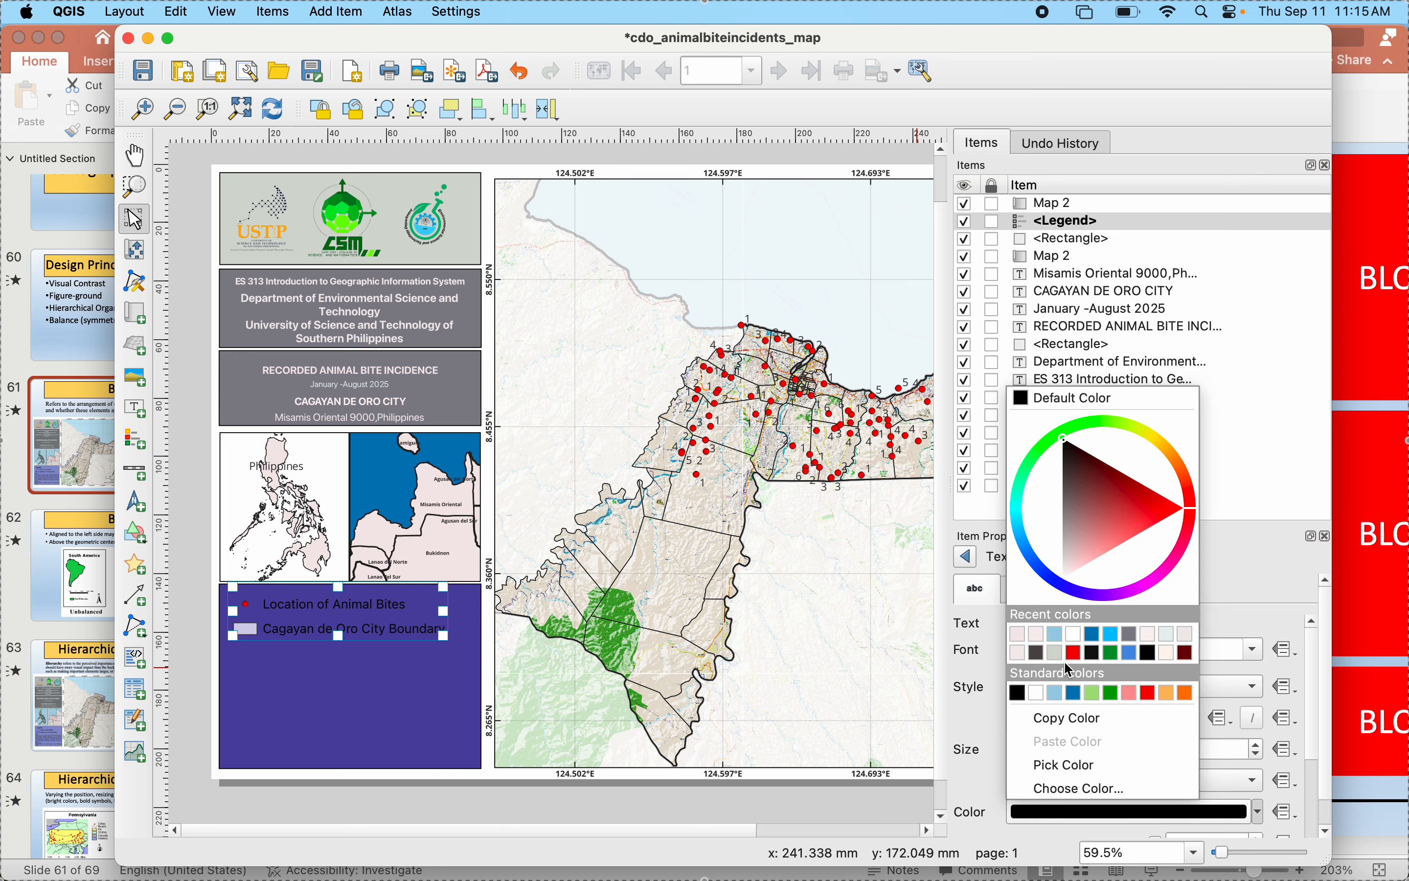
{"action": "left_click", "coordinate": [1036, 694]}
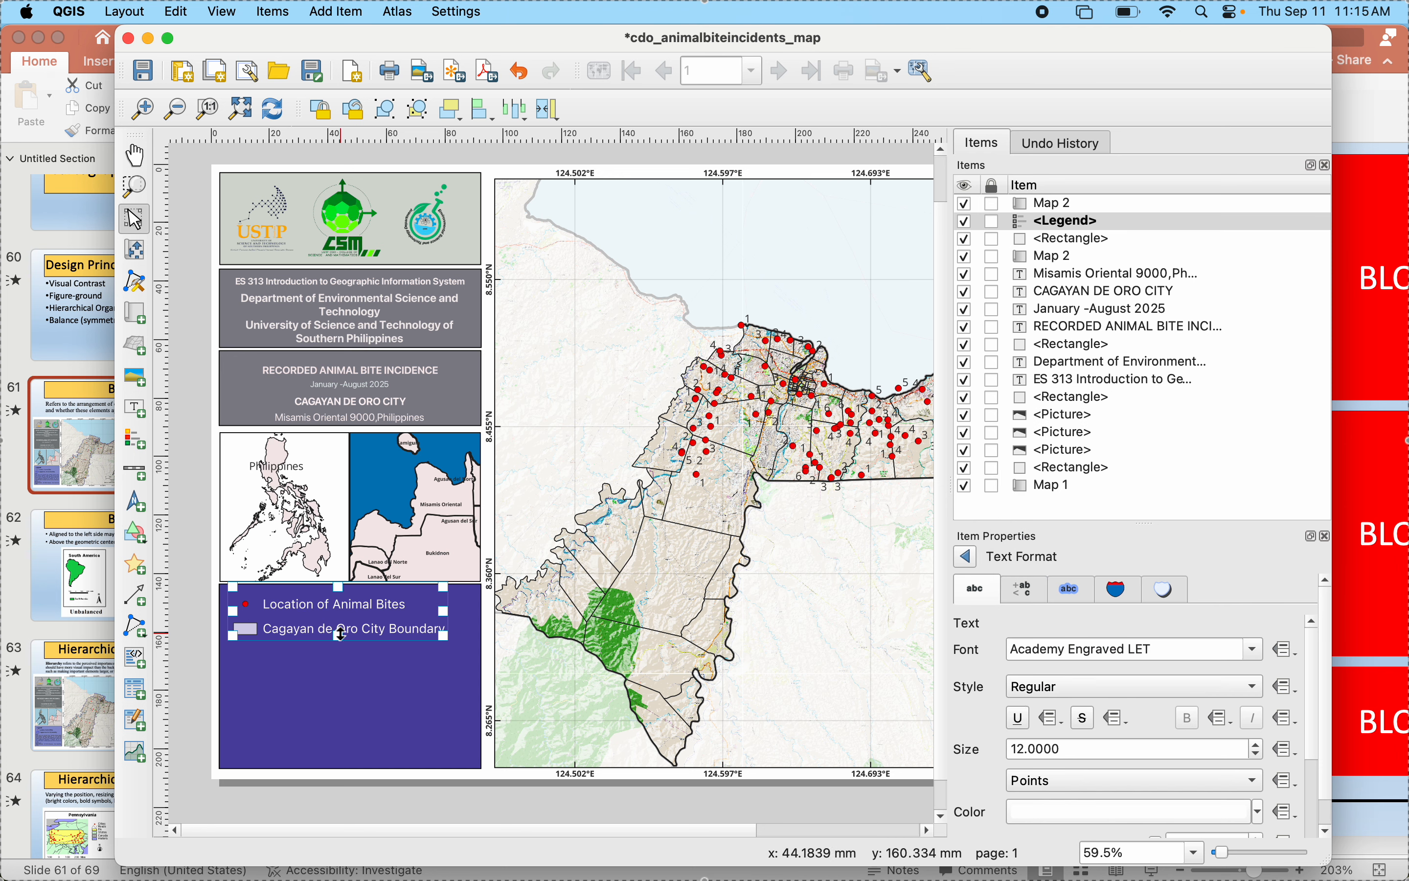
{"action": "left_click_drag", "start_coordinate": [340, 633], "coordinate": [340, 629]}
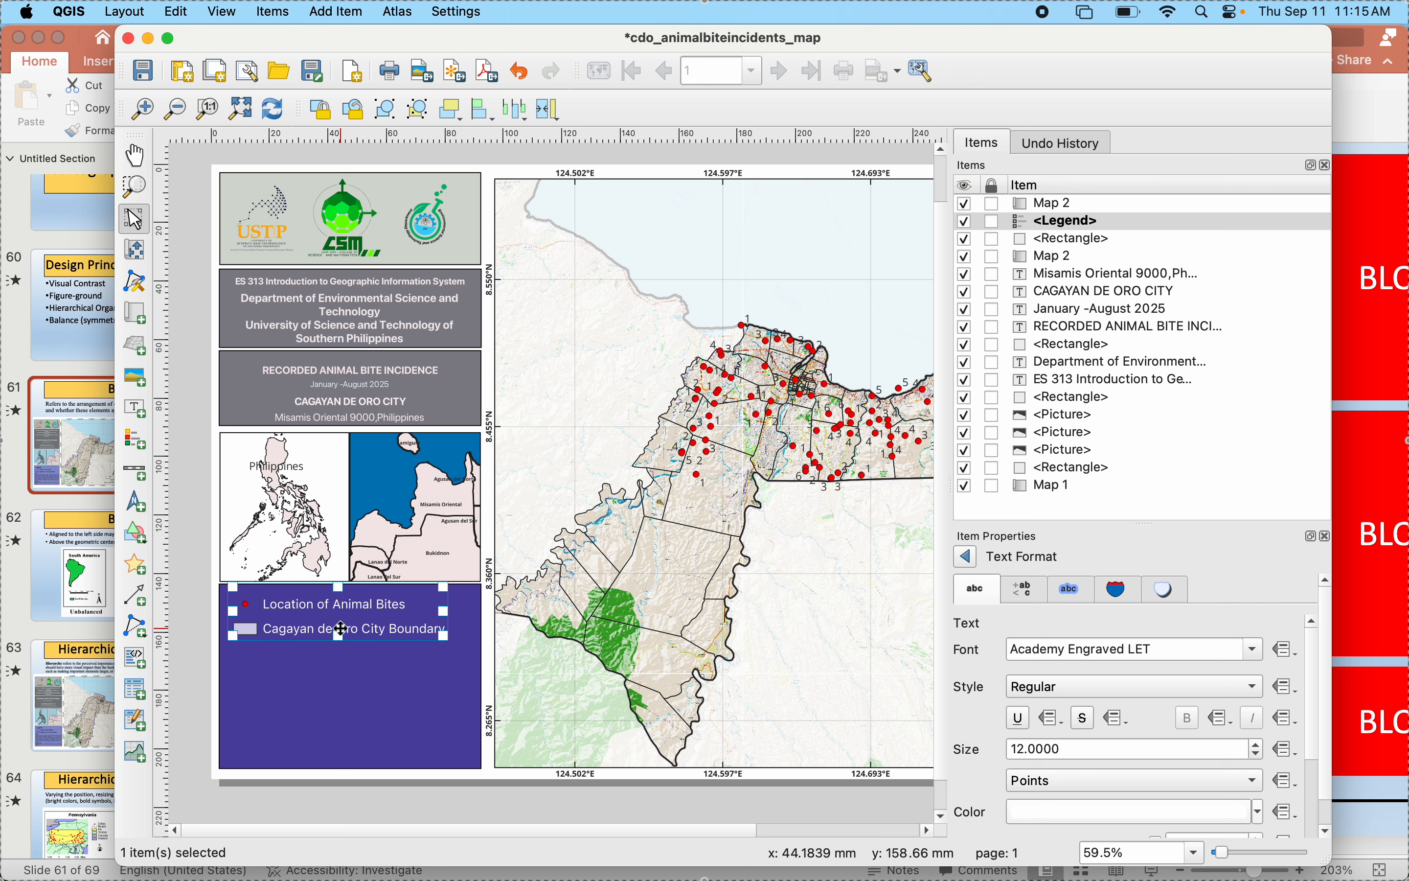
{"action": "left_click", "coordinate": [334, 737]}
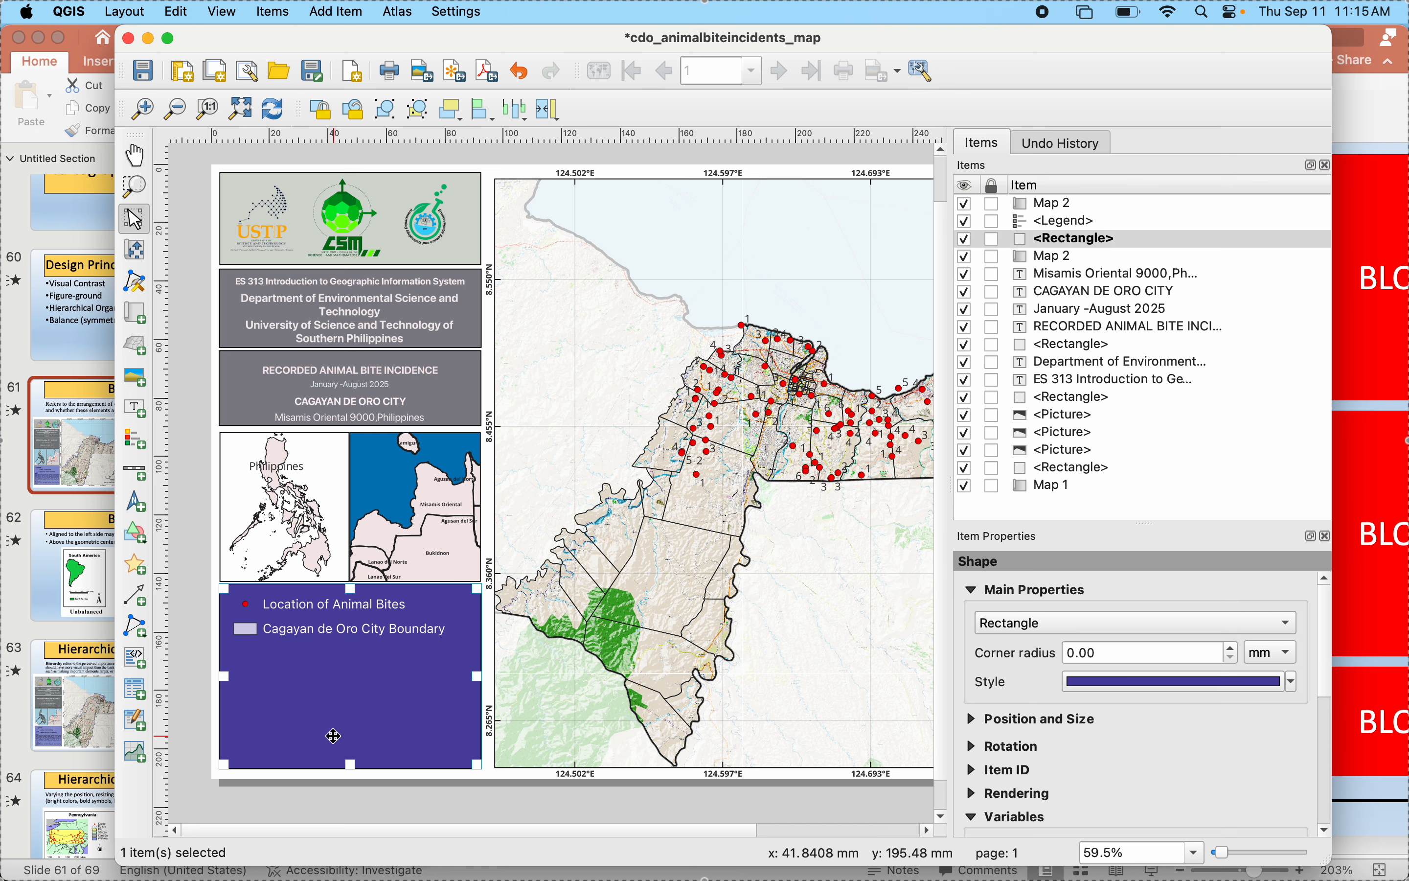
- Switch to PowerPoint and capture a screenshot of the Notes and Data Sources text block on the Balance slide's reference map
{"action": "left_click", "coordinate": [47, 710]}
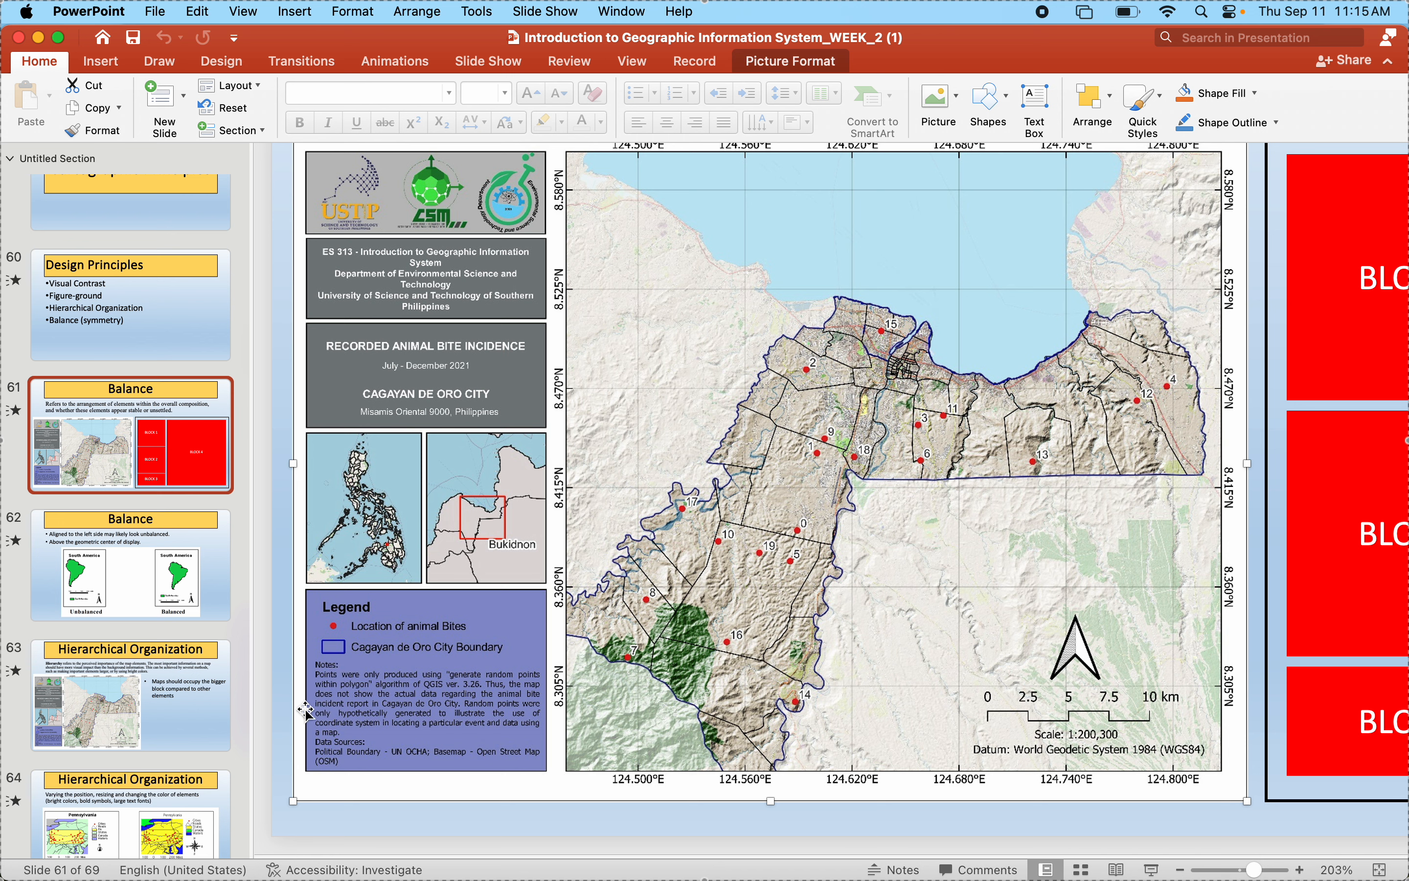
{"action": "key", "text": "super+shift+5"}
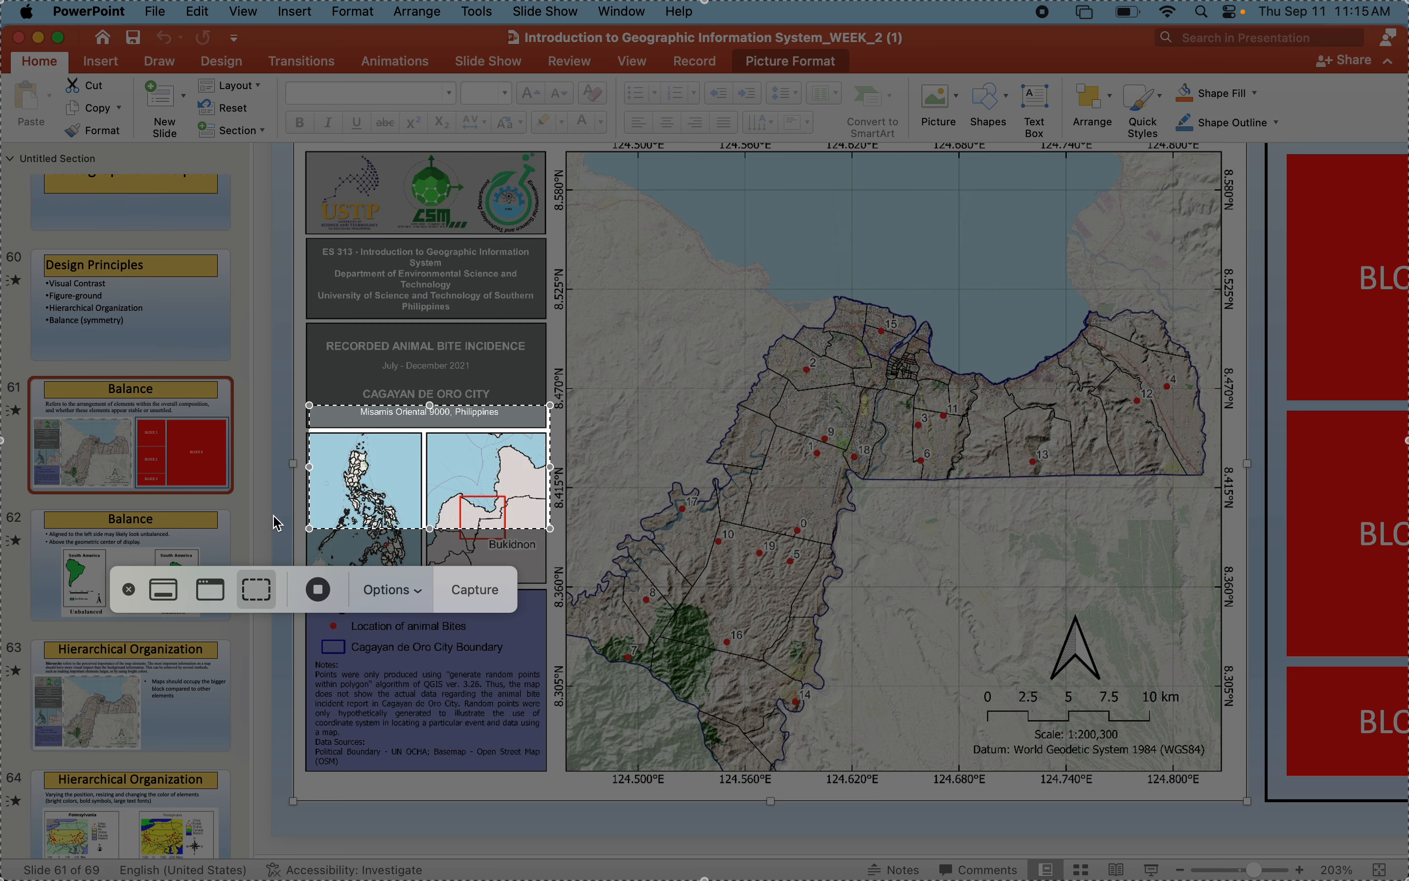
{"action": "left_click_drag", "start_coordinate": [359, 470], "coordinate": [401, 729]}
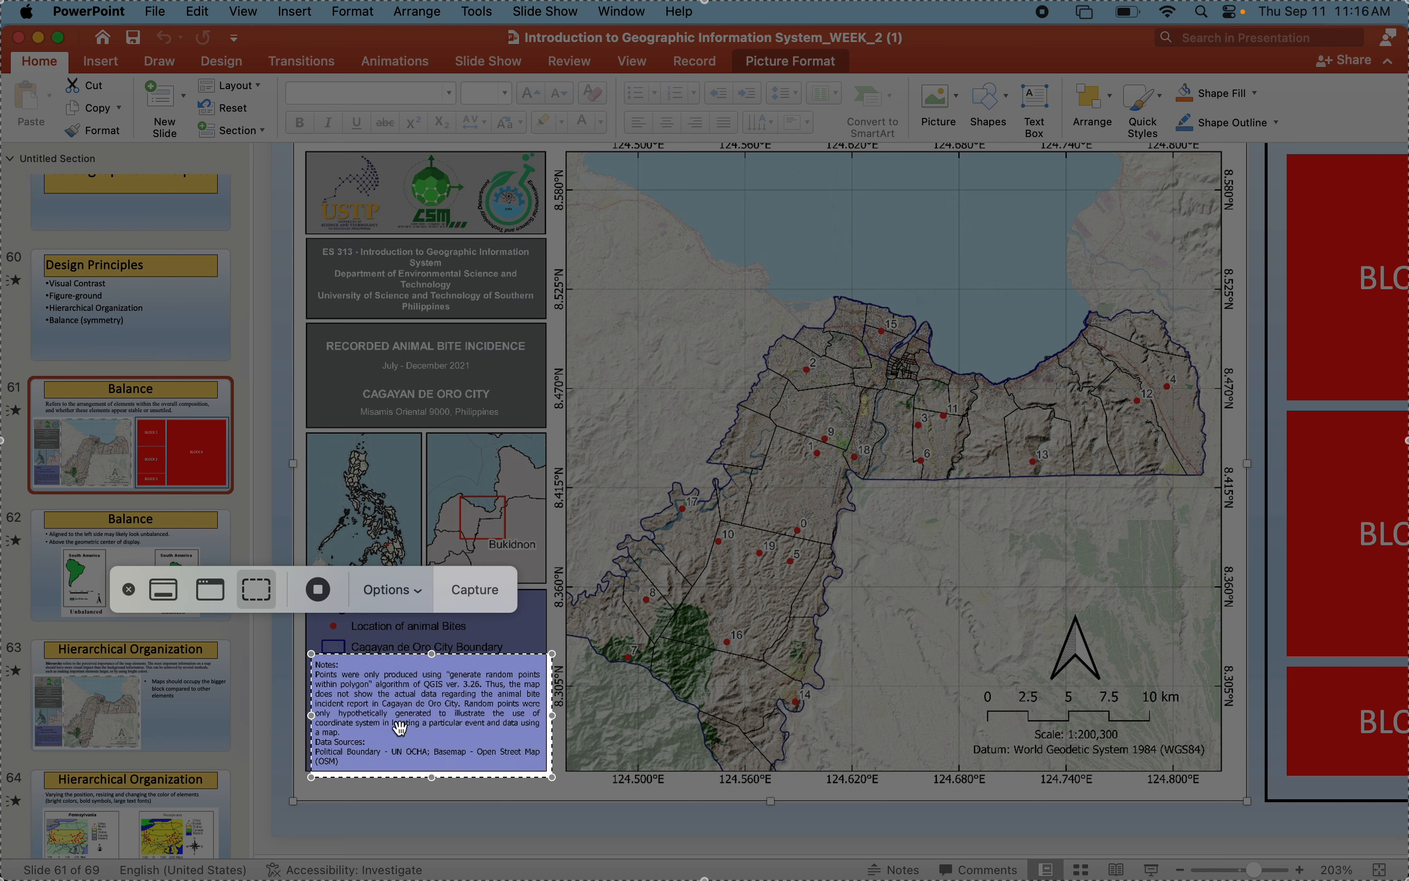
{"action": "left_click", "coordinate": [481, 597]}
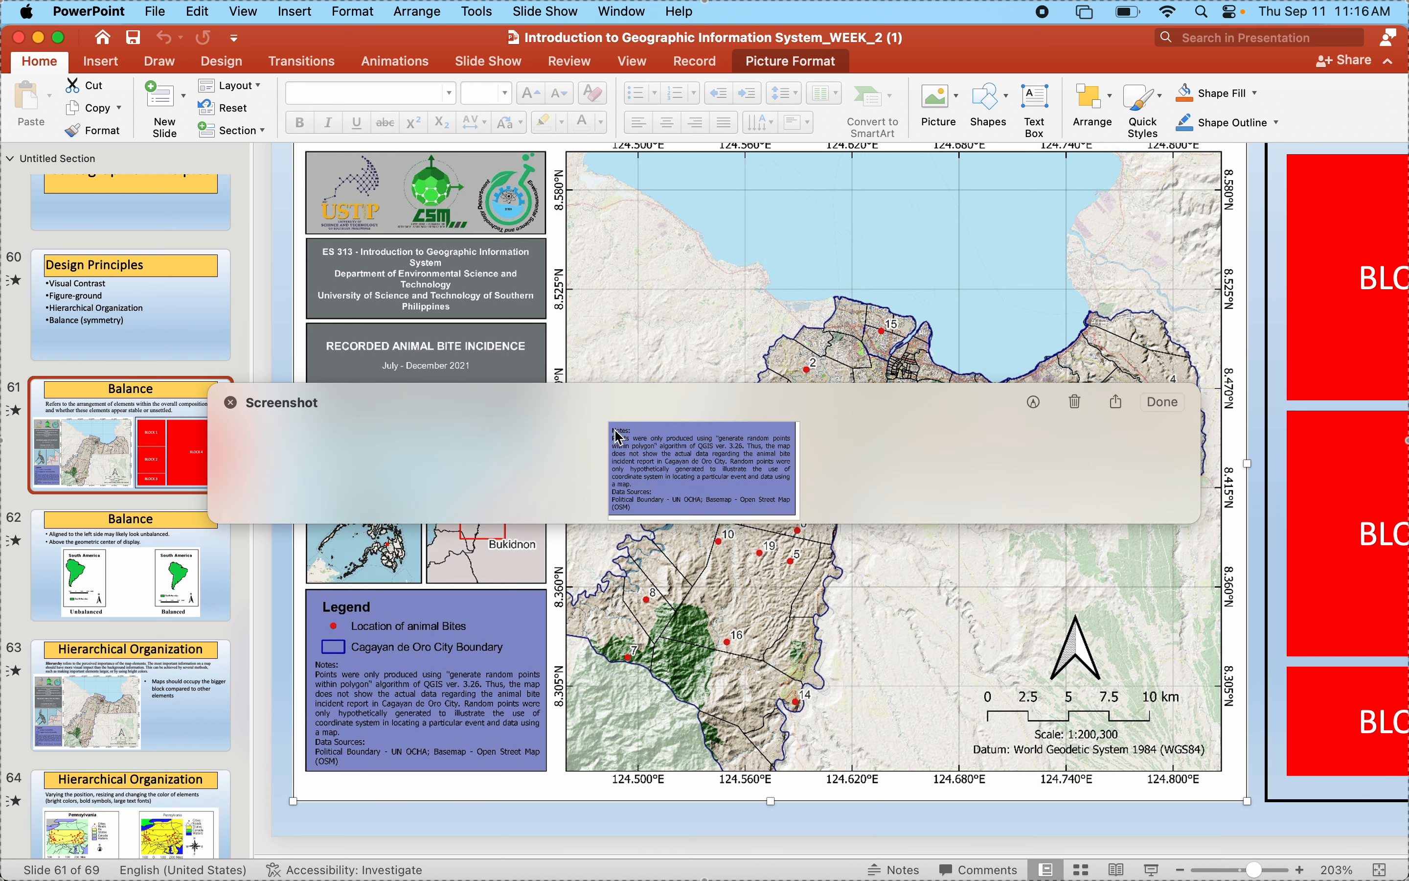
- Copy all recognized text from the notes screenshot, then delete the screenshot
{"action": "left_click_drag", "start_coordinate": [615, 431], "coordinate": [668, 458]}
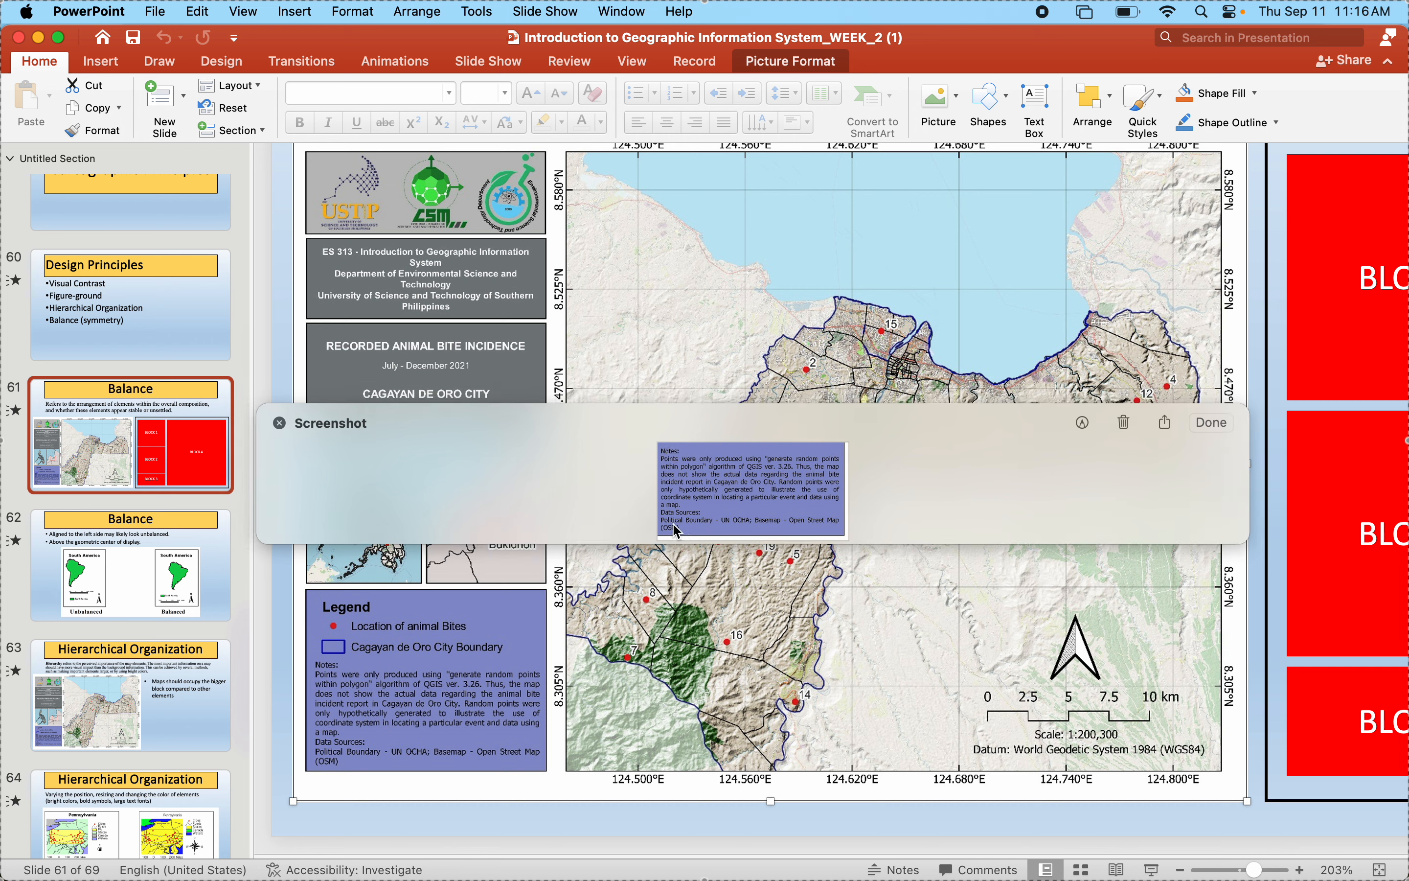
{"action": "left_click_drag", "start_coordinate": [702, 531], "coordinate": [662, 495]}
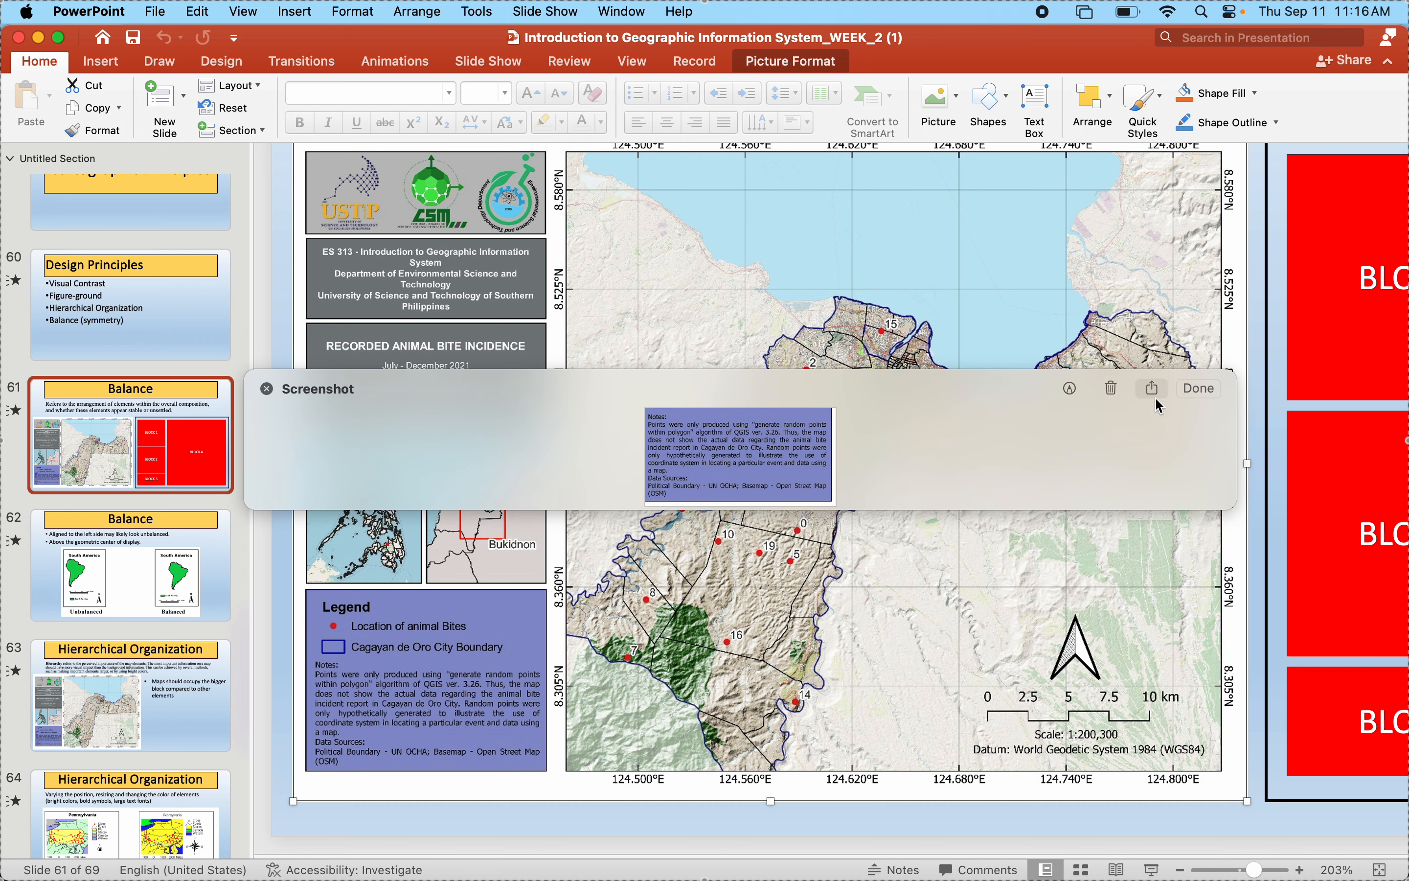
{"action": "left_click", "coordinate": [1069, 389]}
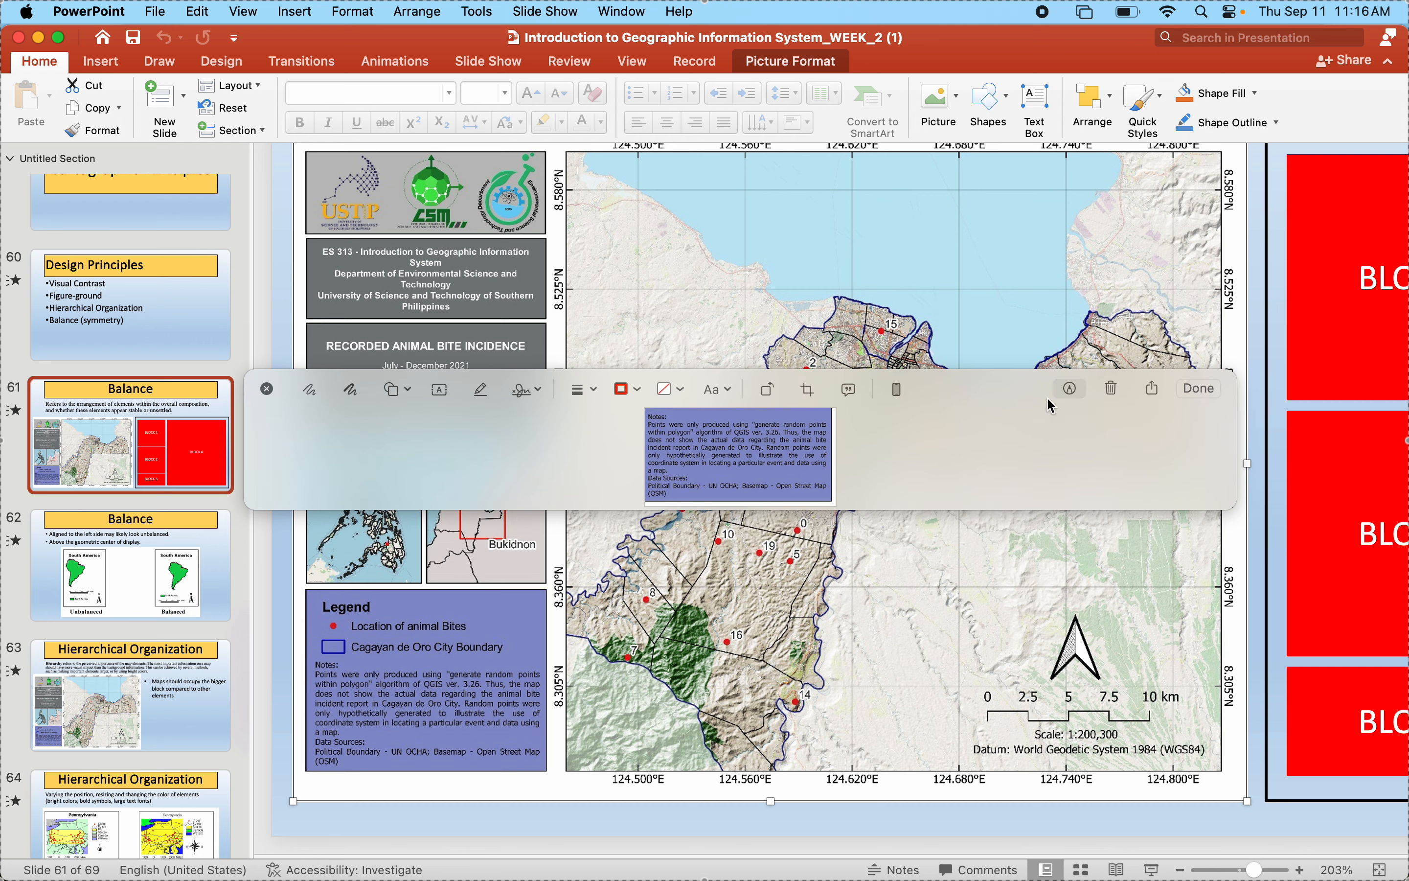
{"action": "left_click", "coordinate": [1074, 398]}
{"action": "left_click_drag", "start_coordinate": [655, 425], "coordinate": [686, 447]}
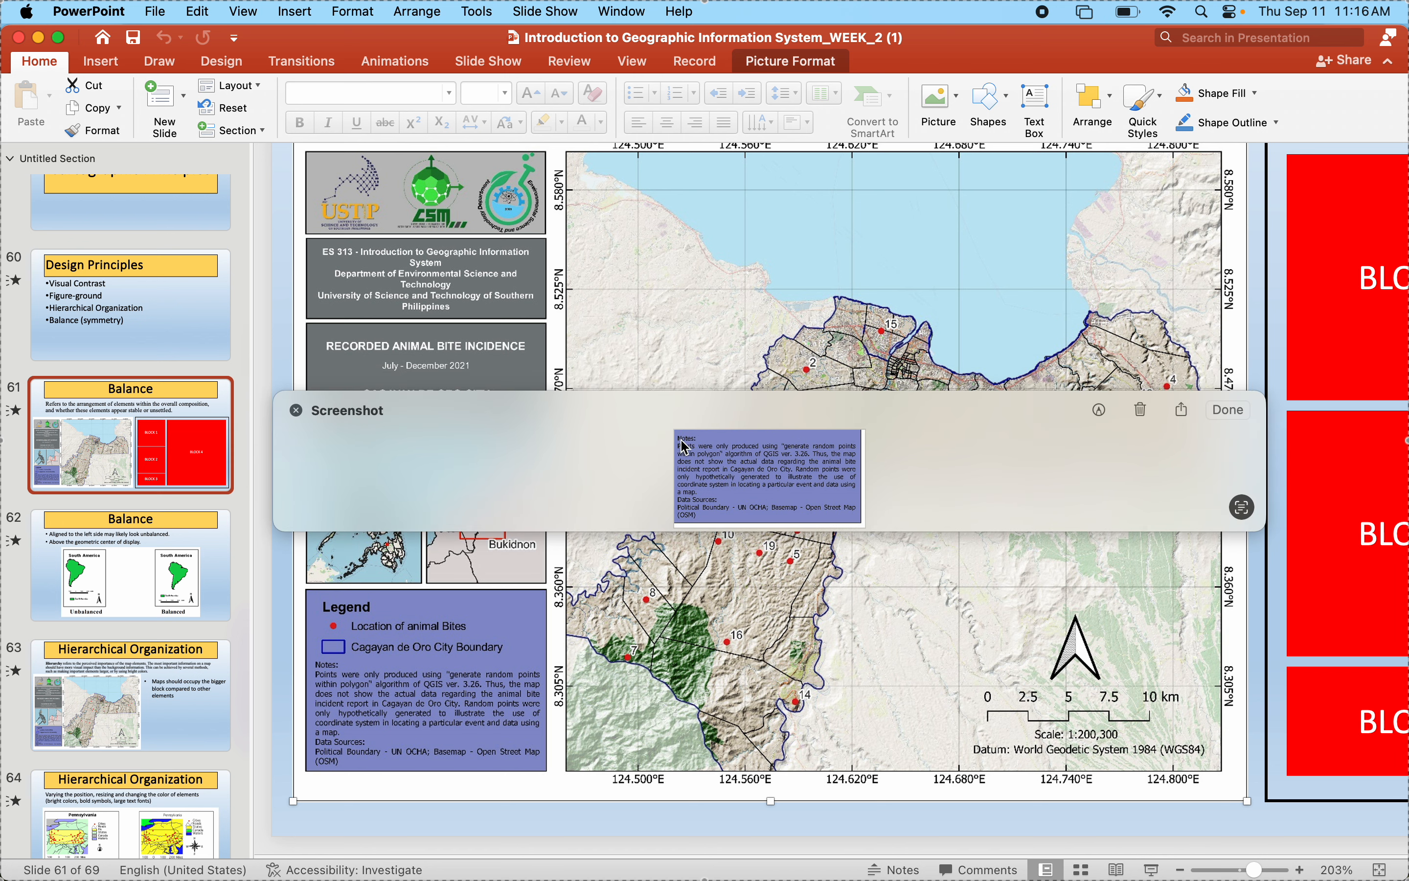
{"action": "left_click", "coordinate": [1242, 508]}
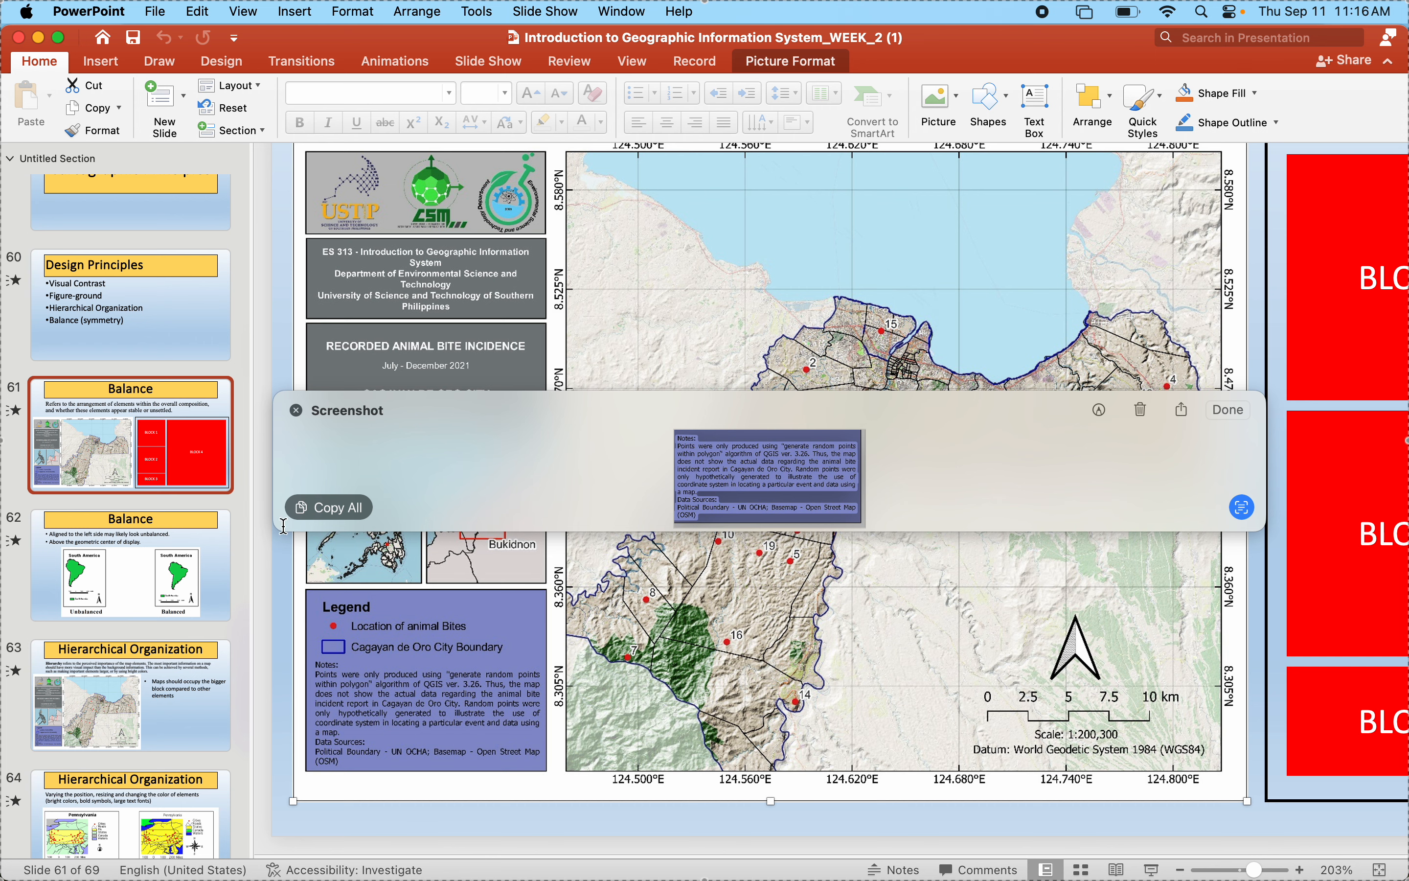
{"action": "left_click", "coordinate": [317, 516]}
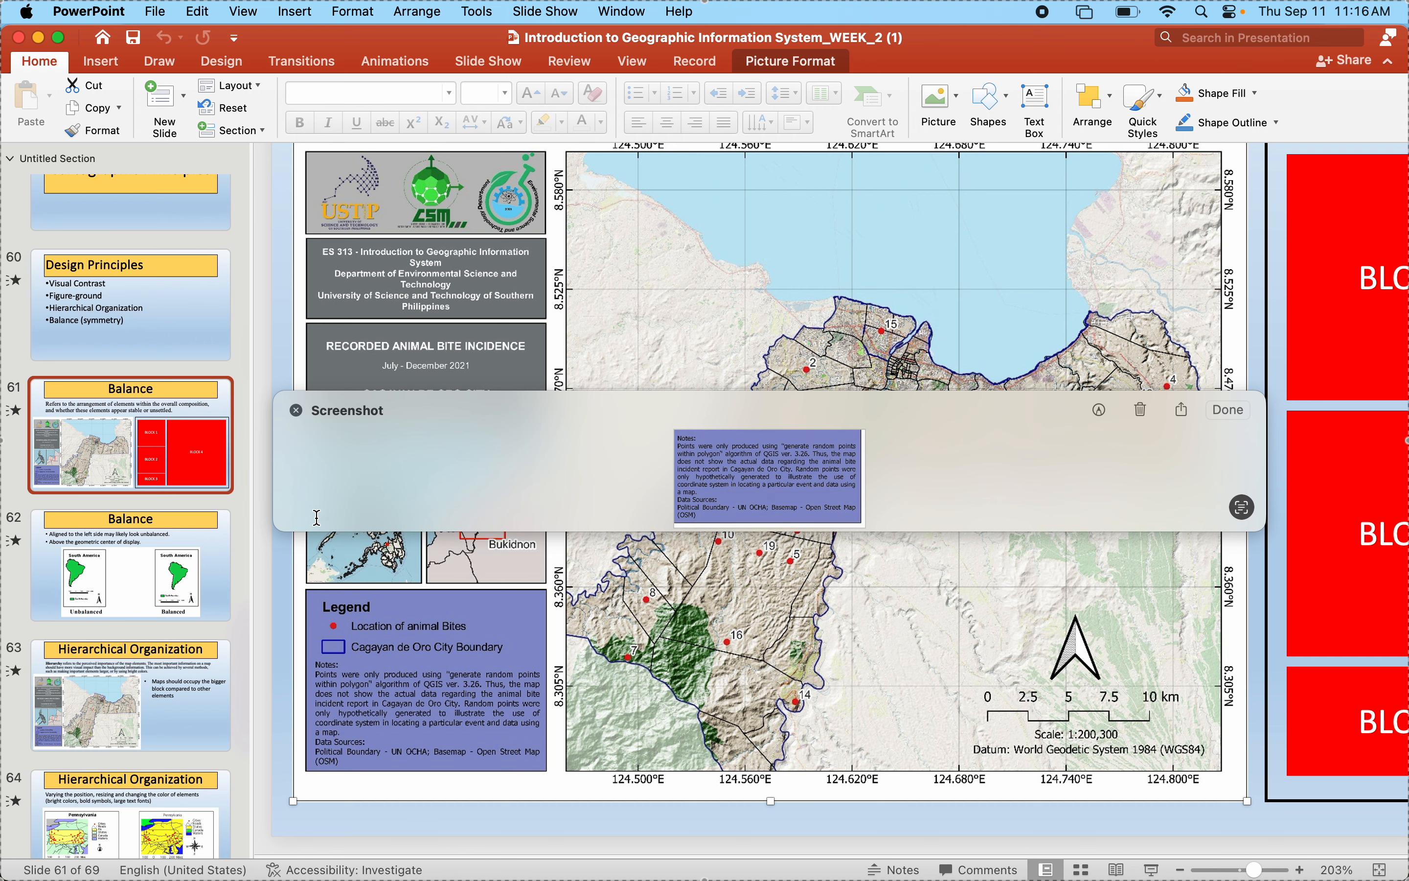
{"action": "left_click", "coordinate": [1133, 414]}
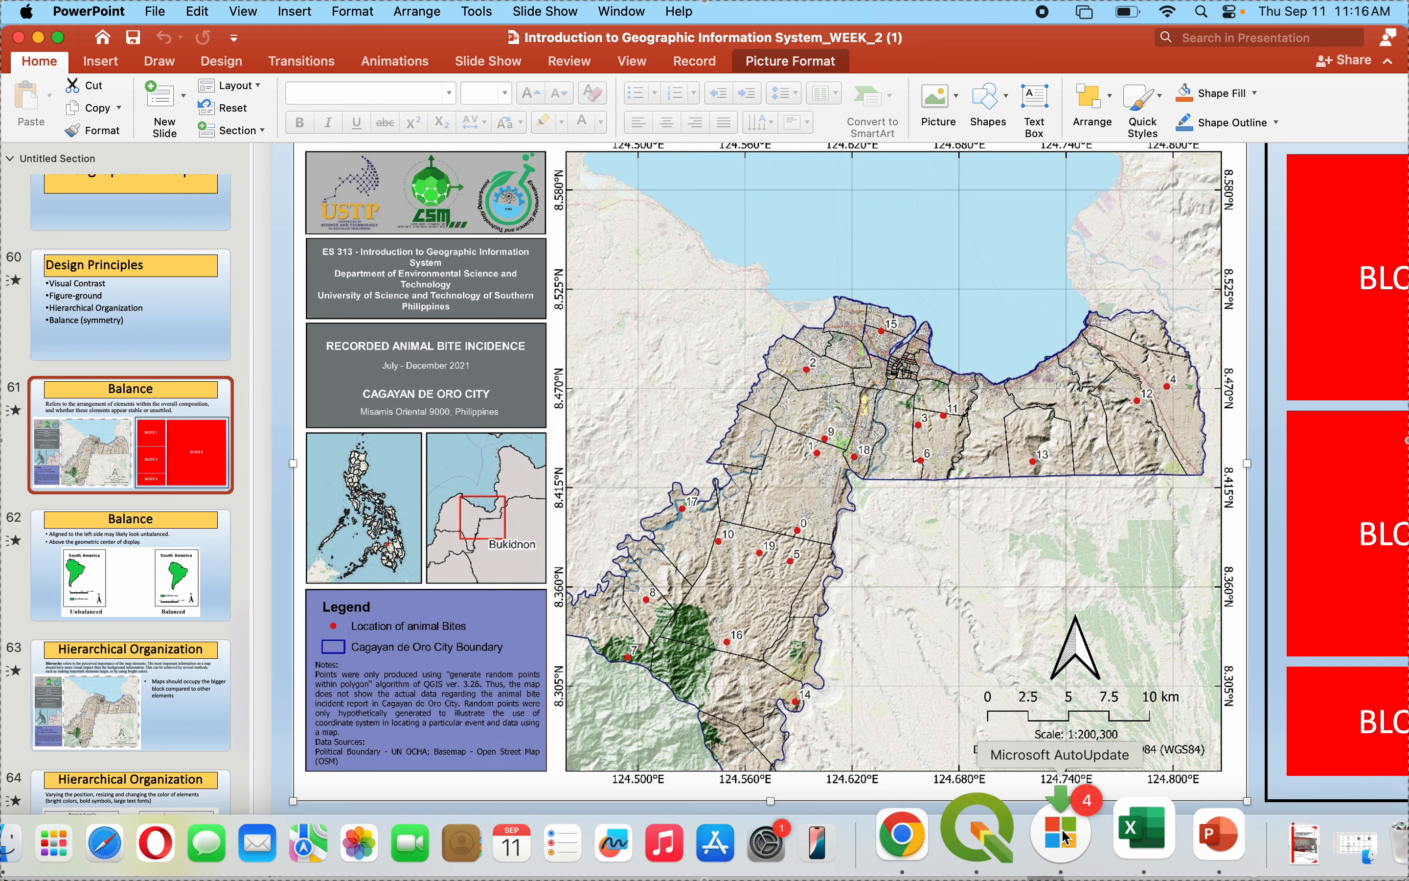
- Switch back to QGIS and add a text label inside the blue panel, below the legend entries
{"action": "left_click", "coordinate": [984, 825]}
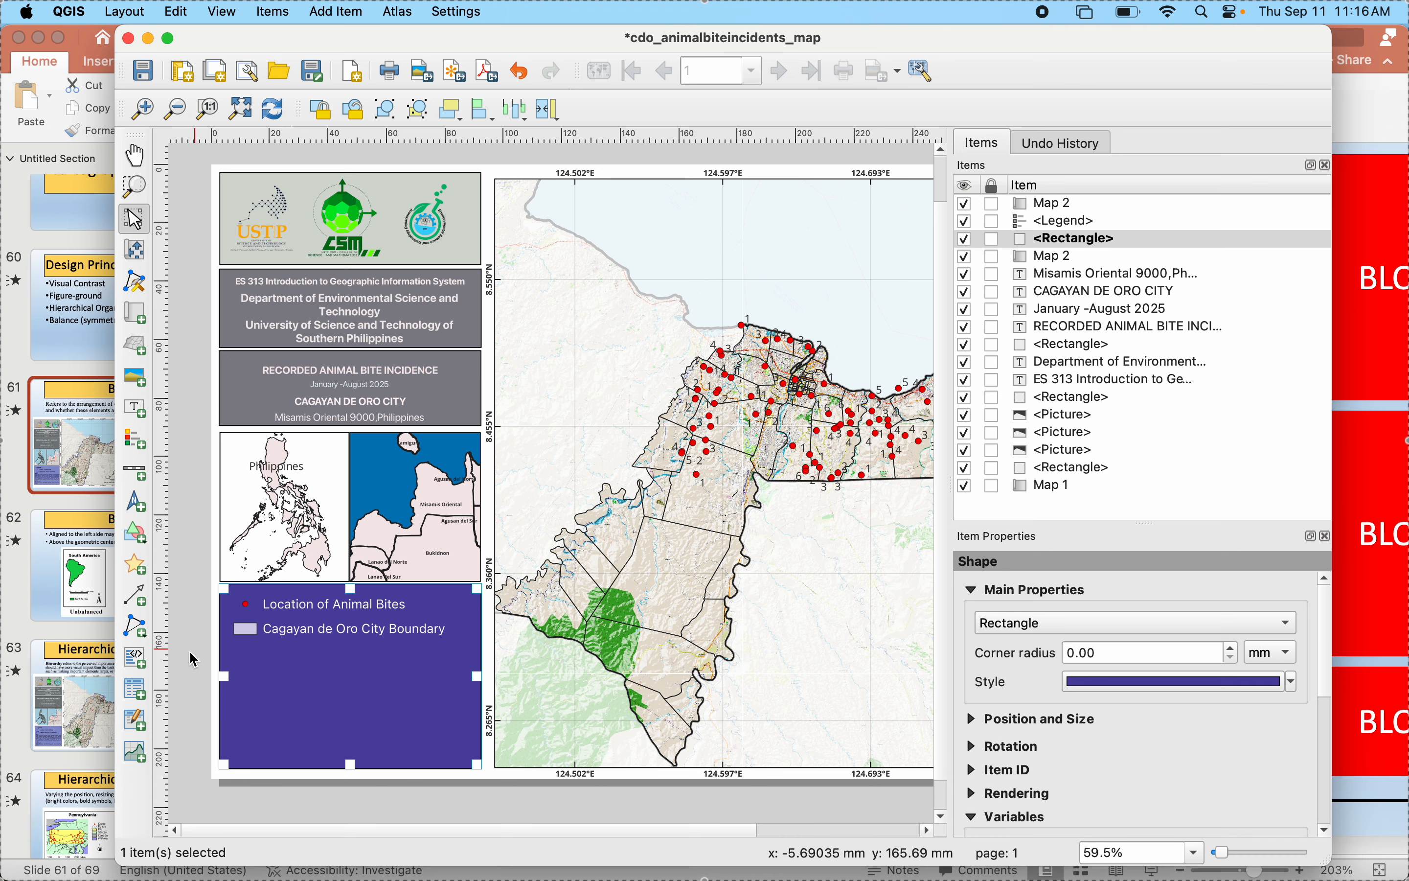
{"action": "left_click", "coordinate": [145, 410]}
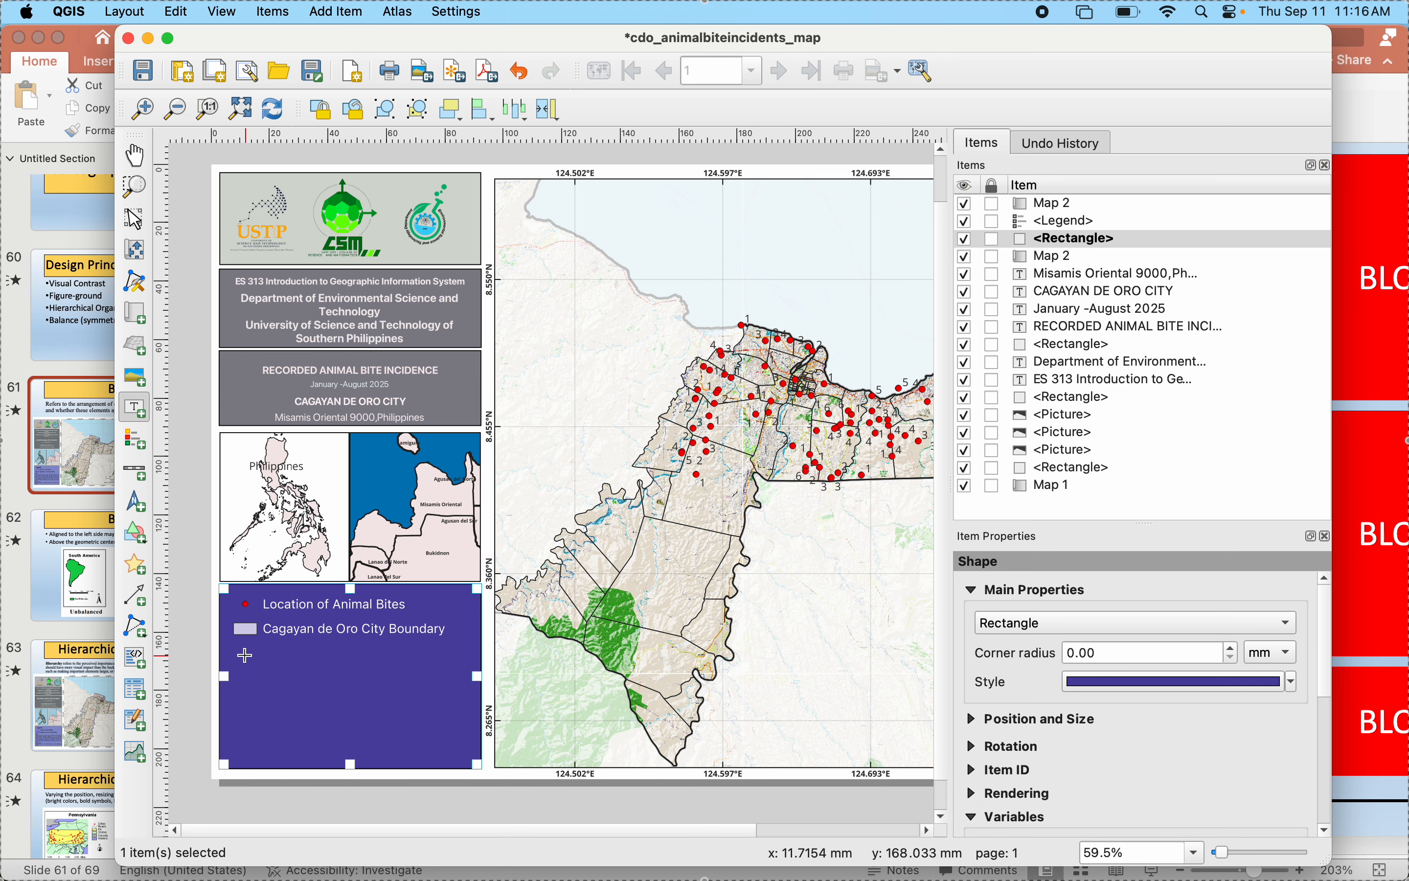
{"action": "left_click_drag", "start_coordinate": [246, 655], "coordinate": [471, 746]}
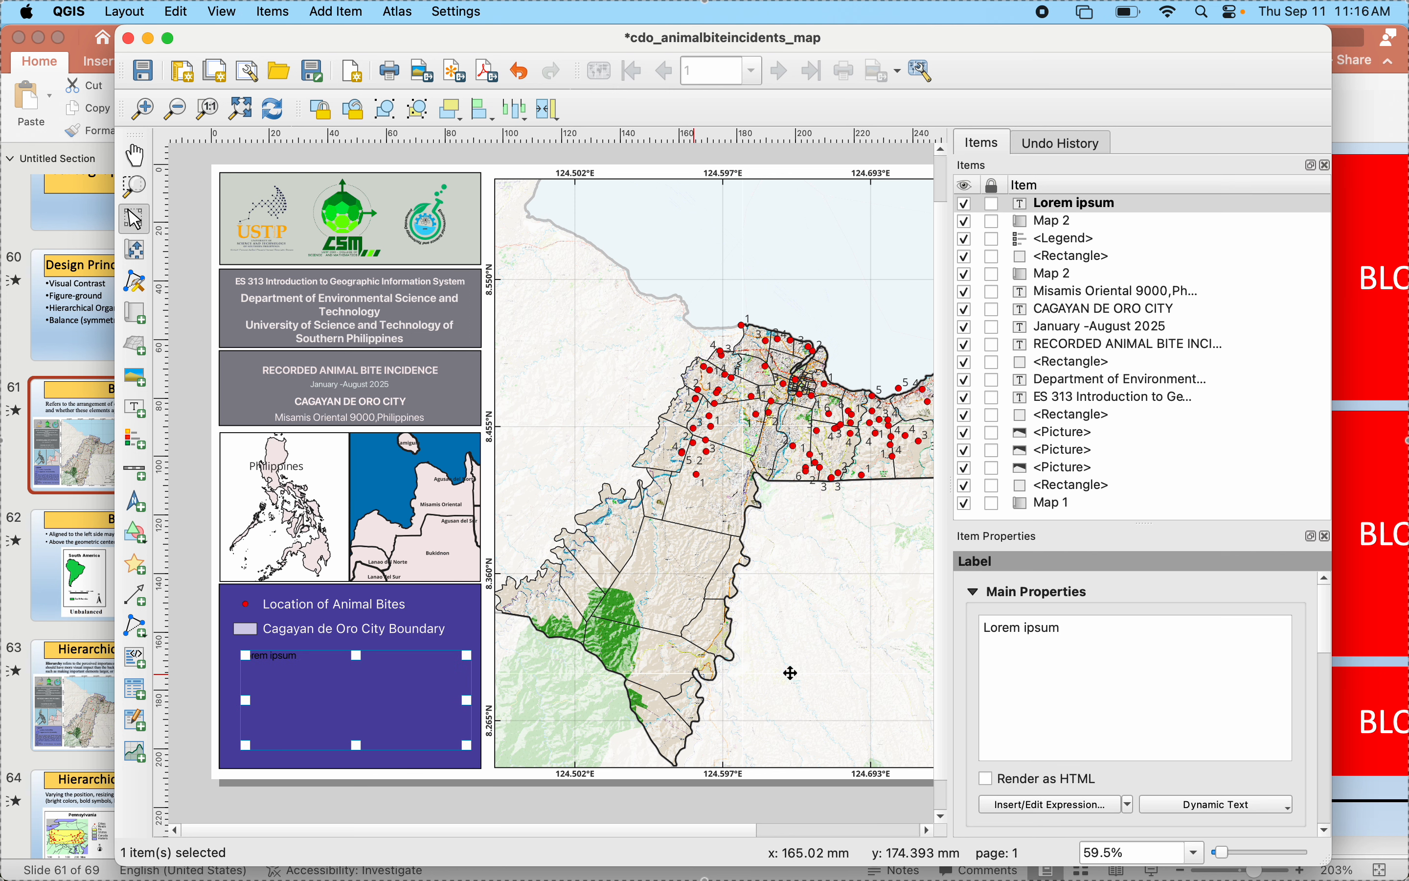
- Replace the new label's placeholder text with the copied Notes and Data Sources text
{"action": "left_click_drag", "start_coordinate": [1100, 648], "coordinate": [914, 604]}
{"action": "key", "text": "BackSpace"}
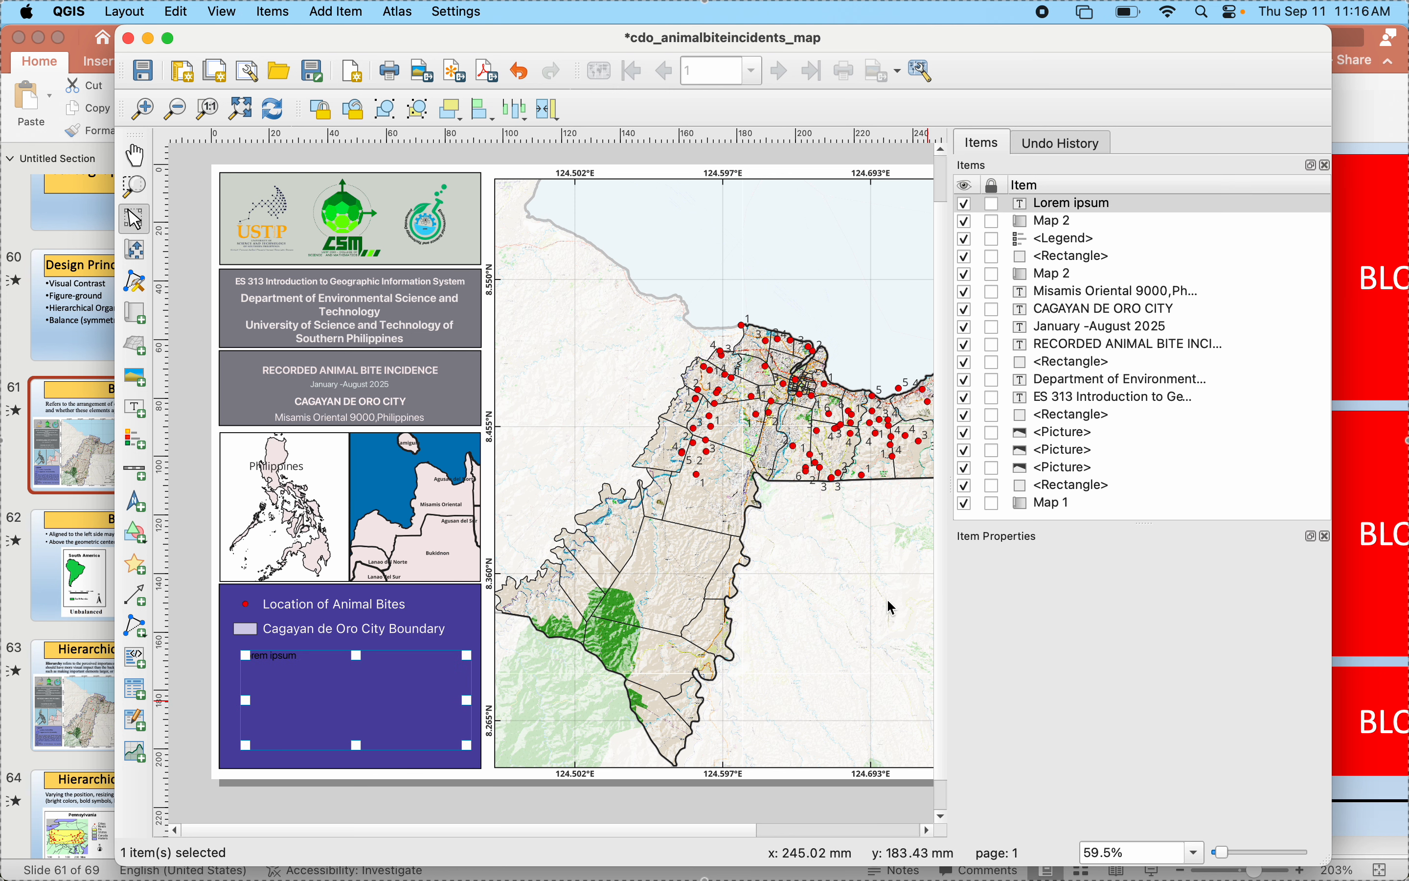
{"action": "left_click", "coordinate": [377, 699]}
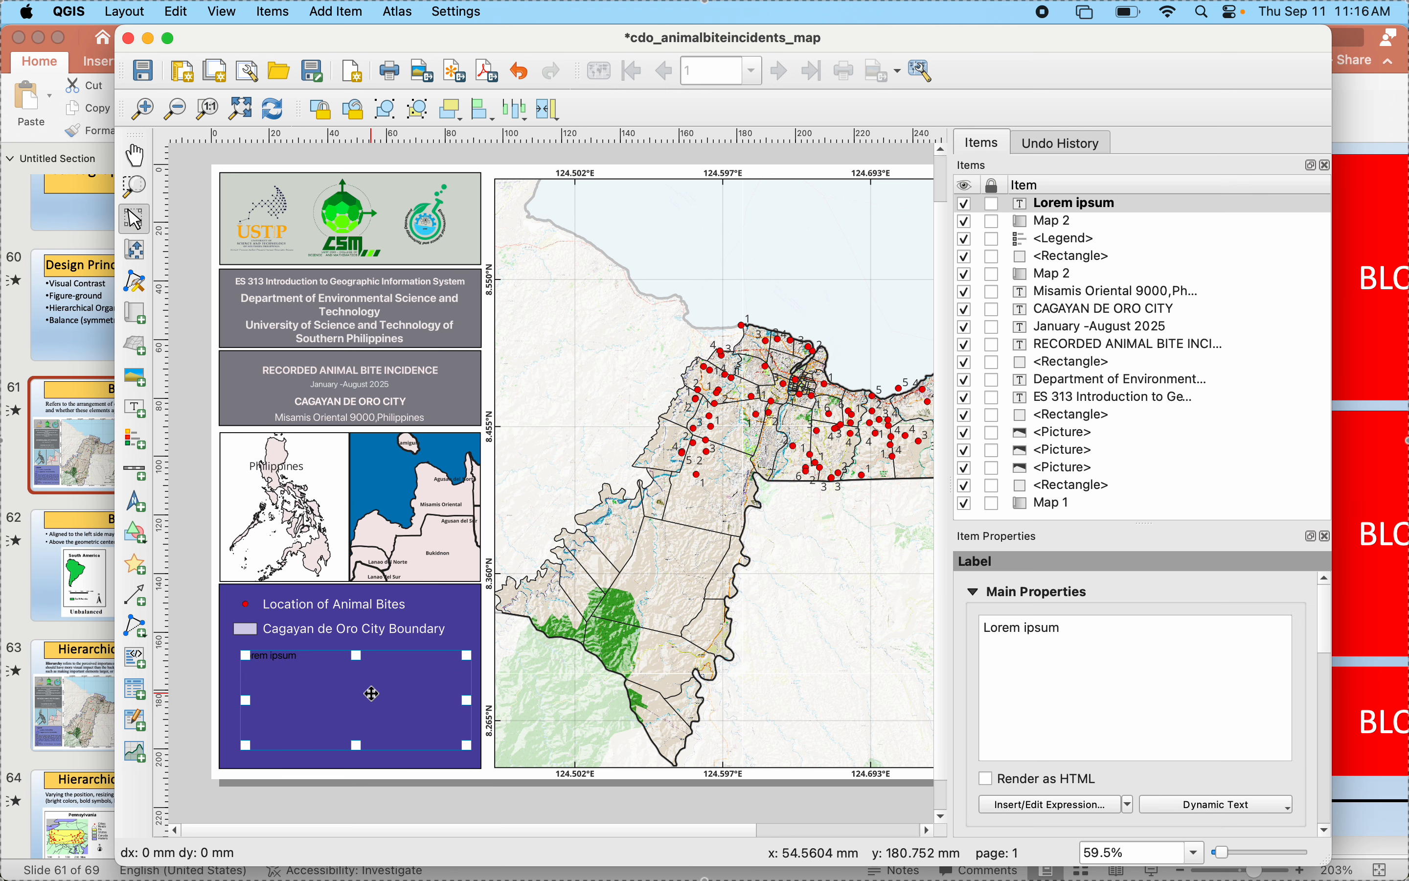
{"action": "left_click_drag", "start_coordinate": [1070, 629], "coordinate": [938, 636]}
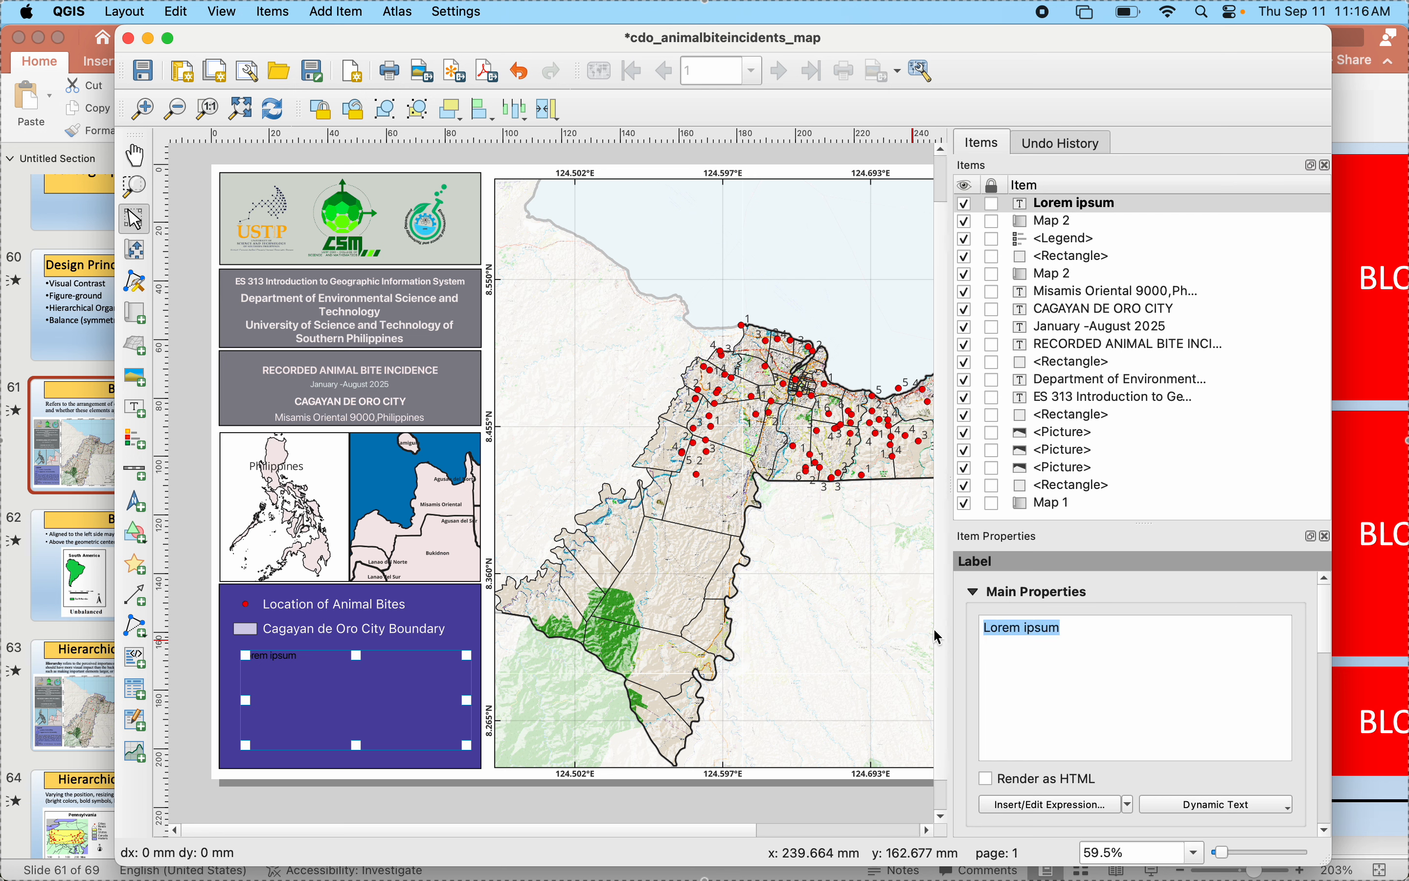
{"action": "type", "text": "Notes: Points were only produced using \"generate random points within polygon\" algorithm of QGIS ver.3.26.Thus,the map does not show the actual data regarding the animal bite incident report in Cagayan de Oro City.Random points were only hypothetically generated to illustrate the use of coordinate system in locating a particular event and data using a mp. Data Sources: Political Boundary - UN OCHA; Basemap - Open Street Map (OSM)"}
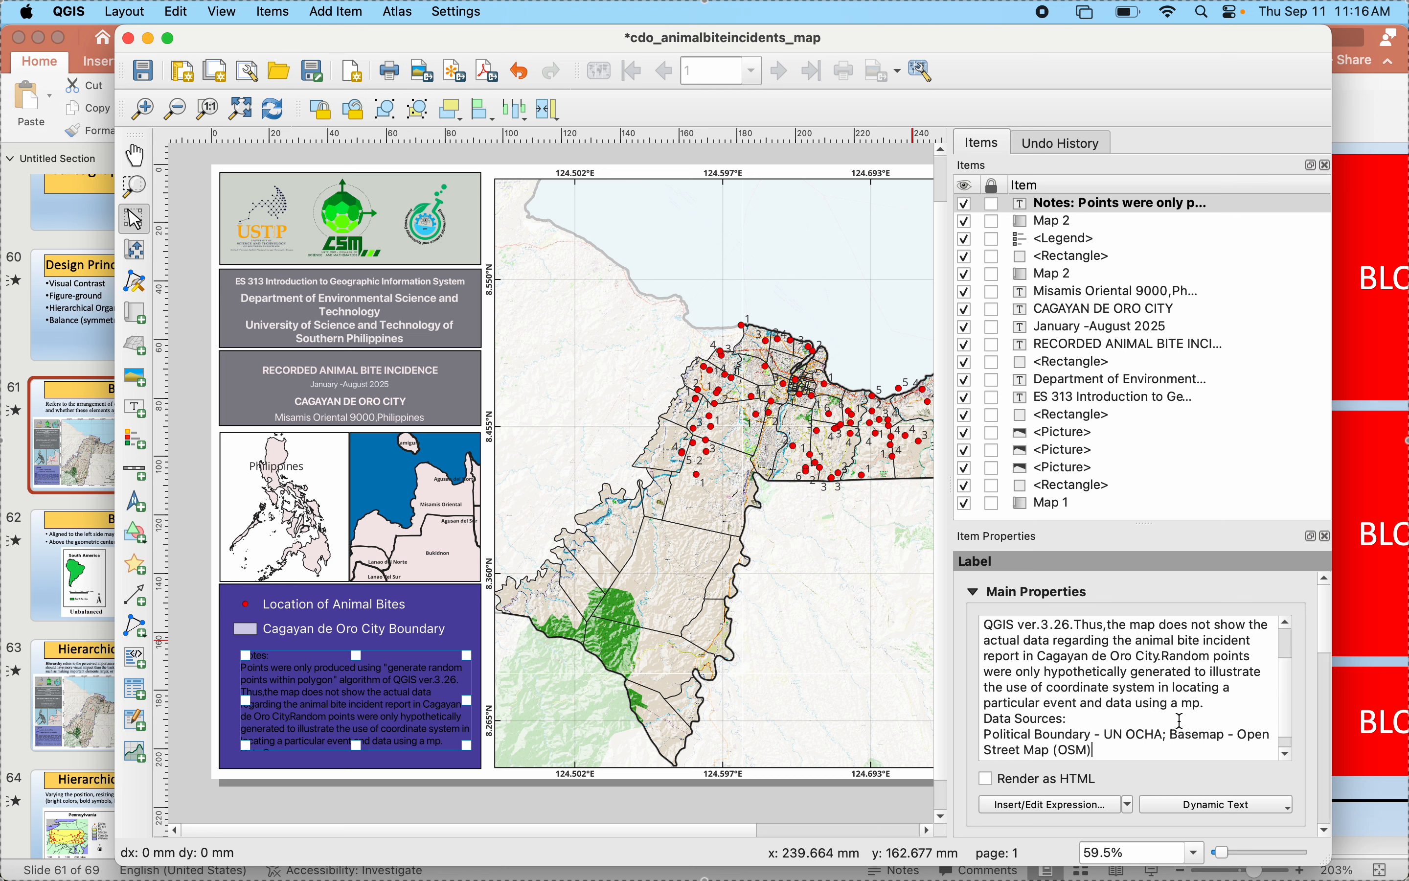
- Set the notes label's font size to 9 points
{"action": "scroll", "coordinate": [989, 699], "scroll_direction": "down", "scroll_amount": 5}
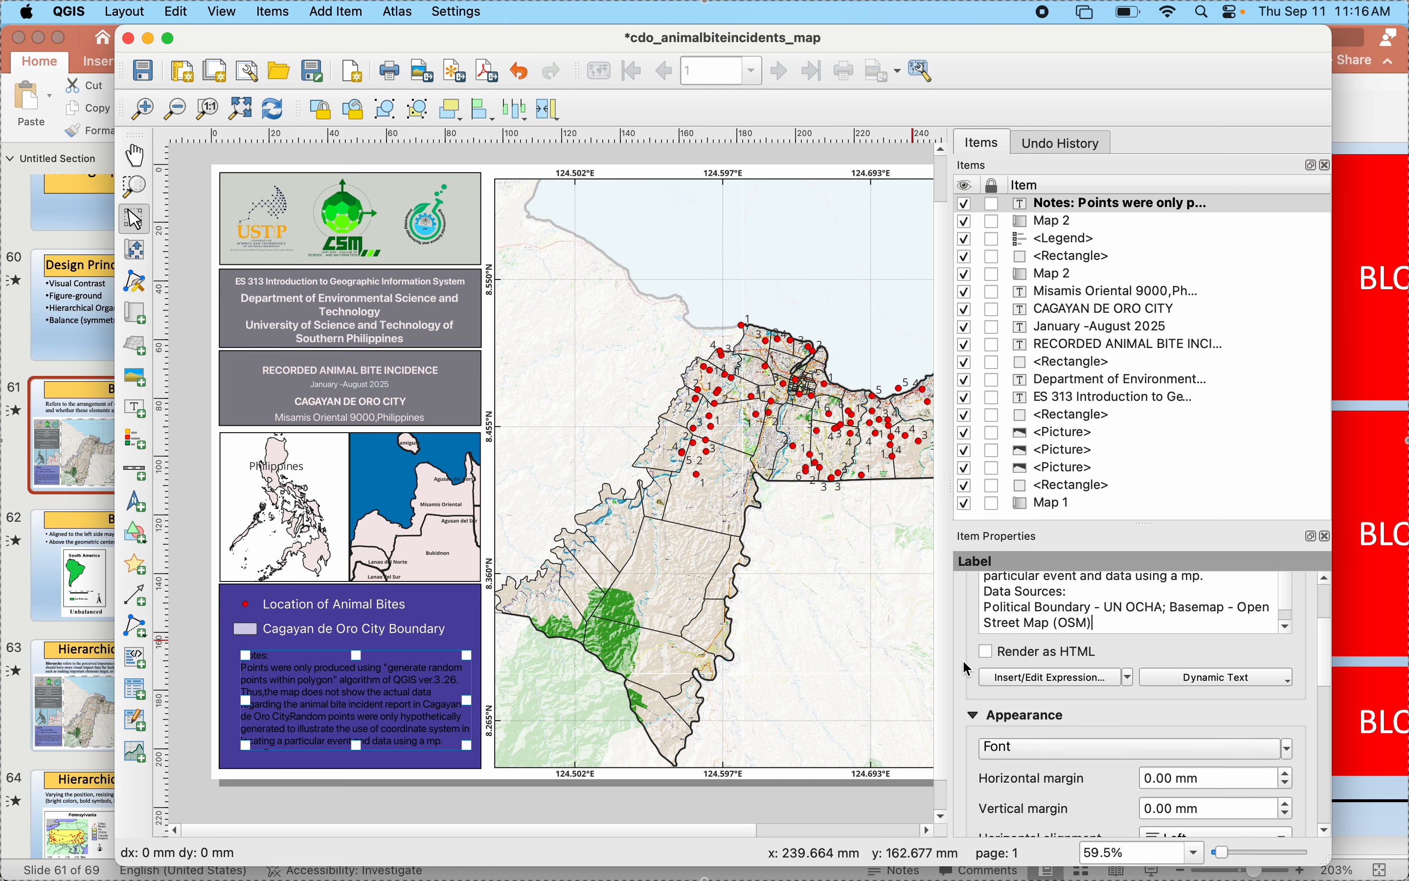
{"action": "left_click", "coordinate": [1018, 716]}
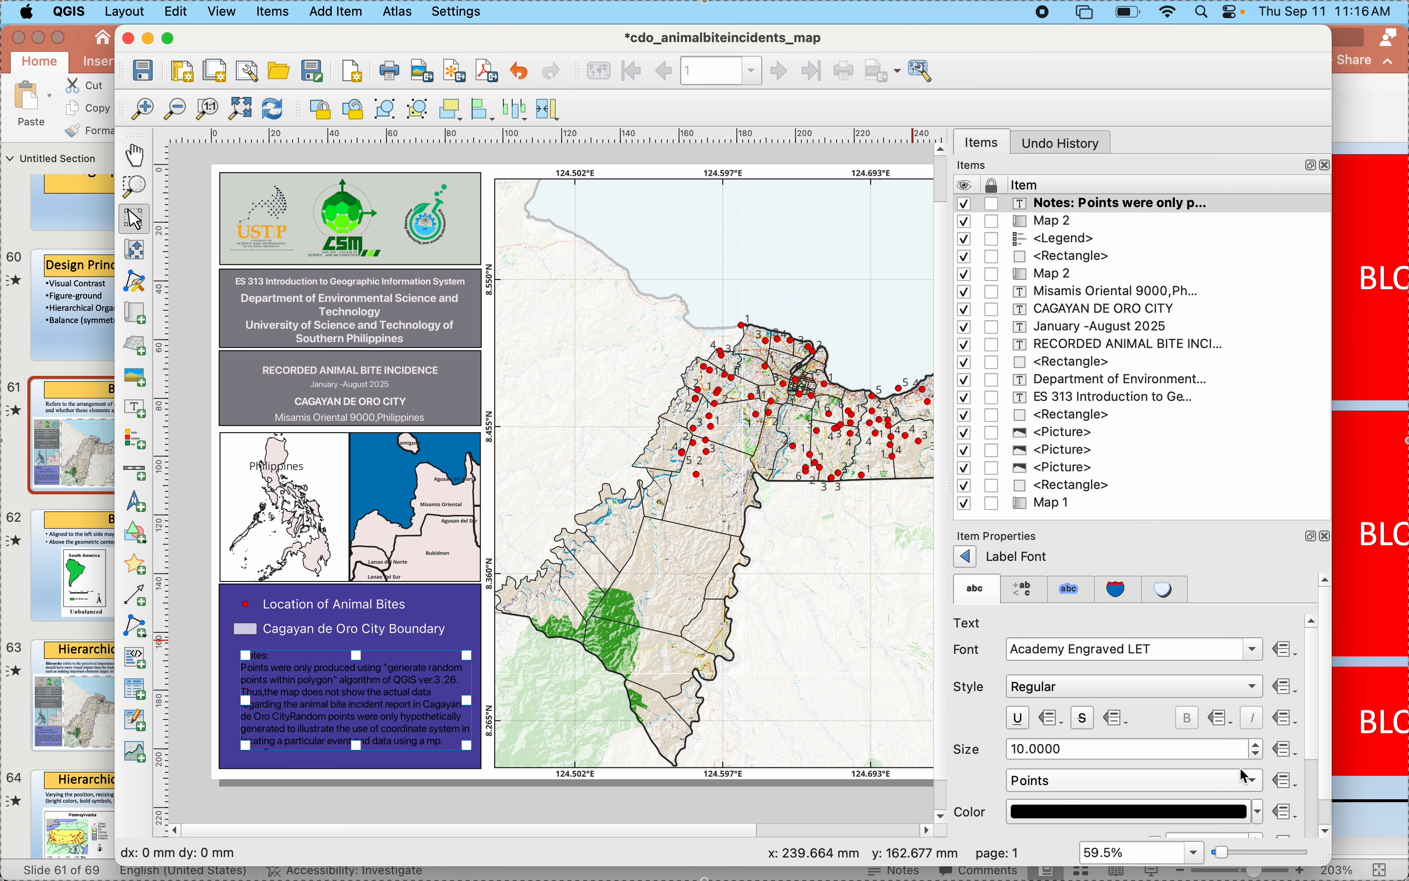
{"action": "left_click", "coordinate": [1257, 756]}
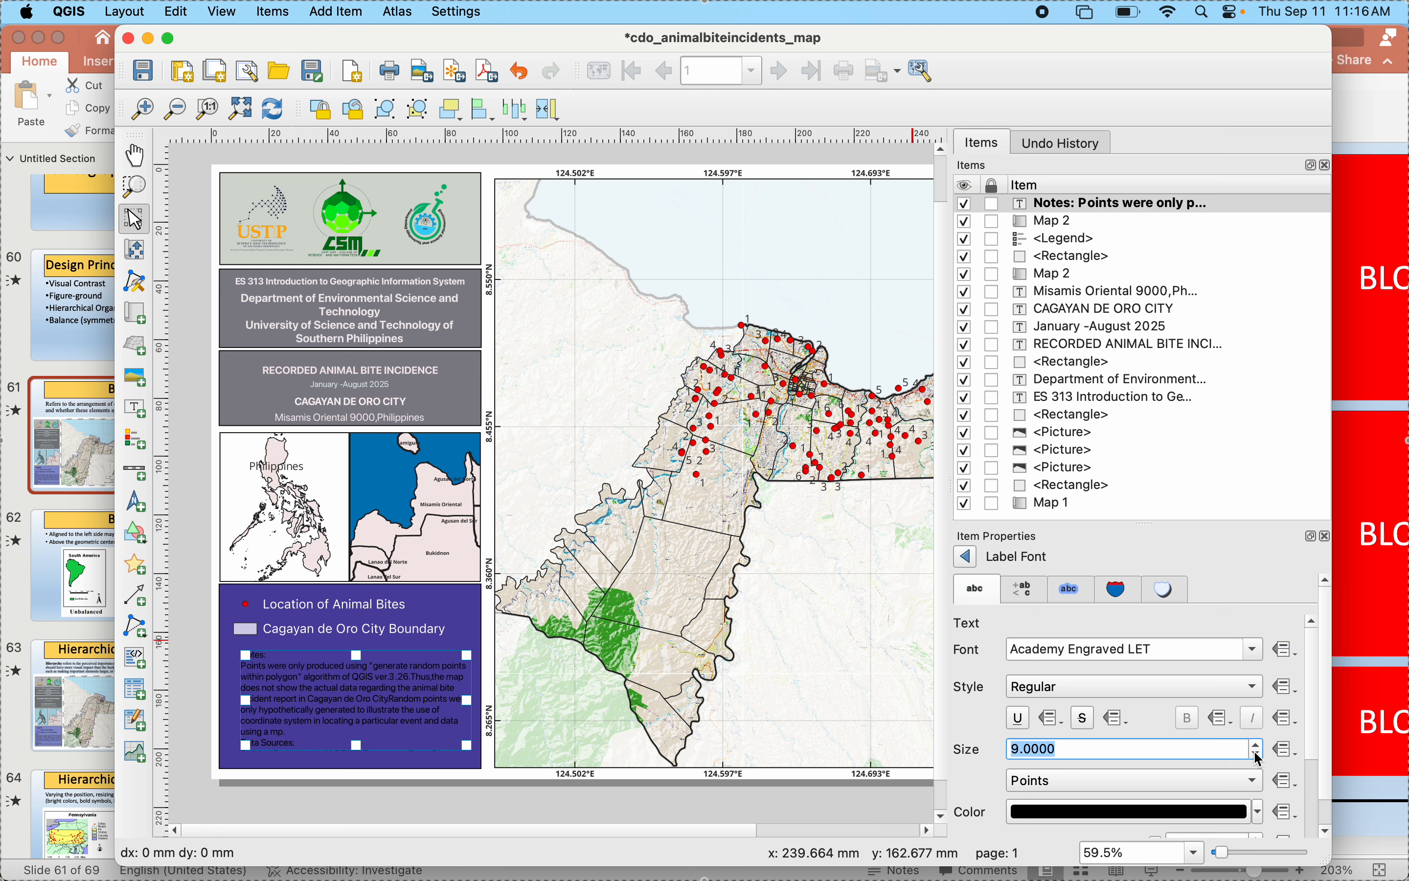
- Enlarge the notes label's frame within the blue panel and shift it slightly left so the whole text fits
{"action": "left_click_drag", "start_coordinate": [246, 654], "coordinate": [233, 645]}
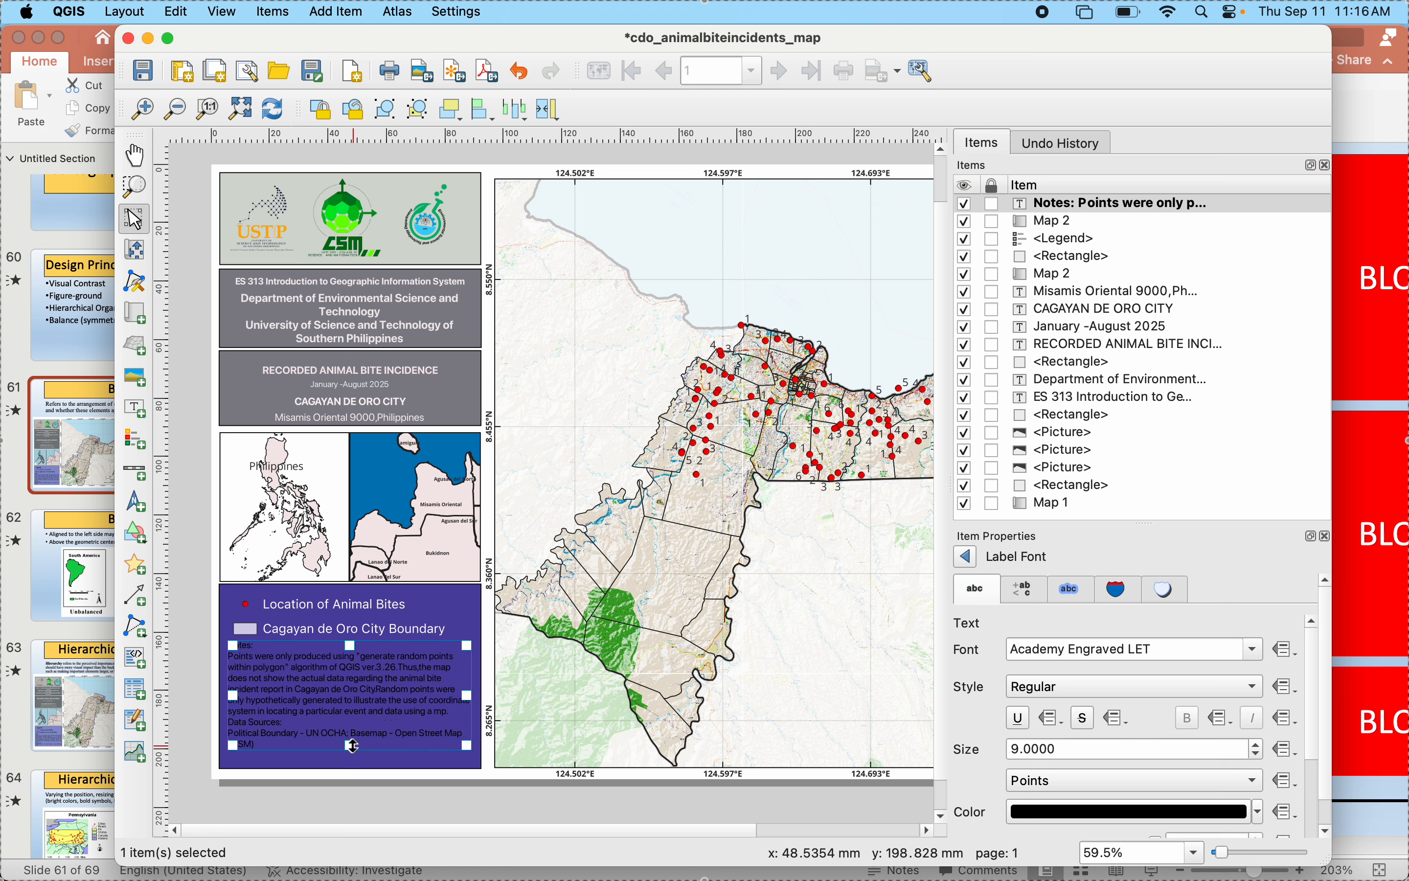
{"action": "left_click_drag", "start_coordinate": [354, 746], "coordinate": [353, 758]}
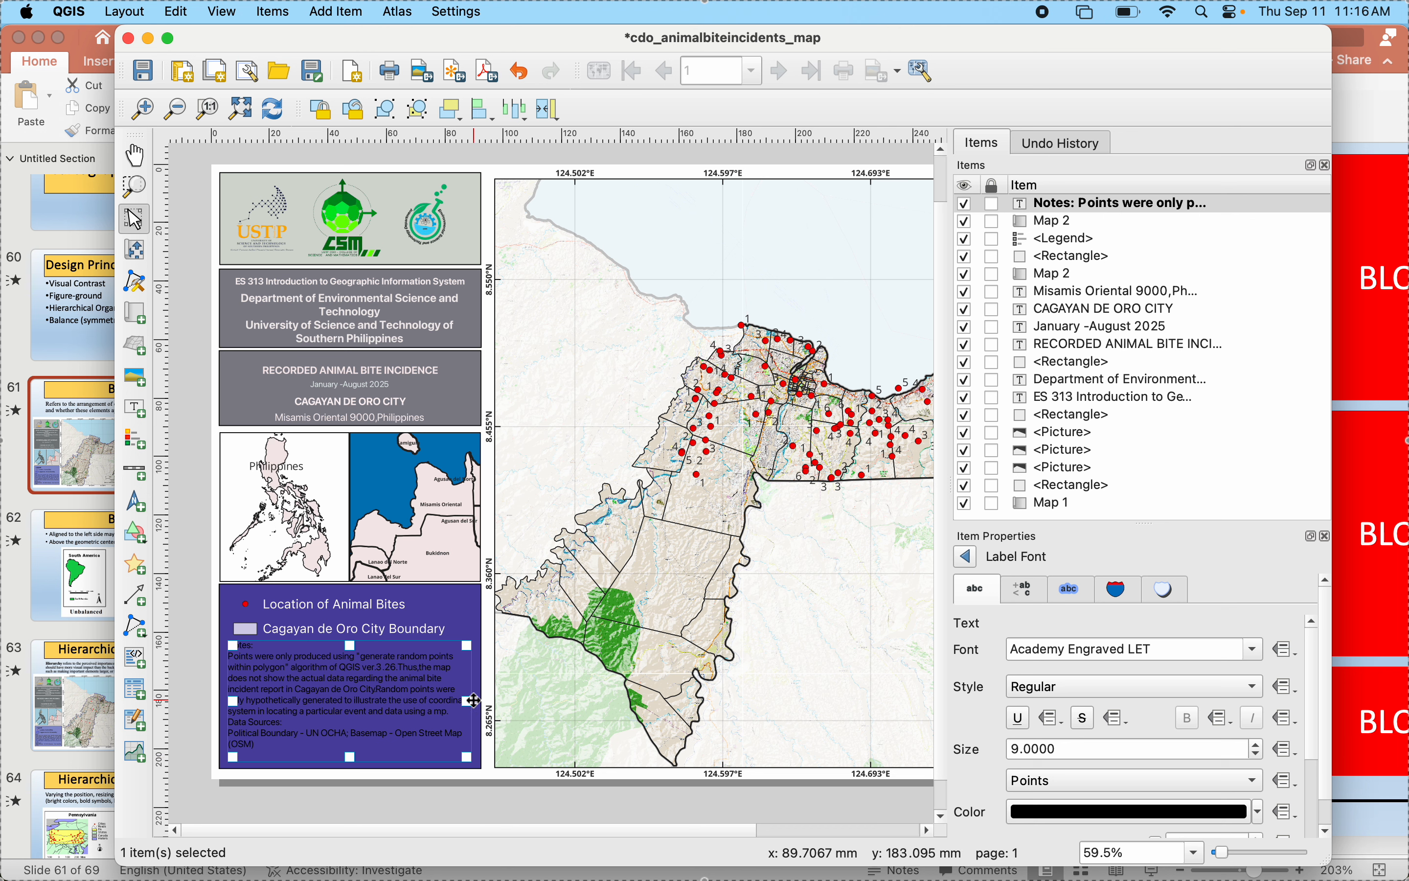
{"action": "left_click_drag", "start_coordinate": [472, 701], "coordinate": [472, 704]}
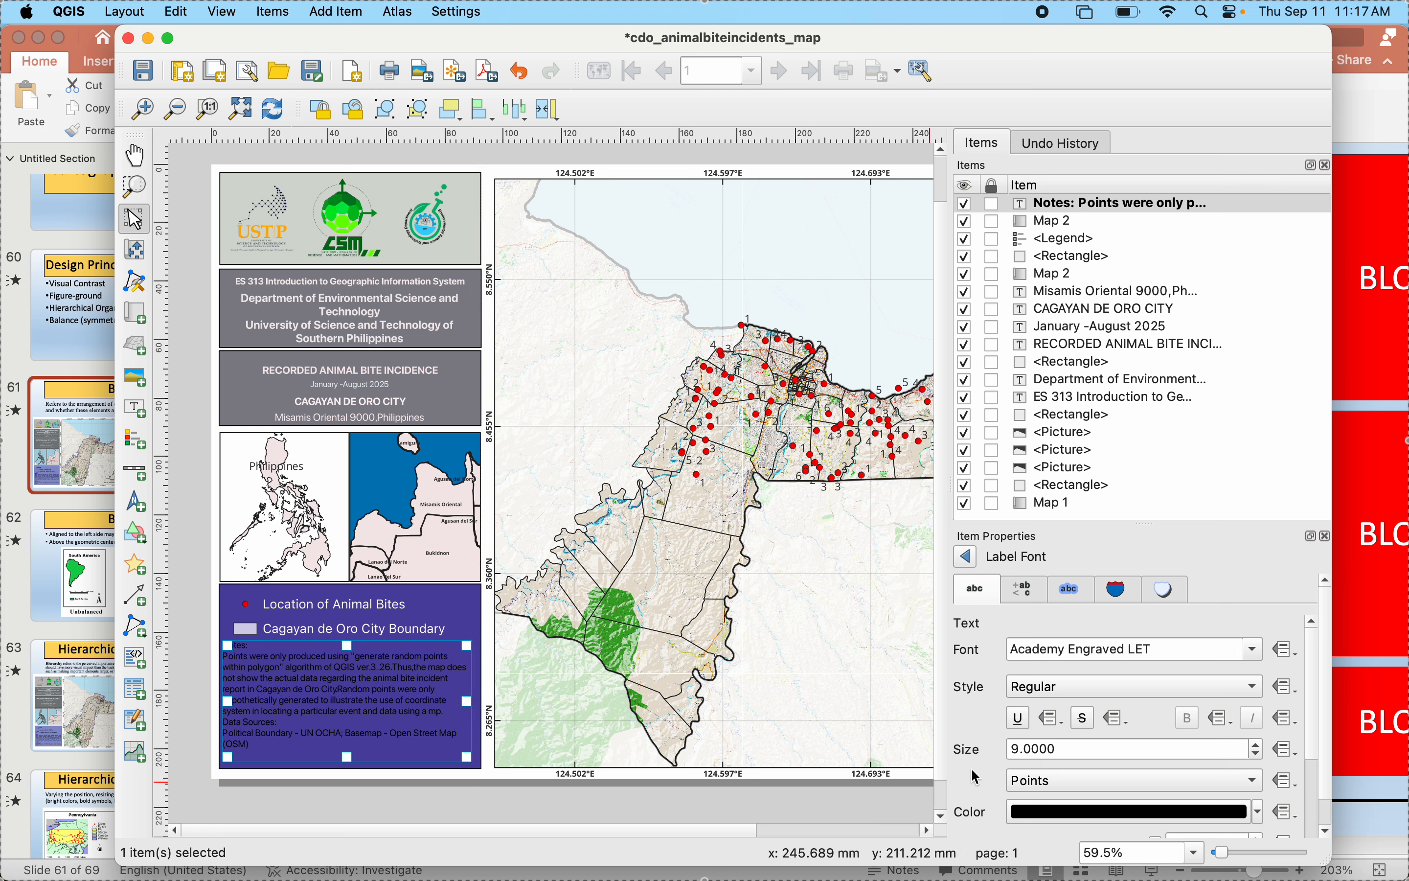
- Change the notes label's font color to white and nudge the label slightly to the right
{"action": "scroll", "coordinate": [977, 776], "scroll_direction": "down", "scroll_amount": 2}
{"action": "left_click", "coordinate": [1258, 761]}
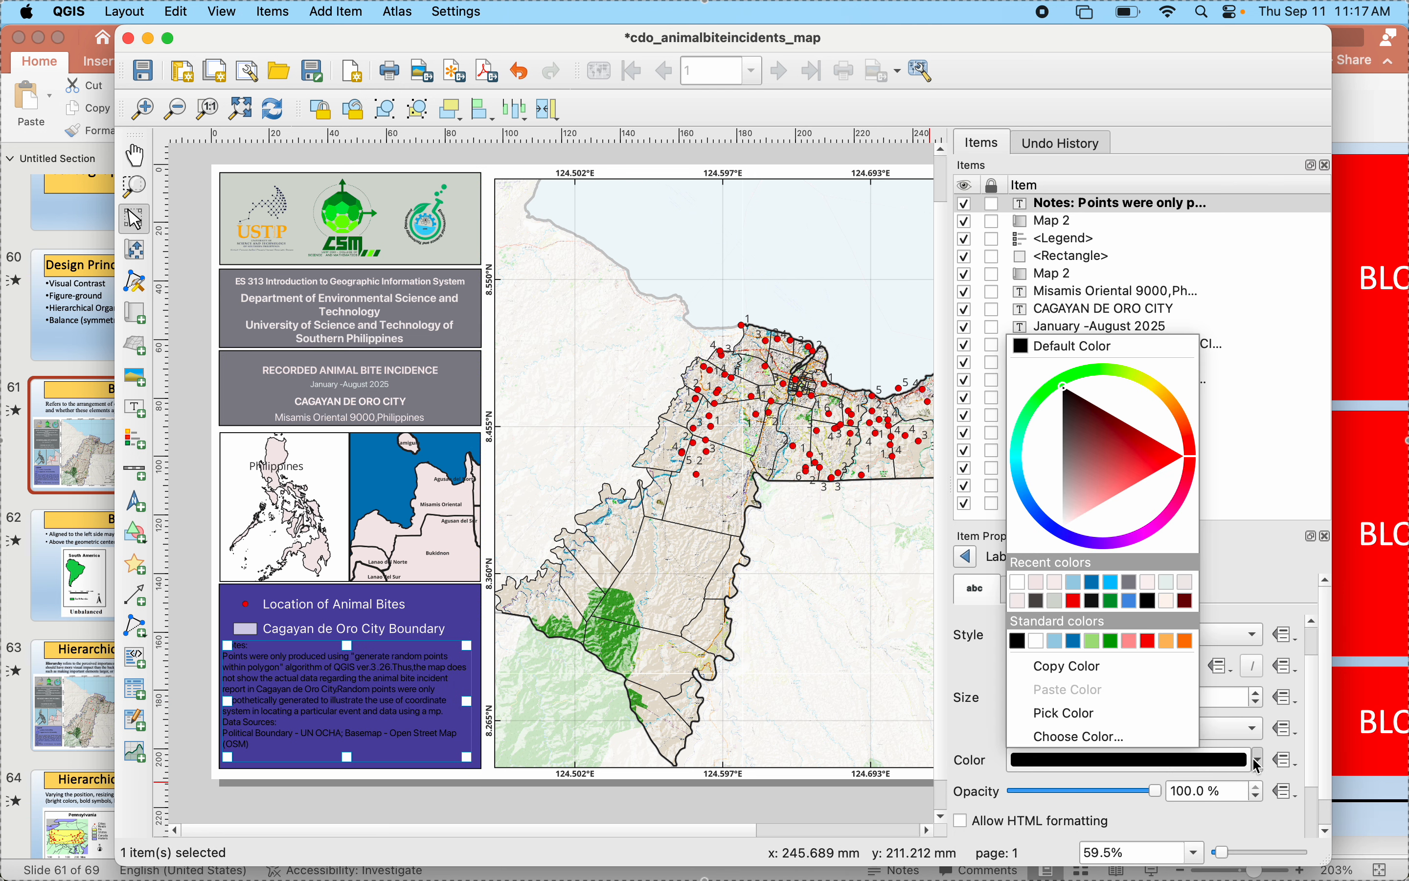
{"action": "left_click", "coordinate": [1041, 641]}
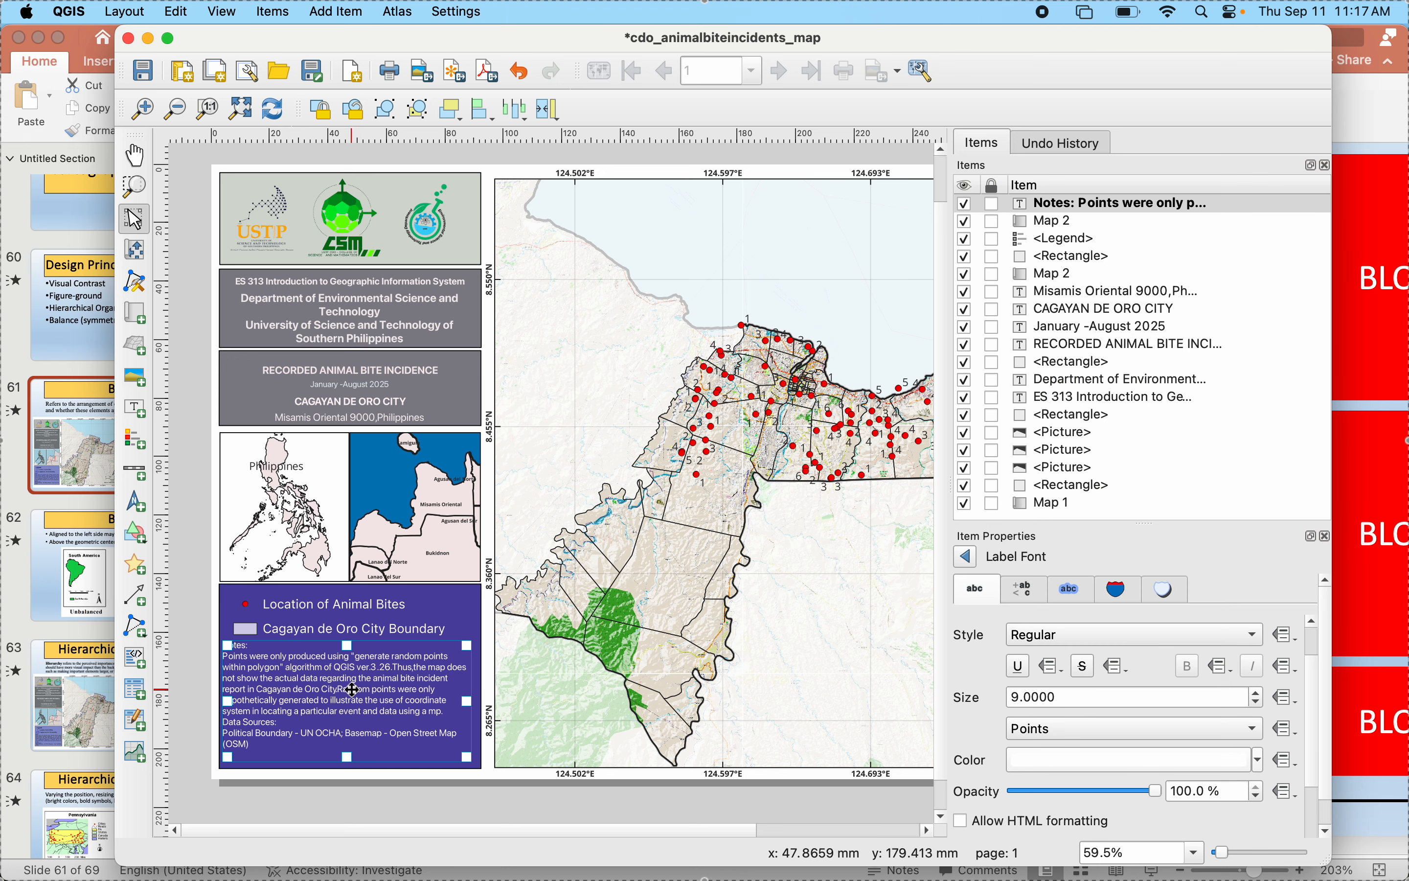
{"action": "left_click_drag", "start_coordinate": [374, 708], "coordinate": [378, 708]}
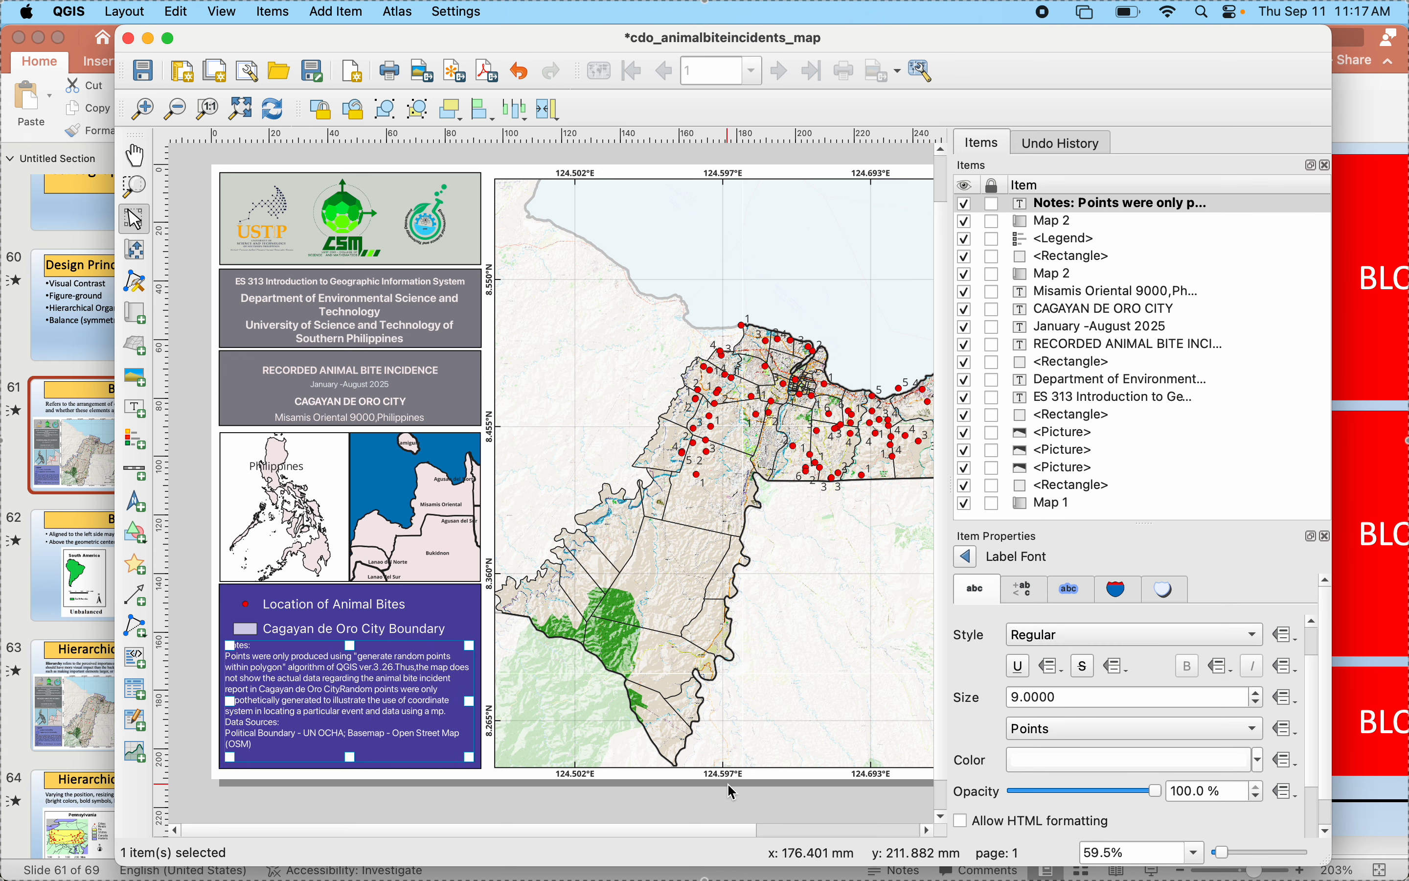
- Try Justify as the horizontal alignment of the notes label
{"action": "left_click", "coordinate": [967, 557]}
{"action": "scroll", "coordinate": [1020, 798], "scroll_direction": "down", "scroll_amount": 3}
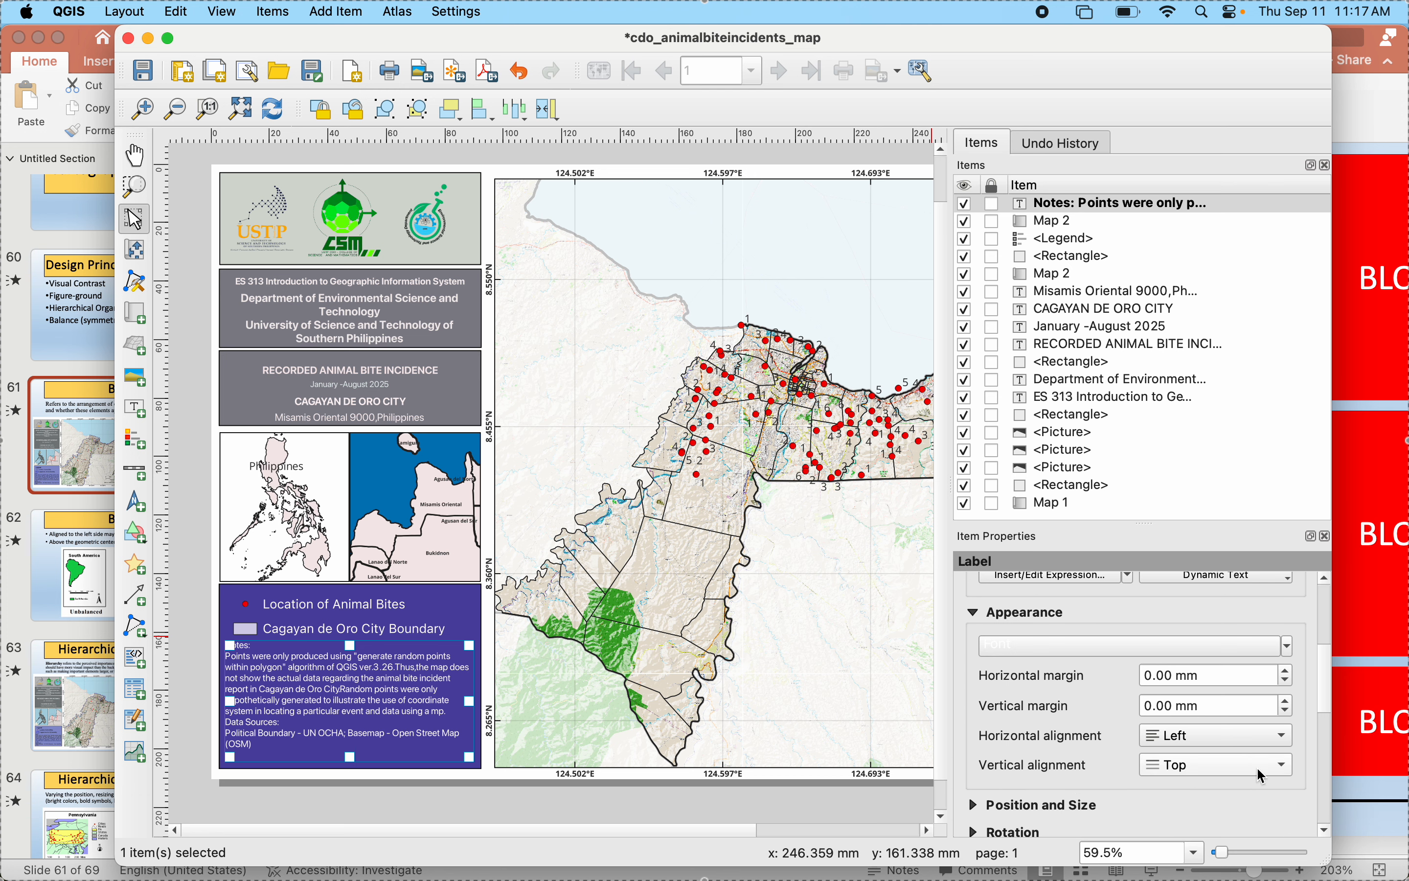
{"action": "left_click", "coordinate": [1252, 736]}
{"action": "left_click", "coordinate": [1208, 807]}
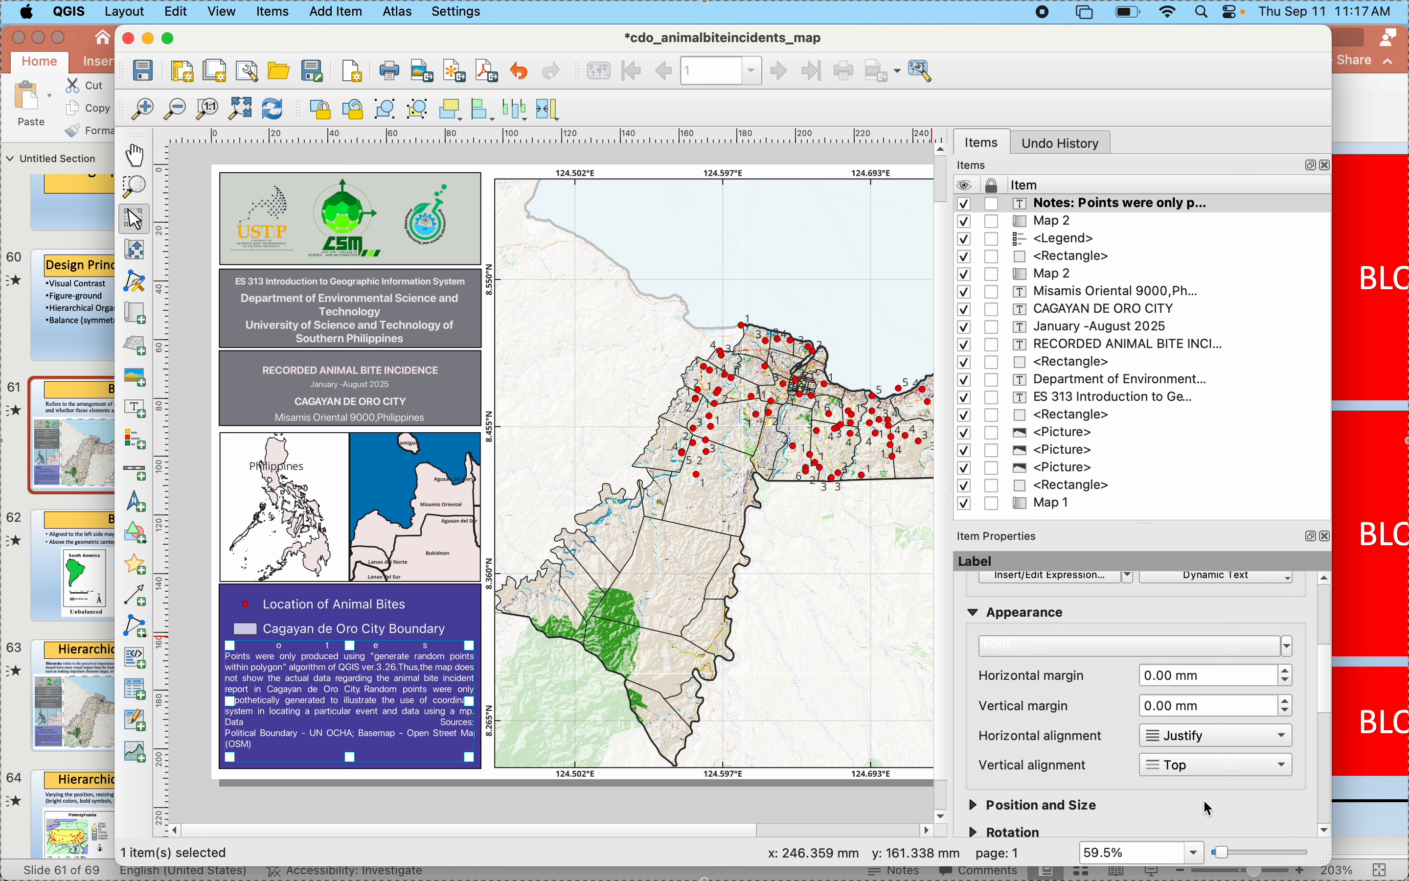
- Widen the notes label to the right and shift it toward the blue panel's left edge
{"action": "left_click_drag", "start_coordinate": [471, 700], "coordinate": [478, 700]}
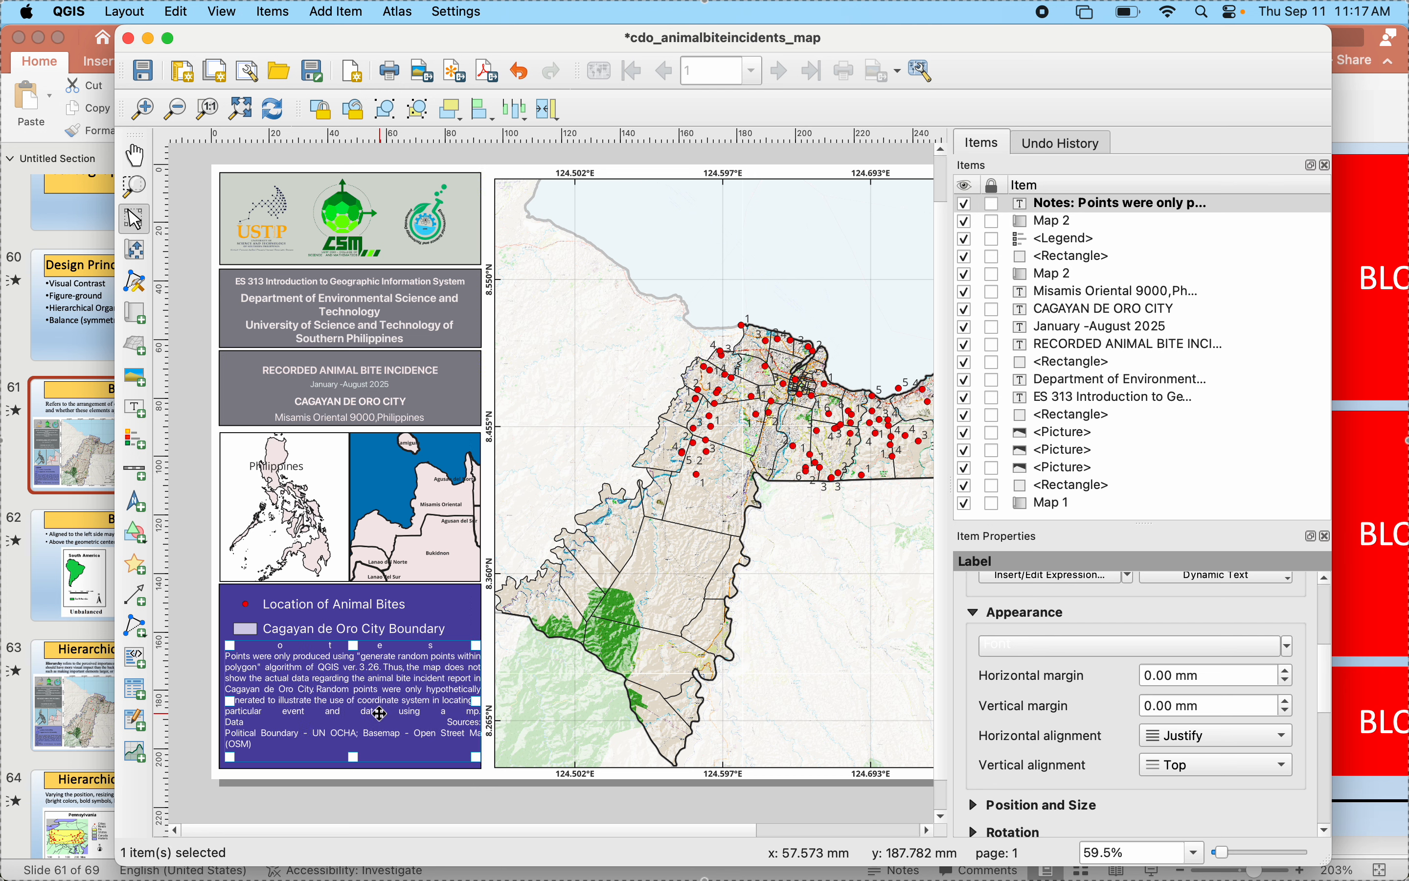
{"action": "left_click_drag", "start_coordinate": [380, 713], "coordinate": [372, 713]}
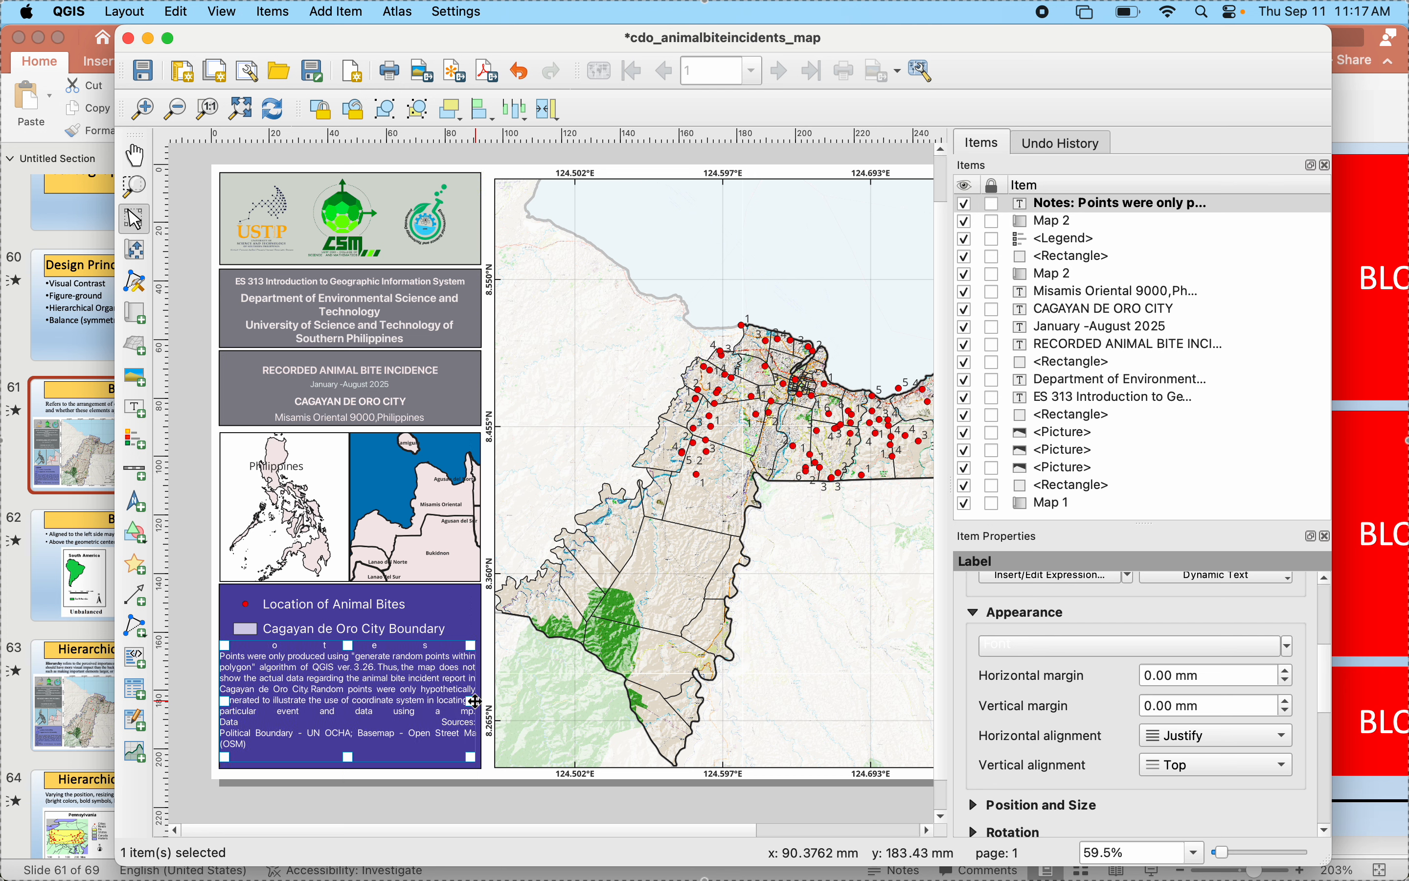
{"action": "left_click_drag", "start_coordinate": [475, 701], "coordinate": [472, 700]}
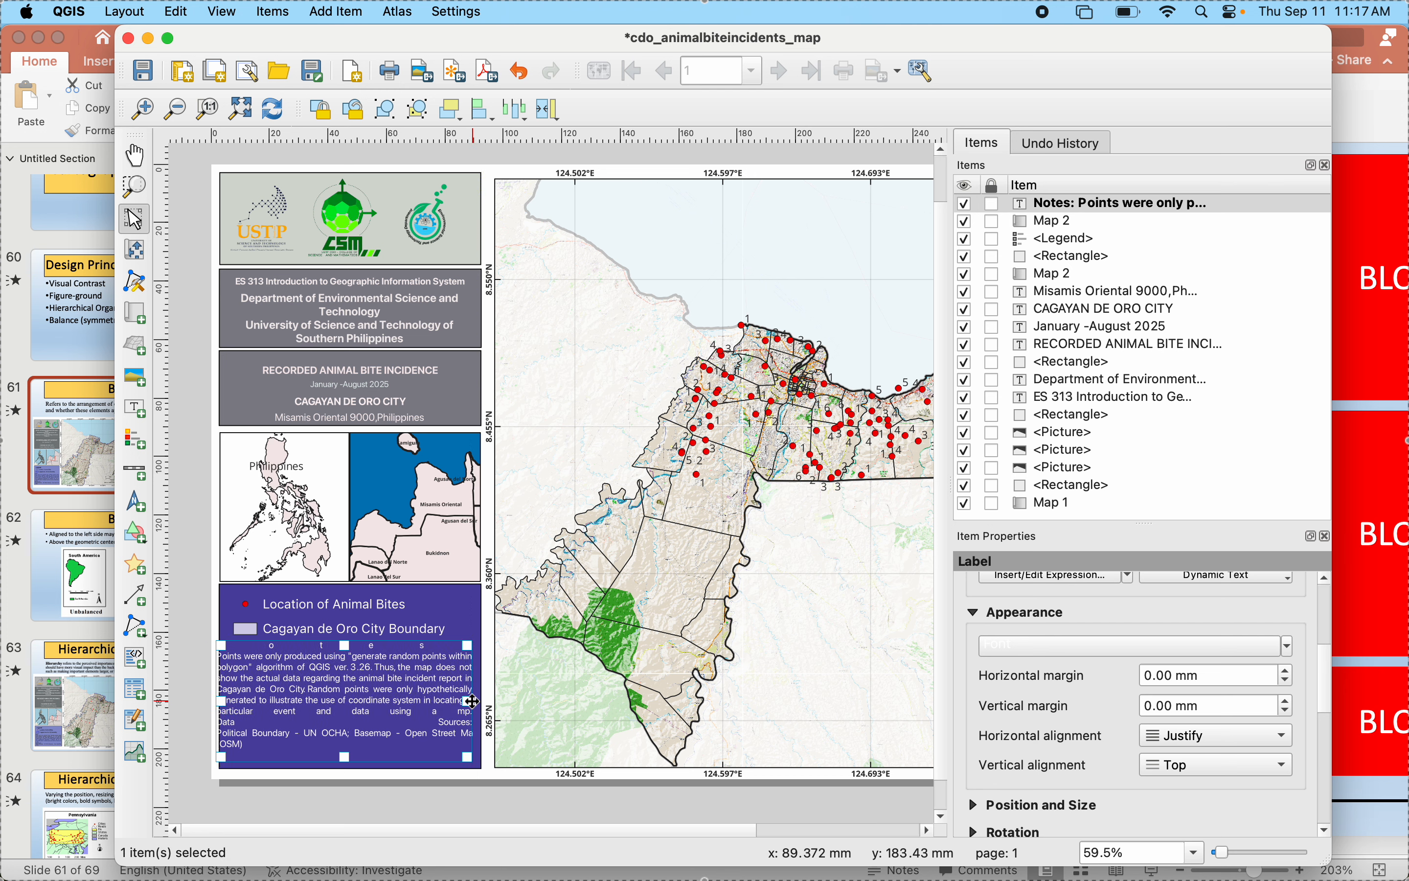
- Set the notes label's horizontal alignment back to Left, widen it toward the panel's right edge, and keep it selected
{"action": "left_click", "coordinate": [1195, 751]}
{"action": "left_click", "coordinate": [1170, 665]}
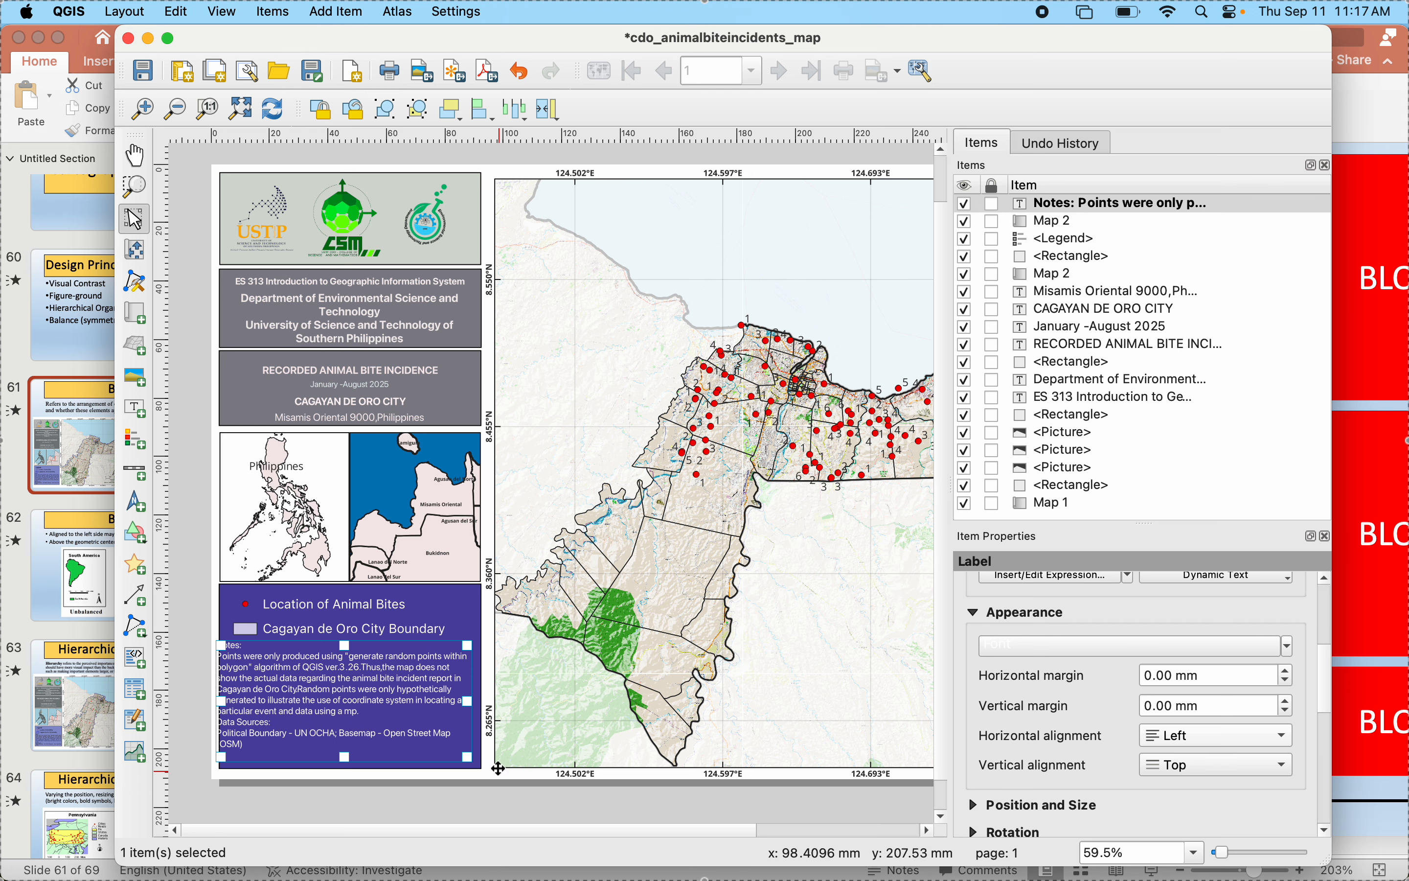
{"action": "left_click_drag", "start_coordinate": [468, 702], "coordinate": [476, 703]}
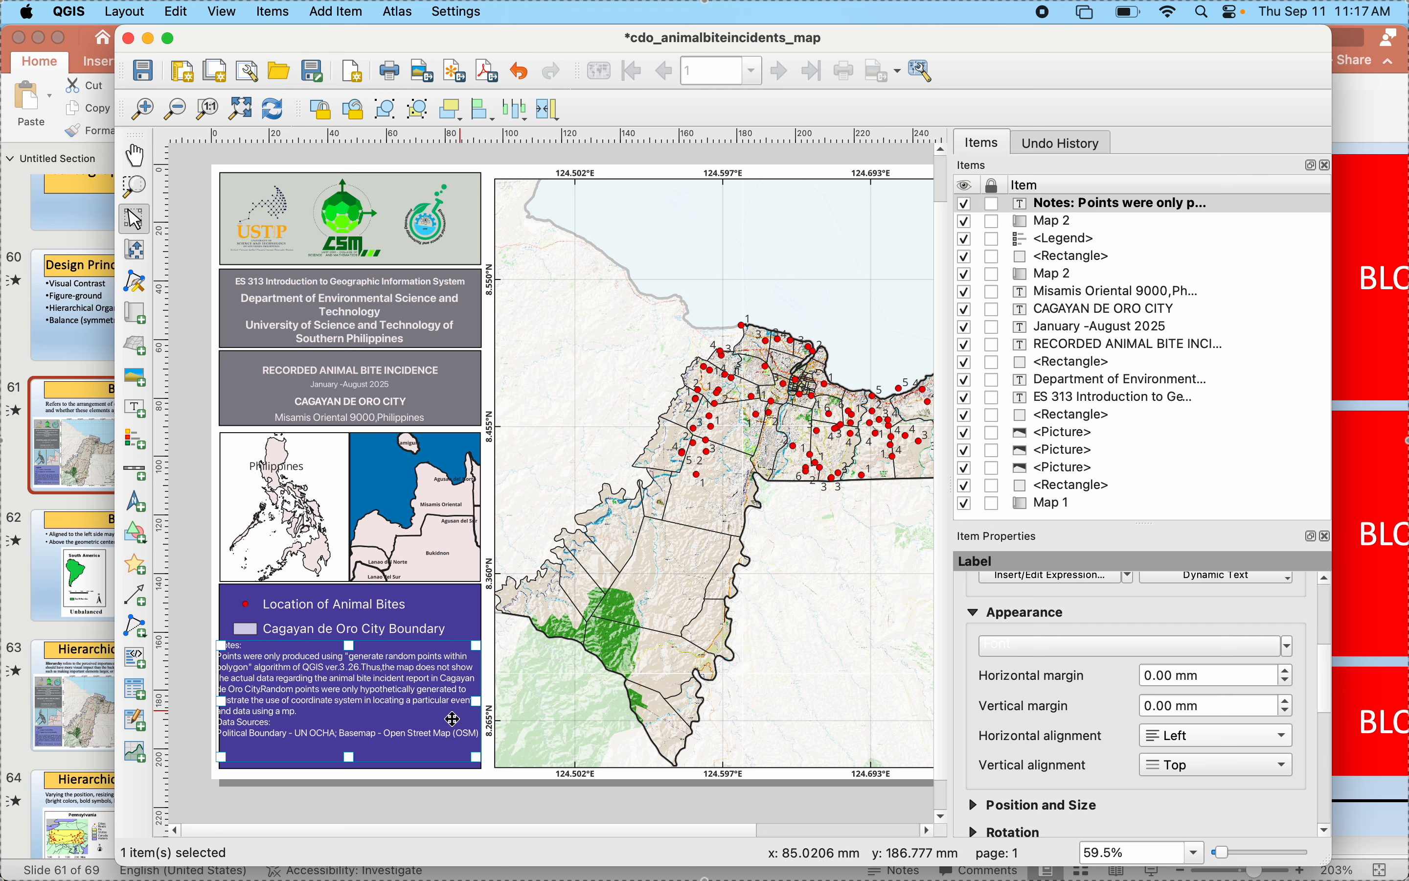
{"action": "left_click", "coordinate": [394, 797]}
{"action": "left_click", "coordinate": [369, 718]}
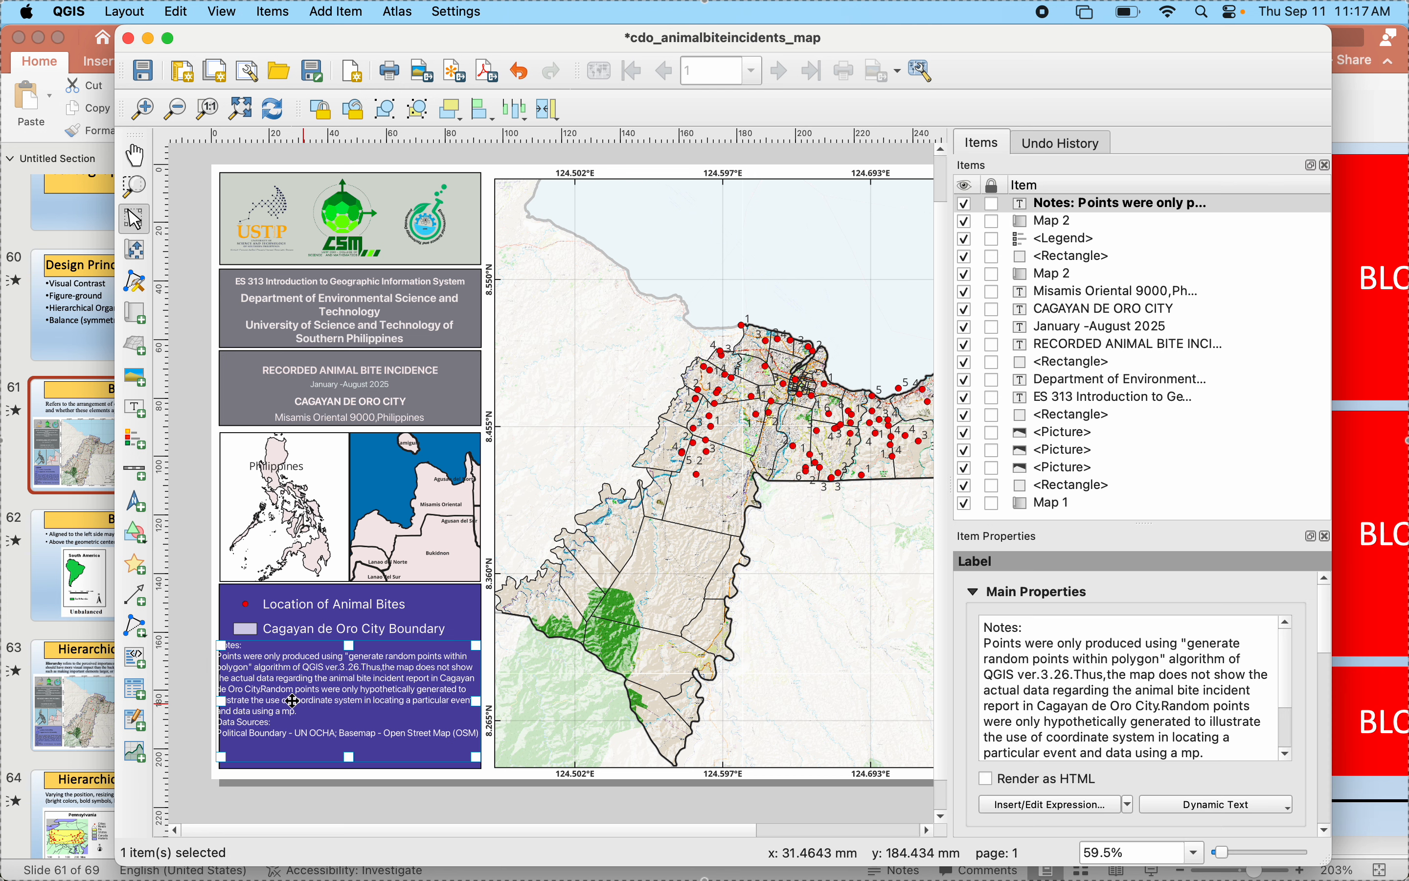
- Narrow the notes label from both sides so its text sits inside the blue panel with margins, and deselect it
{"action": "left_click_drag", "start_coordinate": [227, 700], "coordinate": [233, 701]}
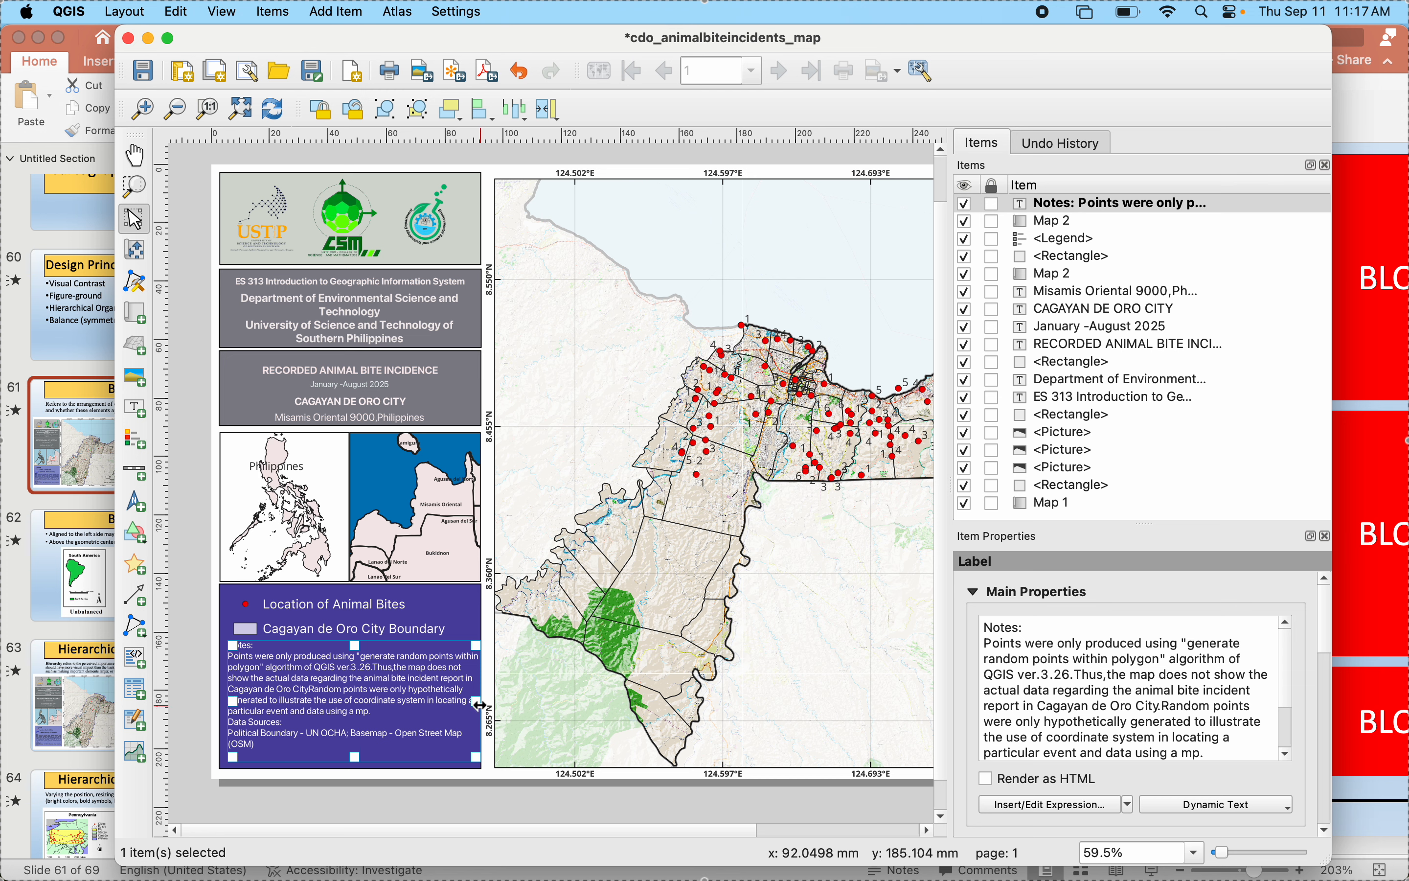
{"action": "left_click_drag", "start_coordinate": [478, 705], "coordinate": [468, 706]}
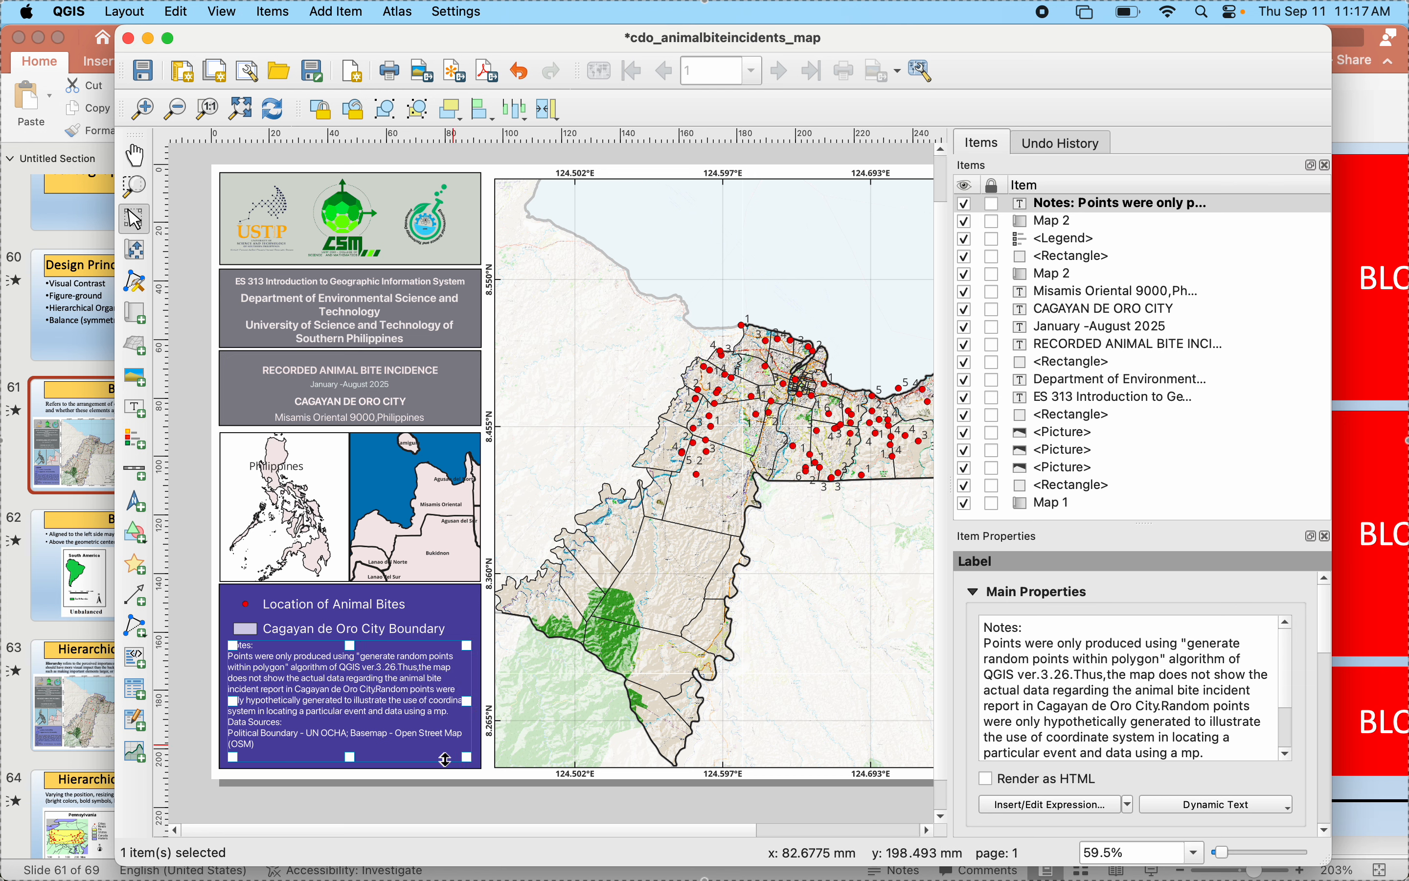
{"action": "left_click", "coordinate": [426, 812]}
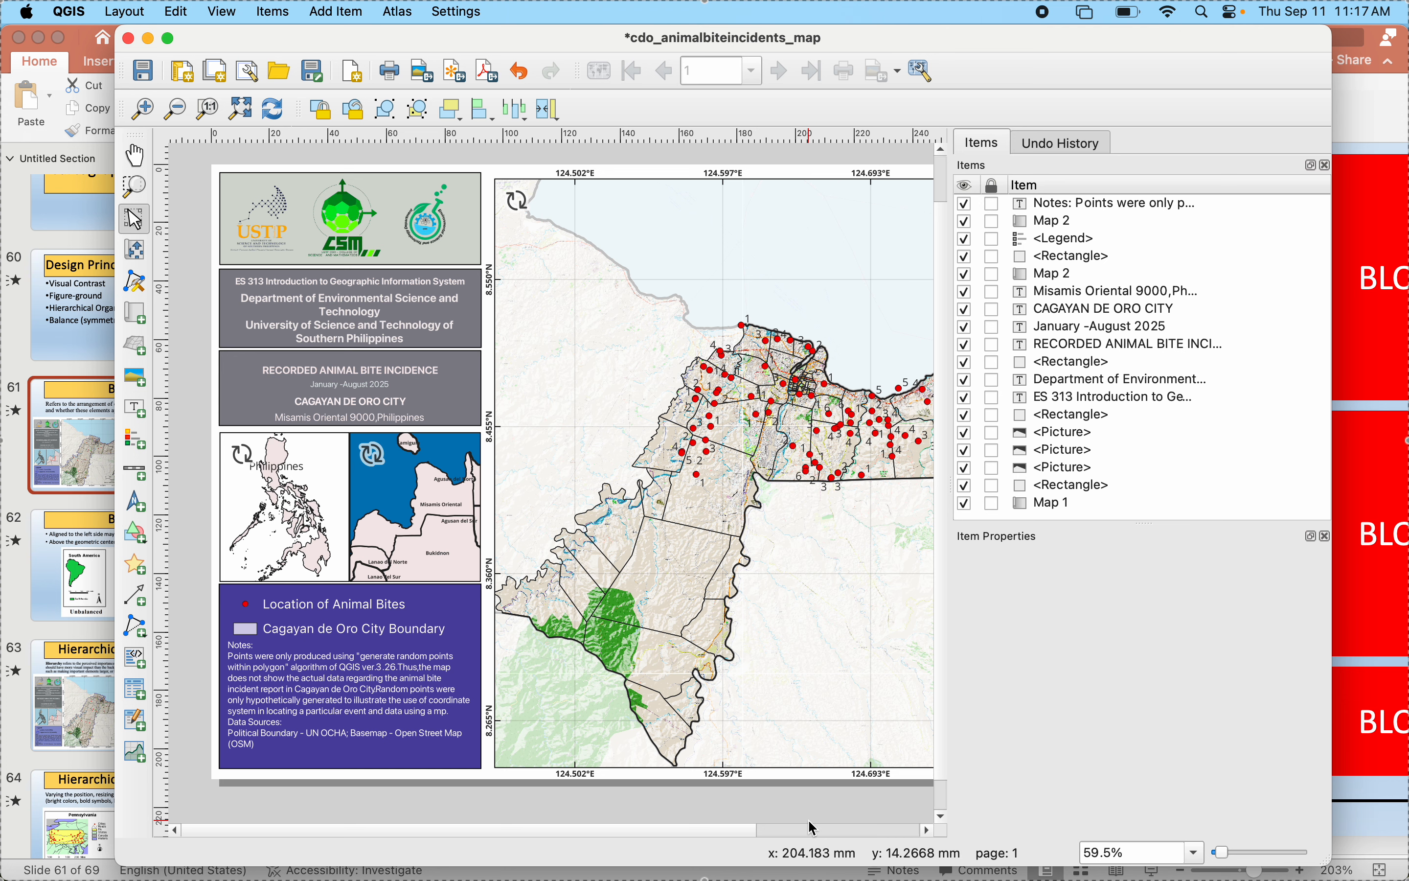
{"action": "scroll", "coordinate": [814, 827], "scroll_direction": "down", "scroll_amount": 2}
{"action": "scroll", "coordinate": [815, 827], "scroll_direction": "down", "scroll_amount": 1}
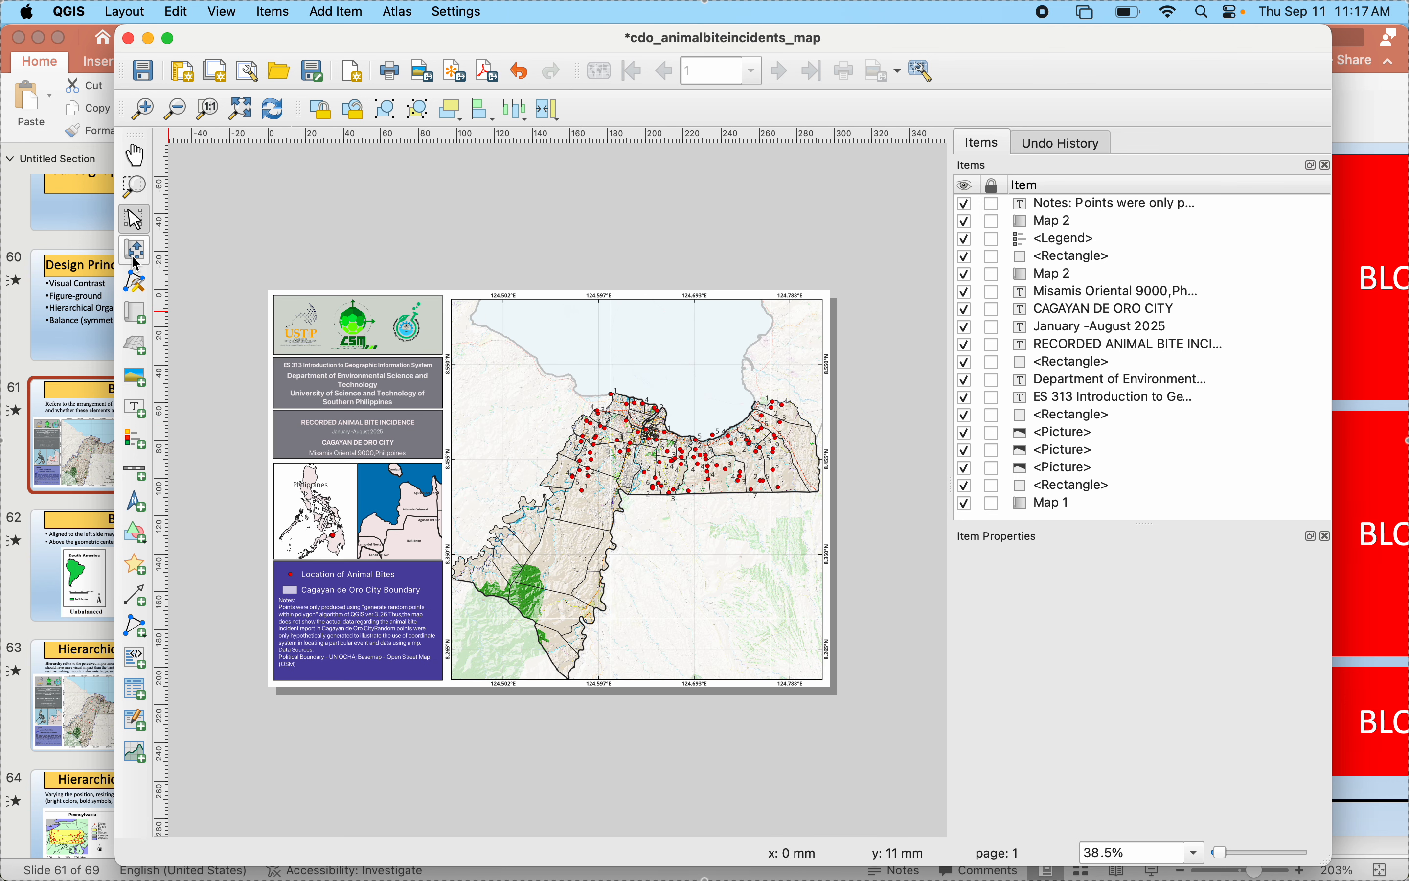
- Select the Philippines inset map, activate Move Item Content, and refresh the layout view
{"action": "left_click", "coordinate": [321, 503]}
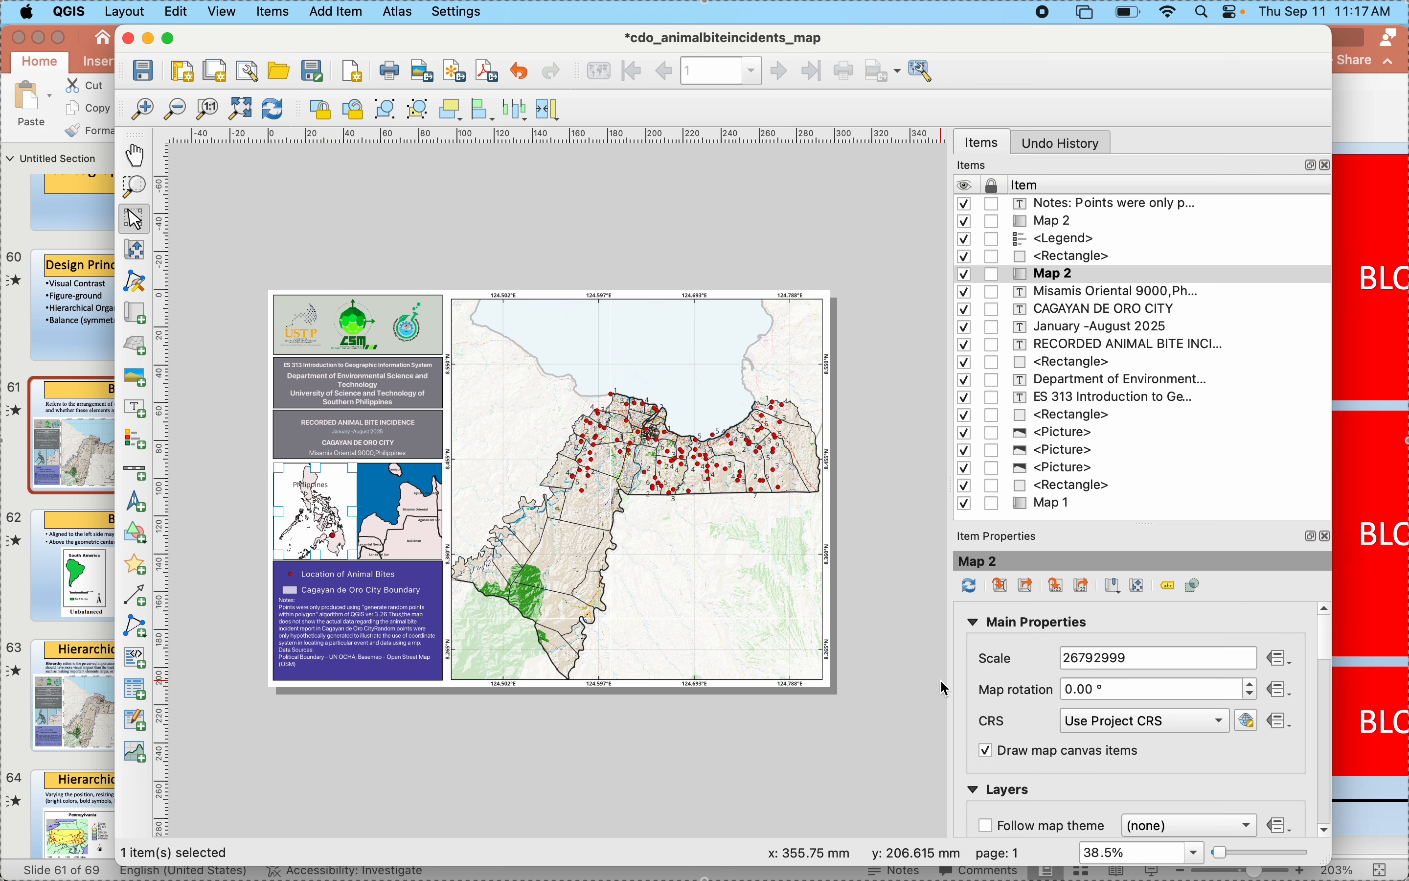
{"action": "scroll", "coordinate": [992, 739], "scroll_direction": "down", "scroll_amount": 2}
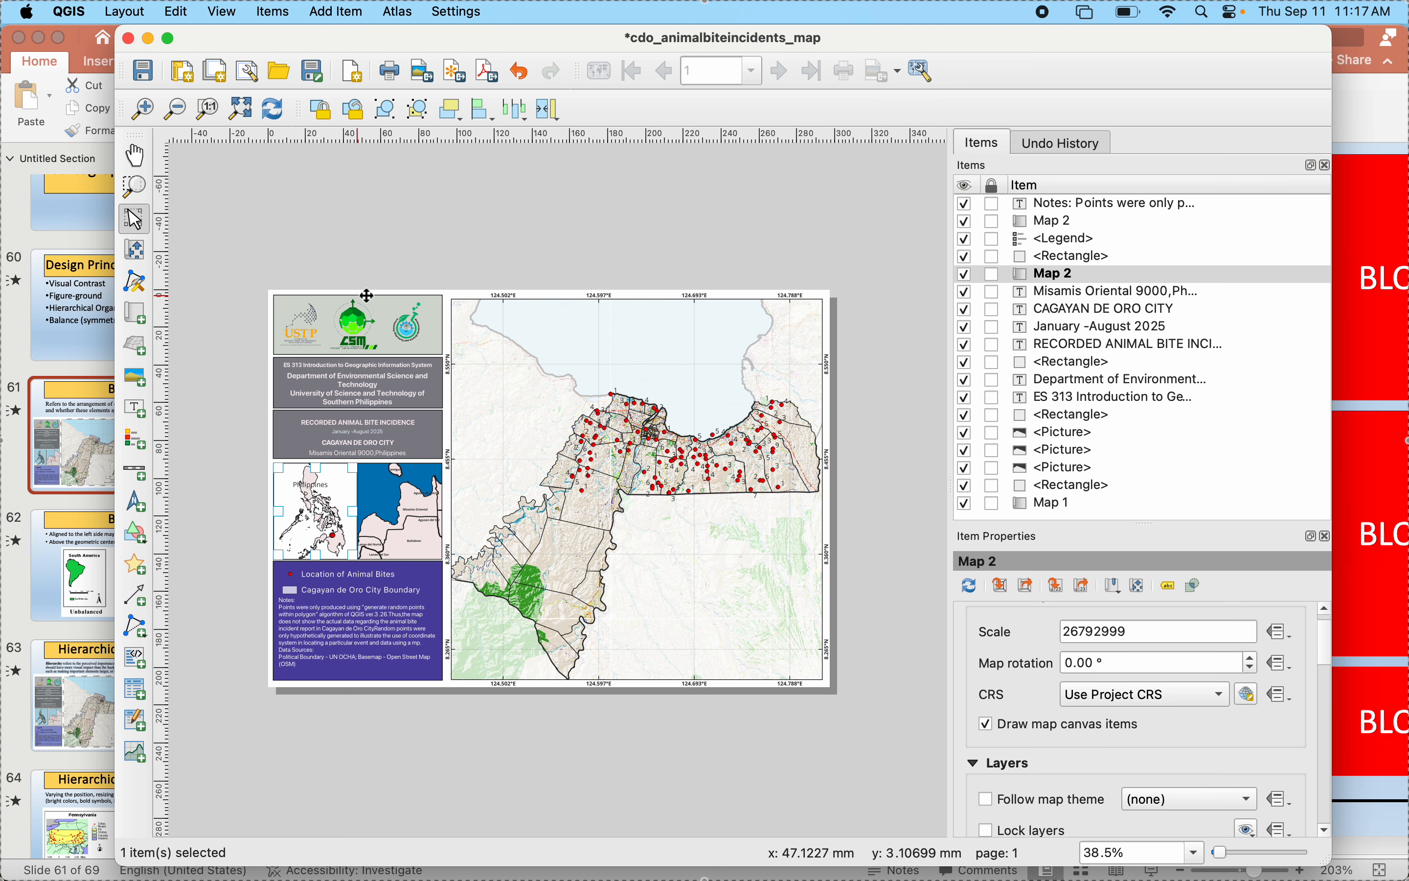
{"action": "left_click", "coordinate": [272, 108]}
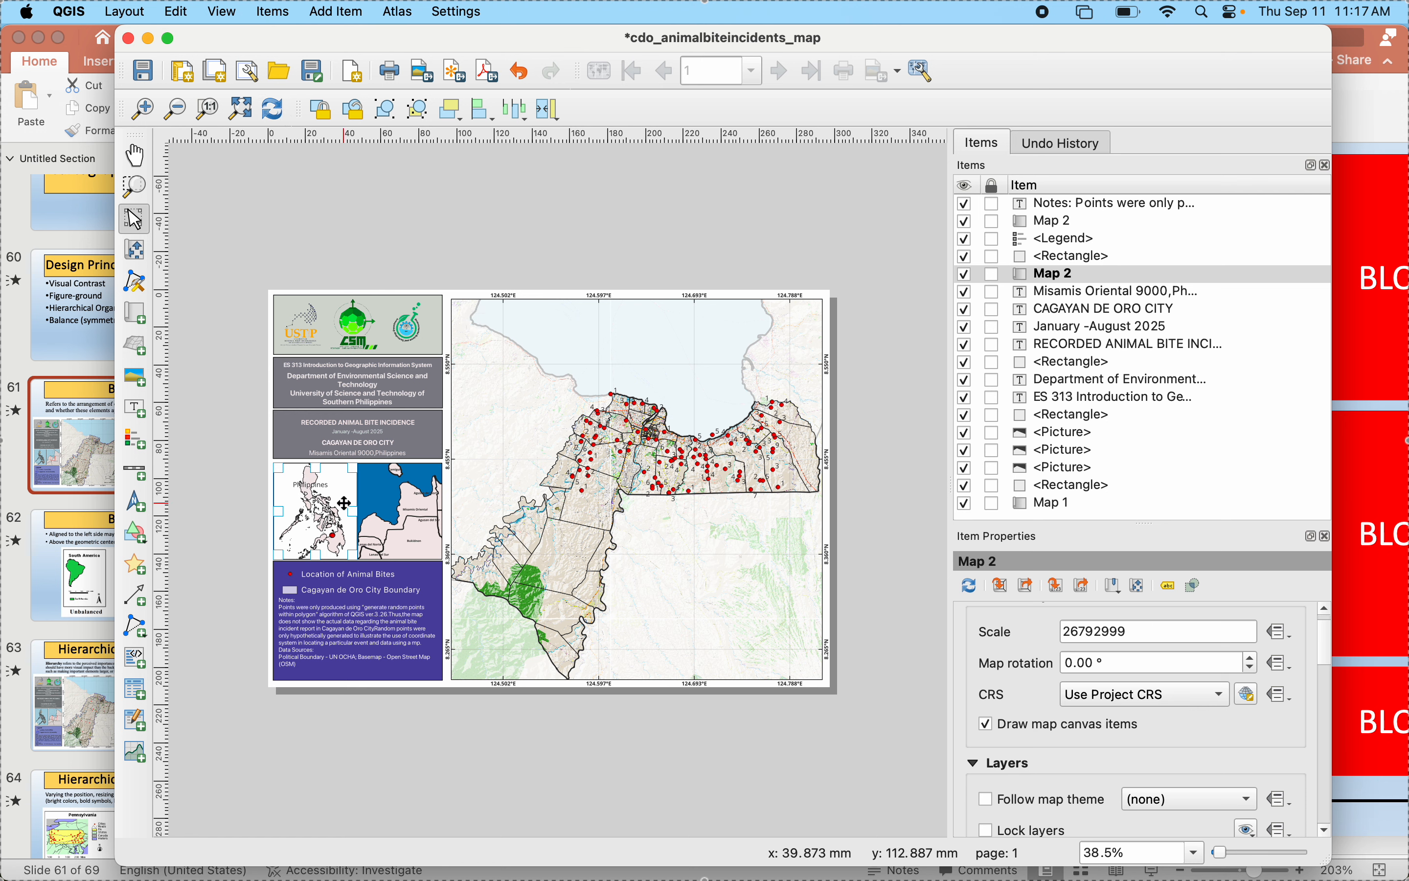
{"action": "left_click", "coordinate": [135, 250]}
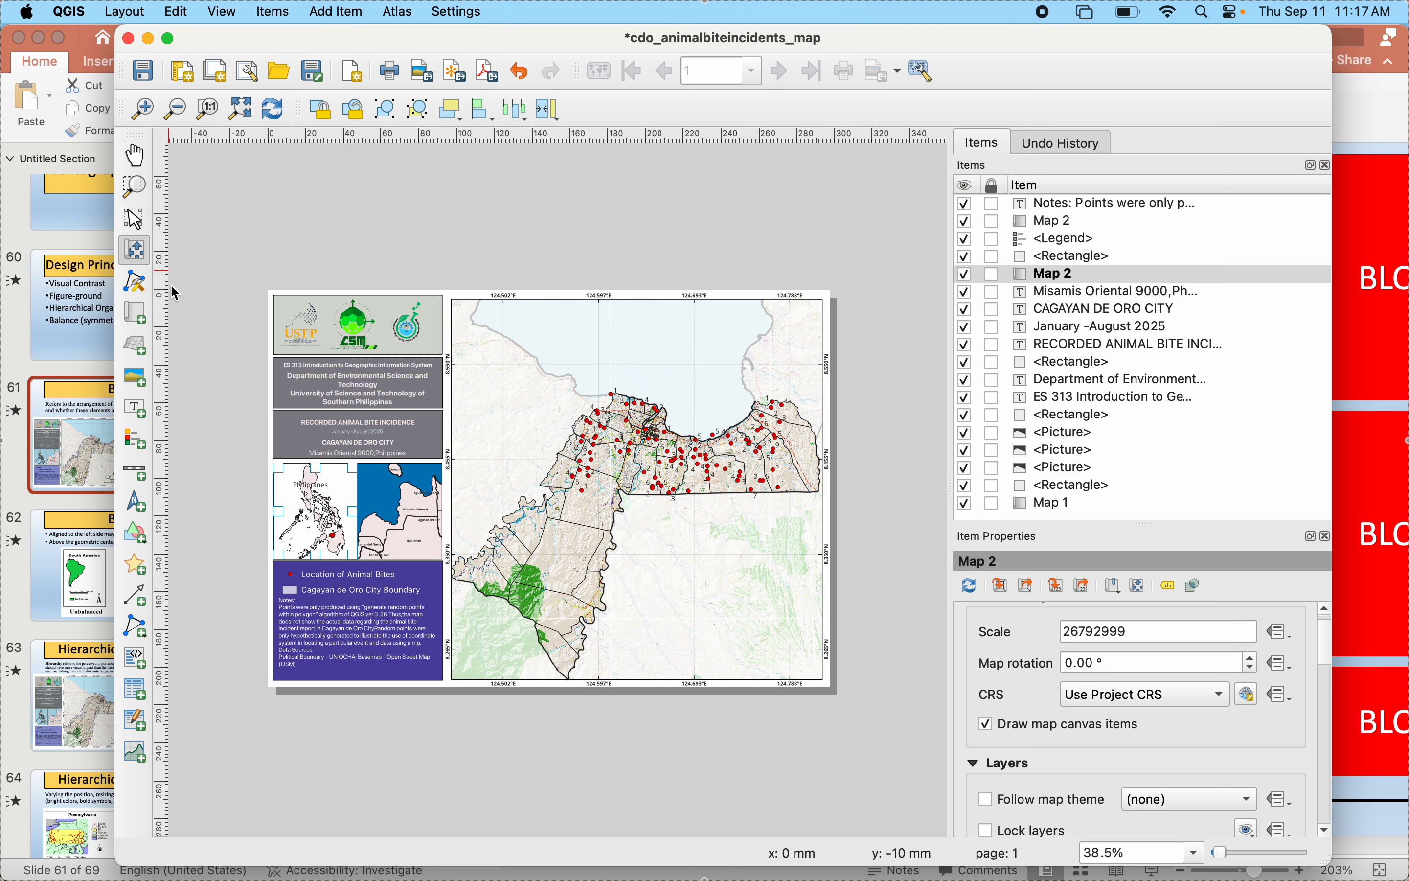
{"action": "left_click", "coordinate": [272, 108]}
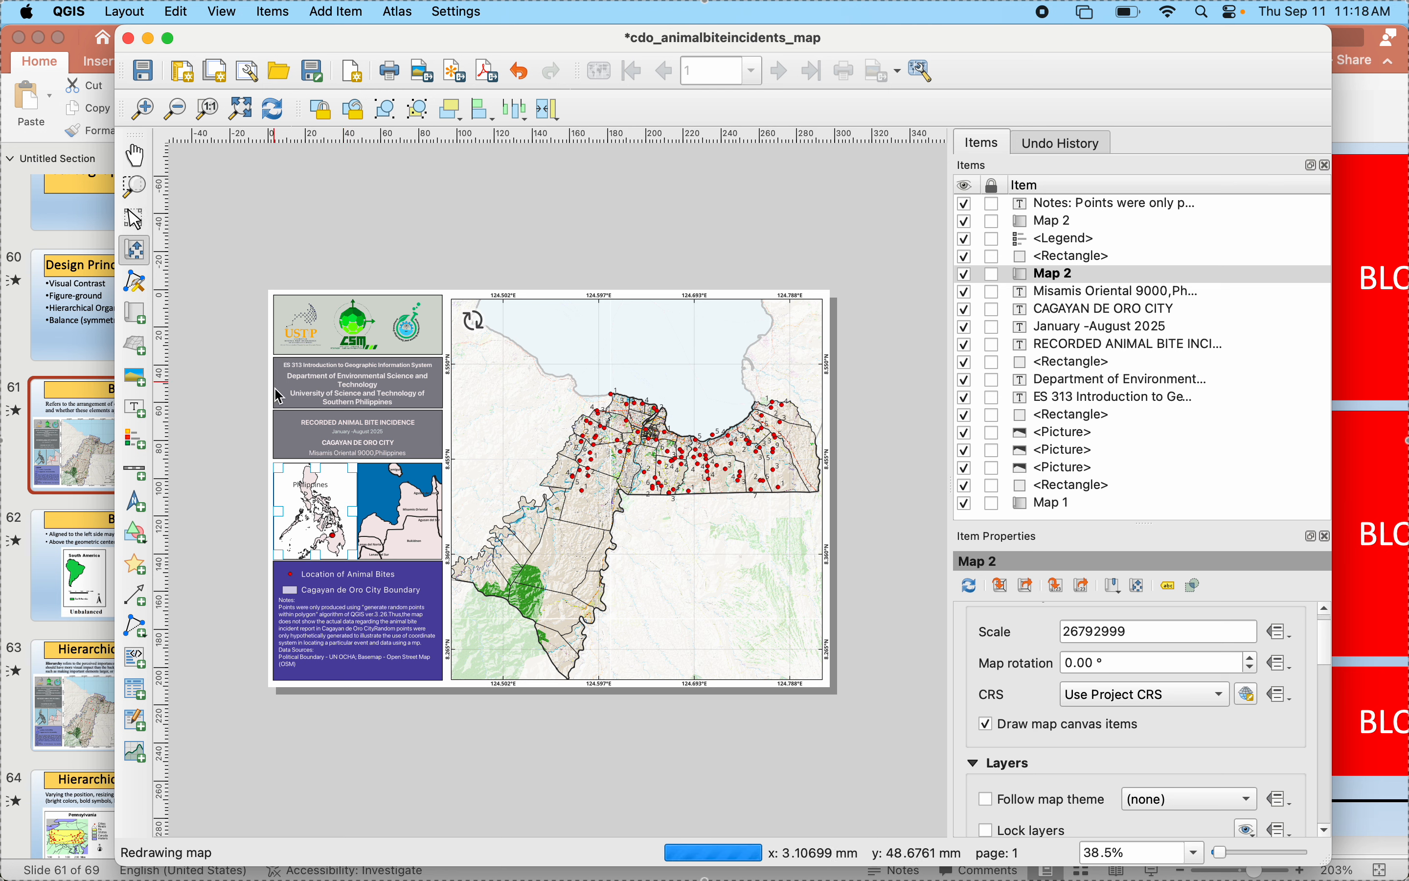
{"action": "left_click", "coordinate": [272, 110]}
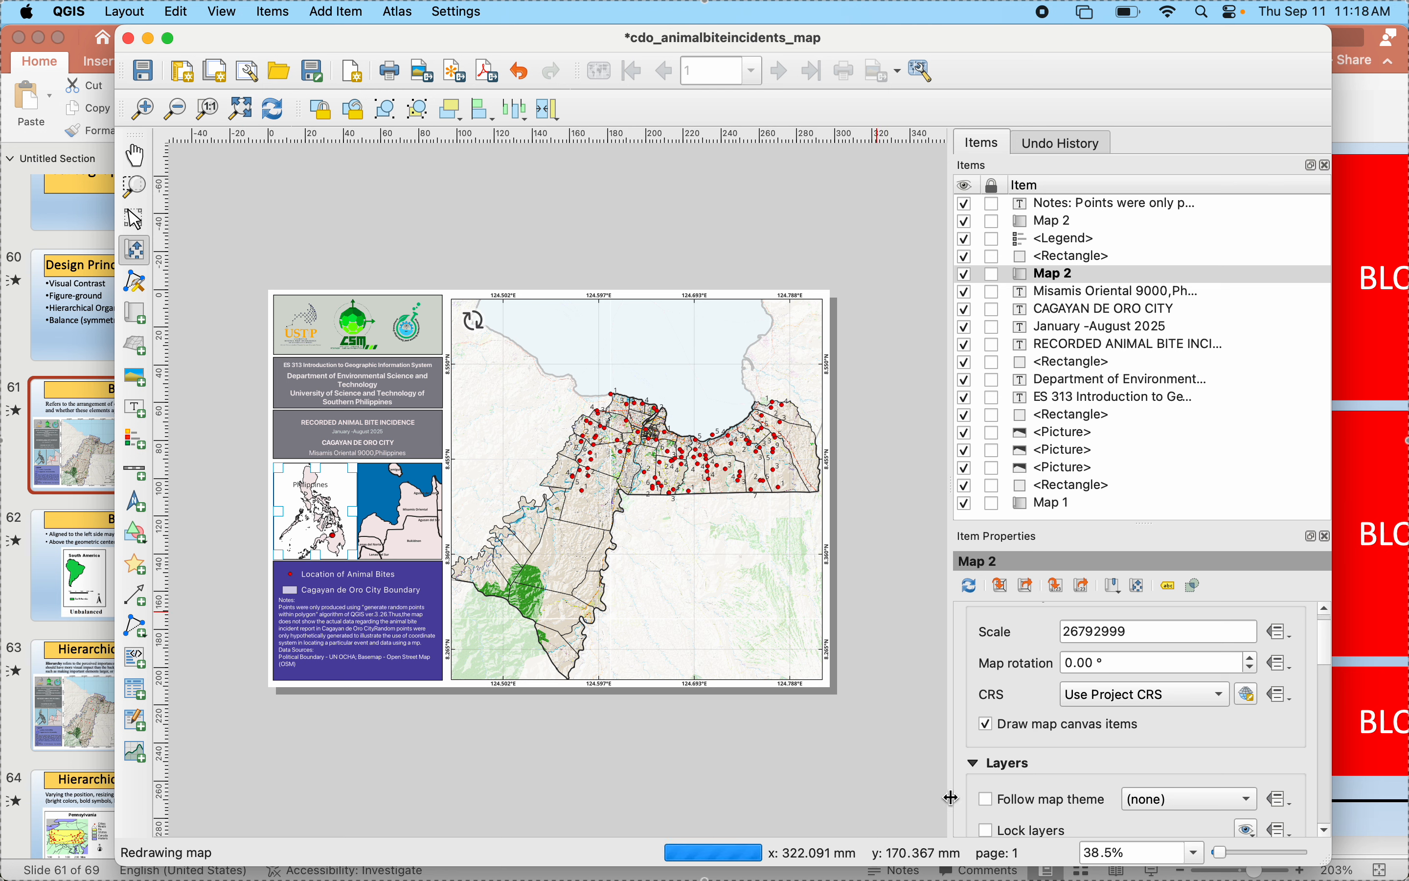
- Enable the background of the Philippines inset map and open its background color for editing
{"action": "scroll", "coordinate": [982, 809], "scroll_direction": "down", "scroll_amount": 5}
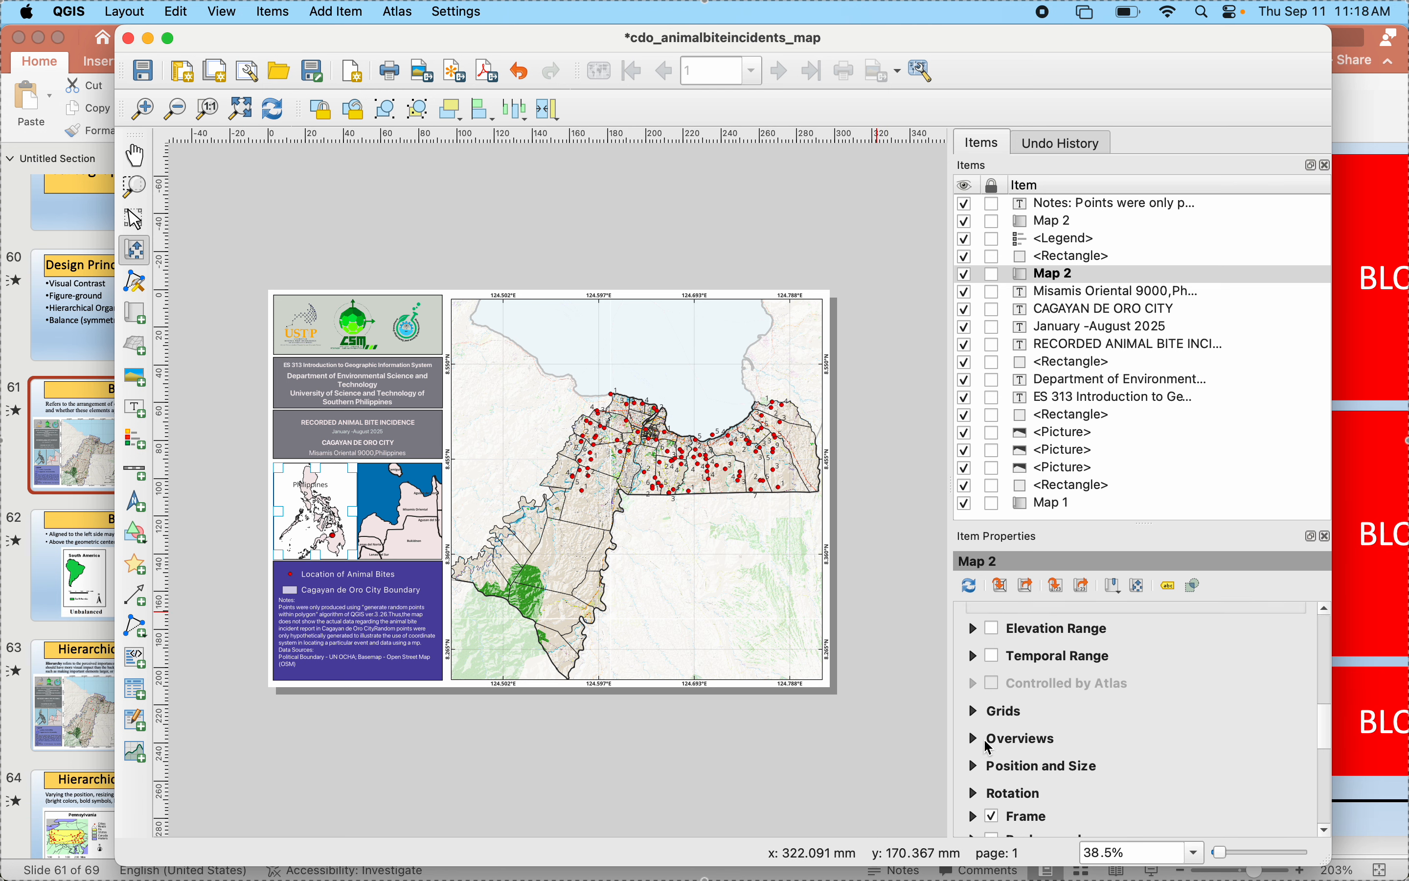
{"action": "scroll", "coordinate": [992, 757], "scroll_direction": "down", "scroll_amount": 2}
{"action": "left_click", "coordinate": [997, 776]}
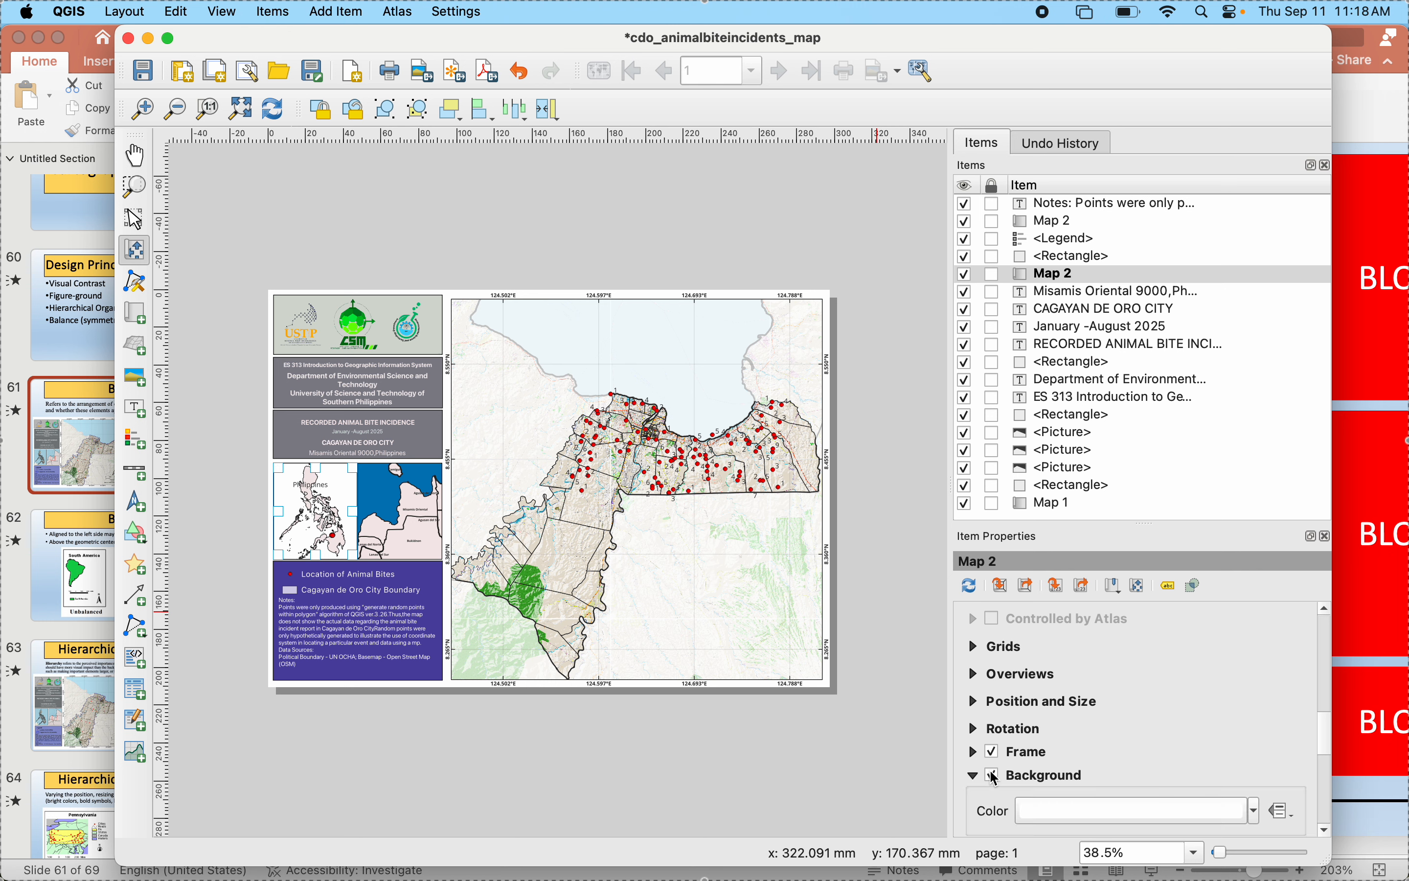
{"action": "left_click", "coordinate": [1136, 810]}
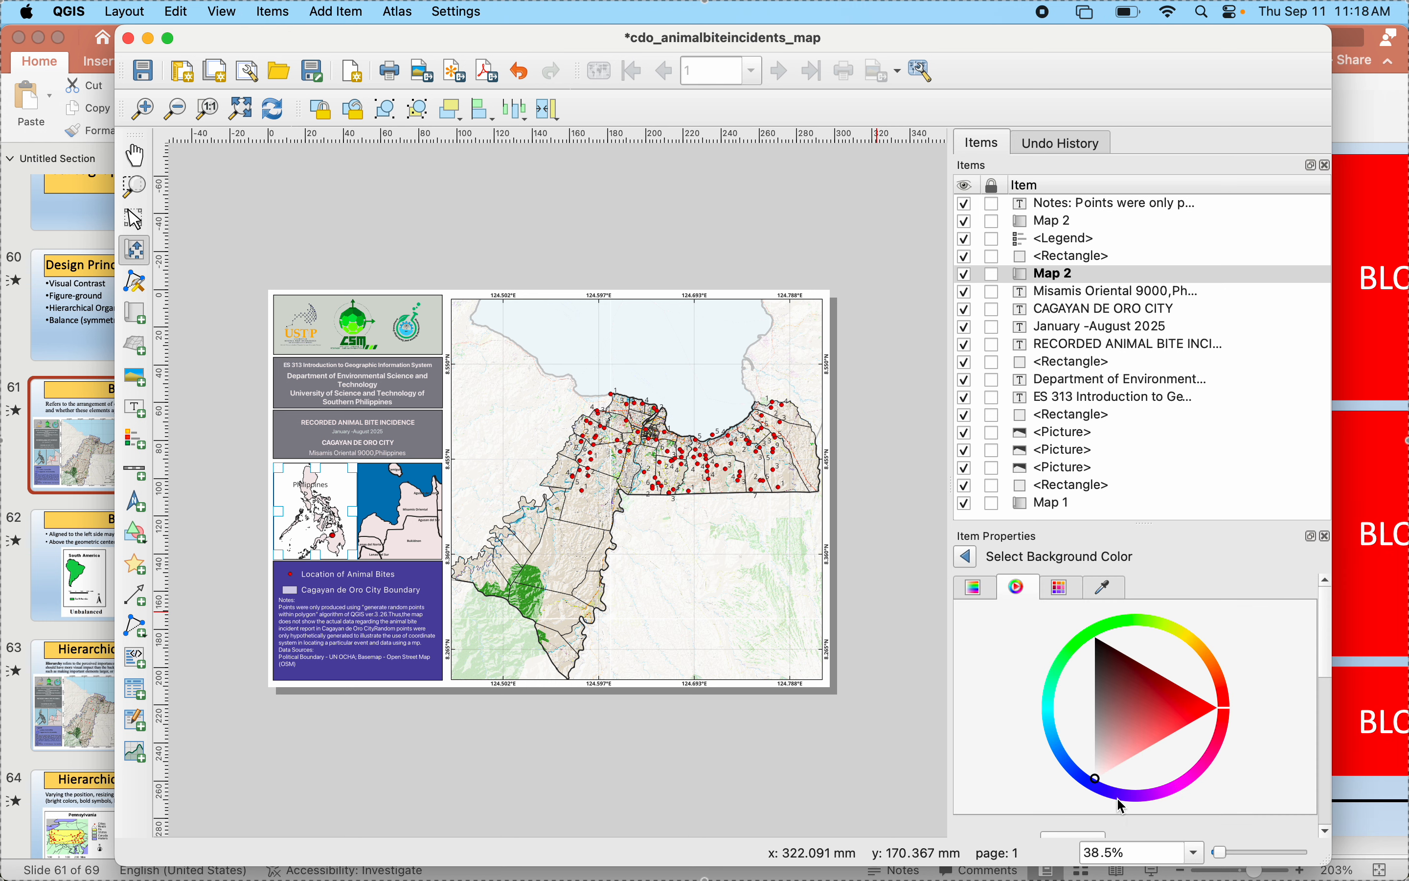
- Try a bright blue from the color wheel as the Philippines inset map's background color
{"action": "left_click", "coordinate": [1094, 783]}
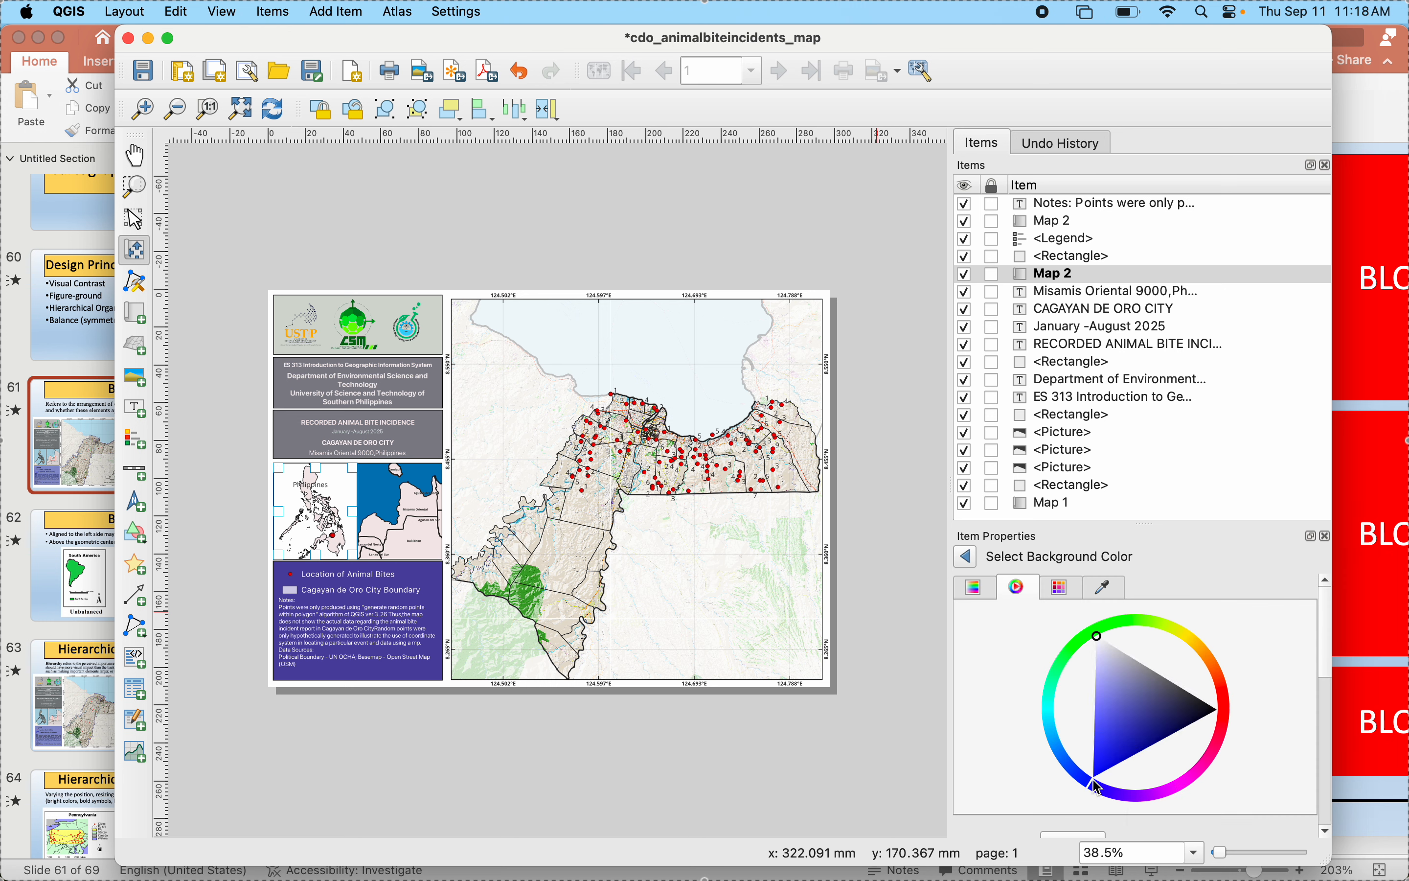
{"action": "left_click", "coordinate": [1100, 767]}
{"action": "left_click", "coordinate": [1102, 739]}
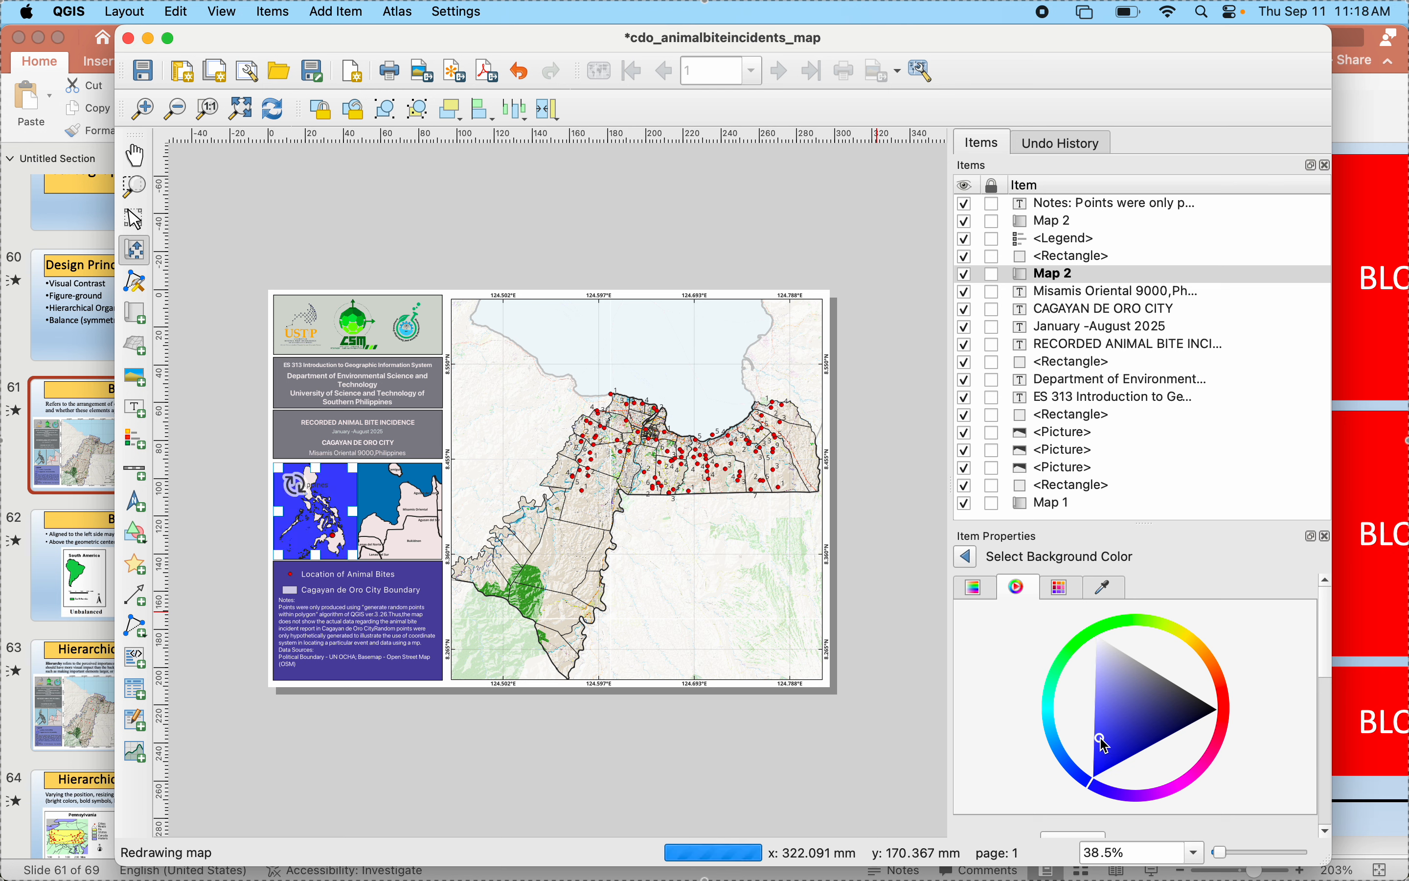
{"action": "left_click_drag", "start_coordinate": [1061, 761], "coordinate": [1091, 779]}
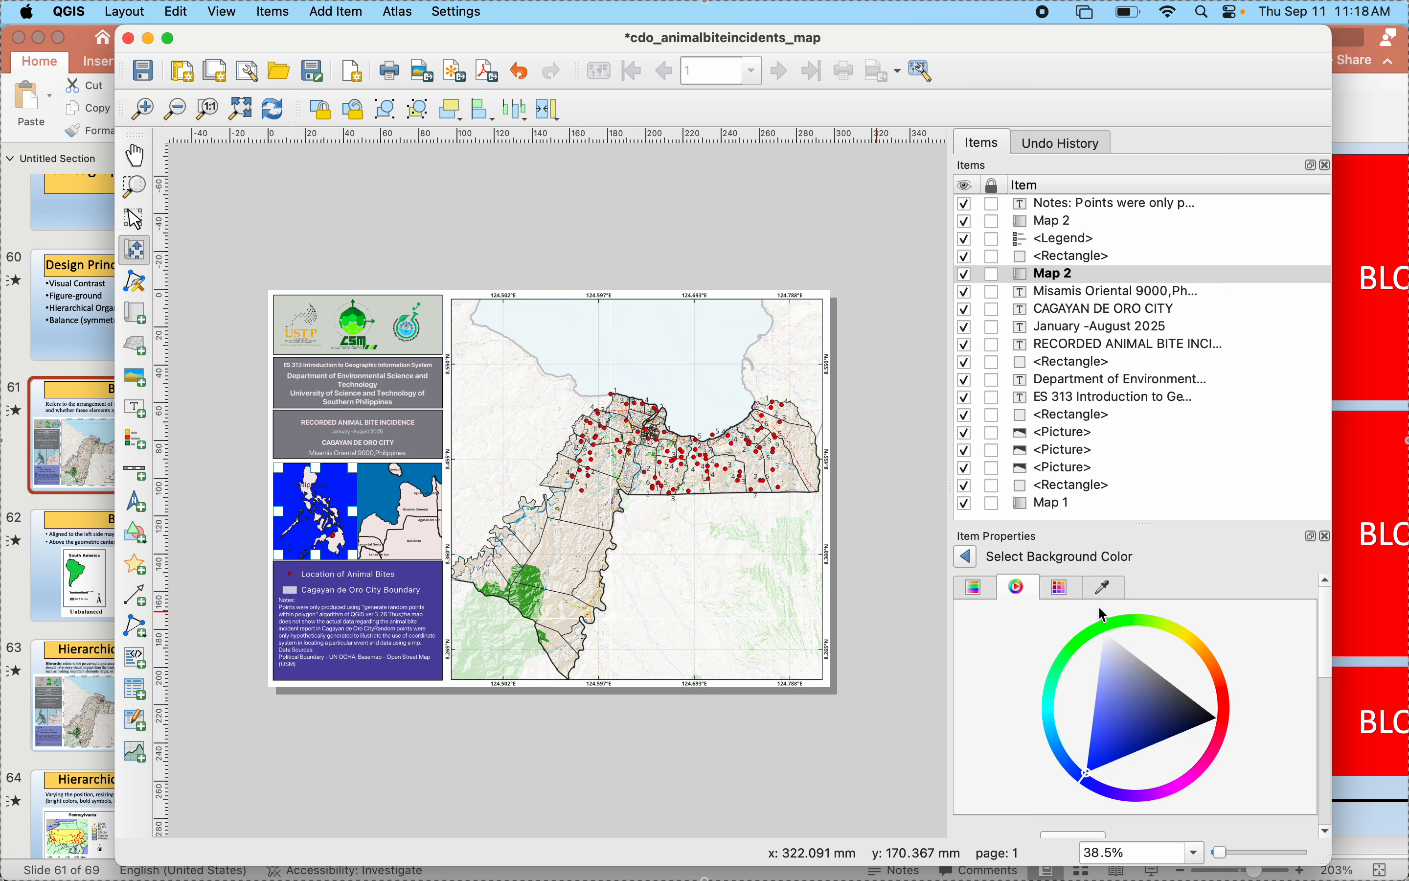
- Allow QGIS screen access and set the Philippines inset's background to the blue sampled from the neighboring inset's sea
{"action": "left_click", "coordinate": [1105, 588]}
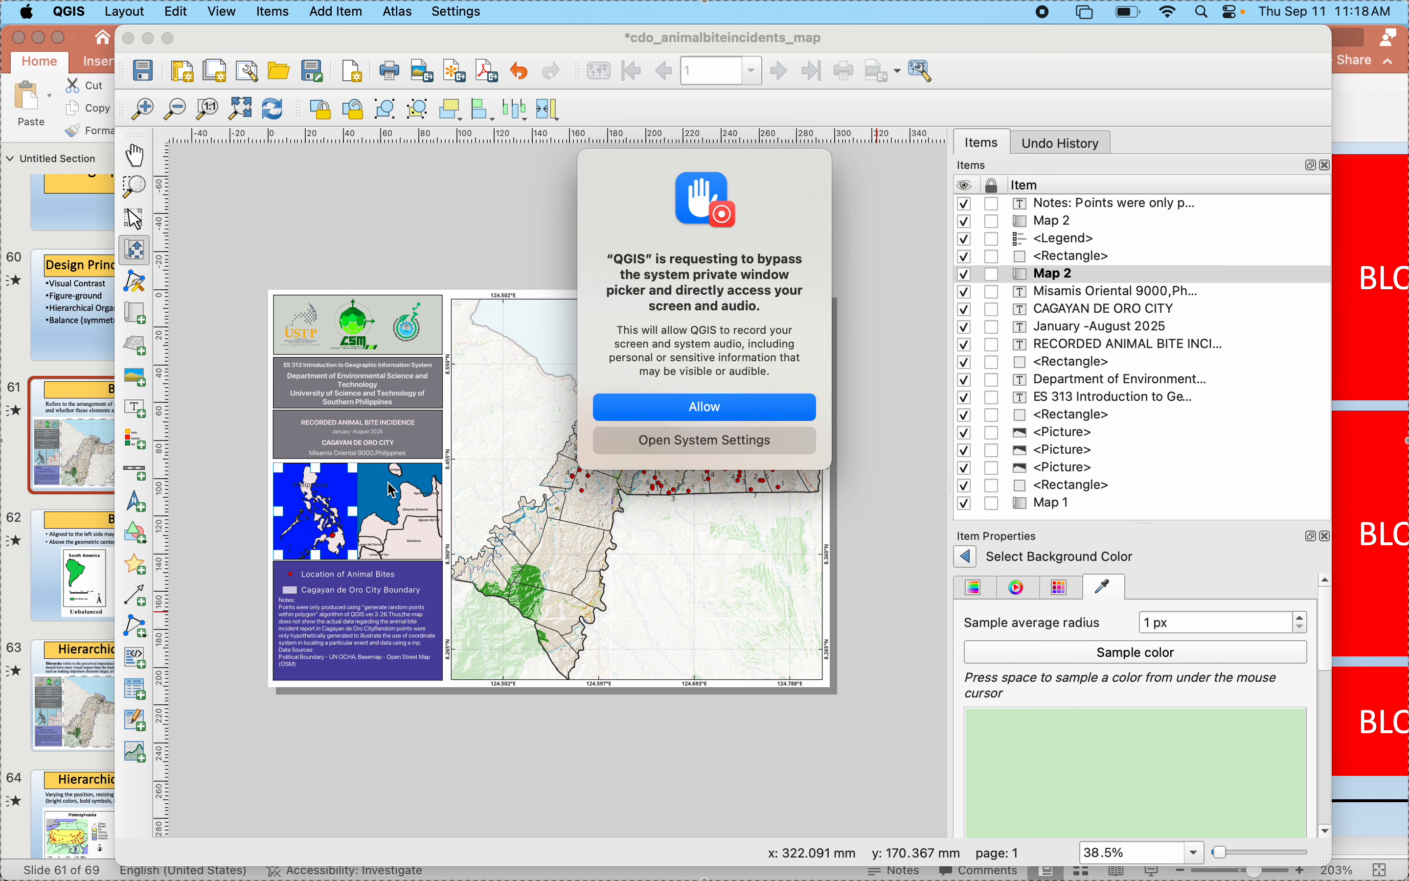
{"action": "left_click", "coordinate": [687, 410]}
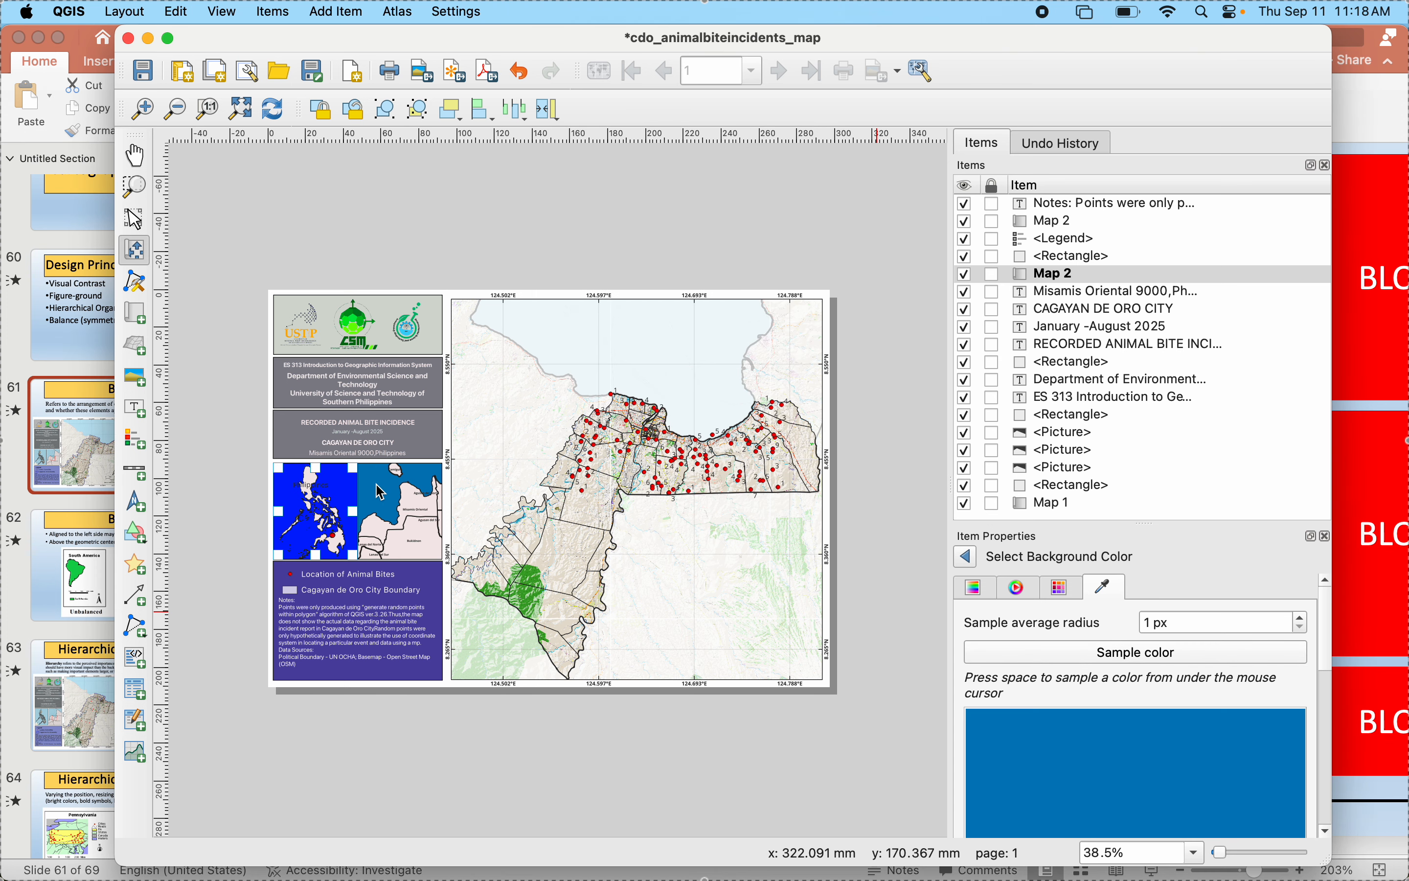
{"action": "left_click", "coordinate": [294, 483]}
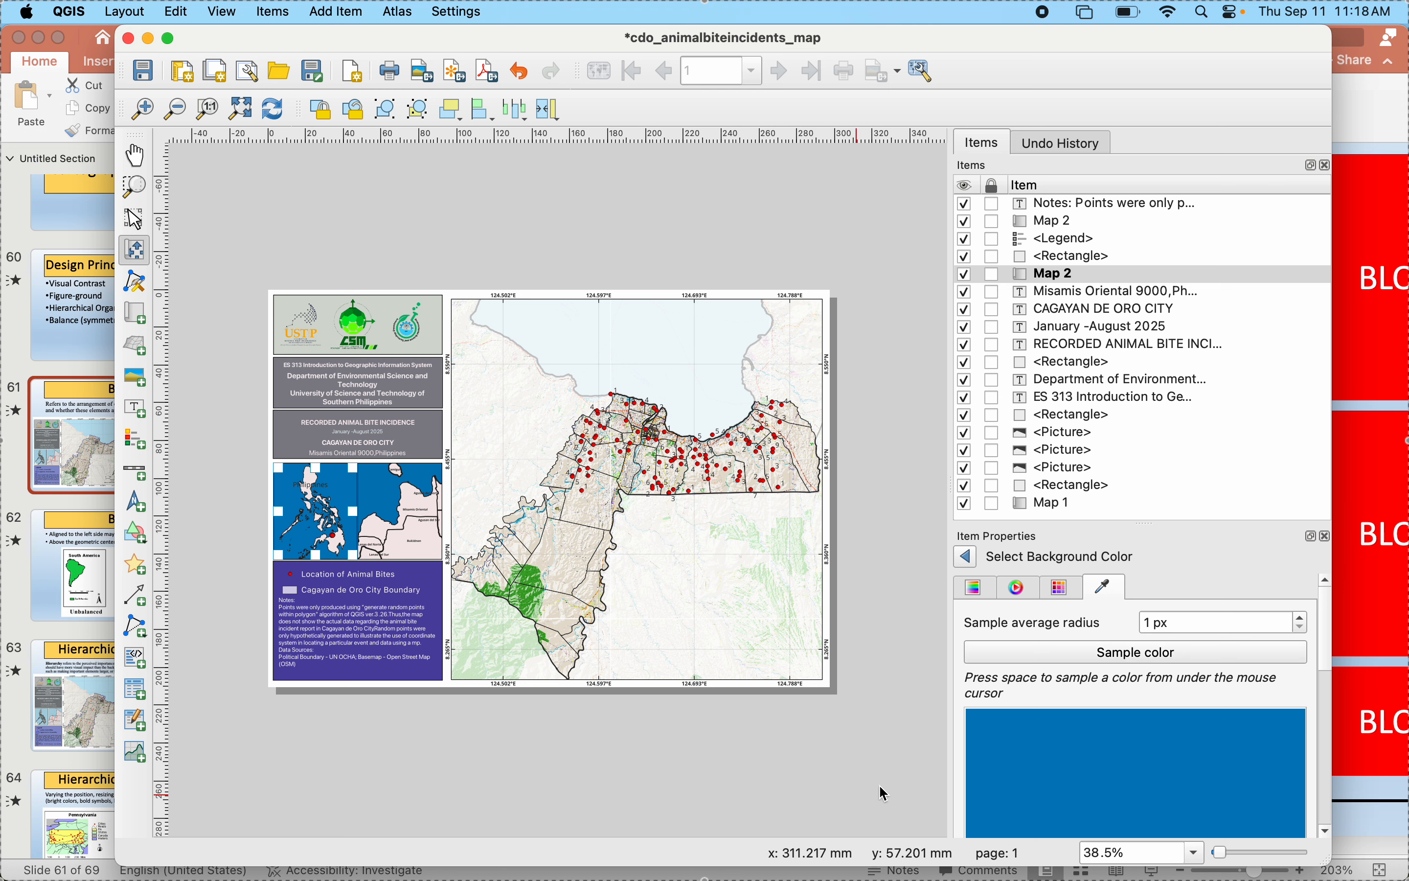
{"action": "left_click", "coordinate": [969, 558]}
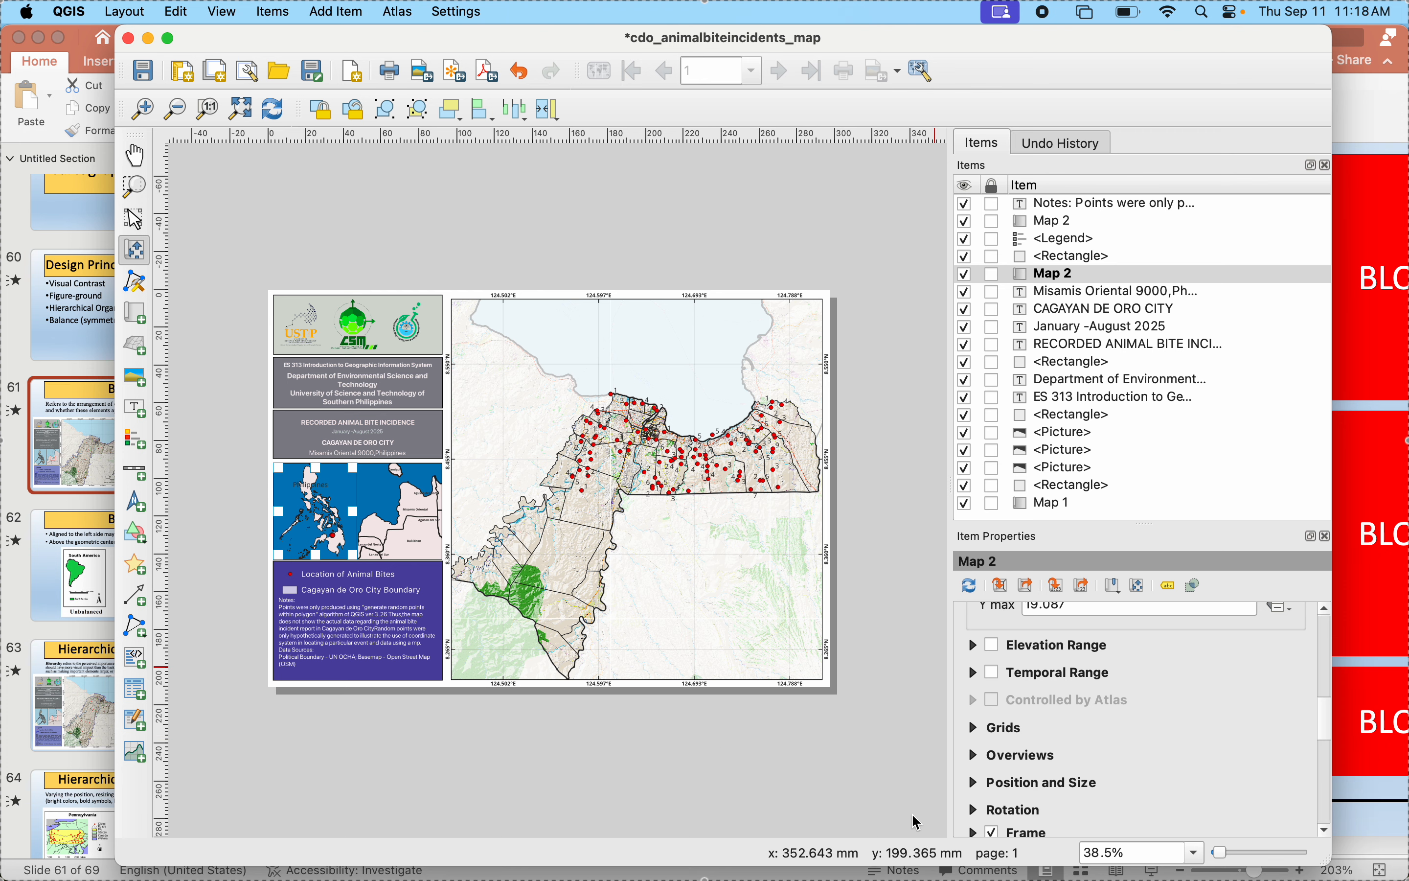
- Check the reference map on the PowerPoint slide, return to the QGIS layout and clear the inset map selection
{"action": "left_click", "coordinate": [25, 575]}
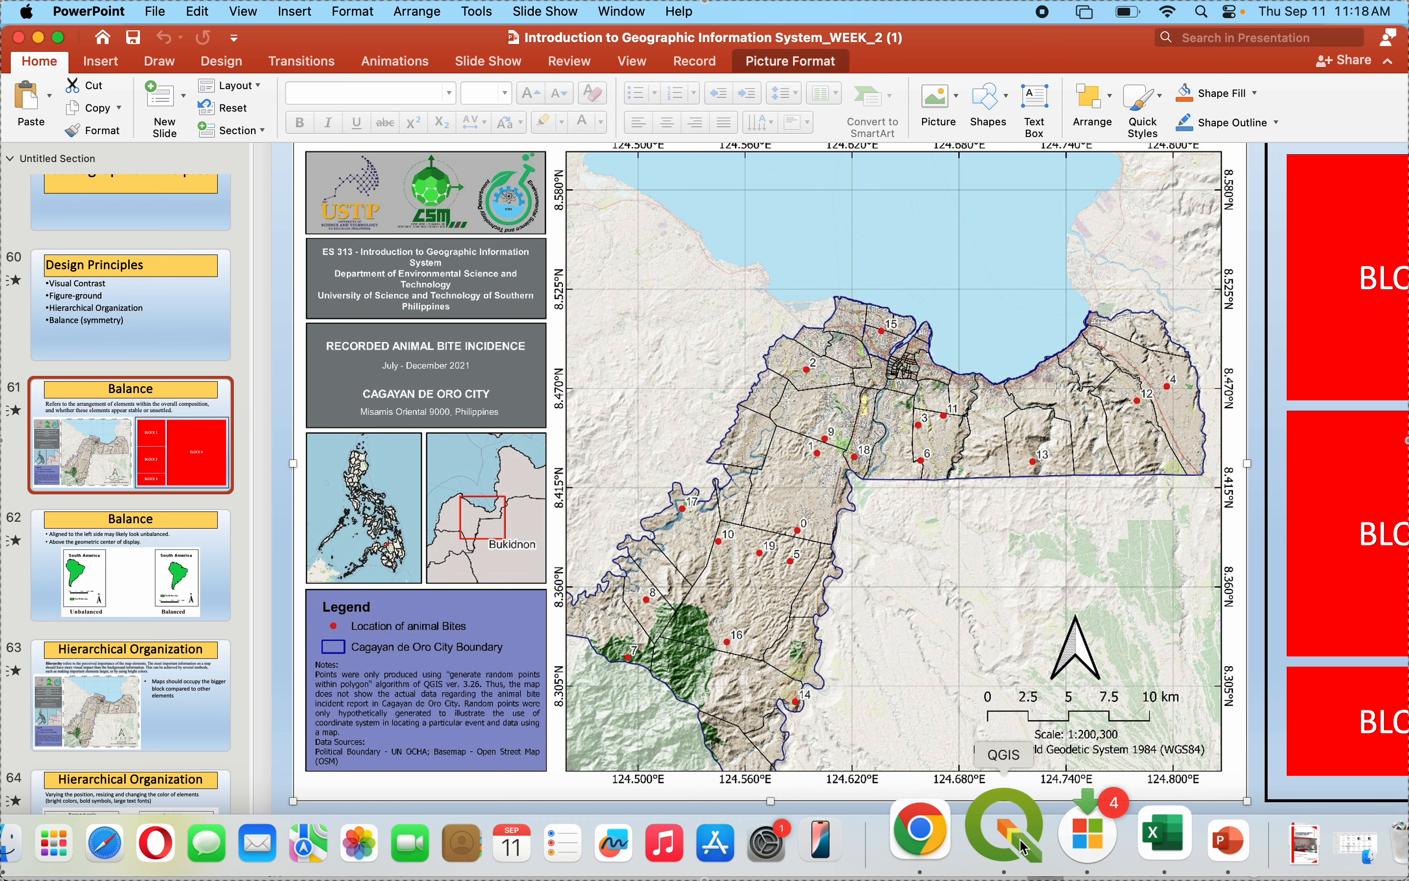
{"action": "left_click", "coordinate": [1023, 847]}
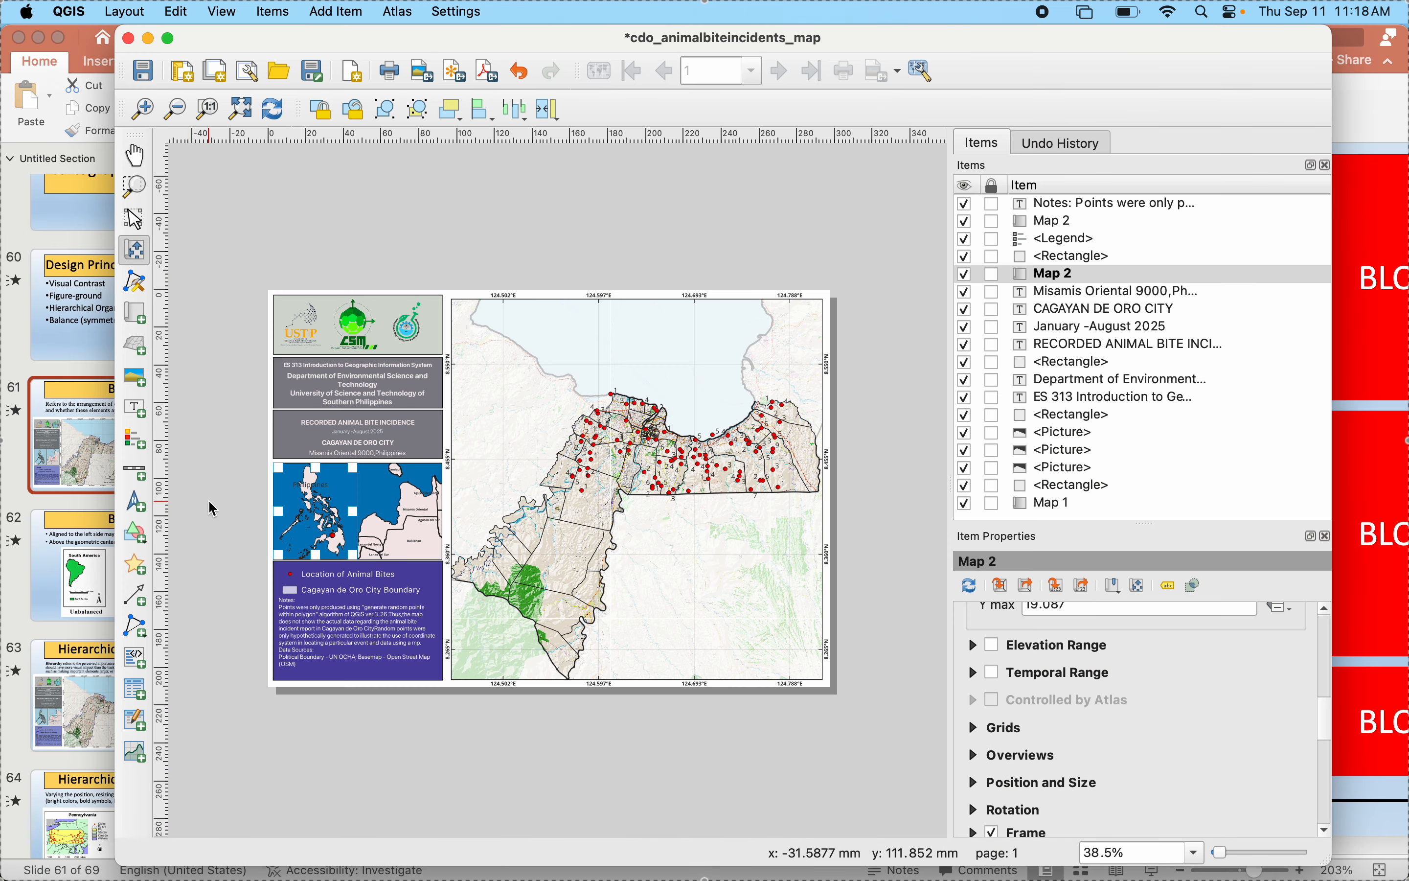
{"action": "left_click", "coordinate": [134, 219]}
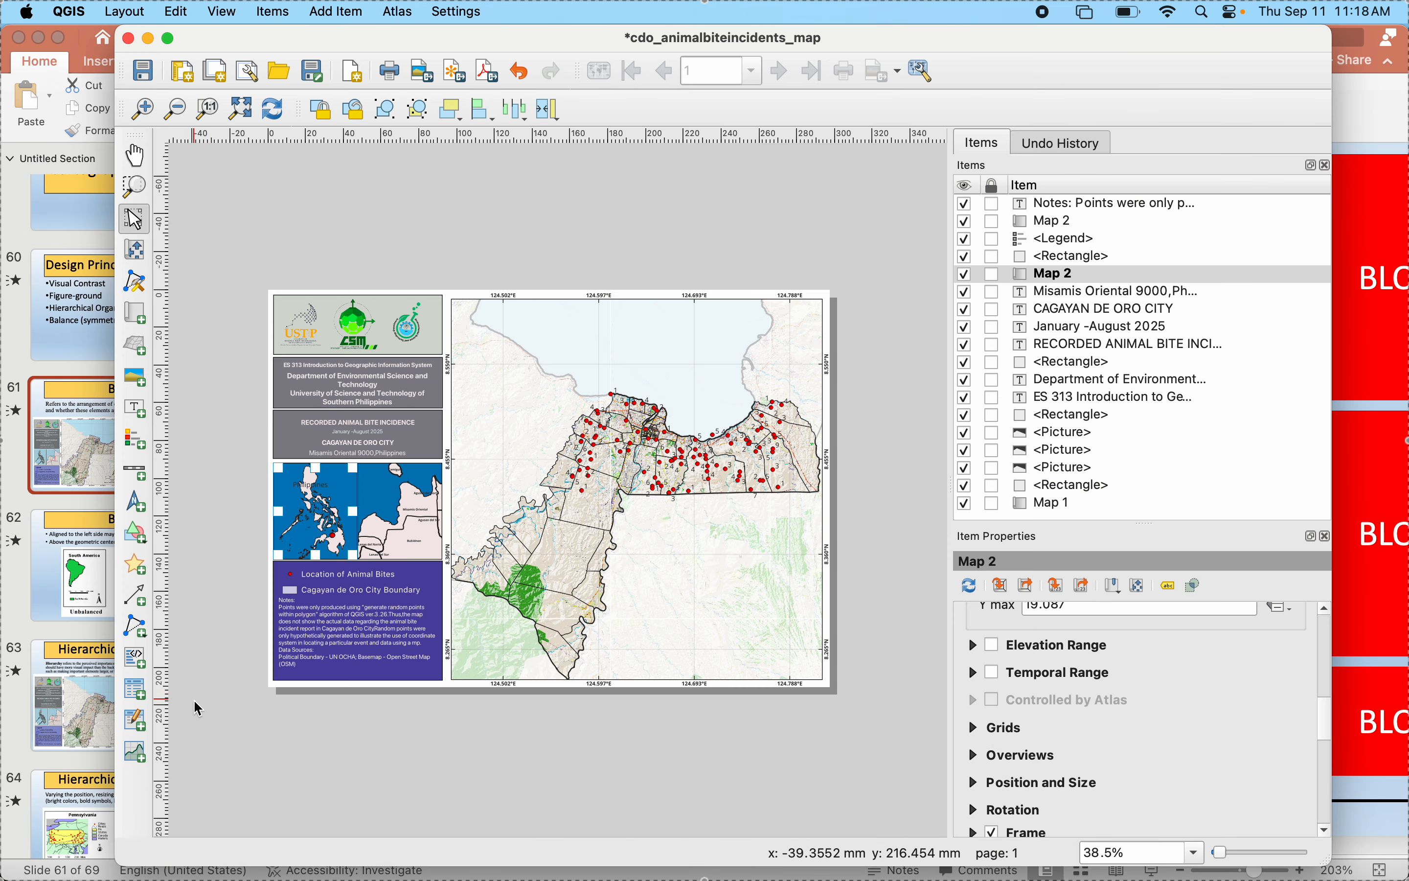
{"action": "left_click", "coordinate": [293, 746]}
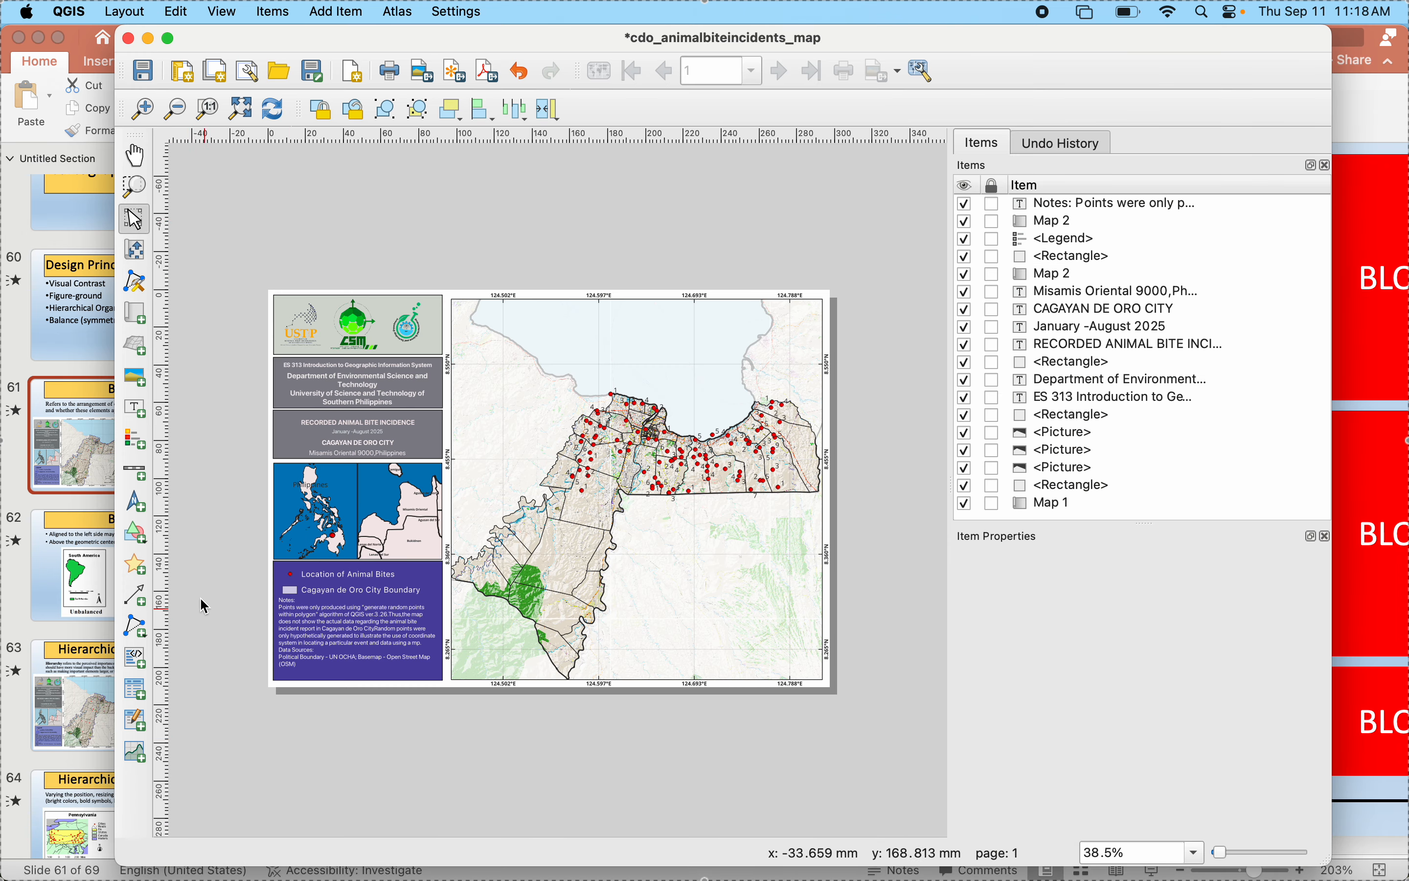
- Add a north arrow in the empty area southeast of the city boundary on the main map and enlarge its frame slightly
{"action": "left_click", "coordinate": [145, 511]}
{"action": "left_click_drag", "start_coordinate": [710, 514], "coordinate": [778, 560]}
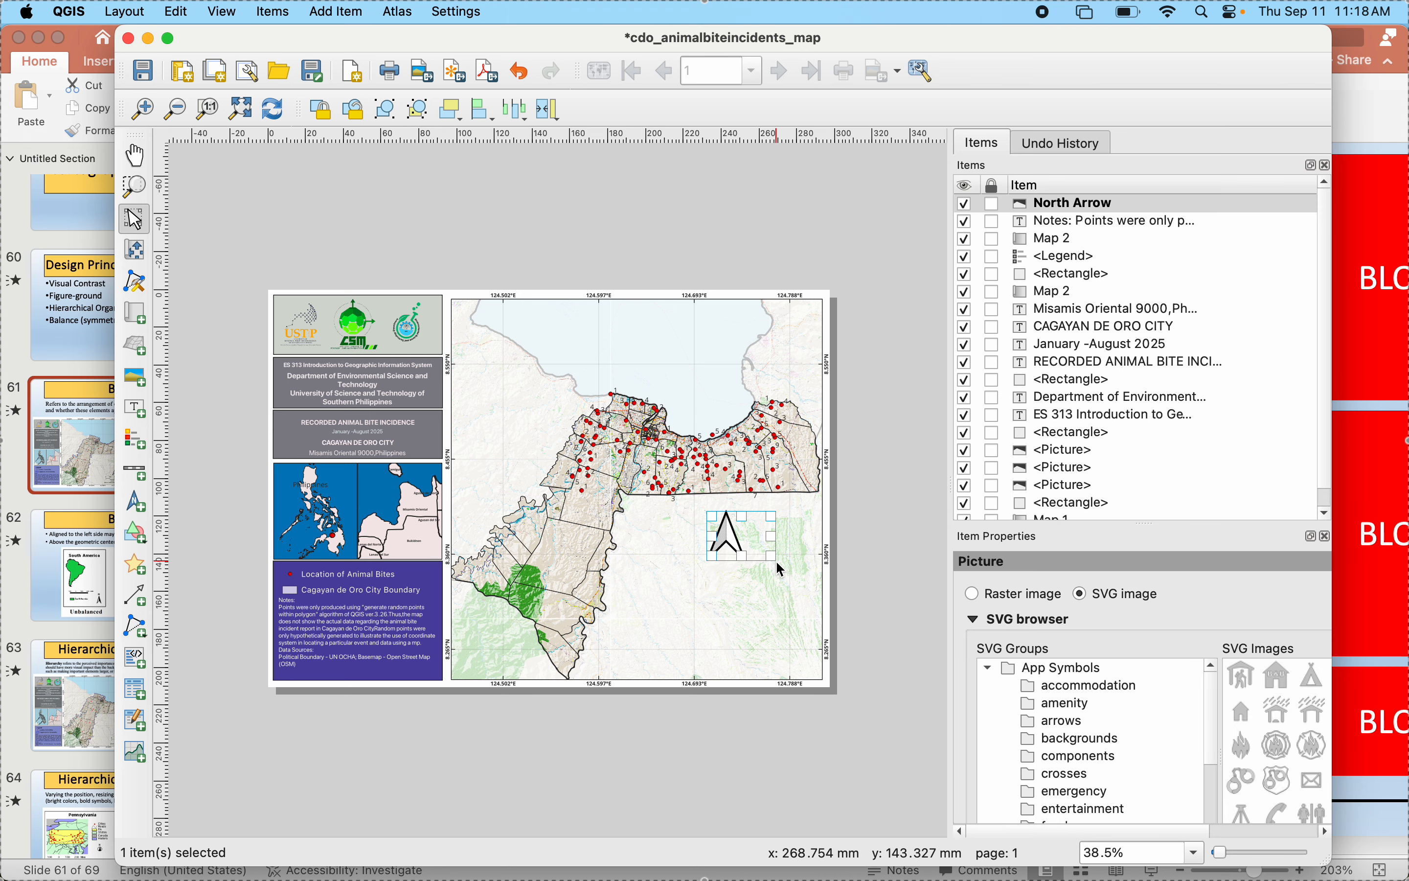
{"action": "left_click_drag", "start_coordinate": [698, 565], "coordinate": [692, 568]}
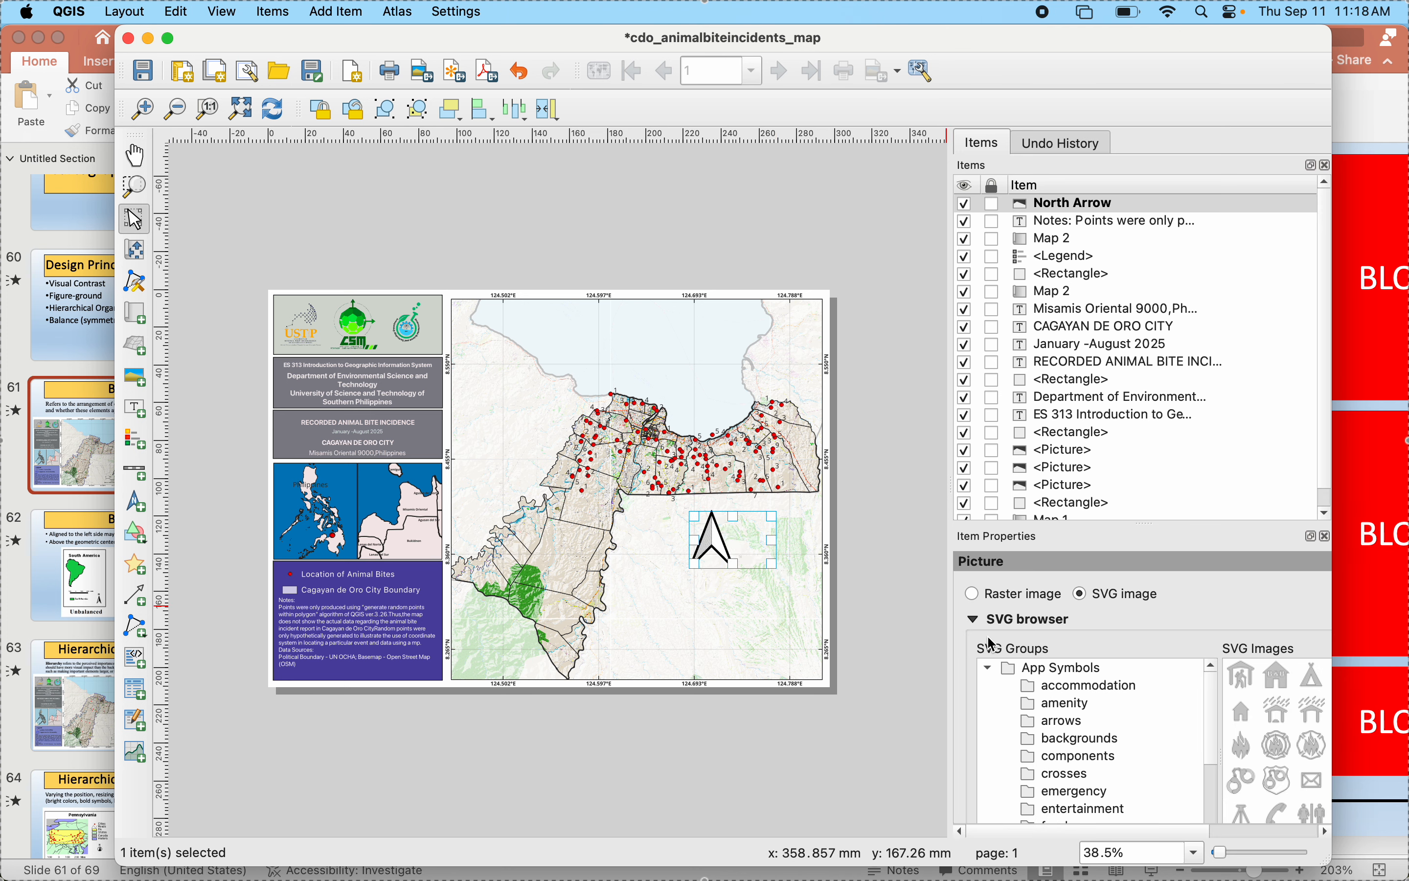
- Set the north arrow picture's resize mode to Stretch
{"action": "scroll", "coordinate": [1048, 619], "scroll_direction": "down", "scroll_amount": 6}
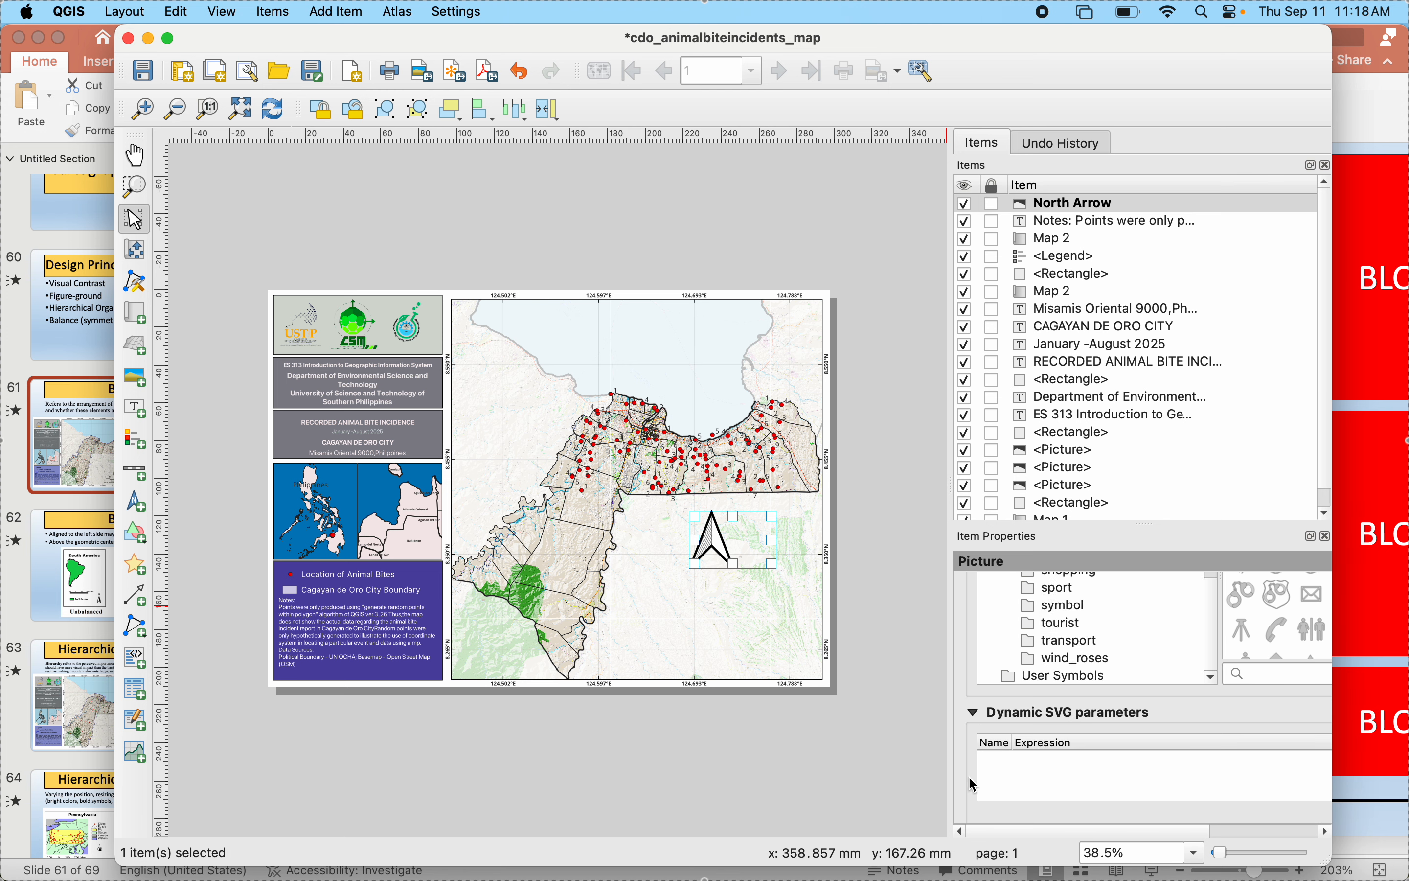
{"action": "scroll", "coordinate": [973, 785], "scroll_direction": "down", "scroll_amount": 8}
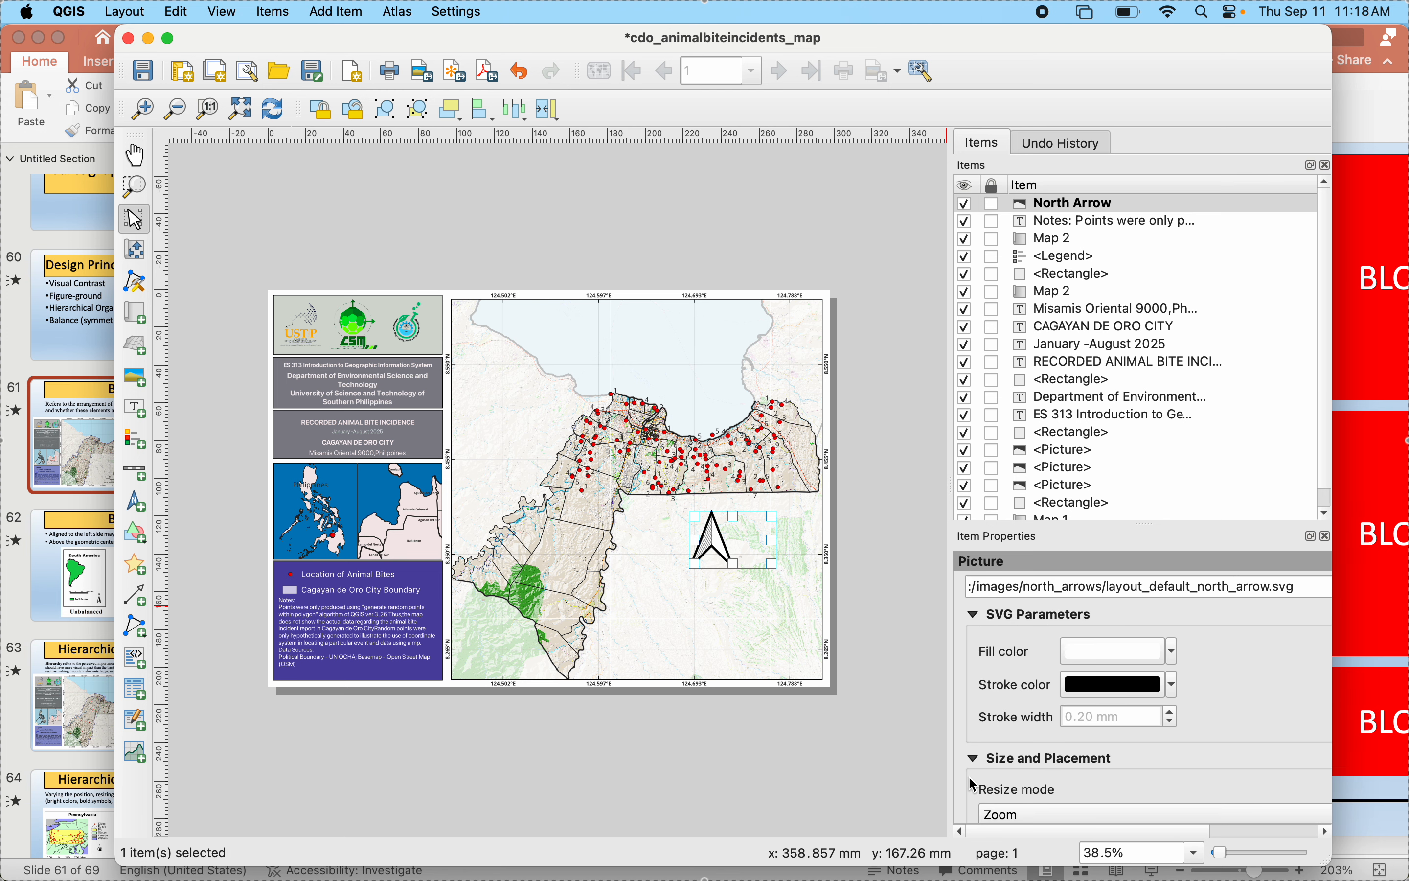
{"action": "scroll", "coordinate": [974, 783], "scroll_direction": "down", "scroll_amount": 2}
{"action": "left_click", "coordinate": [973, 780]}
{"action": "left_click", "coordinate": [974, 779]}
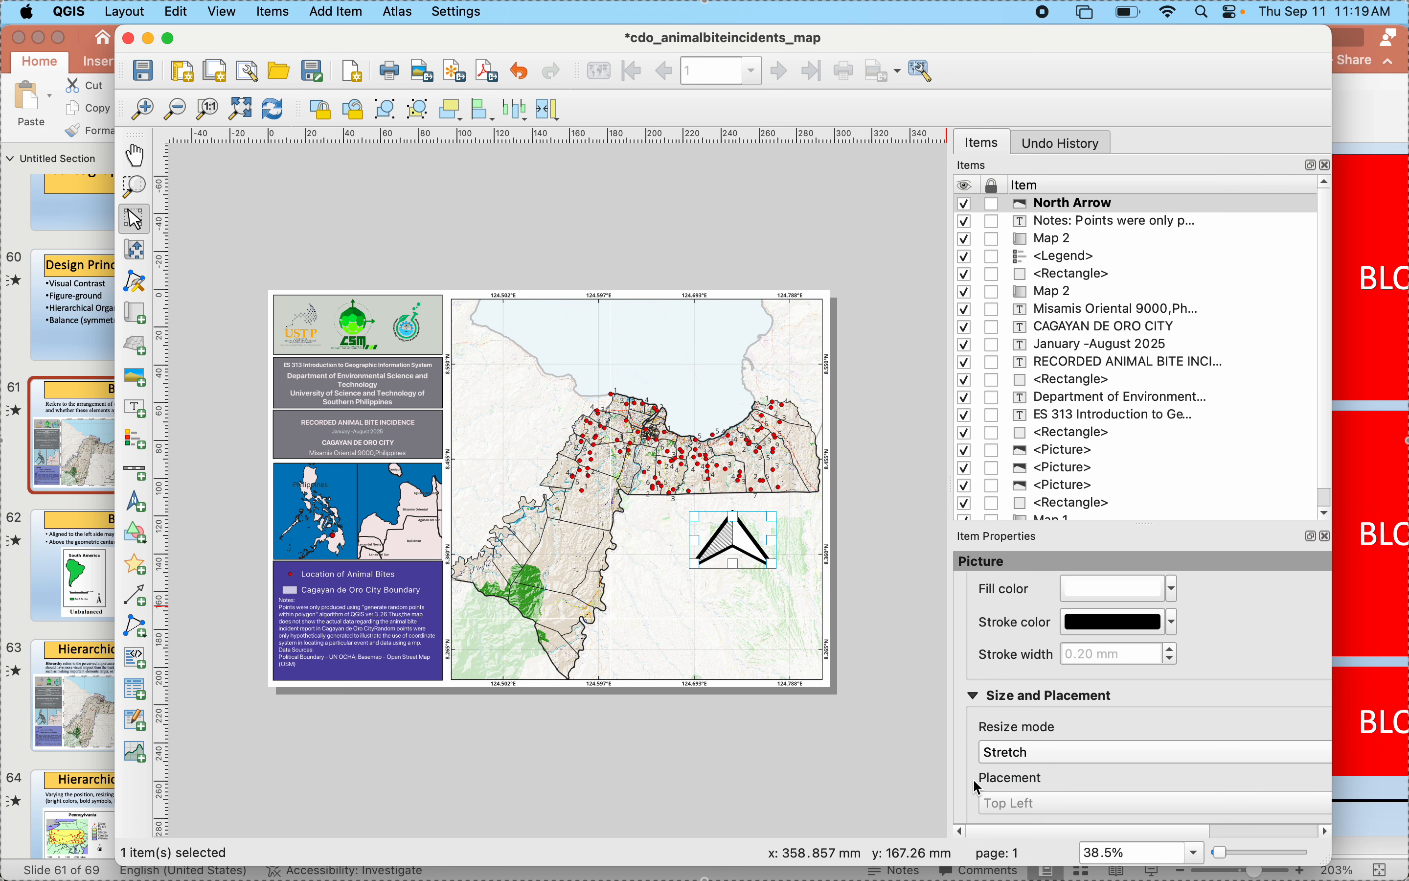
- Resize the north arrow's frame to a nearly square shape, shift it slightly left below the bite points, and deselect it
{"action": "left_click_drag", "start_coordinate": [693, 541], "coordinate": [746, 505]}
{"action": "left_click_drag", "start_coordinate": [745, 571], "coordinate": [745, 571]}
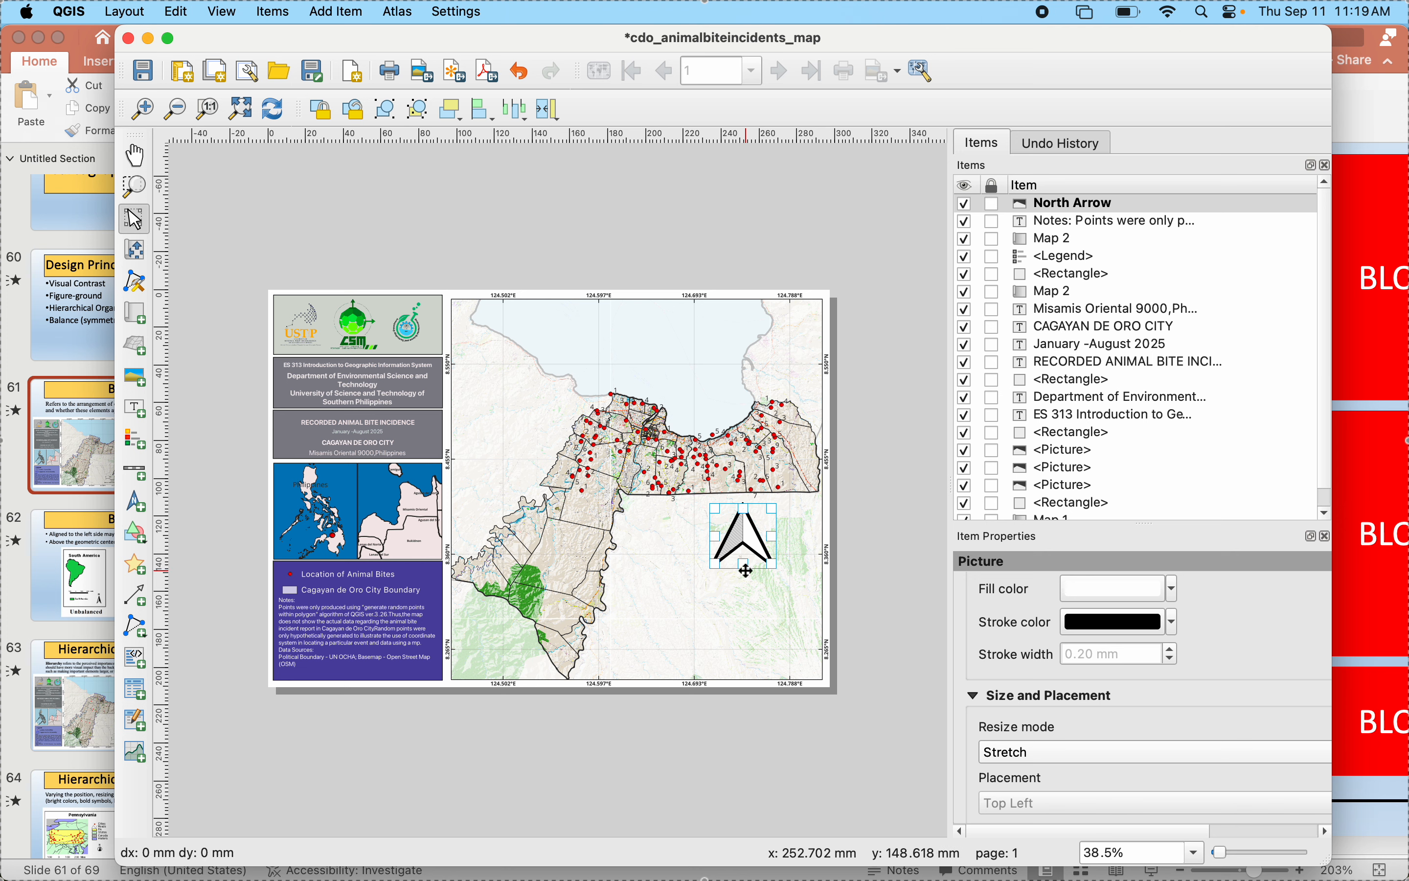
{"action": "left_click", "coordinate": [748, 628]}
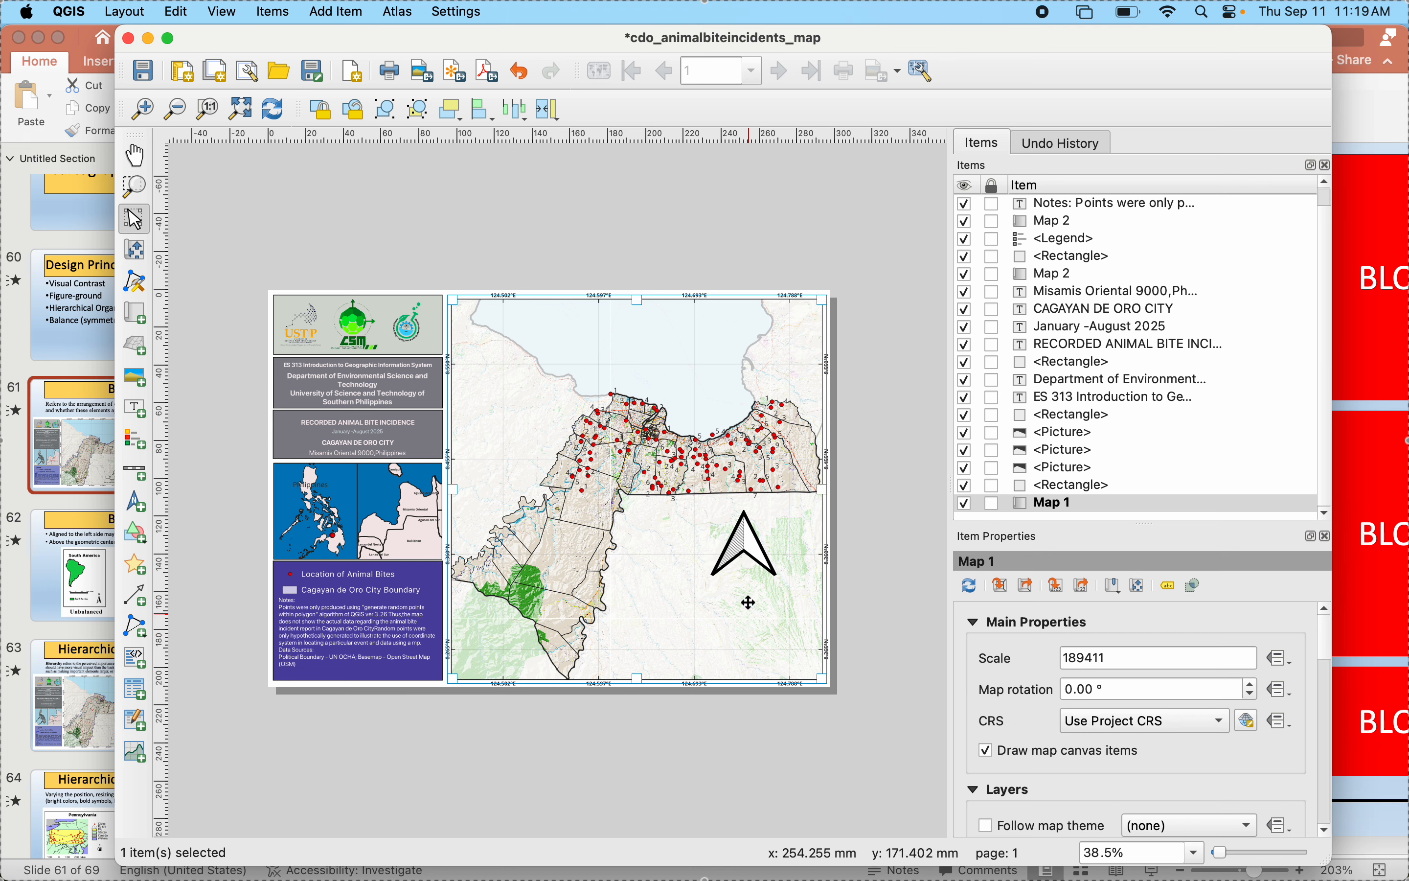
{"action": "left_click", "coordinate": [751, 554]}
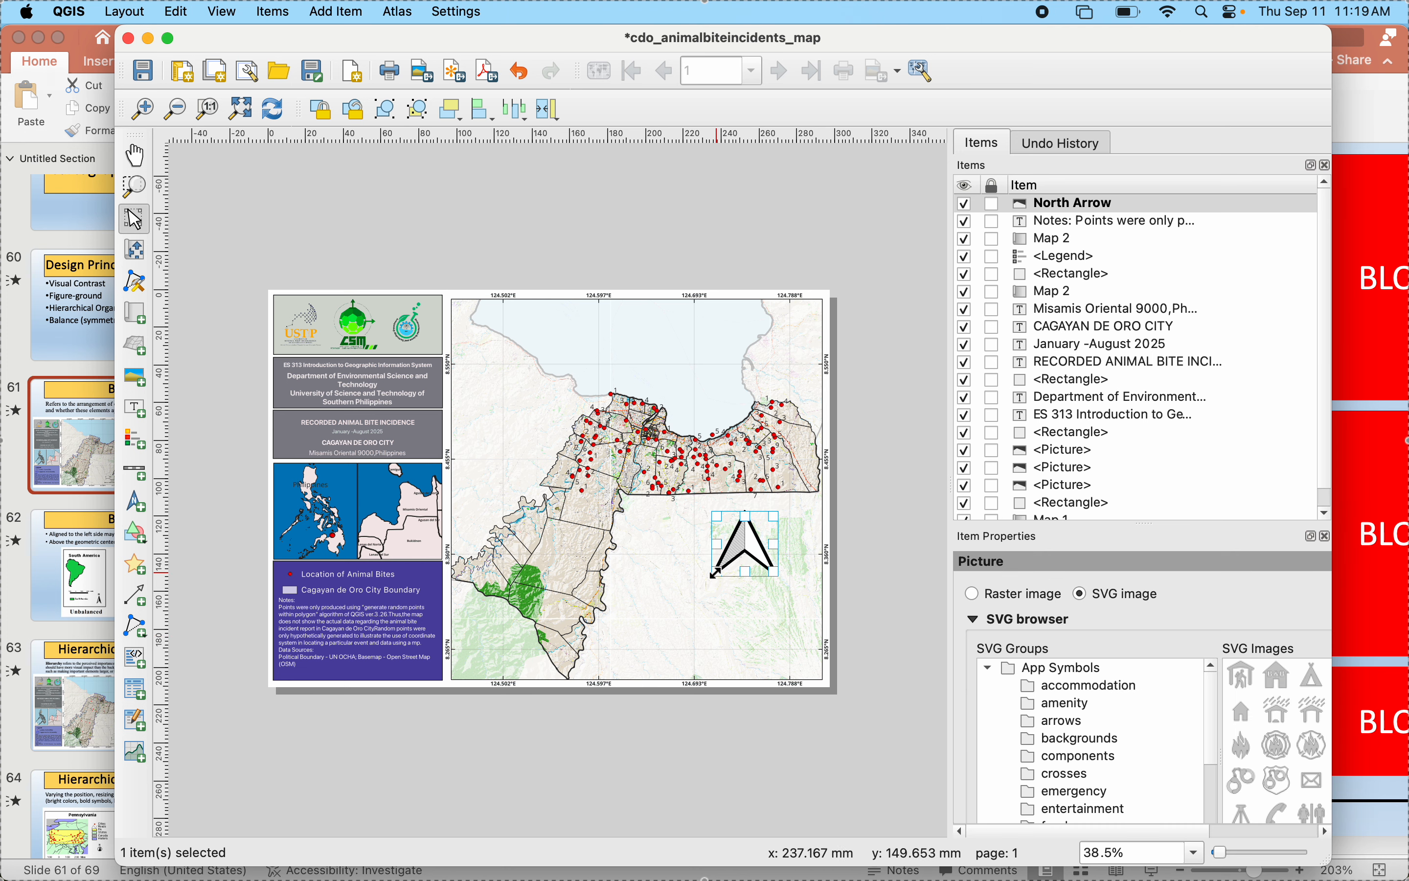
{"action": "left_click_drag", "start_coordinate": [716, 574], "coordinate": [729, 542]}
{"action": "left_click", "coordinate": [903, 657]}
{"action": "left_click", "coordinate": [889, 594]}
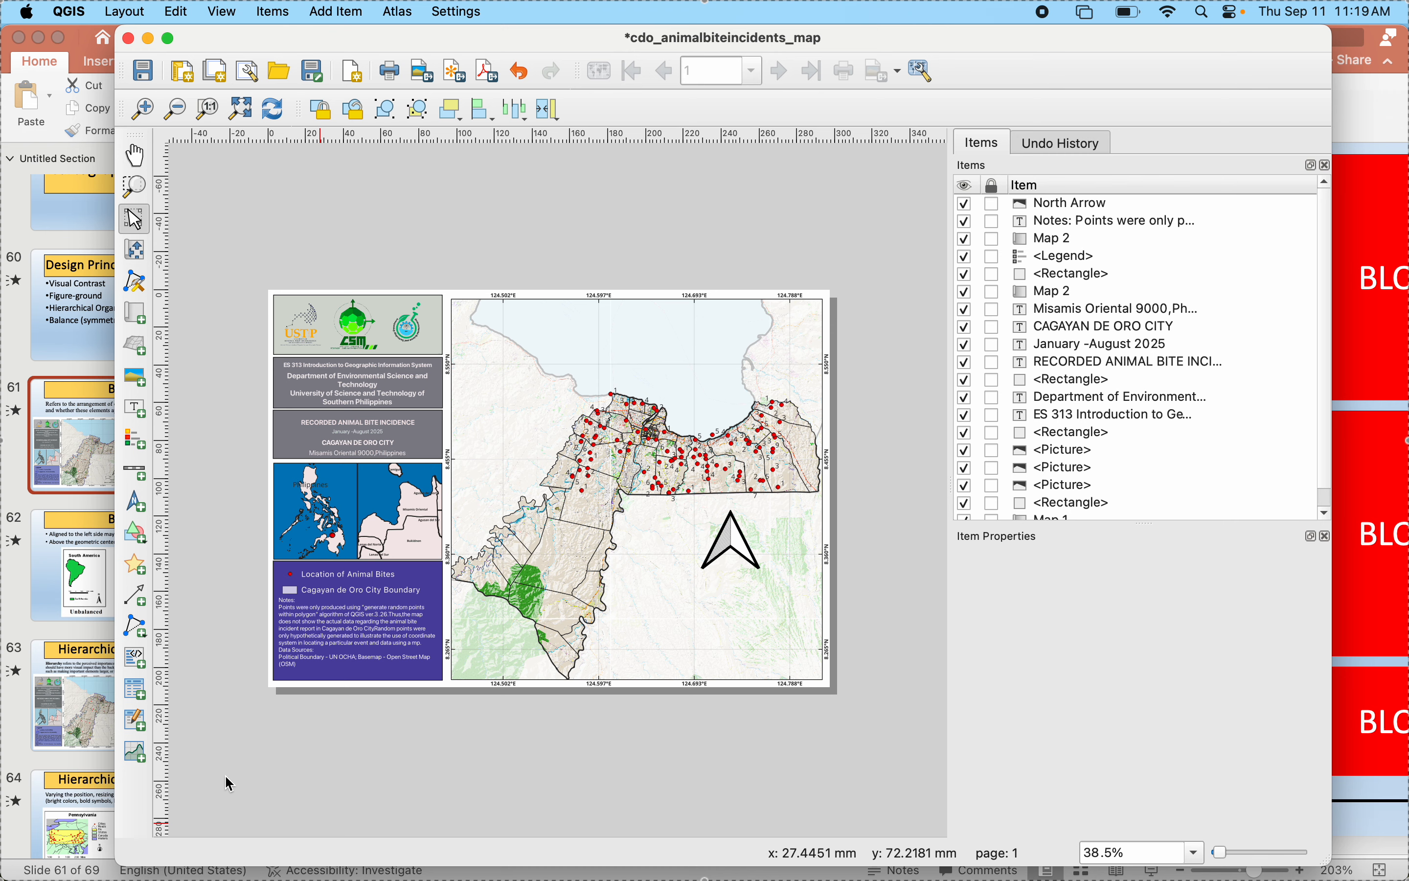
- Compare with the reference layout in PowerPoint and switch back to the QGIS layout
{"action": "left_click", "coordinate": [6, 670]}
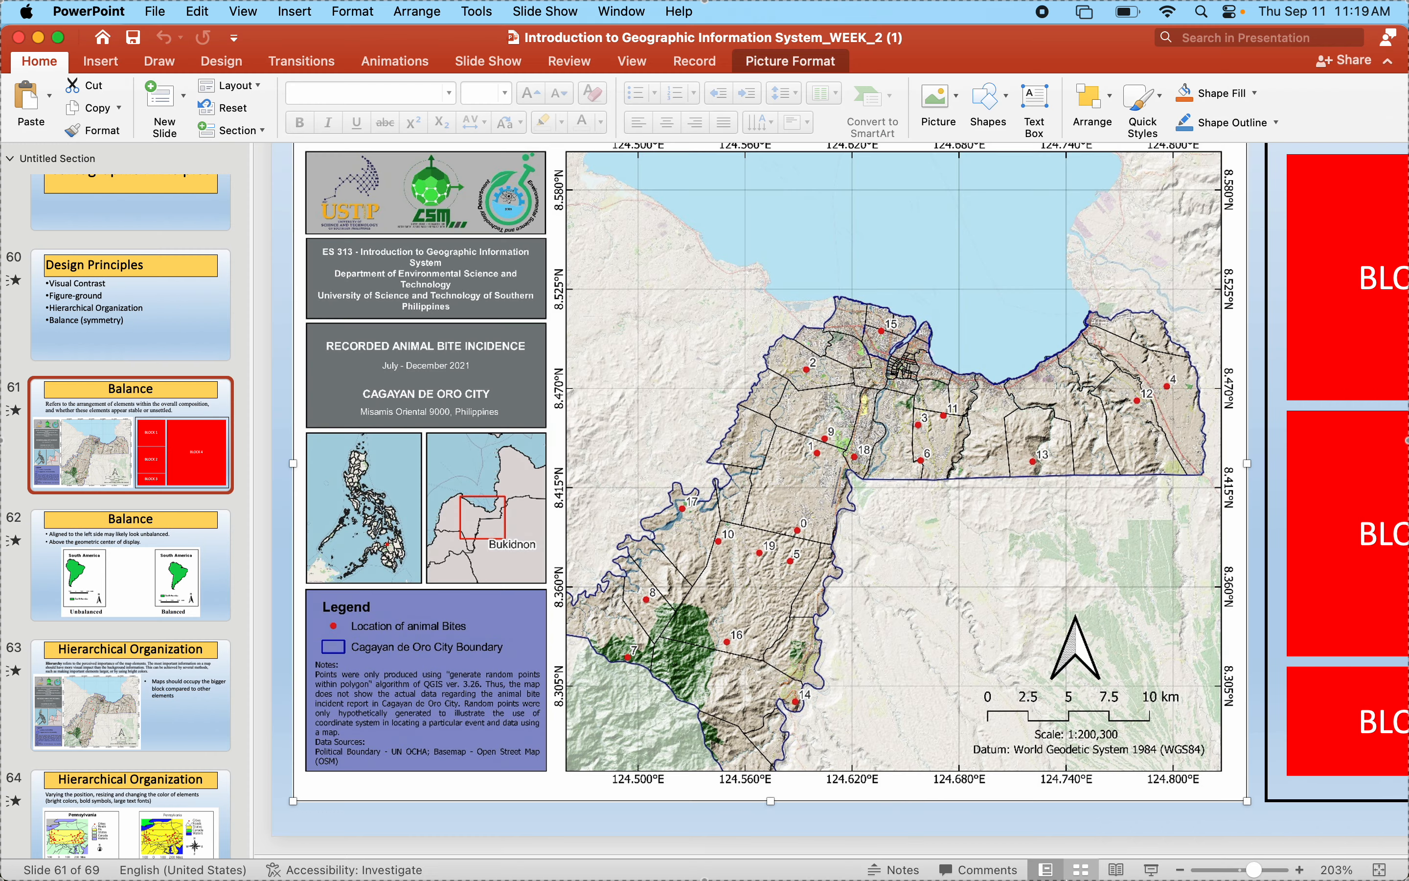
{"action": "left_click", "coordinate": [1013, 827]}
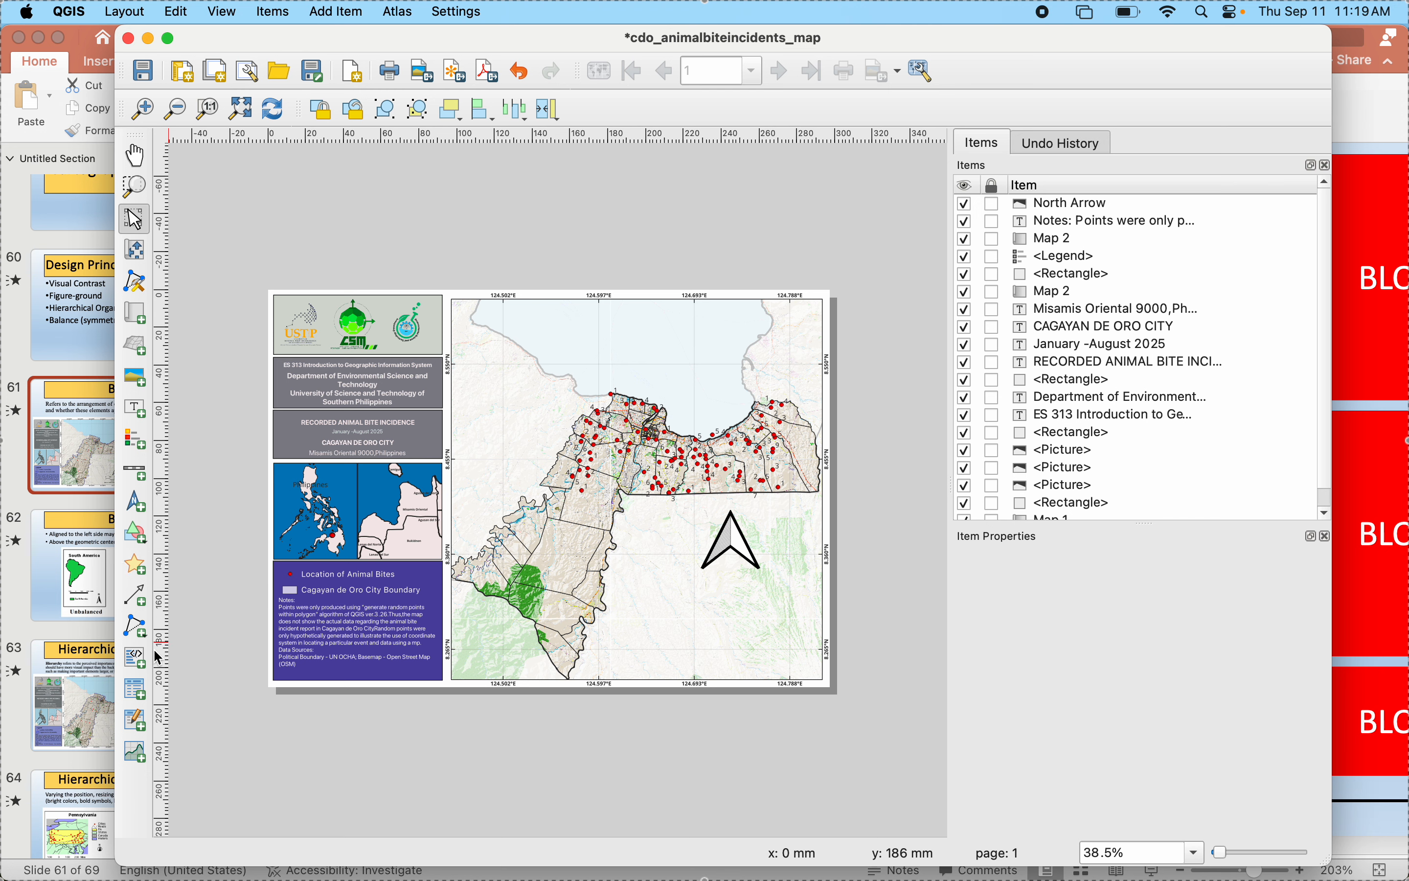
- Add a scale bar for Map 1 below the north arrow on the main map and set its style to Stepped Line
{"action": "left_click", "coordinate": [140, 480]}
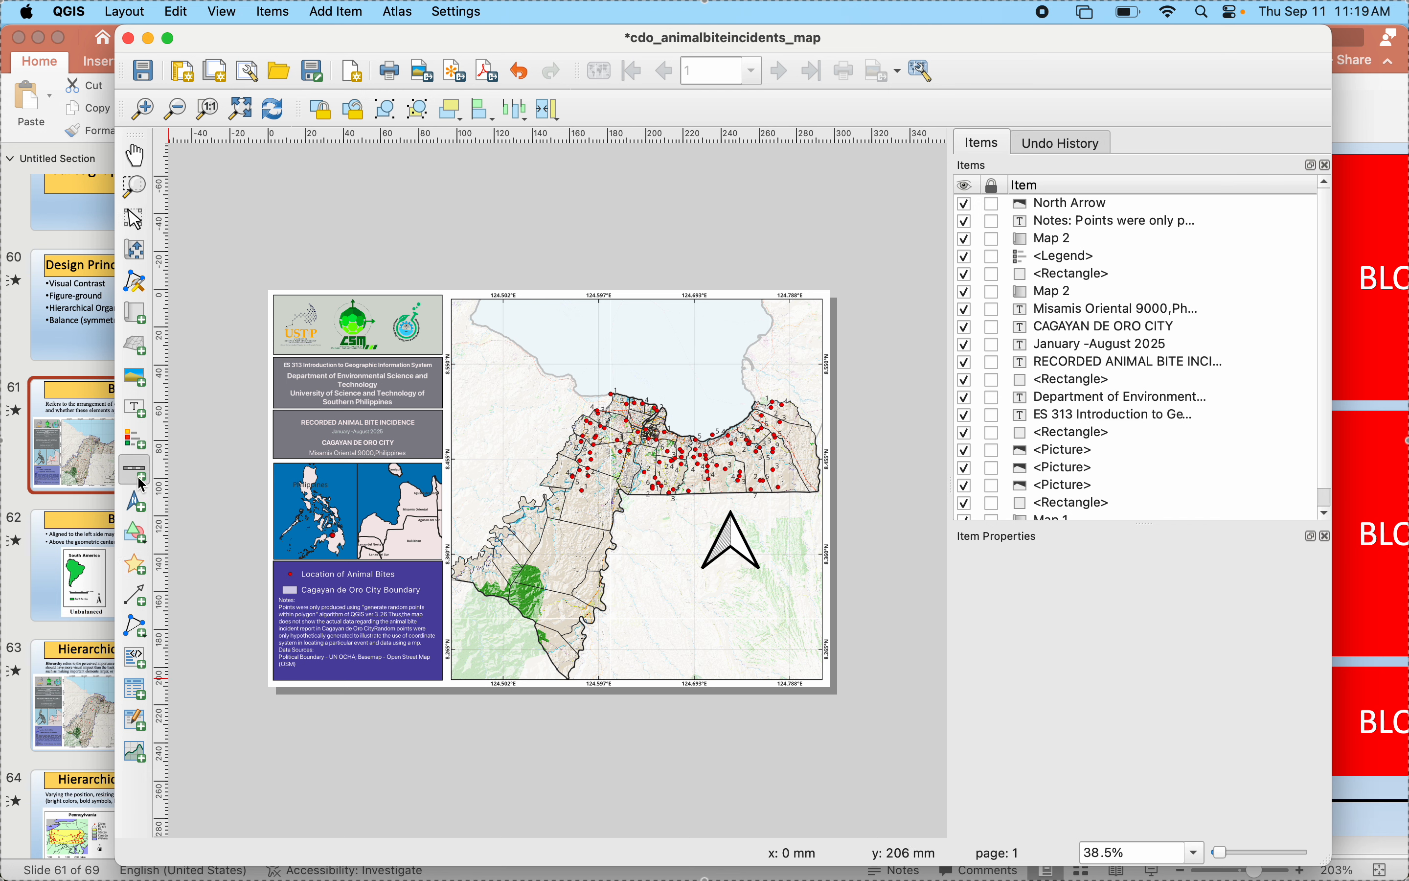
{"action": "left_click_drag", "start_coordinate": [665, 590], "coordinate": [733, 623]}
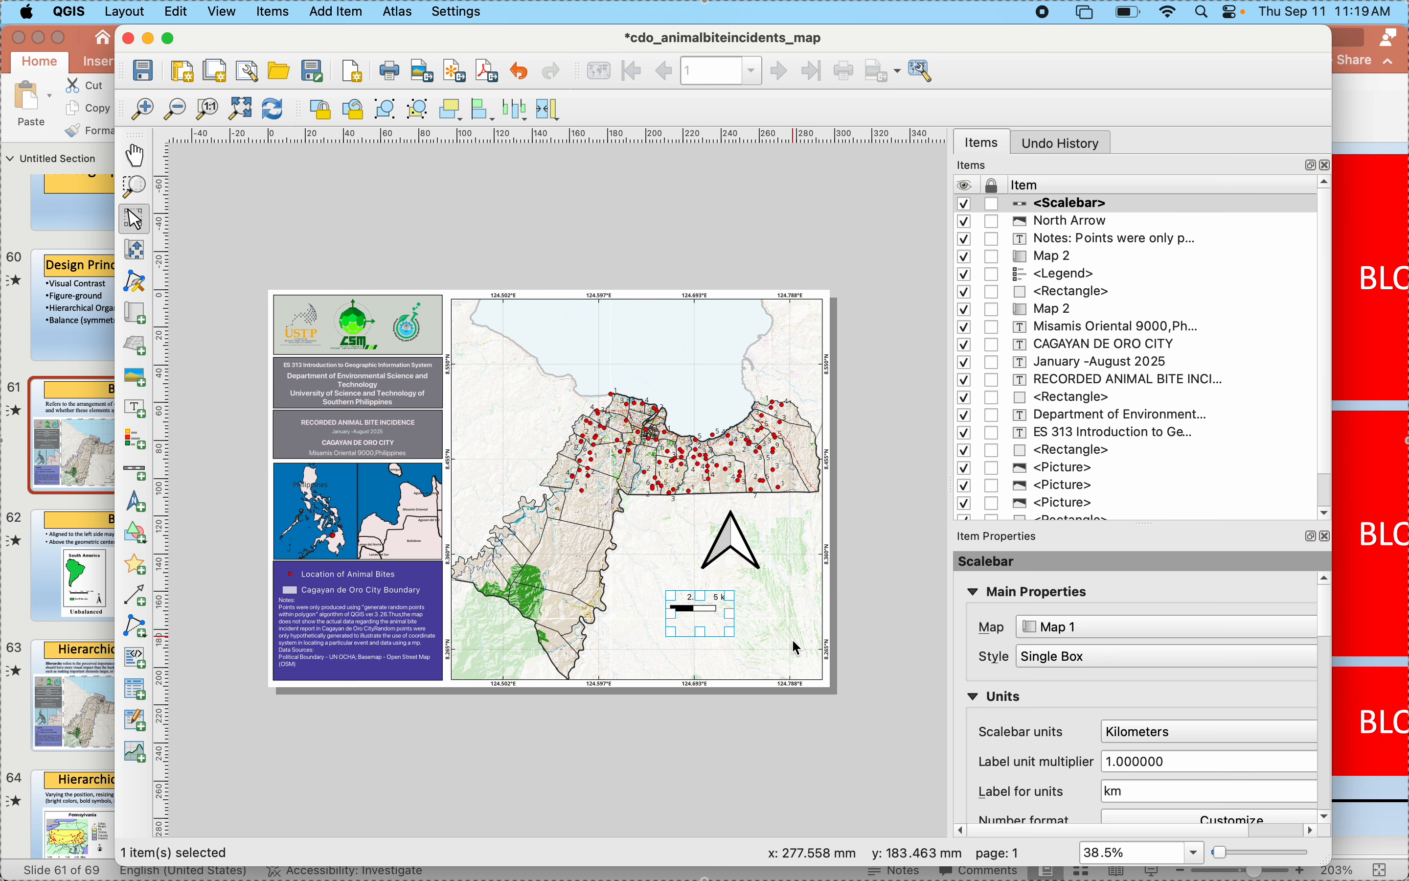
{"action": "left_click", "coordinate": [1072, 632]}
{"action": "left_click", "coordinate": [1070, 630]}
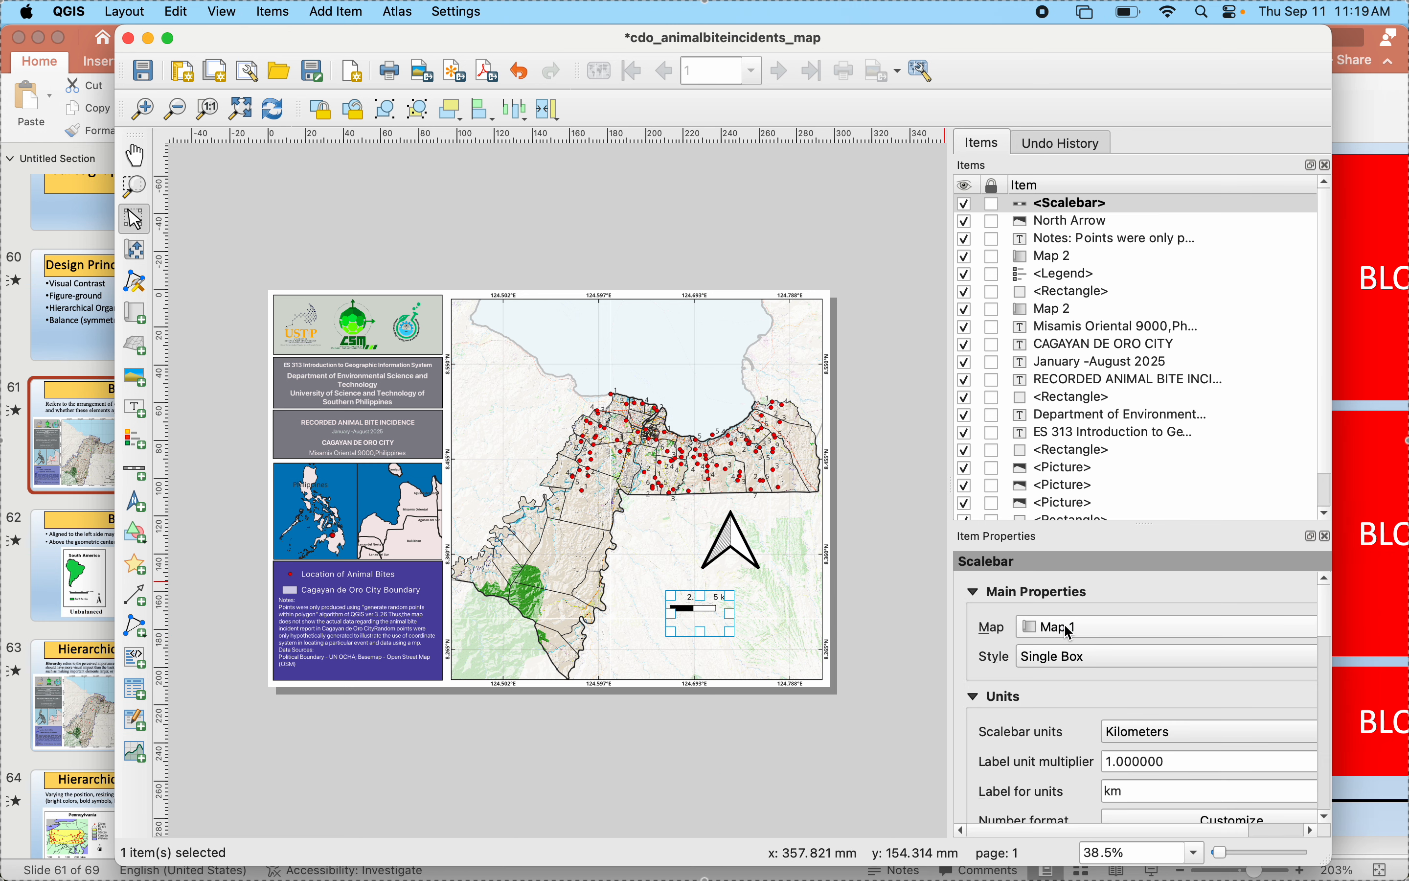
{"action": "left_click", "coordinate": [1068, 663]}
{"action": "left_click", "coordinate": [1052, 778]}
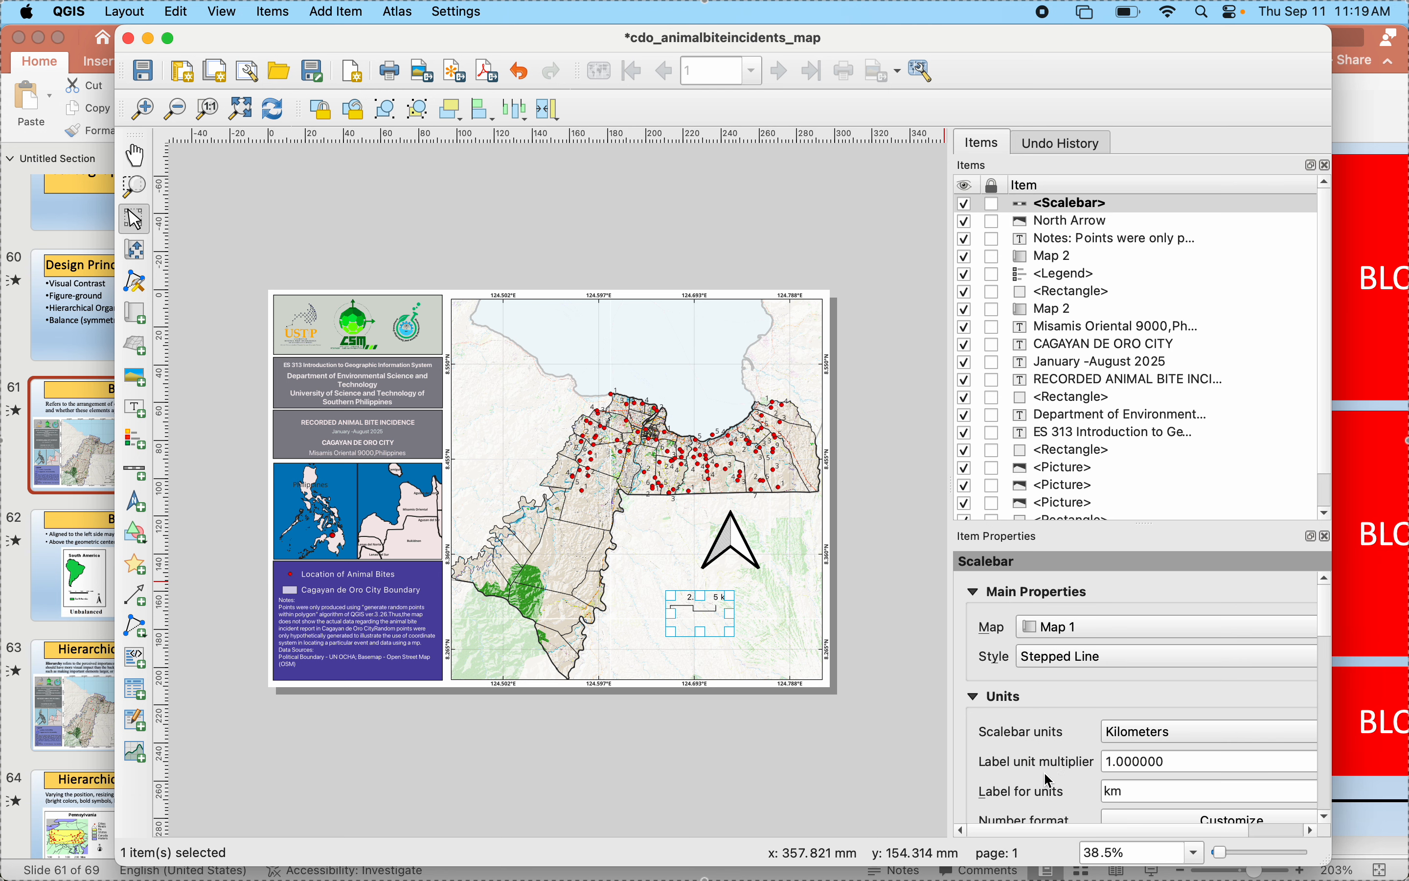
- Set the scale bar to 4 right segments and deselect it
{"action": "scroll", "coordinate": [996, 743], "scroll_direction": "down", "scroll_amount": 6}
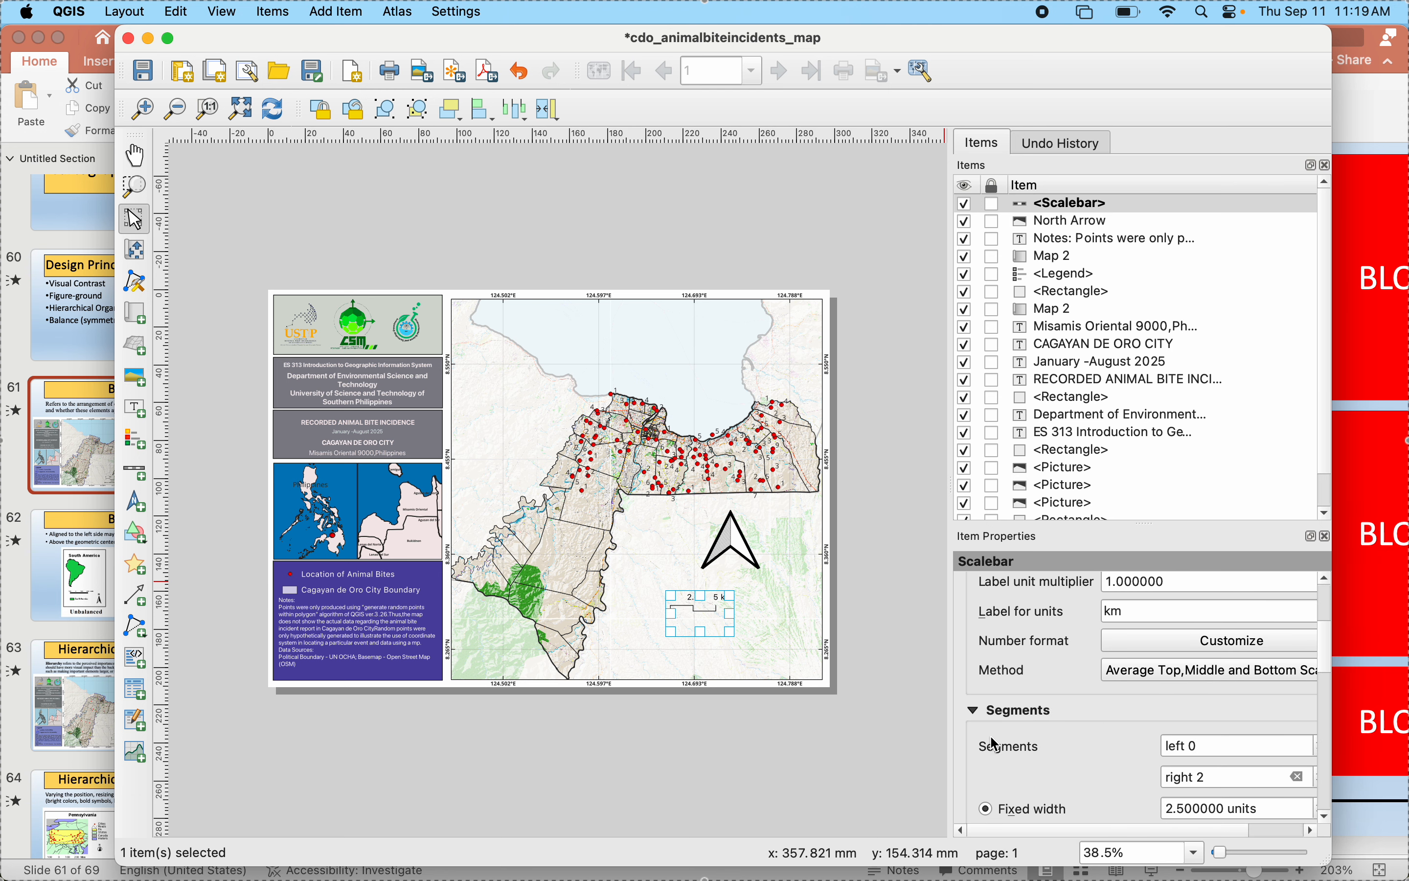
{"action": "scroll", "coordinate": [1034, 764], "scroll_direction": "right", "scroll_amount": 2}
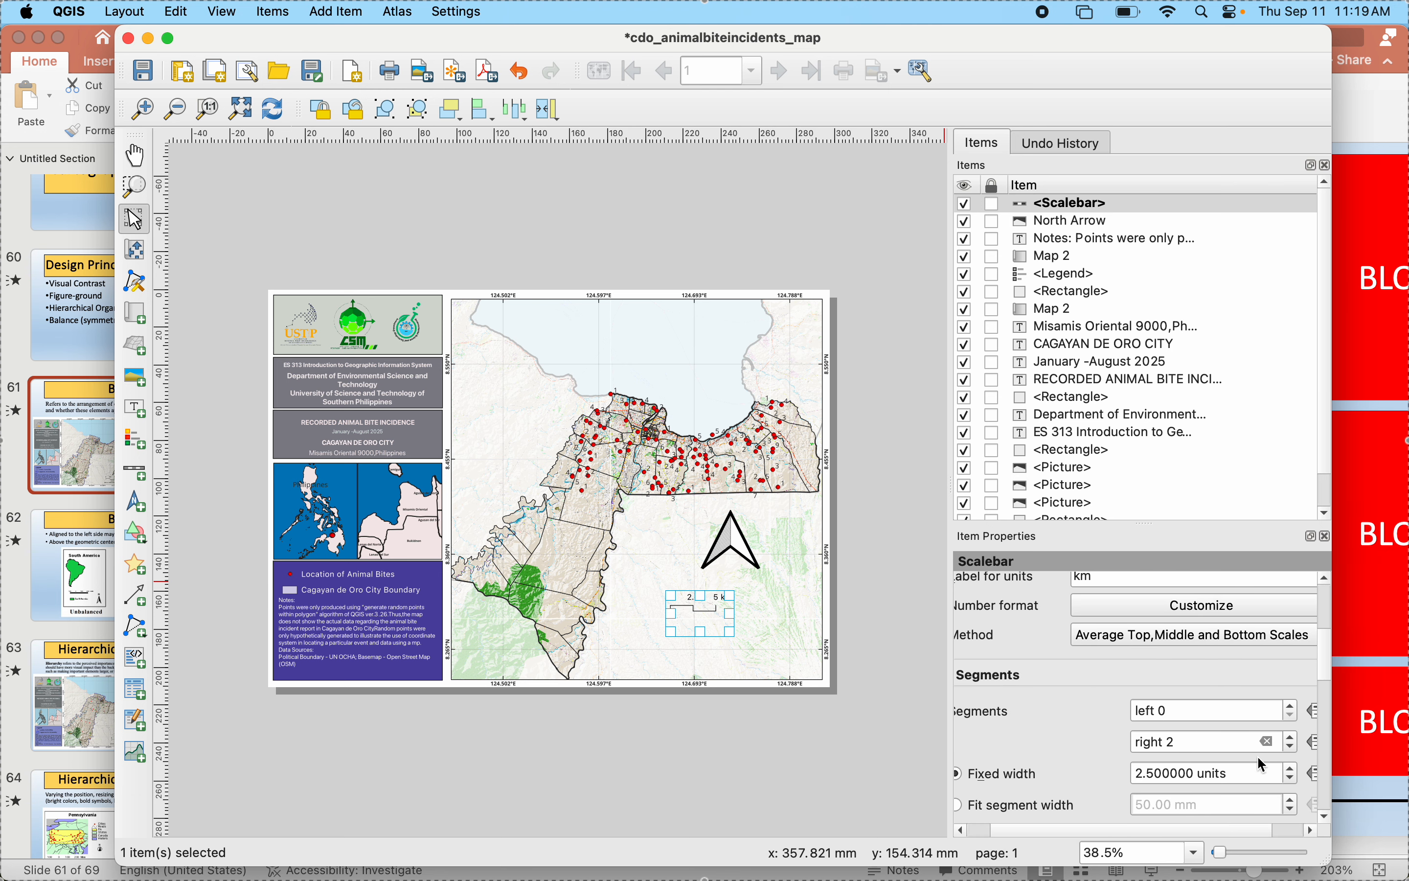
{"action": "left_click", "coordinate": [1294, 737]}
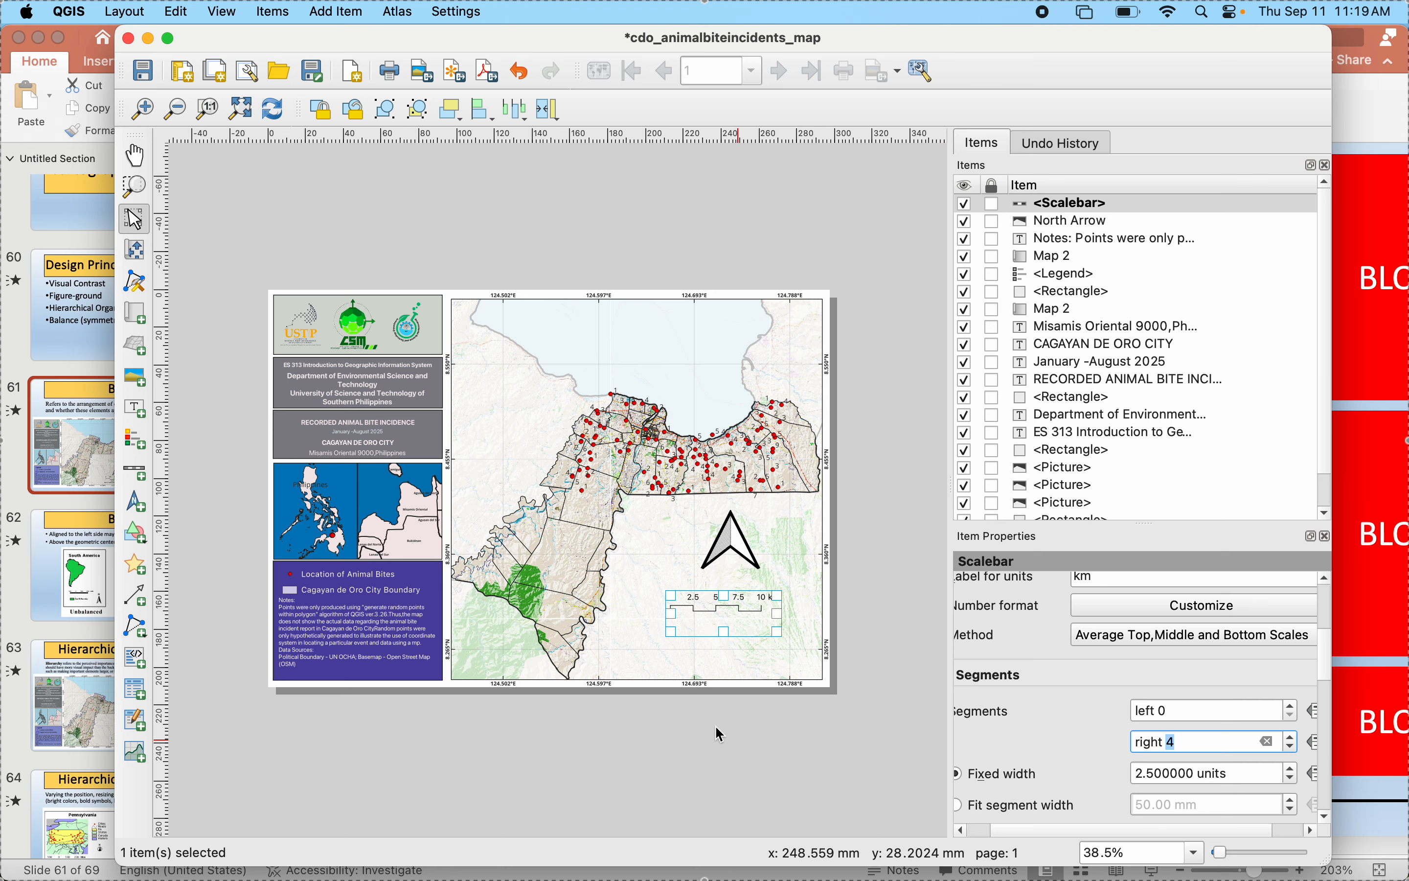
{"action": "left_click", "coordinate": [675, 722]}
- Move the scale bar up so it sits directly beneath the north arrow, and deselect it
{"action": "left_click", "coordinate": [720, 621]}
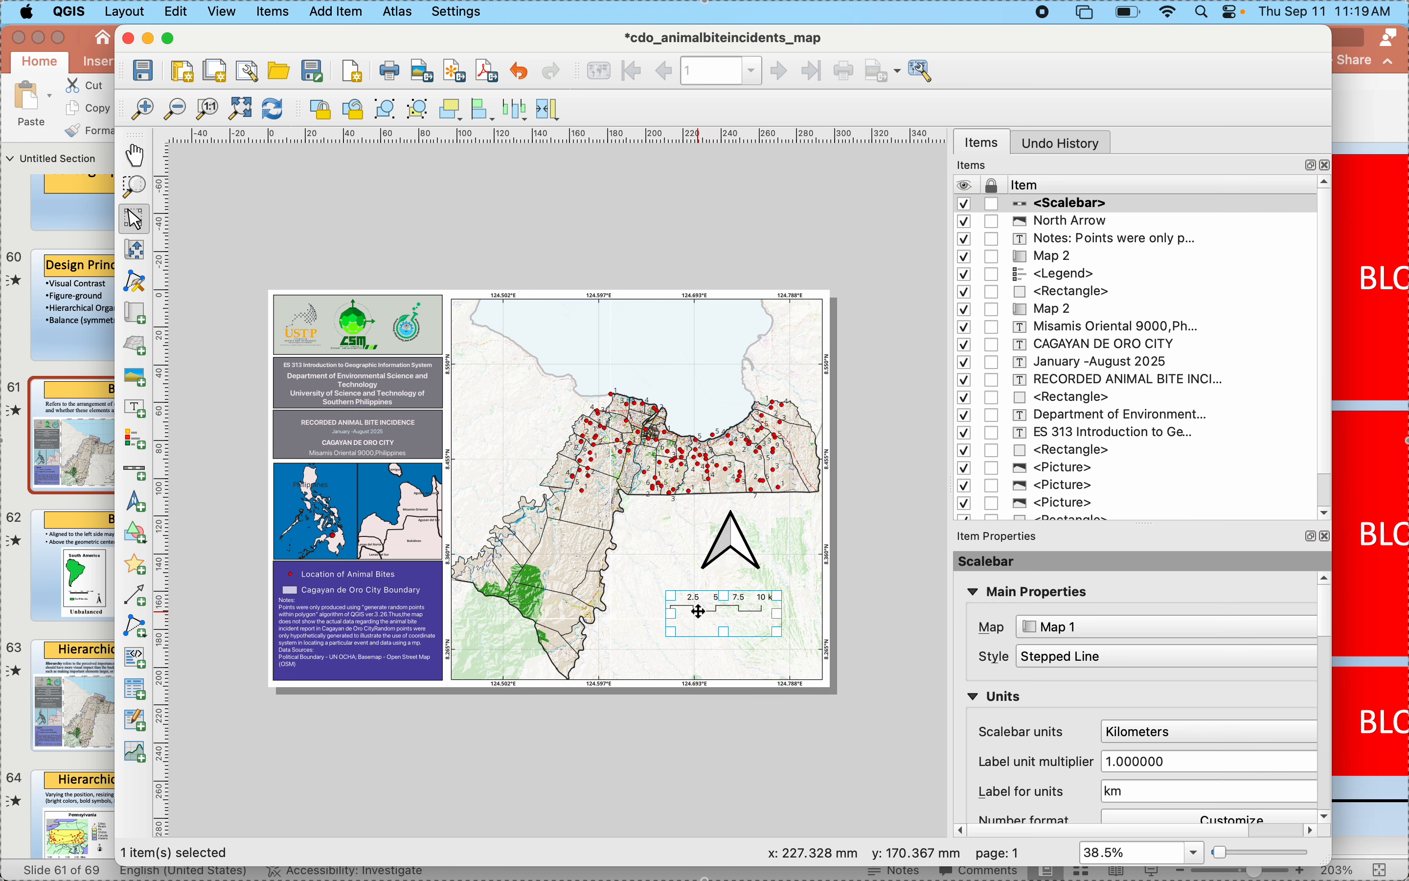
{"action": "mouse_move", "coordinate": [721, 621]}
{"action": "left_mouse_down"}
{"action": "mouse_move", "coordinate": [716, 577]}
{"action": "mouse_move", "coordinate": [722, 594]}
{"action": "left_mouse_up"}
{"action": "left_click", "coordinate": [727, 740]}
{"action": "left_click", "coordinate": [728, 811]}
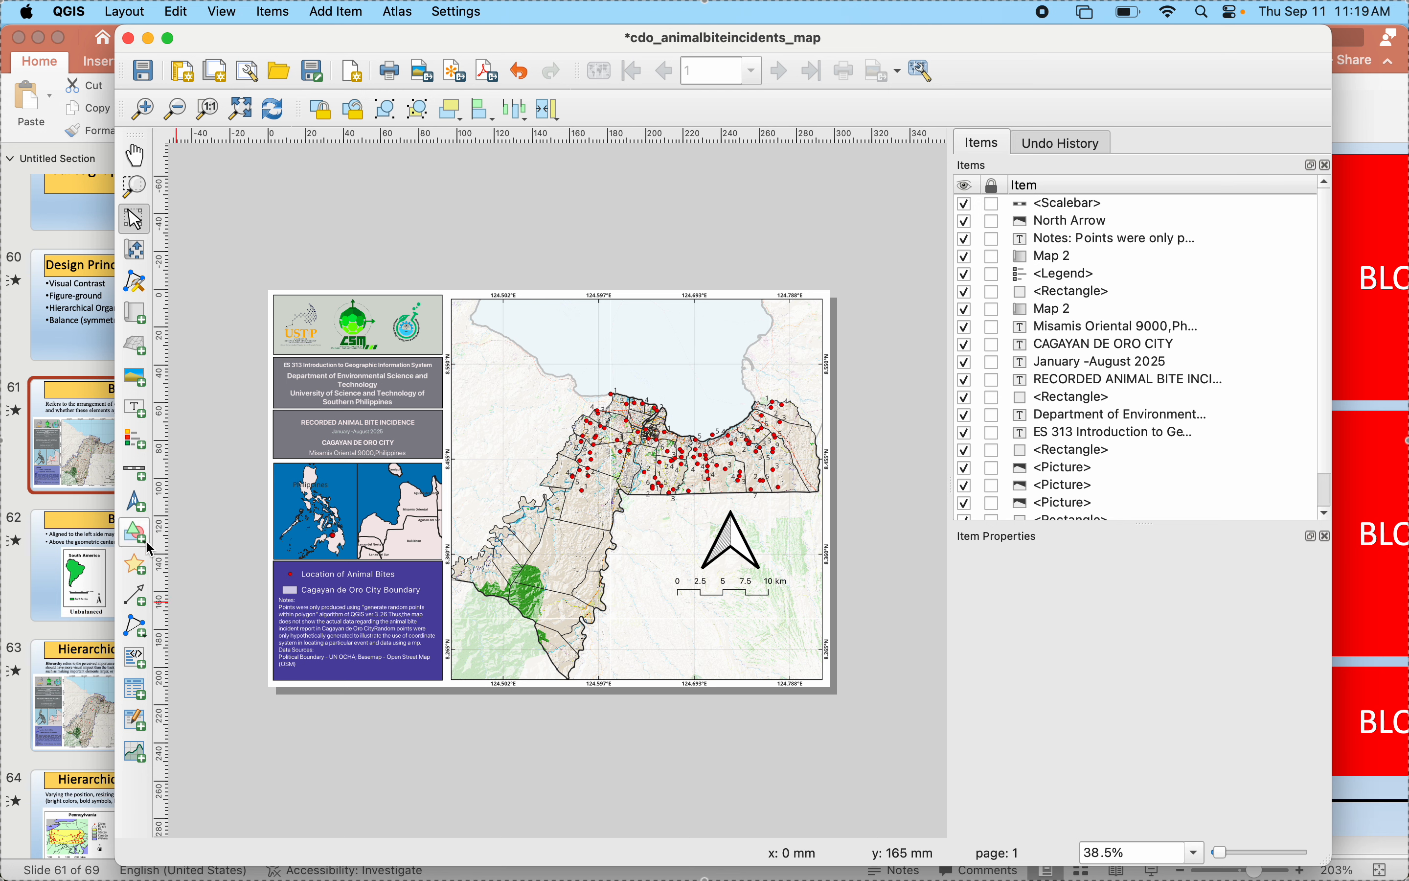
- Add a text label below the scale bar and begin its text with "Datum: World Geodetic"
{"action": "left_click", "coordinate": [135, 407]}
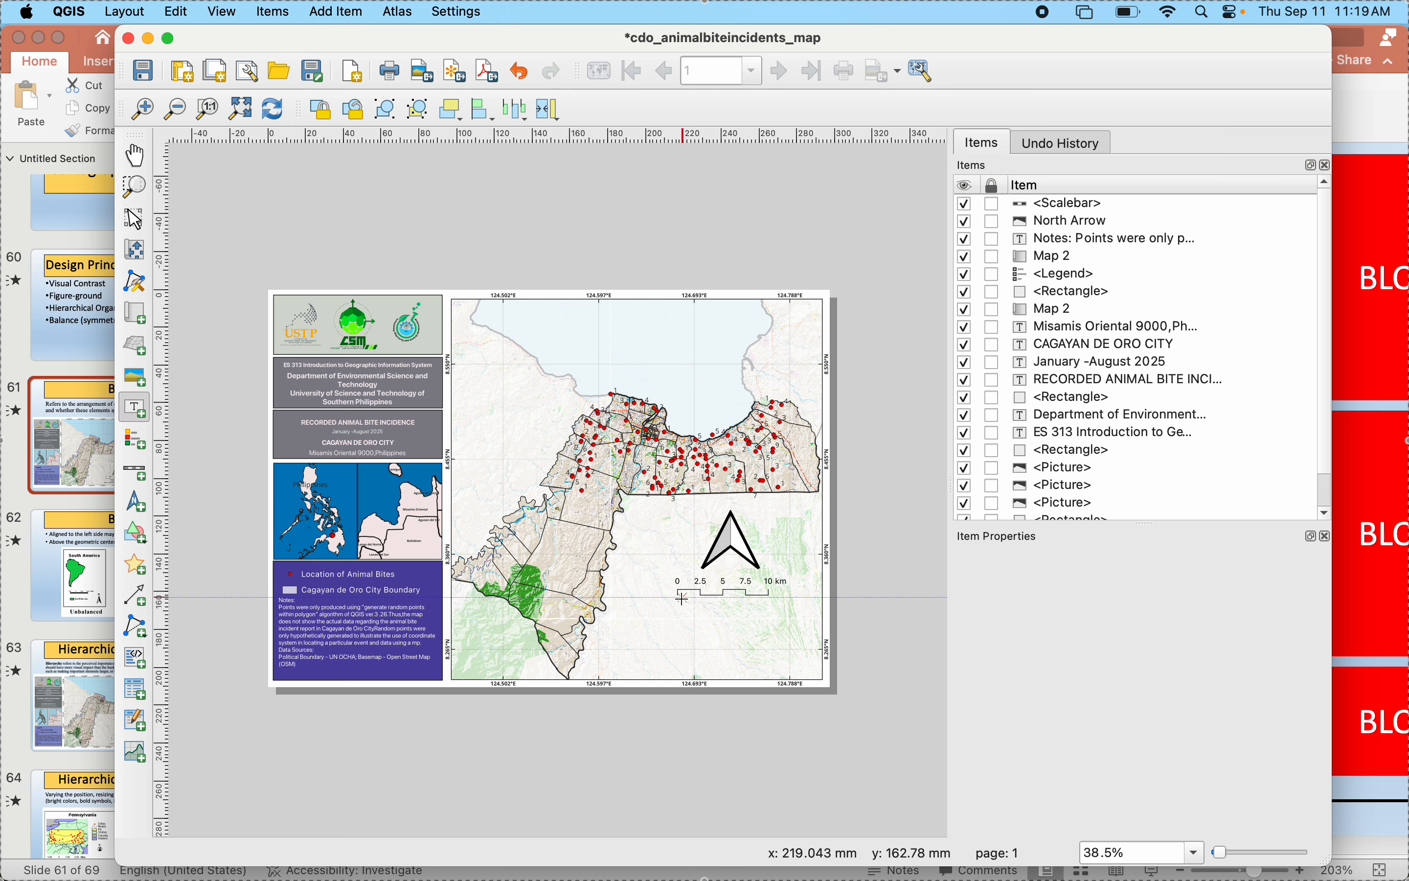
{"action": "mouse_move", "coordinate": [684, 599]}
{"action": "left_mouse_down"}
{"action": "mouse_move", "coordinate": [718, 627]}
{"action": "mouse_move", "coordinate": [790, 636]}
{"action": "left_mouse_up"}
{"action": "left_click_drag", "start_coordinate": [1109, 635], "coordinate": [803, 594]}
{"action": "type", "text": "Datum"}
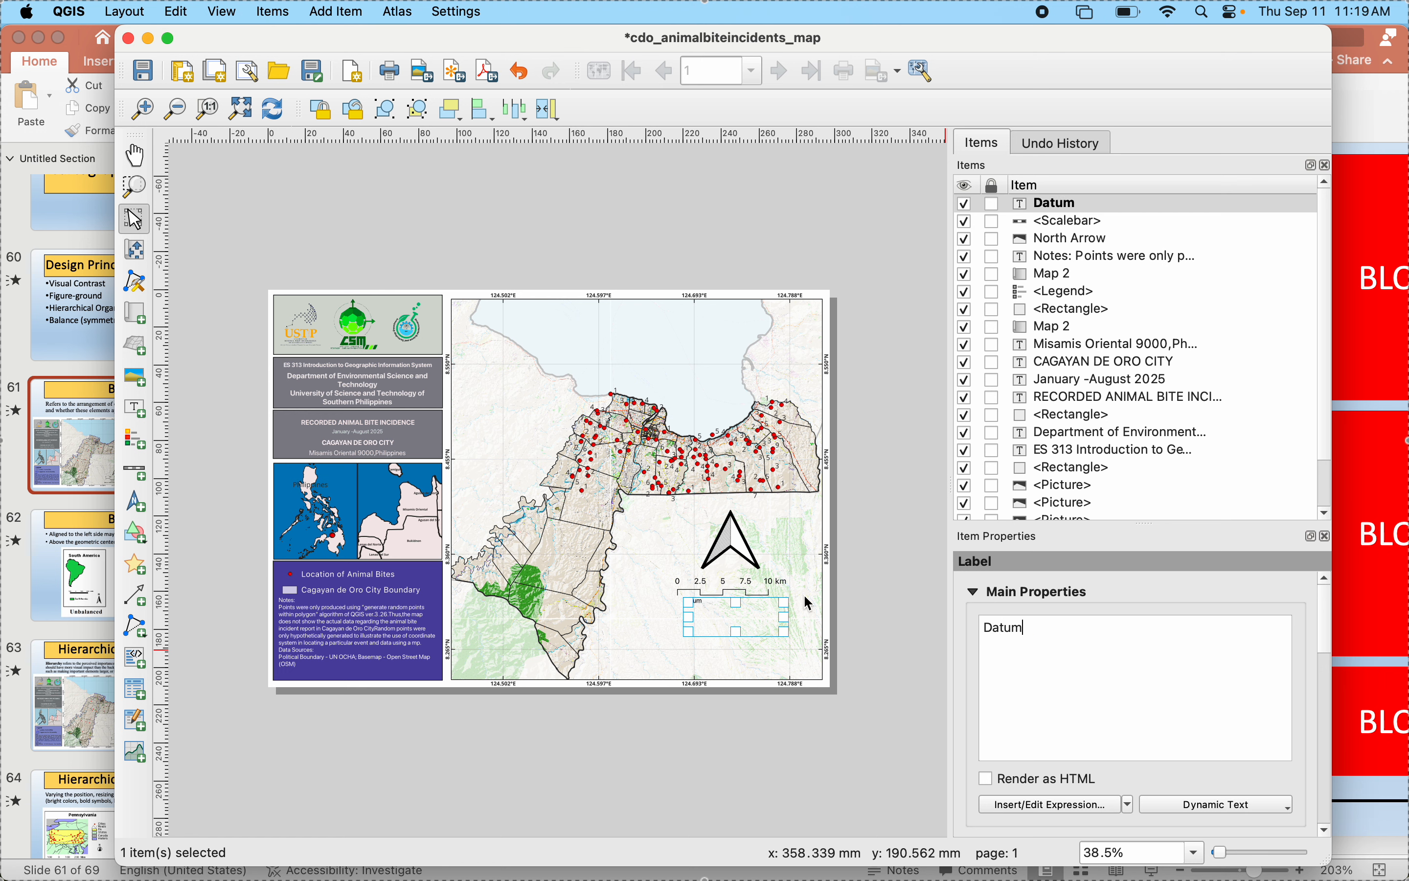
{"action": "type", "text": ":"}
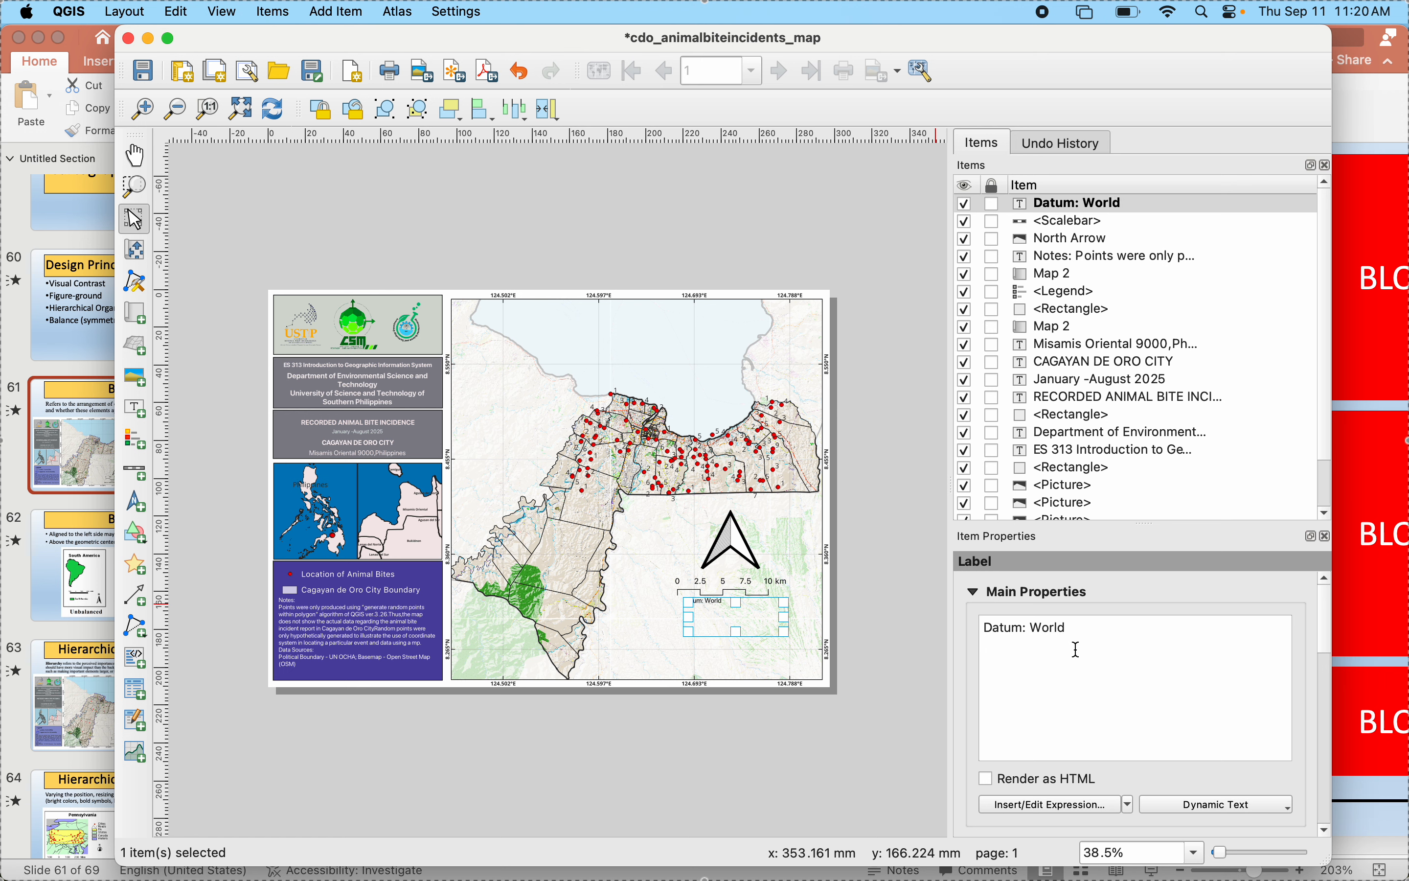
{"action": "type", "text": "World Geodetic"}
- Check the datum wording in the PowerPoint reference, return to QGIS and complete the label as "Datum: World Geodetic System 1984 (WGS84)"
{"action": "left_click", "coordinate": [5, 735]}
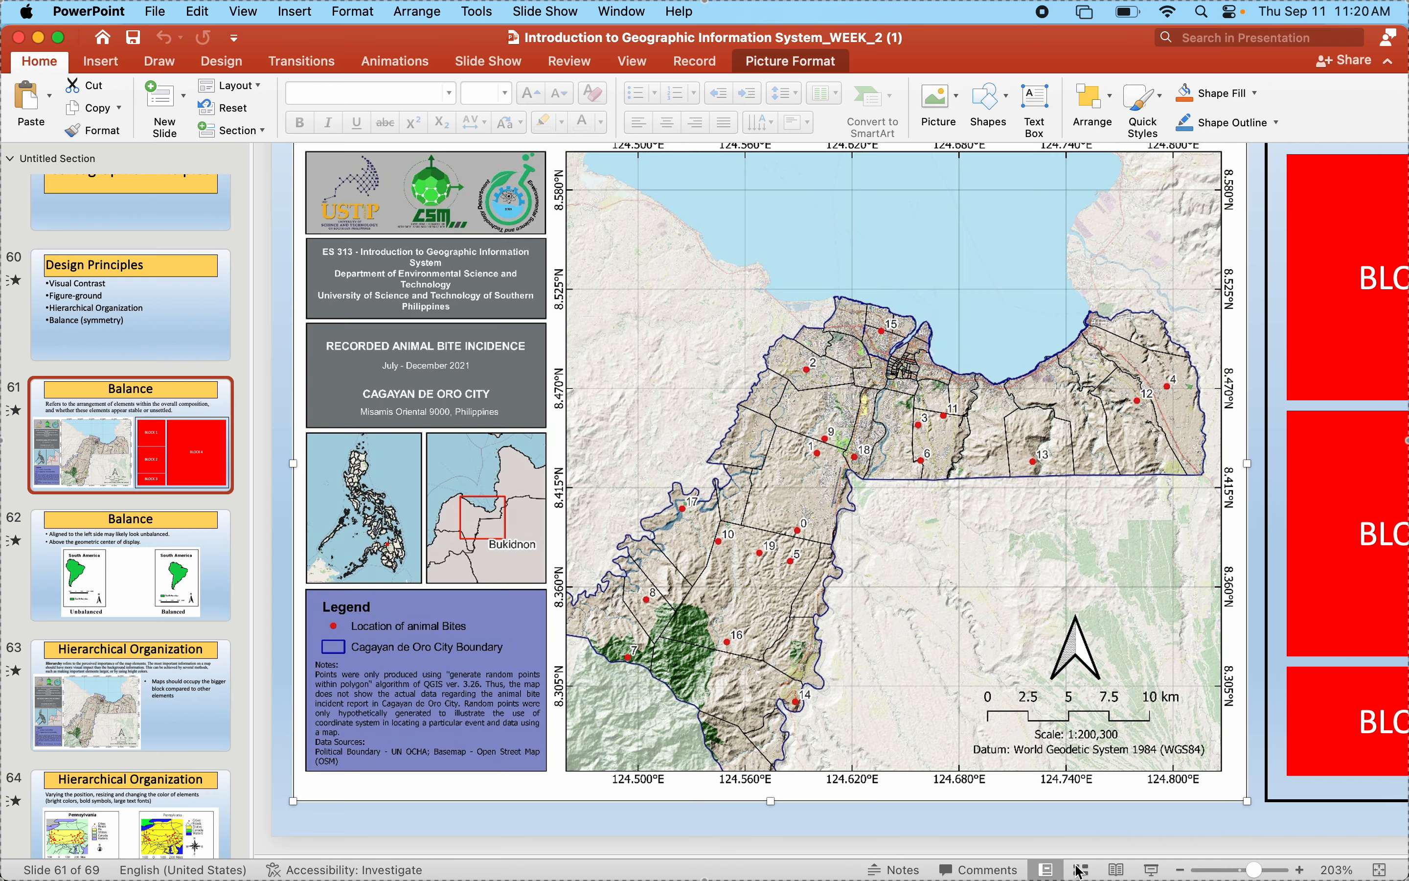
{"action": "mouse_move", "coordinate": [1078, 877]}
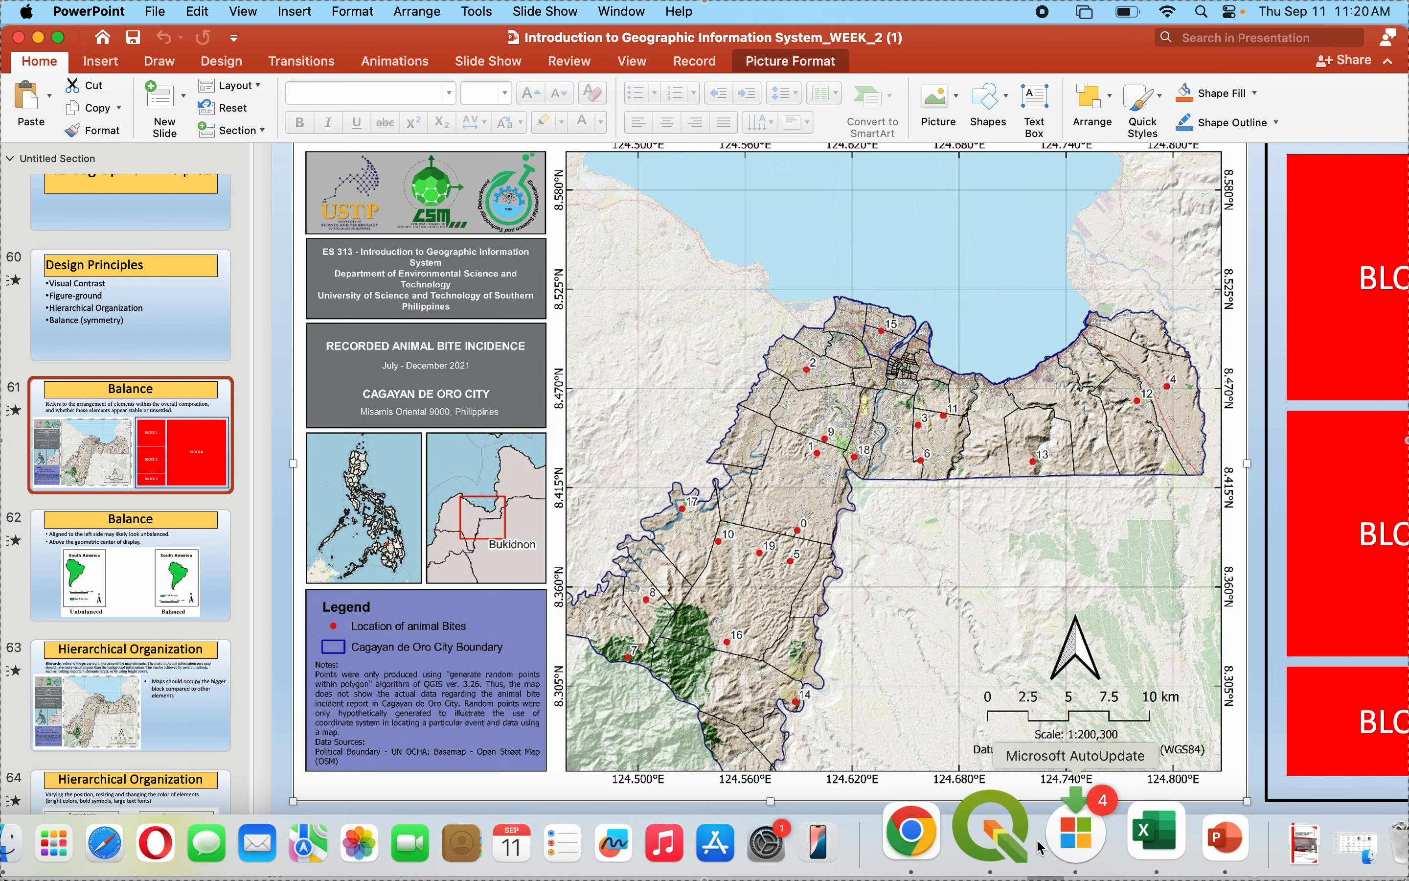
{"action": "left_click", "coordinate": [996, 835]}
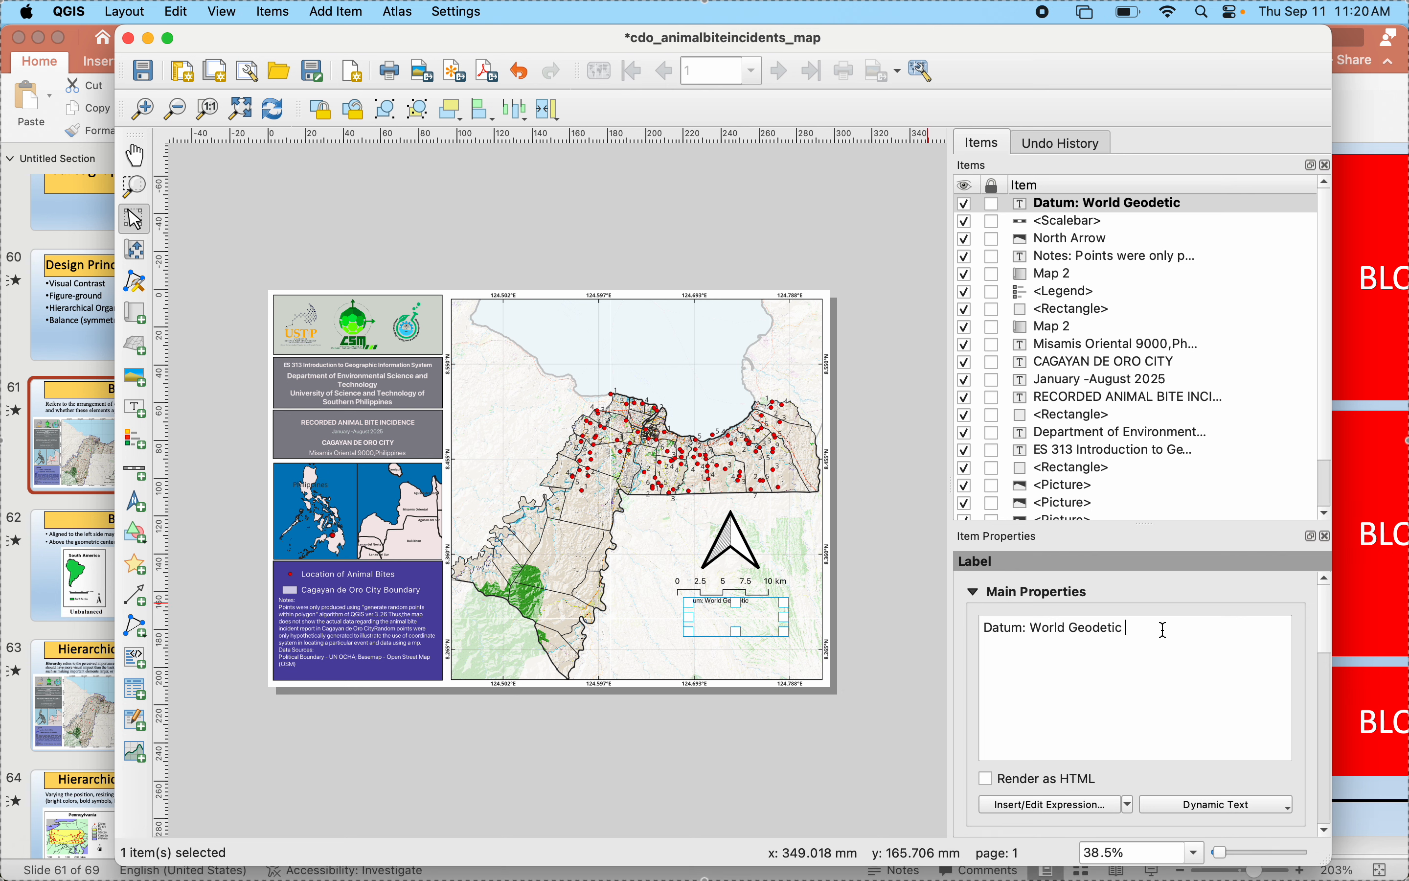
{"action": "type", "text": "ystem 1984 (WGS84"}
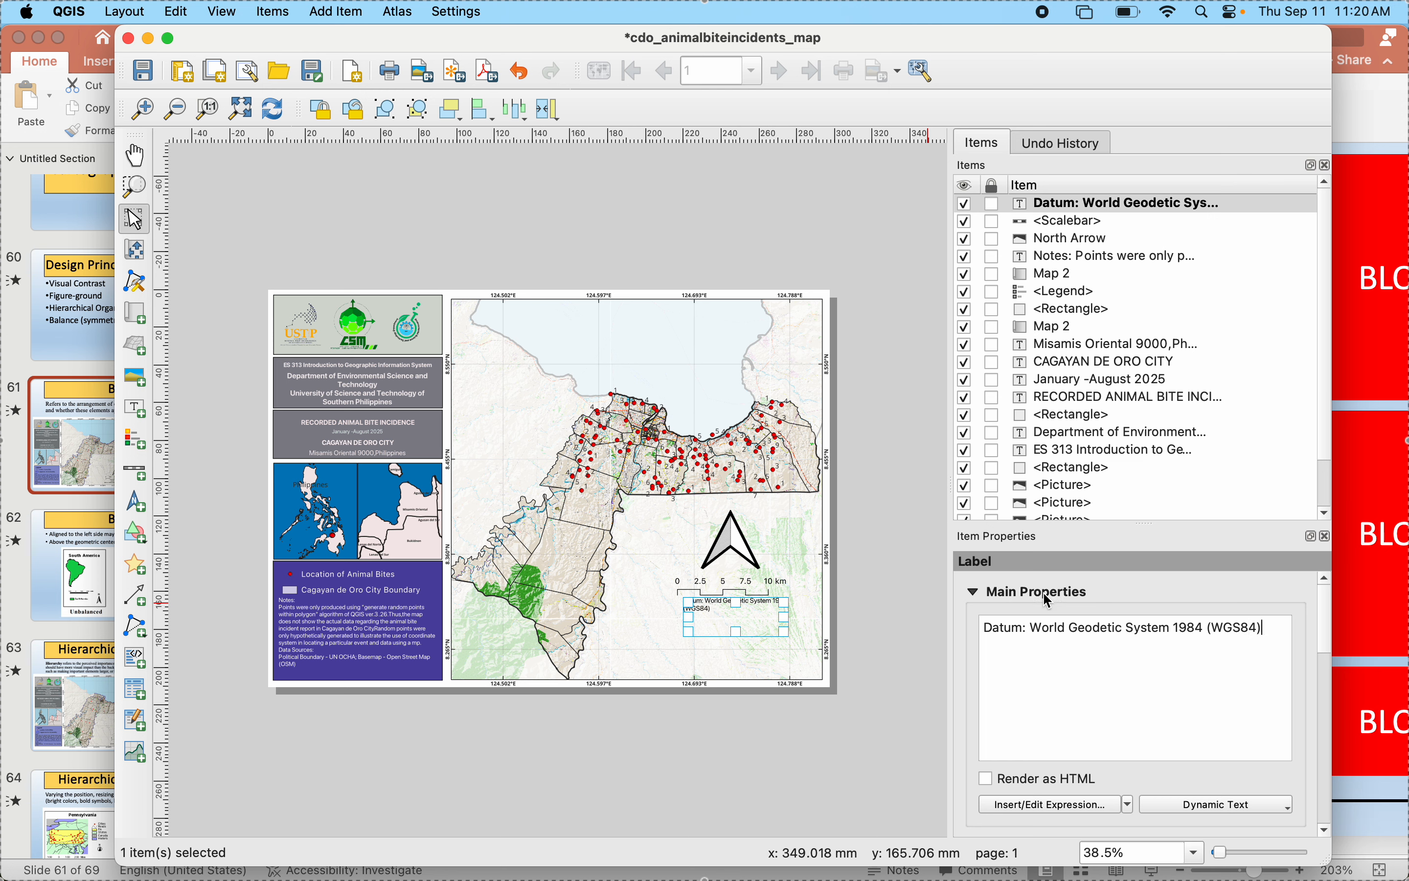
{"action": "left_click", "coordinate": [973, 592]}
{"action": "left_click", "coordinate": [807, 765]}
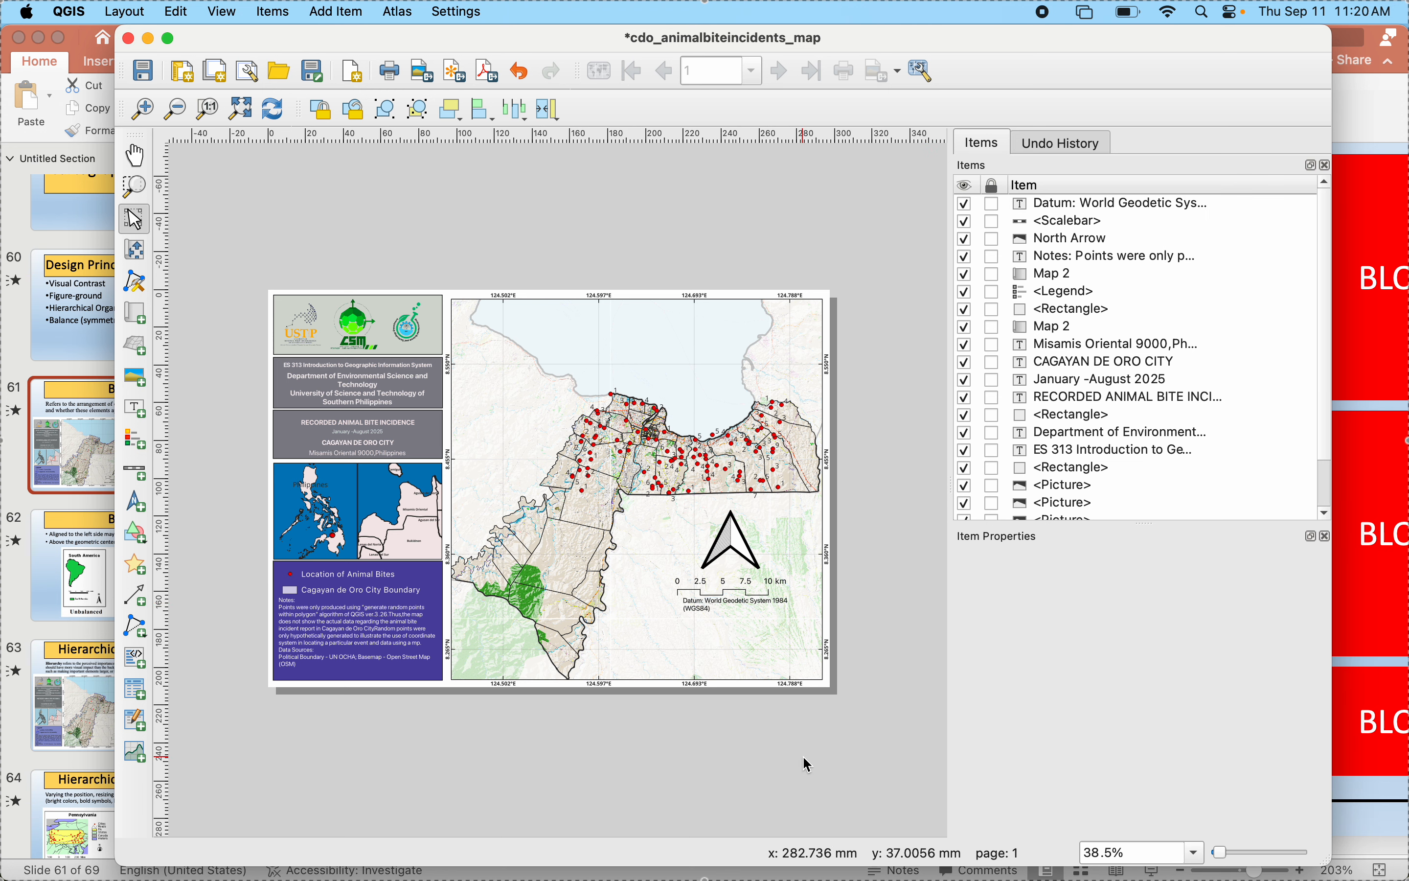
- Center the datum label's text horizontally and move the label slightly farther below the scale bar
{"action": "left_click", "coordinate": [756, 617]}
{"action": "scroll", "coordinate": [1044, 708], "scroll_direction": "down", "scroll_amount": 5}
{"action": "scroll", "coordinate": [1044, 708], "scroll_direction": "down", "scroll_amount": 3}
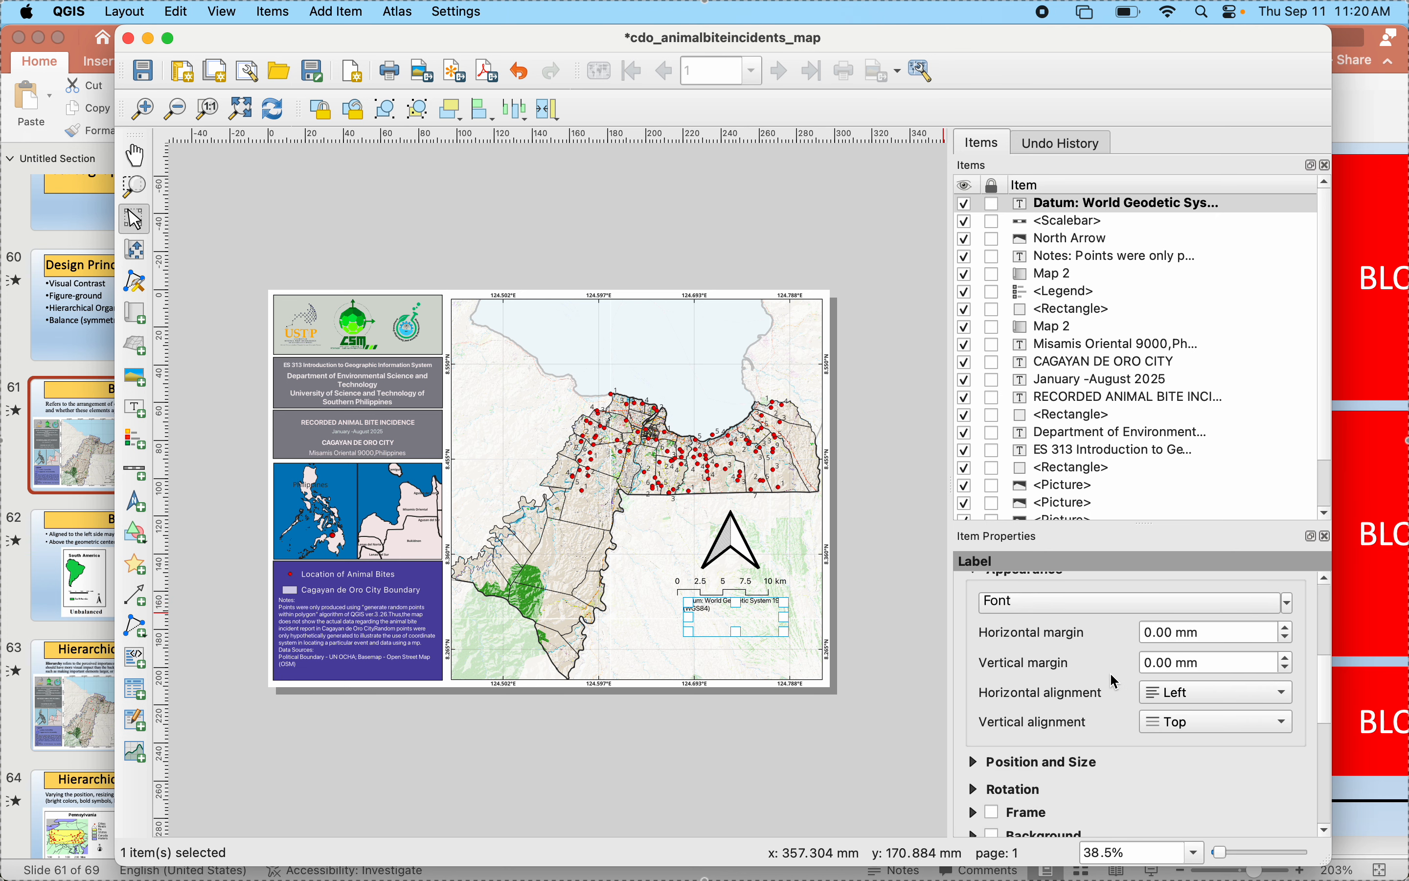
{"action": "left_click", "coordinate": [1217, 691]}
{"action": "left_click", "coordinate": [1200, 717]}
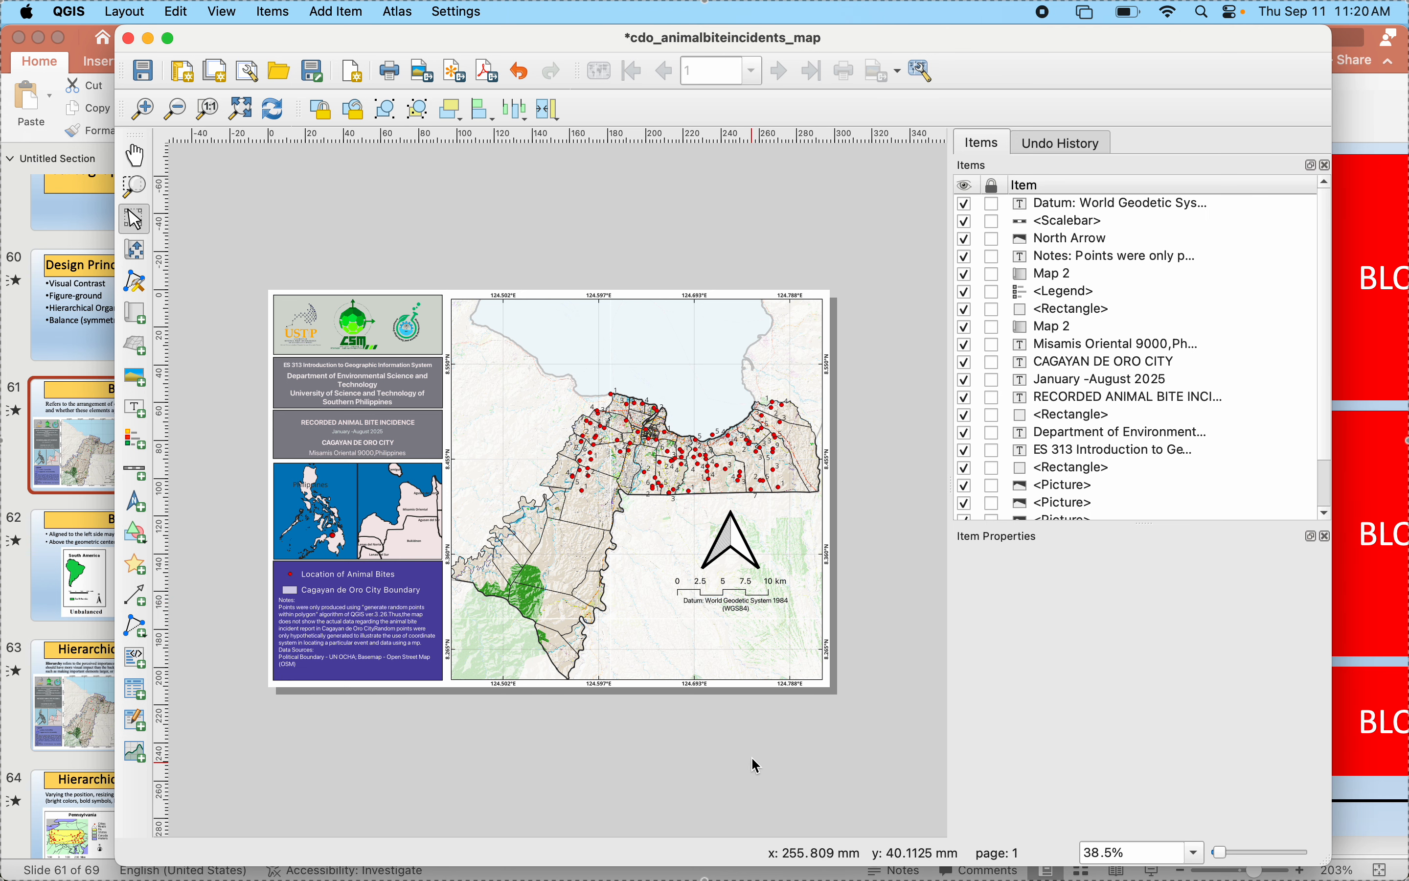
{"action": "left_click", "coordinate": [735, 611]}
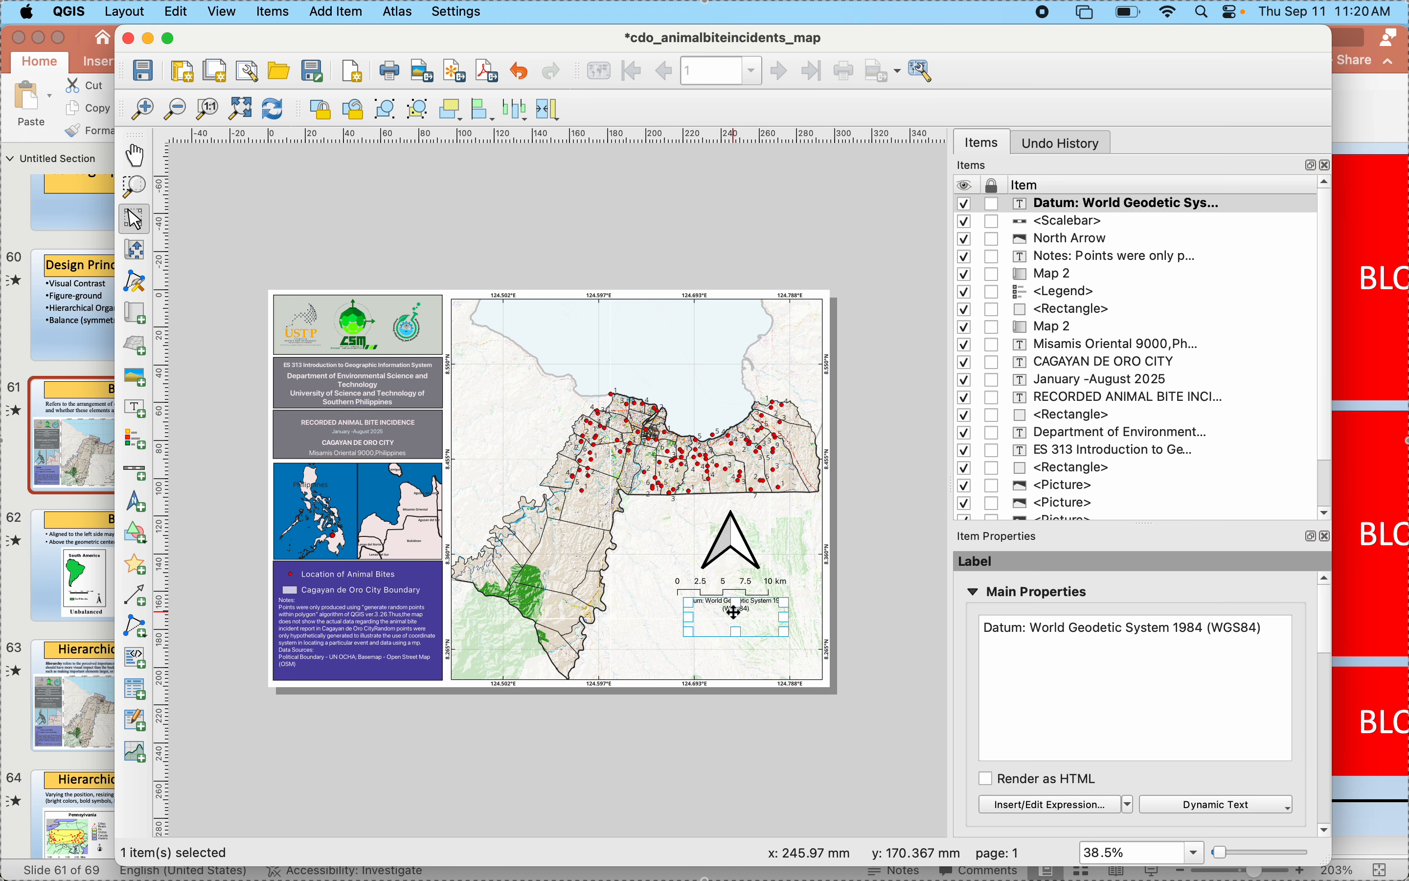
{"action": "left_click_drag", "start_coordinate": [735, 611], "coordinate": [735, 615]}
{"action": "left_click", "coordinate": [717, 748]}
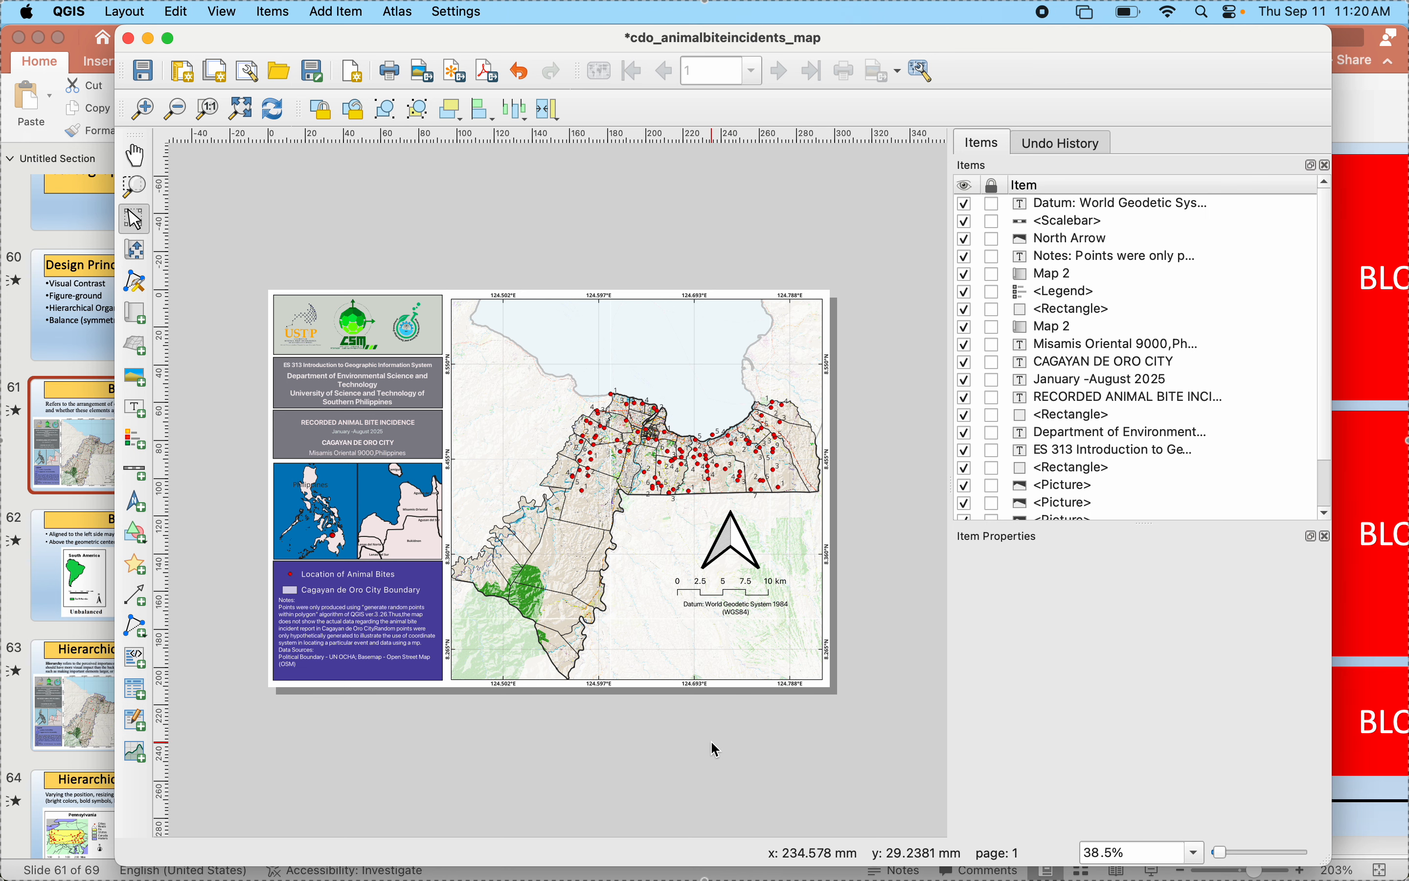
- Export the layout as the PNG image cdo_animalbiteincidents_map in the PROJECT folder at 300 dpi, view it and close the preview
{"action": "left_click", "coordinate": [417, 74]}
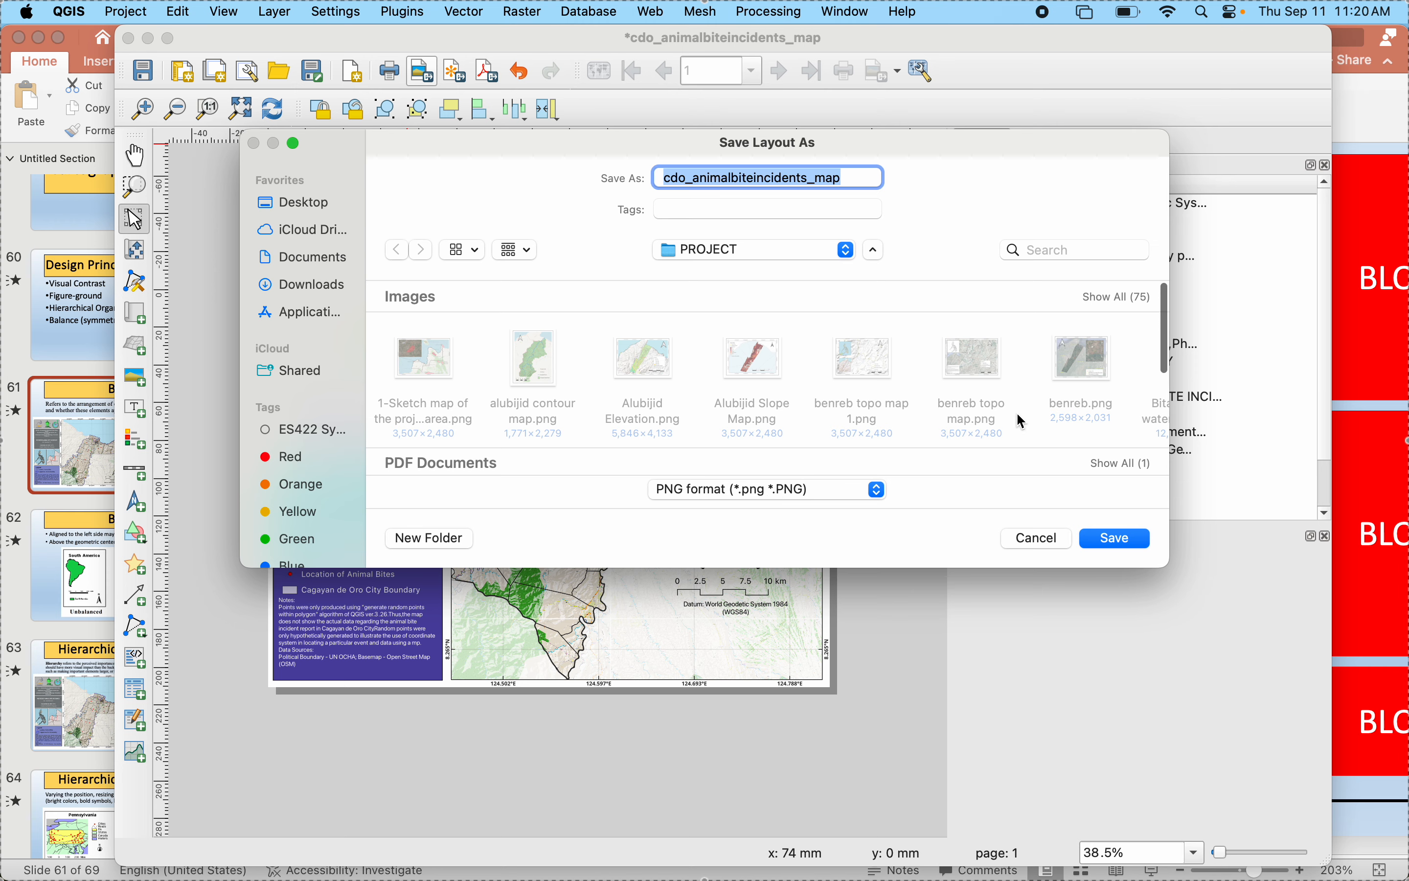
{"action": "left_click", "coordinate": [1103, 538]}
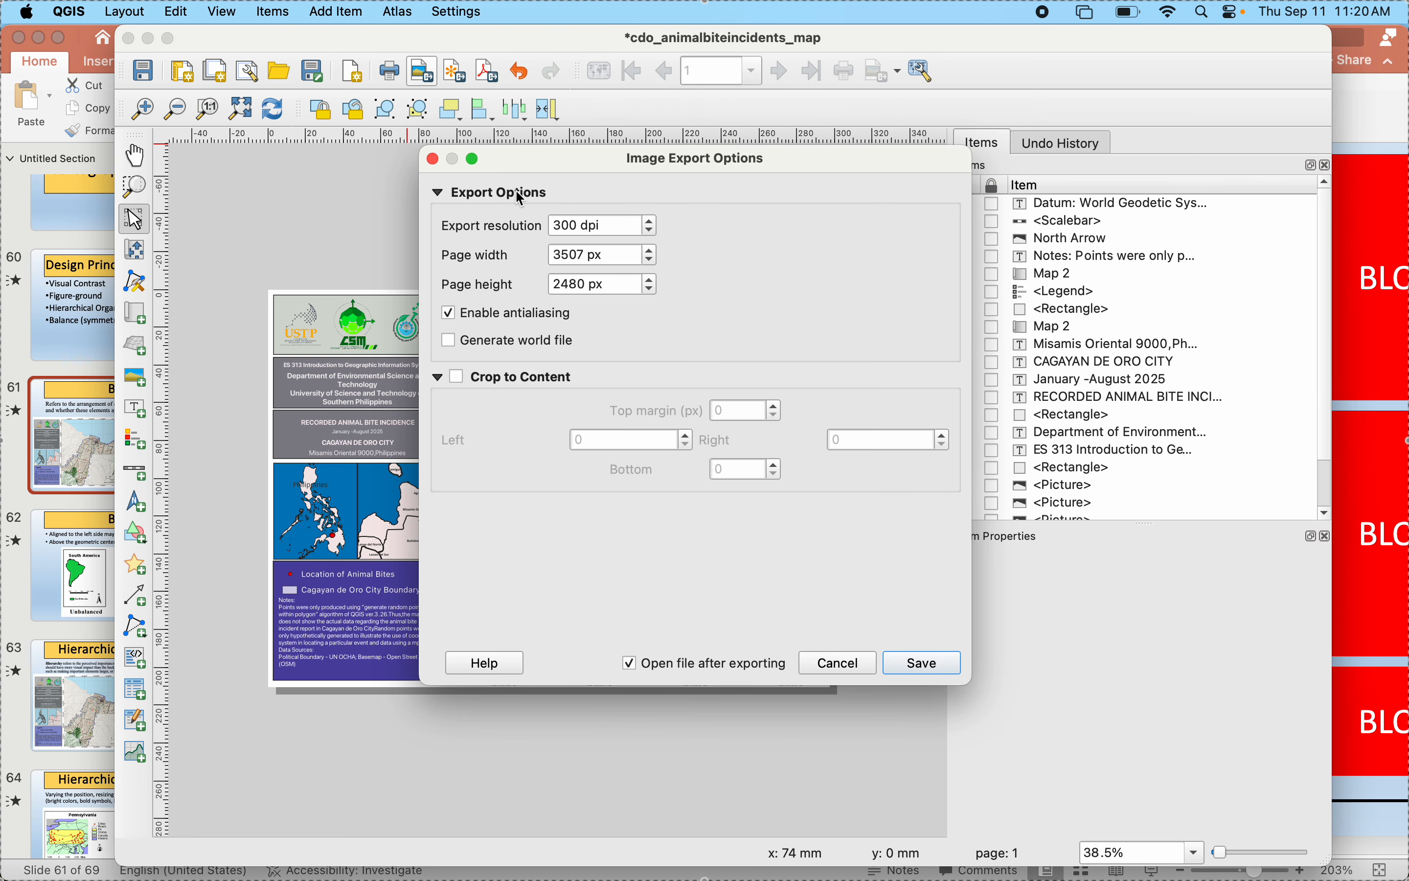
{"action": "left_click", "coordinate": [929, 667]}
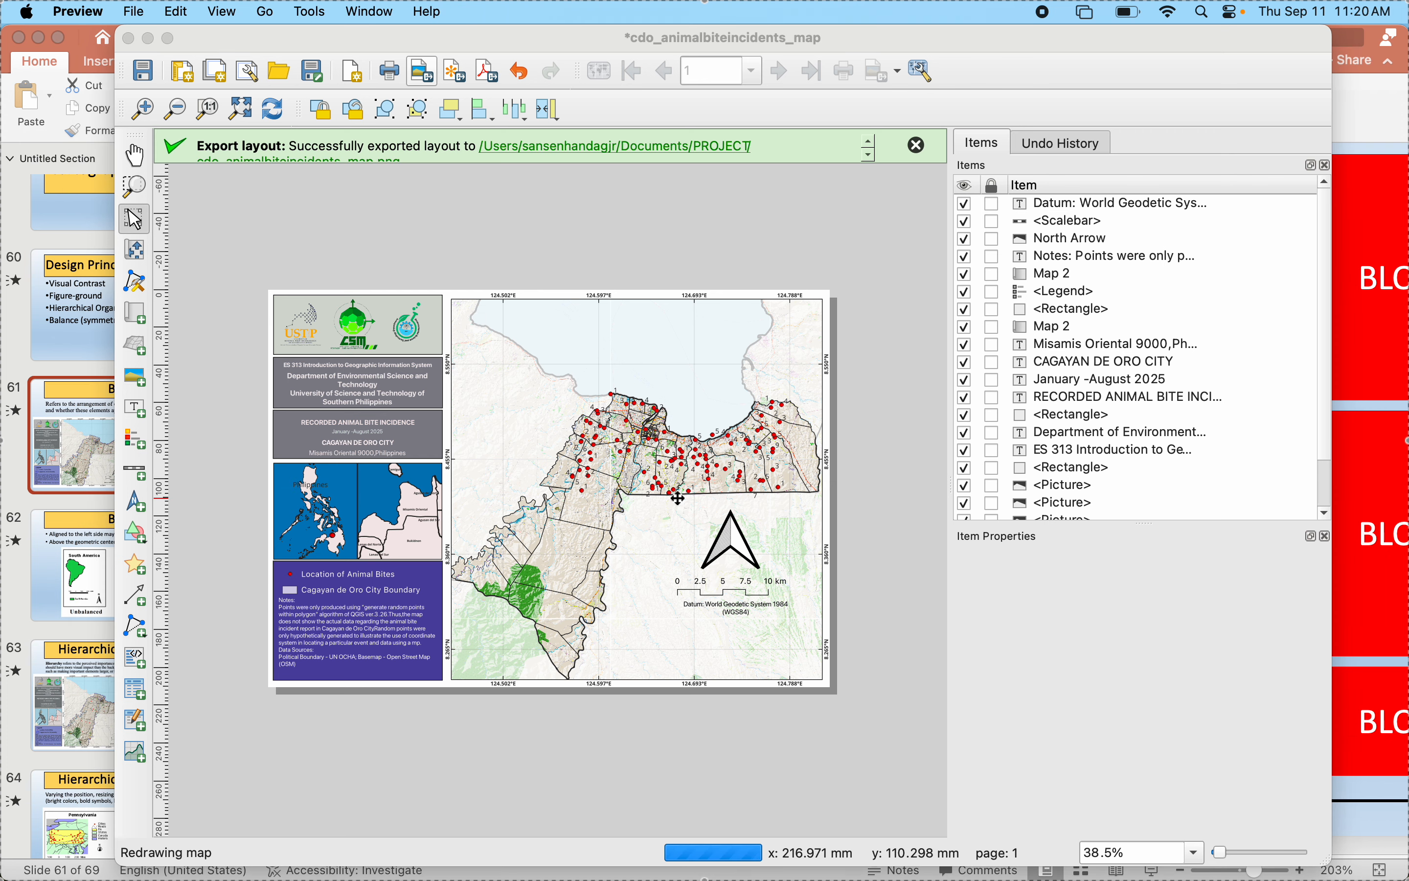
{"action": "left_click", "coordinate": [22, 186]}
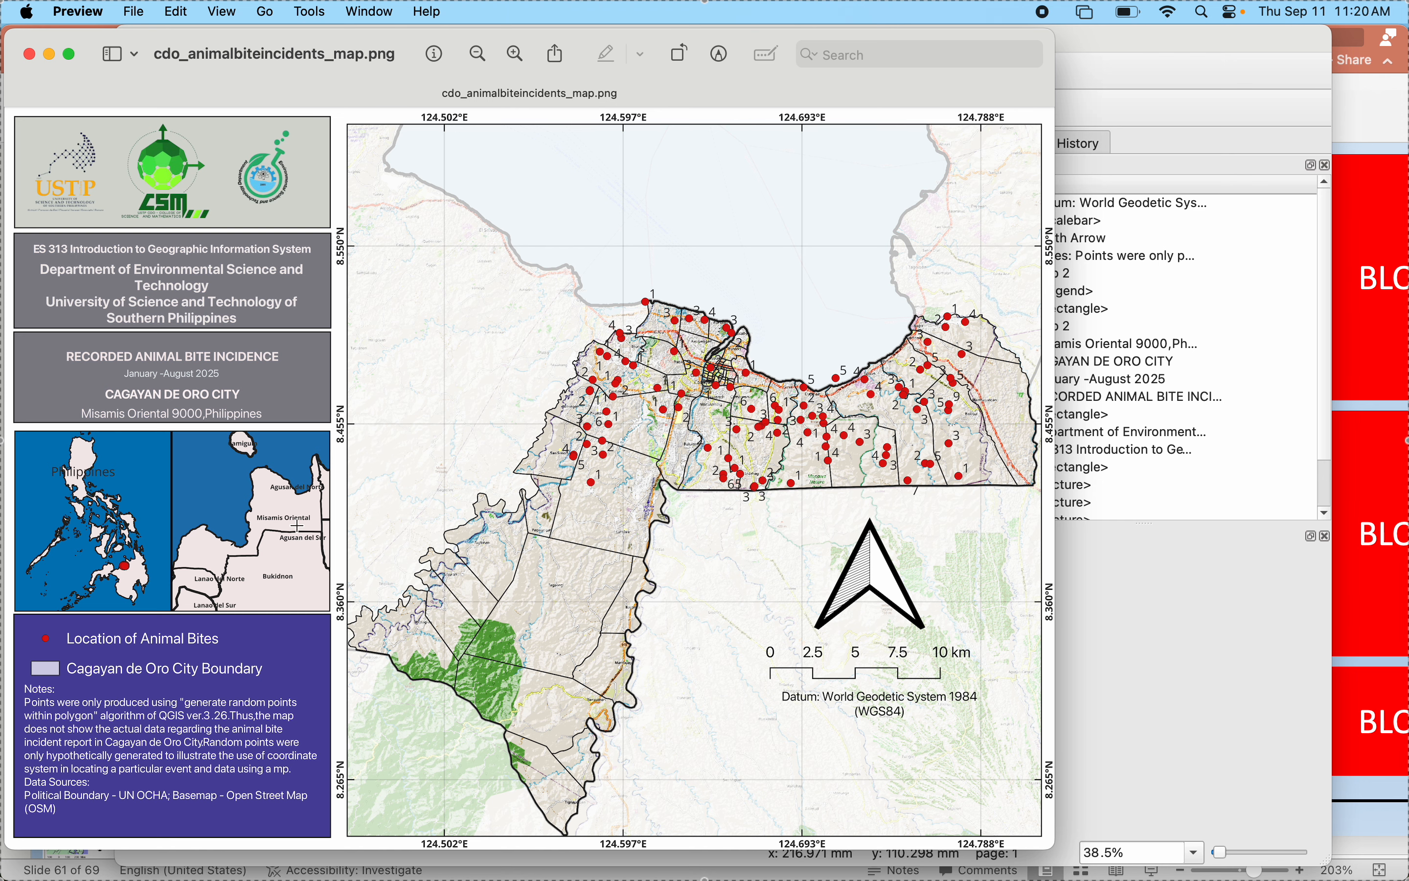
{"action": "left_click", "coordinate": [28, 54]}
- Save the QGIS project in the PROJECT folder as cdoviteincidents
{"action": "left_click", "coordinate": [144, 71]}
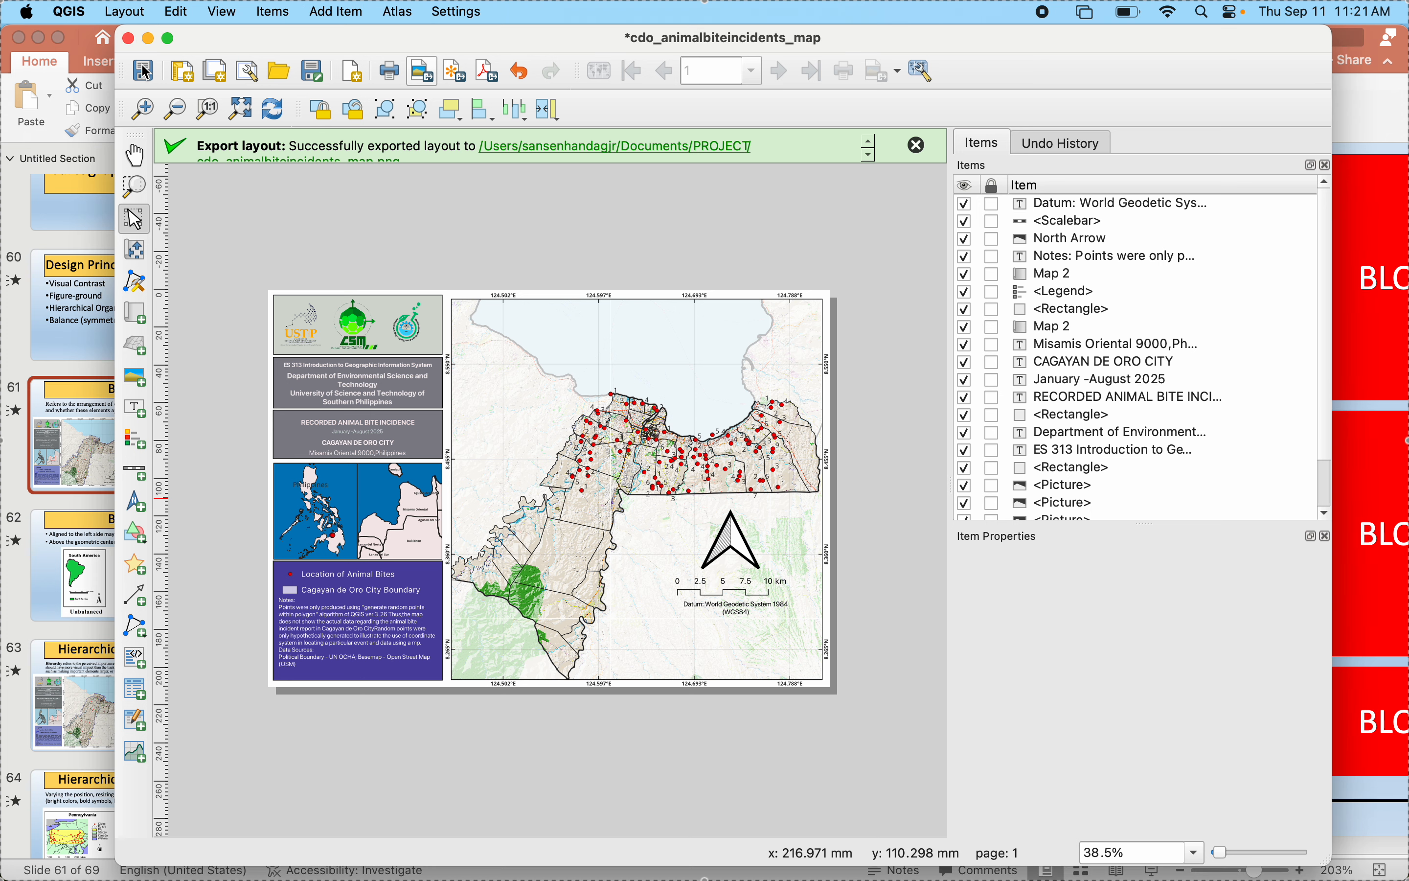
{"action": "left_click", "coordinate": [144, 71]}
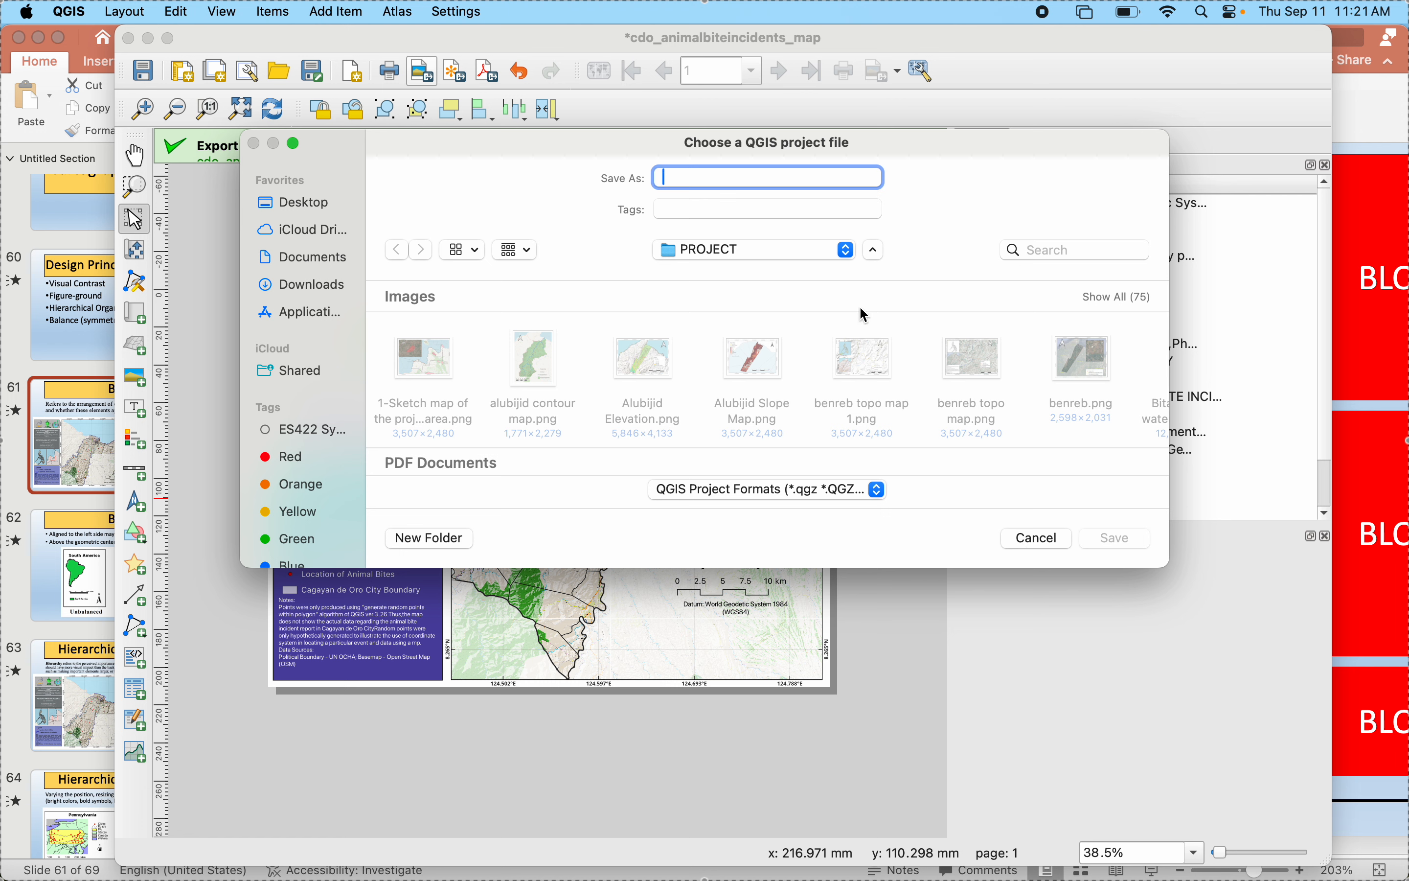
{"action": "type", "text": "cdoviteincident"}
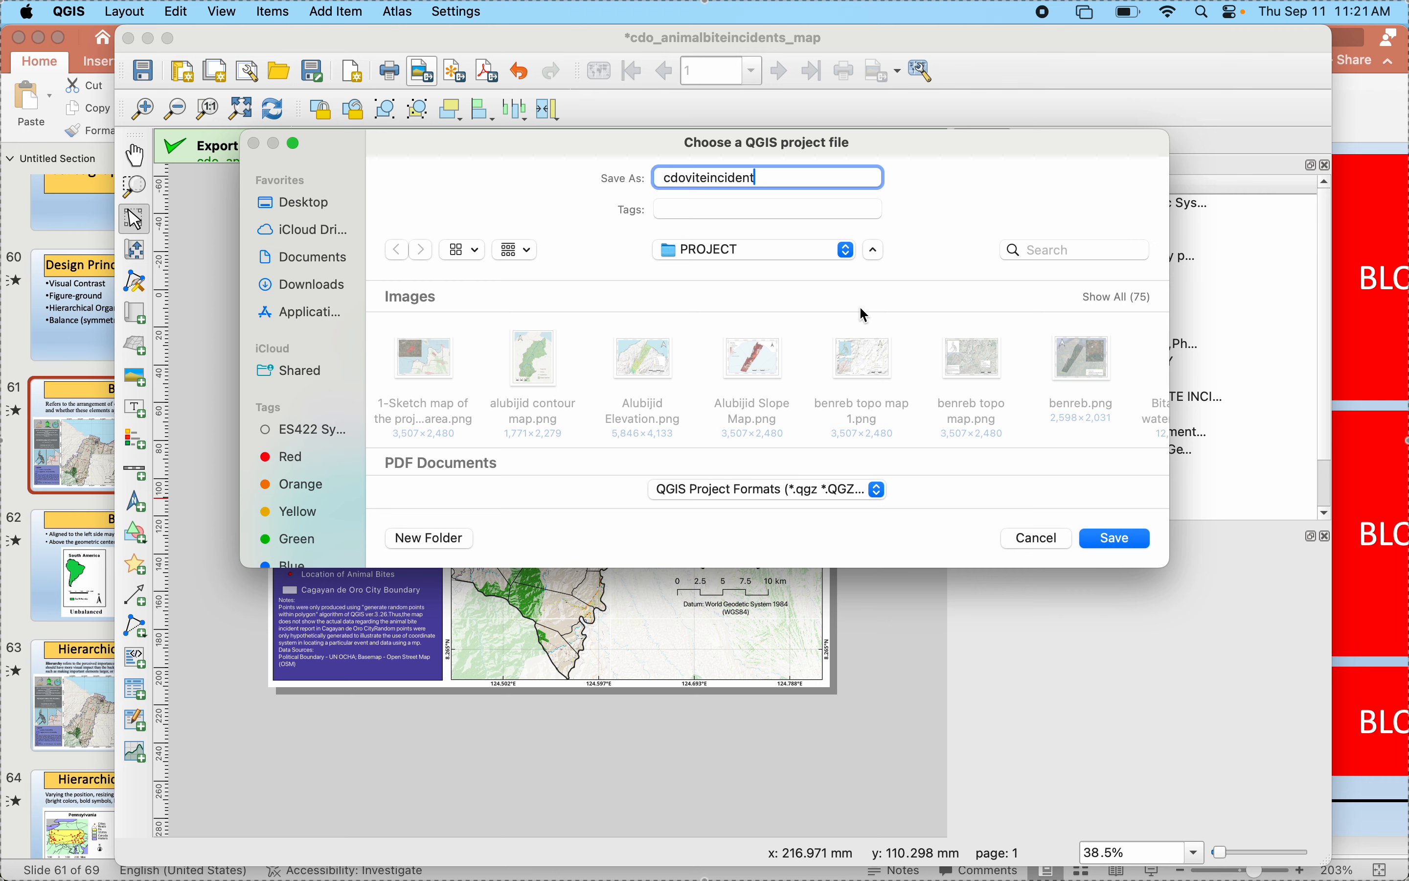
{"action": "key", "text": "Return"}
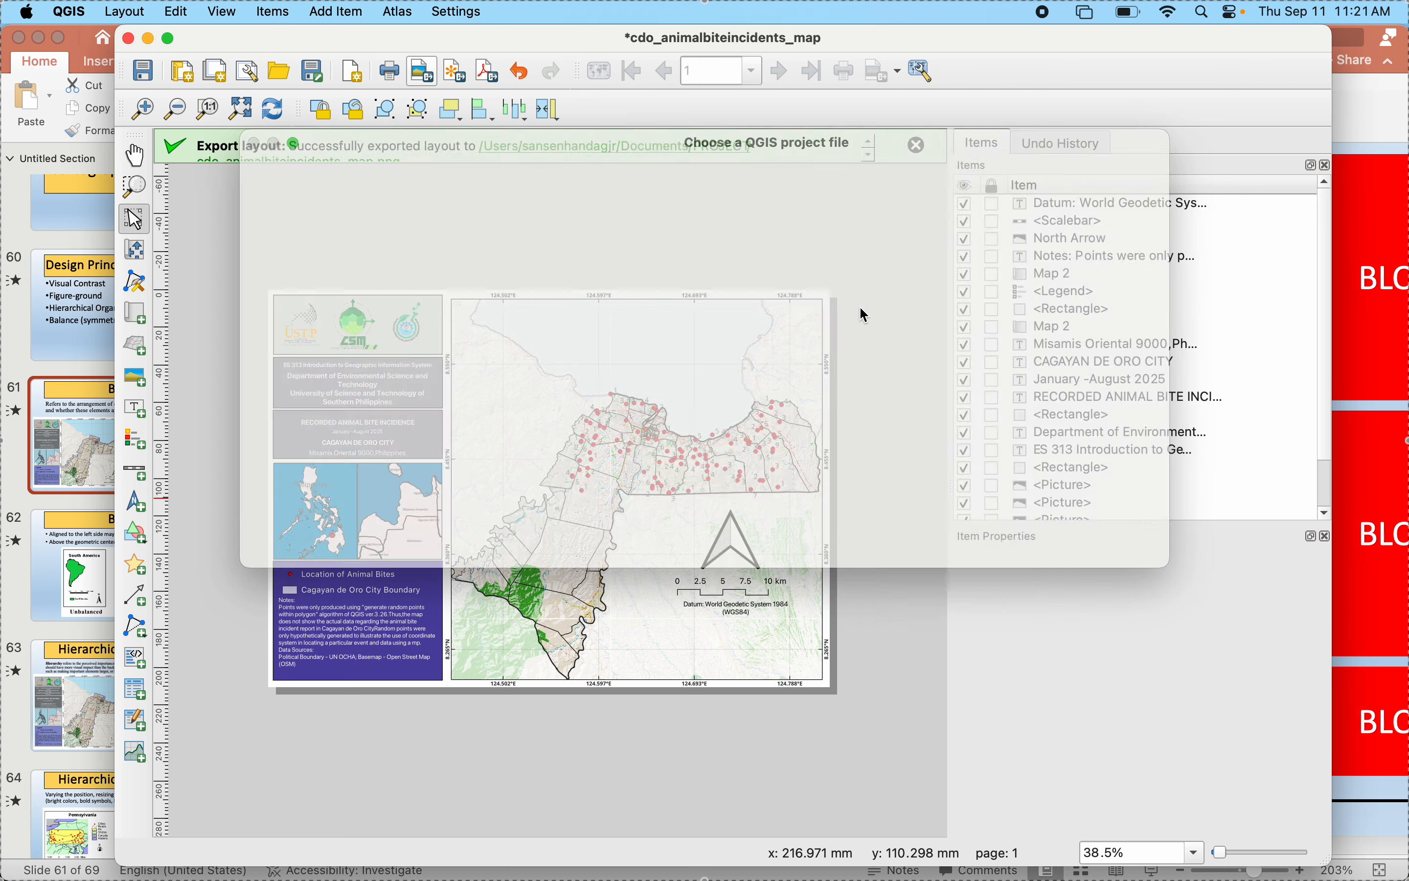
- Save the layout as a template named cdobiteincident in the PROJECT folder and close the layout window
{"action": "left_click", "coordinate": [314, 73]}
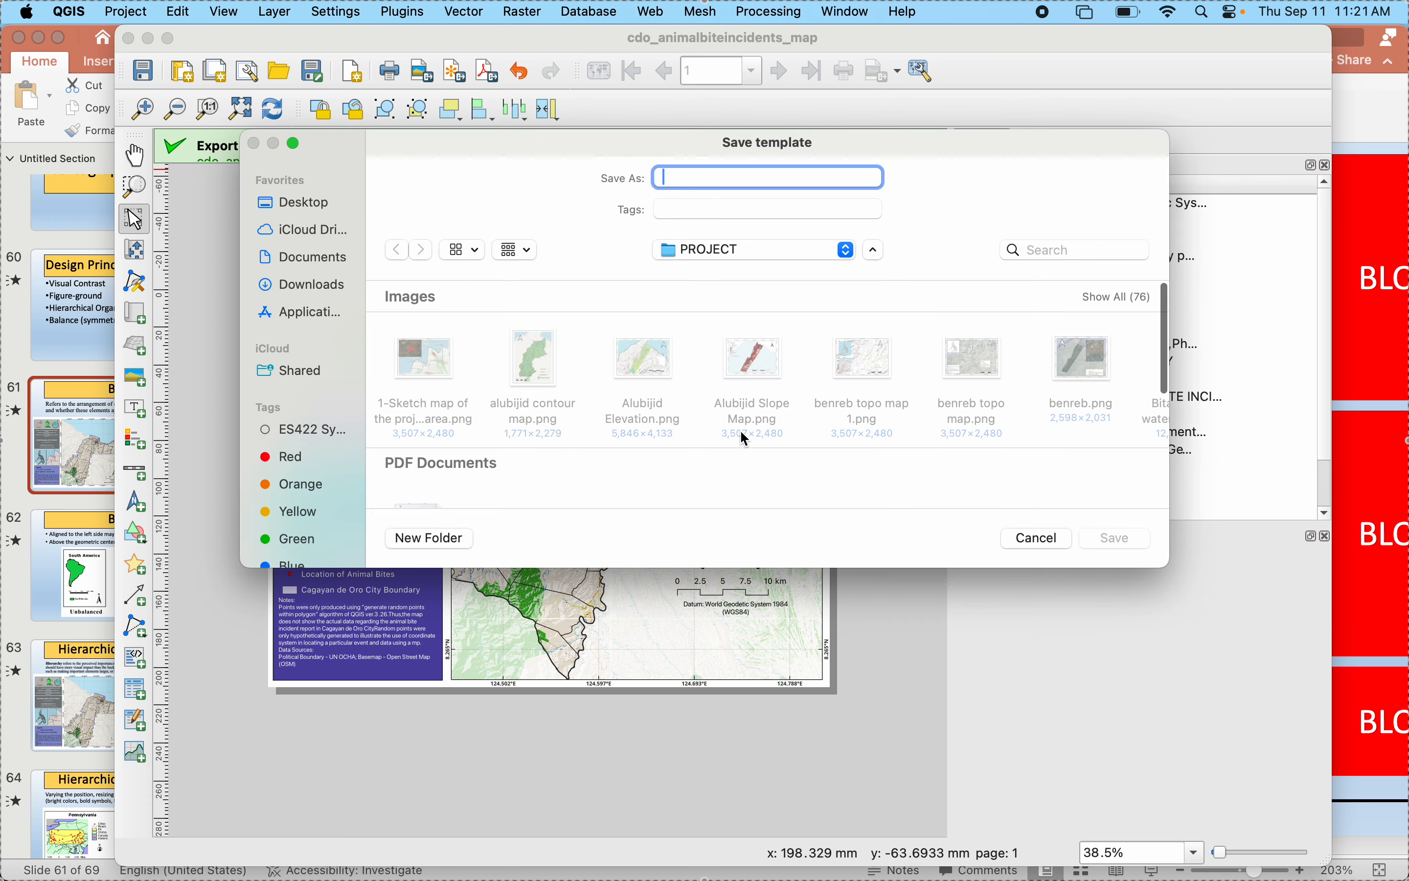
{"action": "type", "text": "cdobiteincidents"}
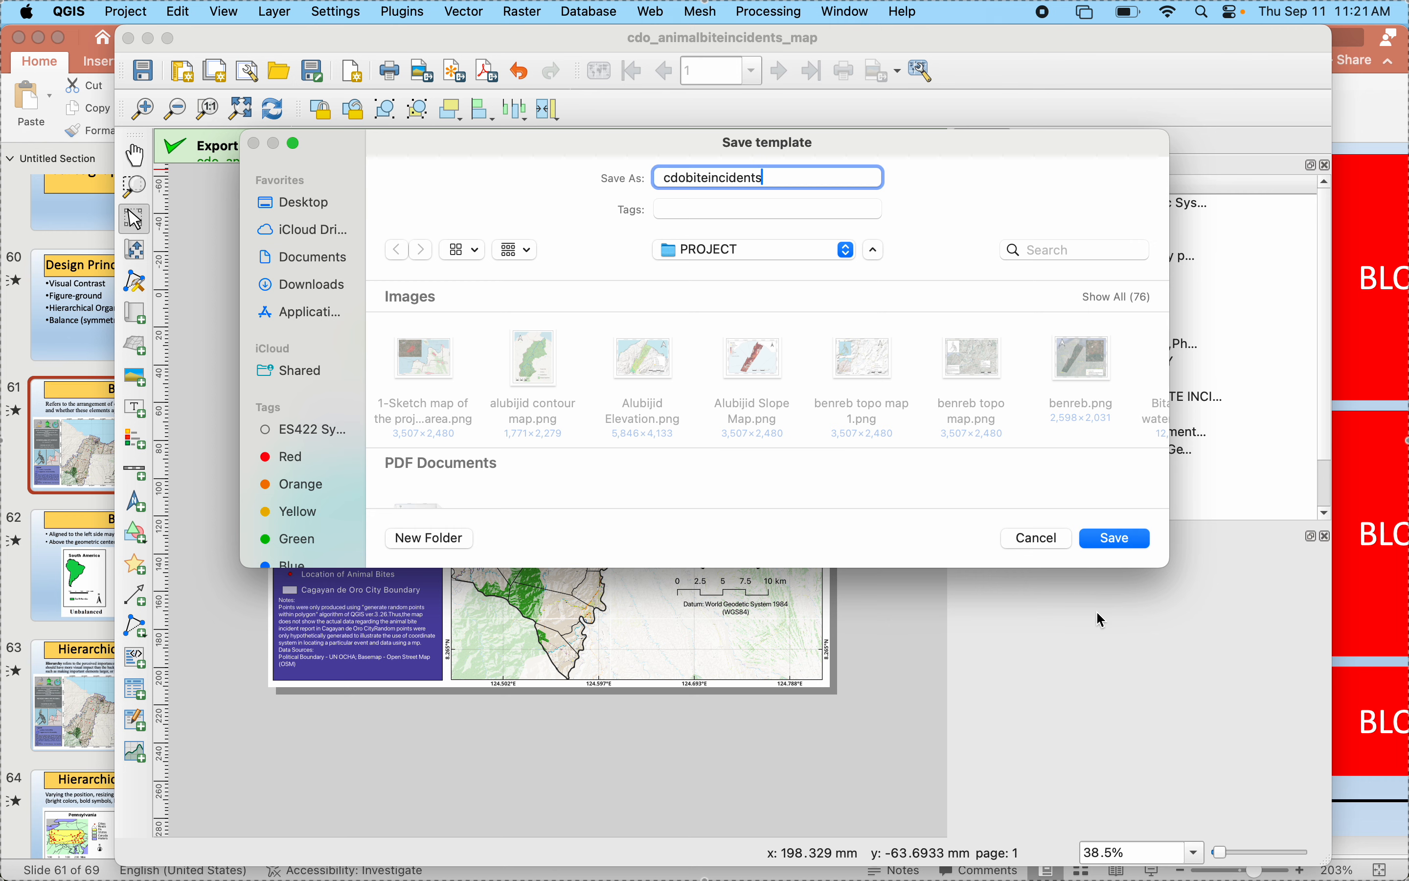
{"action": "left_click", "coordinate": [1118, 544]}
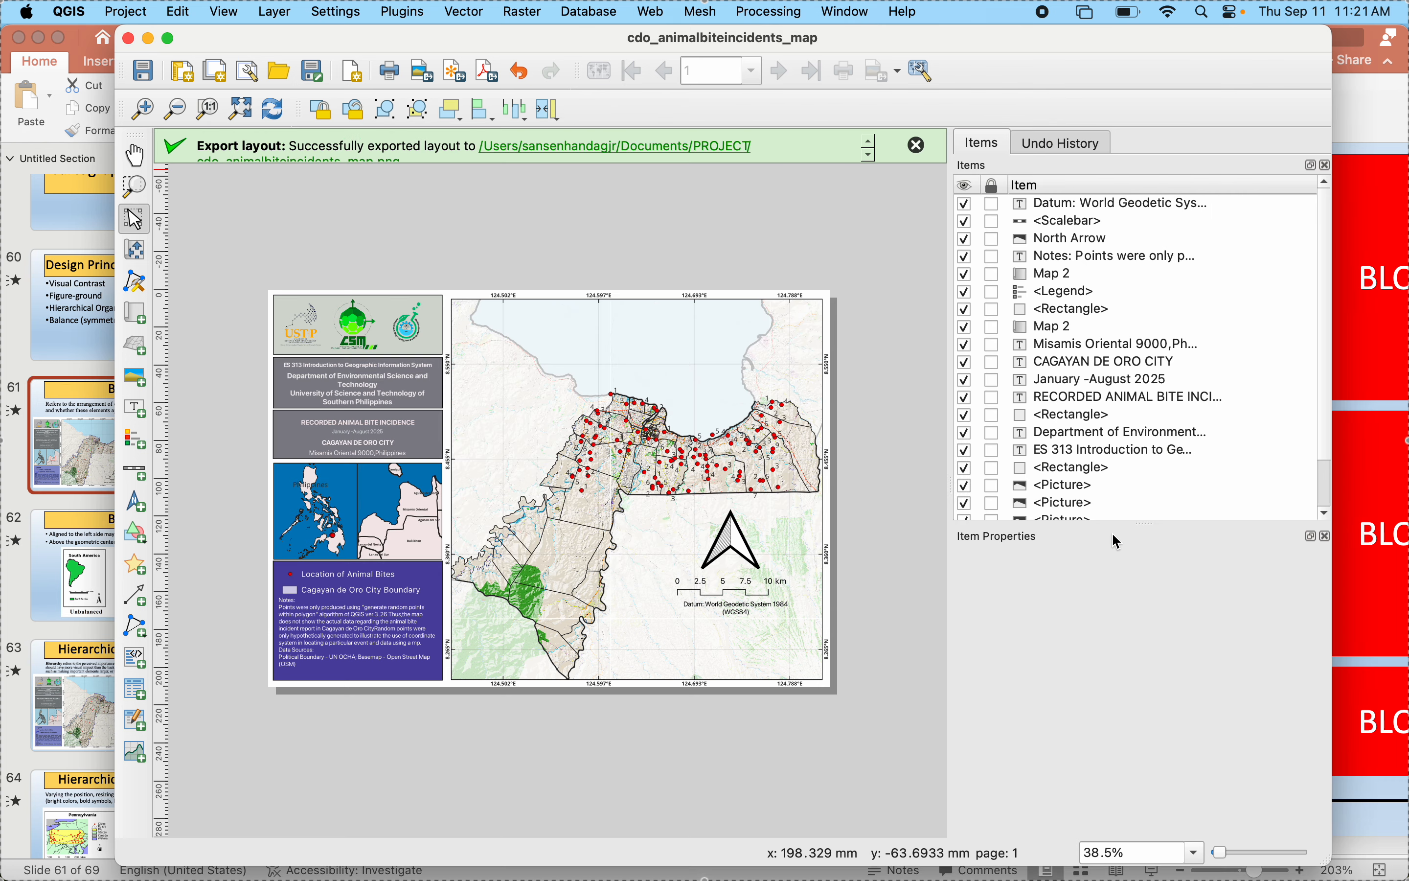
{"action": "left_click", "coordinate": [129, 39]}
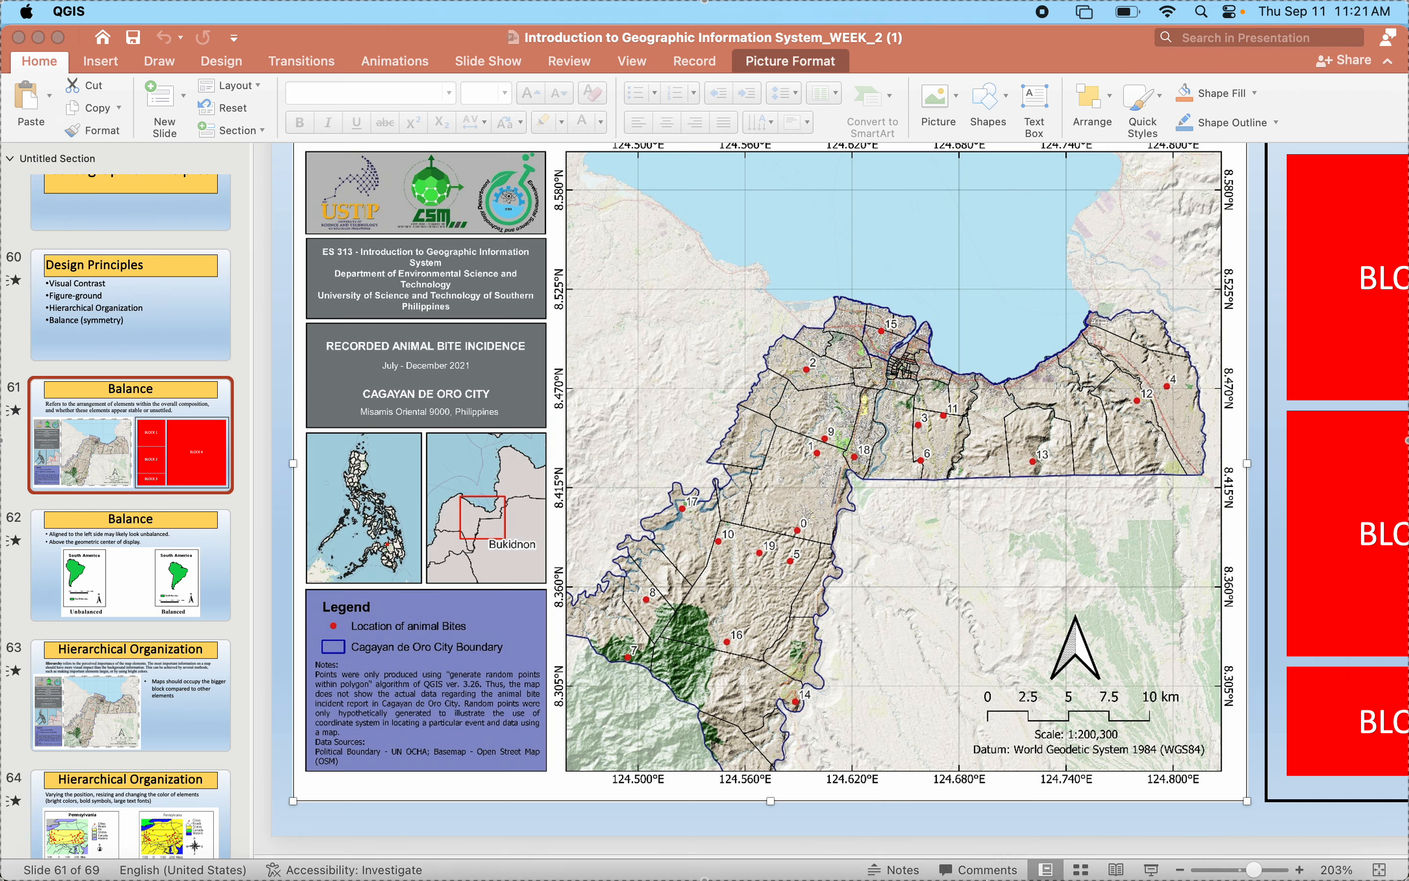
- Switch to the main QGIS window, reopen the stored cdo_animalbiteincidents_map layout to check it, and close it again
{"action": "left_click", "coordinate": [1010, 824]}
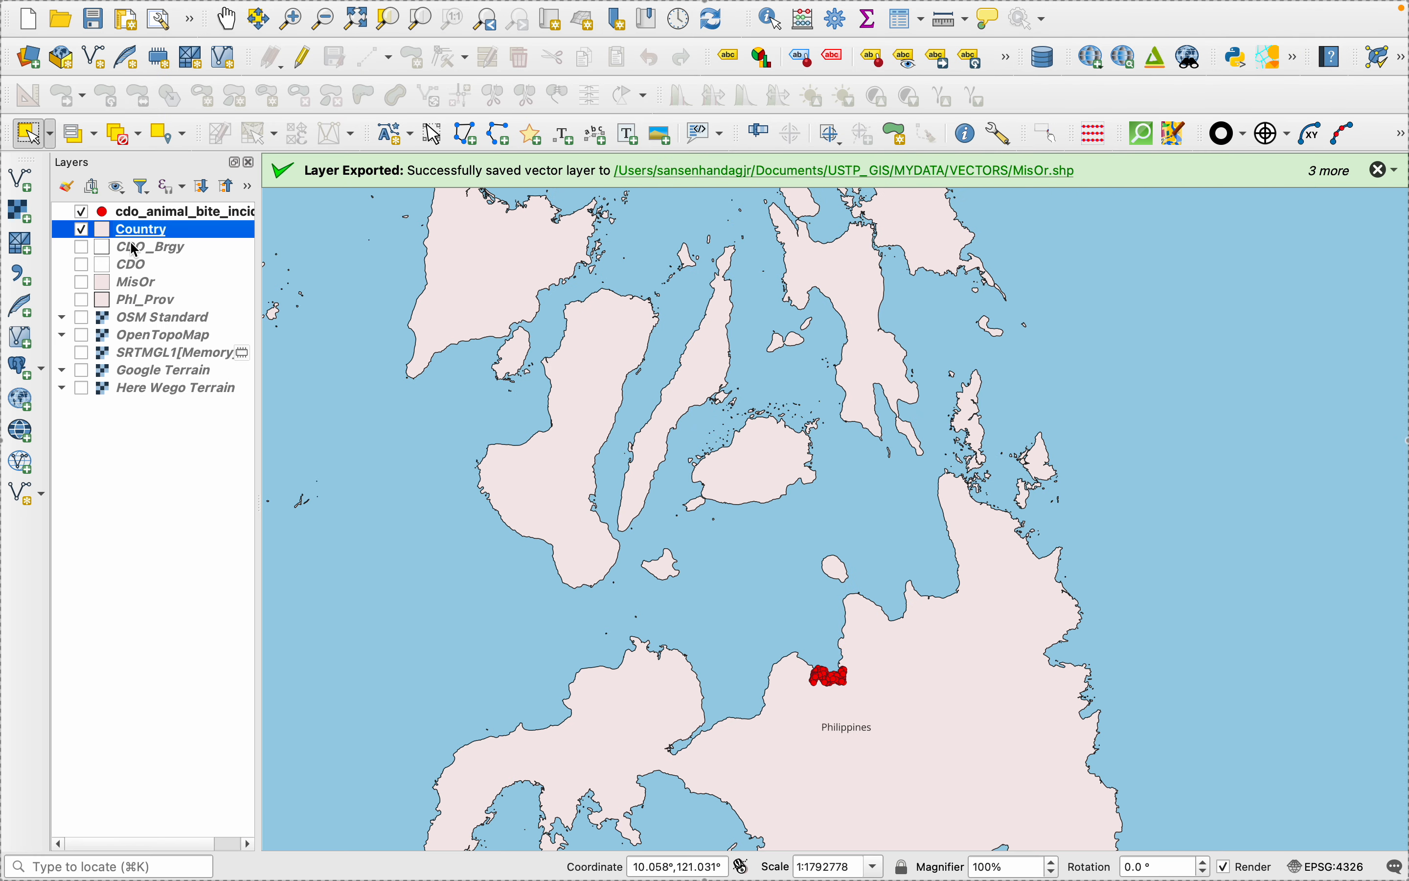
{"action": "mouse_move", "coordinate": [85, 24]}
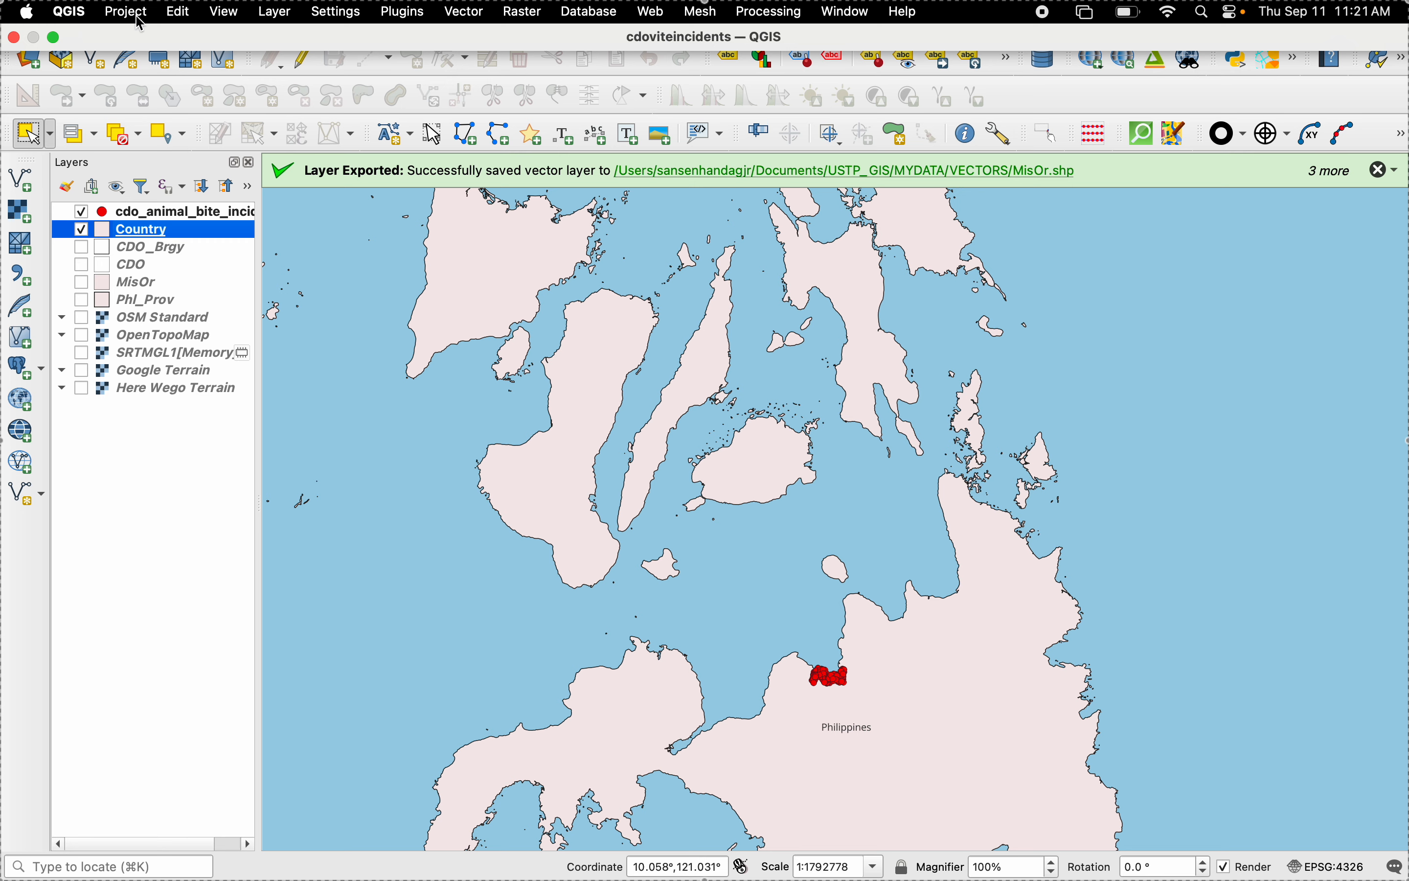
{"action": "left_click", "coordinate": [138, 14]}
{"action": "mouse_move", "coordinate": [193, 440]}
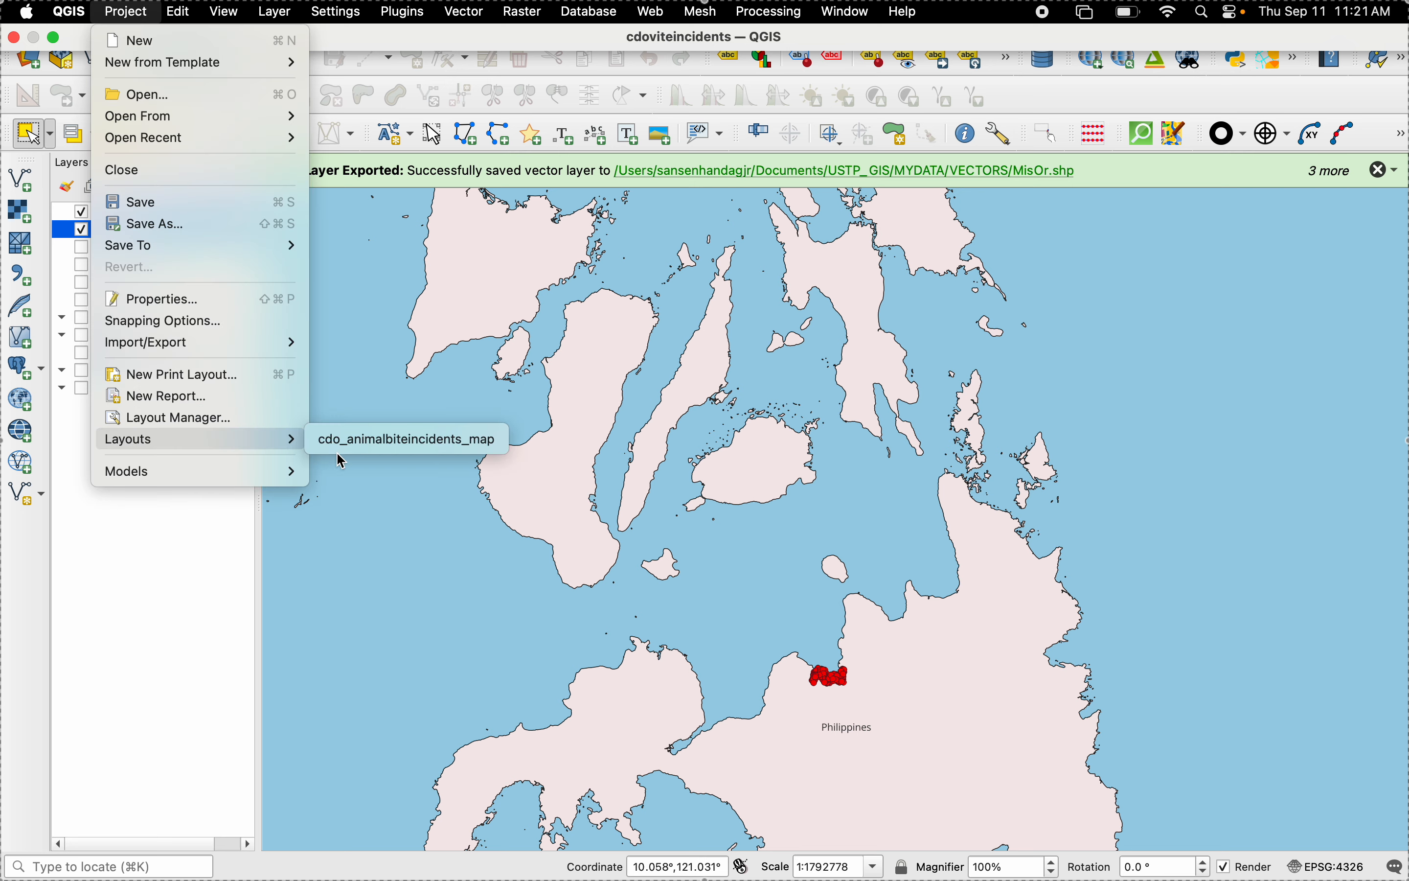
{"action": "left_click", "coordinate": [367, 449]}
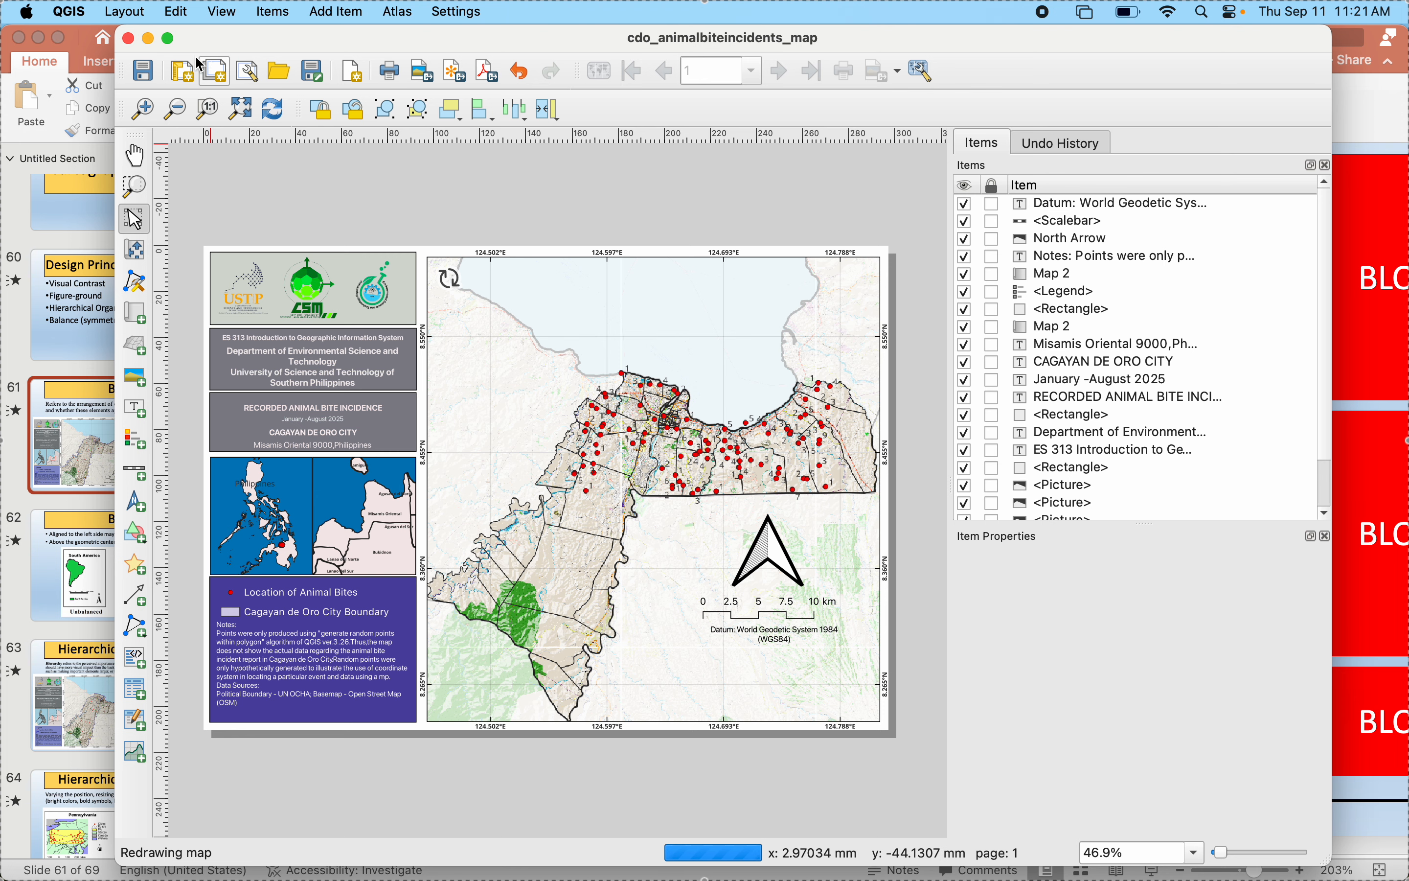
{"action": "left_click", "coordinate": [129, 39]}
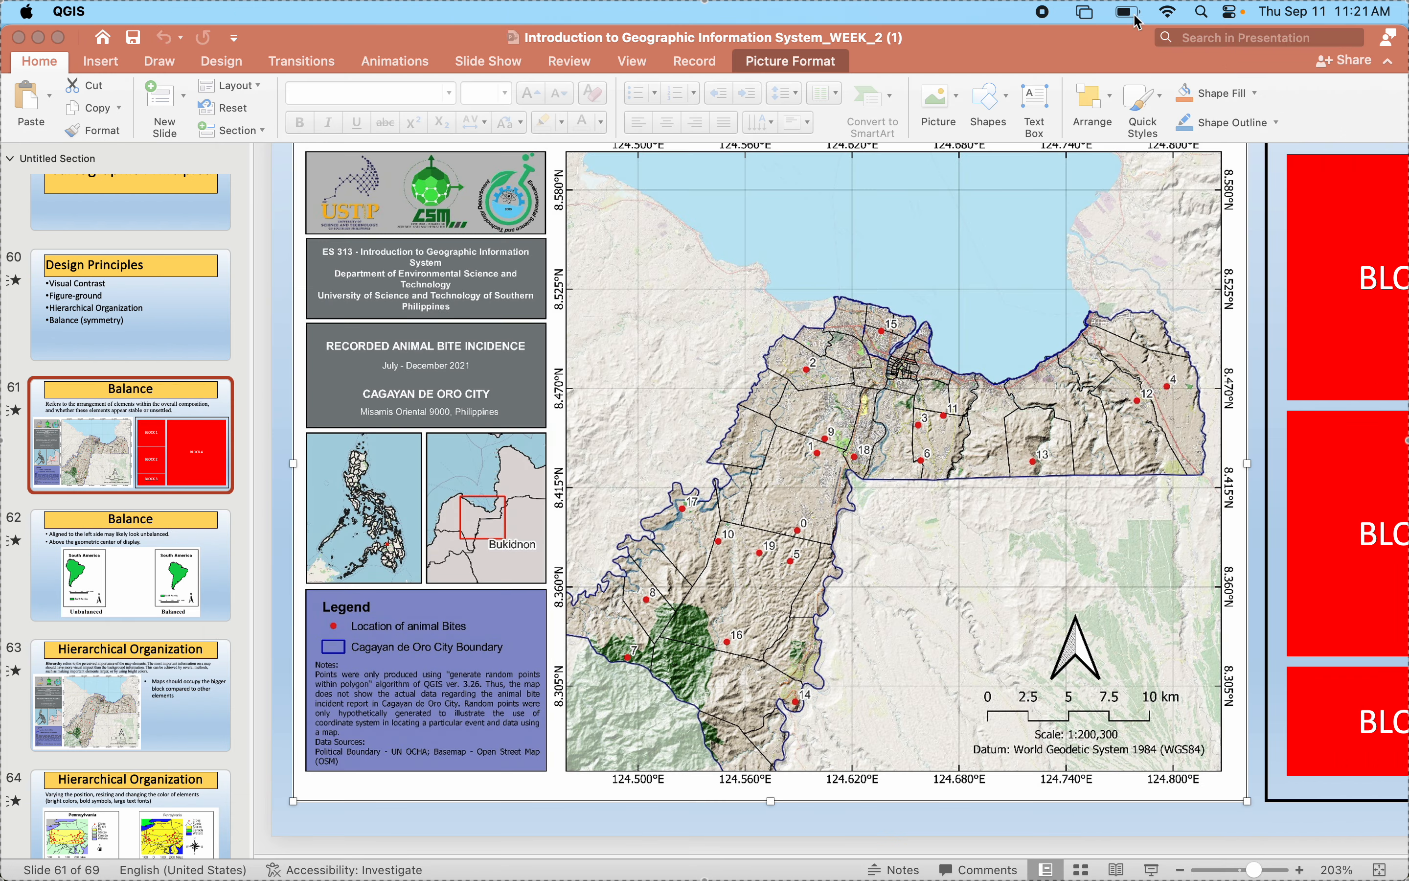